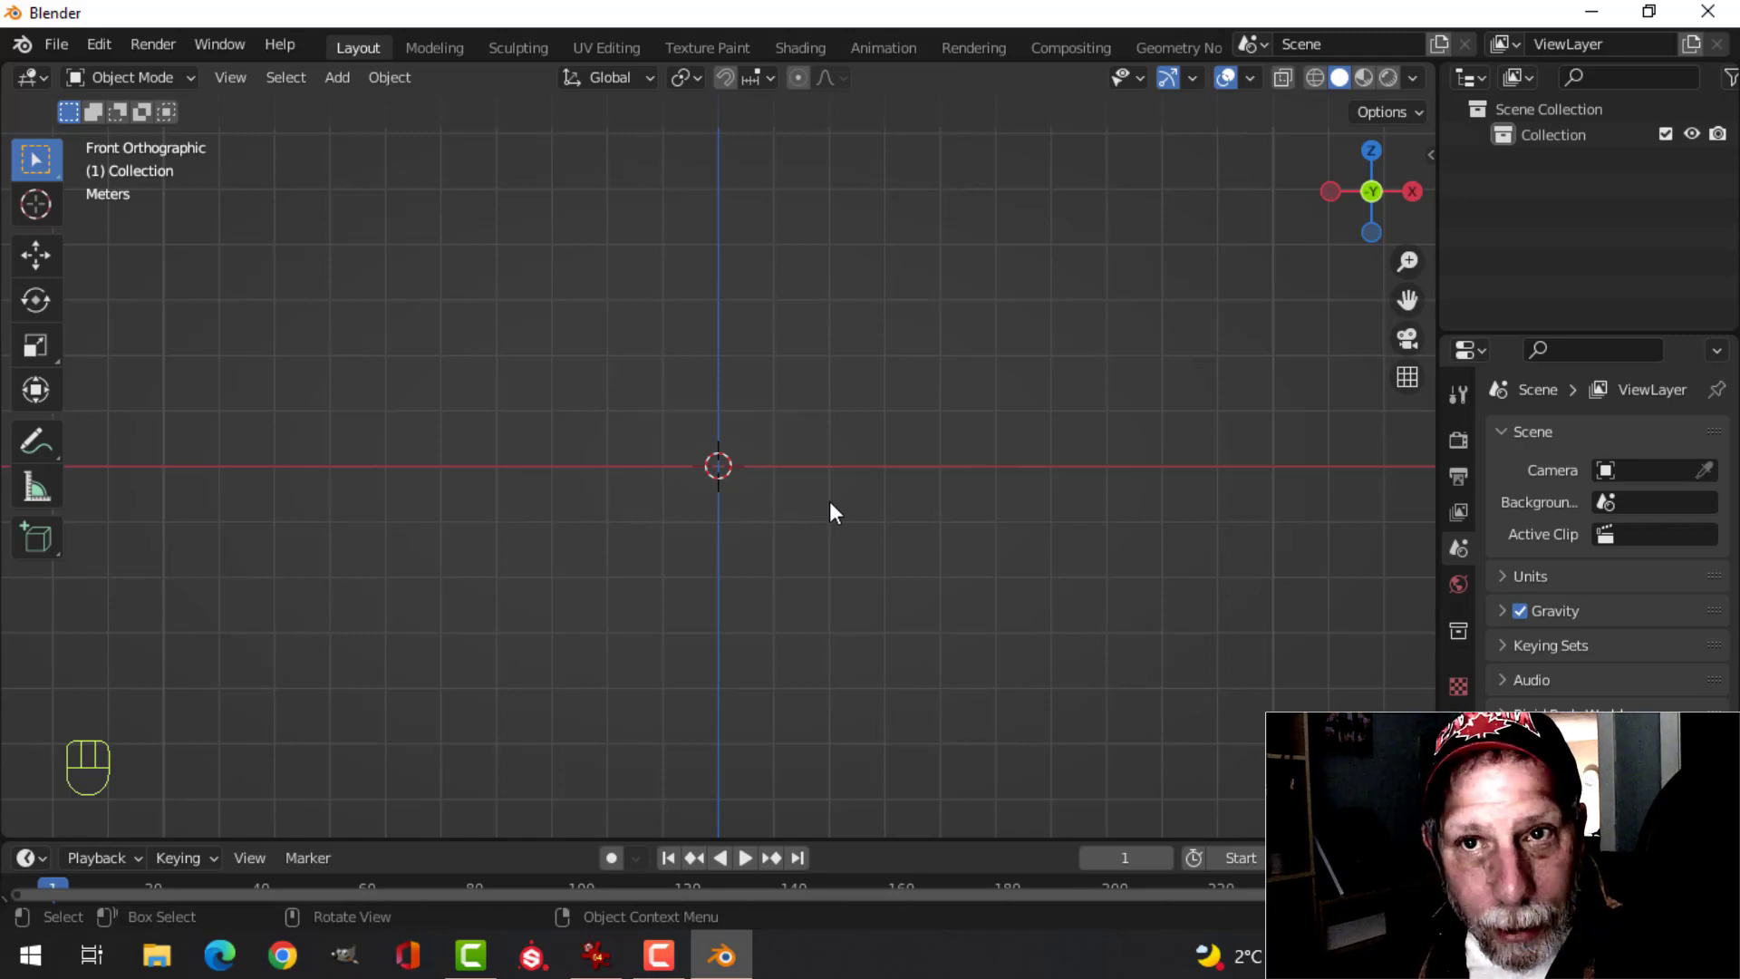
- Add the lantern reference image to the front view and scale it up to about 2.83 times its size
key(shift+a)
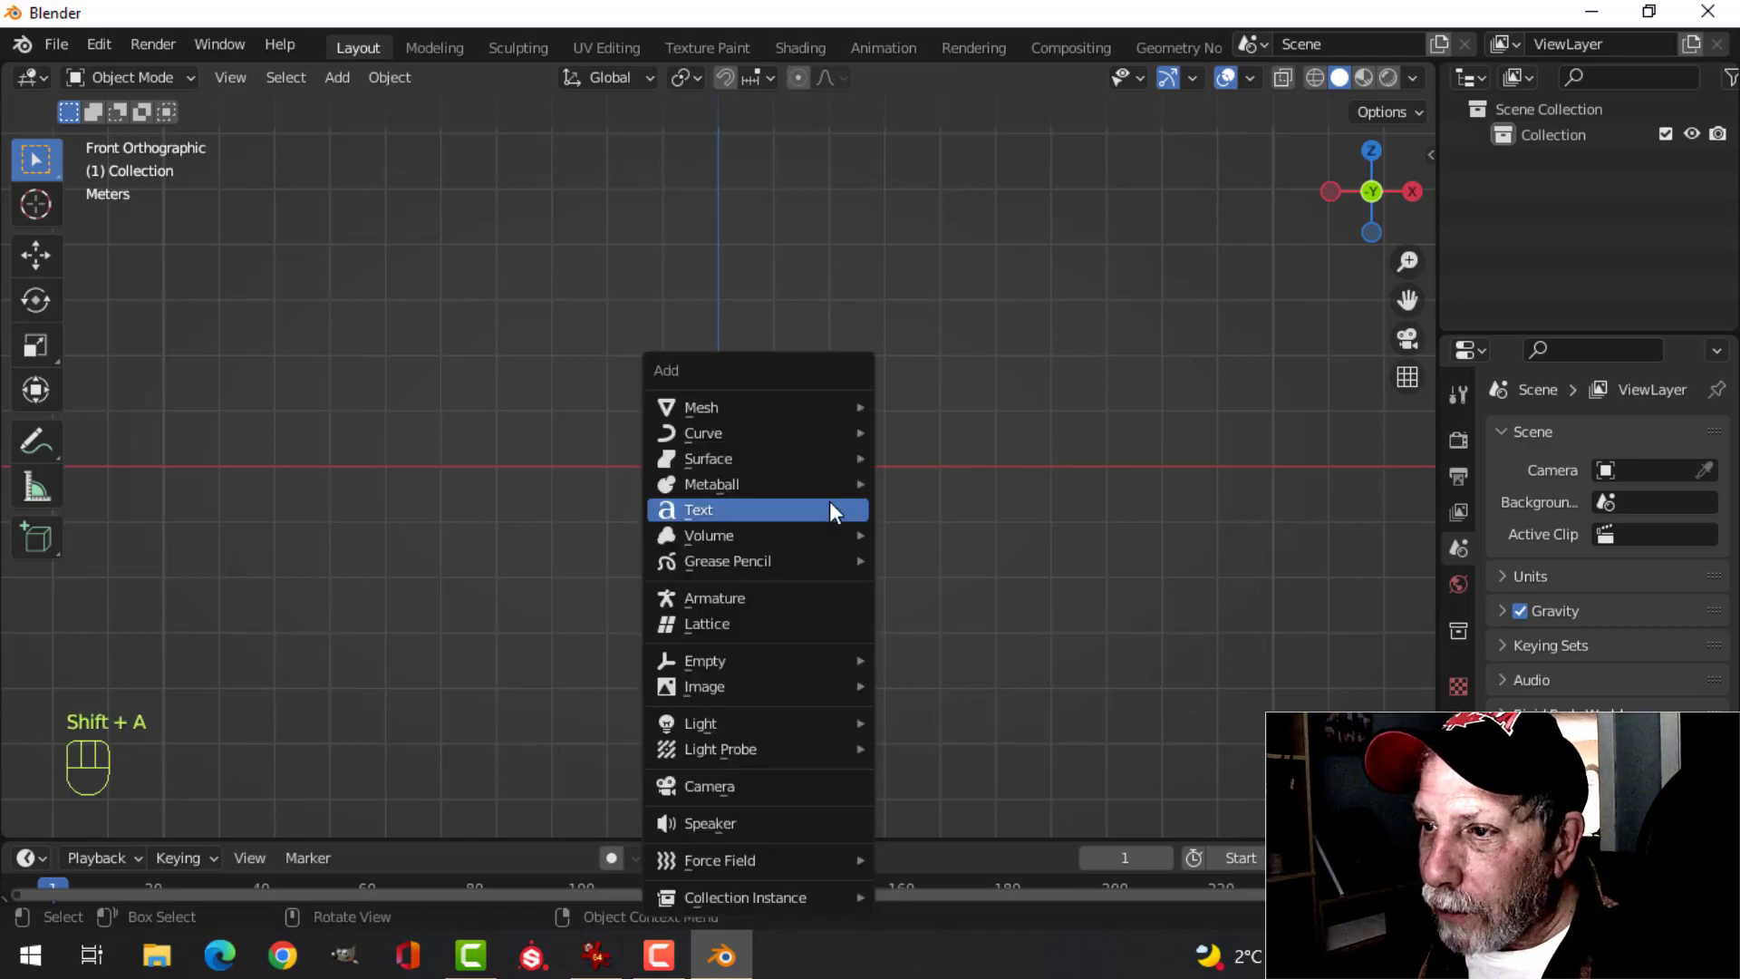
mouse_move(745, 680)
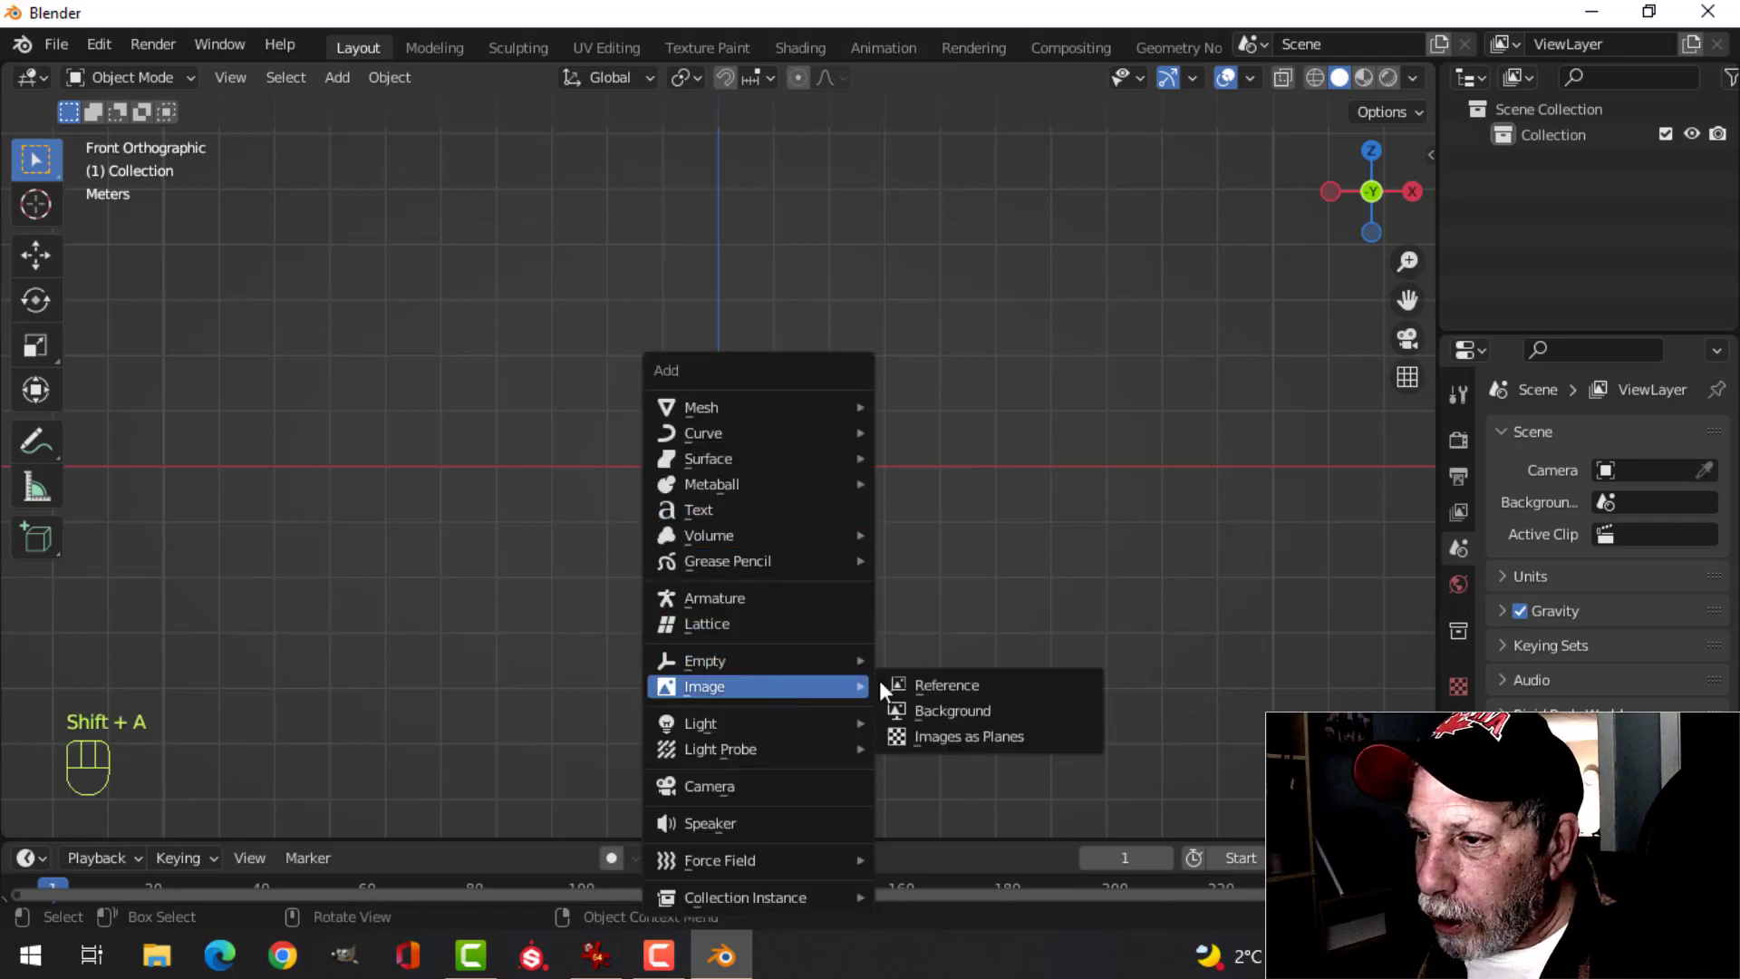
click(910, 683)
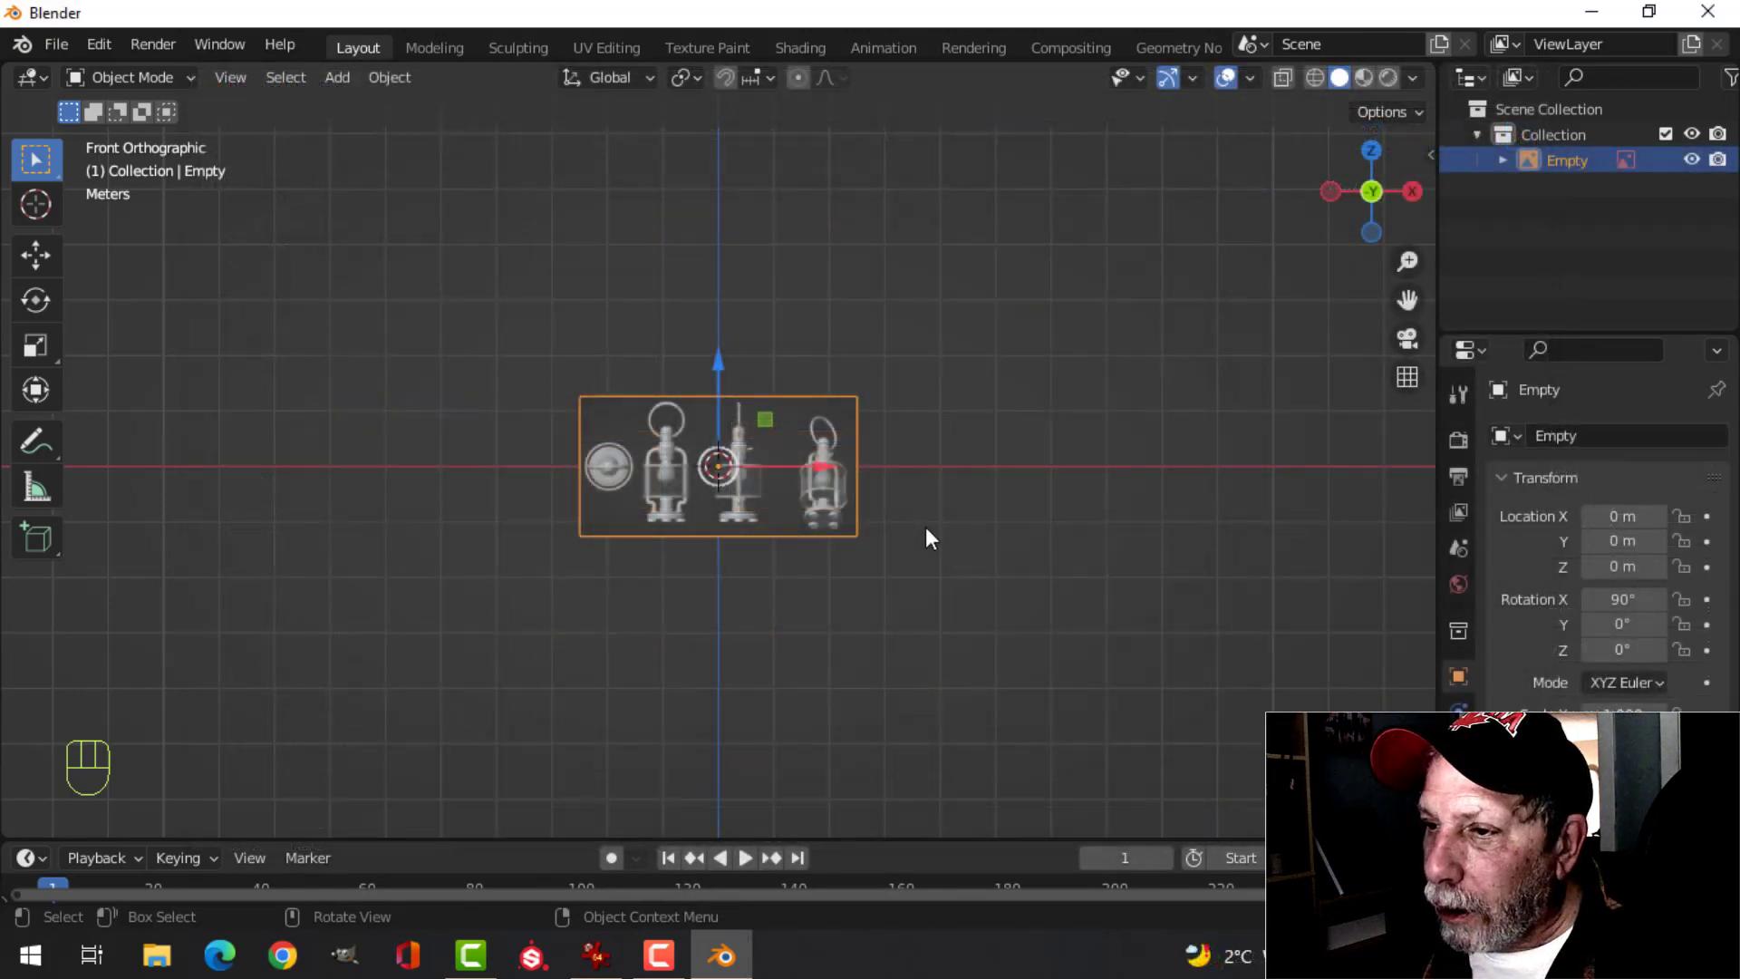
scroll(967, 475, up, 1)
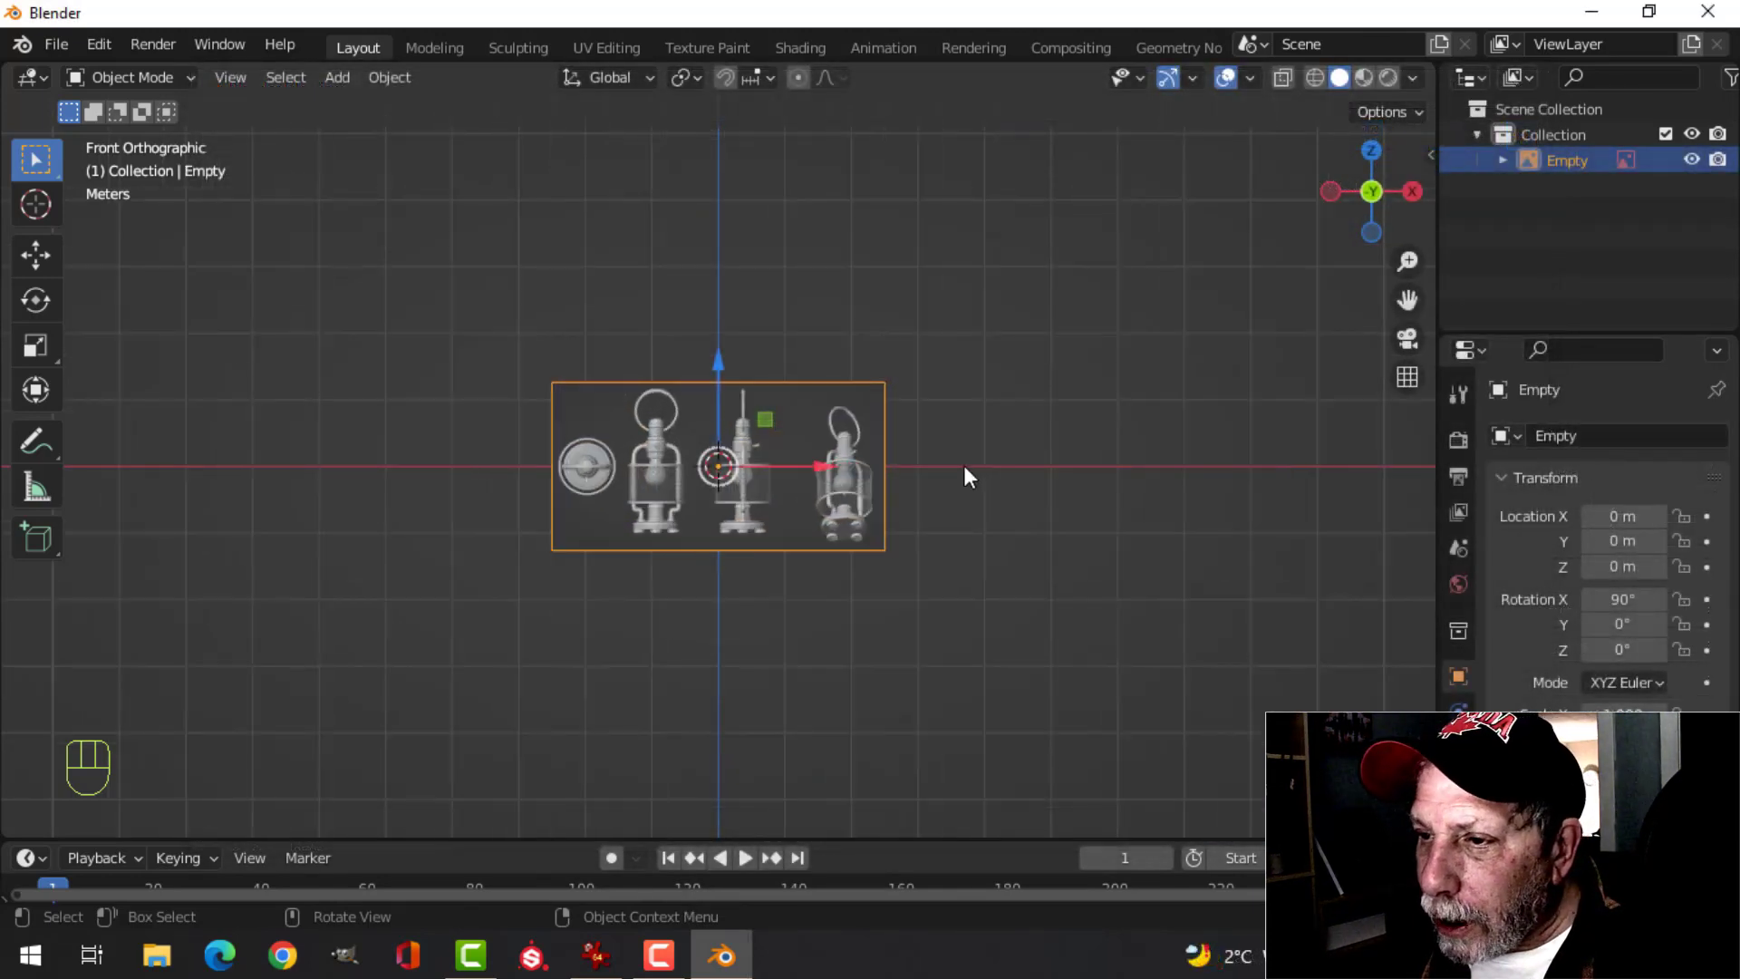
key(s)
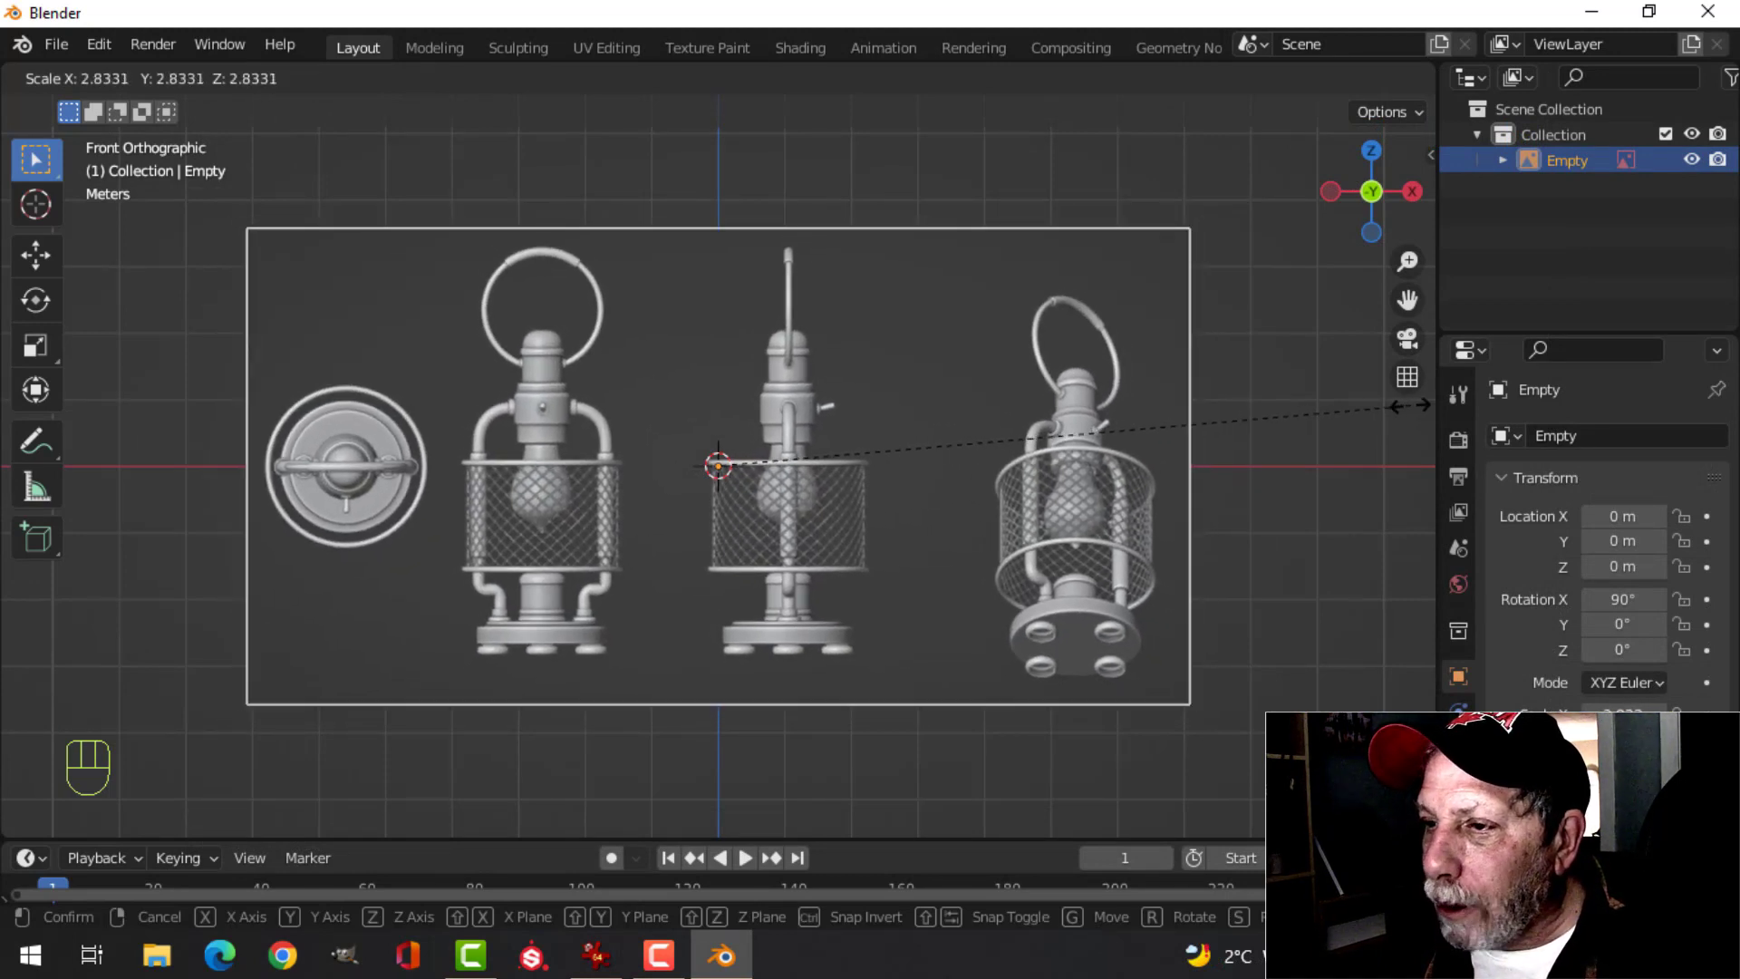
click(1409, 405)
- Move the reference image to about X 2.65 m, Z 2.65 m, centring the front-view lantern's base underside on the world origin
scroll(1252, 505, up, 2)
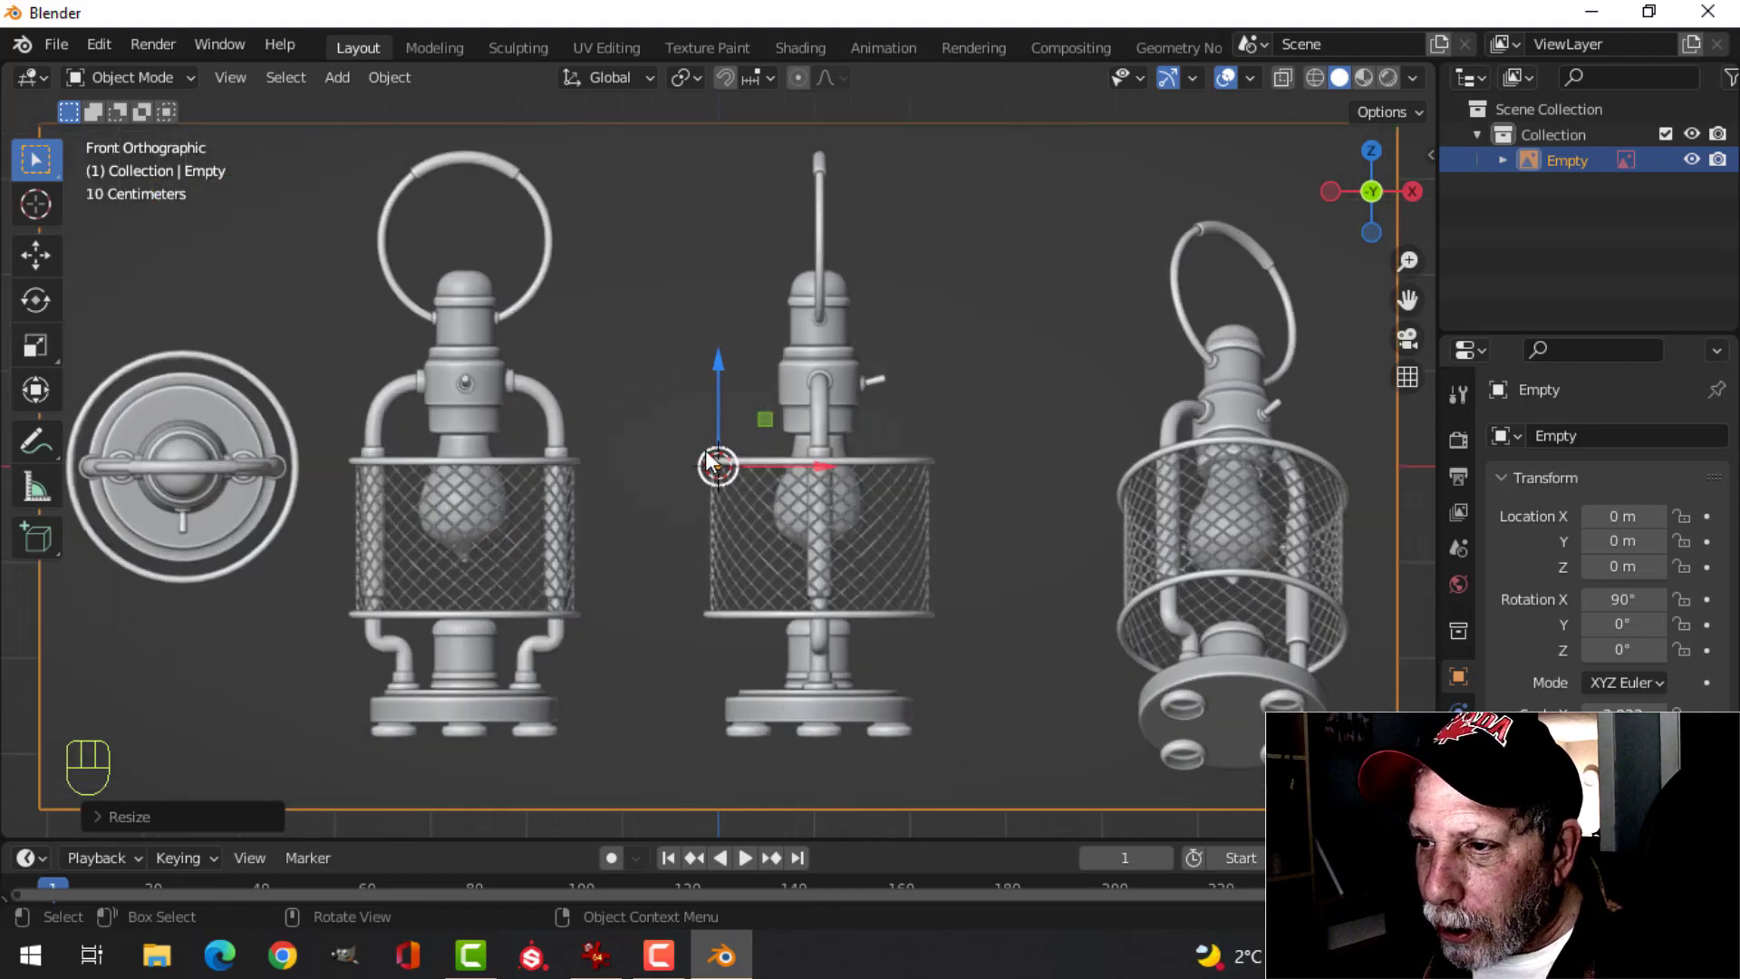
key(g)
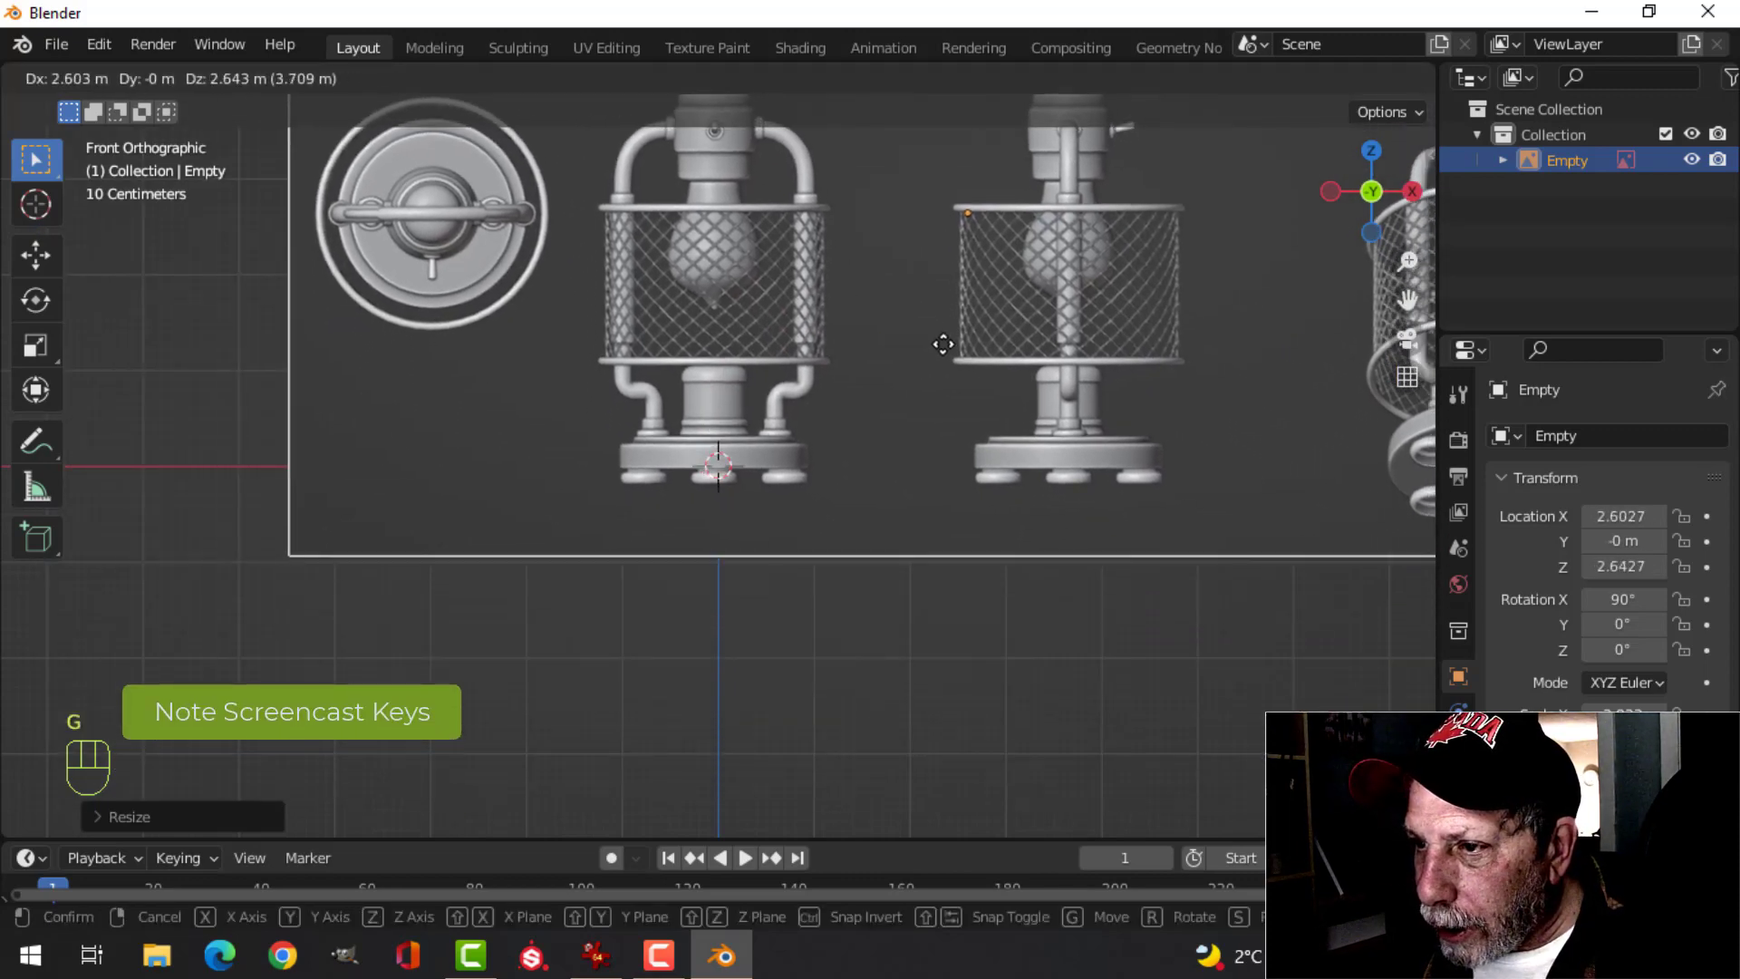
click(943, 345)
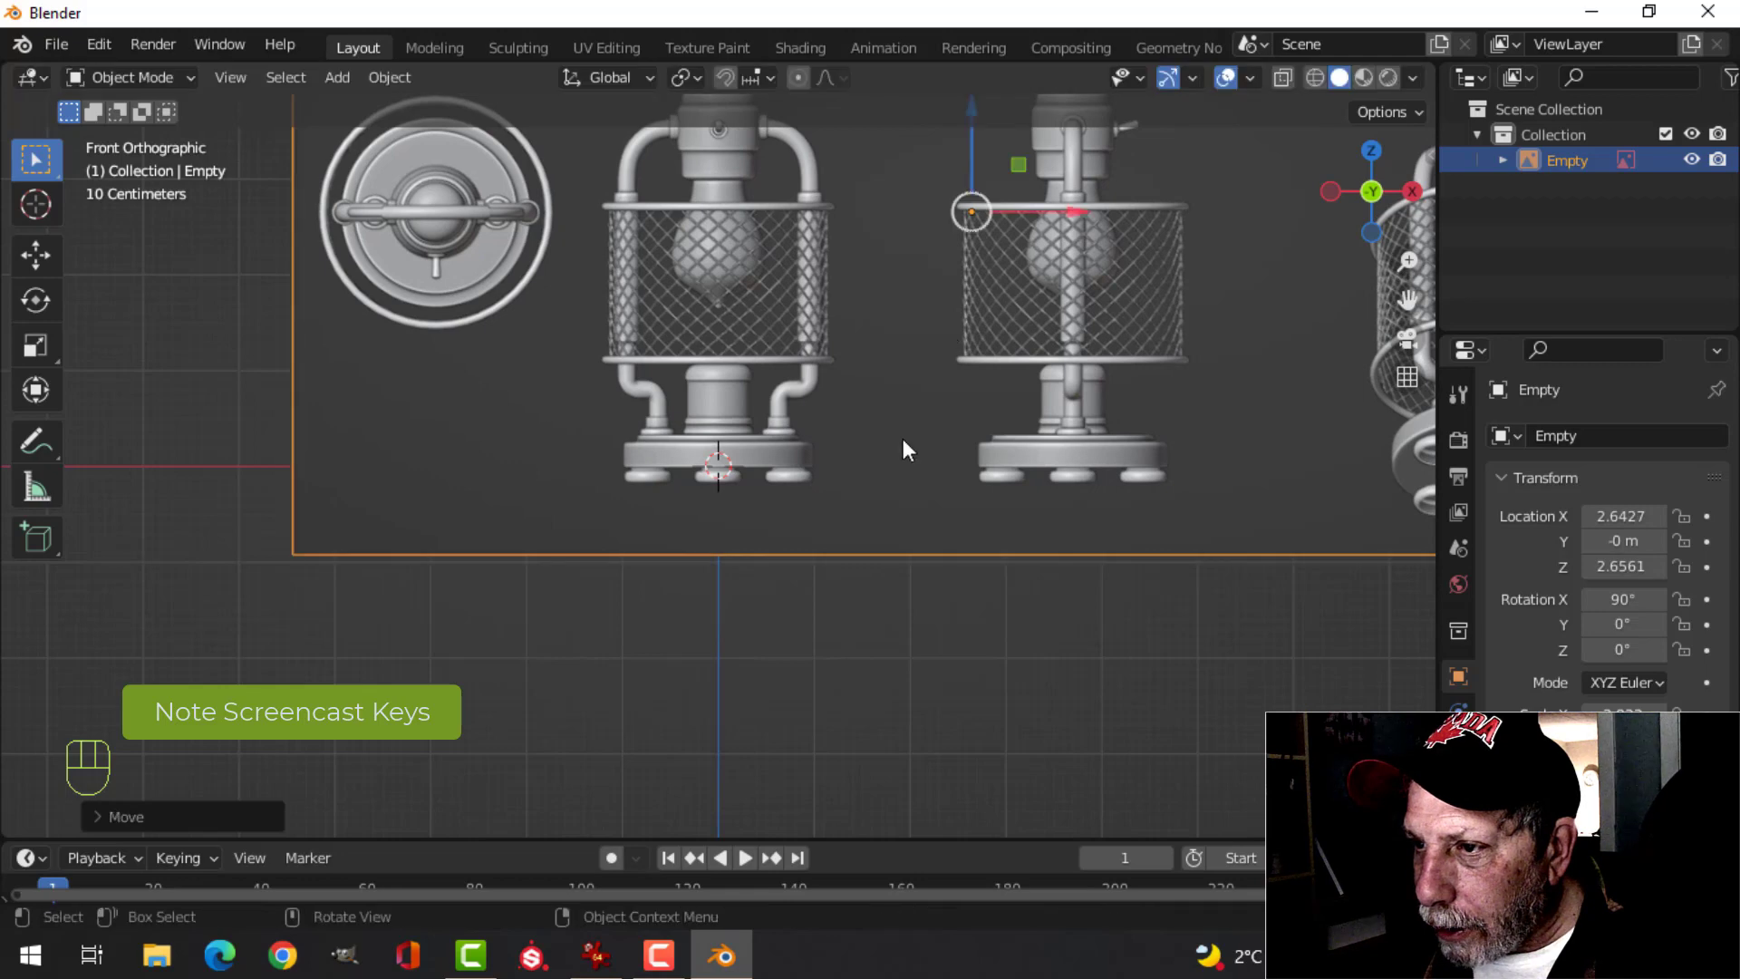
scroll(901, 433, up, 4)
shift+middle_drag(897, 394, 868, 496)
scroll(868, 497, up, 2)
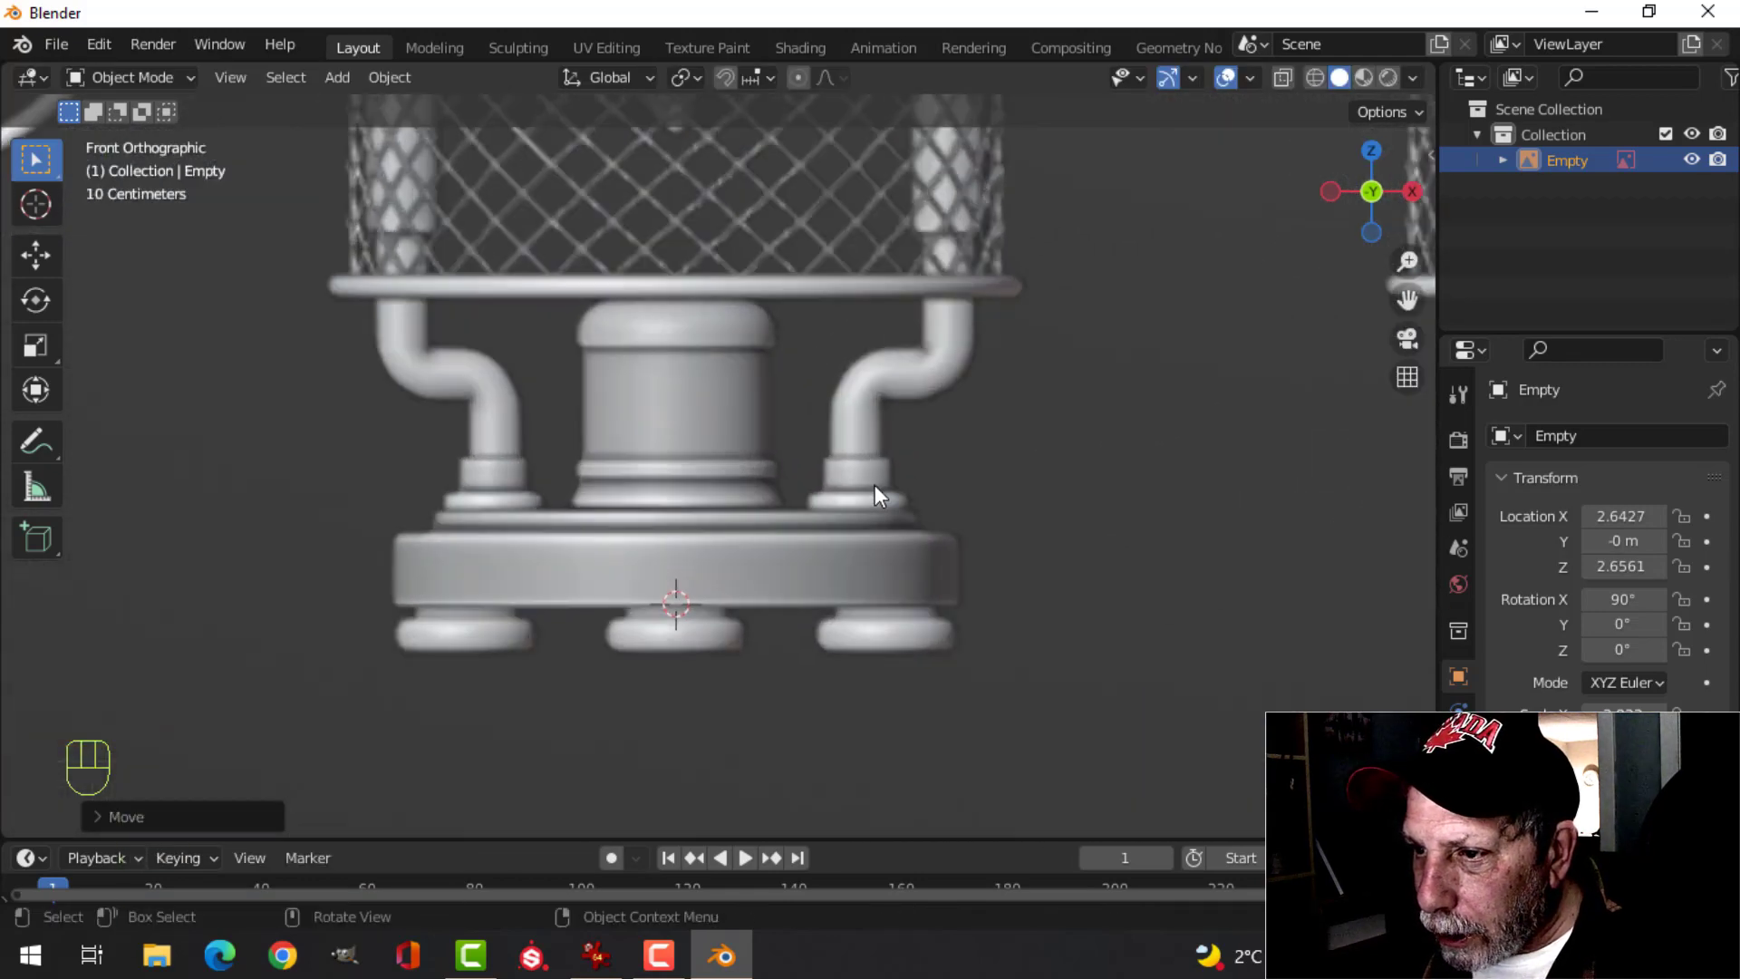
key(g)
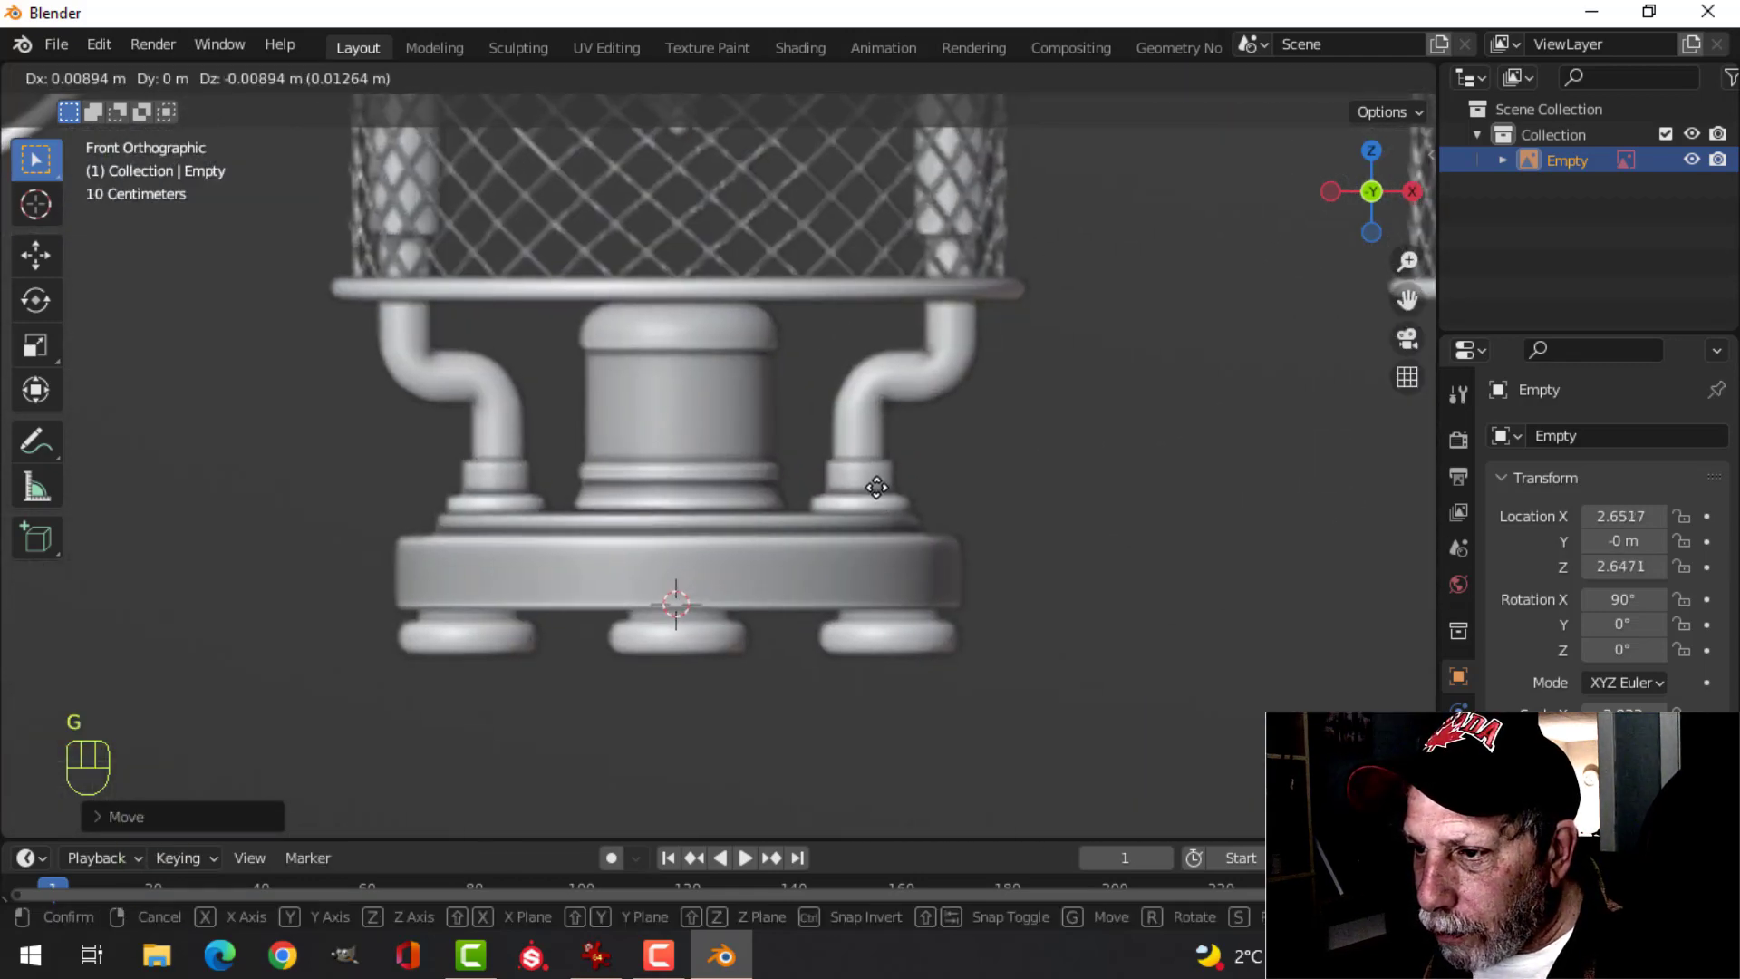
click(877, 481)
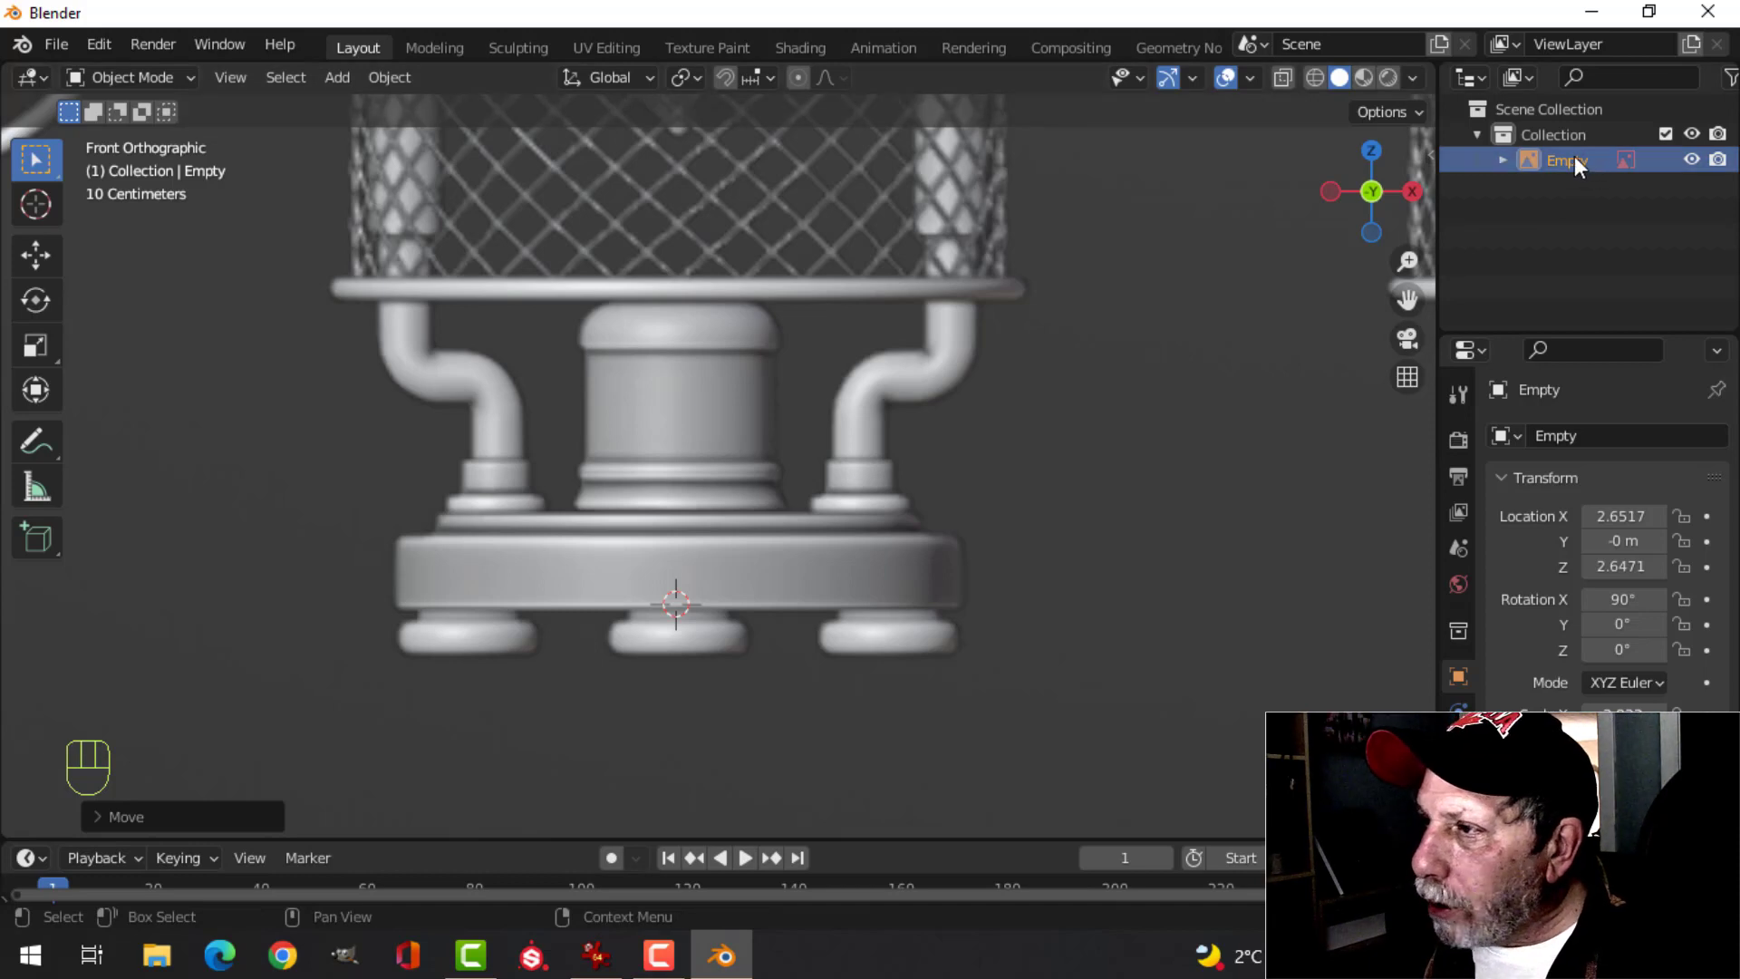
- Rename the reference image object to Ref and make it unselectable in the viewport
double_click(1548, 142)
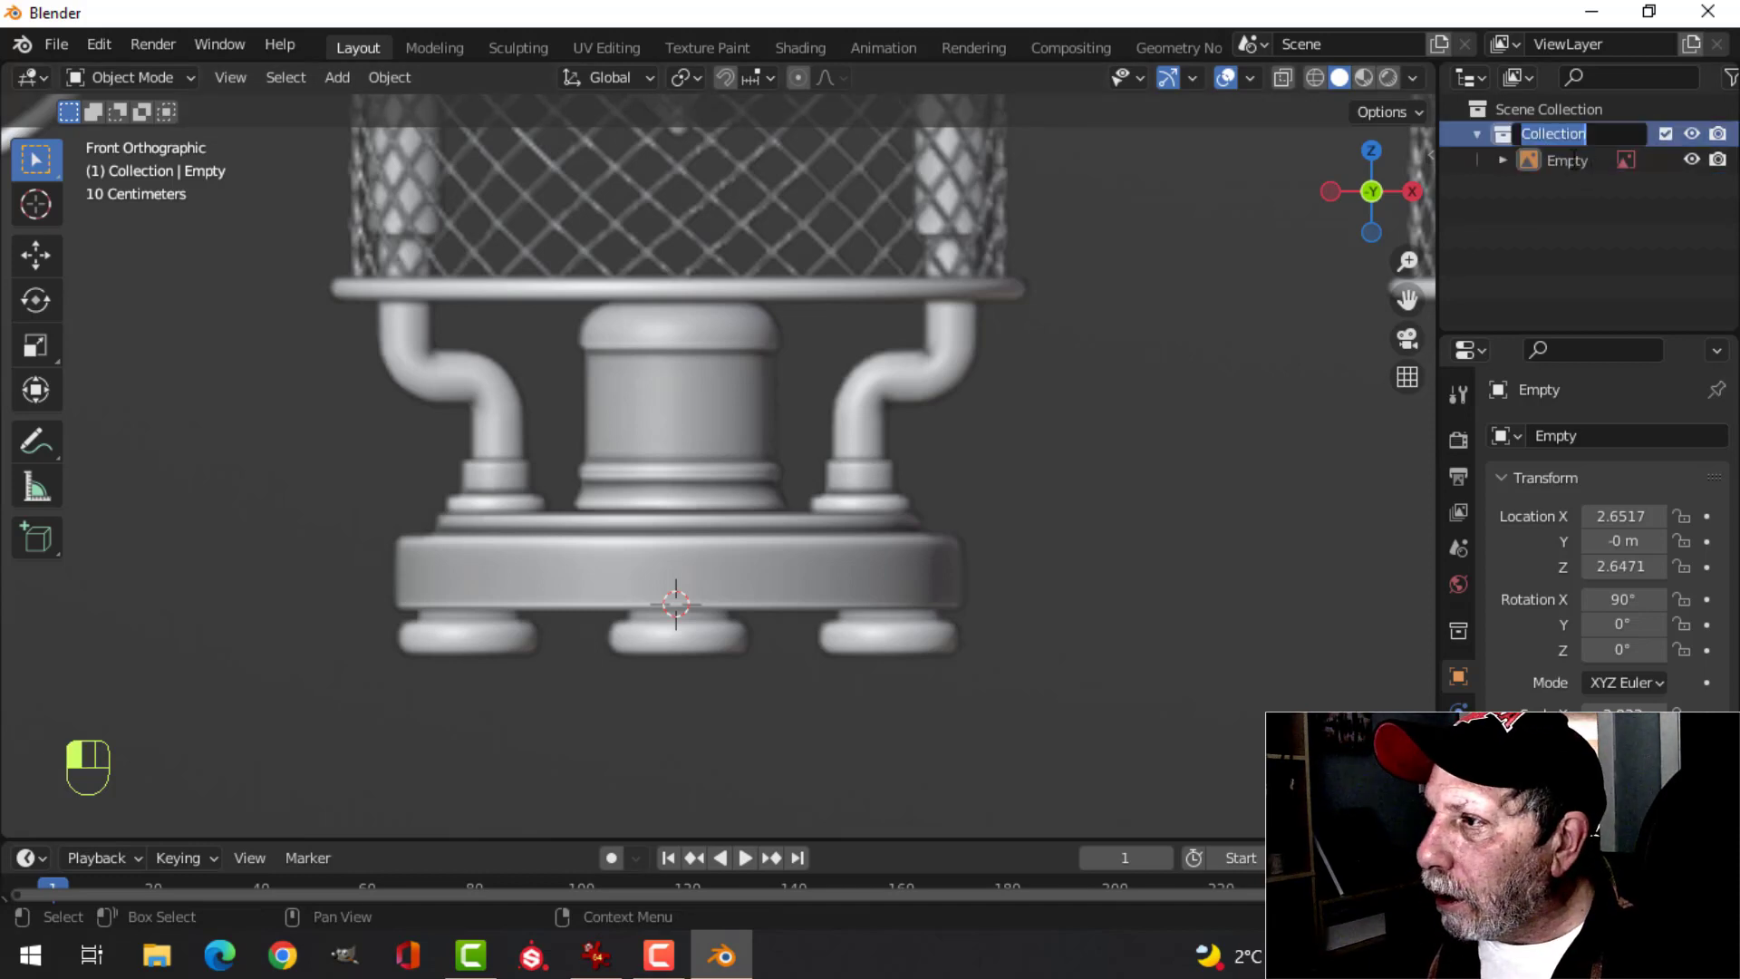
click(1571, 157)
double_click(1572, 157)
text(R)
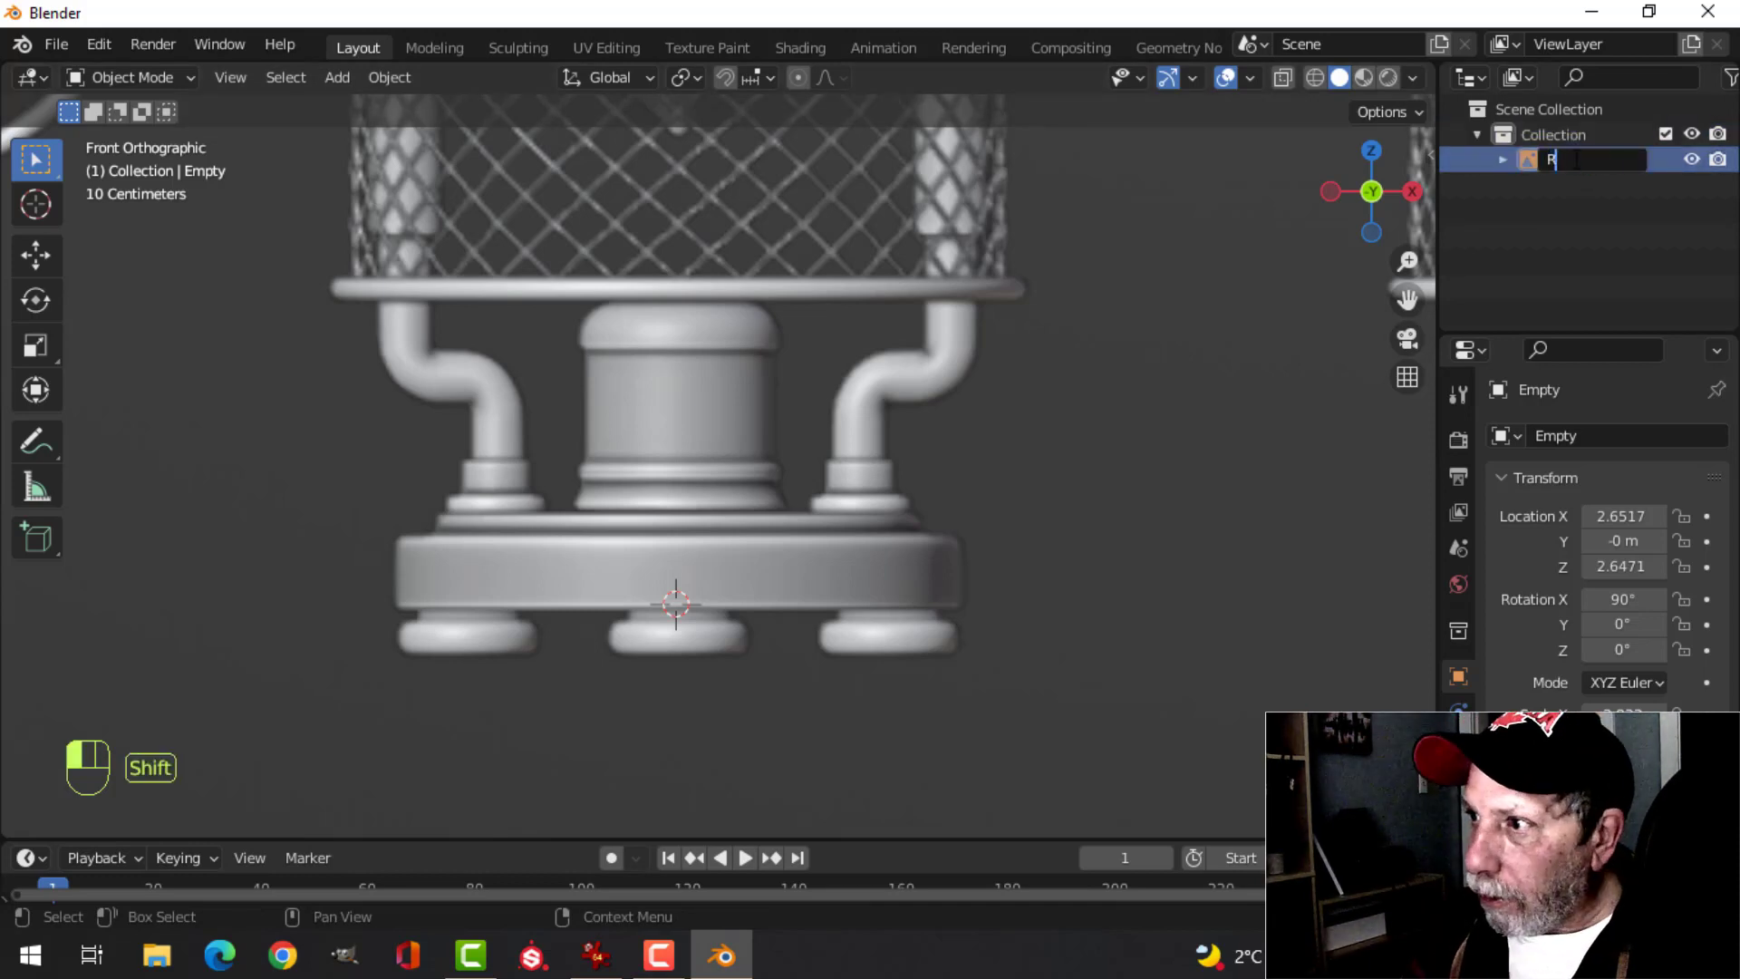
text(ef)
key(Return)
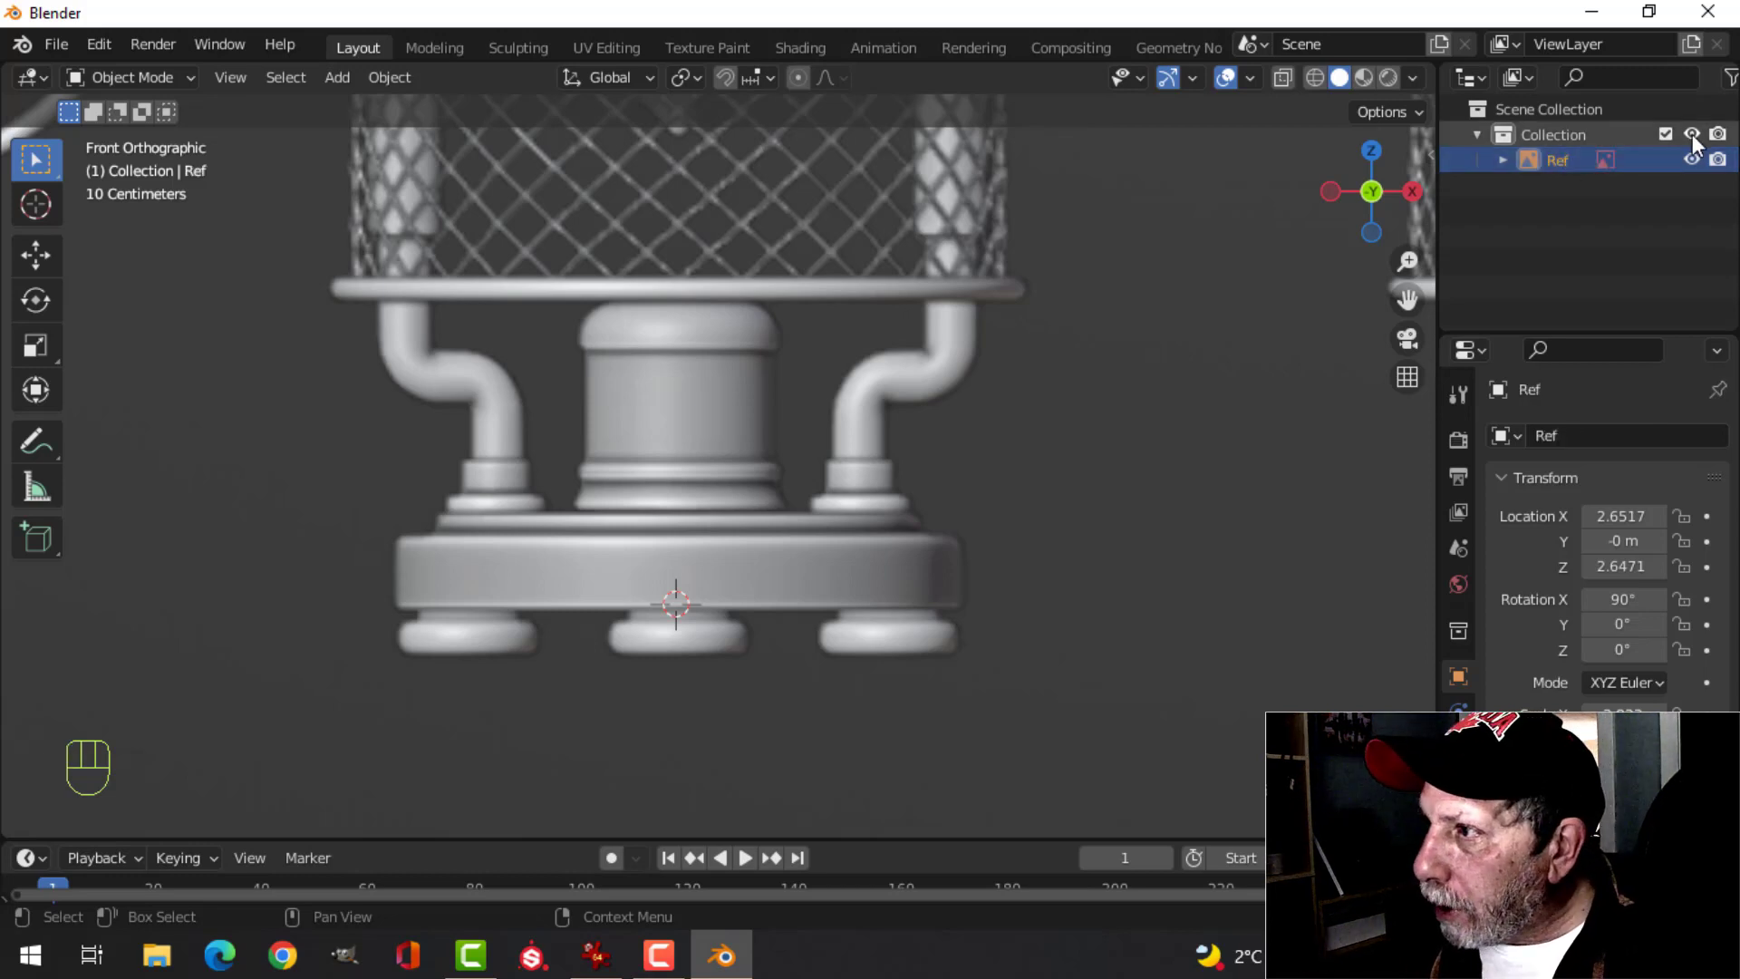
click(1731, 78)
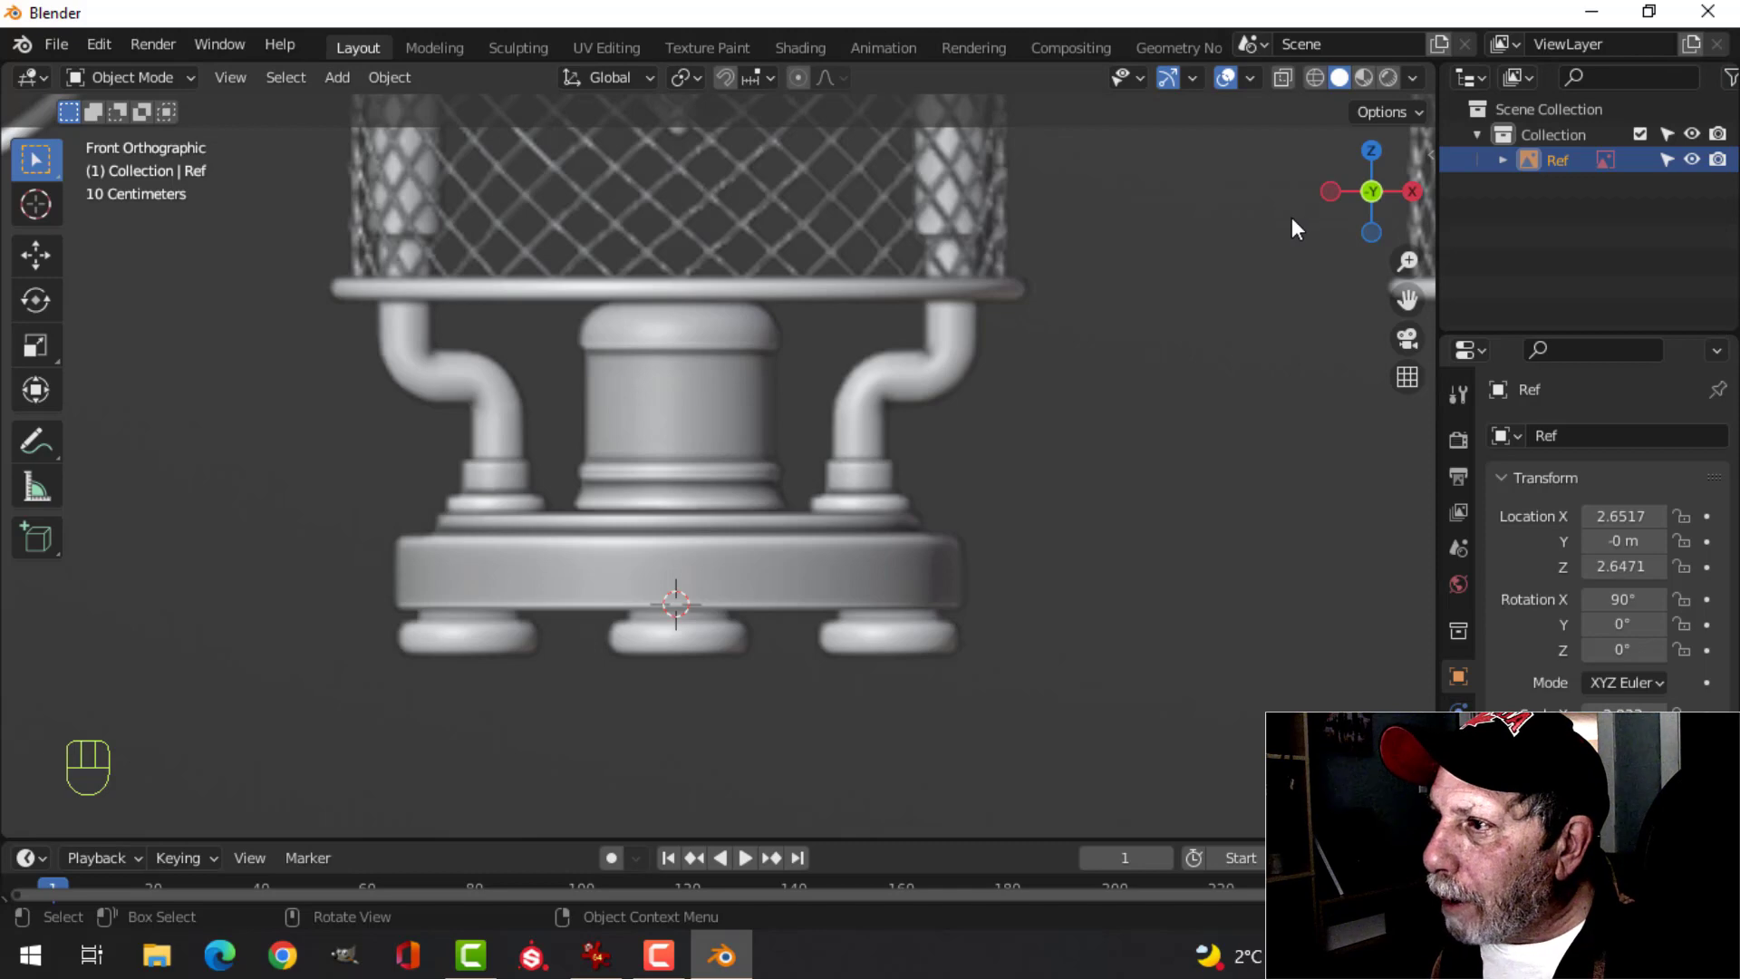
click(1670, 160)
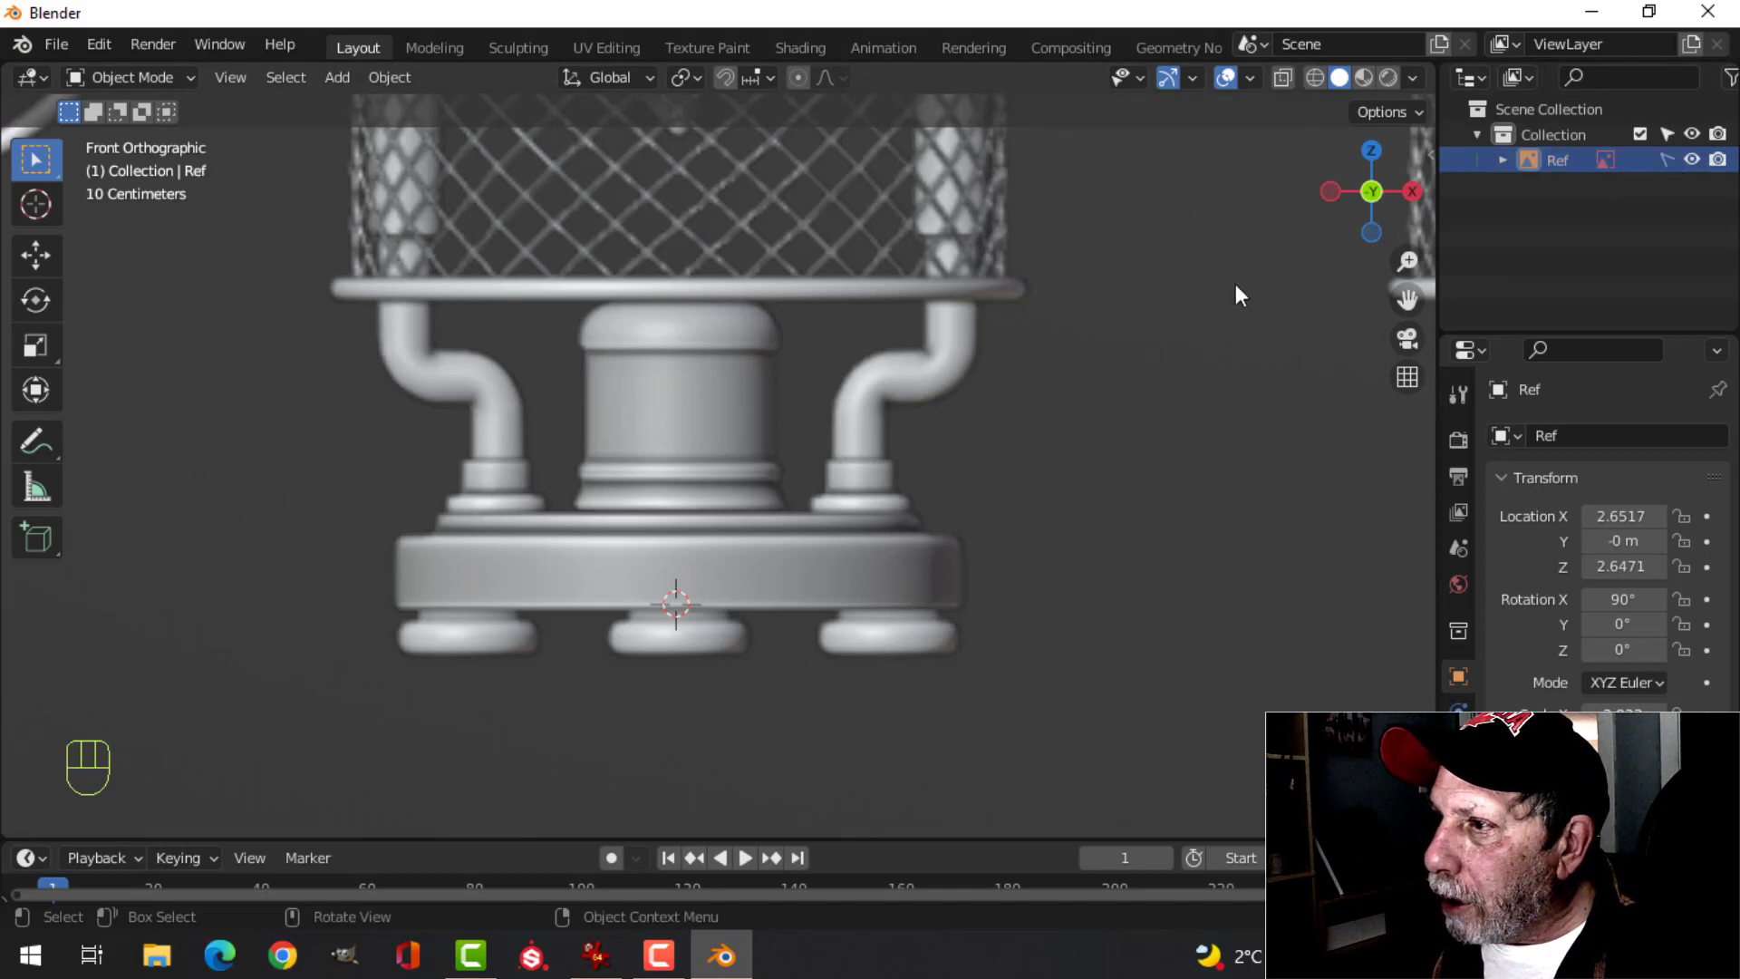
- Examine the reference image's lantern views, comparing the overall shape with the details of the base and cage
scroll(1120, 307, down, 8)
scroll(1120, 306, down, 2)
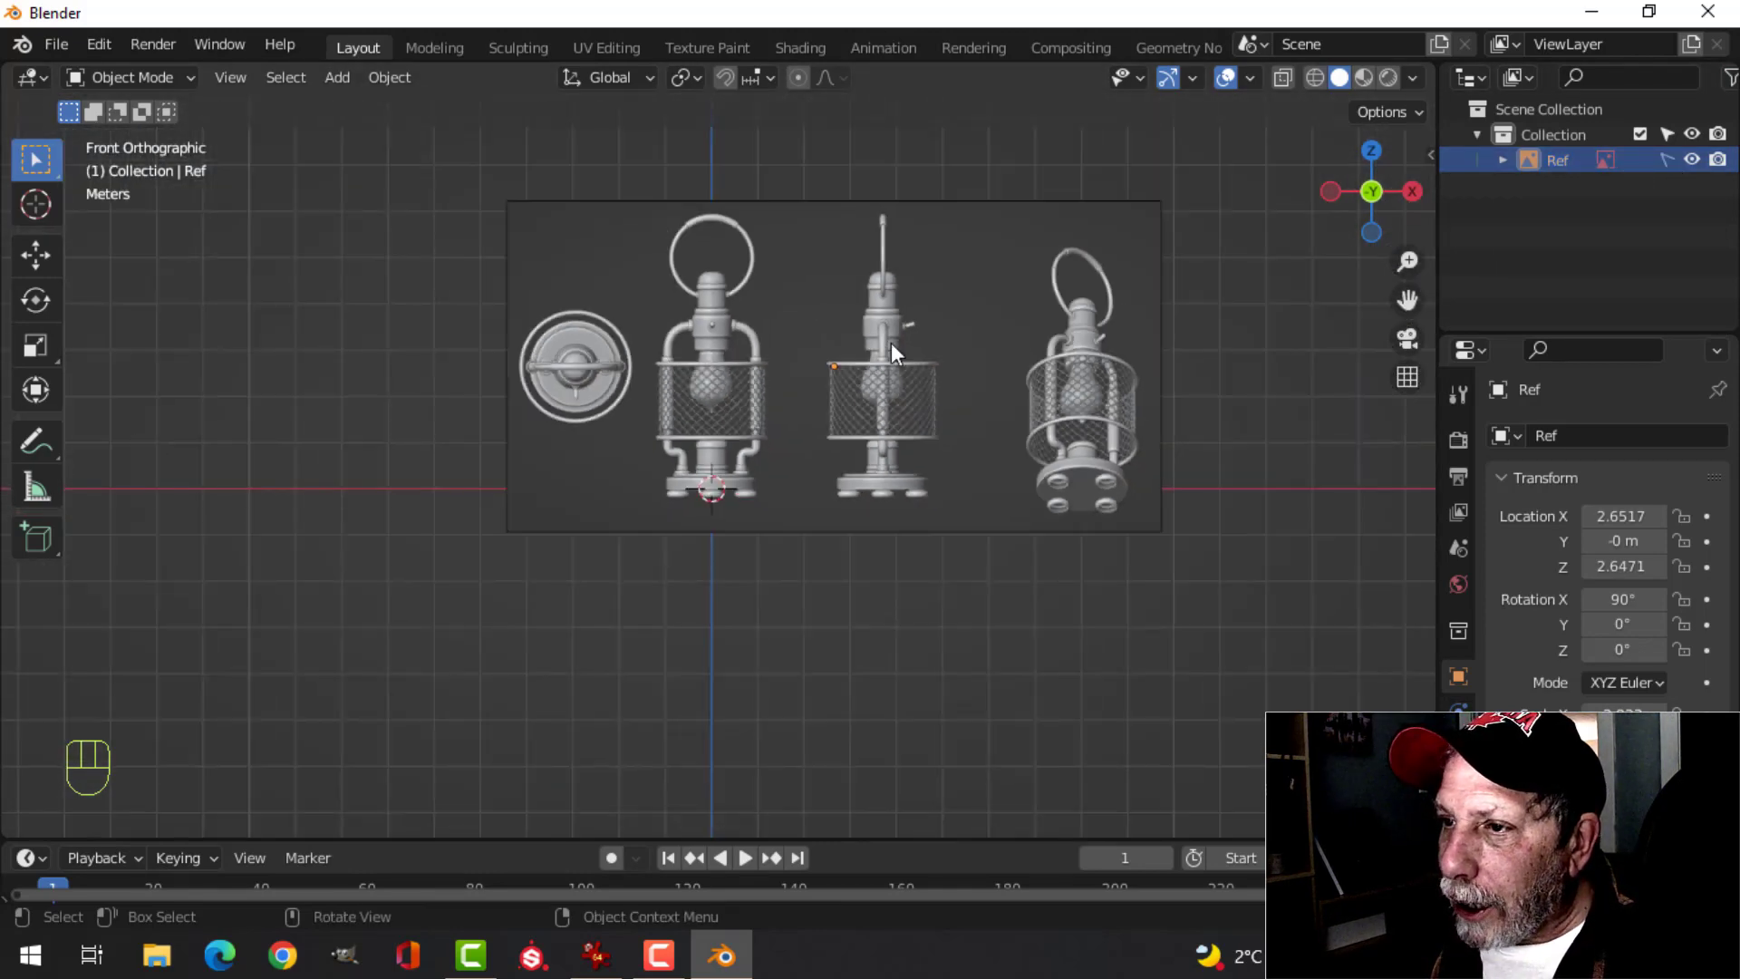
scroll(883, 344, up, 6)
scroll(861, 341, down, 6)
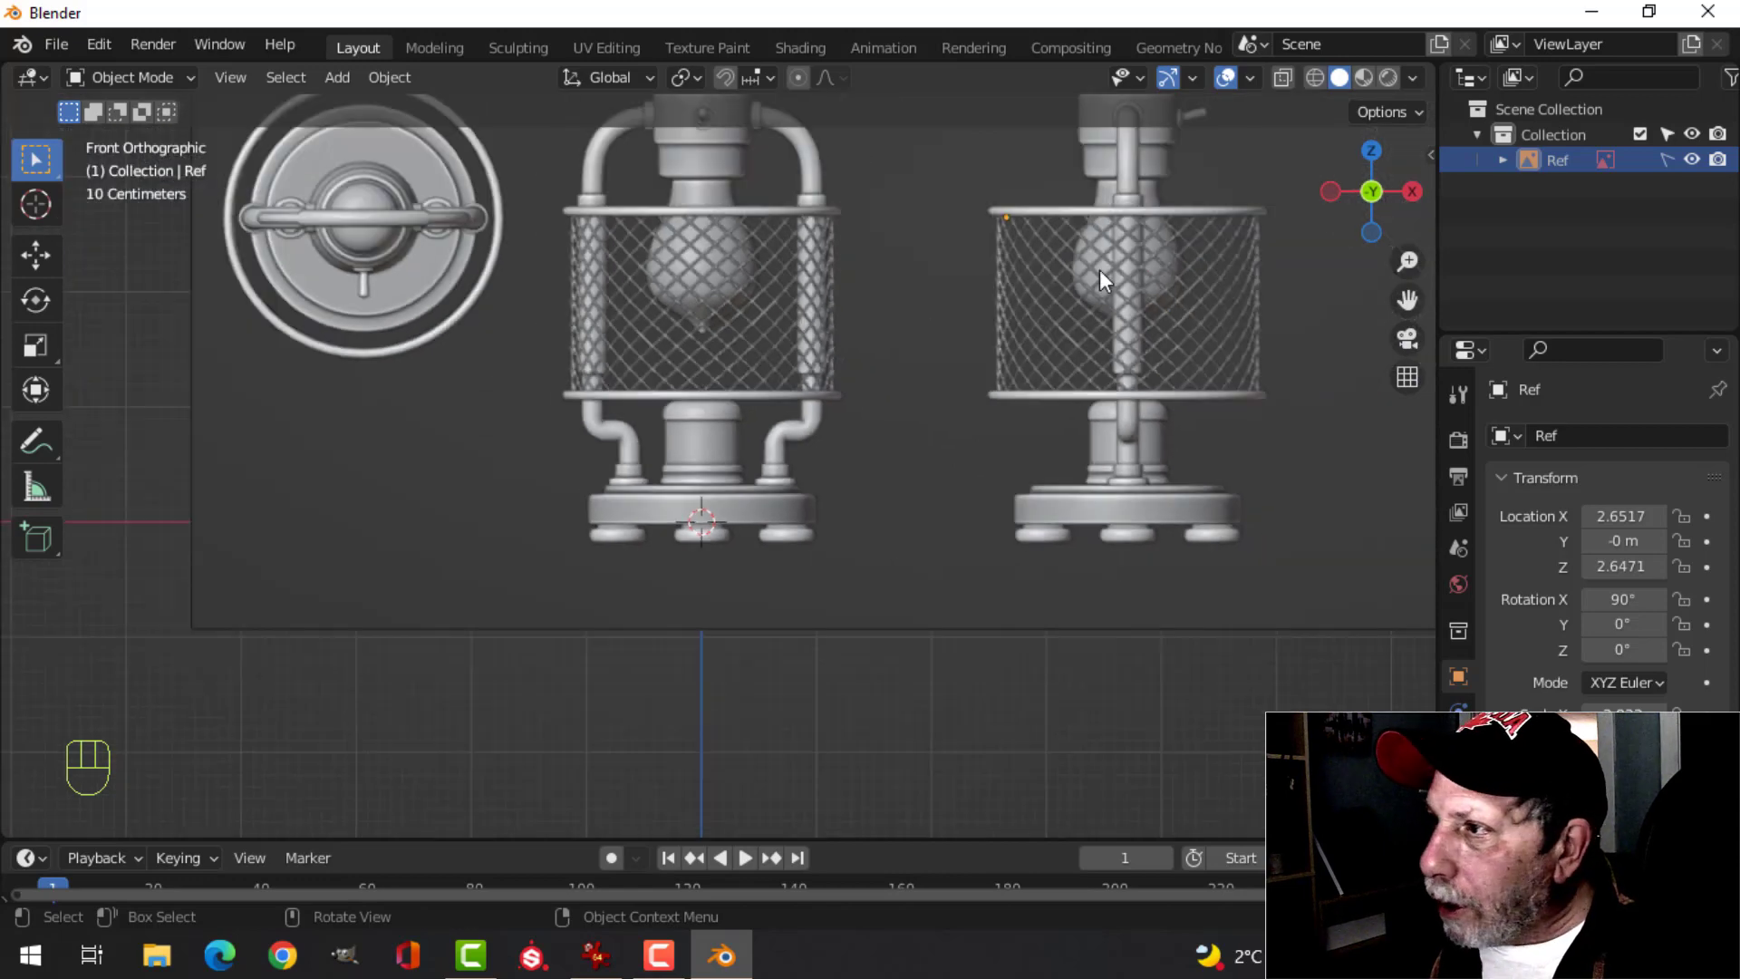
scroll(818, 323, up, 7)
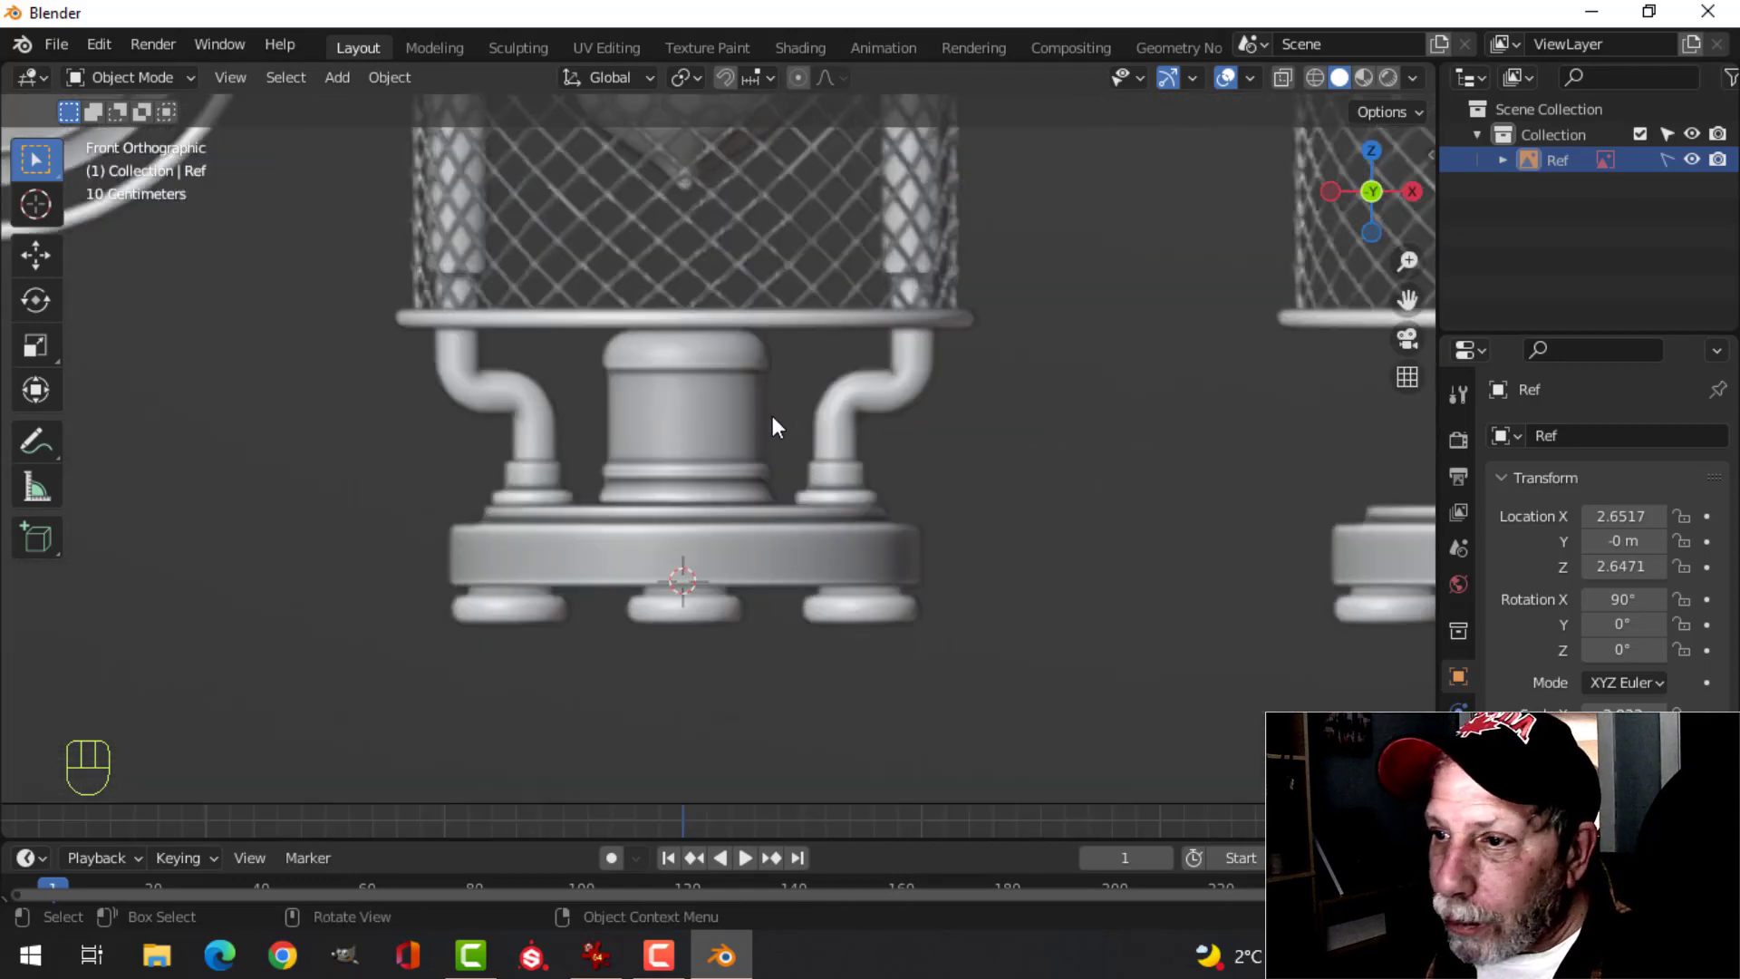
scroll(769, 415, down, 6)
shift+middle_drag(774, 339, 779, 426)
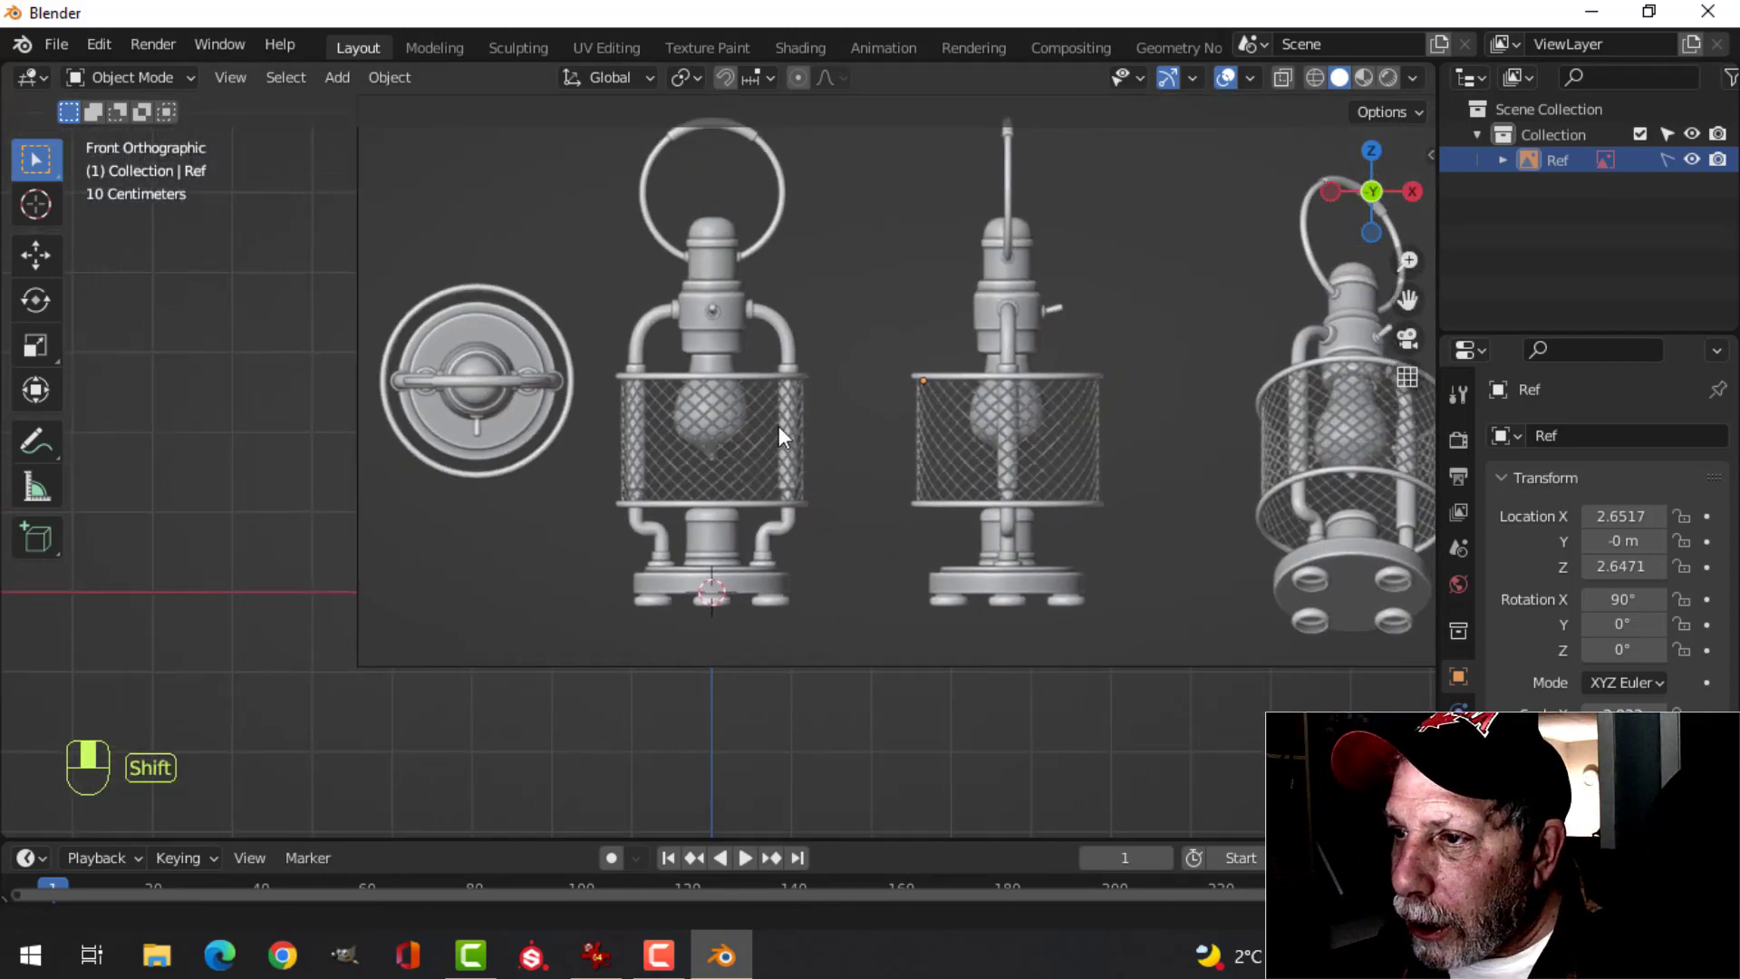
scroll(723, 458, up, 2)
scroll(781, 444, up, 2)
scroll(788, 426, down, 1)
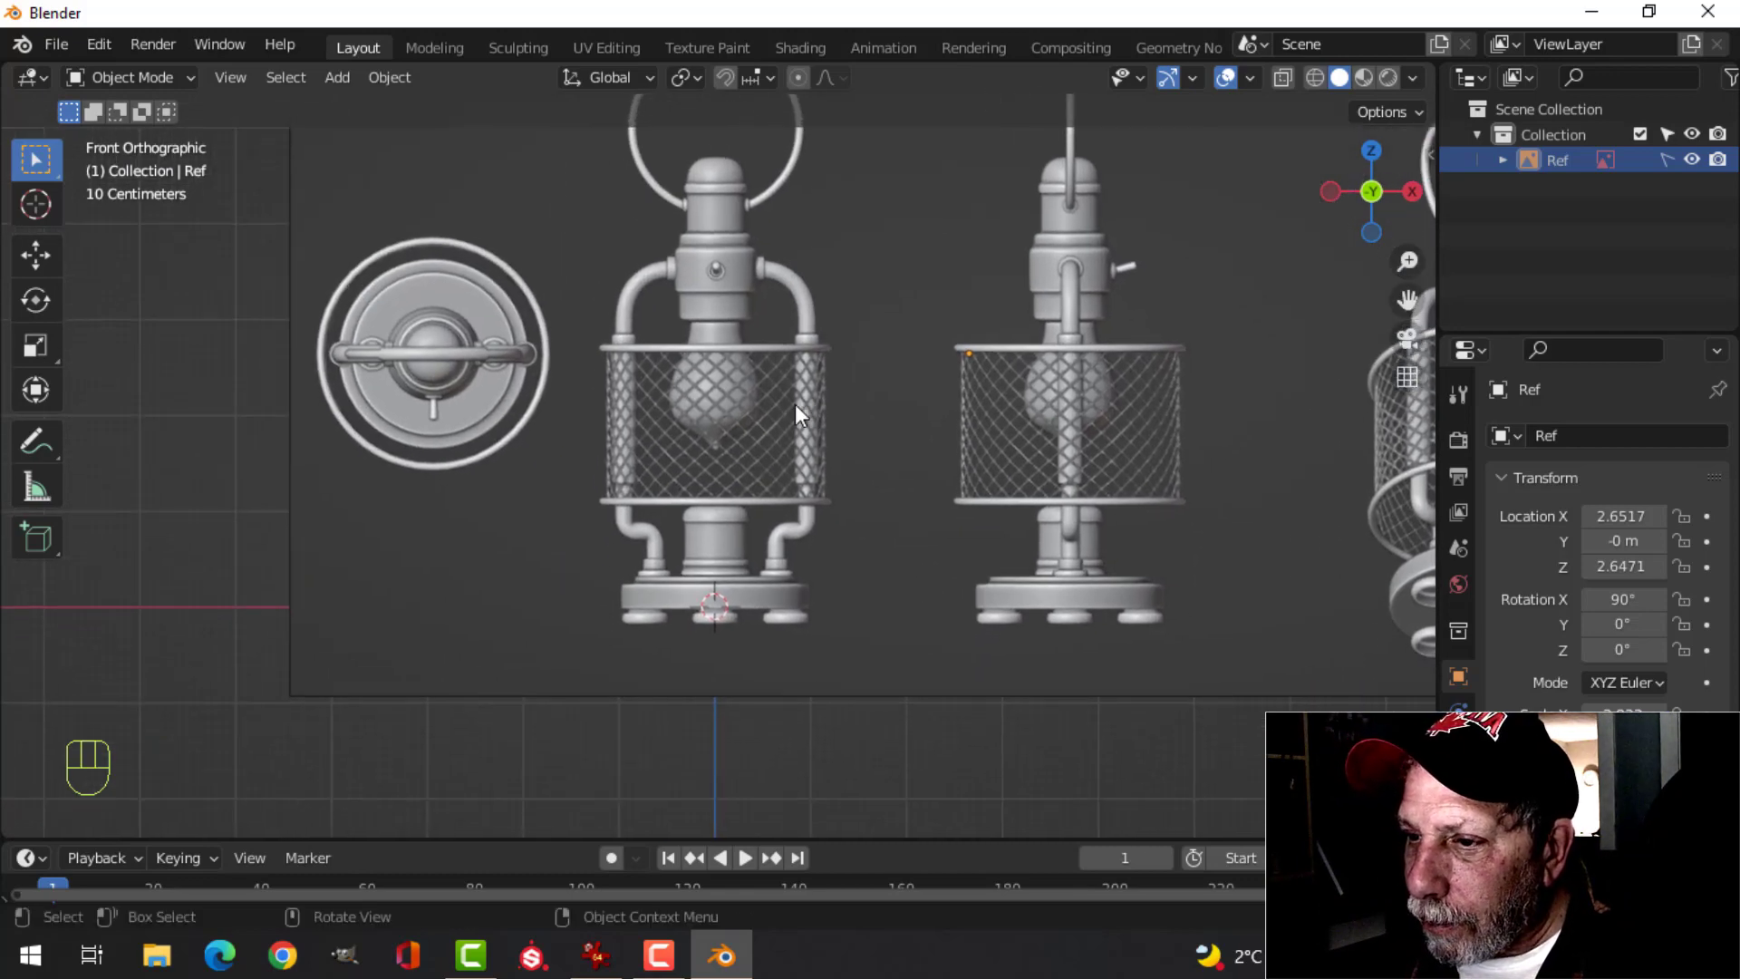
scroll(769, 404, up, 2)
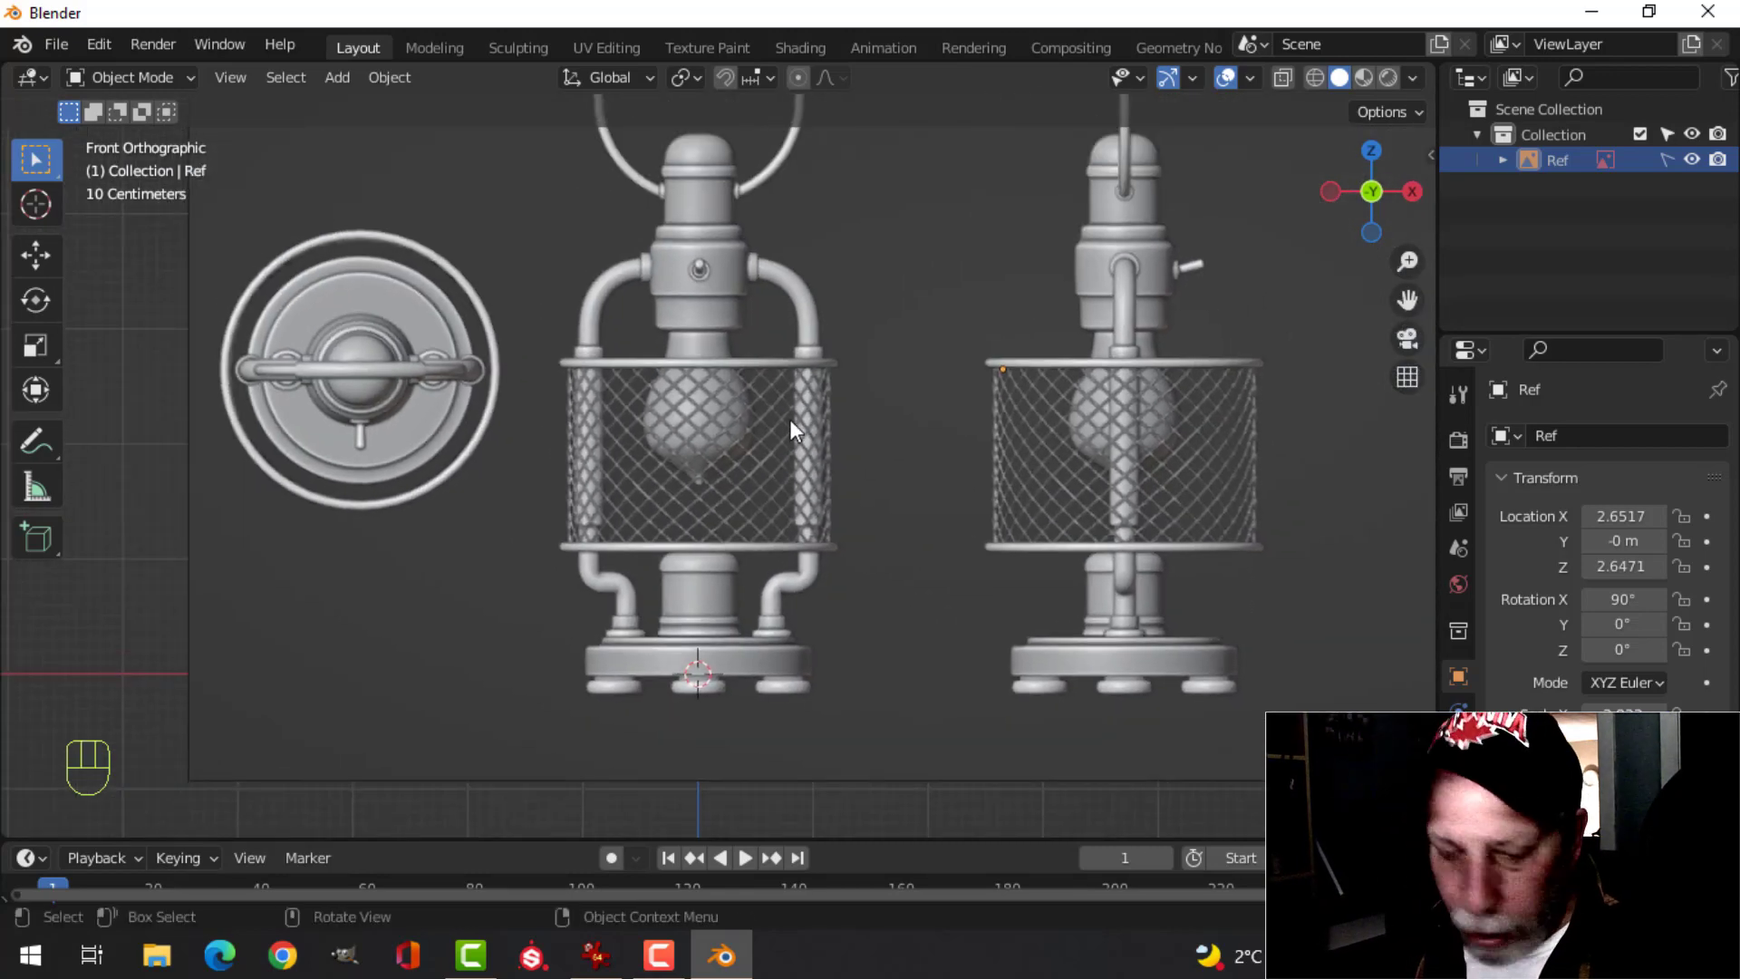
- Add a mesh circle with 22 vertices and a 1 m radius at the origin, under the lantern's base disc
key(shift+a)
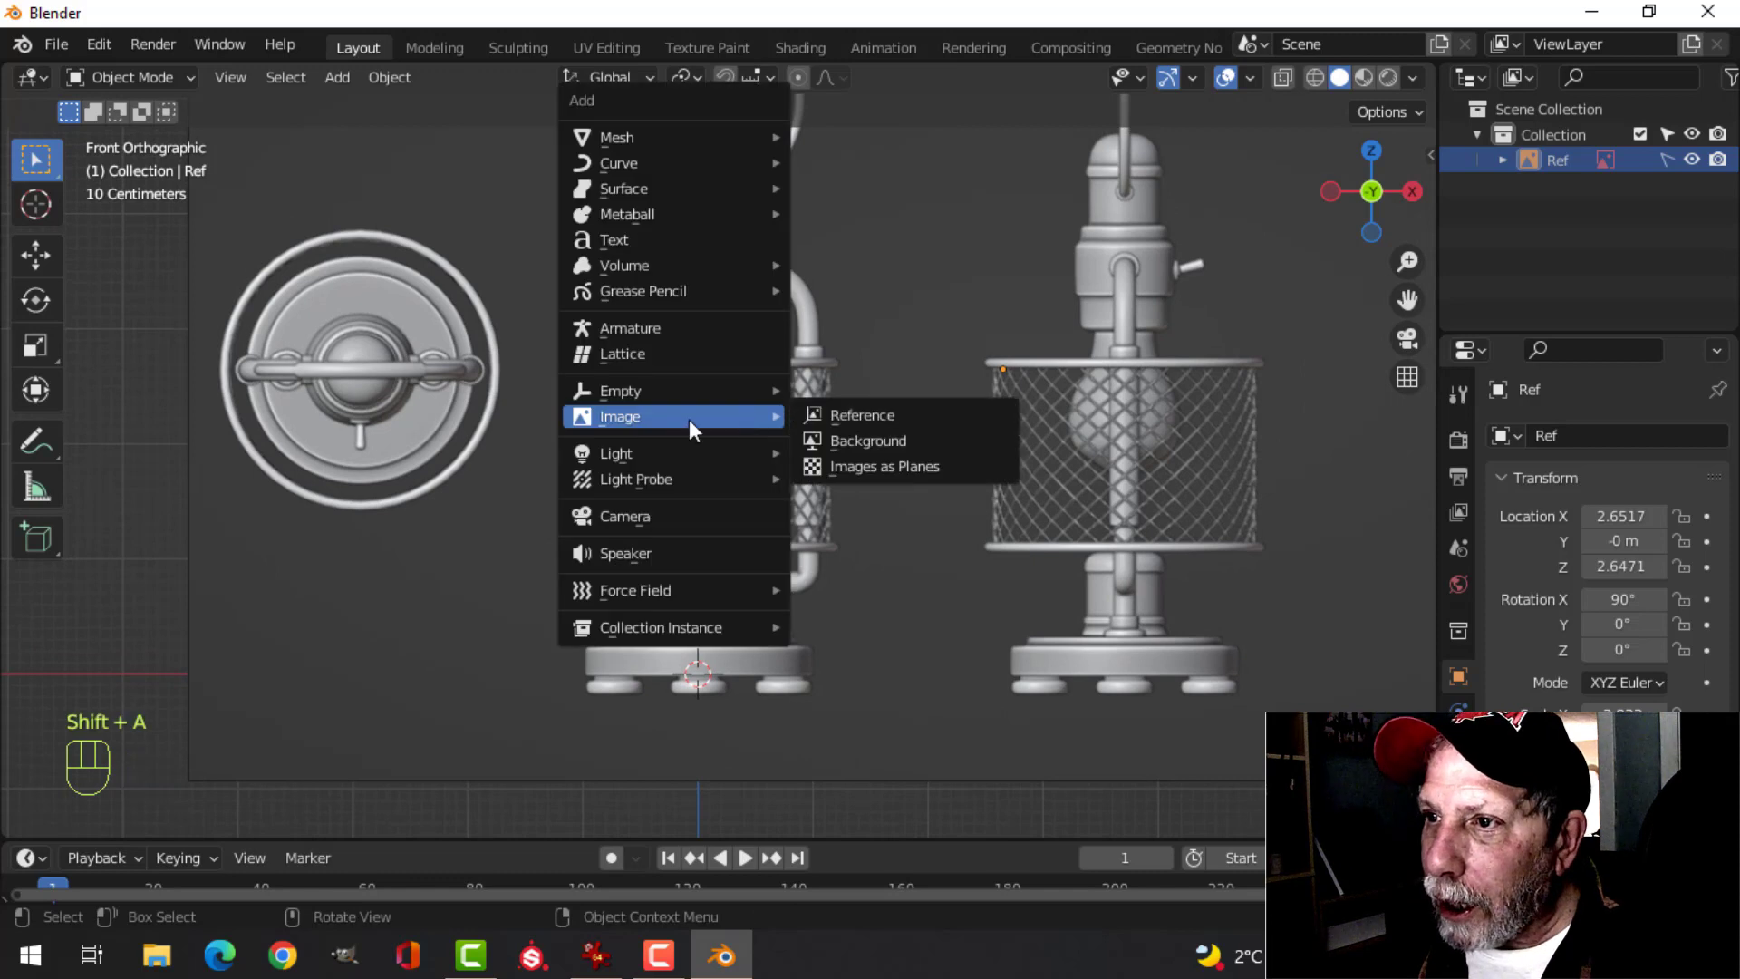
mouse_move(702, 133)
click(852, 185)
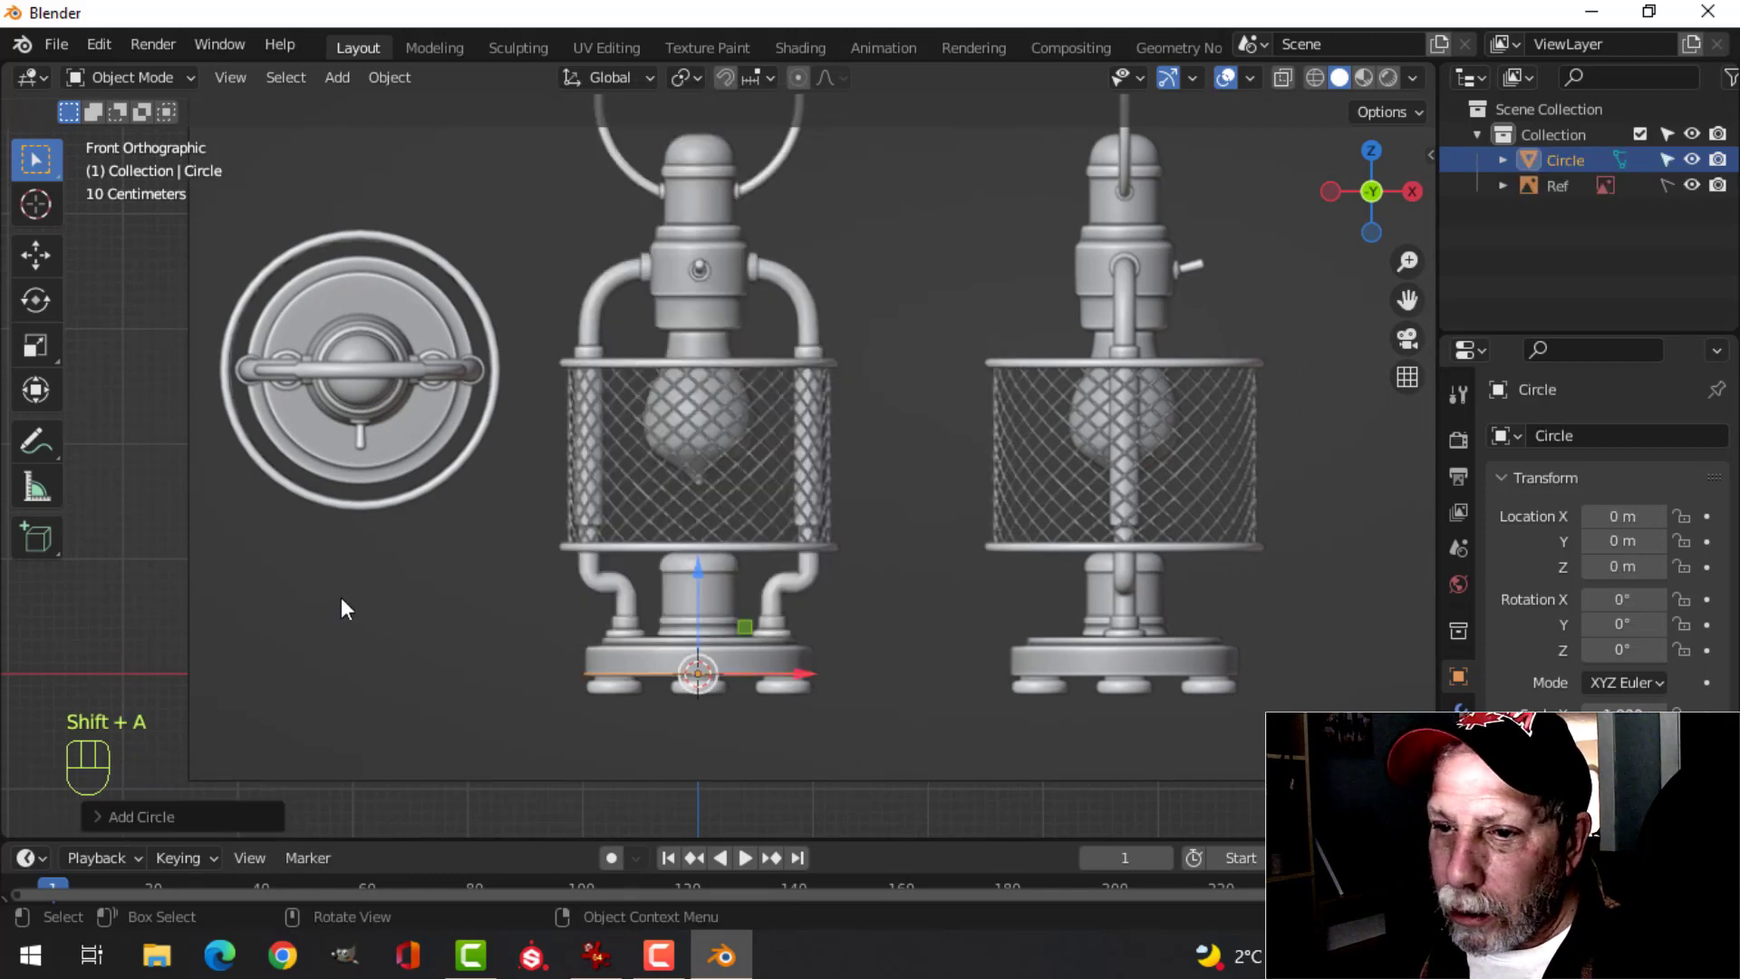
click(166, 808)
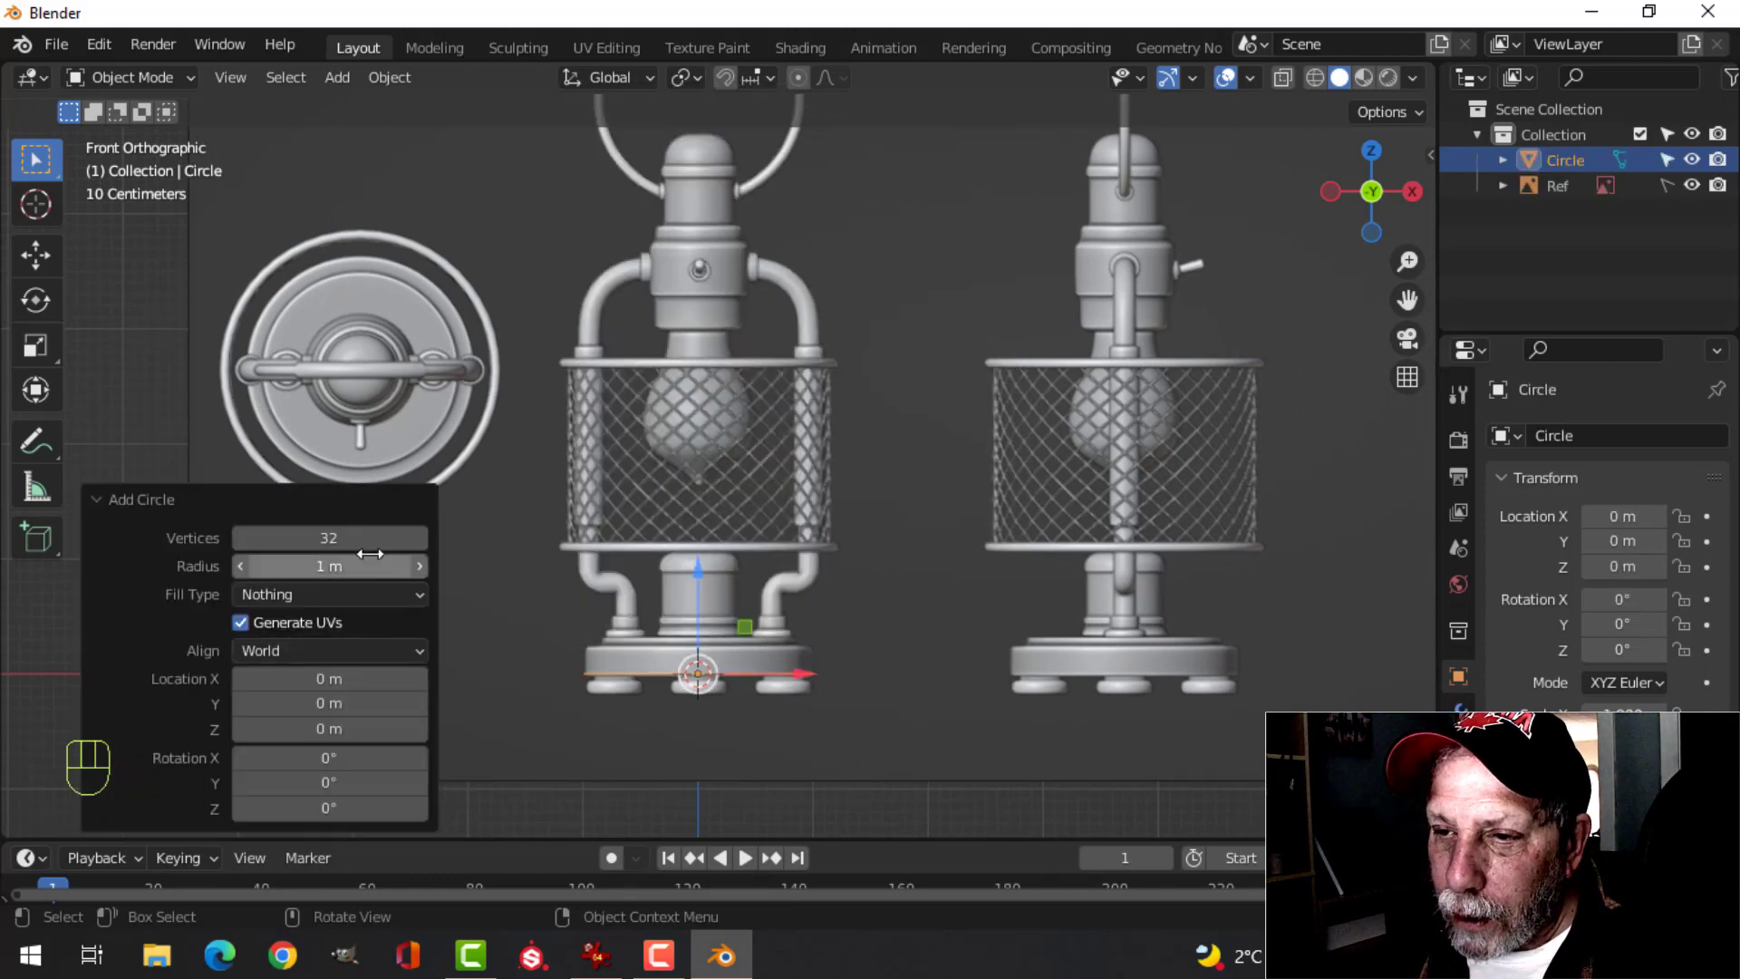
click(329, 537)
text(22)
click(578, 546)
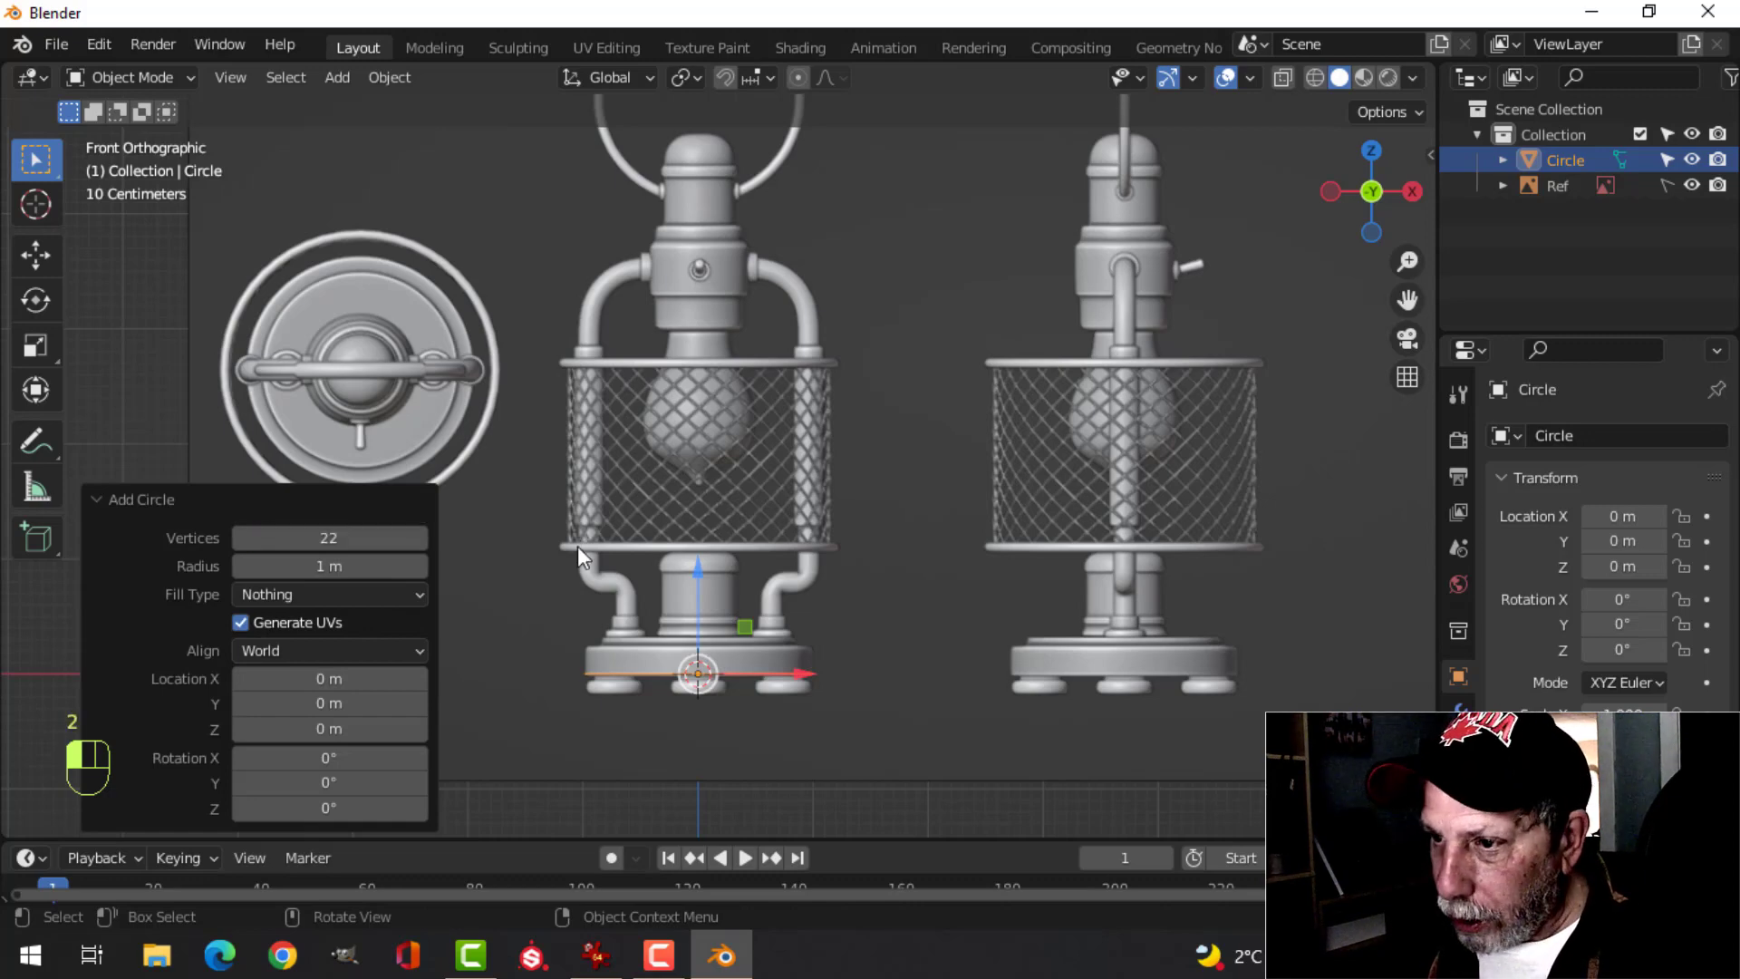
scroll(836, 640, up, 3)
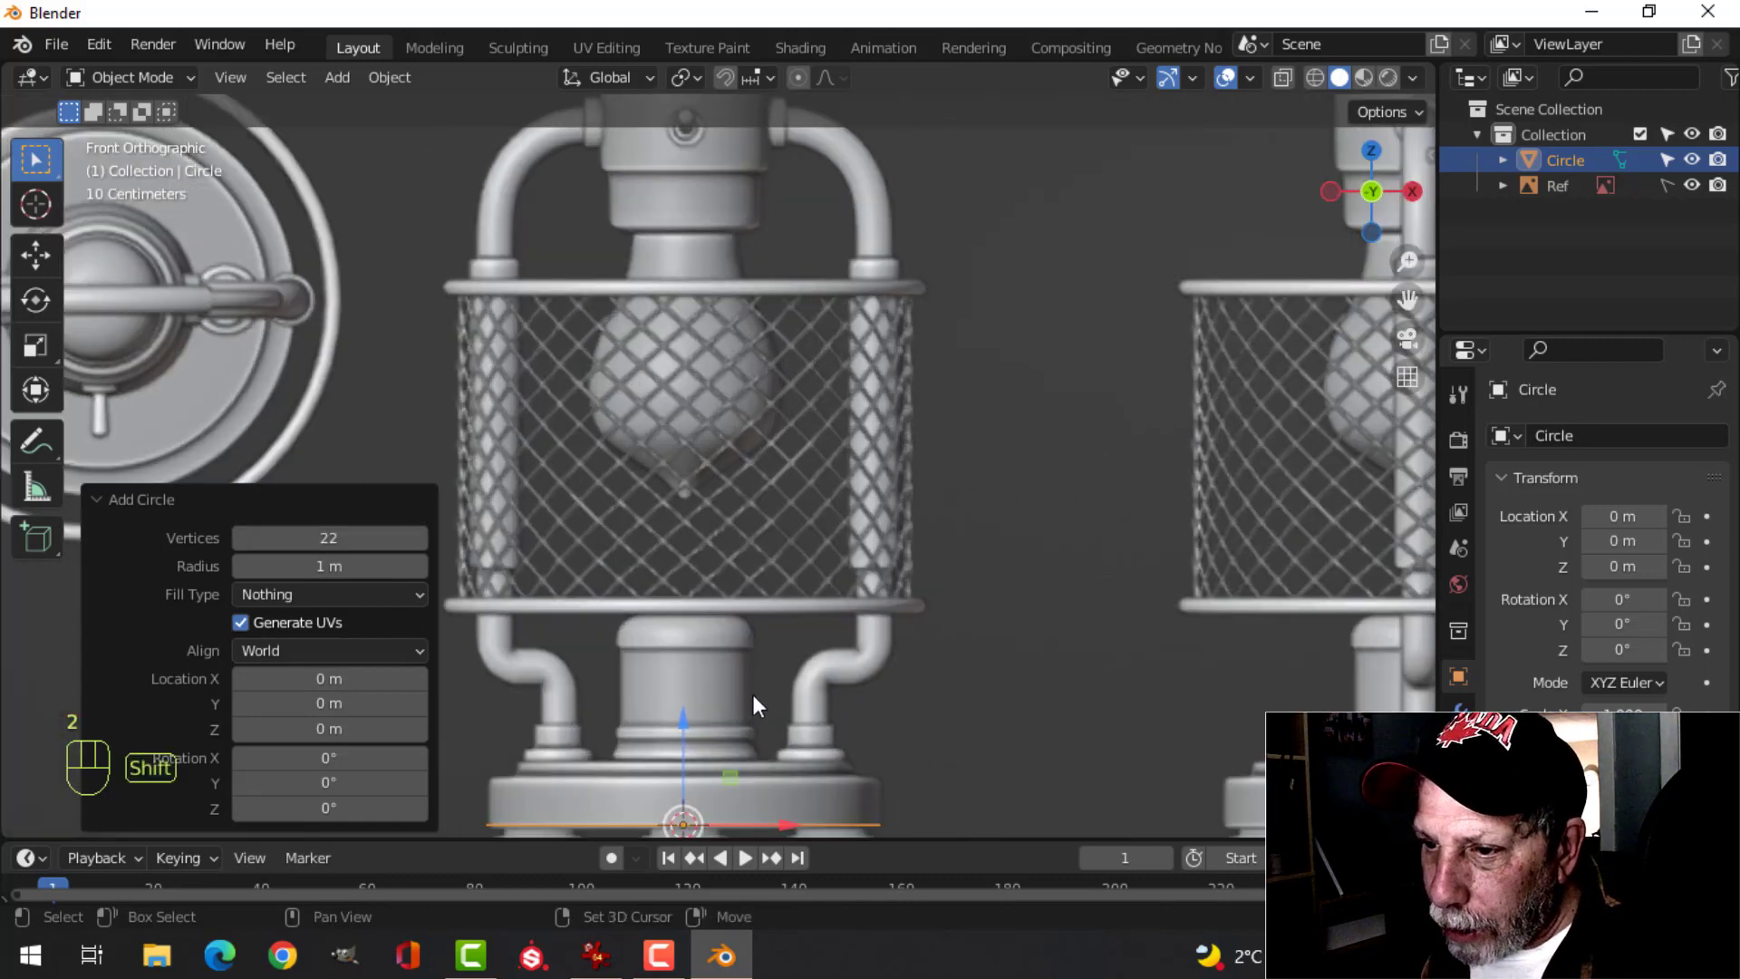
shift+middle_drag(752, 694, 910, 524)
scroll(791, 534, up, 2)
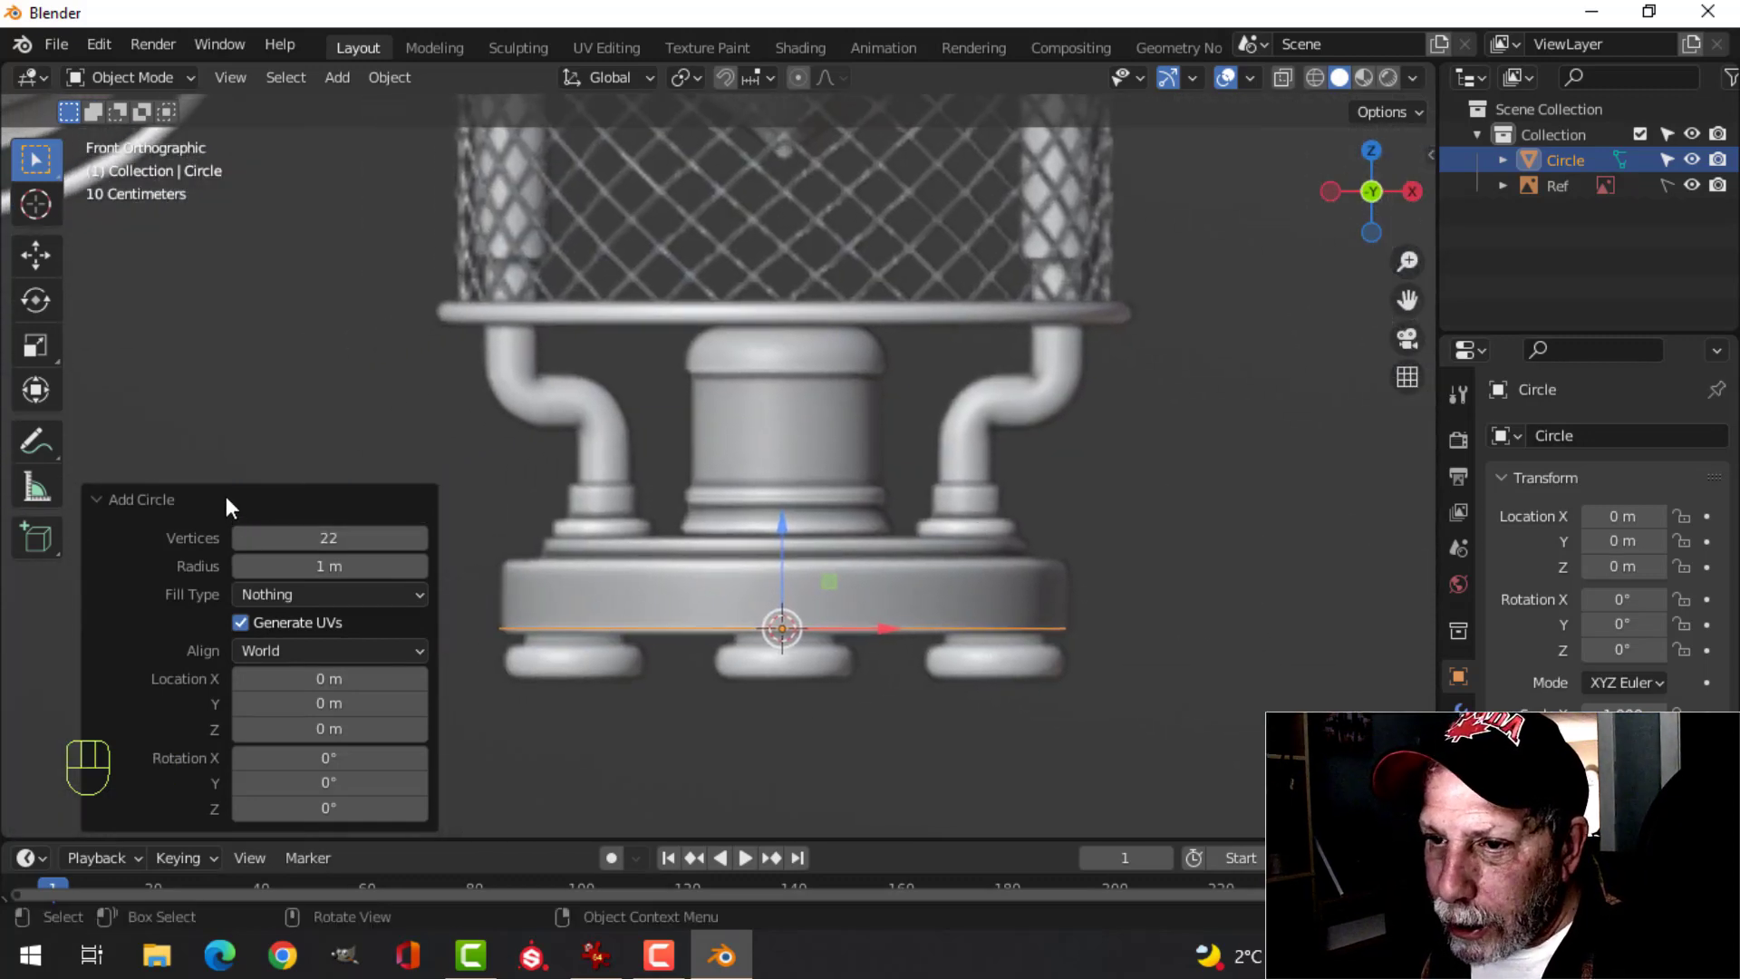
click(226, 500)
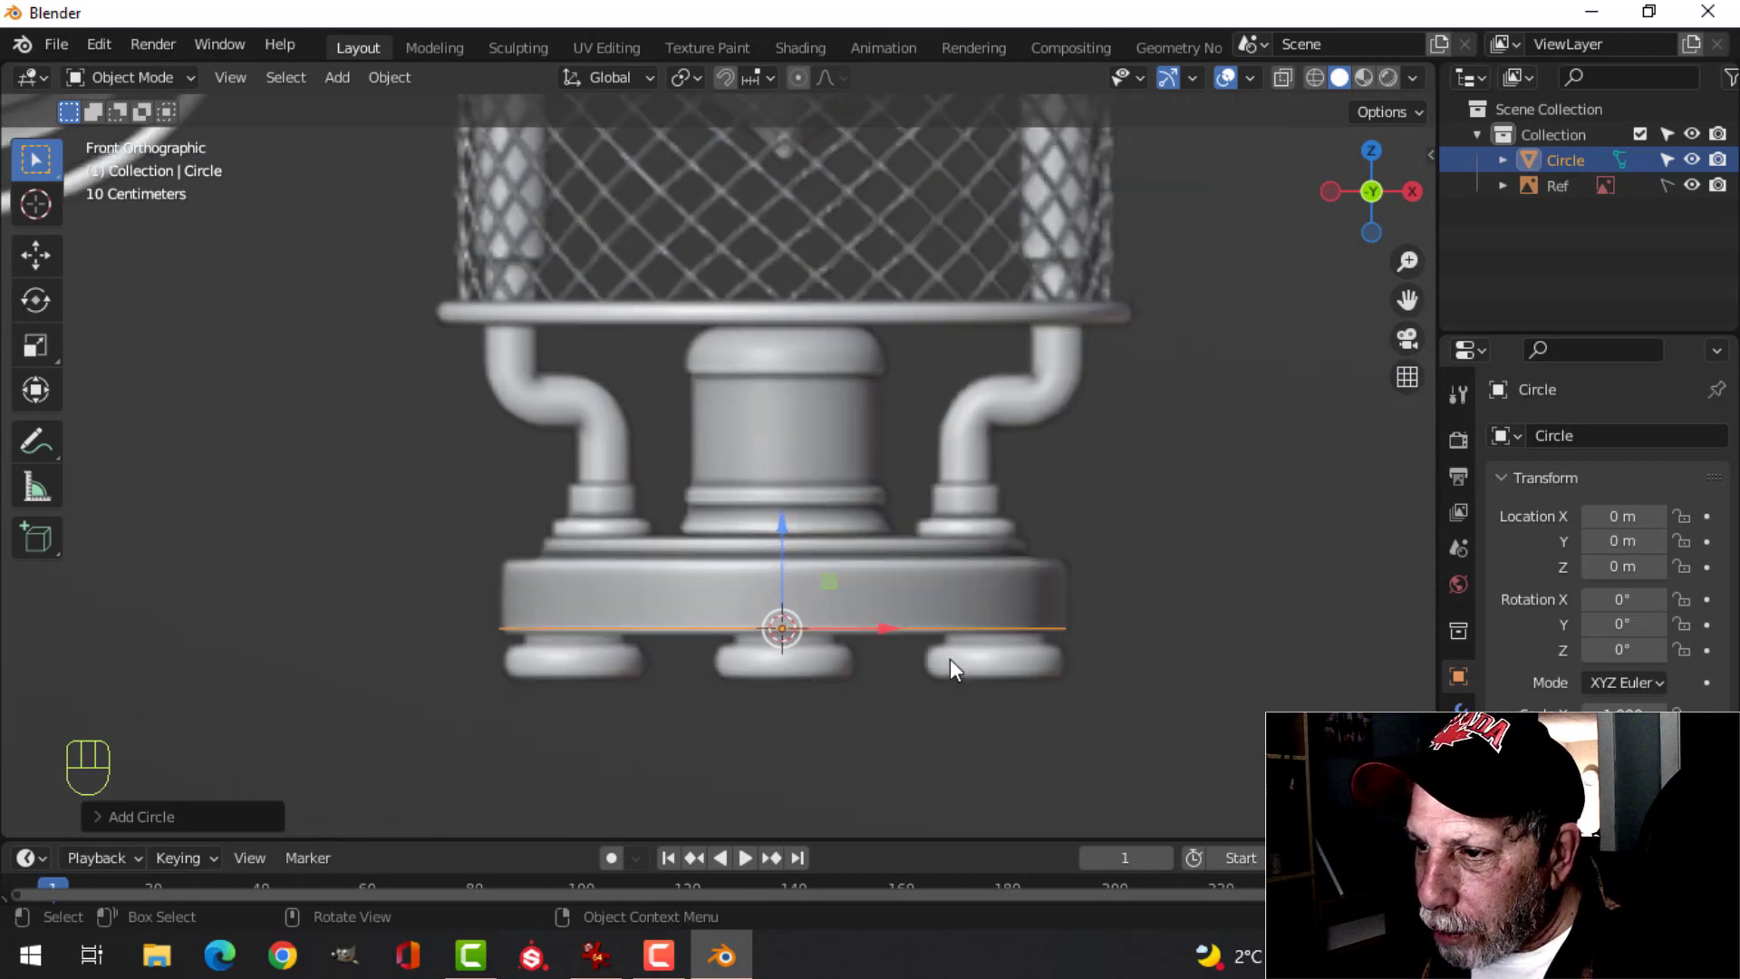
- Enter Edit Mode on the circle and lower its vertices slightly to line up with the base disc's bottom edge
scroll(946, 658, down, 1)
shift+middle_drag(850, 619, 703, 629)
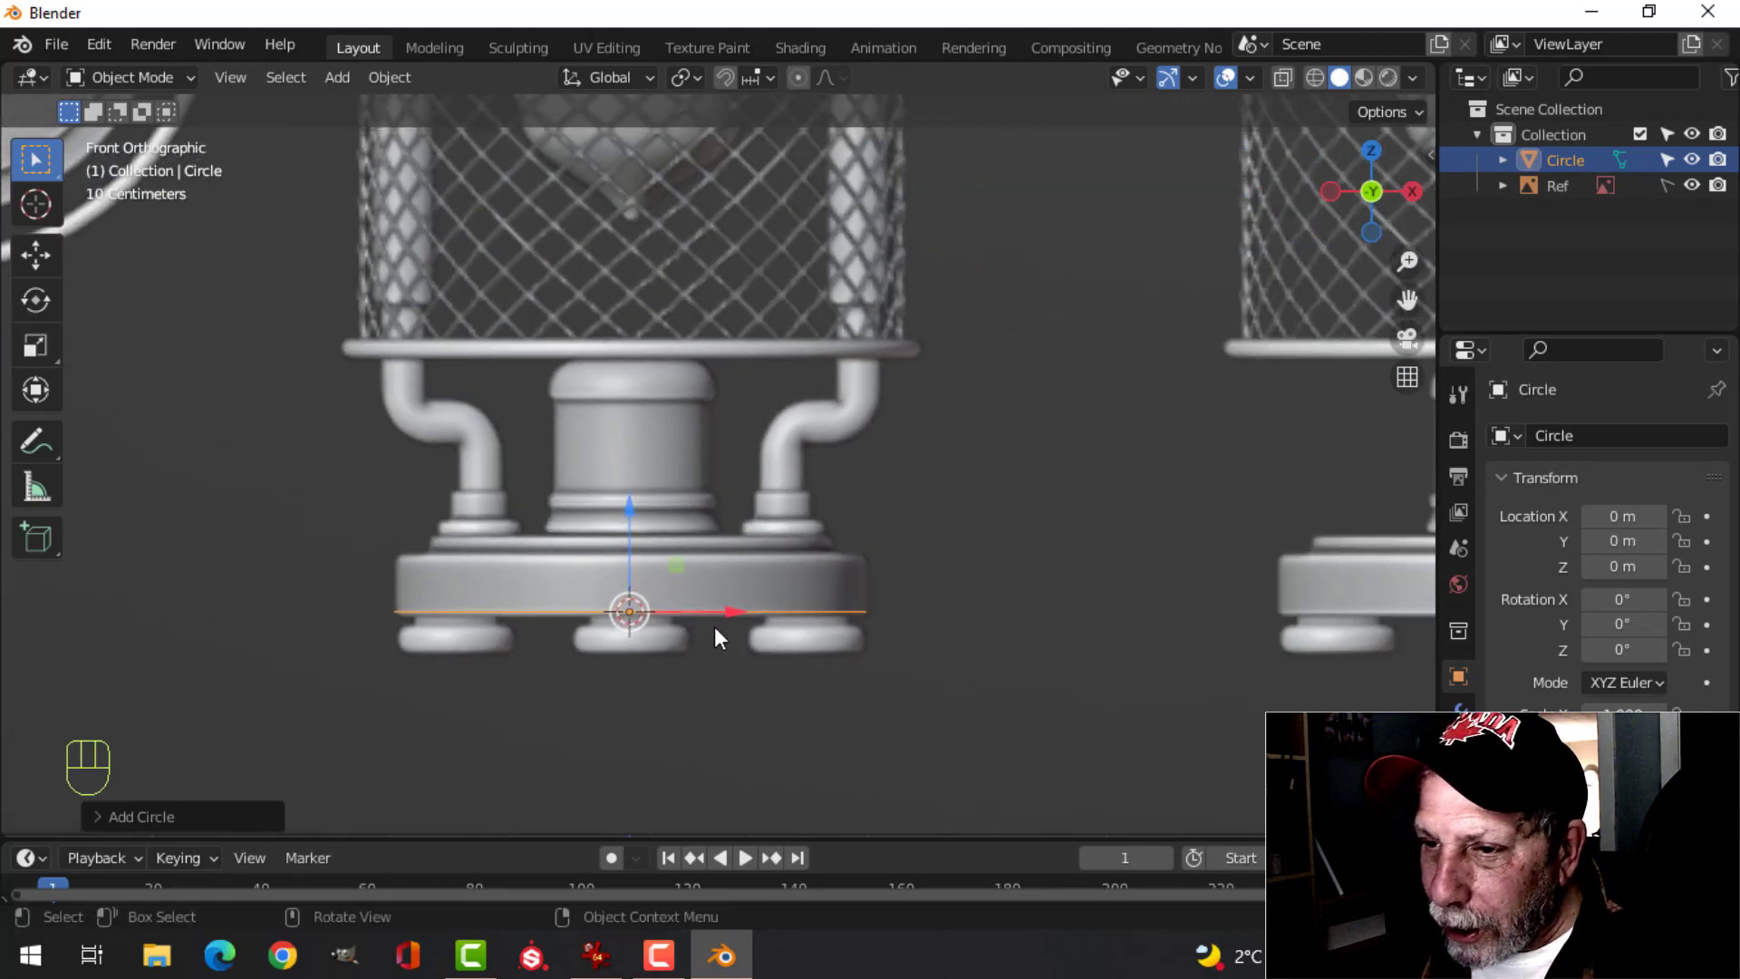
key(Tab)
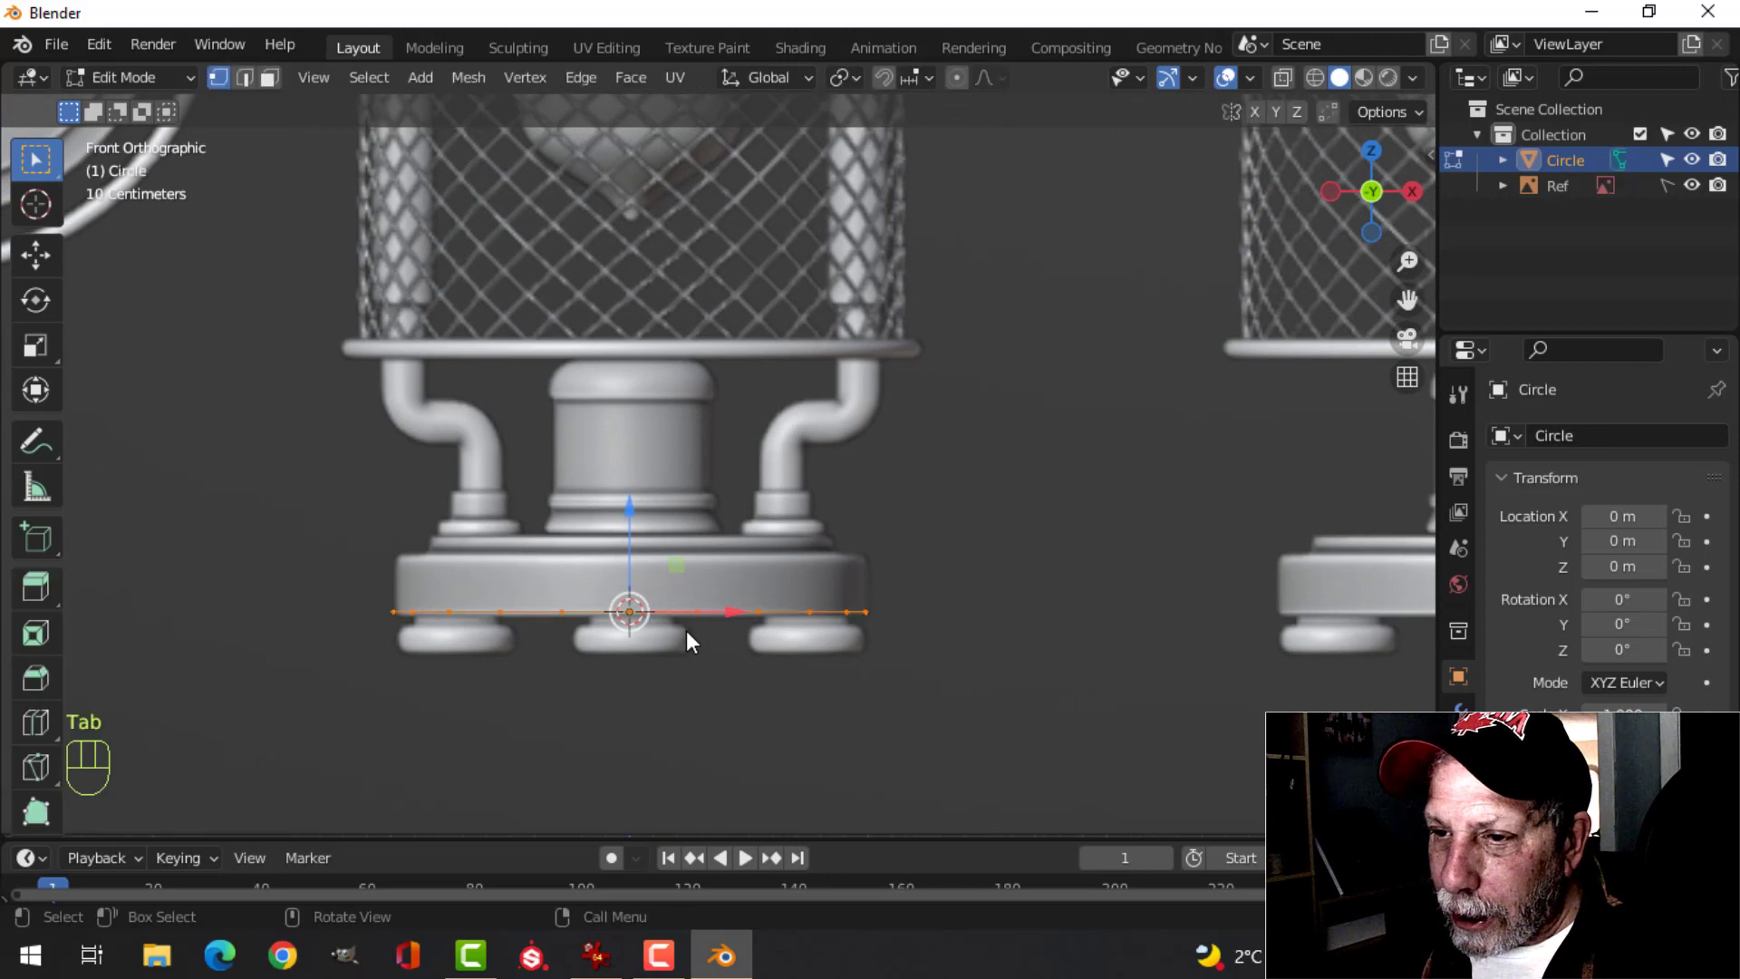
scroll(664, 680, up, 2)
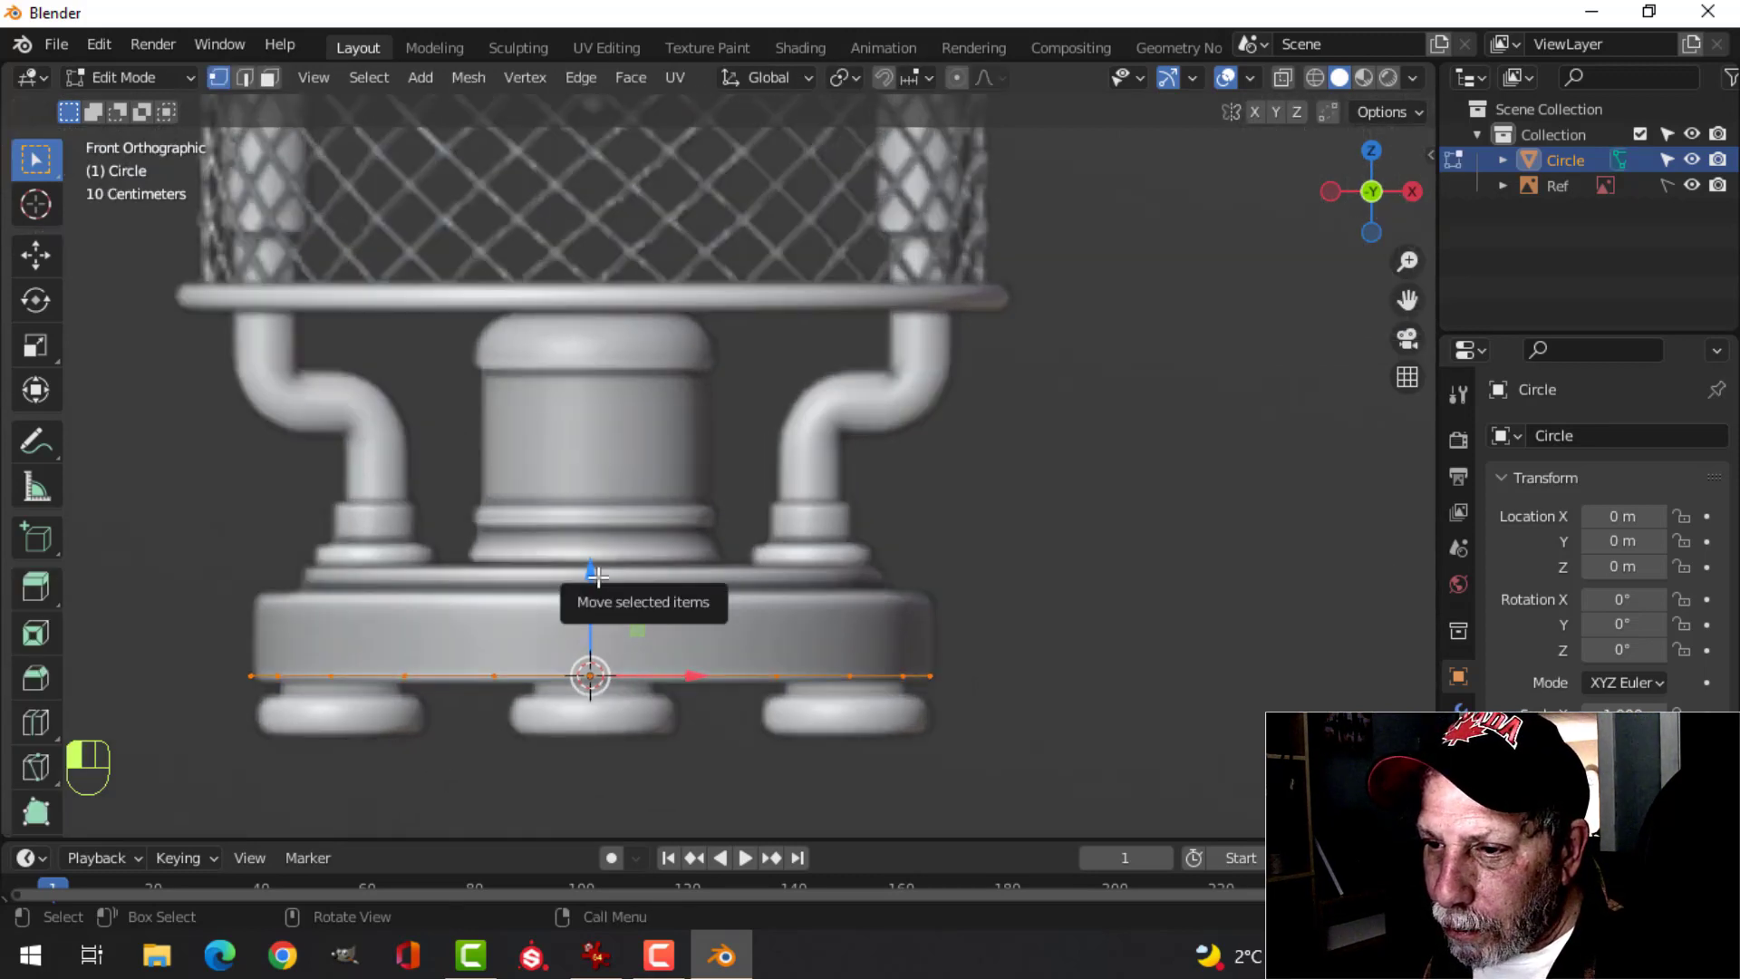
drag(598, 574, 597, 585)
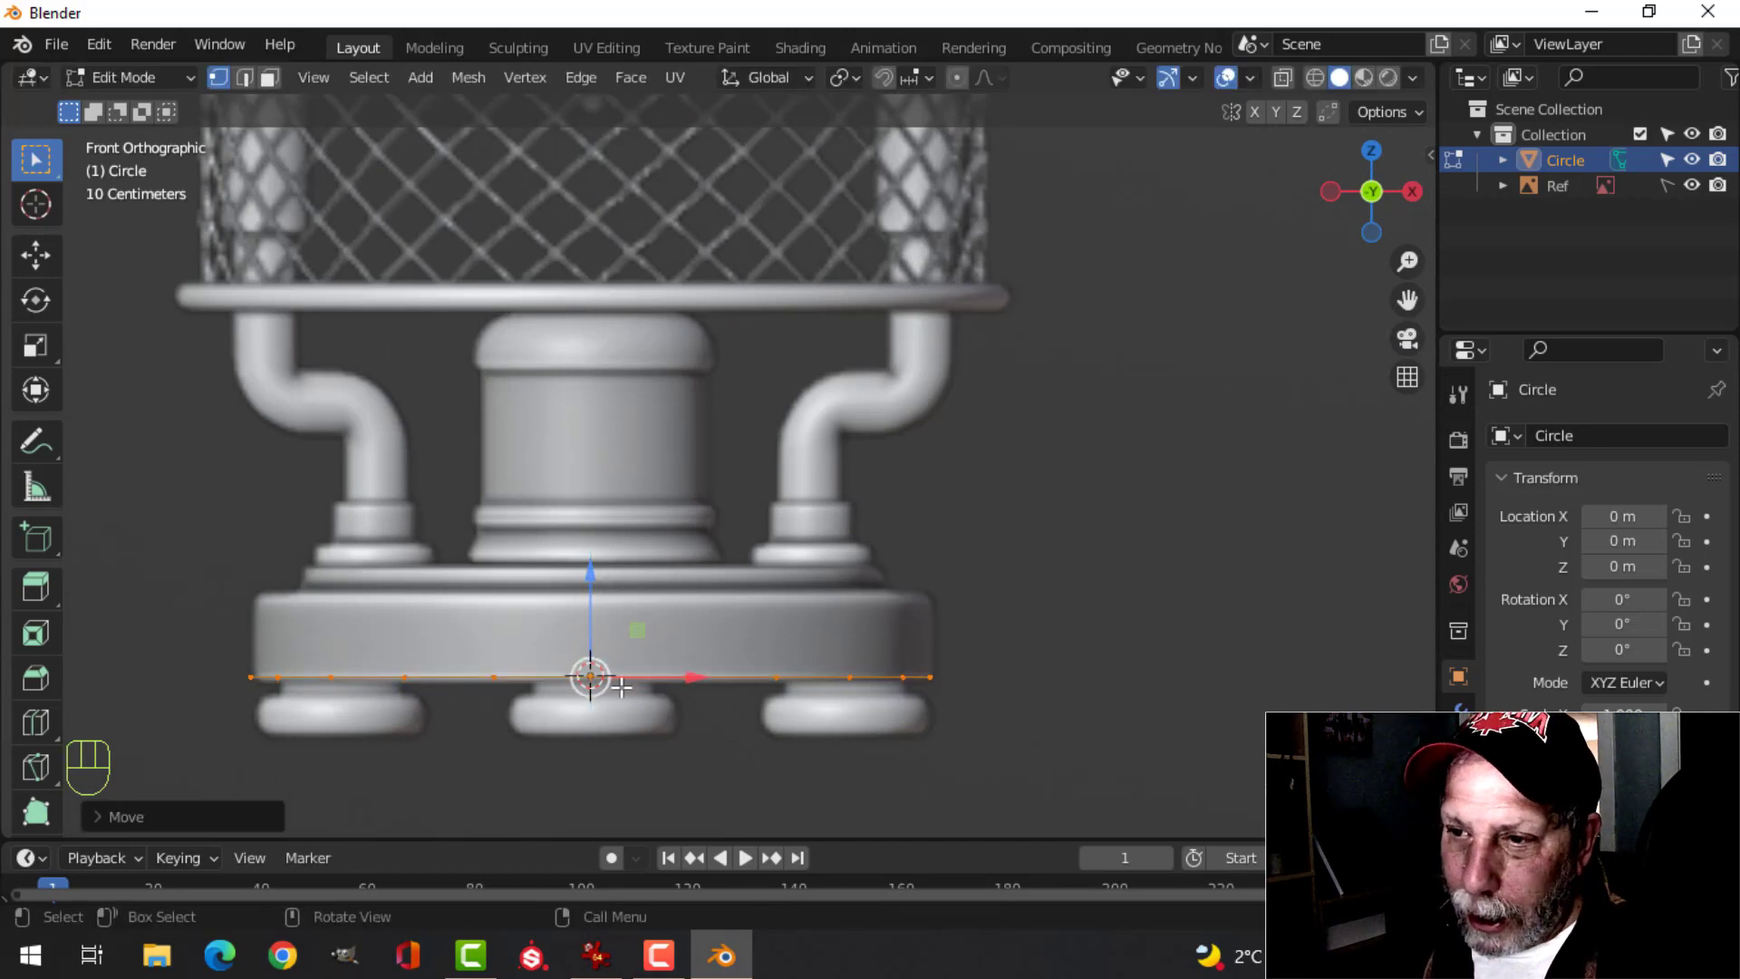
- Extrude the circle and raise the new ring along Z to the top edge of the reference's base disc
key(e)
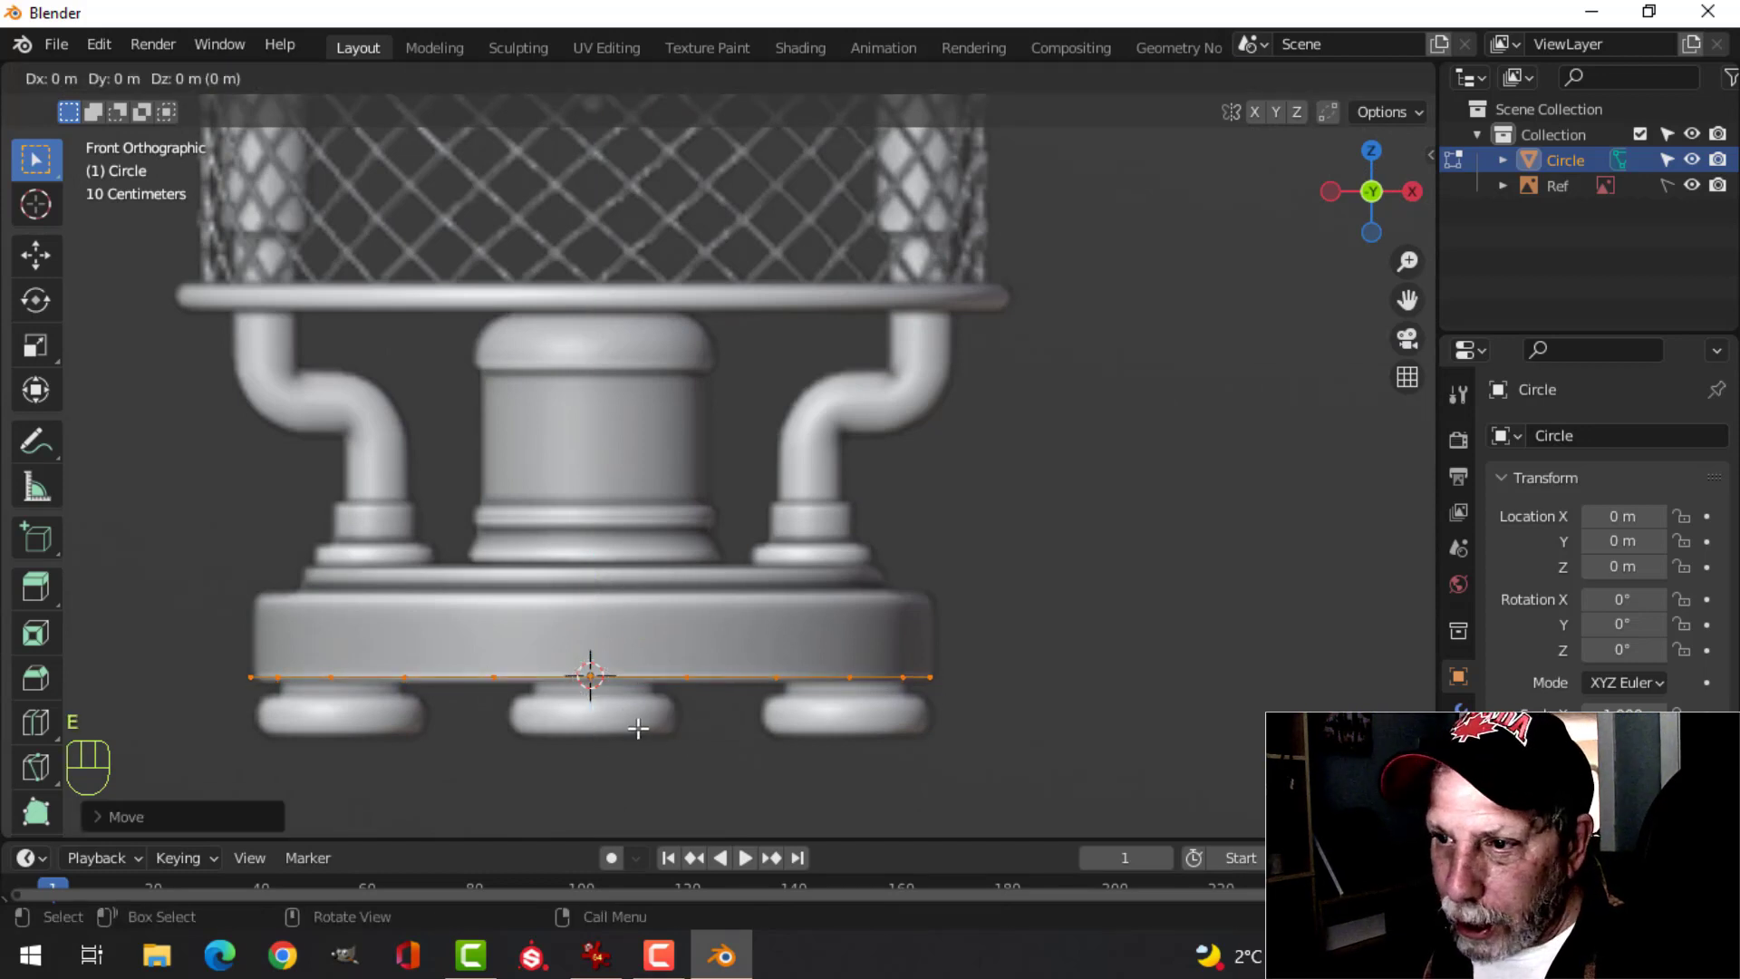
click(638, 728)
drag(613, 571, 621, 492)
- Switch to wireframe shading, extrude the top ring in place and scale it inward to the width of the reference's upper, narrower disc
key(z)
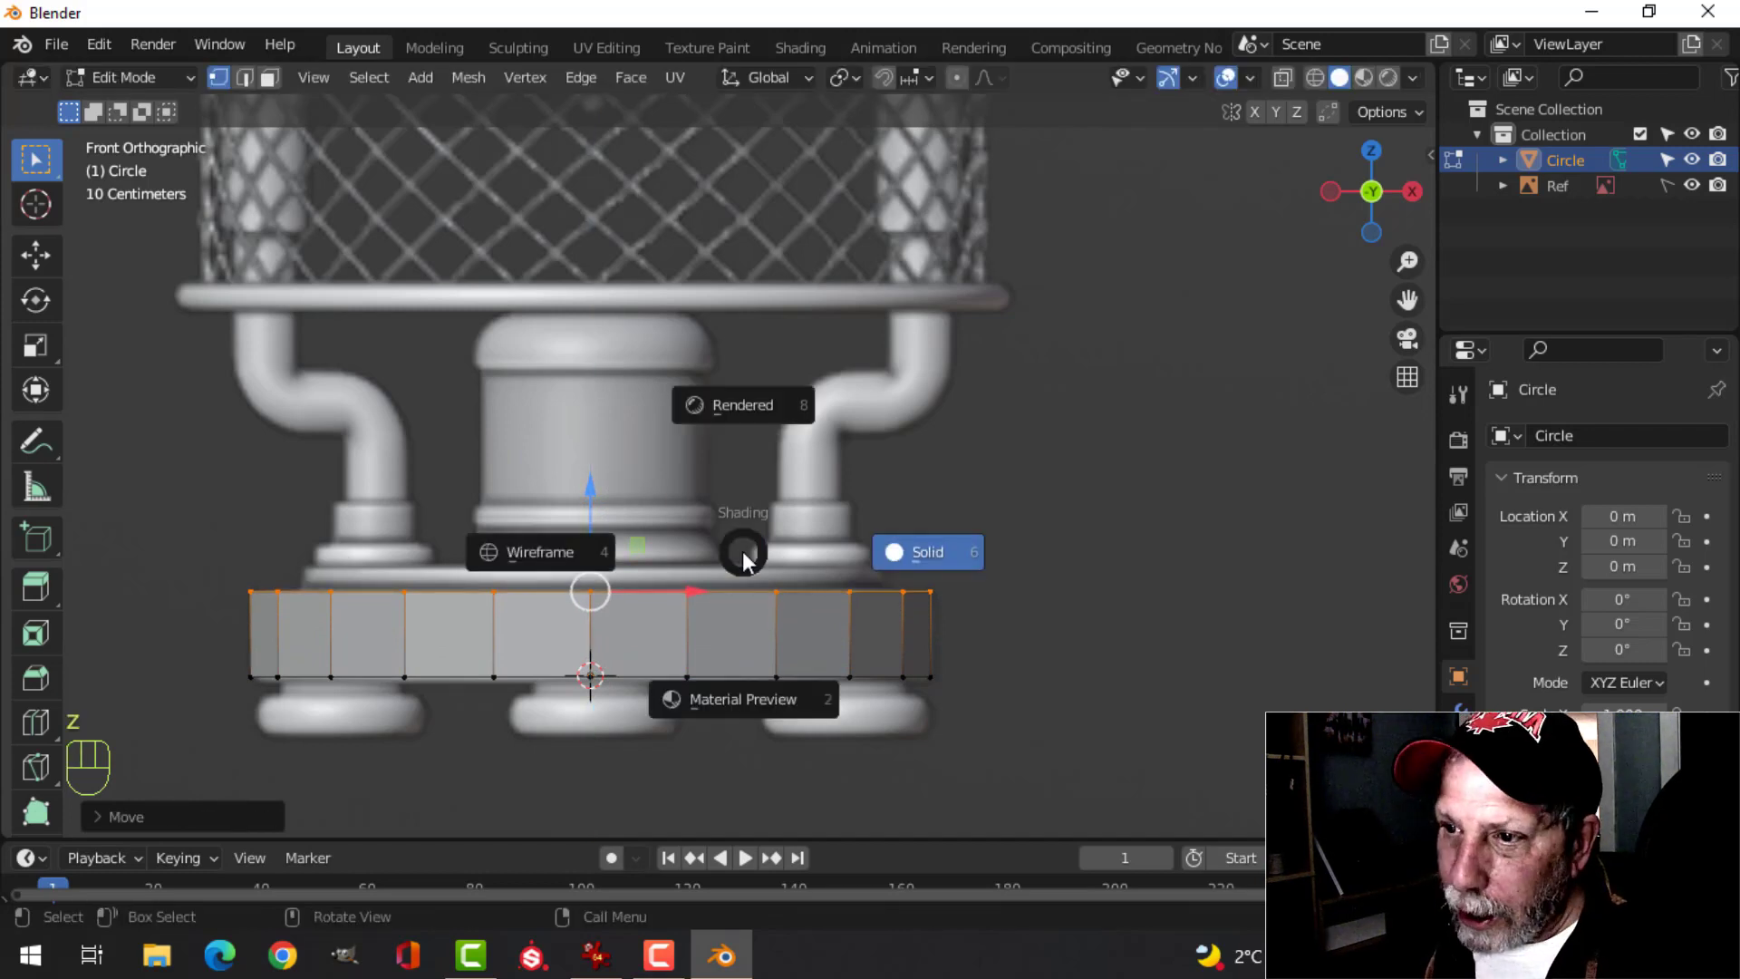
click(561, 555)
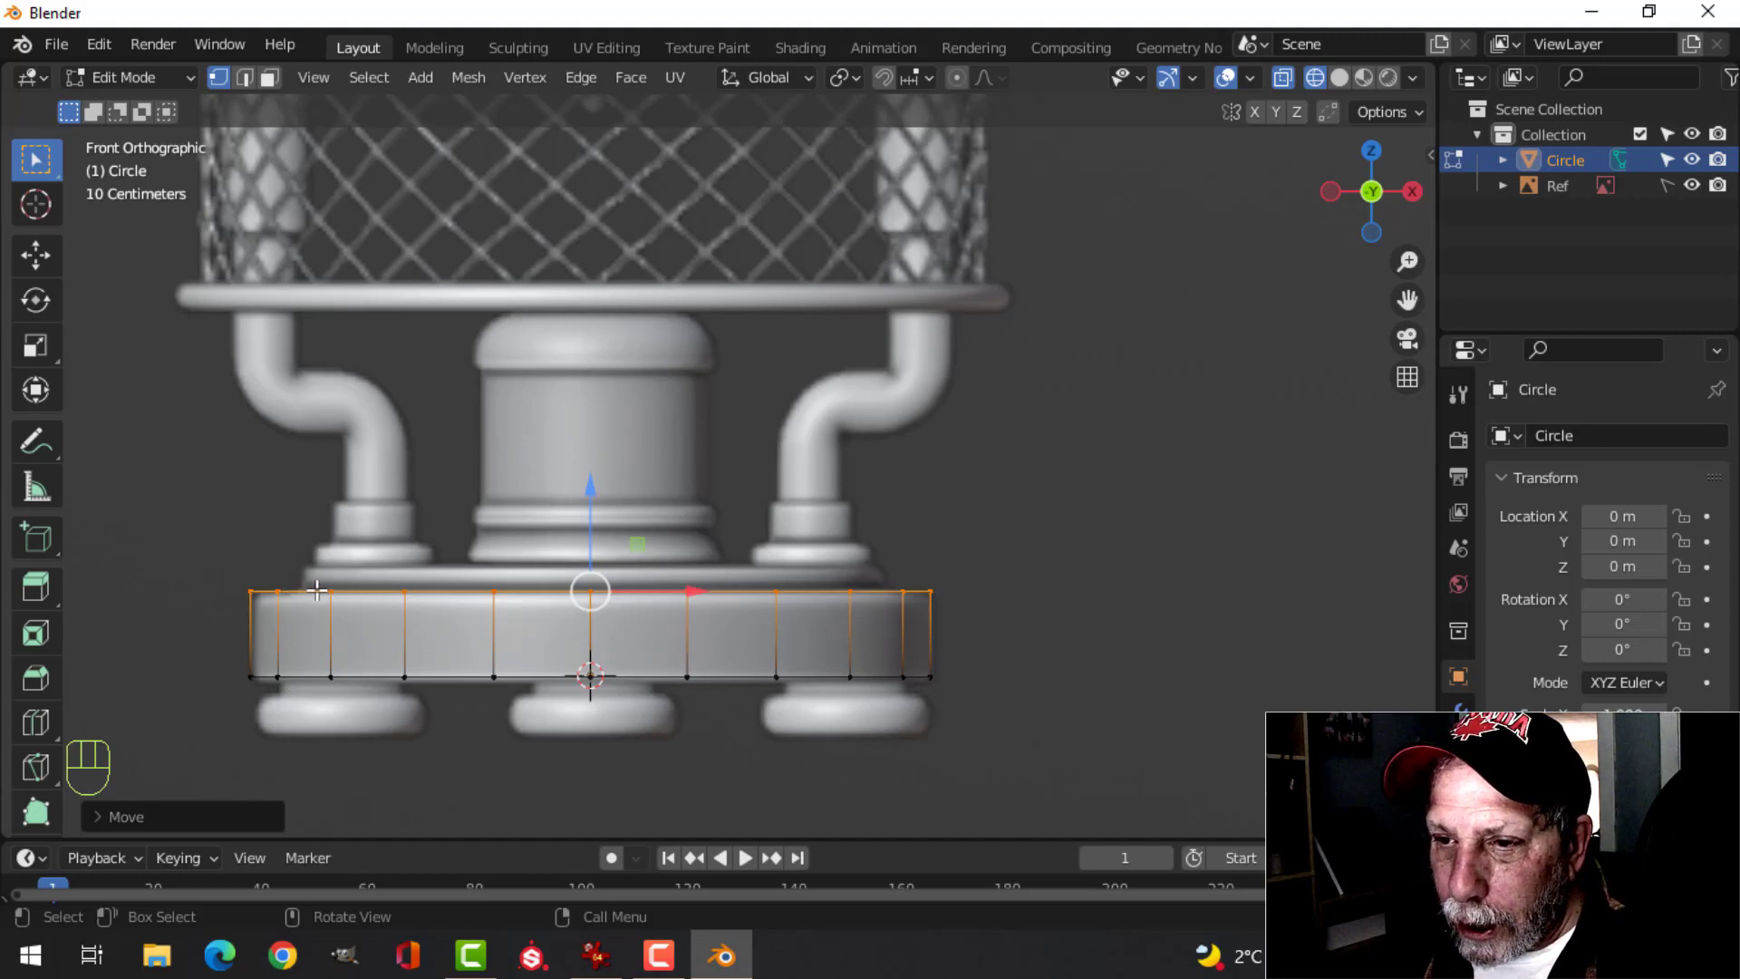
key(e)
right_click(1160, 650)
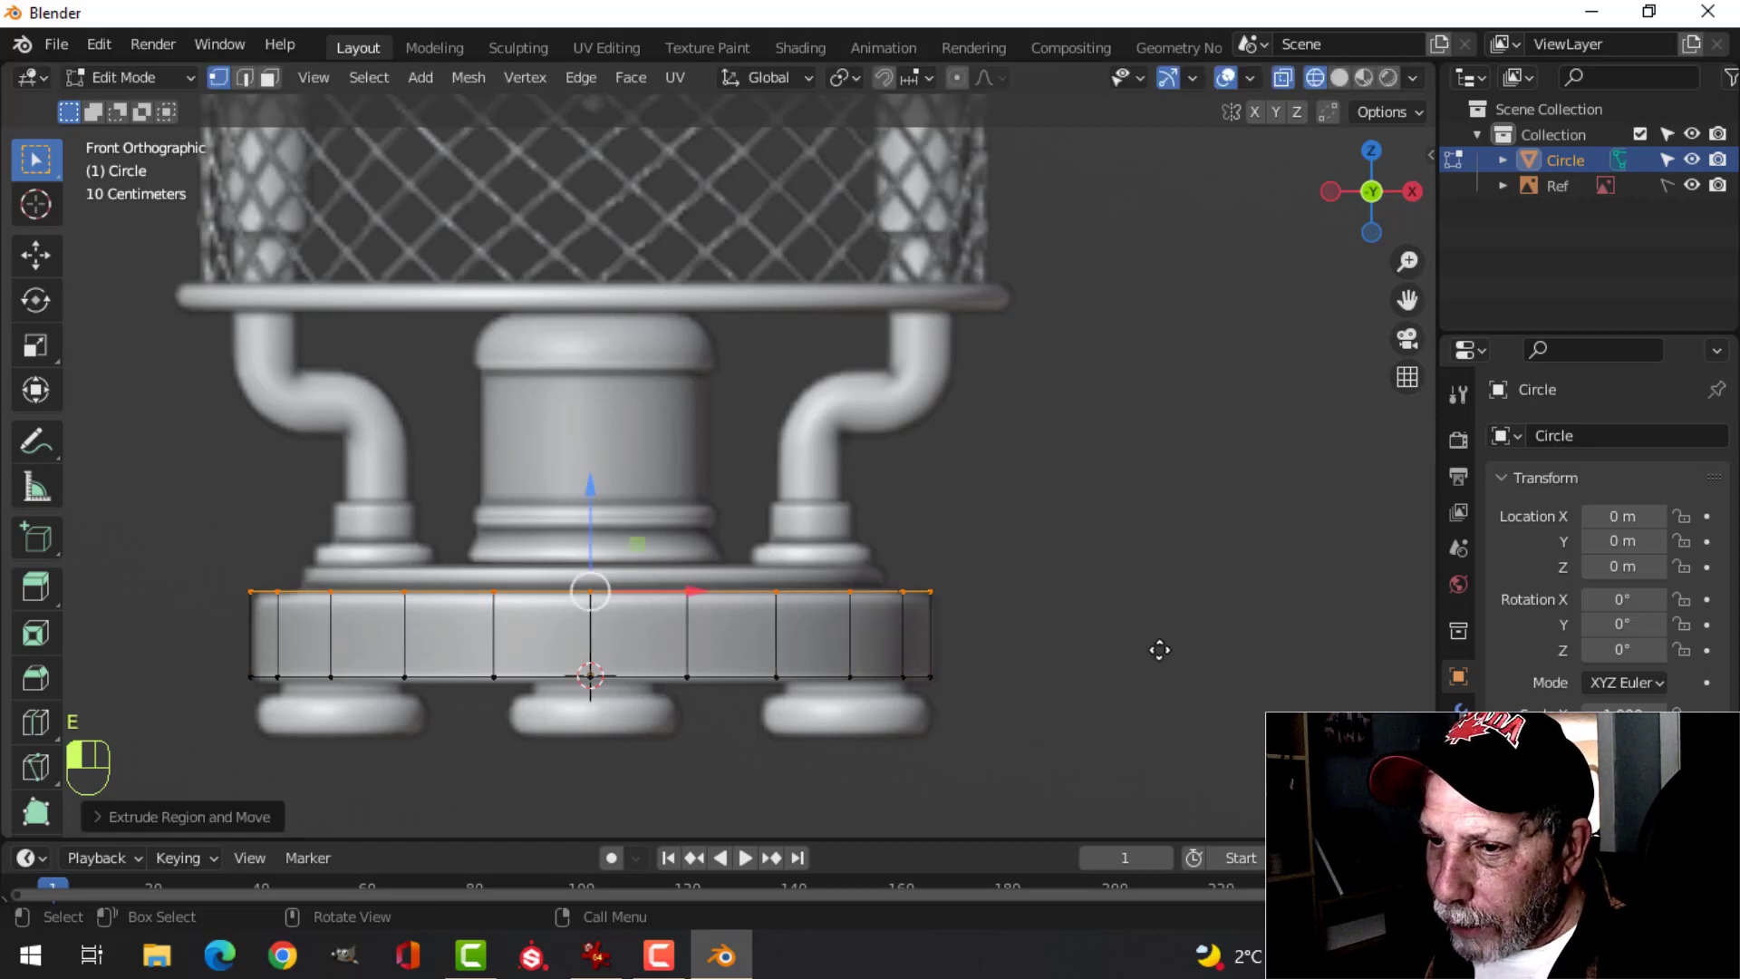
key(s)
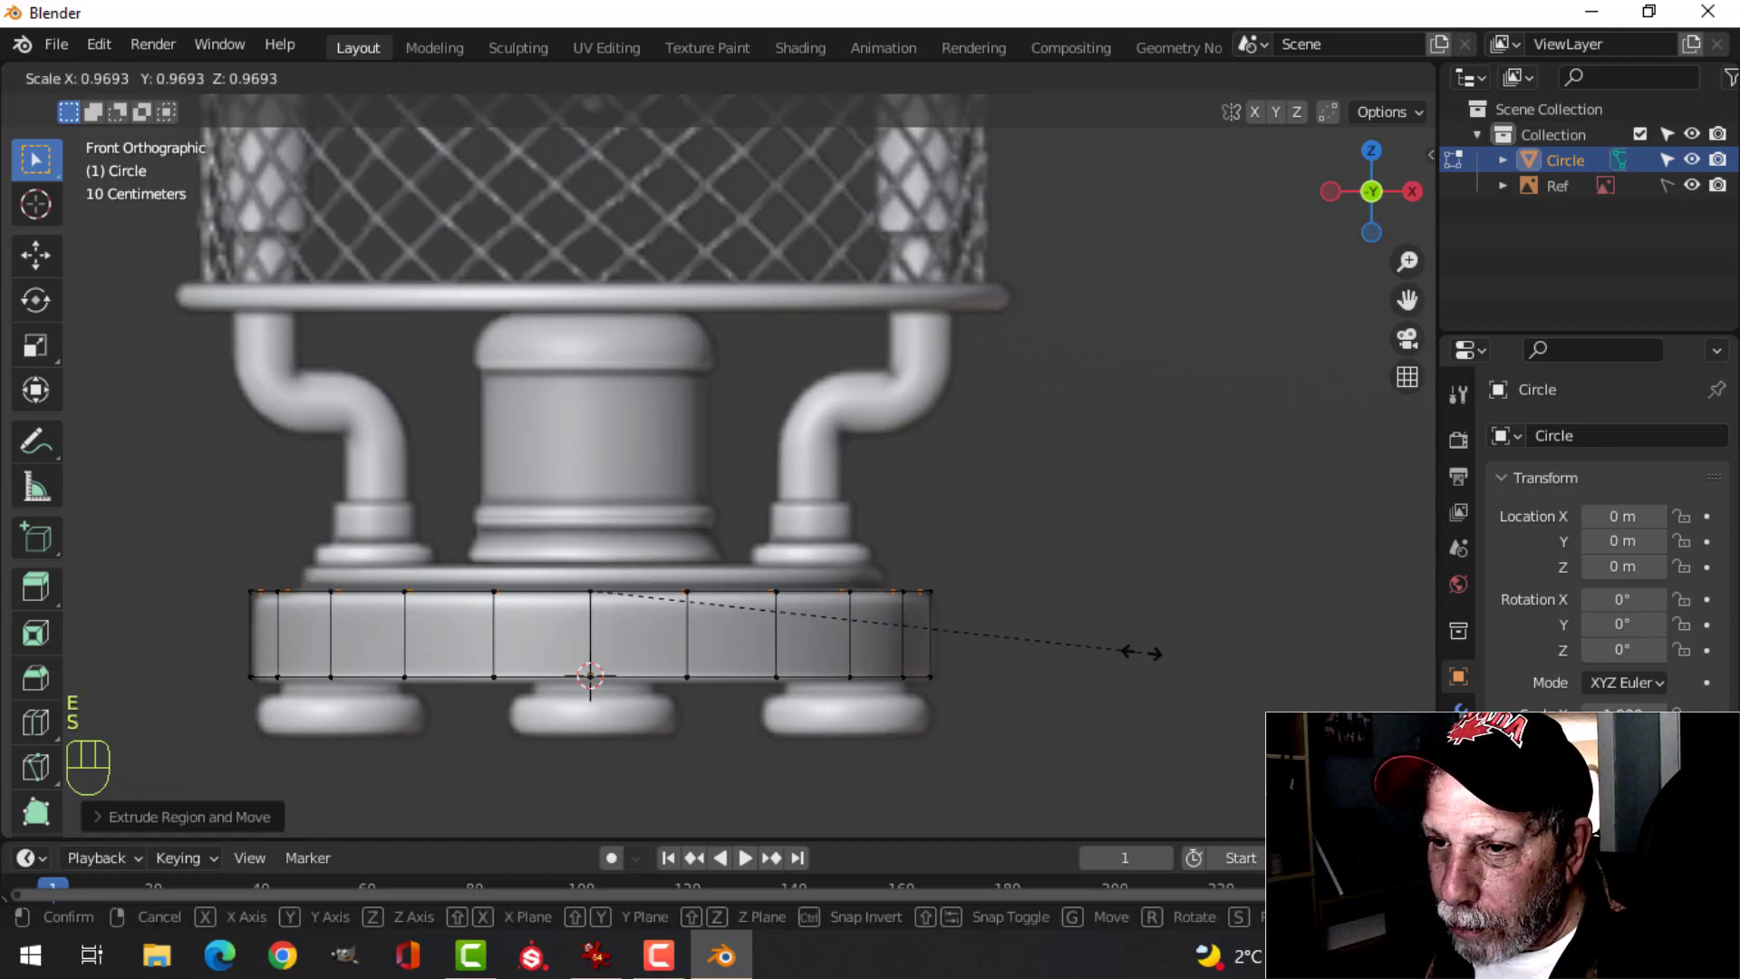
click(1074, 663)
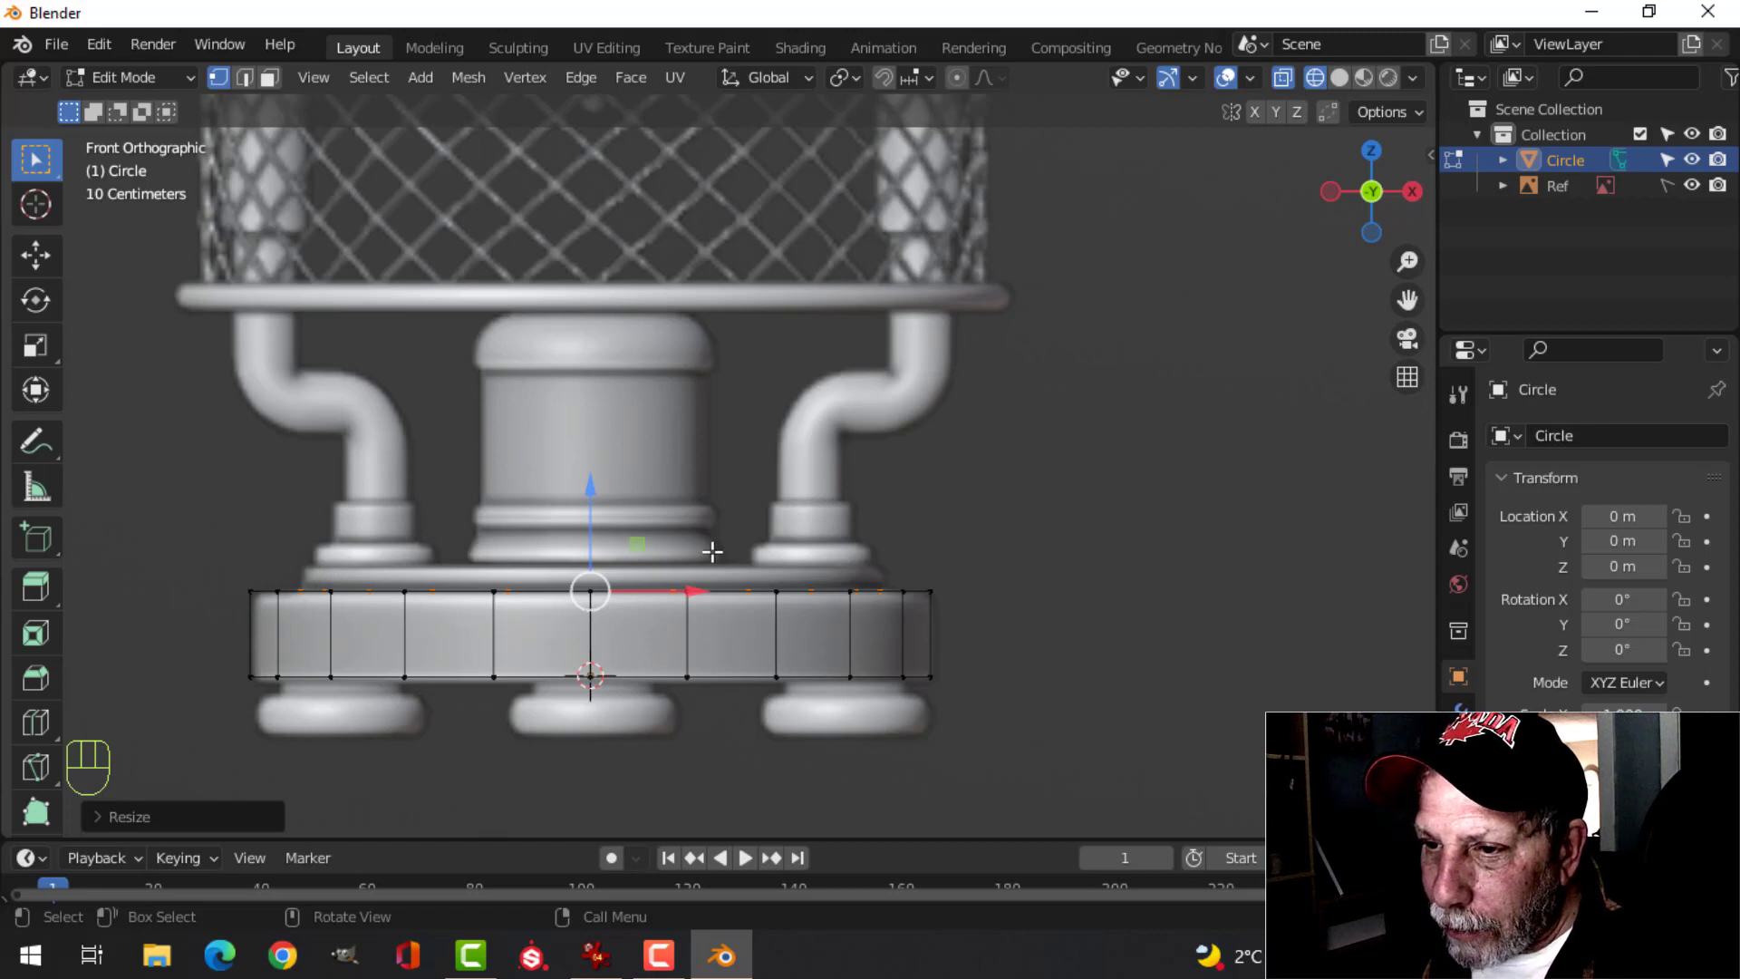
- Extrude the inner ring and raise it along Z to the top edge of the reference's narrower disc
key(e)
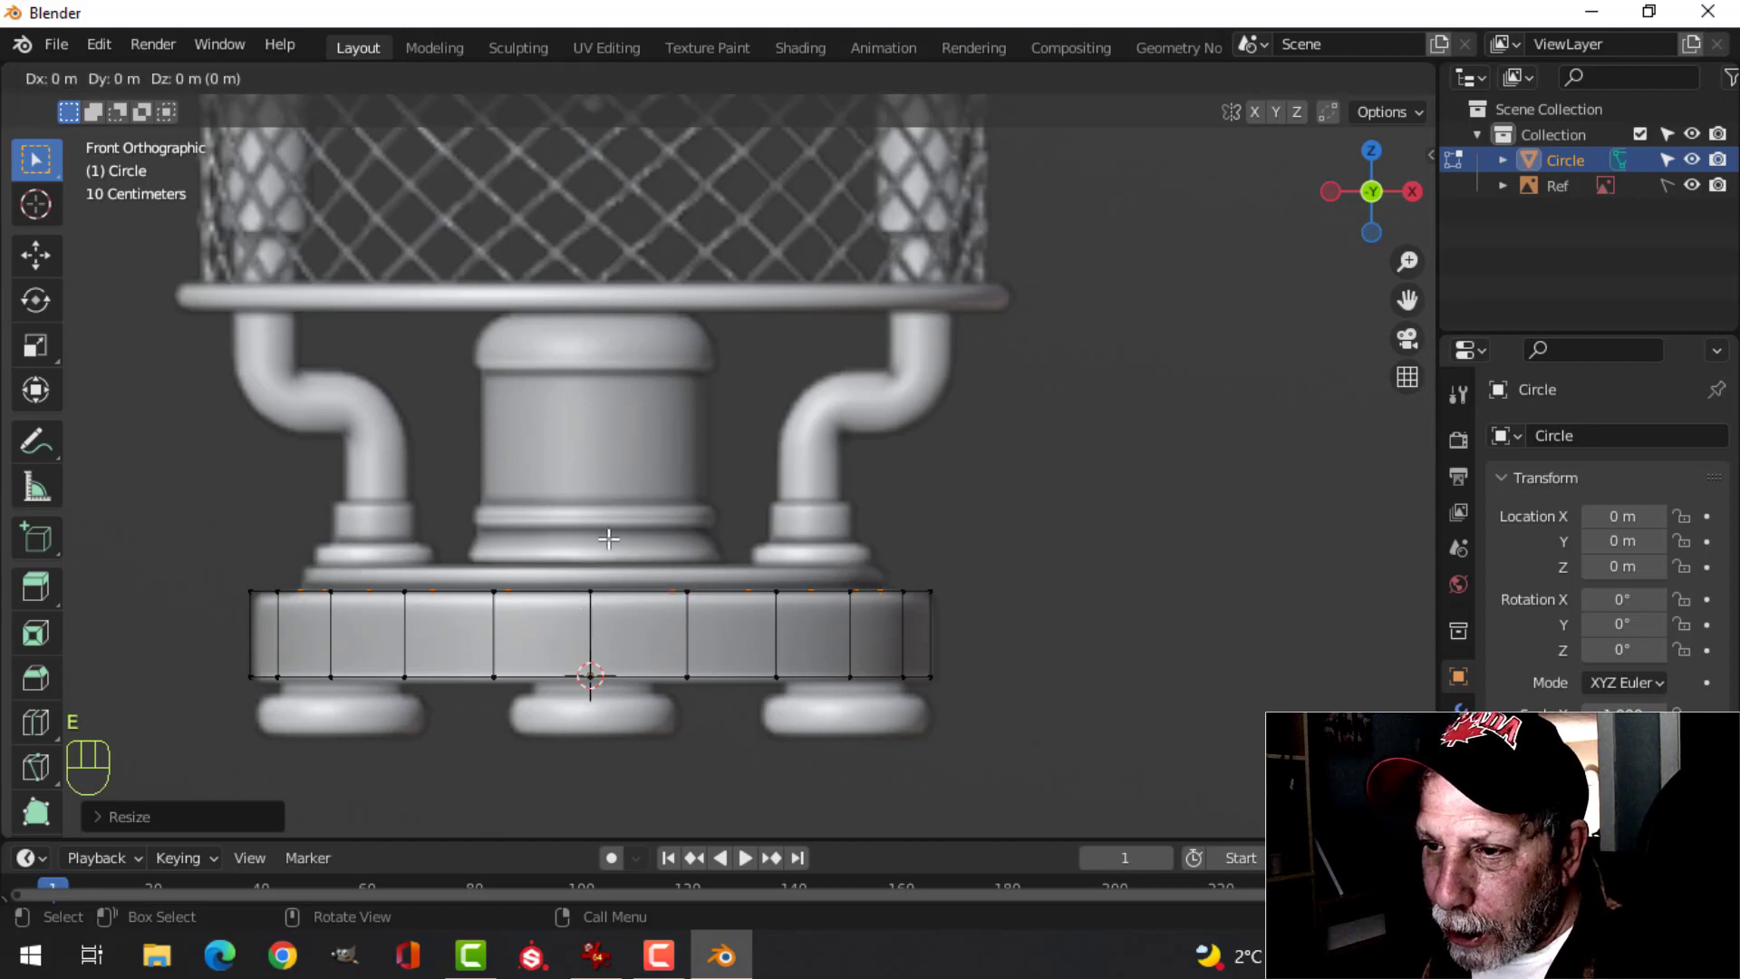
right_click(588, 514)
drag(588, 513, 622, 474)
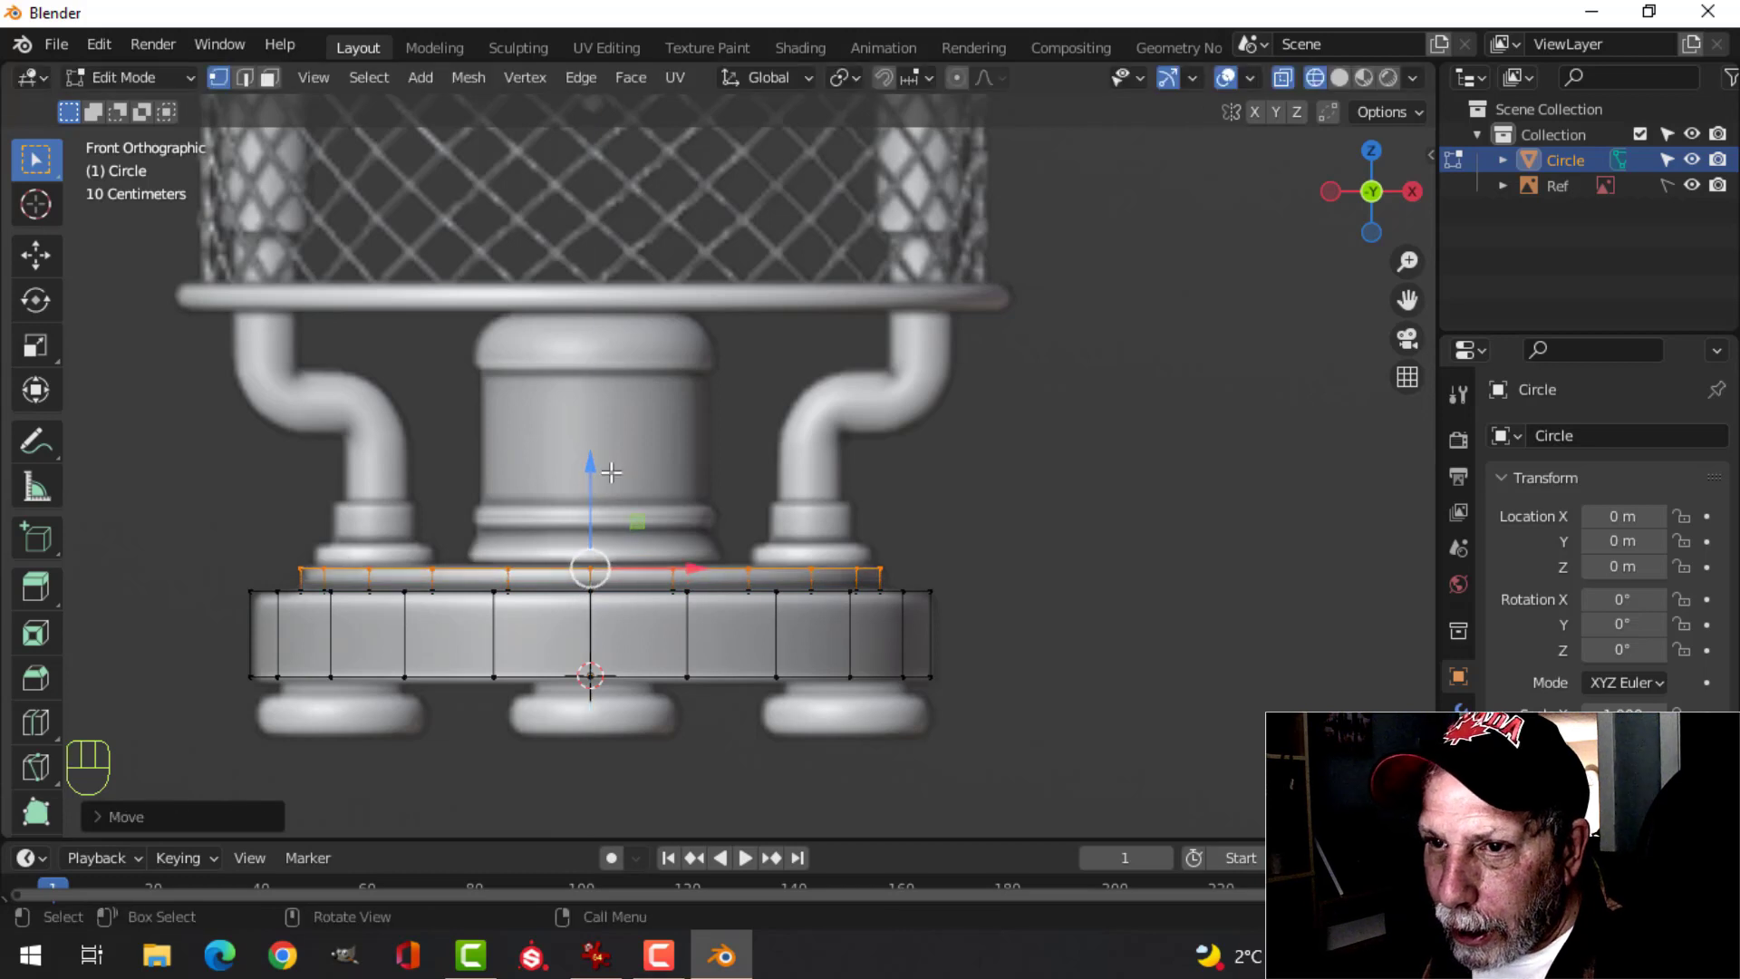
click(37, 259)
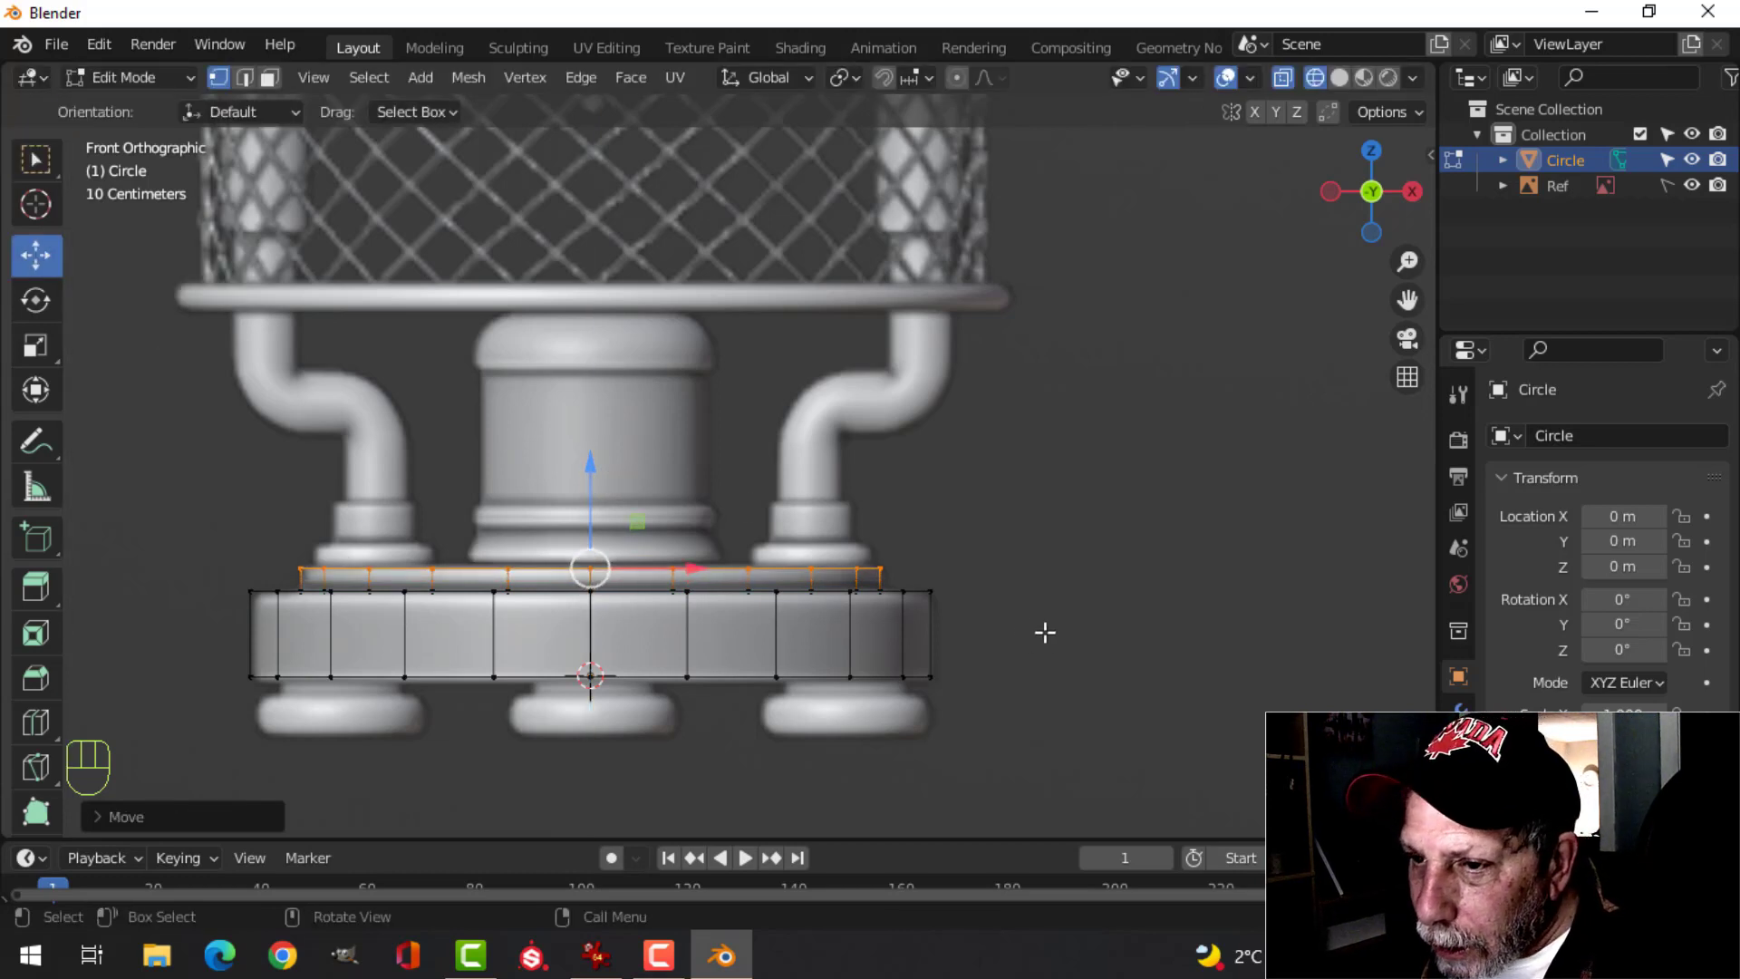
- Extrude the upper ring in place and scale it inward to the foot of the reference's central column, then clear the selection
scroll(992, 618, up, 1)
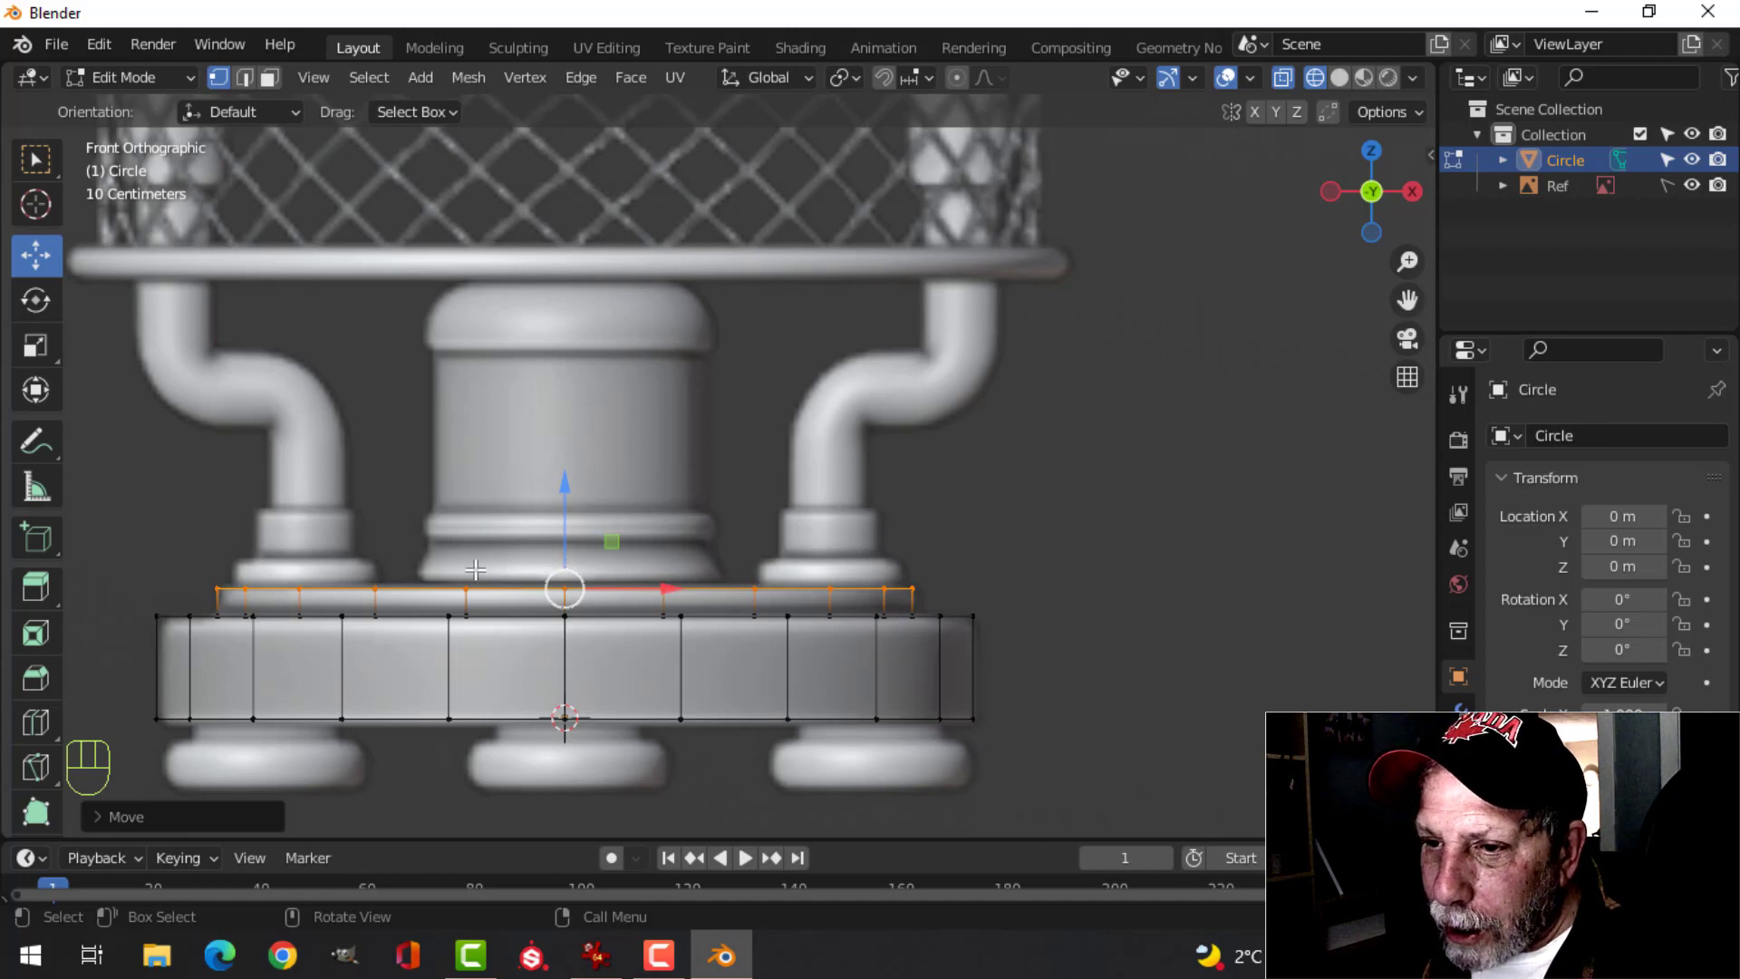
key(e)
click(1114, 586)
key(s)
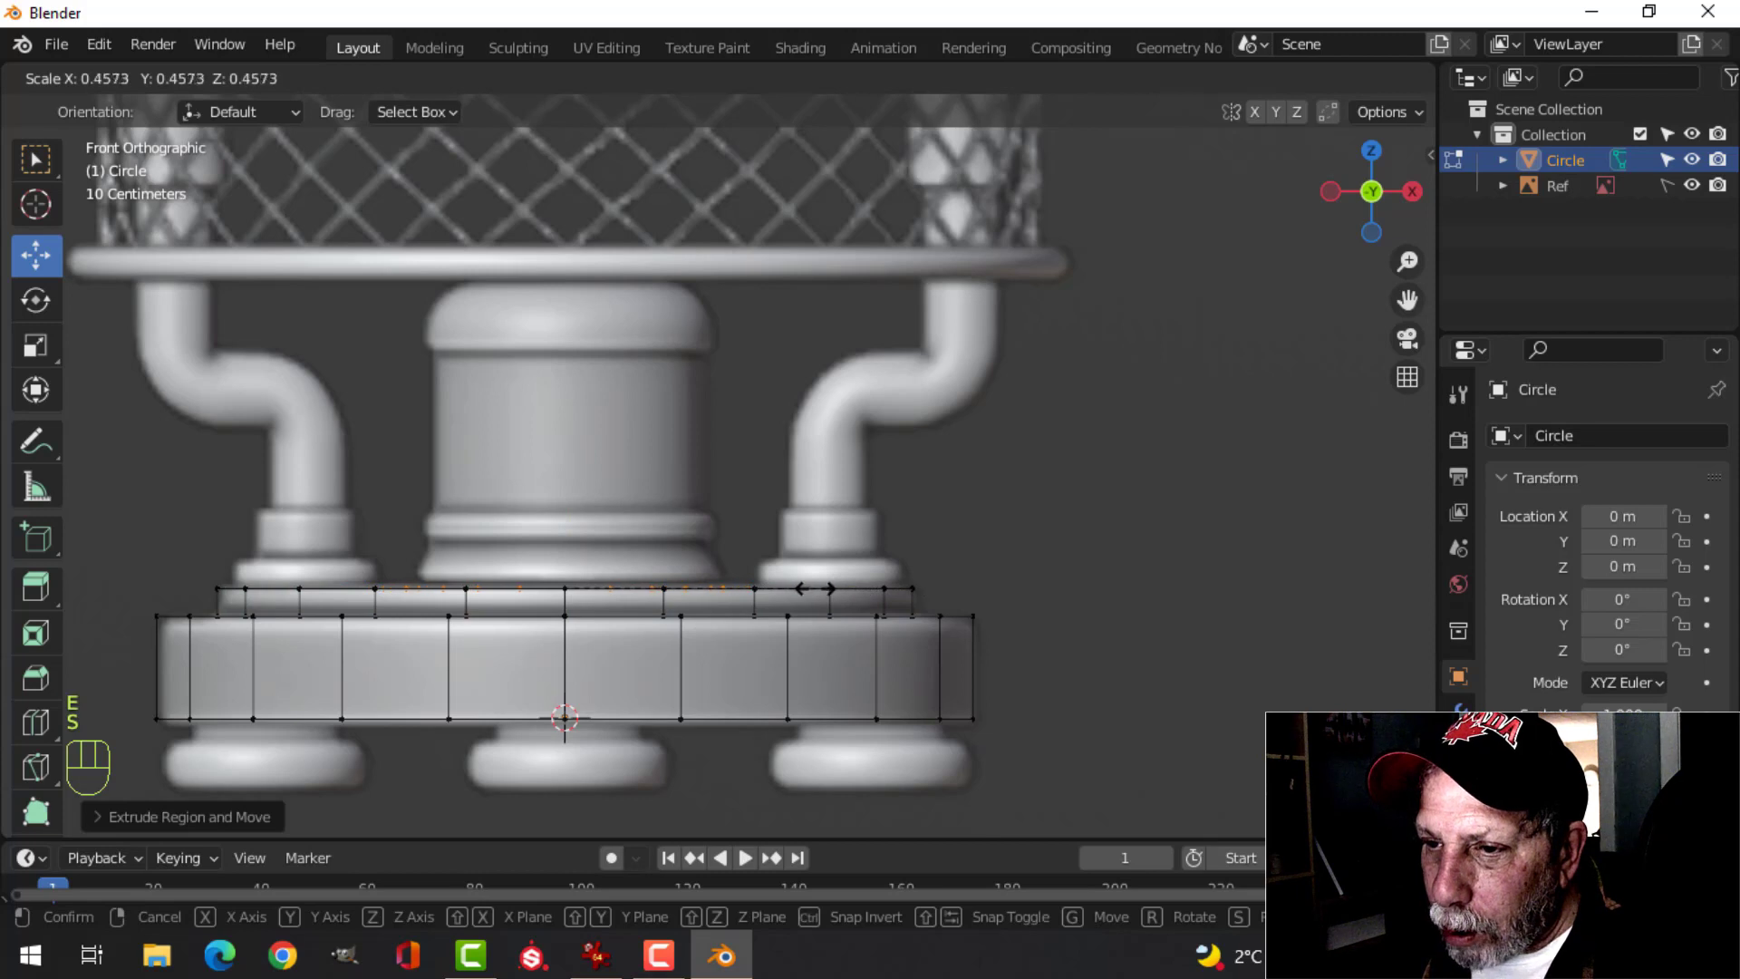
click(800, 588)
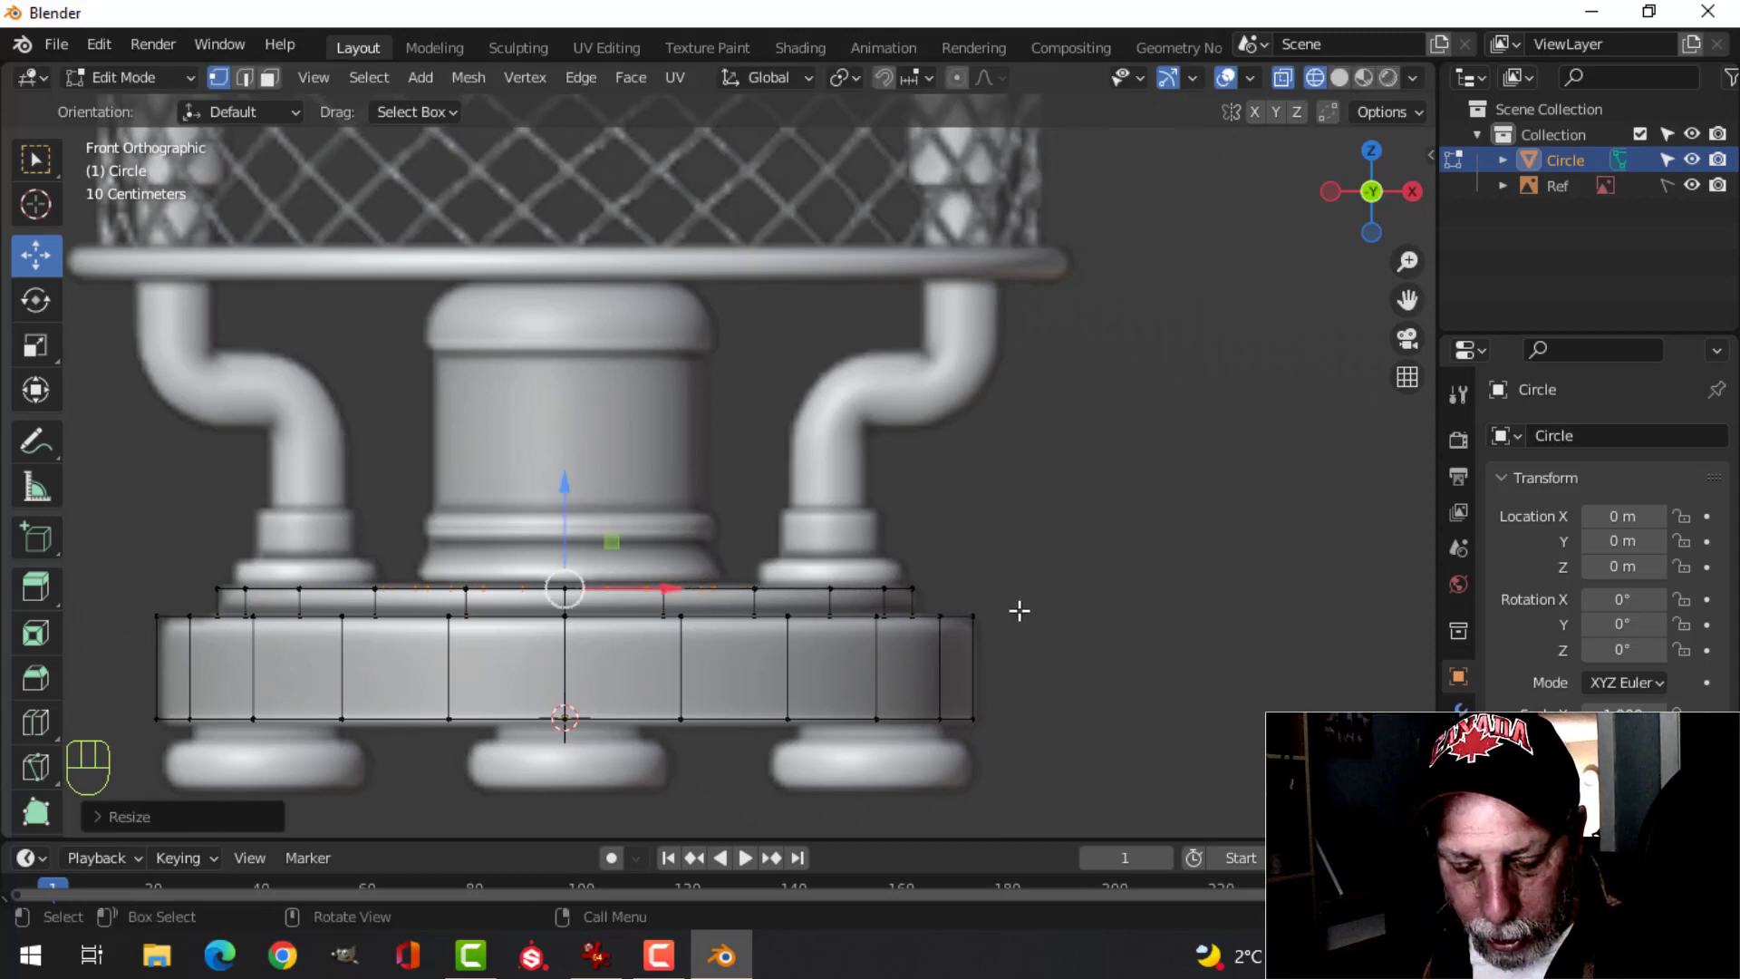
key(alt+a)
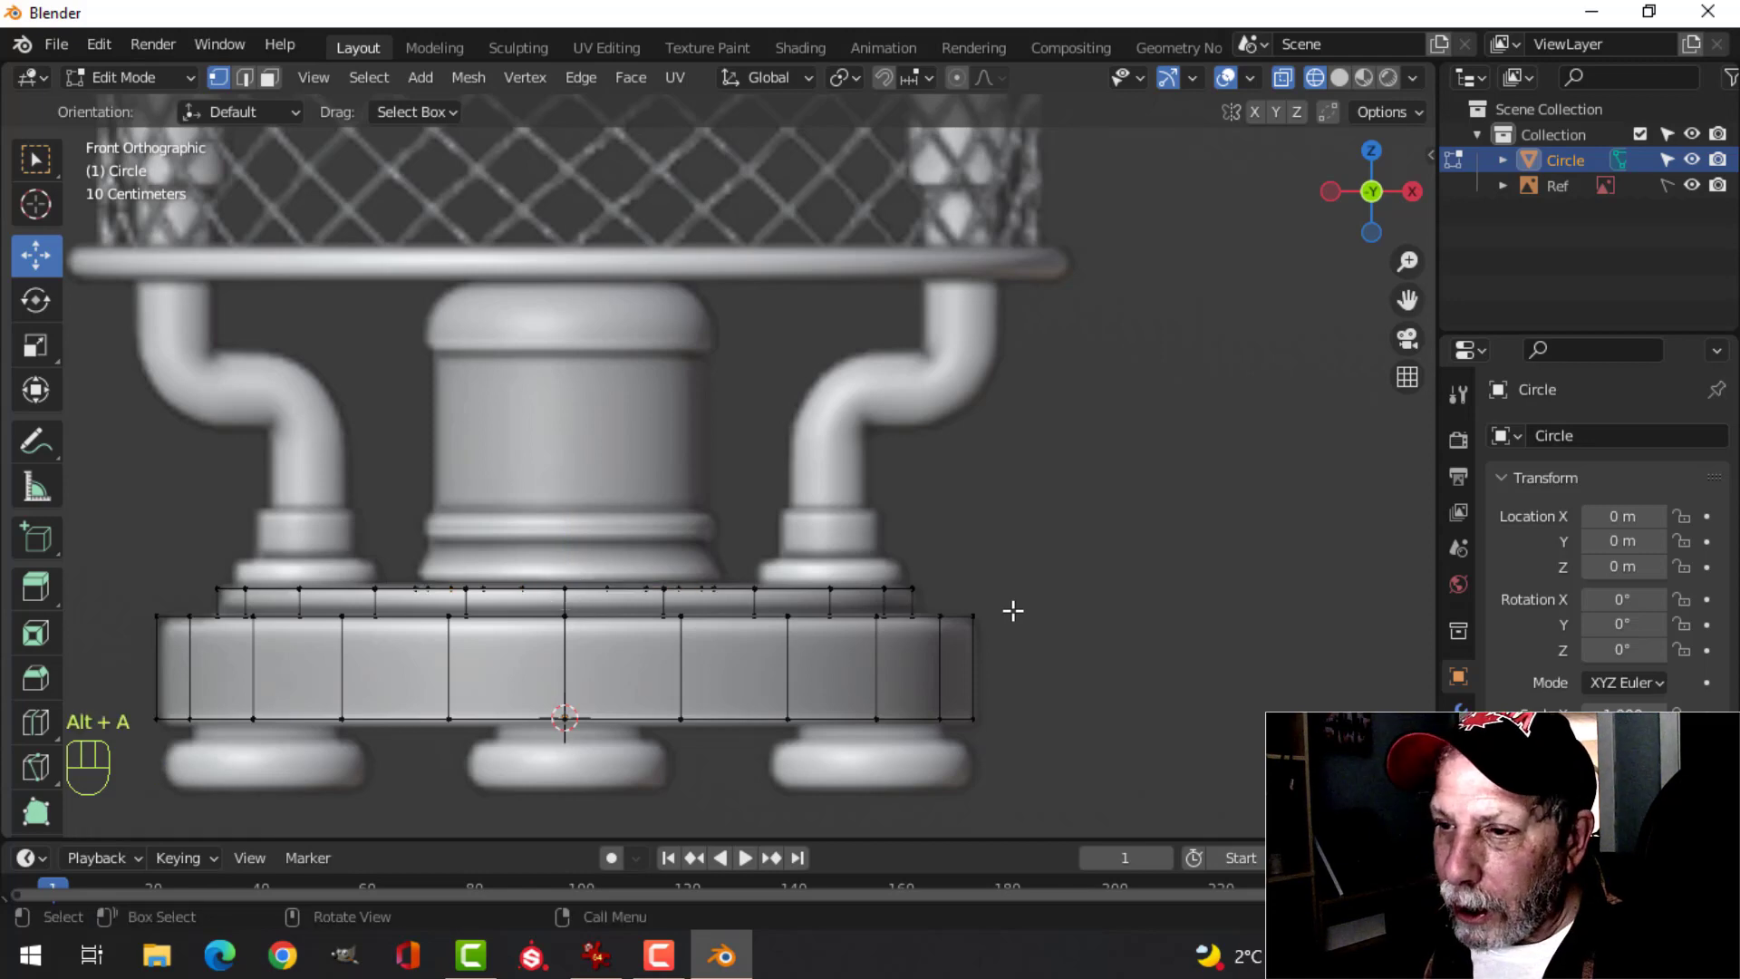
- Return to solid shading and fill the inner edge loop around the hole in the base's upper surface with a face
scroll(1015, 610, down, 2)
middle_drag(928, 565, 934, 621)
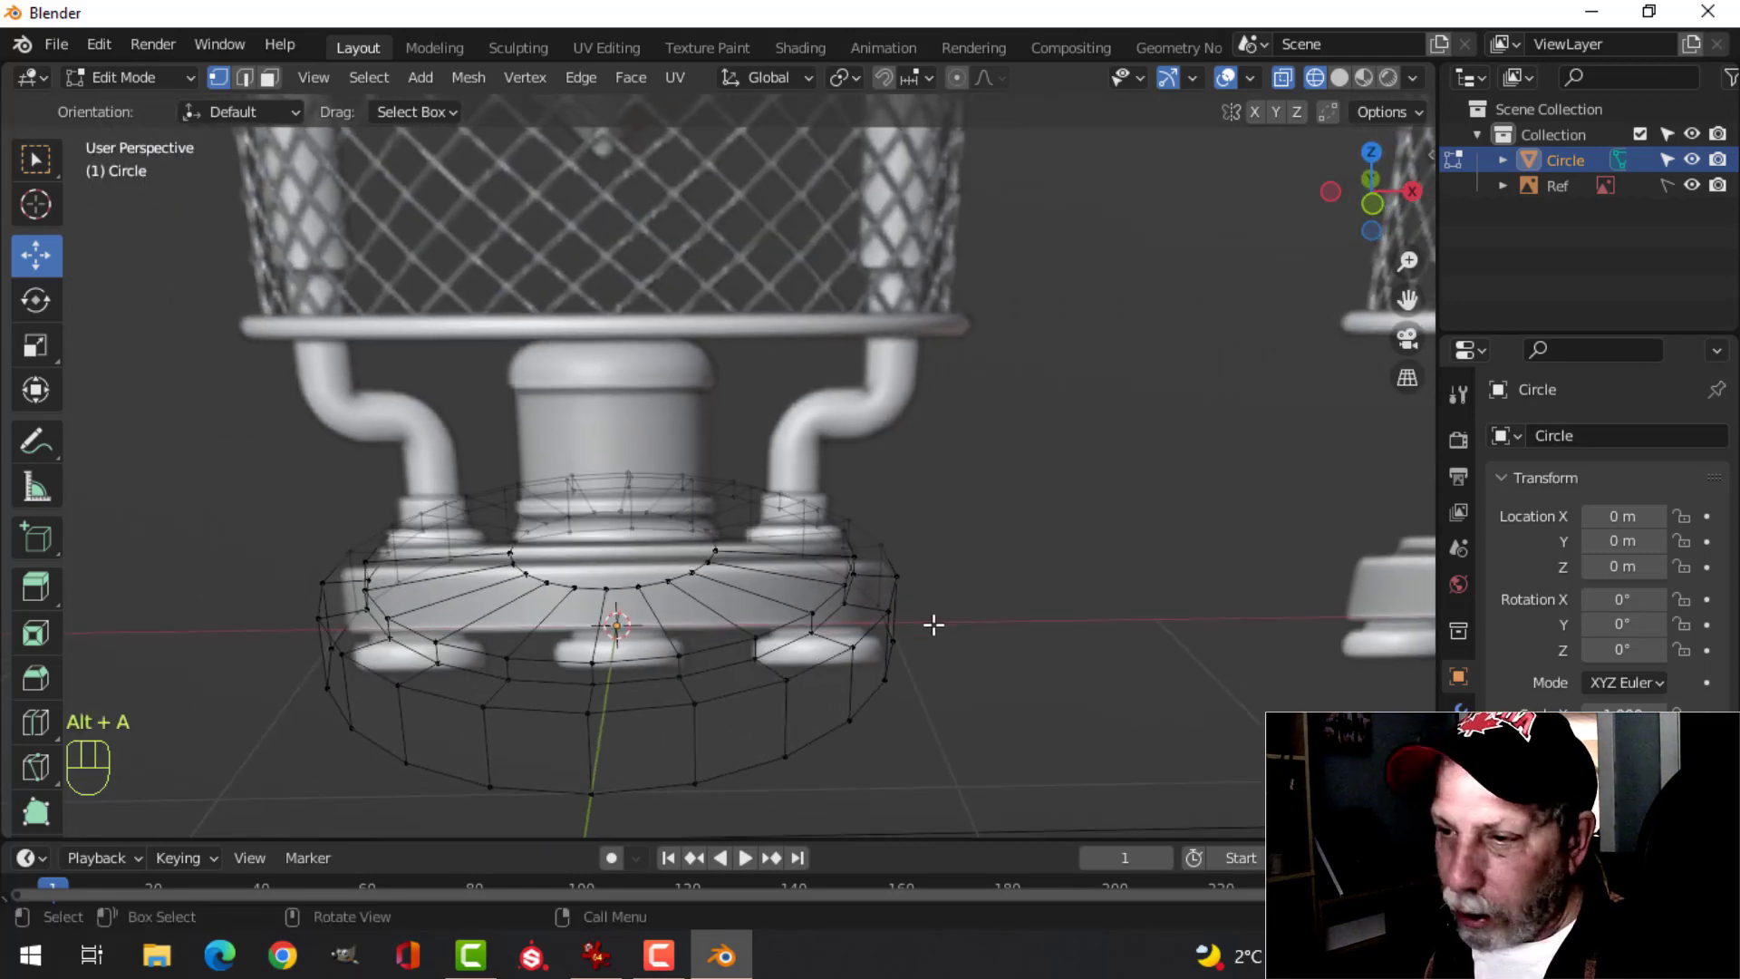
key(z)
click(1101, 619)
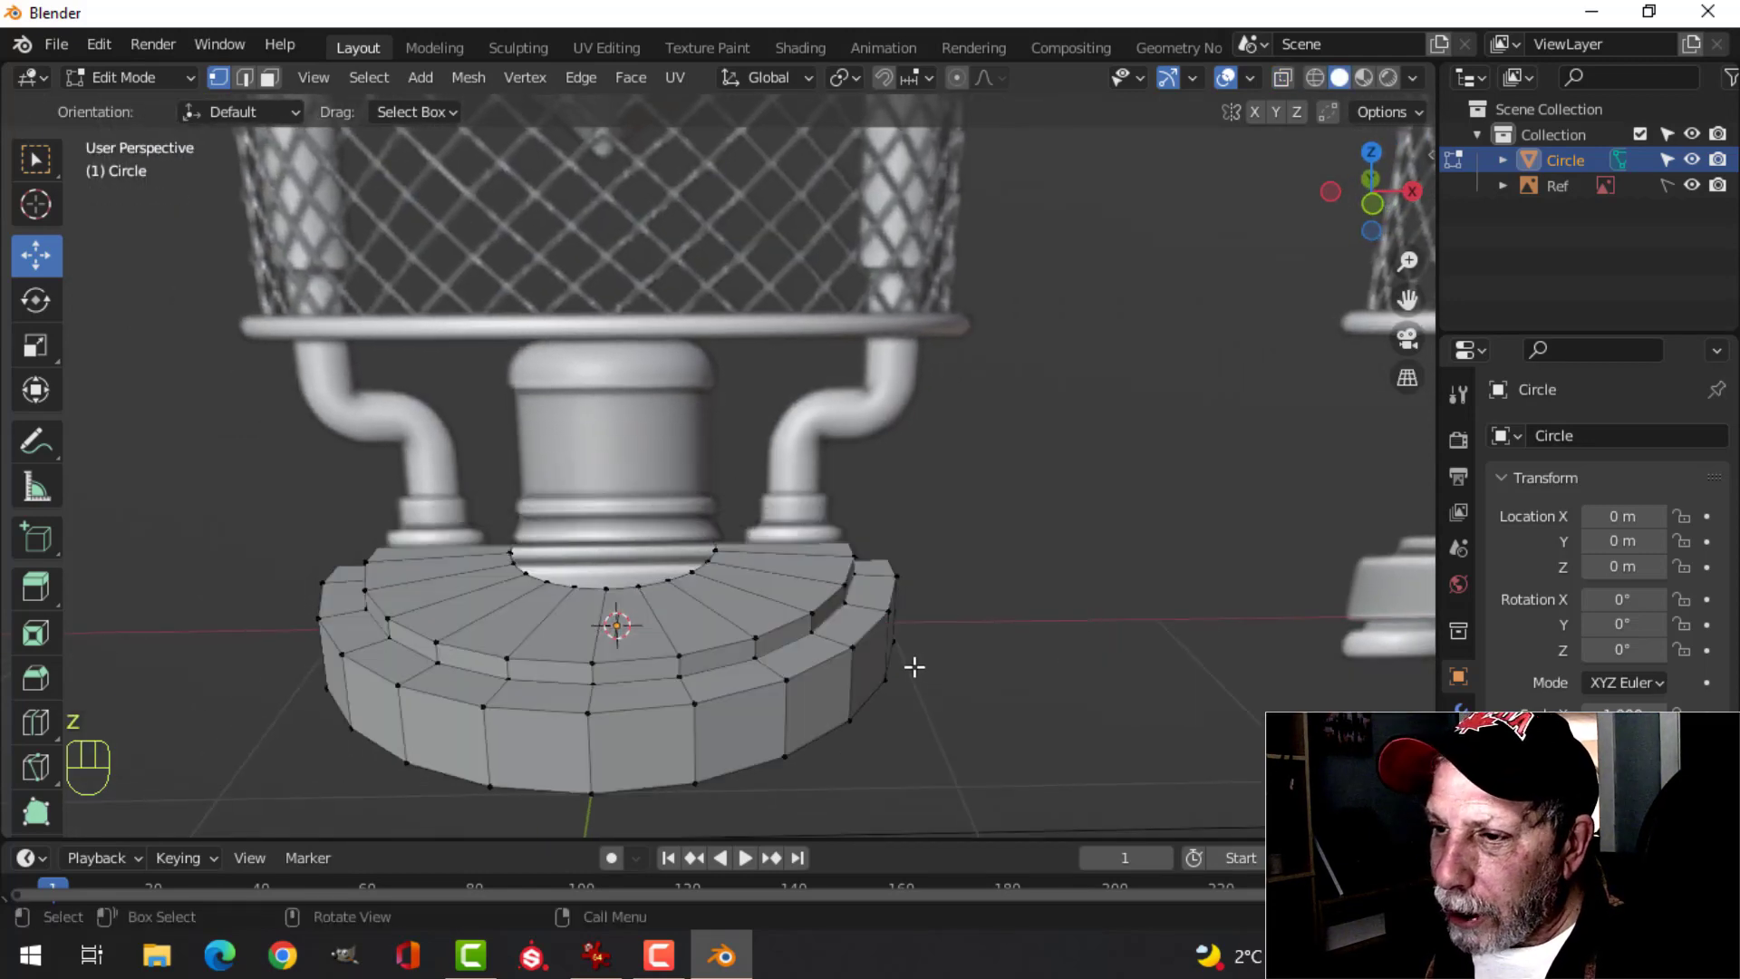
middle_drag(914, 667, 870, 664)
scroll(870, 664, up, 3)
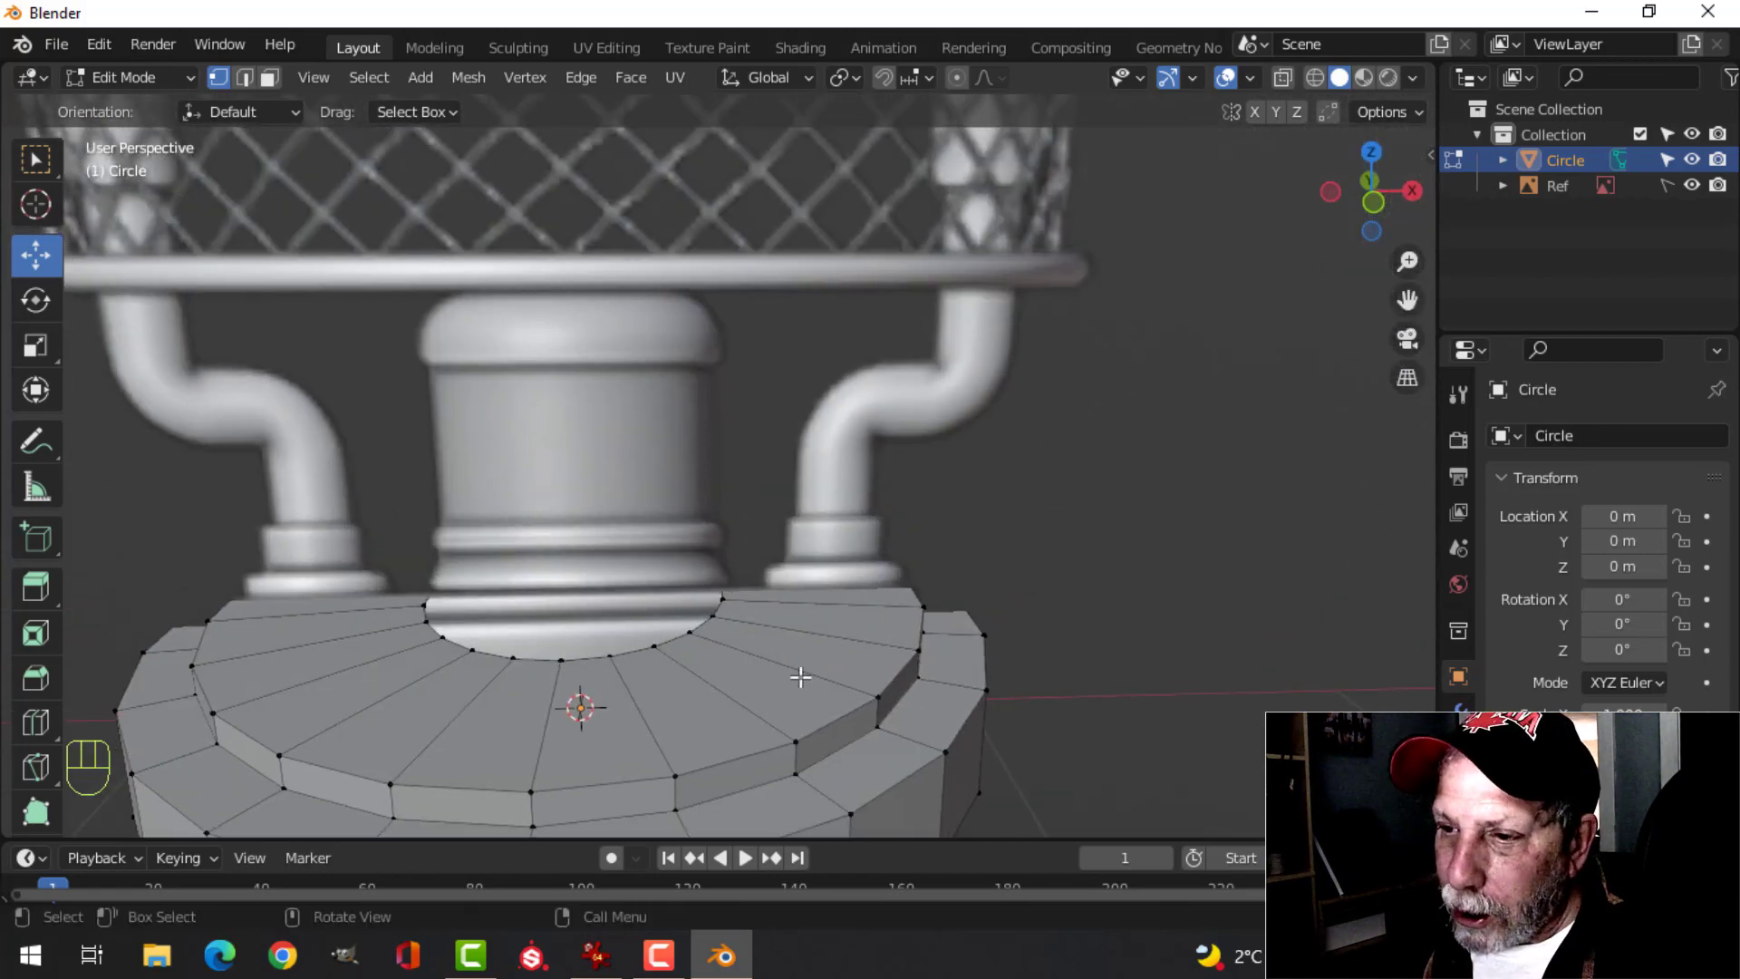
key(2)
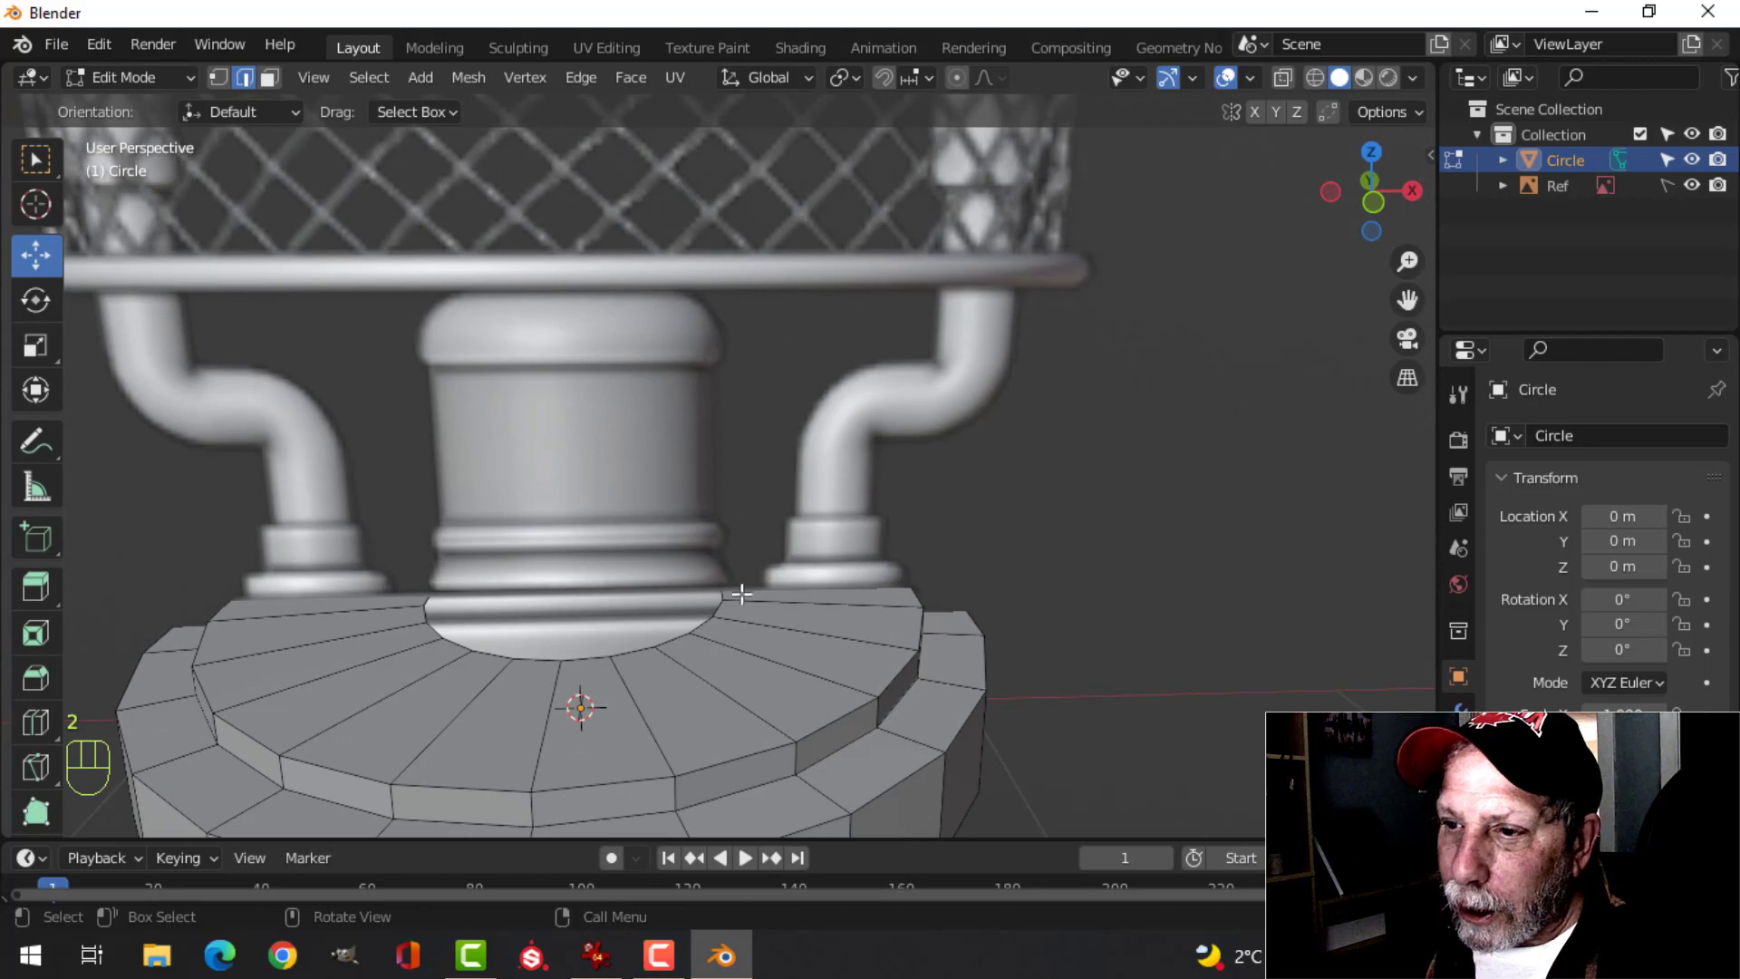
alt+click(650, 647)
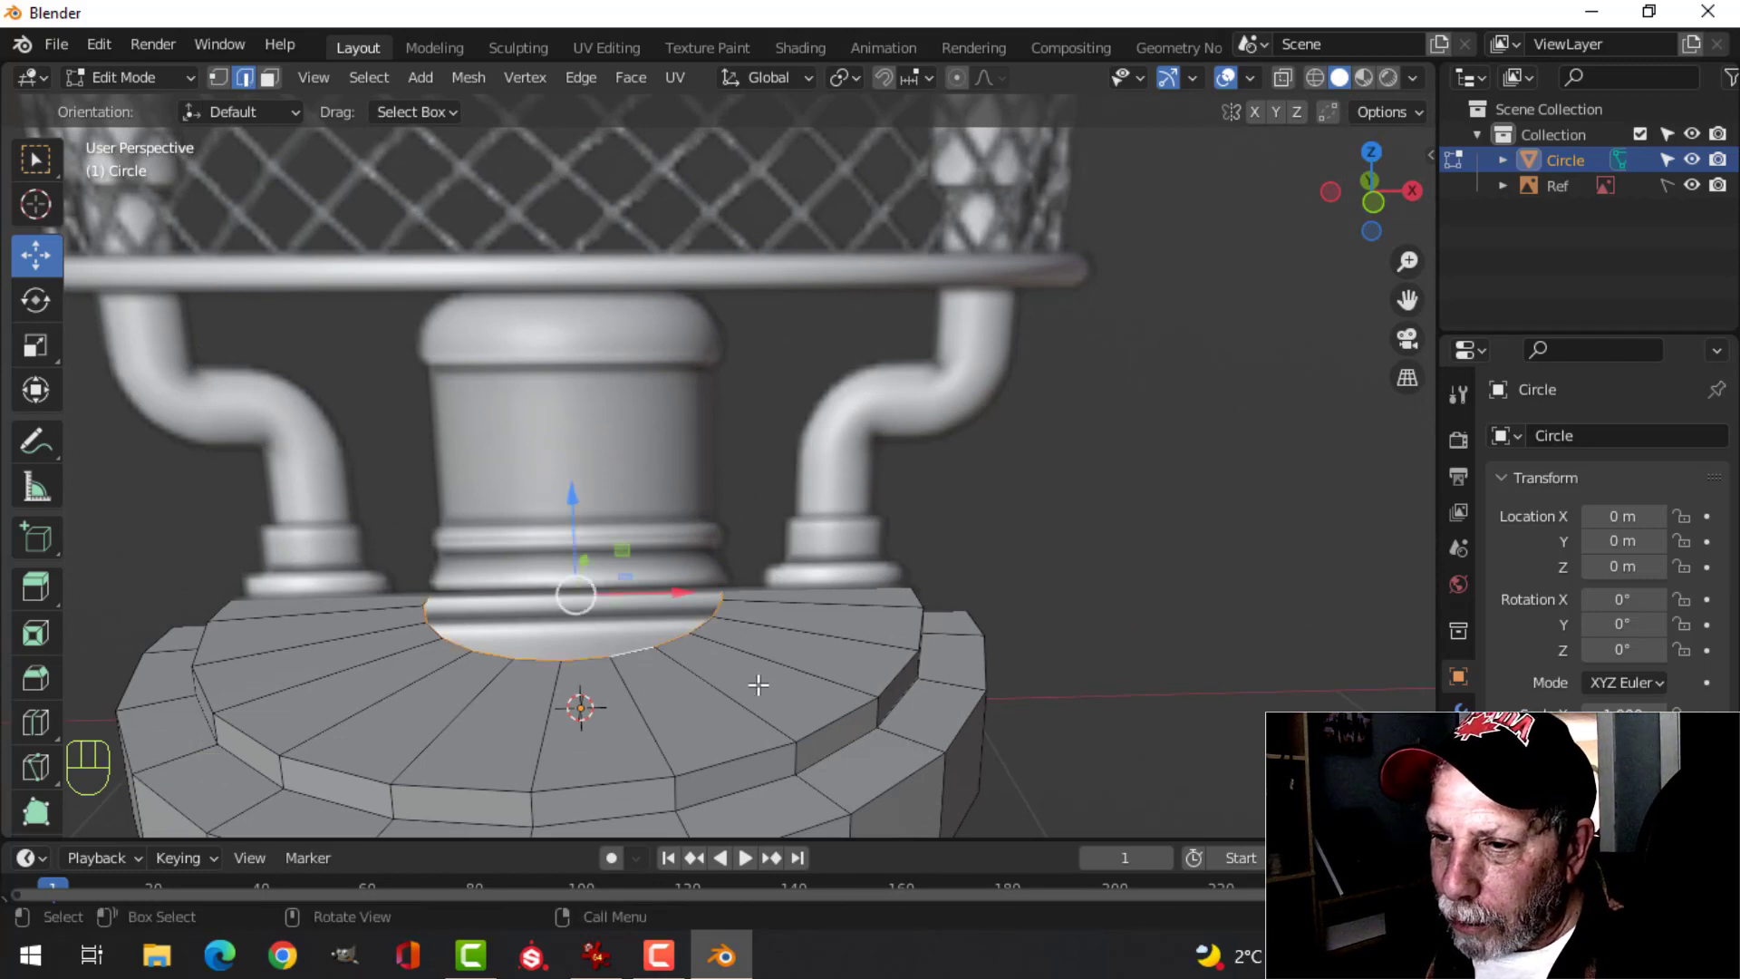
key(f)
middle_drag(761, 684, 726, 556)
key(alt+a)
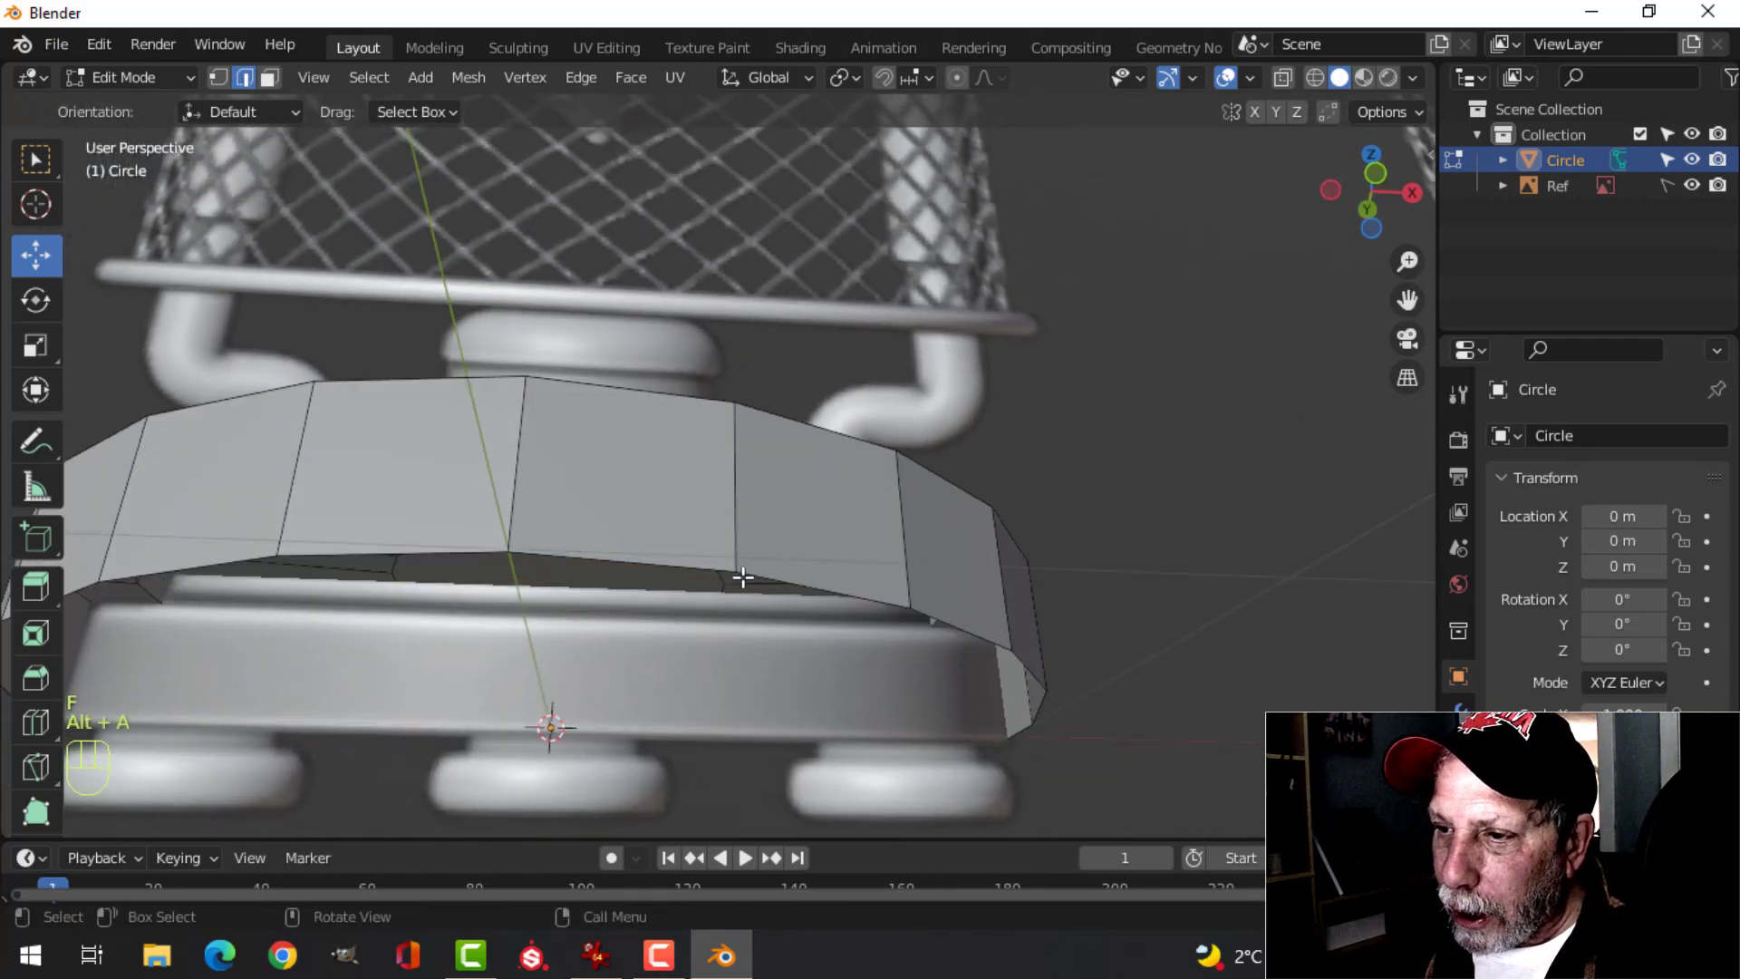
- Extrude the base's open bottom edge loop inward by scaling it, and fill the remaining hole with a face
alt+click(785, 568)
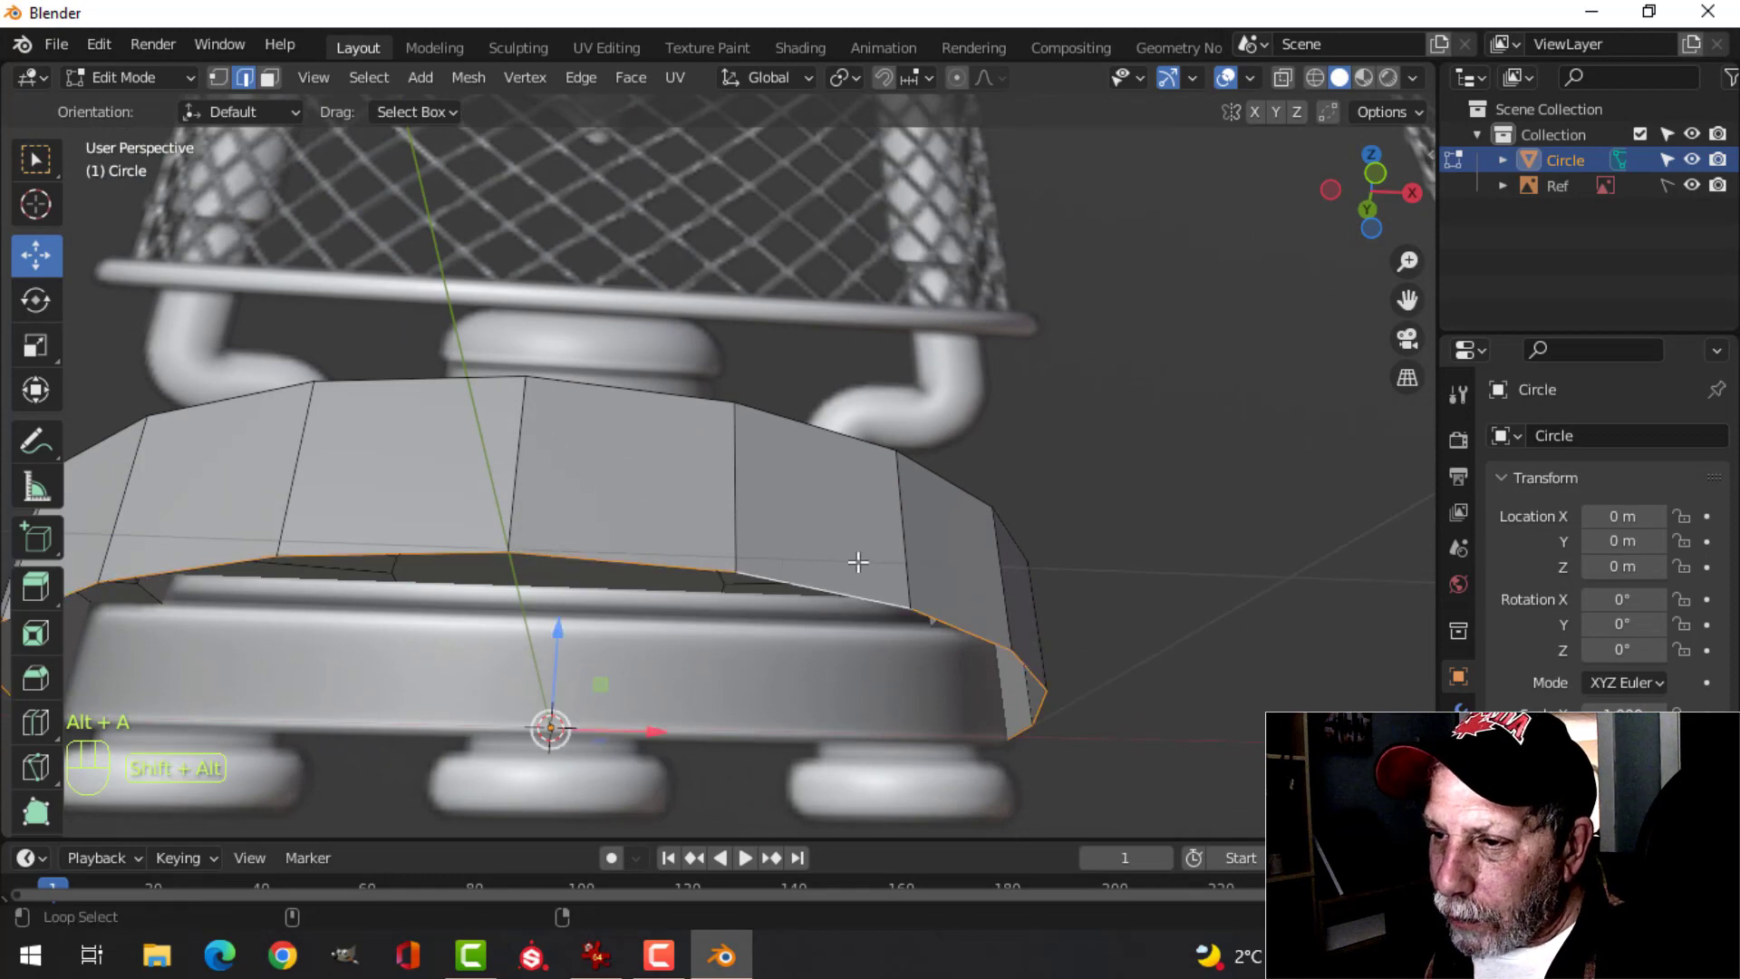
middle_drag(858, 568, 1135, 512)
key(e)
right_click(1120, 517)
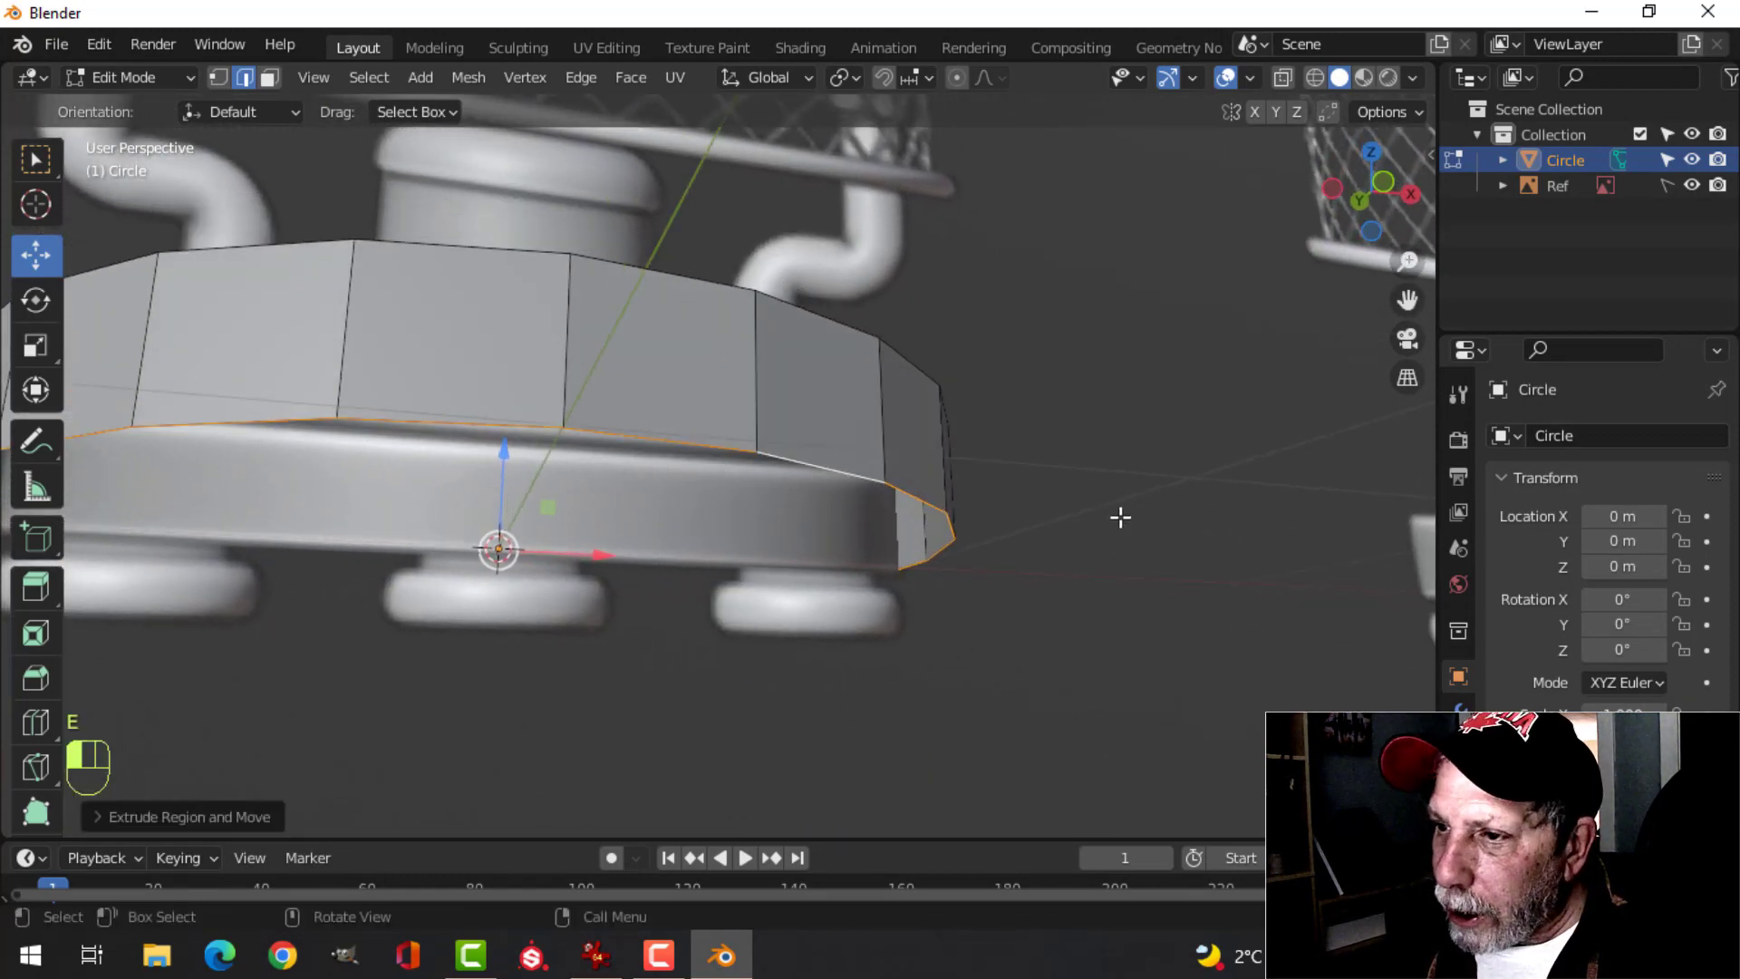
key(s)
click(990, 522)
middle_drag(990, 522, 886, 537)
key(f)
scroll(905, 420, down, 3)
key(alt+a)
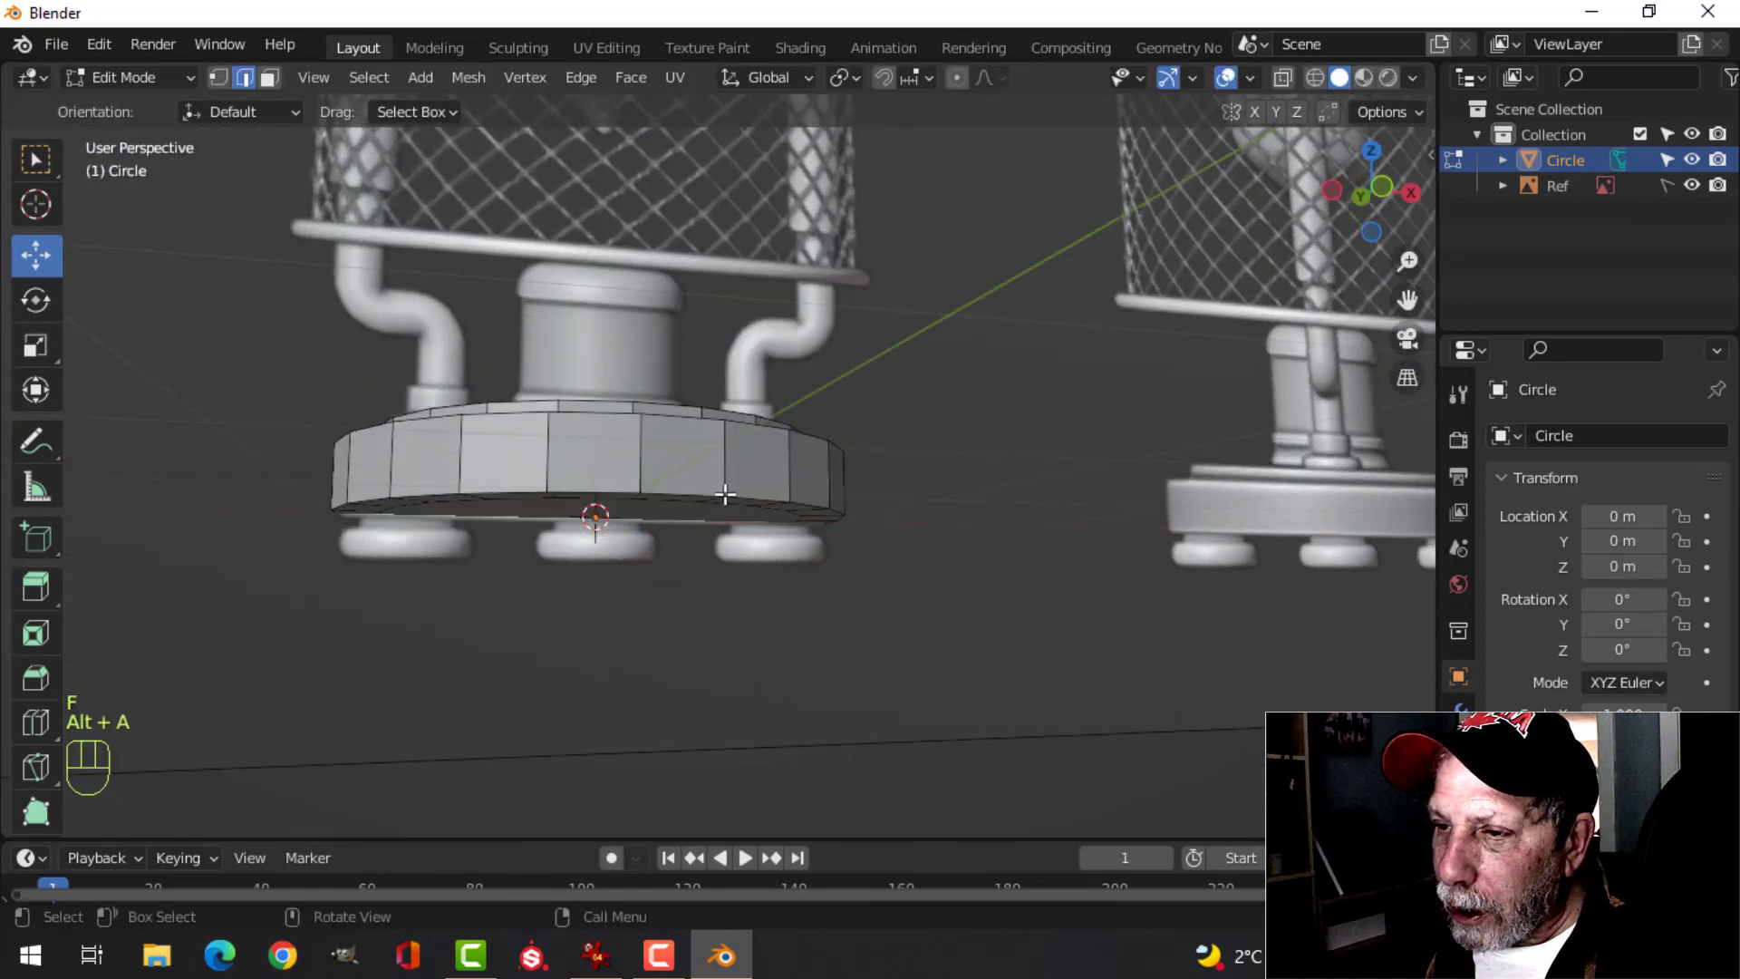
mouse_move(718, 493)
middle_down()
mouse_move(731, 590)
mouse_move(770, 493)
mouse_move(738, 496)
middle_up()
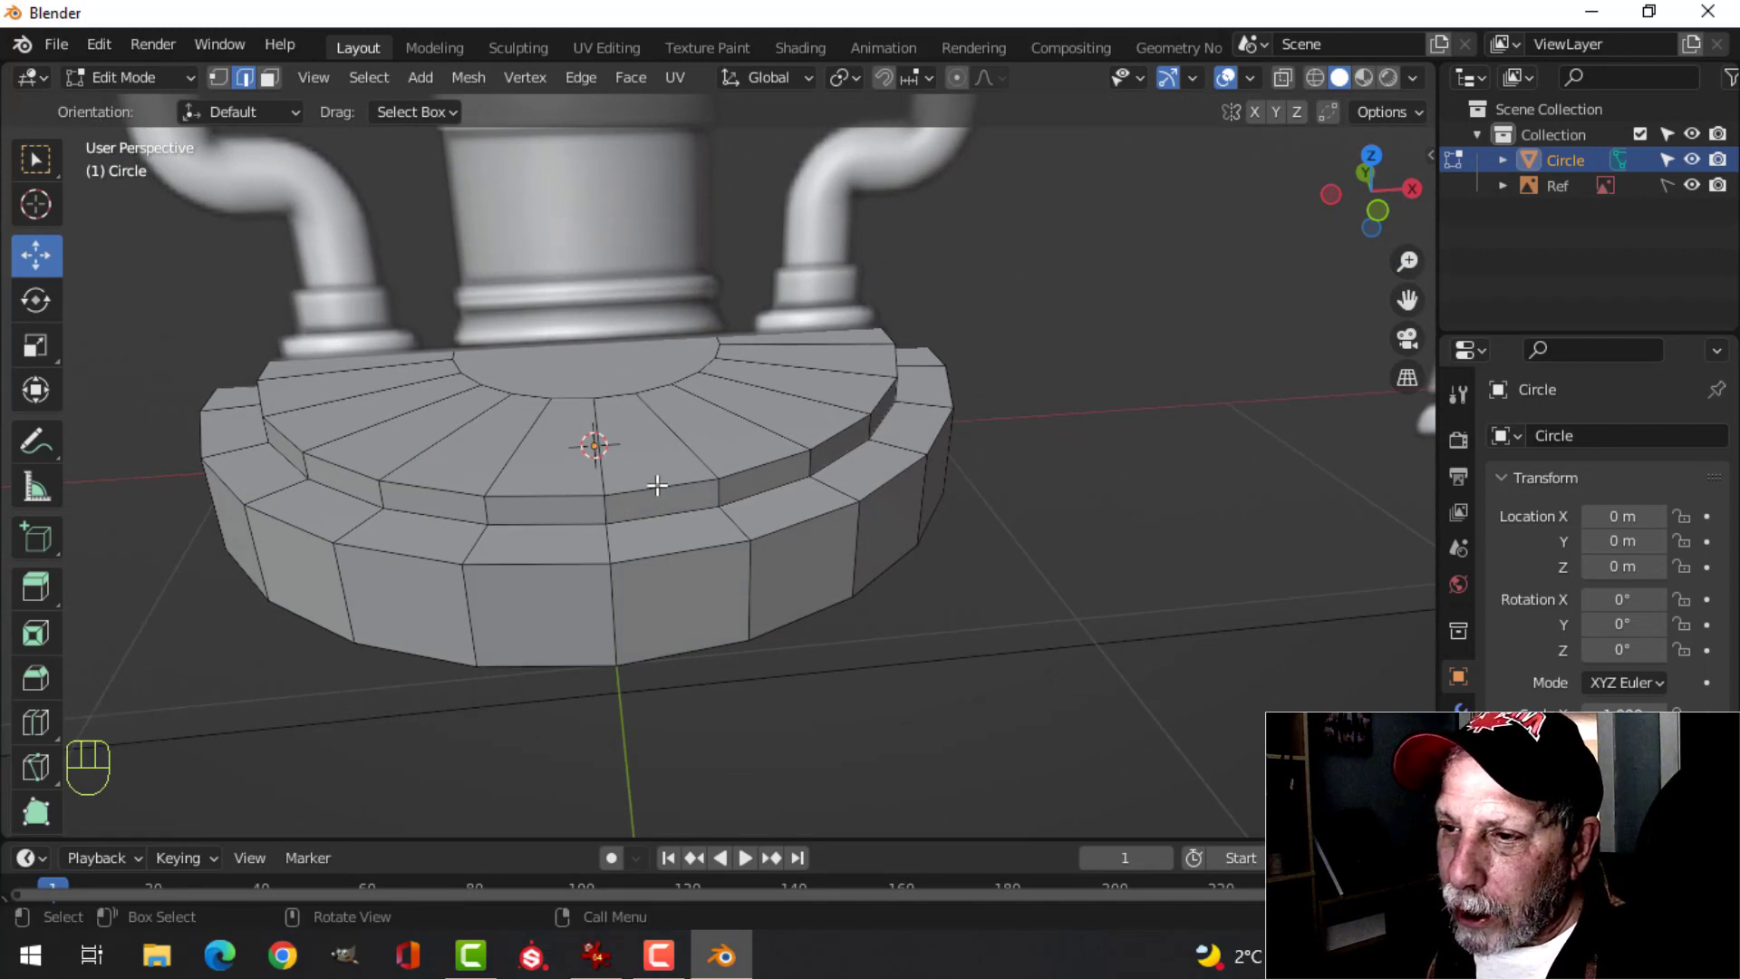
- Bevel the narrower disc's top edge loop and the wide disc's top and bottom edge loops with 2 segments, about 0.036 m wide
alt+shift+click(659, 486)
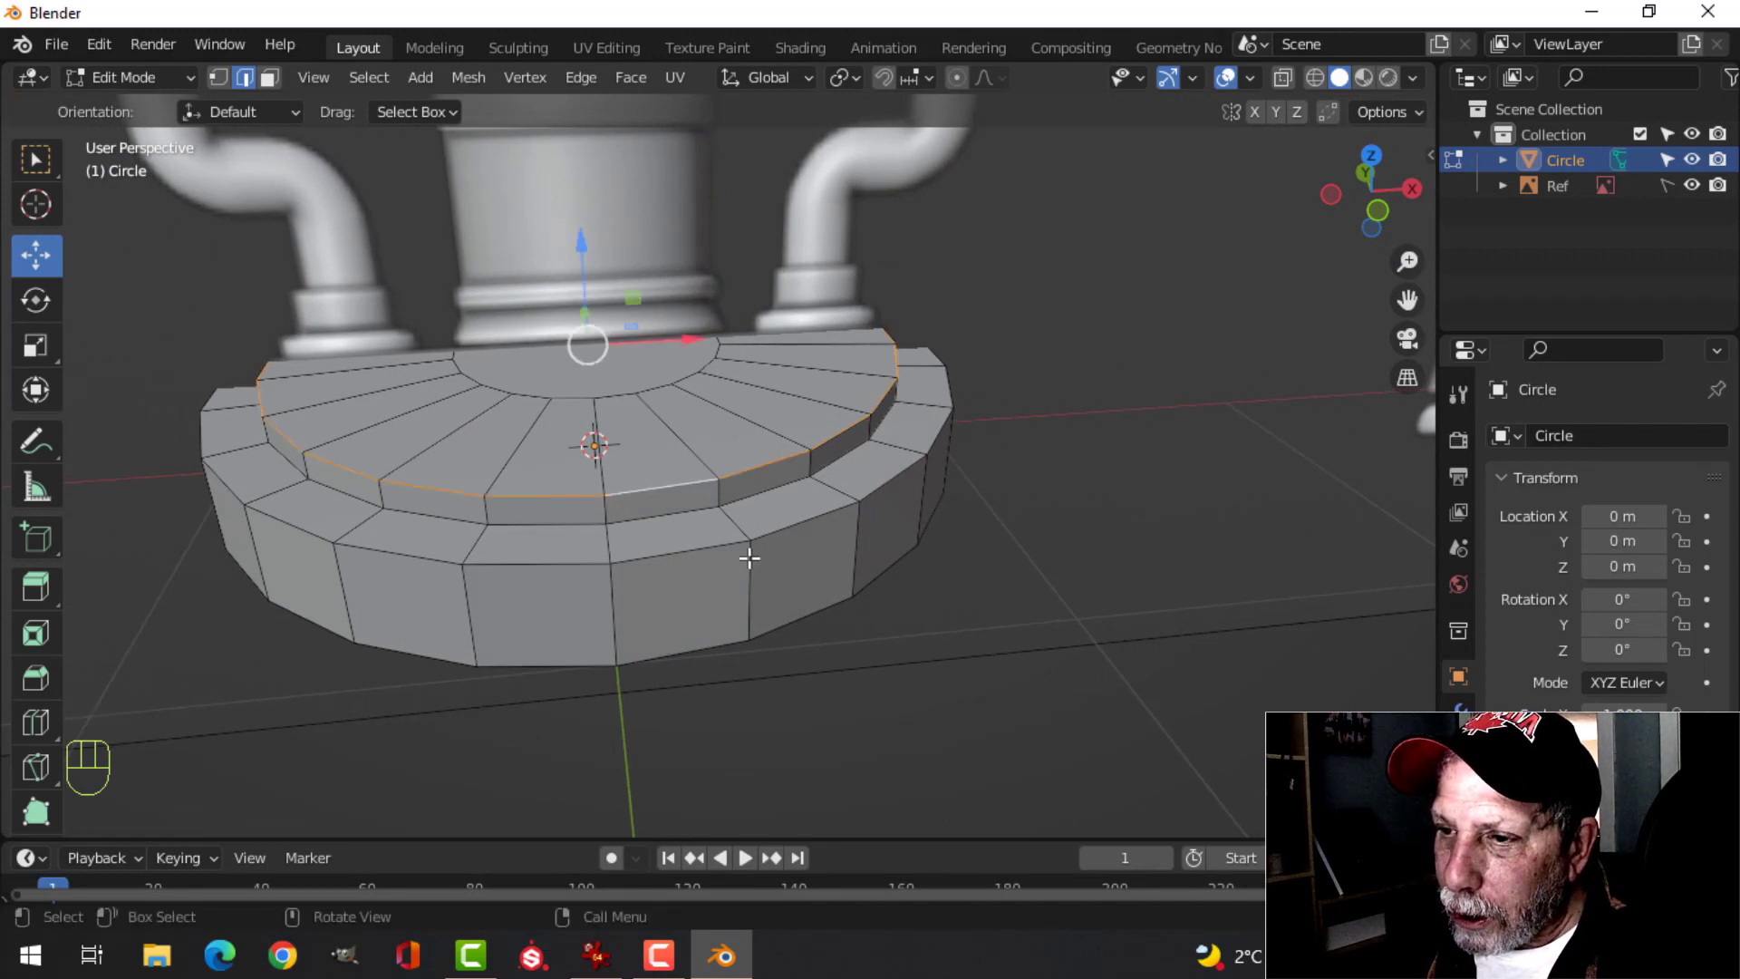
alt+shift+click(691, 548)
middle_drag(691, 544, 741, 510)
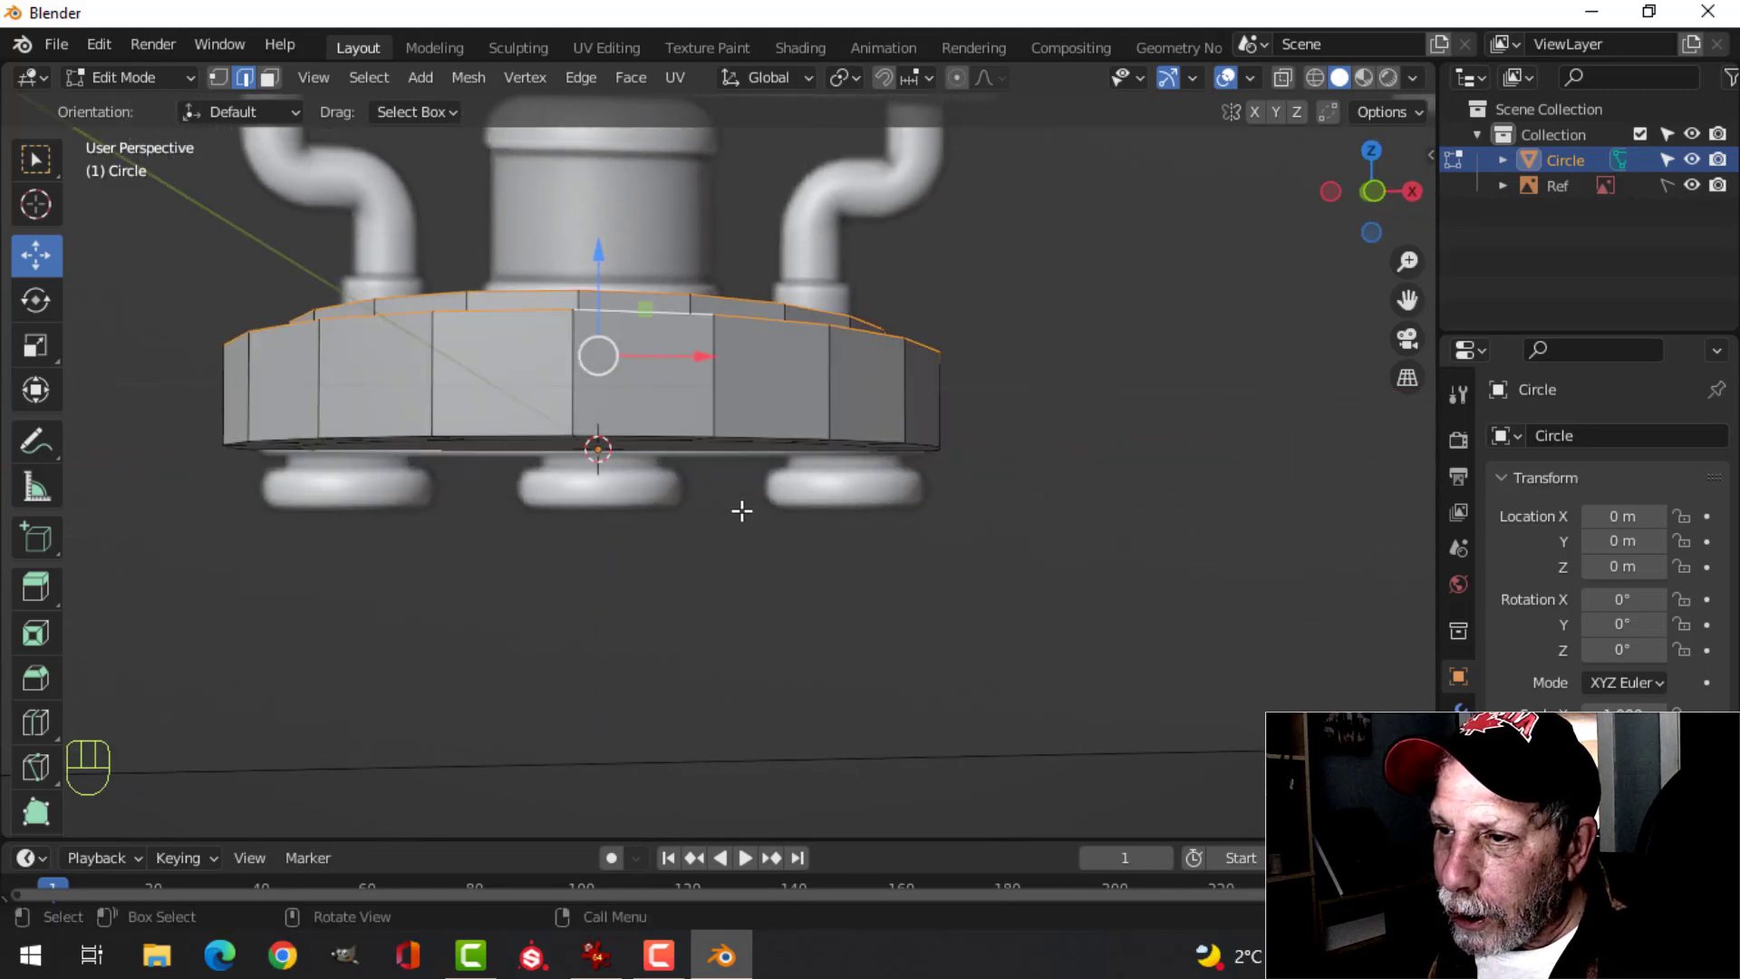
middle_drag(725, 435, 987, 508)
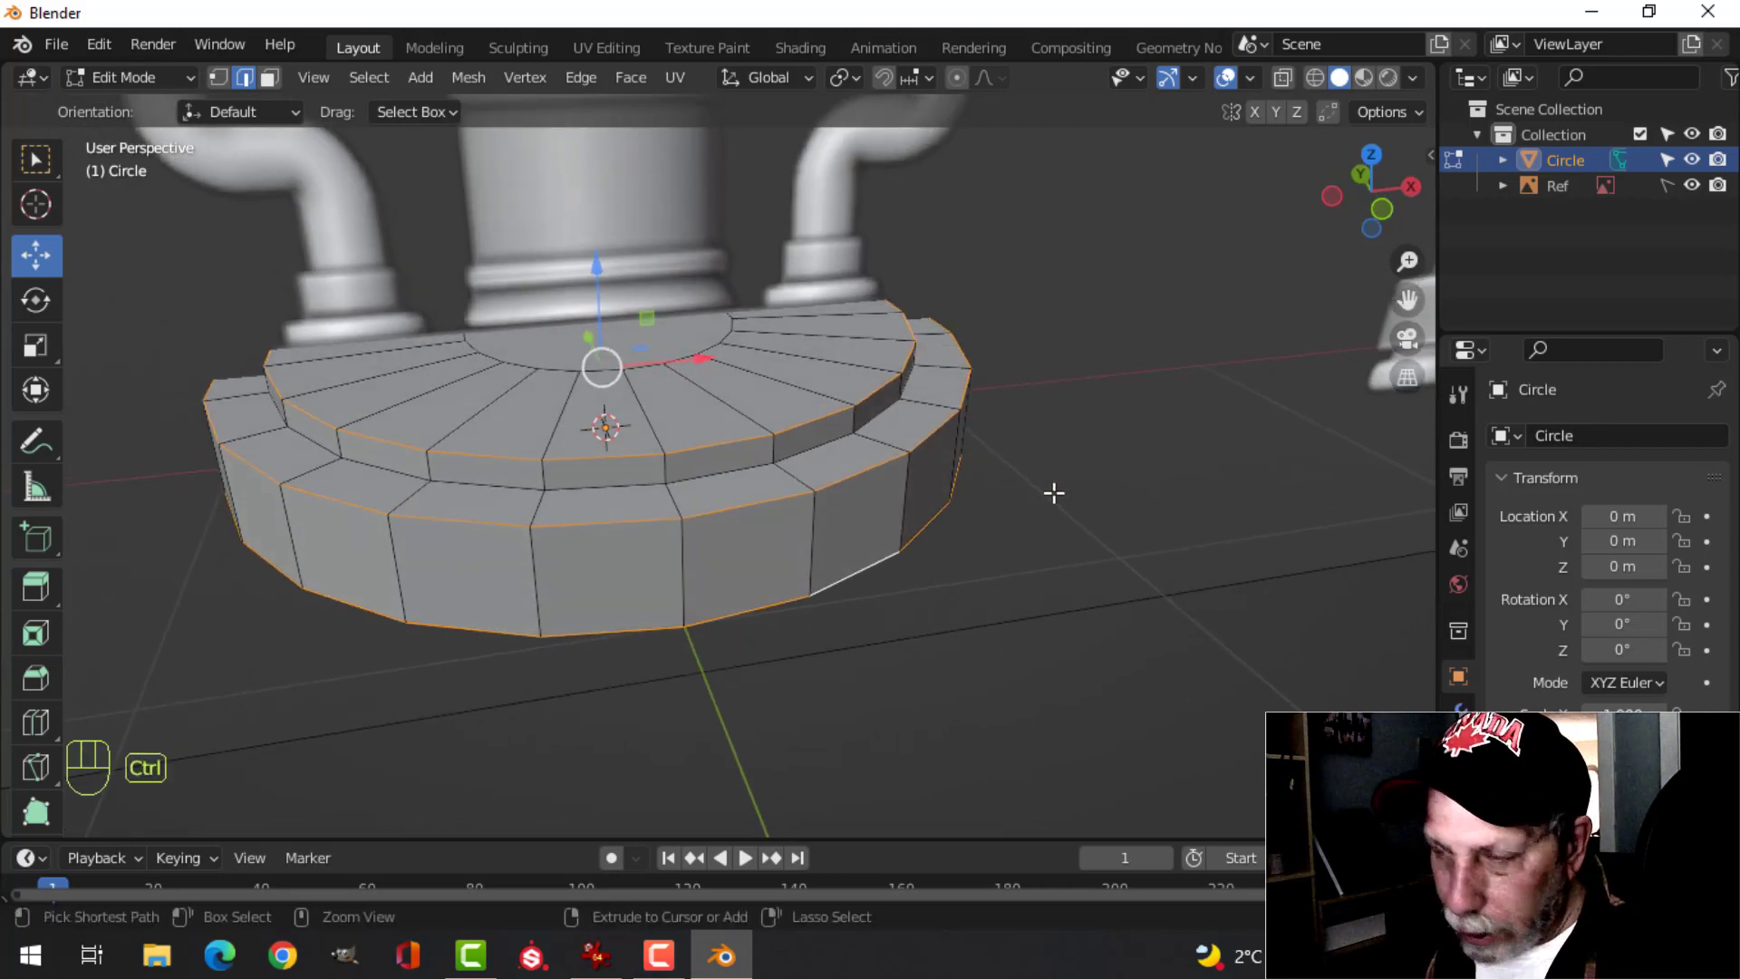
key(ctrl+b)
key(shift)
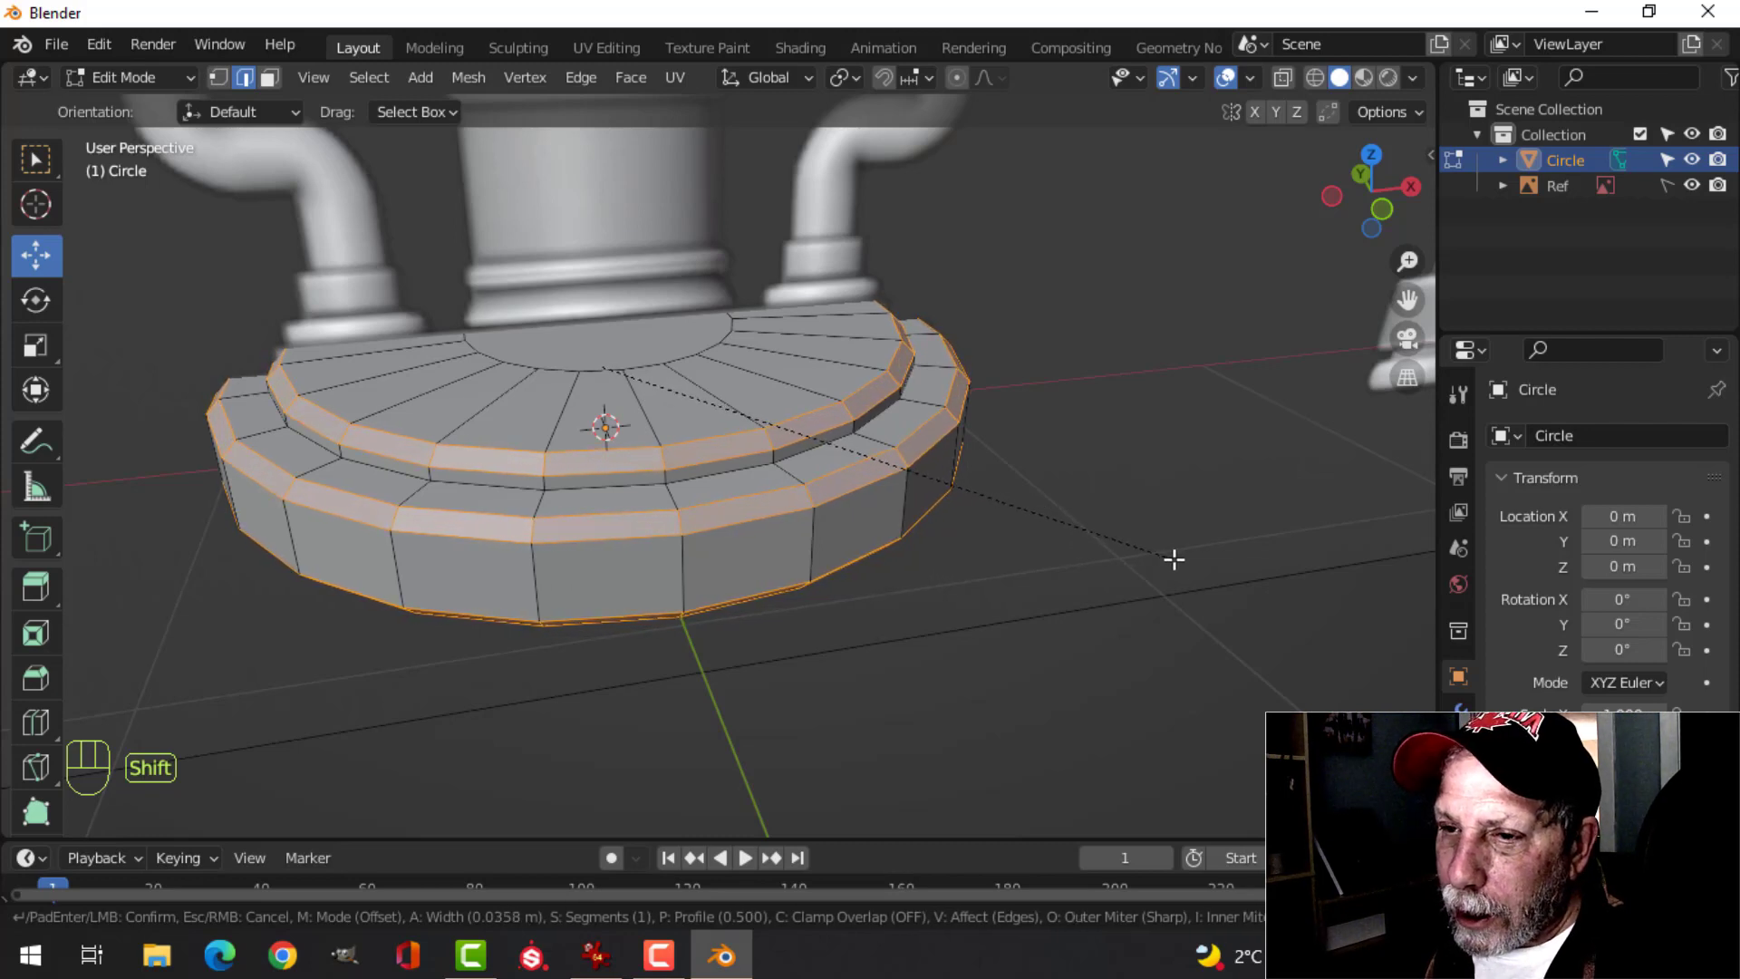
scroll(1175, 560, up, 1)
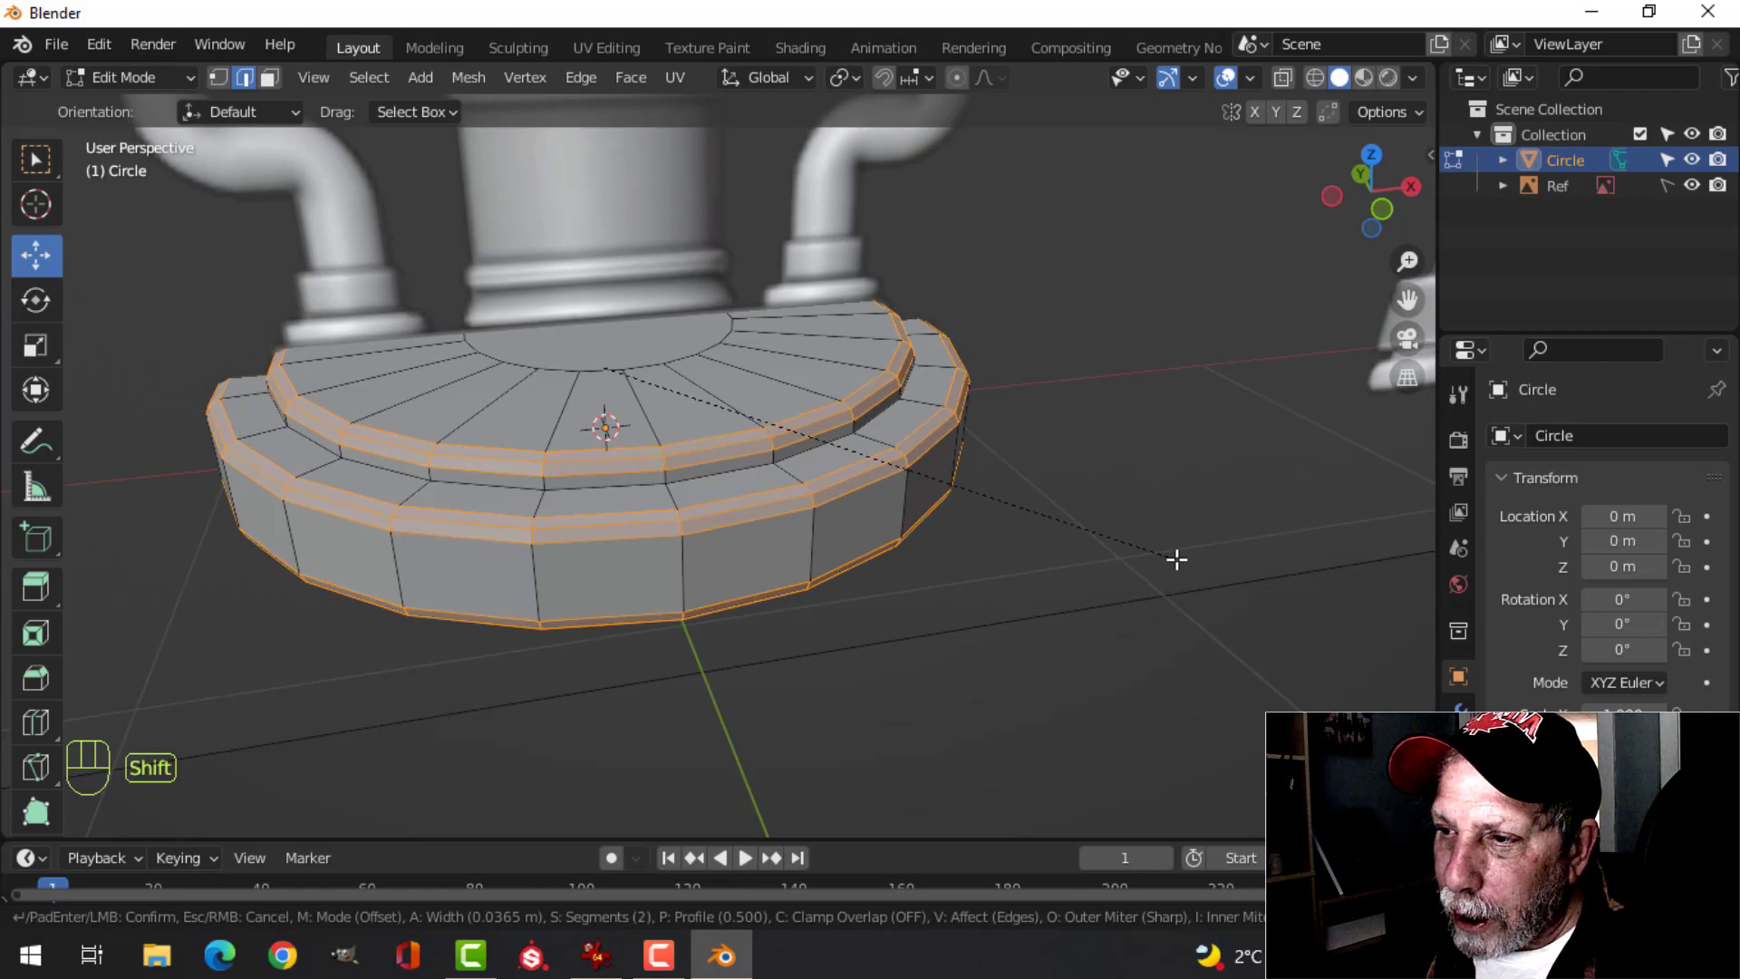
click(1170, 554)
middle_drag(737, 478, 784, 466)
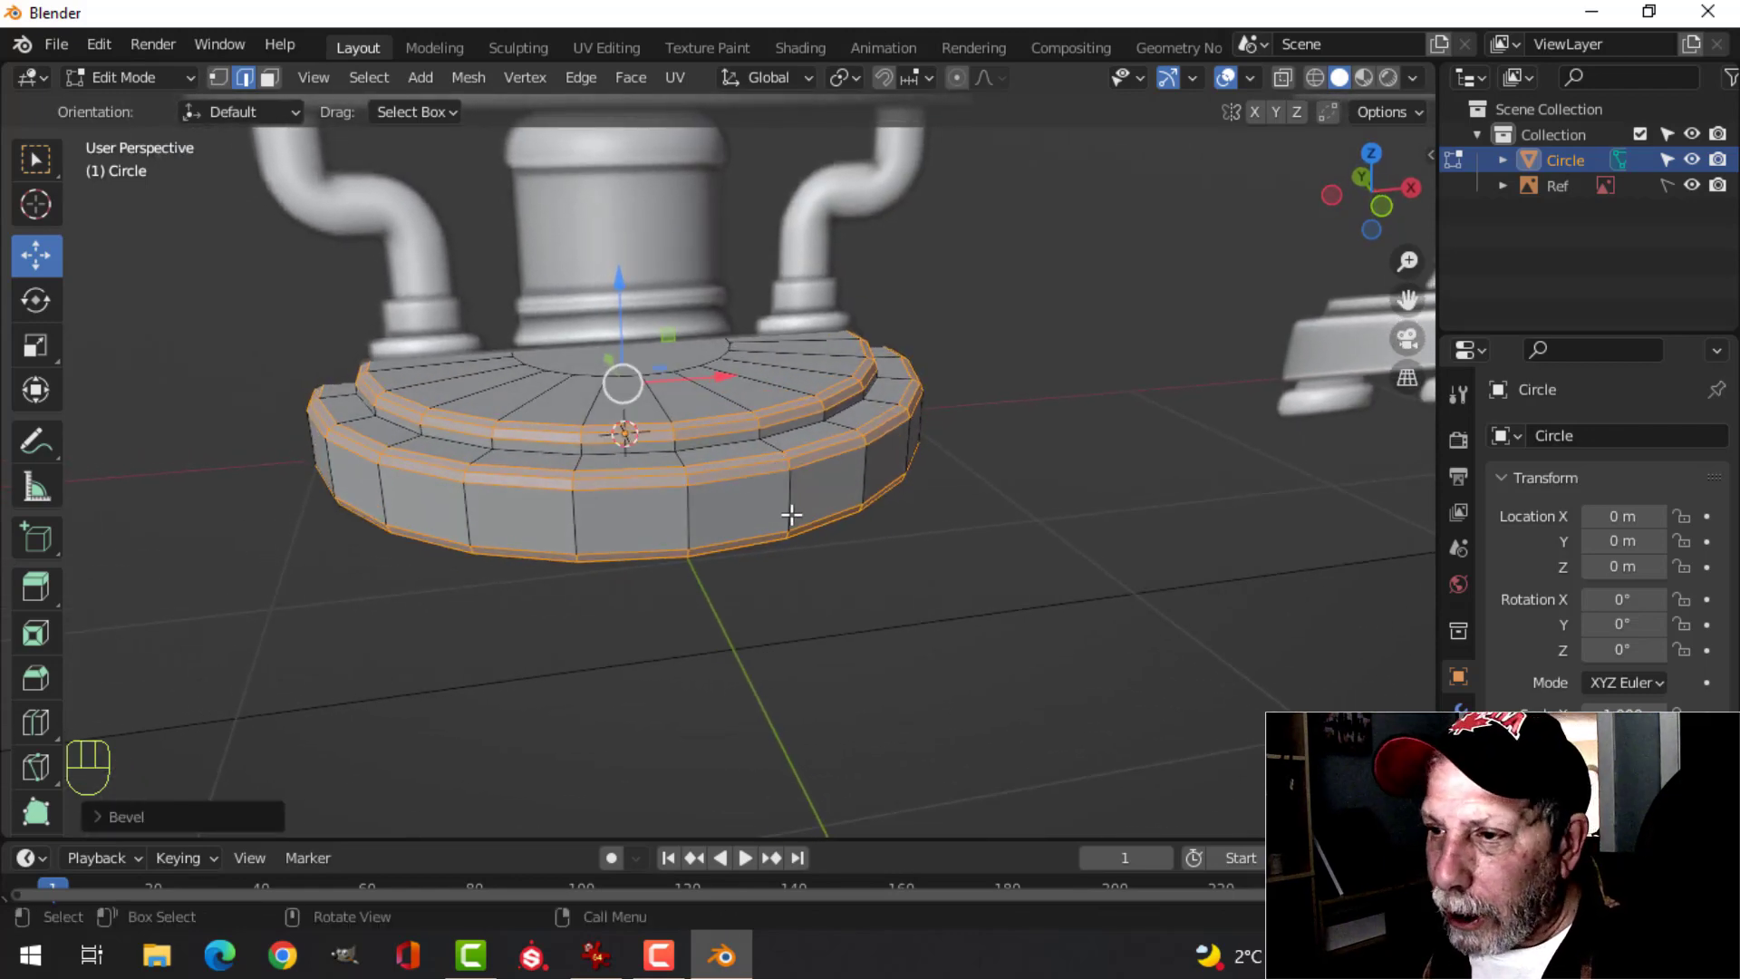
- In Object Mode, give the base a level 2 Subdivision modifier and shade it smooth
key(Tab)
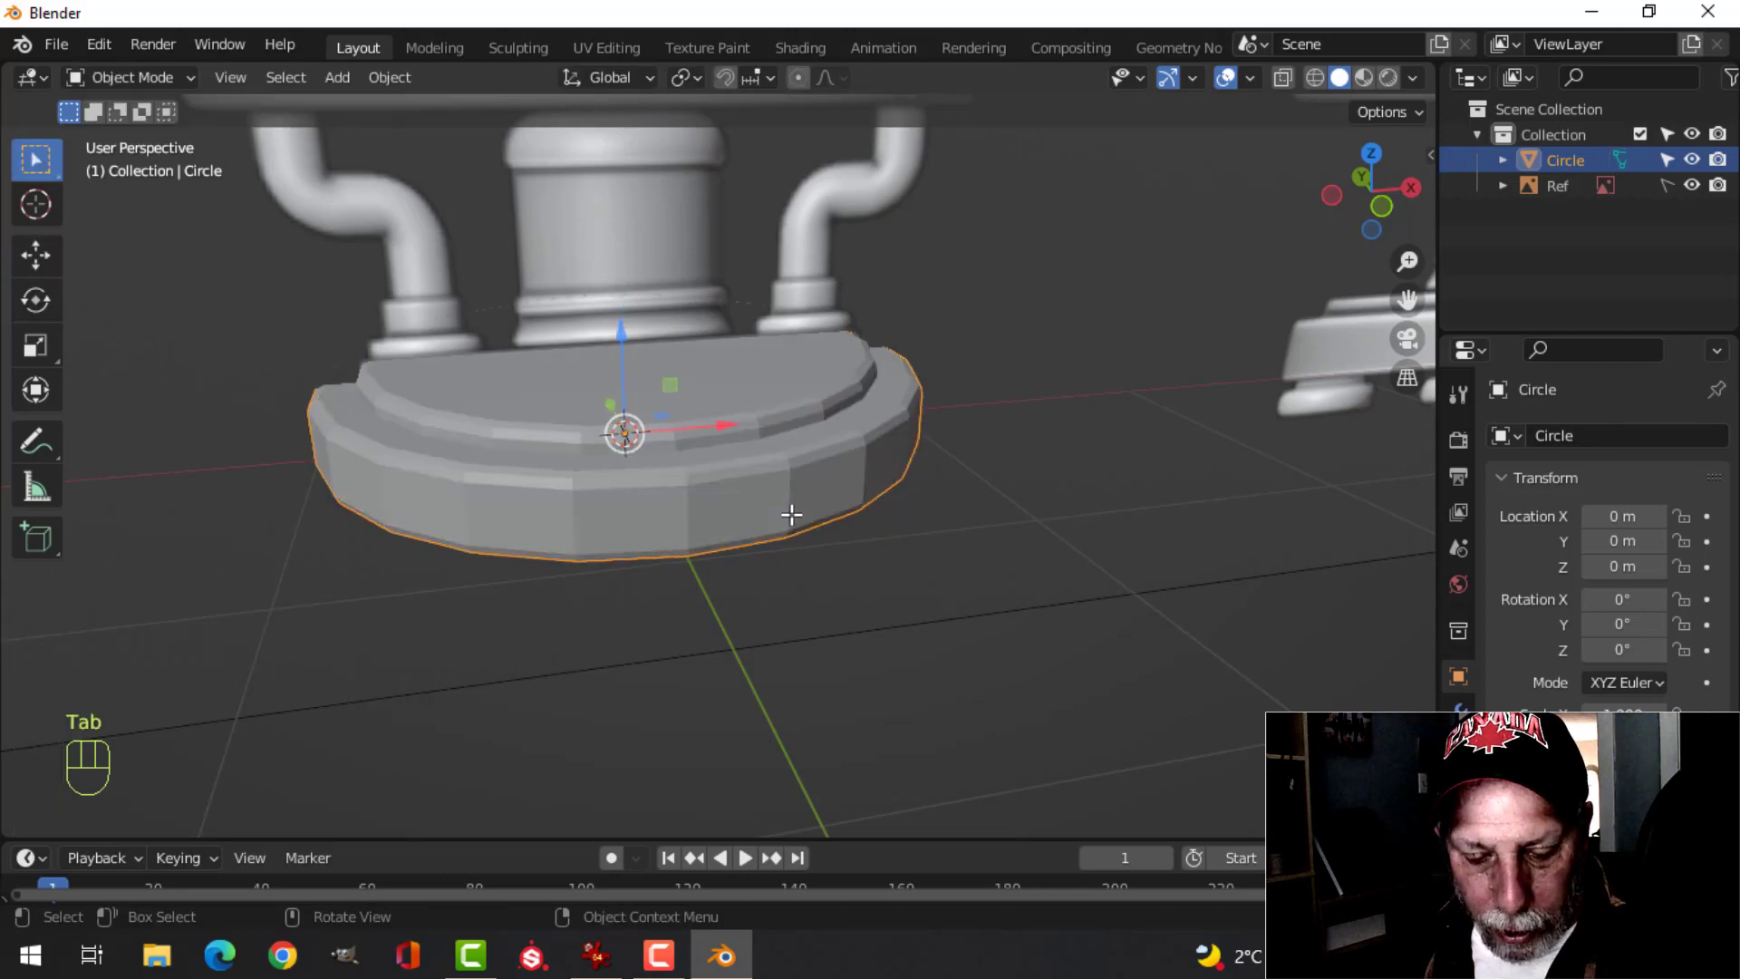
key(ctrl+2)
right_click(739, 475)
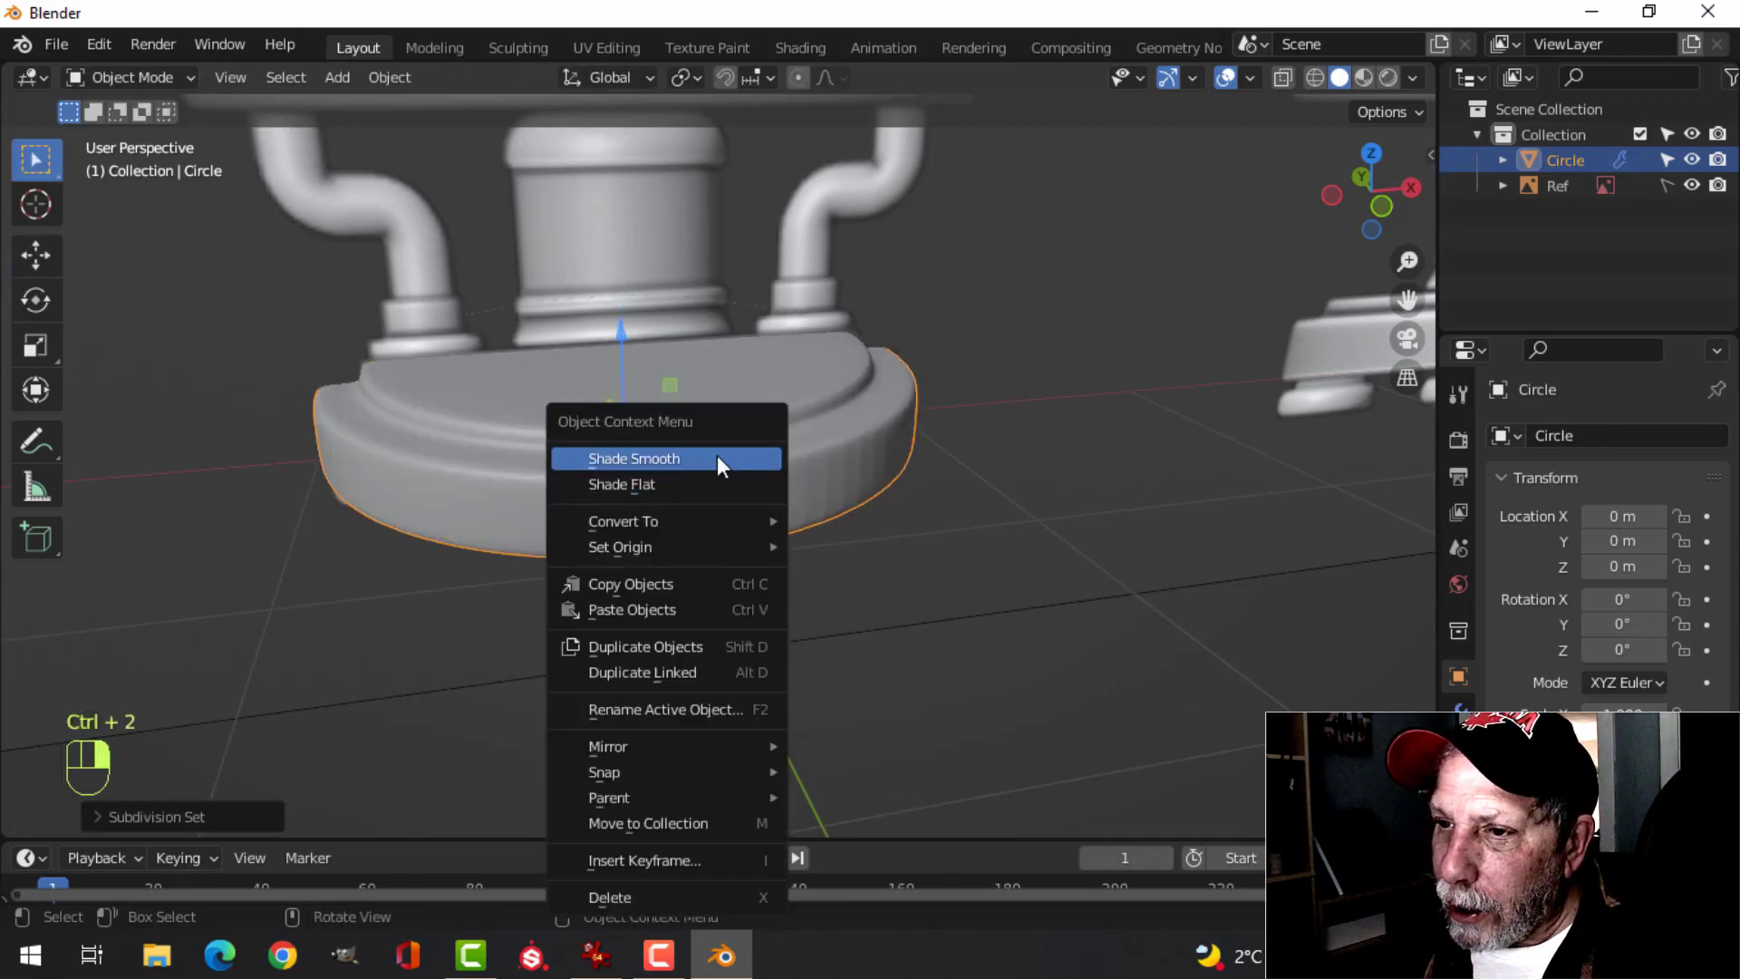
click(718, 461)
middle_drag(779, 462, 801, 536)
key(alt+a)
scroll(801, 538, up, 2)
click(776, 562)
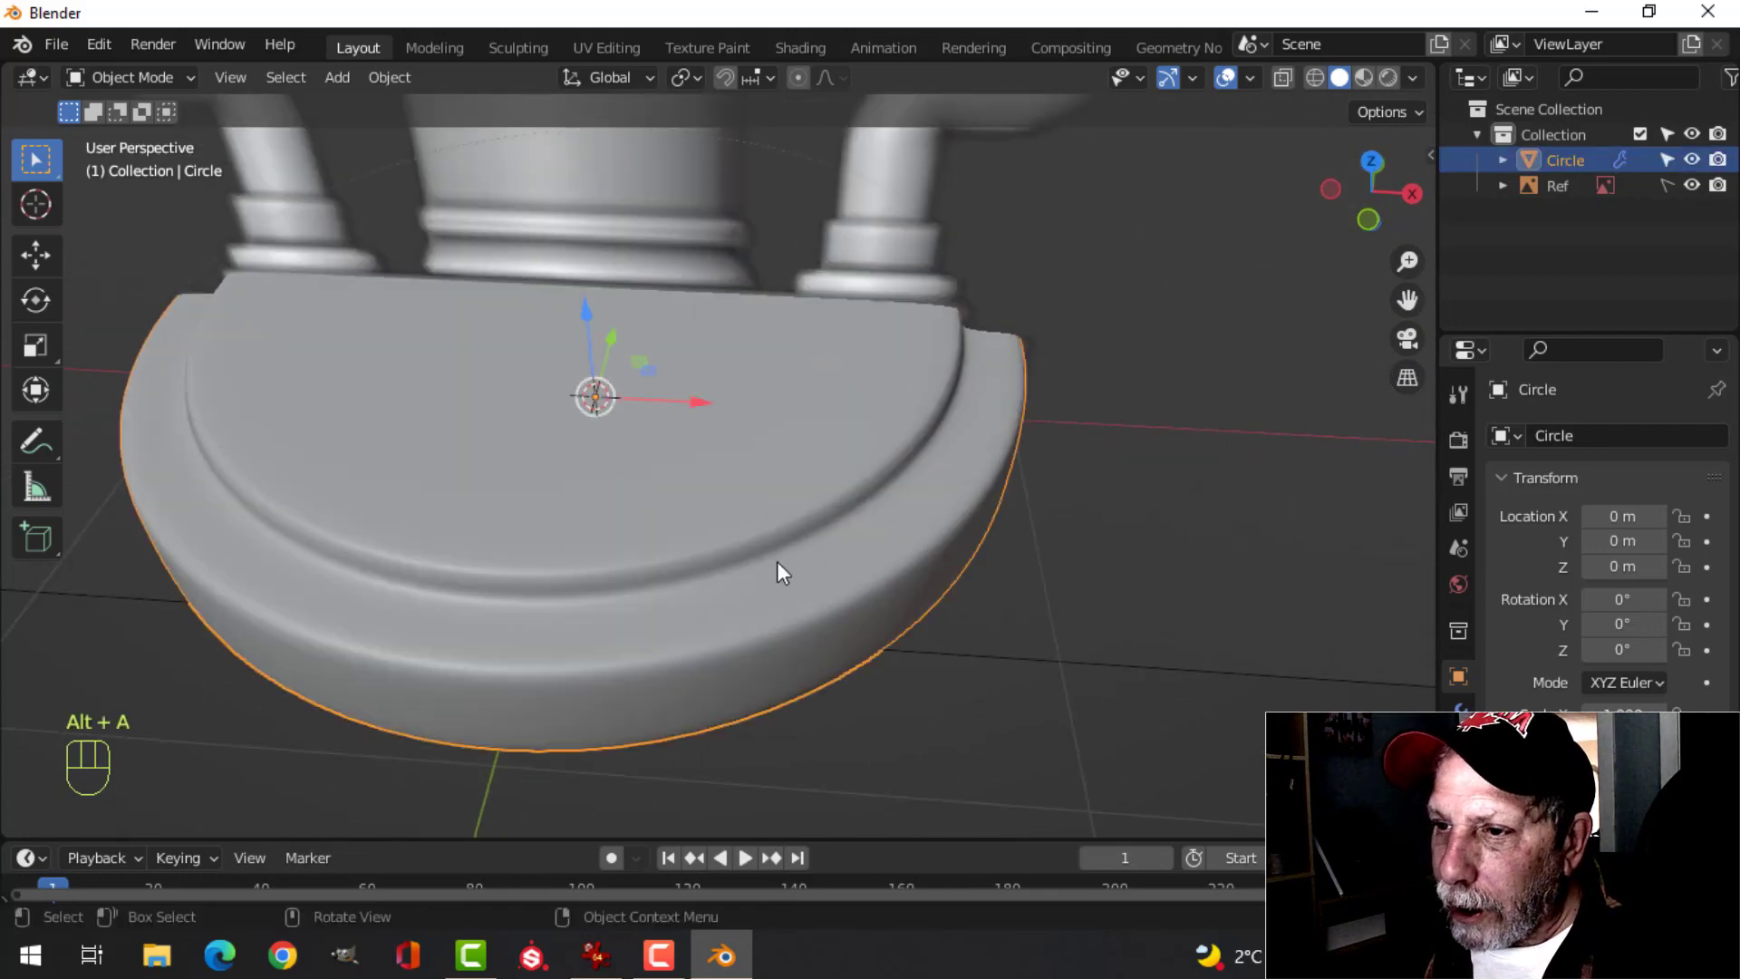
- Add one loop cut around the flat ledge between the two base tiers and check the smoothed shape in Object Mode
key(Tab)
key(ctrl+r)
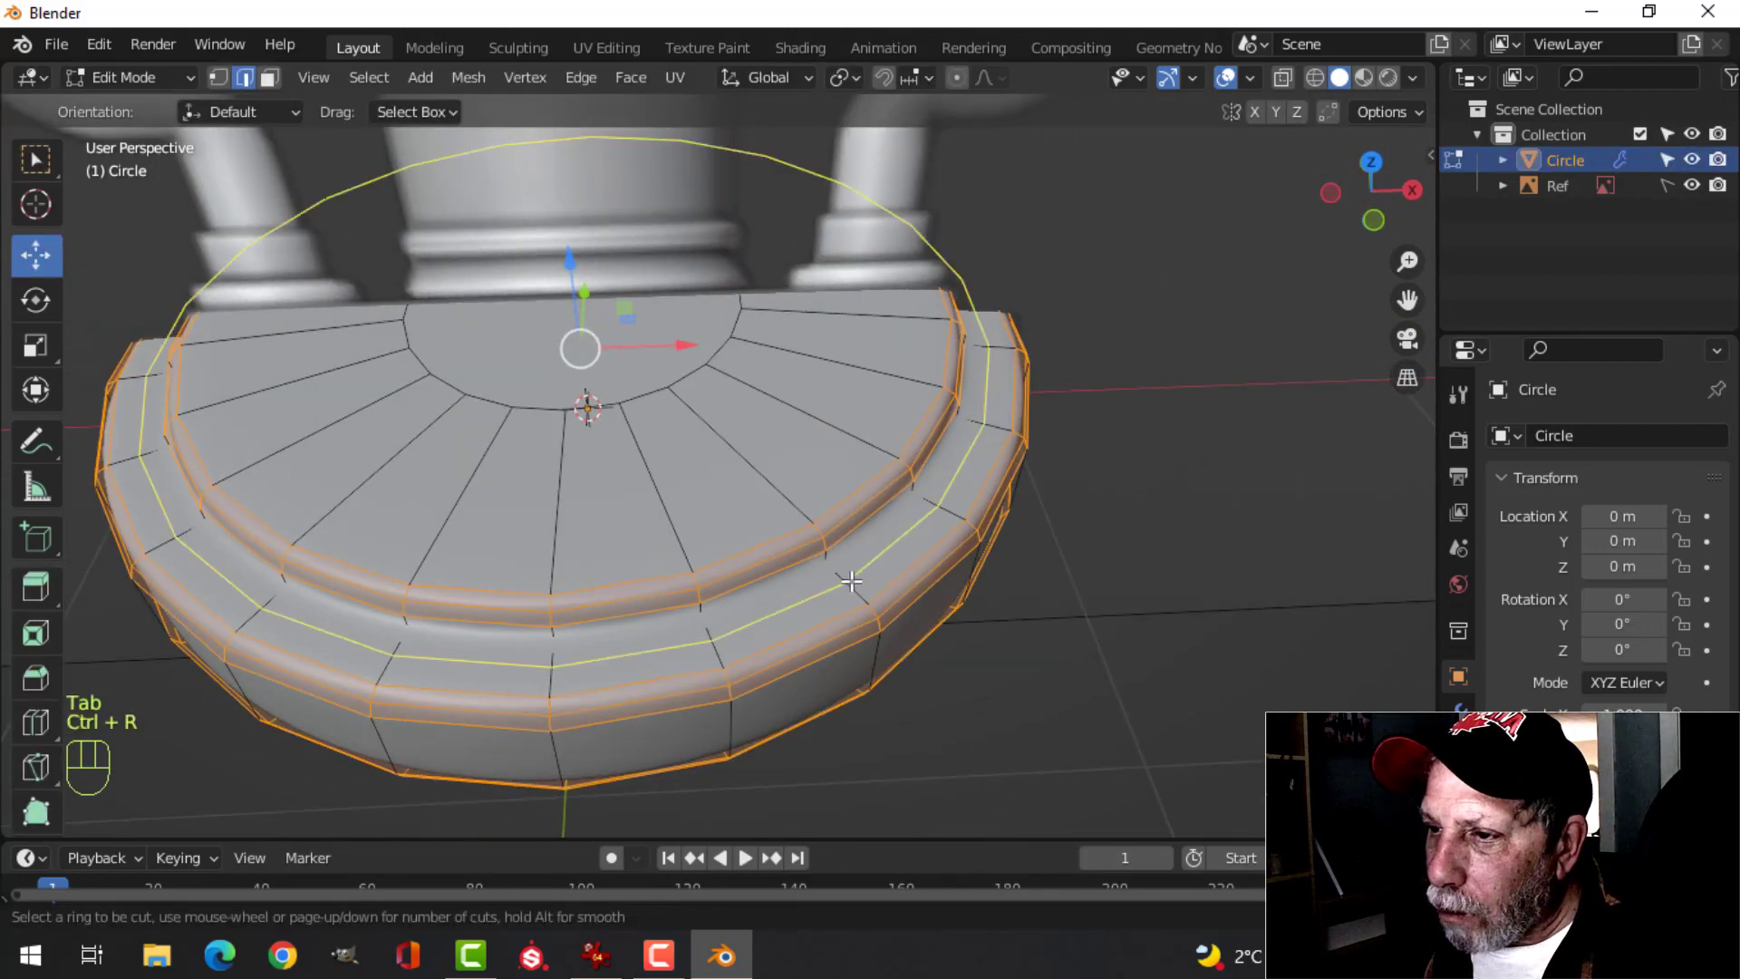
click(849, 574)
click(843, 563)
key(Tab)
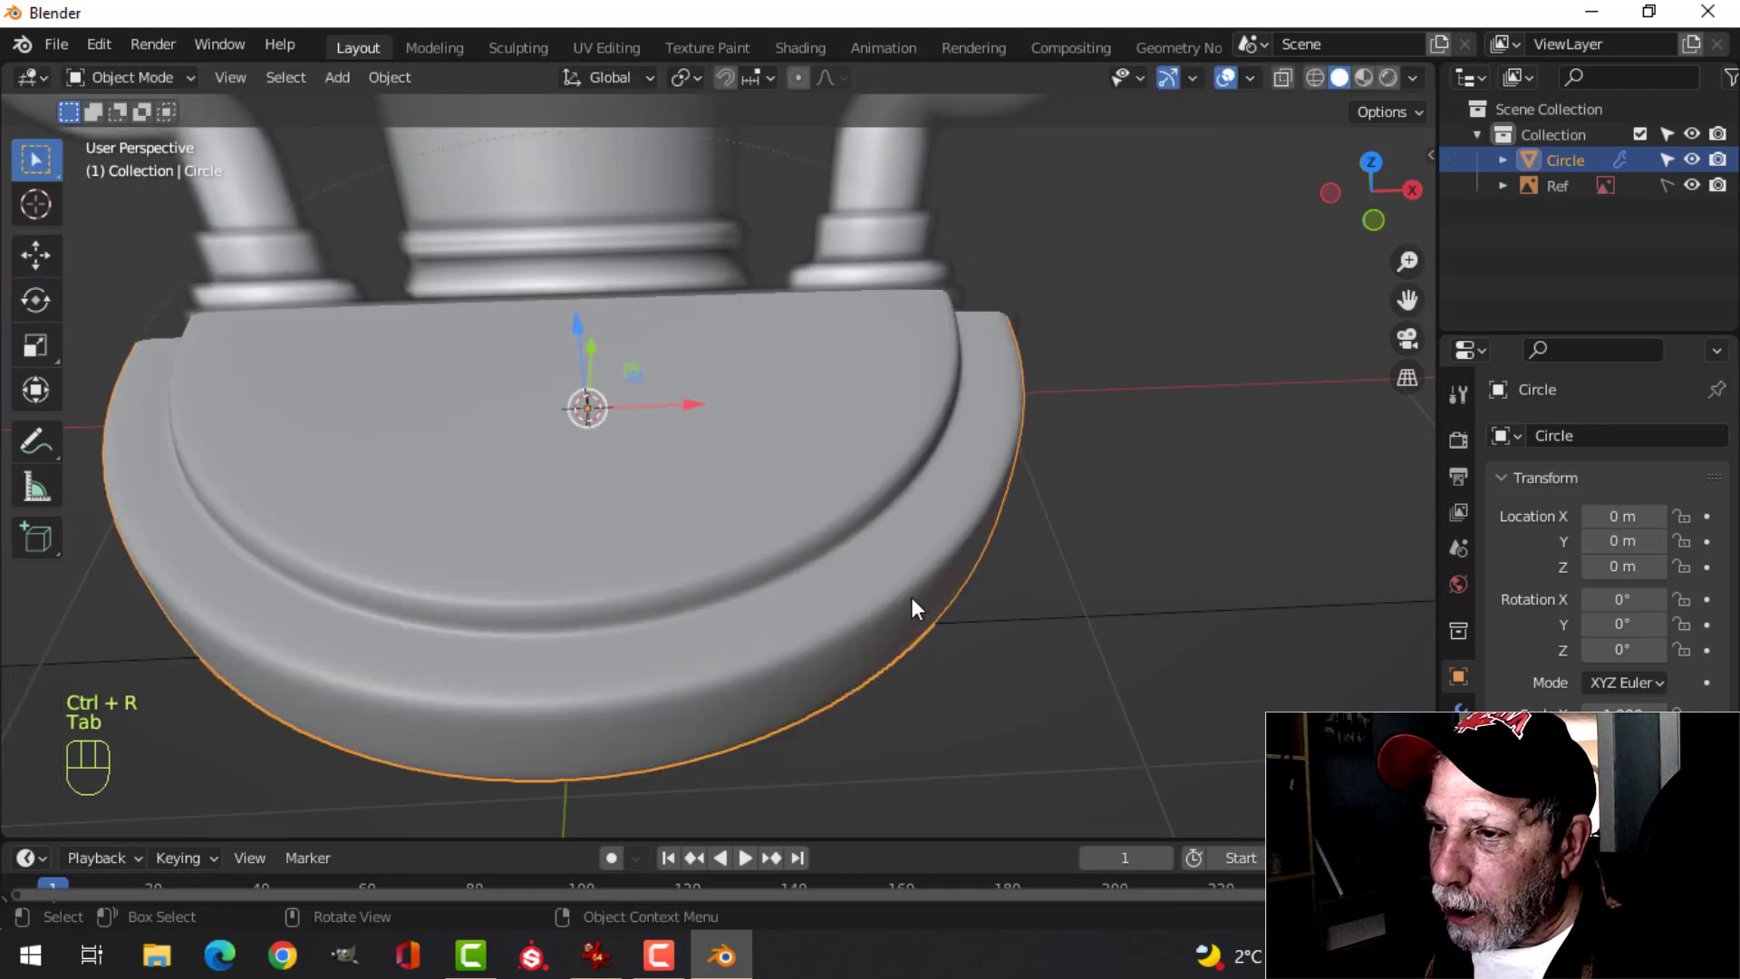
middle_drag(911, 596, 873, 502)
scroll(872, 498, down, 2)
mouse_move(751, 499)
middle_down()
mouse_move(730, 447)
mouse_move(723, 479)
mouse_move(762, 505)
mouse_move(718, 372)
mouse_move(724, 494)
middle_up()
key(alt+a)
click(677, 396)
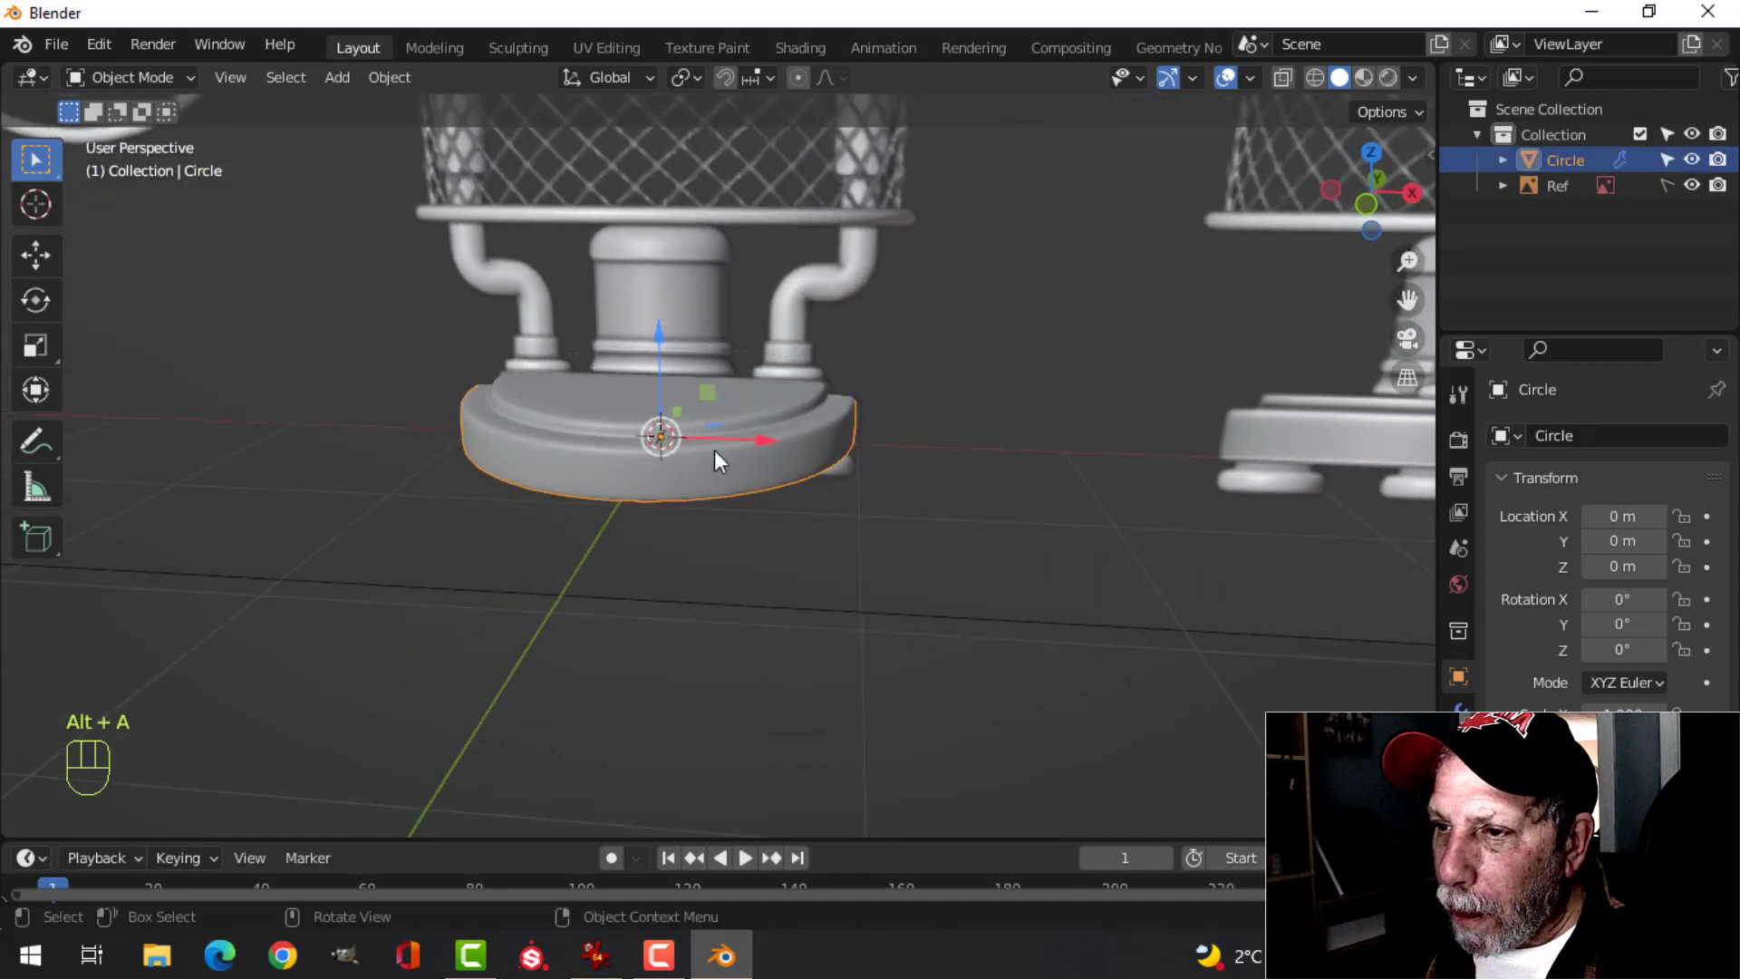
scroll(712, 426, up, 4)
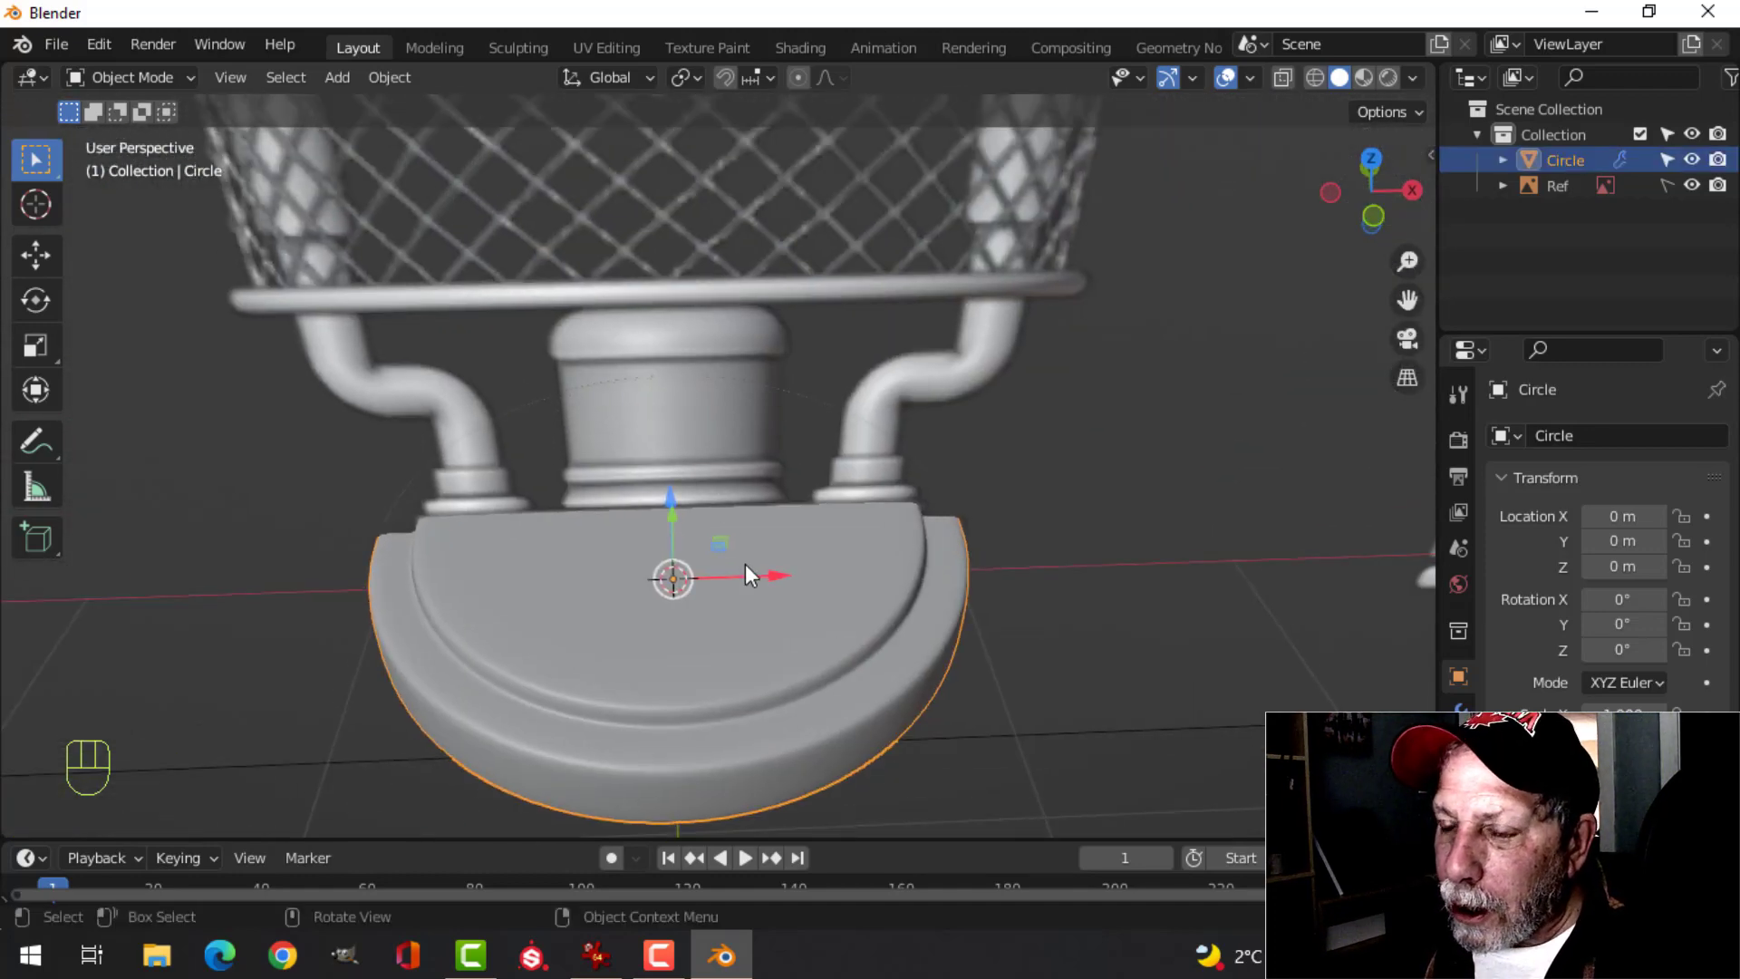
- Duplicate the round centre face on top of the base and raise the copy a short distance straight up
key(Tab)
key(alt+a)
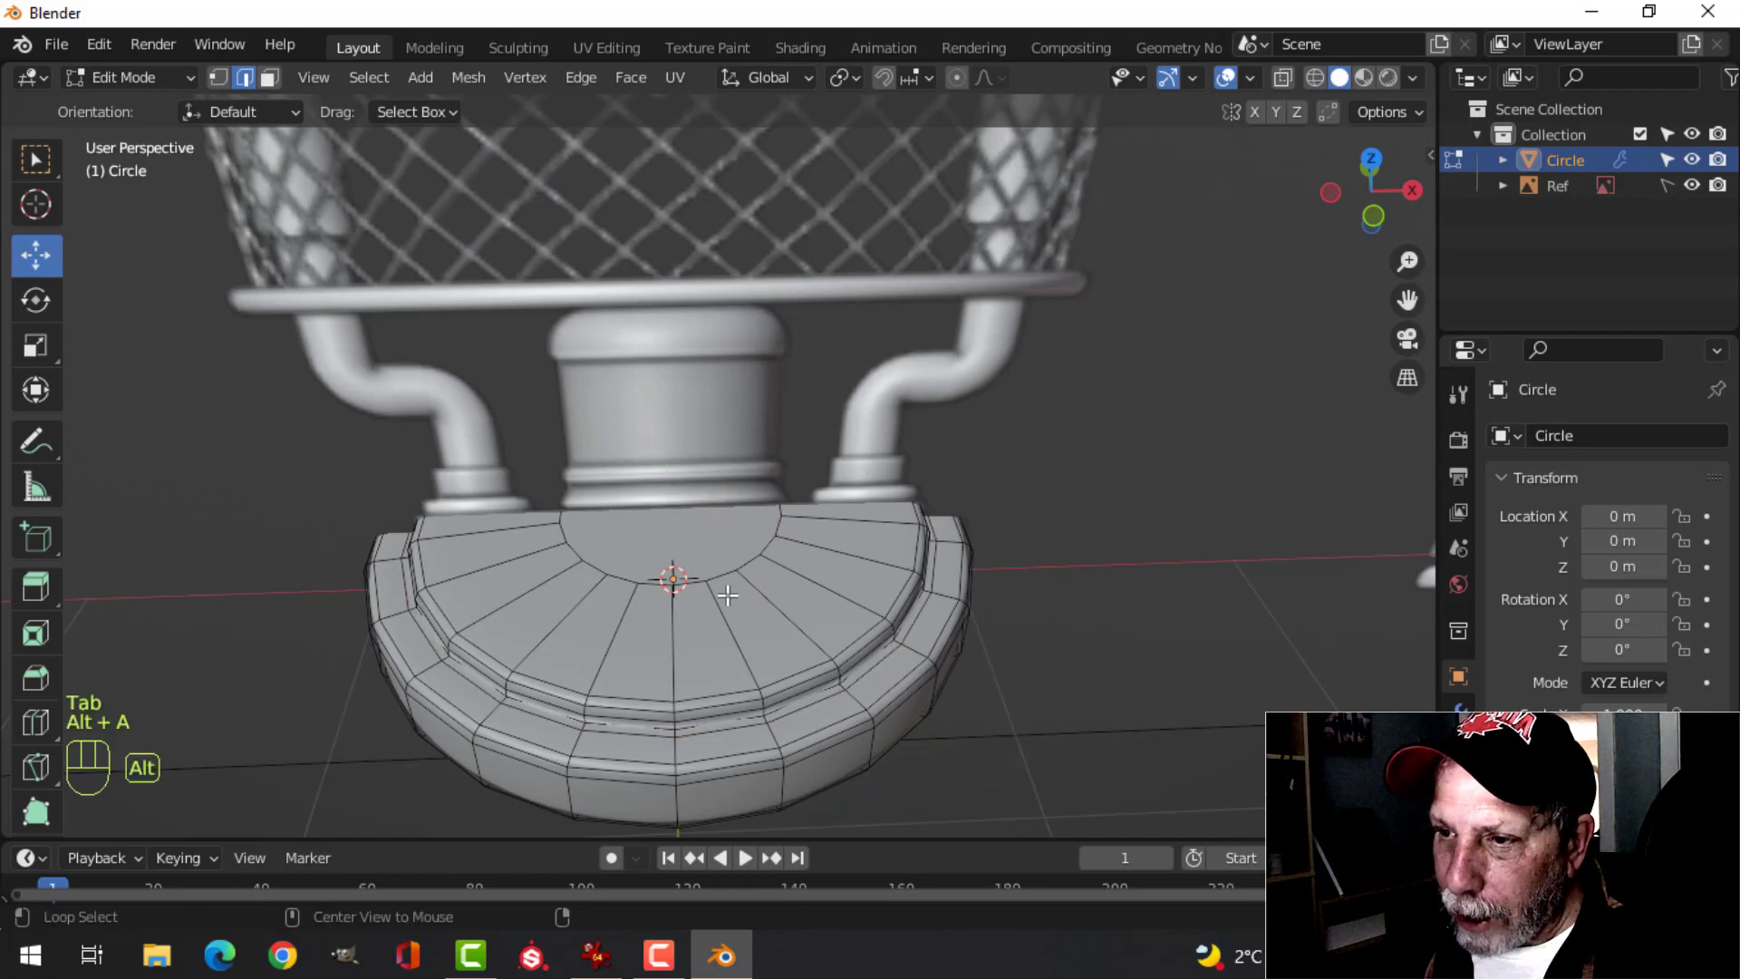
key(3)
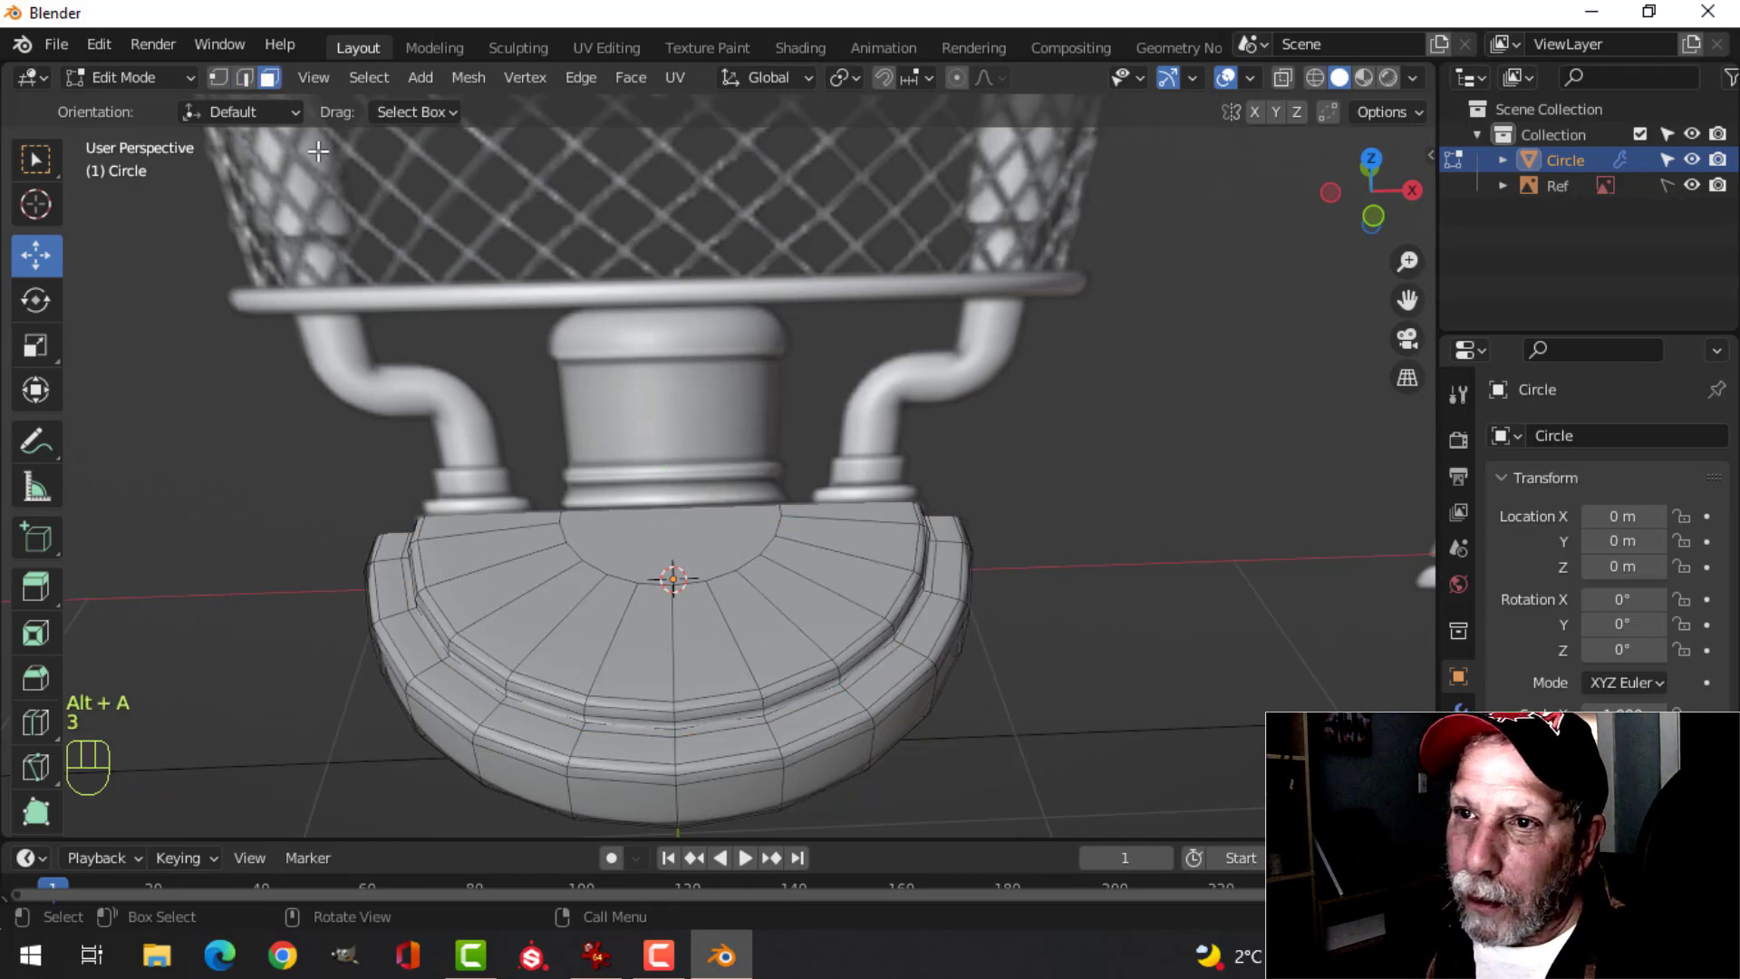
click(689, 545)
middle_drag(874, 625, 840, 641)
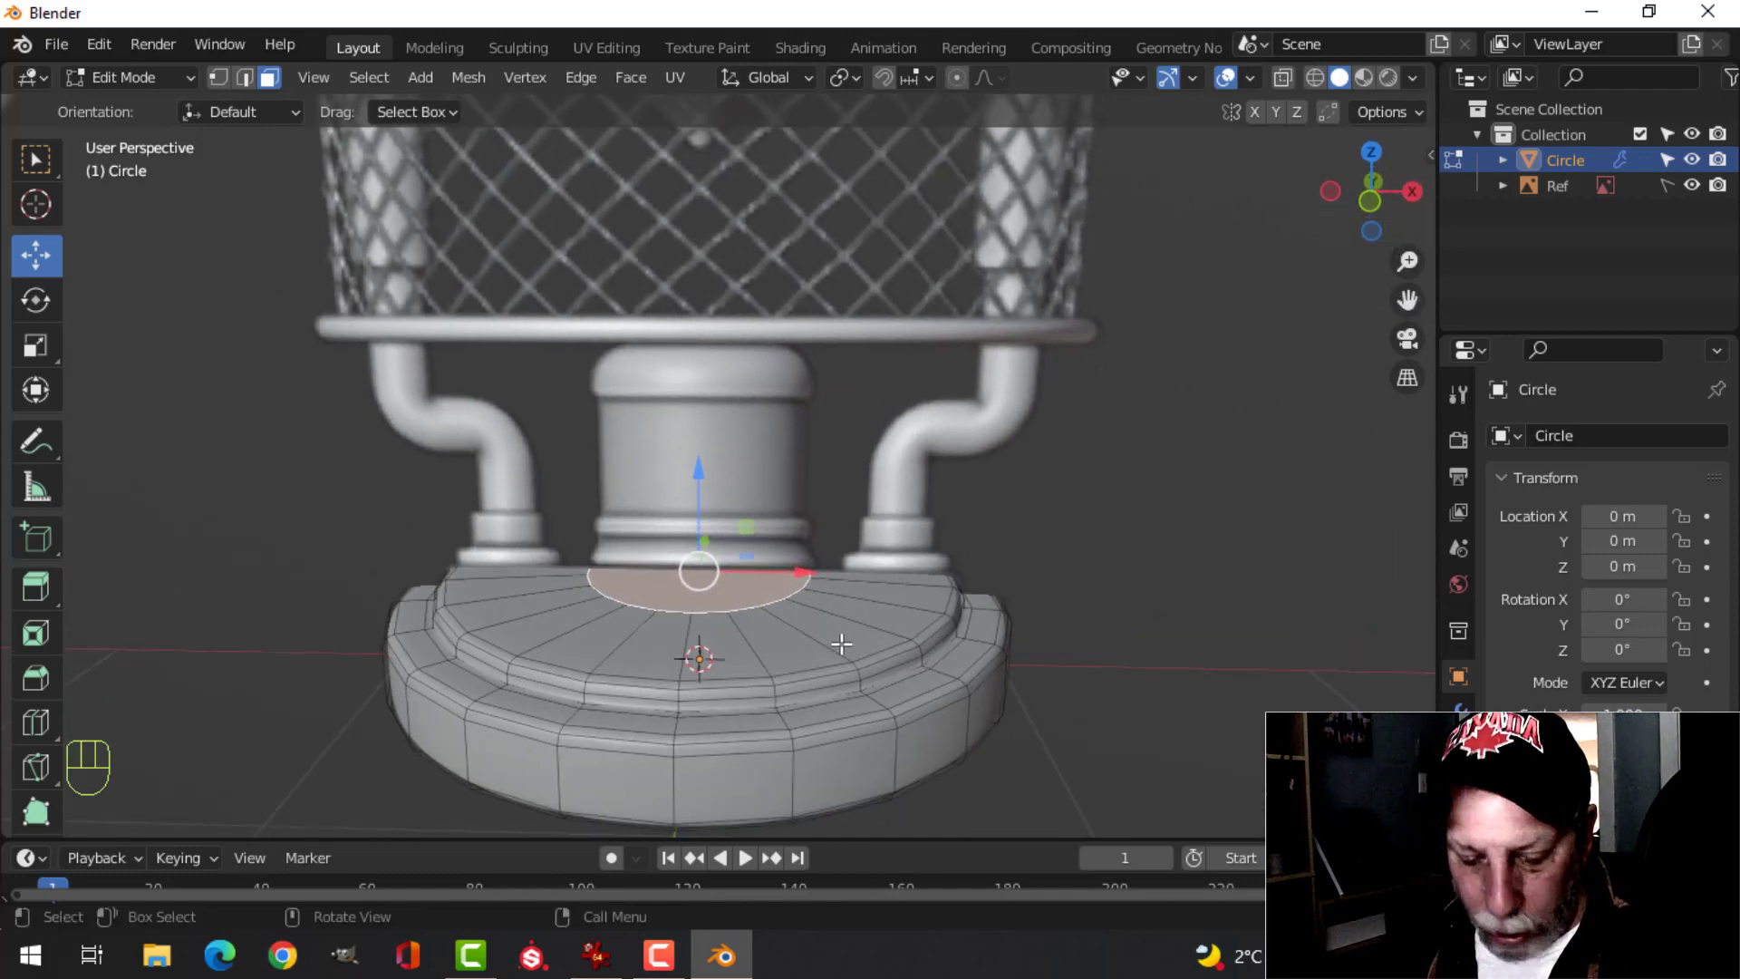
key(shift+d)
drag(699, 485, 700, 442)
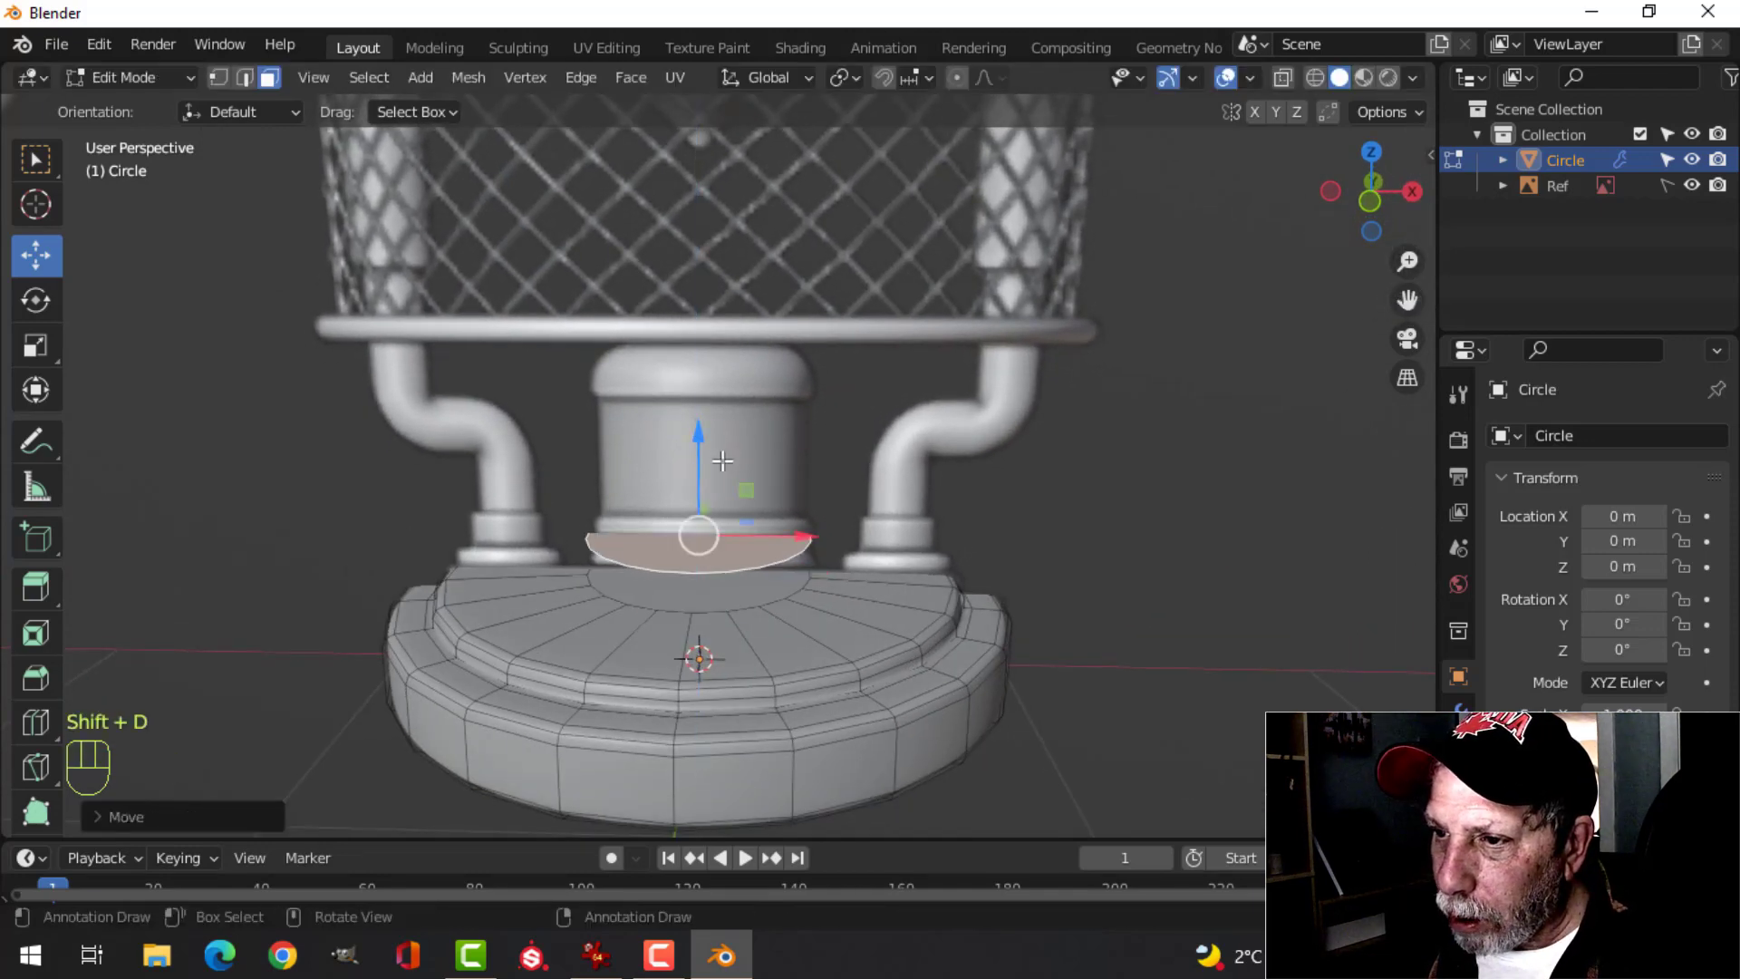
- Separate the duplicated face by selection into its own object and return to Object Mode
middle_drag(913, 602, 903, 585)
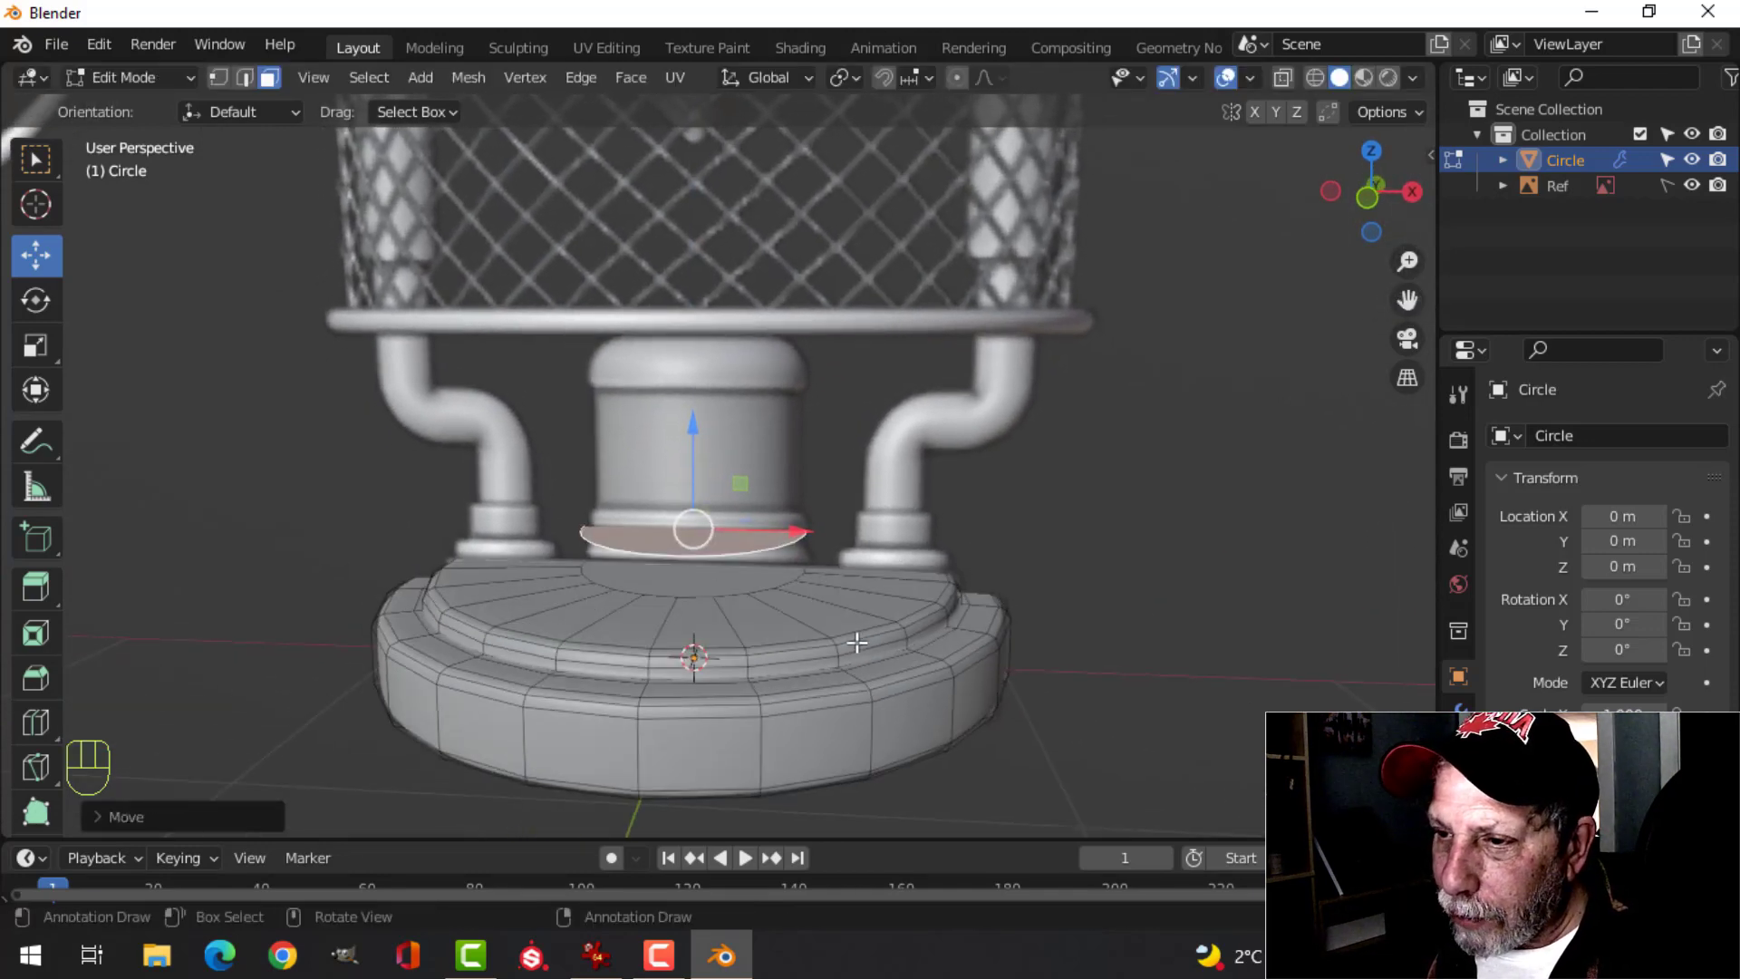
key(p)
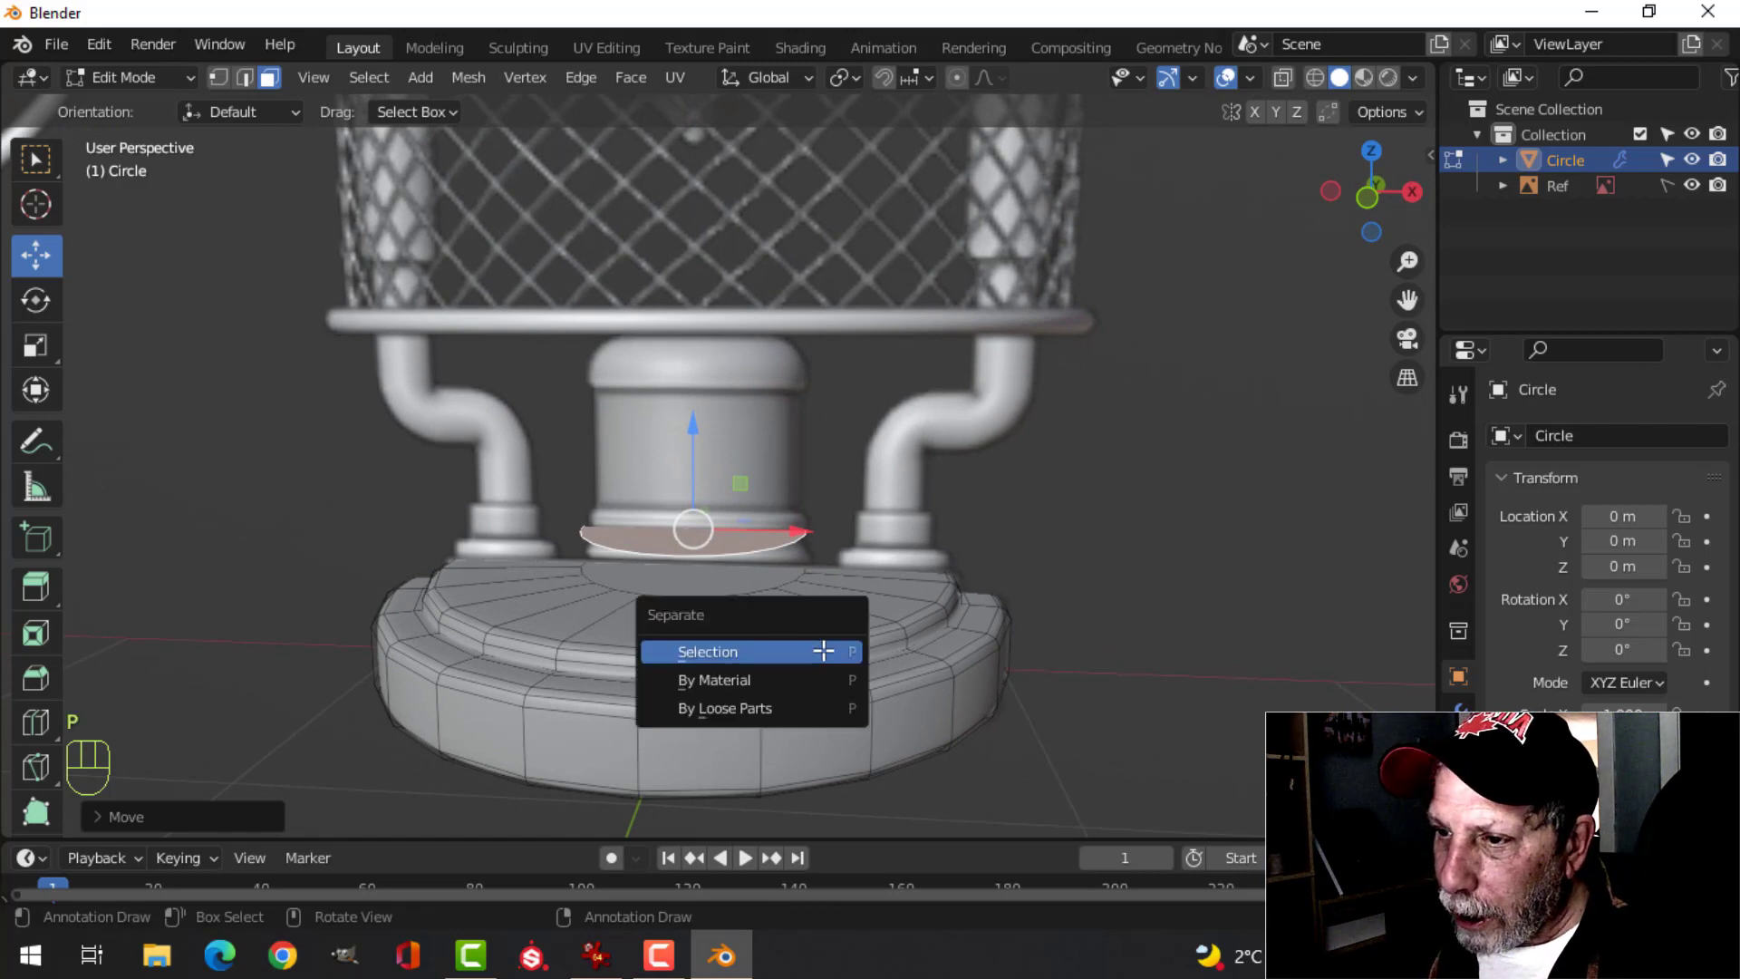
click(823, 651)
key(Tab)
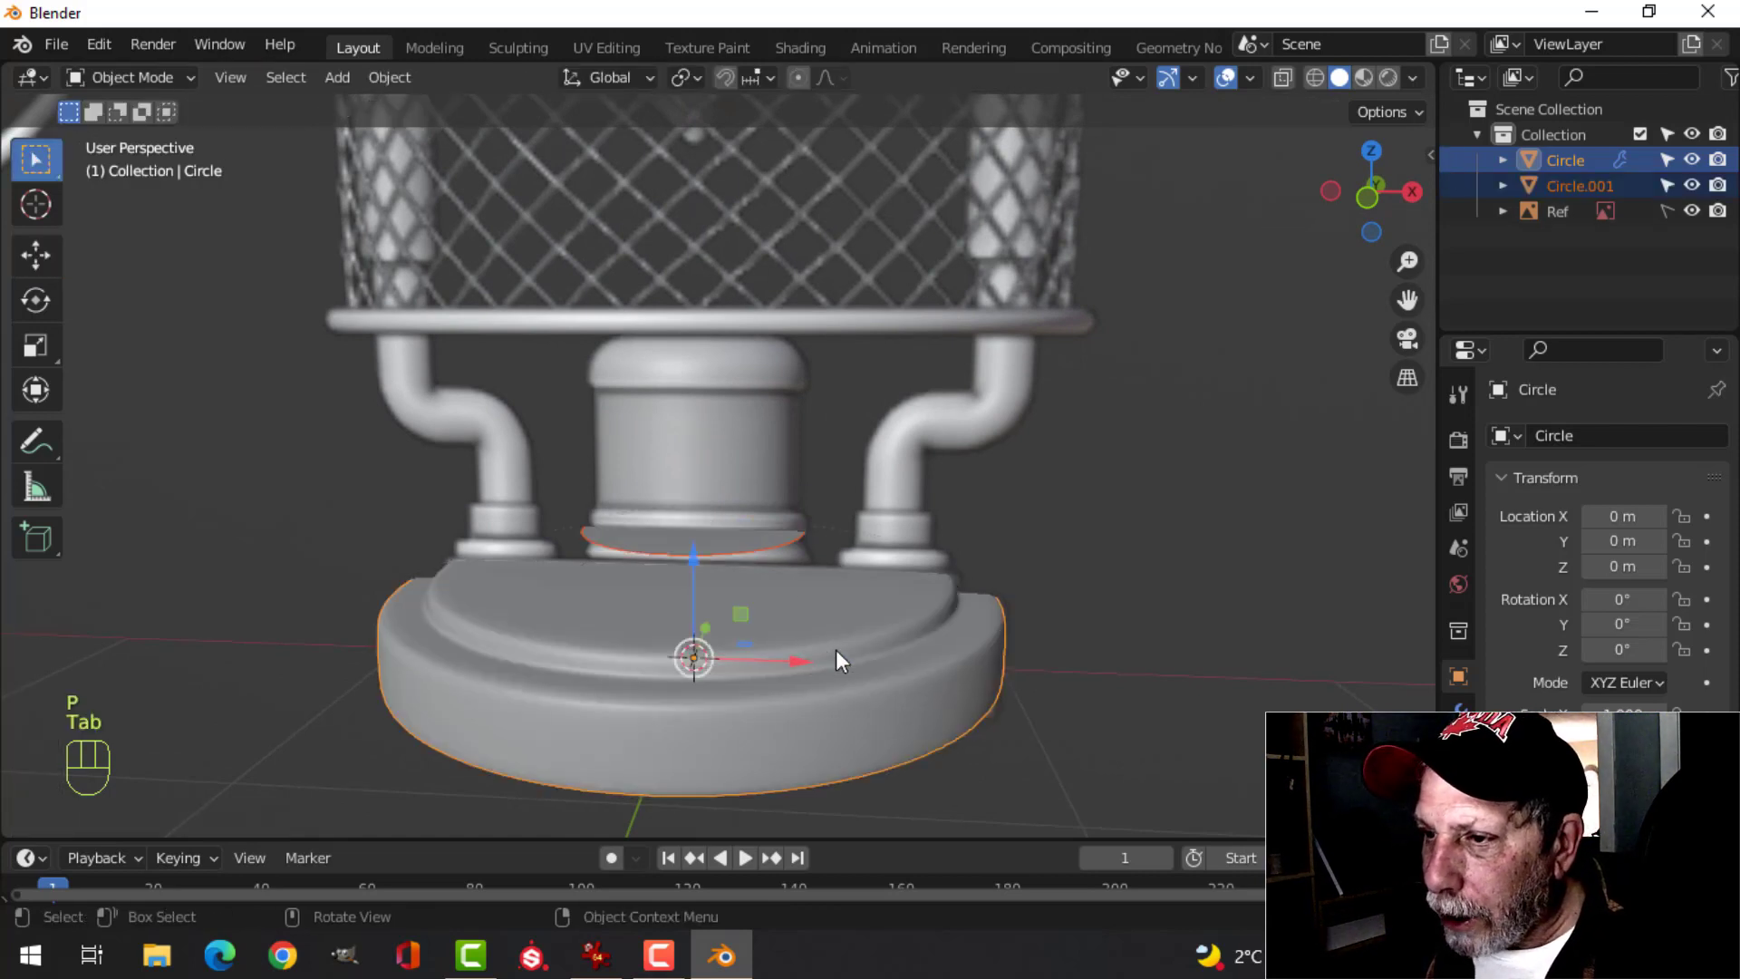
- In front view, lower all vertices of the separated disc to the bottom edge of the reference's central column
click(743, 542)
mouse_move(845, 583)
middle_down()
mouse_move(825, 649)
mouse_move(924, 542)
mouse_move(891, 568)
mouse_move(836, 570)
middle_up()
key(KP_1)
scroll(879, 557, up, 4)
key(Tab)
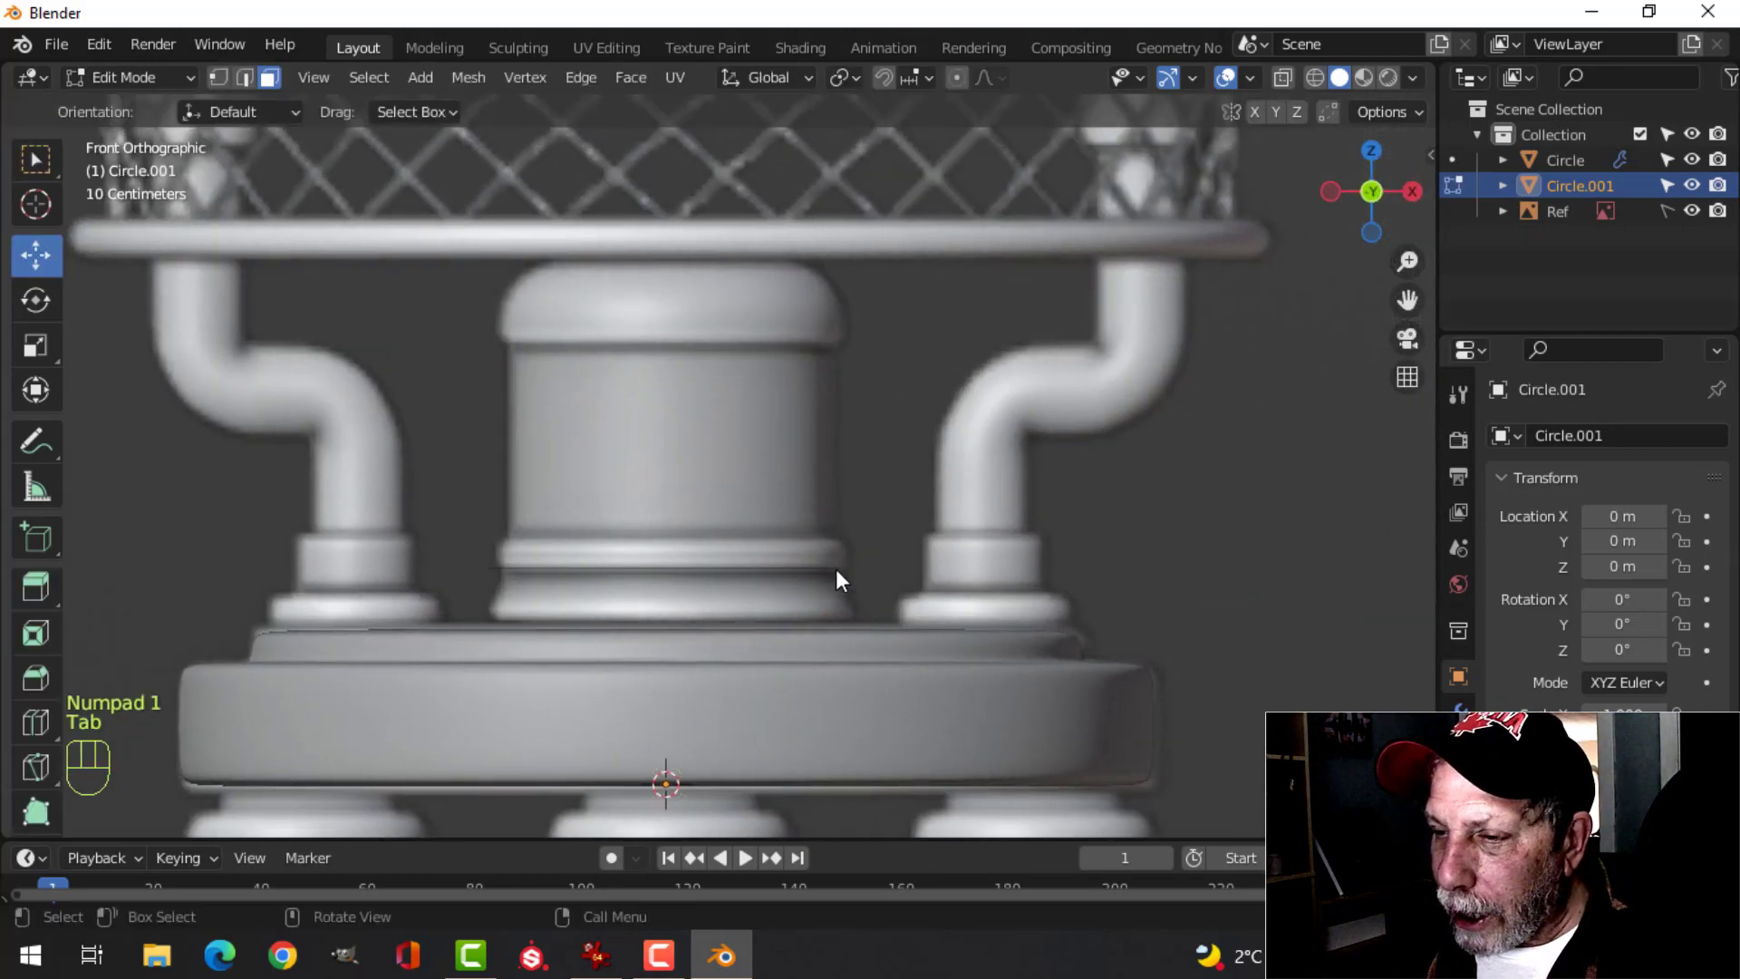
key(a)
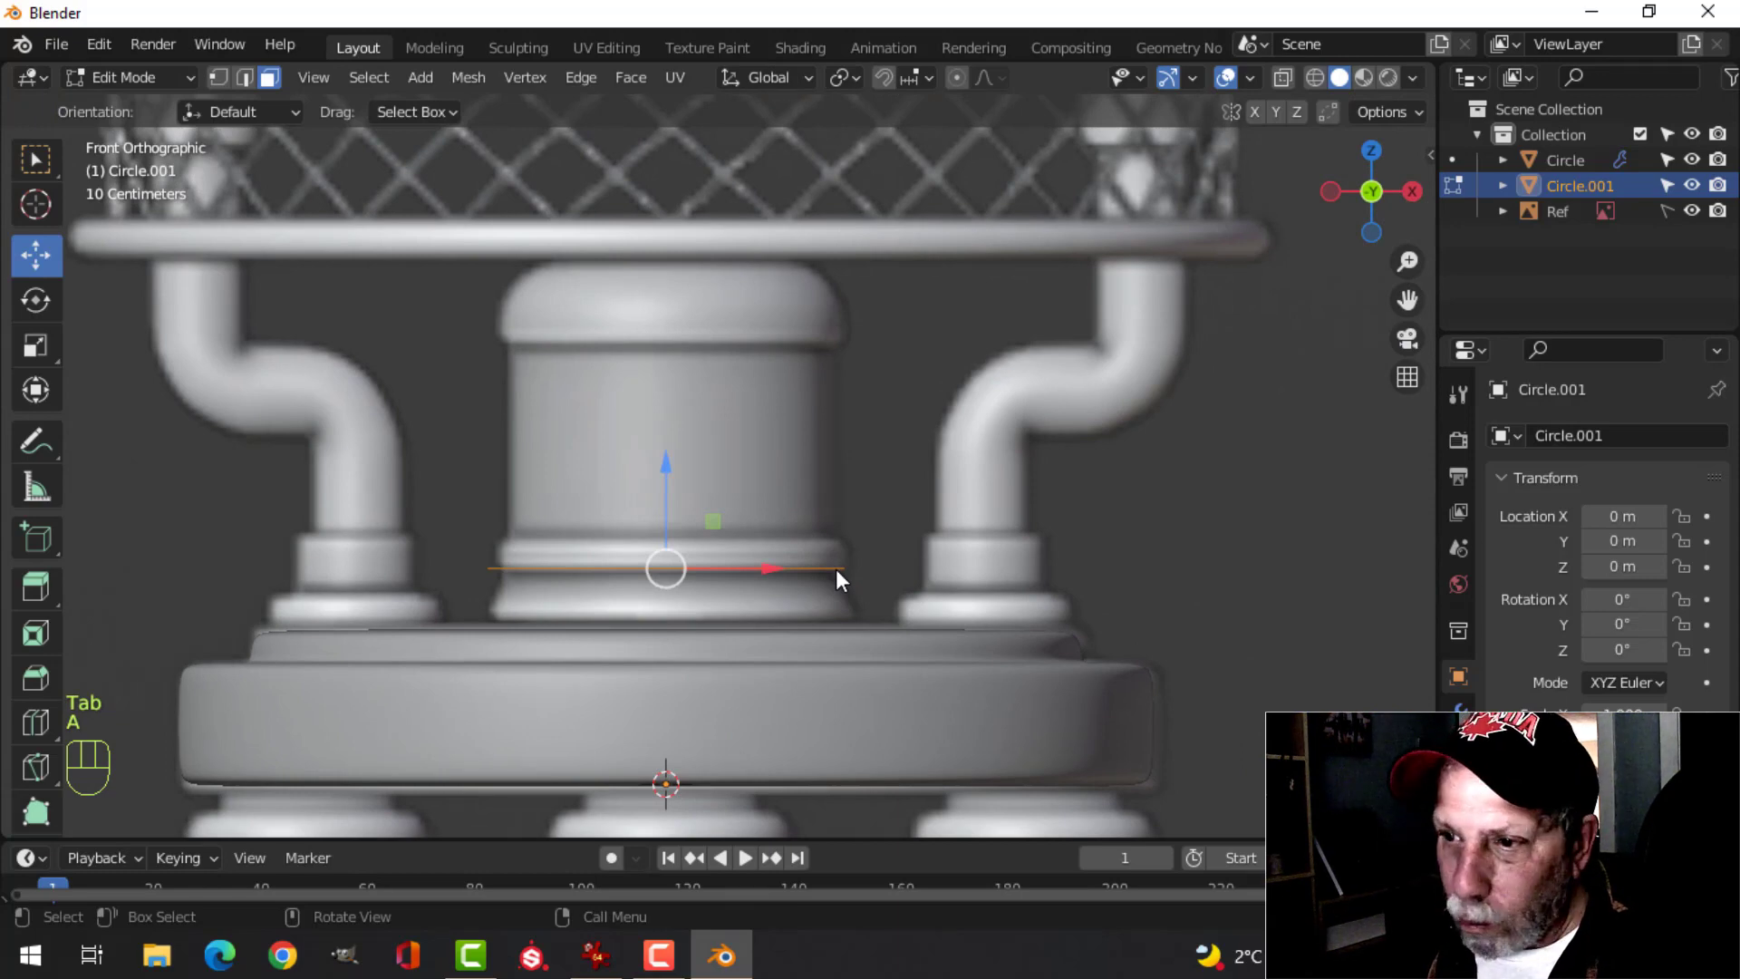
key(1)
scroll(789, 590, up, 3)
middle_drag(788, 590, 796, 590)
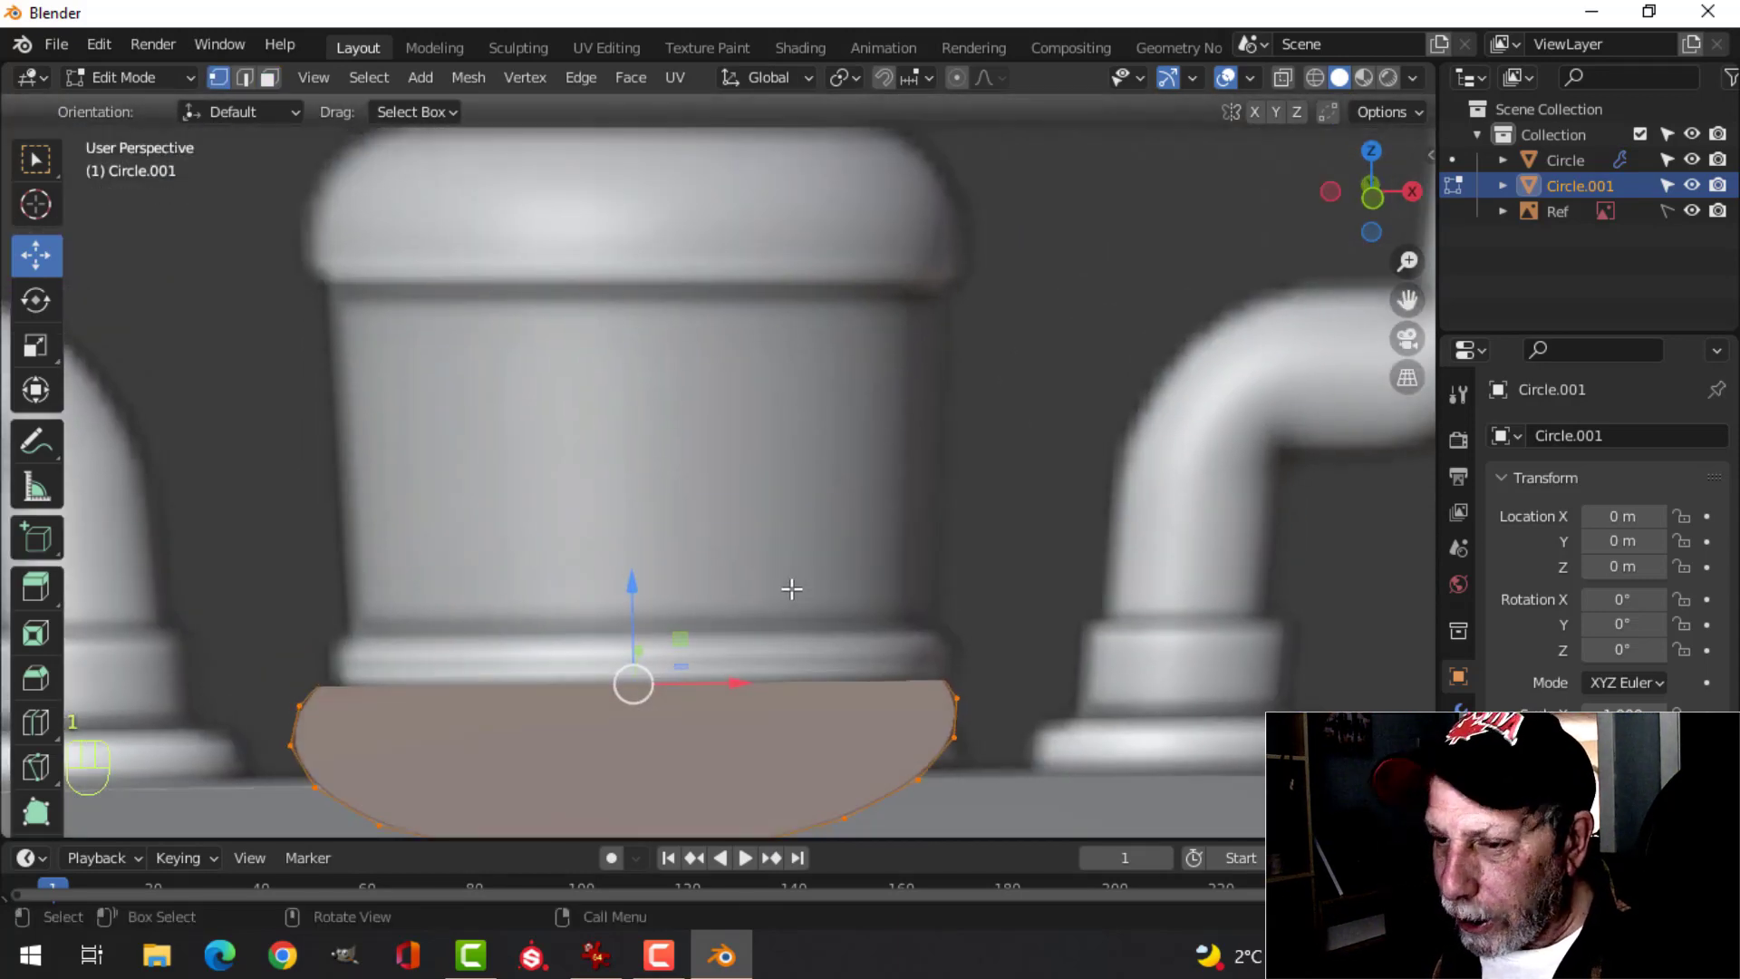
key(KP_1)
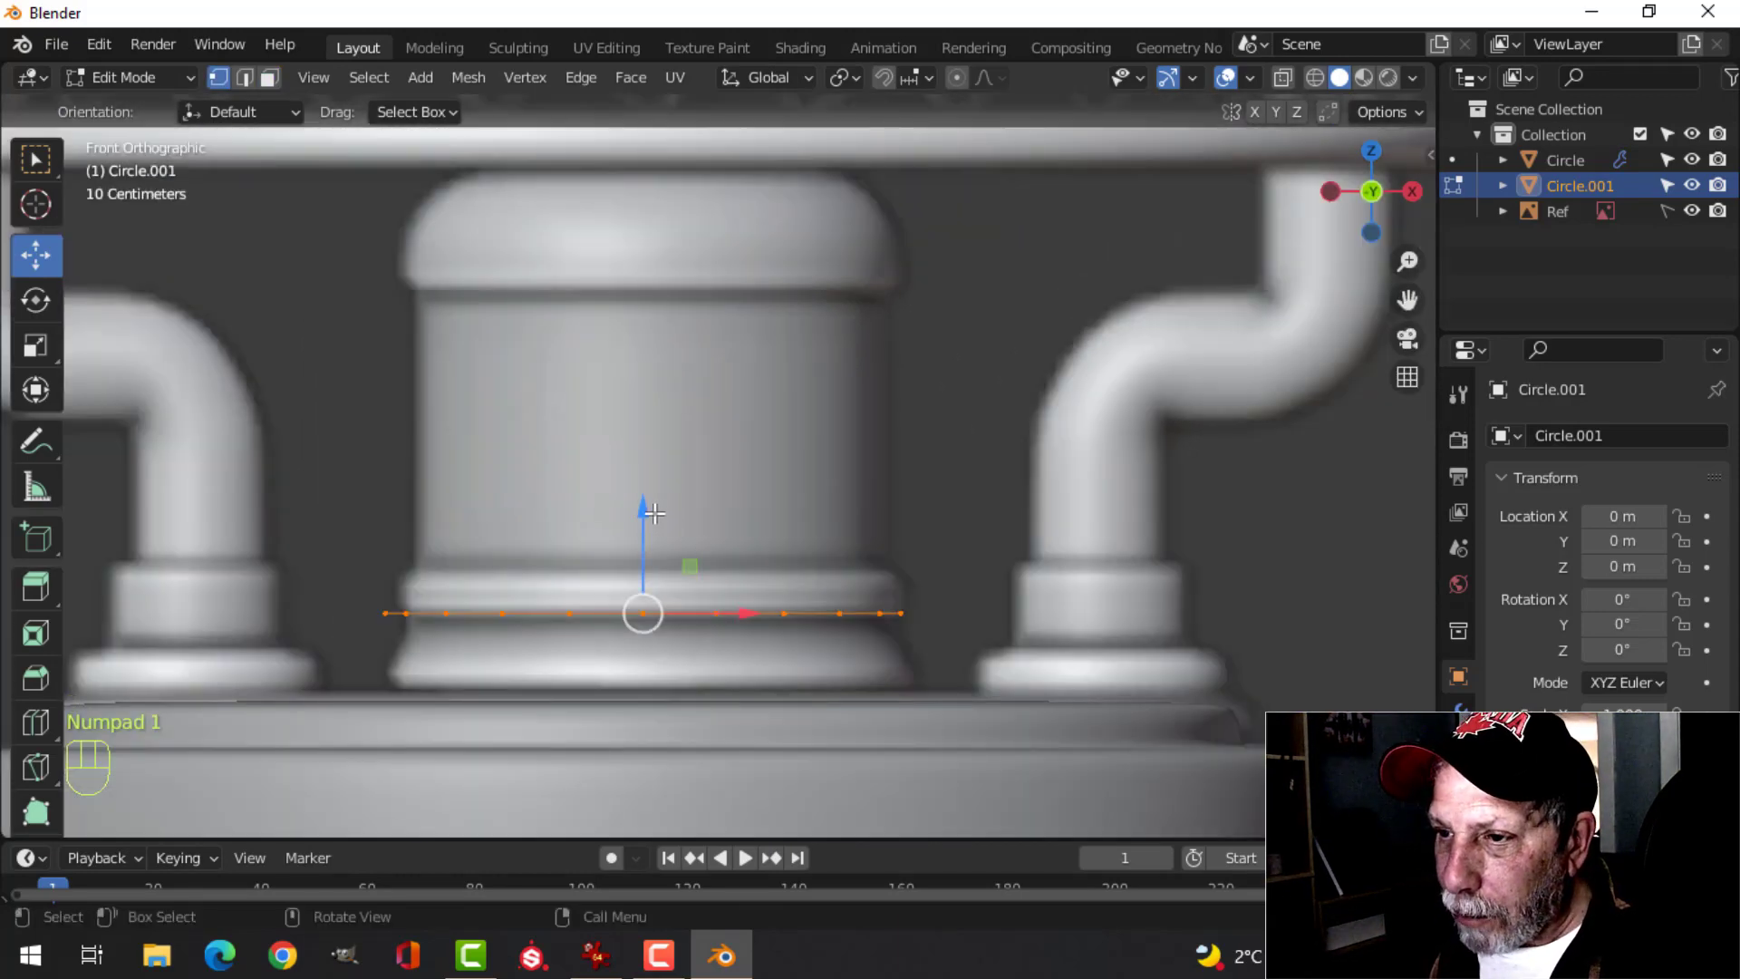
drag(655, 513, 661, 591)
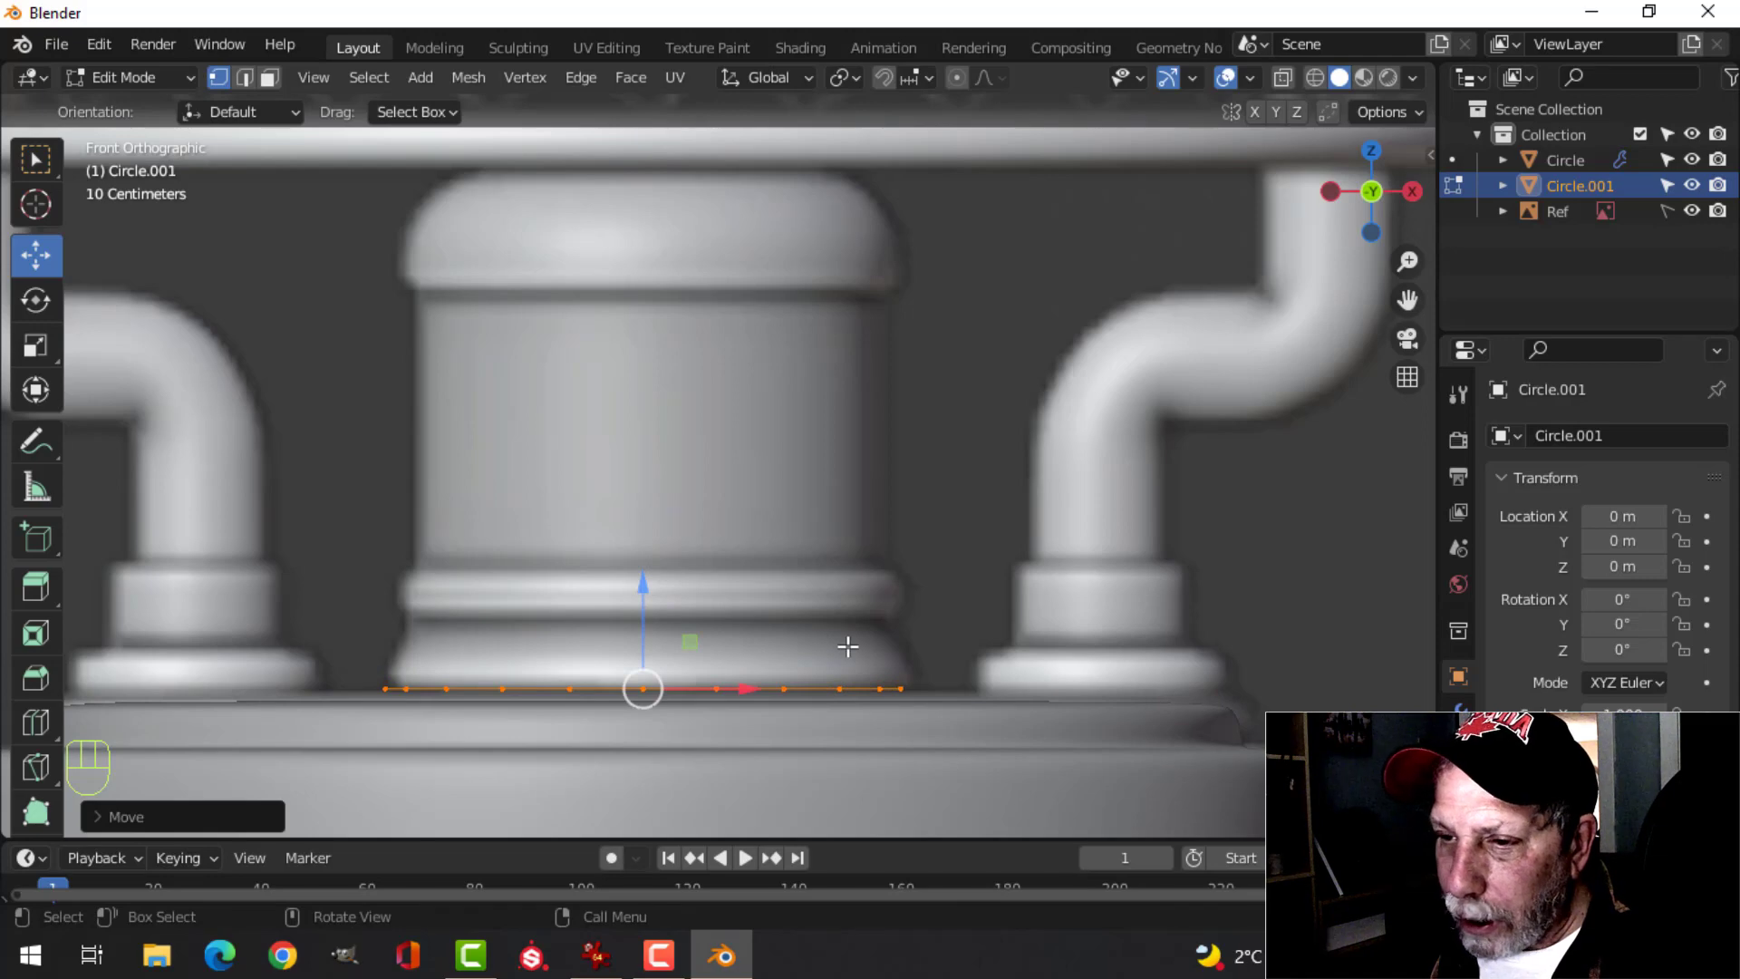
- In wireframe shading, extrude the disc slightly upward to start the column's flared foot
key(z)
click(639, 662)
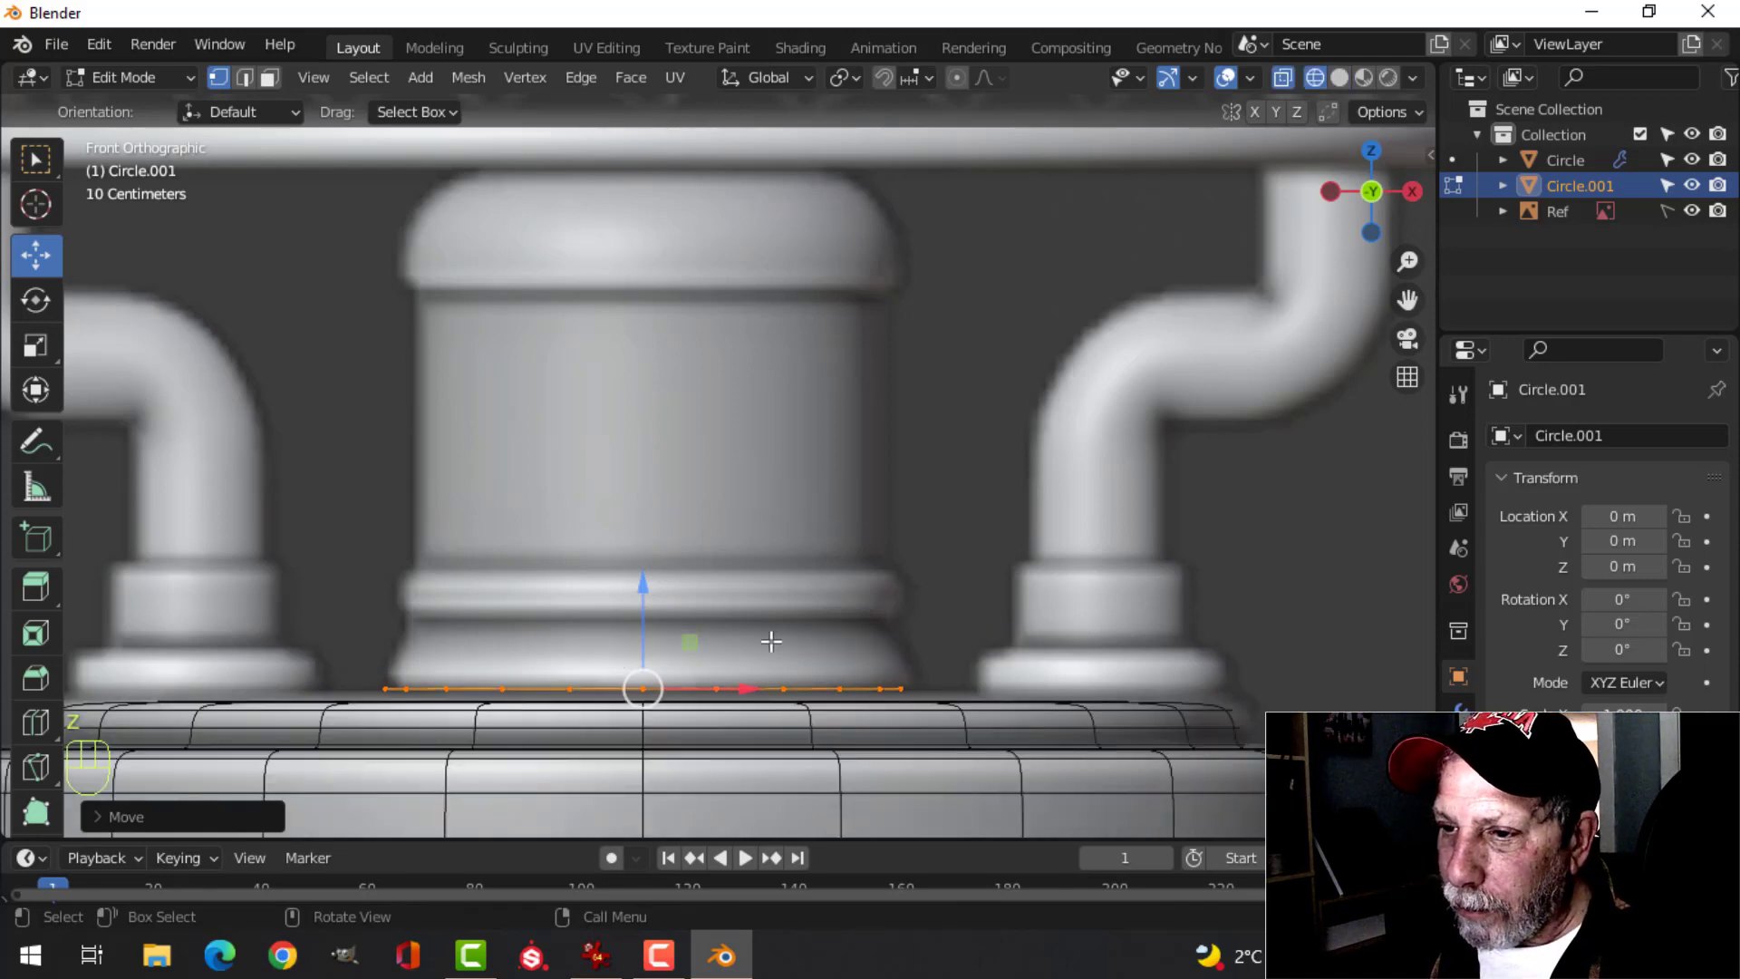
middle_drag(766, 634, 748, 609)
key(KP_1)
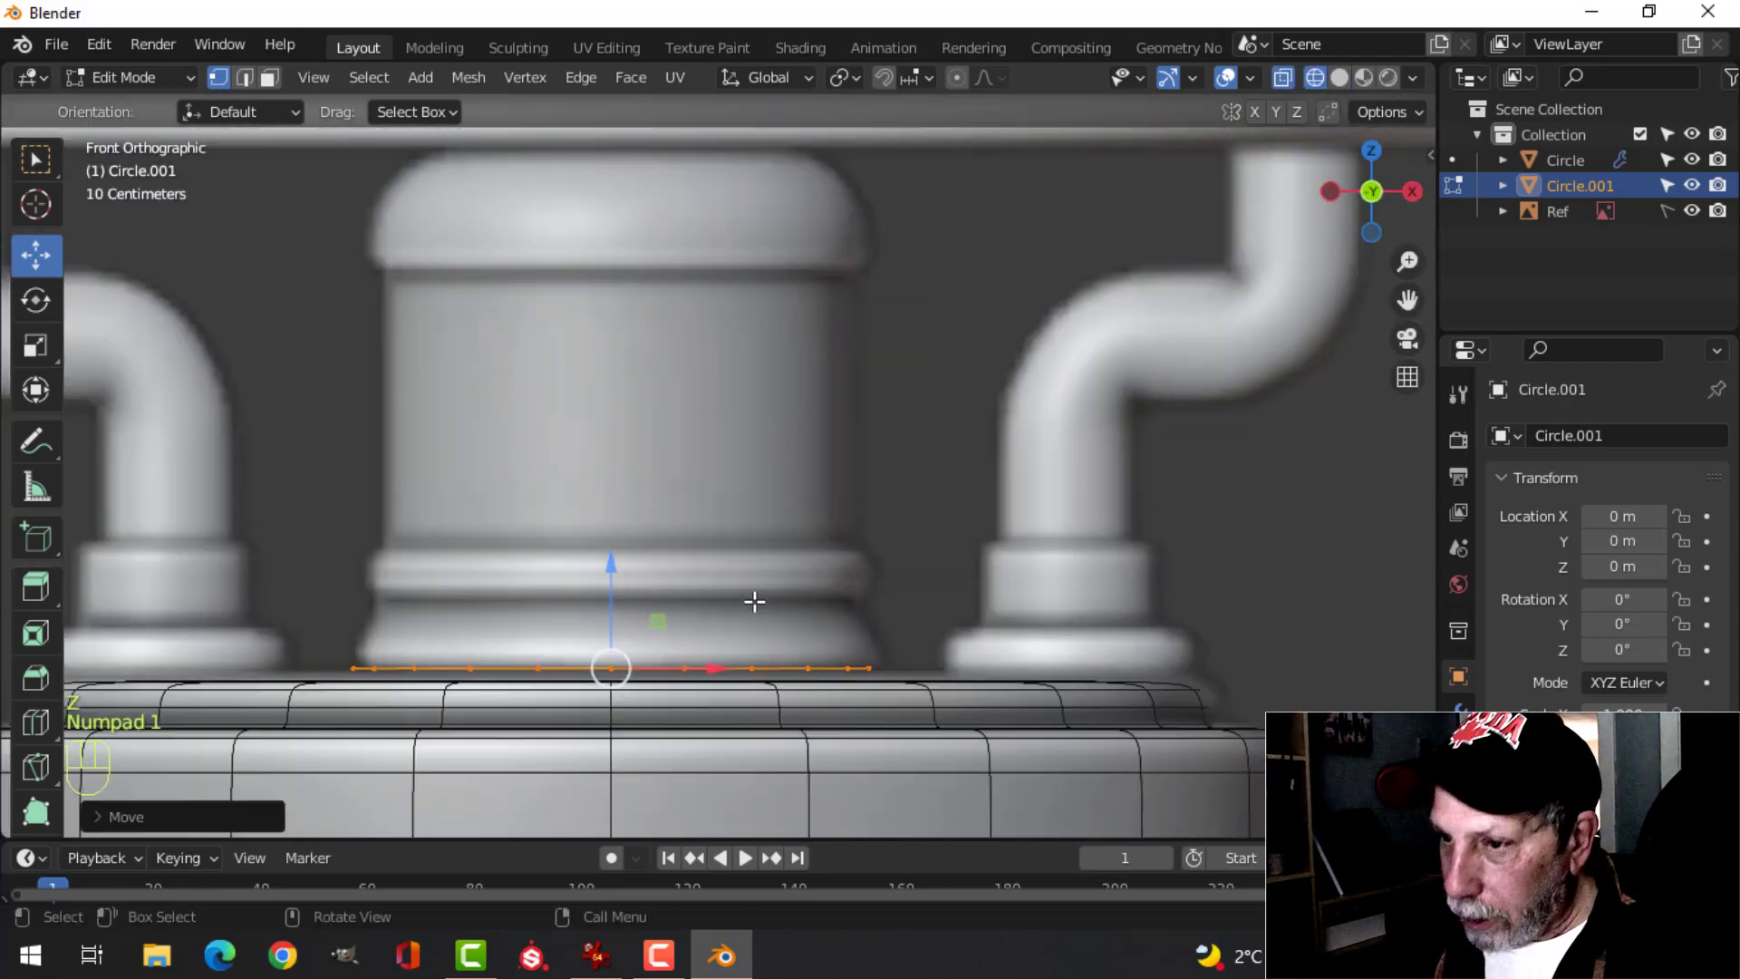
key(e)
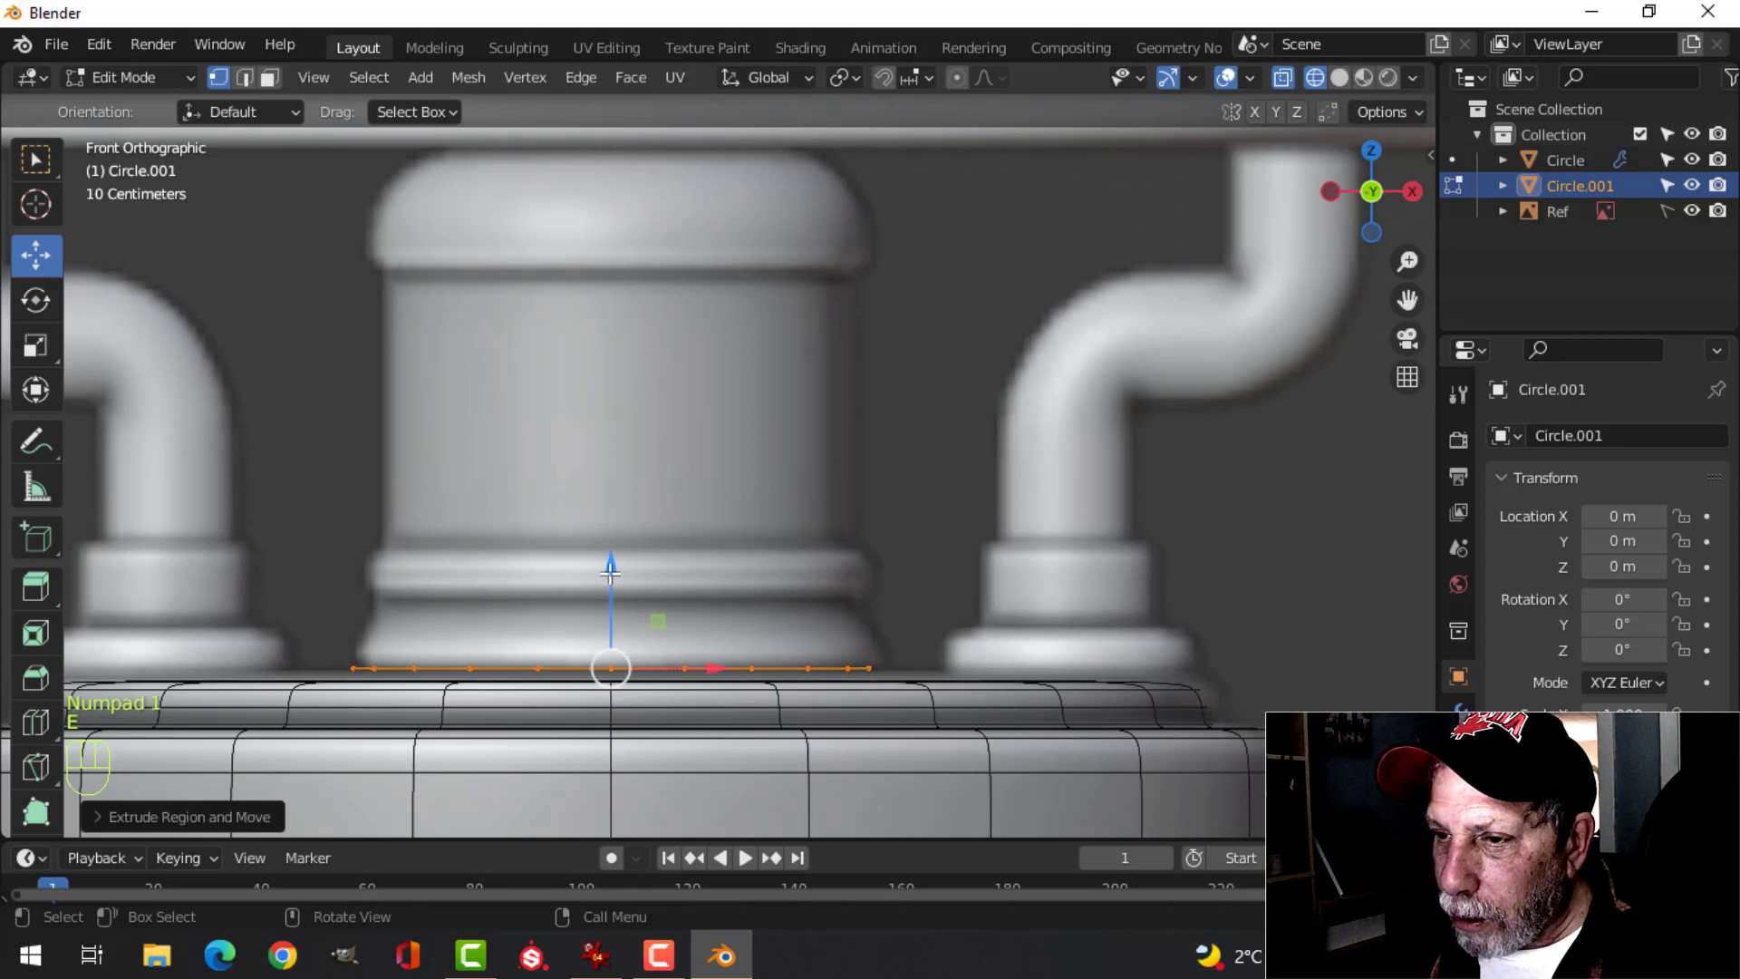
click(667, 523)
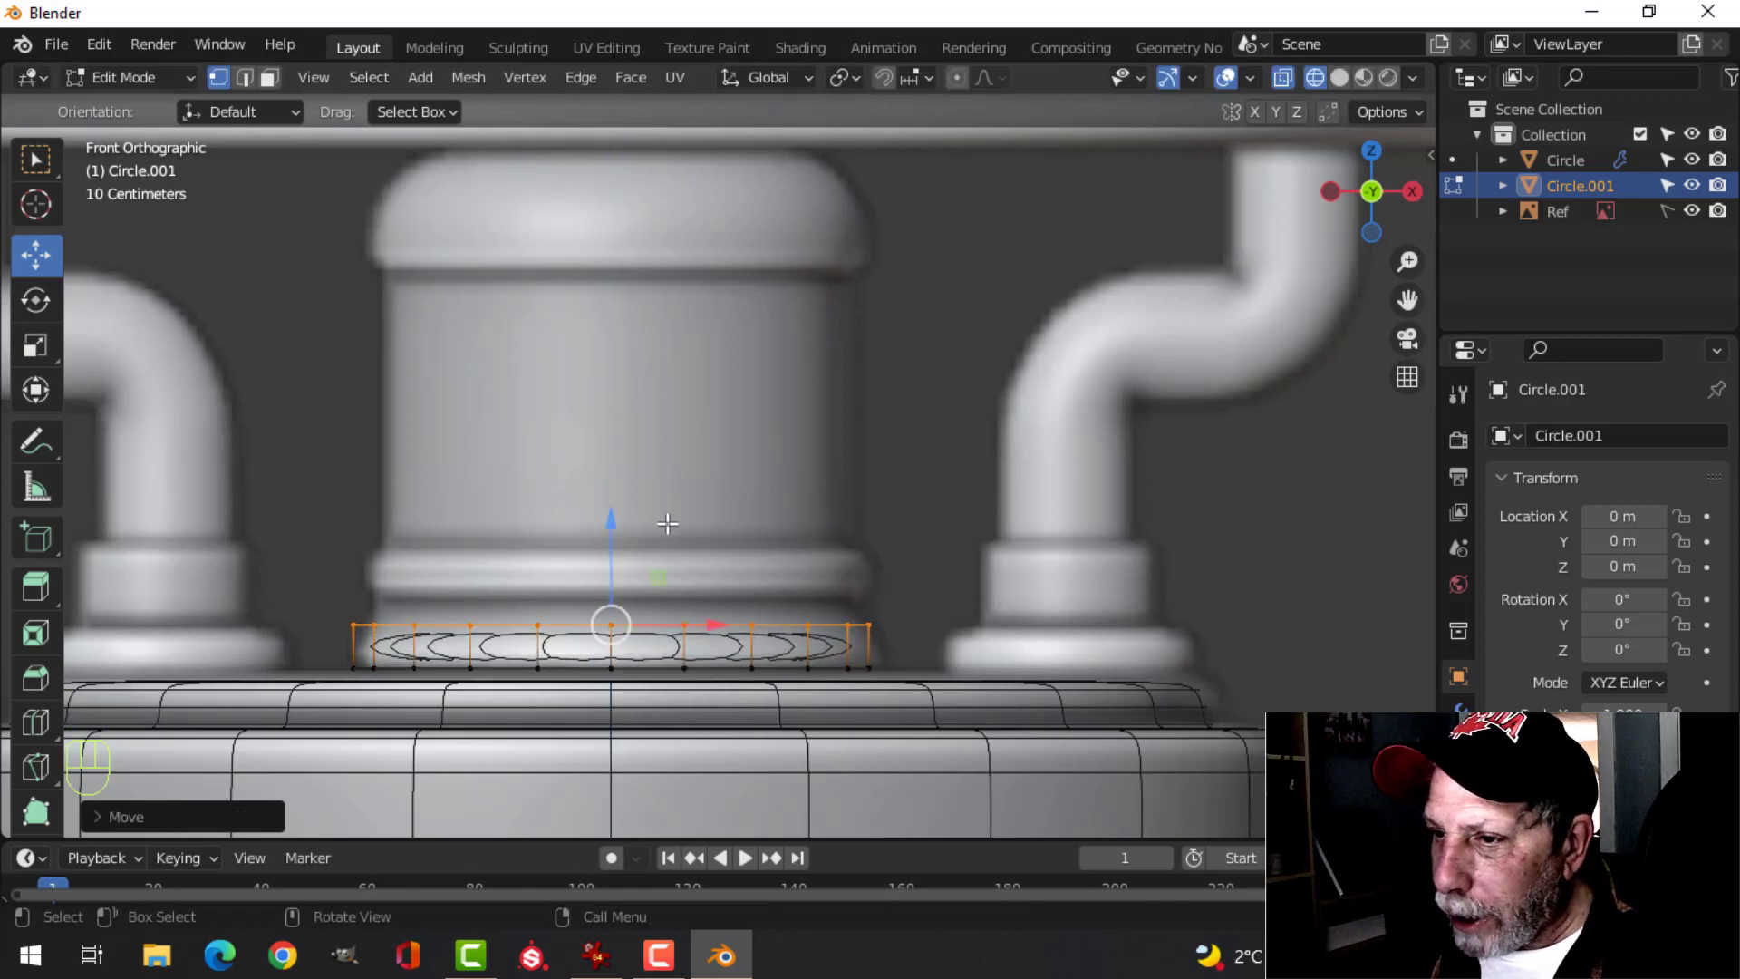
- Turn off the column's Subdivision display in the viewport, scale the foot's top ring to about 0.93 and raise it slightly
click(1458, 709)
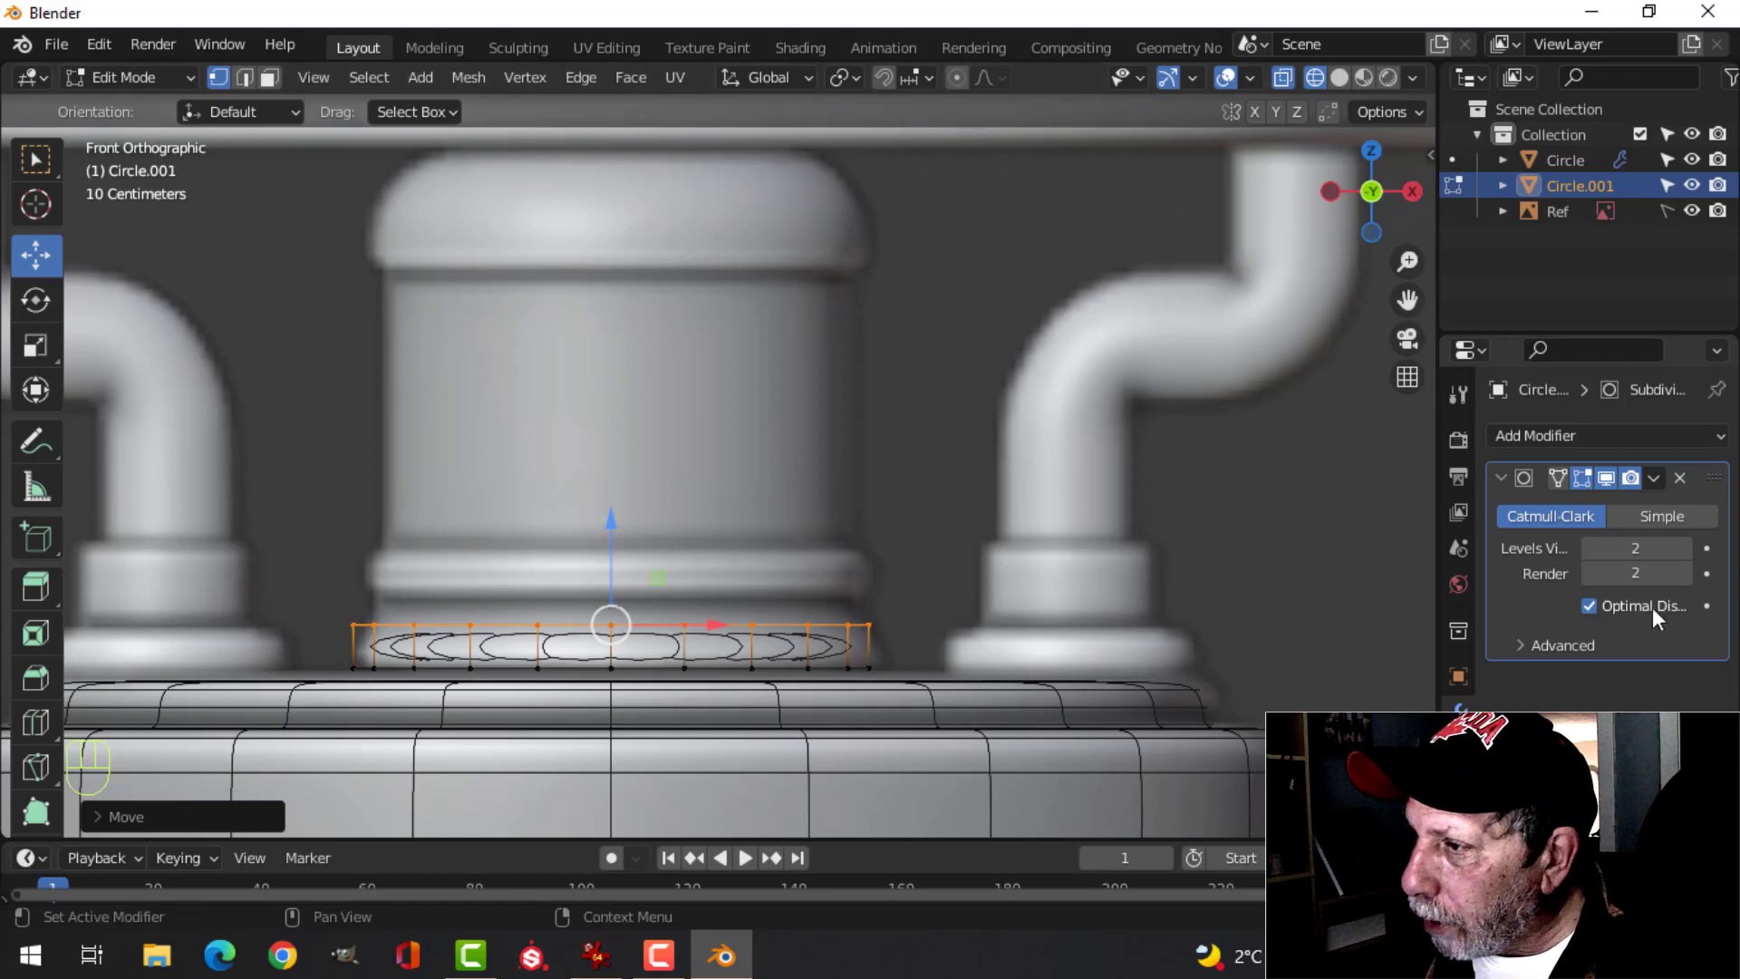
click(1604, 477)
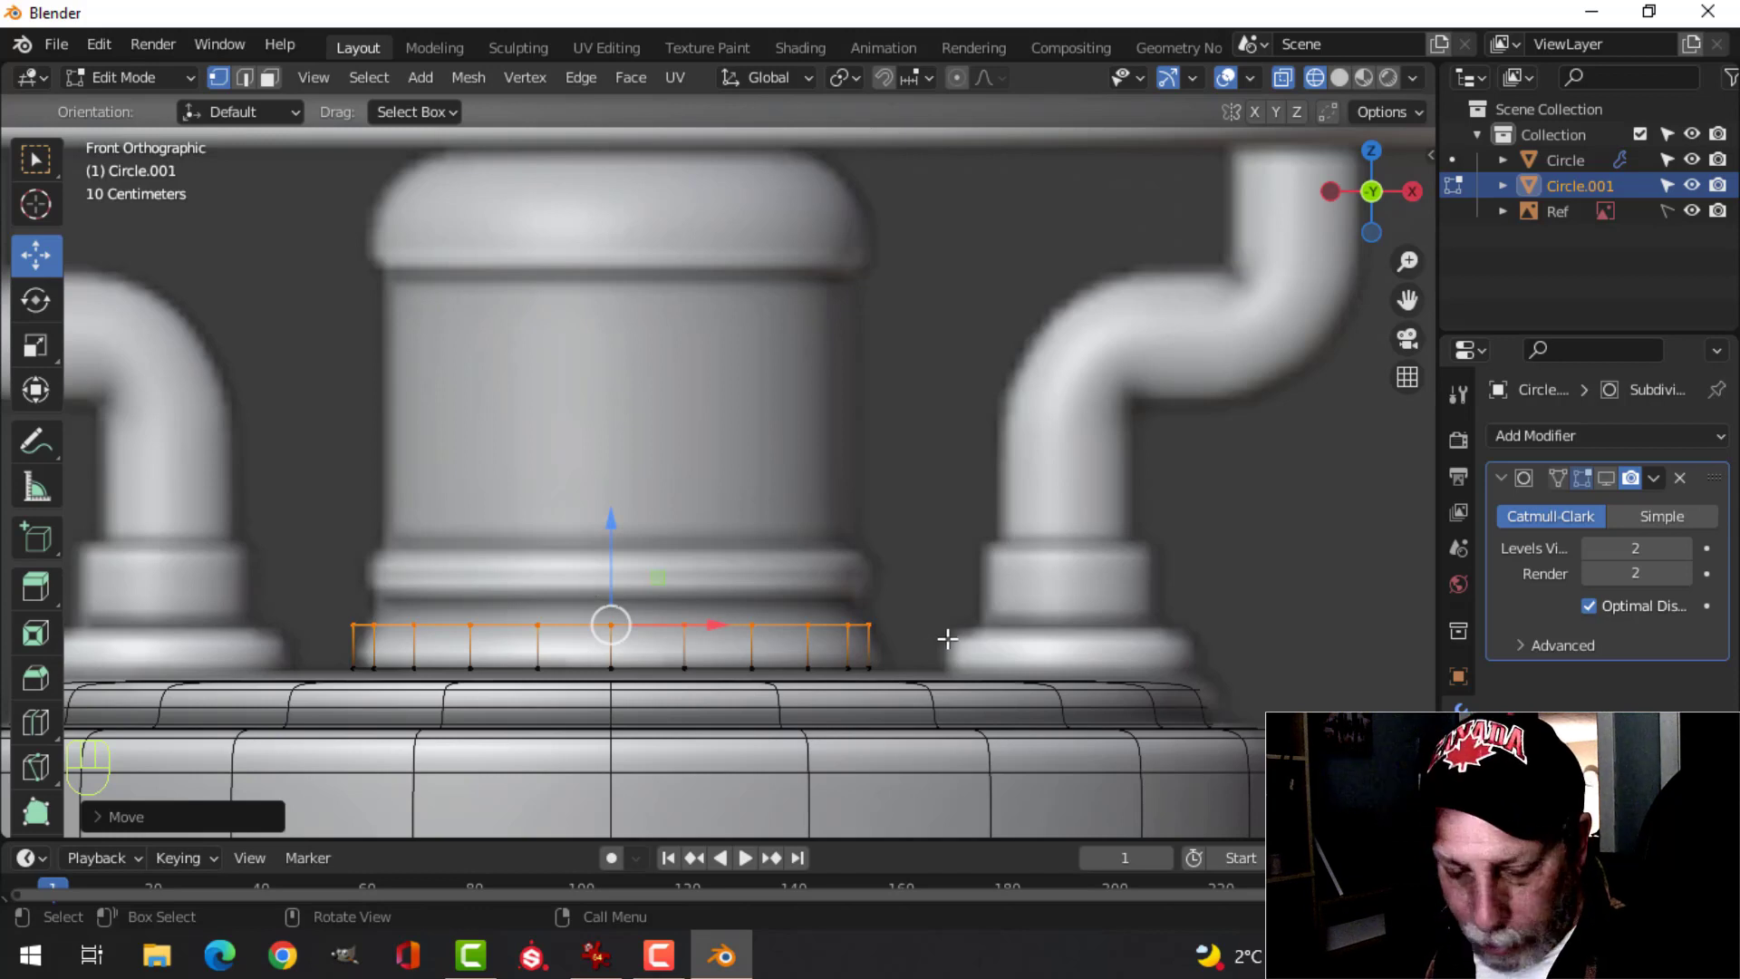
key(s)
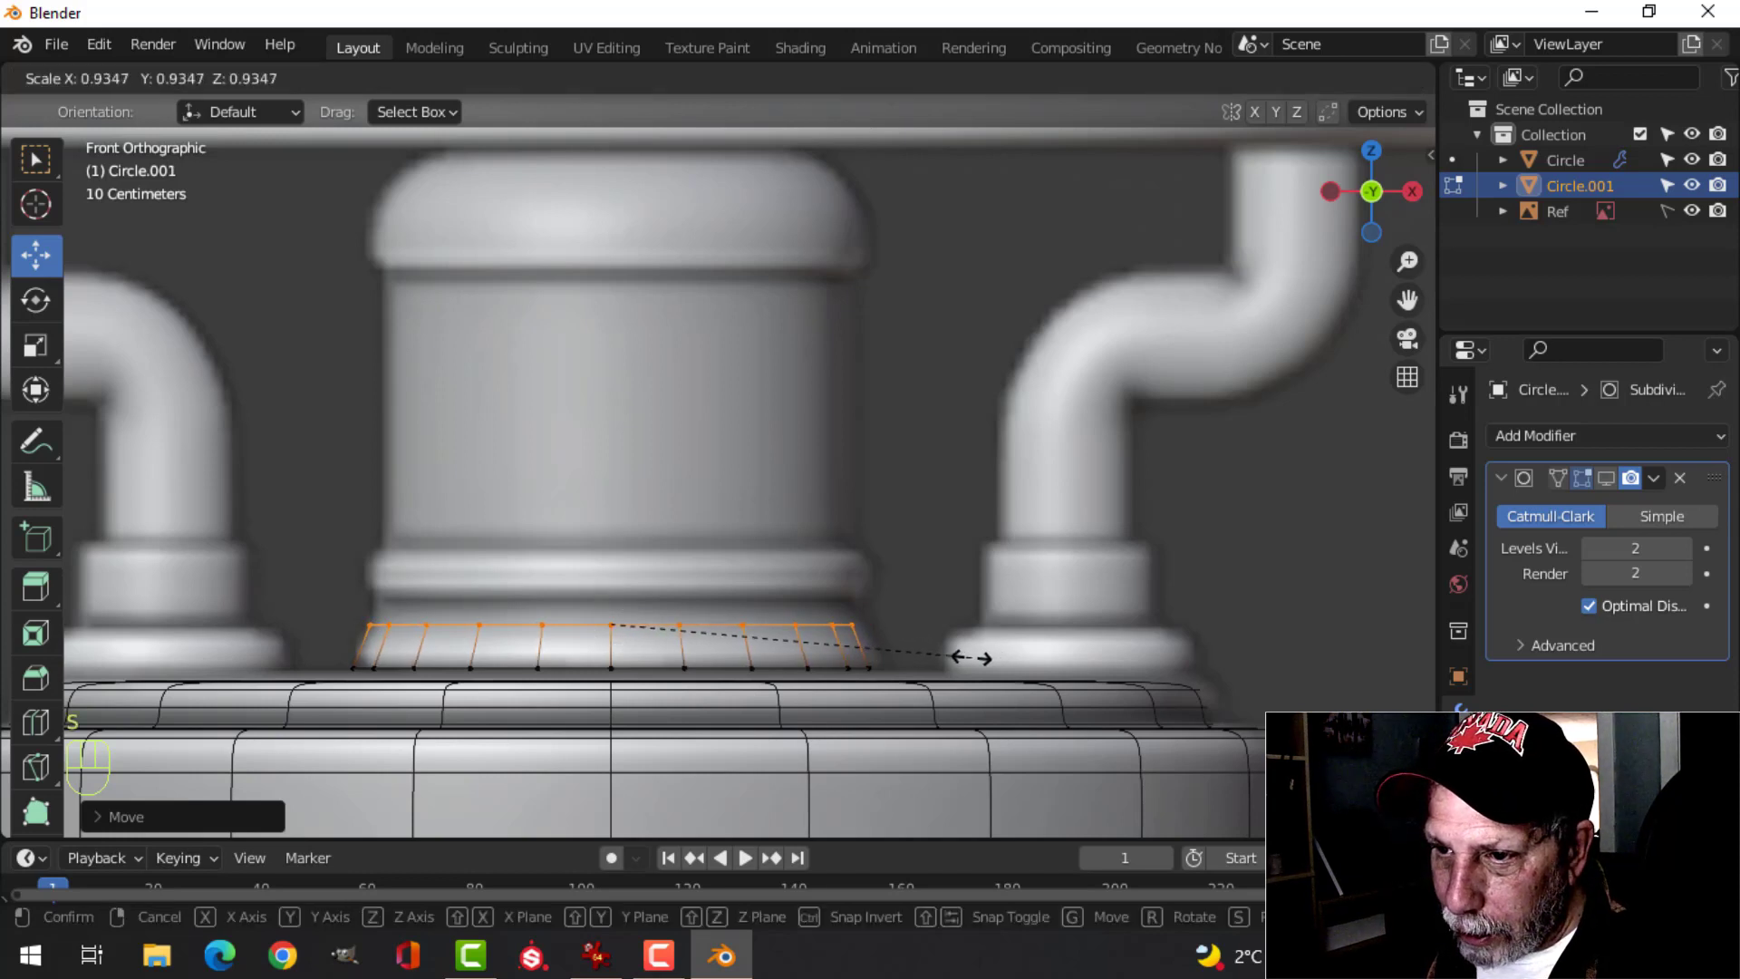
click(969, 658)
drag(616, 523, 611, 504)
- Extrude the column's rim band above the foot, widening its ring by about 1.07 and extending it up to the reference edge
key(e)
click(722, 590)
key(s)
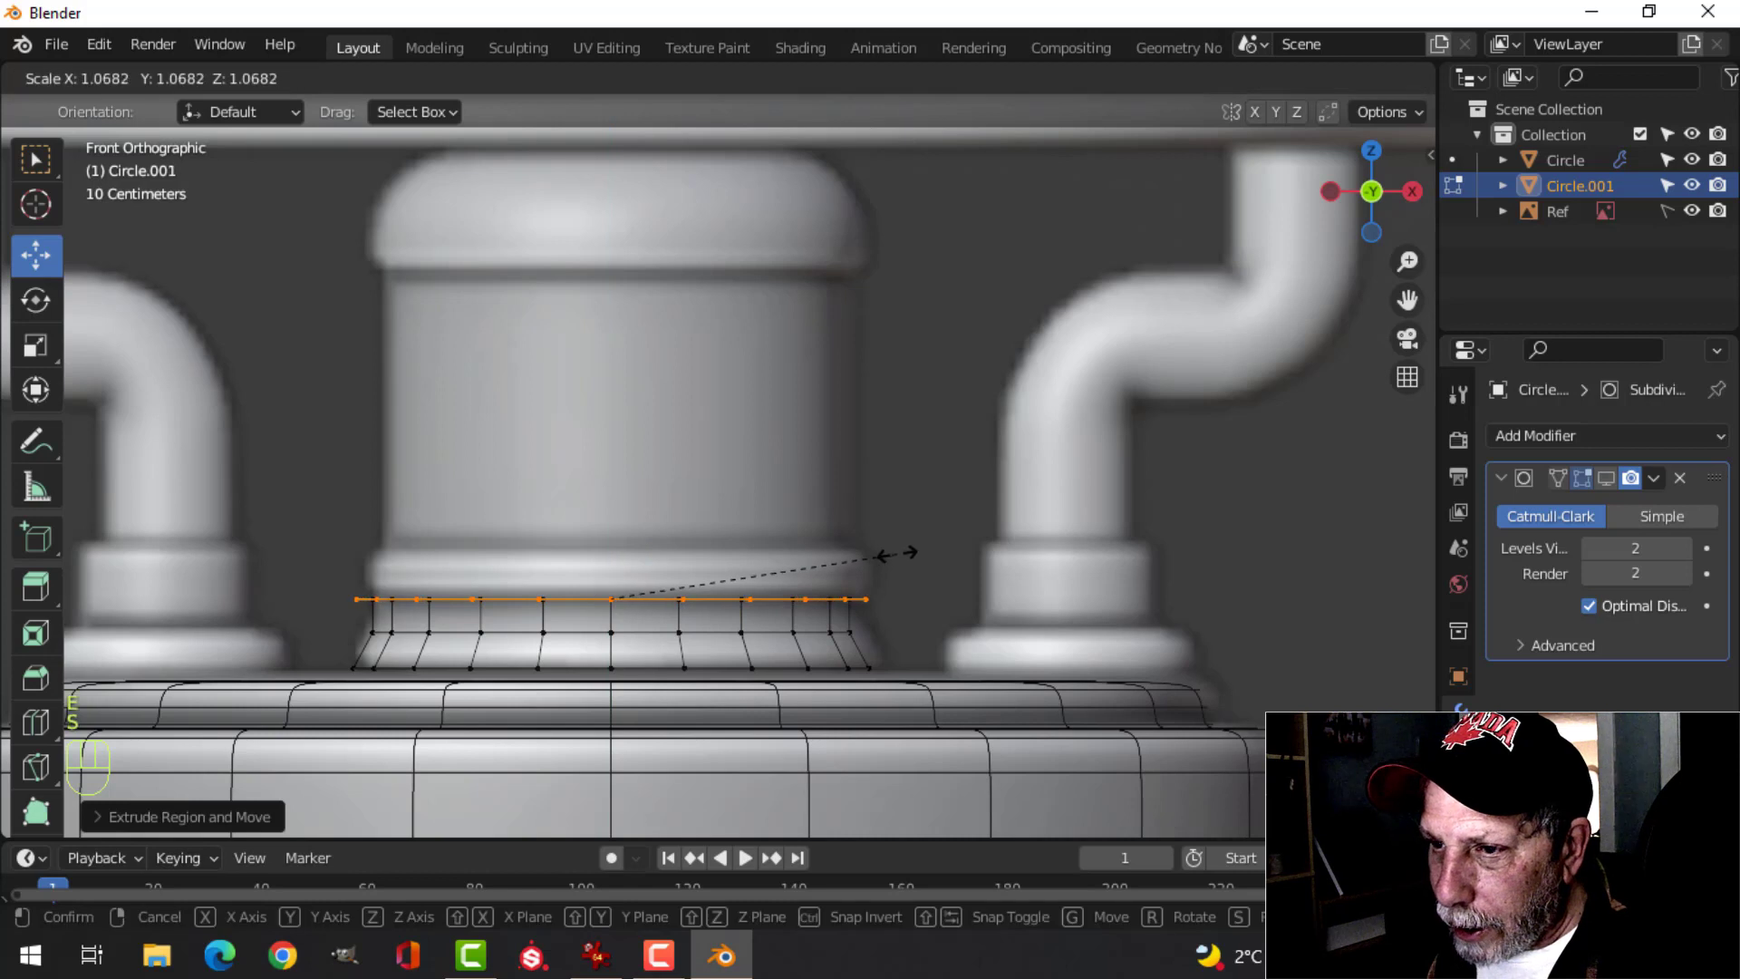
click(895, 554)
drag(620, 500, 629, 447)
key(e)
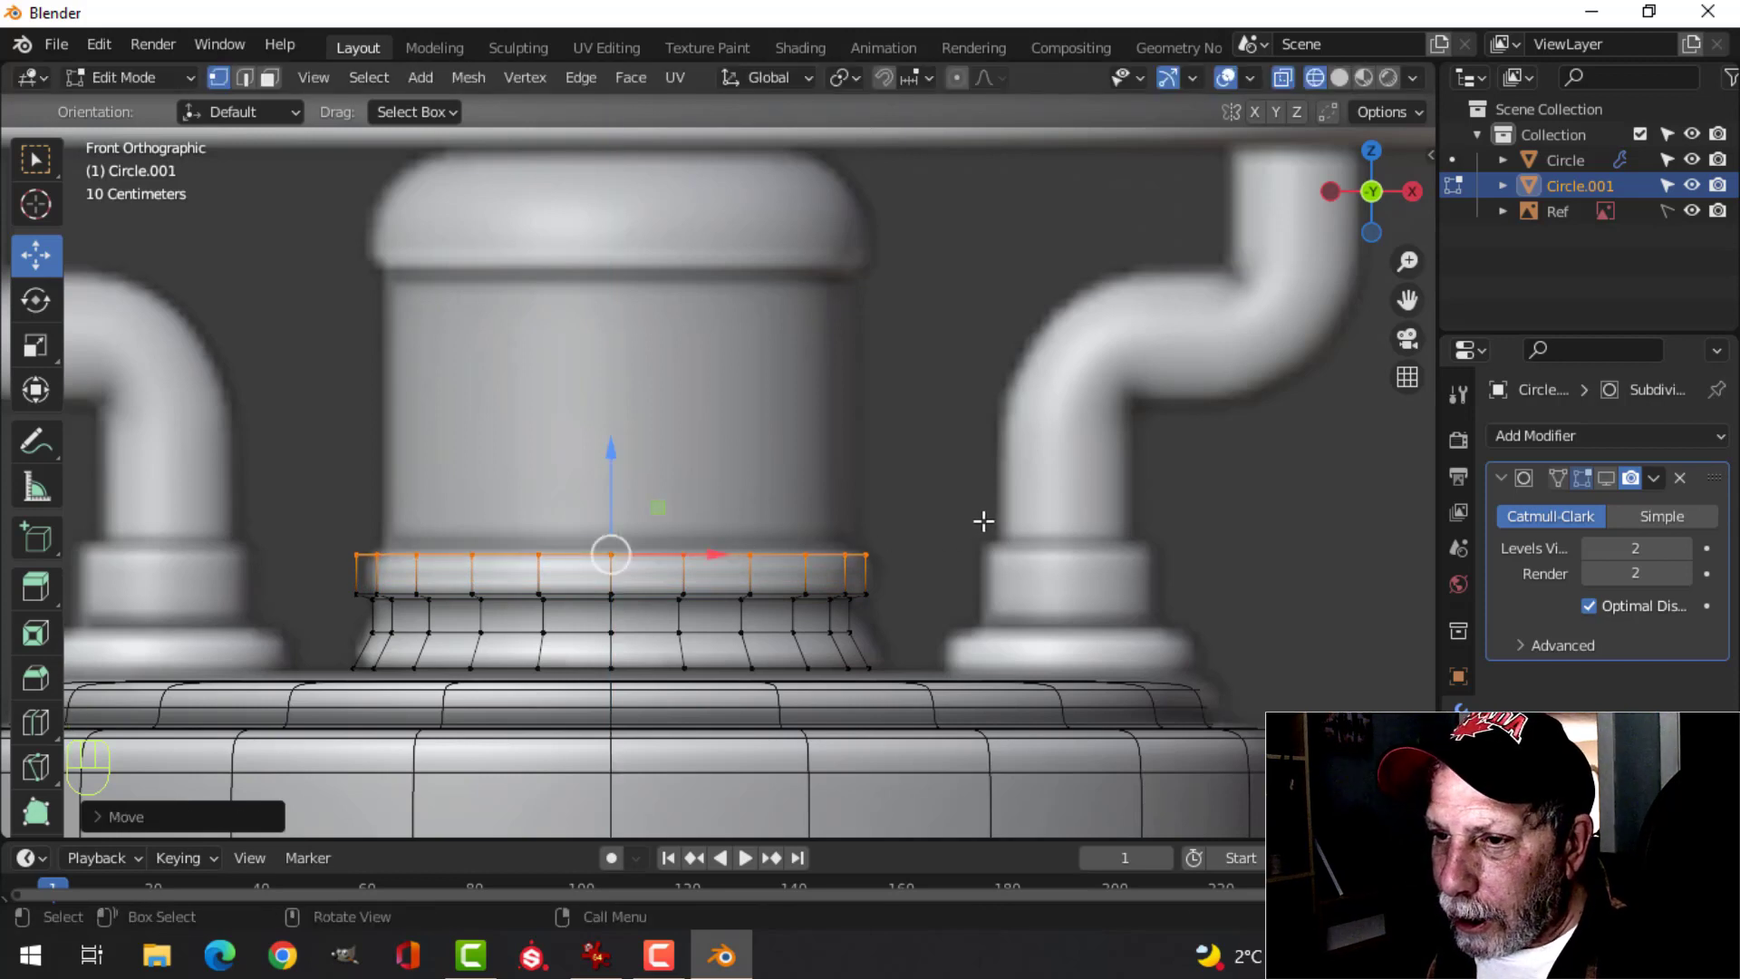
- Extrude the rim's top inward at a scale of about 0.91, and extrude the column body upward about 0.4 m to the cap
key(e)
key(s)
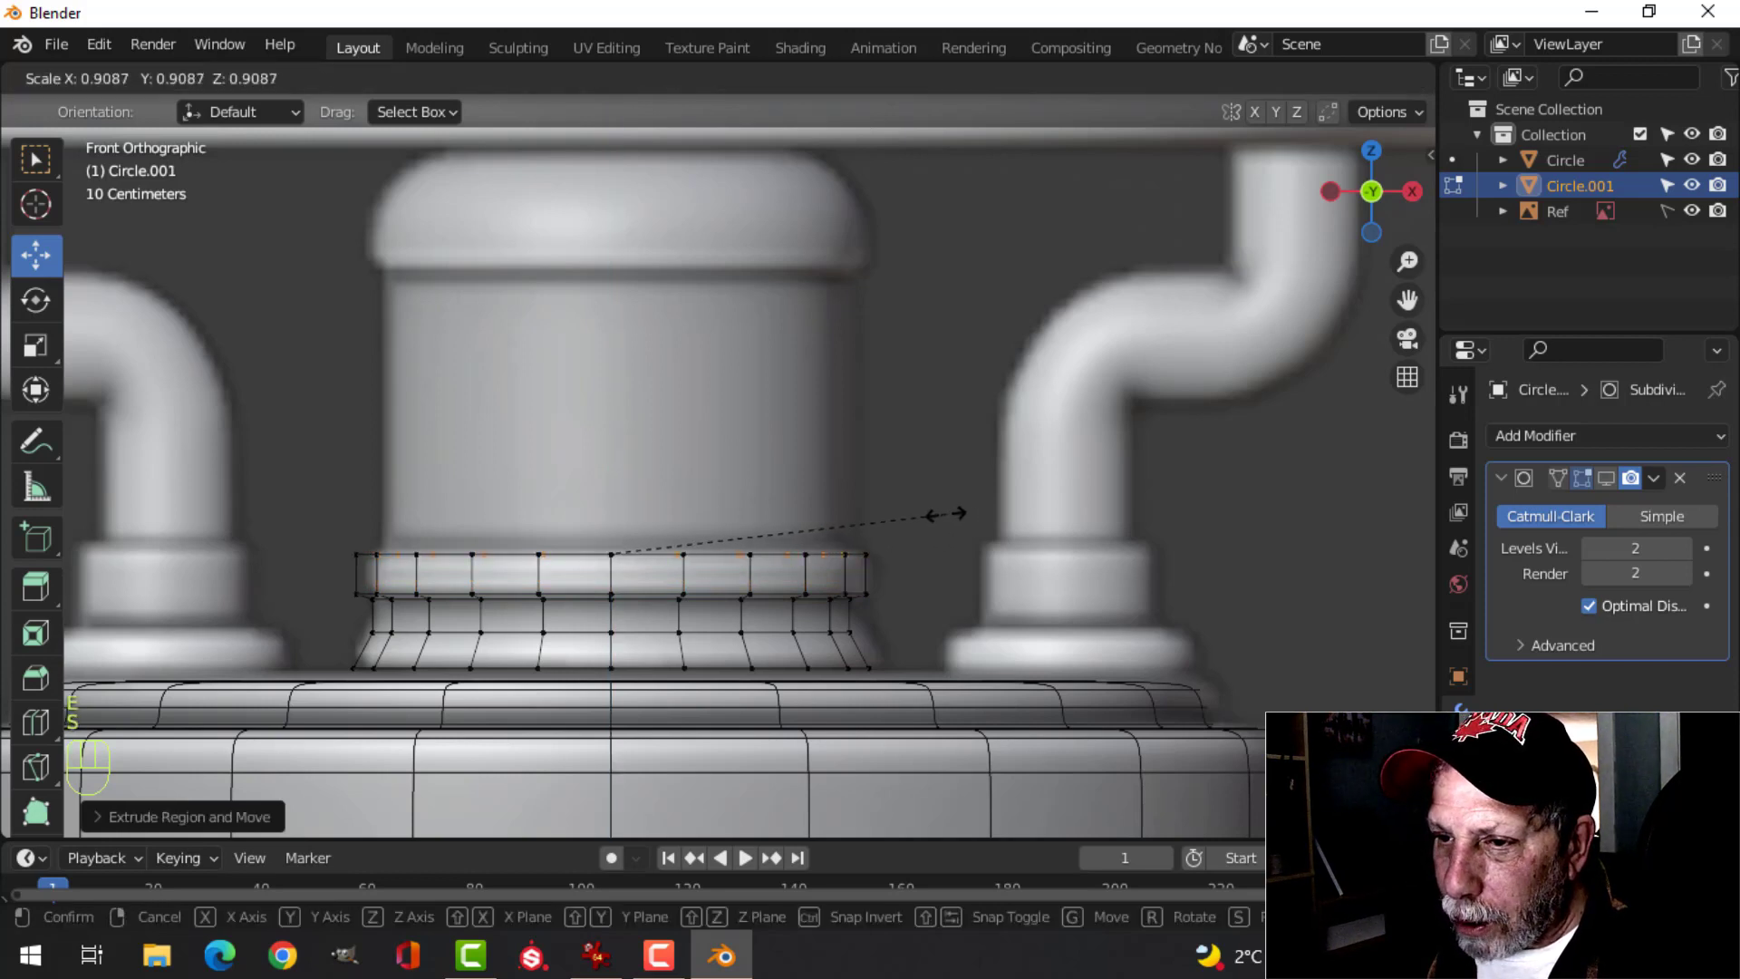
click(947, 513)
shift+middle_drag(832, 489, 841, 553)
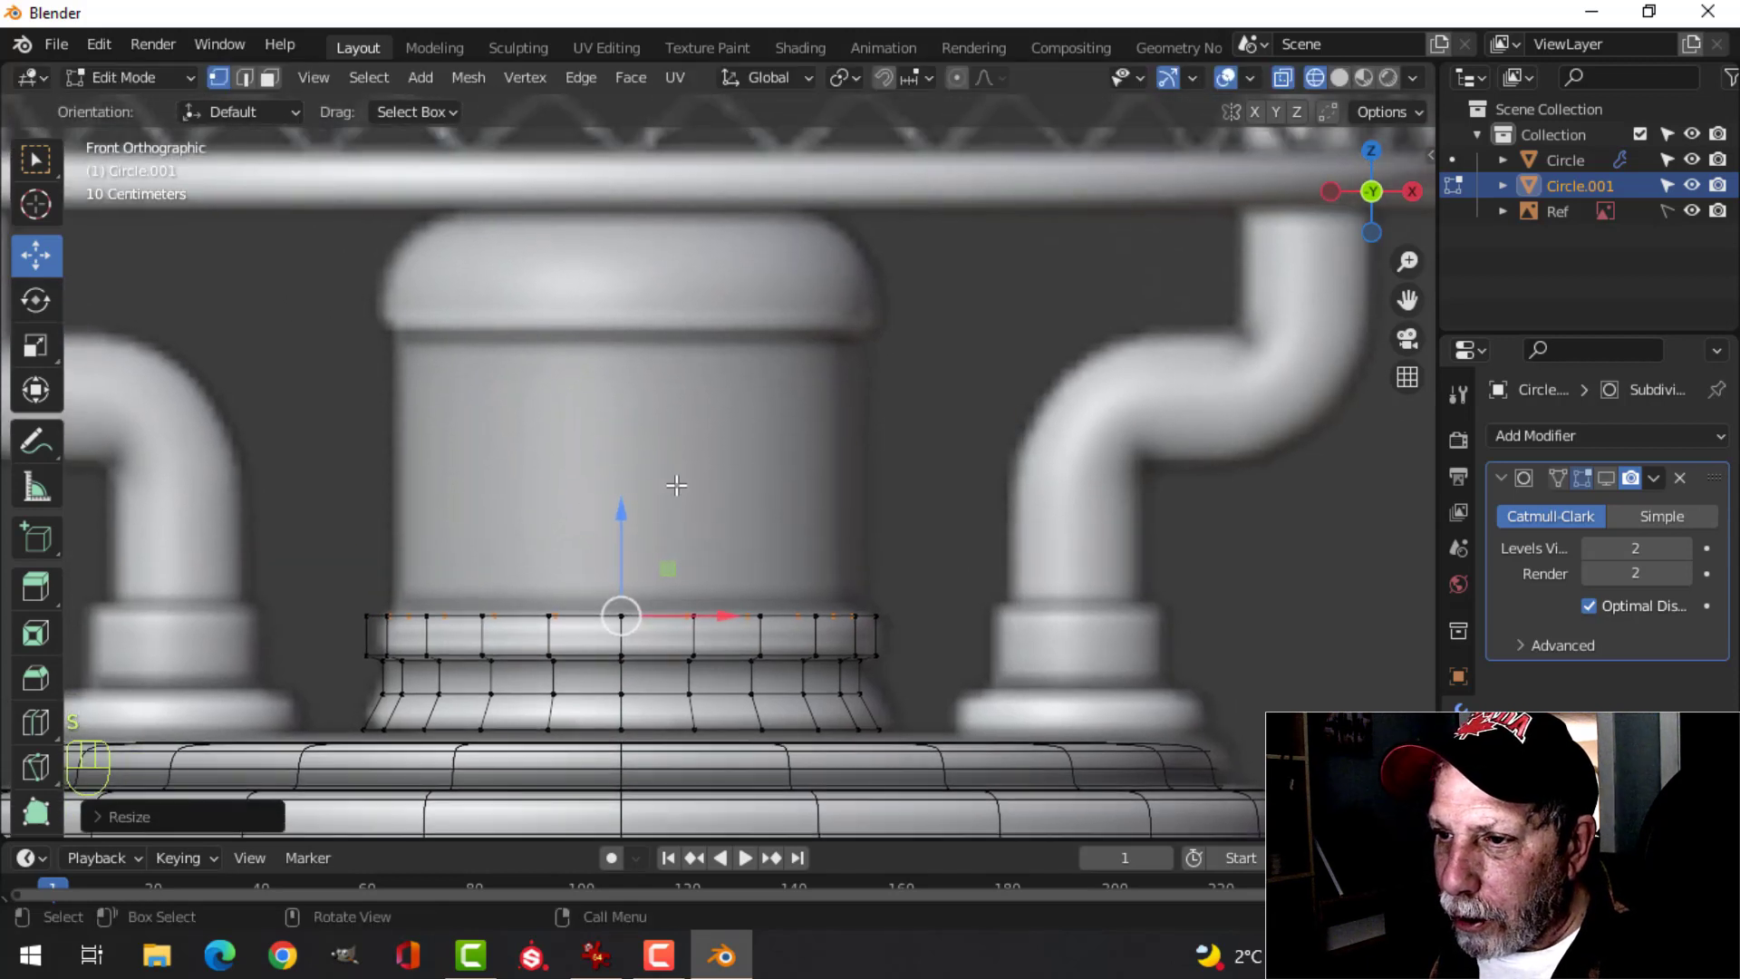
key(e)
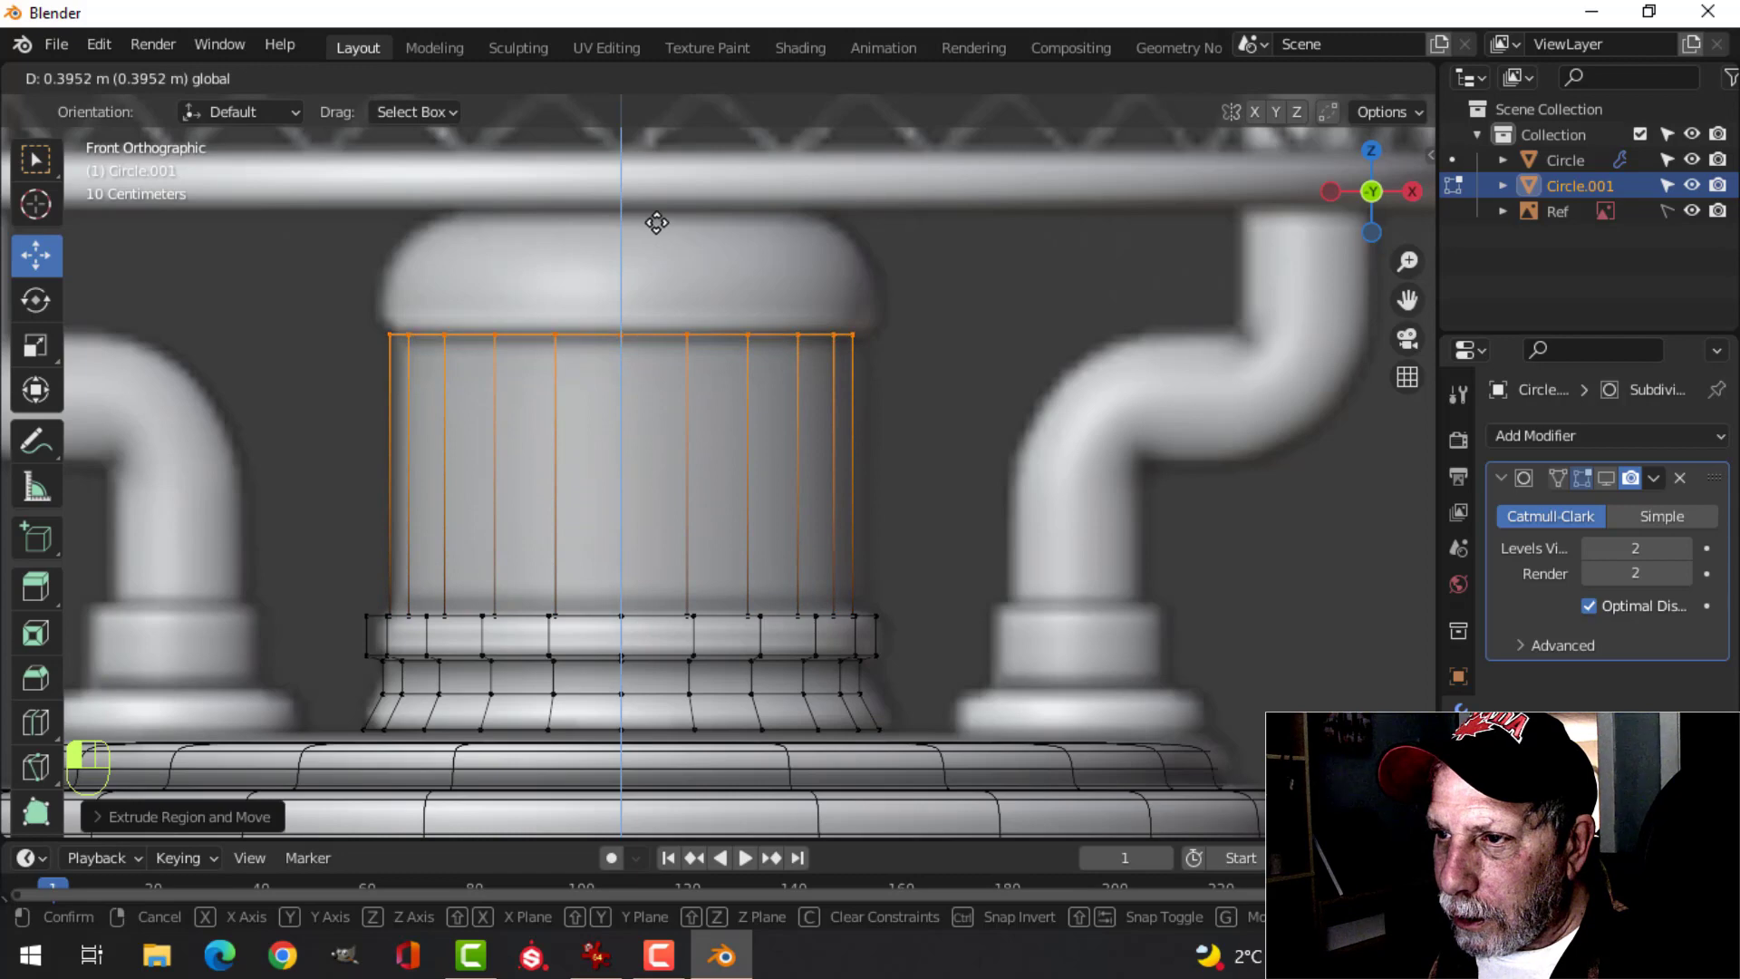
click(653, 227)
- Scale the column body's top ring out to about 1.12 and extrude it up to the reference cap's top
shift+middle_drag(762, 367, 762, 470)
key(s)
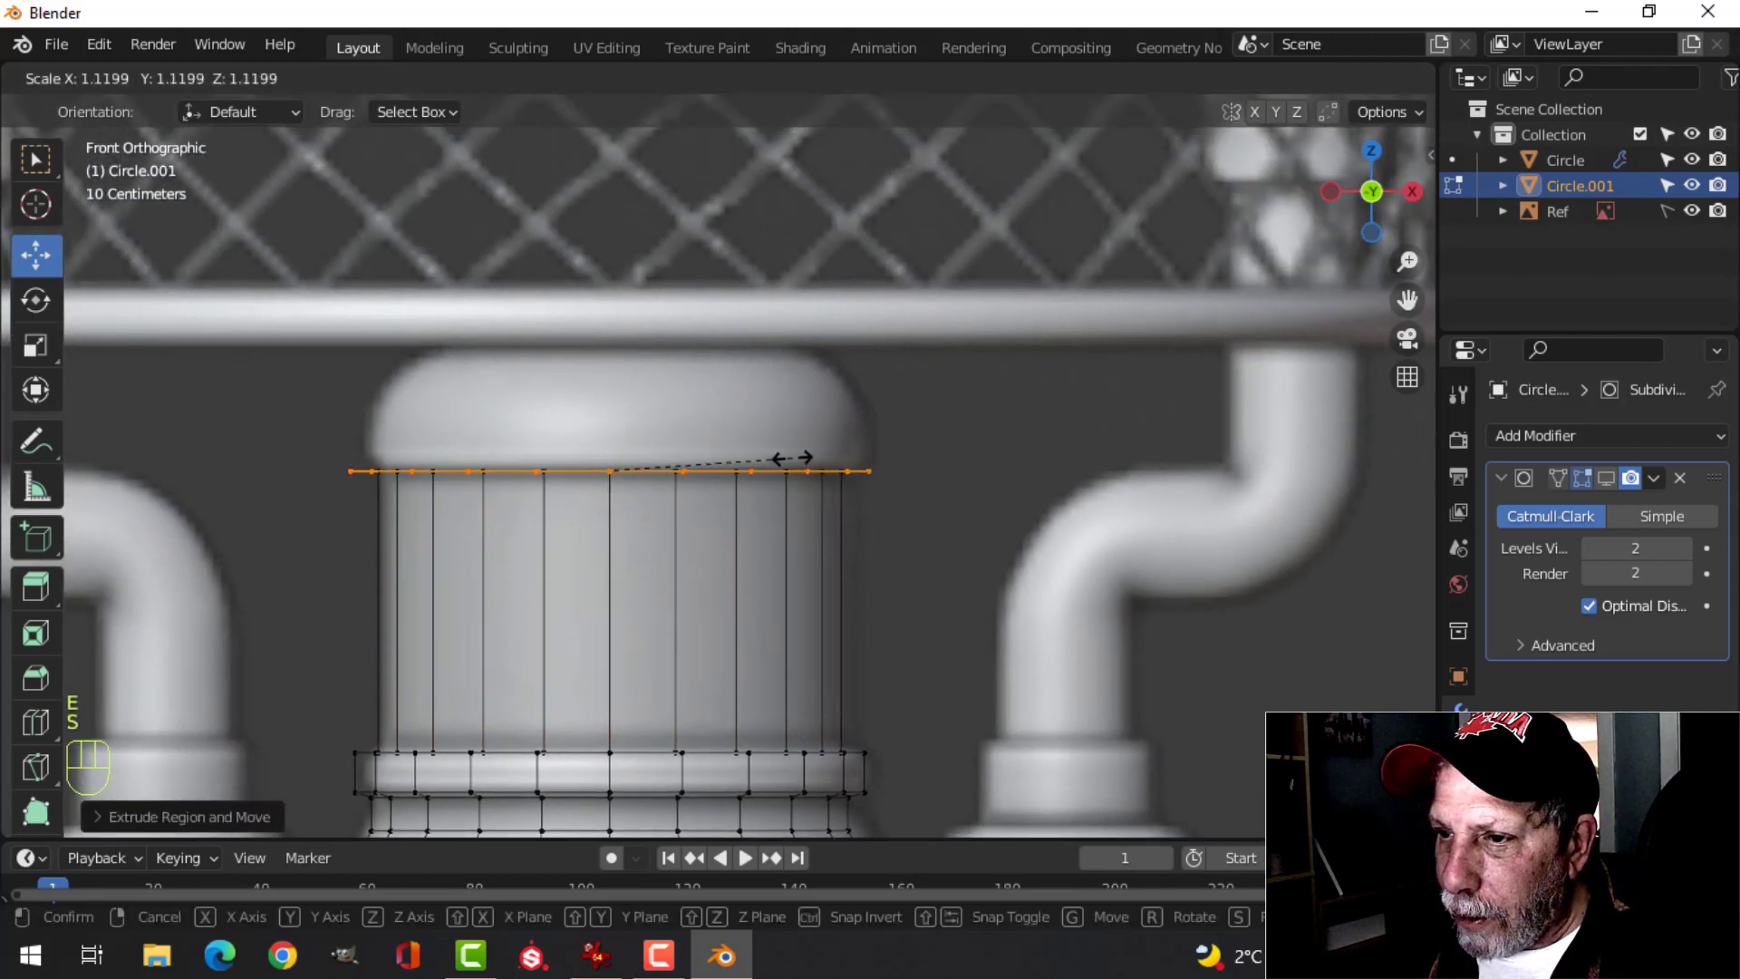
click(804, 452)
shift+middle_drag(804, 453, 804, 536)
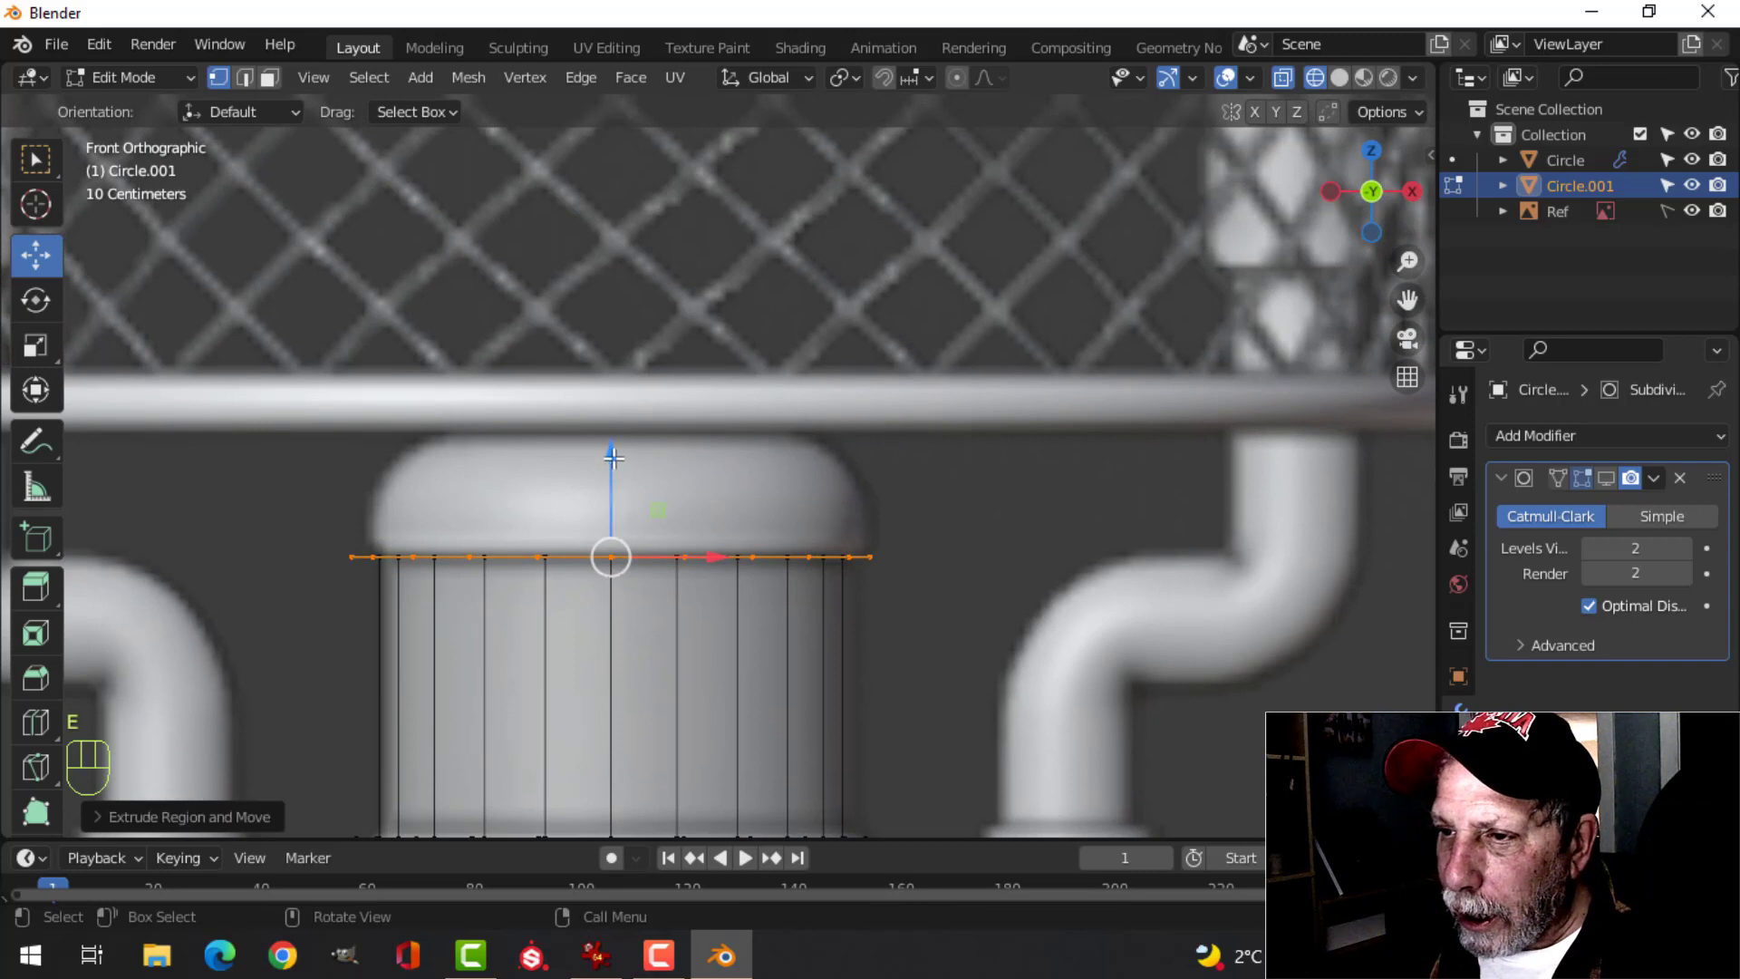
key(e)
click(626, 330)
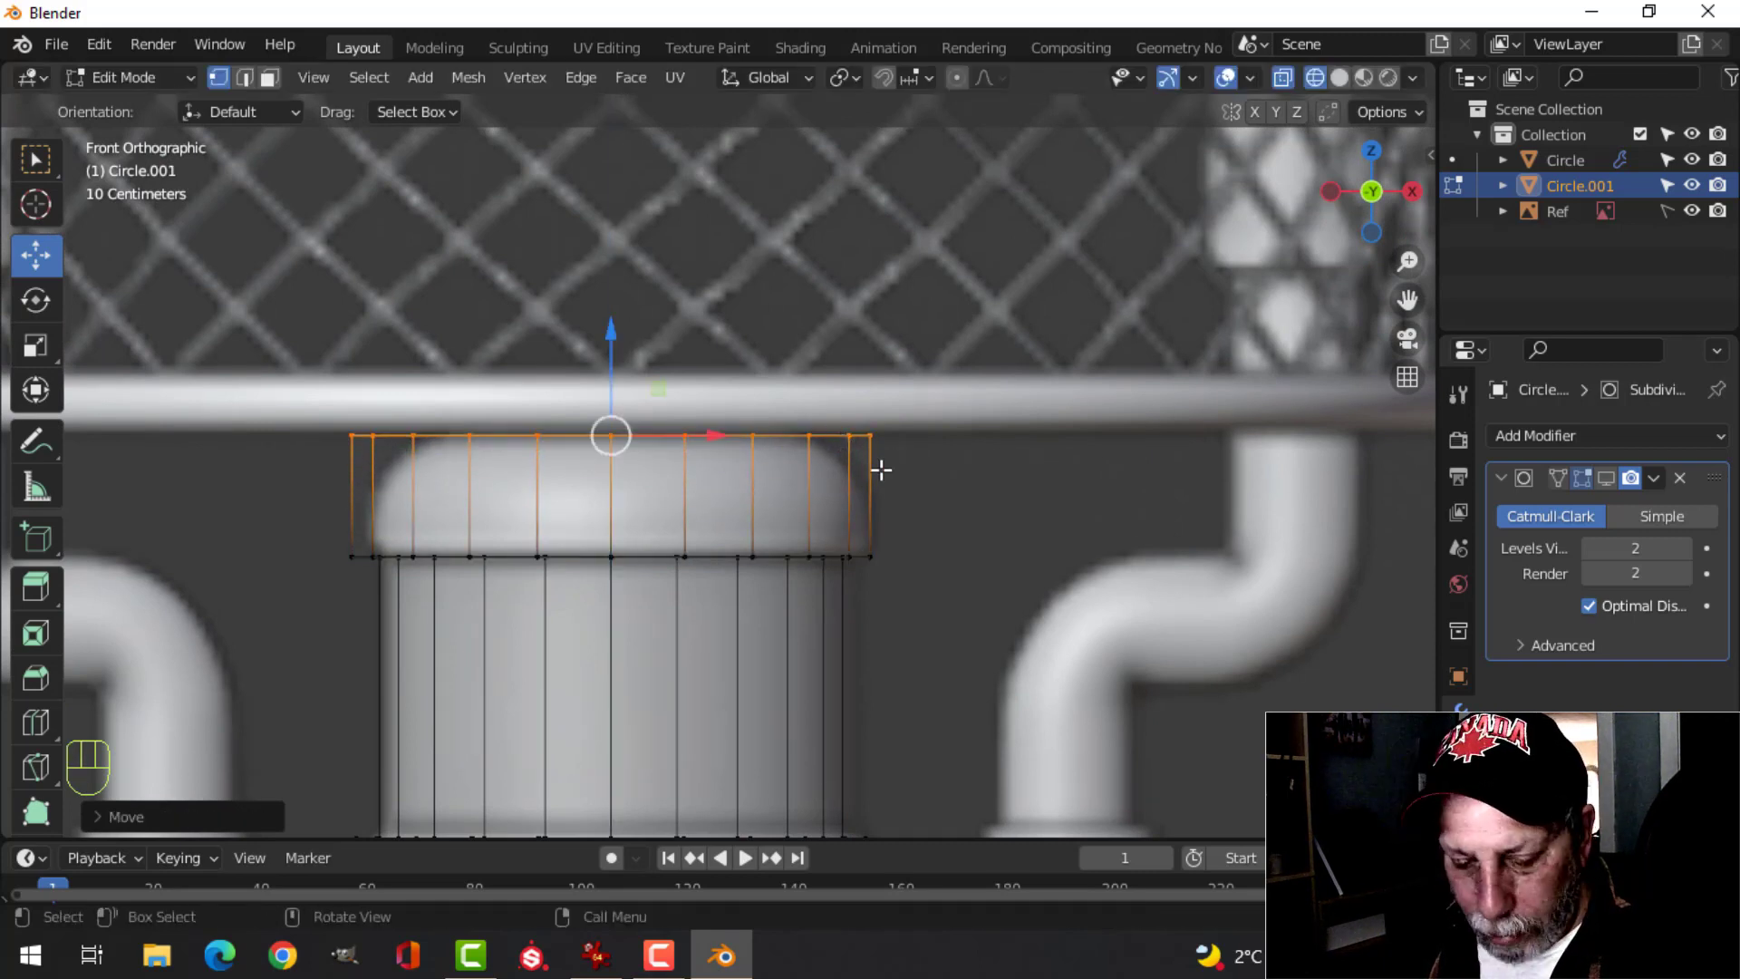
- Inspect the column from an angle in solid shading and return to the front wireframe view
key(z)
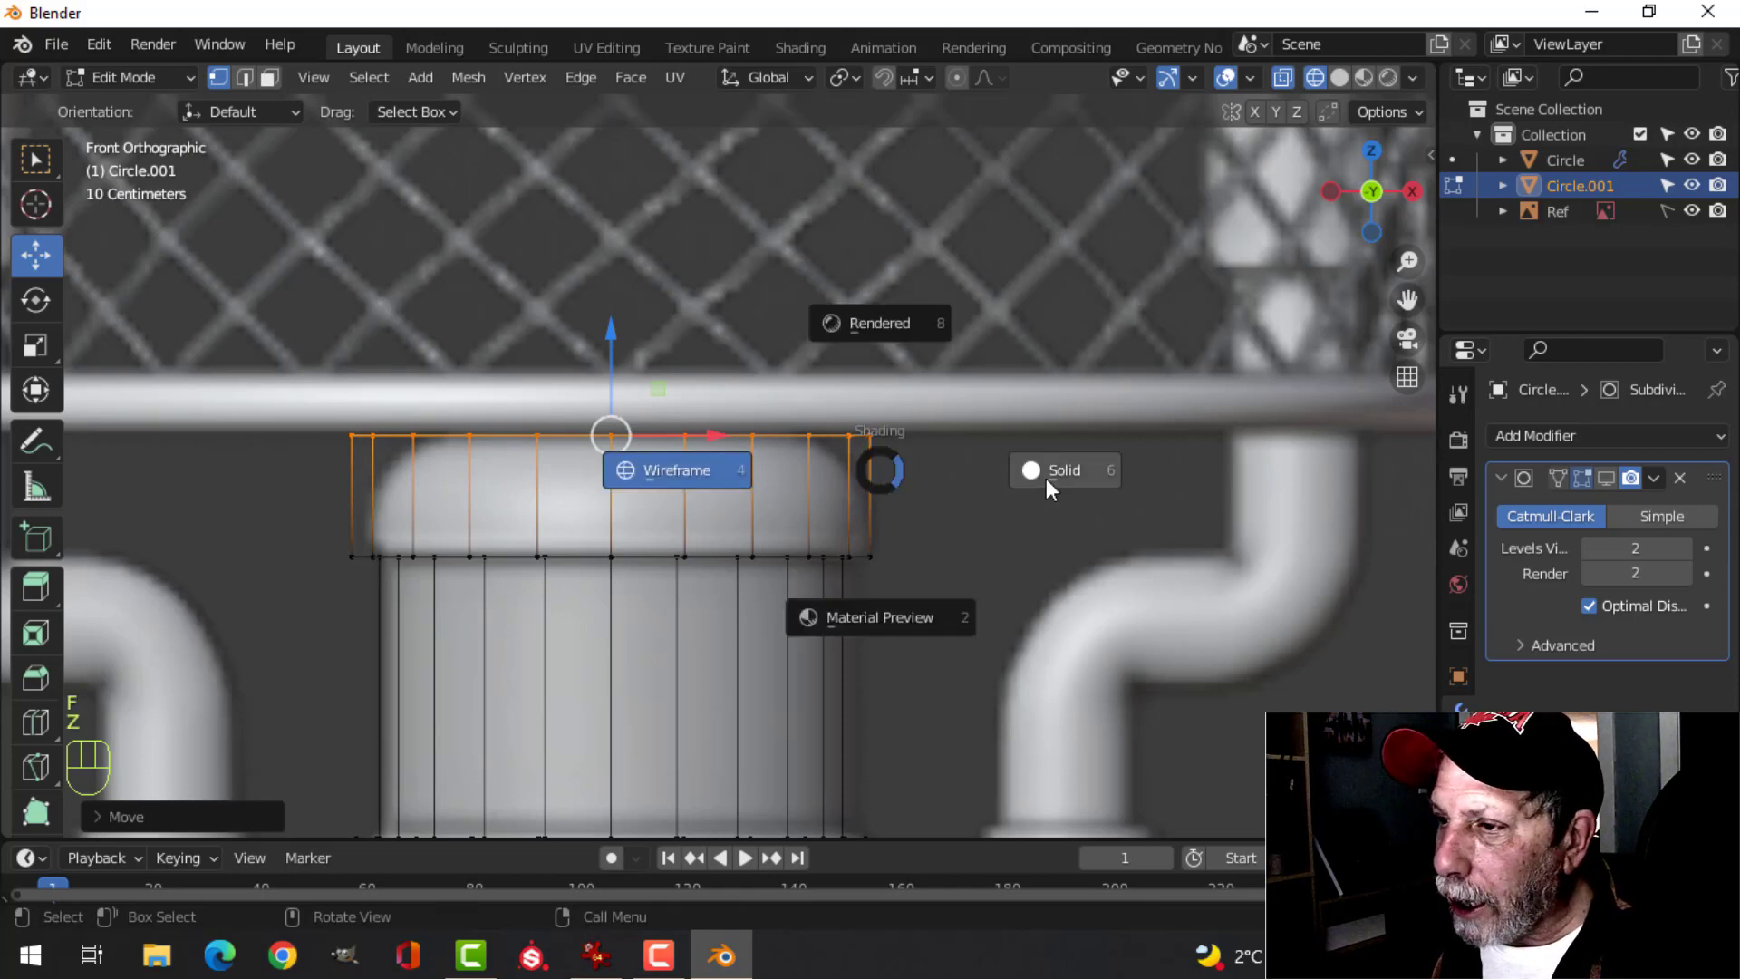
click(893, 469)
mouse_move(893, 469)
middle_down()
mouse_move(870, 470)
mouse_move(851, 524)
mouse_move(827, 508)
mouse_move(837, 487)
middle_up()
key(KP_1)
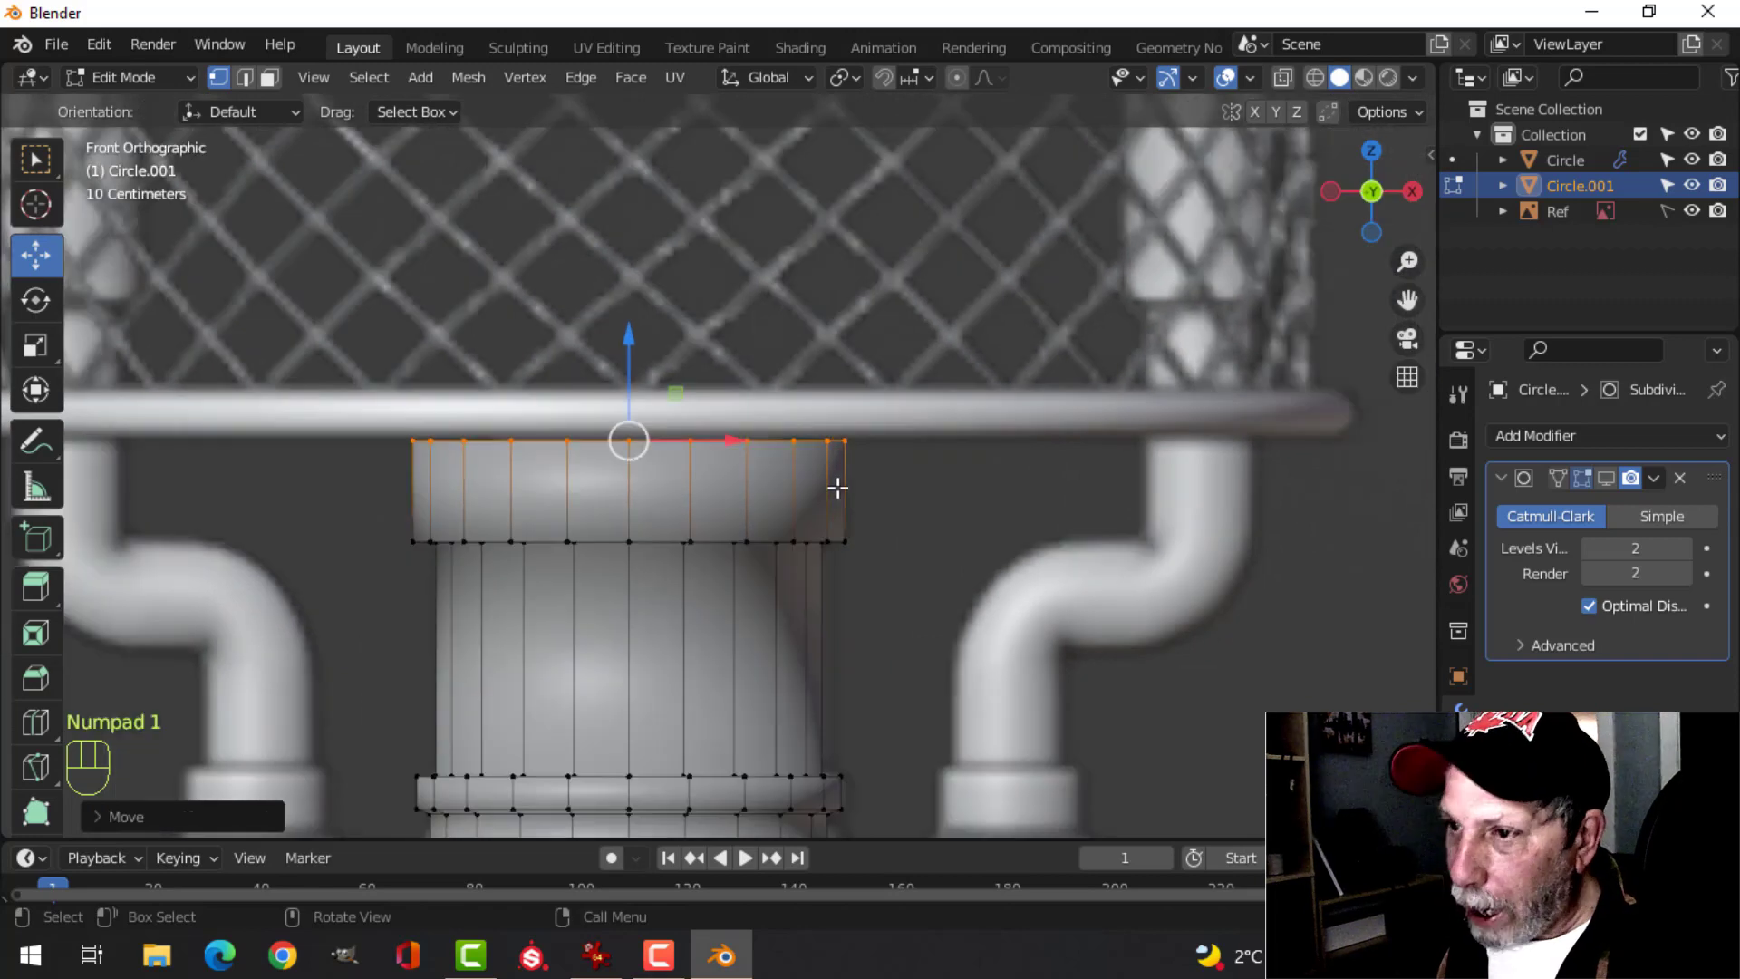
key(z)
click(683, 490)
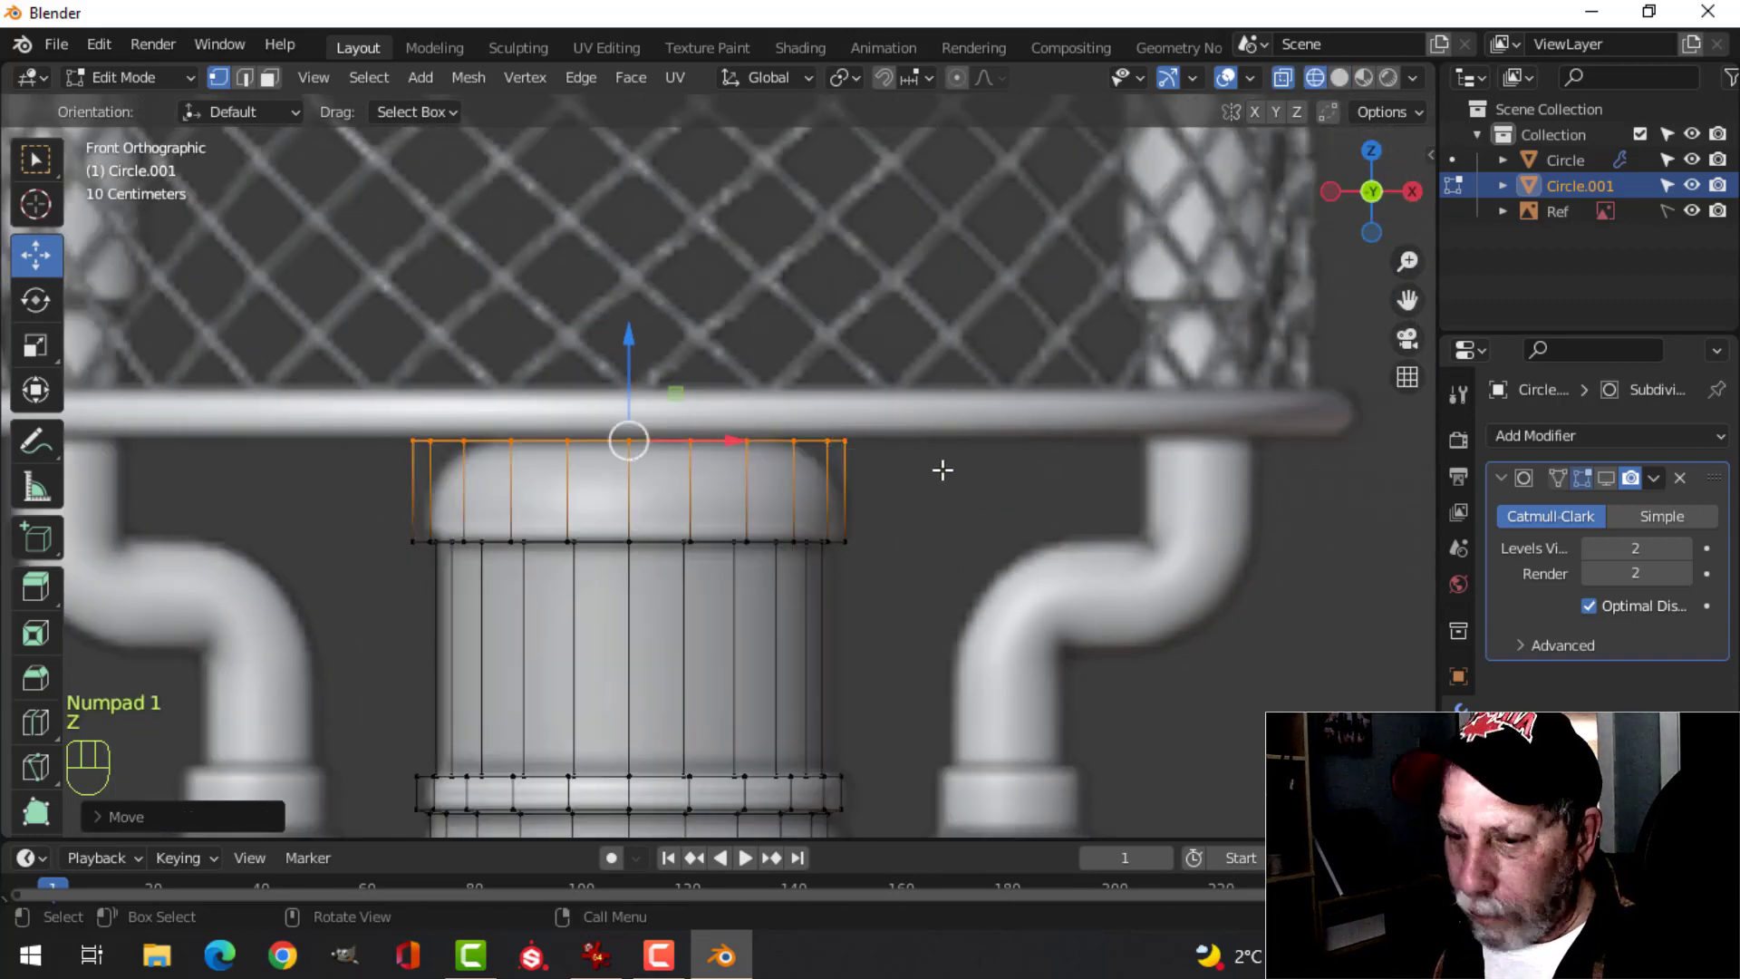
- Bevel the cap's top face about 0.125 m with 4 segments to round it like the reference, and clear the selection
key(3)
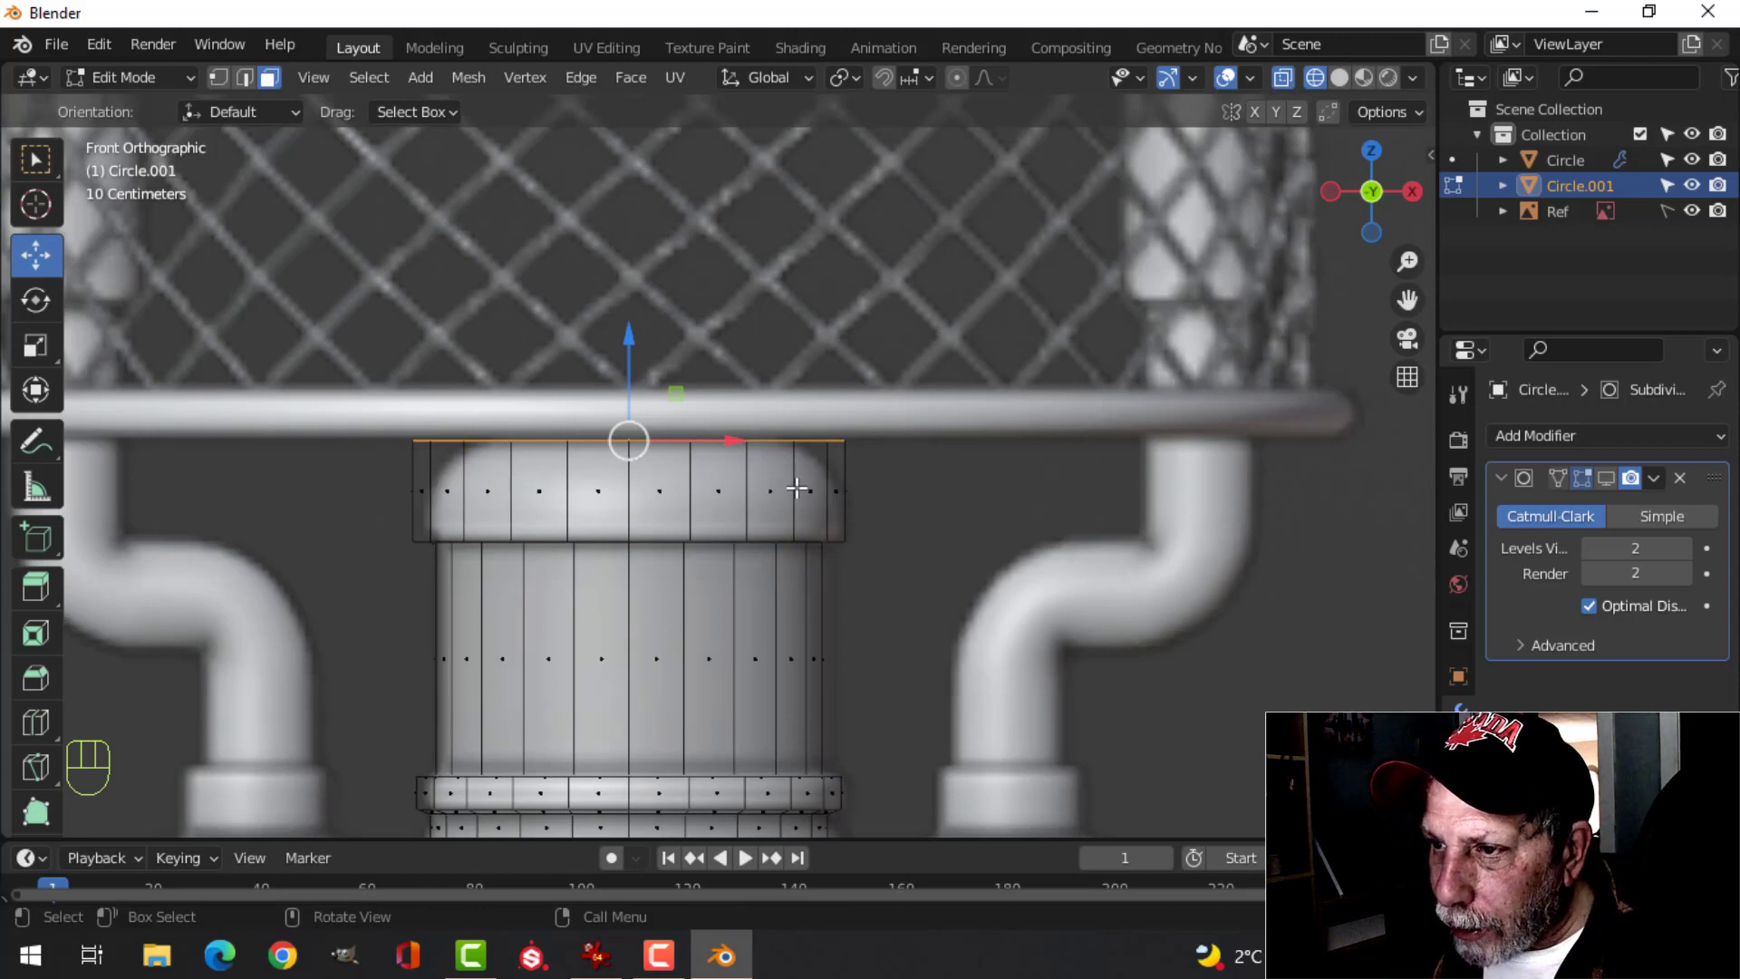
key(ctrl+b)
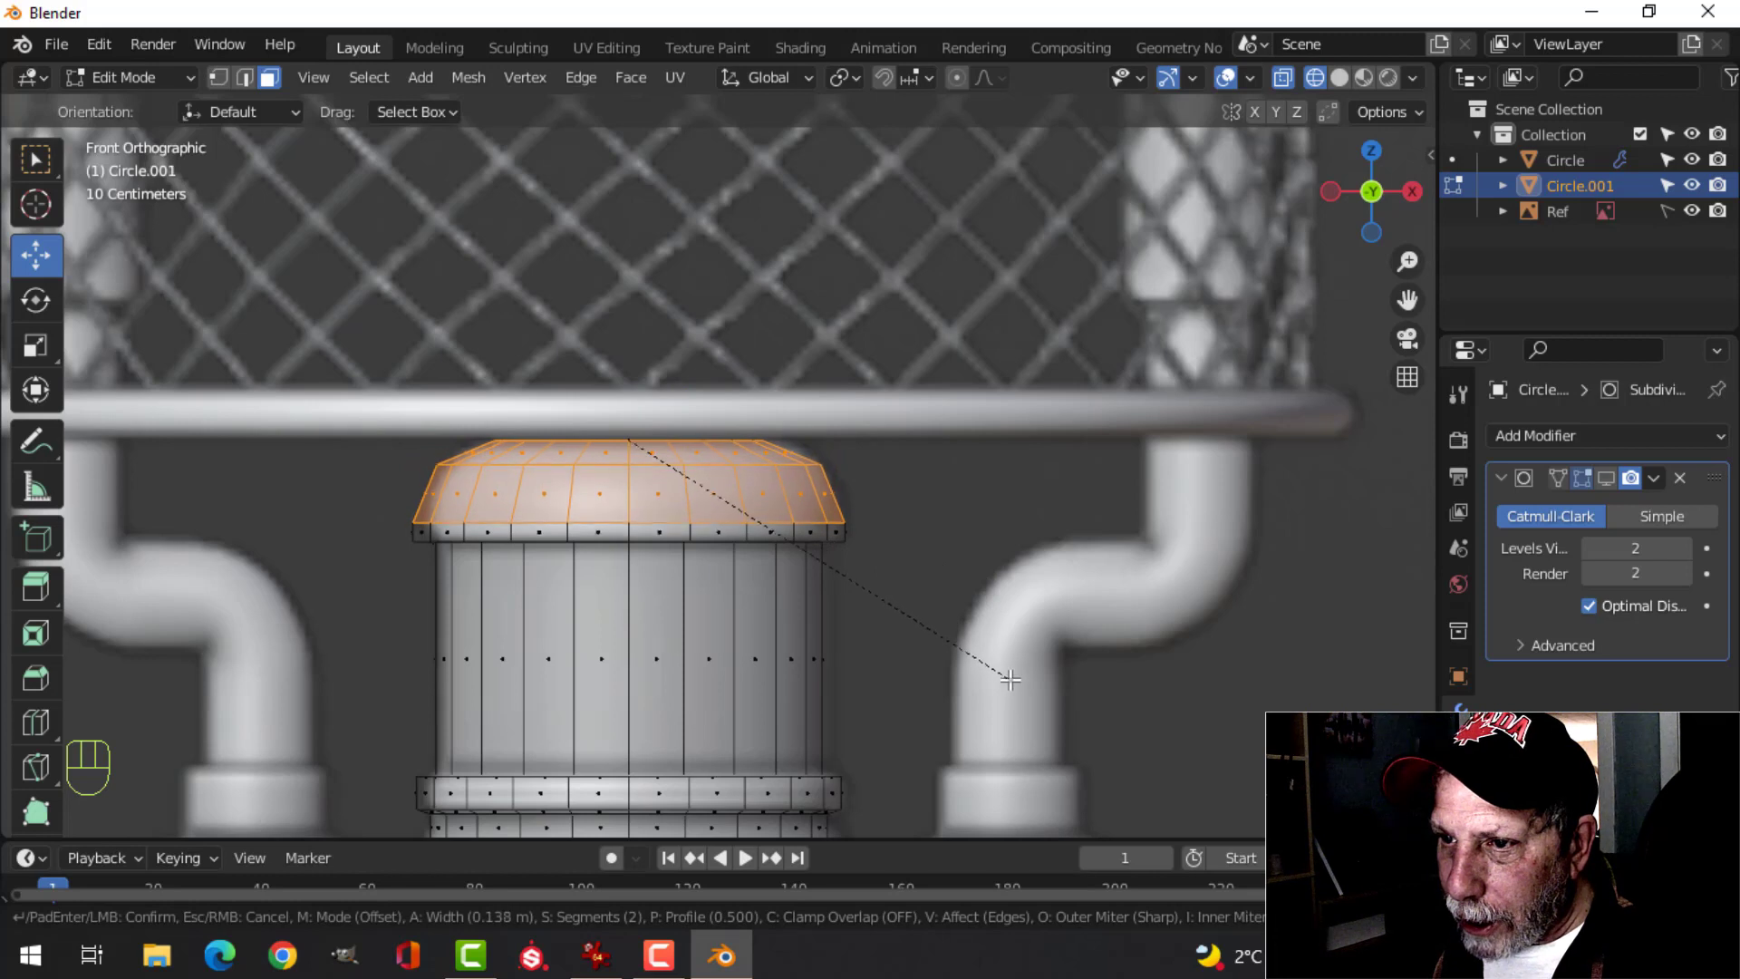
scroll(1014, 684, up, 2)
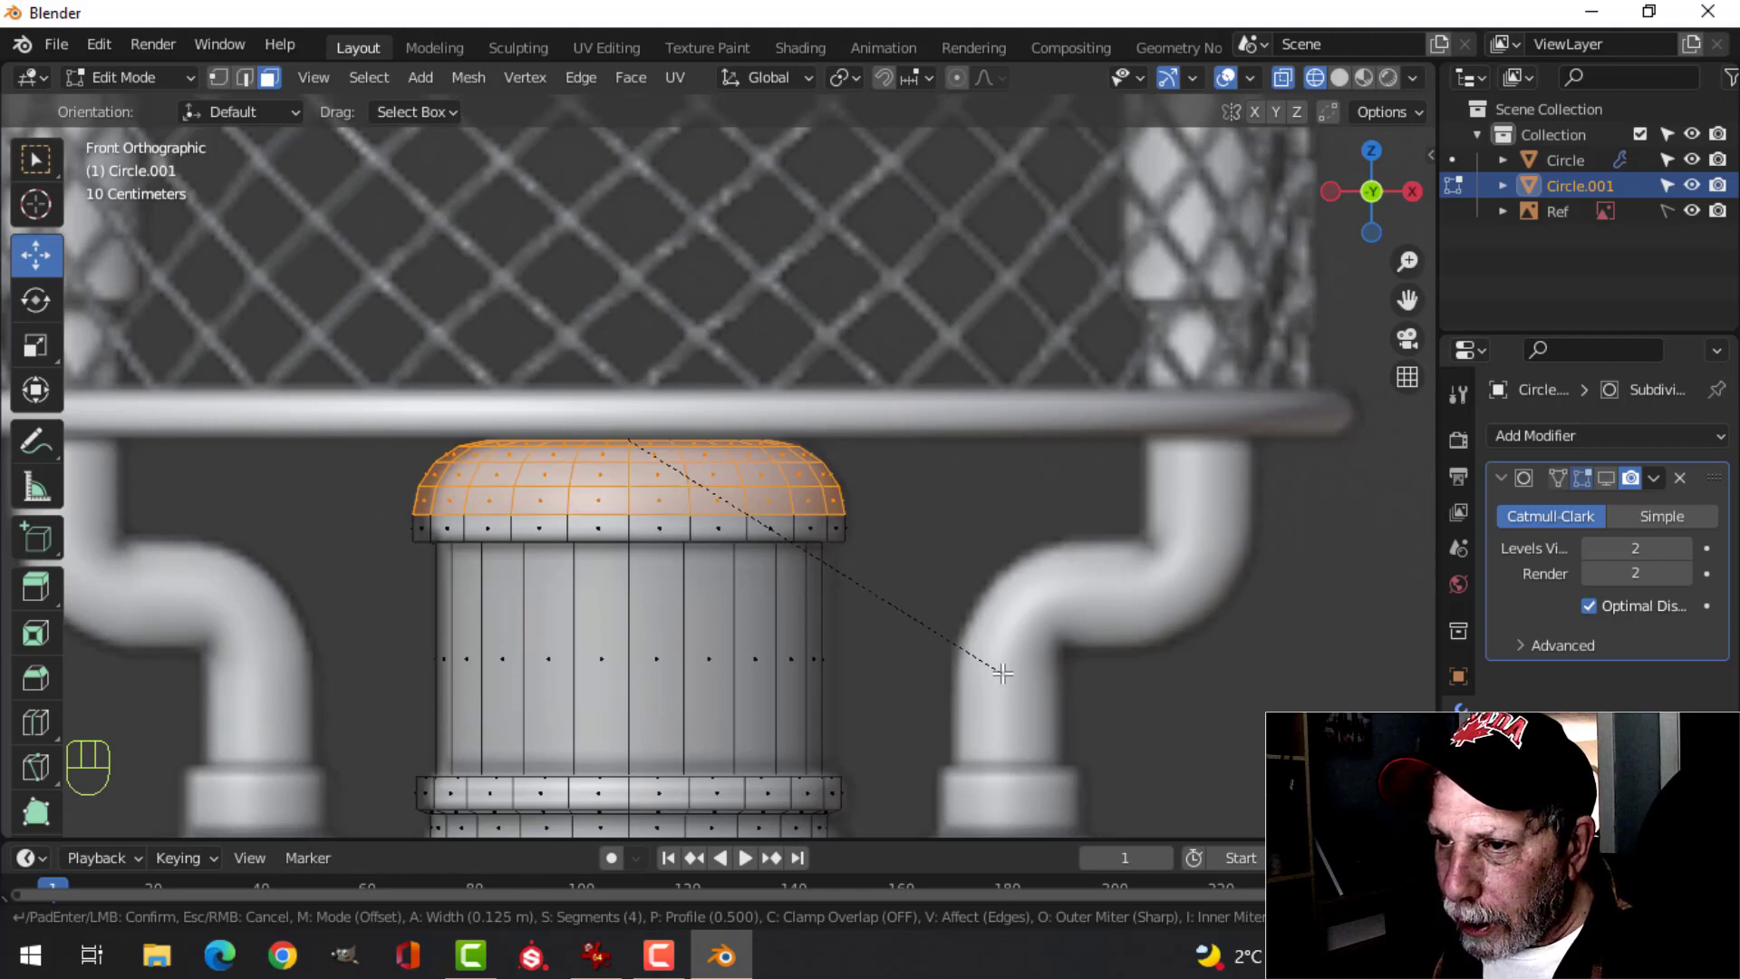
click(1003, 677)
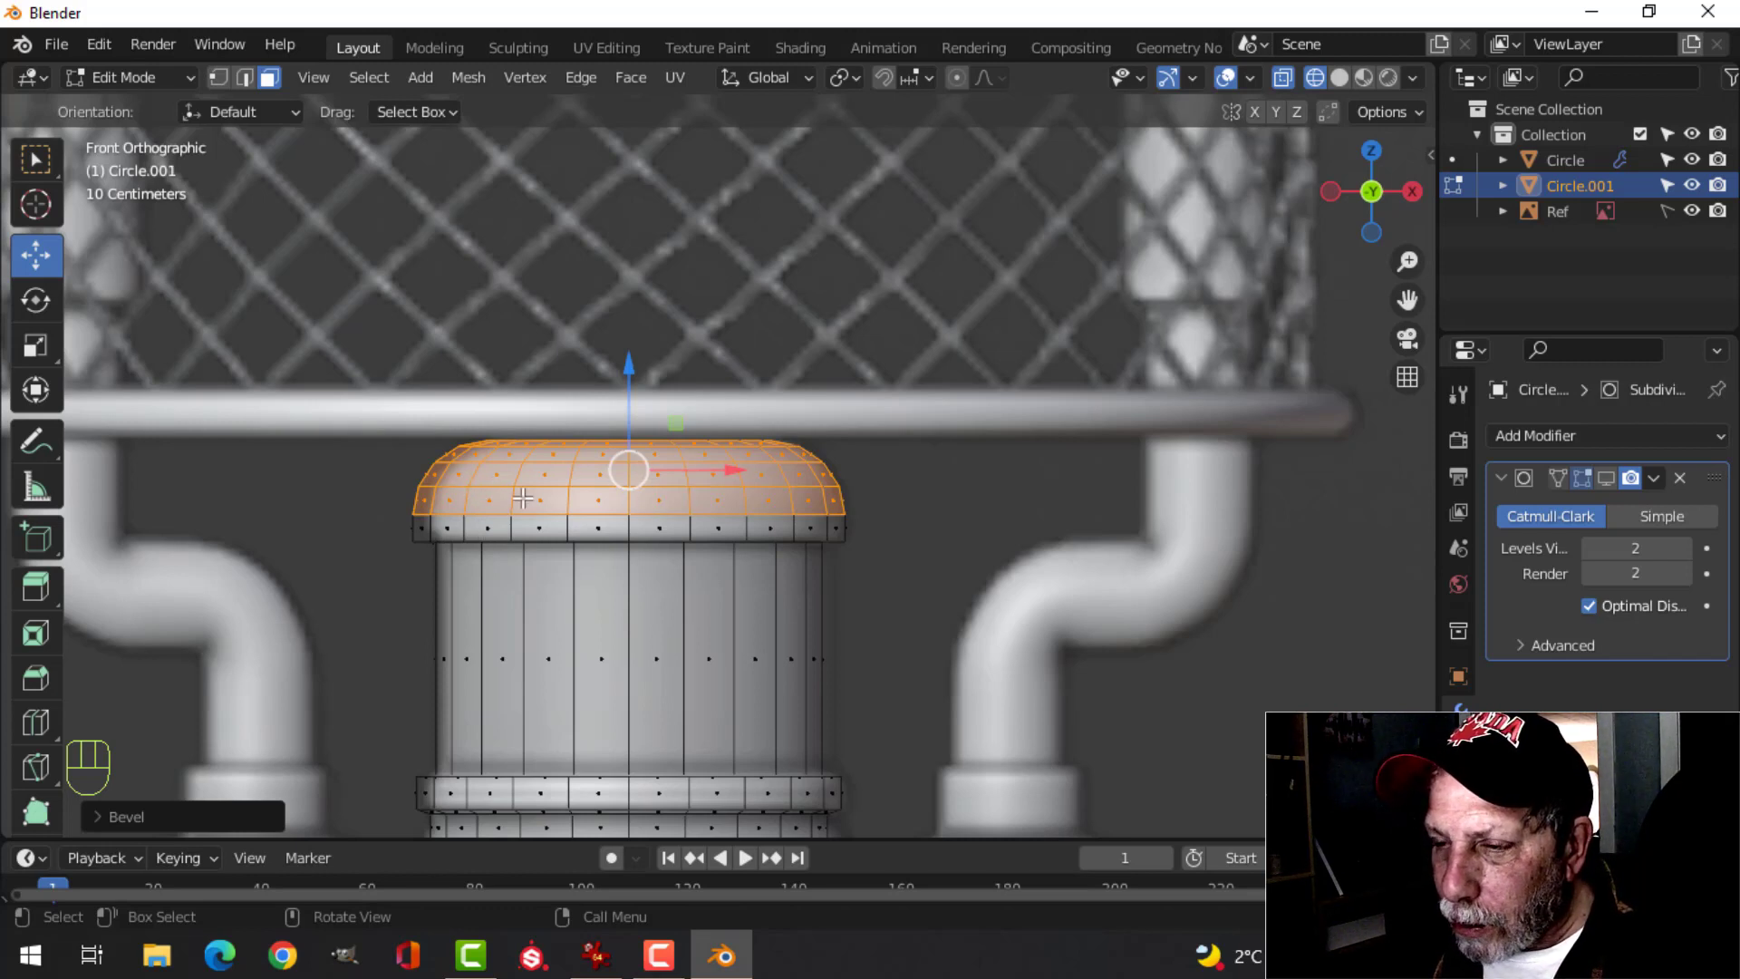
key(alt+a)
scroll(843, 578, down, 4)
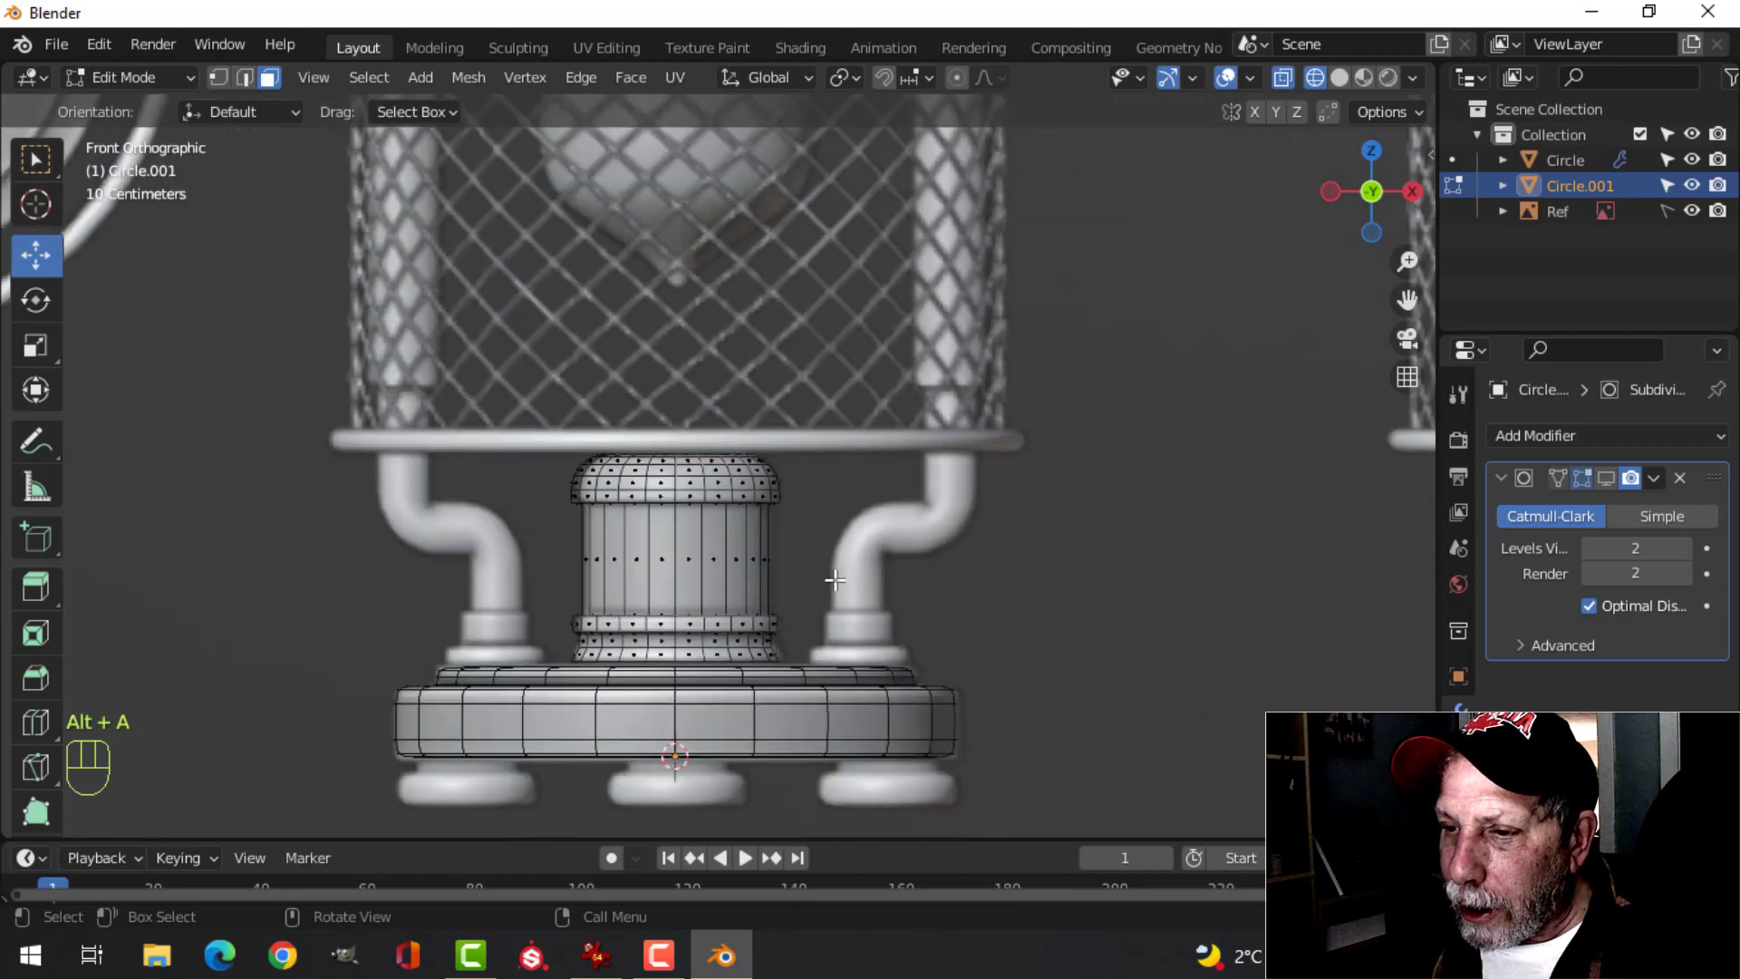
- Show the column's subdivision surface in the viewport and check the smoothed shape in solid shading
scroll(791, 597, up, 1)
key(Tab)
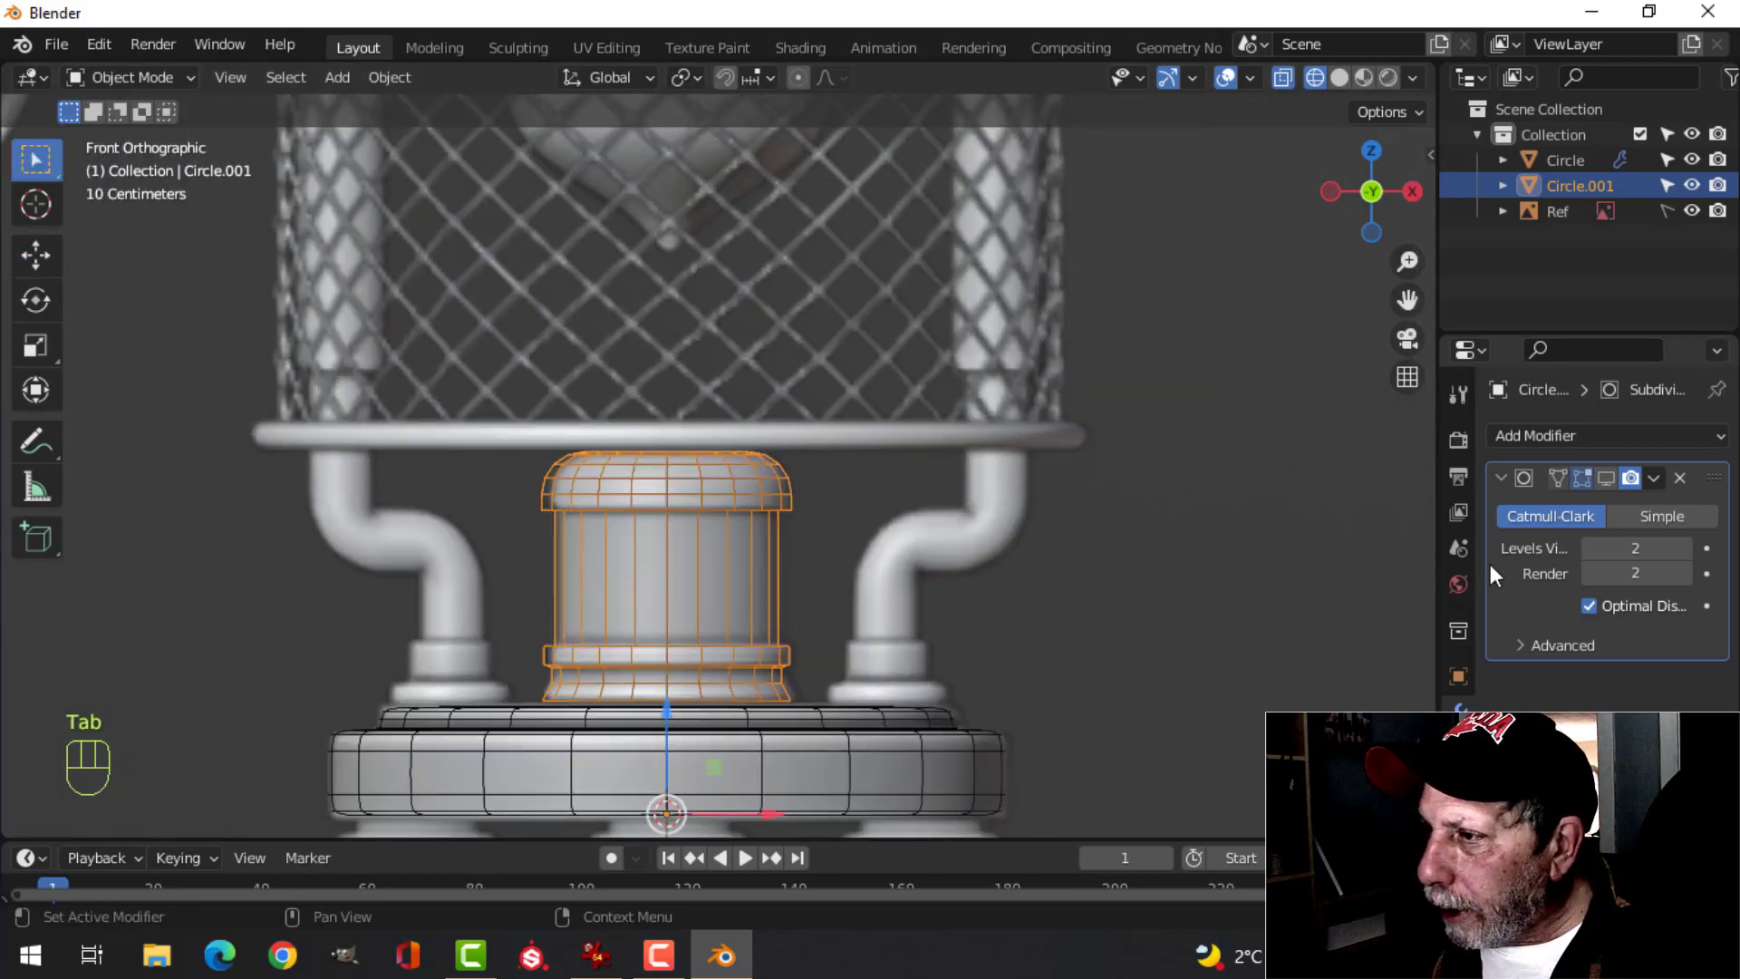
click(1605, 479)
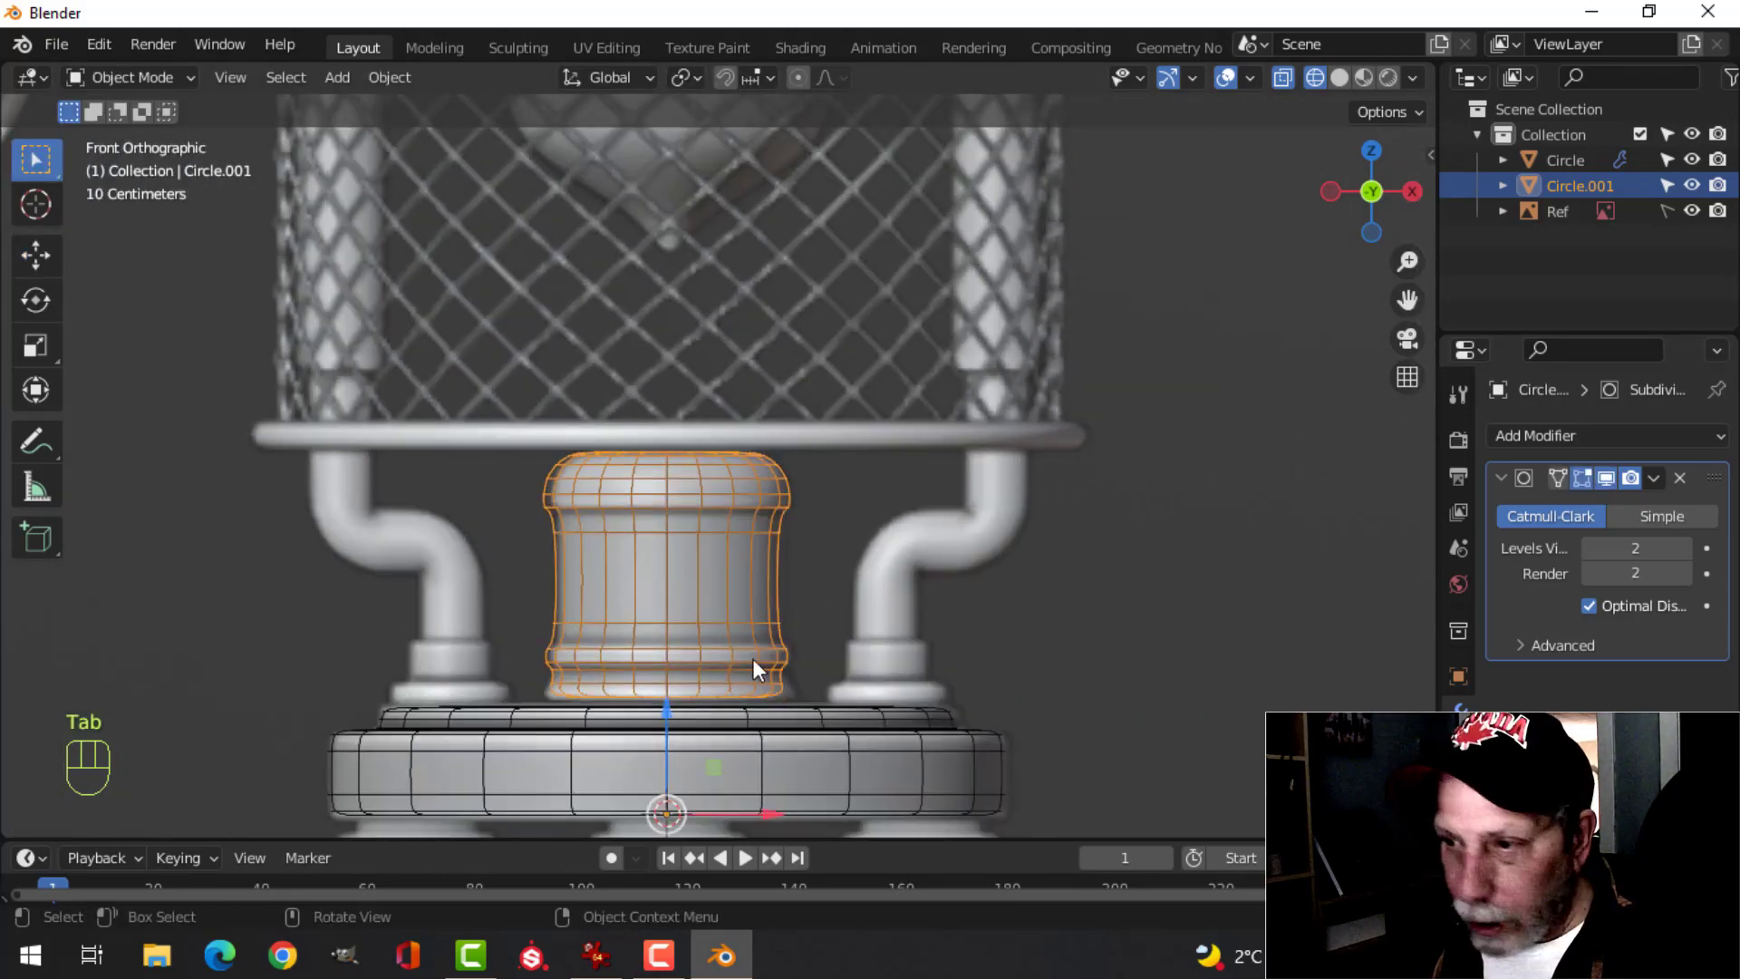
key(z)
click(943, 663)
scroll(805, 657, up, 1)
shift+scroll(816, 562, down, 1)
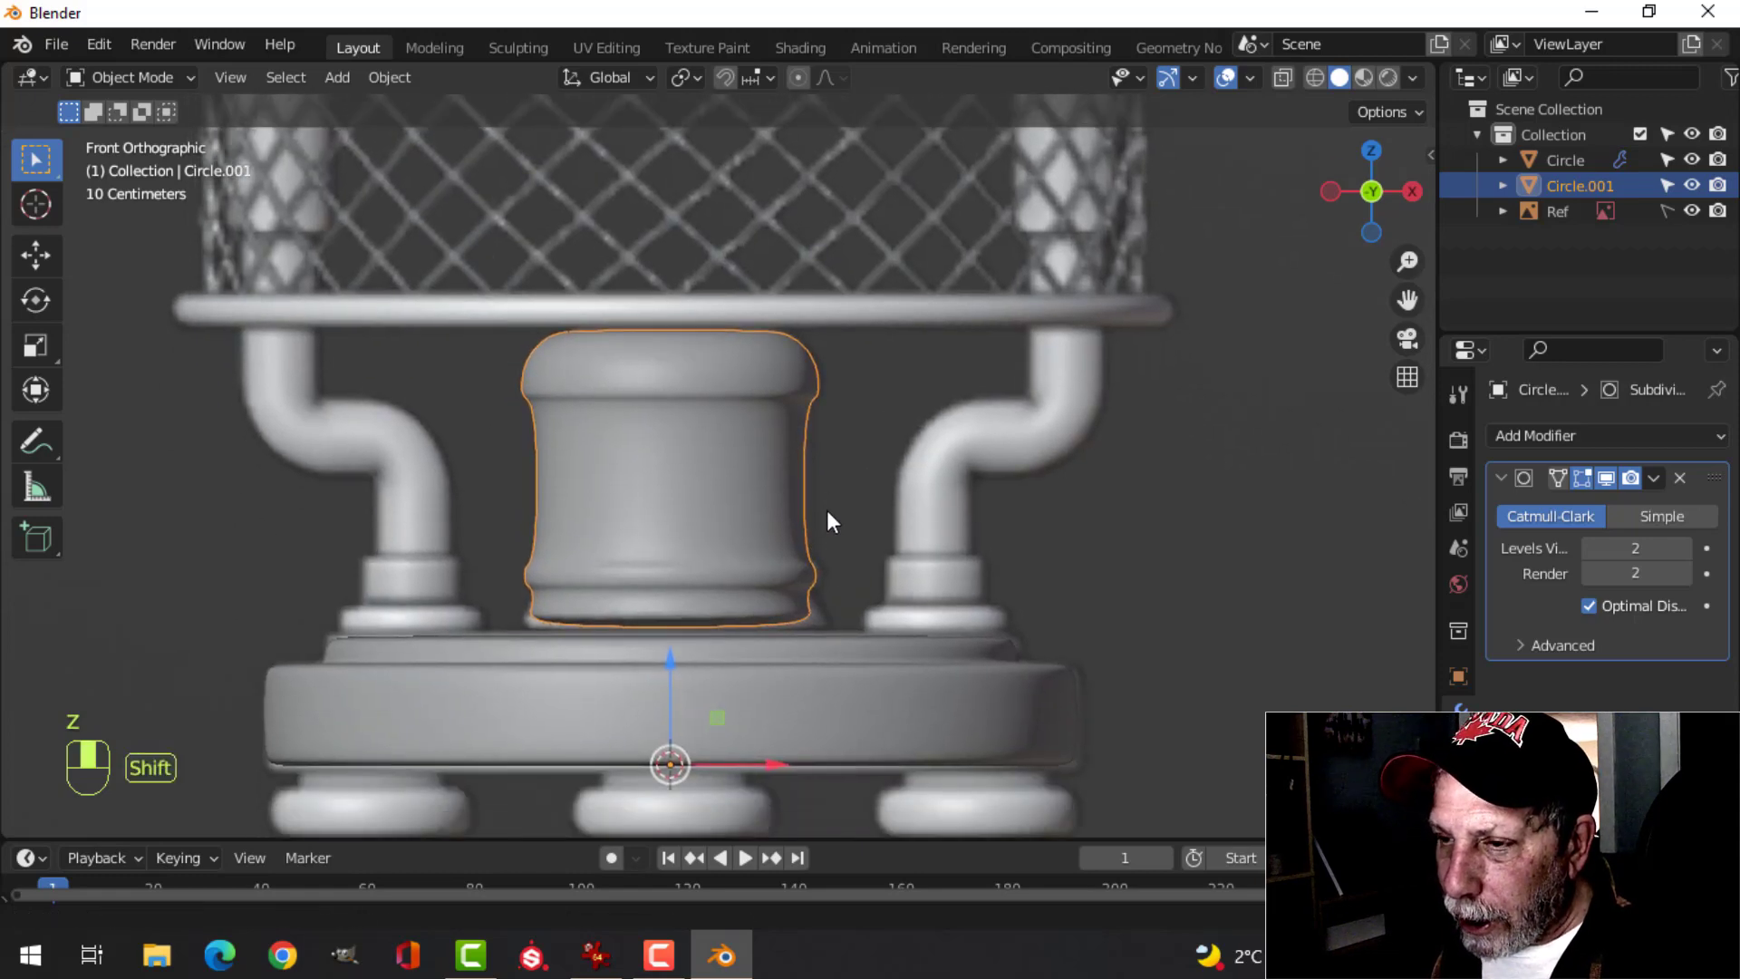
scroll(796, 544, up, 3)
shift+middle_drag(791, 555, 765, 597)
key(Tab)
key(Tab)
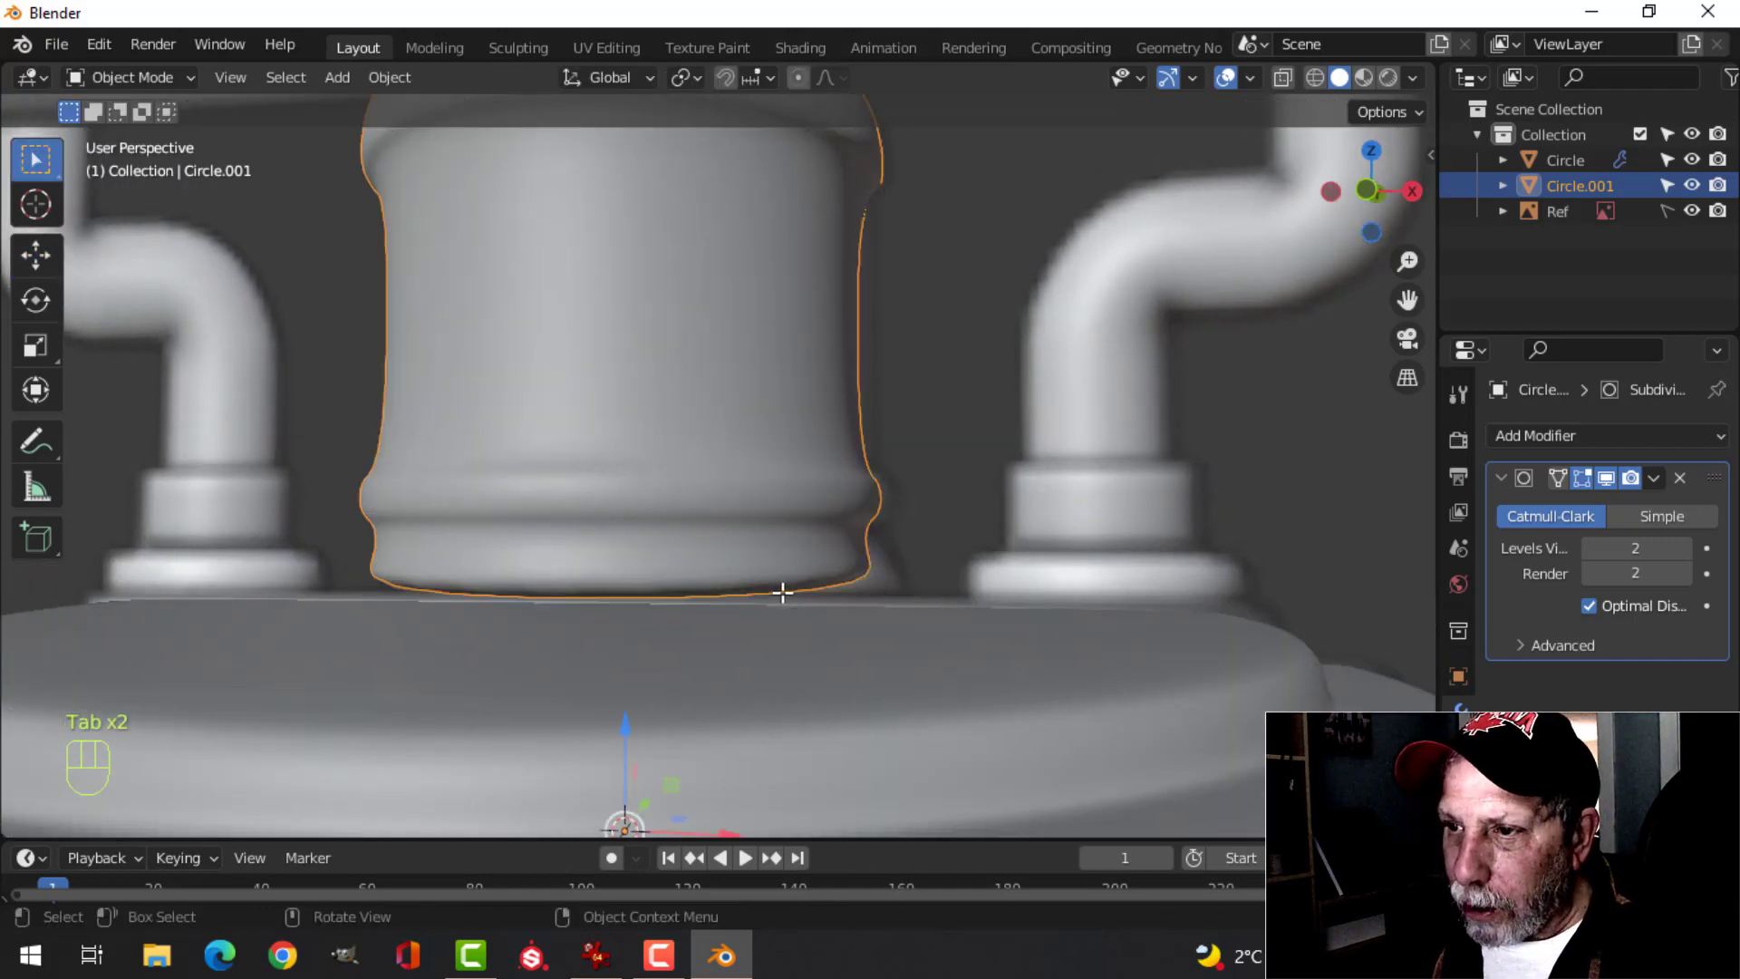
- Isolate the column in local view and delete its bottom face
key(slash)
middle_drag(824, 660, 810, 508)
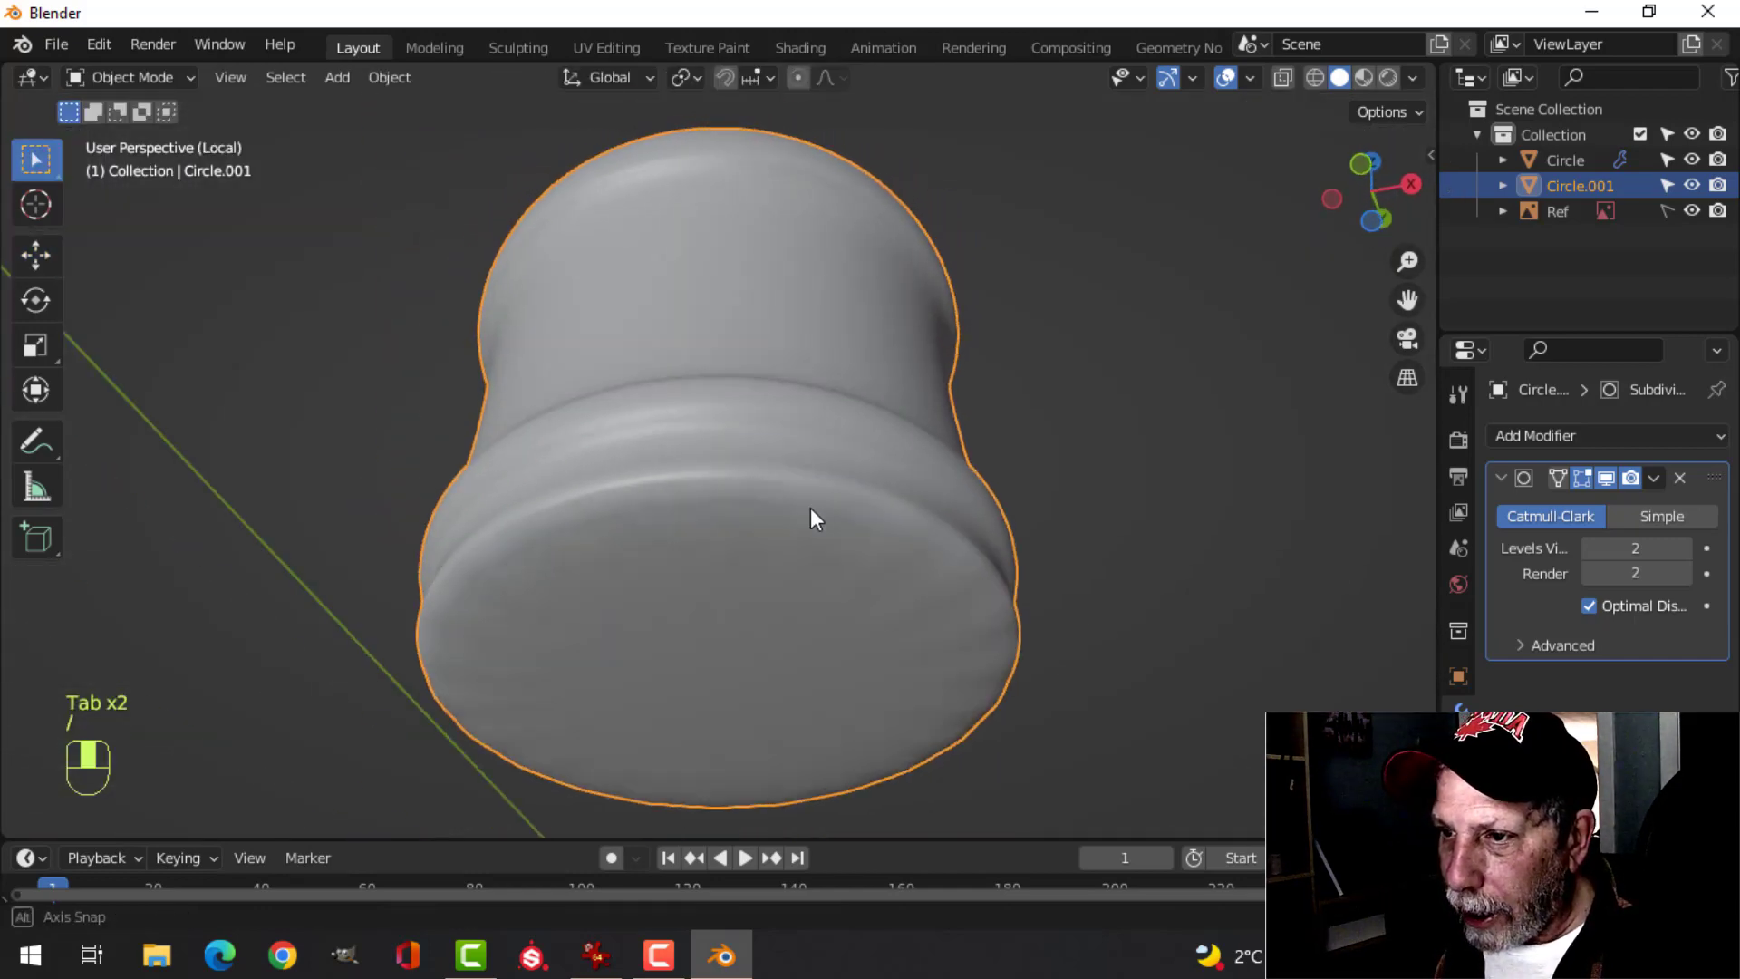
key(Tab)
click(724, 581)
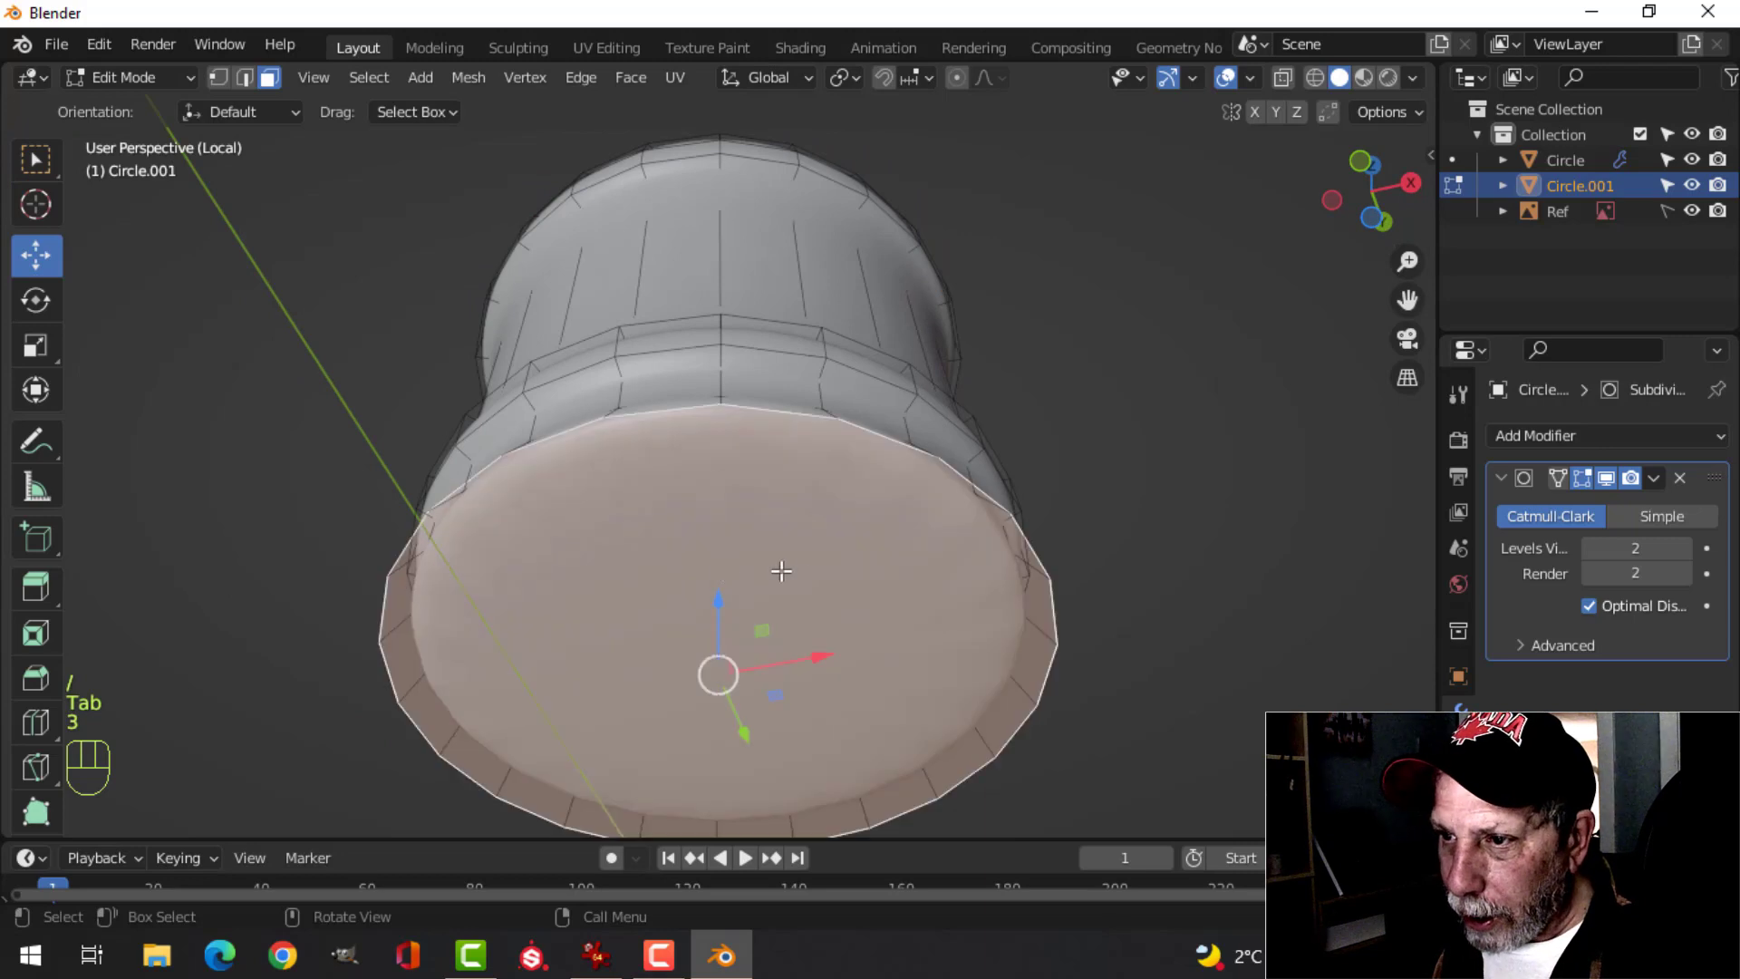
scroll(777, 571, down, 3)
middle_drag(777, 571, 799, 713)
key(x)
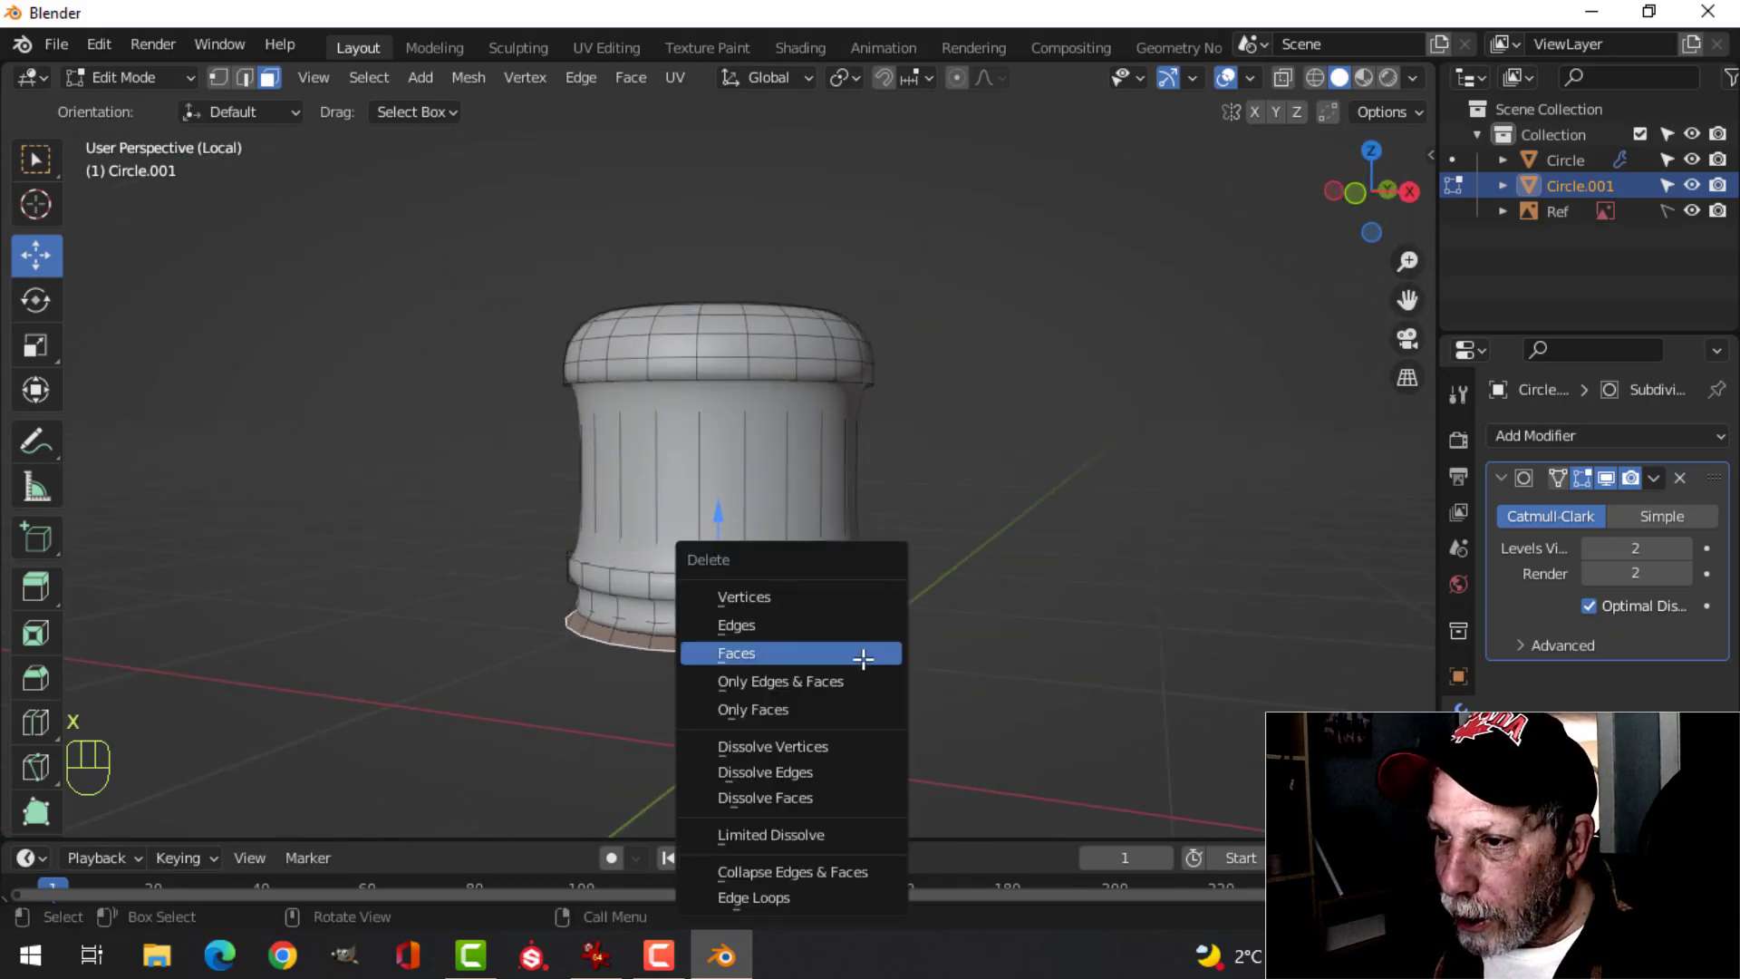
click(845, 658)
- Add two supporting loop cuts to the column body, one near the cap and one just above the lower rim
scroll(841, 608, up, 4)
scroll(827, 610, up, 1)
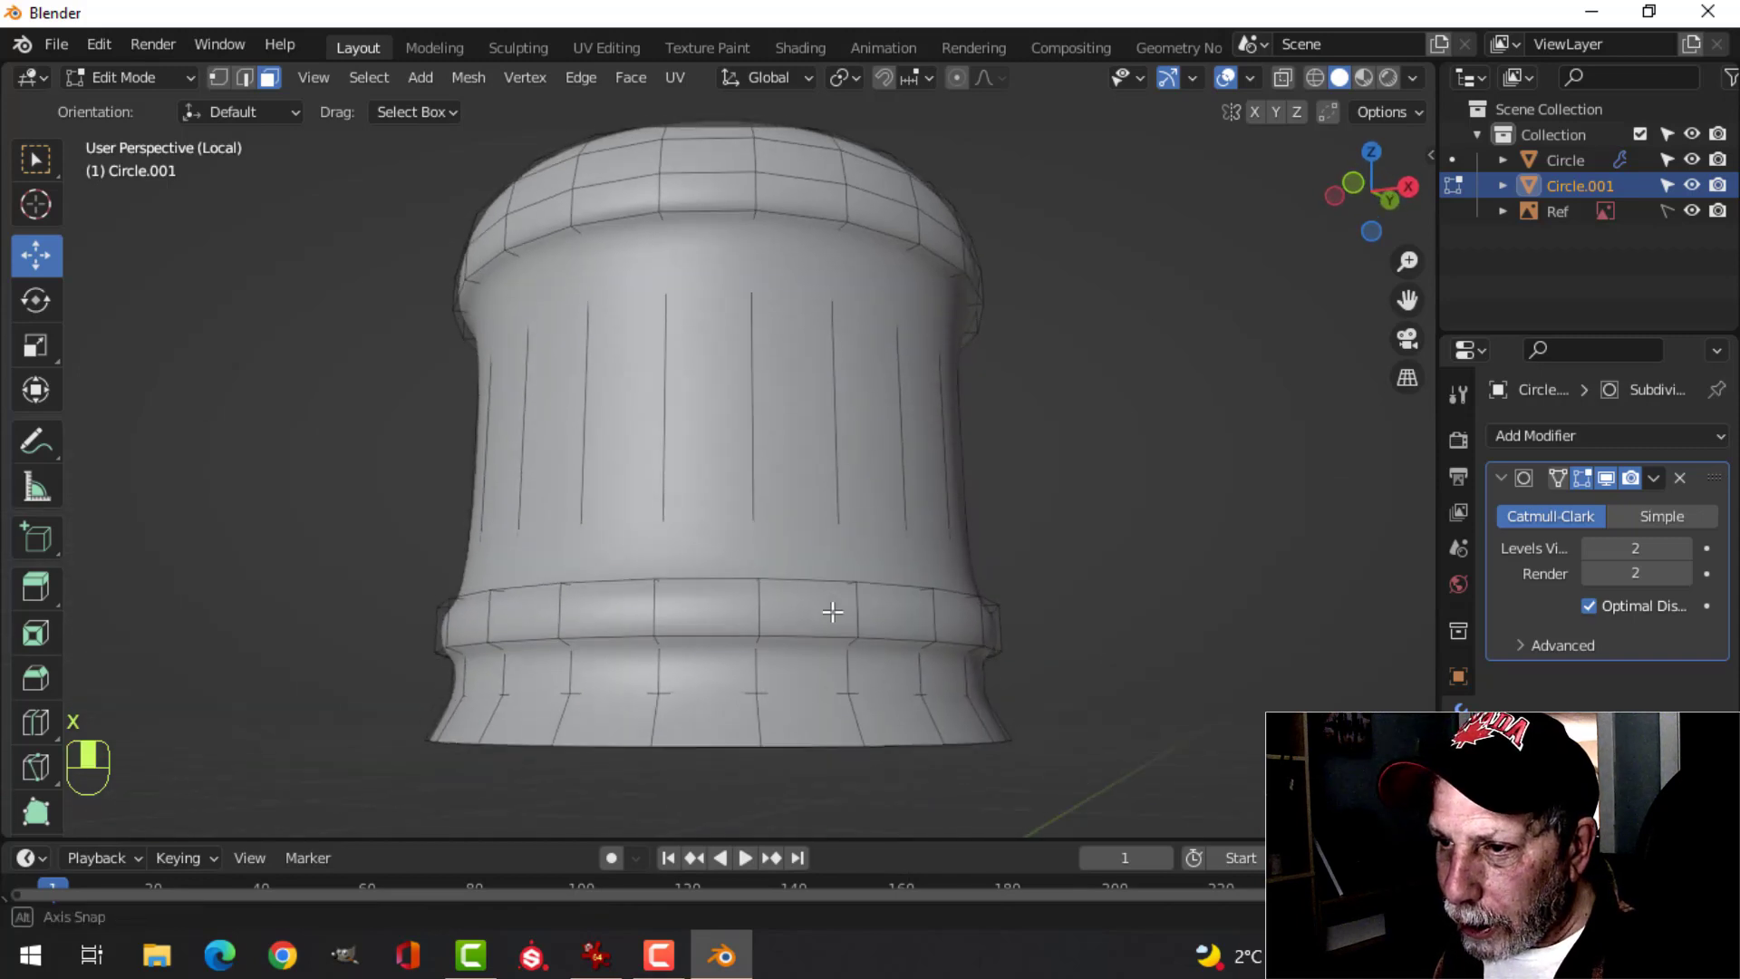
scroll(745, 435, down, 2)
key(ctrl+r)
click(738, 408)
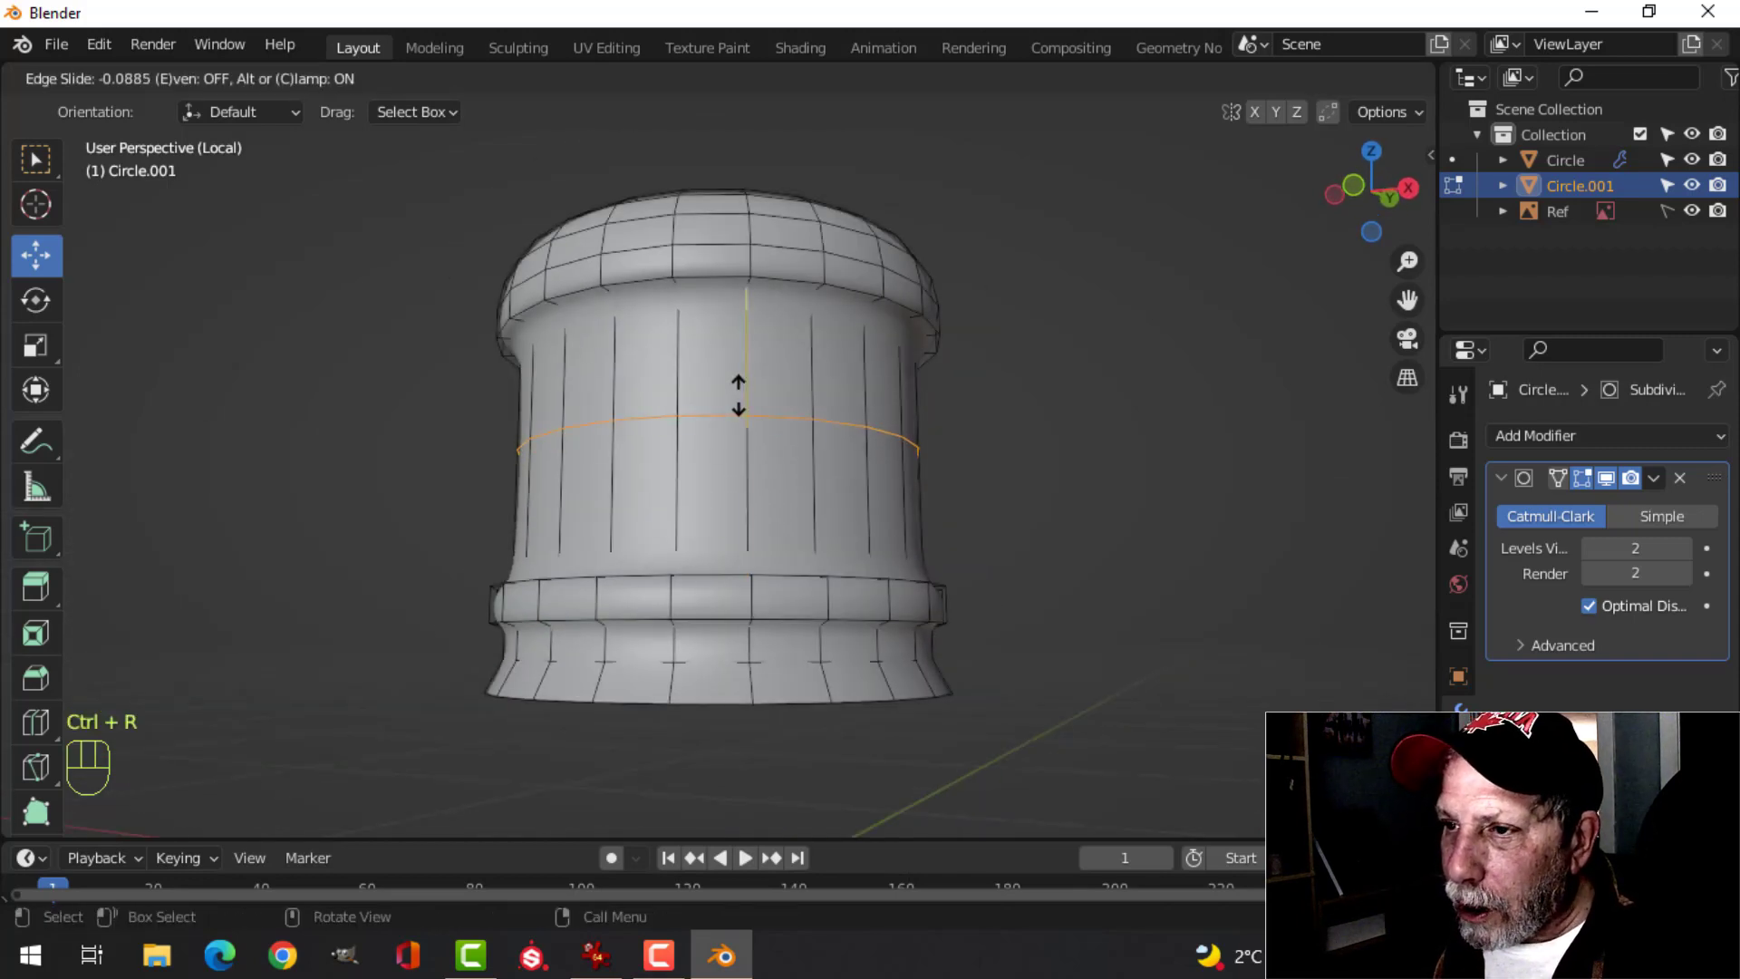
click(745, 317)
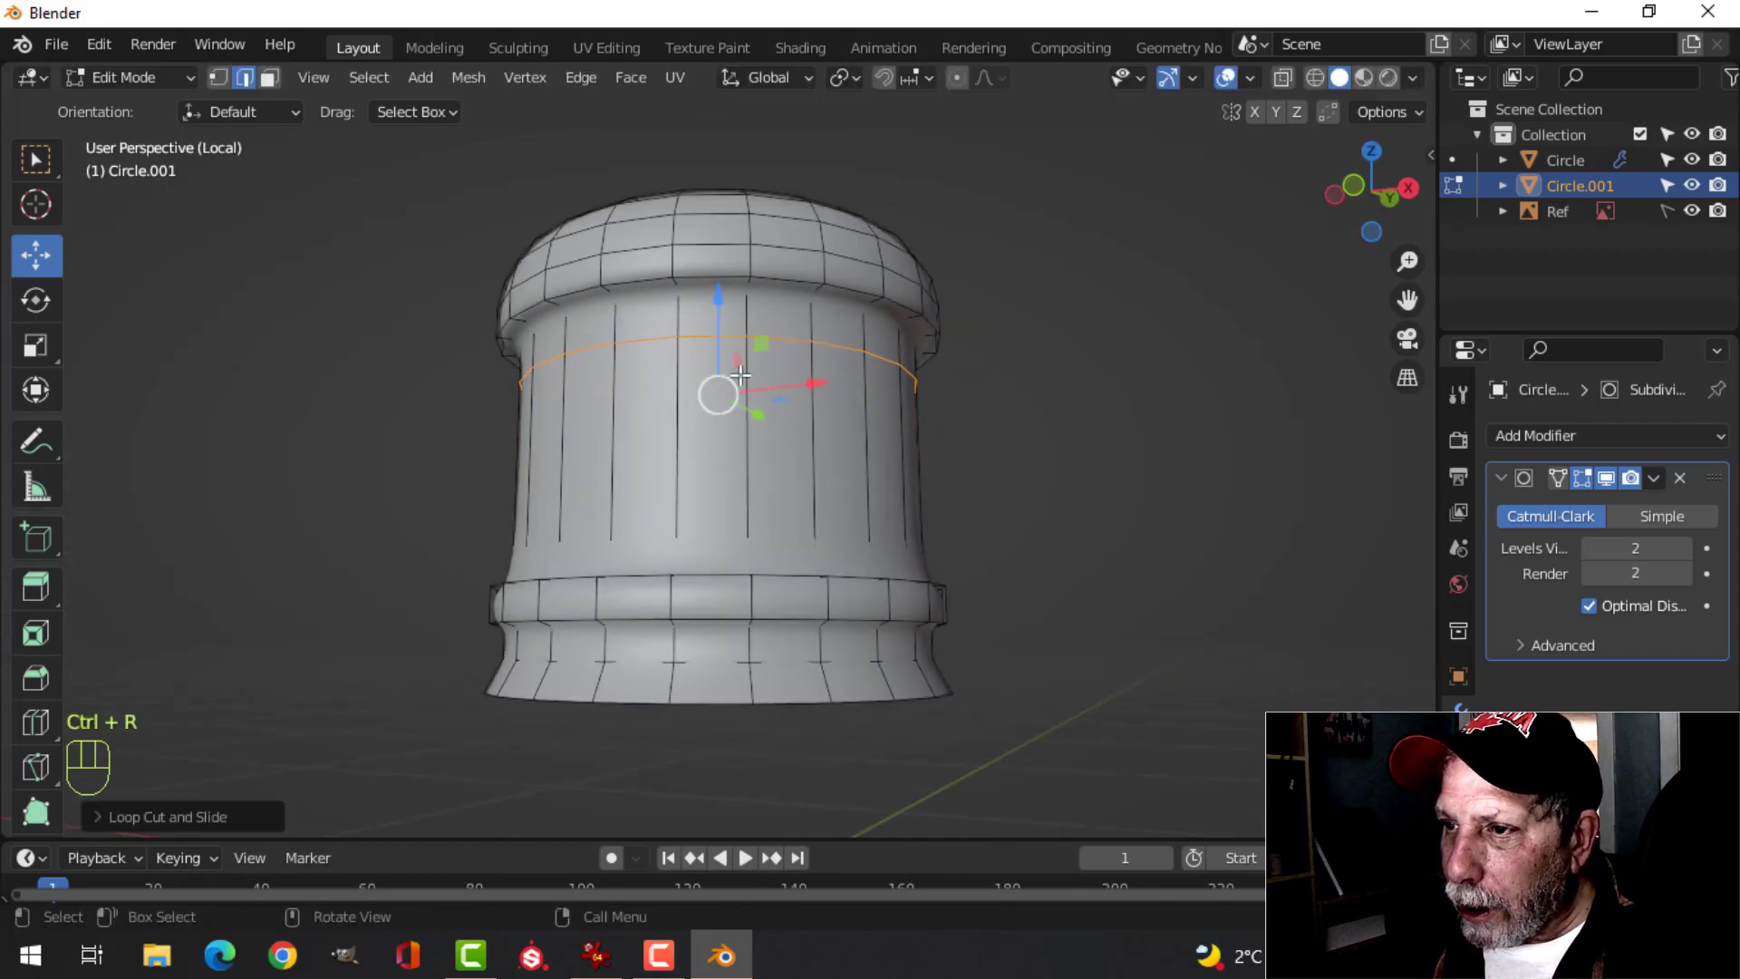
key(ctrl+r)
click(751, 439)
click(752, 470)
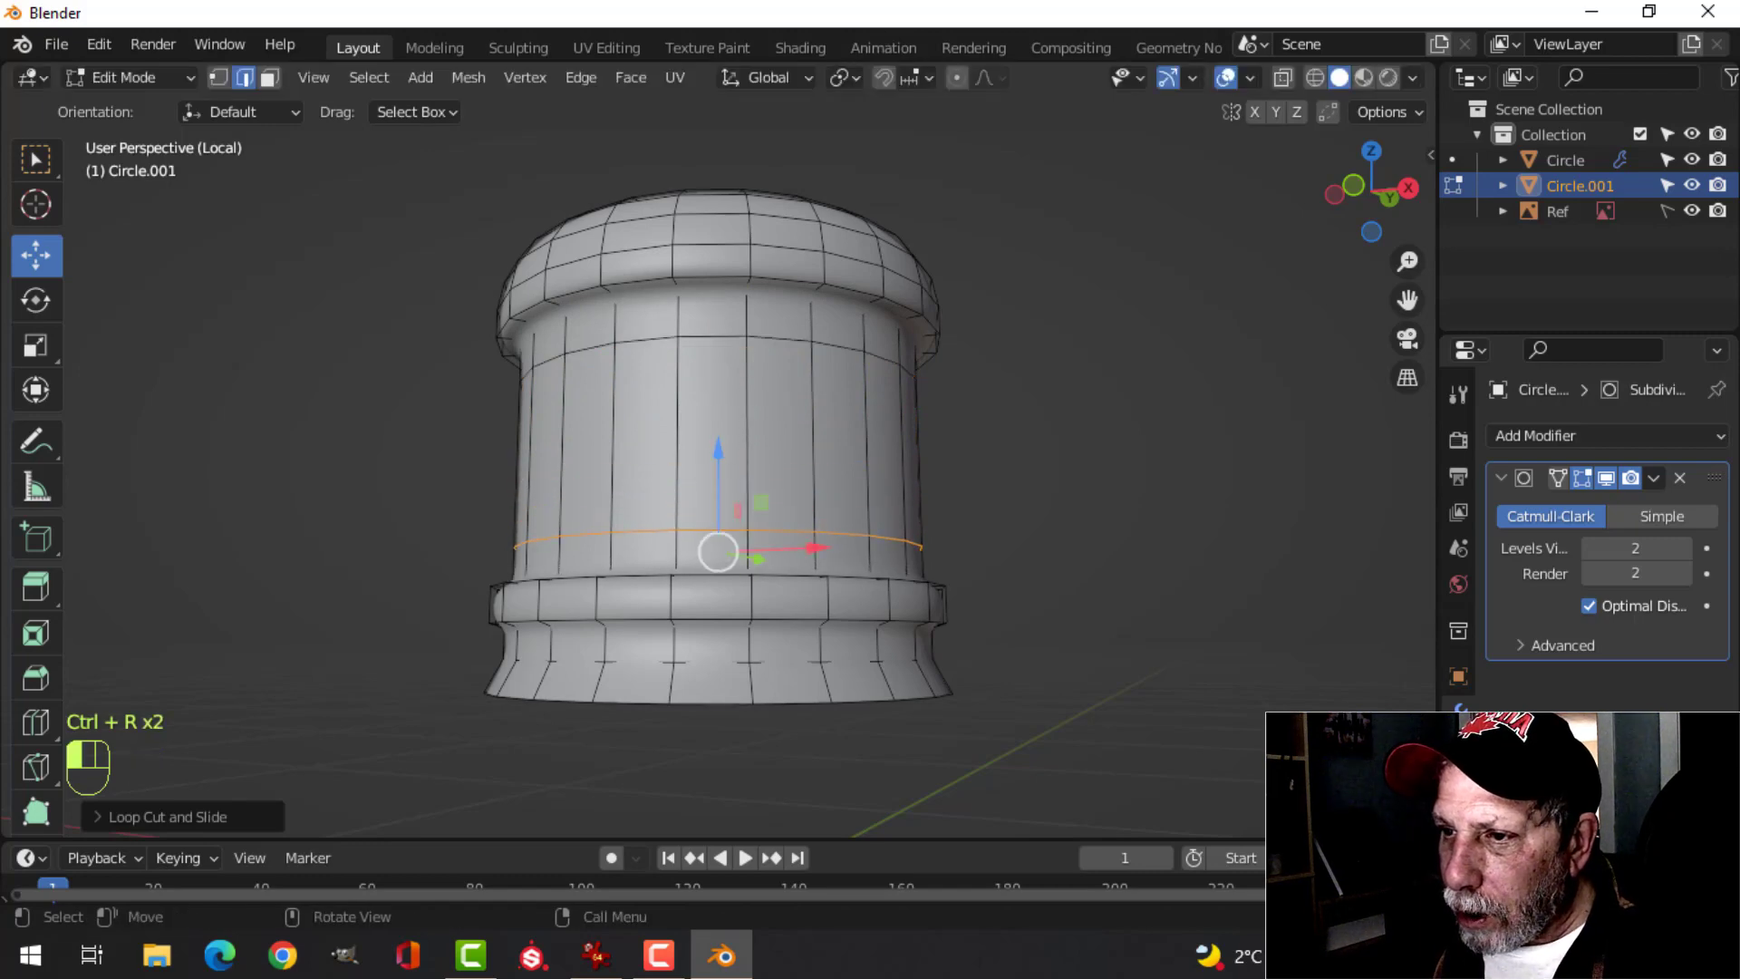
key(Tab)
scroll(830, 499, up, 6)
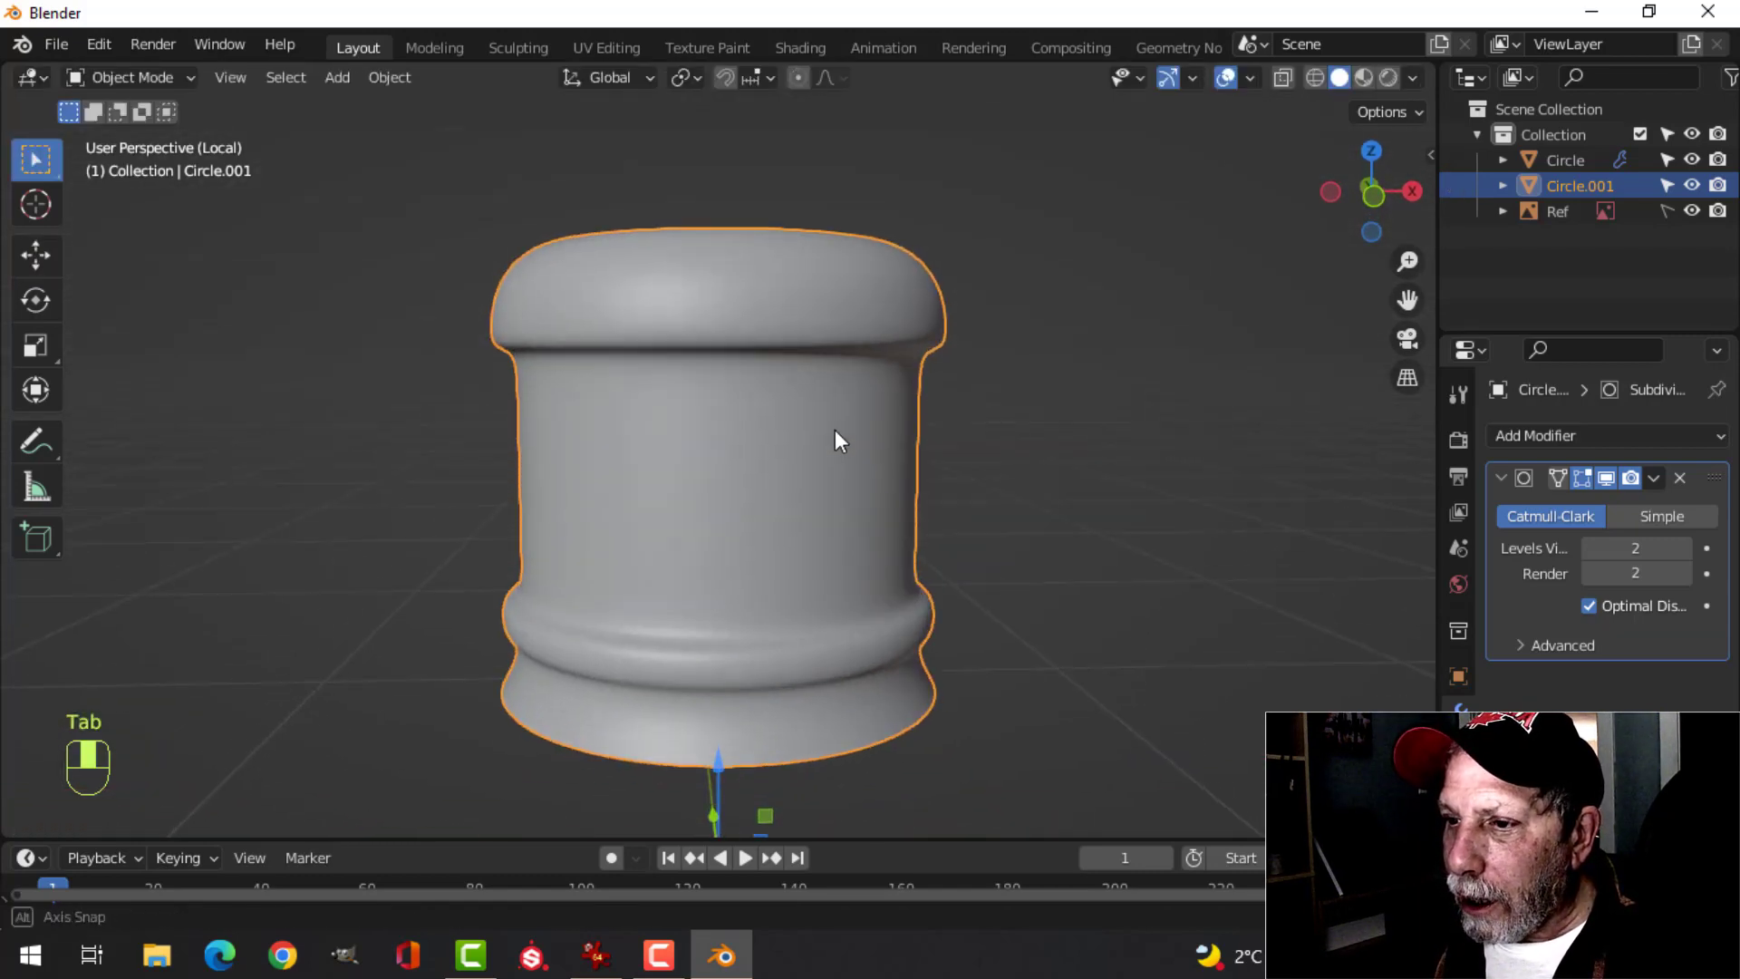
middle_drag(817, 530, 748, 348)
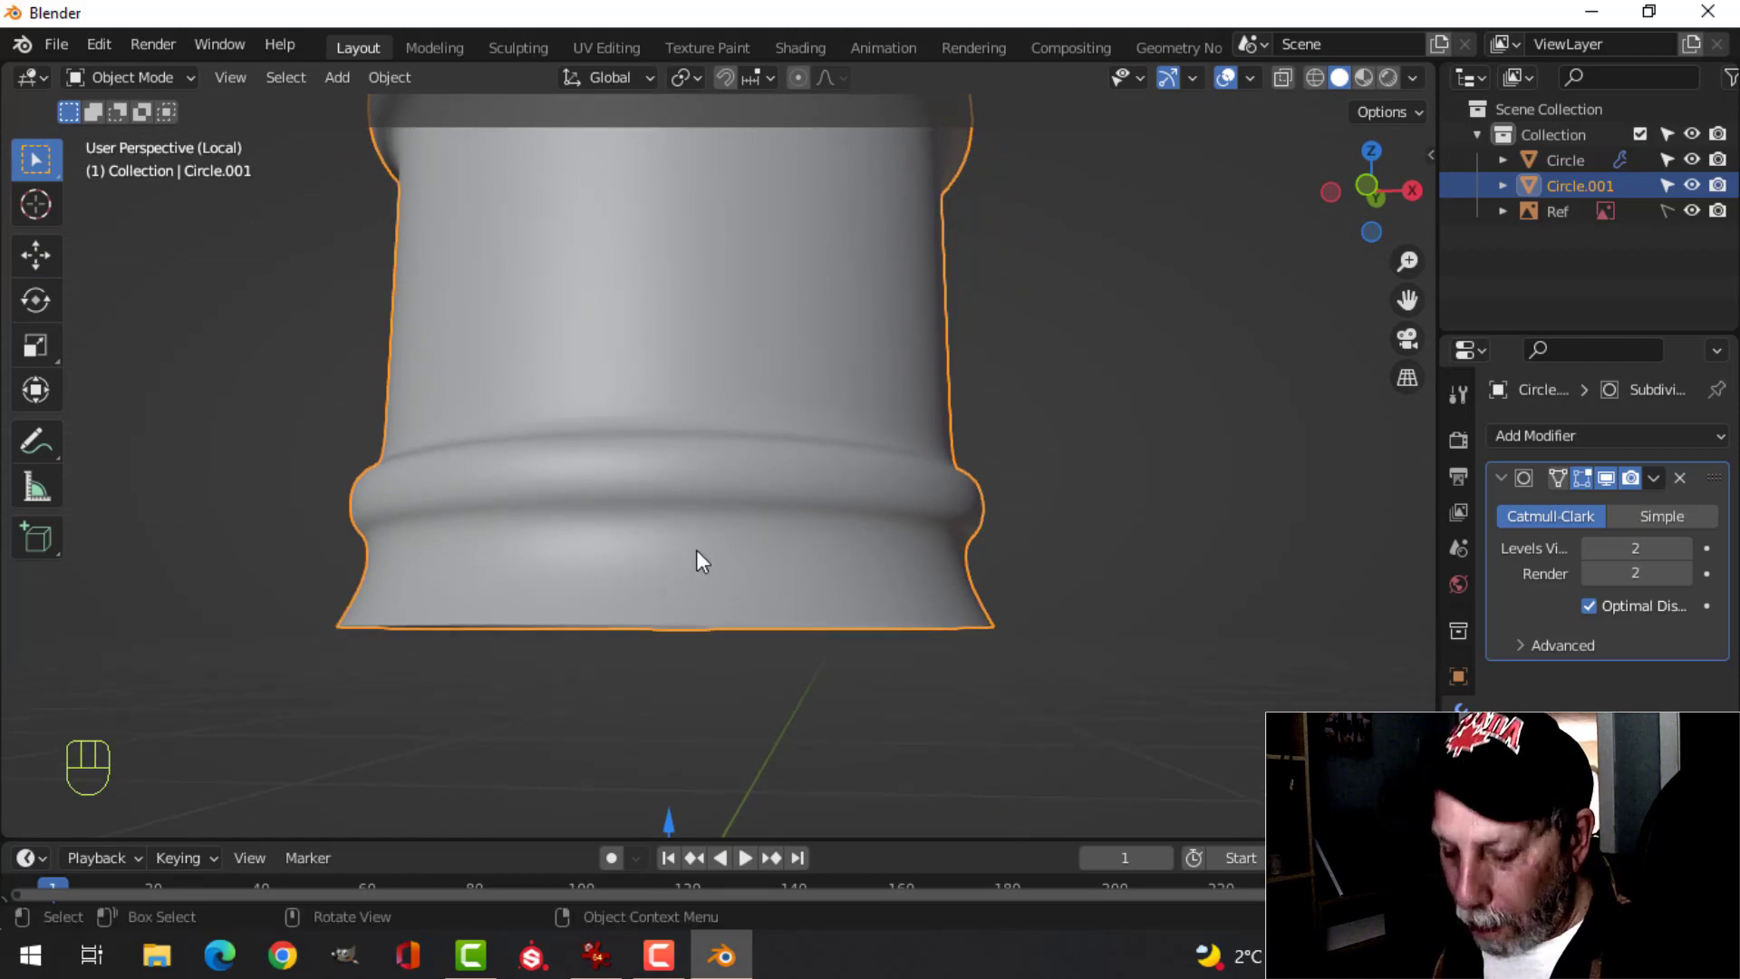
- Leave local view and extrude the foot's bottom edge loop slightly inward to form a lip
key(KP_Divide)
key(KP_1)
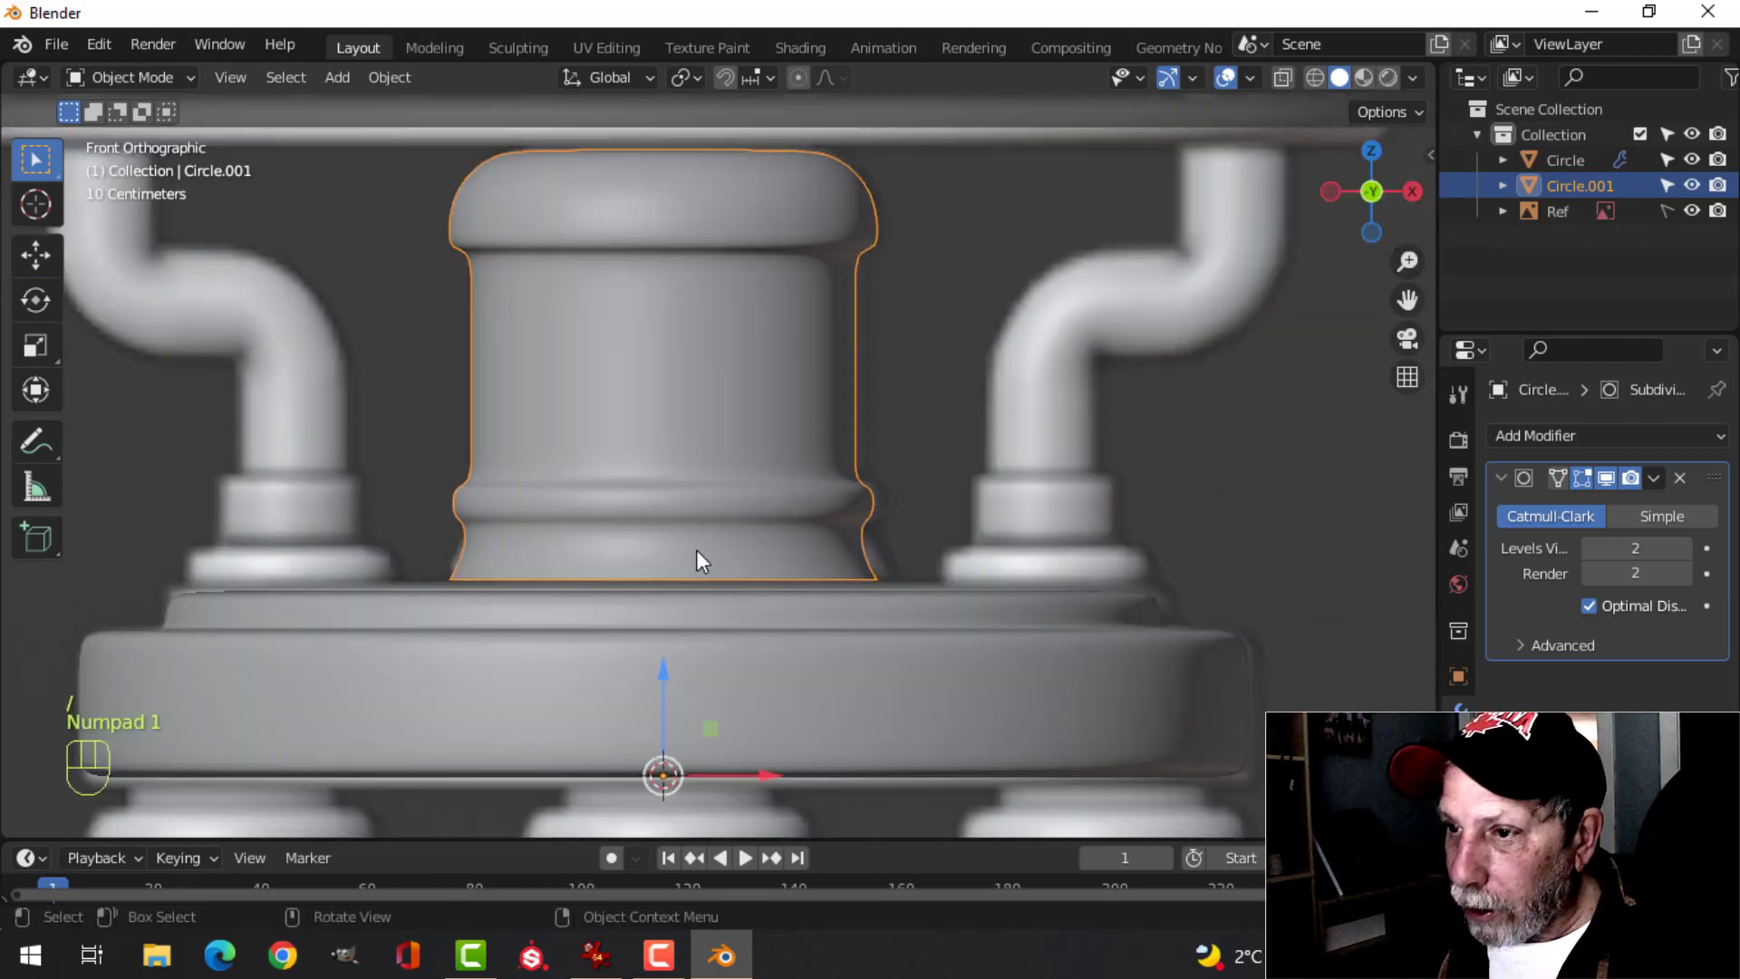
scroll(699, 580, up, 1)
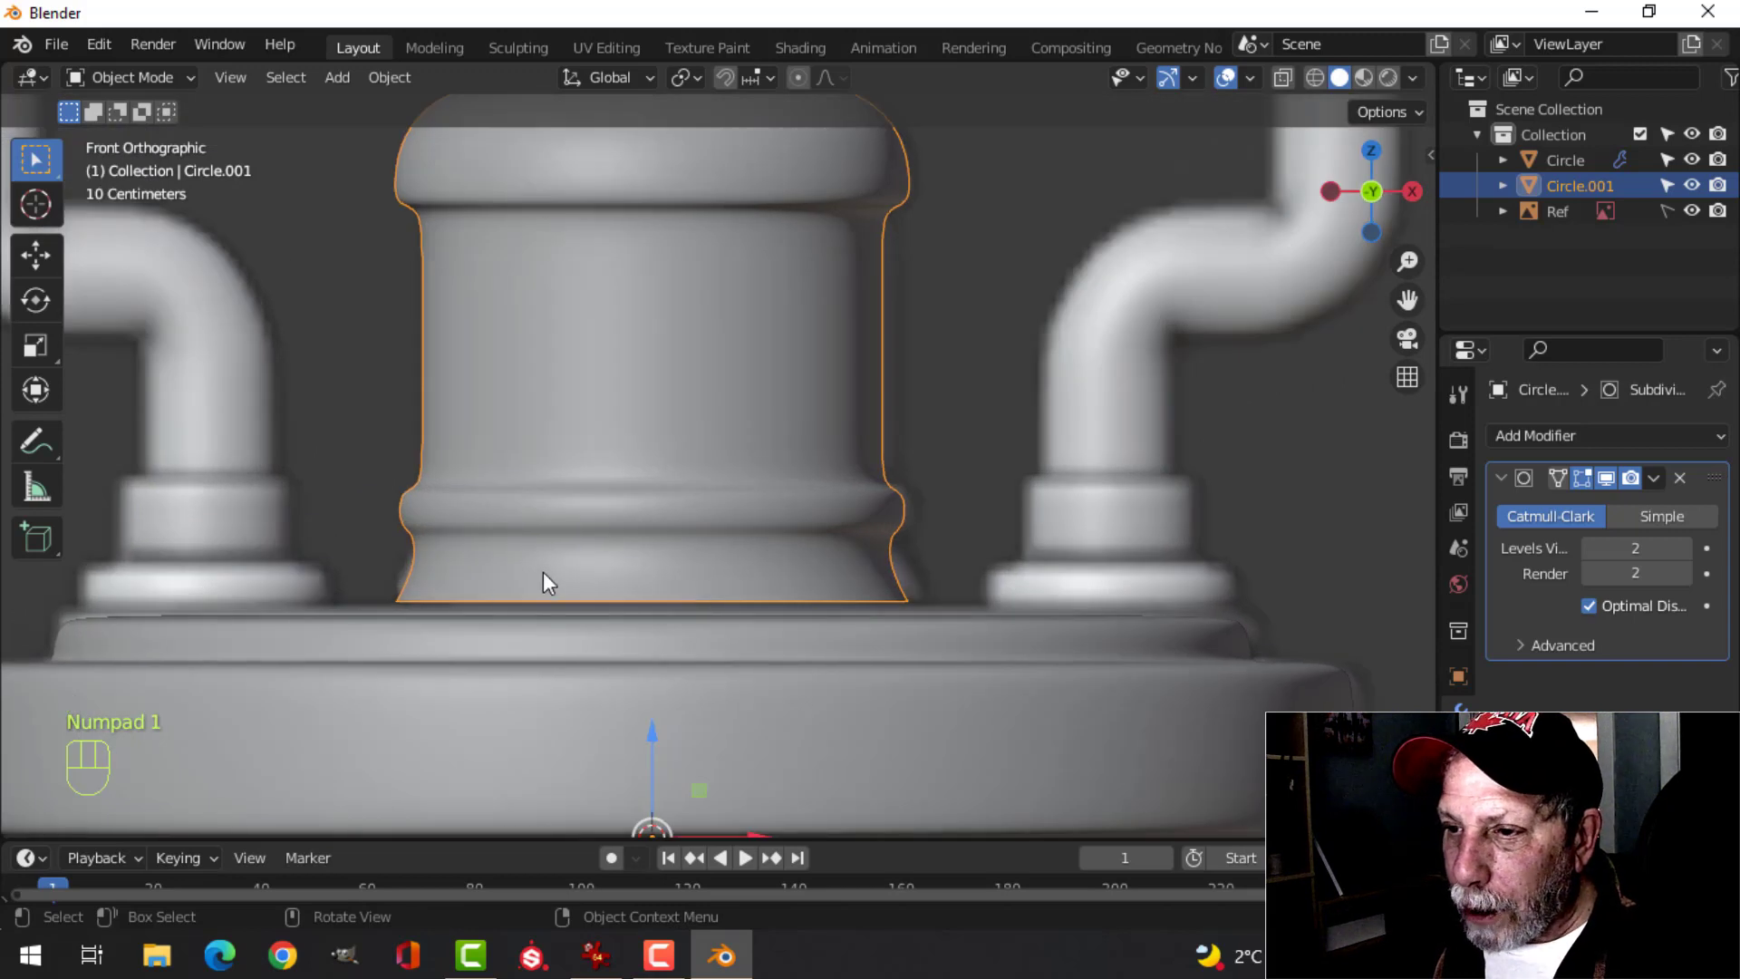
key(Tab)
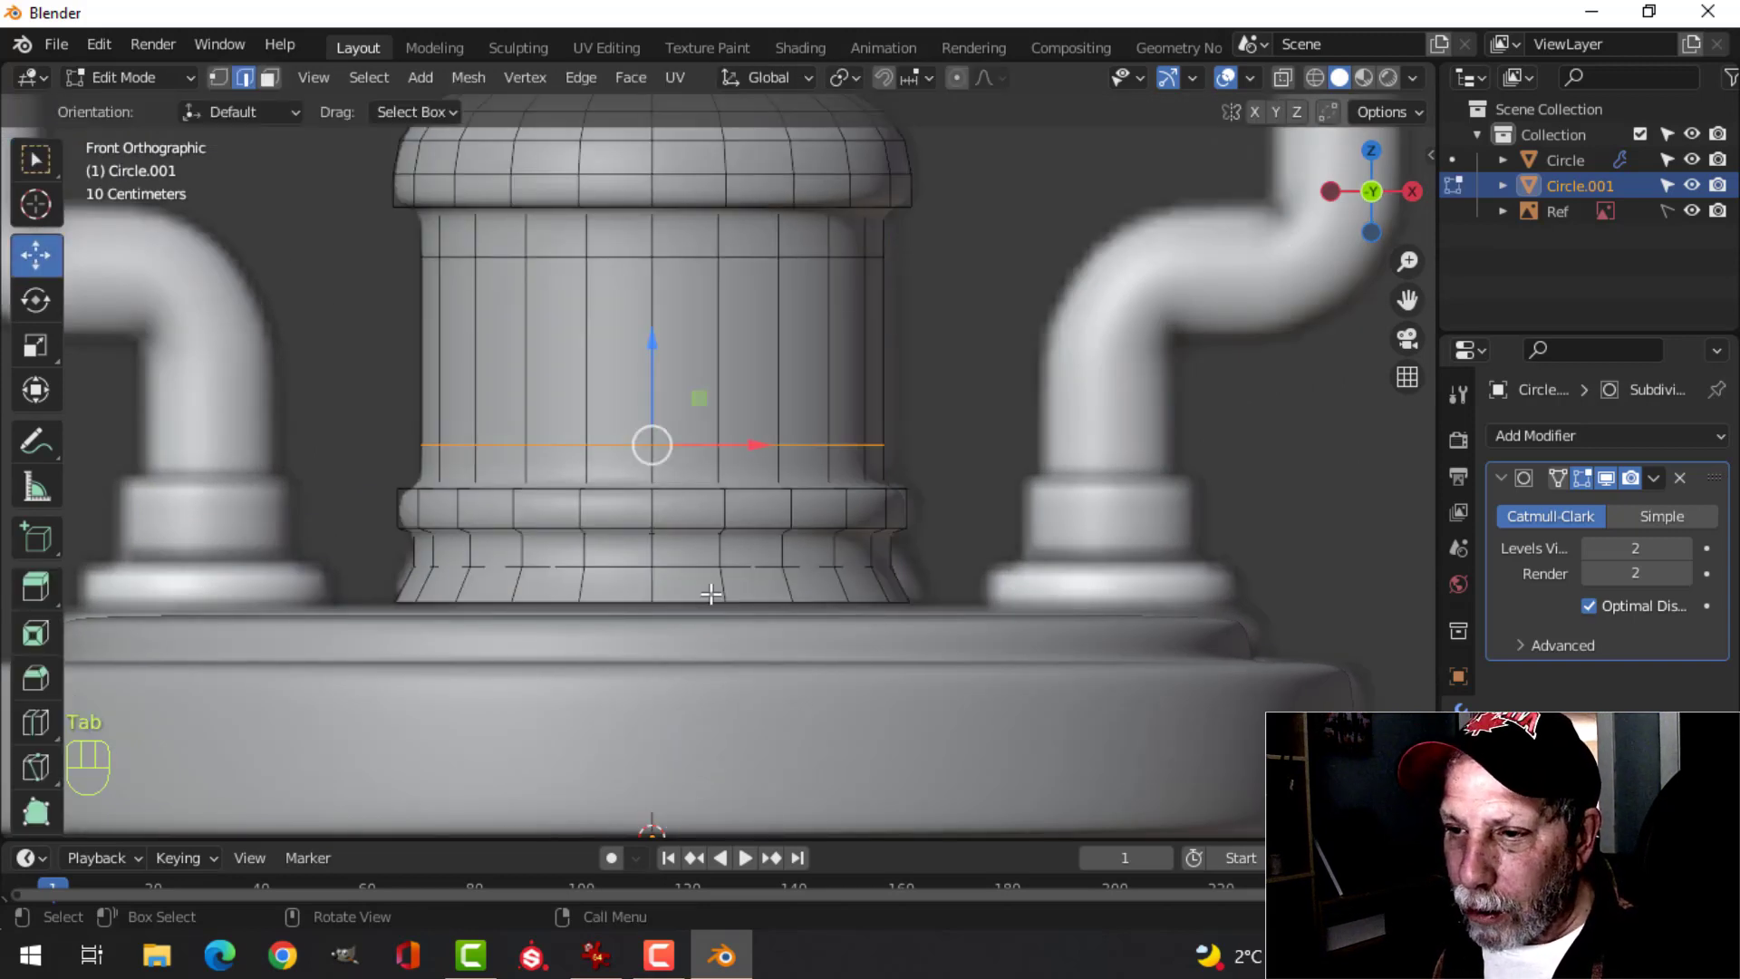
key(alt+a)
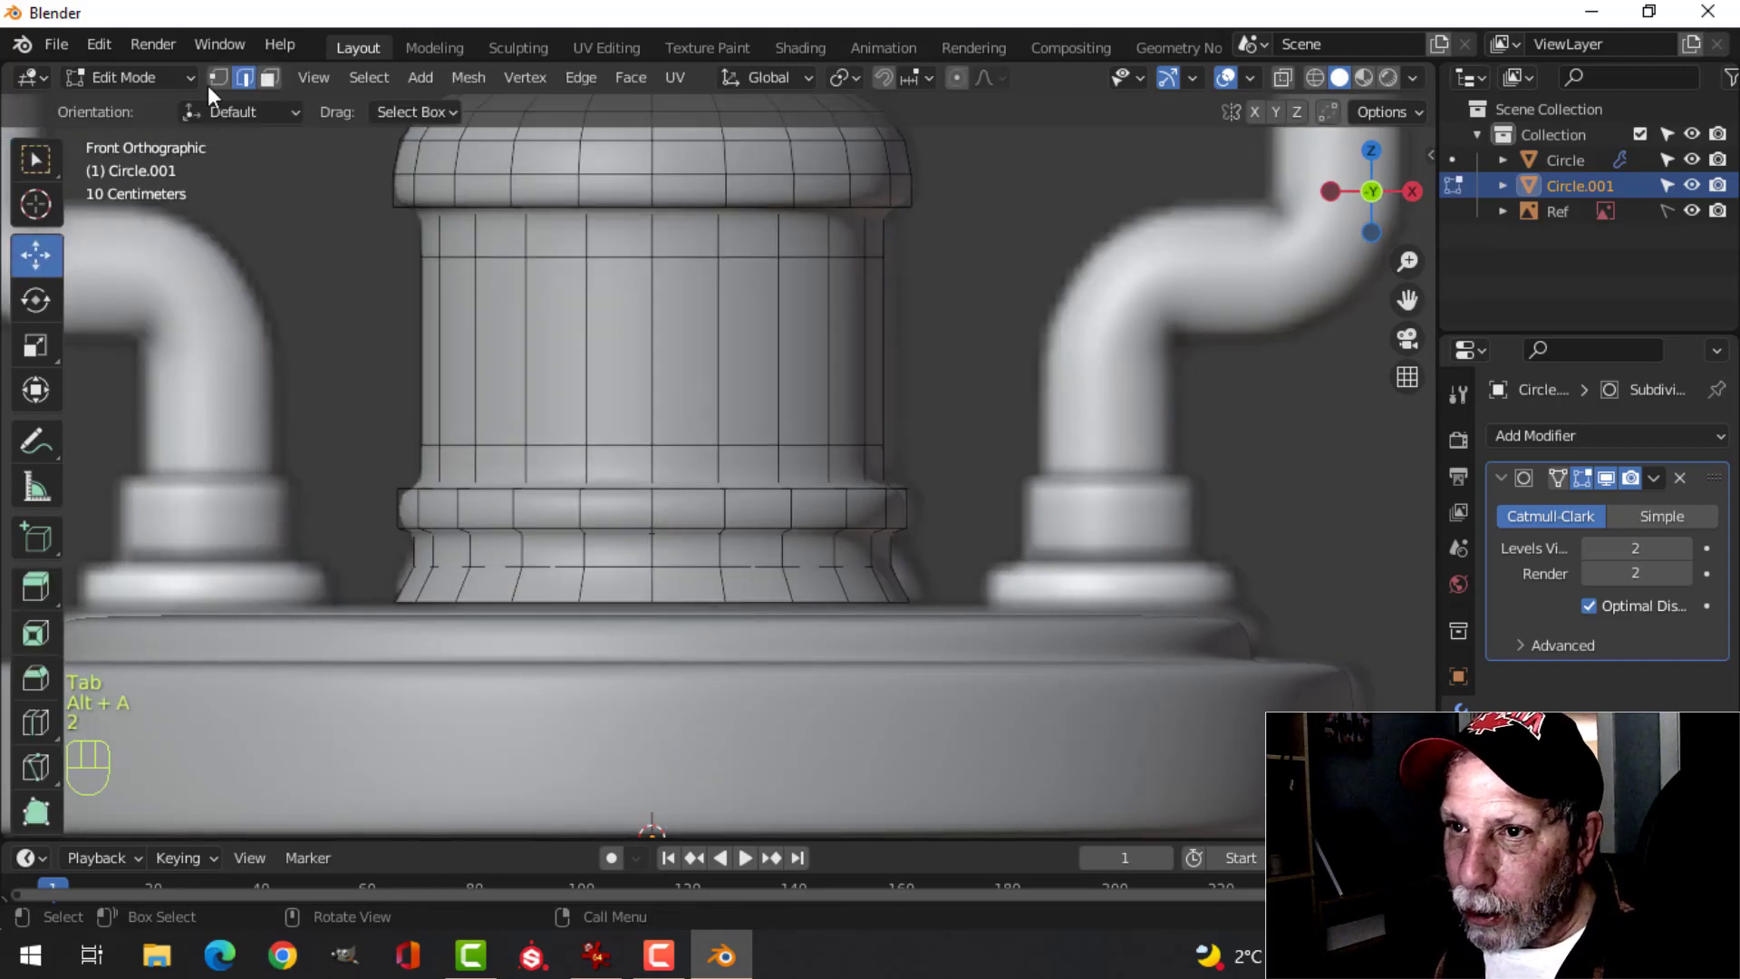
alt+click(691, 601)
middle_drag(874, 563, 945, 523)
middle_drag(1045, 593, 1042, 562)
key(e)
click(1132, 544)
key(s)
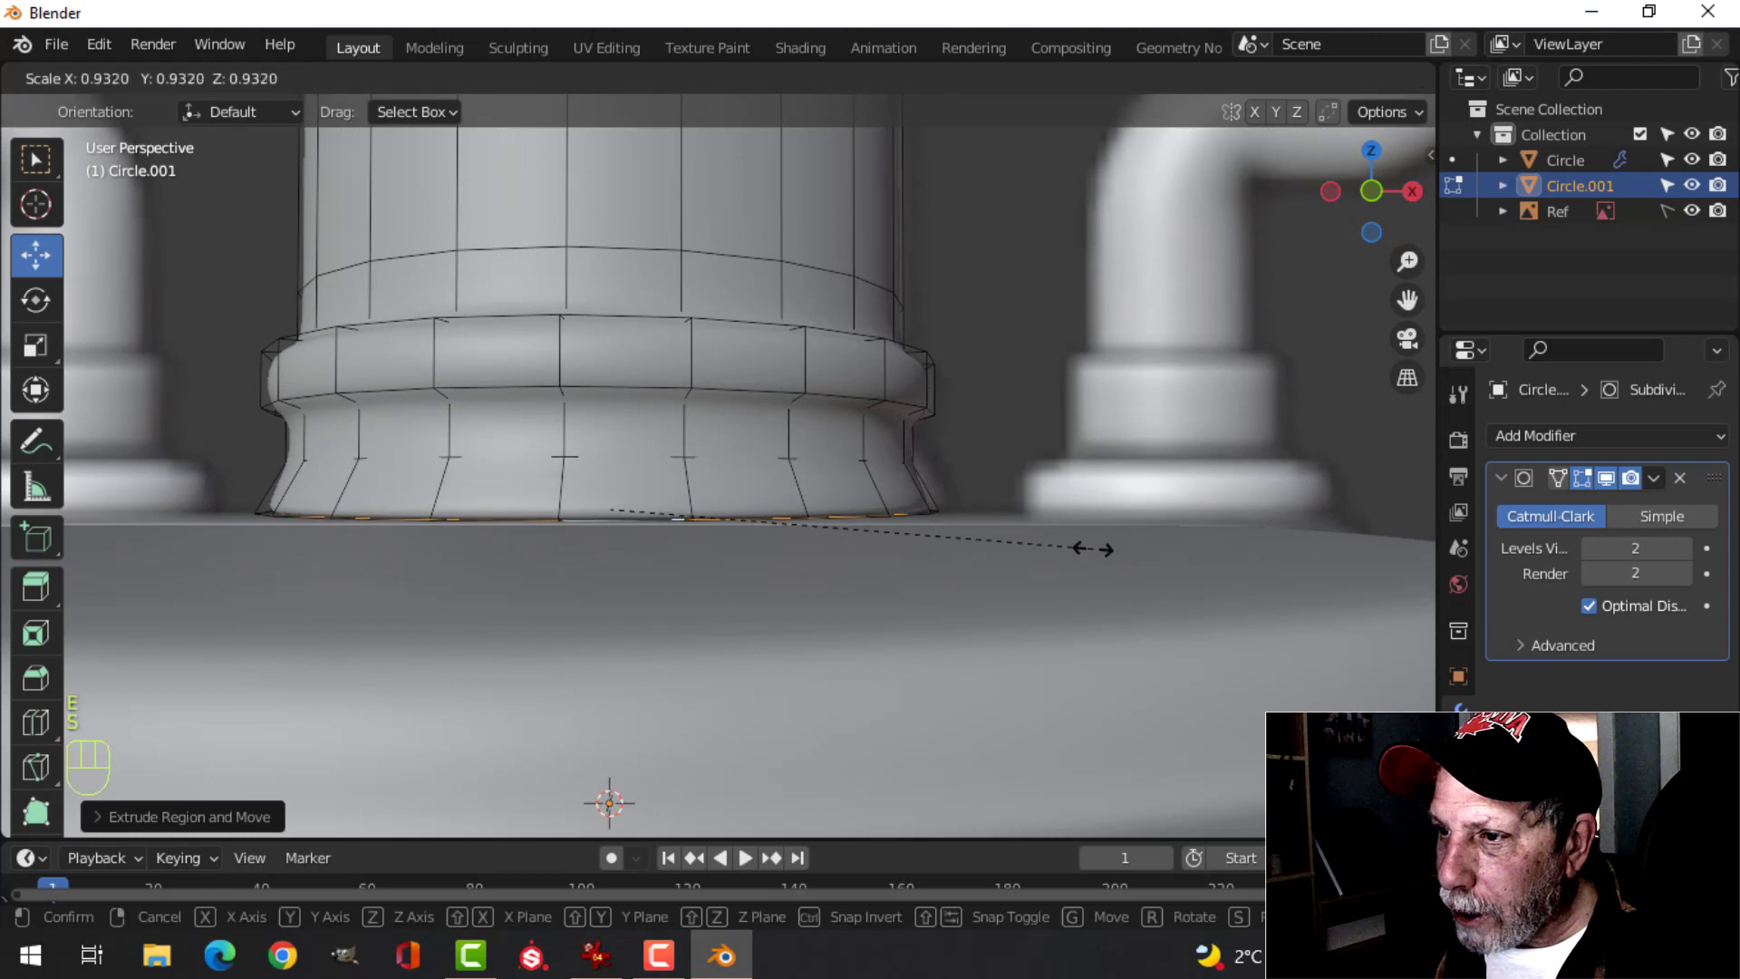
click(878, 551)
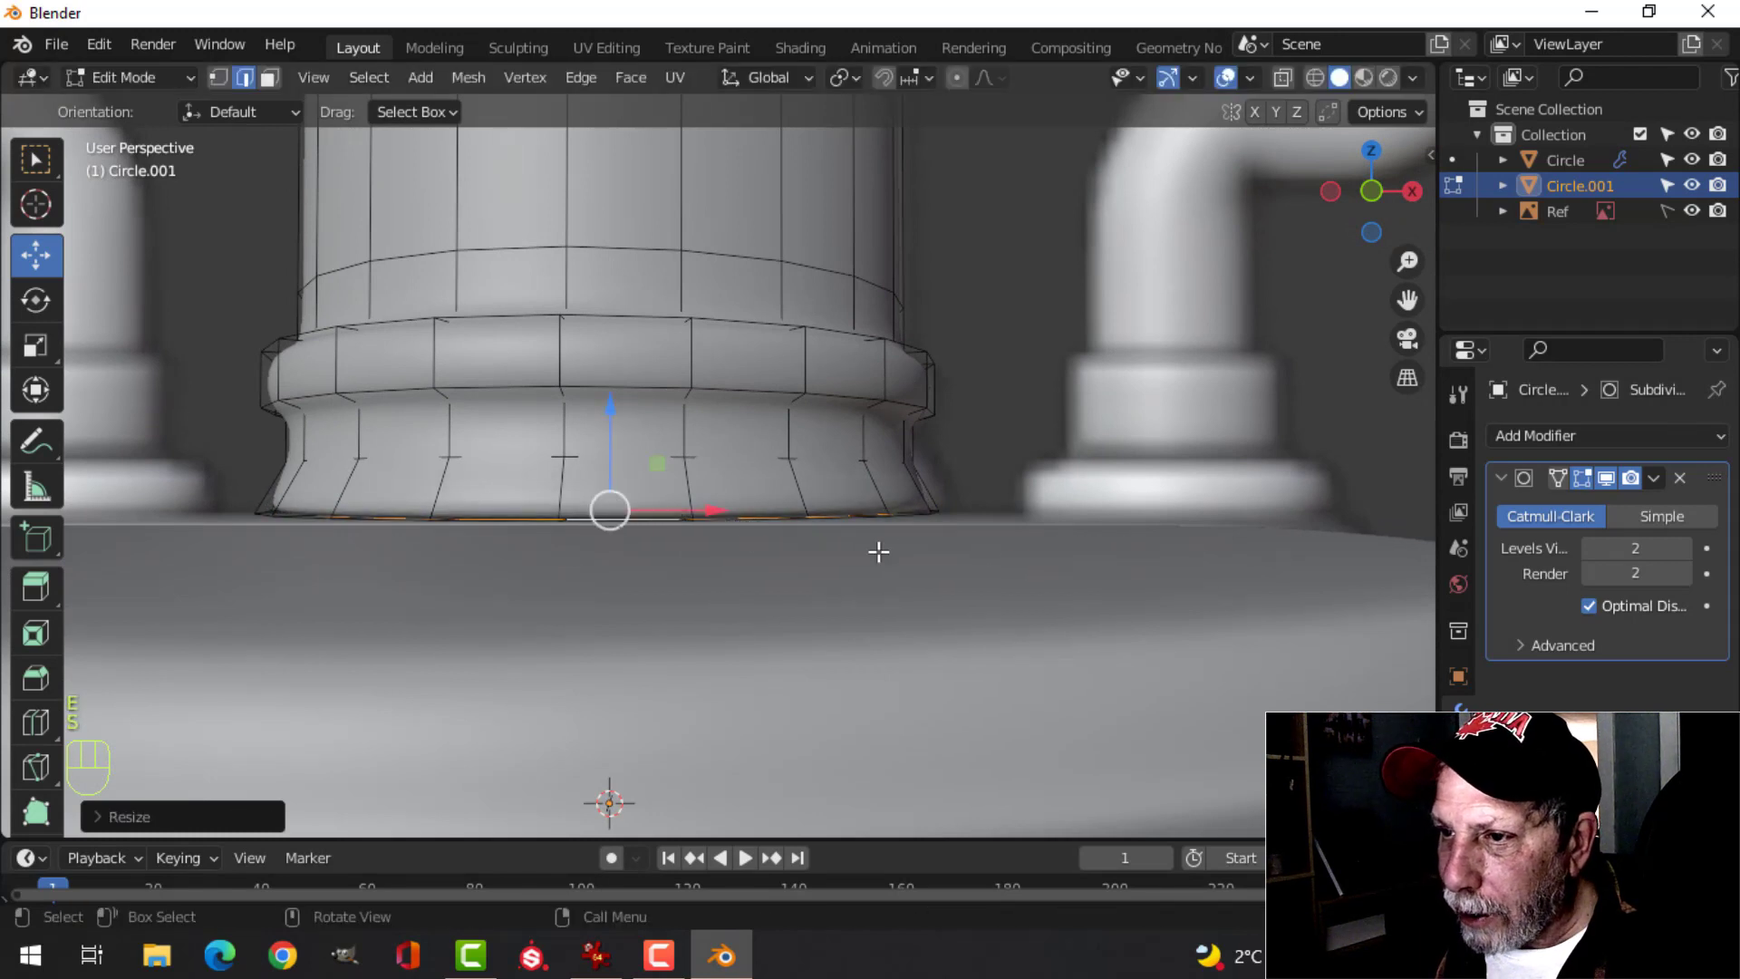
- Add a supporting loop cut just above the bottom edge of the column's flared foot
key(ctrl+r)
click(687, 487)
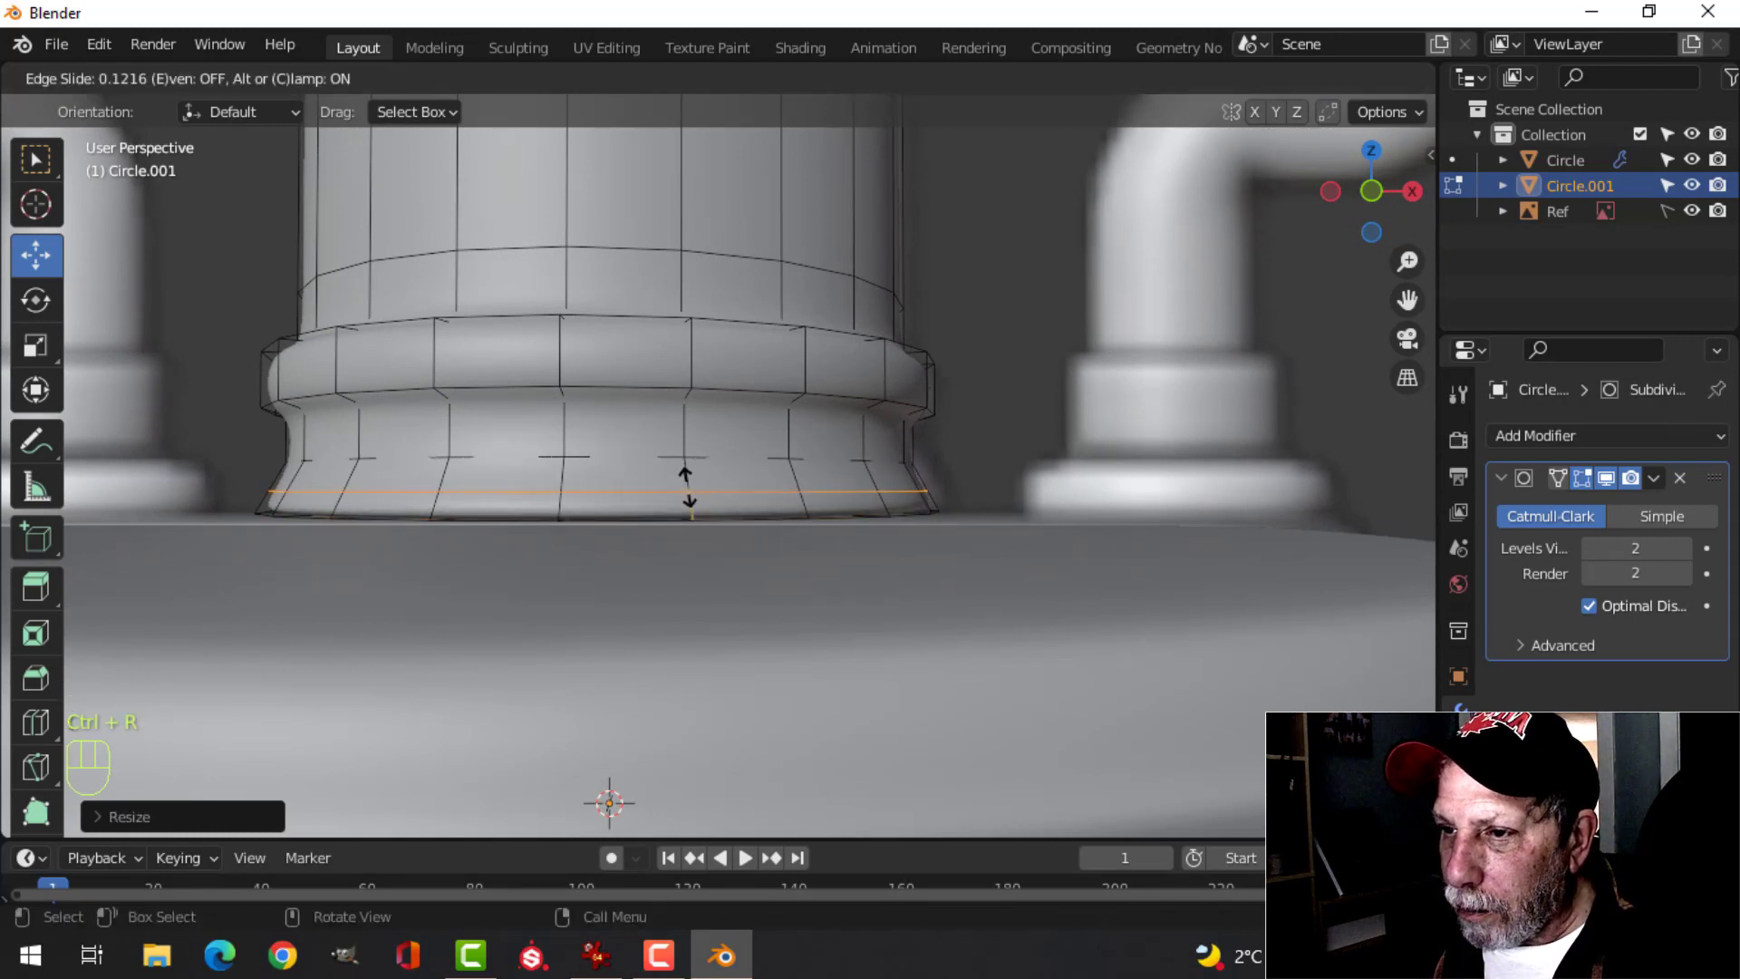
click(689, 489)
- Lower the whole column mesh slightly so that it sits on the base, and check the fit in Object Mode
key(a)
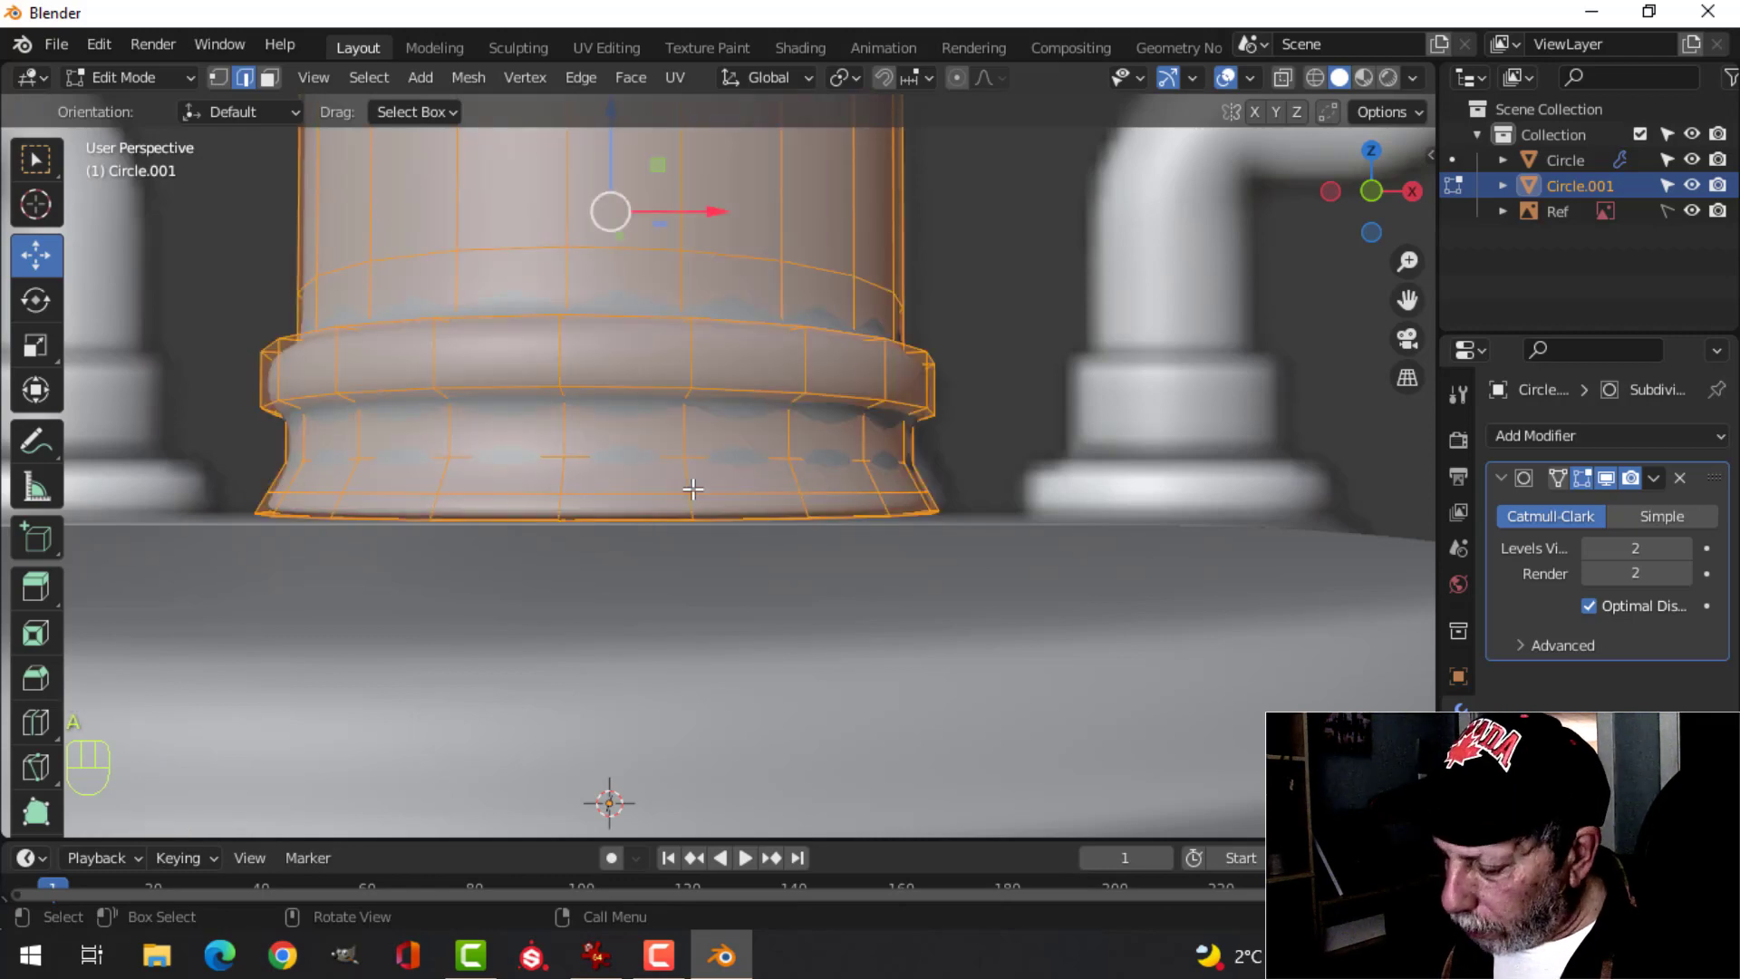
key(KP_1)
scroll(666, 334, down, 1)
shift+middle_drag(666, 334, 677, 378)
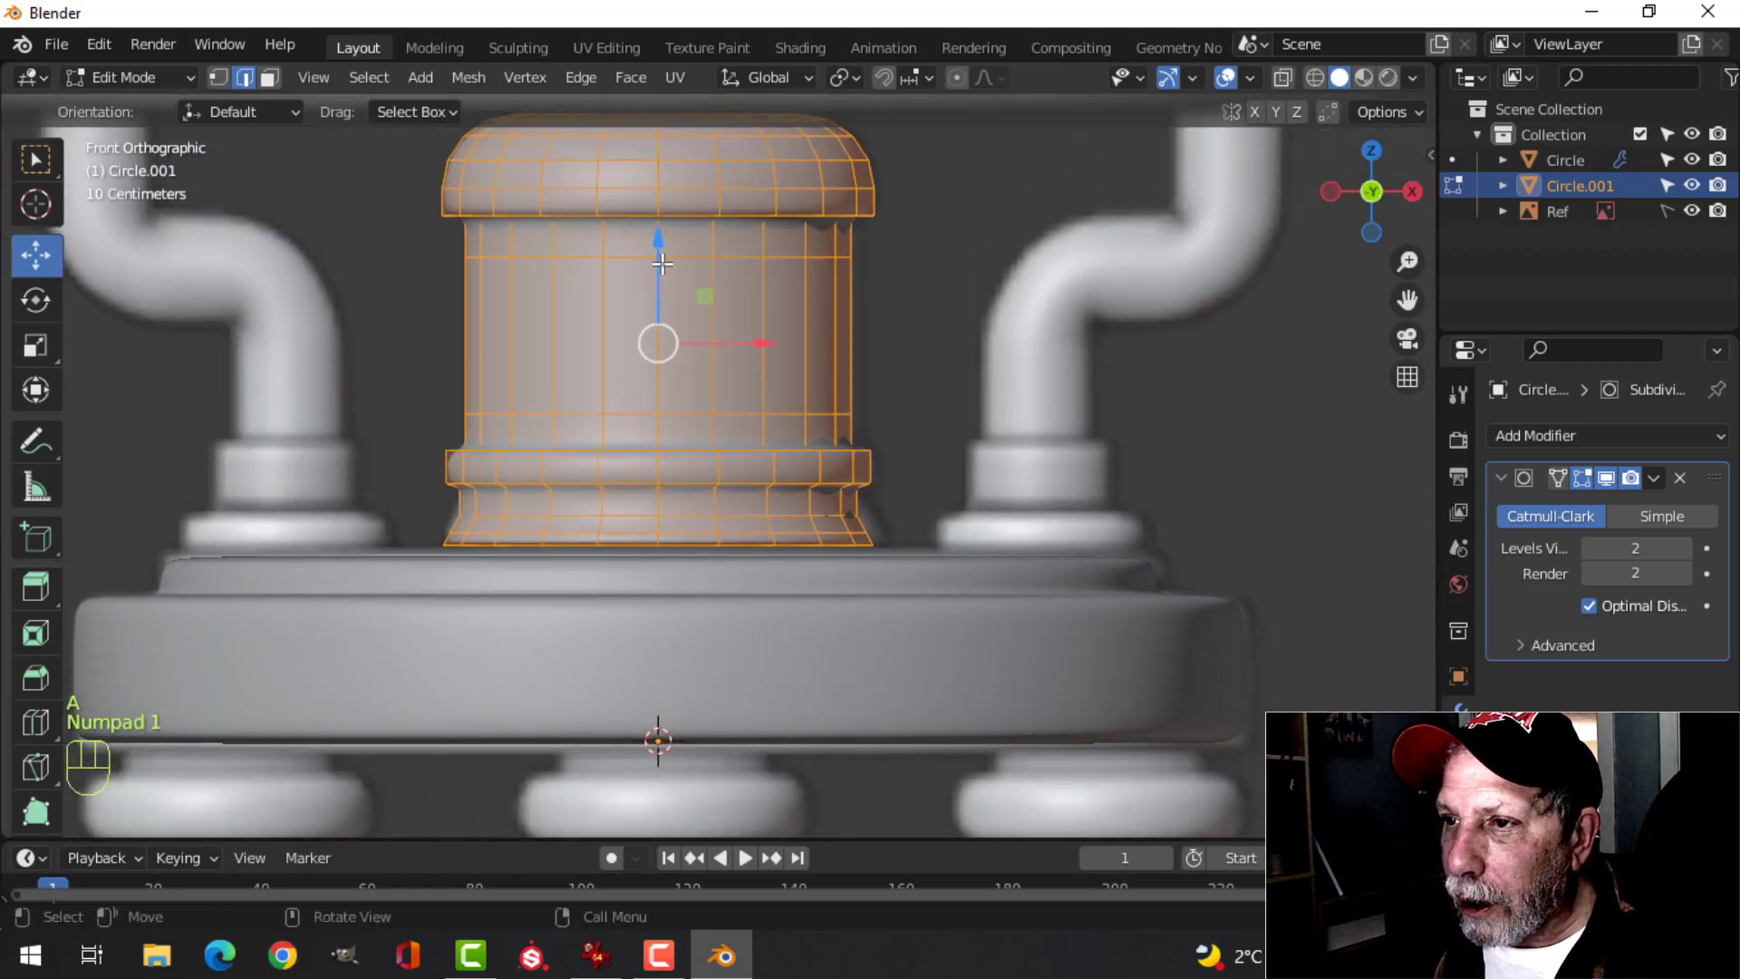
drag(657, 254, 655, 262)
key(alt+a)
key(Tab)
key(alt+a)
scroll(822, 335, down, 2)
middle_drag(822, 336, 783, 417)
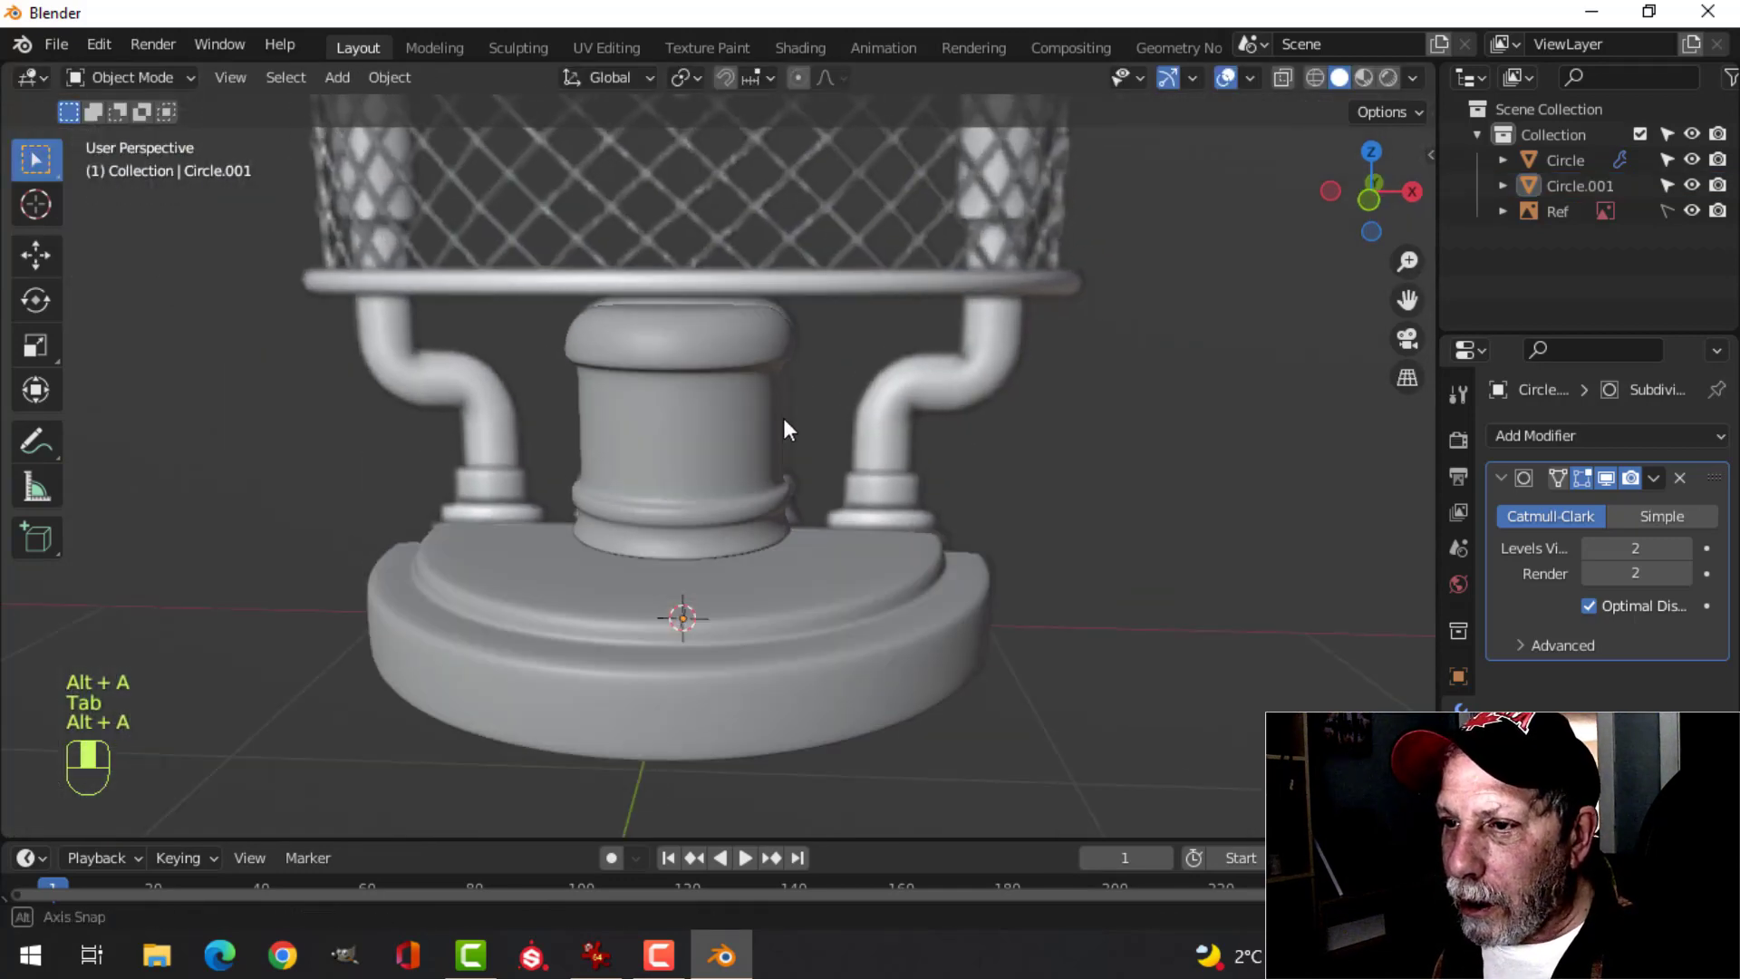
scroll(832, 589, up, 2)
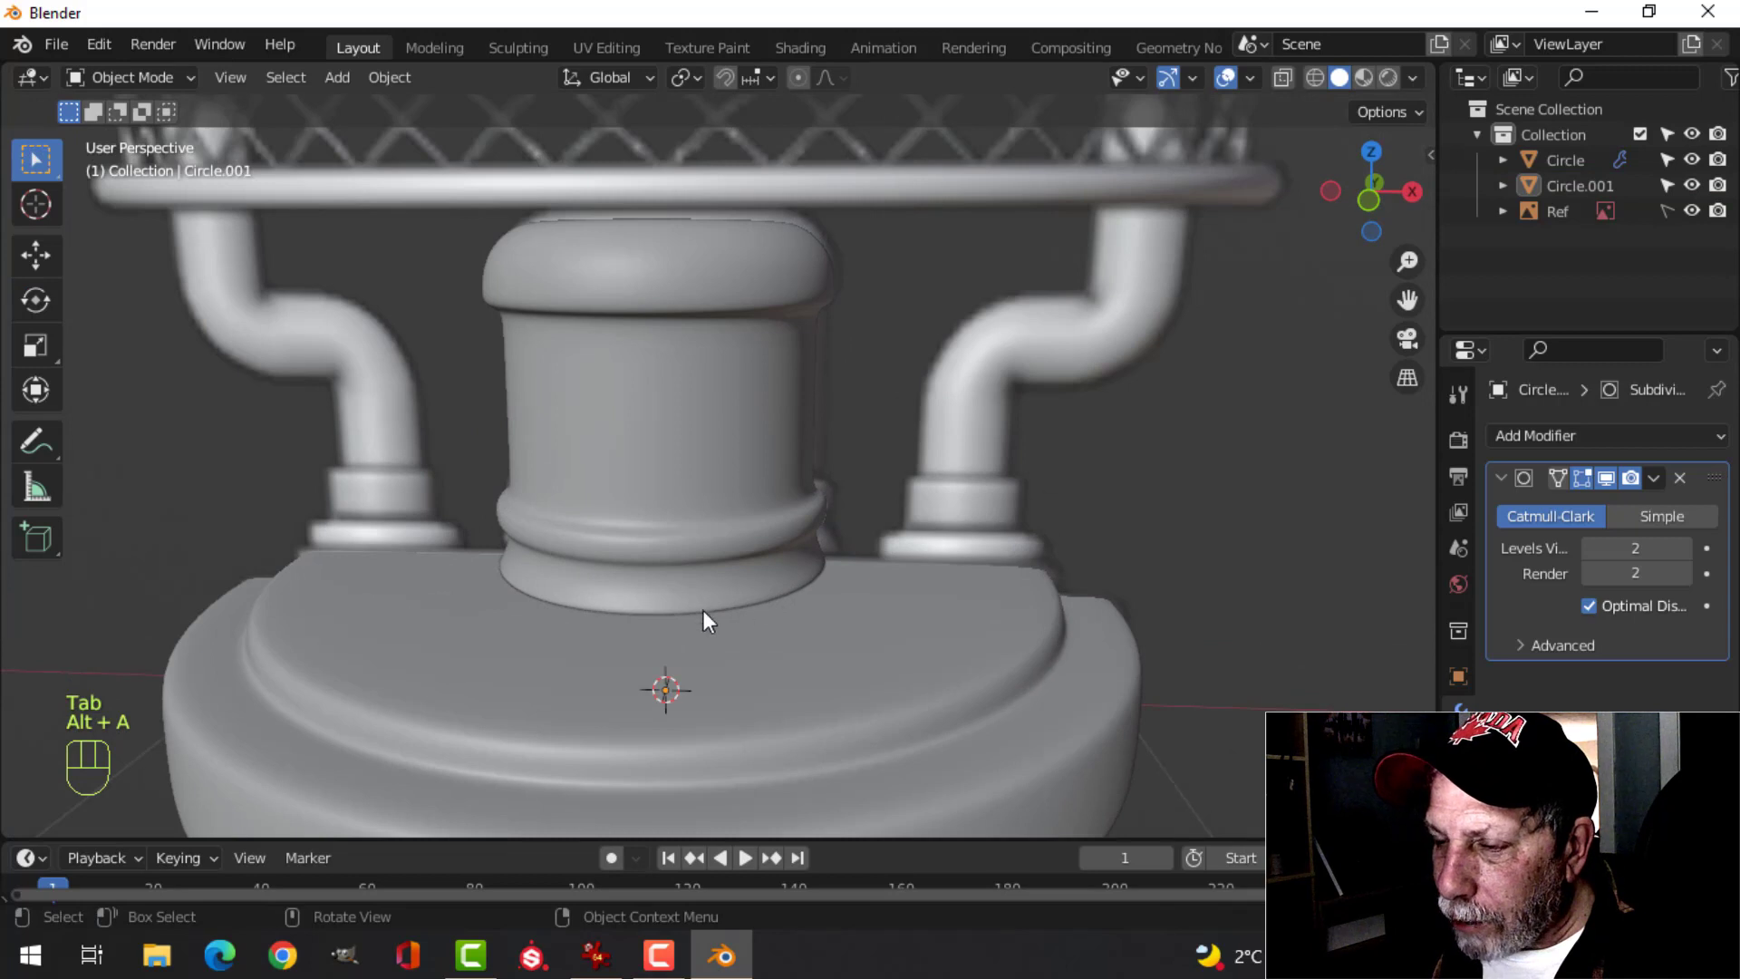
scroll(797, 571, down, 3)
scroll(829, 535, up, 2)
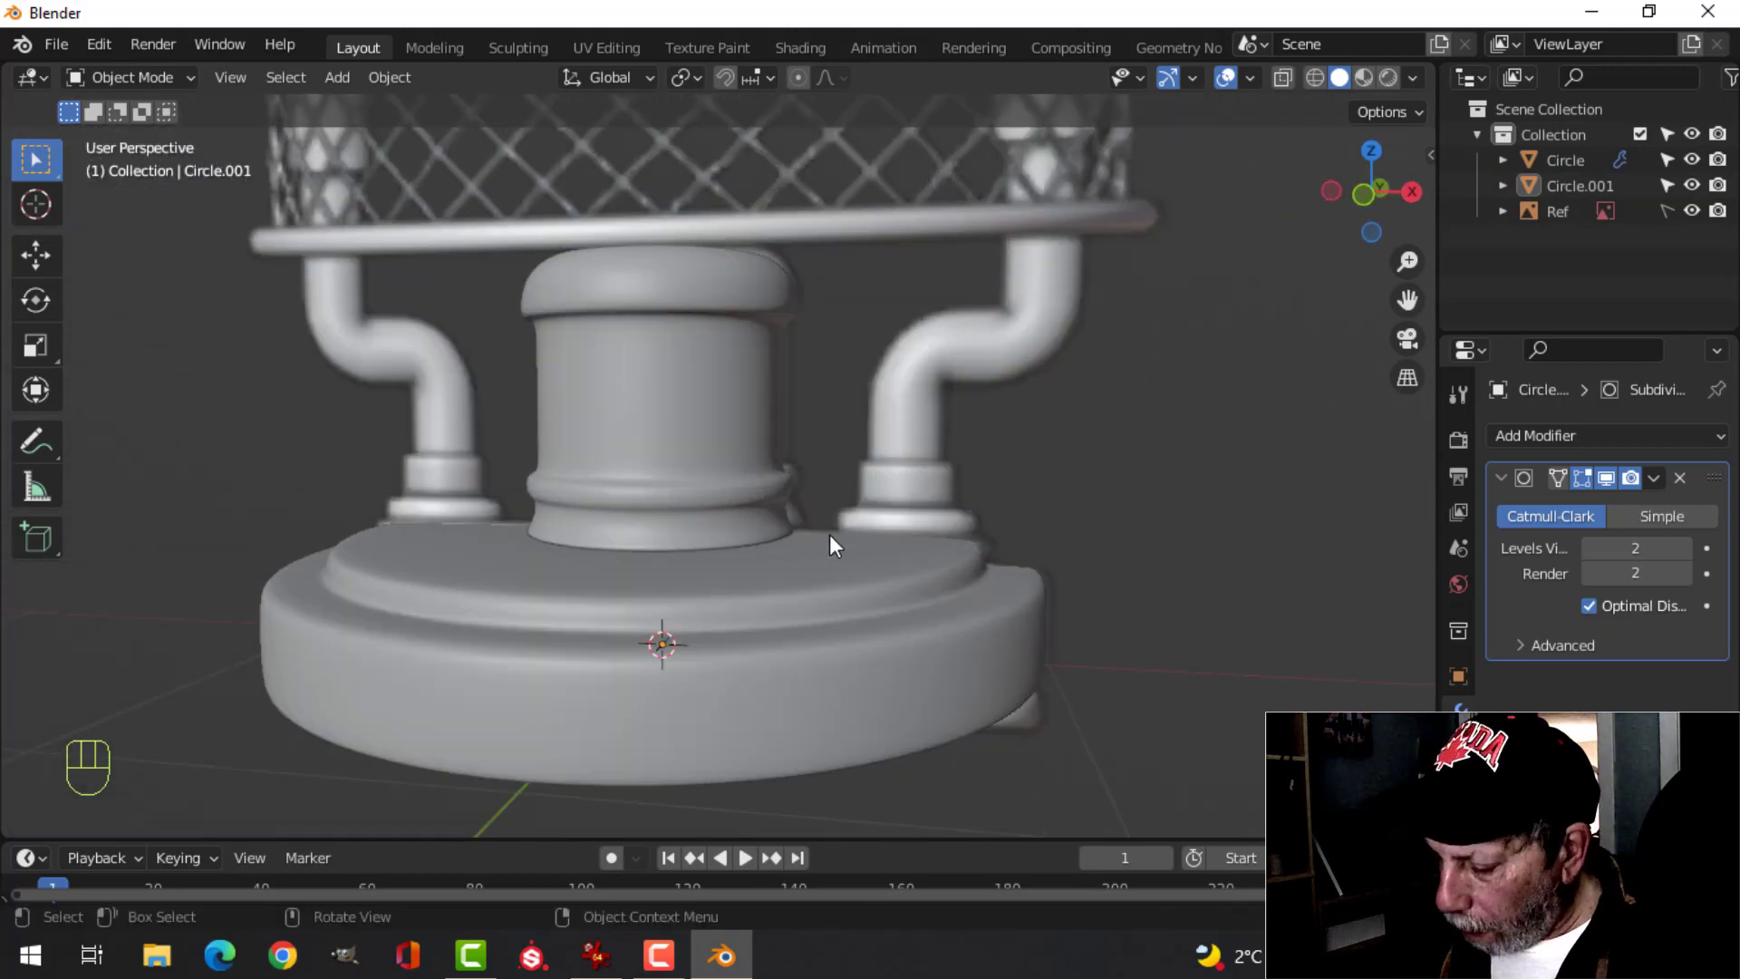
- Select the cap and the loop beneath it in wireframe front view and raise them slightly to match the reference
key(KP_1)
shift+middle_drag(775, 406, 736, 461)
click(668, 444)
key(Tab)
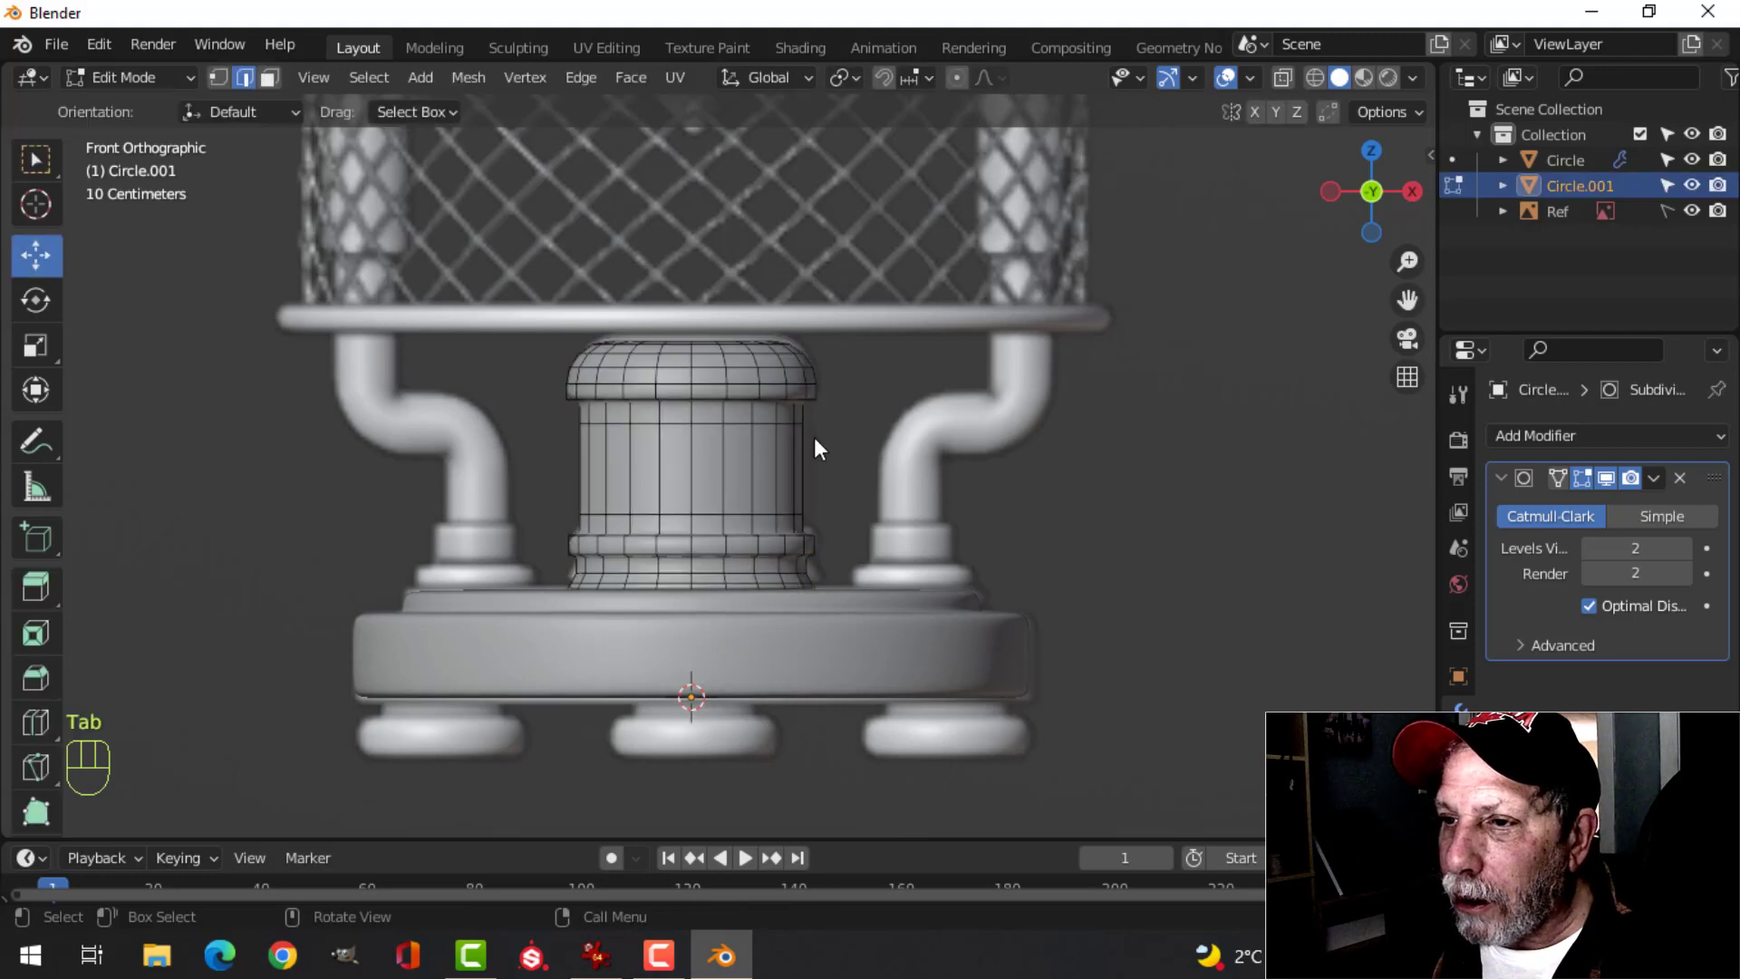
key(alt+a)
key(z)
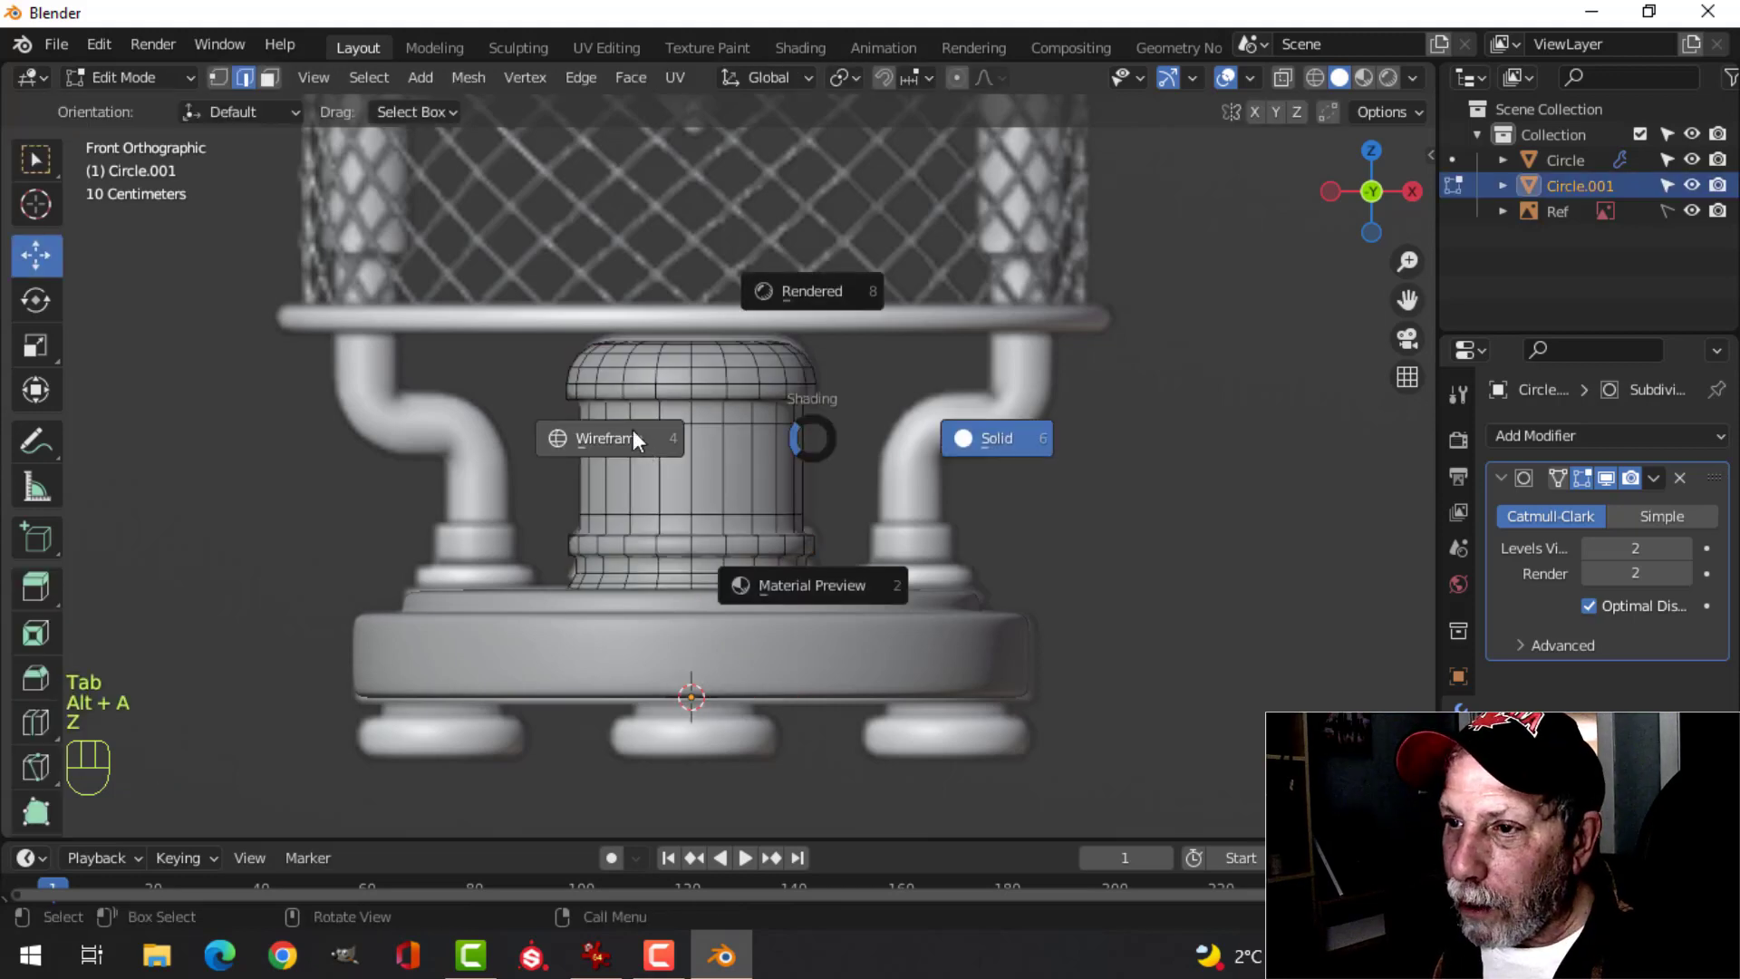
click(633, 429)
key(b)
drag(429, 240, 839, 388)
shift+middle_drag(717, 330, 722, 403)
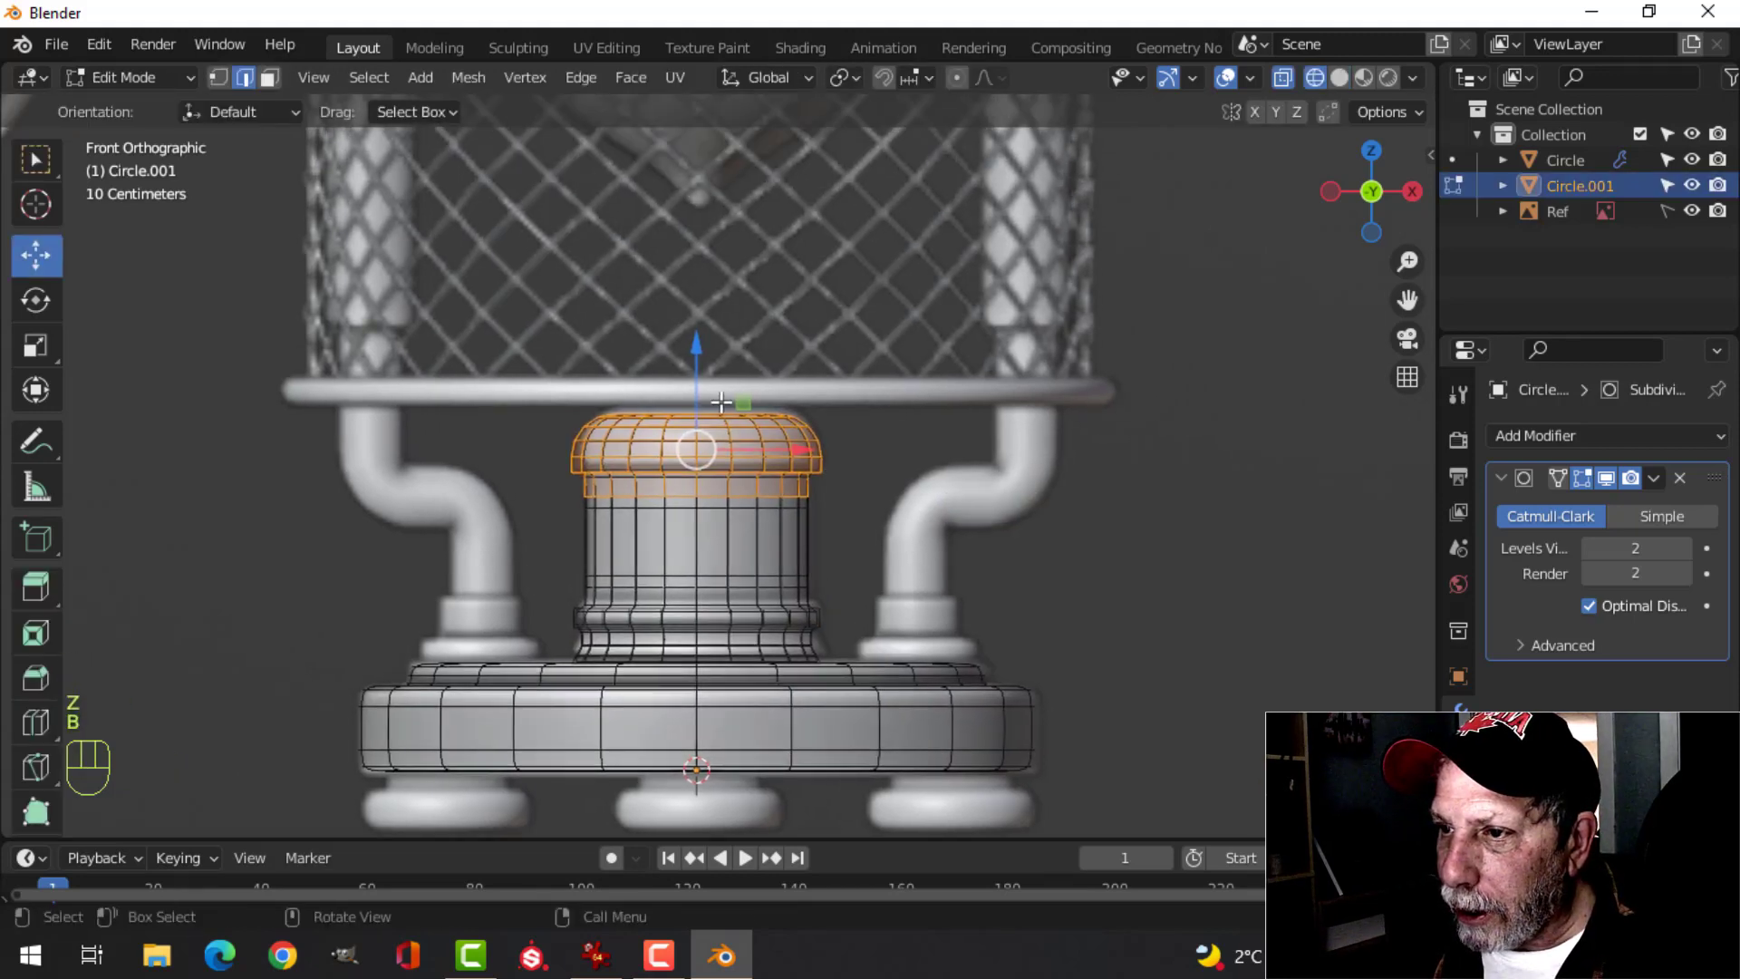
drag(697, 347, 708, 346)
key(alt+a)
- Return to solid shading and select the large bottom face of the two-tier round base for editing
key(z)
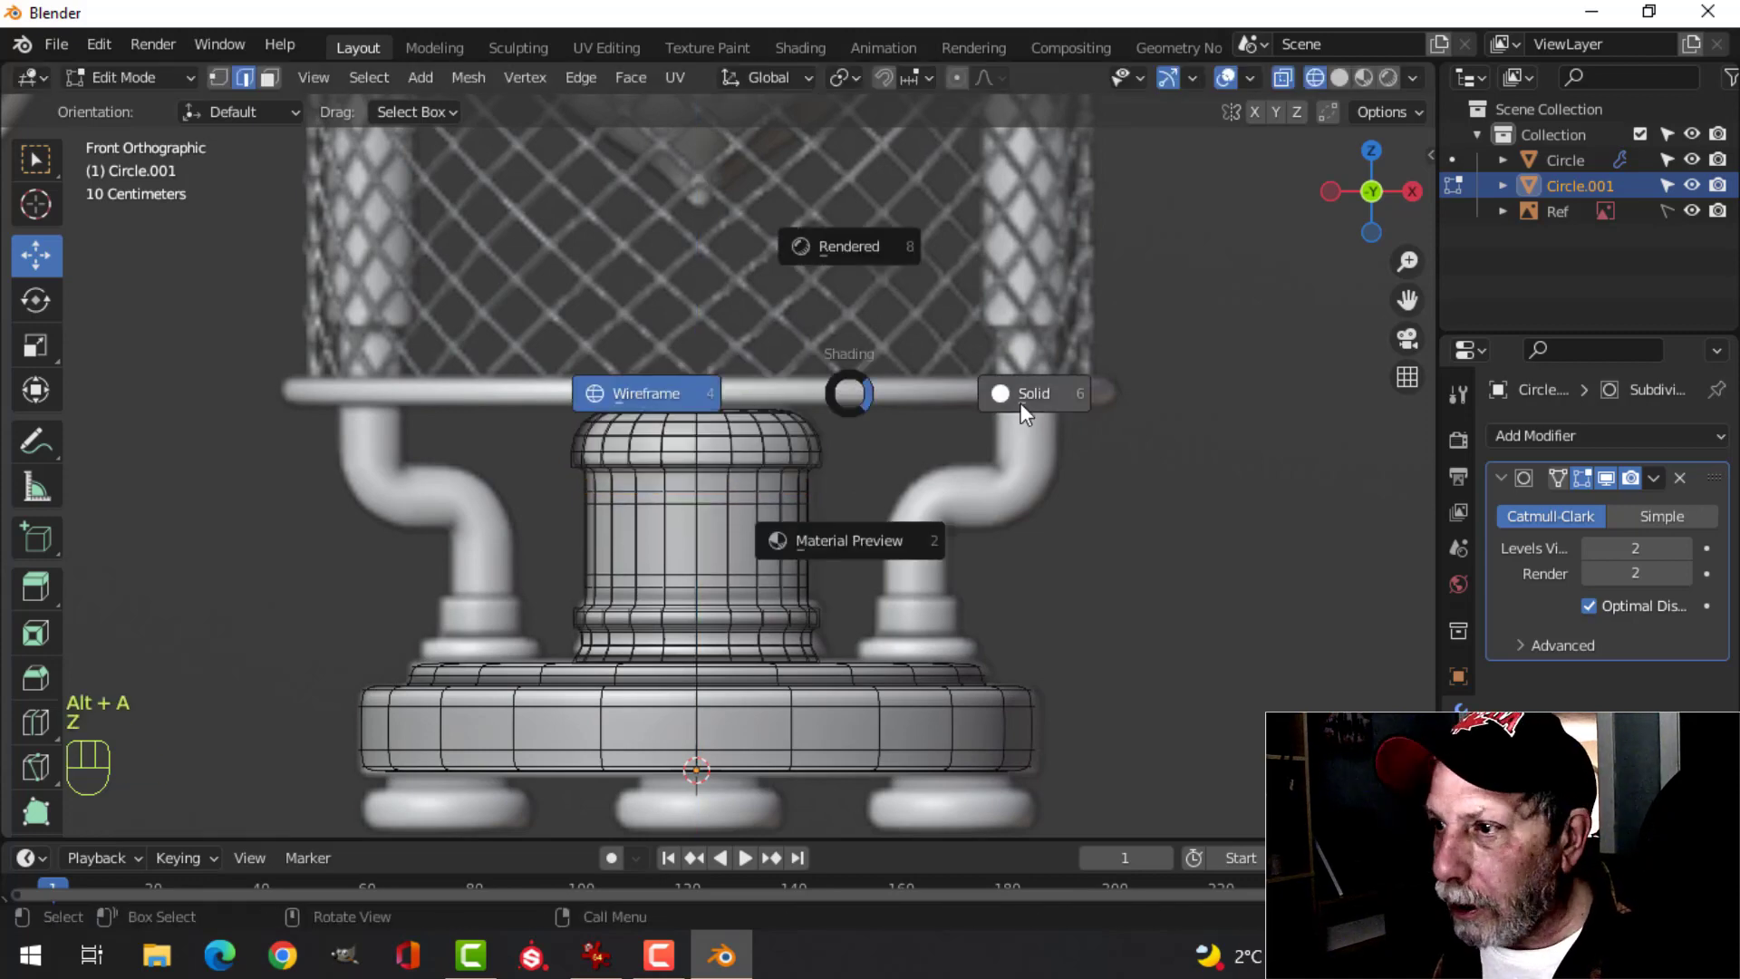
click(1020, 403)
key(Tab)
key(alt+a)
scroll(854, 472, down, 3)
mouse_move(853, 471)
middle_down()
mouse_move(705, 546)
mouse_move(761, 579)
mouse_move(883, 464)
middle_up()
scroll(869, 551, up, 2)
middle_drag(868, 551, 408, 186)
click(796, 502)
key(Tab)
key(3)
click(771, 506)
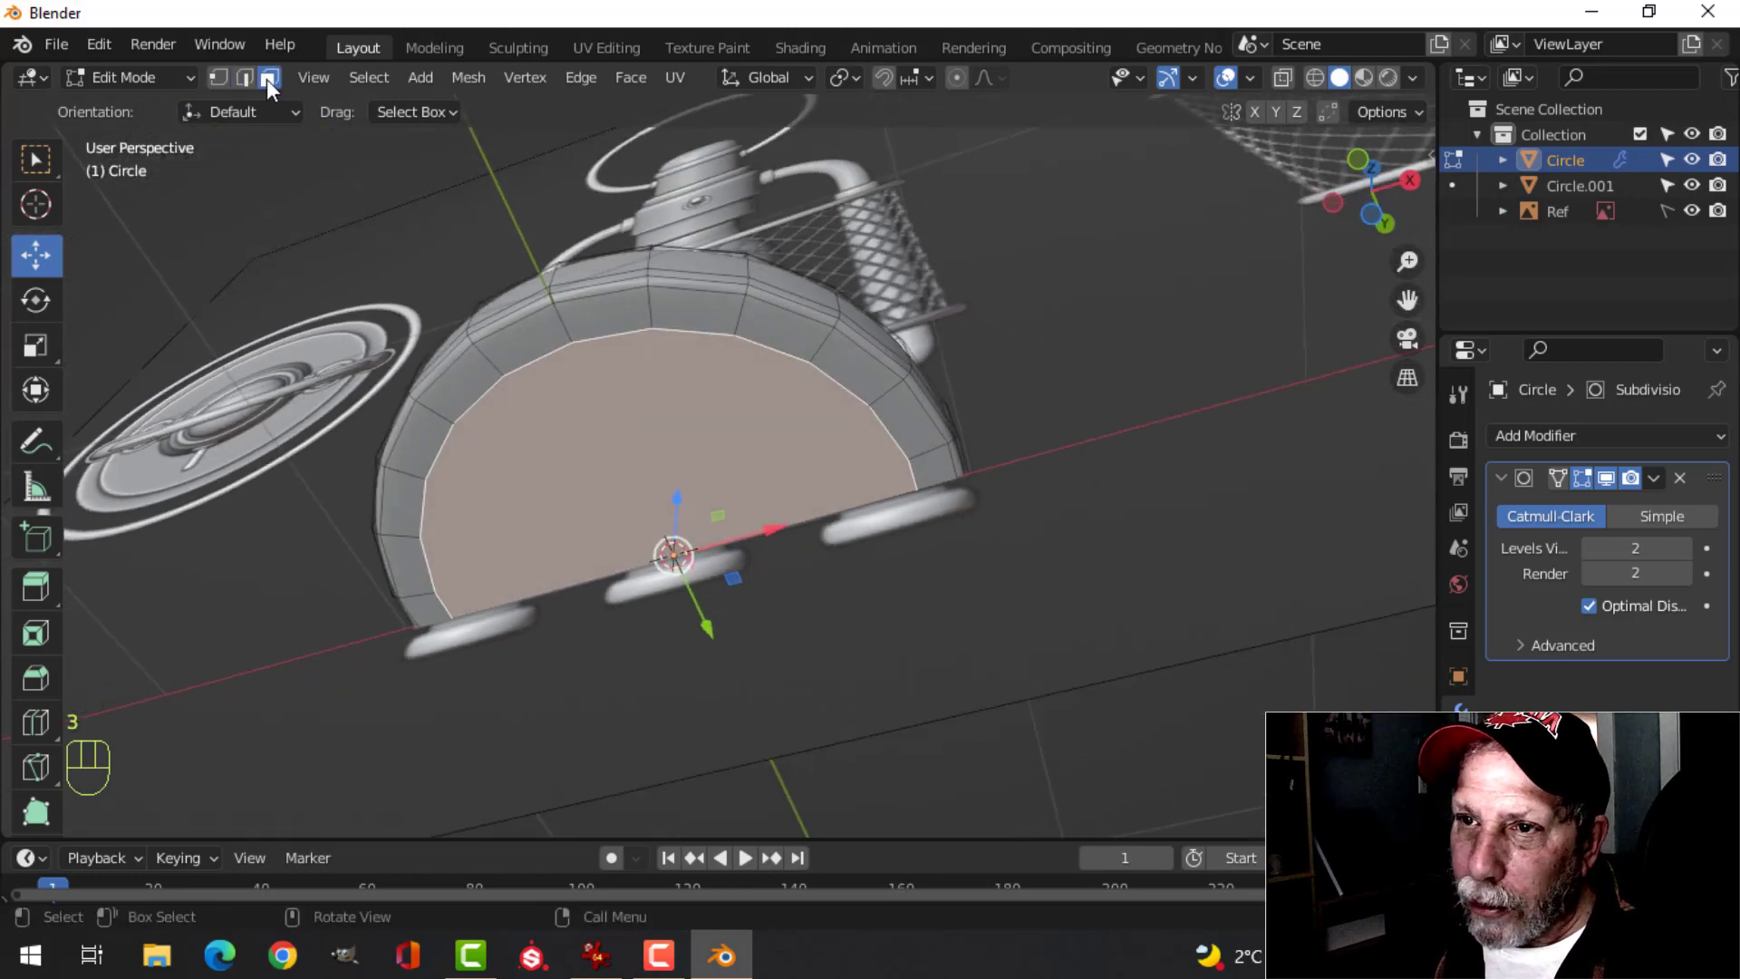
- Duplicate the base's bottom face, move the copy straight down below the feet and scale it down
middle_drag(779, 580, 839, 535)
key(shift+d)
right_click(766, 442)
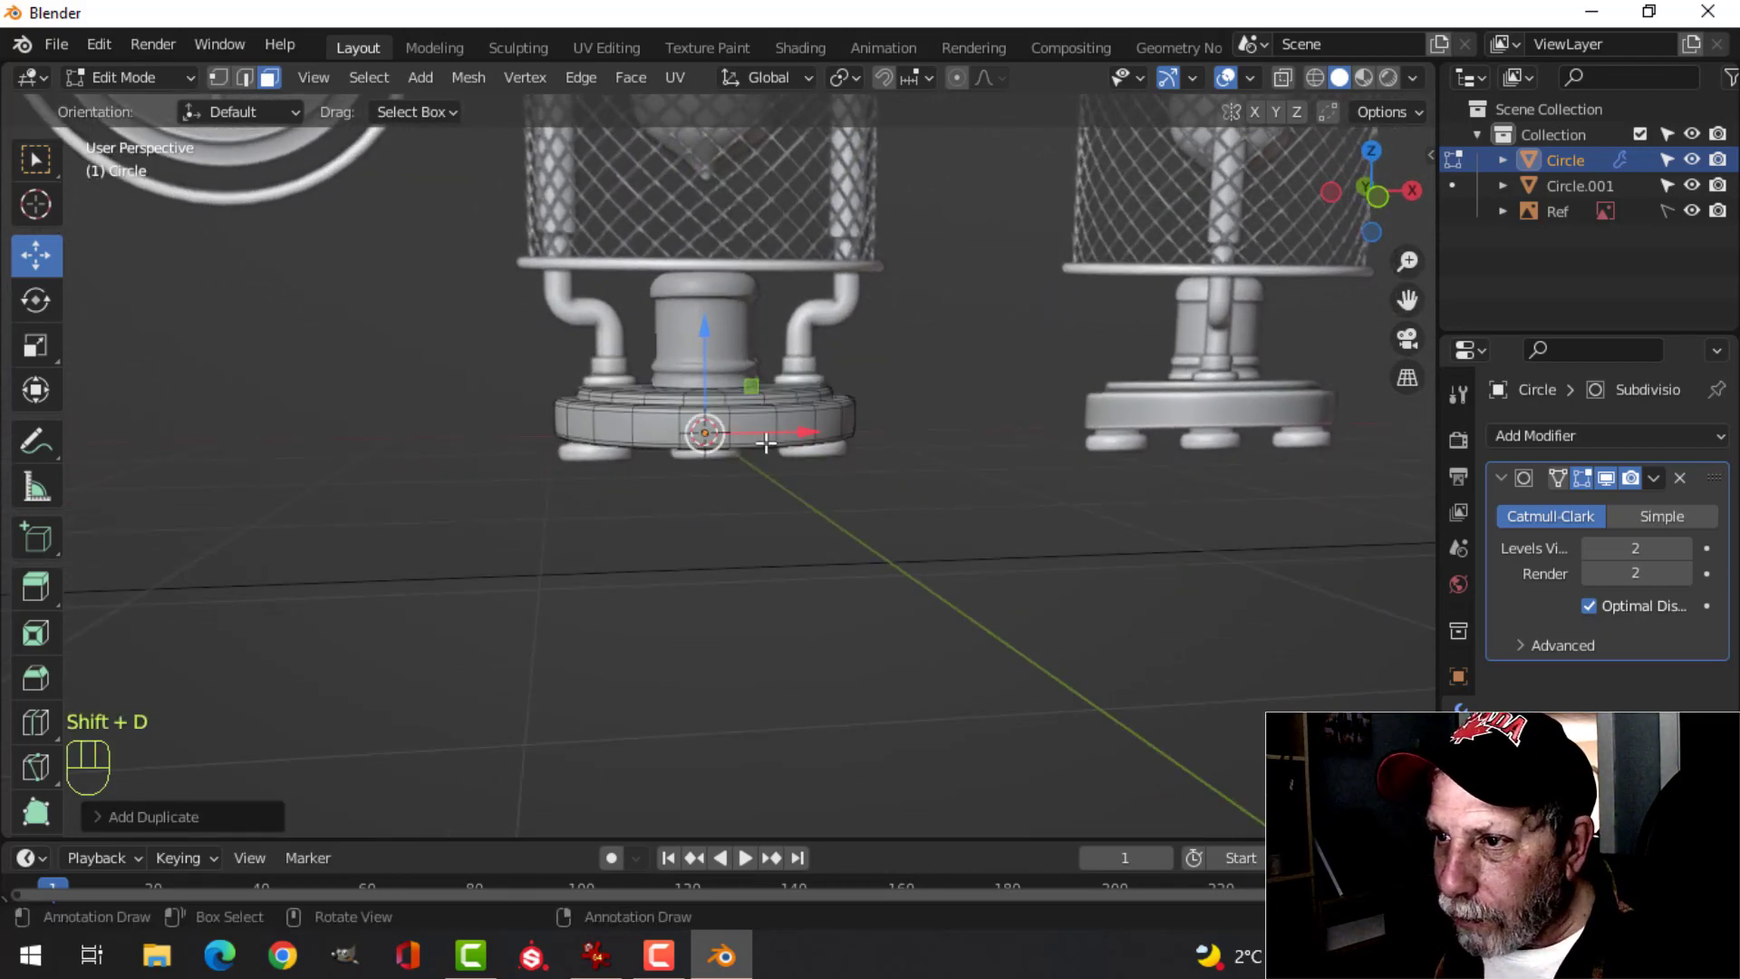
drag(705, 329, 705, 372)
key(s)
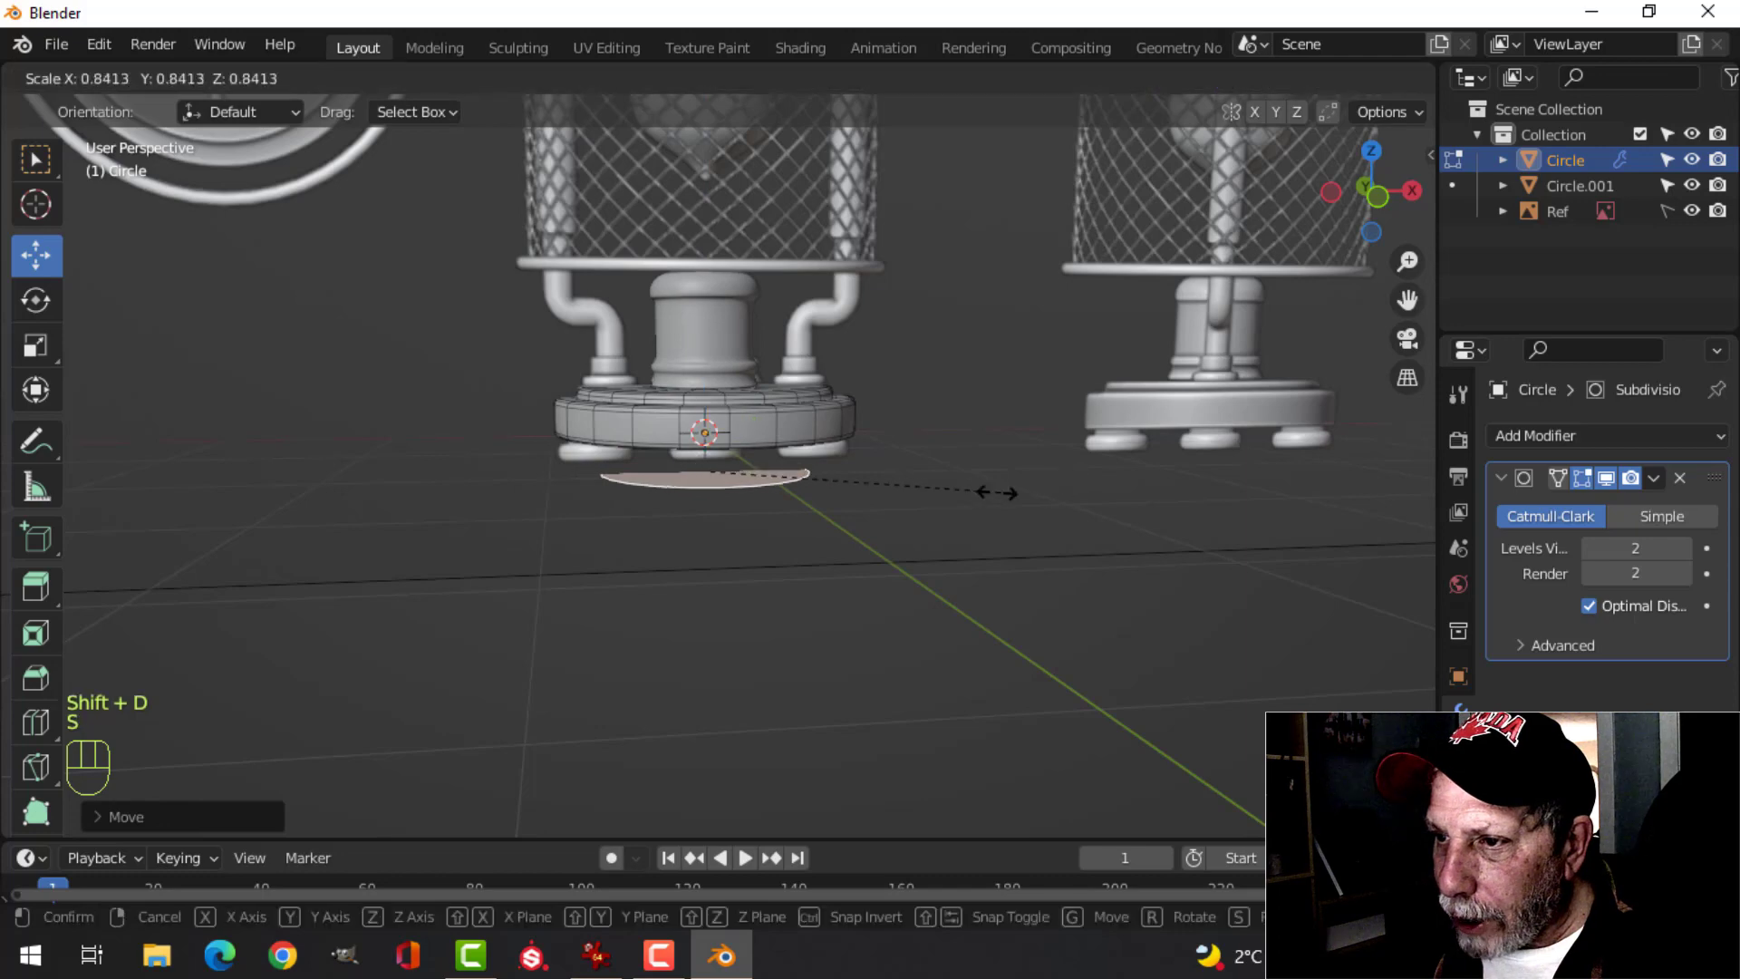
click(805, 497)
- Scale the copied face down in front view to roughly the width of a single foot
key(KP_1)
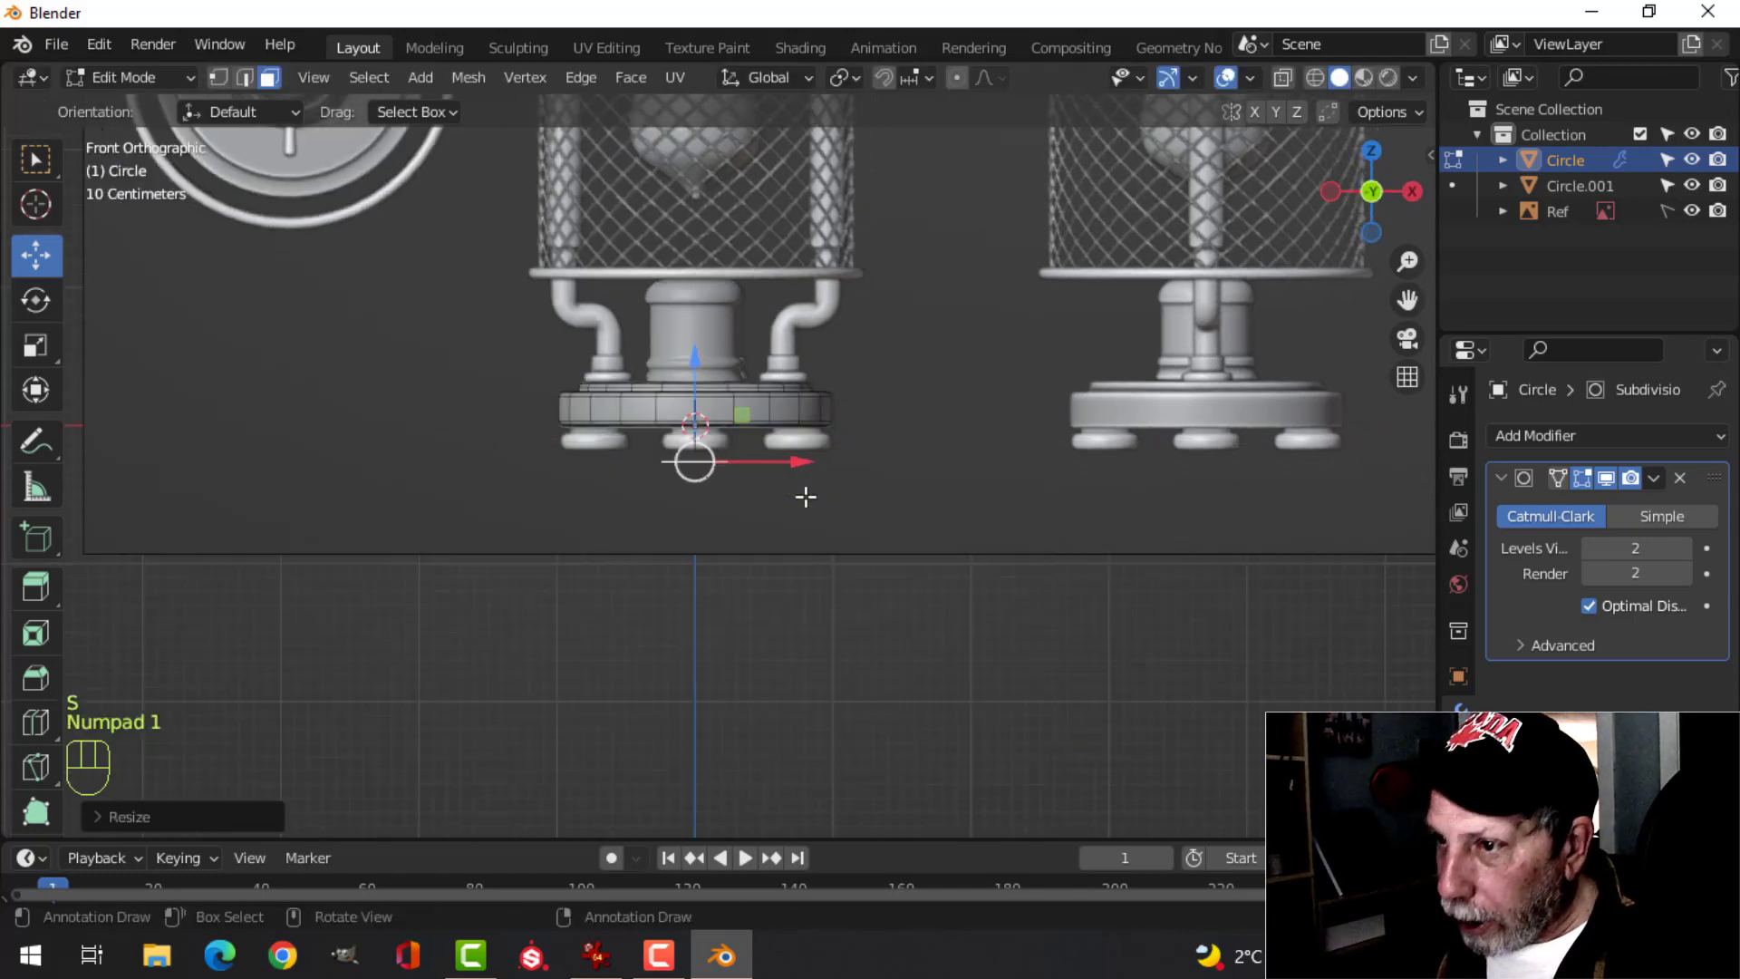
scroll(772, 496, up, 4)
key(s)
click(826, 460)
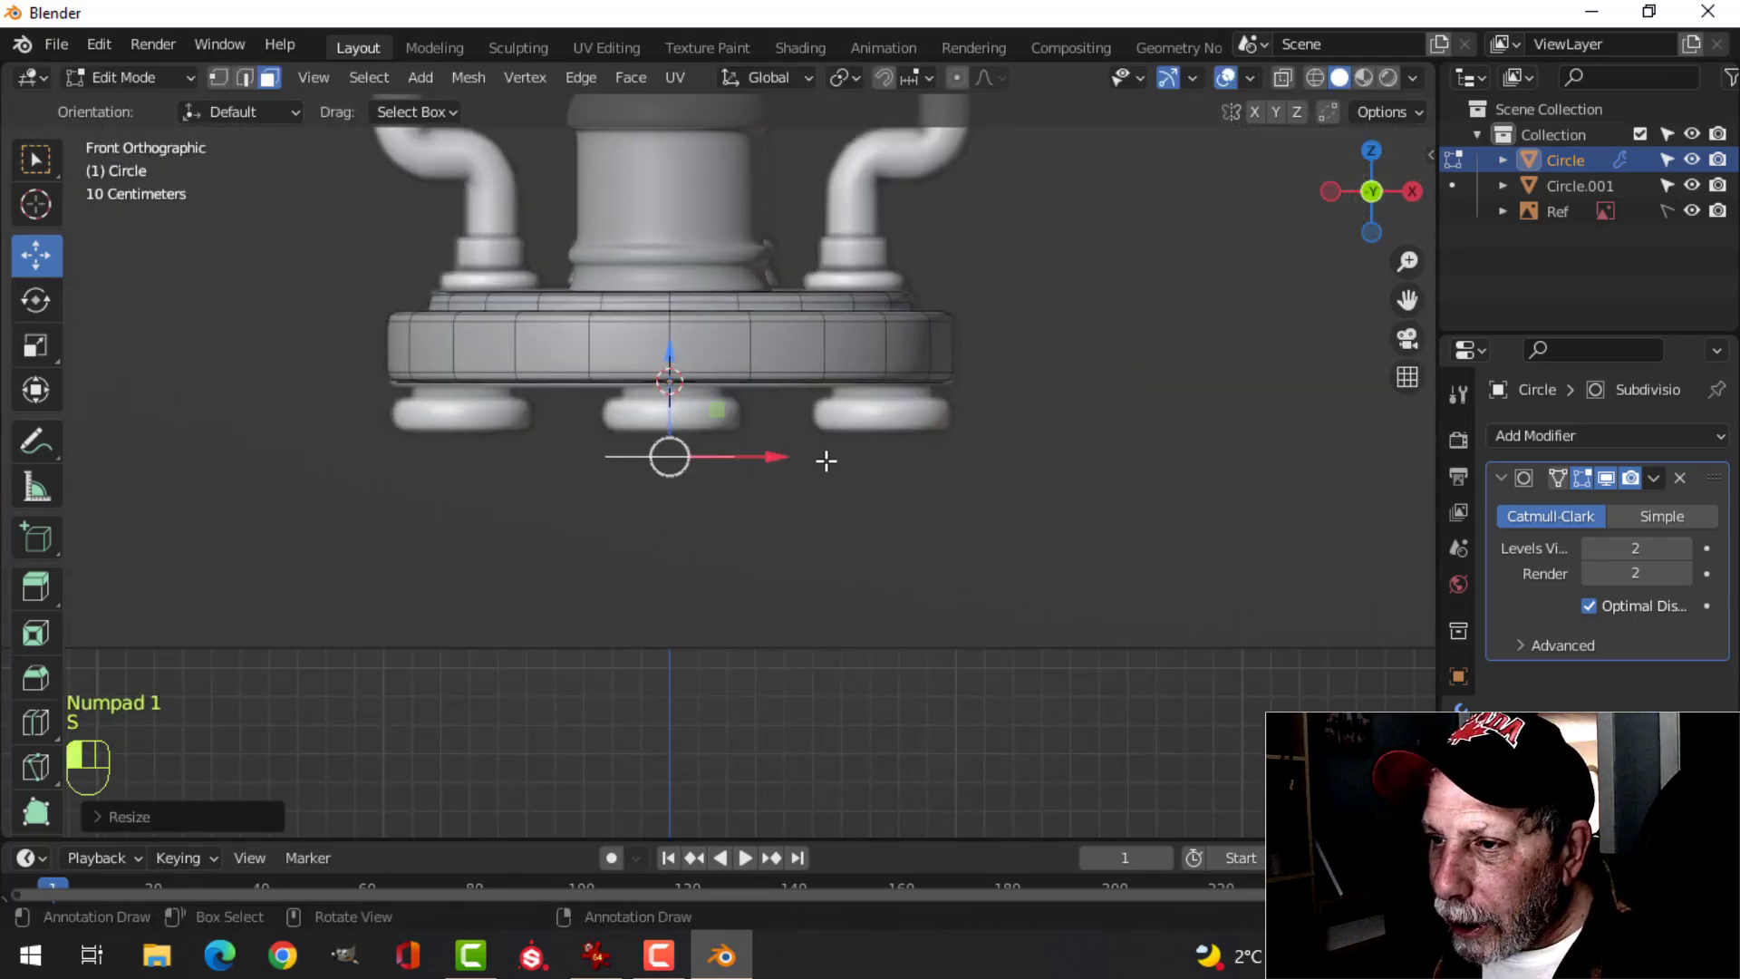
- Separate the scaled face into its own object and select that disc in Object Mode
key(p)
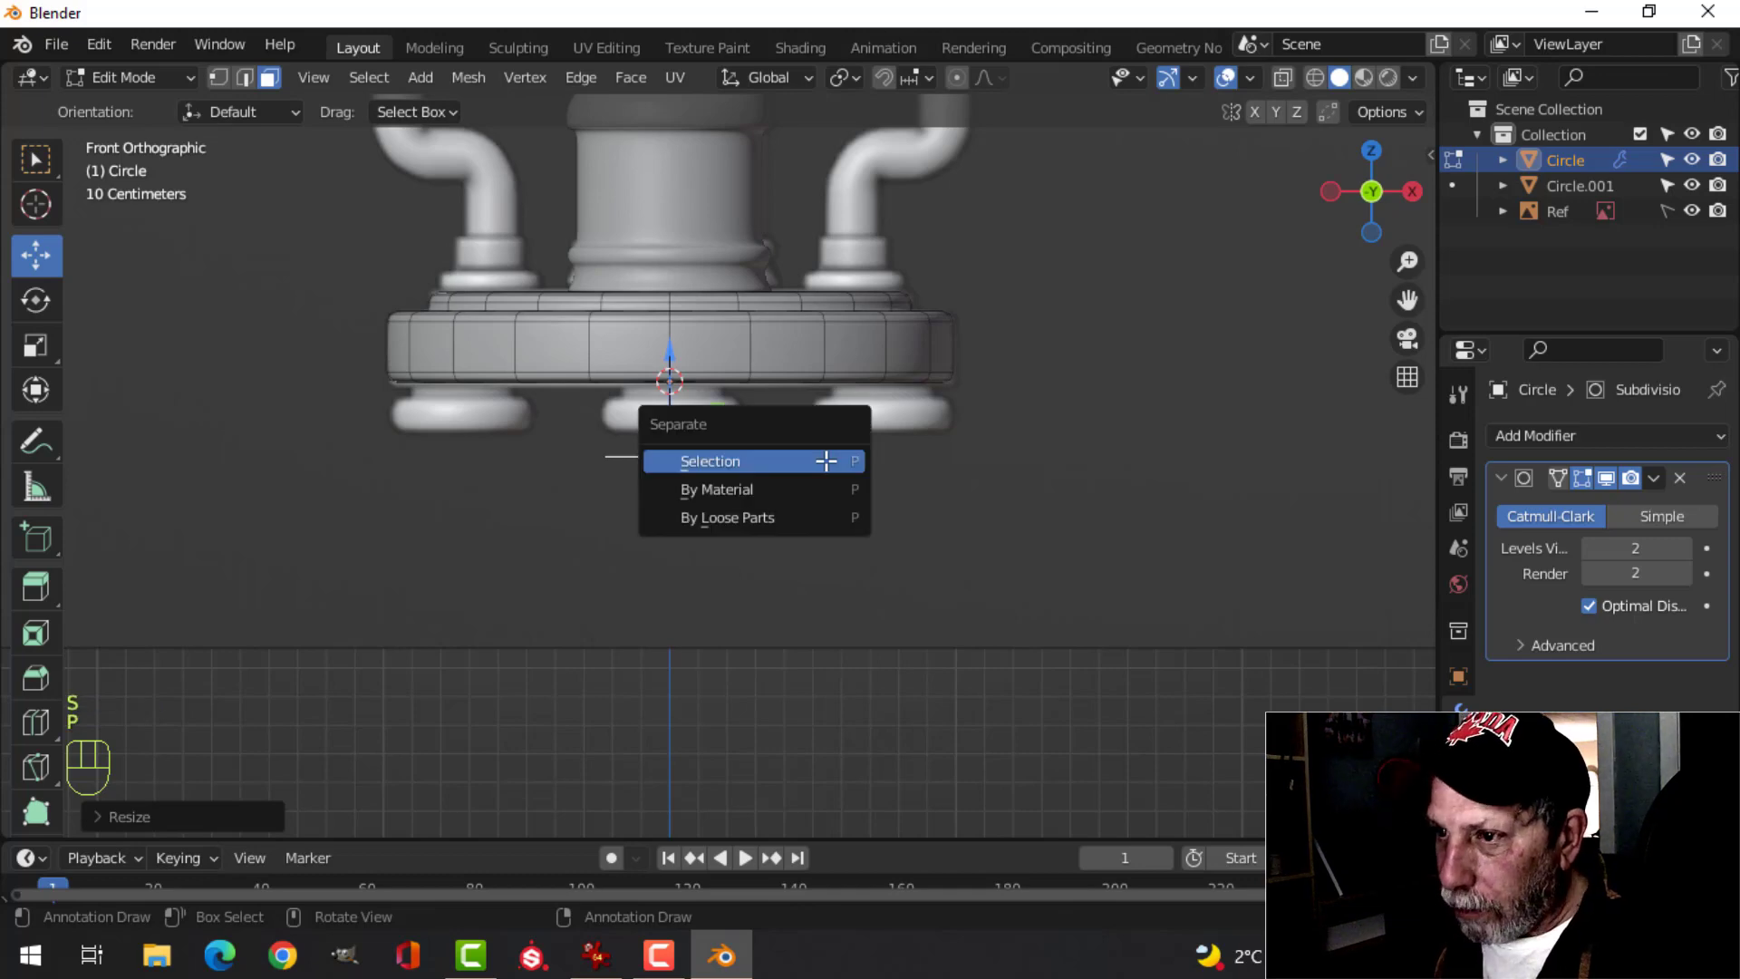
click(826, 461)
key(f)
key(Tab)
middle_drag(824, 458, 658, 504)
click(611, 494)
- Make the reference image selectable, move it back along Y to about 1.36 m behind the model, and make it unselectable again
scroll(781, 510, down, 3)
middle_drag(782, 509, 727, 525)
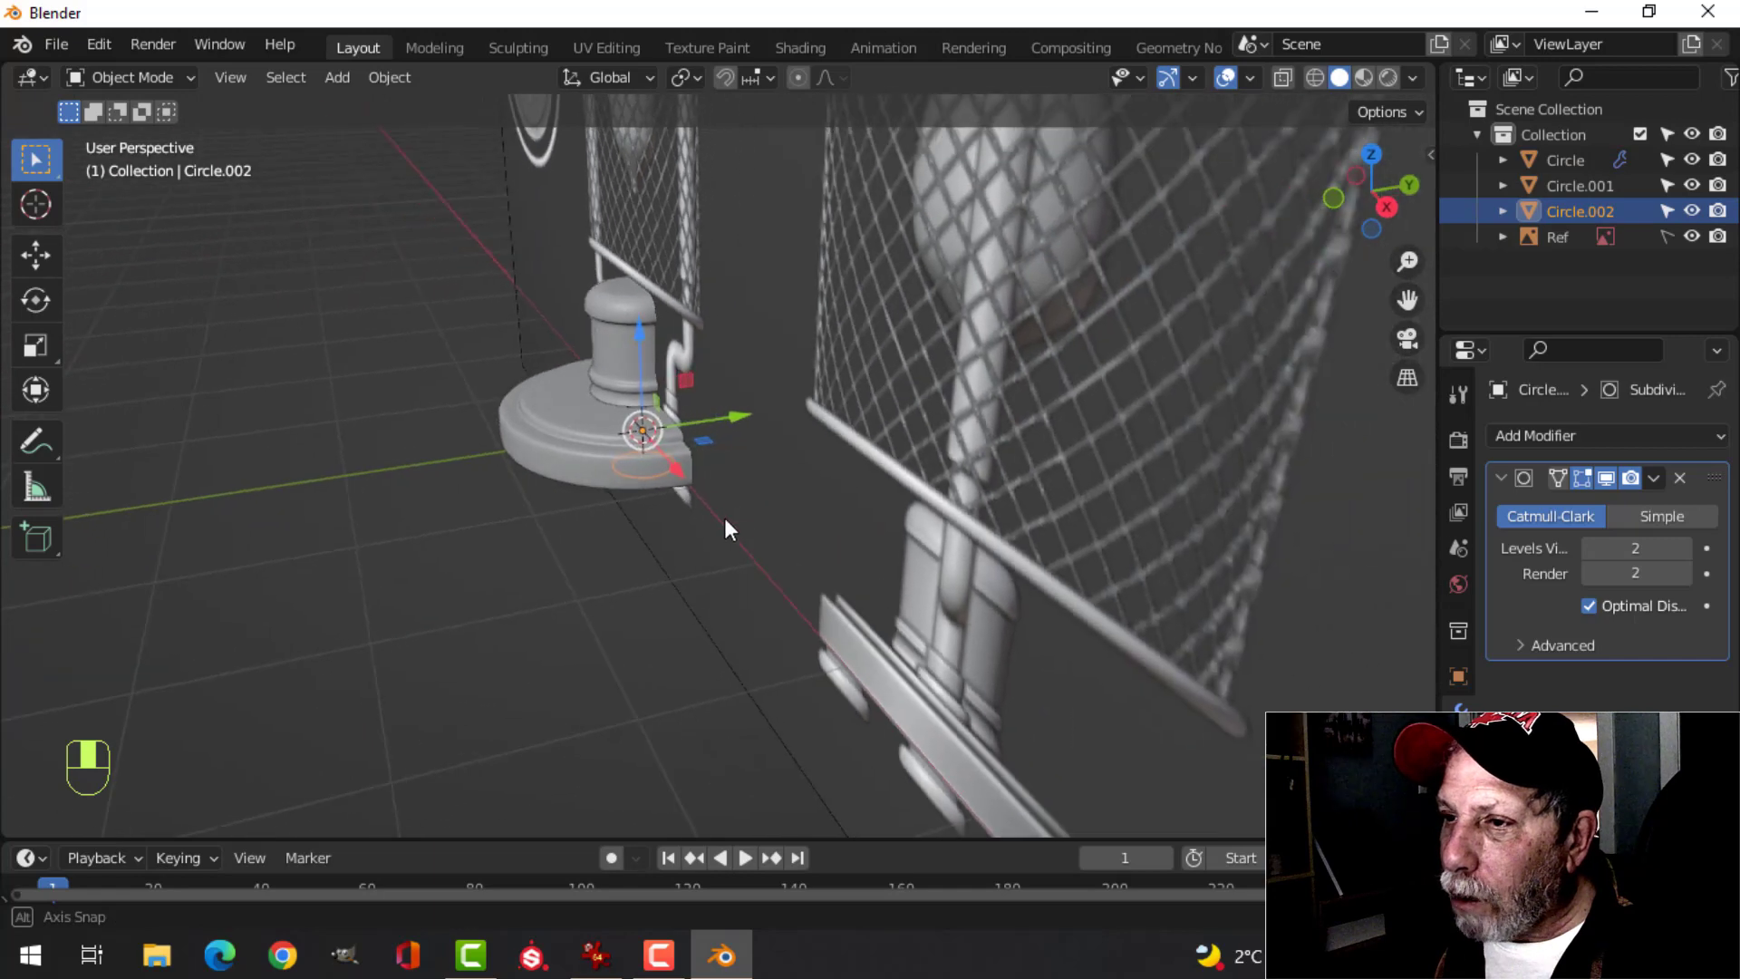
click(1667, 235)
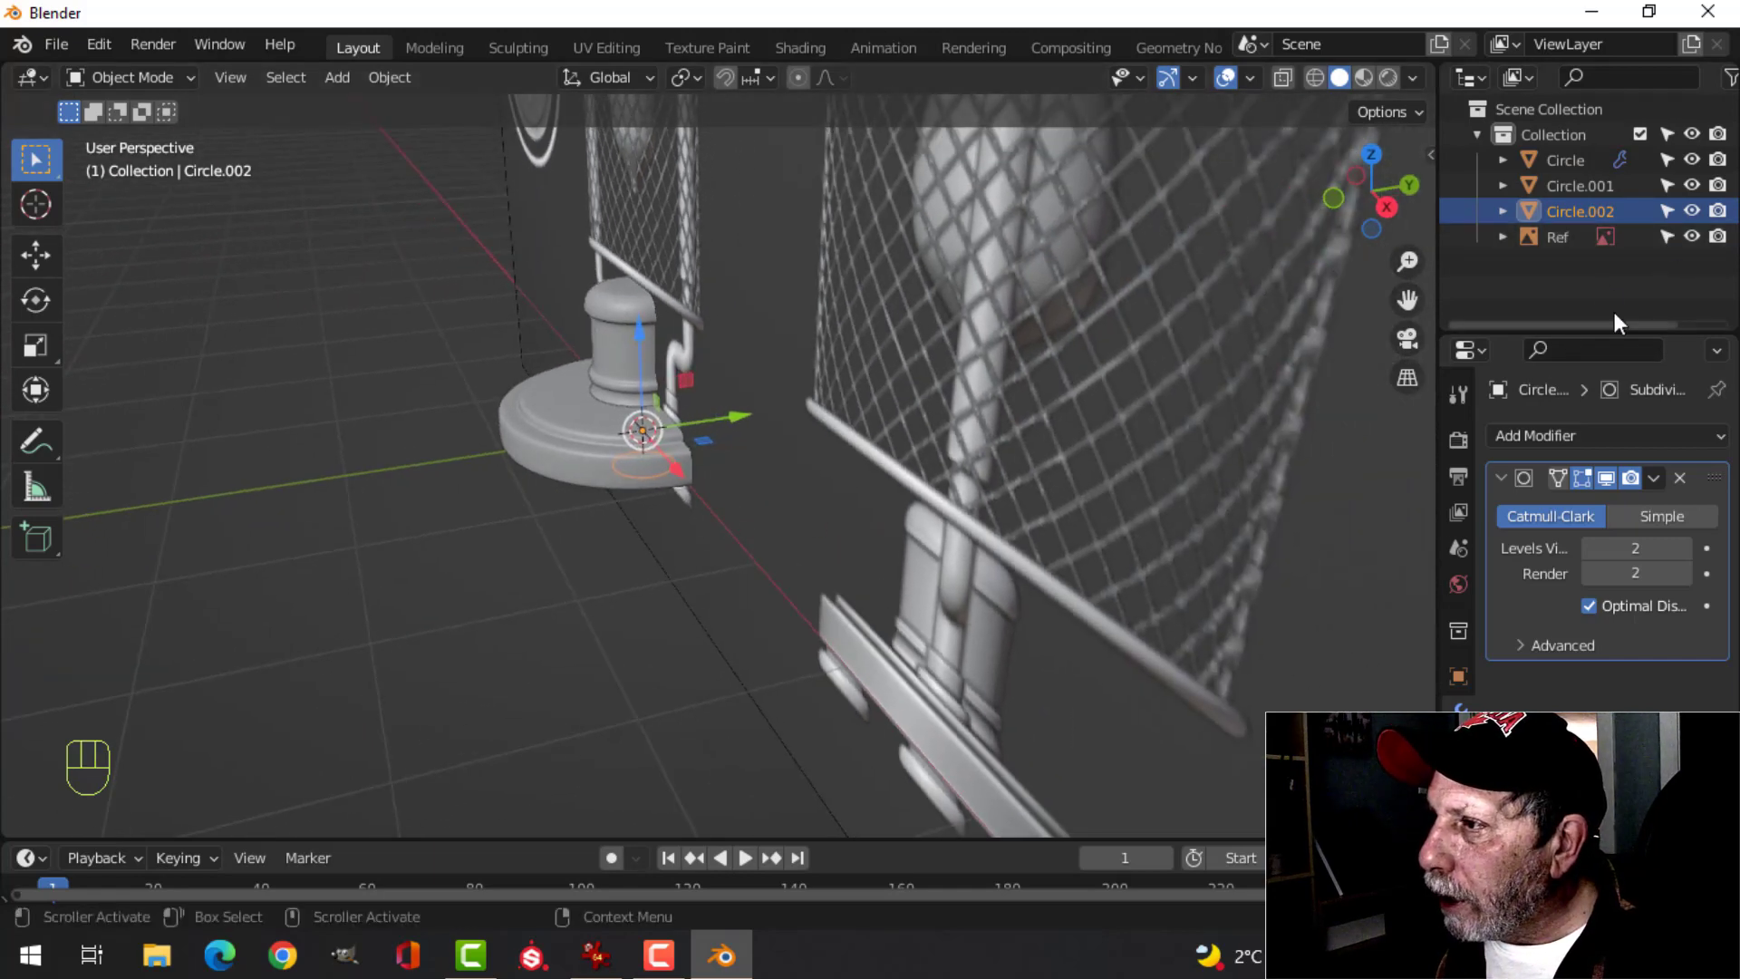
click(751, 283)
middle_drag(845, 317, 797, 357)
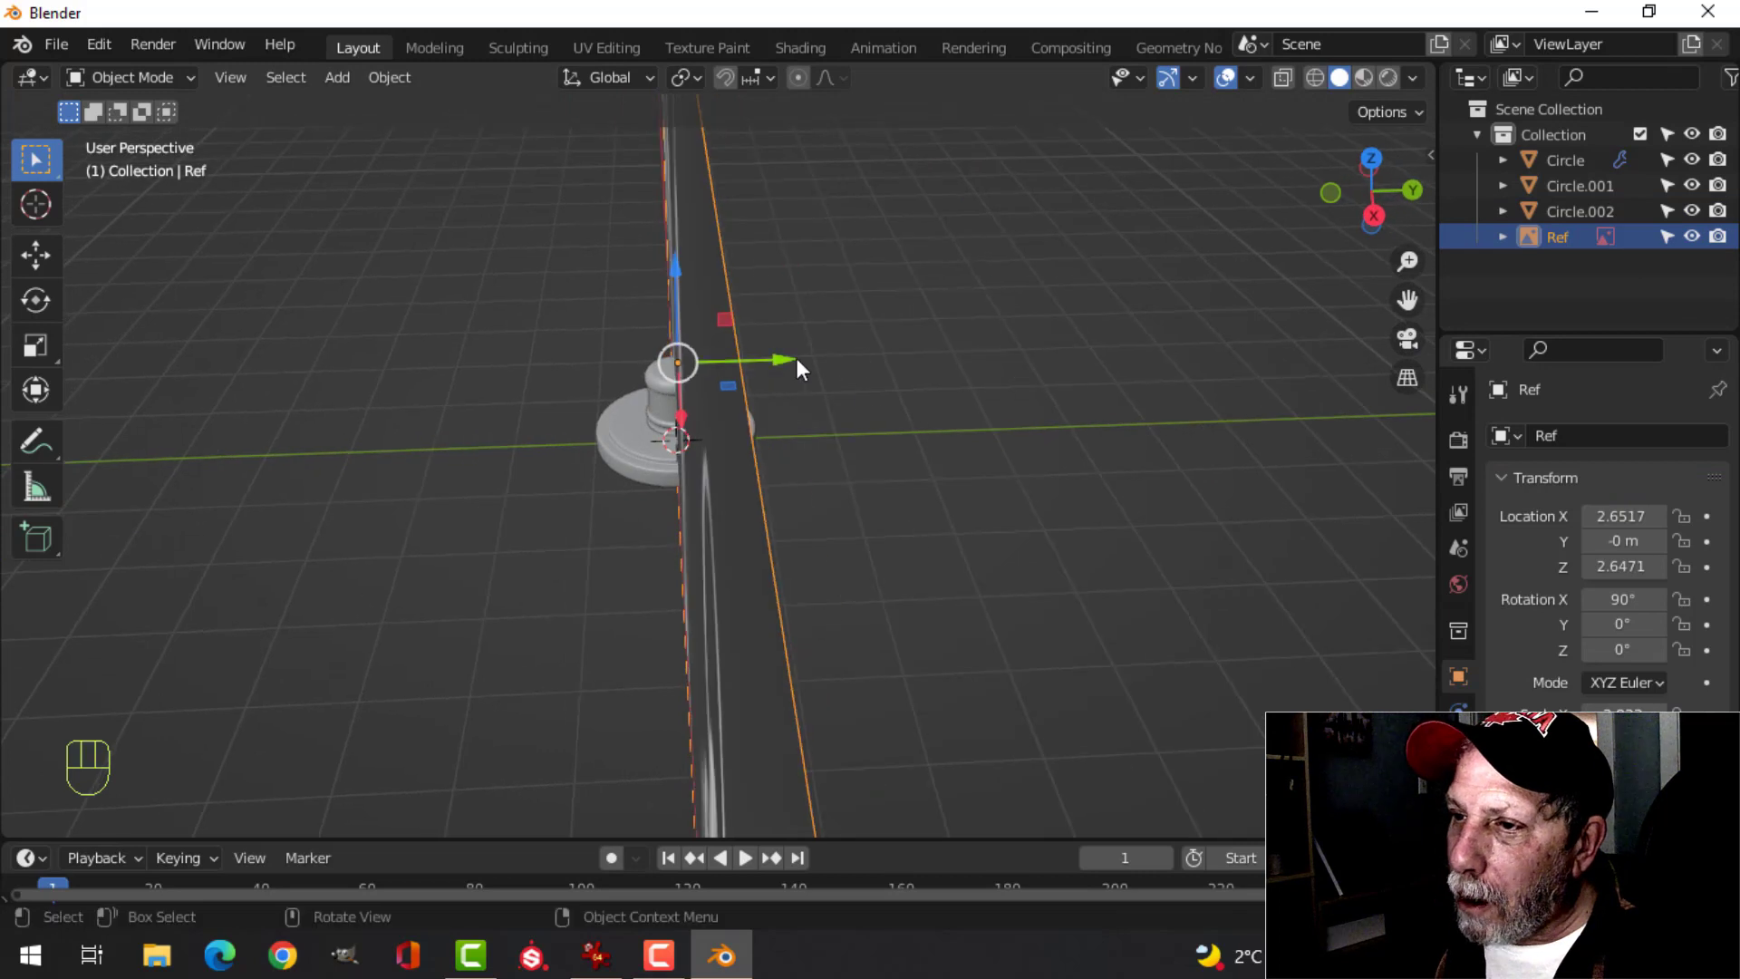
drag(777, 358, 939, 353)
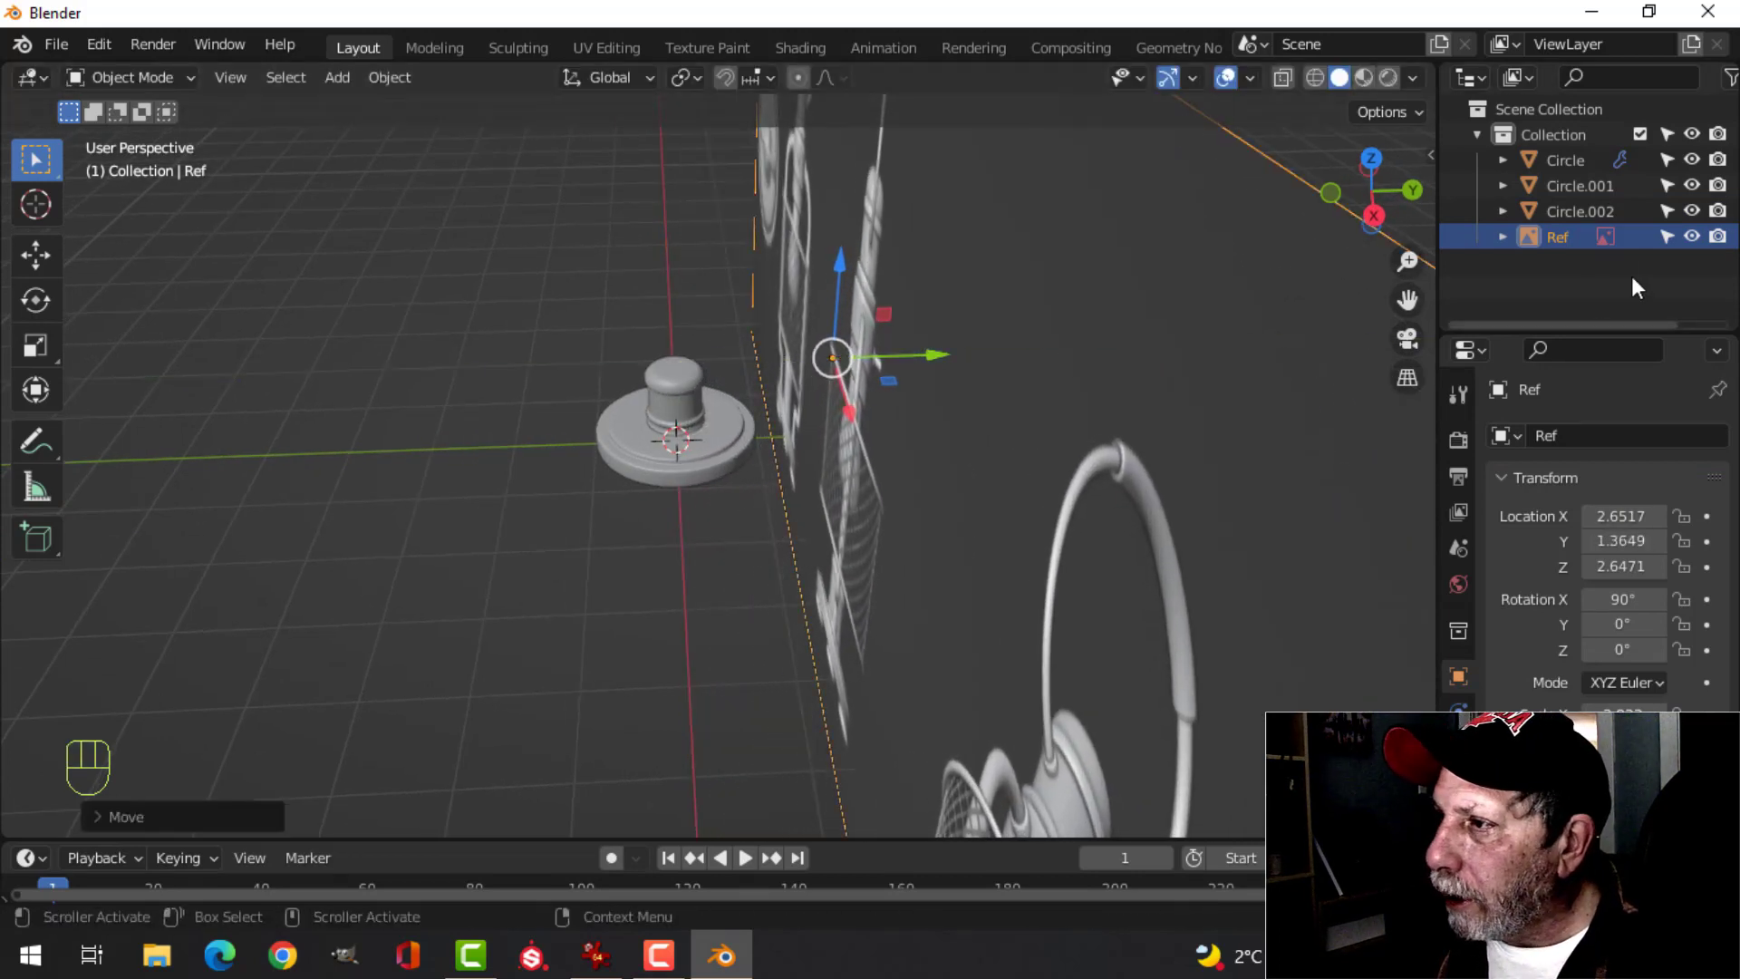
click(1669, 235)
- Raise the small disc's mesh to the underside of the middle reference foot and scale it to the foot's width
key(KP_1)
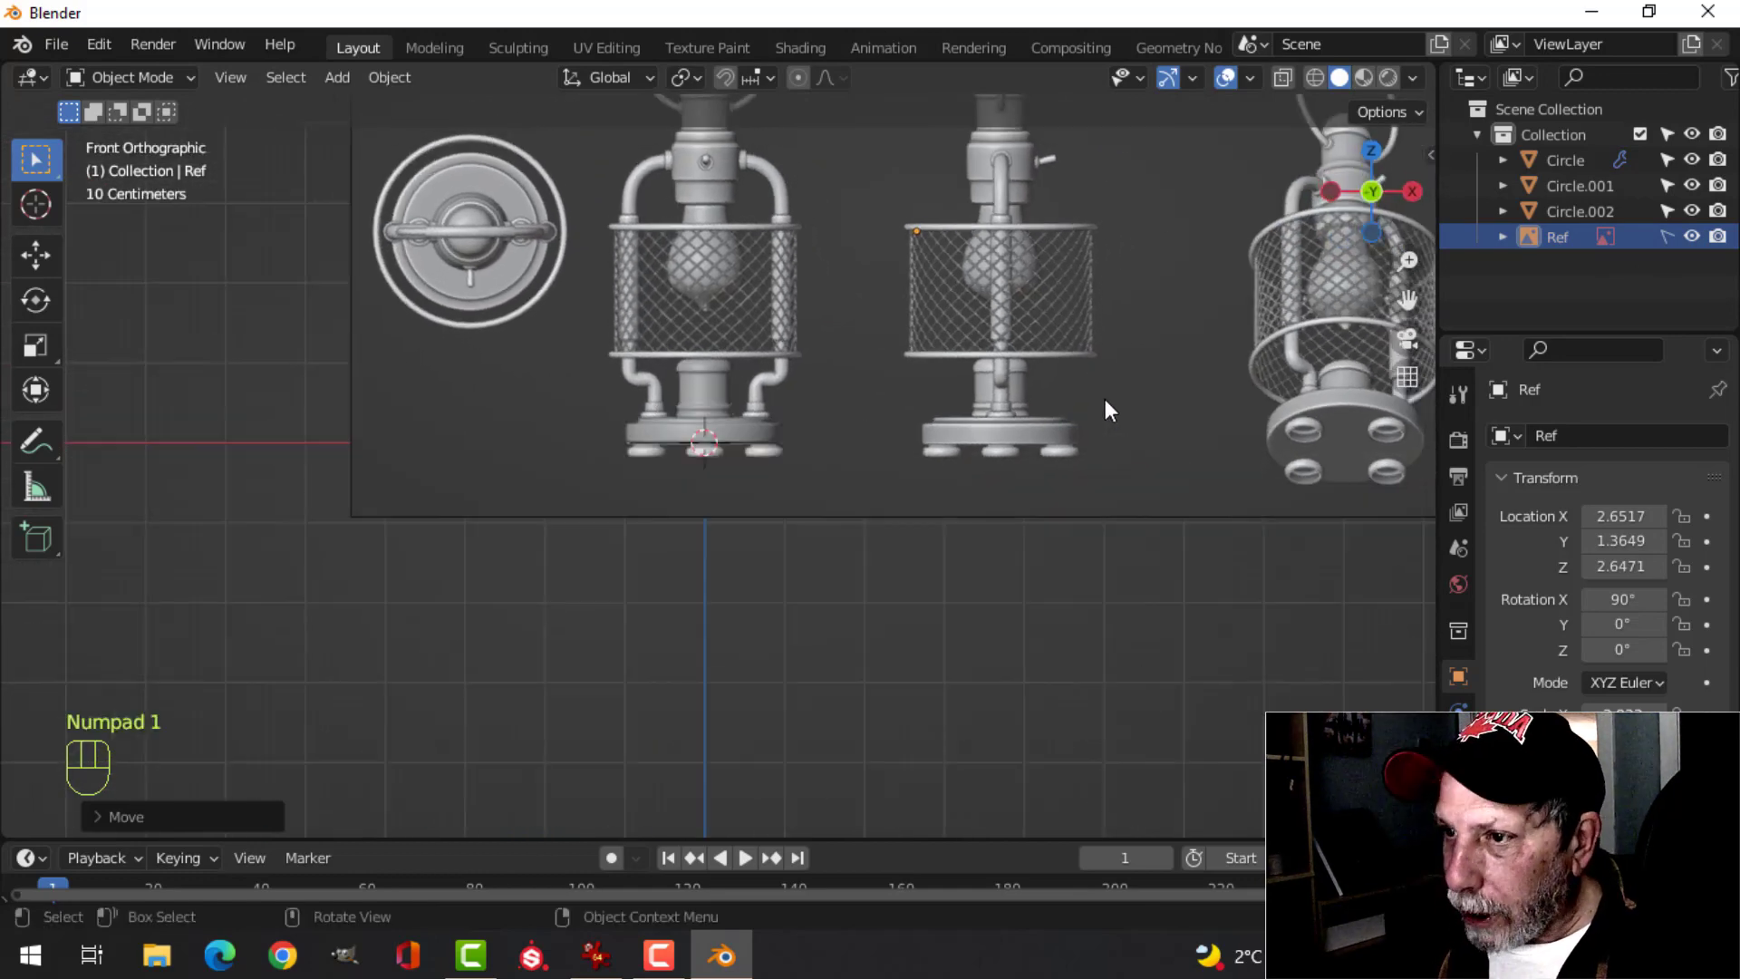
scroll(714, 471, up, 6)
middle_drag(694, 464, 677, 388)
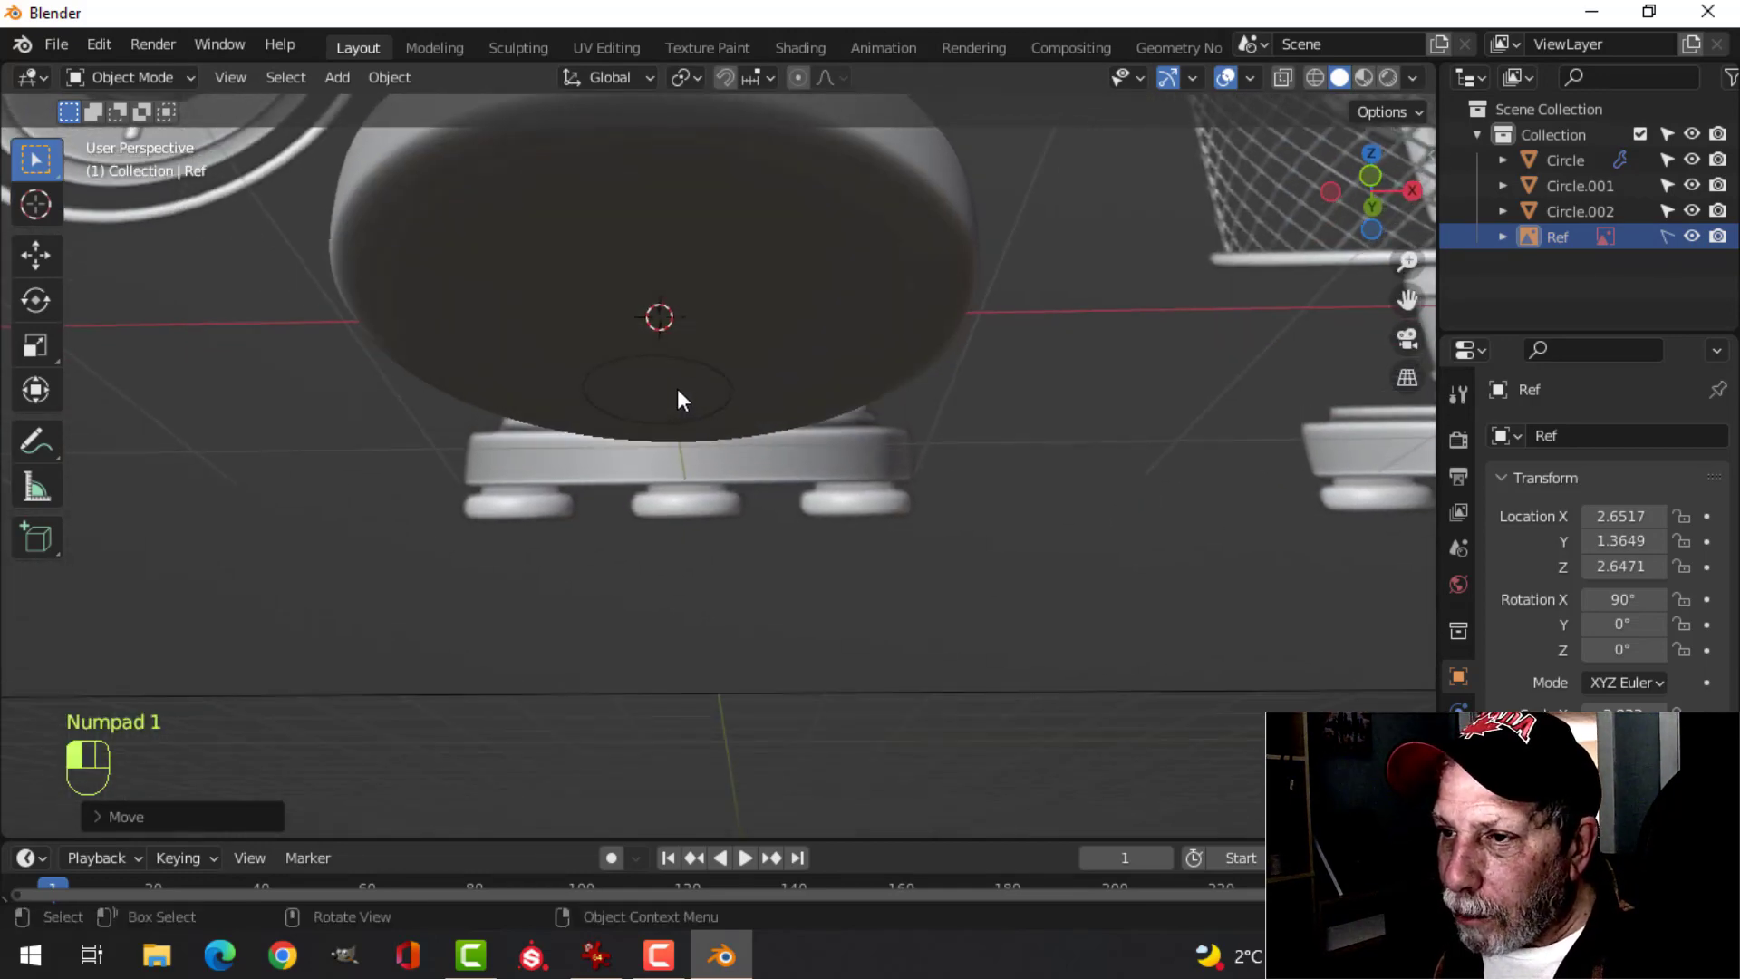
click(682, 398)
key(KP_1)
scroll(811, 412, up, 2)
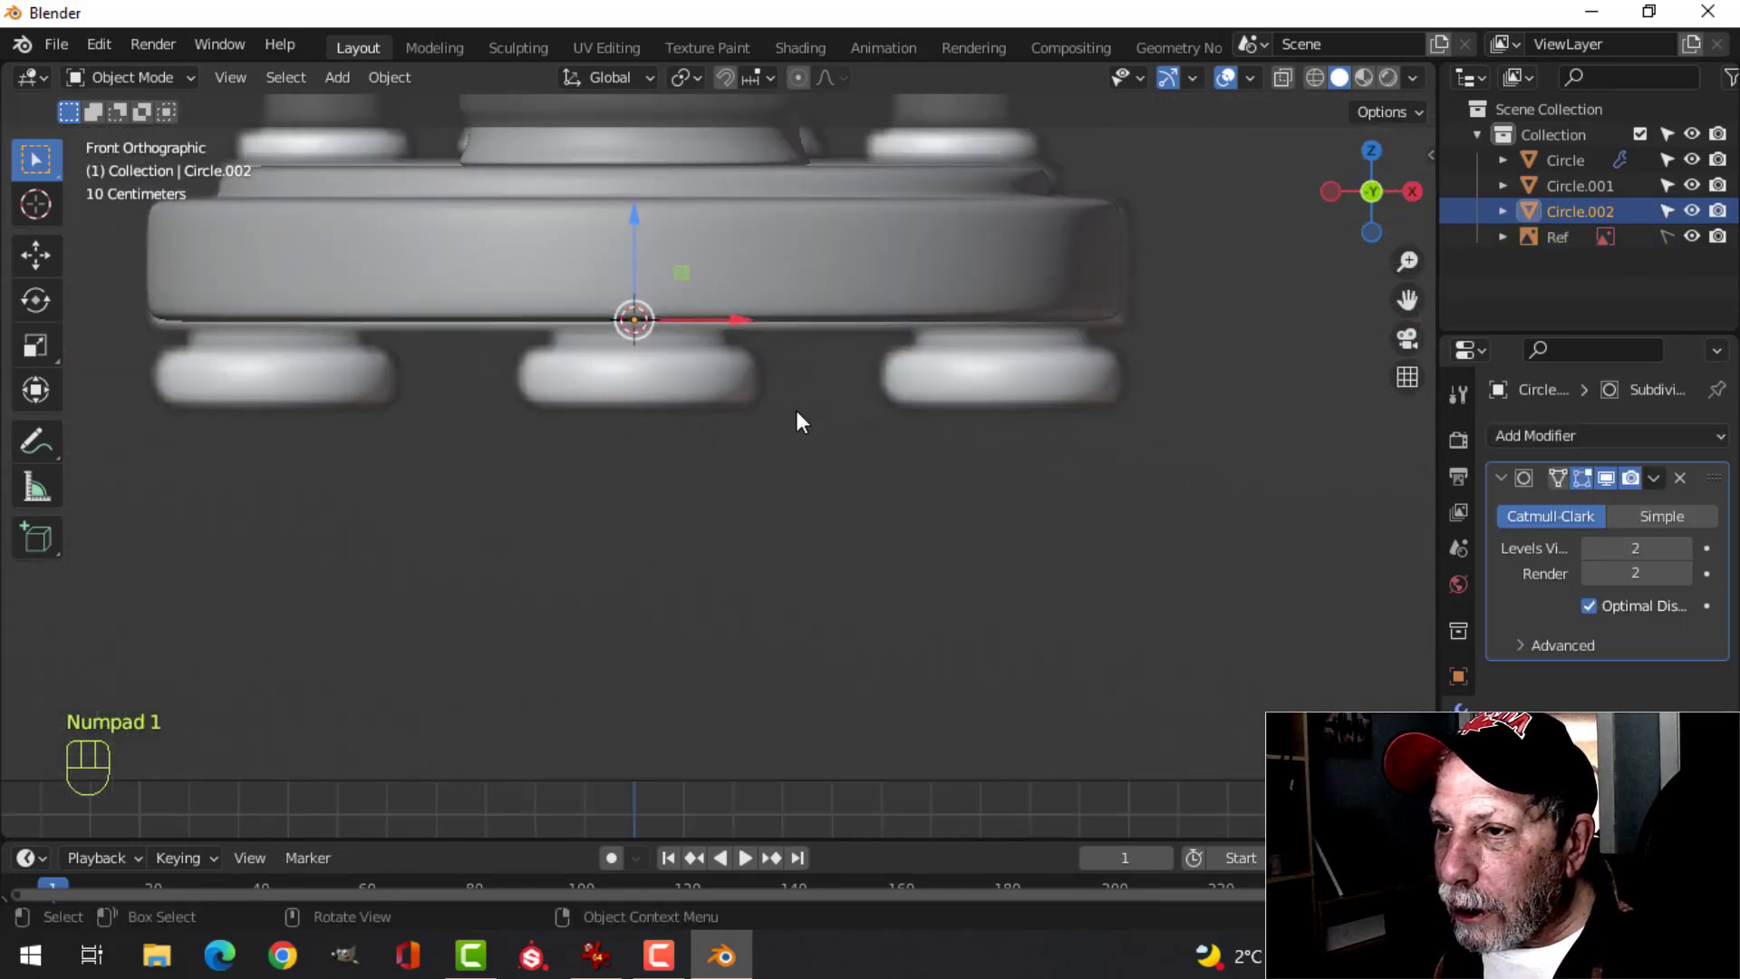
key(Tab)
key(a)
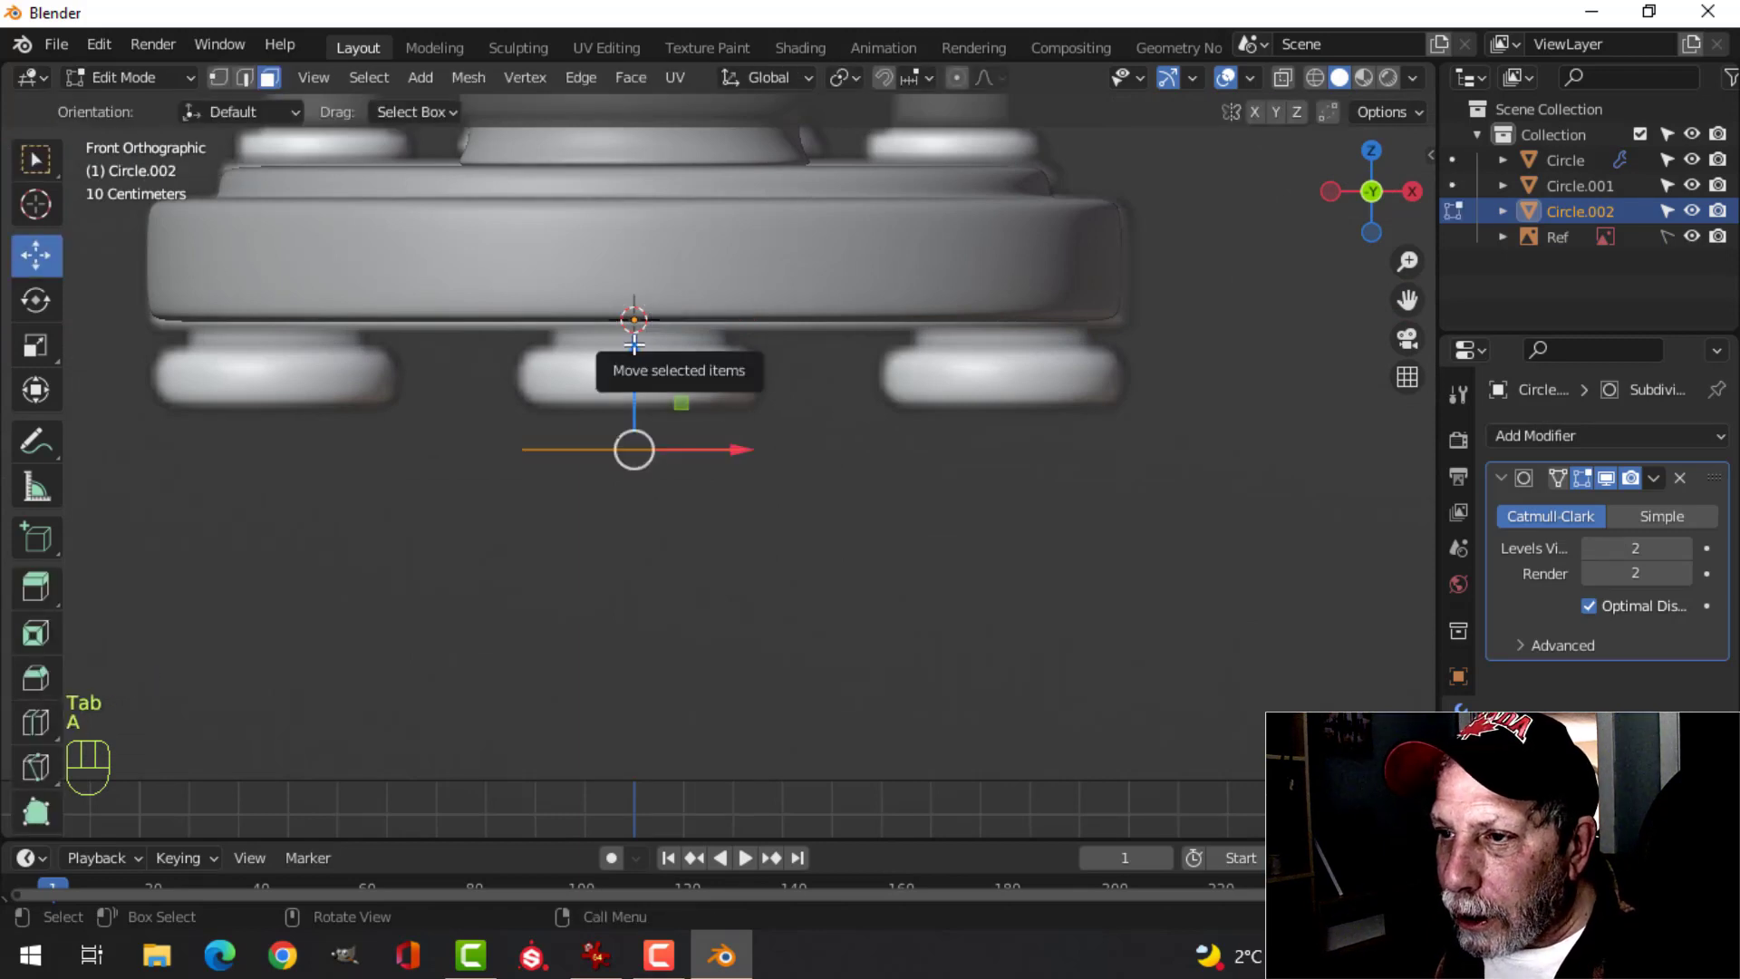
drag(633, 345, 665, 295)
key(s)
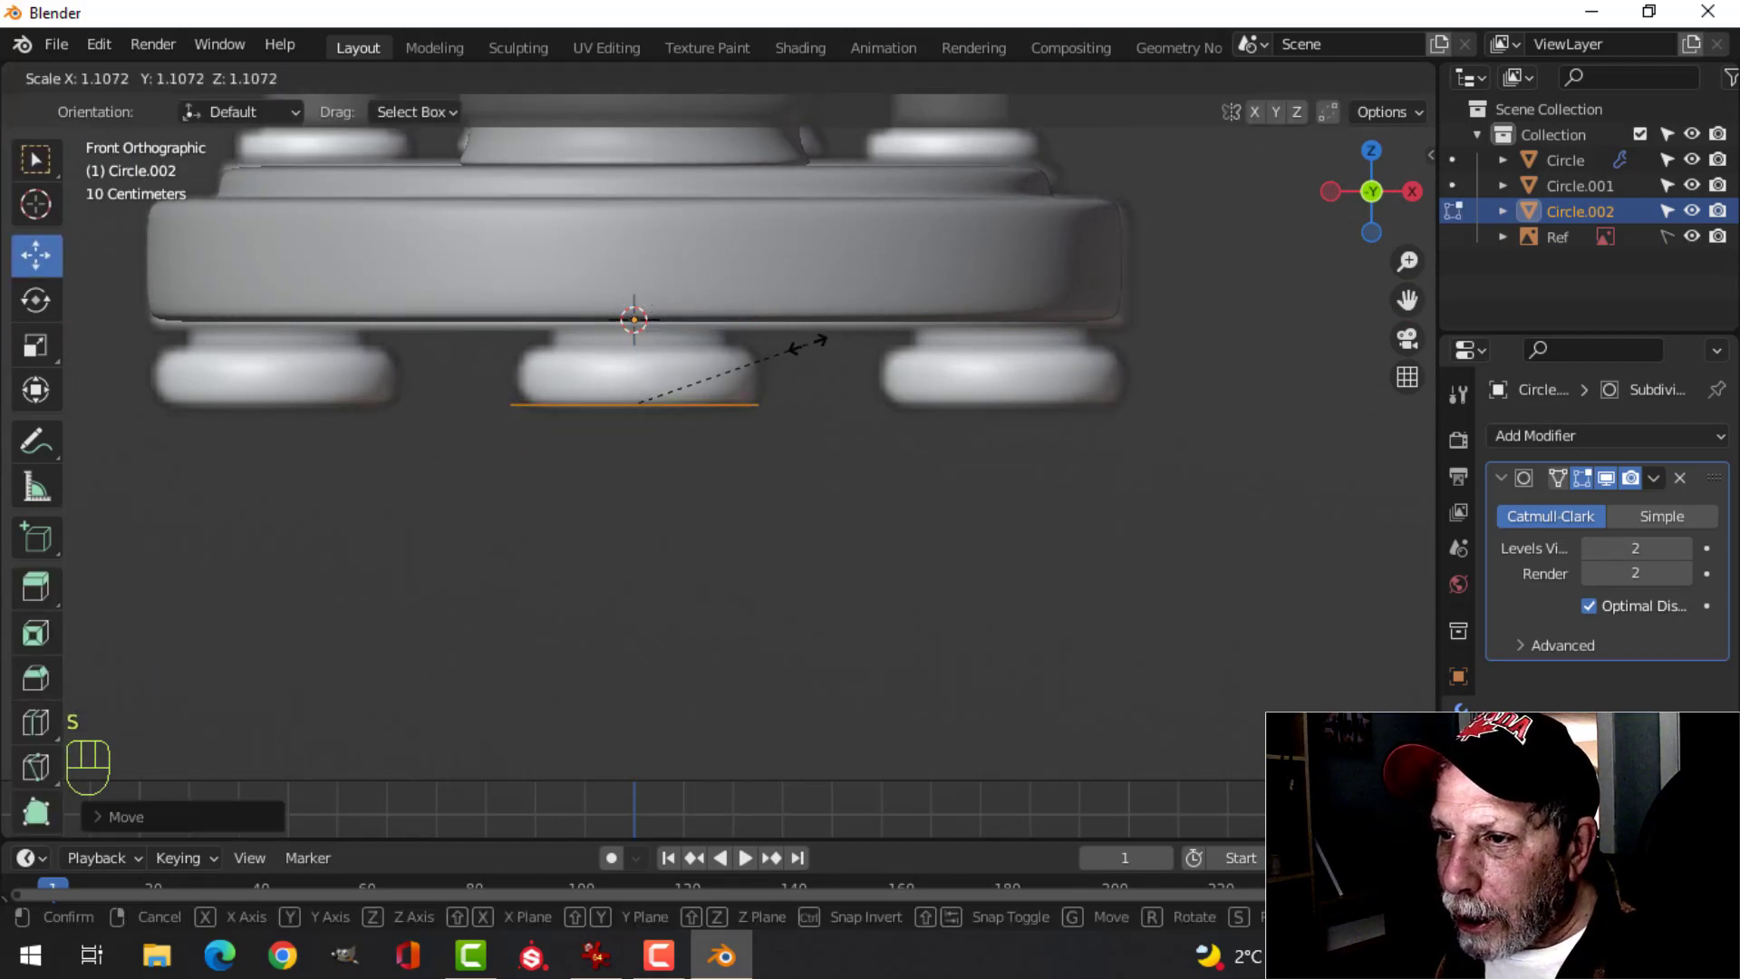
click(807, 341)
- Extrude the disc straight up to form the foot's thick lower part, and turn off the Subdivision modifier's viewport display
key(1)
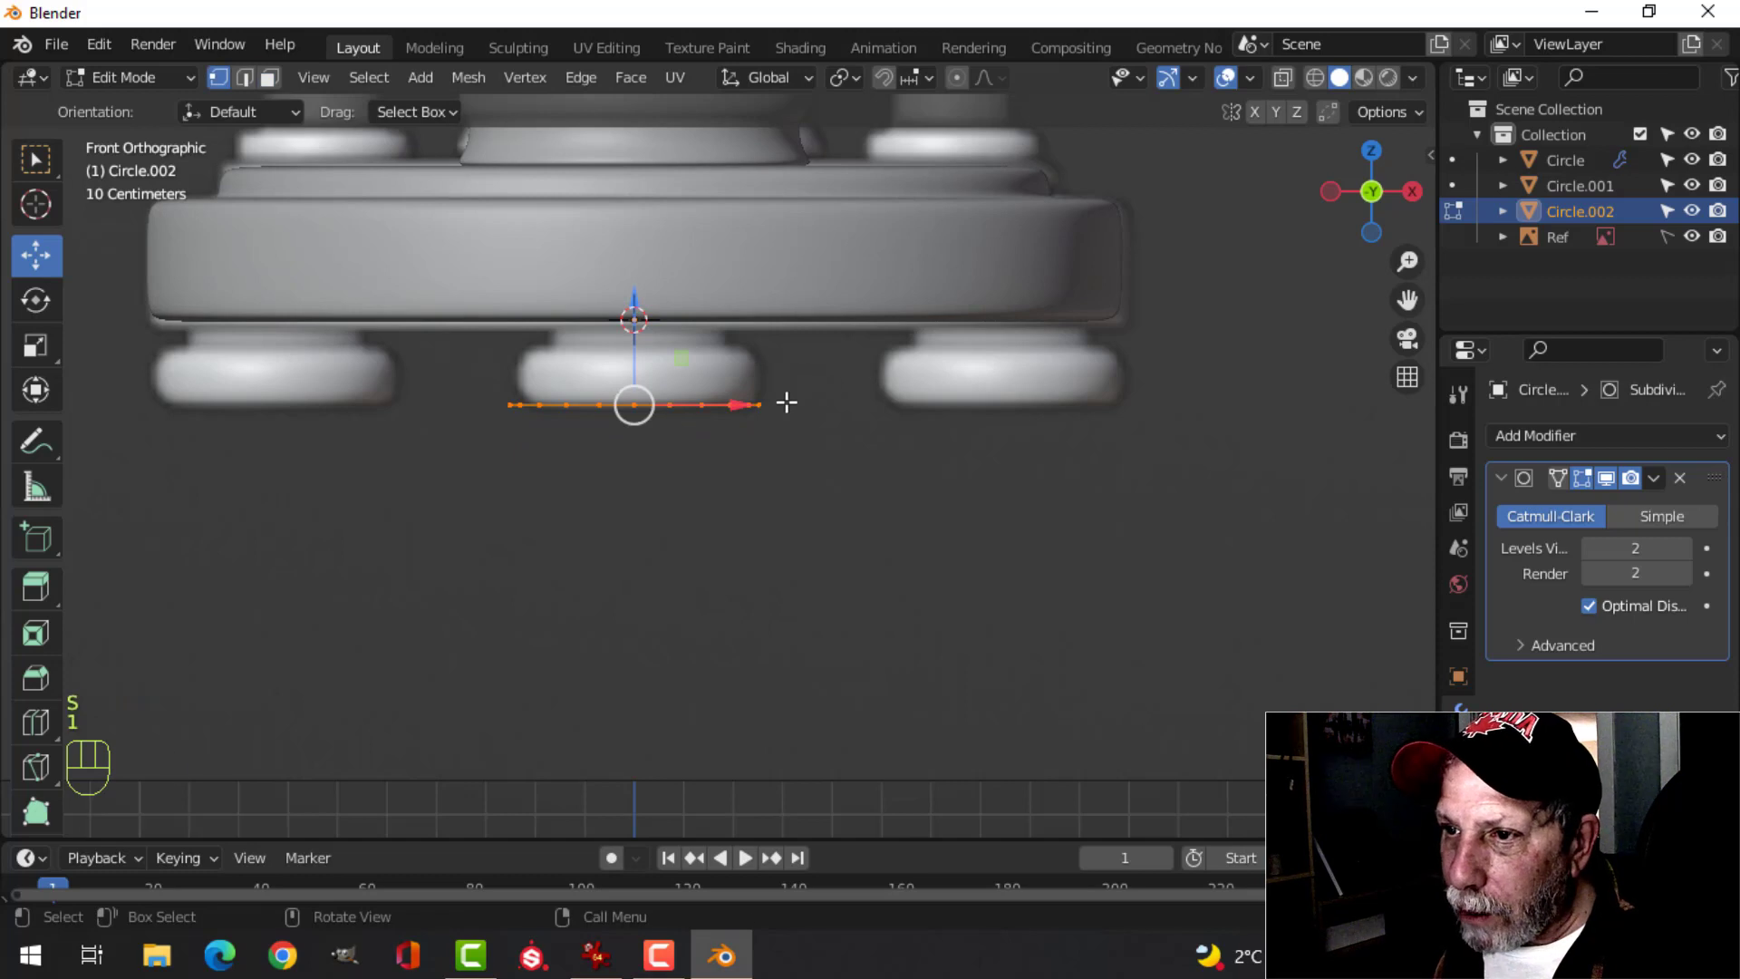
middle_drag(785, 401, 771, 472)
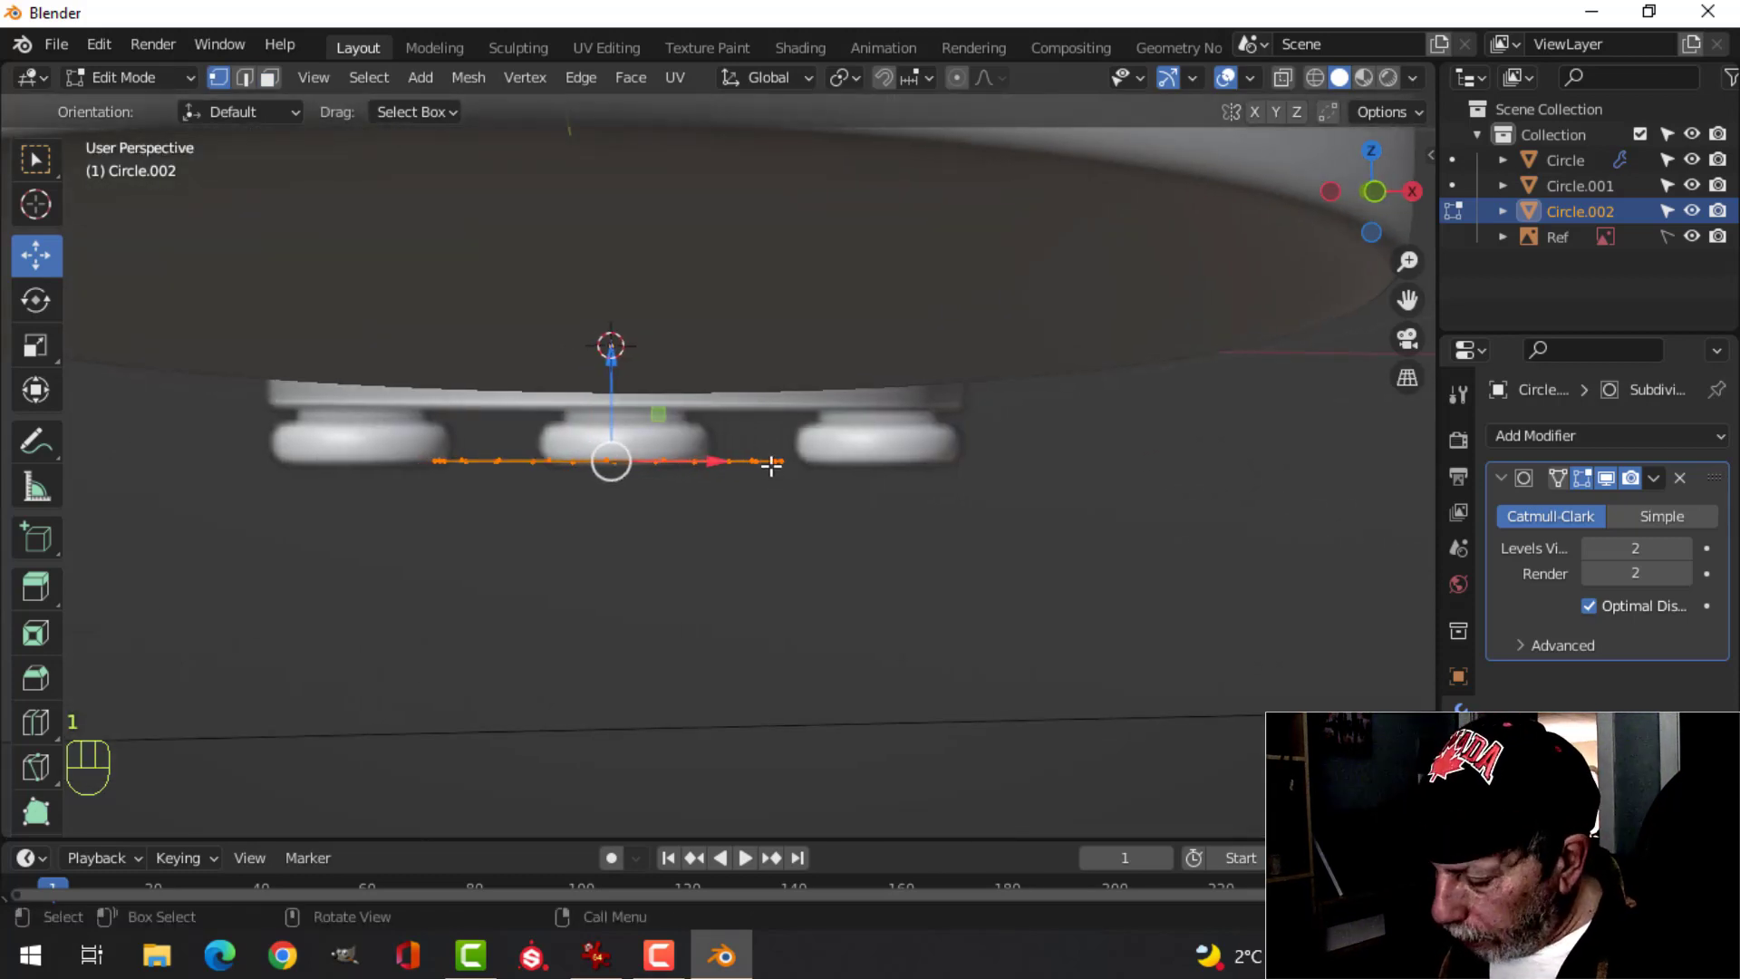
key(KP_1)
key(e)
right_click(645, 416)
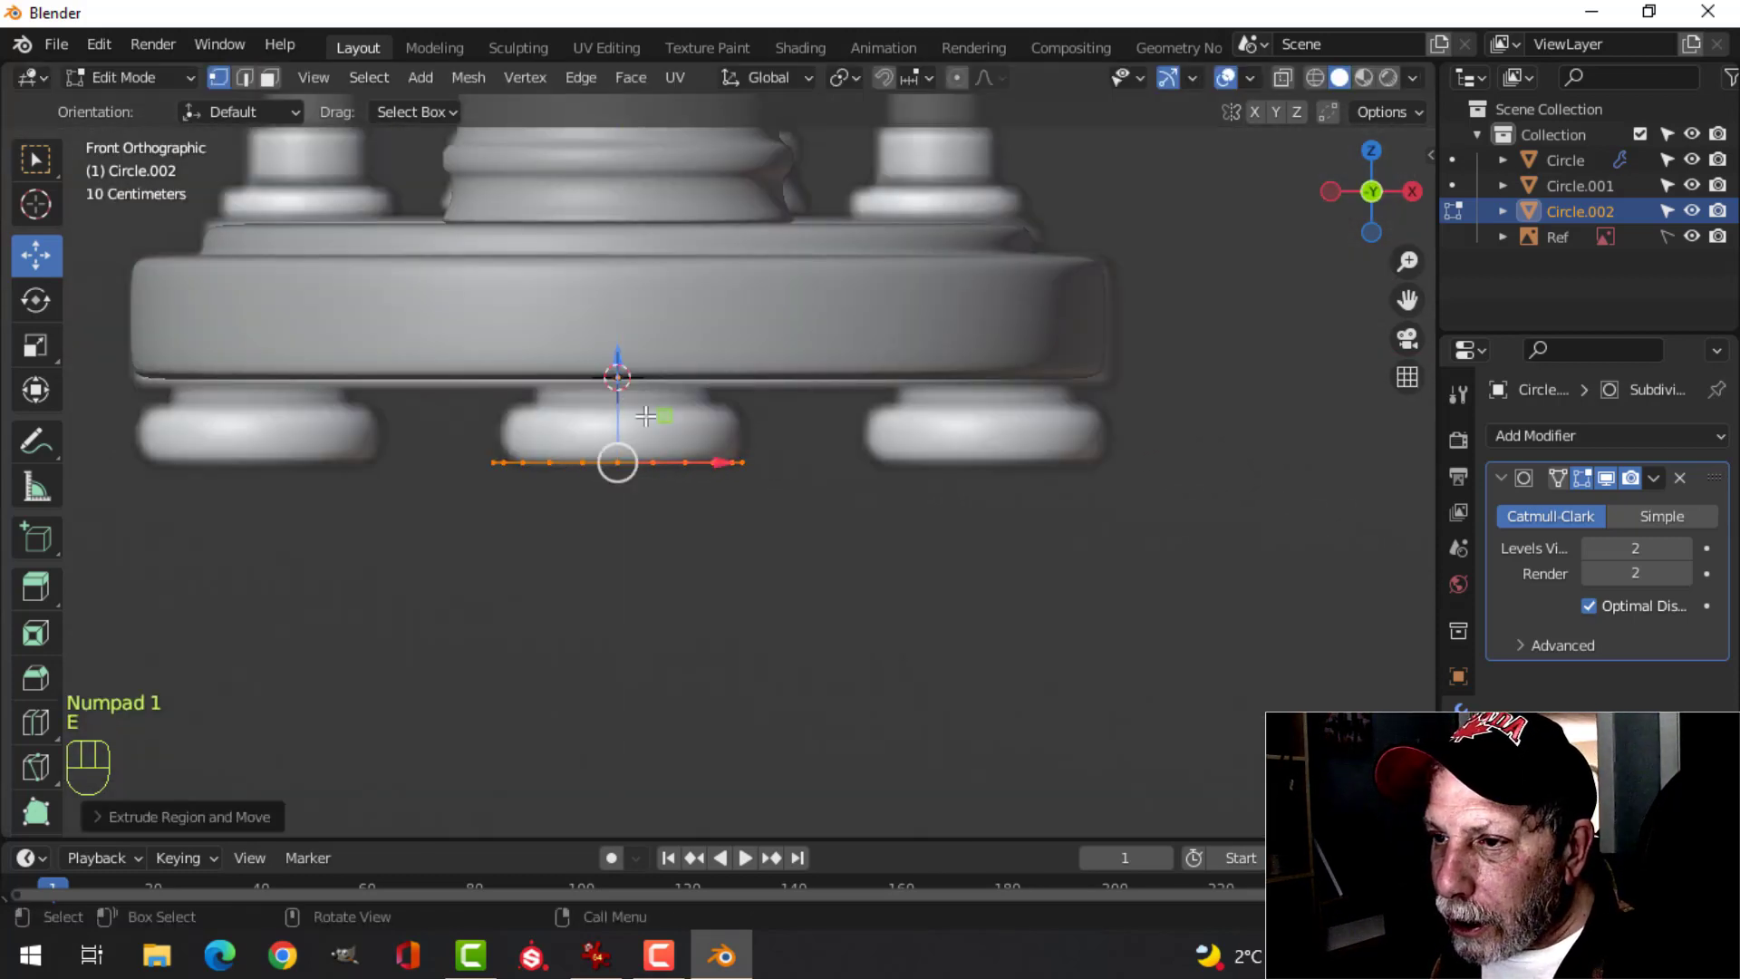
drag(618, 361, 645, 301)
click(1605, 479)
scroll(904, 470, up, 2)
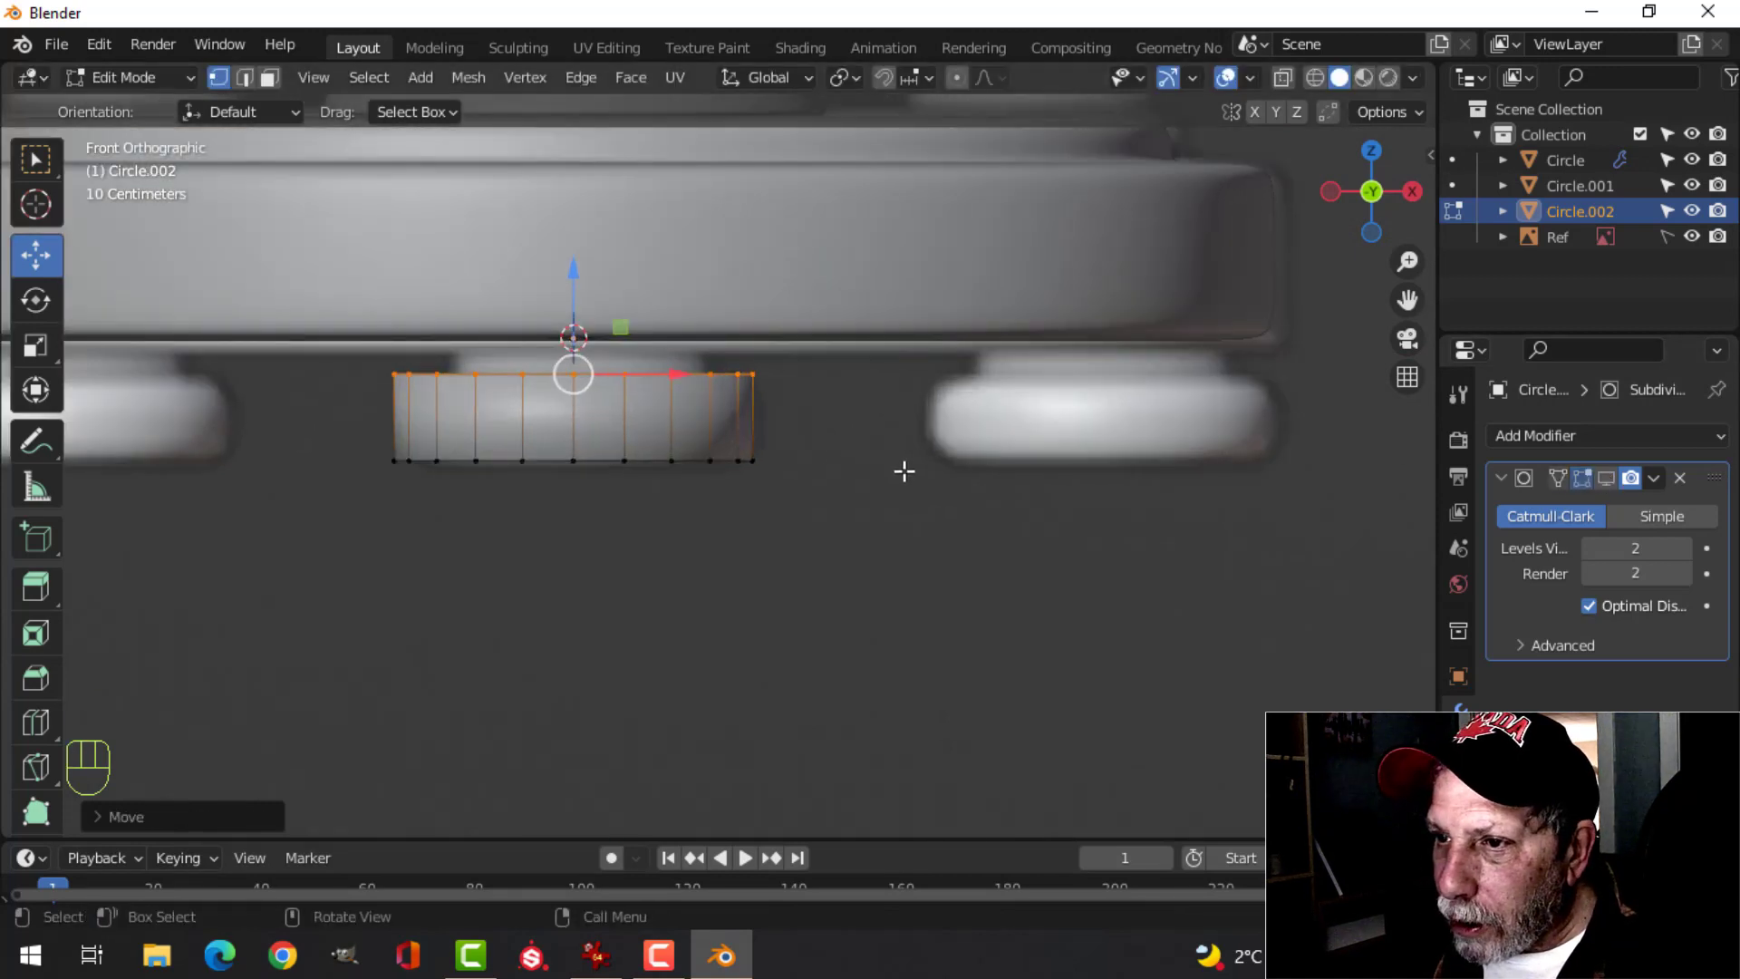
- Switch to wireframe shading and lower the top ring of the foot slightly to match the reference
key(z)
click(668, 471)
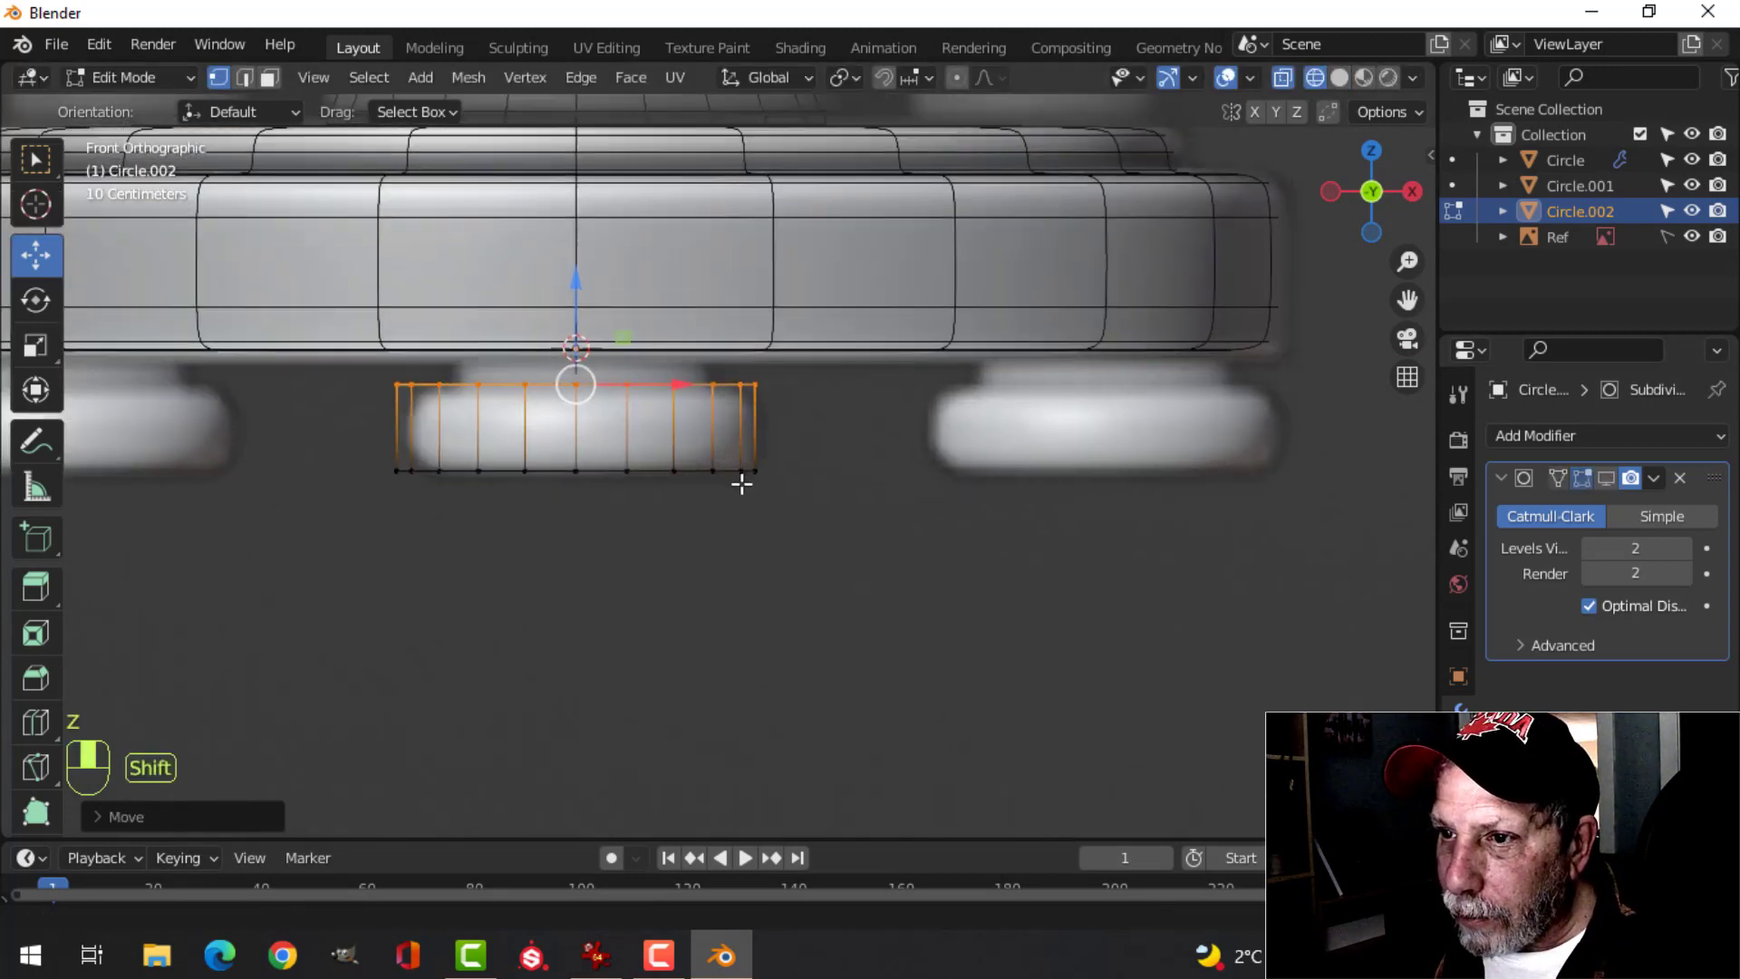
shift+scroll(742, 481, up, 1)
key(e)
click(602, 311)
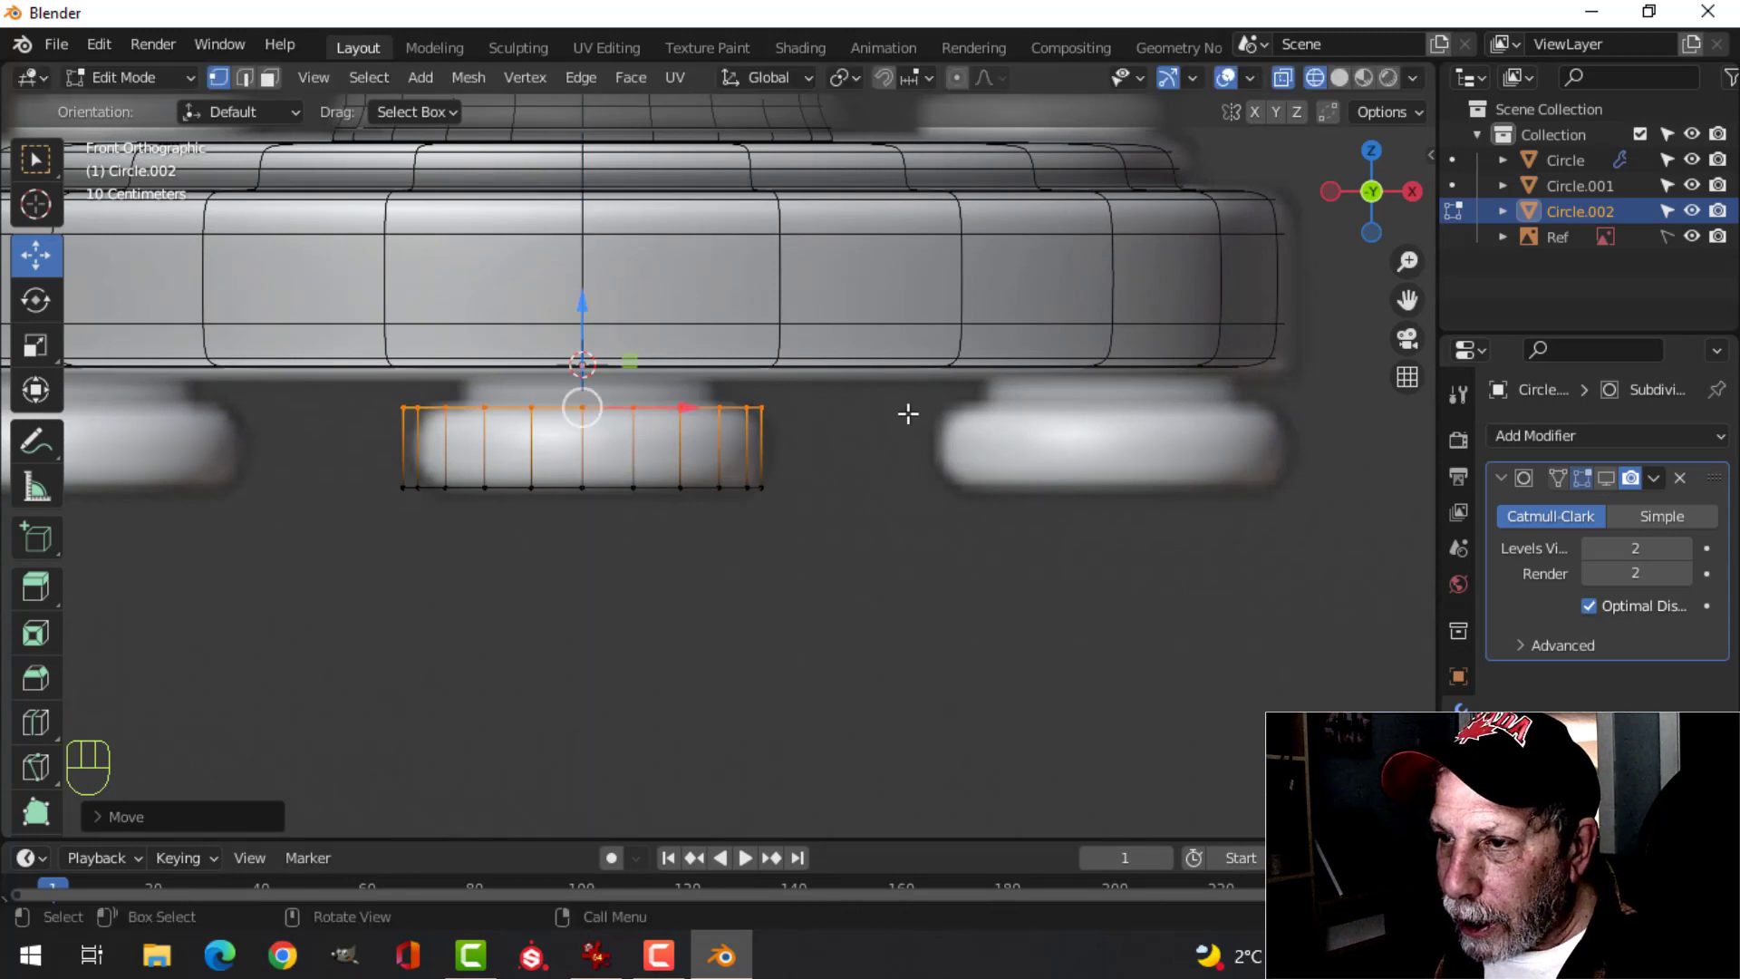
- Extrude the foot's top inward to the reference neck's width, and extrude the neck up to the base
key(s)
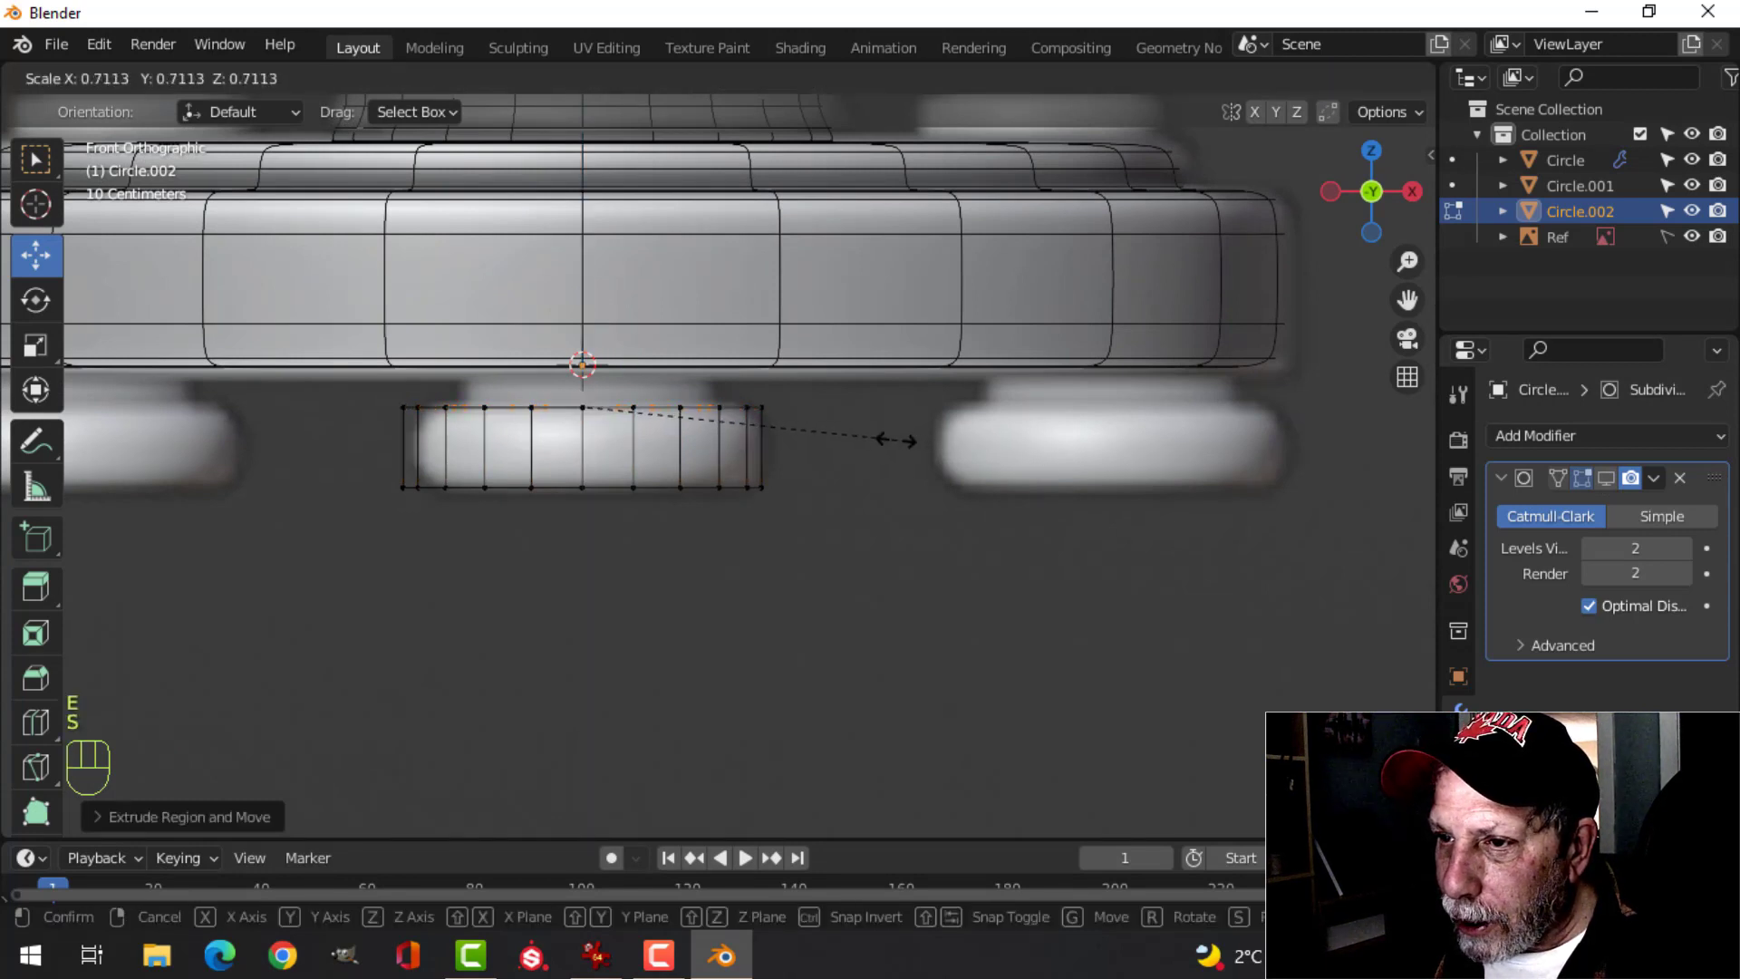
click(883, 438)
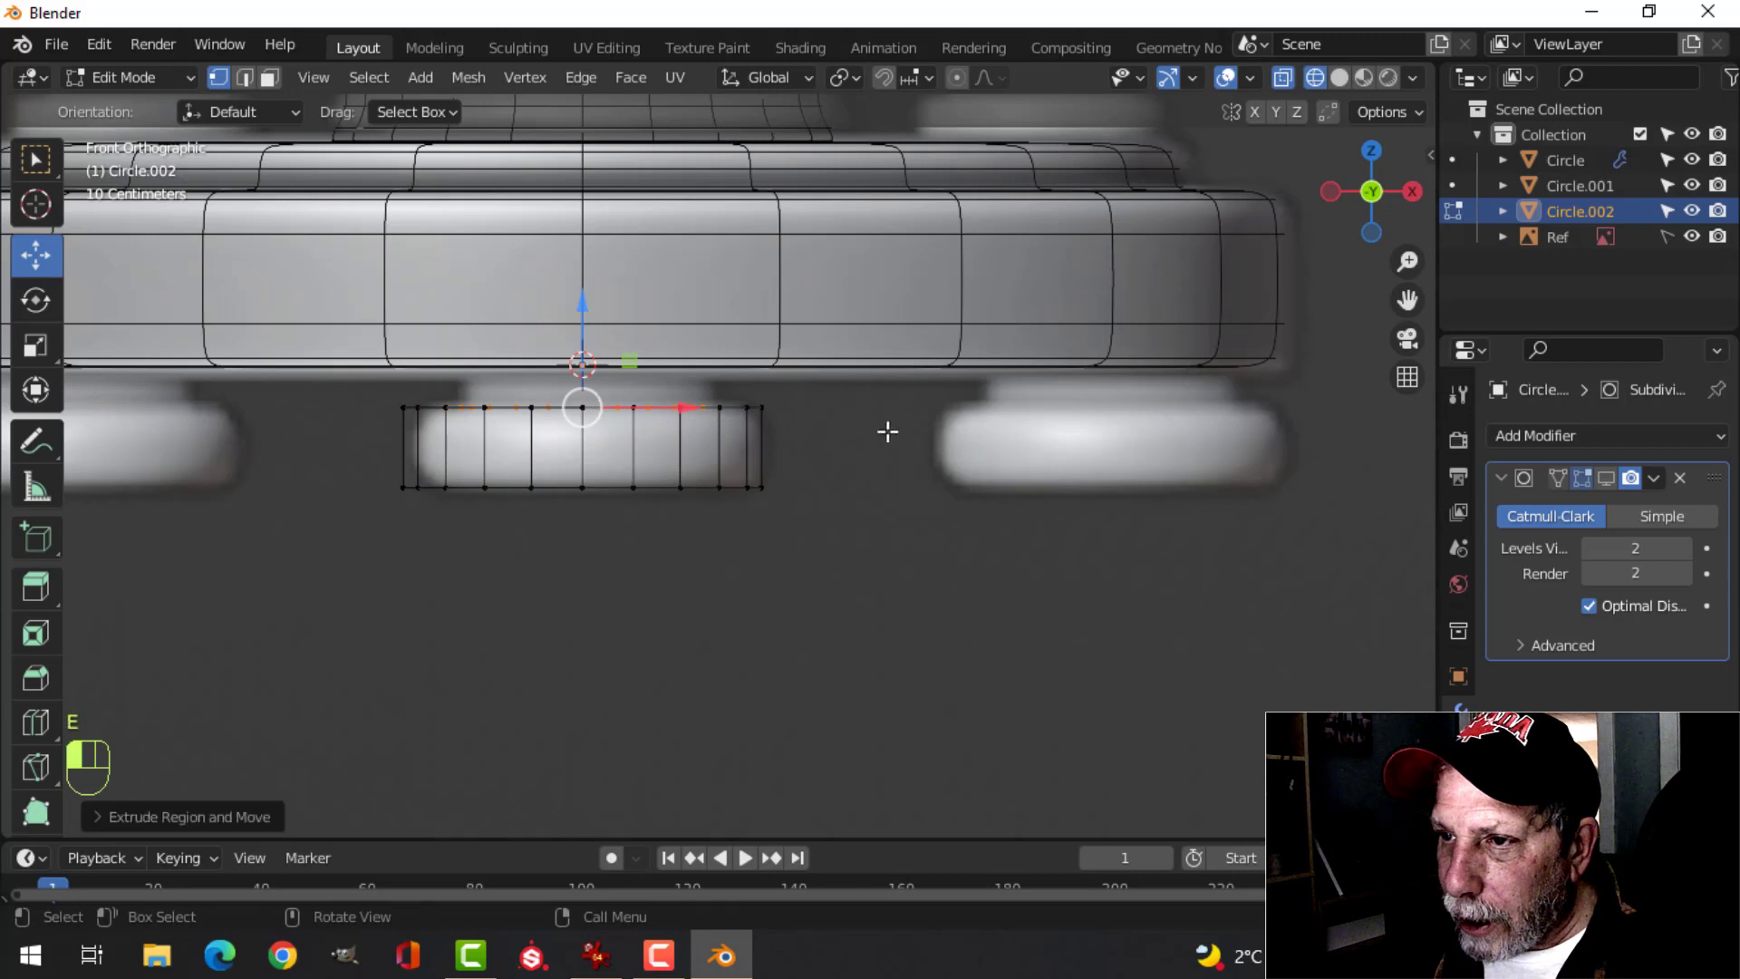
drag(589, 311, 595, 258)
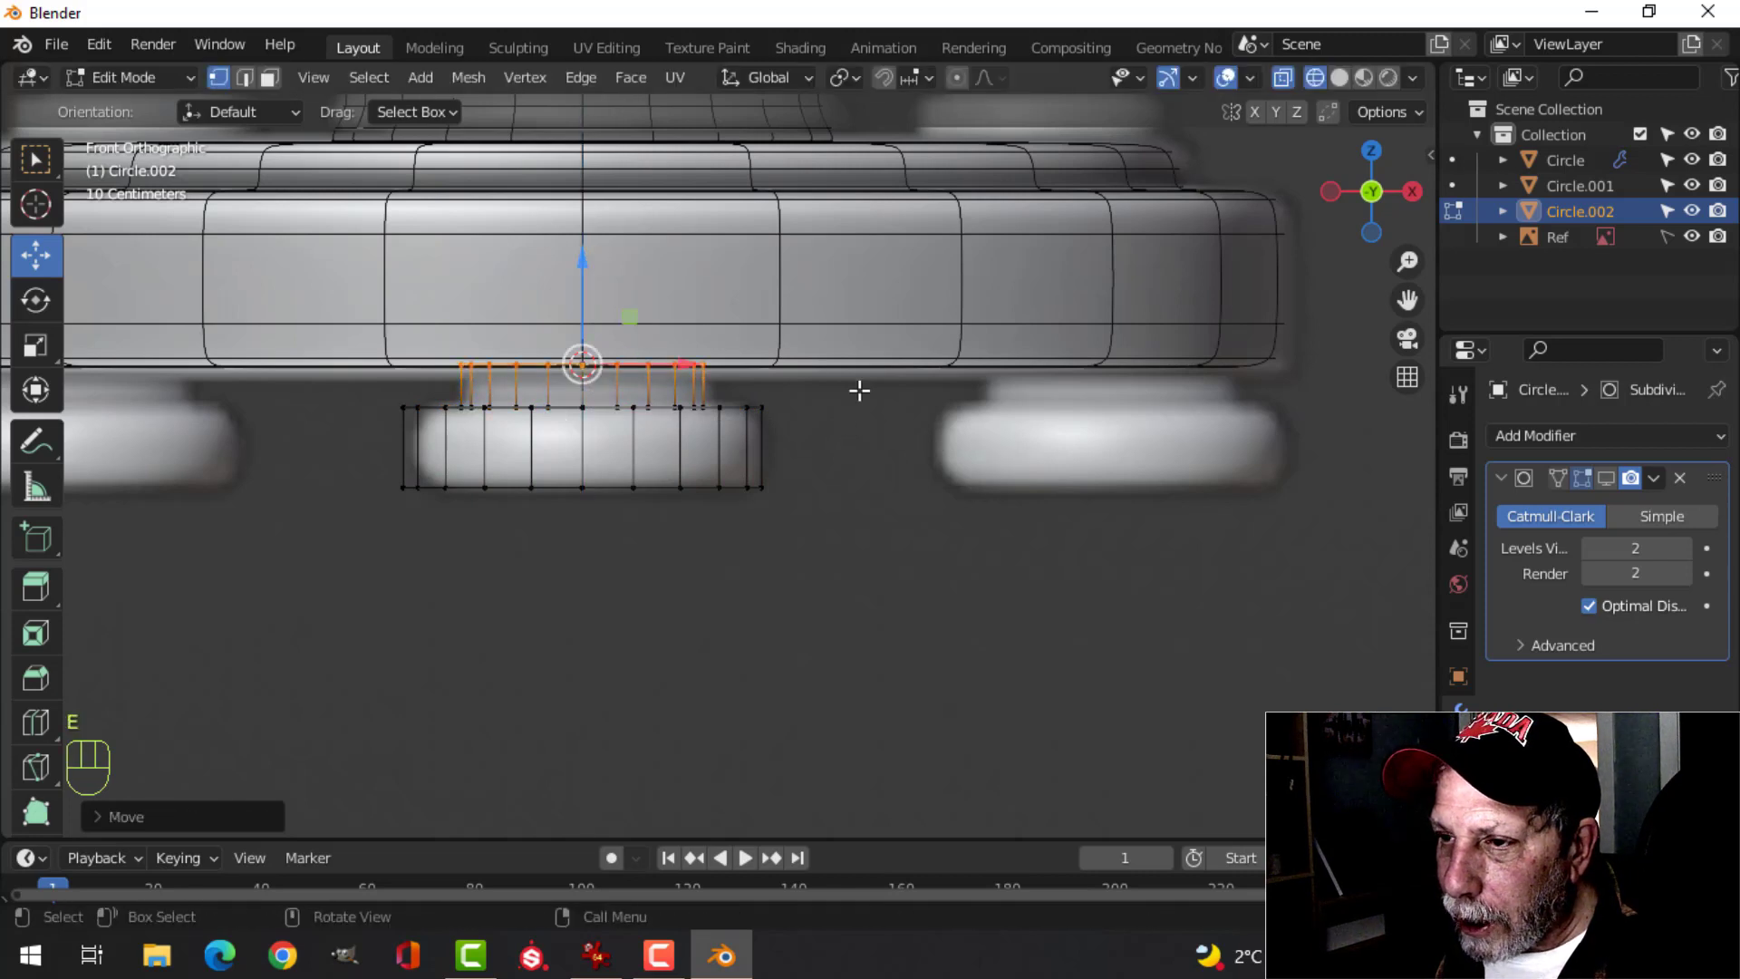
- Return to solid shading and select the upper and lower outer edge loops of the foot's wide part
key(z)
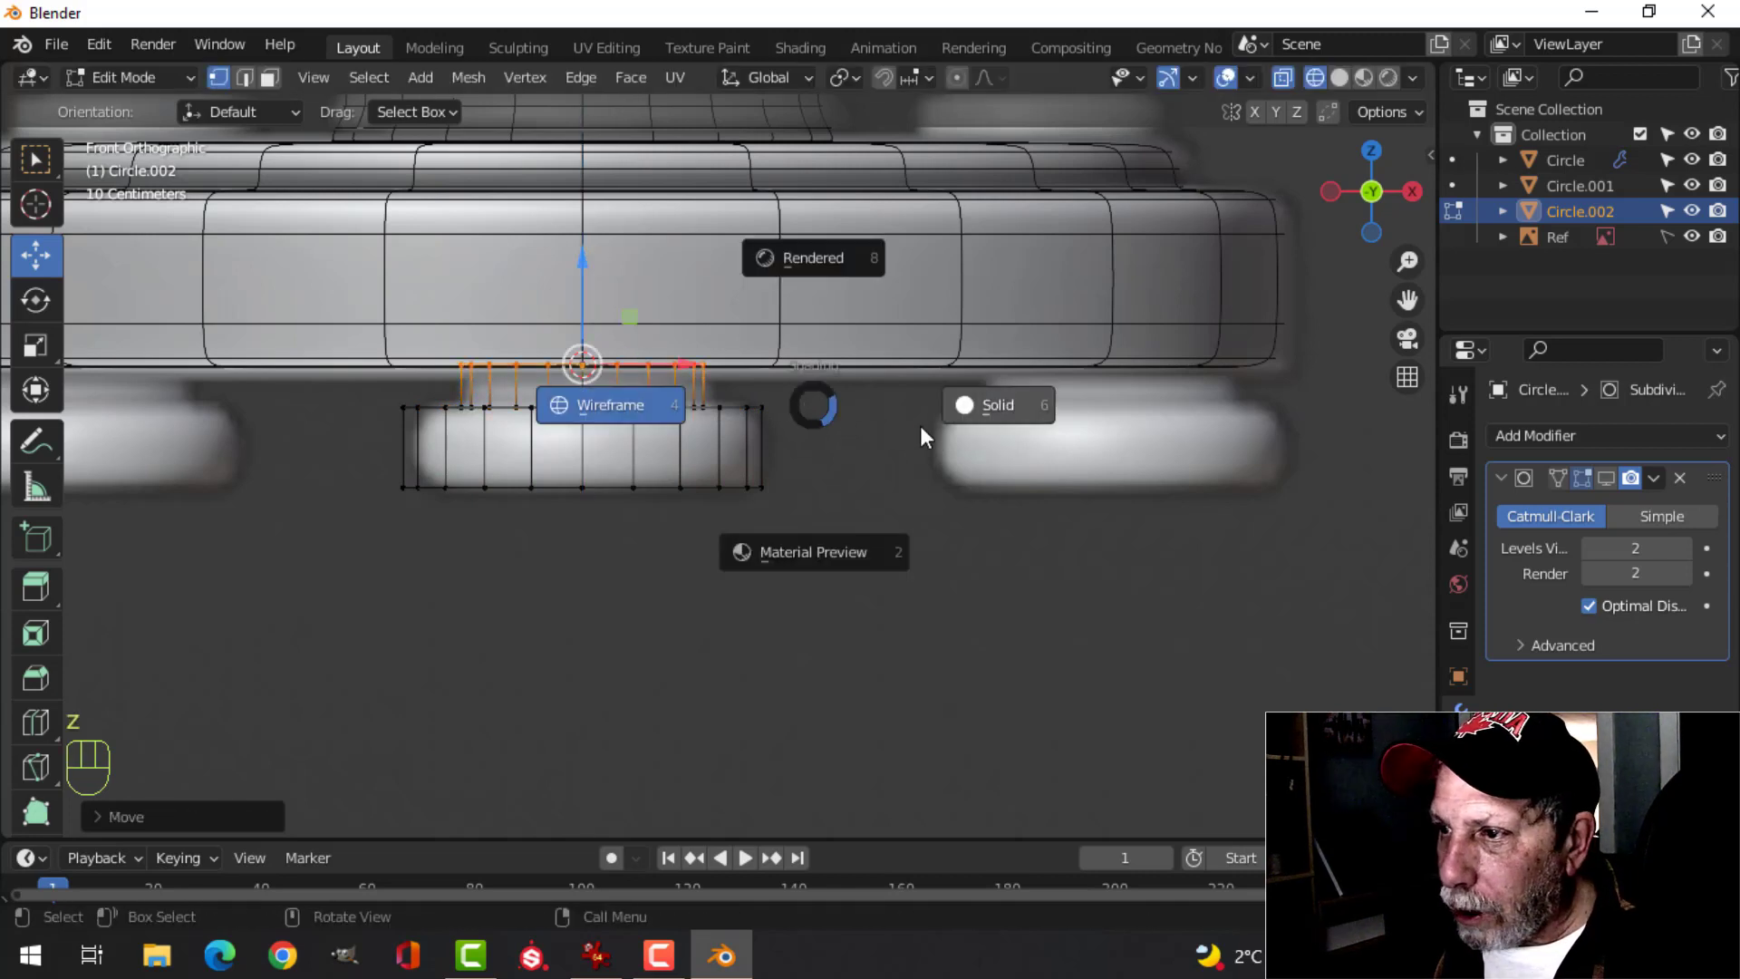
click(983, 405)
mouse_move(984, 405)
middle_down()
mouse_move(734, 451)
mouse_move(742, 486)
mouse_move(780, 513)
mouse_move(765, 553)
mouse_move(760, 493)
middle_up()
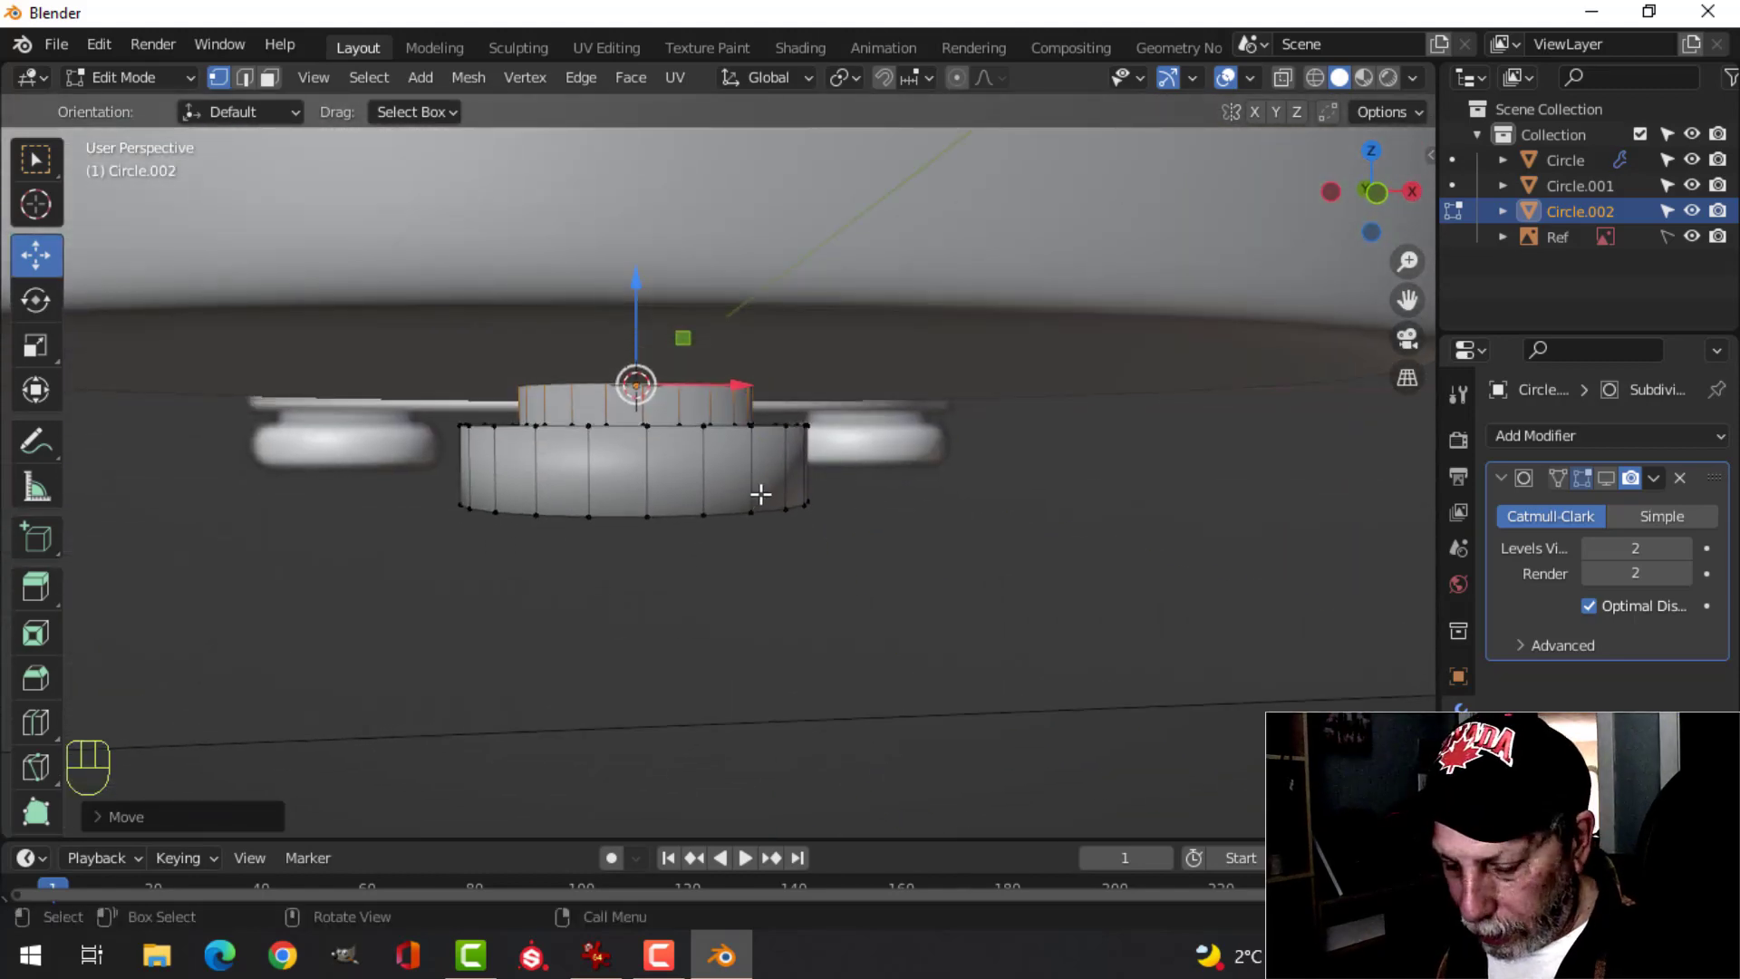
key(alt+a)
key(2)
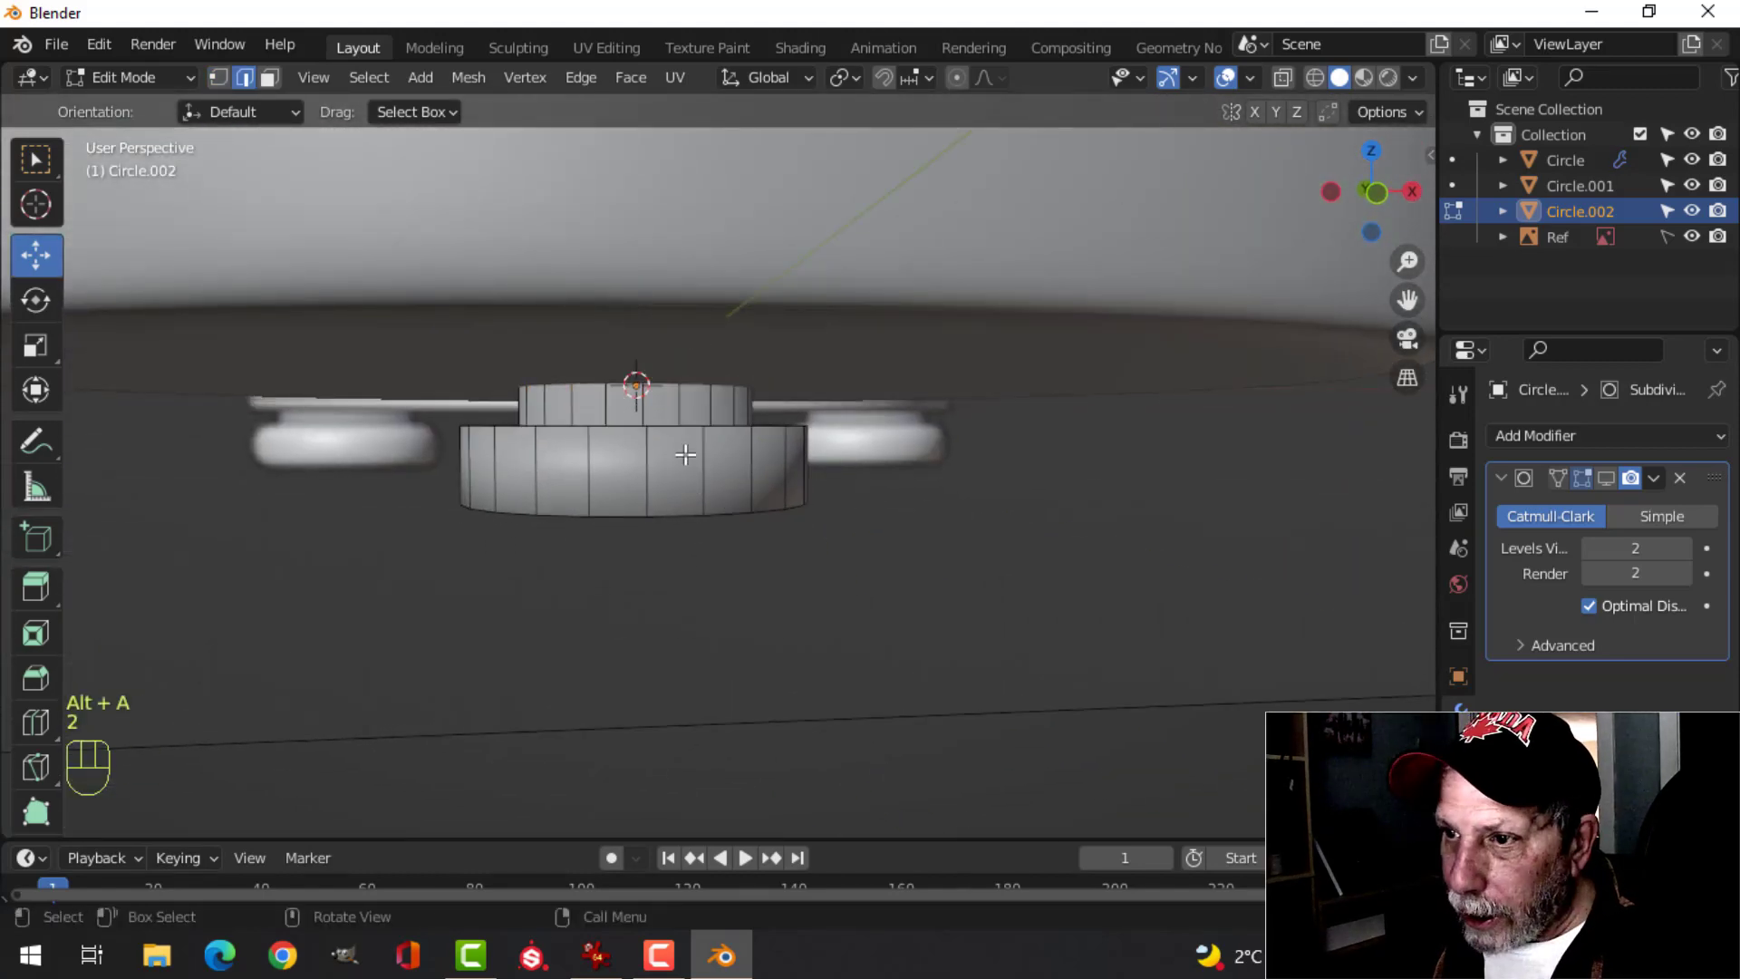
alt+click(681, 429)
alt+shift+click(769, 513)
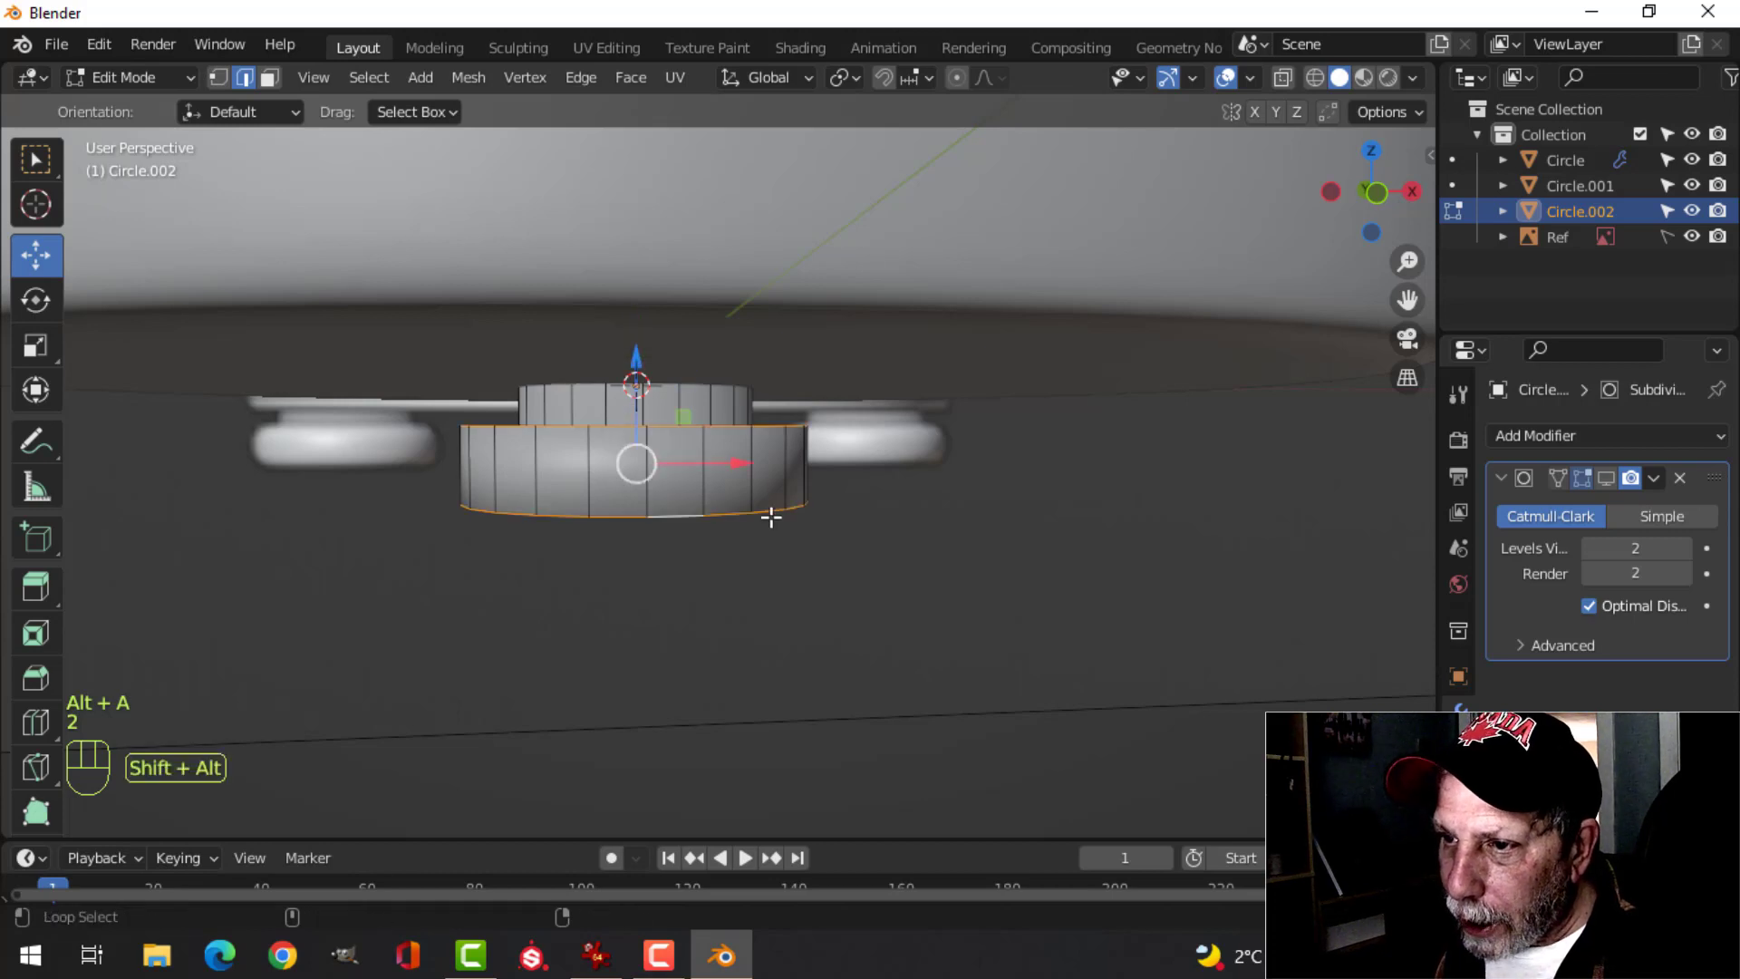
- Bevel both selected edge loops in wireframe front view with 3 segments and a width of about 0.045 m
middle_drag(769, 513, 843, 451)
key(KP_1)
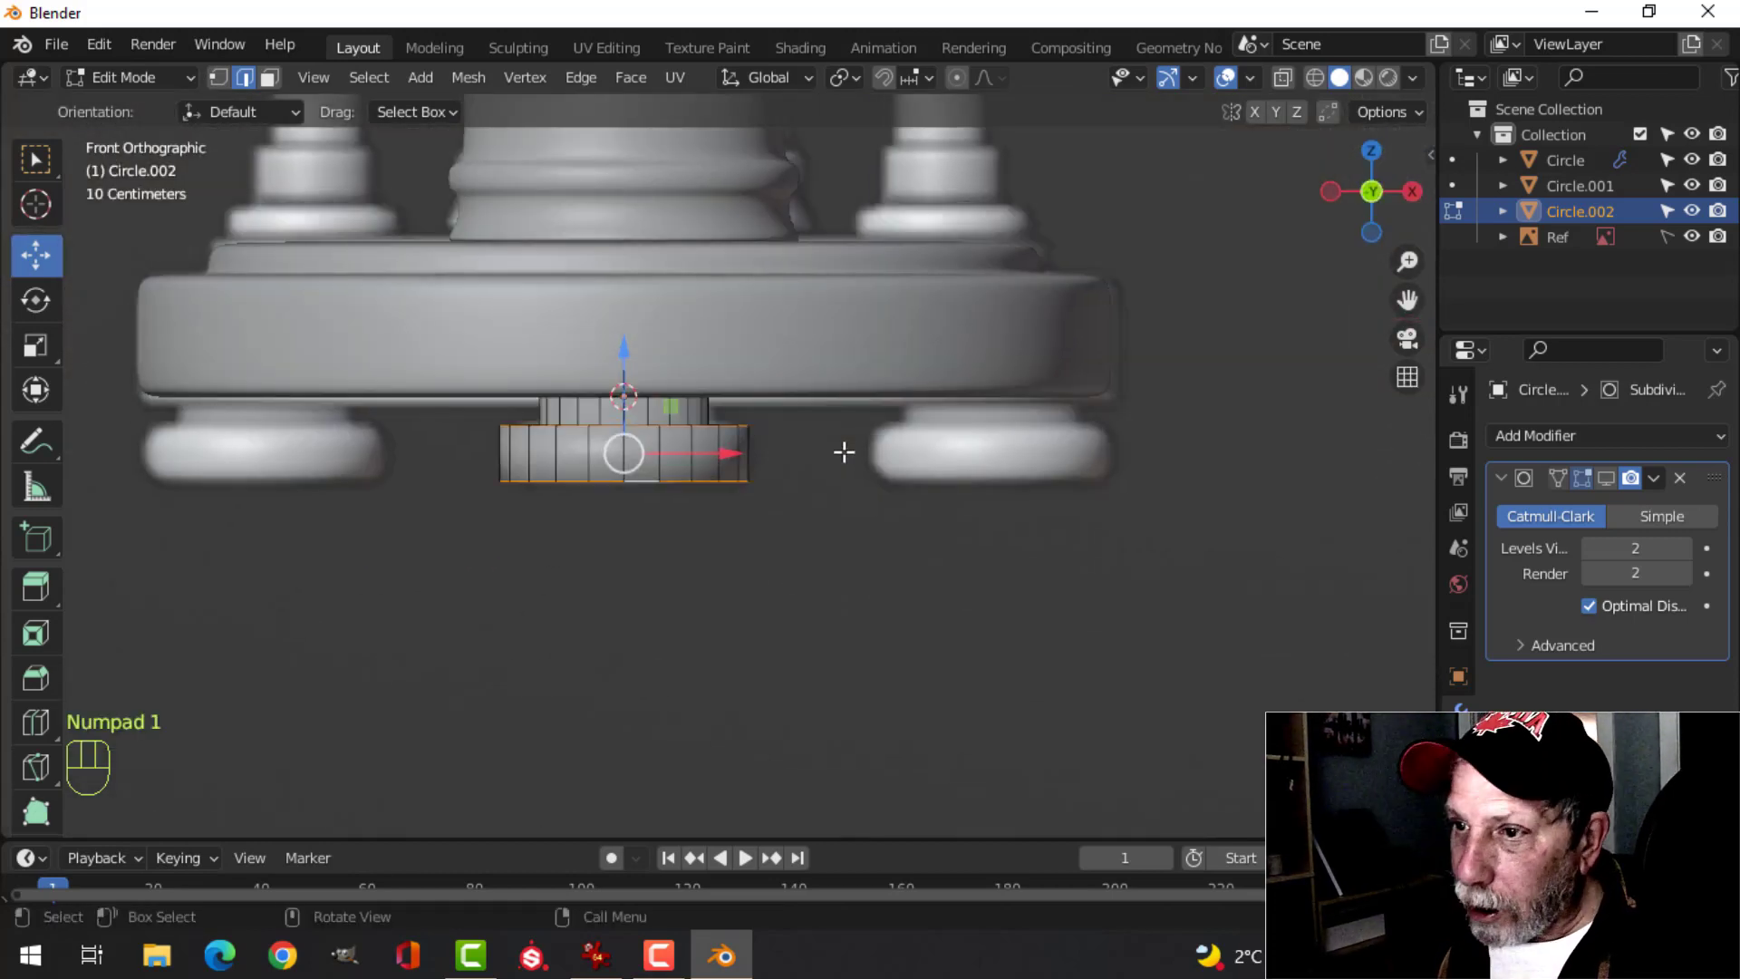
key(z)
click(703, 449)
scroll(762, 458, up, 3)
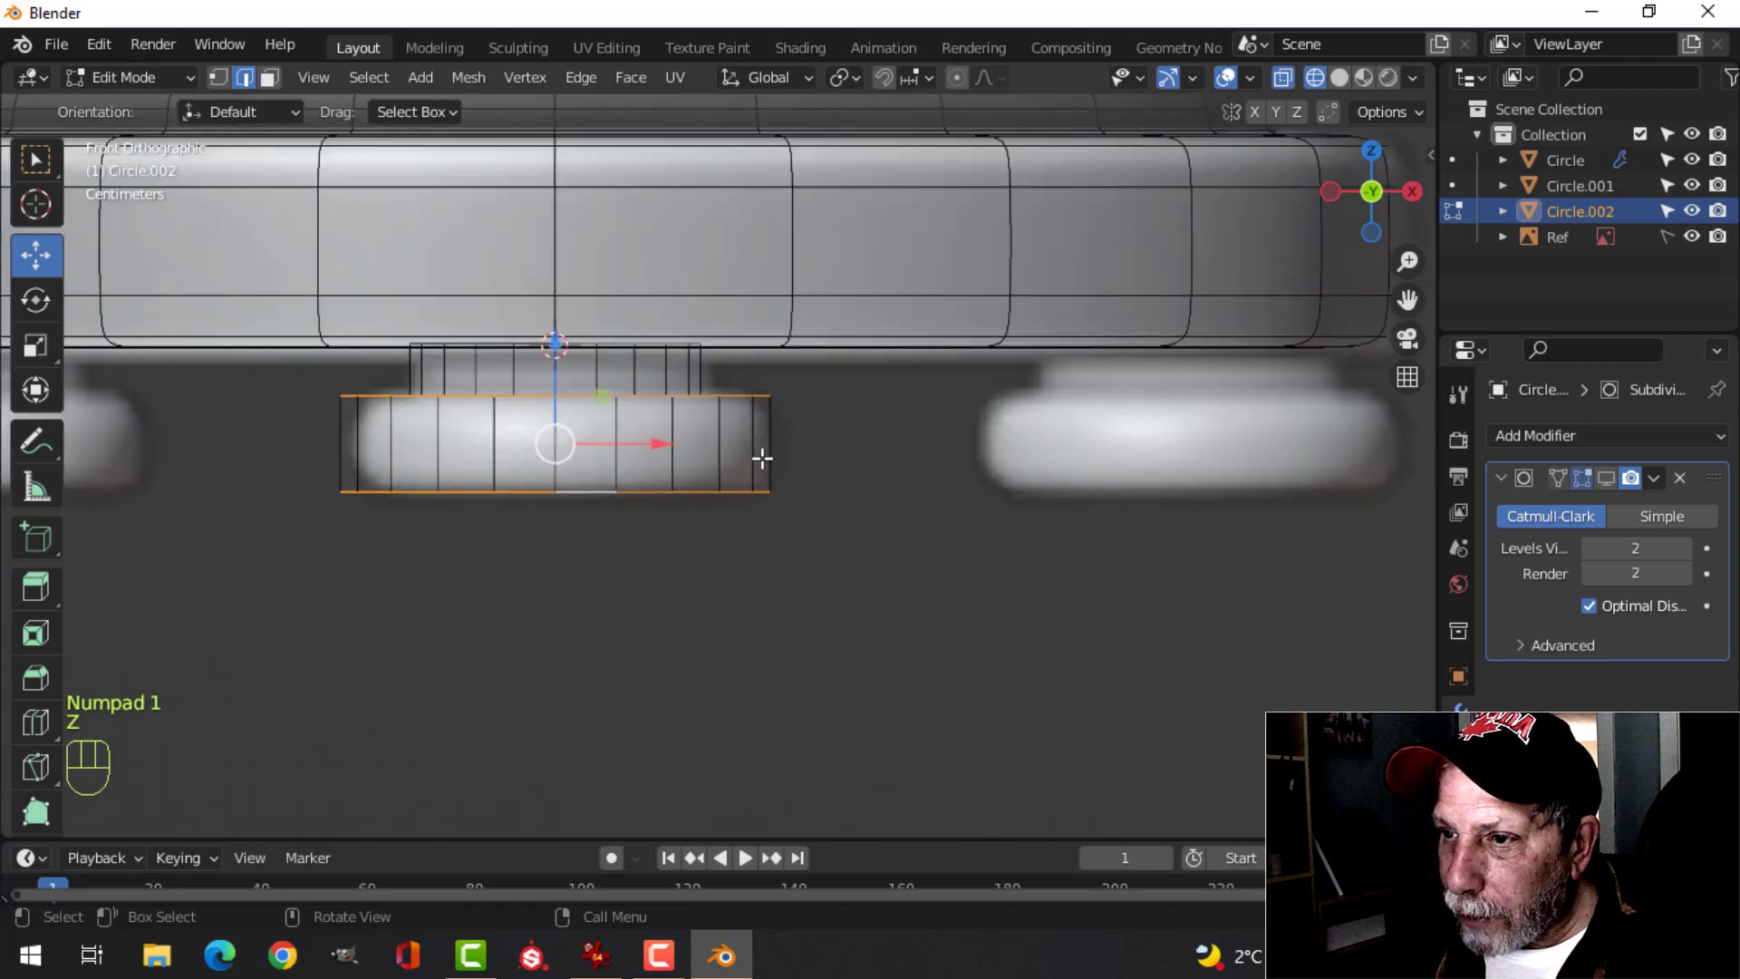
key(ctrl+b)
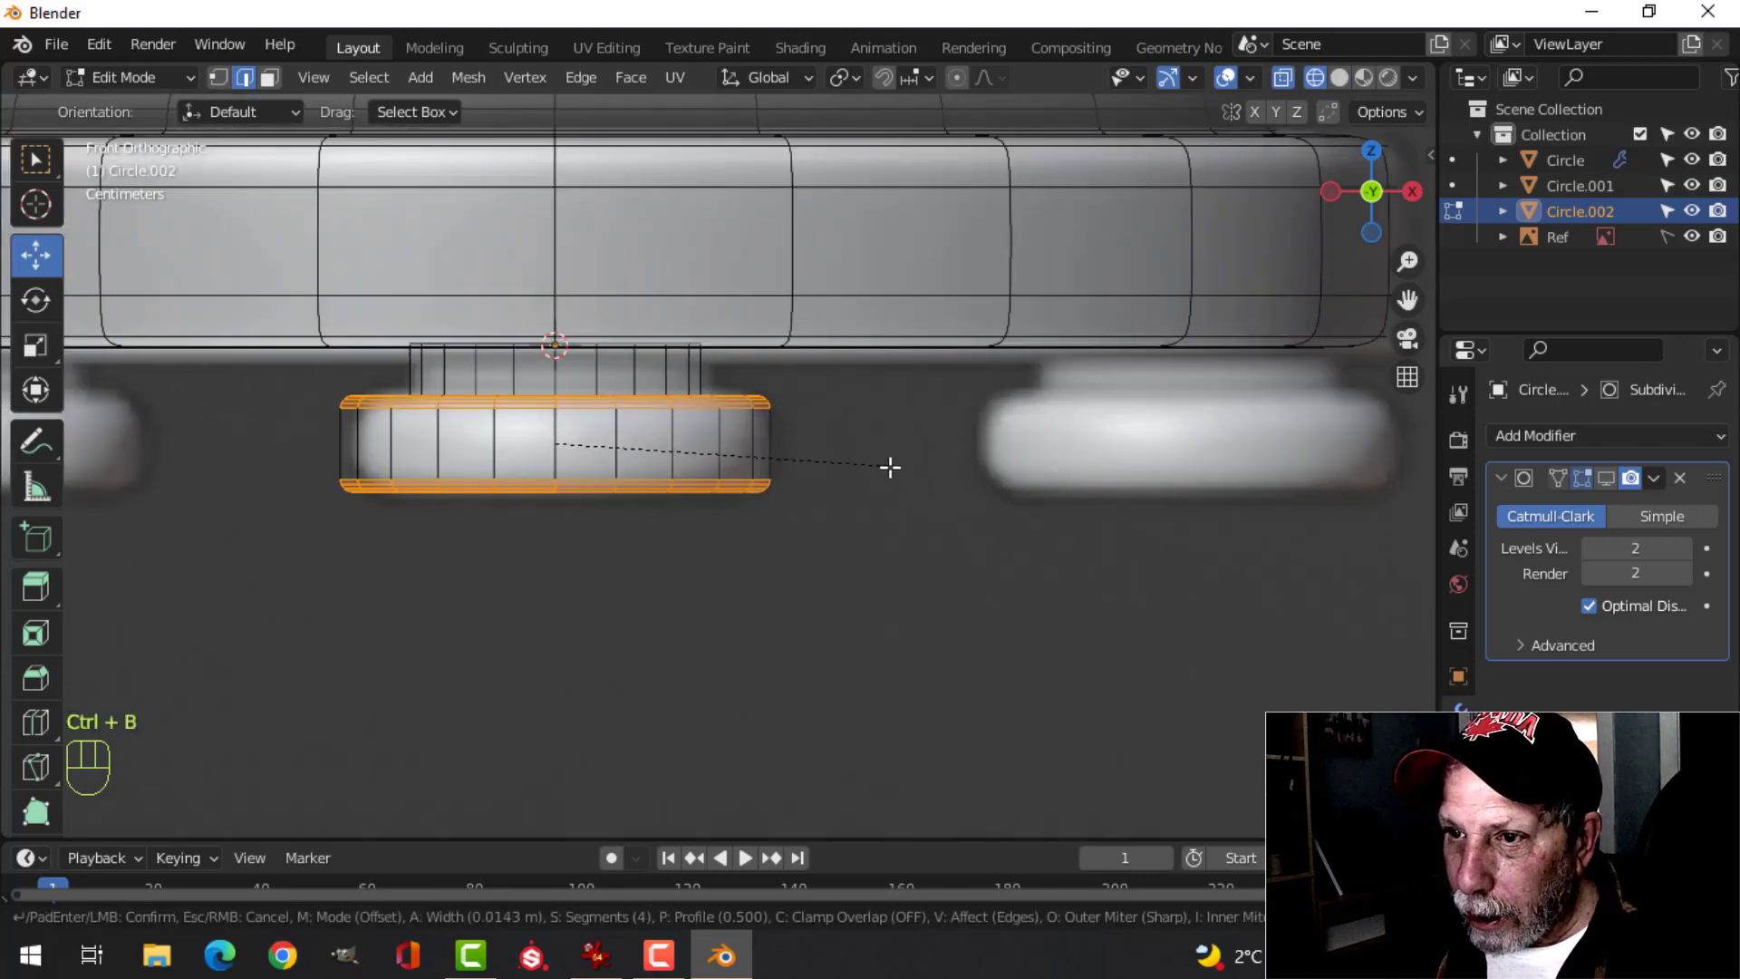
scroll(906, 489, down, 1)
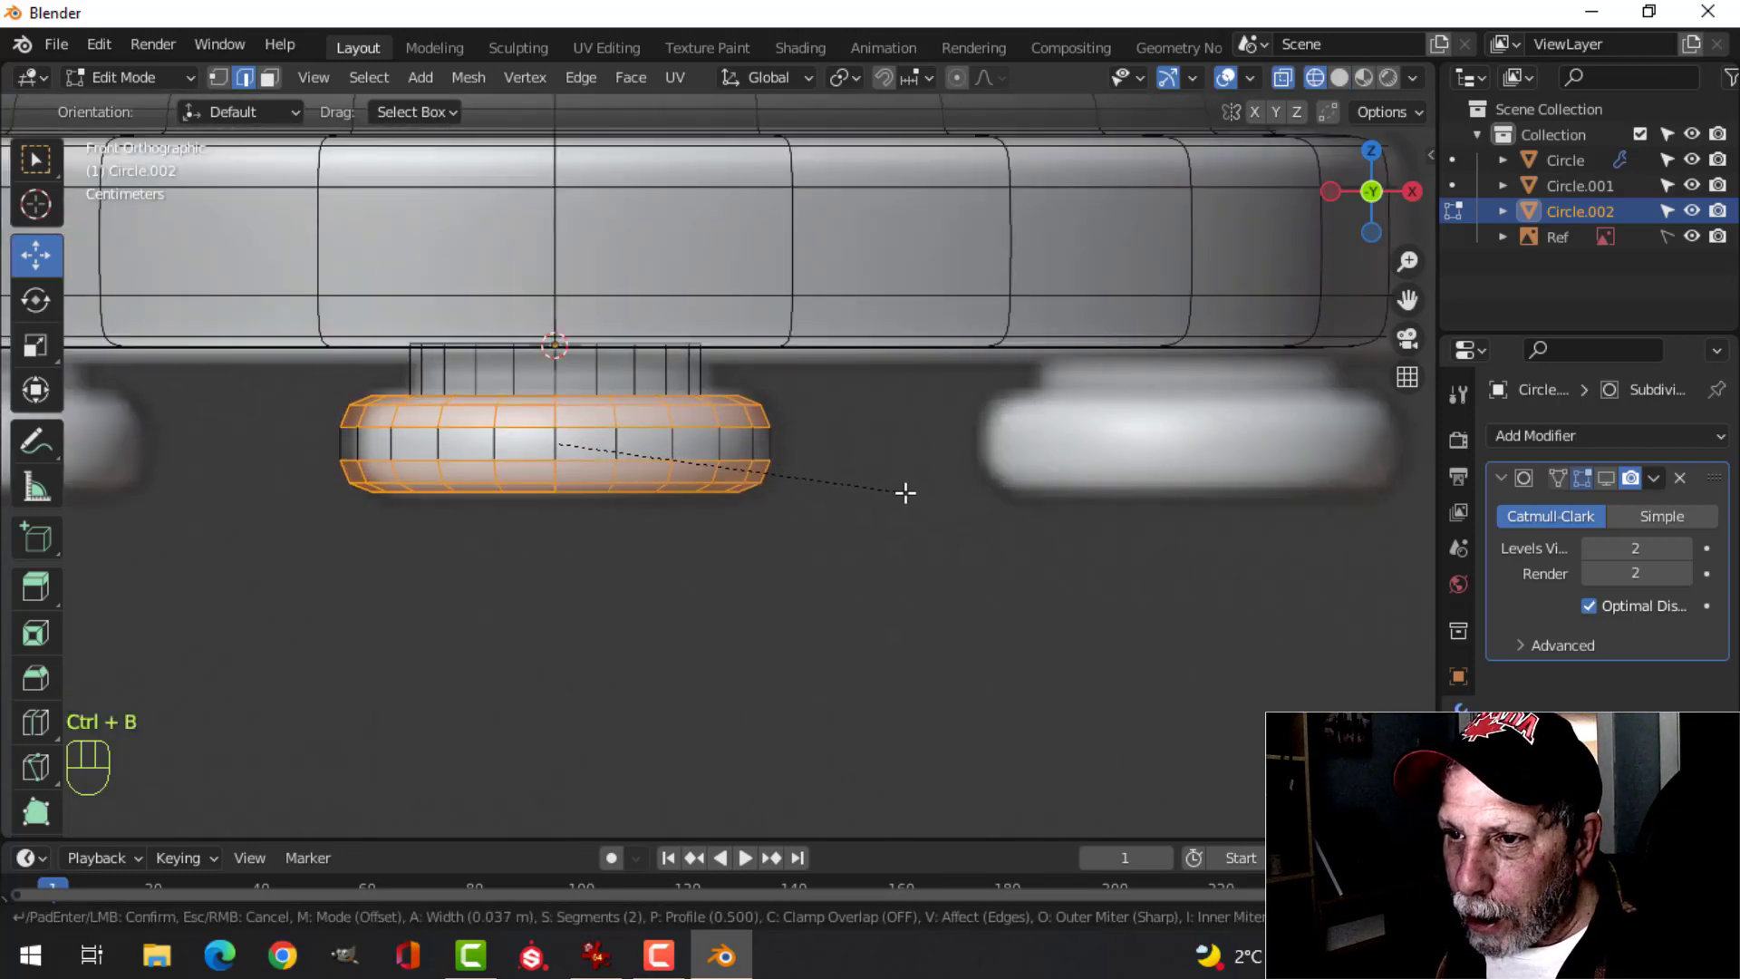
scroll(909, 497, up, 1)
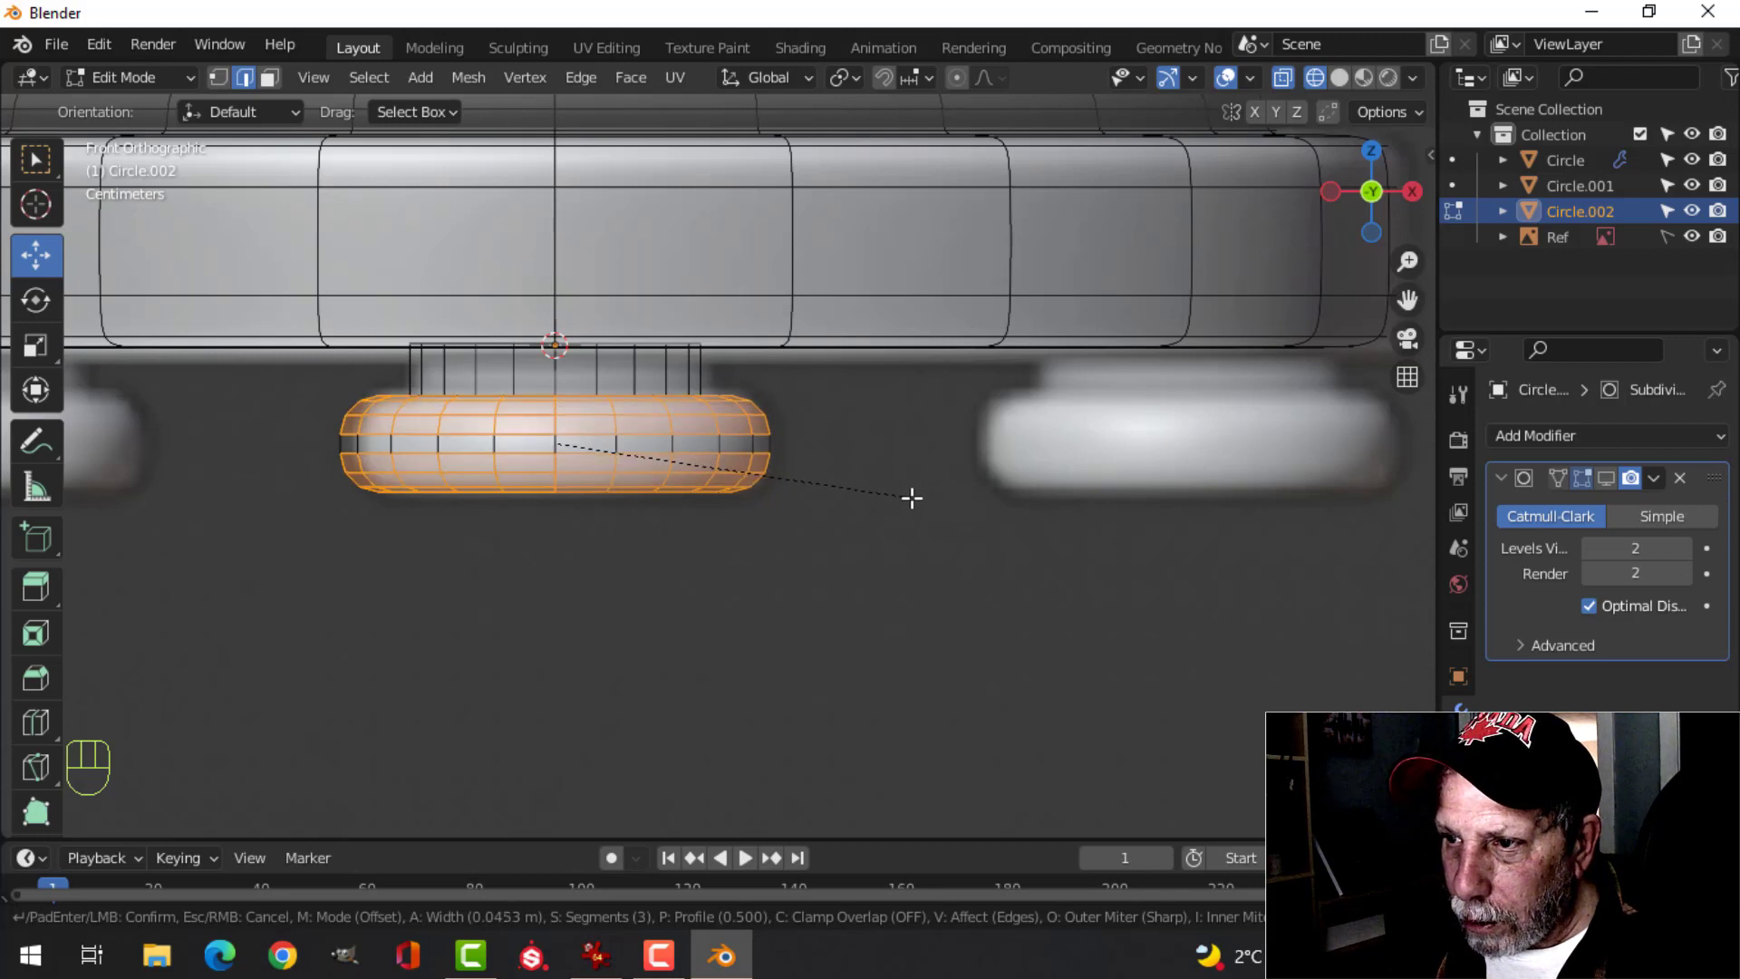
click(889, 497)
- Return to Object Mode, turn the foot's subdivision viewport display back on and switch to solid shading
key(alt+a)
key(Tab)
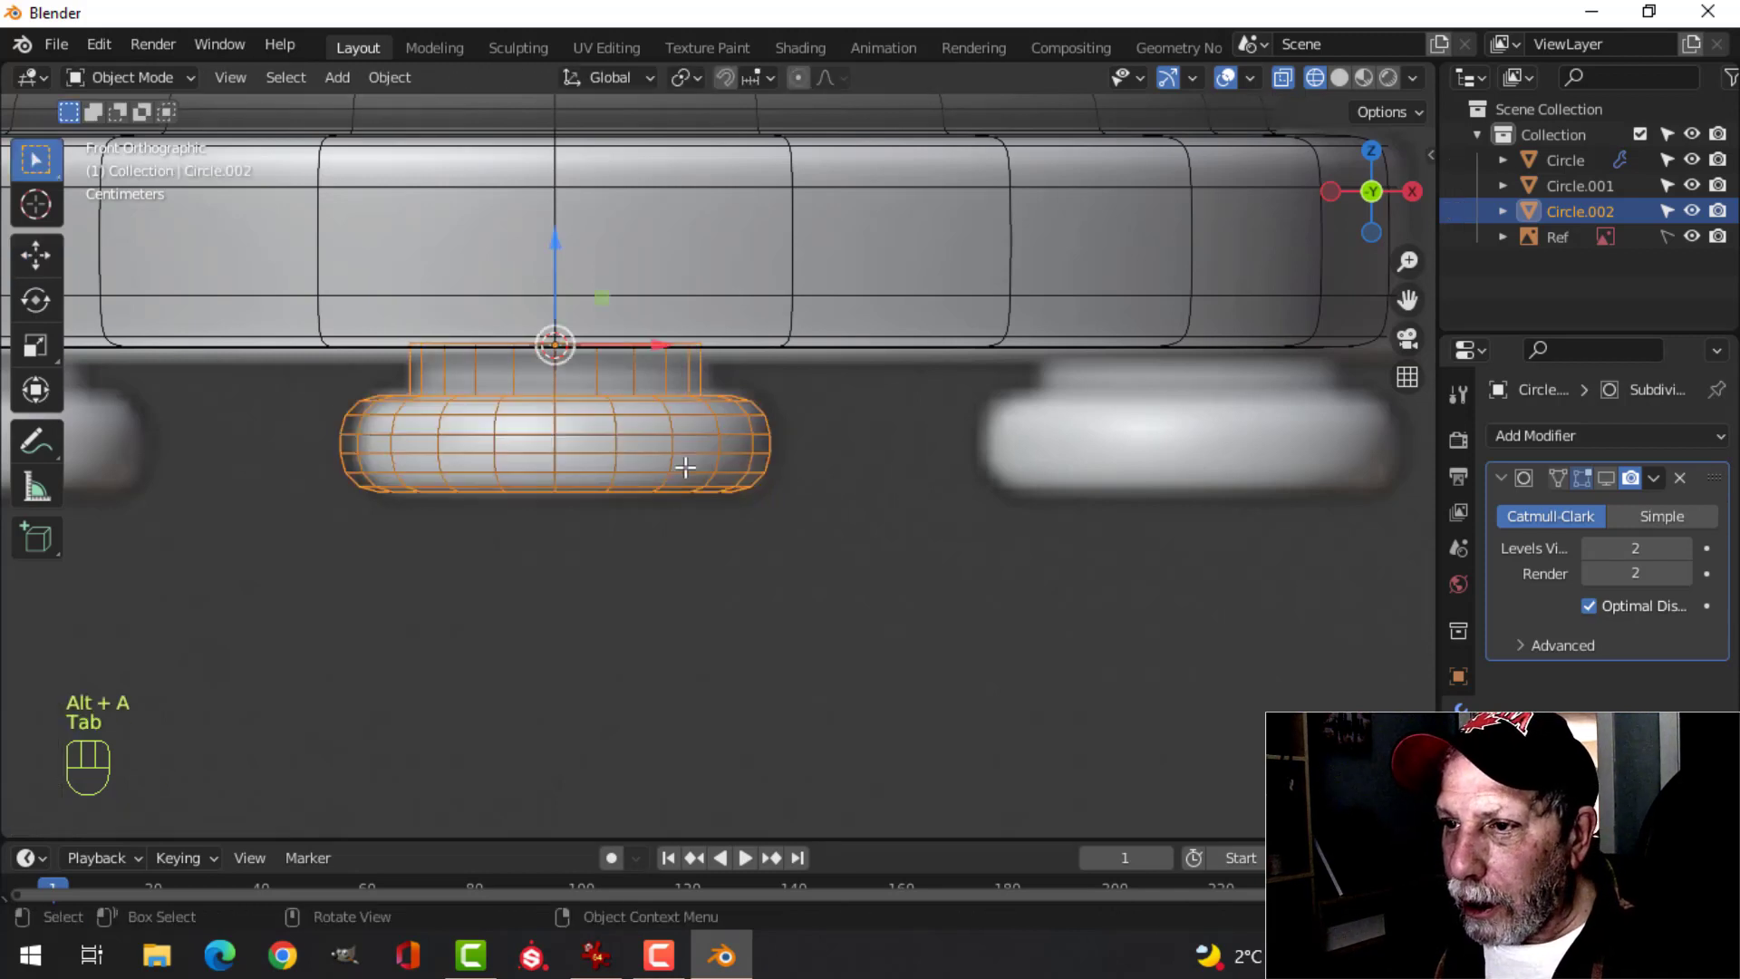
click(1606, 478)
key(z)
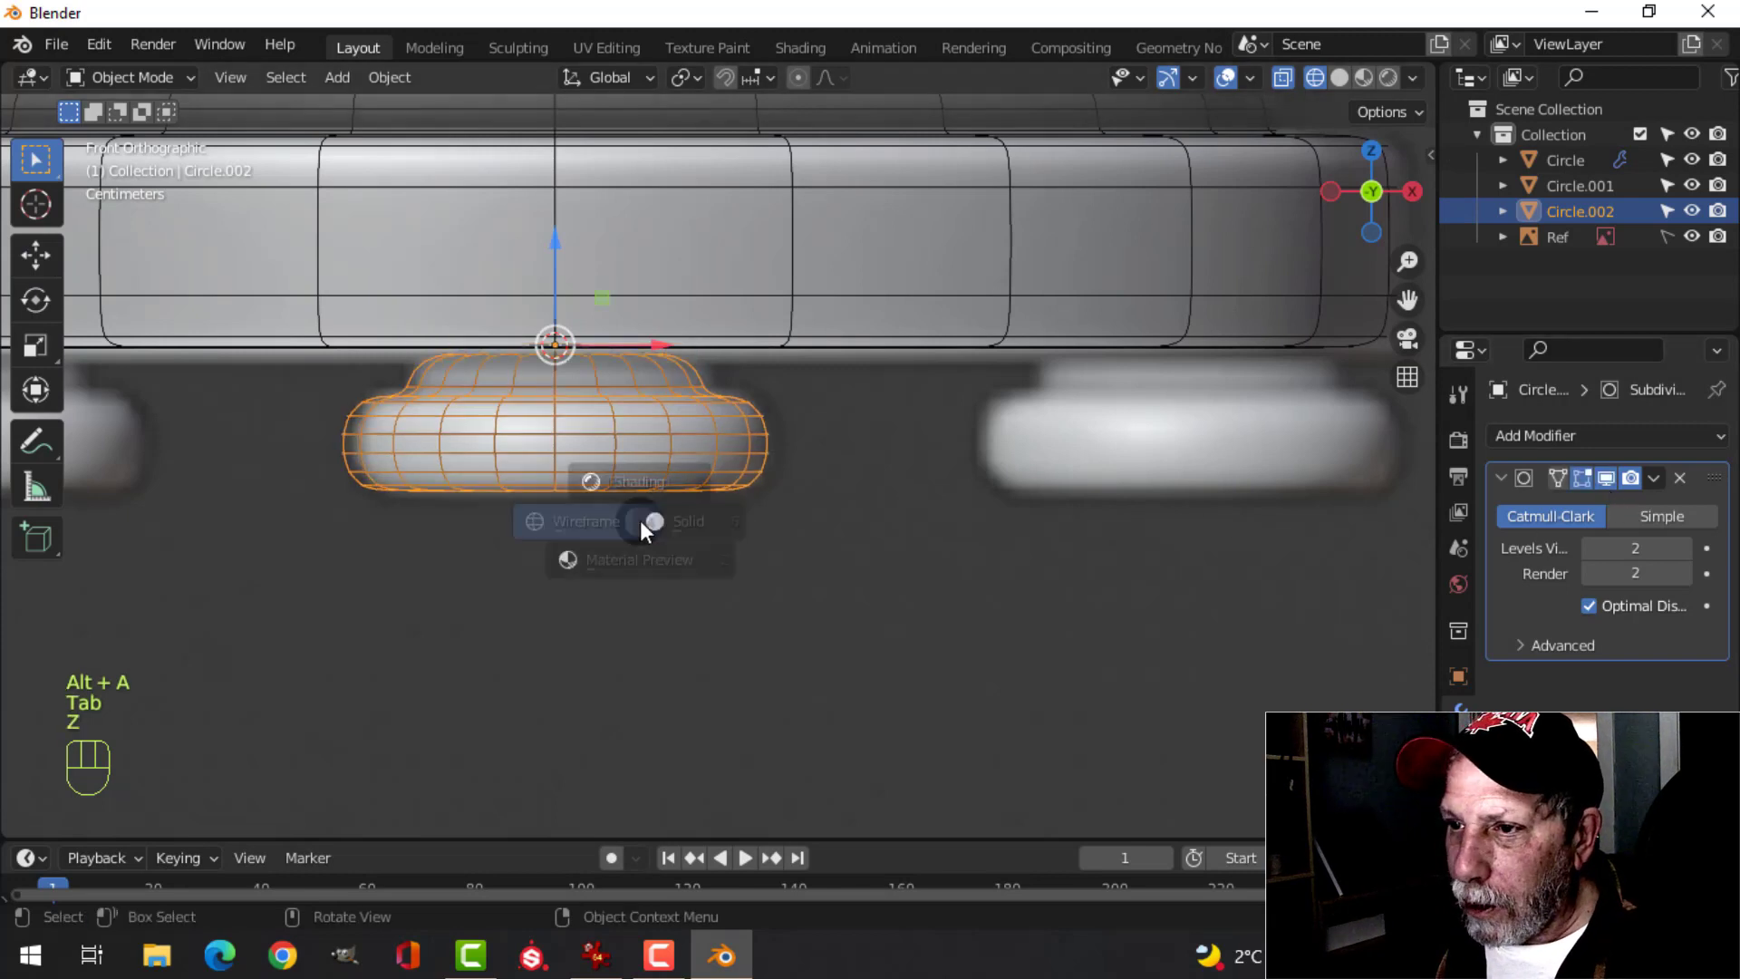
click(782, 526)
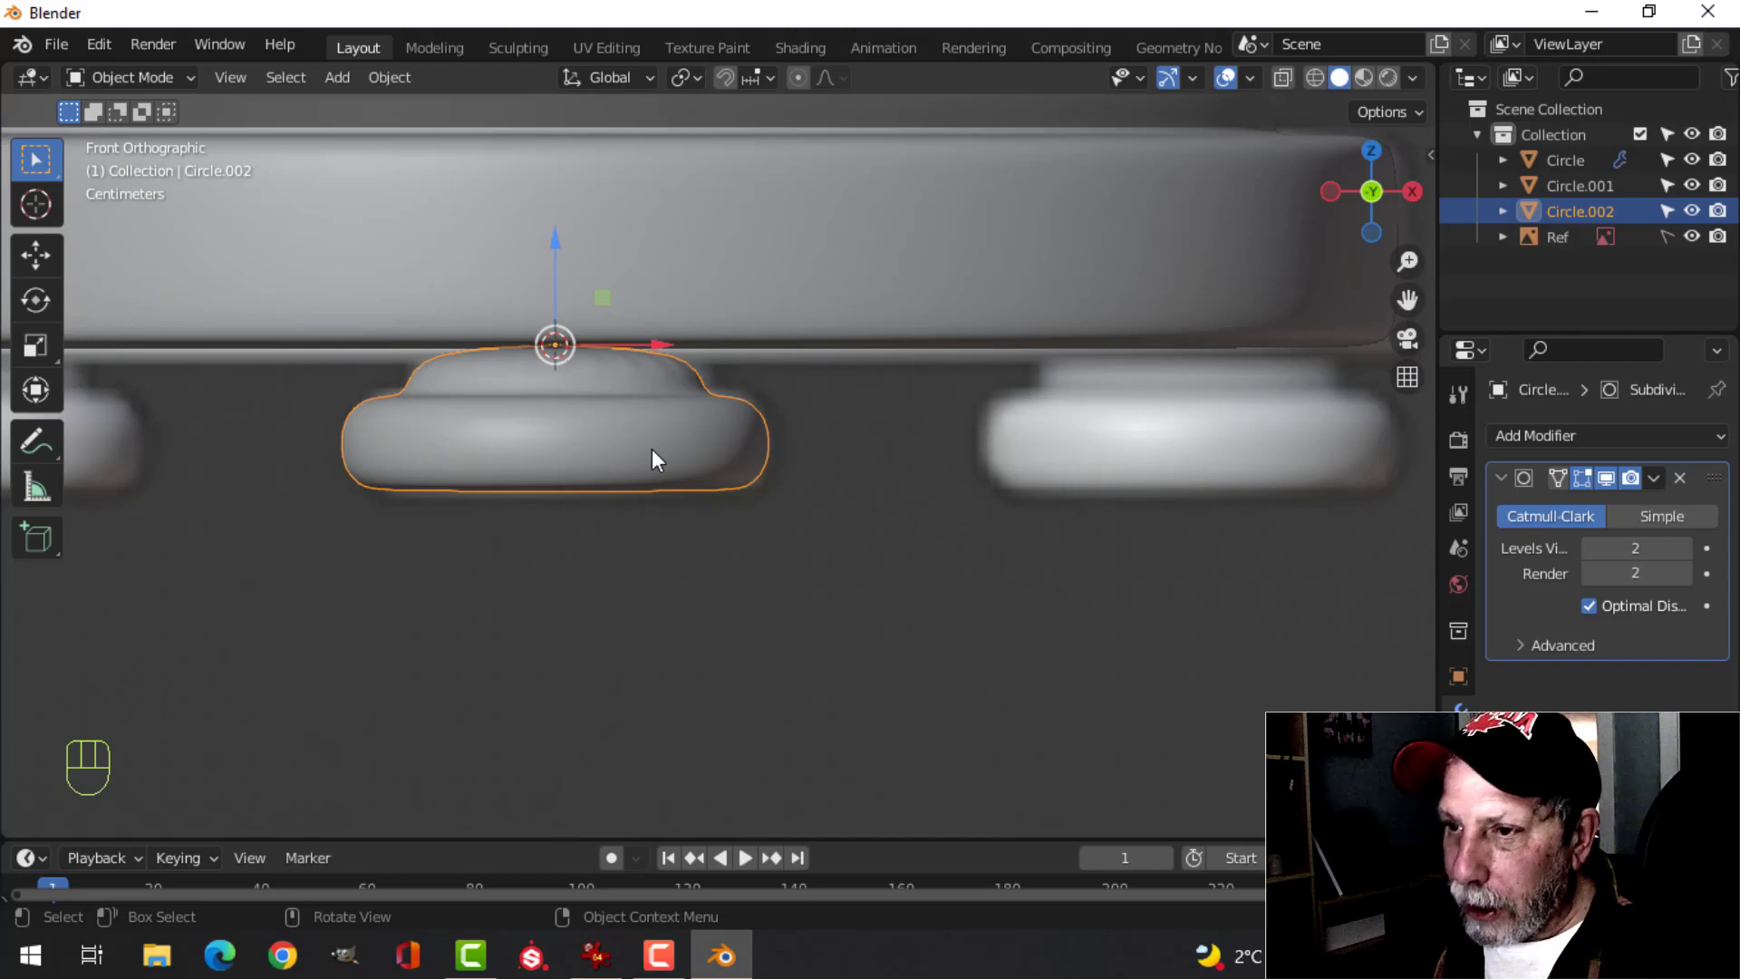
- Isolate the foot in local view and delete its top face, leaving the neck open, and return to Object Mode
key(slash)
middle_drag(650, 449, 683, 415)
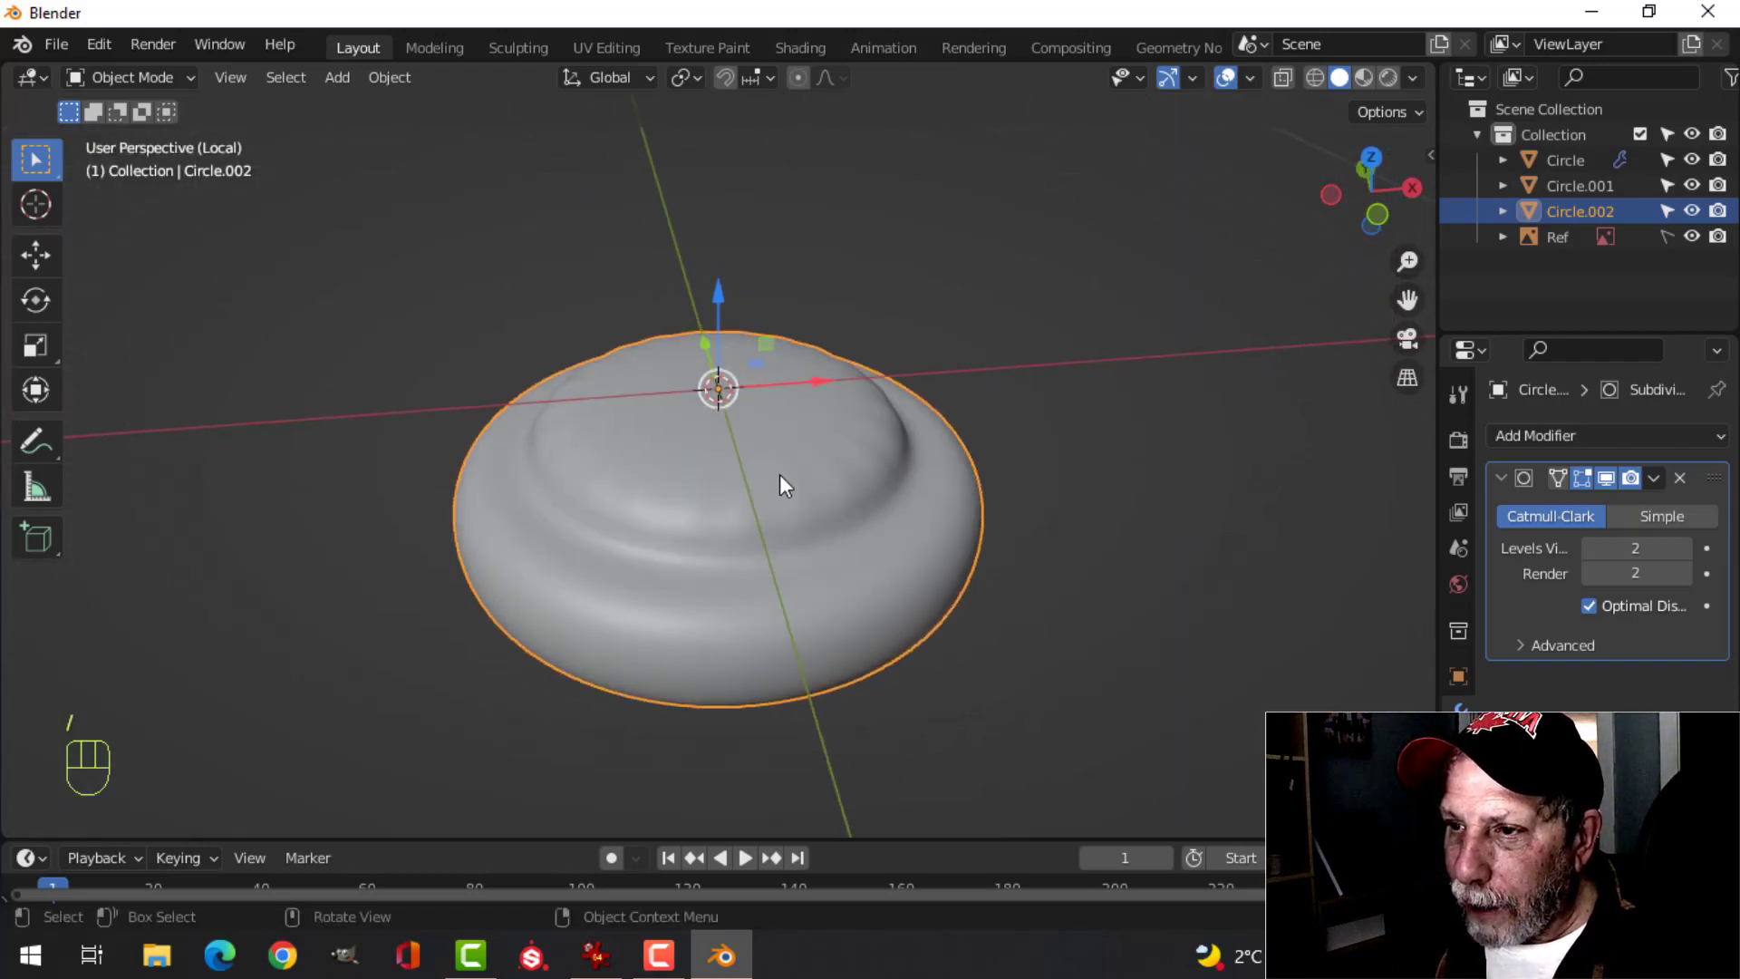
key(Tab)
key(3)
click(847, 426)
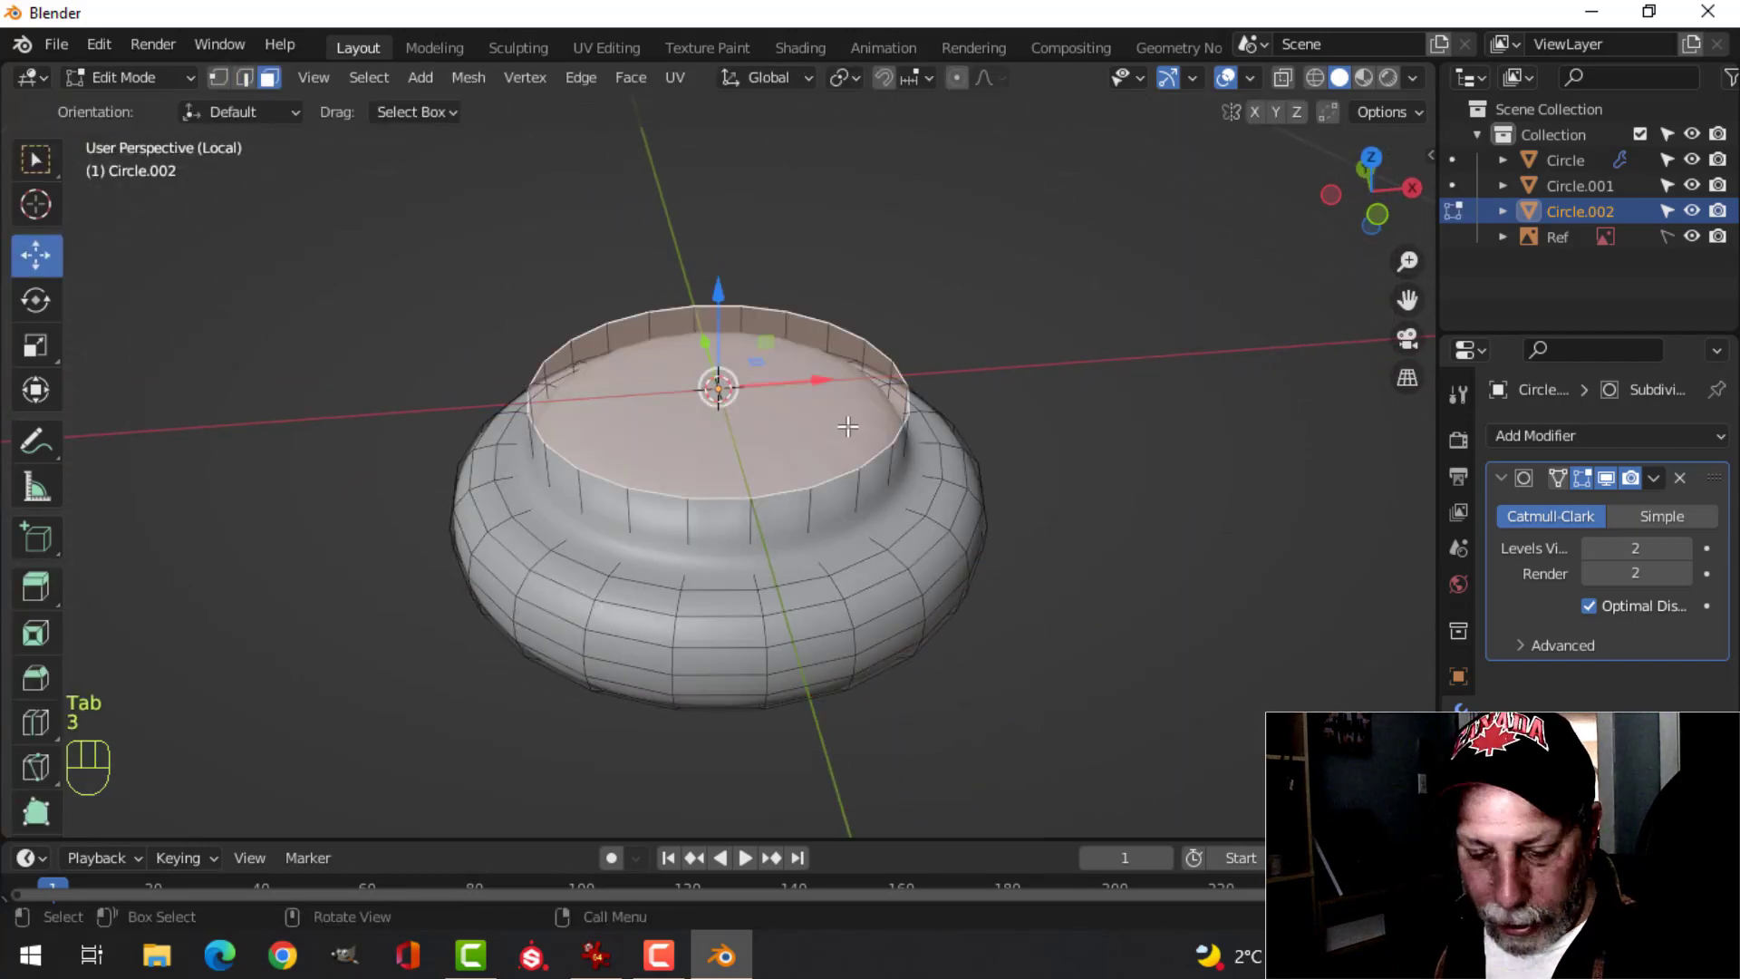
key(x)
click(814, 431)
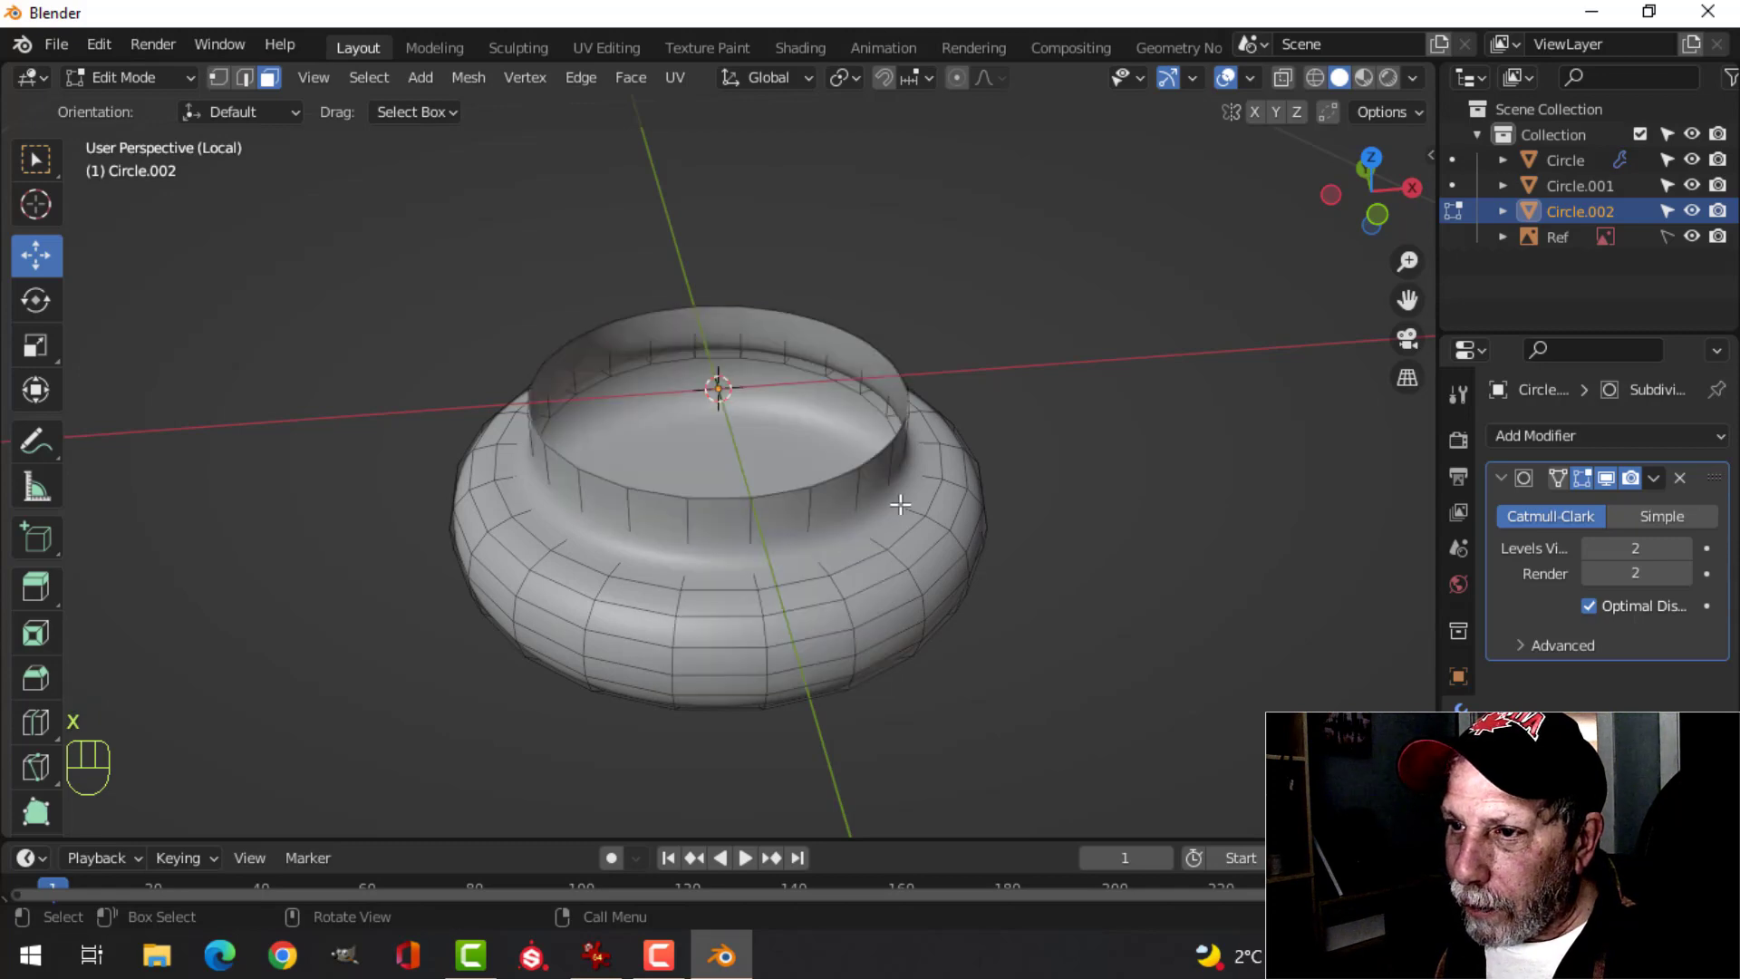
middle_drag(890, 493, 828, 483)
key(Tab)
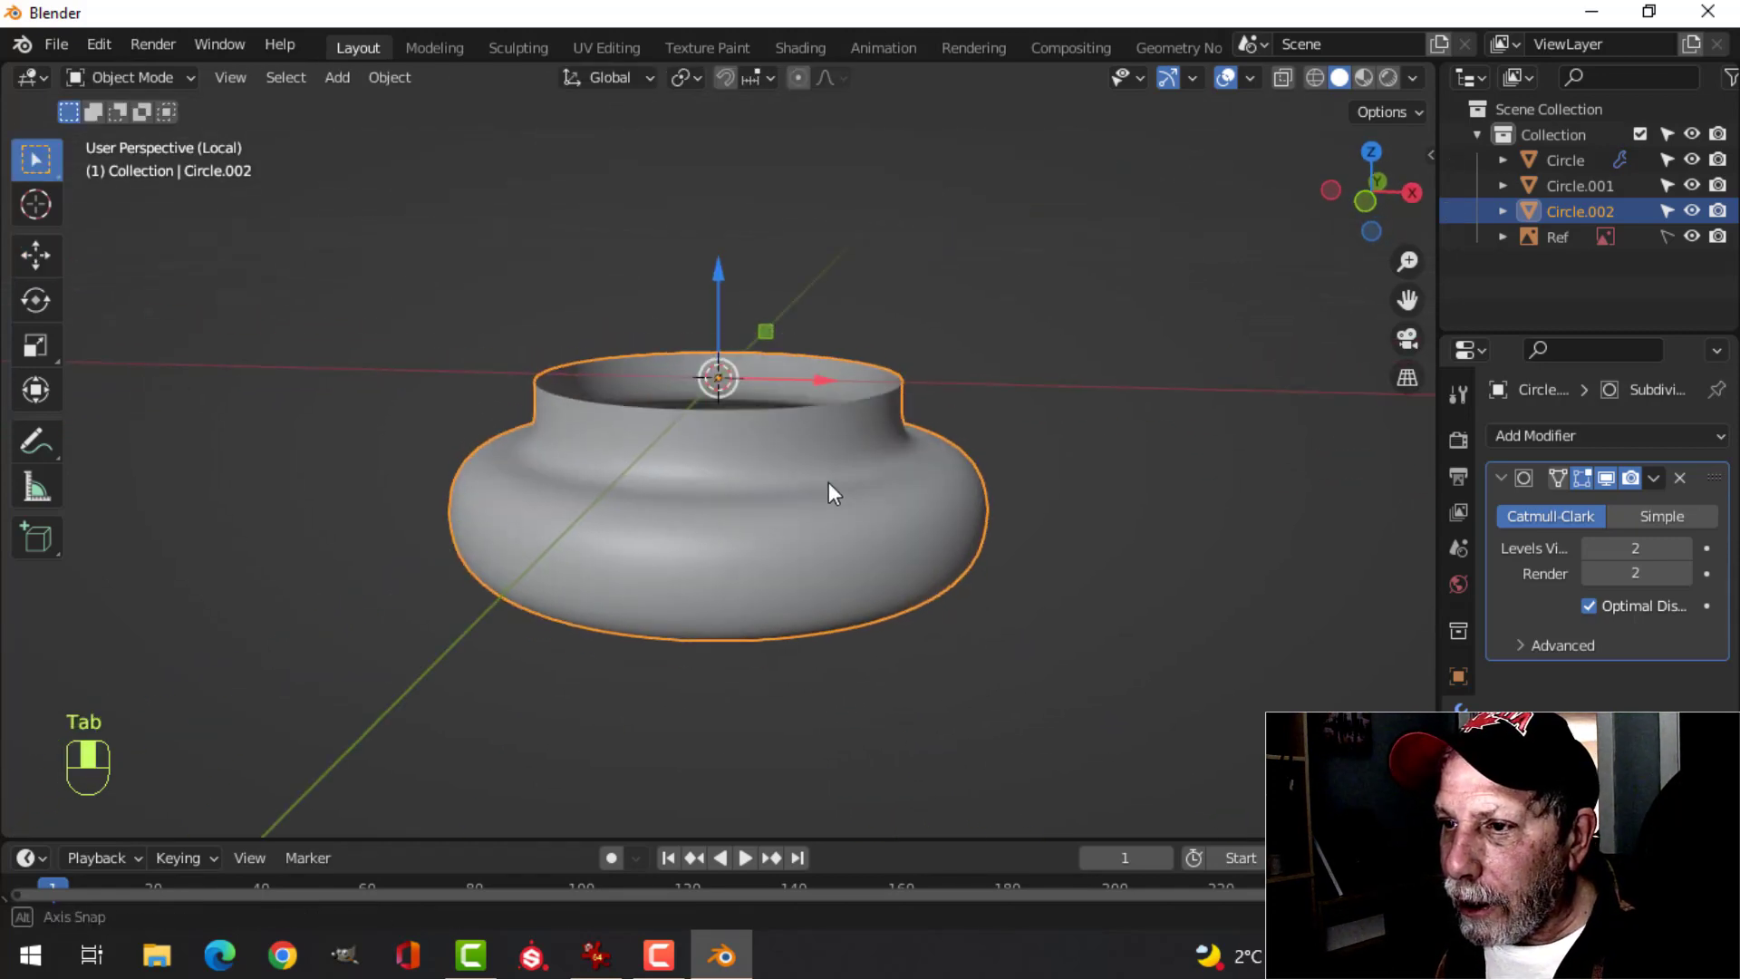
- Add one edge loop around the foot's neck, slid slightly down toward the wide part, and return to Object Mode
key(Tab)
key(ctrl+r)
click(739, 456)
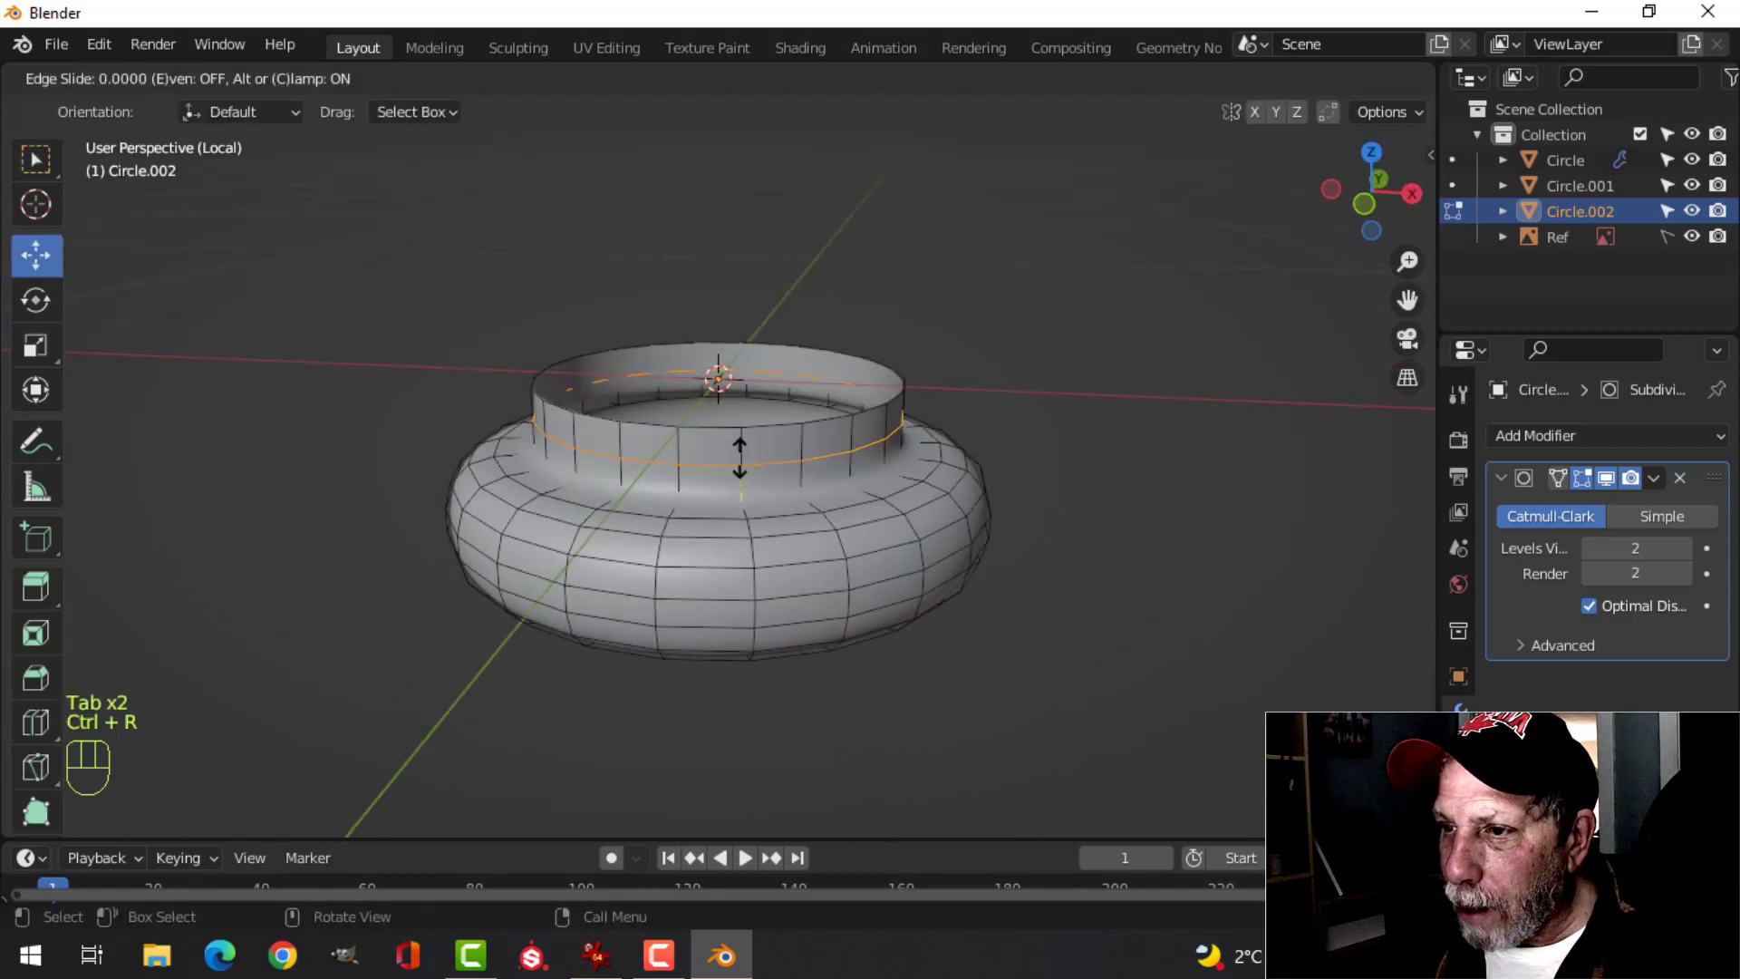
click(745, 474)
key(Tab)
scroll(752, 505, down, 3)
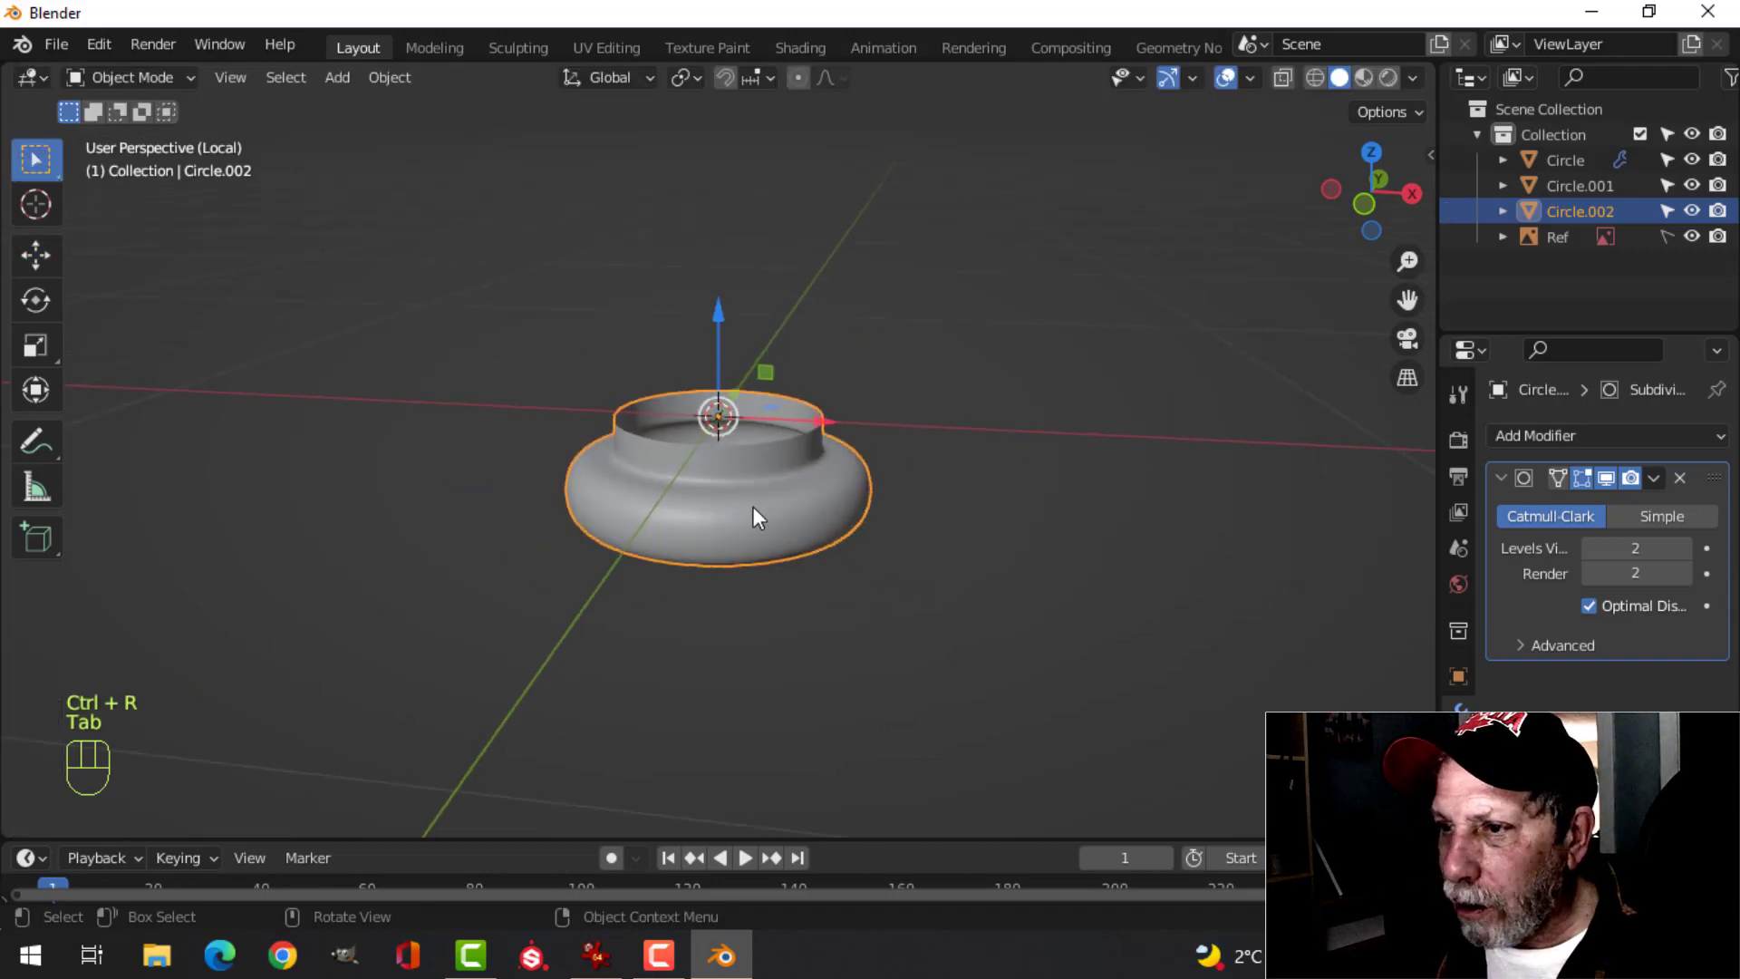
- Select the foot's bottom face in face select mode and delete it so the underside is open
key(alt+a)
middle_drag(752, 506, 789, 357)
click(810, 483)
key(Tab)
middle_drag(809, 483, 502, 268)
key(alt+a)
key(3)
click(809, 454)
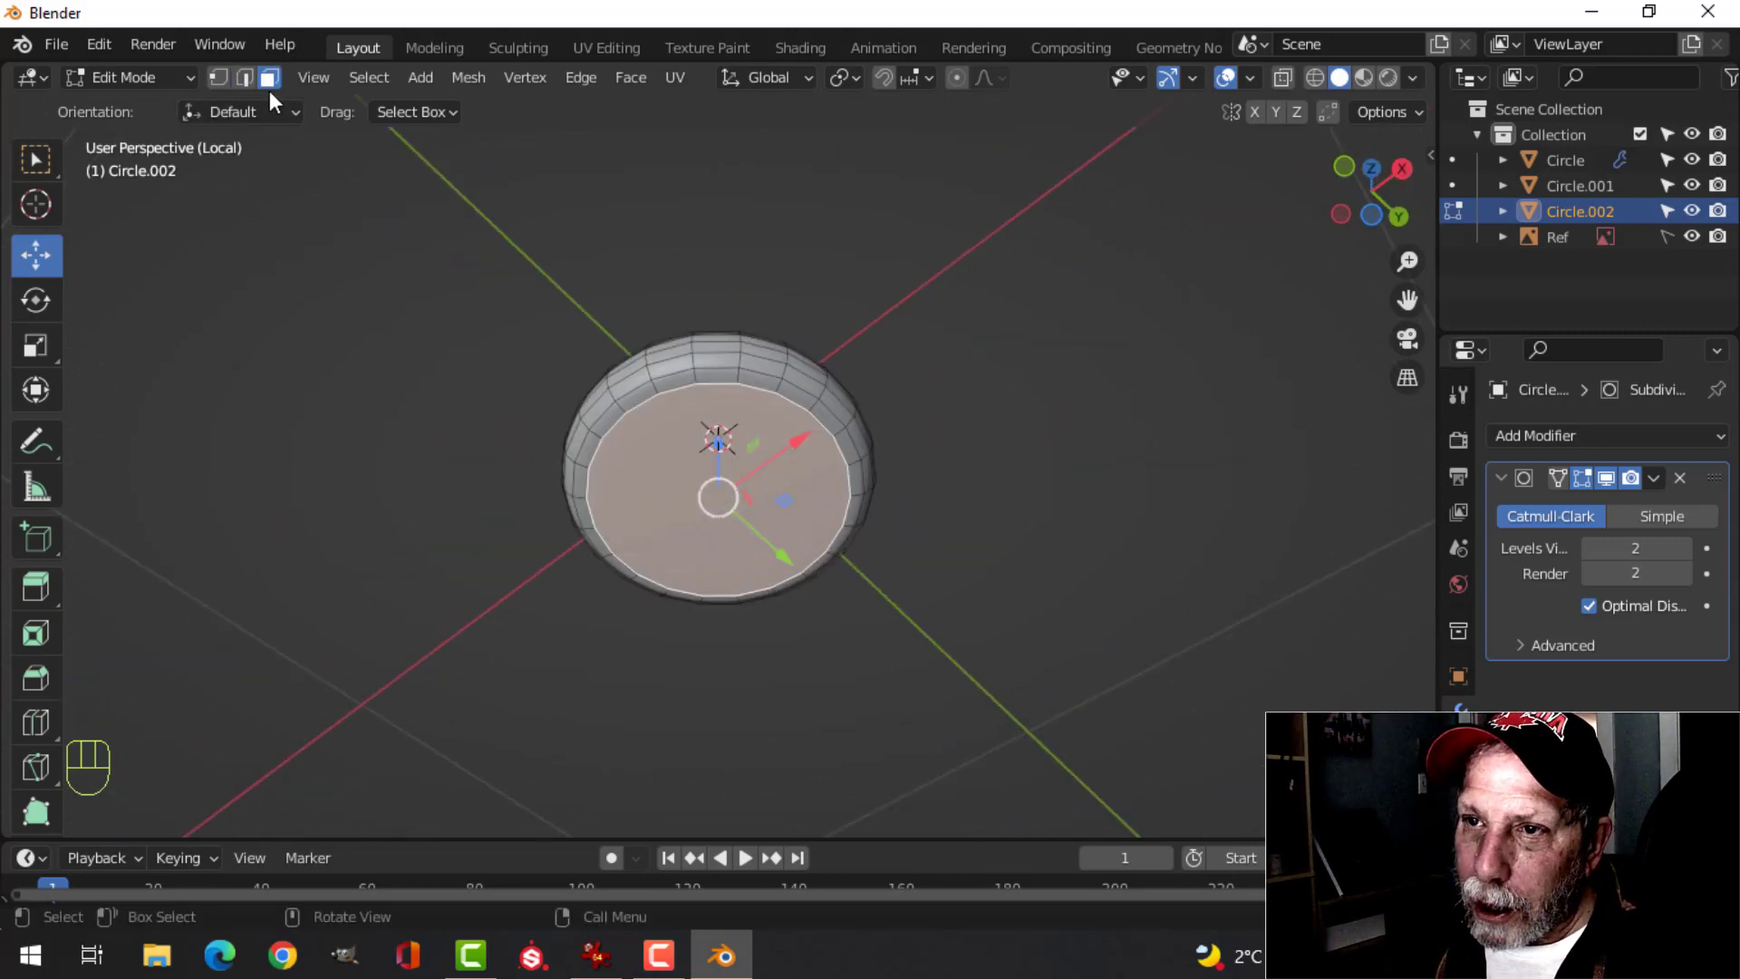
key(1)
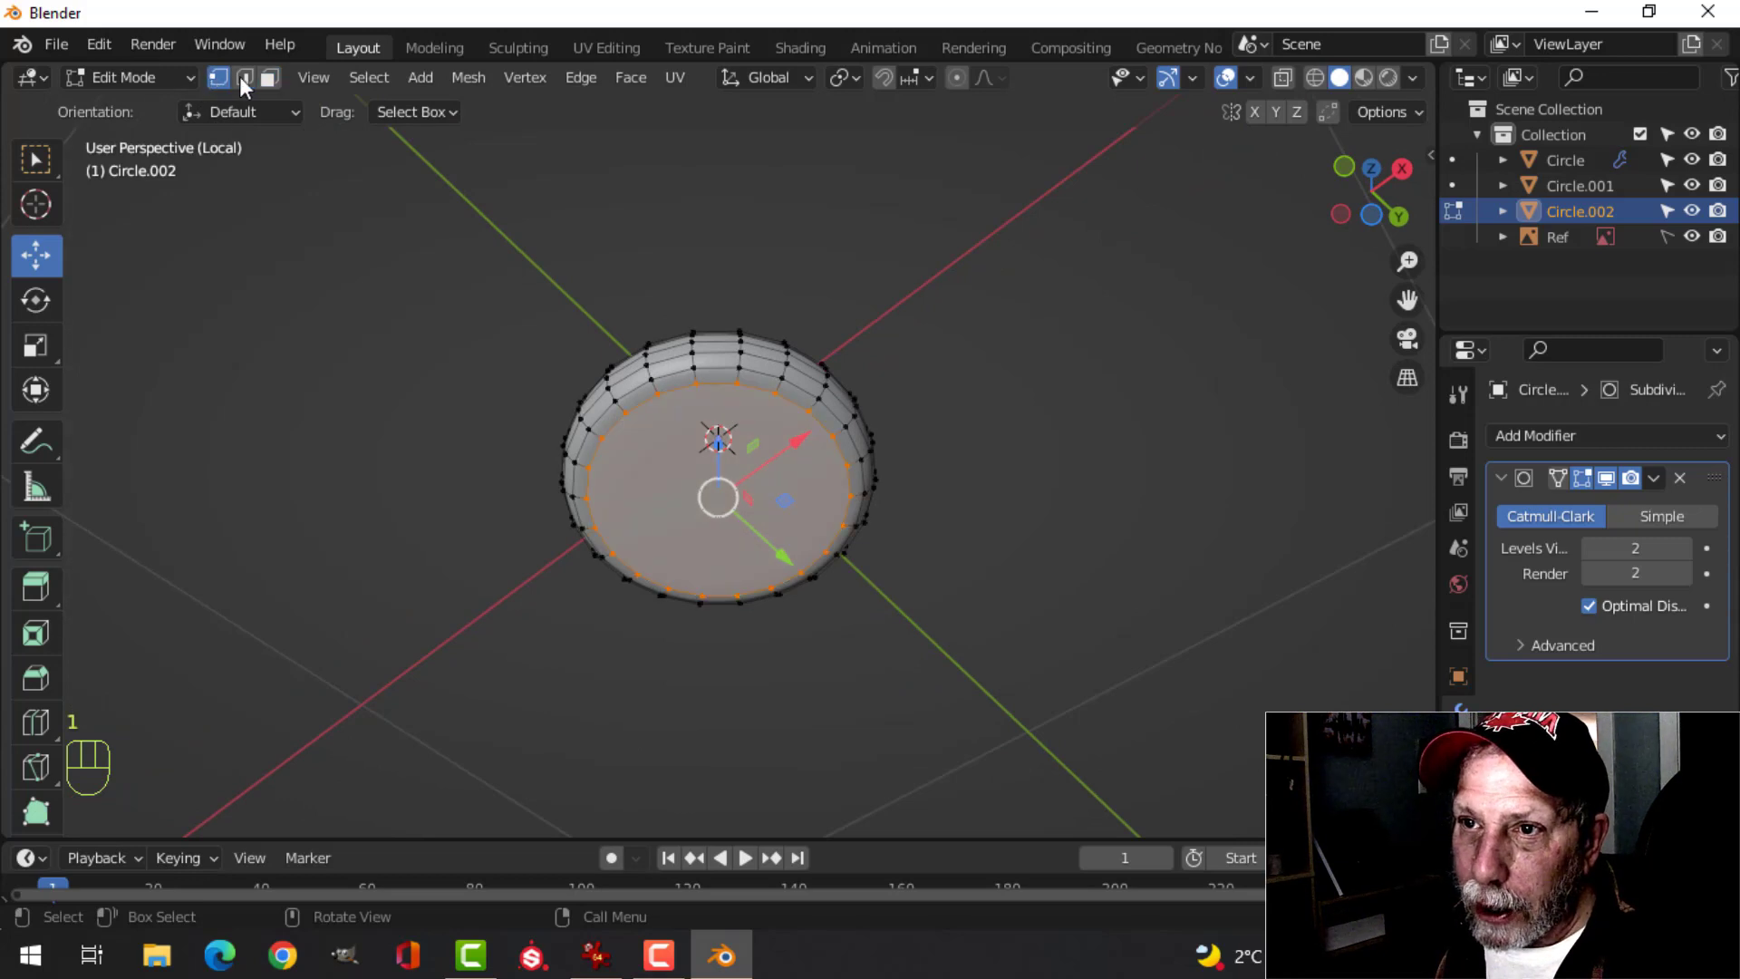
key(2)
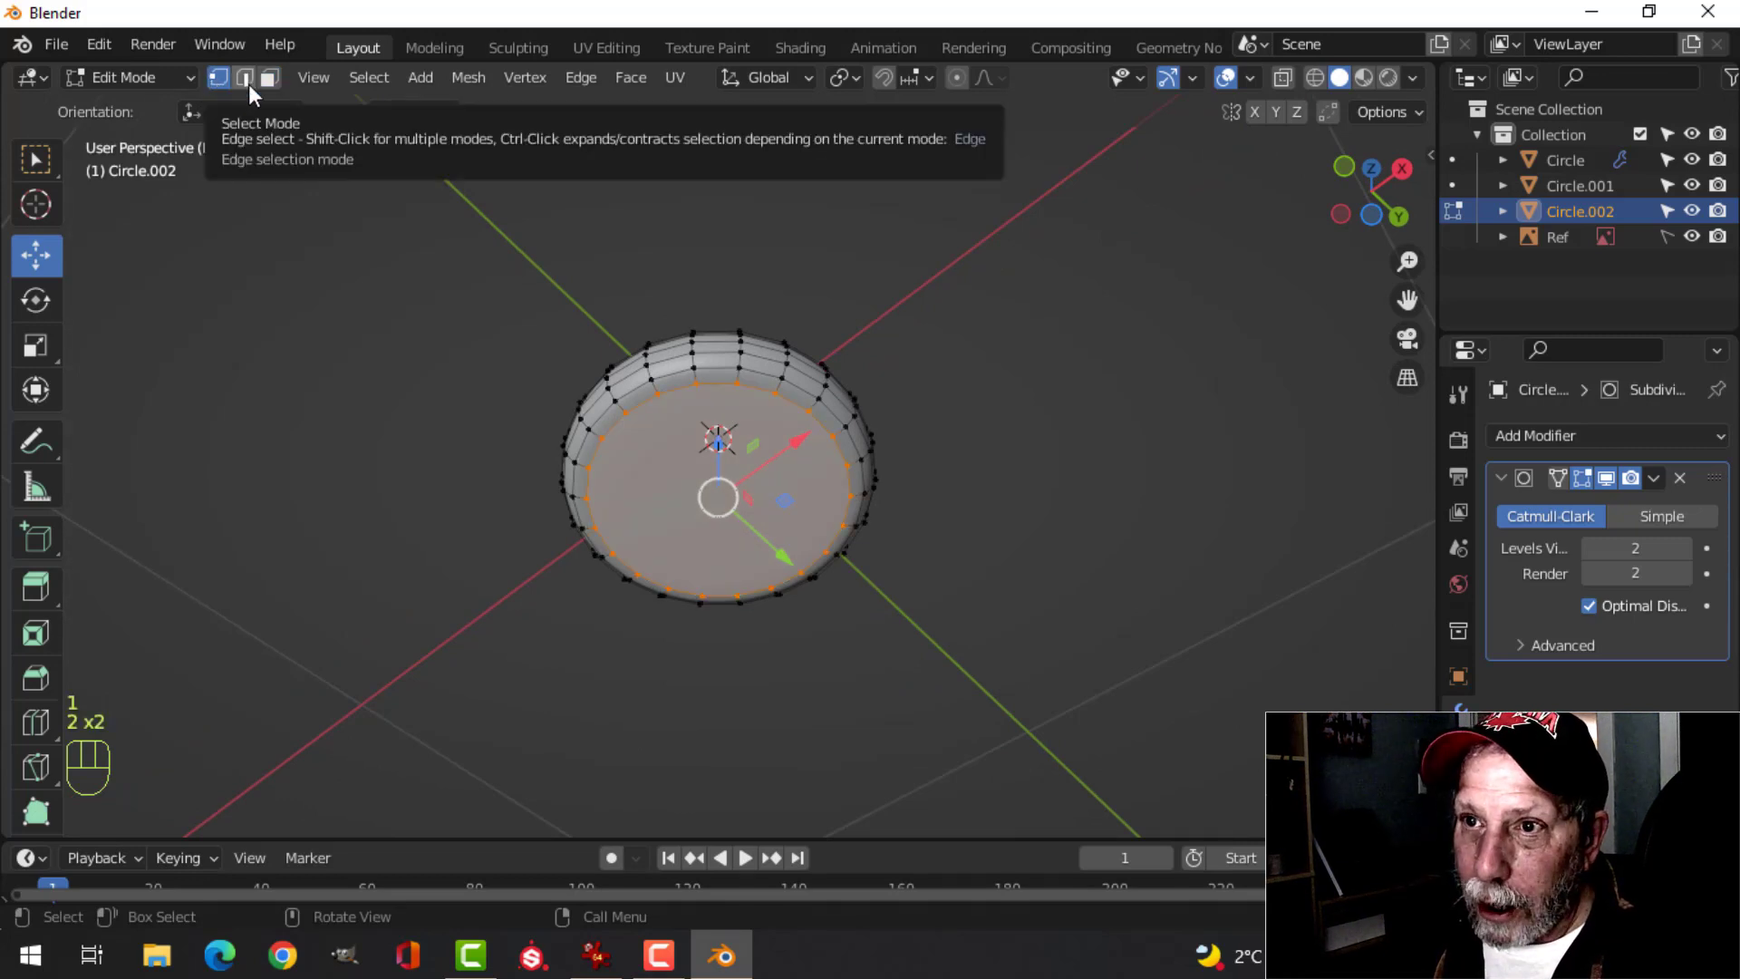
click(246, 80)
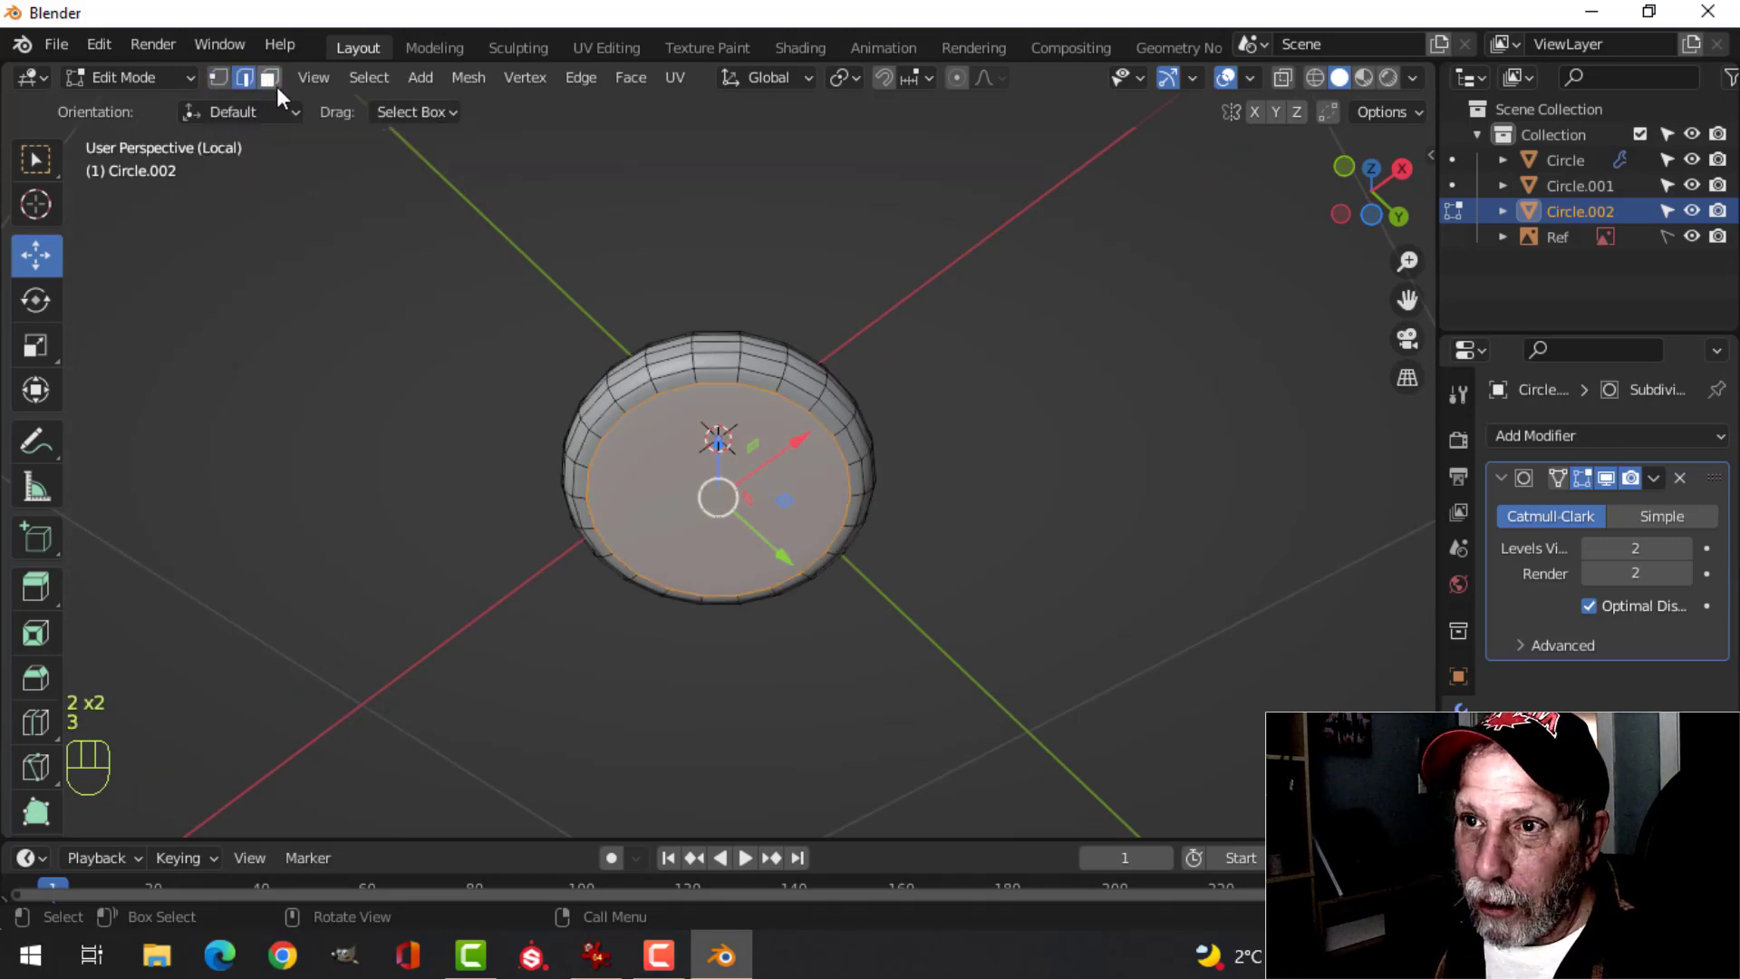
key(3)
middle_drag(761, 492, 775, 533)
key(x)
click(779, 535)
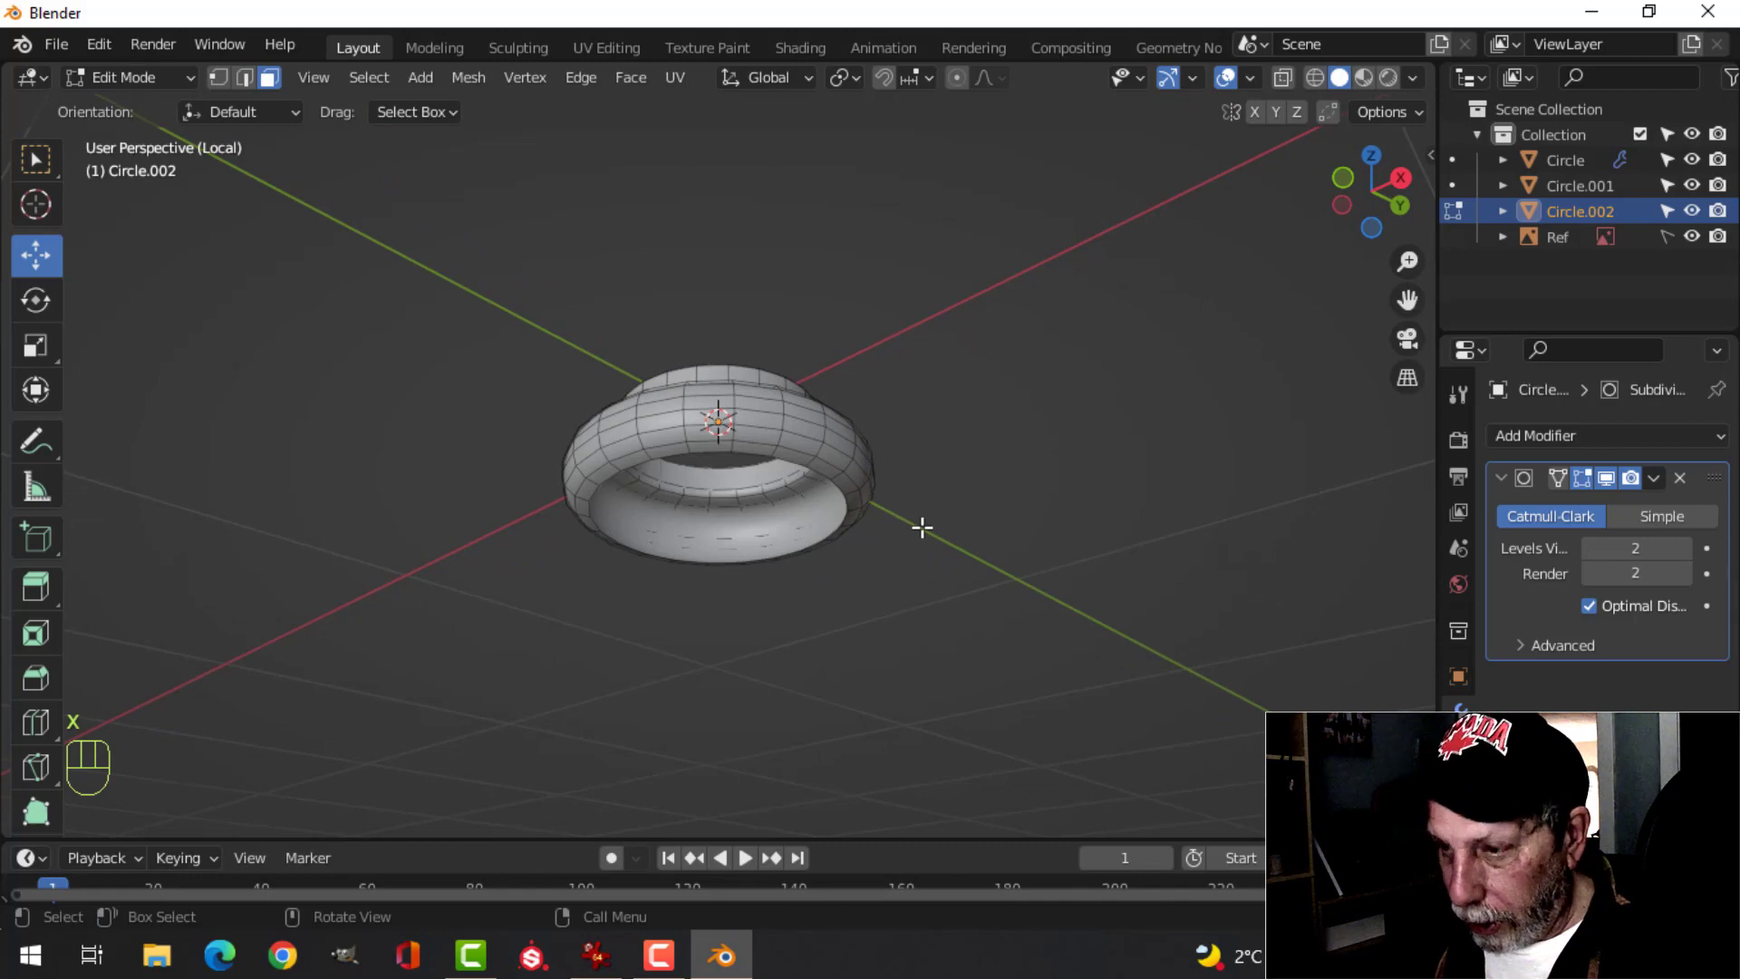
- Leave local view and return to Object Mode with nothing selected
key(slash)
key(Tab)
key(alt+a)
scroll(695, 486, down, 3)
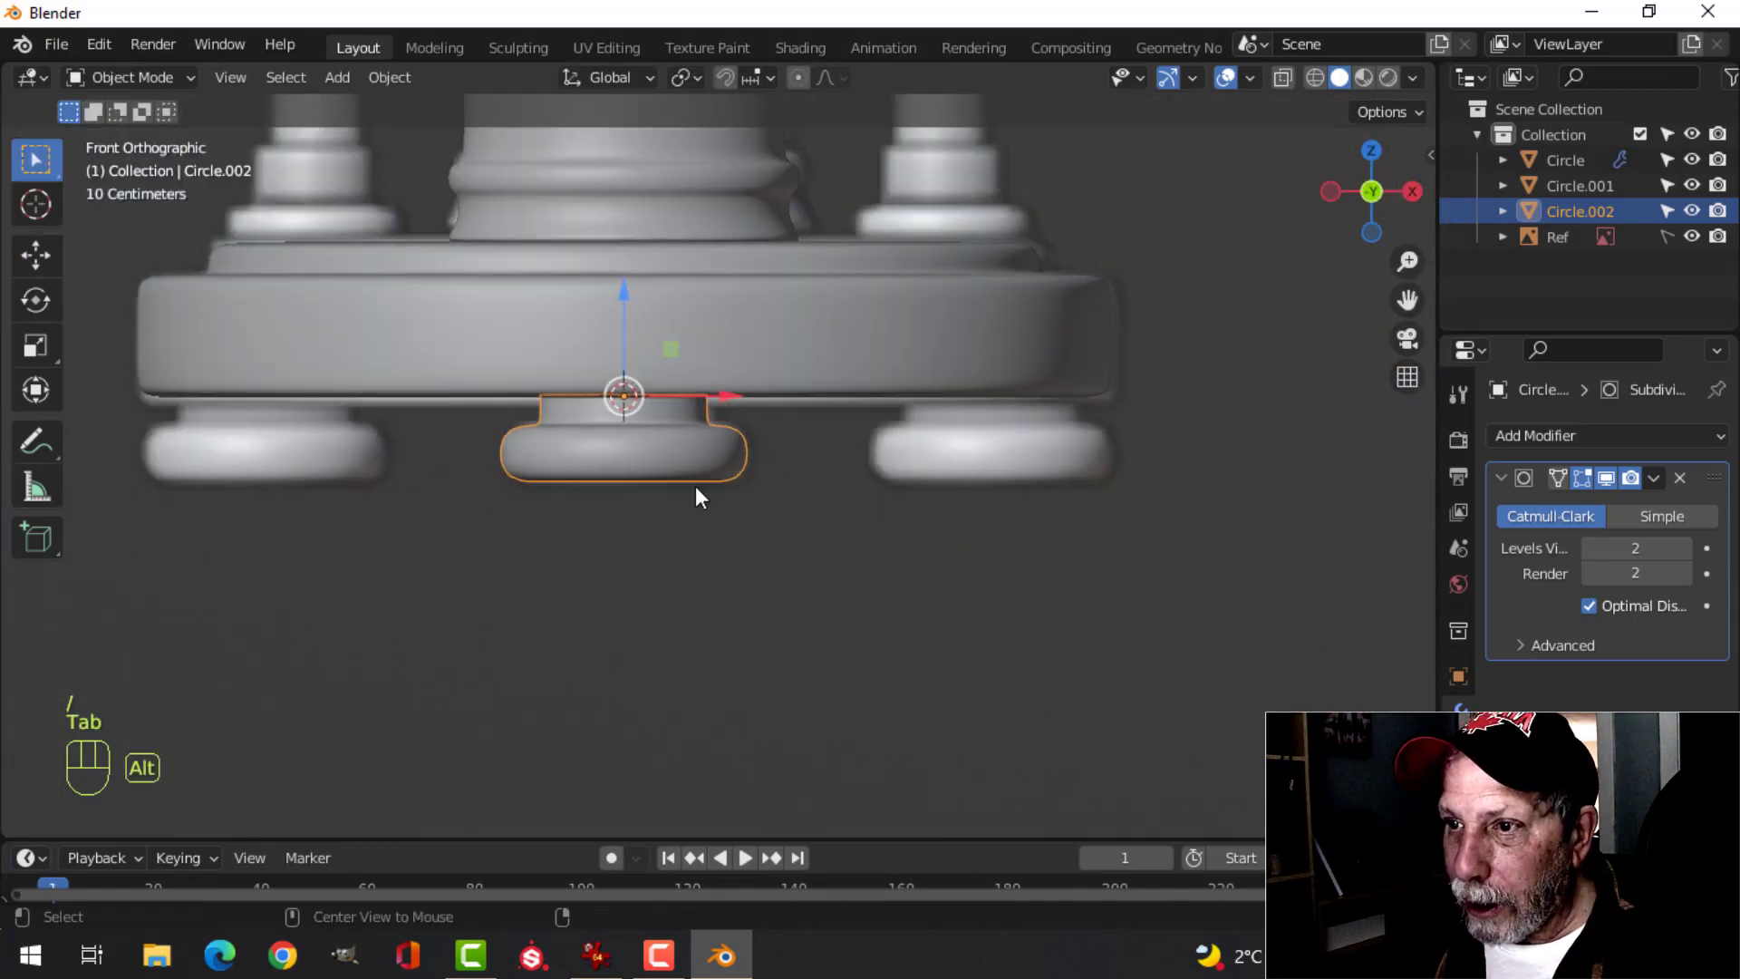
- In Edit Mode, move the foot's whole mesh along Y to the base's outer rim in bottom view, keeping the object origin at the center
middle_drag(694, 486, 645, 329)
click(705, 410)
key(Tab)
key(a)
drag(644, 330, 649, 331)
key(ctrl+KP_7)
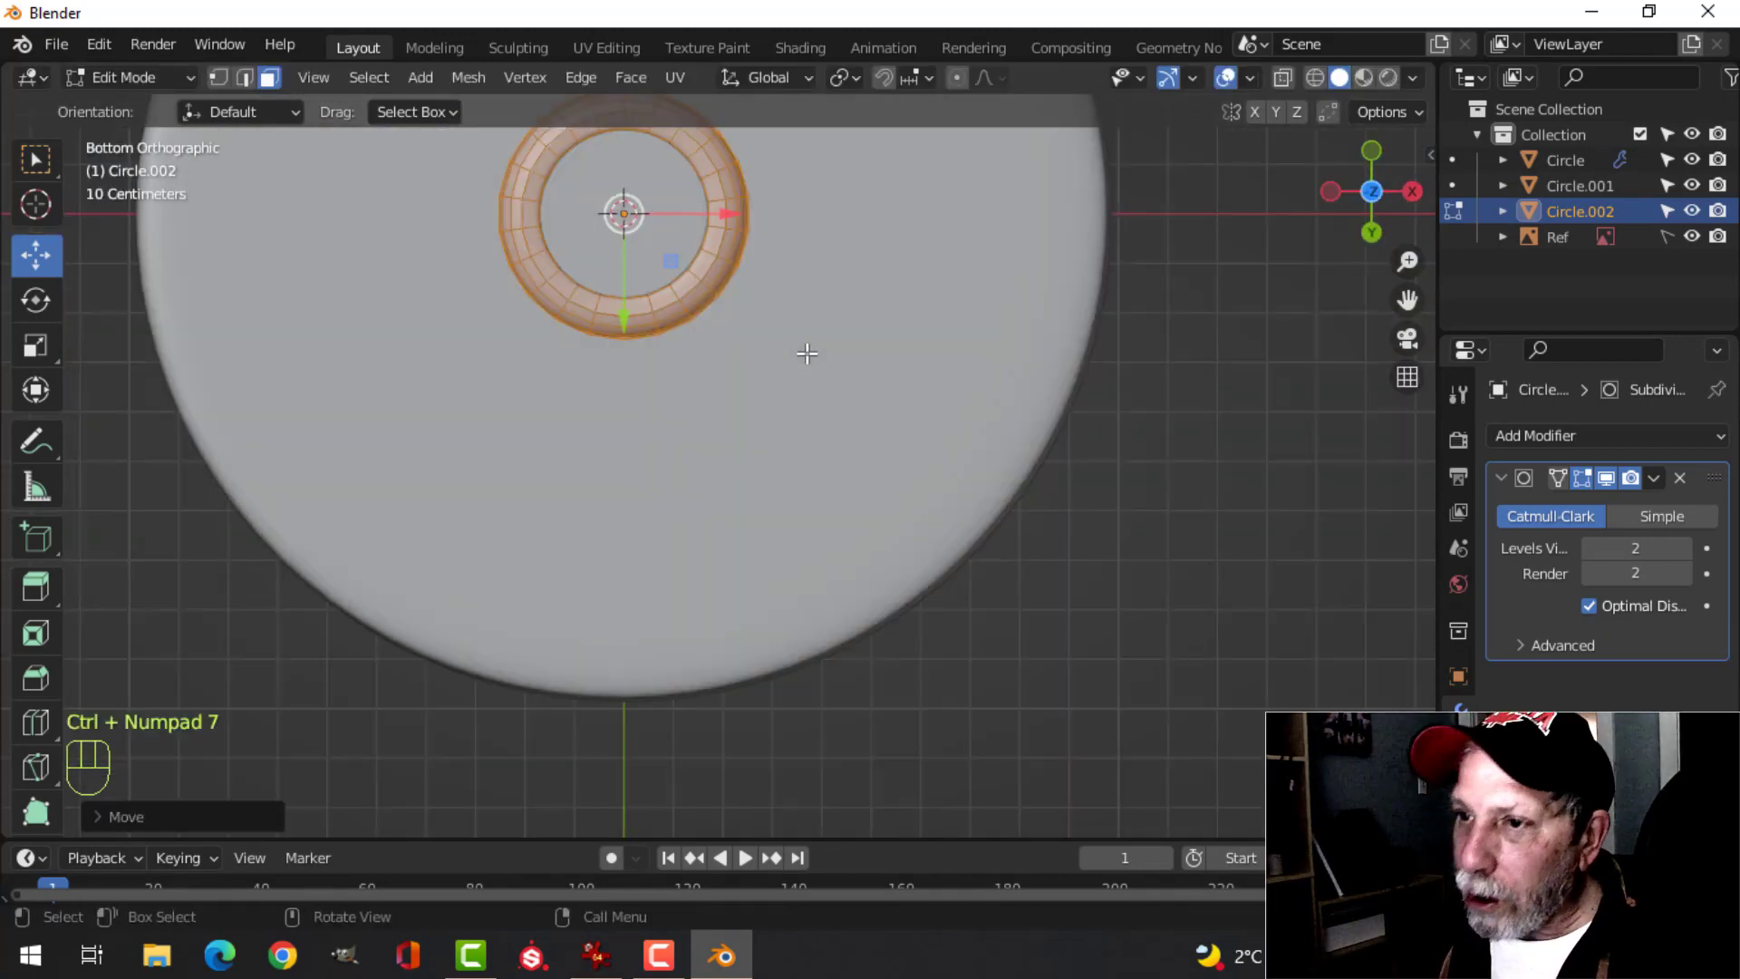
scroll(807, 352, down, 3)
shift+middle_drag(668, 369, 627, 559)
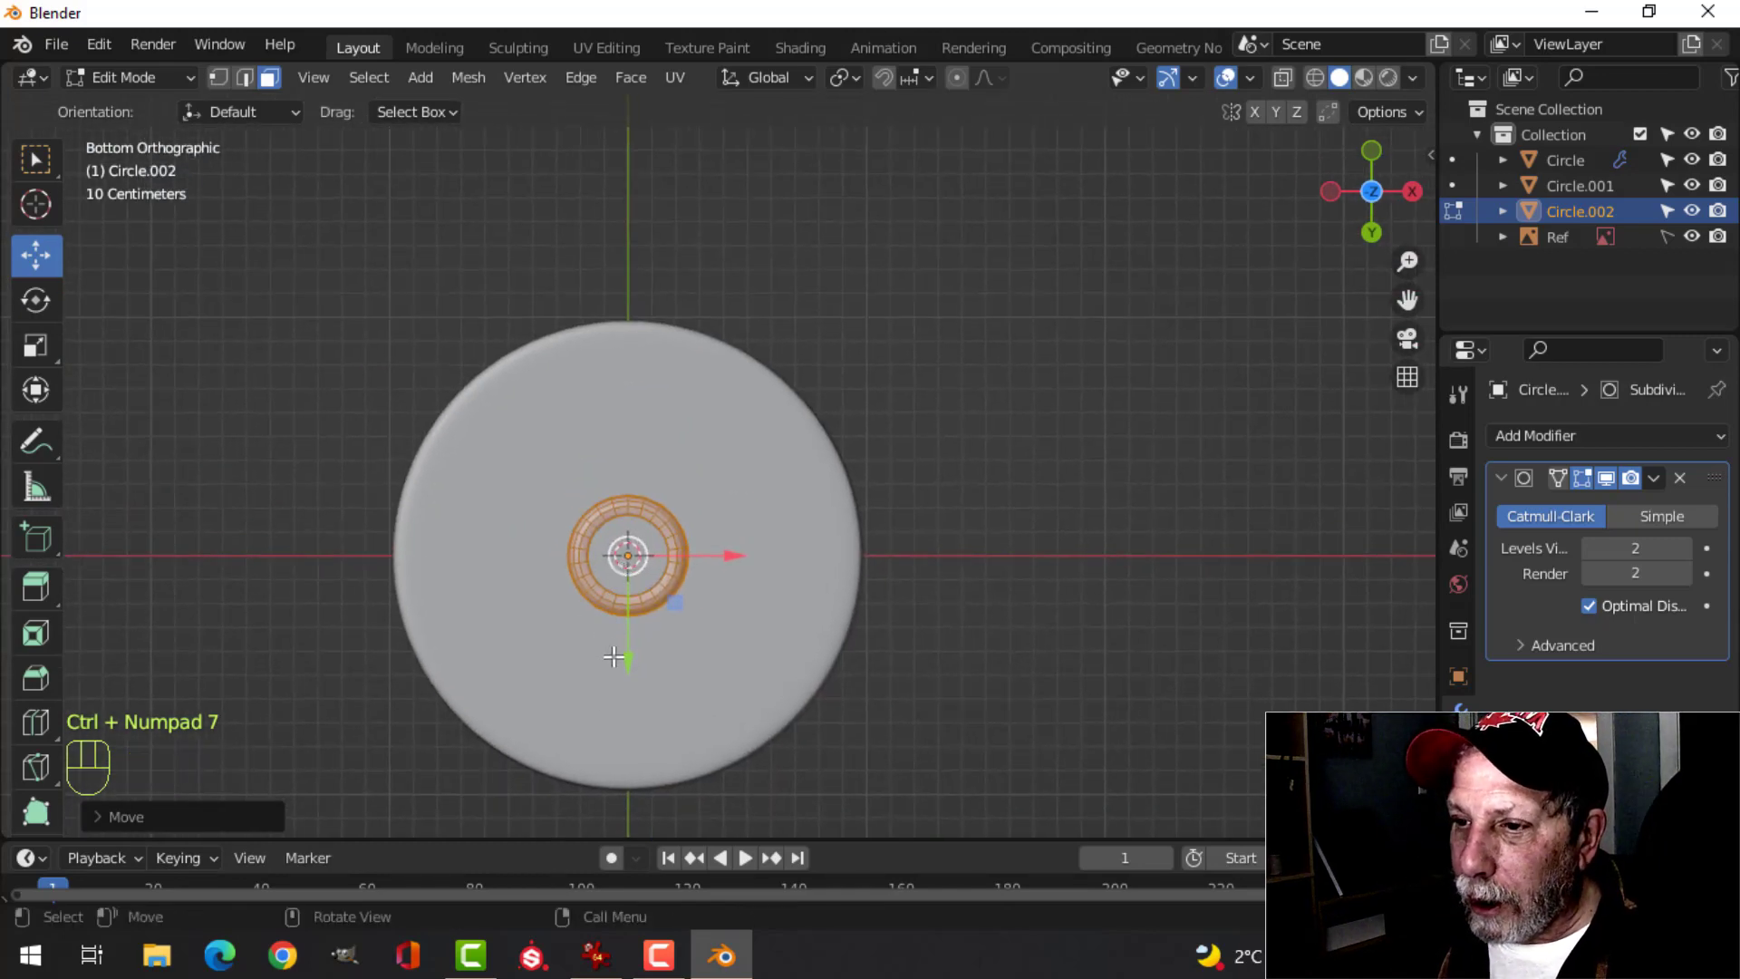
drag(629, 649, 621, 476)
key(z)
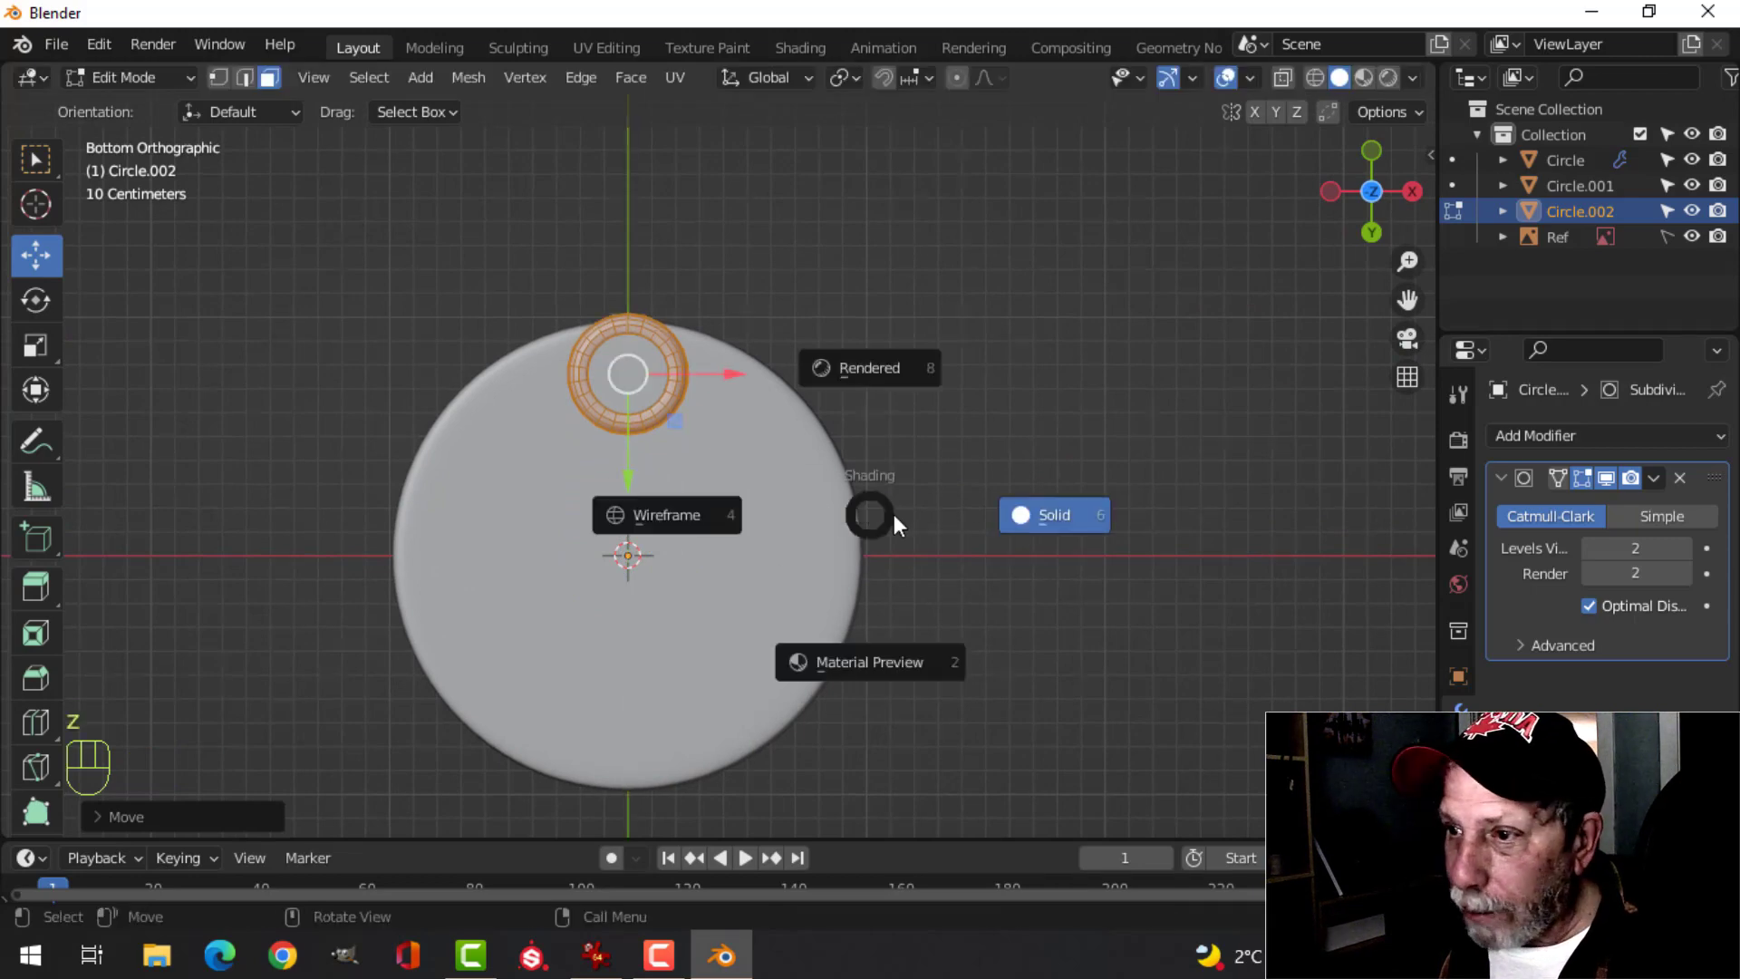
click(1009, 498)
- Check the foot's placement under the base's rim from the side and from below, and return to Object Mode
mouse_move(1008, 499)
middle_down()
mouse_move(796, 393)
mouse_move(750, 622)
mouse_move(709, 572)
middle_up()
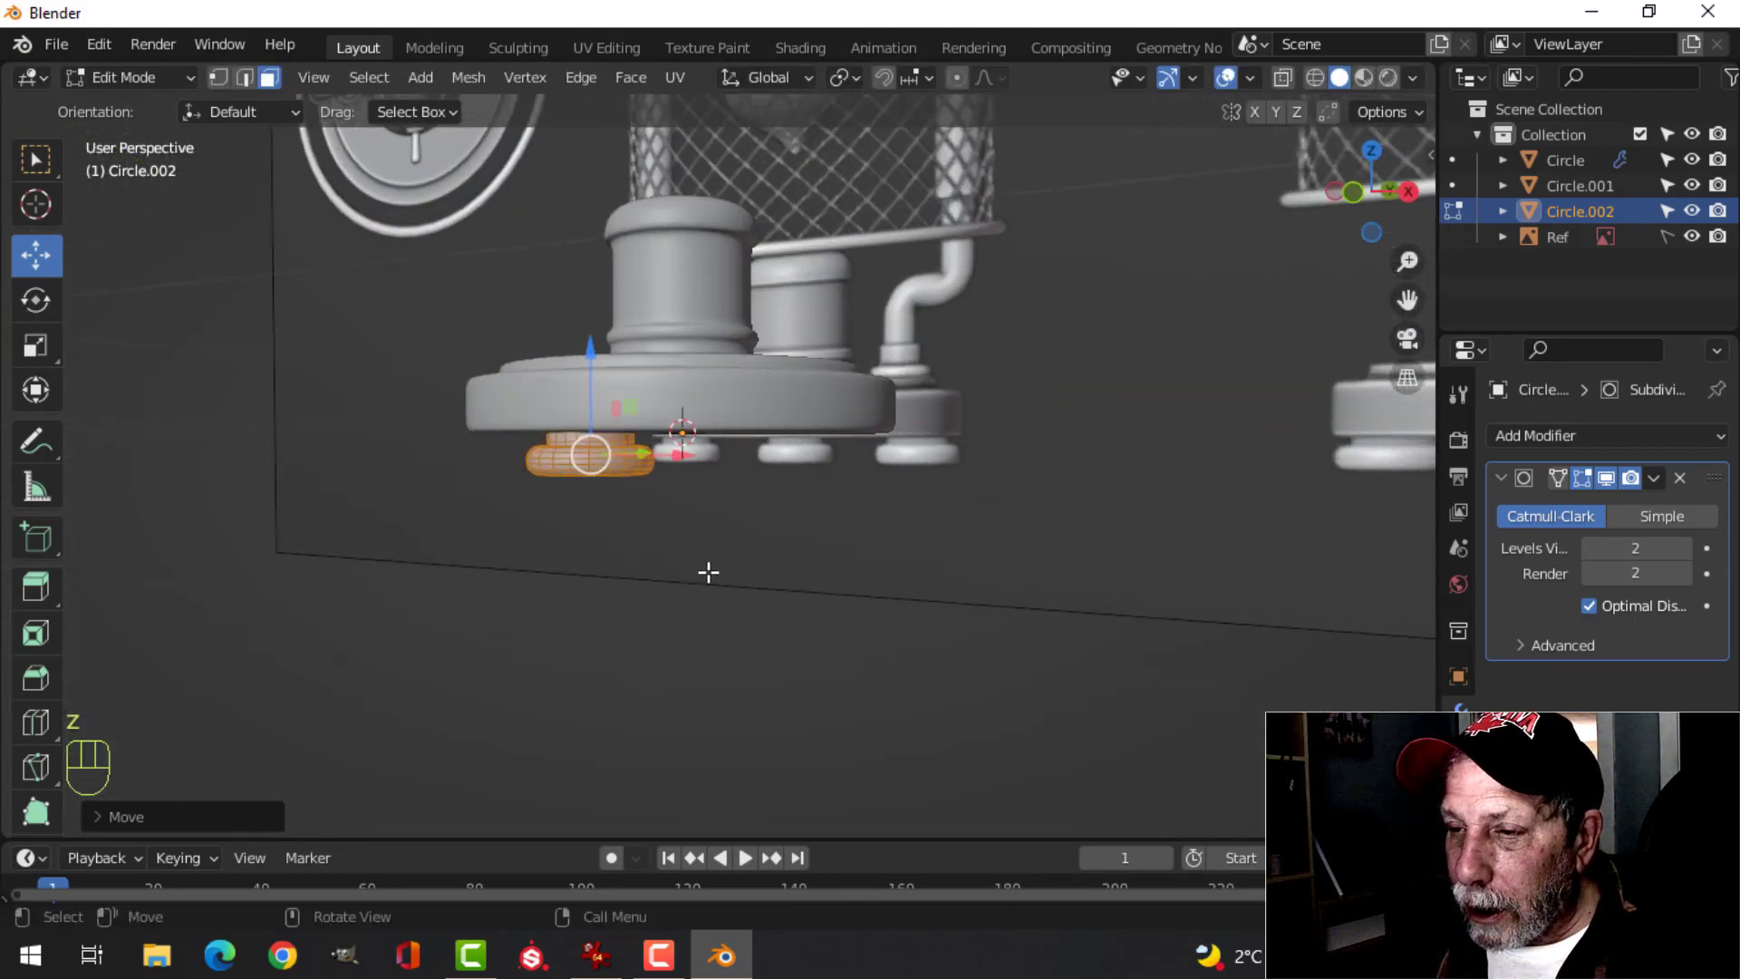
scroll(547, 579, up, 4)
middle_drag(547, 579, 750, 481)
key(ctrl+KP_7)
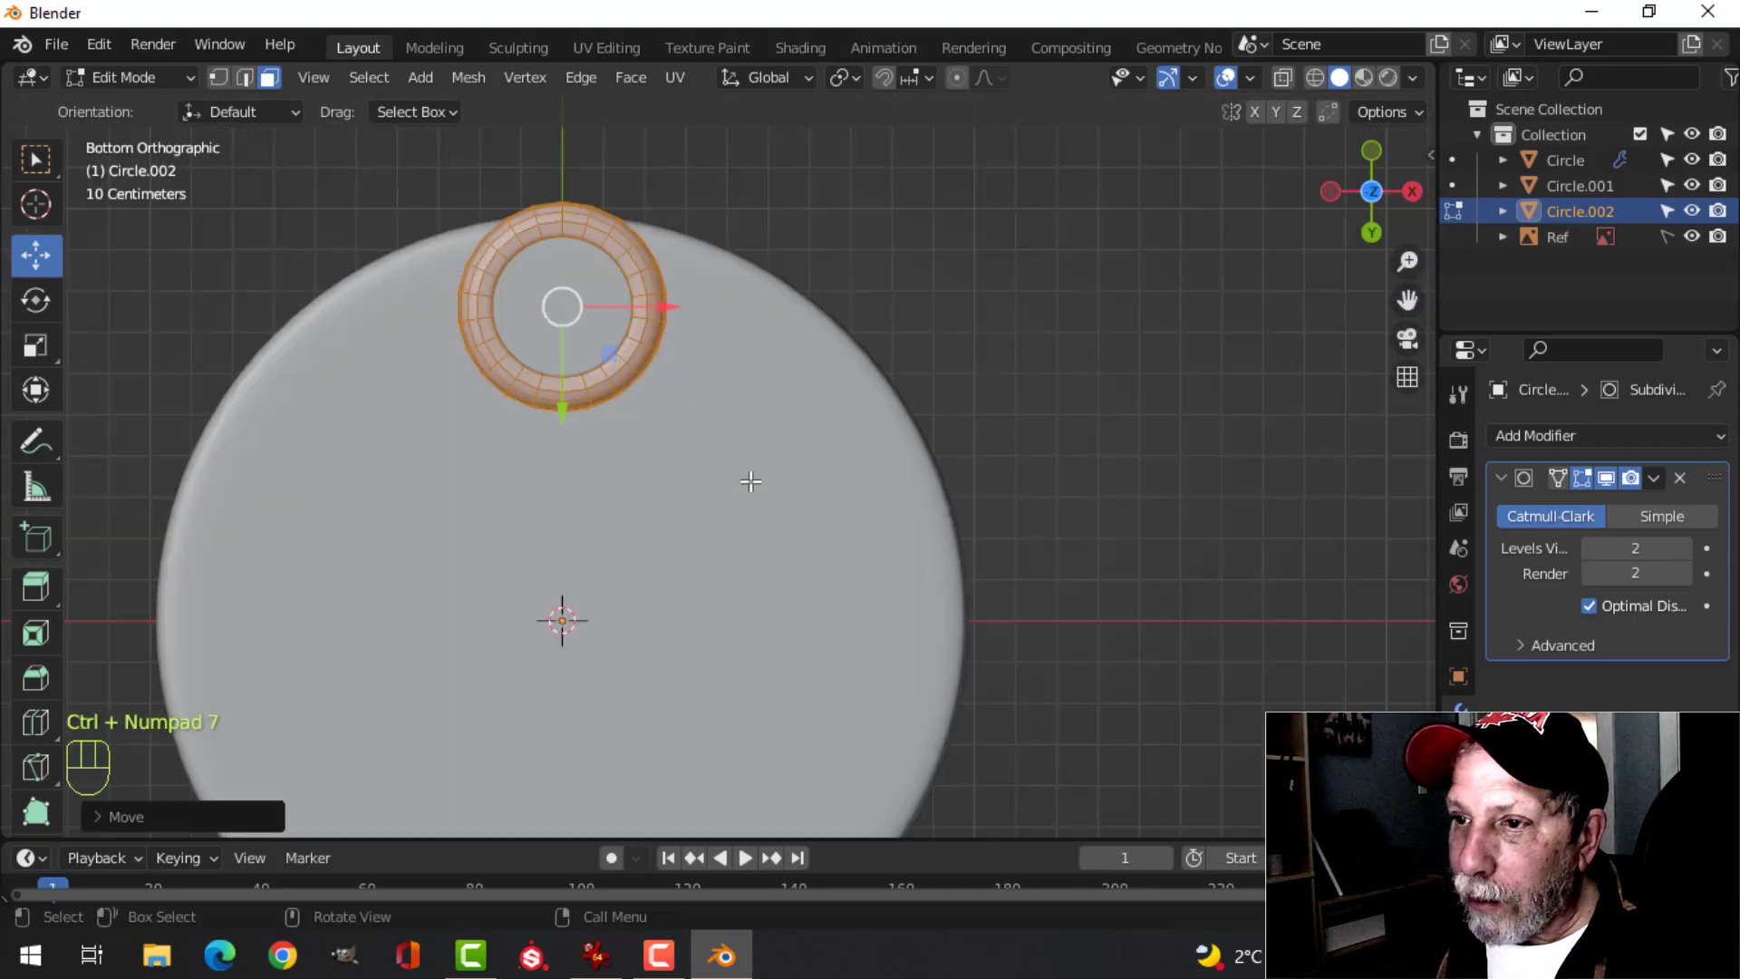
key(Tab)
scroll(699, 464, down, 4)
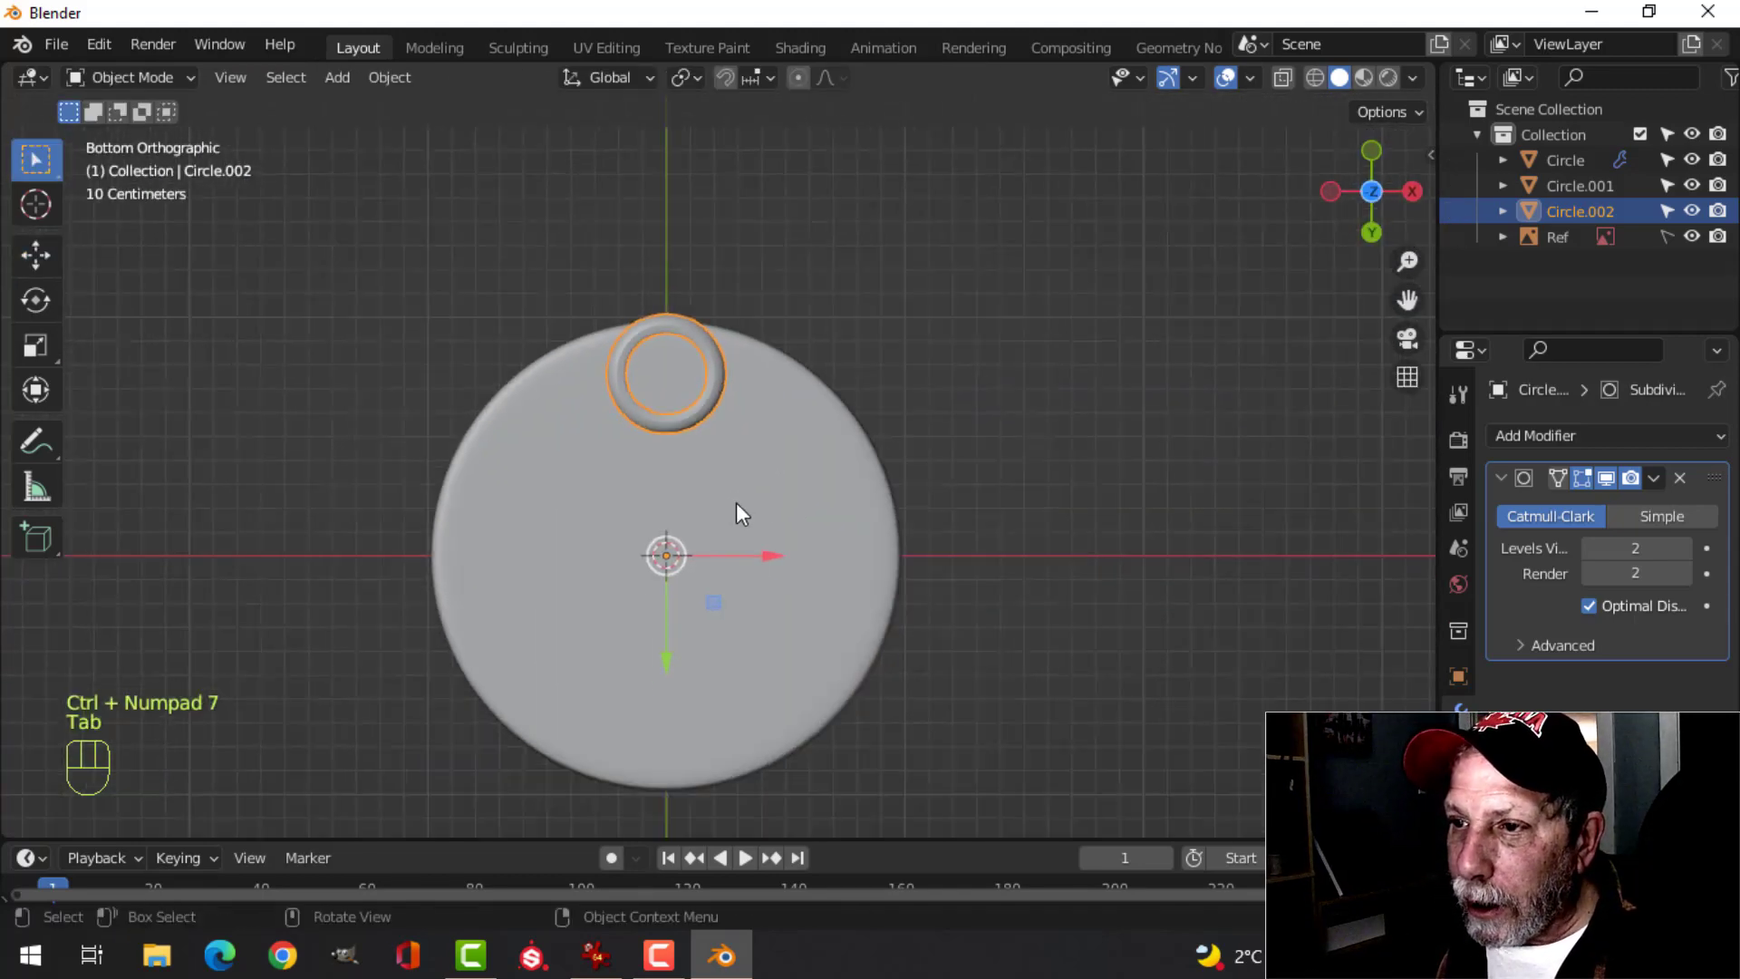
shift+middle_drag(736, 504, 695, 451)
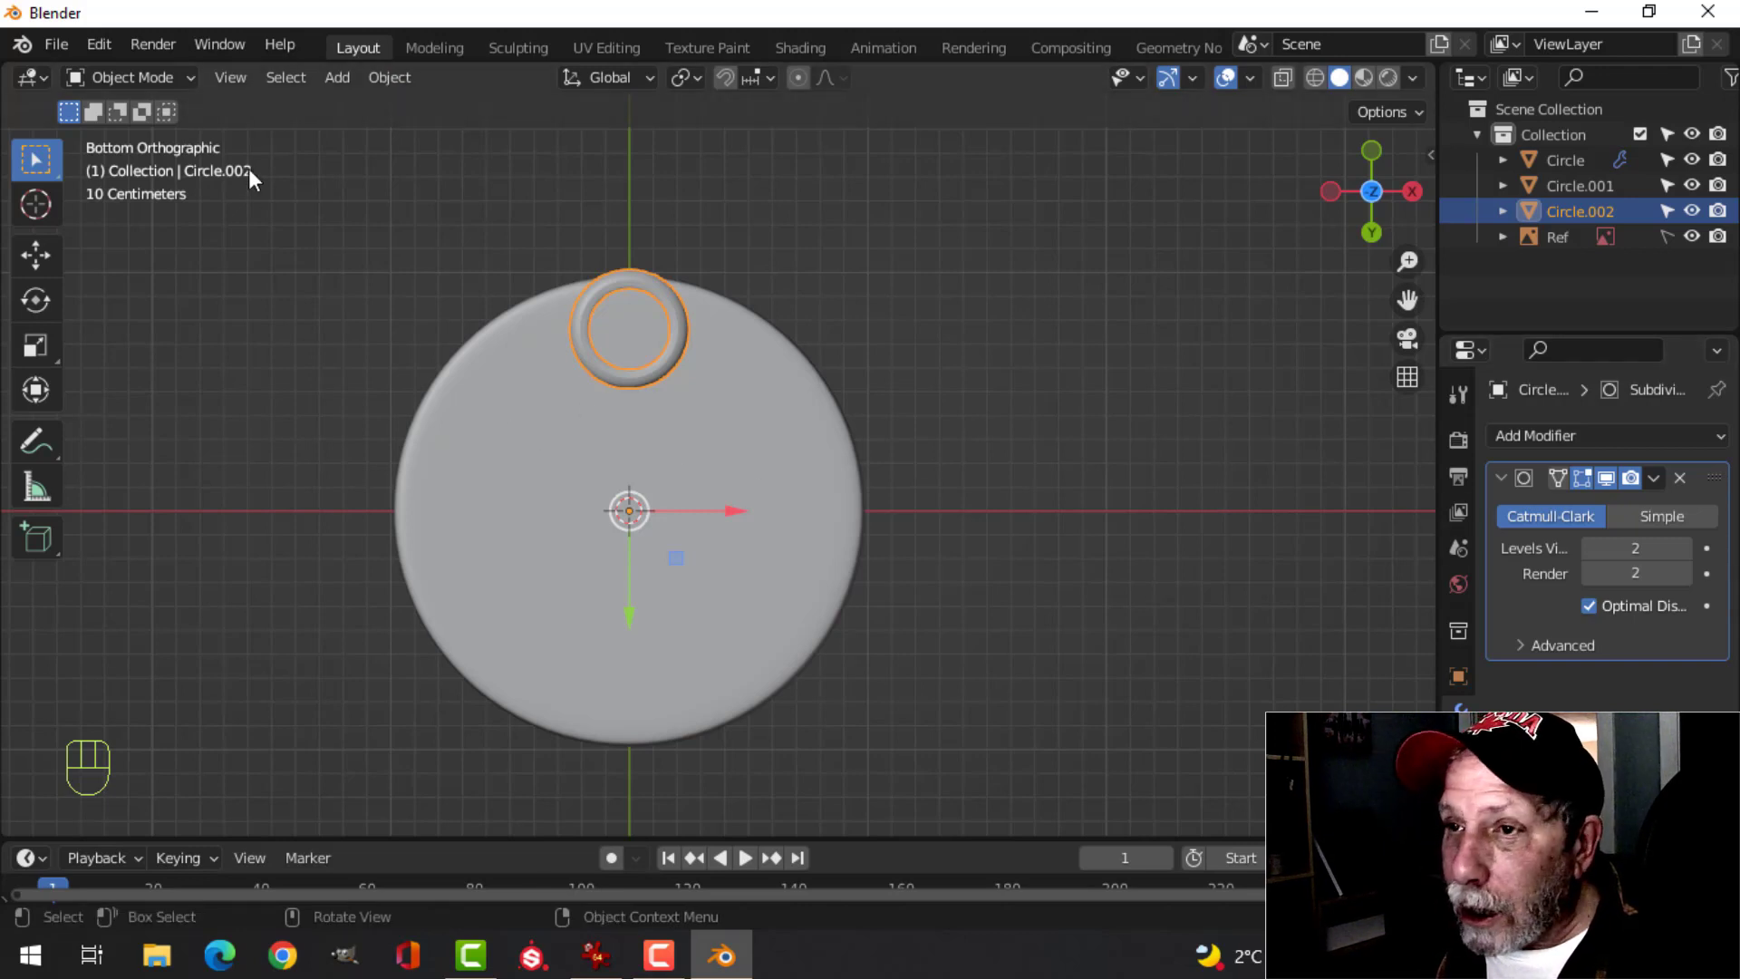
- Set the pivot point to 3D Cursor and duplicate the foot with a 180° rotation about Z
click(684, 79)
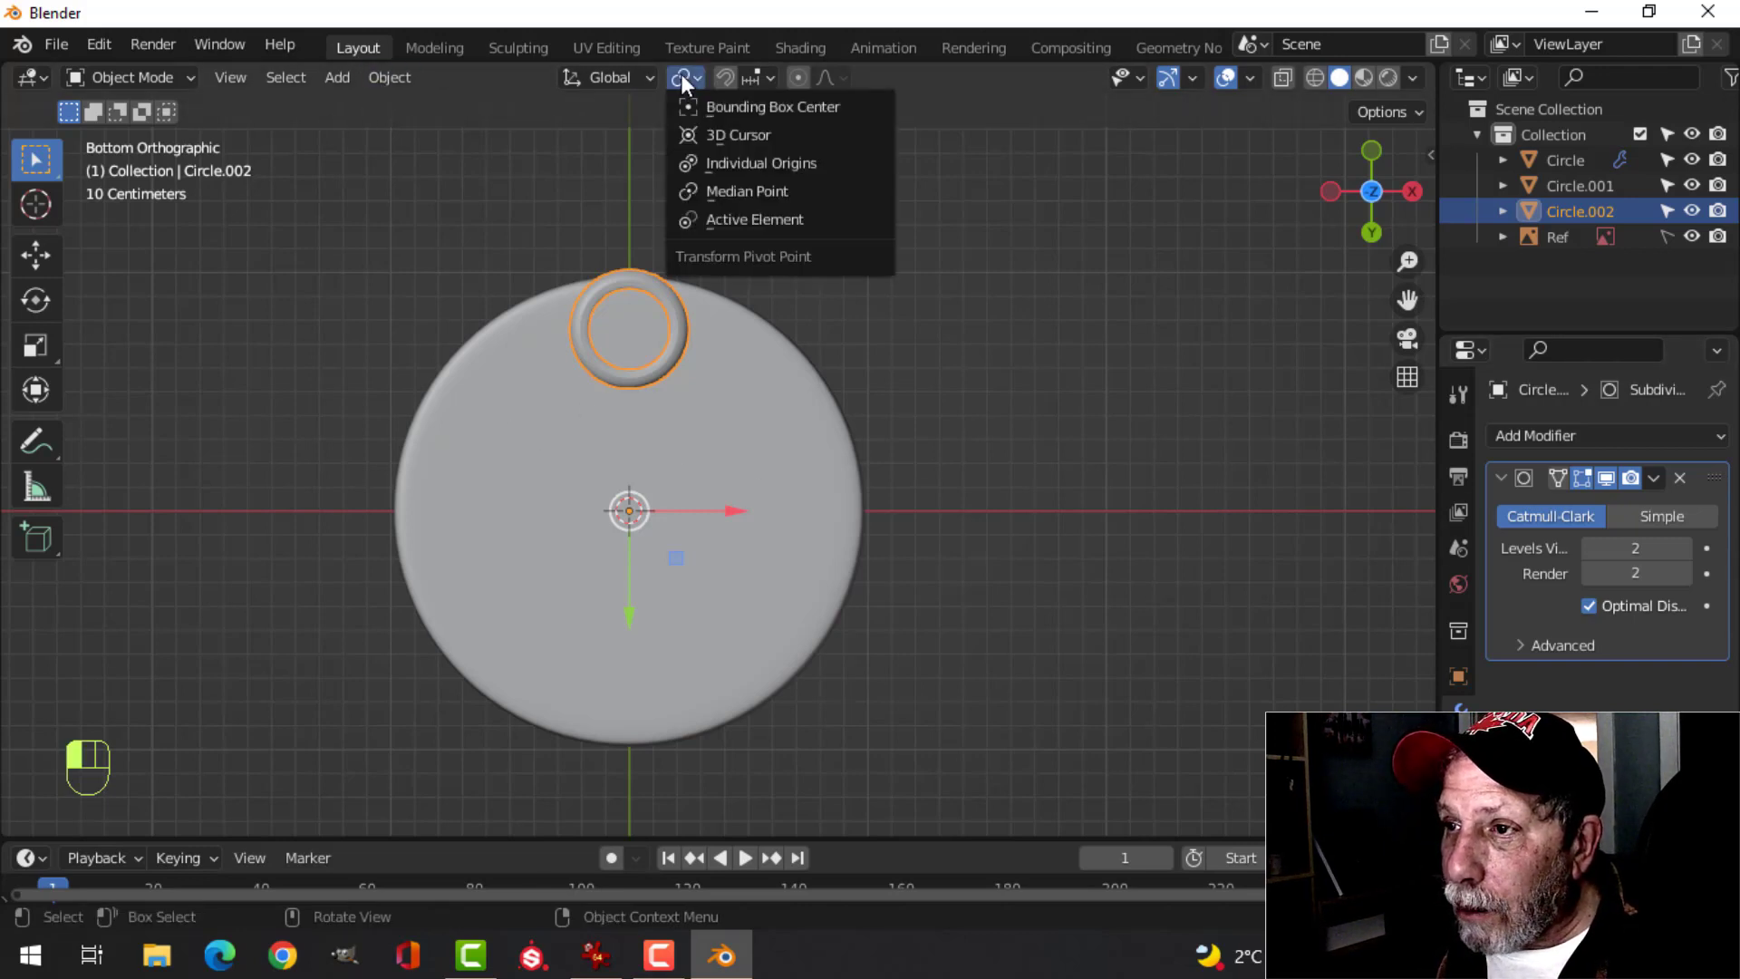
click(709, 132)
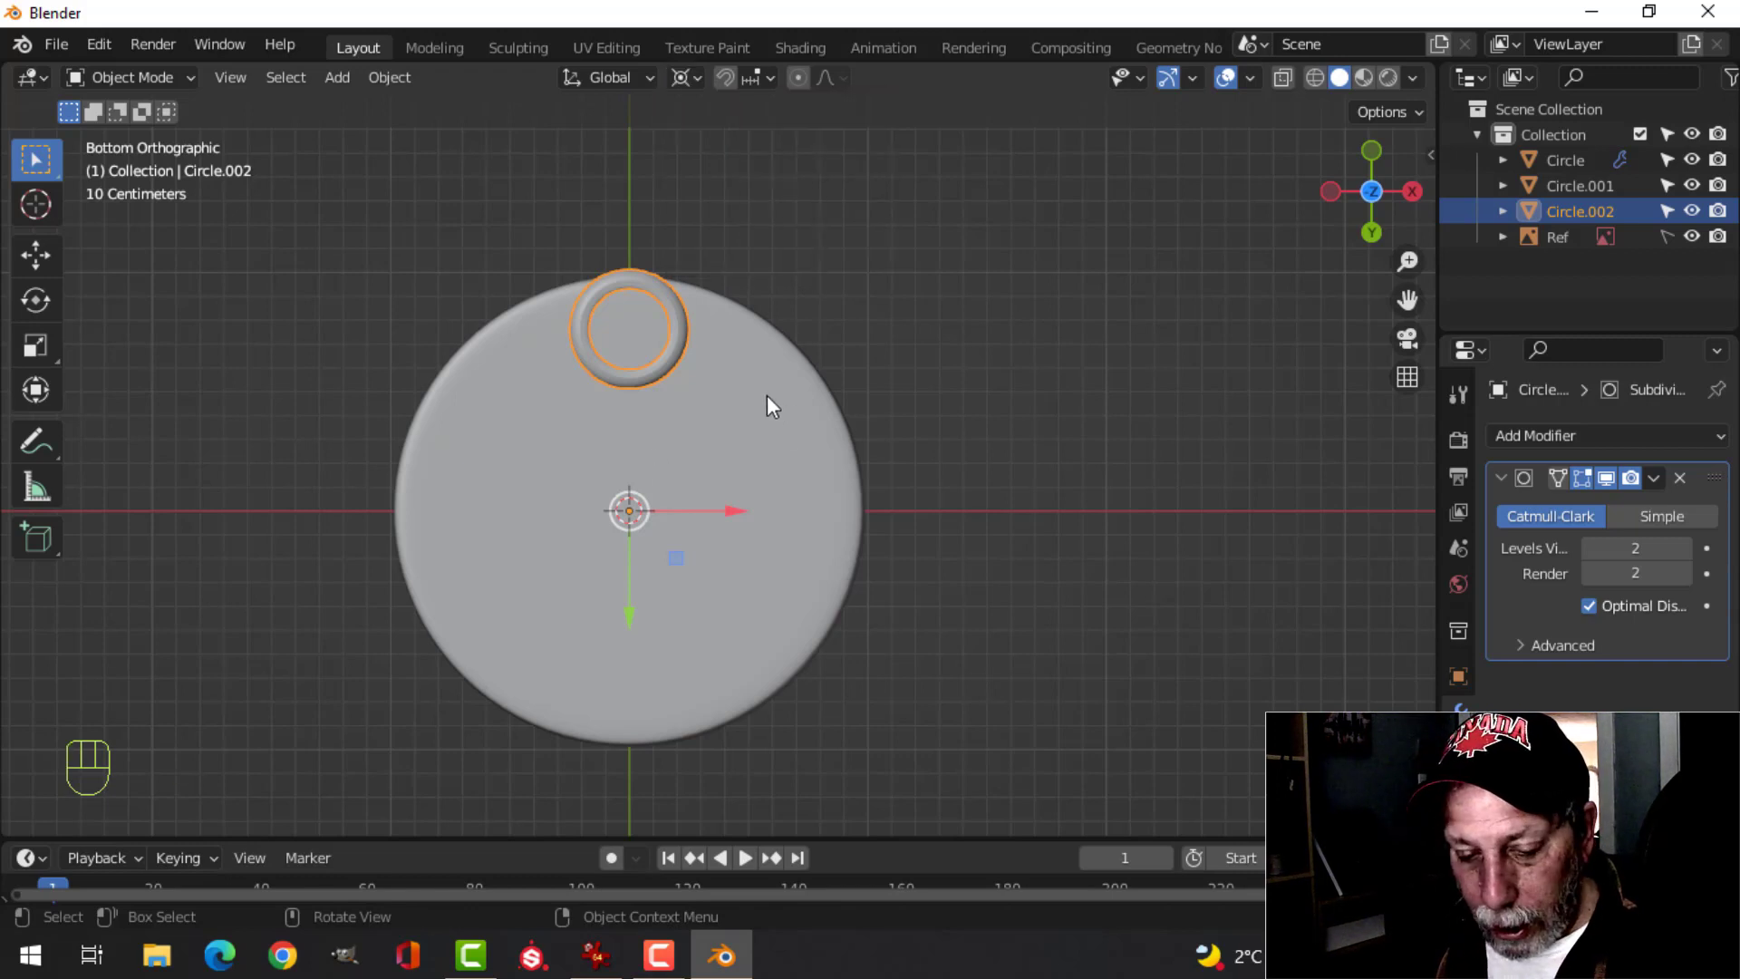
key(shift+d)
key(r)
key(z)
key(1)
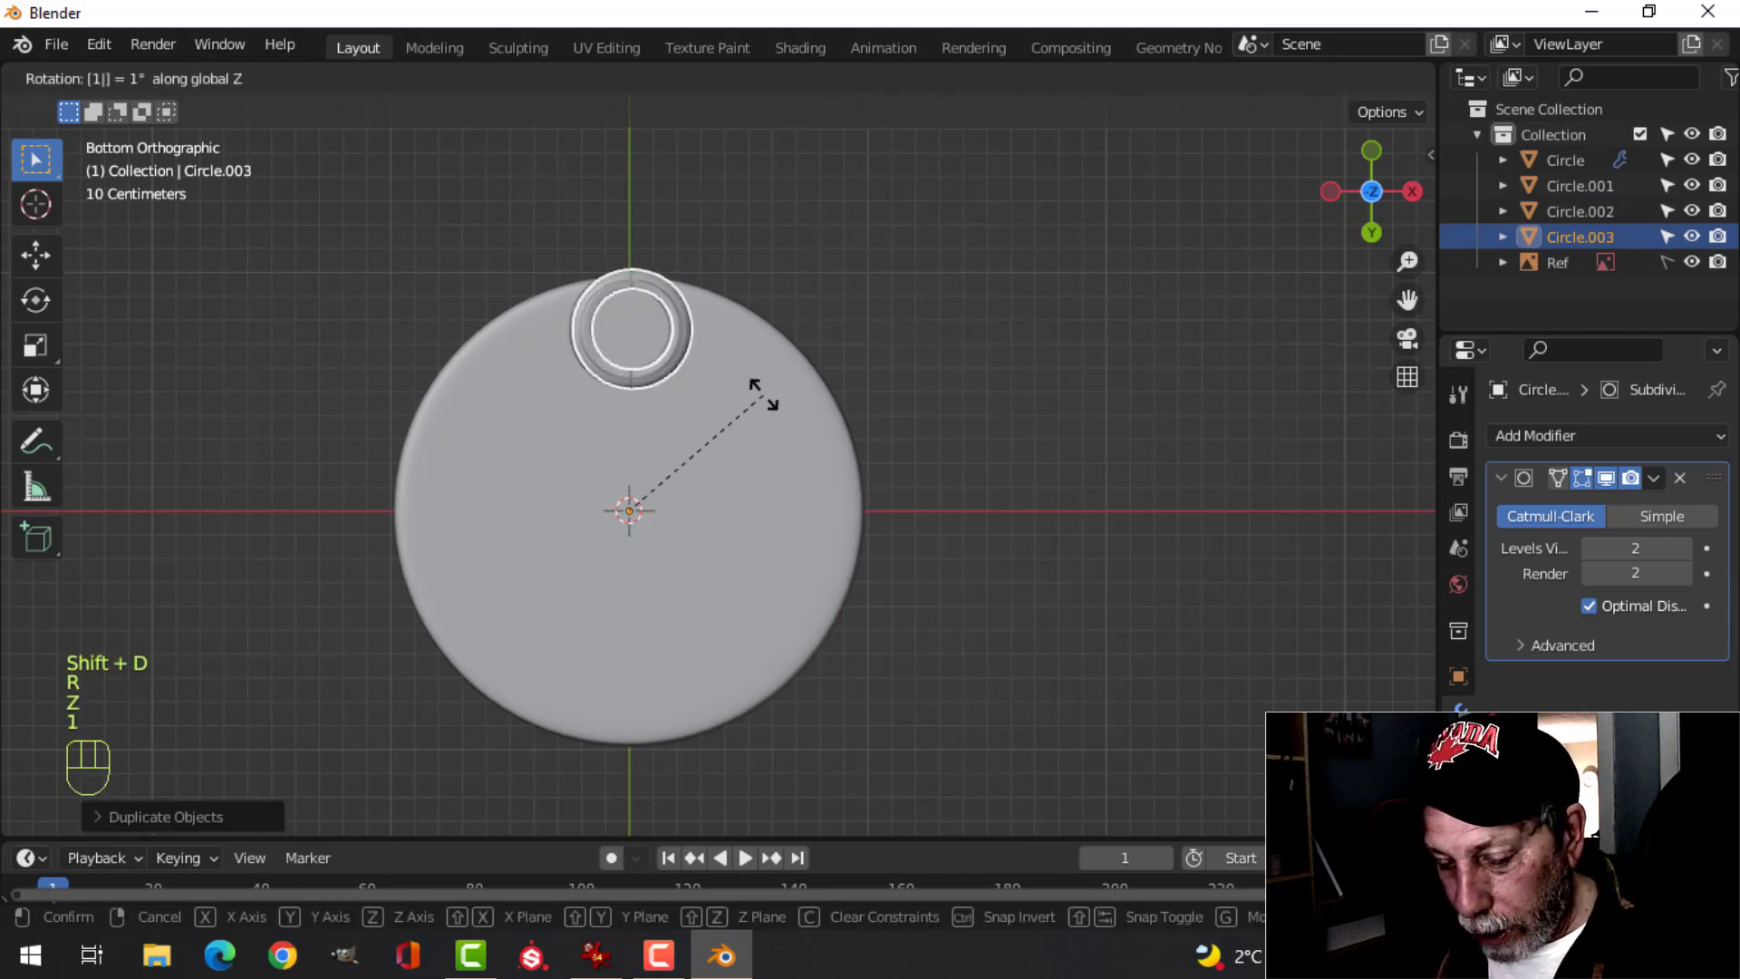
key(8)
key(0)
click(758, 406)
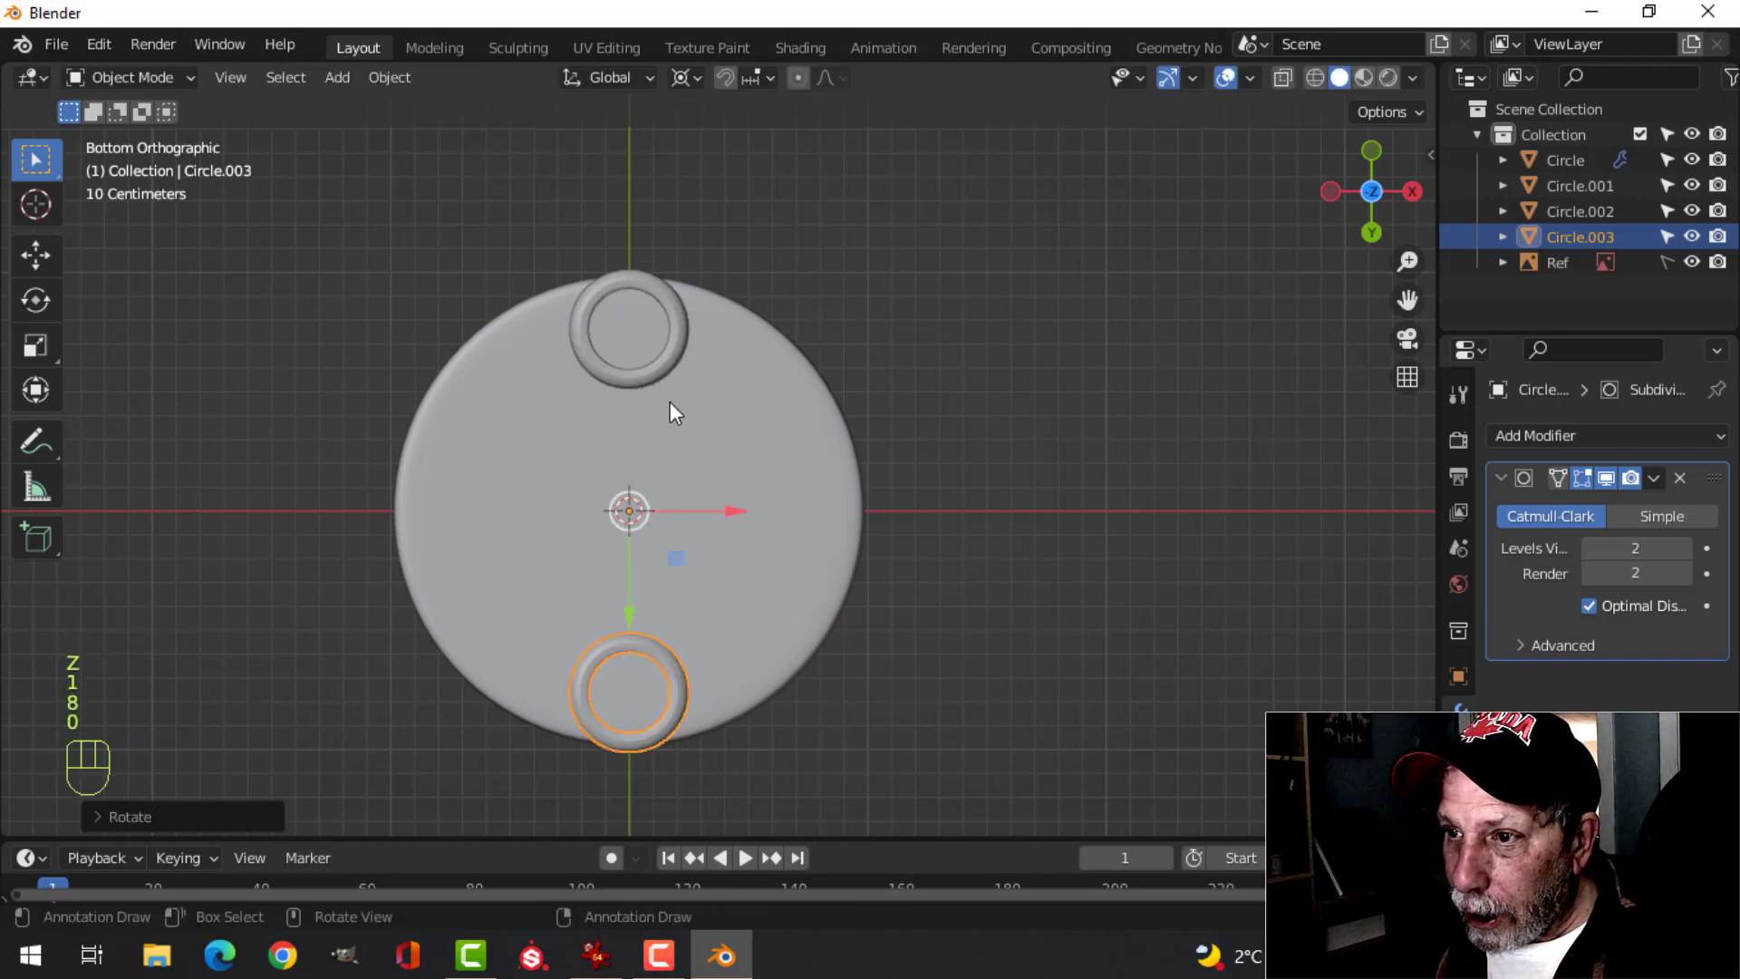
- Select both feet and duplicate them with a 90° rotation about Z
shift+click(655, 379)
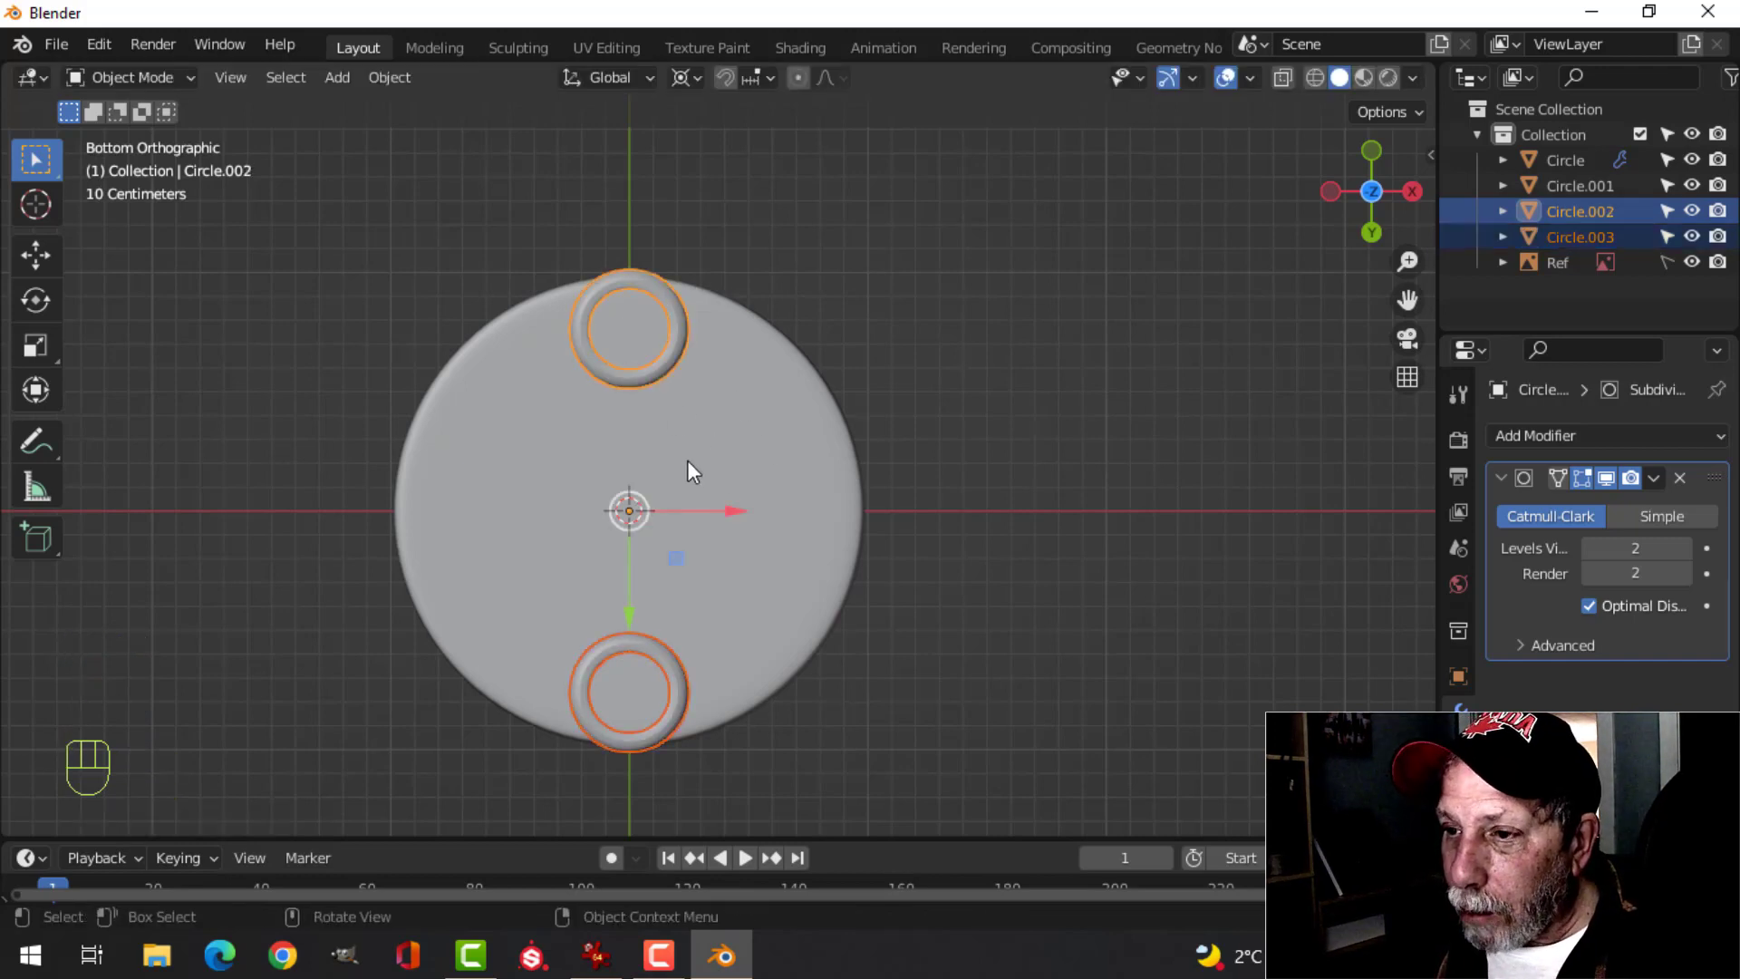
key(shift+d)
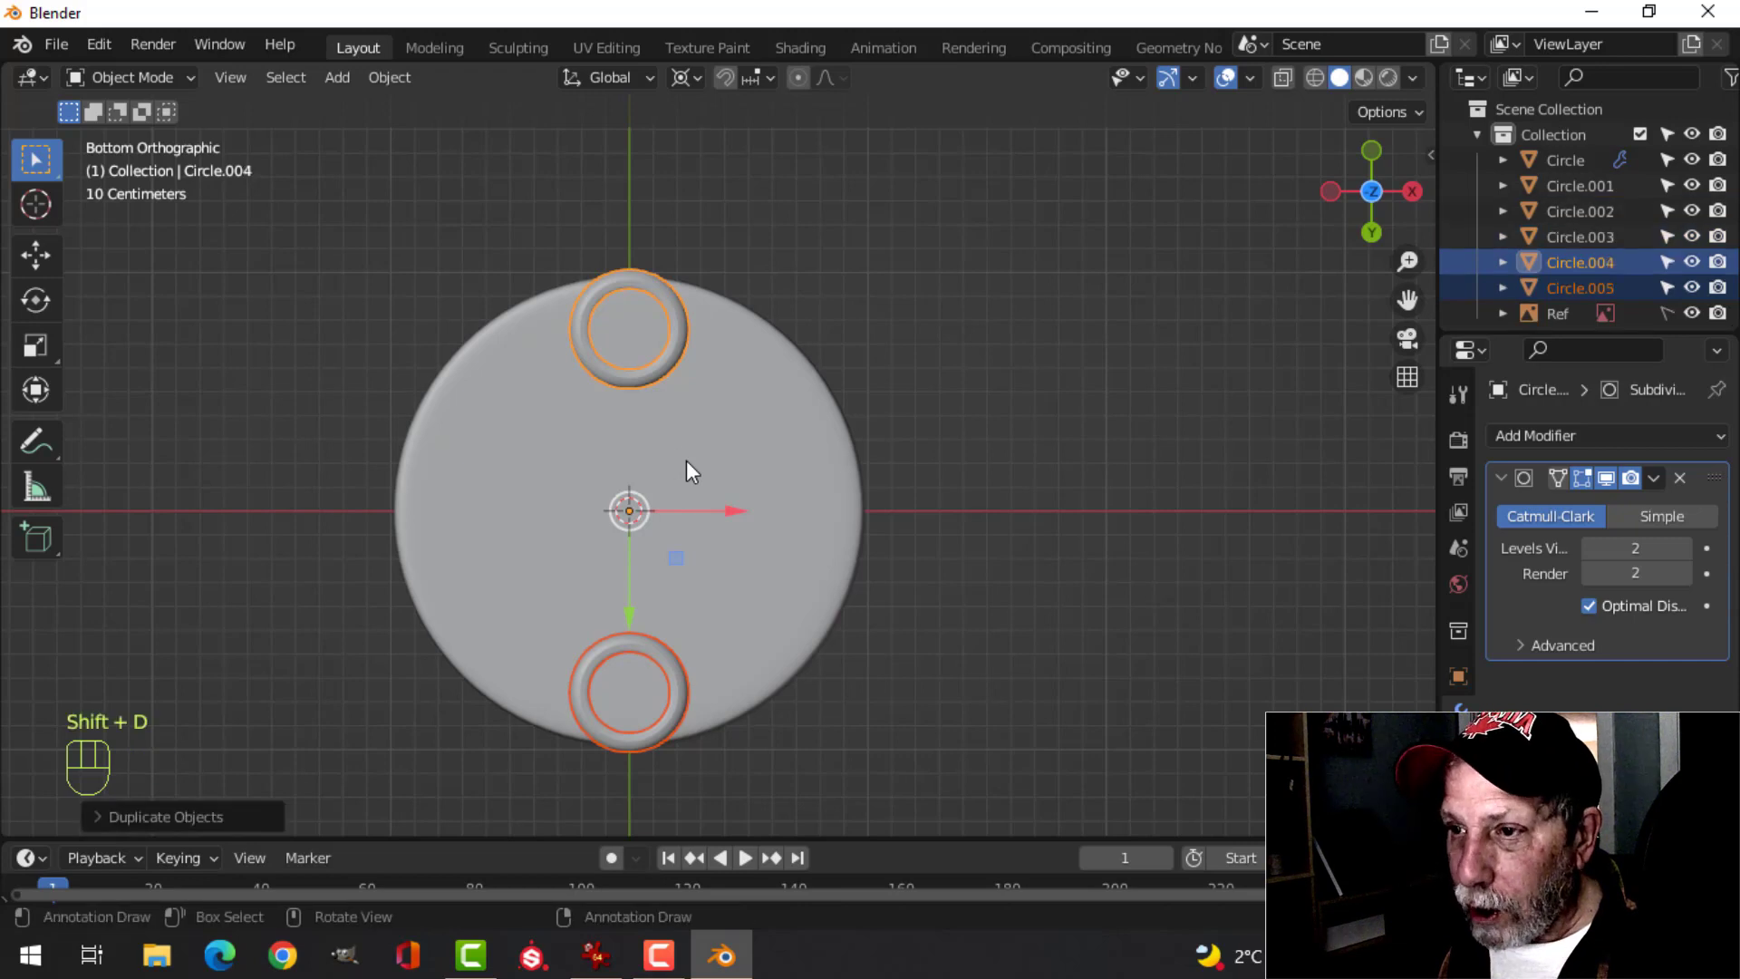
key(r)
key(z)
key(9)
key(0)
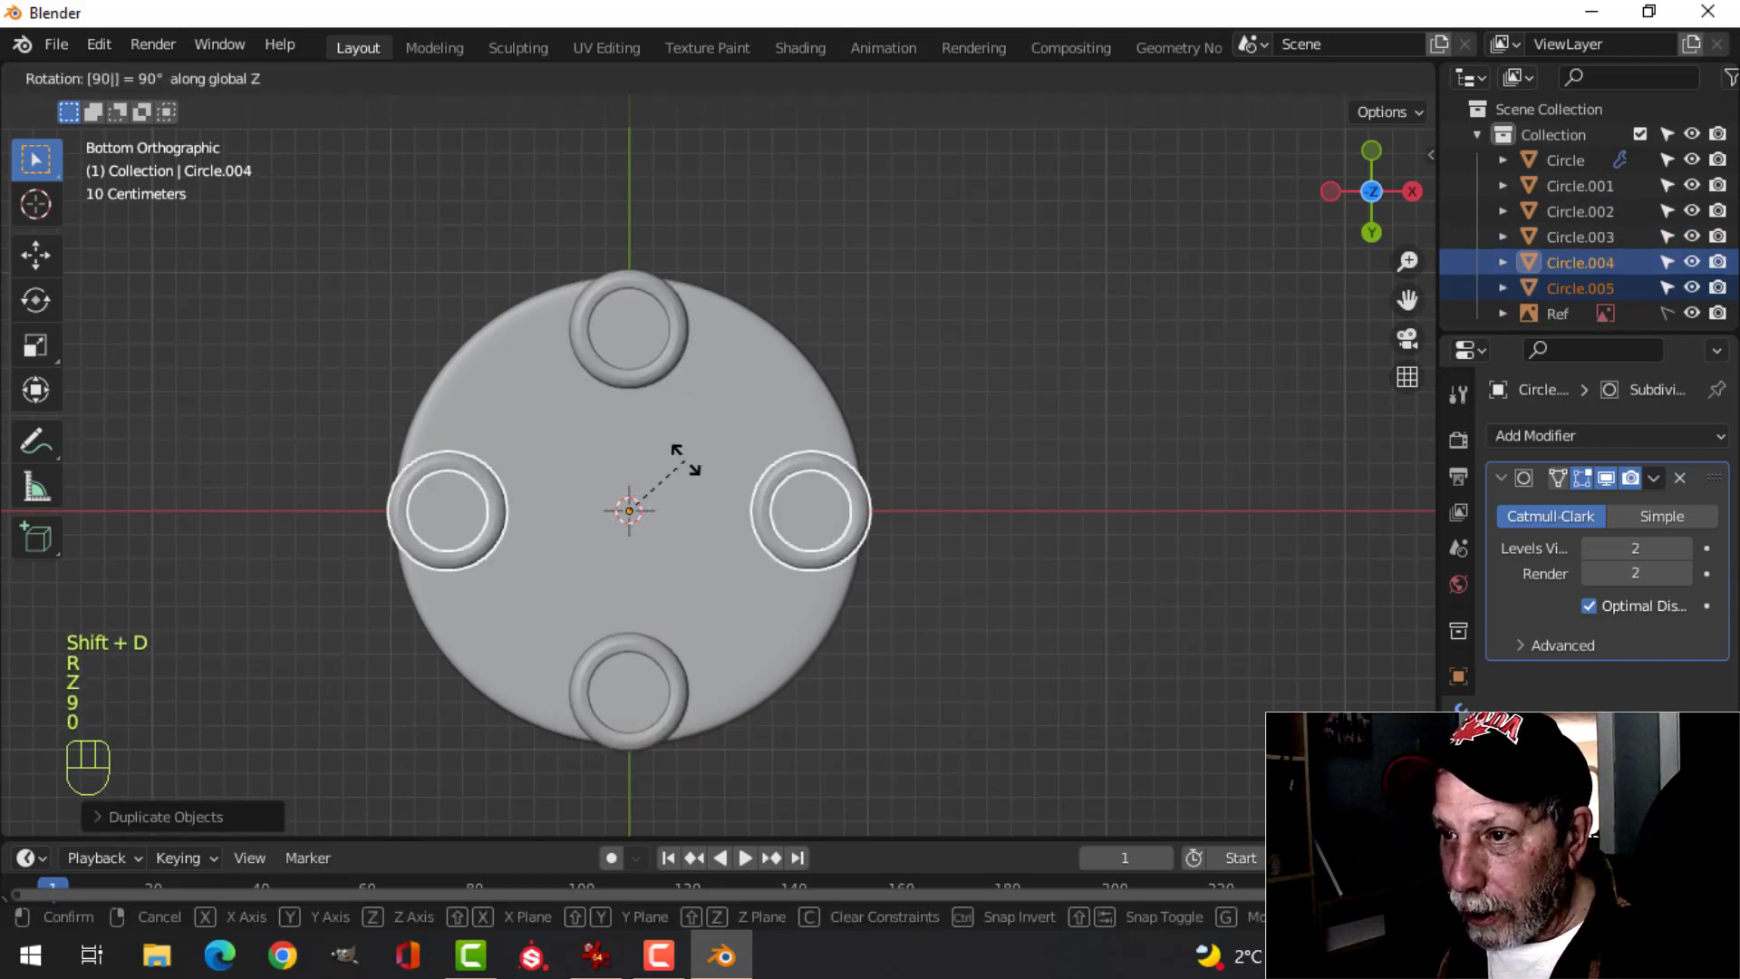
click(687, 453)
- Set the pivot point to Individual Origins, select all four feet, and clear the selection
click(692, 78)
click(727, 161)
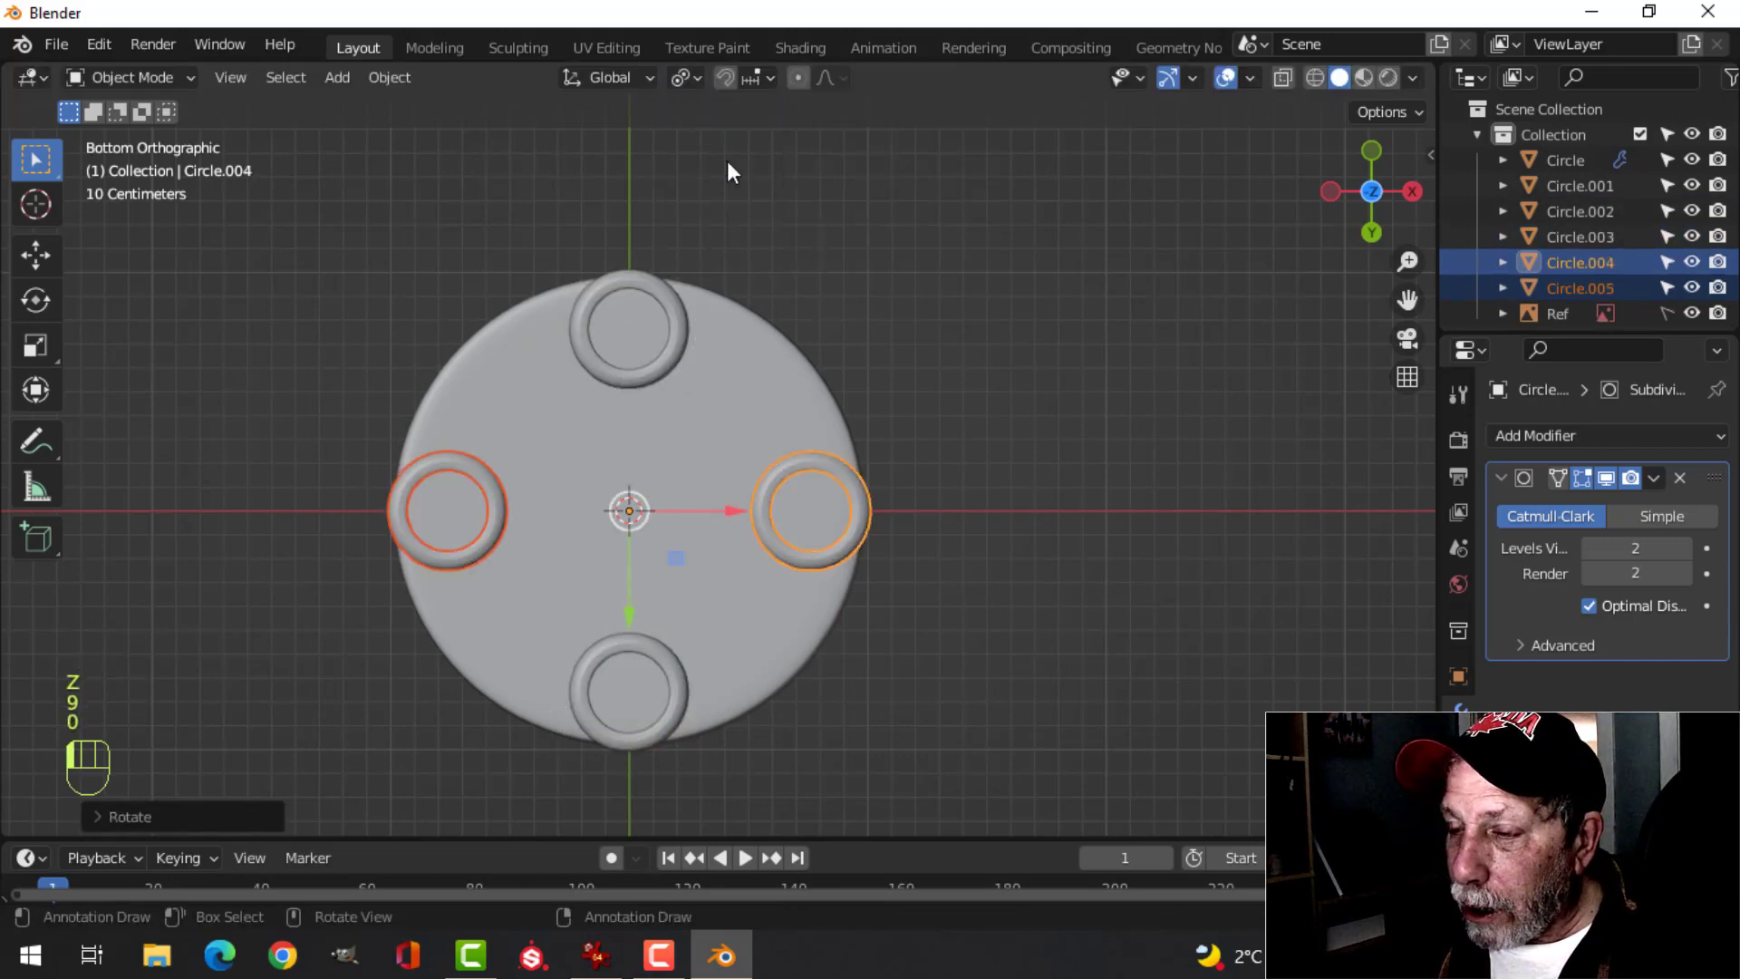
shift+click(689, 372)
shift+click(655, 658)
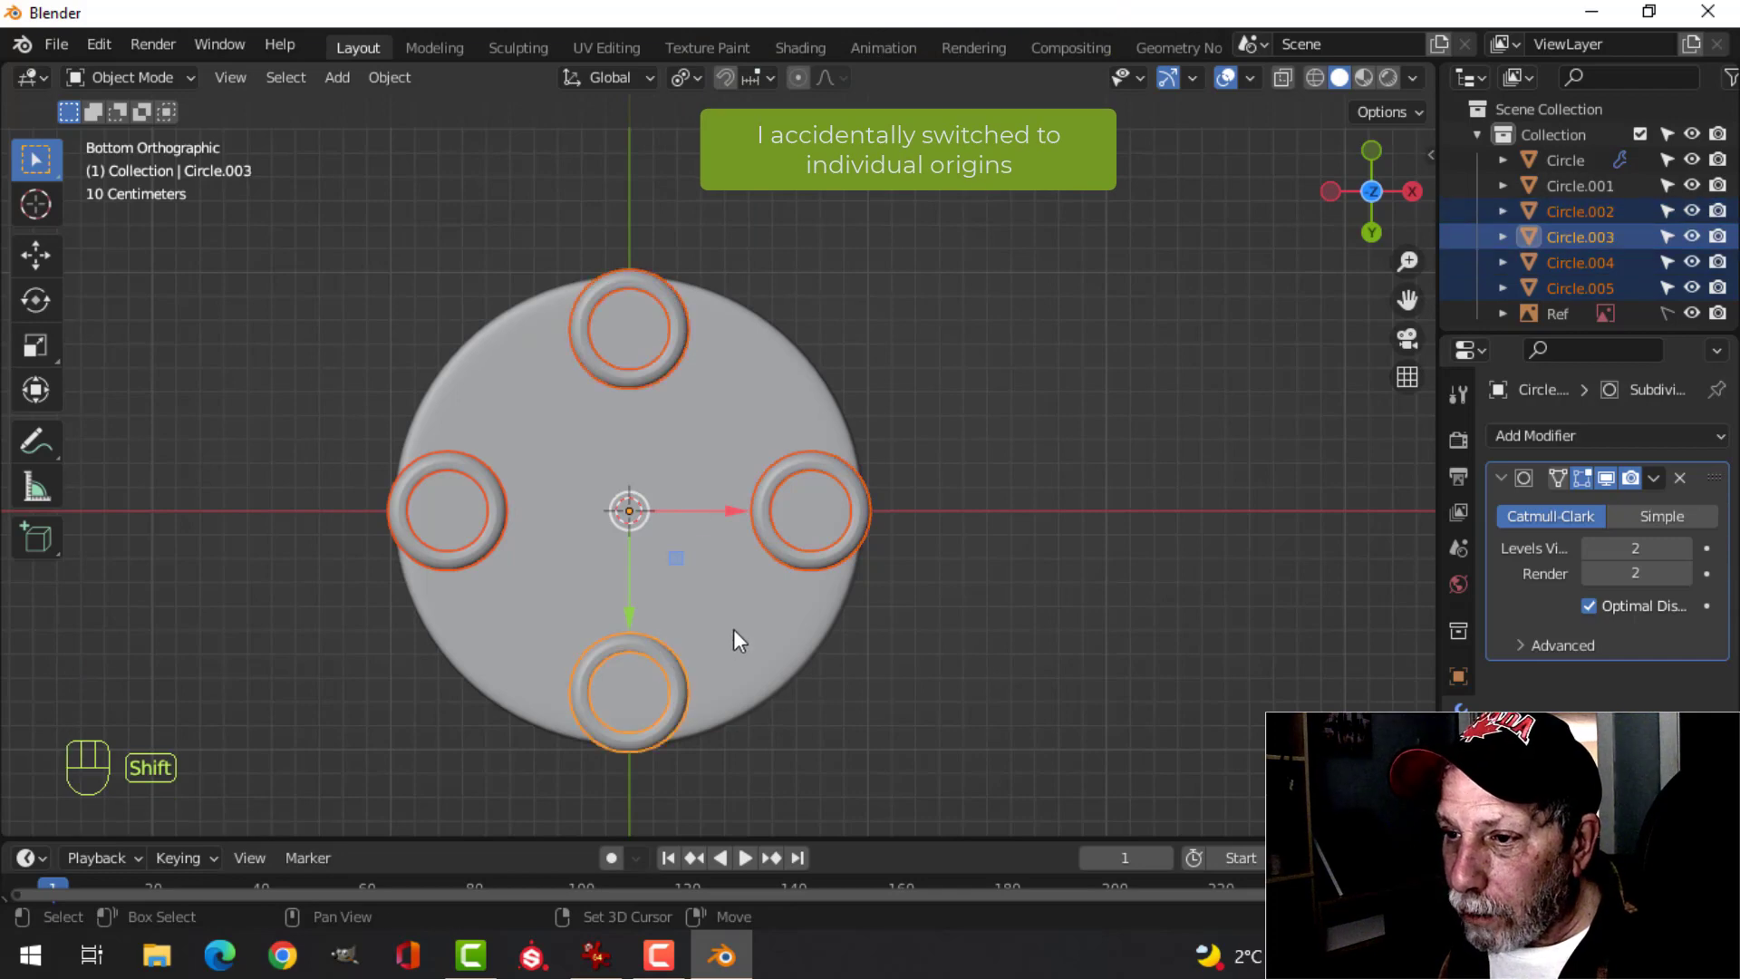
middle_drag(780, 319, 582, 260)
key(alt+a)
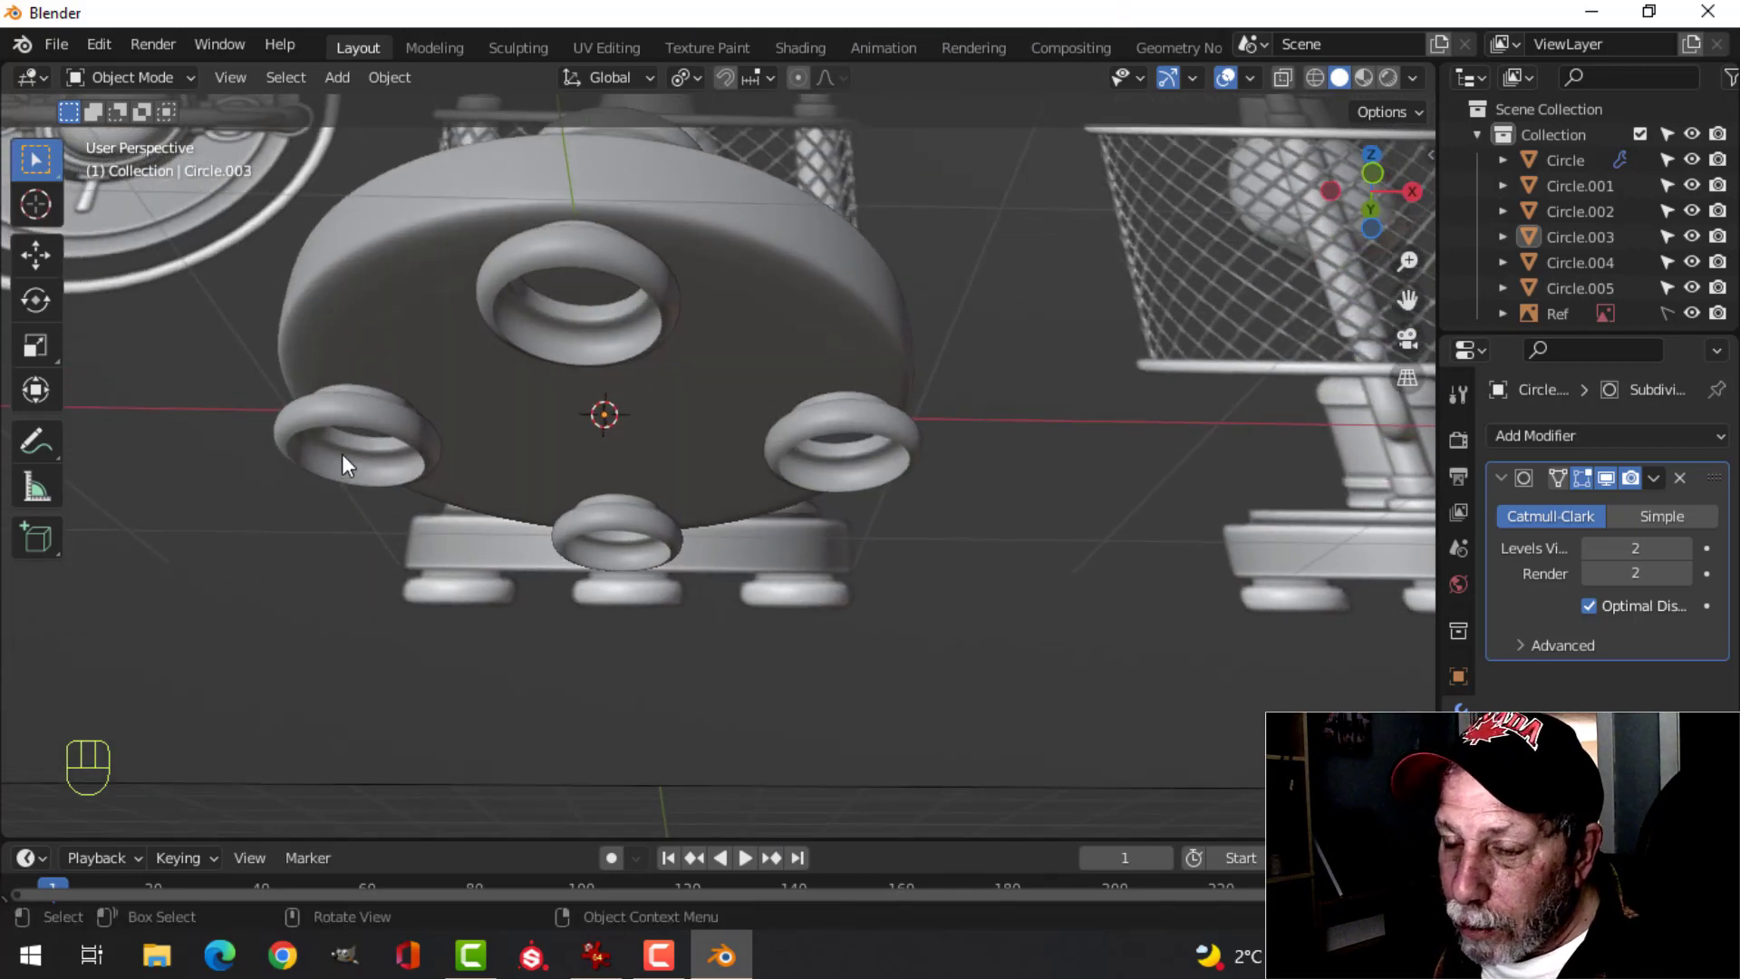
- Examine the four feet under the base from below, and compare them with the reference in front view
click(593, 272)
middle_drag(594, 272, 808, 448)
key(Caps_Lock)
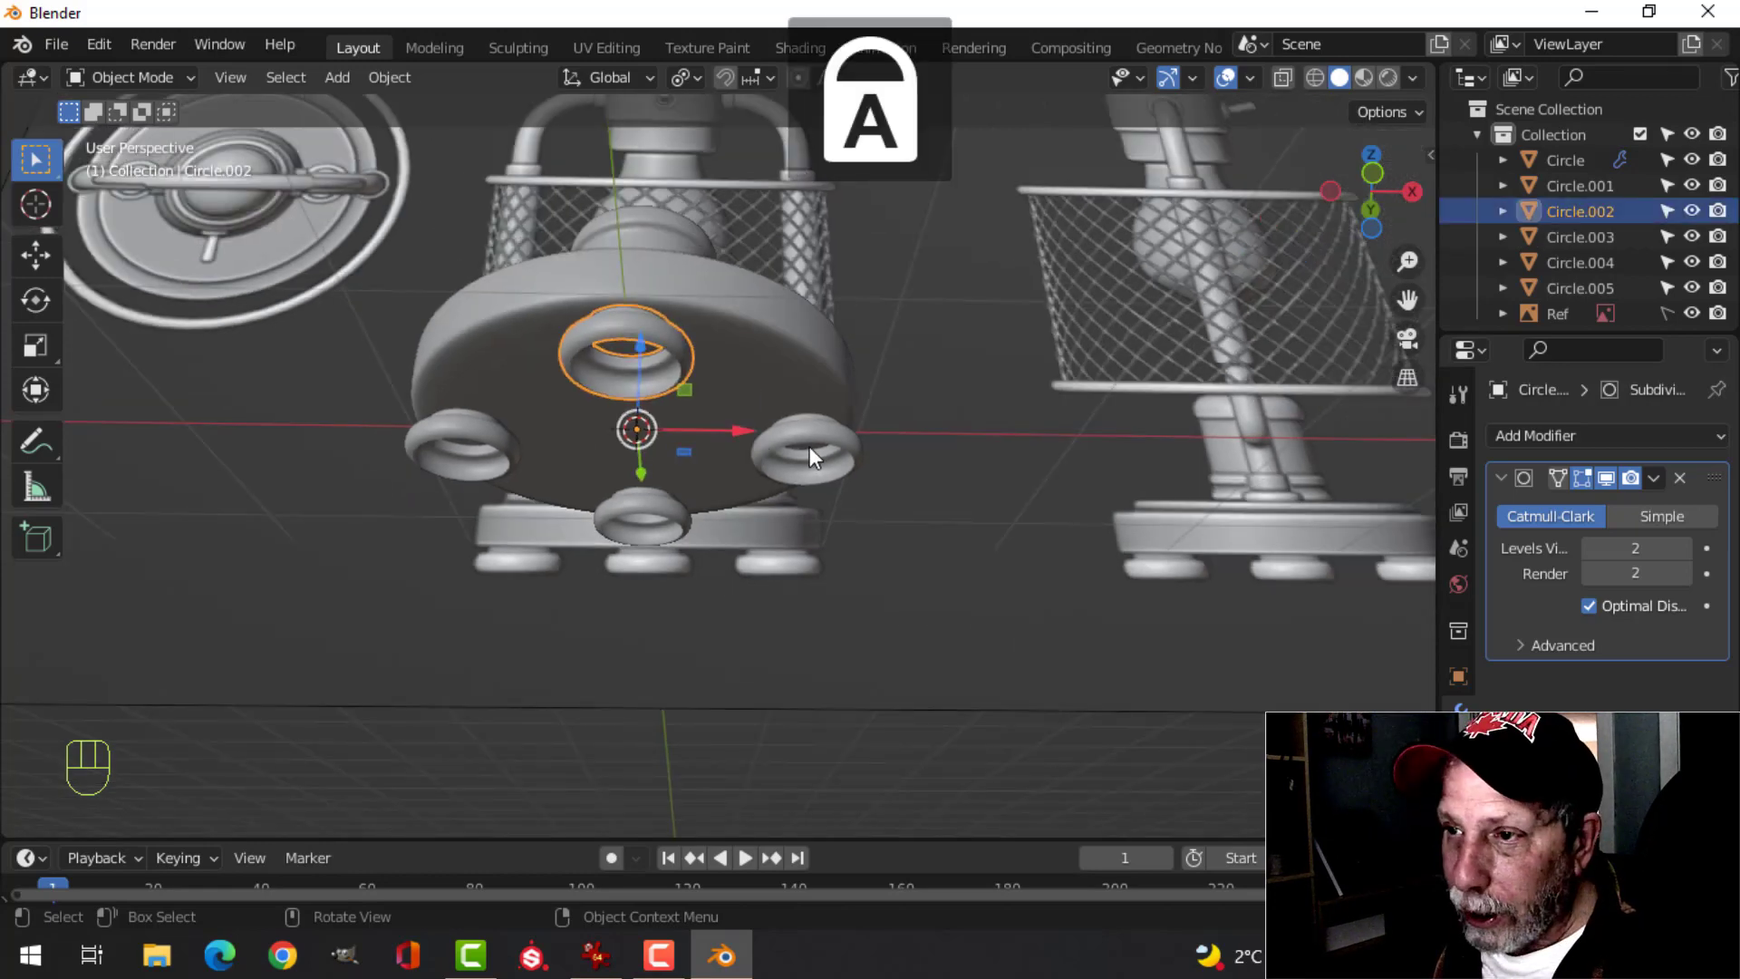
key(grave)
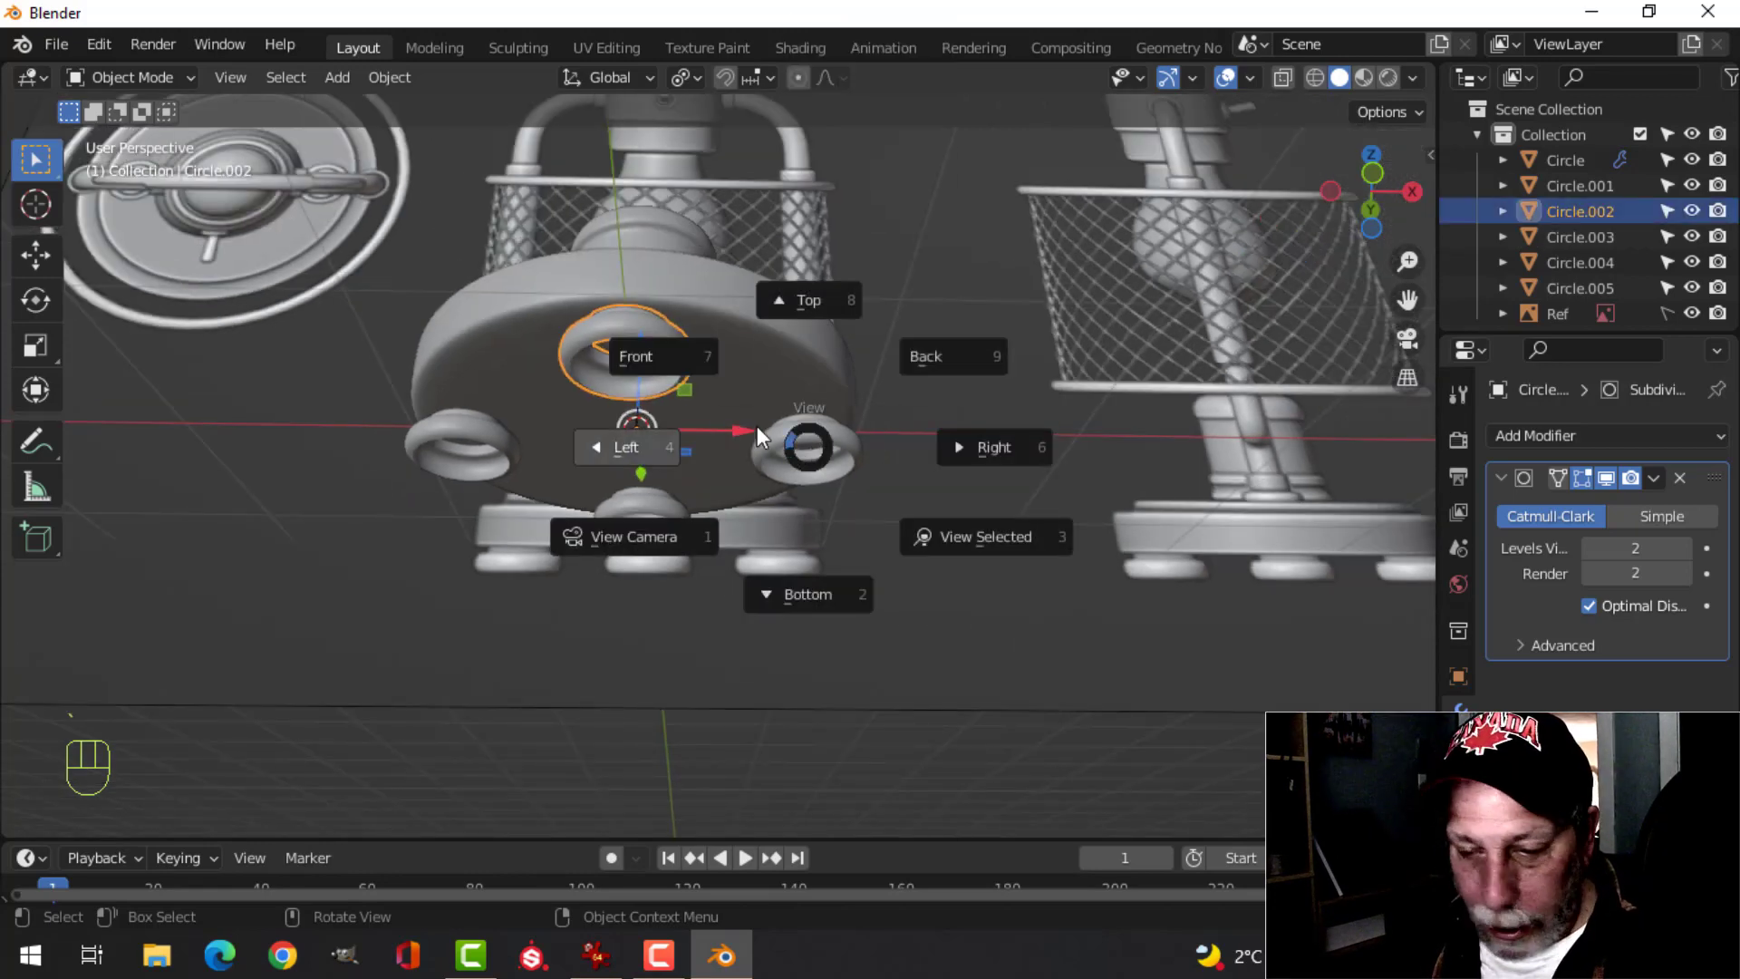
key(9)
key(KP_1)
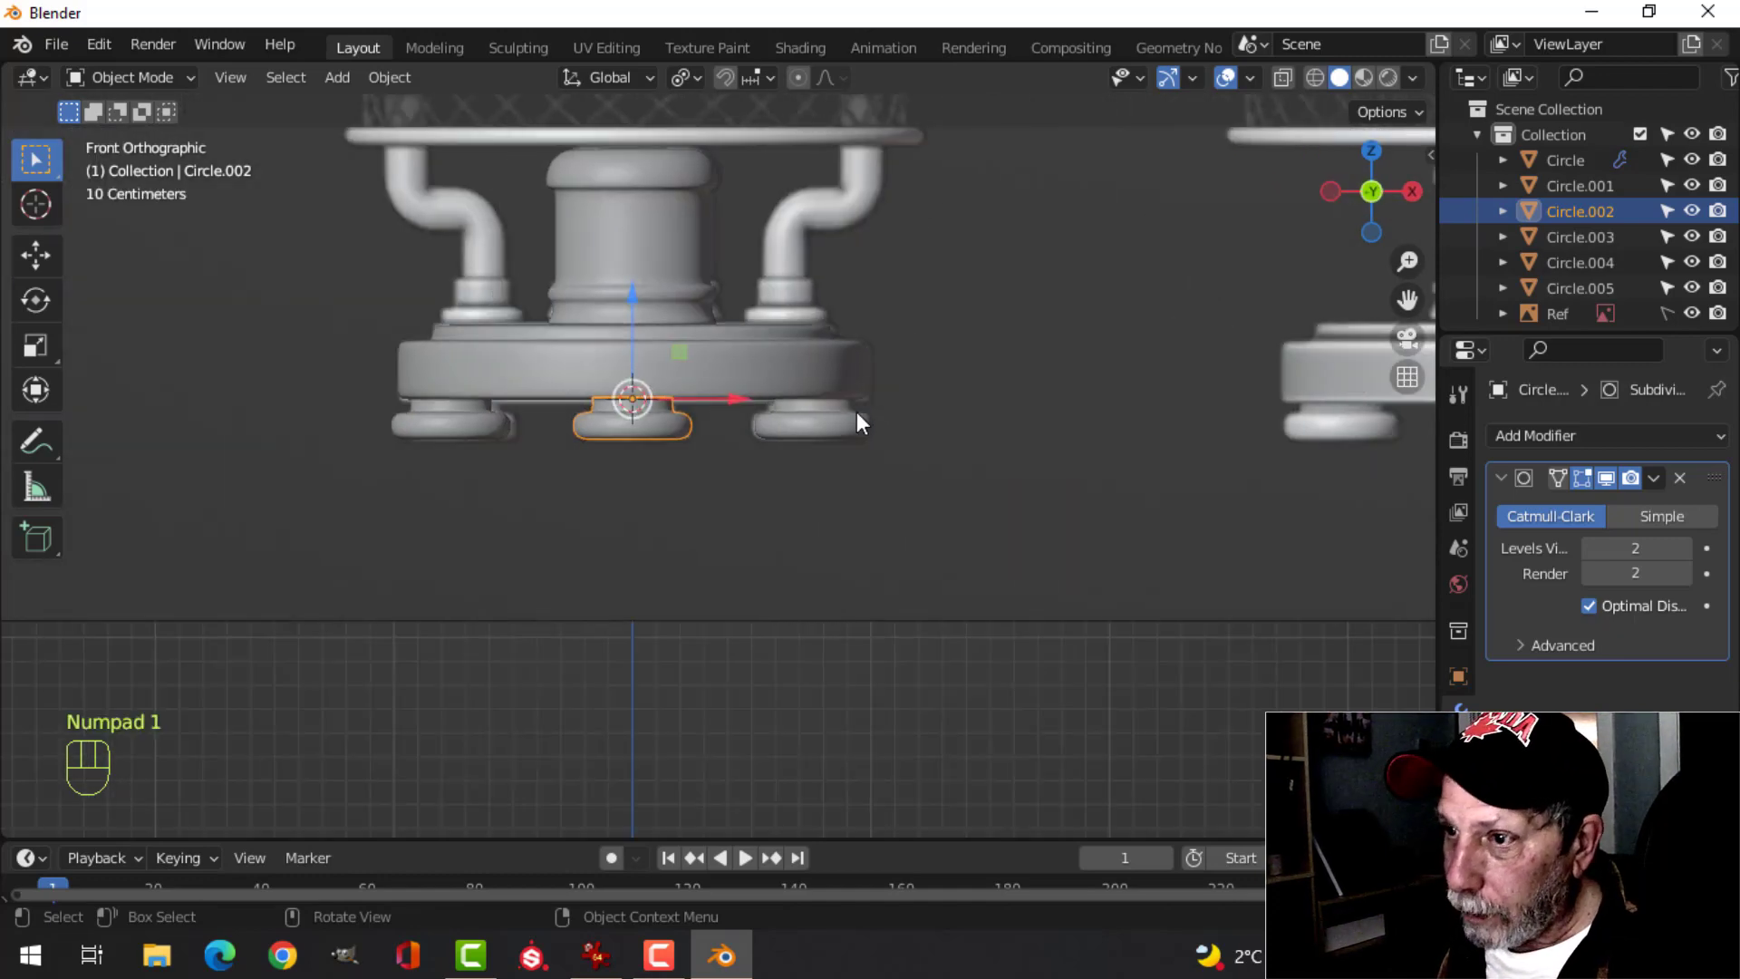
key(alt+a)
middle_drag(886, 425, 994, 431)
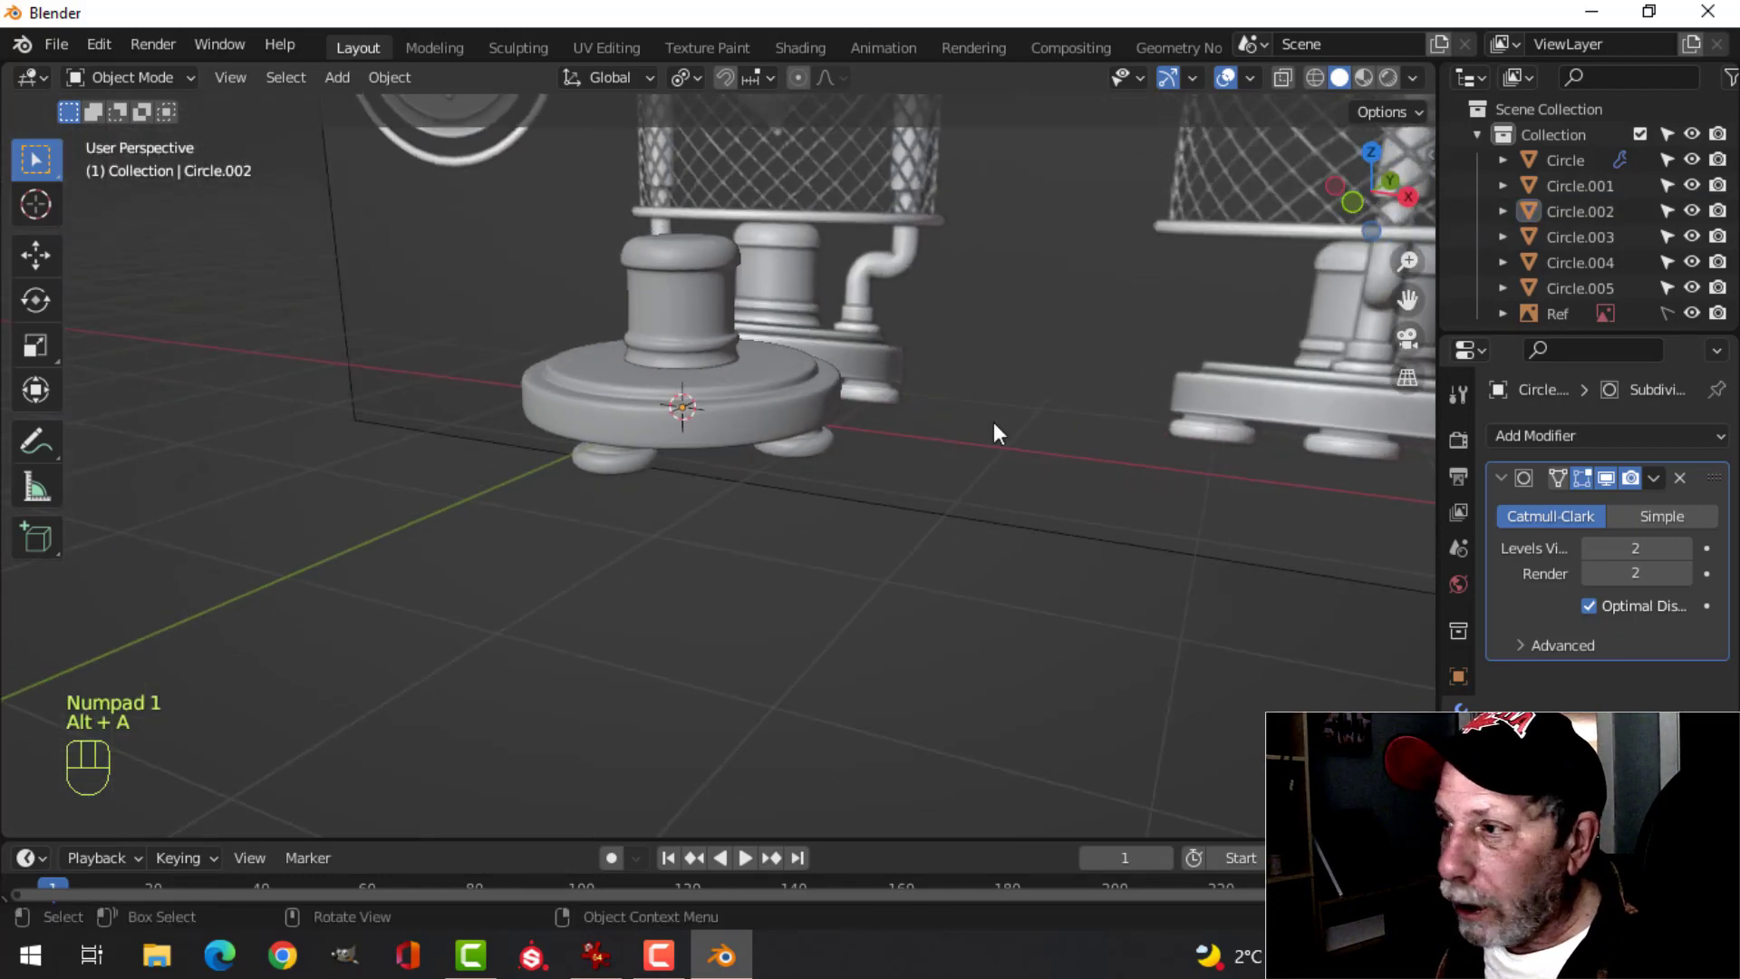
- Hide the reference image to inspect the base and feet up close, and show it again in front view
click(1690, 313)
middle_drag(806, 373, 845, 411)
scroll(845, 412, up, 5)
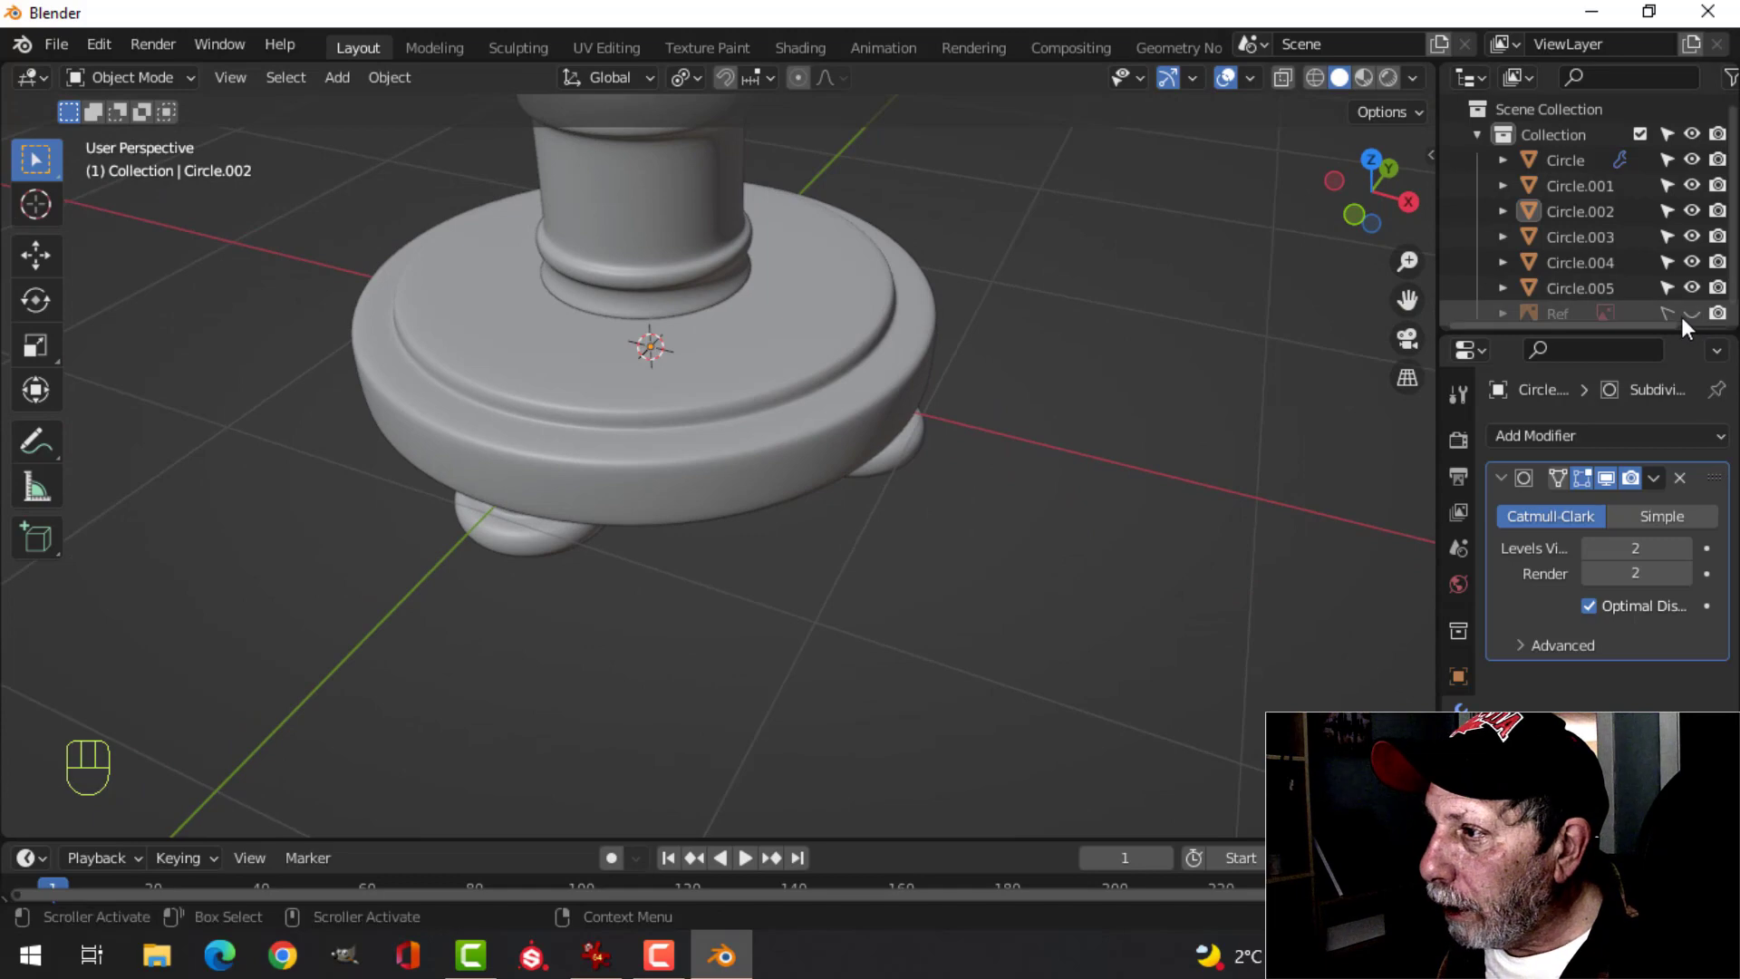
click(1690, 314)
key(KP_1)
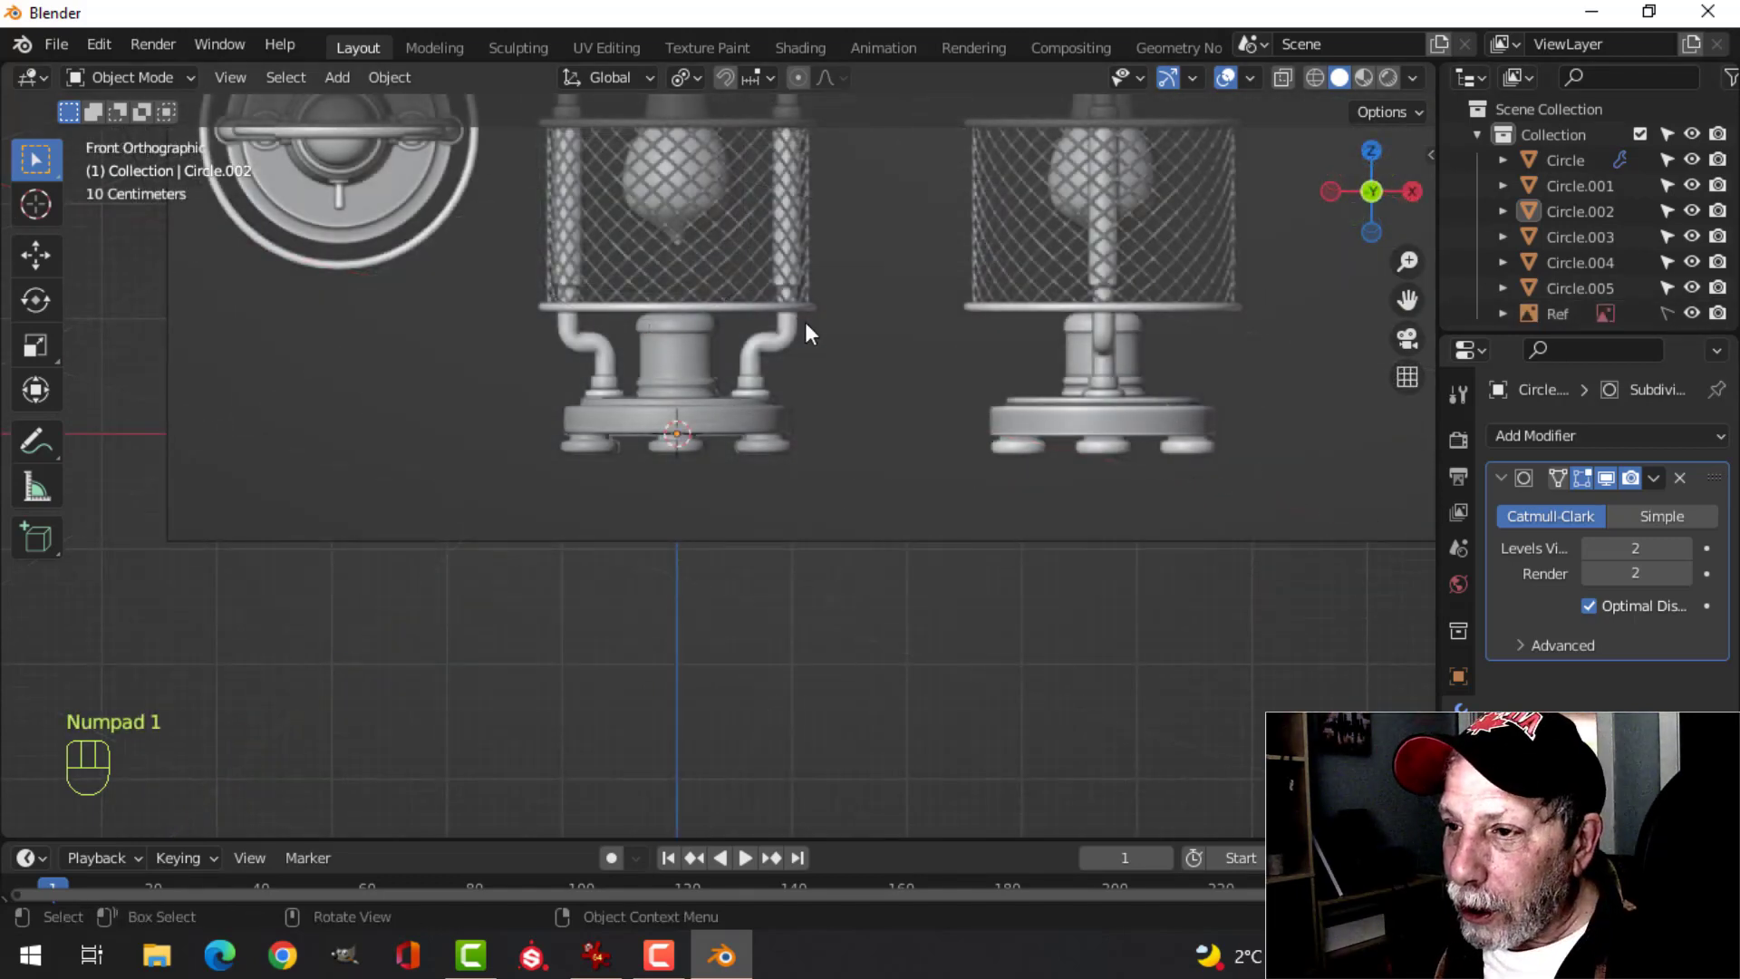
- Add a Bezier circle and raise it along Z to the lower rim of the lantern's wire cage
shift+middle_drag(796, 432, 705, 423)
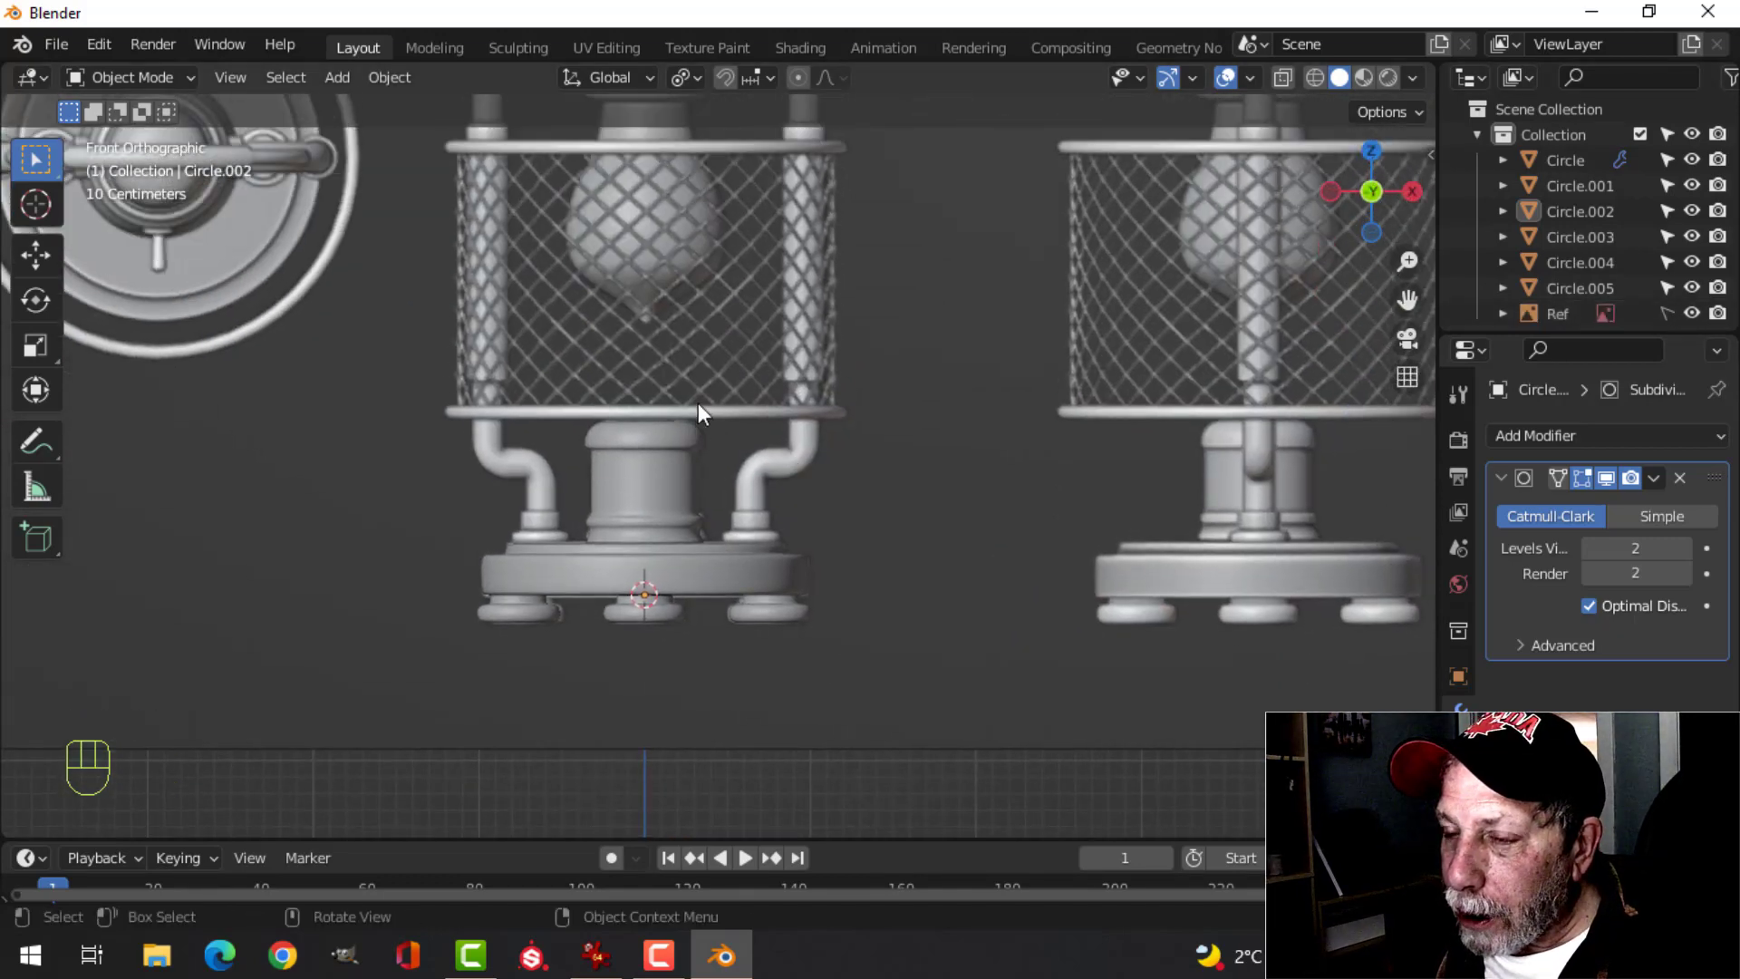
scroll(711, 462, up, 3)
scroll(712, 494, down, 2)
shift+middle_drag(707, 493, 730, 595)
scroll(809, 589, down, 2)
key(shift+a)
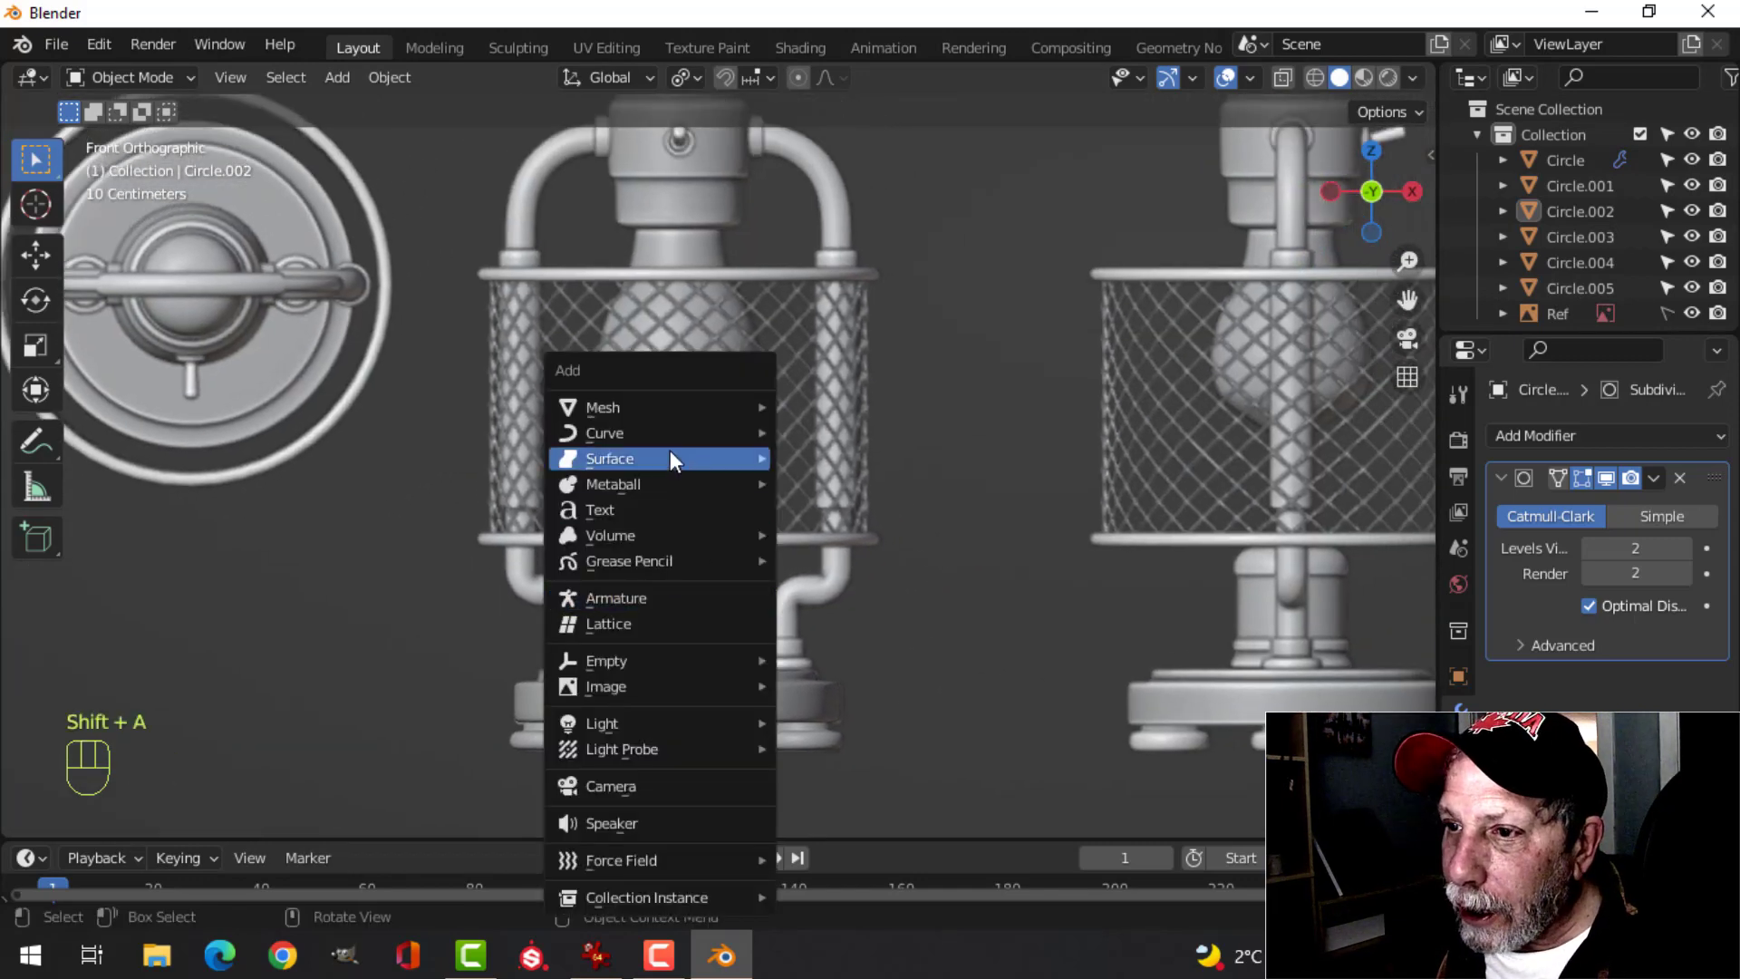
mouse_move(661, 432)
click(820, 455)
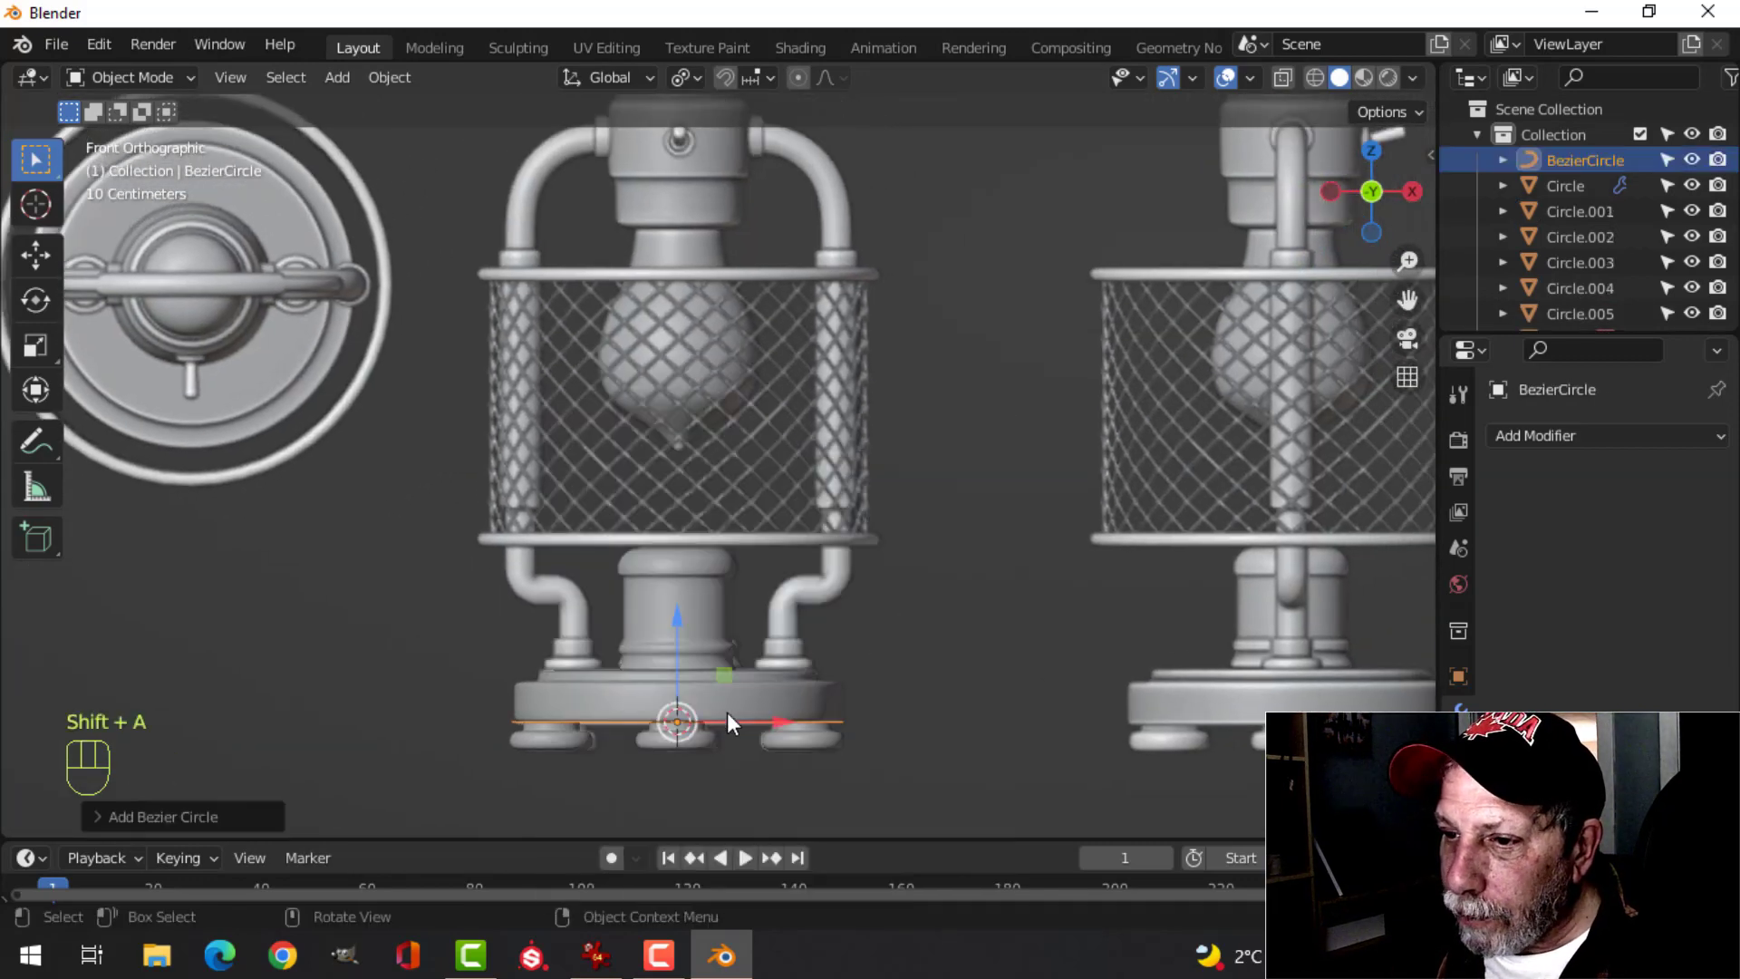
drag(681, 639, 676, 438)
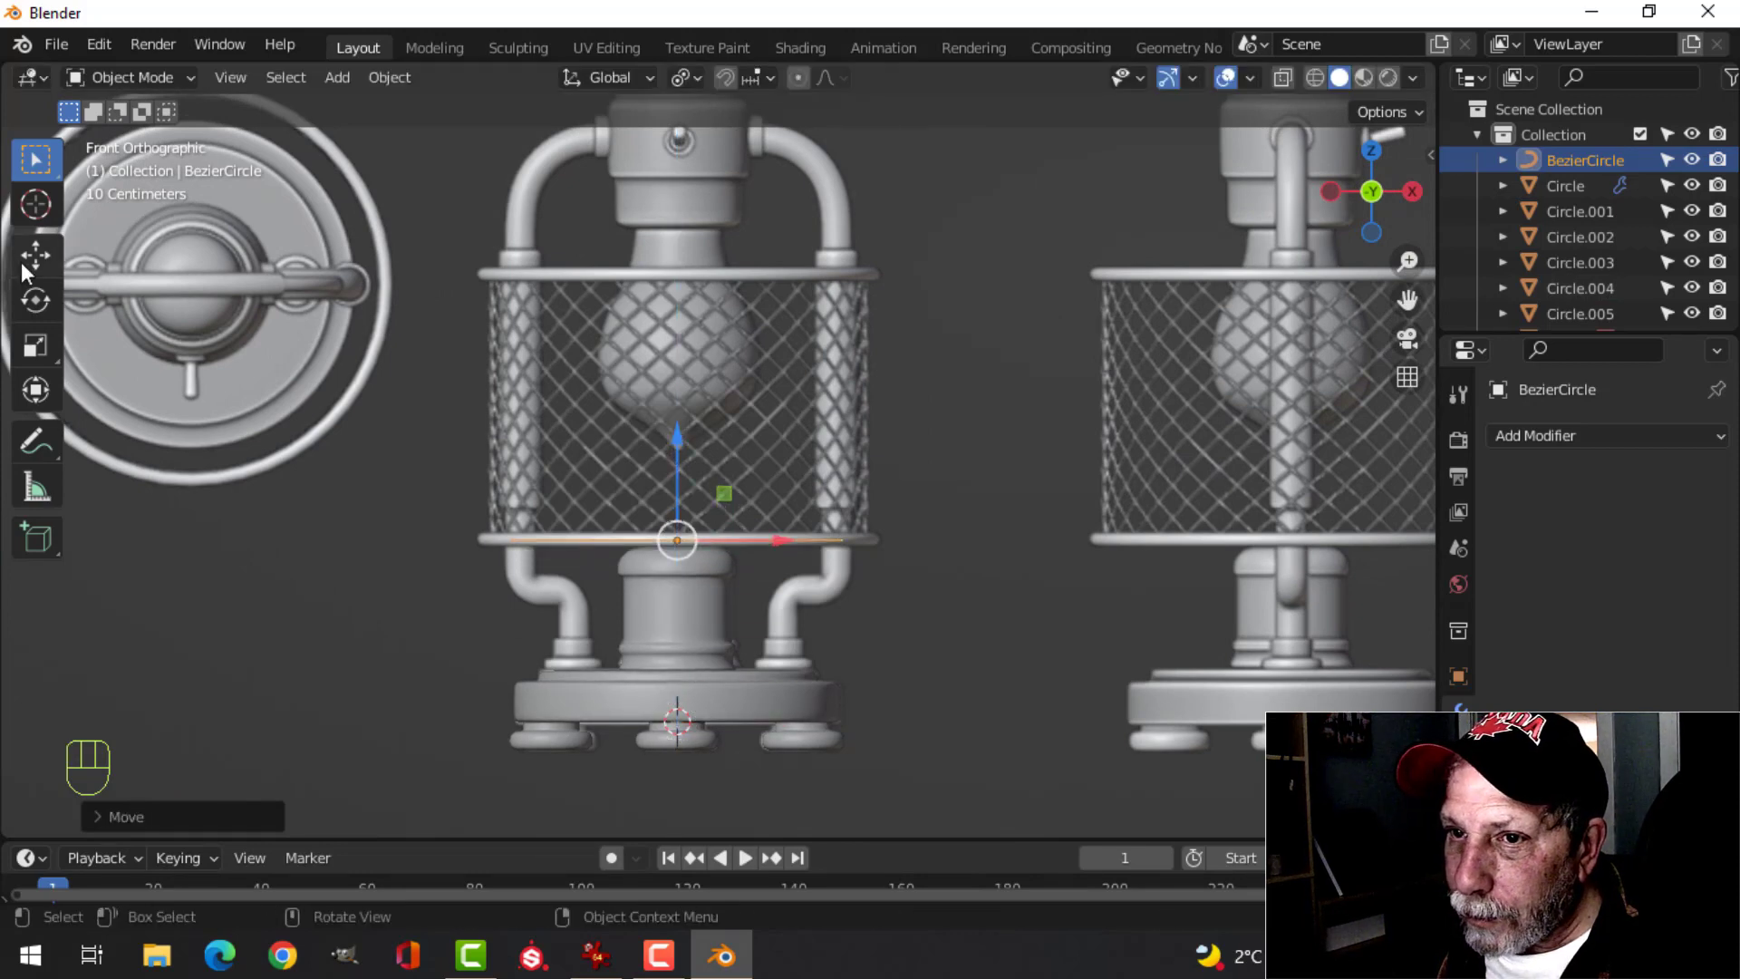
- Activate the Move tool and enter Edit Mode on the Bezier circle
click(35, 255)
scroll(835, 562, up, 3)
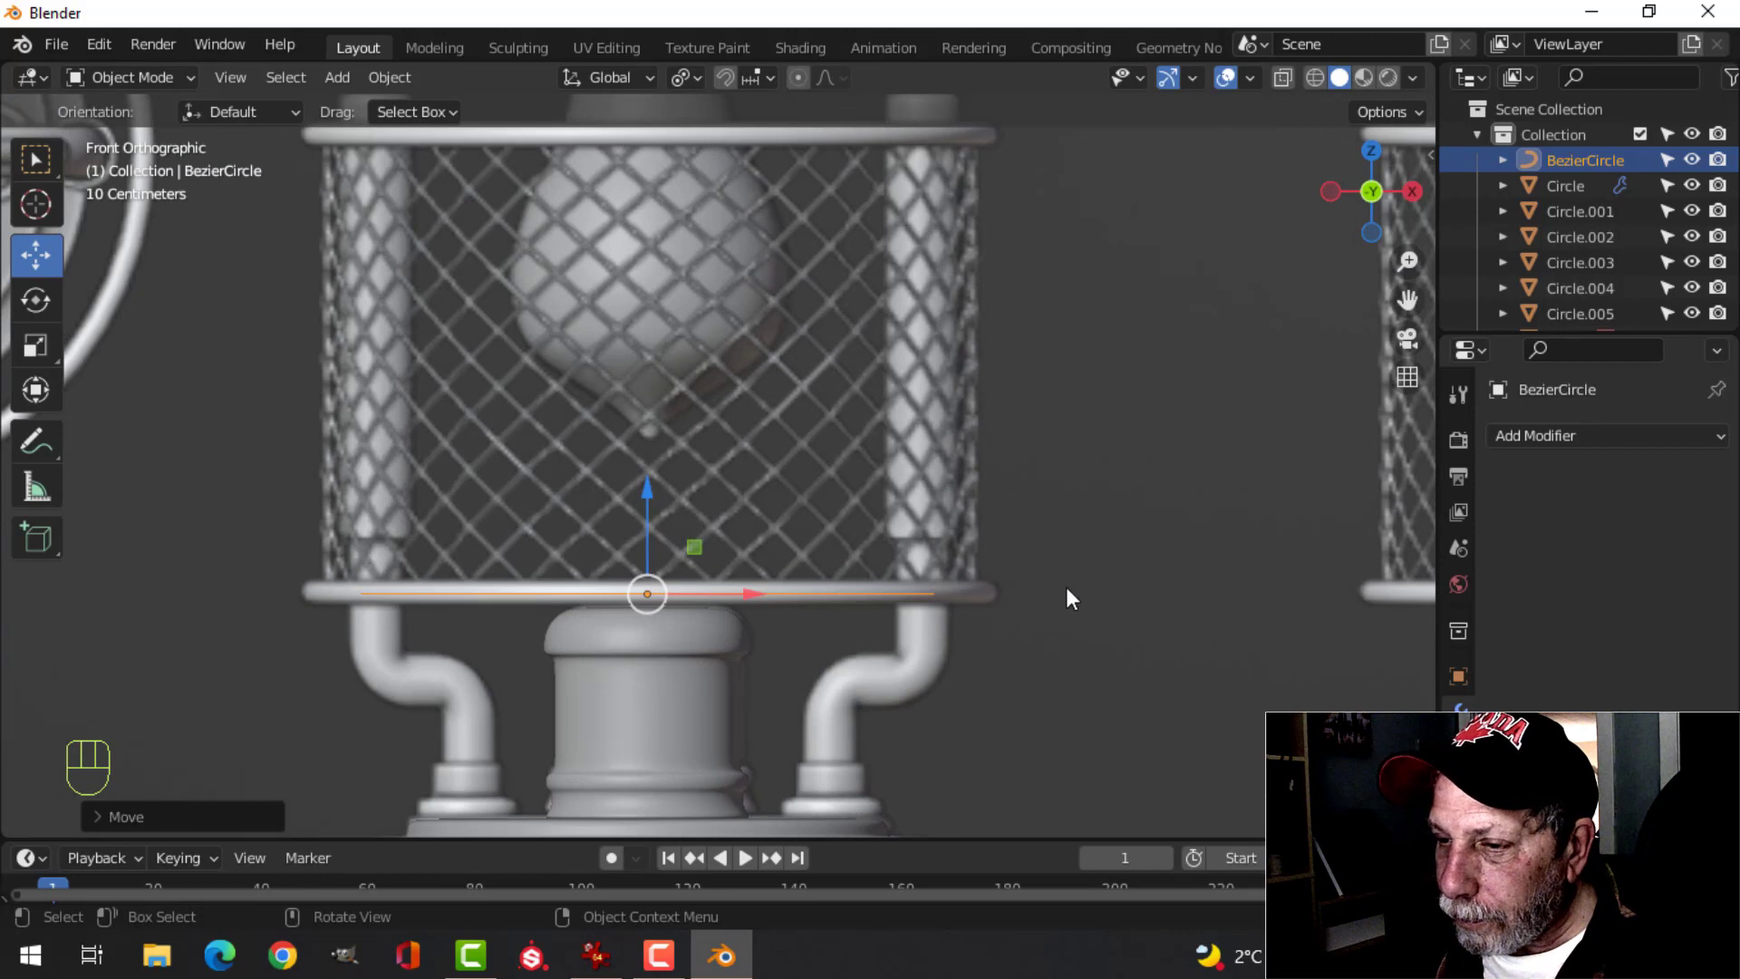
key(Tab)
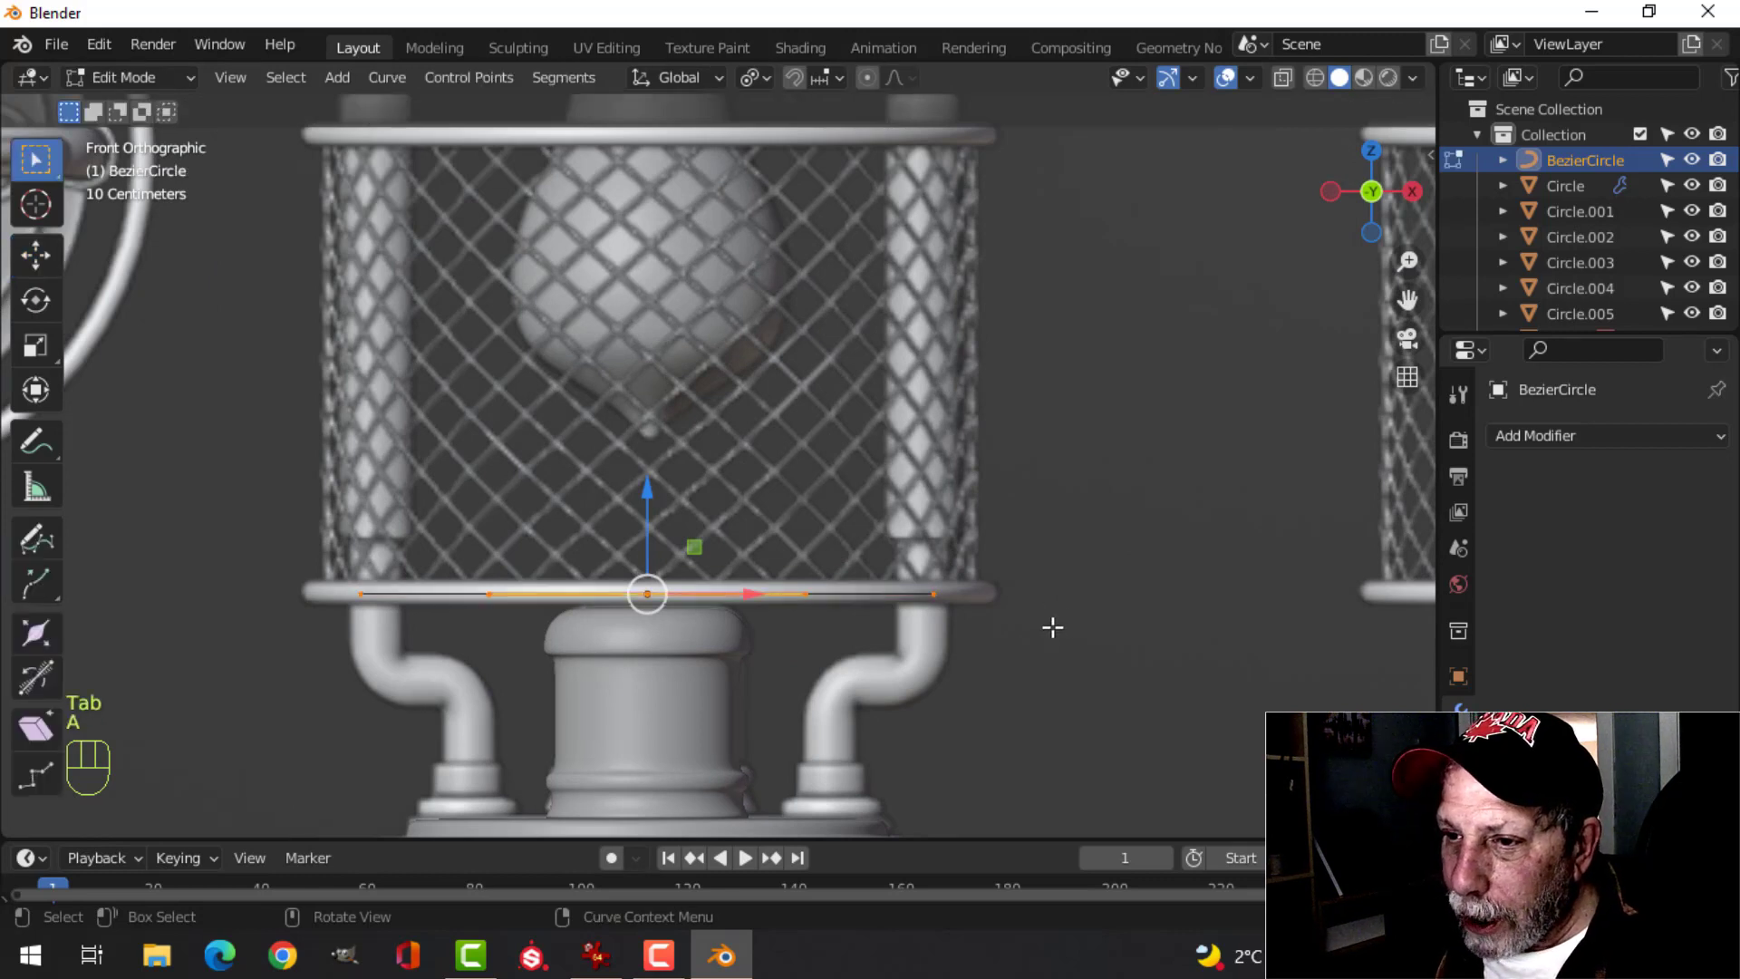
key(a)
key(s)
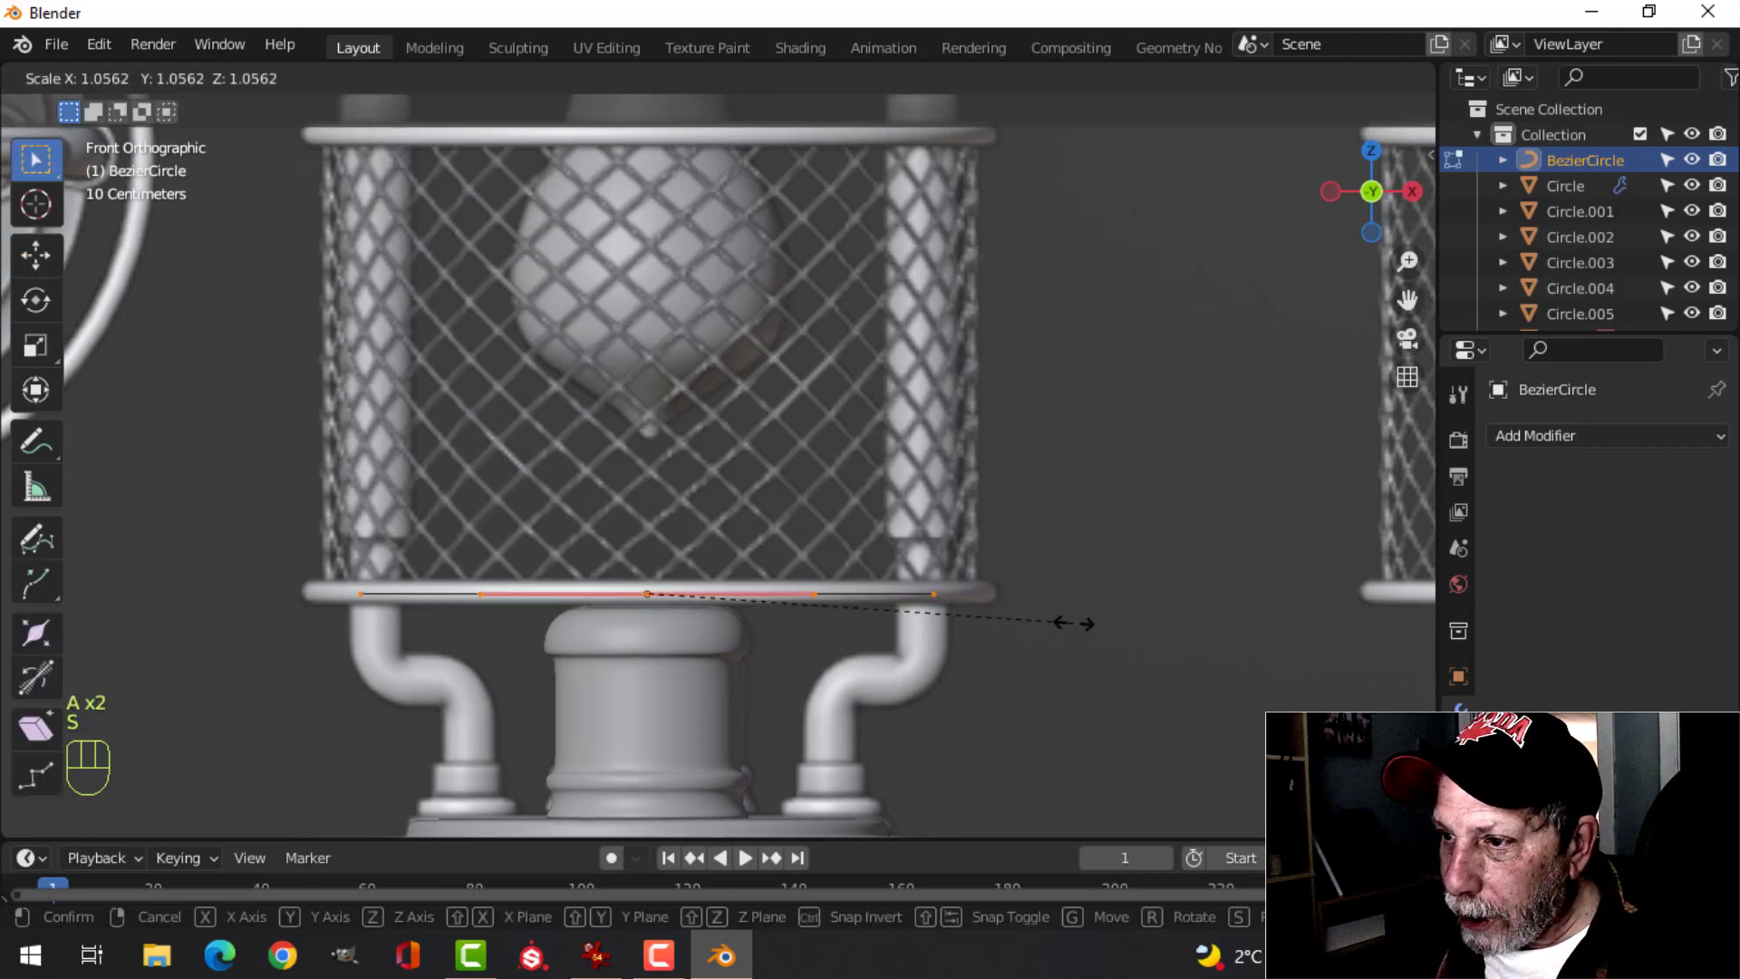
key(Escape)
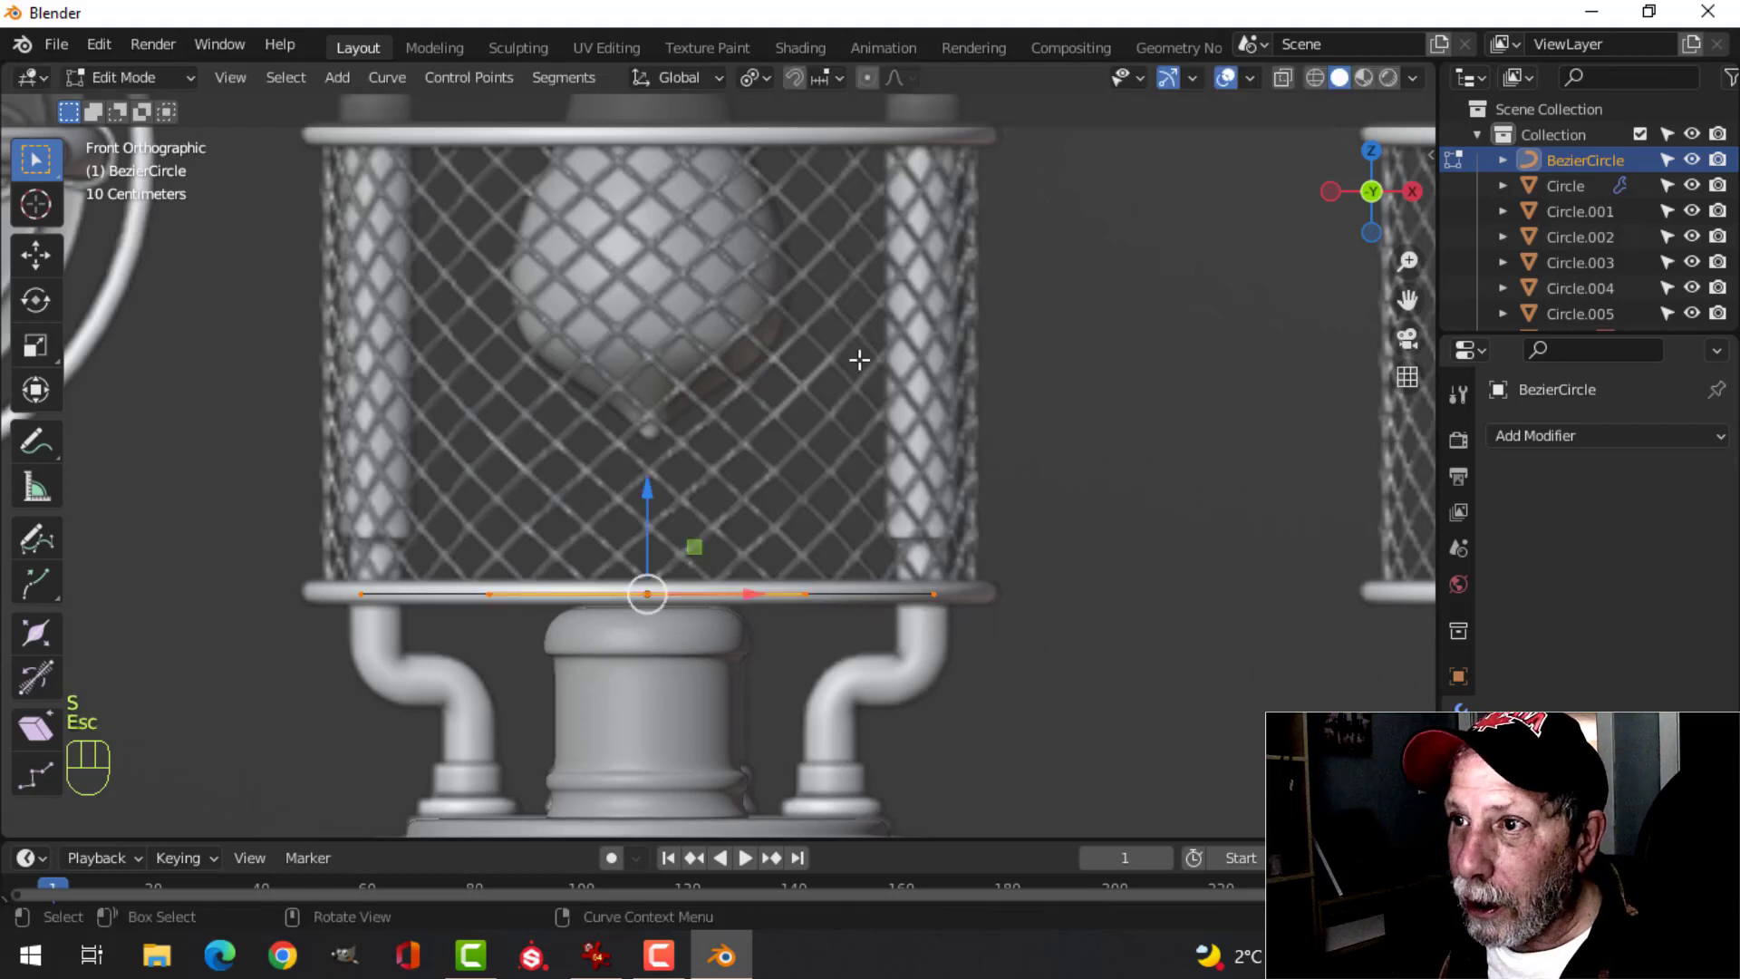
- Set the pivot point to Median Point and scale all the circle's control points to the width of the cage's lower rim
click(754, 80)
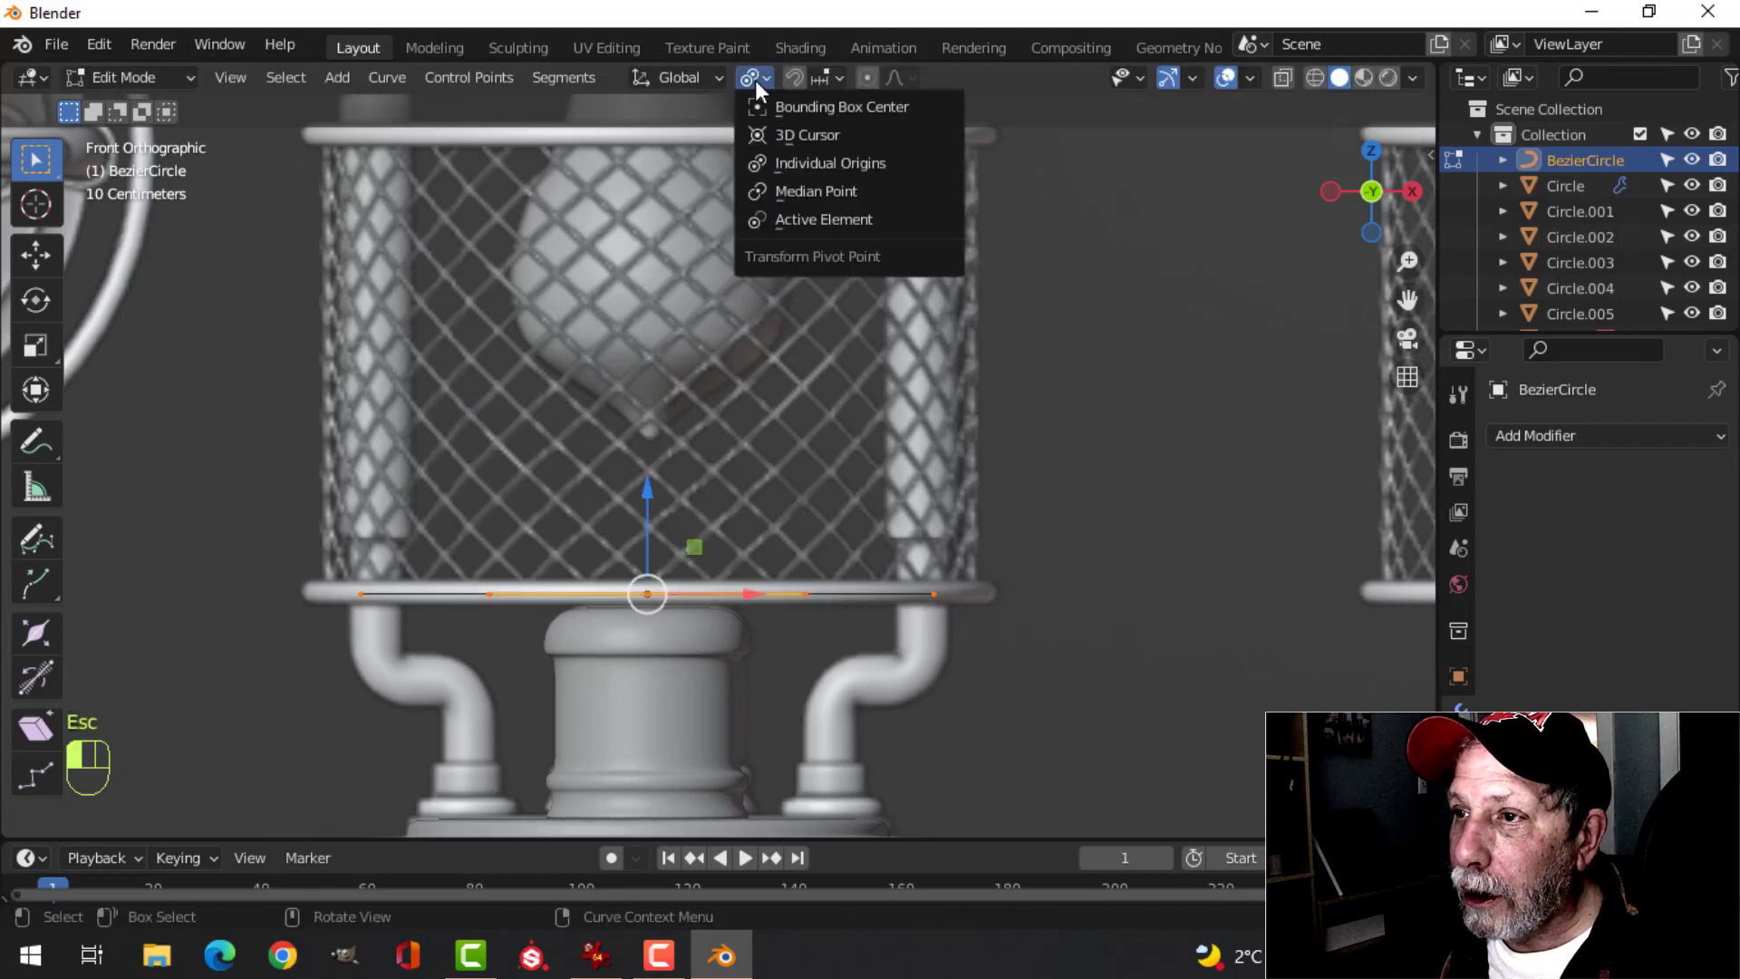
click(786, 185)
key(a)
key(alt+a)
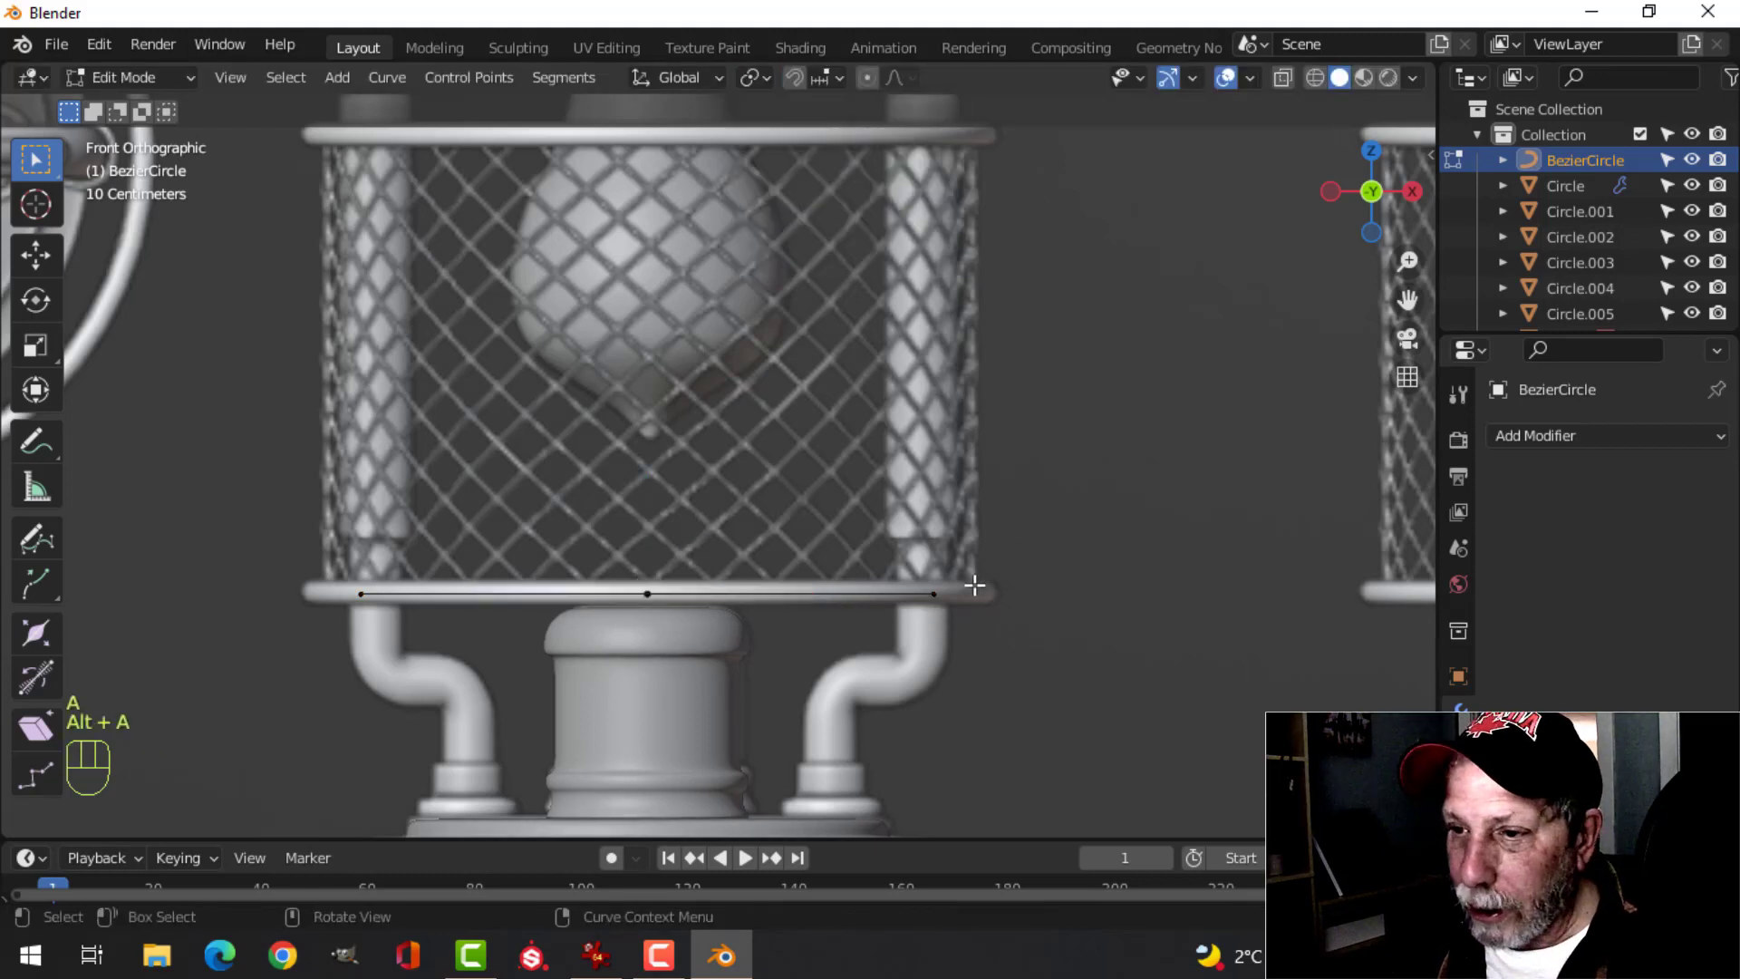
middle_drag(967, 575, 921, 654)
key(a)
key(KP_1)
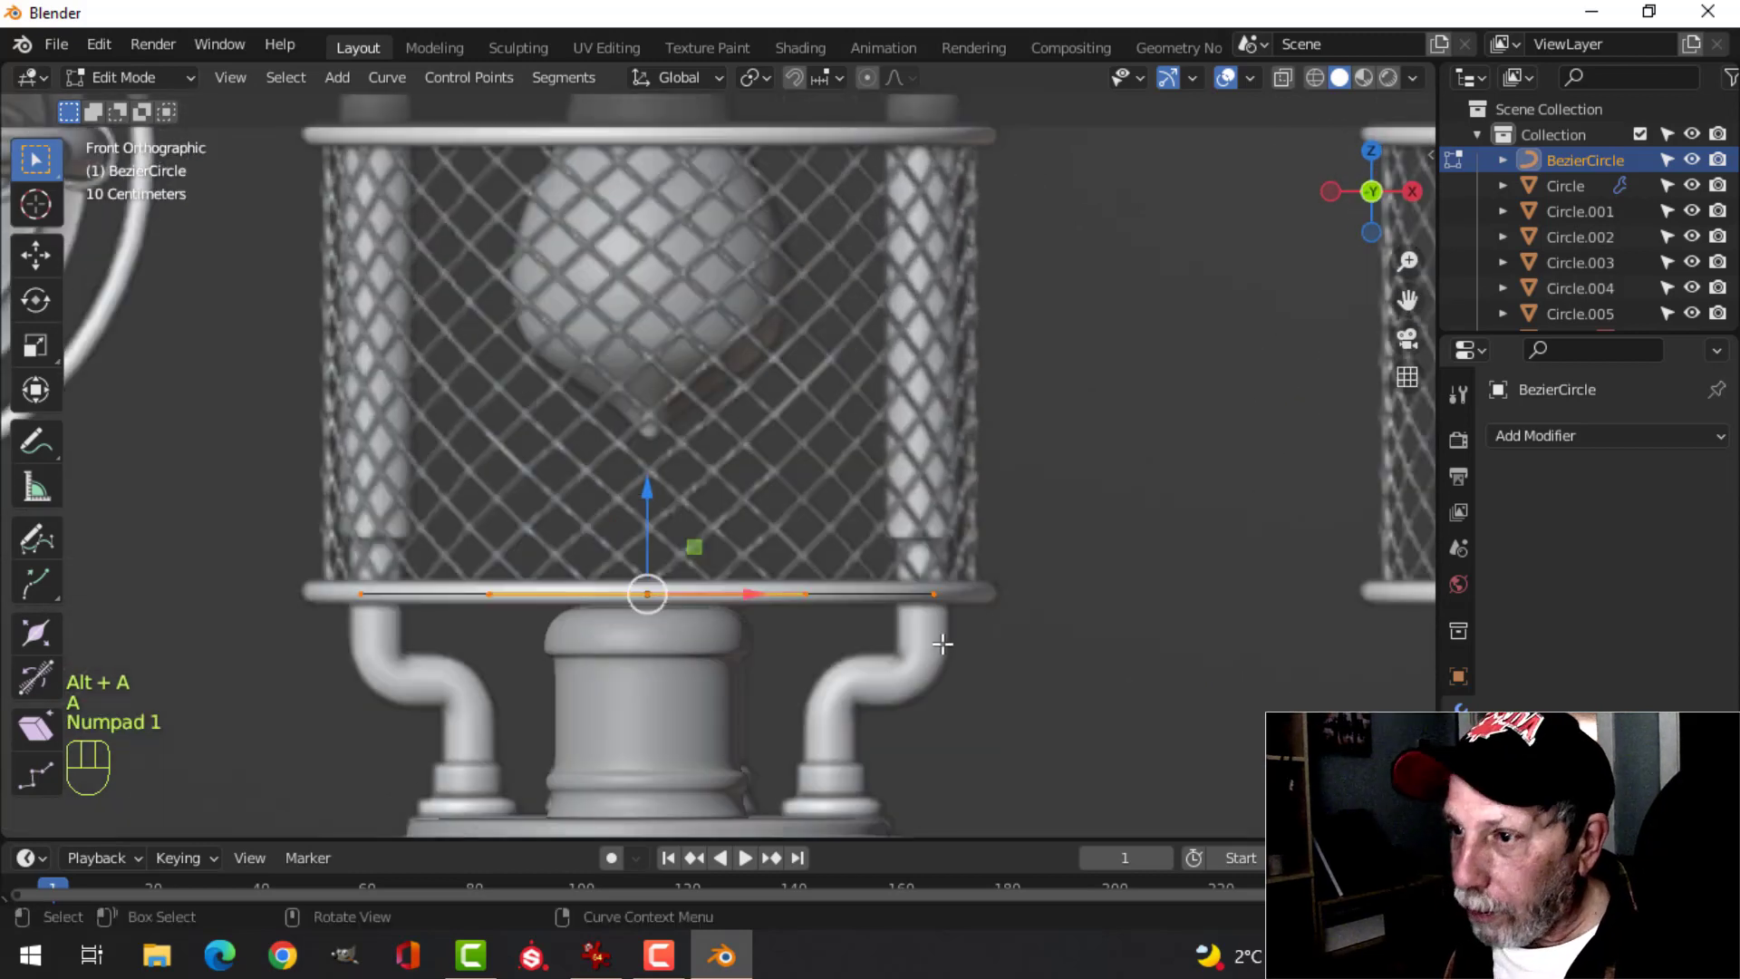
key(s)
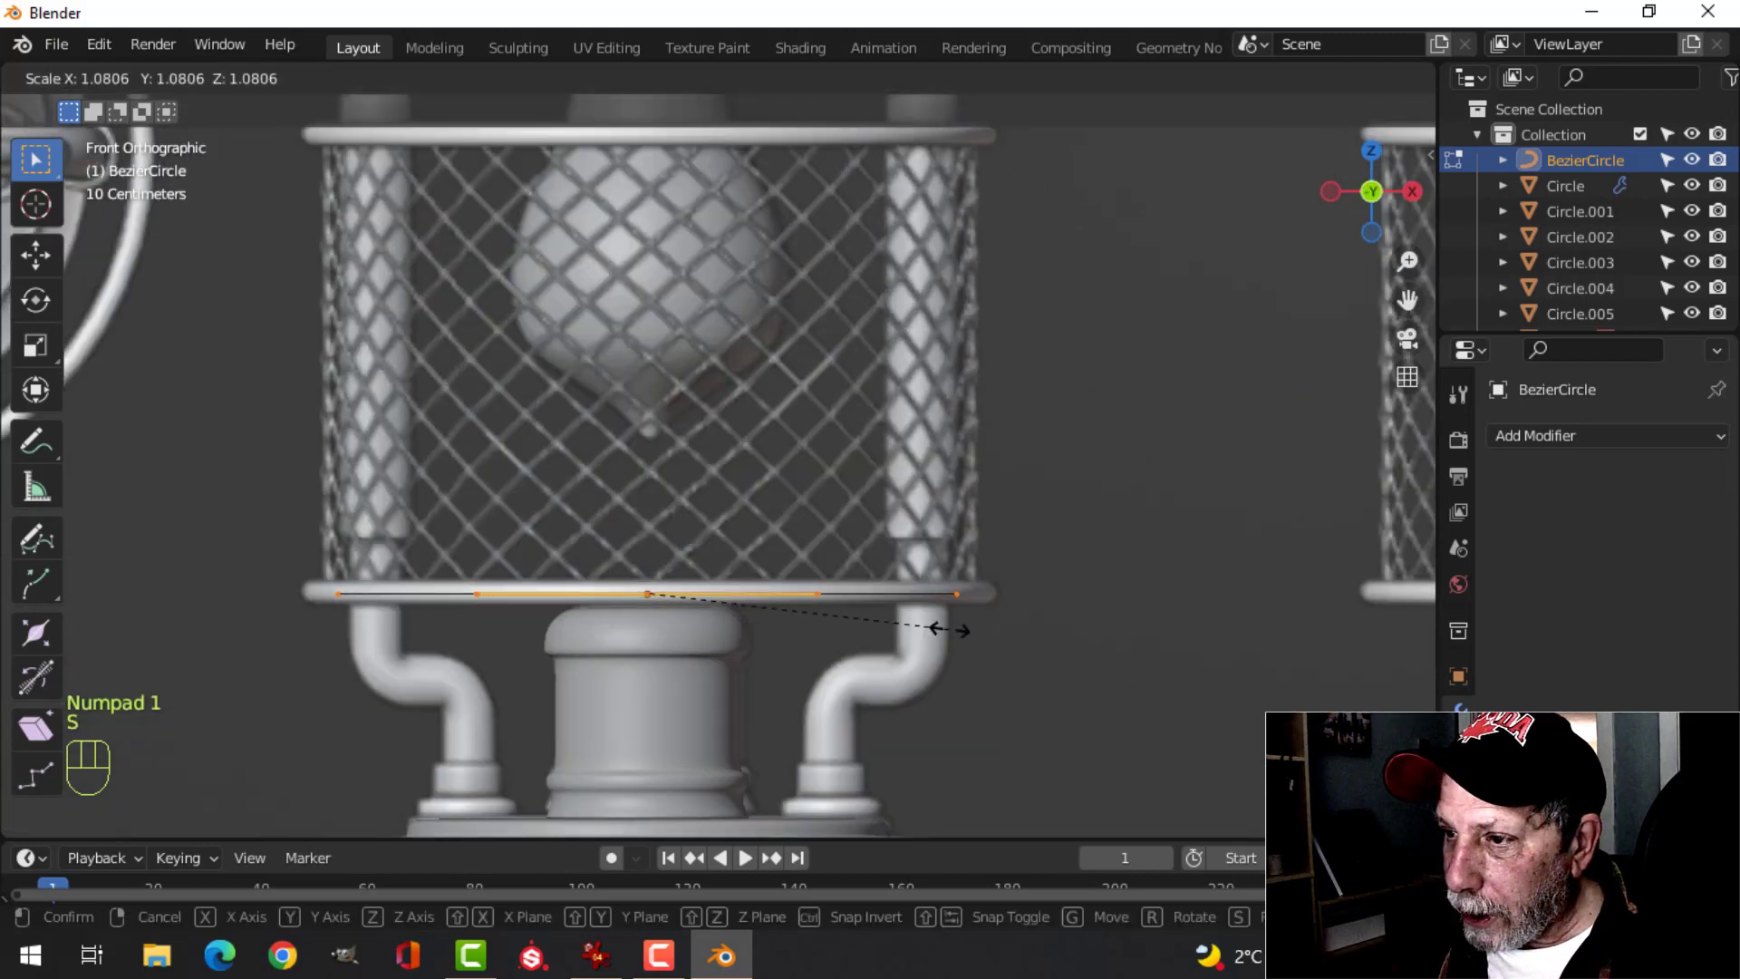
click(984, 628)
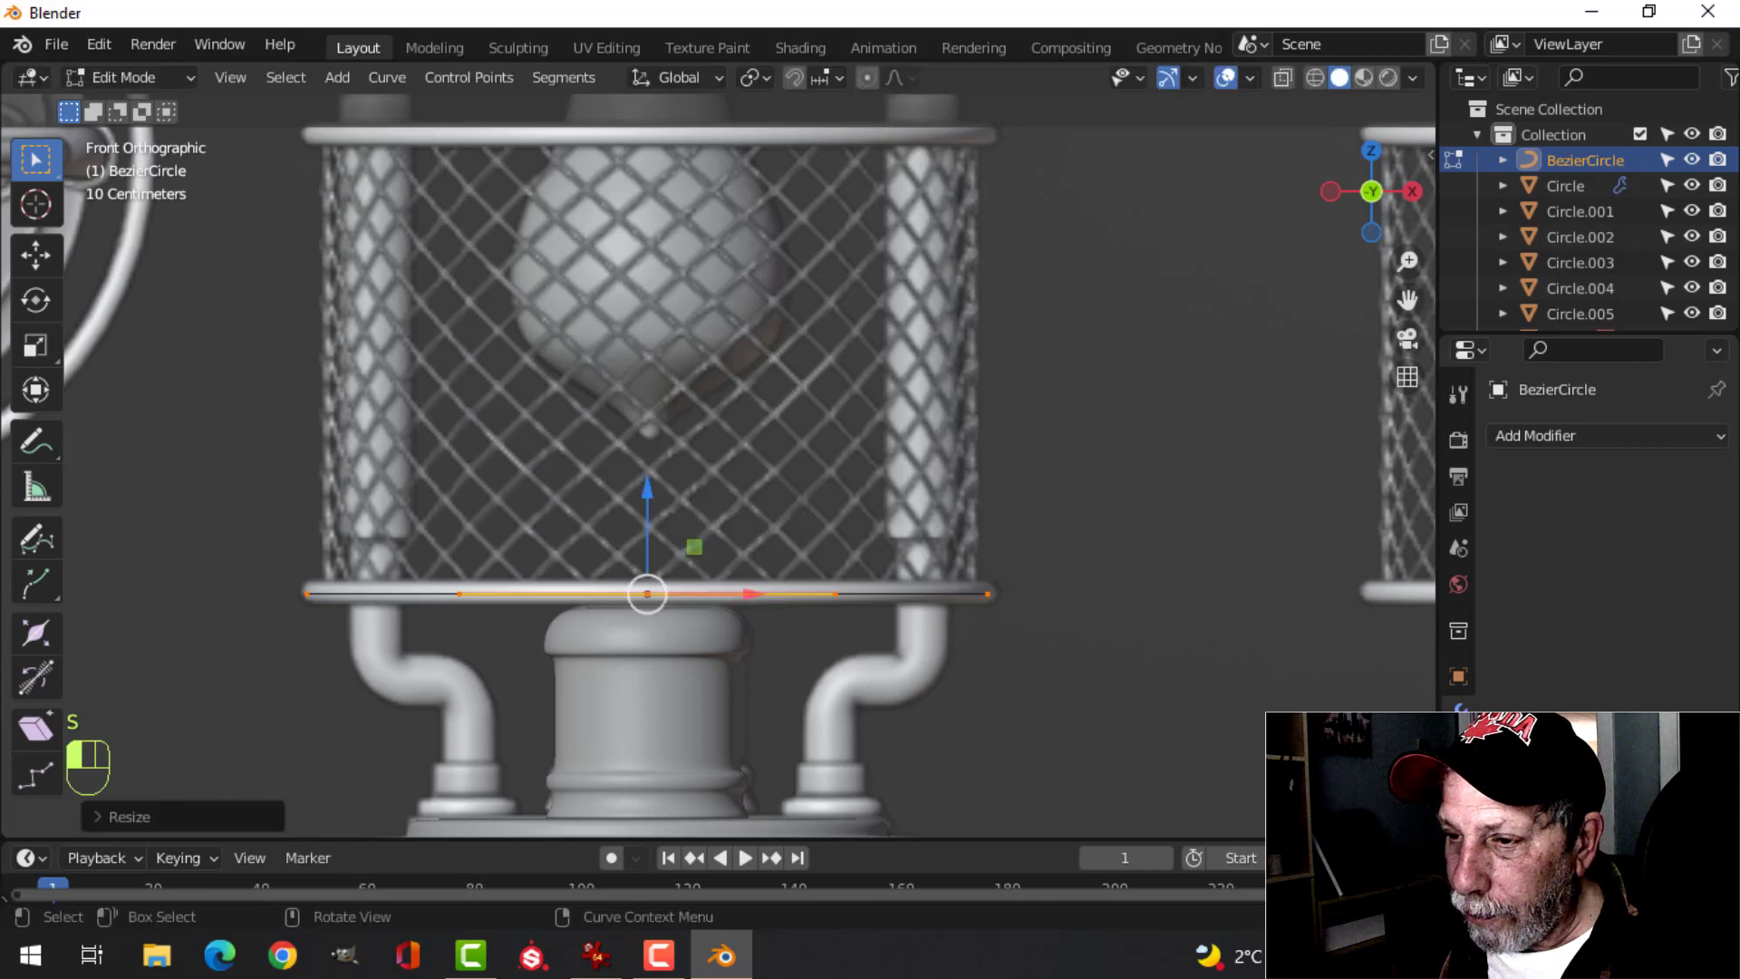
key(Tab)
- Set the circle's bevel depth to 0.05 m to form a round ring, and compare it with the reference in front view
mouse_move(1055, 621)
shift+middle_down()
mouse_move(923, 525)
mouse_move(1031, 611)
shift+middle_up()
click(1459, 820)
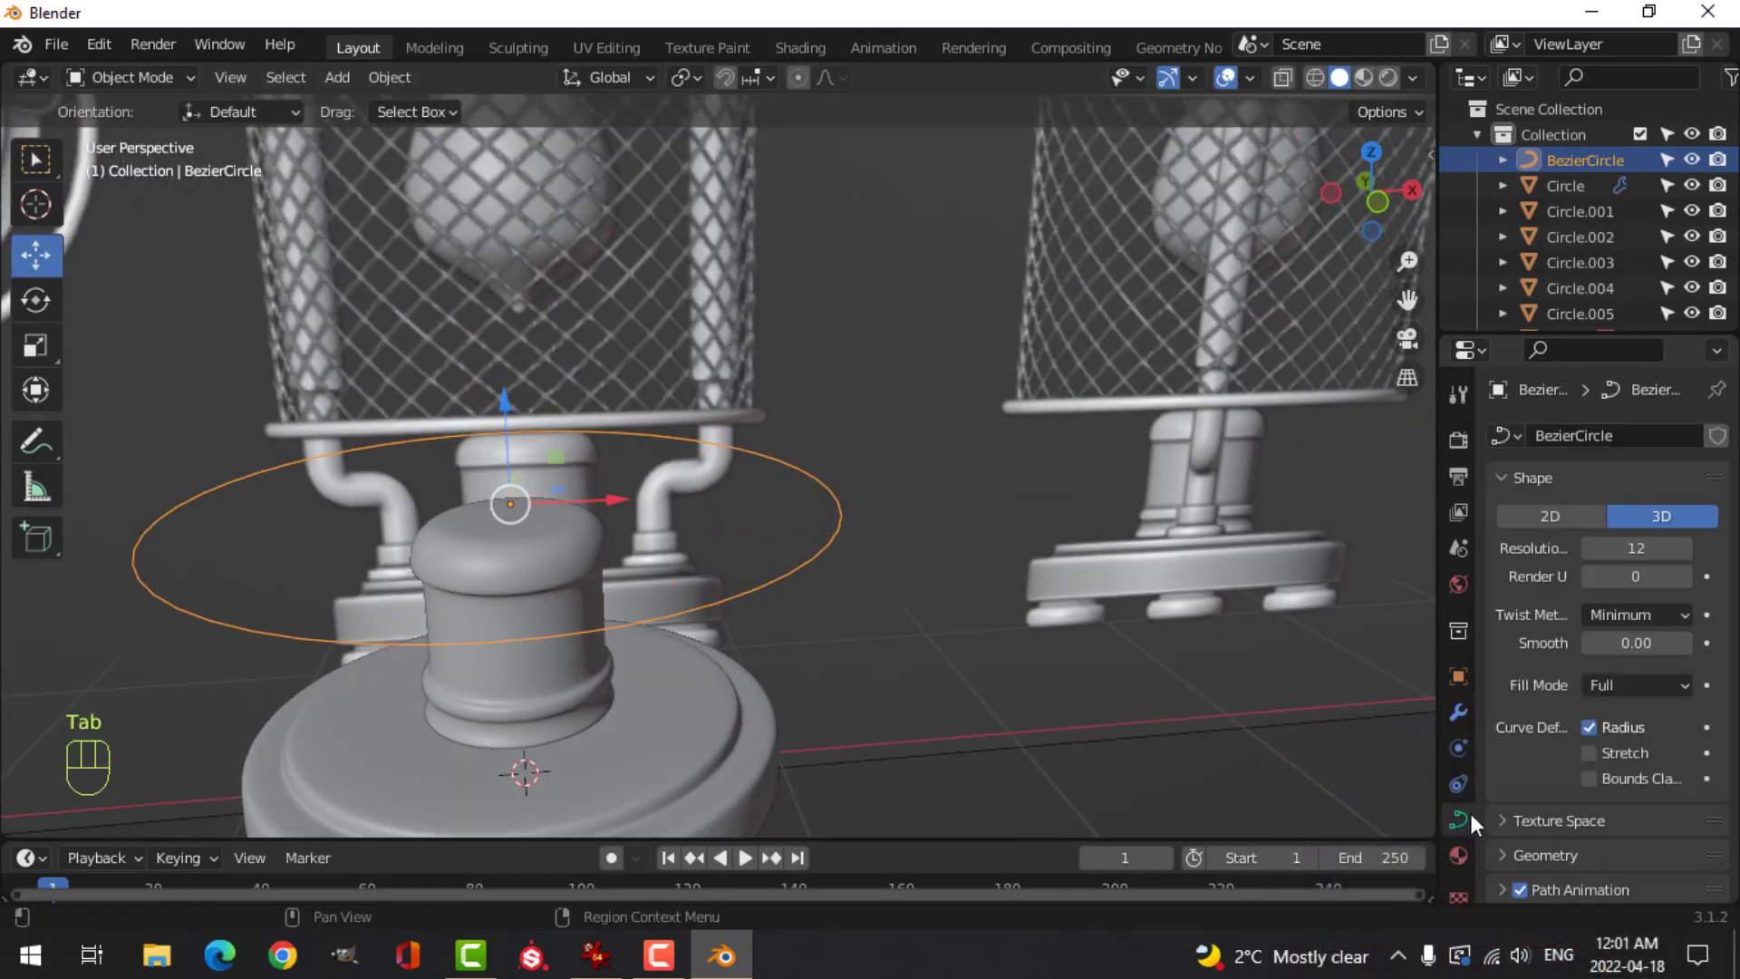
scroll(1548, 806, down, 4)
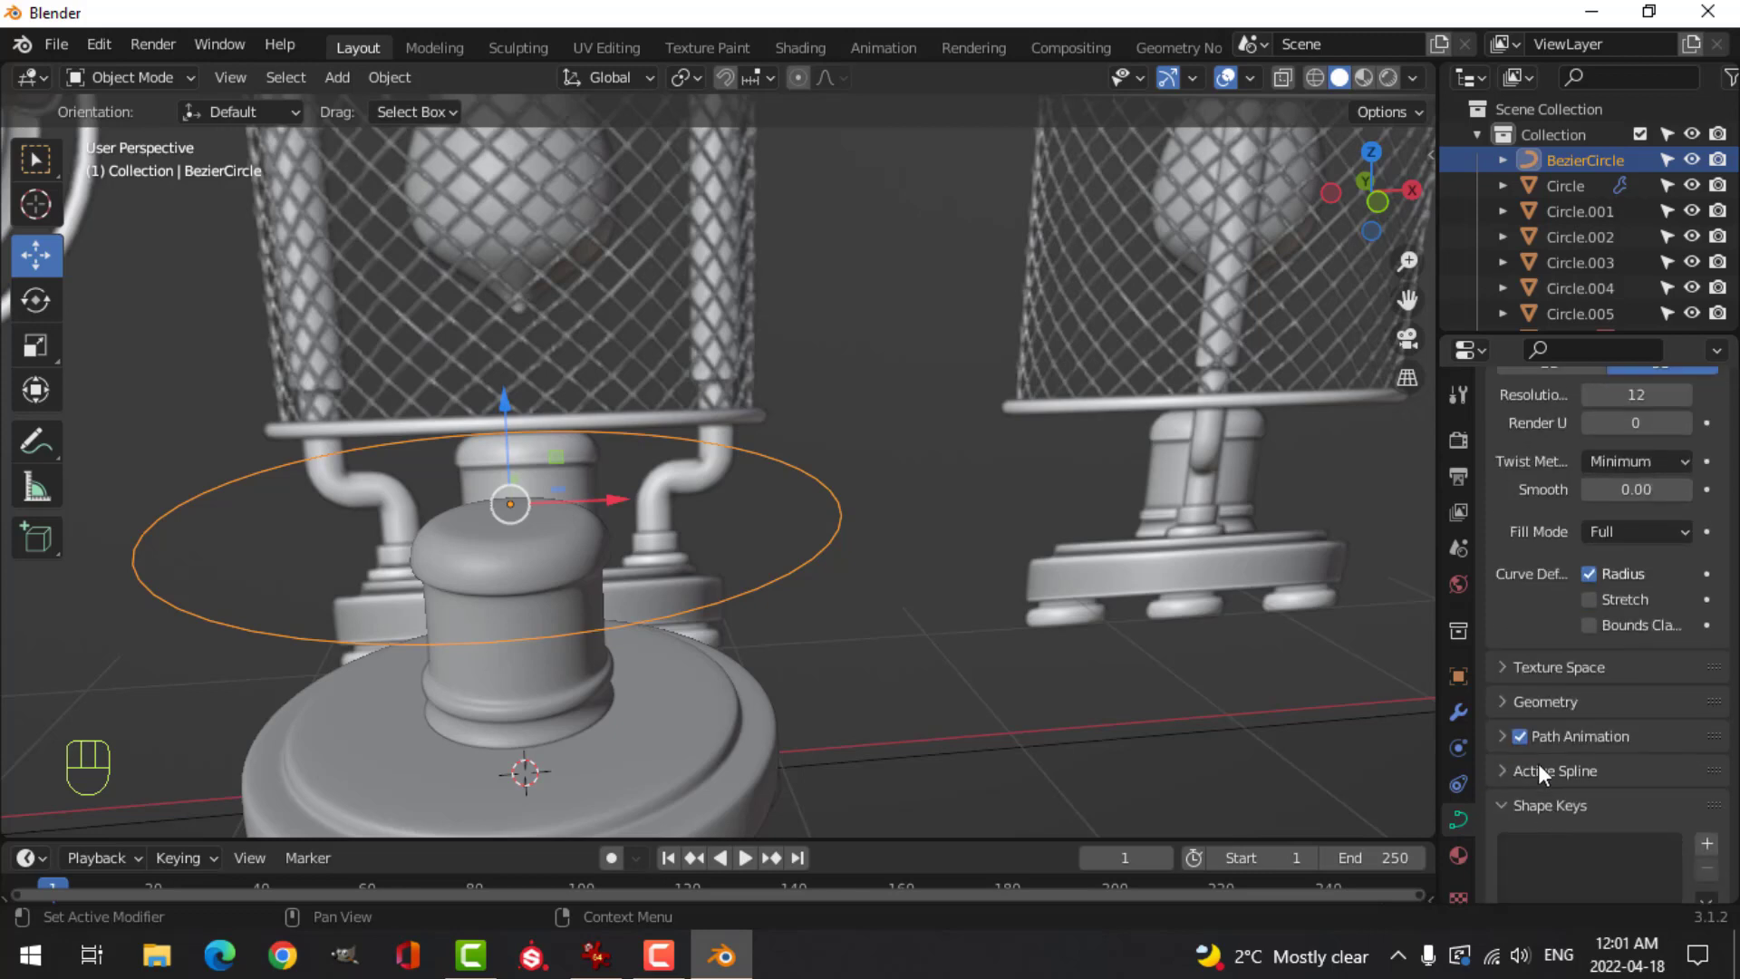
click(1507, 703)
scroll(1591, 749, down, 8)
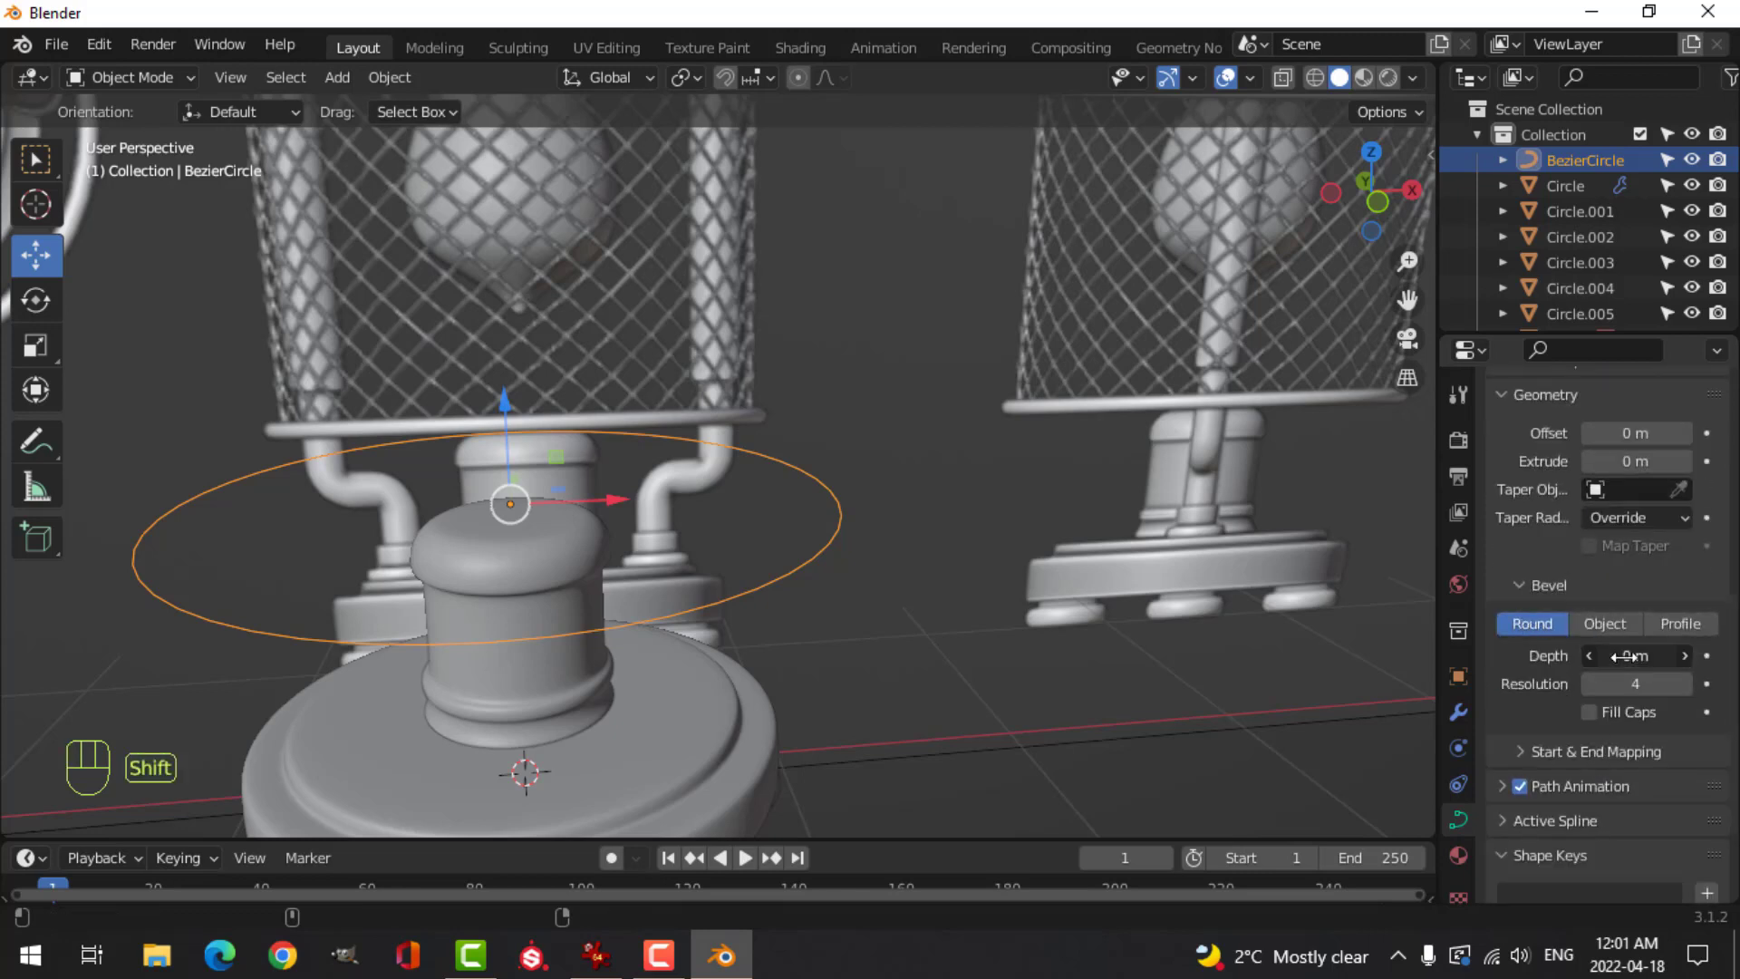
shift+drag(1629, 655, 1586, 647)
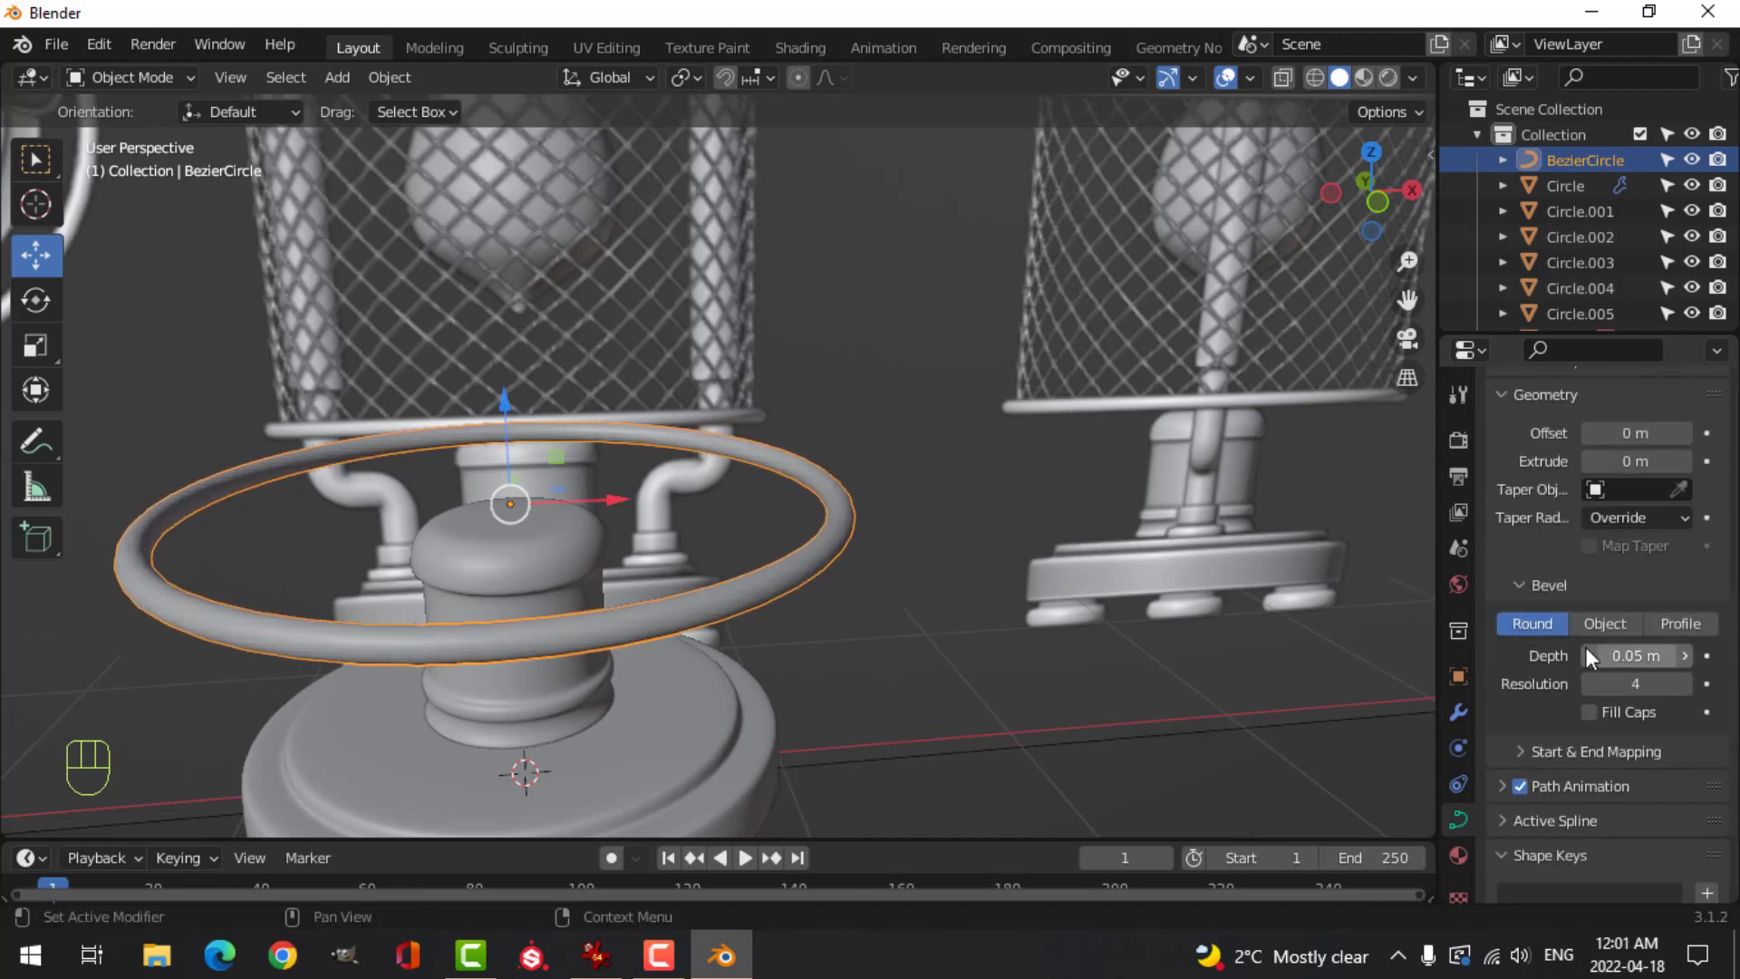
key(KP_1)
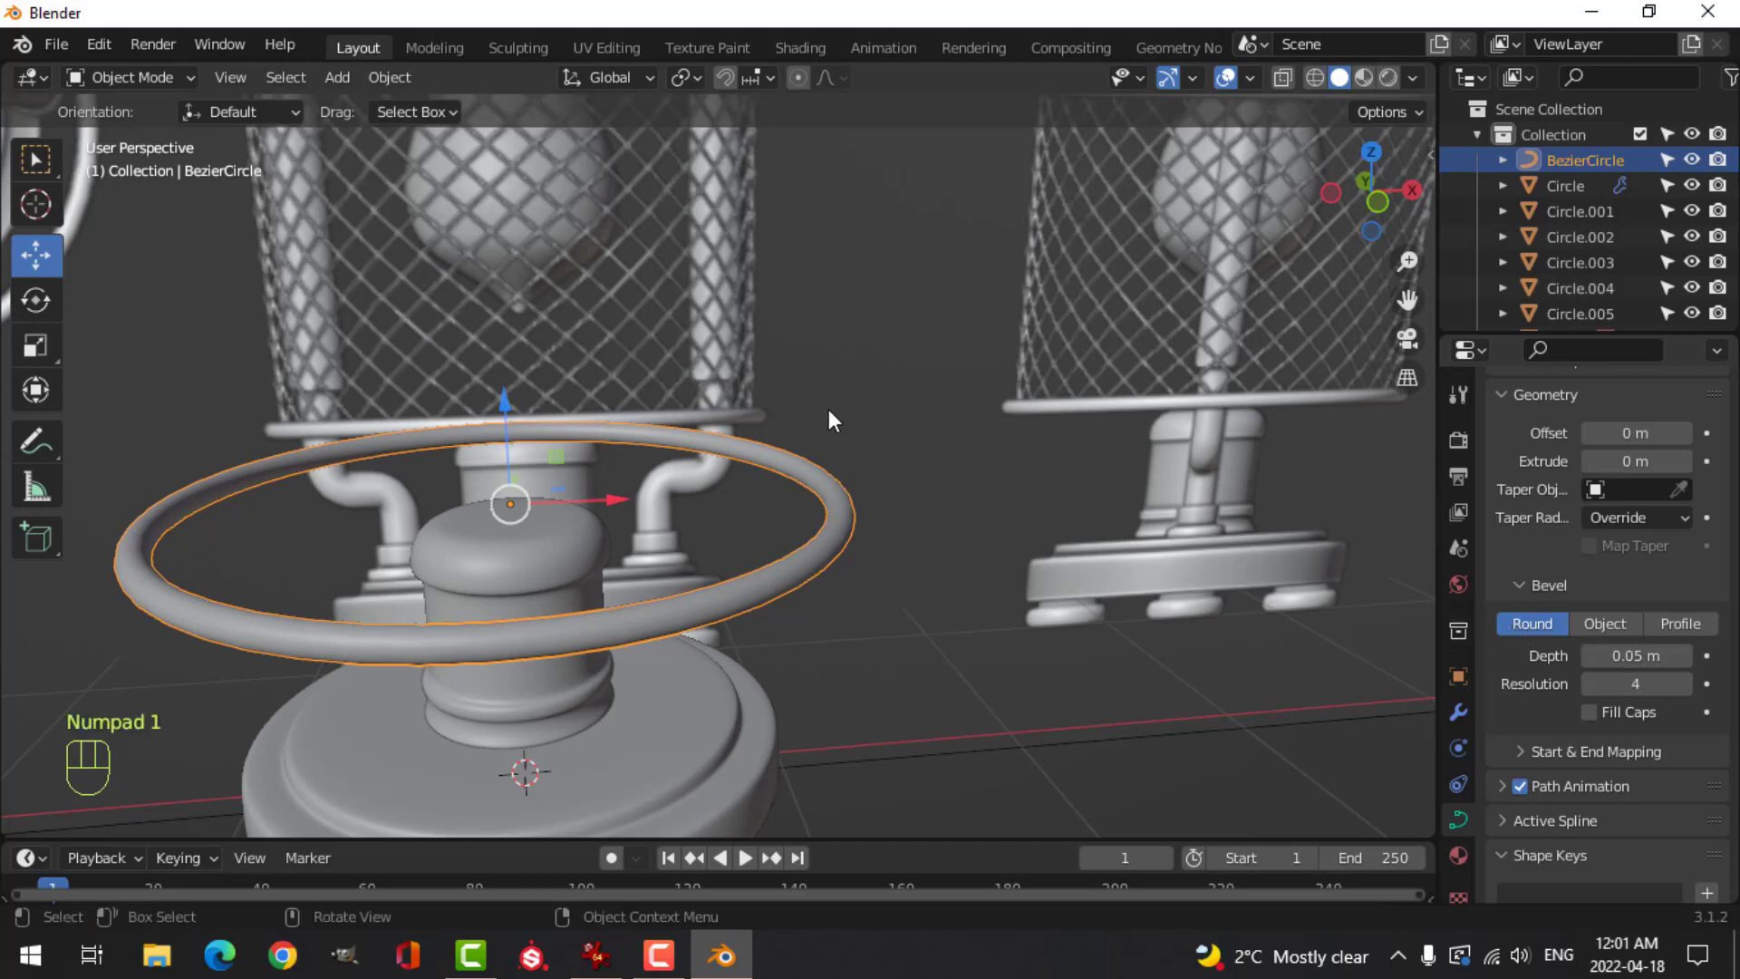
key(KP_1)
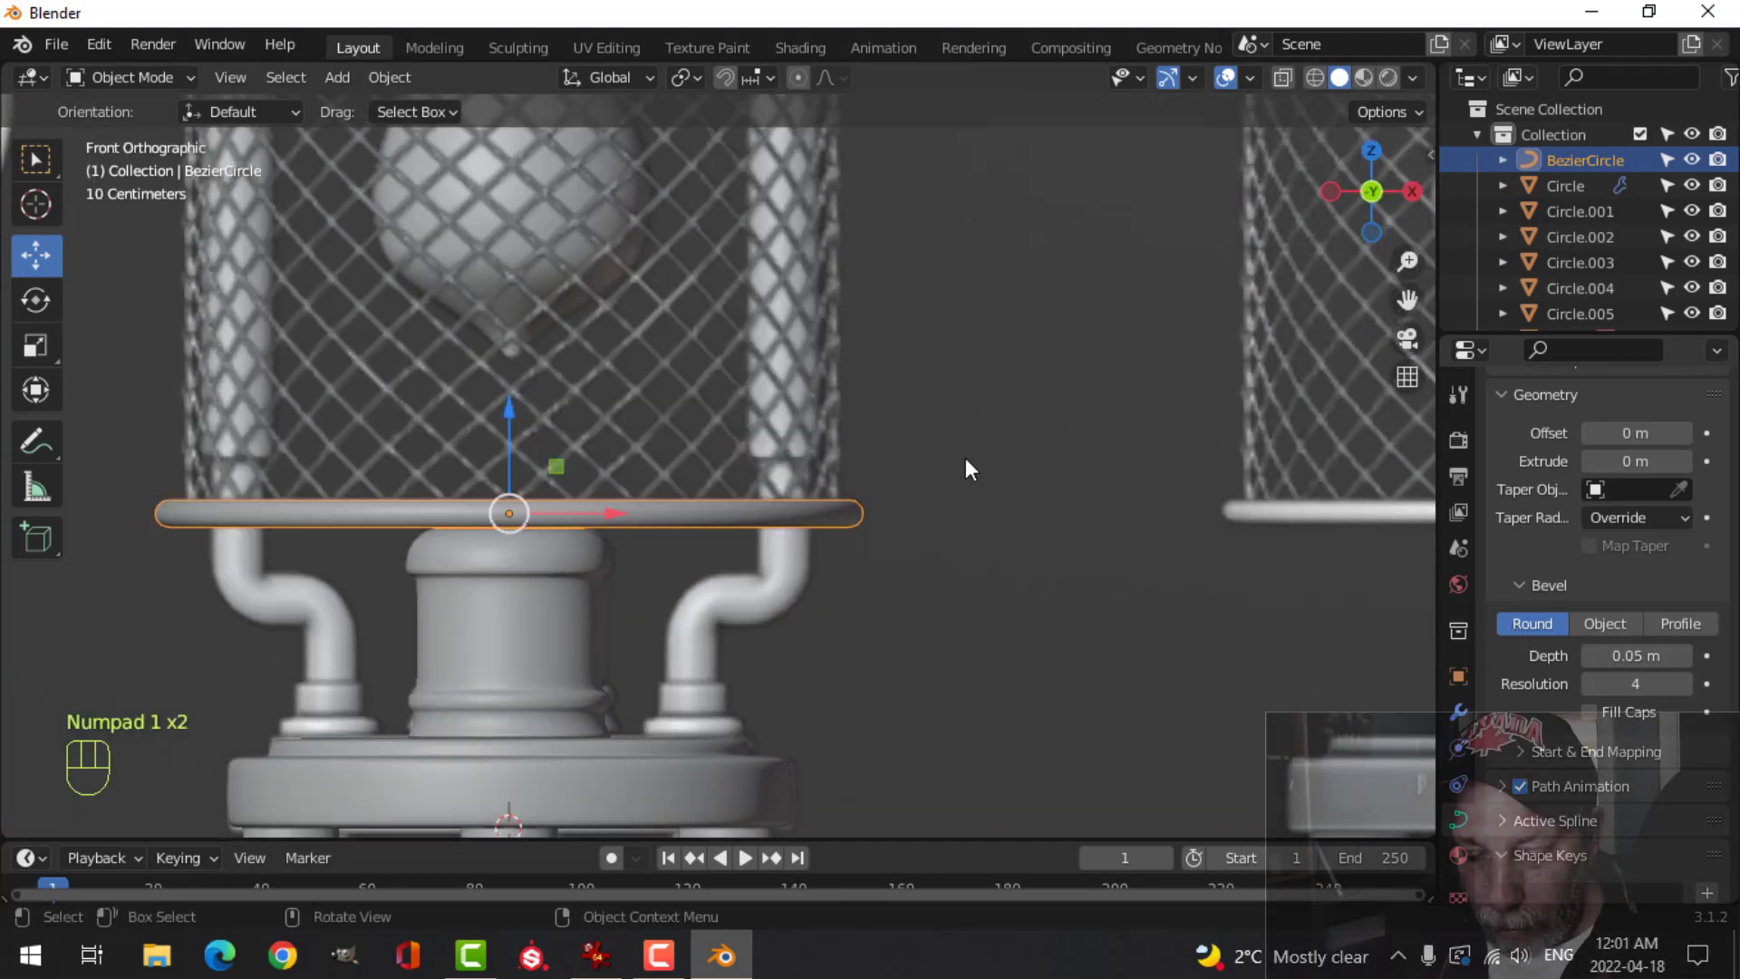
- In wireframe display, duplicate the ring and raise the copy along Z to the cage's upper rim, and return to solid shading
key(z)
click(813, 458)
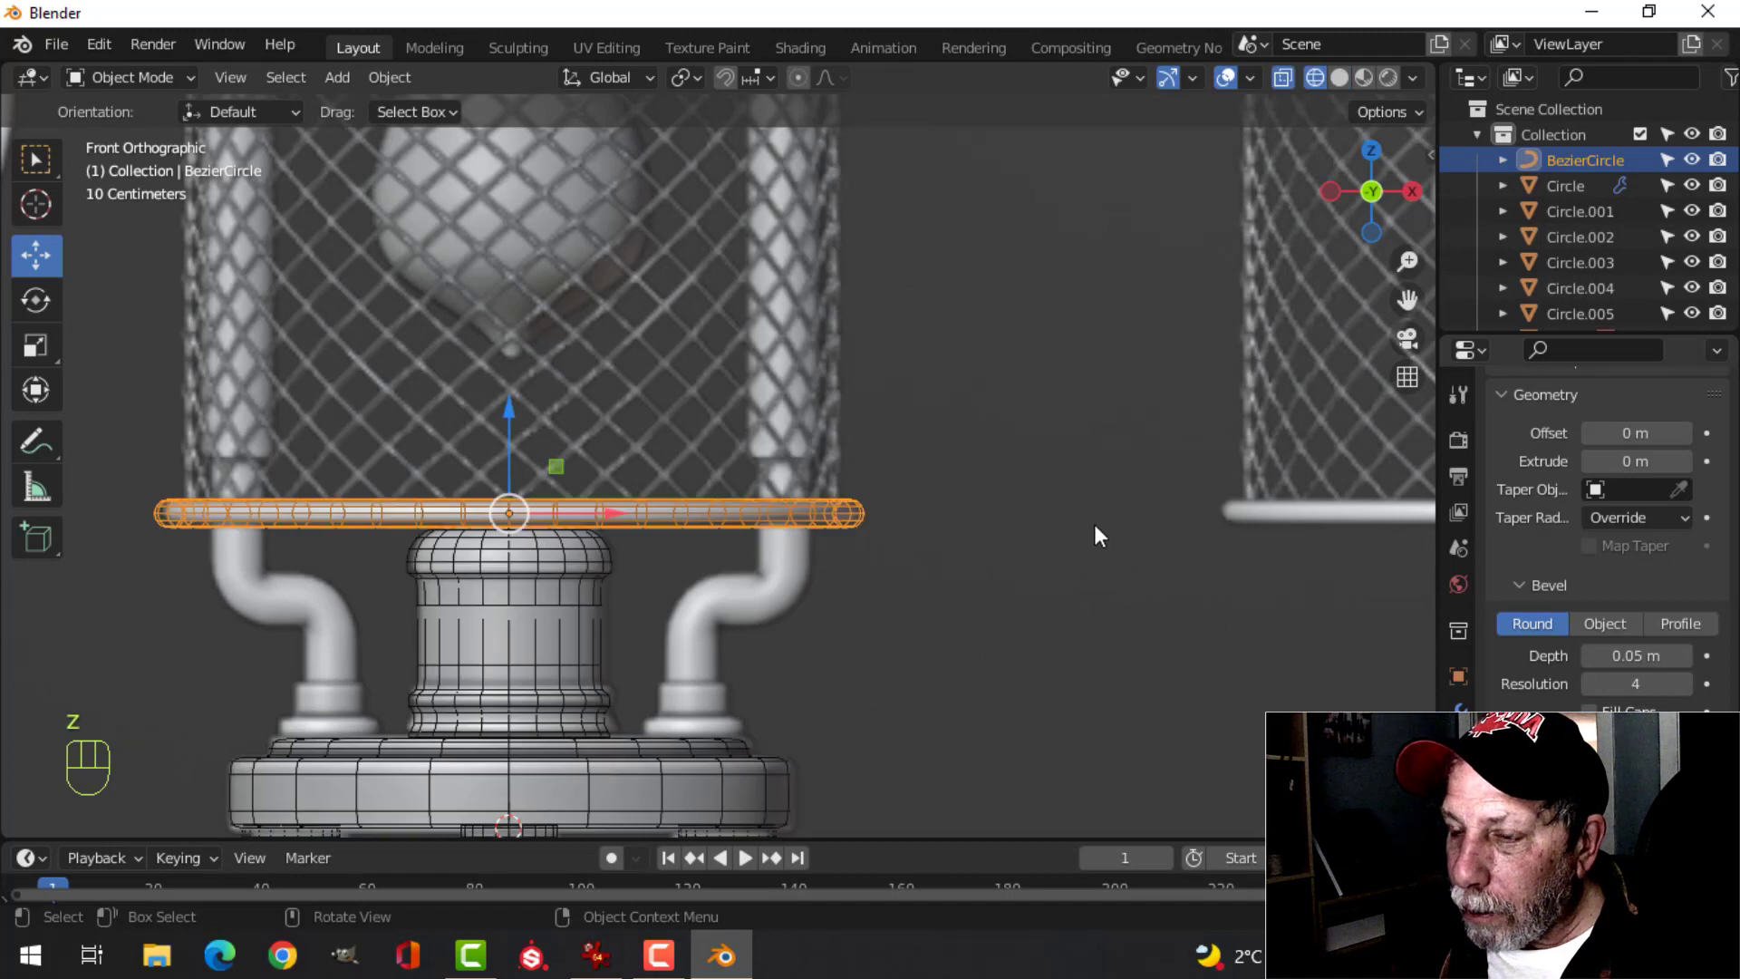
scroll(915, 524, down, 3)
shift+middle_drag(911, 520, 950, 581)
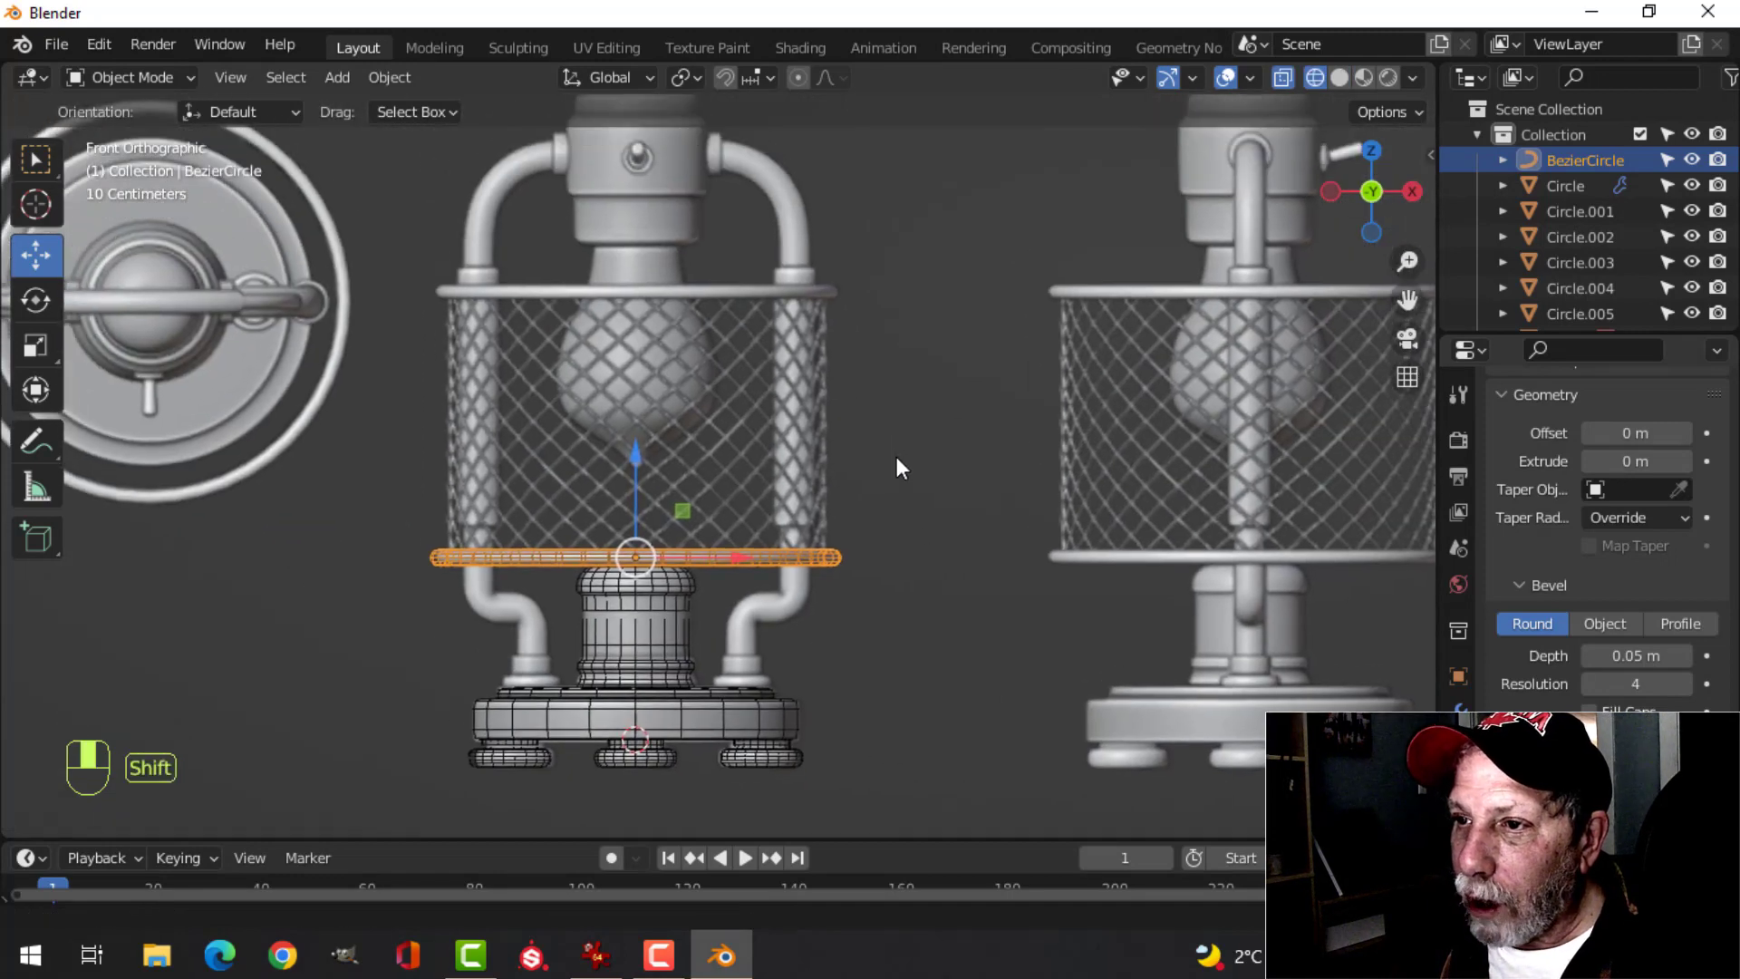
key(shift+d)
right_click(895, 456)
drag(632, 449, 664, 182)
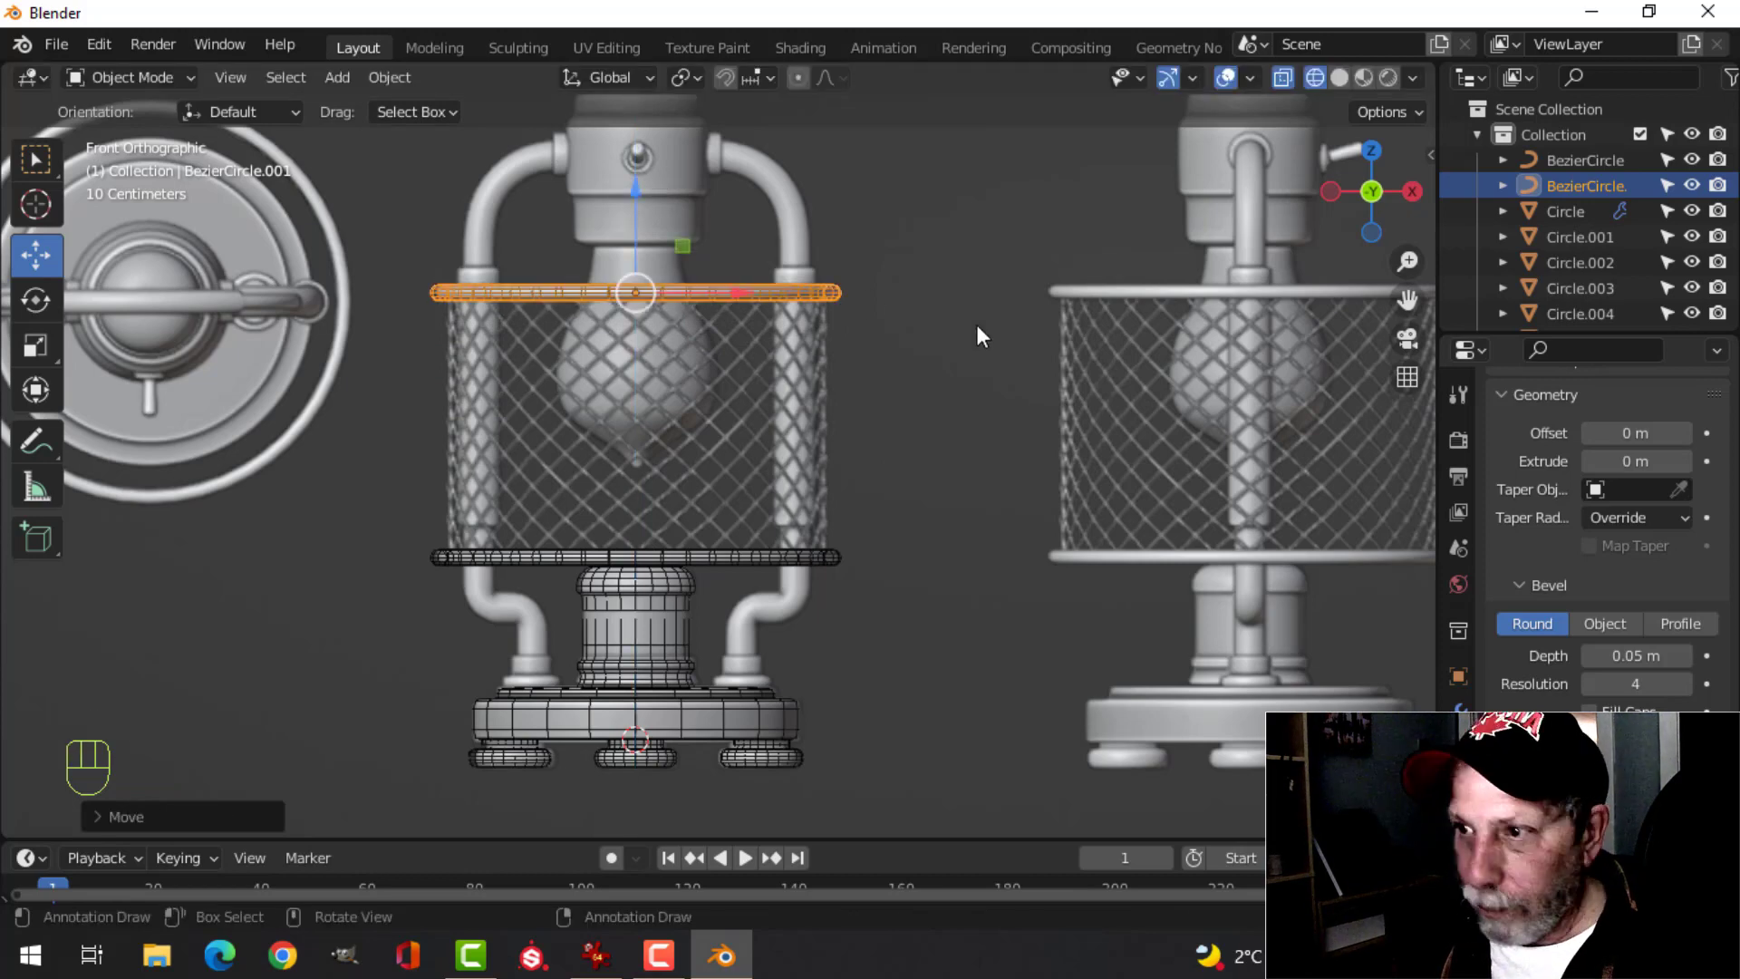
key(z)
click(1109, 324)
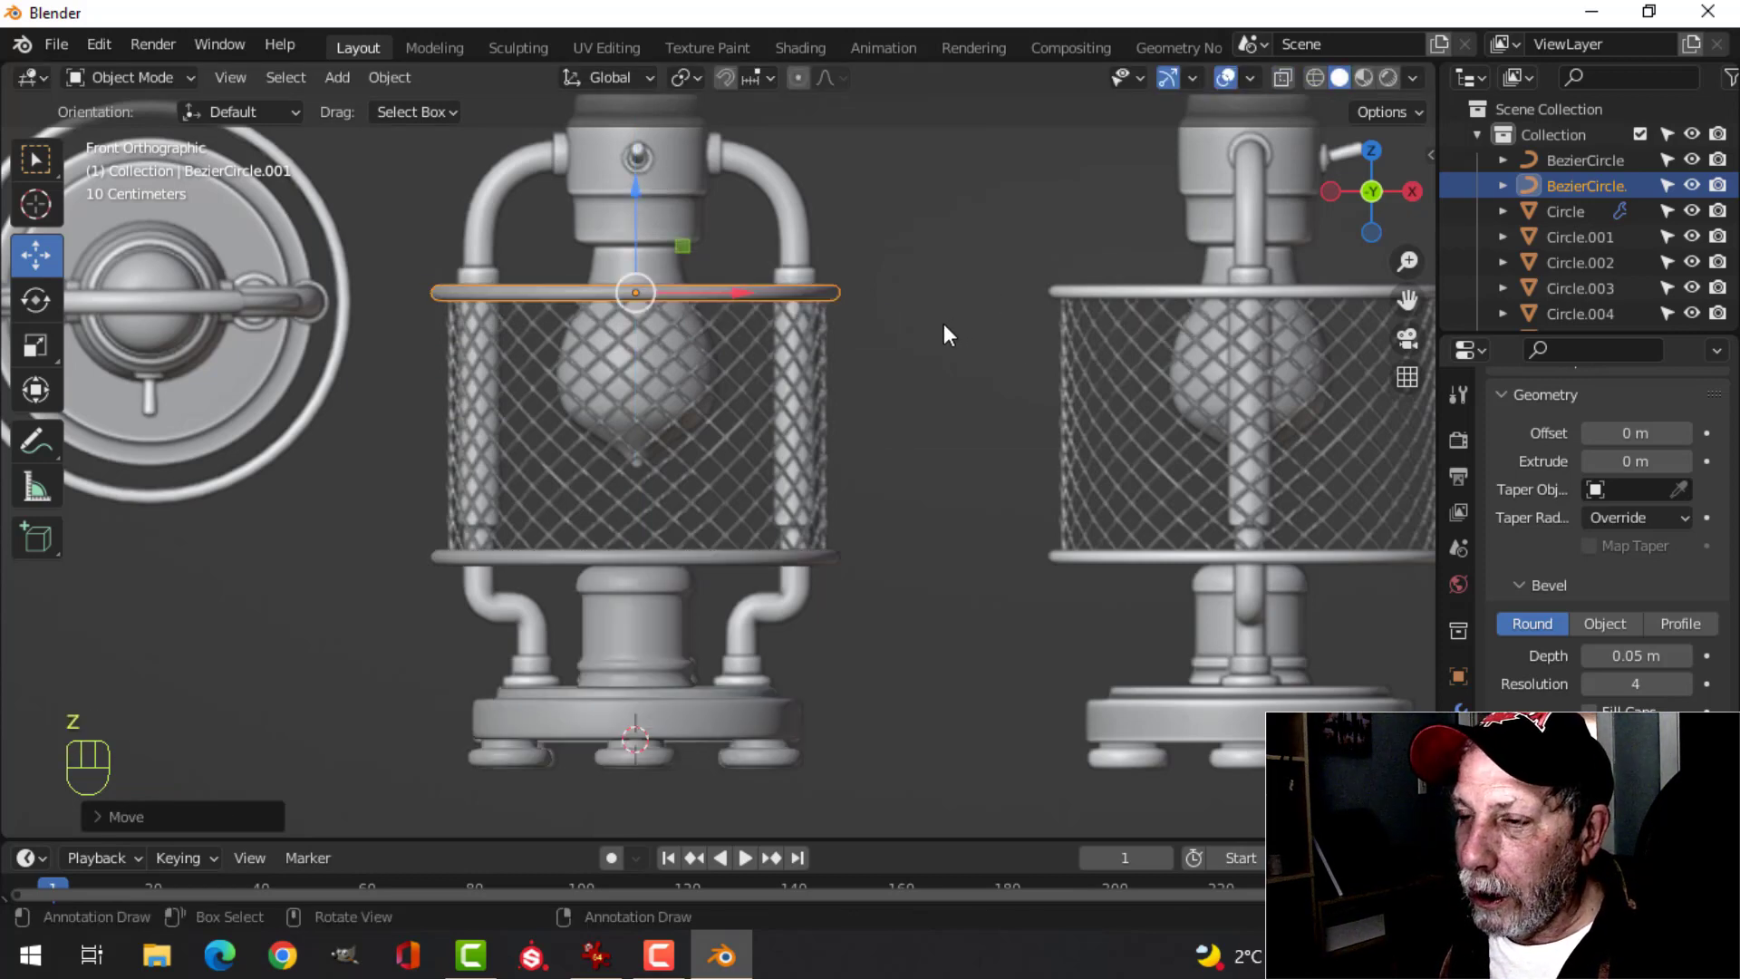
- Deselect the upper ring and turn on the Face Orientation overlay to check the normals of all the parts
middle_drag(943, 324, 857, 405)
key(Tab)
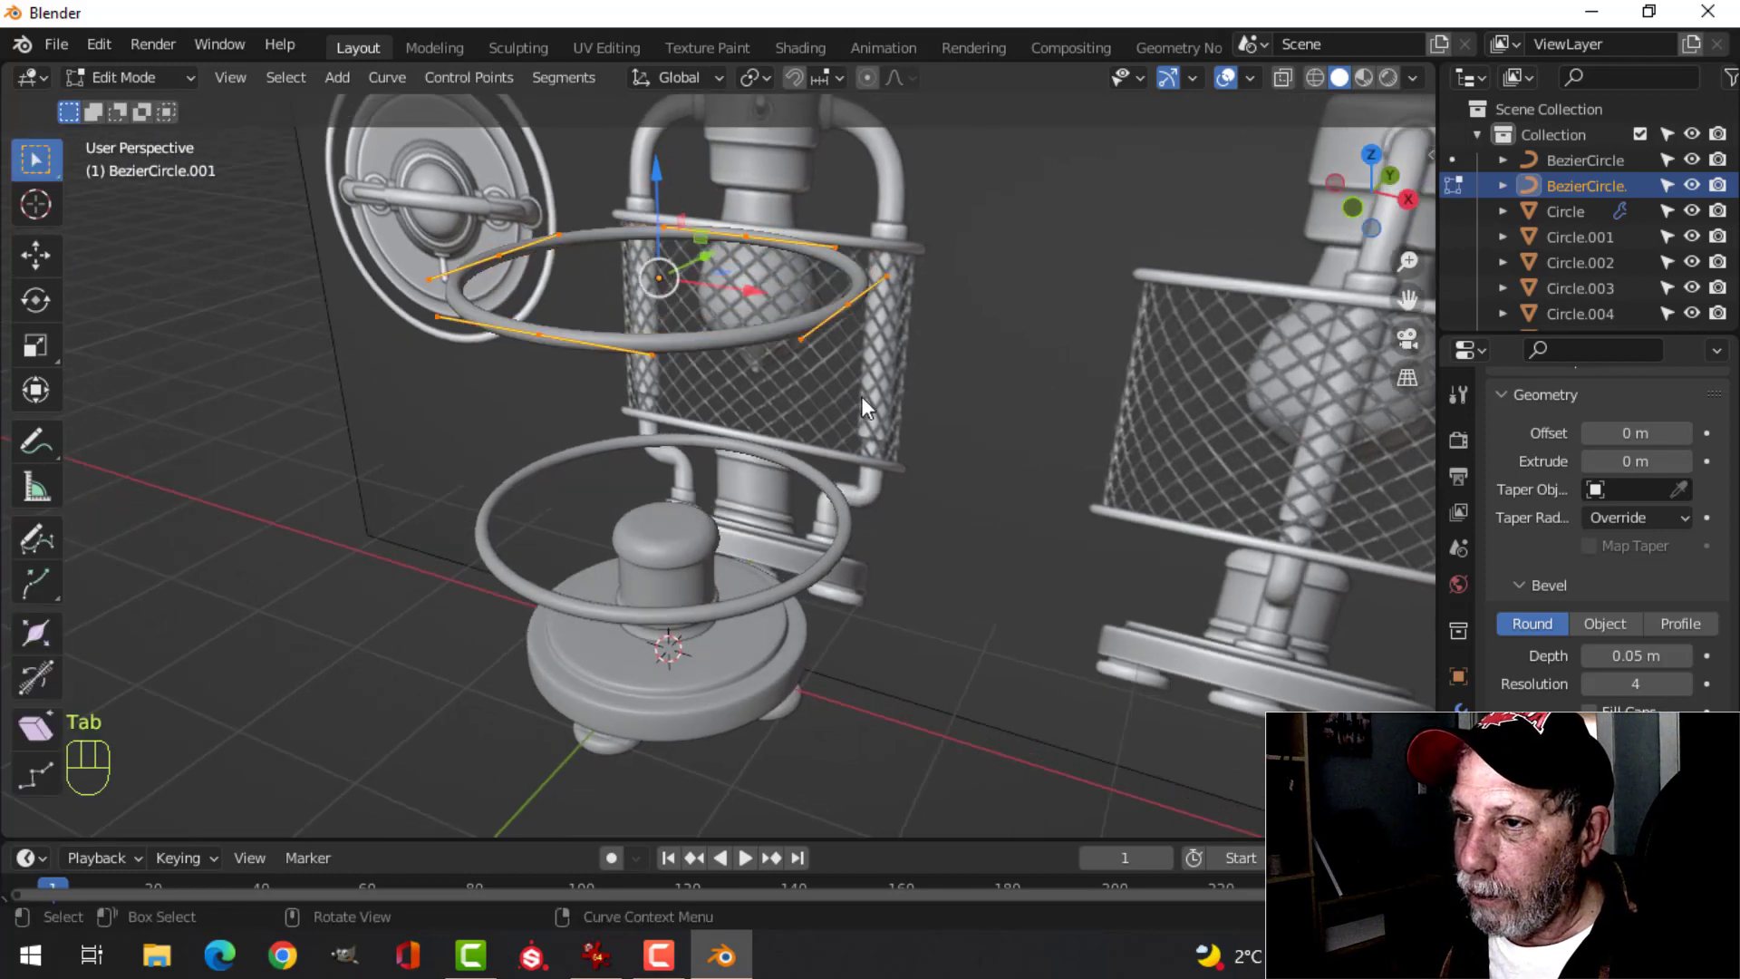
key(Tab)
key(alt+a)
scroll(861, 395, down, 4)
scroll(832, 367, up, 1)
middle_drag(832, 368, 852, 361)
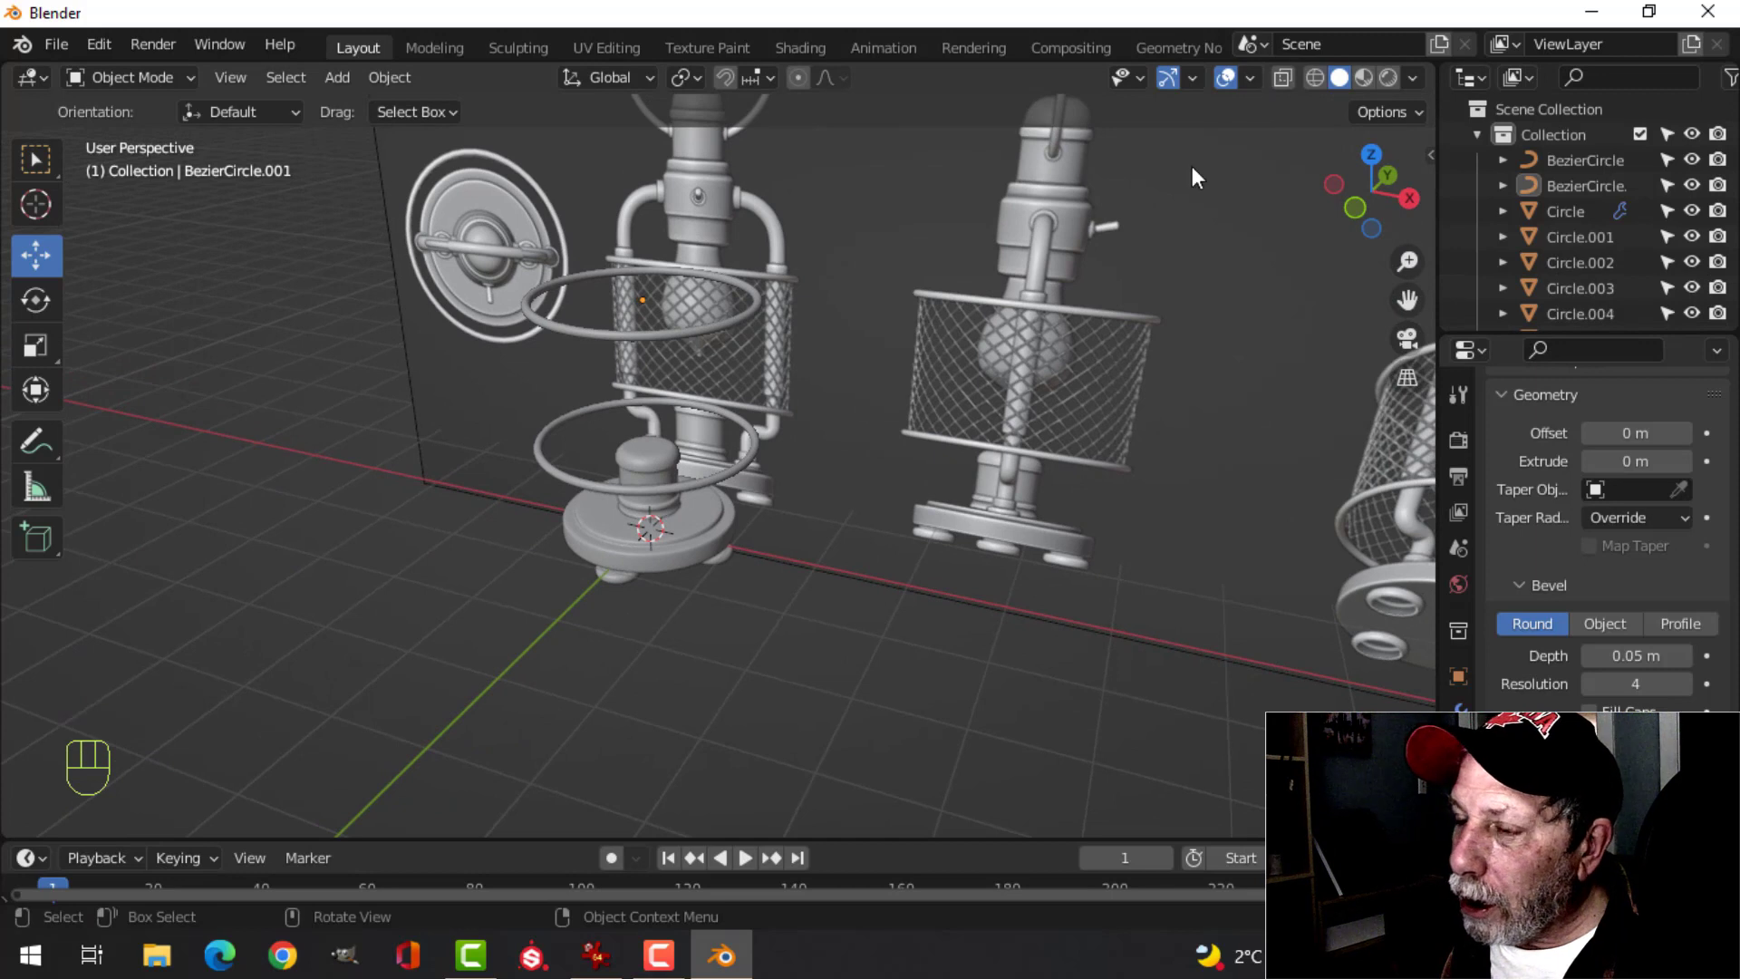
click(1250, 79)
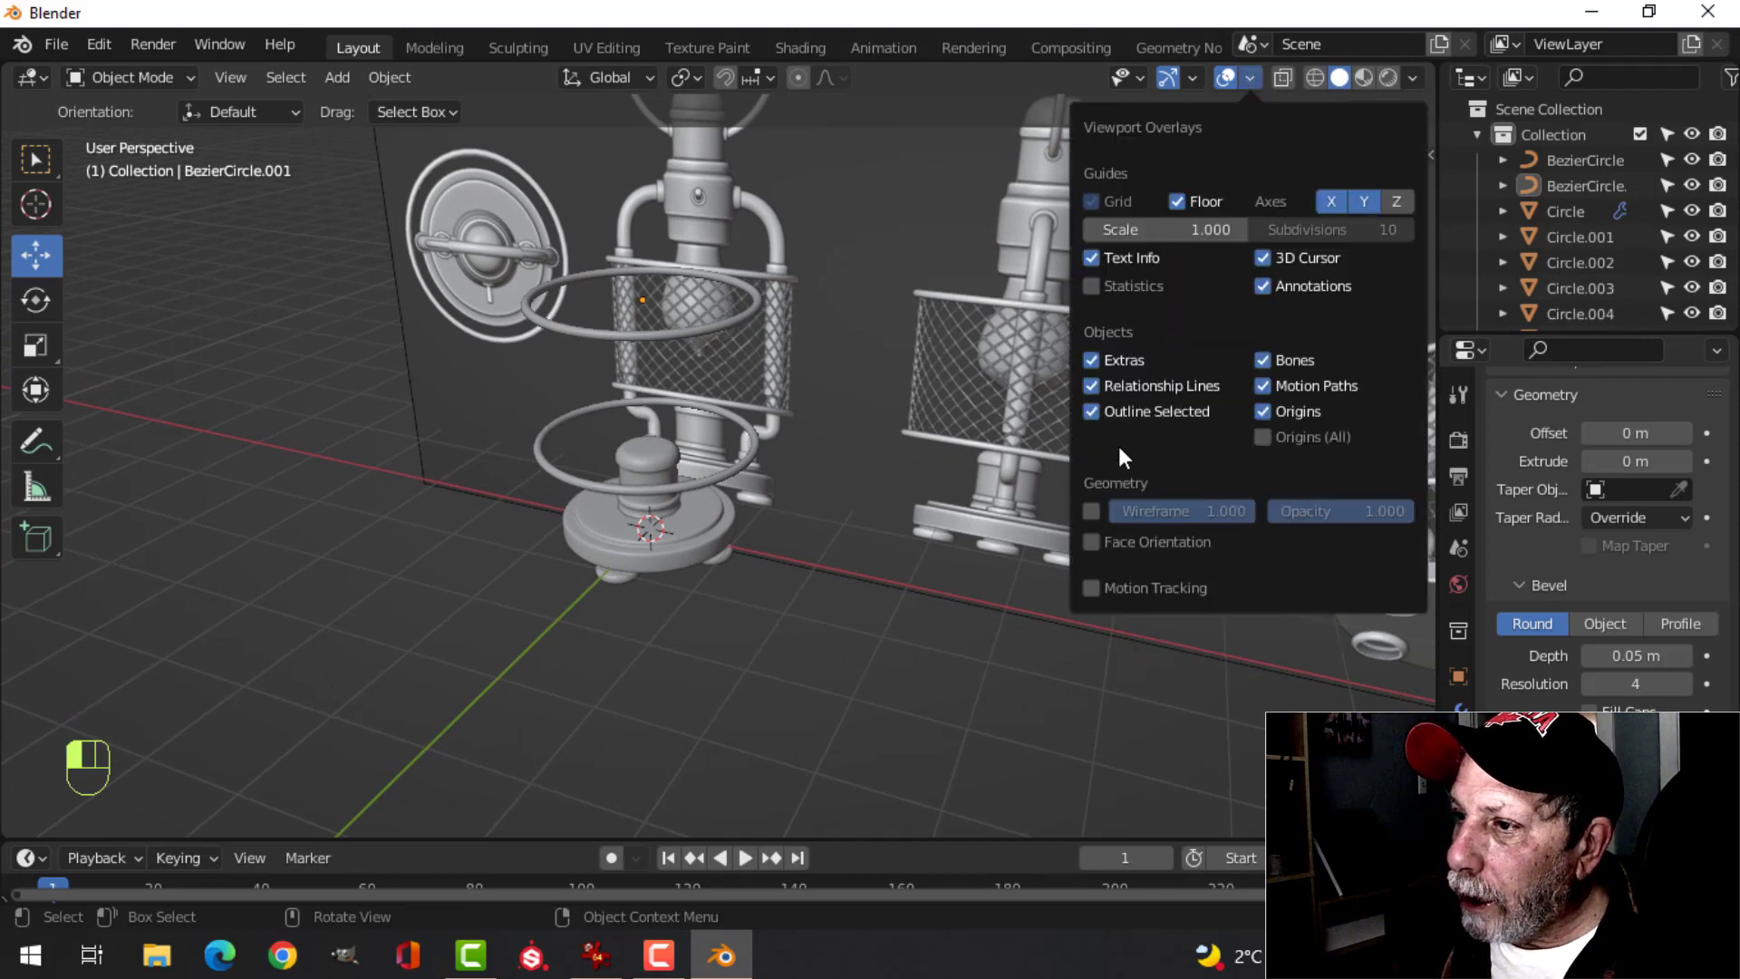
click(1130, 541)
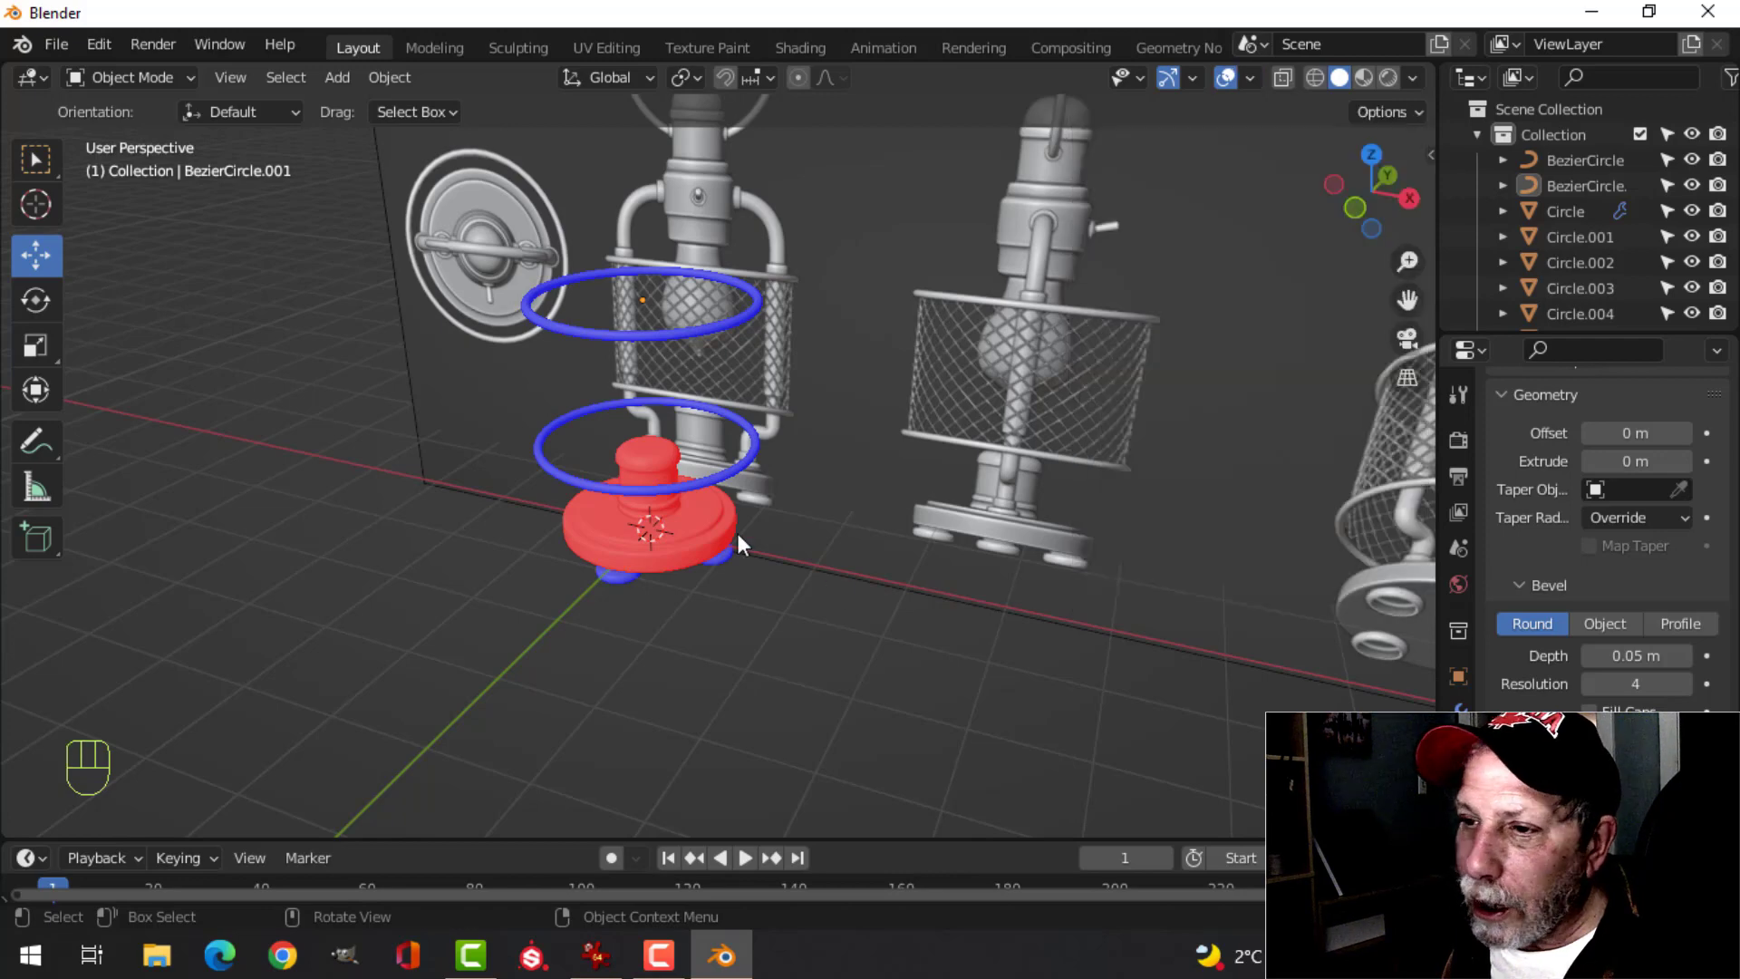
- Select the central column and the round base, recalculate all their normals to face outside, and clear the selection
scroll(695, 554, up, 1)
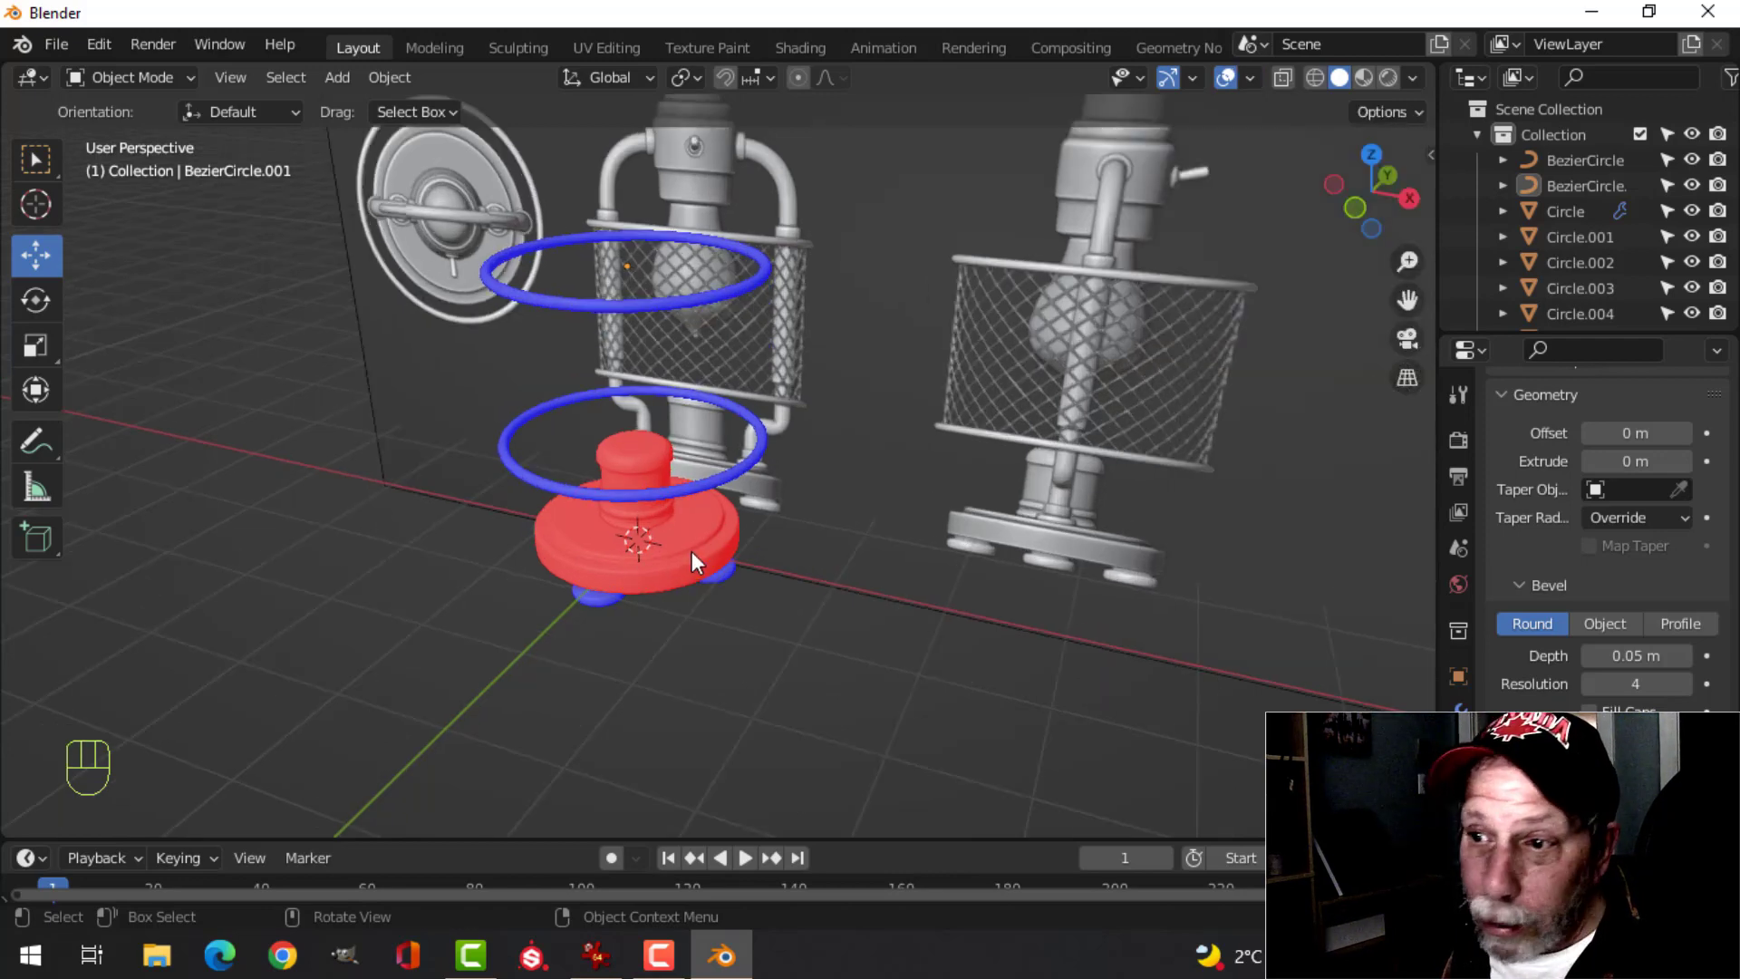
click(639, 453)
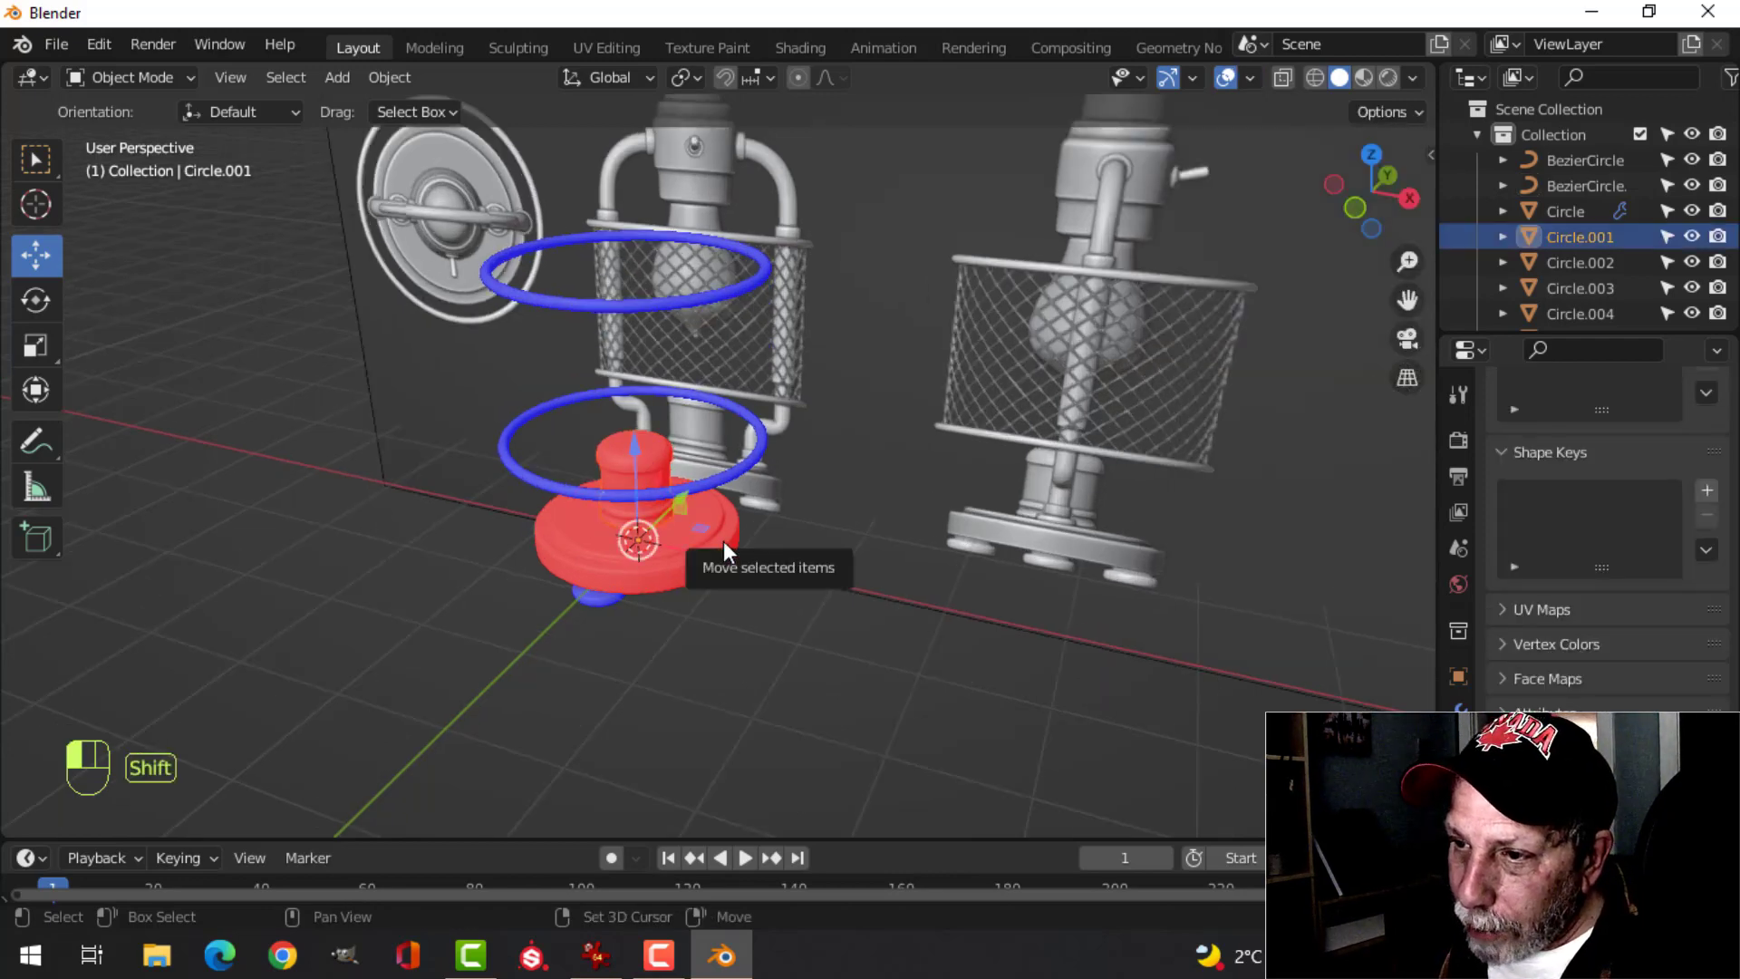
shift+click(723, 541)
key(Tab)
key(a)
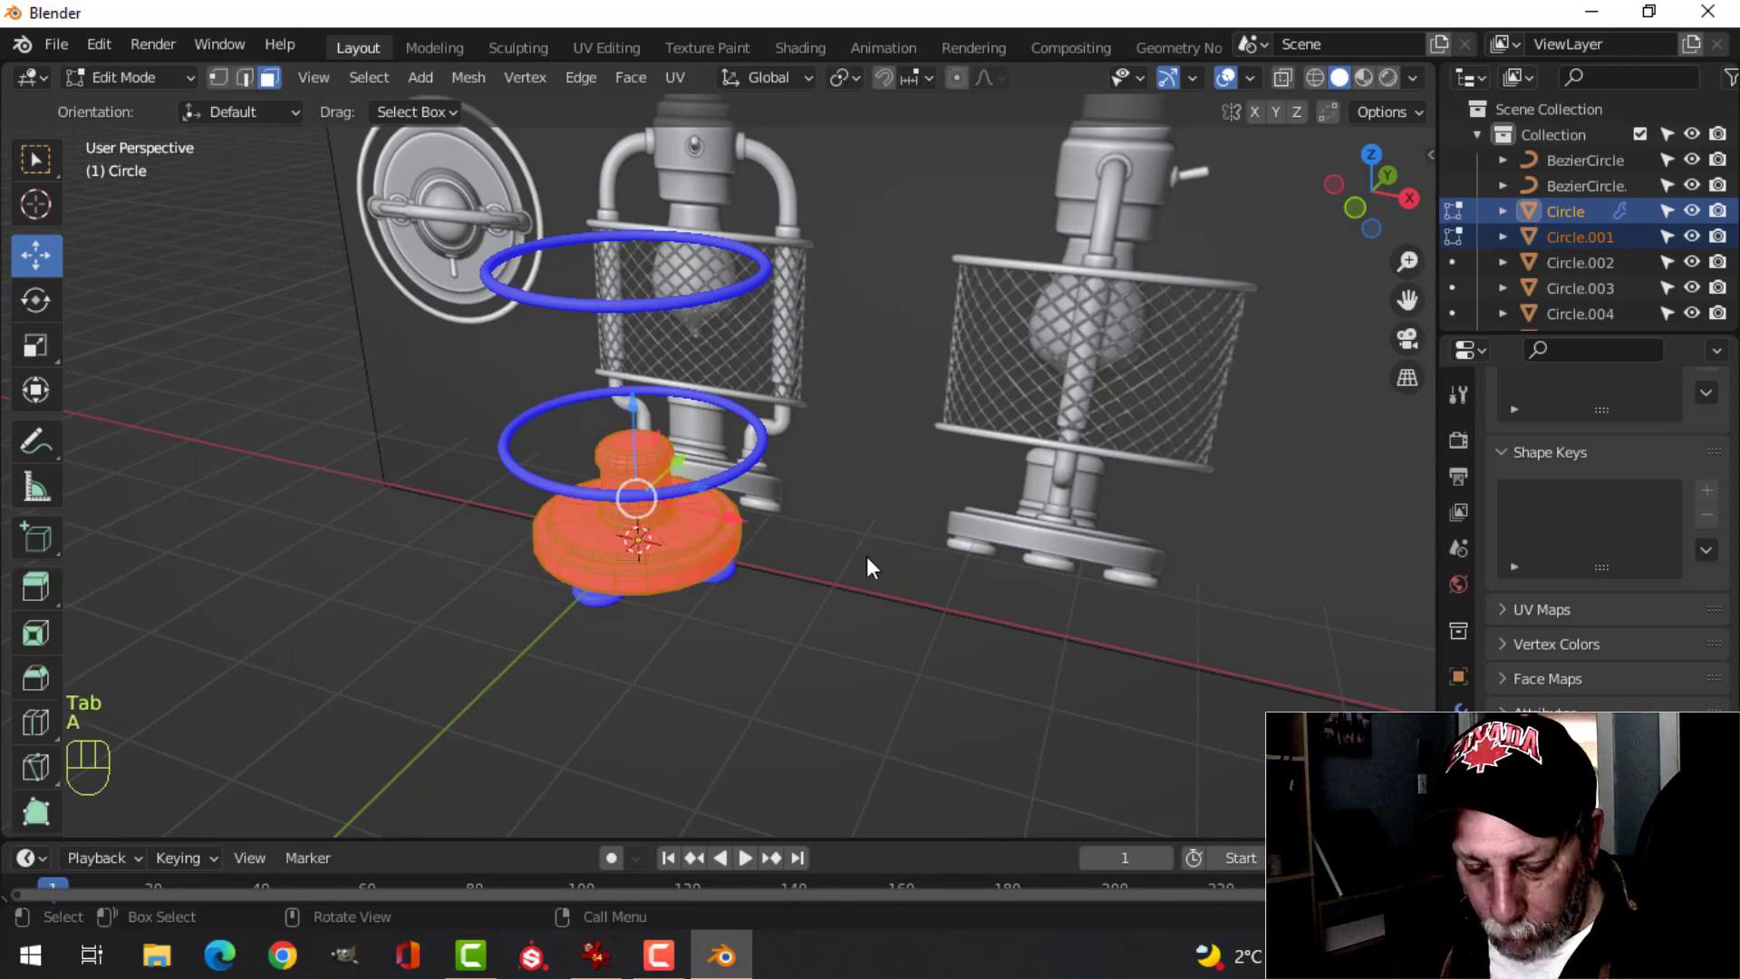
key(alt+n)
click(854, 542)
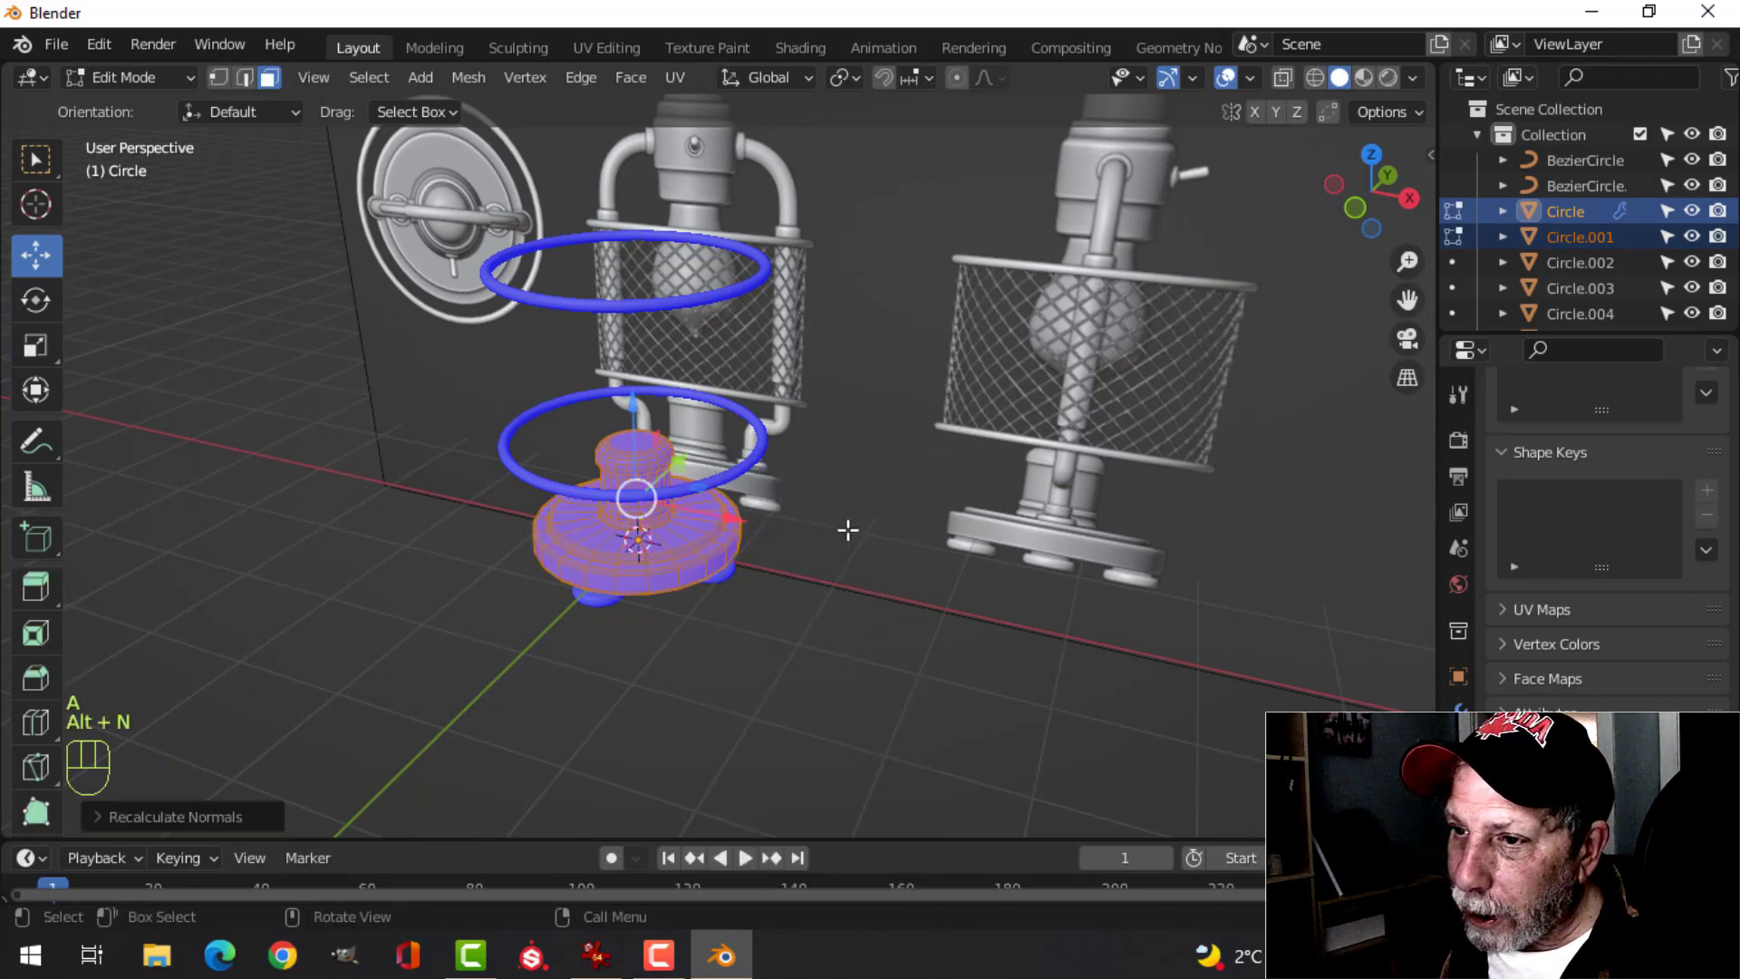
key(alt+a)
key(Tab)
key(alt+a)
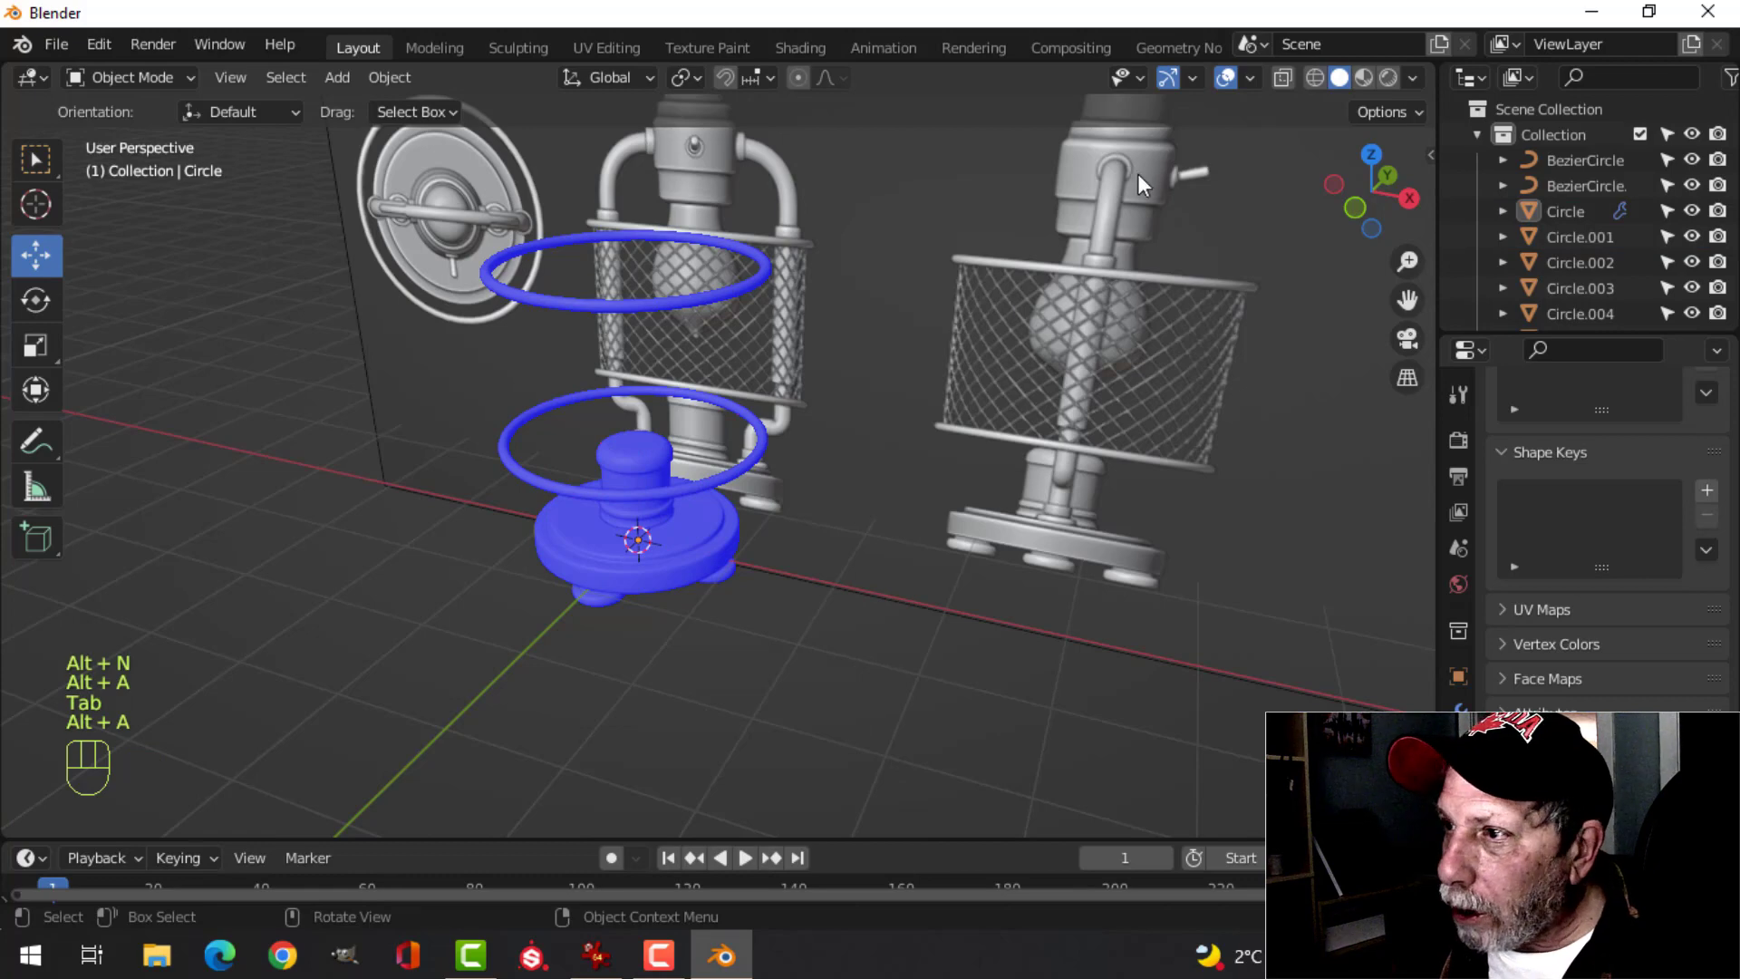
- Turn off the Face Orientation overlay and return to the front view of the lantern
click(1250, 78)
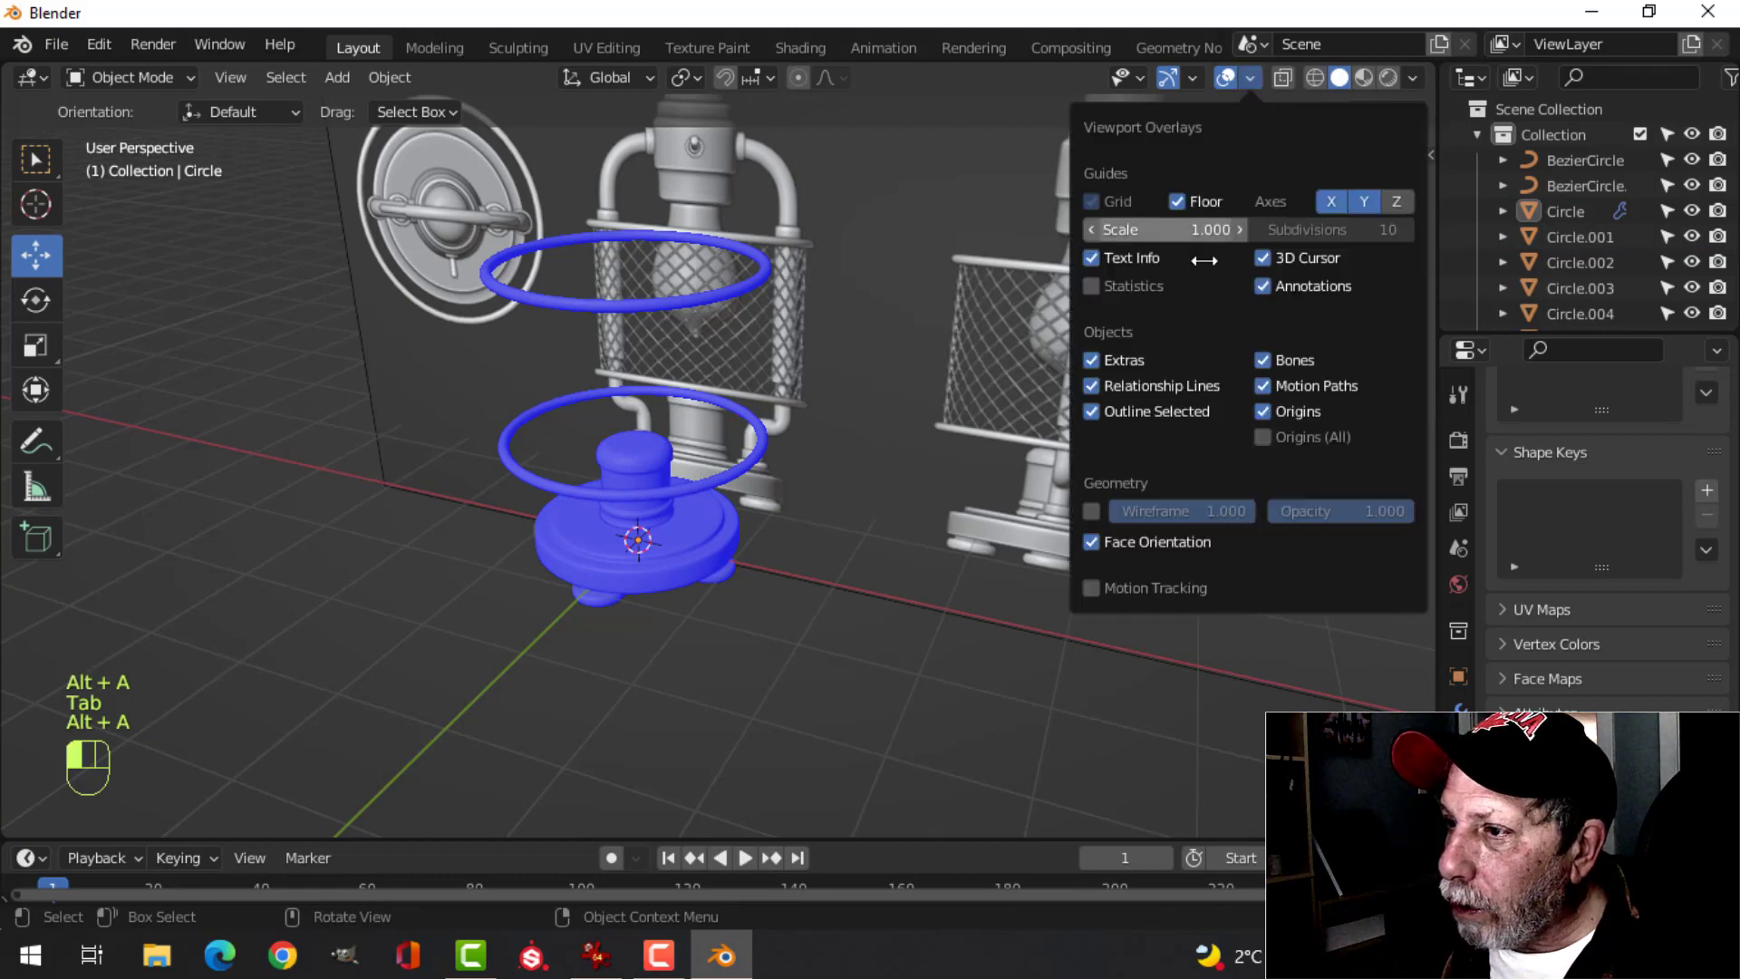
click(1144, 536)
middle_drag(781, 492, 803, 356)
key(KP_1)
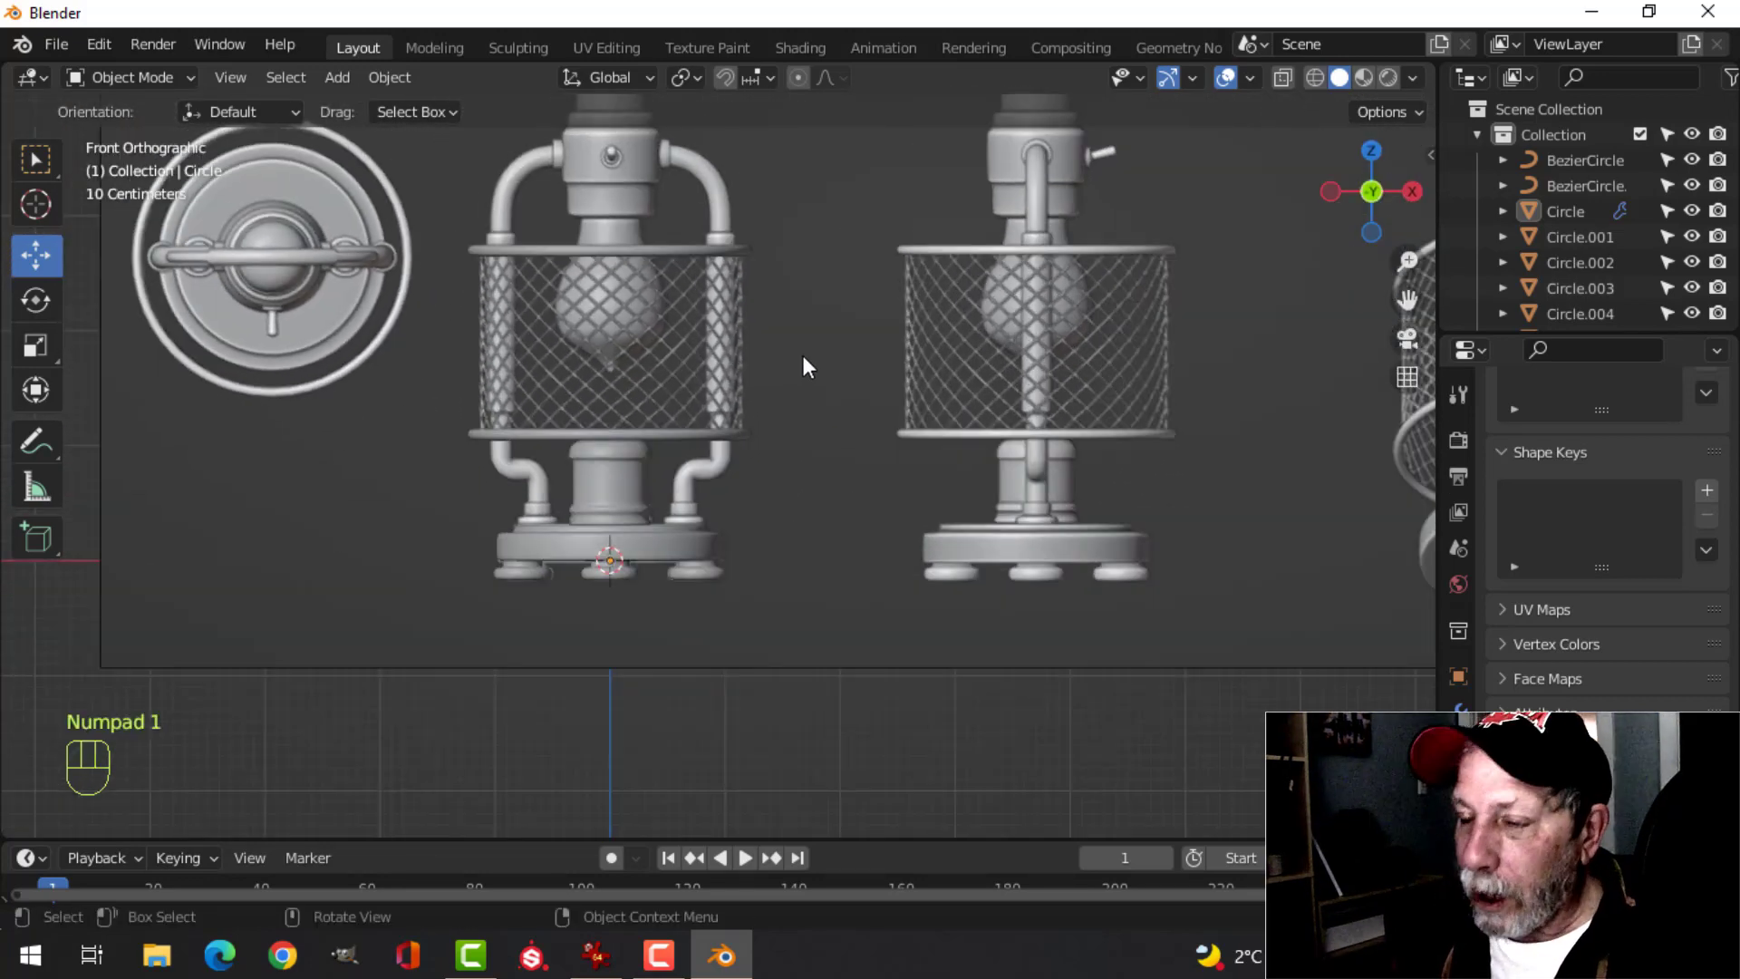
scroll(781, 435, up, 2)
shift+middle_drag(779, 431, 753, 481)
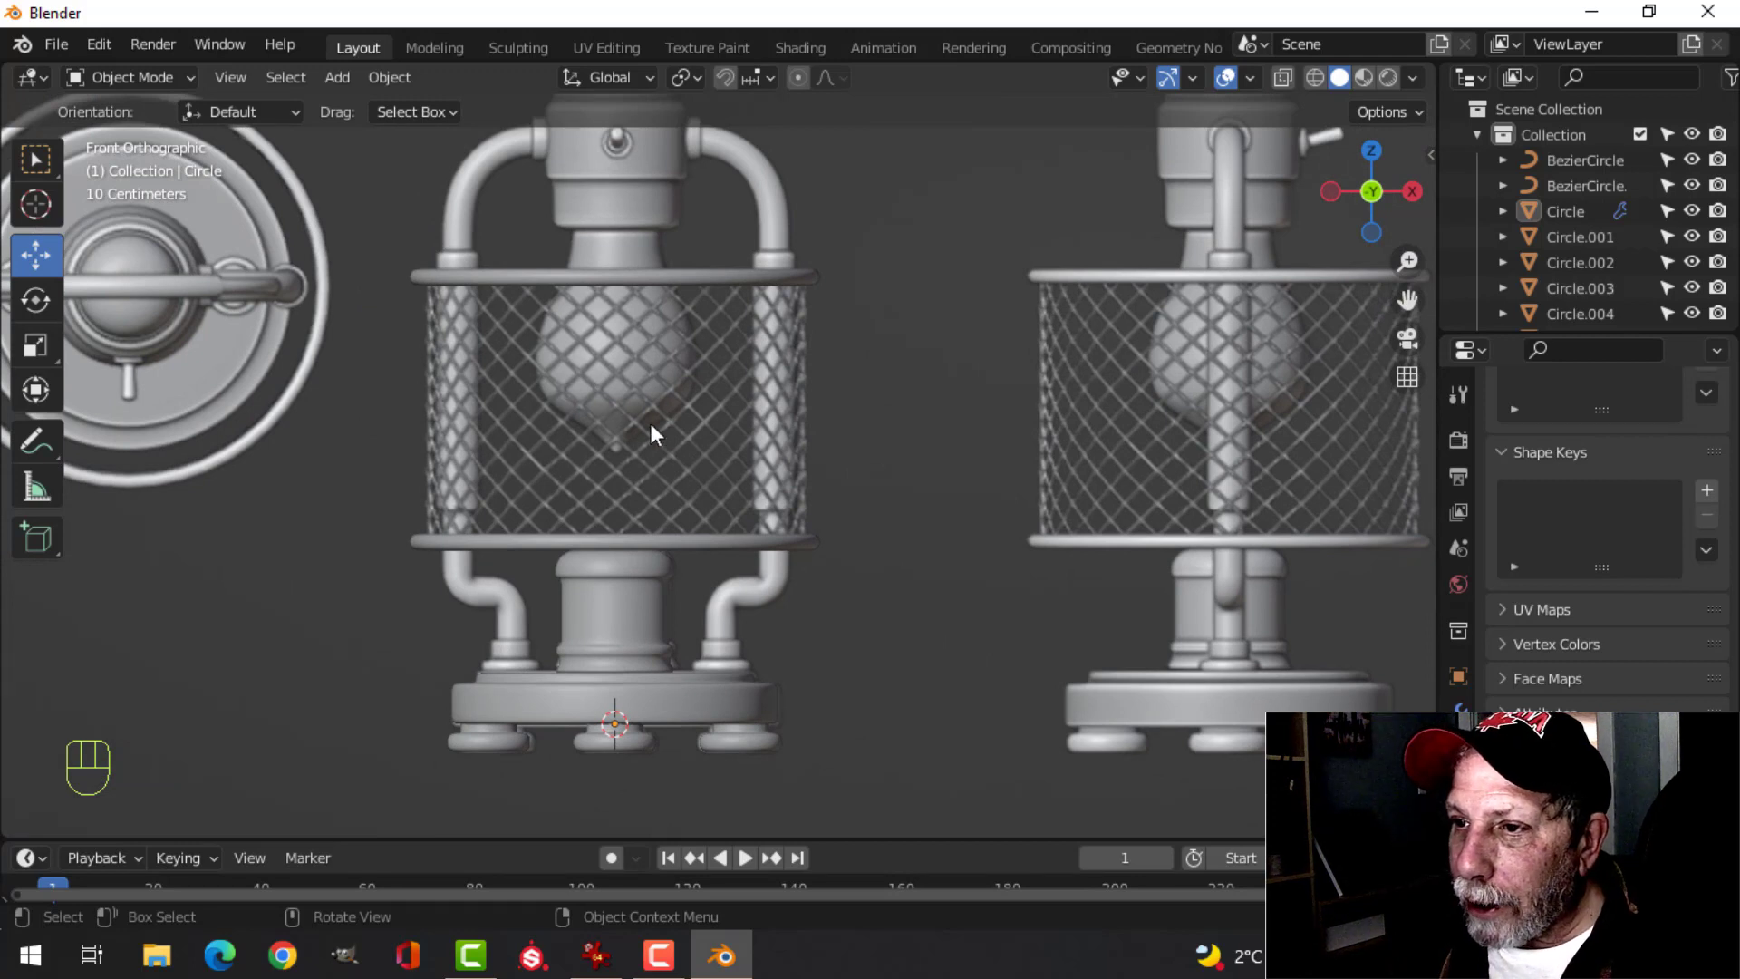
- Add a mesh cylinder with 32 vertices, 1 m radius and 2 m depth, with the cap fill type set to Nothing
key(shift+a)
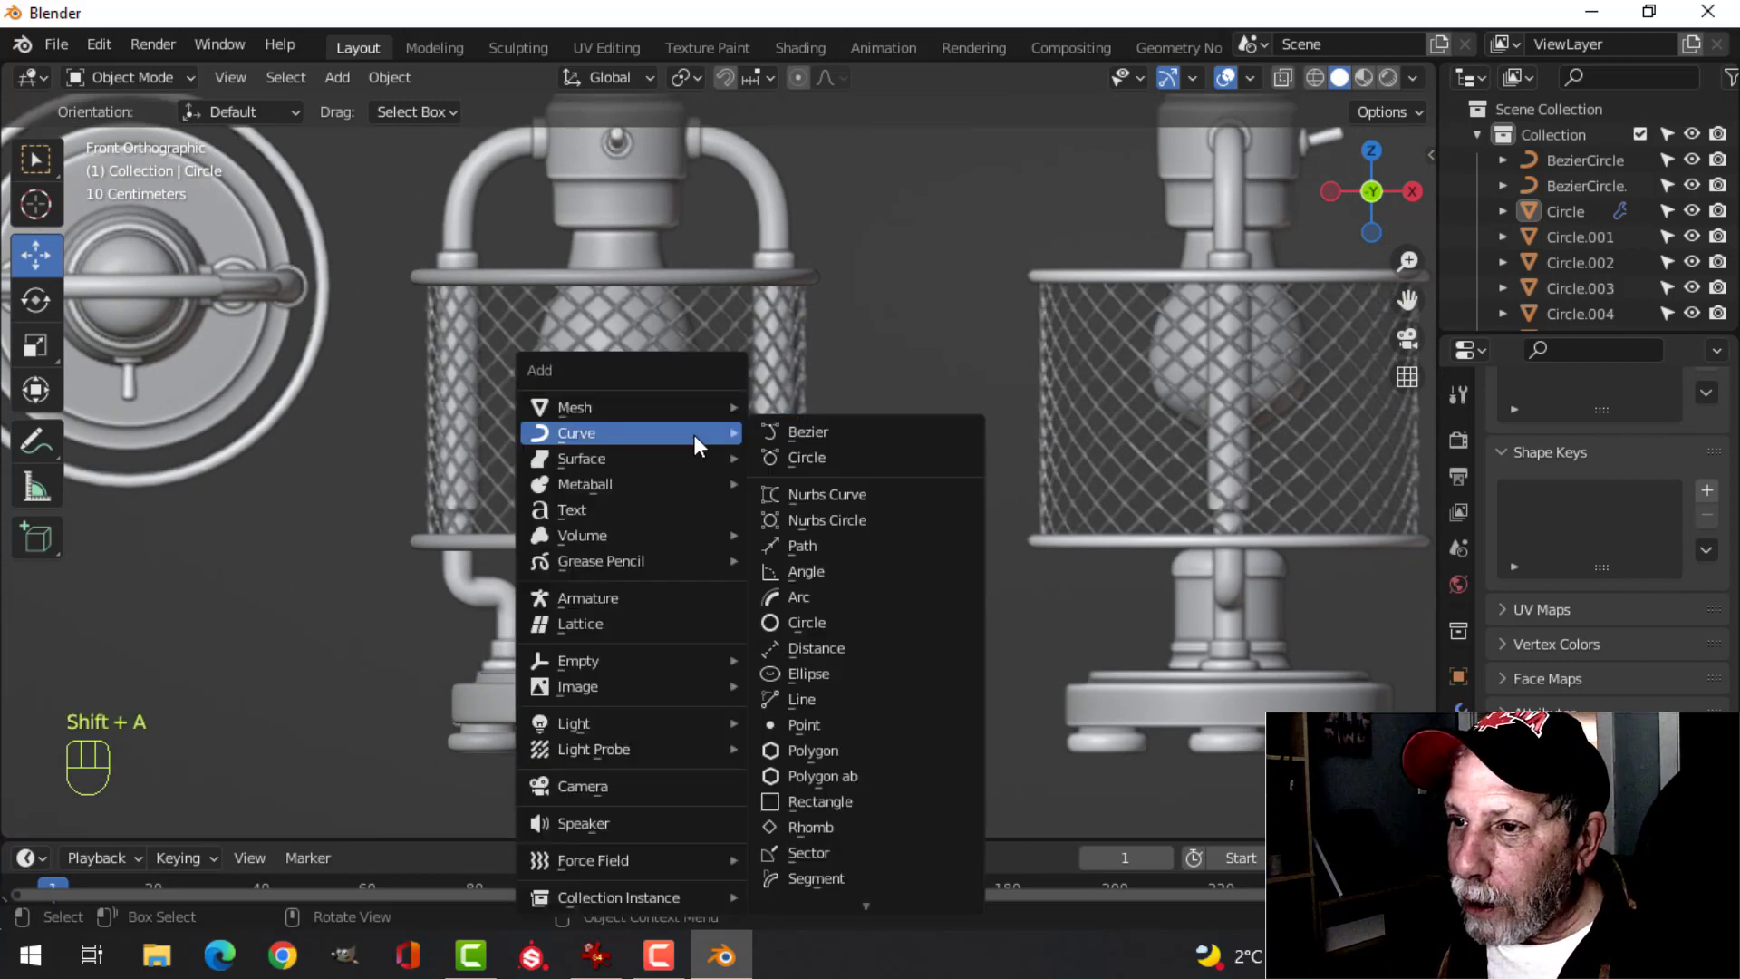
mouse_move(671, 405)
click(794, 534)
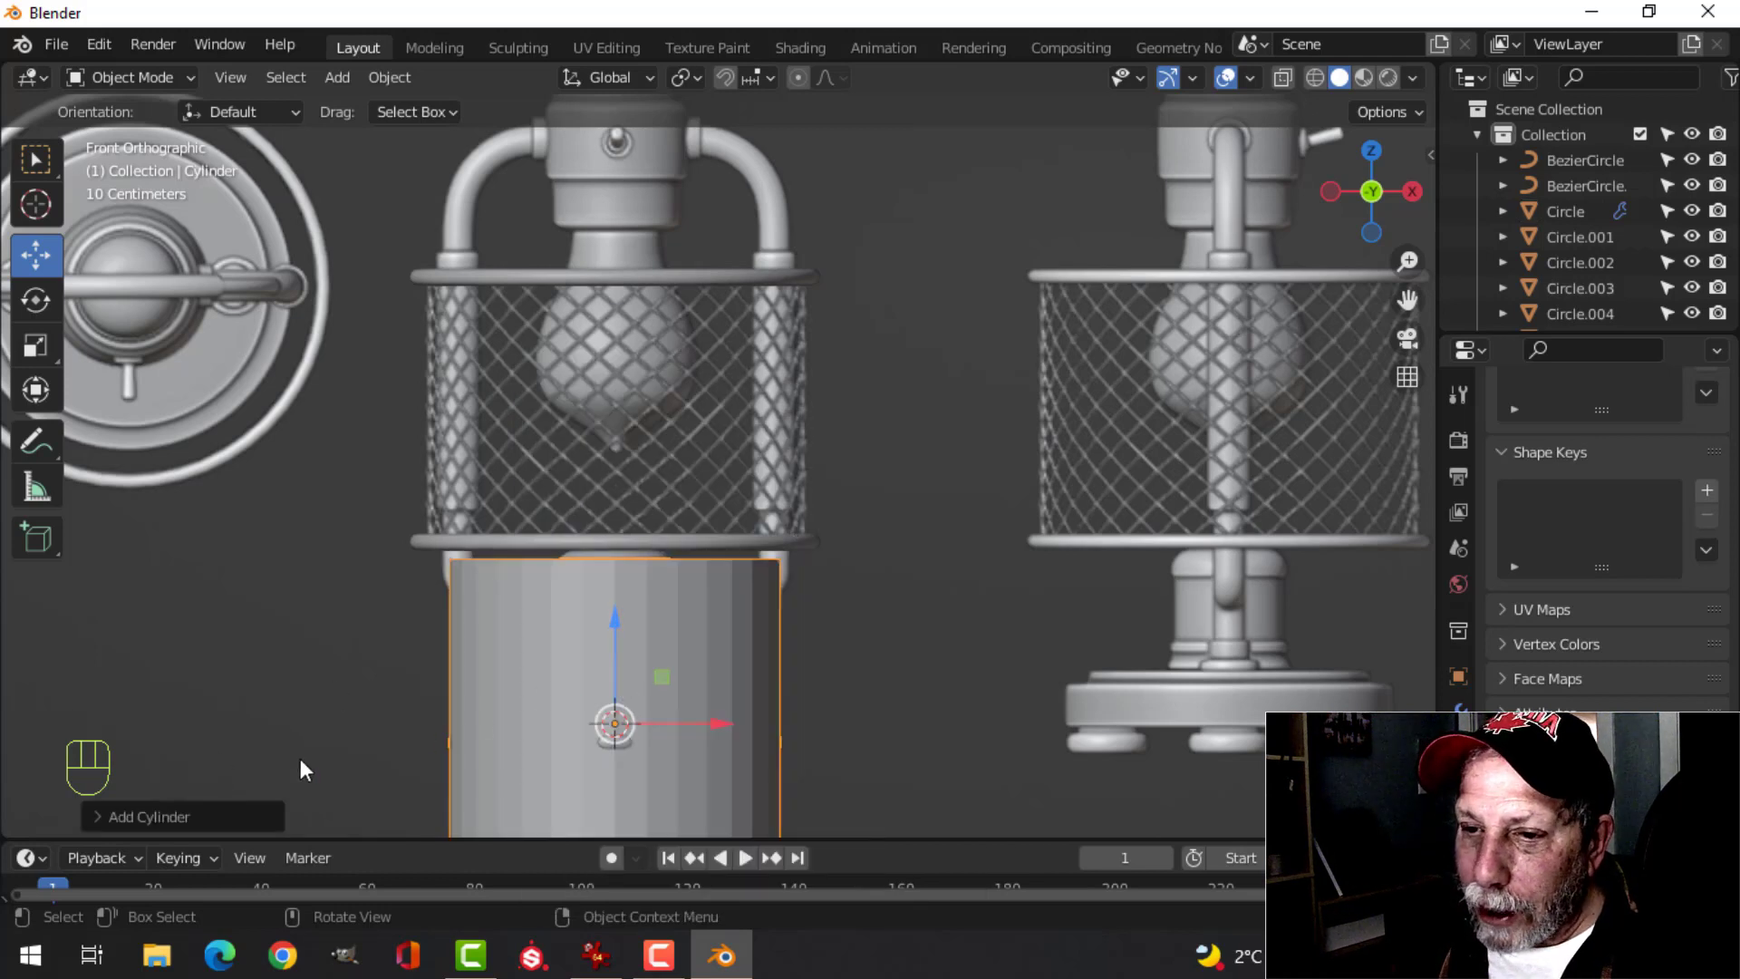
click(170, 815)
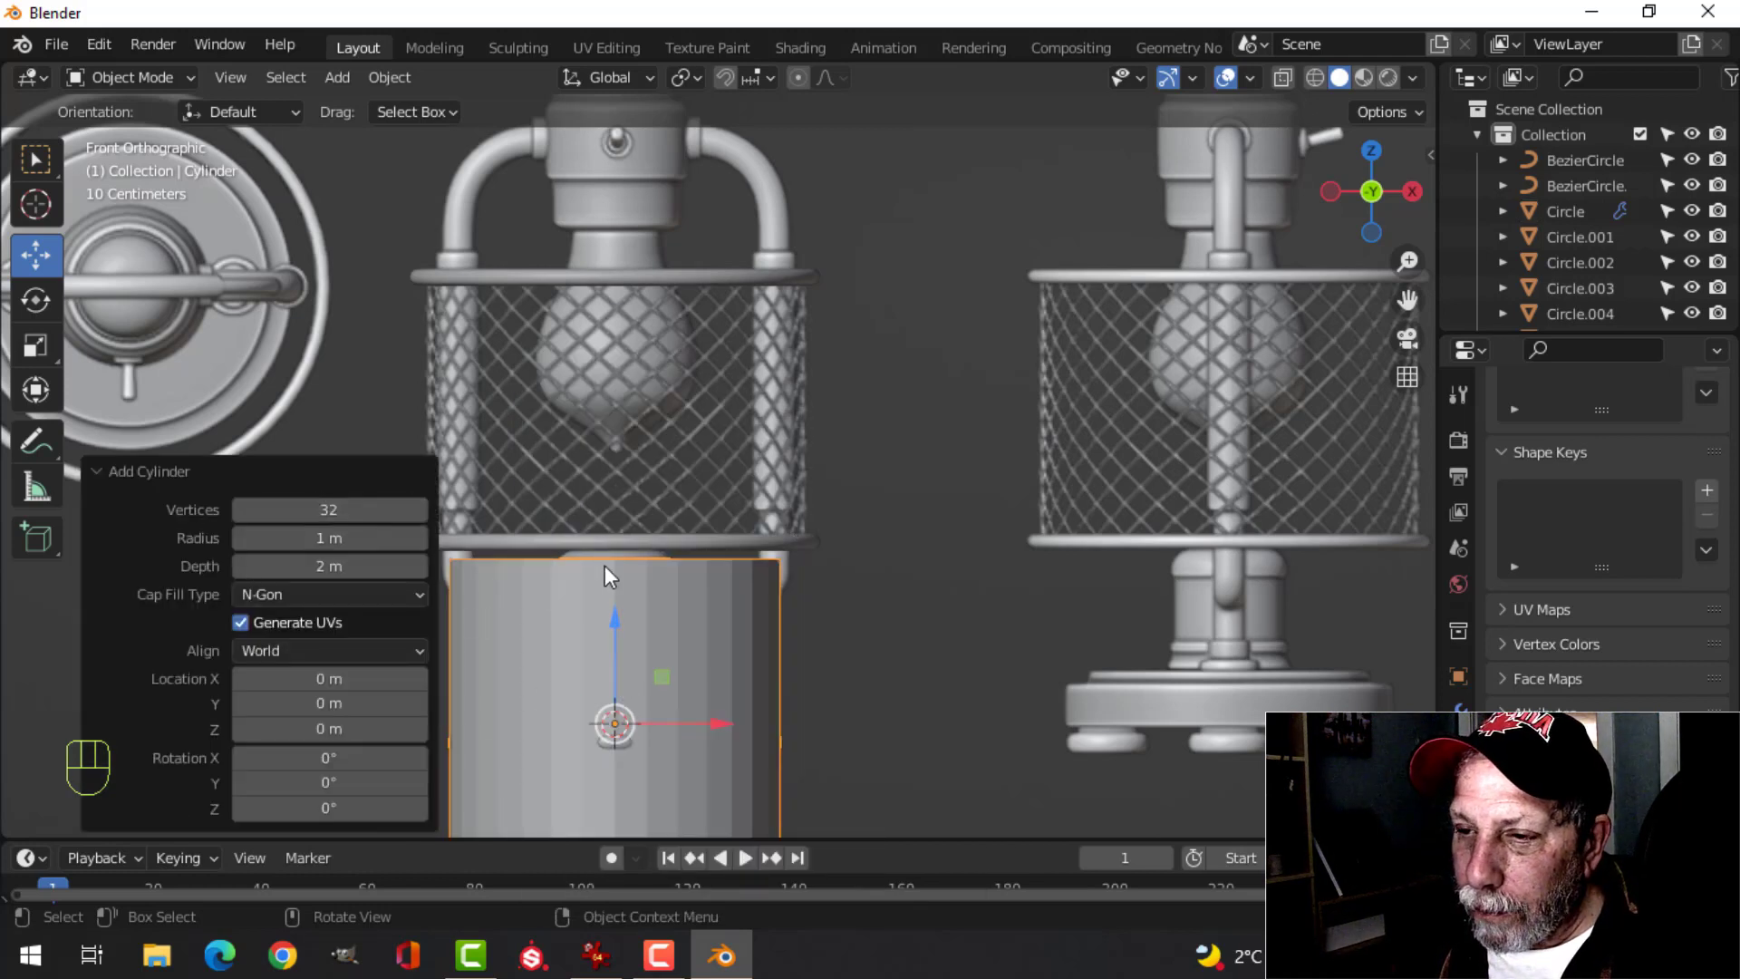
click(281, 596)
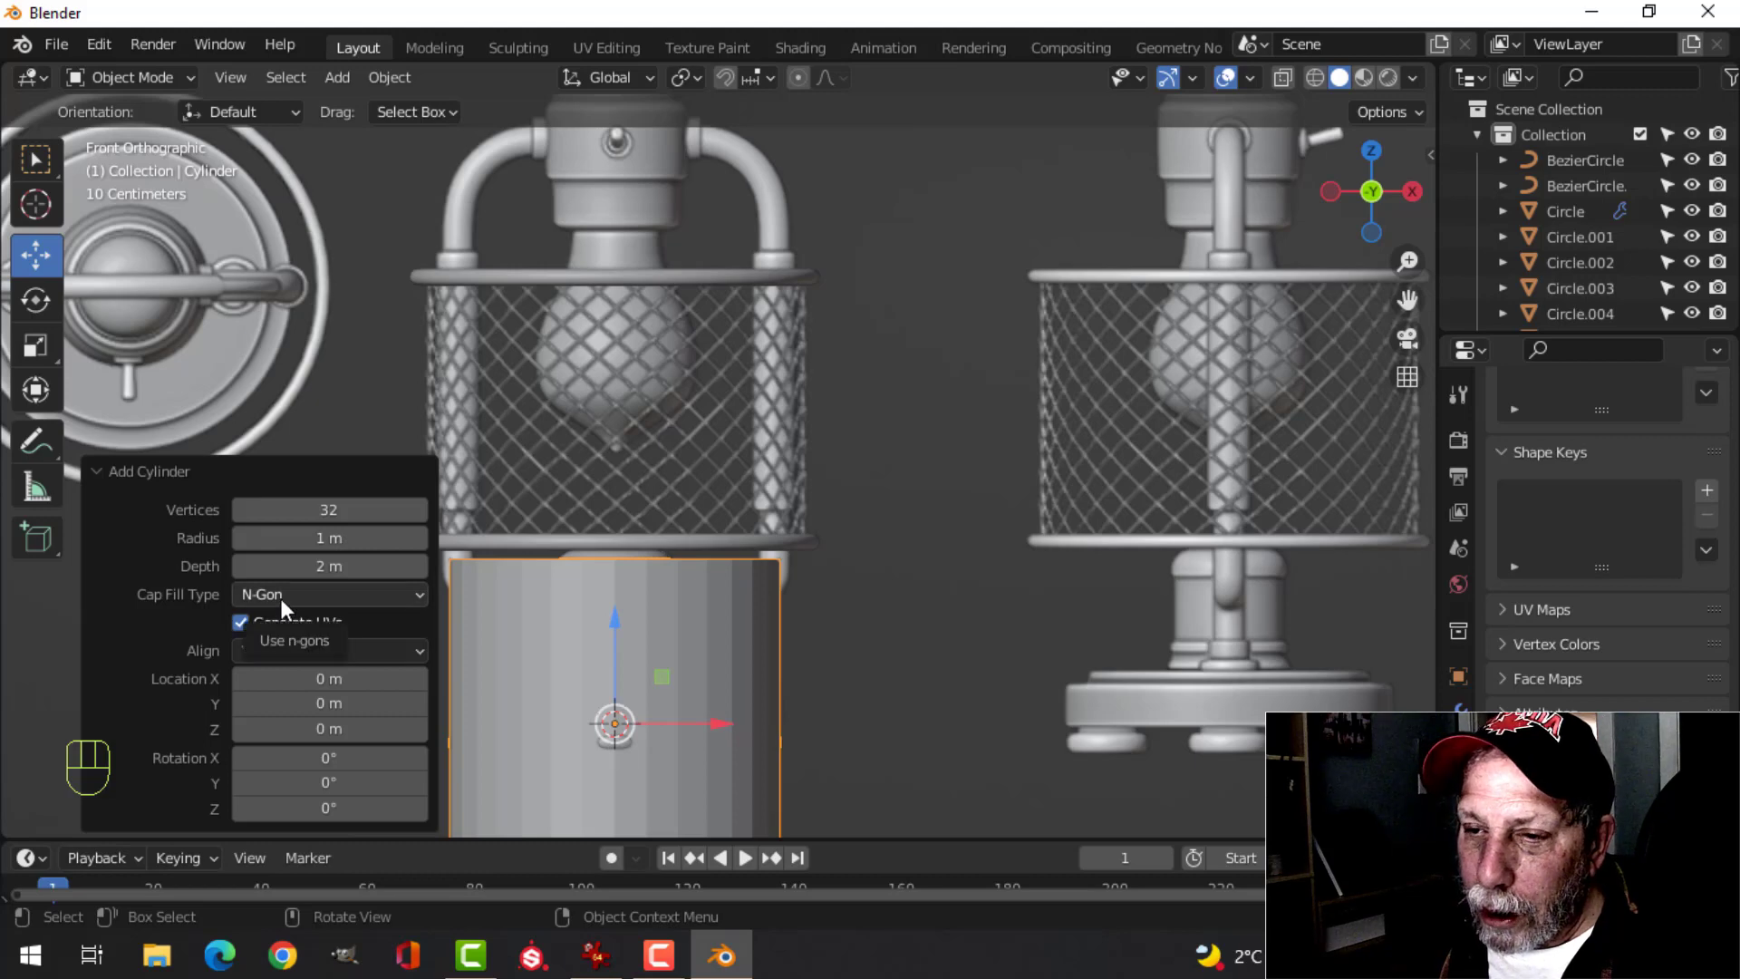
click(284, 624)
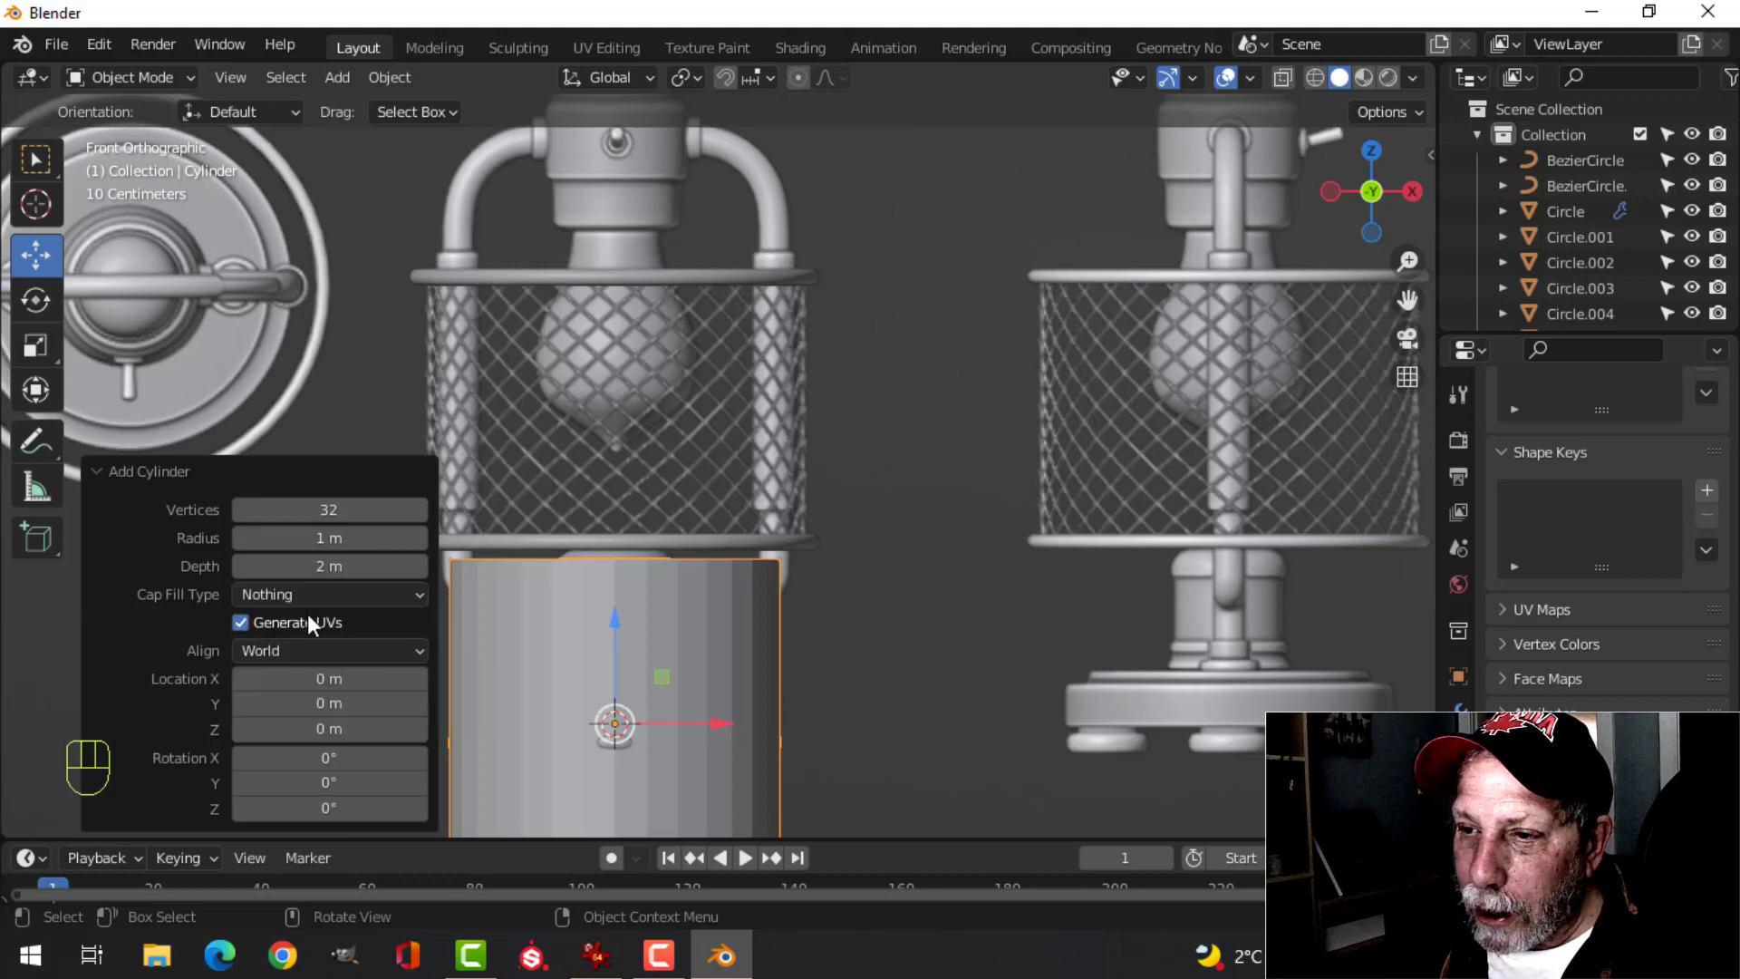
middle_drag(544, 598, 551, 534)
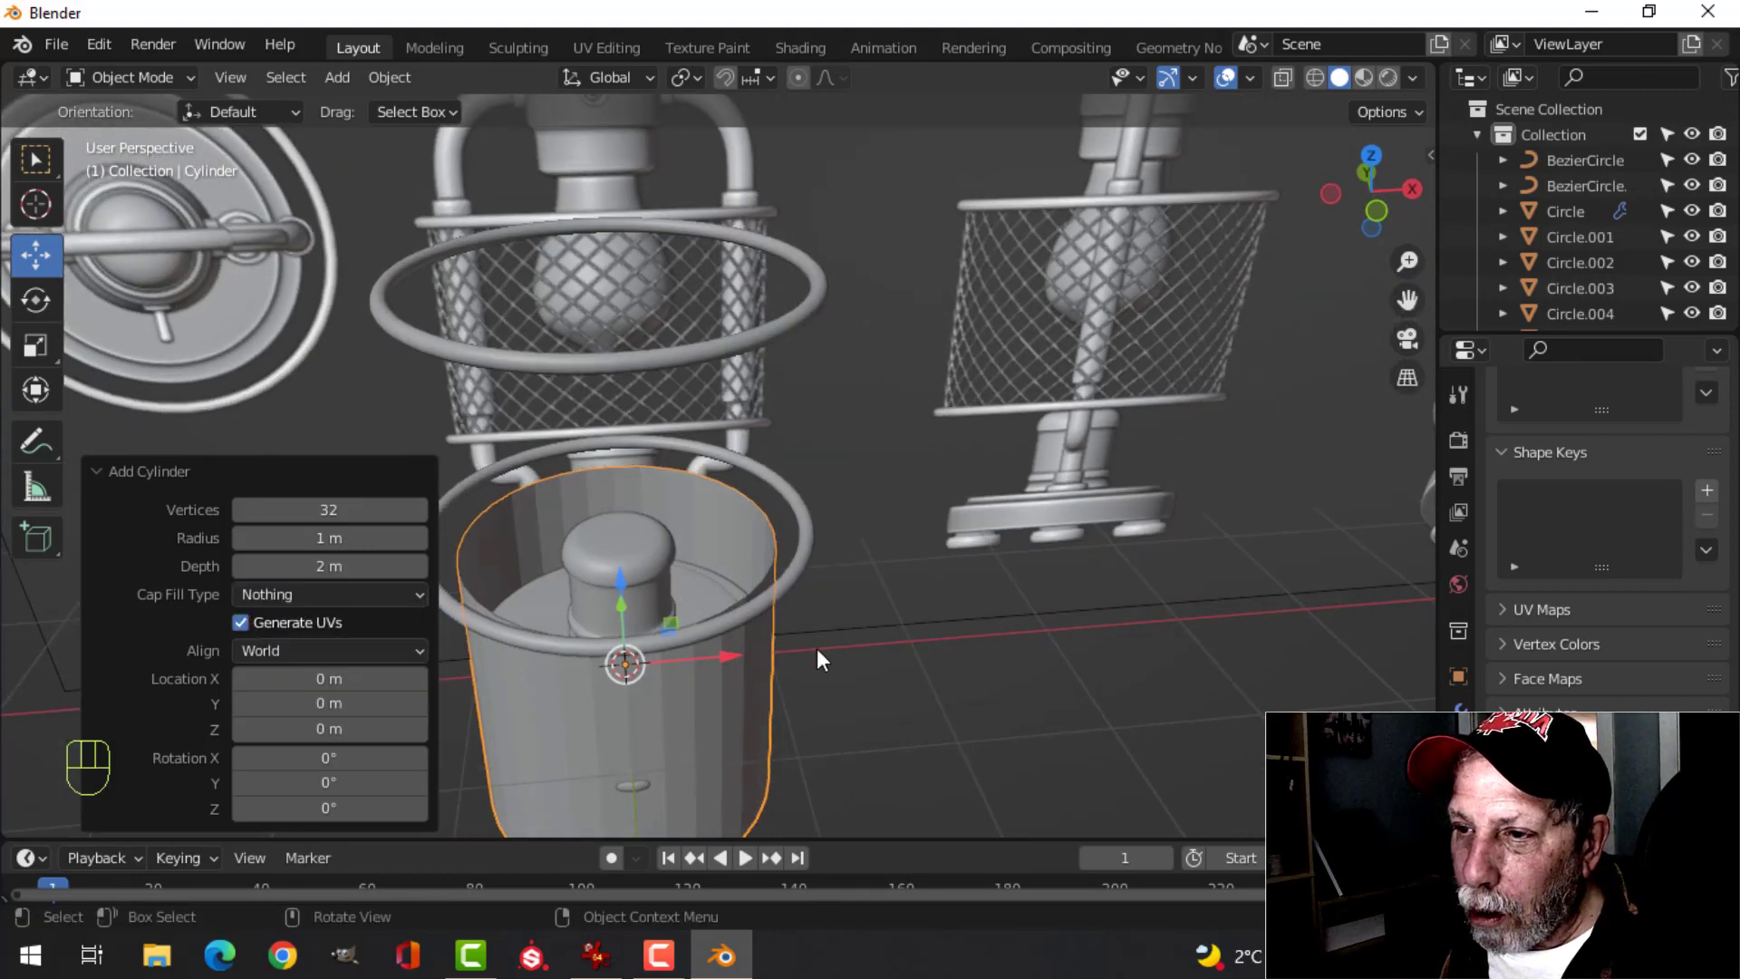
middle_drag(818, 650, 817, 550)
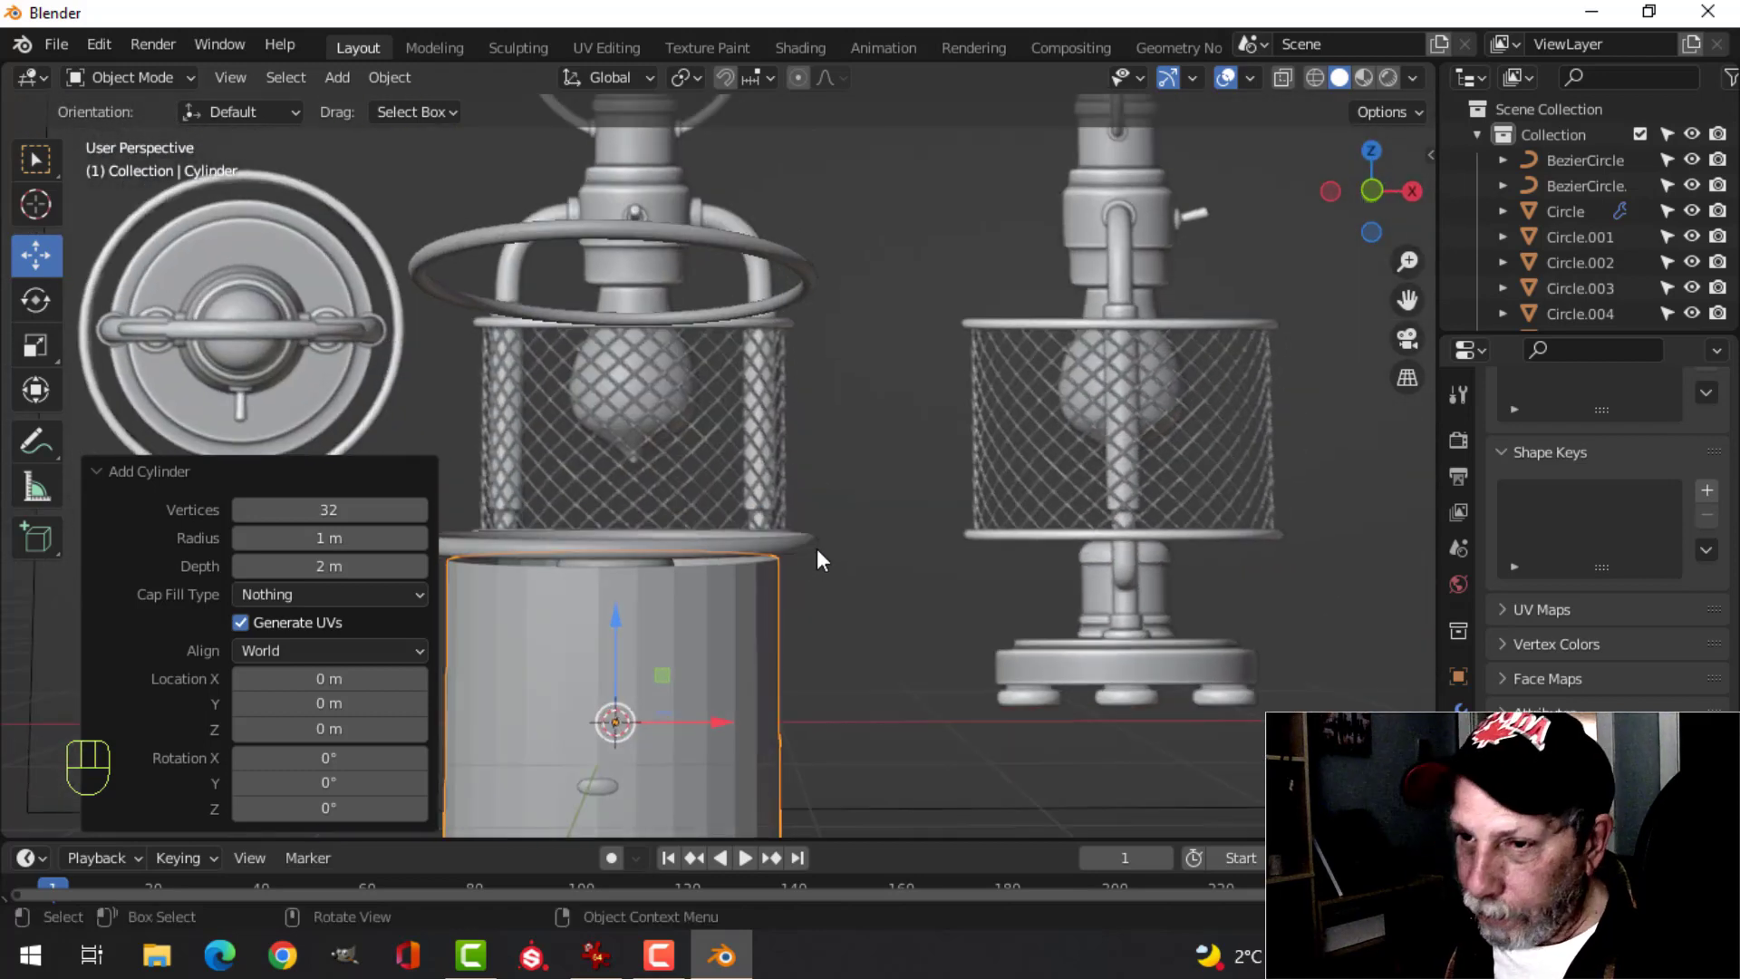
click(311, 473)
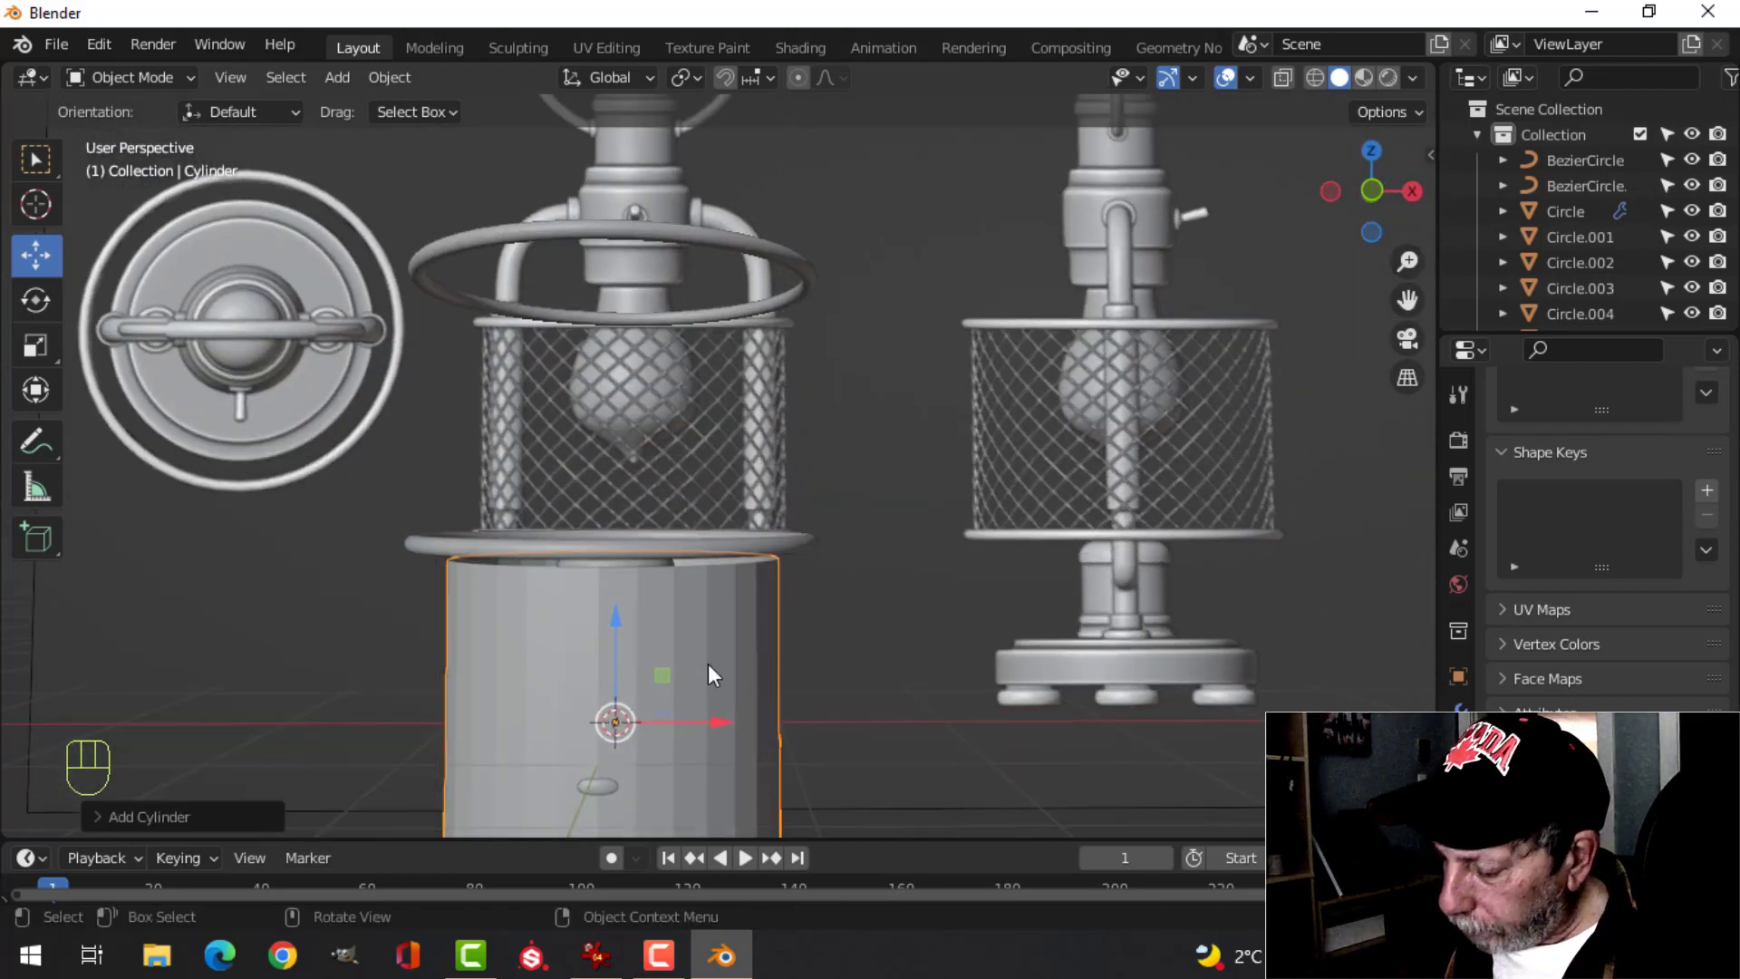
- In edit mode with wireframe display, select the whole cylinder in front view and raise it along Z to the cage area
key(KP_1)
key(a)
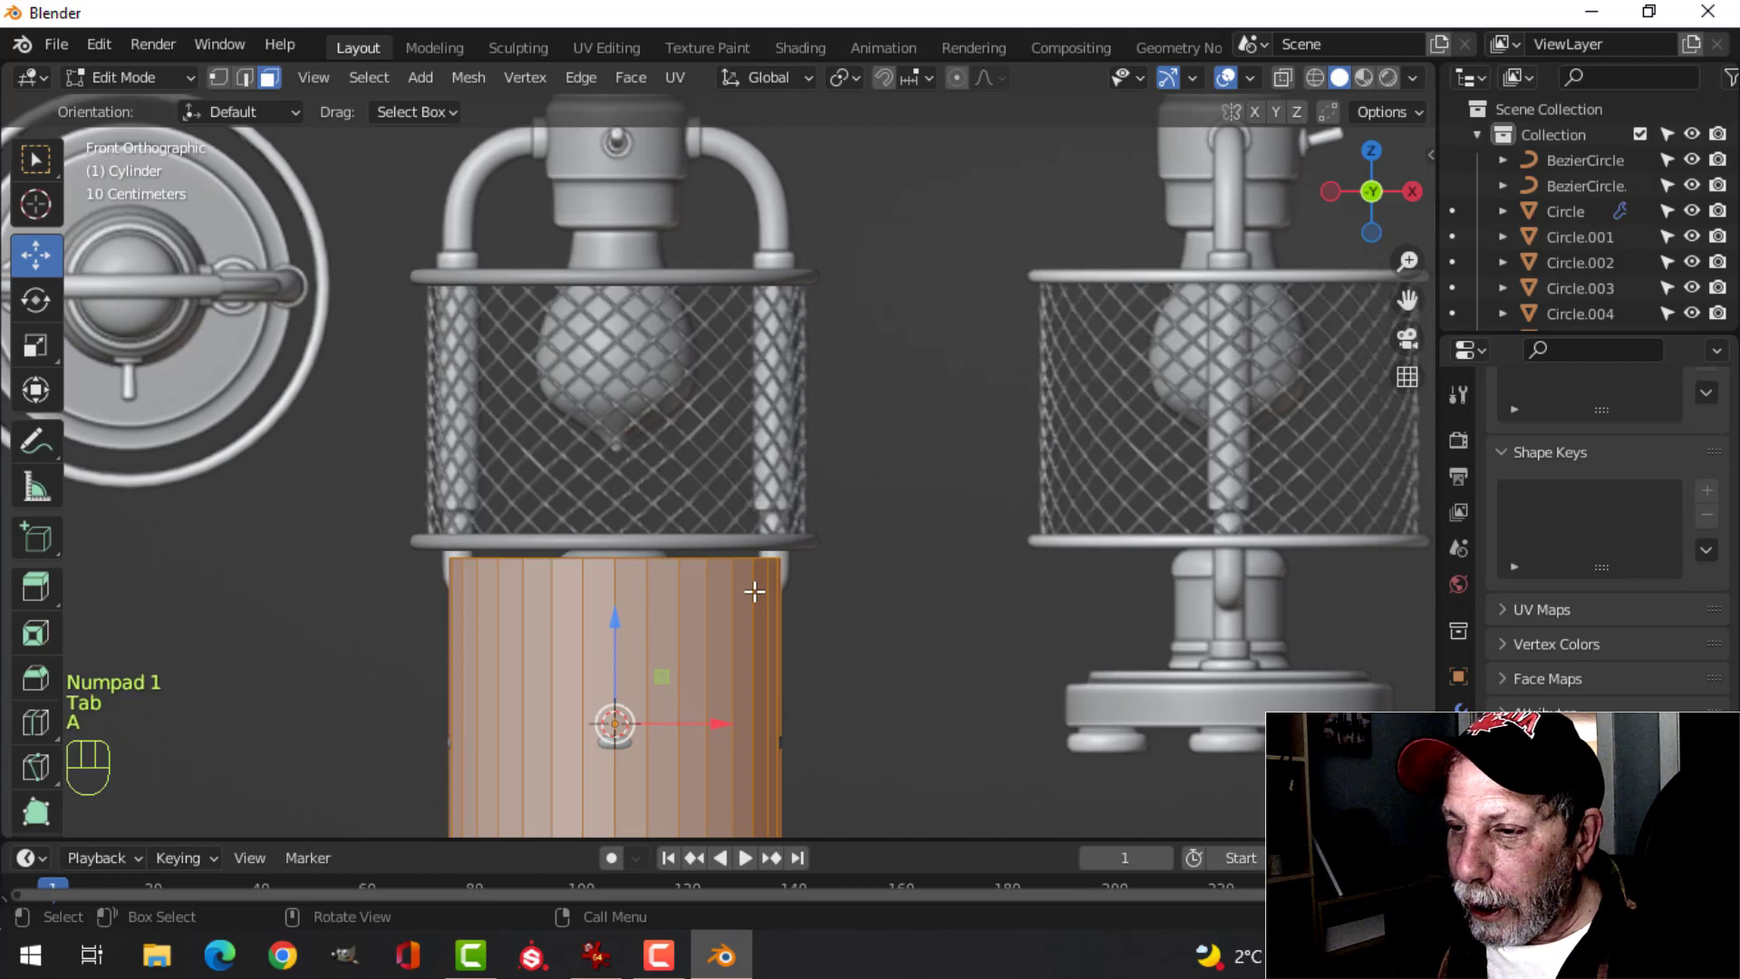
key(z)
click(593, 589)
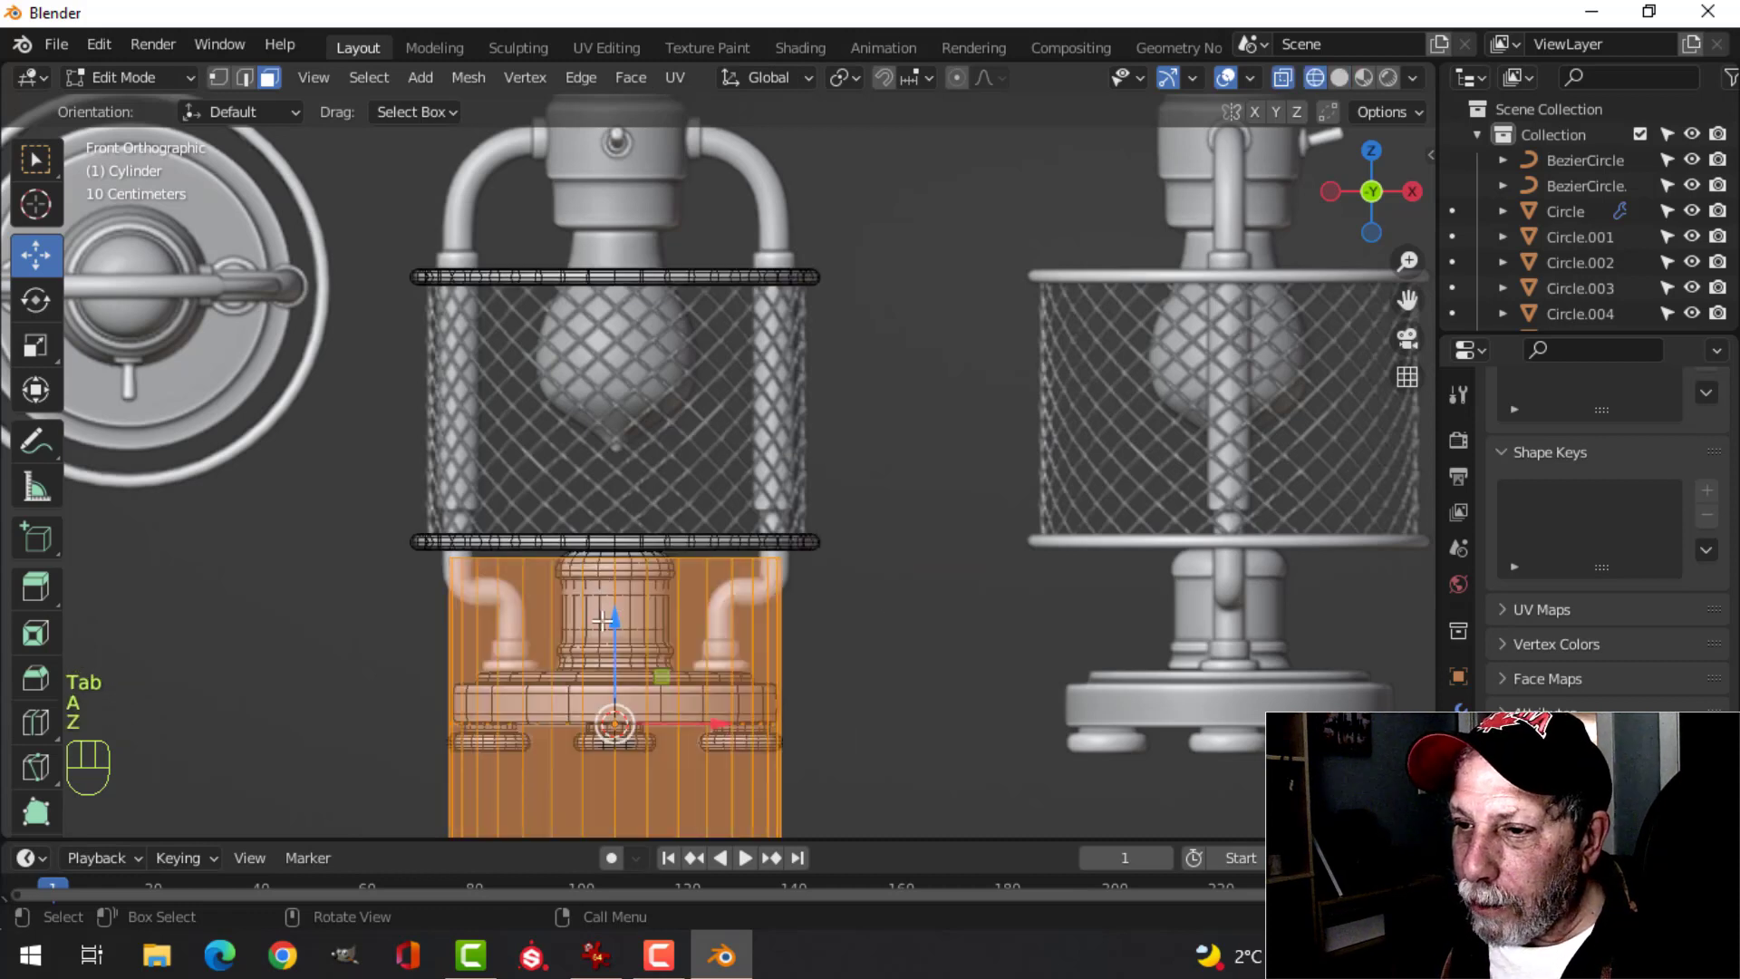
drag(610, 605, 629, 297)
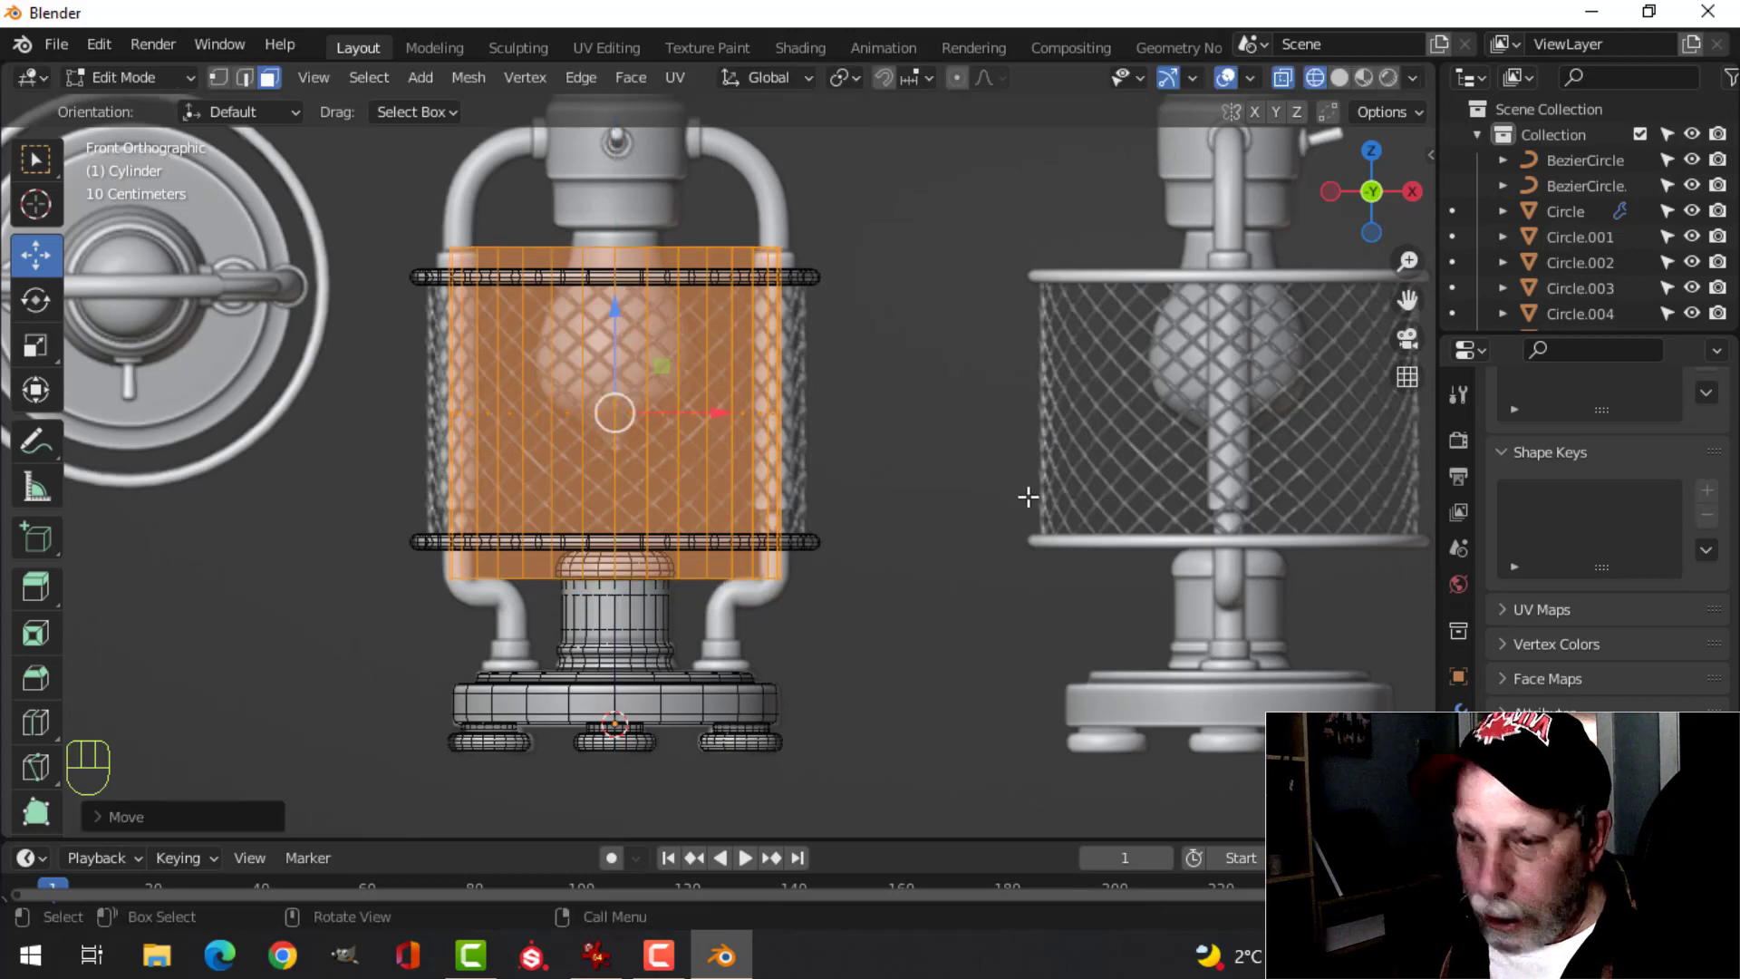
- Scale the cylinder down along Z and adjust its height so its ends meet the centres of the upper and lower rim rings
key(s)
key(z)
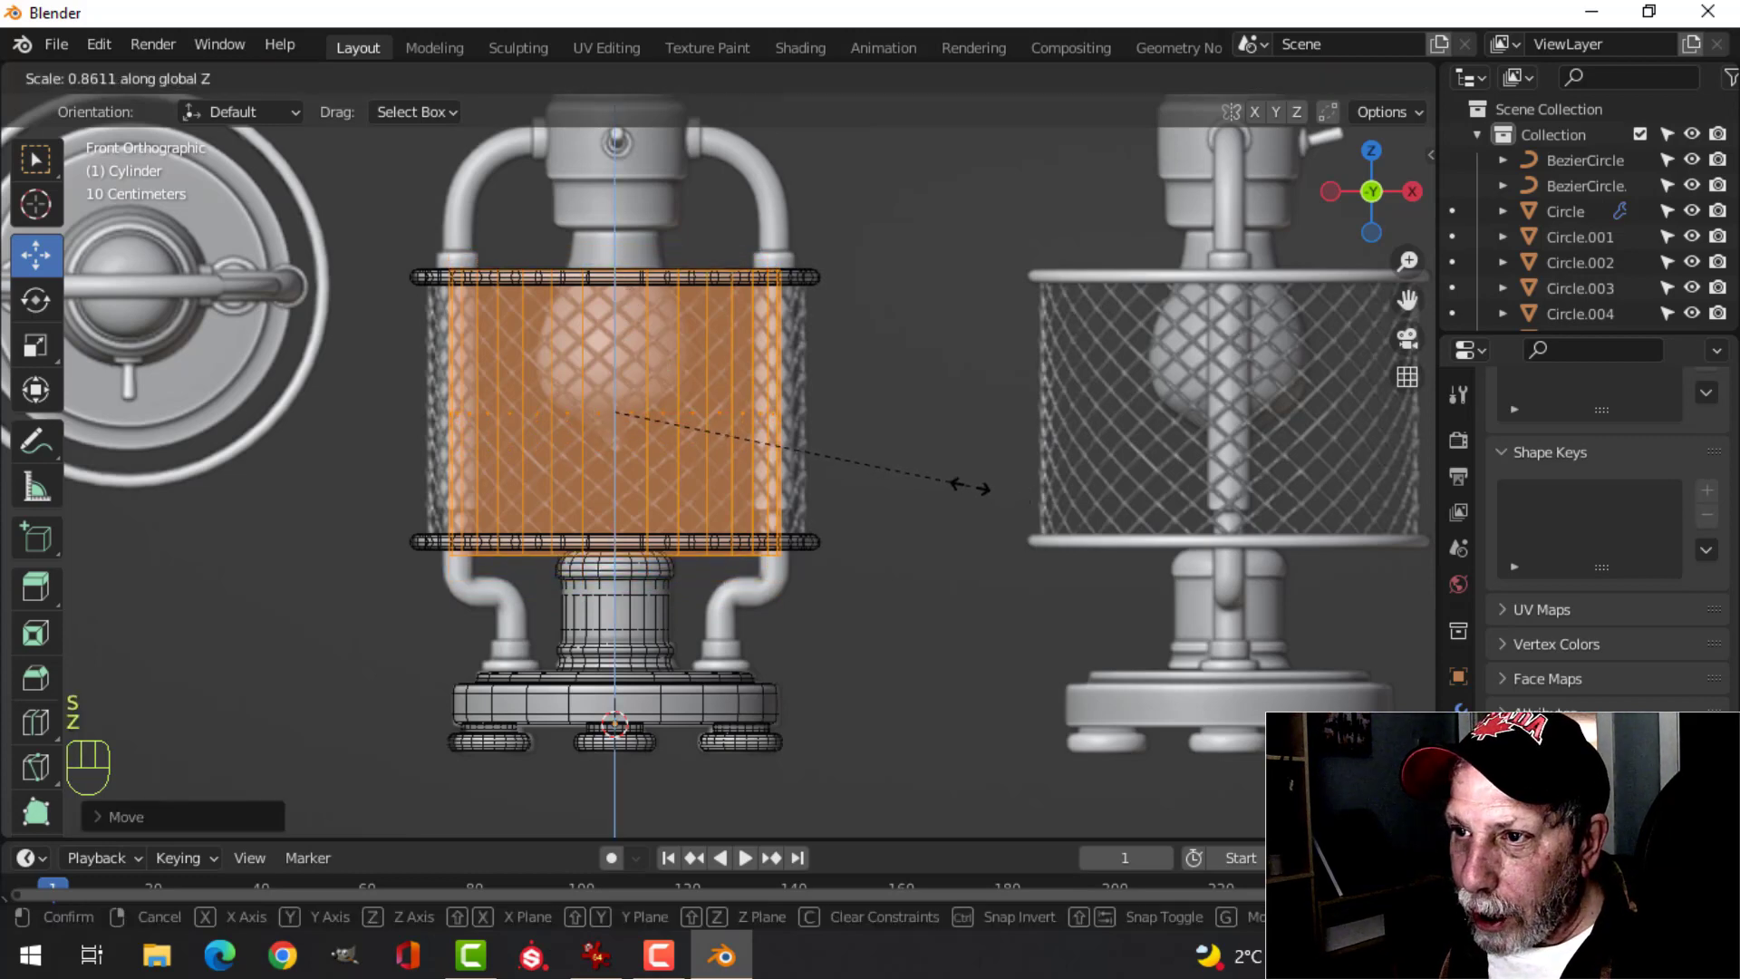
click(947, 481)
scroll(665, 280, up, 4)
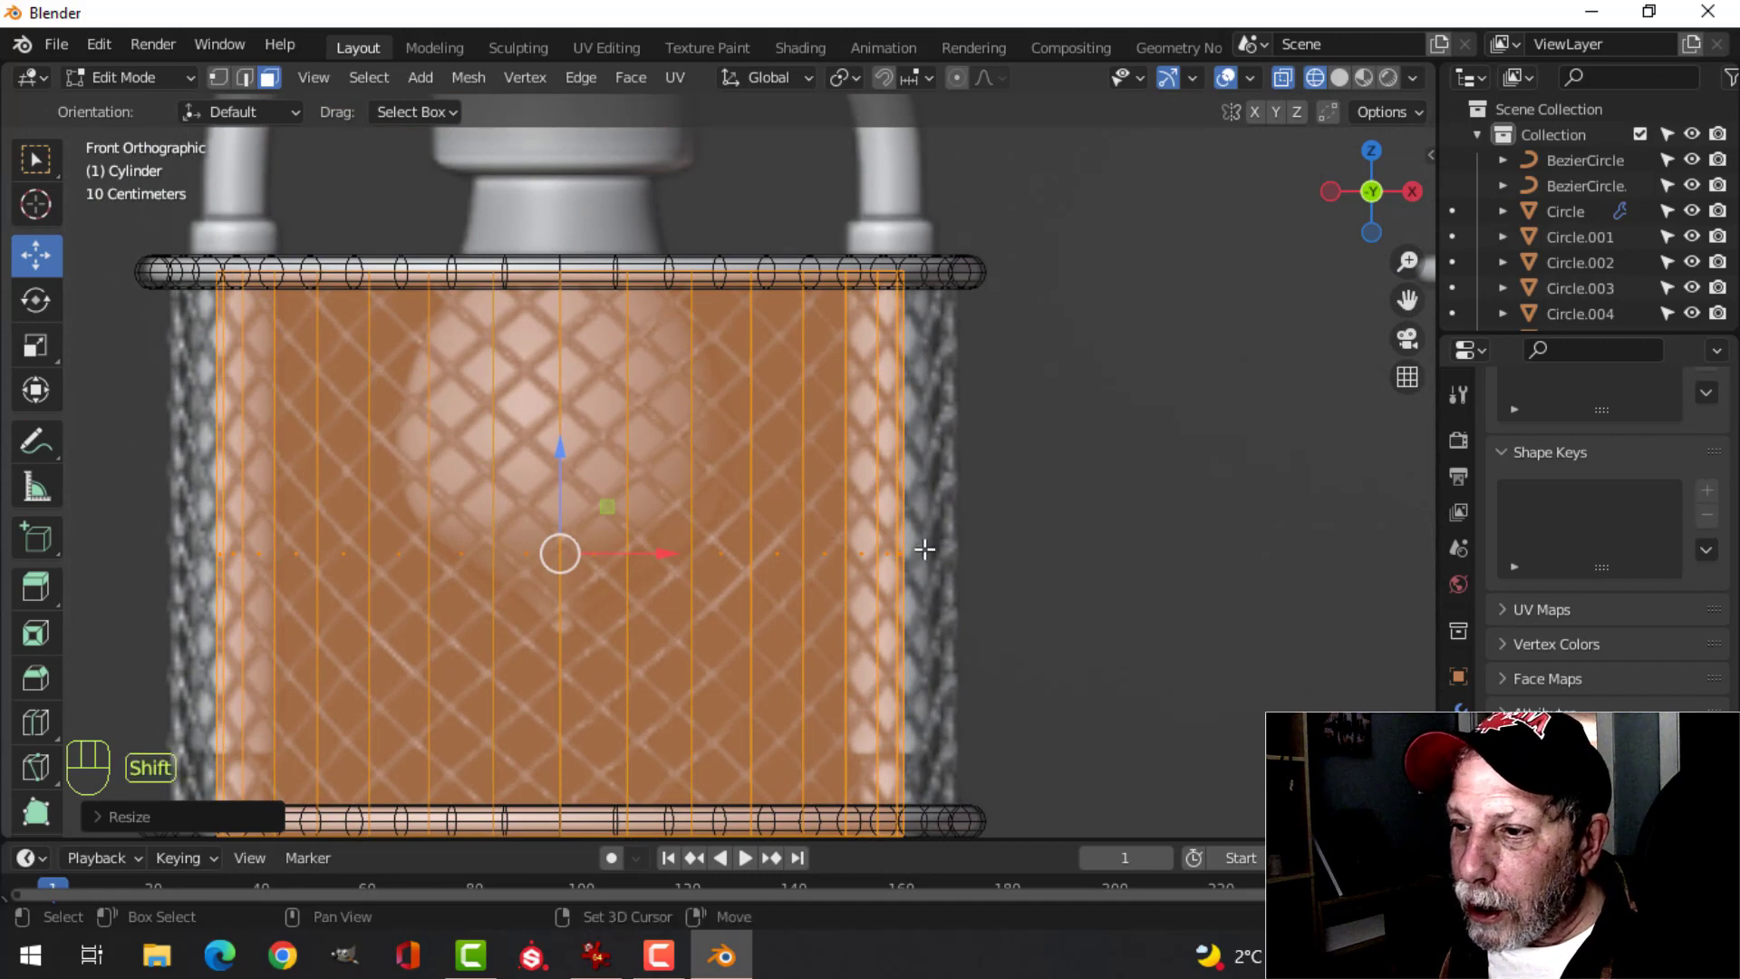
shift+middle_drag(924, 547, 952, 408)
key(g)
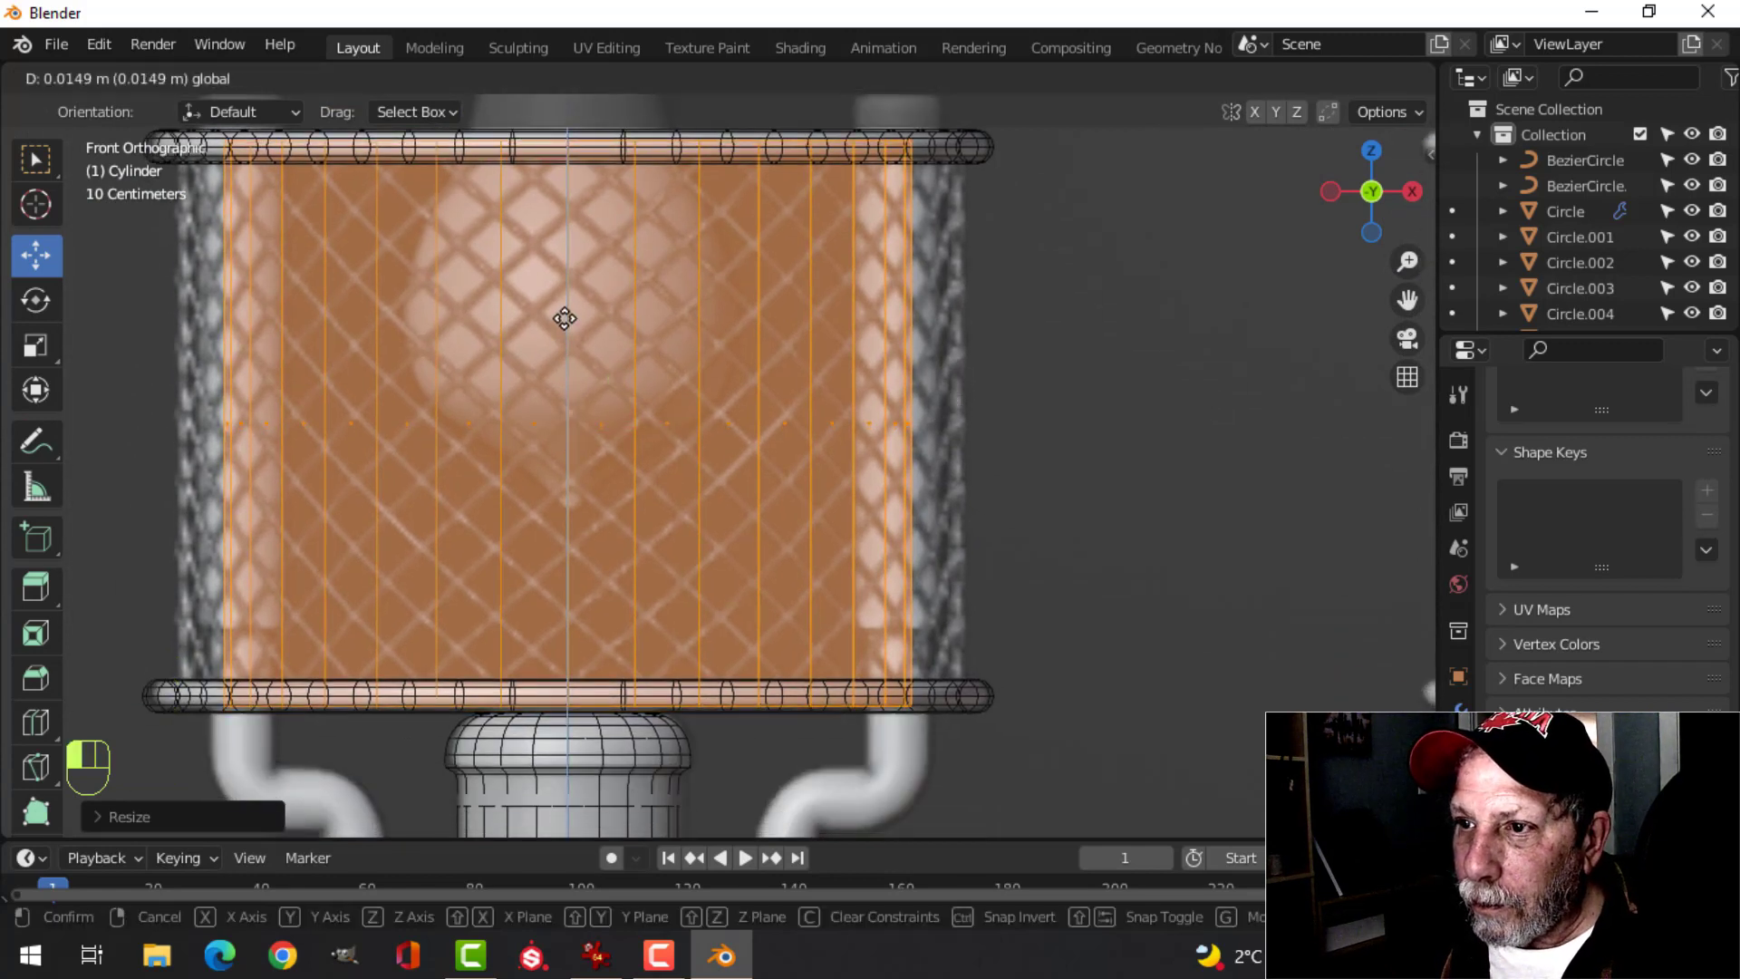
click(564, 318)
key(s)
key(z)
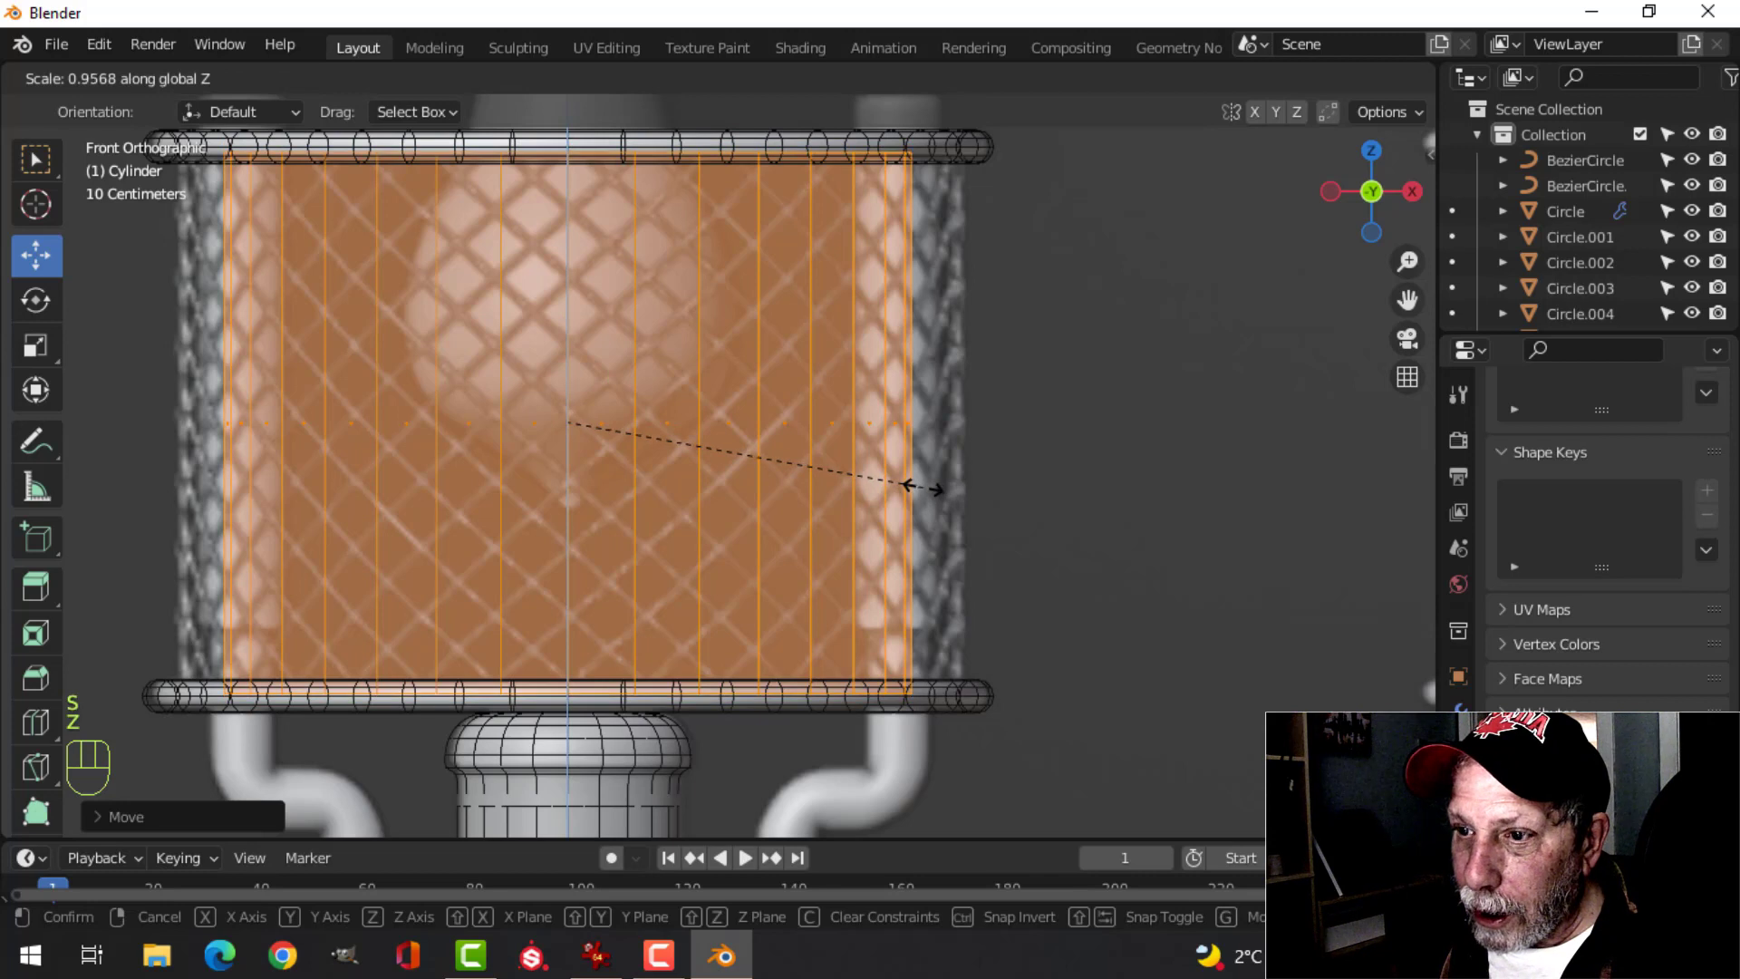
click(917, 487)
drag(574, 328, 571, 310)
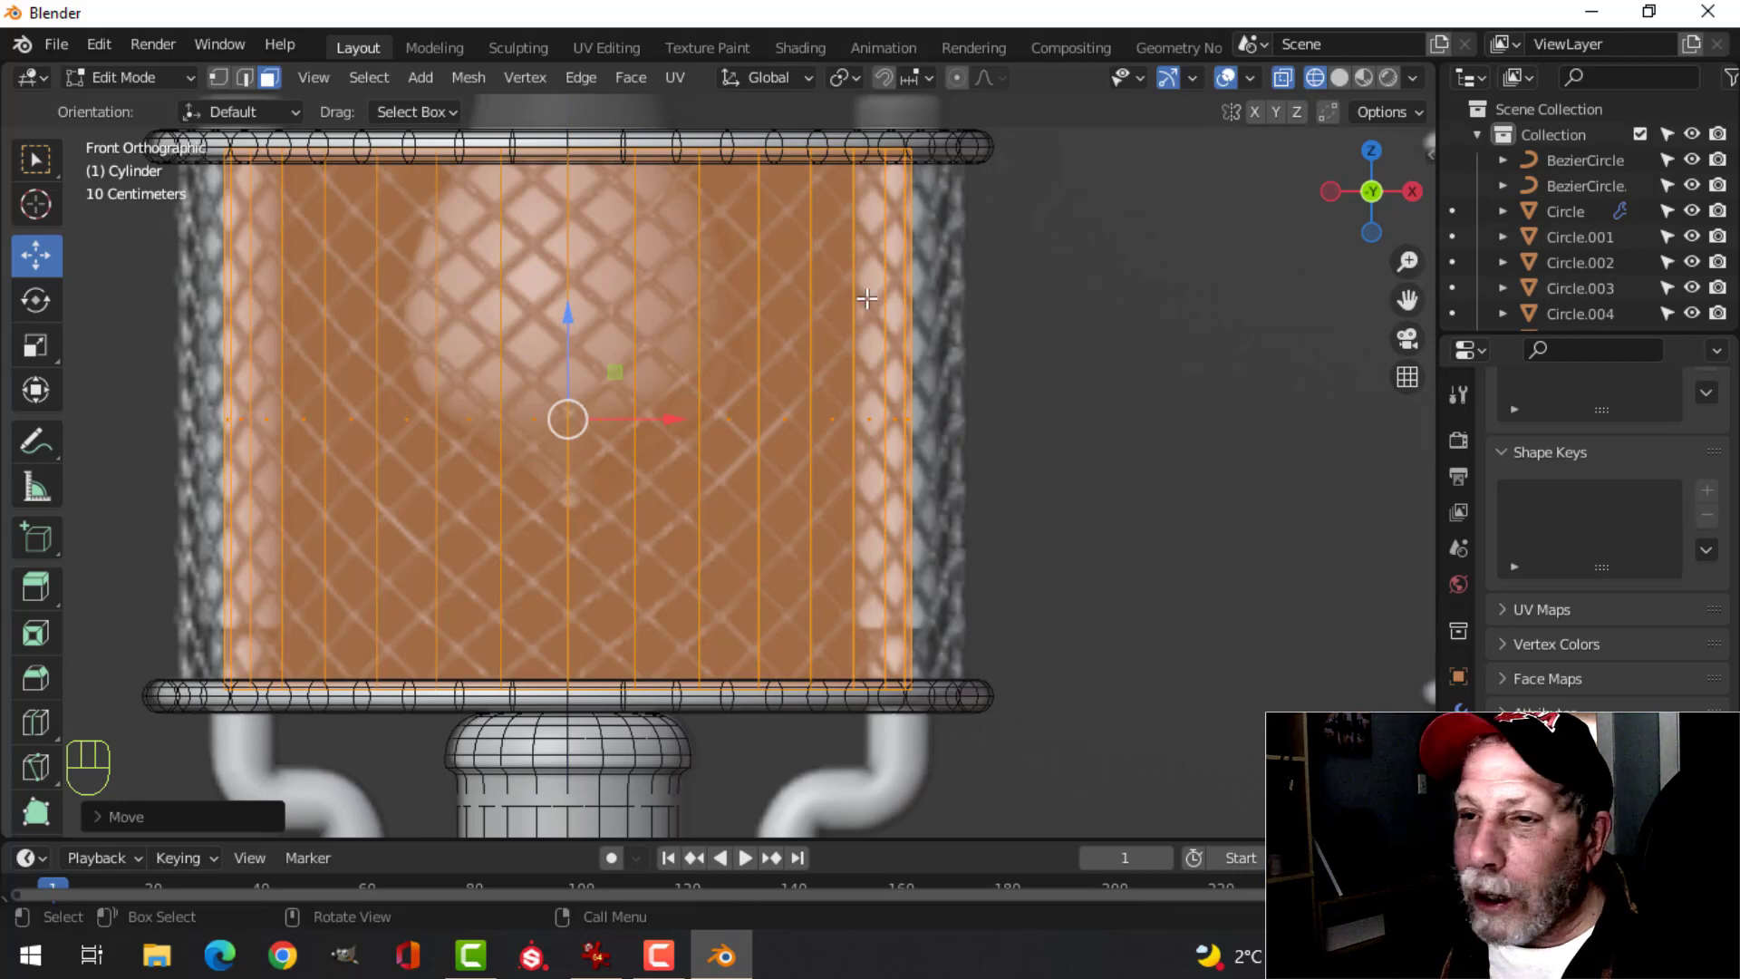
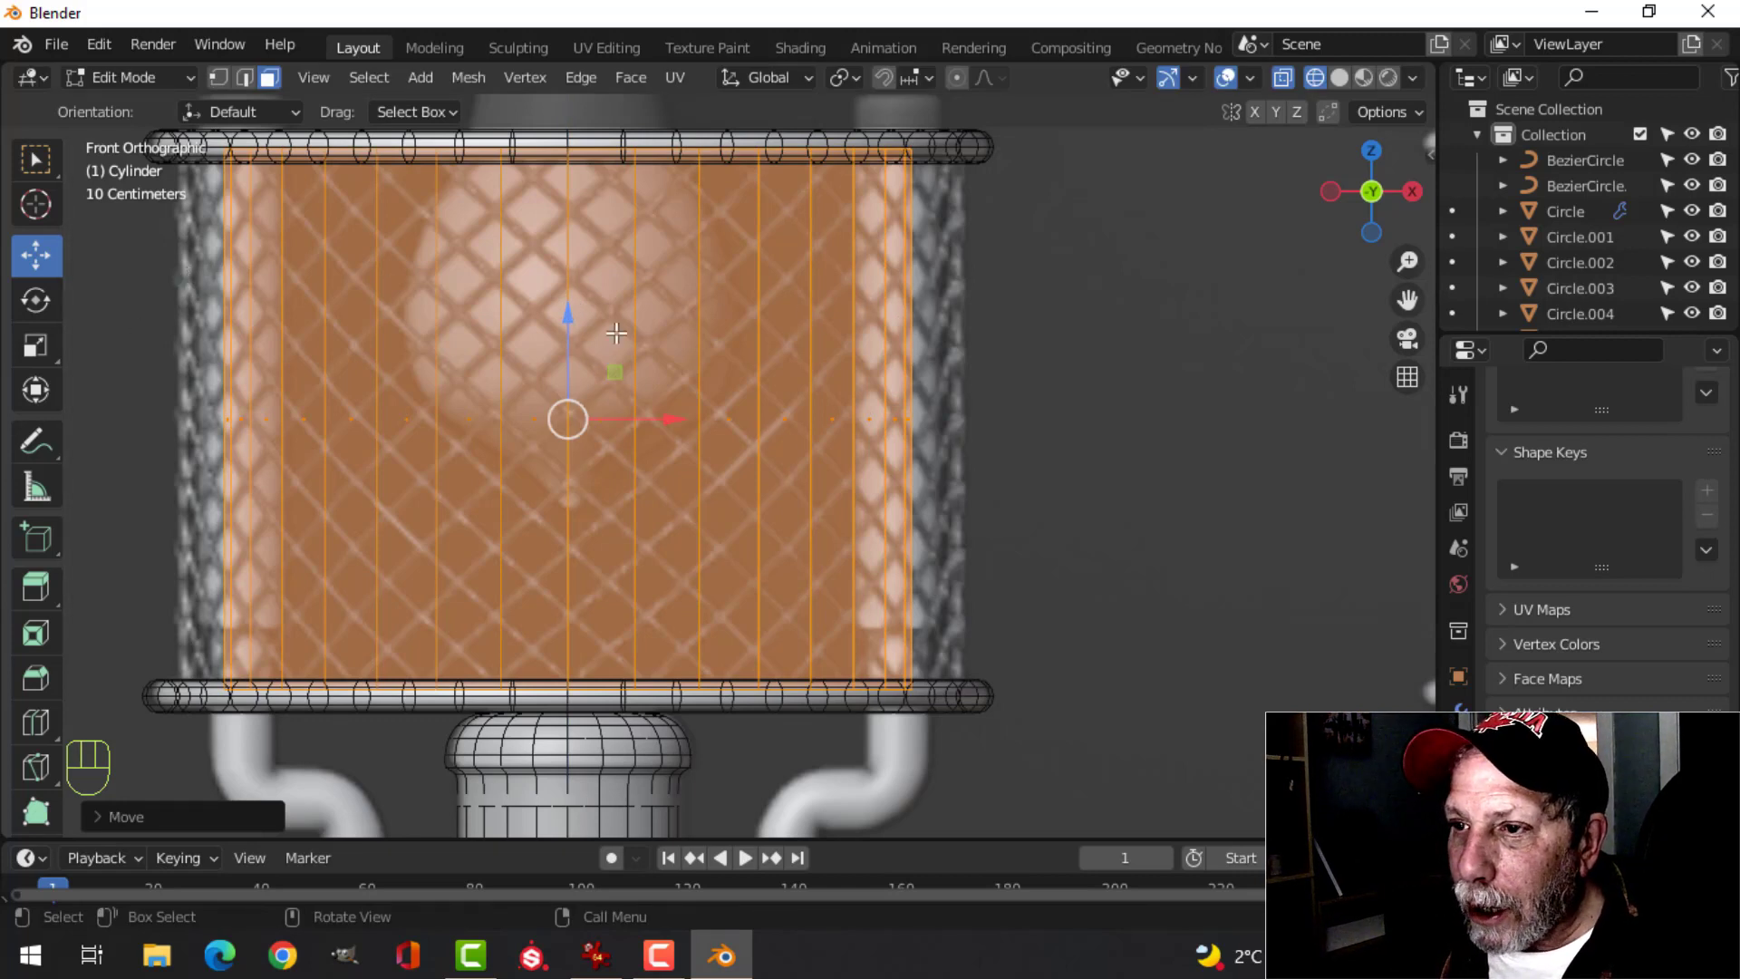
- Widen the cylinder by about 1.146 in X and Y only to match the reference cage, and return to solid shading
key(s)
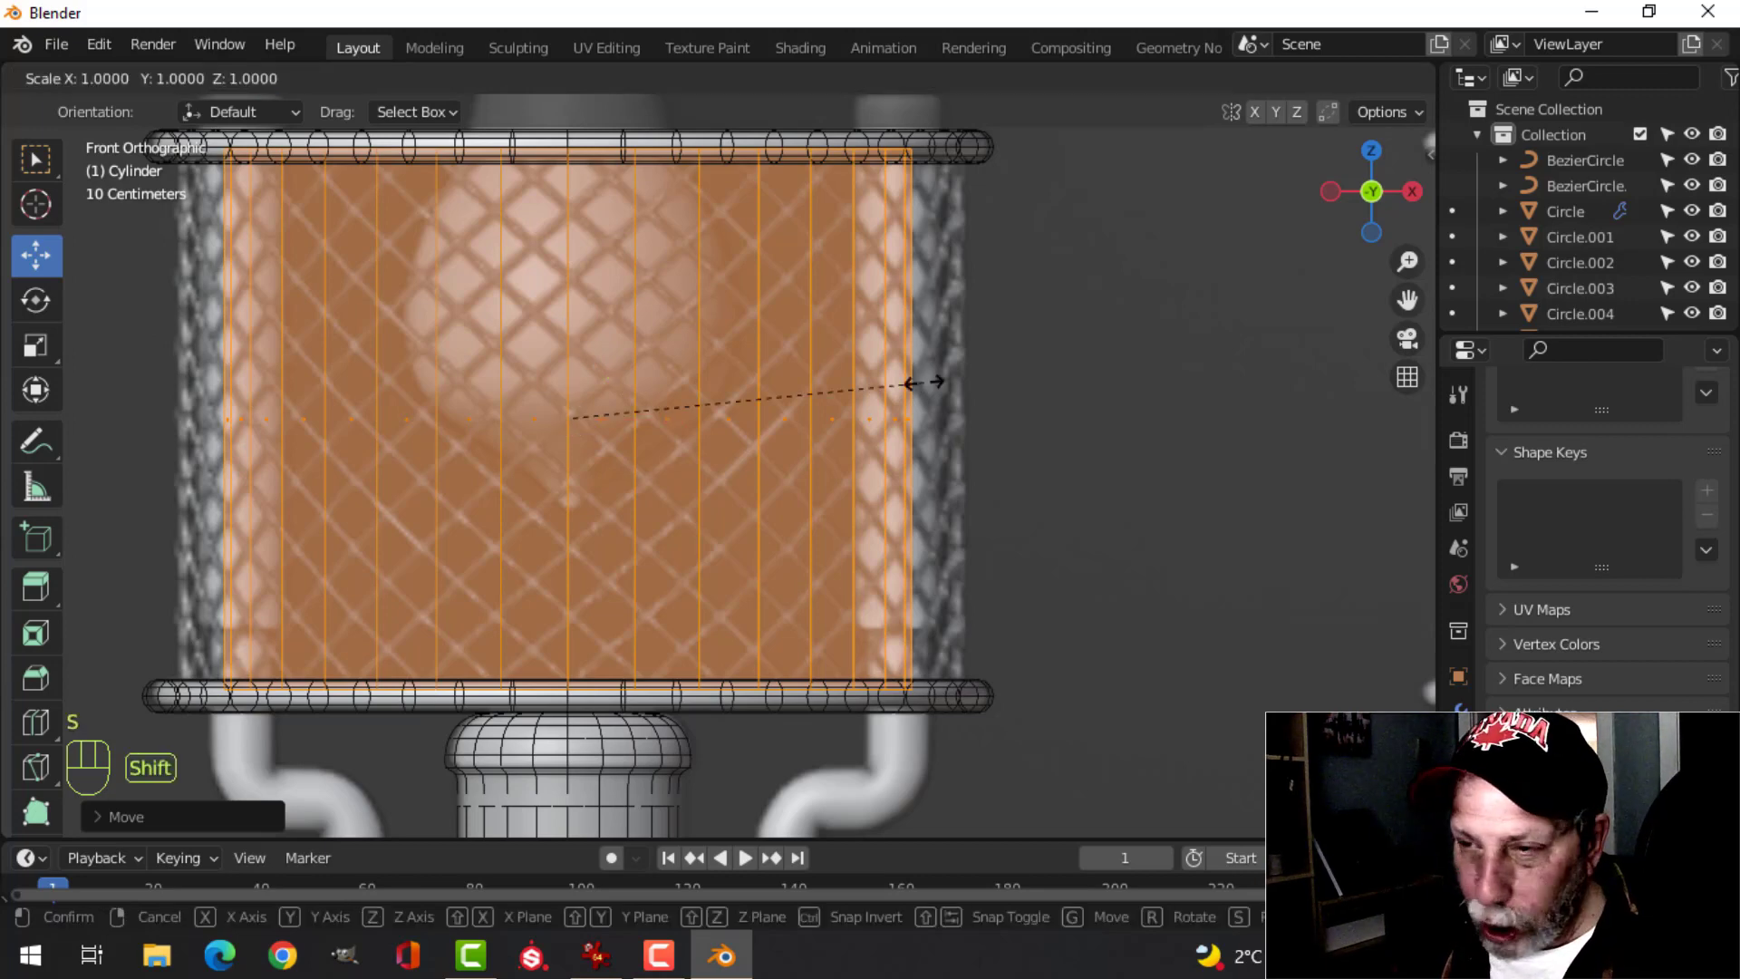
key(shift+z)
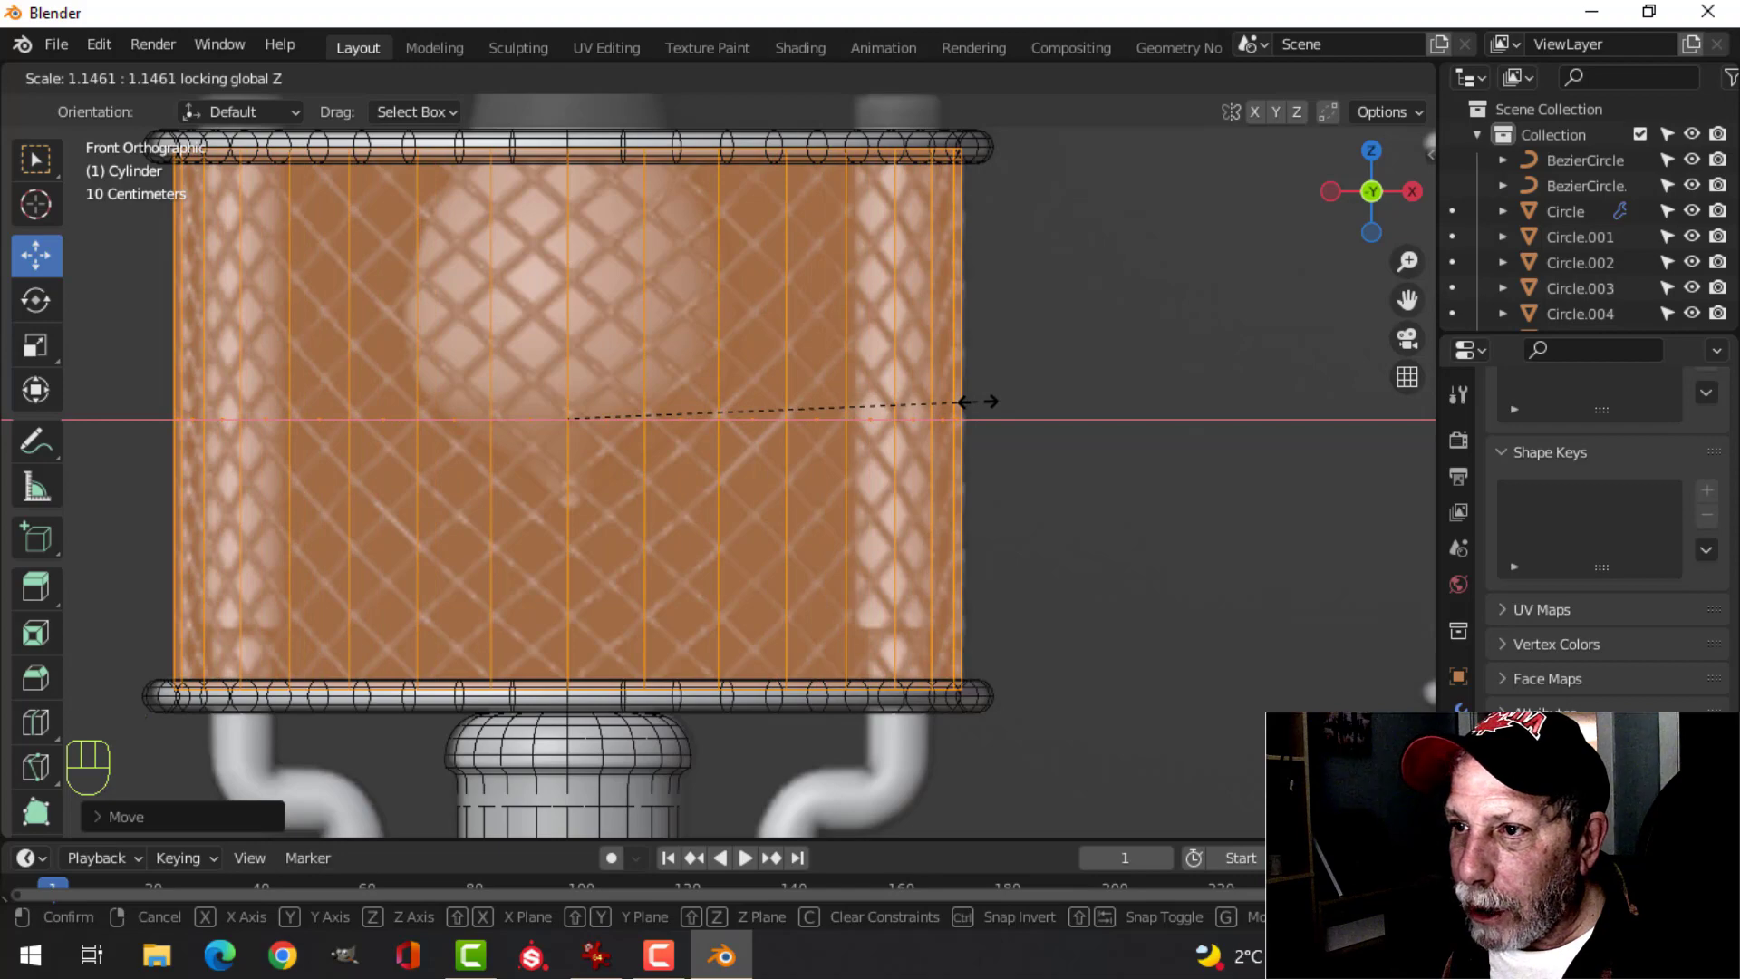
click(978, 401)
key(z)
click(1189, 395)
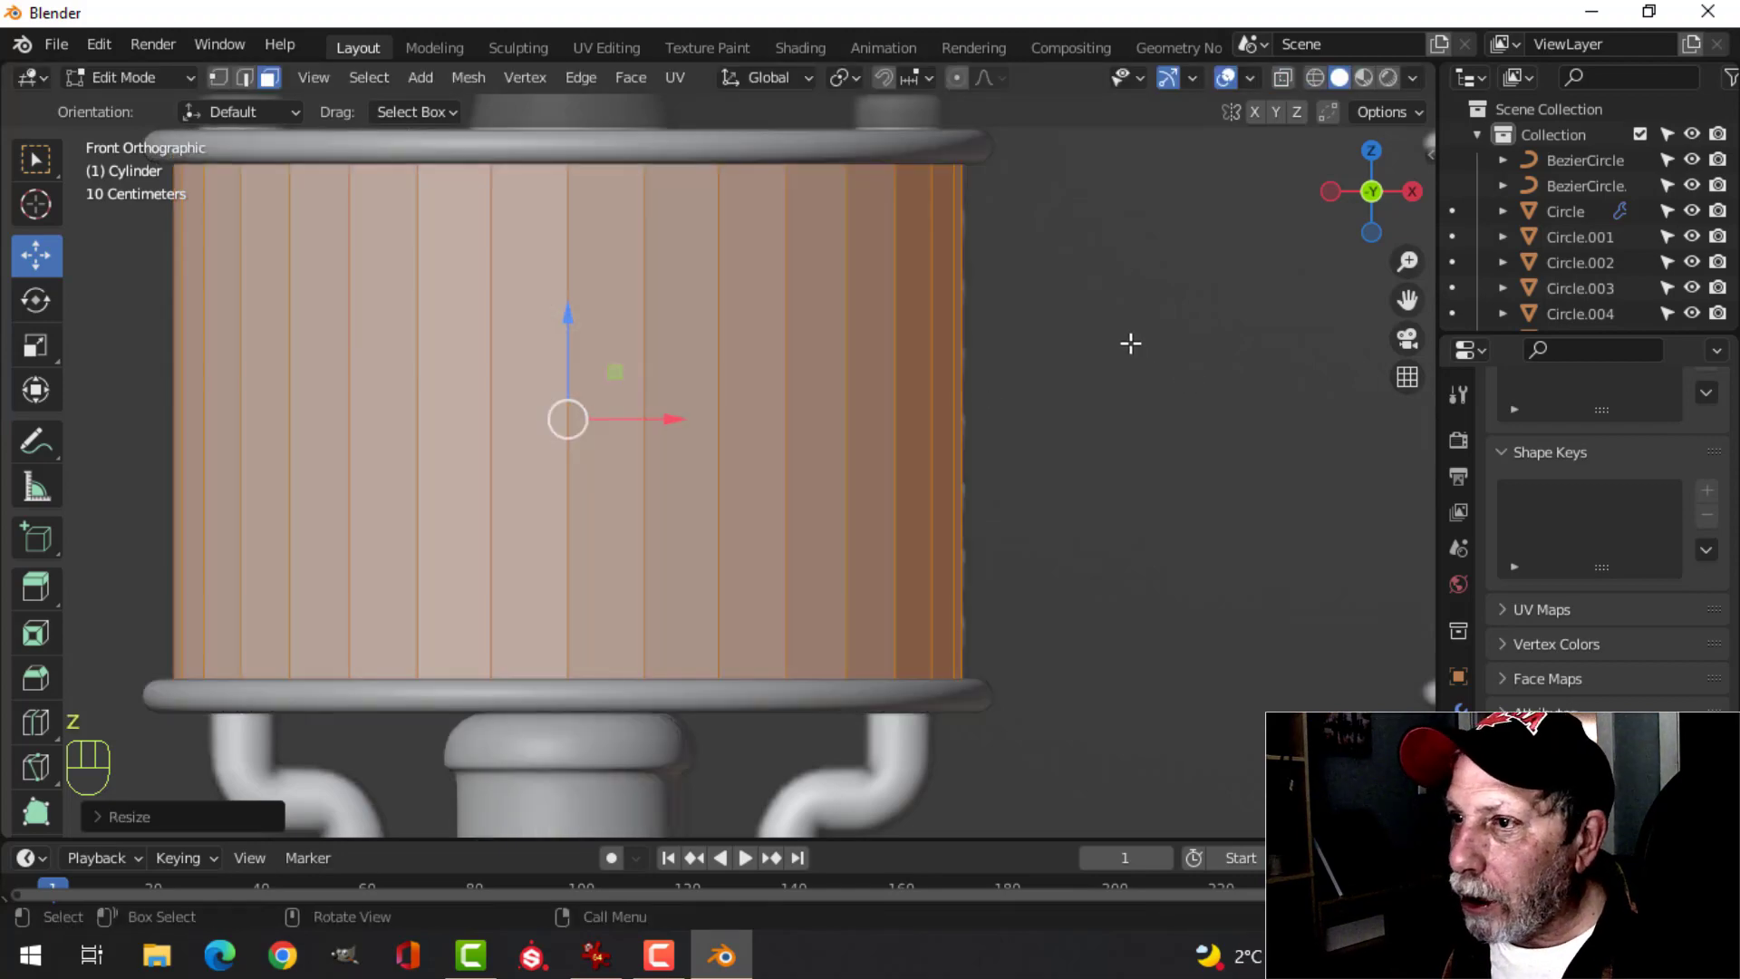
- Add 8 evenly spaced horizontal loop cuts around the cage cylinder without sliding them
mouse_move(1131, 342)
middle_down()
mouse_move(1011, 470)
mouse_move(997, 540)
mouse_move(1042, 268)
mouse_move(987, 416)
mouse_move(1018, 396)
middle_up()
key(KP_1)
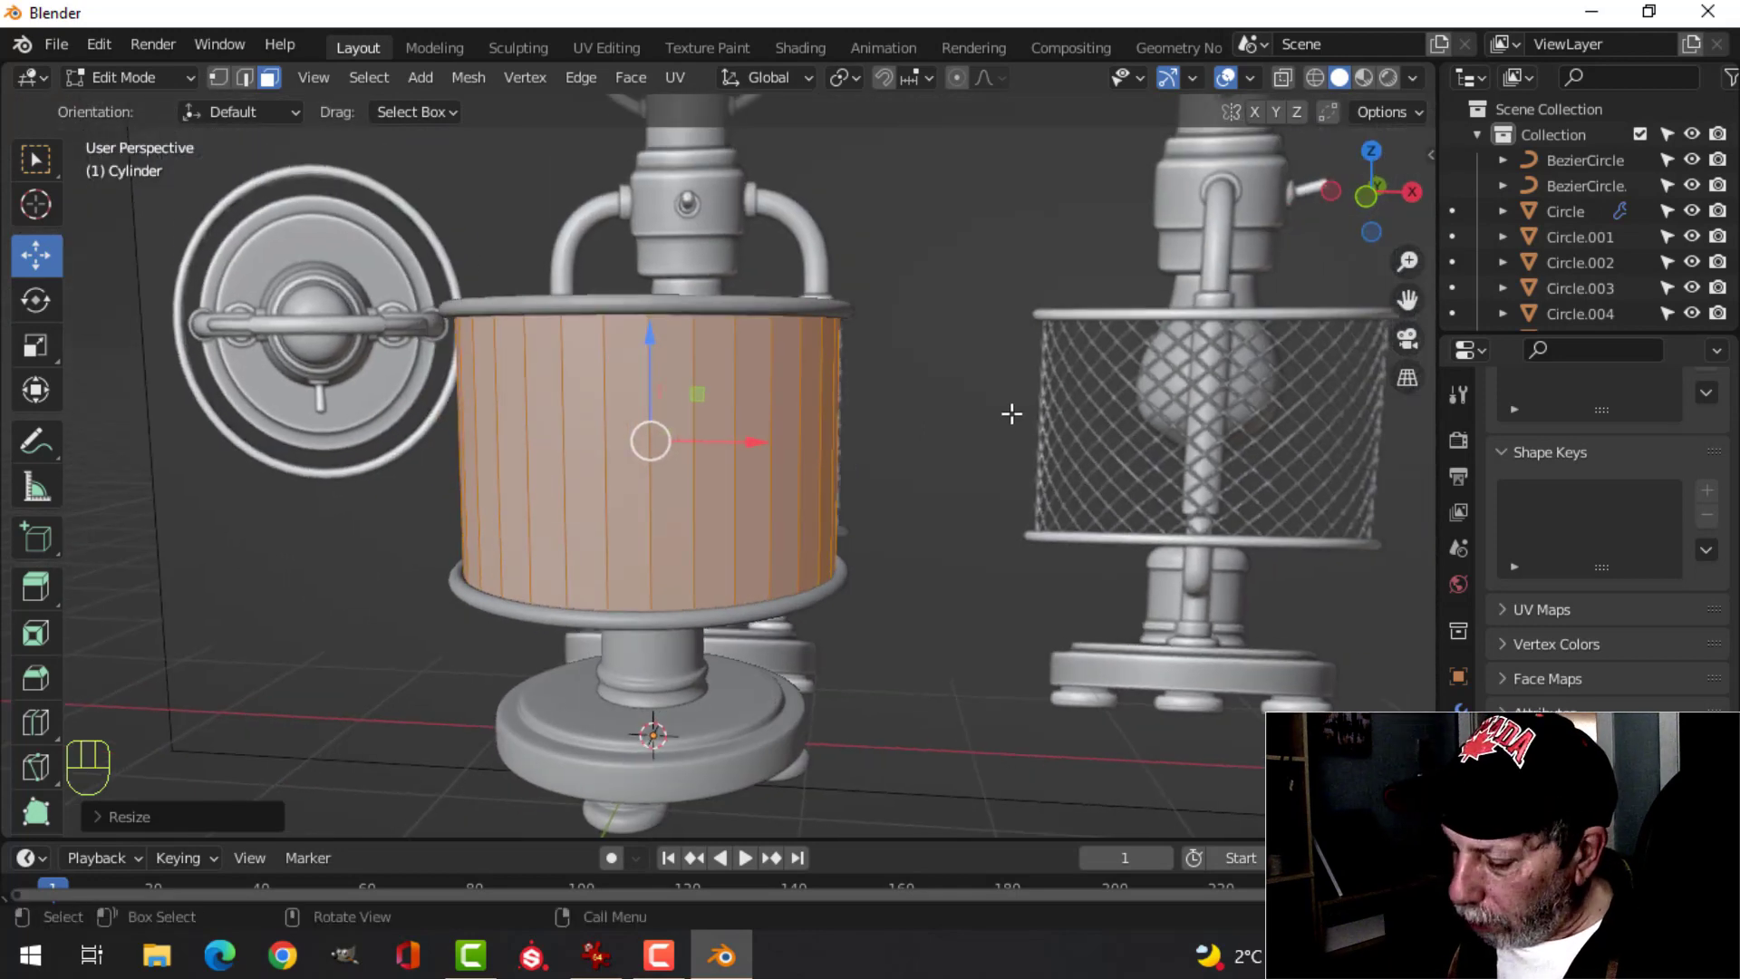
scroll(952, 439, up, 2)
shift+middle_drag(951, 439, 1045, 492)
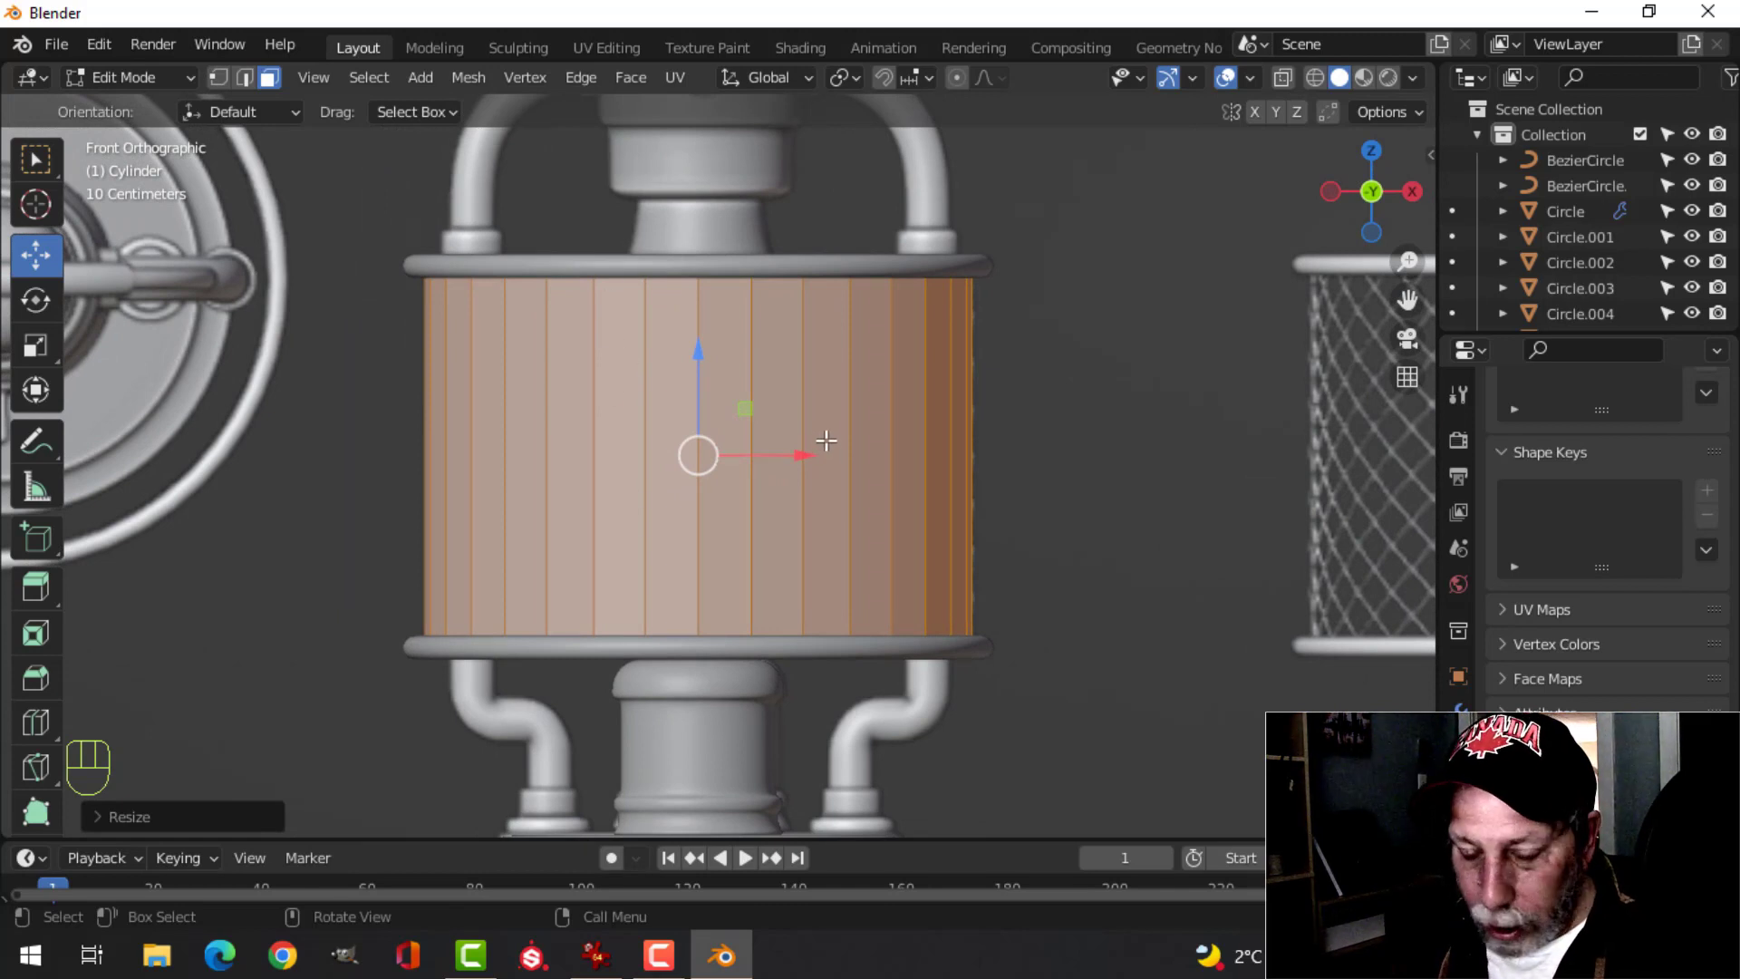
key(ctrl+r)
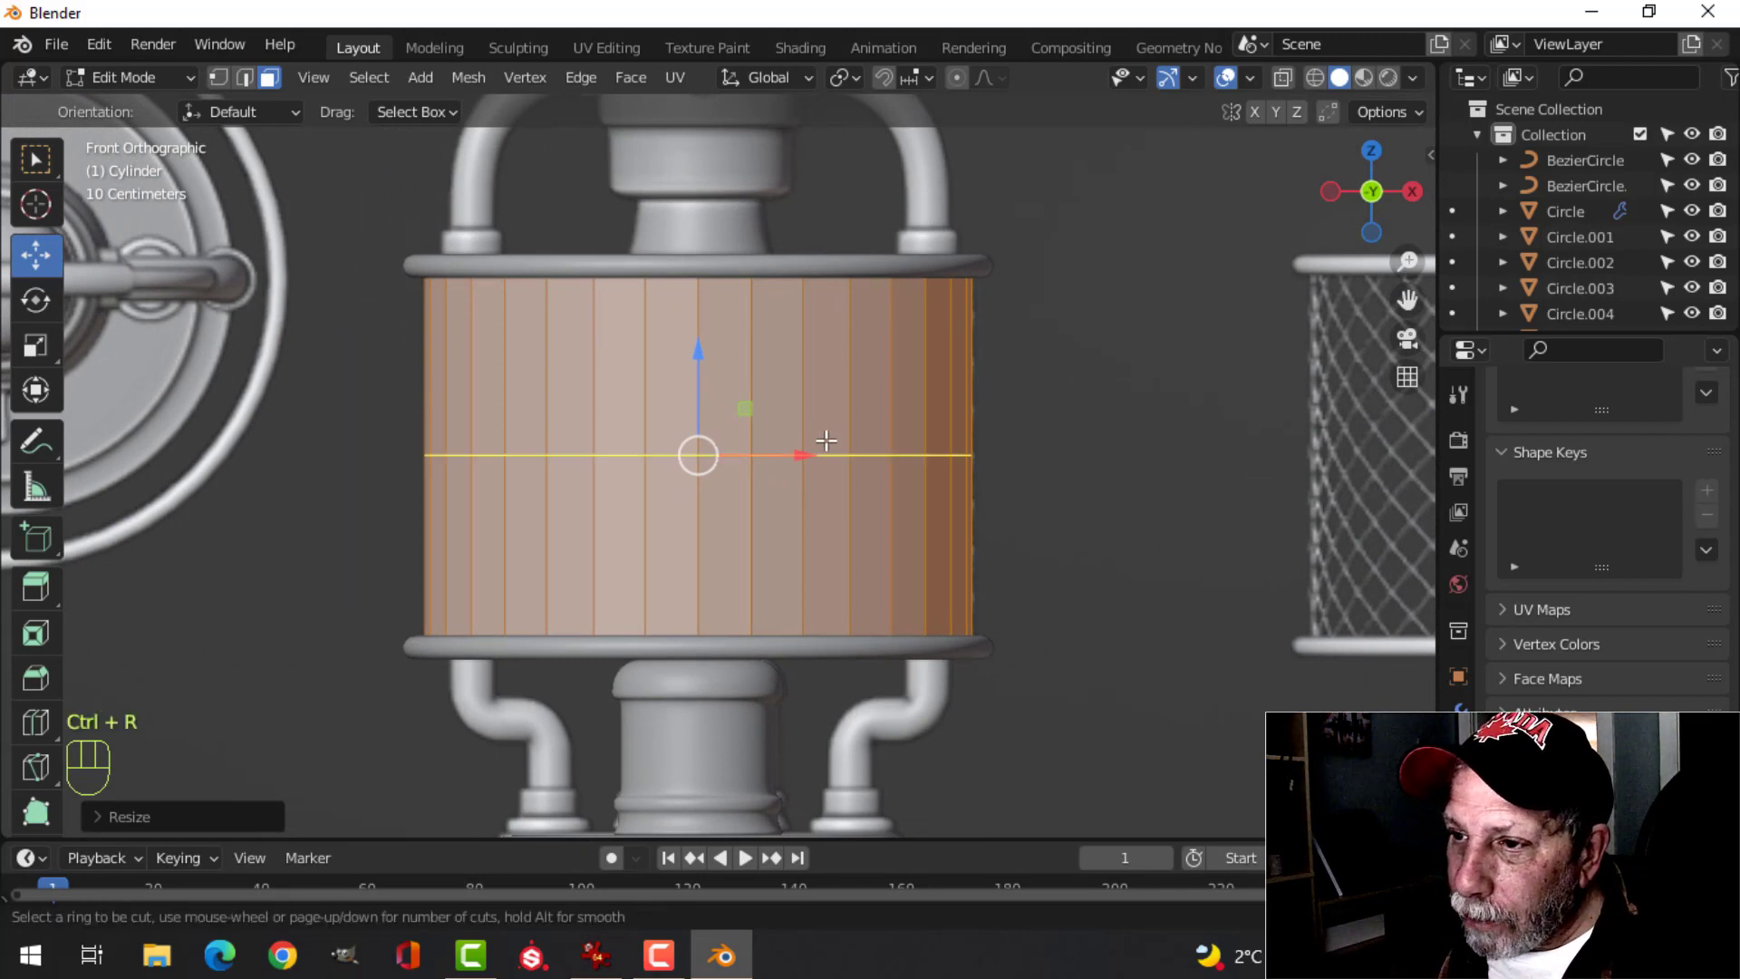
scroll(826, 440, up, 1)
scroll(826, 440, up, 2)
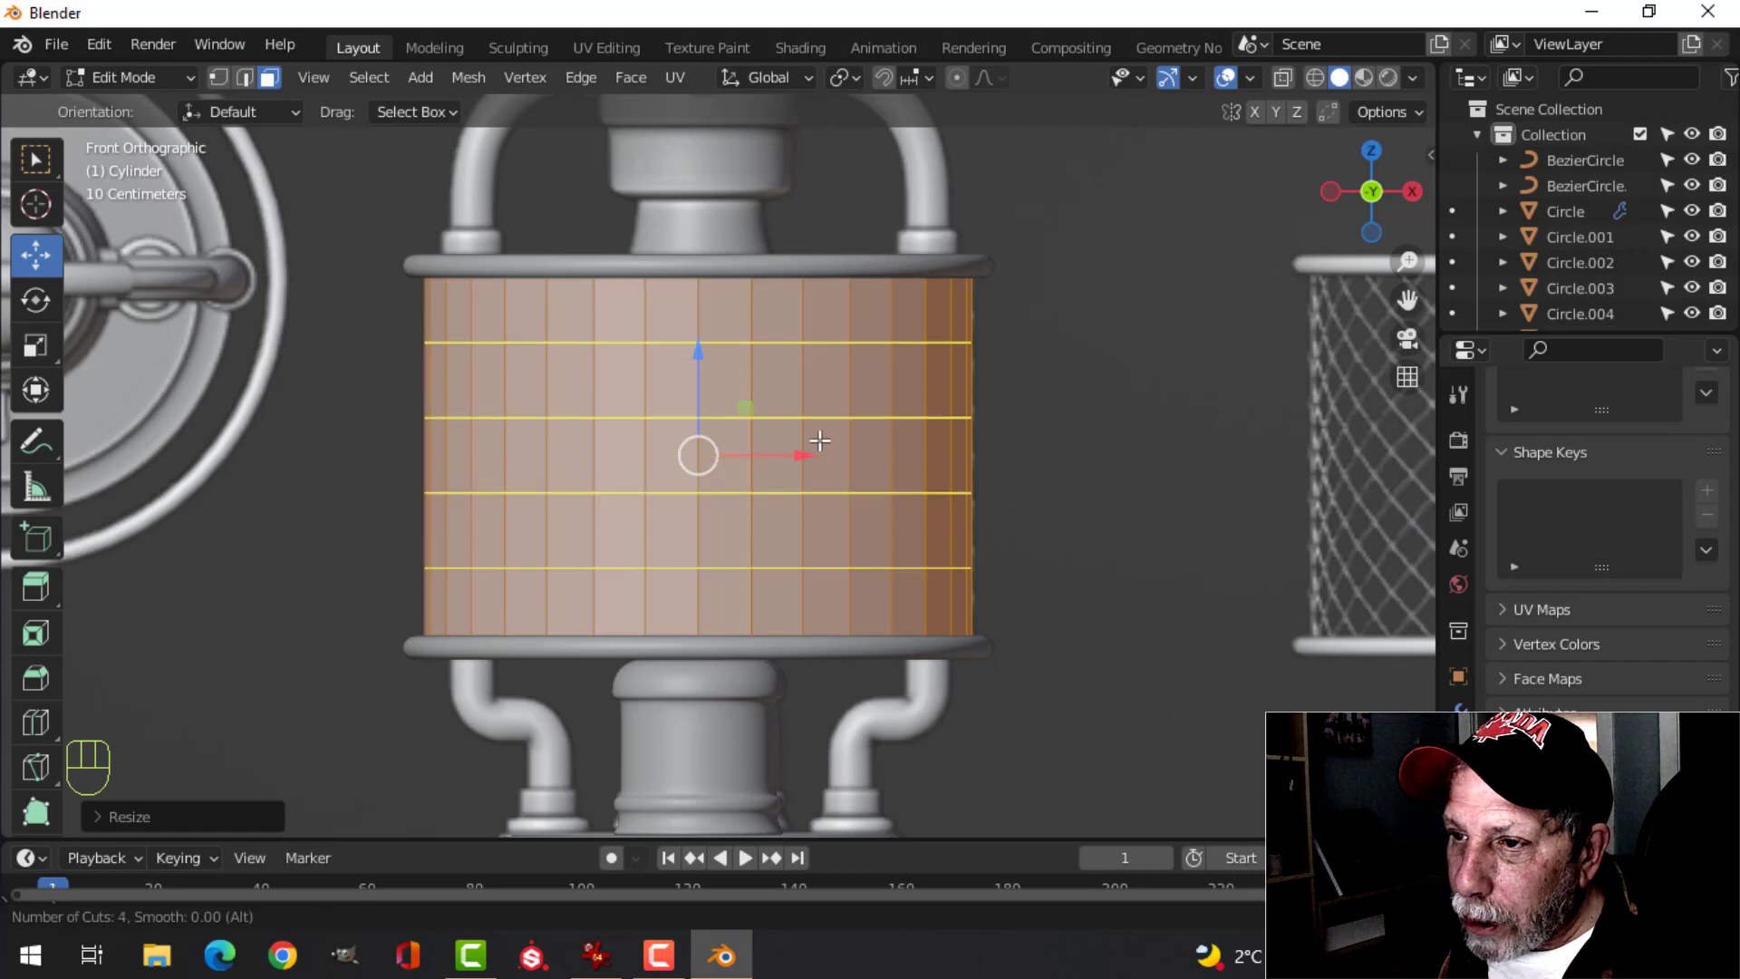
scroll(812, 441, up, 2)
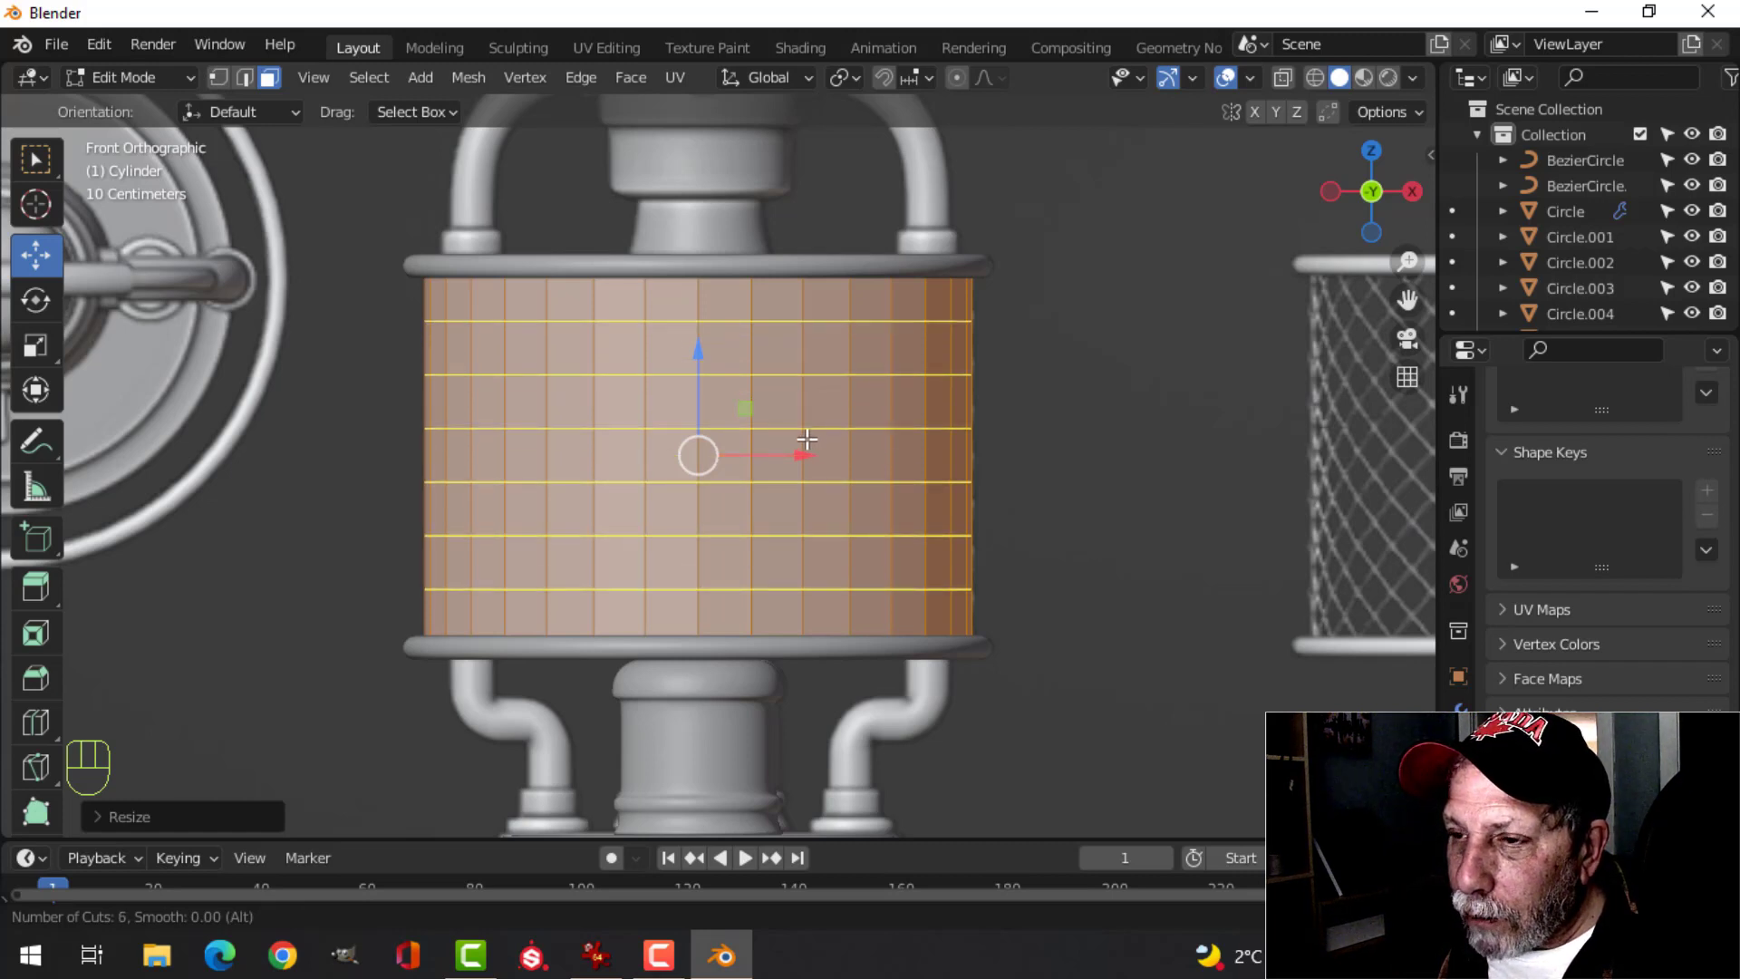
scroll(806, 440, up, 1)
scroll(806, 440, up, 1)
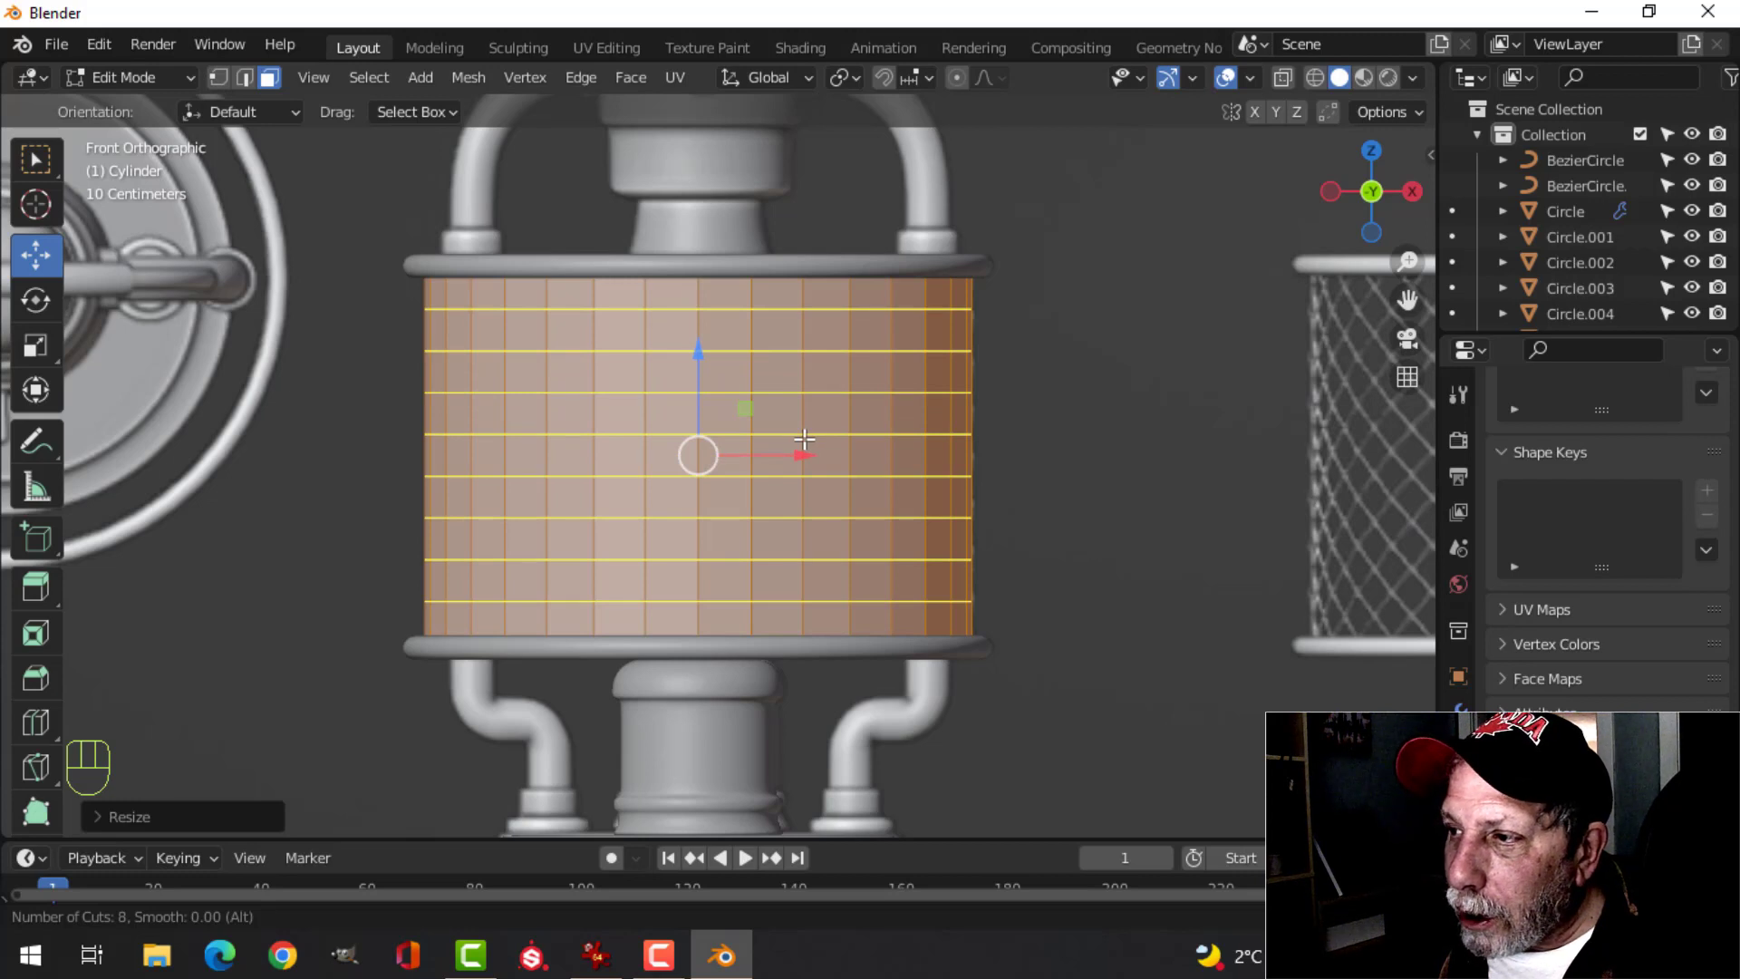
scroll(804, 440, up, 1)
scroll(802, 439, down, 1)
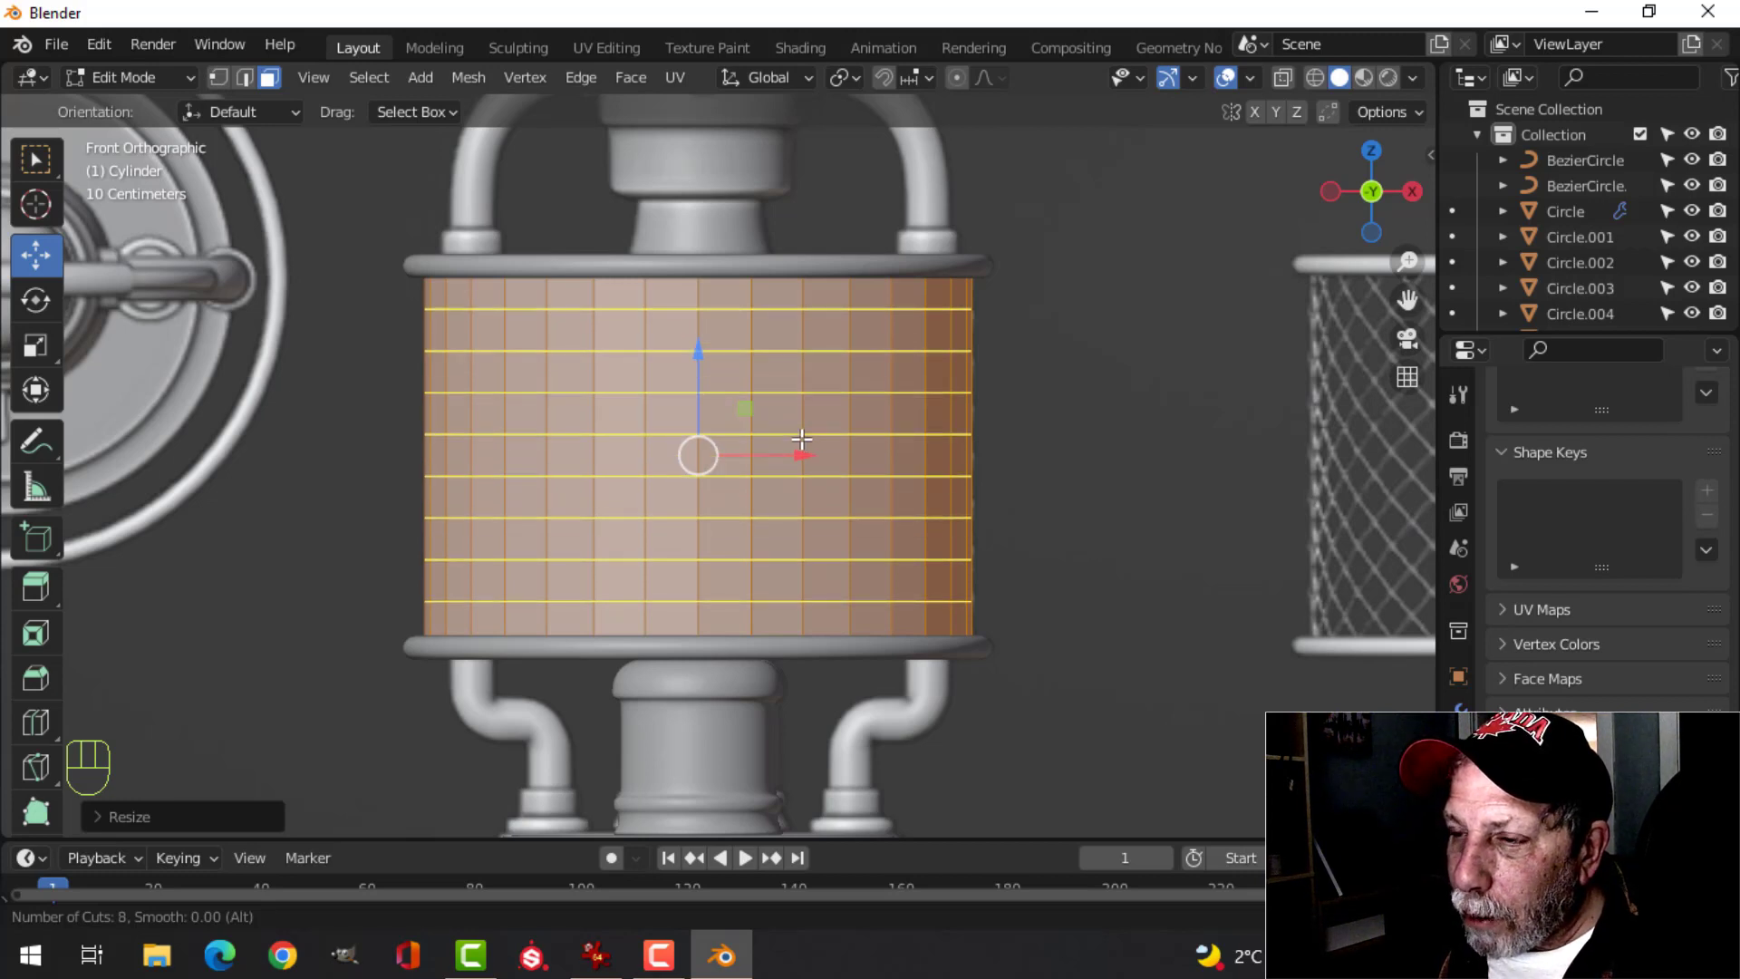
click(802, 440)
right_click(982, 435)
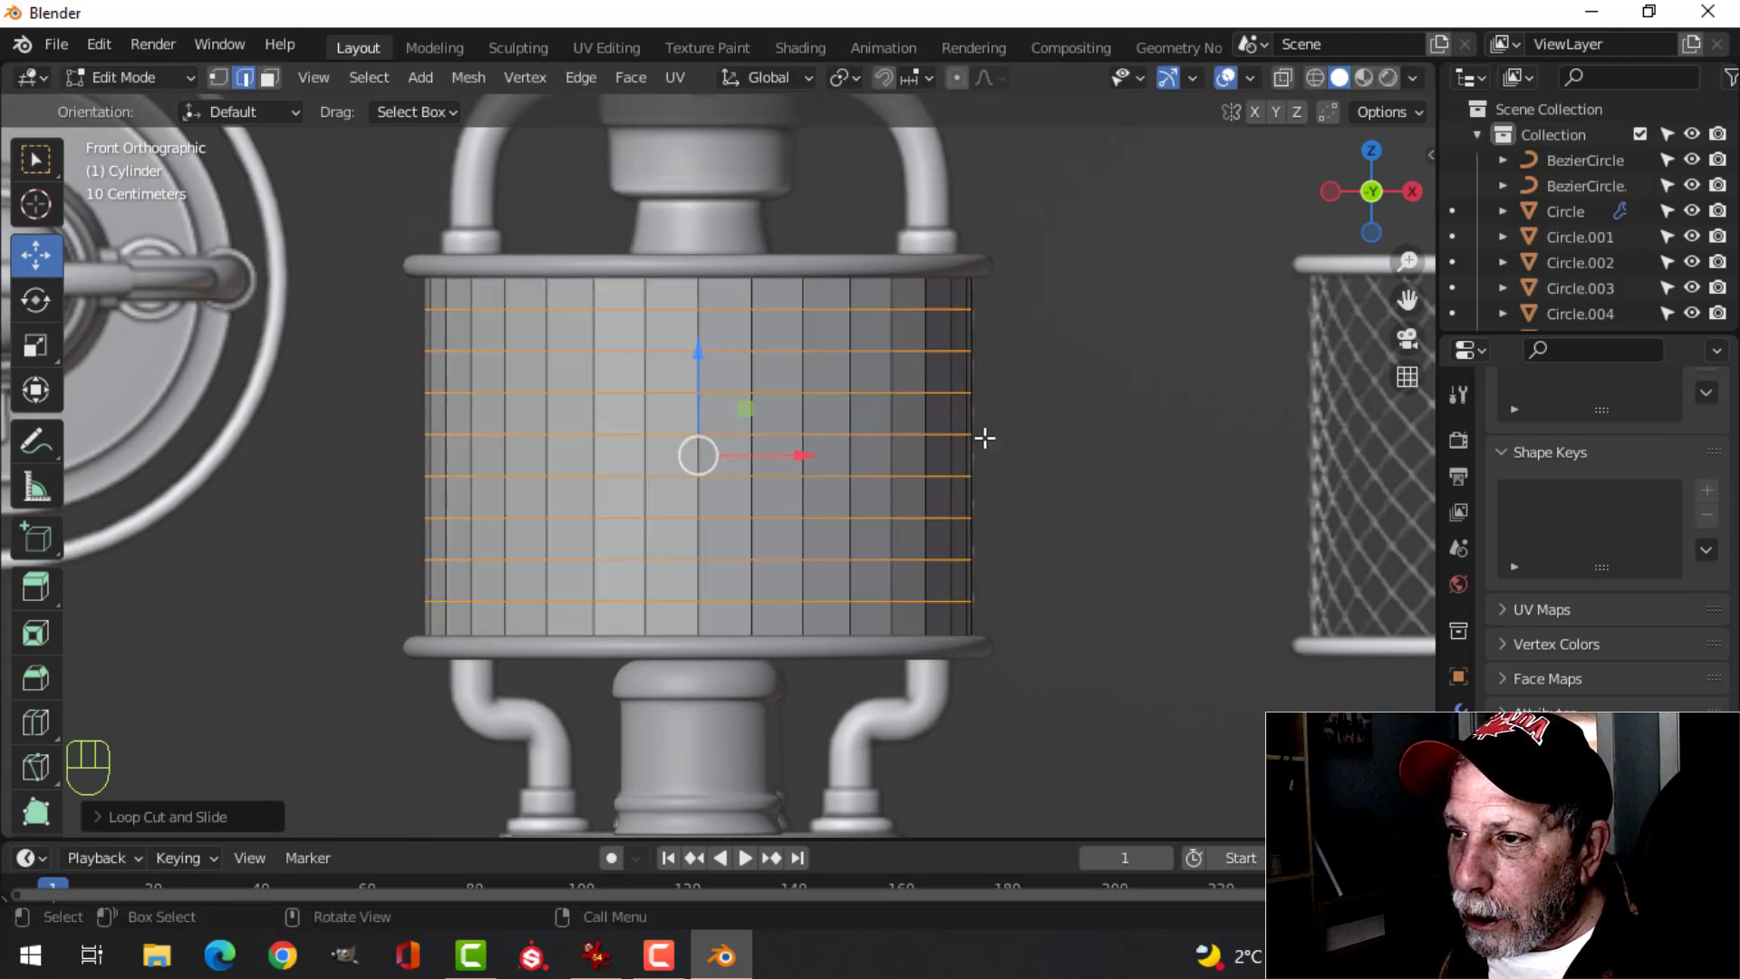
click(149, 817)
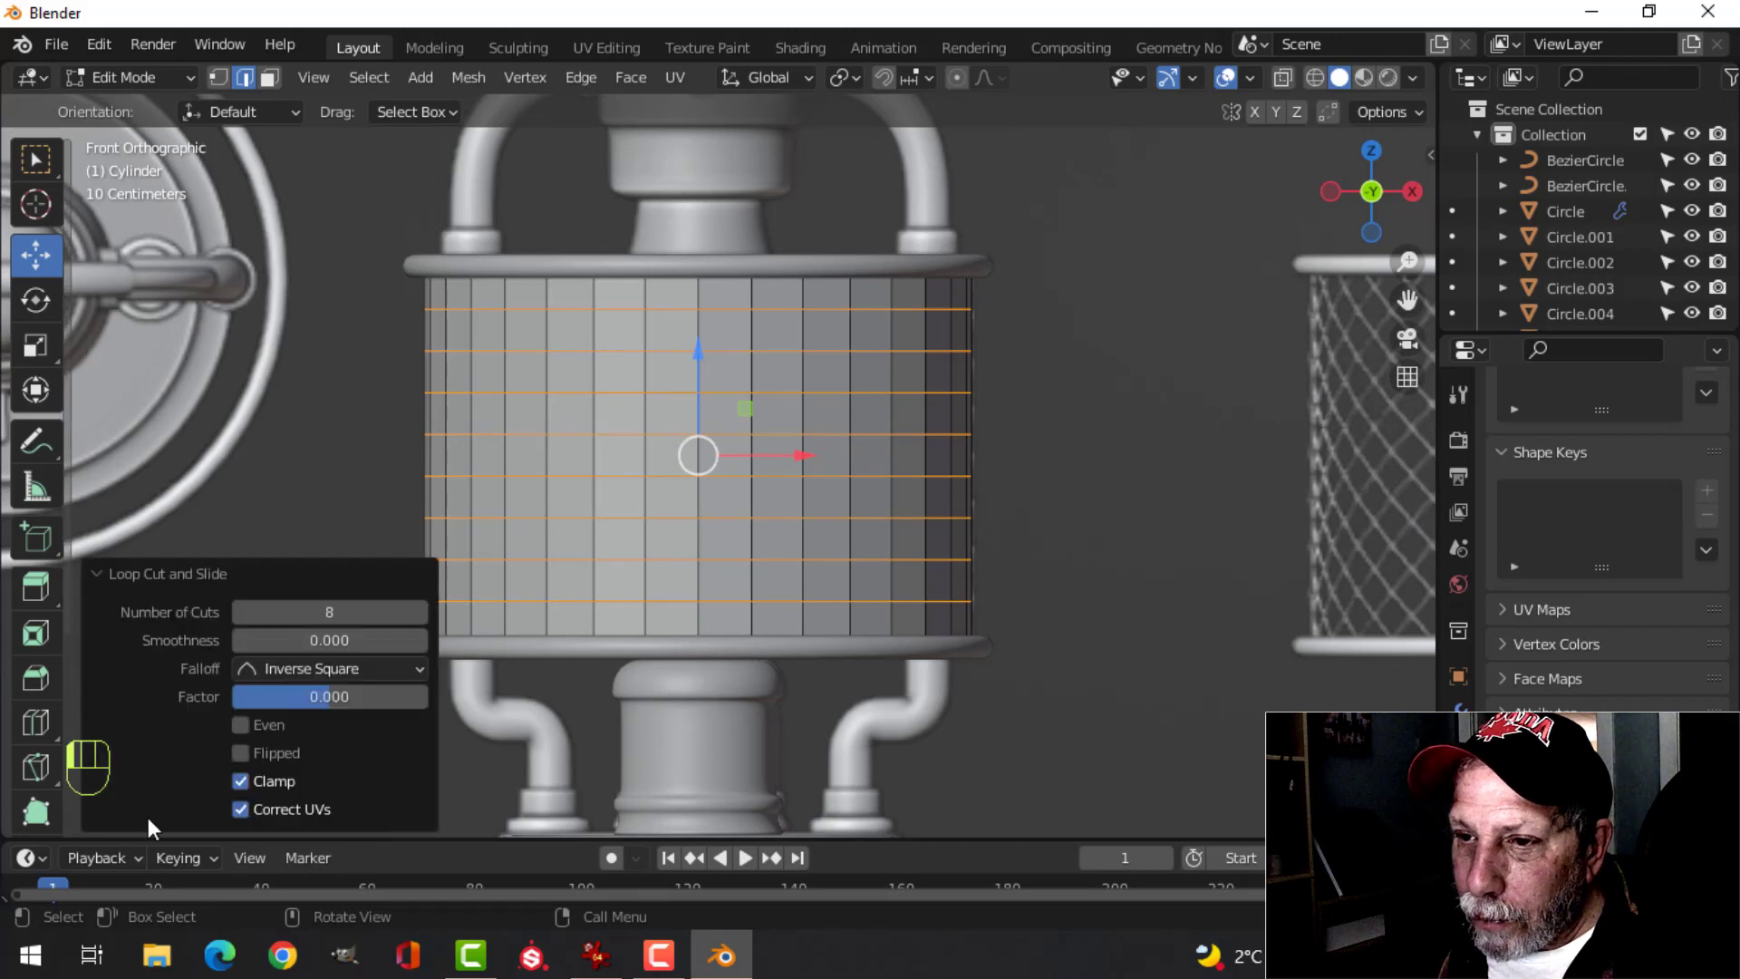
click(332, 571)
- Select all of the cylinder's faces and apply Poke Faces to them
key(a)
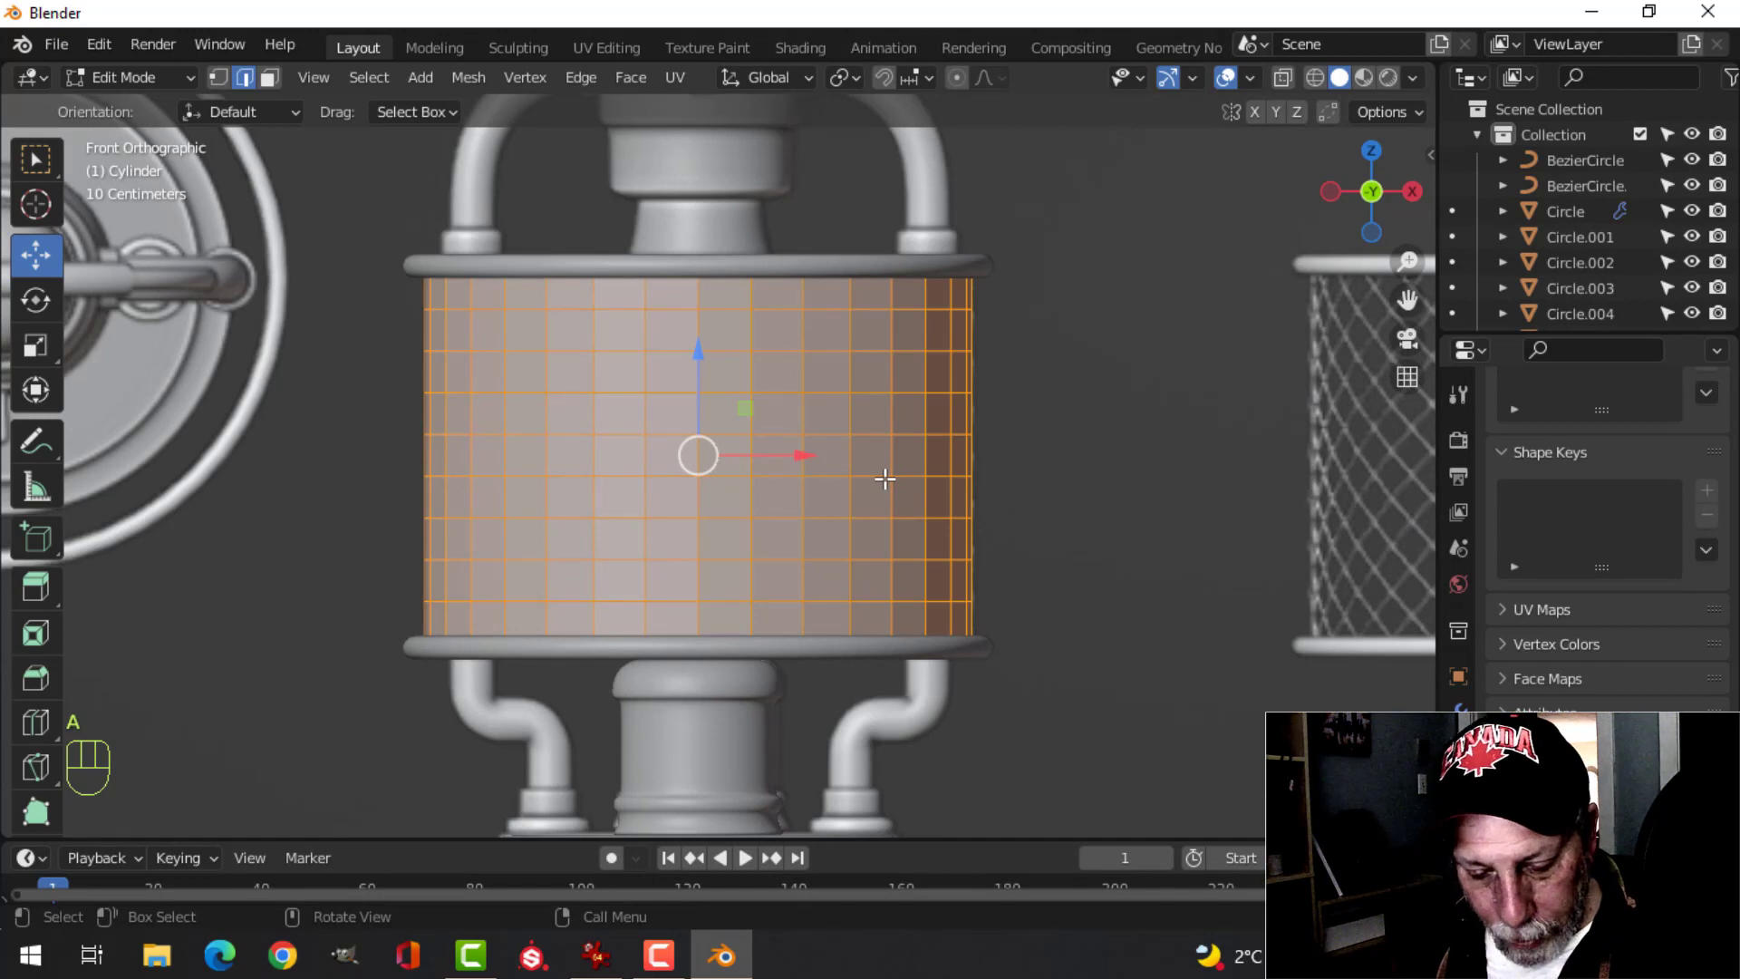
key(ctrl+f)
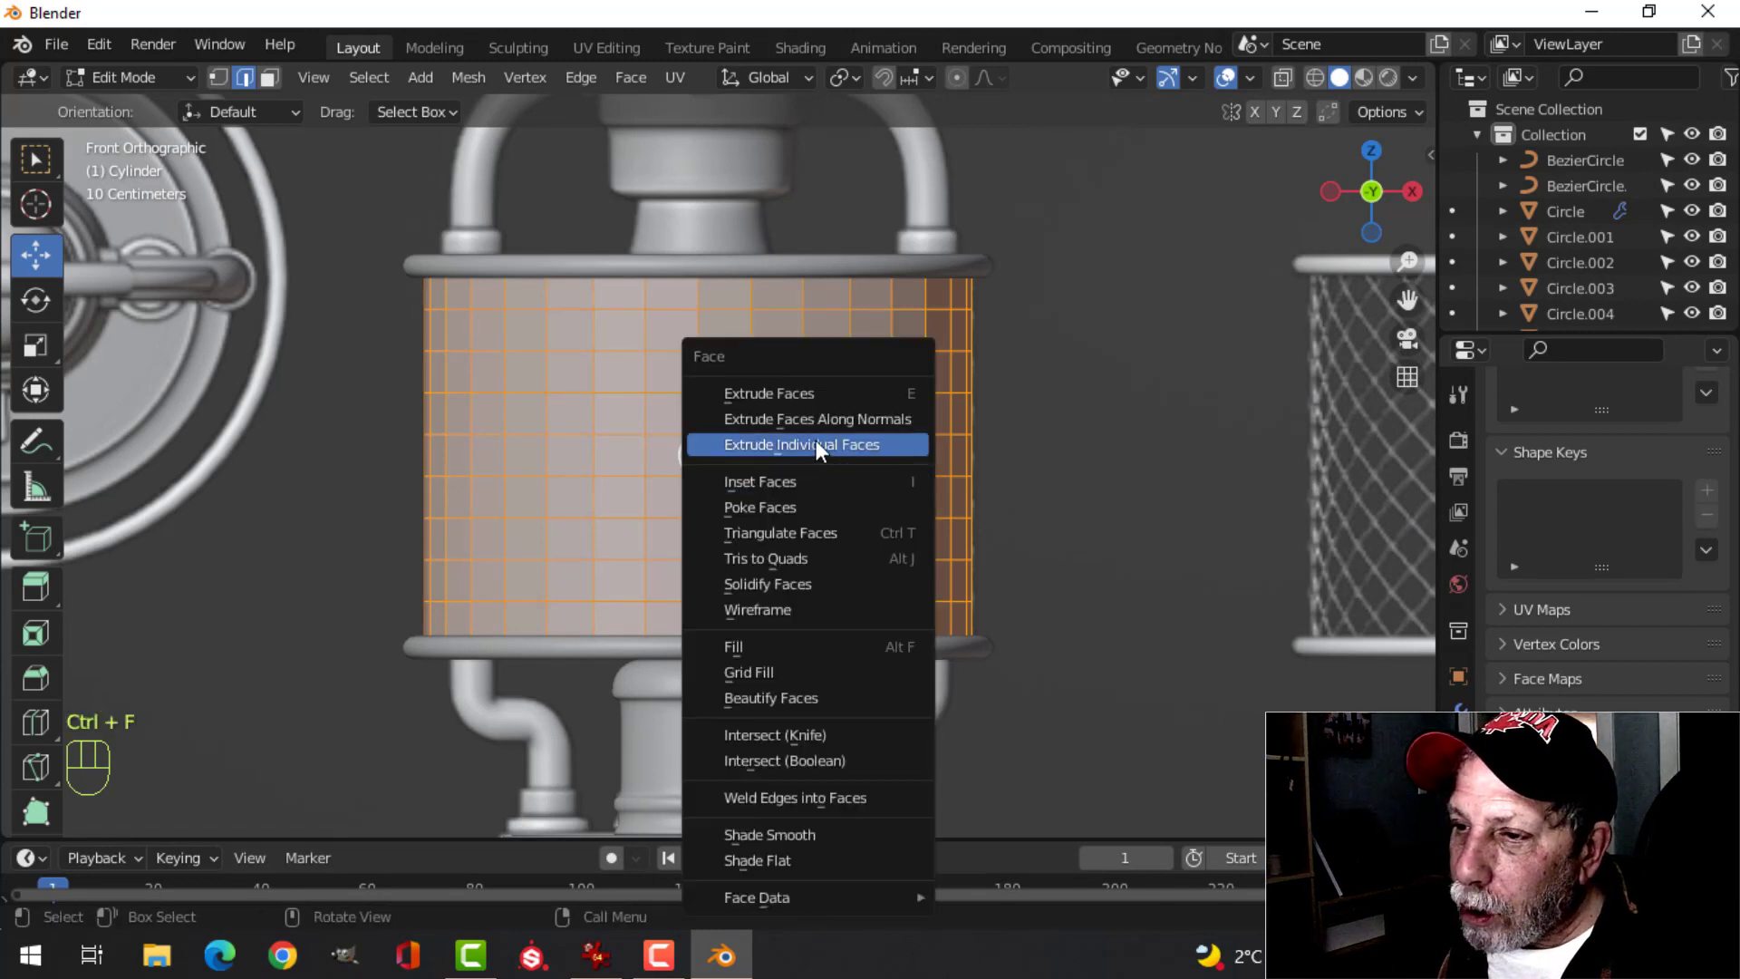
key(Escape)
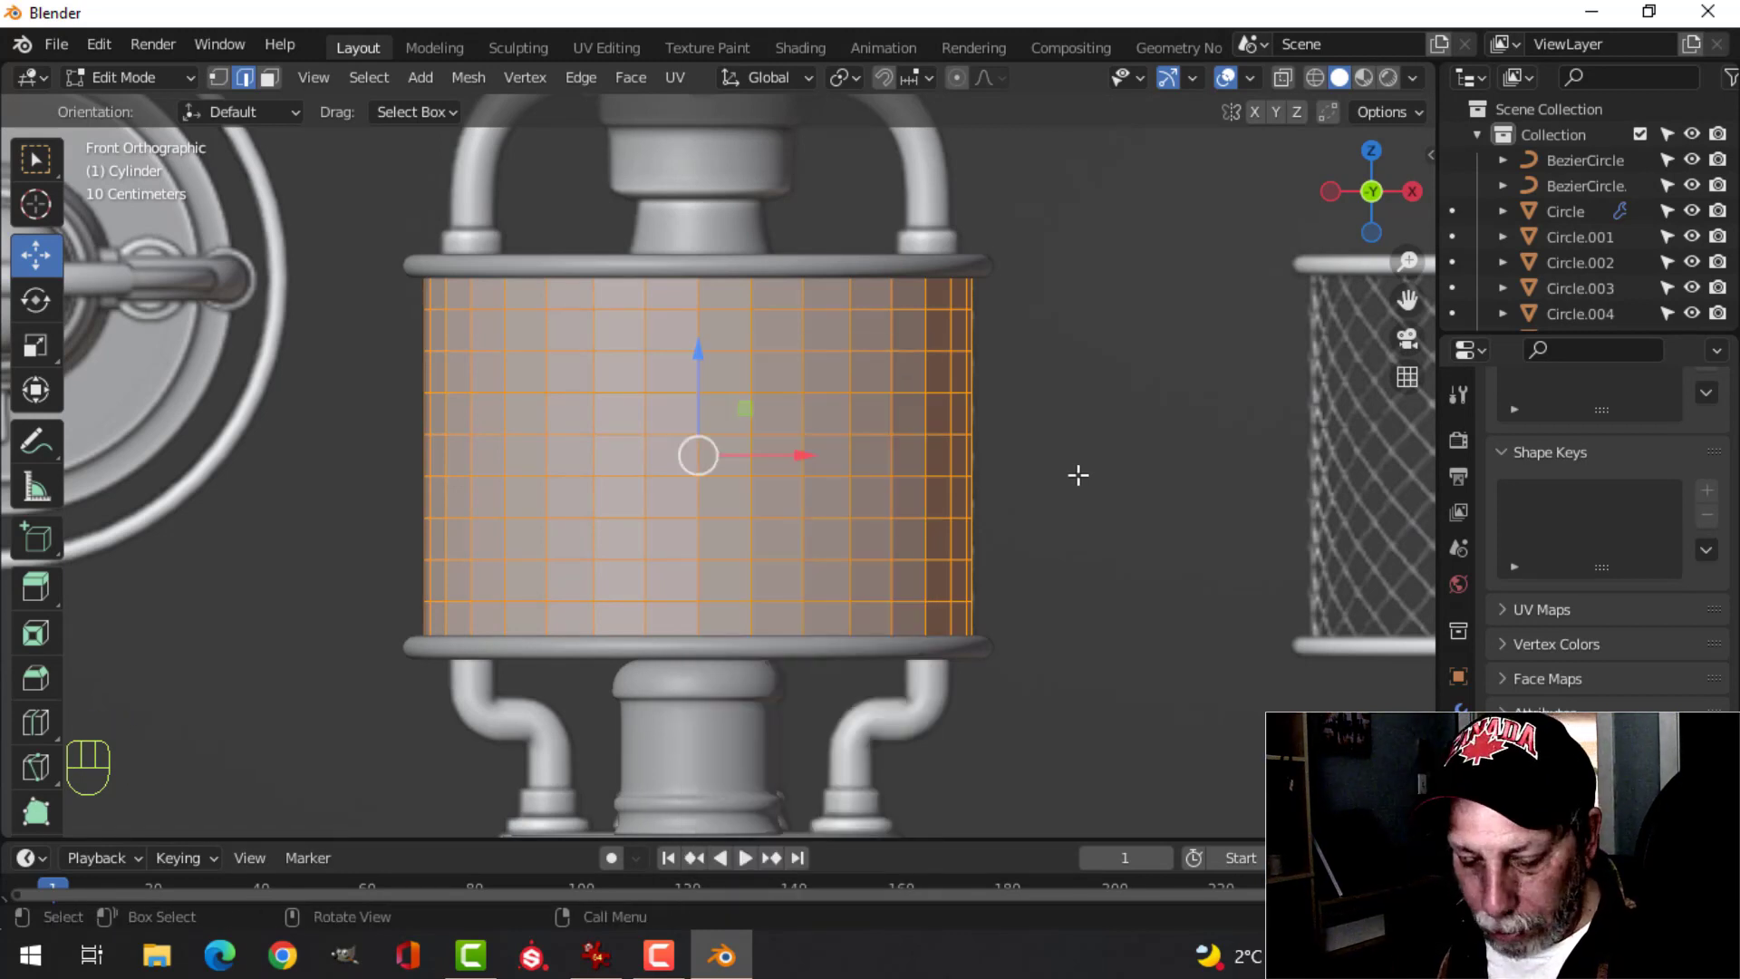
key(space)
text(POKE)
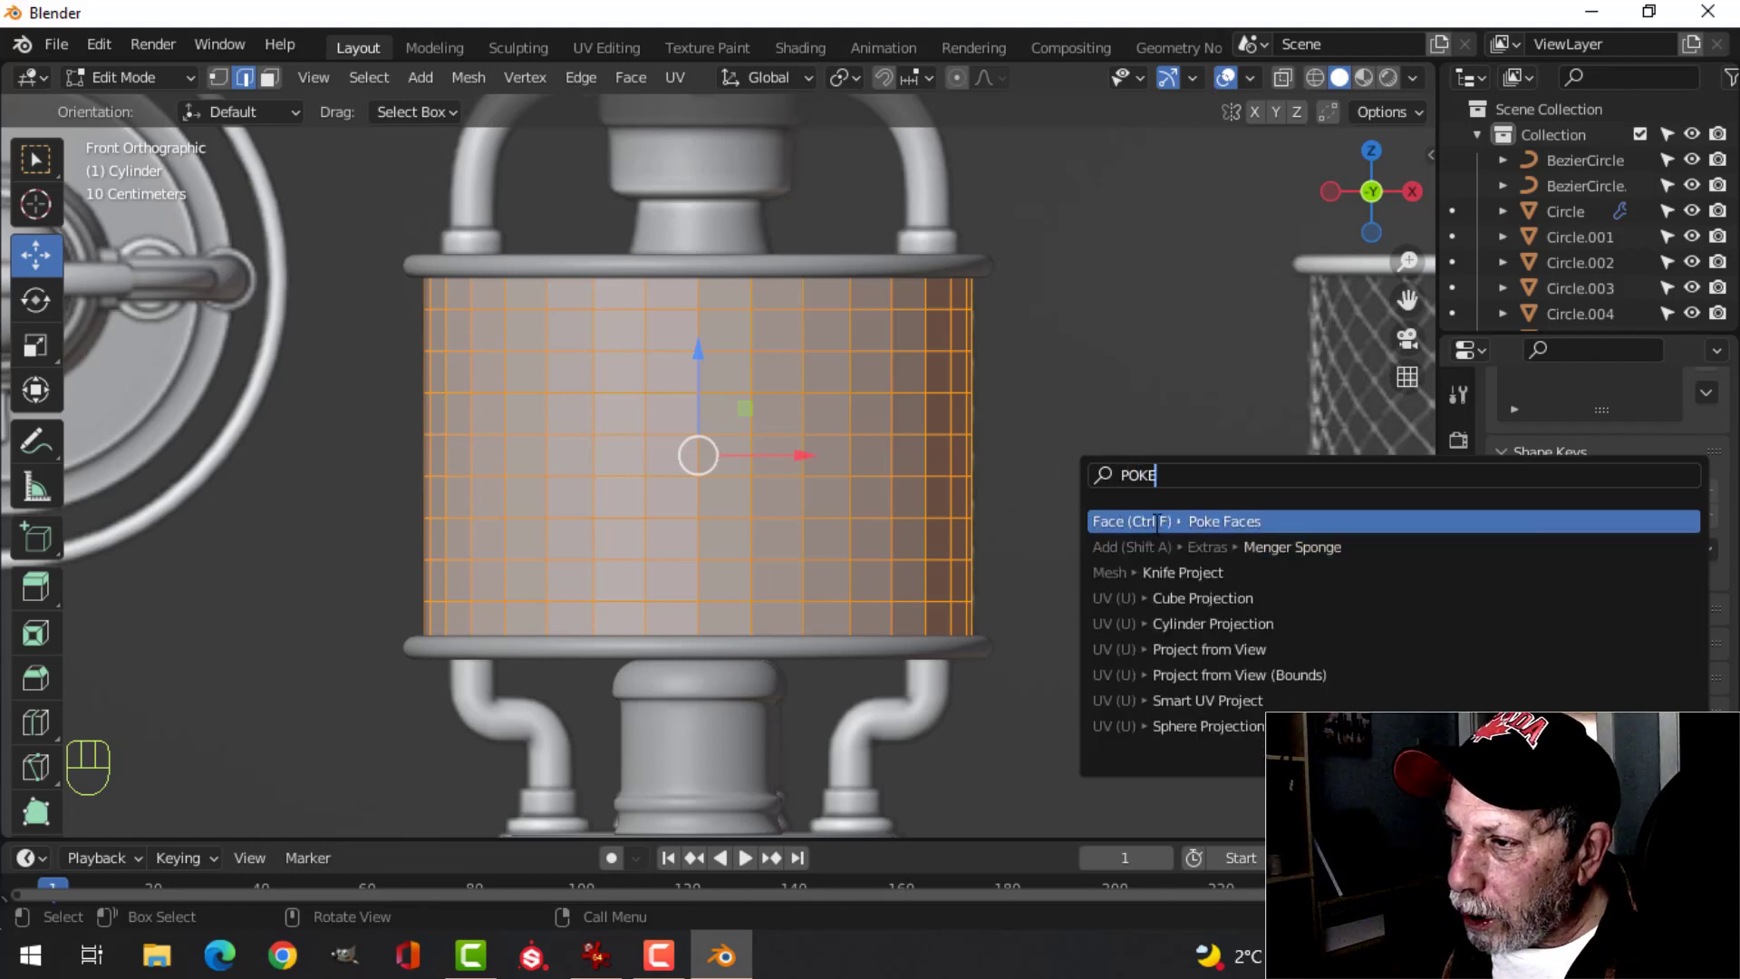
click(1196, 522)
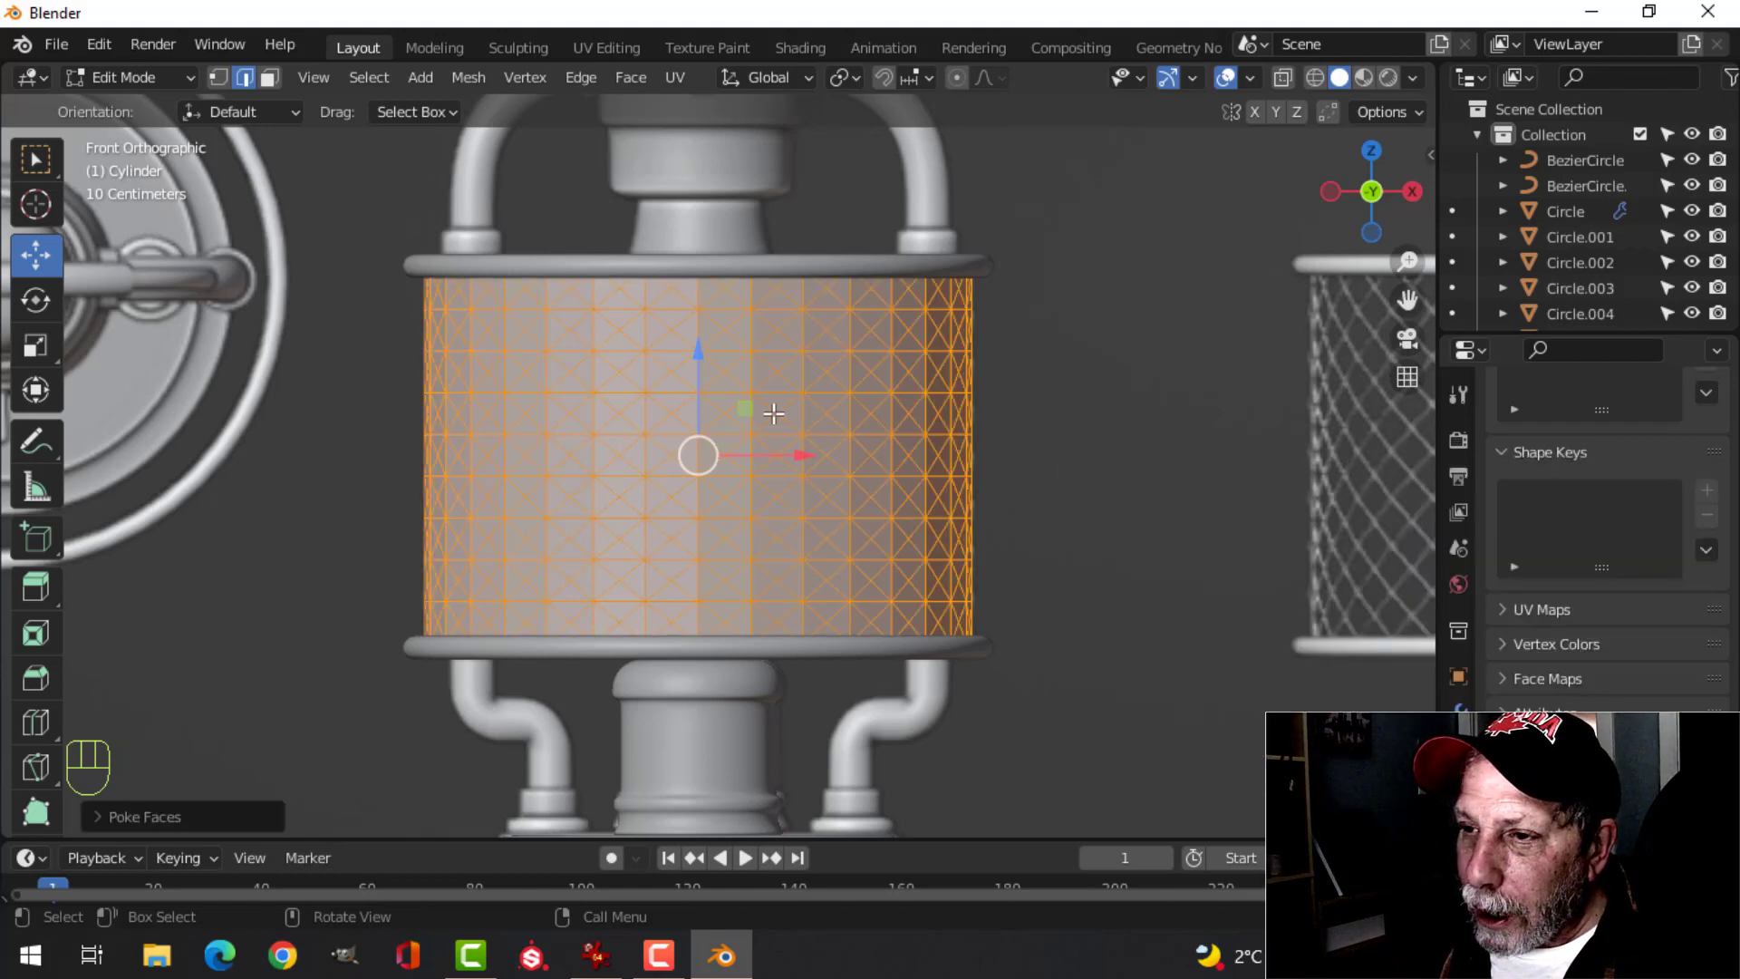
- Convert the poked triangles to diamond-shaped faces with Tris to Quads, and return to object mode
key(ctrl+f)
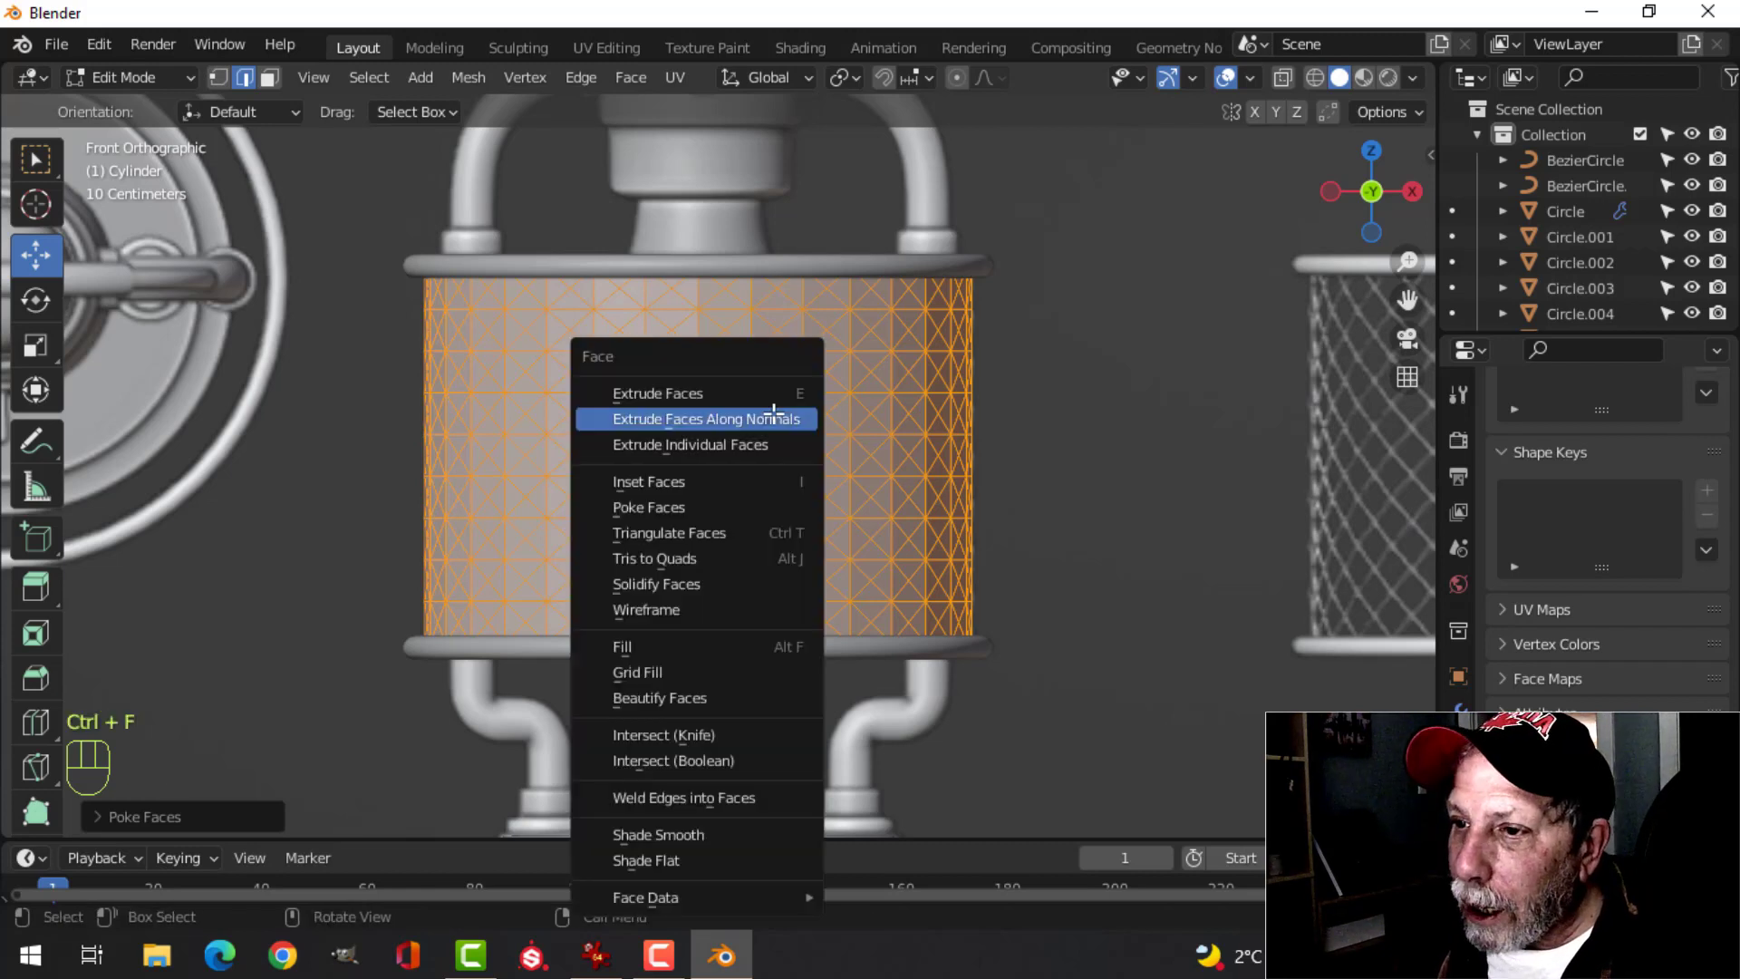
click(699, 551)
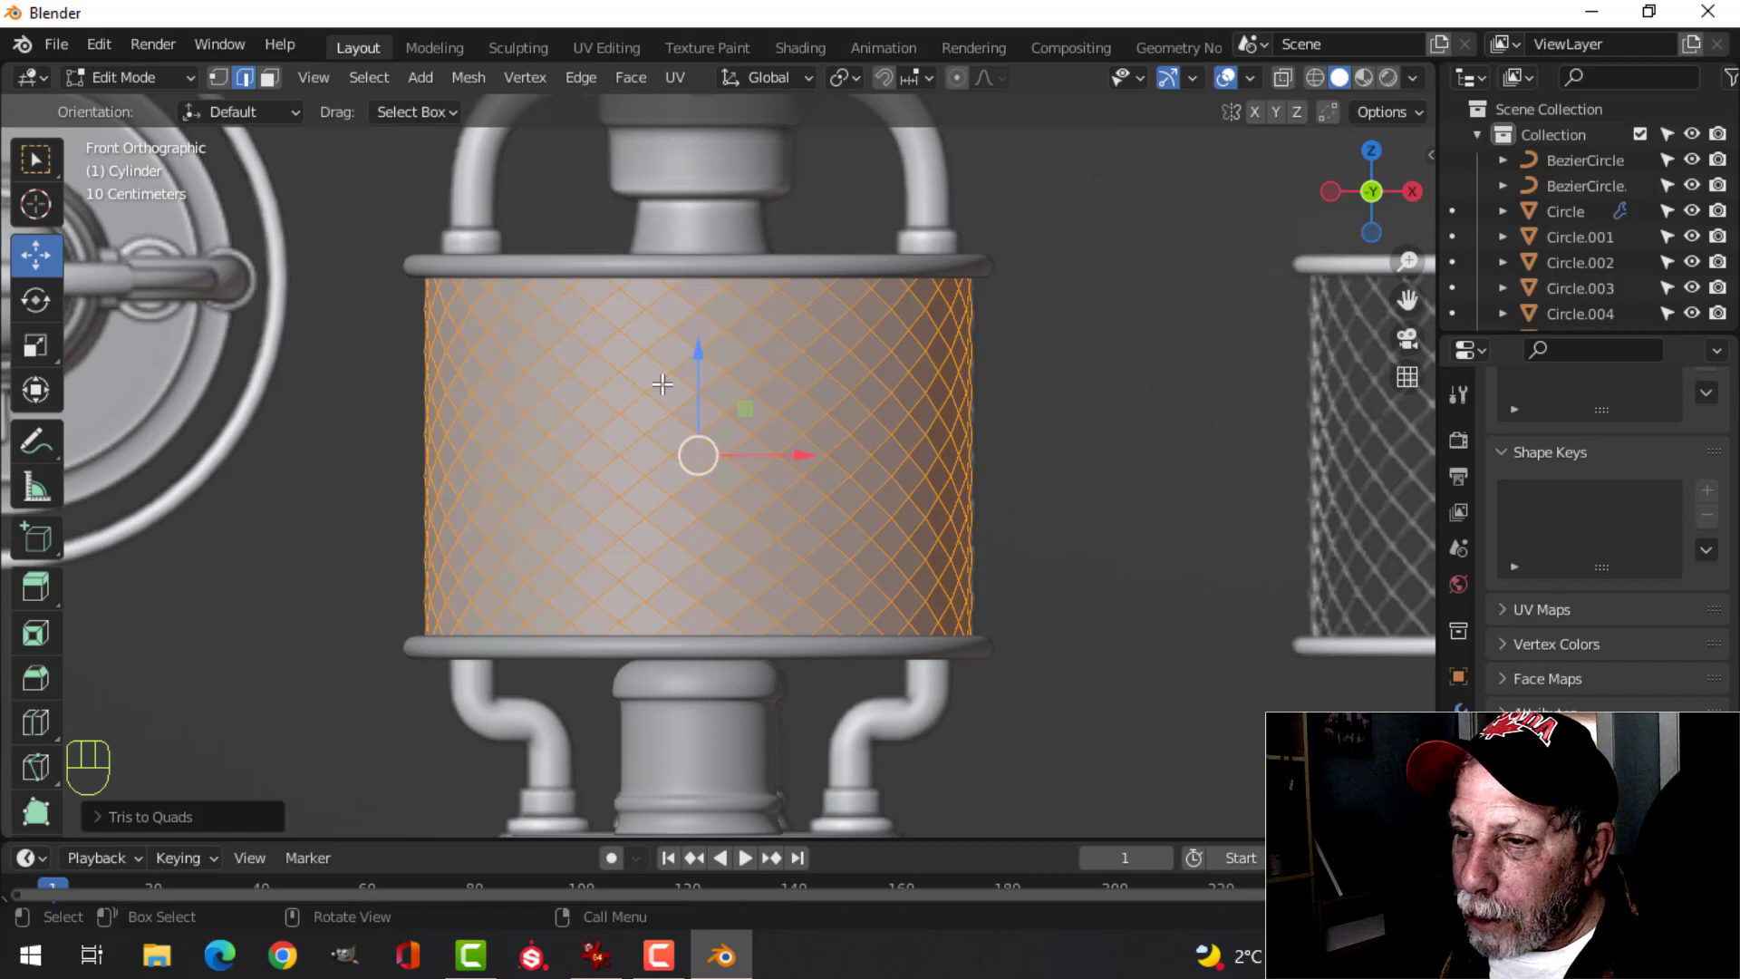
key(Tab)
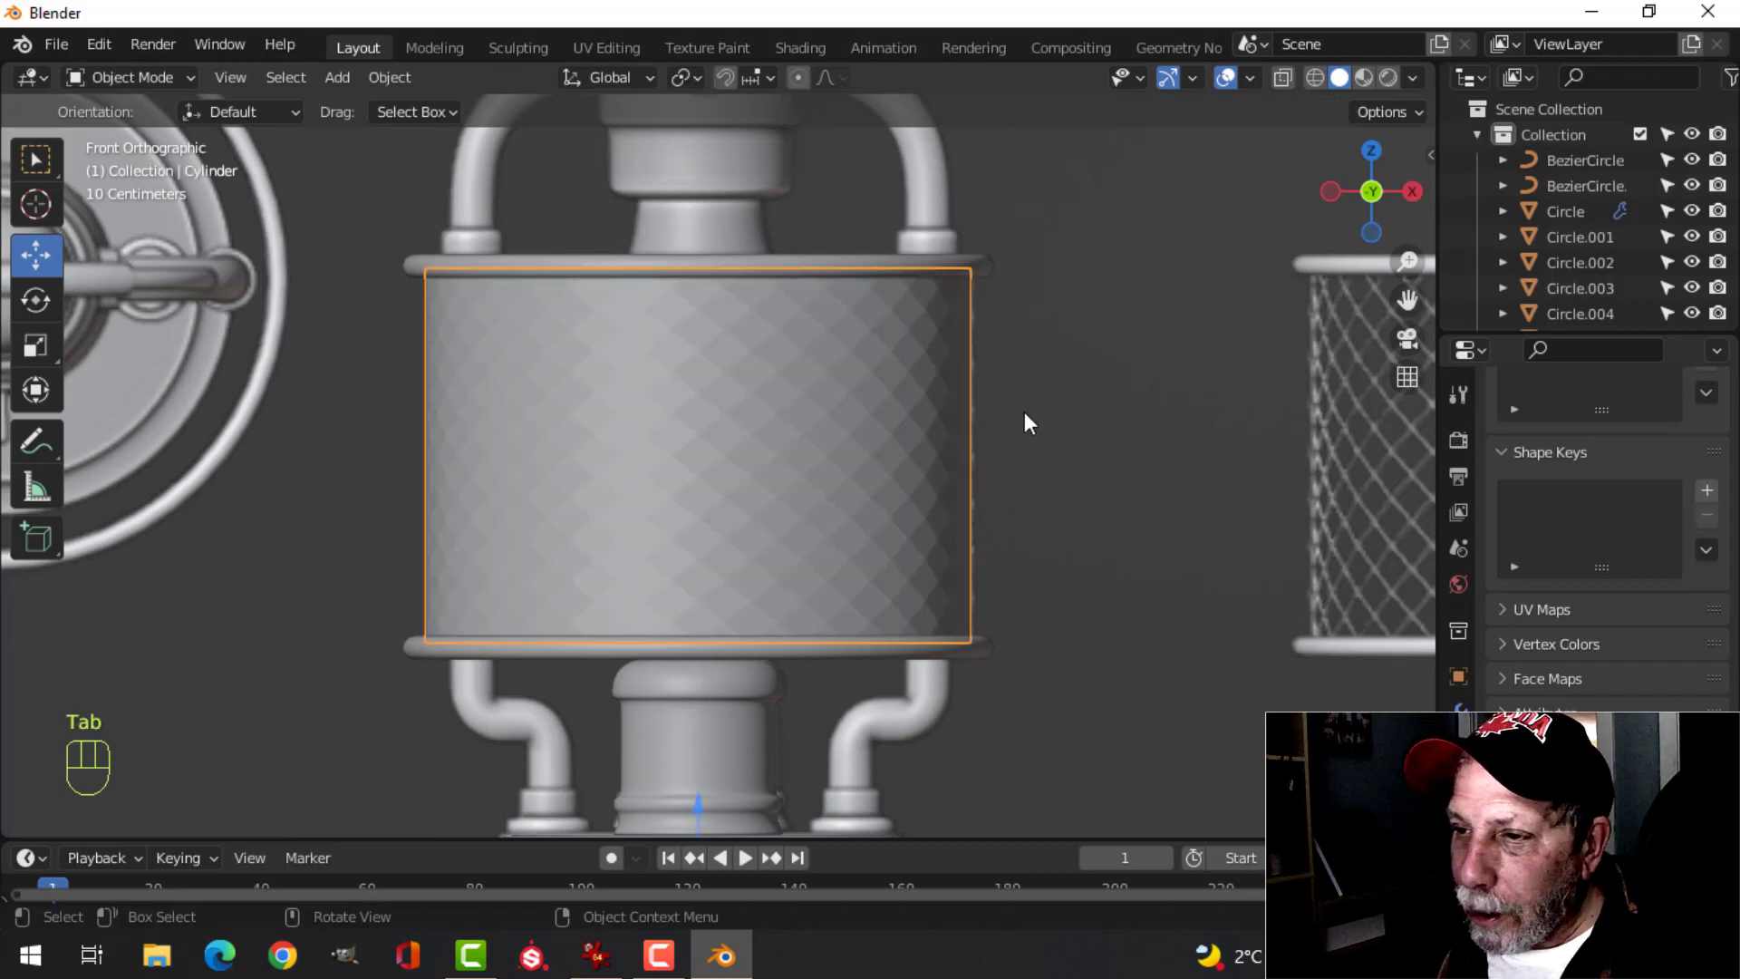
- Reselect the cage cylinder and open the list of modifiers that can be added to it
key(alt+a)
click(903, 421)
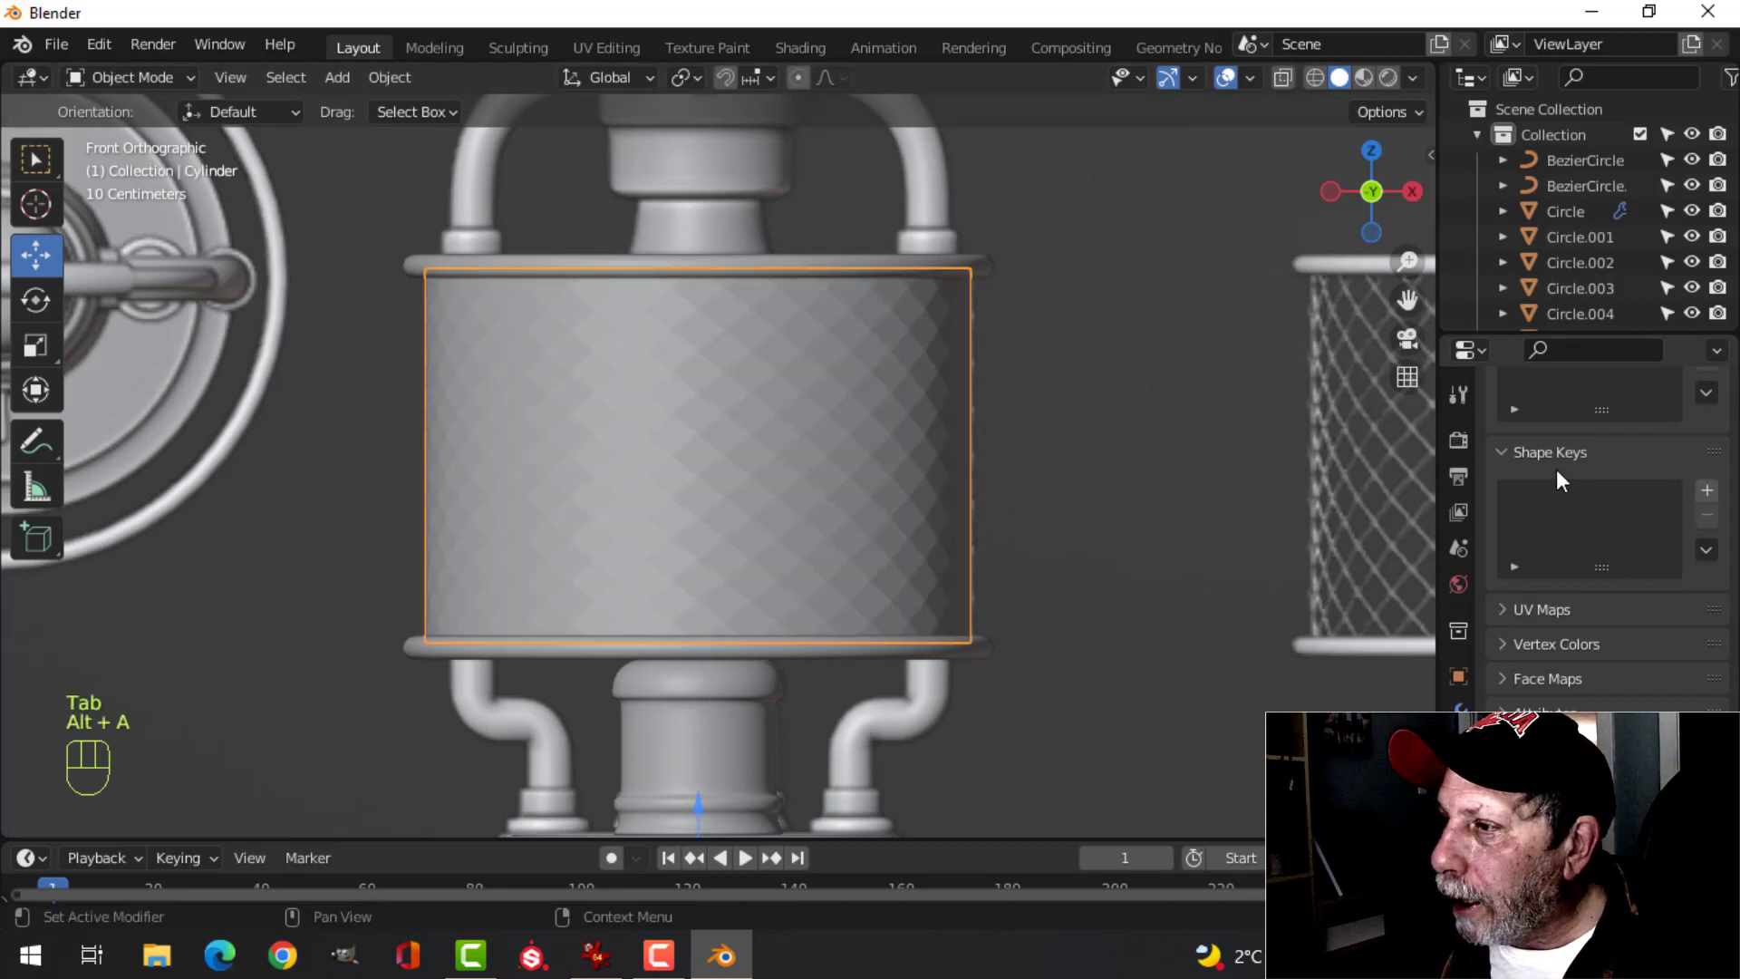
click(1458, 709)
click(1561, 436)
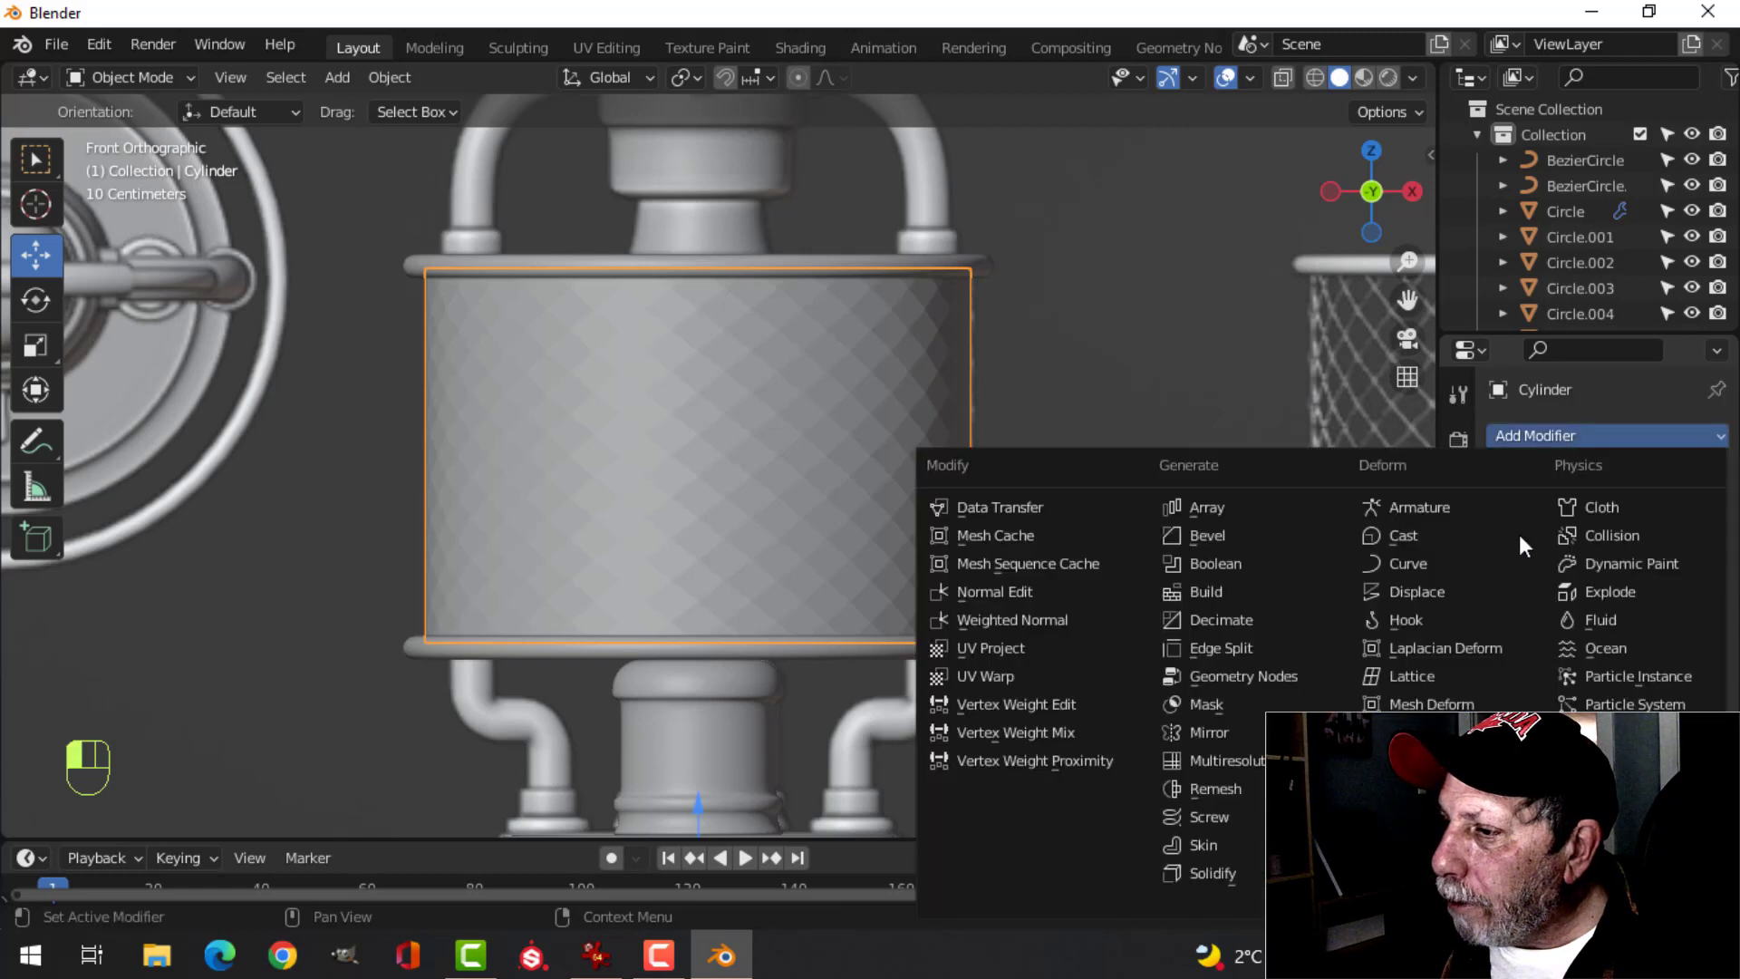
- Add a Wireframe modifier to the diamond-patterned cylinder of the lamp cage
scroll(1213, 873, down, 4)
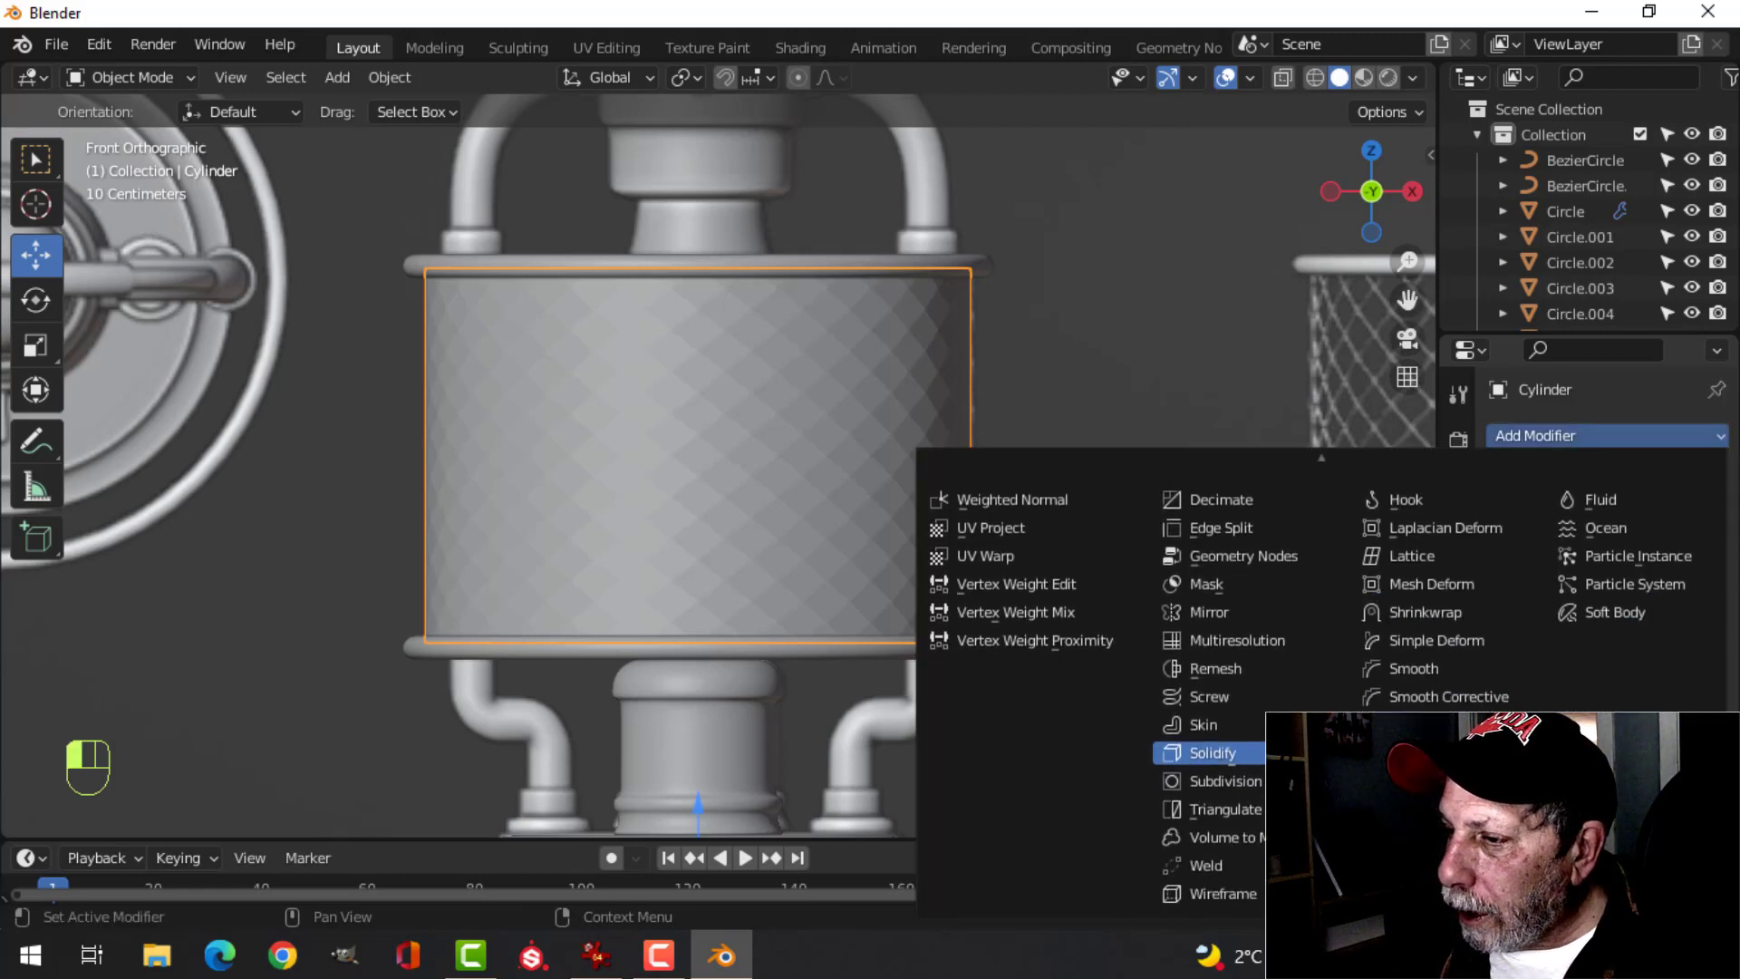
click(1218, 894)
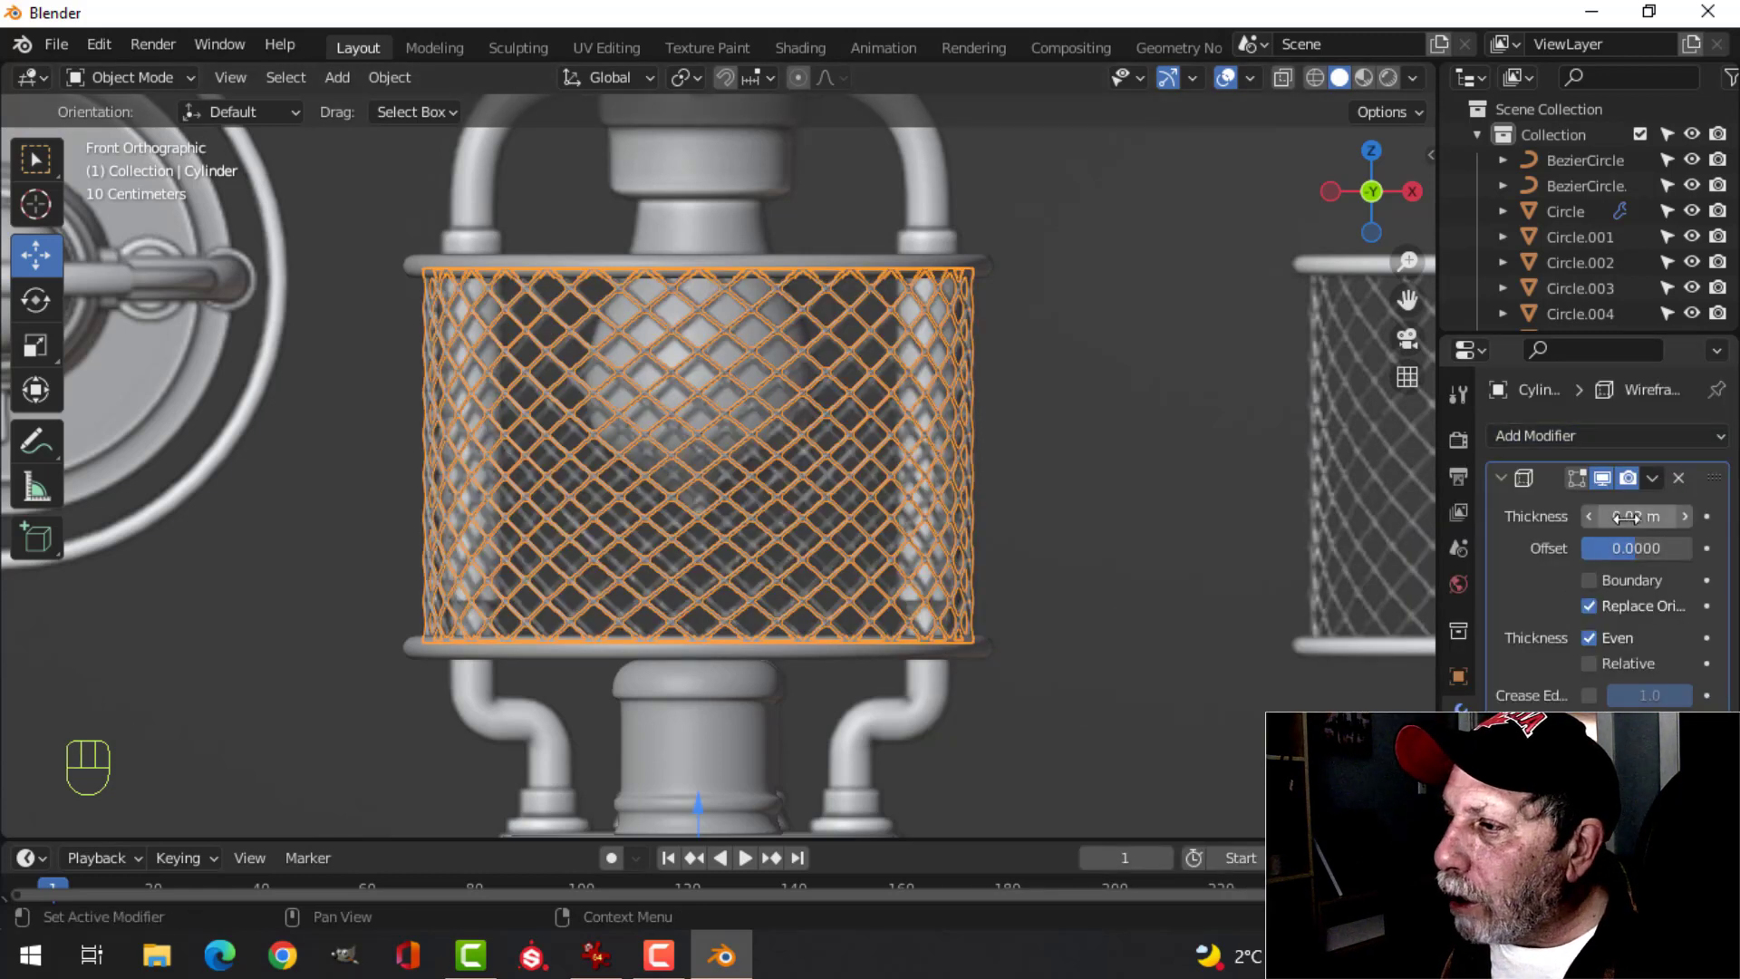
- Inspect the wire mesh cage from above and from the front, temporarily without gizmos and overlays
middle_drag(1090, 393, 1272, 134)
key(alt+a)
click(1168, 77)
click(1226, 77)
key(shift+h)
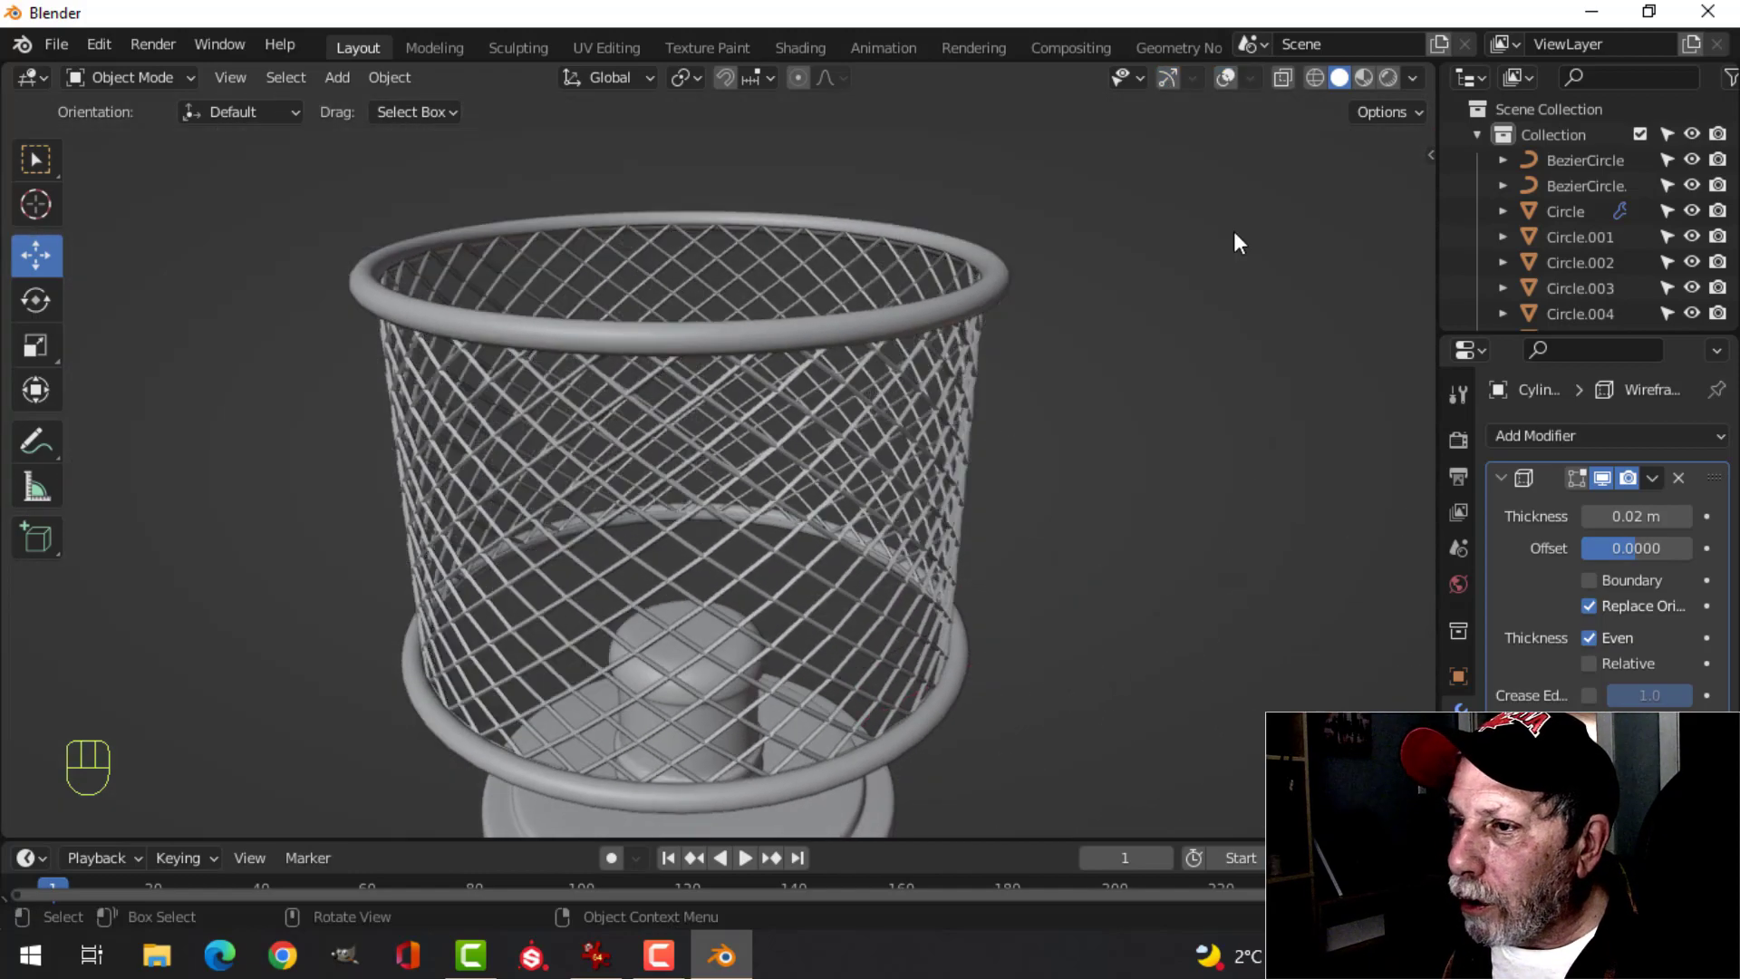
middle_drag(1235, 233, 1060, 571)
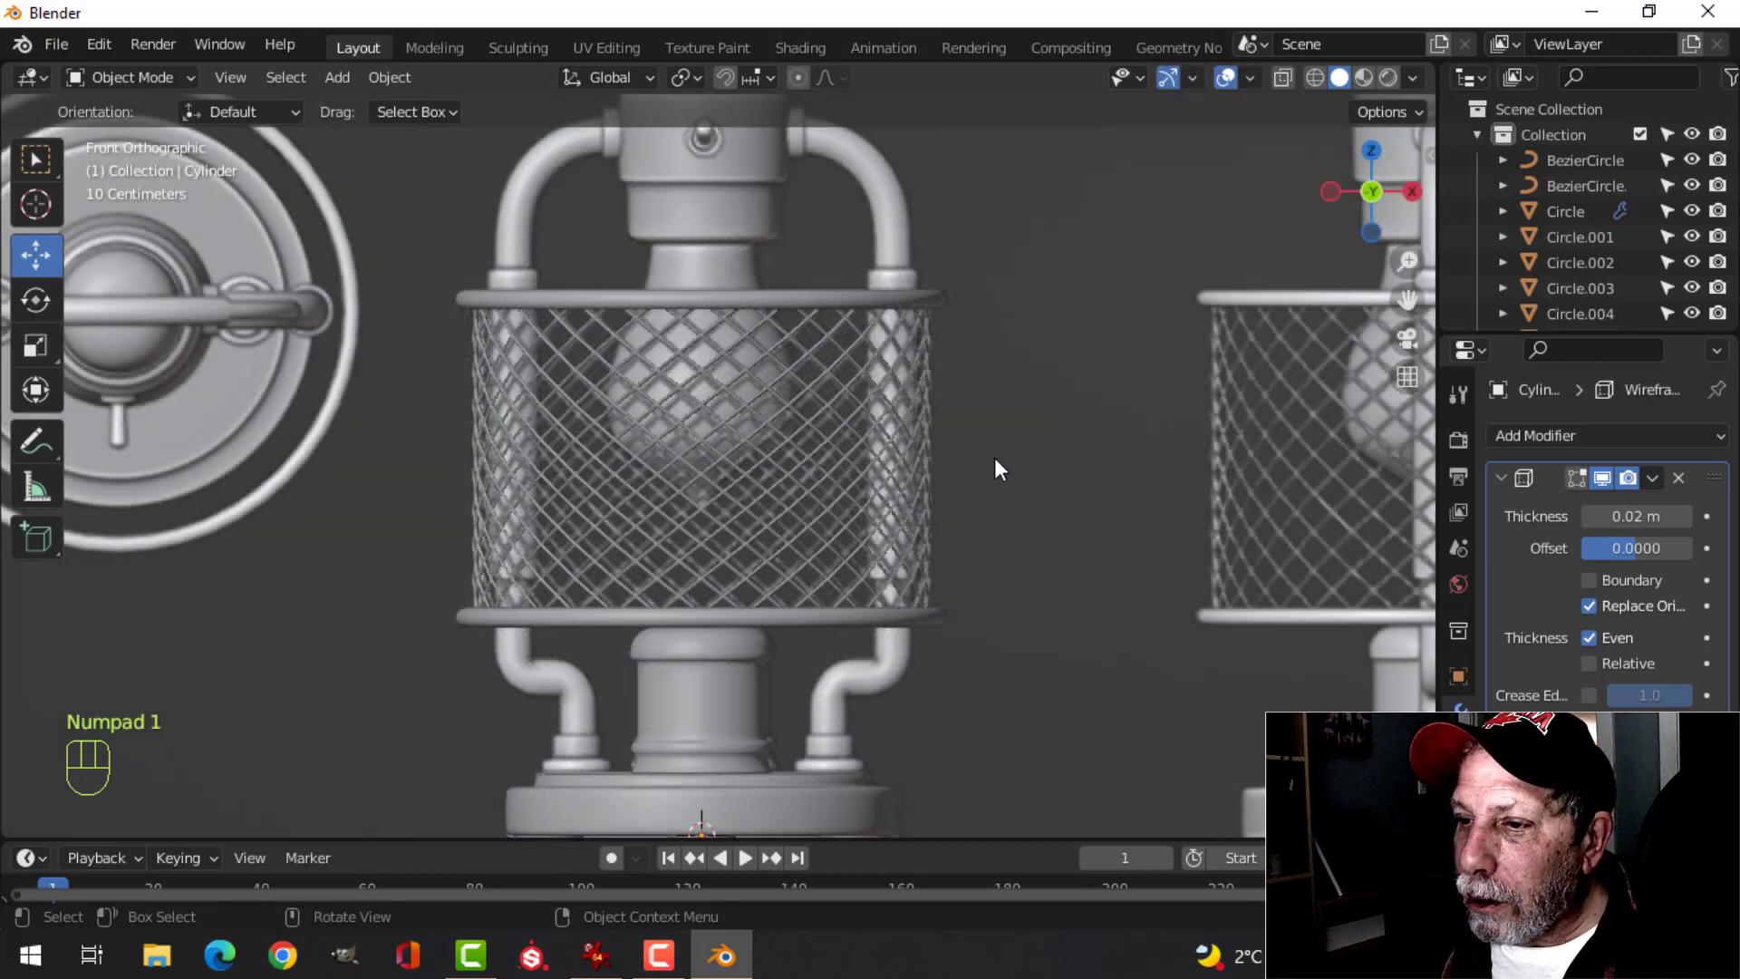
scroll(997, 430, down, 2)
shift+scroll(991, 485, up, 3)
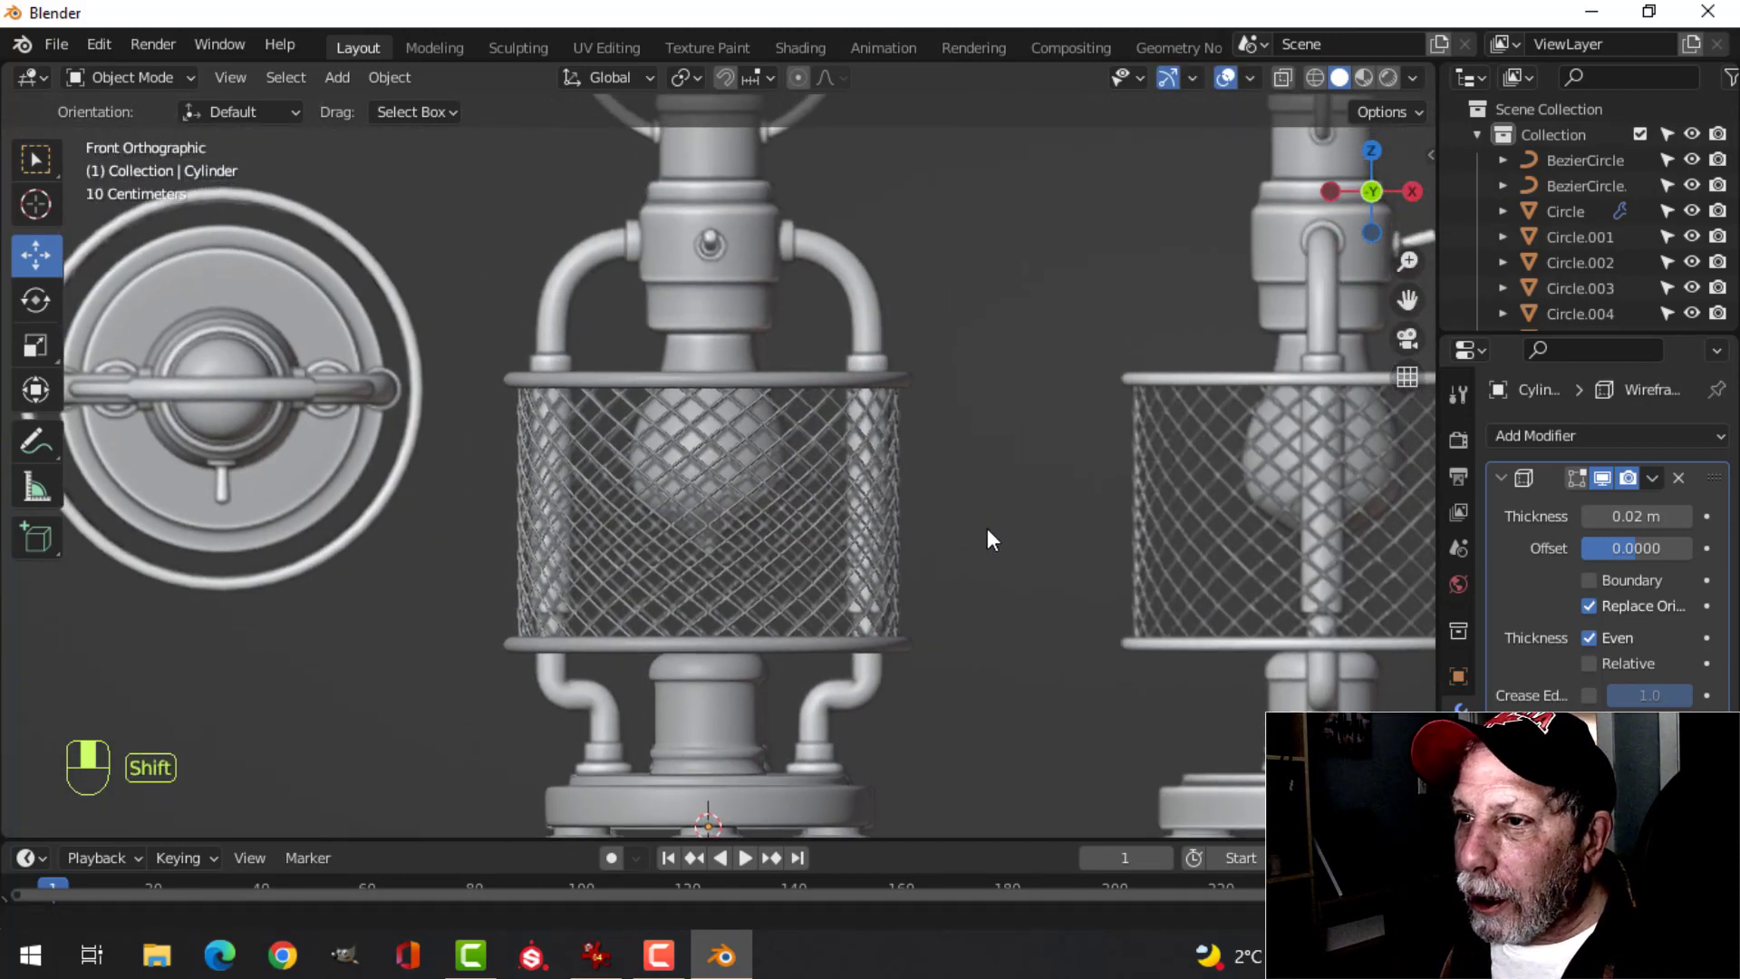
scroll(736, 723, up, 2)
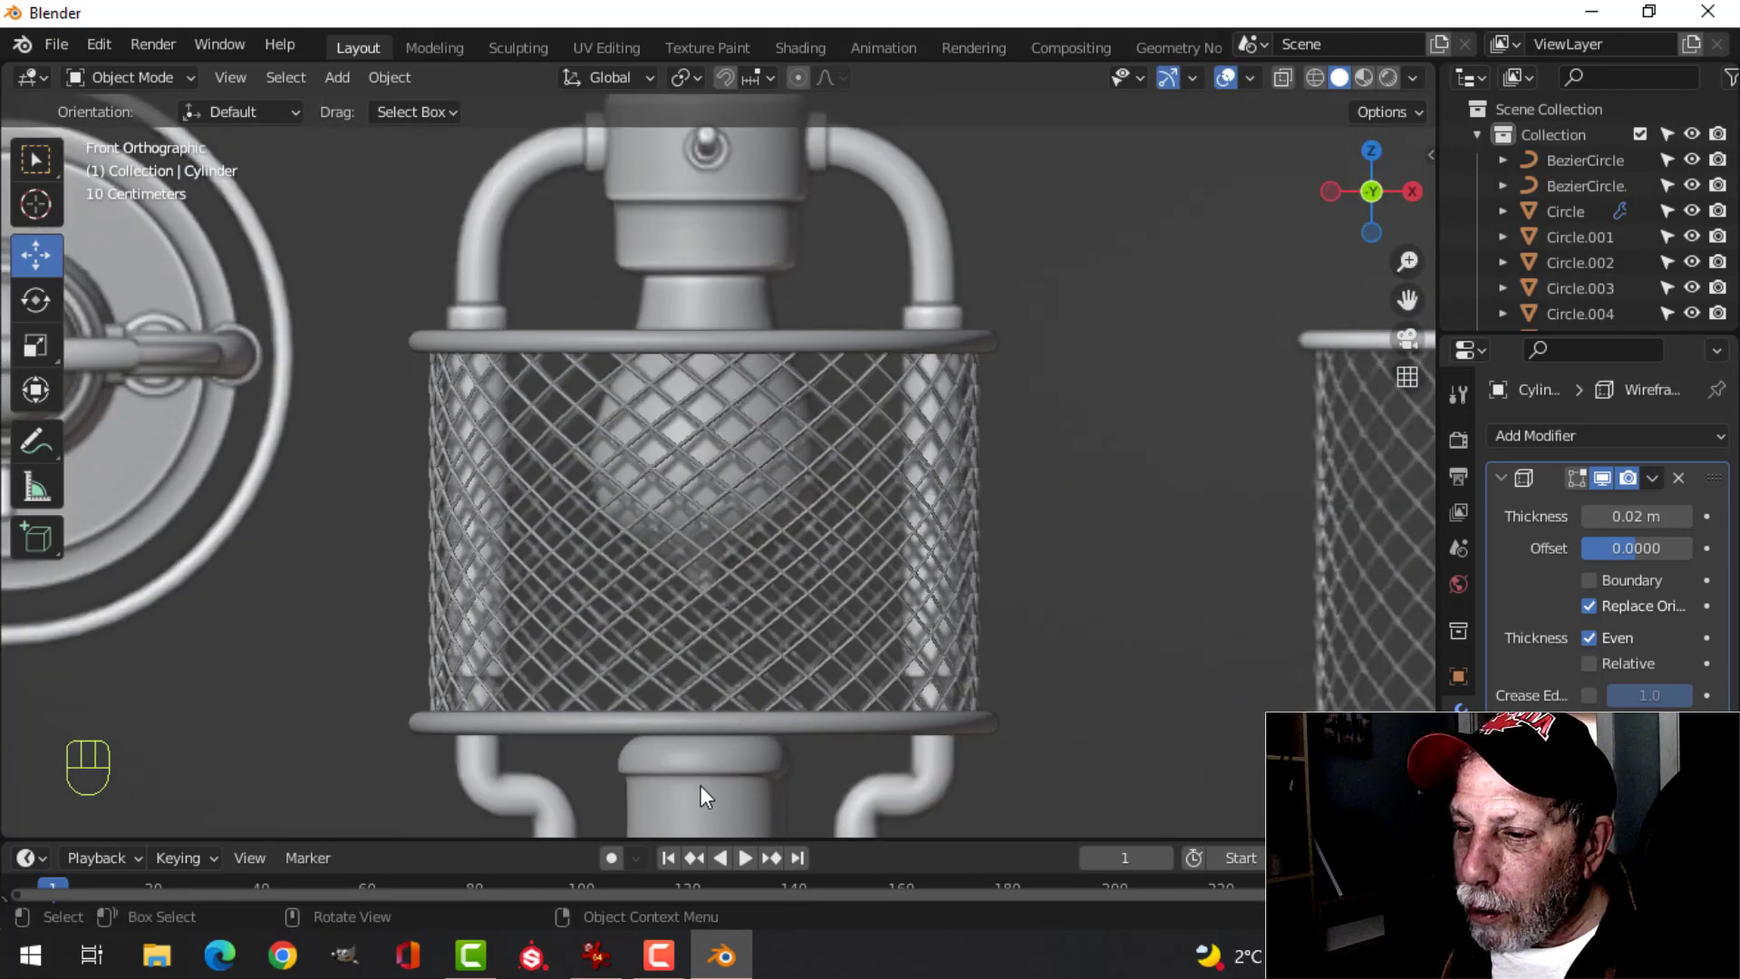
- Duplicate the edge loop near the top of the neck below the cage and raise the copy about 0.9 m along Z
click(667, 781)
shift+scroll(970, 530, down, 2)
scroll(761, 584, up, 2)
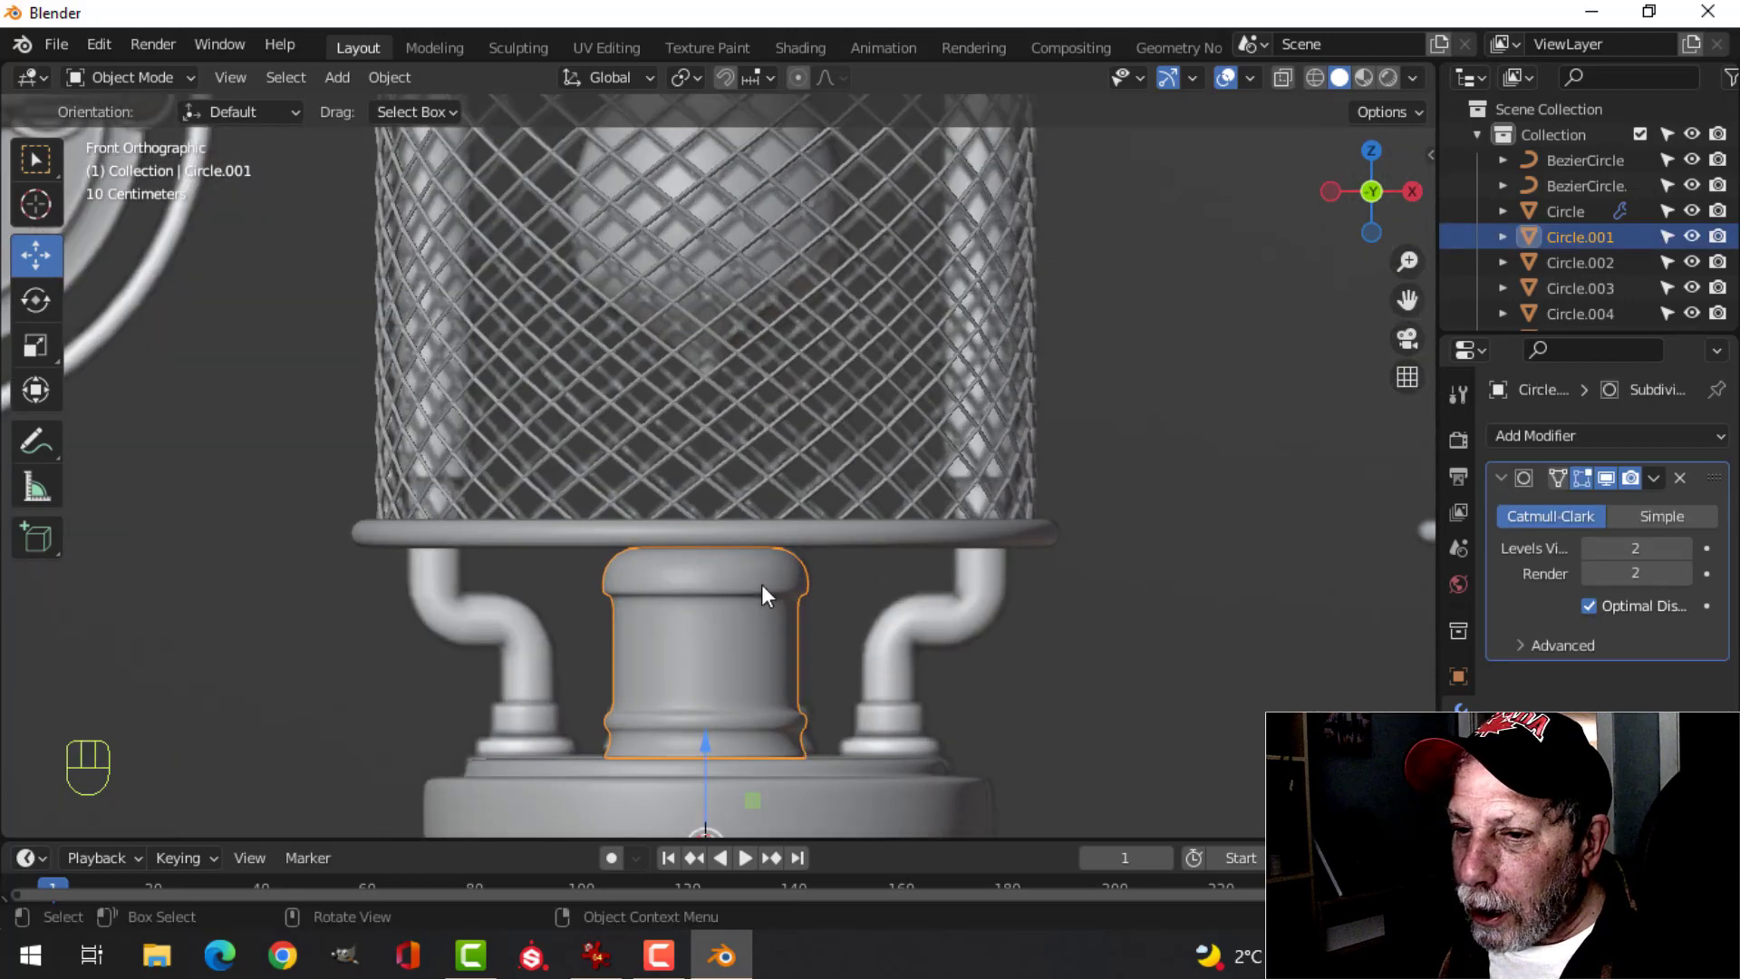
key(Tab)
scroll(759, 603, up, 2)
key(2)
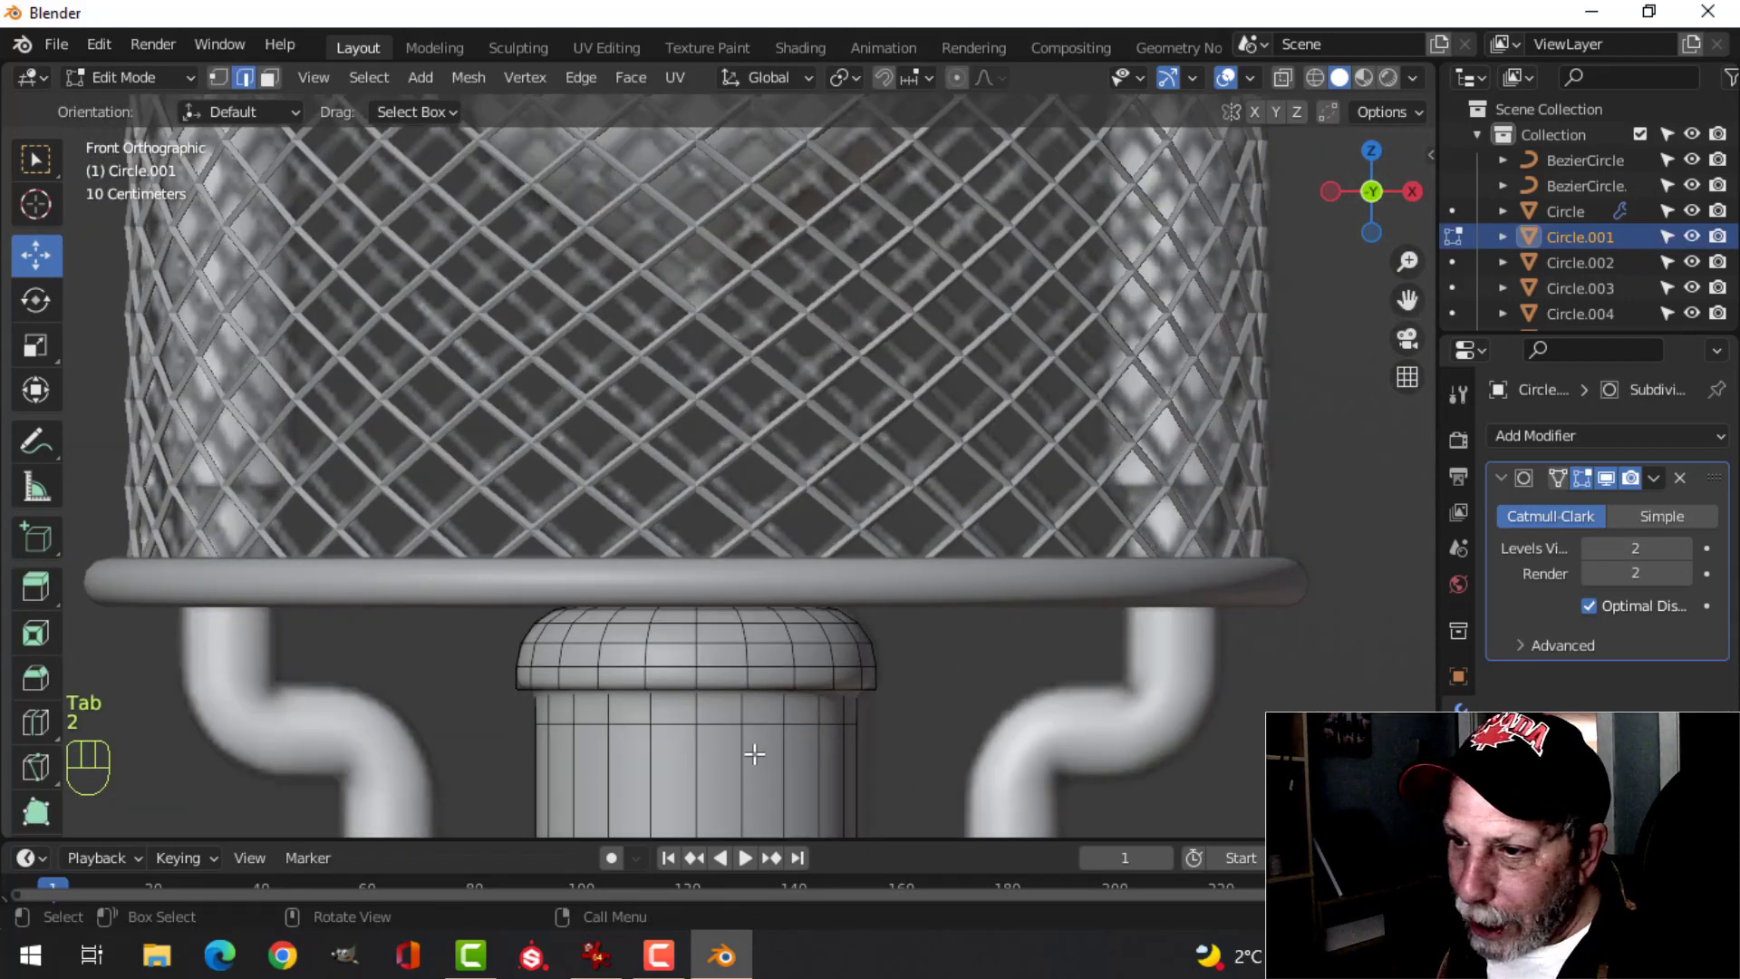
alt+shift+click(724, 725)
scroll(789, 753, down, 3)
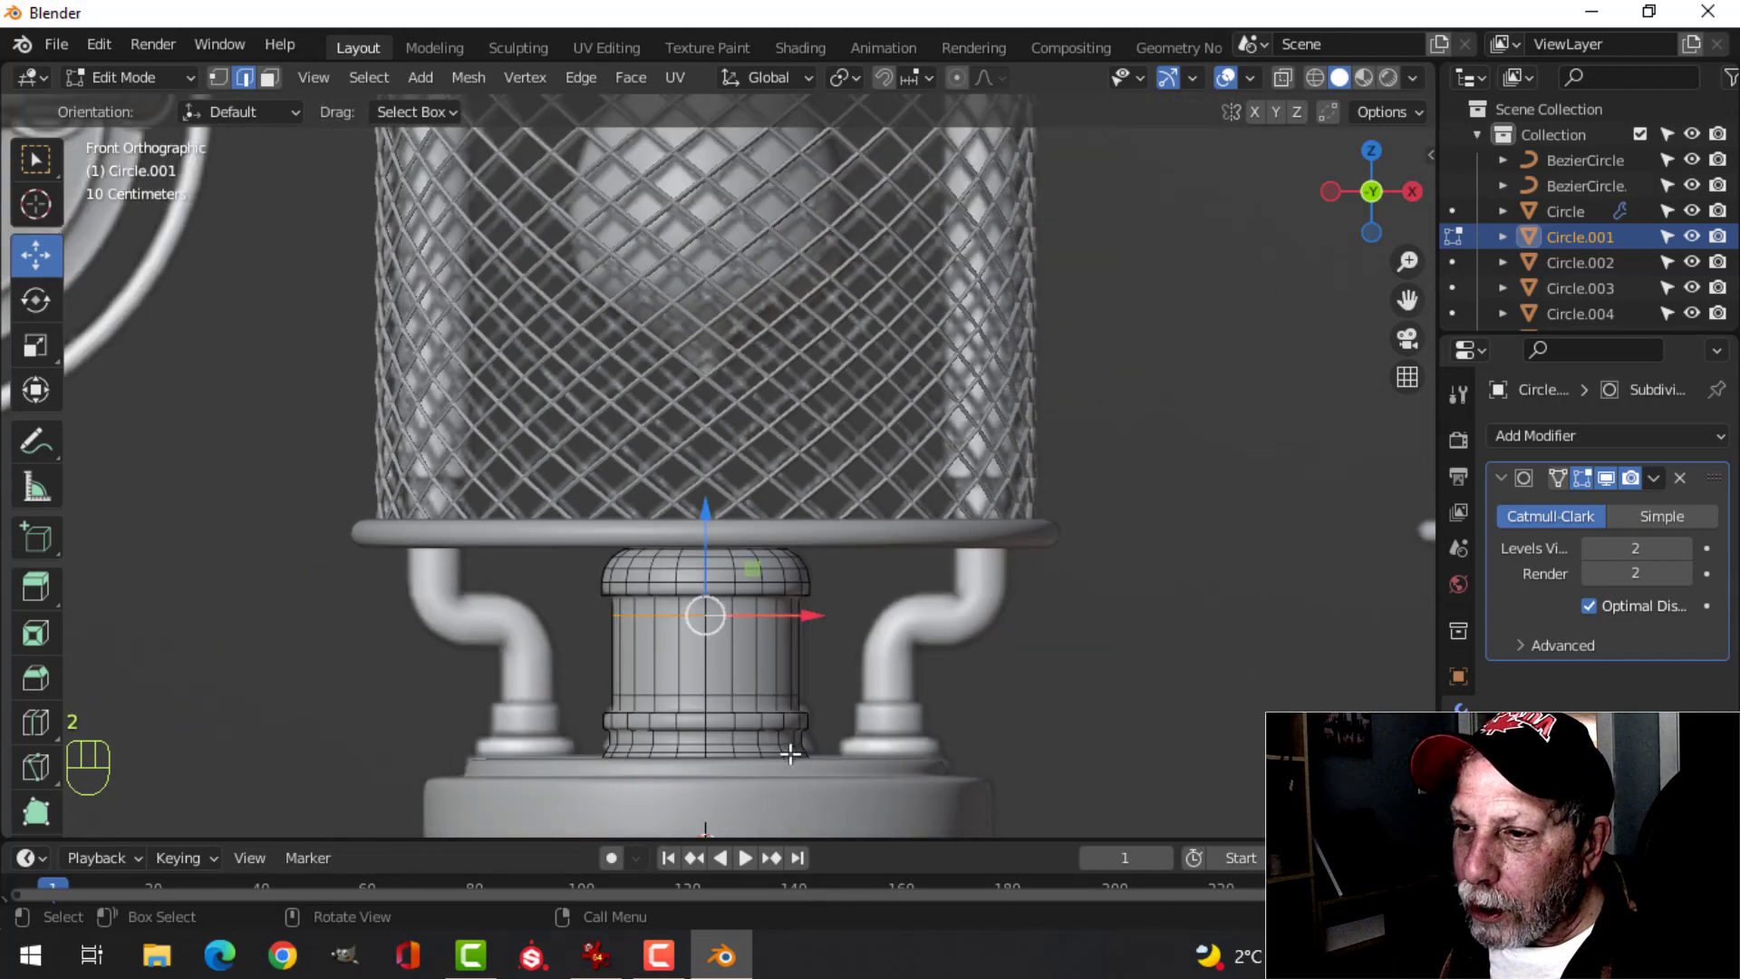
shift+middle_drag(916, 649, 912, 699)
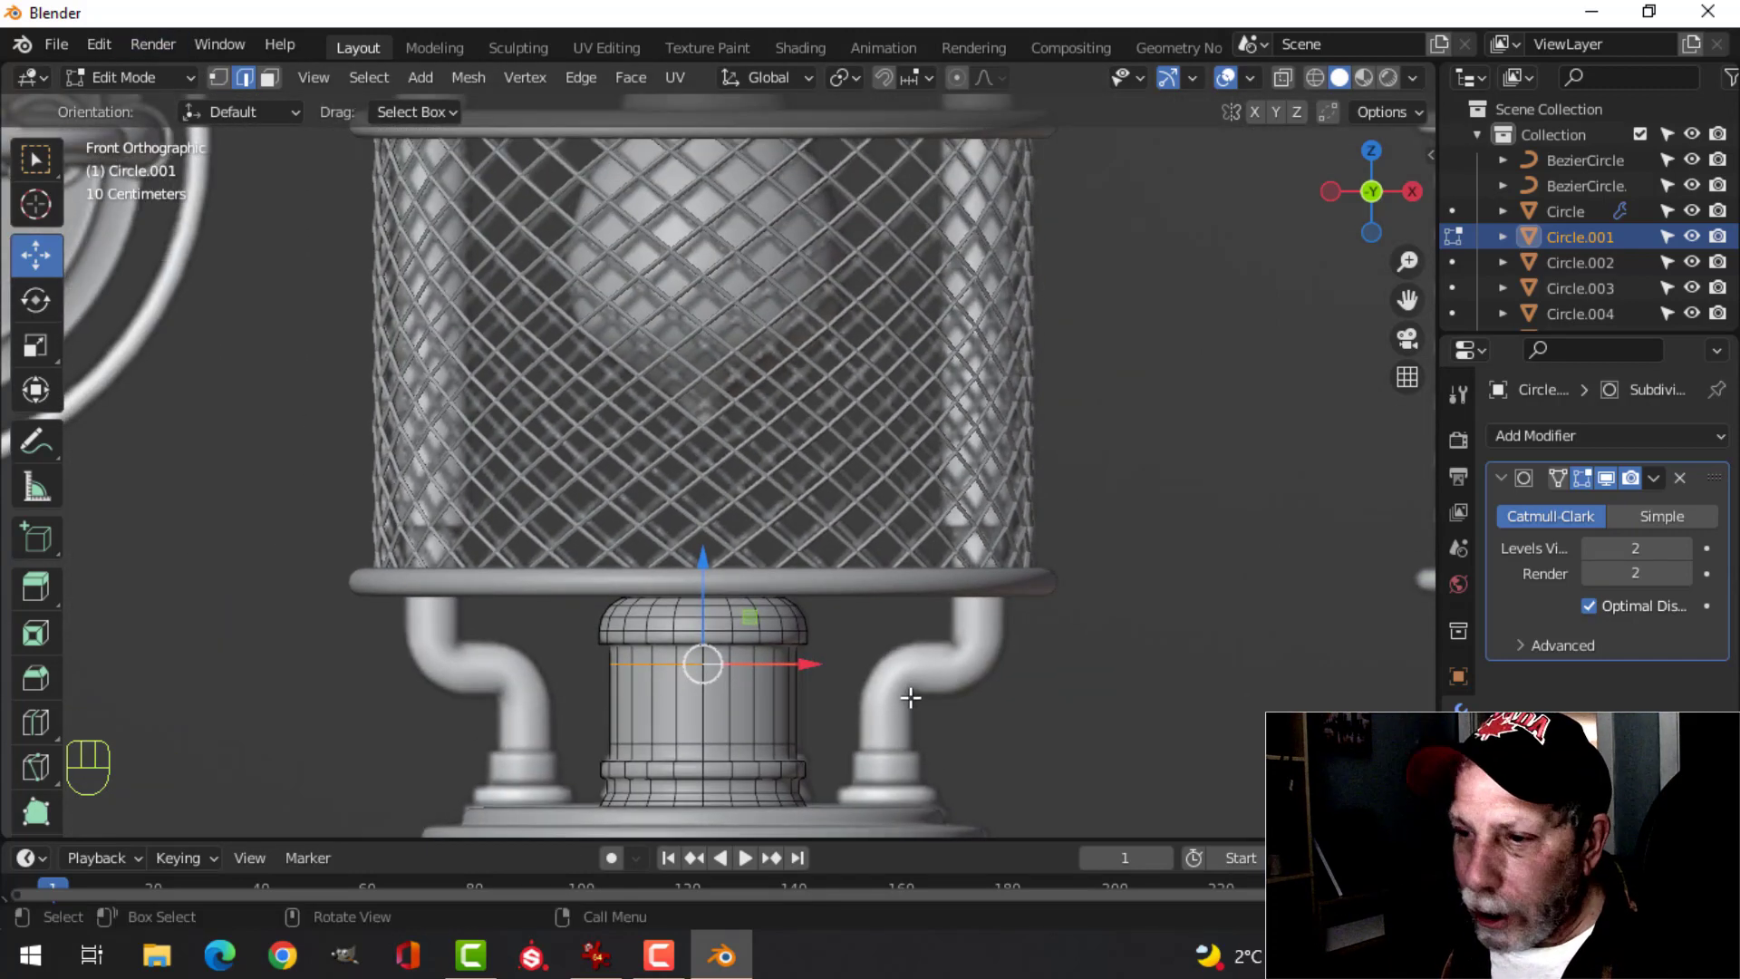
key(shift+d)
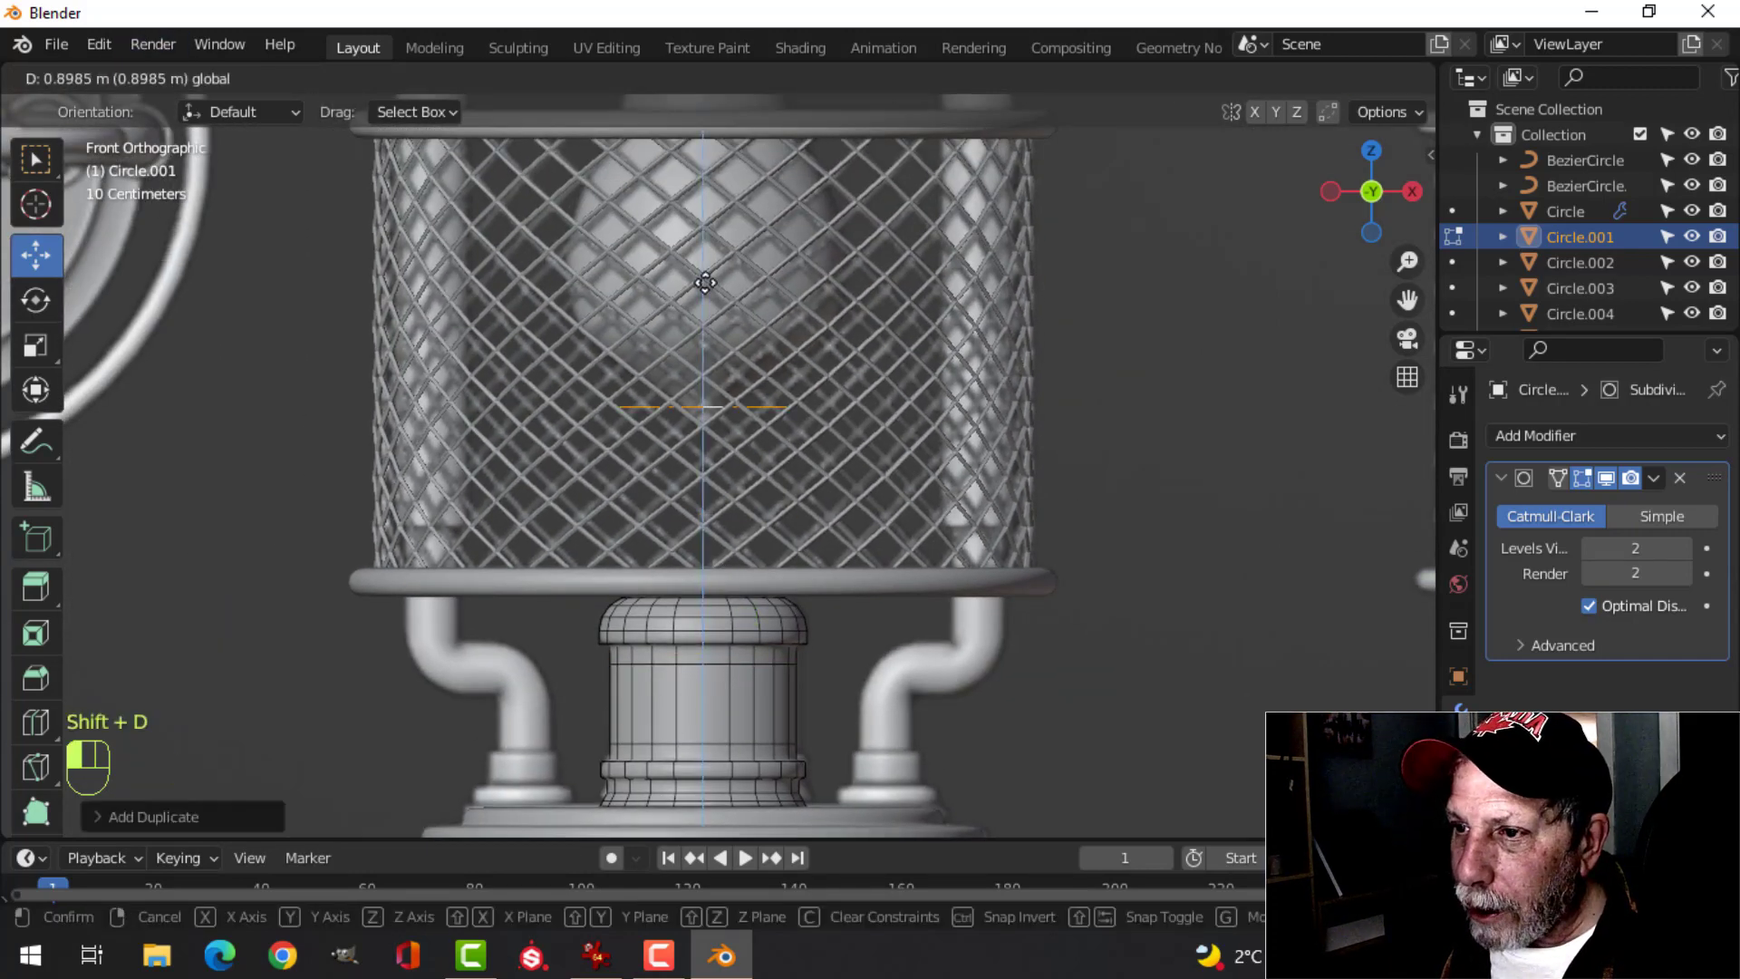
click(713, 265)
- Move the duplicated loop about 1.13 m up along Z to the lower edge of the bulb socket
scroll(893, 321, up, 1)
scroll(889, 312, down, 3)
shift+middle_drag(886, 308, 798, 515)
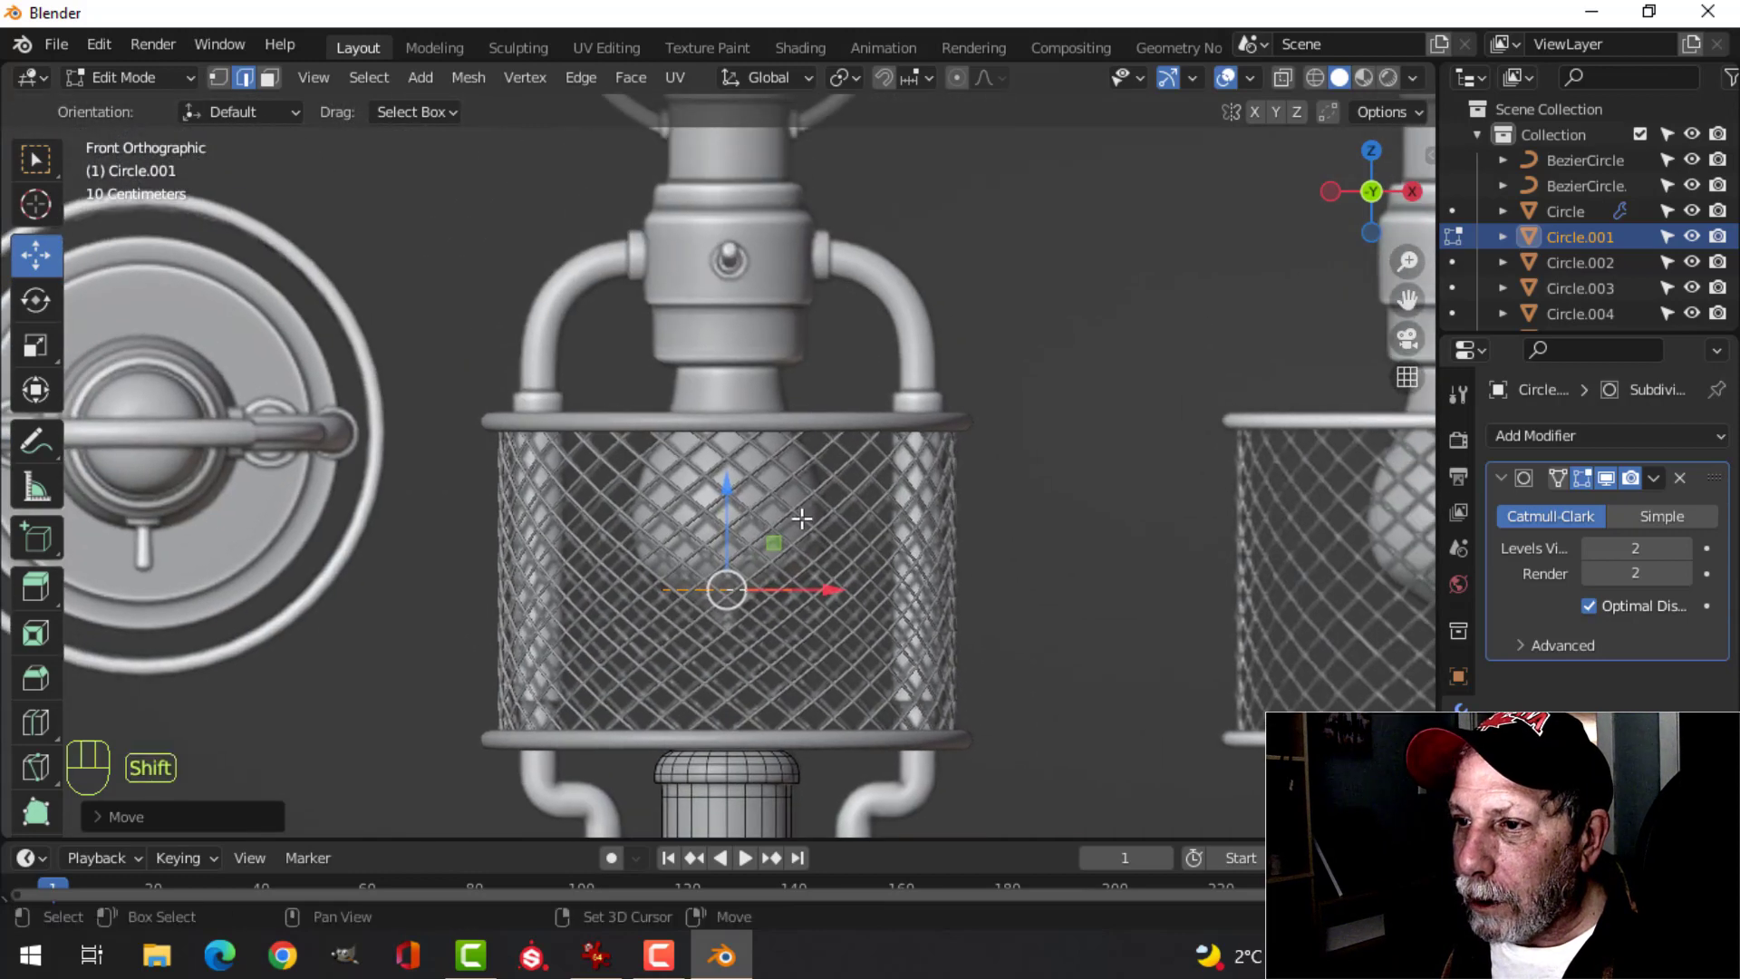
key(g)
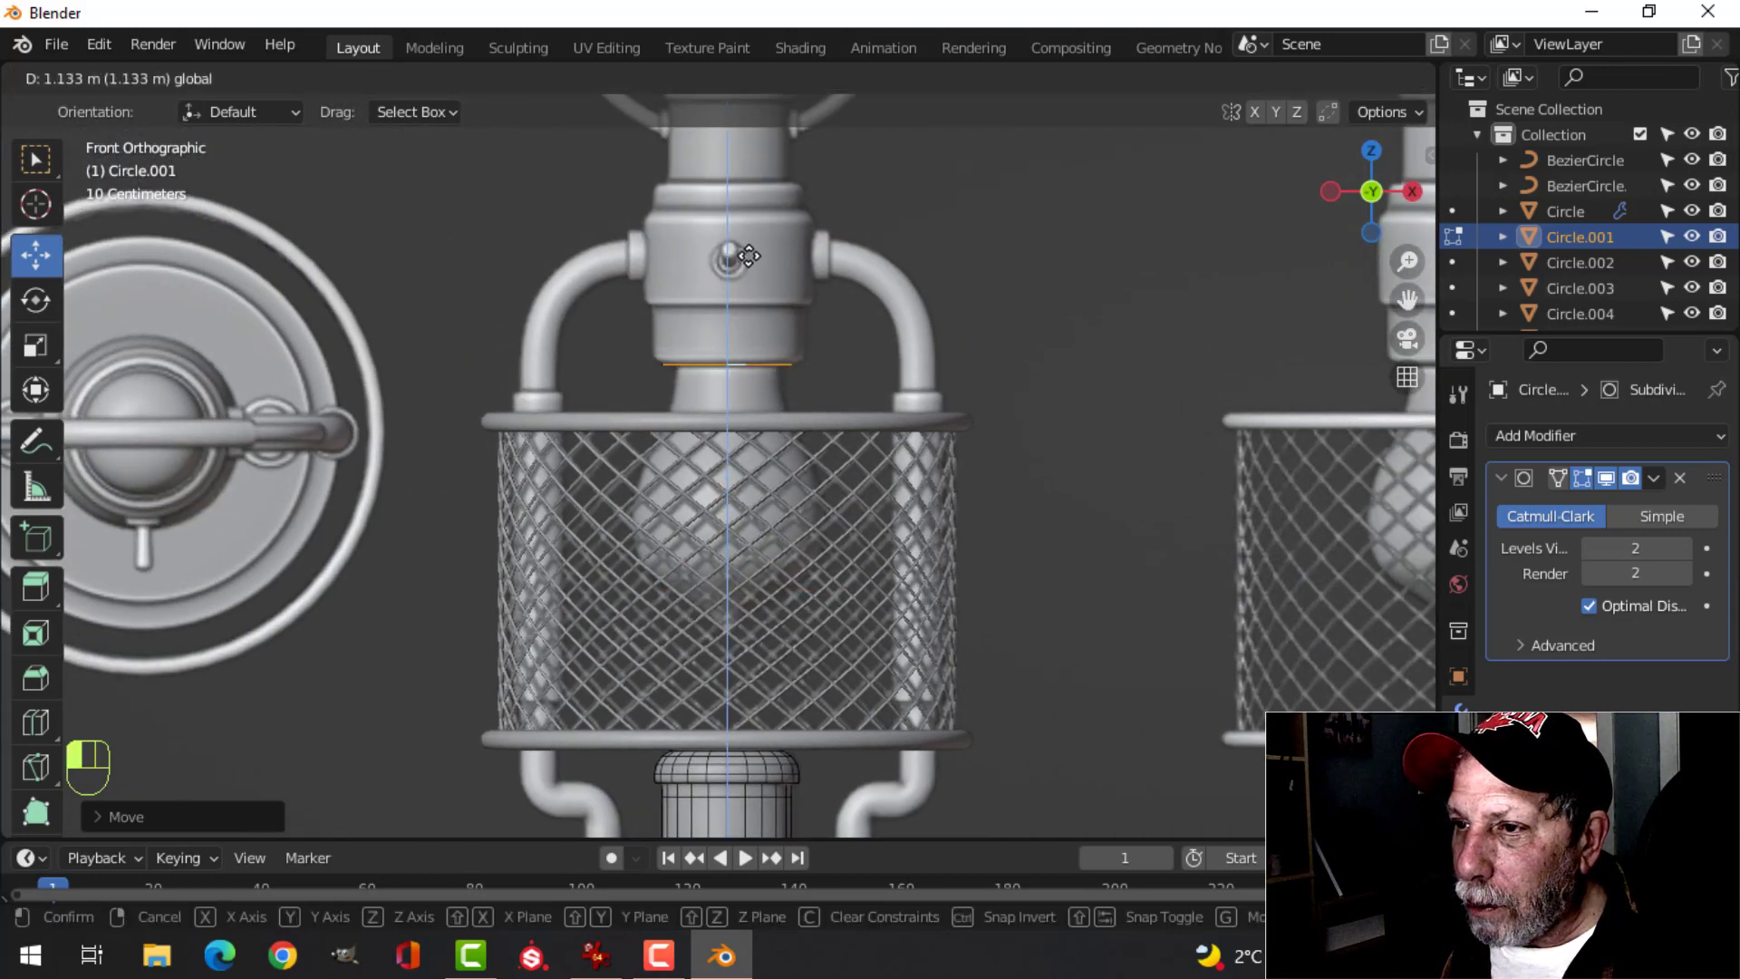
click(982, 307)
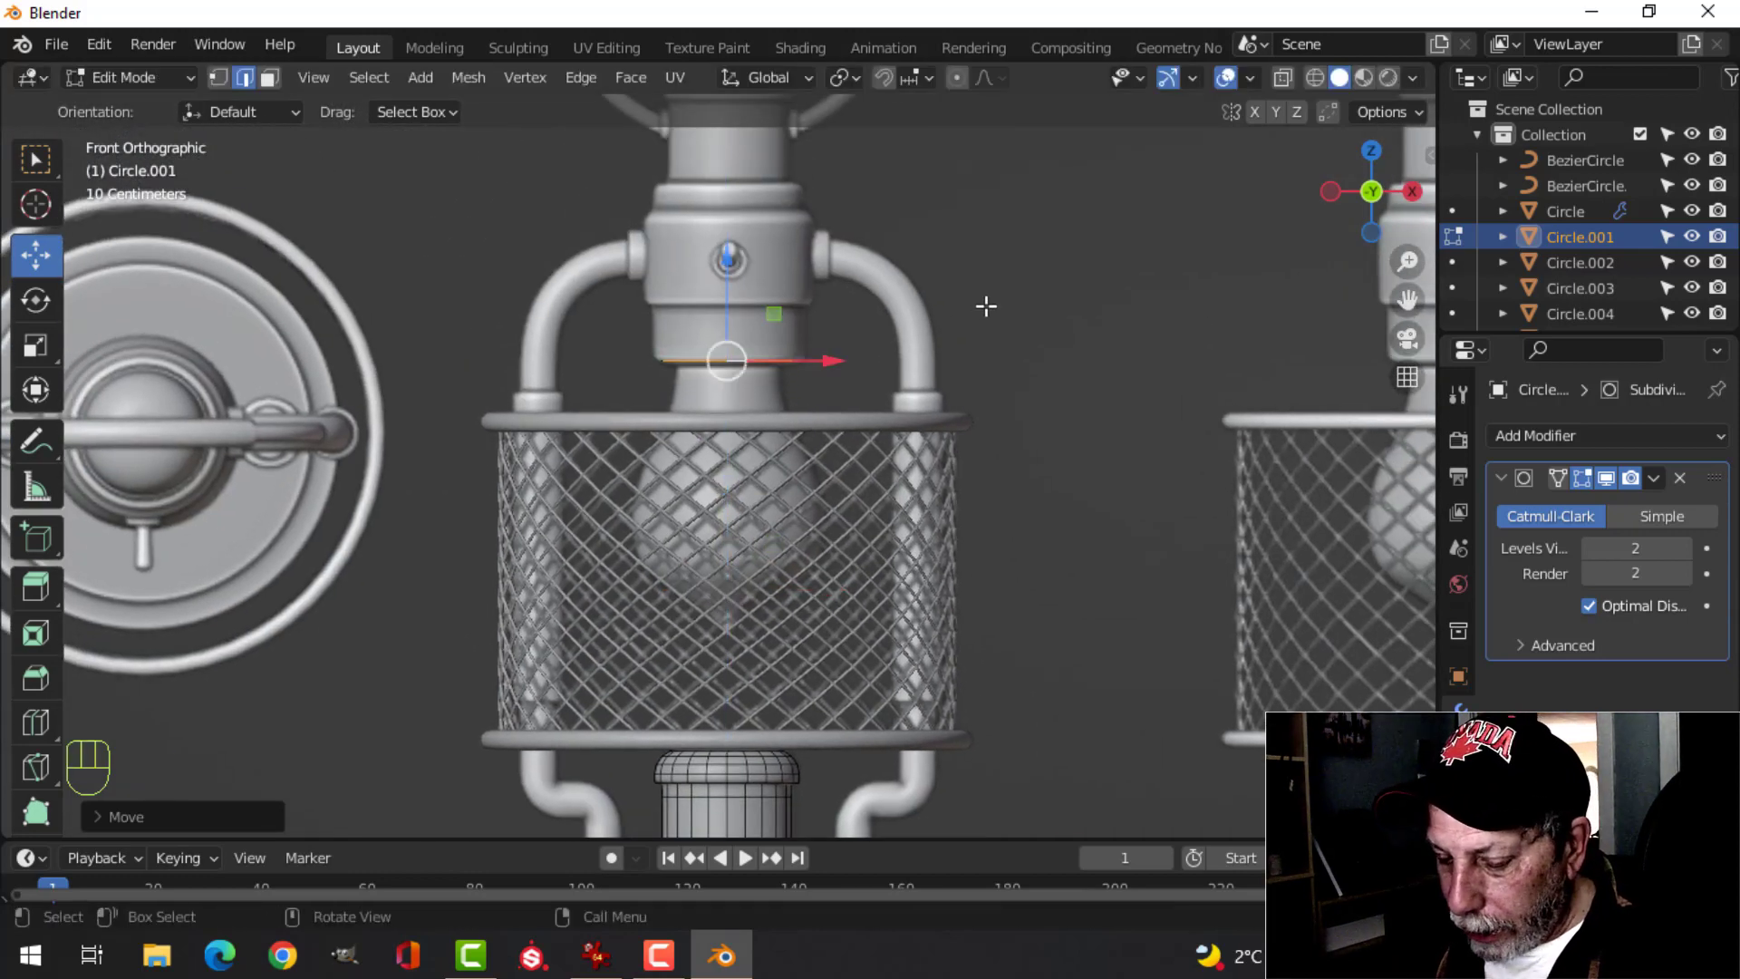
- Separate the duplicated loop into its own object, select it and turn off its Subdivision modifier in the viewport
key(p)
click(986, 306)
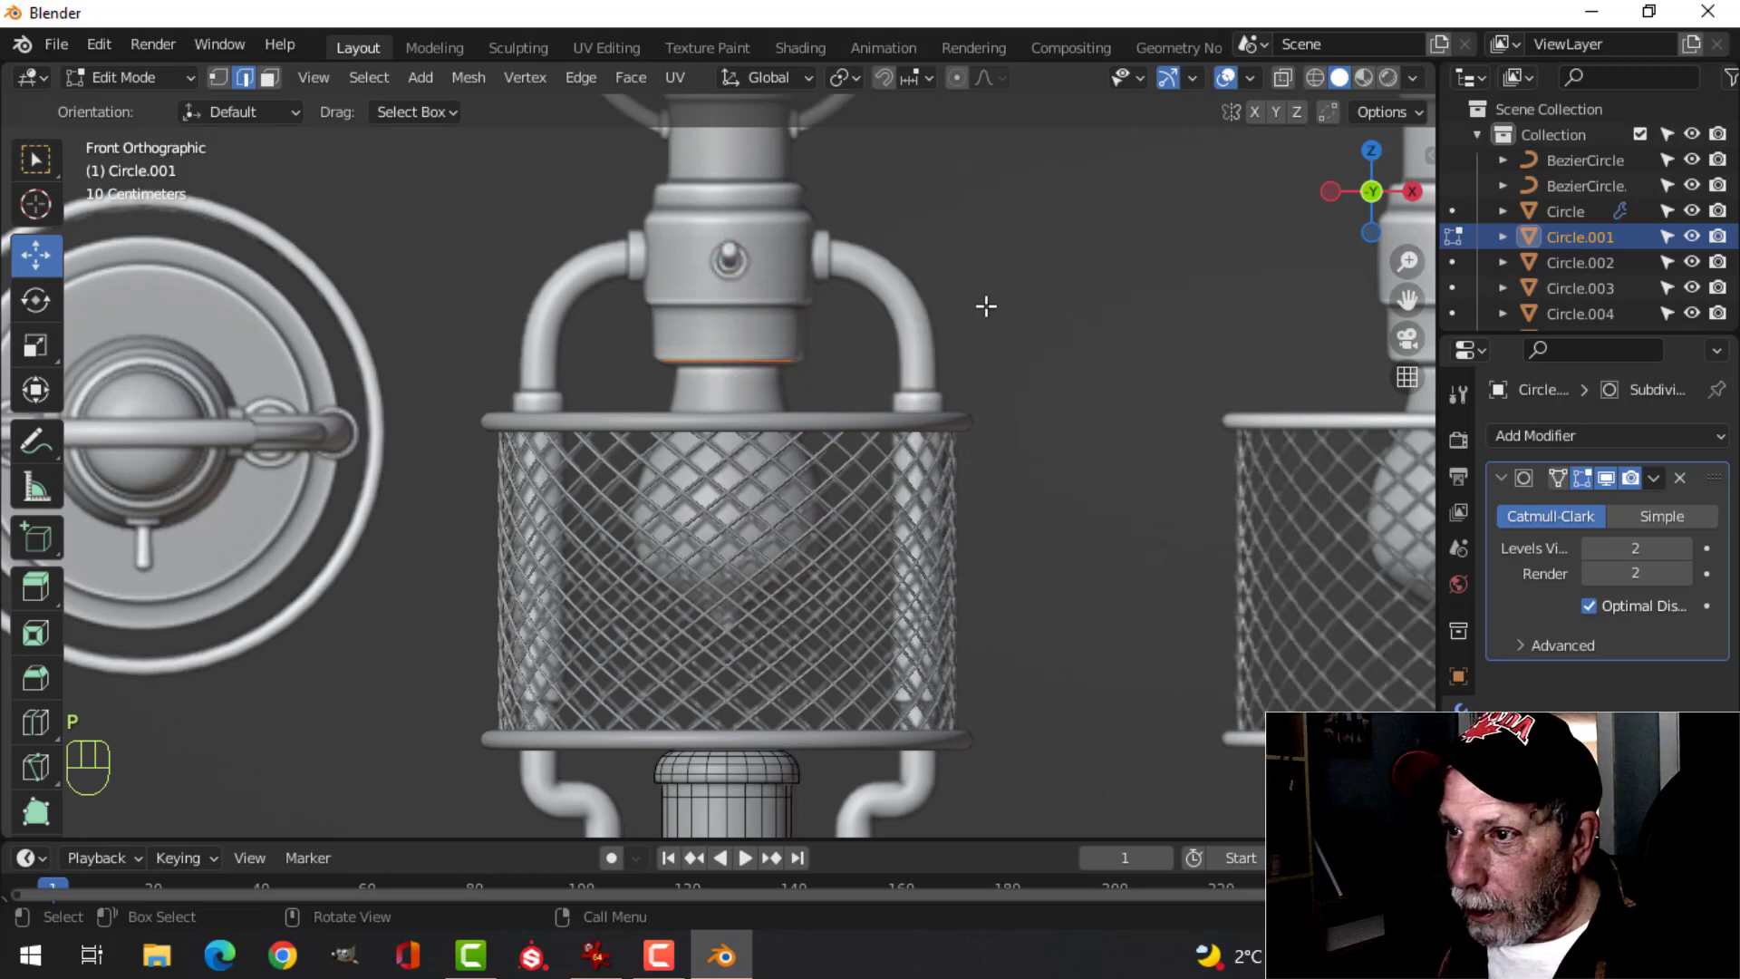
key(Tab)
click(770, 359)
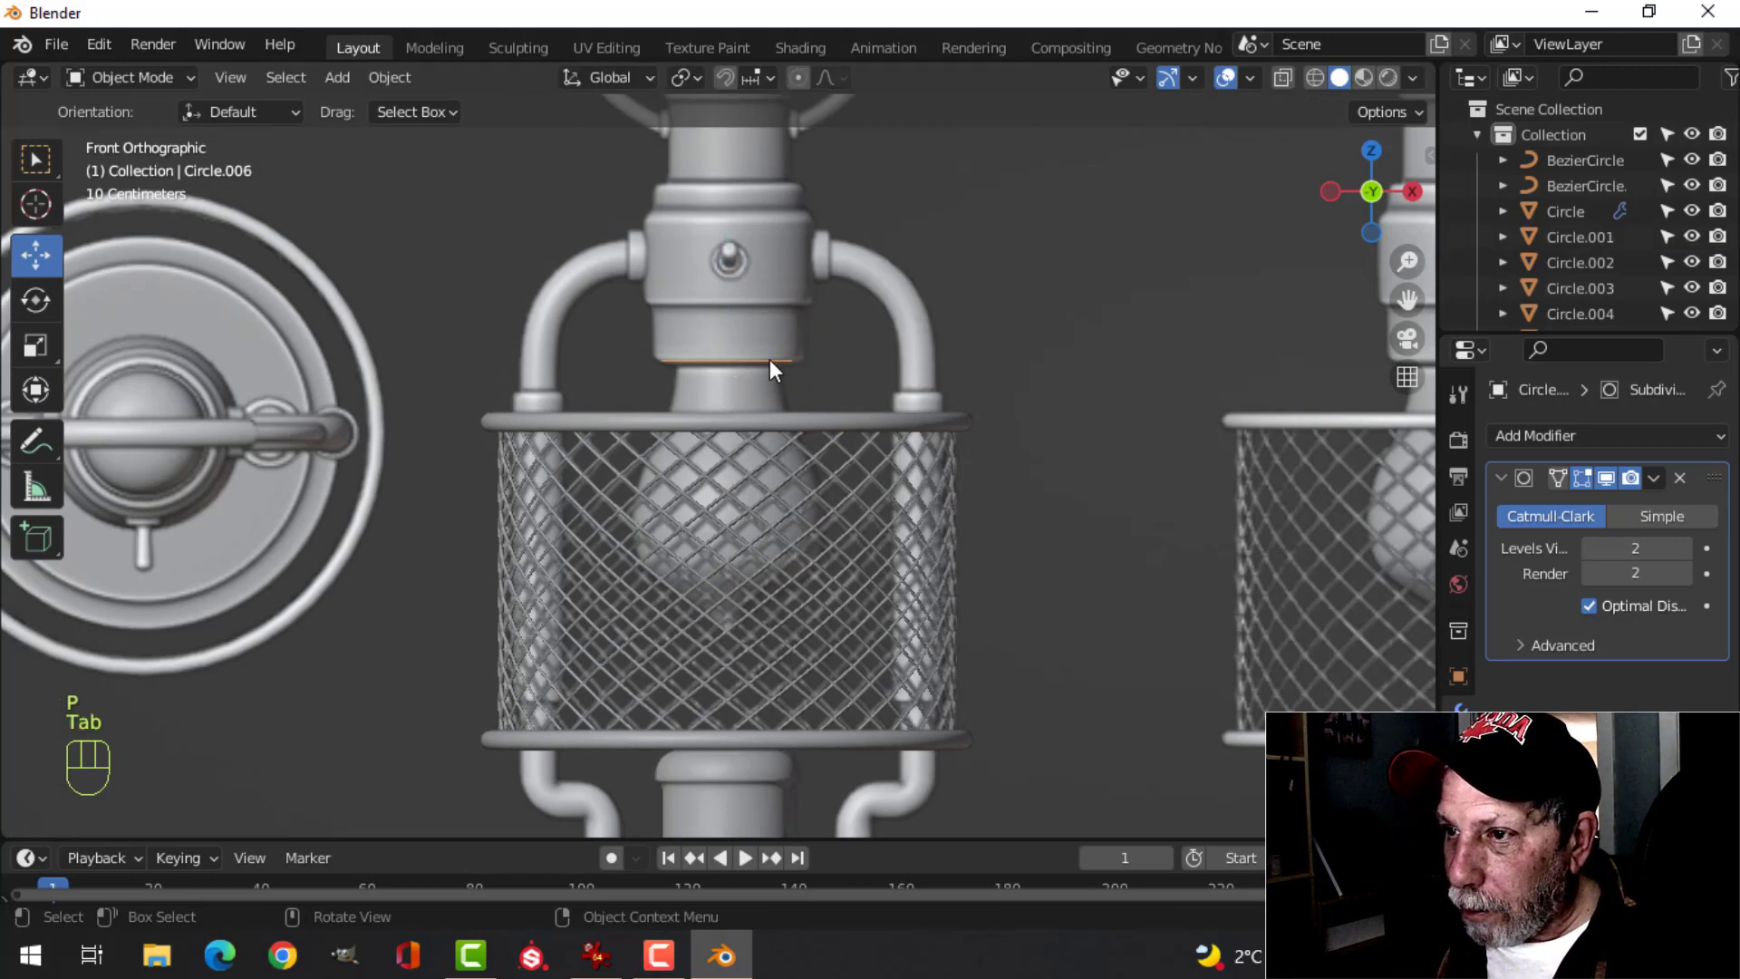
click(1606, 478)
- Shrink the new ring to the width of the bulb's neck, lower it to the socket's bottom edge and show wireframe shading
scroll(729, 372, up, 4)
key(Tab)
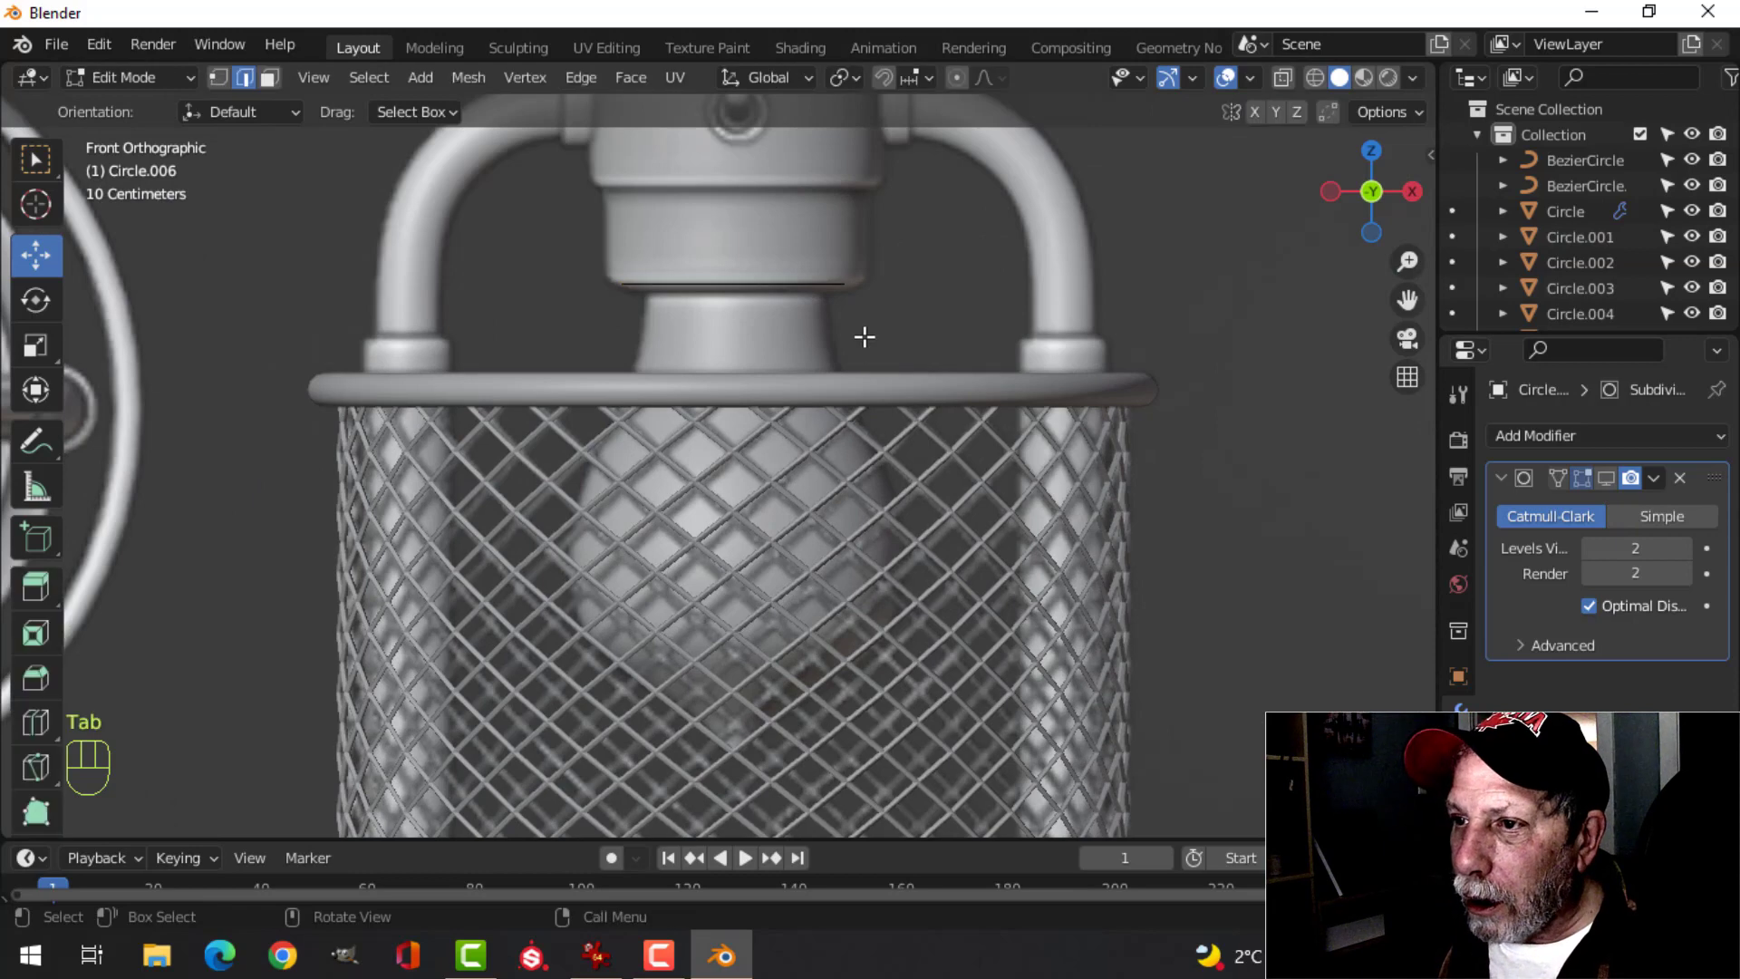
key(a)
key(1)
scroll(820, 403, up, 3)
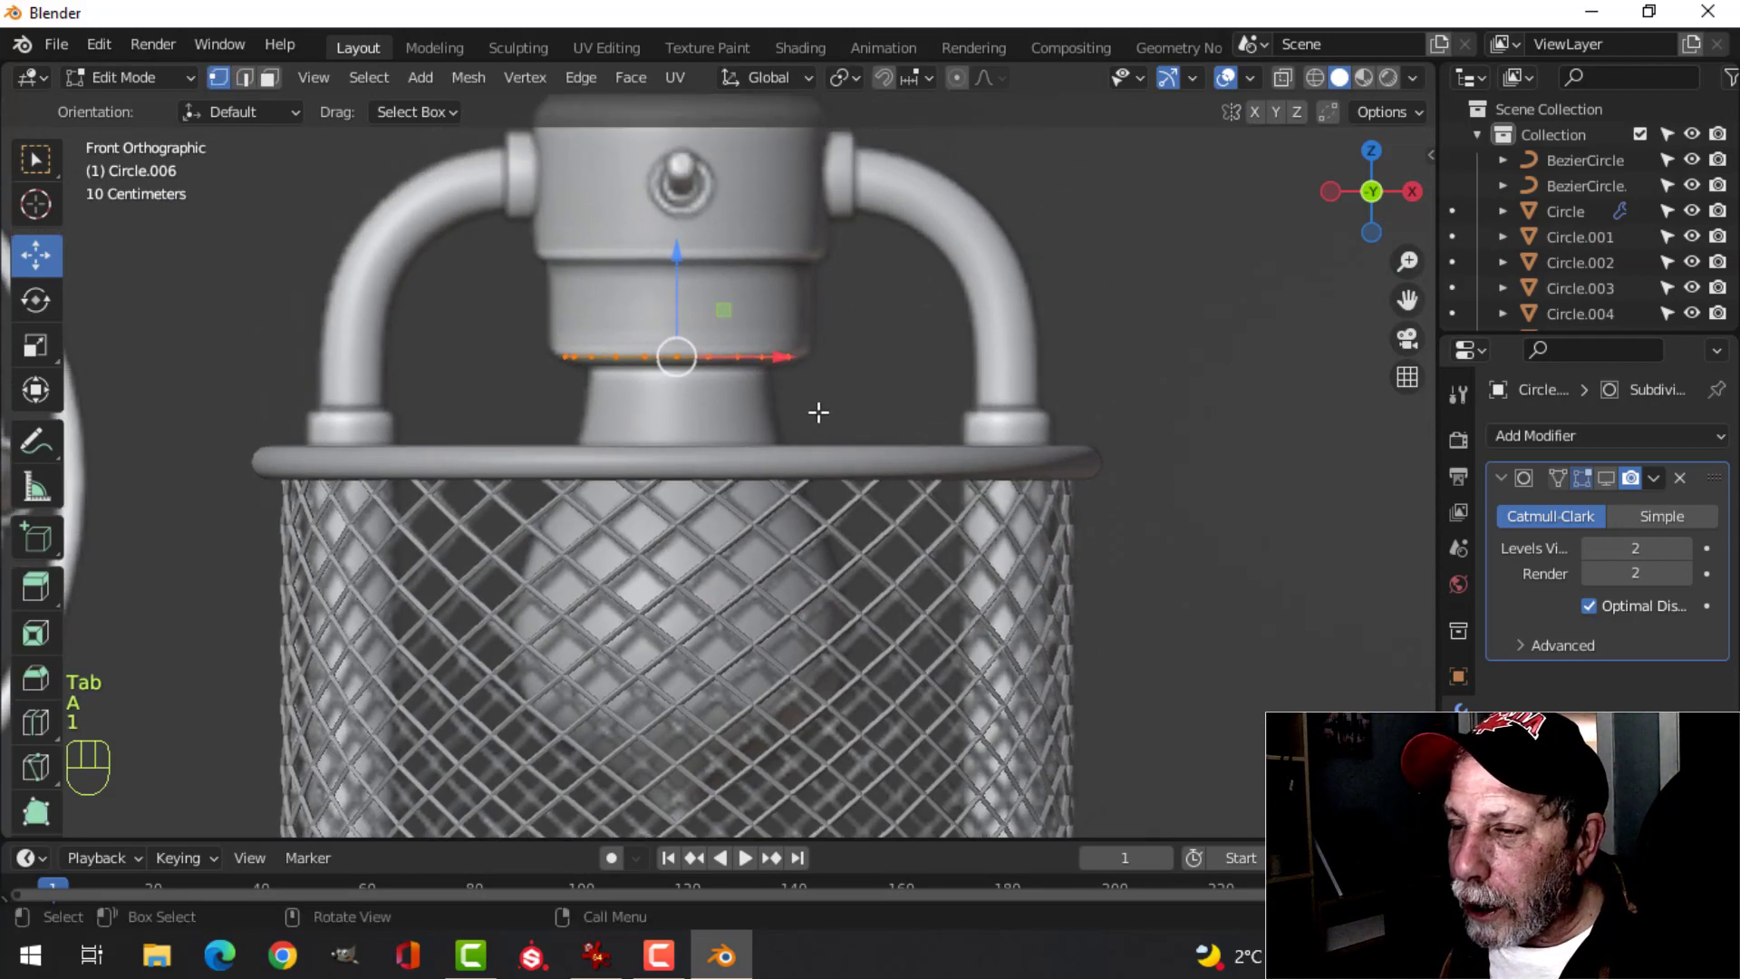
key(s)
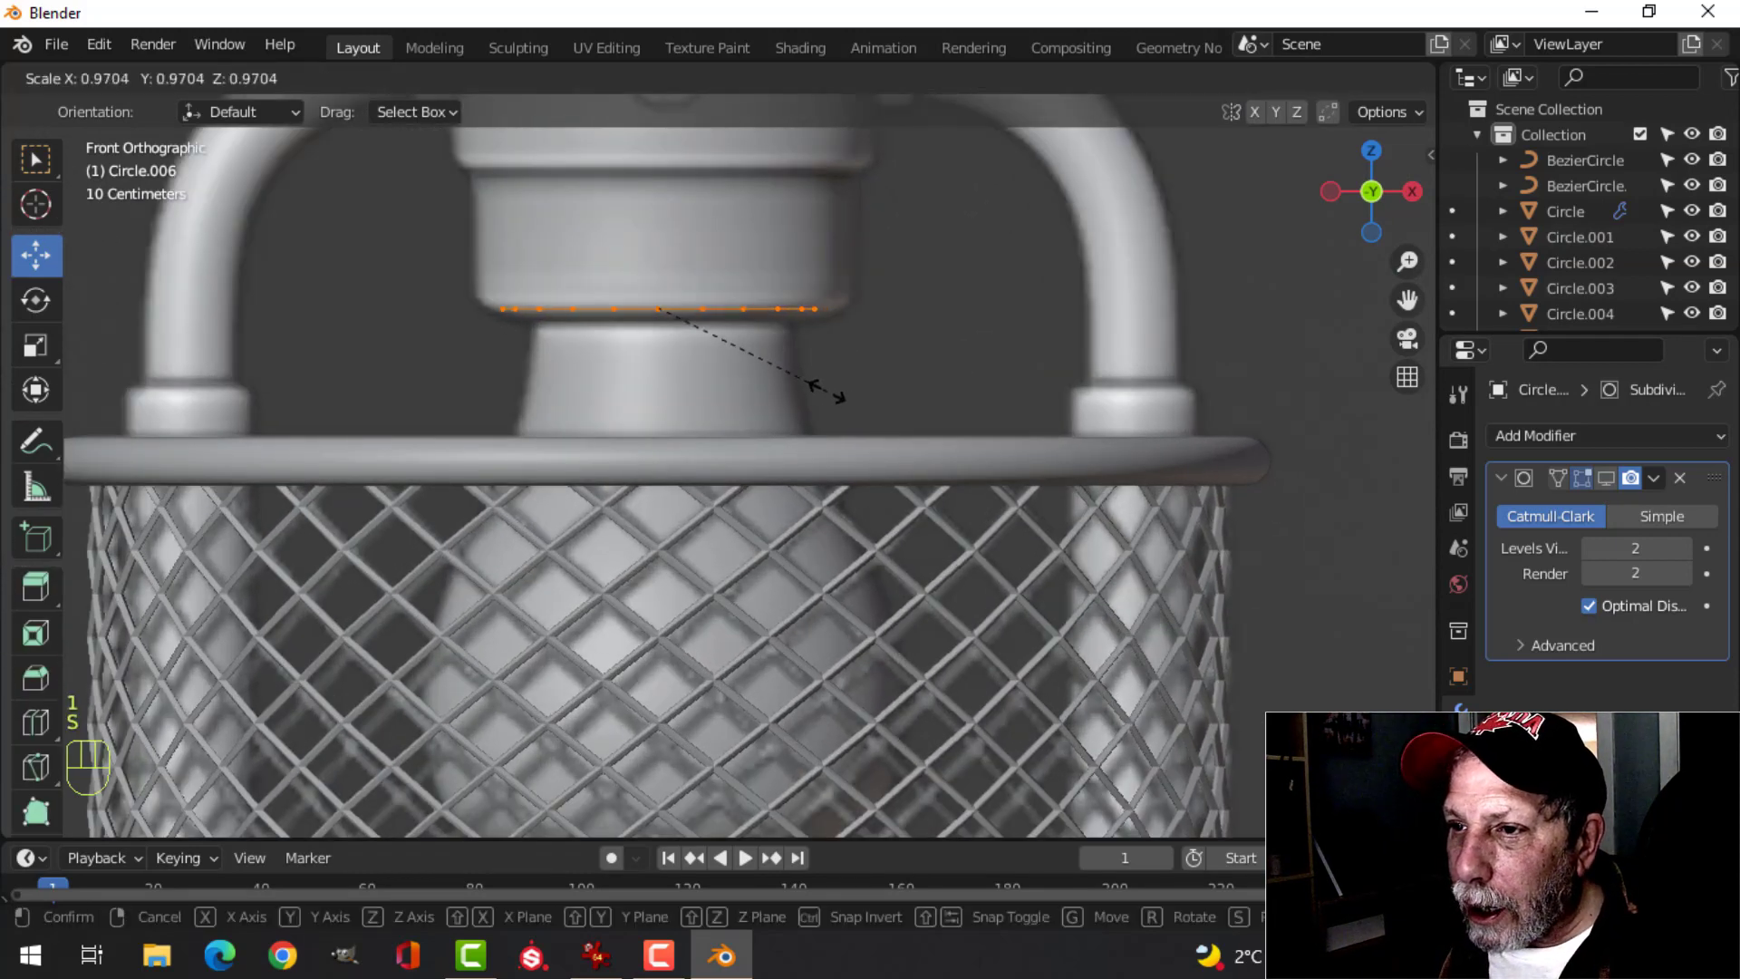
click(801, 390)
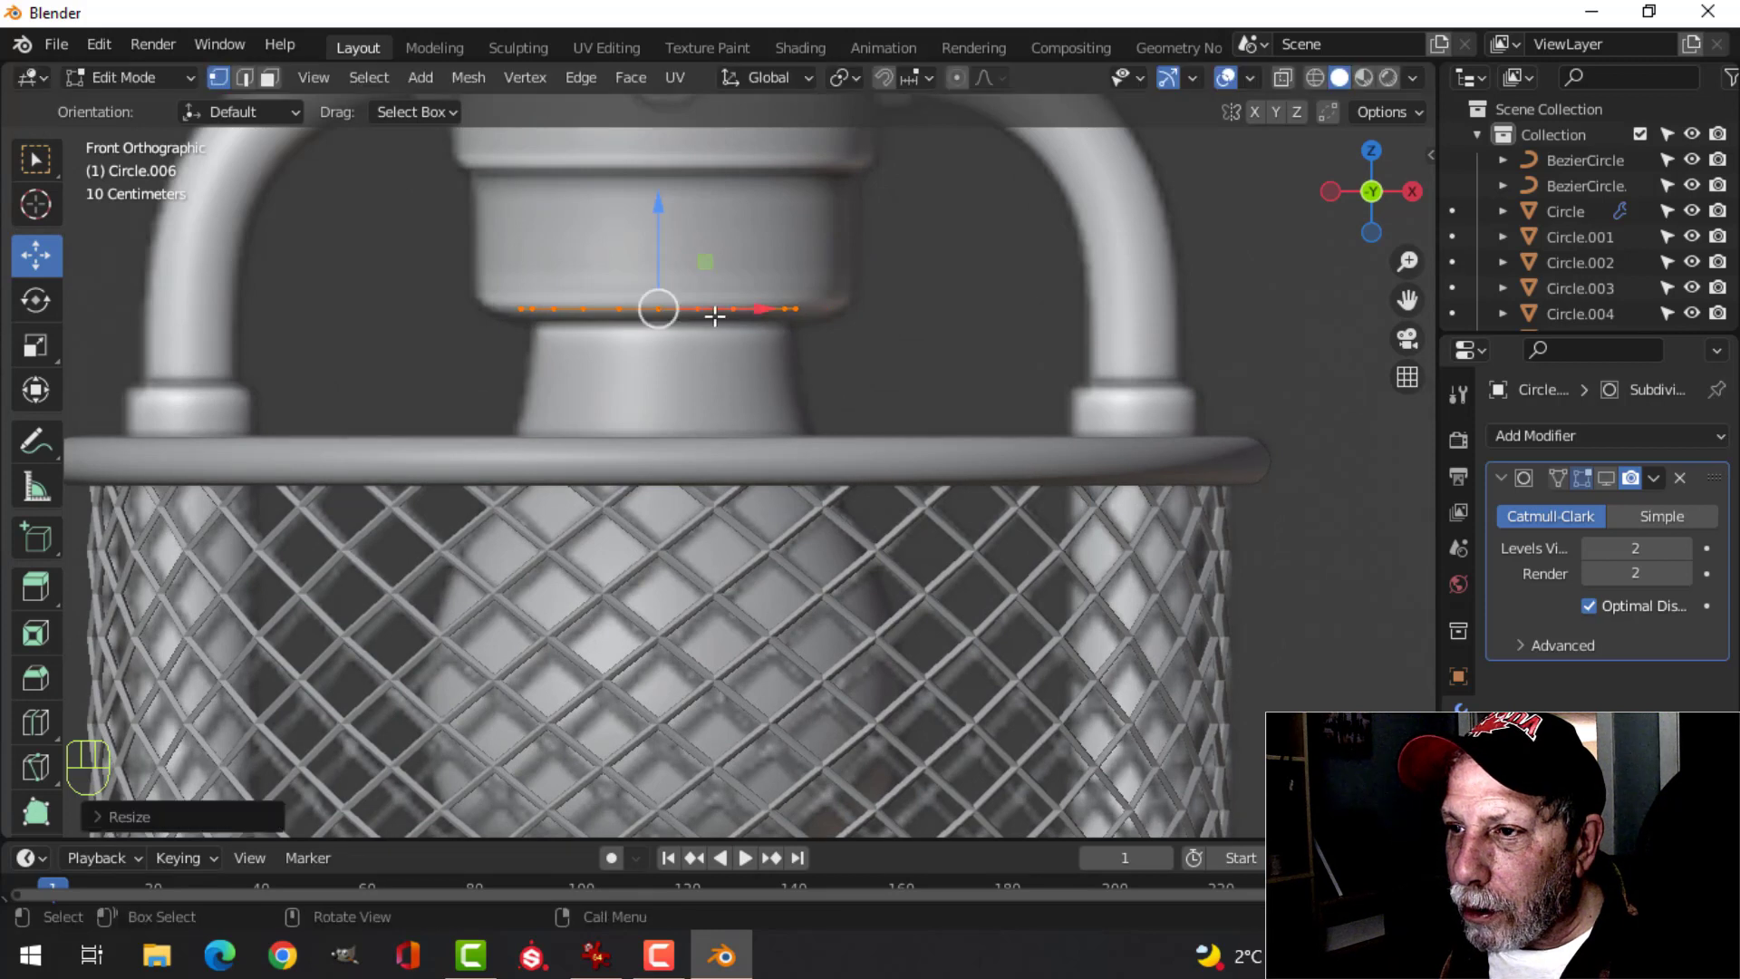
drag(661, 209, 657, 226)
key(z)
click(625, 313)
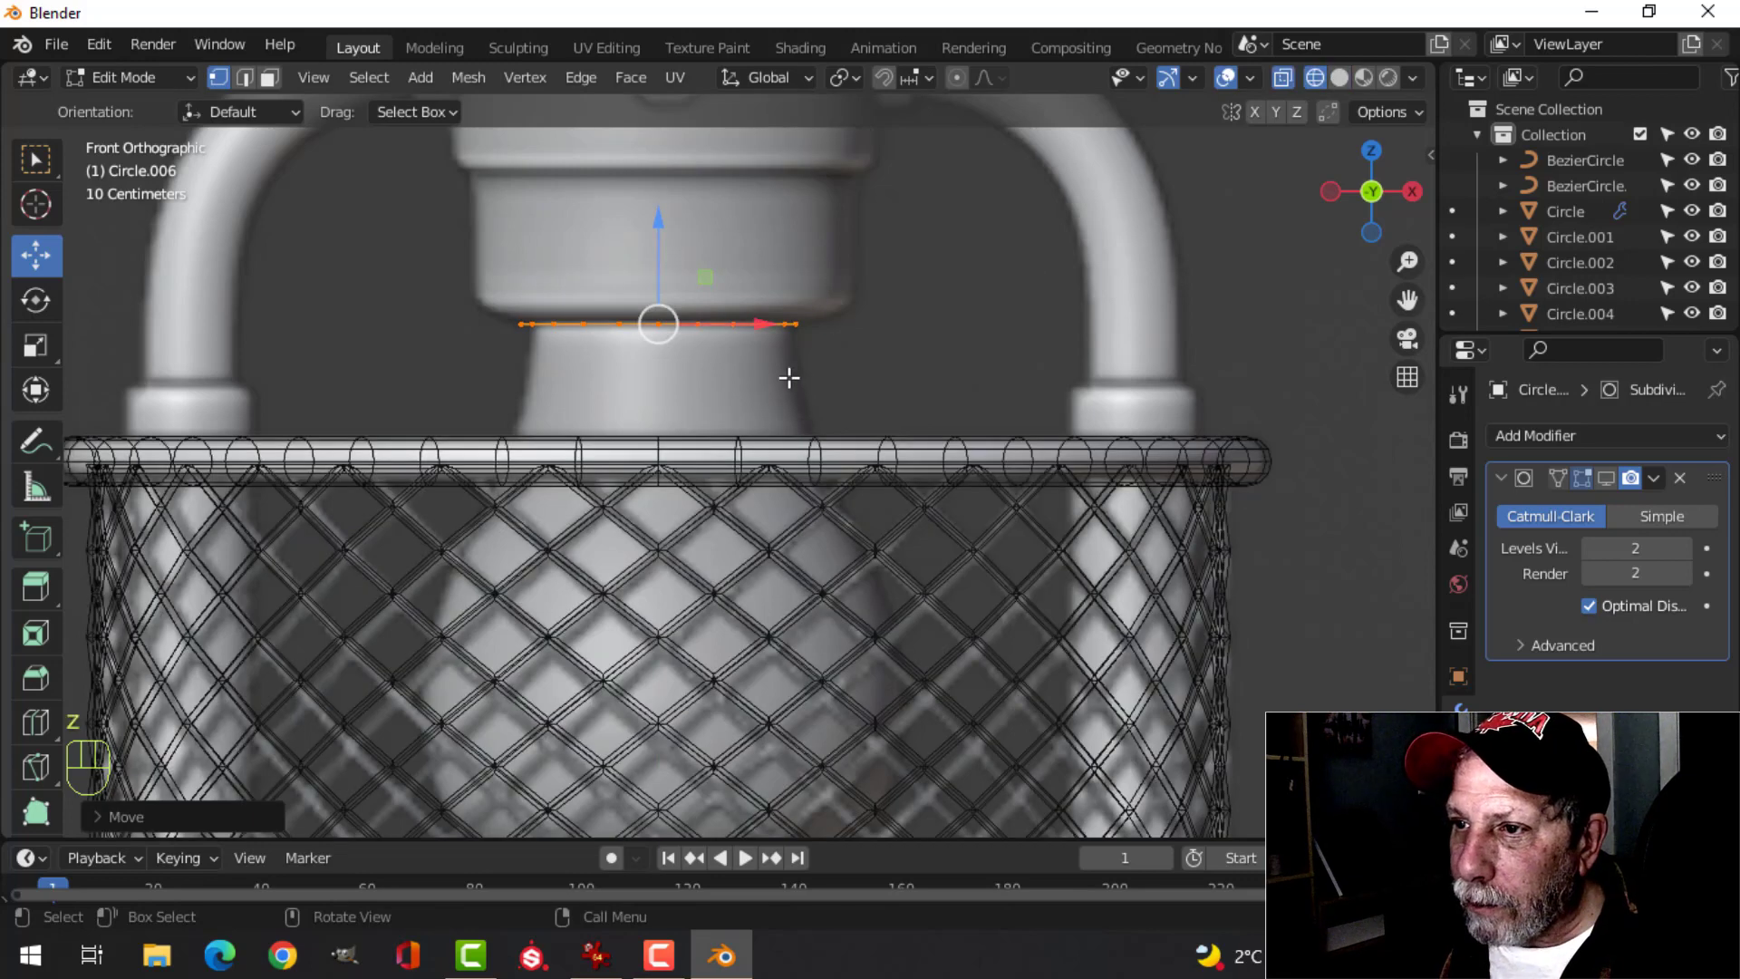
- Extrude the ring slightly upward and scale it by about 1.37 to match the socket's bottom bevel
shift+scroll(797, 431, up, 2)
scroll(797, 427, up, 2)
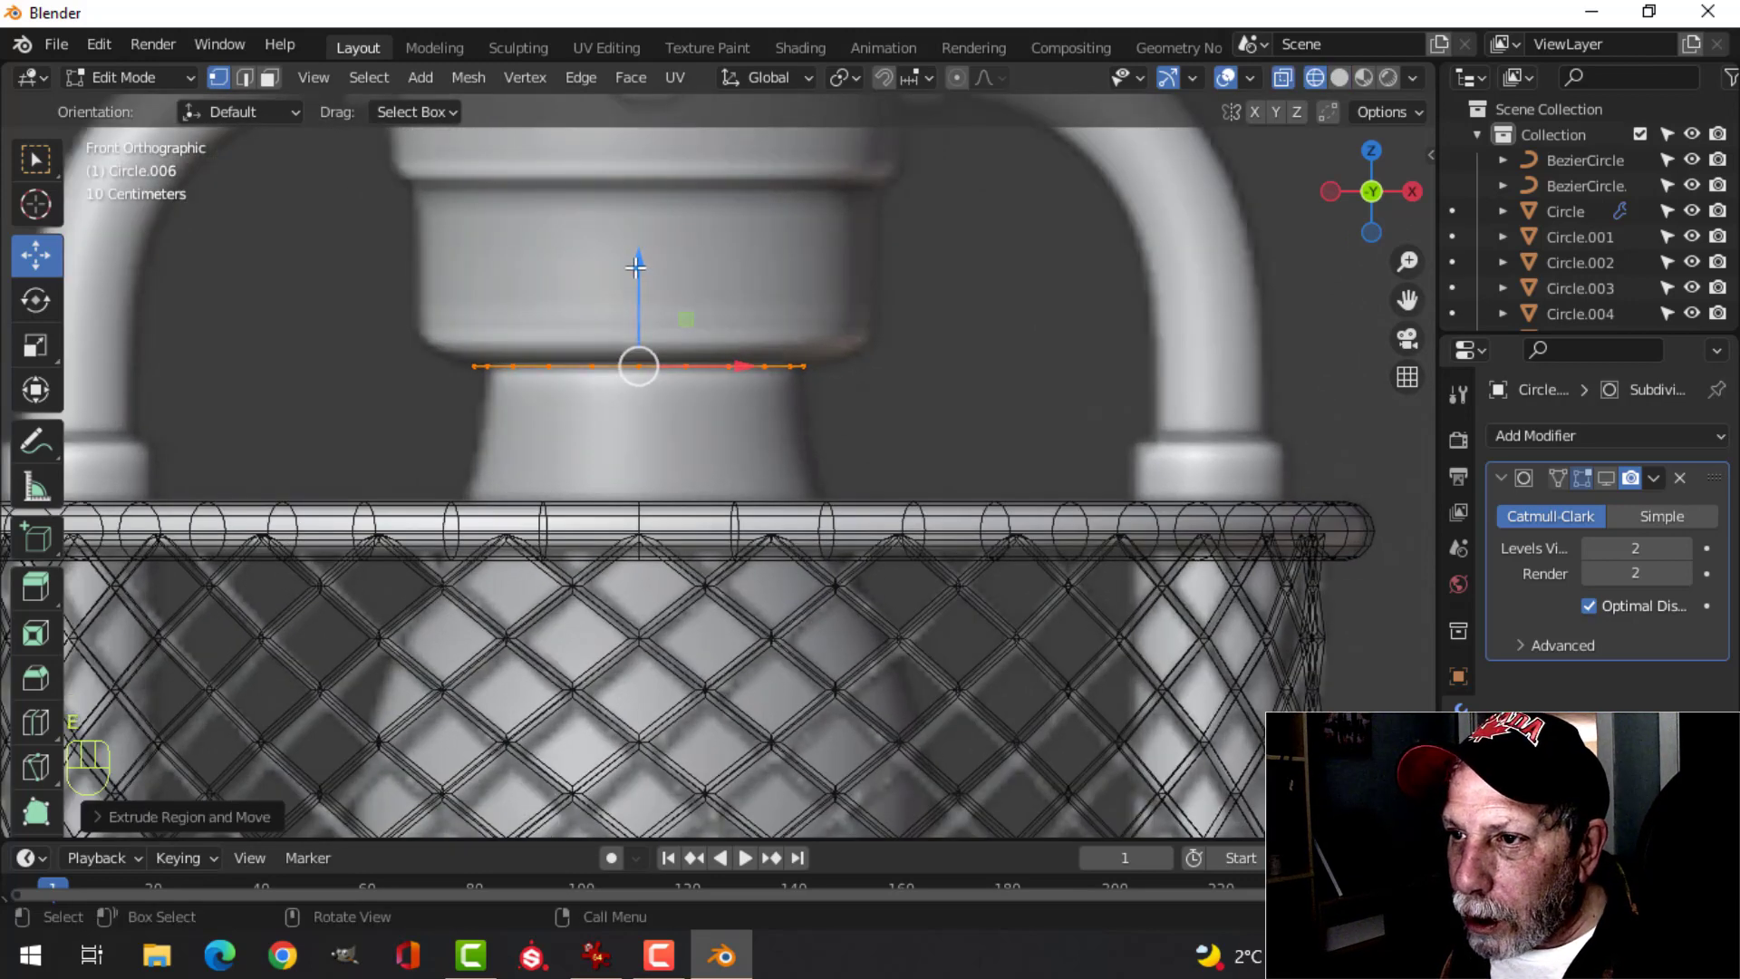
drag(636, 266, 633, 241)
key(s)
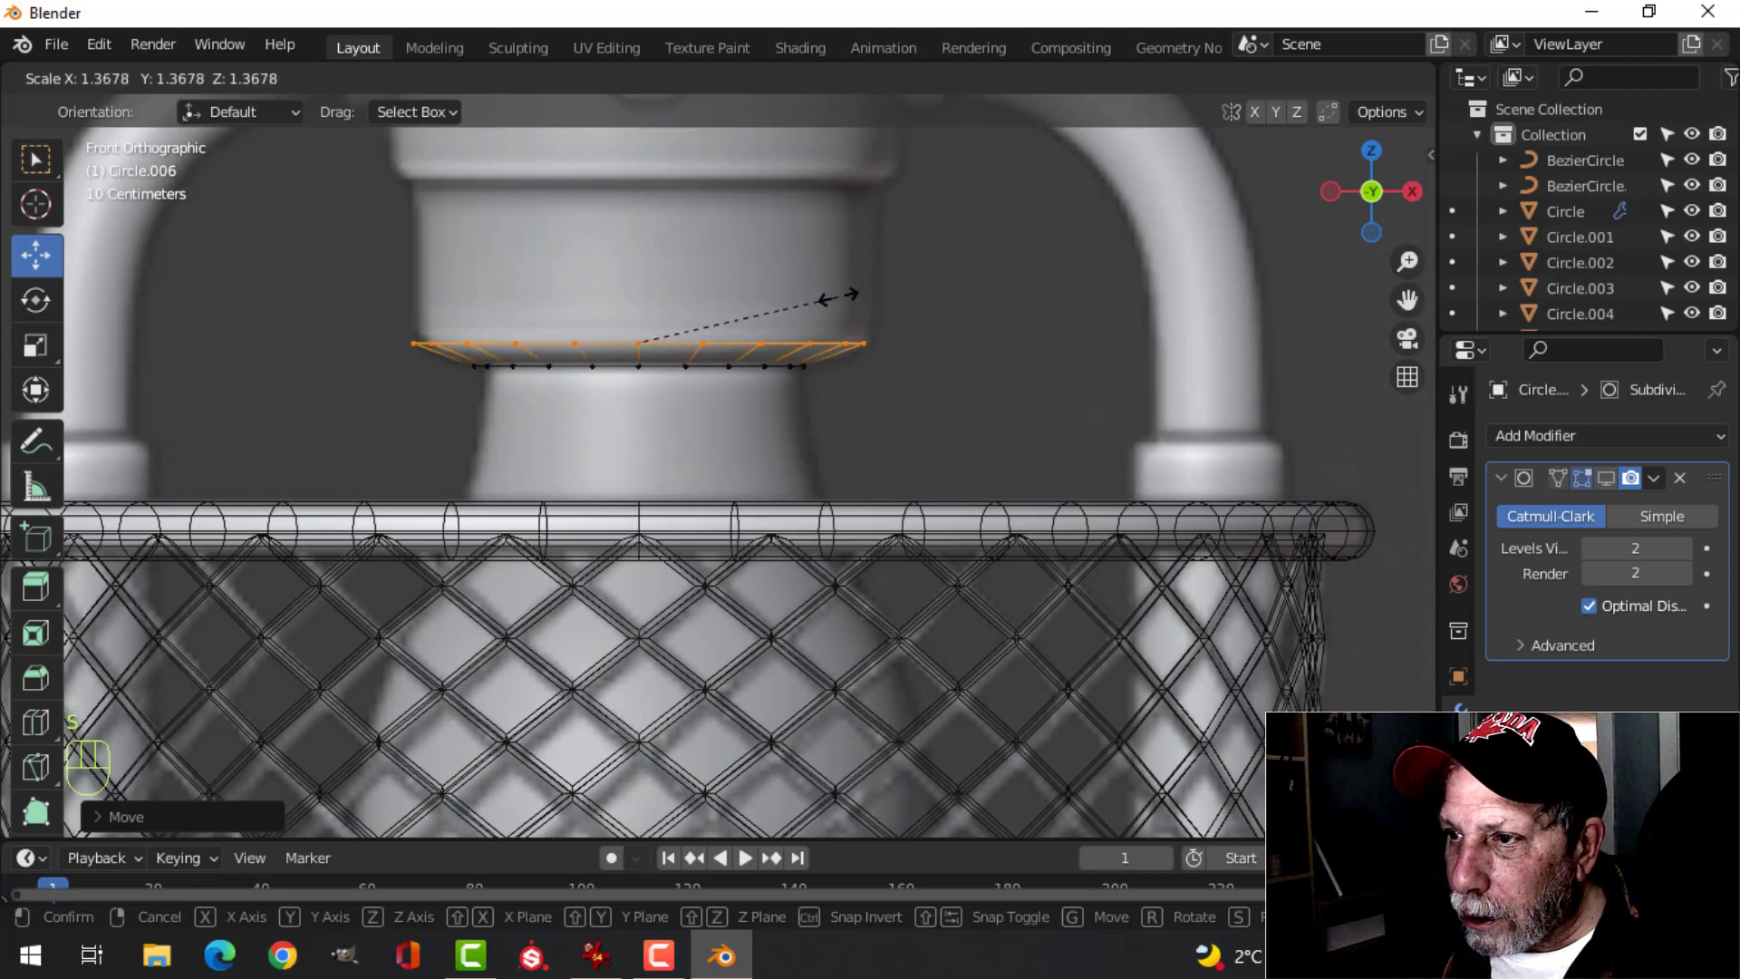
click(838, 297)
- Extrude the socket ring straight up to the underside of the wider switch housing
scroll(749, 309, down, 2)
shift+middle_drag(747, 309, 802, 441)
key(e)
click(802, 443)
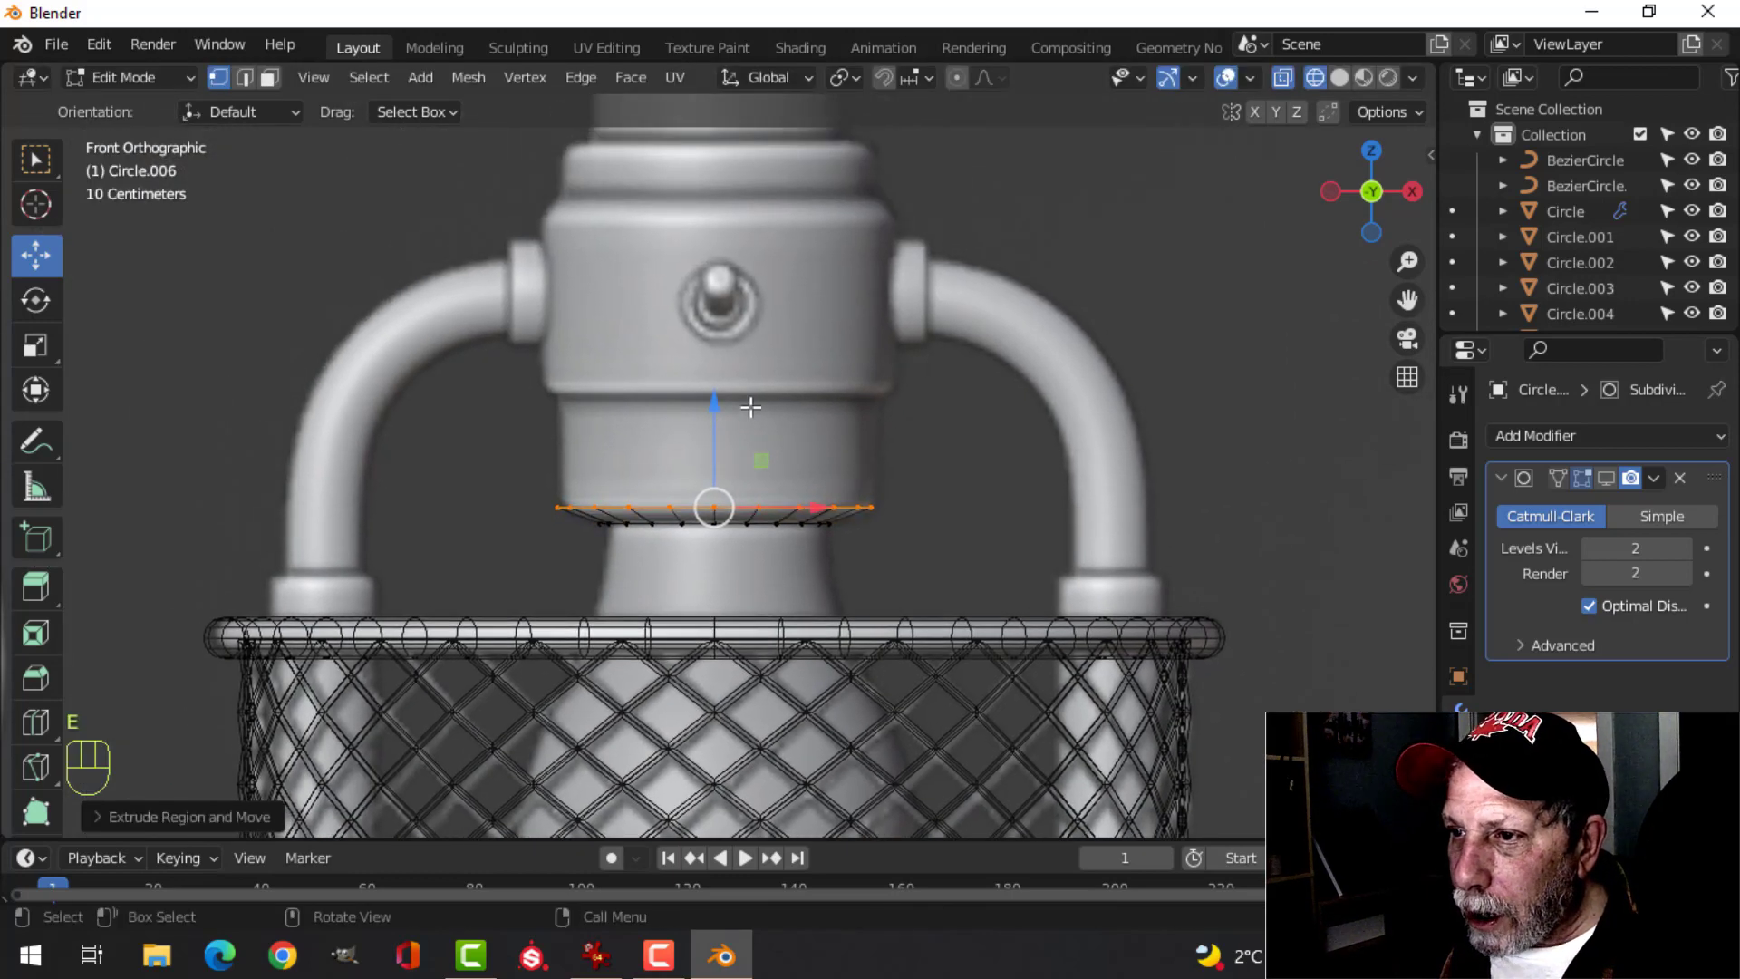
drag(720, 402, 721, 294)
- Extrude the top loop in place and scale it outward to the width of the switch housing
scroll(852, 357, up, 3)
shift+middle_drag(852, 357, 874, 406)
alt+click(873, 404)
key(e)
click(874, 405)
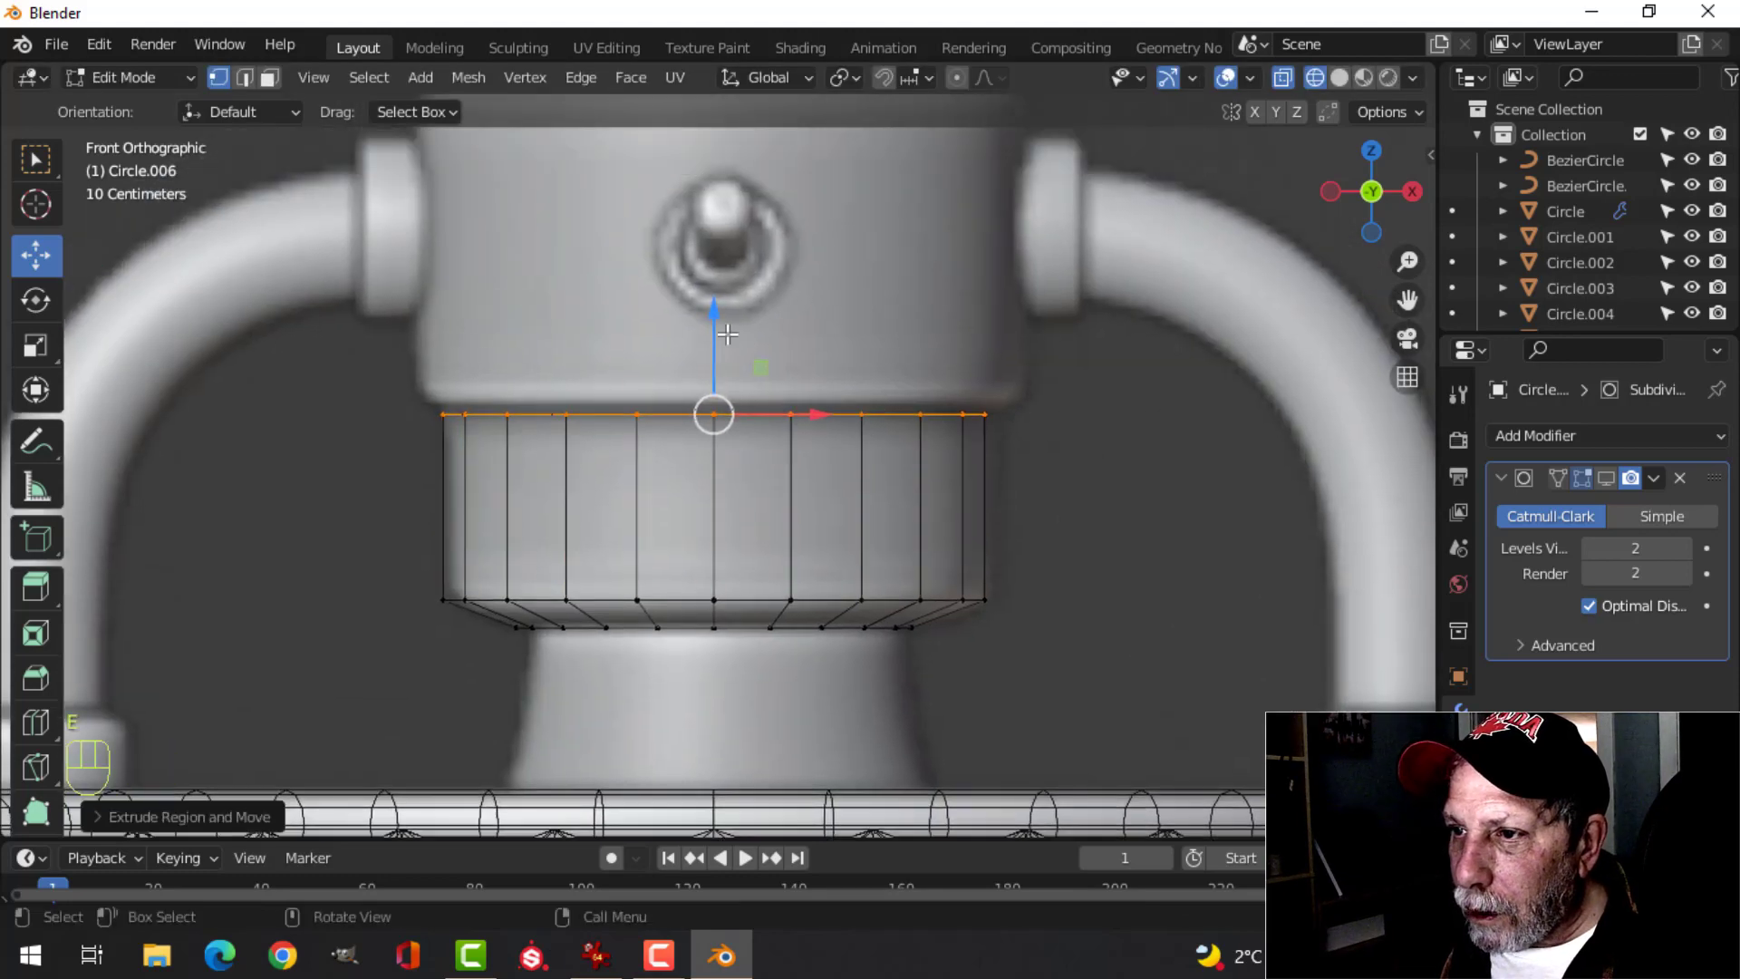
key(s)
click(891, 381)
- Extrude the housing loop about 0.42 m up along Z to the start of the upper bevel
shift+middle_drag(889, 400, 889, 493)
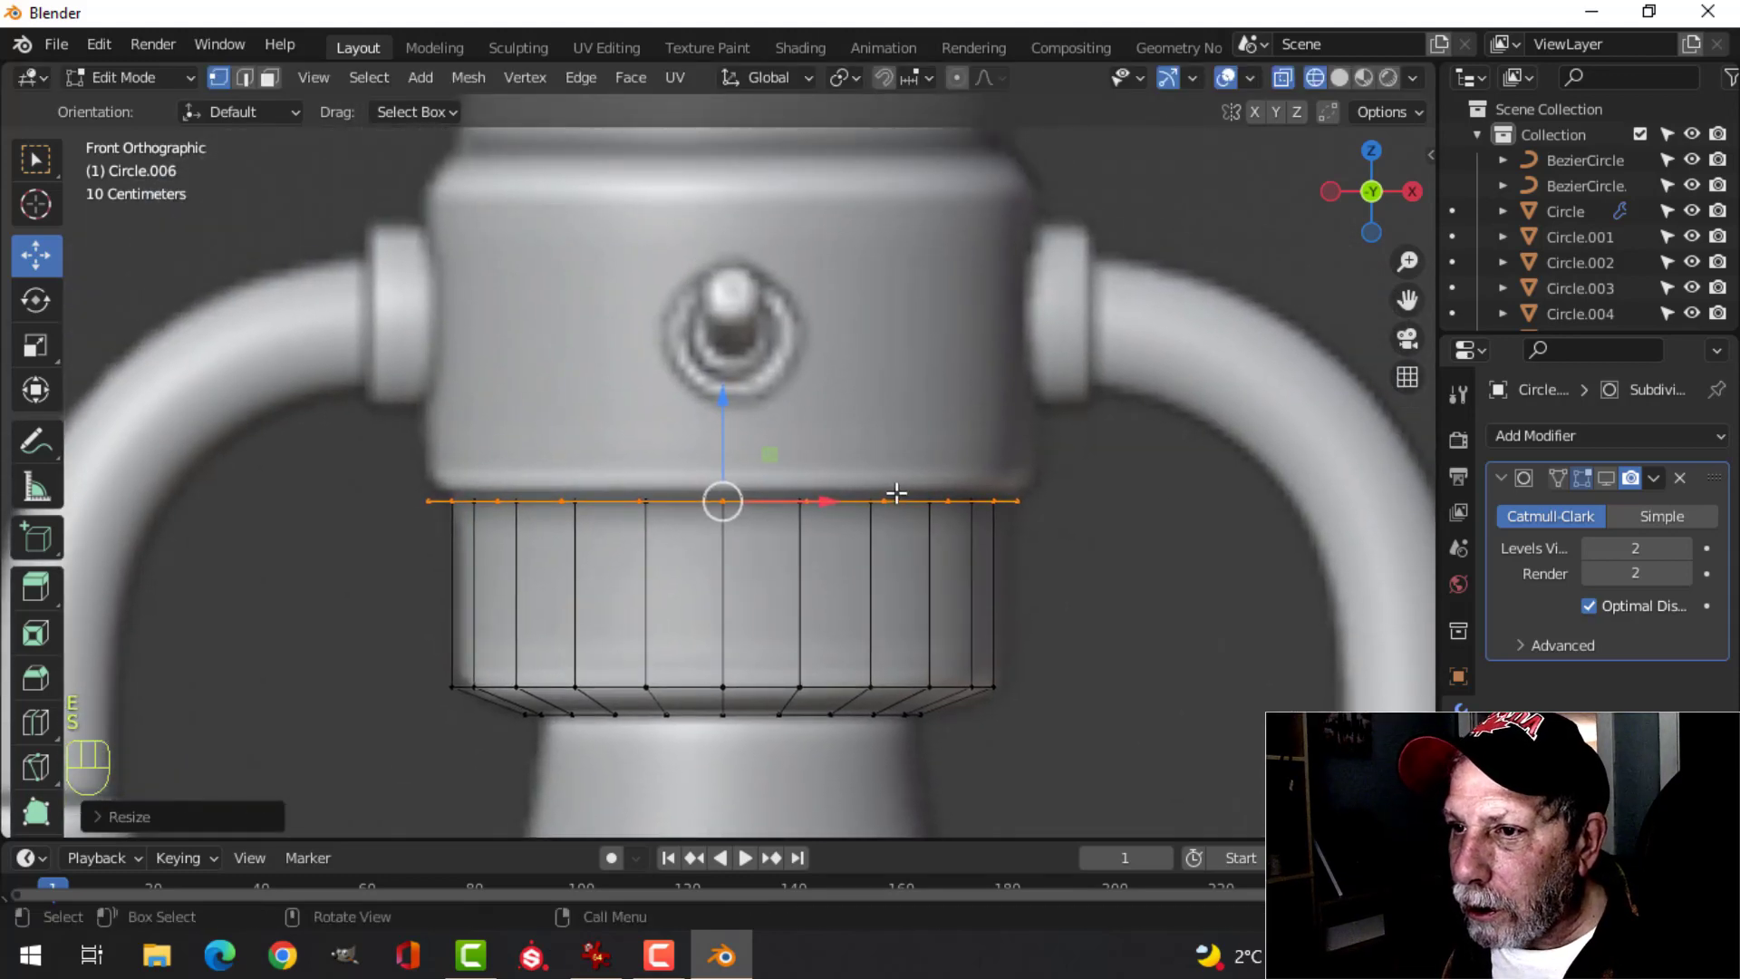
key(e)
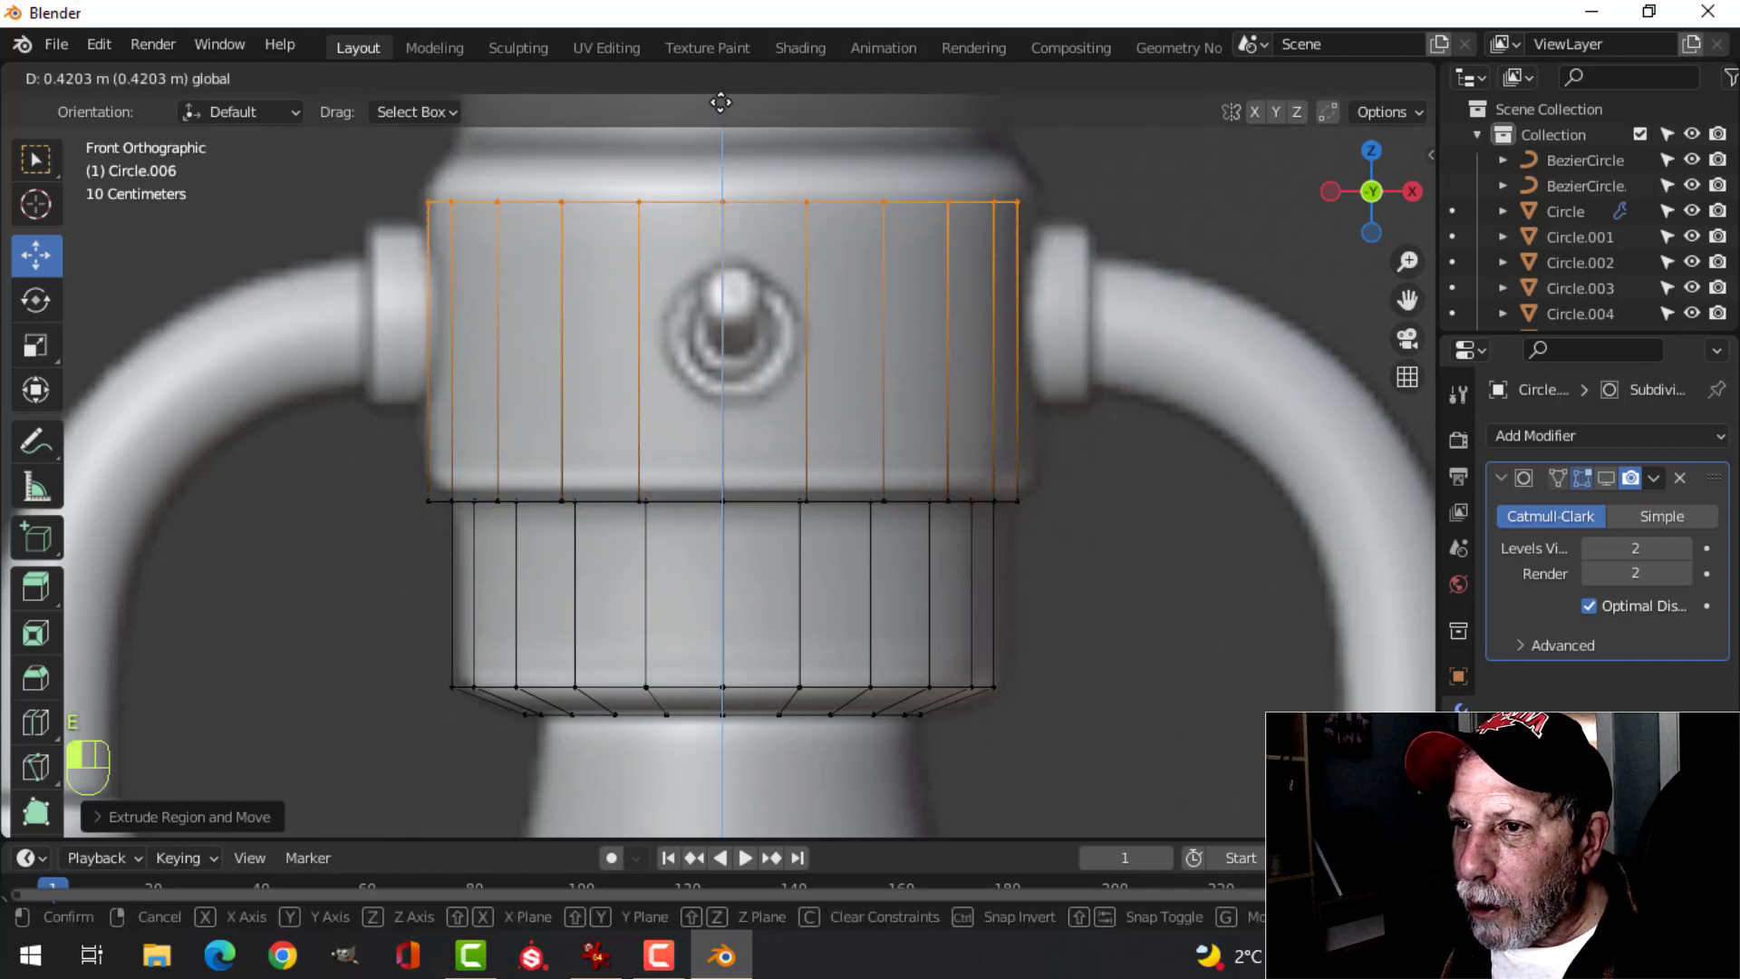
click(722, 827)
- Extrude the housing's top loop up to the collar and scale it inward to about 0.89
scroll(723, 798, up, 1)
shift+middle_drag(722, 399, 785, 776)
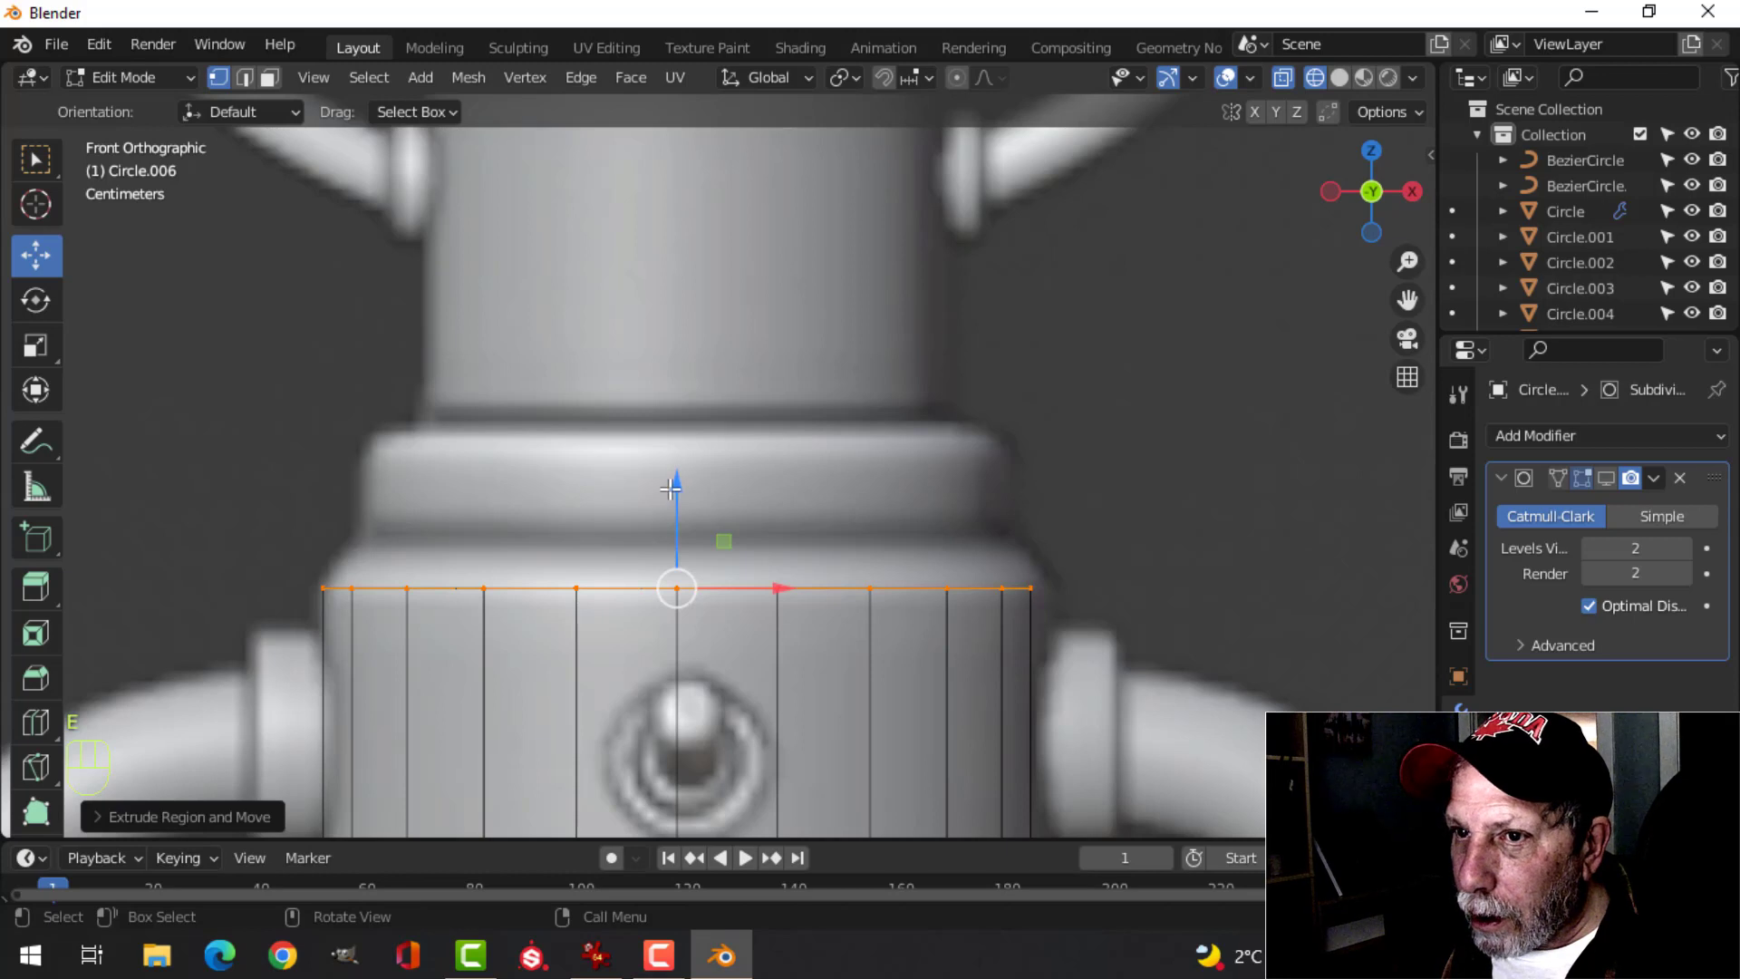
drag(671, 490, 668, 427)
key(s)
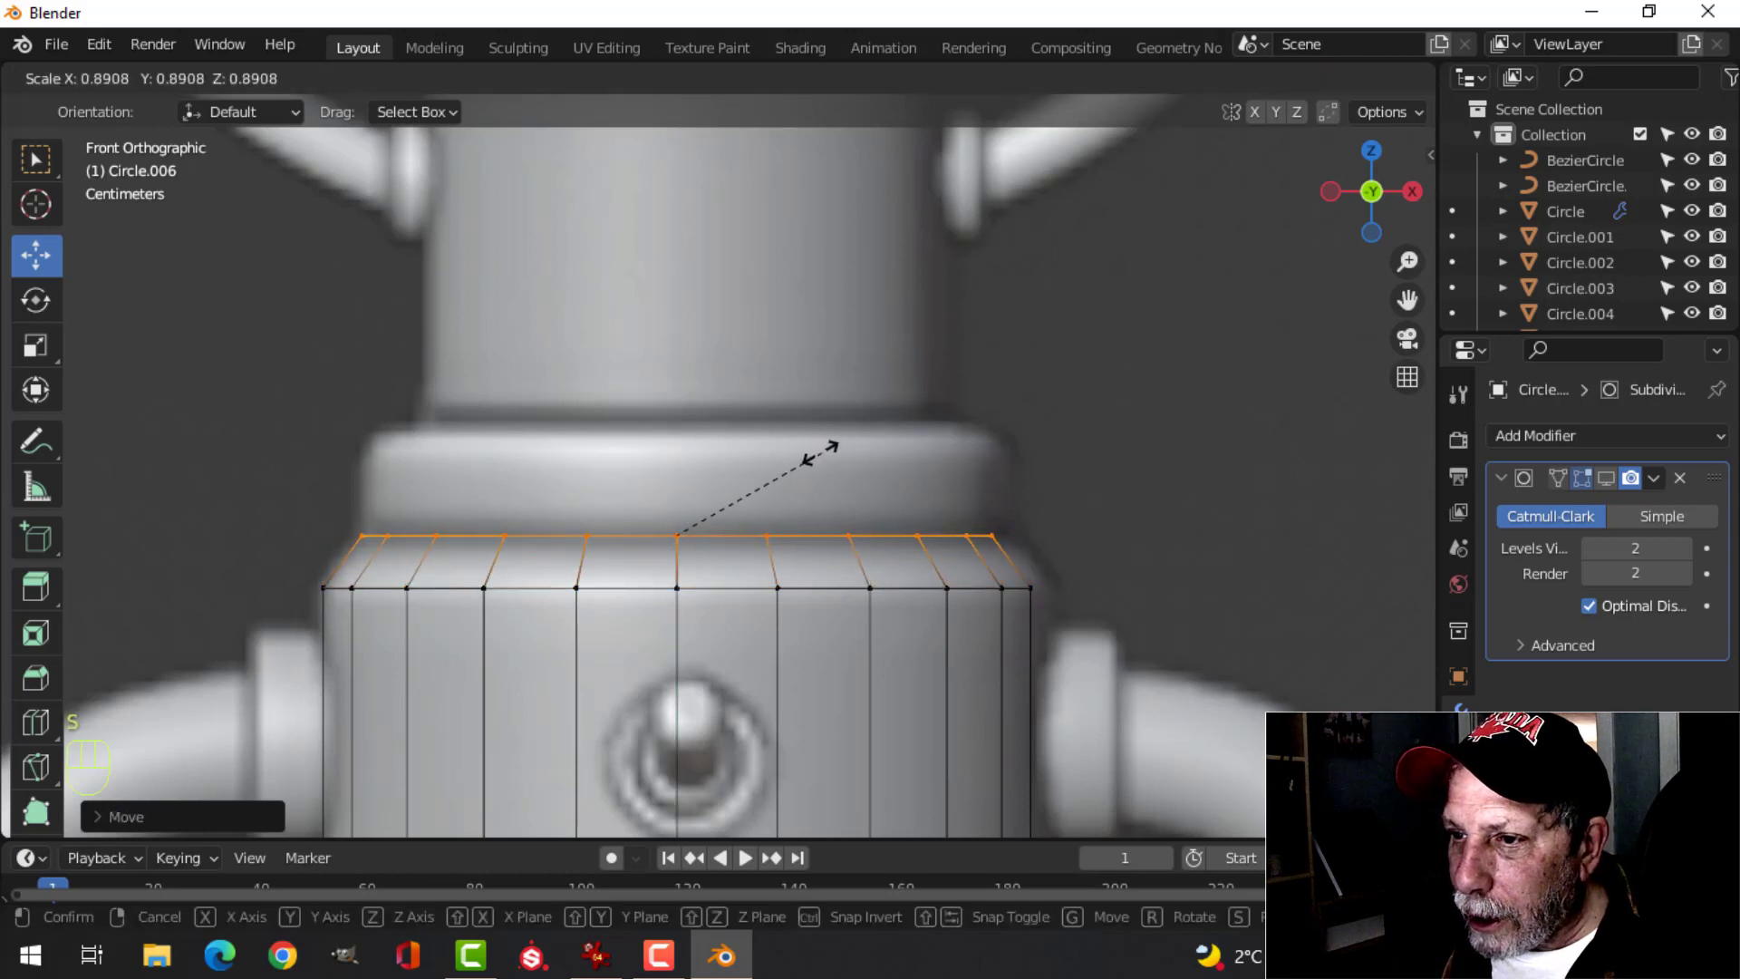
click(817, 458)
- Extrude the collar loop about 0.13 m up along Z to the collar's top edge
shift+middle_drag(819, 478, 820, 513)
key(e)
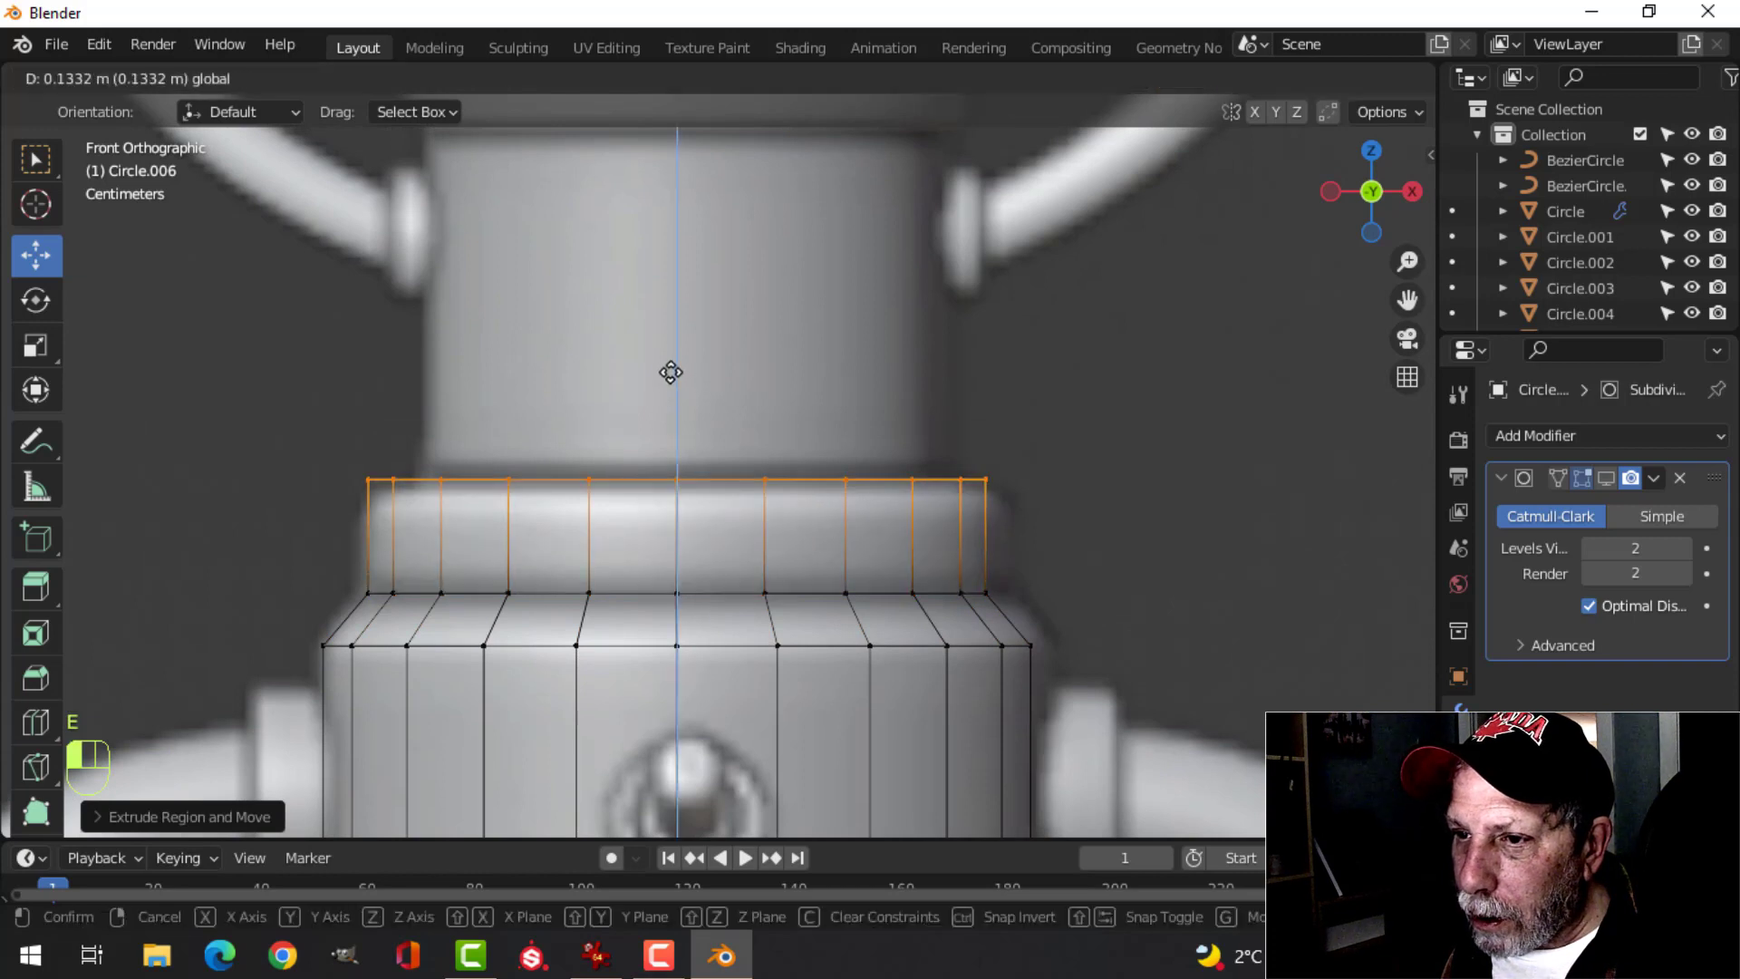
click(671, 381)
- Extrude the collar's top loop in place and scale it inward to the width of the upper cylinder
scroll(671, 380, down, 2)
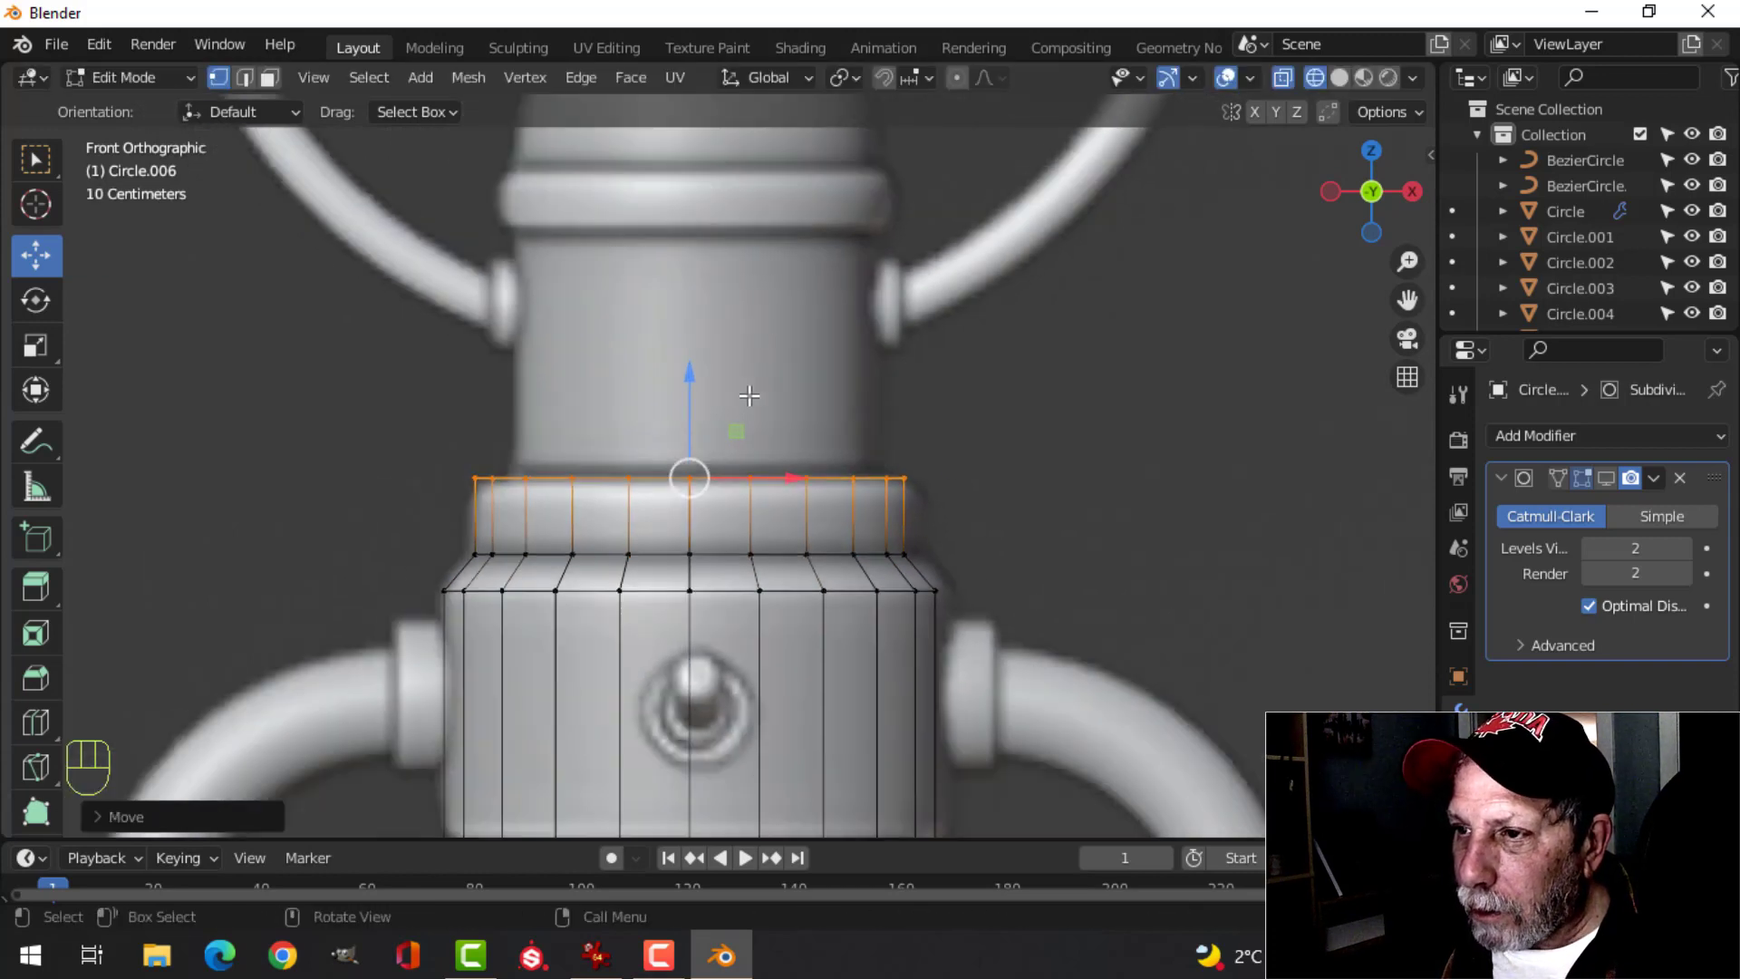
shift+middle_drag(869, 330, 889, 408)
key(e)
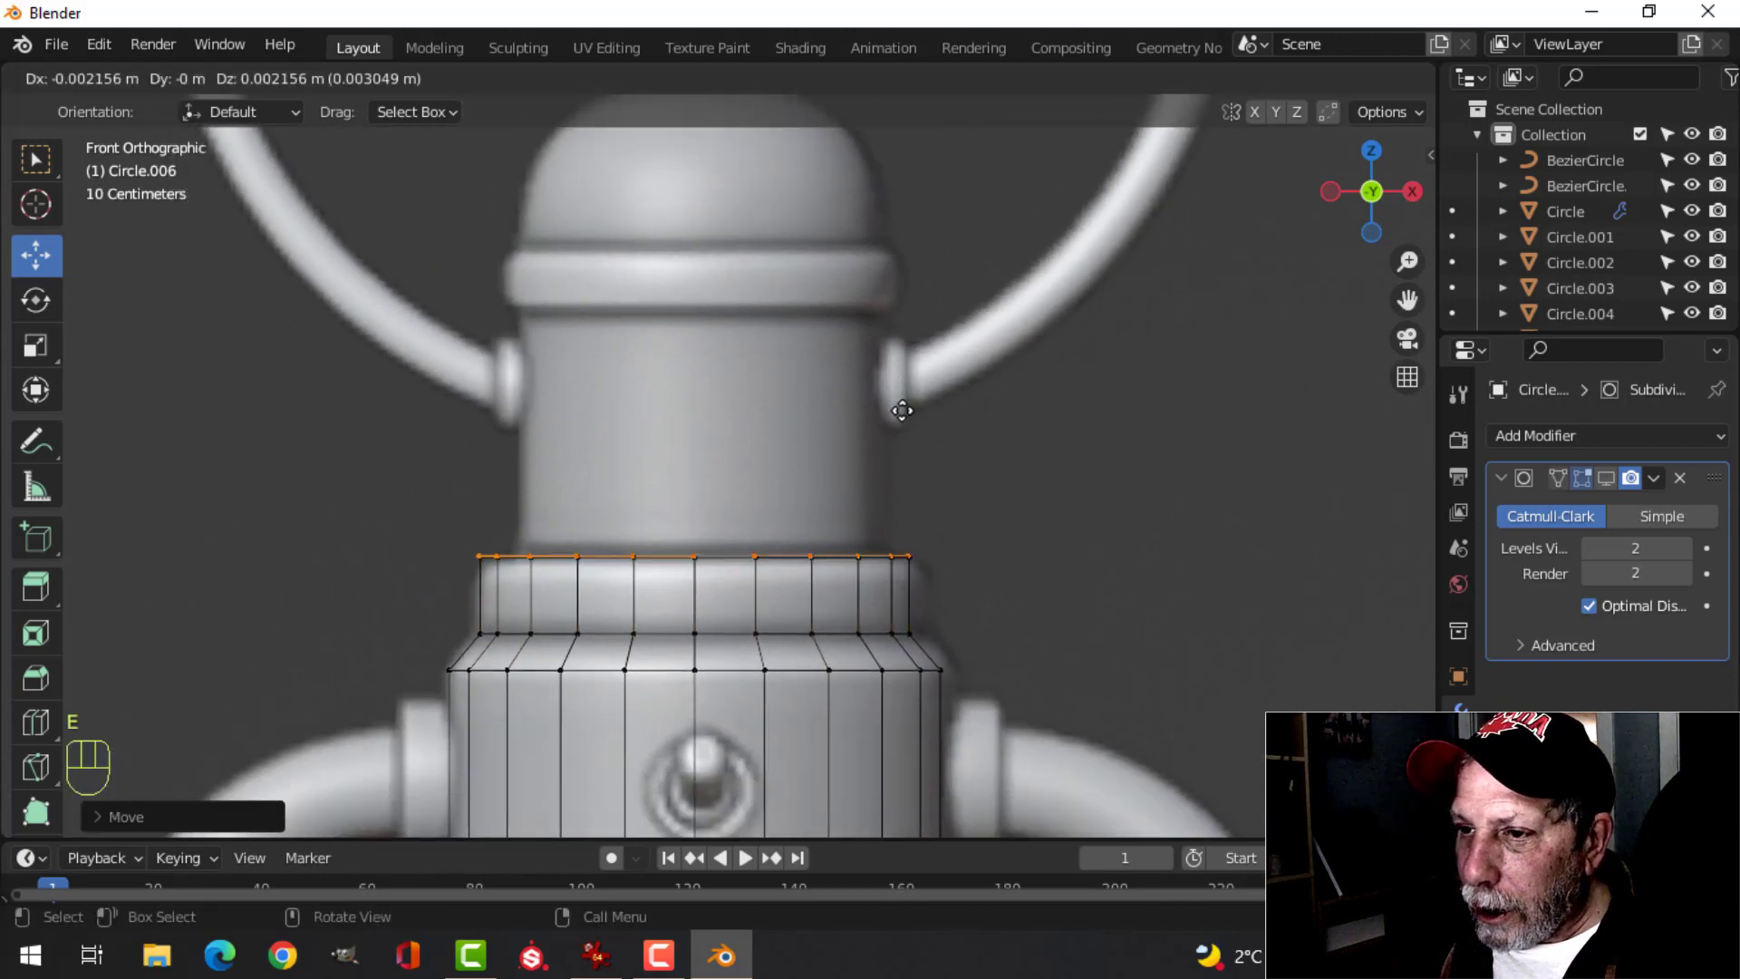
key(s)
click(845, 396)
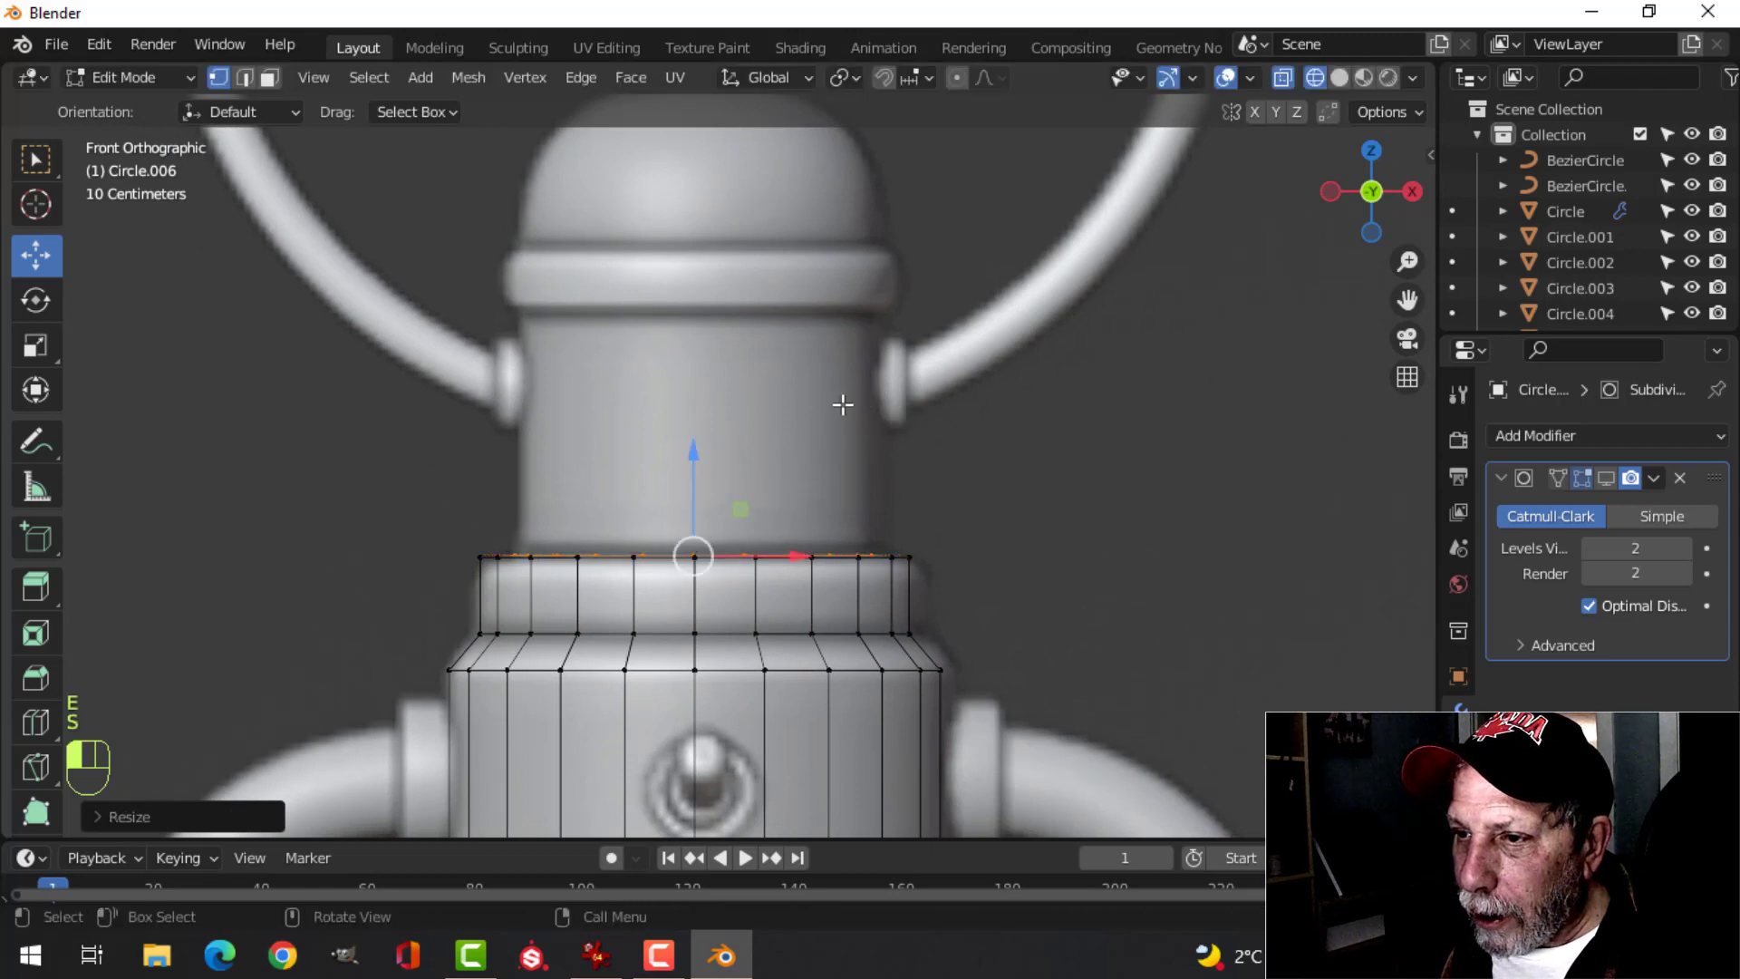
- Extrude the inner loop upward along the upper cylinder to the underside of the band below the dome
drag(695, 446, 728, 193)
shift+middle_drag(792, 237, 792, 381)
scroll(797, 412, up, 2)
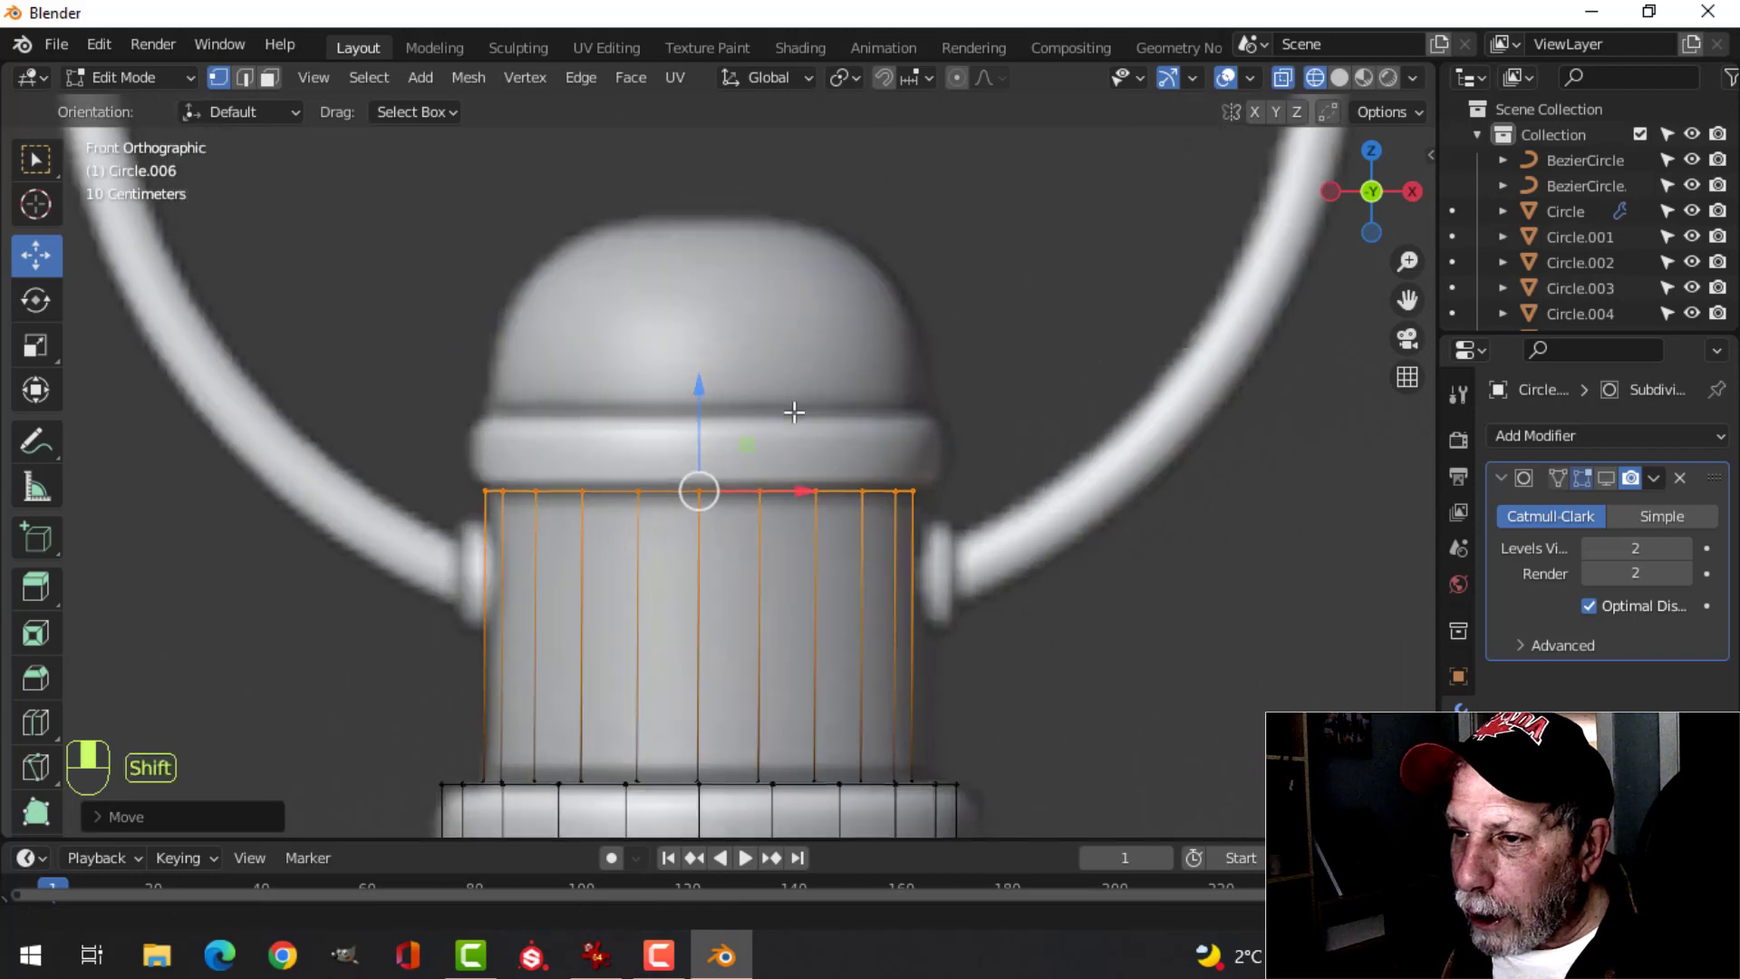
drag(705, 408, 700, 392)
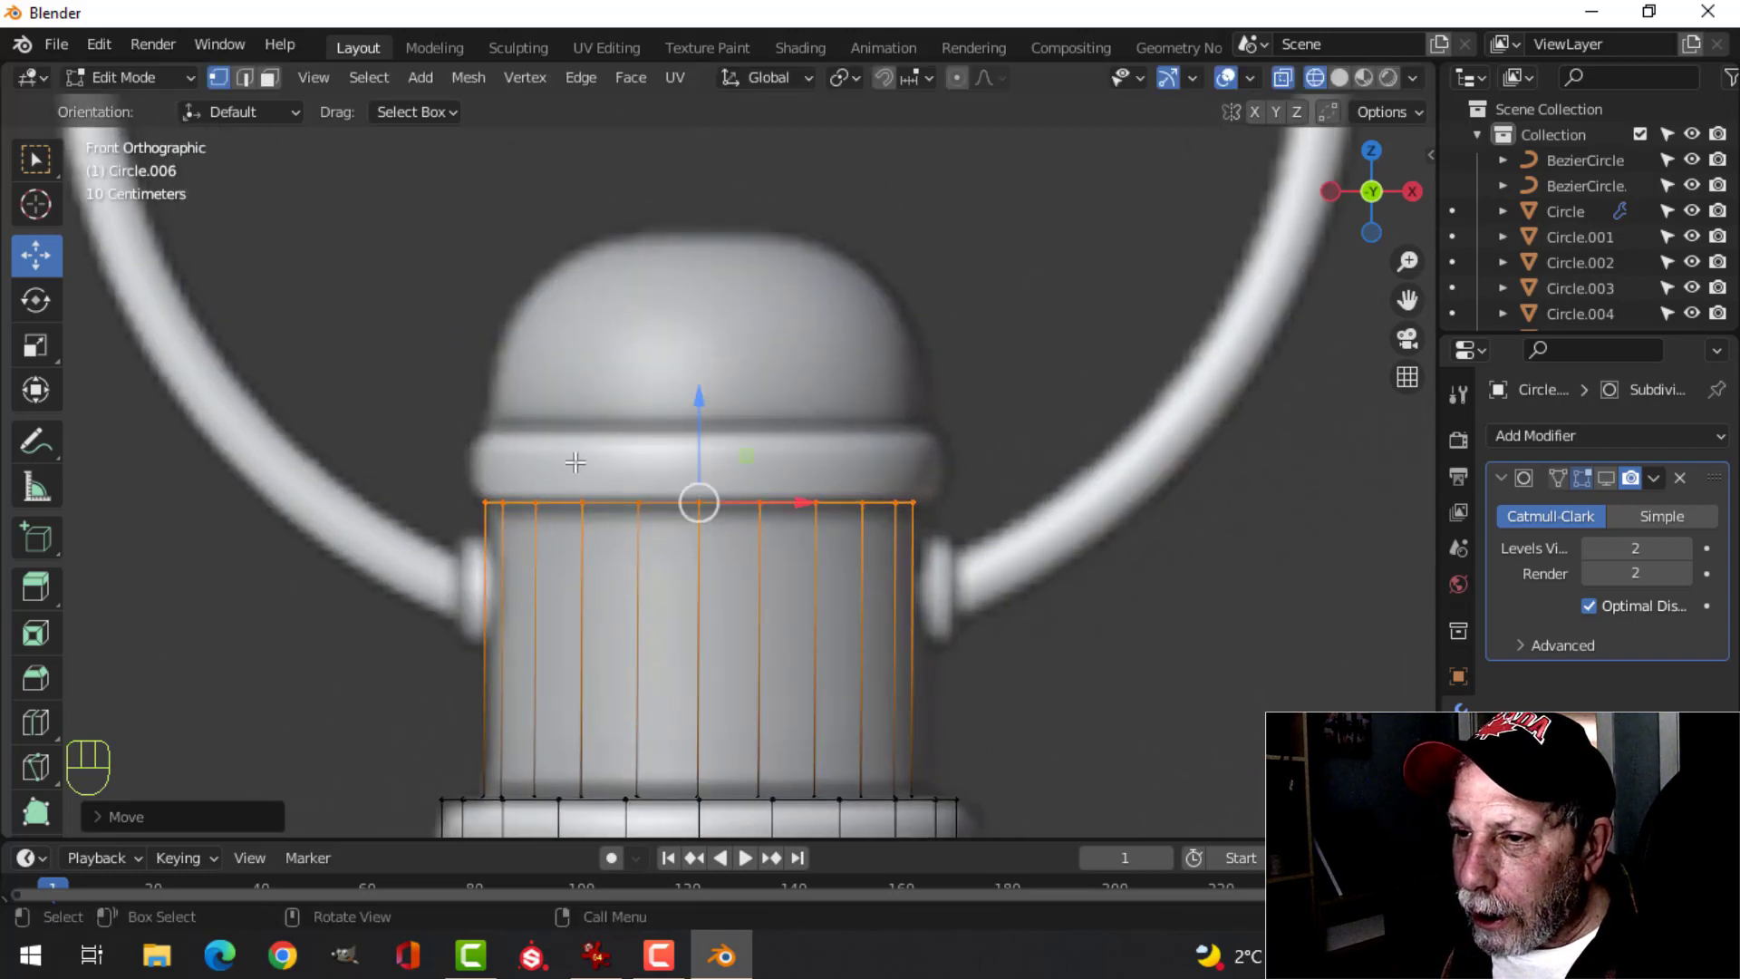
- Extrude the upper cylinder's top loop upward along Z to the upper edge of the band below the dome
key(e)
right_click(707, 498)
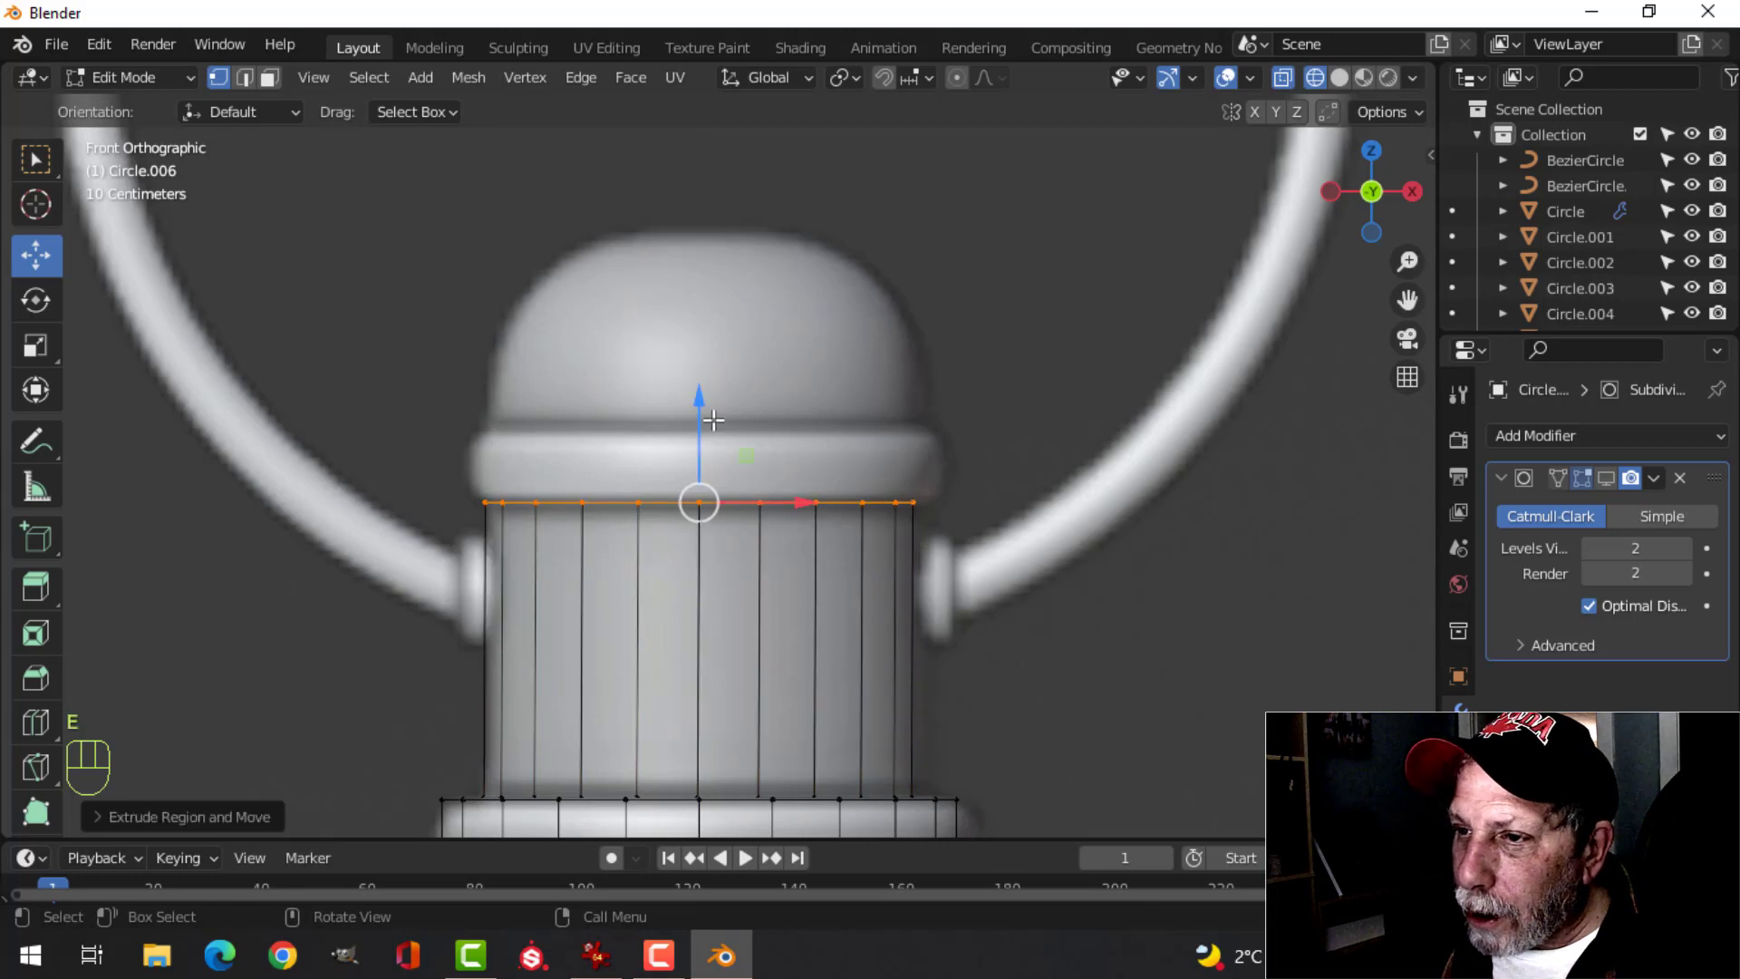
drag(703, 404, 715, 327)
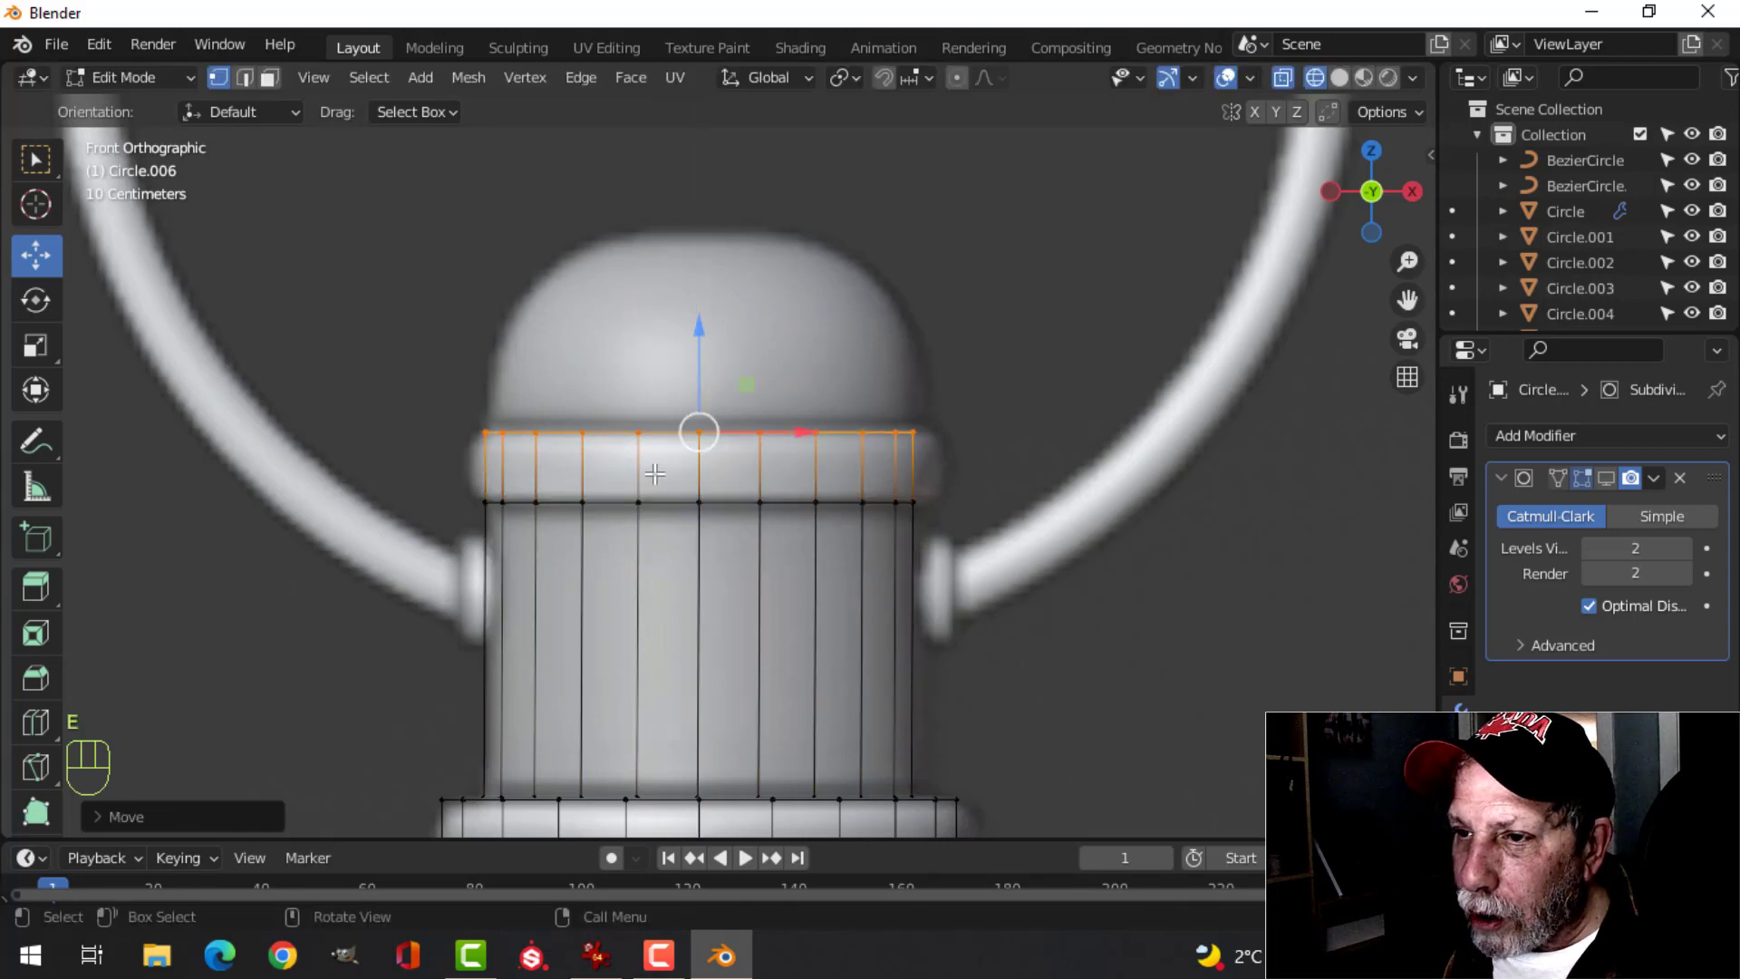
- Extrude the band's top loop straight up along Z to the height of the reference dome's top
shift+middle_drag(841, 426, 830, 508)
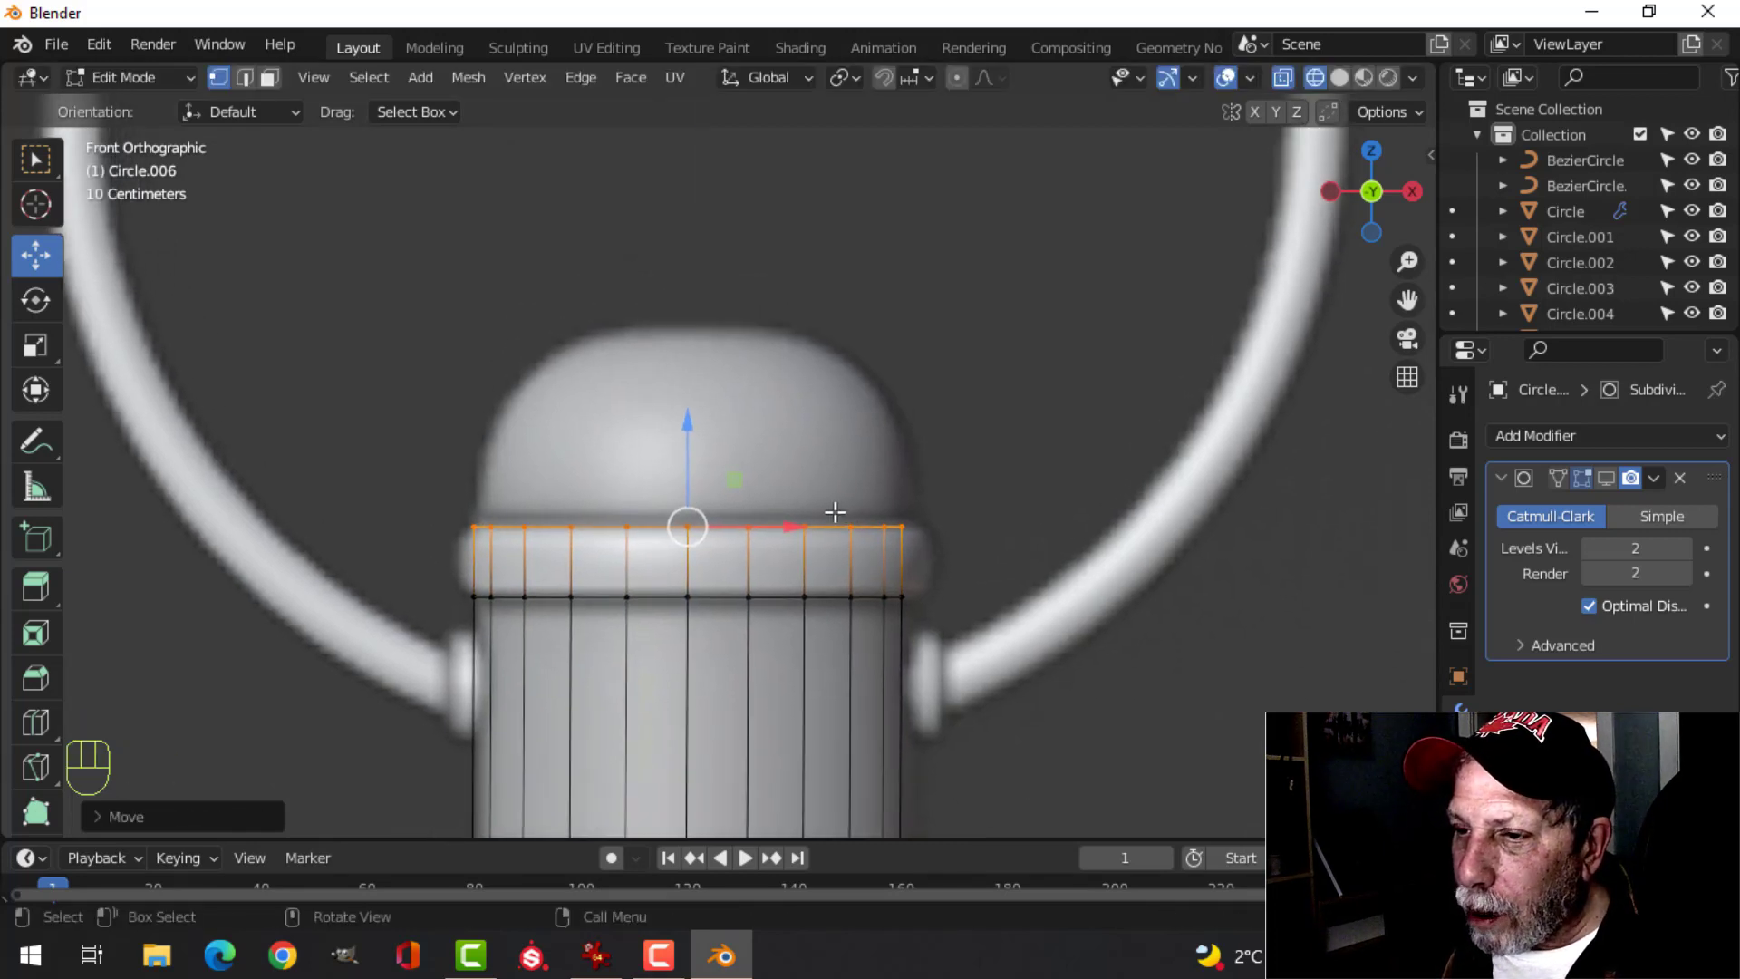
key(e)
right_click(795, 485)
drag(687, 434, 723, 231)
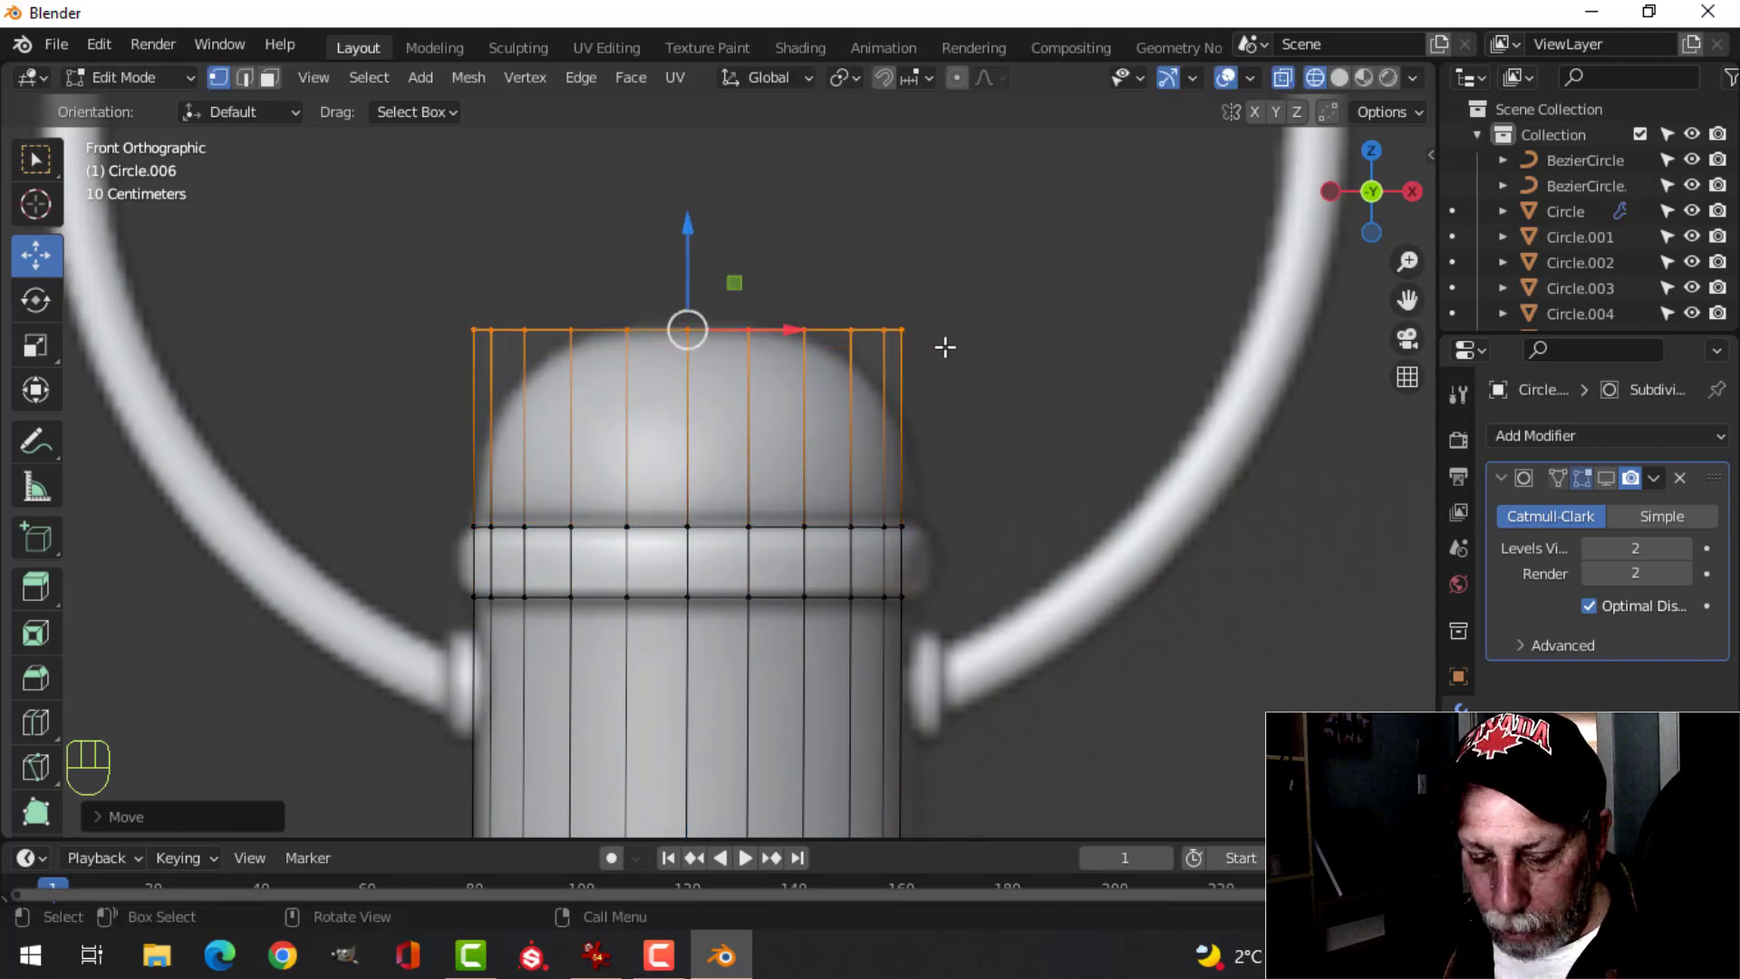
- Fill the open top loop with a face and check it in solid shading with face selection active
key(f)
key(z)
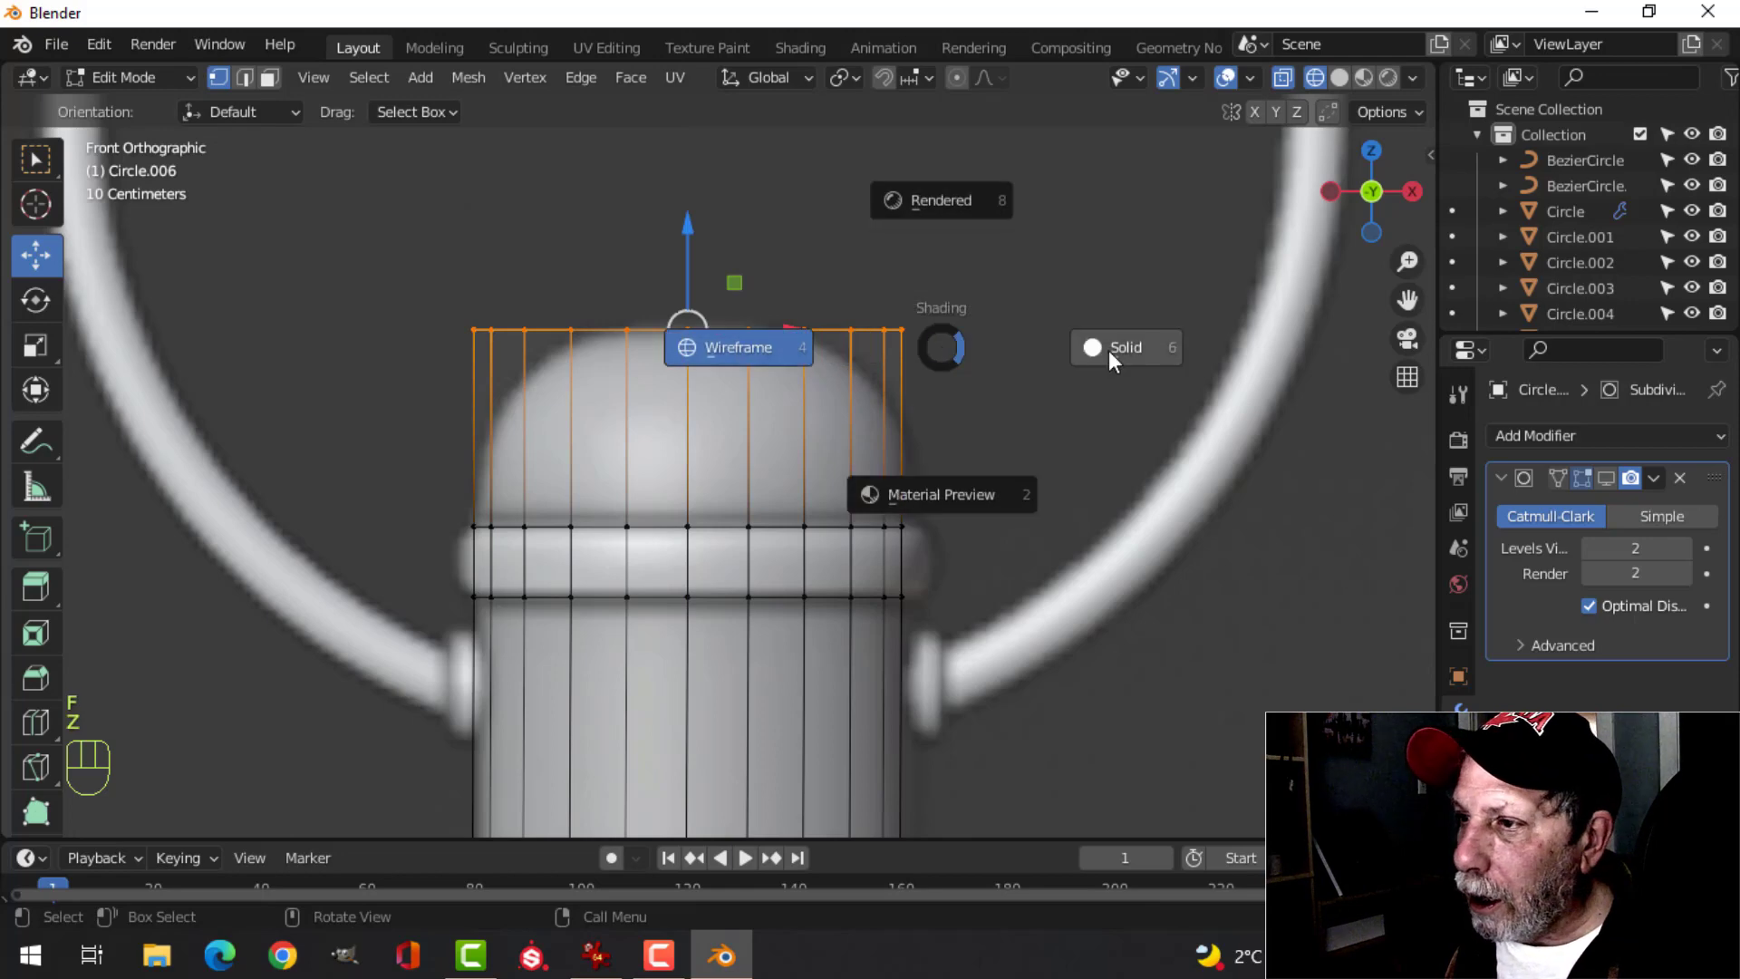
click(1108, 350)
middle_drag(943, 318, 912, 438)
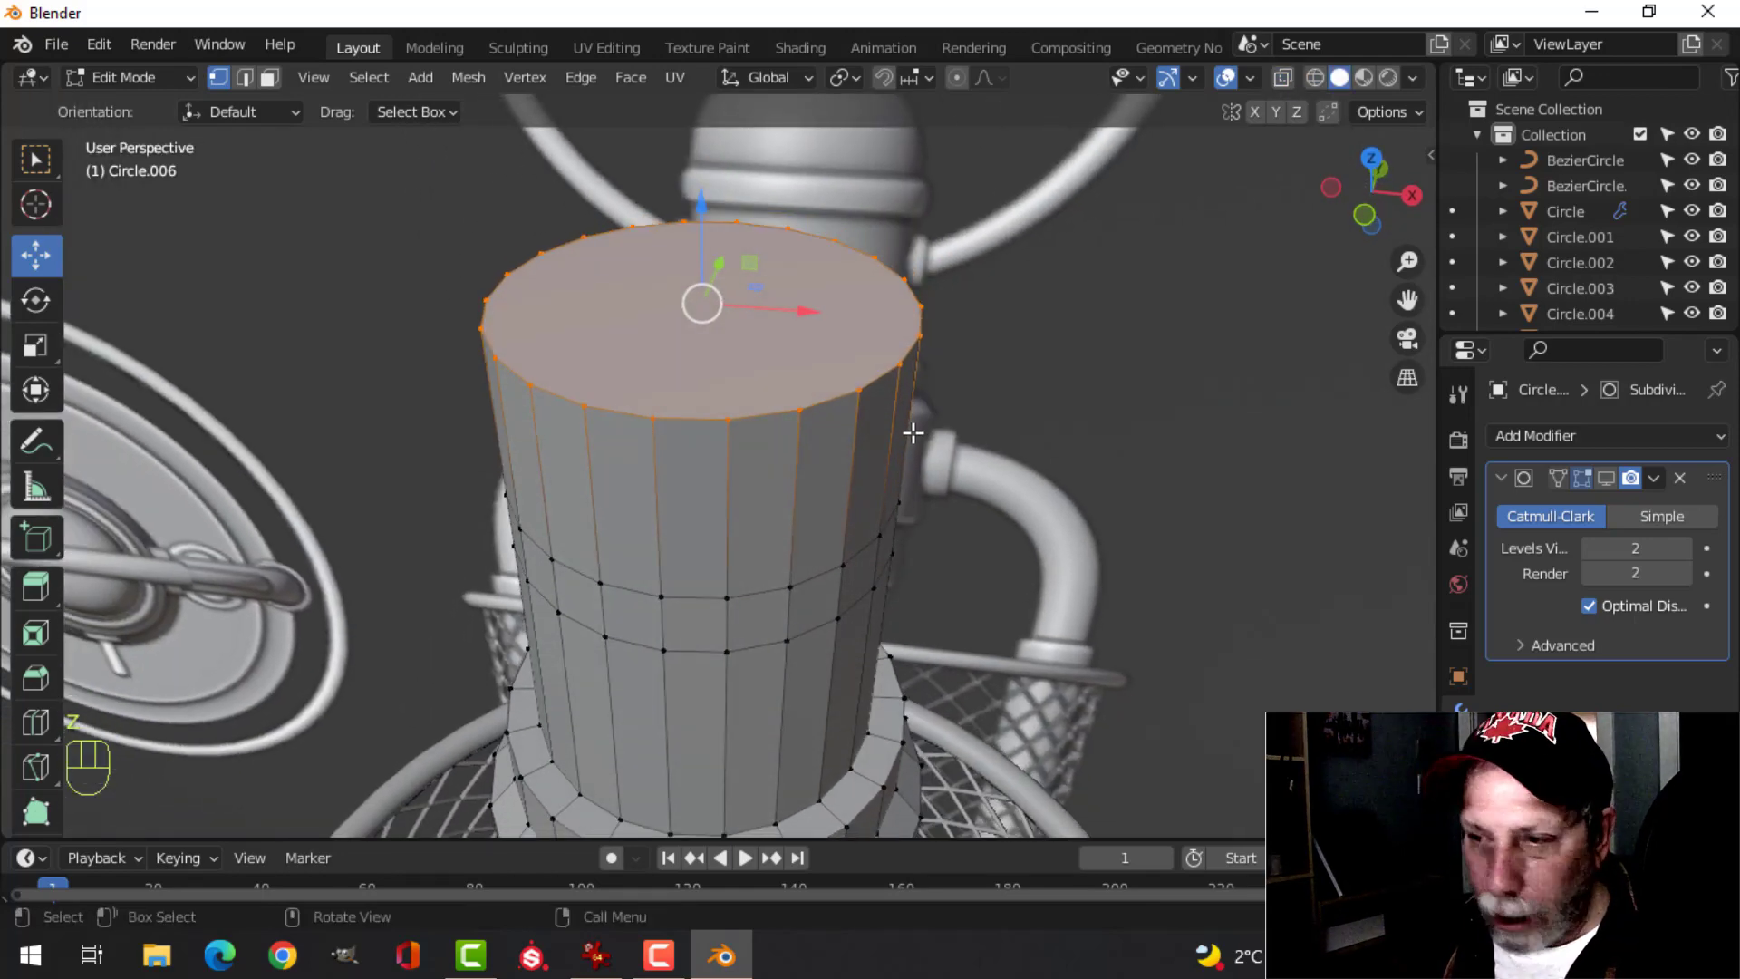
key(3)
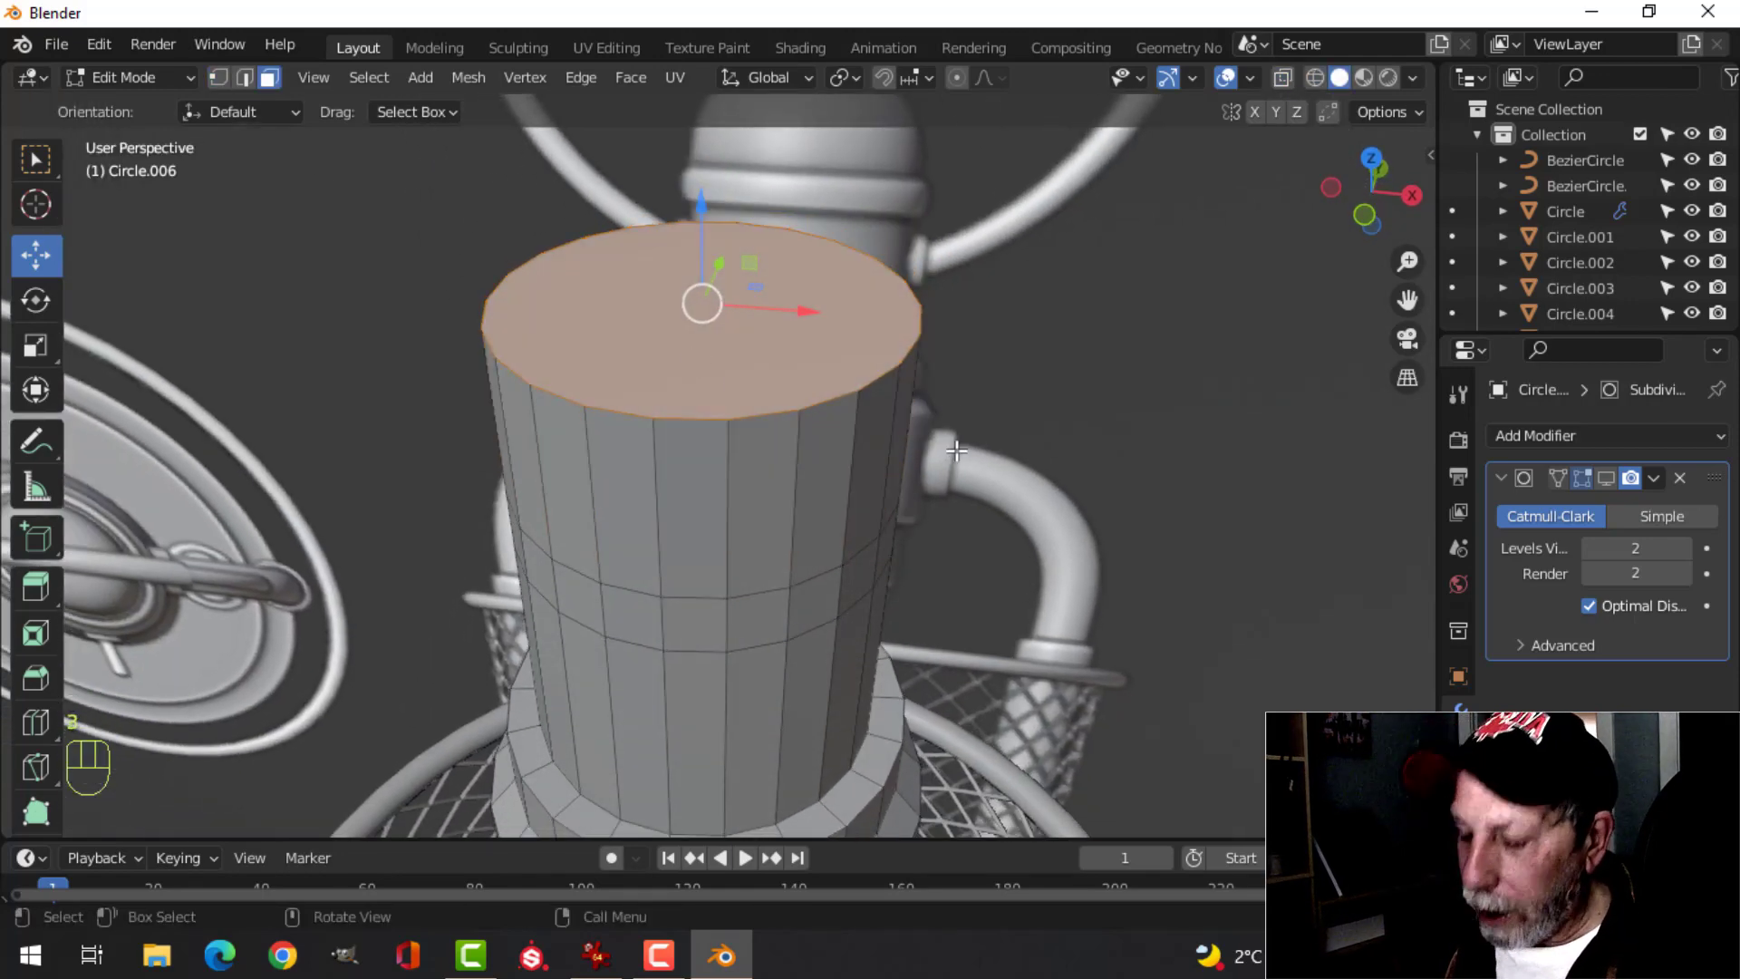
- Bevel the top cap in front wireframe view by about 0.22 m with 6 segments to match the dome
key(KP_1)
key(z)
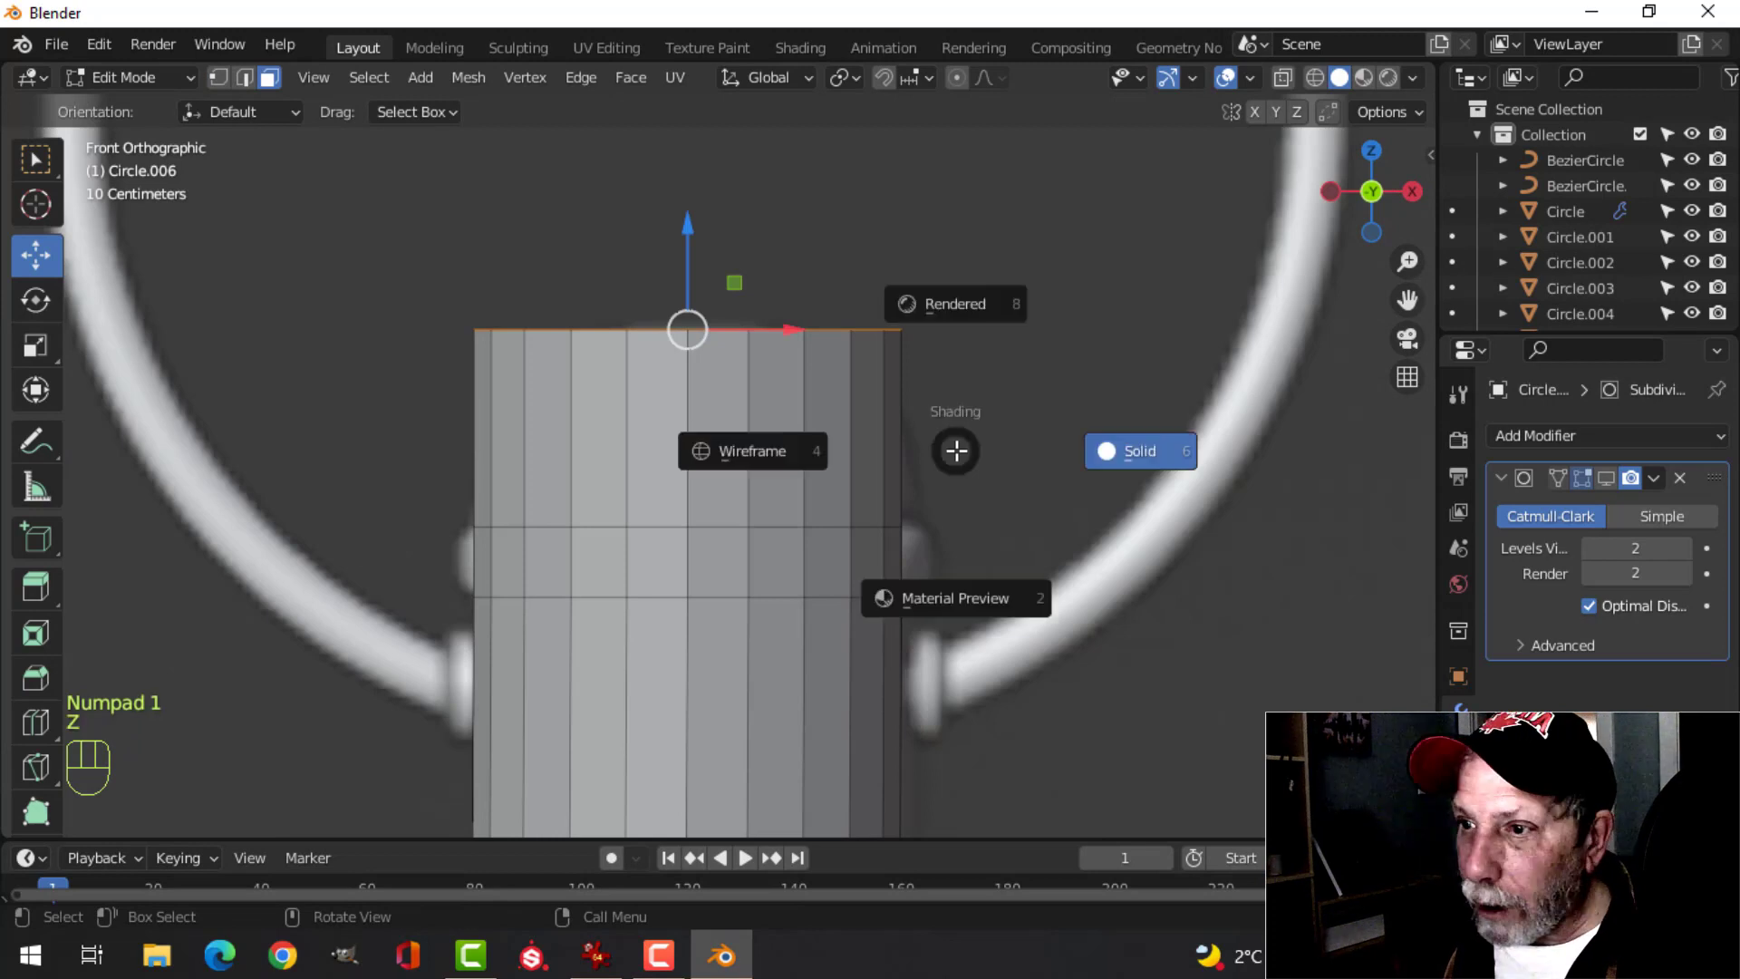
click(798, 455)
key(ctrl+b)
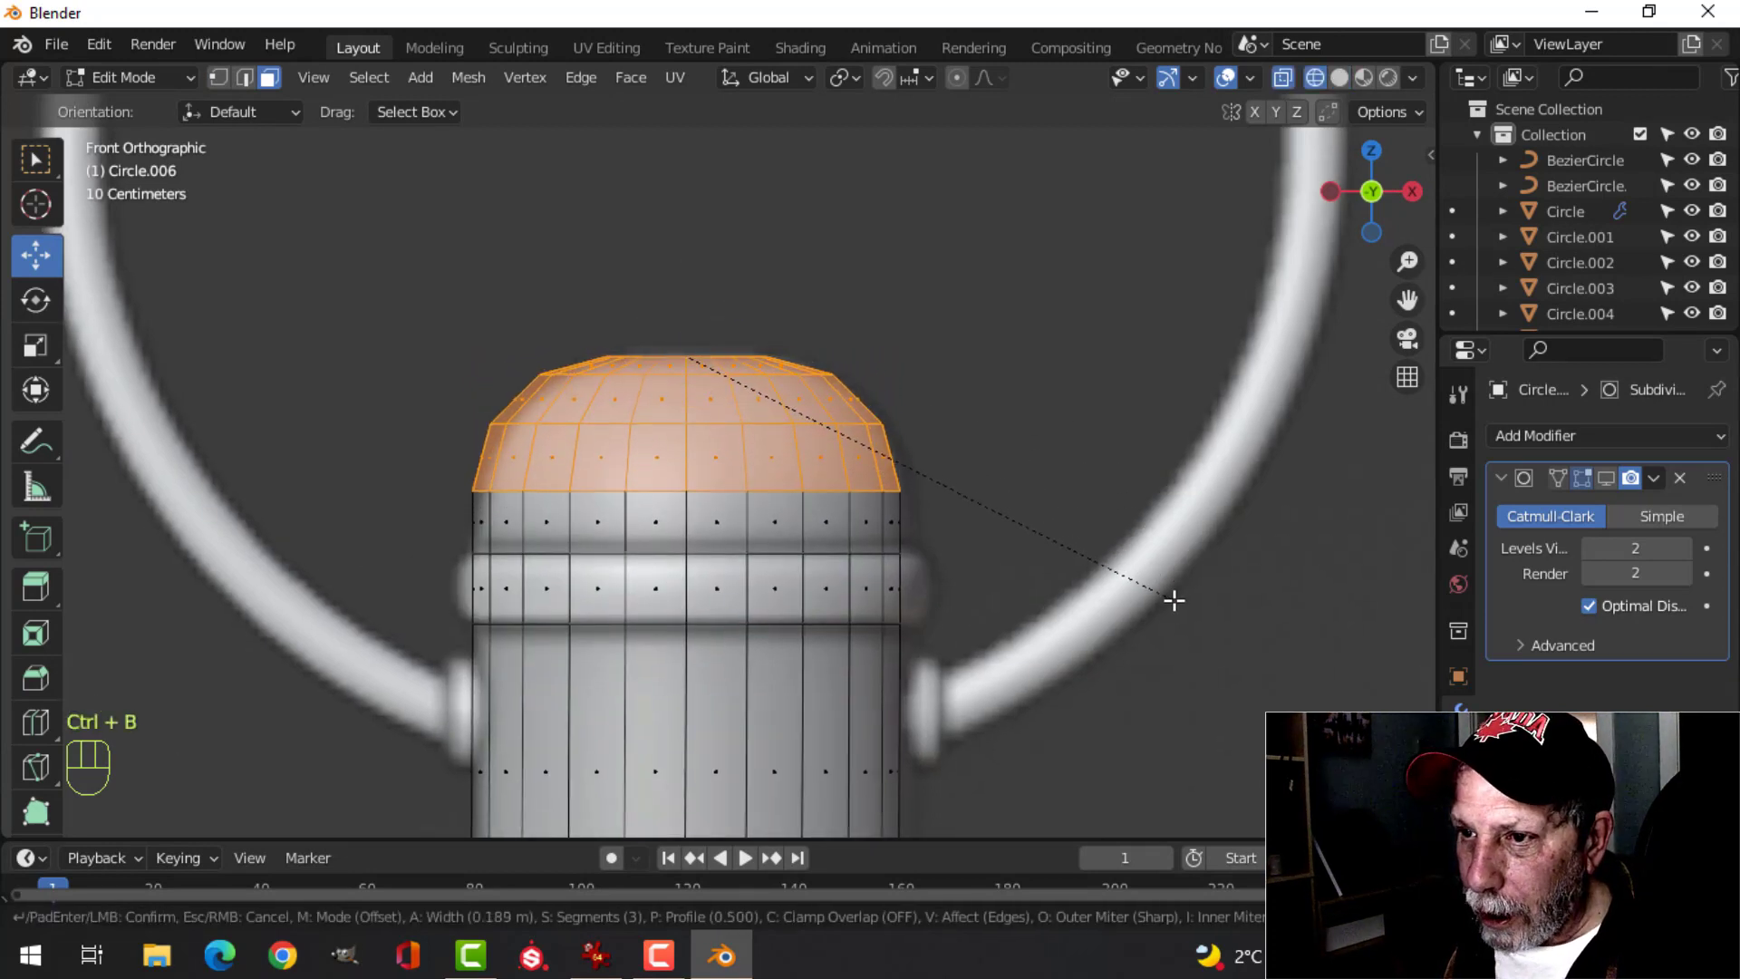
scroll(1180, 619, up, 2)
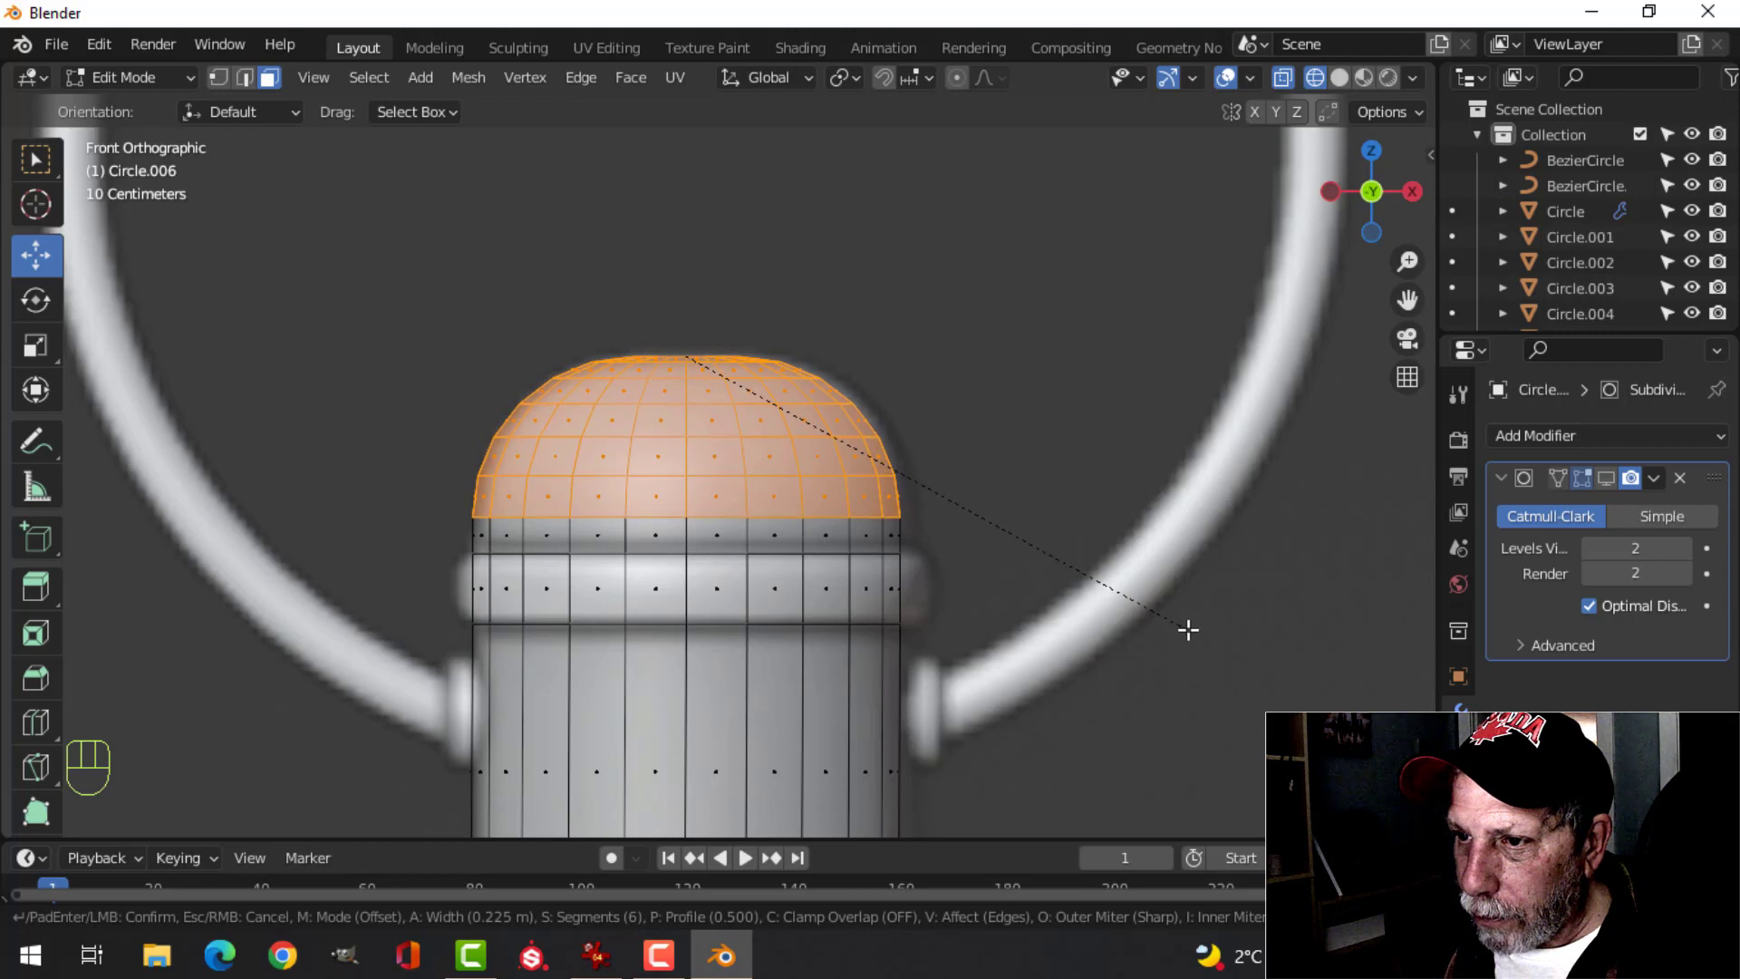
click(1189, 620)
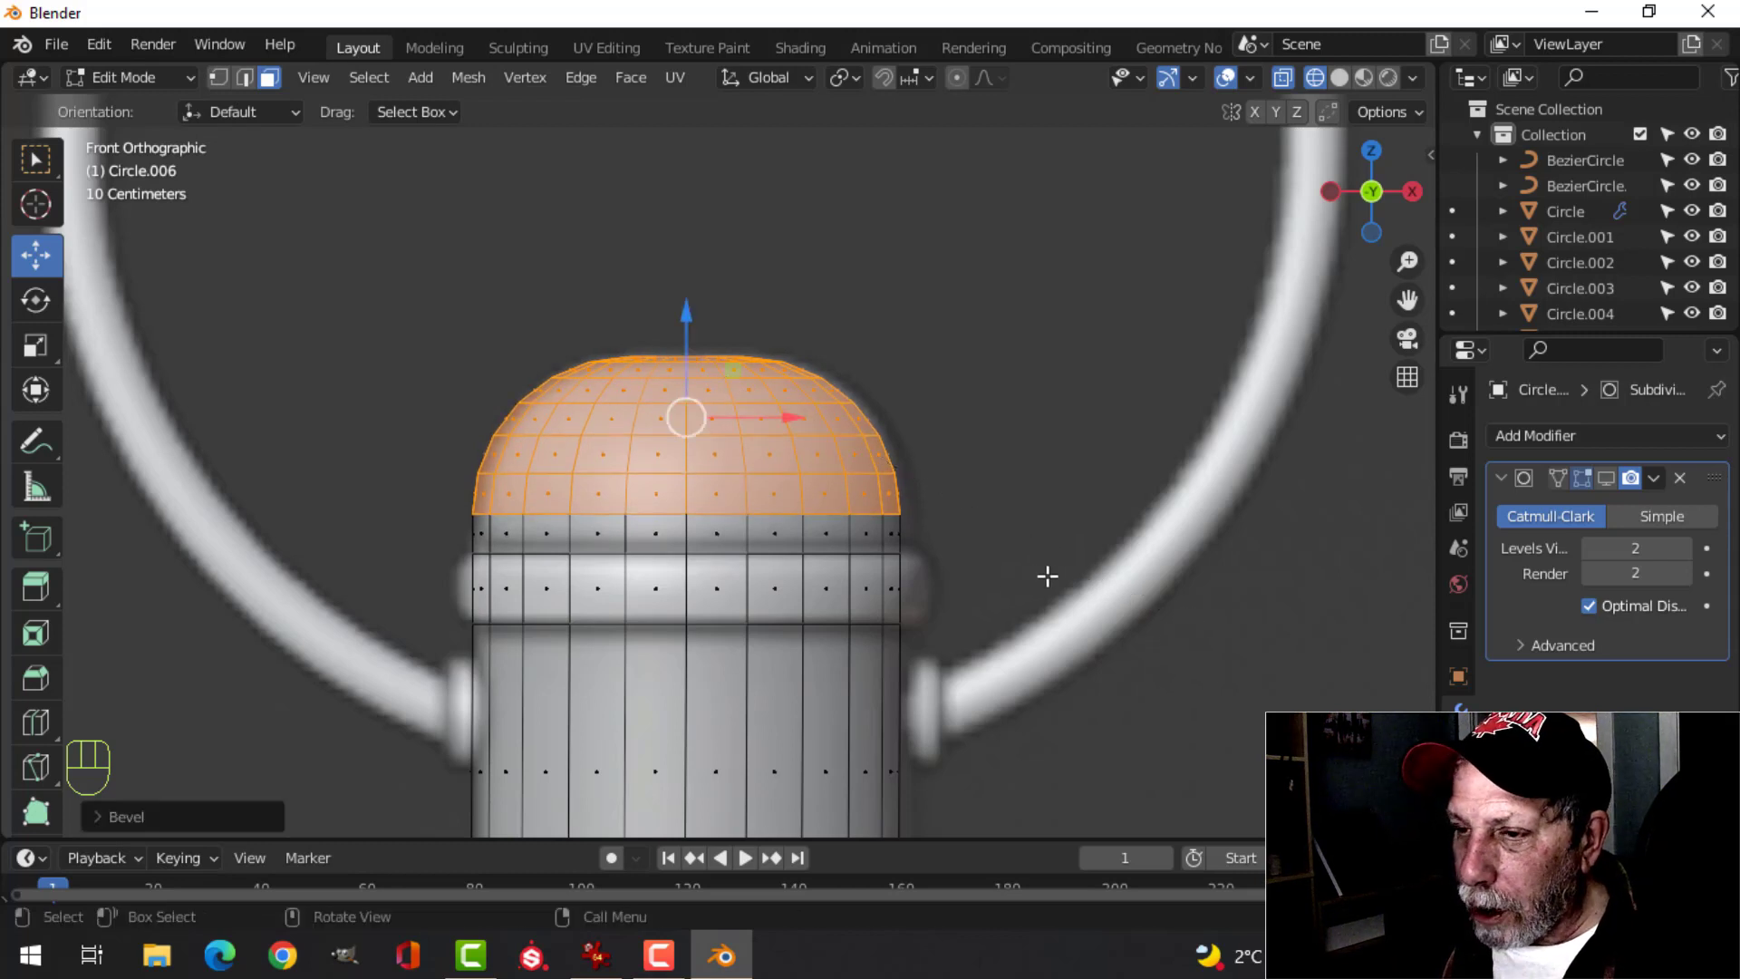
- Extrude only the band's face ring in place and fatten it outward to the width of the reference band
key(alt+a)
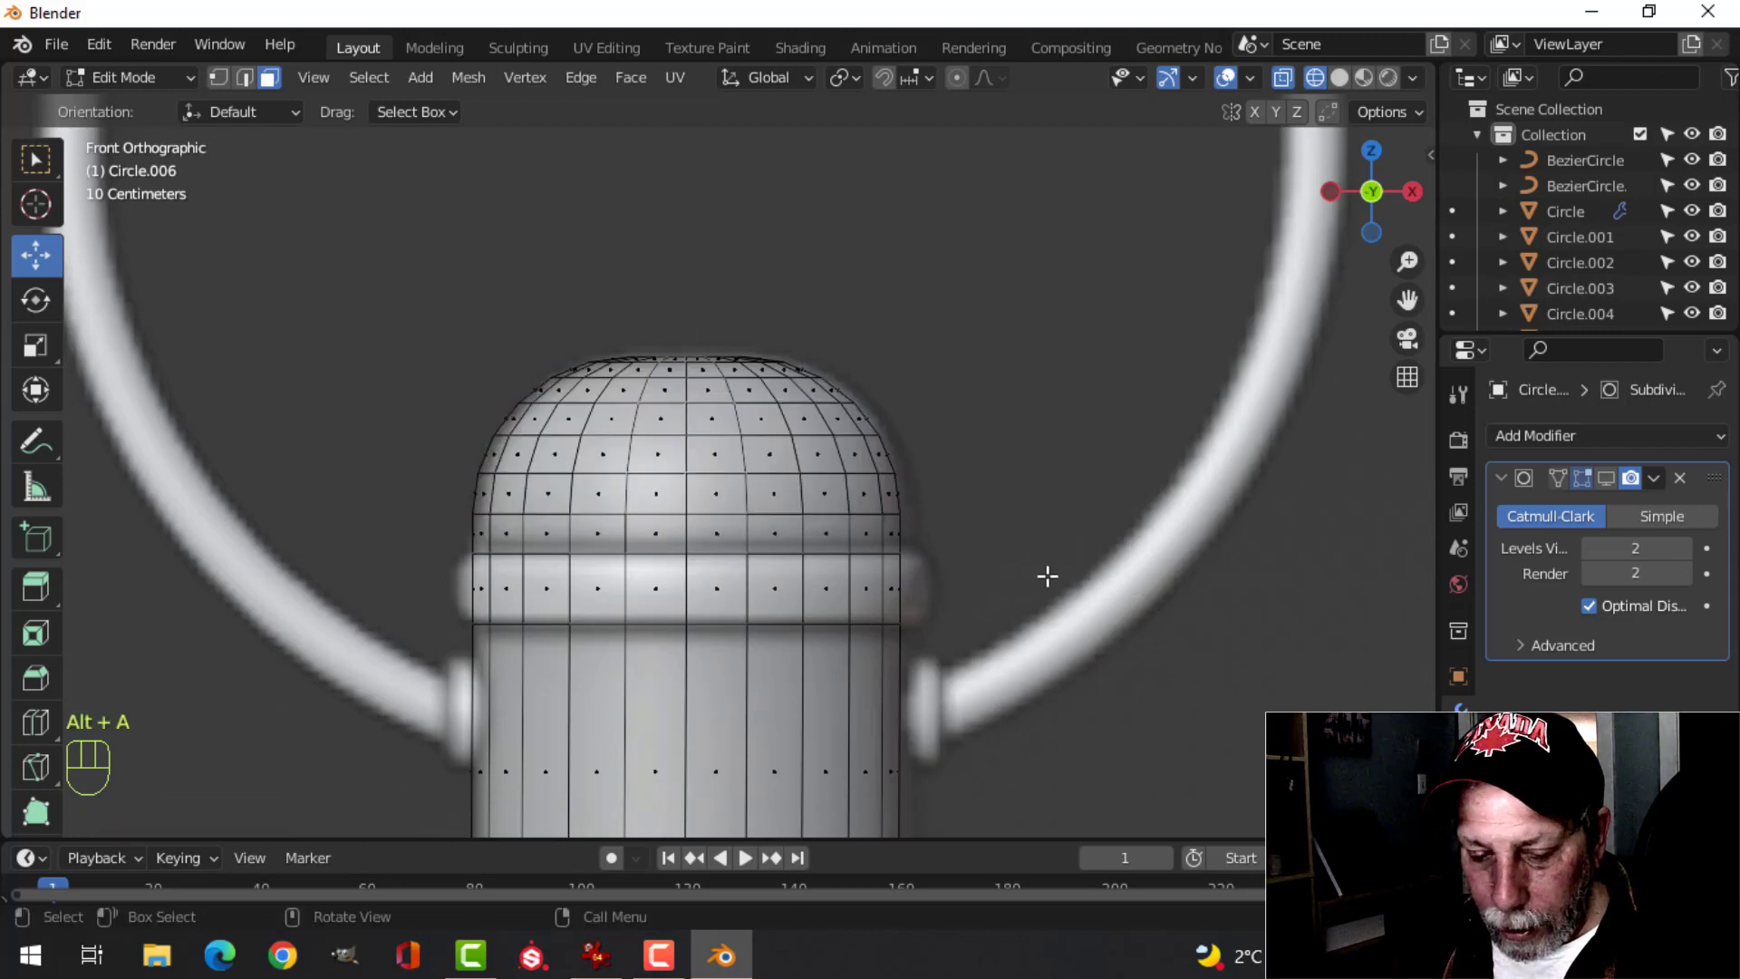
alt+shift+click(686, 581)
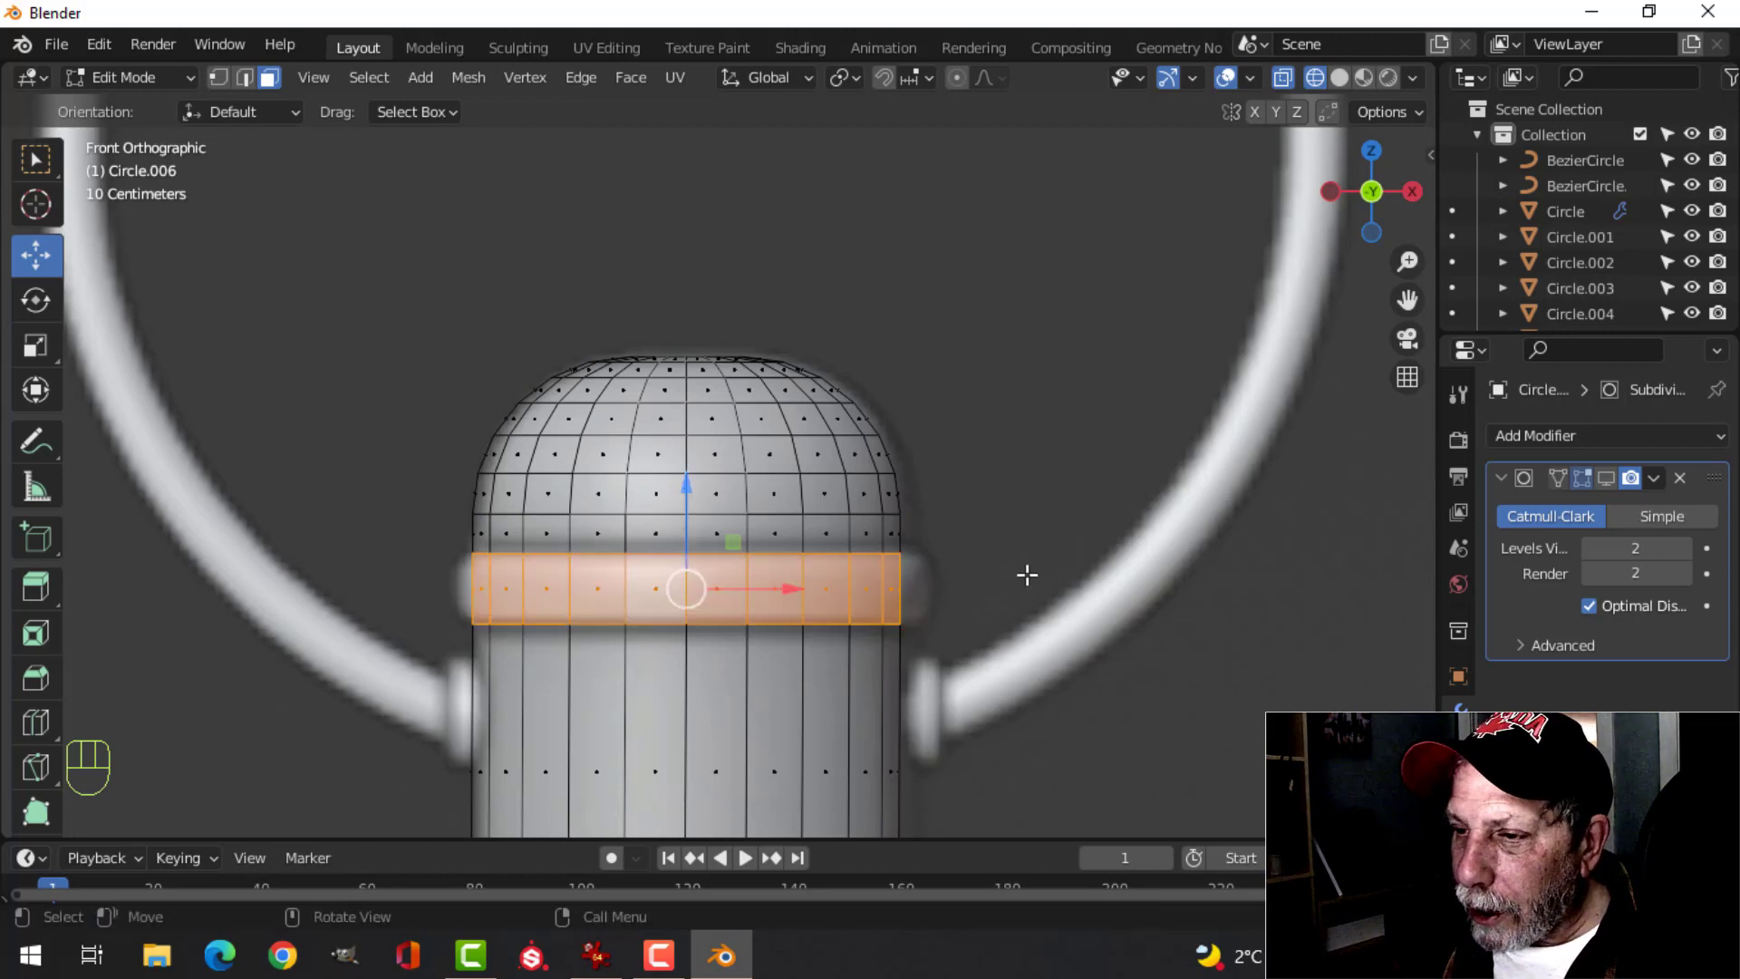
key(e)
right_click(1081, 557)
key(alt+s)
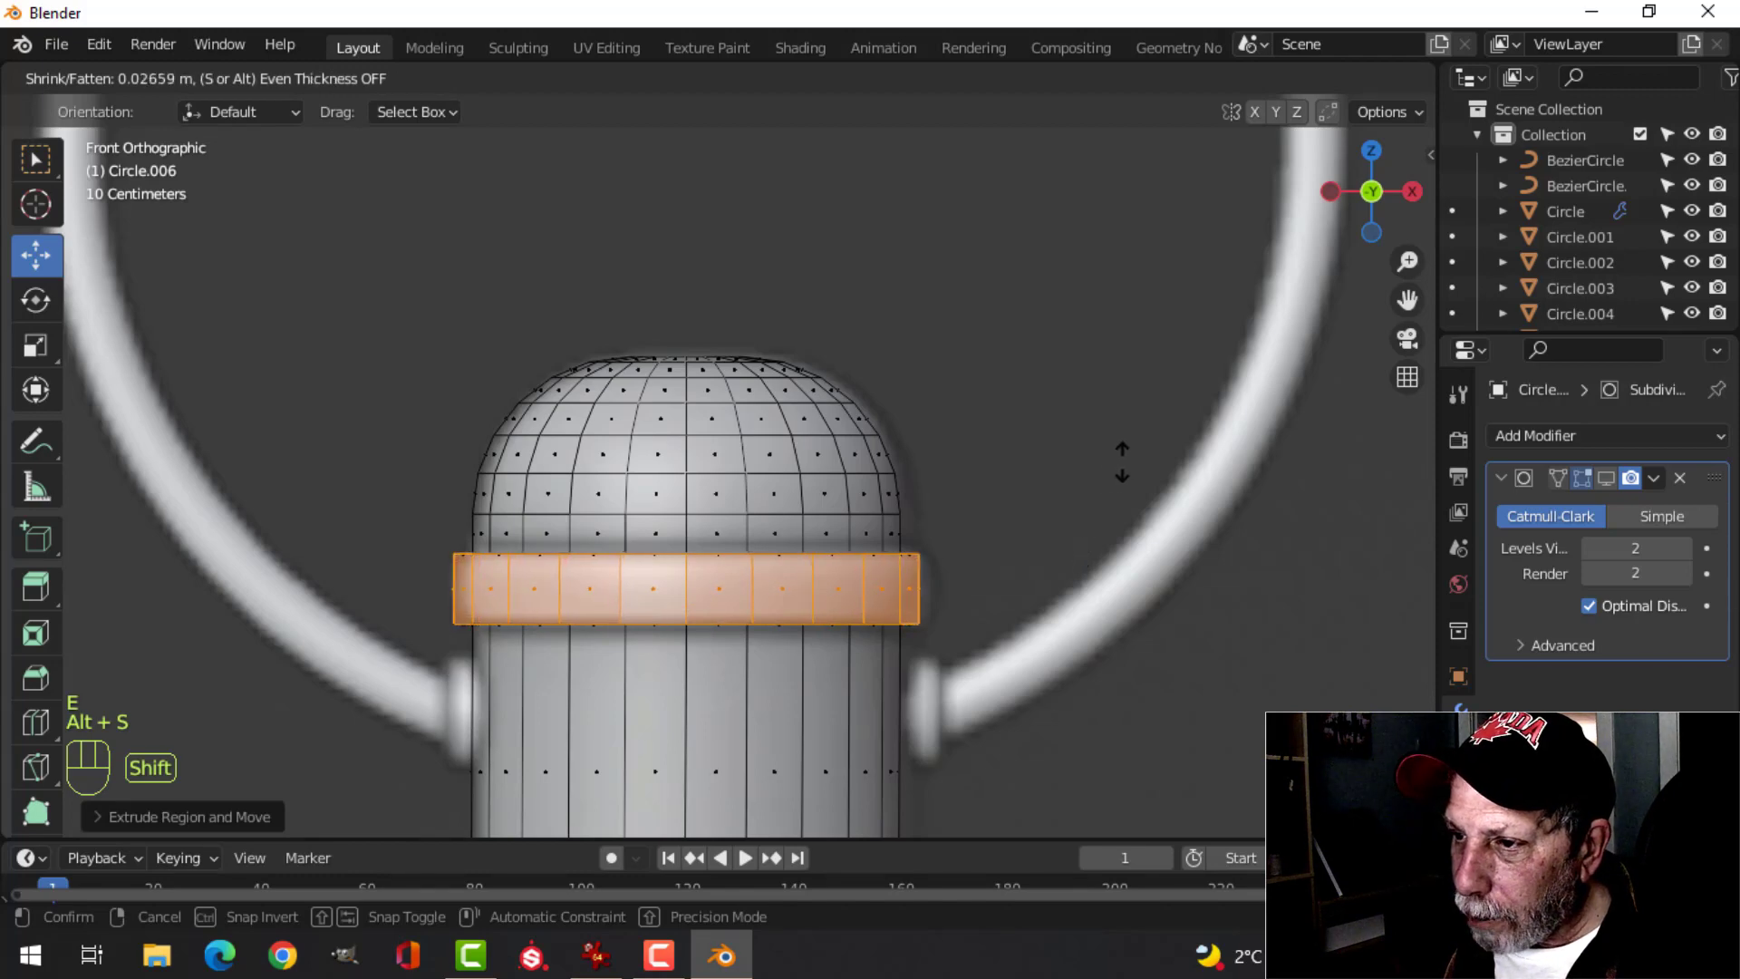
click(1151, 421)
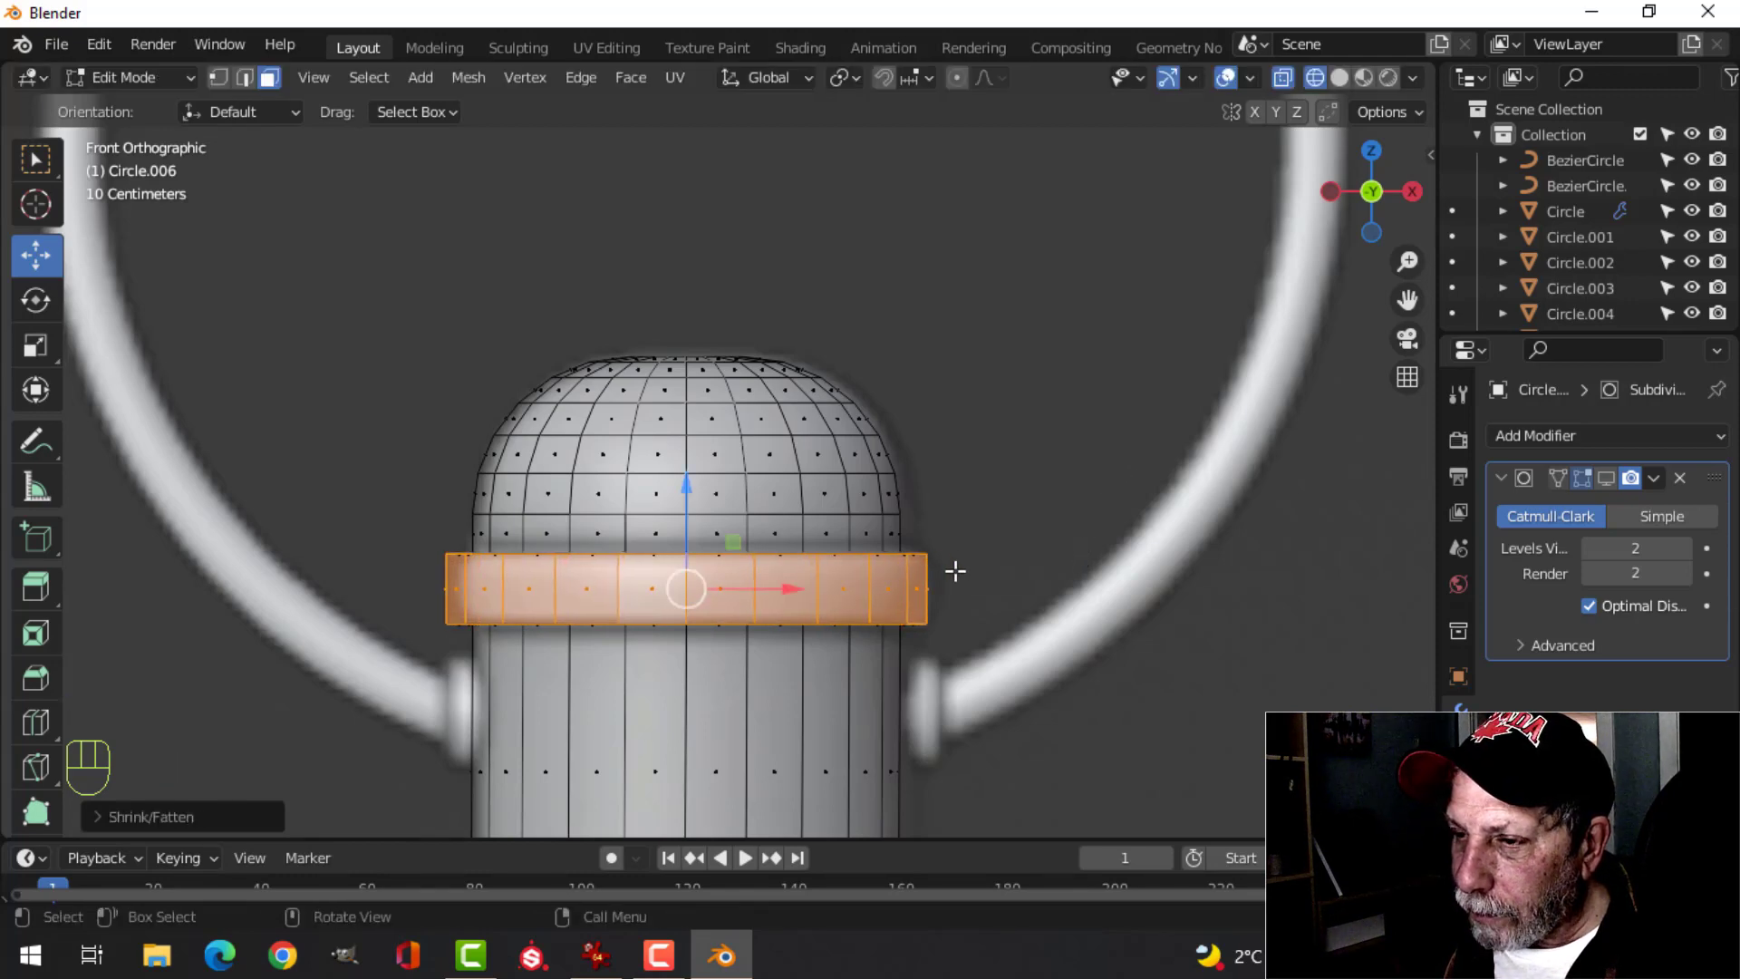
- Return to object mode in solid shading and turn on the Subdivision modifier's viewport display for the housing
key(alt+z)
middle_drag(955, 571, 1003, 598)
key(alt+a)
key(z)
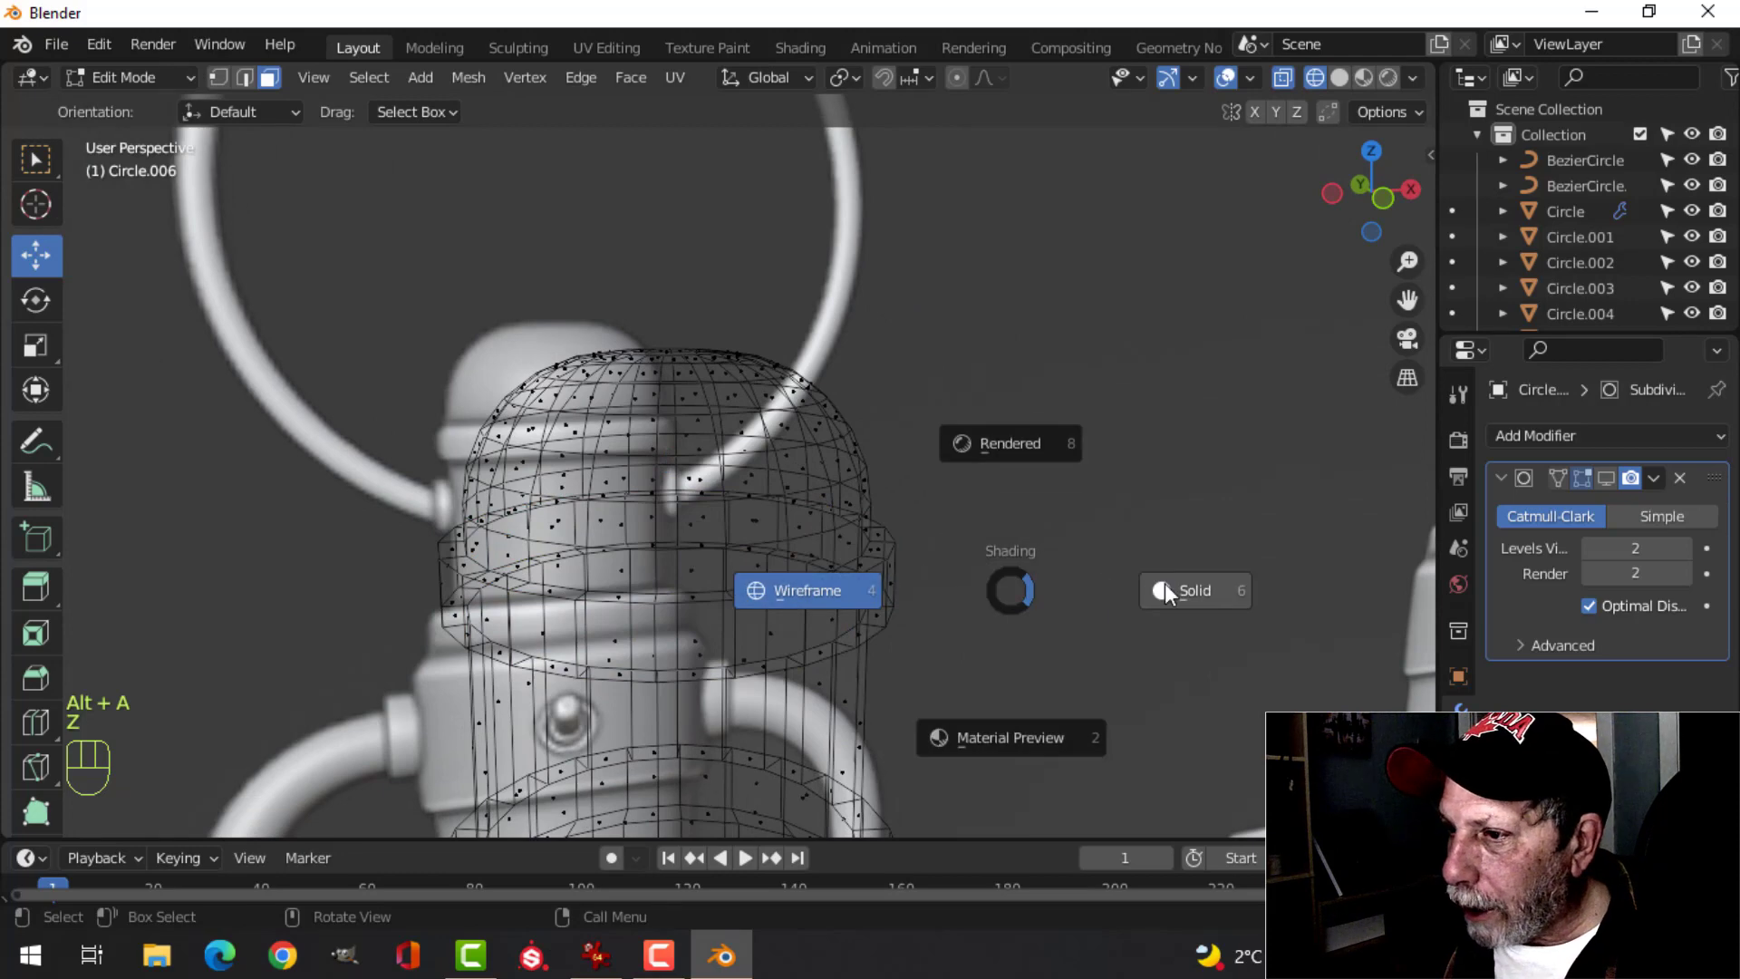
click(1170, 594)
key(Tab)
middle_drag(982, 590, 1102, 545)
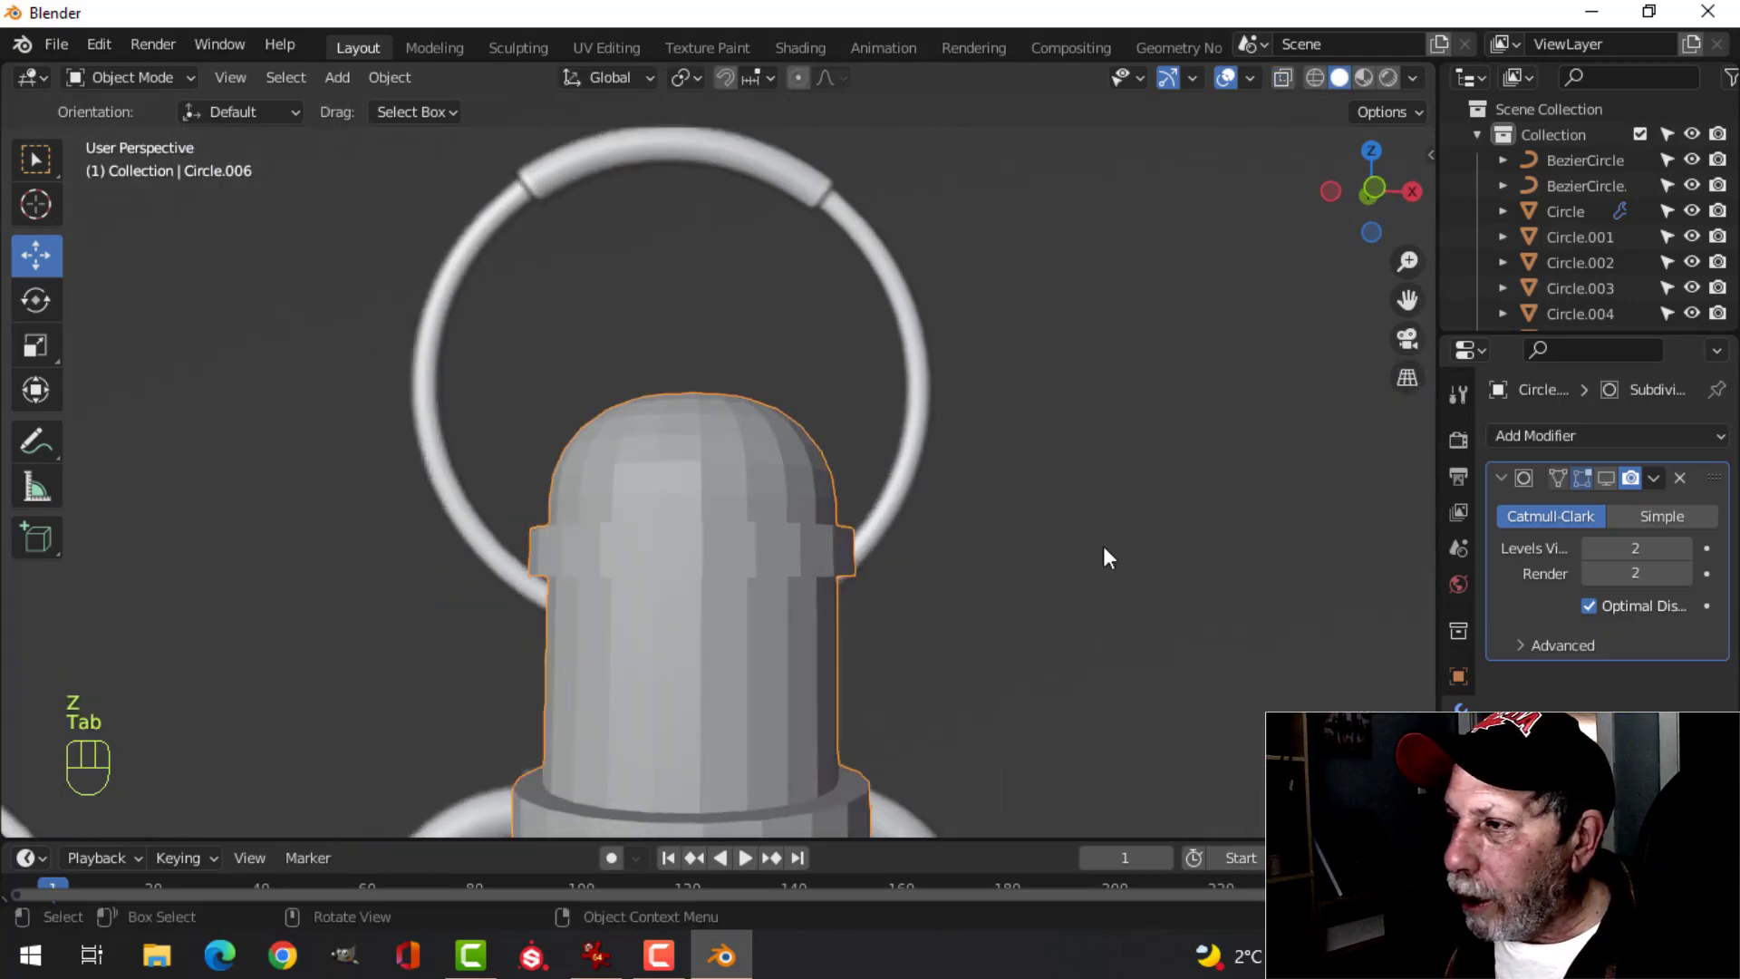
click(1606, 478)
- Return the housing to edit mode in front wireframe view and enable the Subdivision modifier's on-cage display
scroll(851, 589, down, 3)
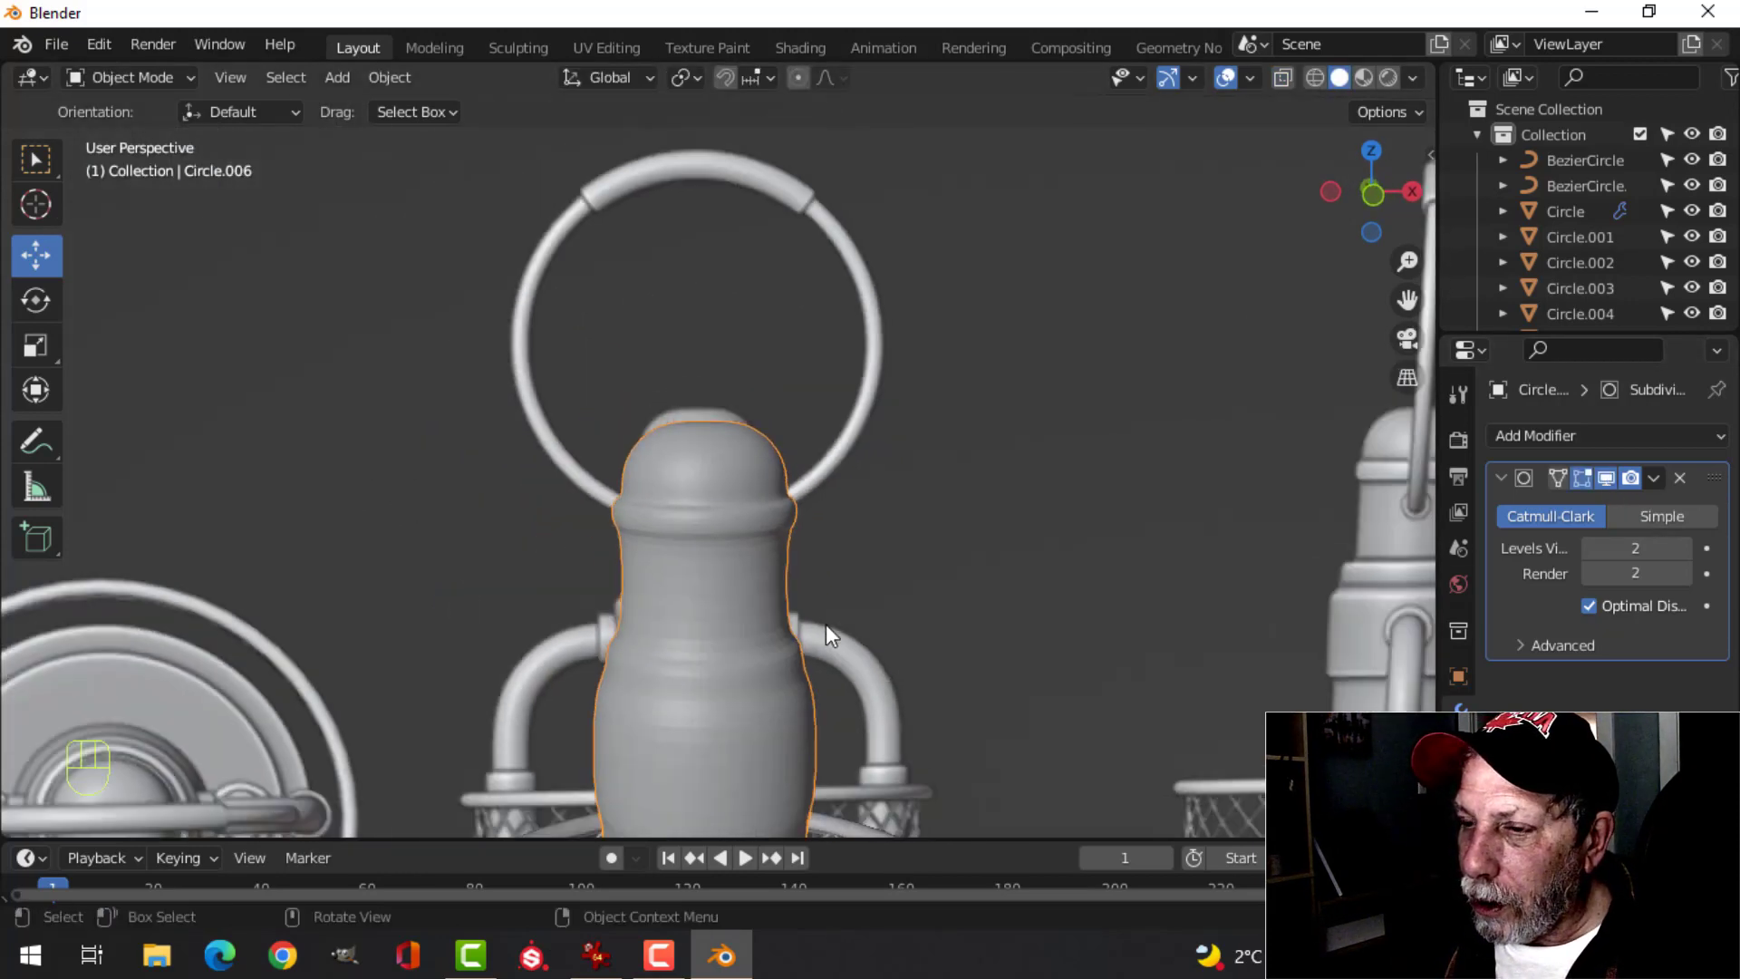
shift+middle_drag(825, 624, 790, 487)
key(KP_1)
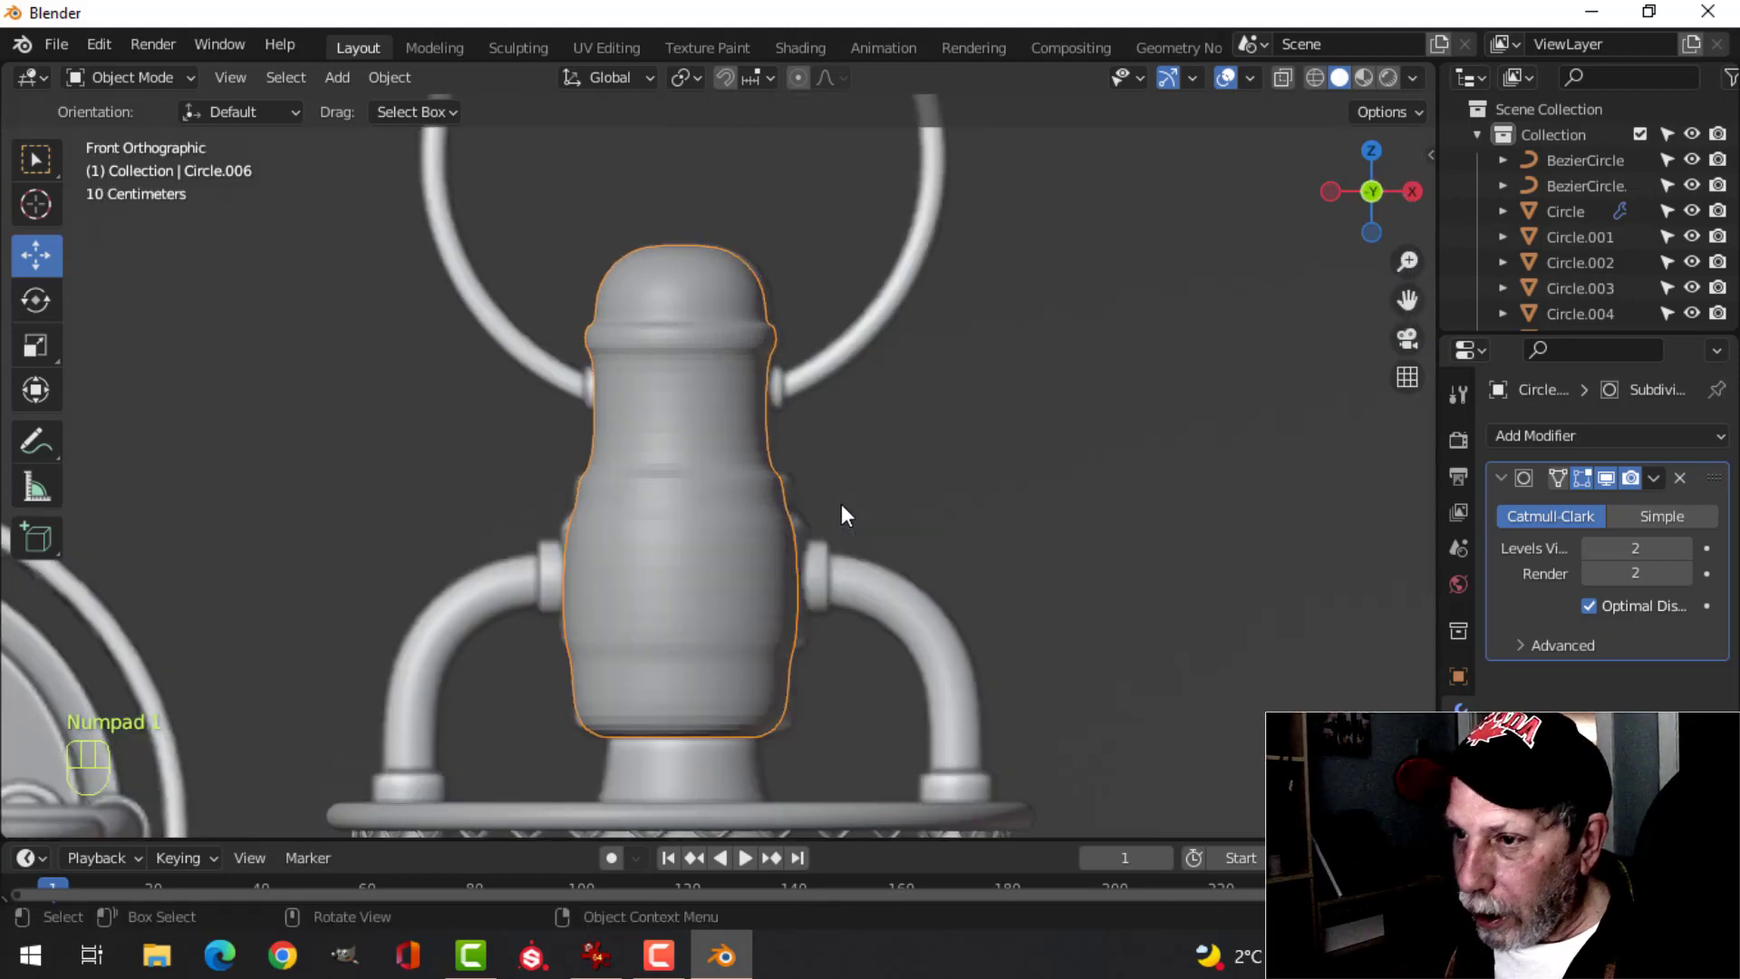
key(z)
click(611, 519)
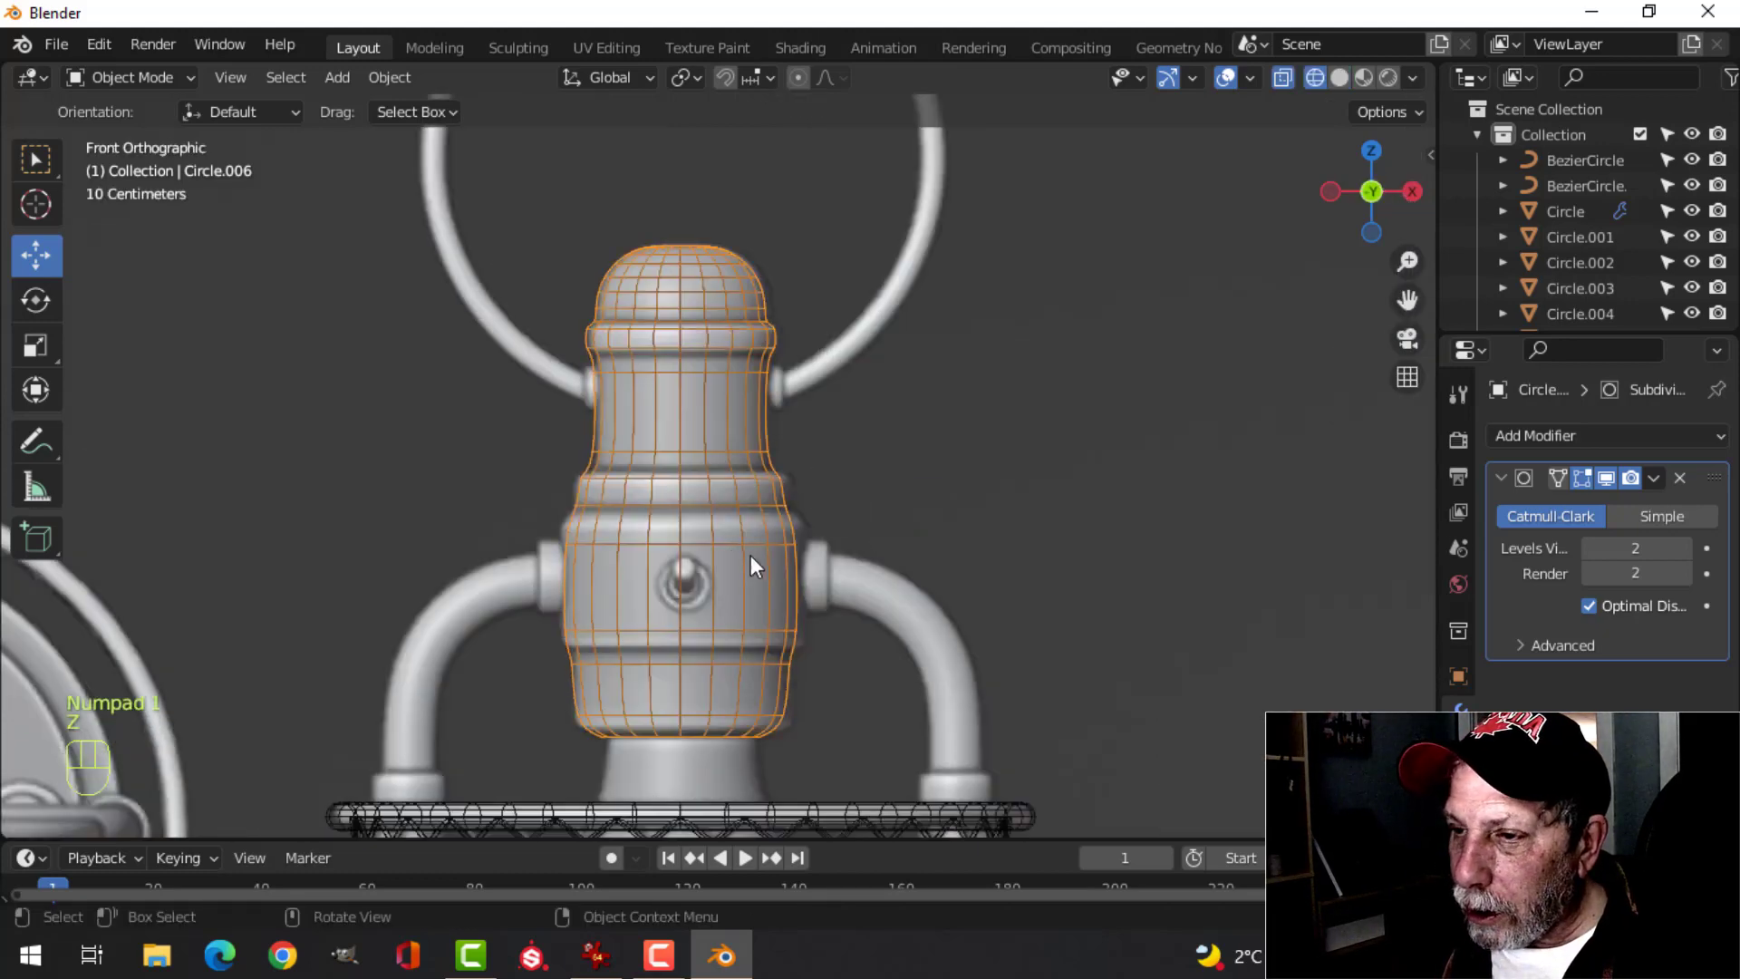
scroll(750, 554, up, 2)
mouse_move(751, 555)
shift+middle_down()
mouse_move(780, 545)
mouse_move(780, 571)
shift+middle_up()
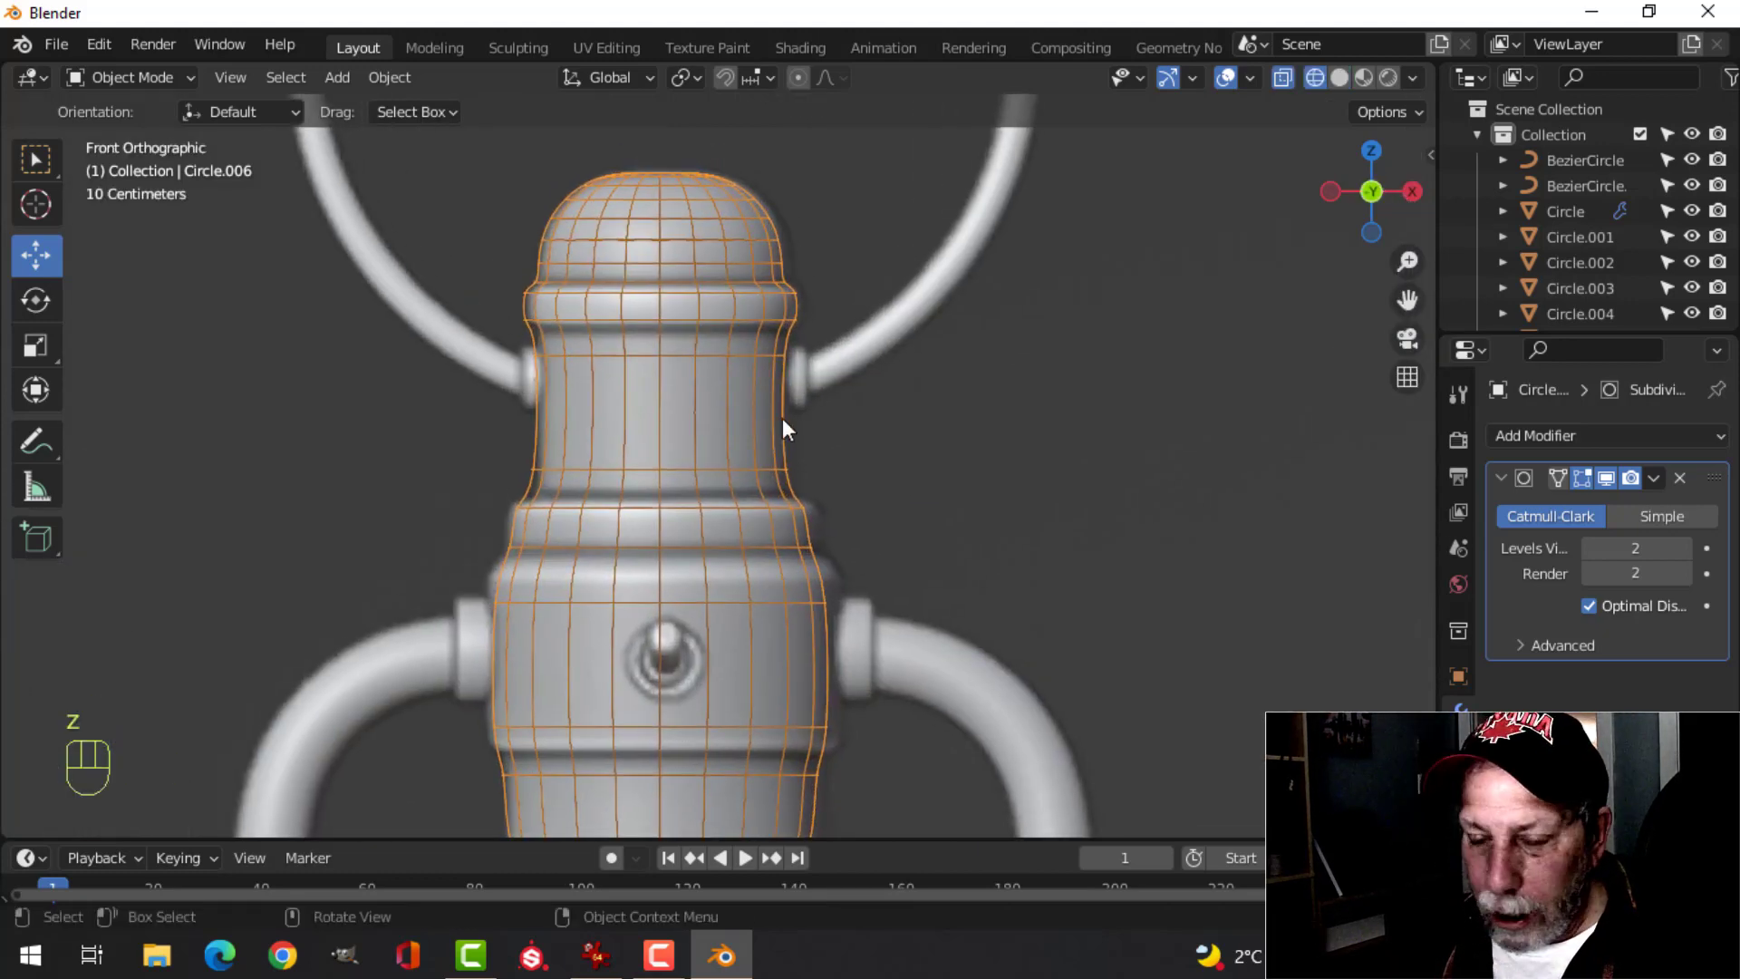
key(Tab)
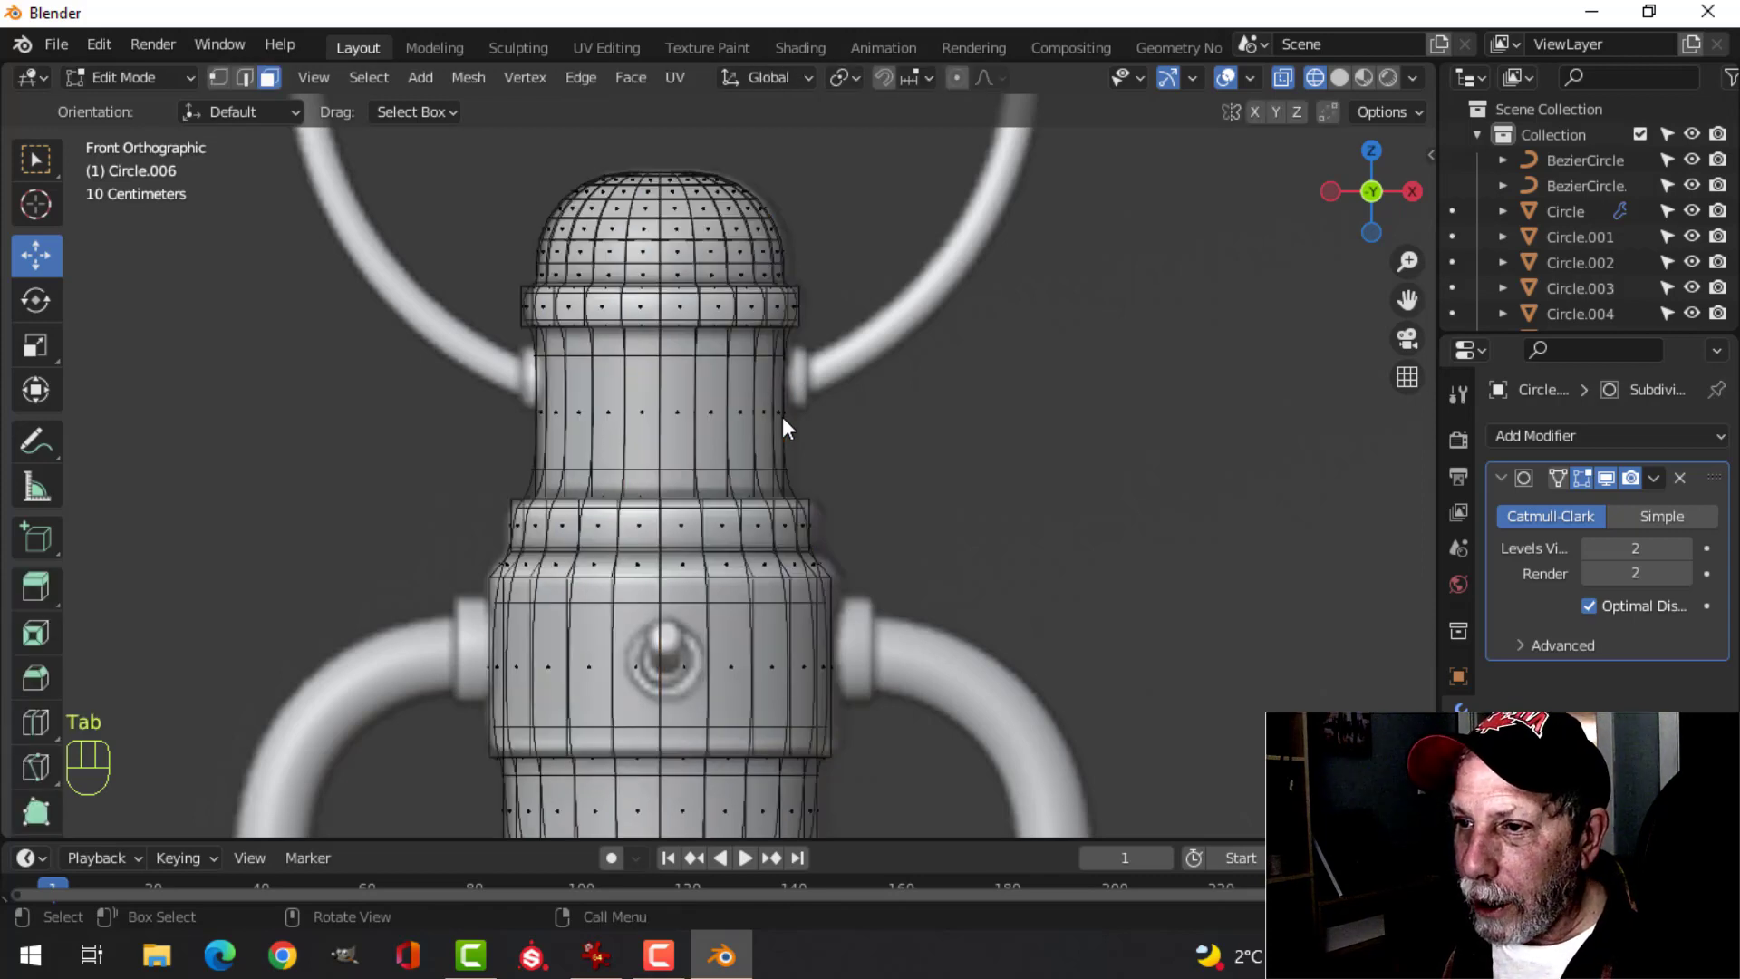
scroll(749, 424, up, 1)
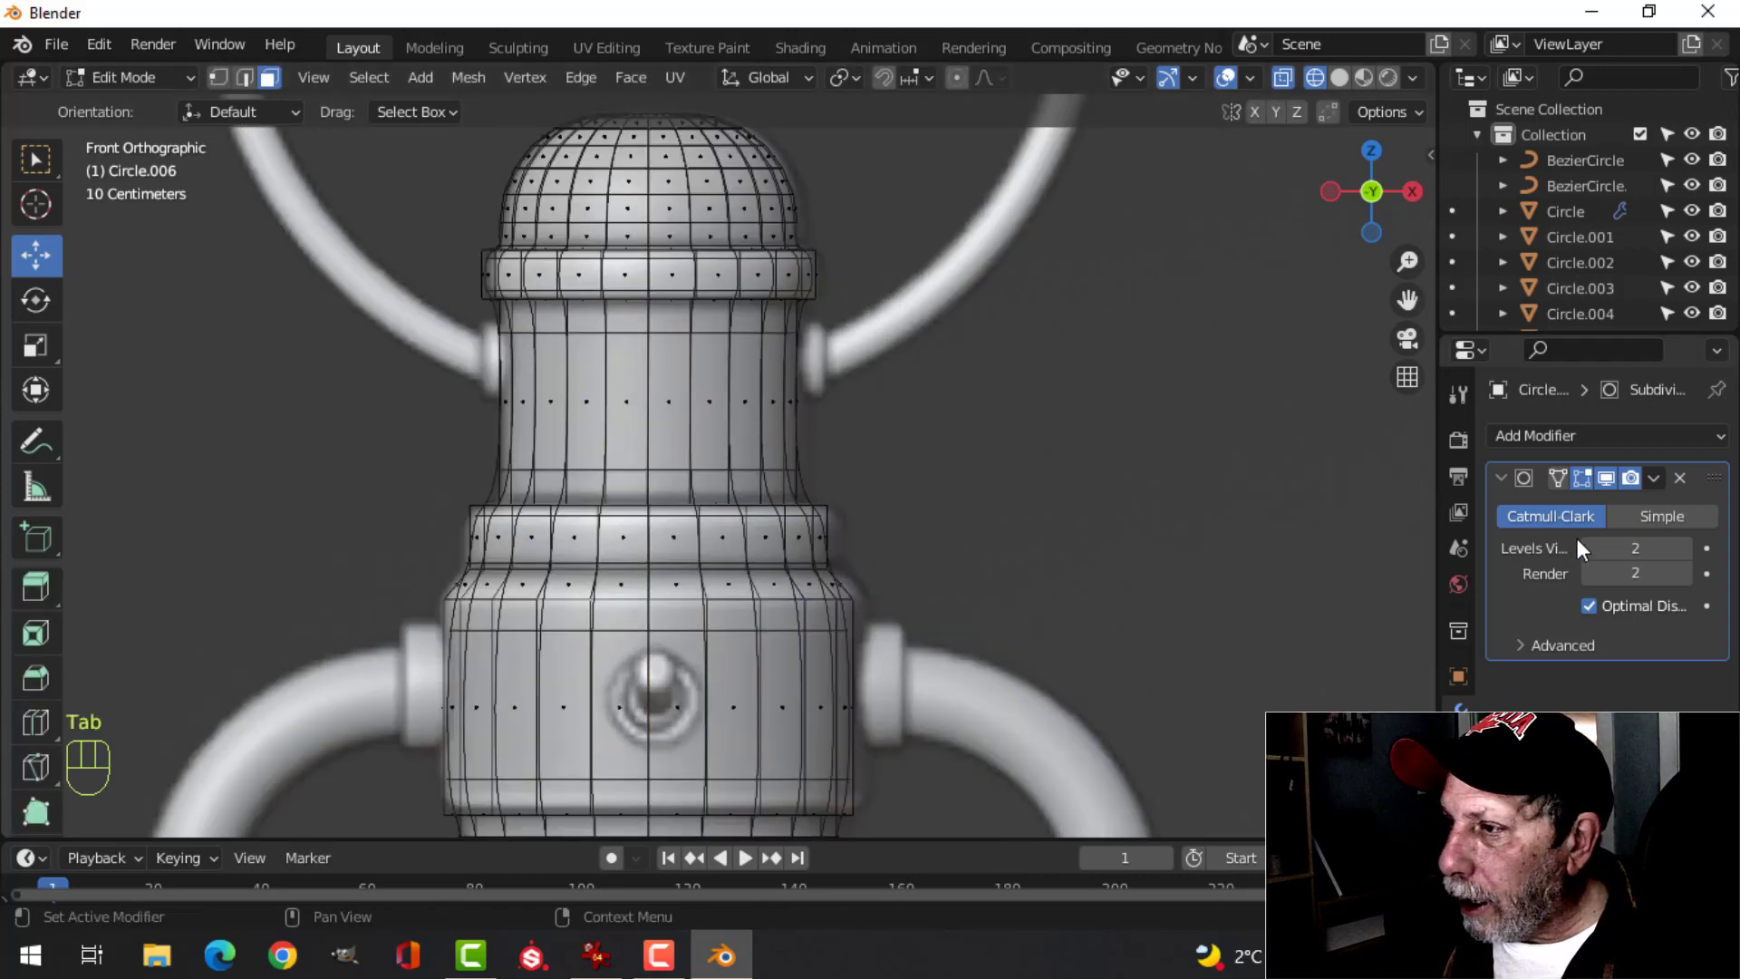
click(1555, 479)
- Add two support loops to the upper cylinder, one slid up to the band and one down to the collar
key(ctrl+r)
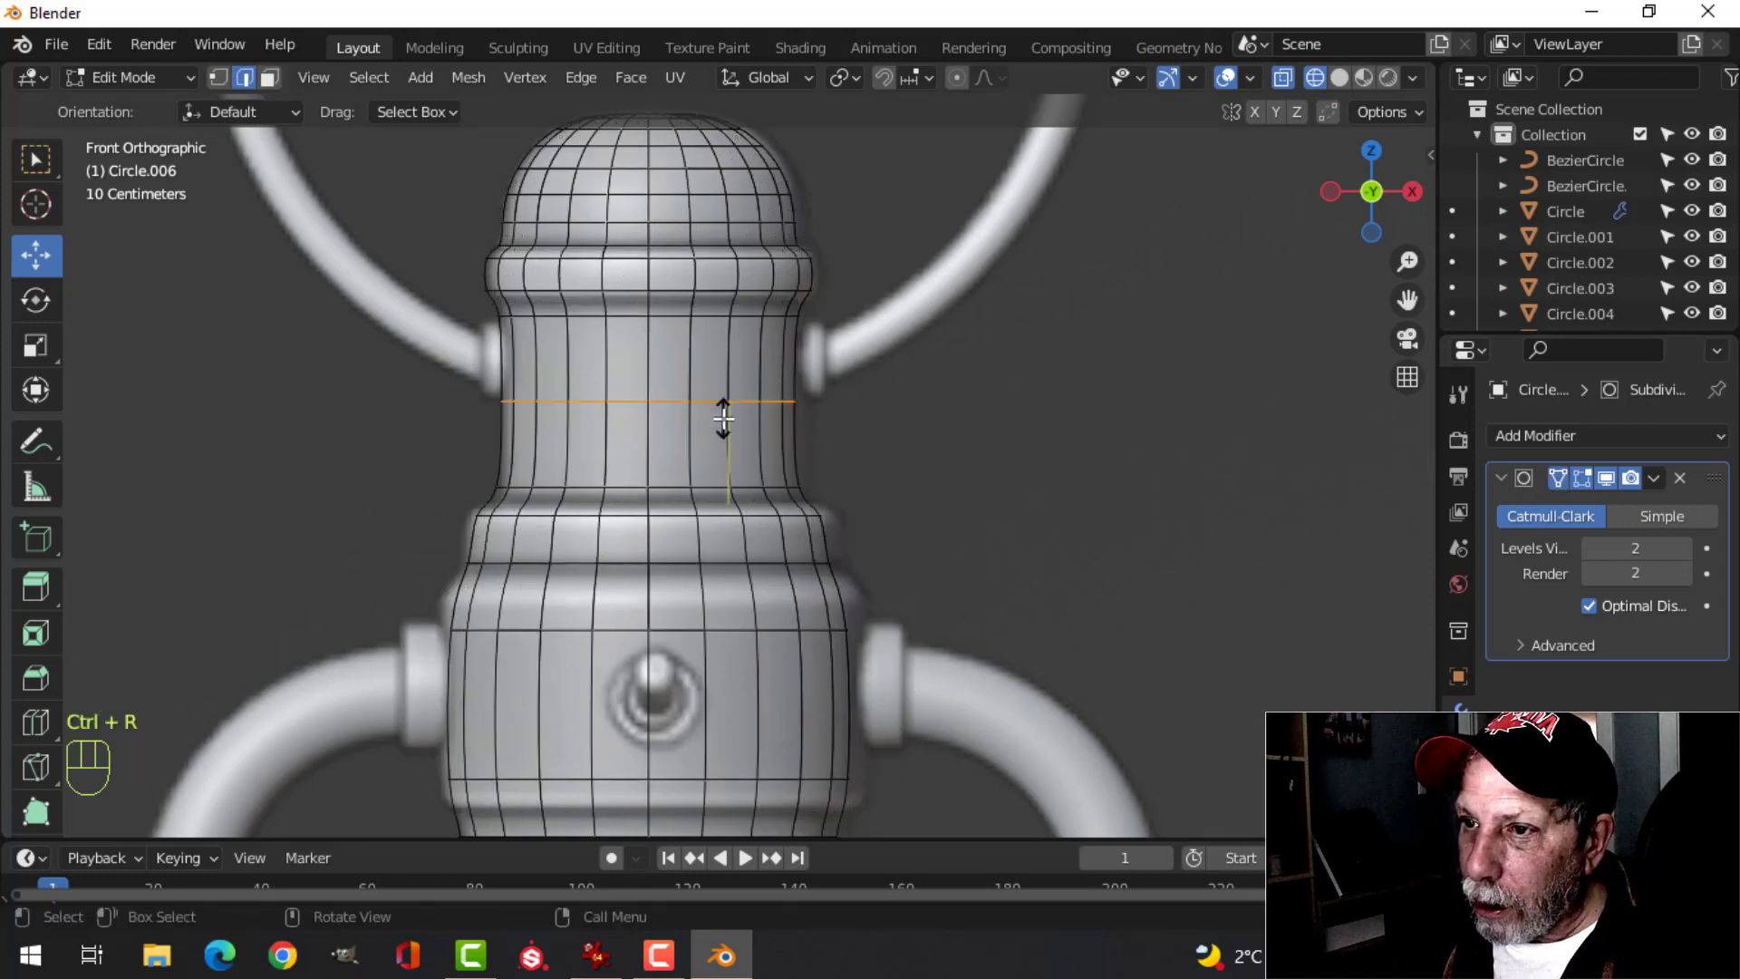
click(720, 412)
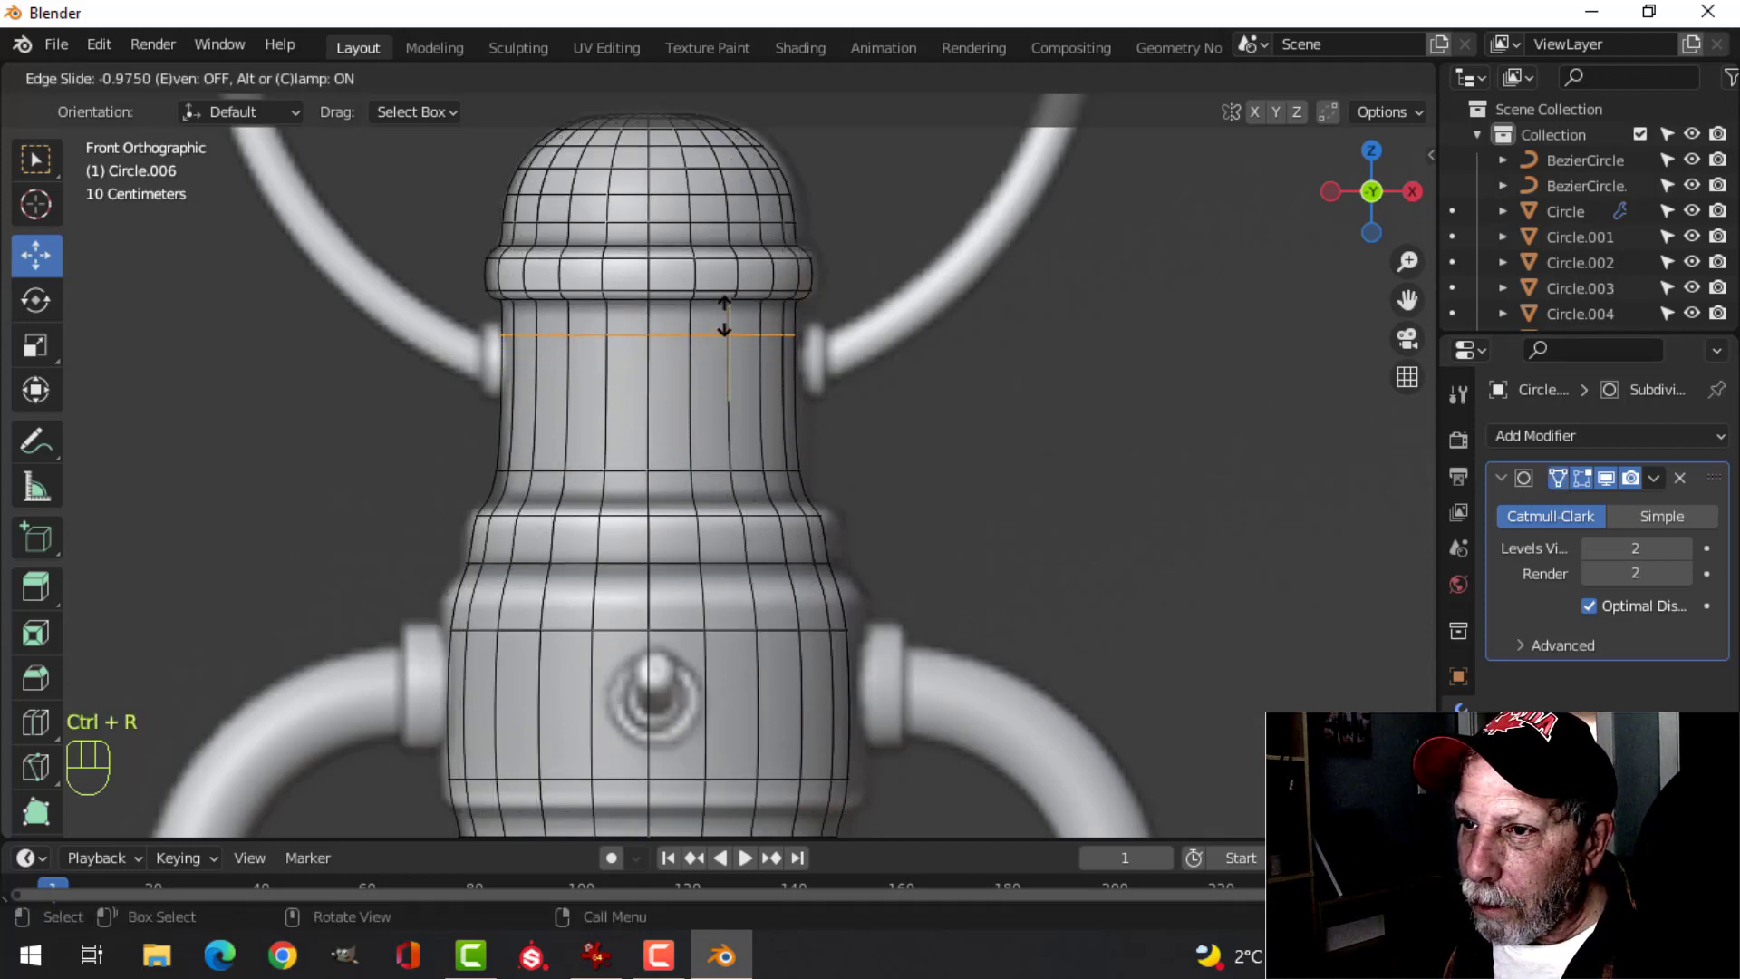
click(716, 295)
key(ctrl+r)
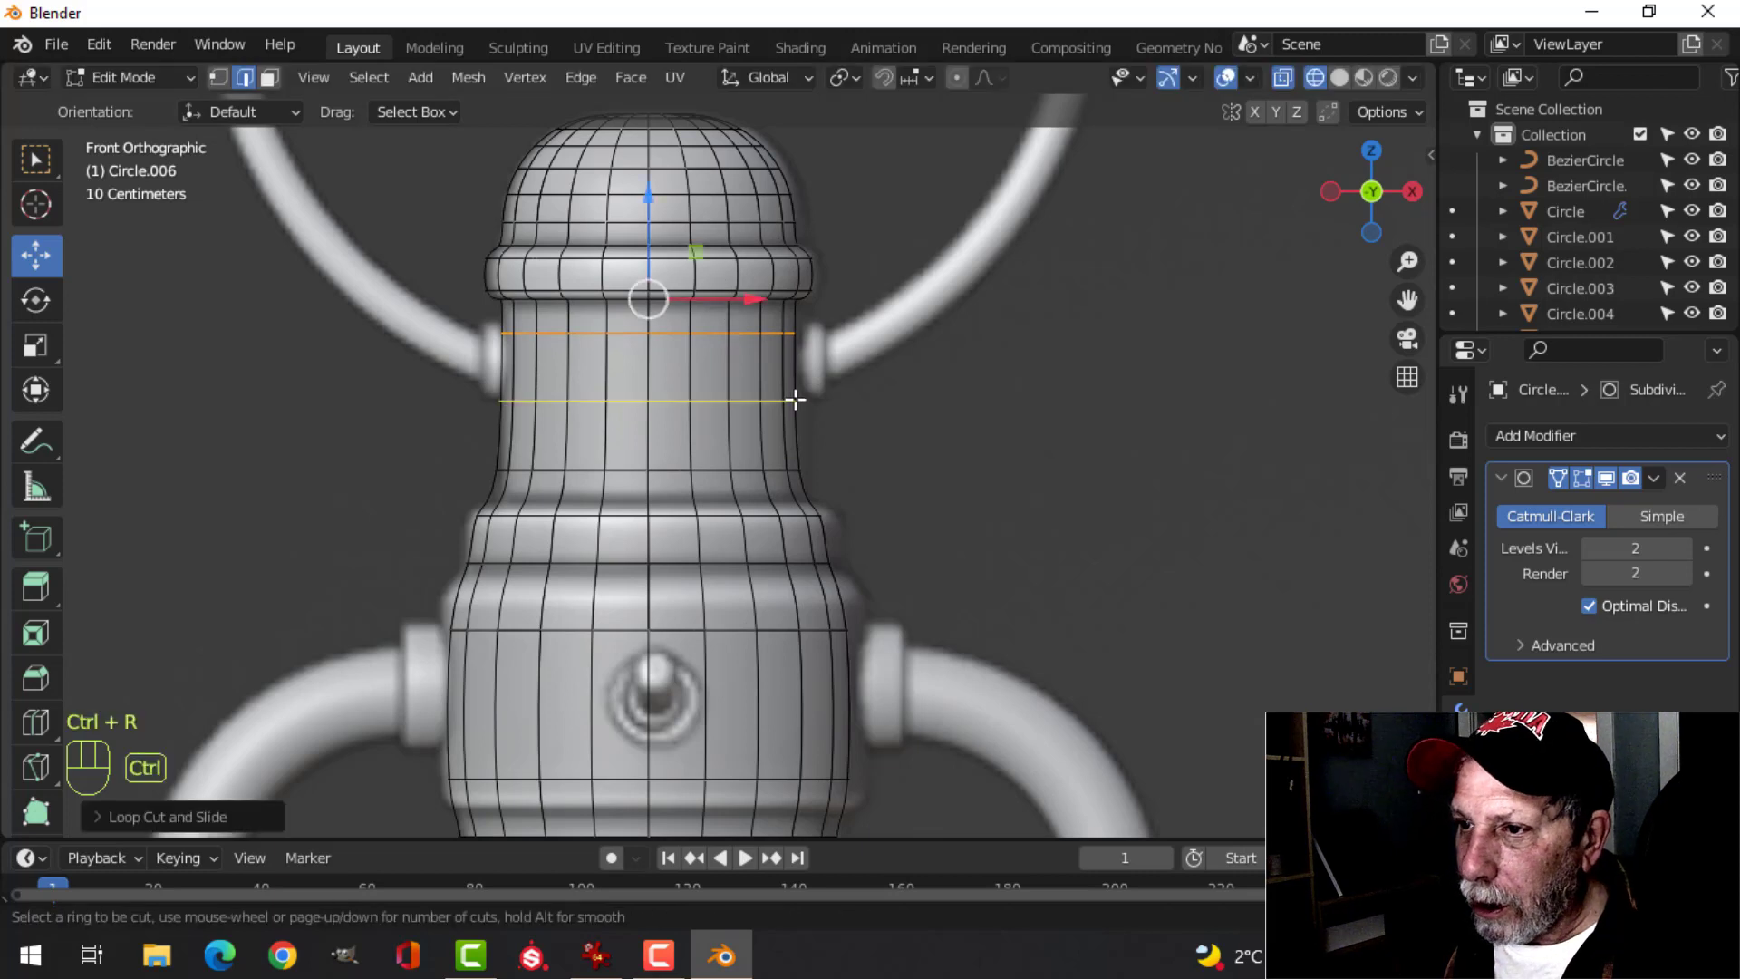
click(796, 395)
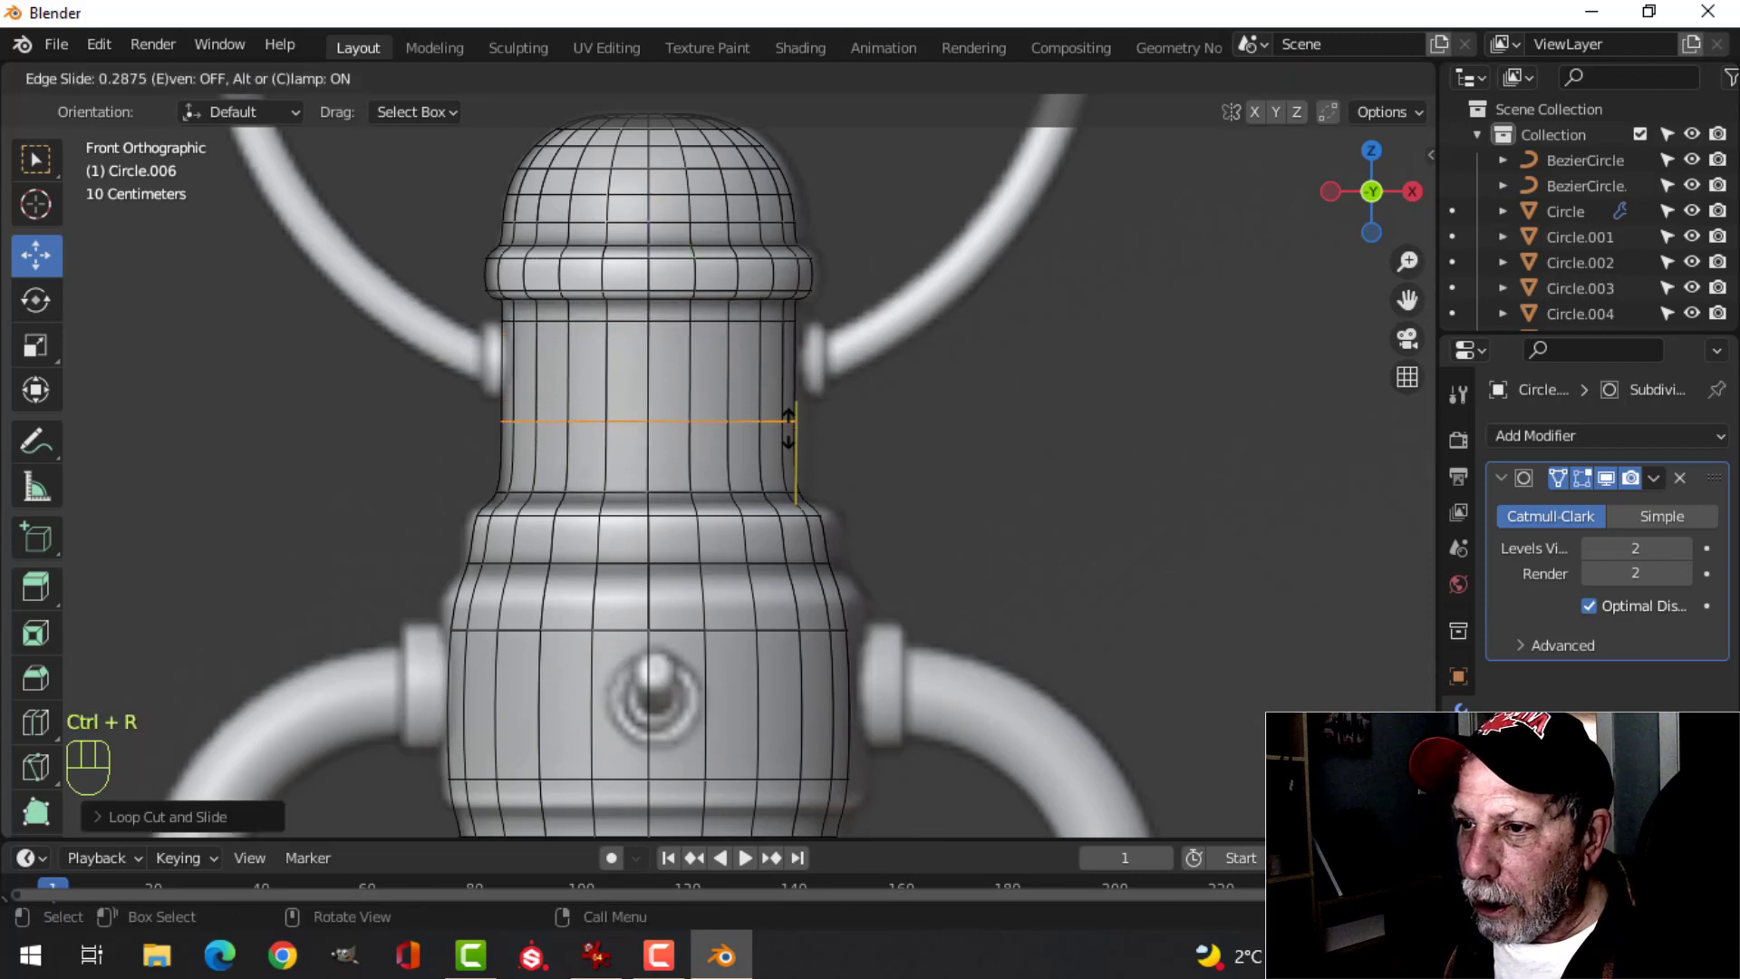
click(792, 518)
key(Tab)
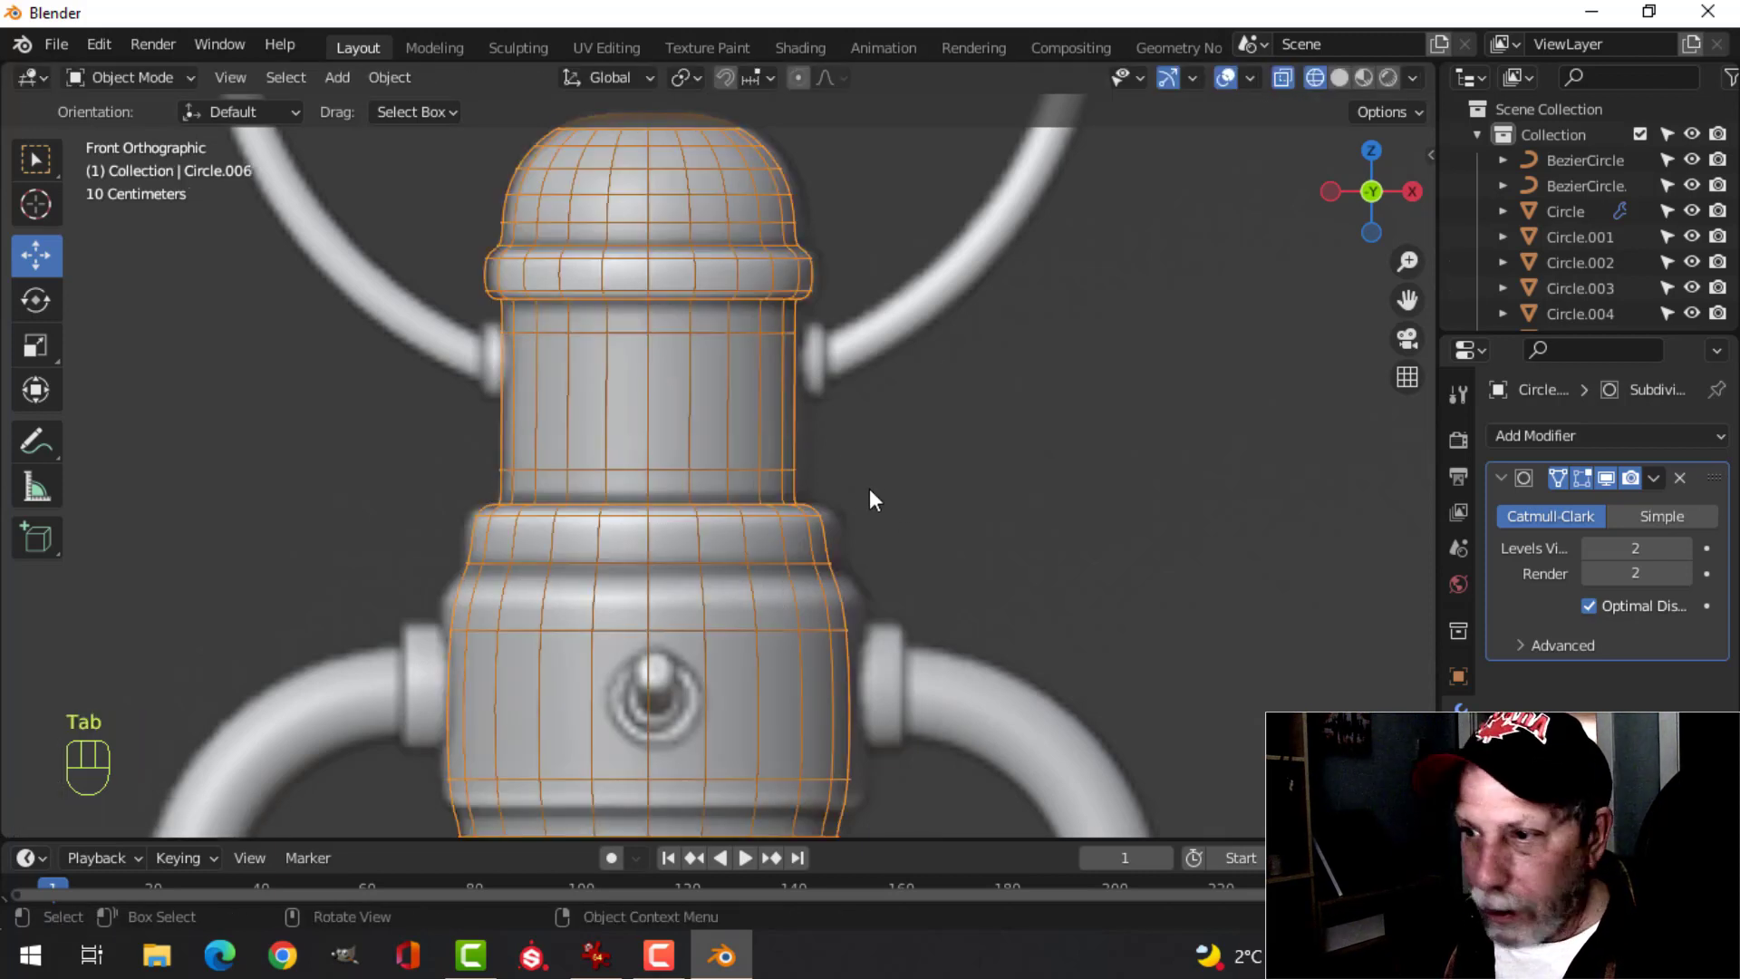
- Switch the housing to solid shading in edit mode with nothing selected and turn off the Subdivision on-cage display
key(z)
click(1029, 487)
mouse_move(1029, 487)
middle_down()
mouse_move(811, 455)
mouse_move(780, 499)
mouse_move(816, 508)
mouse_move(718, 525)
mouse_move(797, 547)
mouse_move(840, 536)
mouse_move(684, 546)
middle_up()
key(Tab)
key(alt+a)
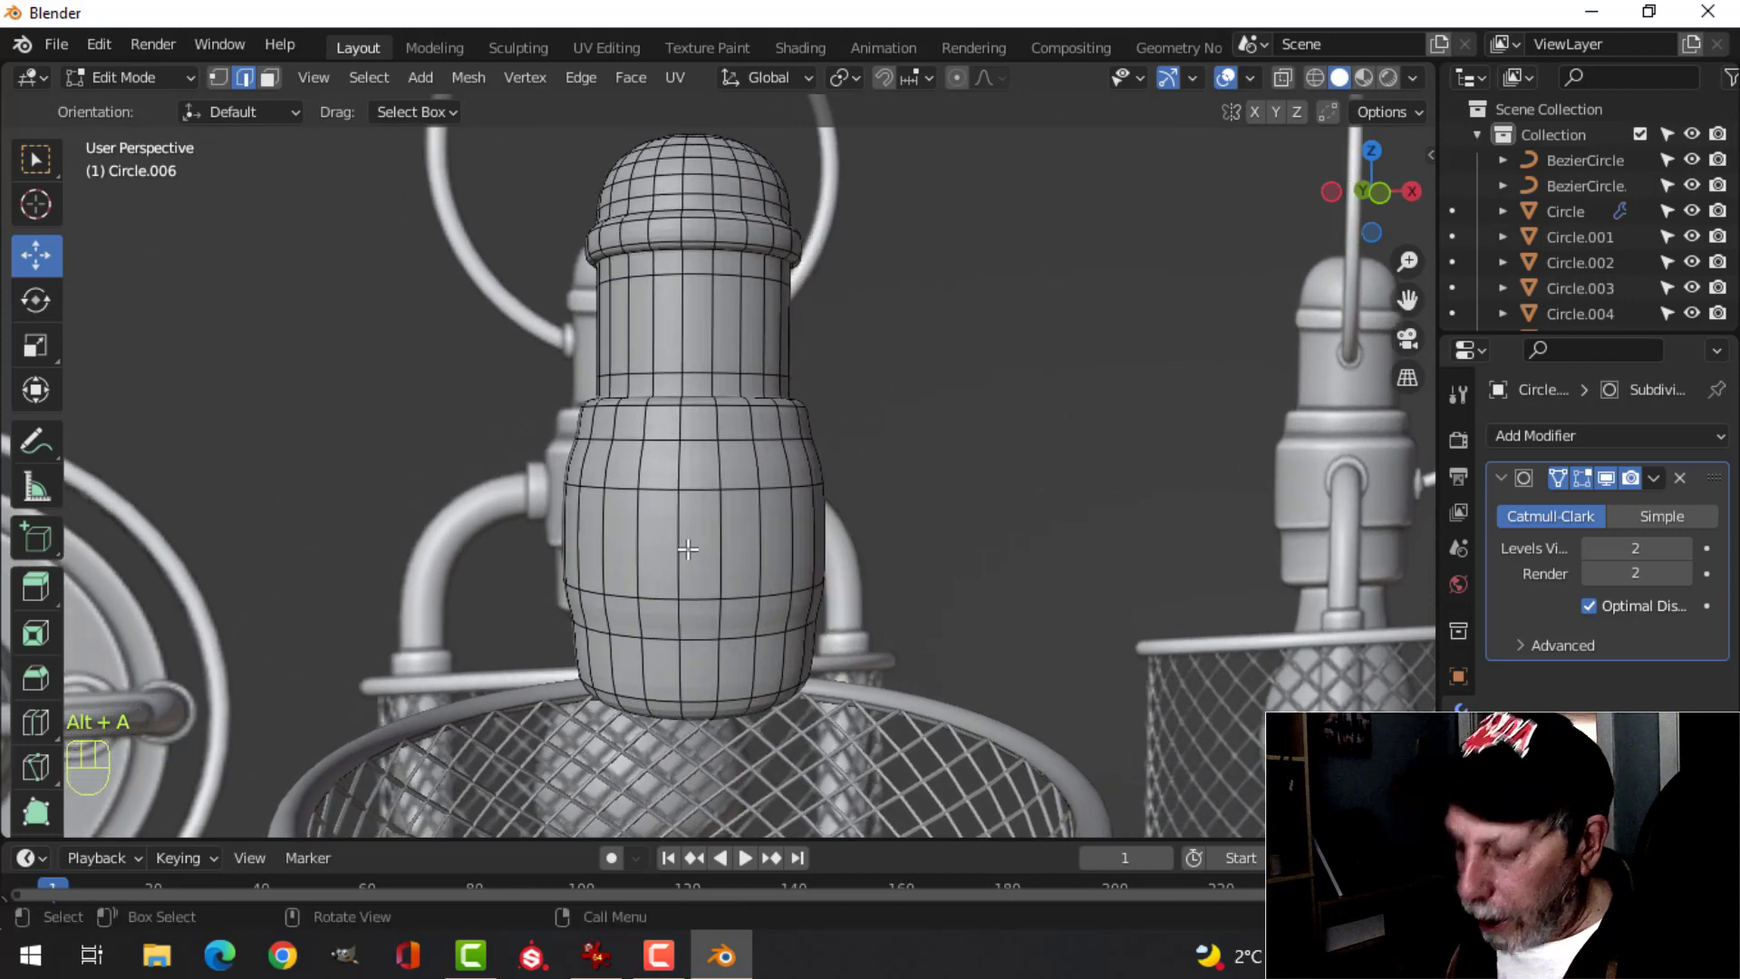
key(KP_1)
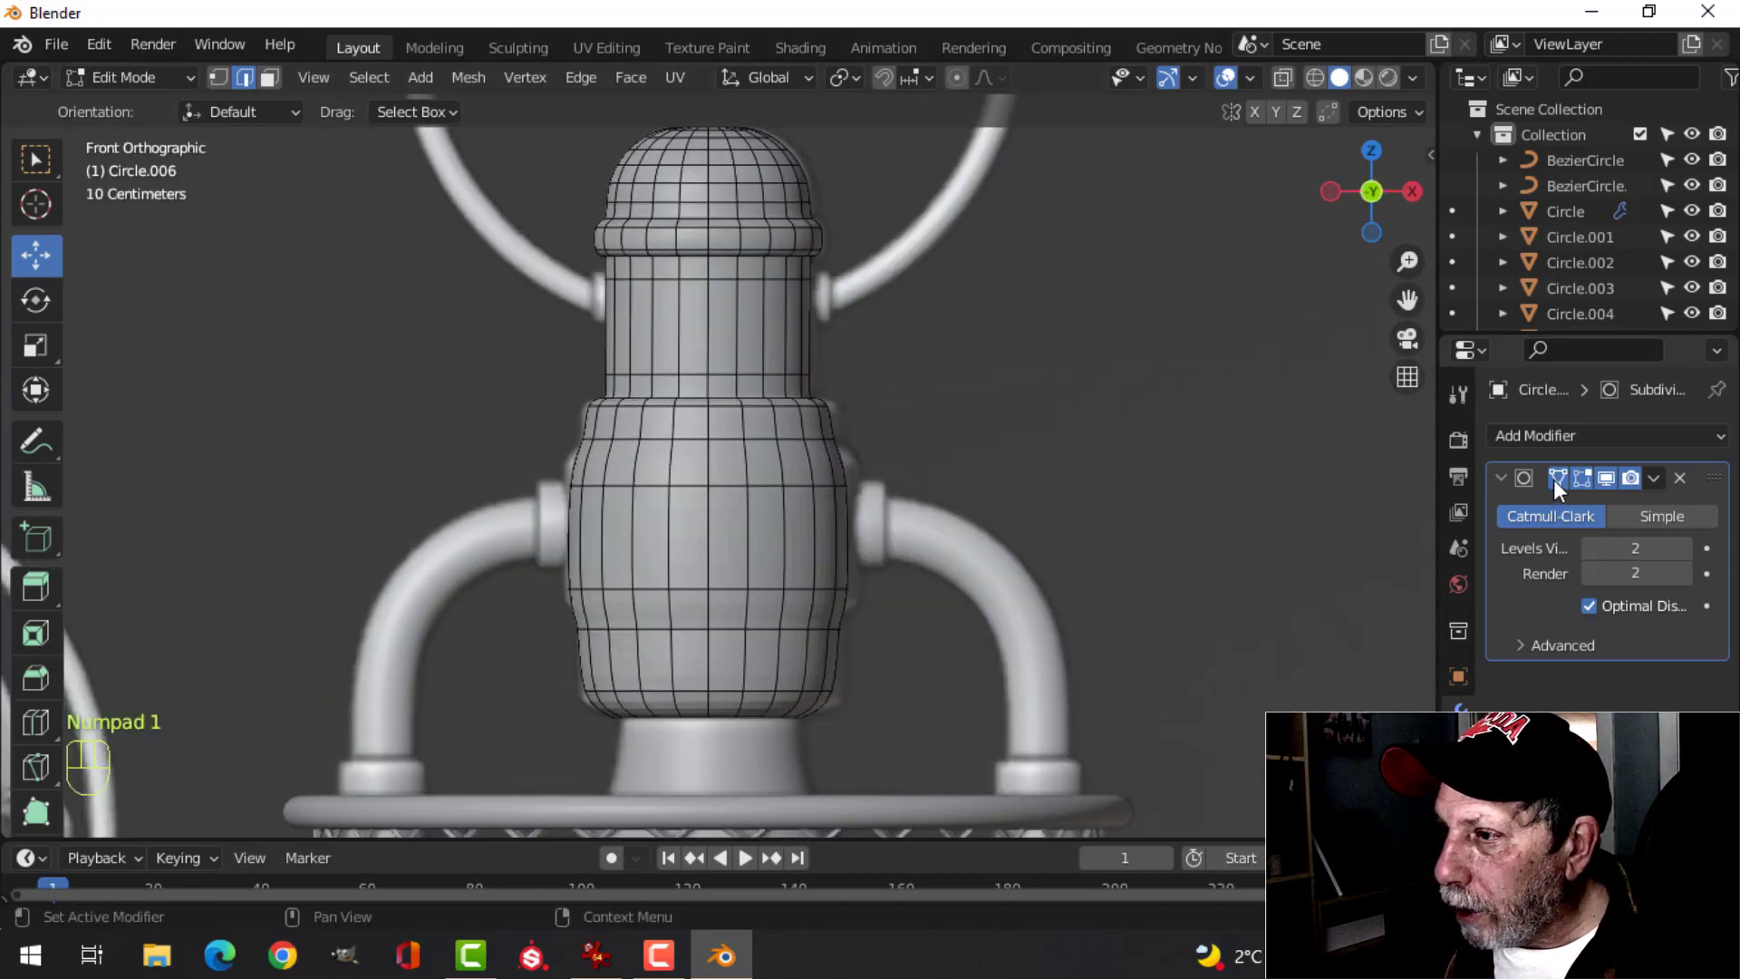
click(1555, 479)
- Add two loop cuts to the widest housing section, slid about 0.86 toward its upper edge and 0.81 toward its lower edge
key(ctrl+r)
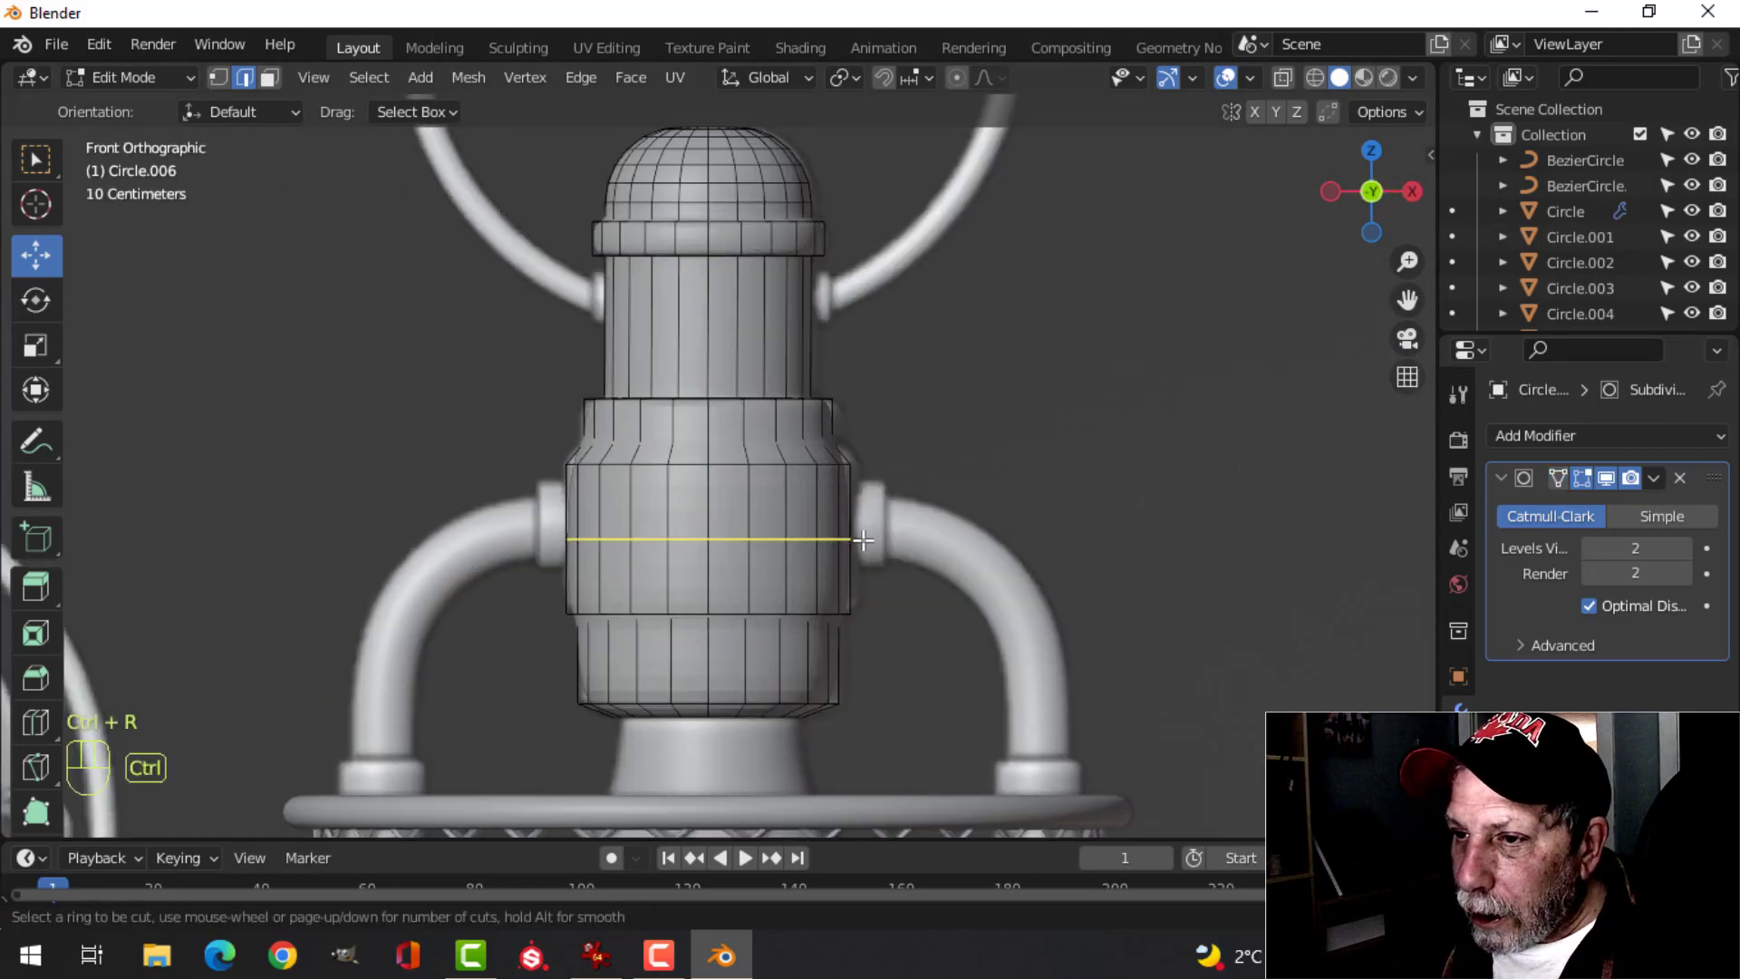
click(863, 541)
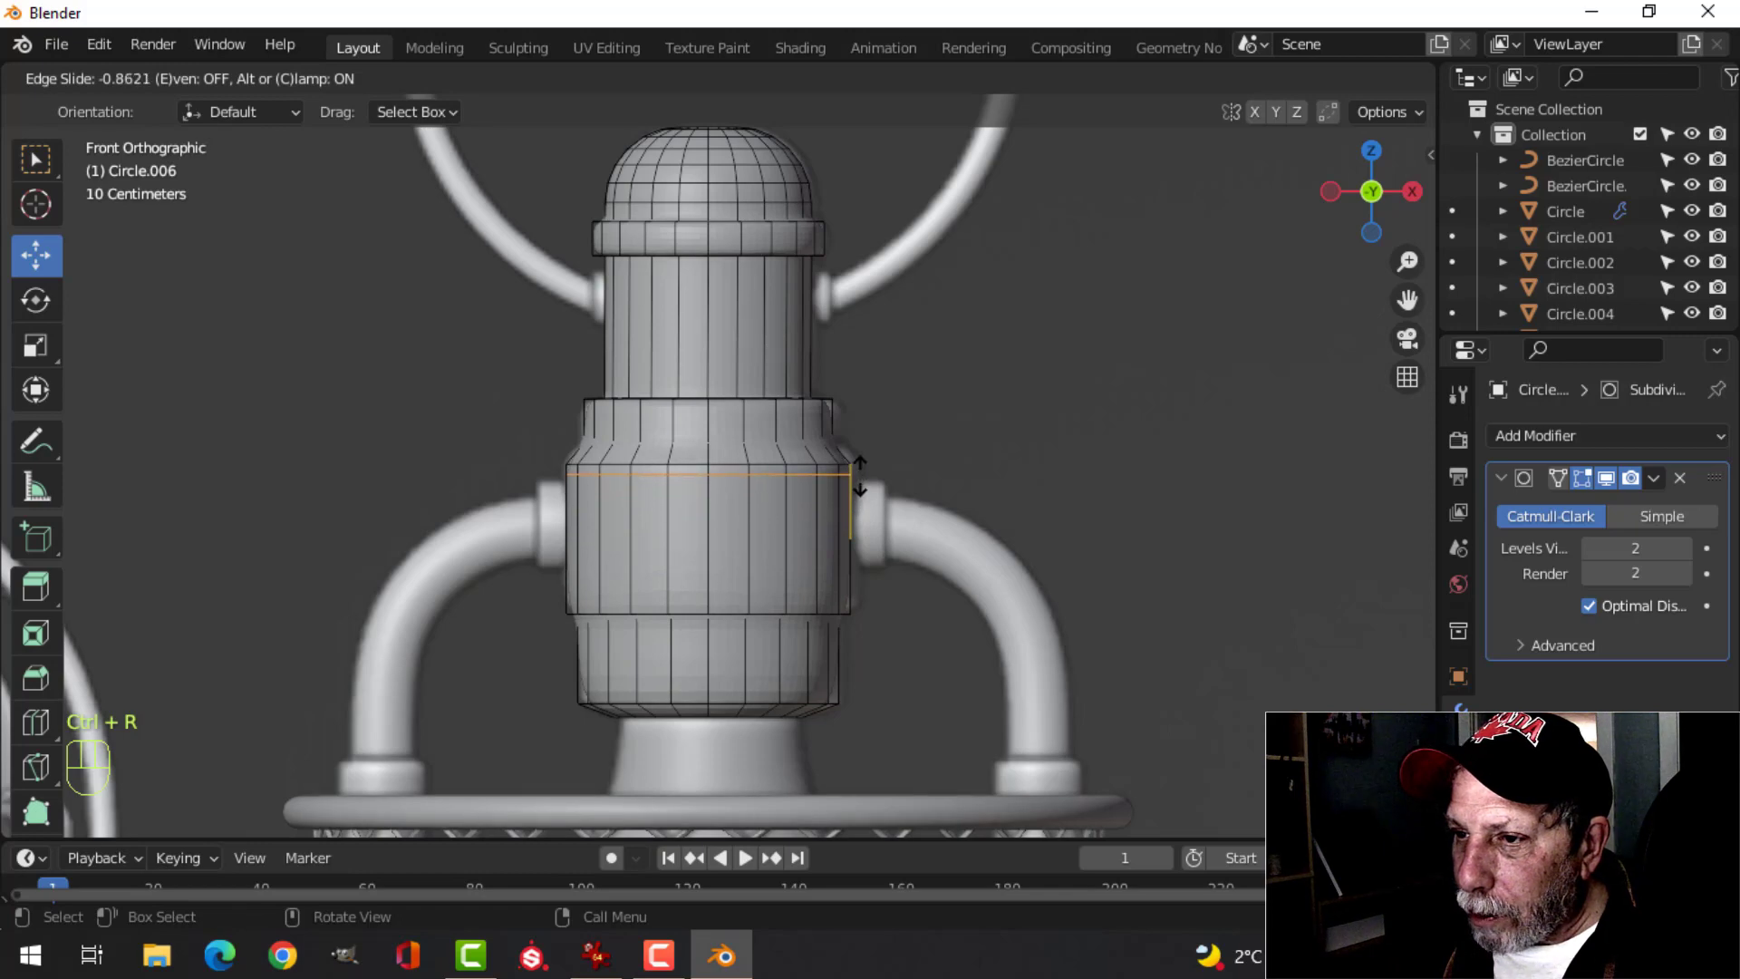
click(860, 476)
key(ctrl+r)
click(854, 546)
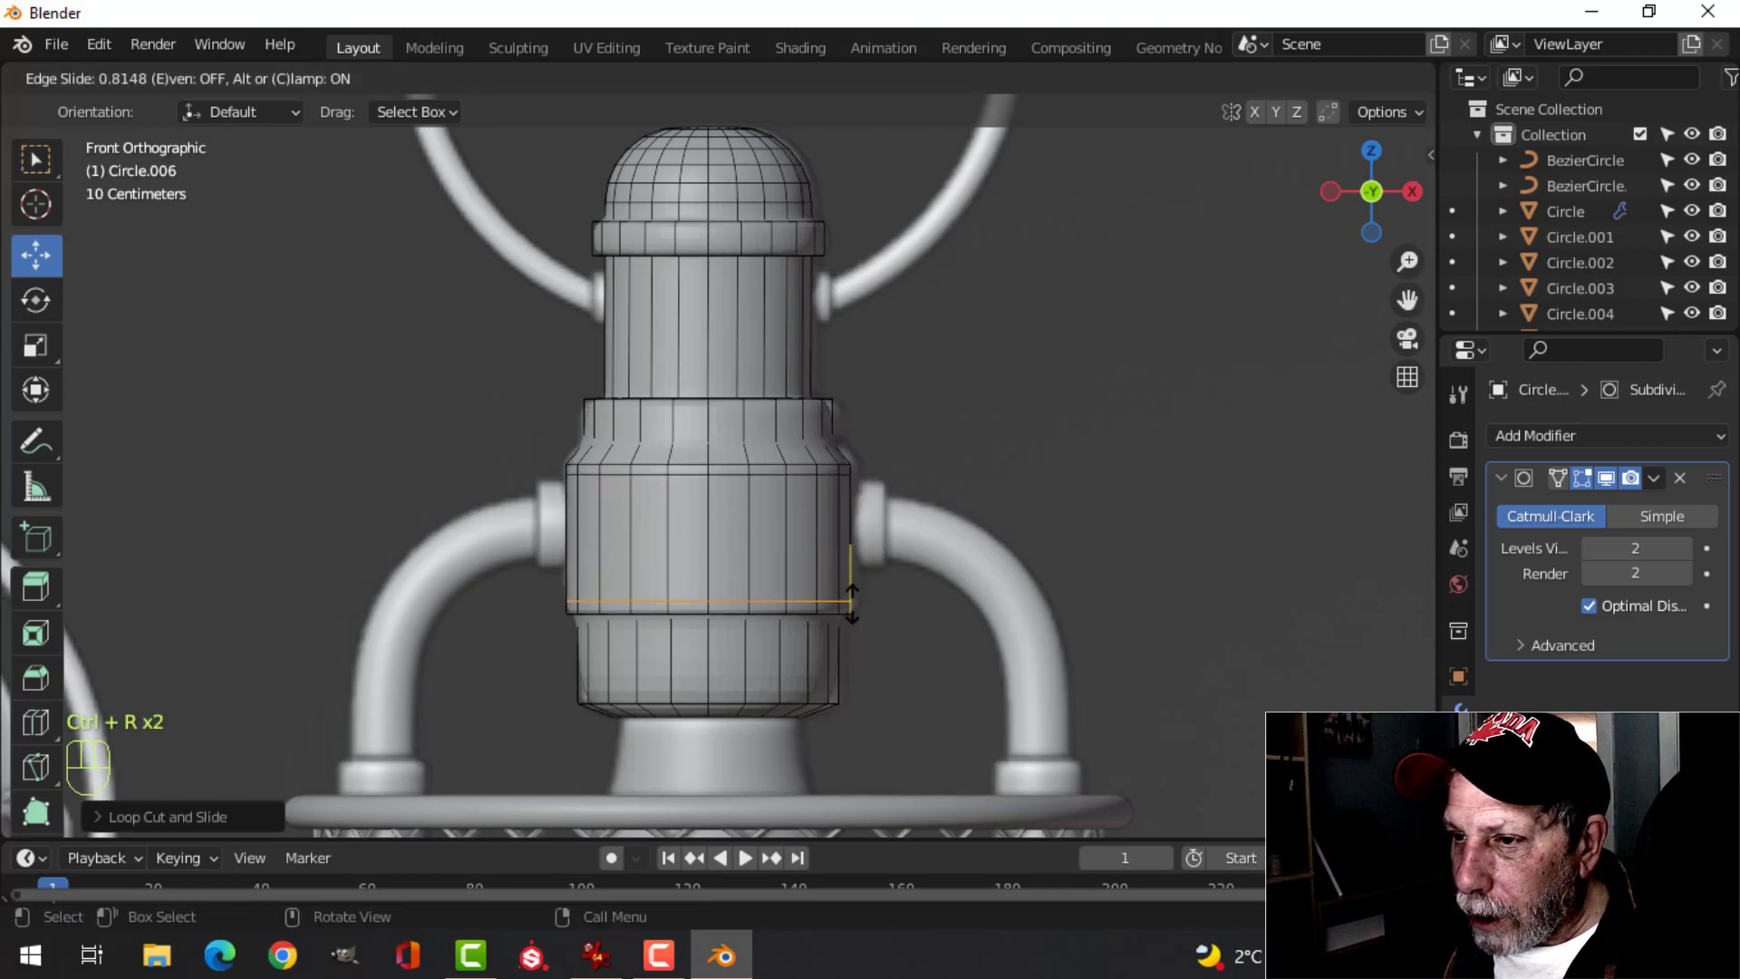
click(852, 603)
- Add support loops near the lower and upper edges of the housing's lowest section and inspect the smoothed result in object mode
middle_drag(843, 730, 665, 623)
key(ctrl+r)
click(828, 672)
click(827, 689)
key(ctrl+r)
click(830, 660)
click(830, 639)
key(Tab)
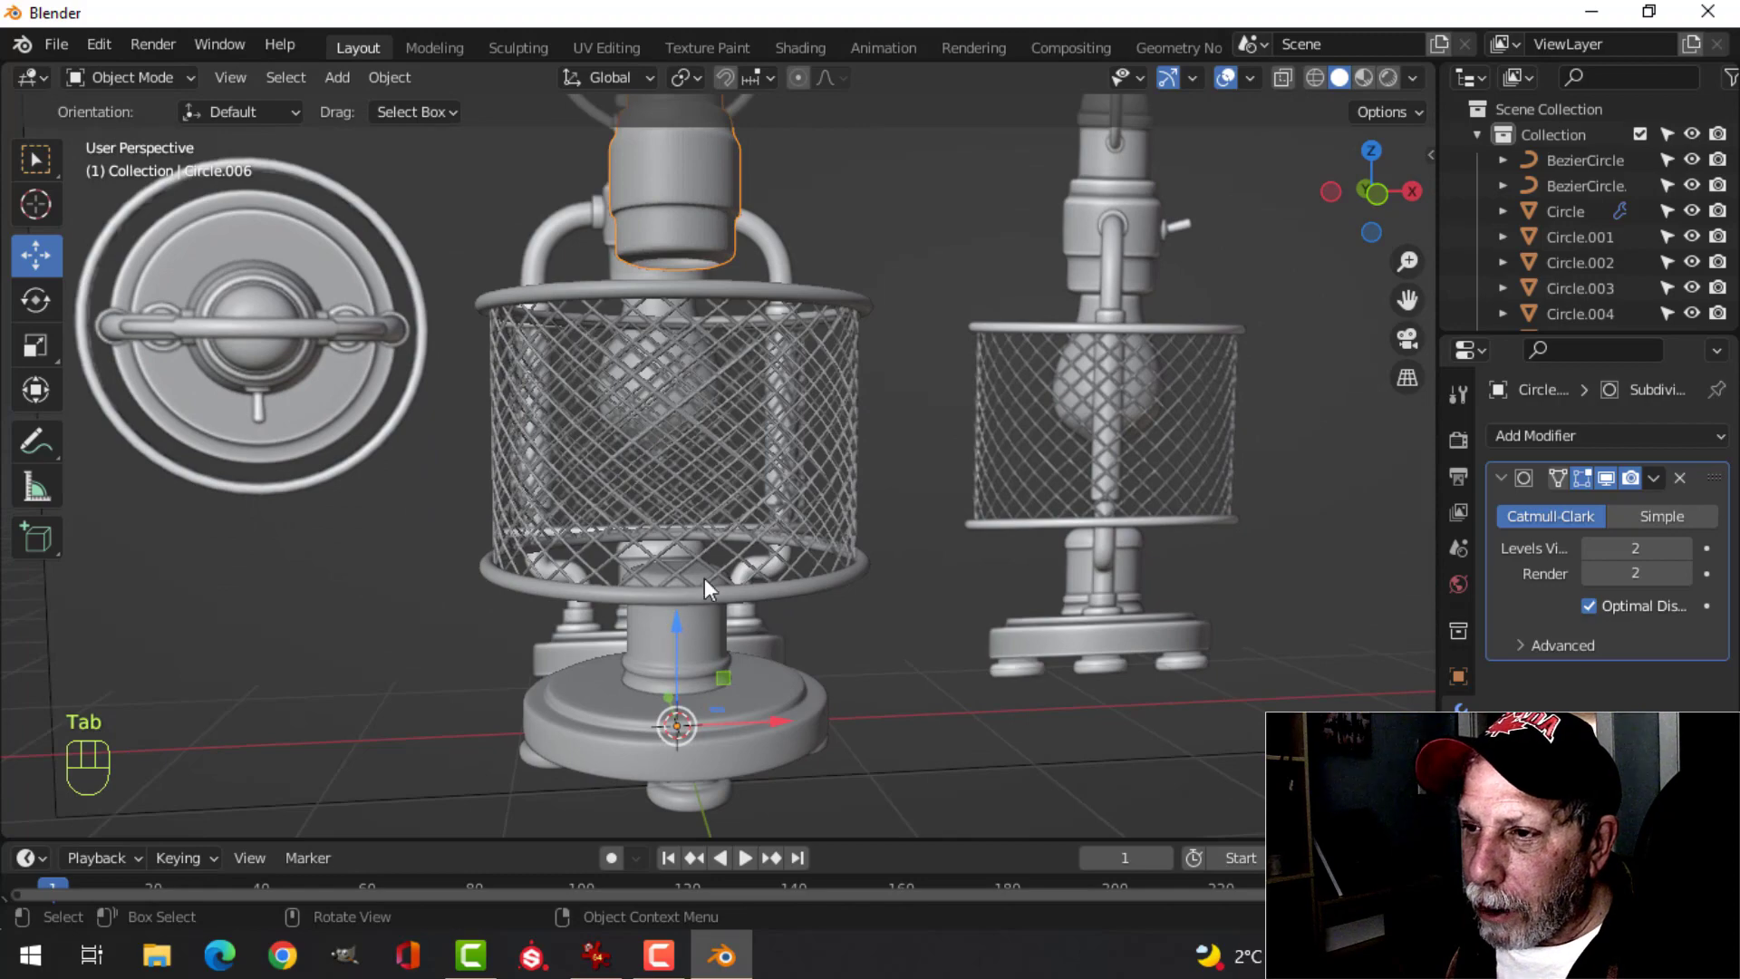
scroll(705, 578, up, 4)
shift+middle_drag(718, 472, 665, 596)
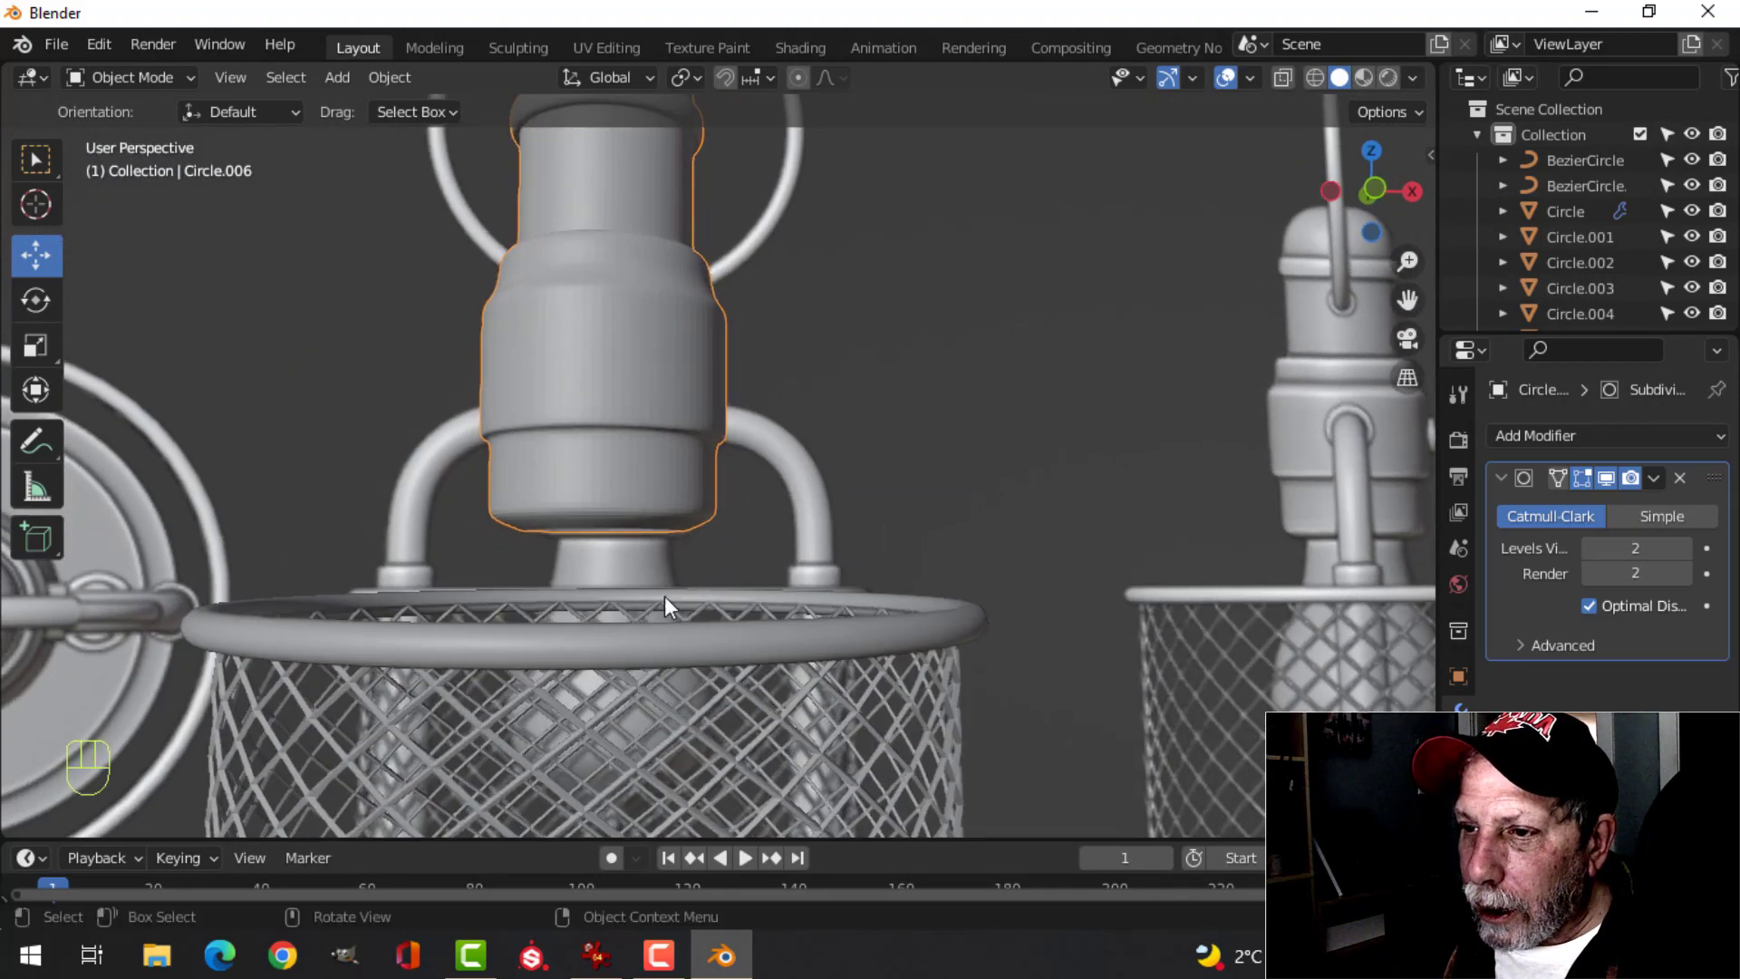
- Shade the housing smooth and add a support loop near the lower edge of its collar, just above the sloped shoulder
right_click(587, 333)
click(588, 334)
scroll(685, 387, down, 3)
key(alt+a)
middle_drag(685, 386, 675, 426)
scroll(687, 499, up, 2)
key(Tab)
key(alt+a)
key(ctrl+r)
click(674, 410)
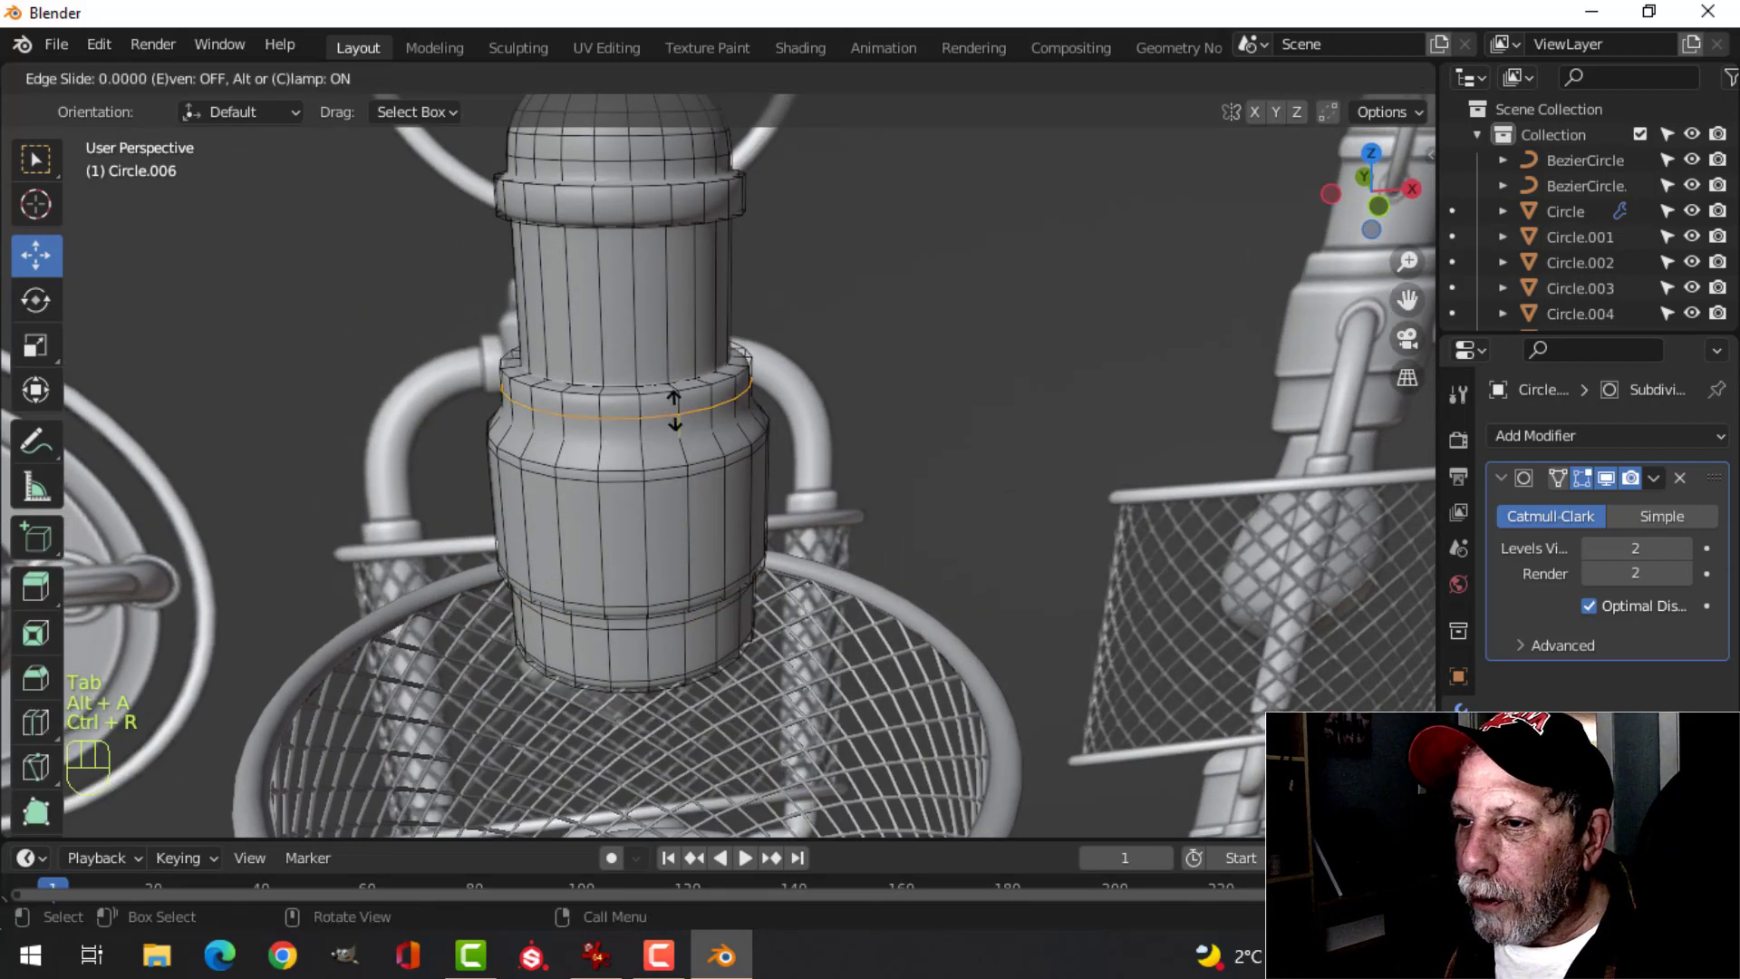
click(678, 422)
key(Tab)
- Add a loop cut around the sloped shoulder, slid down close to the top of the widest housing section
scroll(711, 449, down, 2)
middle_drag(710, 448, 651, 521)
scroll(652, 517, up, 2)
key(Tab)
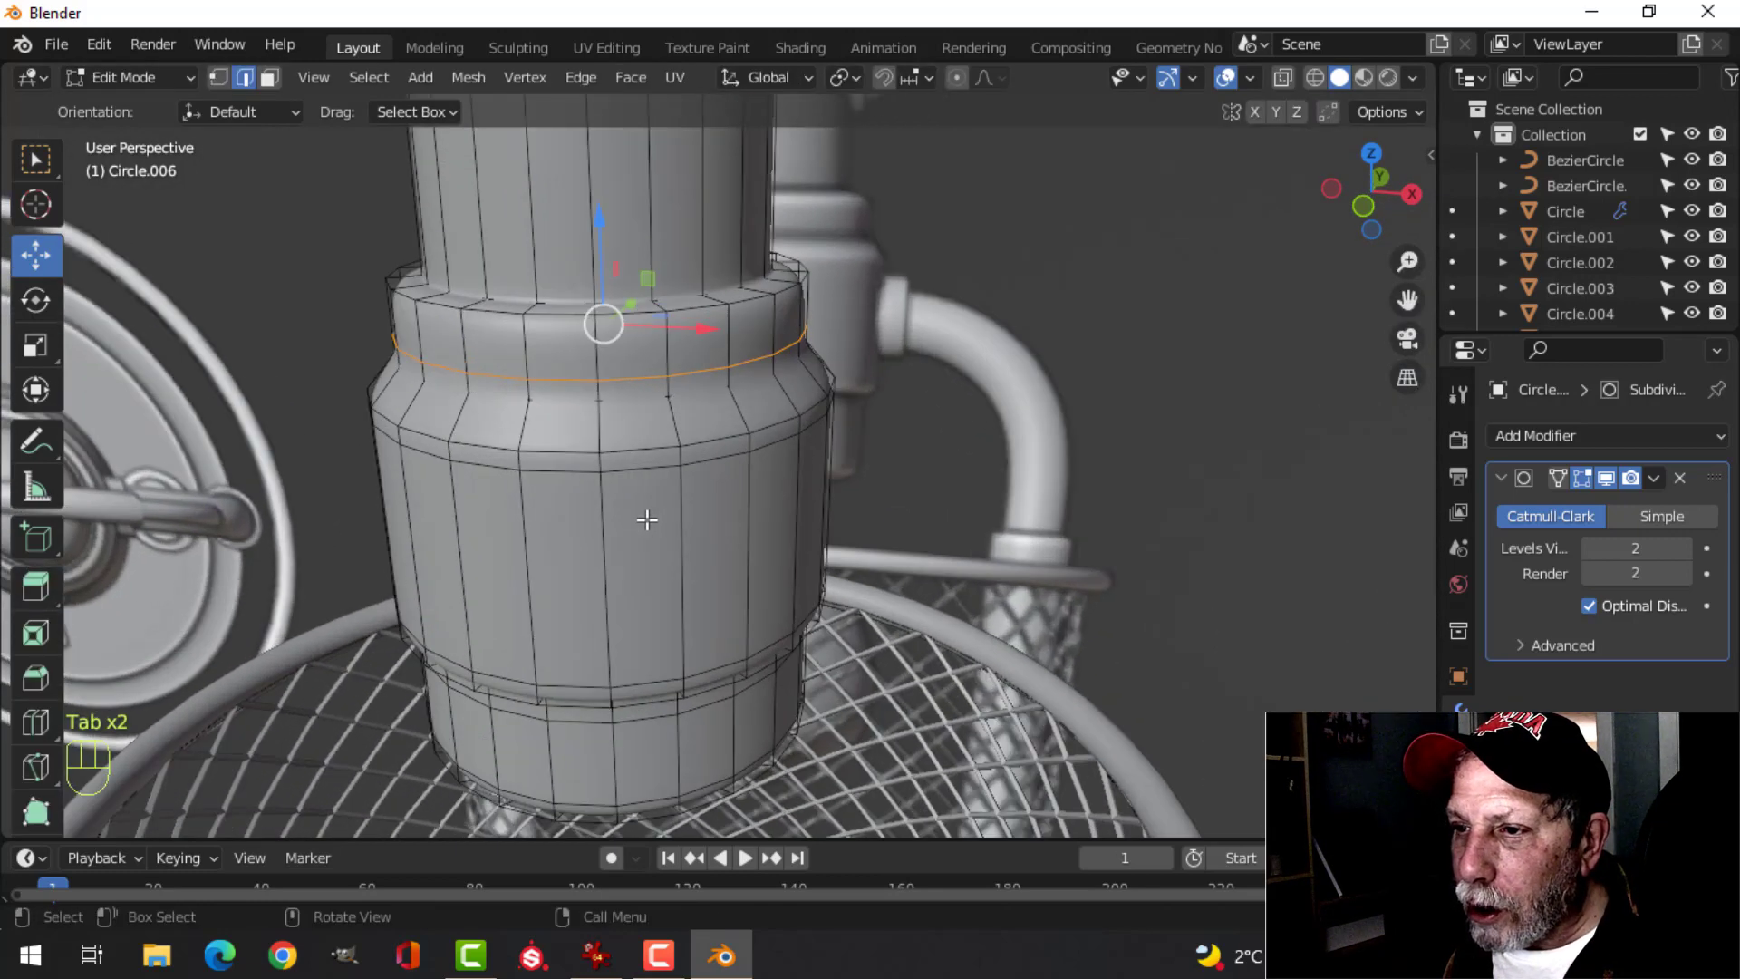
key(alt+a)
key(ctrl+r)
click(672, 428)
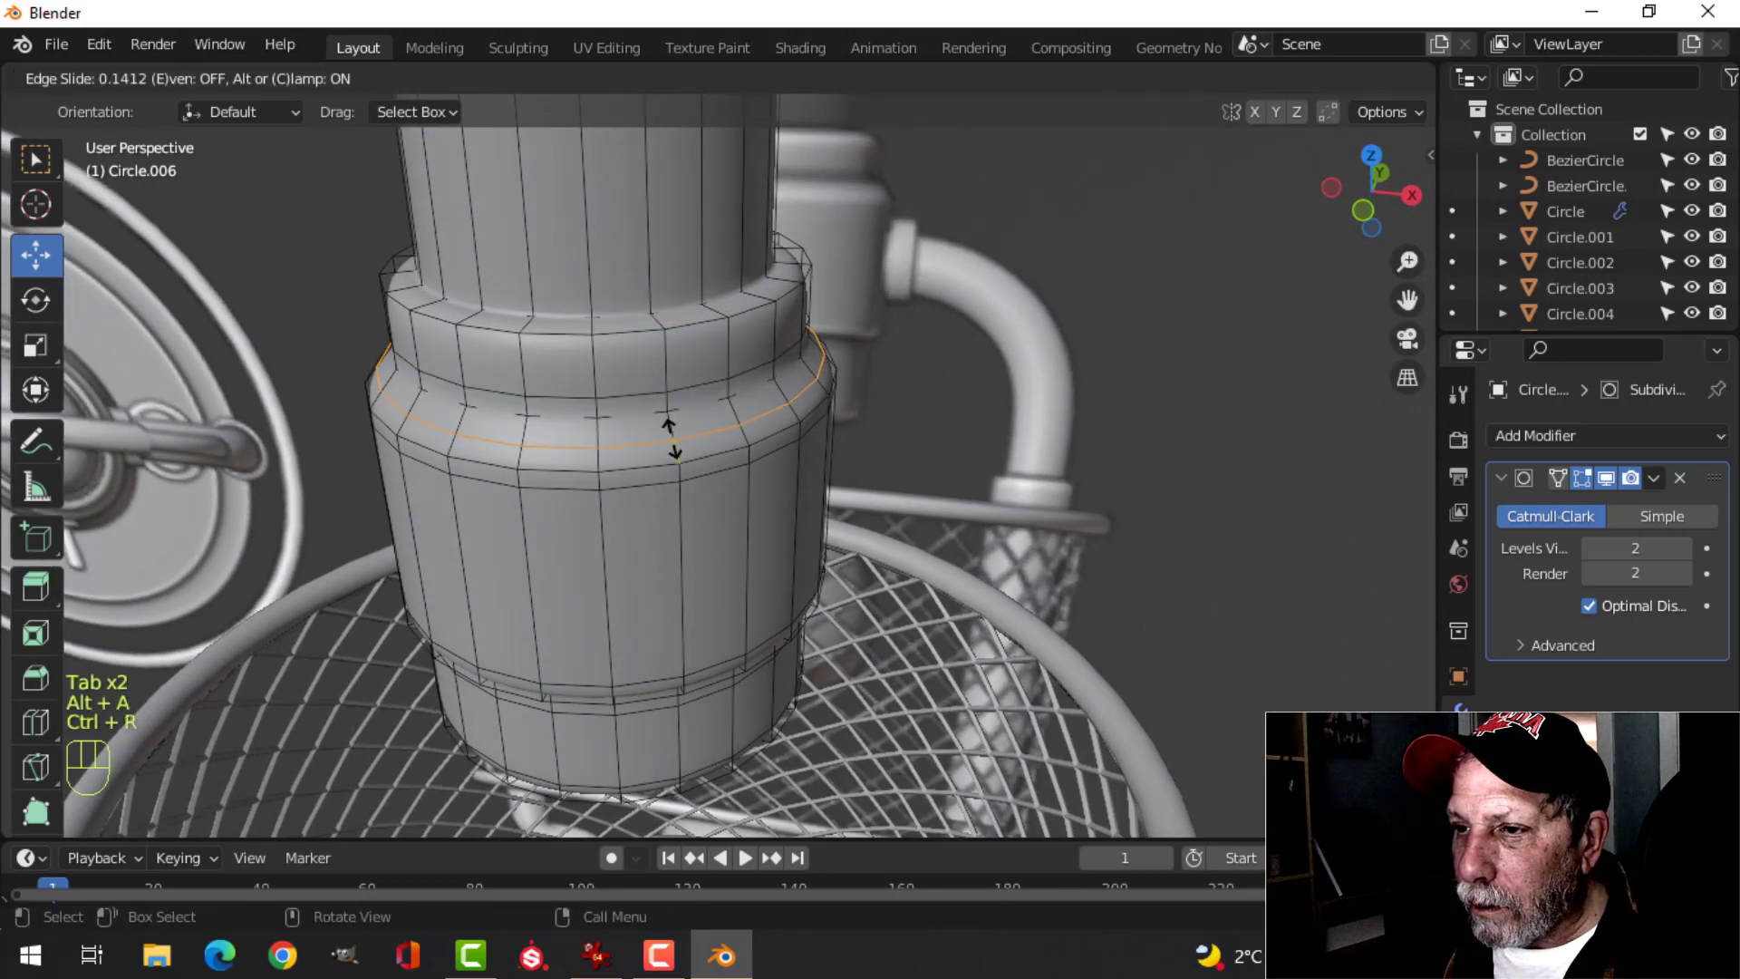
click(671, 447)
key(Tab)
scroll(772, 444, down, 2)
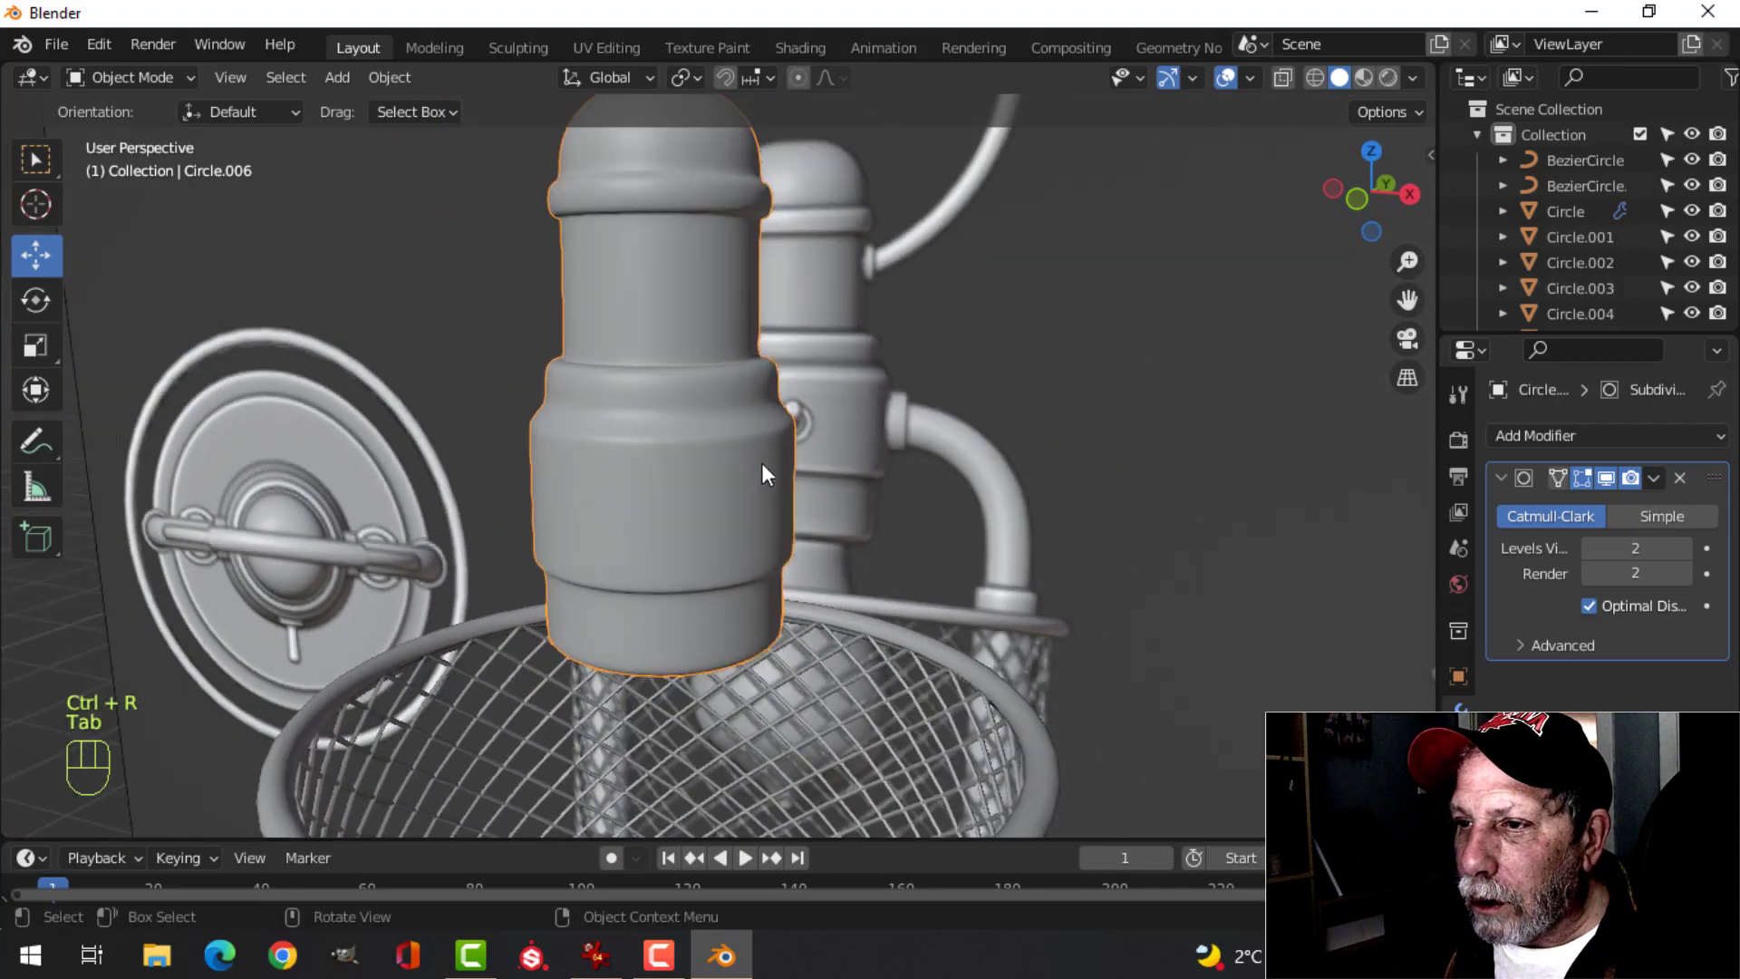
- Examine the smoothed housing from below and in front view, including where the side pipes meet it
middle_drag(761, 463, 753, 335)
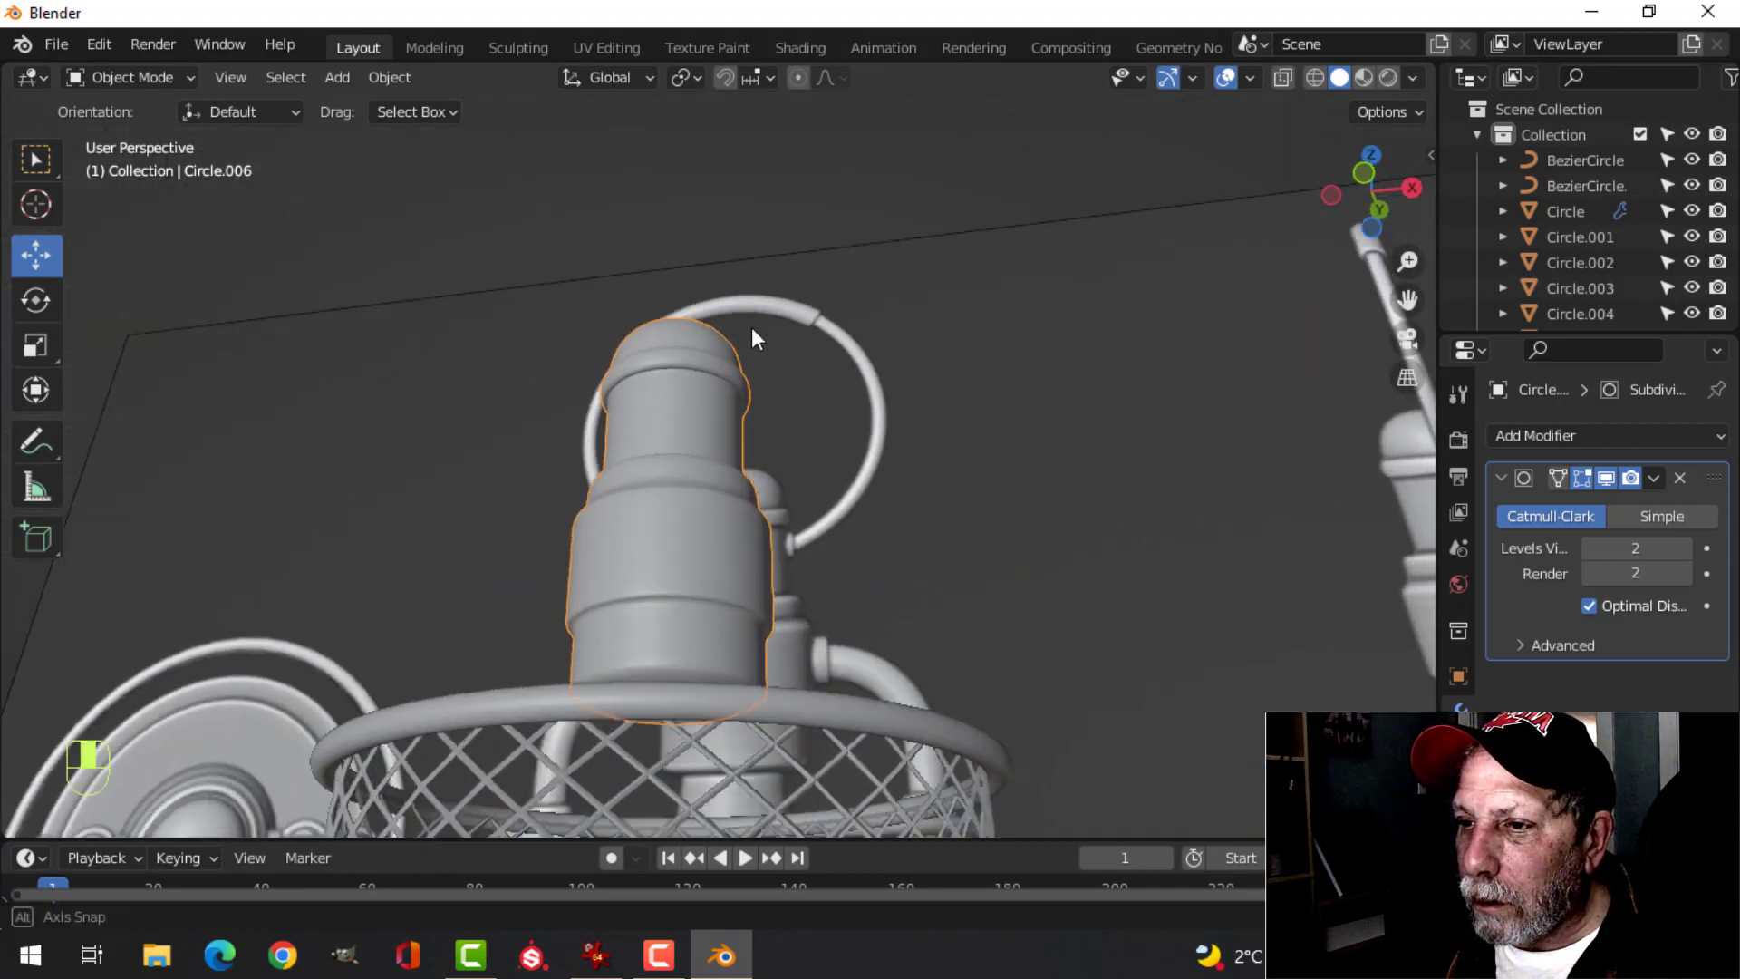
key(KP_1)
scroll(747, 480, down, 4)
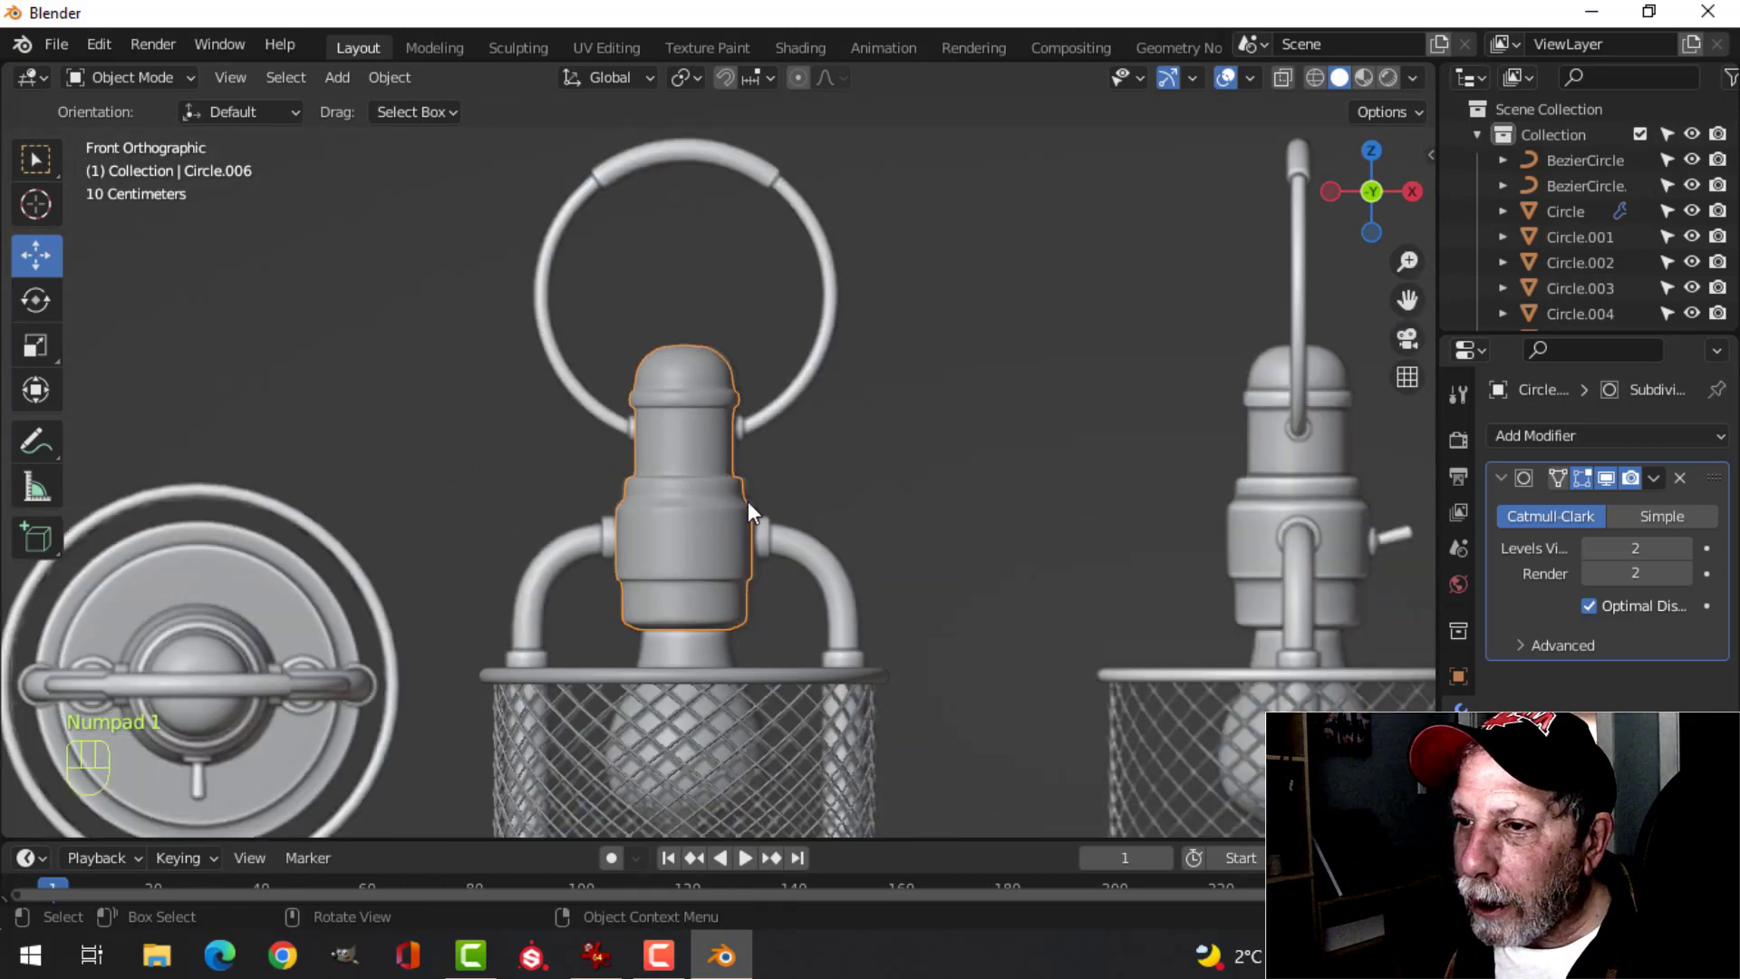
shift+middle_drag(749, 505, 736, 433)
scroll(734, 444, up, 5)
scroll(730, 454, up, 5)
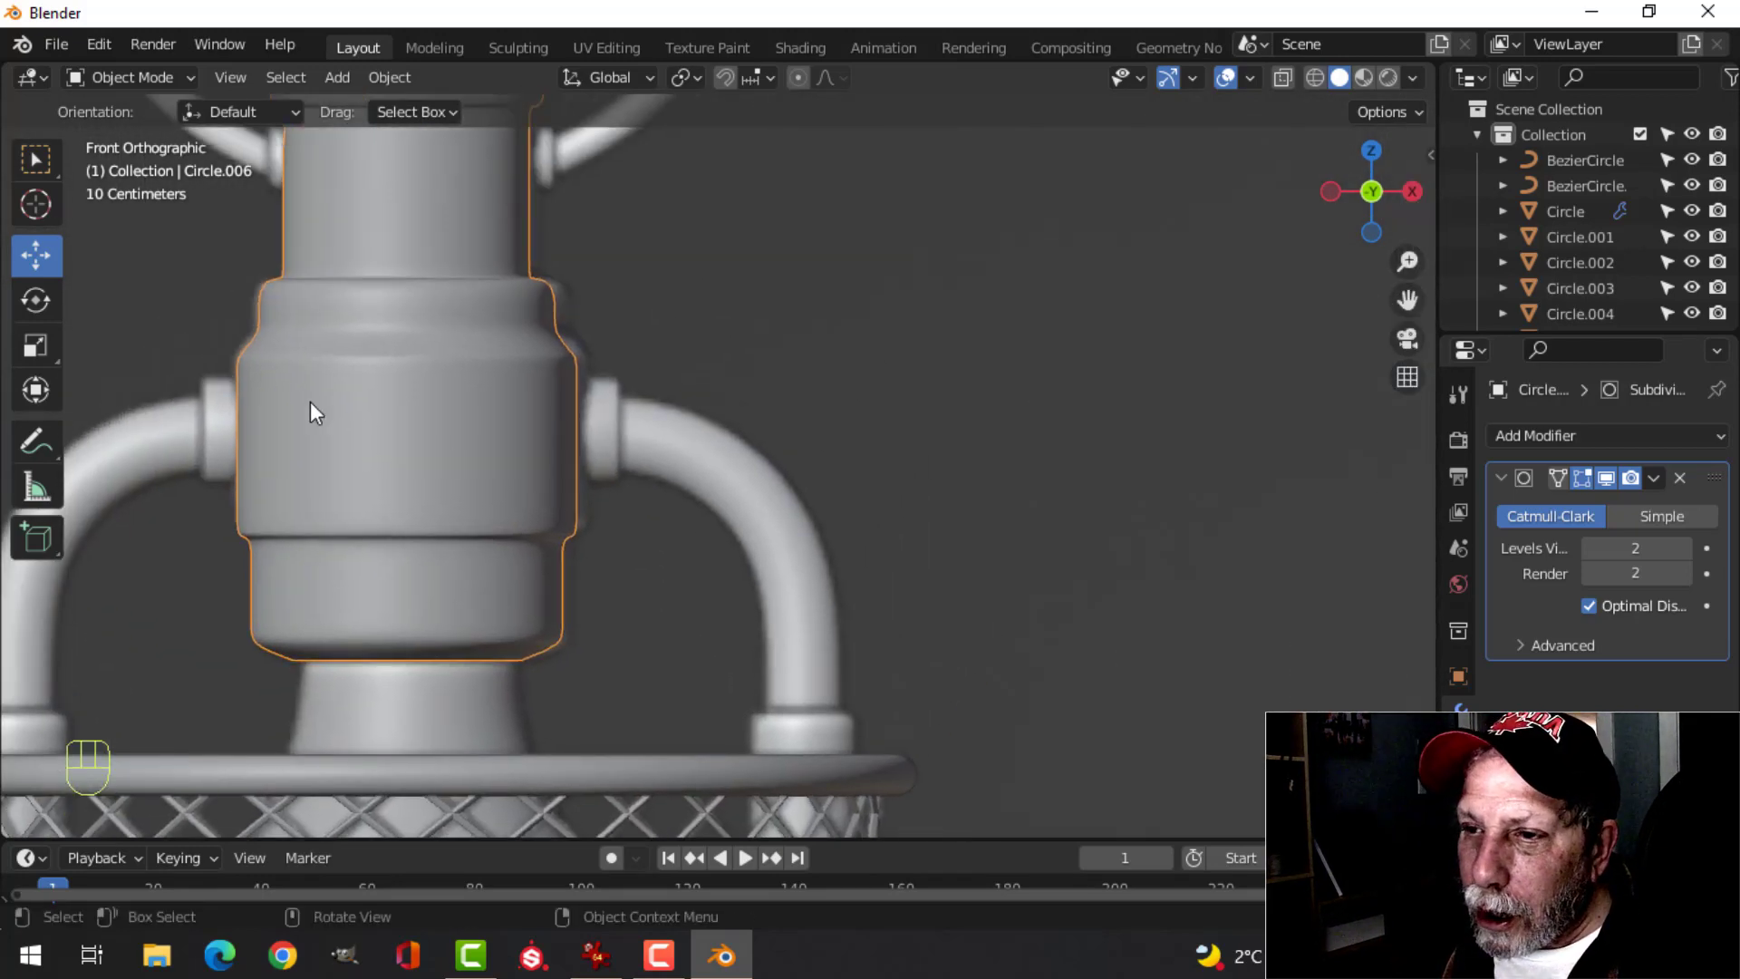
scroll(688, 444, down, 5)
scroll(671, 419, up, 4)
scroll(653, 433, down, 1)
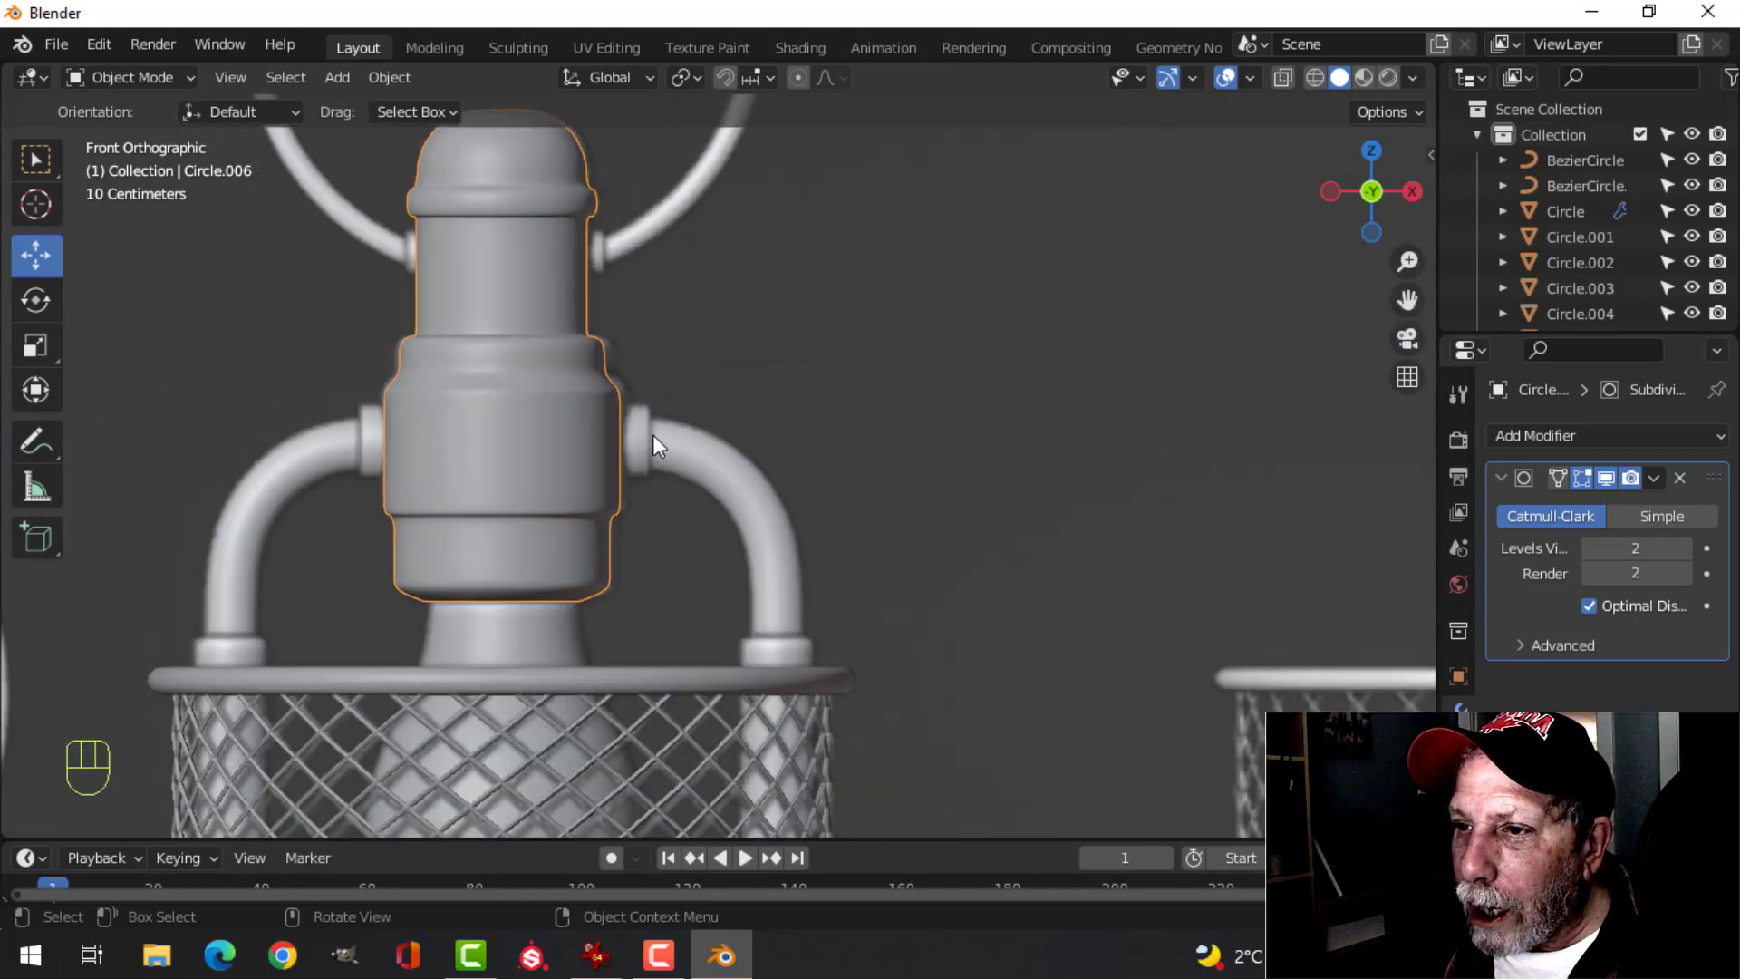
scroll(725, 455, down, 1)
scroll(725, 456, up, 3)
- Duplicate the shoulder edge loop, place the copy beside the housing and separate it into its own object
key(Tab)
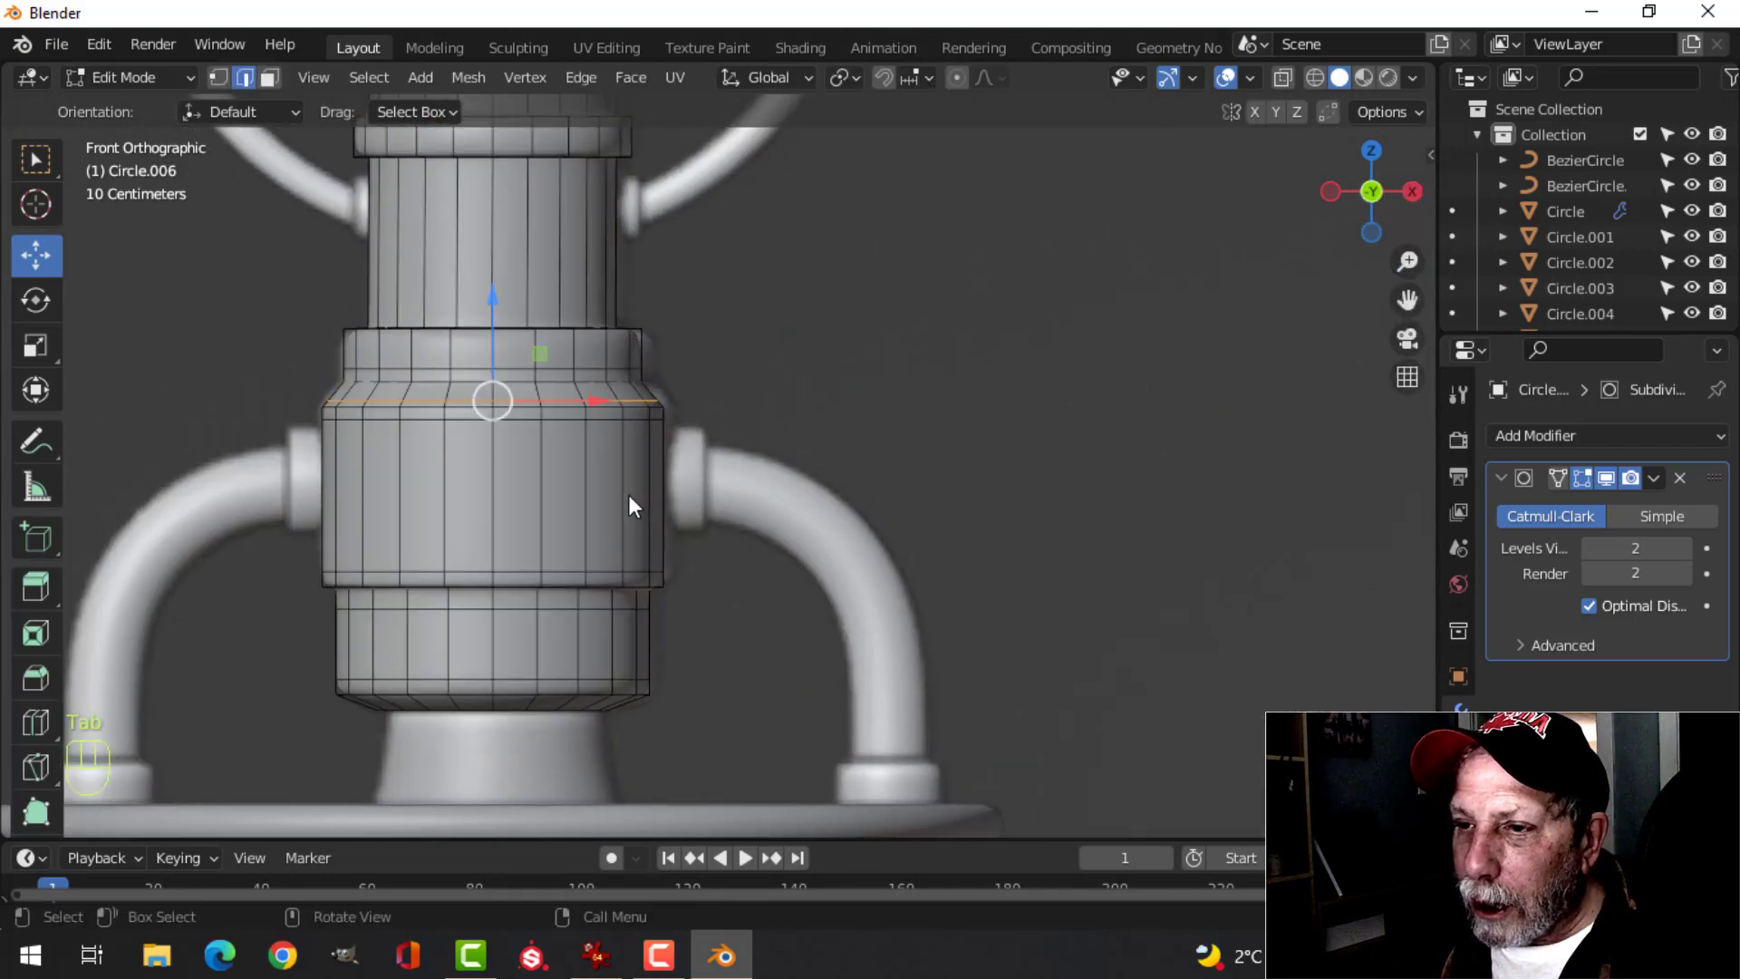
key(alt+a)
alt+click(510, 405)
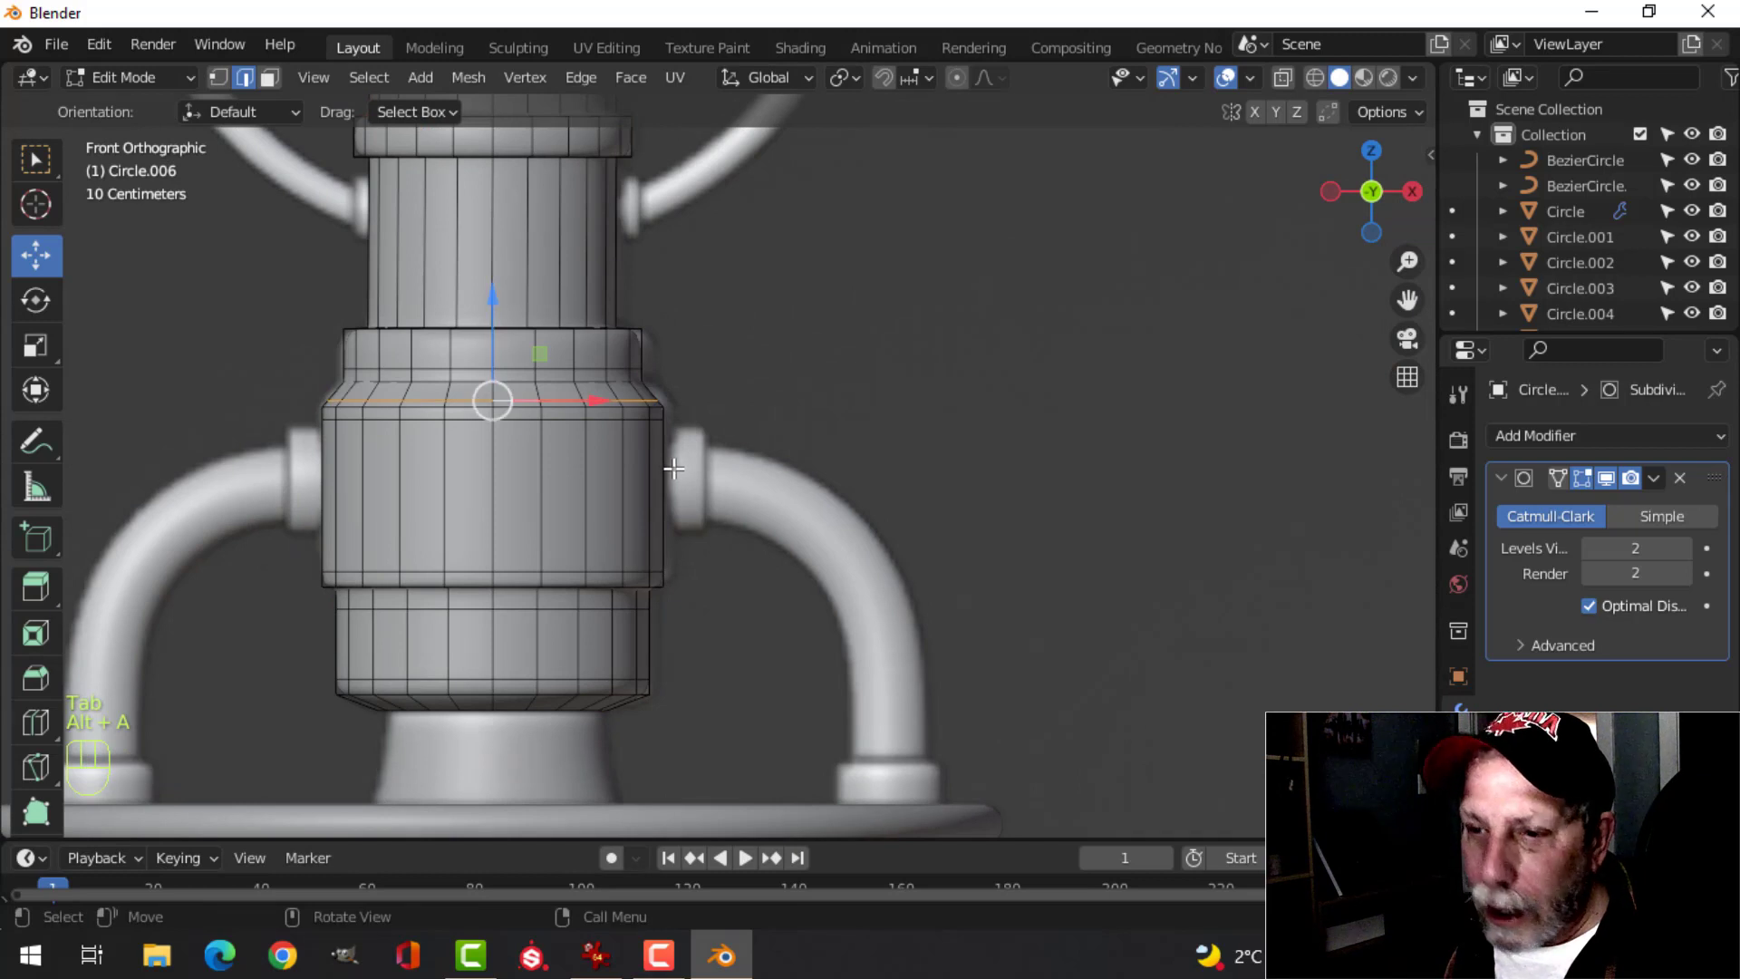
scroll(674, 468, down, 1)
key(shift+d)
drag(632, 414, 1025, 441)
key(p)
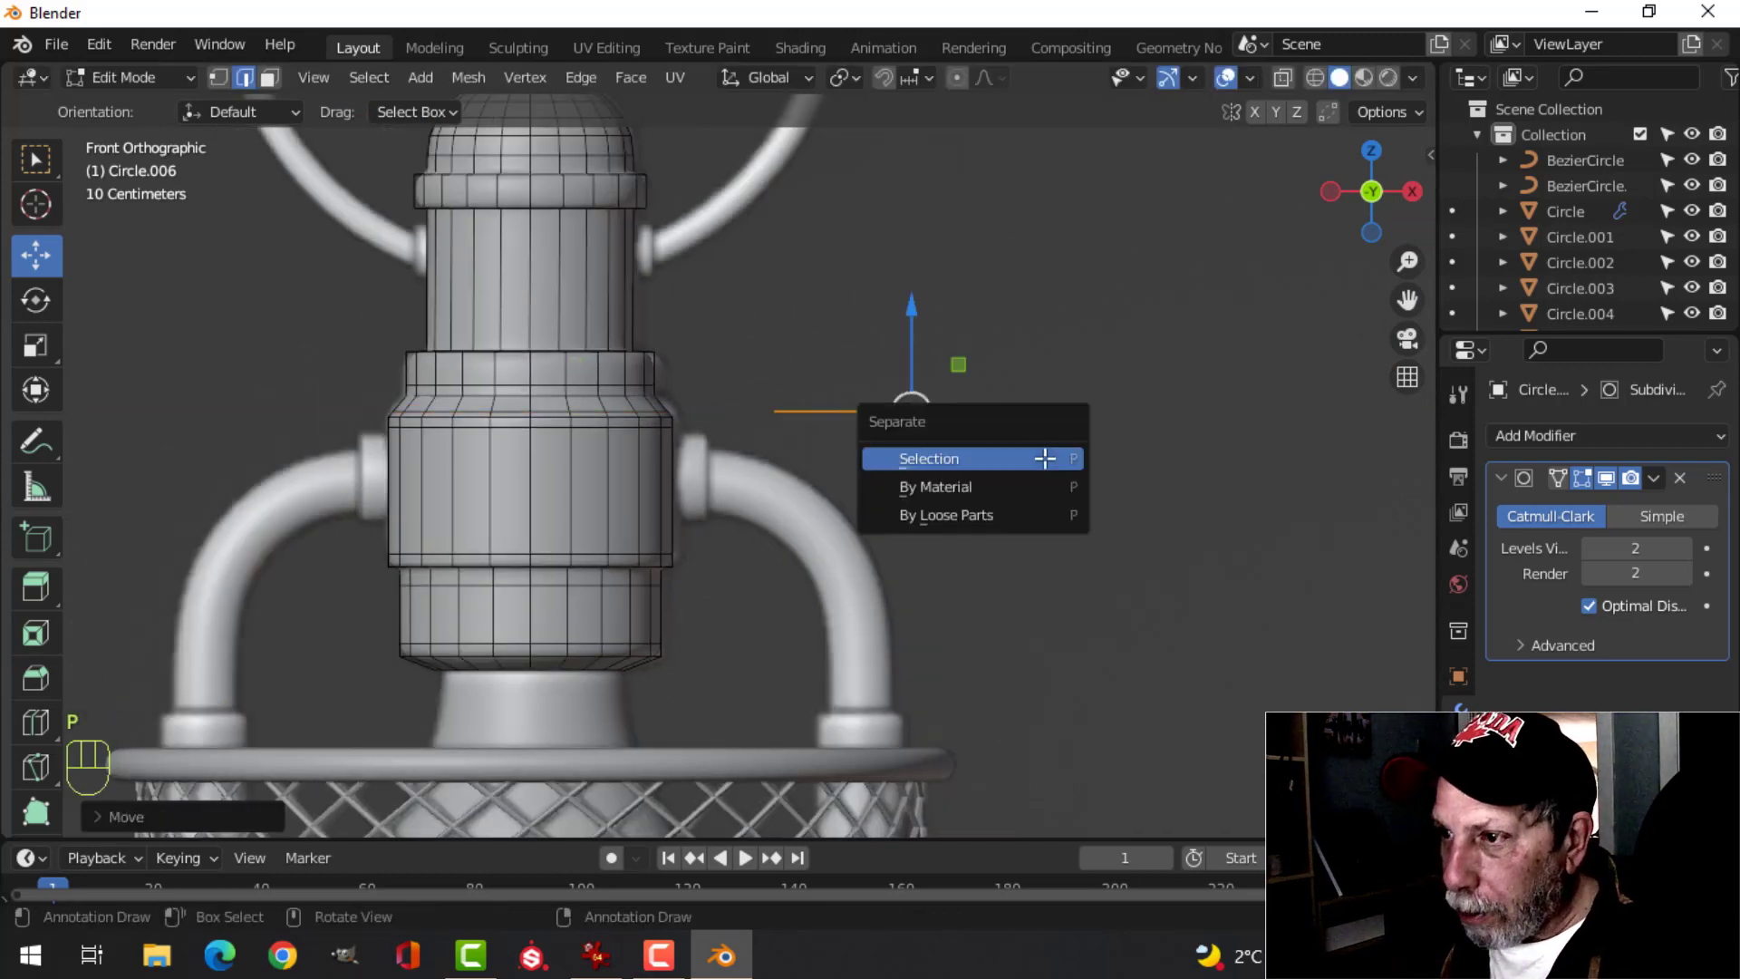
click(1045, 459)
- Edit the separated ring and rotate all its vertices 90 degrees about the Y axis
key(Tab)
click(914, 412)
key(Tab)
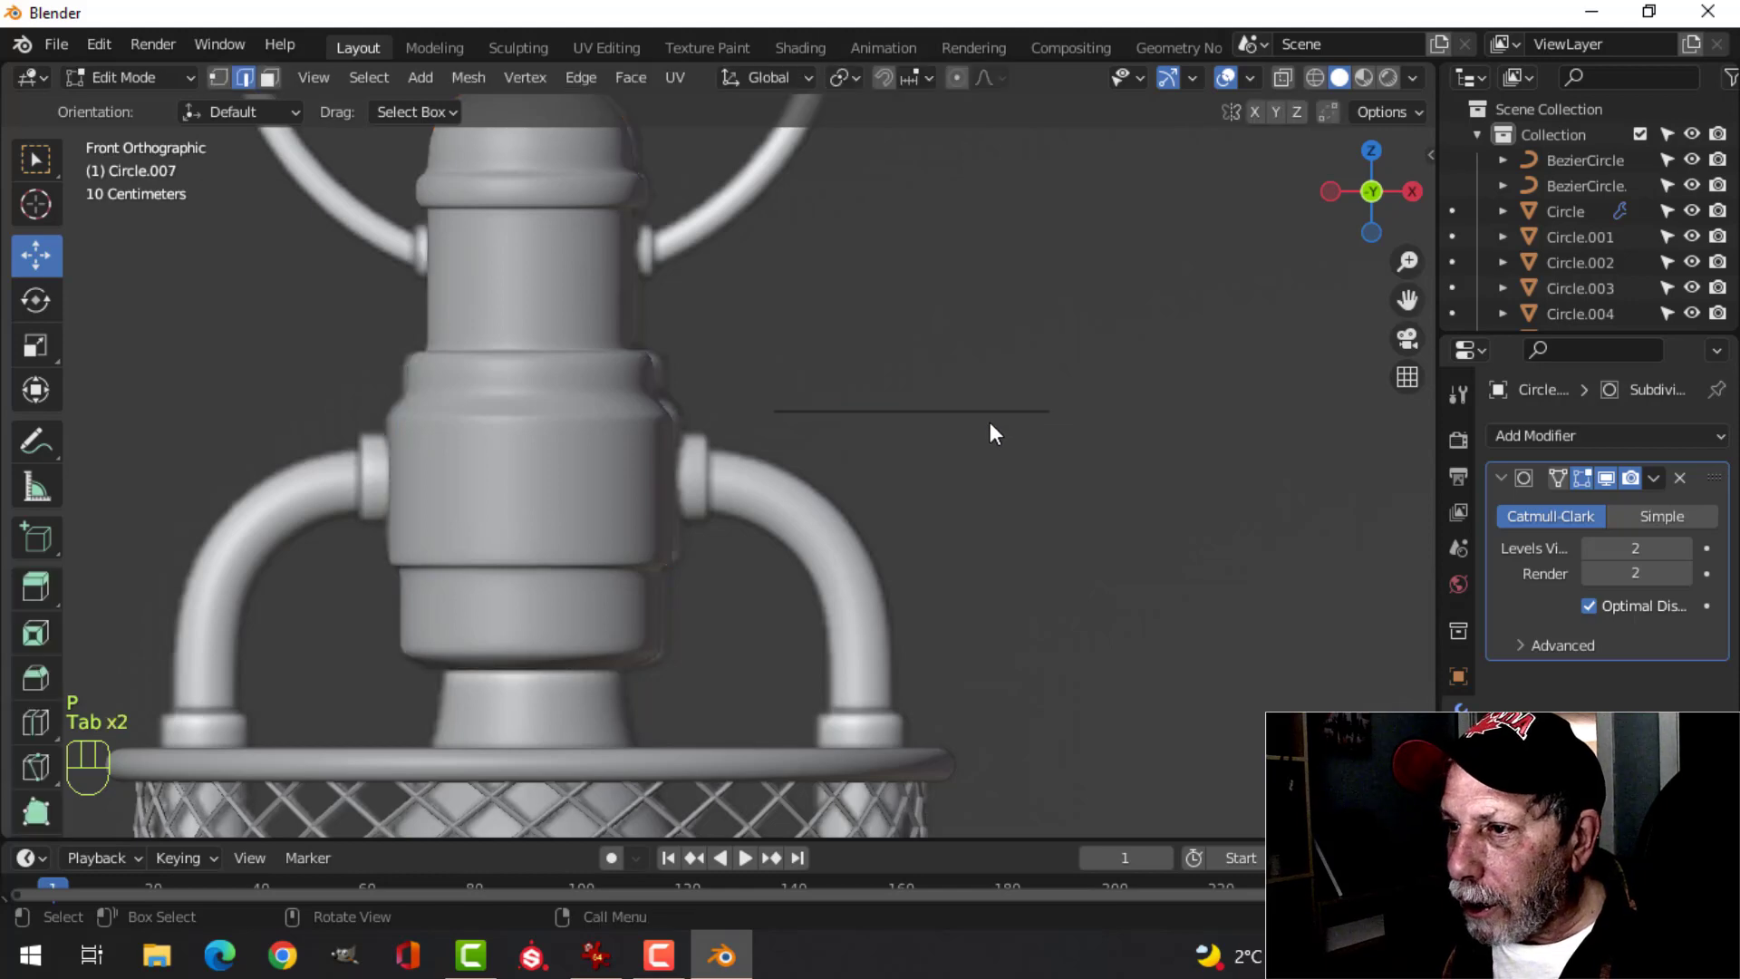
key(a)
key(1)
middle_drag(1010, 474, 890, 493)
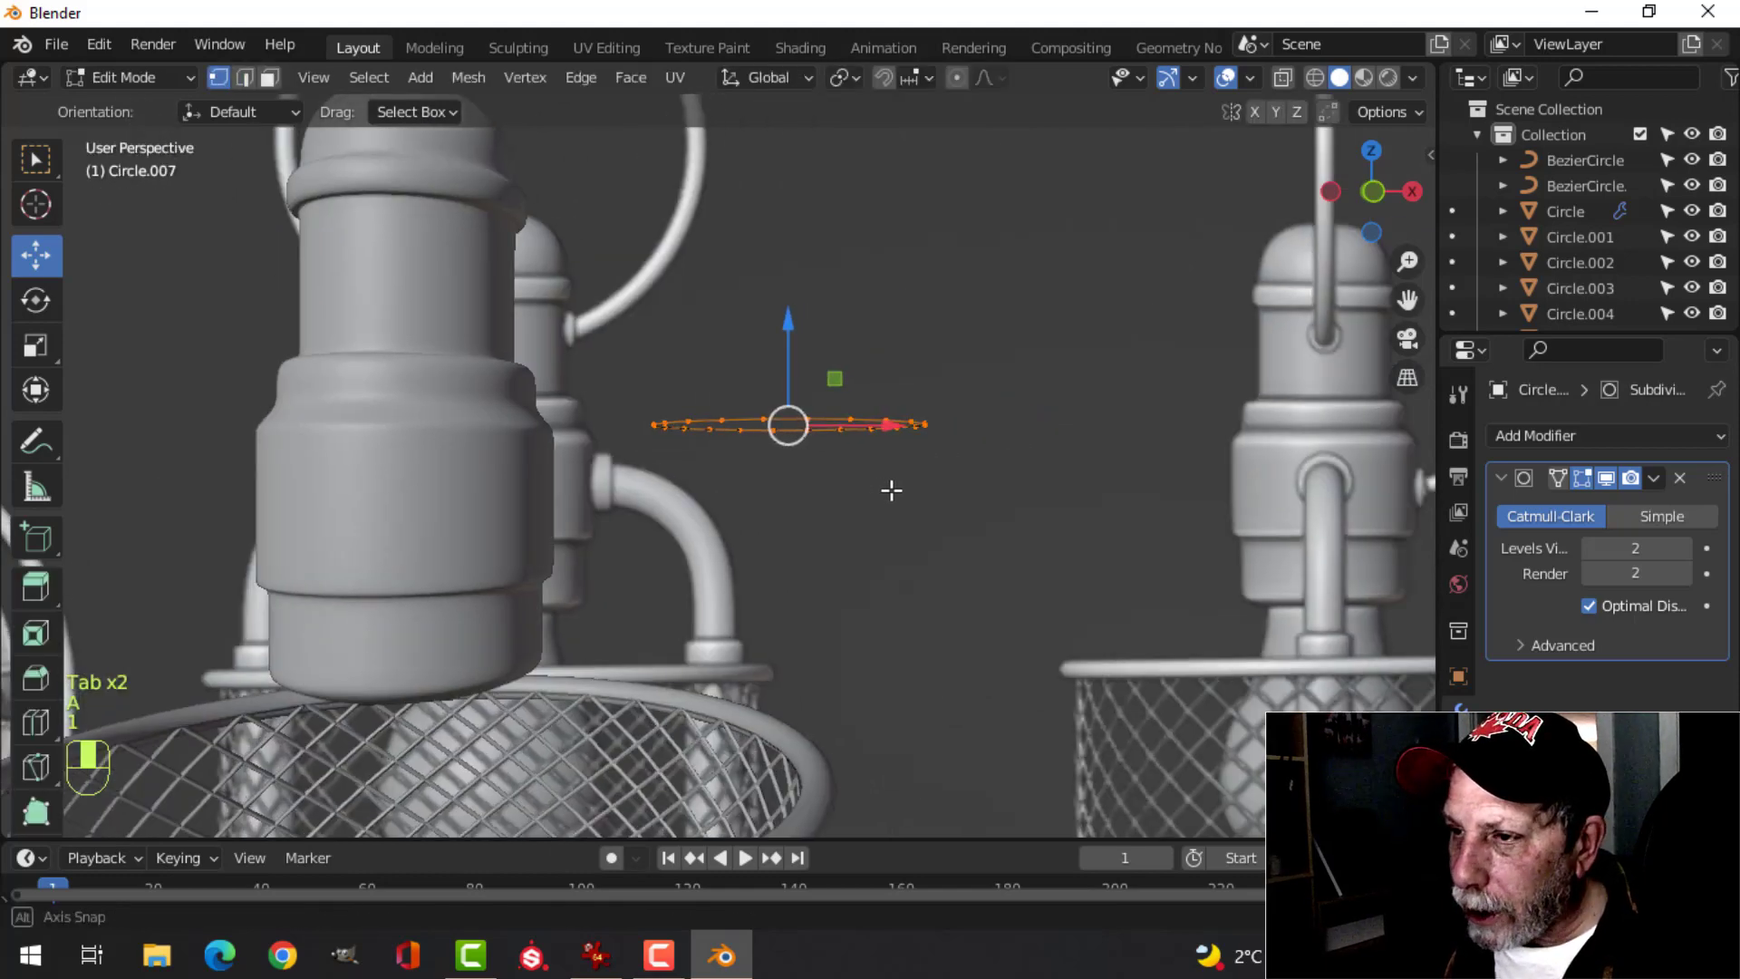
key(KP_1)
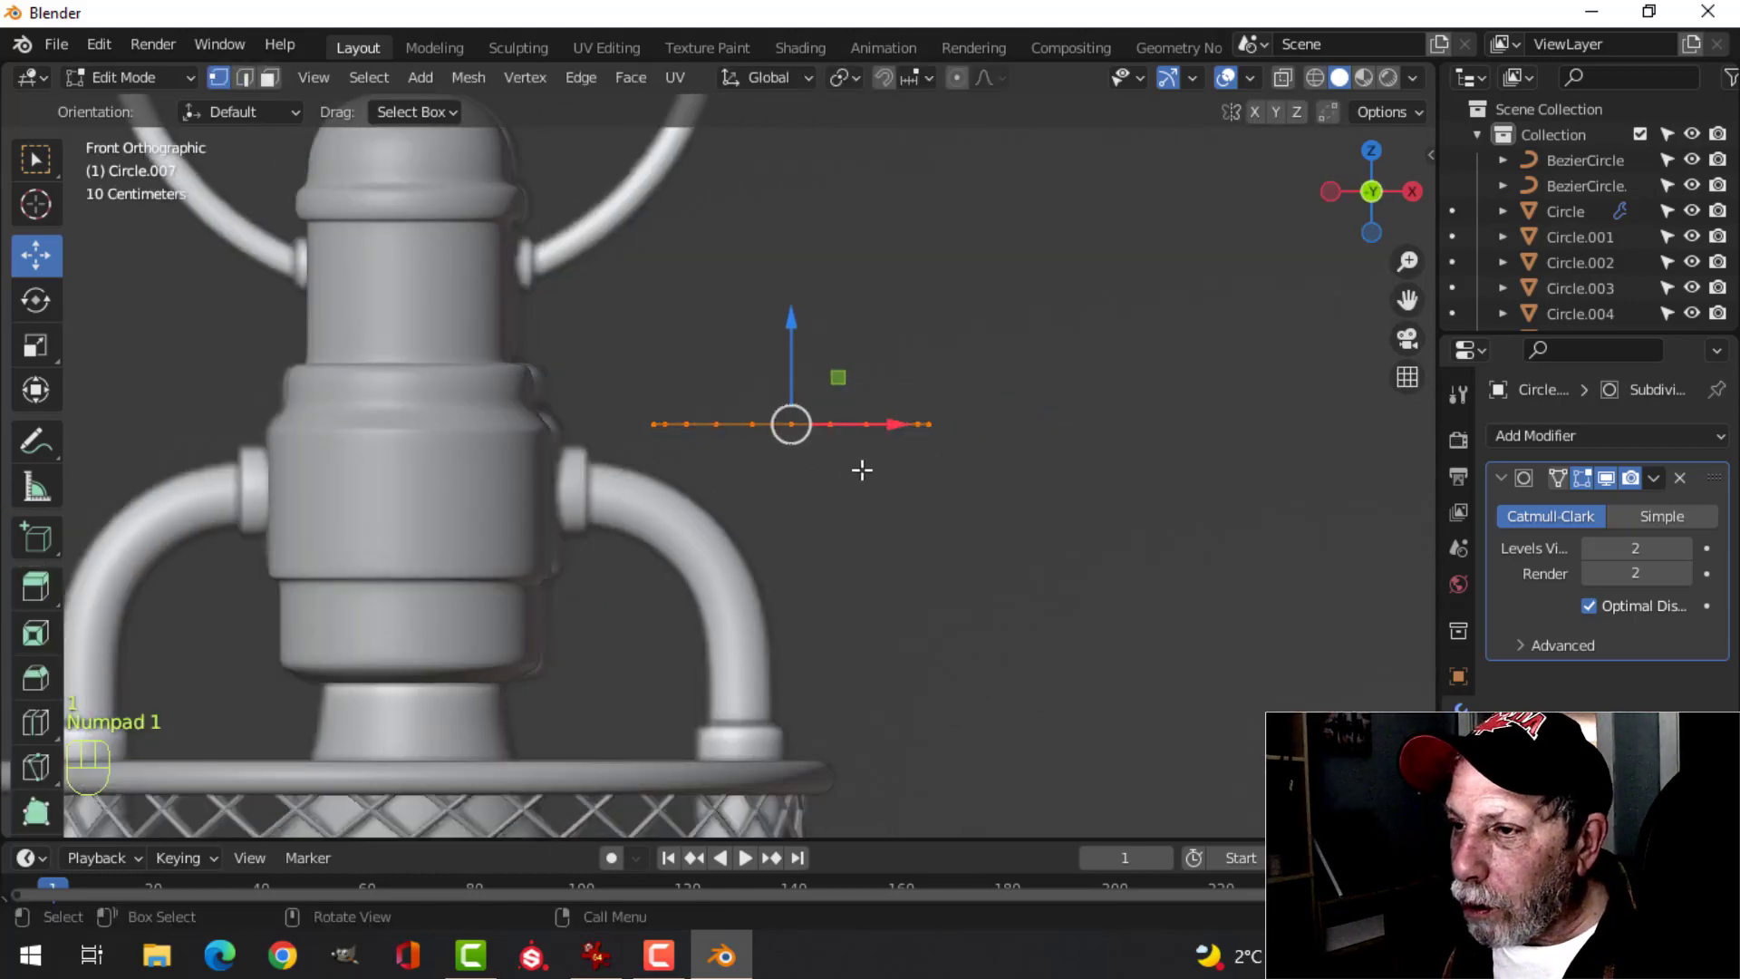
key(r)
key(y)
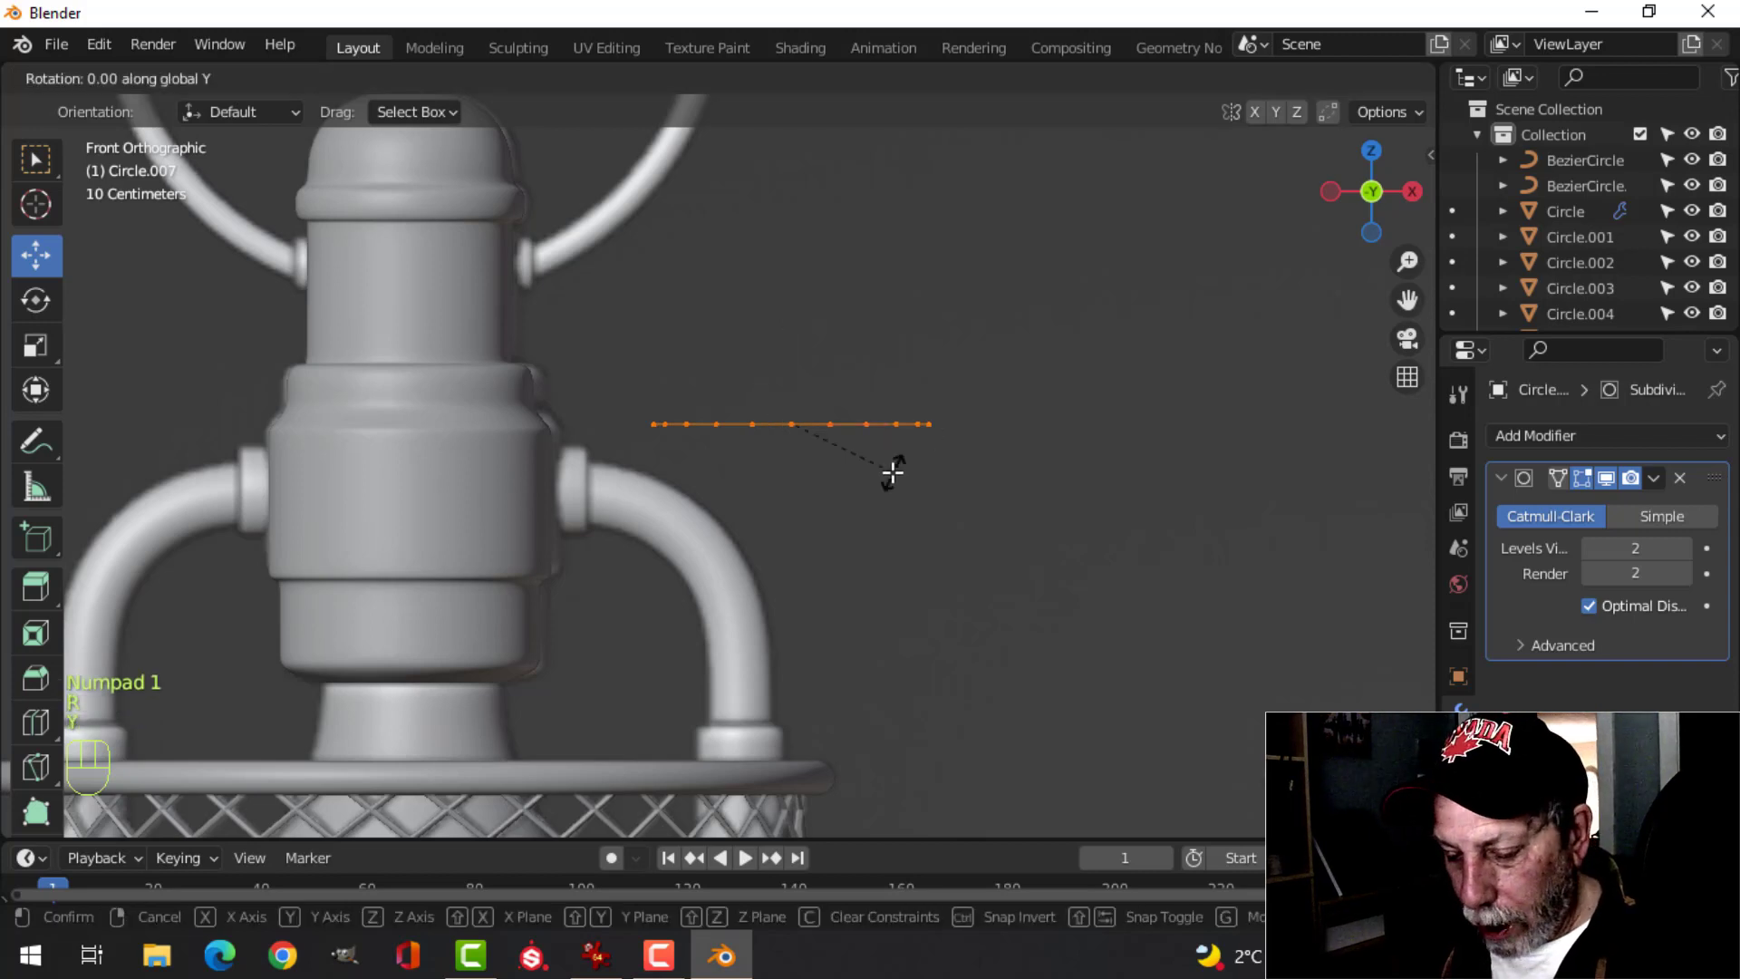
key(9)
key(0)
key(Return)
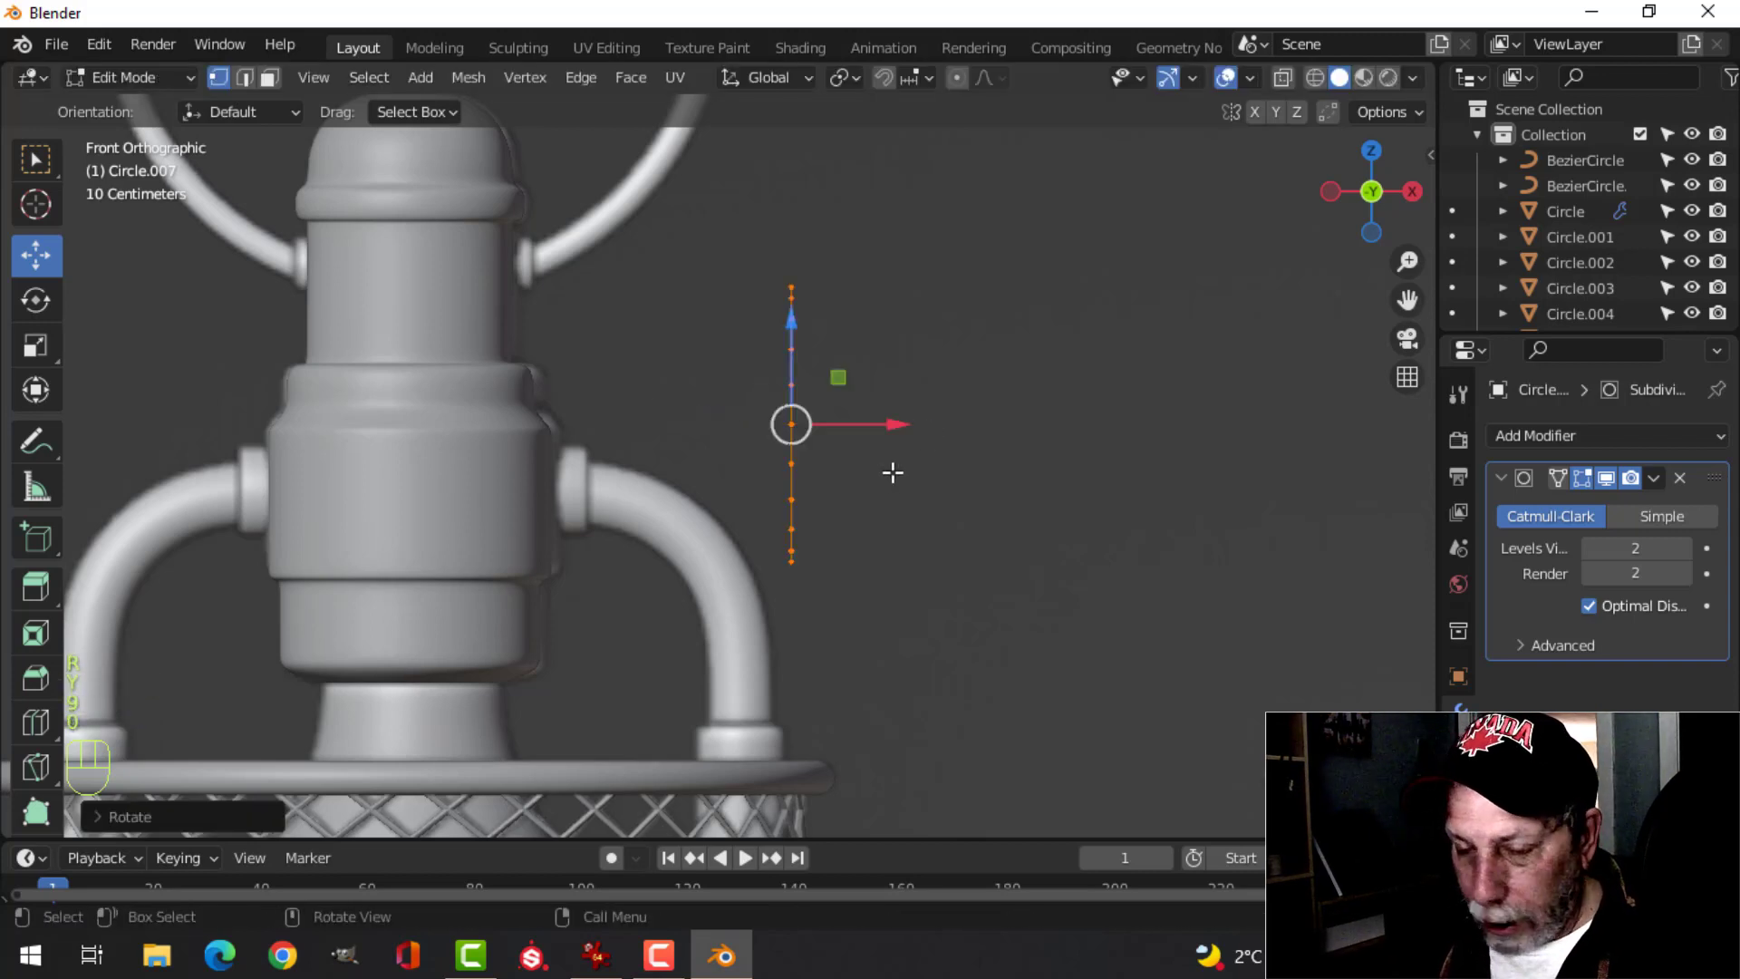
- Scale the ring to the reference pipe collar's diameter and position it between the collar and the housing
key(s)
click(811, 459)
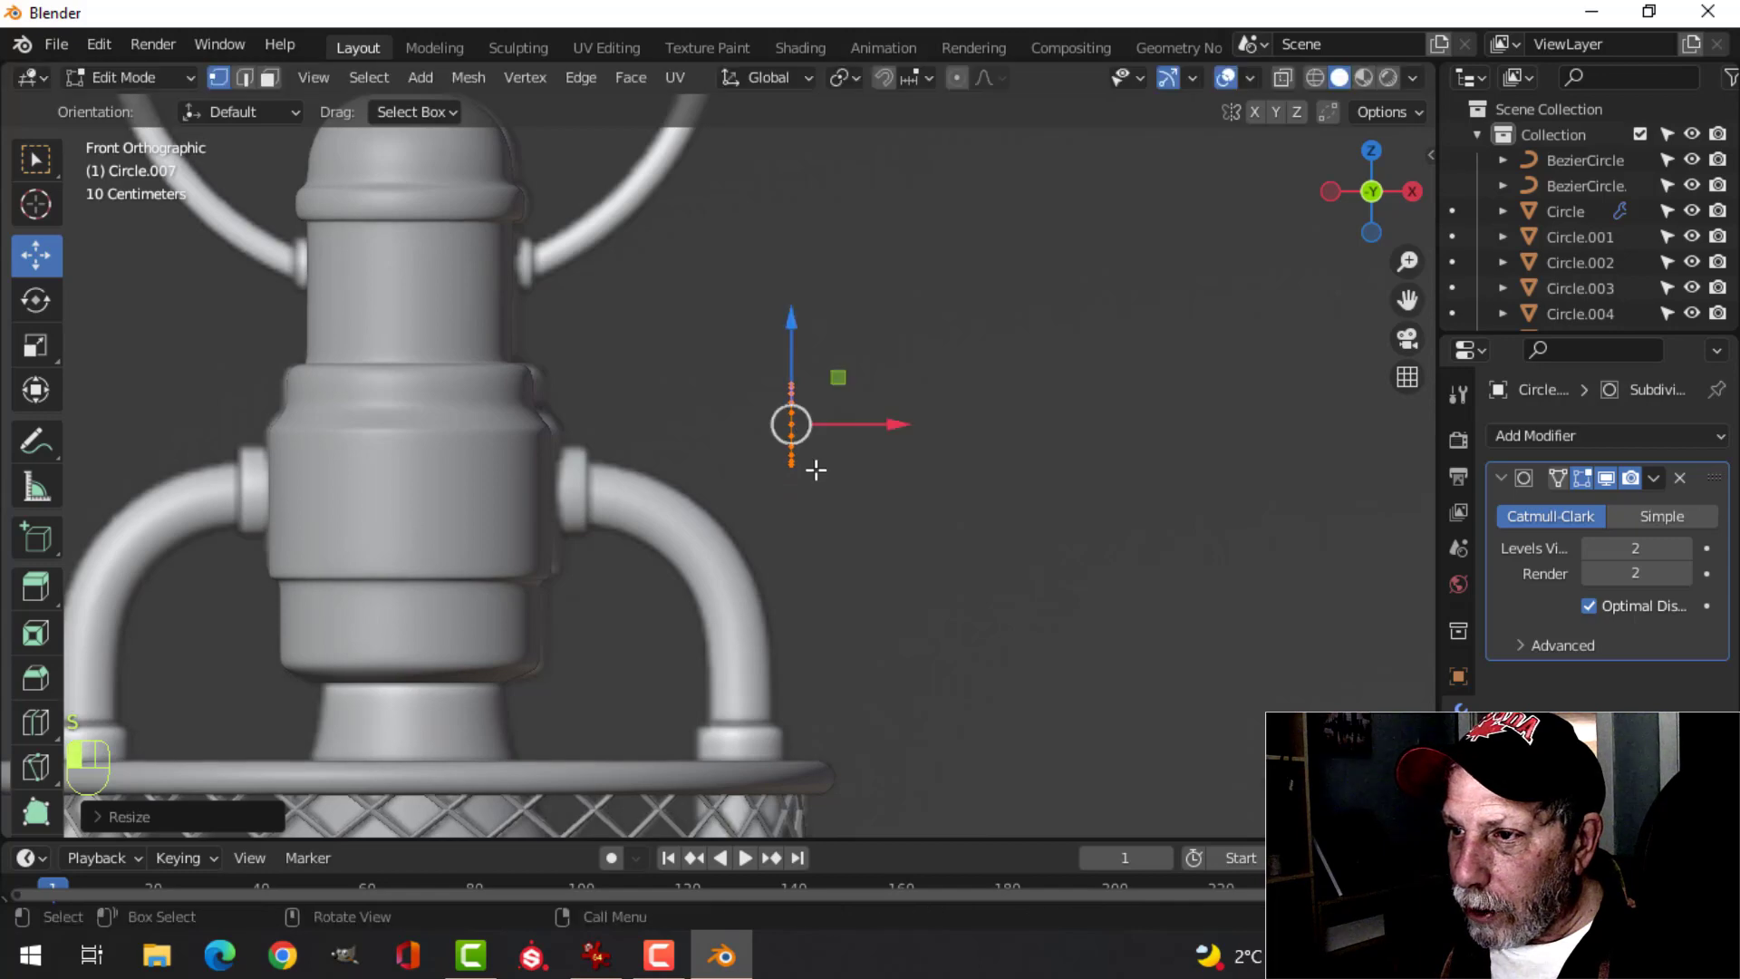
key(g)
click(592, 536)
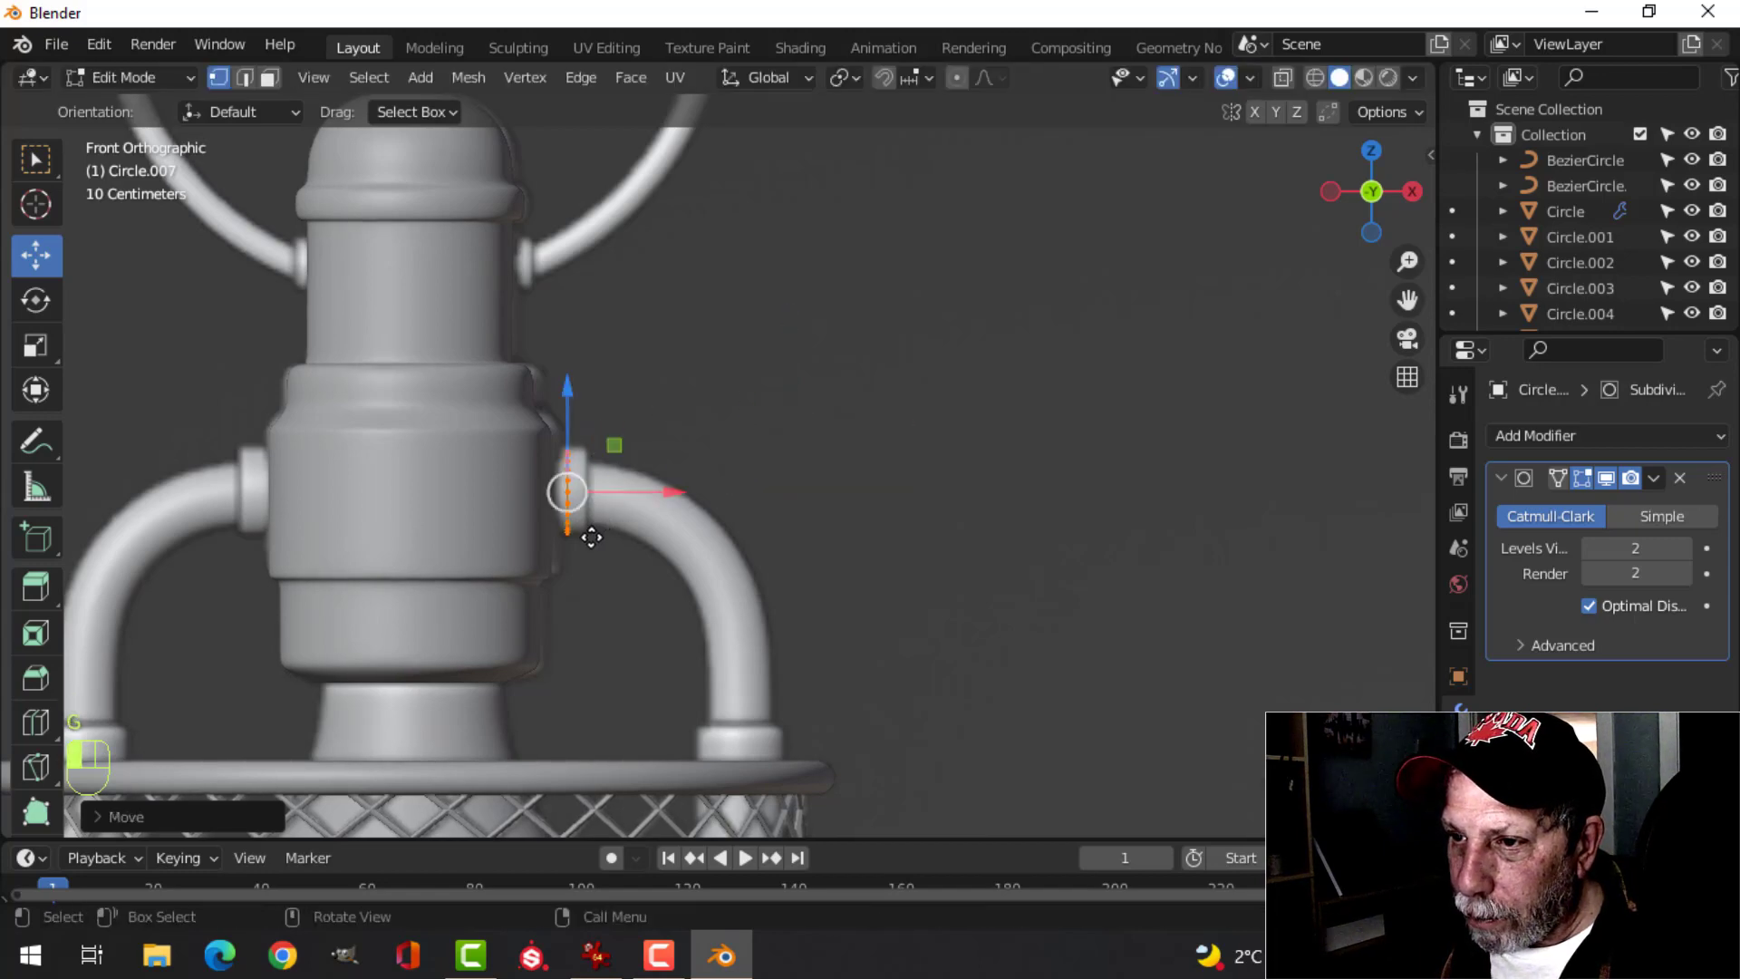
scroll(603, 521, up, 4)
shift+middle_drag(622, 504, 929, 464)
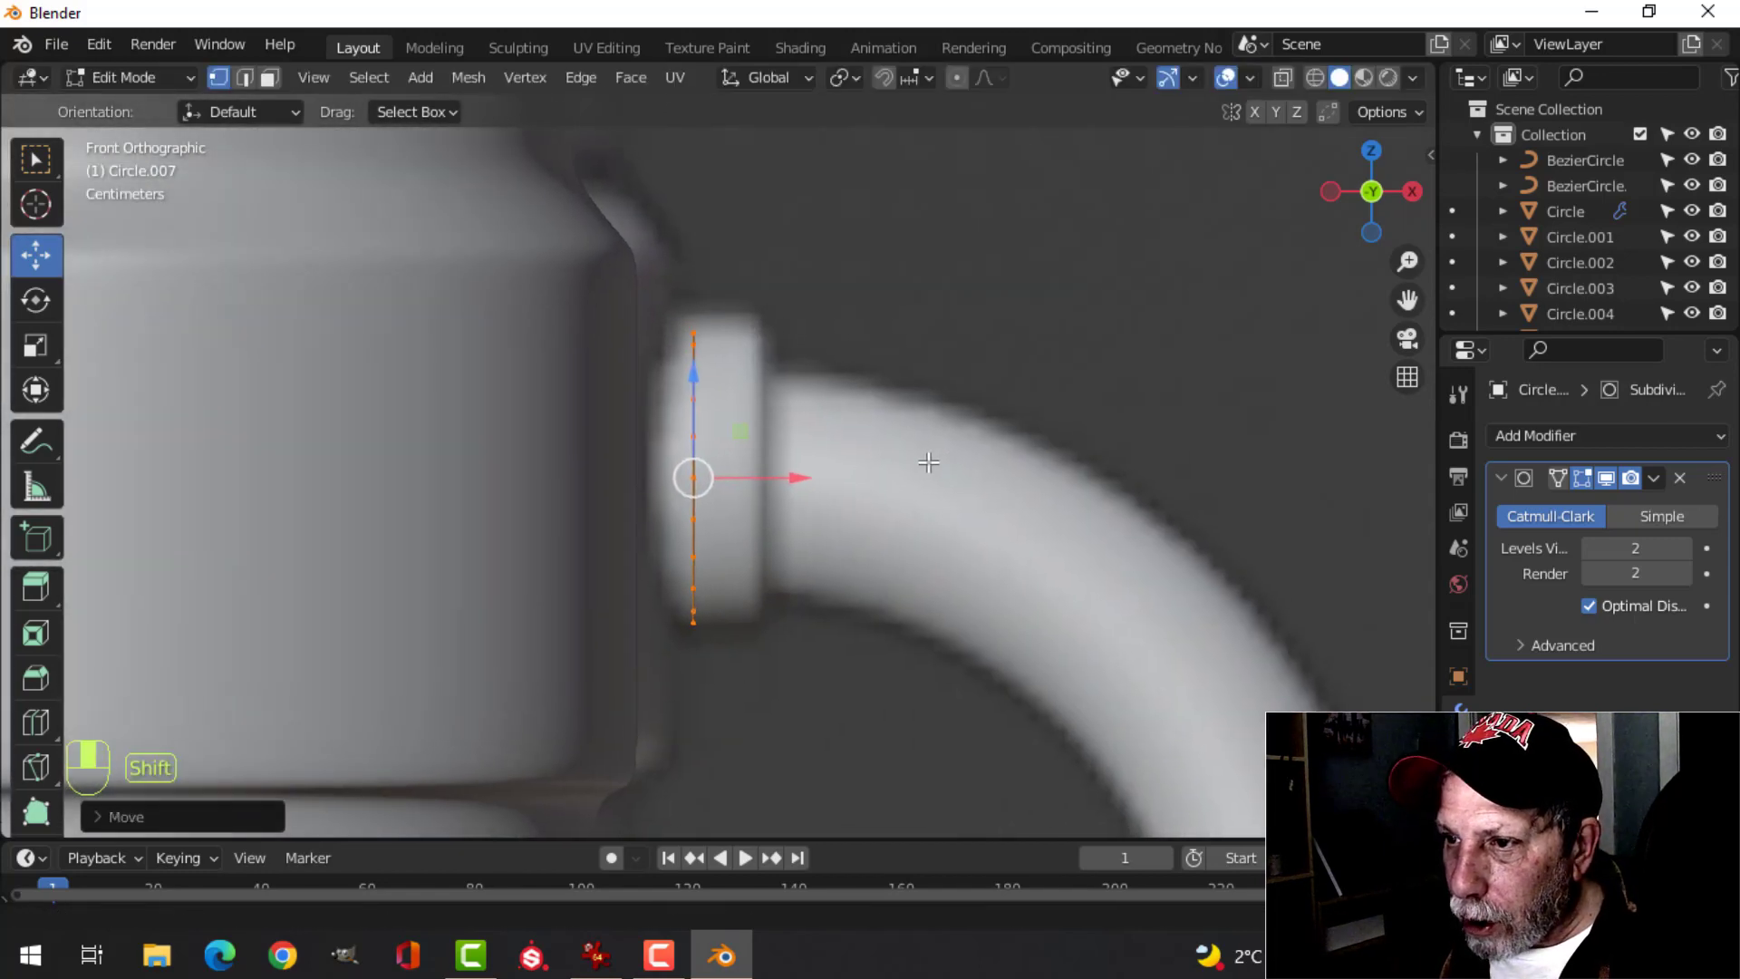
key(g)
click(882, 454)
key(s)
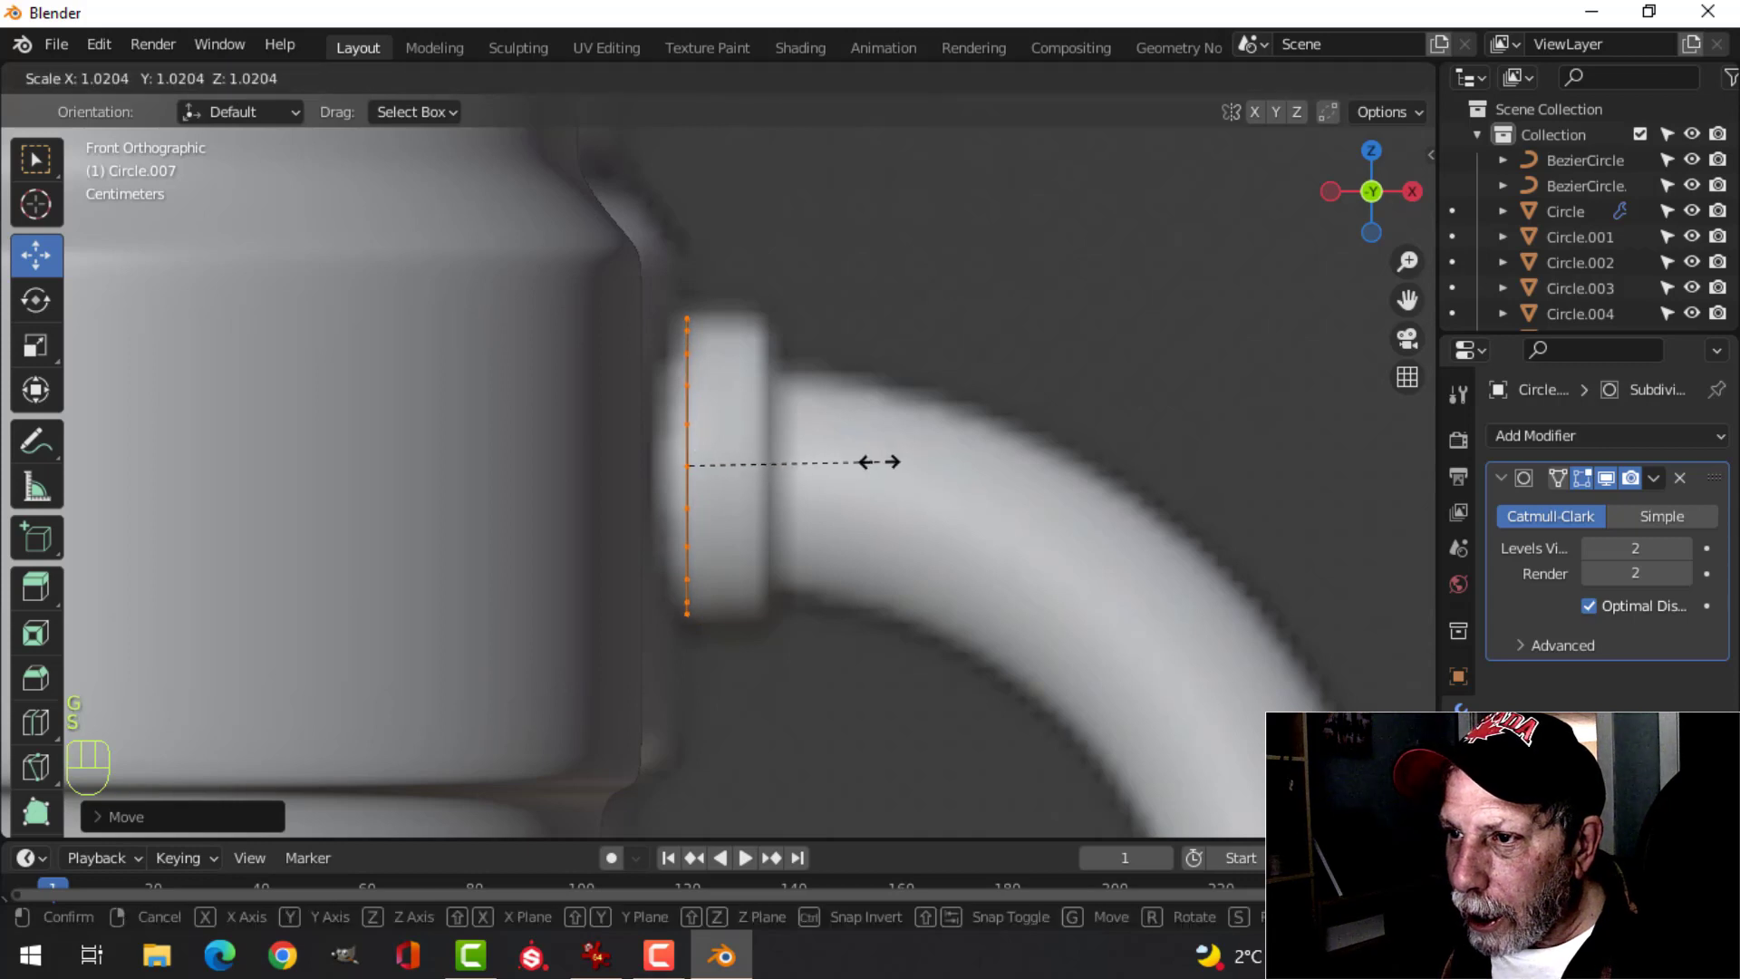
click(893, 462)
drag(806, 470, 754, 474)
- Extrude the ring about 0.099 m along X to the outer edge of the reference pipe collar
key(e)
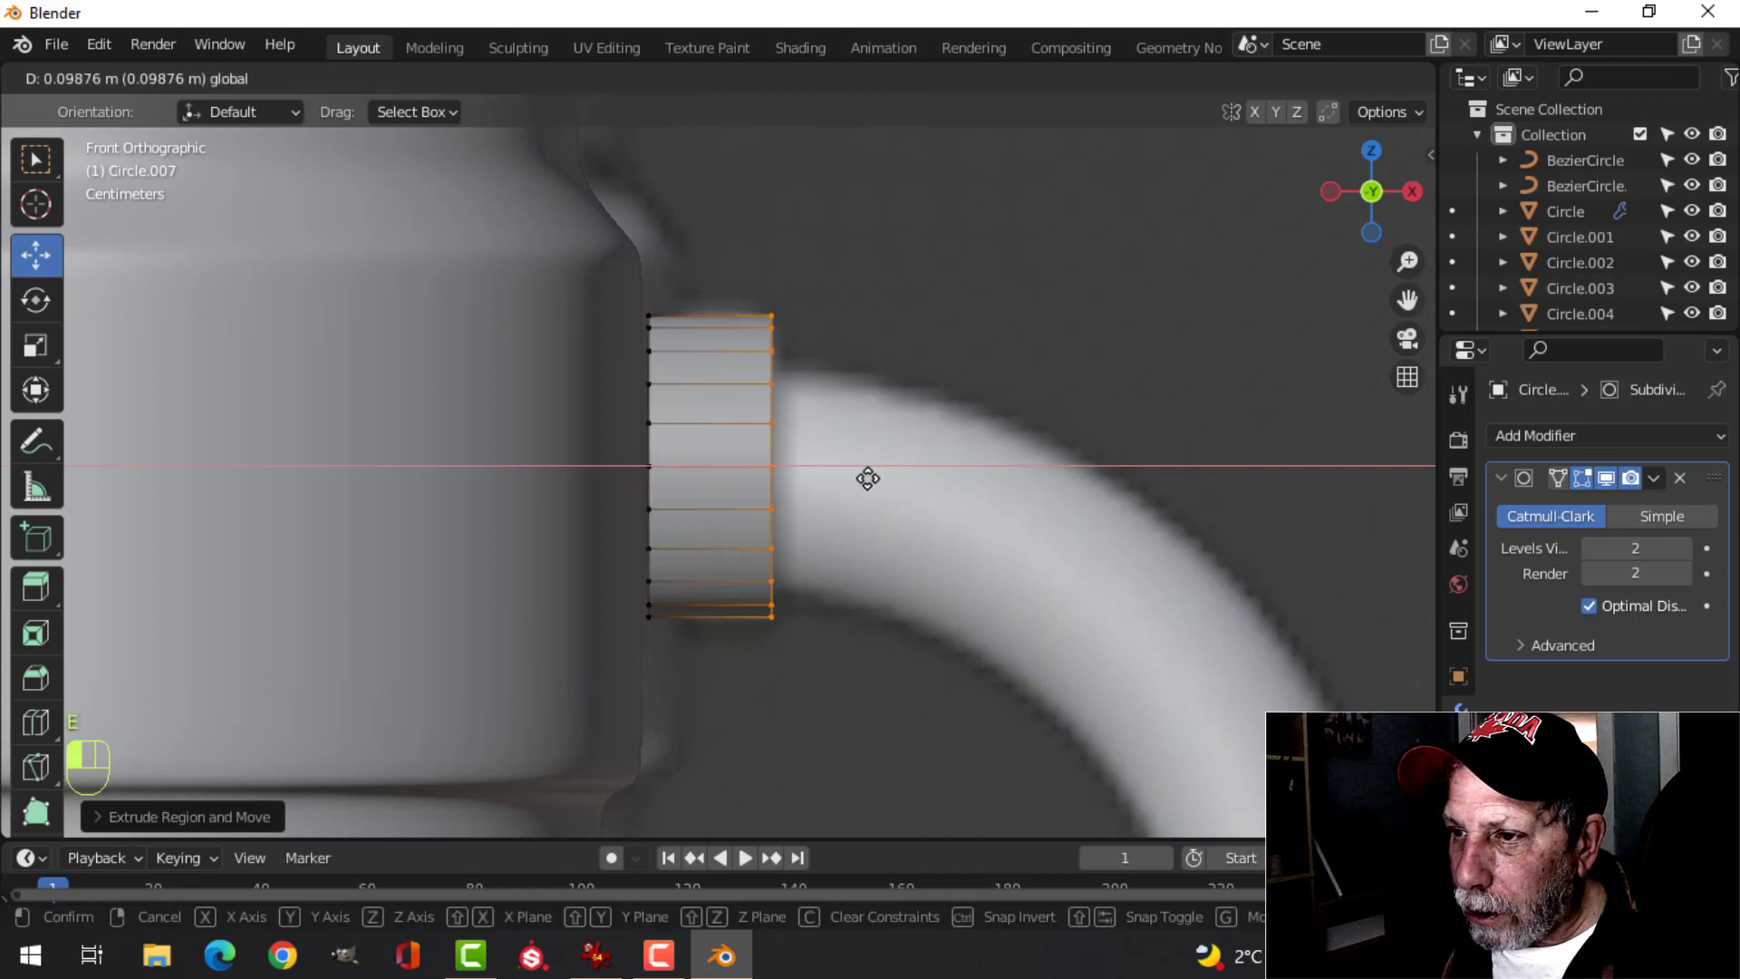
click(867, 477)
key(z)
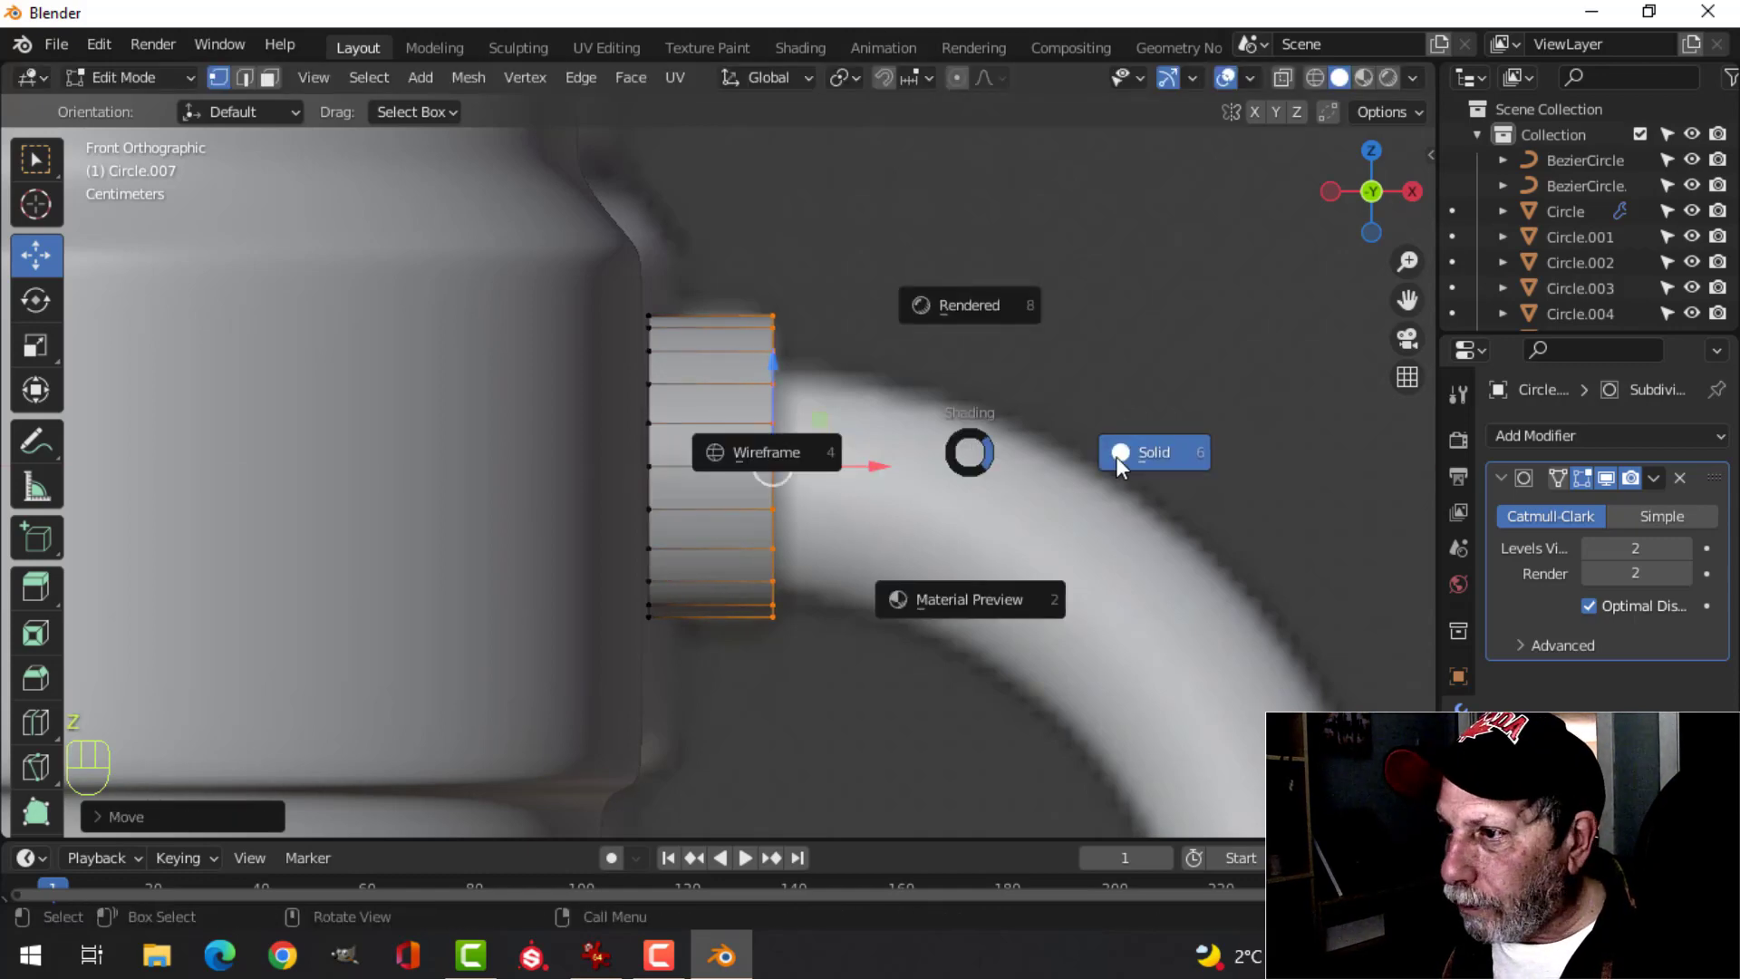
- Move the whole fitting about 0.027 m into the housing along X, and shift its outer edge loop out to the reference collar's edge
middle_drag(1116, 455, 858, 450)
key(a)
key(g)
key(x)
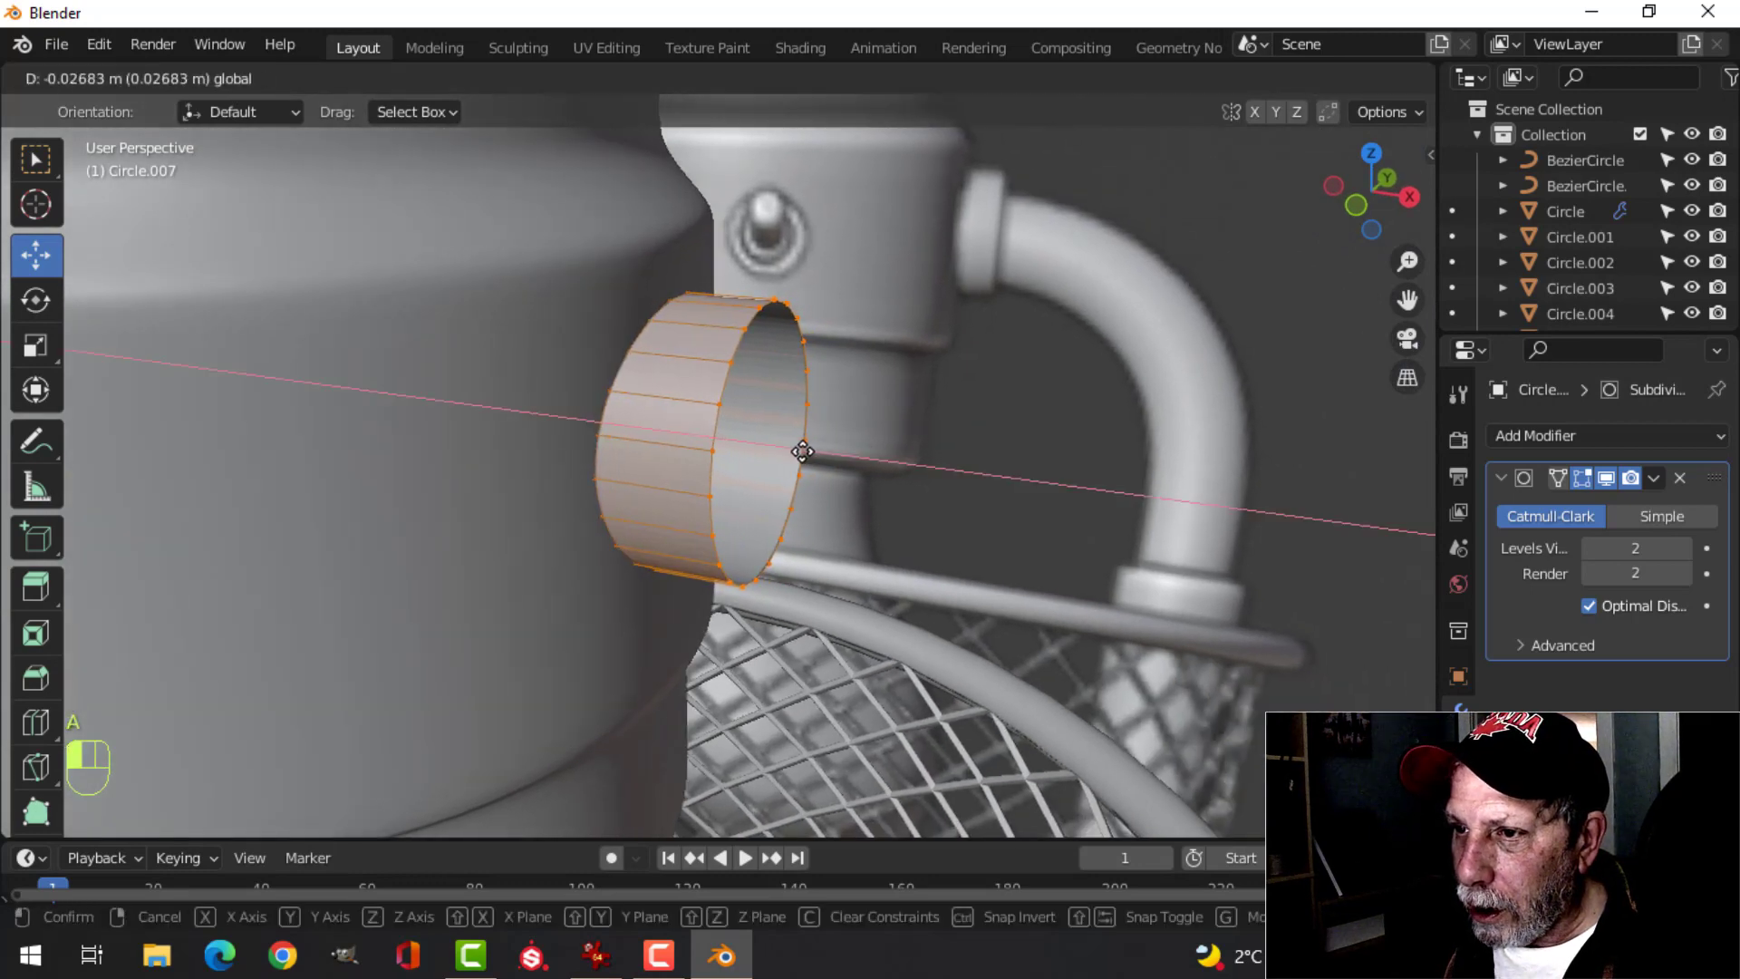
click(802, 450)
key(KP_1)
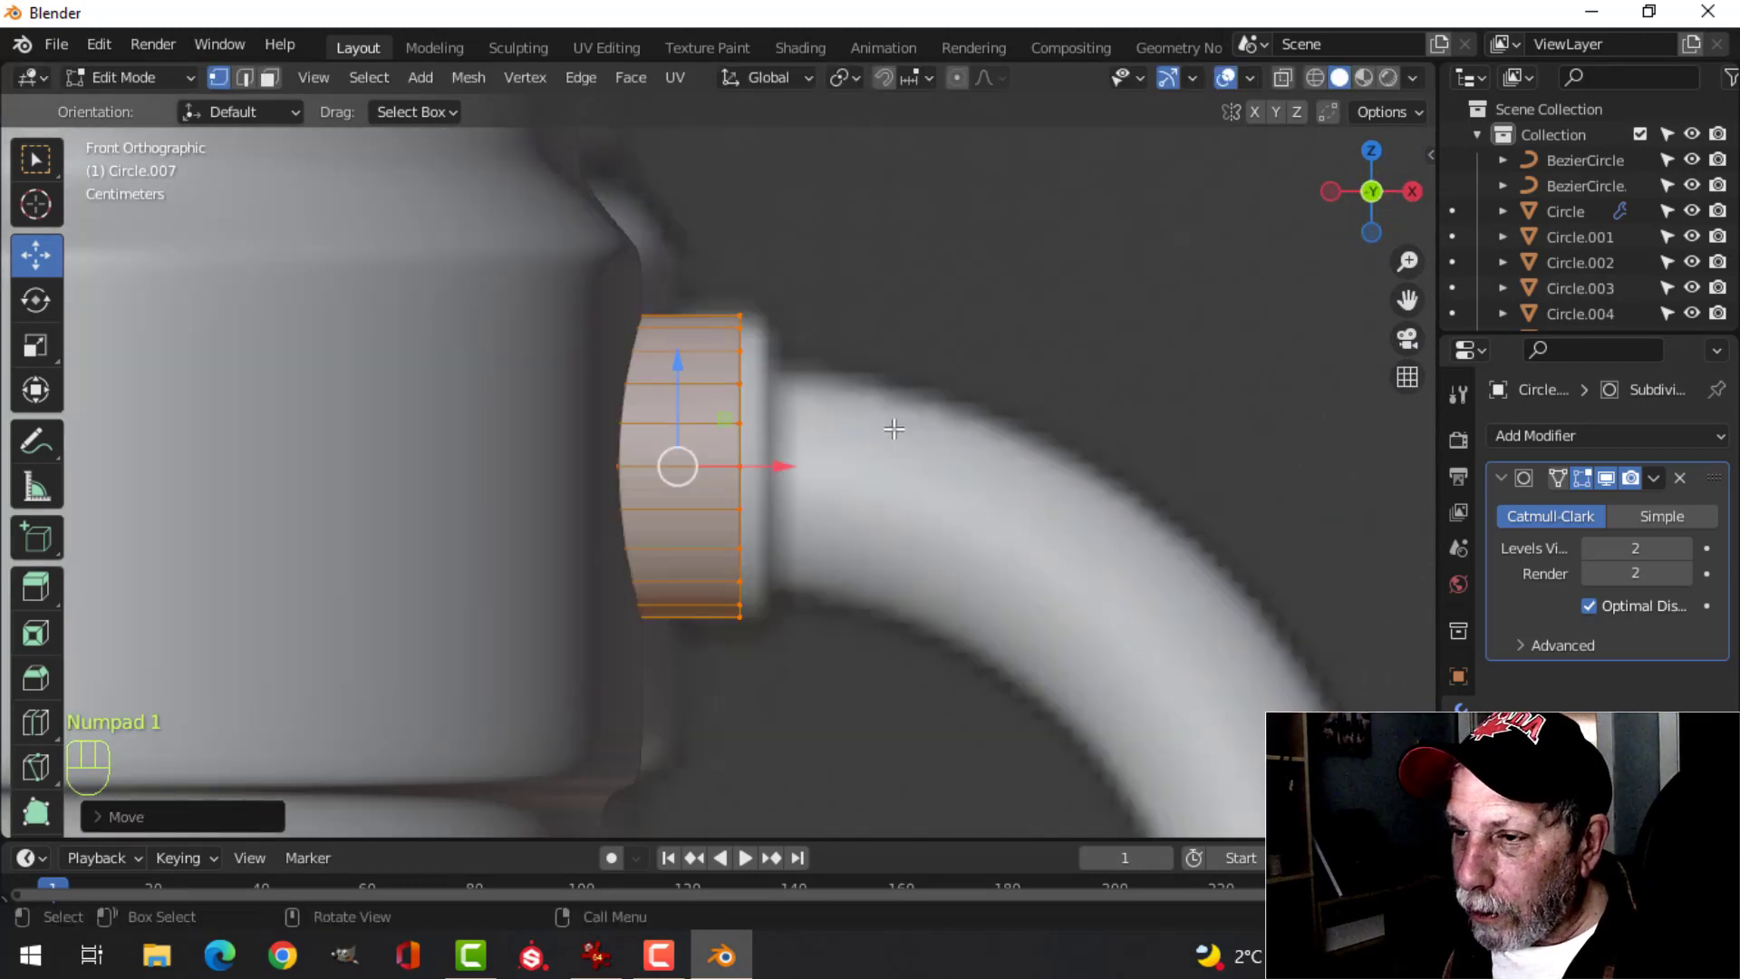
key(alt+a)
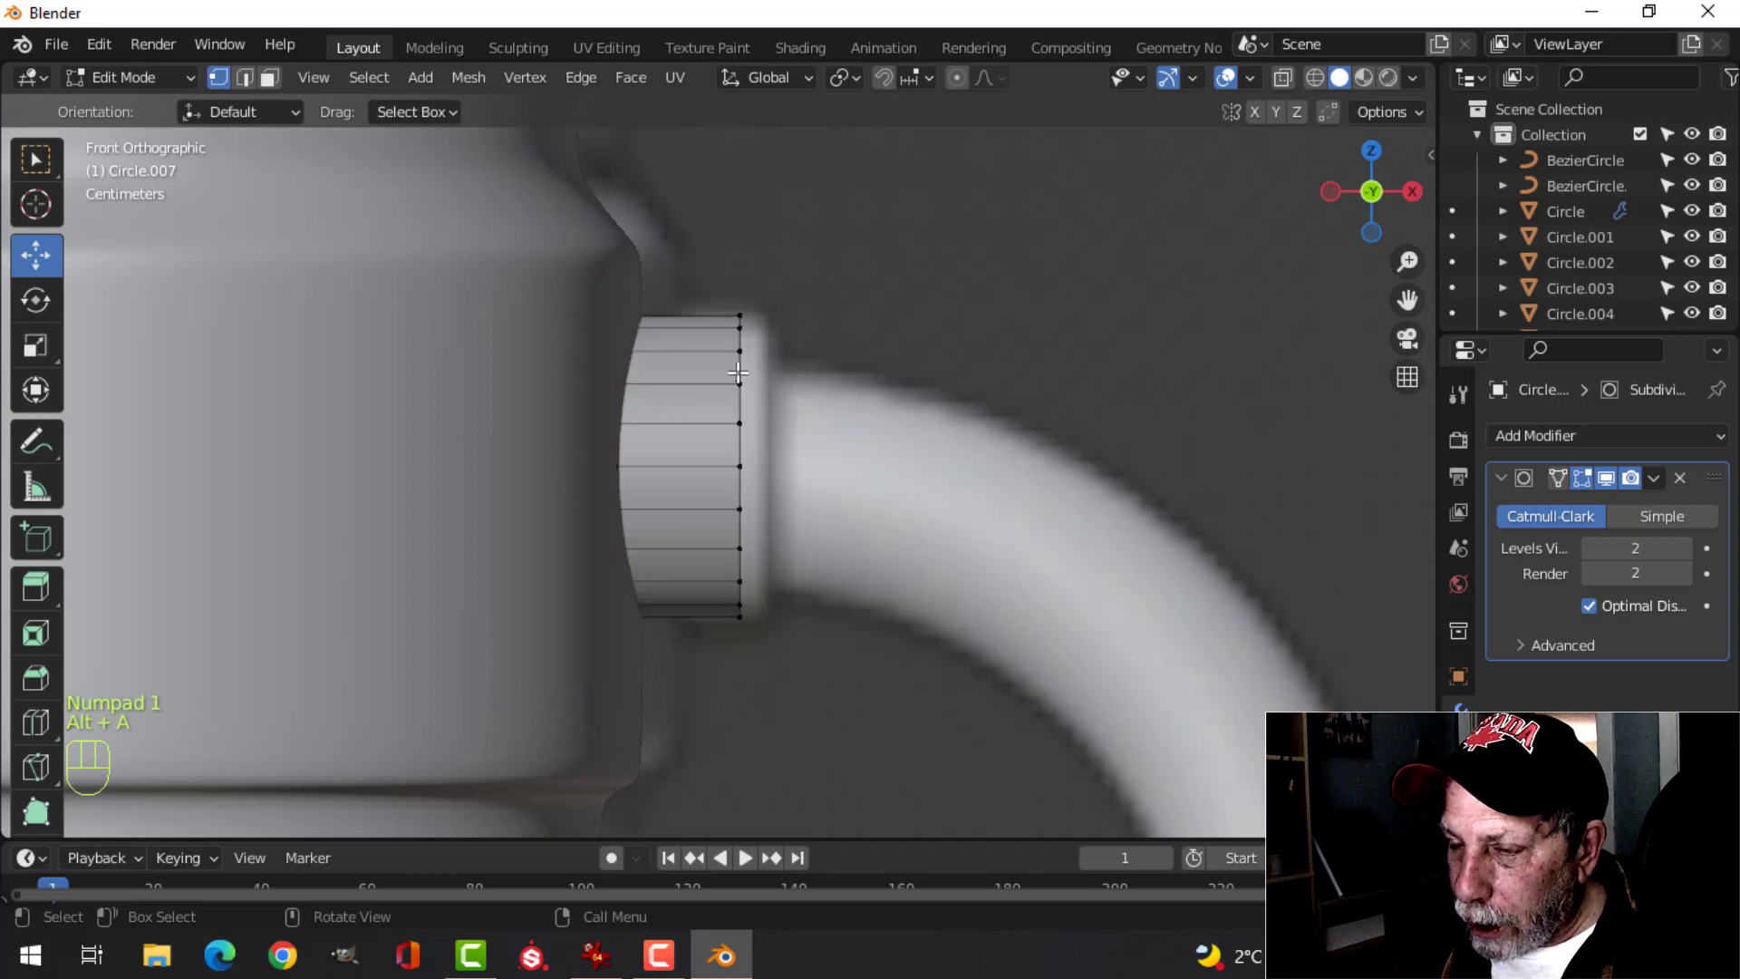
alt+click(738, 374)
drag(830, 466, 868, 464)
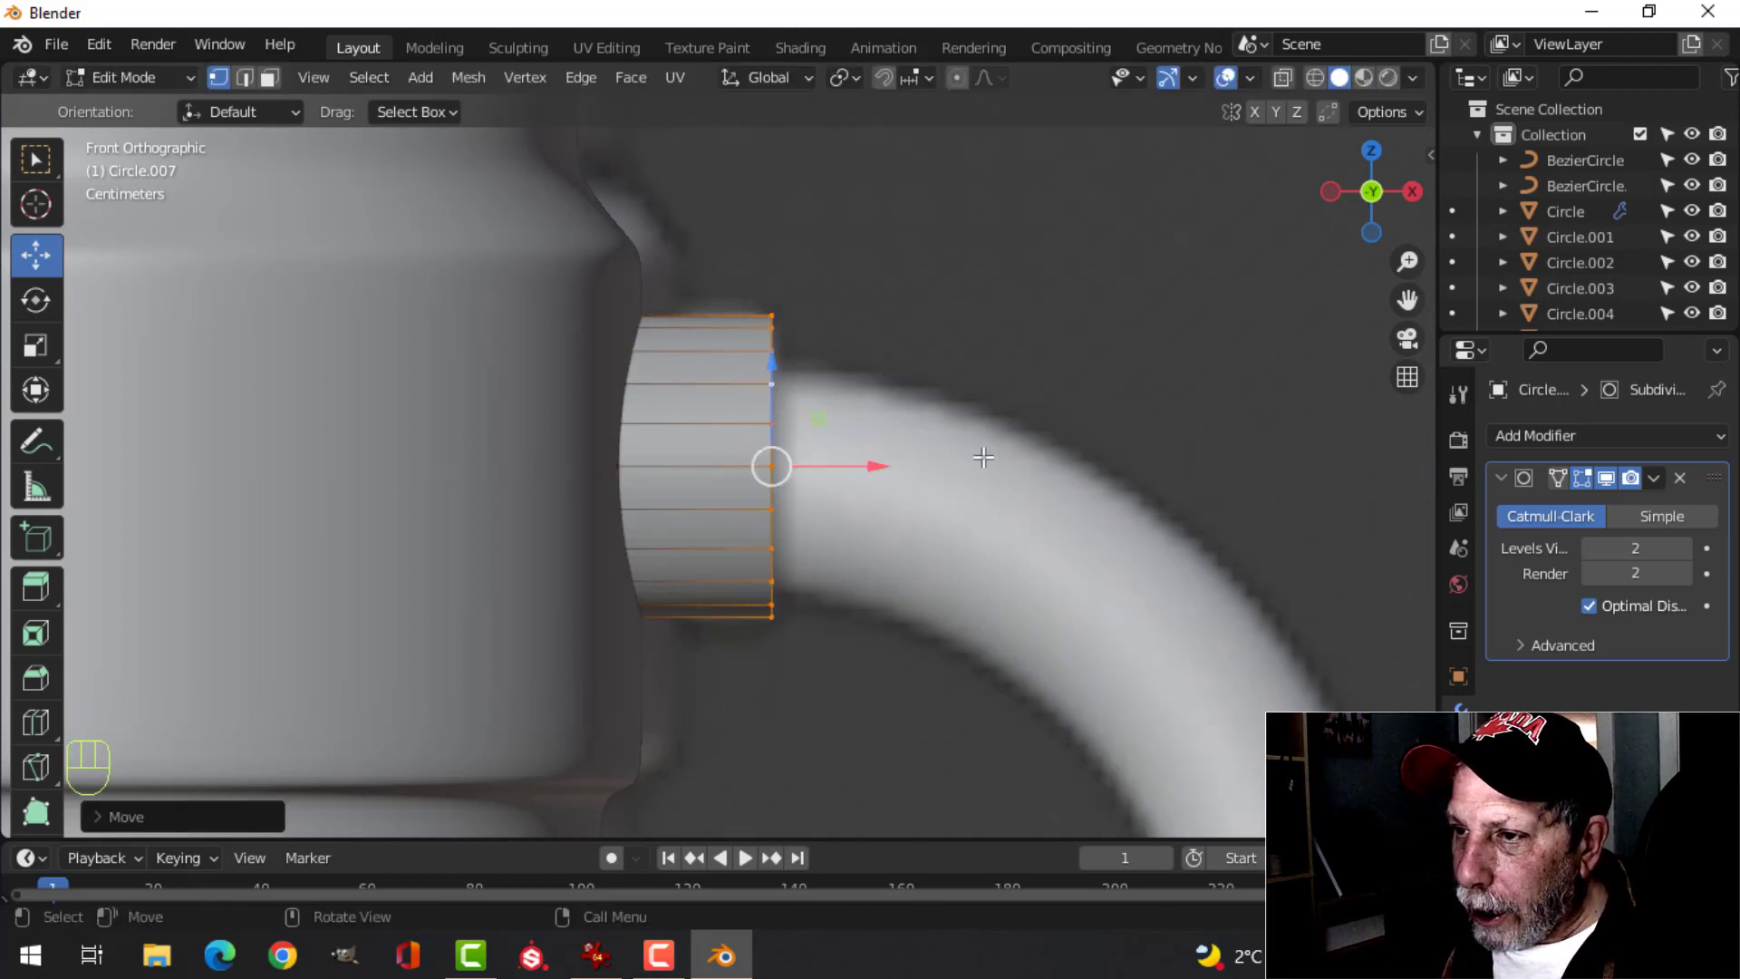
- Extrude the fitting's outer edge loop and scale it inward to form a flat end face with a central hole
middle_drag(979, 446, 1042, 399)
key(e)
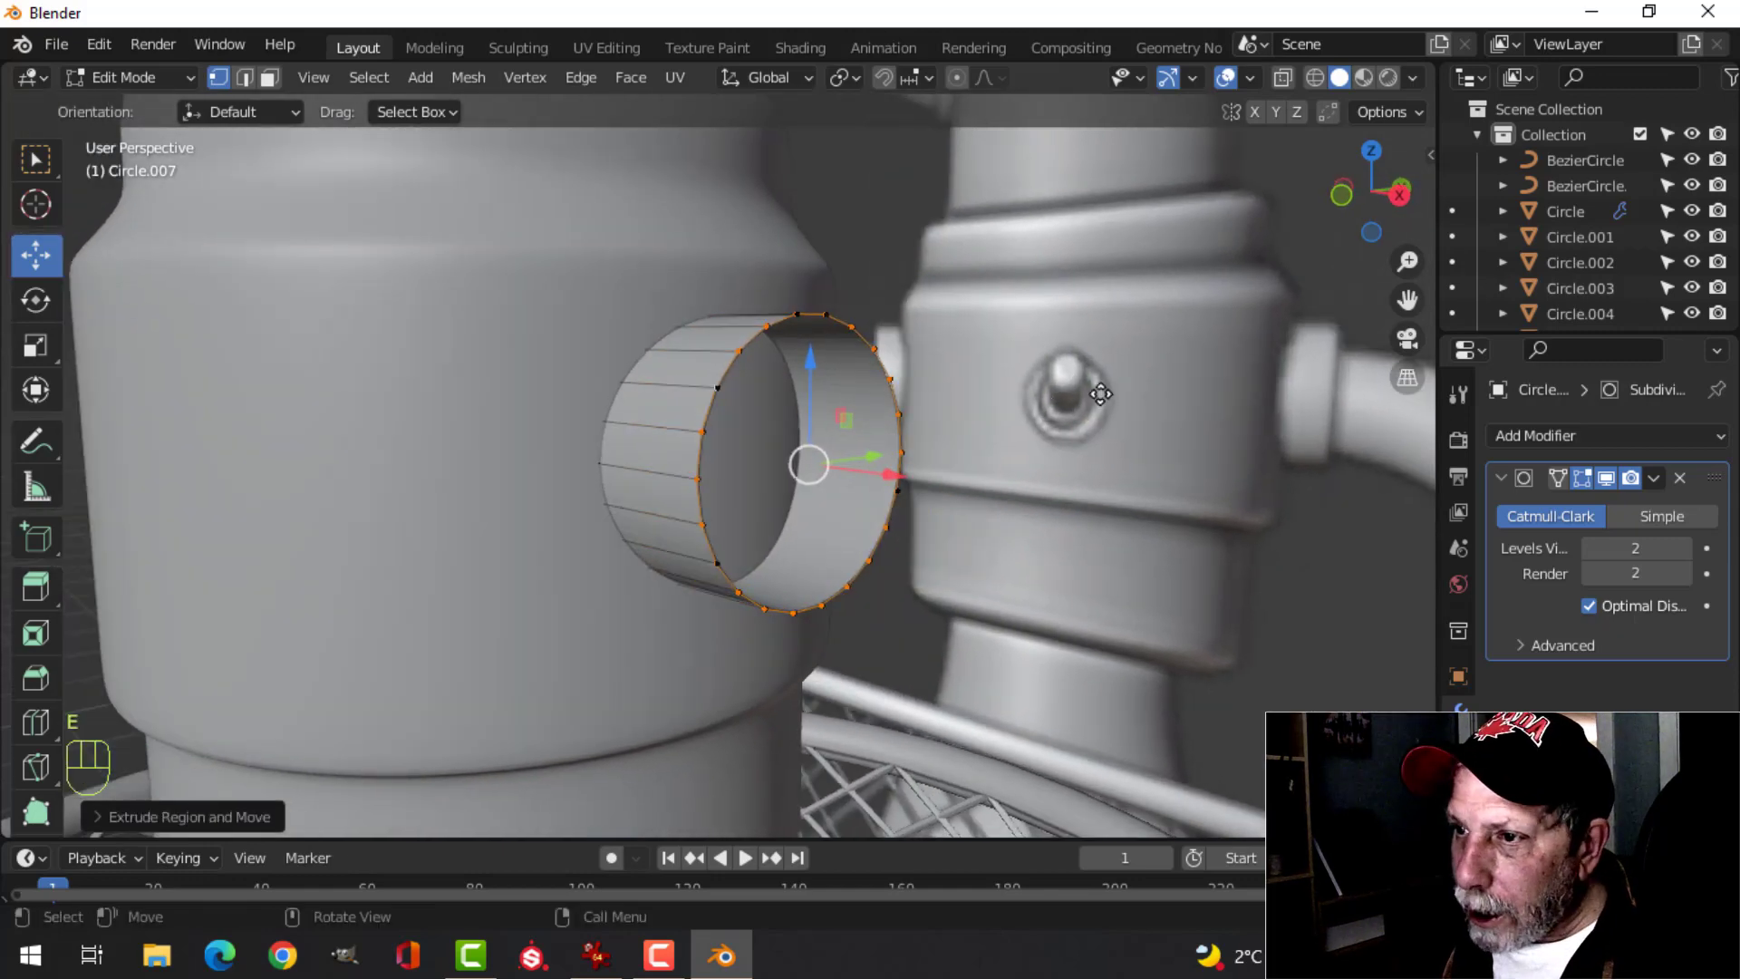
key(s)
click(933, 436)
middle_drag(932, 436, 875, 474)
key(alt+a)
- Turn off the fitting's Subdivision viewport display and bevel its outer edge loop with 4 segments, about 0.018 m wide
key(Tab)
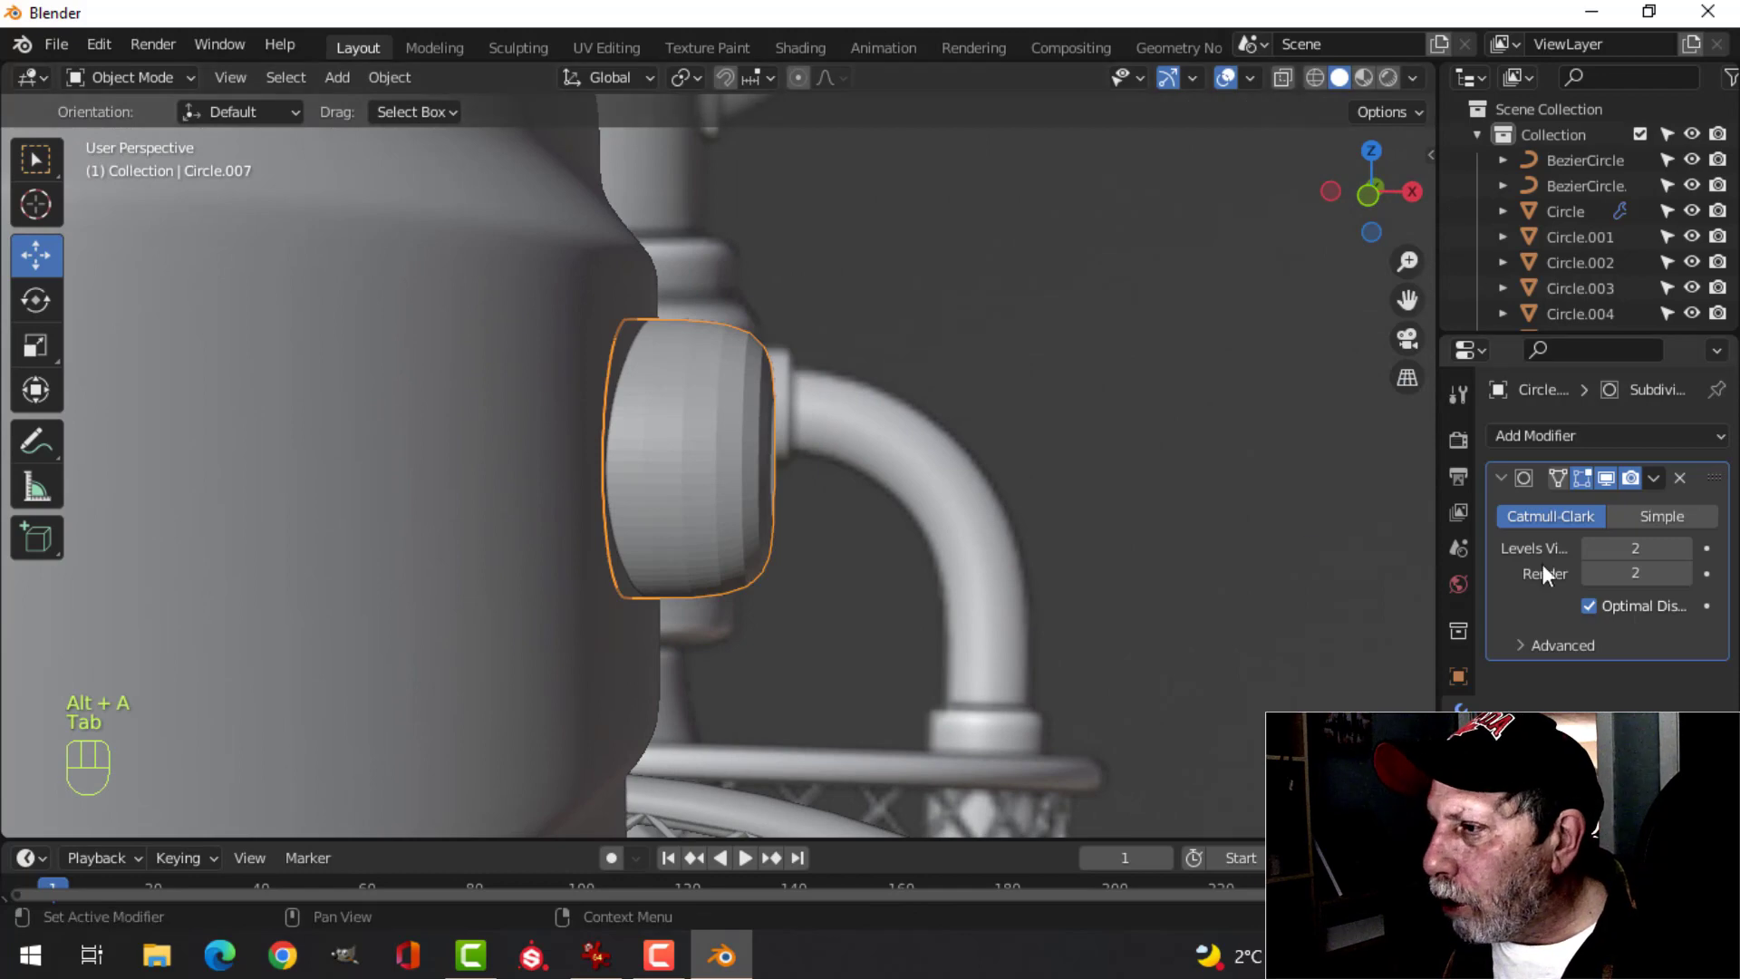
click(1608, 477)
middle_drag(960, 495, 770, 509)
key(Tab)
scroll(742, 529, up, 3)
key(2)
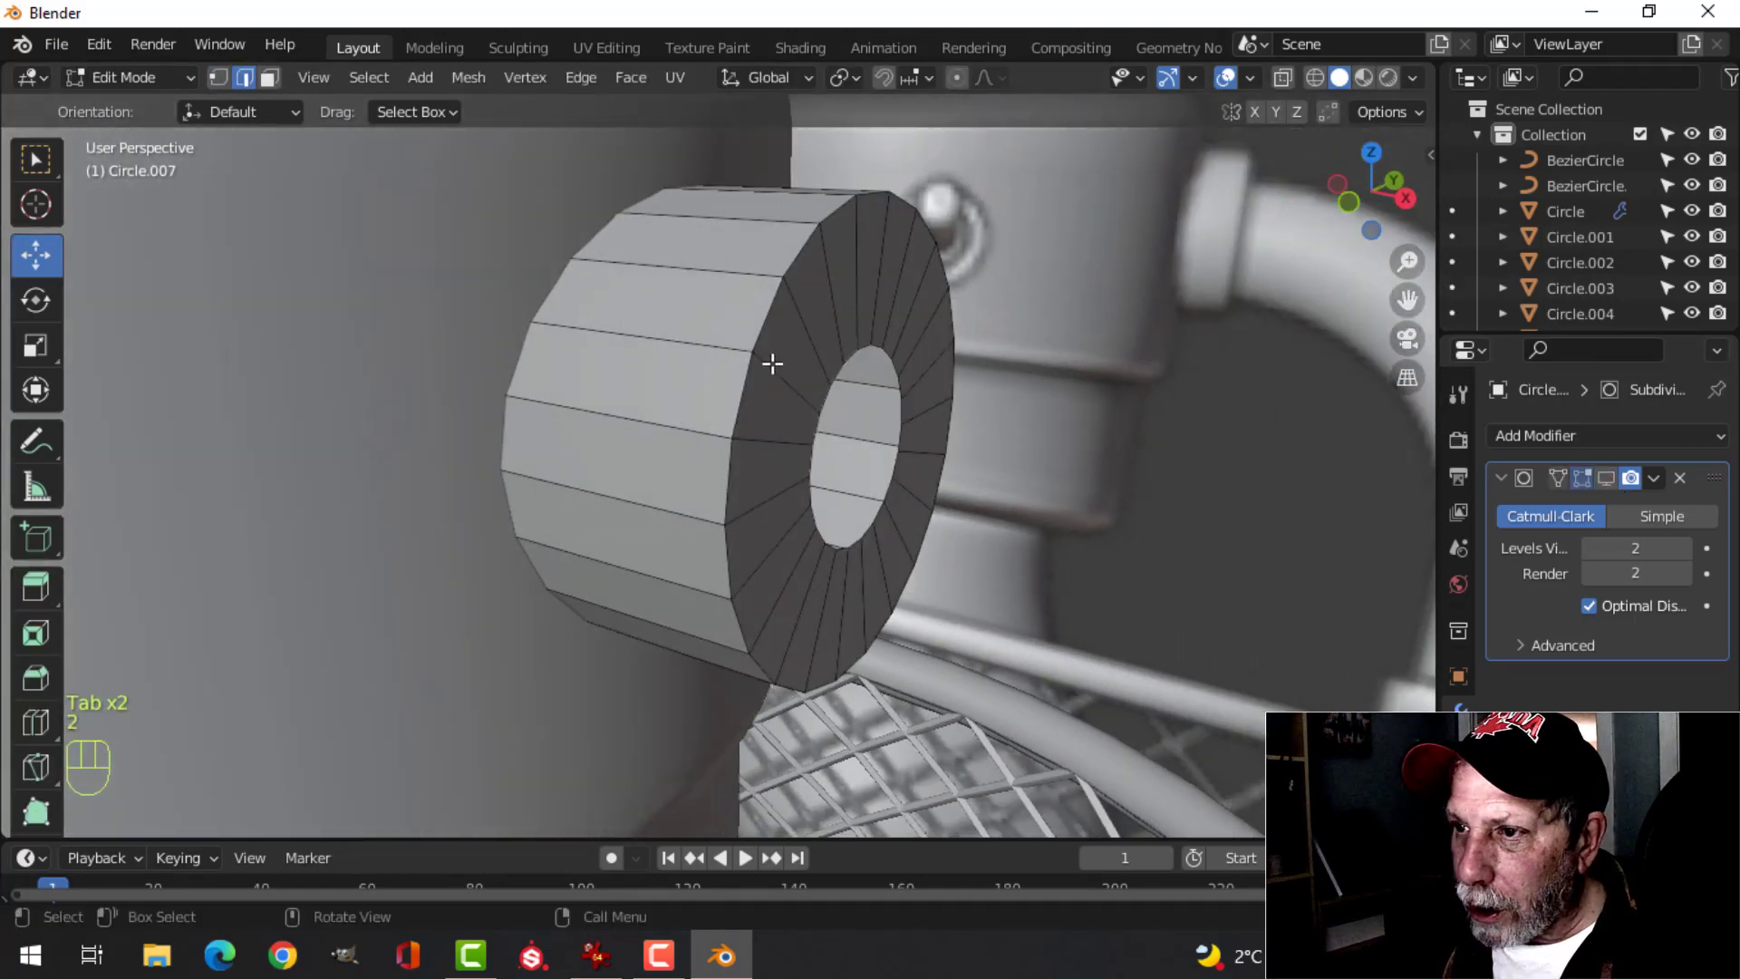
alt+shift+click(762, 331)
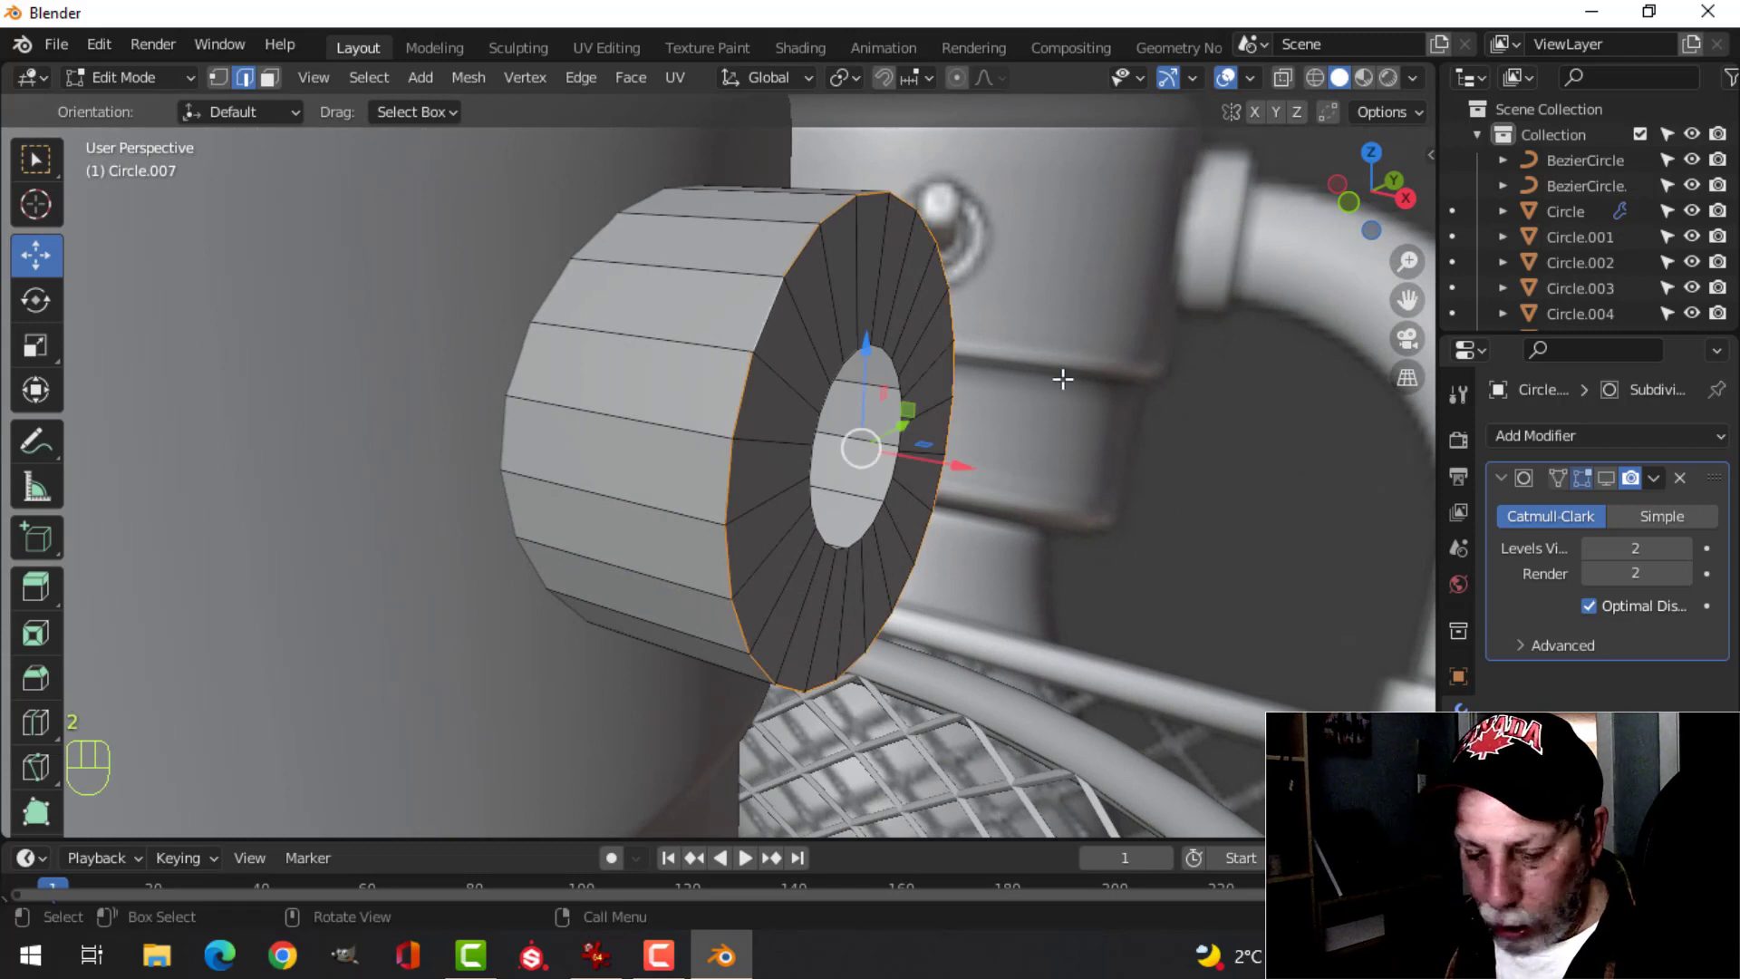
key(ctrl+b)
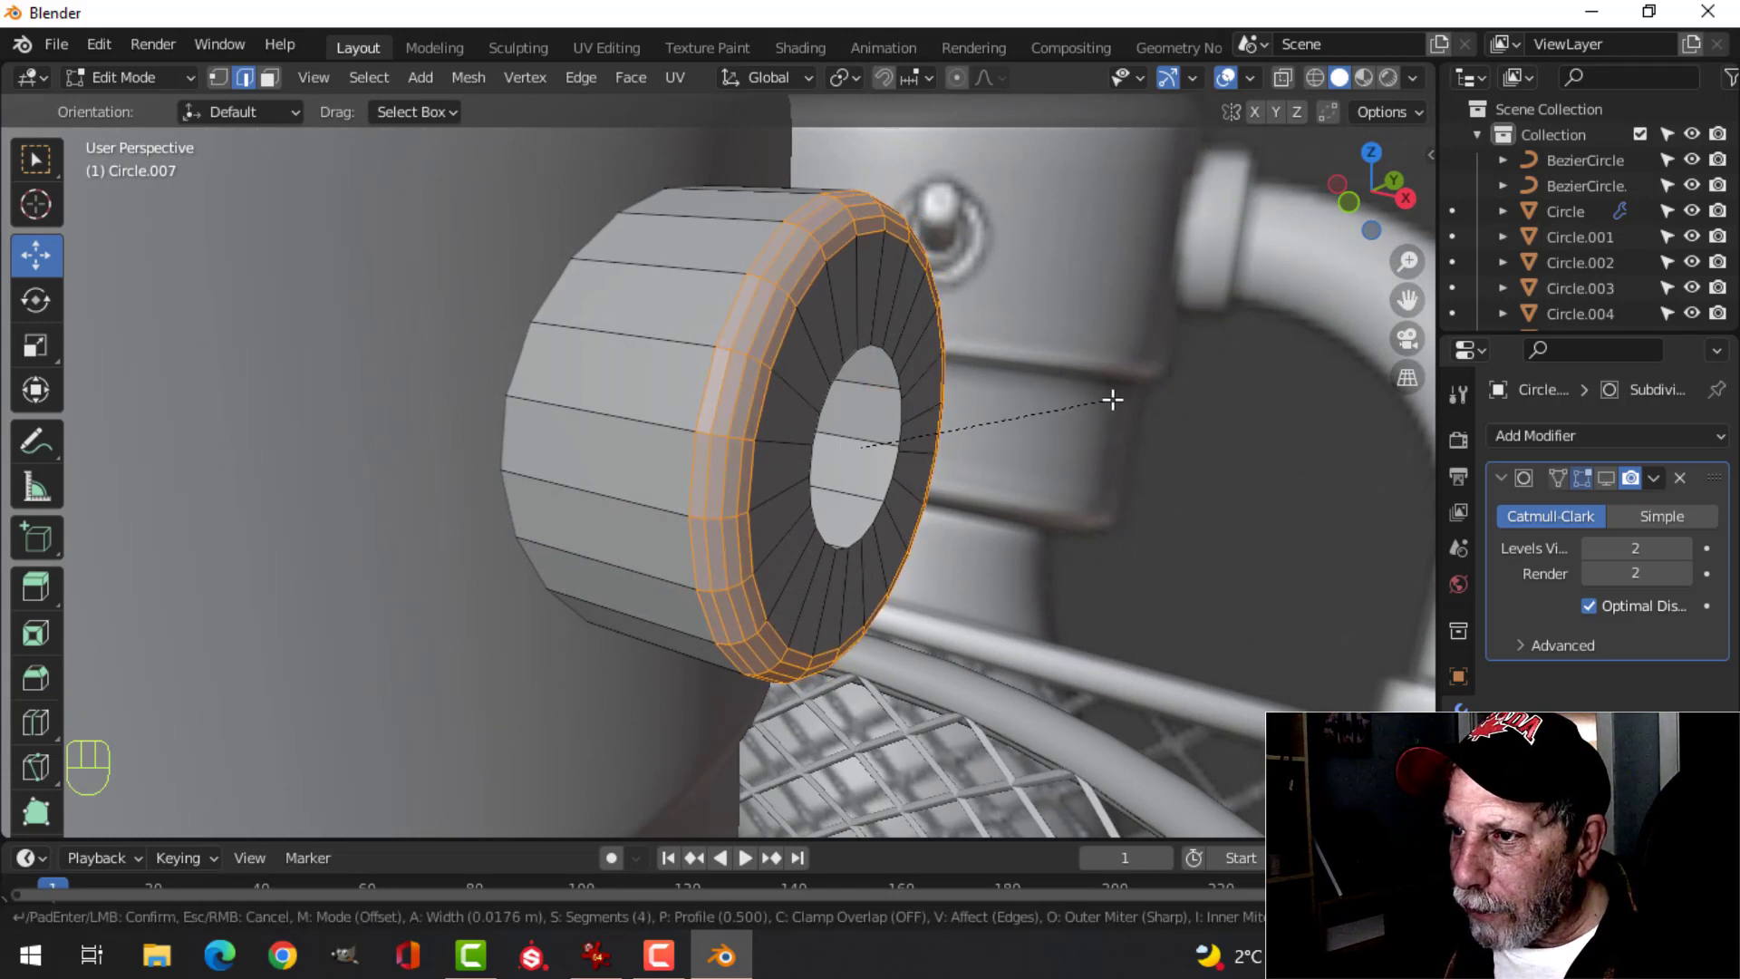
click(1113, 400)
- Shade the fitting smooth in object mode and compare it with the whole lamp in front view
key(Tab)
right_click(698, 302)
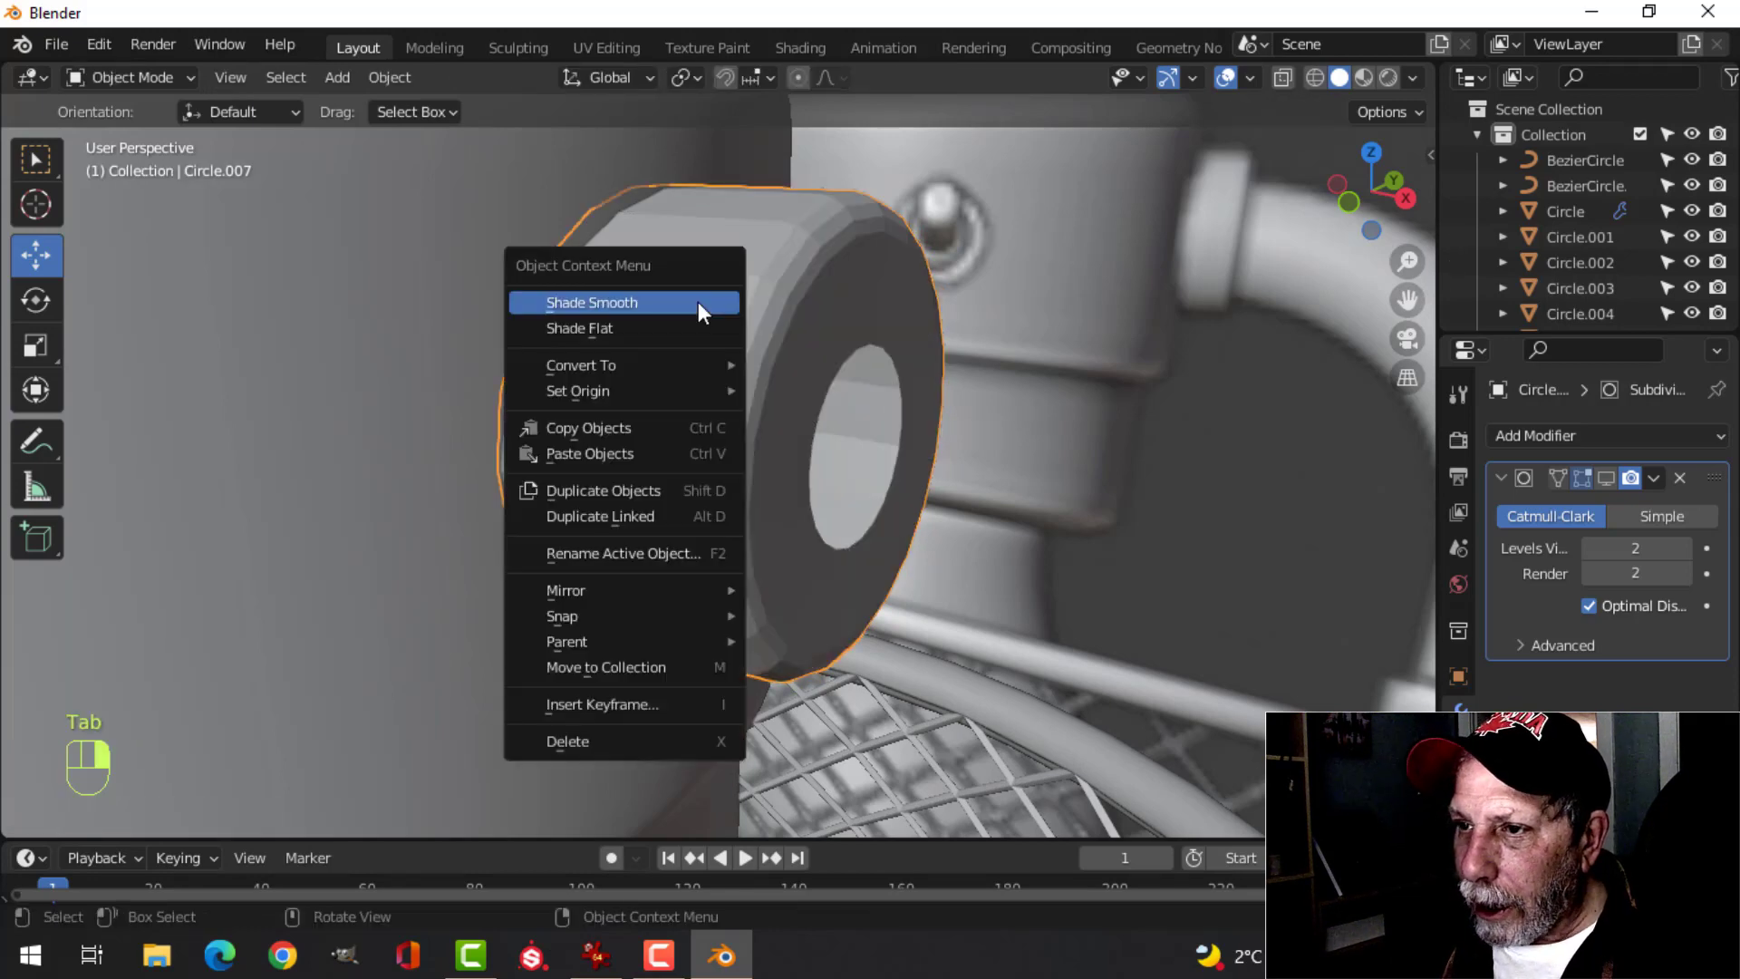
click(698, 301)
middle_drag(736, 415, 800, 464)
key(alt+a)
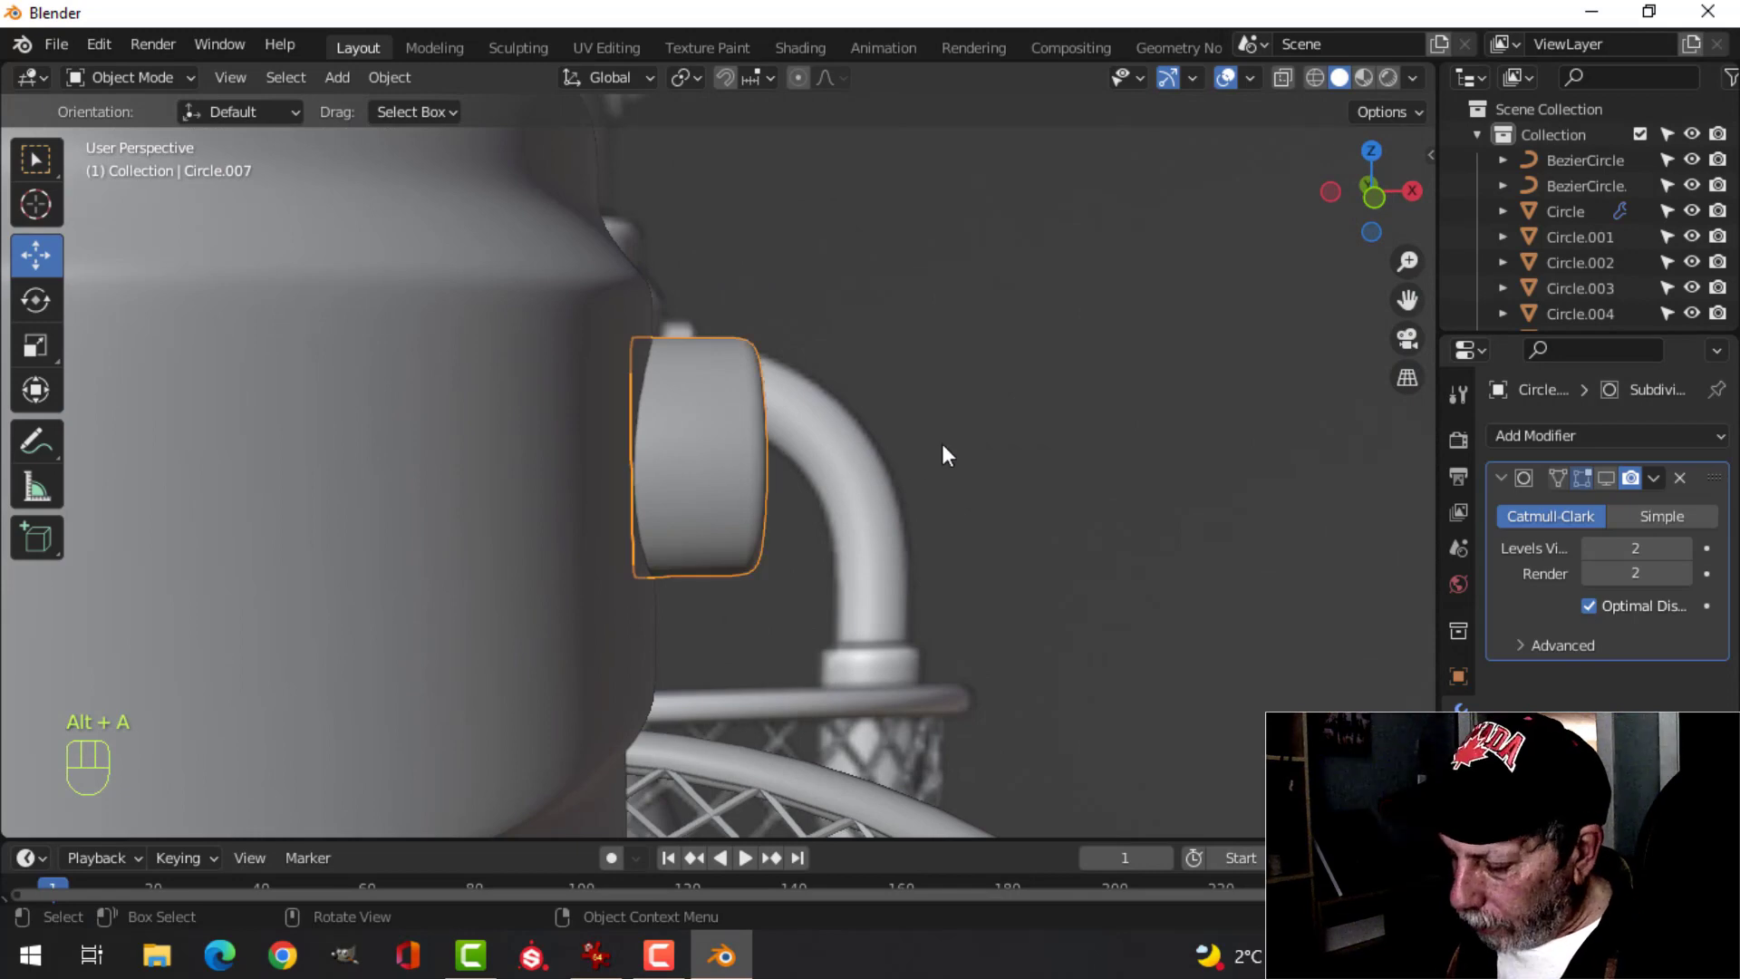
key(KP_Decimal)
key(KP_1)
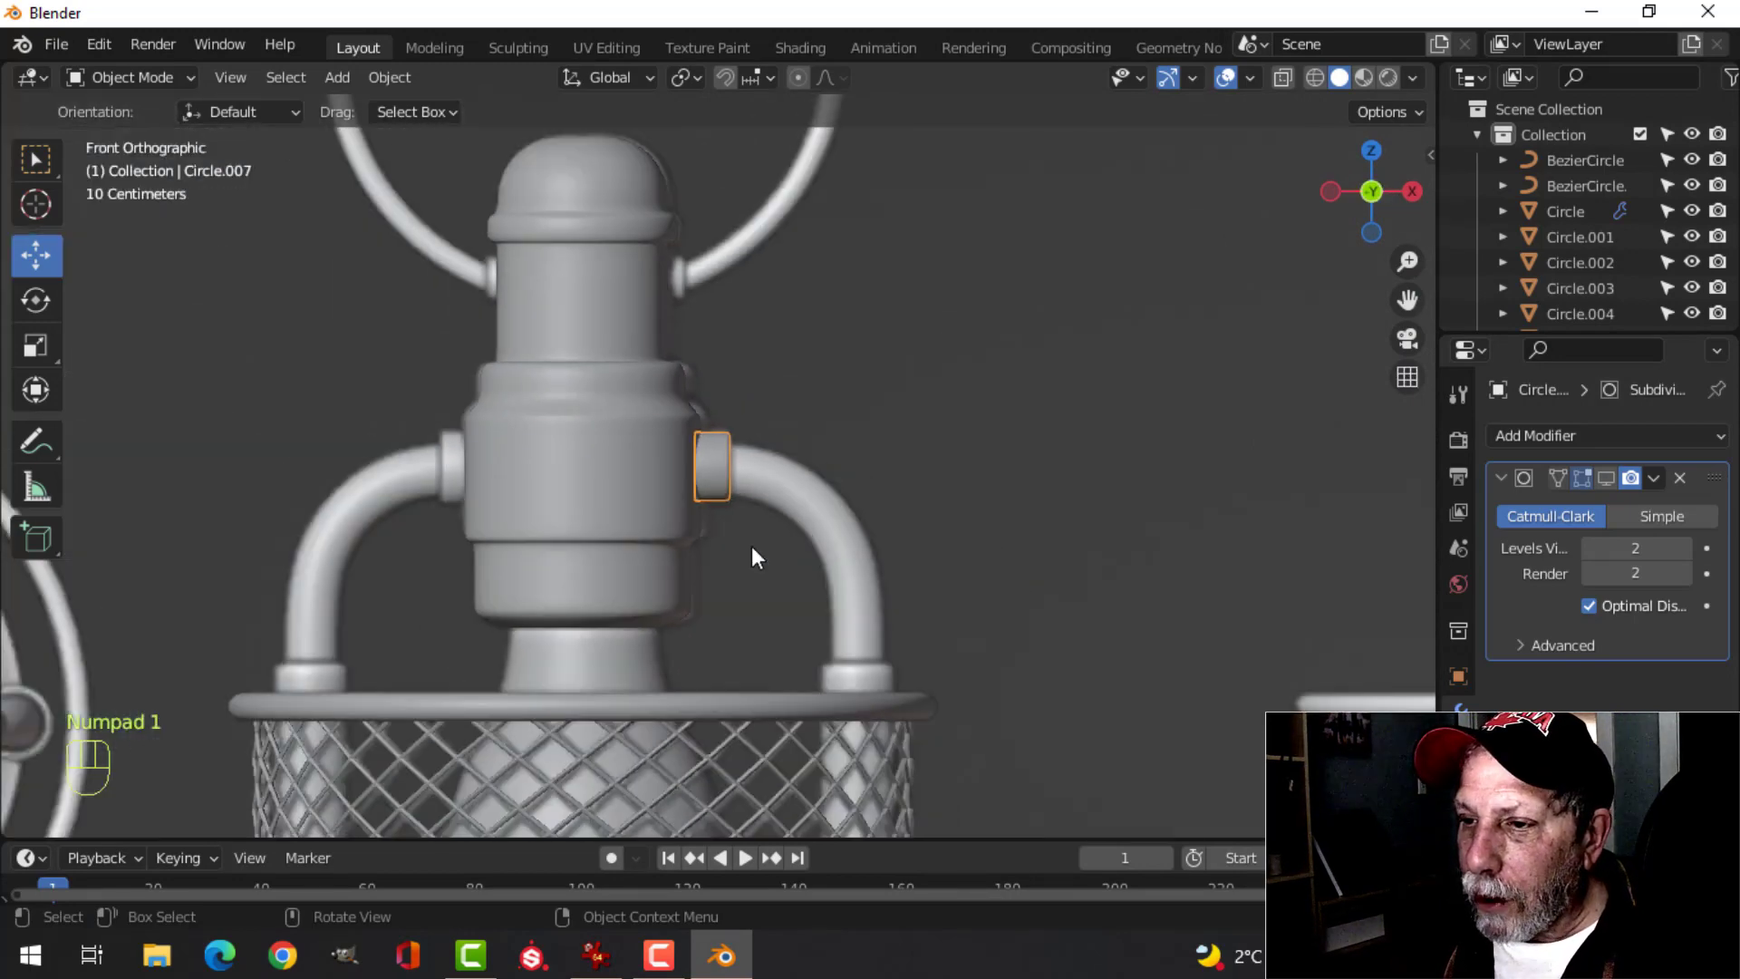
scroll(752, 546, down, 5)
shift+scroll(830, 589, down, 5)
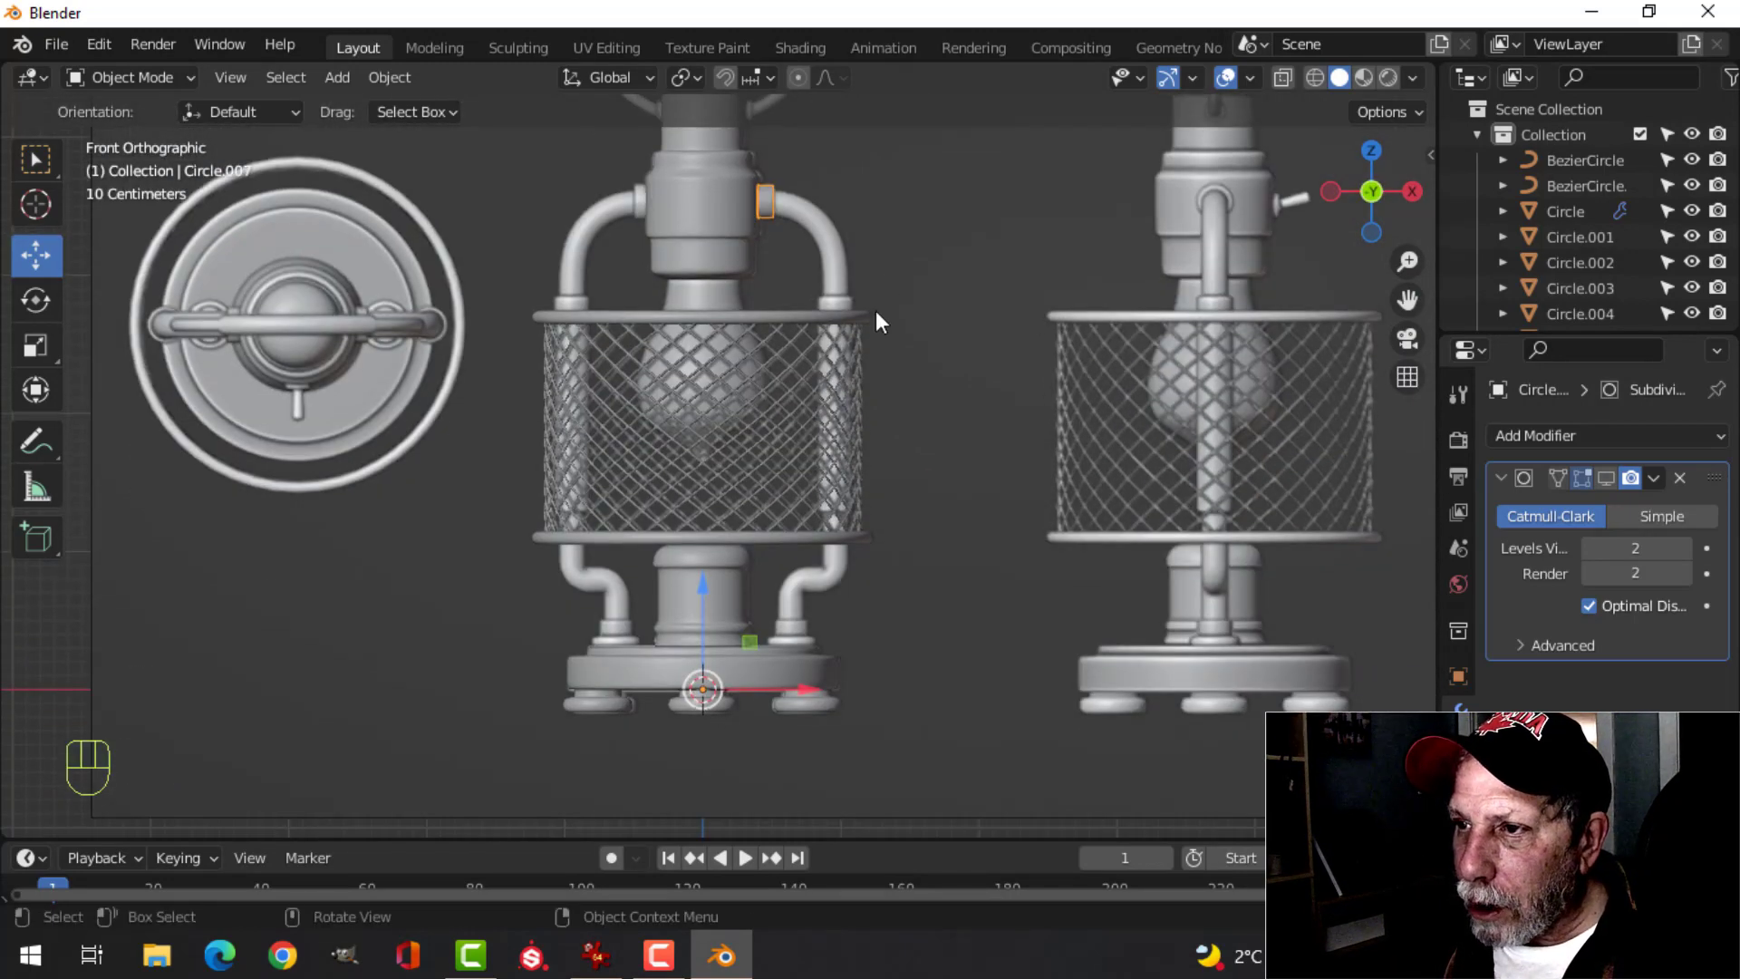
- Remove the pipe fitting's Subdivision modifier and add a Mirror modifier across the X axis
shift+scroll(876, 322, up, 4)
scroll(862, 498, up, 4)
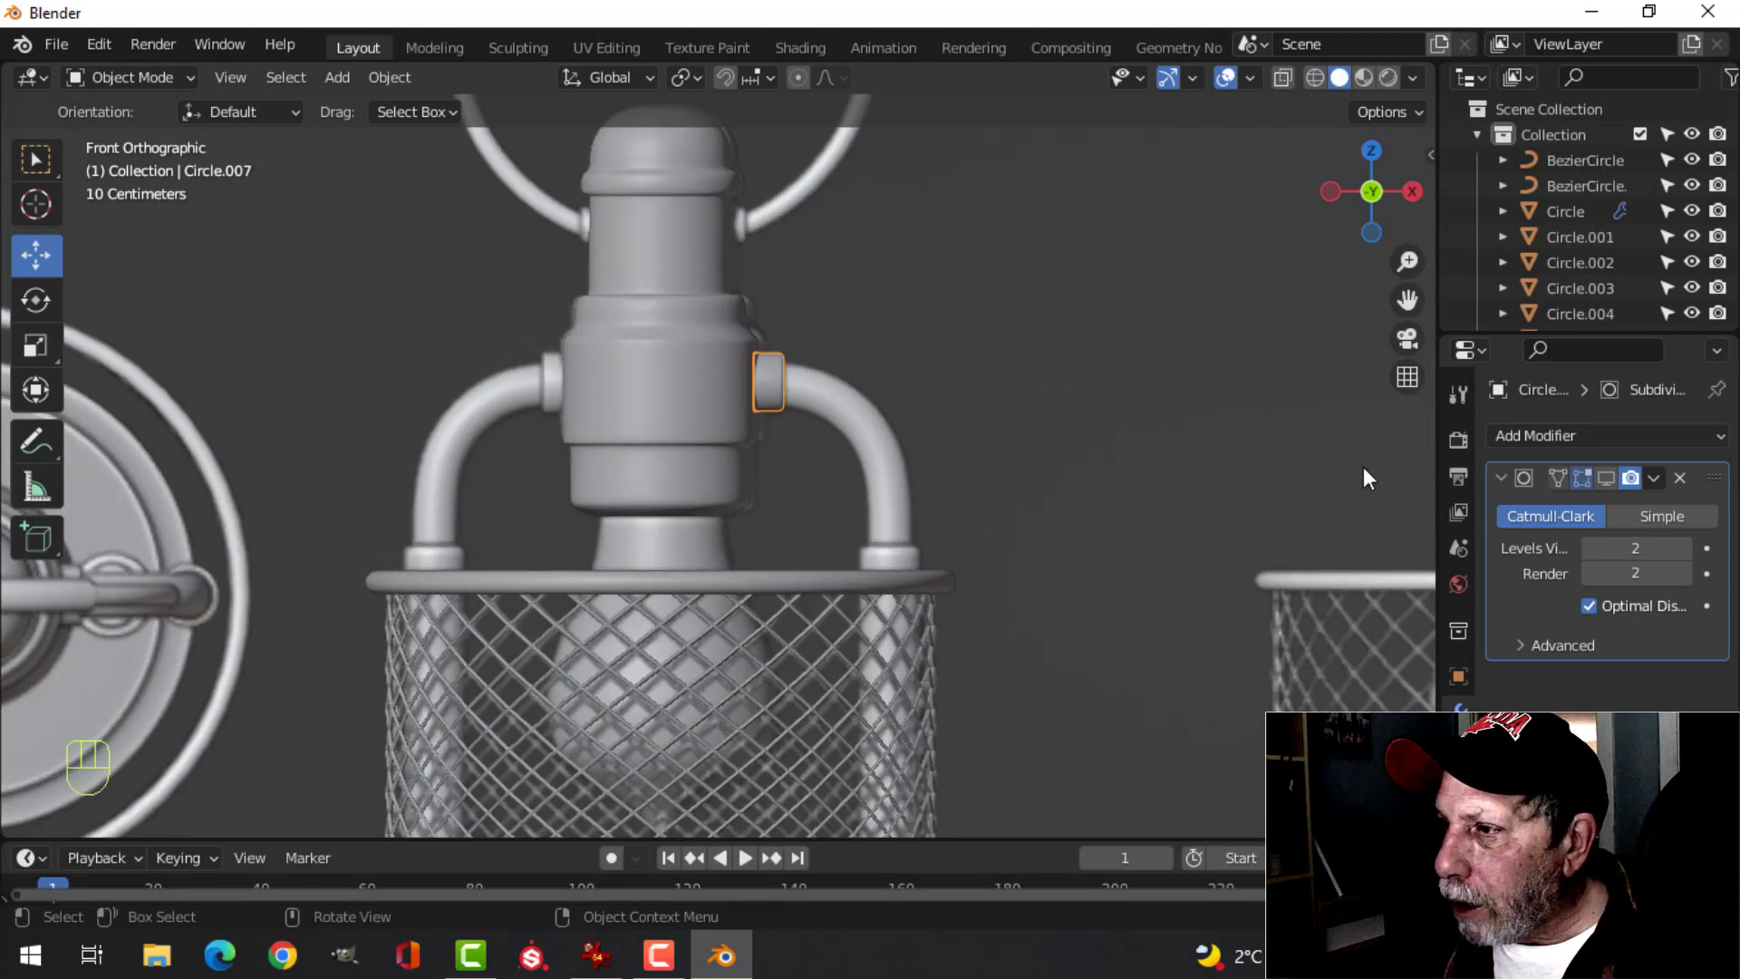
click(1679, 478)
click(1551, 436)
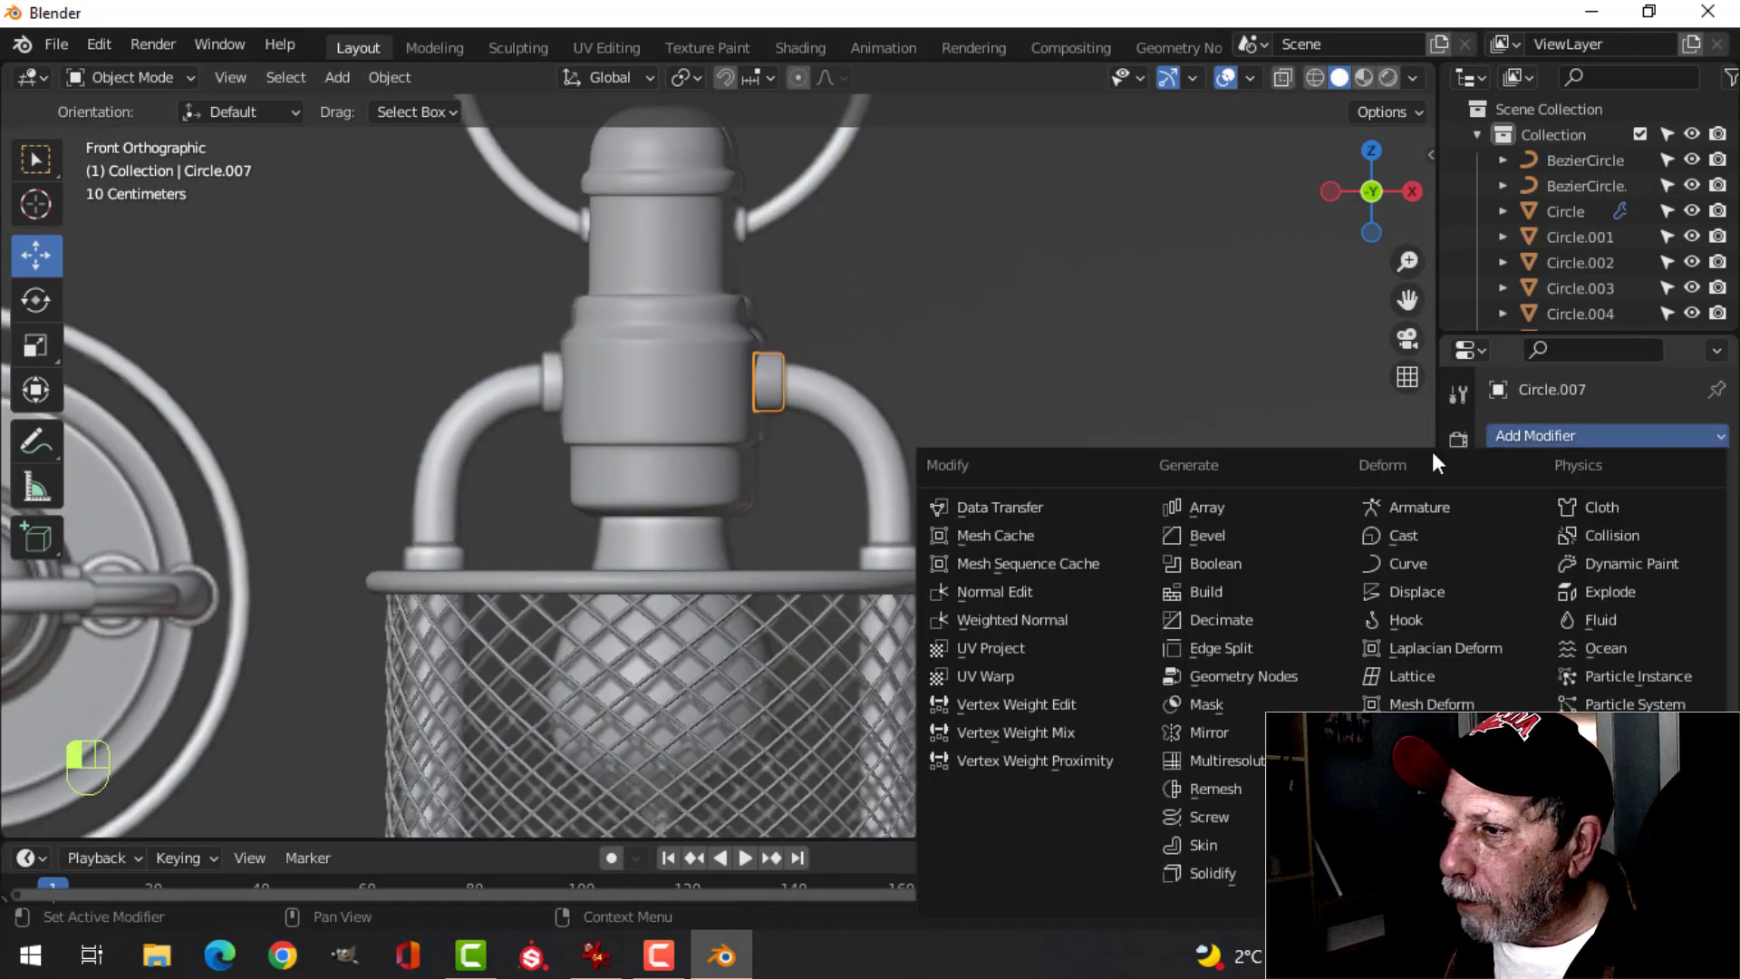
click(1215, 732)
scroll(809, 443, up, 3)
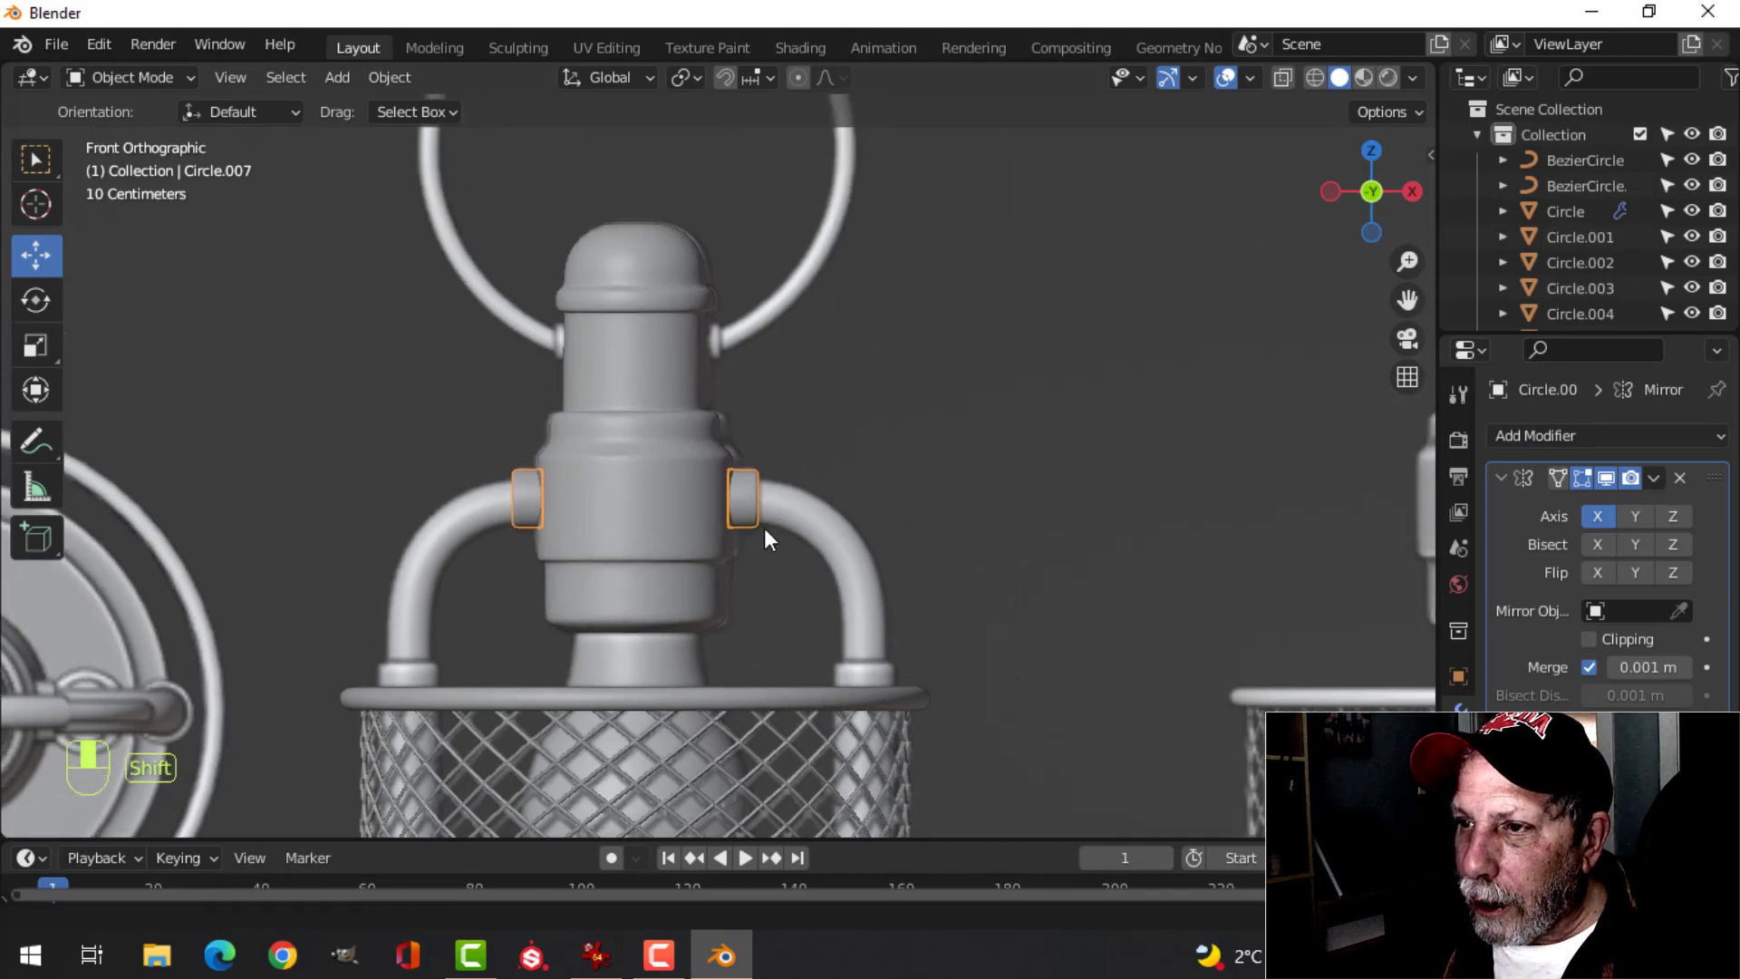
shift+scroll(764, 528, up, 3)
scroll(696, 421, up, 3)
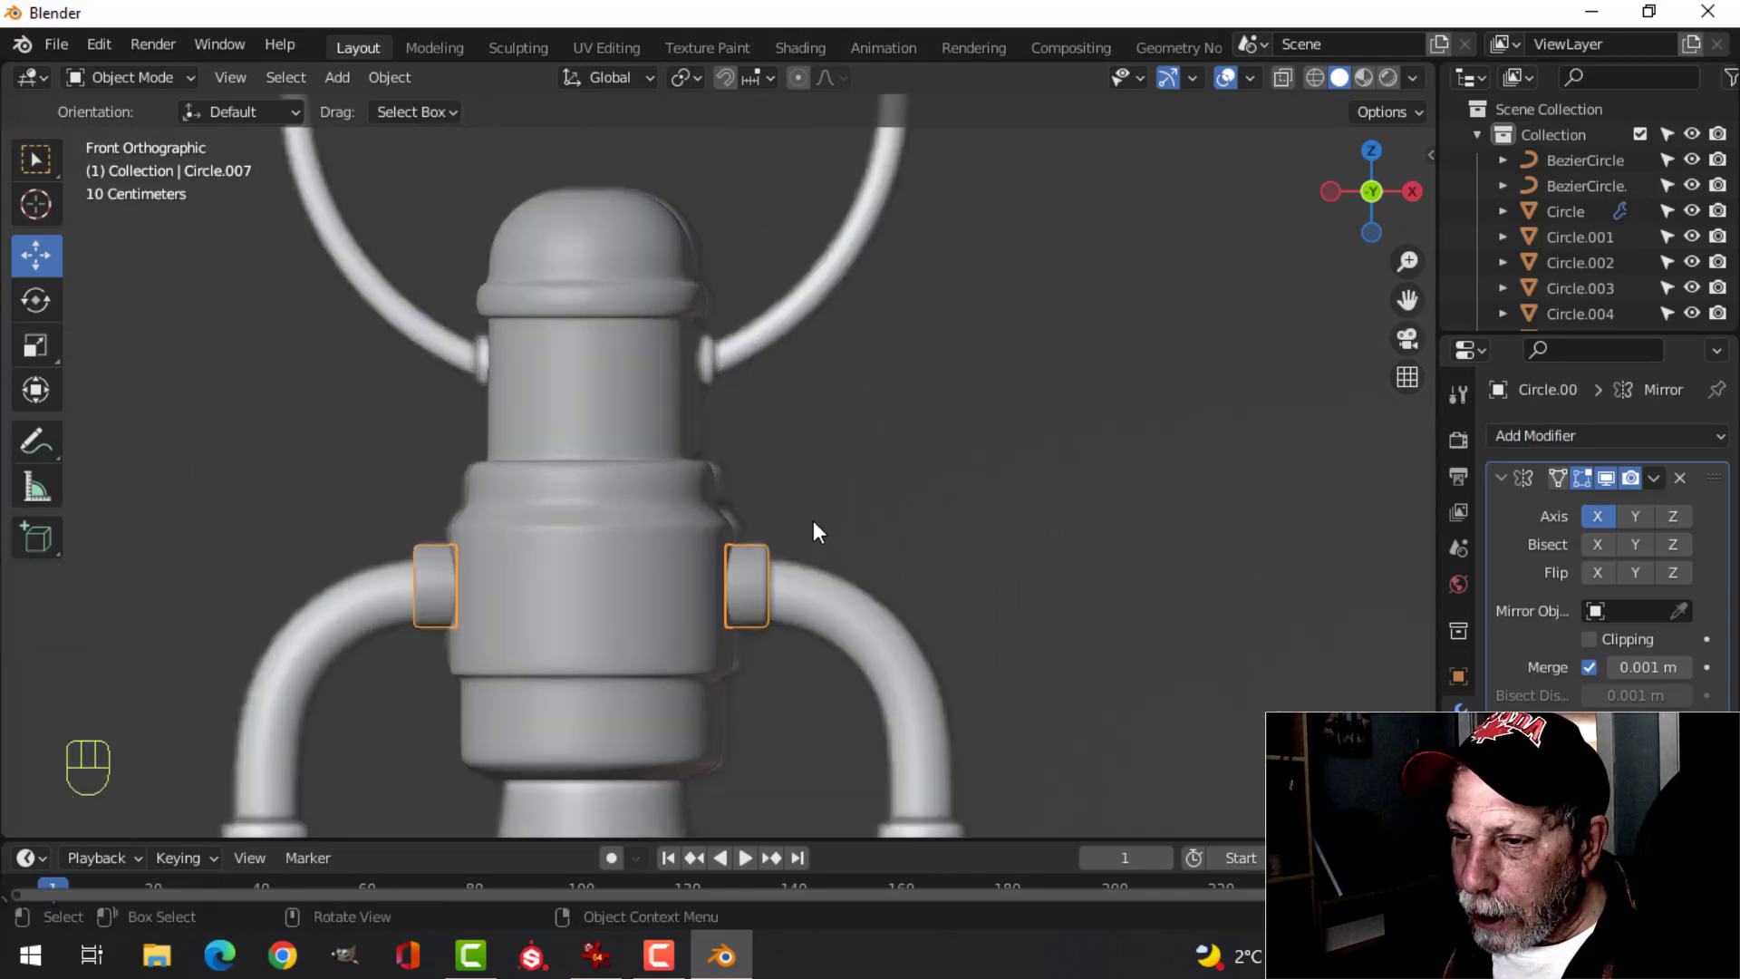
- Duplicate the mirrored pipe fittings and move the copy up along Z to near the lower ends of the handle ring
key(shift+d)
scroll(717, 528, down, 5)
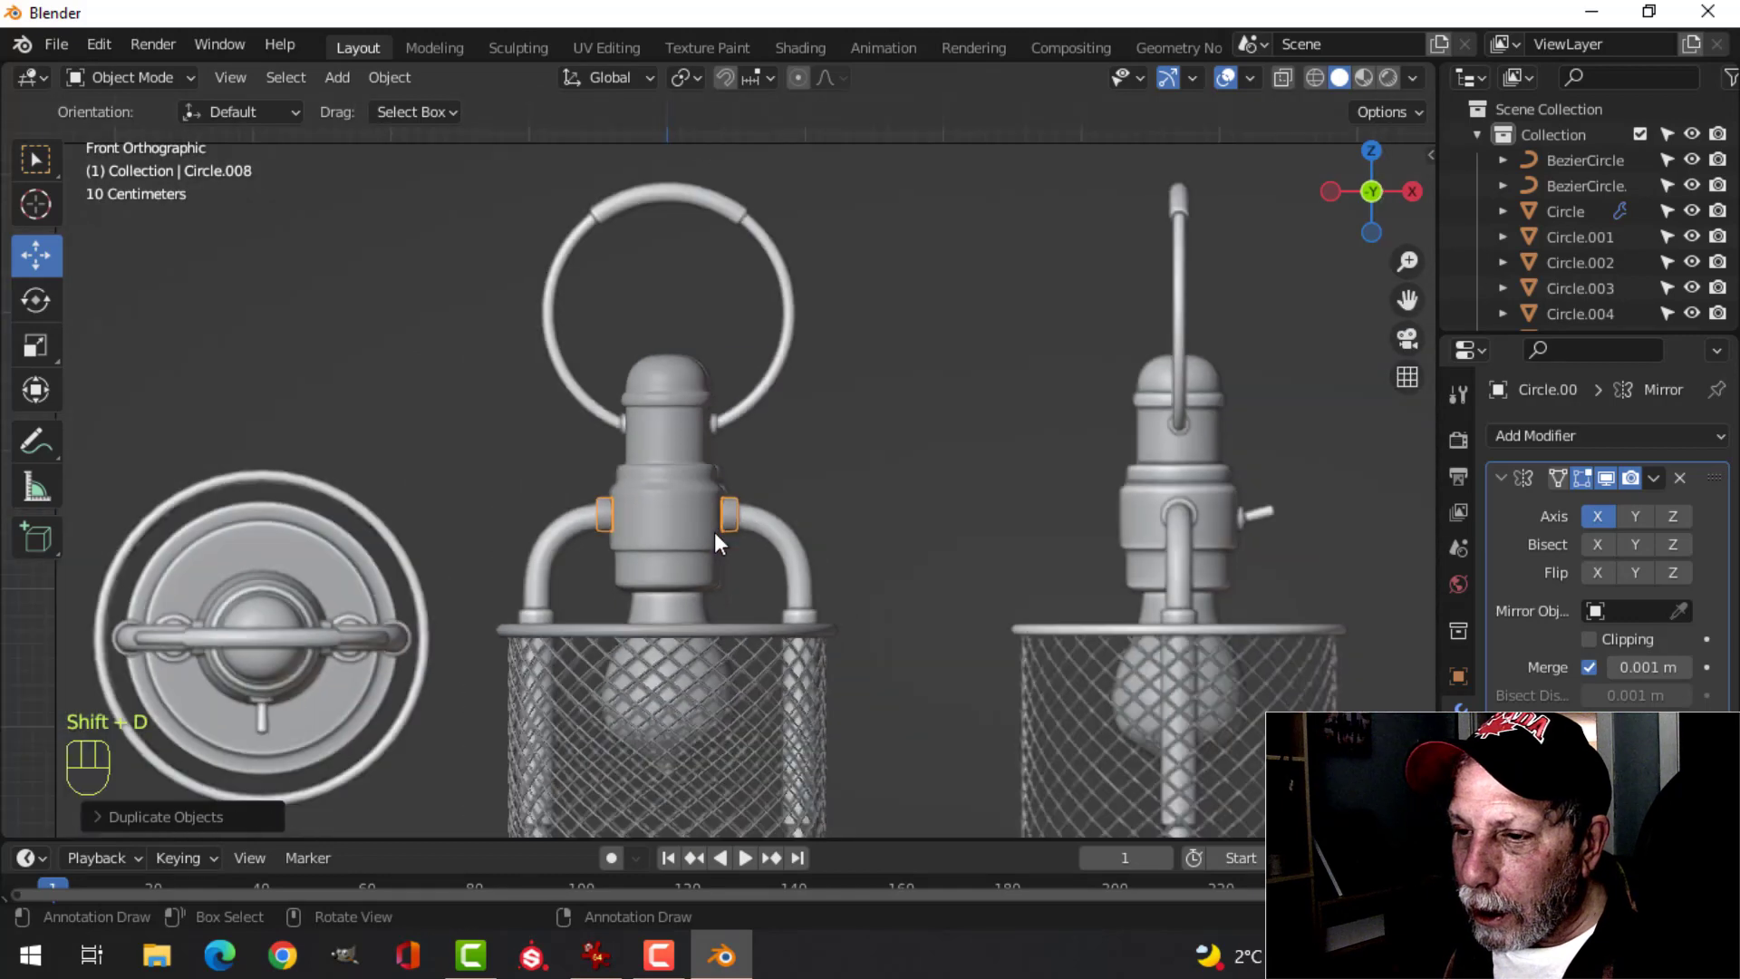
drag(693, 617, 697, 562)
click(698, 562)
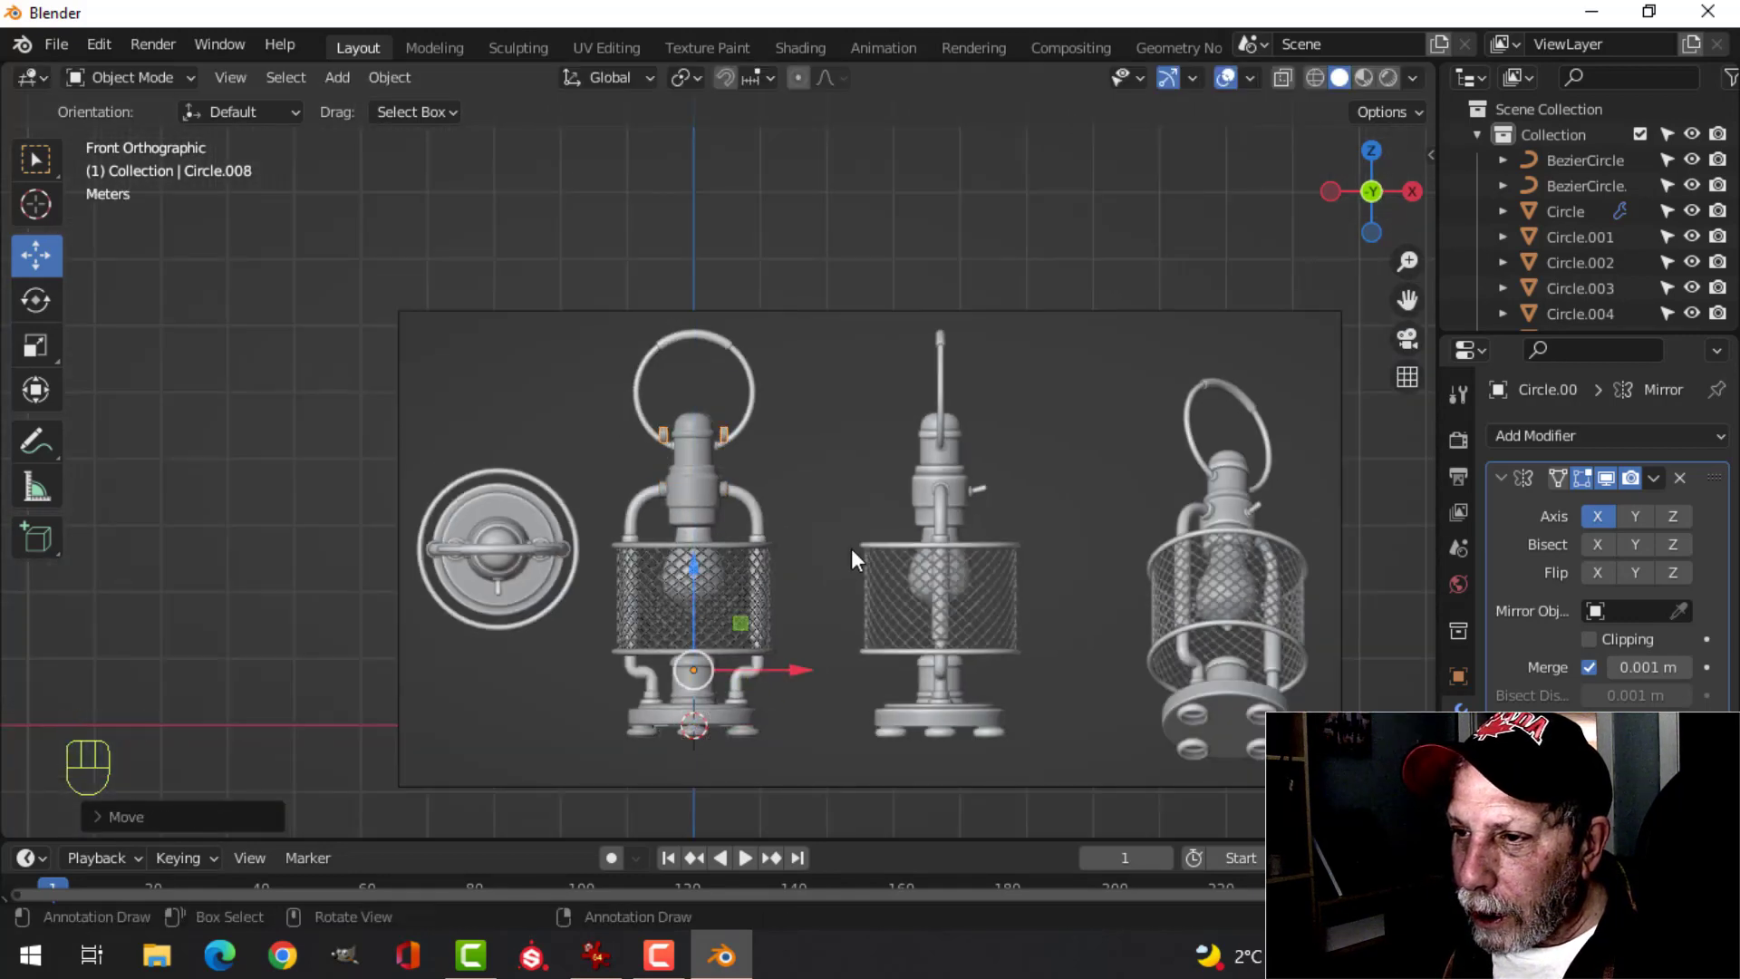
- Move the duplicate's whole mesh inward and down over the reference collar where the handle ring meets the housing
scroll(851, 548, up, 5)
scroll(851, 449, up, 4)
key(Tab)
key(a)
scroll(793, 591, up, 3)
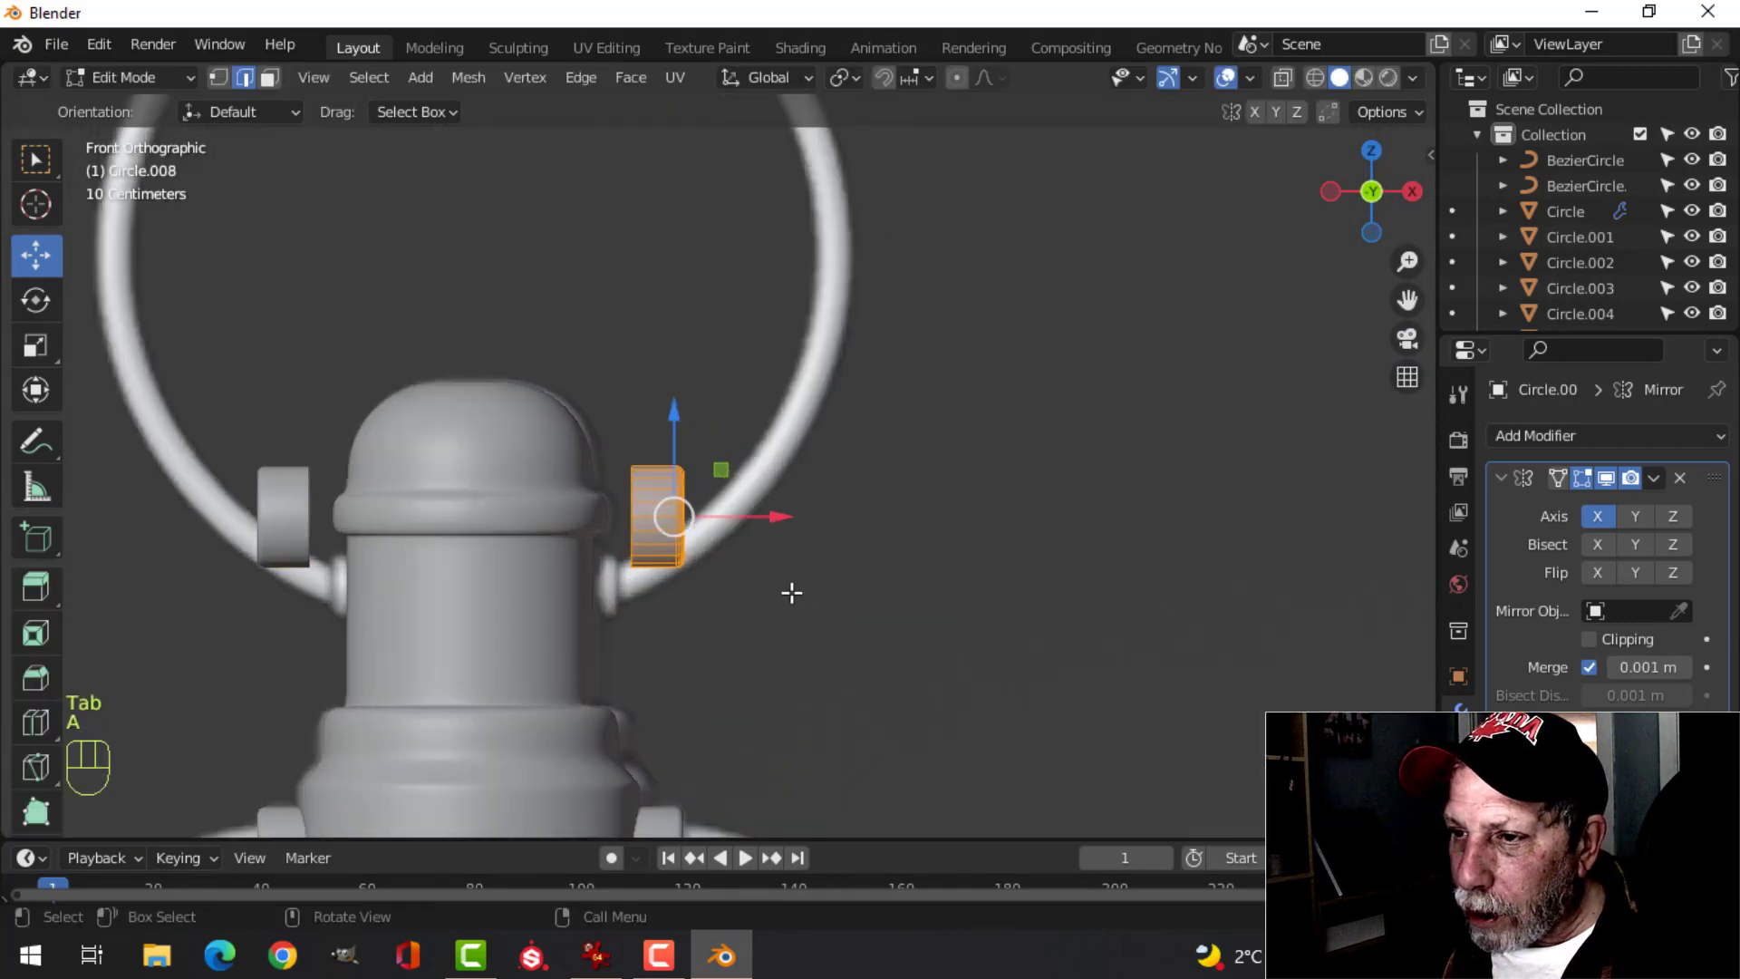
shift+middle_drag(793, 591, 1042, 454)
scroll(897, 502, down, 2)
scroll(895, 505, up, 4)
scroll(896, 504, up, 1)
key(g)
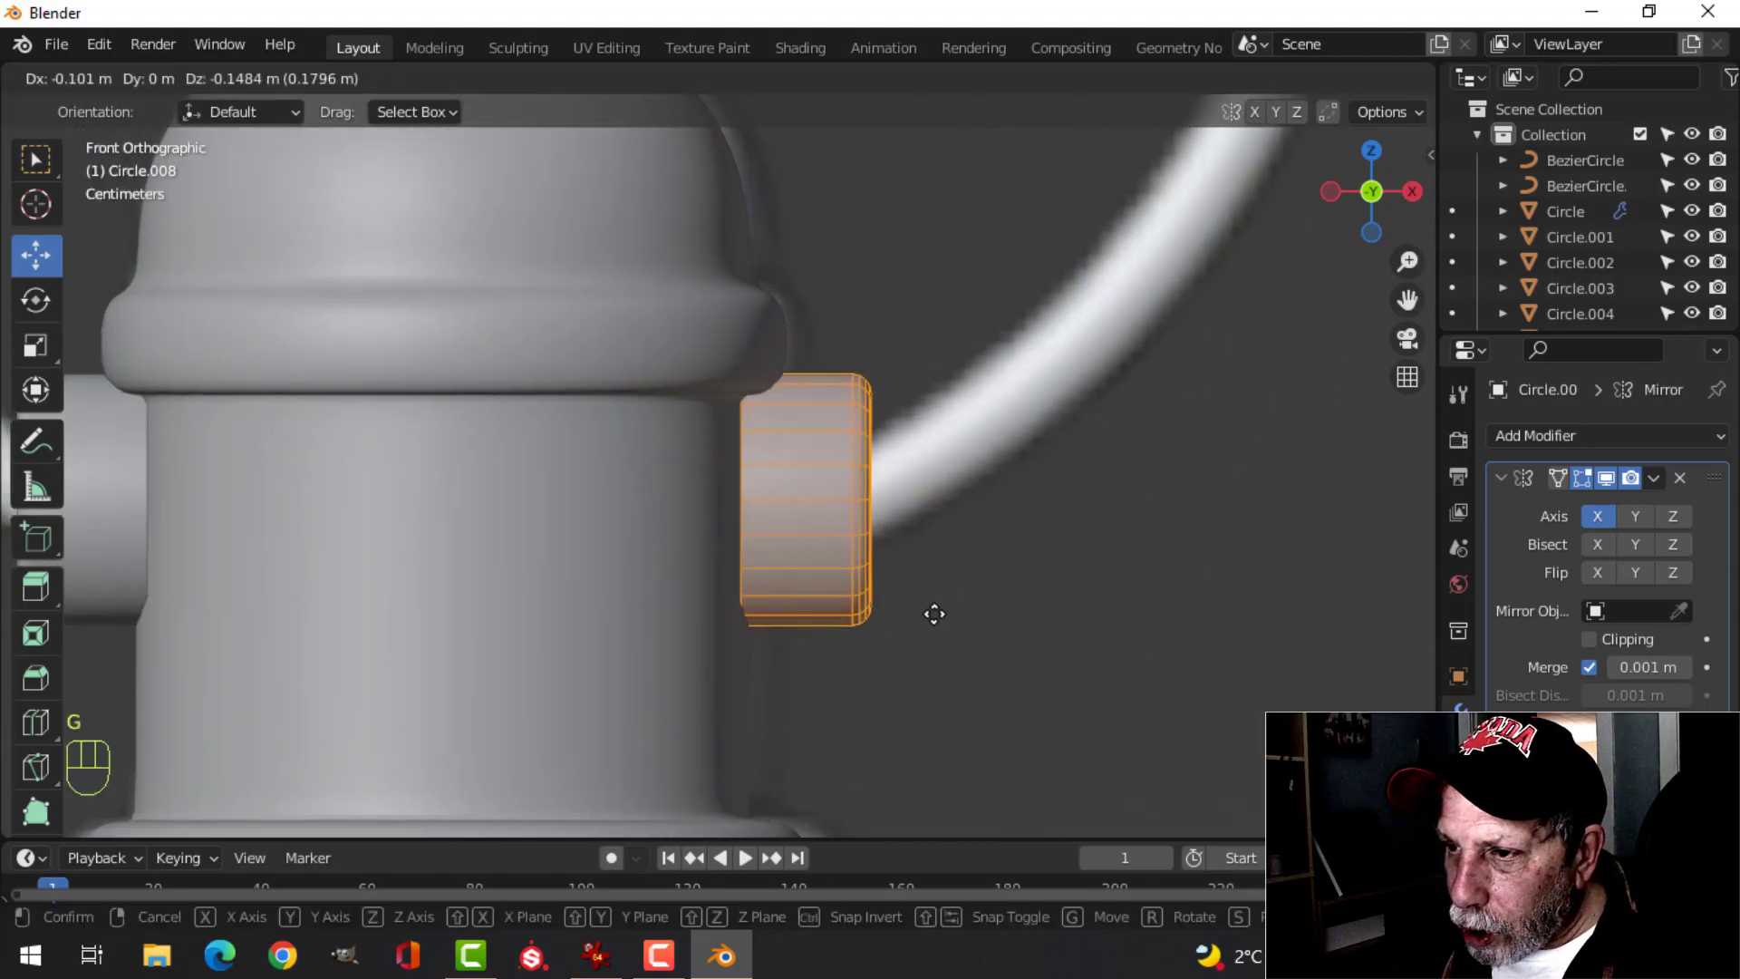
click(918, 631)
- In wireframe, scale the duplicate fitting down to the reference collar's height and shift it along X to meet the housing wall
key(z)
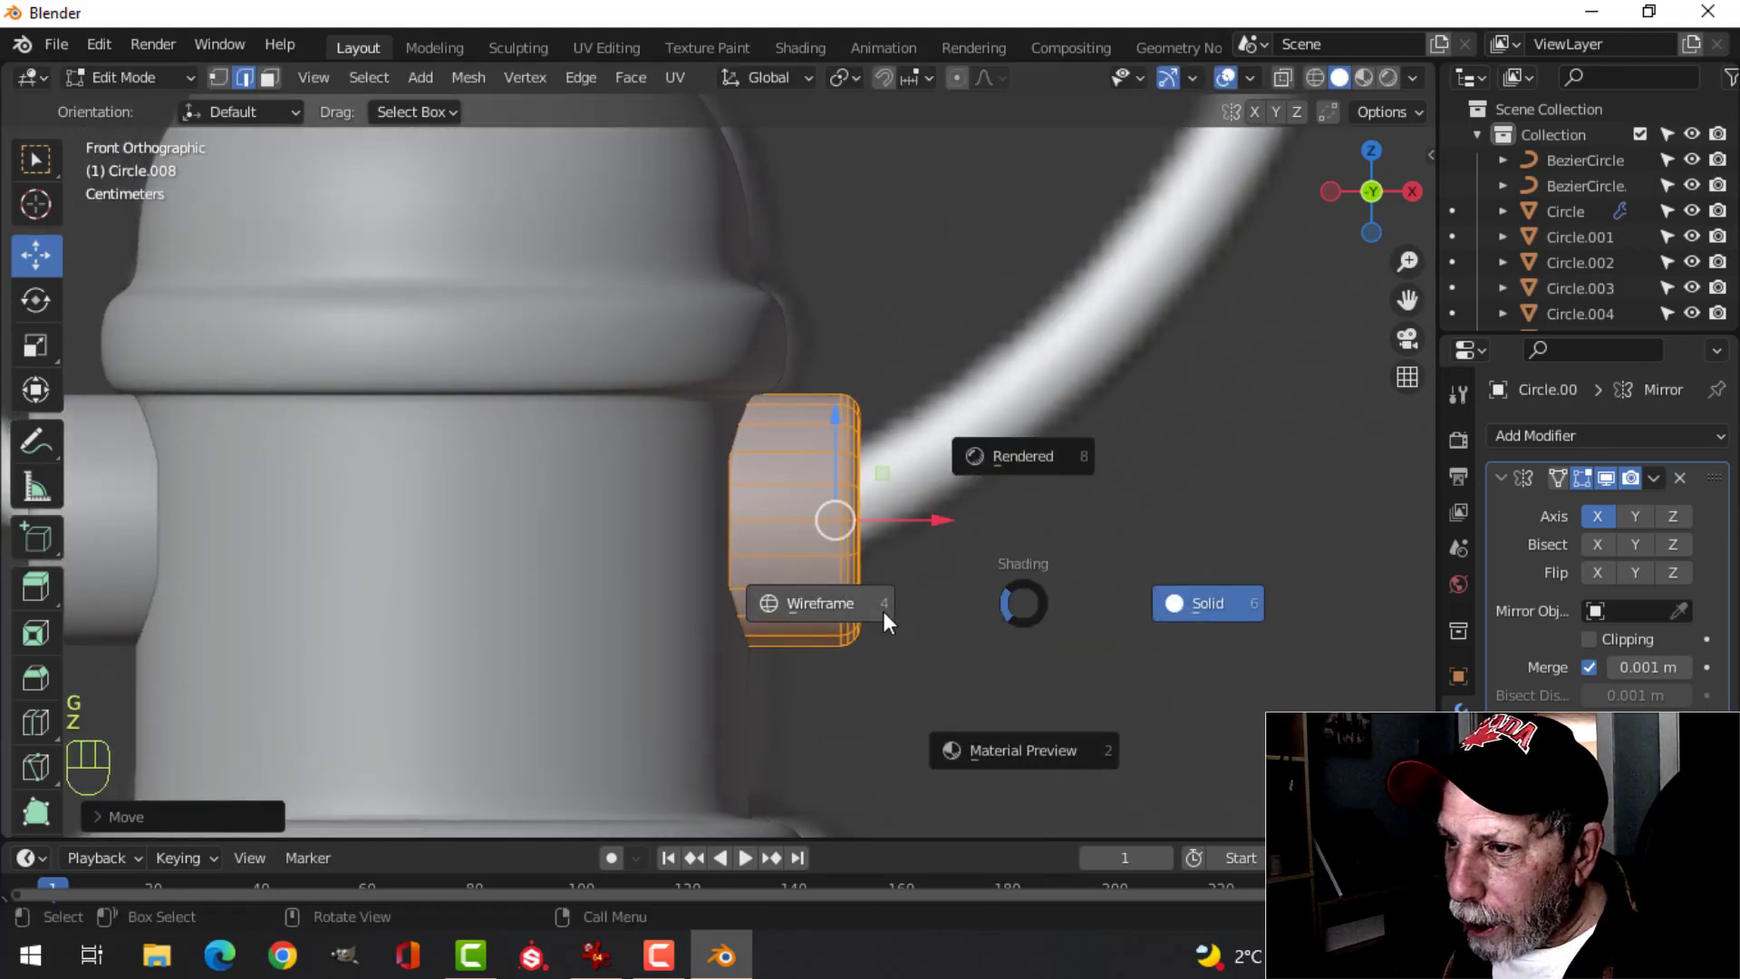
click(882, 611)
key(s)
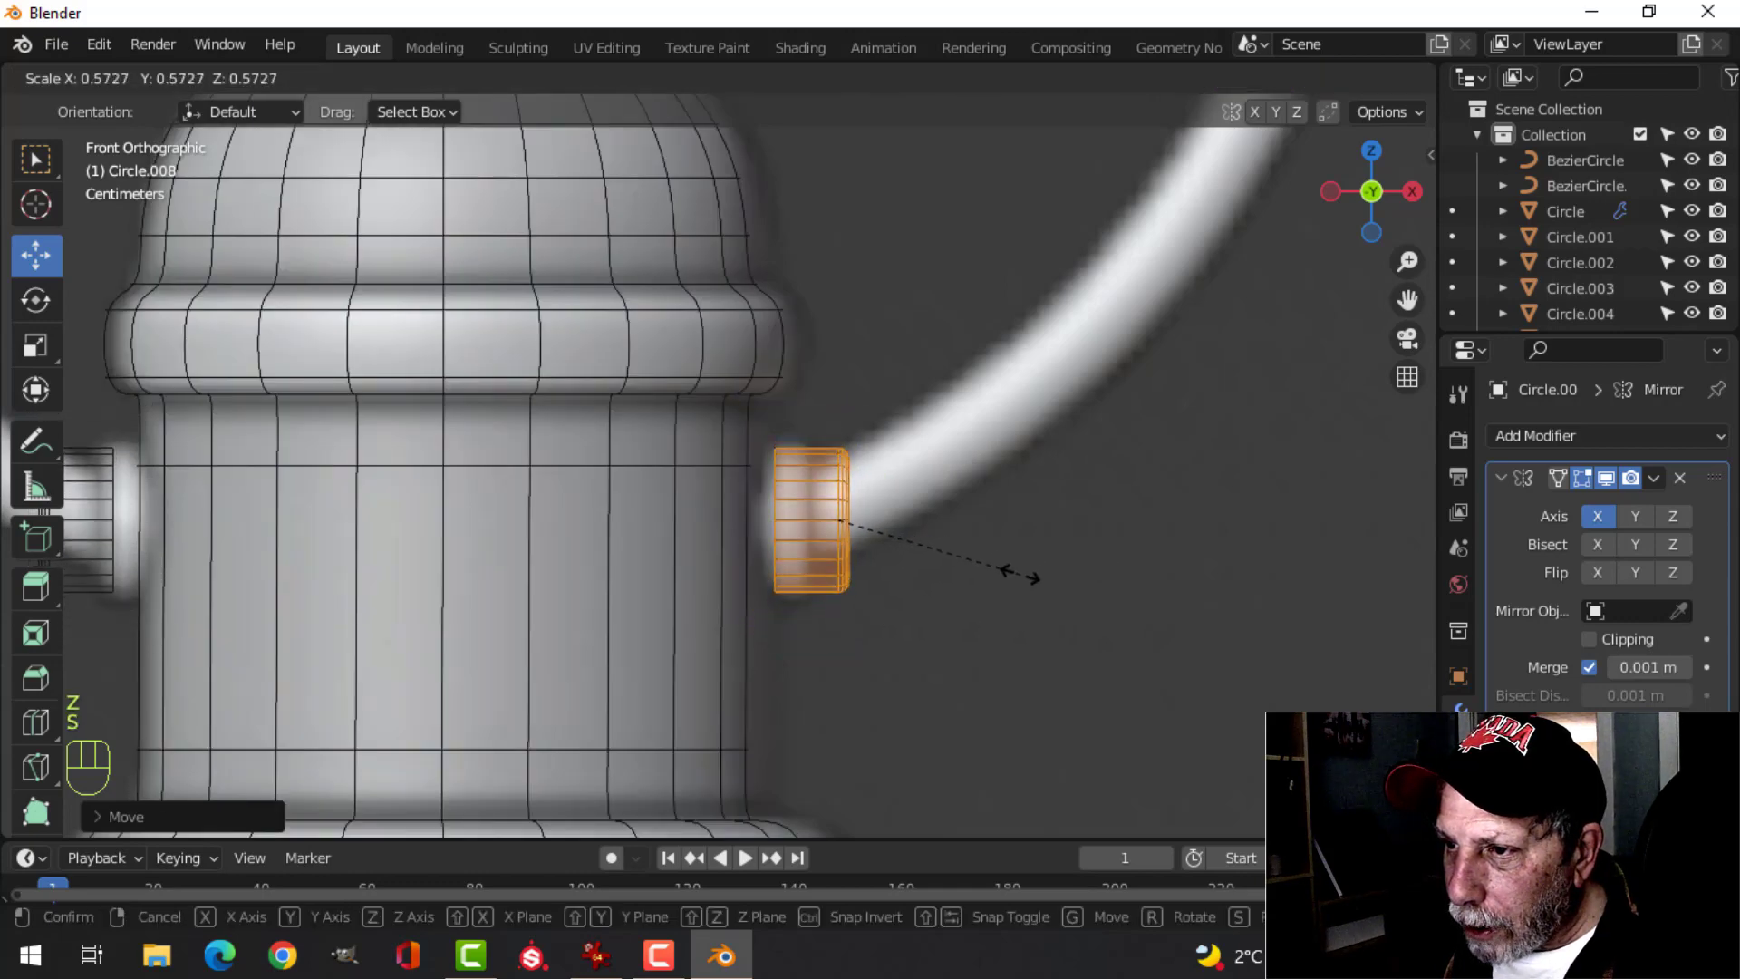
click(1016, 576)
scroll(1019, 571, up, 4)
key(g)
key(x)
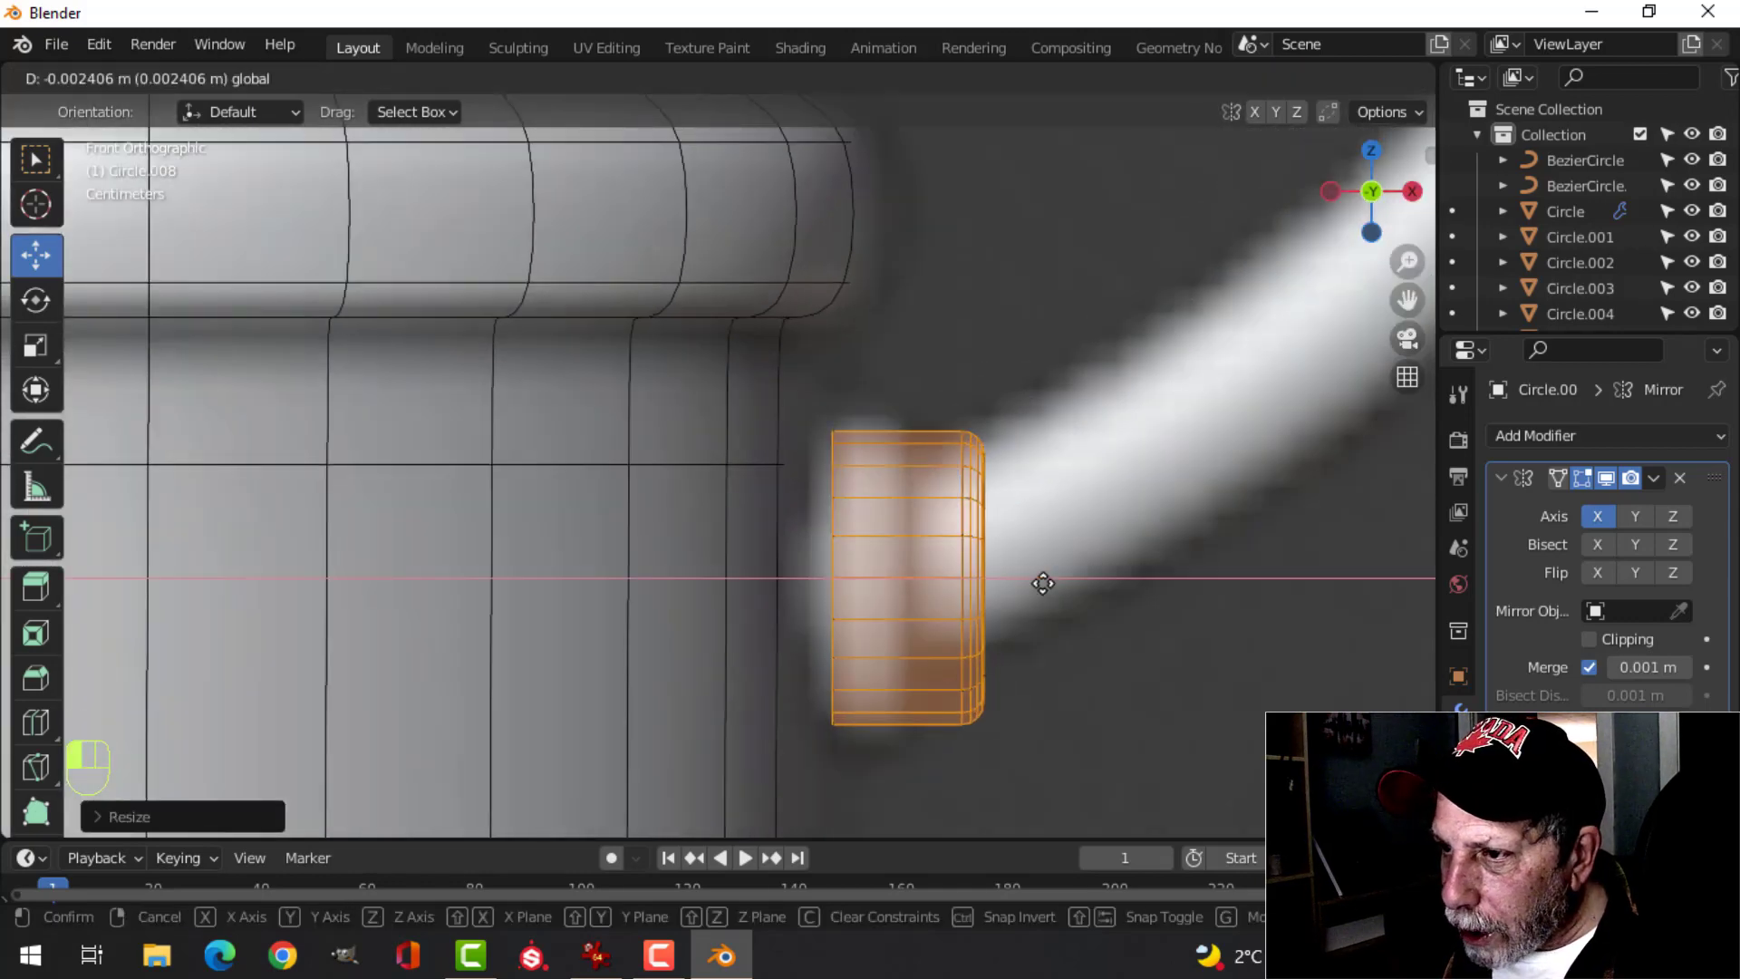
key(s)
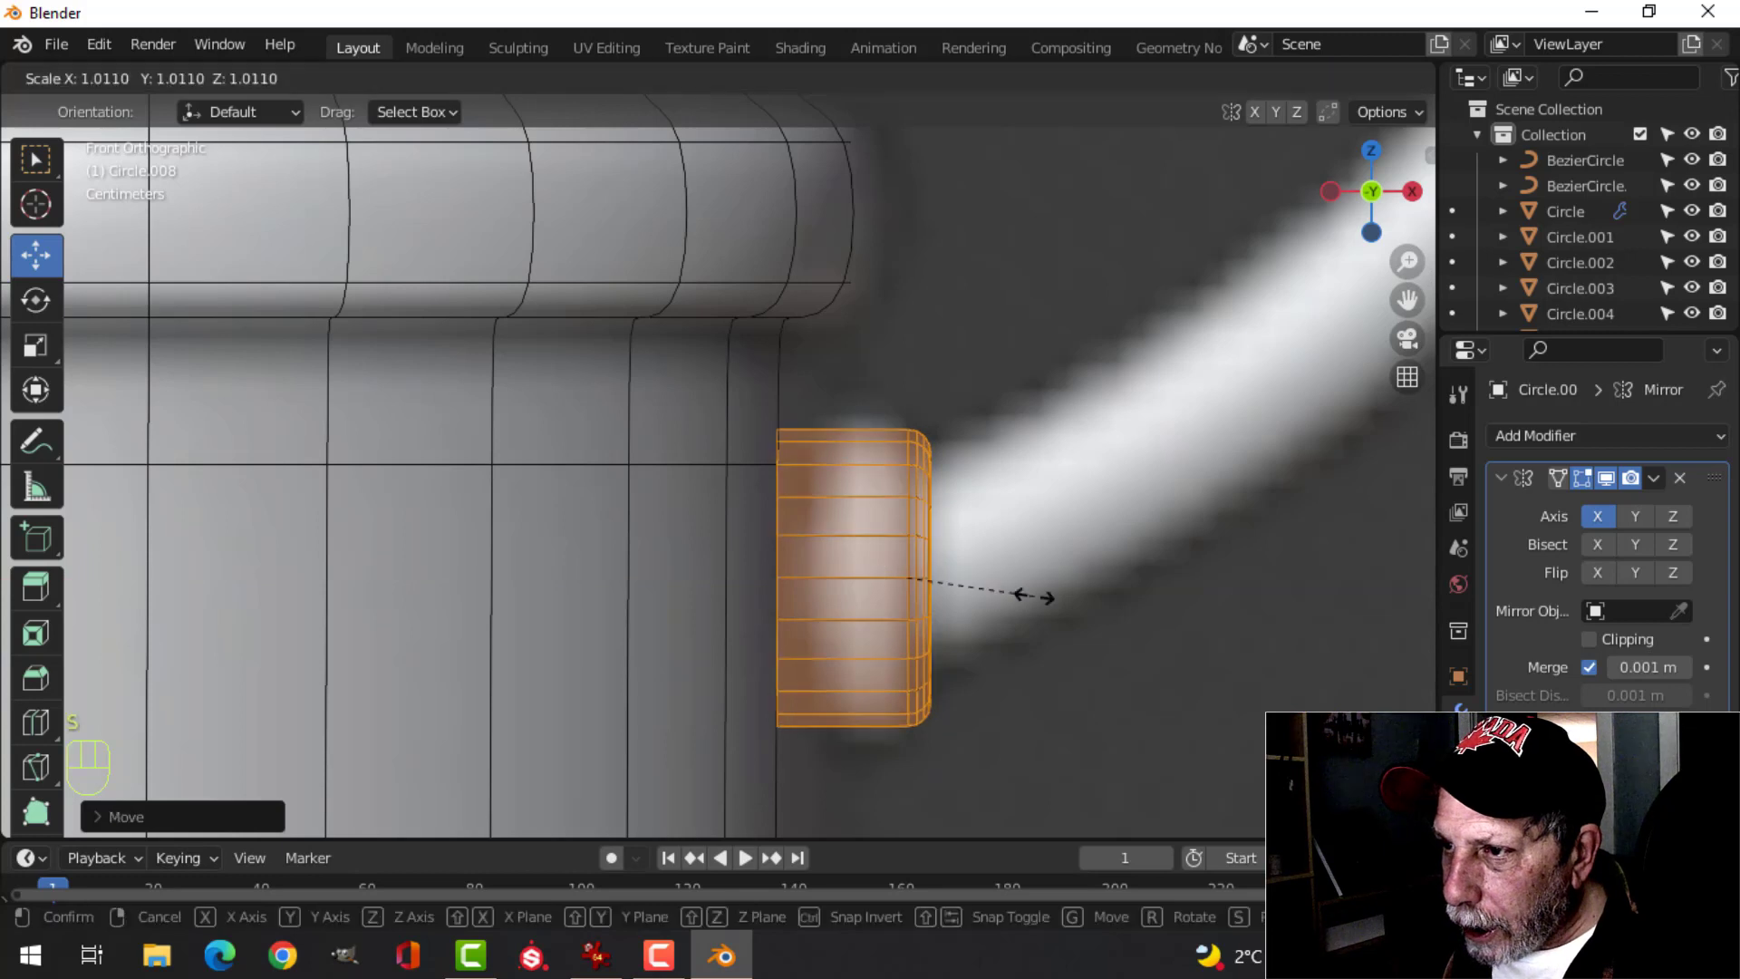
click(1034, 602)
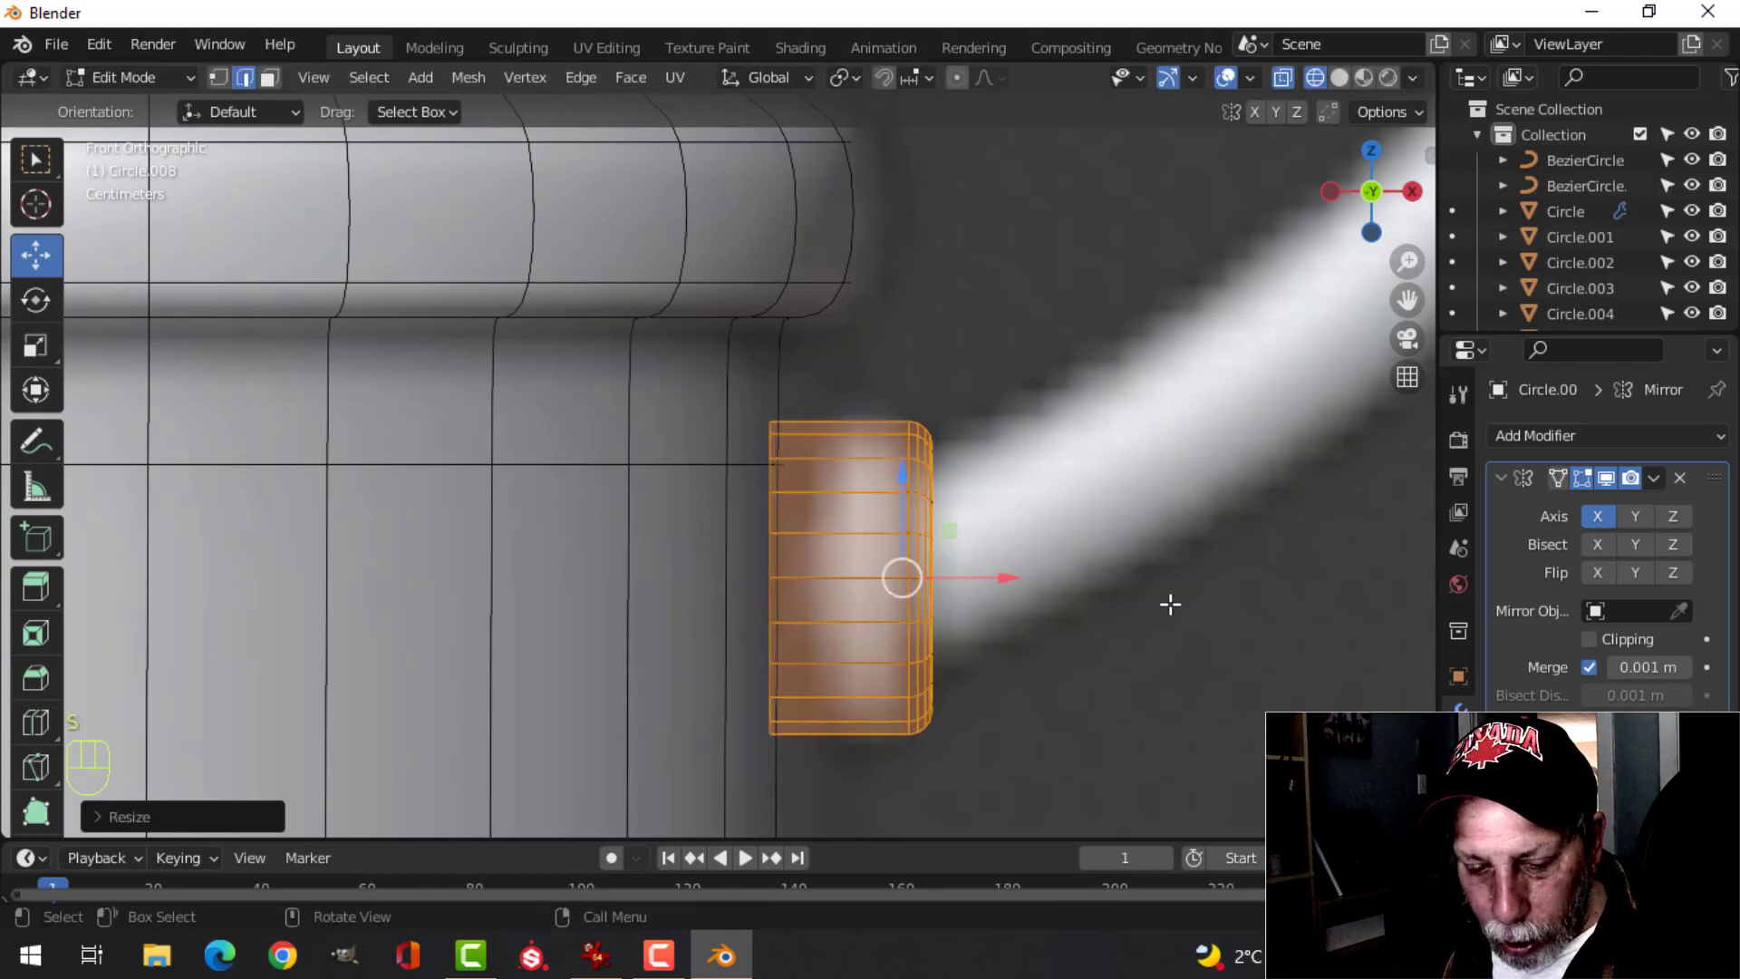
- Scale the small fitting narrower along X and move it along X so its inner end sinks into the housing
key(s)
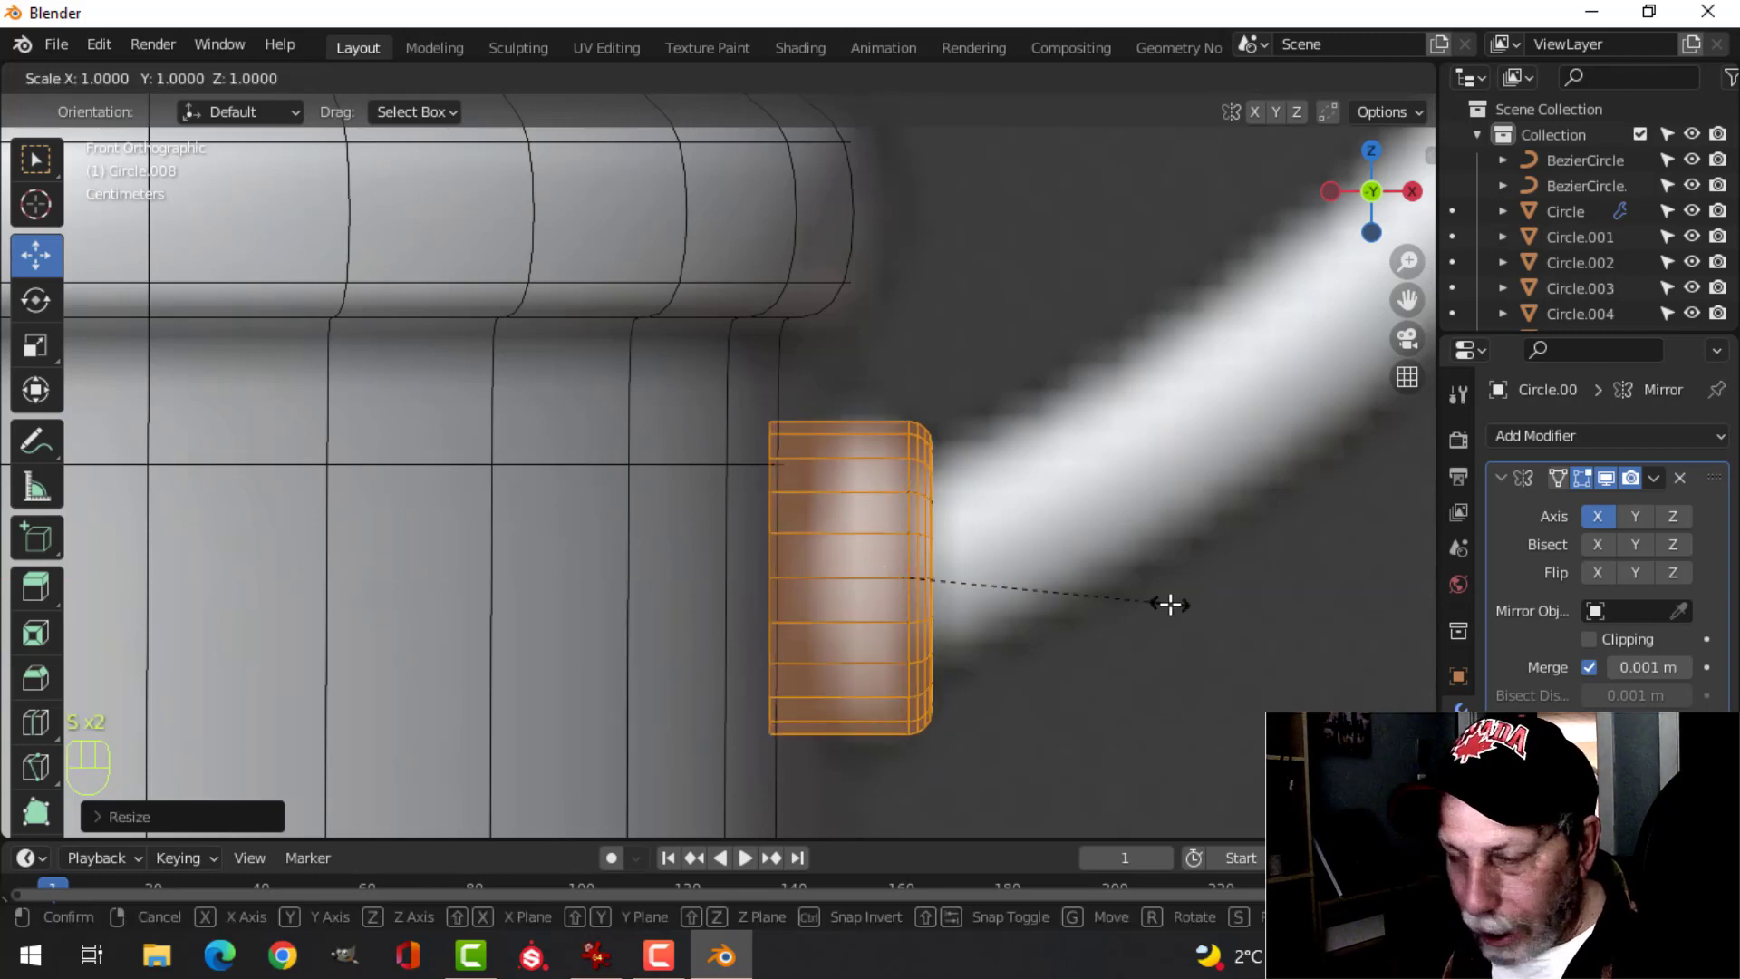
key(x)
click(1115, 602)
key(g)
key(x)
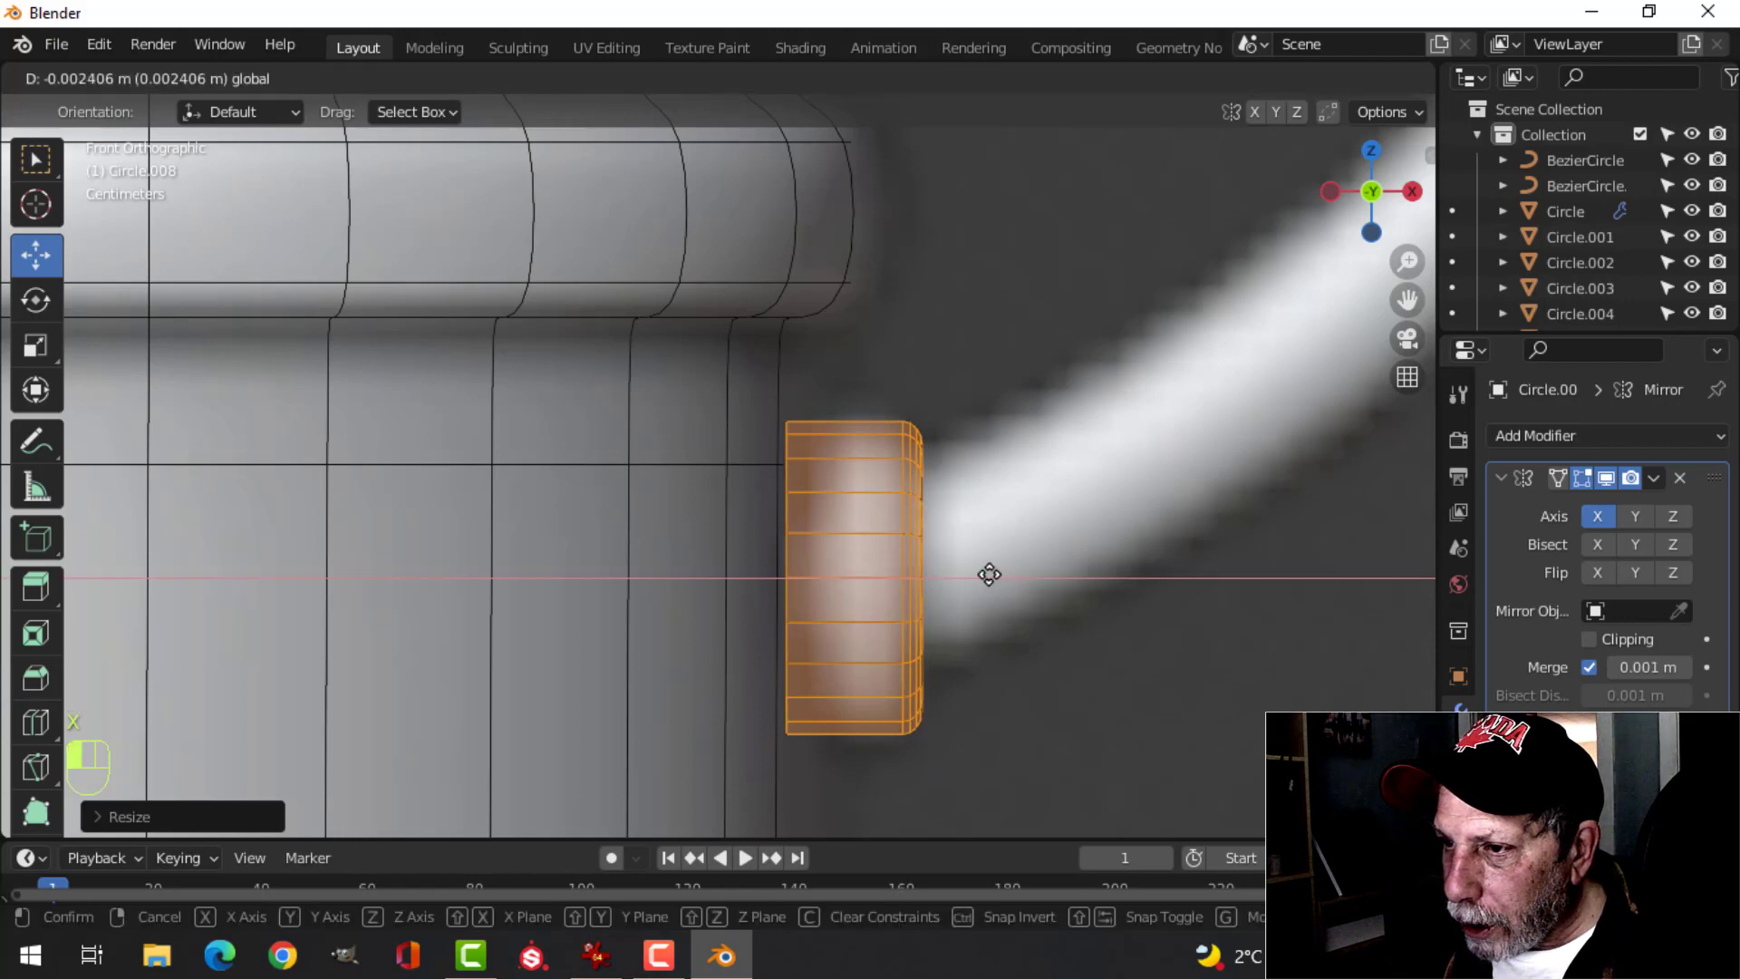
click(988, 574)
key(z)
mouse_move(1204, 574)
middle_down()
mouse_move(1079, 561)
mouse_move(995, 595)
middle_up()
drag(1025, 583, 1002, 584)
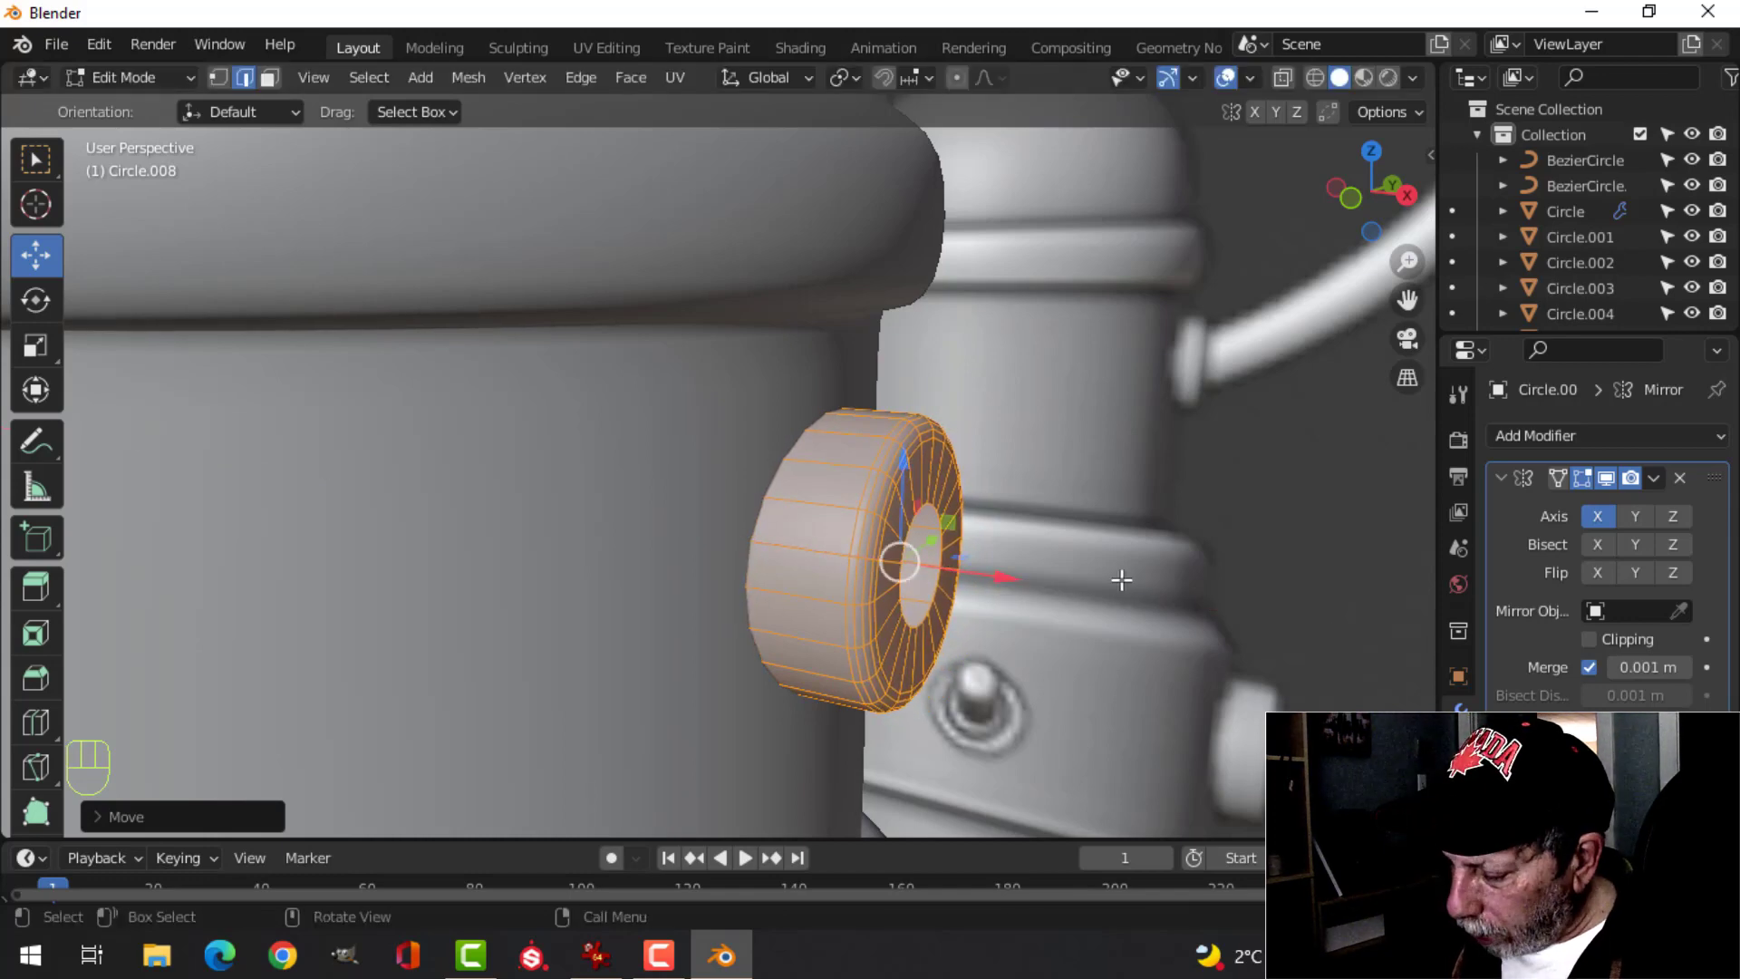
- Select the small fitting's outer rim in wireframe and shift it outward along X to the reference collar's edge
key(KP_1)
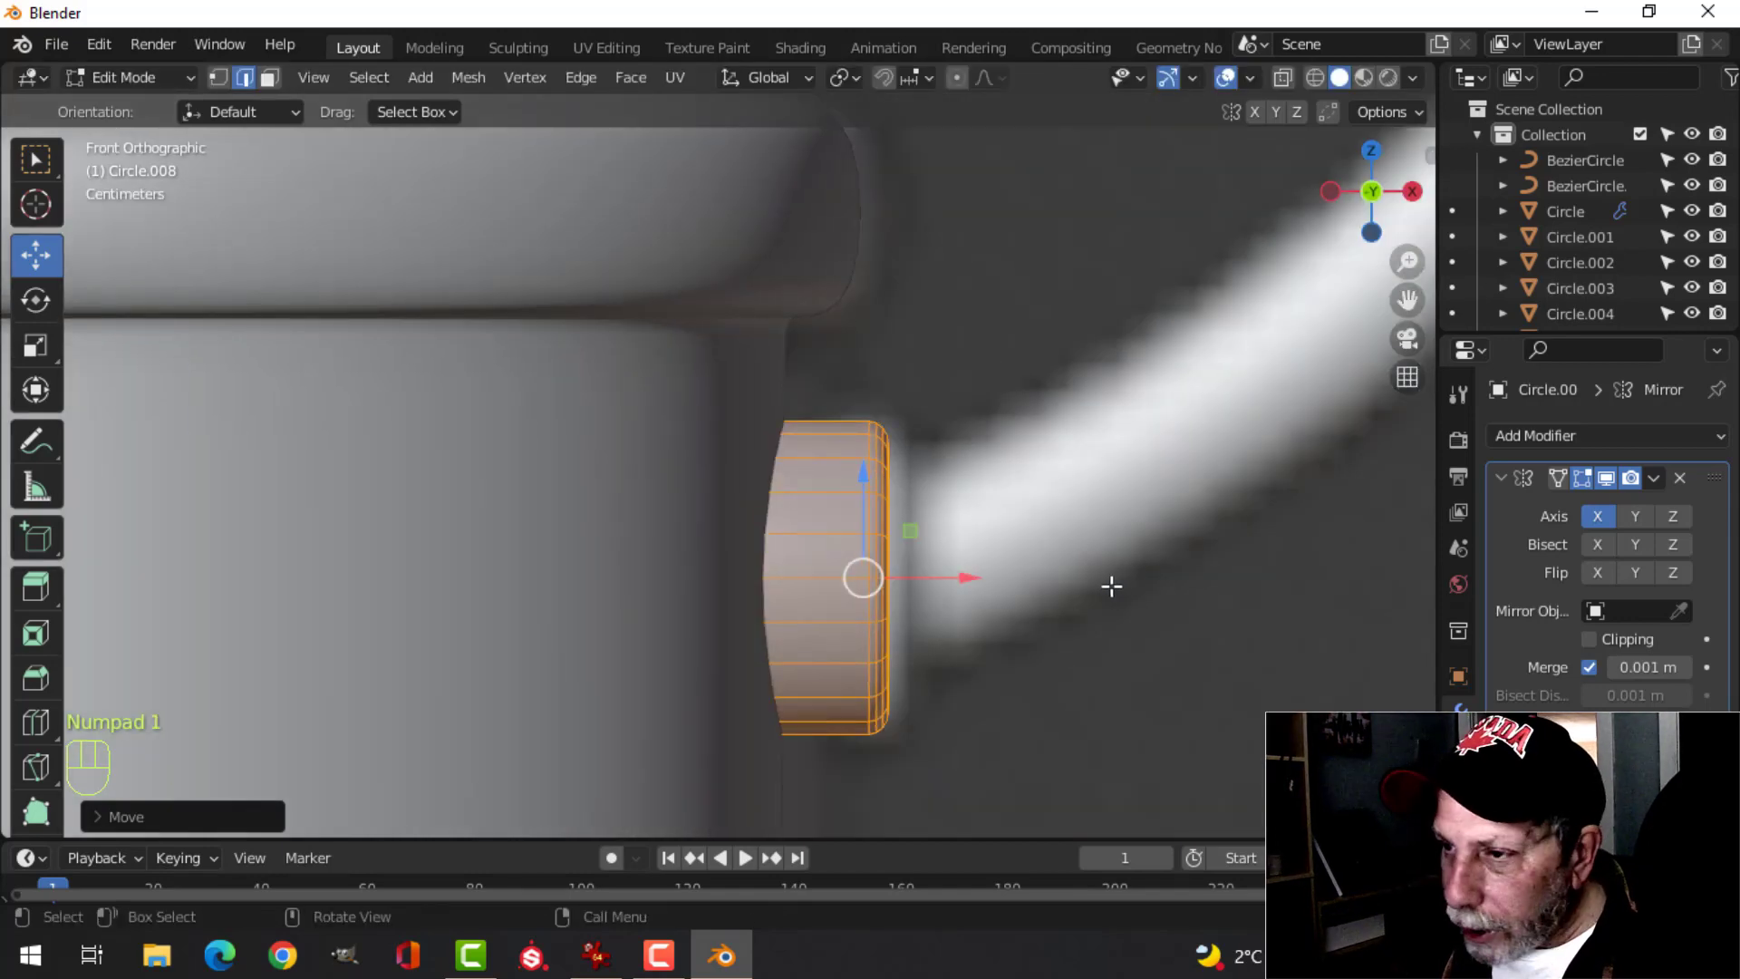
key(z)
click(897, 546)
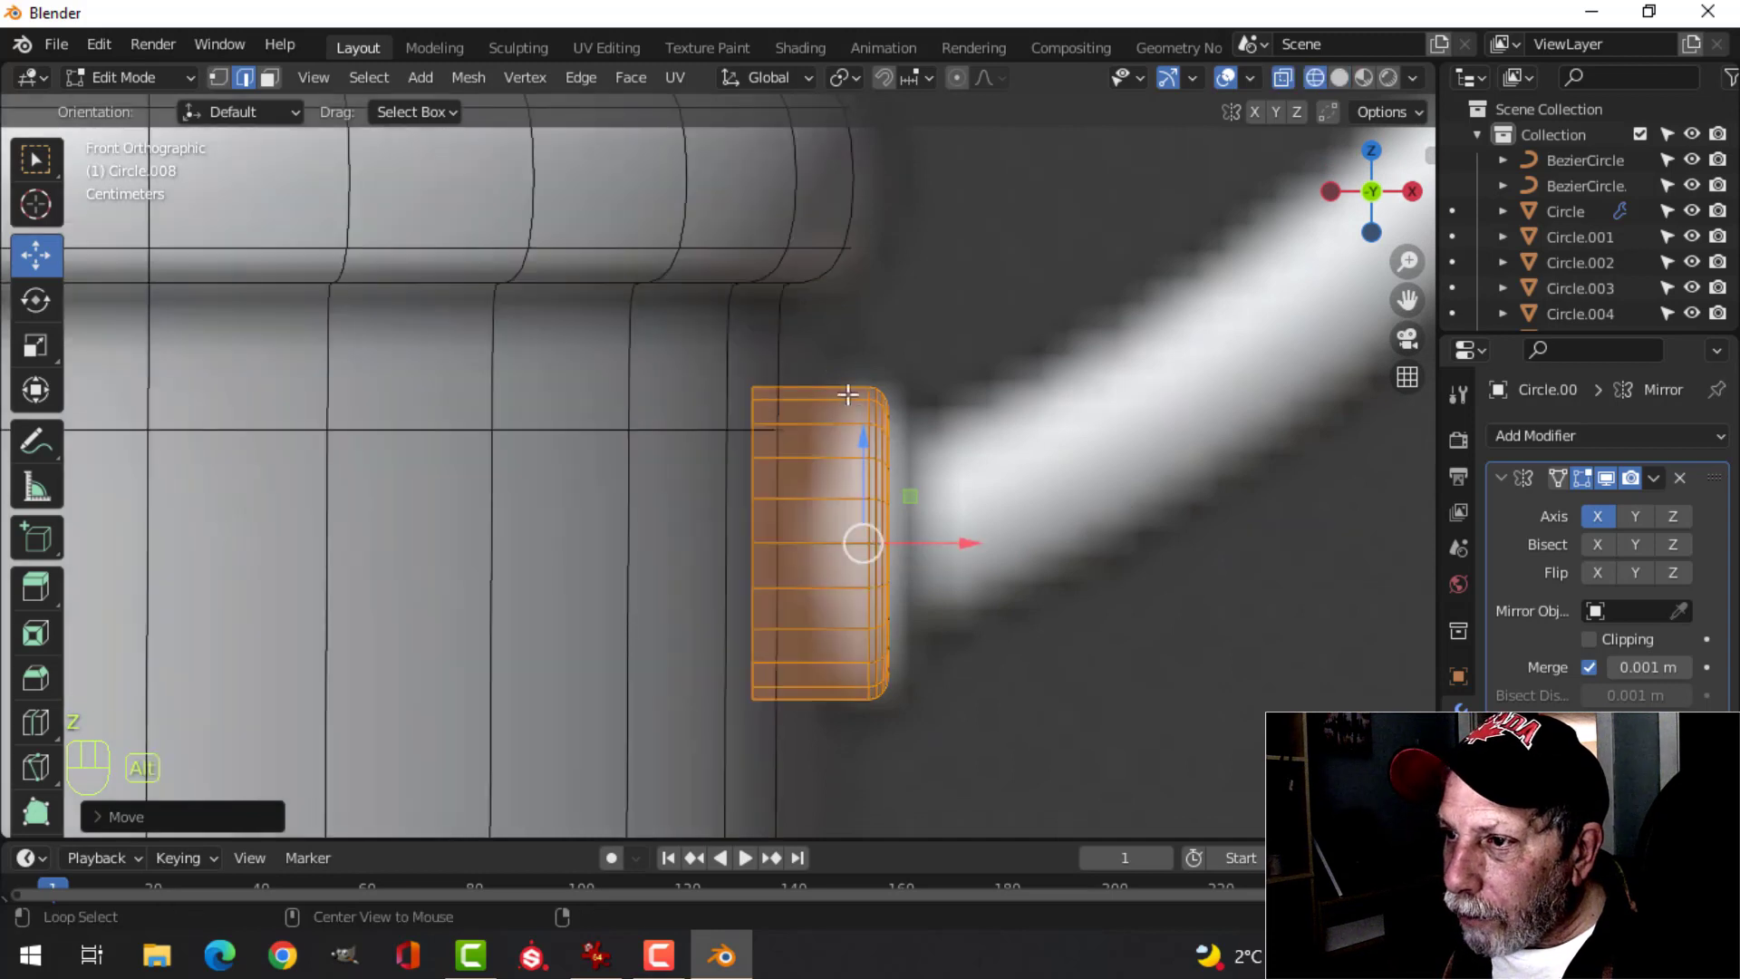
key(alt+a)
key(b)
drag(828, 342, 967, 758)
key(g)
key(x)
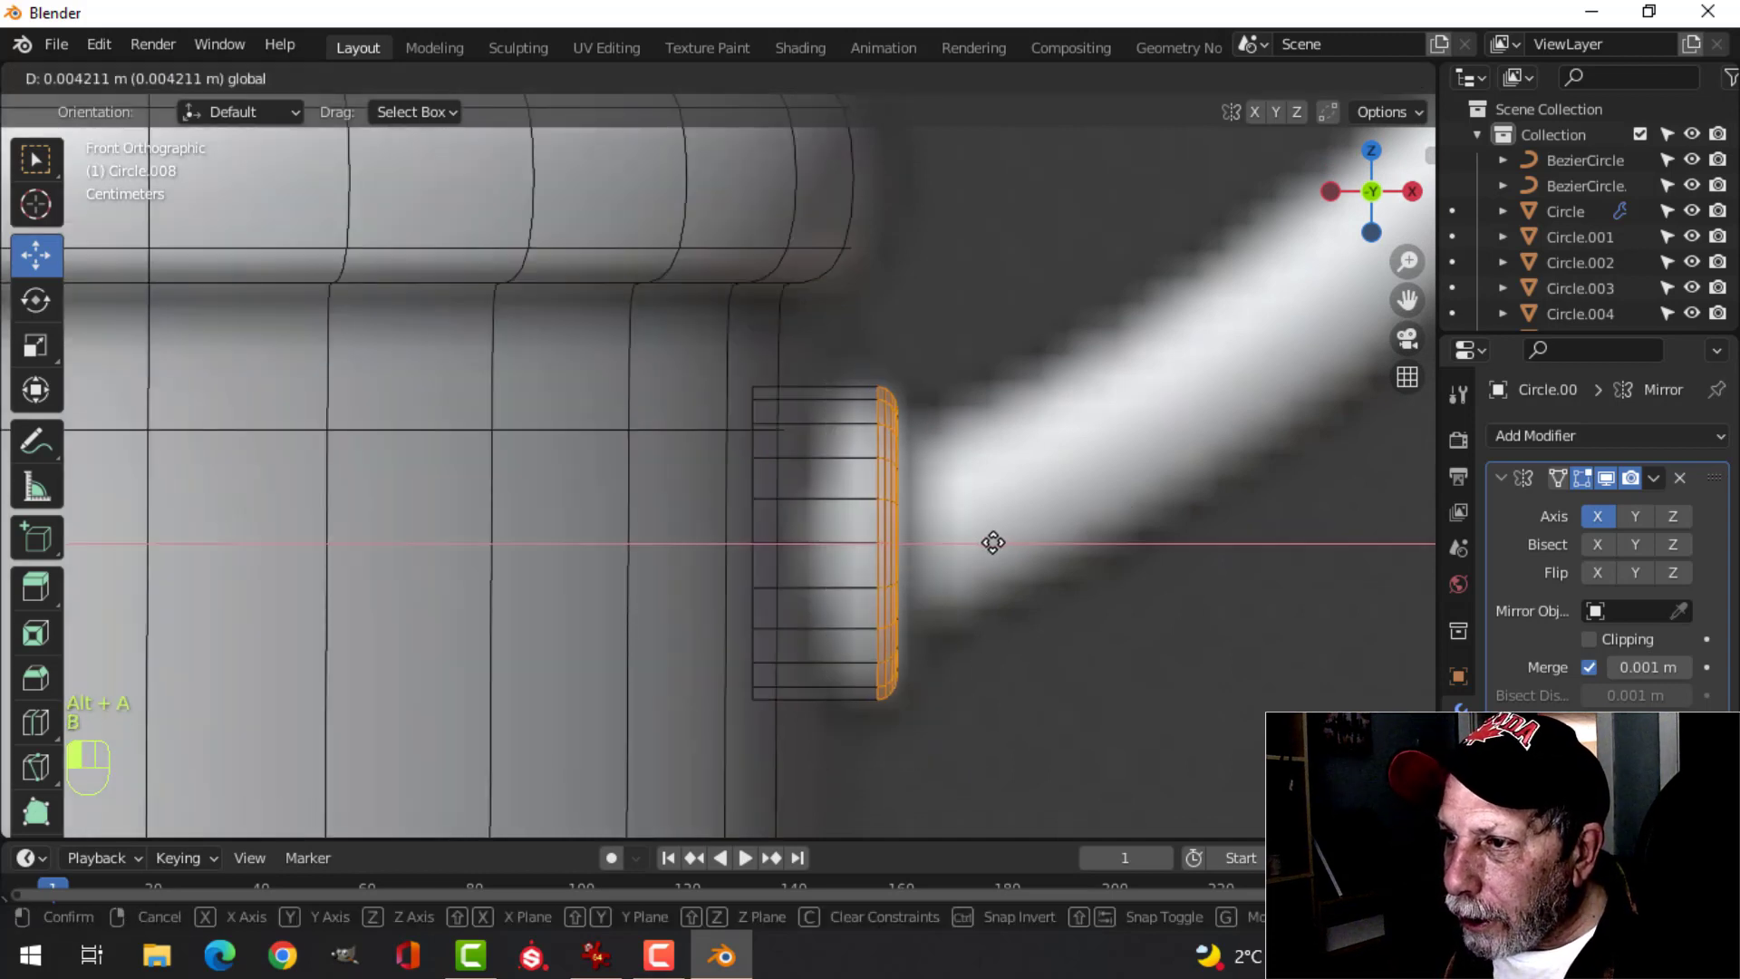
click(999, 542)
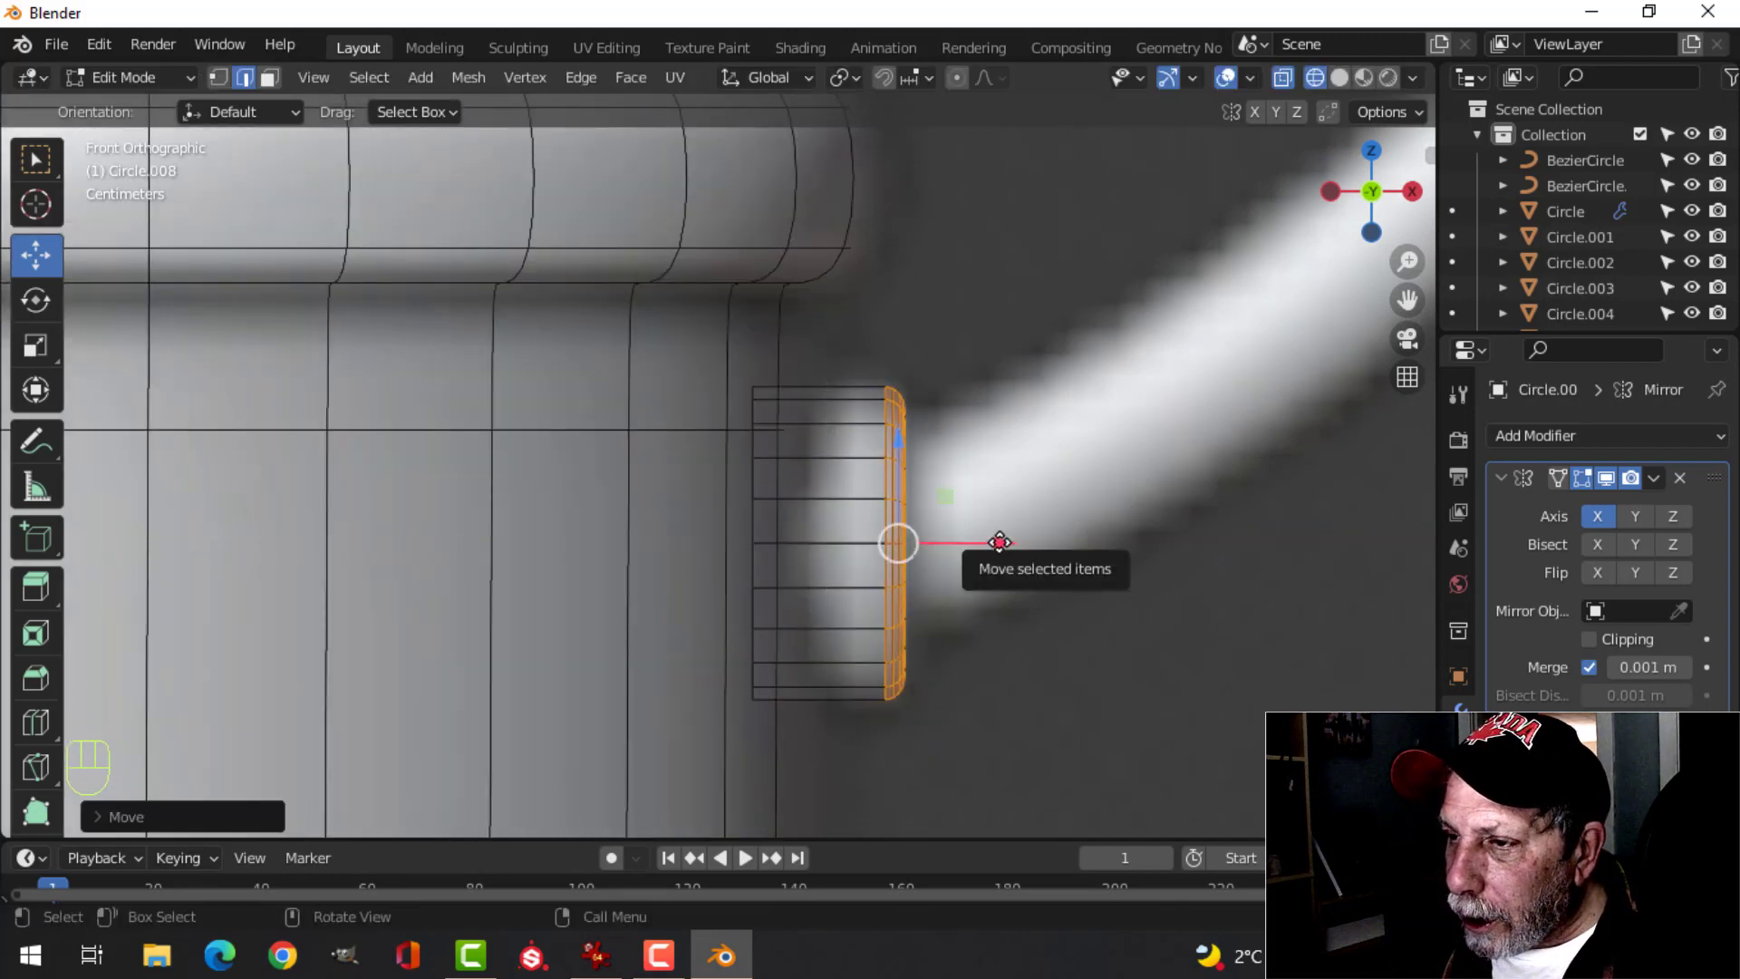
- Scale the whole small fitting up slightly, return to solid object mode and compare it with the reference in front view
key(a)
key(s)
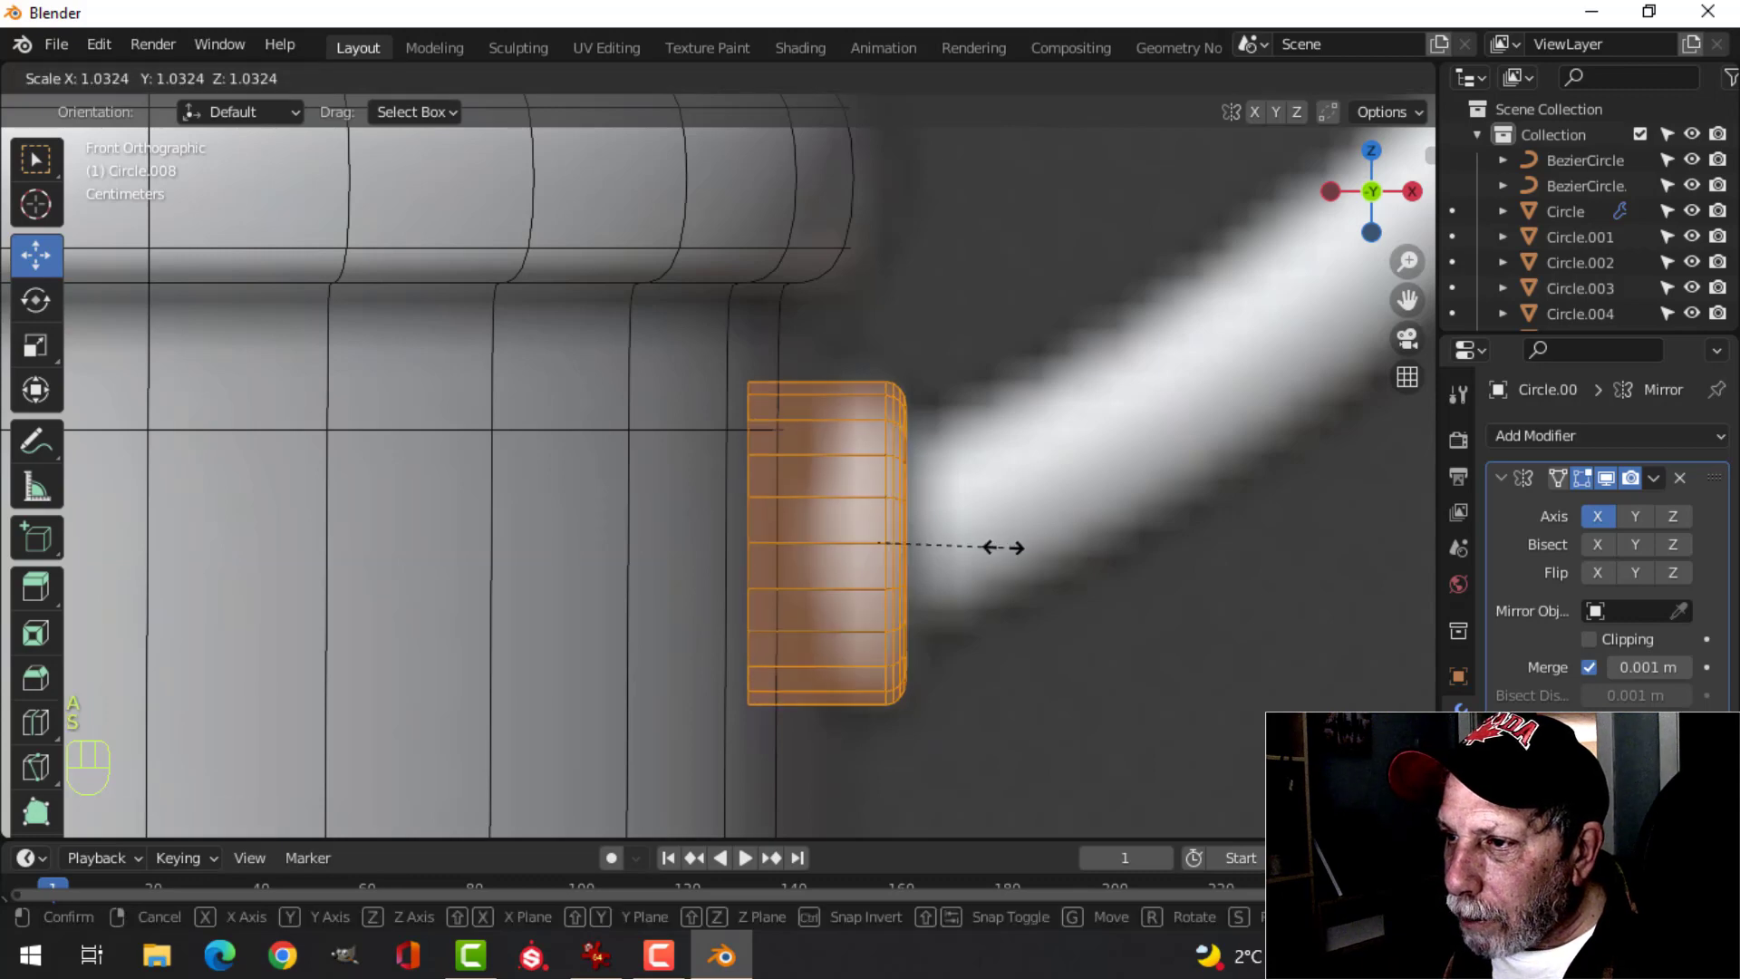
click(1003, 546)
key(z)
click(1146, 538)
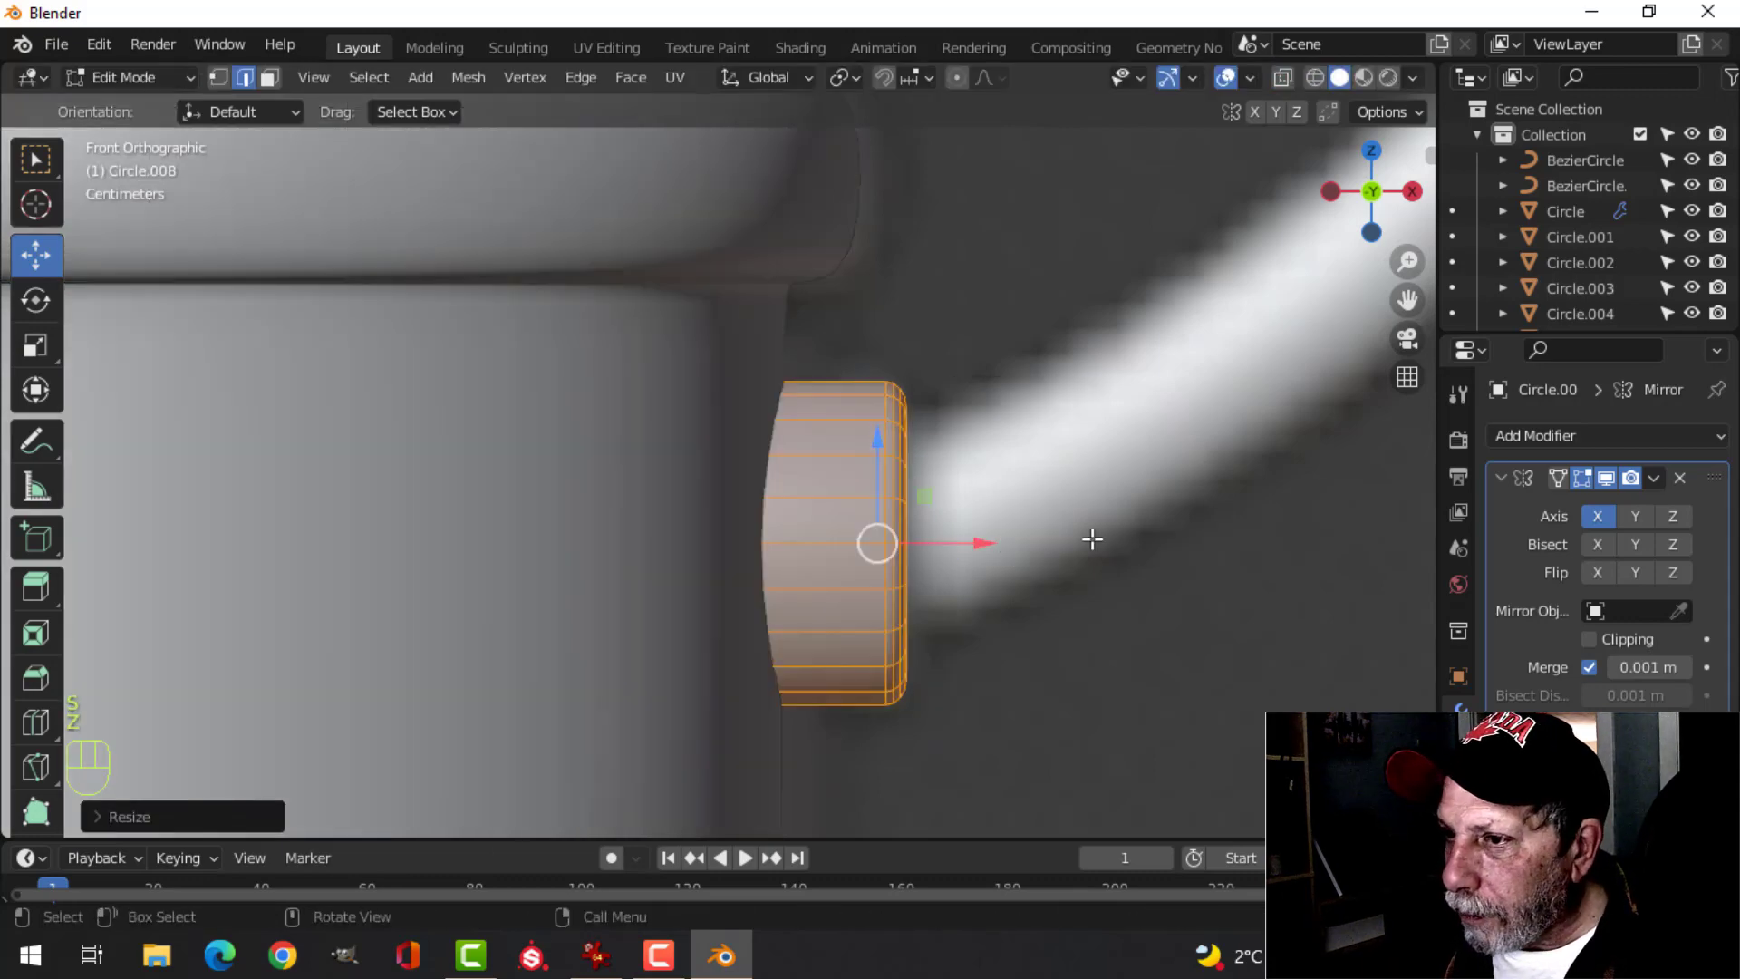
key(alt+a)
key(Tab)
key(alt+a)
scroll(794, 591, down, 5)
middle_drag(794, 591, 715, 549)
key(KP_1)
scroll(861, 544, up, 3)
scroll(779, 616, down, 2)
scroll(769, 596, down, 2)
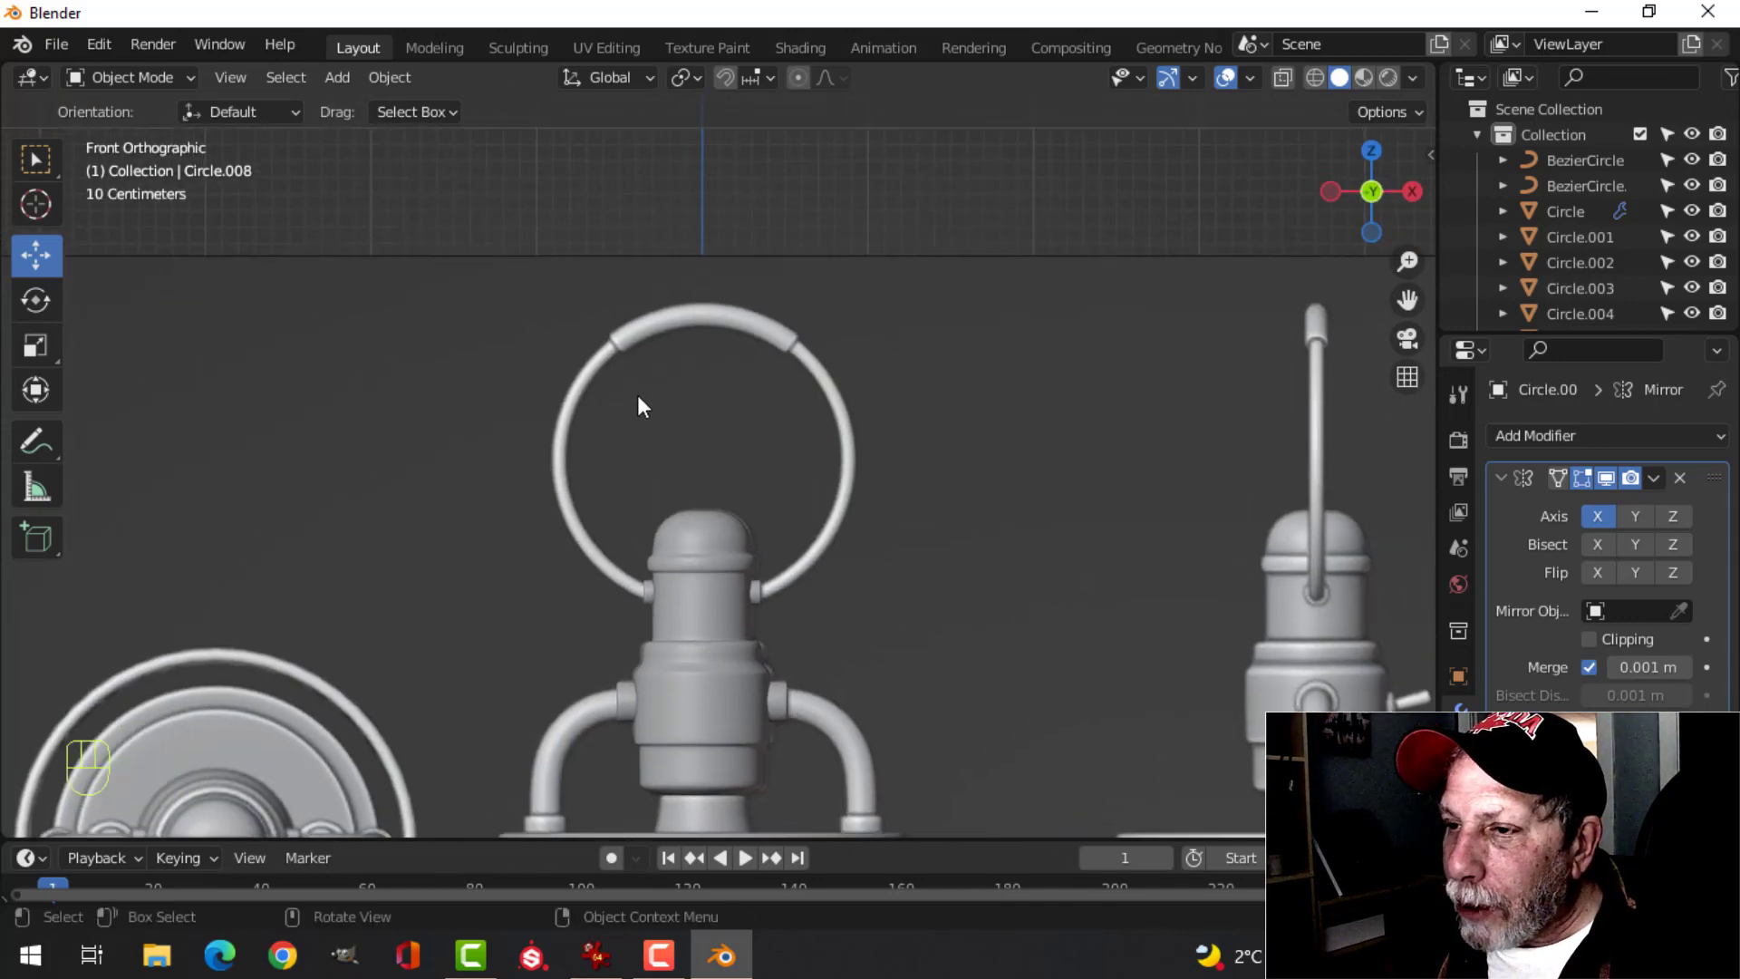
- Add a Bezier circle and move it up along Z to the middle of the handle ring
key(shift+a)
mouse_move(928, 536)
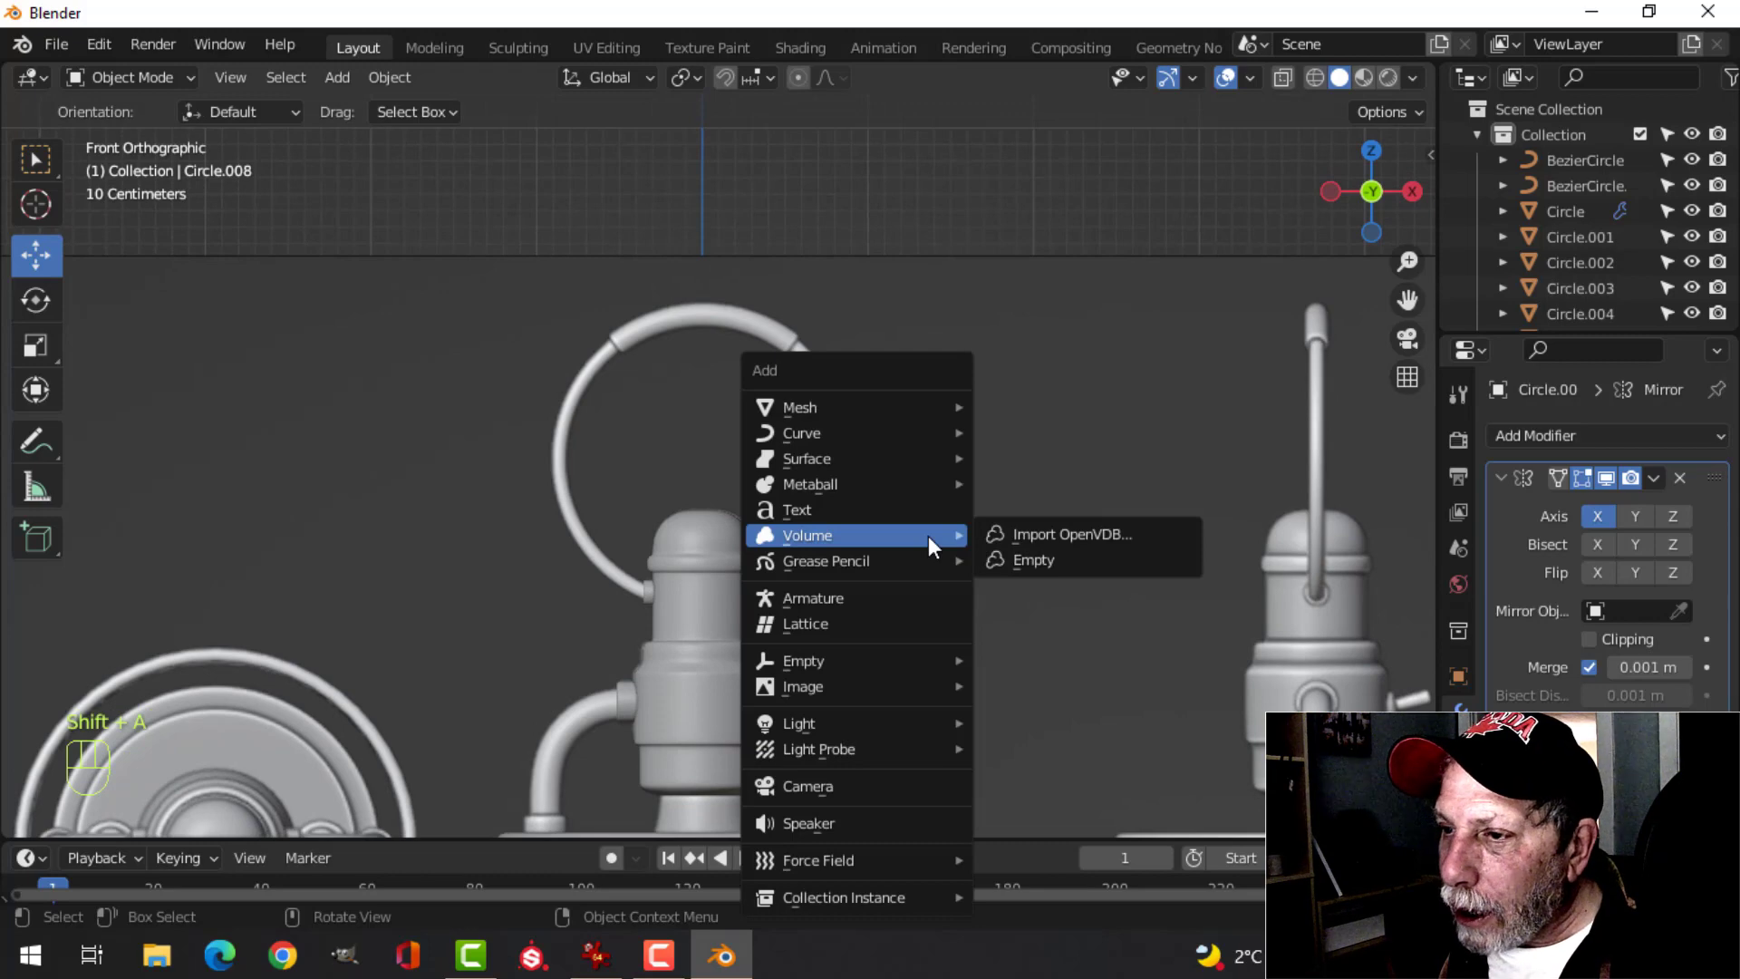
mouse_move(855, 437)
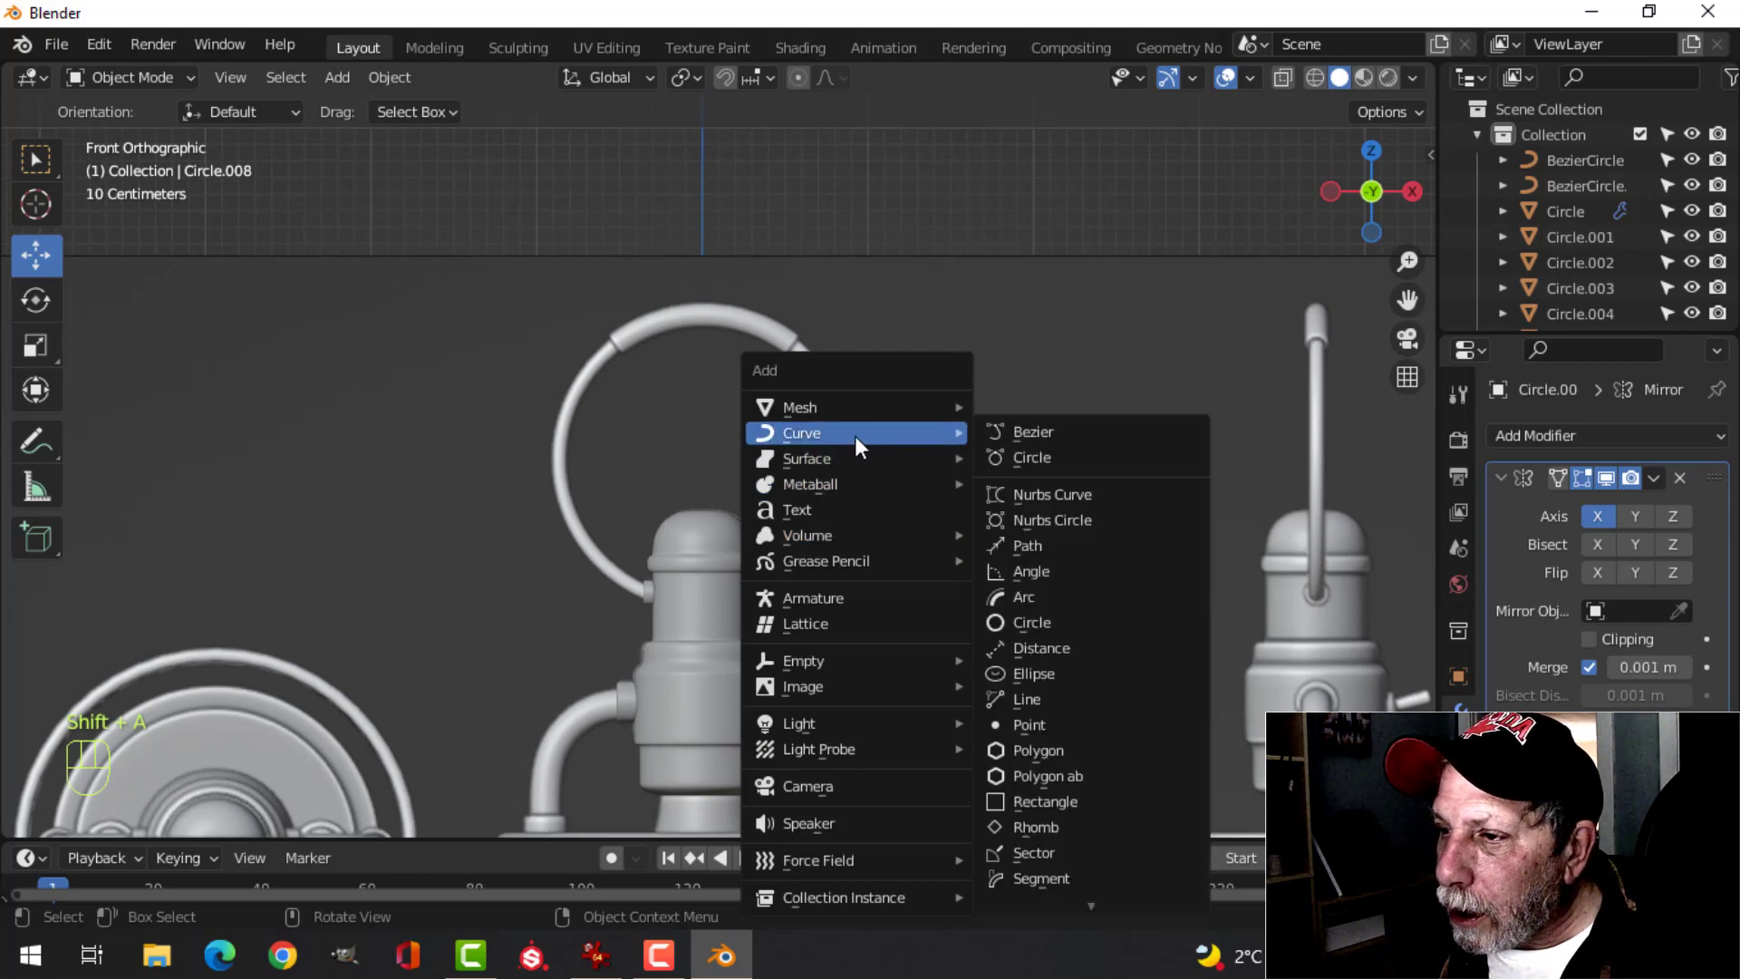
click(1023, 459)
scroll(948, 583, down, 4)
key(g)
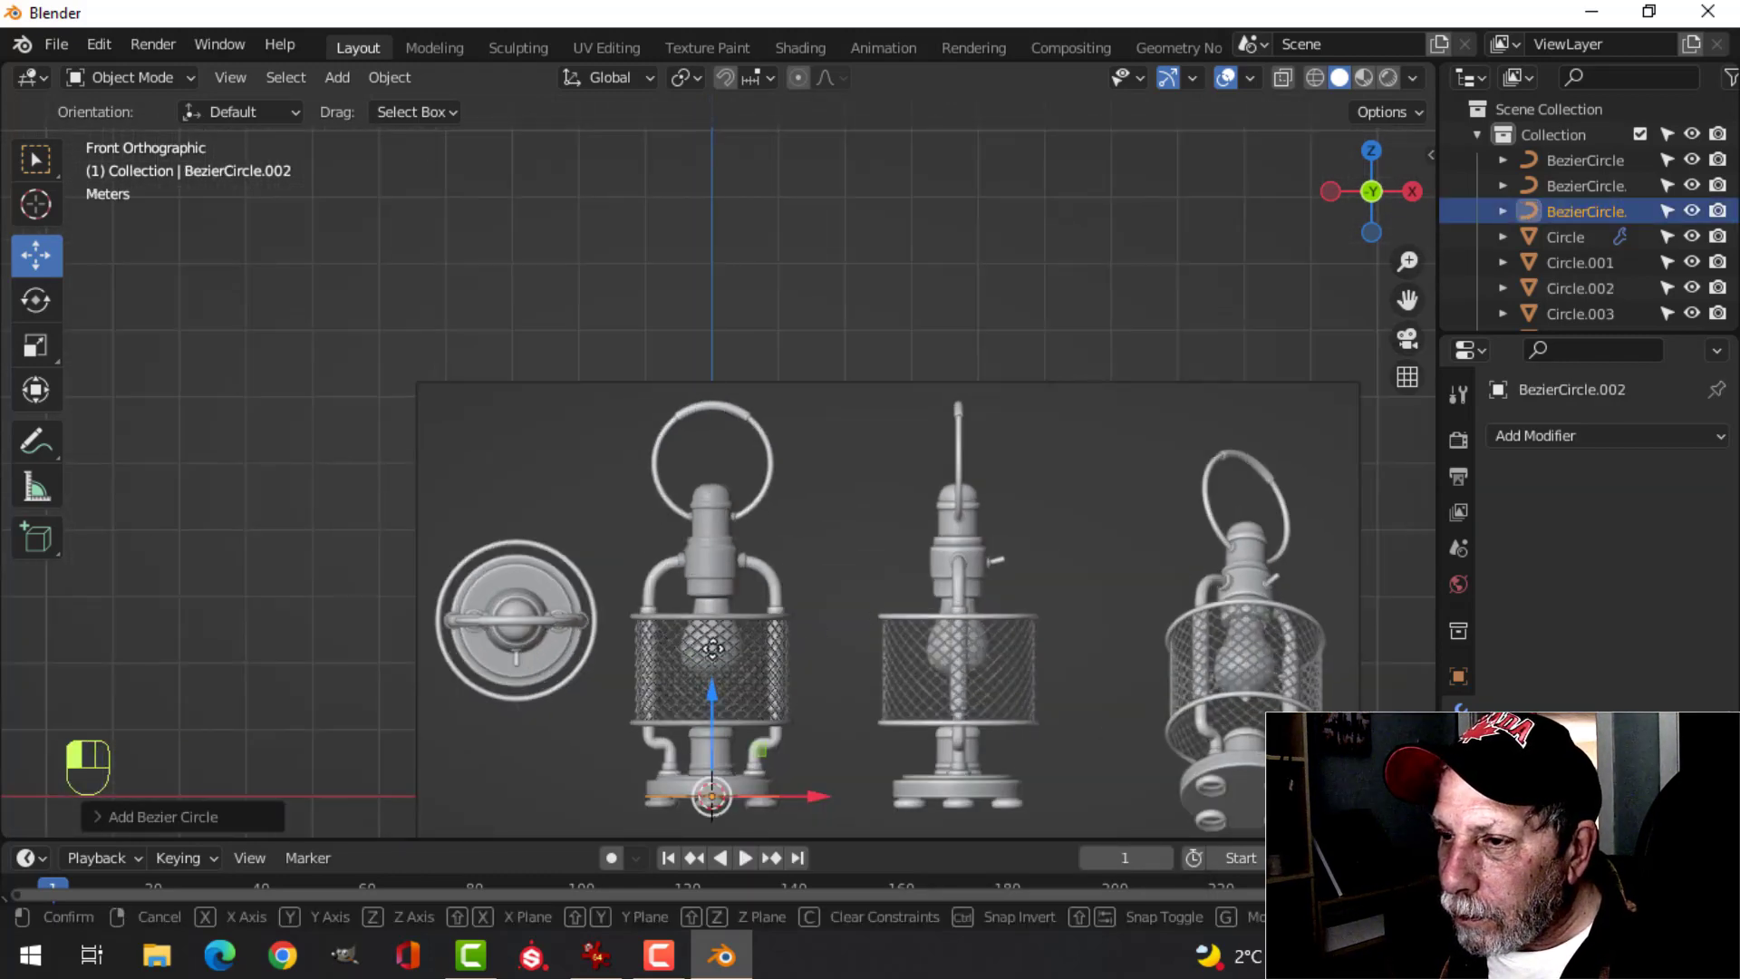
key(z)
click(886, 435)
scroll(885, 418, up, 7)
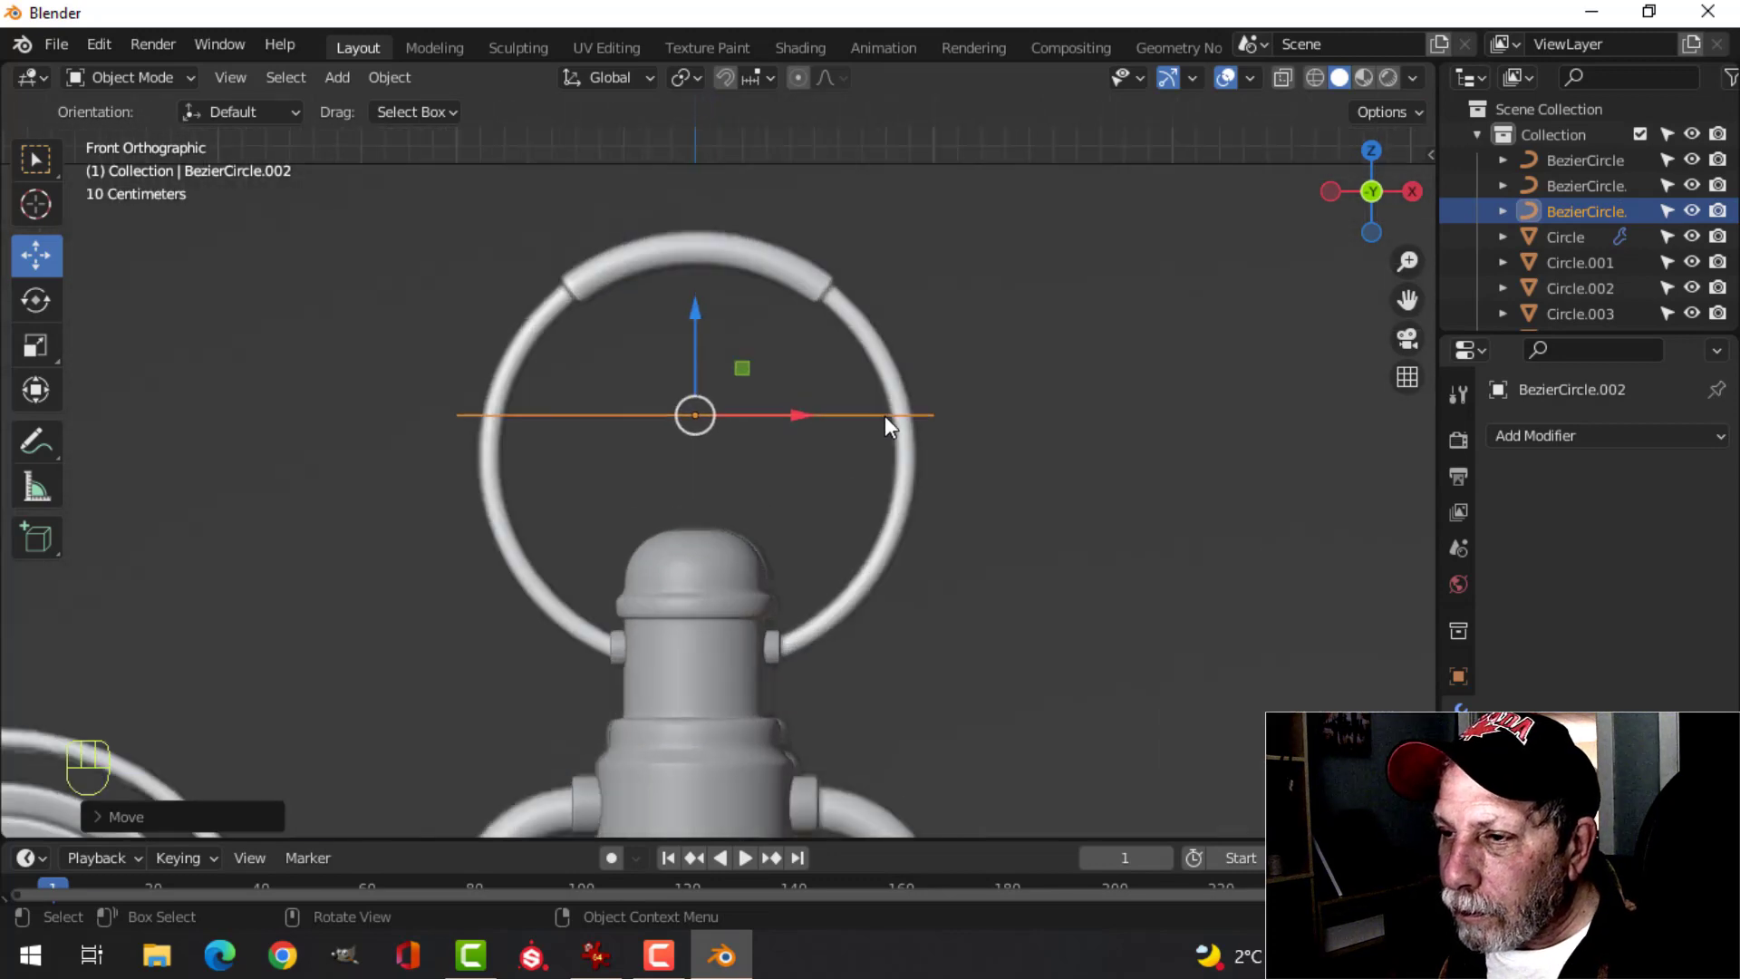
- Rotate the Bezier circle's control points 90 degrees about X in edit mode
key(Tab)
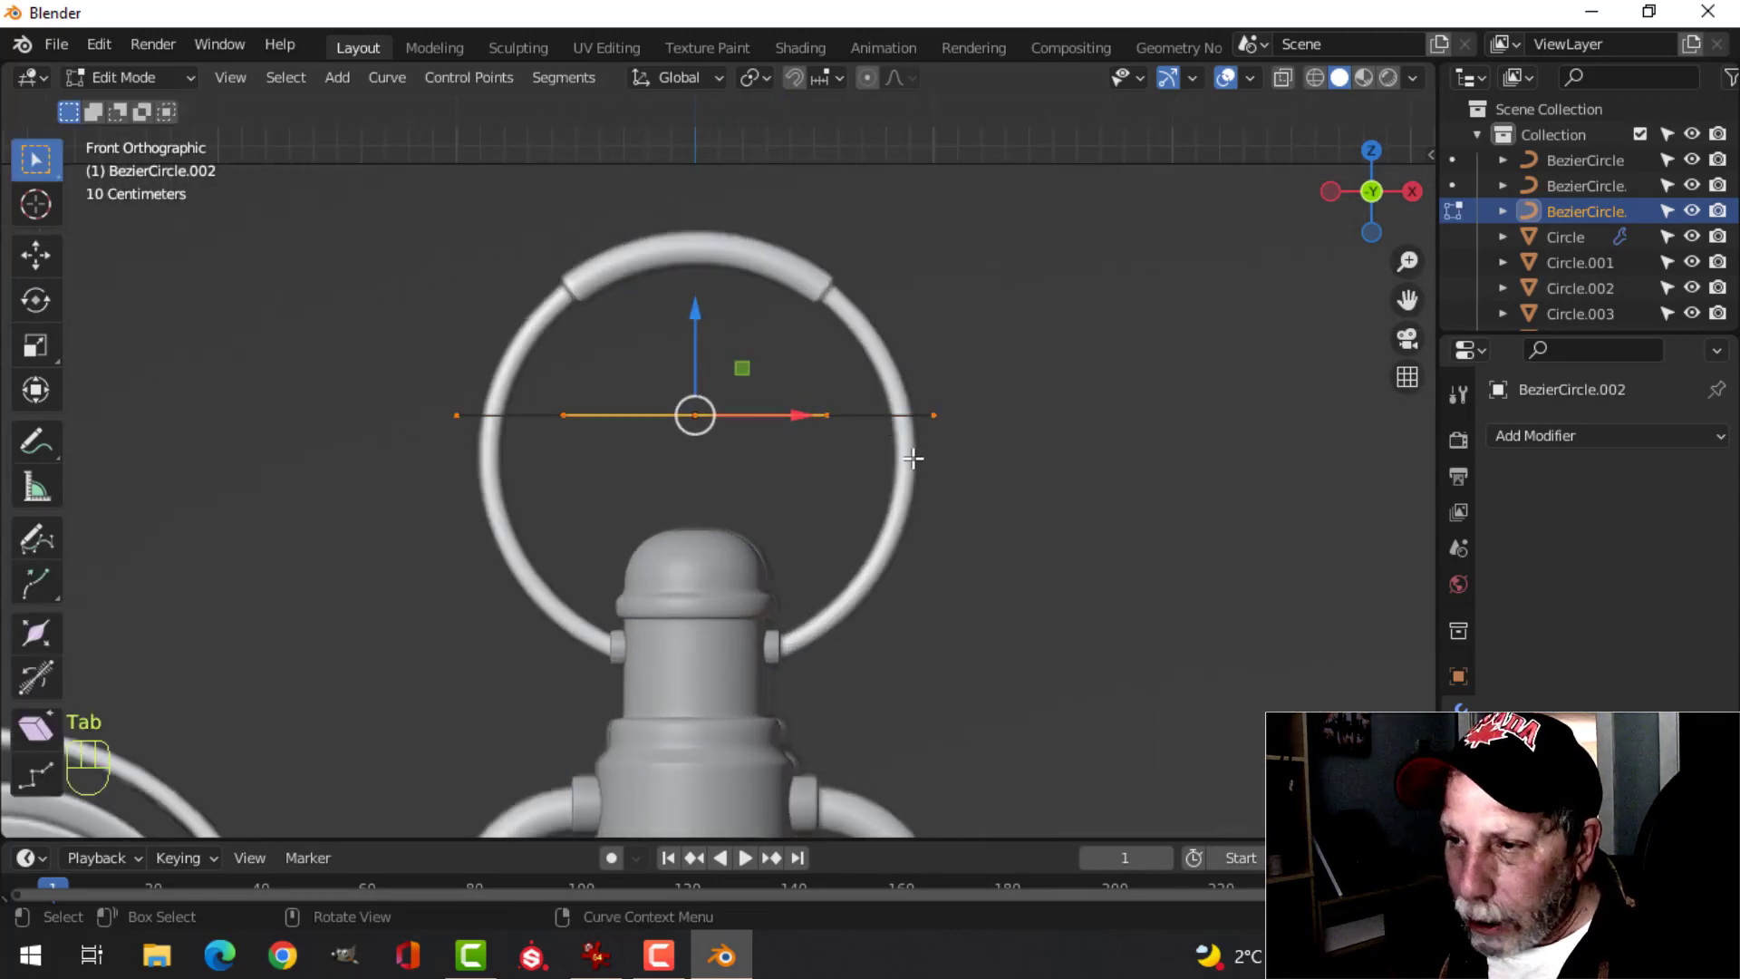
key(r)
key(x)
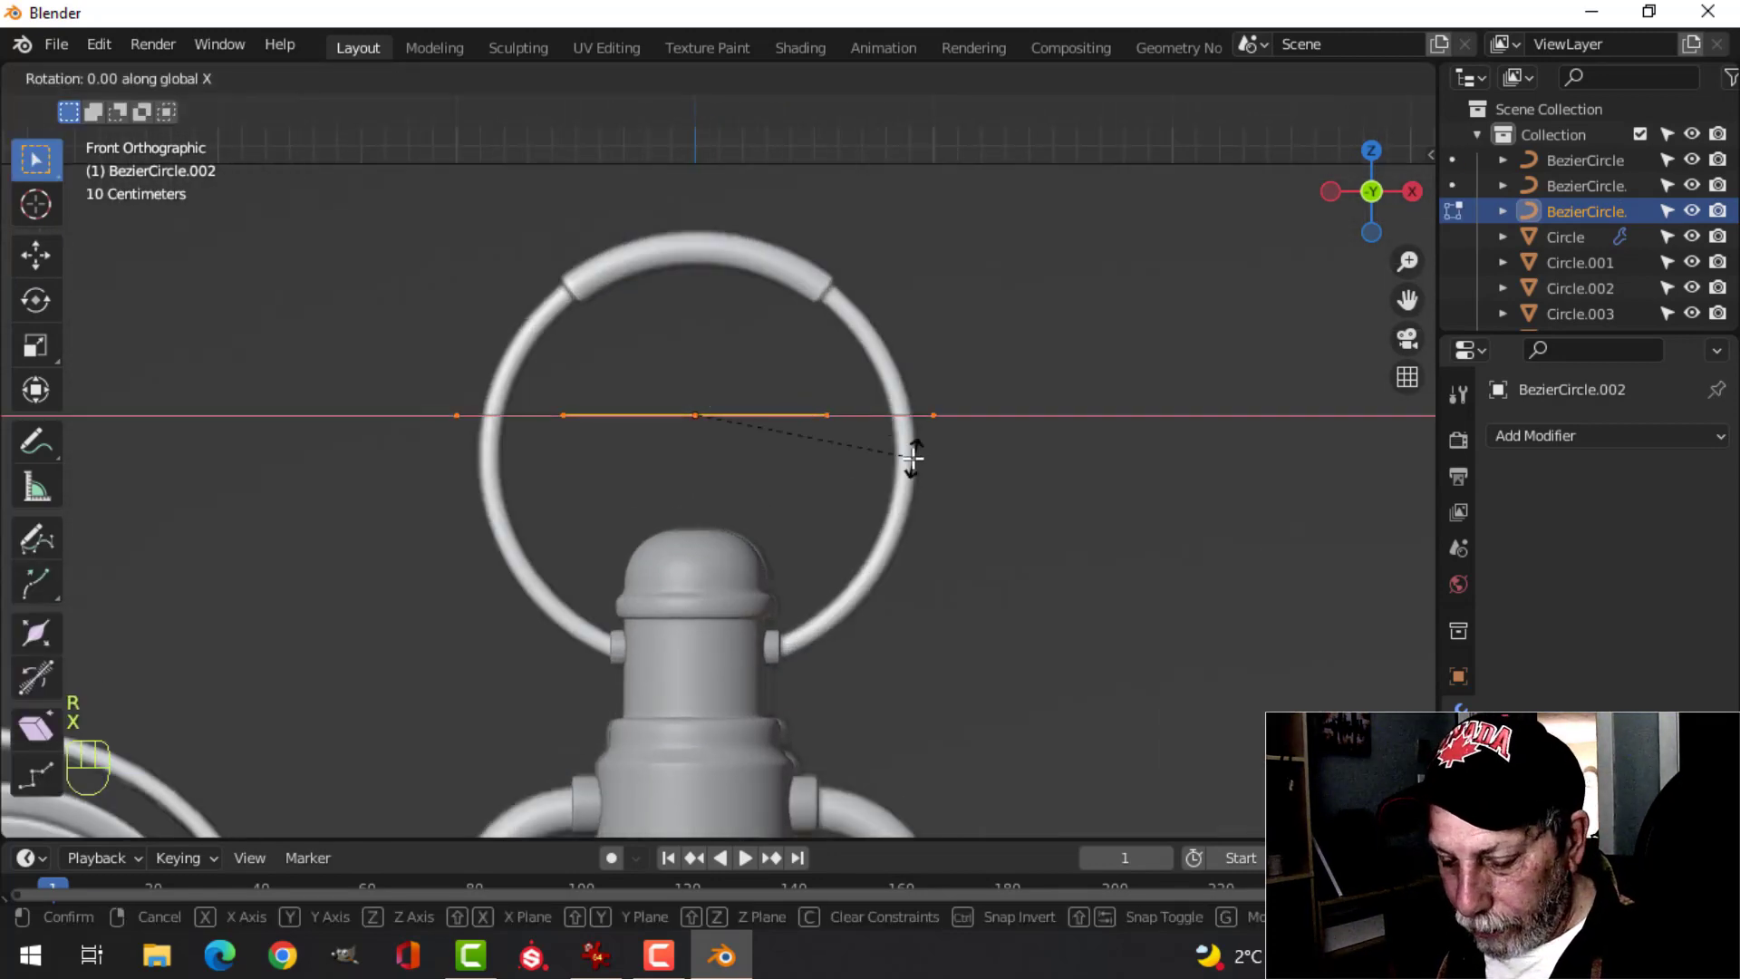
key(9)
key(0)
click(912, 458)
- Scale the circle's control points down and lower them along Z so the curve follows the reference handle ring's centerline
key(s)
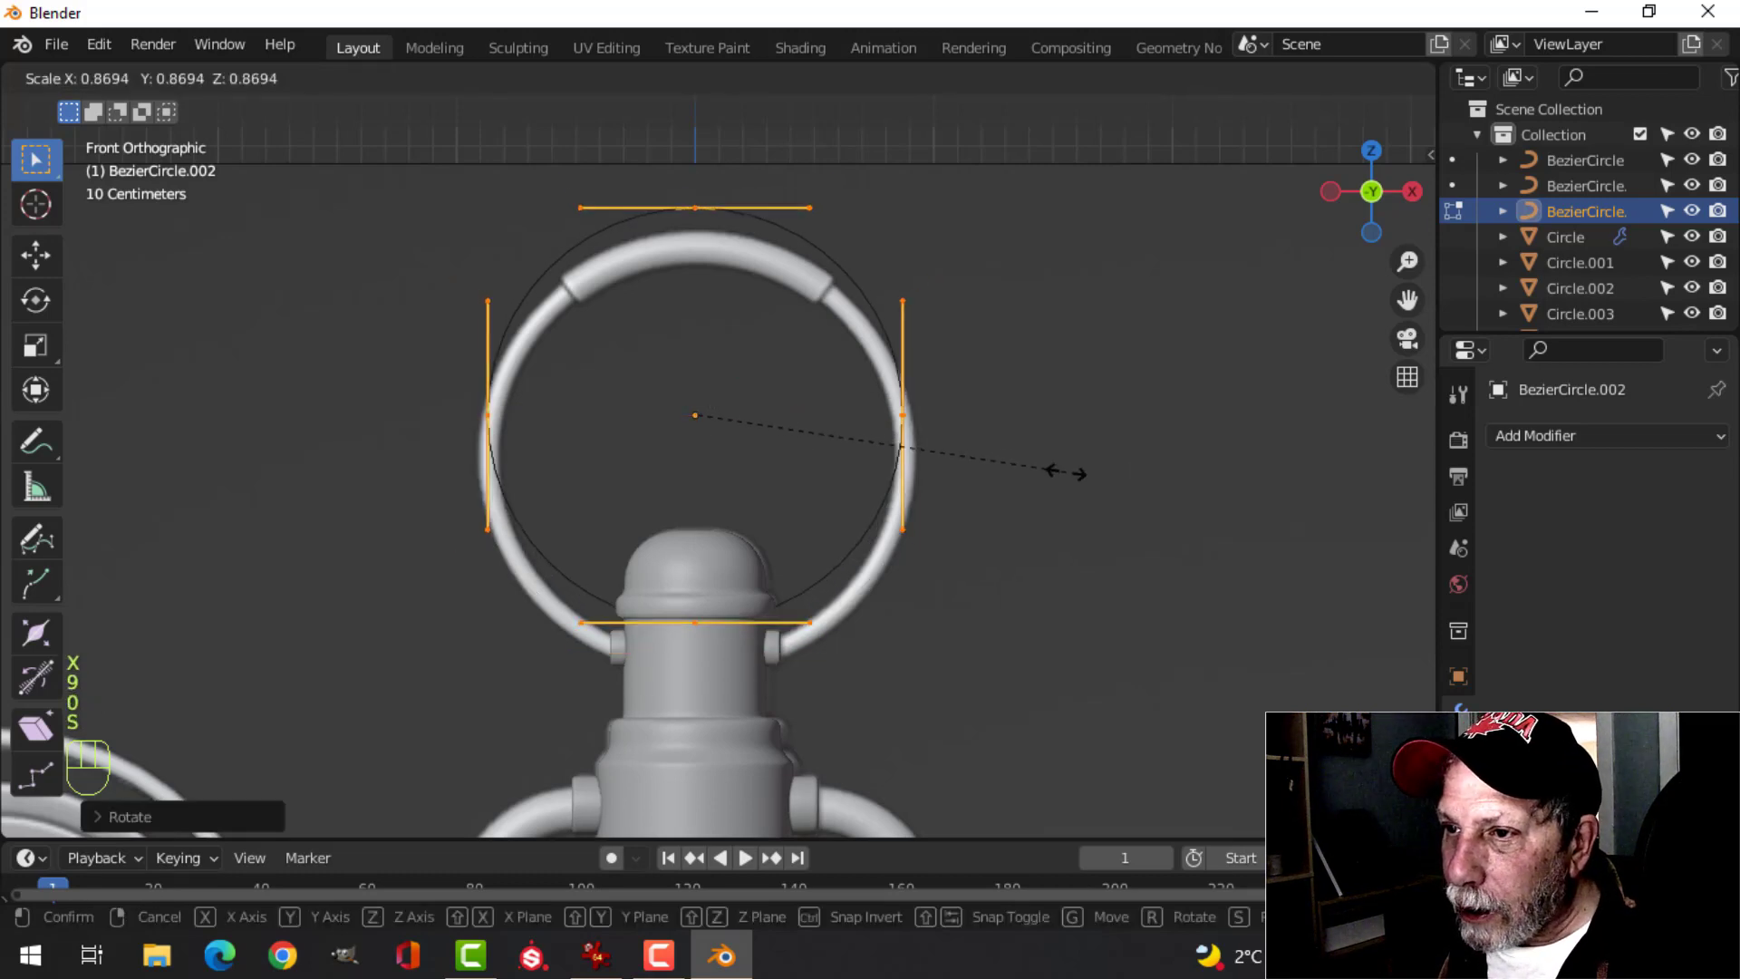
click(1056, 471)
drag(707, 308, 699, 350)
key(s)
click(836, 334)
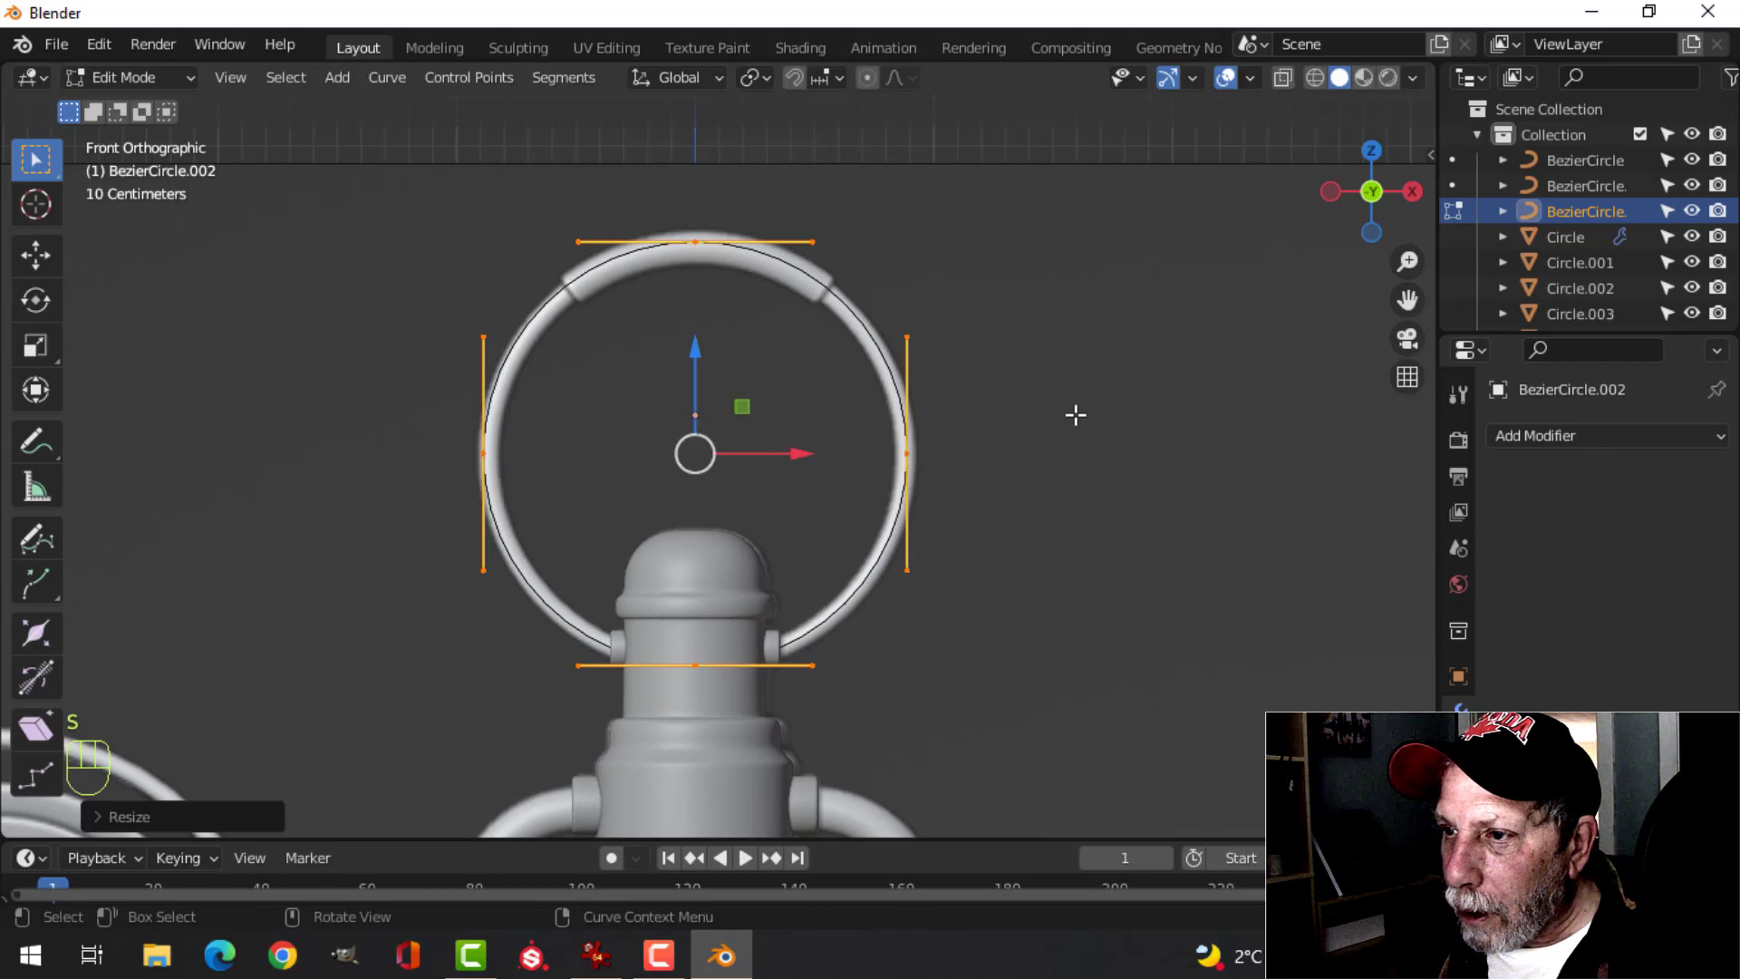
key(Tab)
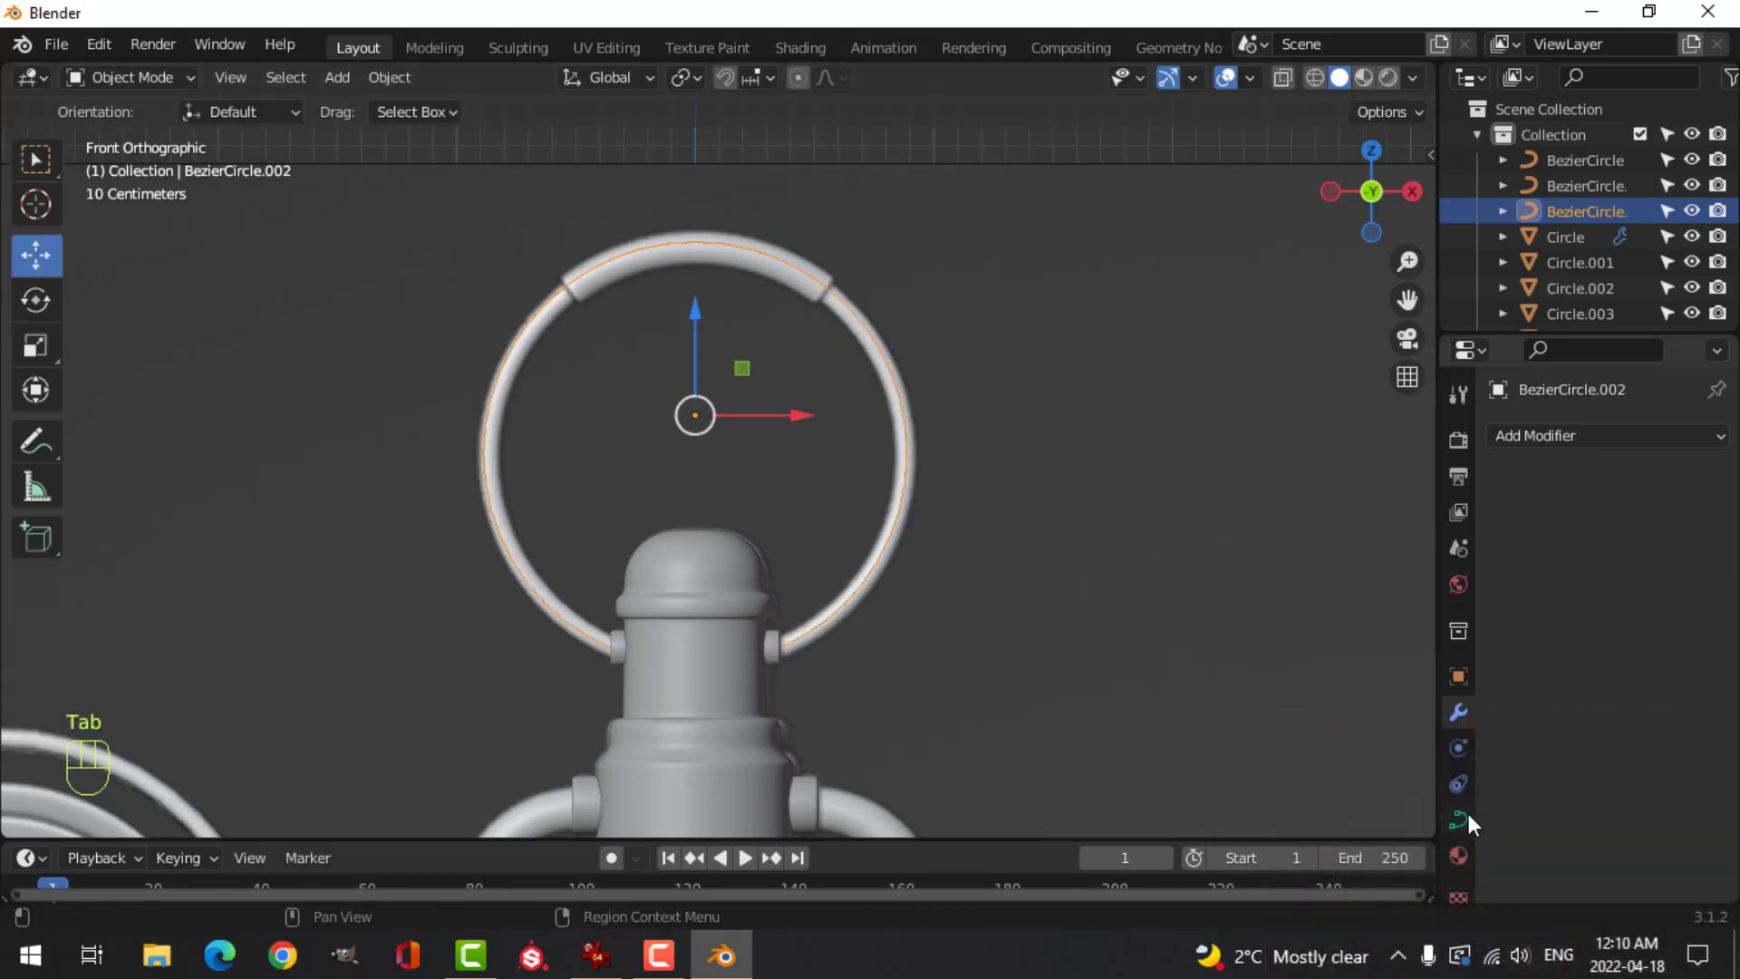
- Give the handle curve a round bevel with a depth of 0.049 m and inspect where it meets the fittings
click(1461, 820)
scroll(1552, 772, down, 10)
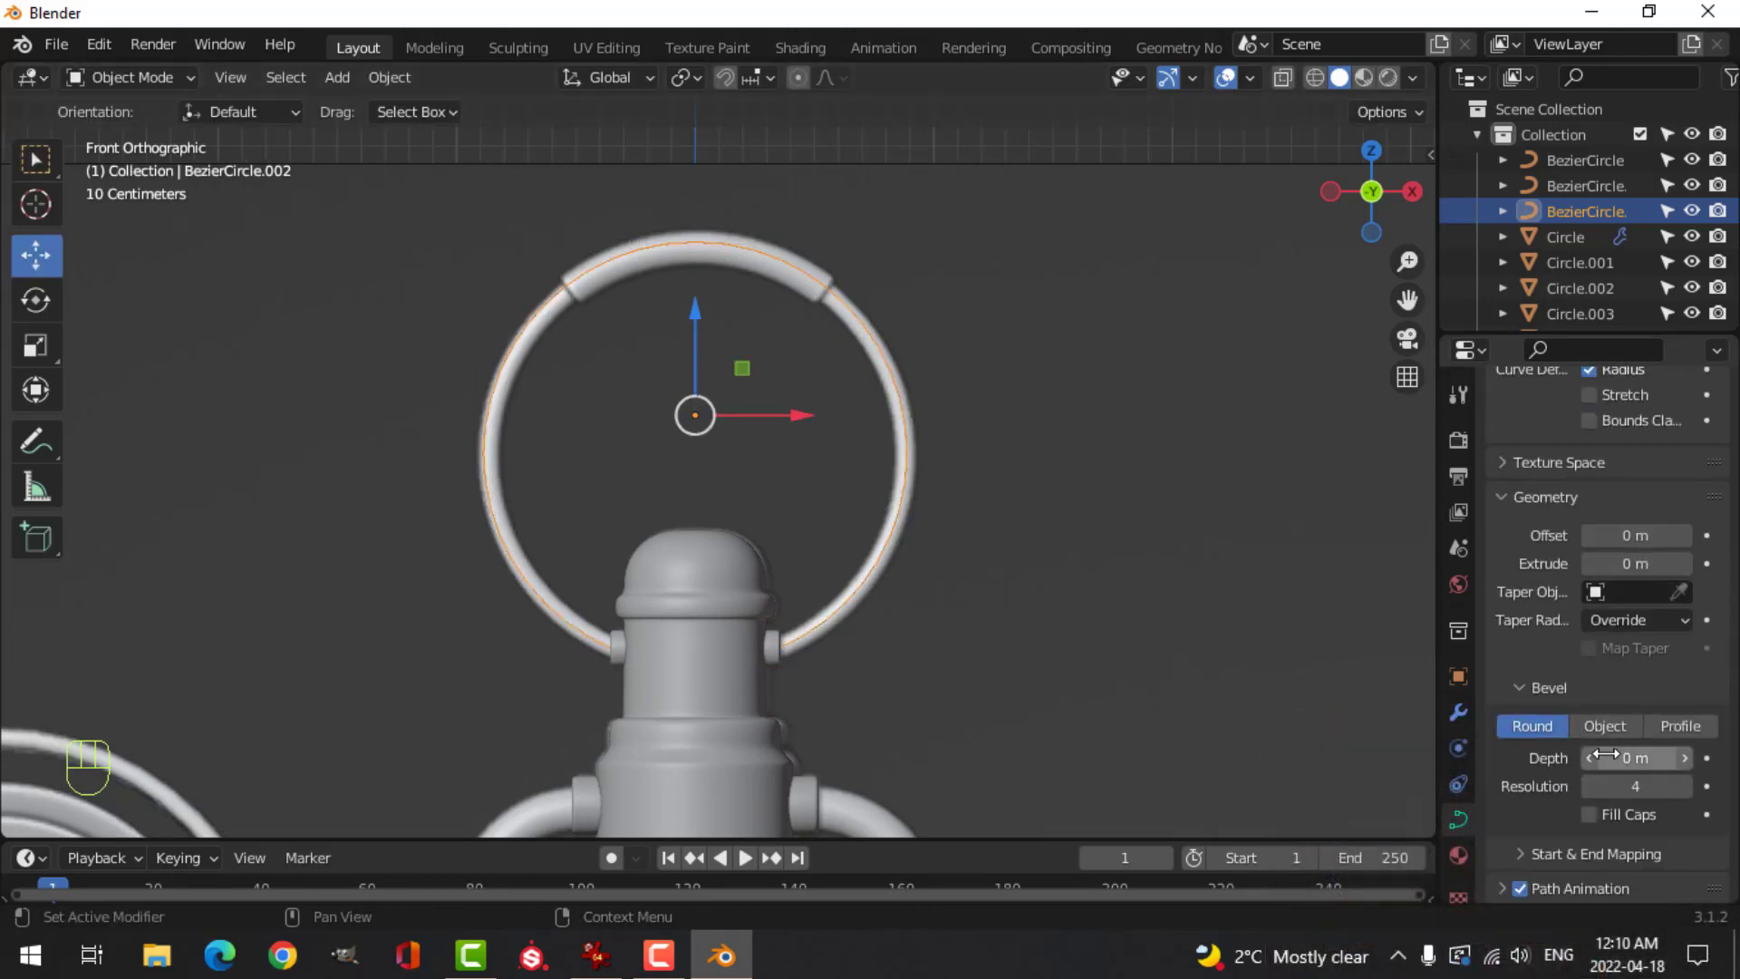
drag(1606, 754, 1347, 759)
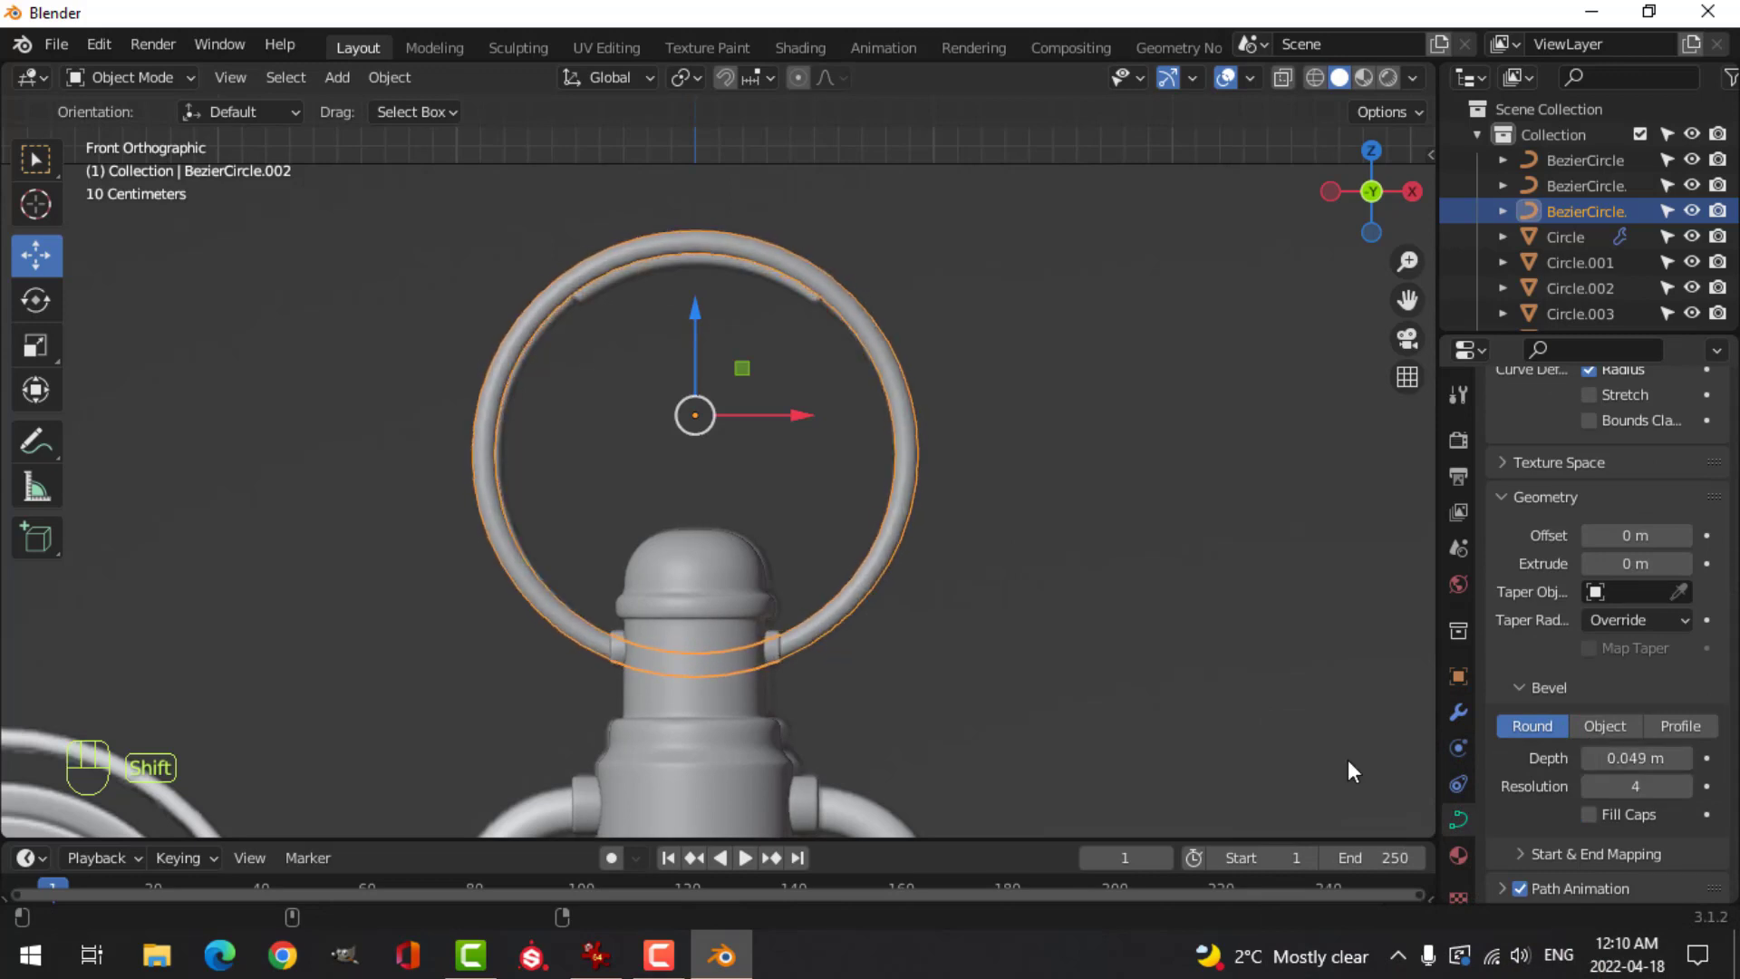
scroll(899, 656, up, 4)
shift+middle_drag(899, 657, 931, 540)
scroll(930, 542, up, 1)
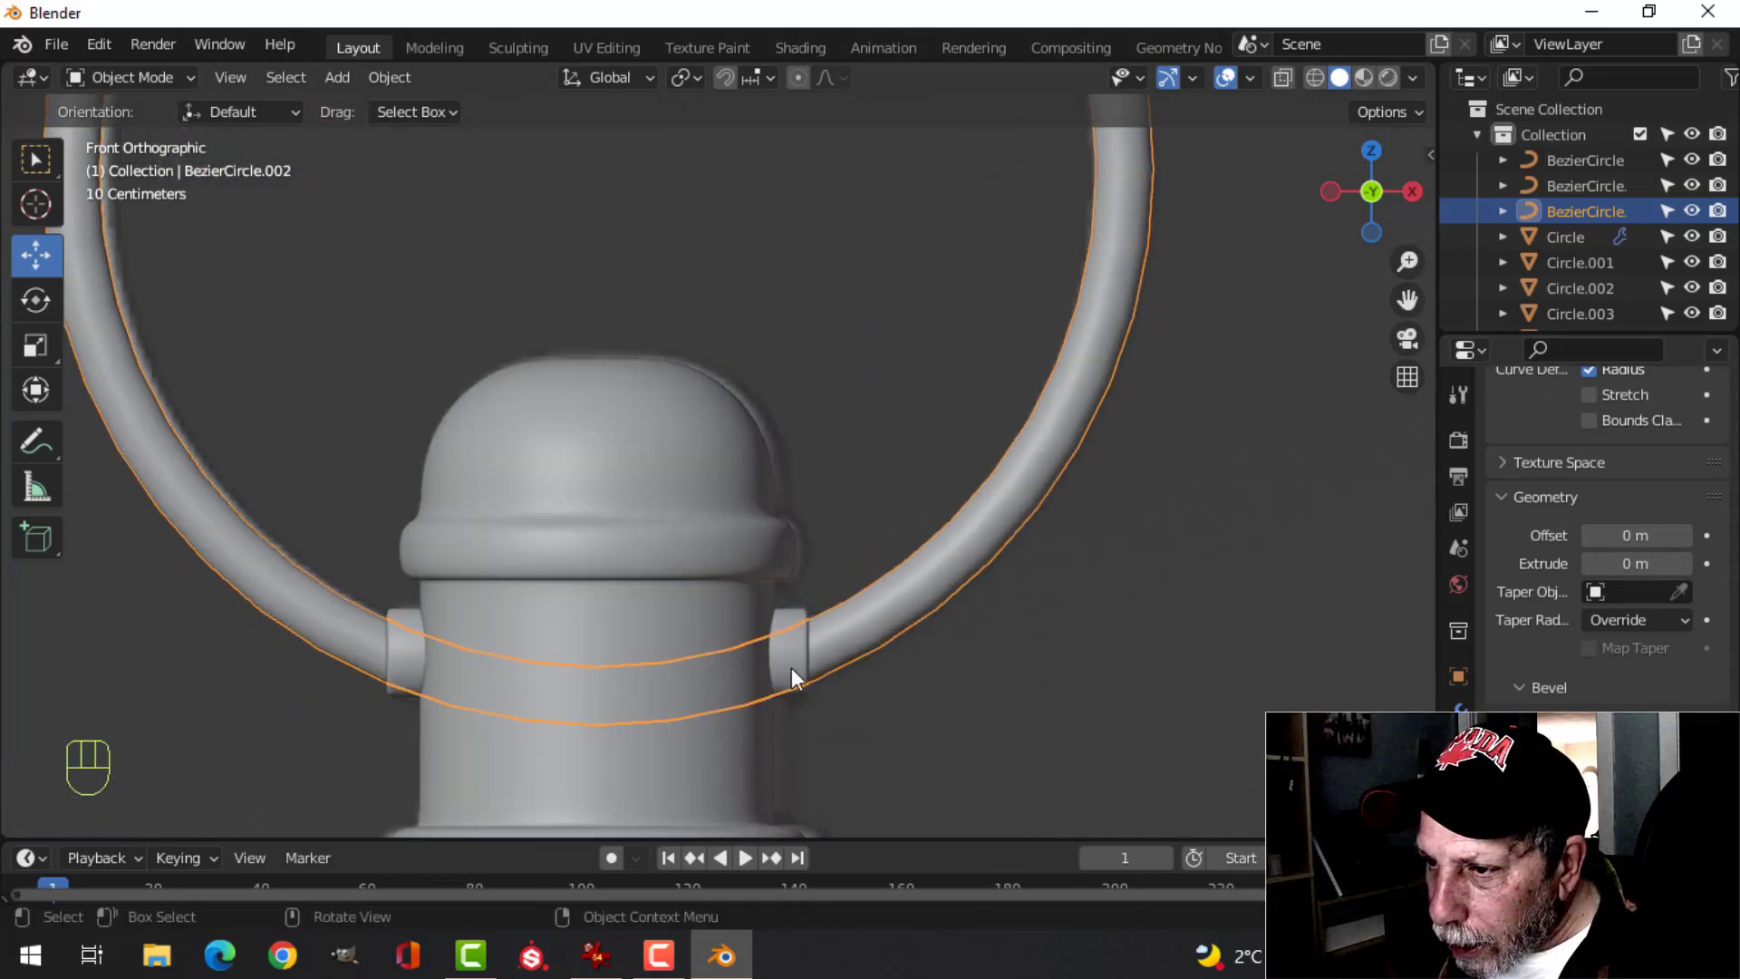
- Raise the handle curve about 0.013 m along Z to line it up with the reference ring and side fittings
scroll(870, 684, up, 1)
shift+middle_drag(881, 664, 890, 623)
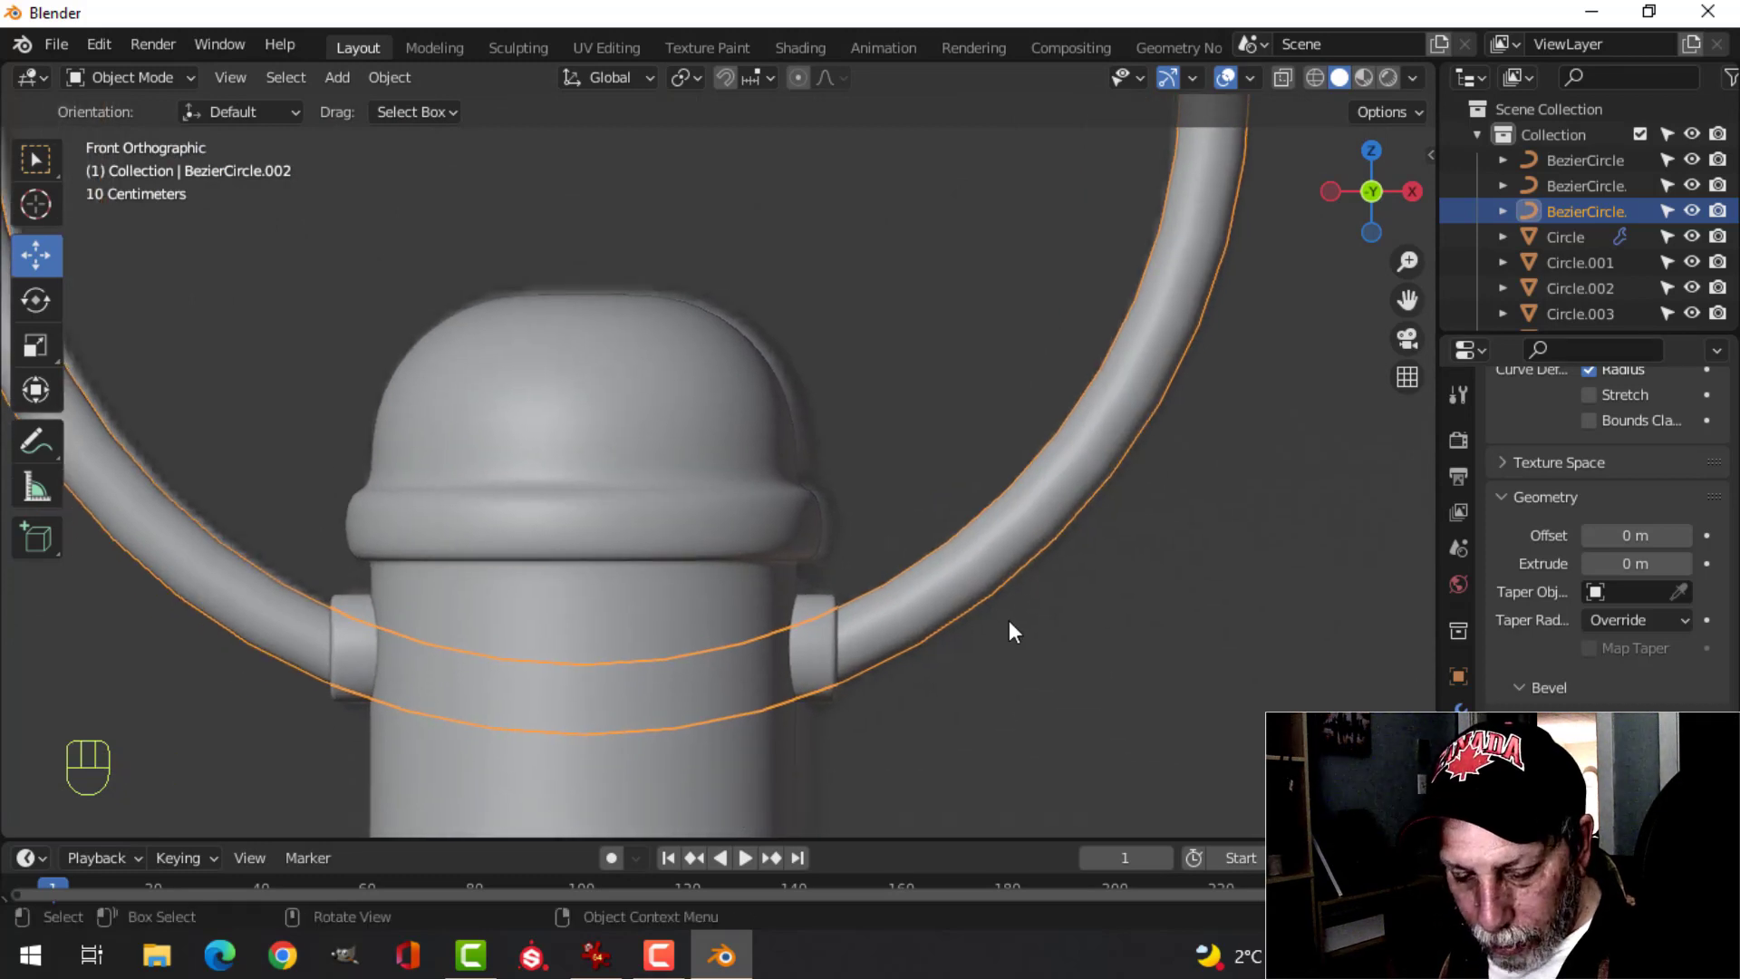
key(g)
key(z)
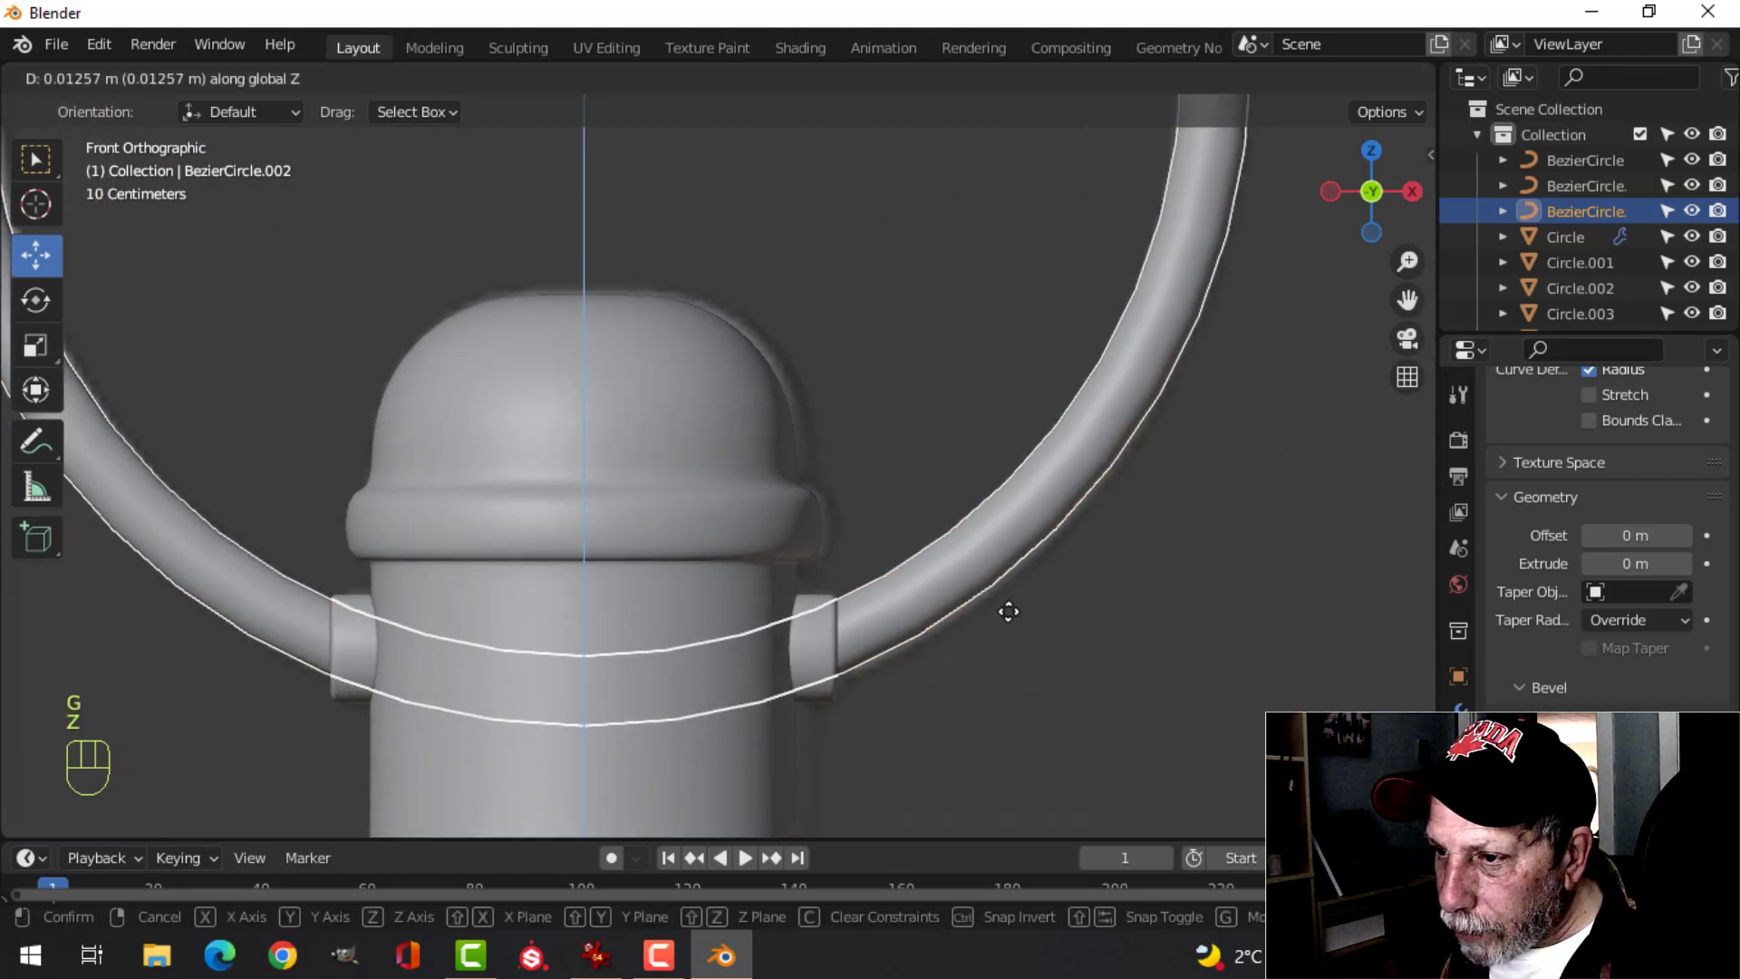
click(1013, 616)
scroll(889, 568, down, 2)
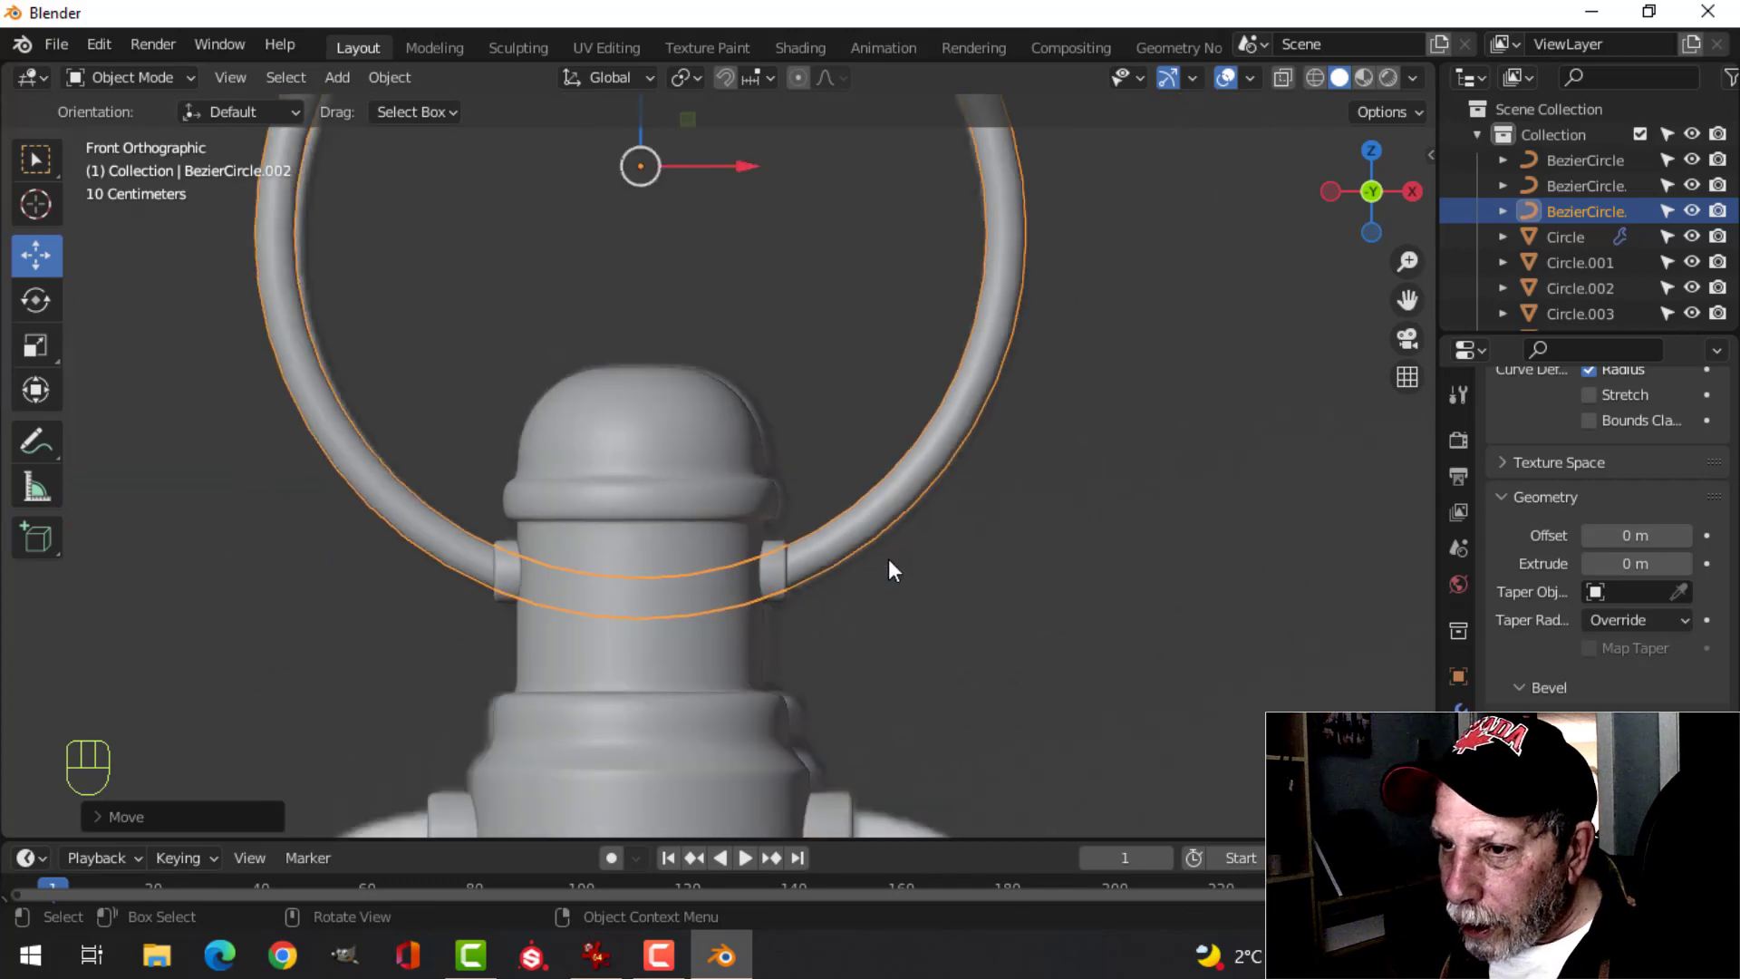
- Reselect the handle curve, fine-tune its height along Z and inspect its fit in the side fittings
key(alt+a)
middle_drag(889, 567, 829, 611)
click(654, 605)
key(g)
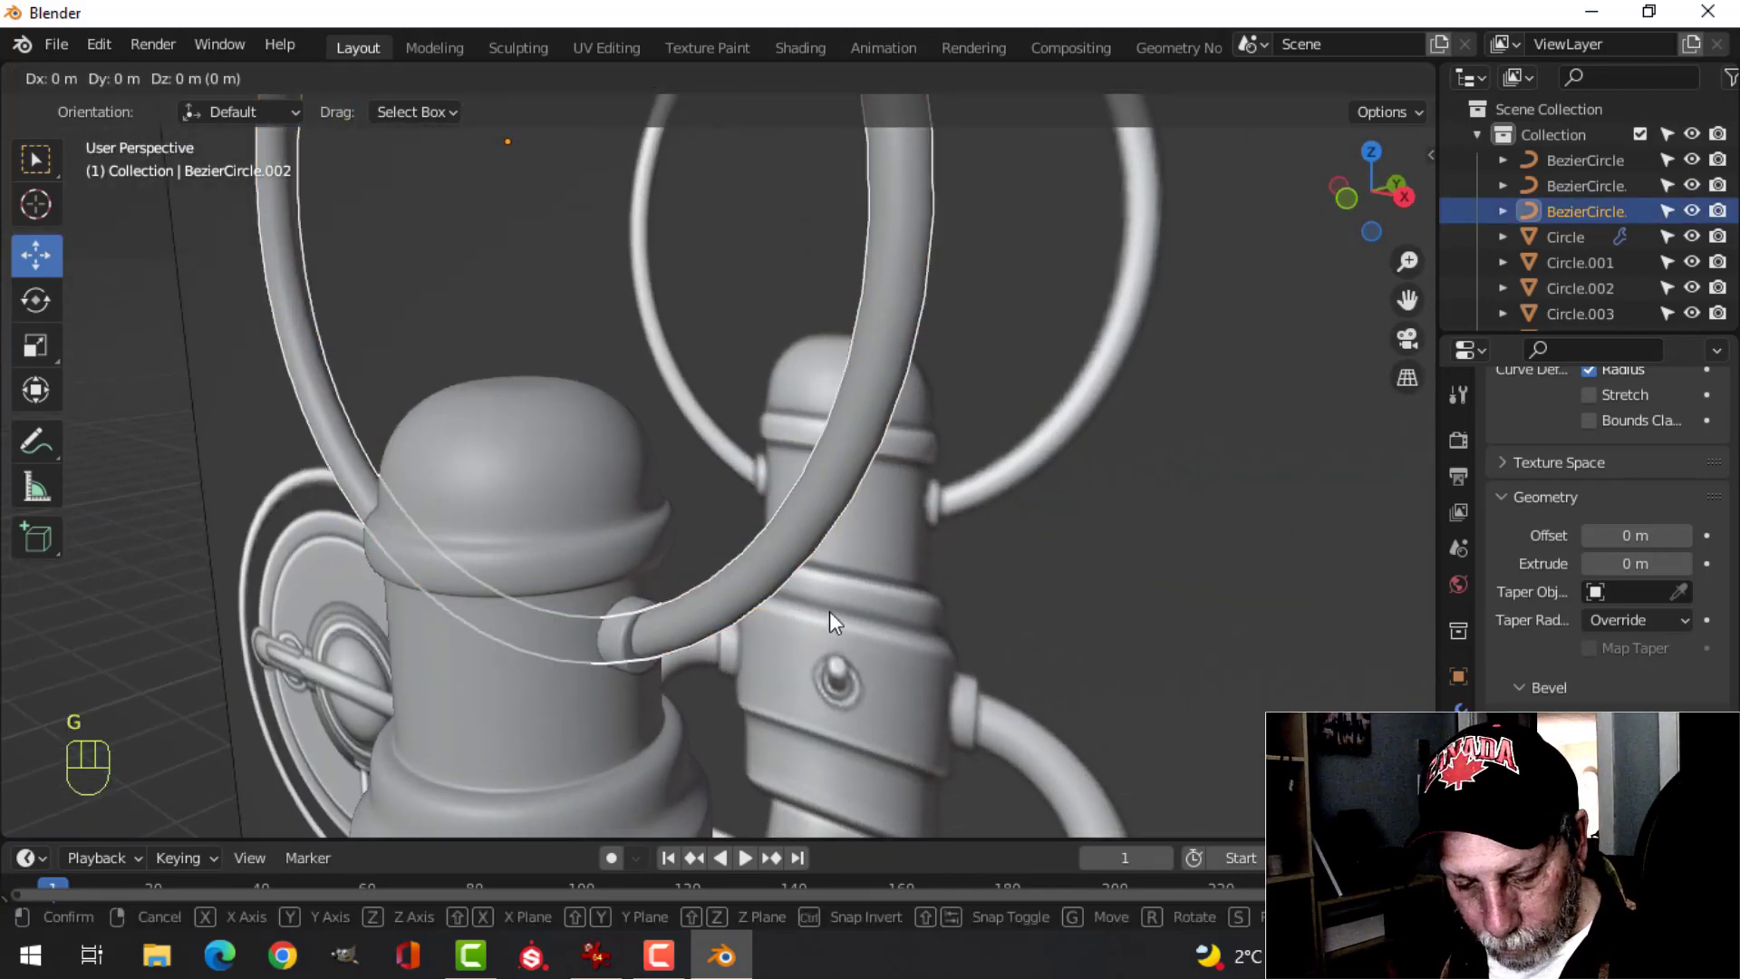
key(z)
click(830, 618)
middle_drag(829, 619, 814, 579)
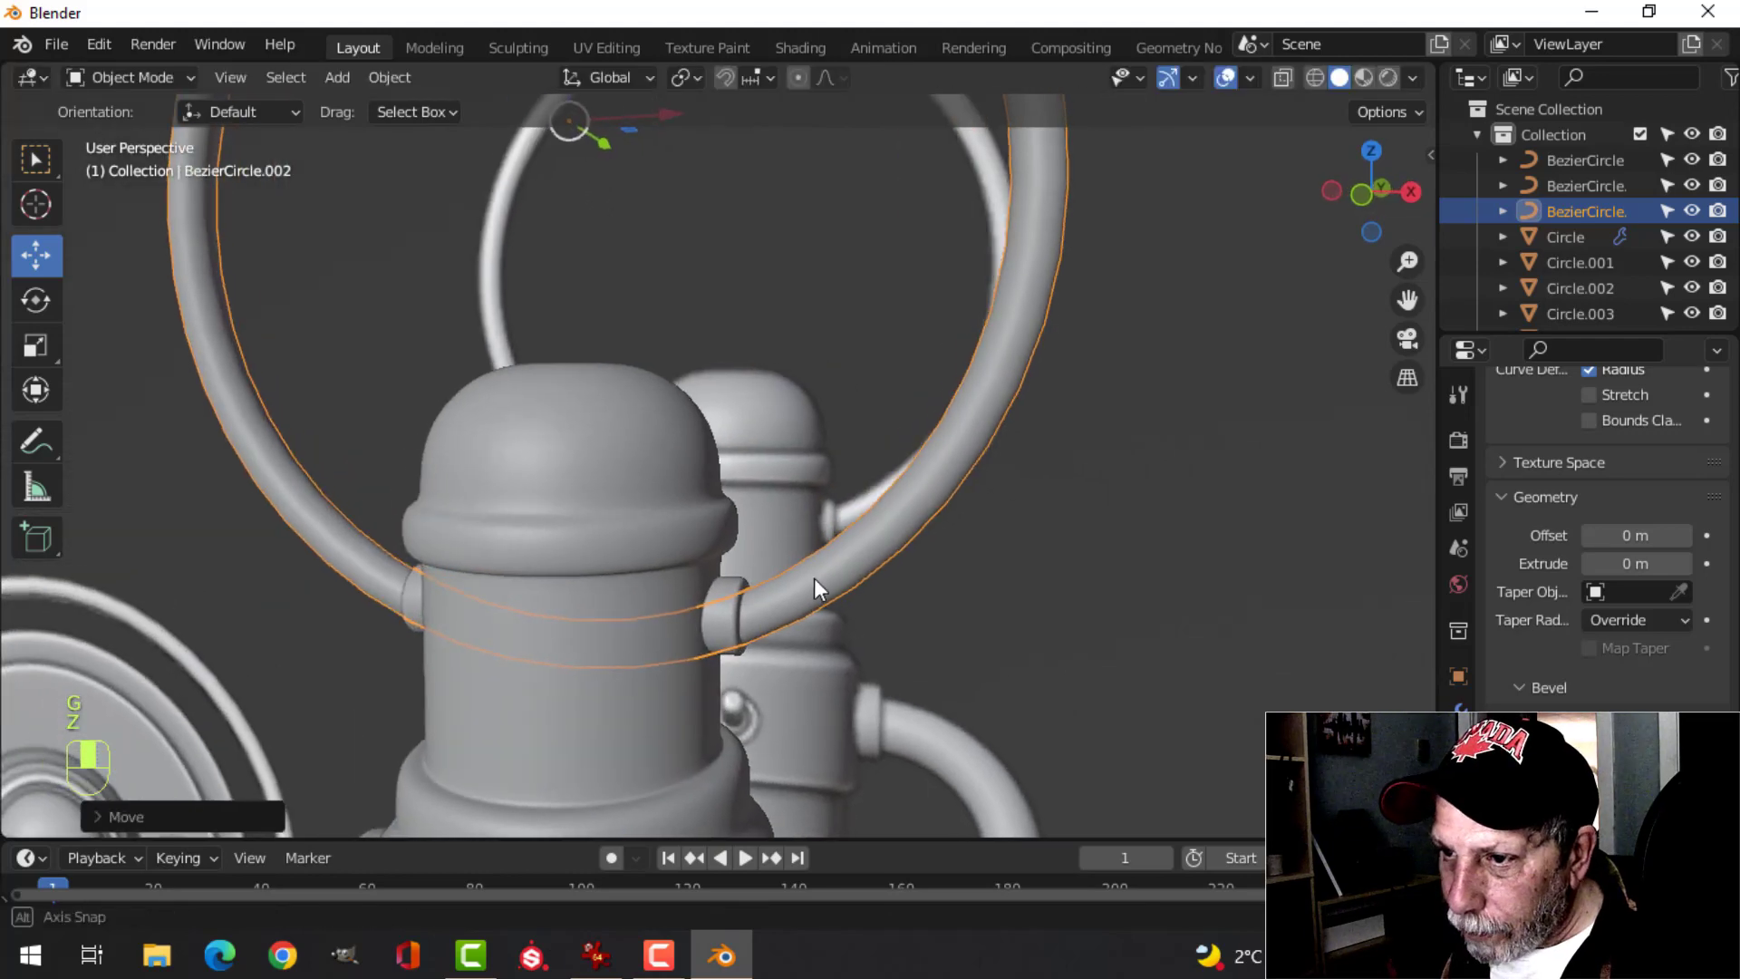
scroll(814, 578, down, 2)
key(alt+a)
key(KP_1)
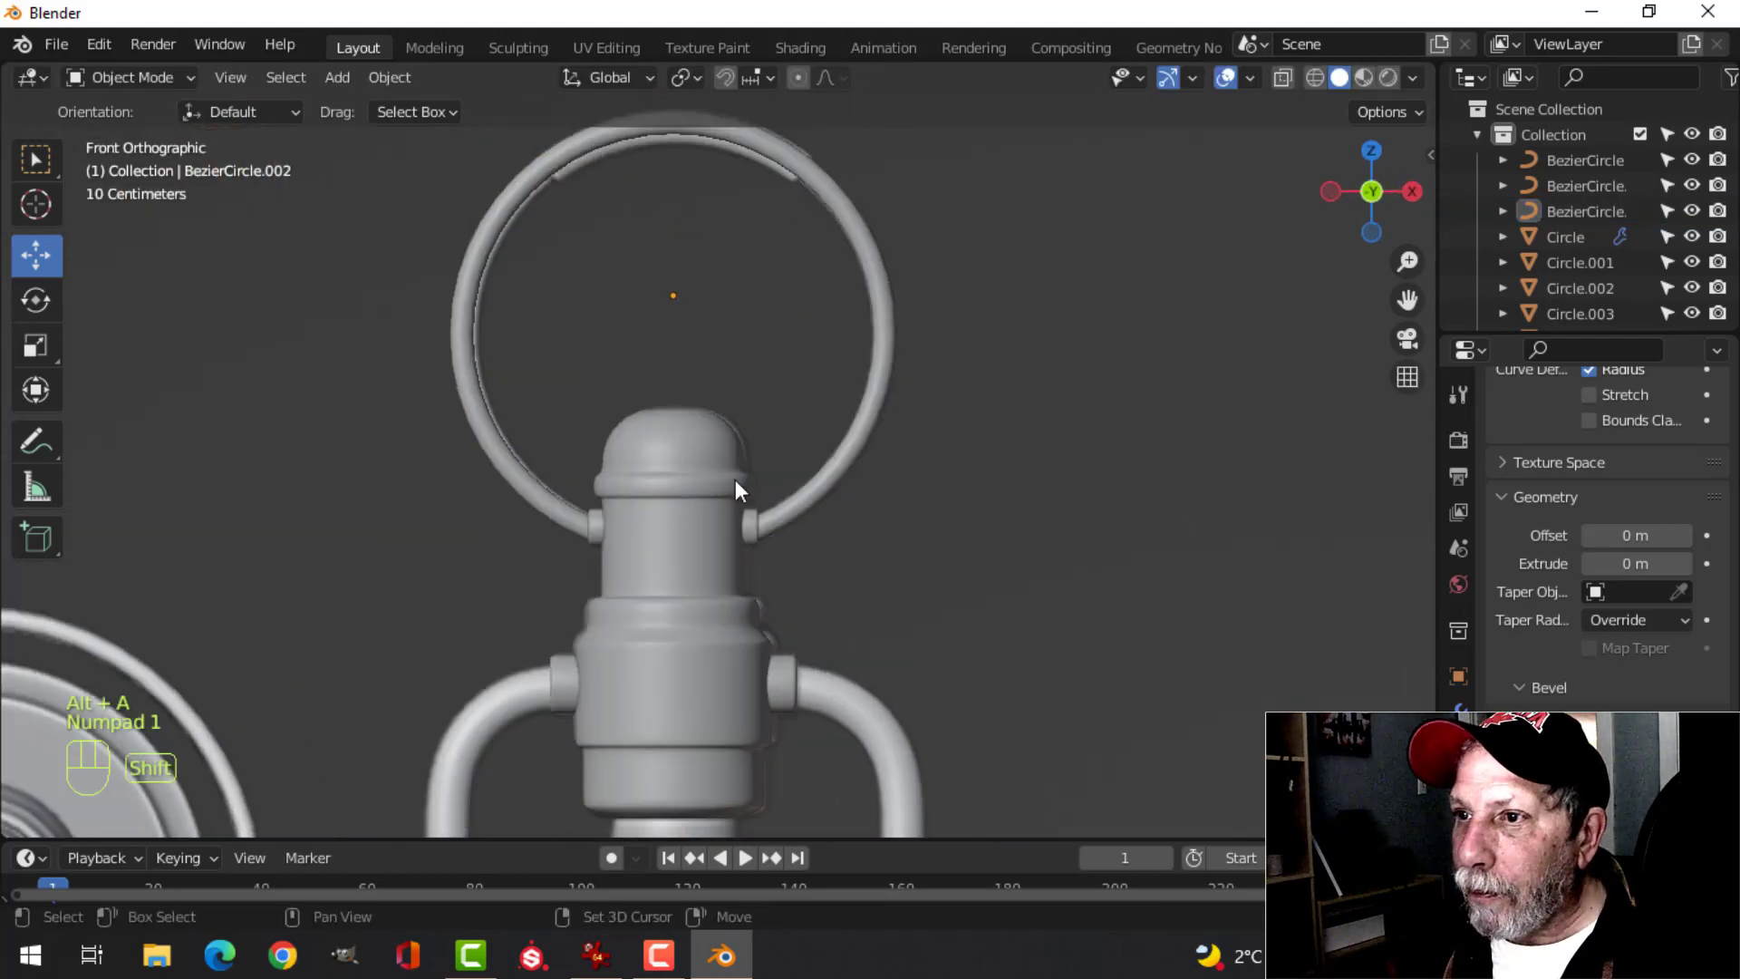
shift+middle_drag(736, 480, 823, 632)
- Convert the handle ring curve to a mesh
click(801, 345)
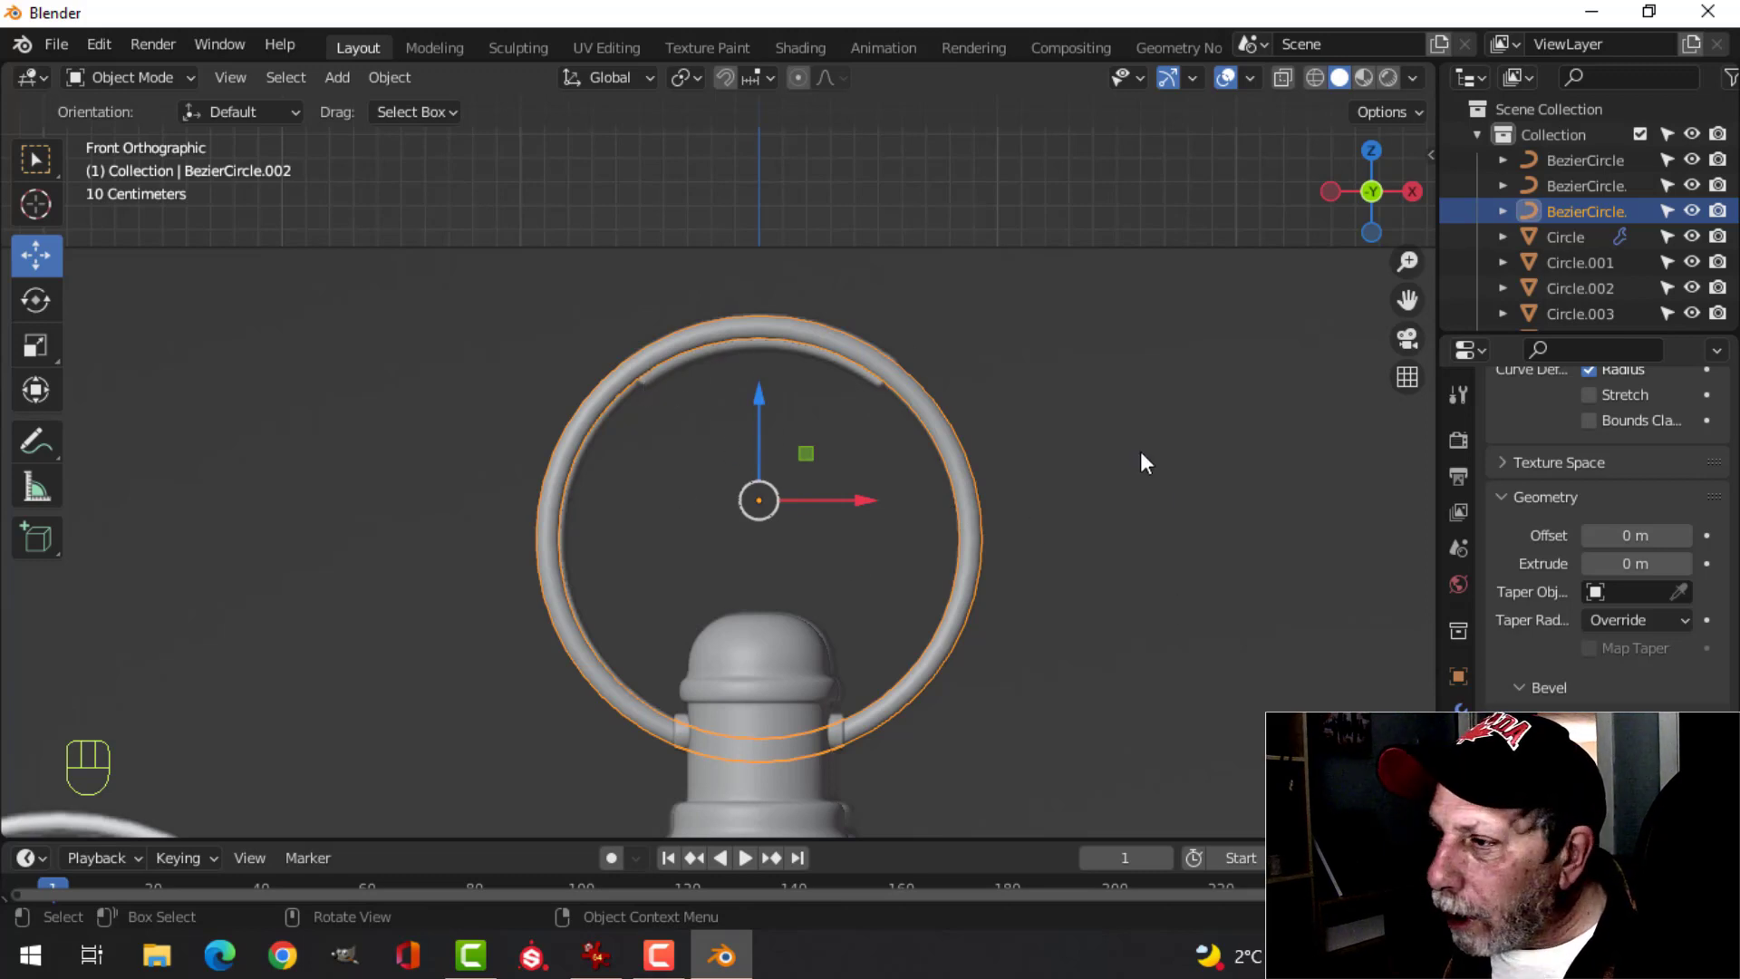
right_click(767, 324)
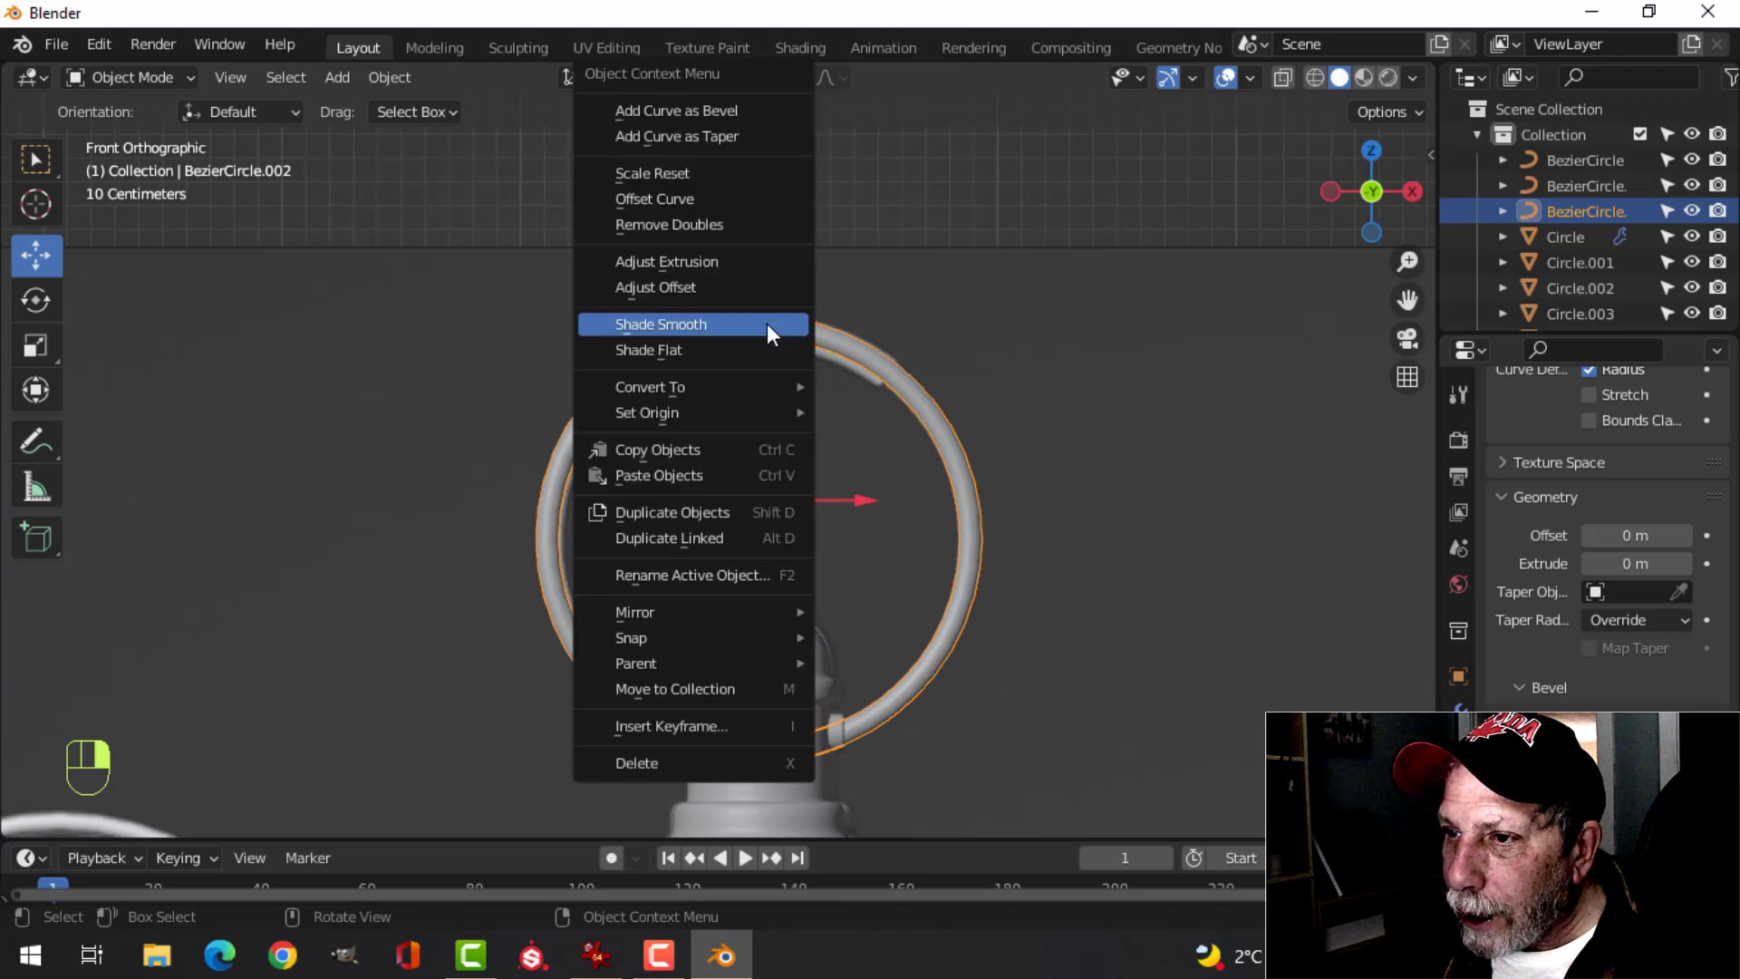
mouse_move(704, 386)
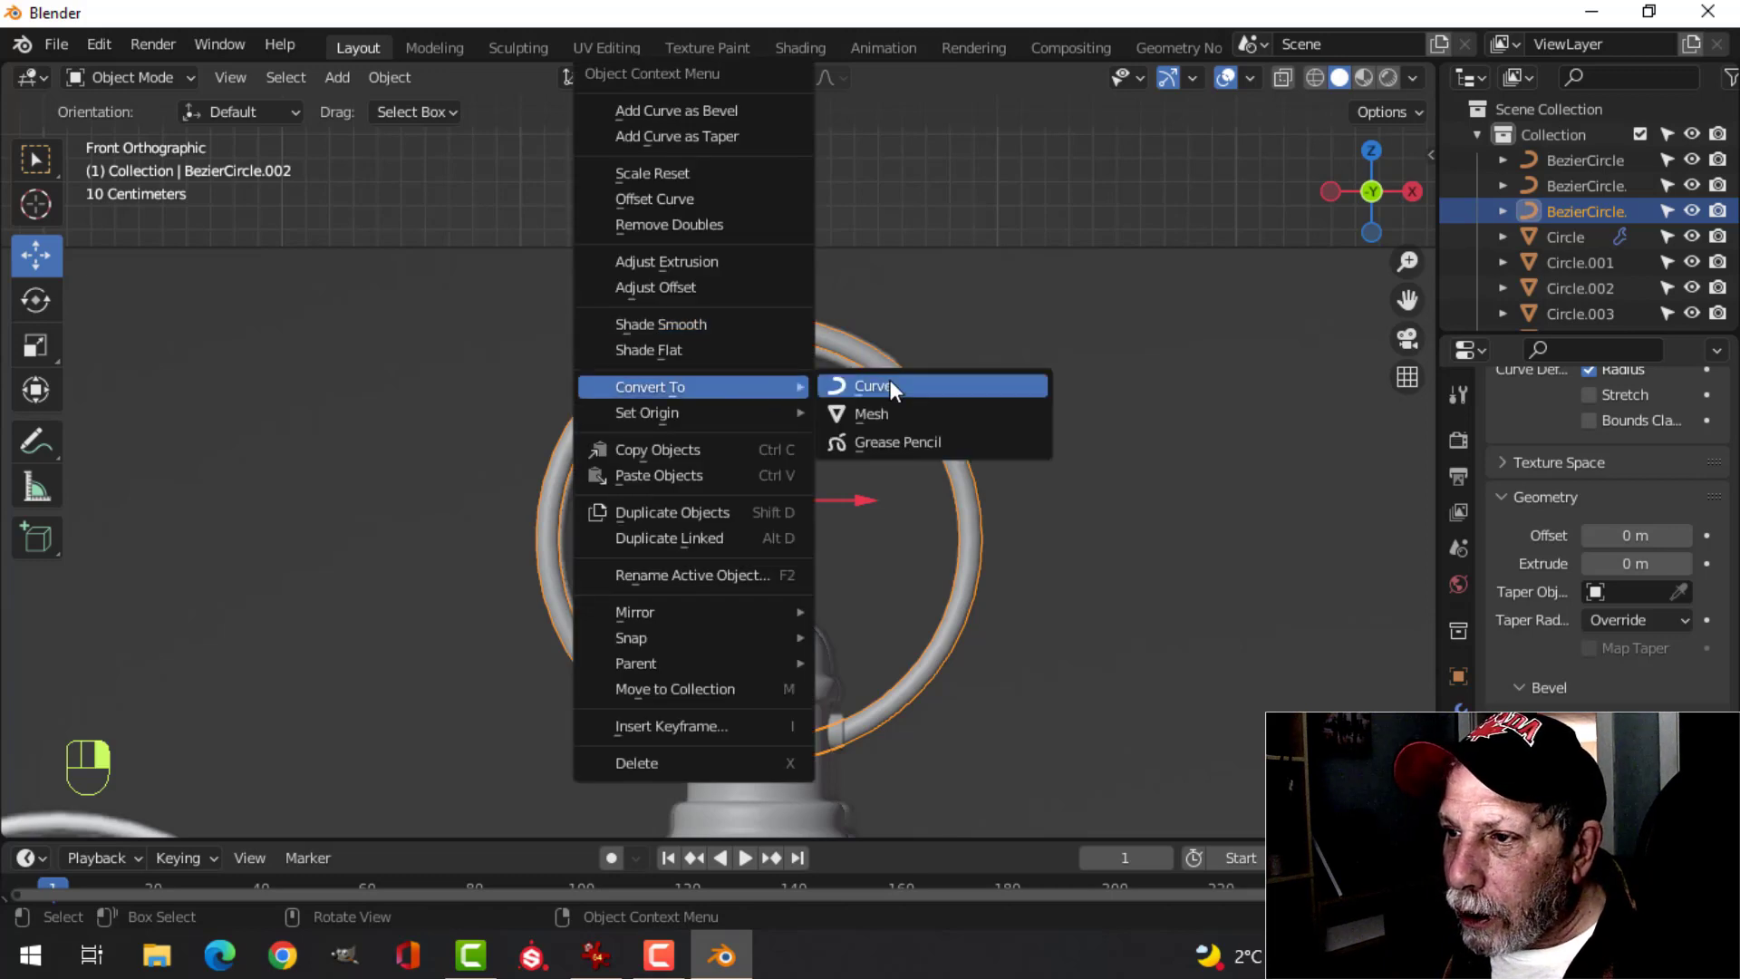
click(894, 404)
- Extrude the ten face loops across the top of the handle ring in place and fatten them outward to form the thicker grip
key(Tab)
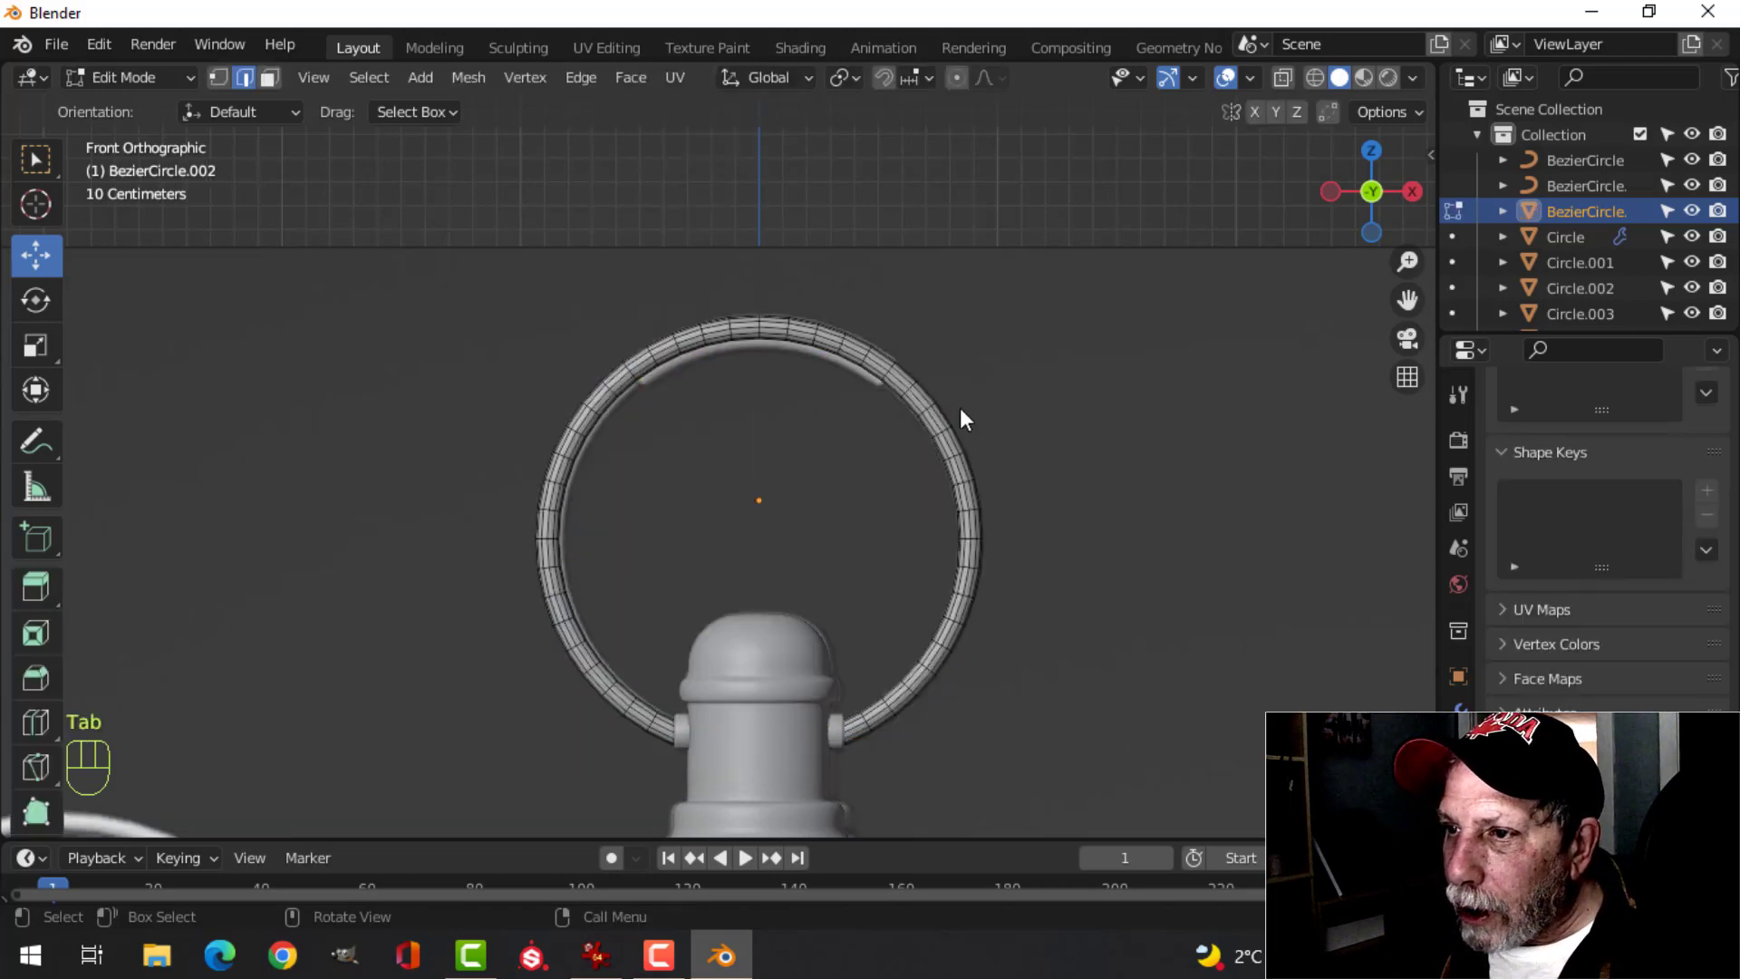
scroll(960, 408, up, 3)
scroll(908, 403, down, 1)
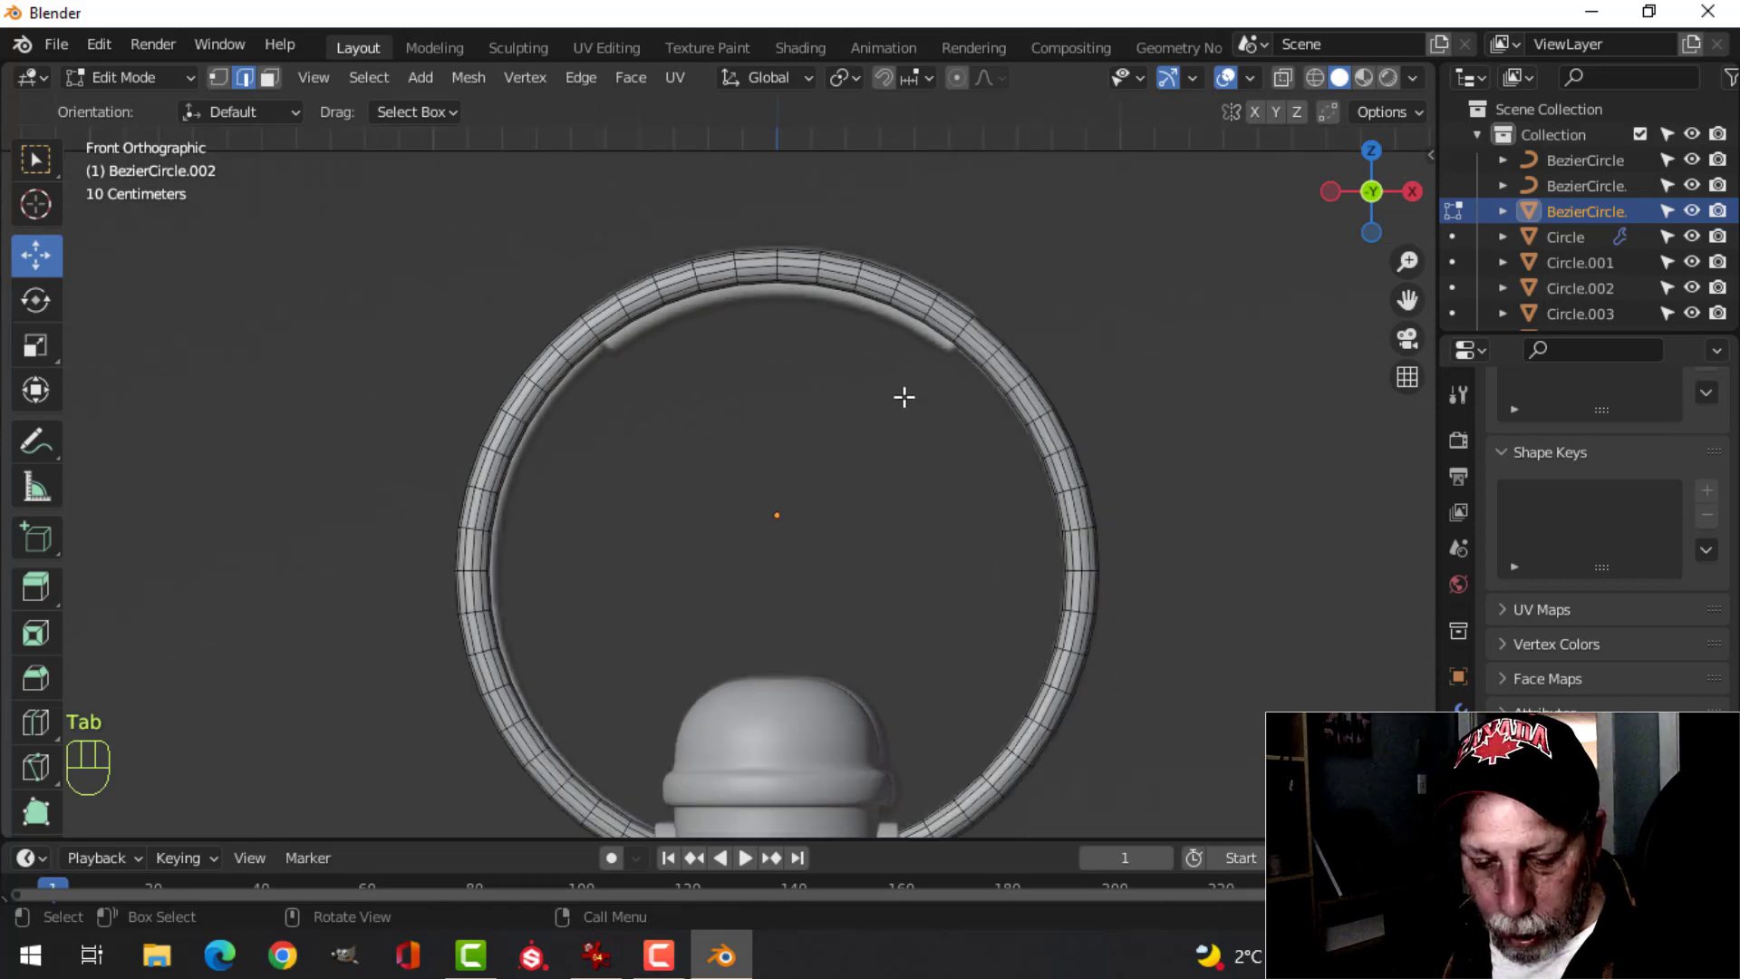
scroll(758, 416, up, 3)
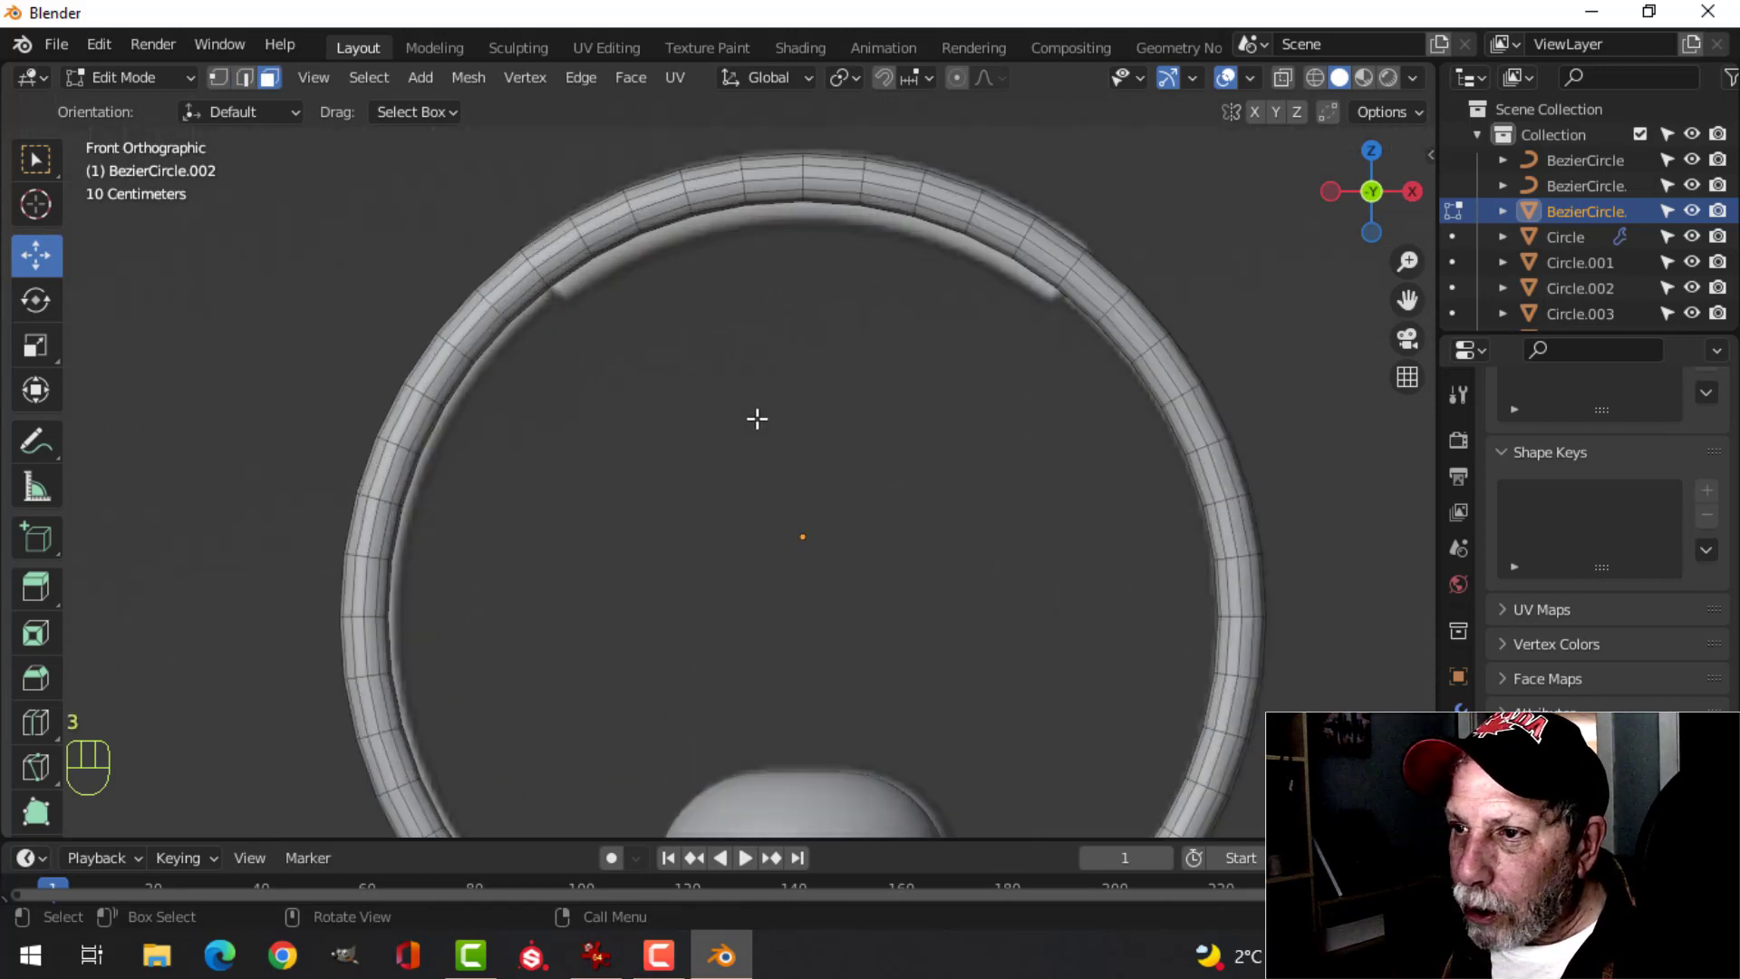
shift+middle_drag(758, 416, 785, 572)
key(3)
alt+shift+click(838, 296)
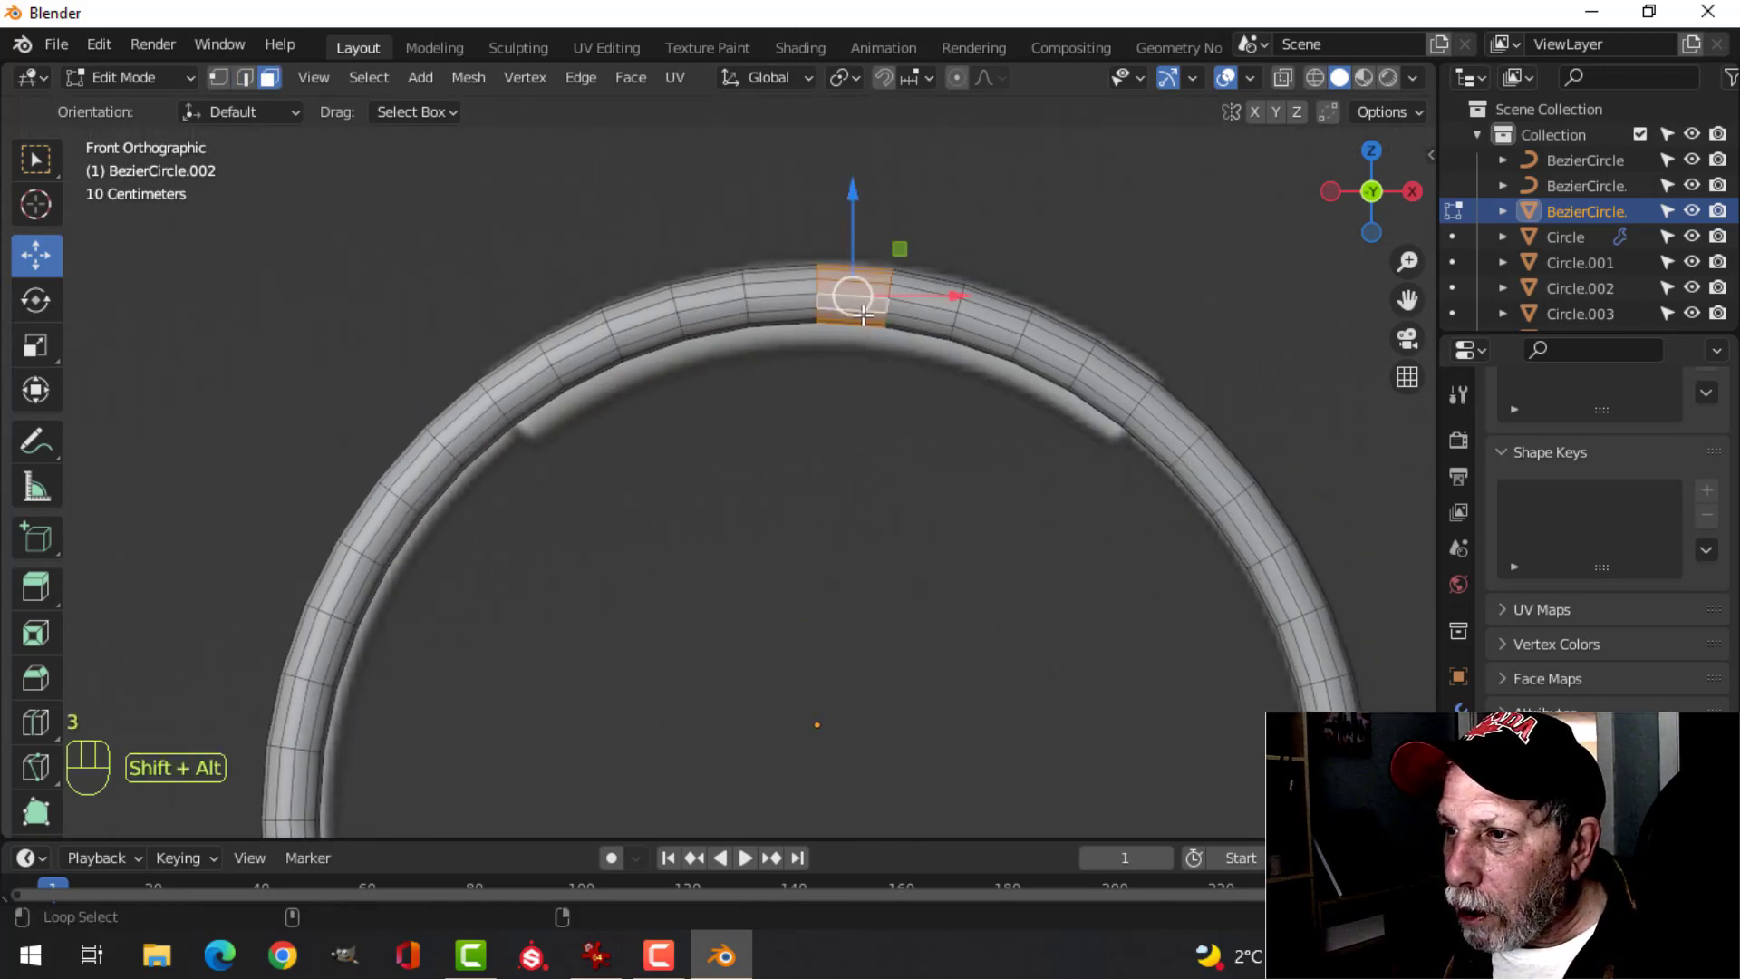
alt+shift+click(775, 294)
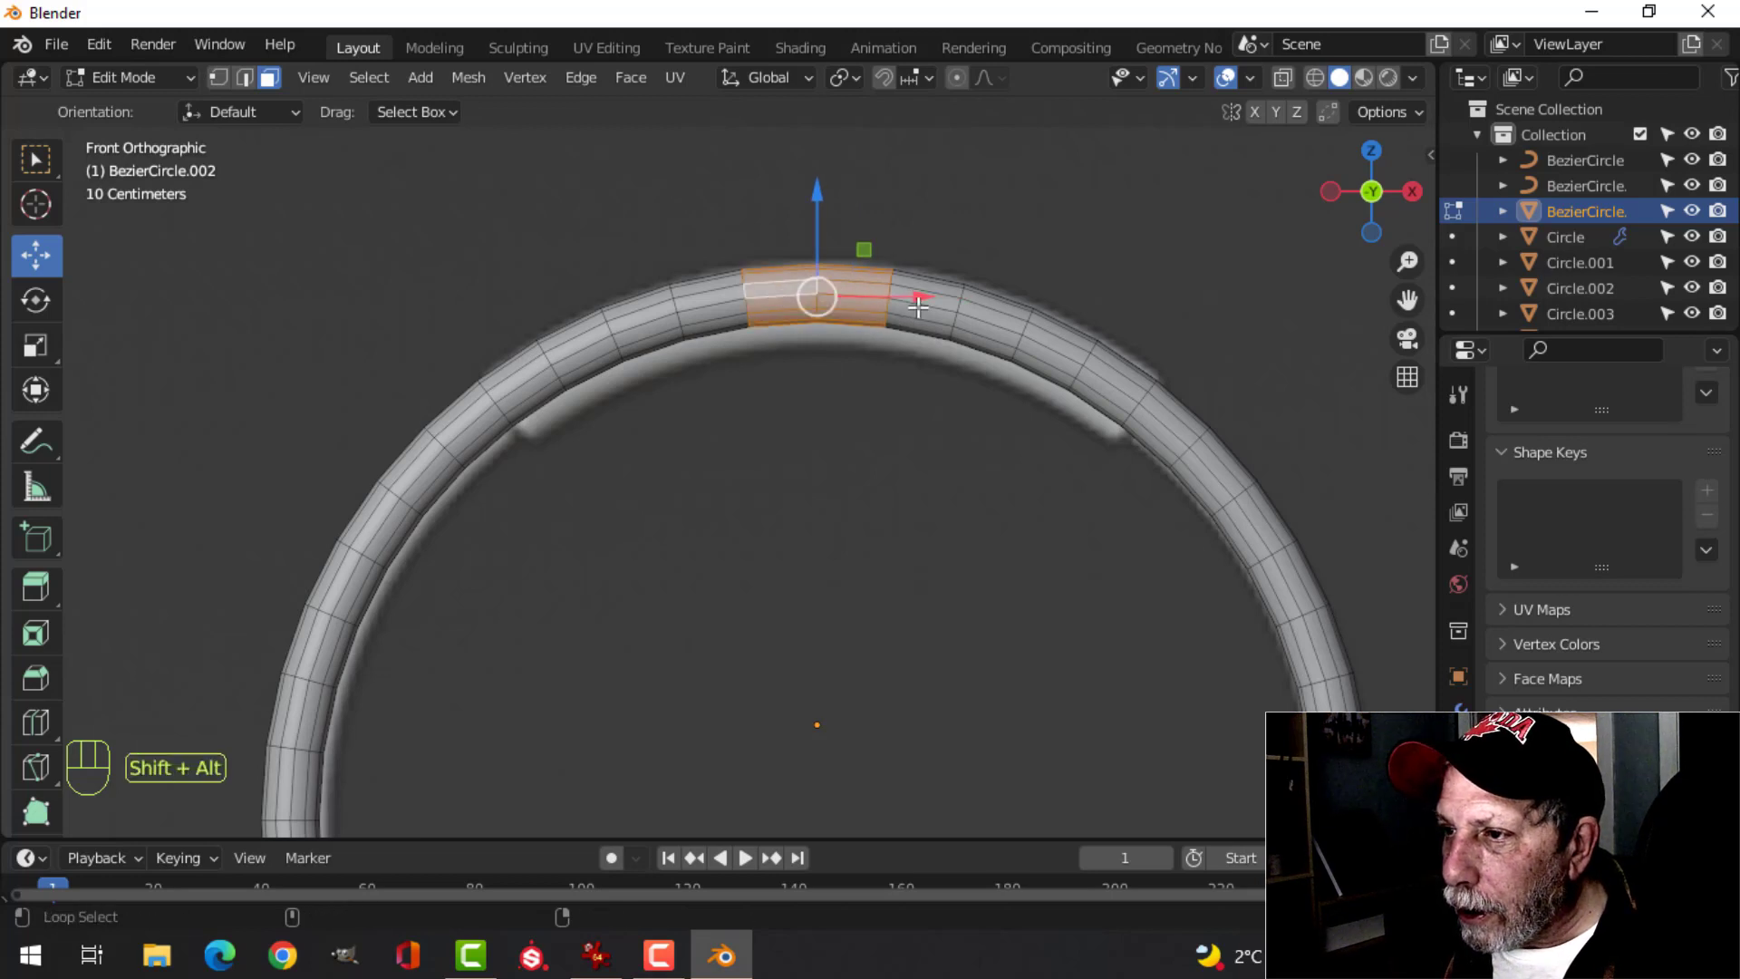
alt+shift+click(943, 301)
alt+shift+click(1006, 332)
alt+shift+click(1065, 358)
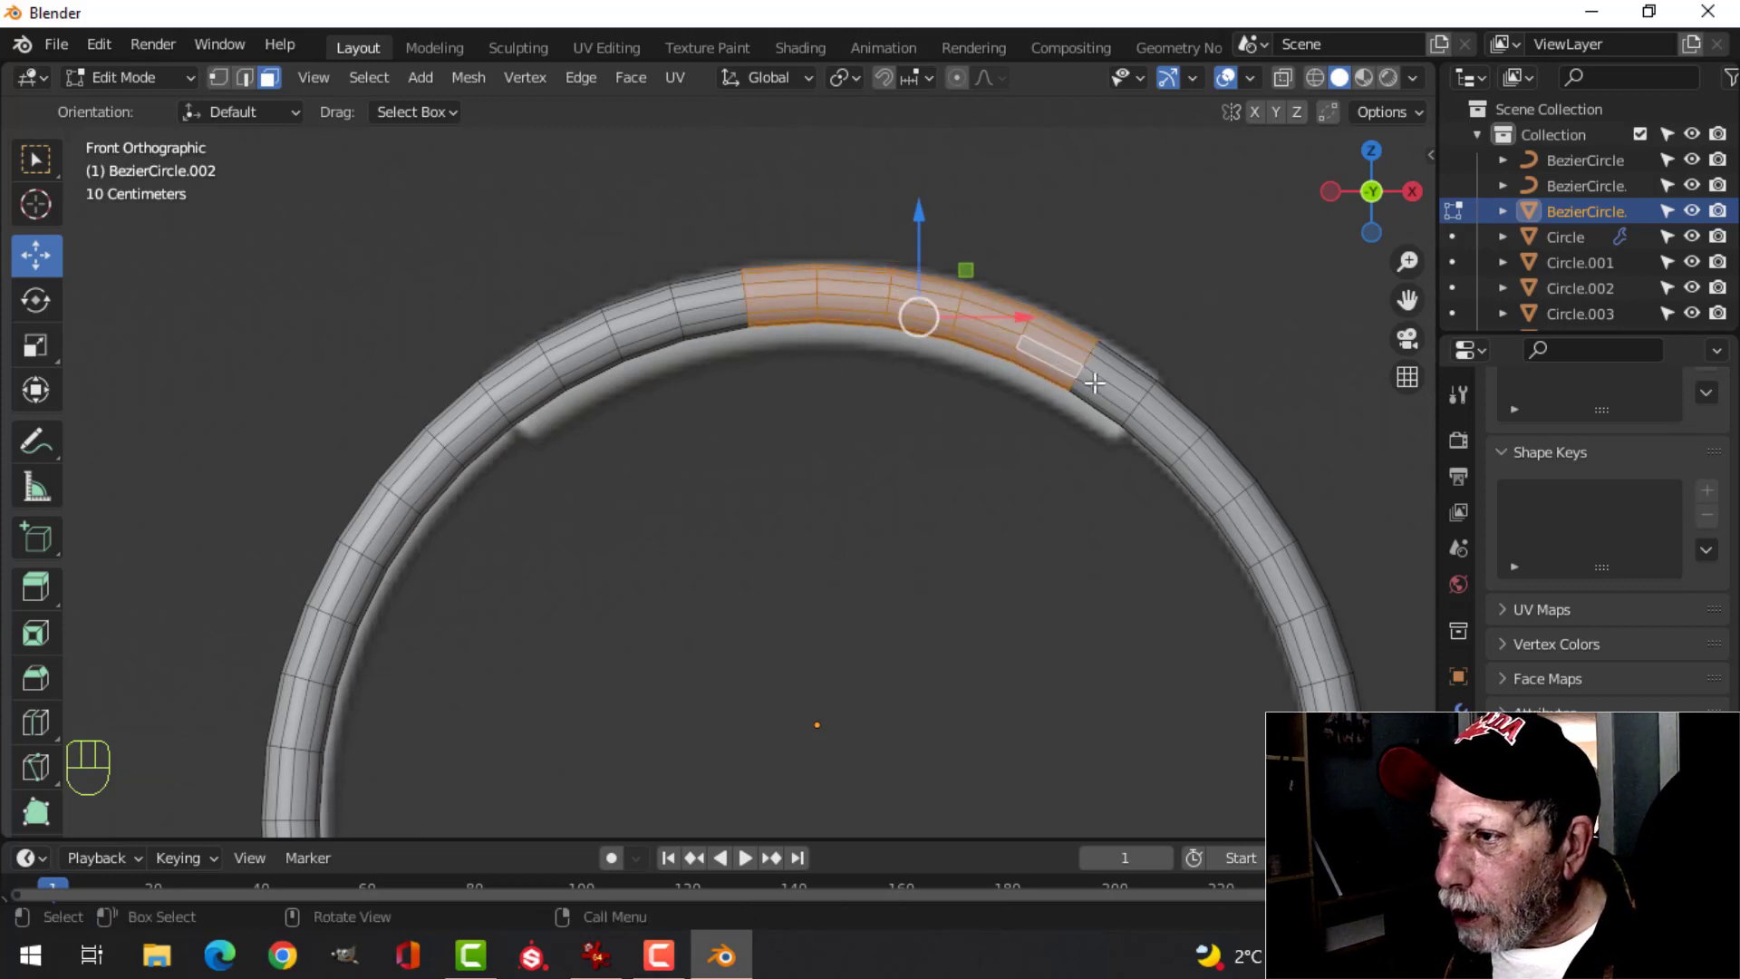
alt+shift+click(1110, 390)
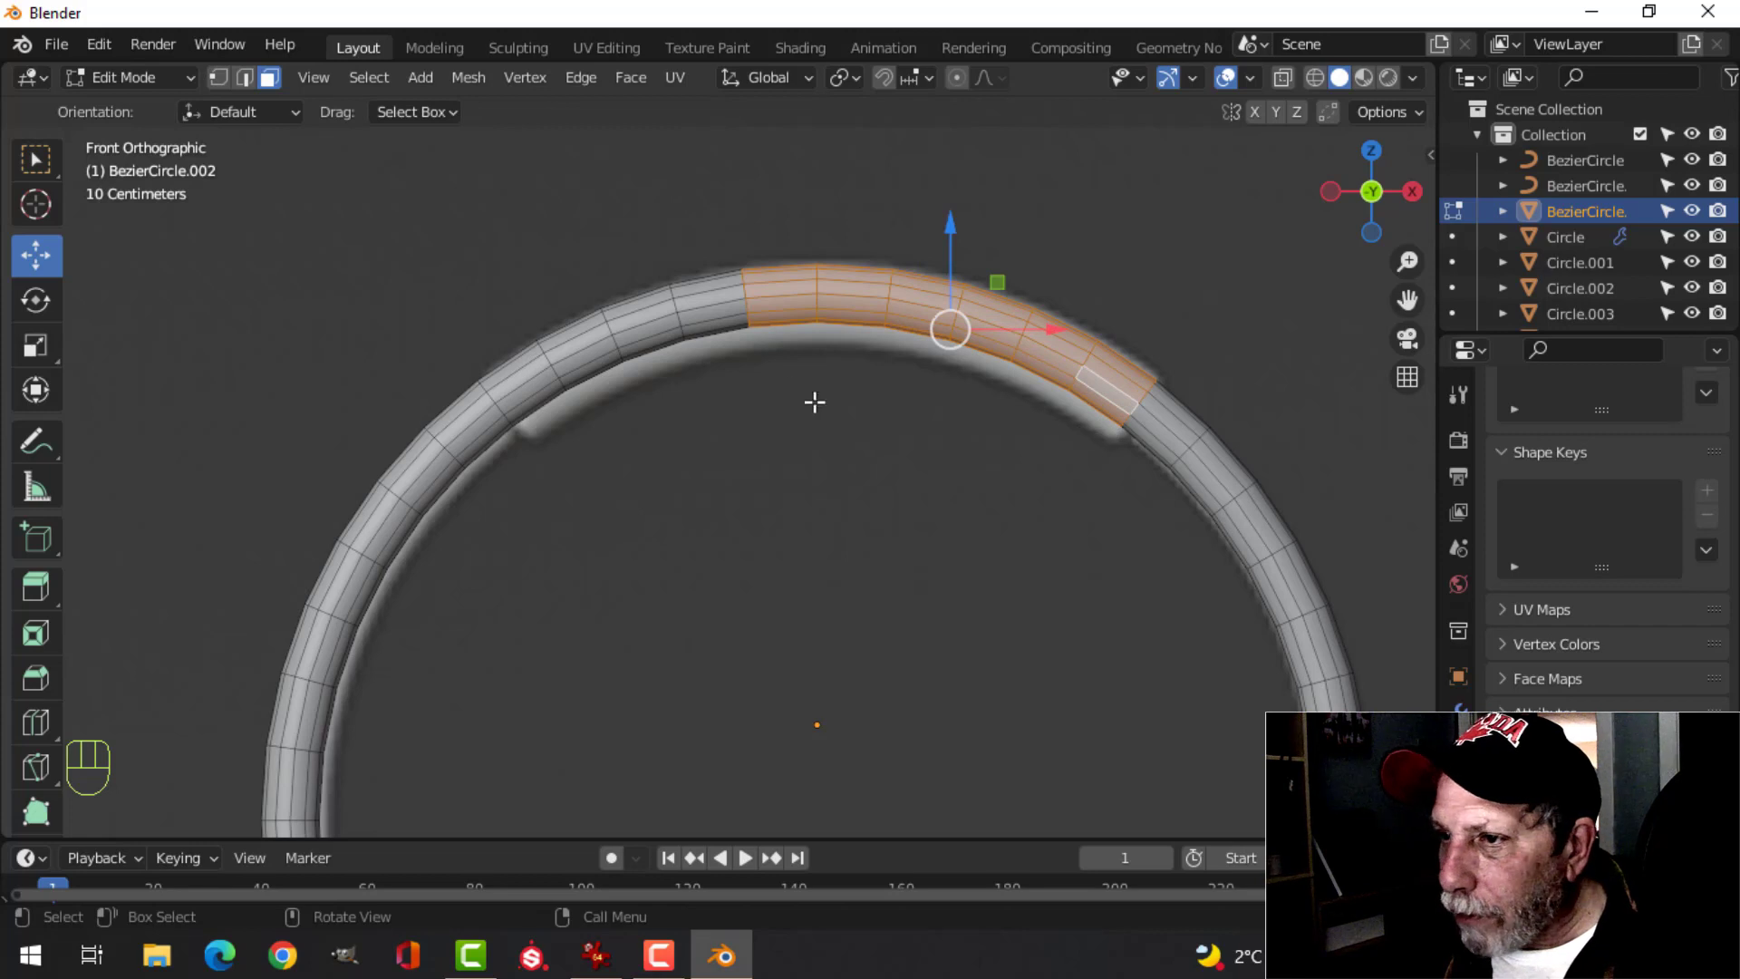
alt+shift+click(712, 311)
alt+shift+click(635, 323)
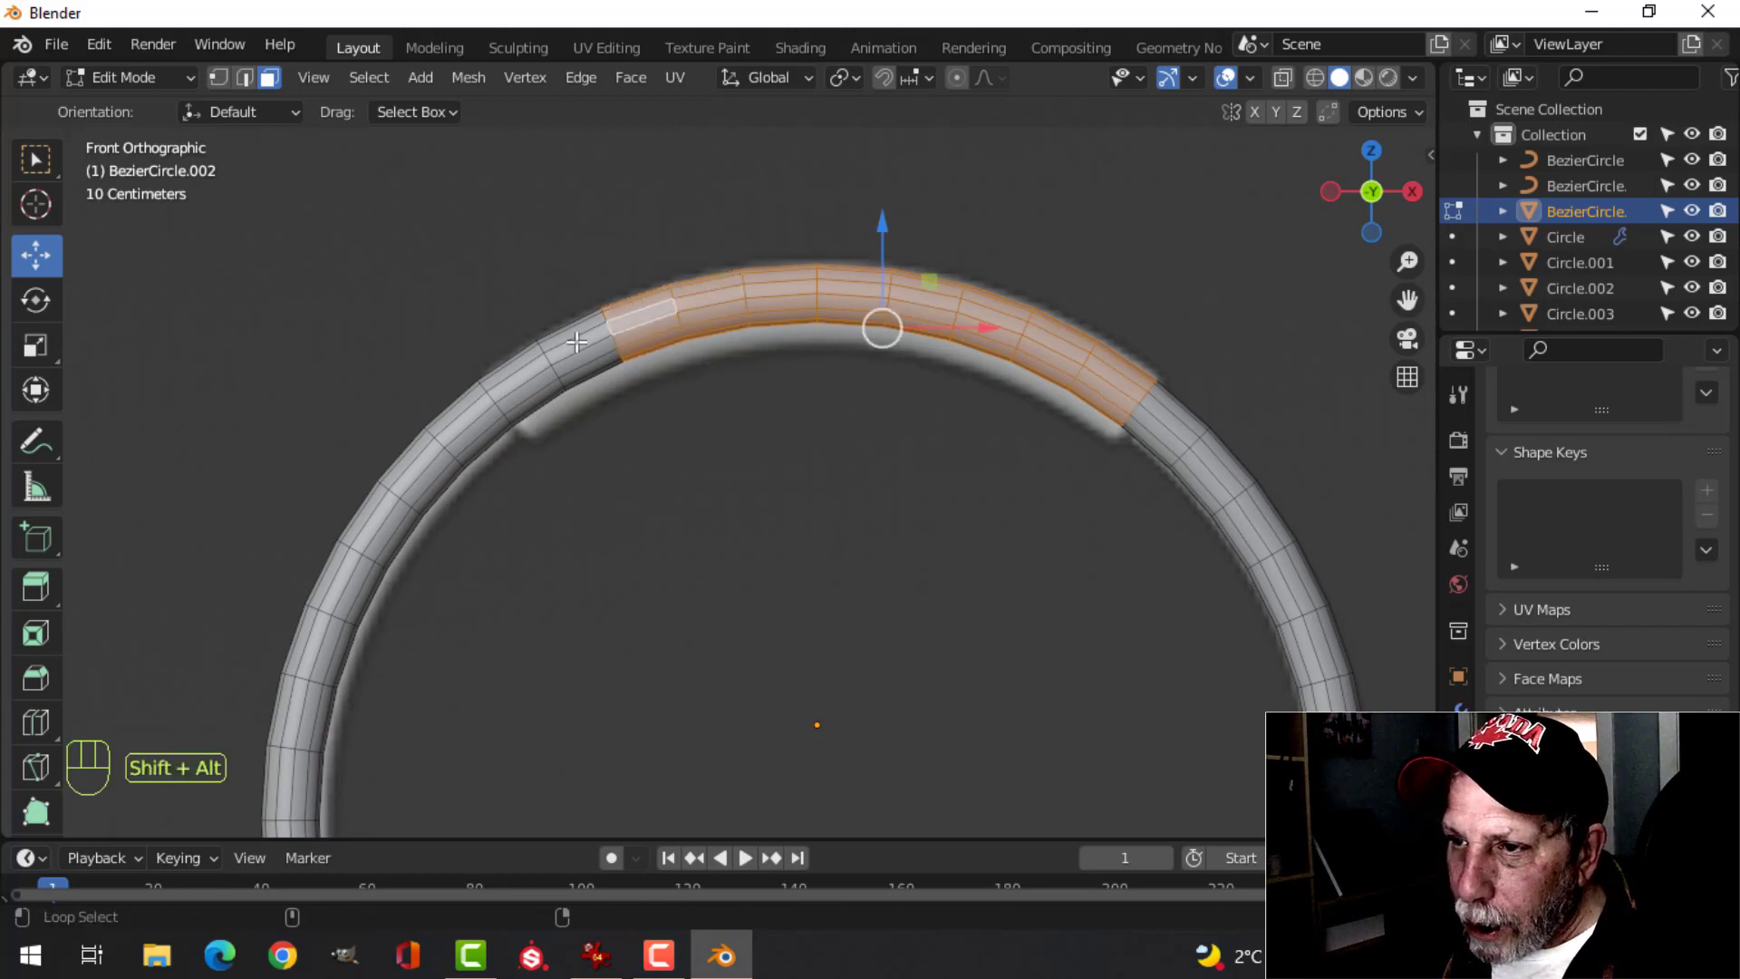
alt+shift+click(578, 352)
alt+shift+click(528, 388)
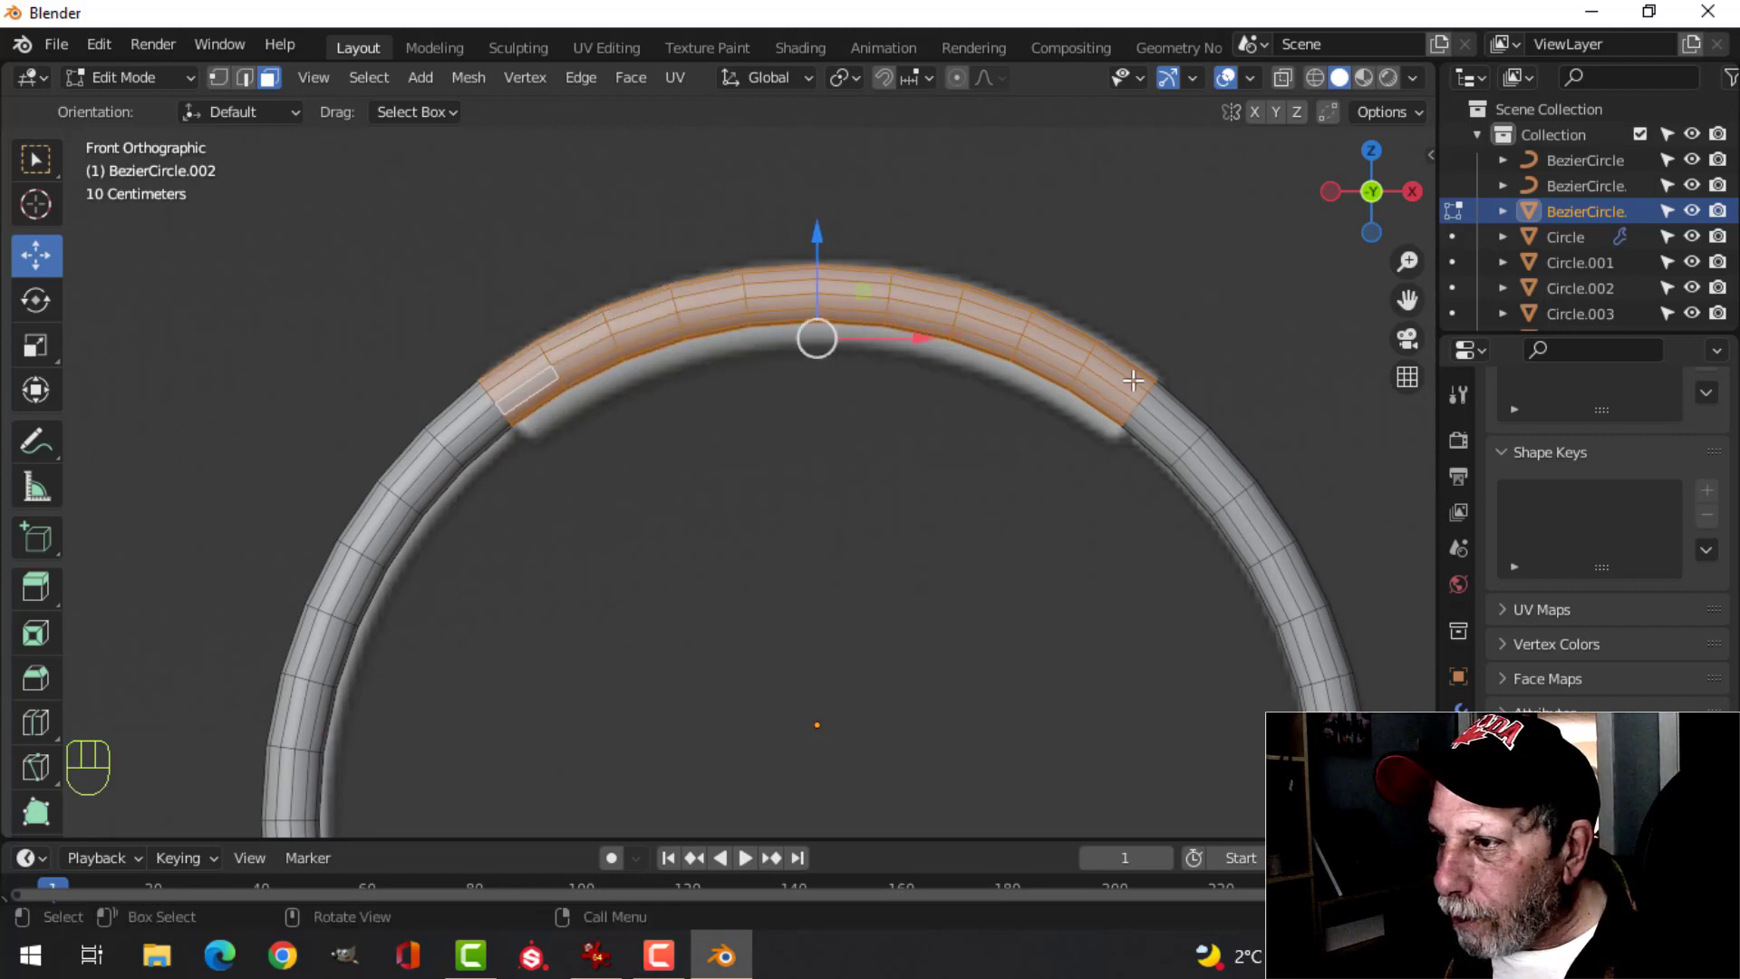
scroll(1139, 397, down, 3)
middle_drag(1138, 396, 794, 413)
key(e)
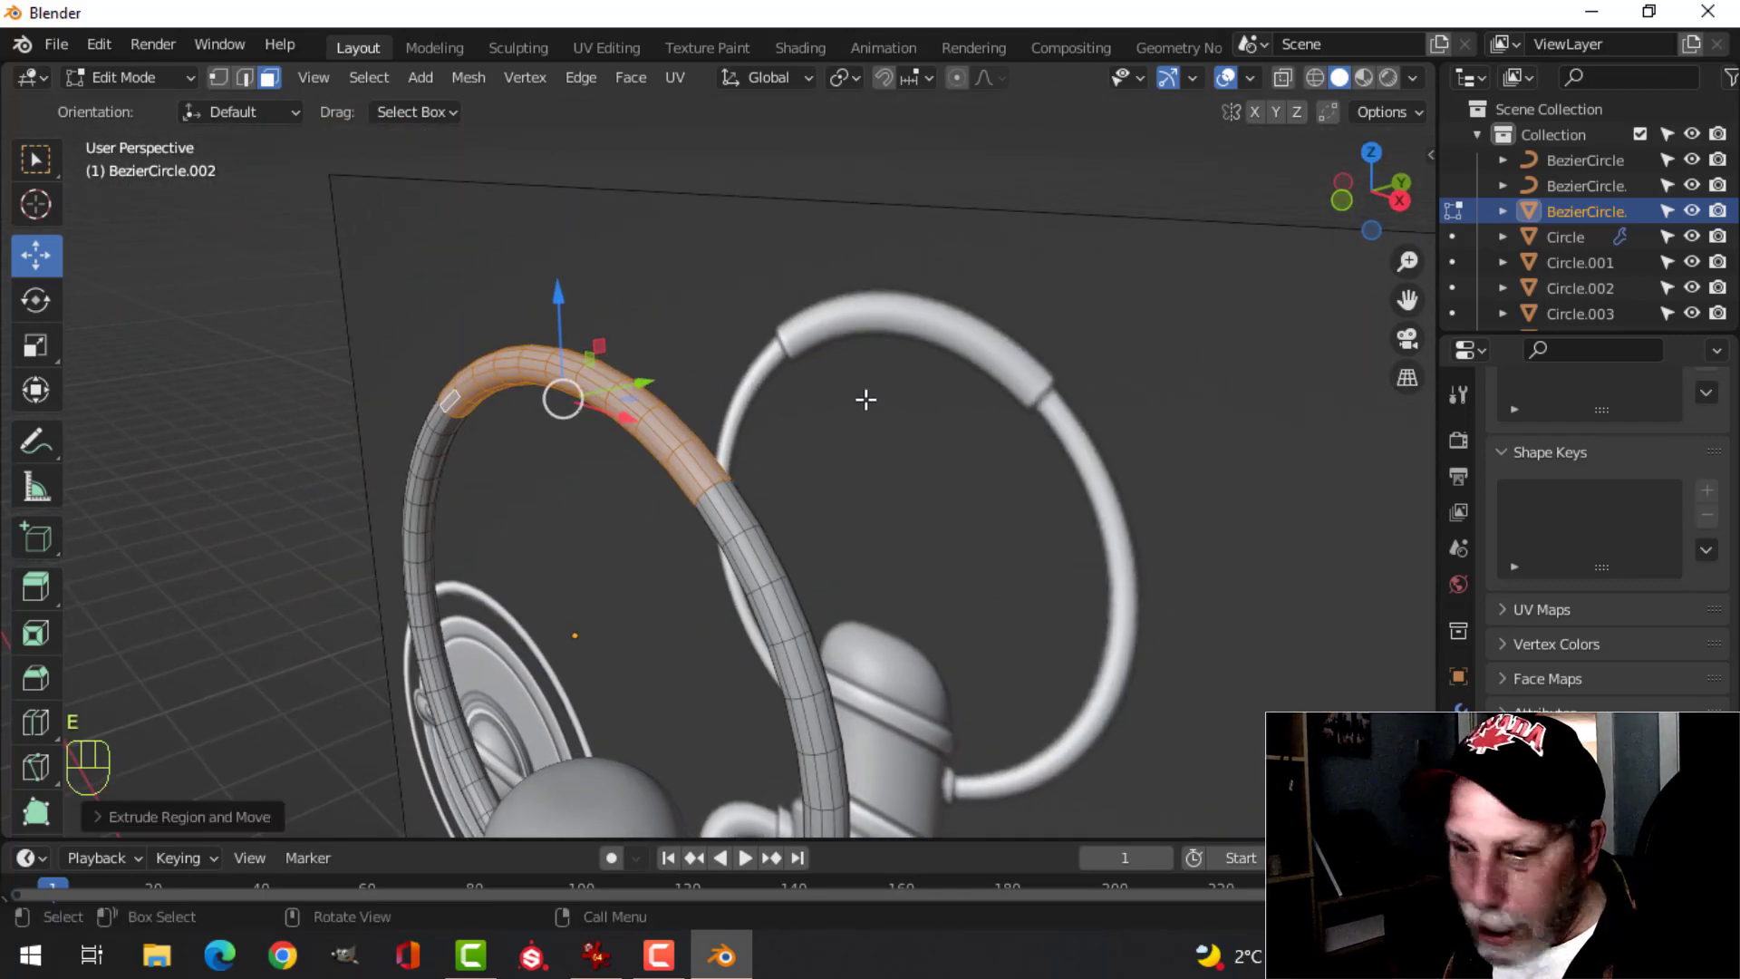
key(alt+s)
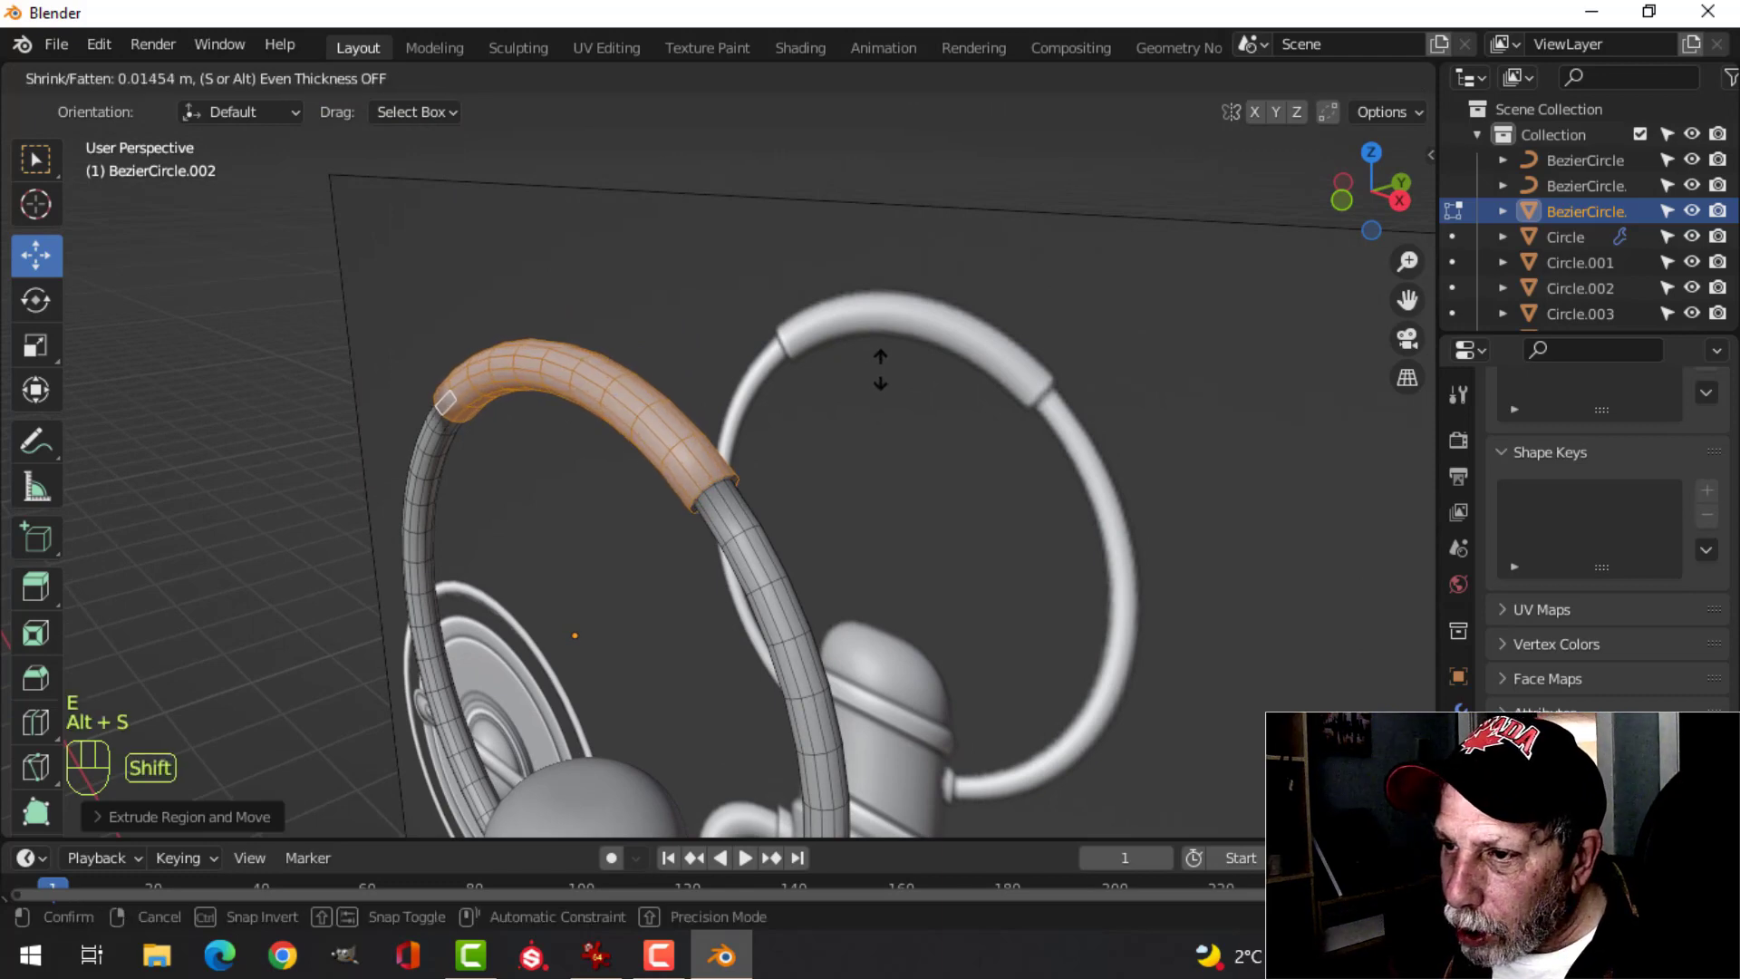
click(888, 353)
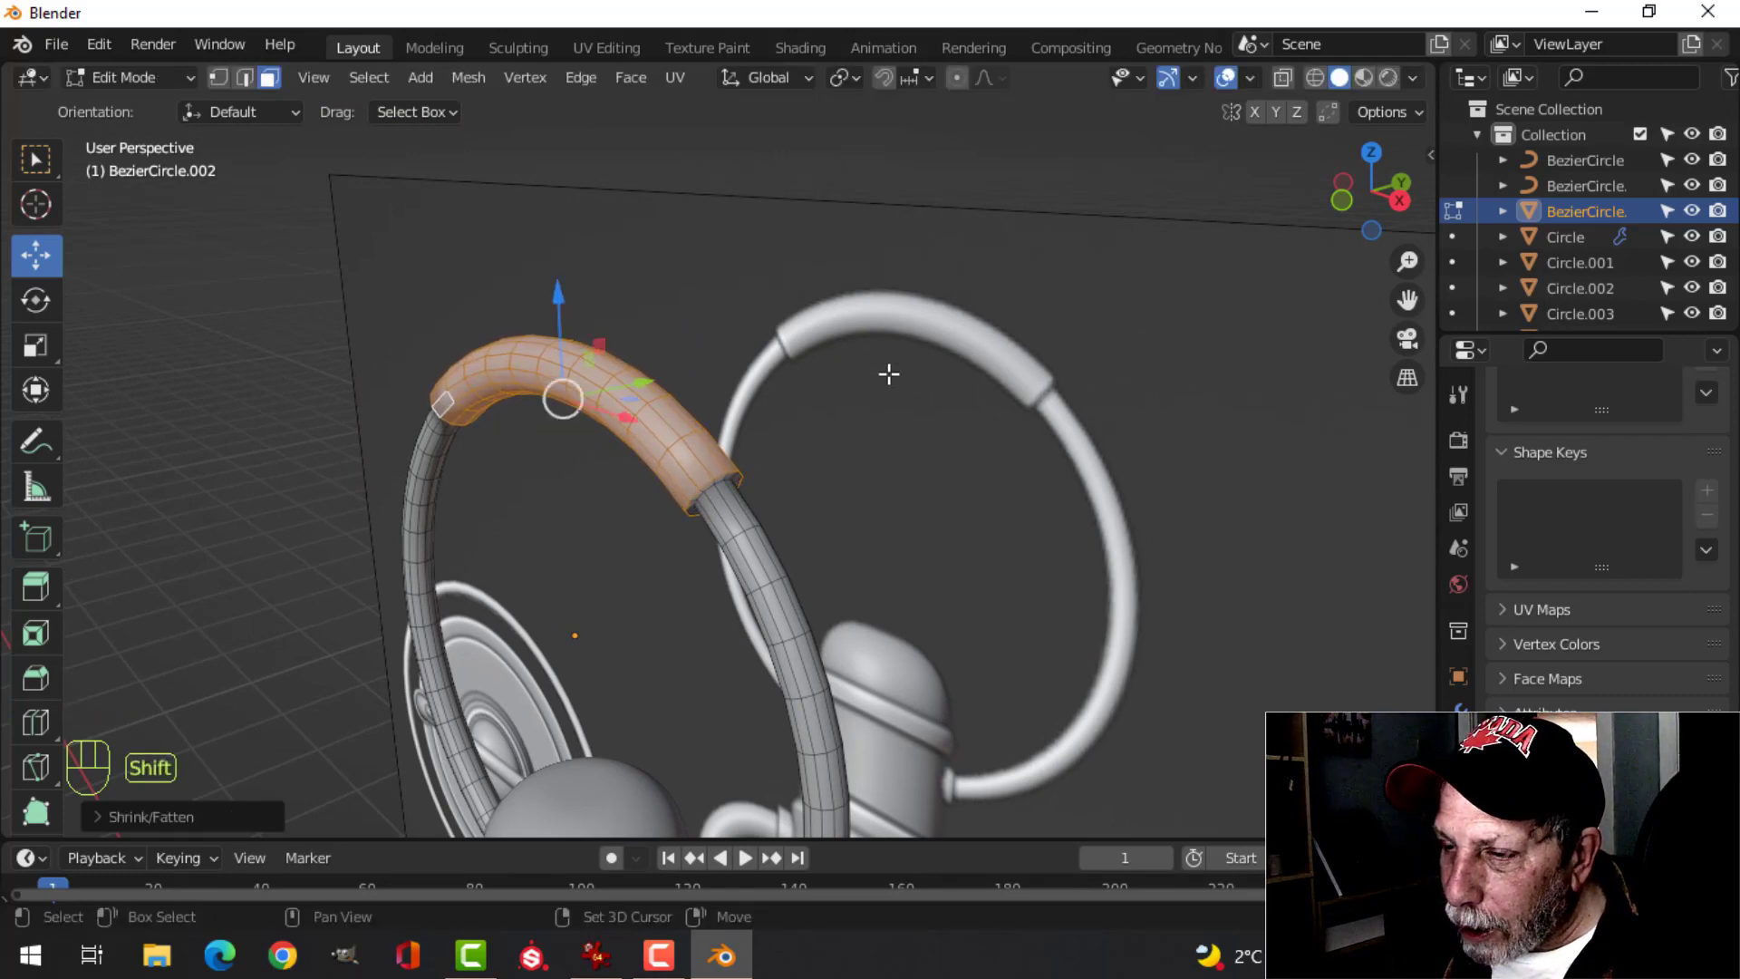
middle_drag(885, 373, 929, 319)
key(alt+a)
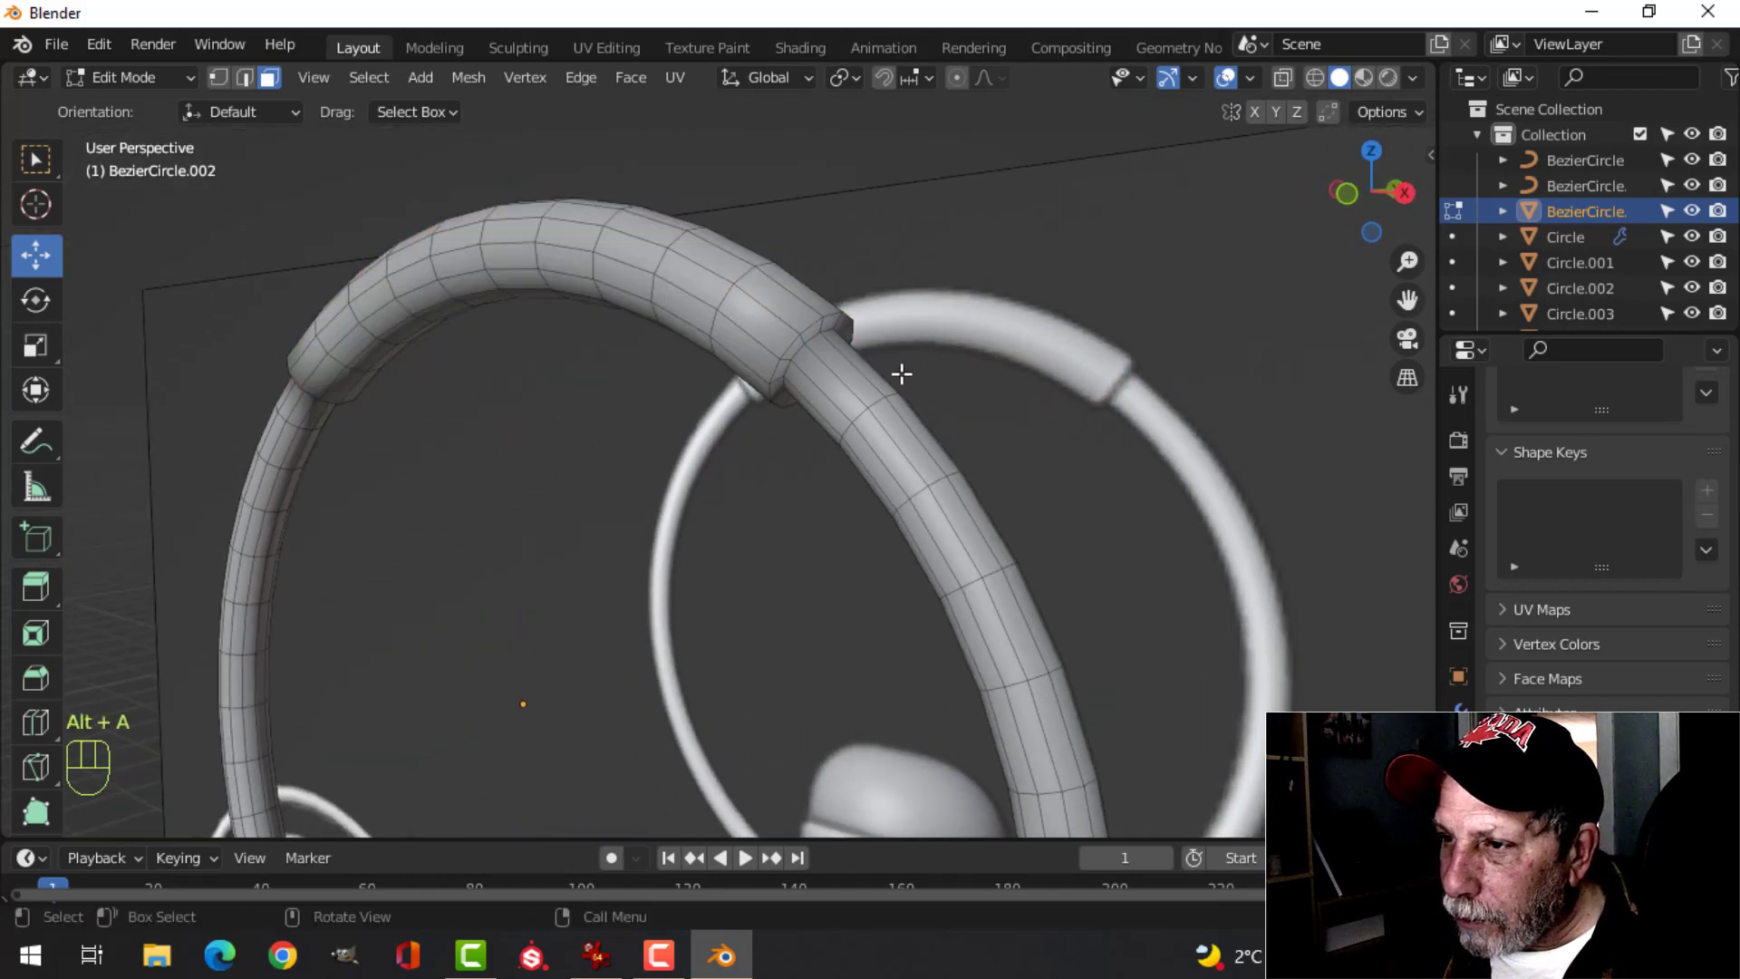
- Bevel the outer edge loops at both ends of the grip with 2 segments and a width of about 0.008 m
scroll(901, 373, up, 2)
shift+middle_drag(843, 361, 841, 422)
key(2)
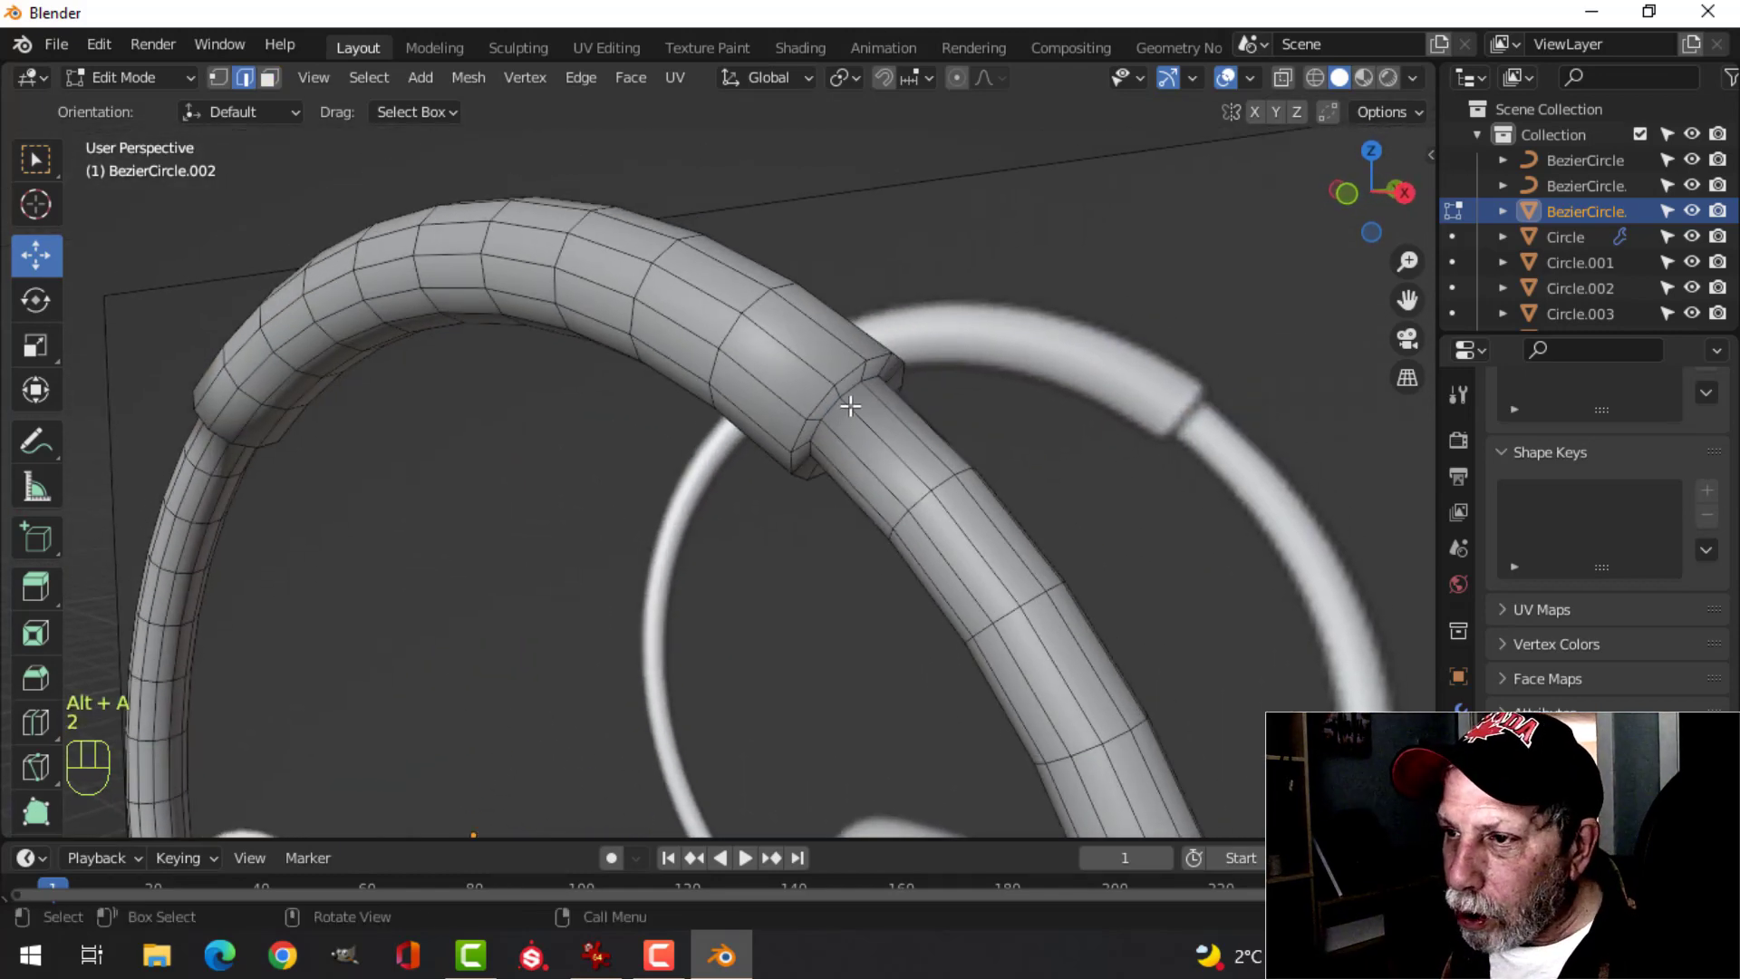
alt+click(844, 373)
middle_drag(579, 446, 909, 405)
alt+shift+click(817, 366)
scroll(905, 381, up, 2)
key(ctrl+b)
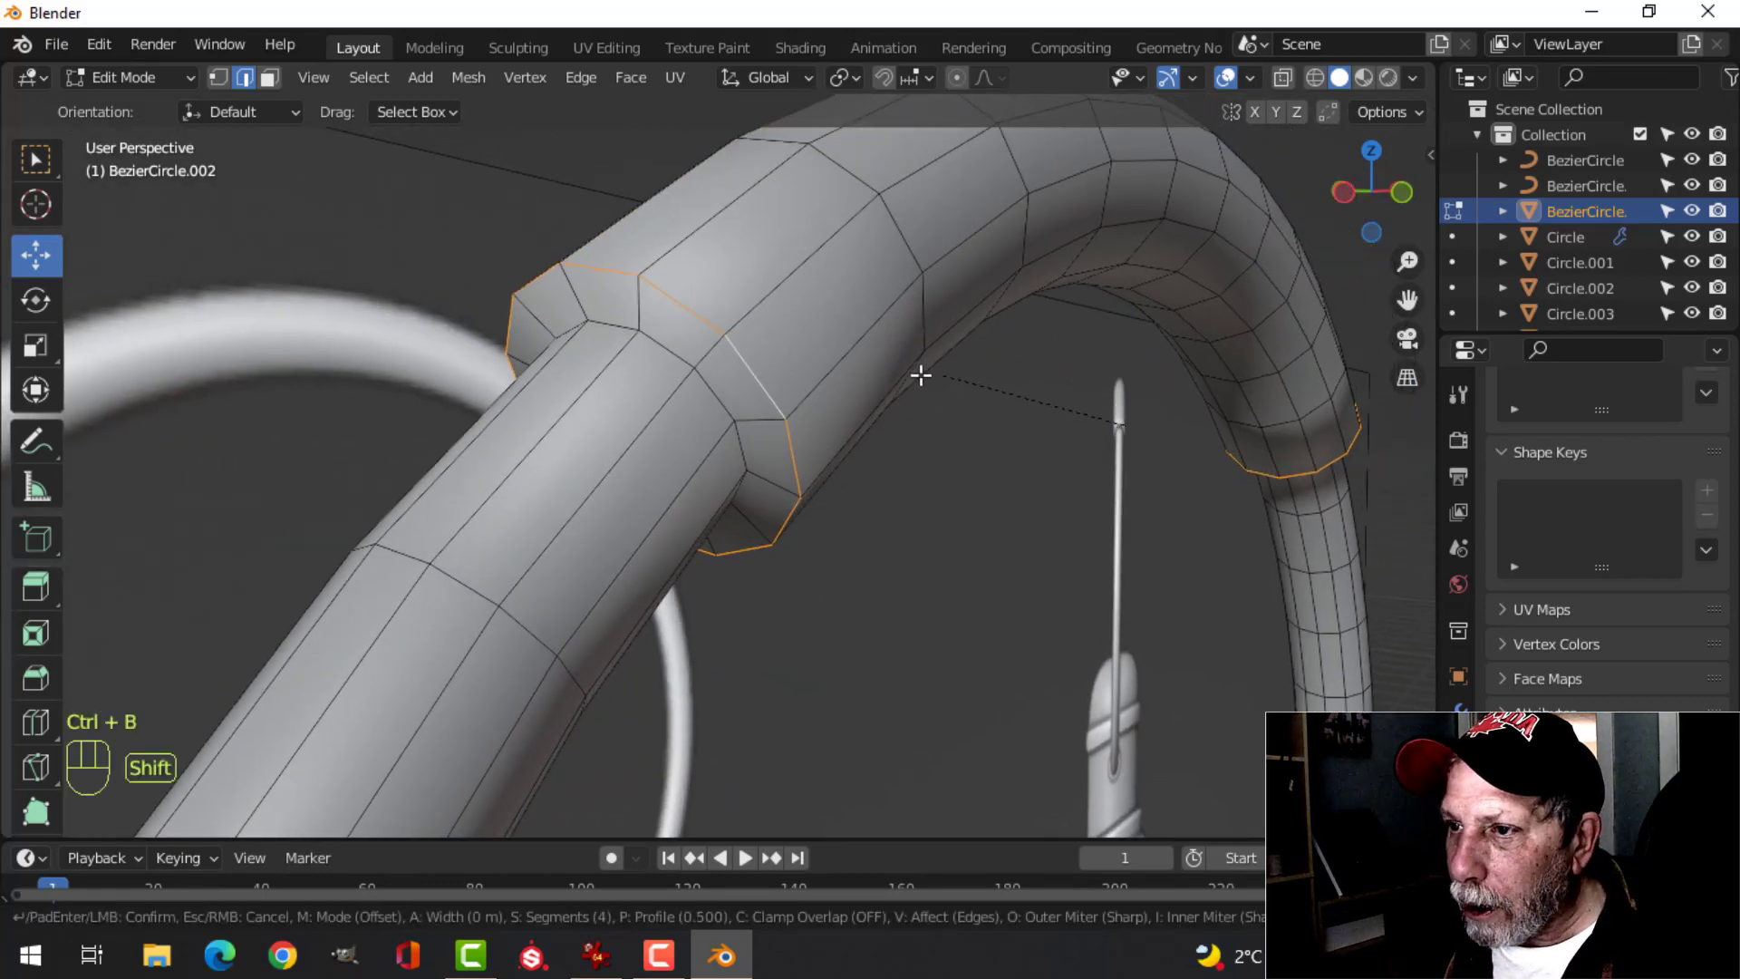
mouse_move(875, 372)
scroll(851, 369, down, 3)
mouse_move(808, 368)
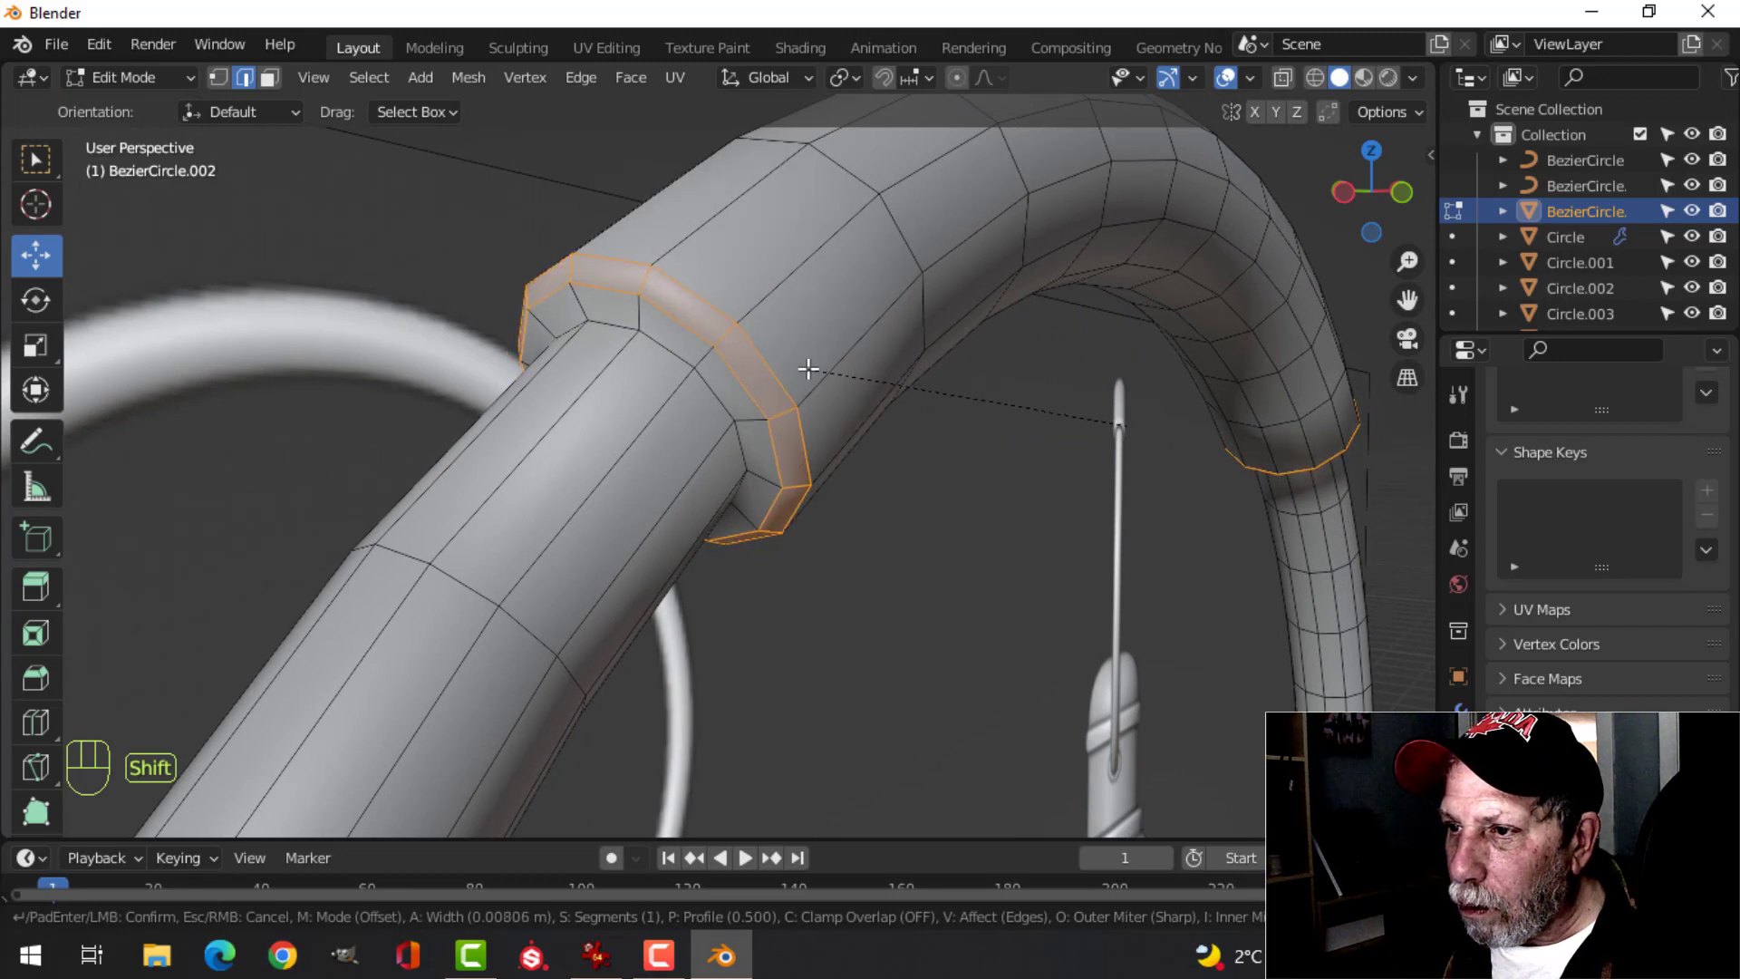
scroll(807, 369, up, 1)
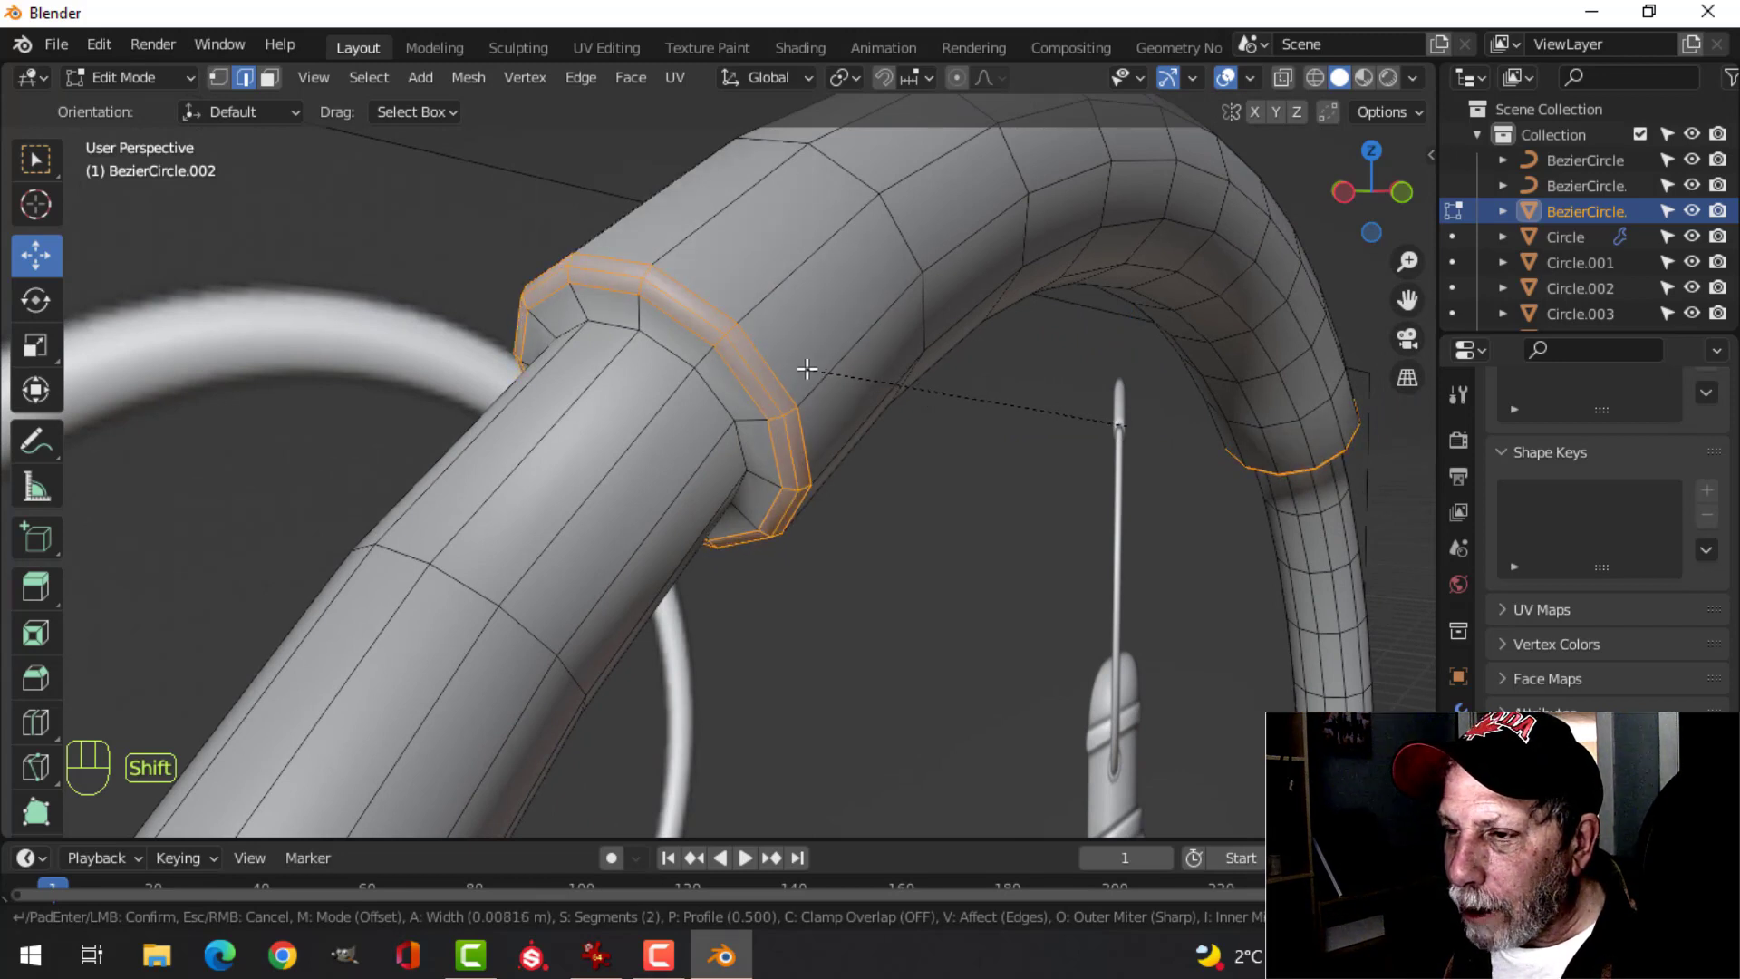
click(807, 369)
- Add a loop cut on the thin ring beside each end of the grip and slide both cuts up against the grip
key(alt+a)
key(ctrl+r)
click(635, 417)
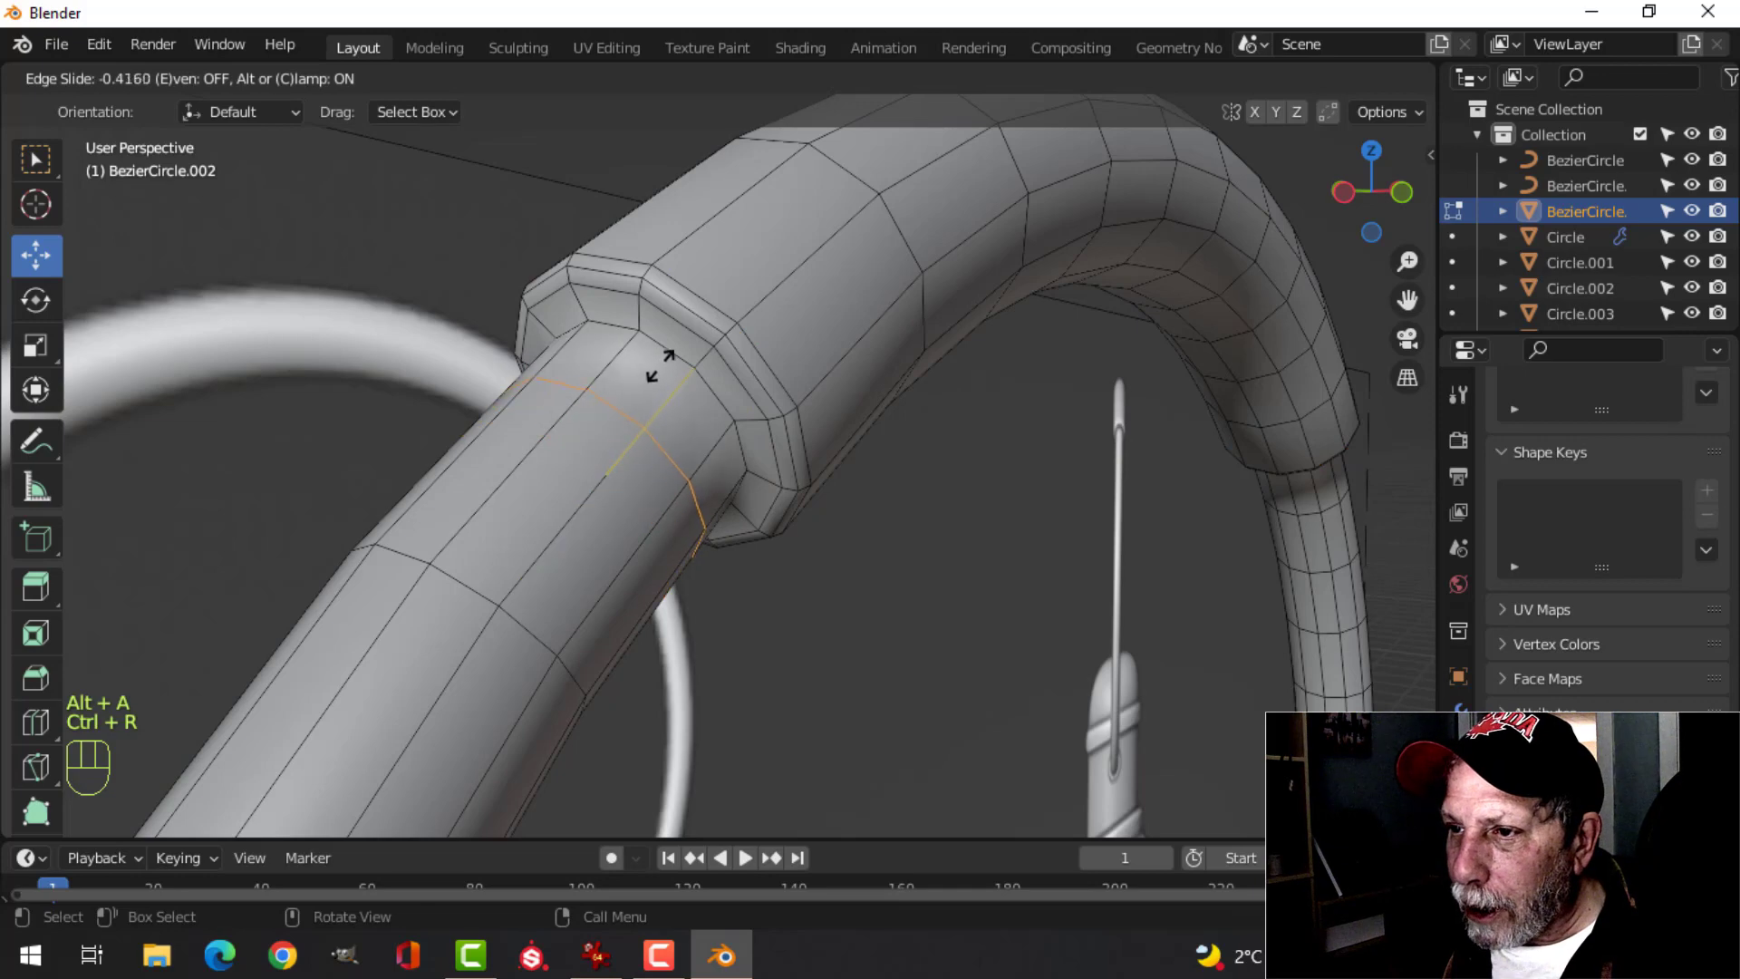
click(698, 308)
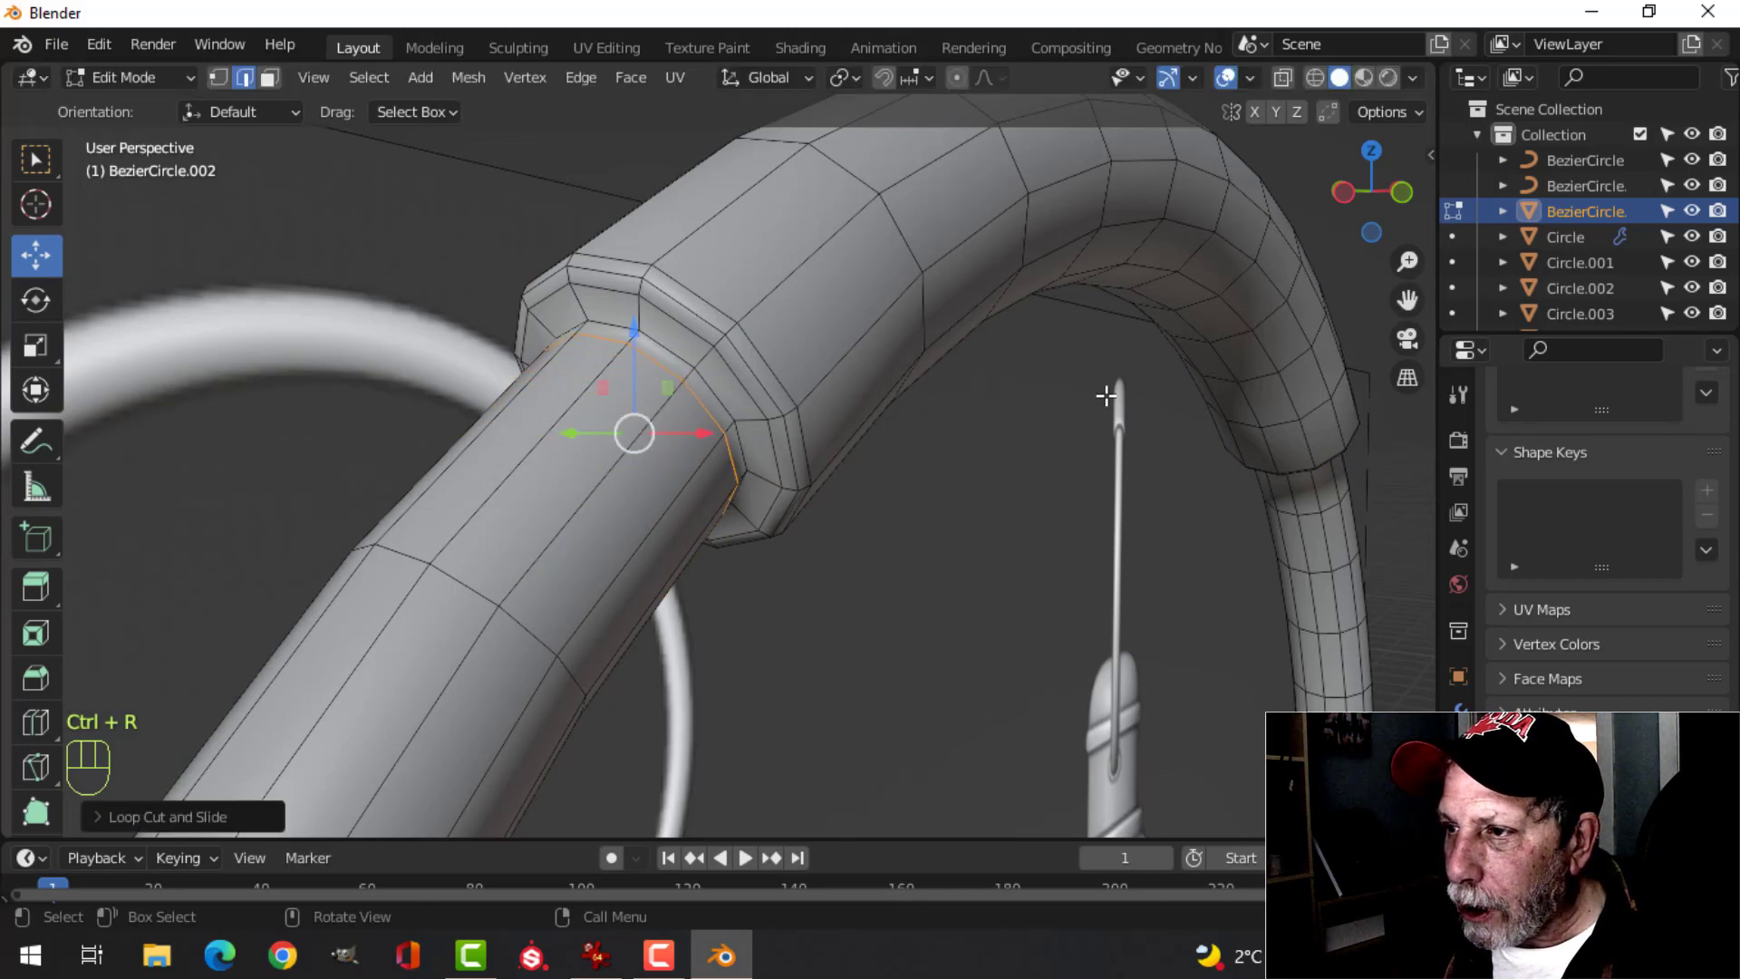
middle_drag(697, 309, 1045, 300)
key(ctrl+r)
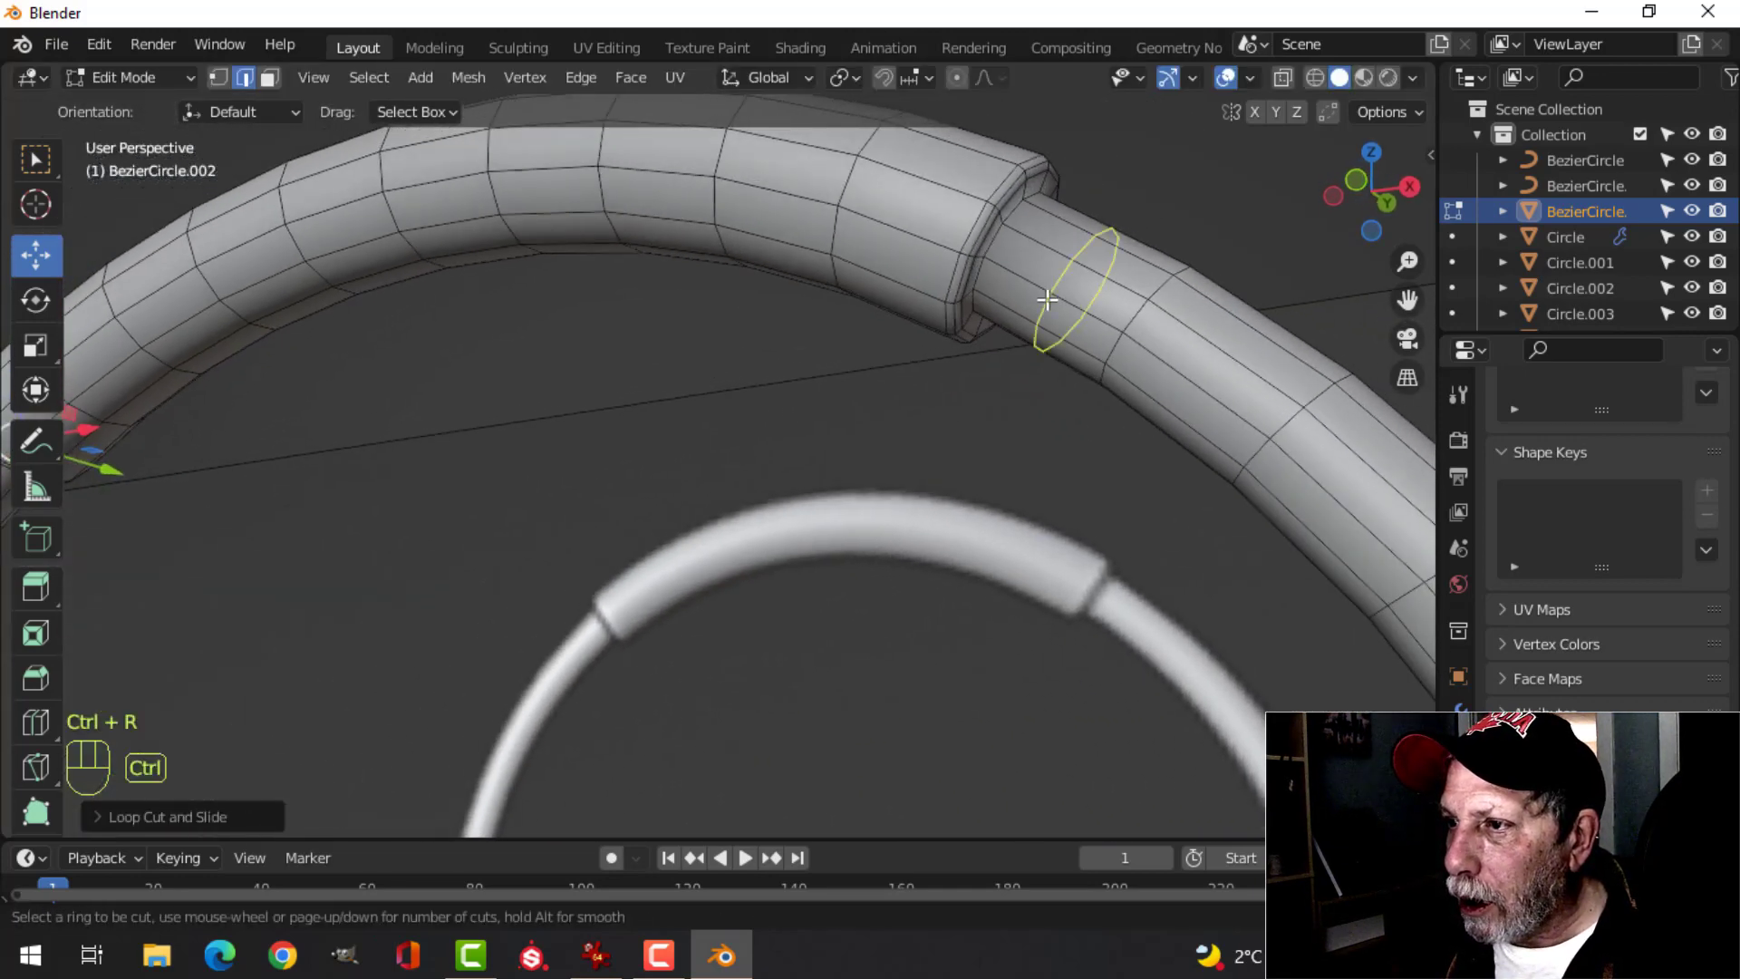
click(1038, 295)
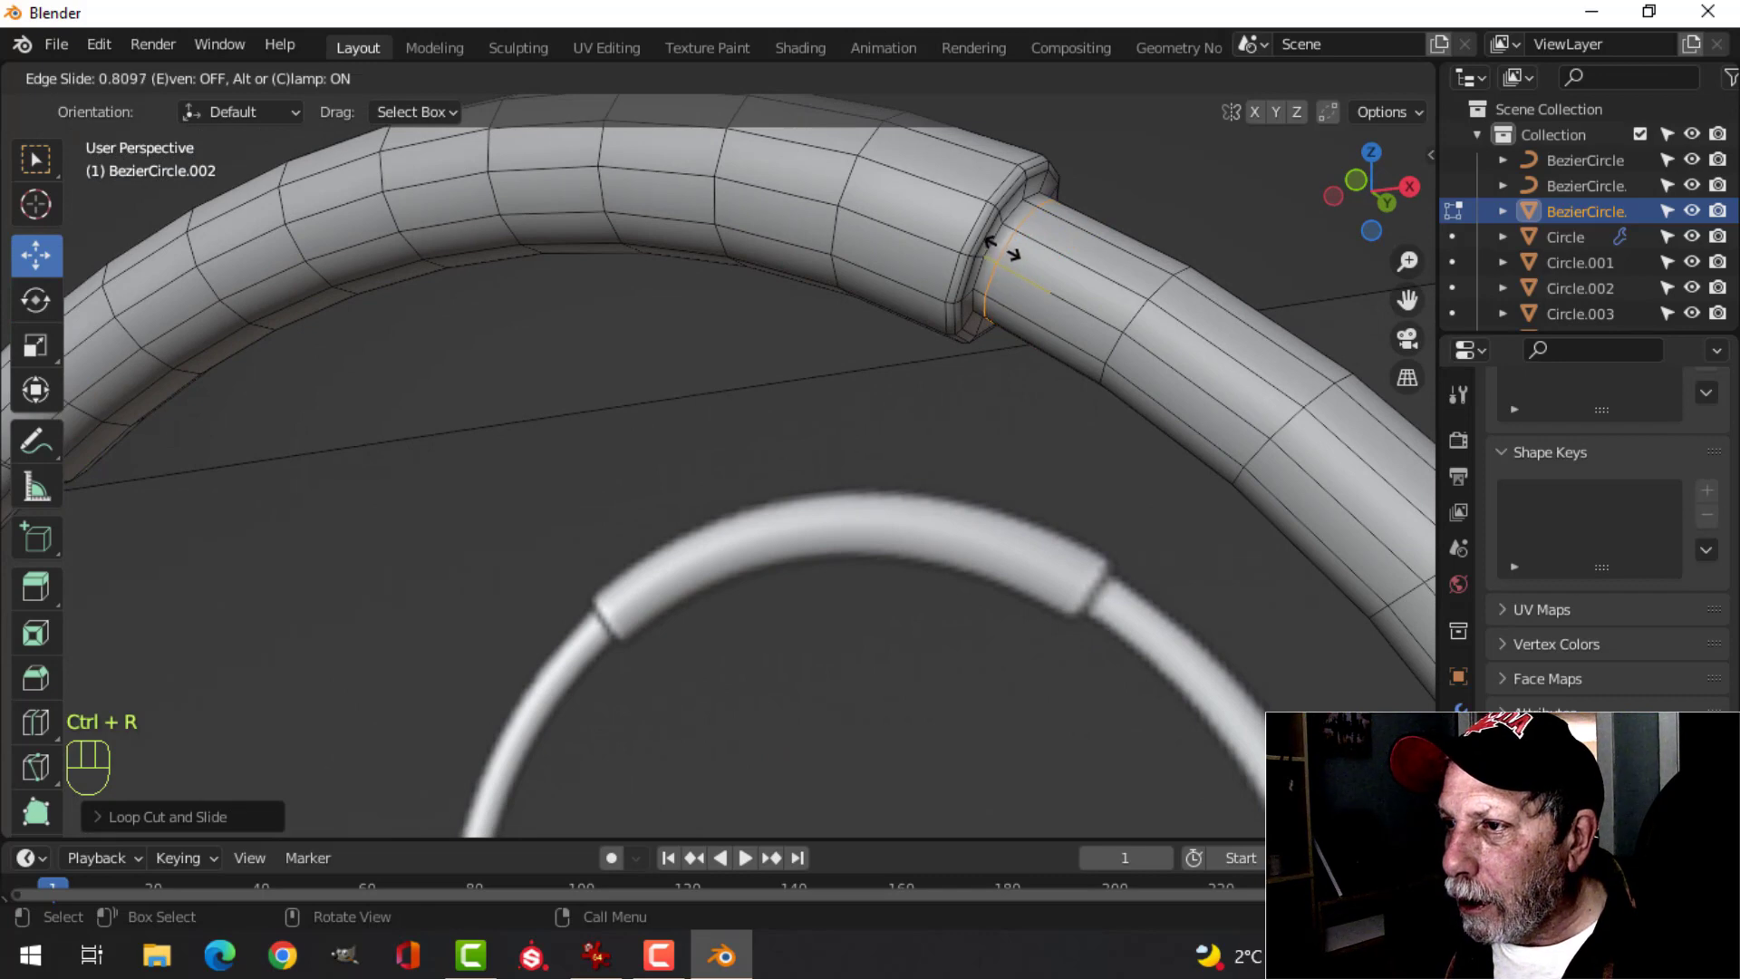
click(1002, 246)
- Add a level 1 subdivision surface to the handle ring and shade it smooth
key(Tab)
scroll(916, 486, down, 5)
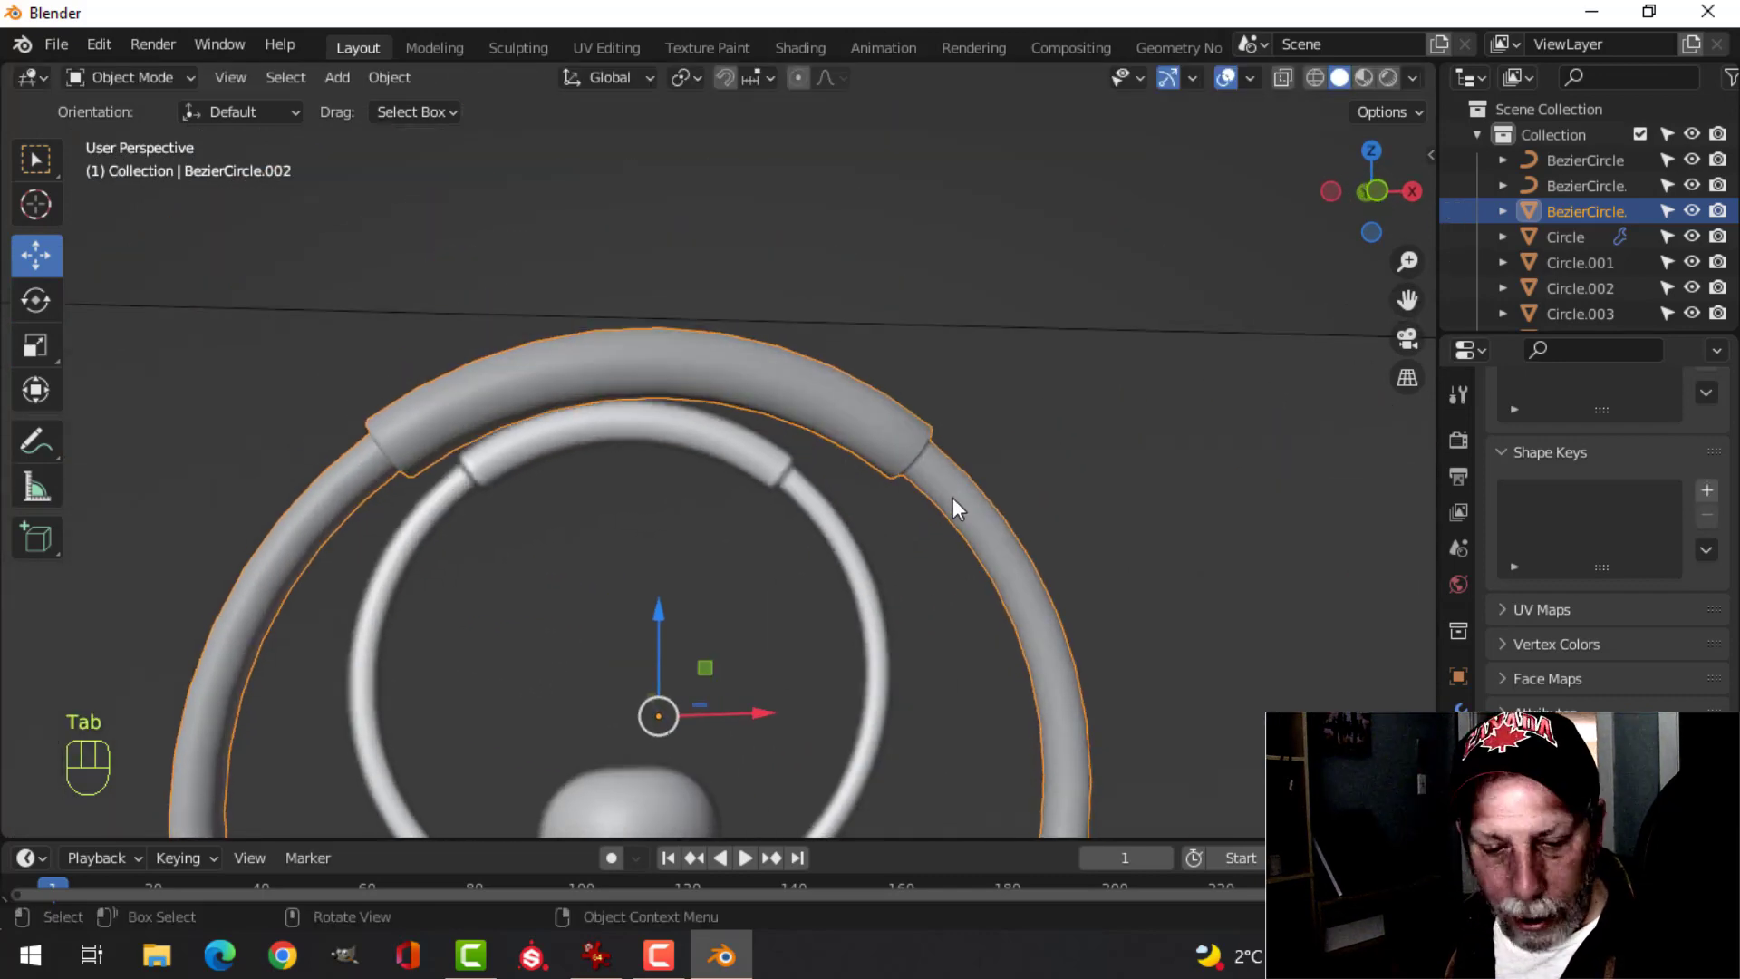
key(ctrl+1)
right_click(758, 388)
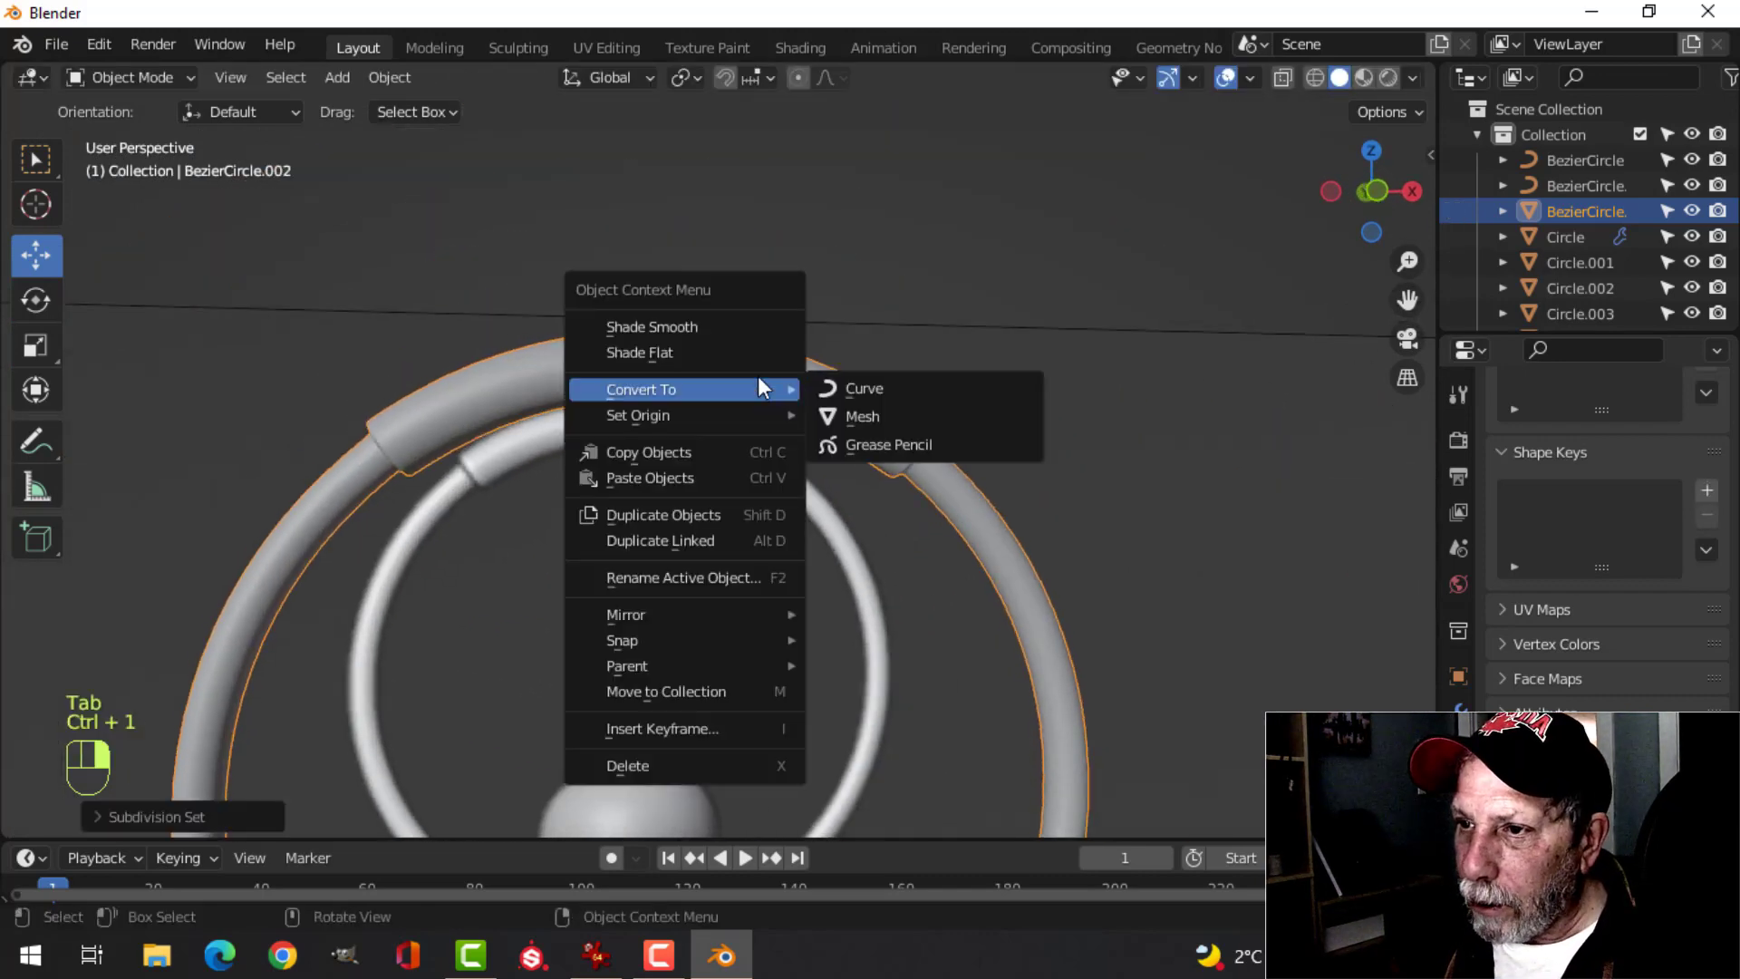
click(743, 318)
scroll(834, 468, down, 3)
scroll(834, 468, down, 3)
key(alt+a)
middle_drag(858, 556, 885, 533)
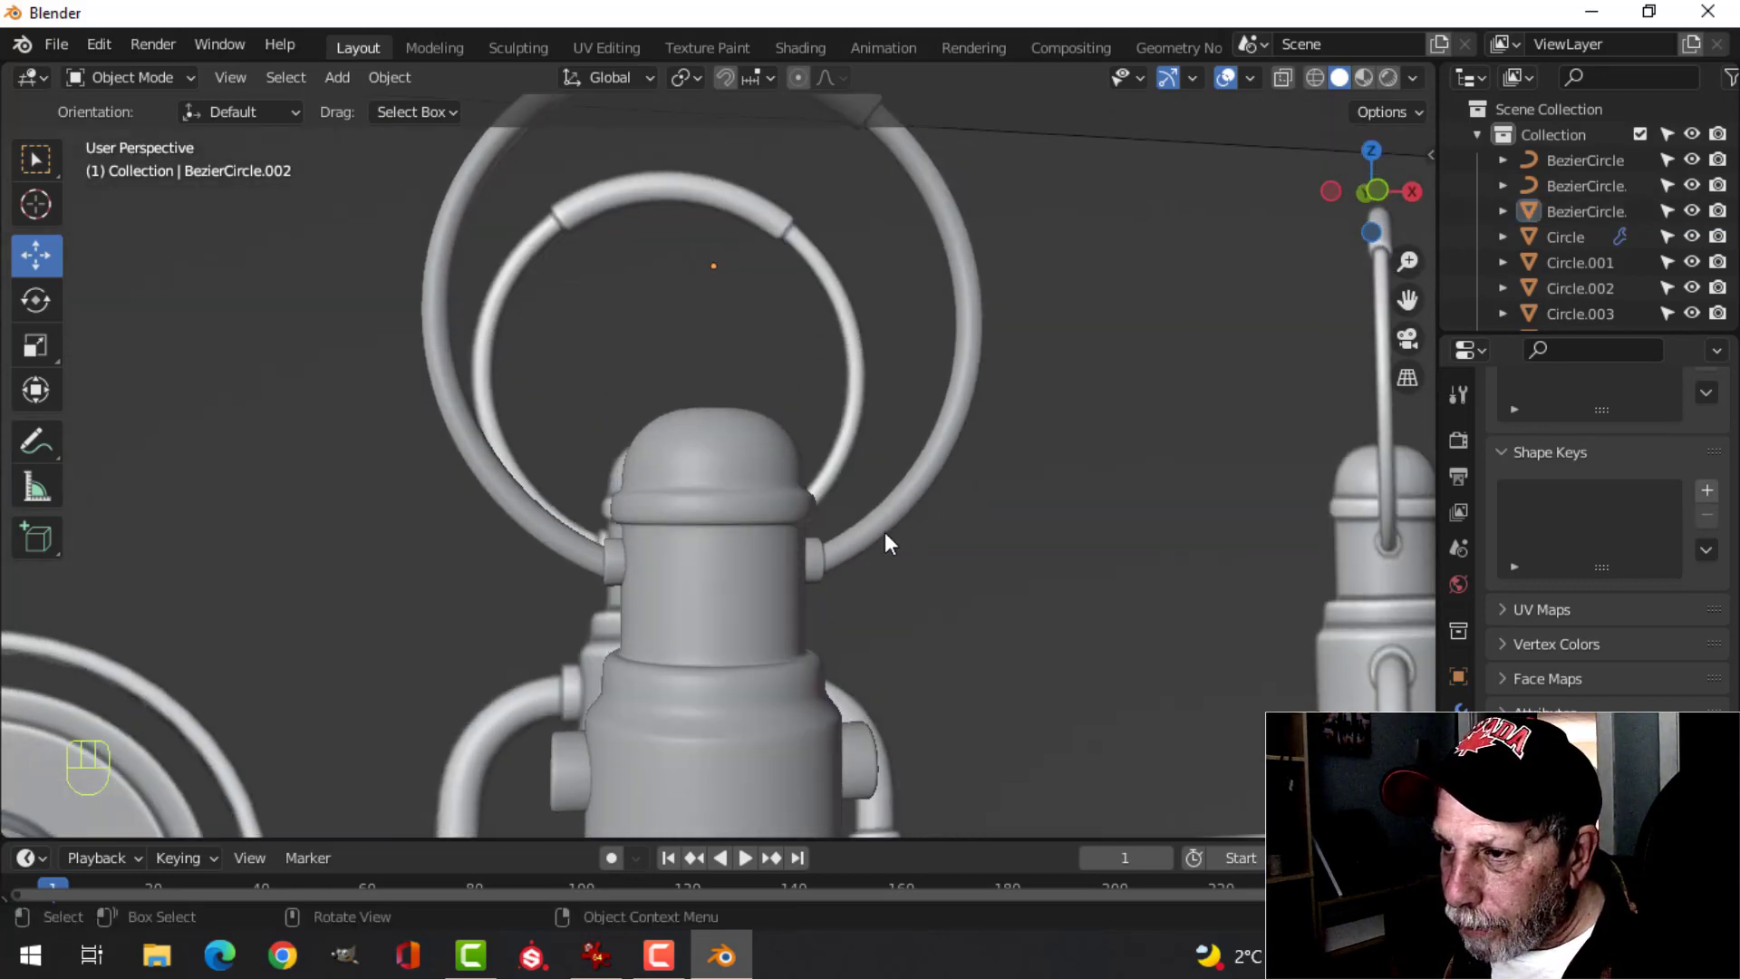
- Delete the handle ring's face loops that run through the inside of the lamp neck, leaving short stubs just past both side collars
click(885, 533)
key(KP_1)
scroll(683, 607, up, 3)
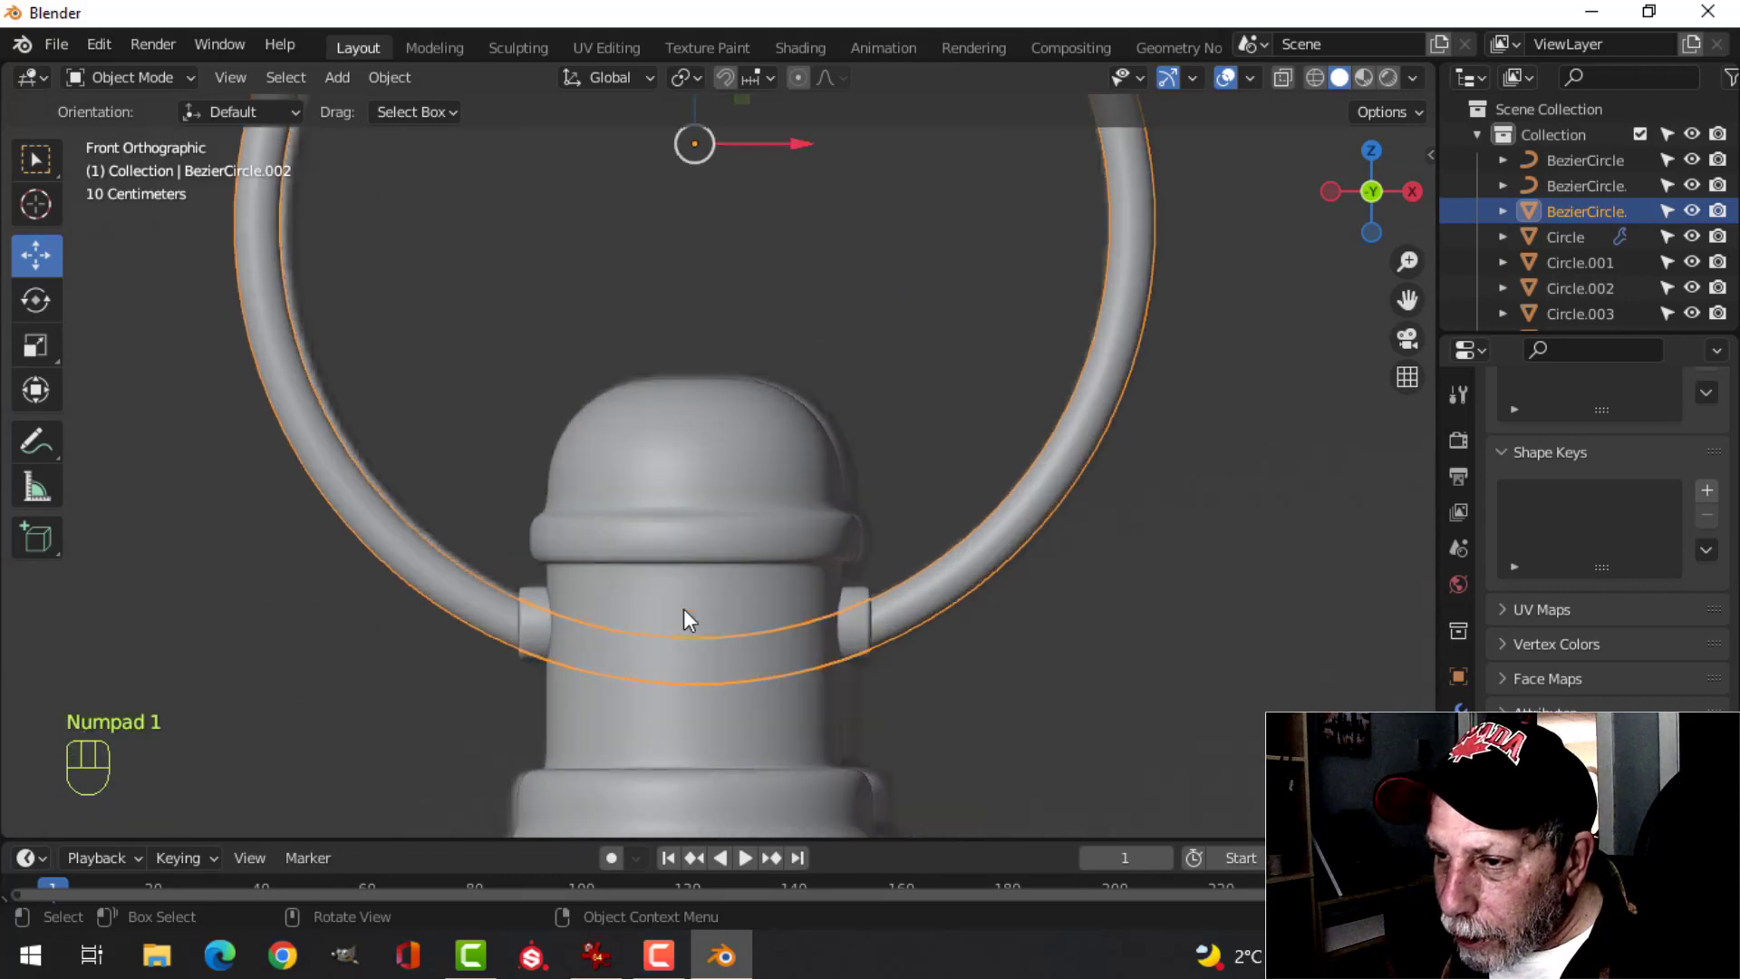
shift+middle_drag(683, 608, 622, 498)
key(Tab)
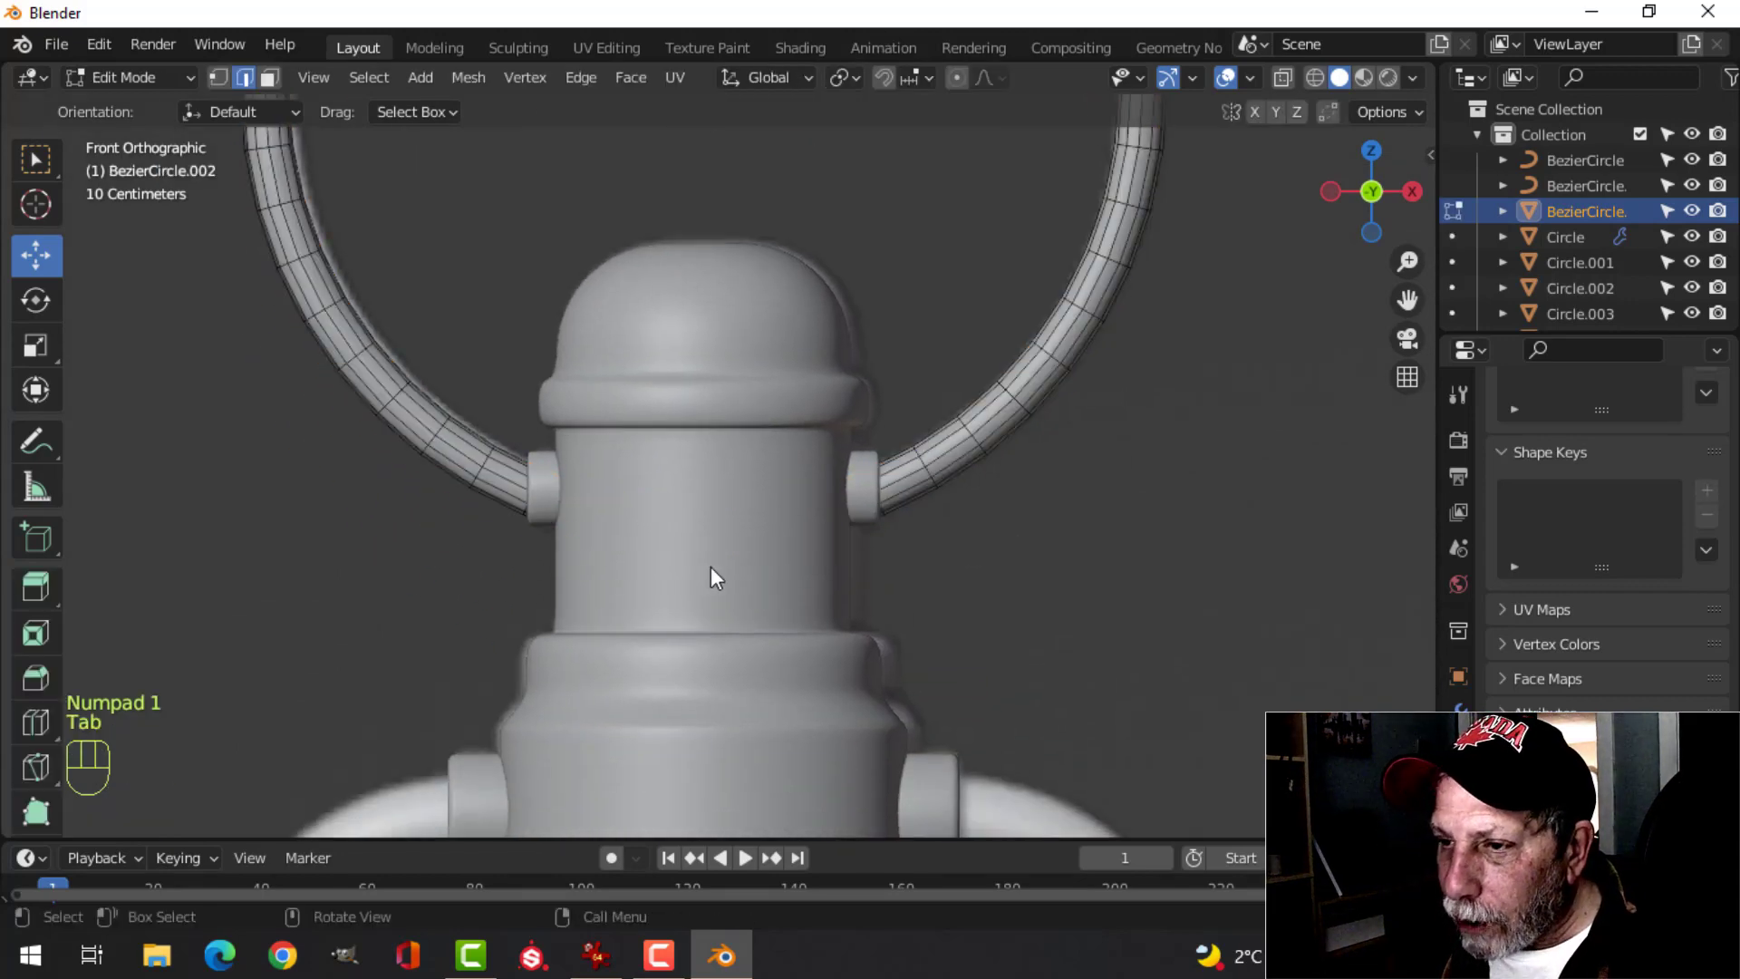
key(z)
scroll(721, 575, up, 2)
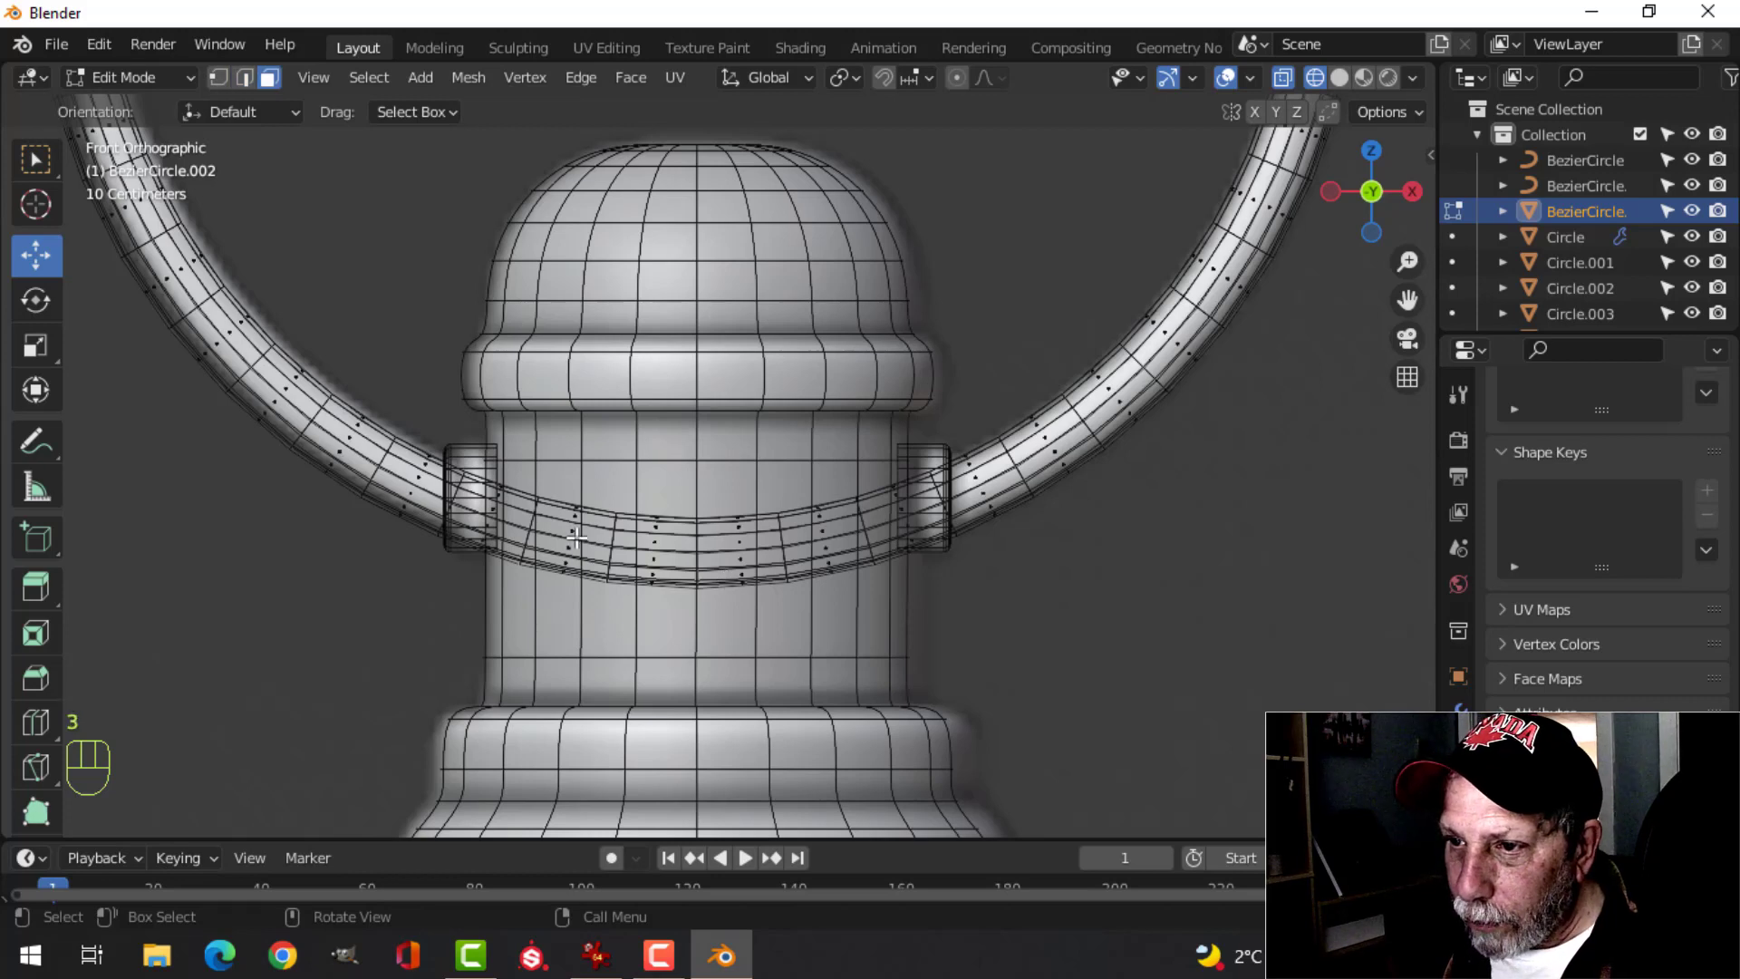
alt+shift+click(571, 525)
alt+shift+click(698, 540)
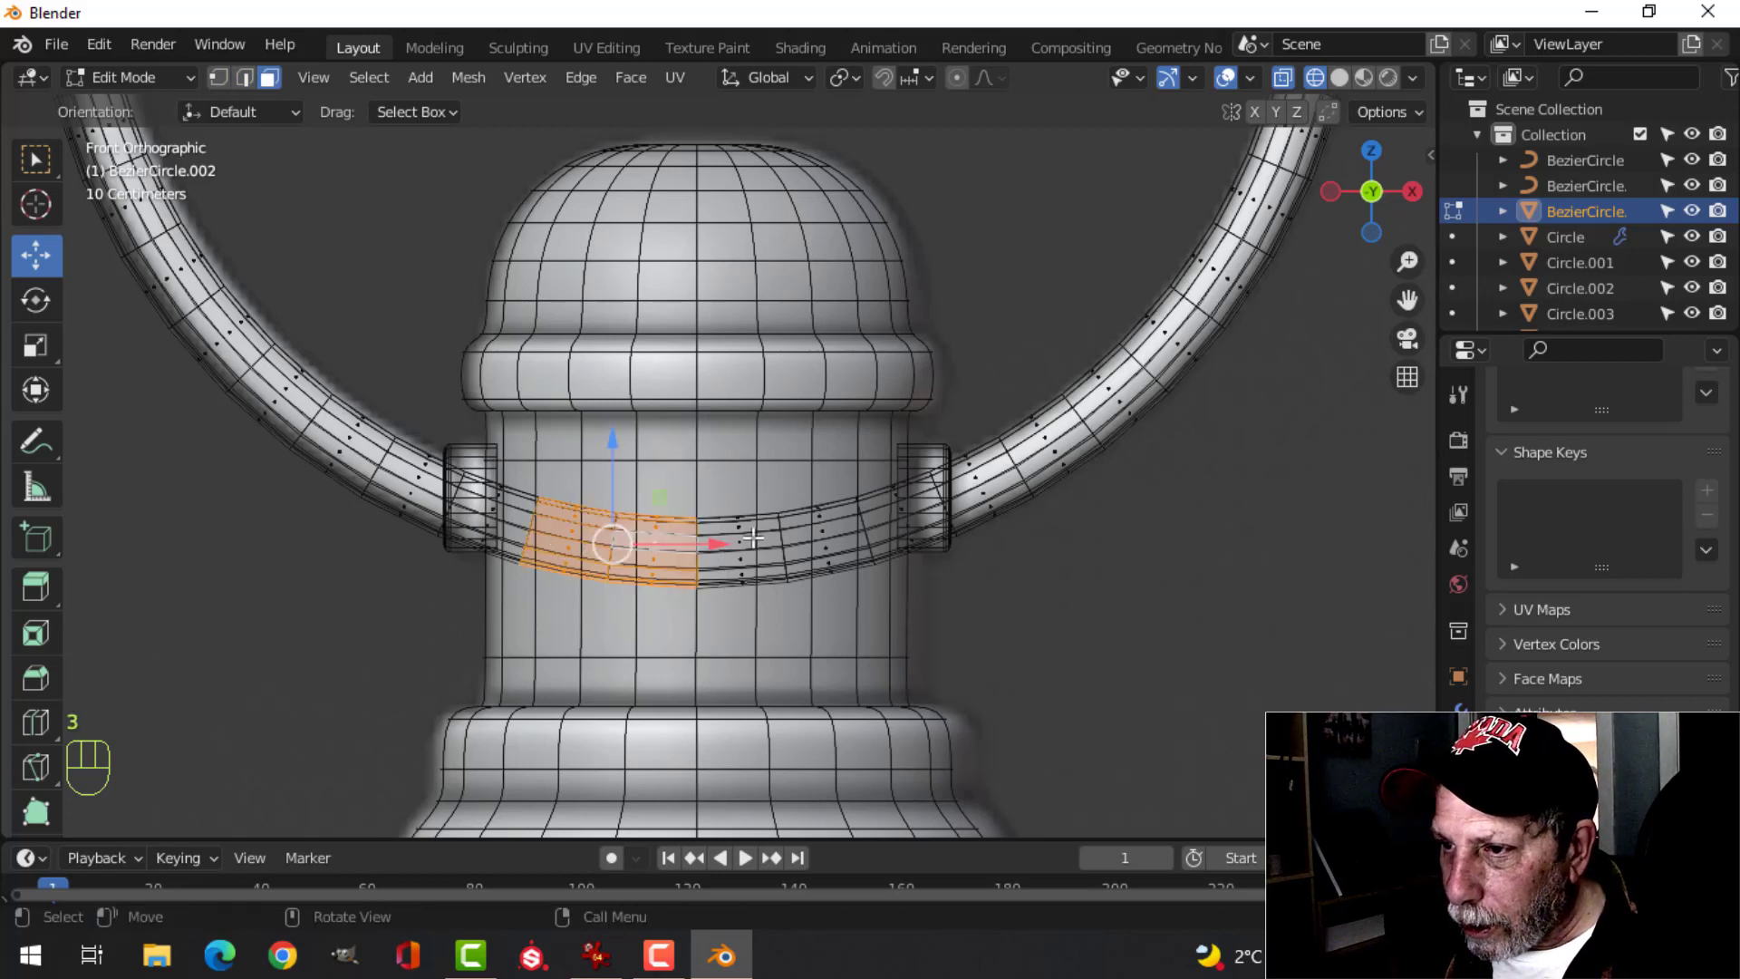
alt+shift+click(758, 541)
alt+shift+click(875, 544)
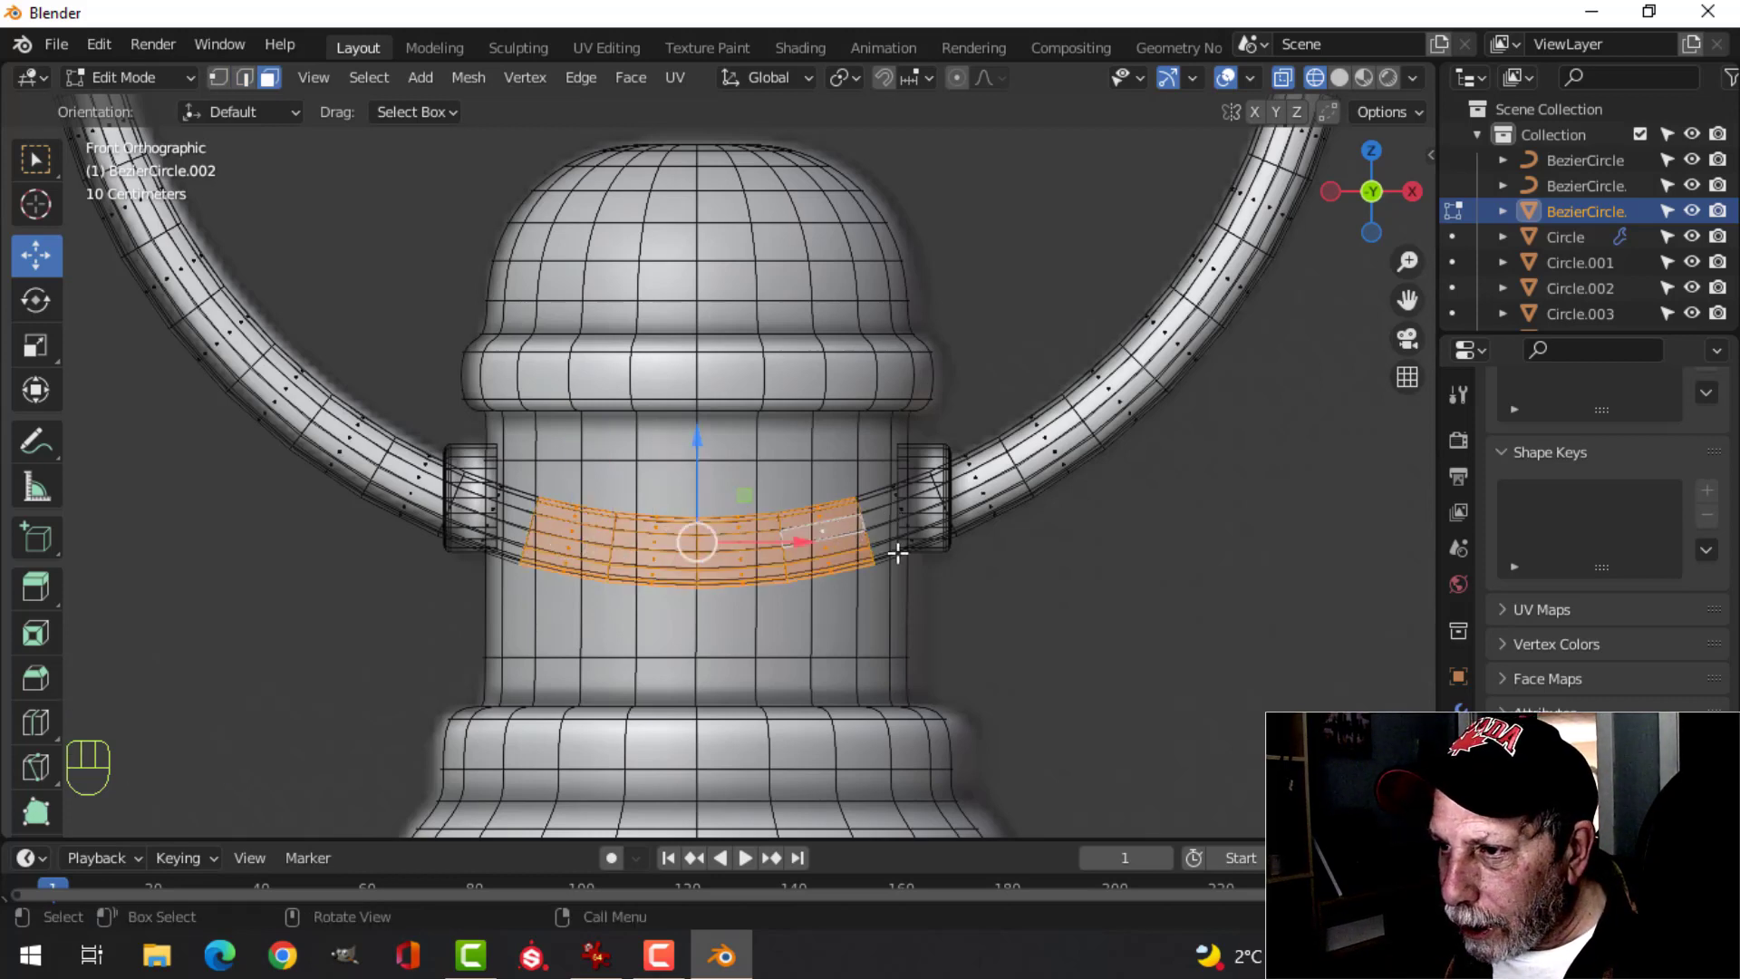
key(x)
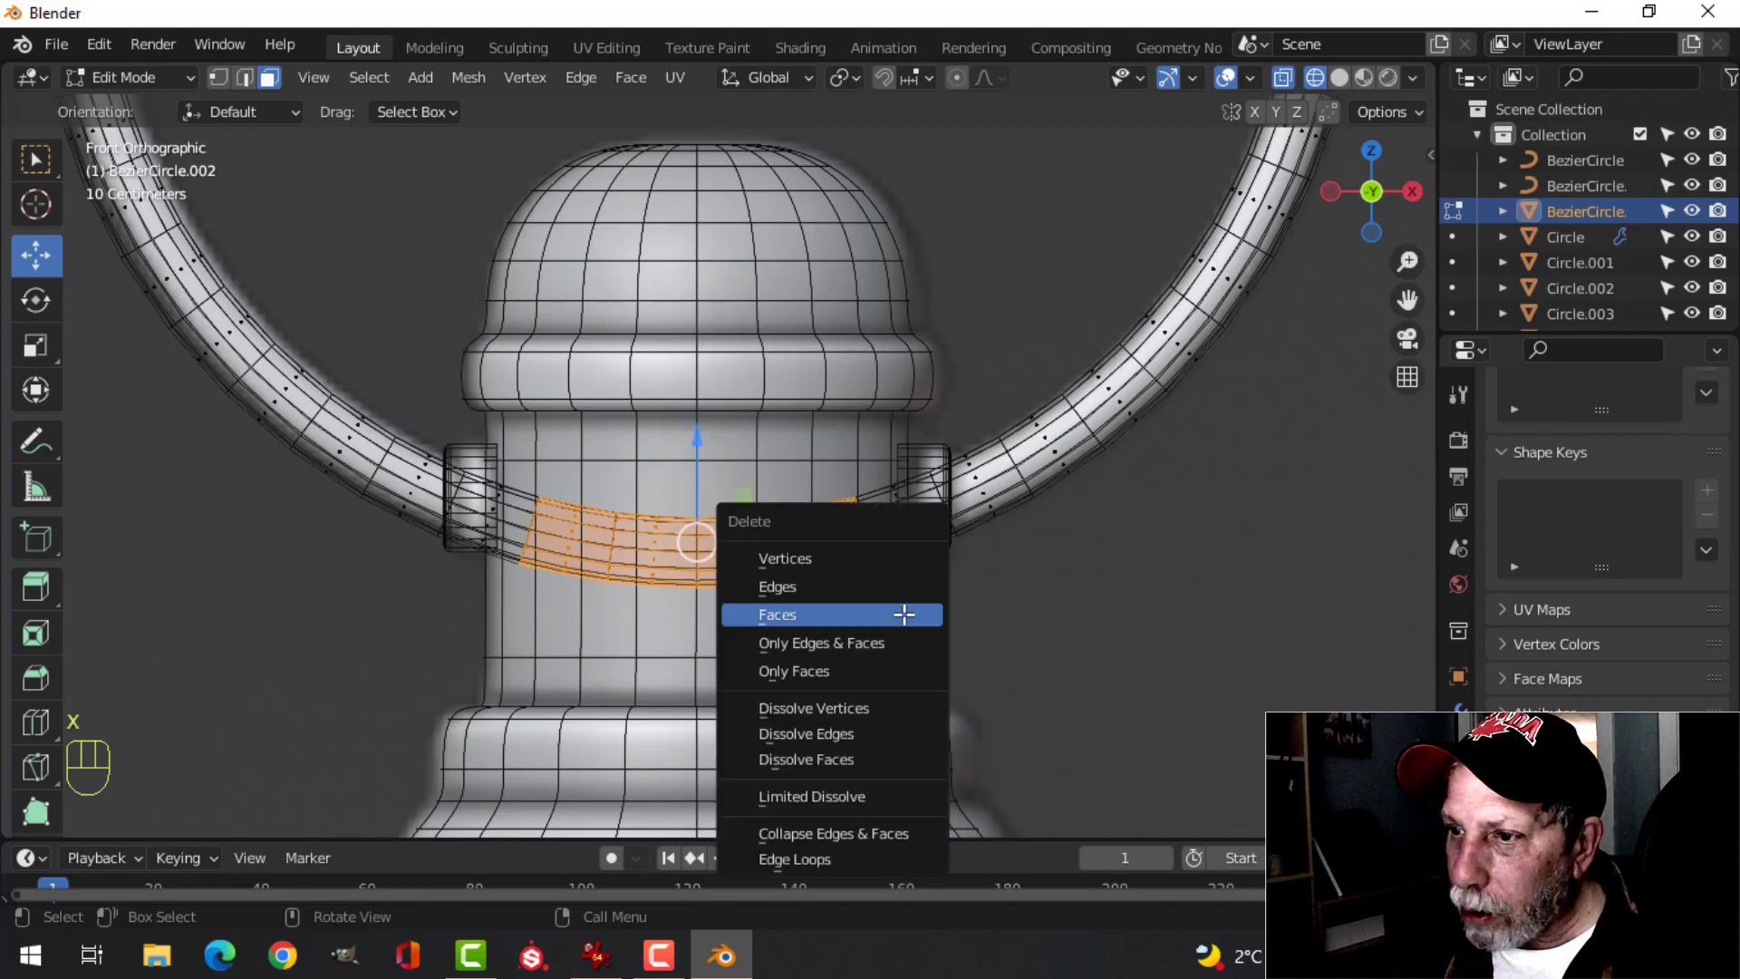
click(825, 614)
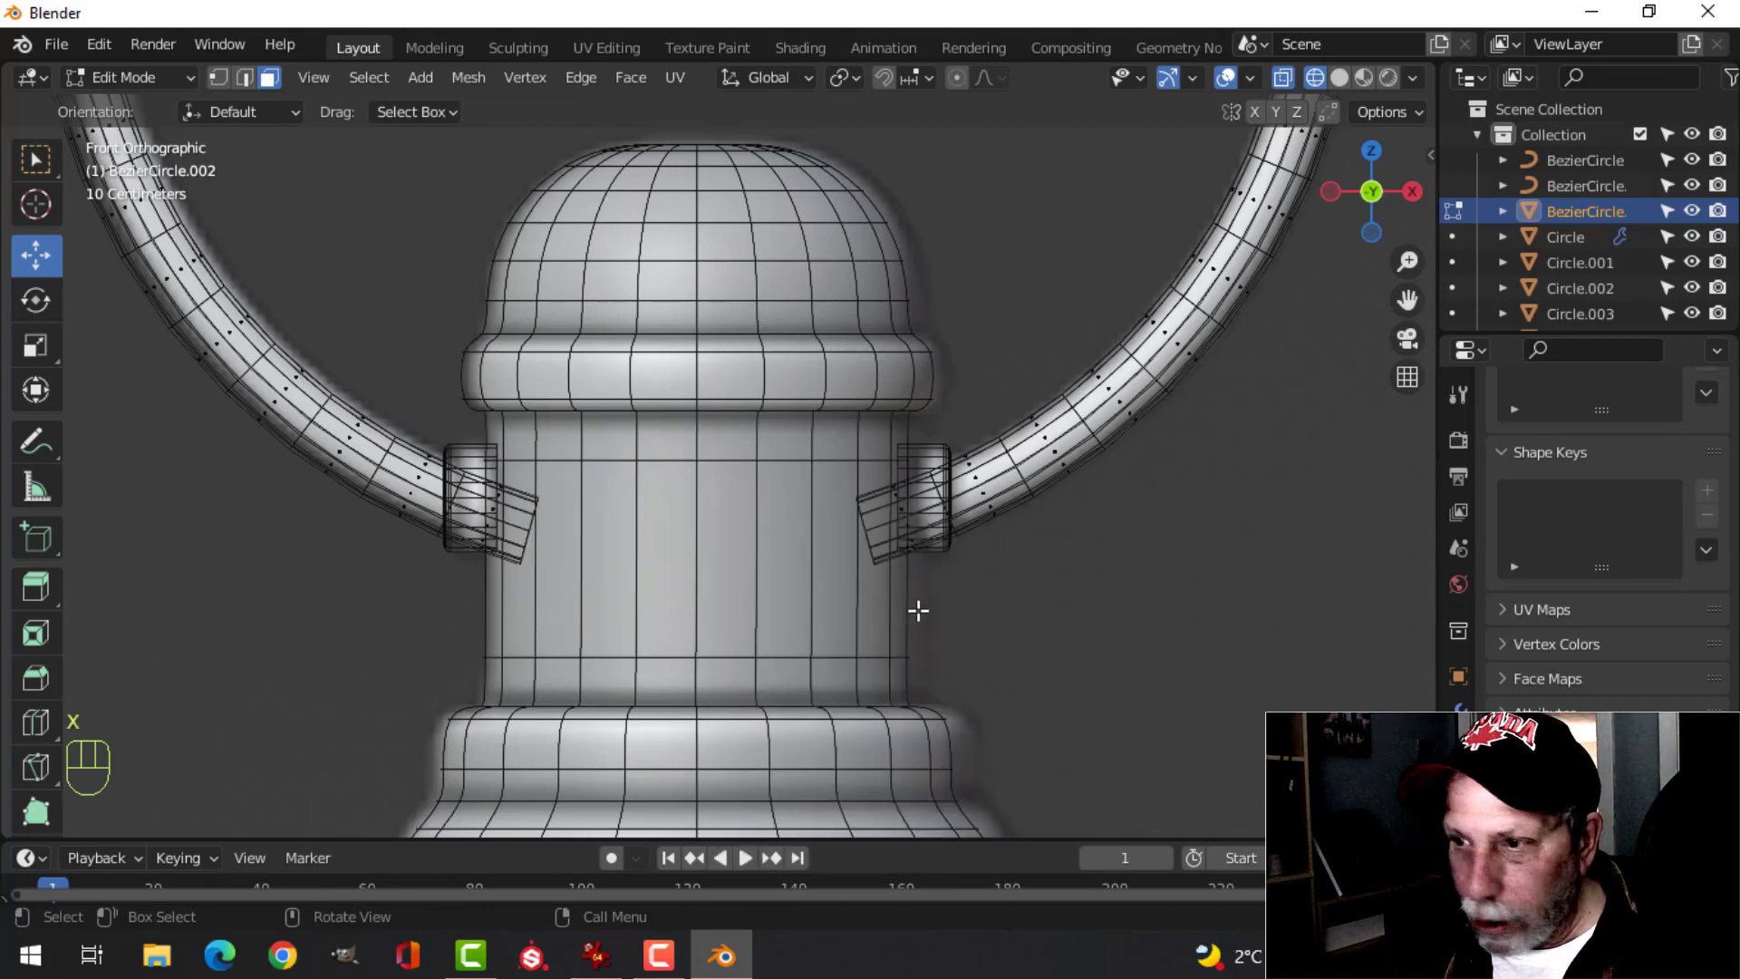
key(z)
click(1033, 609)
key(Tab)
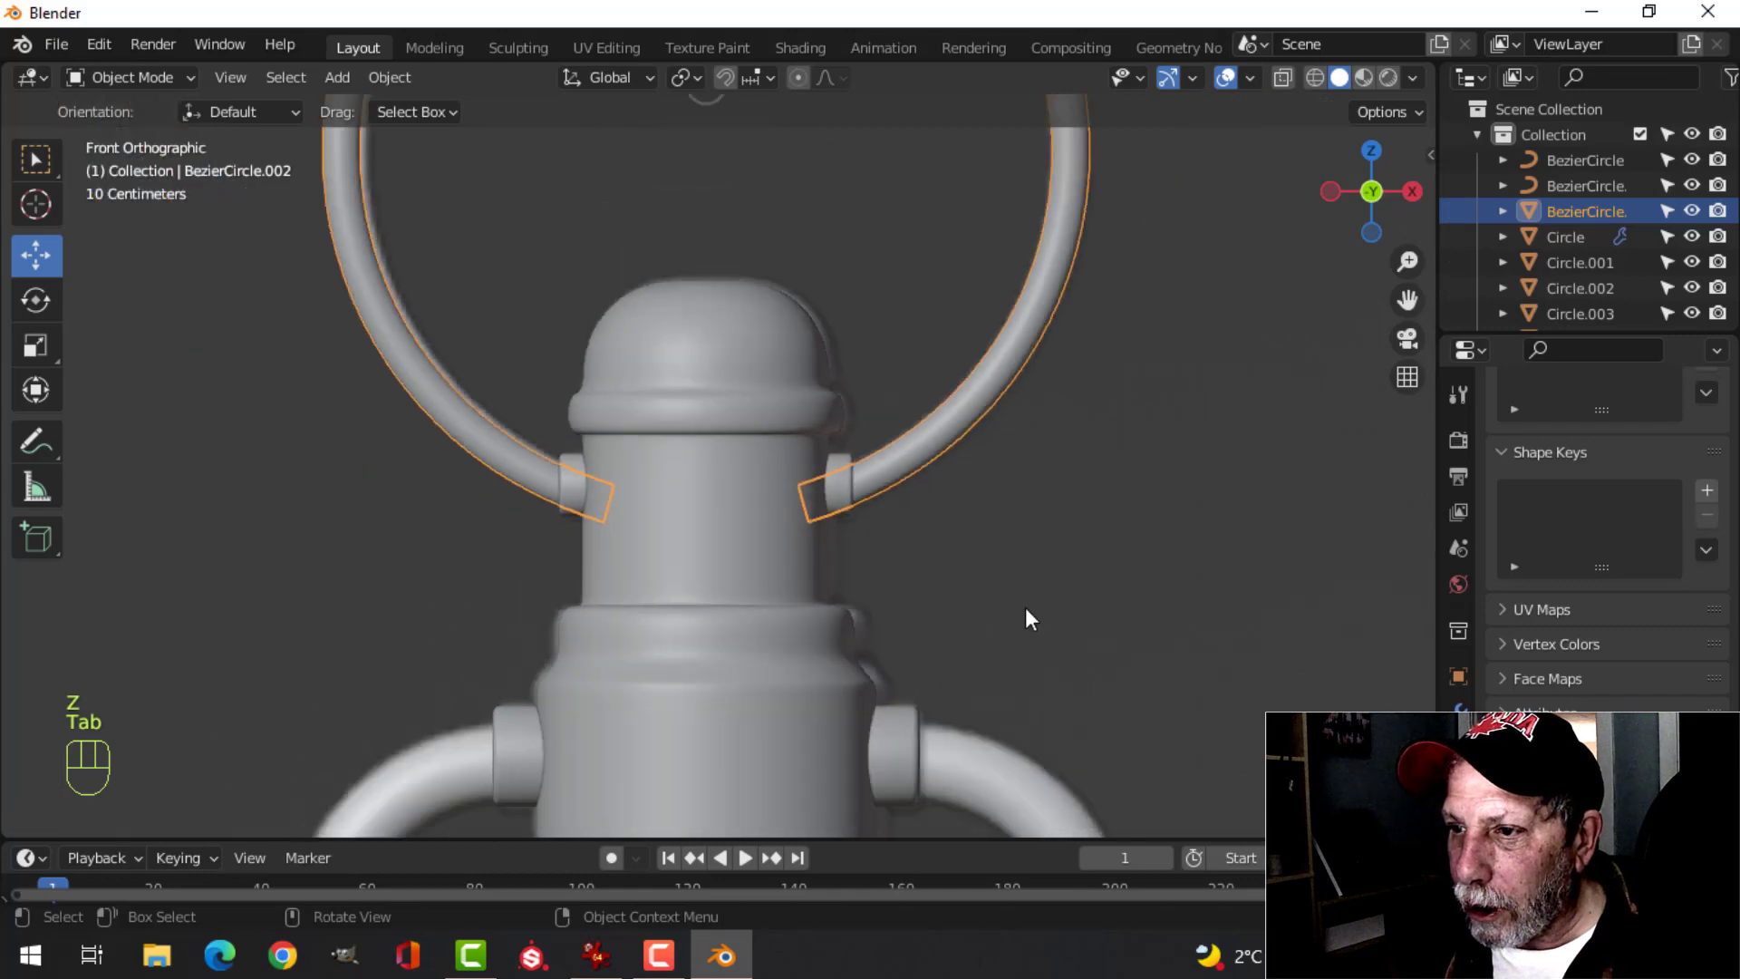
middle_drag(1025, 607, 932, 605)
key(alt+a)
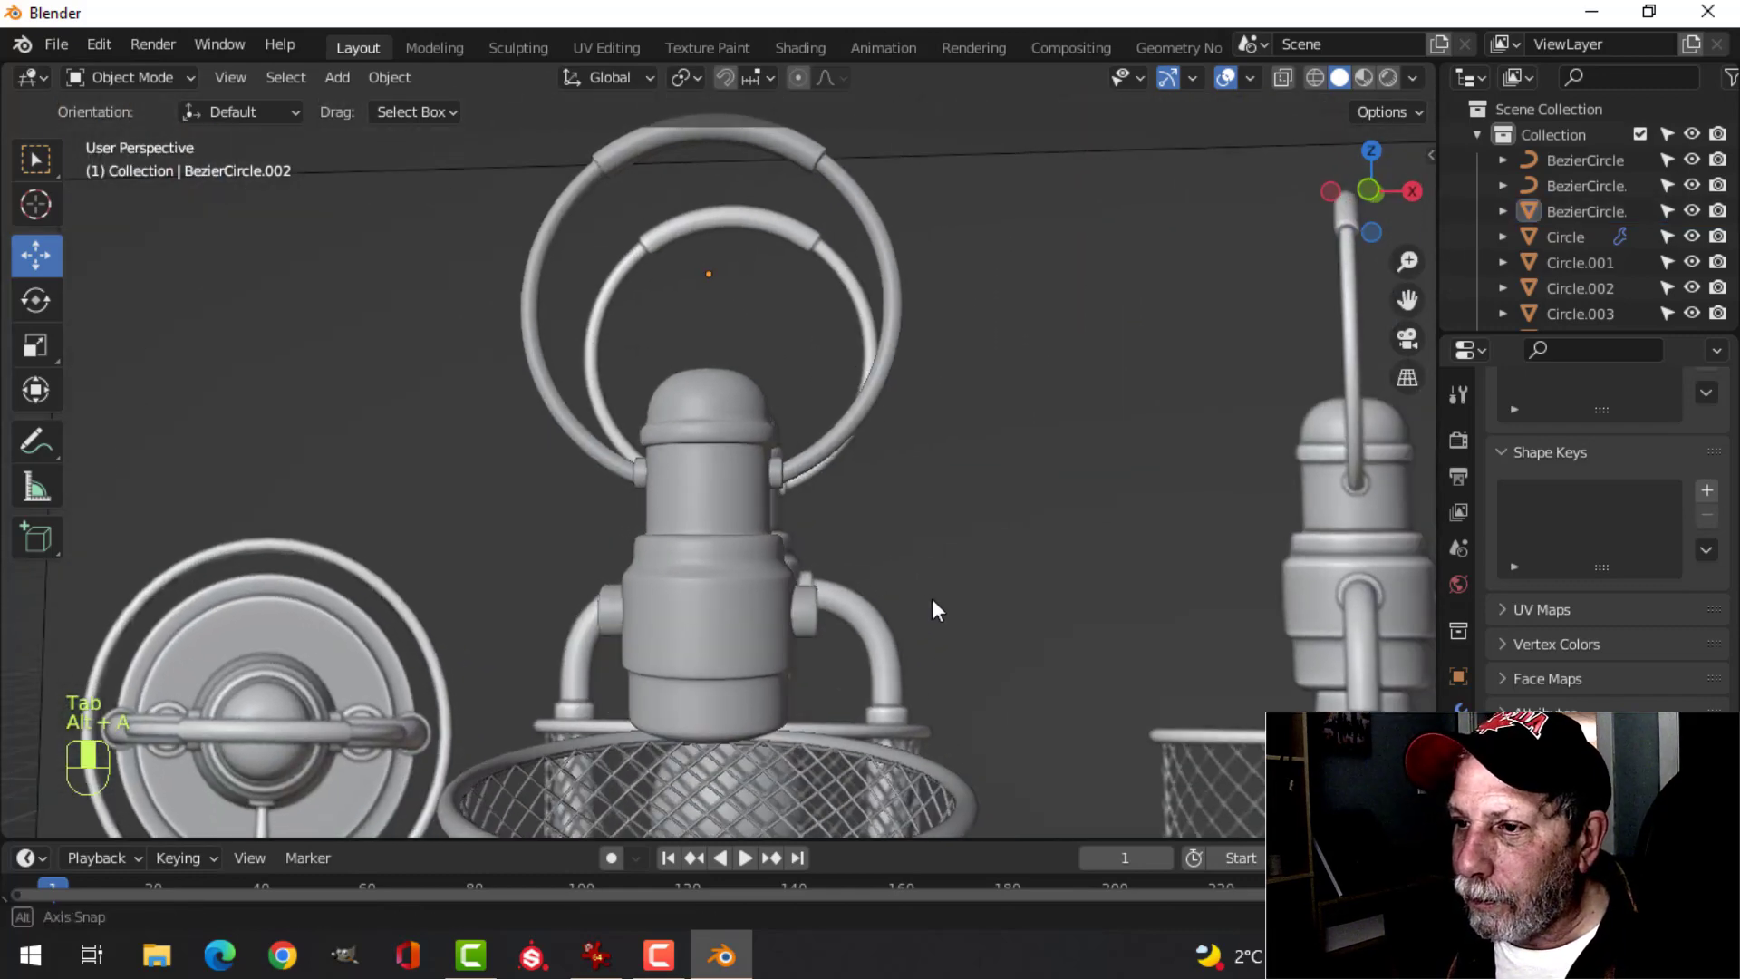
- Add a plane mesh at the lamp's base and merge its vertices into a single vertex at their center
key(KP_1)
scroll(897, 614, up, 2)
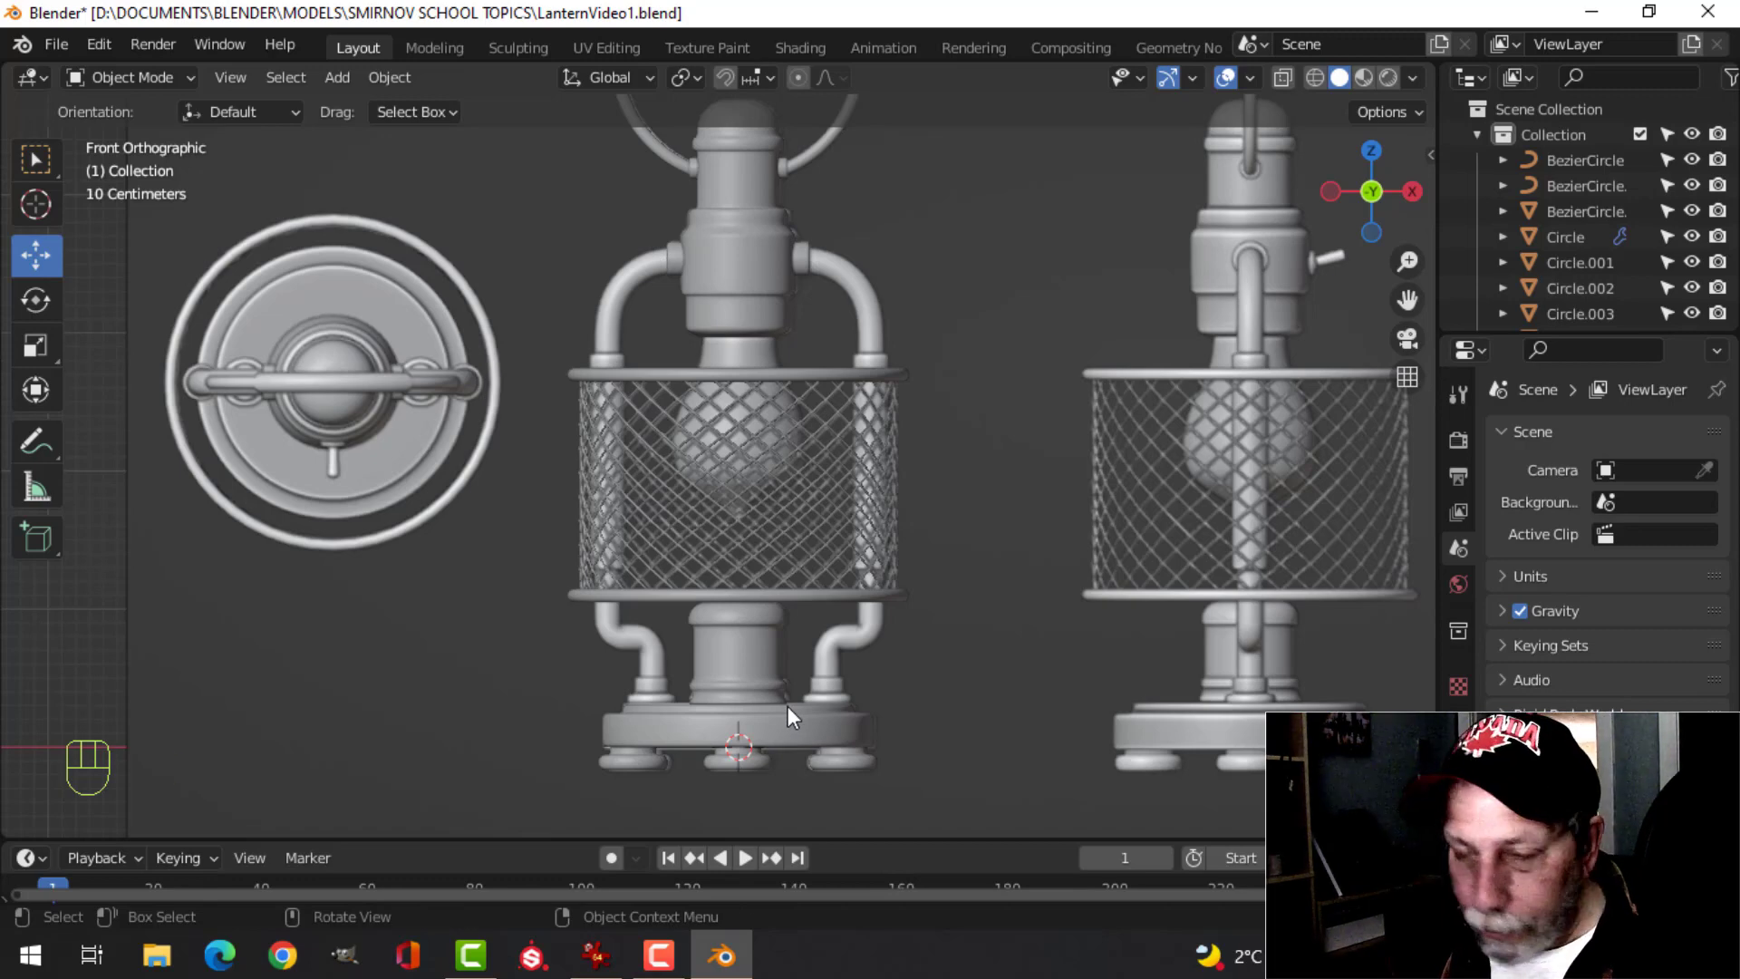
key(shift+a)
mouse_move(749, 407)
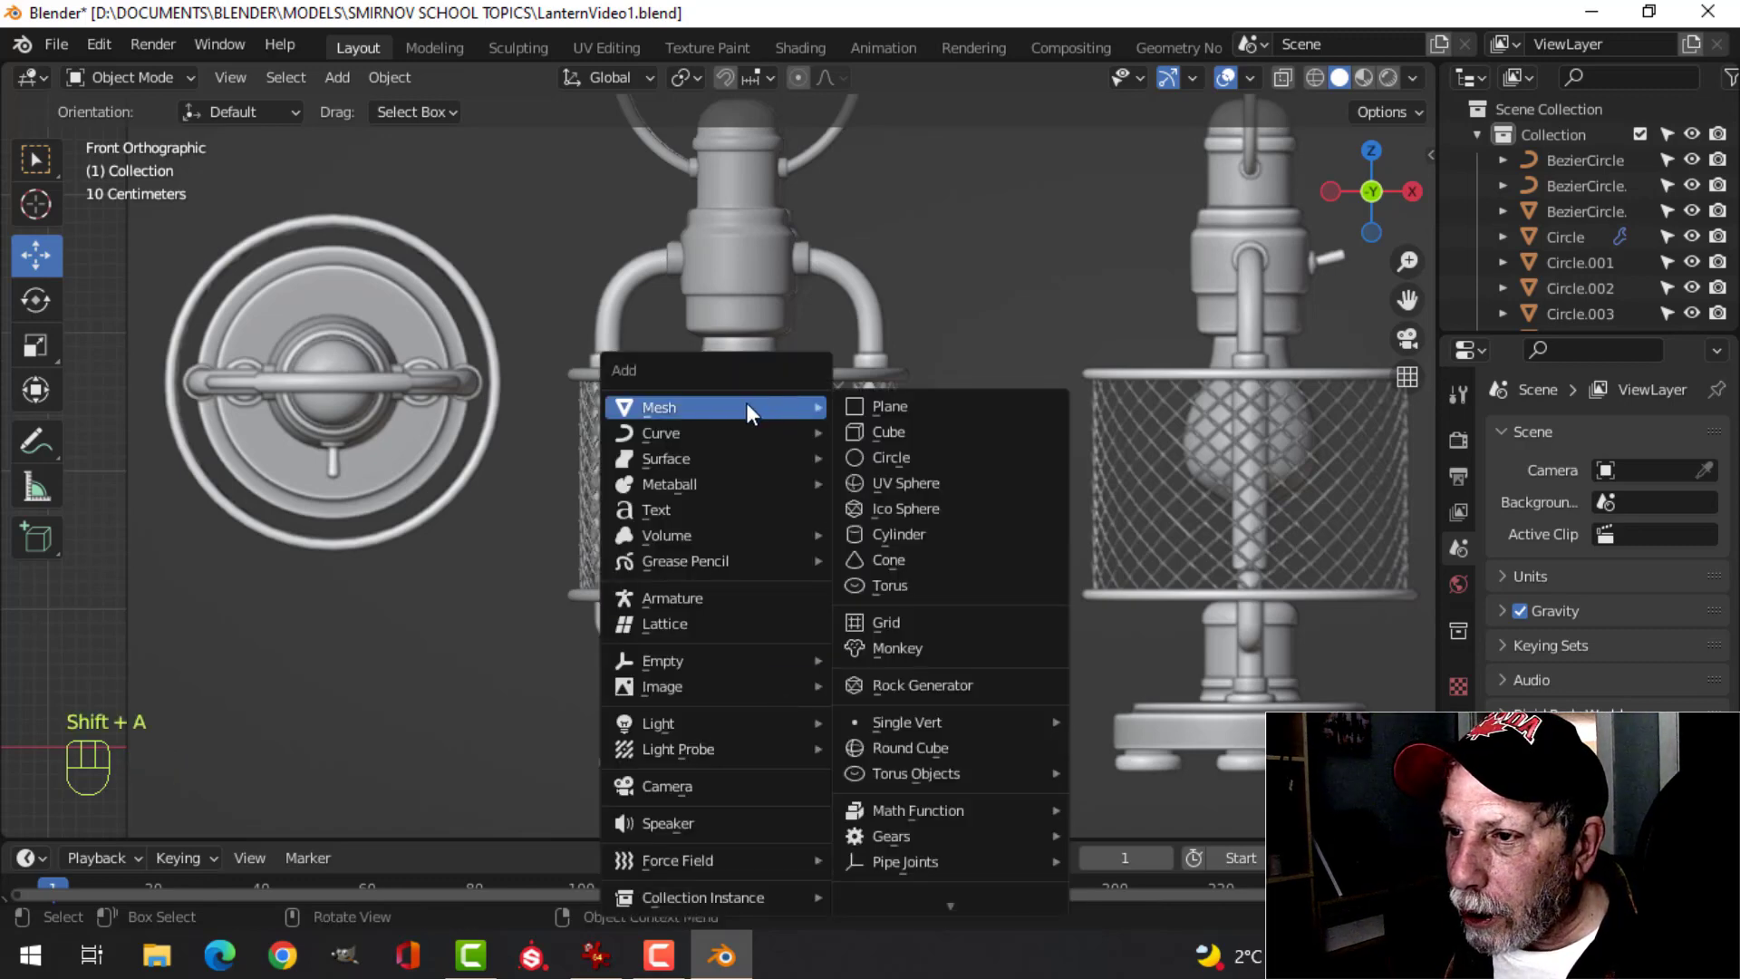
click(873, 410)
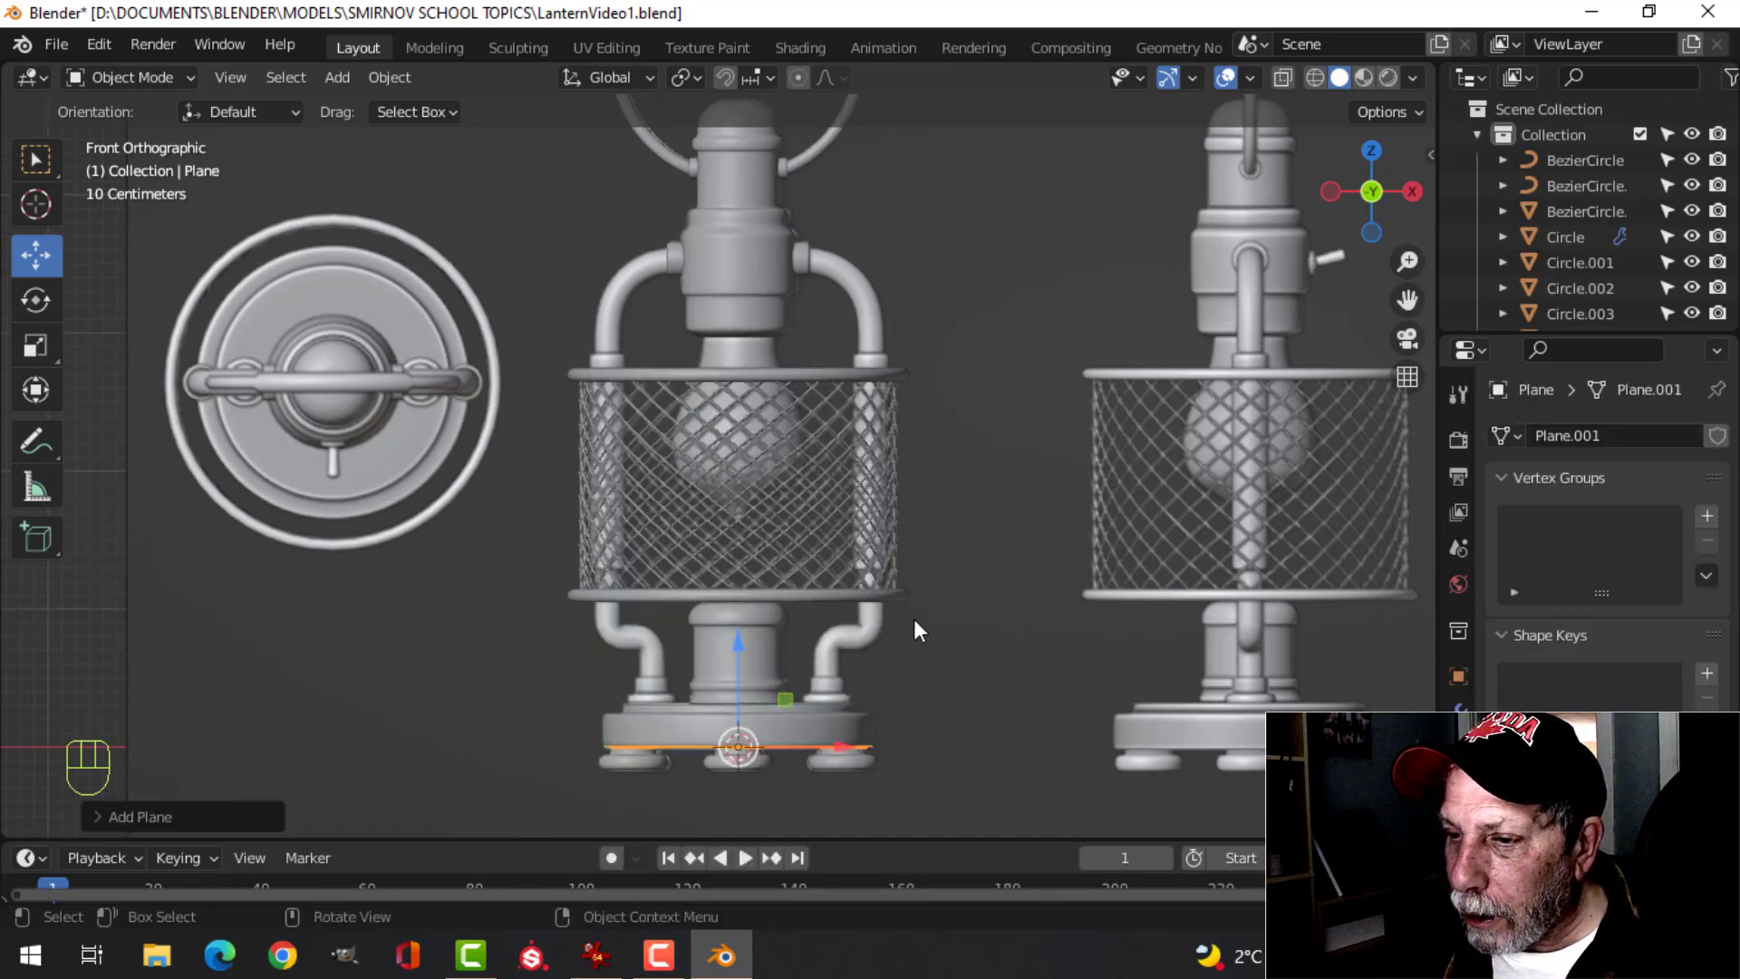
key(Tab)
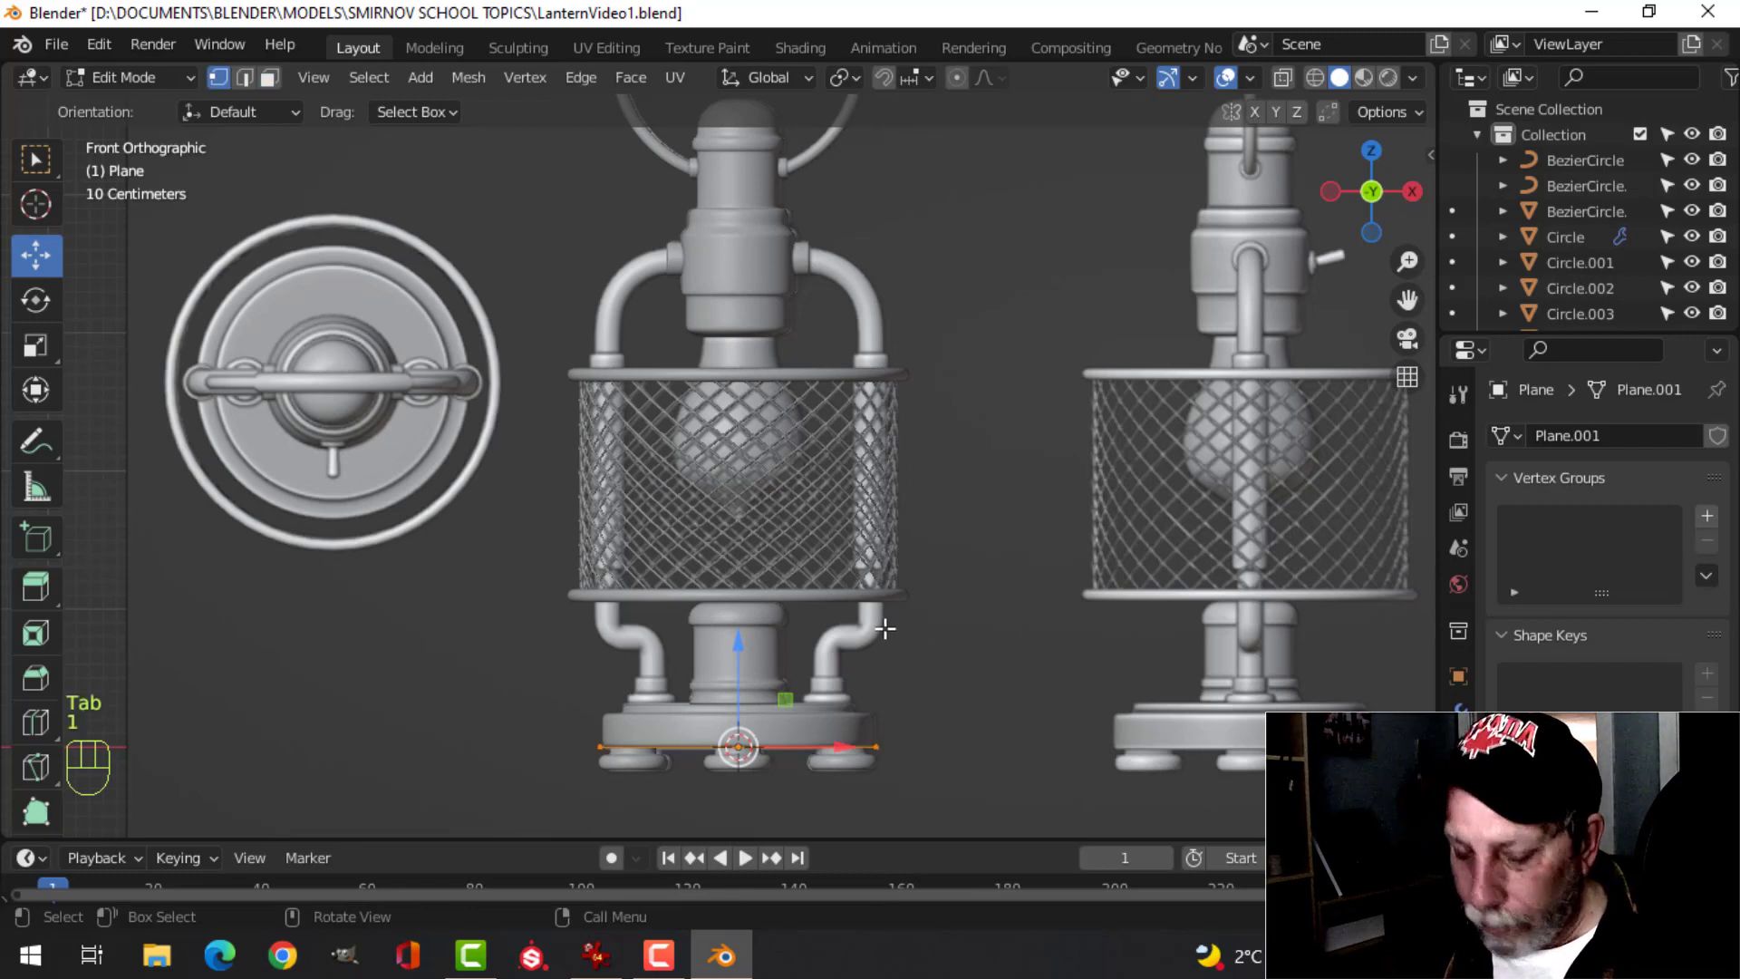
key(m)
click(885, 628)
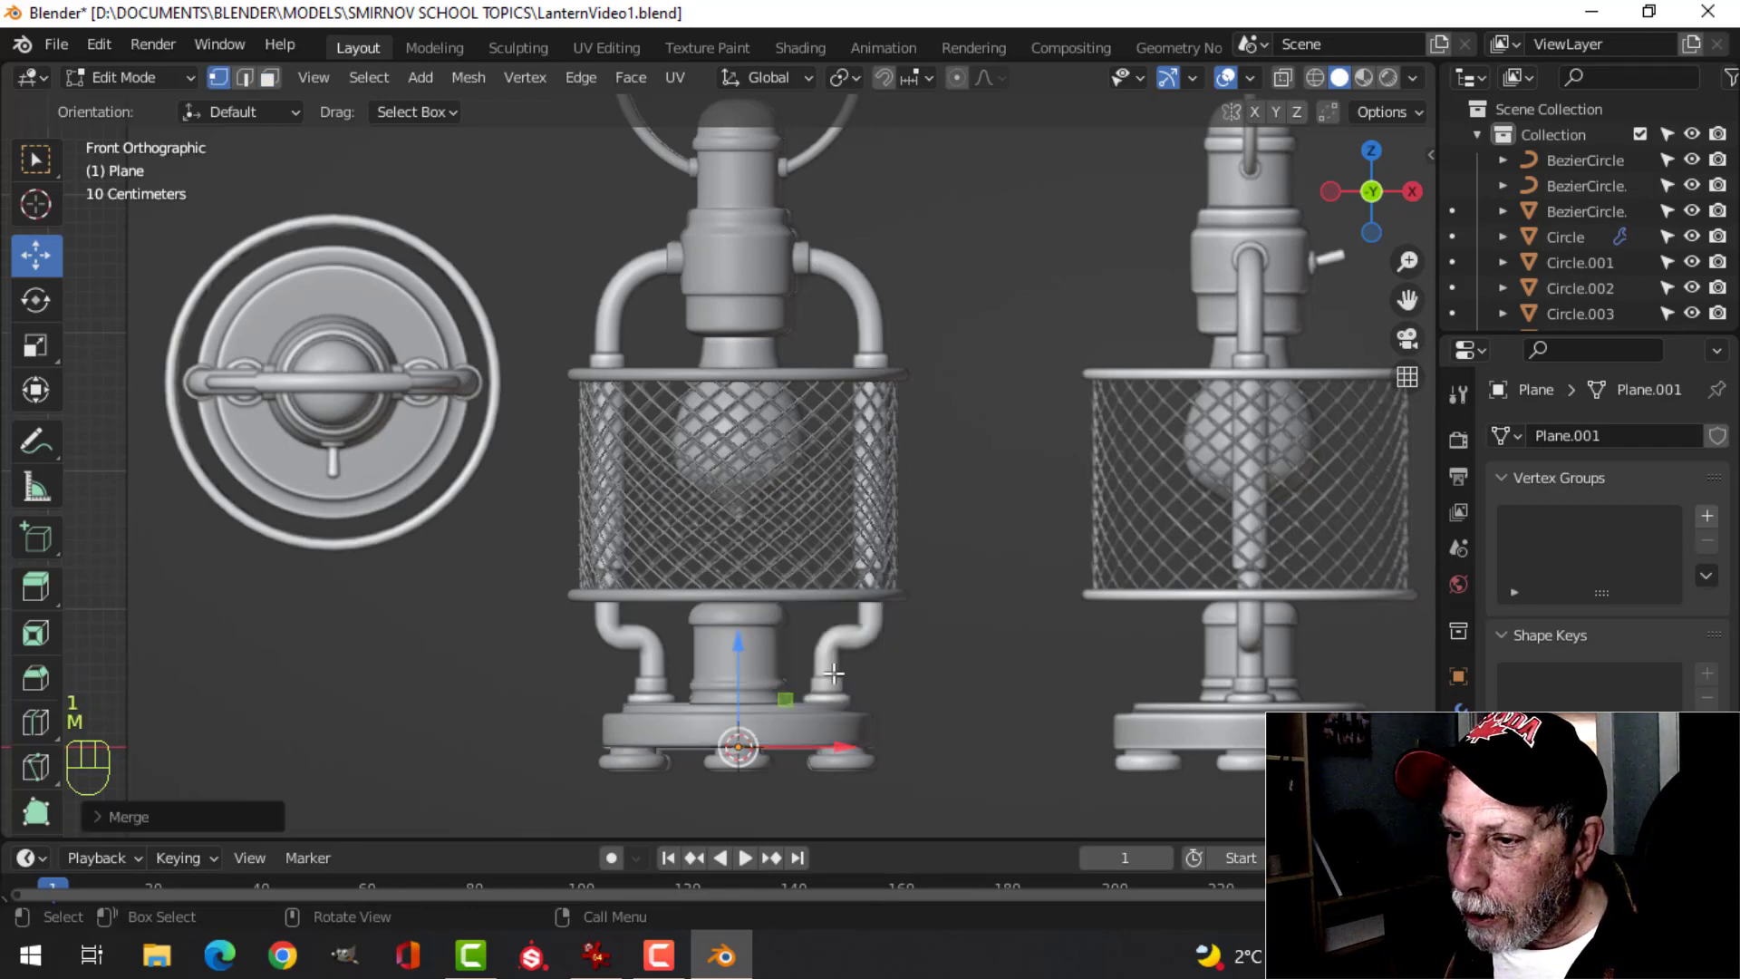
- Move the vertex up about 3.07 m, and shift it about 0.54 m left and 0.29 m up onto the left pipe's upper collar end
drag(745, 659, 741, 570)
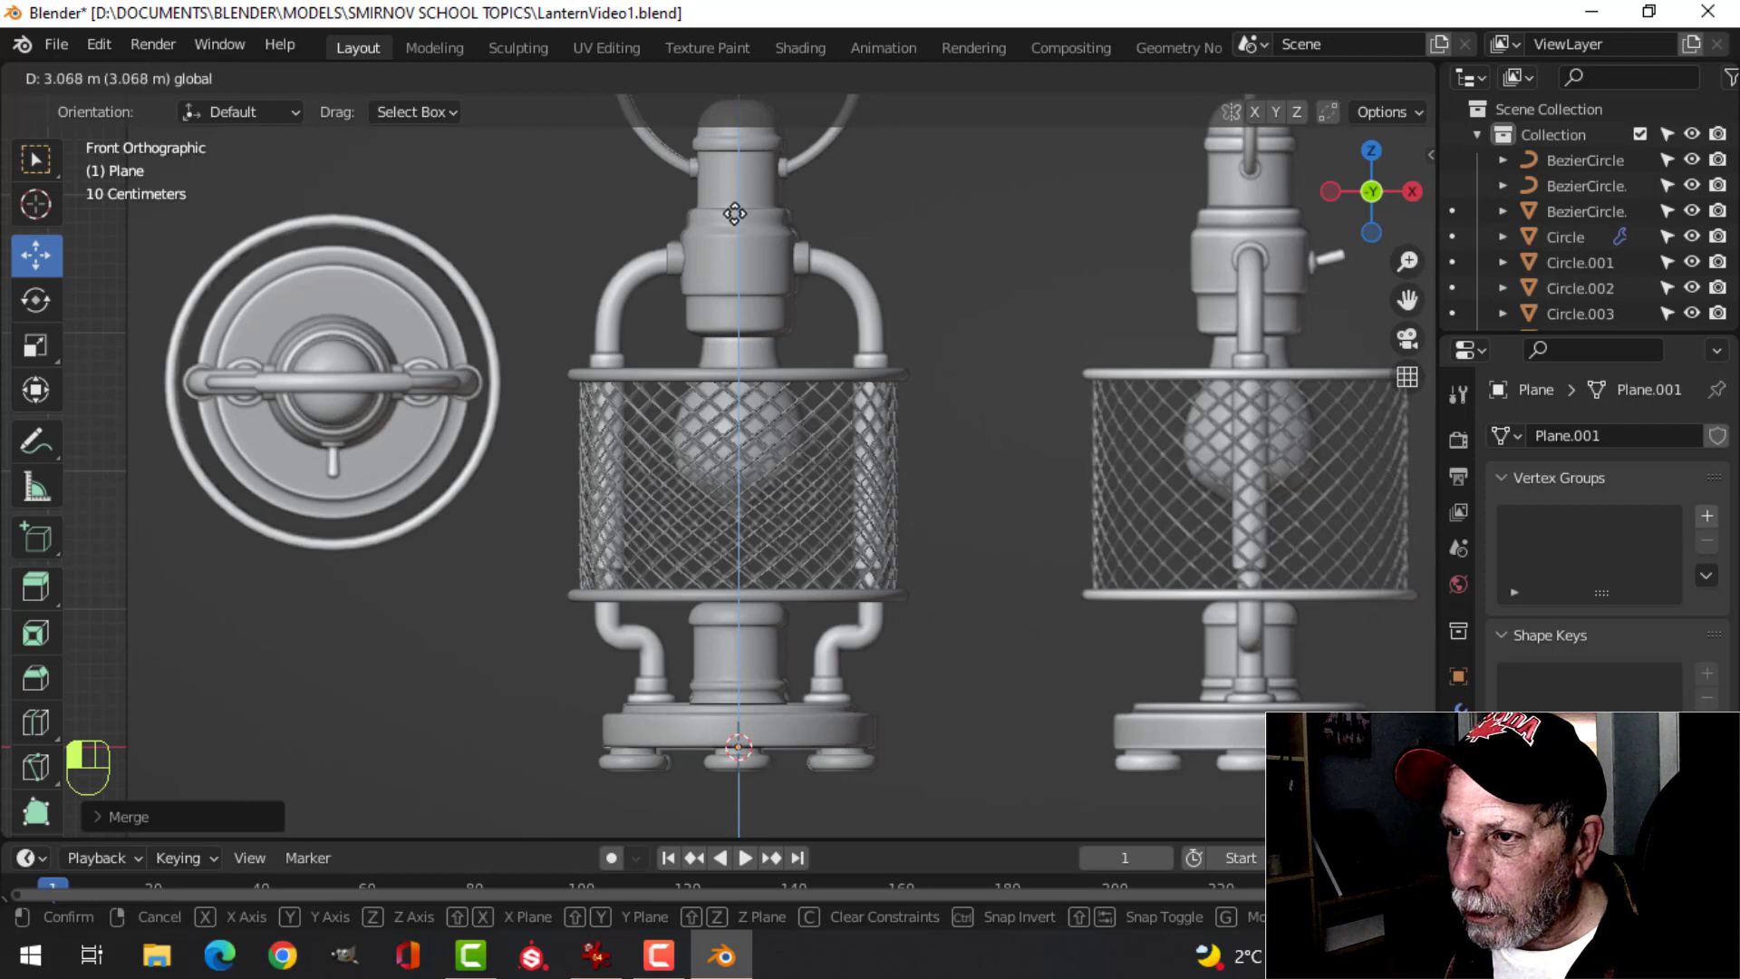
drag(735, 214, 736, 216)
key(g)
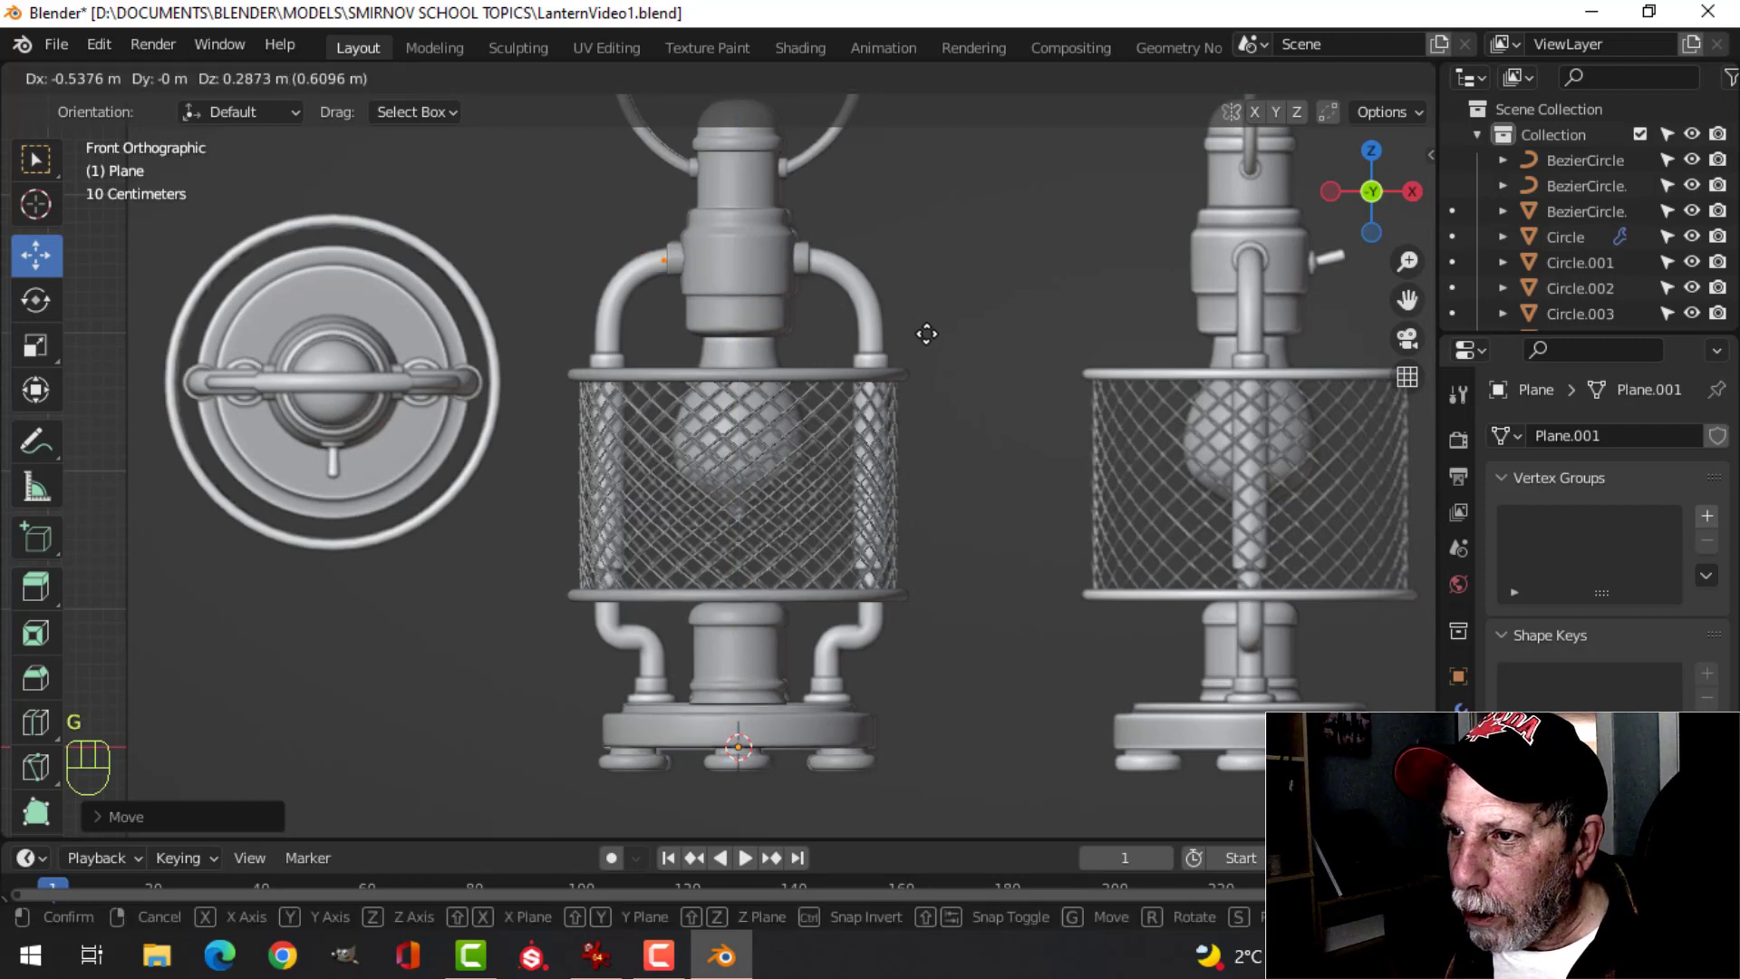
click(927, 333)
scroll(815, 319, up, 3)
shift+middle_drag(895, 308, 913, 460)
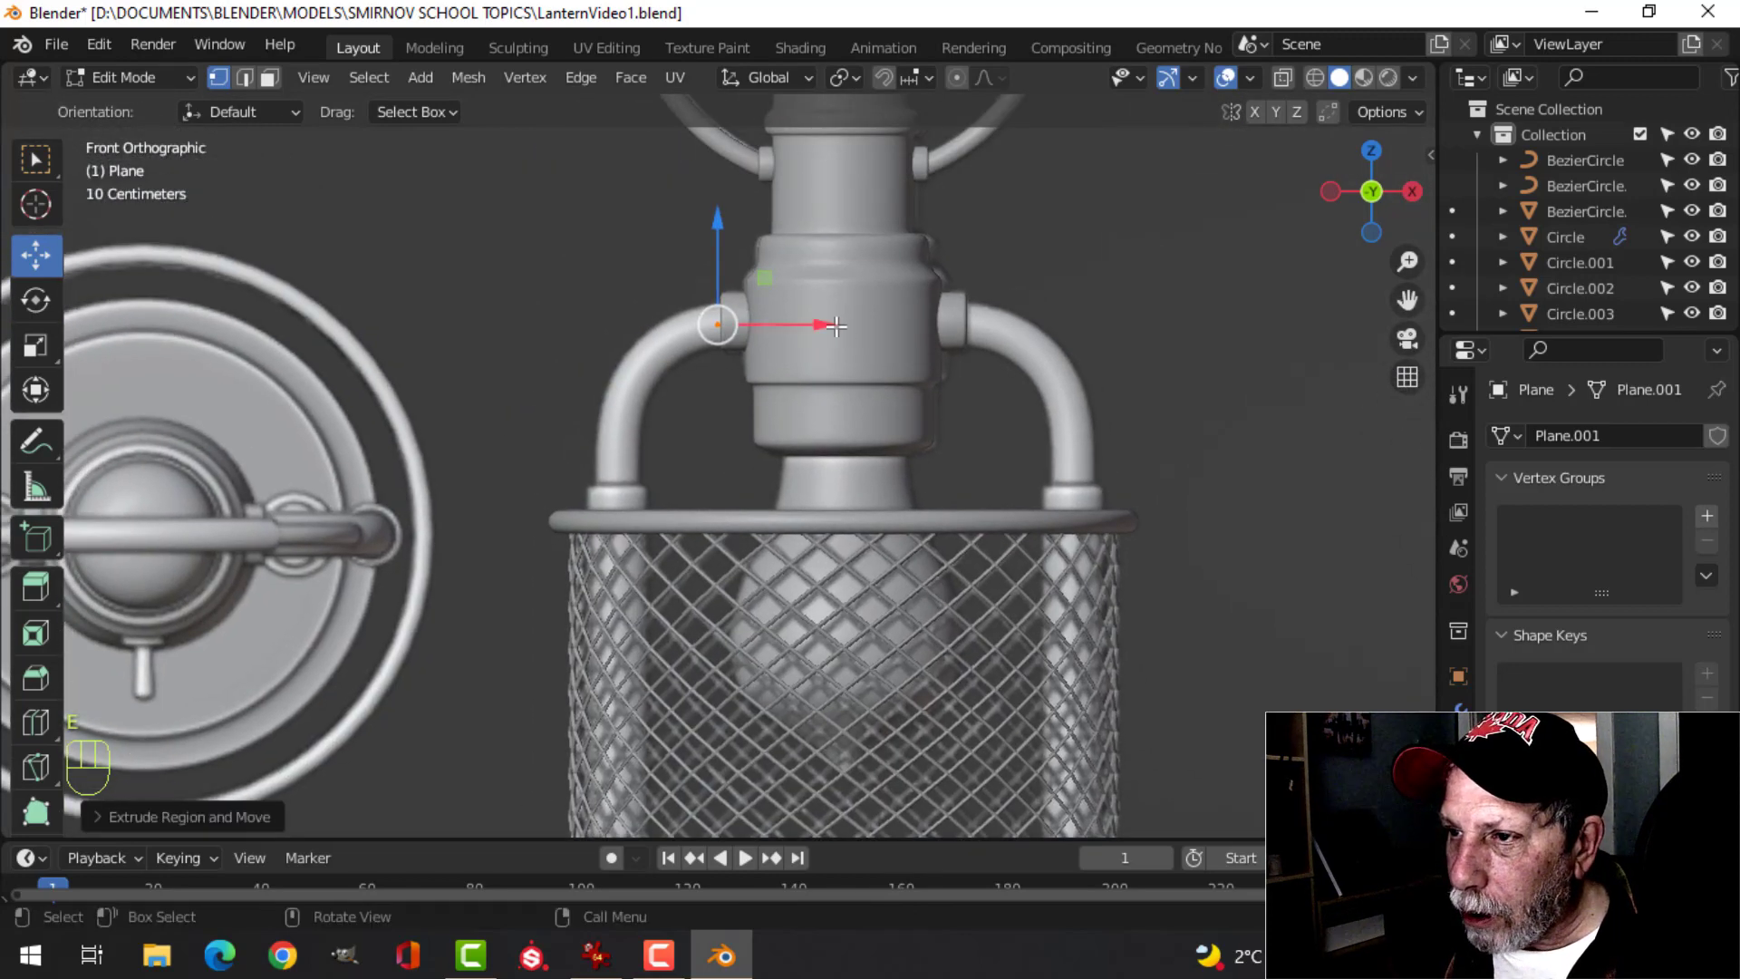
- Extrude the vertex about 0.41 m left to the pipe's outer corner and about 2.67 m straight down to the bend below the cage
key(g)
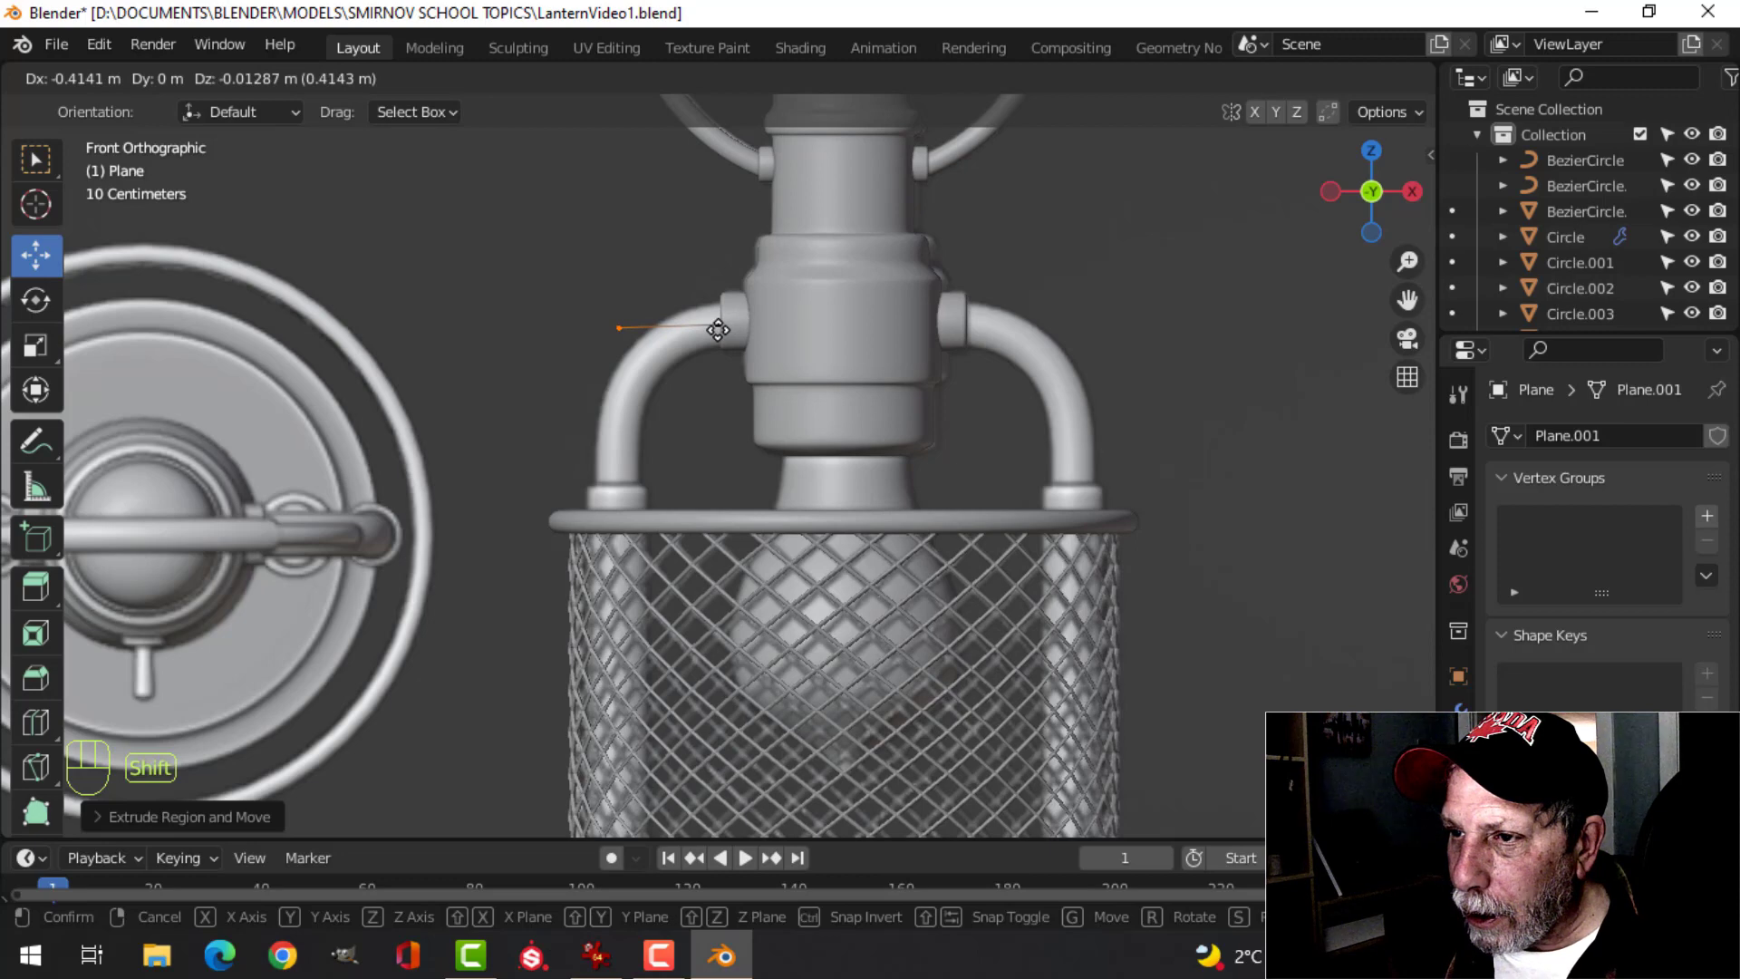
click(717, 329)
shift+middle_drag(764, 456, 903, 308)
scroll(897, 317, down, 2)
shift+middle_drag(862, 374, 812, 405)
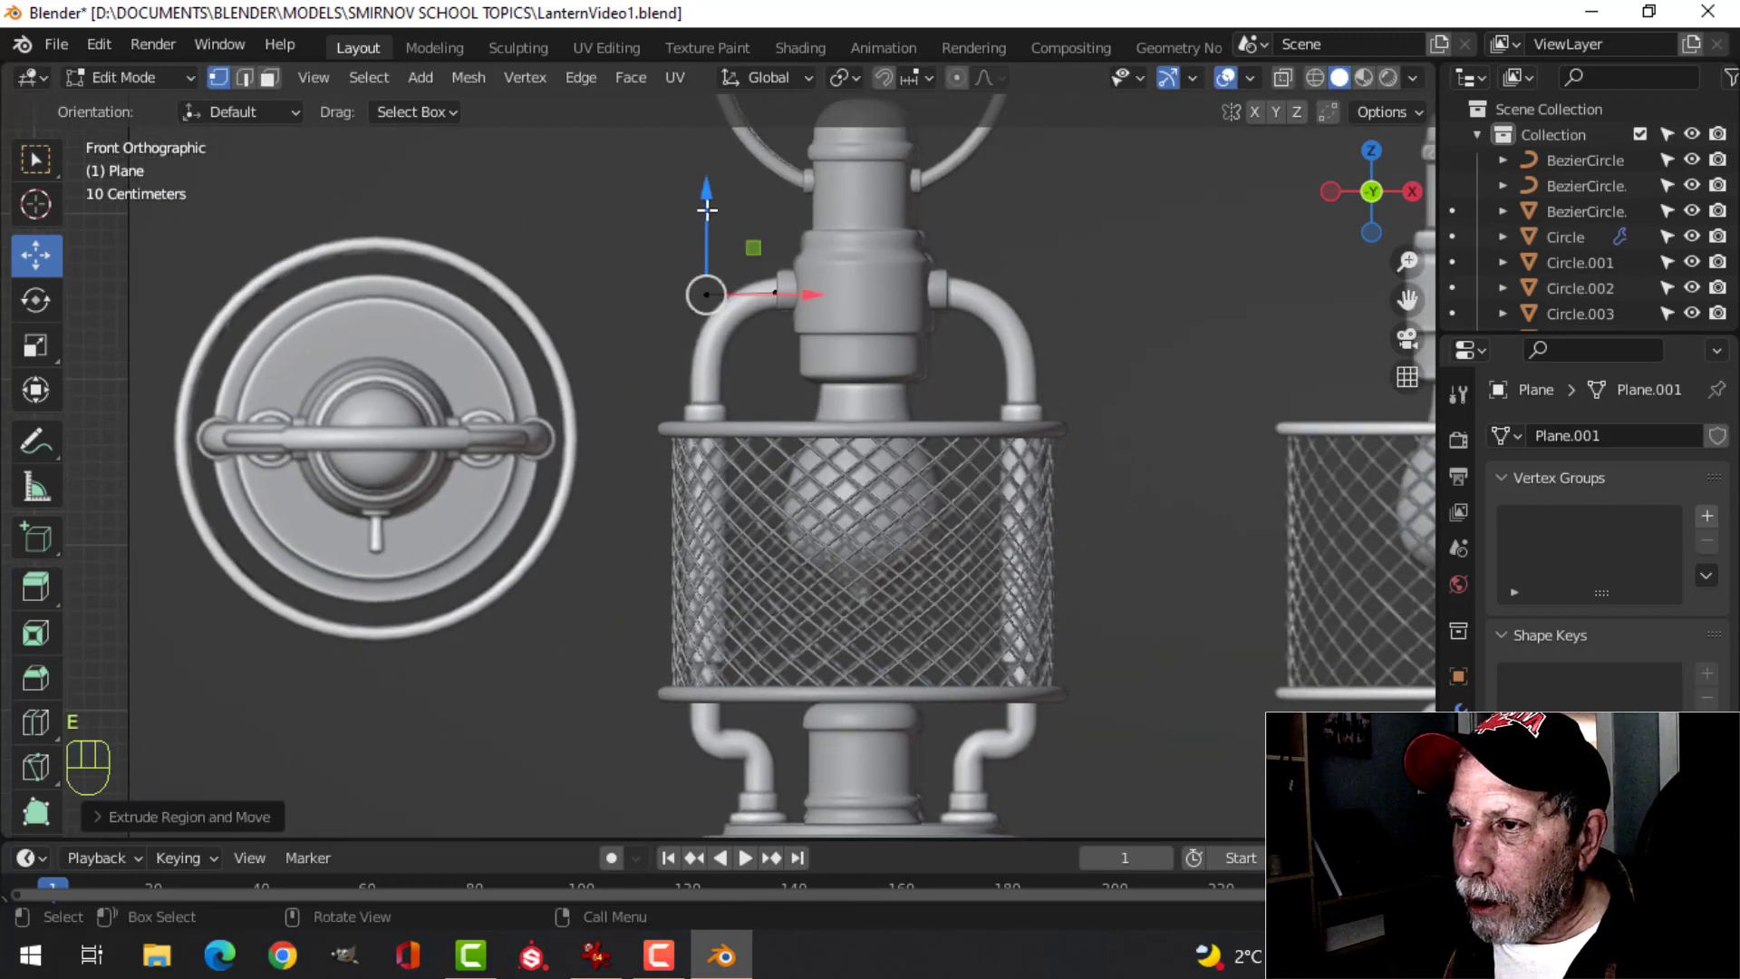
drag(707, 209, 704, 351)
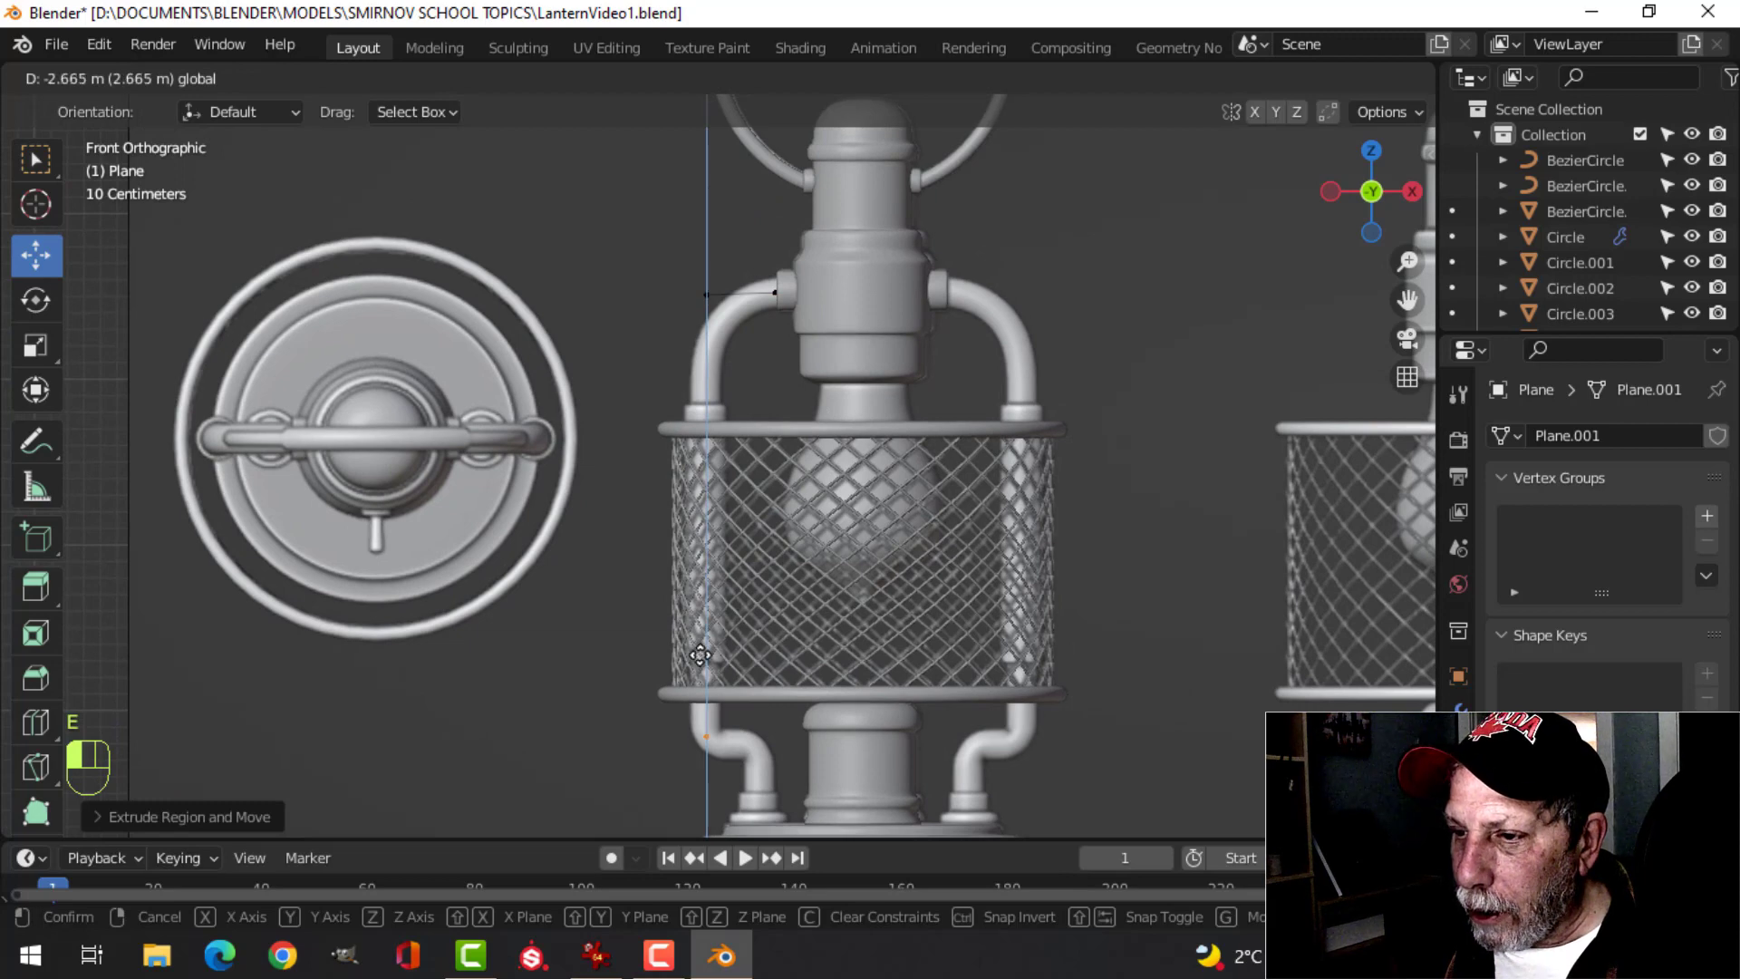
click(701, 655)
scroll(701, 655, up, 4)
shift+middle_drag(828, 508, 827, 141)
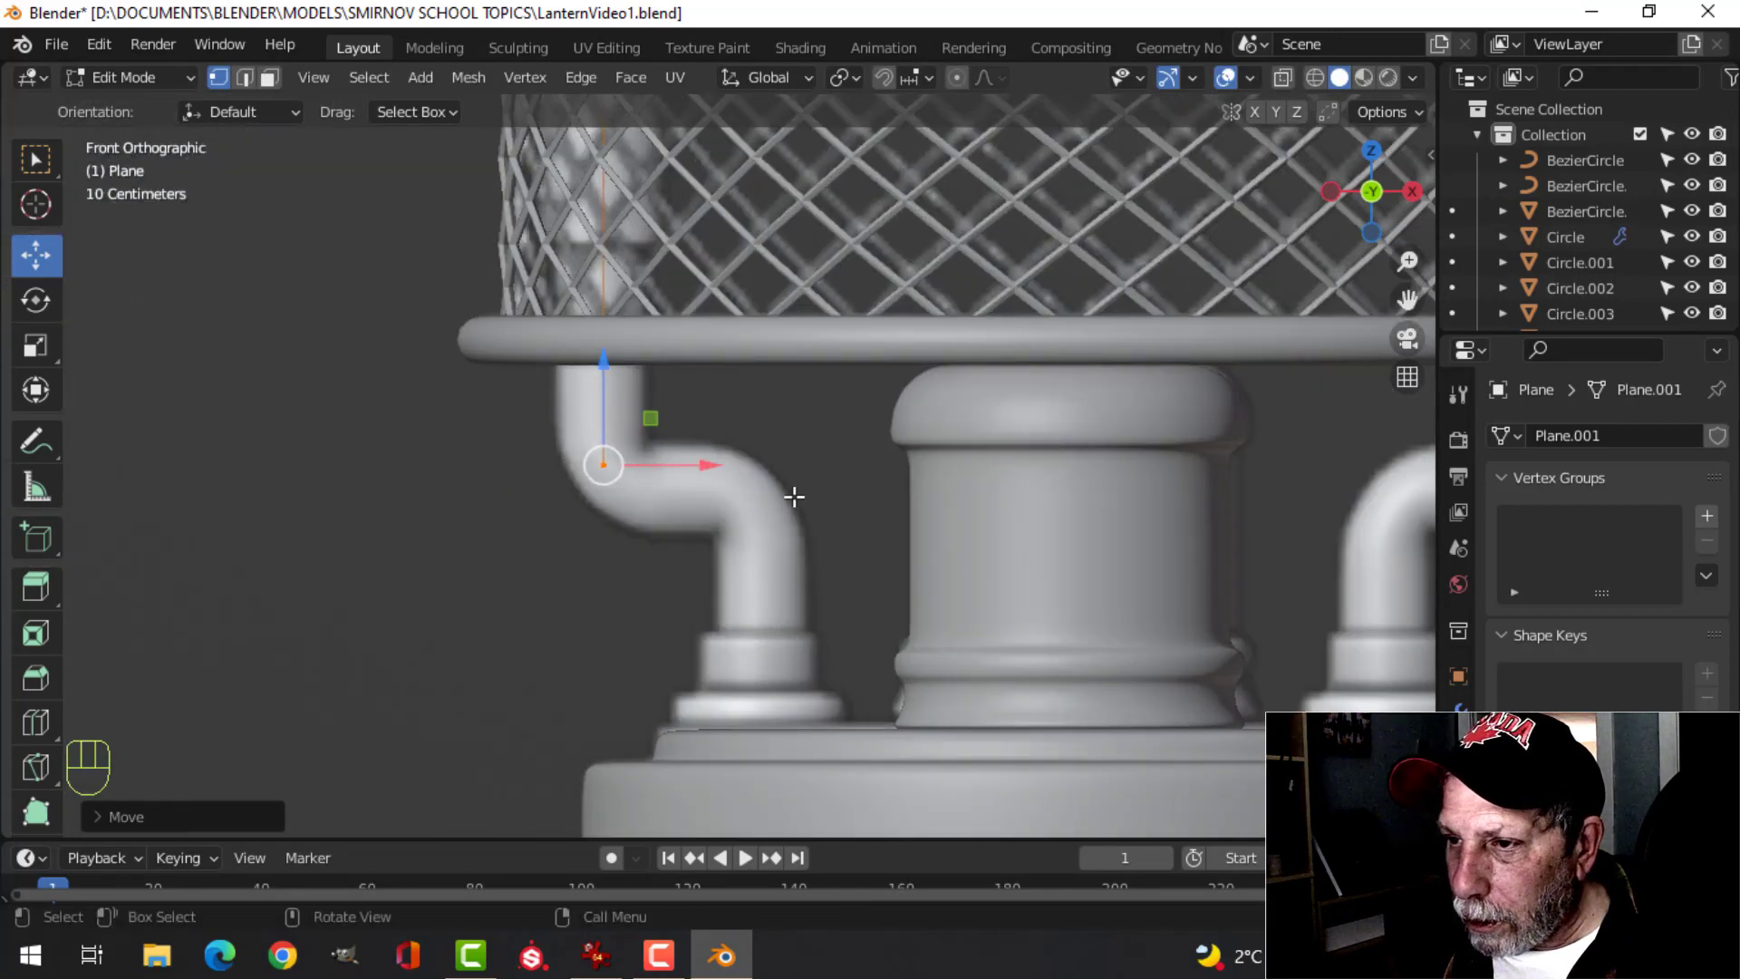
- Extrude the path horizontally inward to the pipe's second lower bend and vertically down into the foot flange on the base
drag(723, 468, 767, 480)
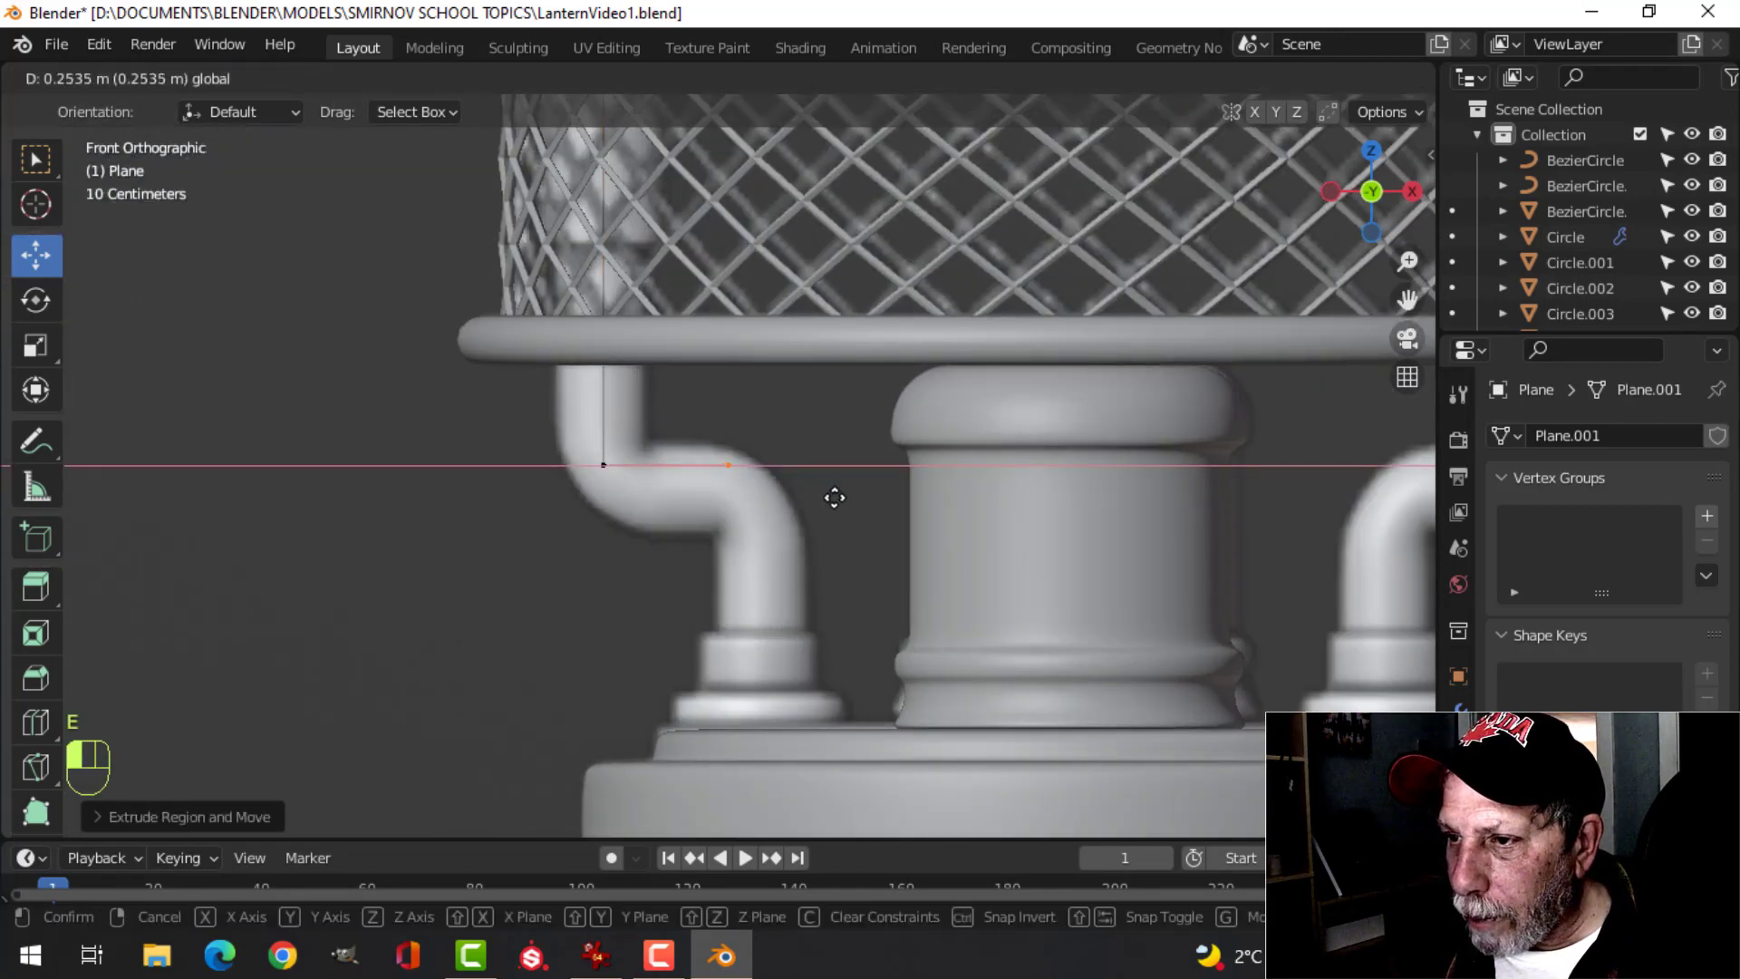
drag(851, 502, 863, 501)
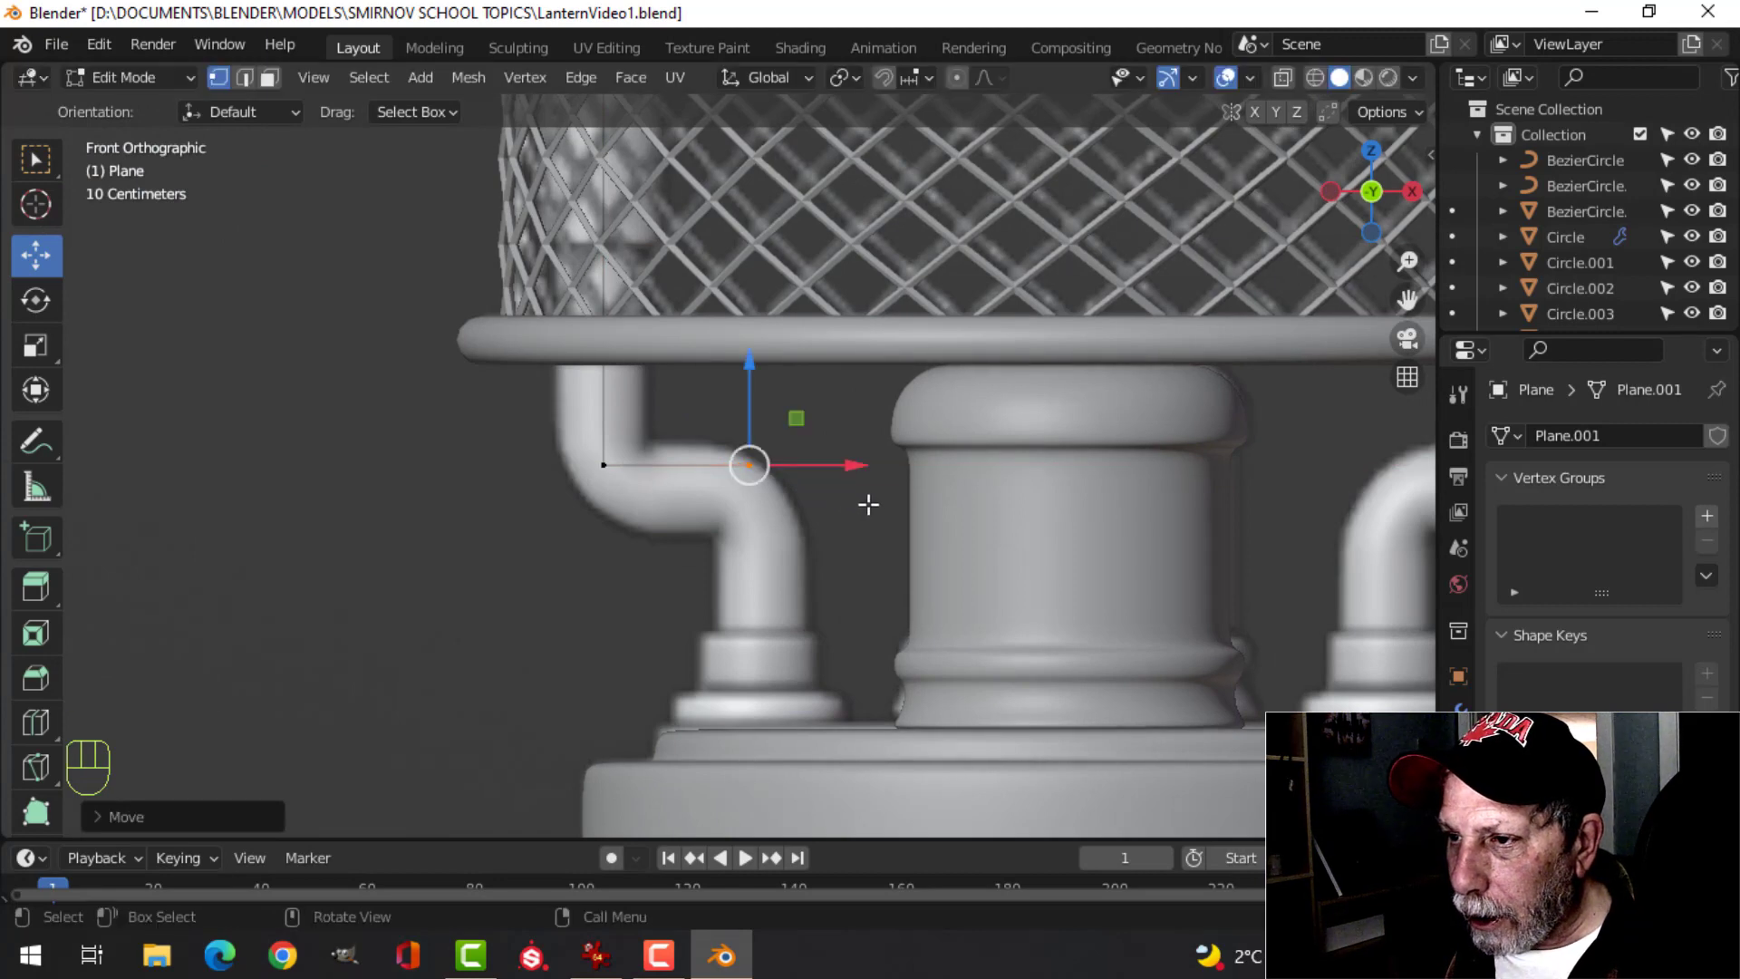
drag(755, 363, 766, 548)
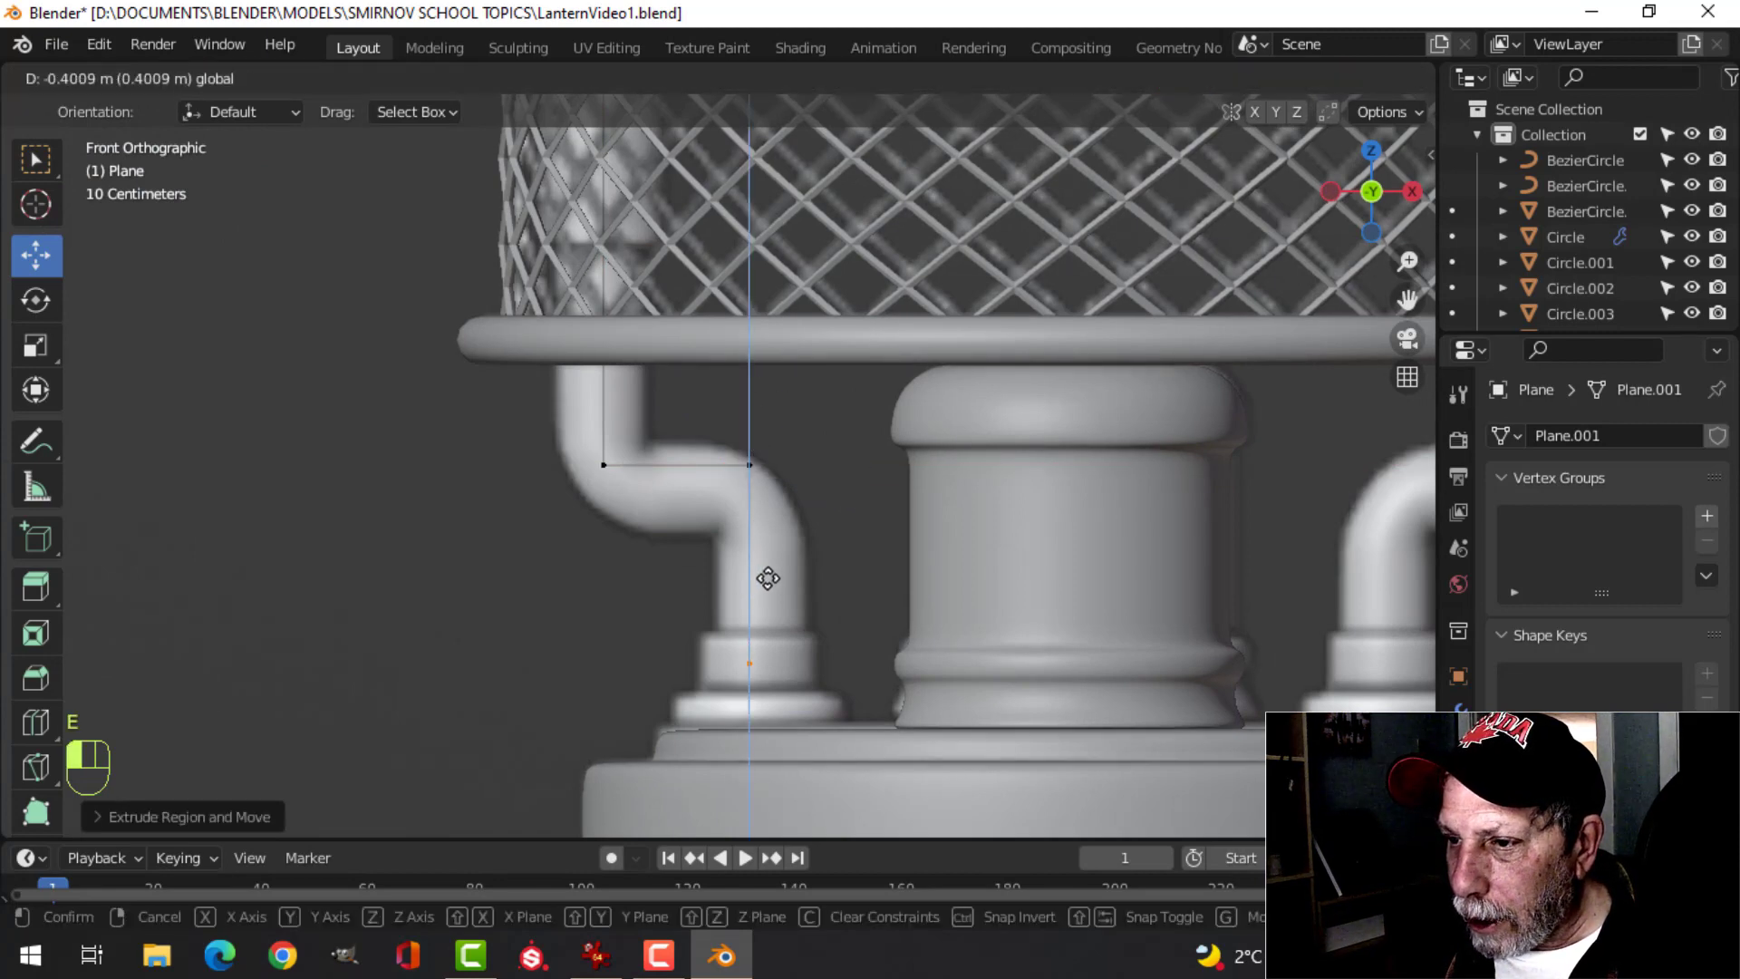
drag(768, 616, 768, 621)
scroll(859, 482, down, 3)
scroll(831, 531, up, 2)
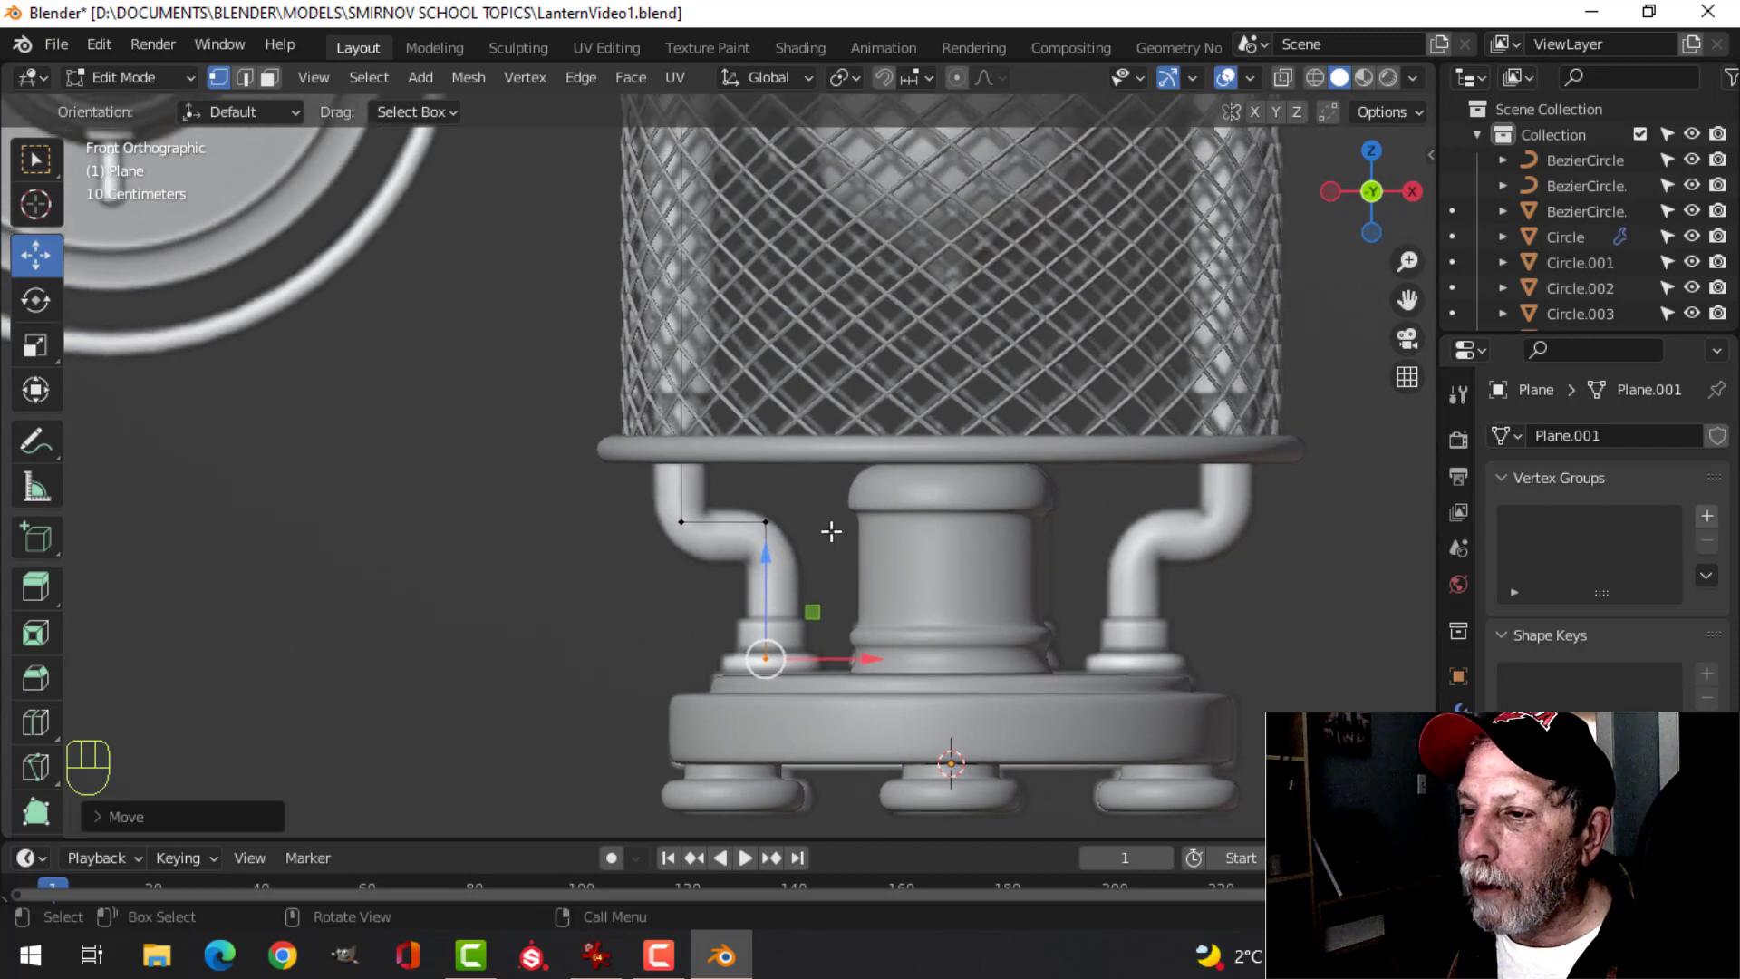
- Bevel the path's two lower corner vertices with 4 segments and a width of about 0.075 m to round the S-bend
click(736, 525)
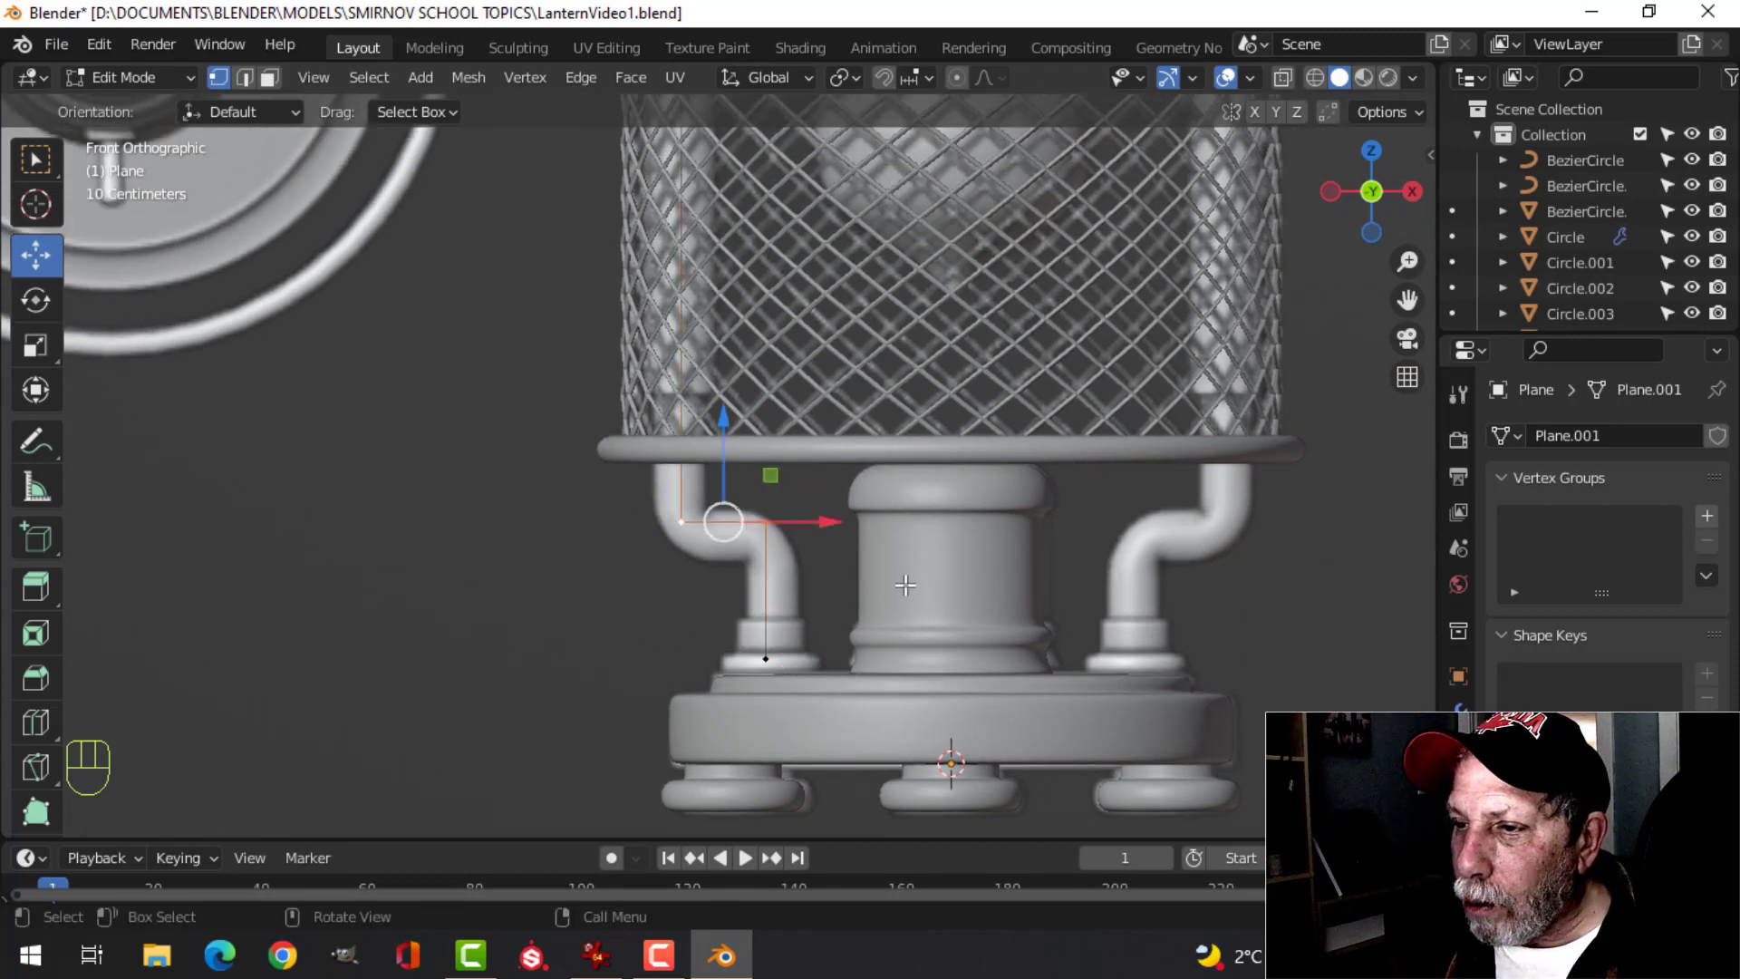
scroll(905, 585, down, 2)
shift+middle_drag(911, 561, 947, 460)
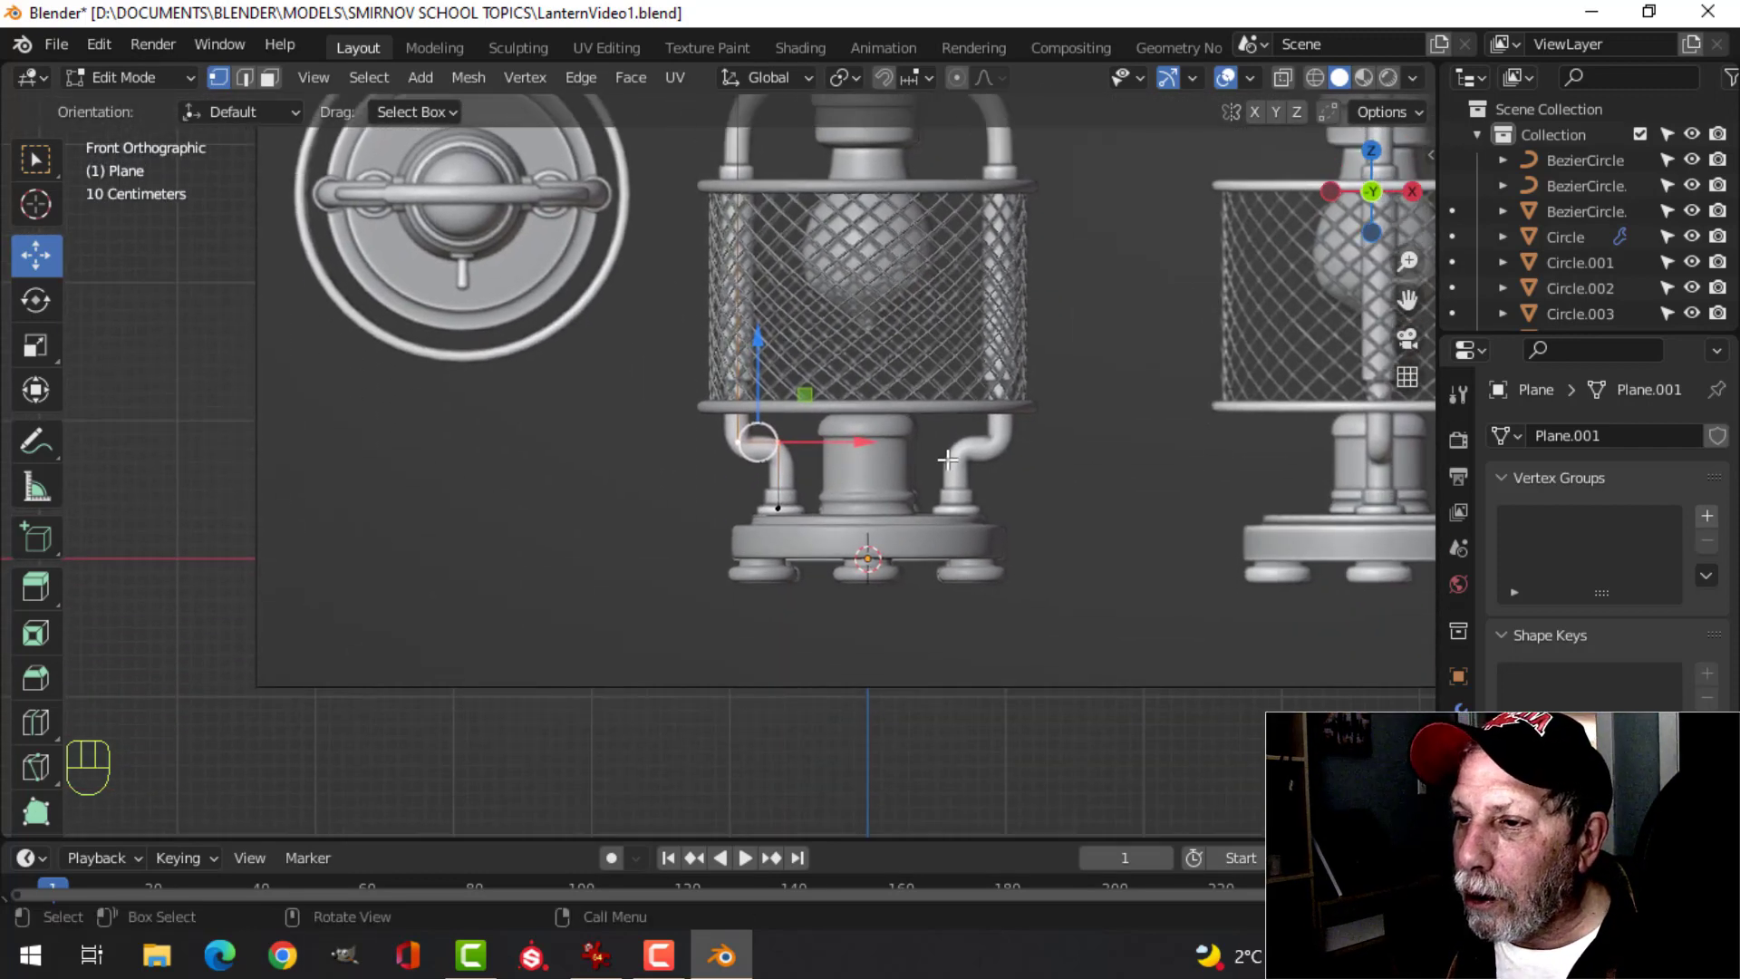
scroll(947, 460, up, 7)
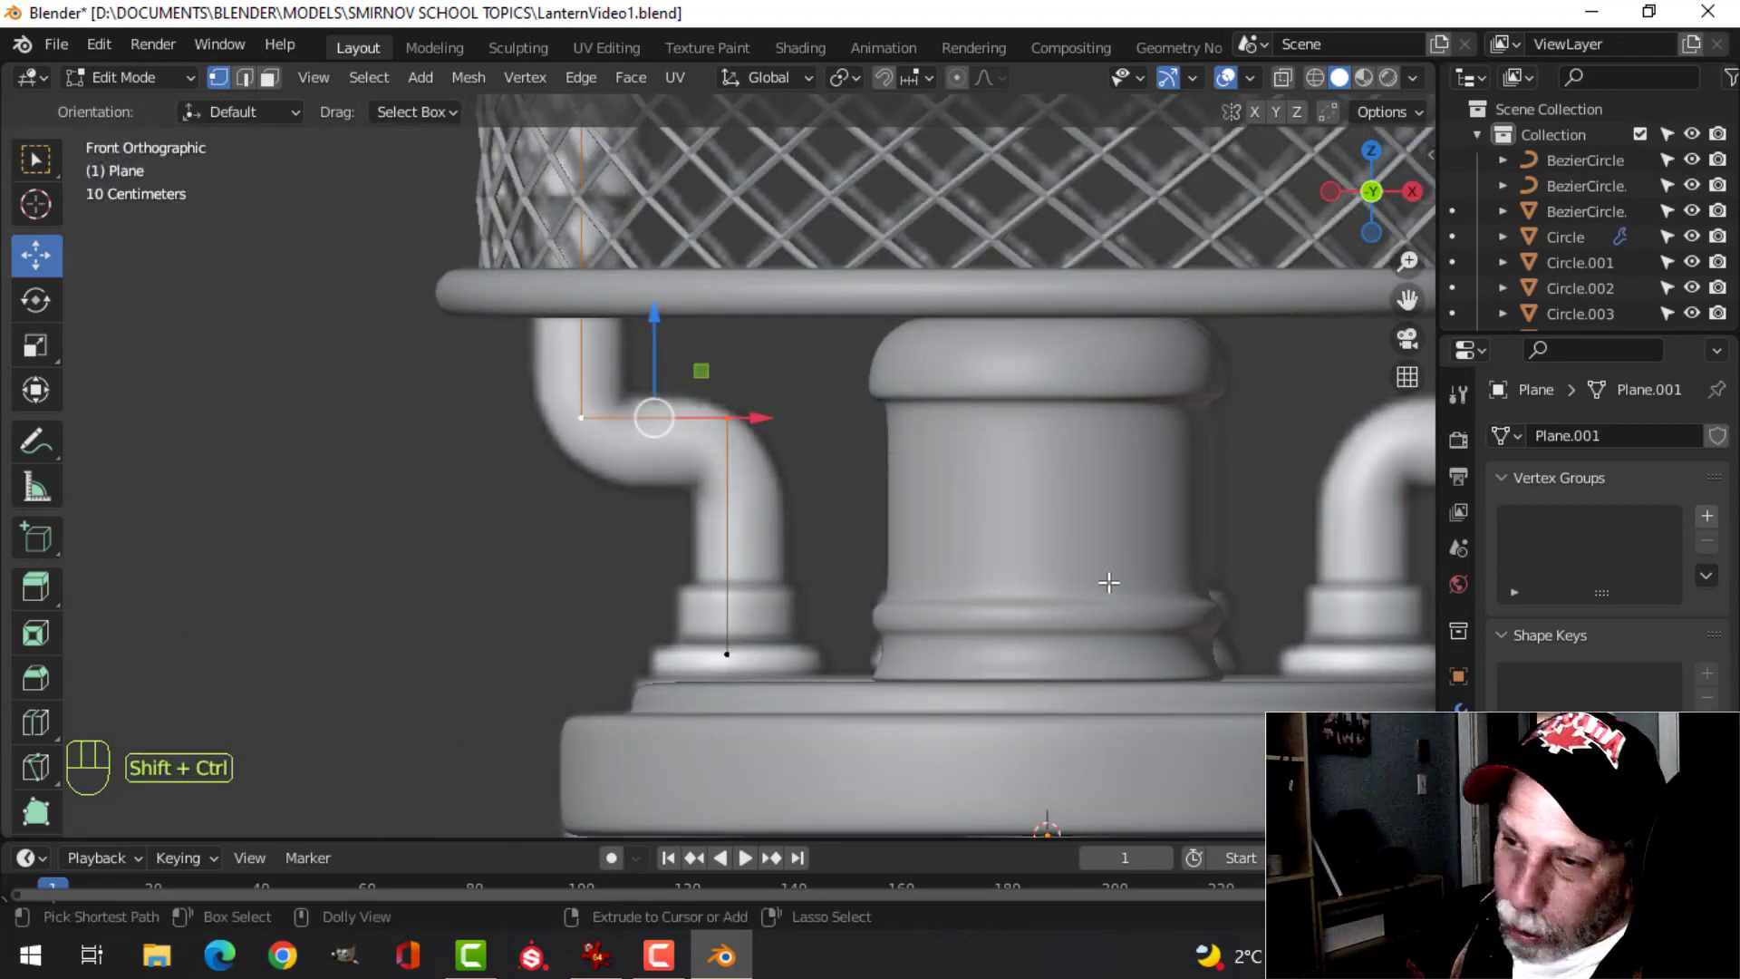
key(ctrl+shift+b)
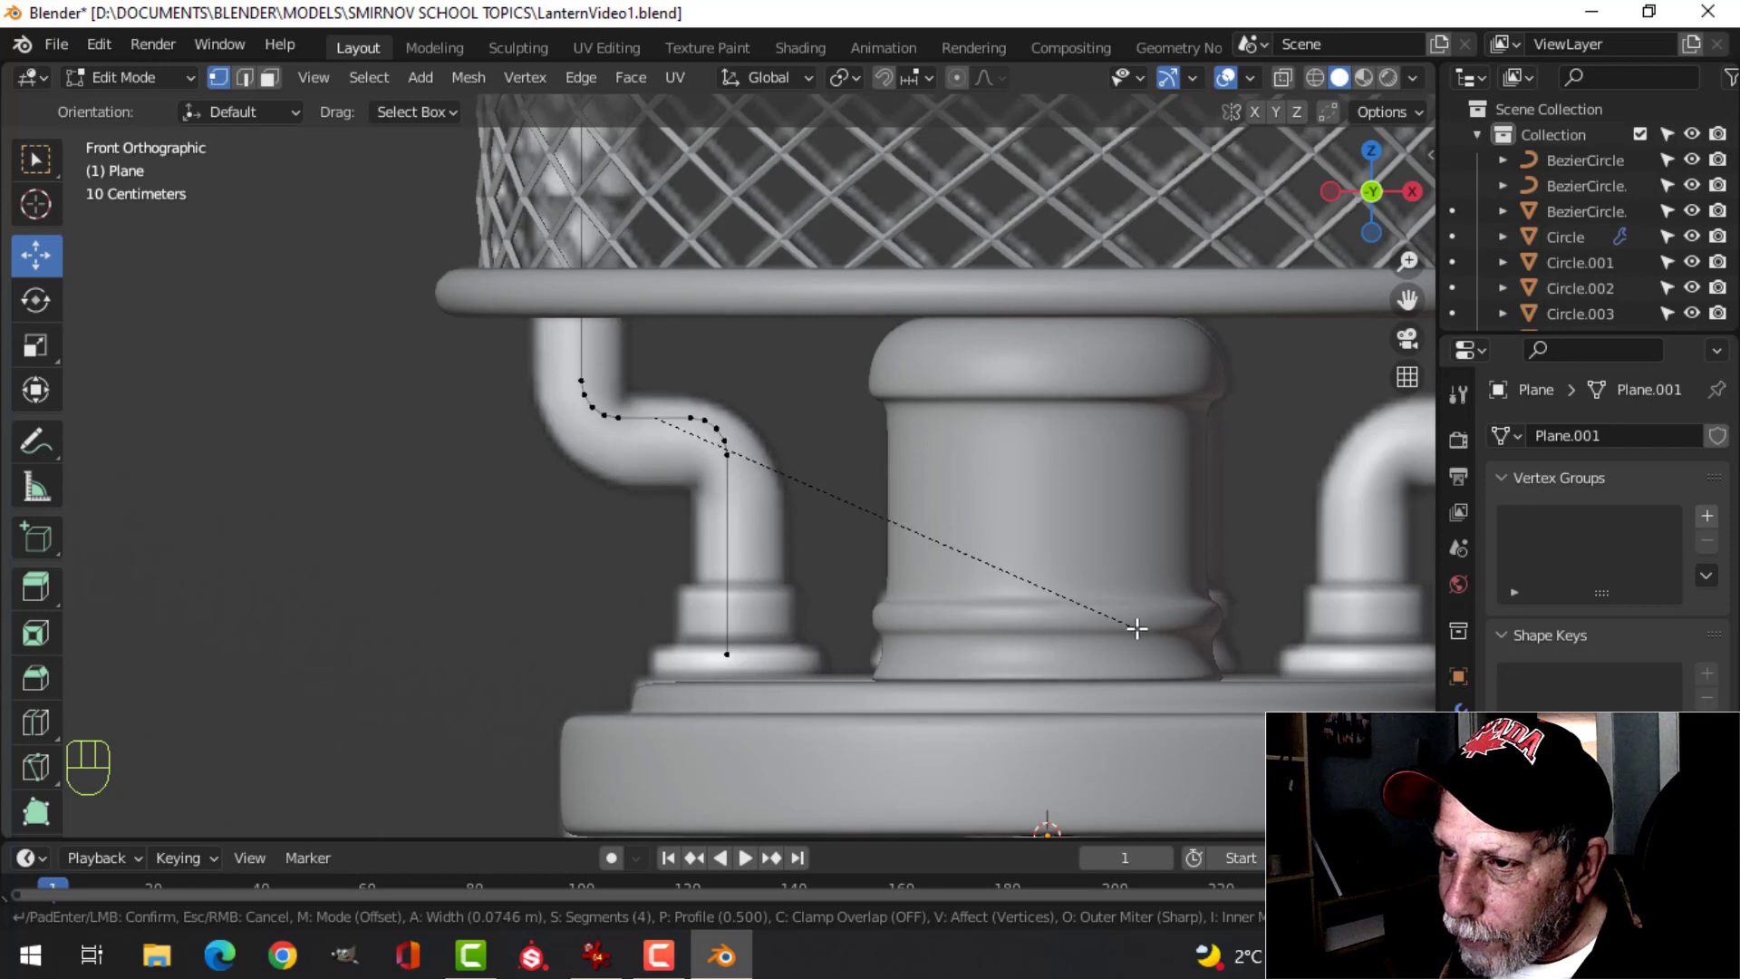
click(1137, 628)
scroll(982, 766, down, 4)
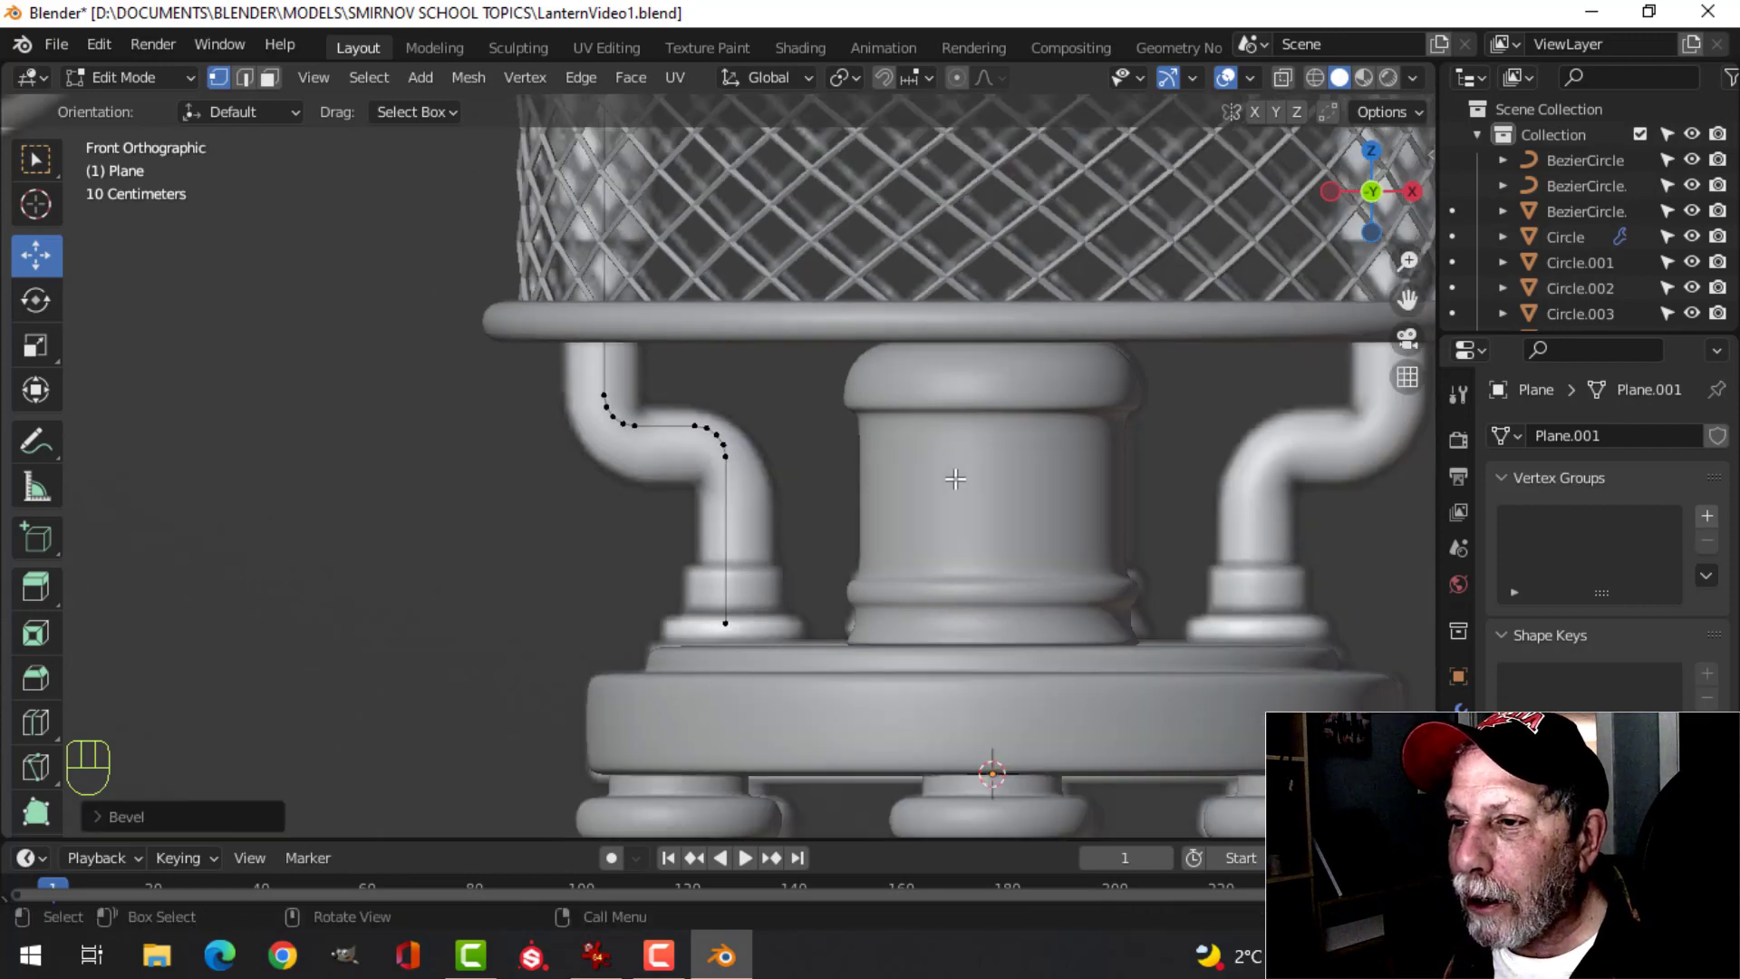
- Bevel the path's upper corner vertex with 4 segments, widening it until it follows the pipe's large curve up to the collar
shift+scroll(824, 304, up, 3)
shift+scroll(824, 304, up, 3)
scroll(789, 334, up, 5)
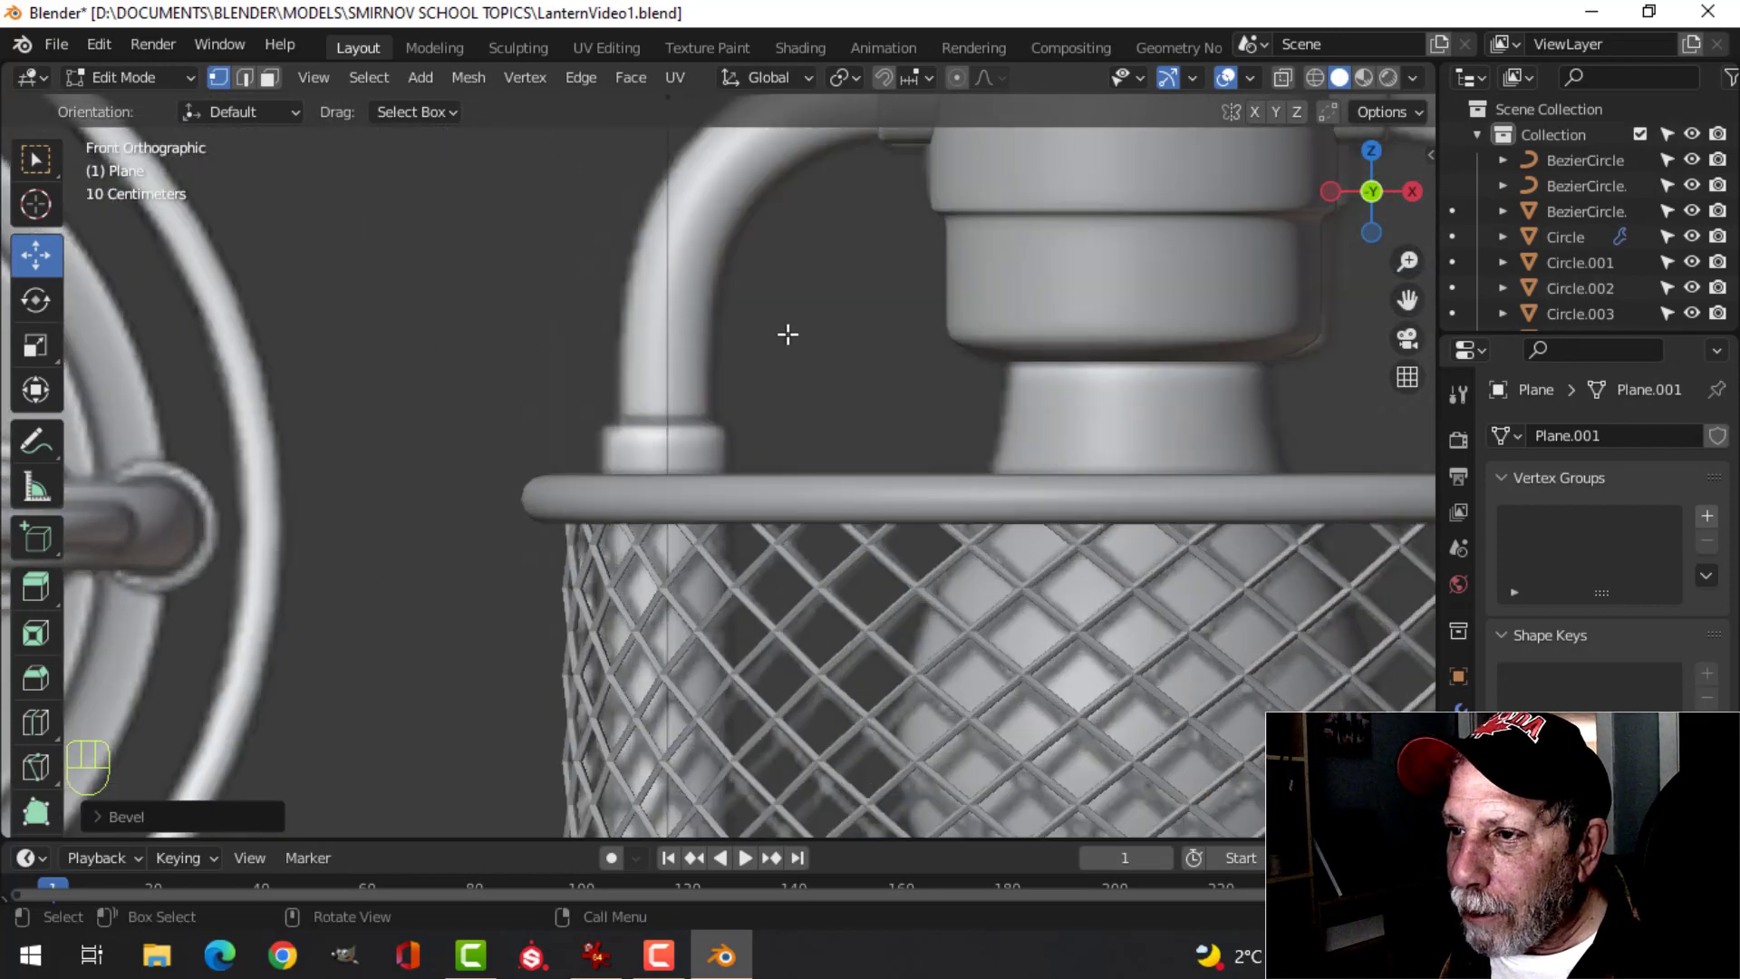
click(656, 295)
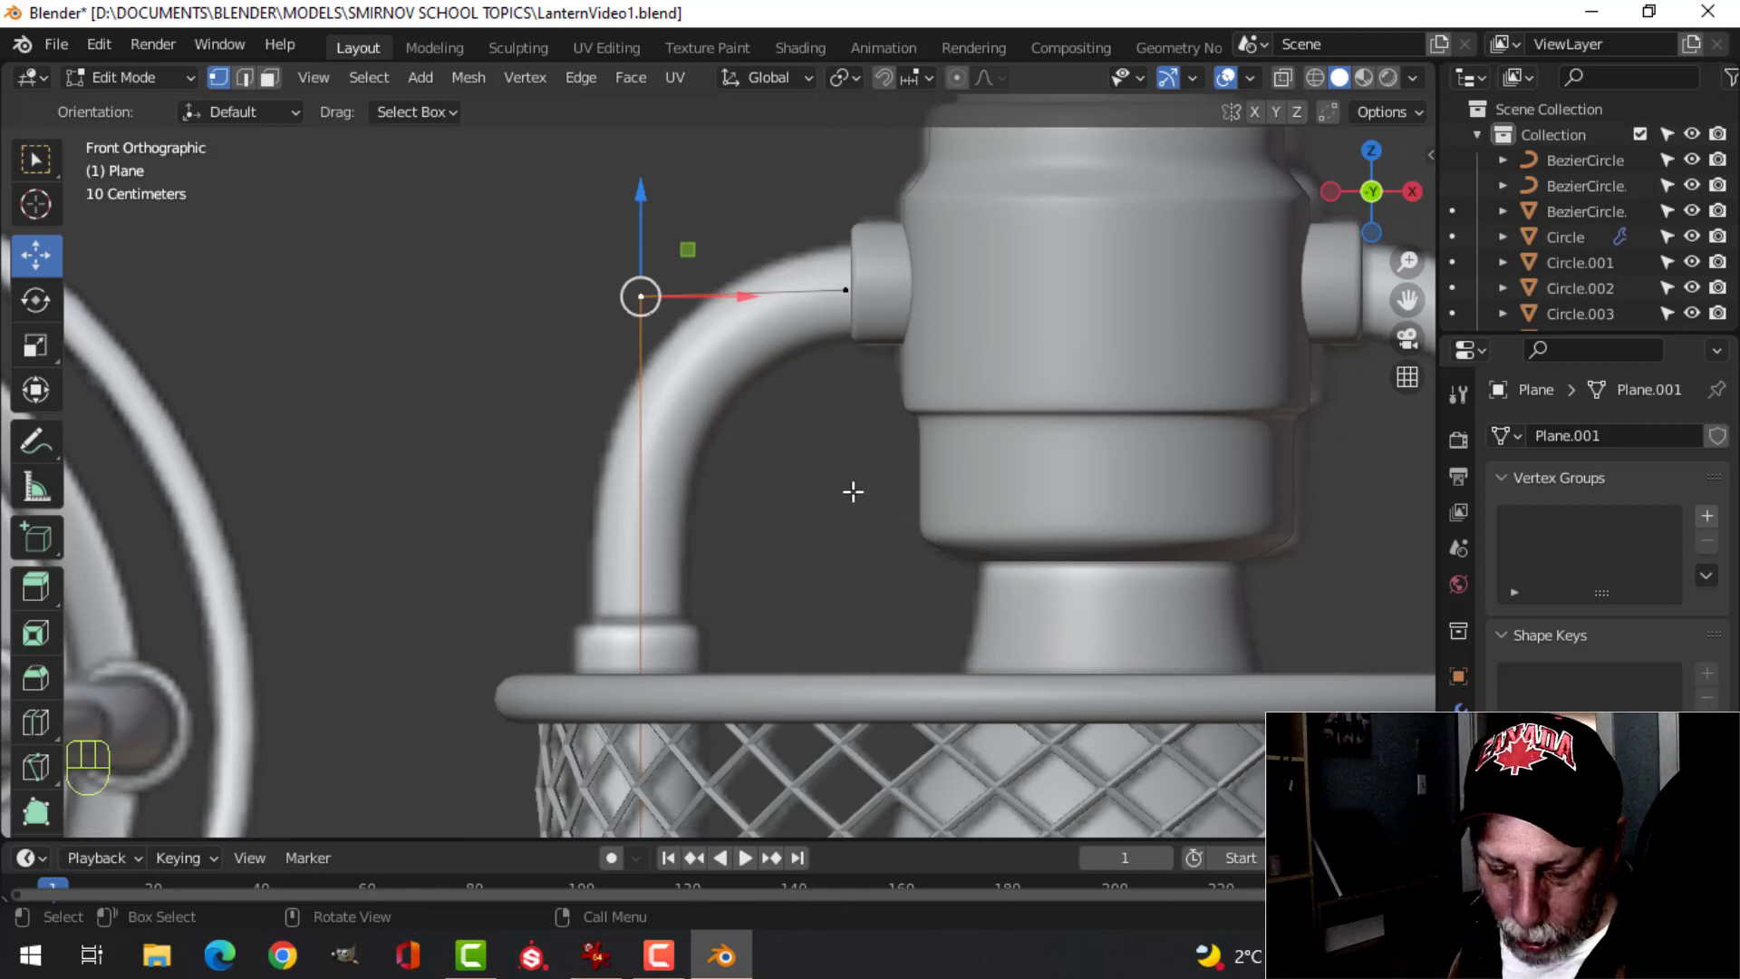
key(ctrl+shift+b)
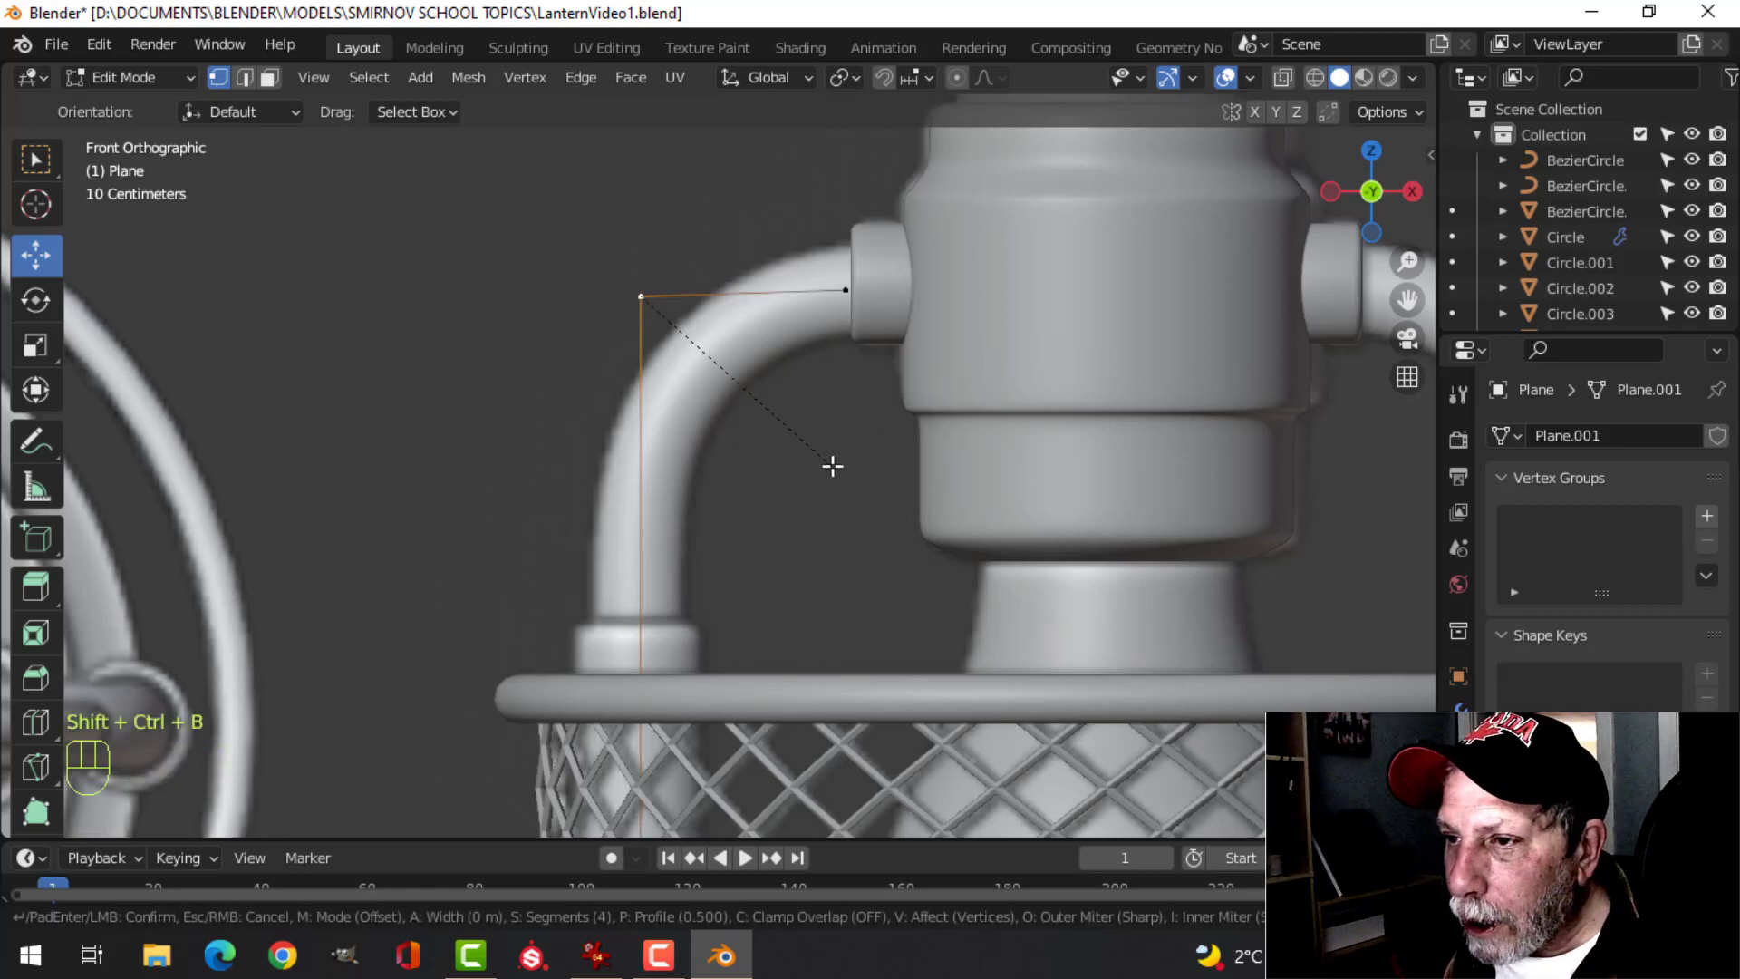
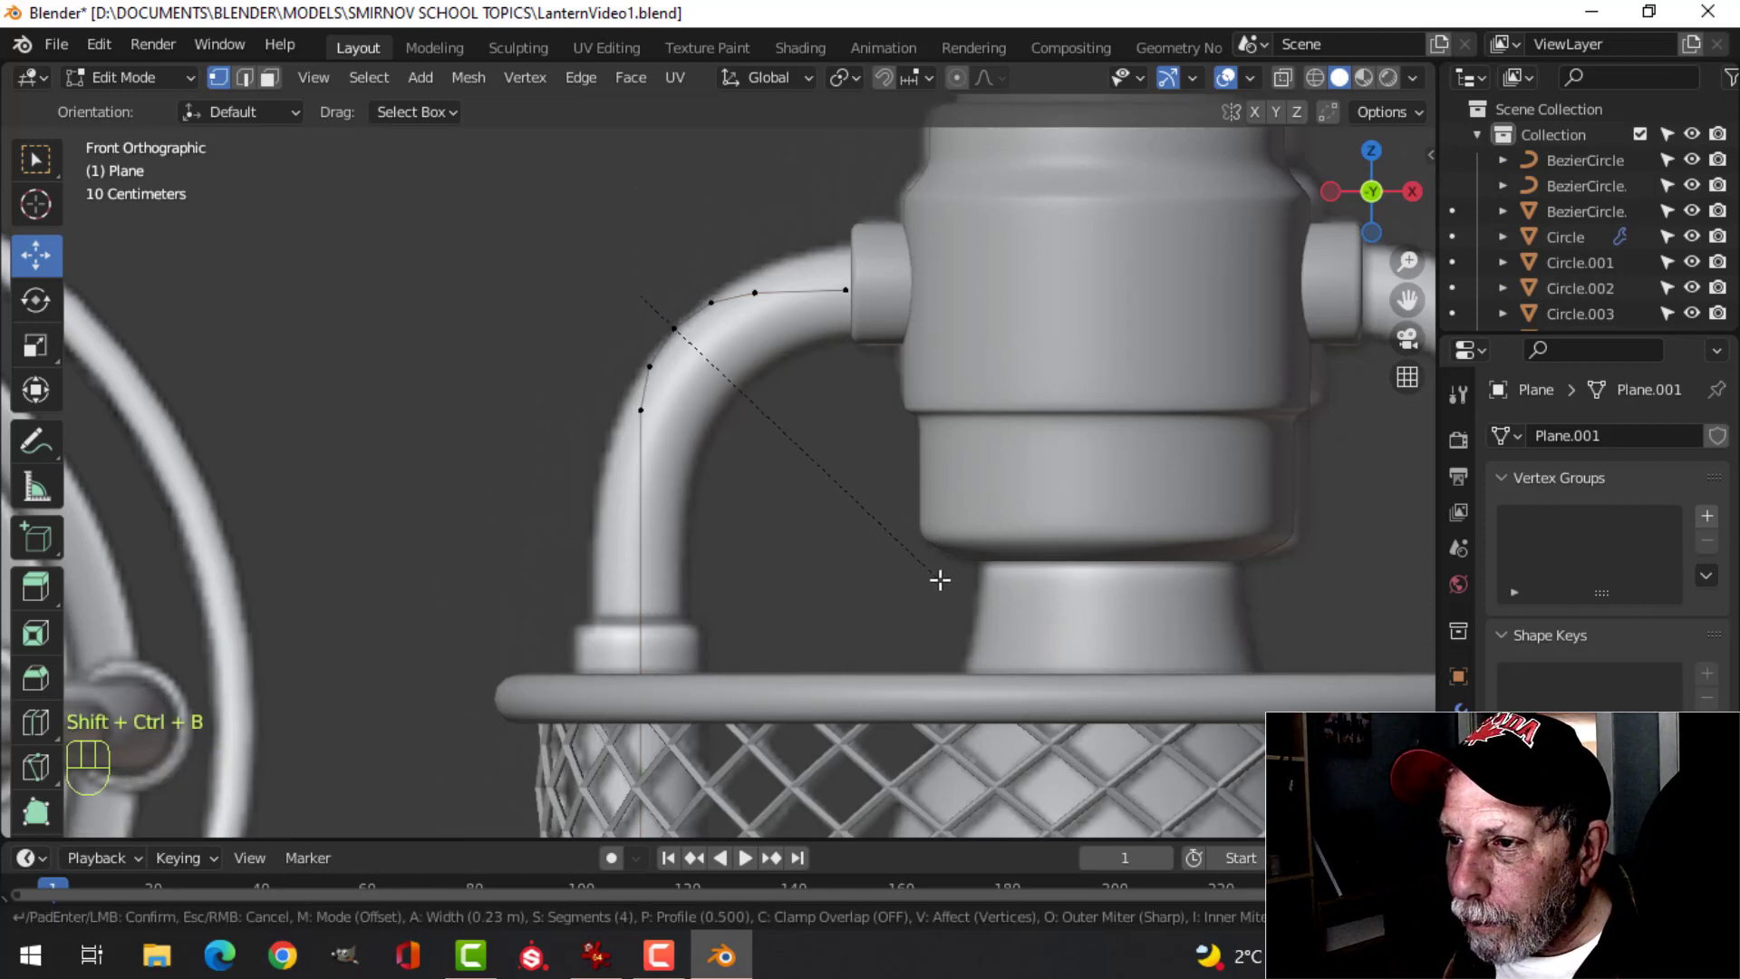
click(993, 608)
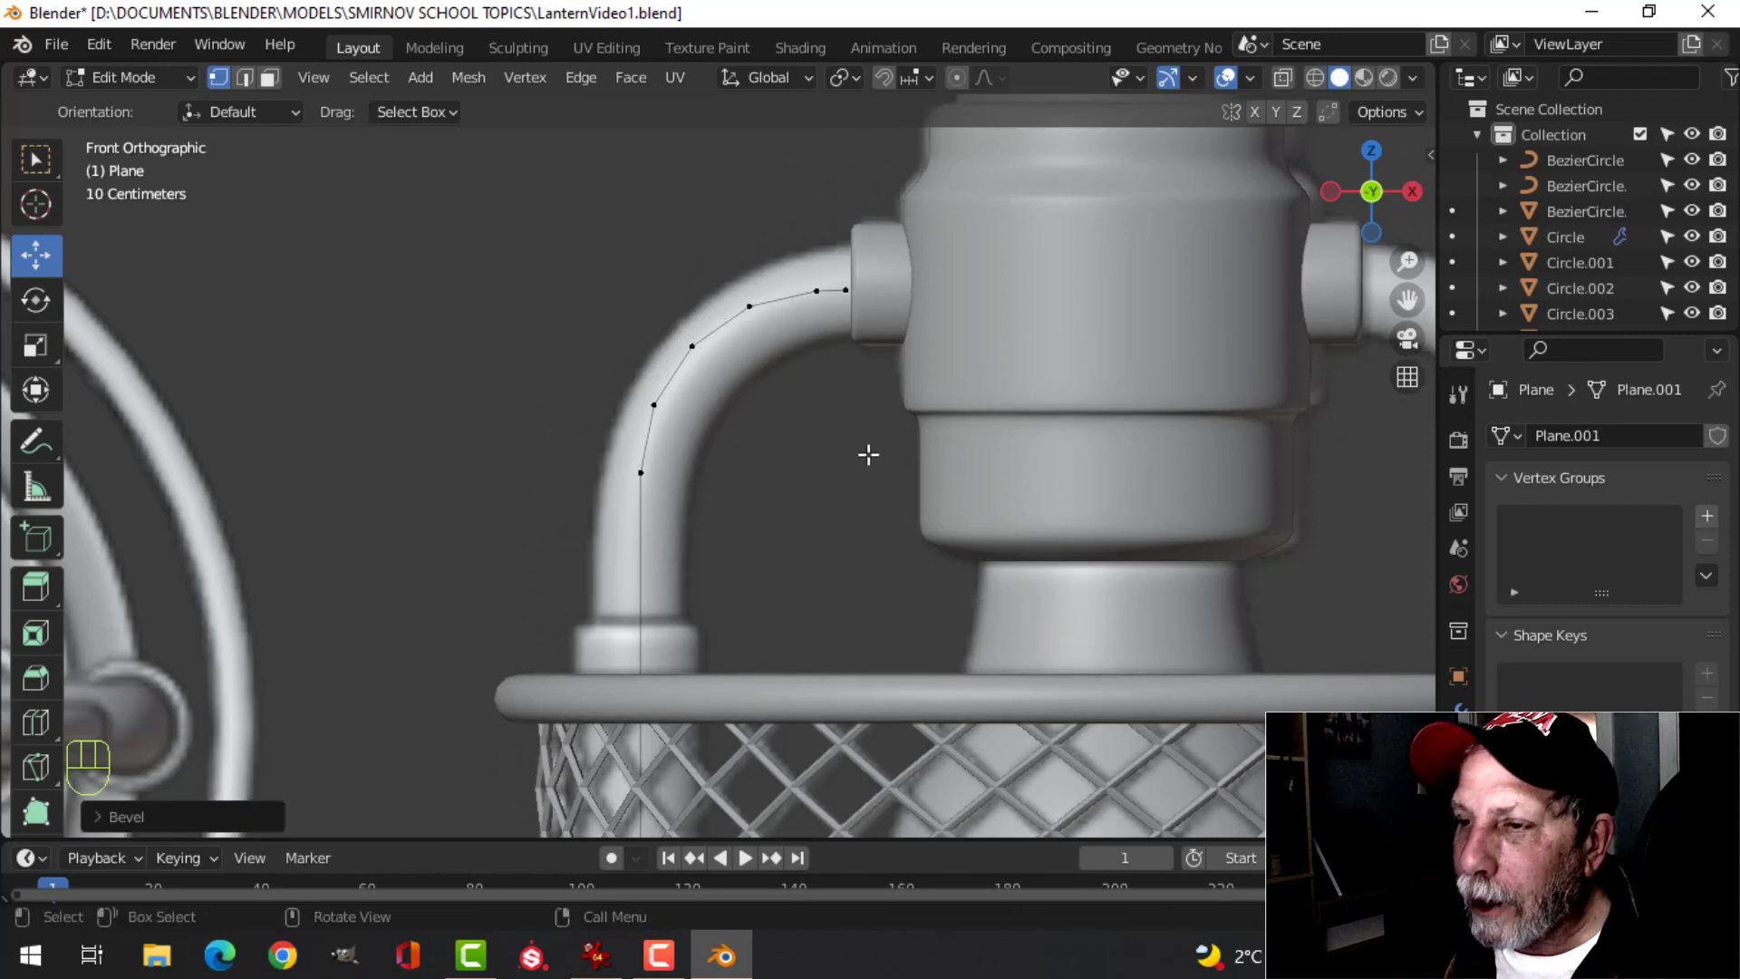
- Move the pipe path's upper end vertex about 0.12 m along X into the collar
scroll(866, 454, down, 5)
key(Tab)
scroll(852, 507, down, 3)
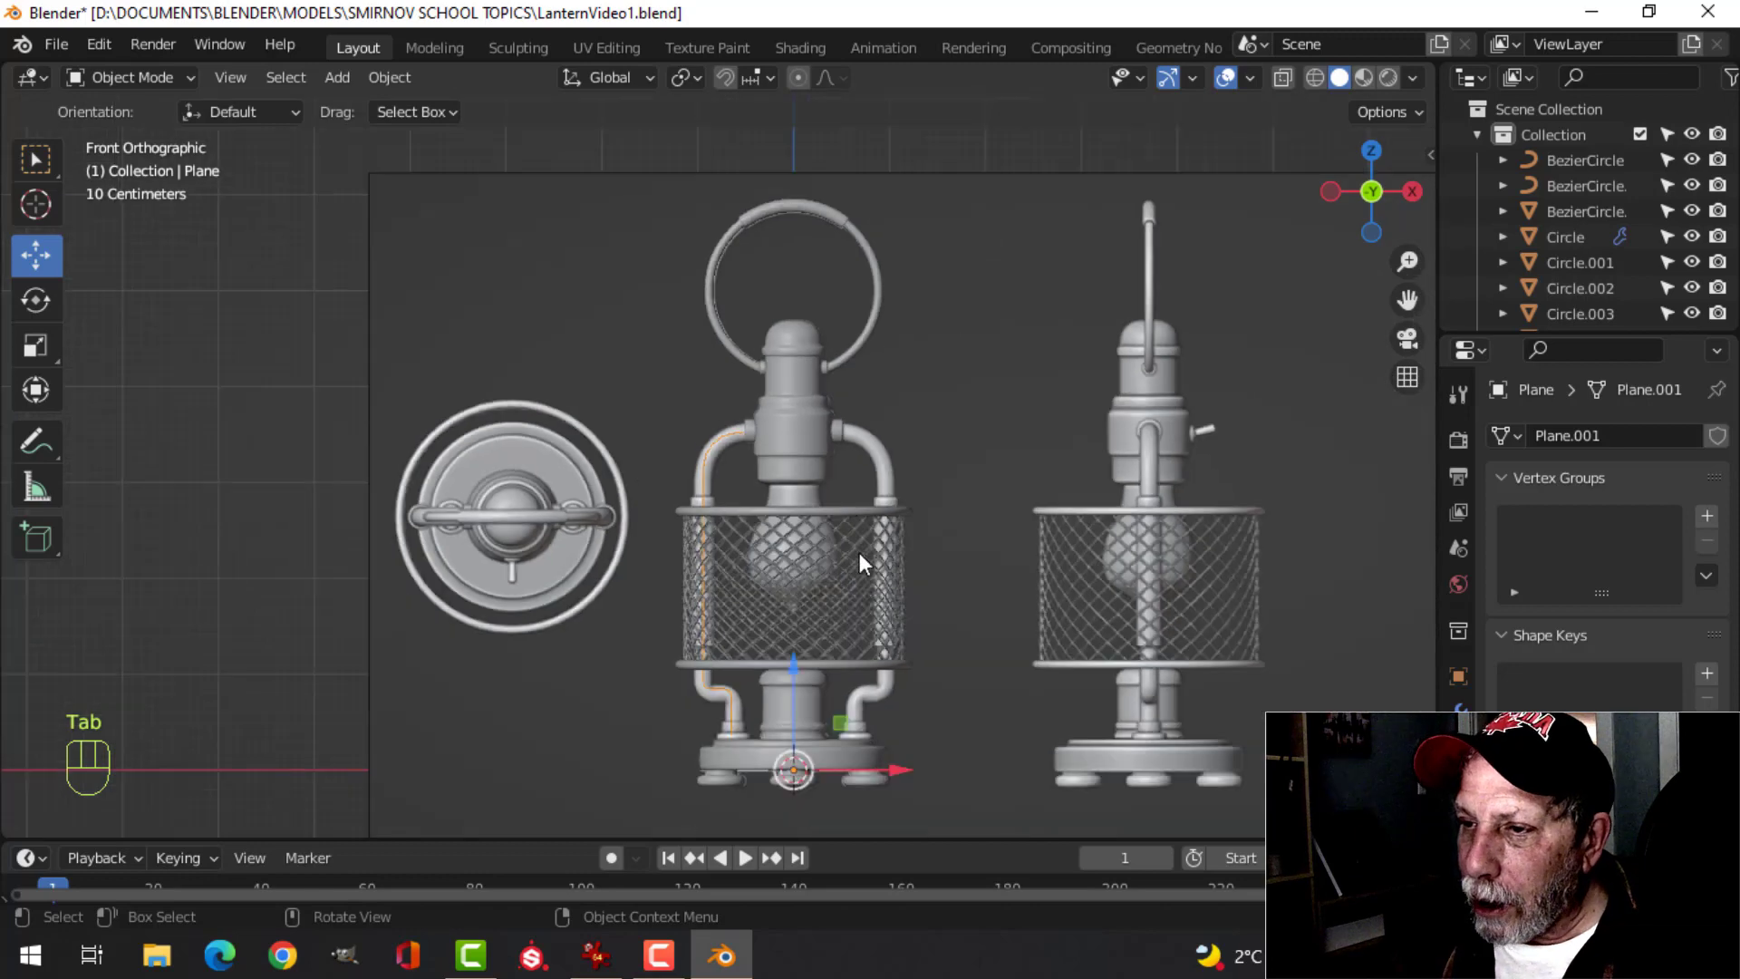
scroll(866, 548, up, 3)
key(Tab)
scroll(829, 462, up, 1)
scroll(840, 465, up, 3)
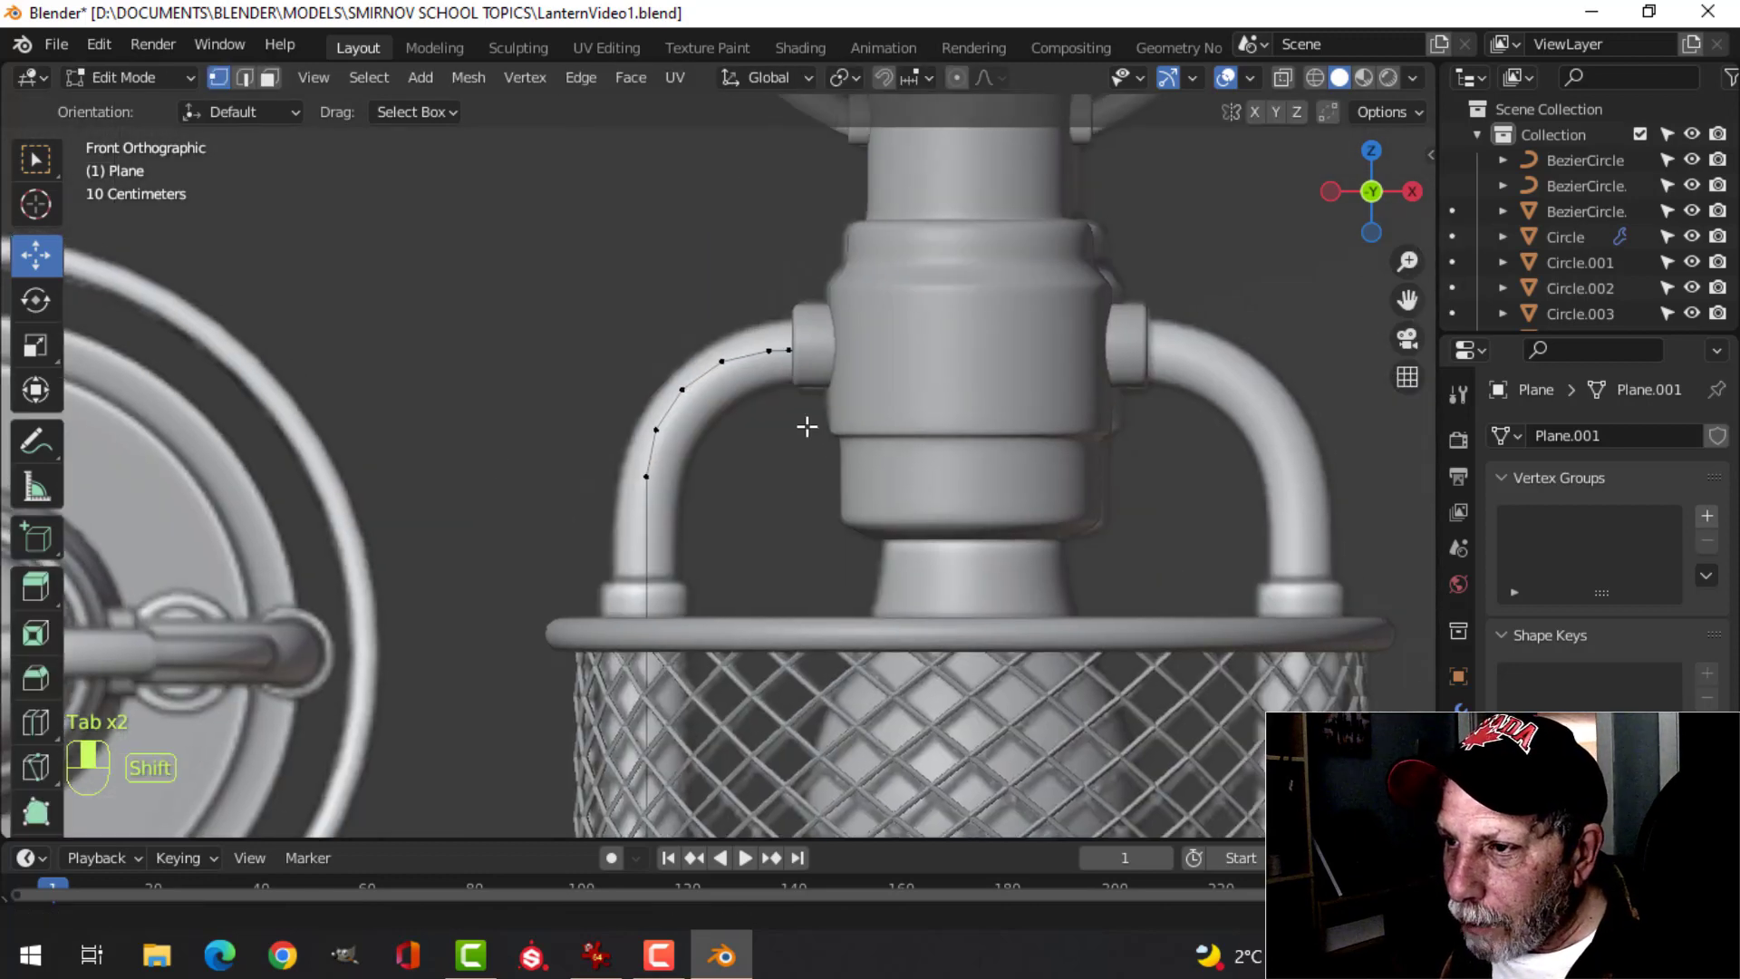
click(722, 361)
drag(774, 376, 824, 377)
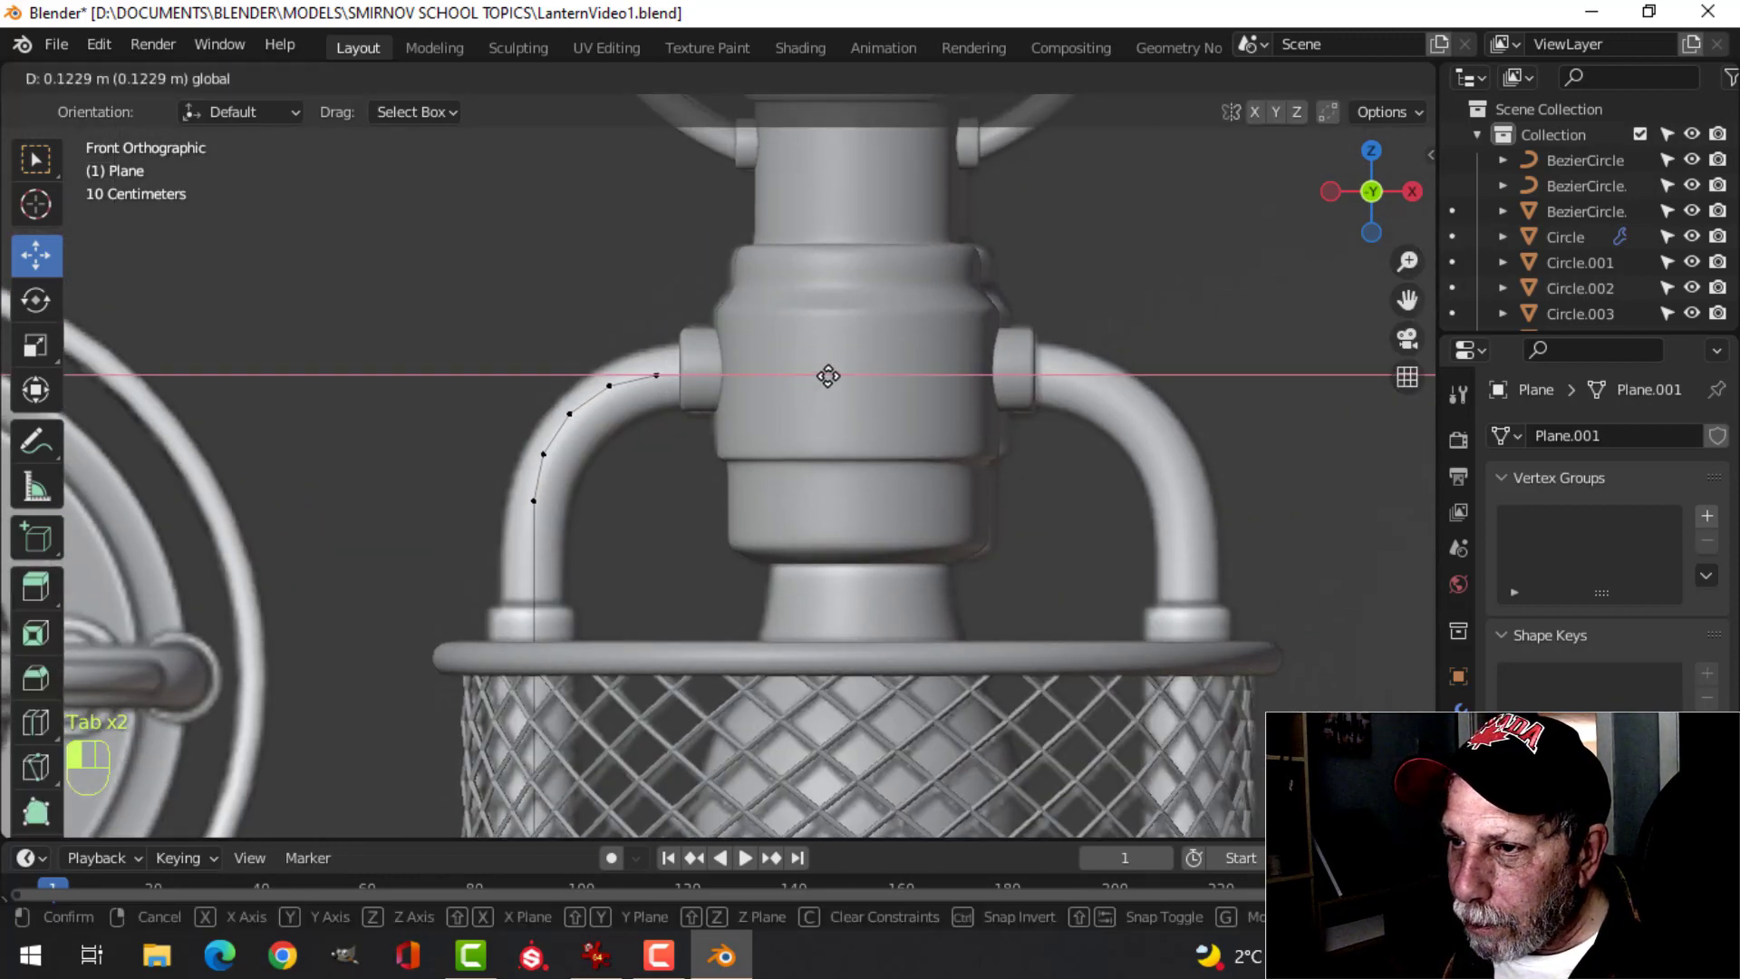
key(Tab)
- Convert the side pipe's vertex path from a mesh to a curve
scroll(841, 459, down, 5)
shift+scroll(804, 393, down, 3)
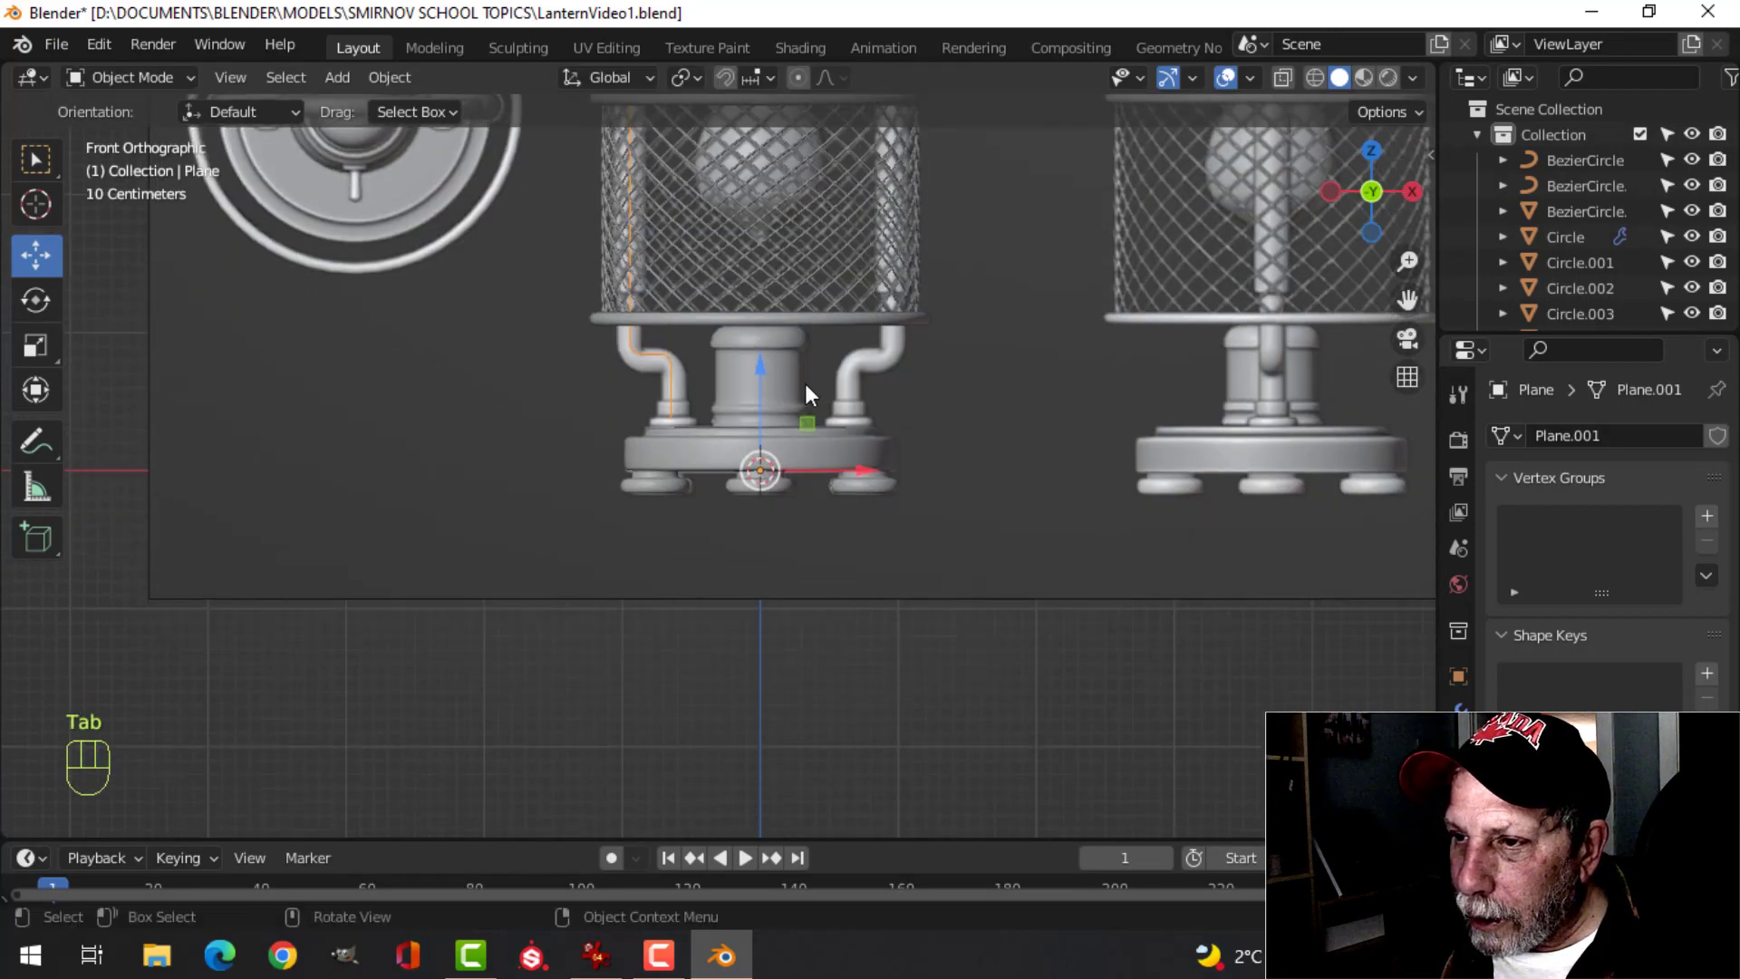
shift+scroll(780, 296, up, 2)
shift+scroll(818, 531, up, 2)
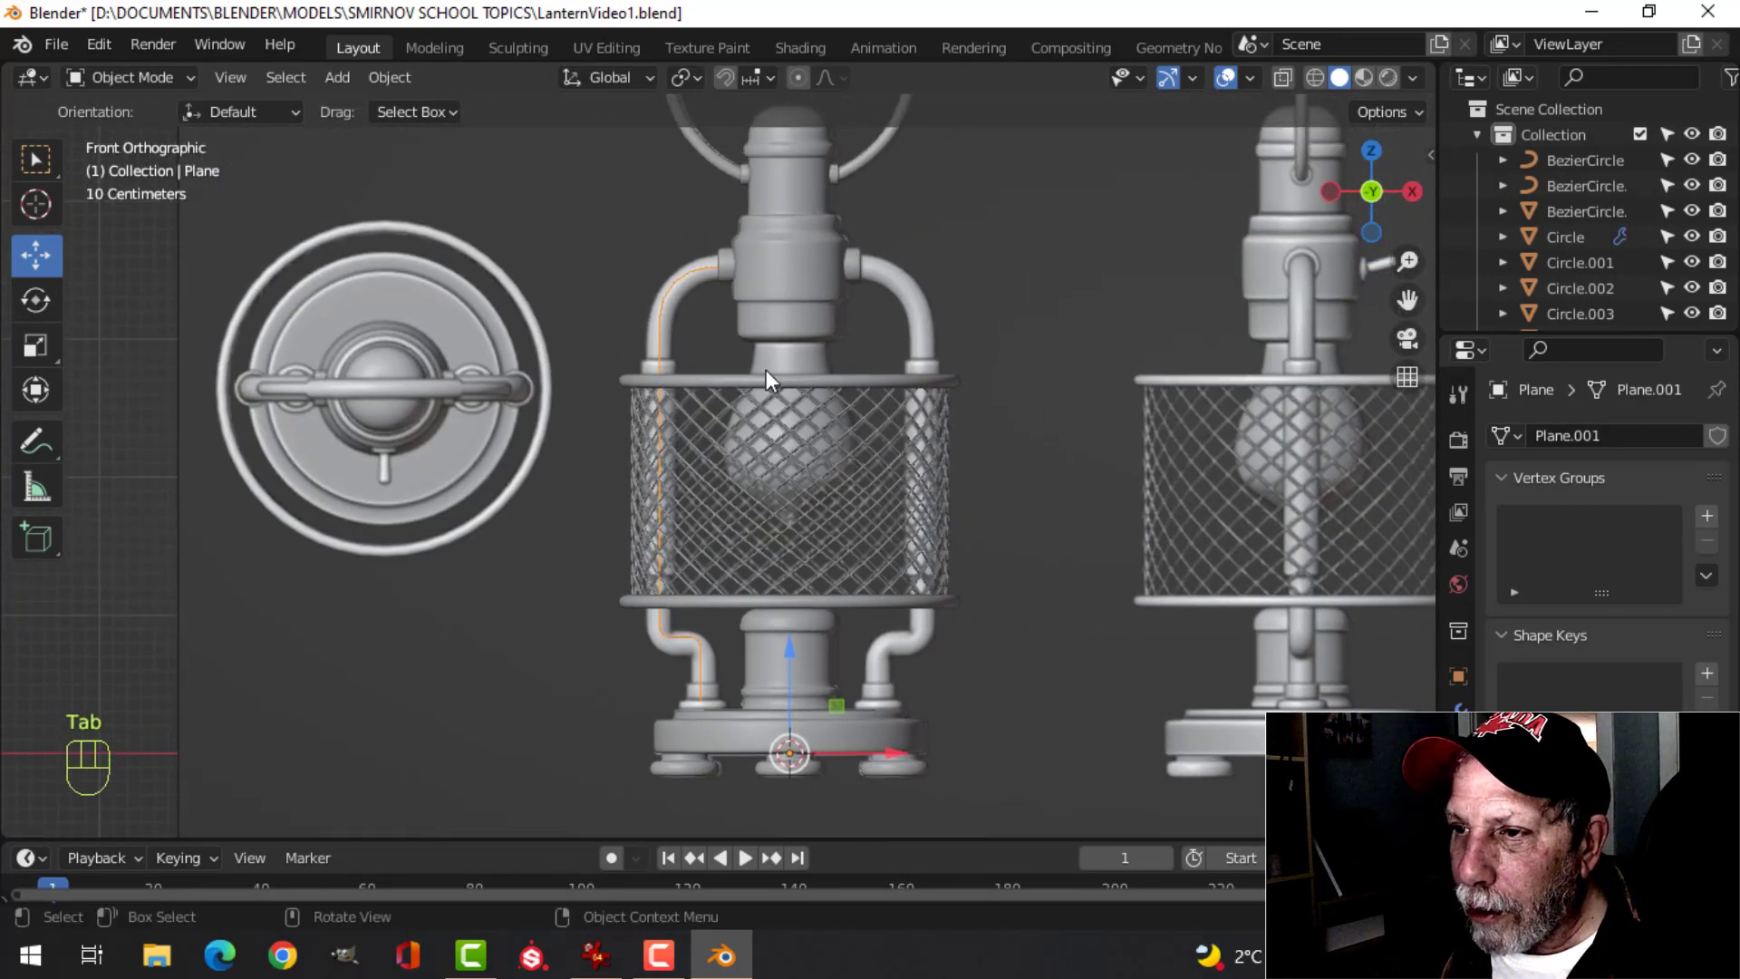
right_click(667, 294)
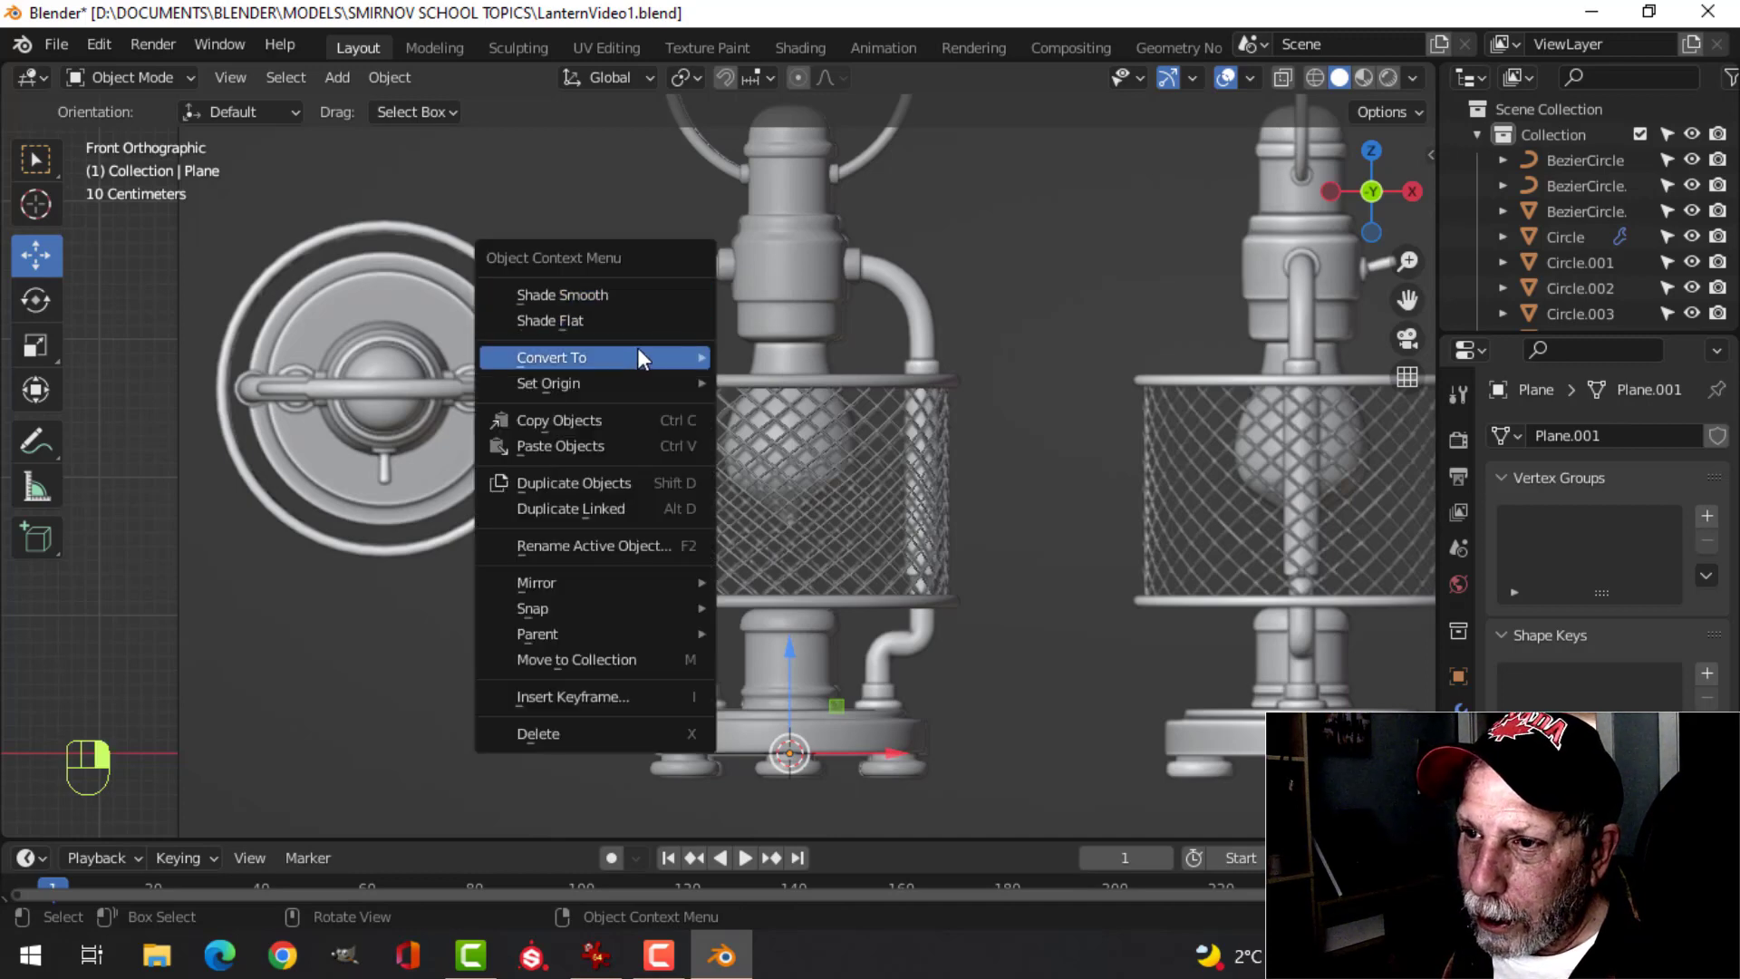
mouse_move(631, 361)
click(754, 356)
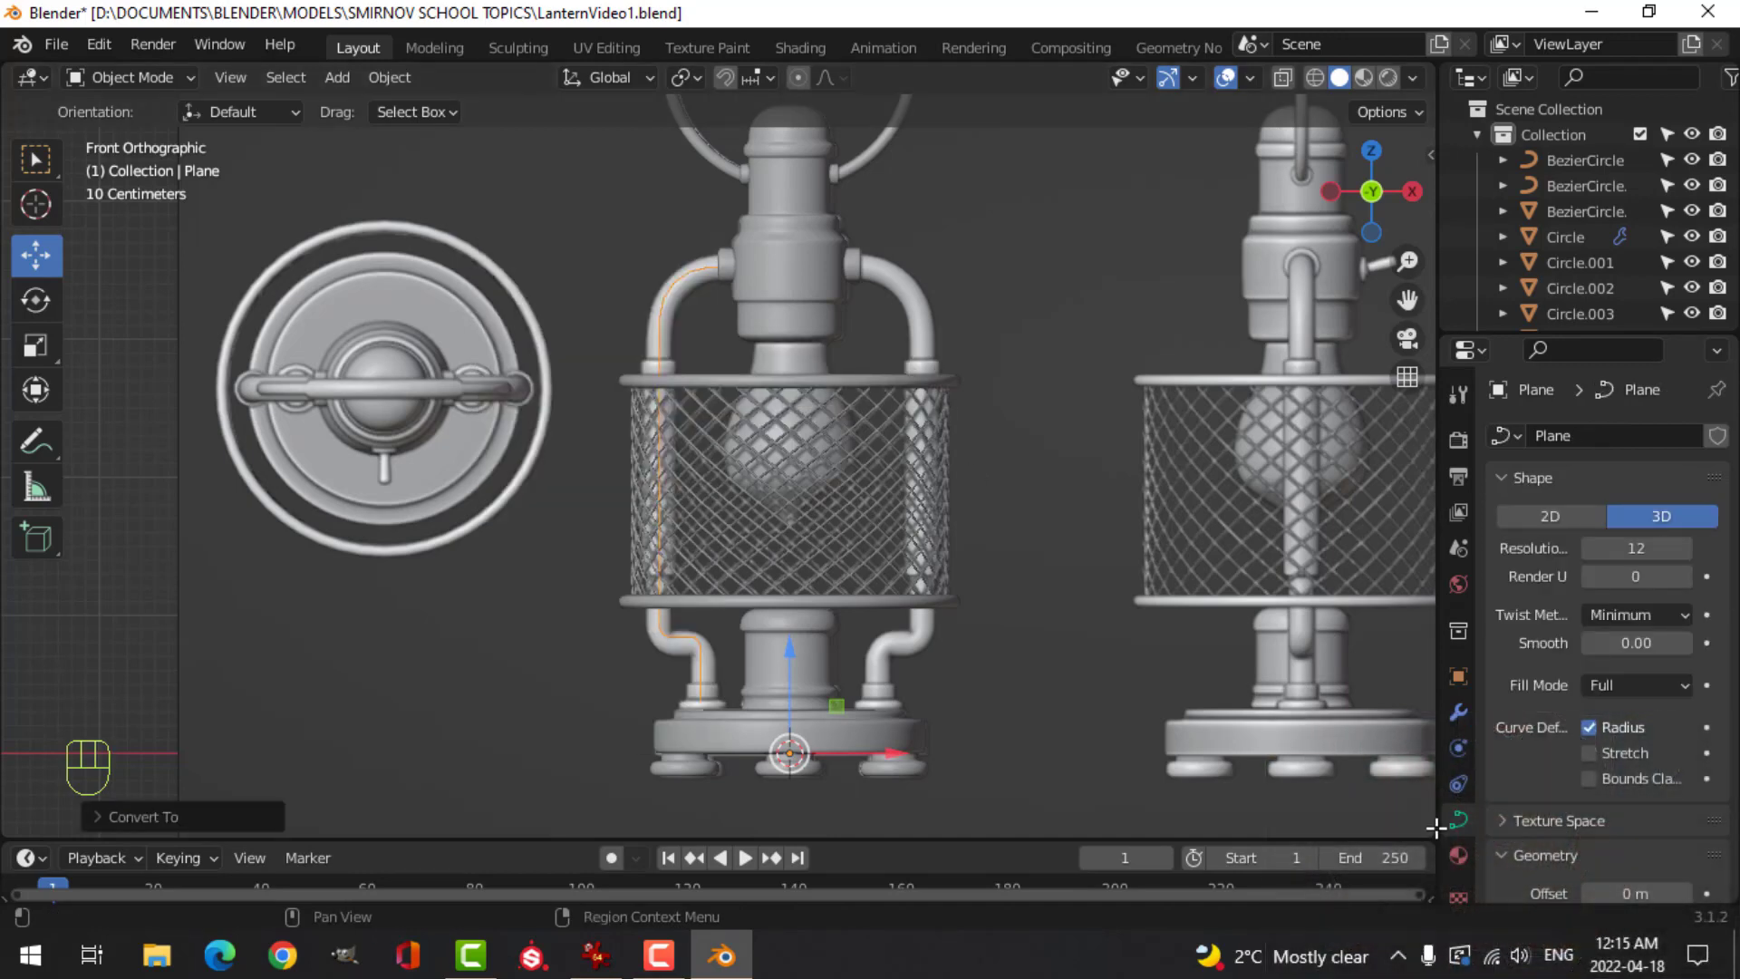
- Set the pipe curve's round bevel depth to 0.095 m and check its thickness against the reference
scroll(1537, 780, down, 10)
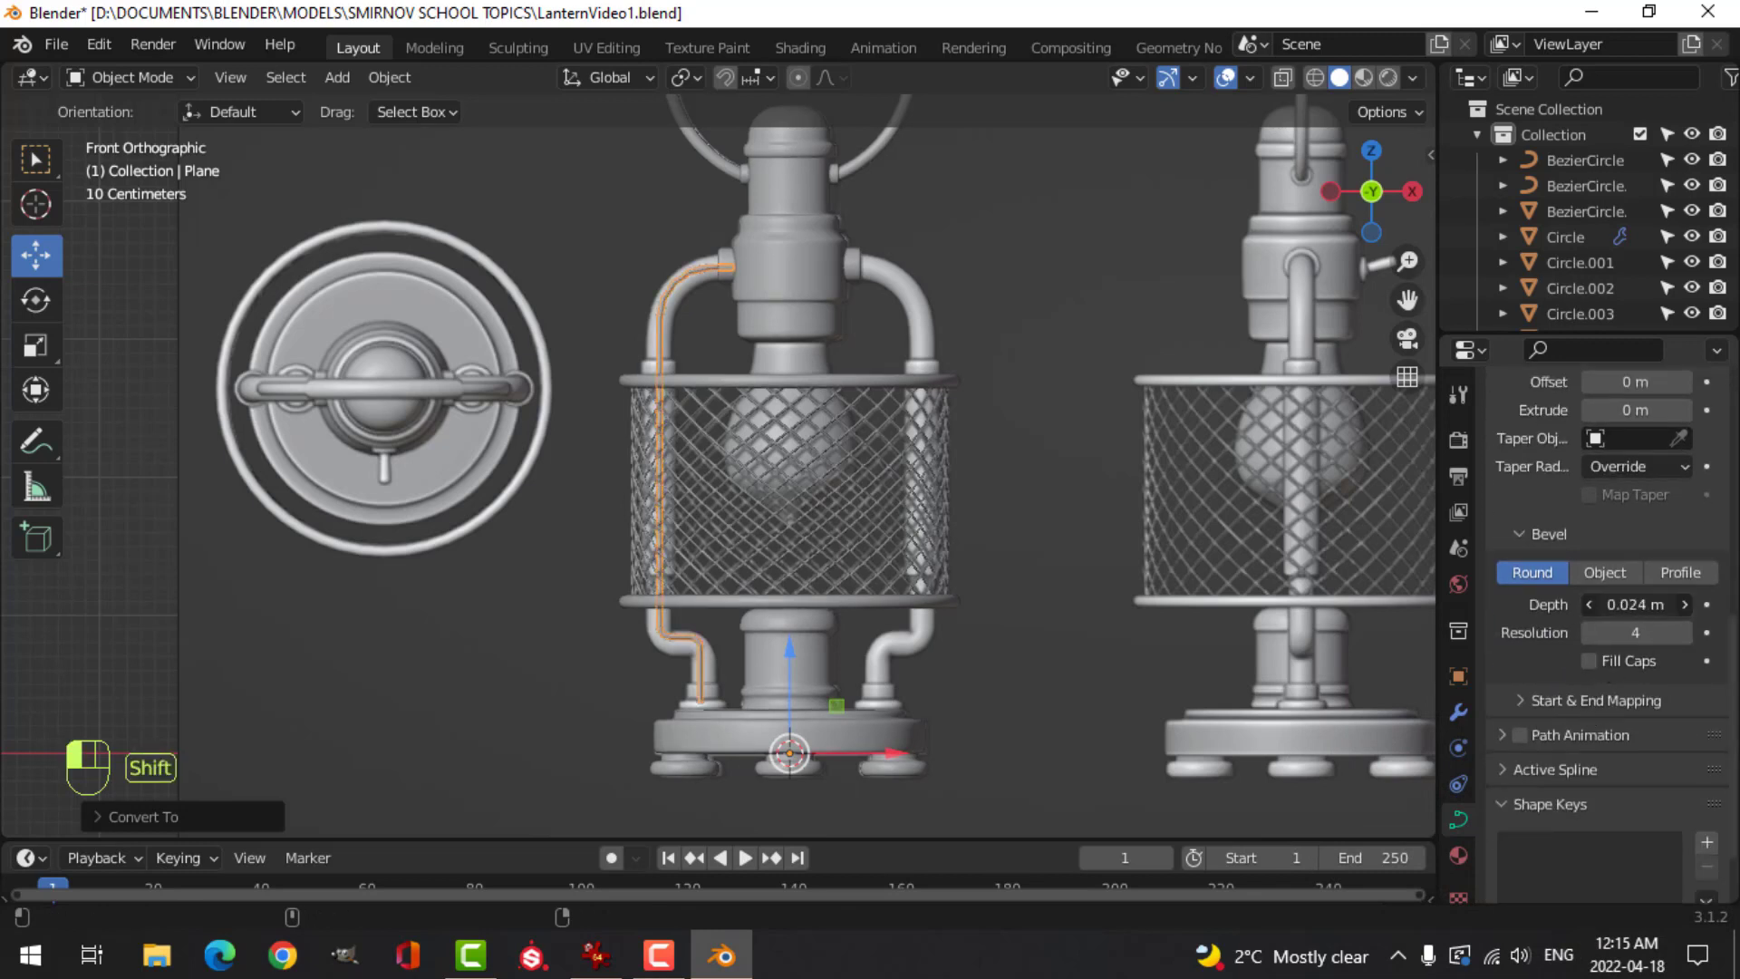
mouse_move(1636, 604)
shift+mouse_down()
mouse_move(1668, 605)
mouse_move(1645, 605)
shift+mouse_up()
scroll(933, 644, up, 8)
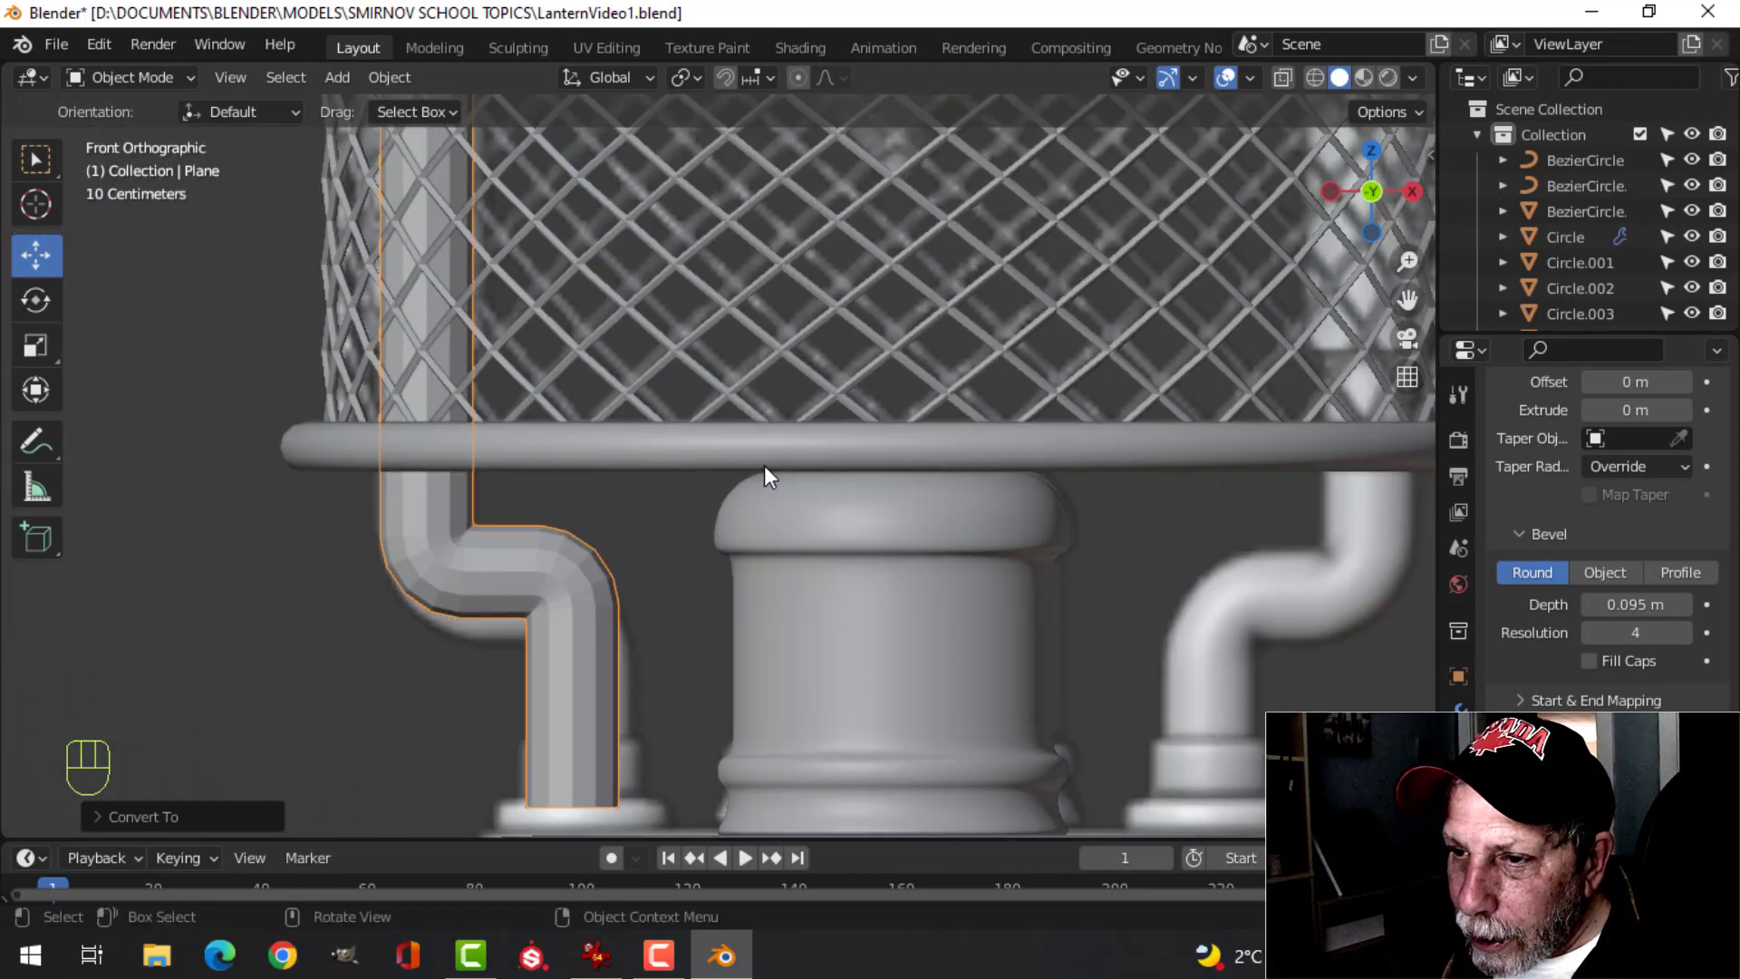
shift+middle_drag(764, 465, 888, 437)
scroll(870, 448, down, 1)
scroll(814, 493, up, 1)
scroll(812, 497, up, 2)
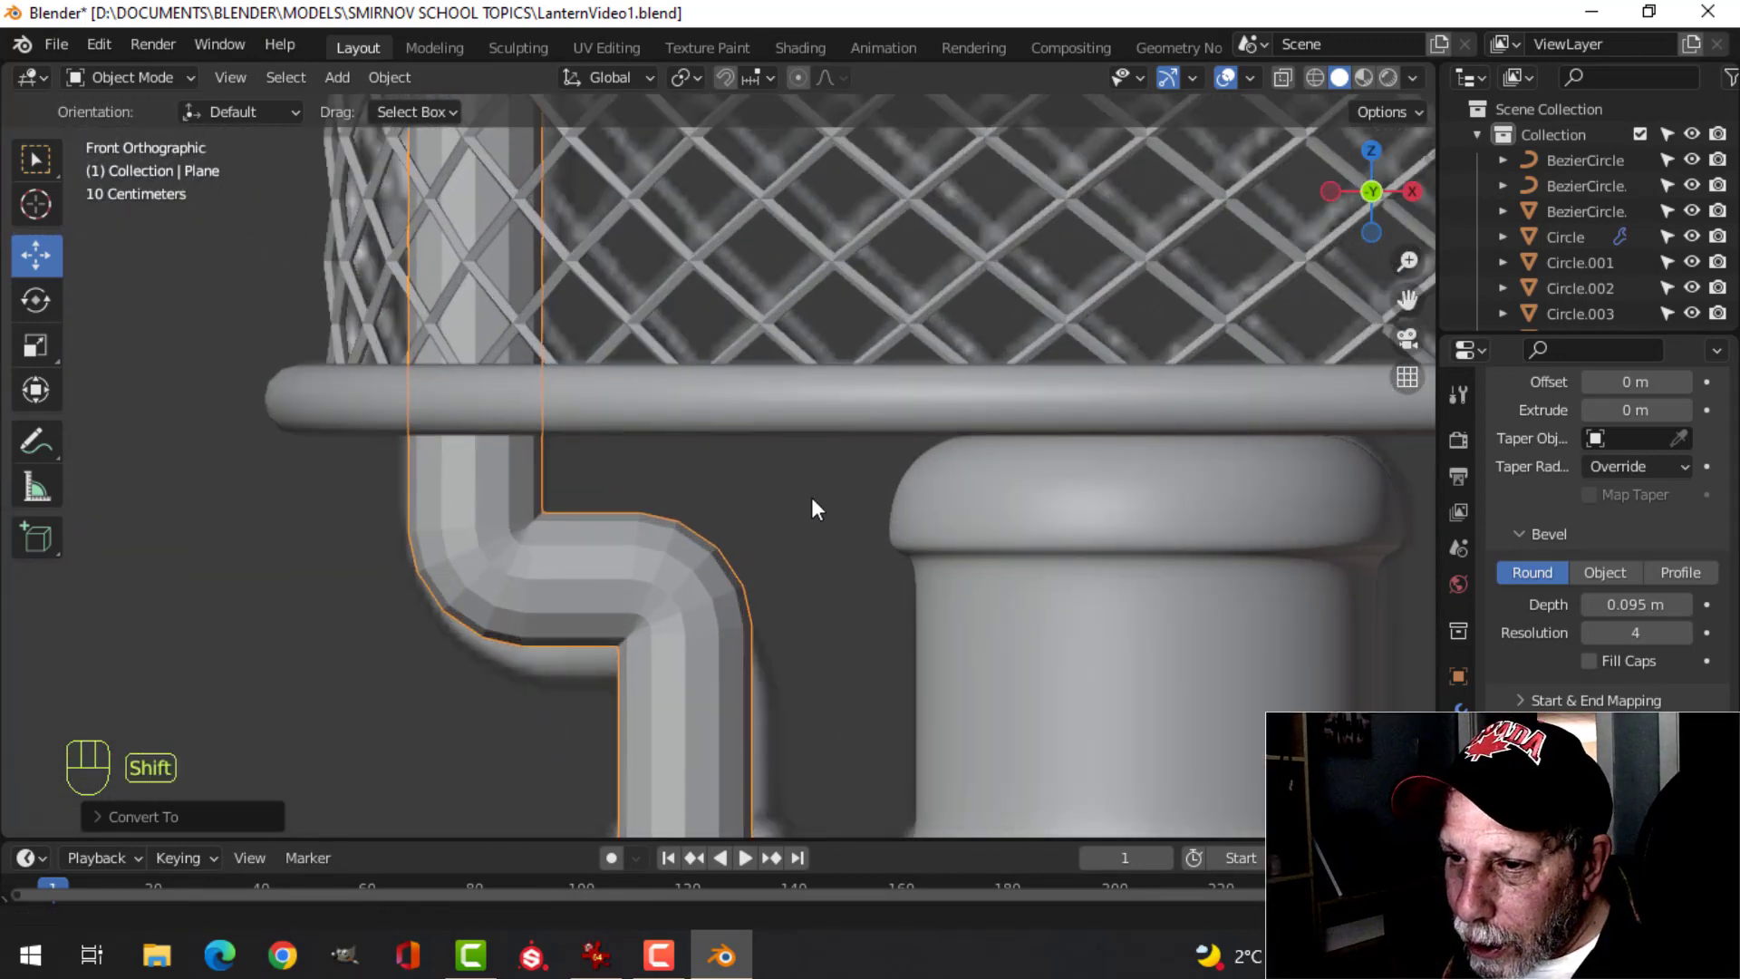
shift+middle_drag(812, 496, 928, 443)
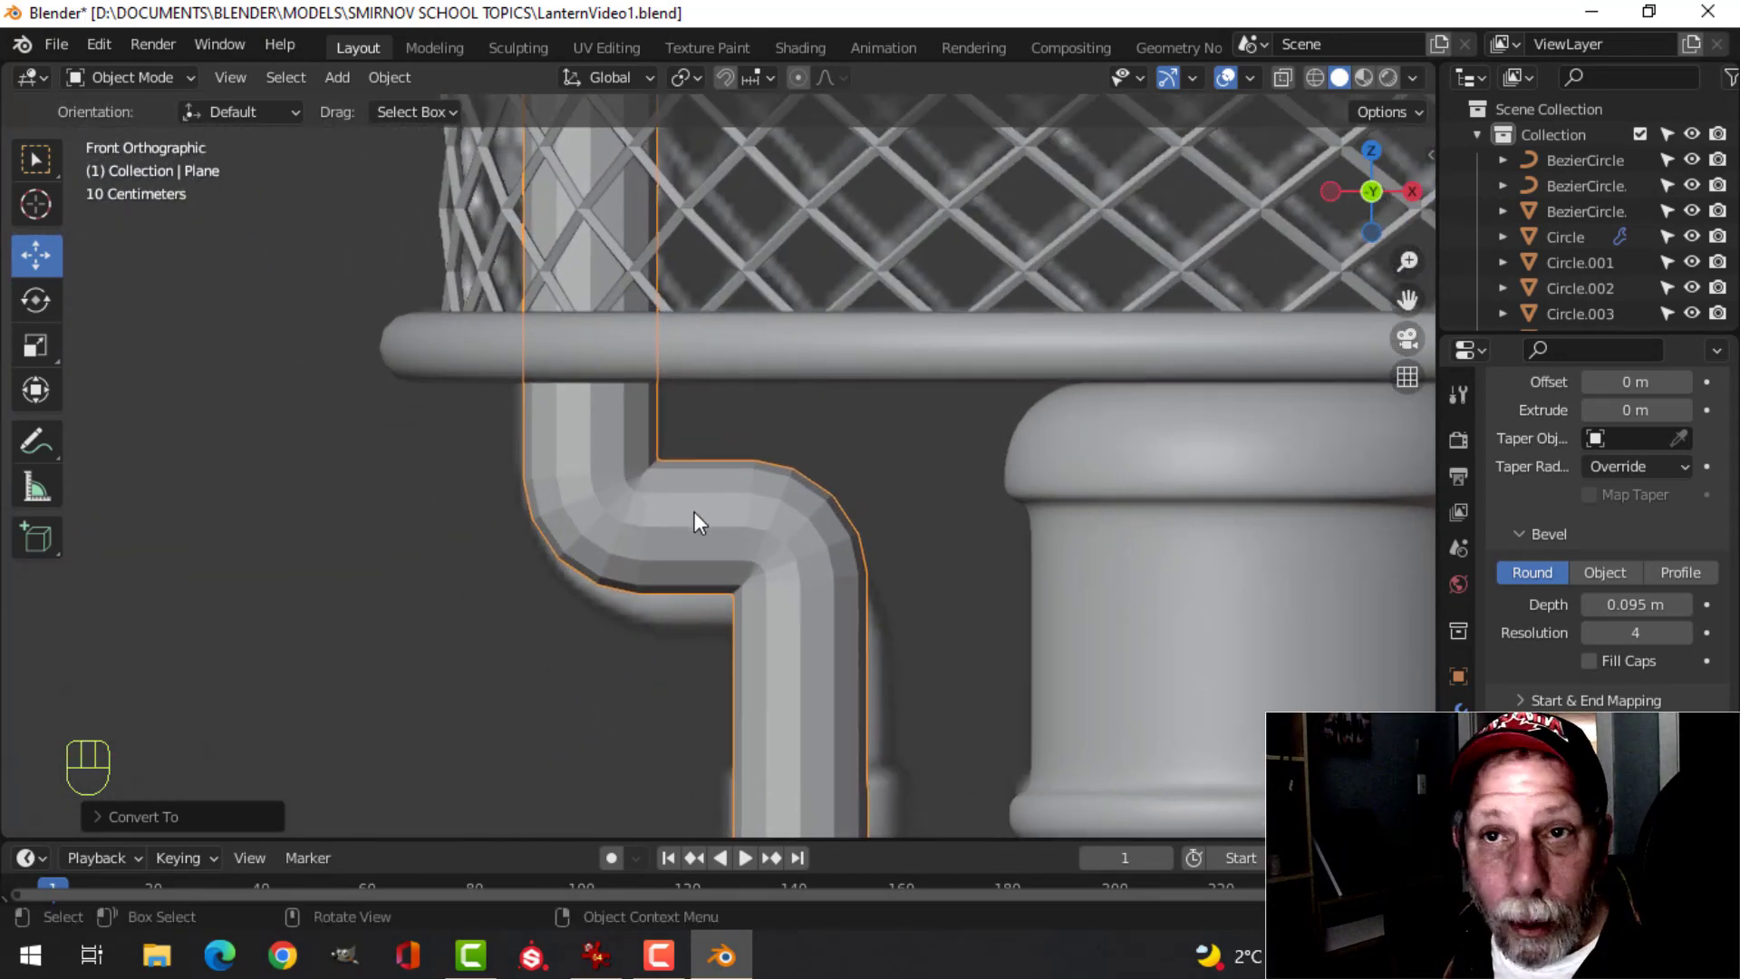
scroll(827, 570, down, 8)
shift+middle_drag(843, 555, 752, 629)
key(KP_7)
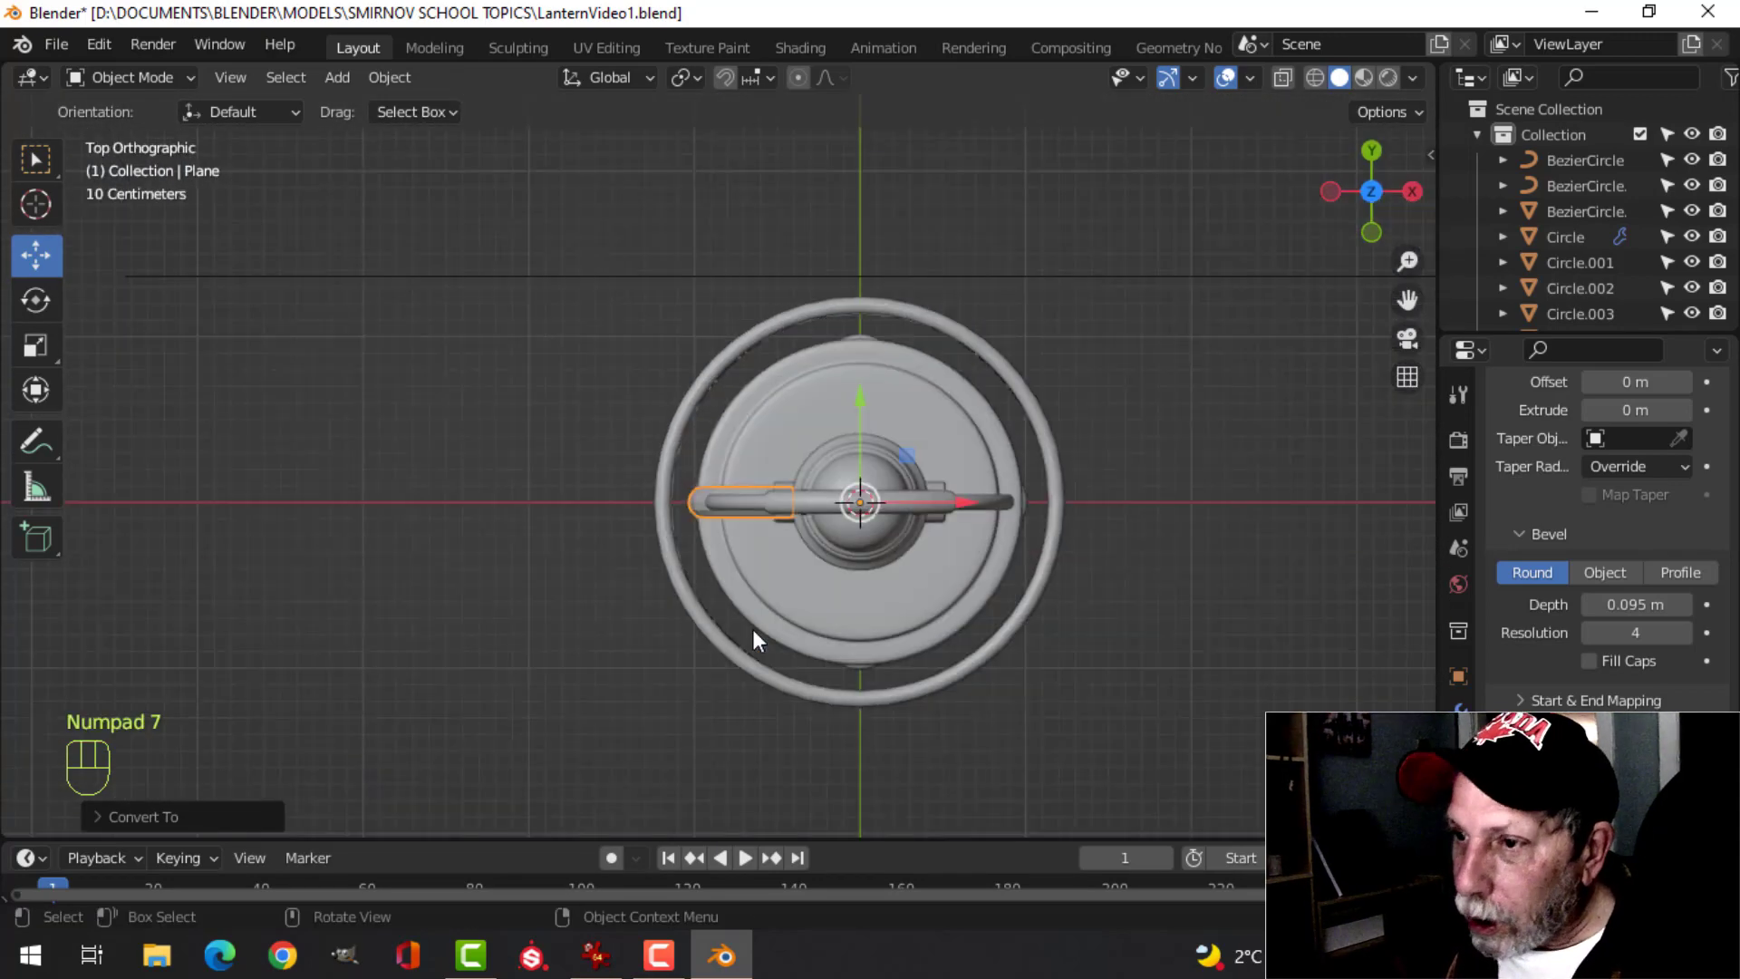
scroll(748, 629, up, 4)
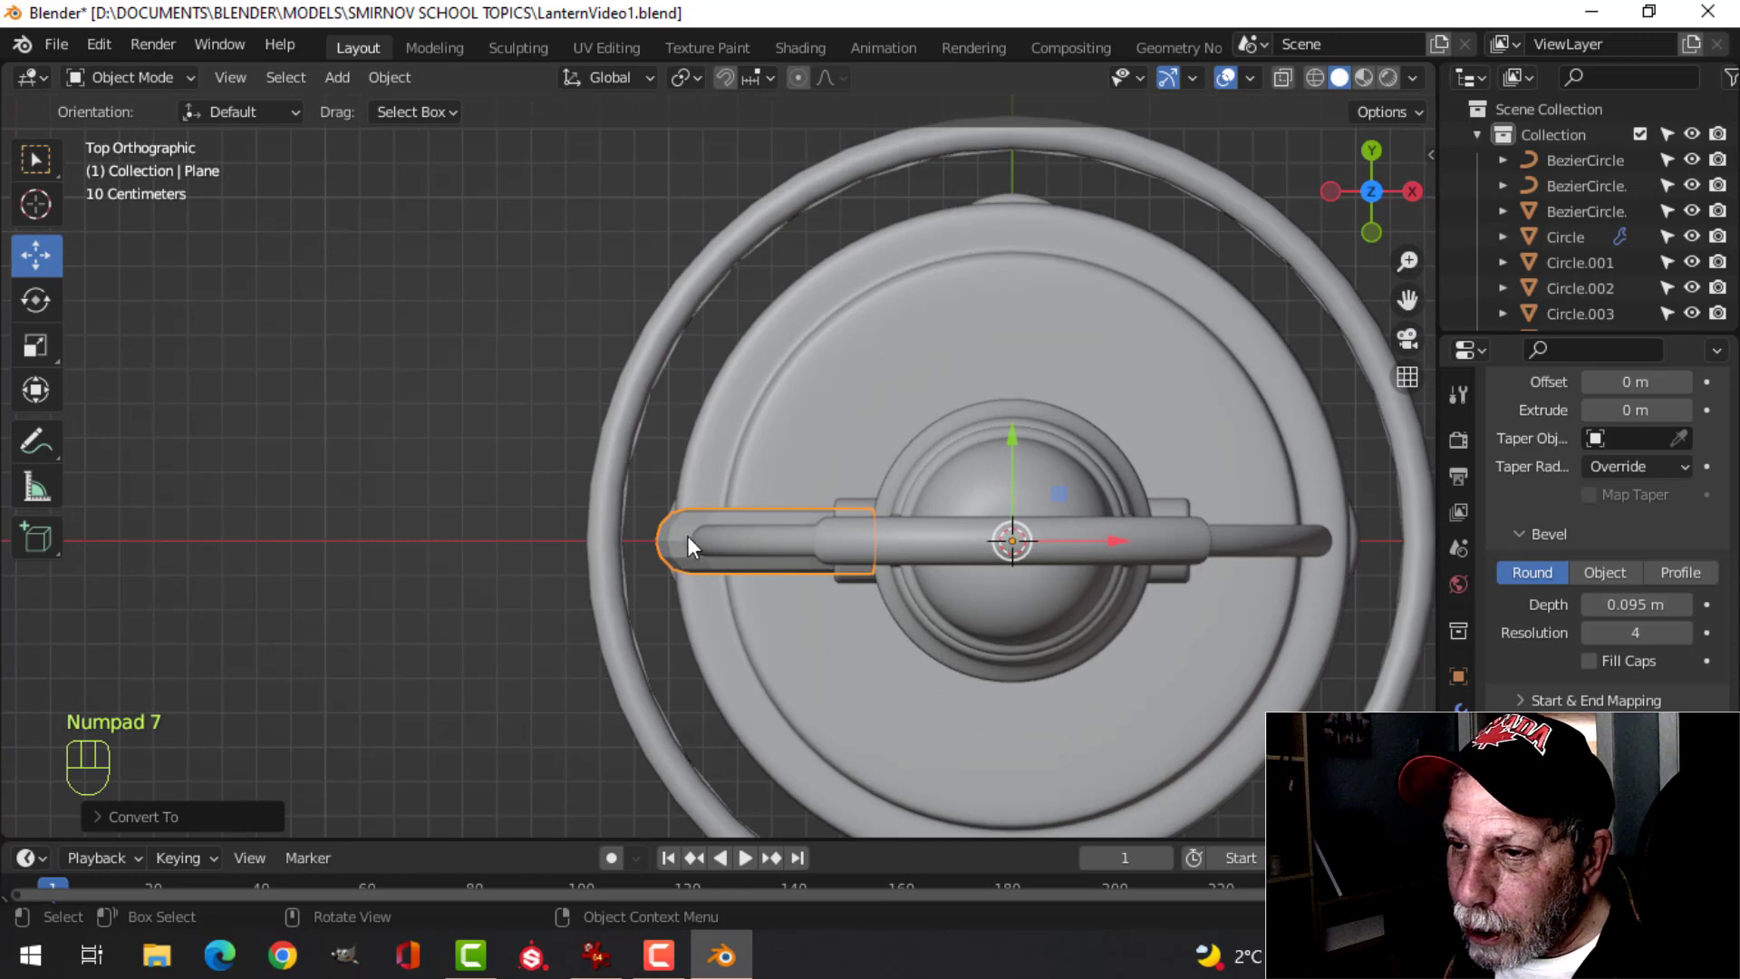
middle_drag(607, 538, 736, 359)
scroll(801, 430, down, 3)
- Select the curve points of the upper bend and the outer lower bend and shift them slightly outward along X
key(Tab)
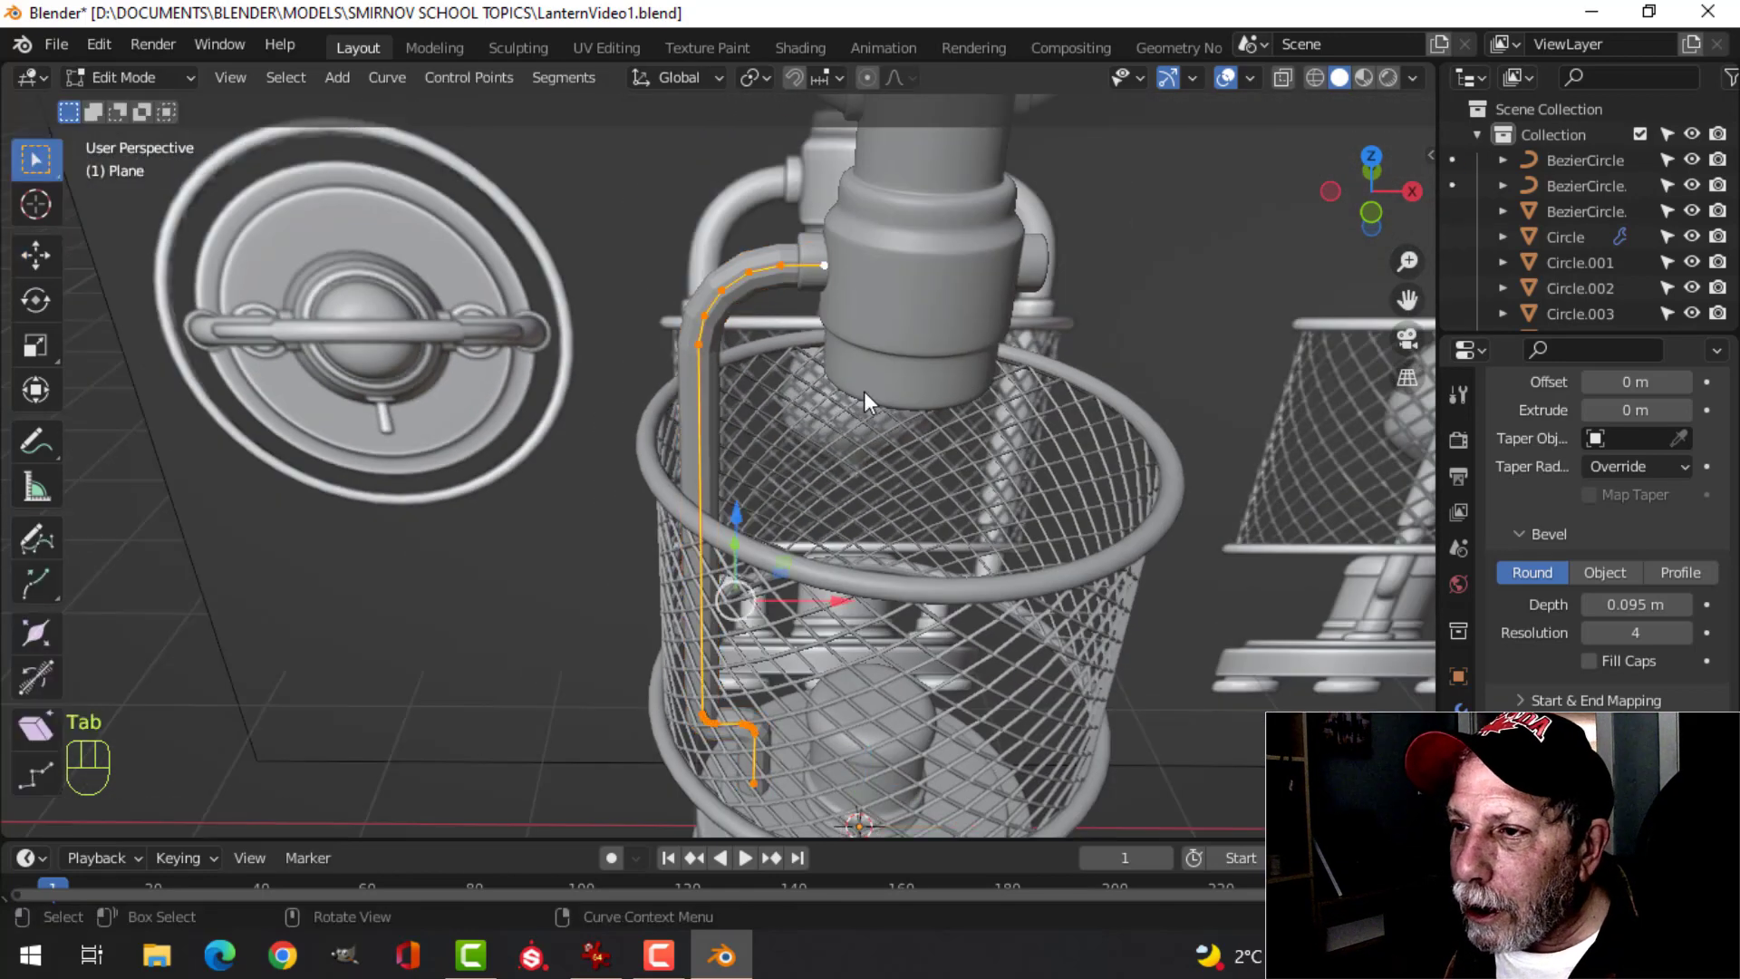
key(KP_1)
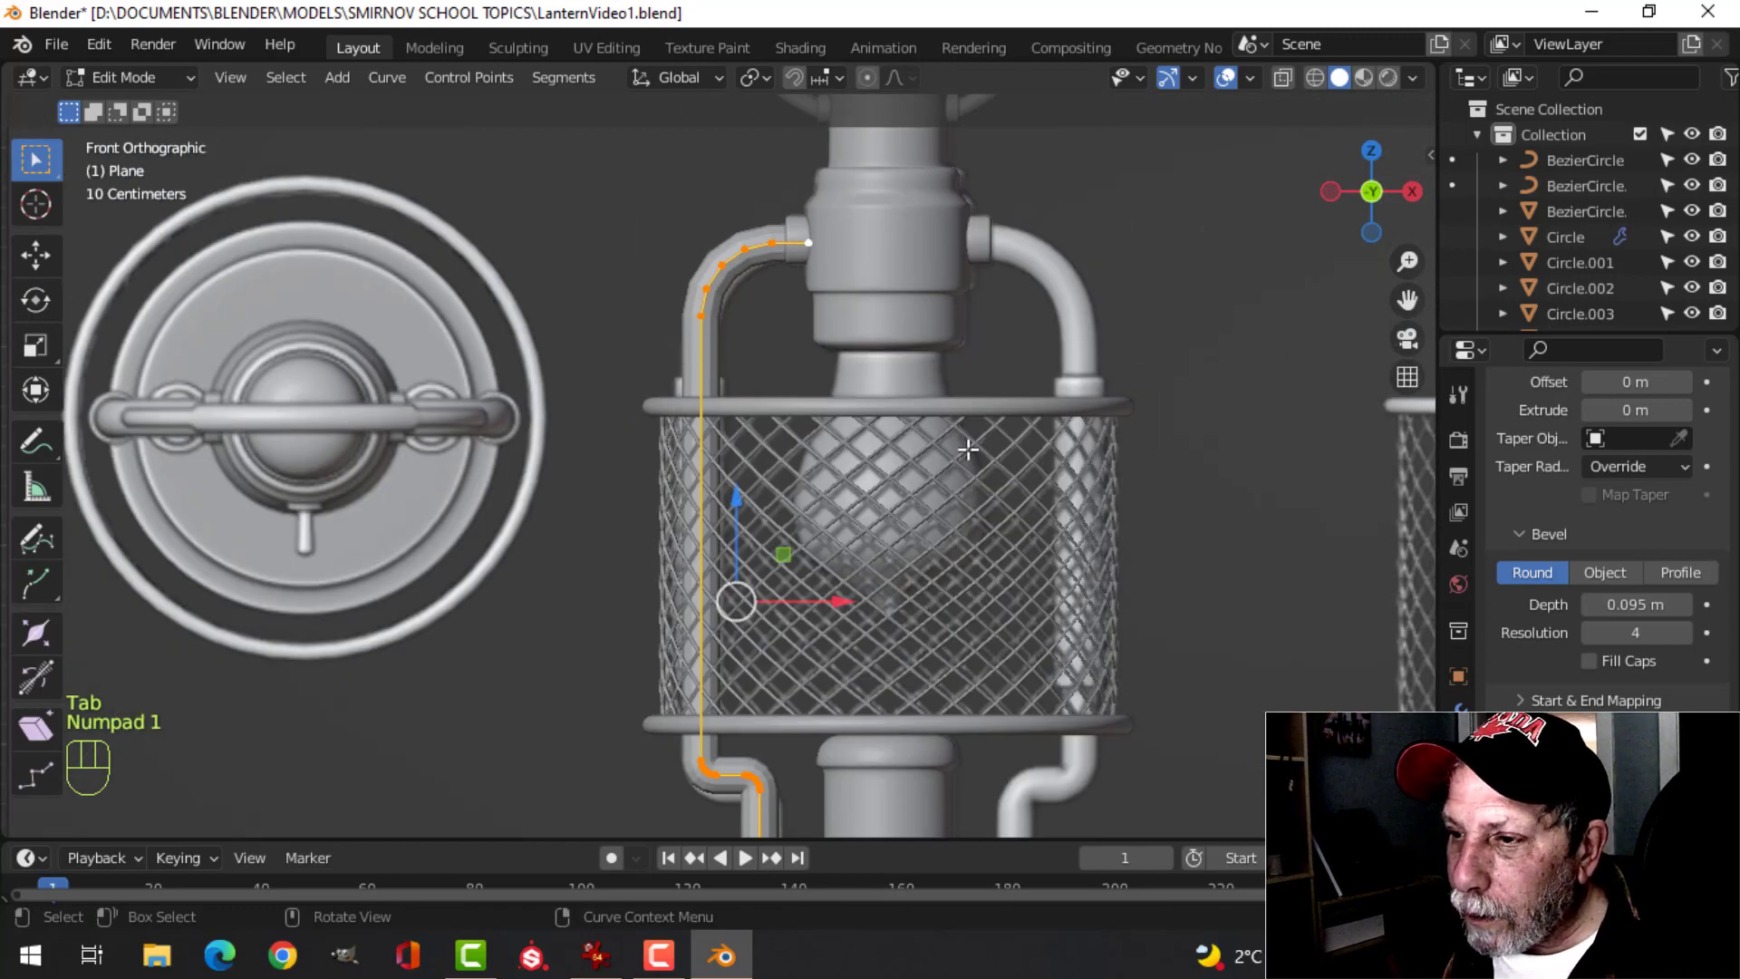
scroll(909, 519, up, 1)
key(alt+a)
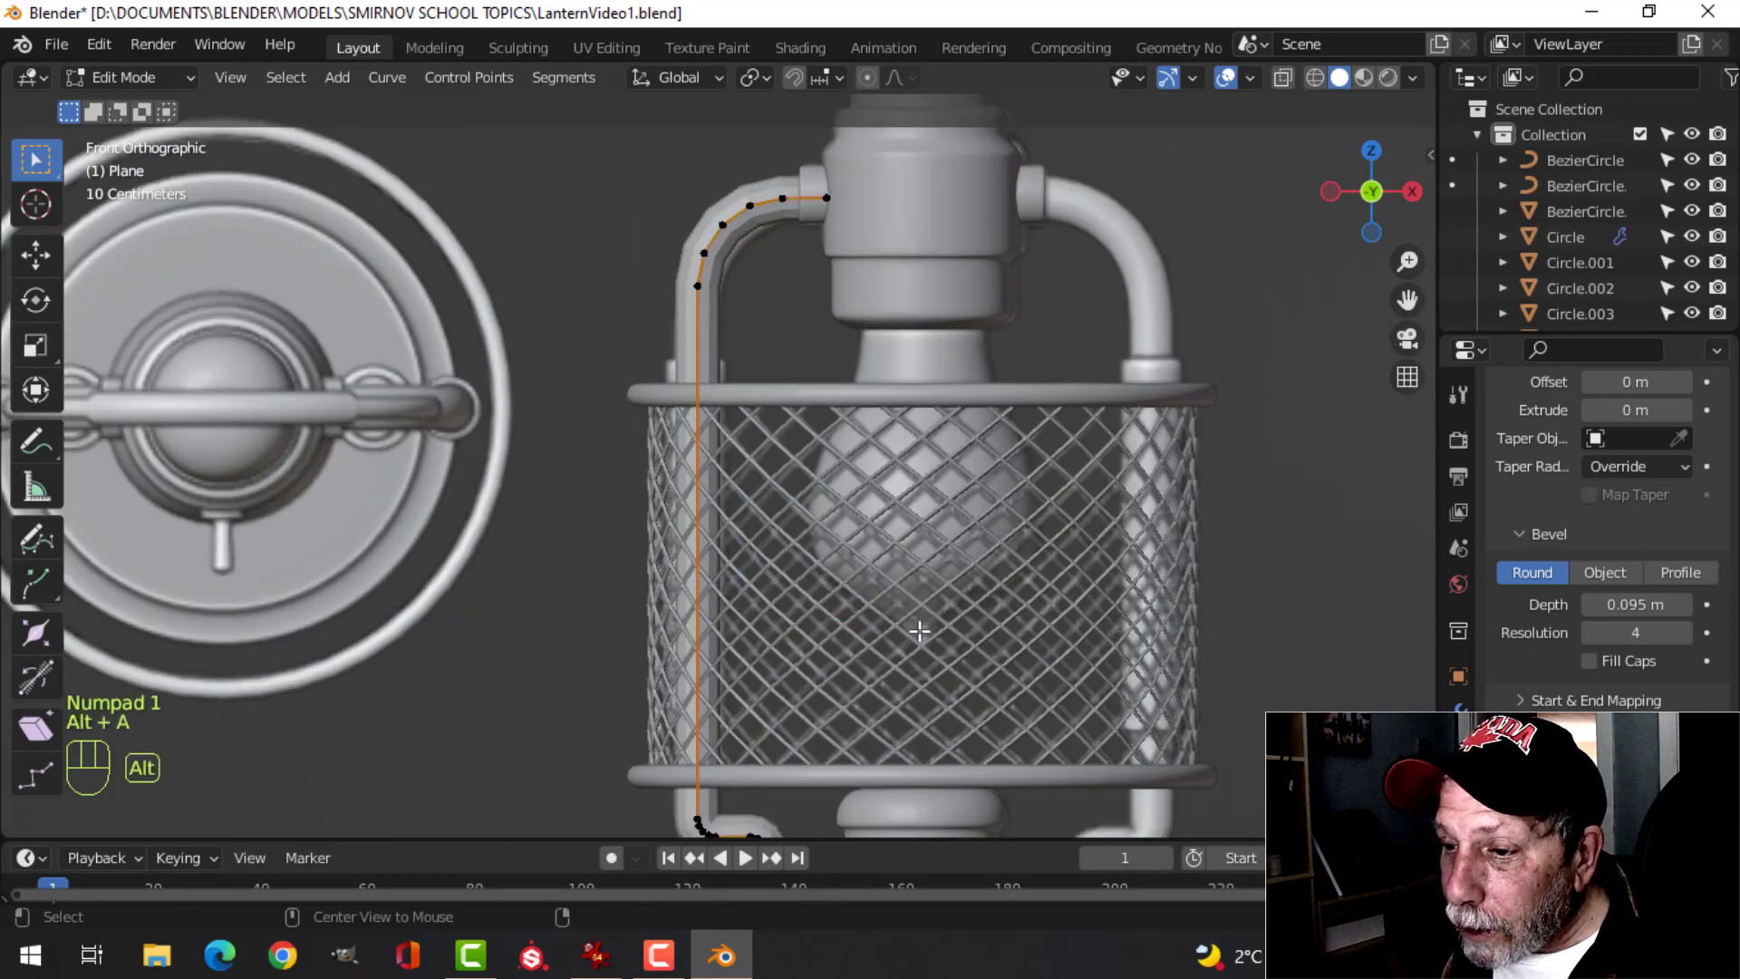
shift+middle_drag(917, 629, 920, 342)
key(b)
drag(628, 478, 736, 596)
shift+middle_drag(911, 390, 857, 678)
key(b)
drag(528, 164, 741, 381)
scroll(742, 381, down, 2)
shift+middle_drag(811, 458, 814, 412)
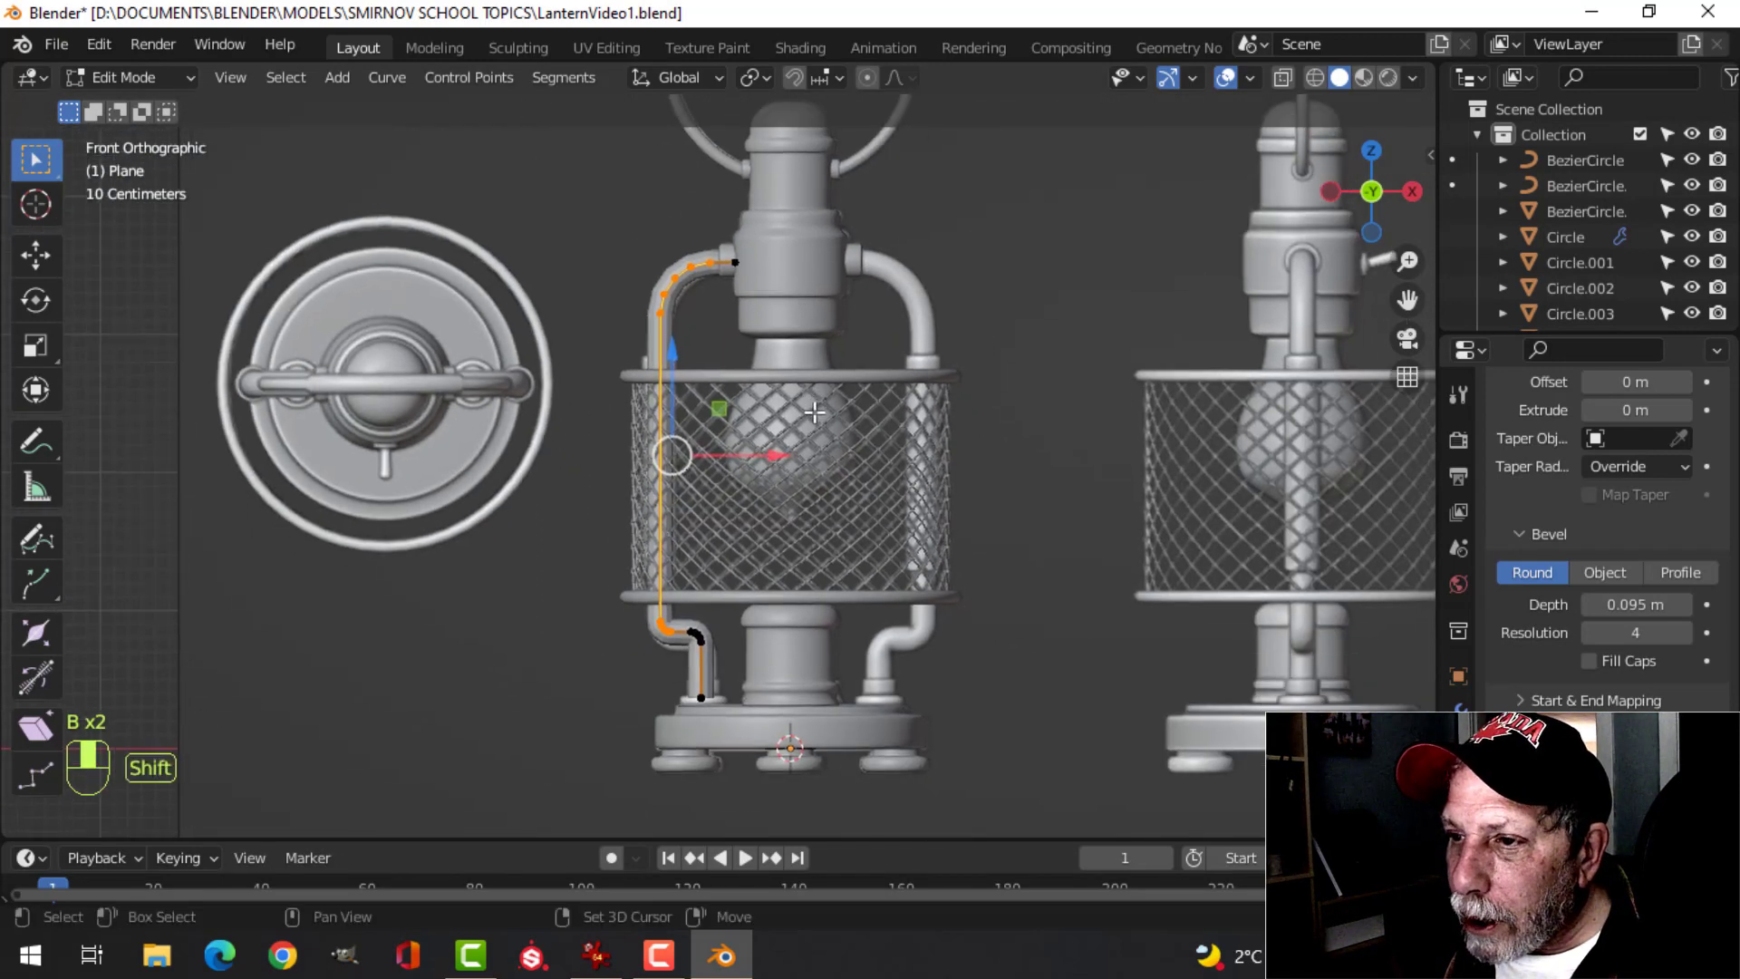
scroll(806, 407, up, 2)
drag(753, 452, 745, 454)
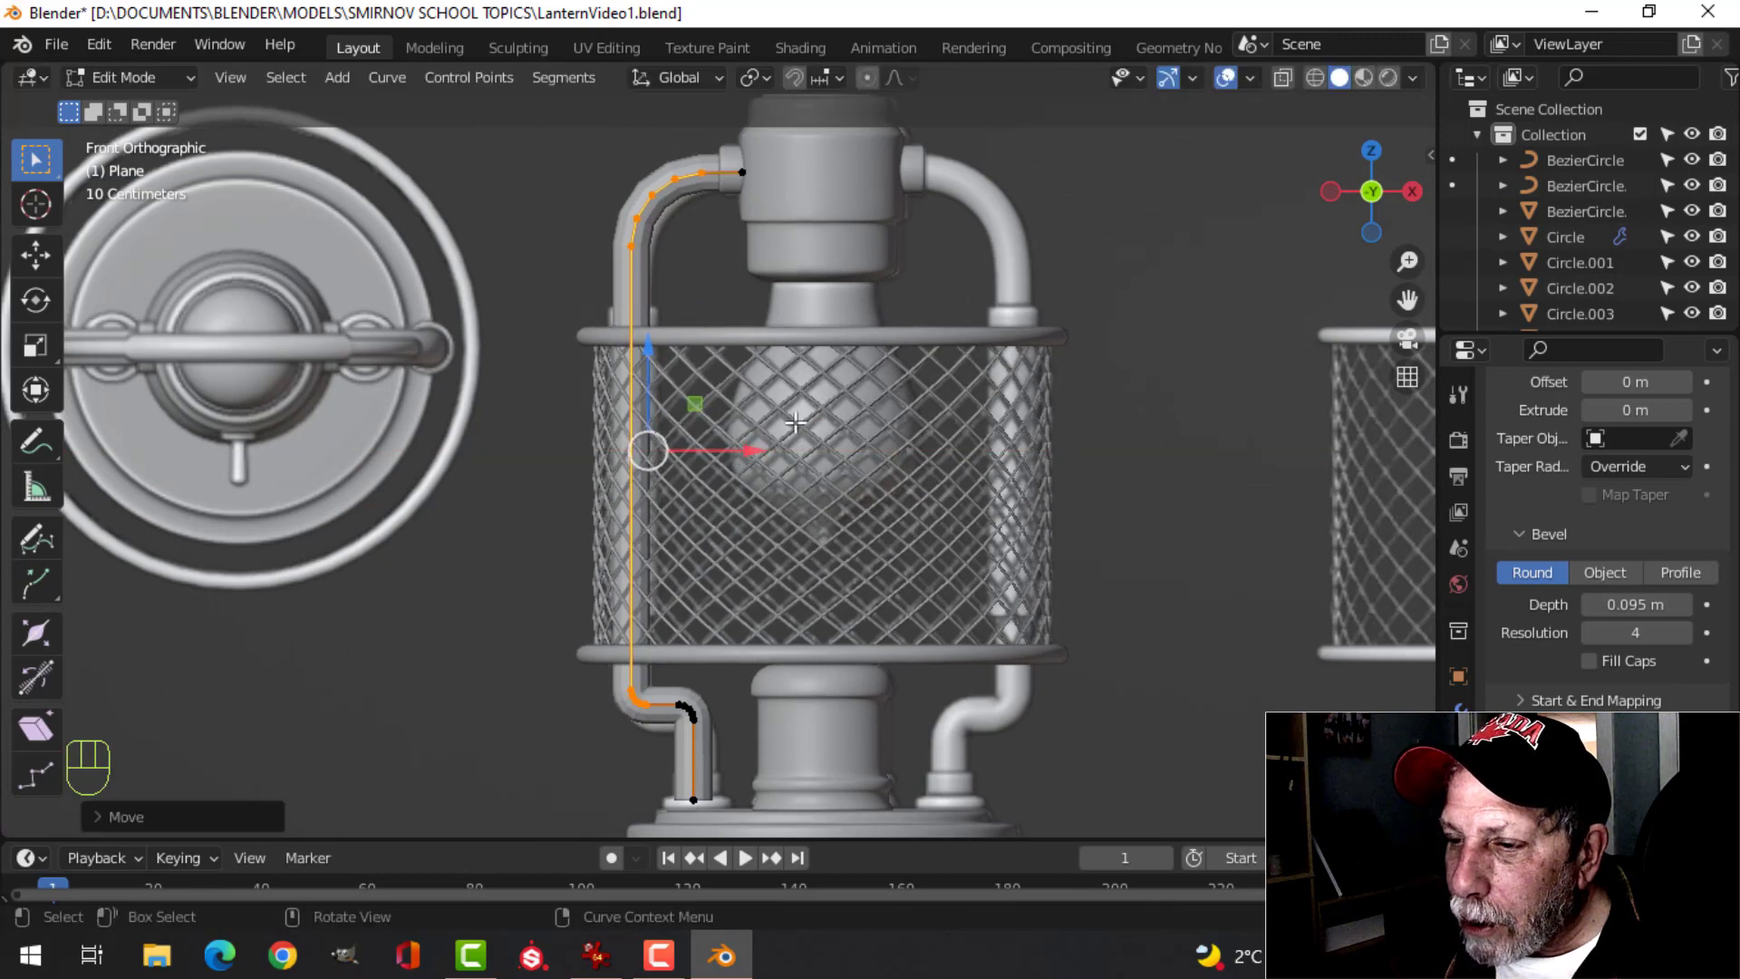
- Apply smooth shading to the side pipe curve and deselect it
key(alt+a)
scroll(824, 474, up, 4)
shift+middle_drag(824, 474, 777, 112)
shift+middle_drag(729, 444, 716, 398)
scroll(730, 504, up, 2)
key(Tab)
right_click(631, 490)
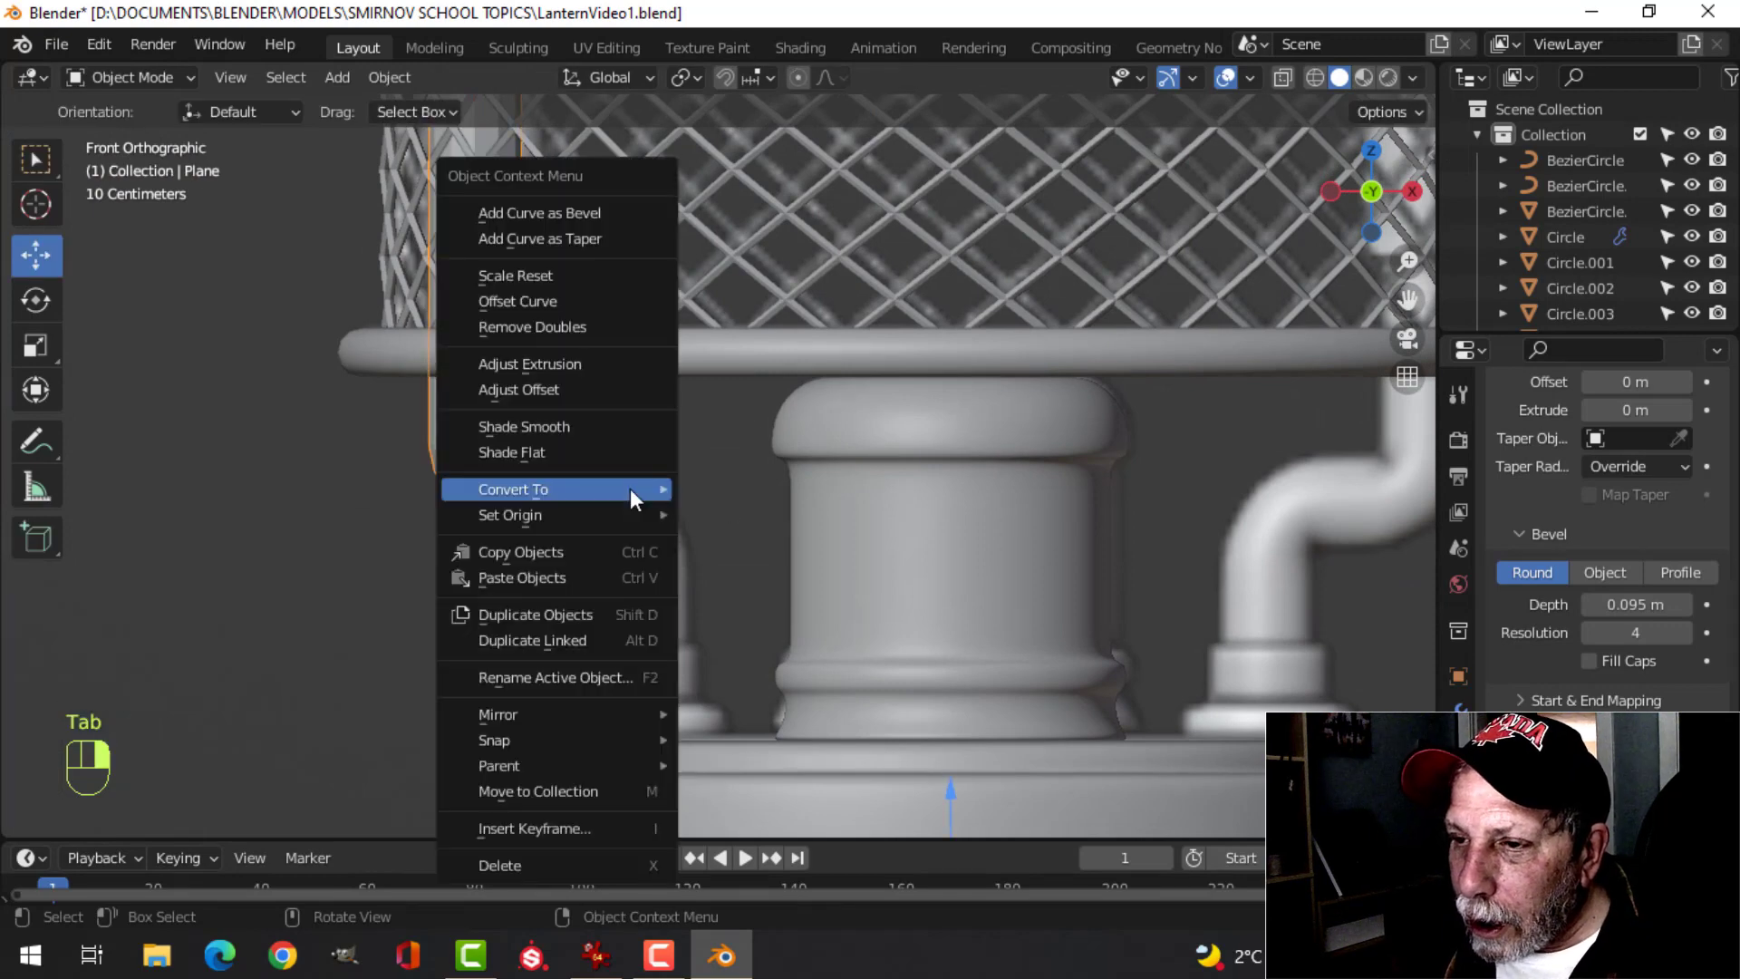
click(548, 423)
scroll(798, 469, down, 3)
key(alt+a)
- Examine the smooth-shaded pipe around the collar, cage and base from several angles
middle_drag(820, 474, 740, 355)
scroll(761, 532, up, 5)
scroll(655, 334, down, 4)
scroll(740, 356, down, 2)
scroll(745, 426, up, 4)
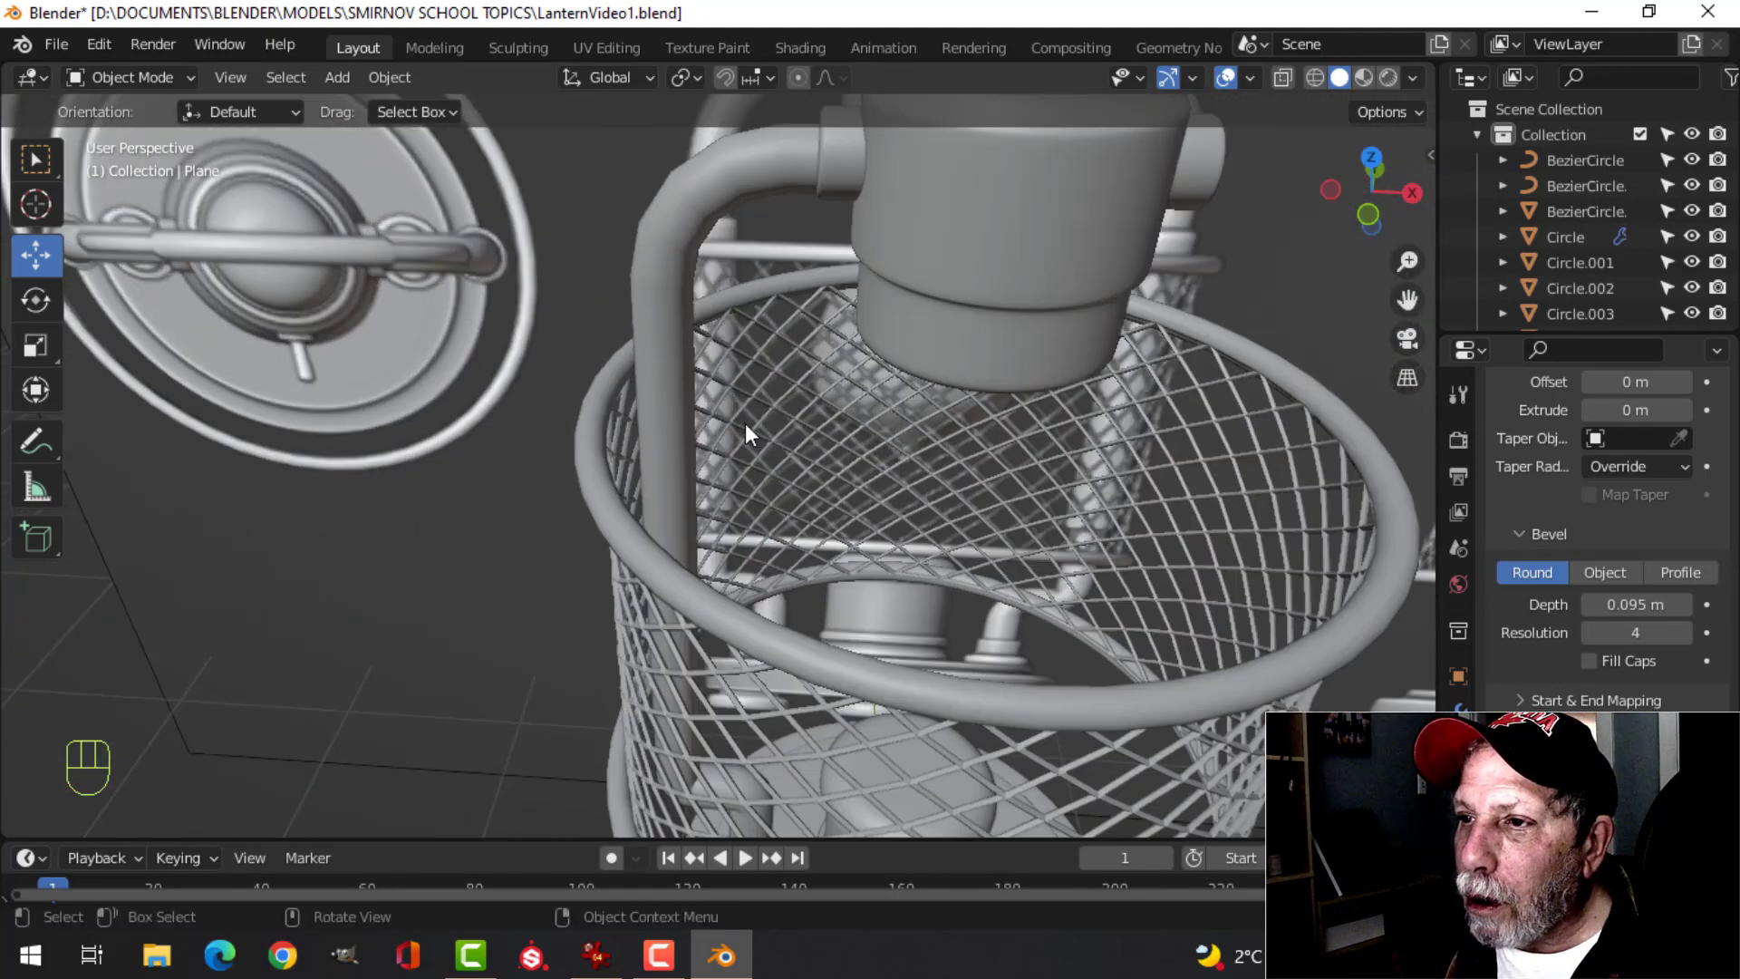
scroll(743, 421, down, 4)
scroll(776, 405, up, 1)
middle_drag(776, 406, 787, 328)
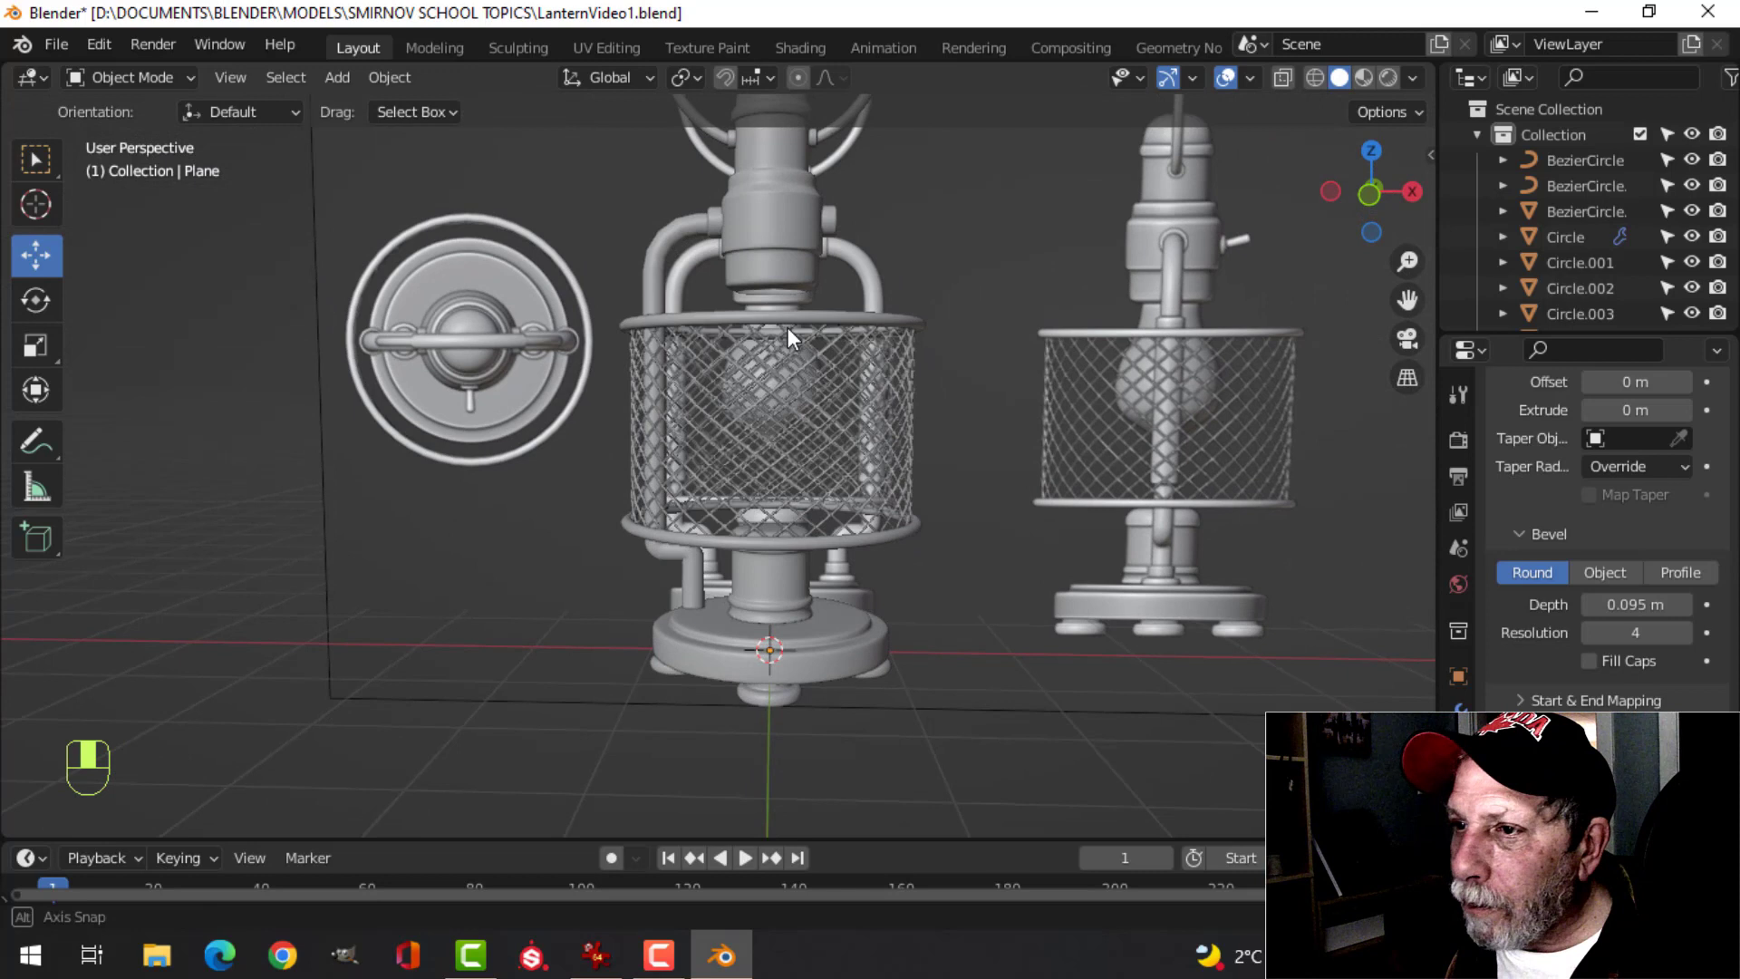
- Convert the side pipe curve to a mesh
click(665, 242)
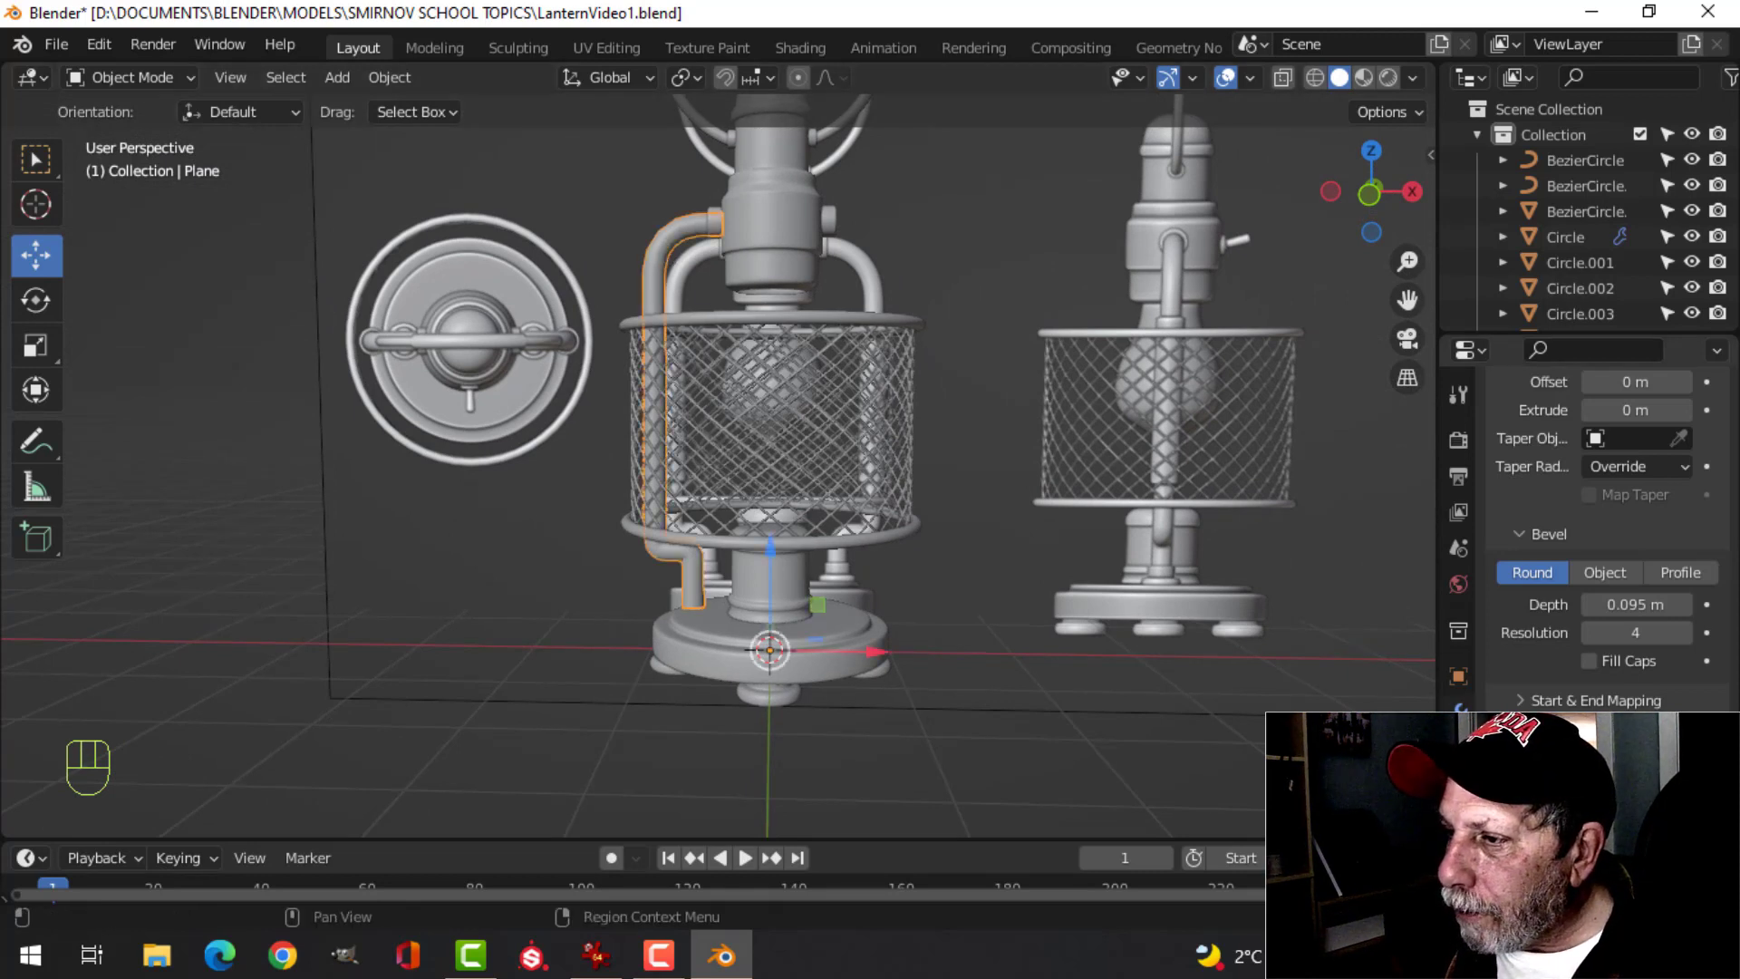
right_click(666, 308)
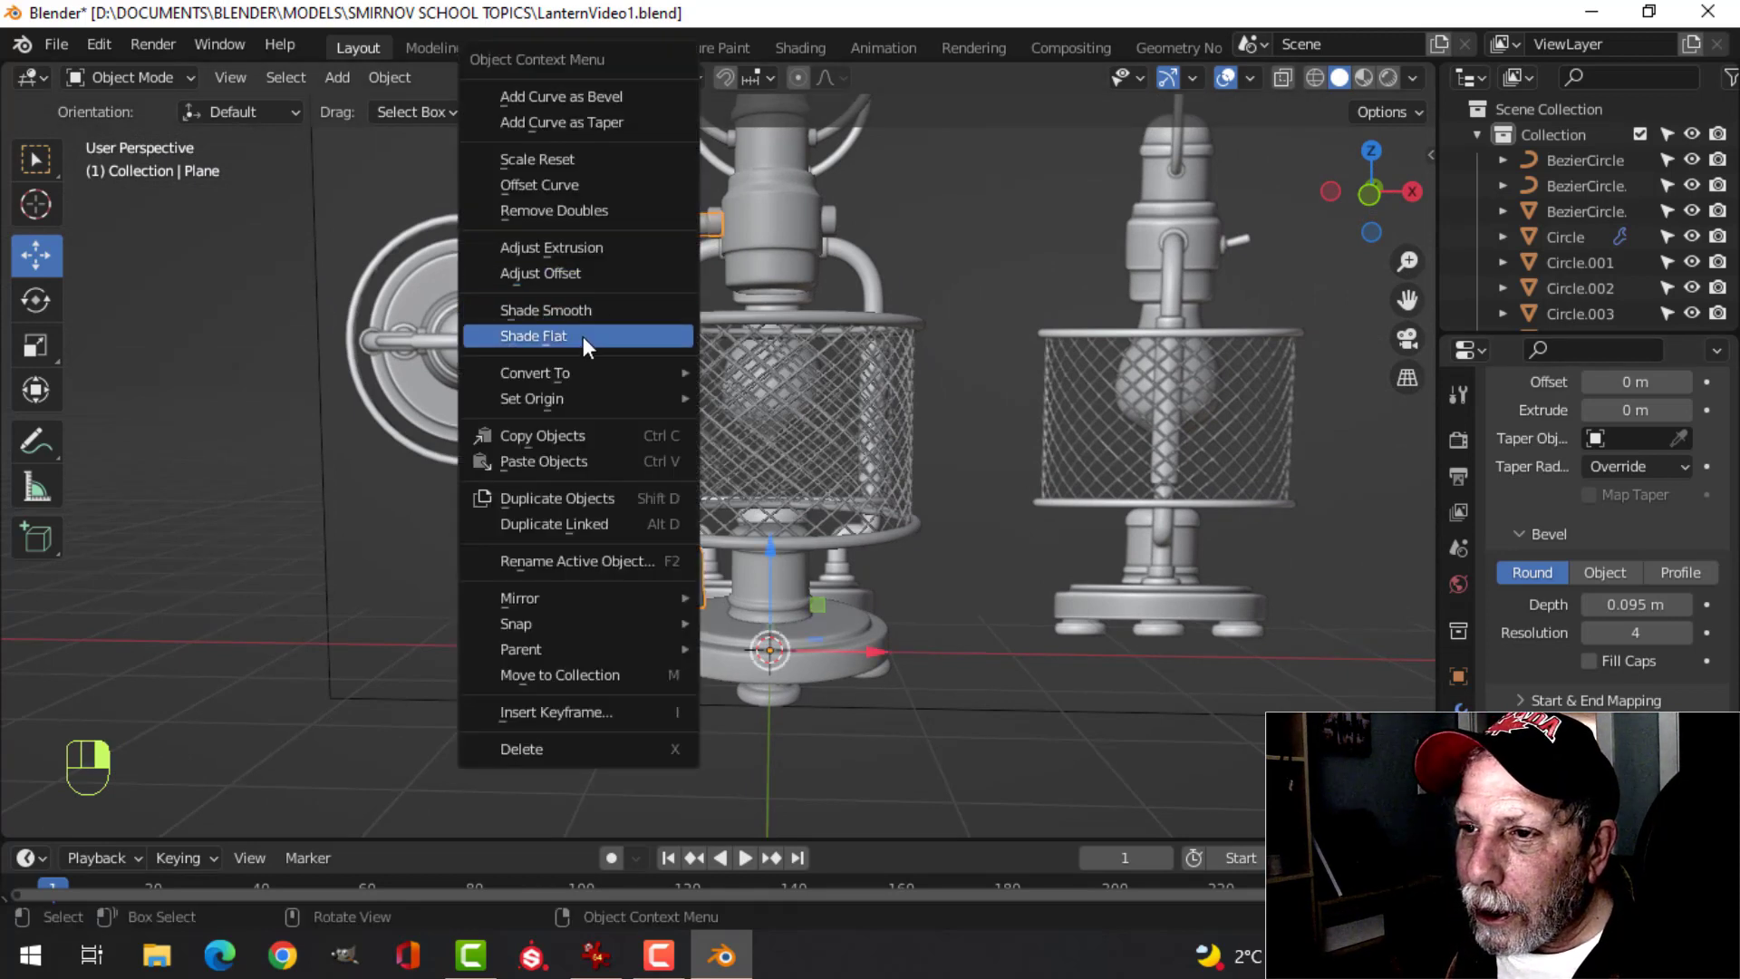
mouse_move(578, 368)
click(756, 400)
scroll(754, 317, up, 3)
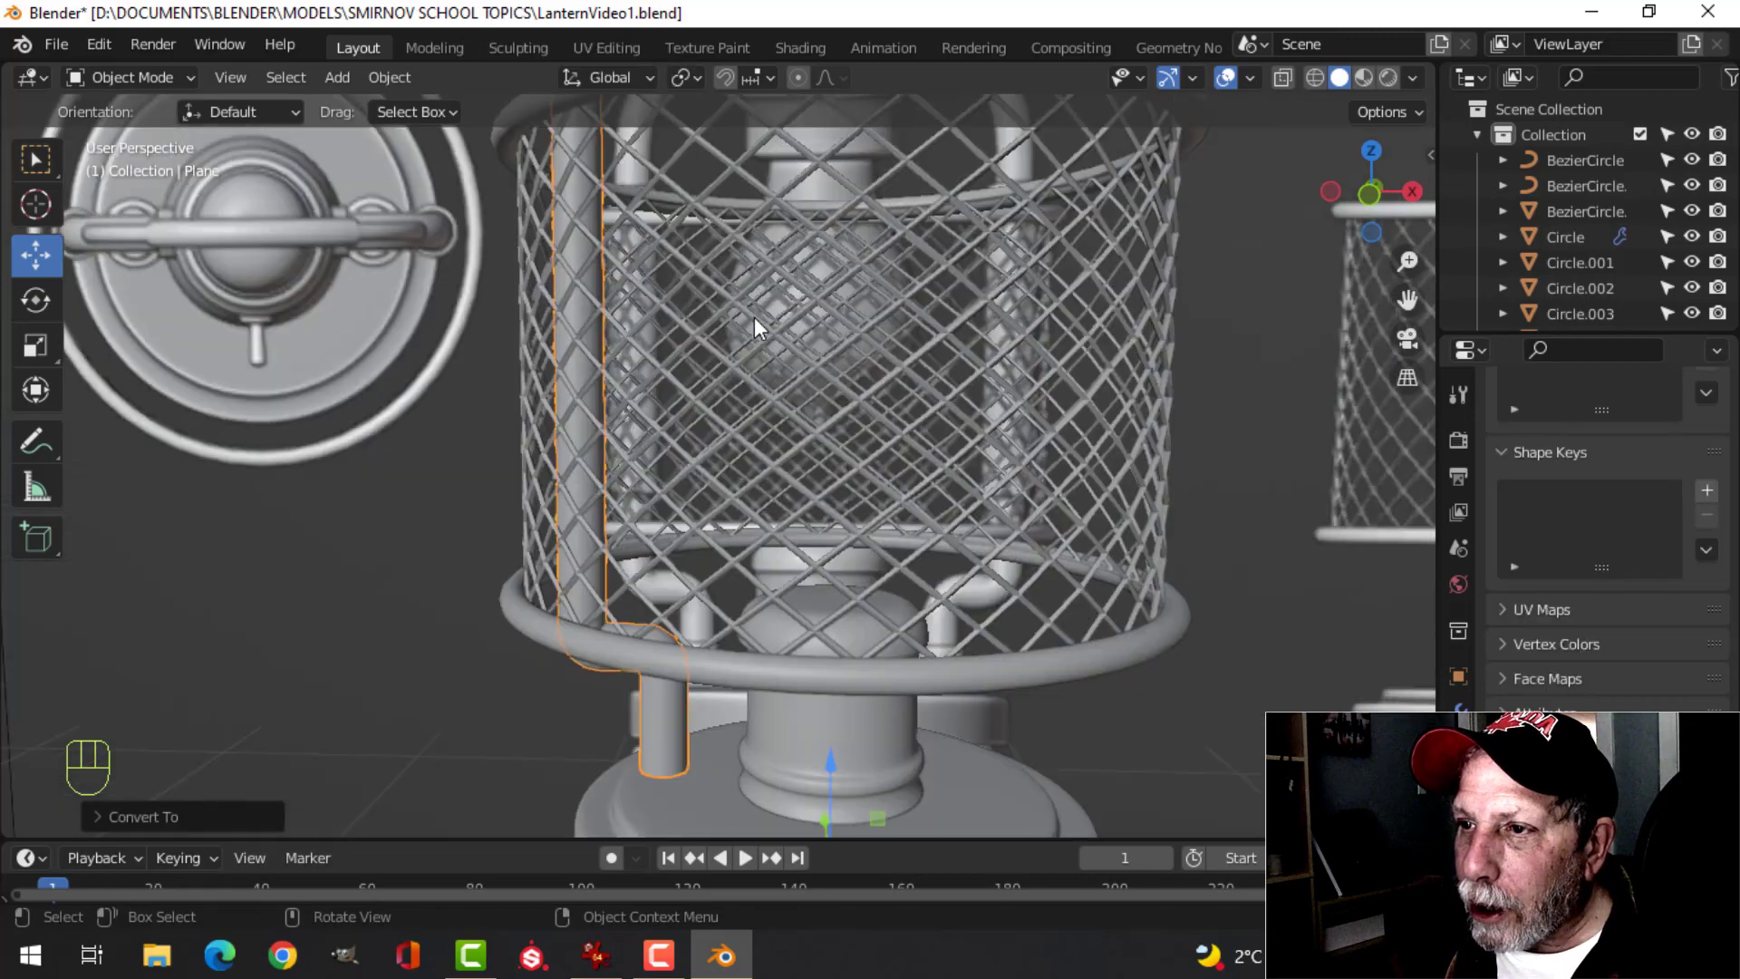
- Edge-slide the loop at the start of the S-bend's upper corner slightly up the vertical pipe section
key(Tab)
shift+middle_drag(631, 200, 653, 544)
scroll(652, 544, up, 2)
scroll(698, 472, down, 5)
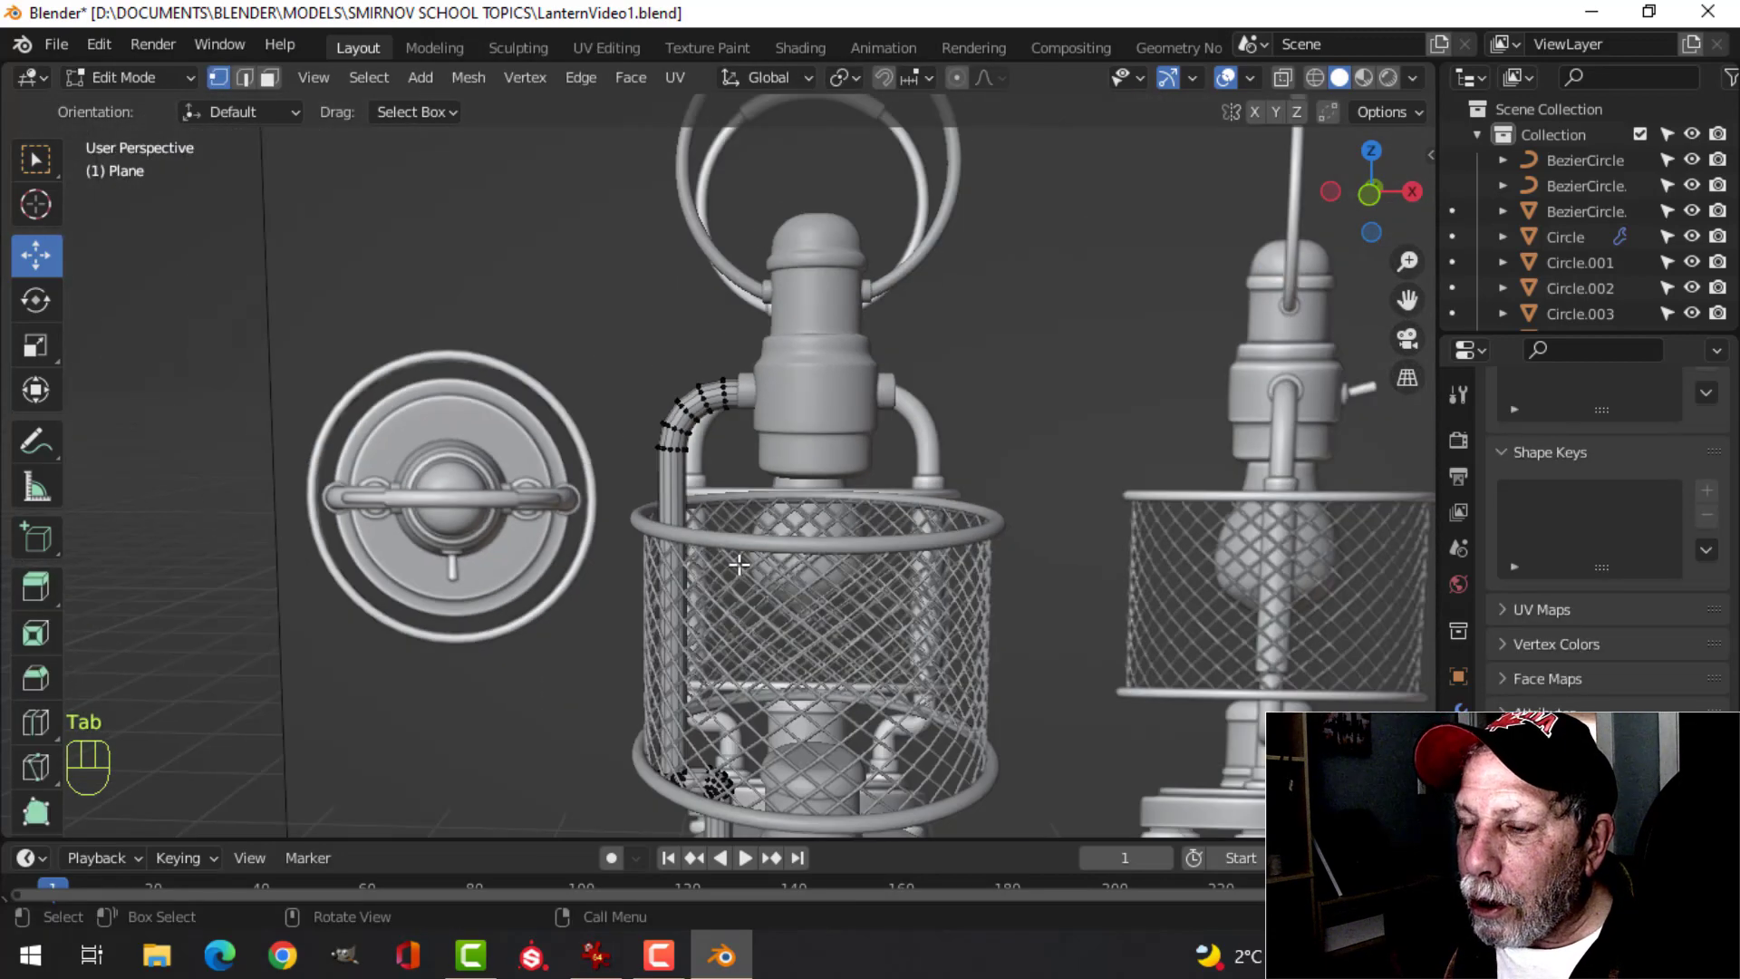
shift+middle_drag(698, 472, 737, 349)
scroll(738, 348, up, 8)
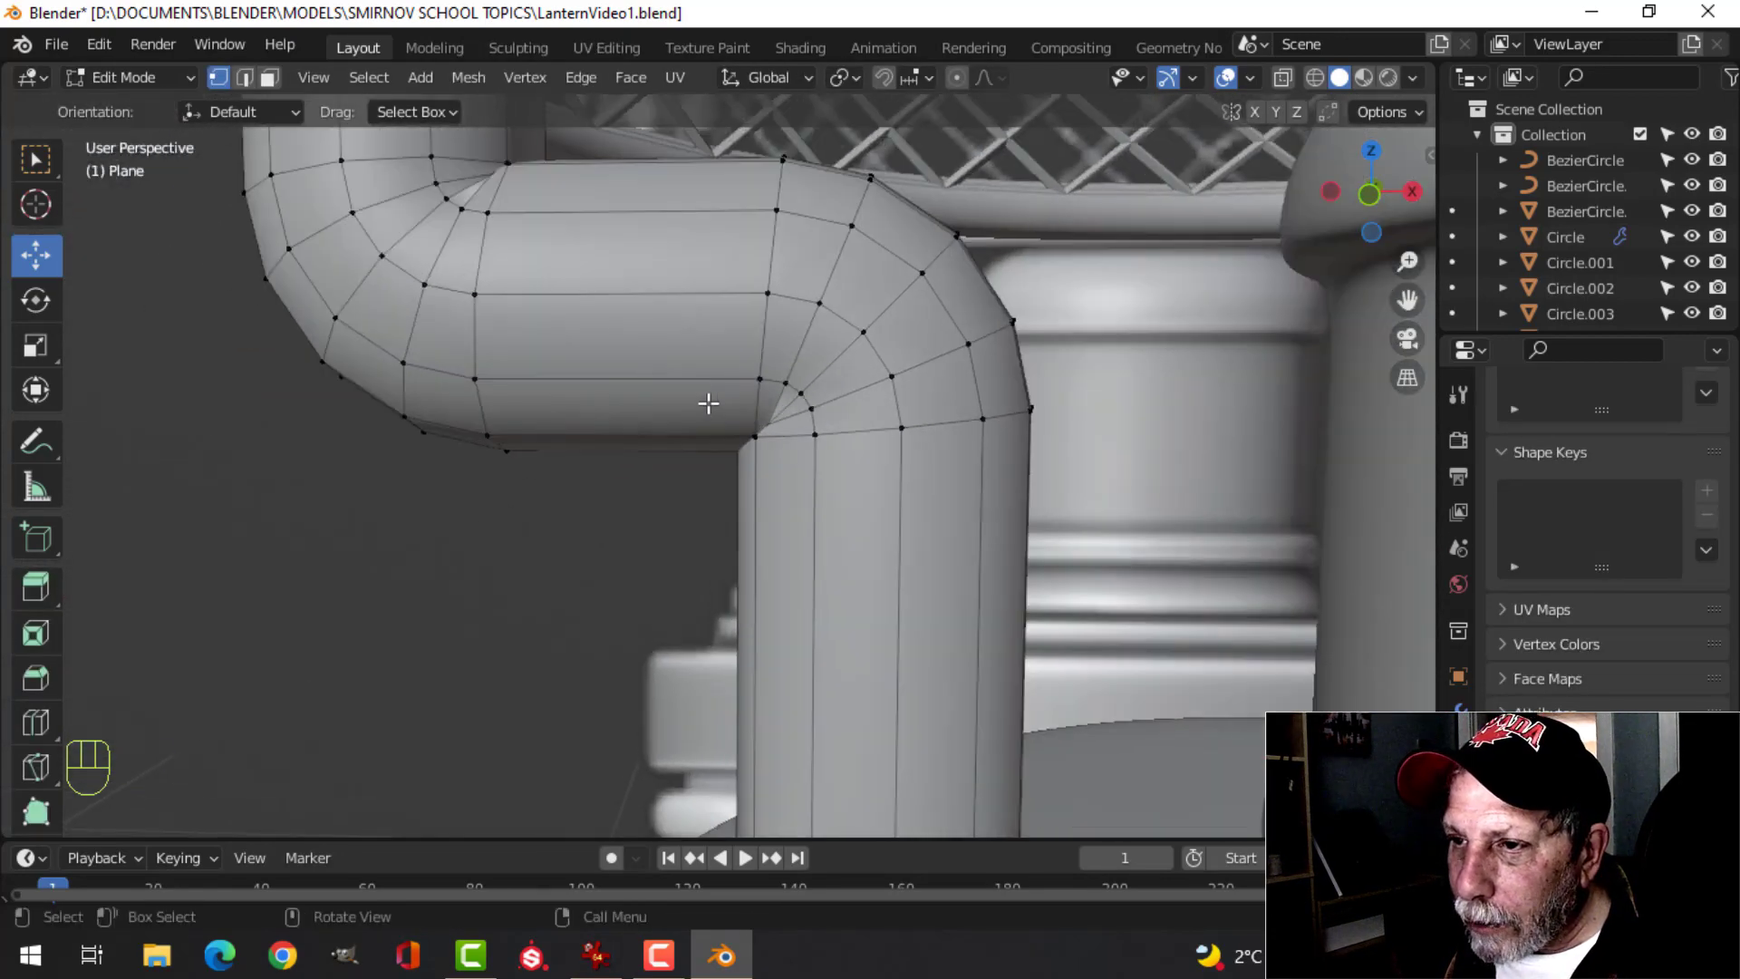
key(KP_1)
scroll(738, 416, up, 4)
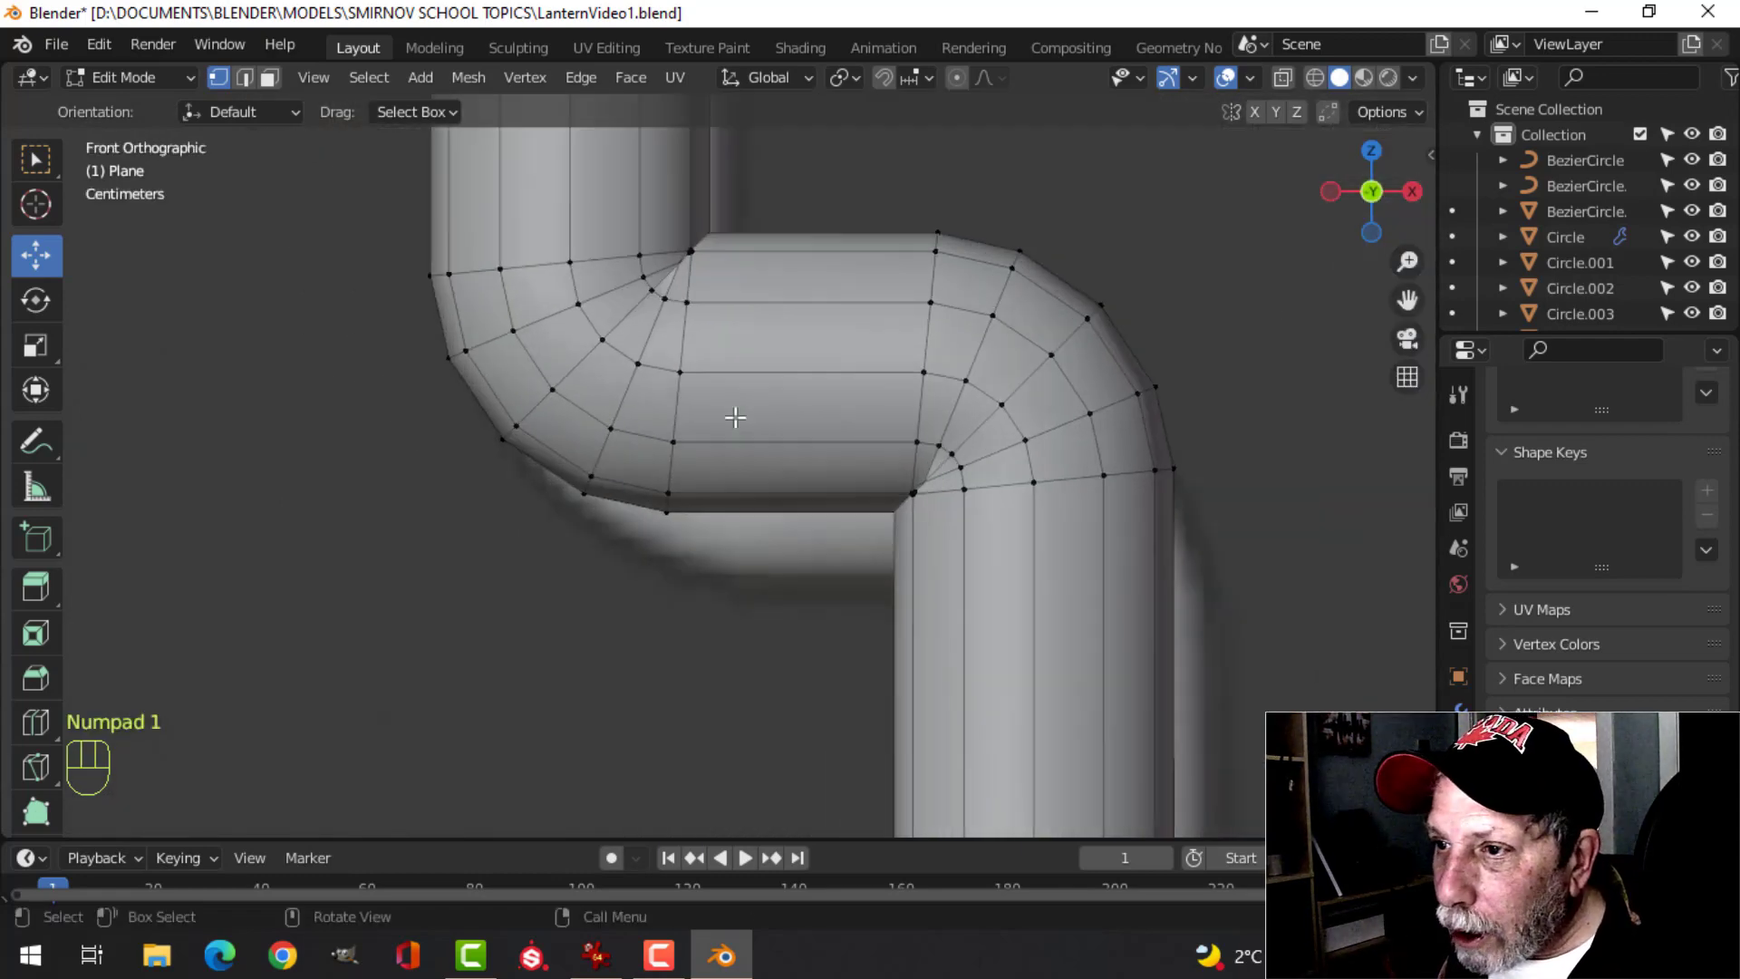
key(2)
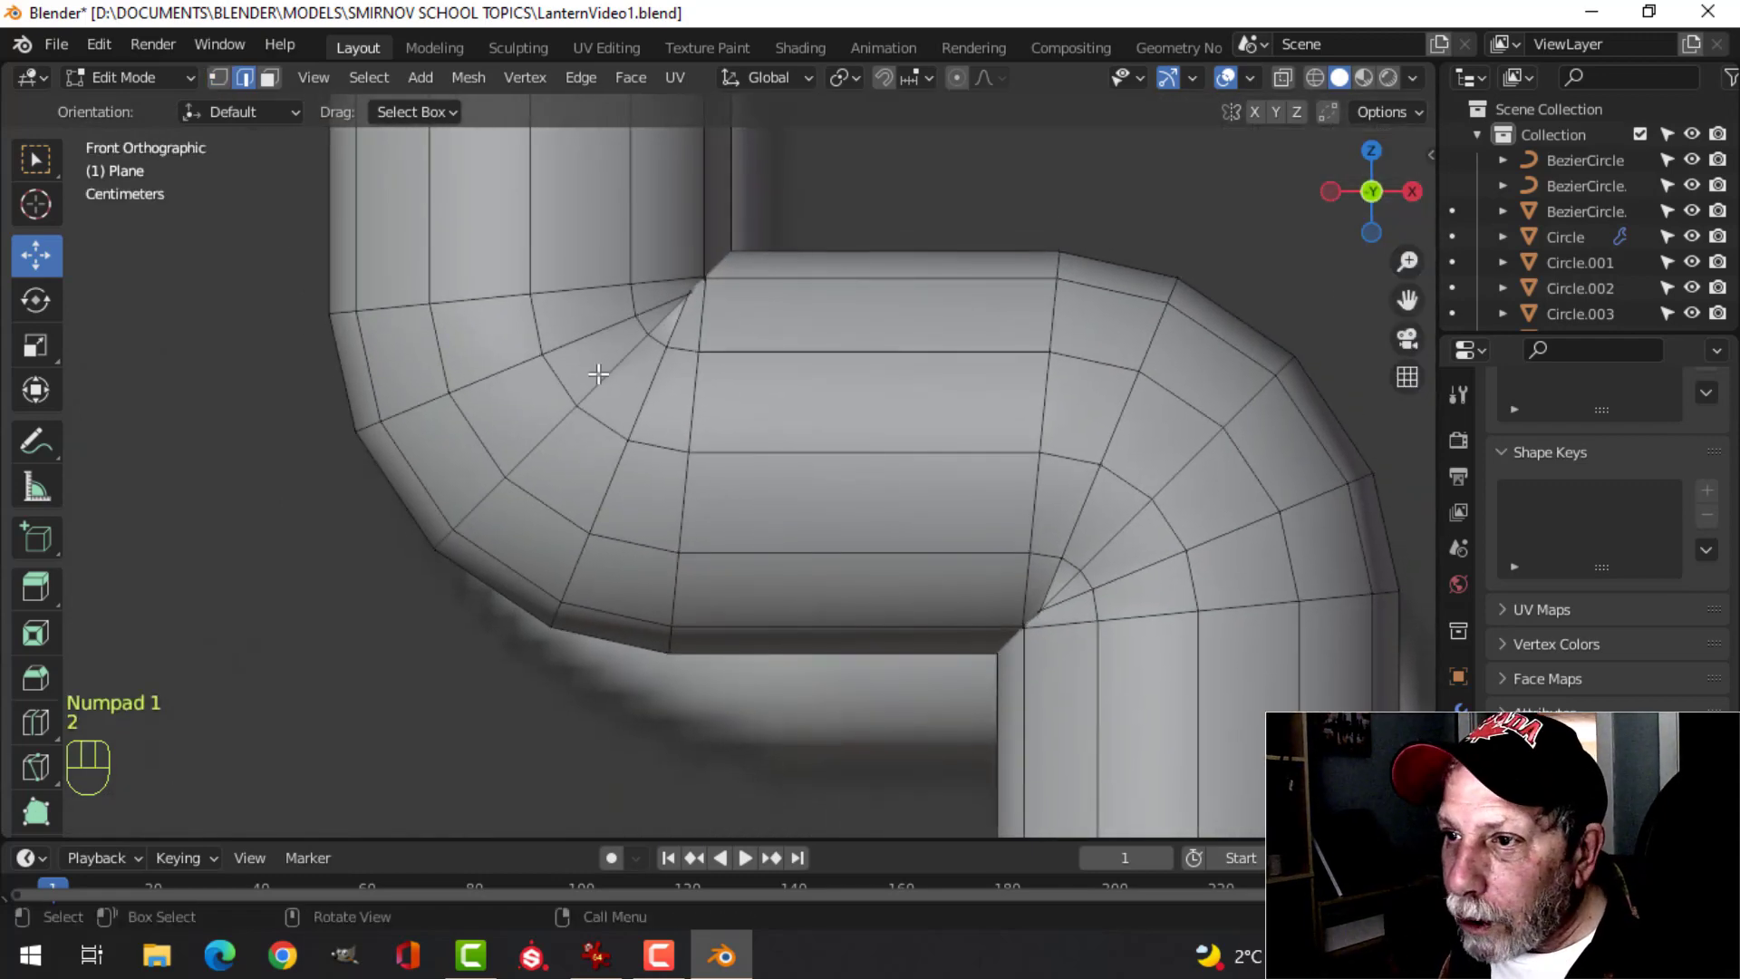
alt+shift+click(516, 301)
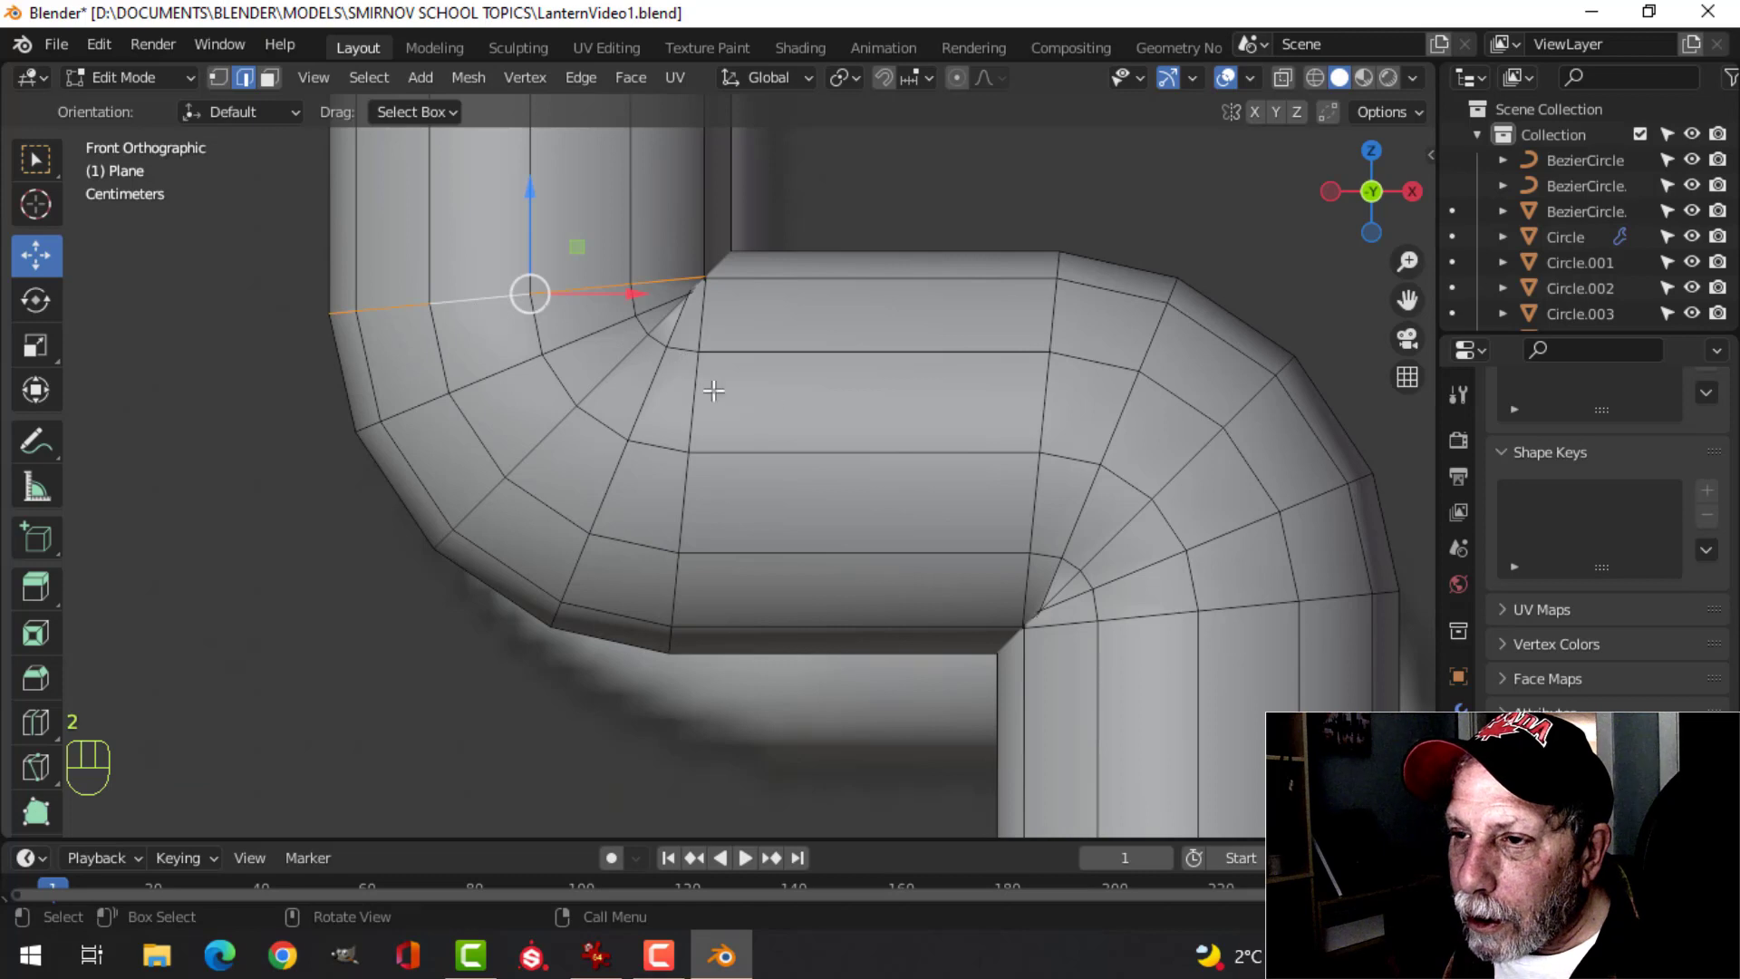
shift+middle_drag(619, 372, 822, 391)
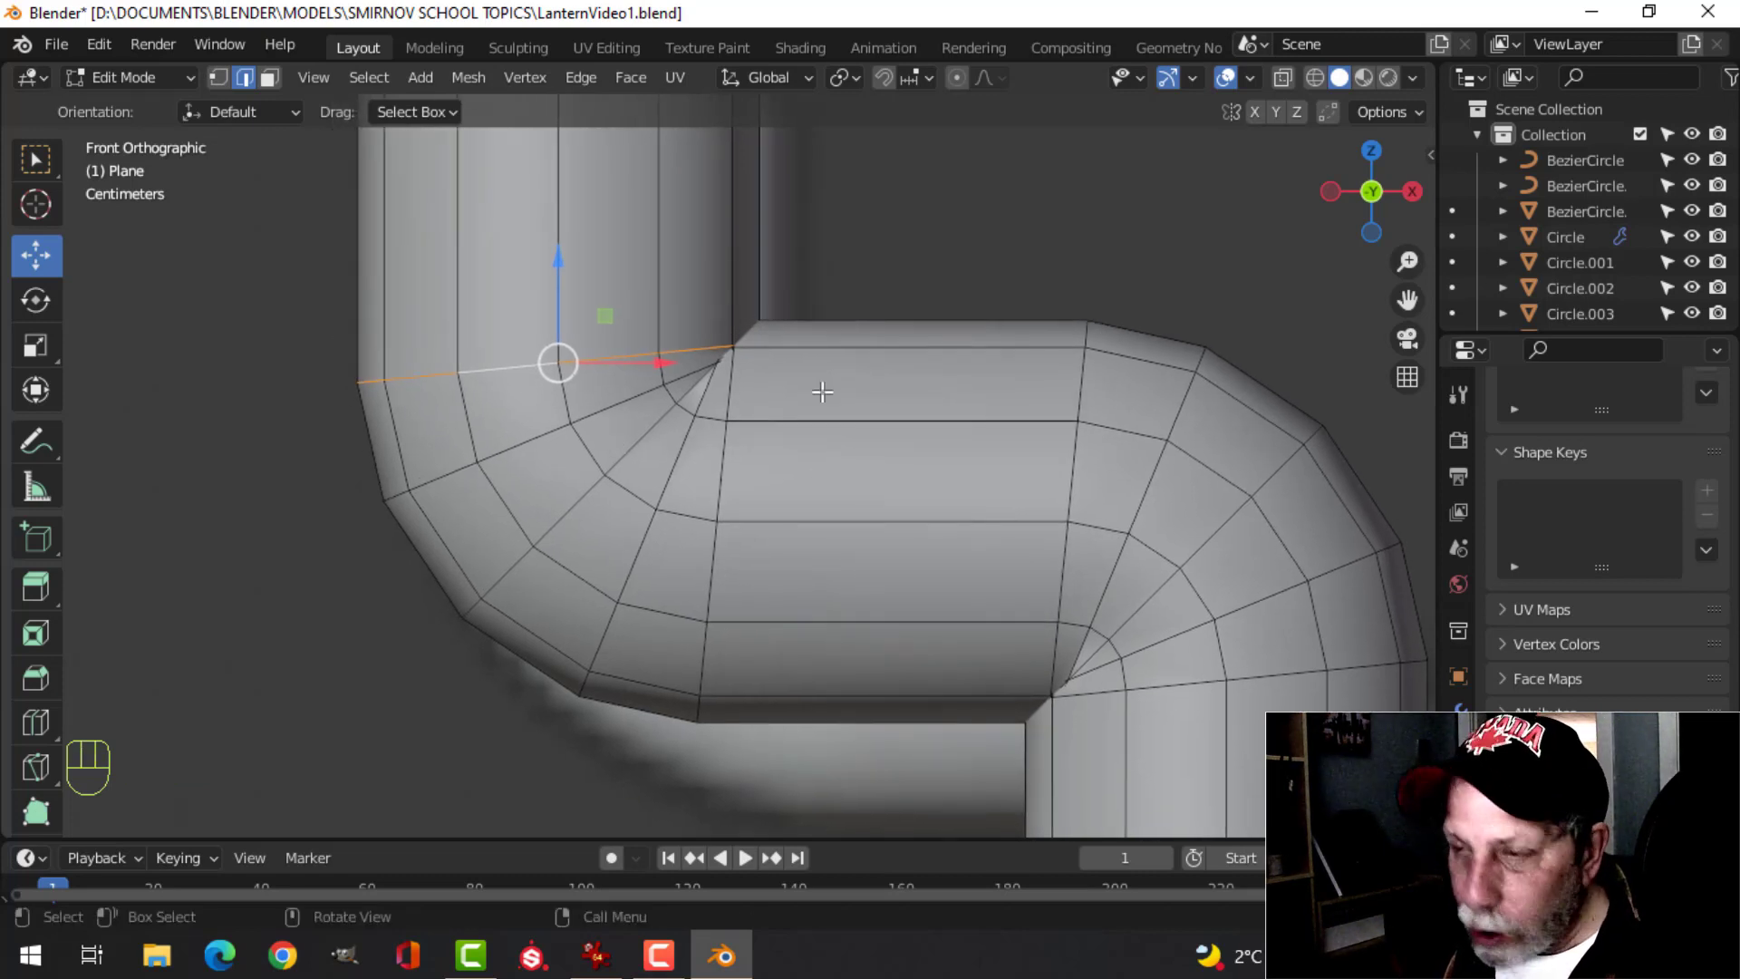
key(g)
key(g)
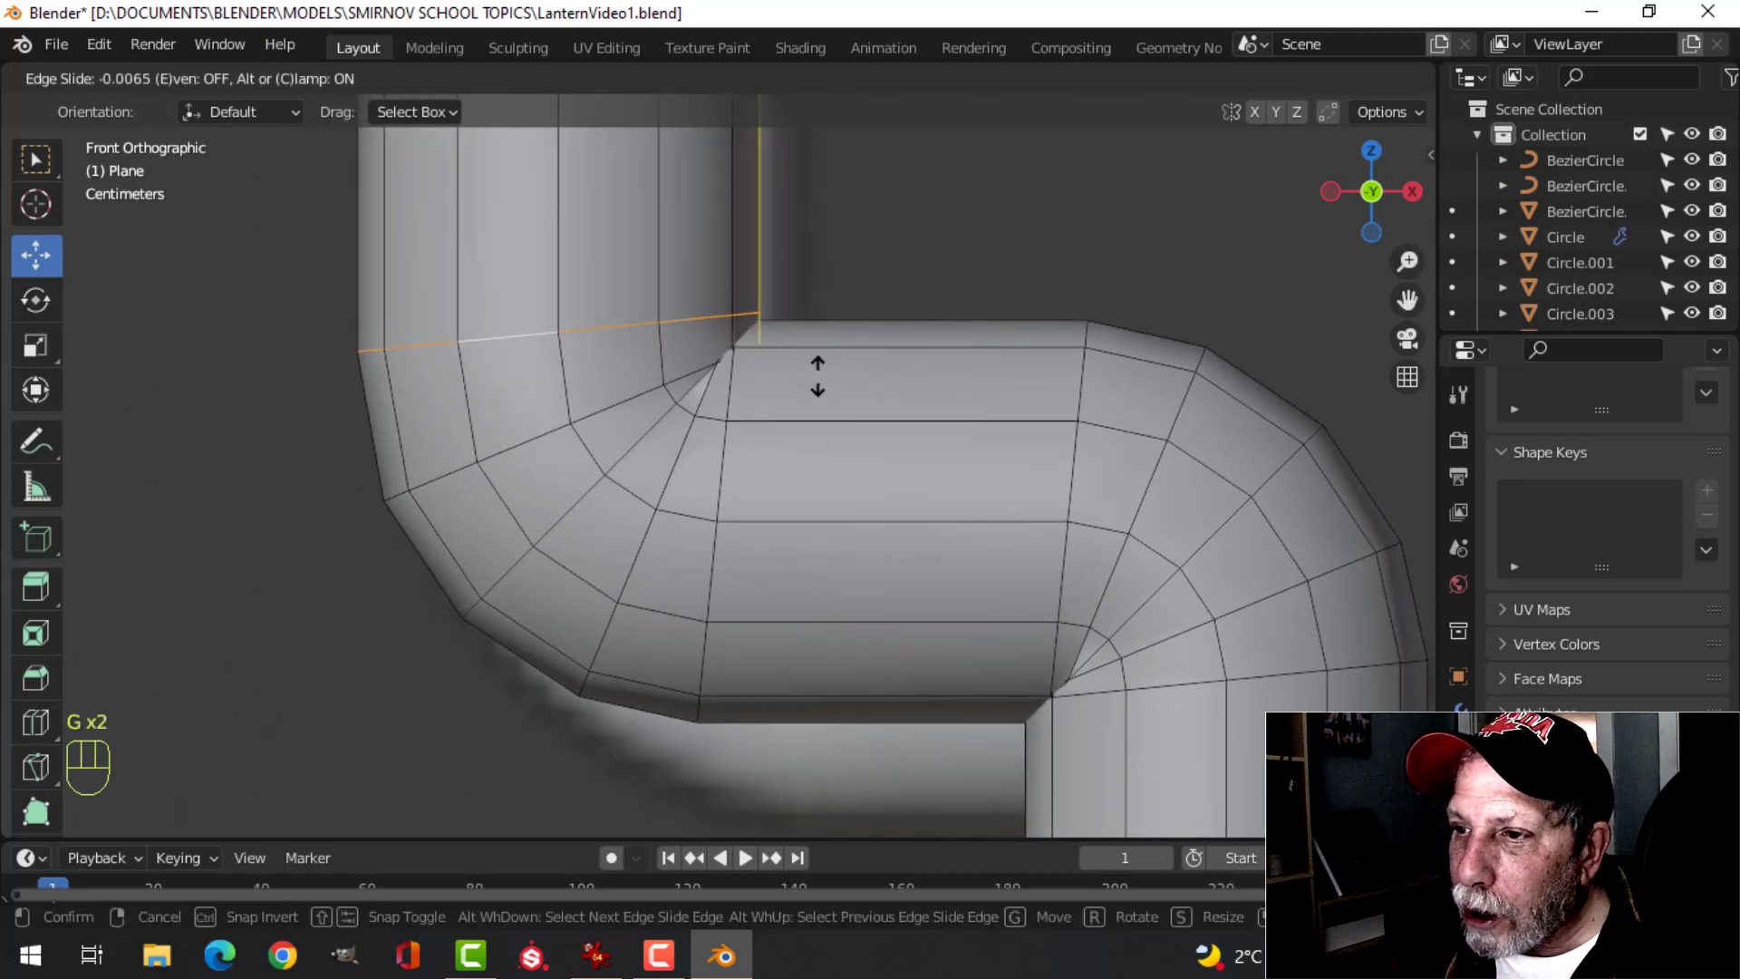
click(815, 370)
- Edge-slide the second loop of the S-bend's upper corner upward until it clears the pinched inner corner
key(alt+a)
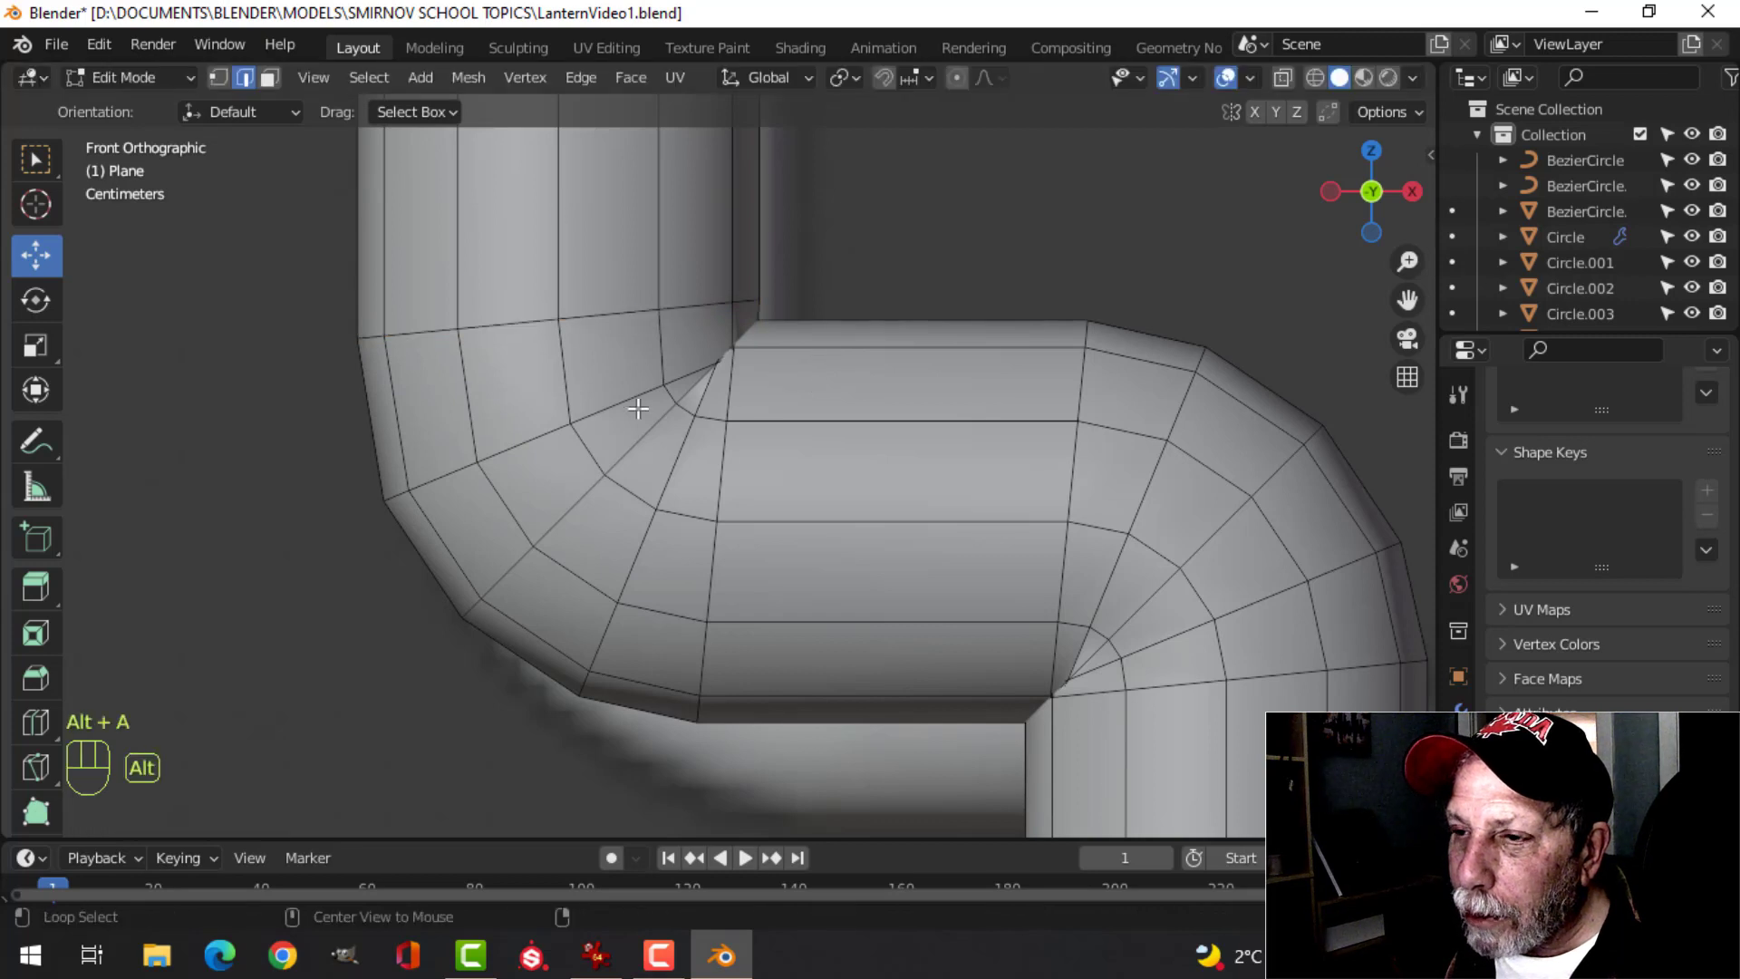
alt+shift+click(607, 404)
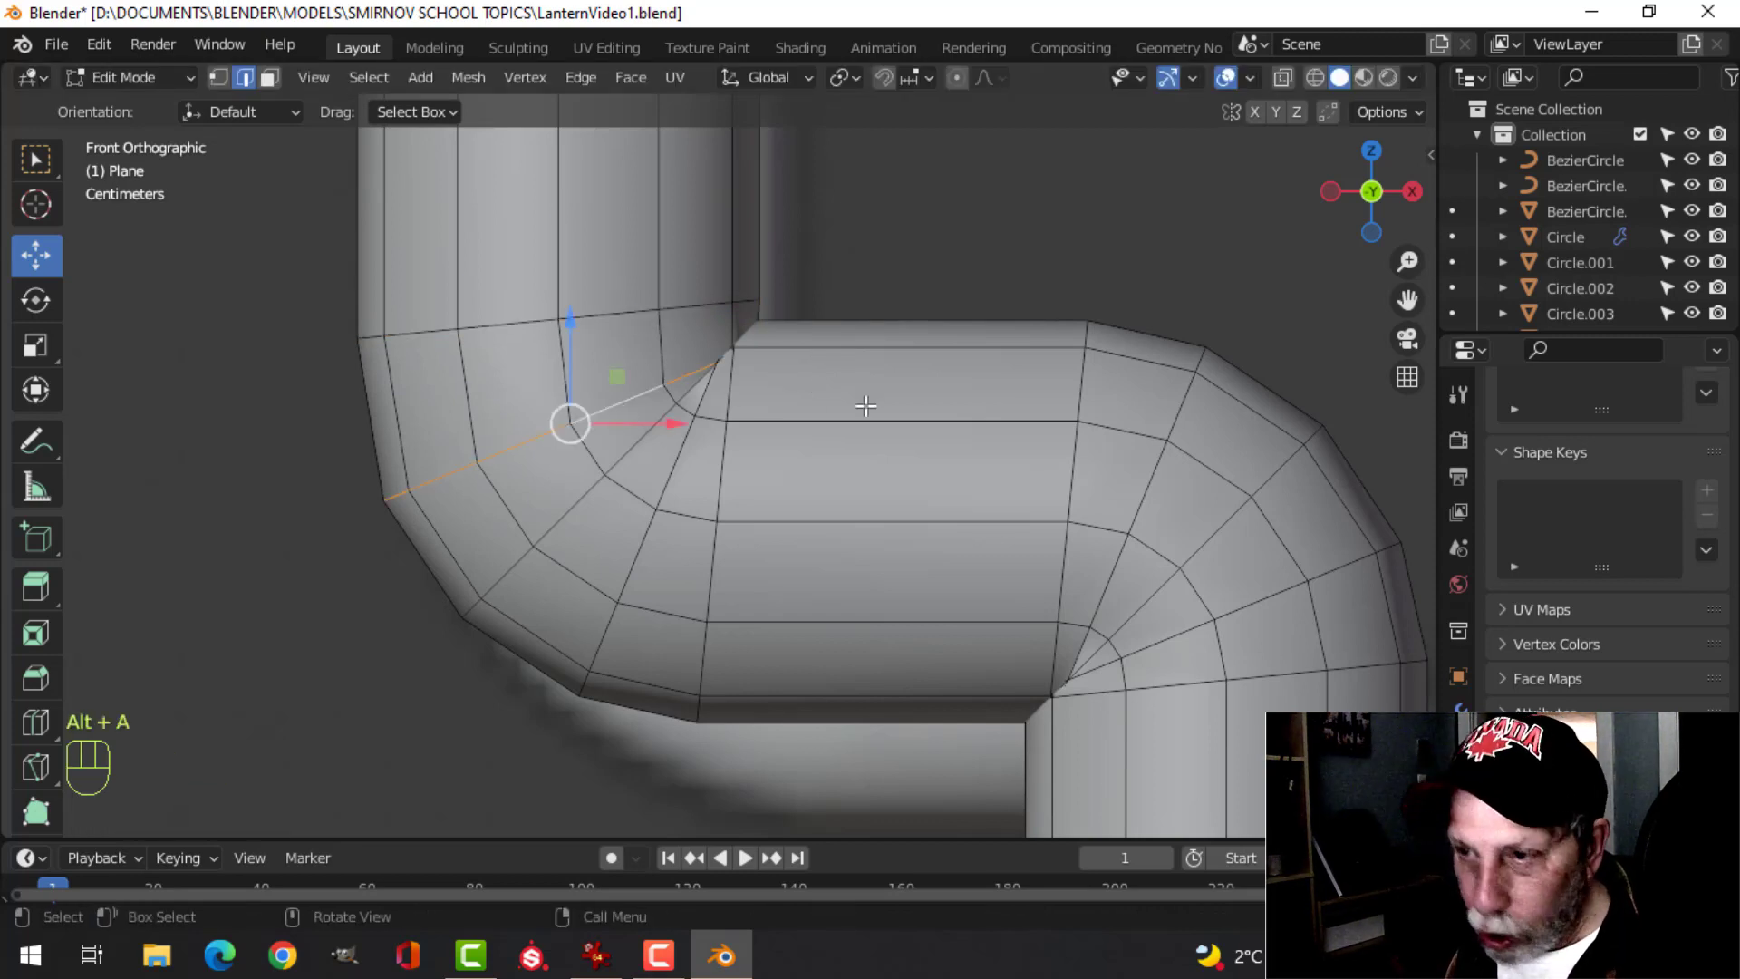
key(g)
key(g)
click(748, 417)
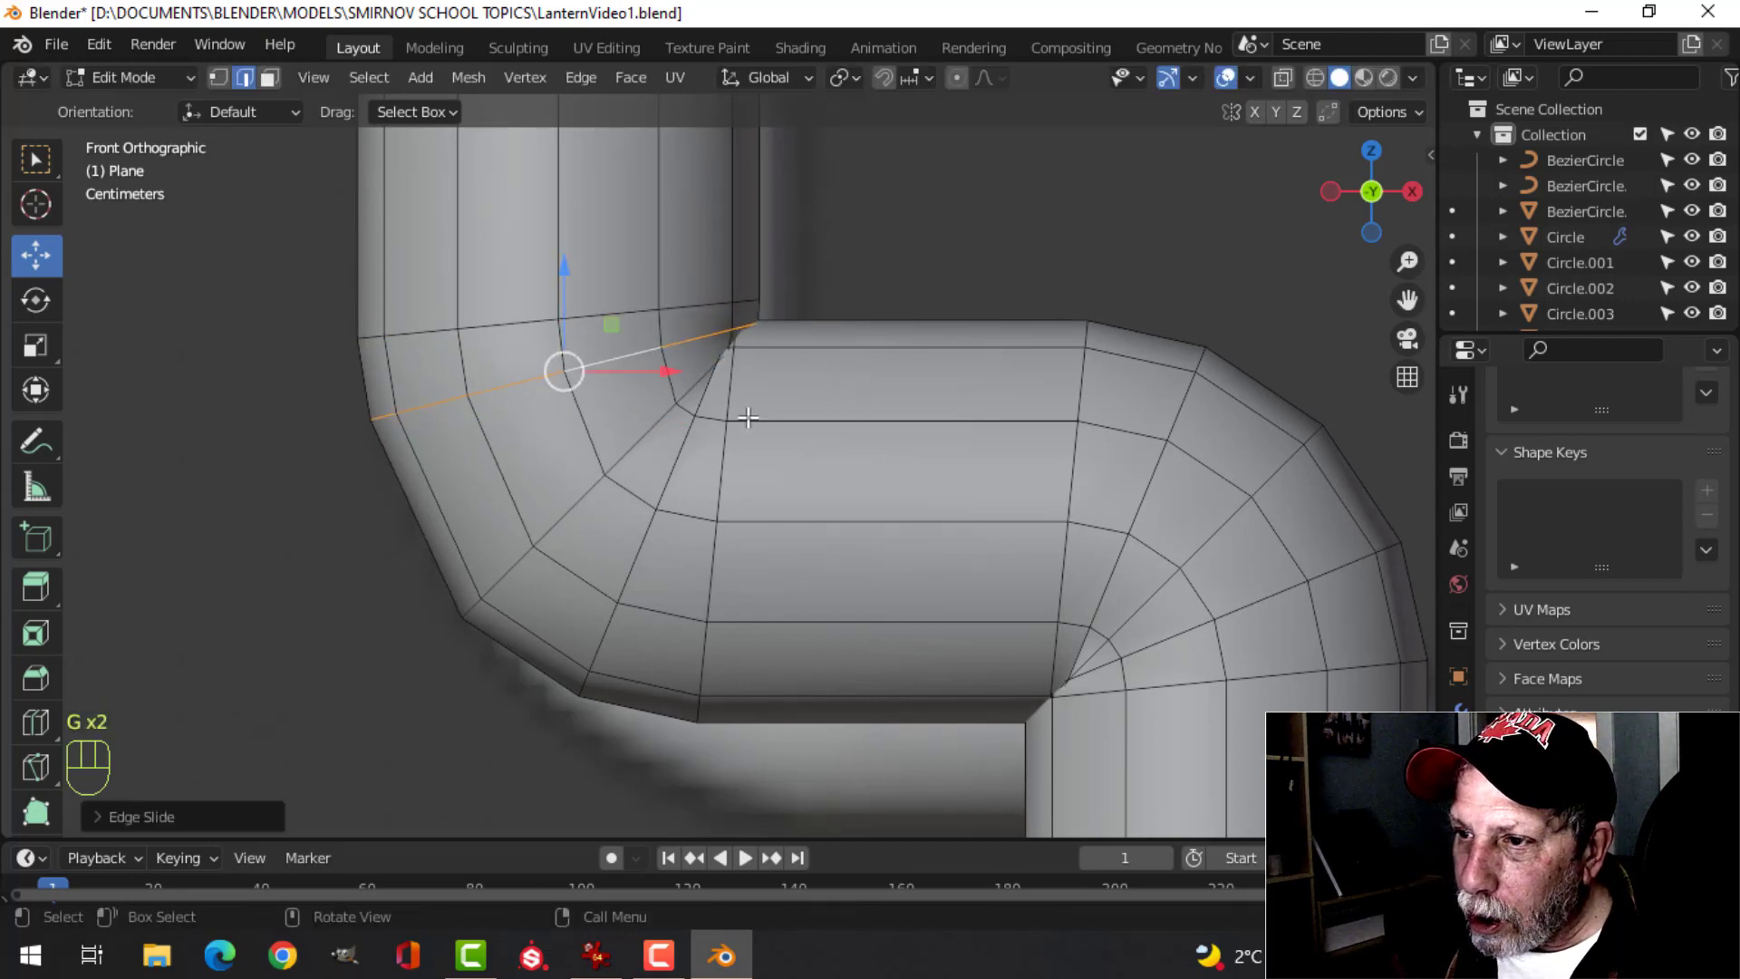
- Edge-slide the two loops on the horizontal side of the S-bend's upper corner along the pipe, away from the pinched inner corner
key(alt+a)
alt+click(729, 380)
key(g)
key(g)
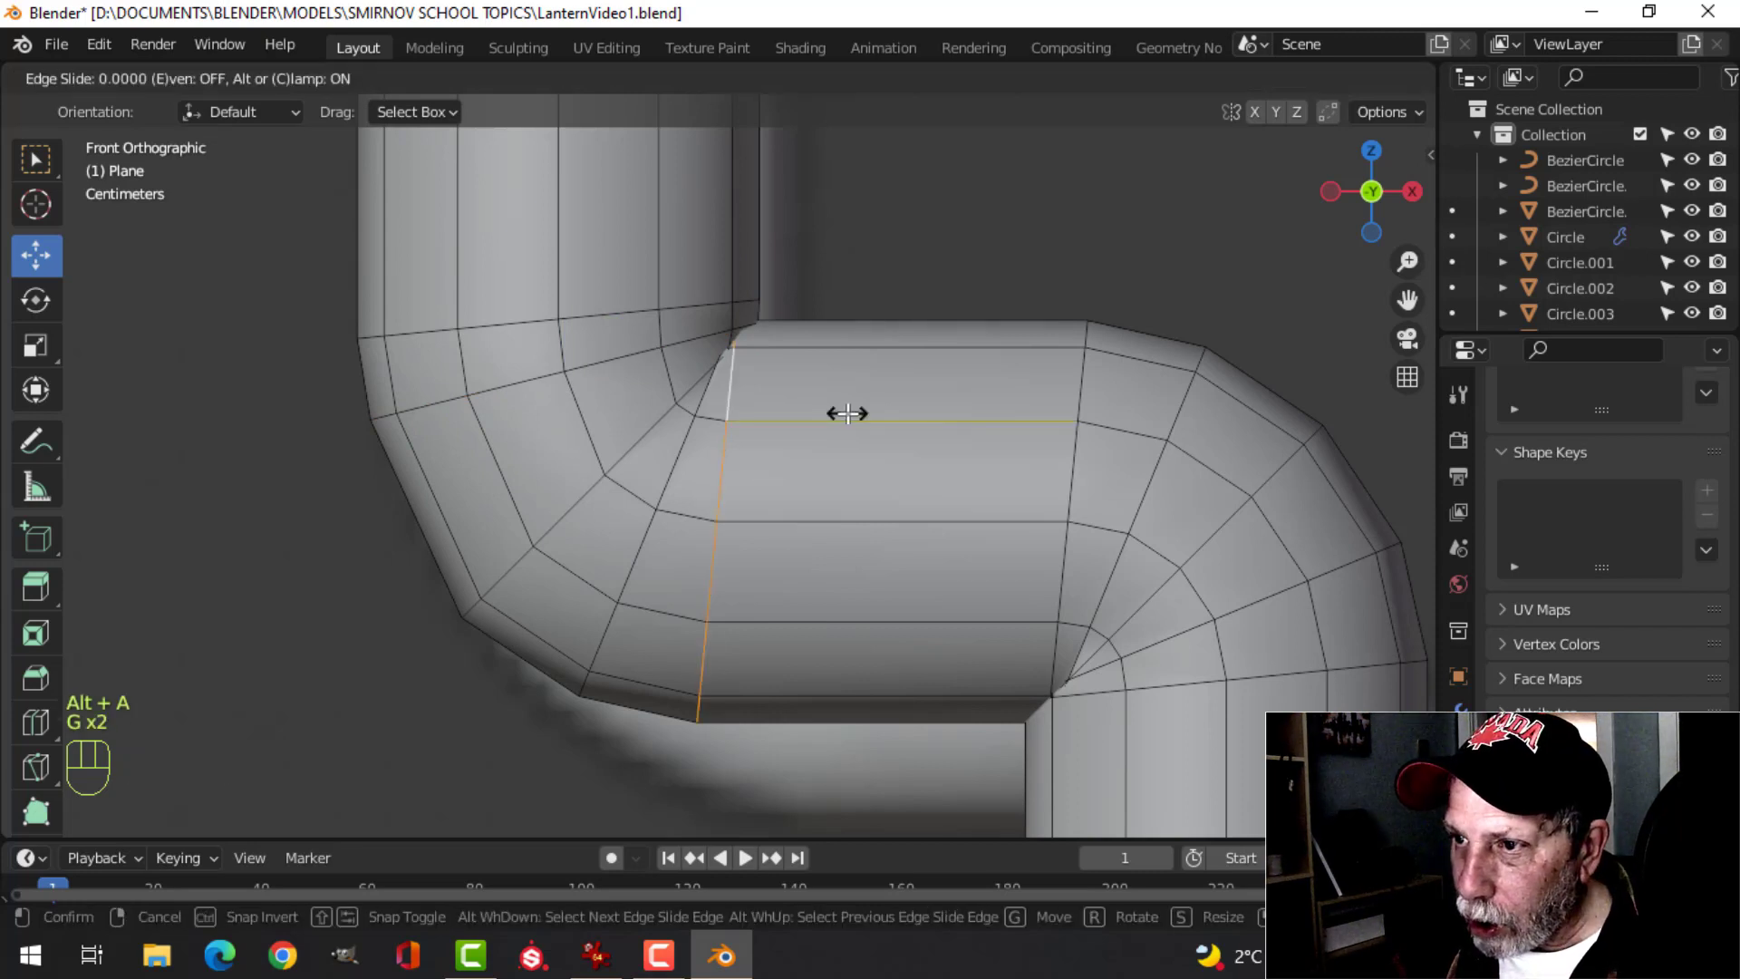
click(875, 426)
key(alt+a)
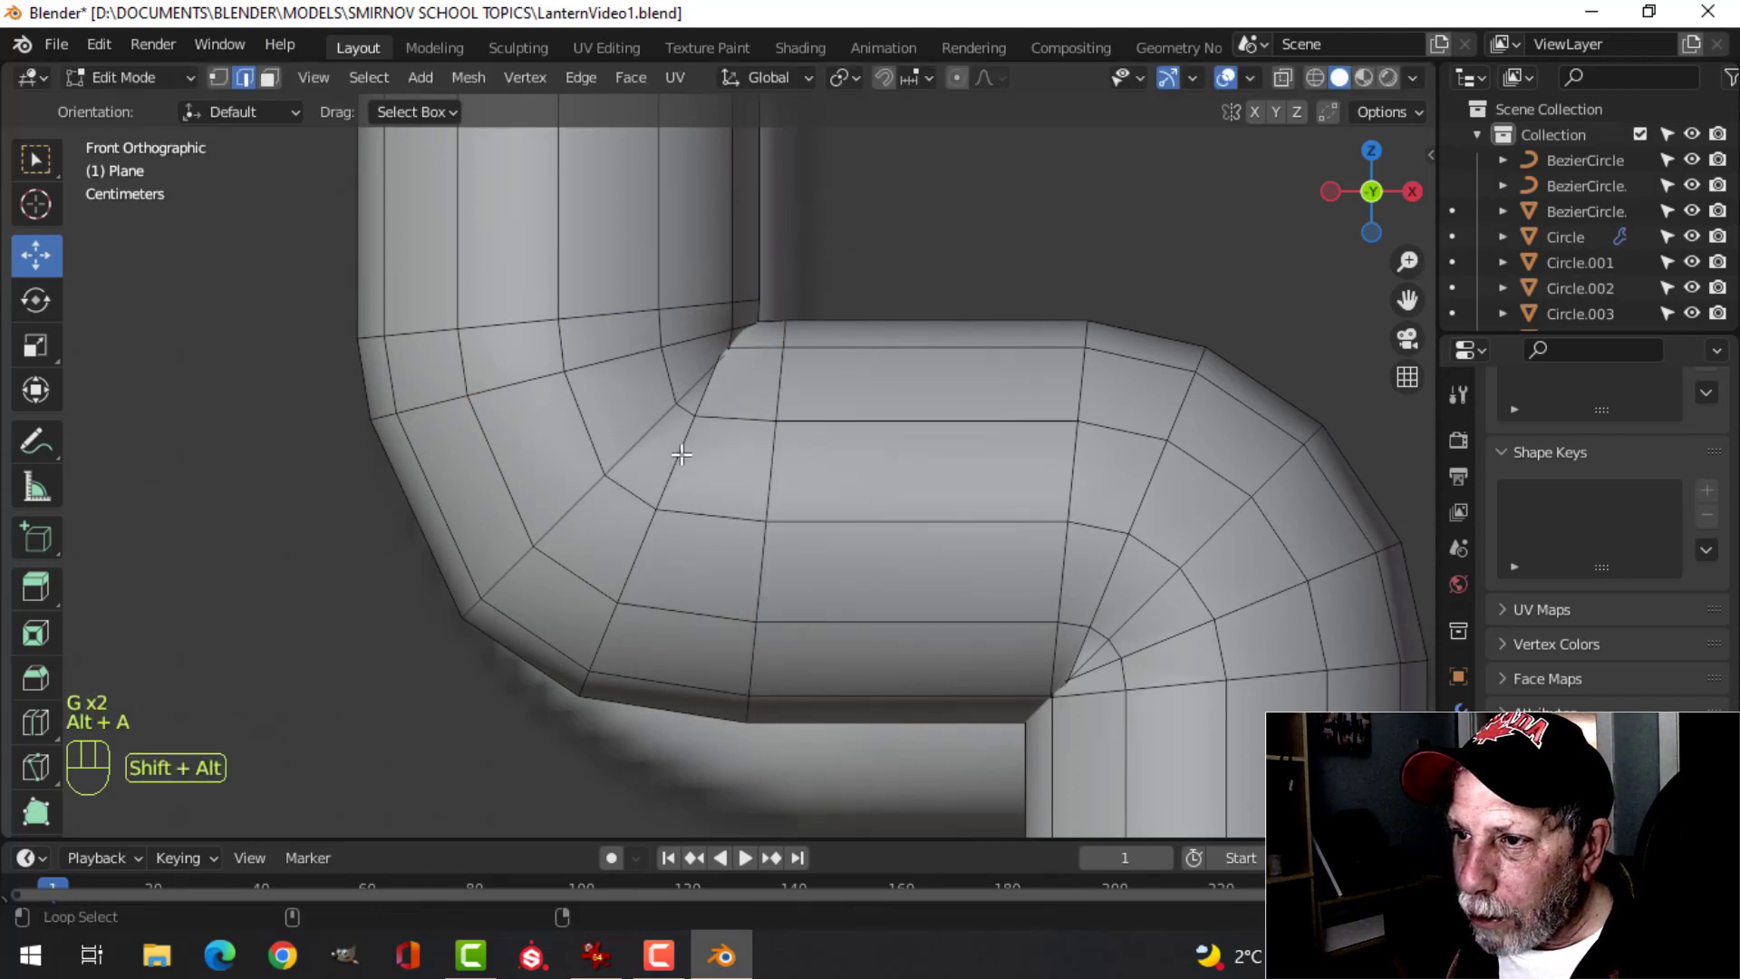
alt+shift+click(679, 453)
key(g)
key(g)
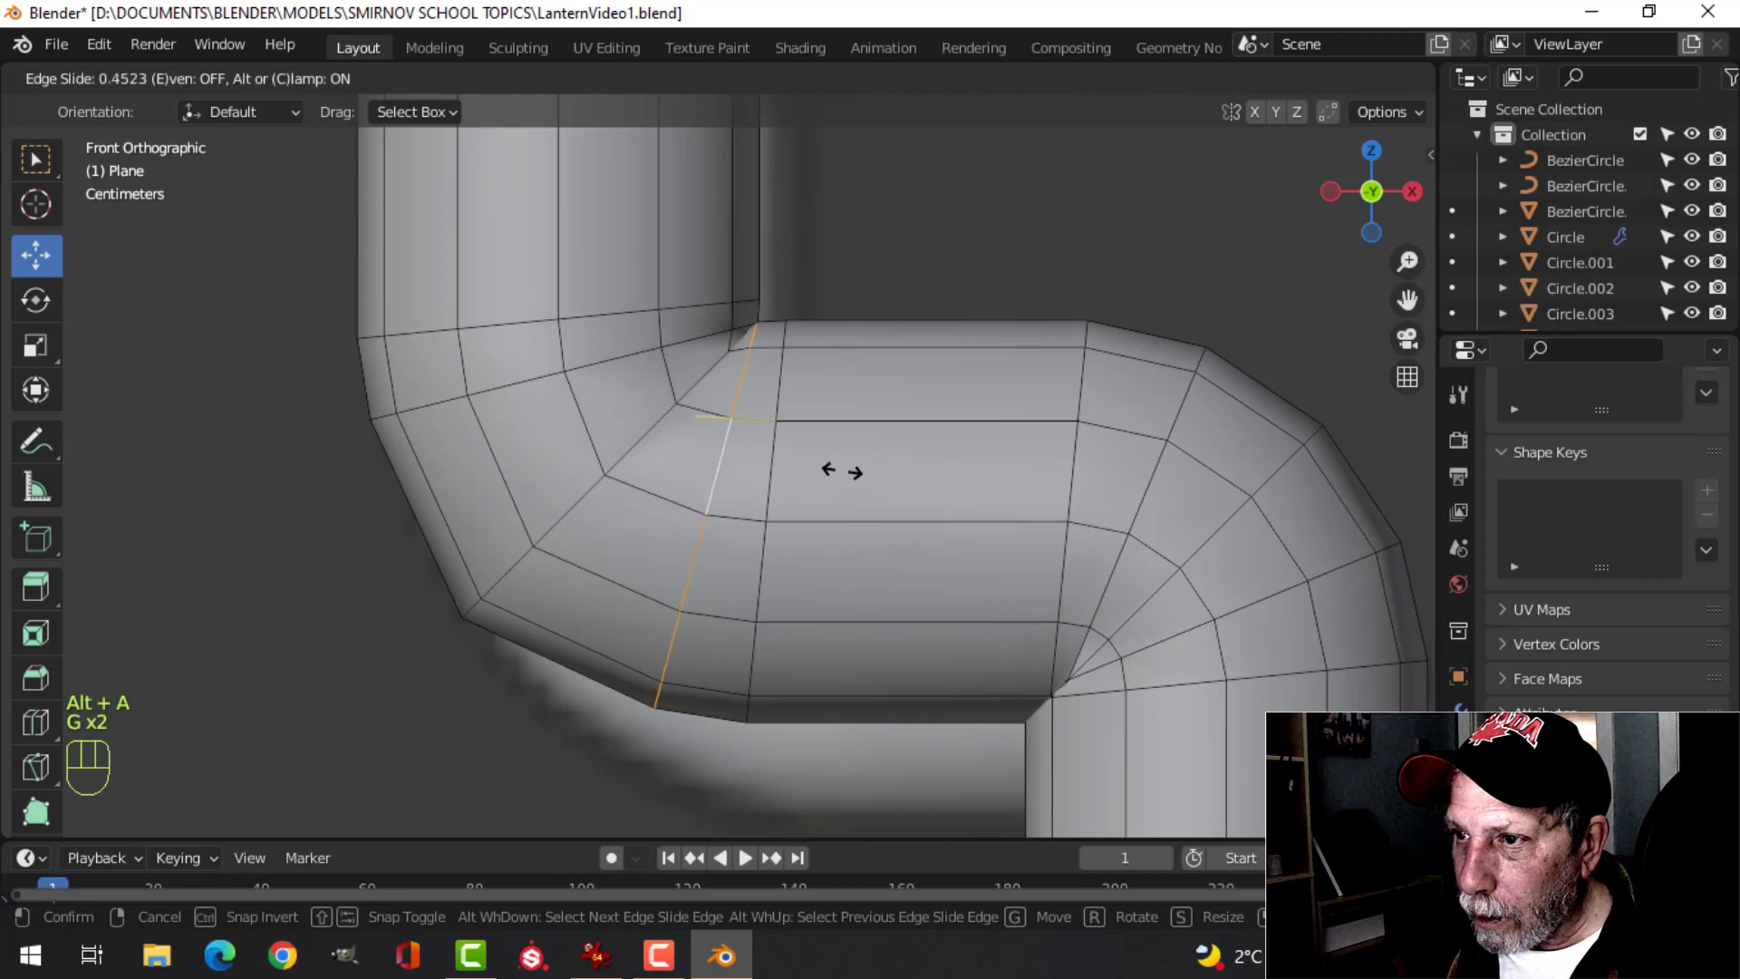
click(838, 481)
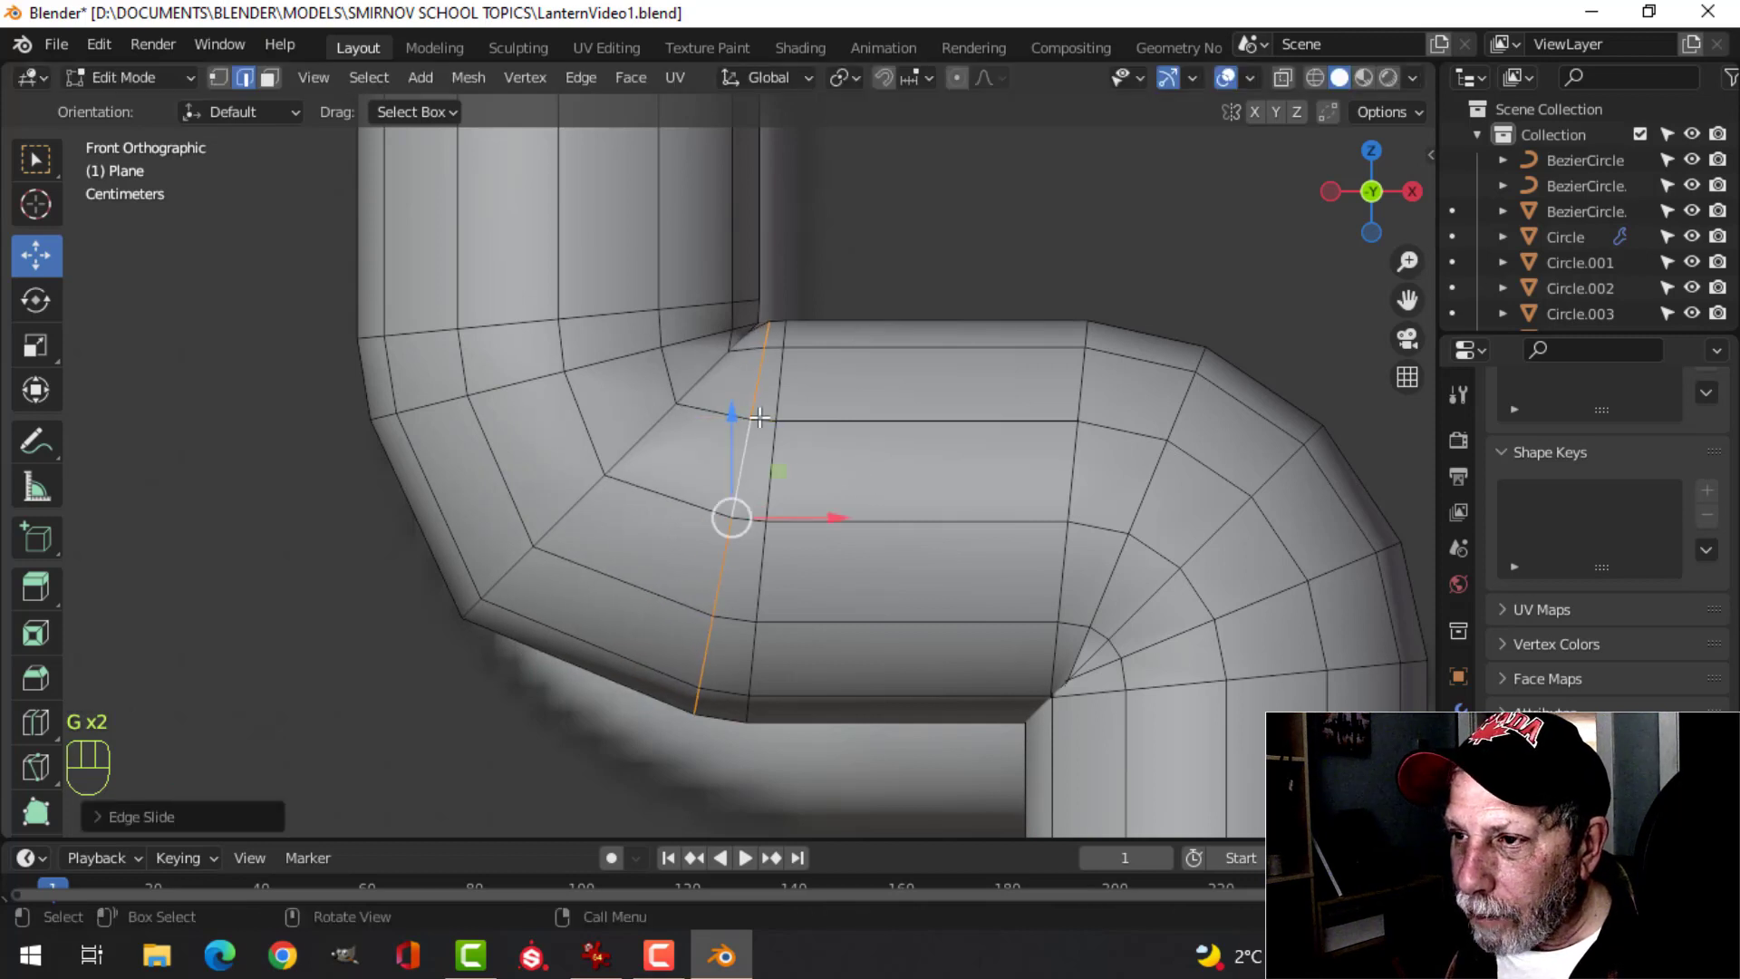
- Edge-slide the two loops on the vertical side of the S-bend's upper corner further up the pipe
key(alt+a)
alt+click(772, 314)
key(g)
key(g)
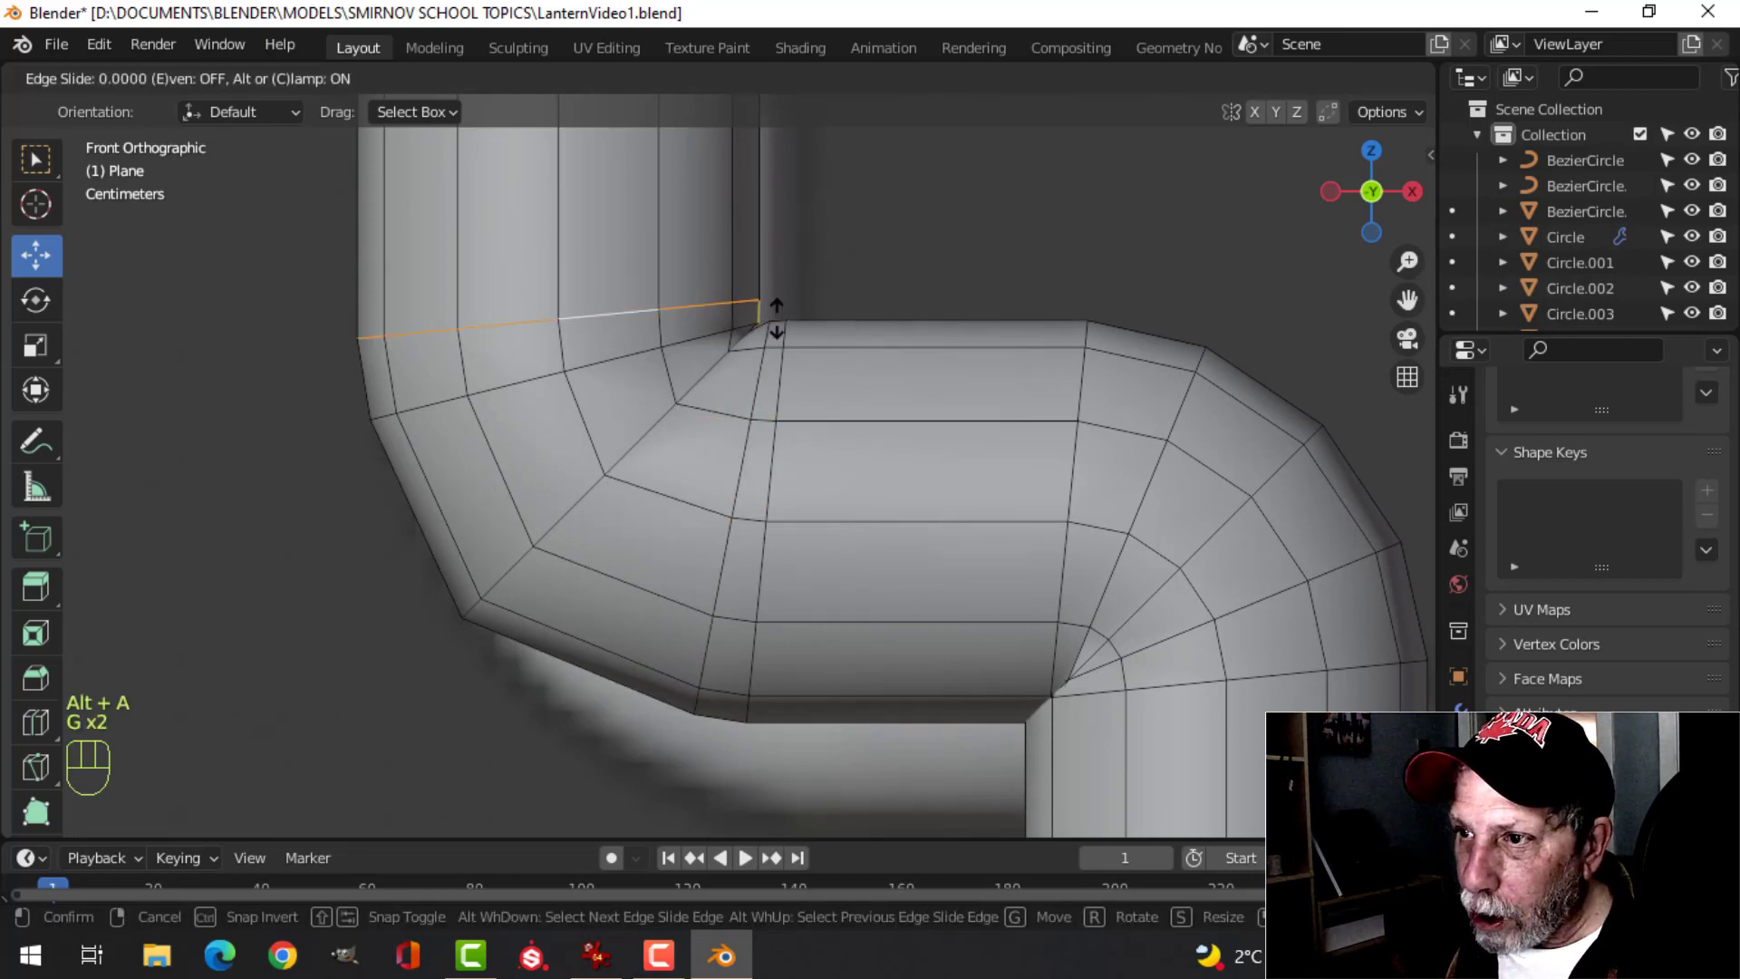
click(769, 281)
key(alt+a)
alt+shift+click(595, 363)
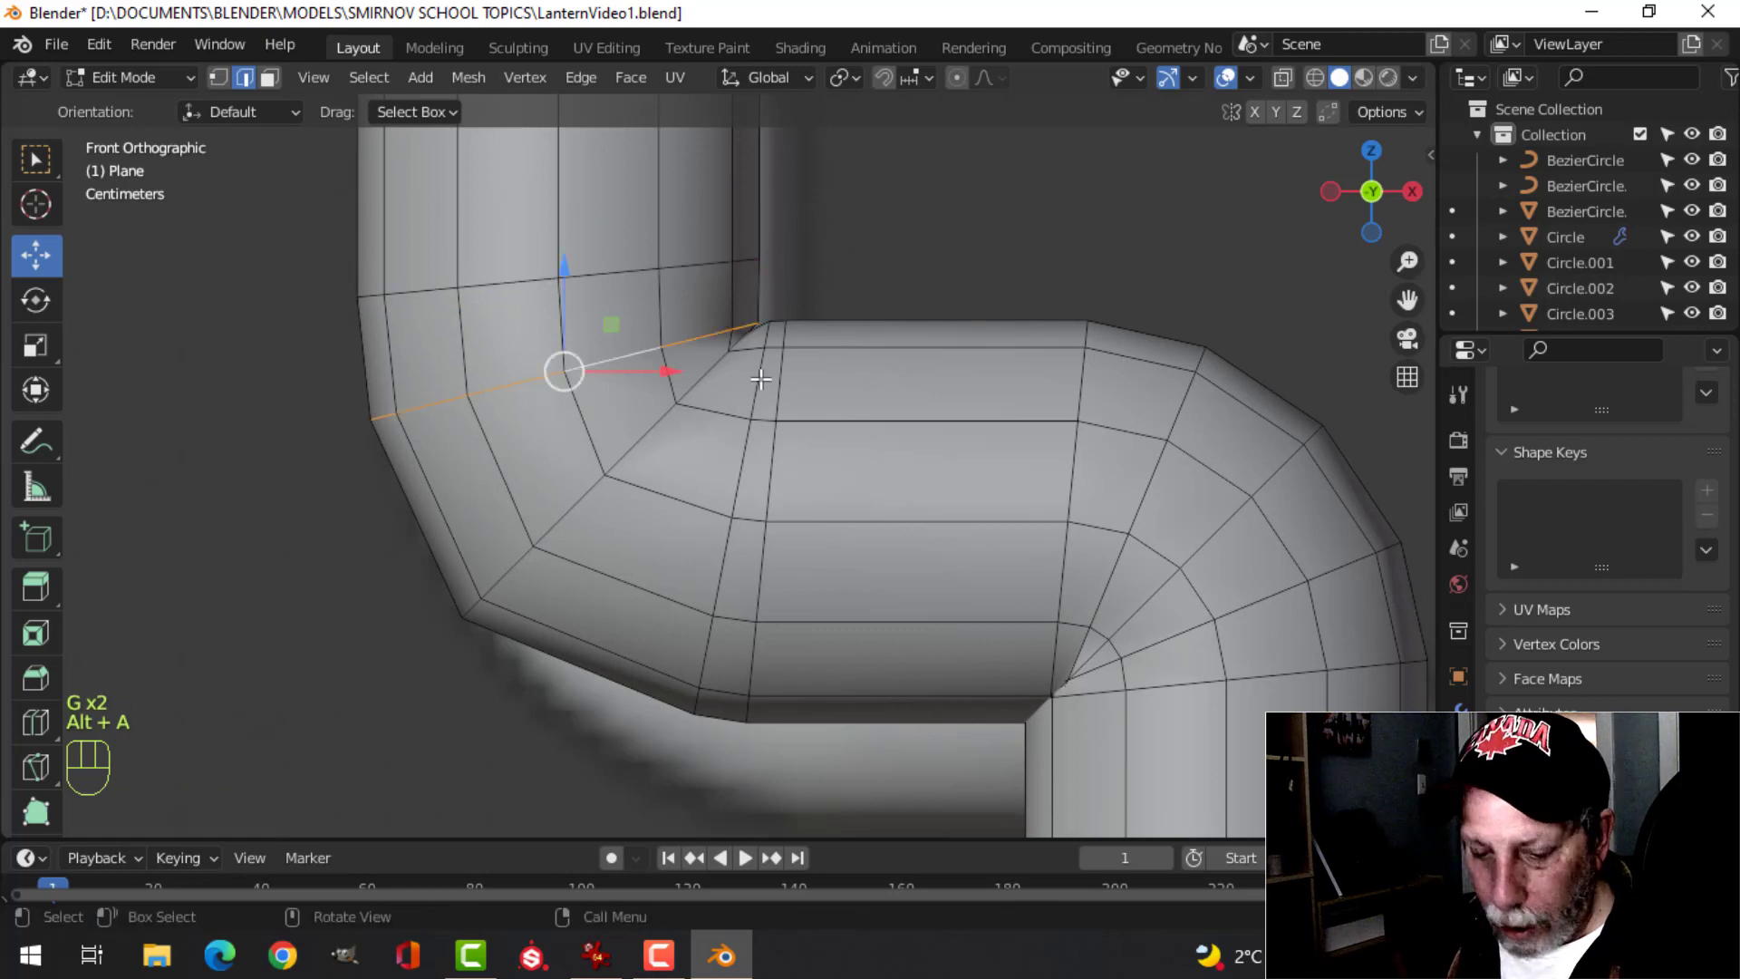
key(g)
key(g)
click(749, 367)
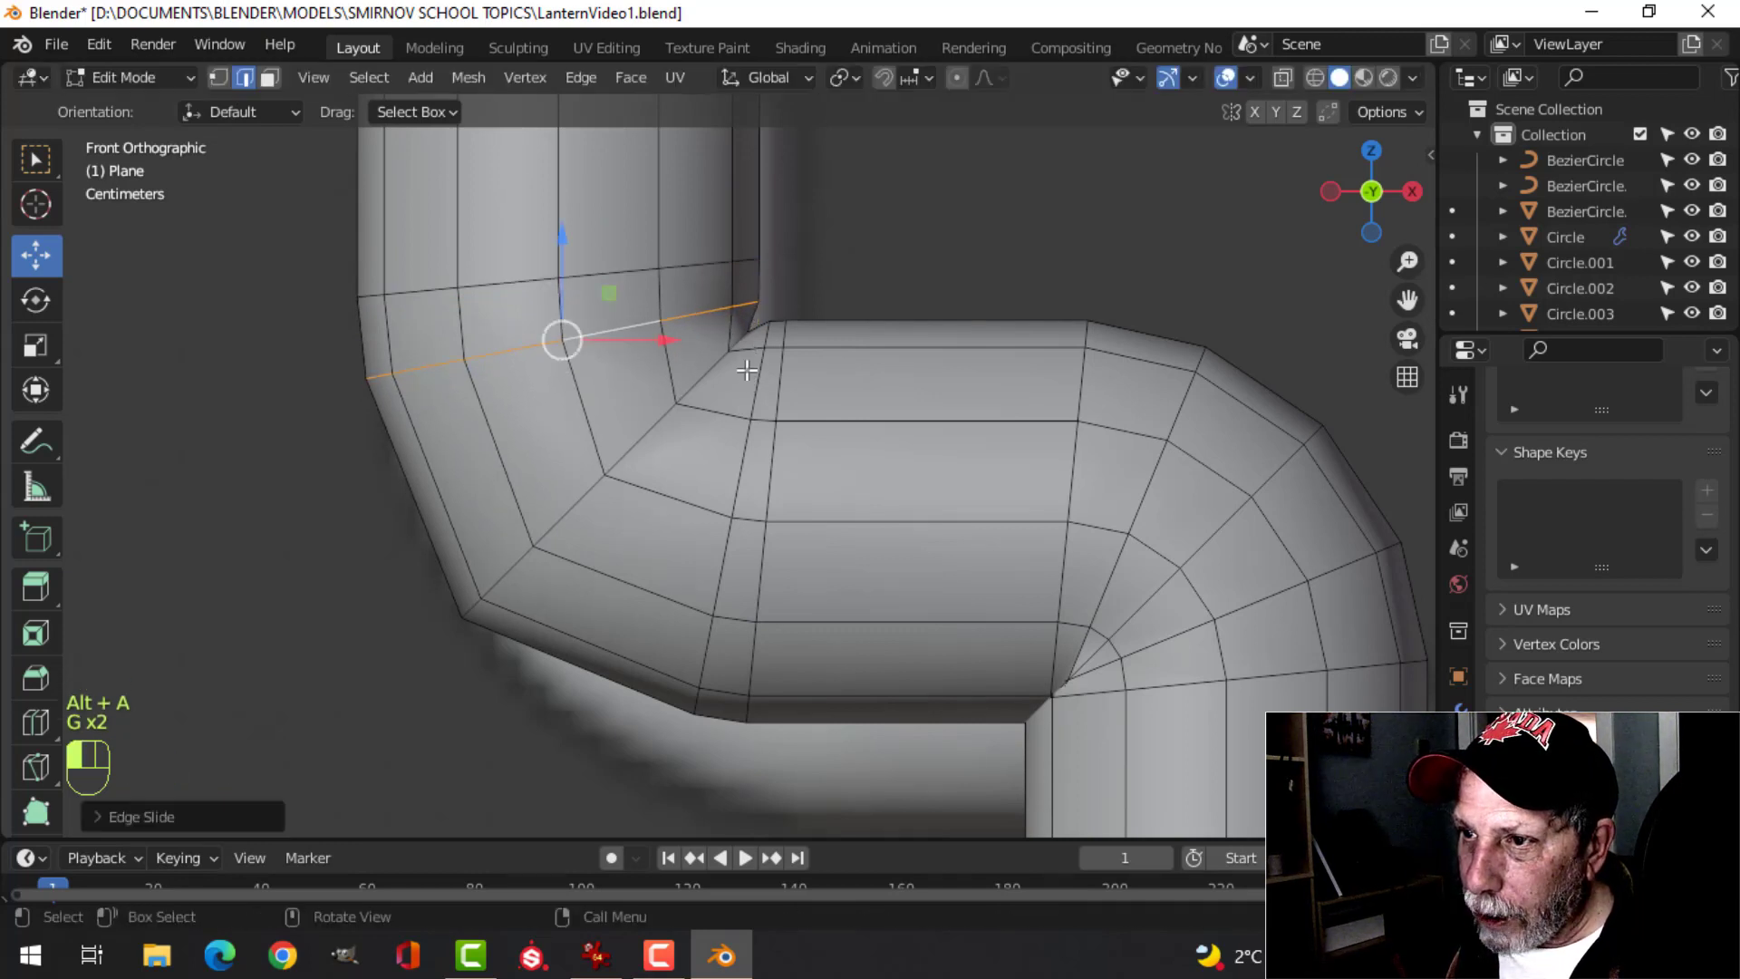
- Move the diagonal middle loop of the S-bend's upper corner up and toward the inner corner to even out the bend
key(alt+a)
alt+shift+click(698, 381)
scroll(822, 382, up, 2)
scroll(822, 382, up, 1)
shift+middle_drag(822, 382, 787, 476)
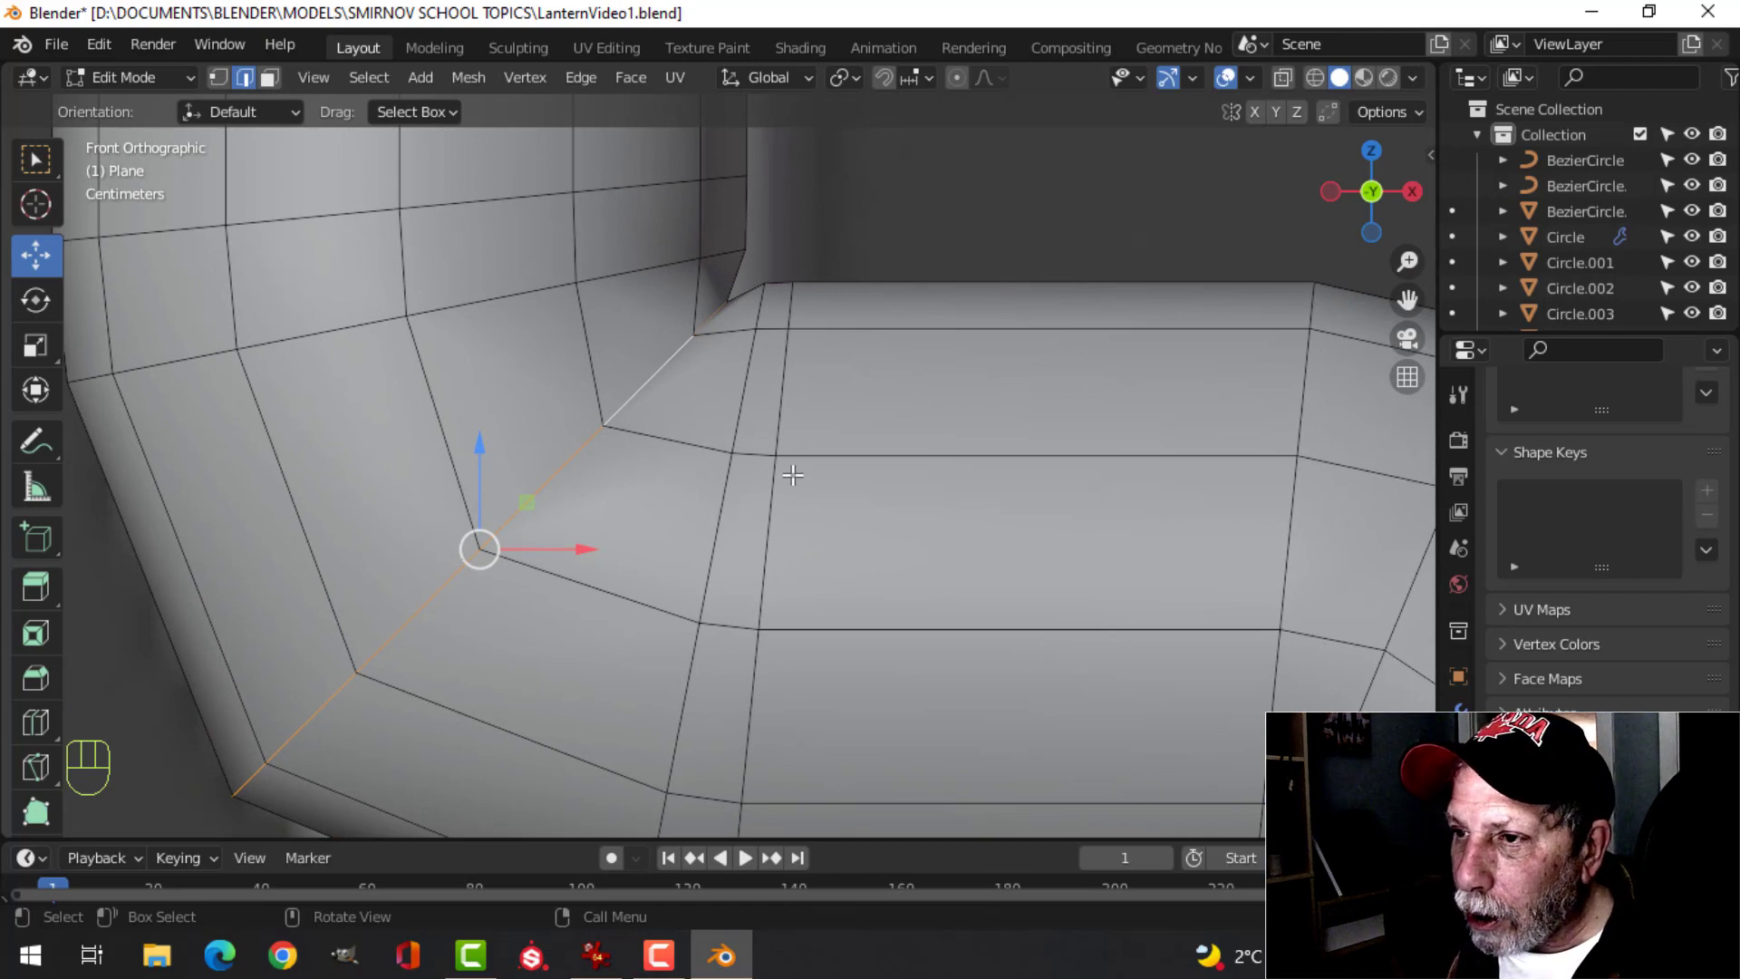
key(g)
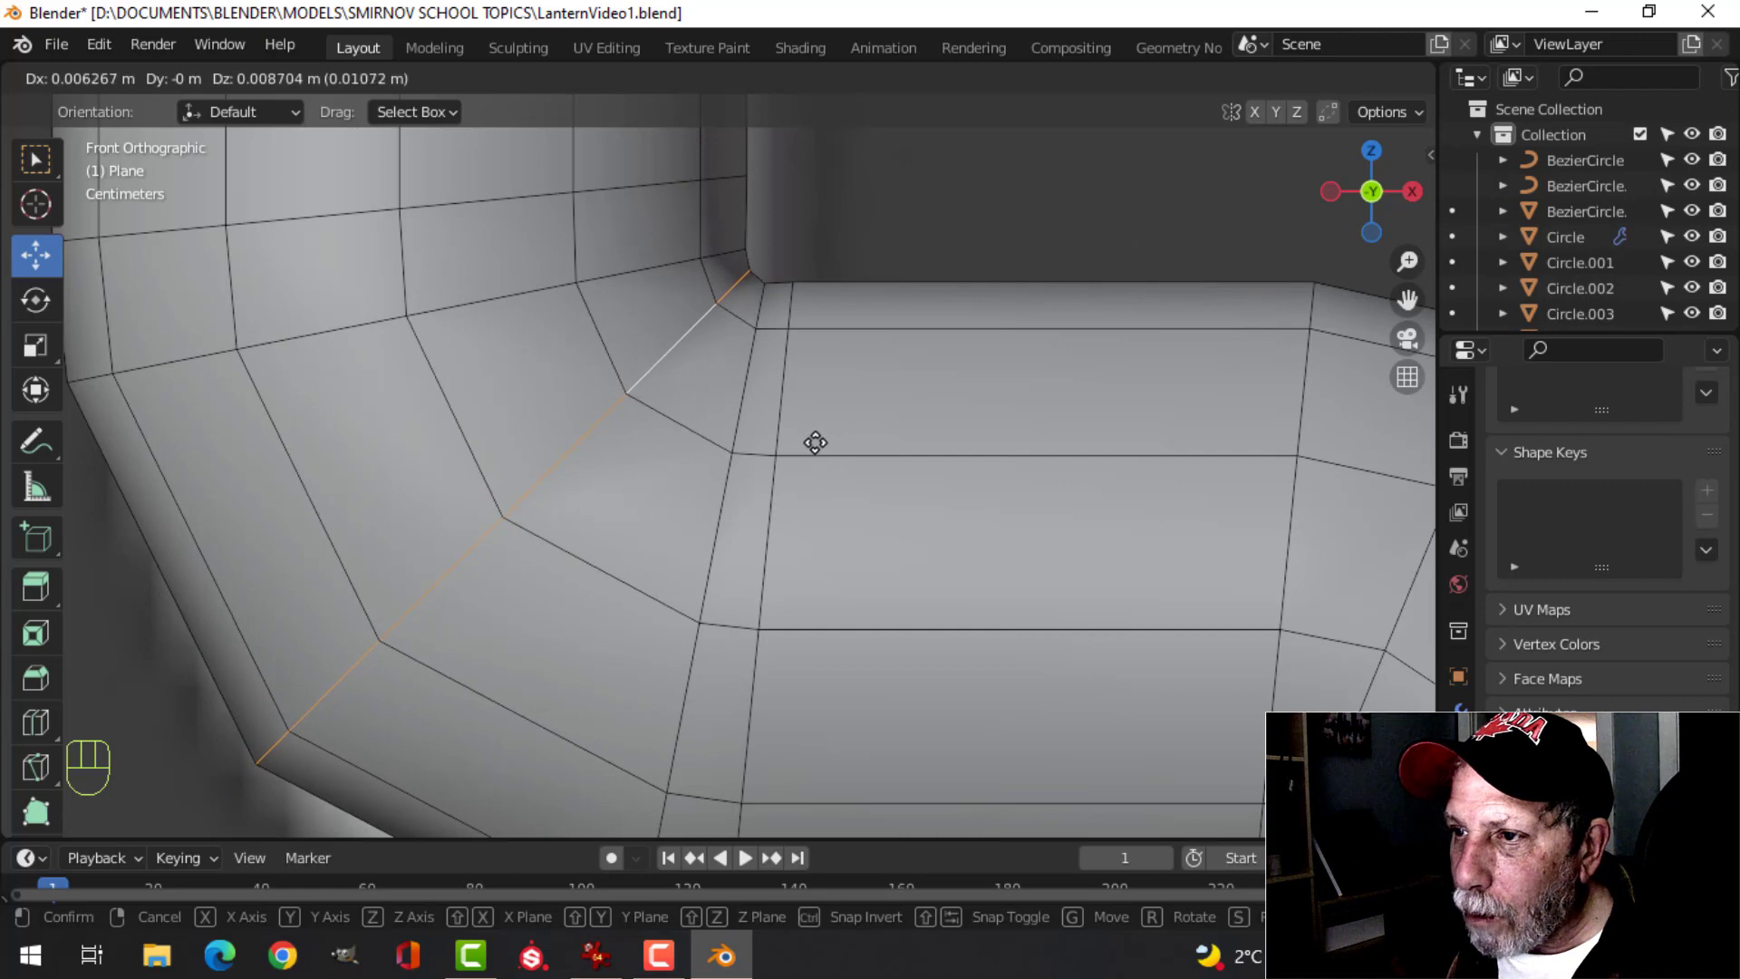
click(817, 437)
scroll(818, 298, down, 5)
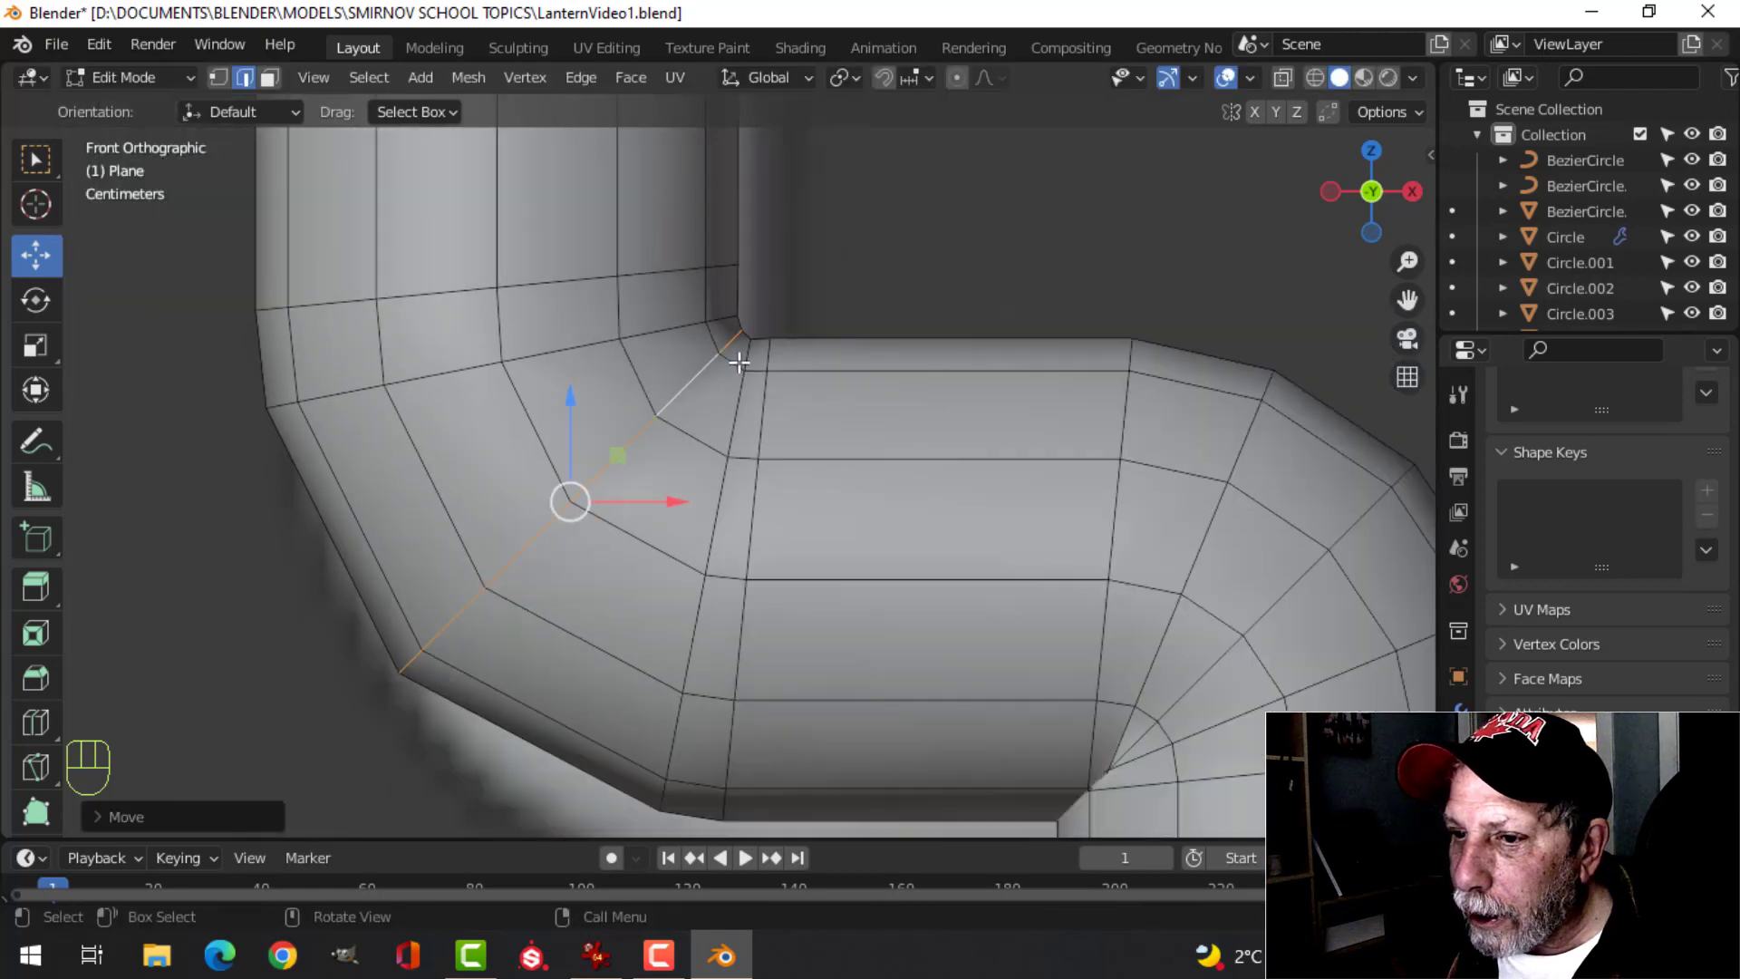
key(alt+a)
- Edge-slide the first loop of the S-bend's lower corner back along the horizontal pipe section
shift+middle_drag(894, 446, 948, 467)
scroll(948, 467, up, 4)
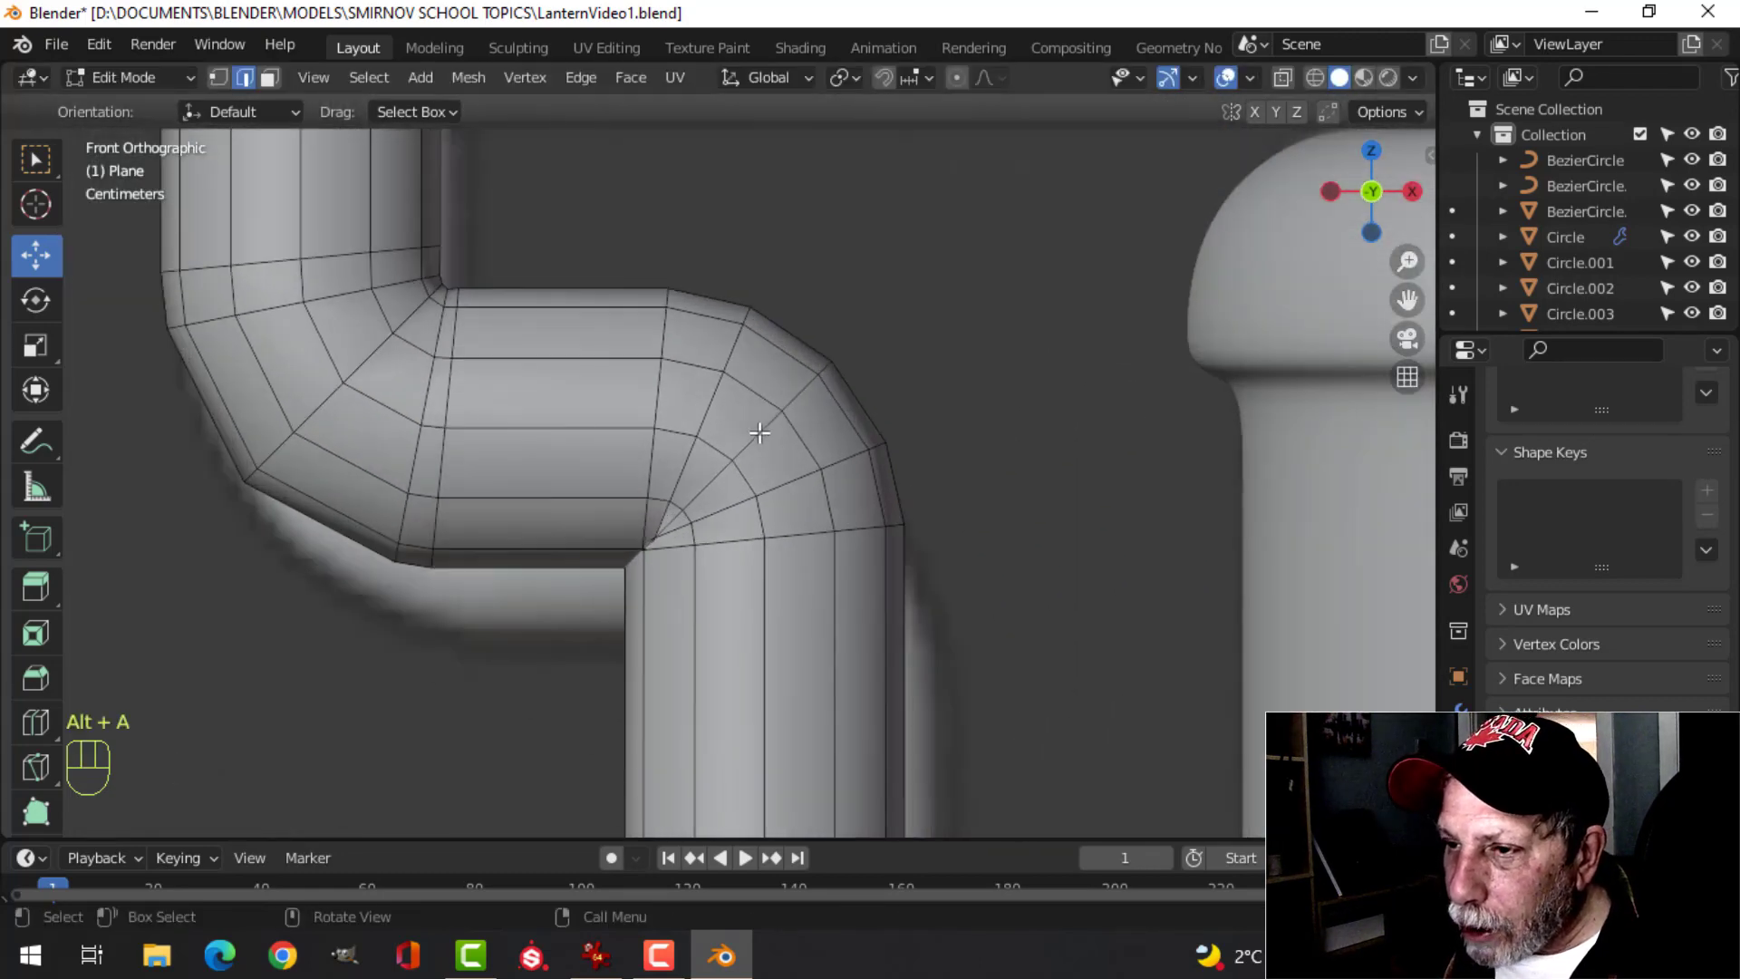
alt+shift+click(667, 399)
key(g)
key(g)
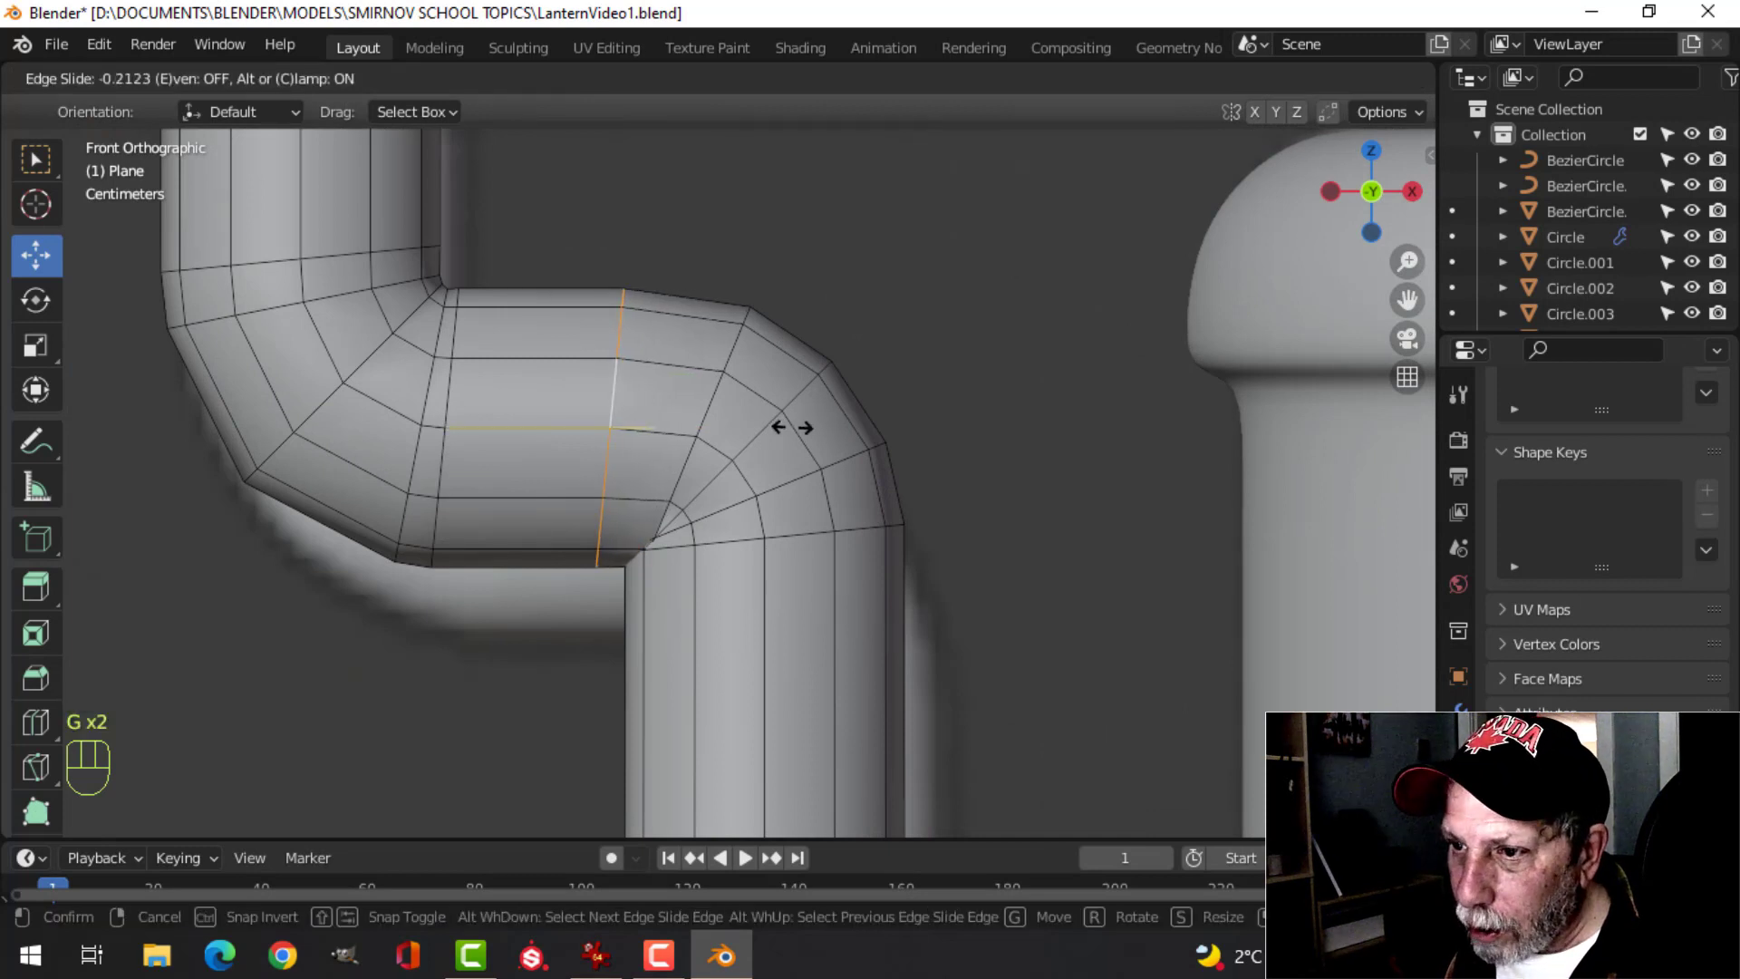
click(792, 427)
- Edge-slide the two loops on the vertical side of the S-bend's lower corner down the pipe
key(alt+a)
alt+click(808, 535)
key(g)
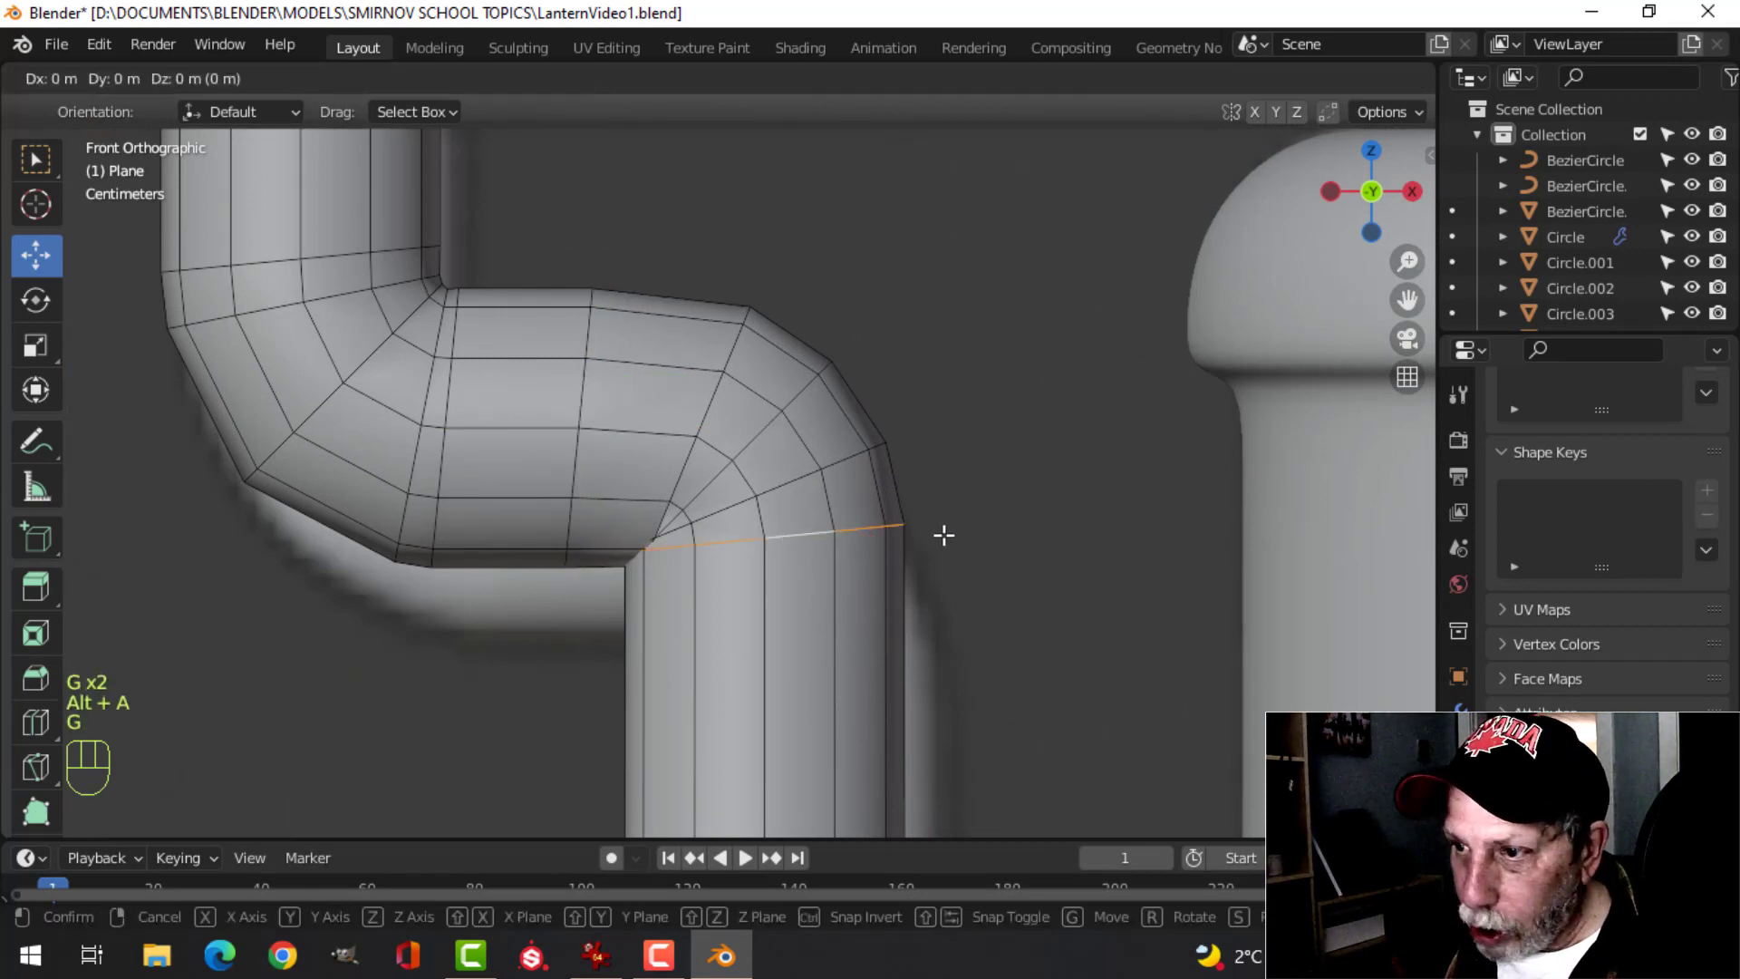
key(g)
click(764, 602)
key(alt+a)
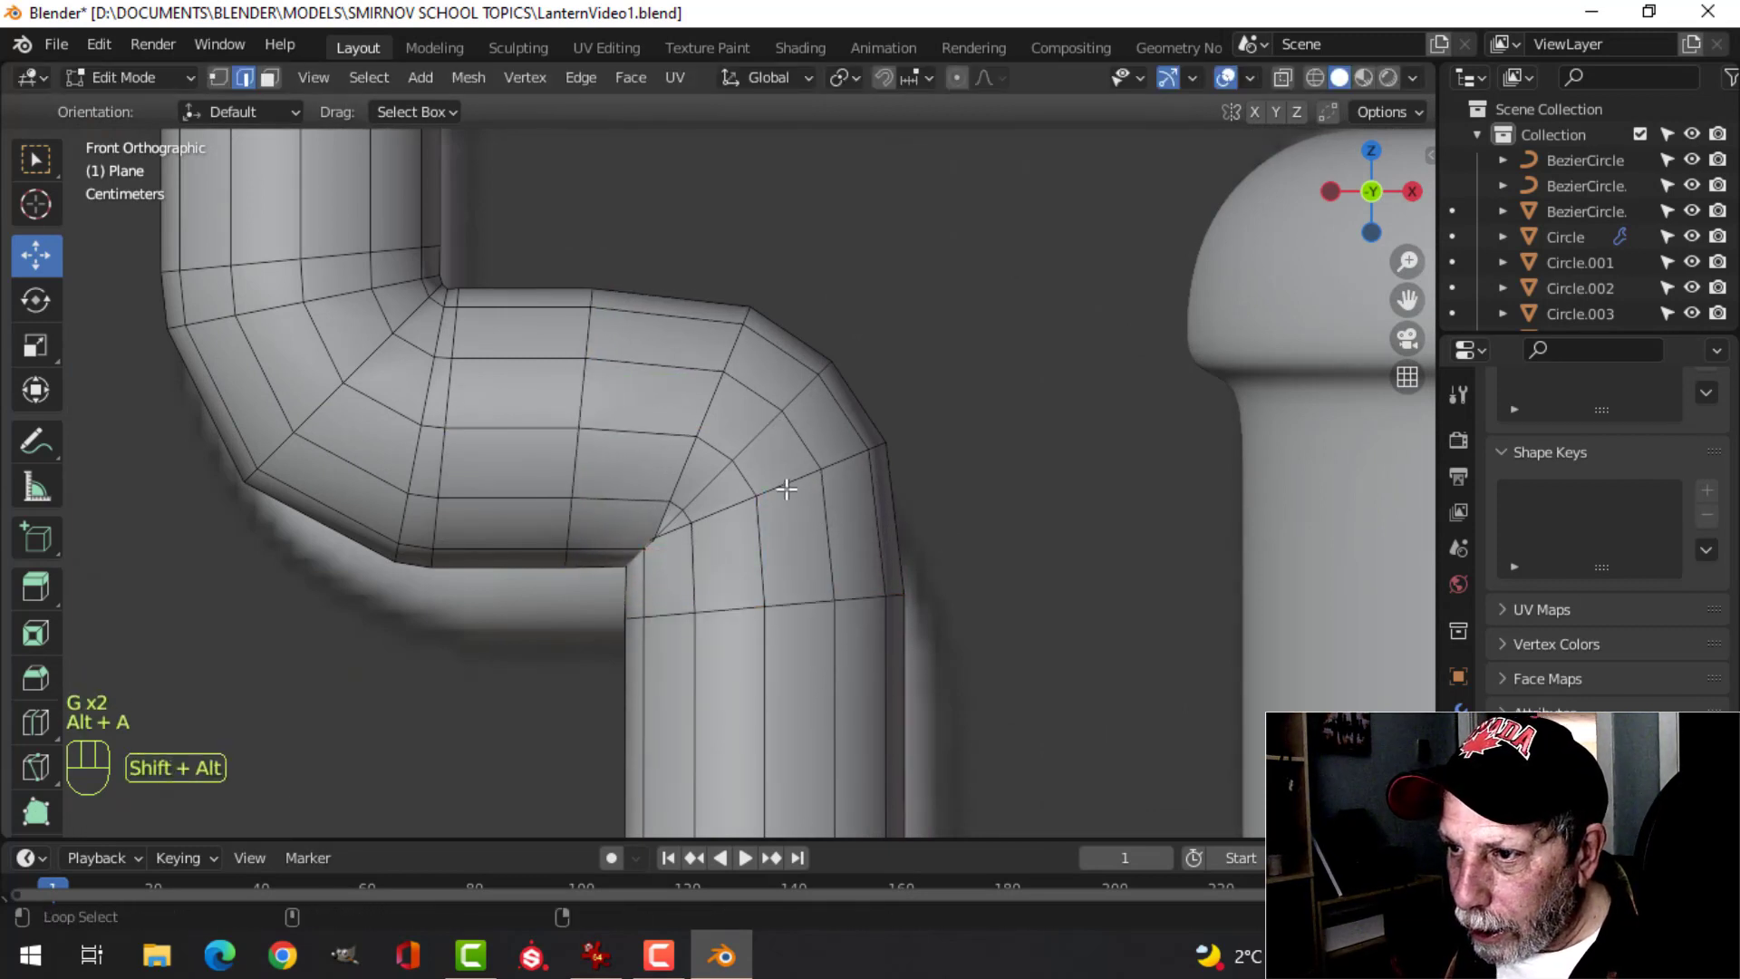
alt+shift+click(757, 494)
key(g)
key(g)
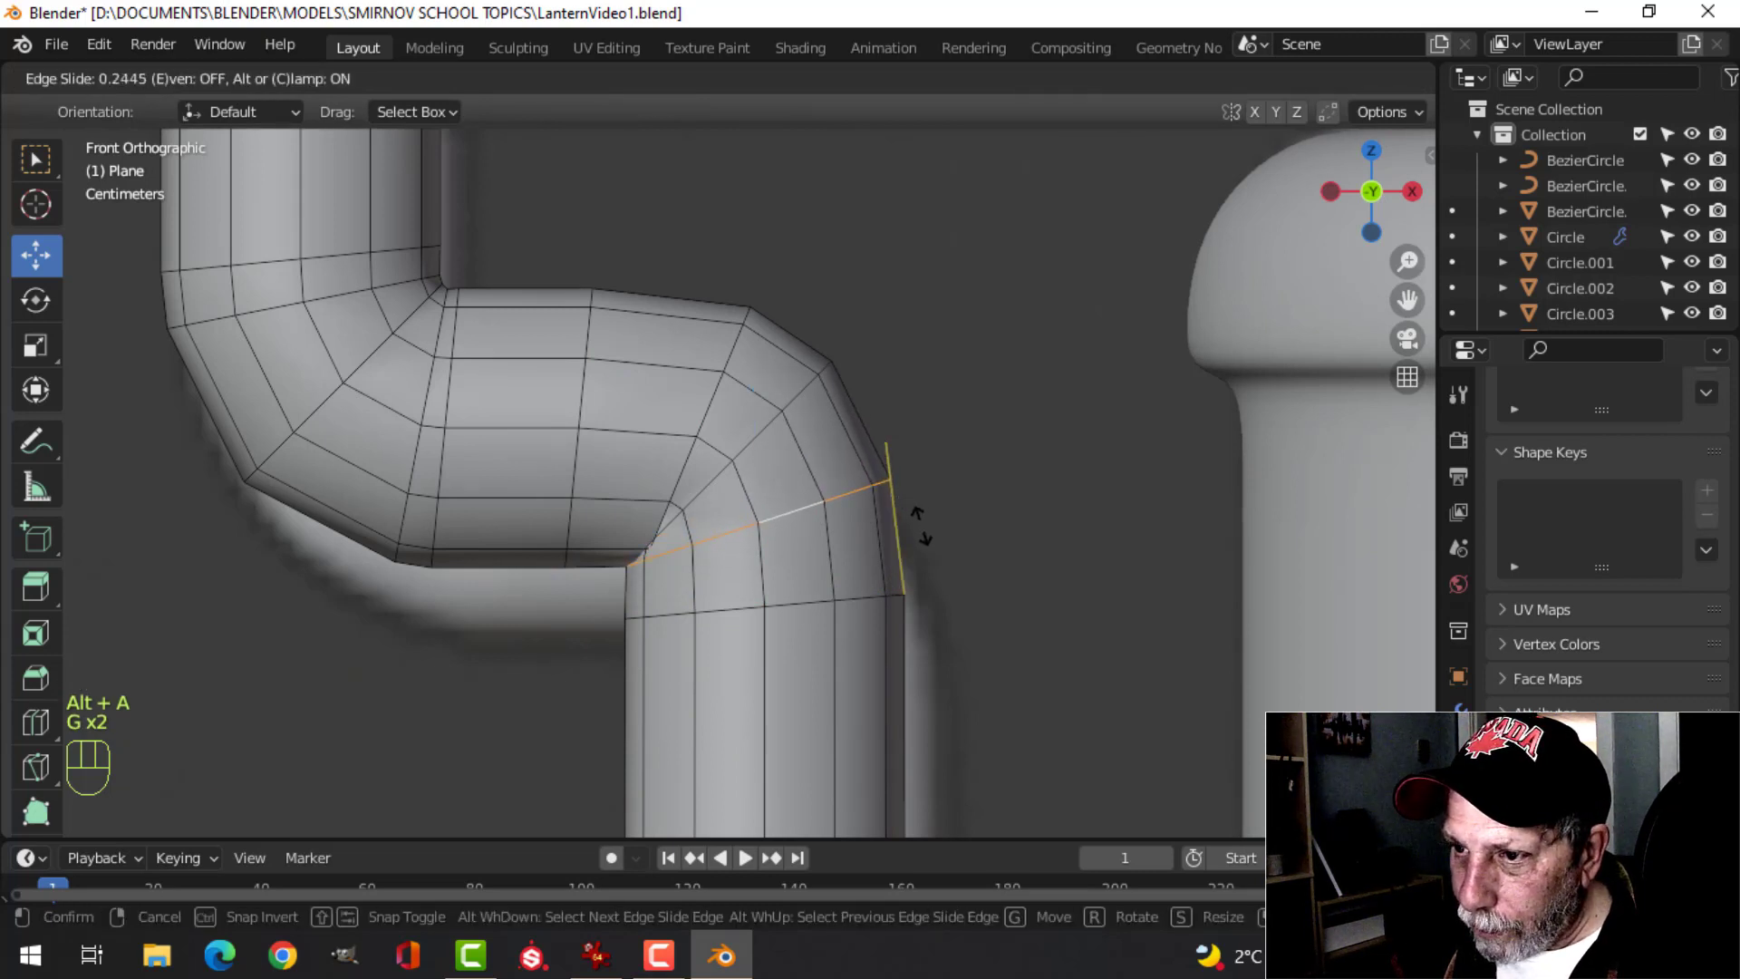
click(926, 544)
- Edge-slide the second loop of the S-bend's lower corner along the horizontal section, close to the first loop
key(alt+a)
alt+click(716, 403)
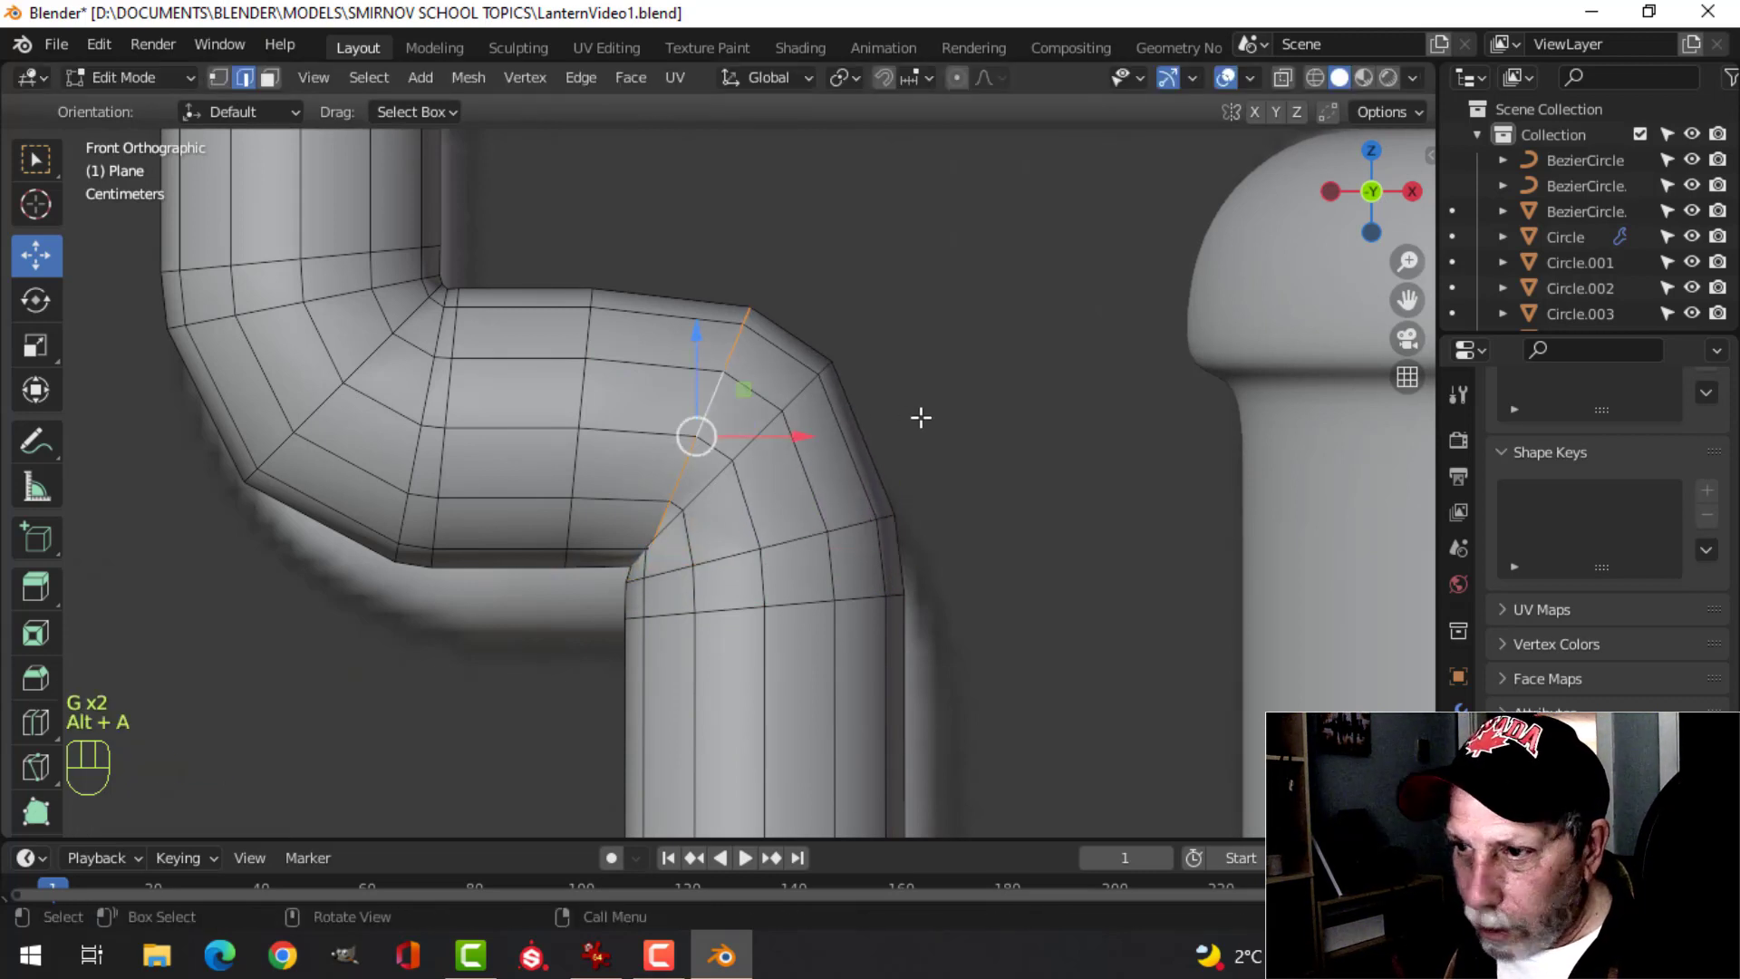
key(g)
key(g)
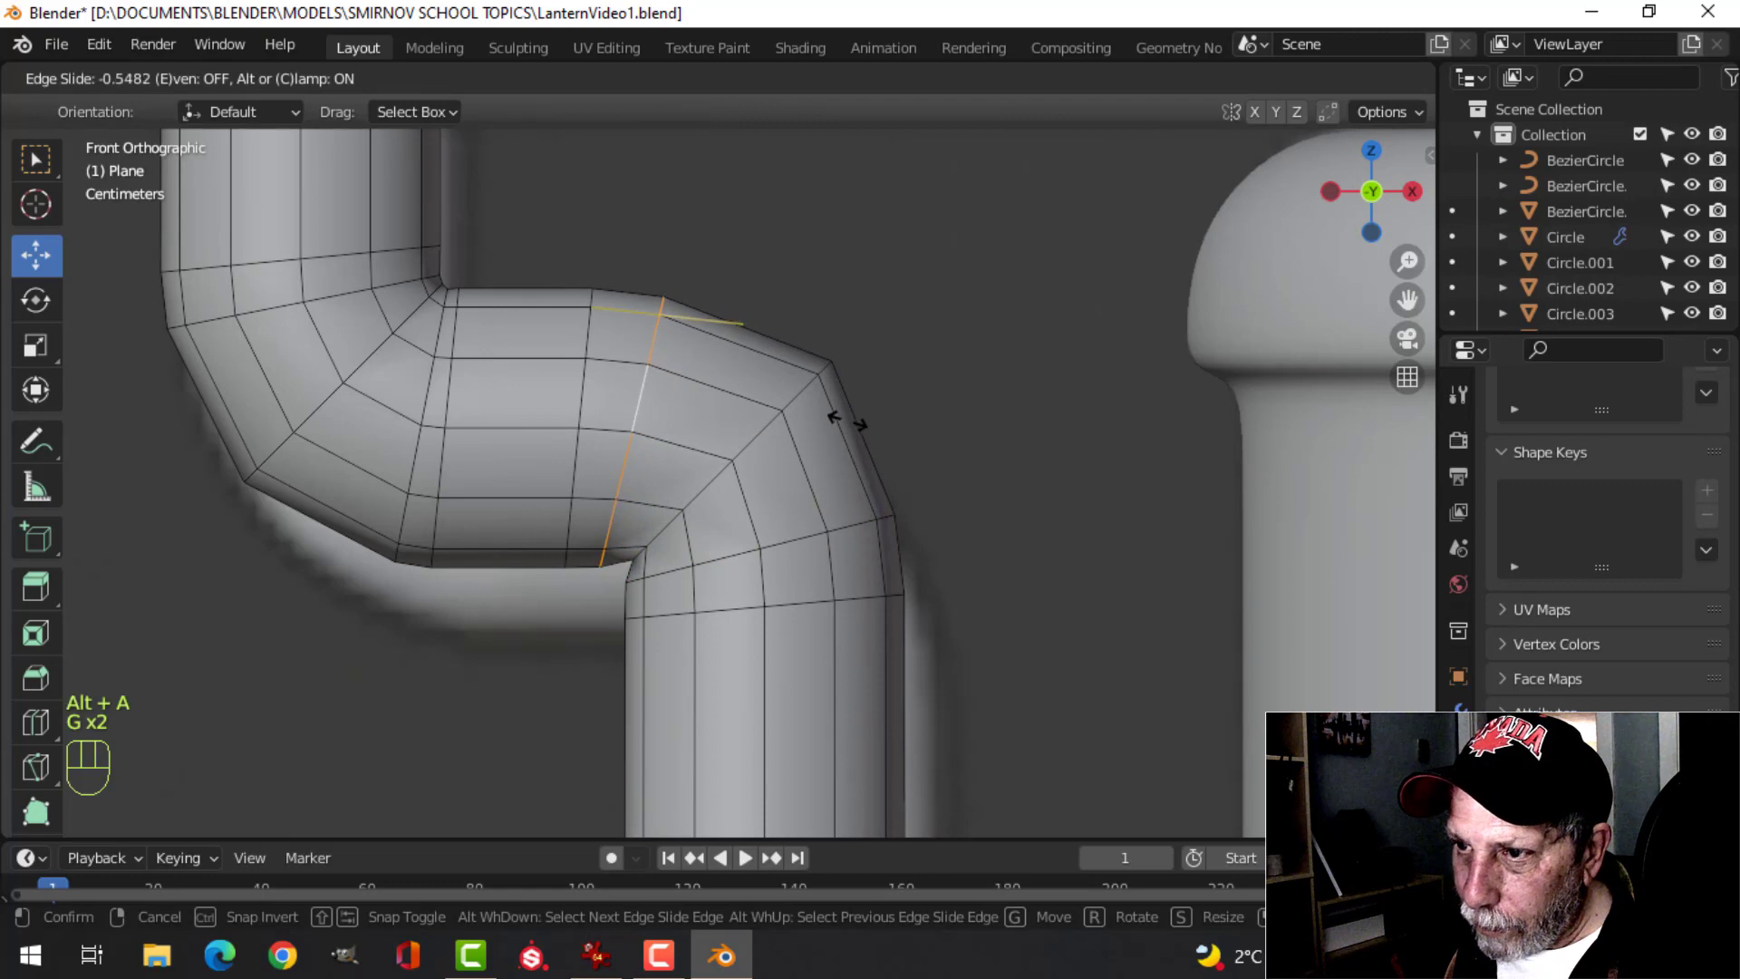
click(847, 419)
- Move the diagonal middle loop of the S-bend's lower corner down and inward to round out the inner corner
key(alt+a)
alt+shift+click(806, 388)
scroll(888, 471, up, 3)
shift+middle_drag(888, 471, 950, 352)
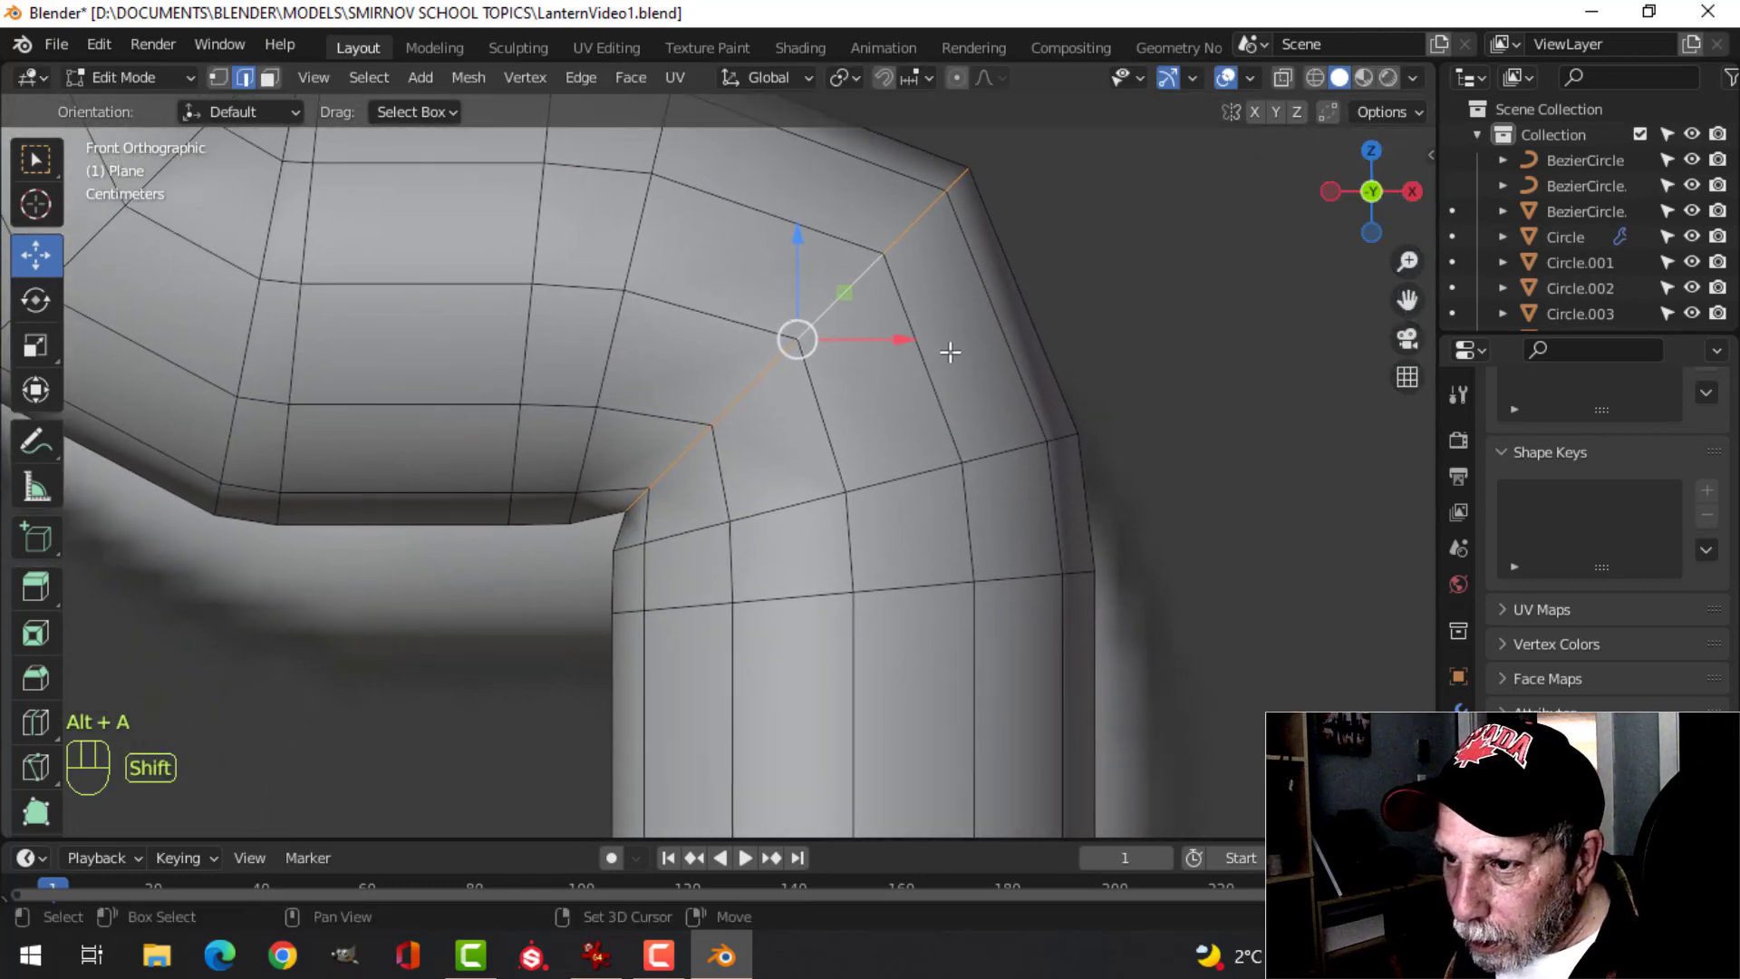
key(g)
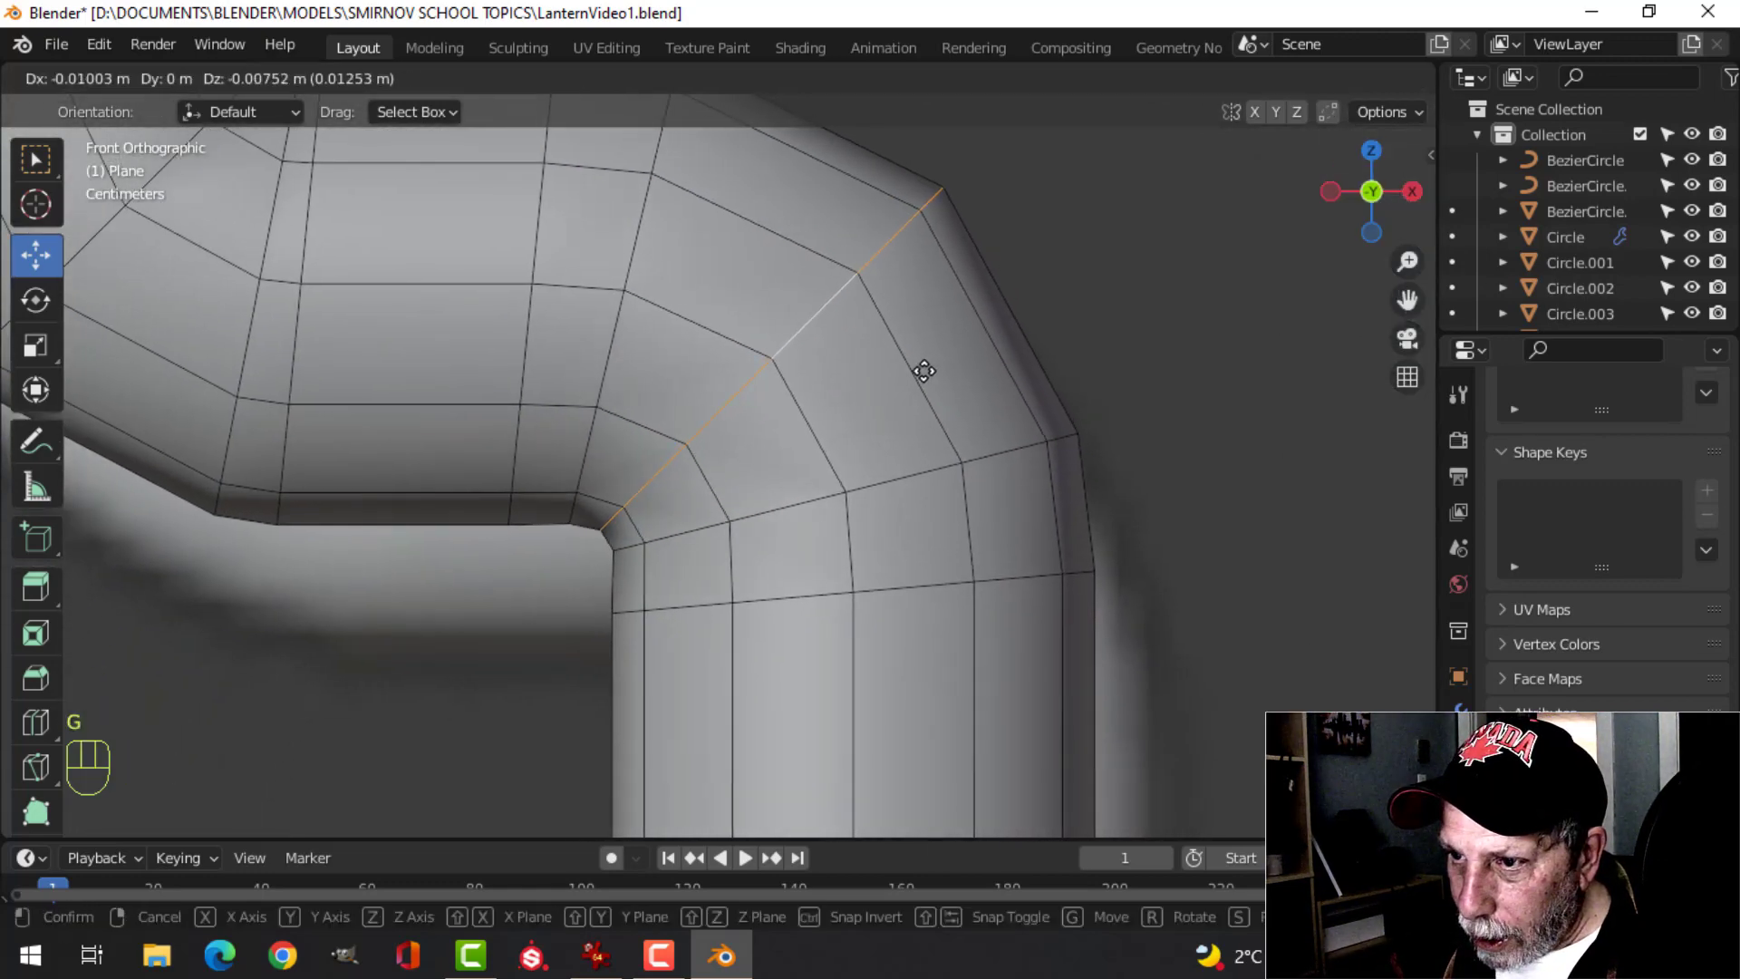
click(922, 374)
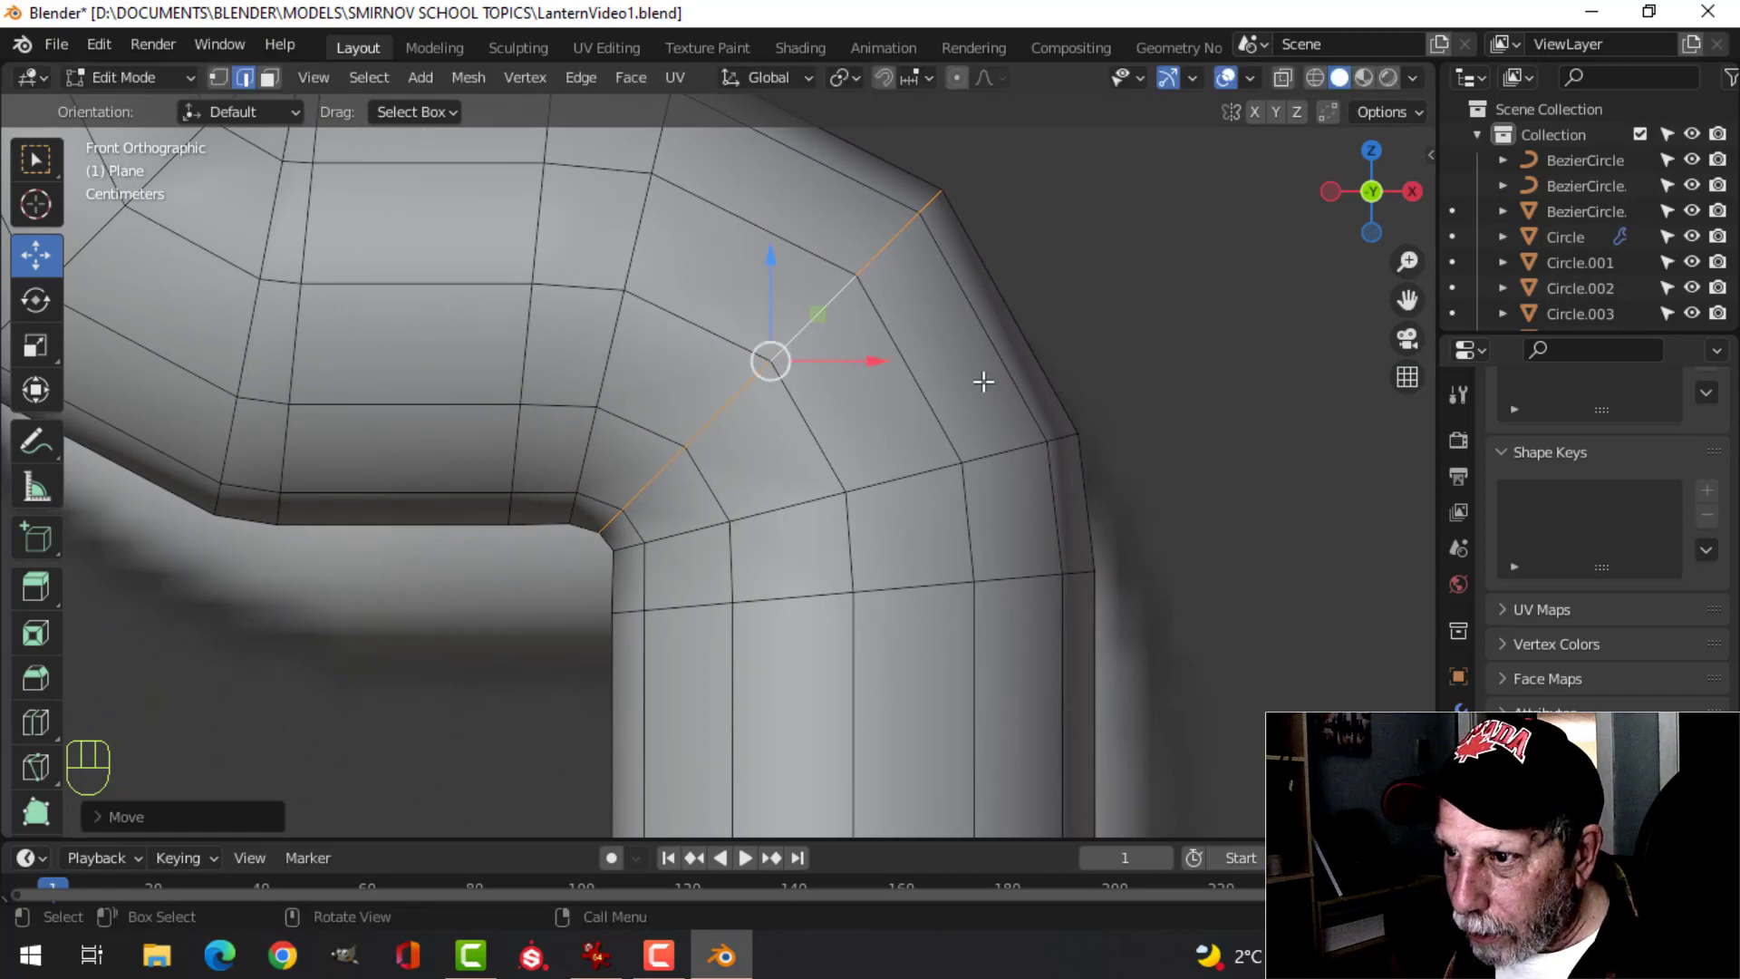
- Leave mesh editing and add a level 2 Subdivision Surface modifier to the side pipe
key(Tab)
scroll(970, 398, down, 6)
shift+middle_drag(897, 410, 801, 582)
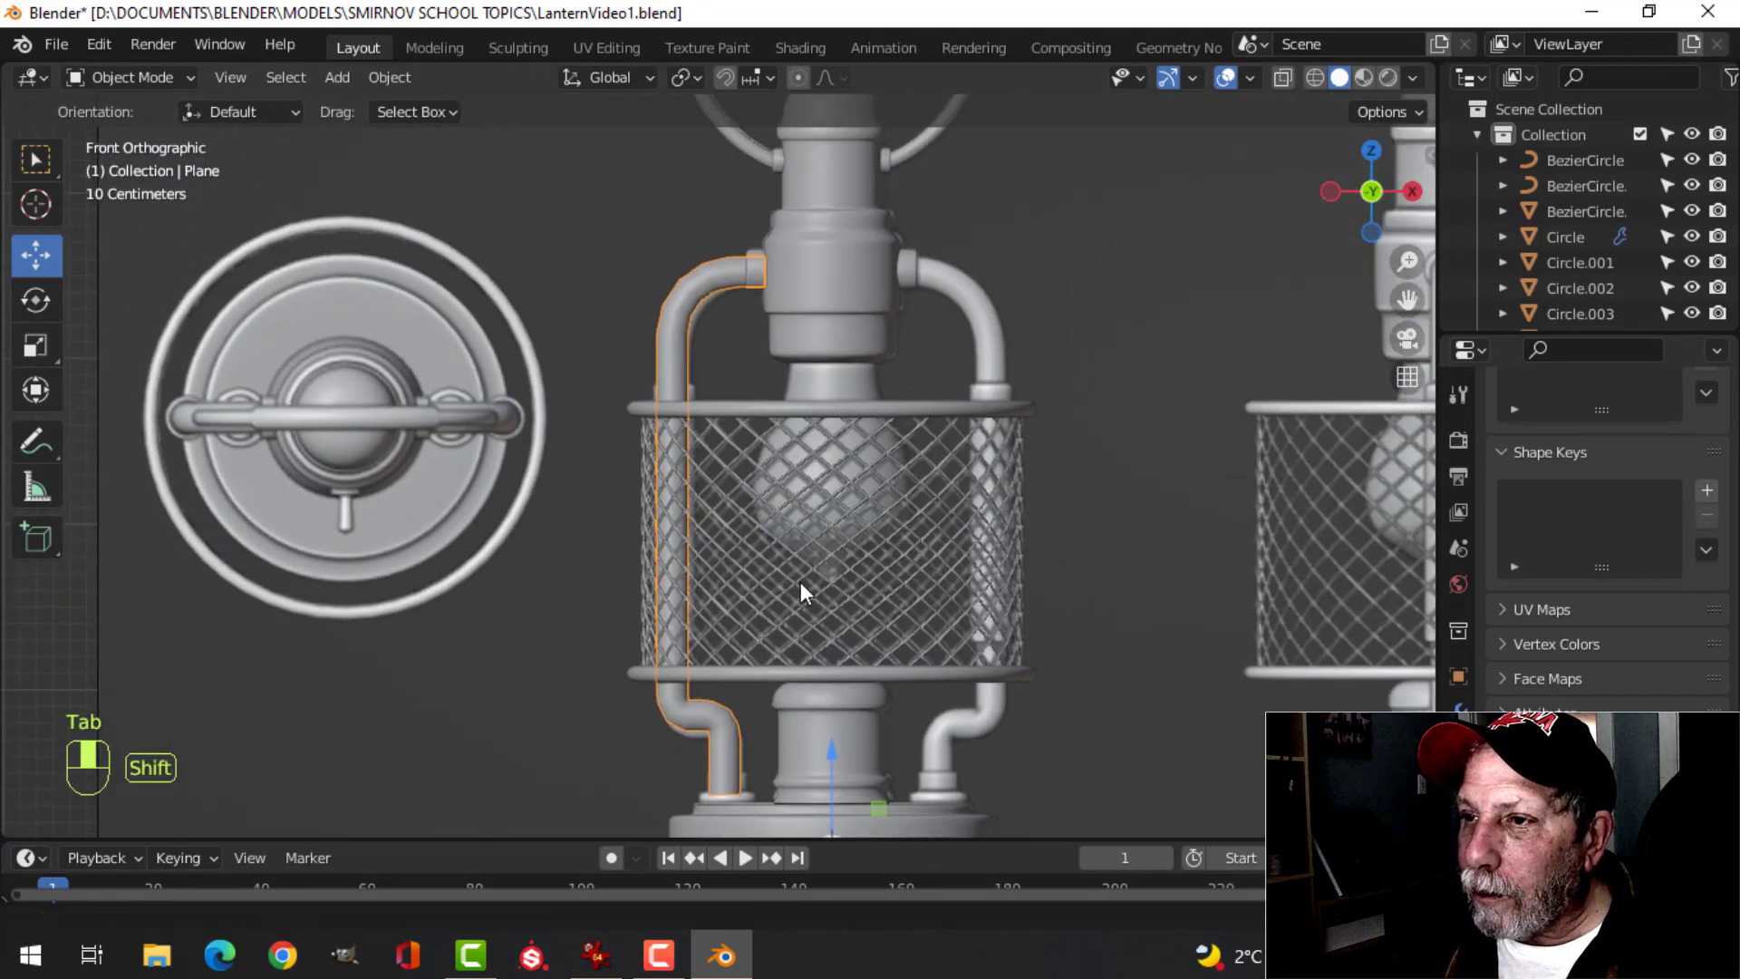
key(ctrl+2)
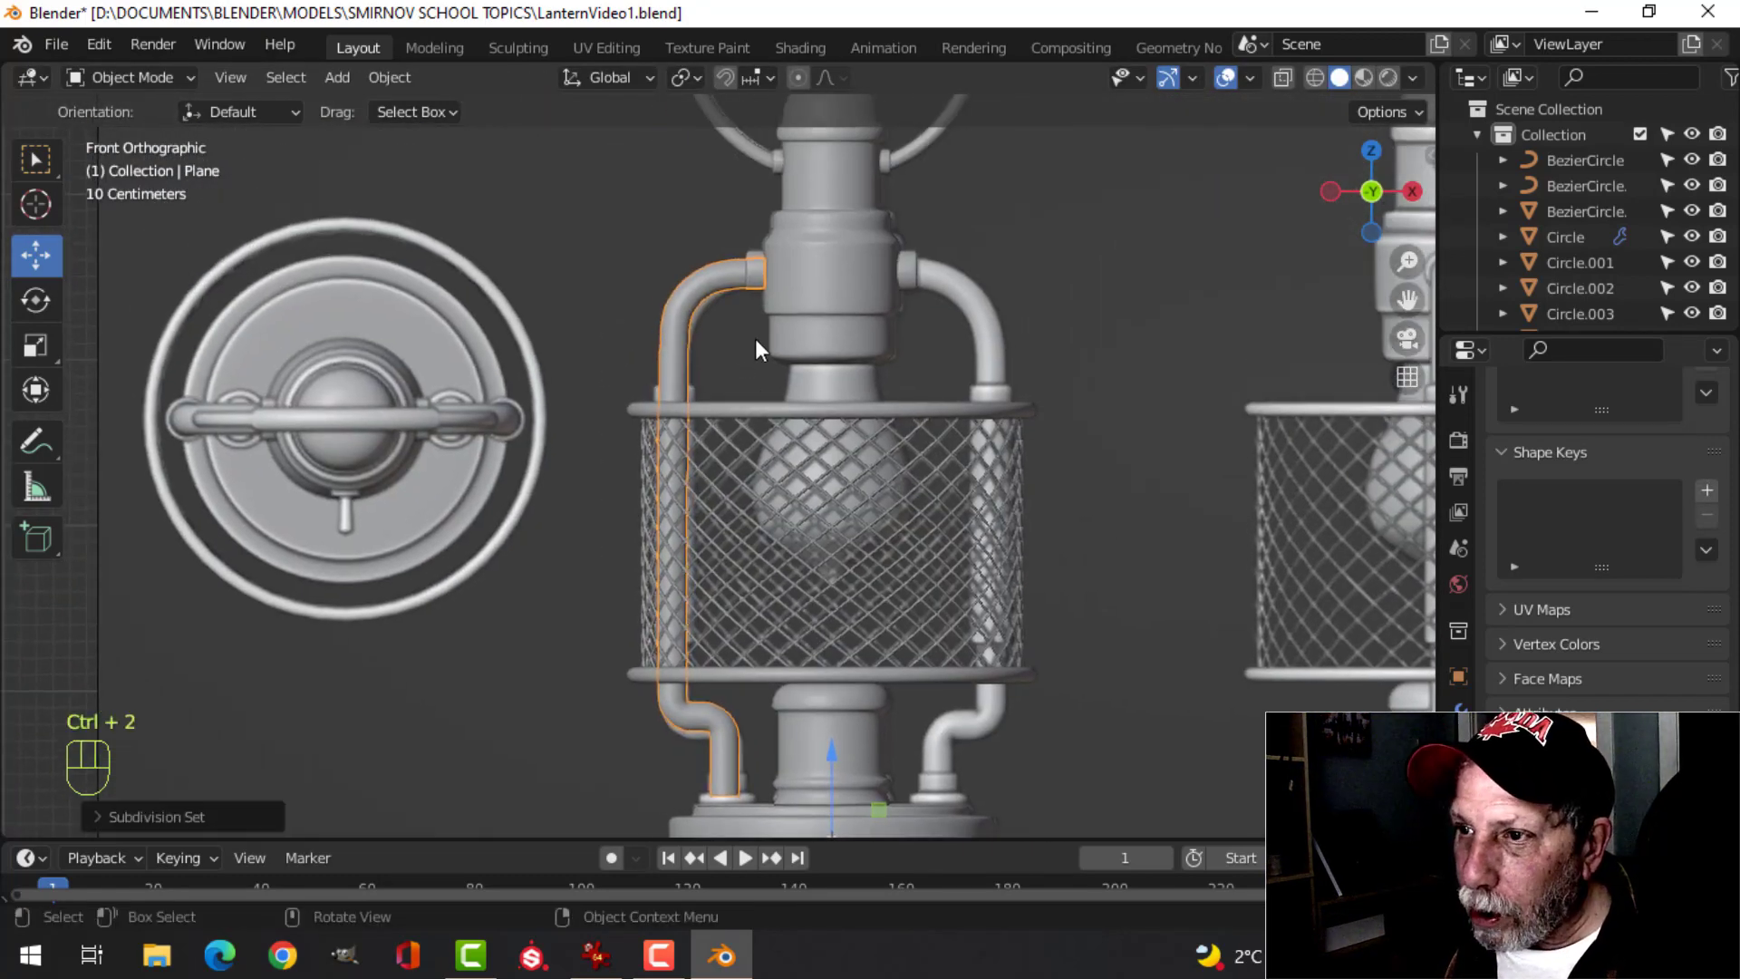
- Examine the subdivided pipe's lower S-bend up close and from an angled view of the lamp
scroll(825, 673, up, 3)
shift+middle_drag(839, 568, 910, 209)
scroll(830, 490, up, 4)
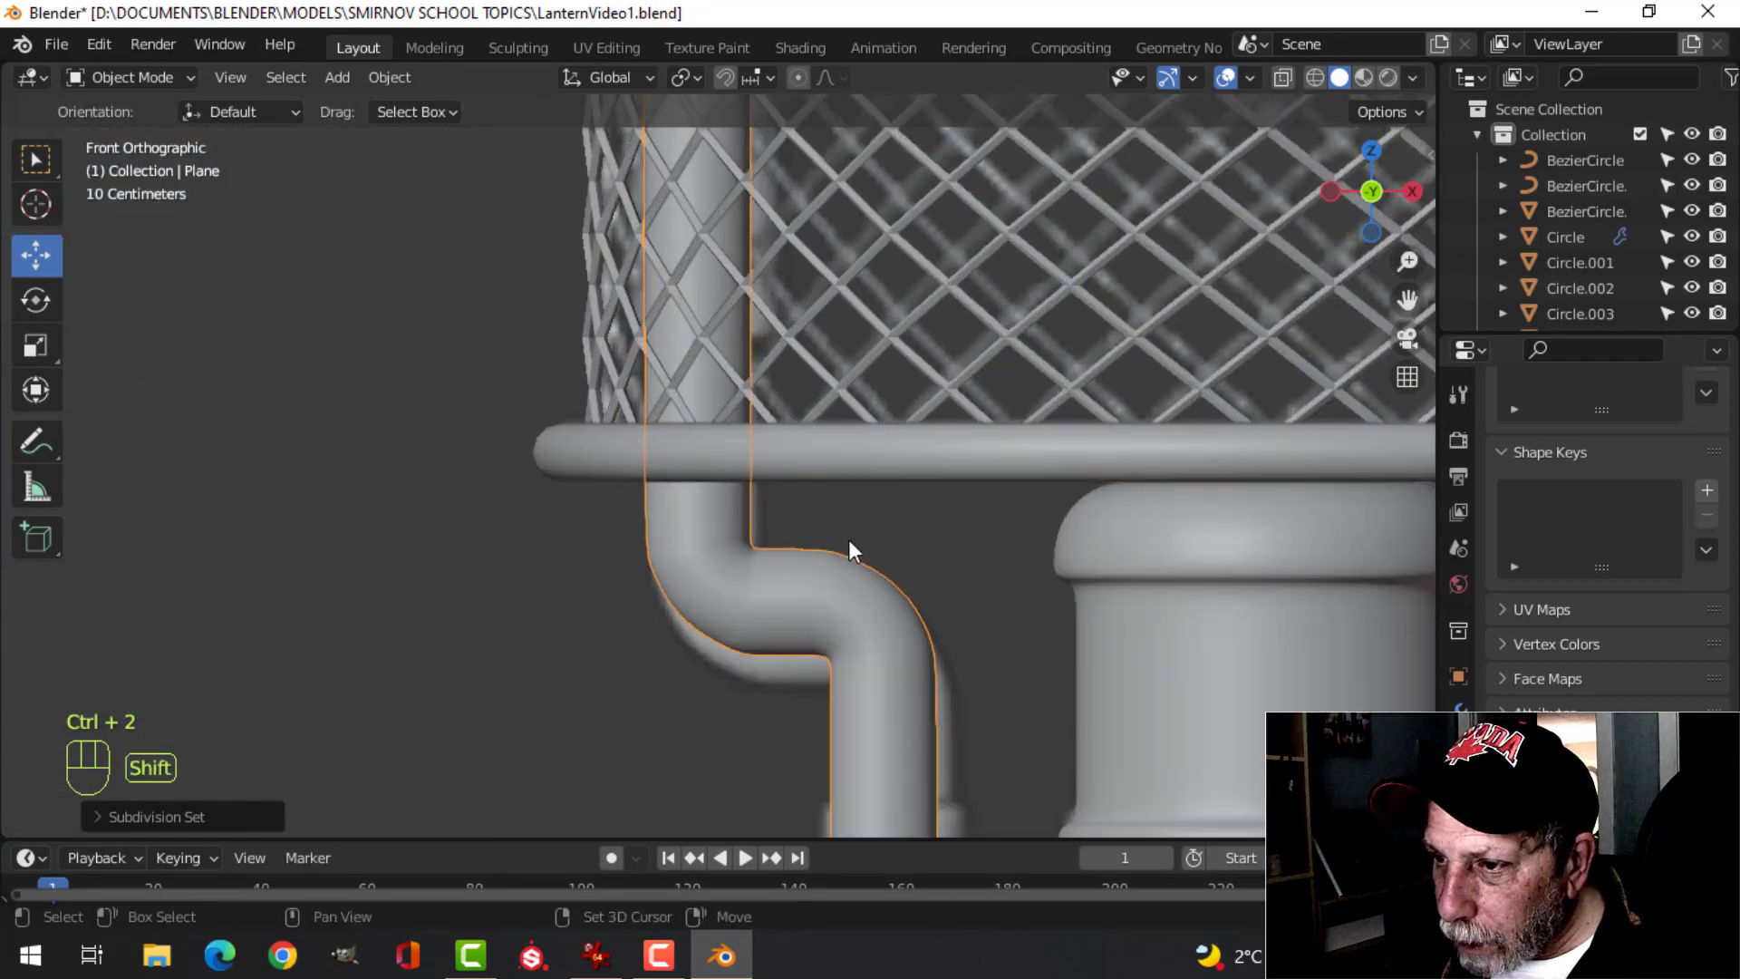
shift+middle_drag(848, 541, 783, 399)
key(alt+a)
scroll(888, 459, down, 3)
mouse_move(879, 455)
middle_down()
mouse_move(807, 509)
mouse_move(731, 518)
mouse_move(846, 460)
middle_up()
scroll(880, 455, down, 3)
scroll(866, 437, up, 2)
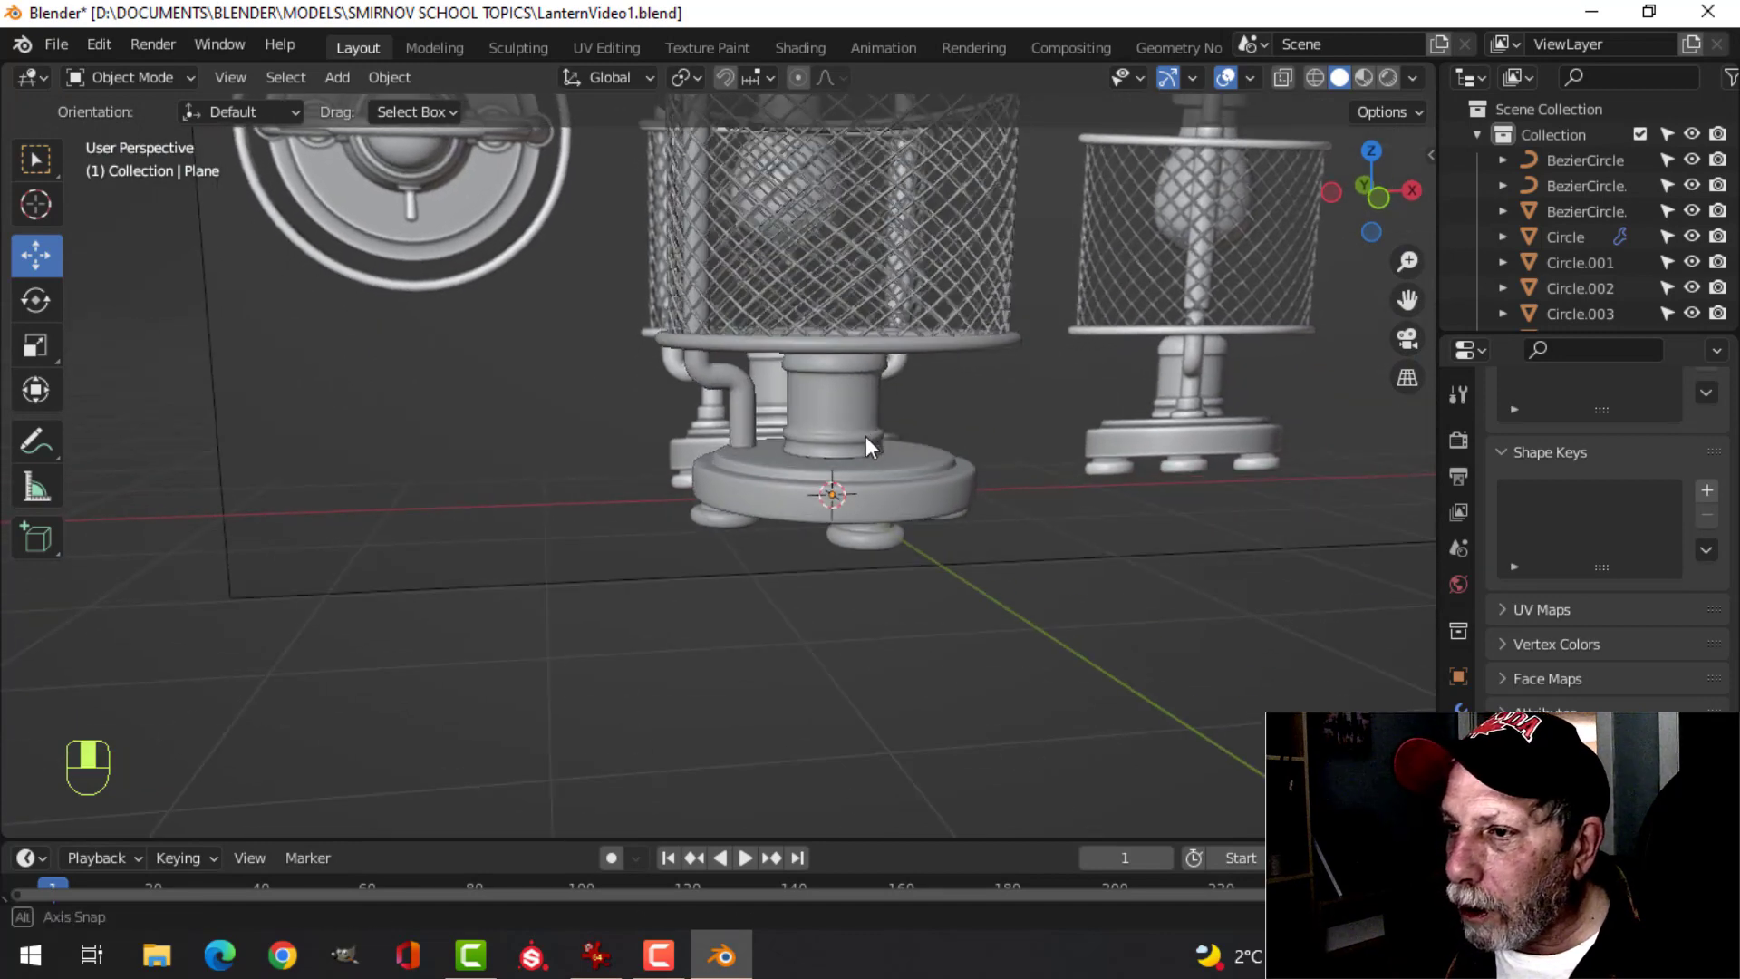
- Add a Mirror modifier to the side pipe so it repeats on the opposite side of the lamp
scroll(933, 439, down, 3)
middle_drag(932, 443, 881, 383)
scroll(906, 434, up, 2)
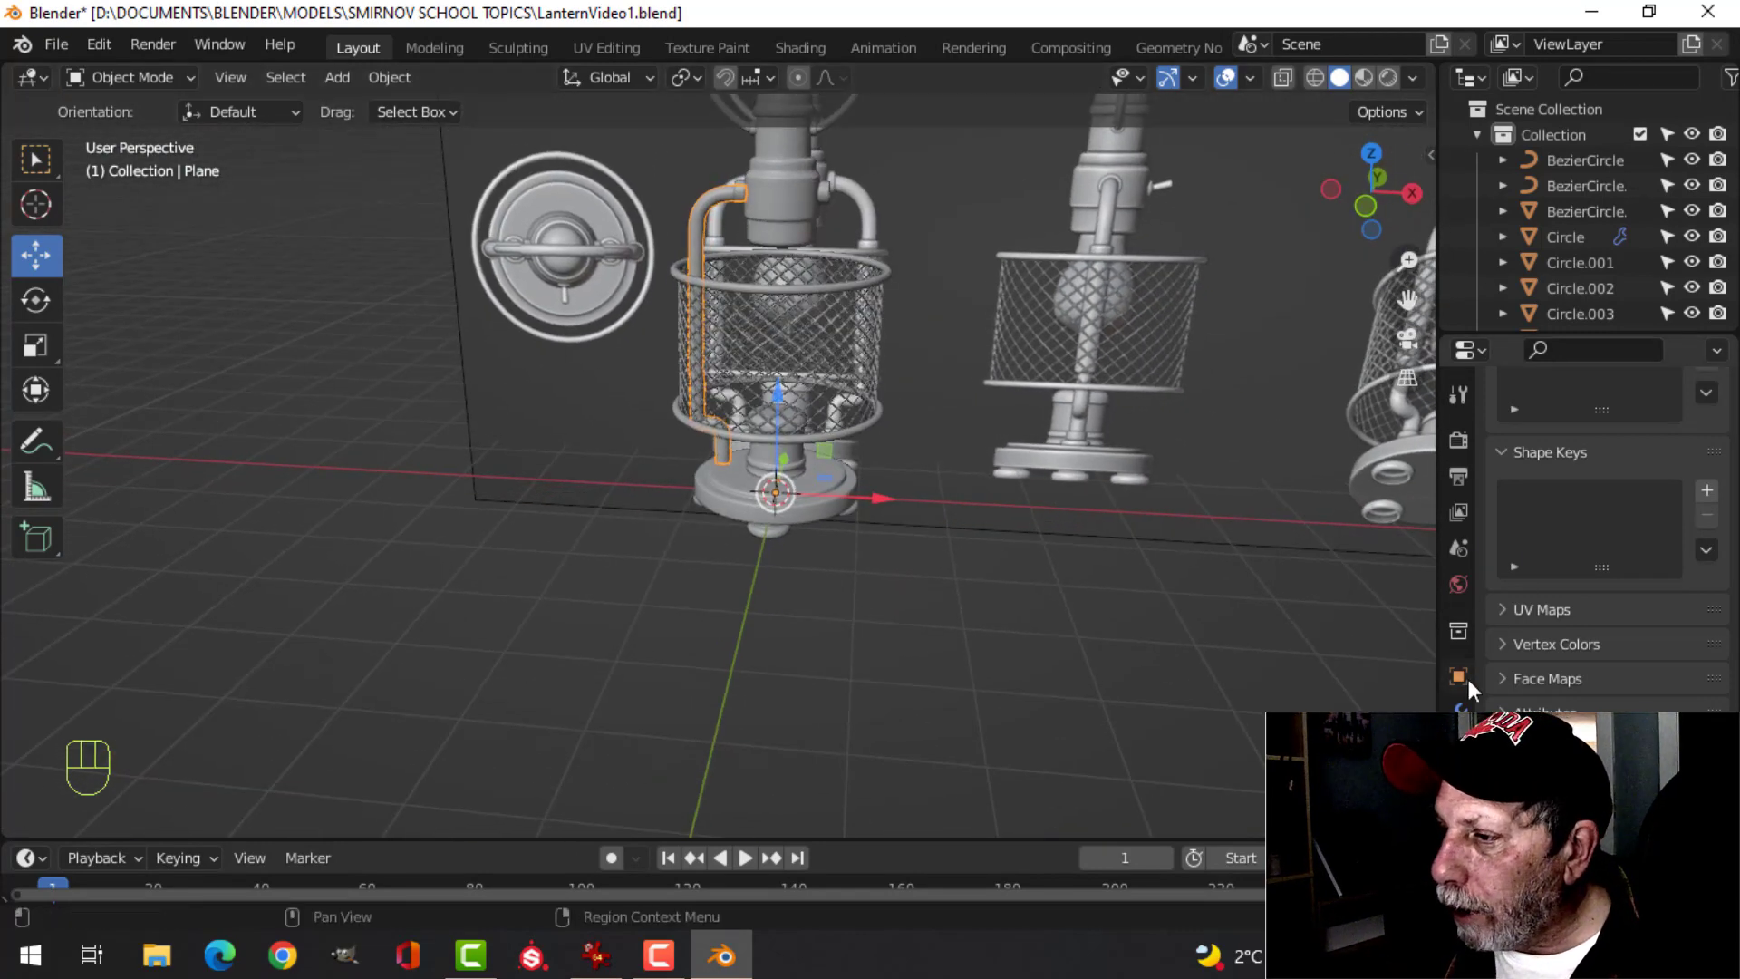
click(1460, 706)
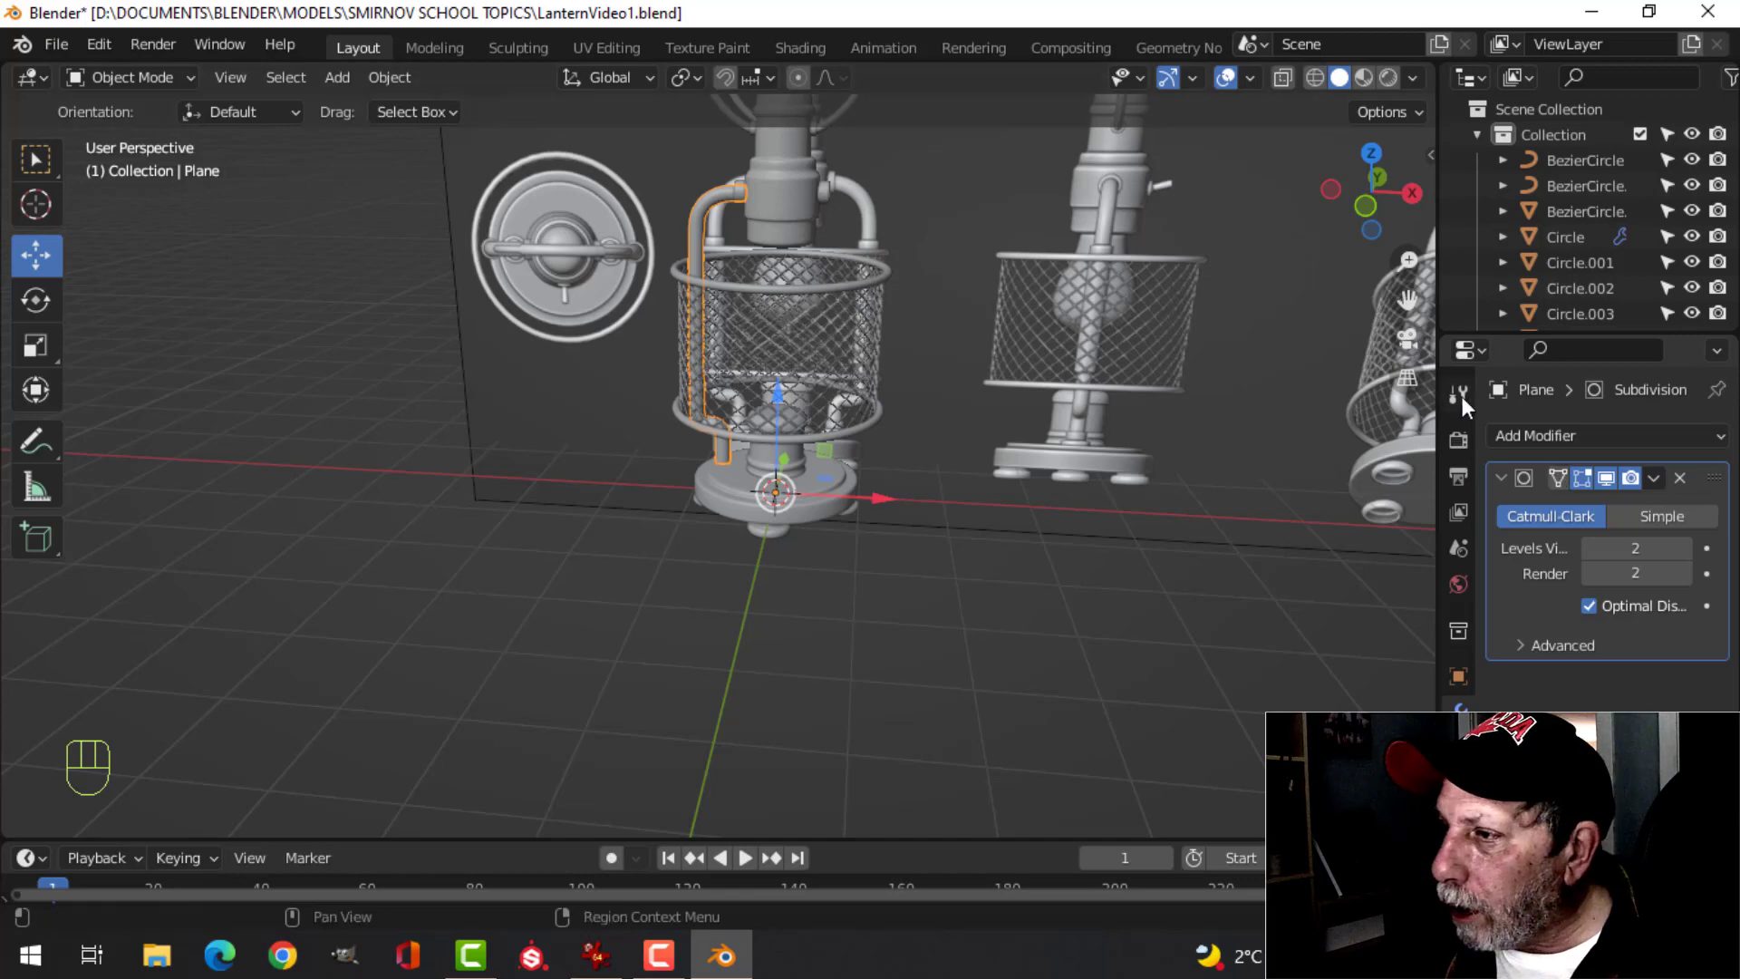
click(1537, 437)
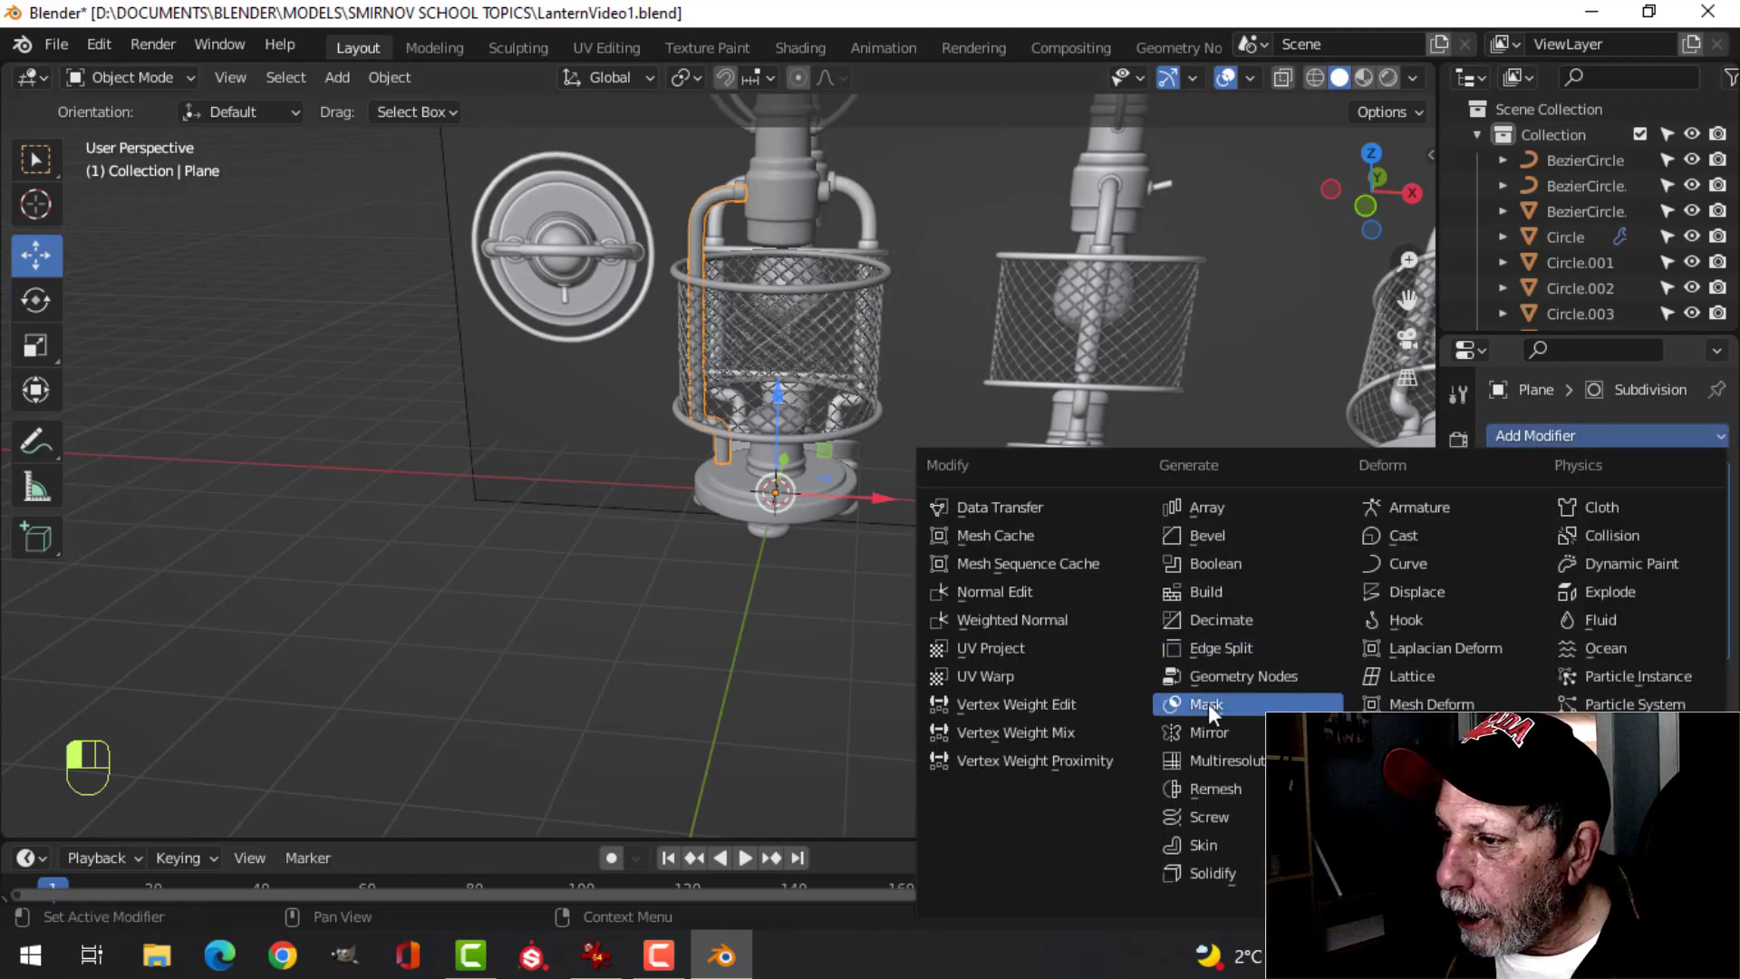
click(1214, 731)
- Hide the mirrored side pipe in front view to uncover the reference image's pipe collar at the base
middle_drag(992, 408, 916, 346)
key(KP_1)
scroll(912, 344, up, 5)
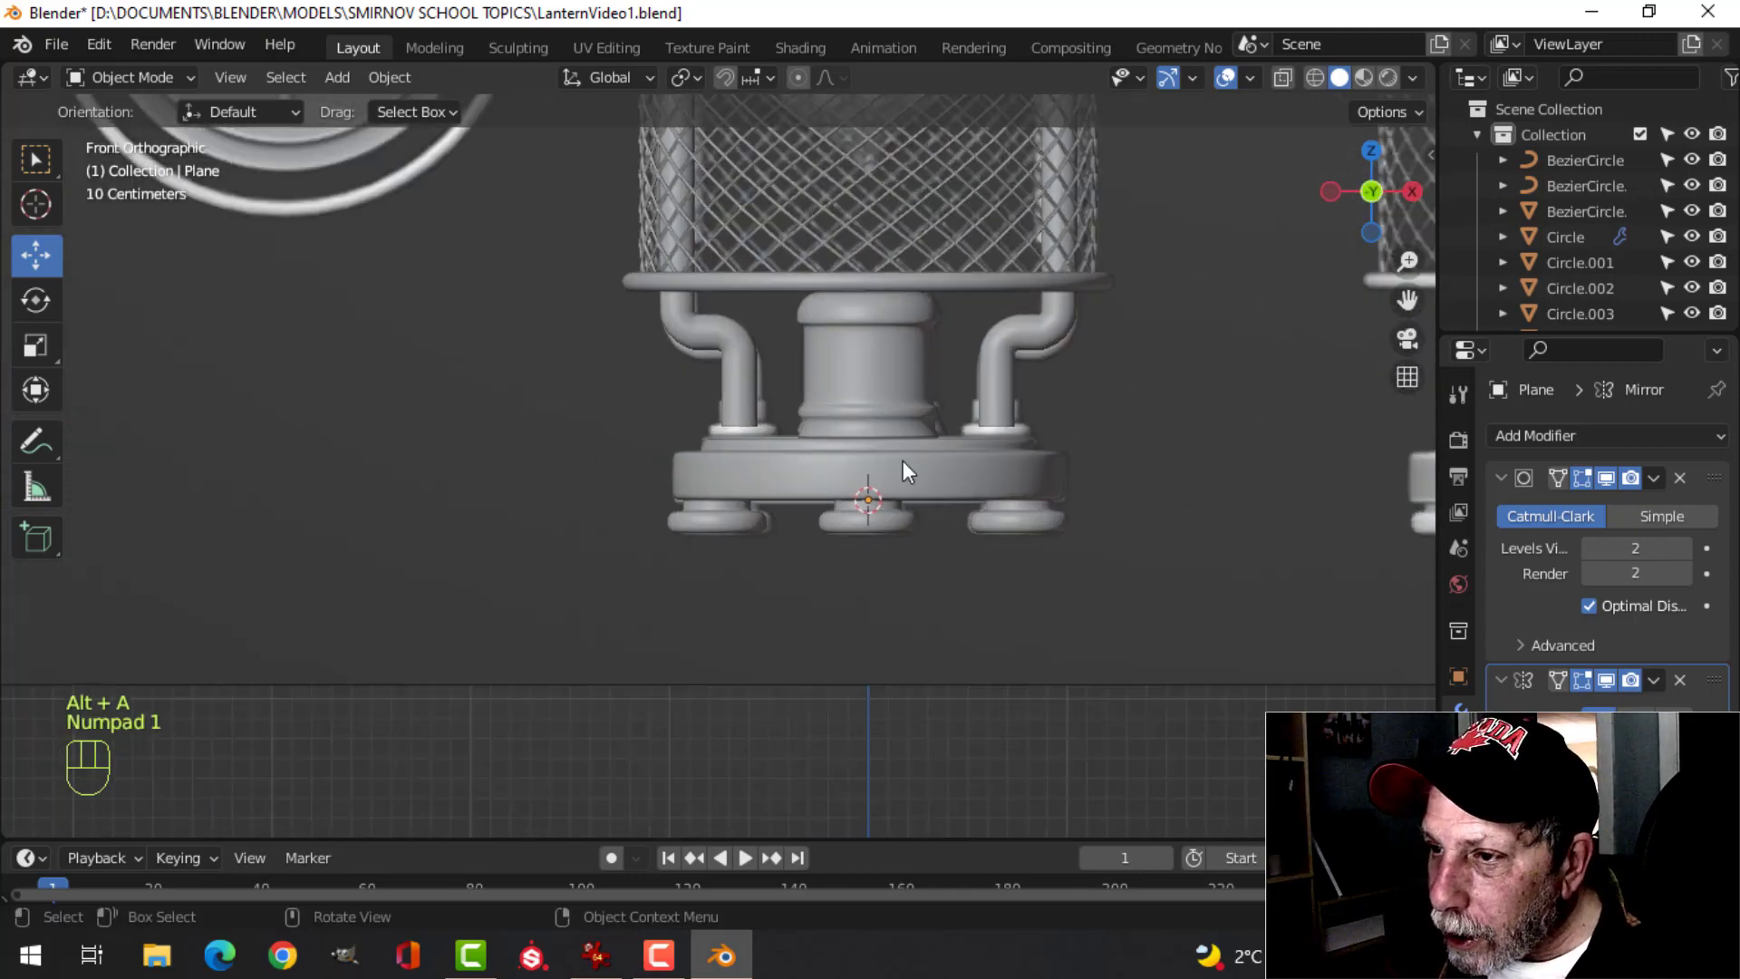
scroll(893, 449, up, 3)
middle_drag(878, 432, 785, 514)
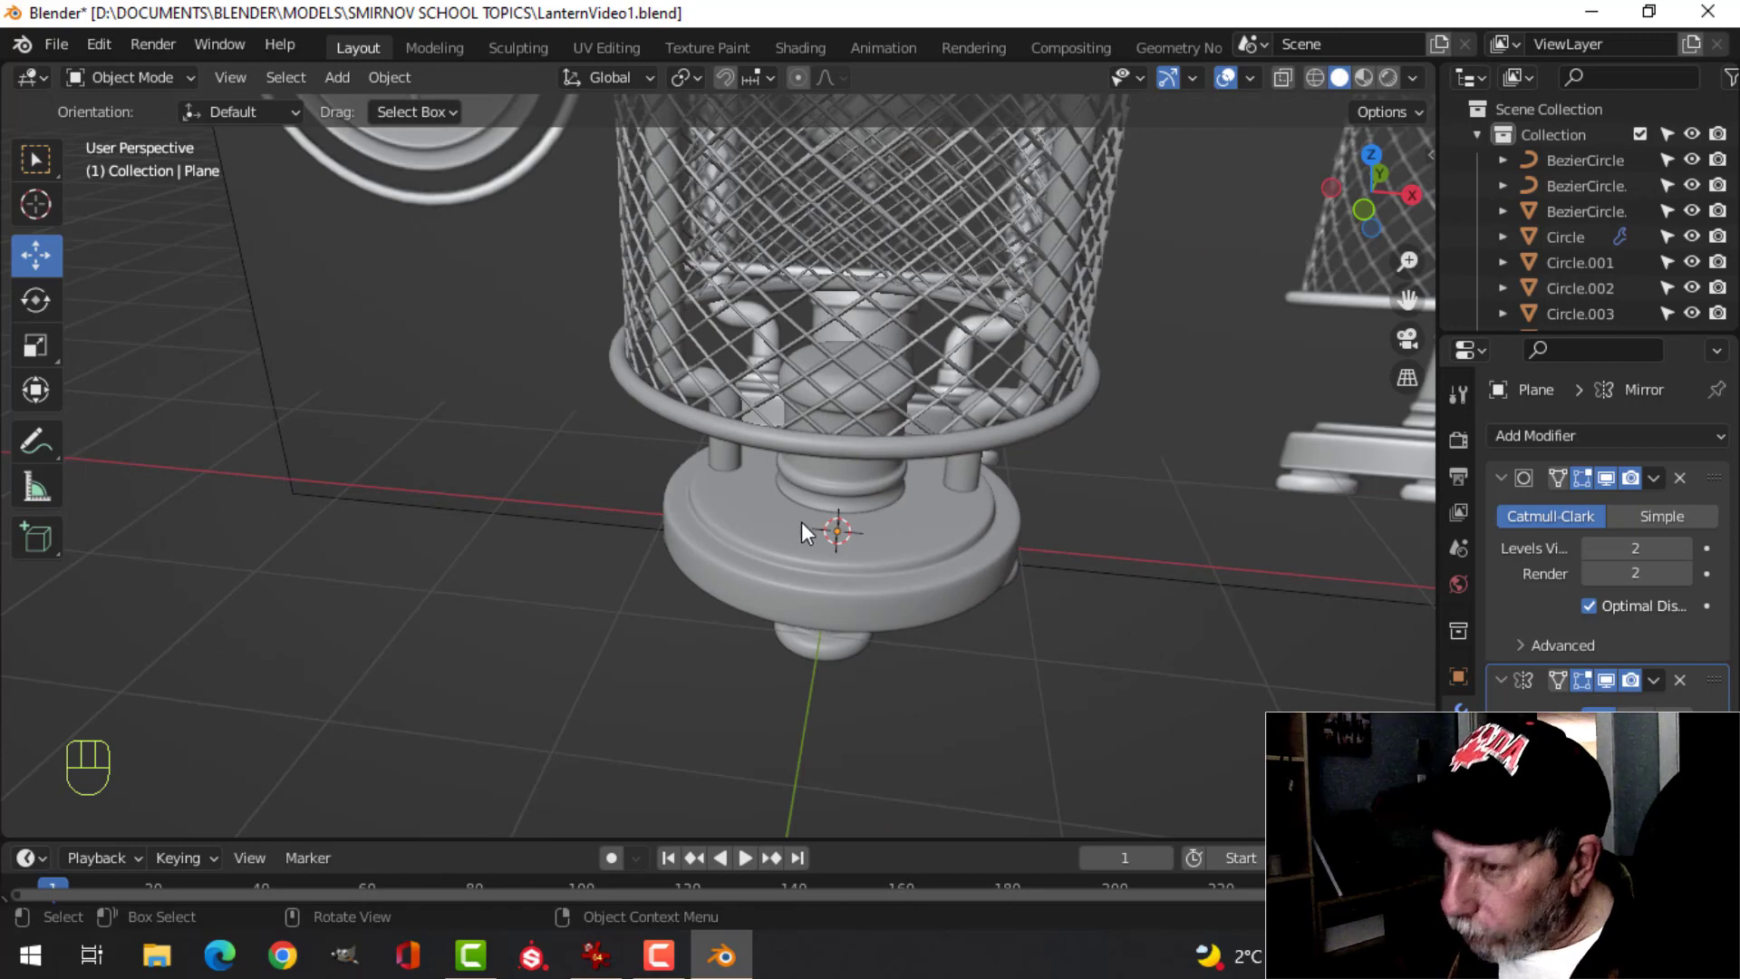
key(KP_1)
scroll(801, 515, up, 3)
shift+middle_drag(832, 427, 727, 518)
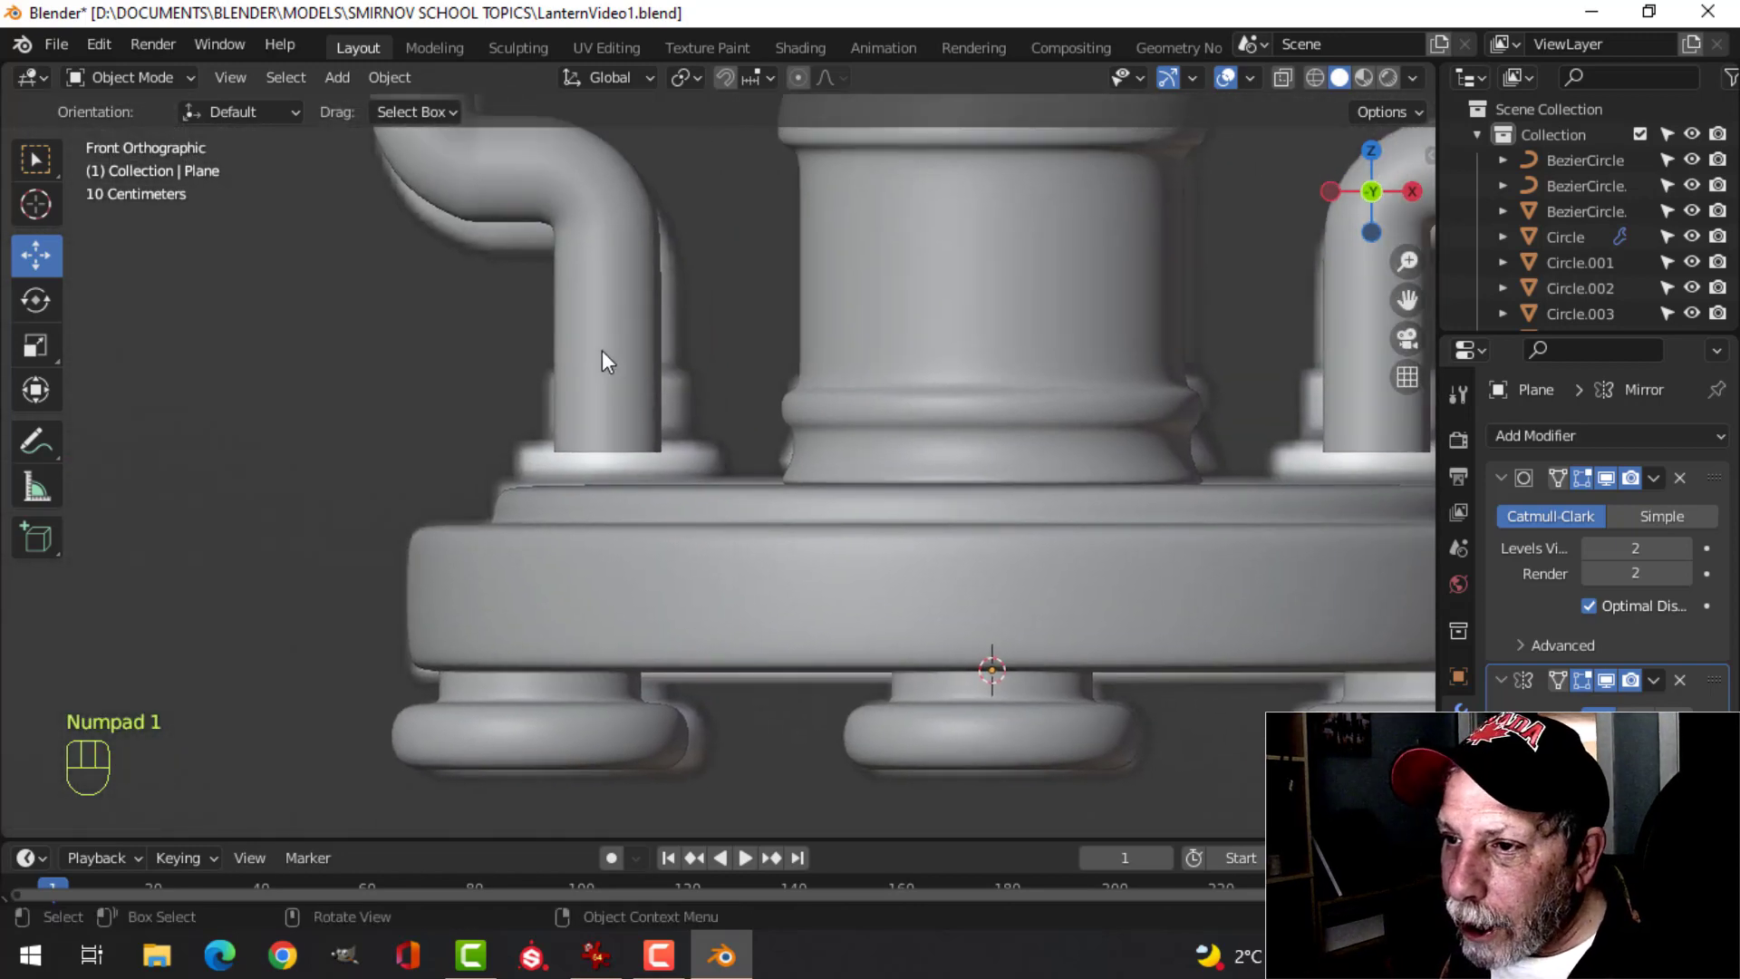
click(601, 350)
key(h)
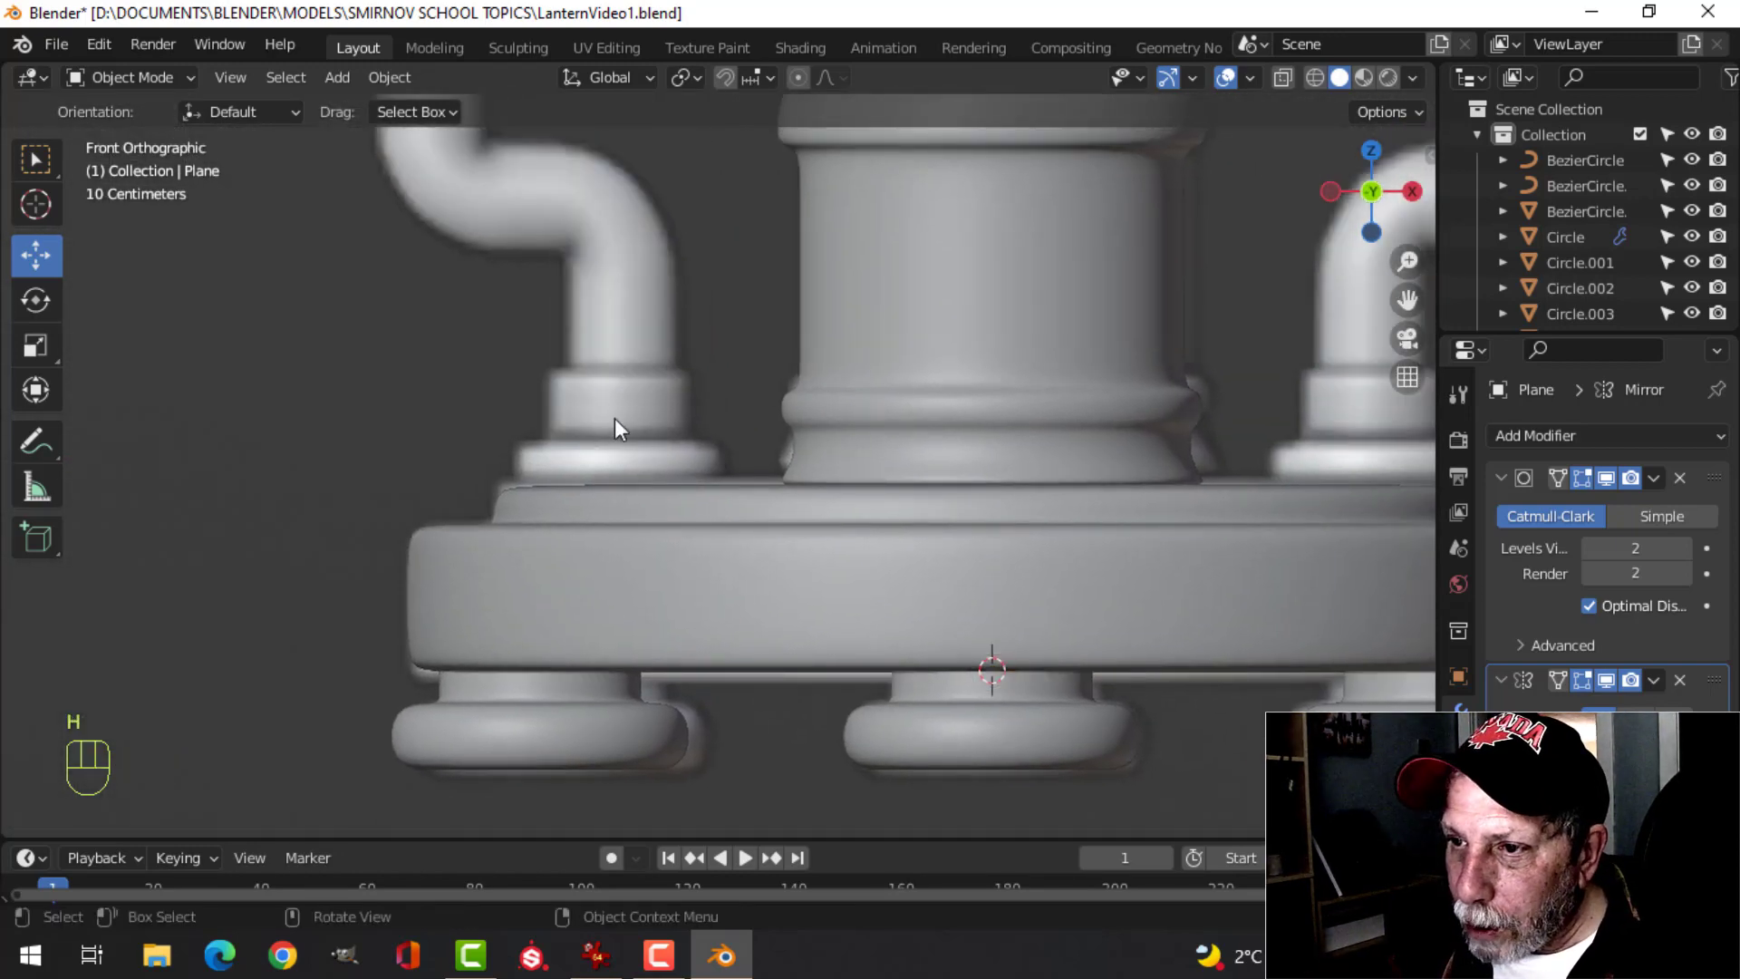
- Duplicate the central top face of the lamp's base and move the copy up and out along negative X
middle_drag(711, 514, 703, 749)
click(703, 749)
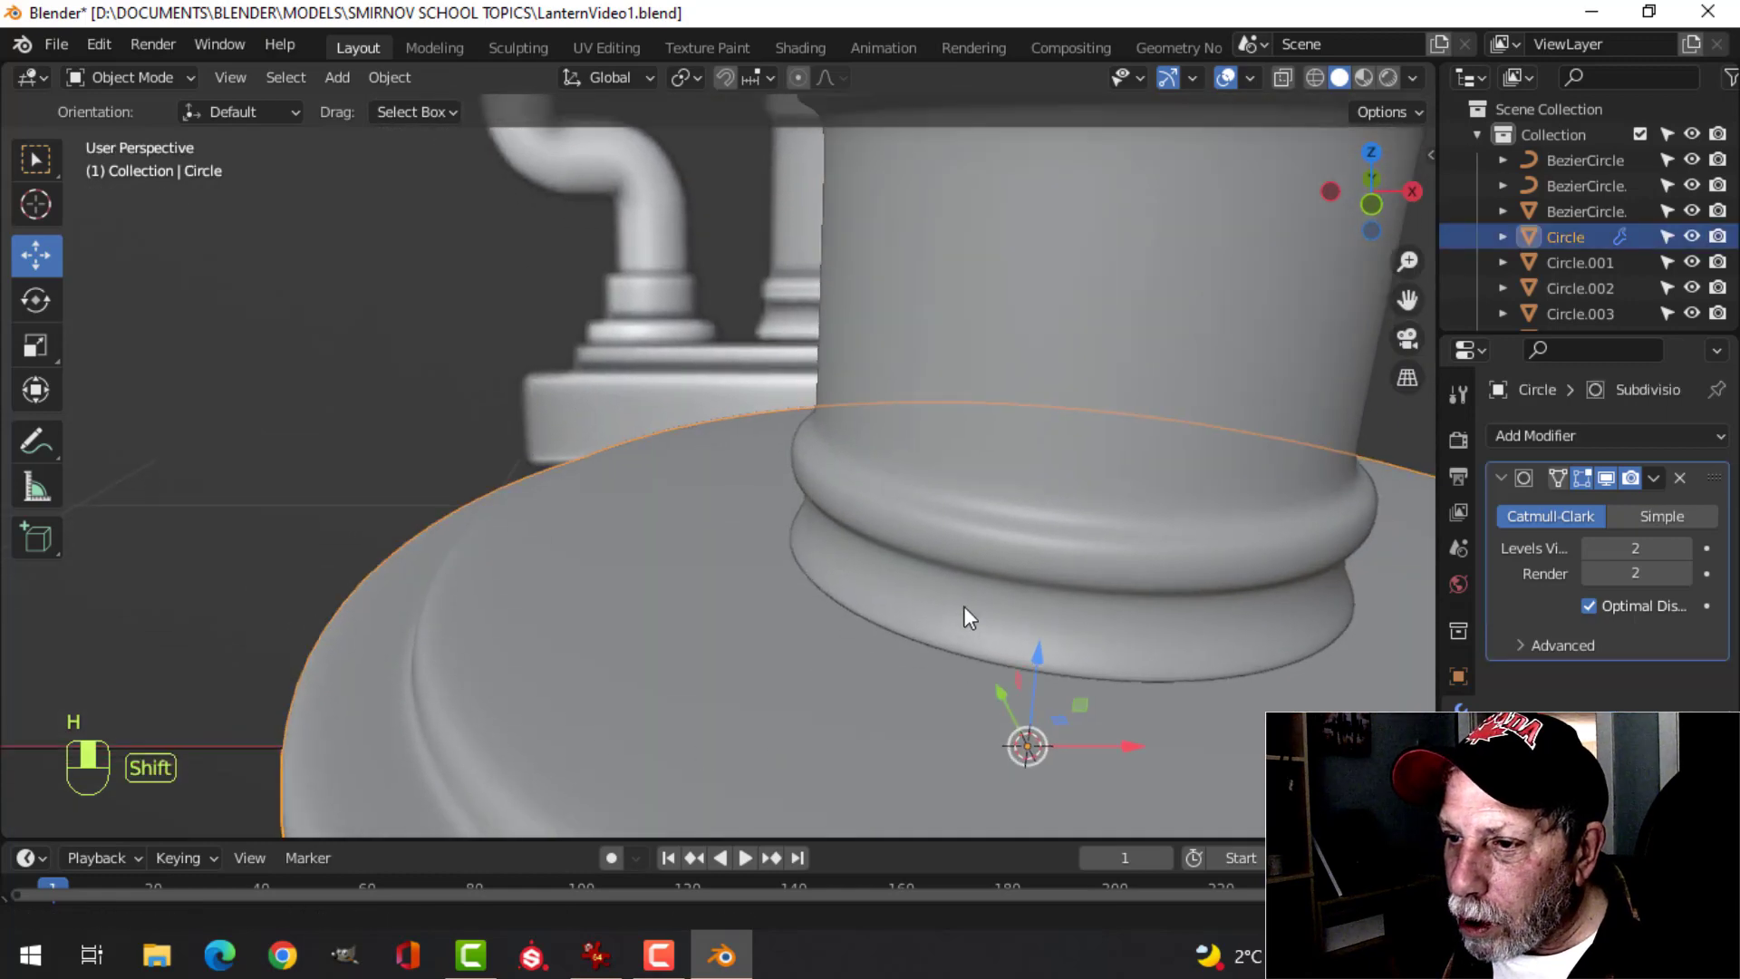
key(Tab)
key(3)
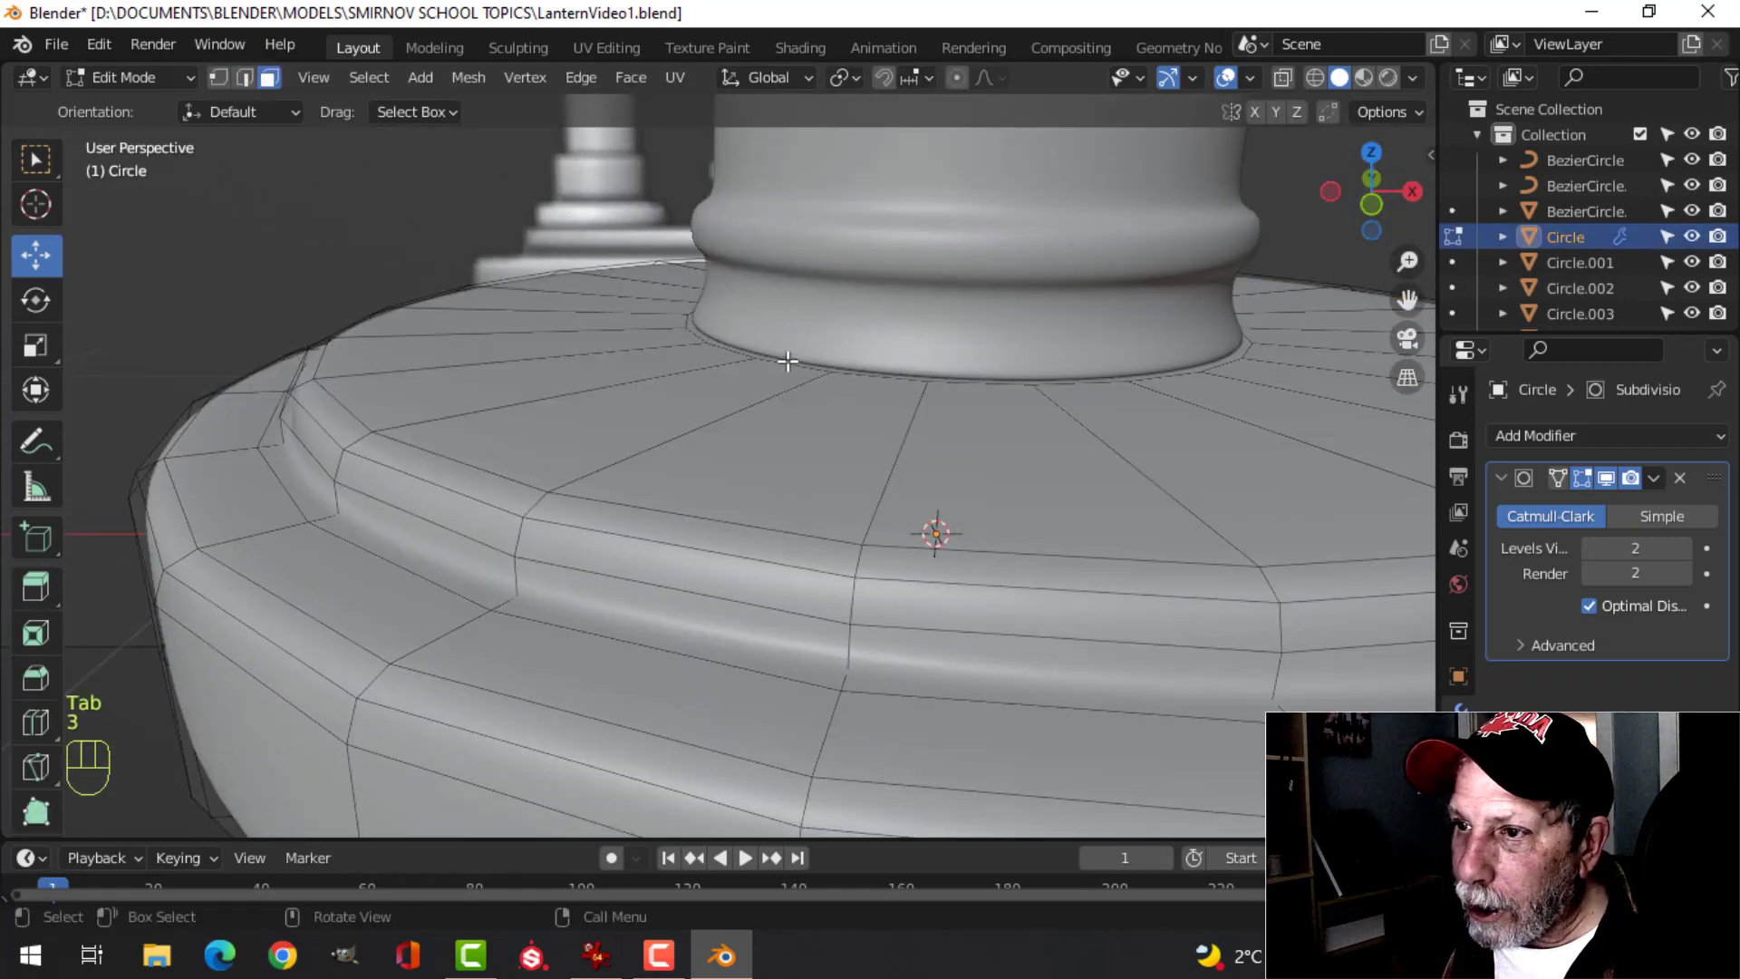
click(953, 407)
scroll(960, 426, down, 3)
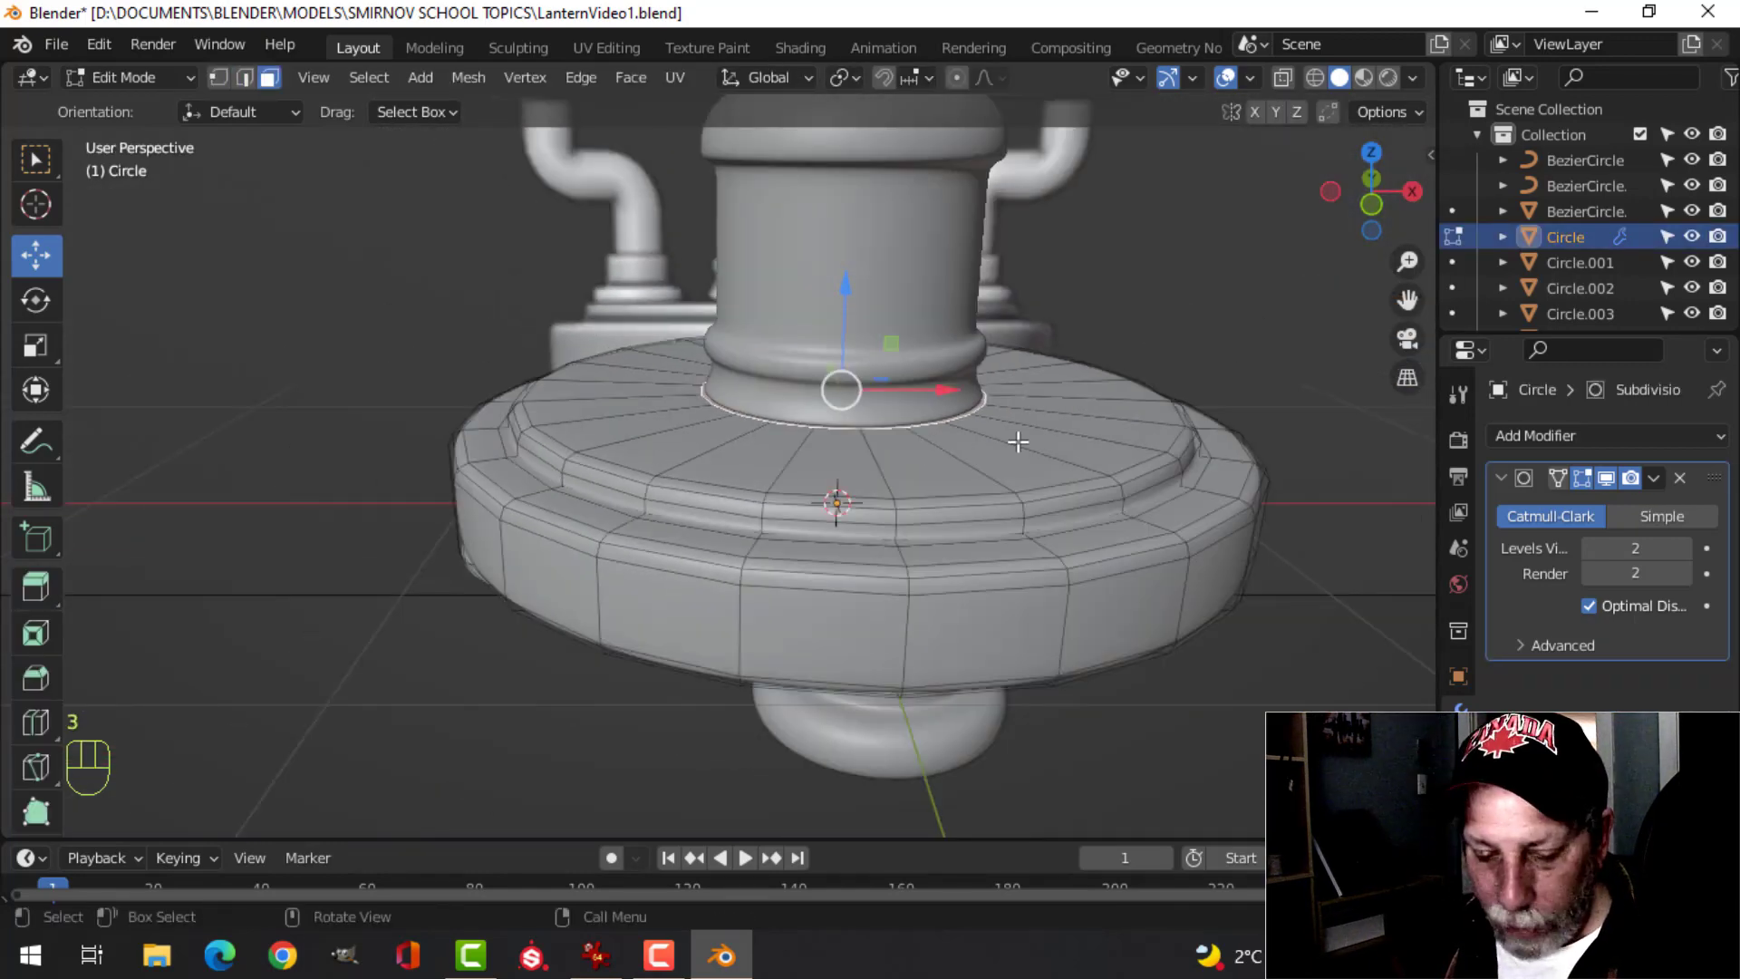
key(shift+d)
drag(847, 299, 846, 229)
drag(956, 318, 655, 316)
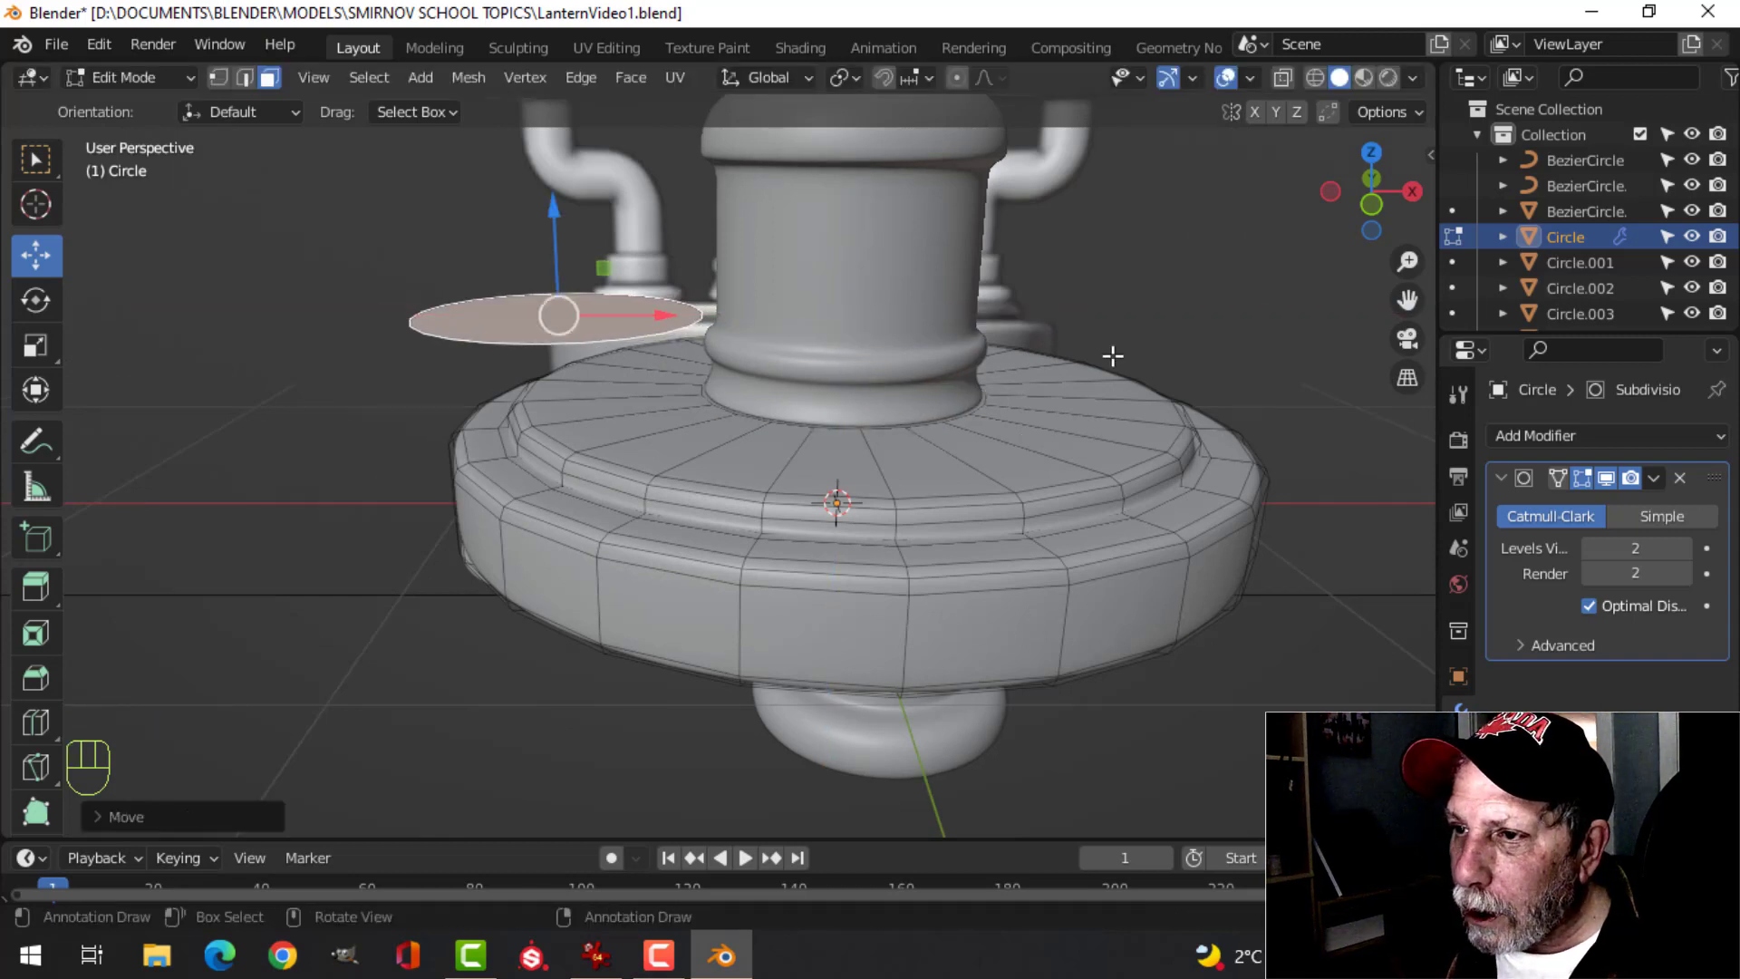
- Scale down the disc face beside the lantern base and separate it into its own object
key(s)
click(893, 388)
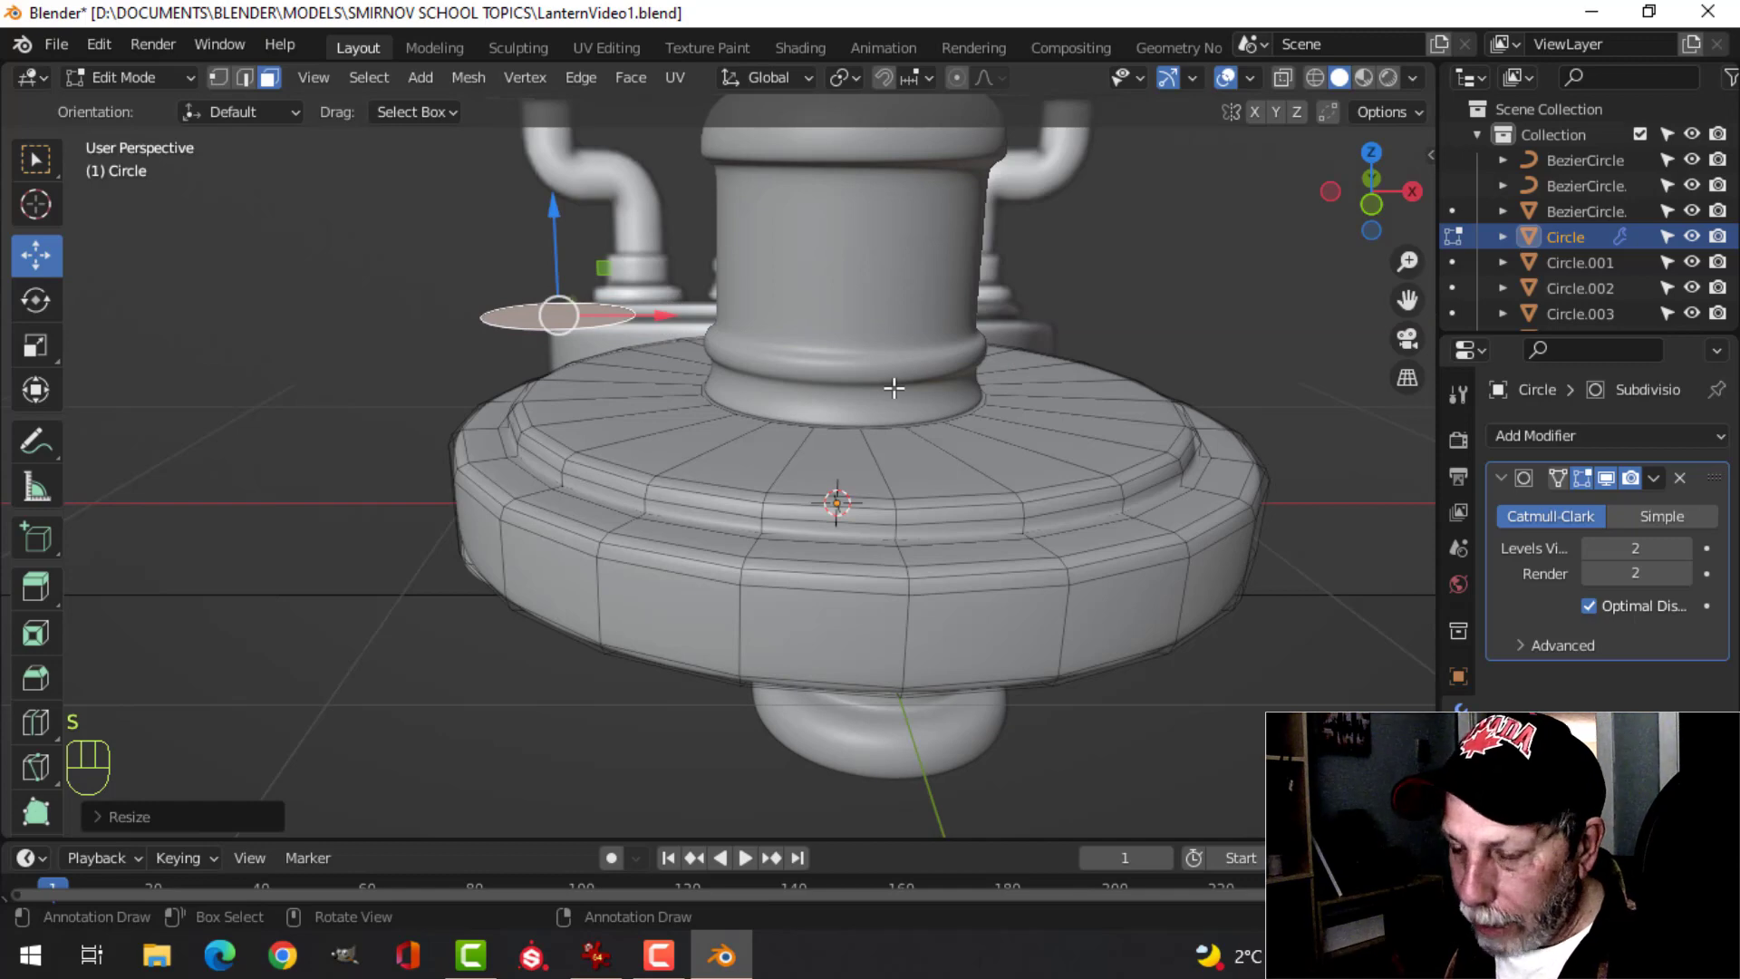
key(p)
click(894, 388)
- In front view, move the disc onto the base's upper surface and scale it to match the flange under the reference model's left pipe
key(KP_1)
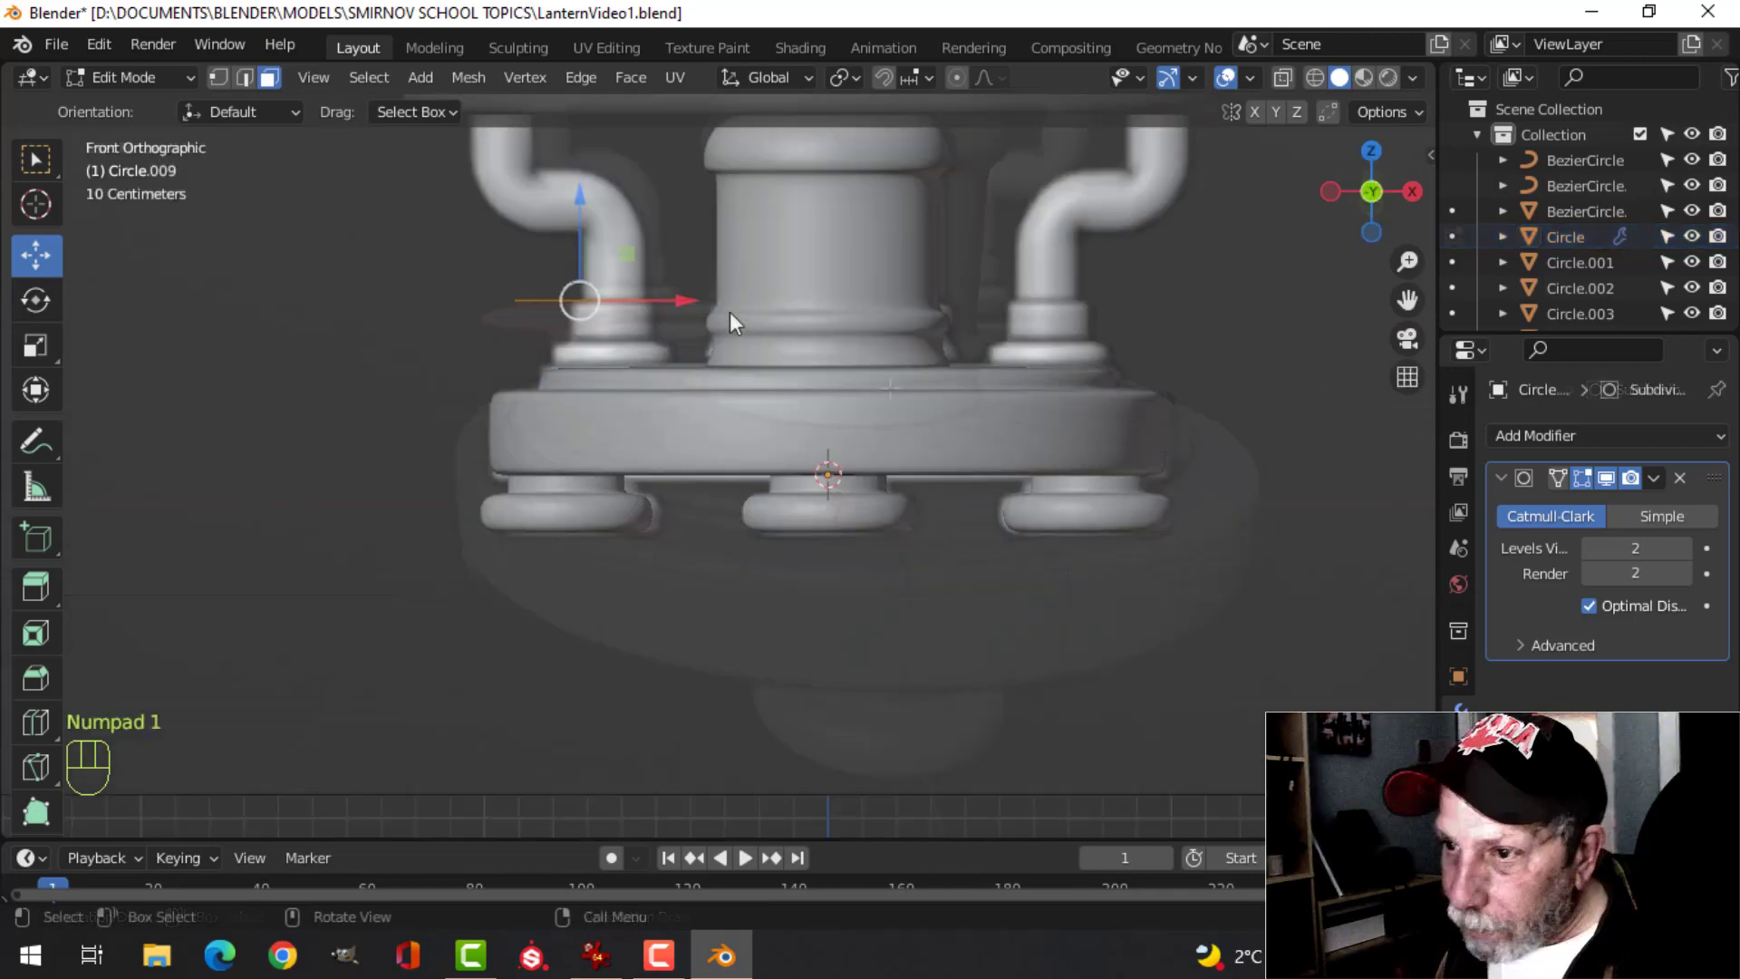
scroll(768, 489, up, 3)
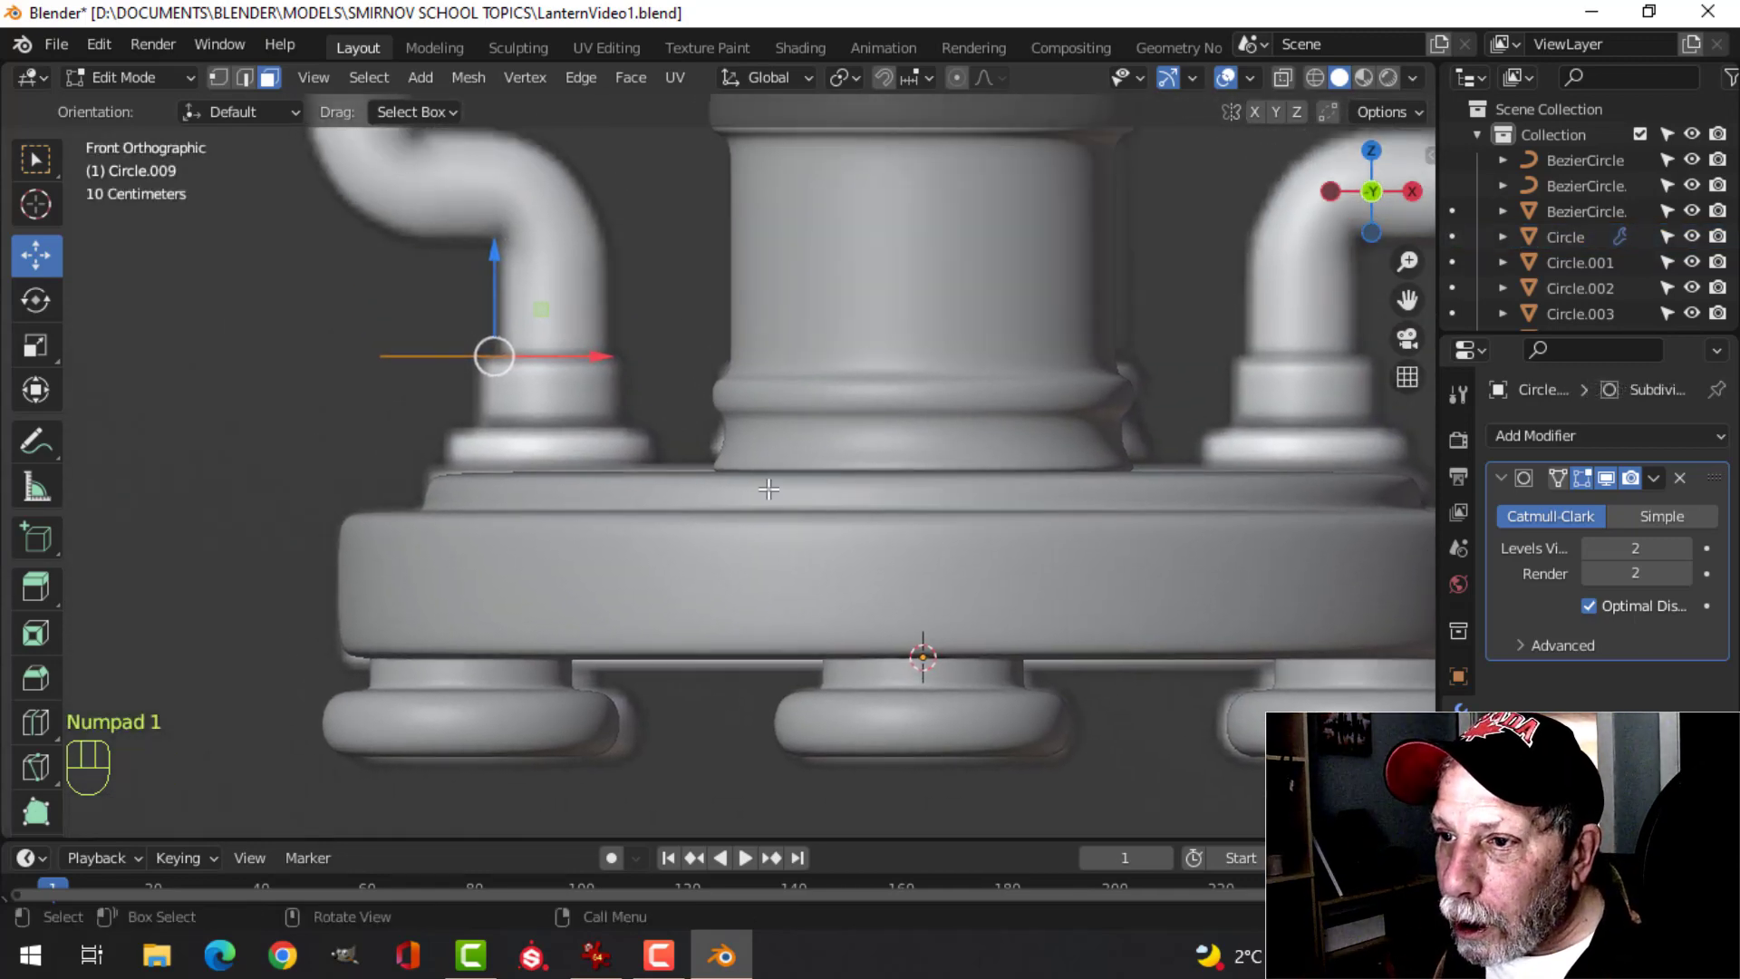
key(g)
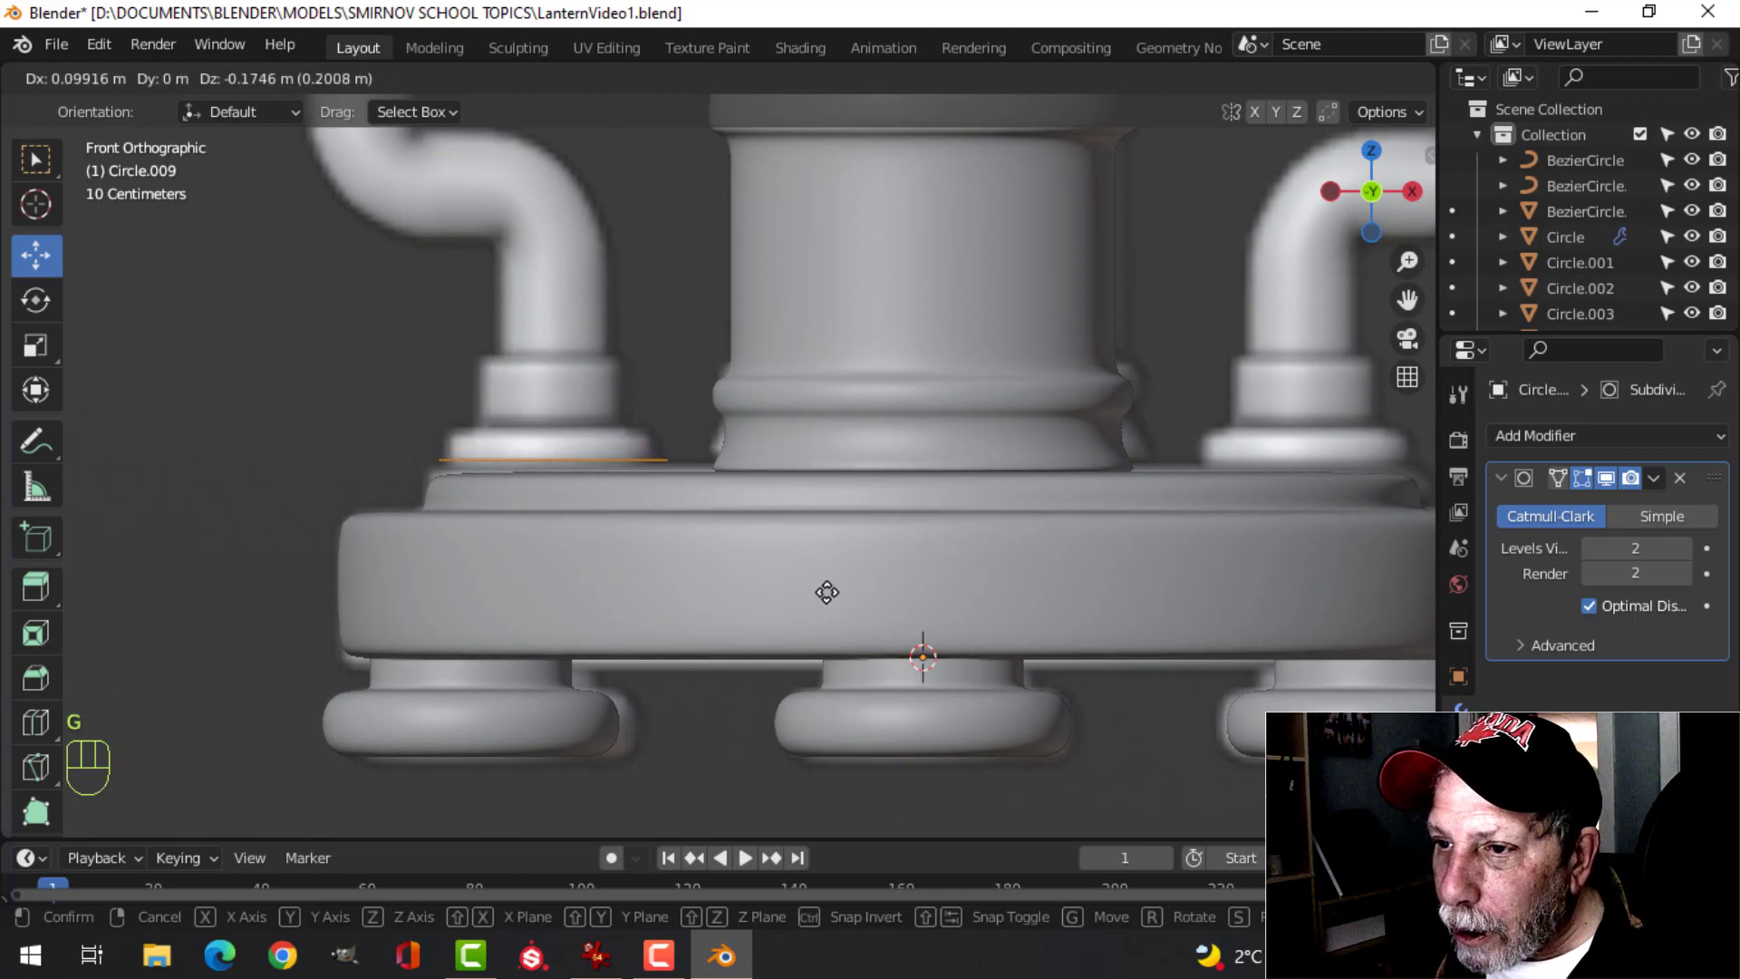
click(827, 598)
key(s)
click(855, 557)
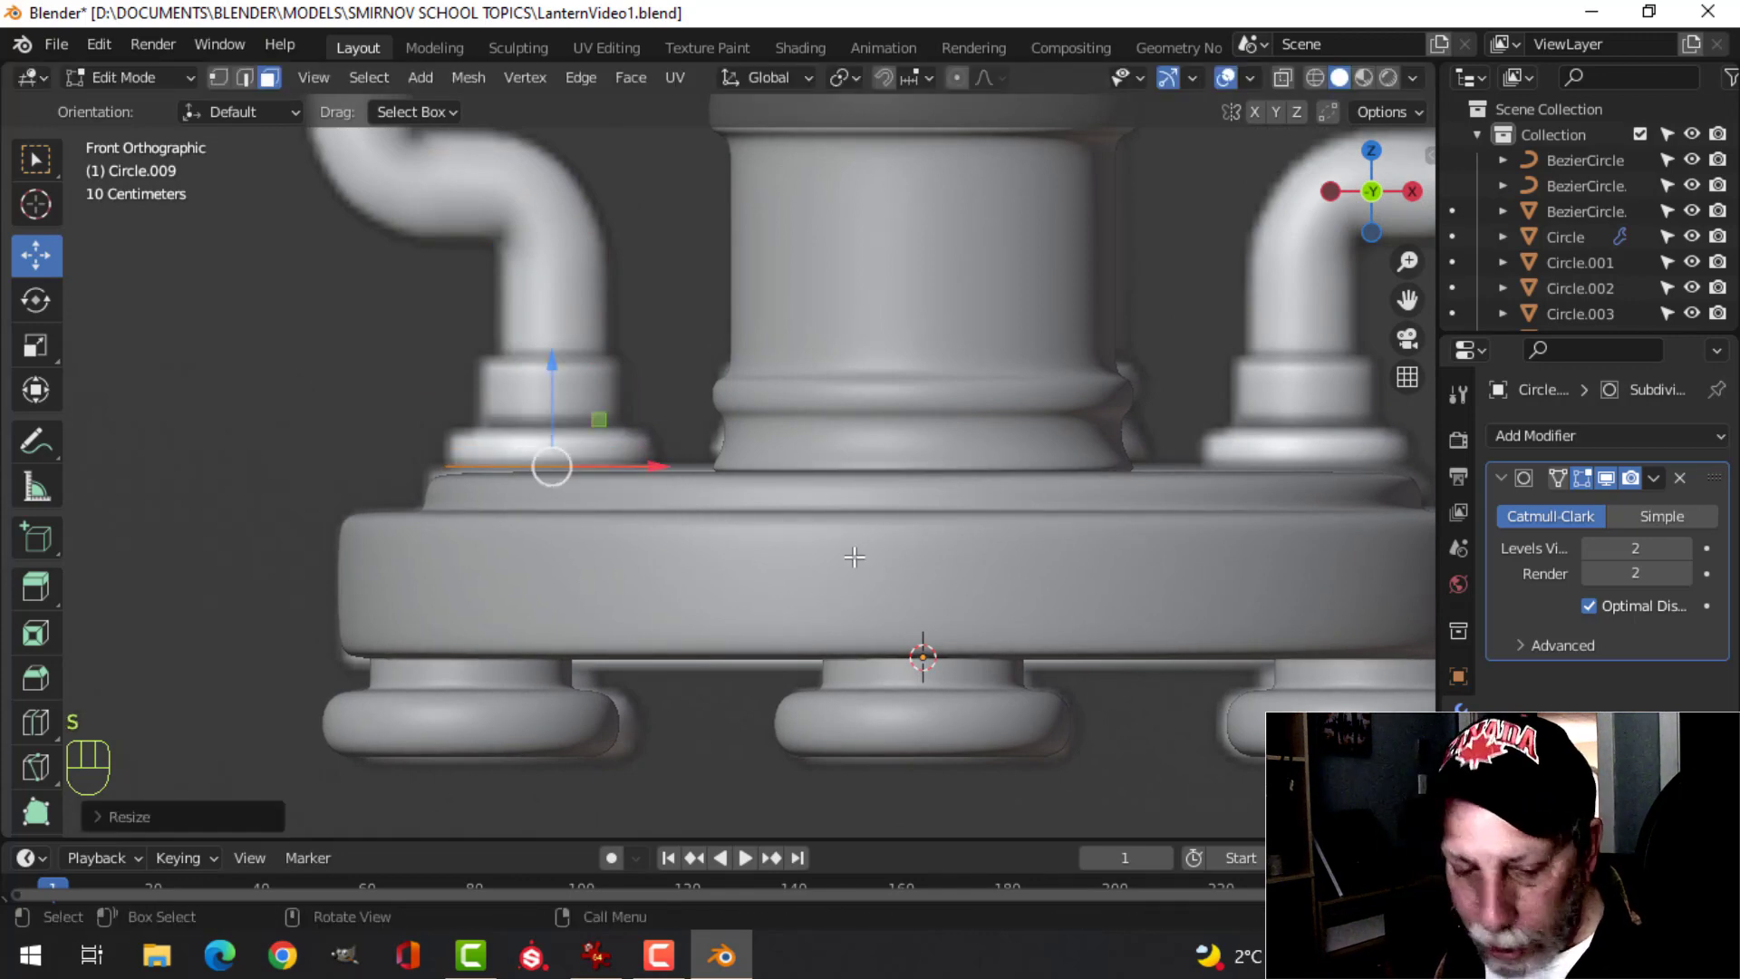
- Turn off the disc's subdivision preview and, in wireframe shading, extrude it upward to the height of the reference flange
key(1)
scroll(924, 553, up, 3)
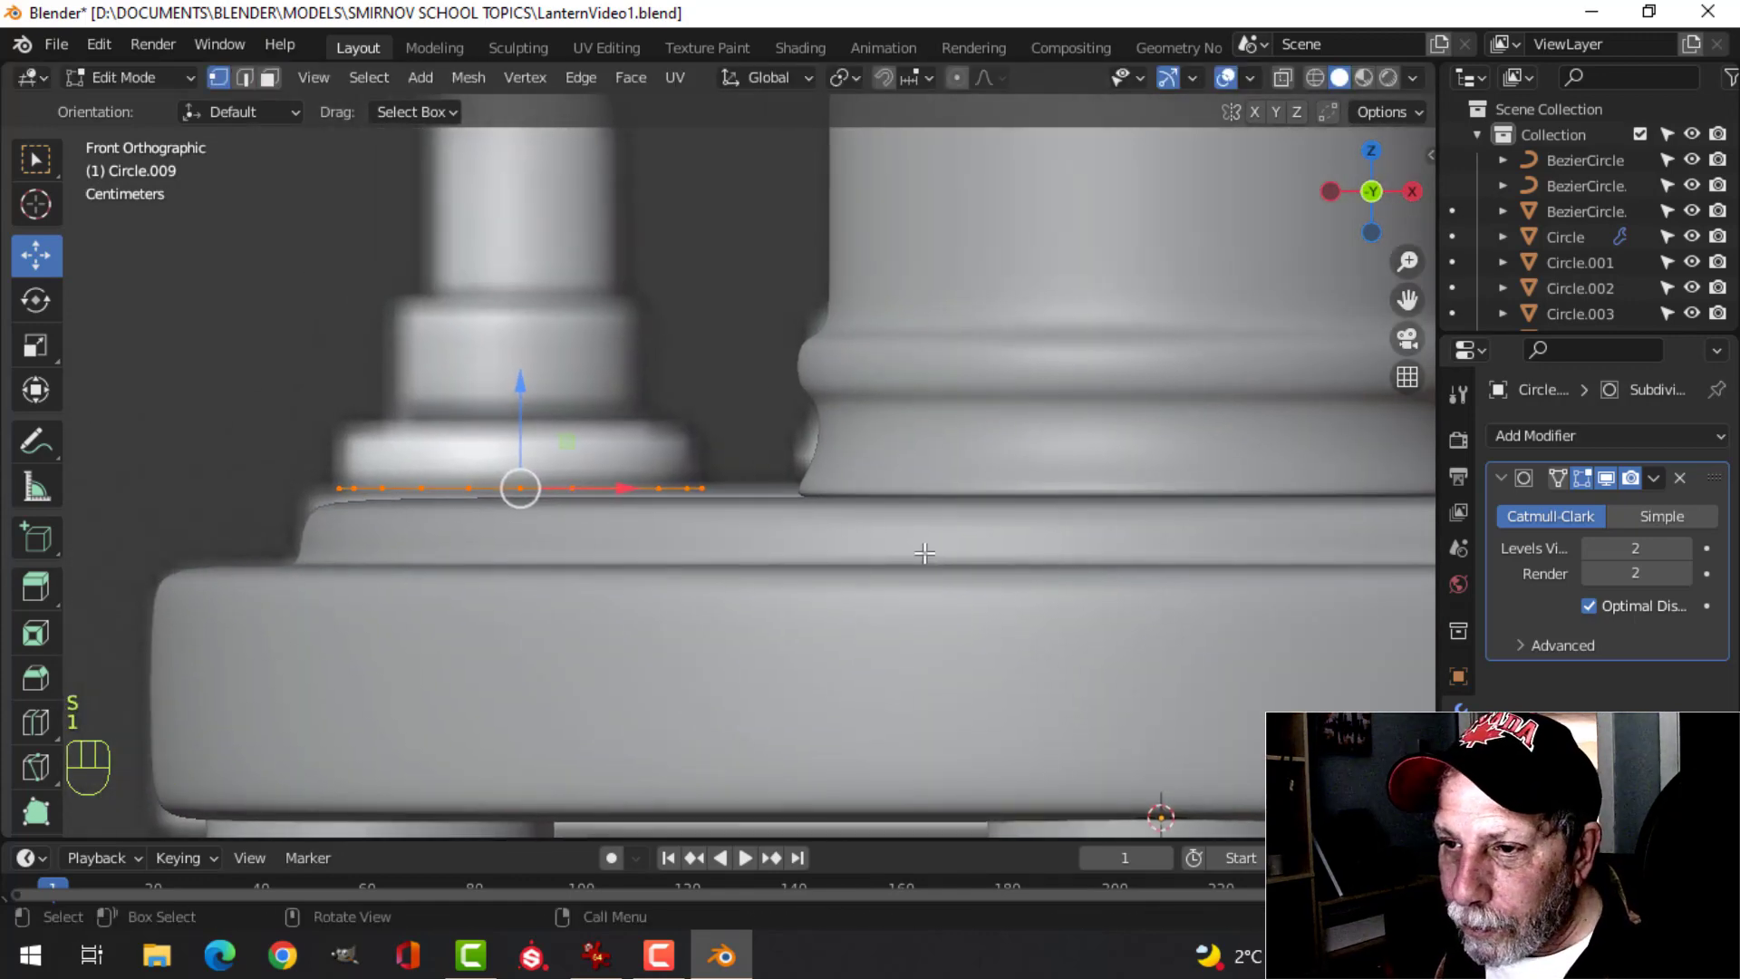
key(z)
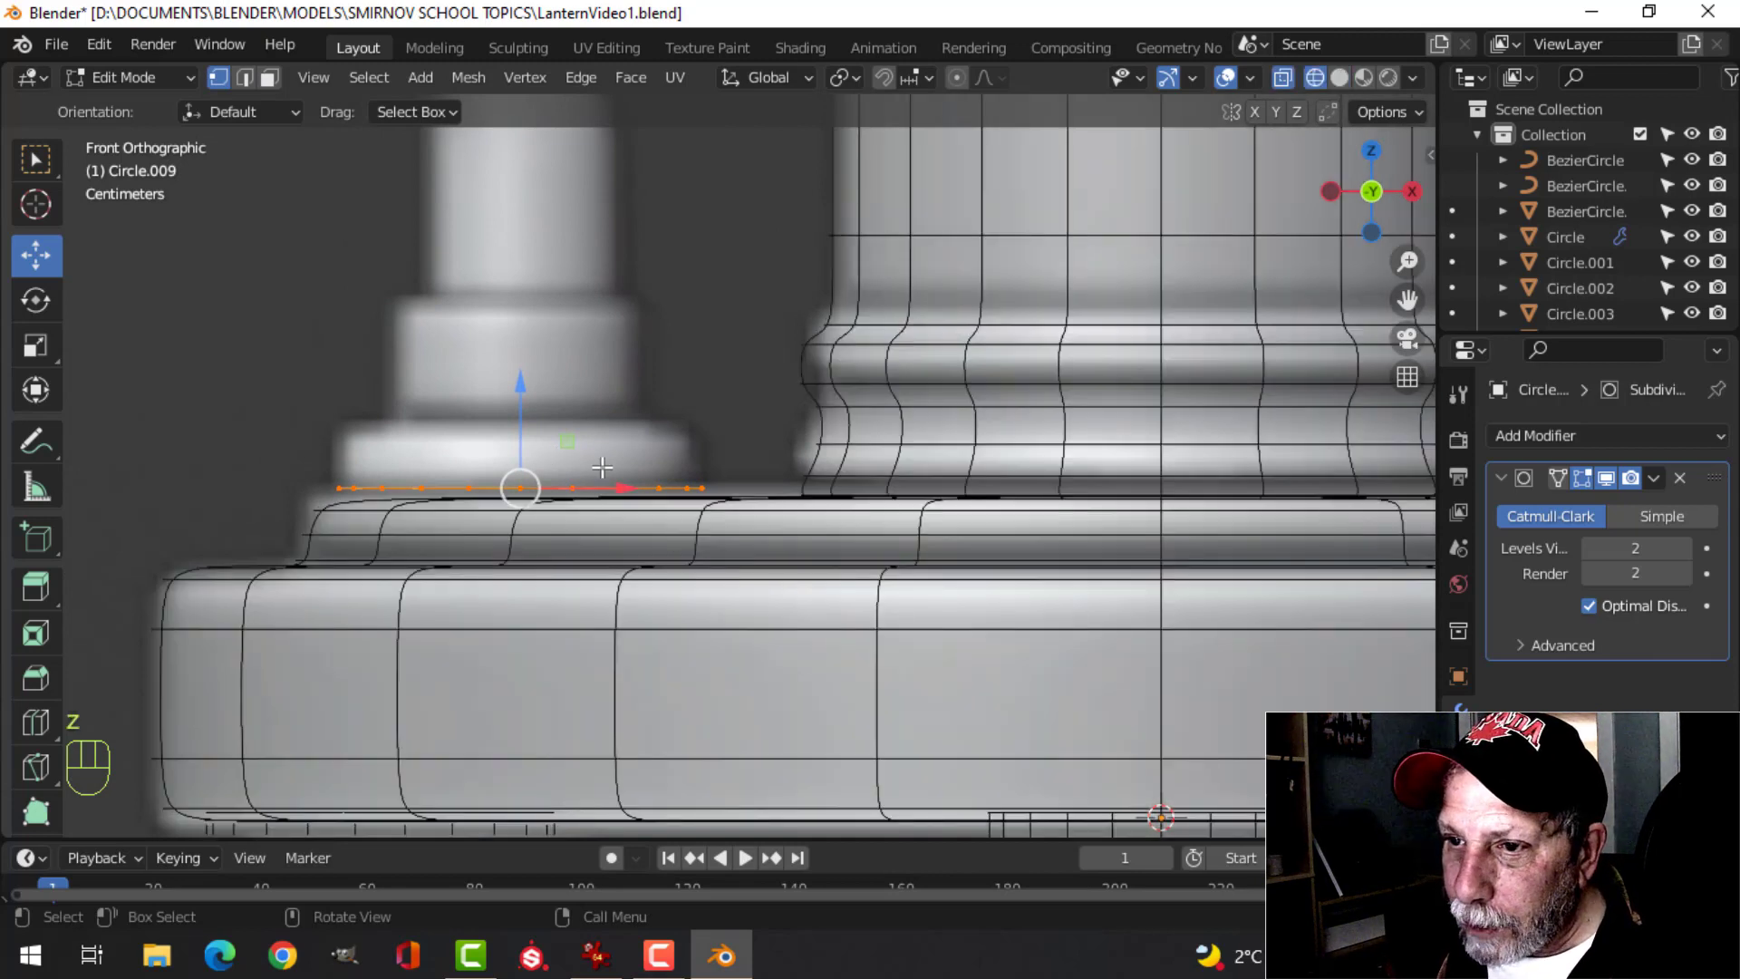
click(1612, 478)
key(e)
right_click(495, 451)
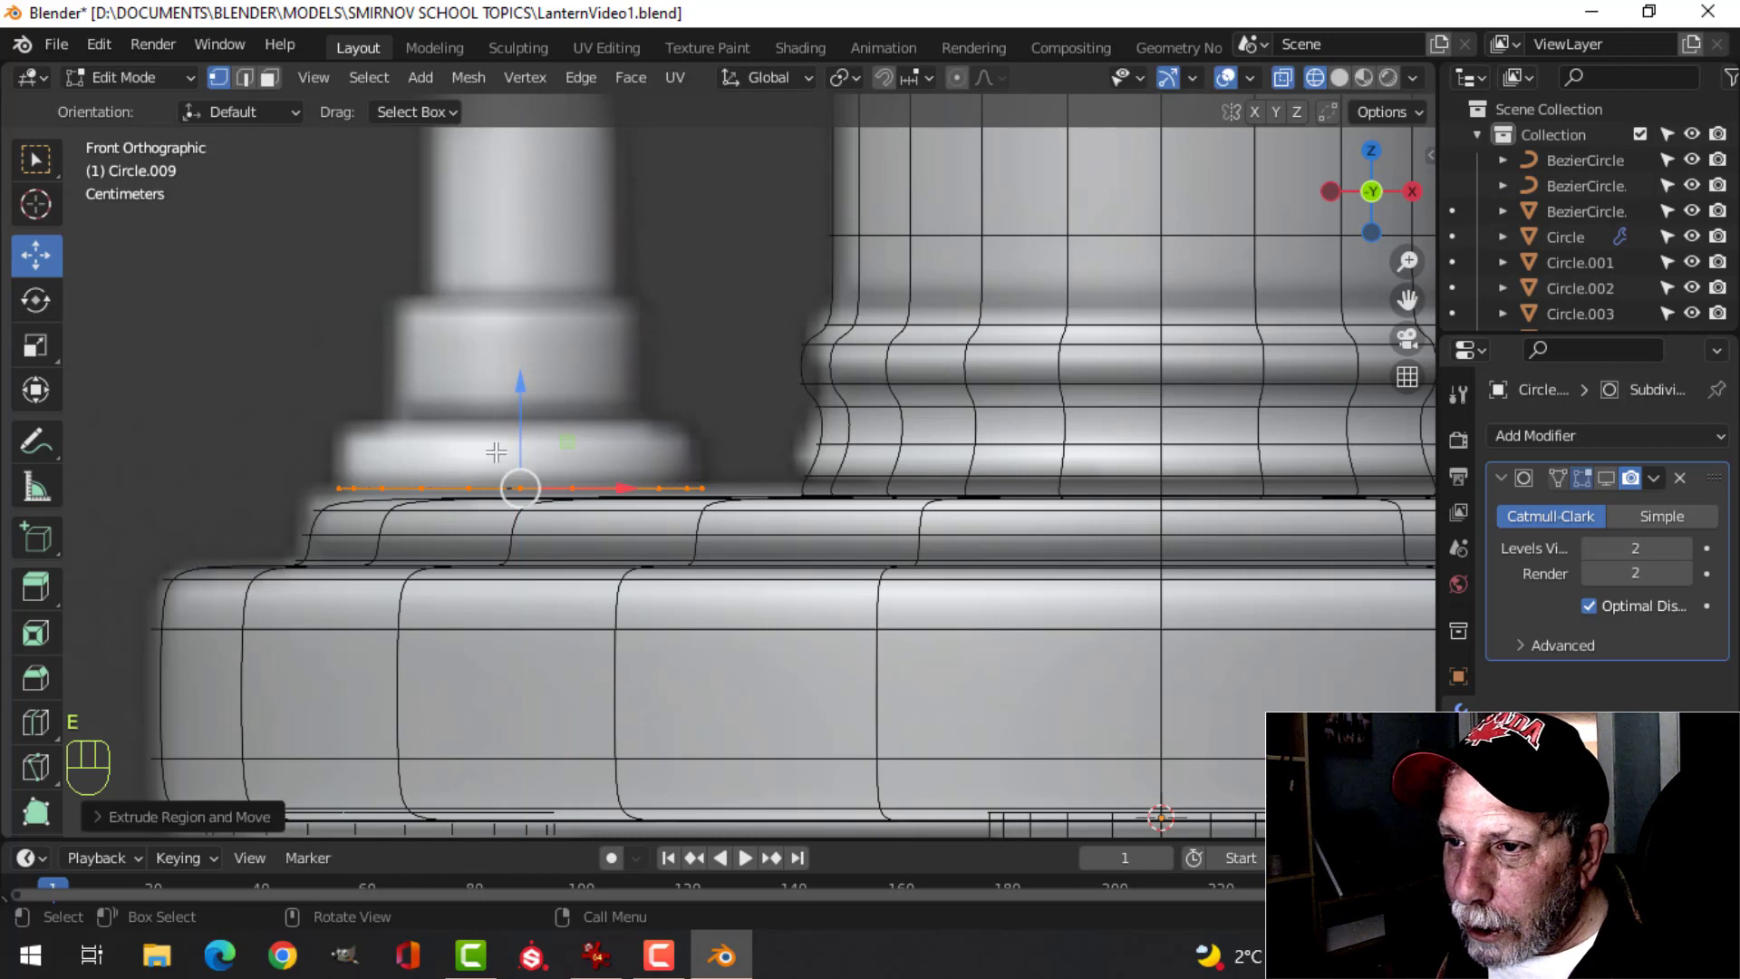
drag(520, 403, 515, 335)
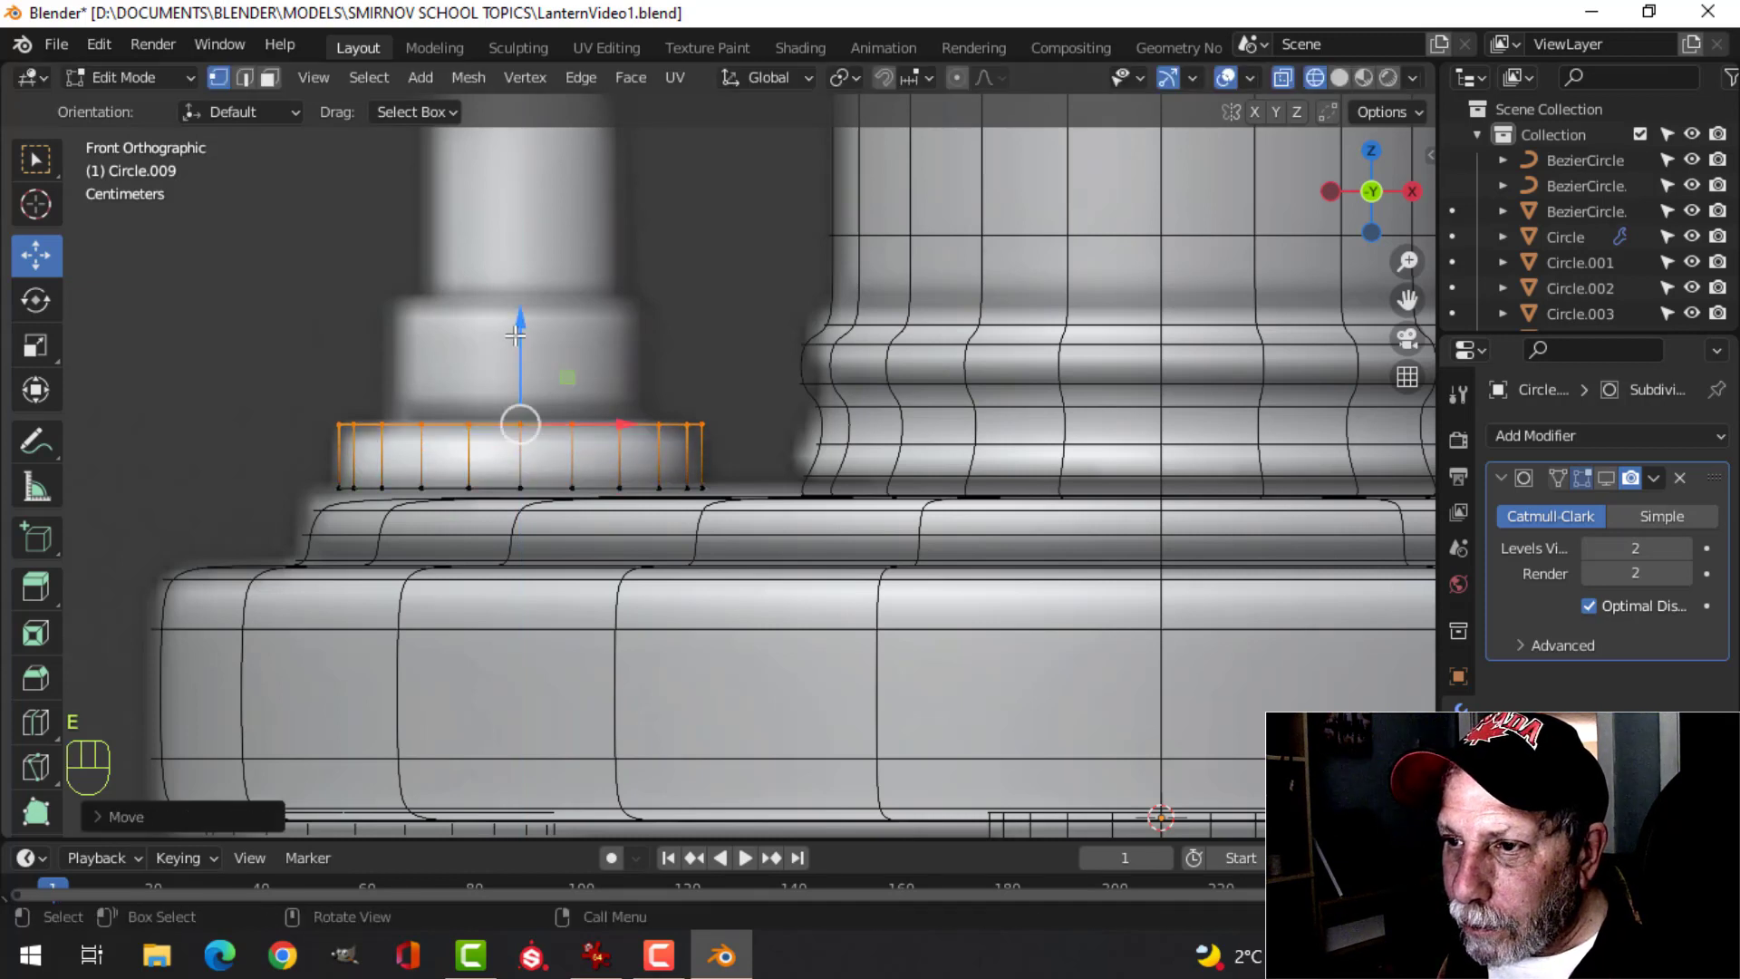
- Extrude the flange's upper face, scale it to about 0.76, and extrude it upward about 0.12 m to form the collar's neck
key(e)
right_click(775, 361)
key(s)
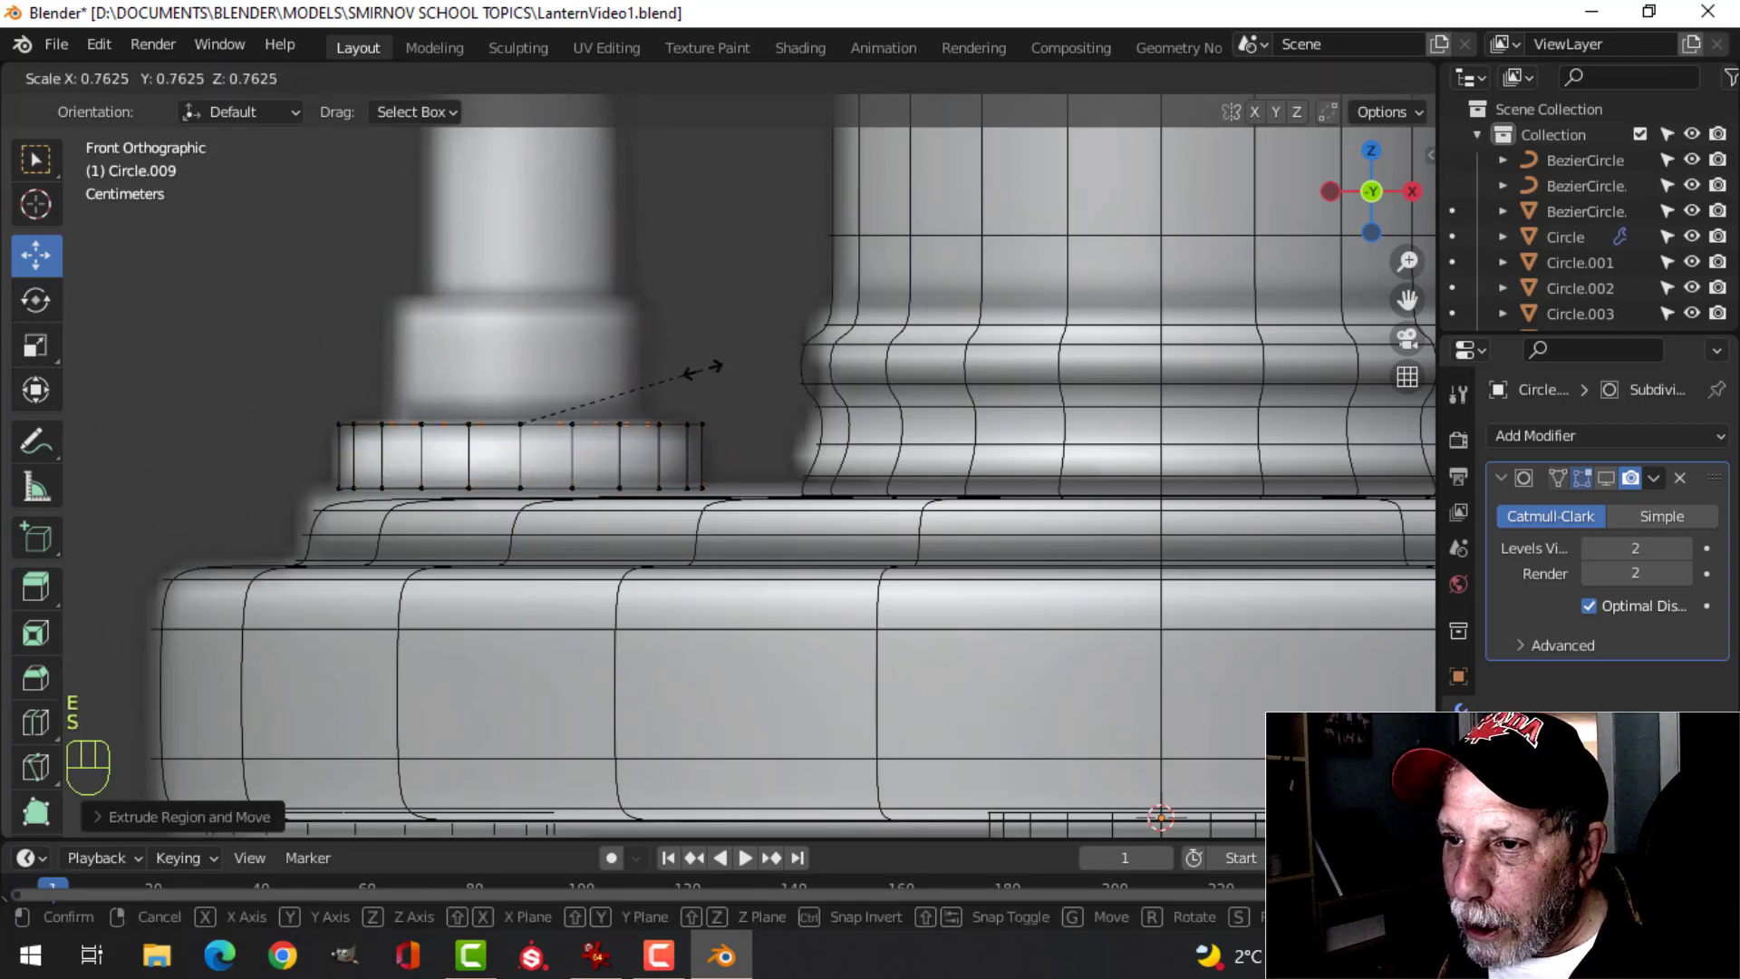
click(700, 373)
key(e)
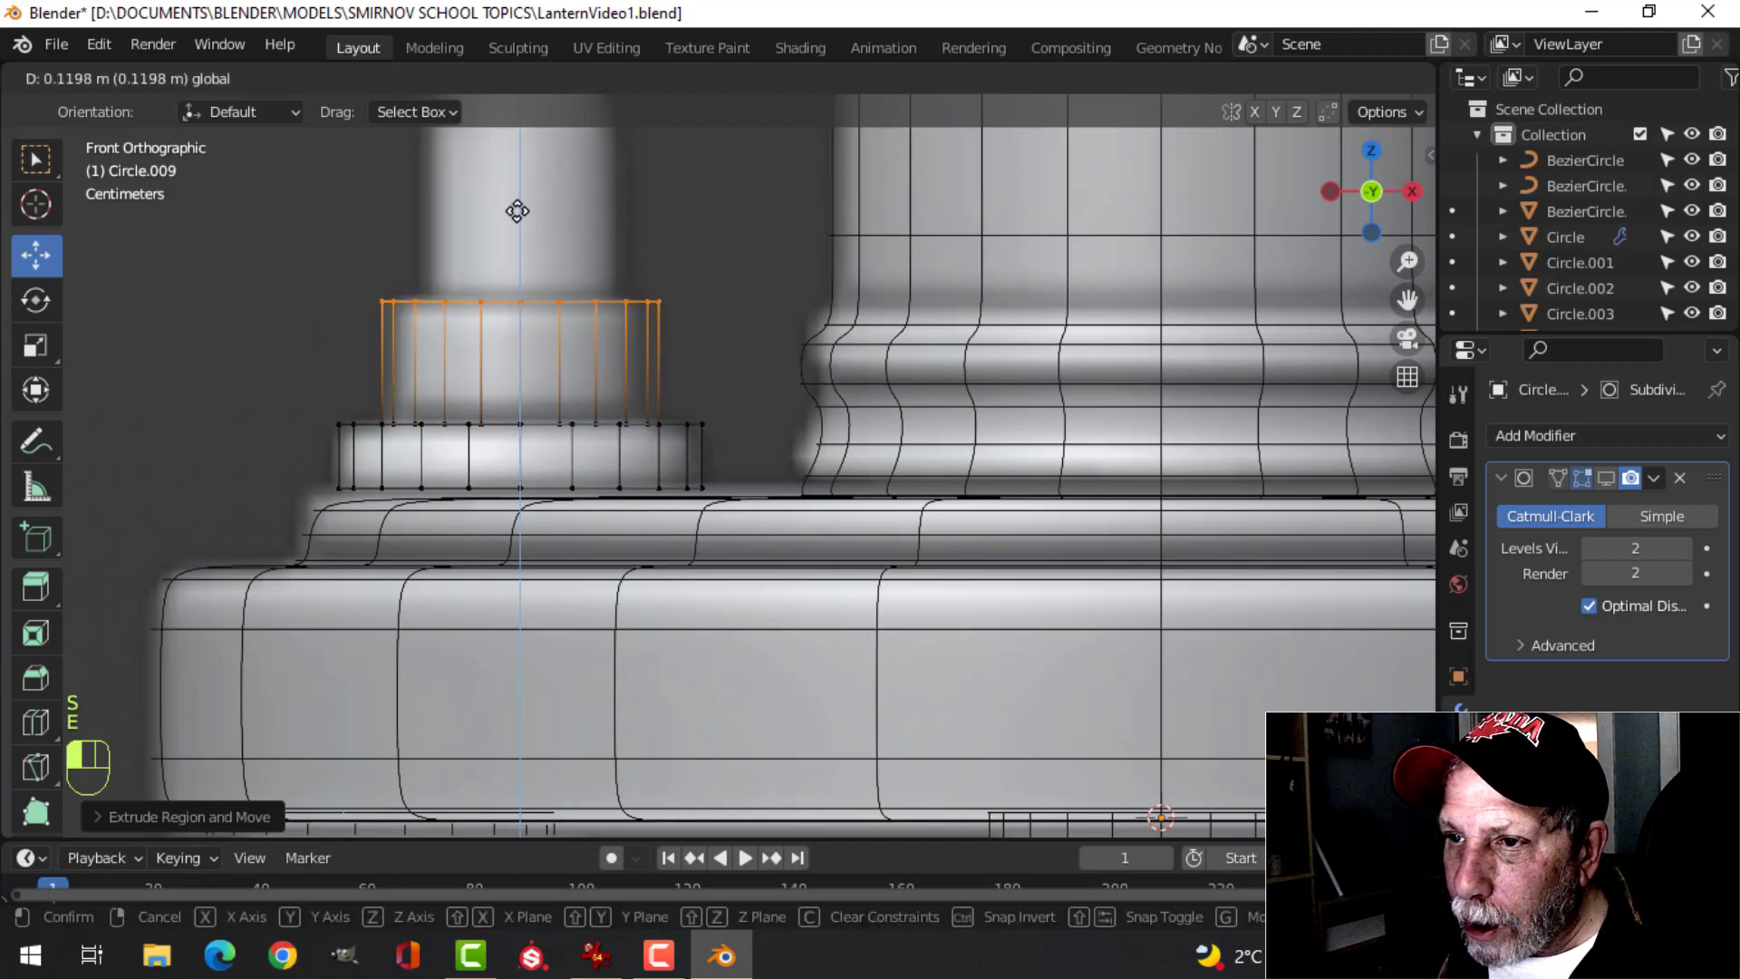
click(518, 208)
- In solid shading, inset the collar's upper face and delete the inner face to open the neck
key(z)
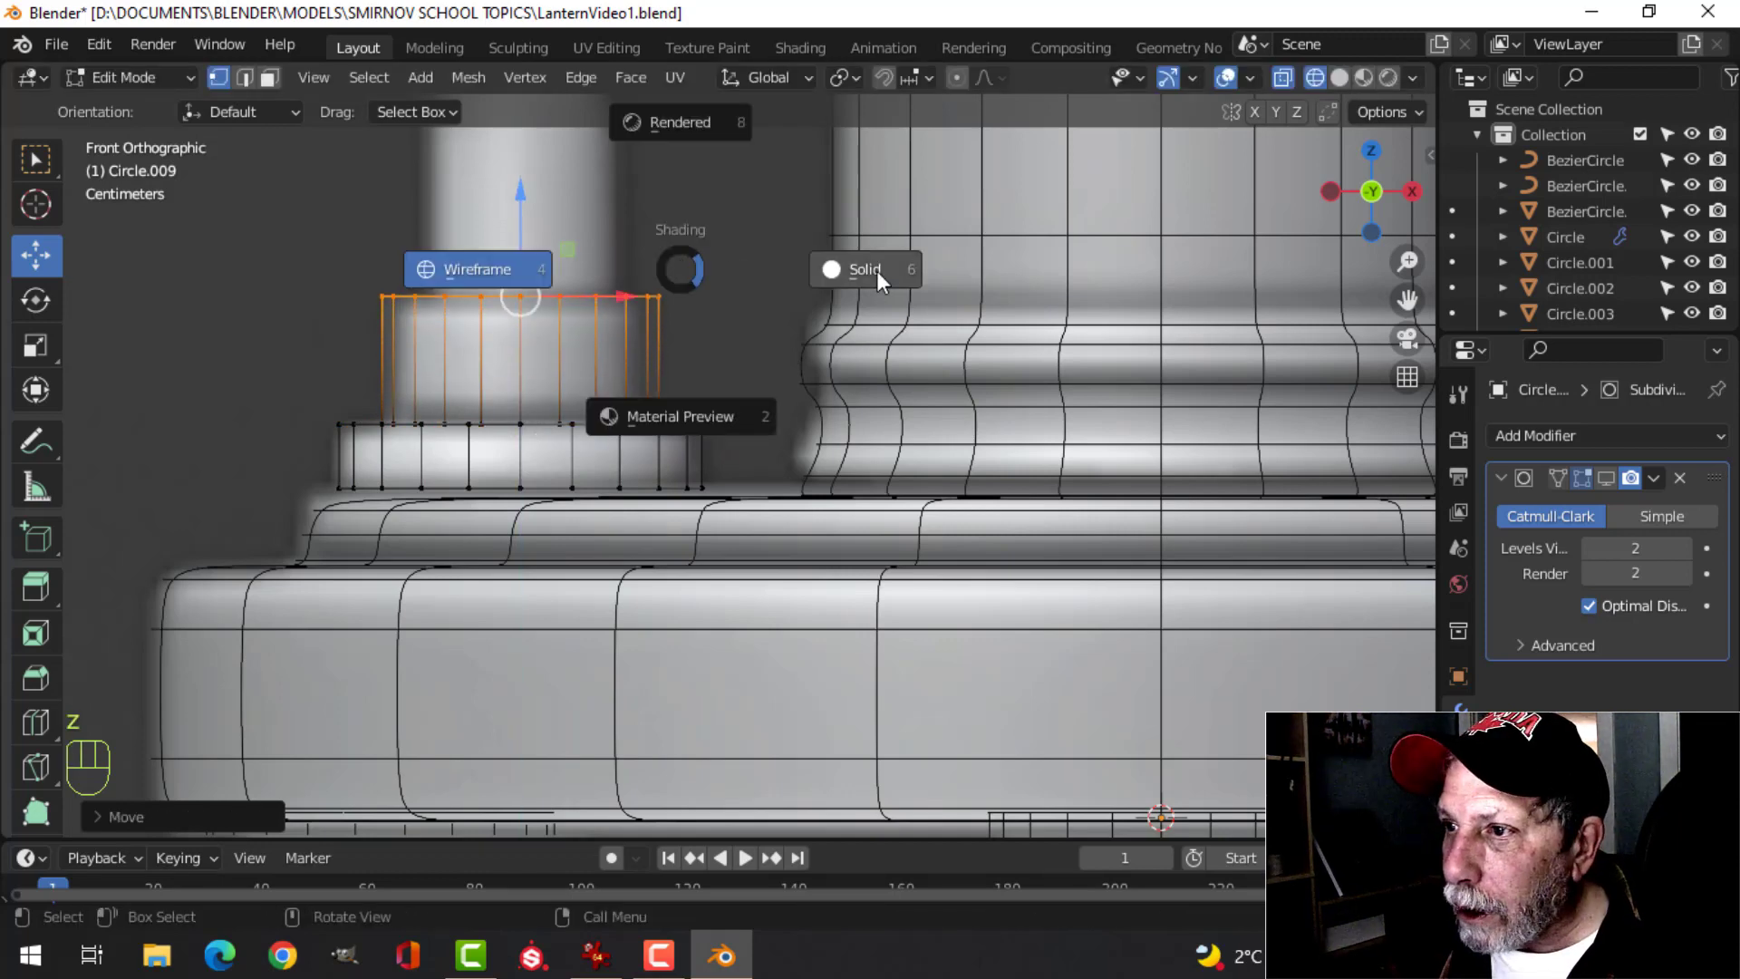
click(877, 270)
mouse_move(878, 270)
middle_down()
mouse_move(698, 366)
mouse_move(714, 412)
middle_up()
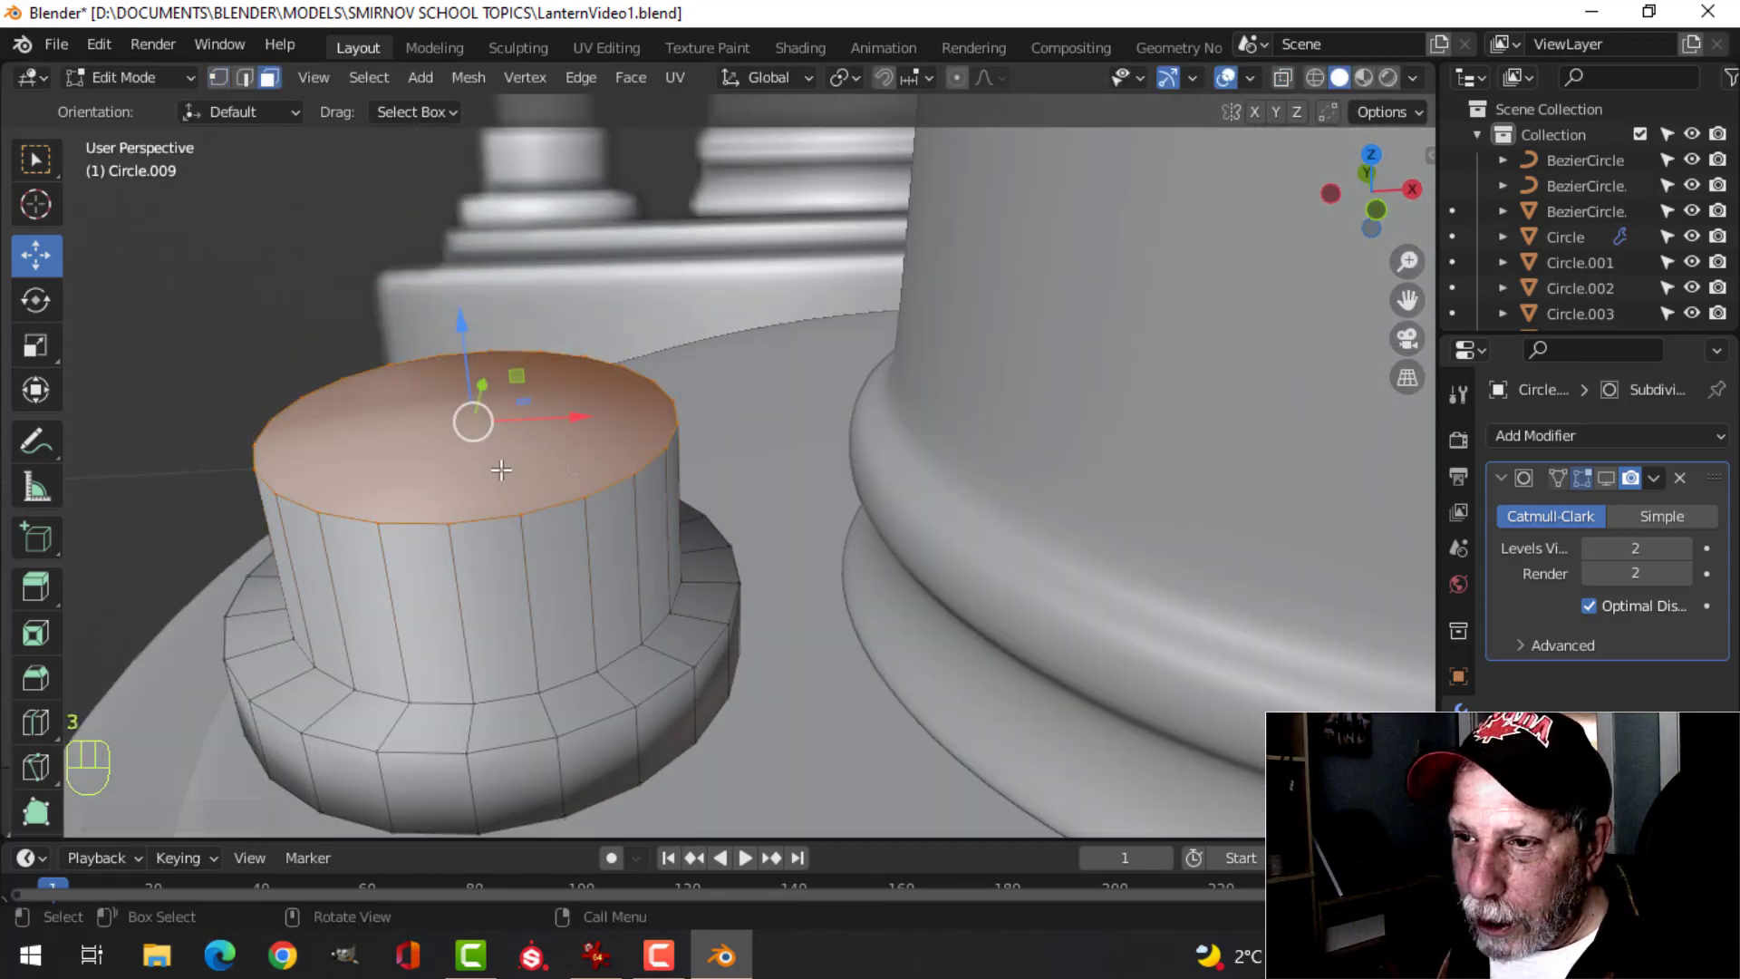
key(3)
key(i)
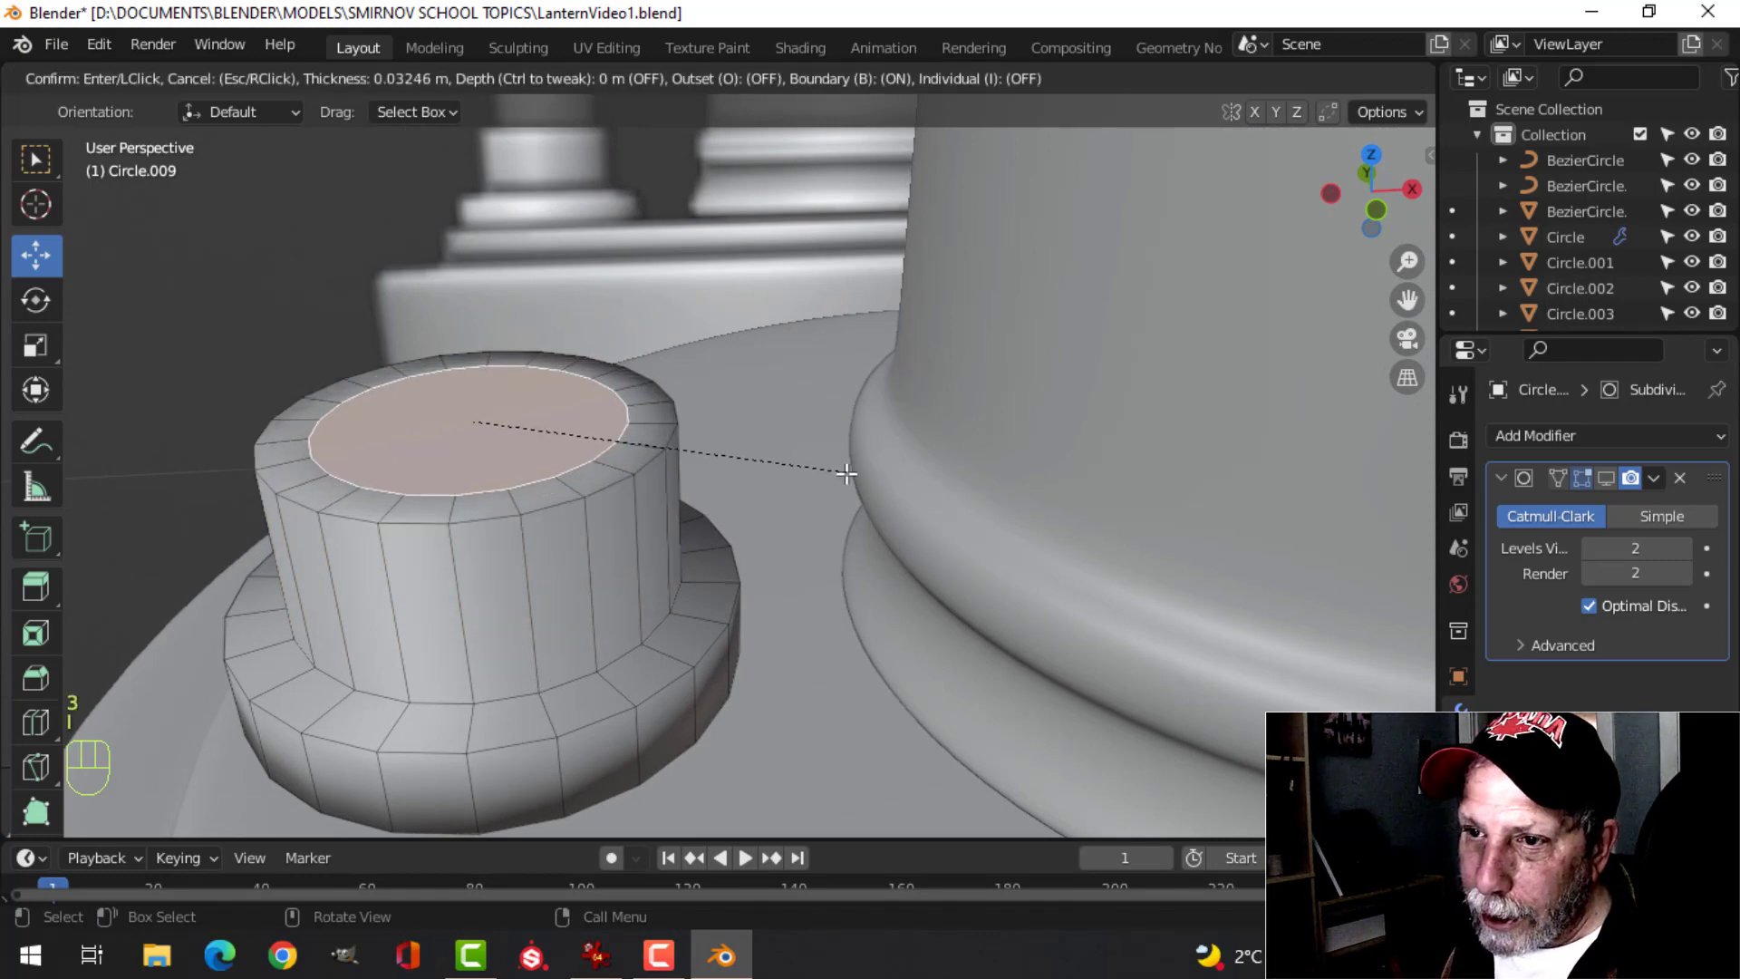
click(824, 473)
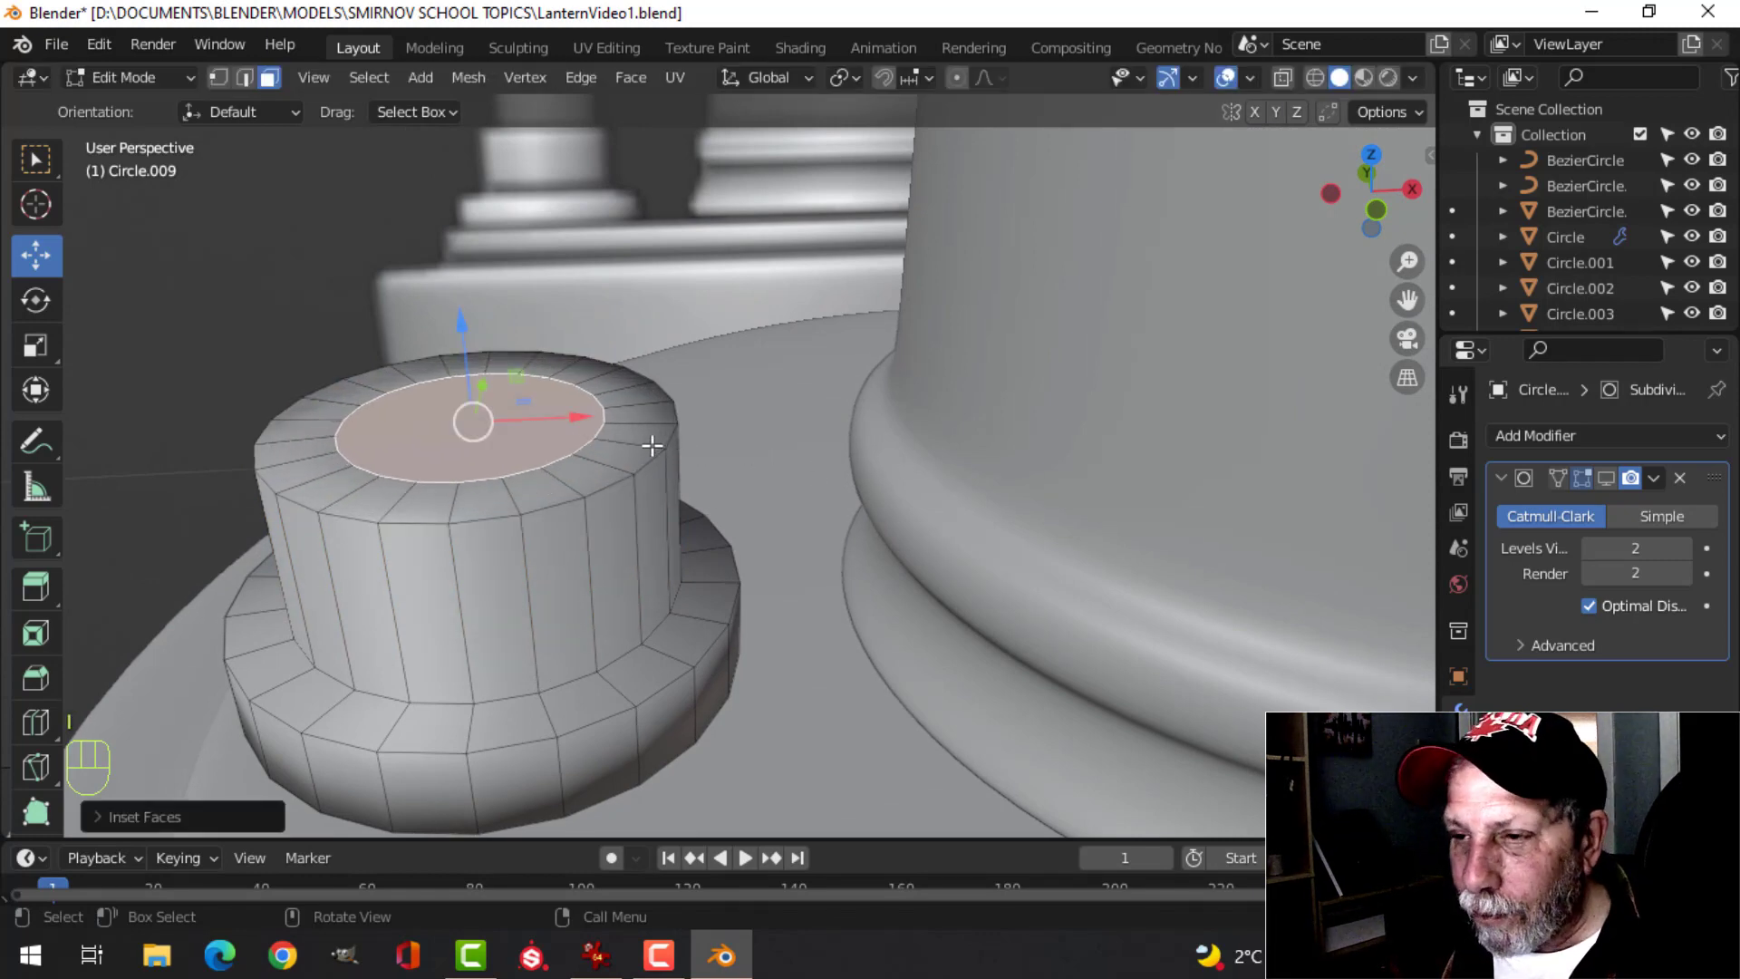
middle_drag(651, 445, 707, 421)
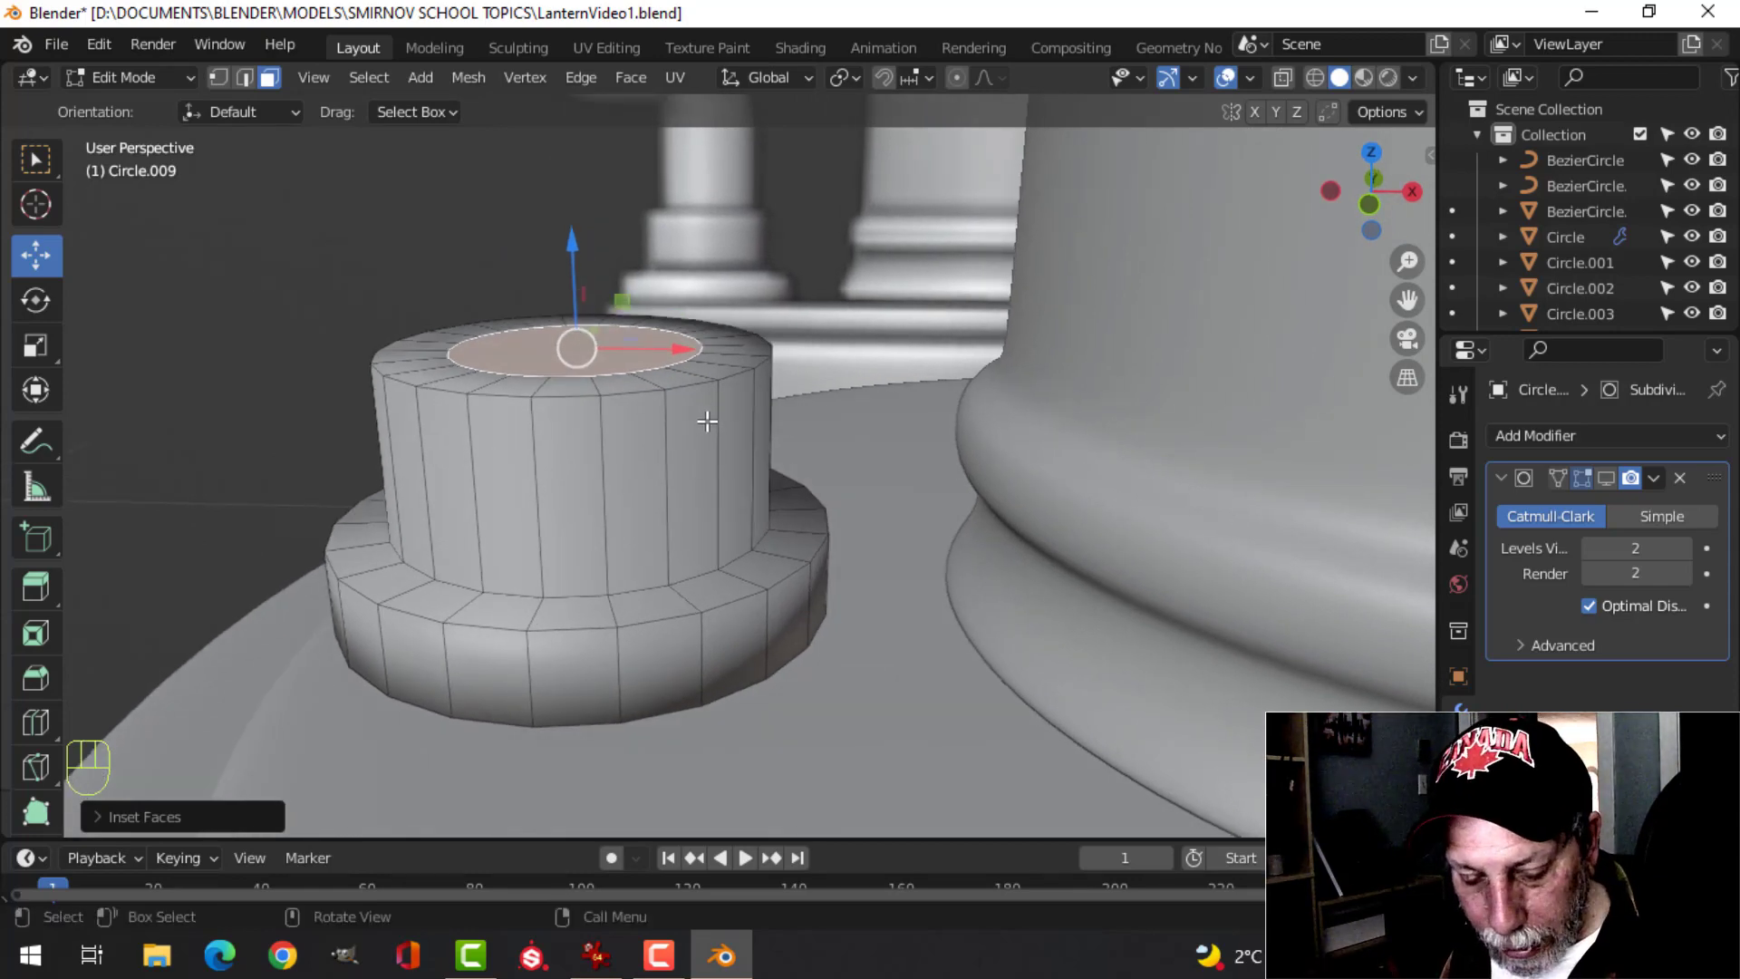
key(x)
click(704, 419)
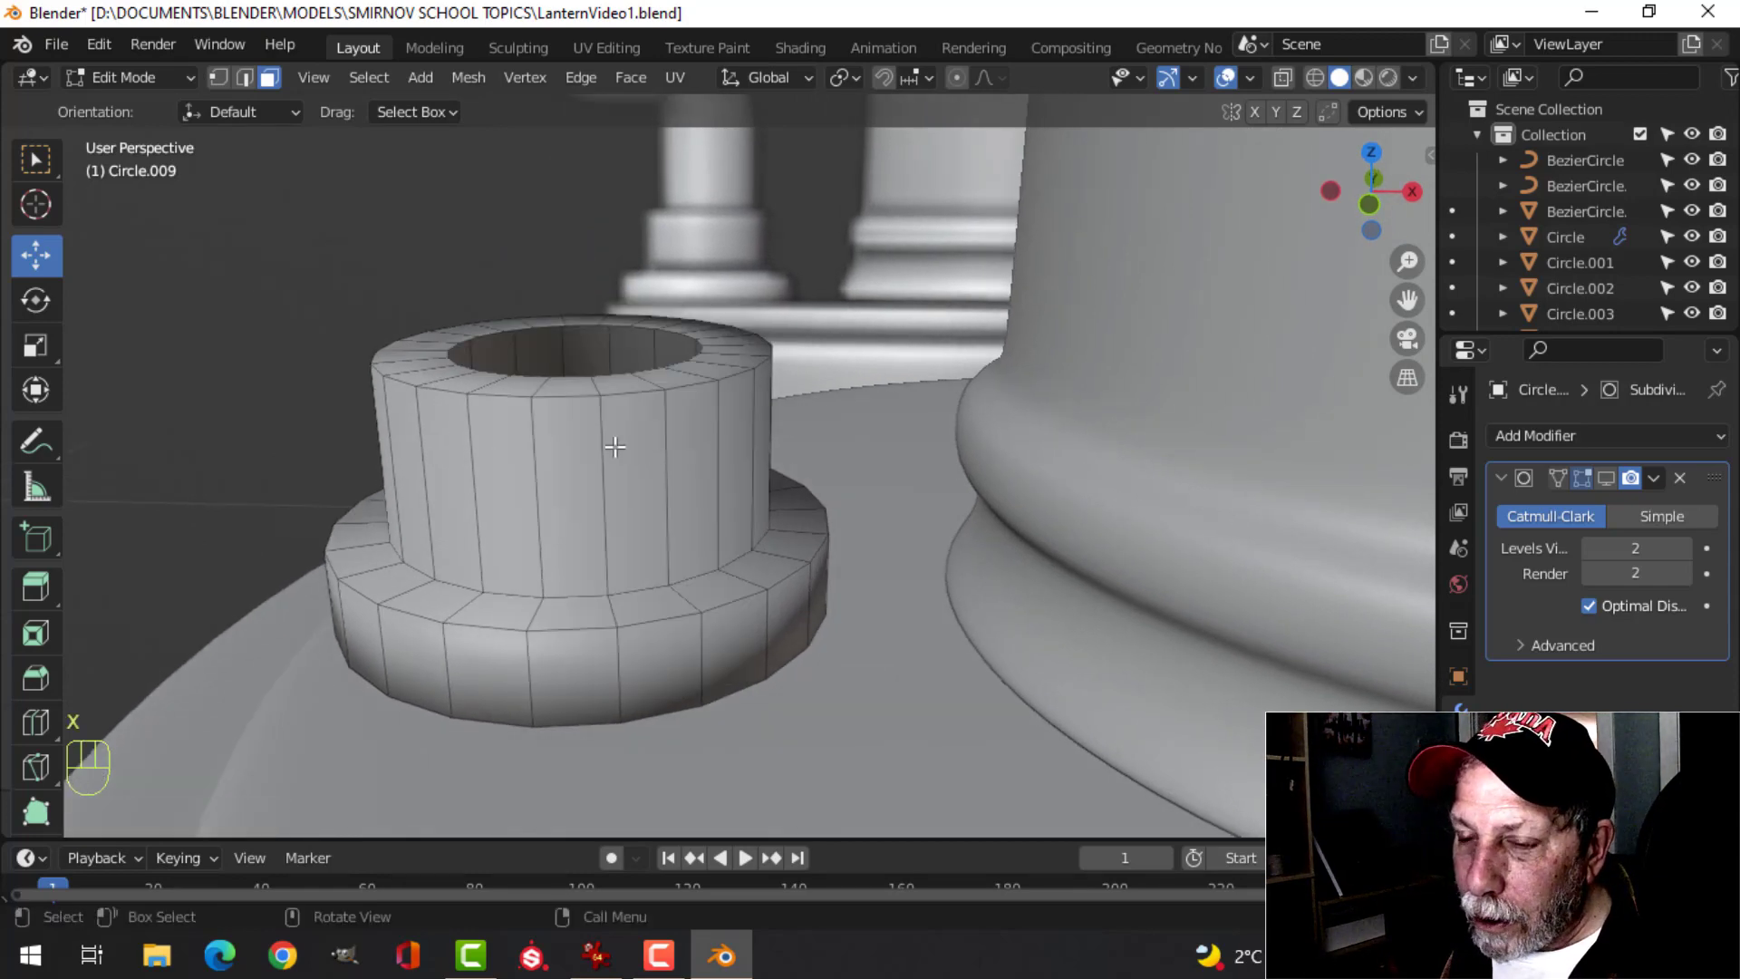
- Isolate the collar in local view, inset its underside face and delete the inner face
middle_drag(615, 446, 659, 480)
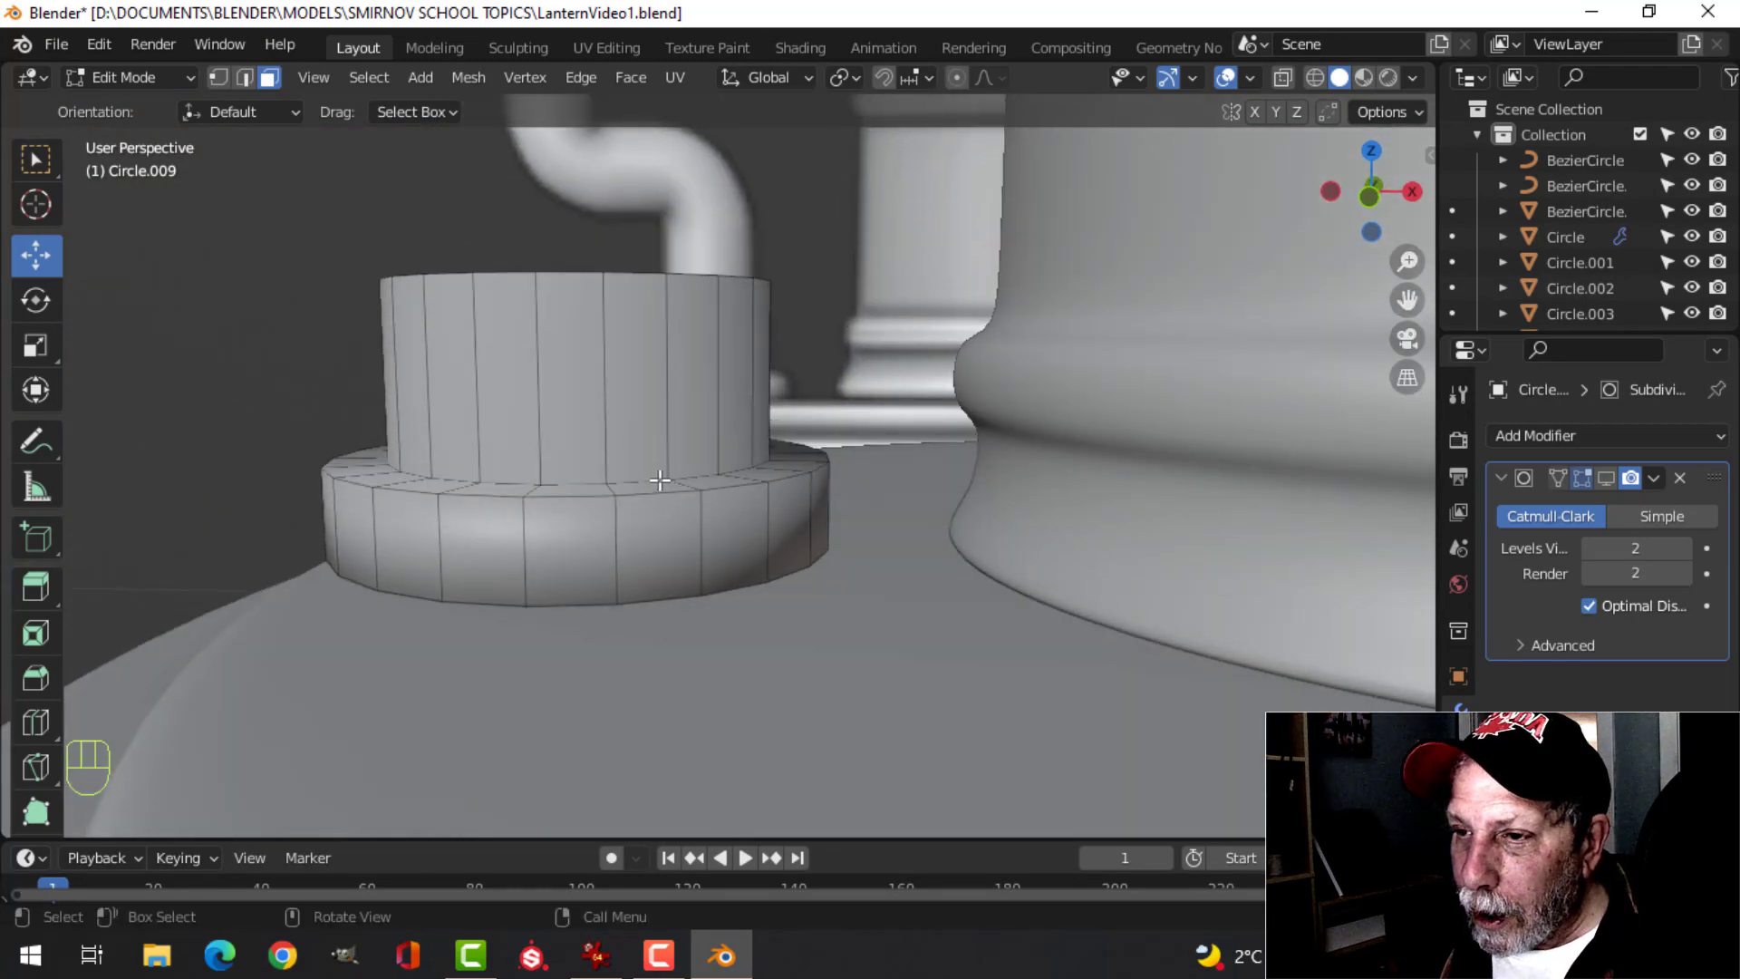
key(Tab)
key(KP_Divide)
middle_drag(643, 378, 660, 509)
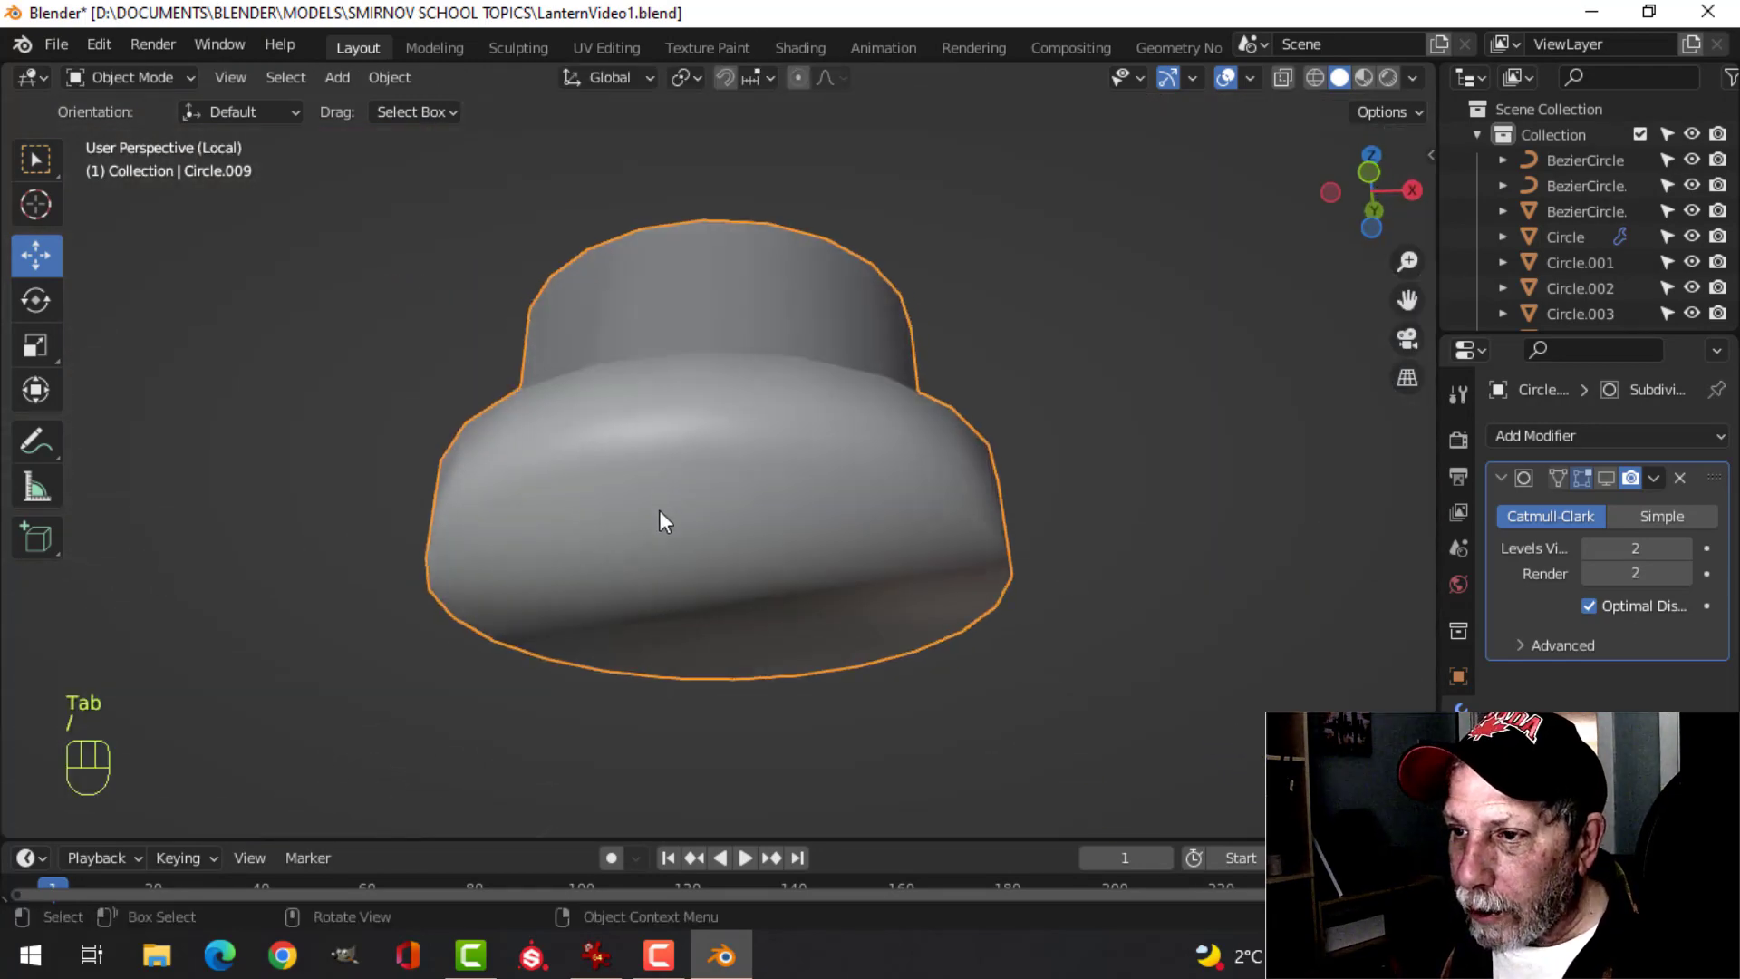
key(Tab)
click(873, 516)
key(x)
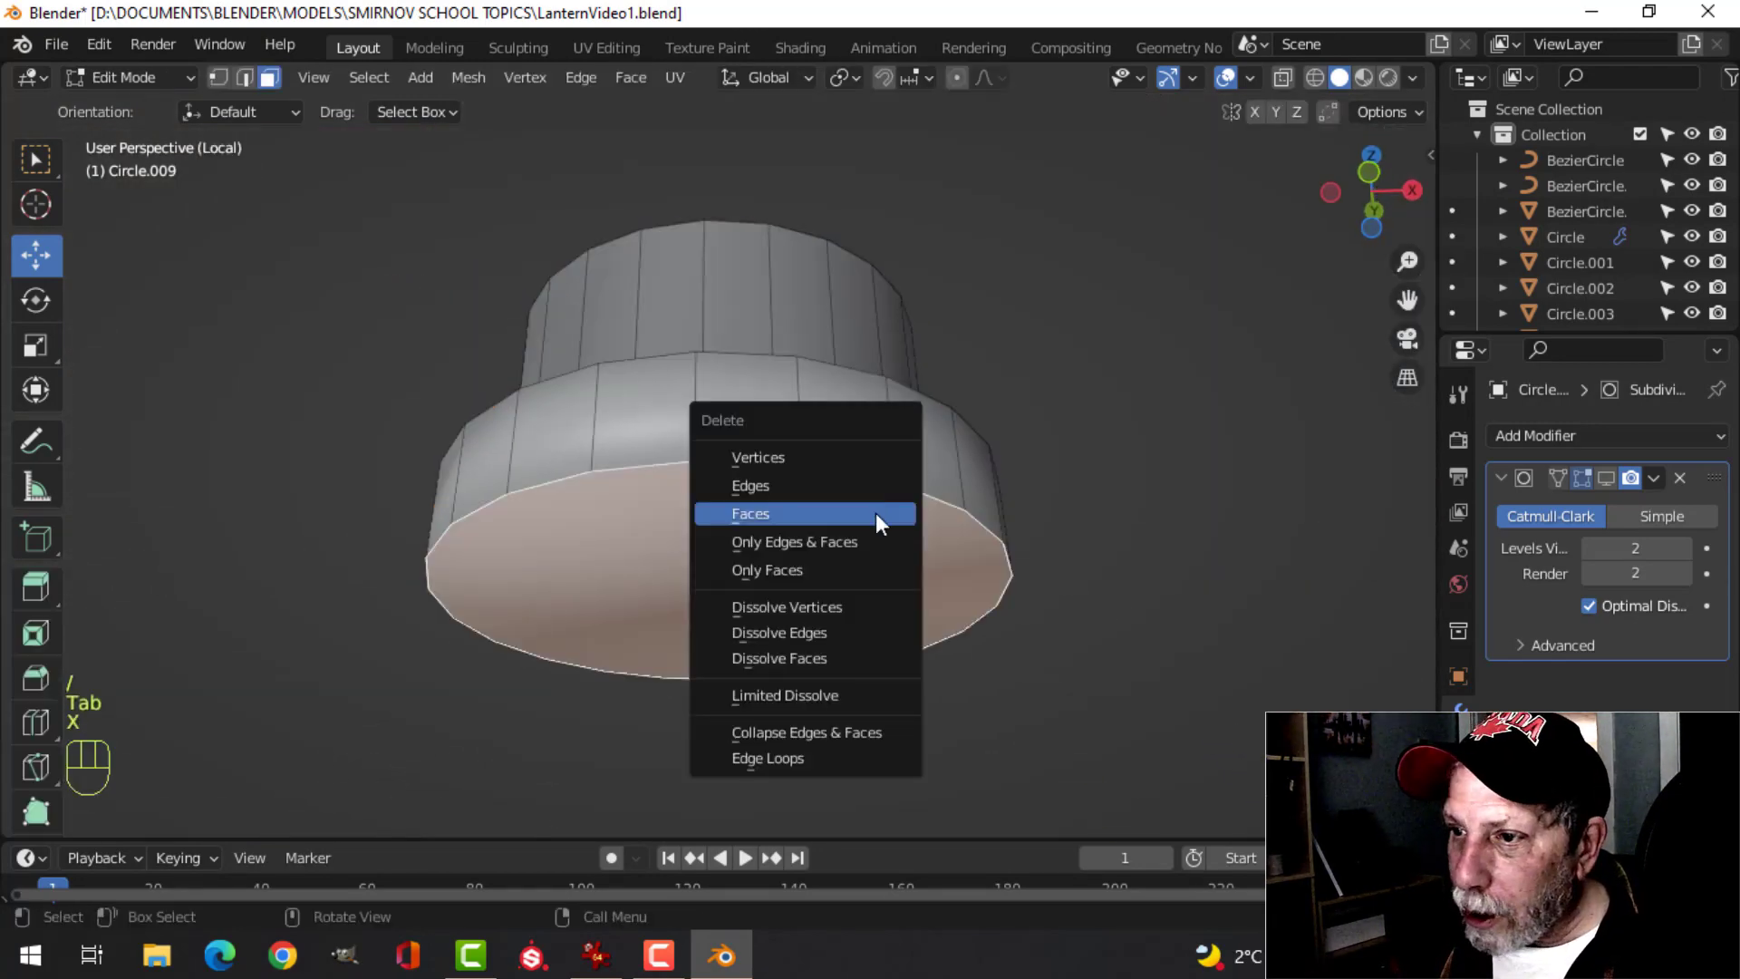
key(Escape)
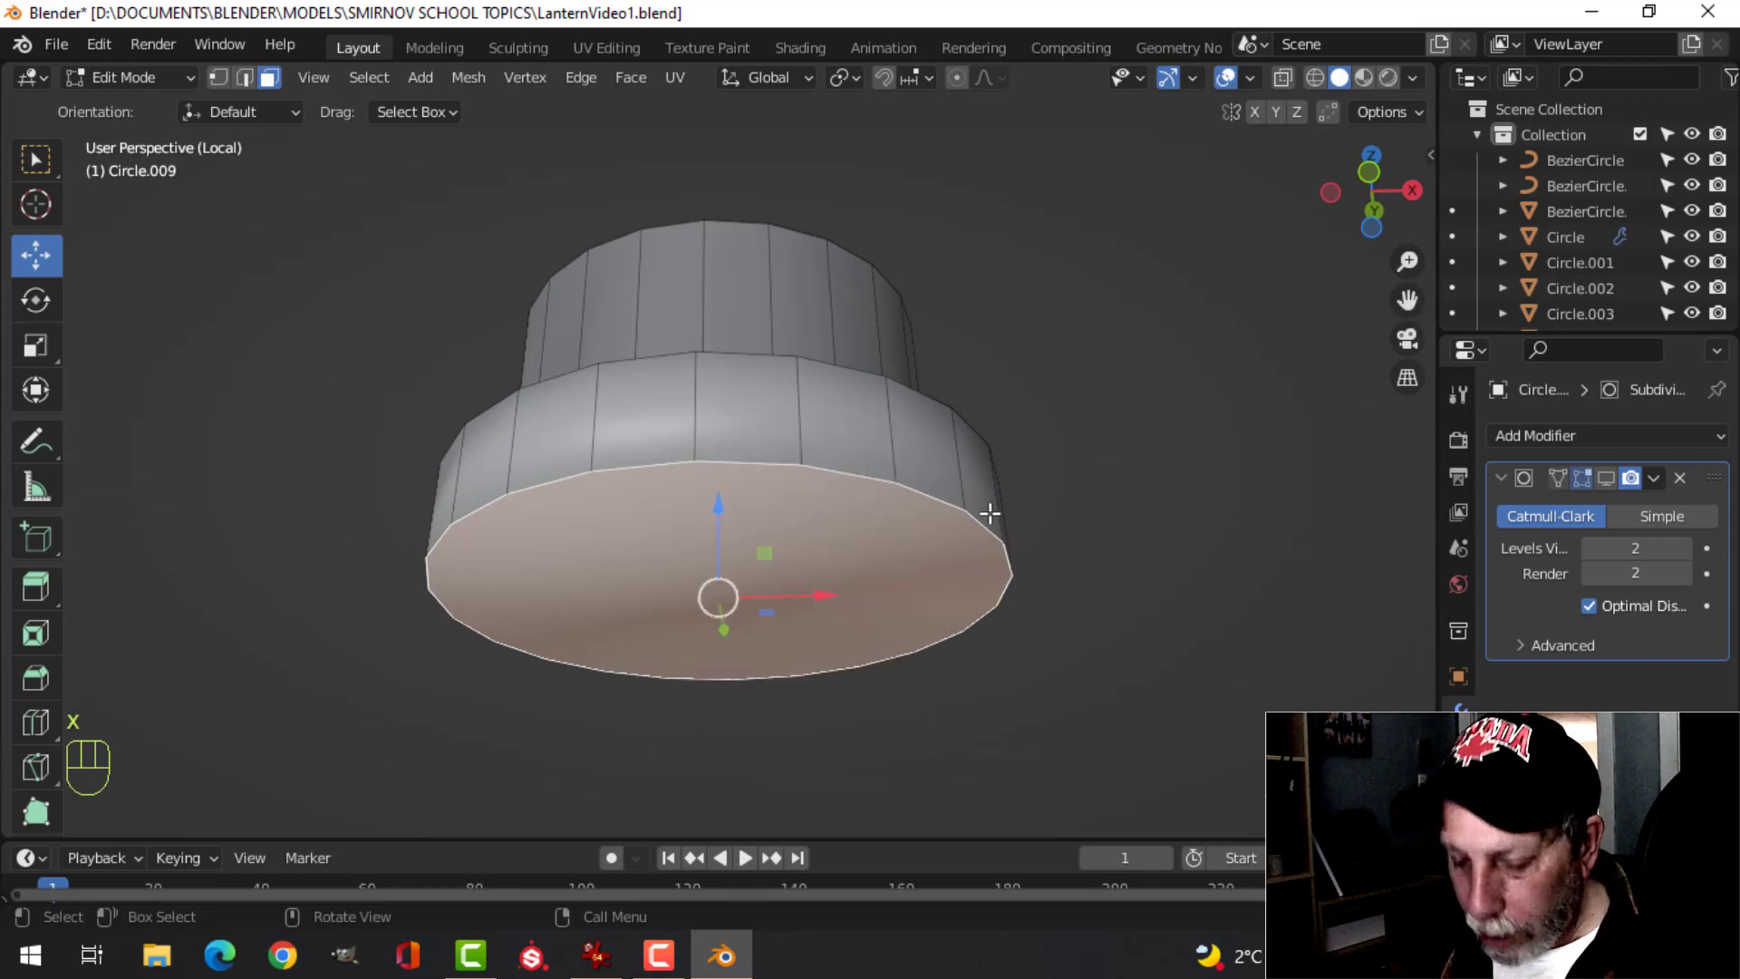
key(i)
key(Escape)
key(x)
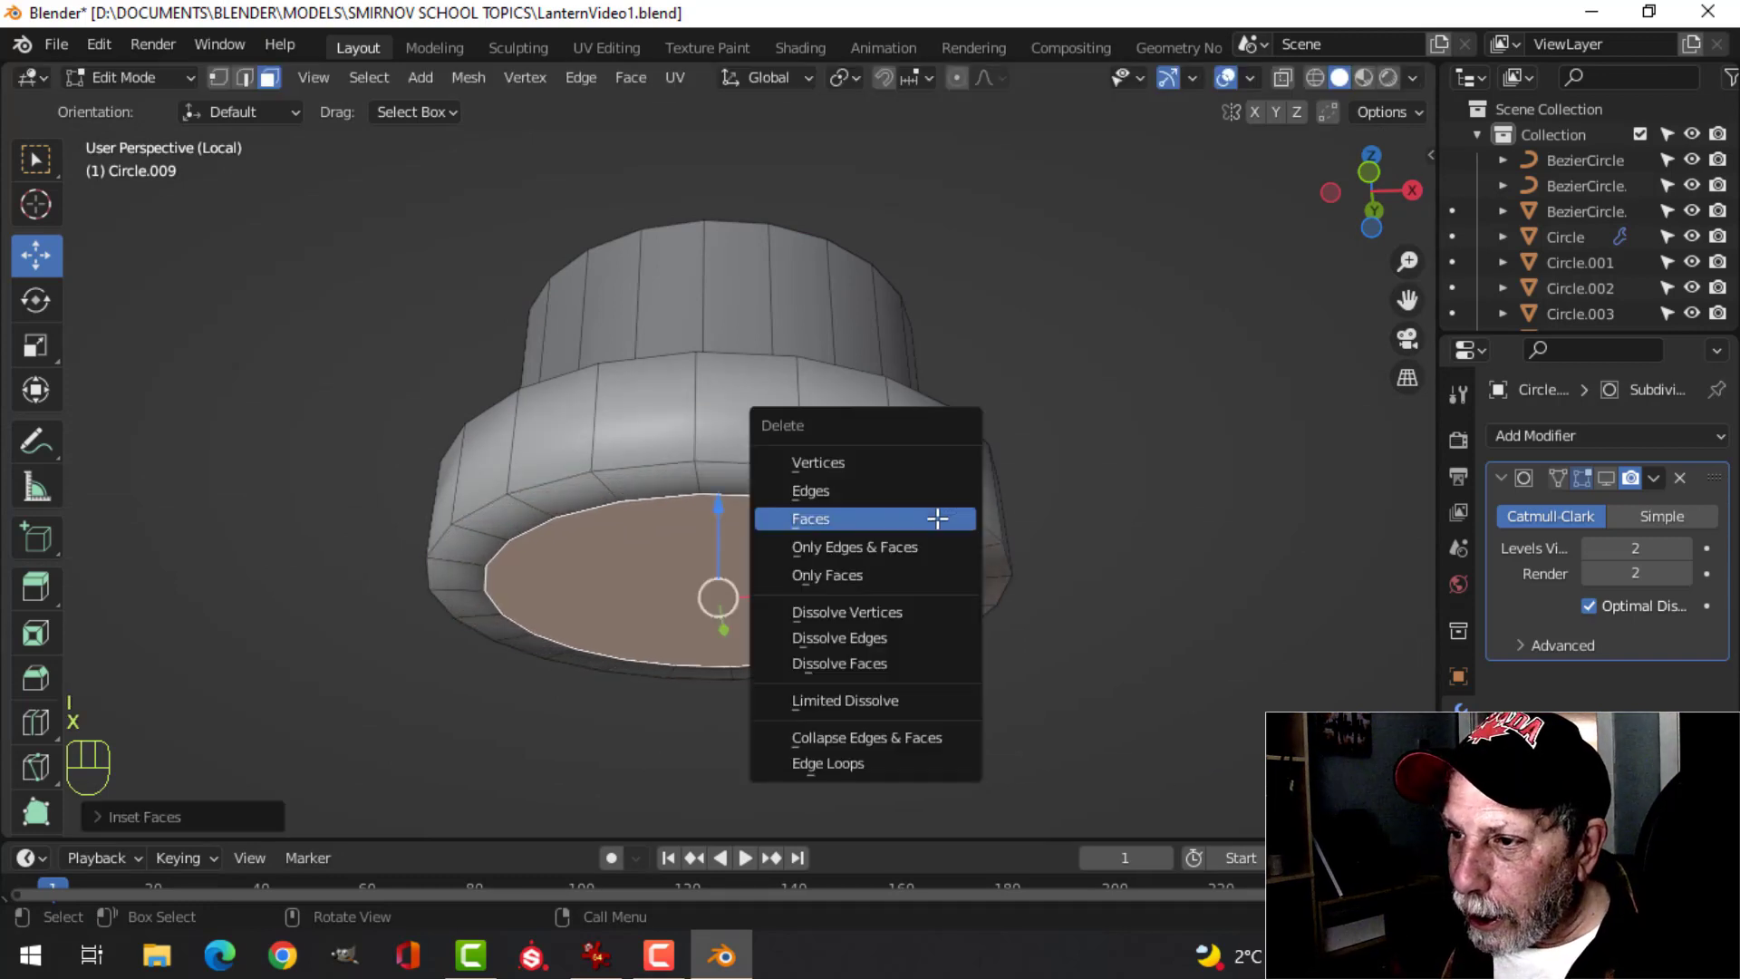
click(935, 518)
- Turn the subdivision preview back on and add loop cuts near the lower and upper ends of the collar's neck
click(1607, 477)
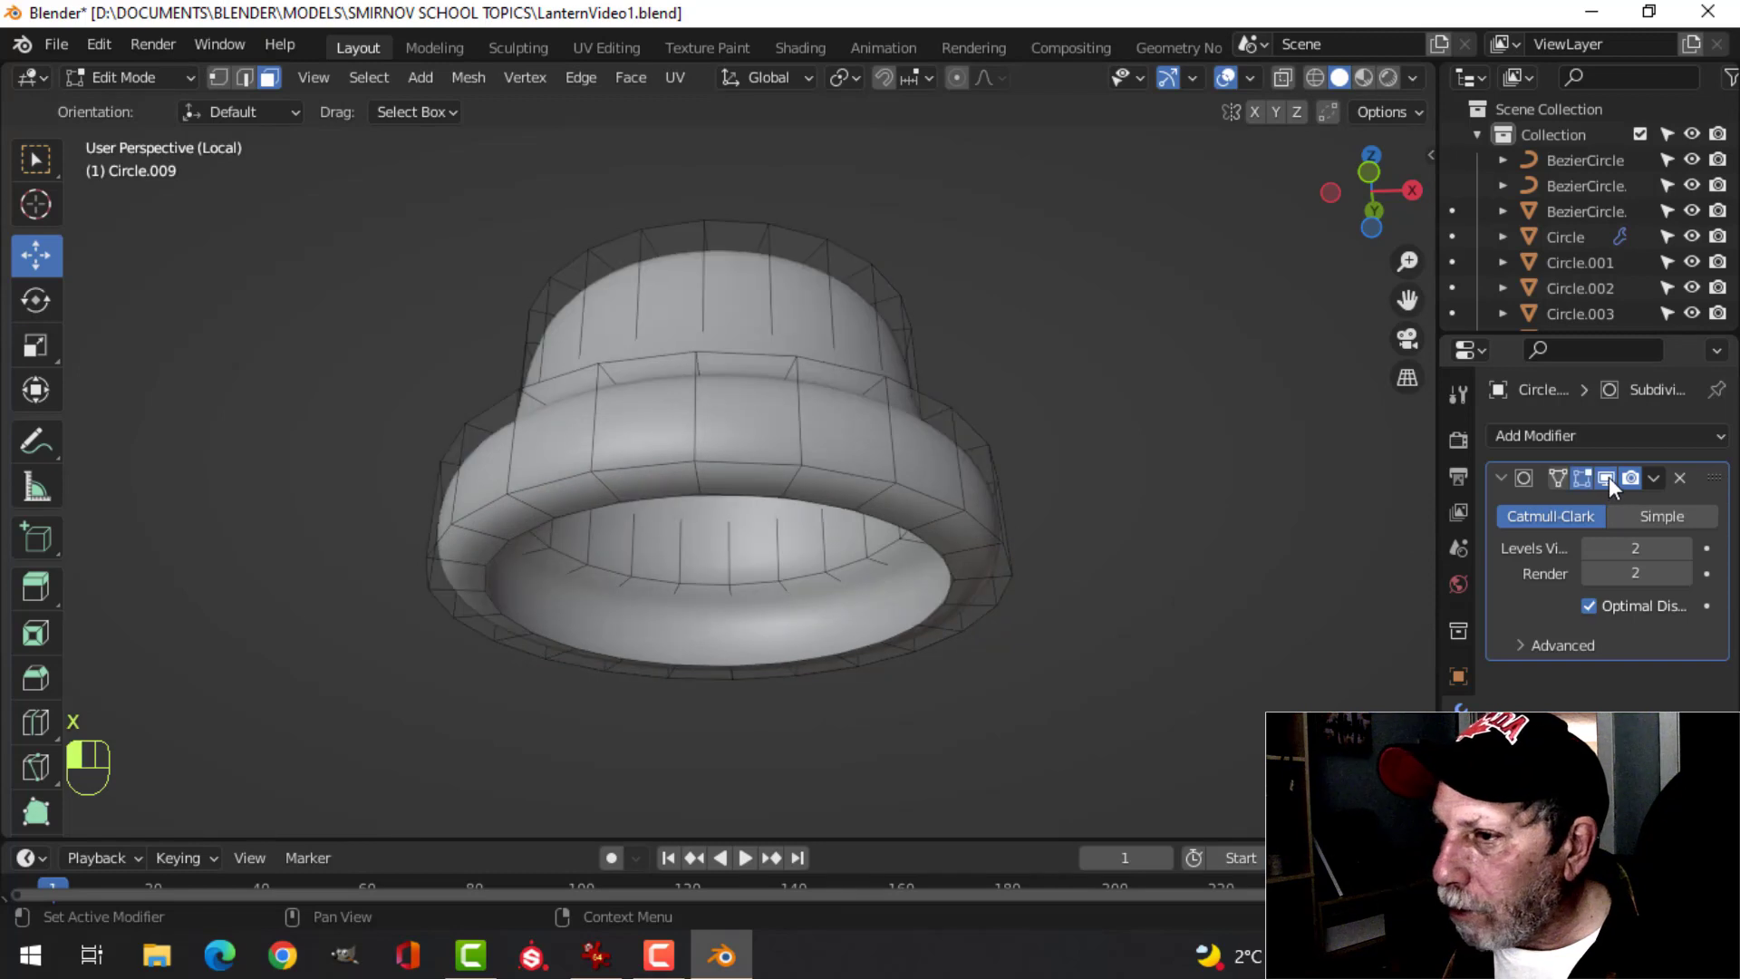
middle_drag(842, 689, 757, 553)
key(ctrl+r)
click(722, 402)
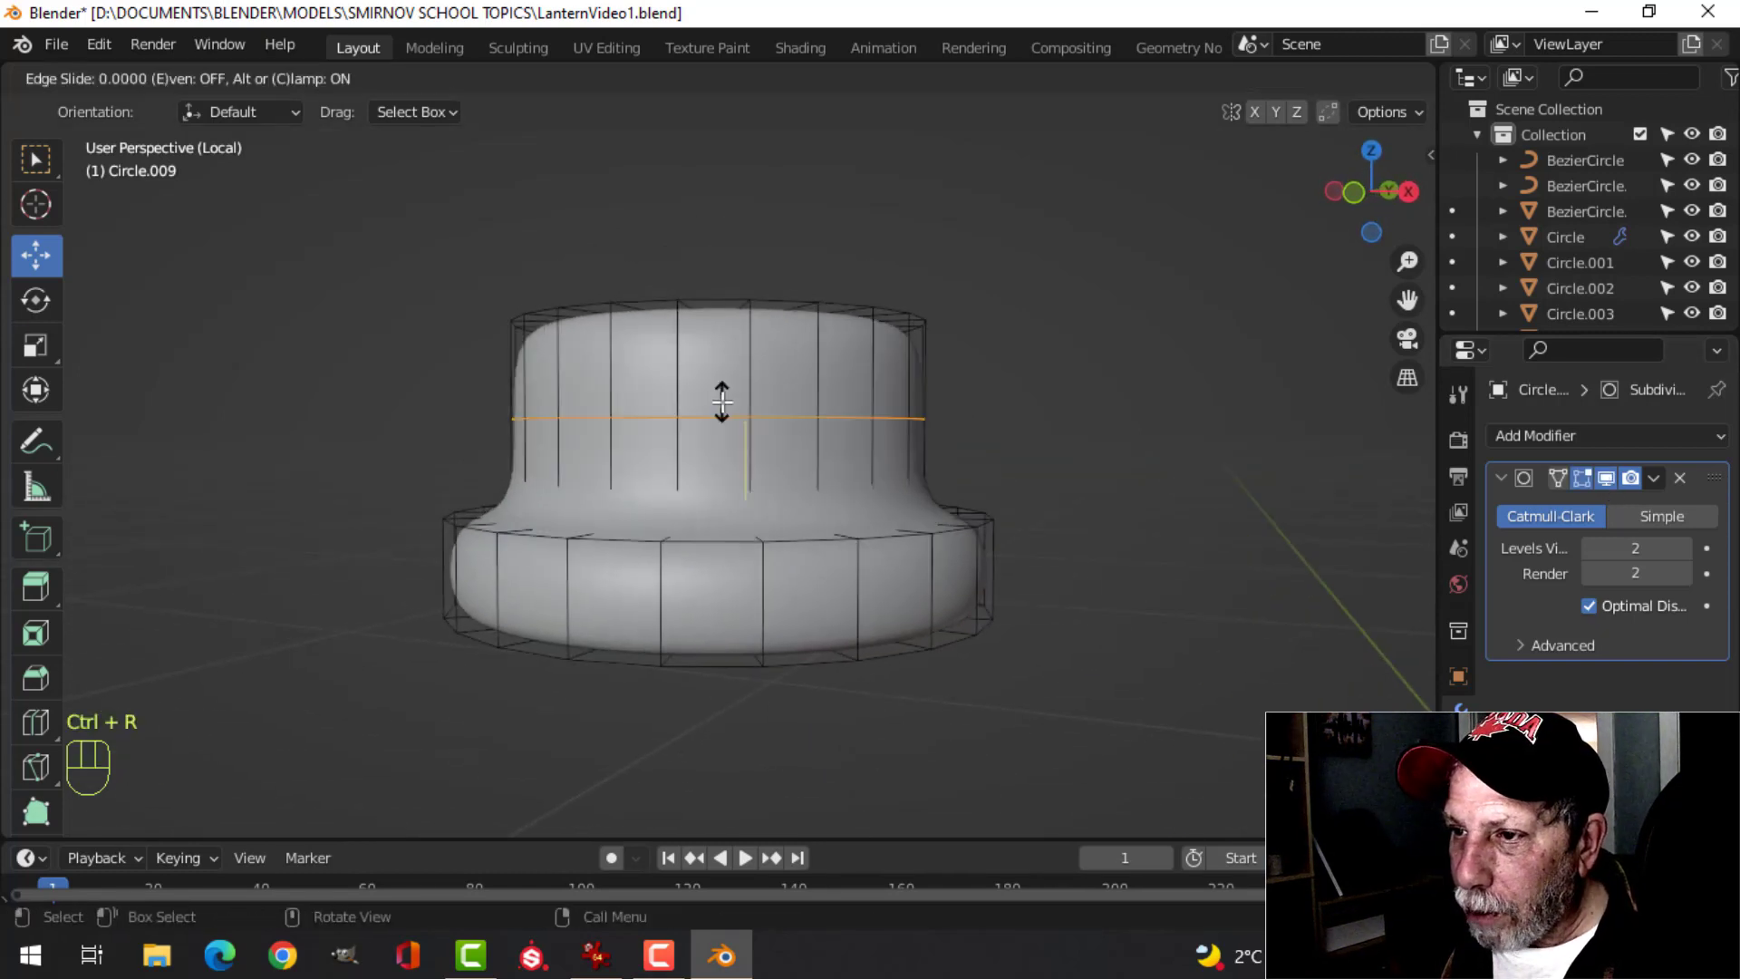
click(720, 497)
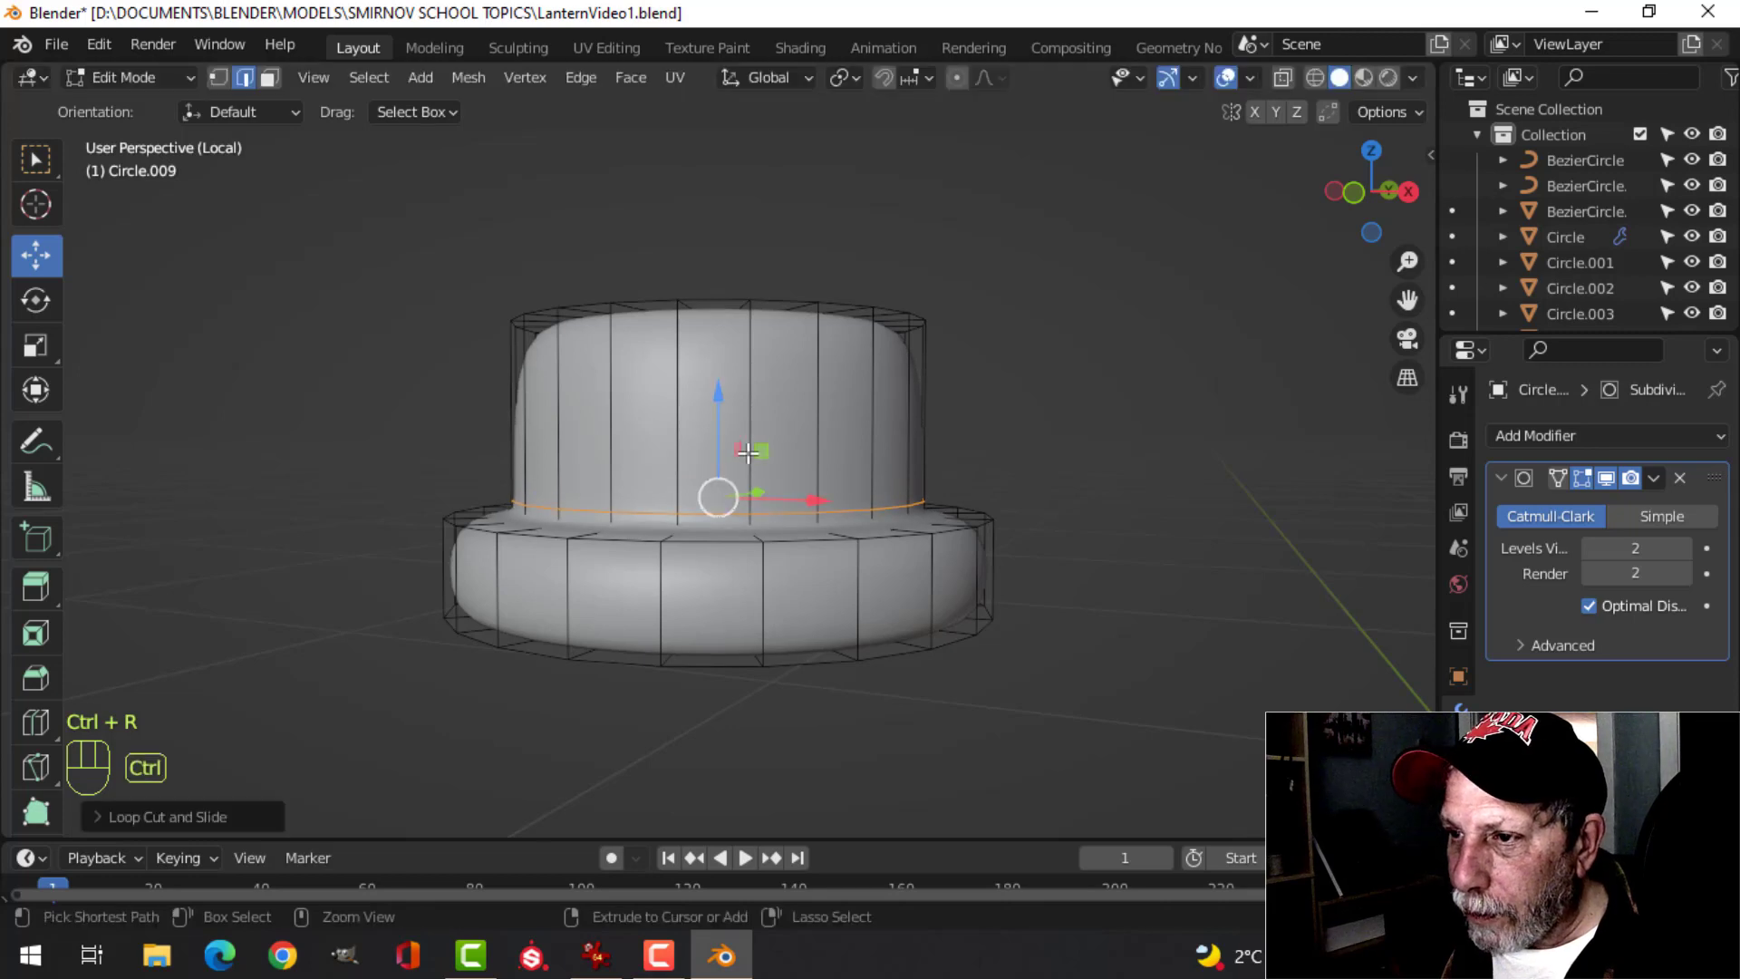
key(ctrl+r)
click(746, 439)
click(757, 371)
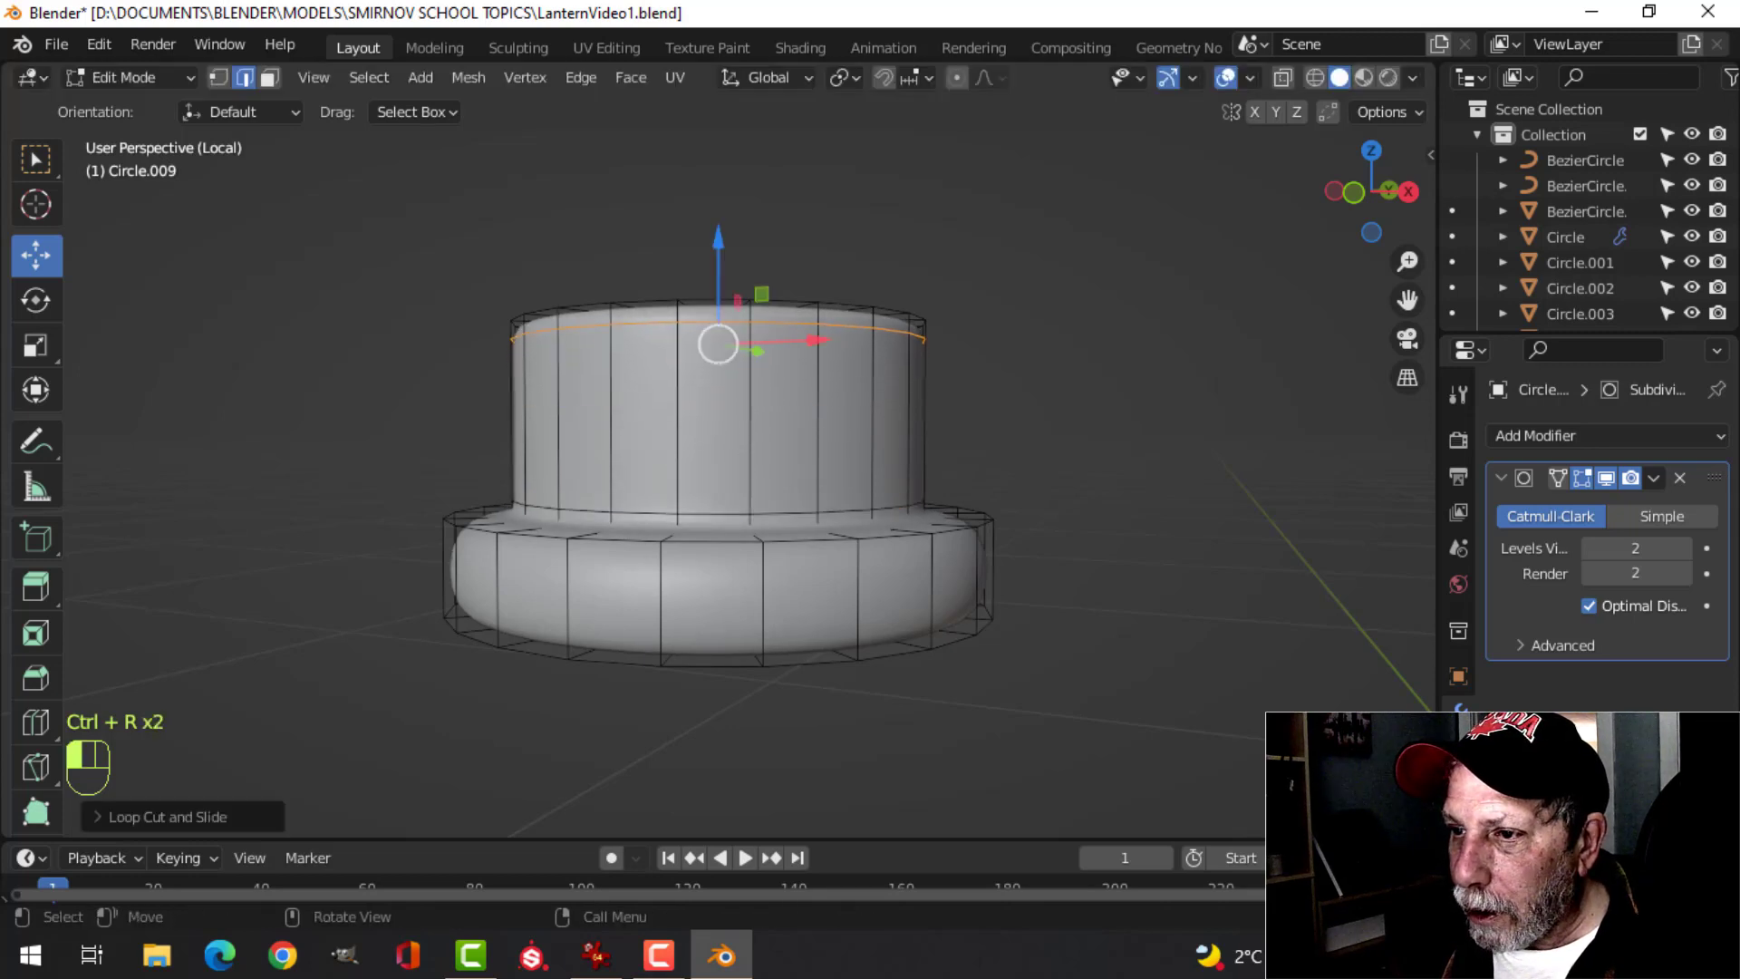
key(Tab)
- Leave local view and lower the collar's whole mesh slightly in front view so it rests on the base
middle_drag(818, 473, 897, 401)
key(alt+a)
middle_drag(736, 544, 698, 513)
key(slash)
click(738, 466)
key(KP_1)
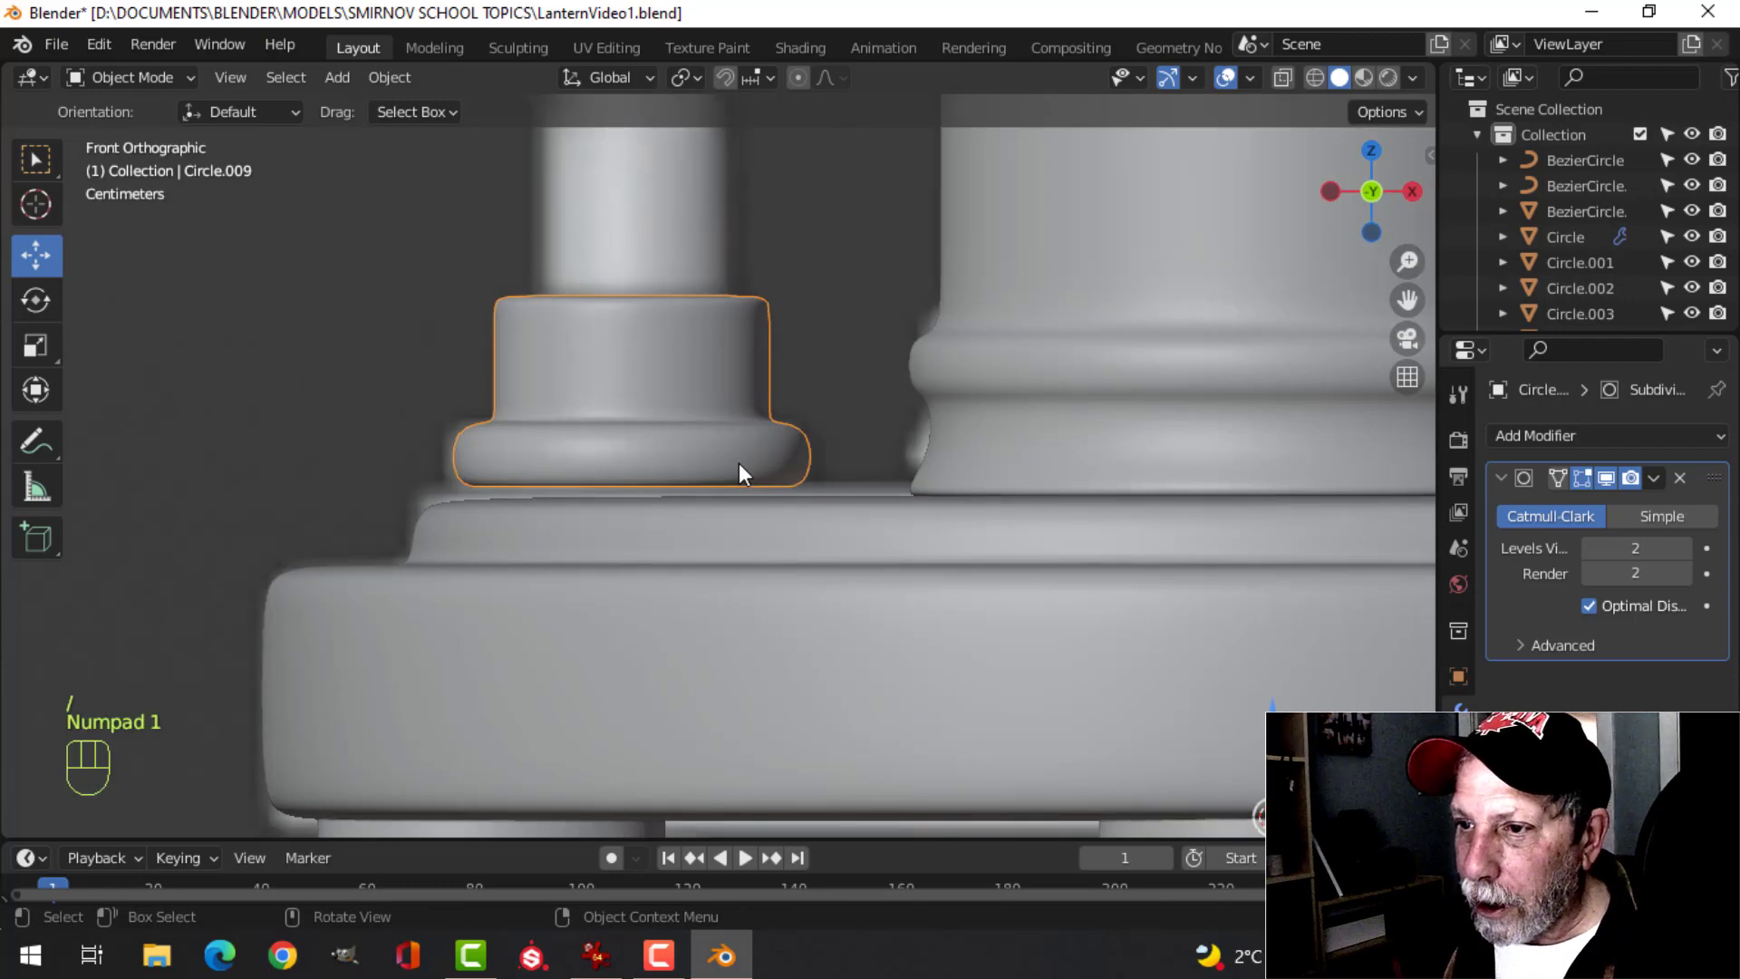
key(Tab)
key(a)
drag(639, 306, 642, 323)
key(alt+a)
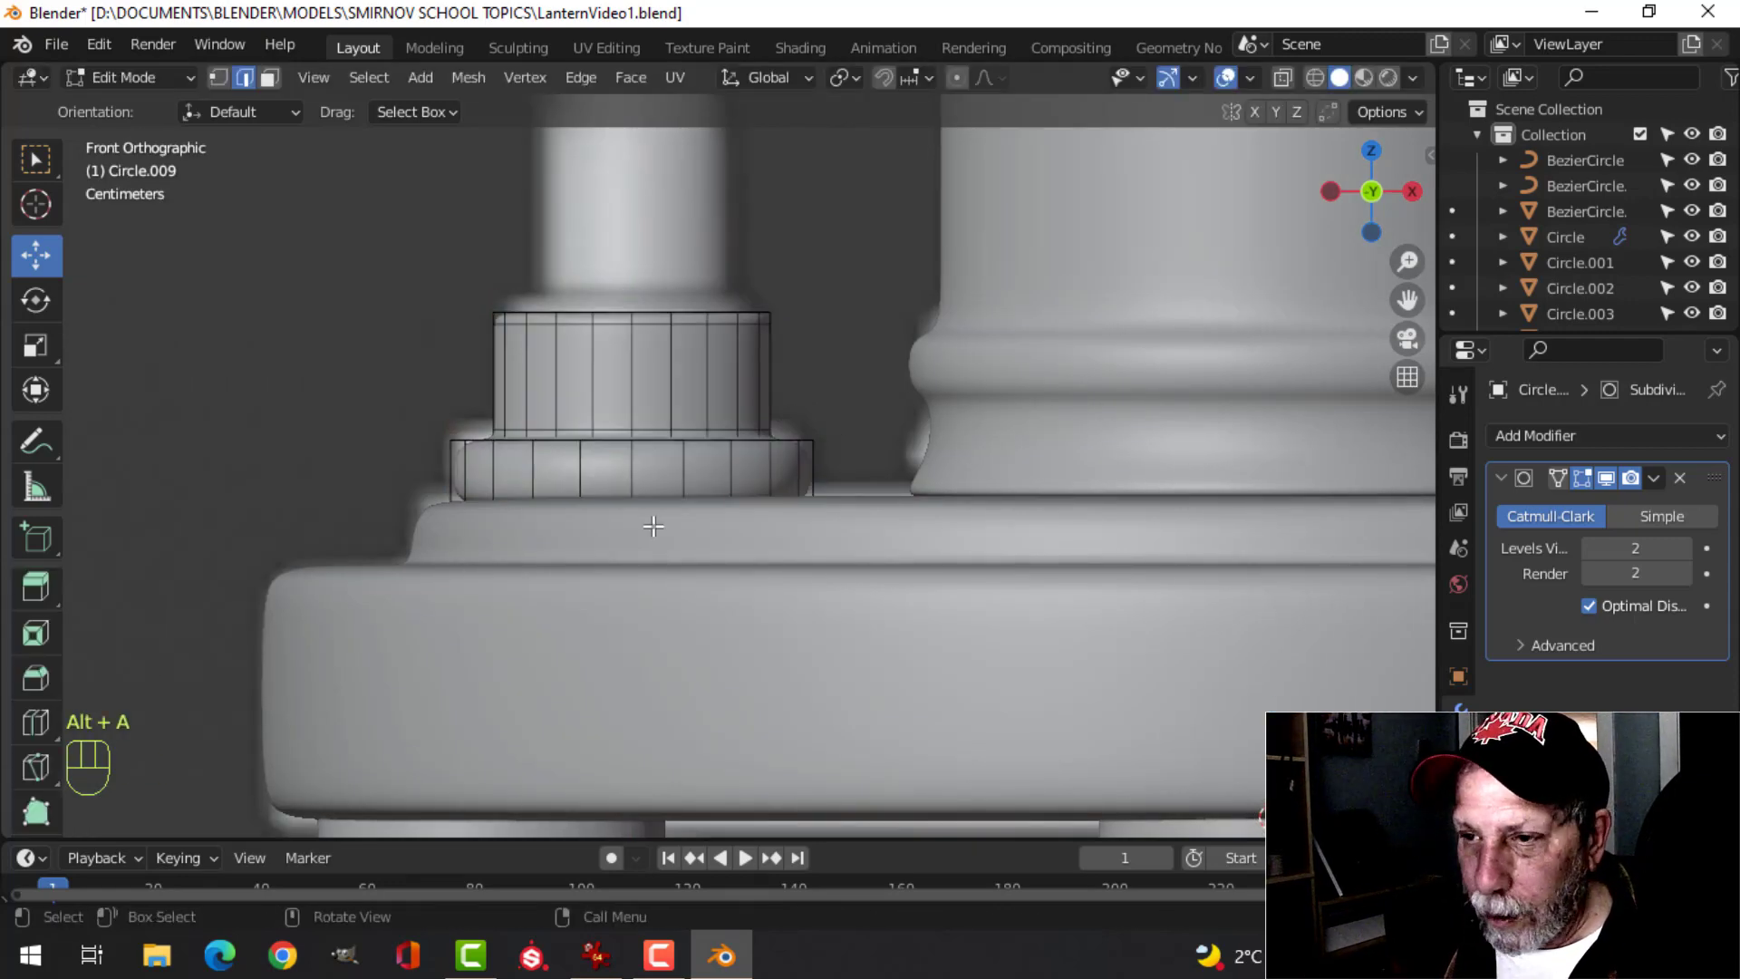
- Delete the ring of faces on the collar's underside and return to Object Mode
middle_drag(652, 526, 675, 544)
scroll(462, 617, down, 3)
key(z)
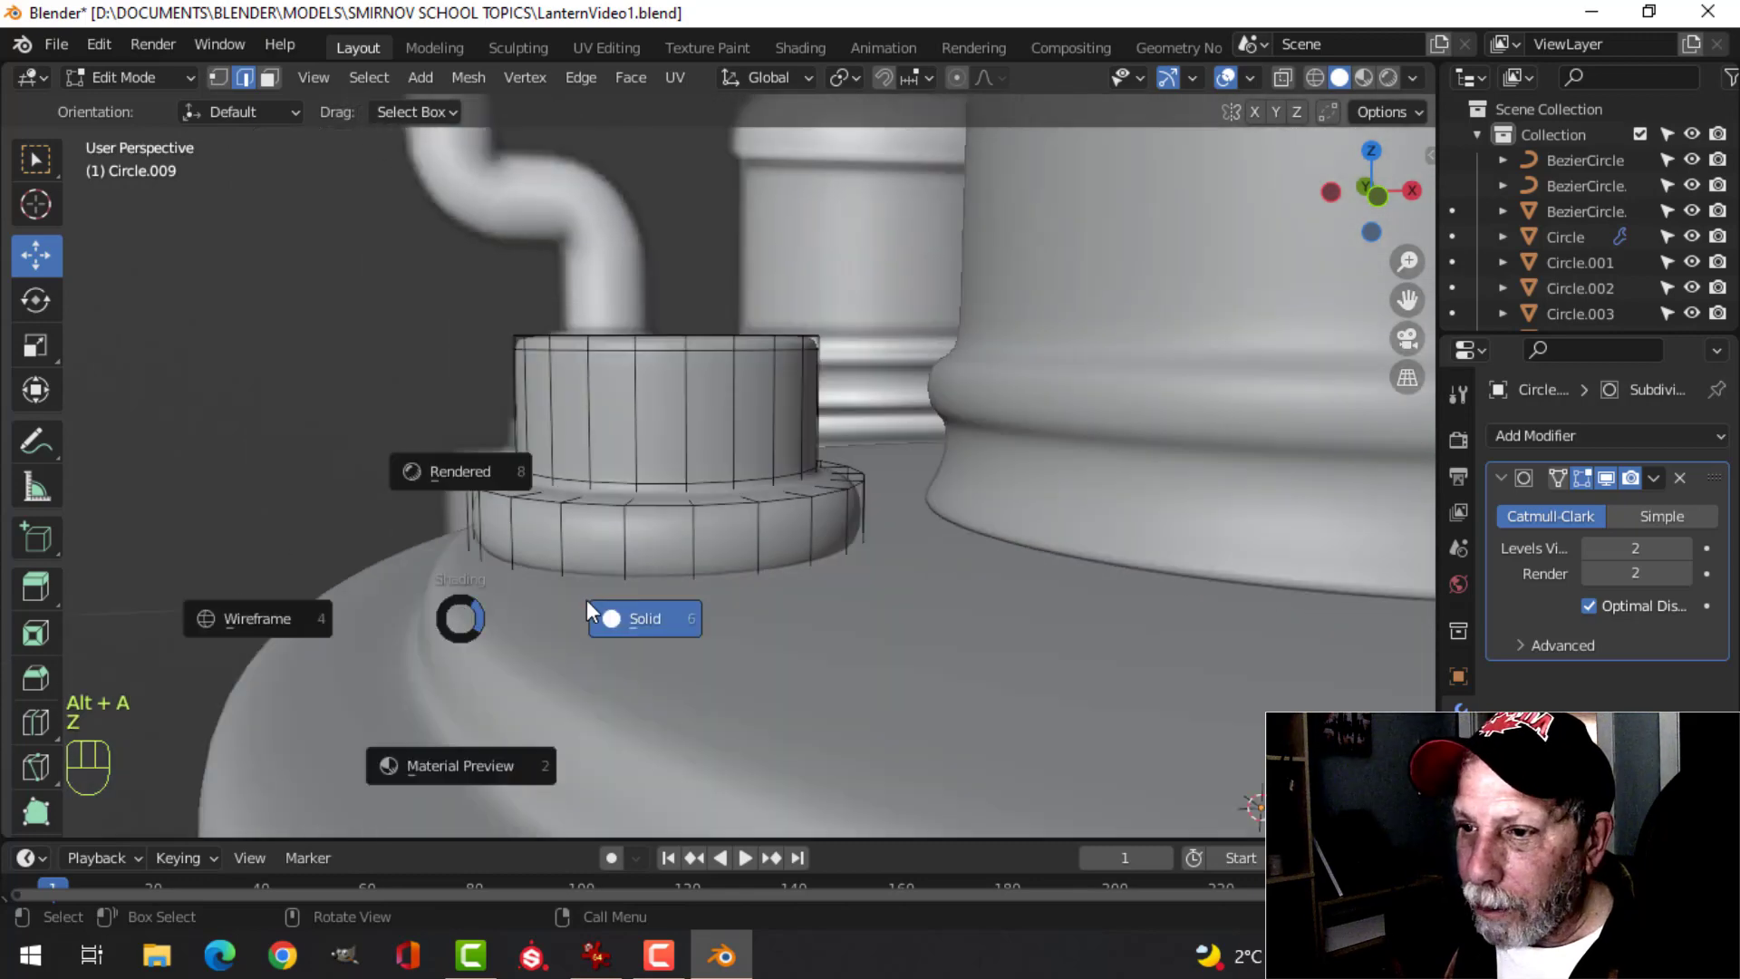
click(590, 613)
mouse_move(776, 603)
middle_down()
mouse_move(712, 622)
mouse_move(574, 519)
mouse_move(583, 556)
mouse_move(835, 634)
mouse_move(816, 571)
mouse_move(633, 571)
middle_up()
key(Tab)
key(alt+a)
click(816, 571)
key(Tab)
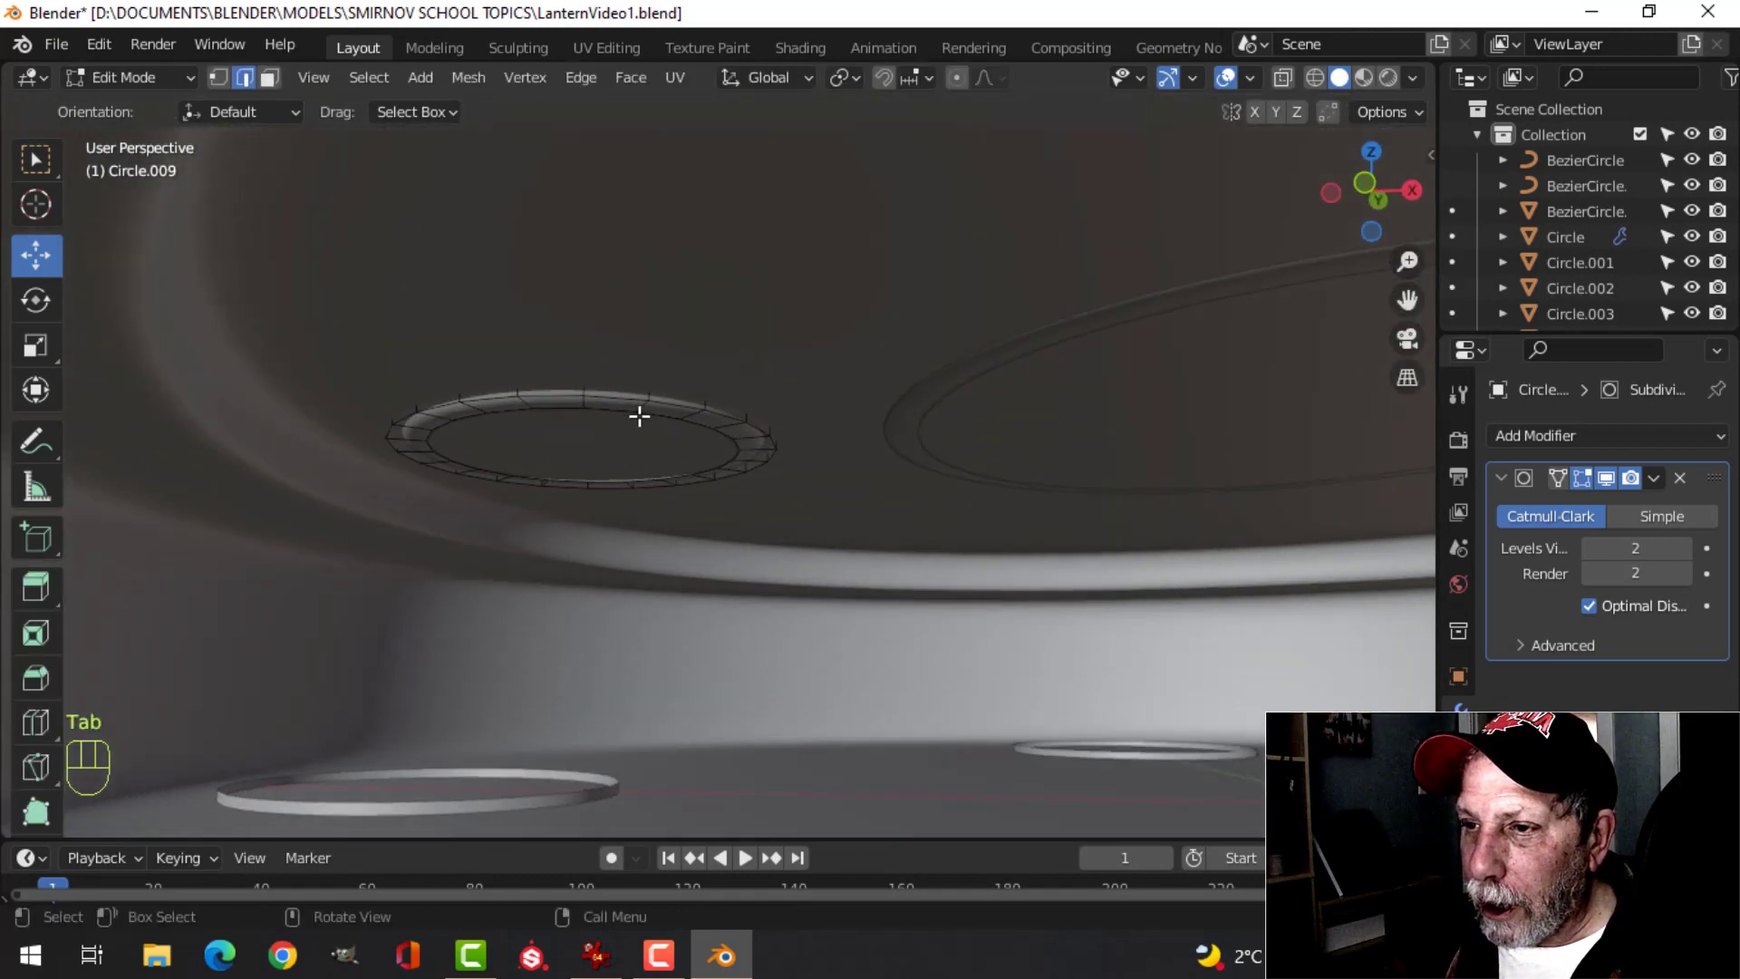
alt+shift+click(639, 410)
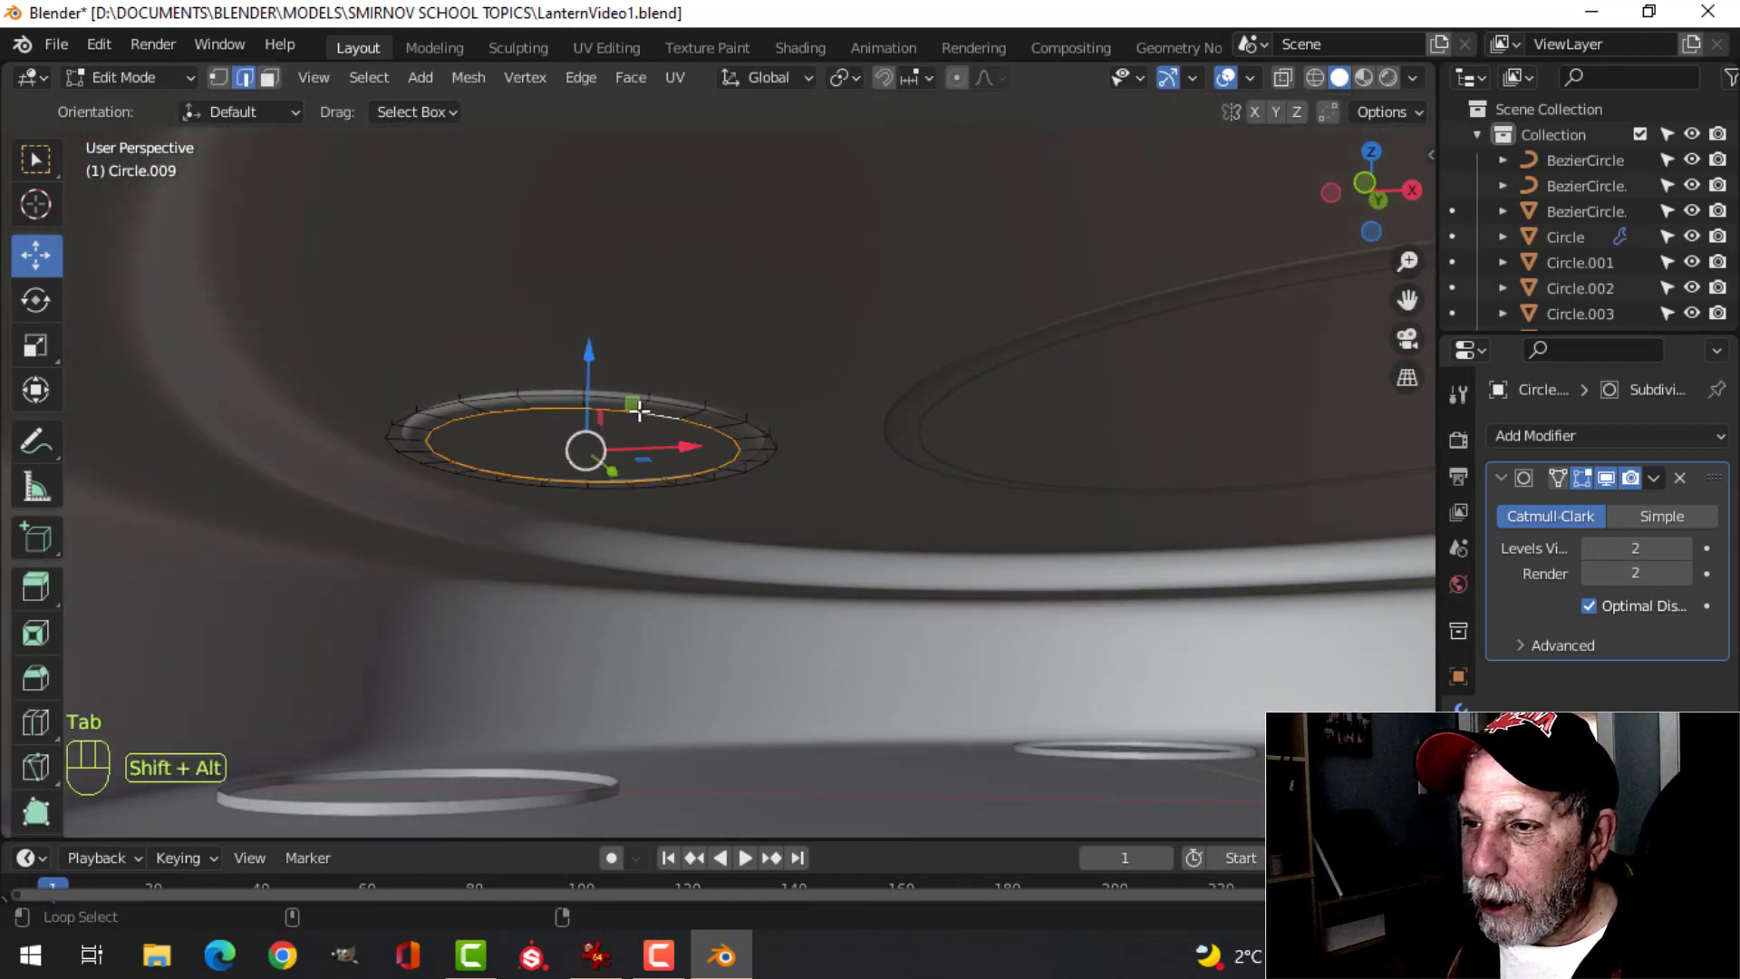
middle_drag(660, 408, 634, 396)
scroll(641, 544, up, 4)
middle_drag(641, 544, 647, 503)
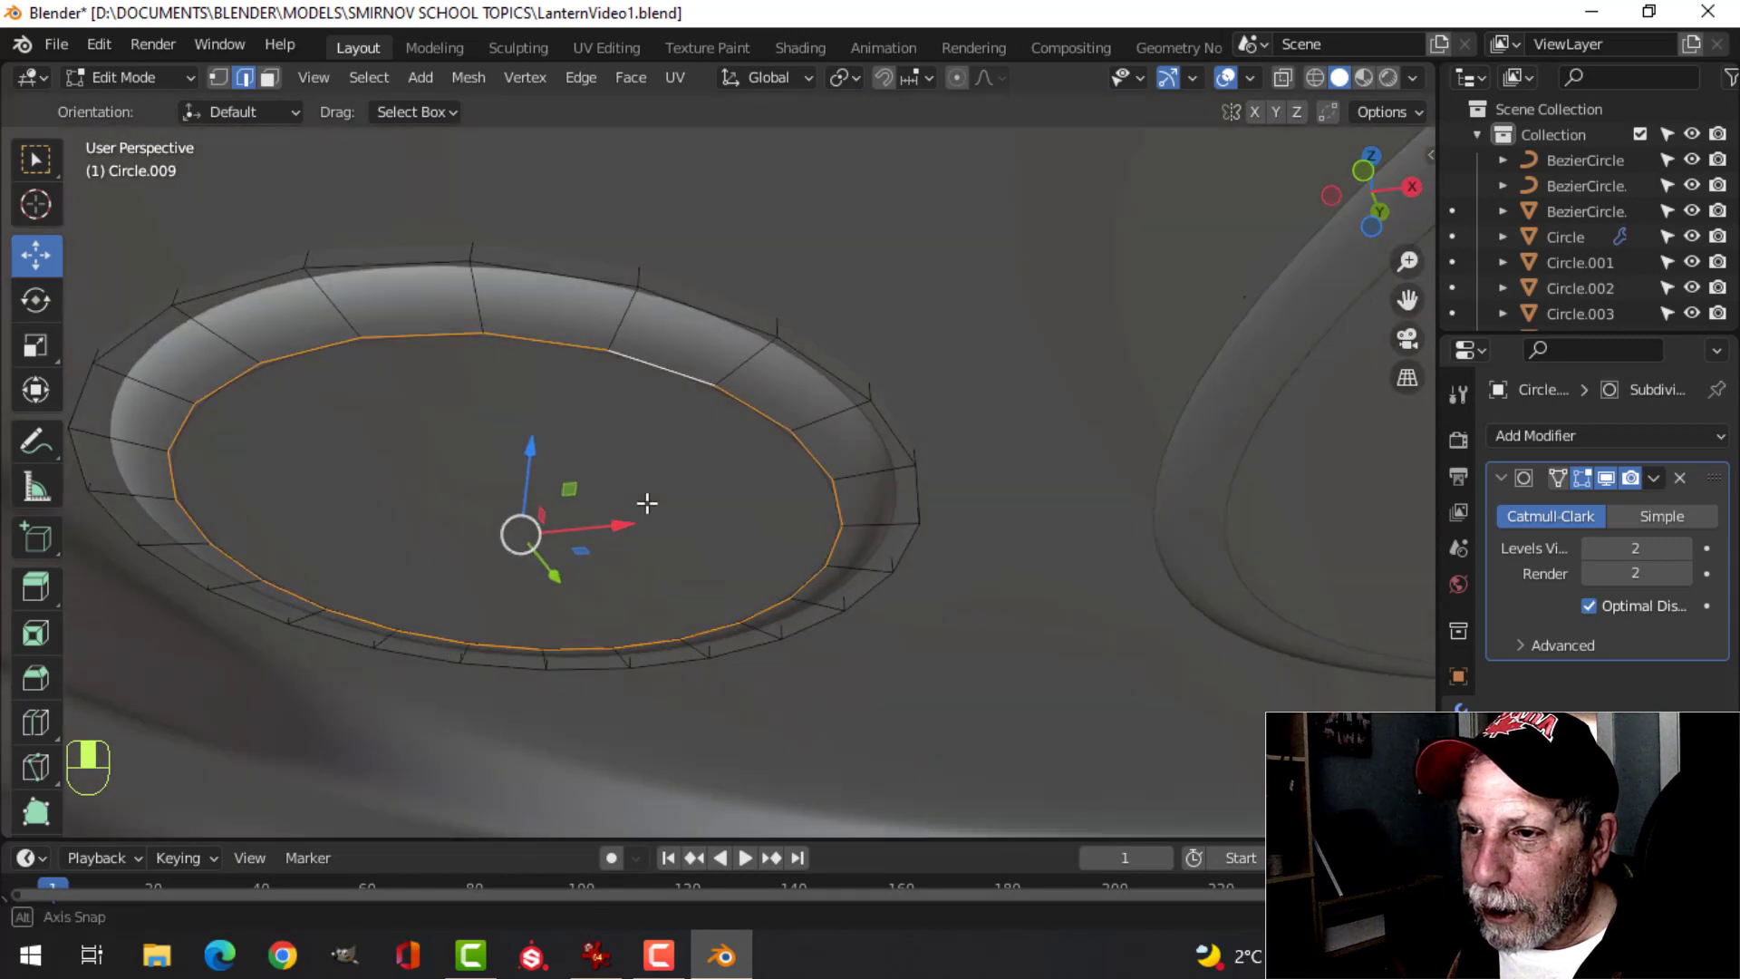
key(alt+a)
alt+click(485, 307)
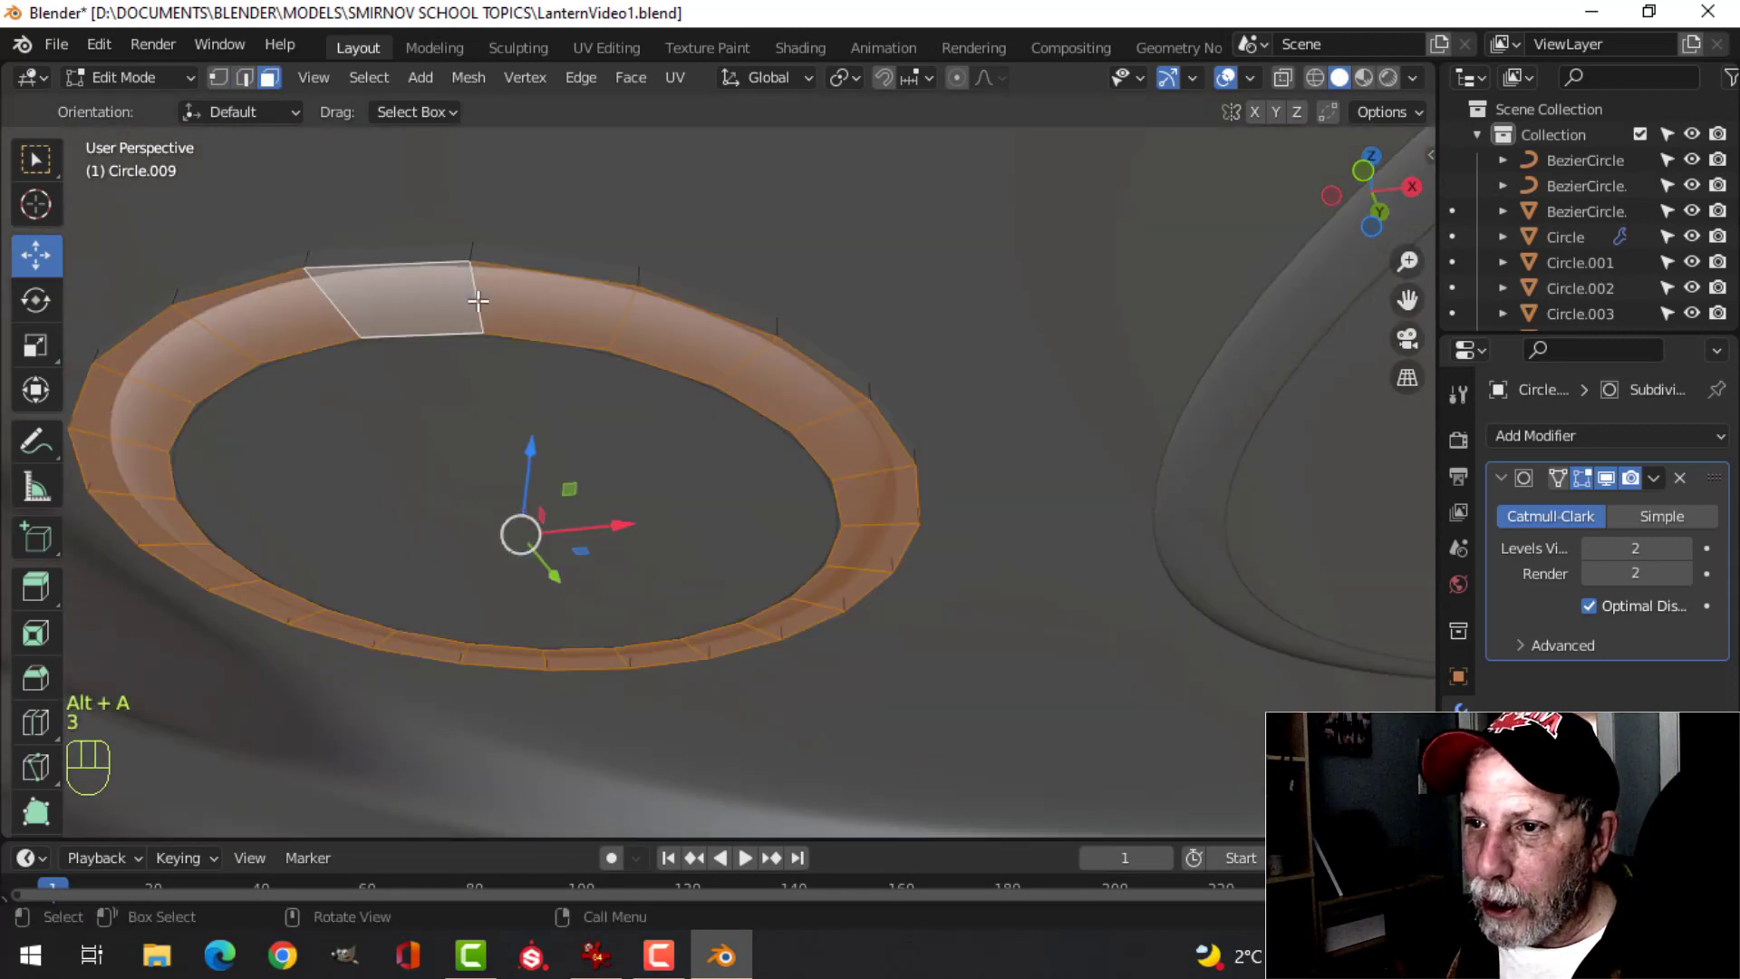
key(x)
click(474, 299)
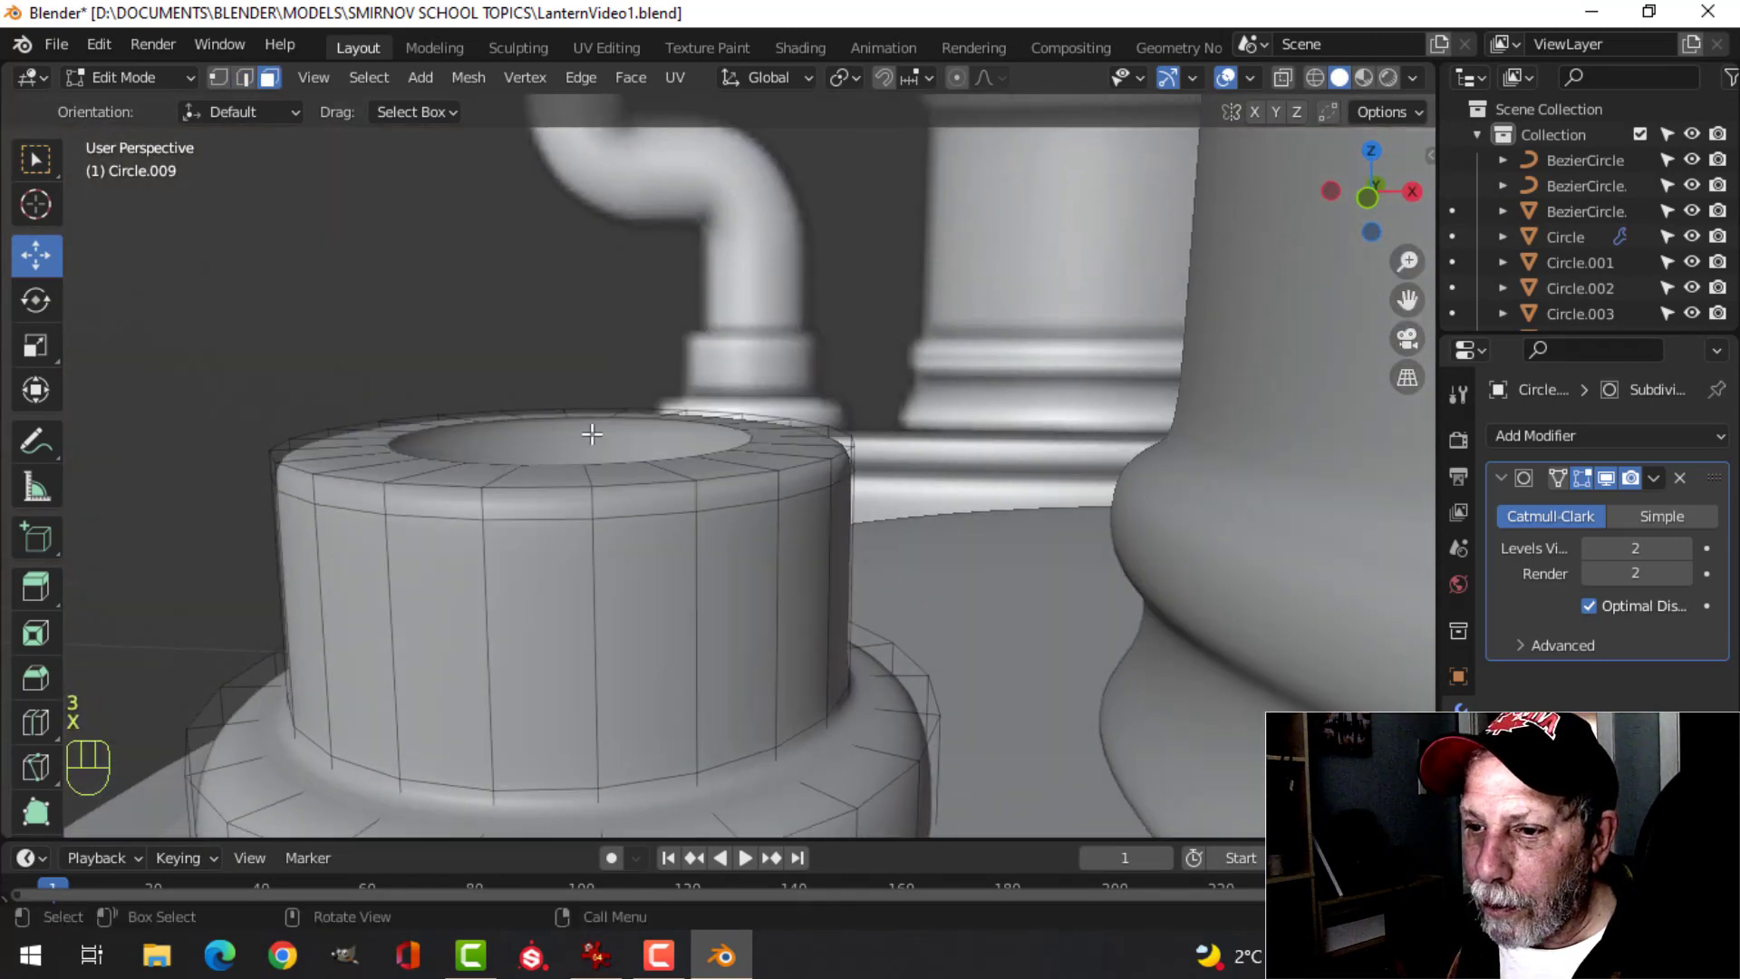
key(Tab)
scroll(618, 447, down, 2)
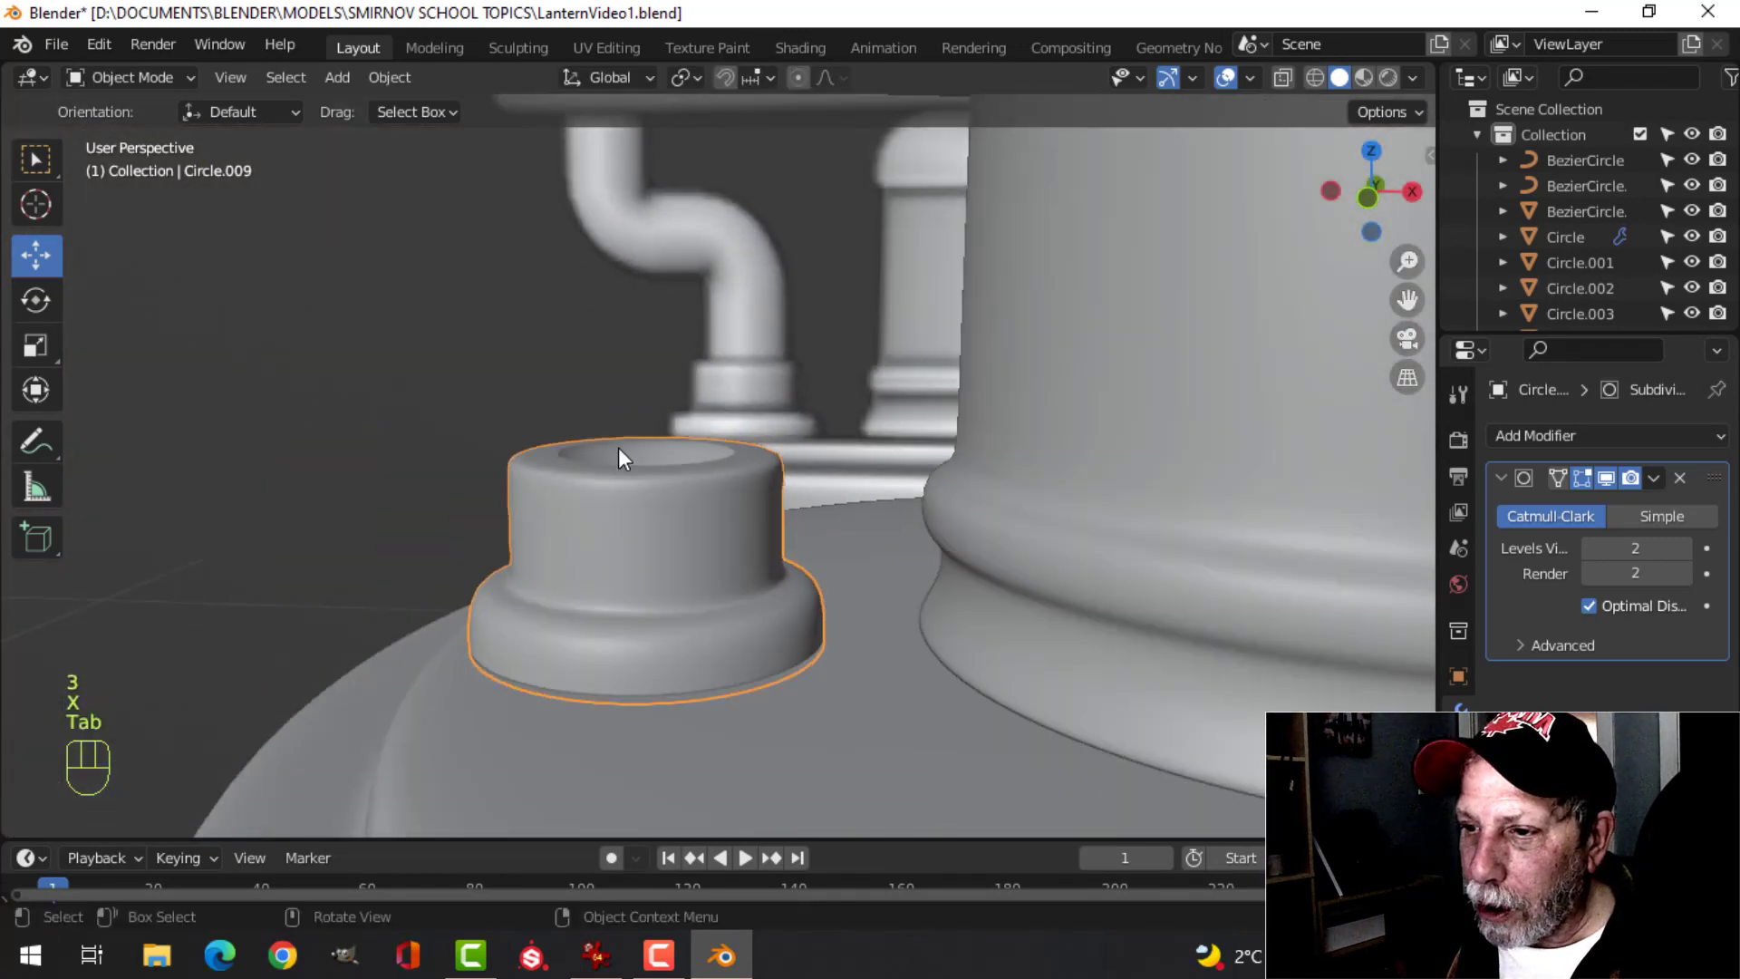
- Add a loop cut around the middle of the collar's lower flange and return to Object Mode
key(alt+a)
shift+middle_drag(677, 499, 711, 607)
key(Tab)
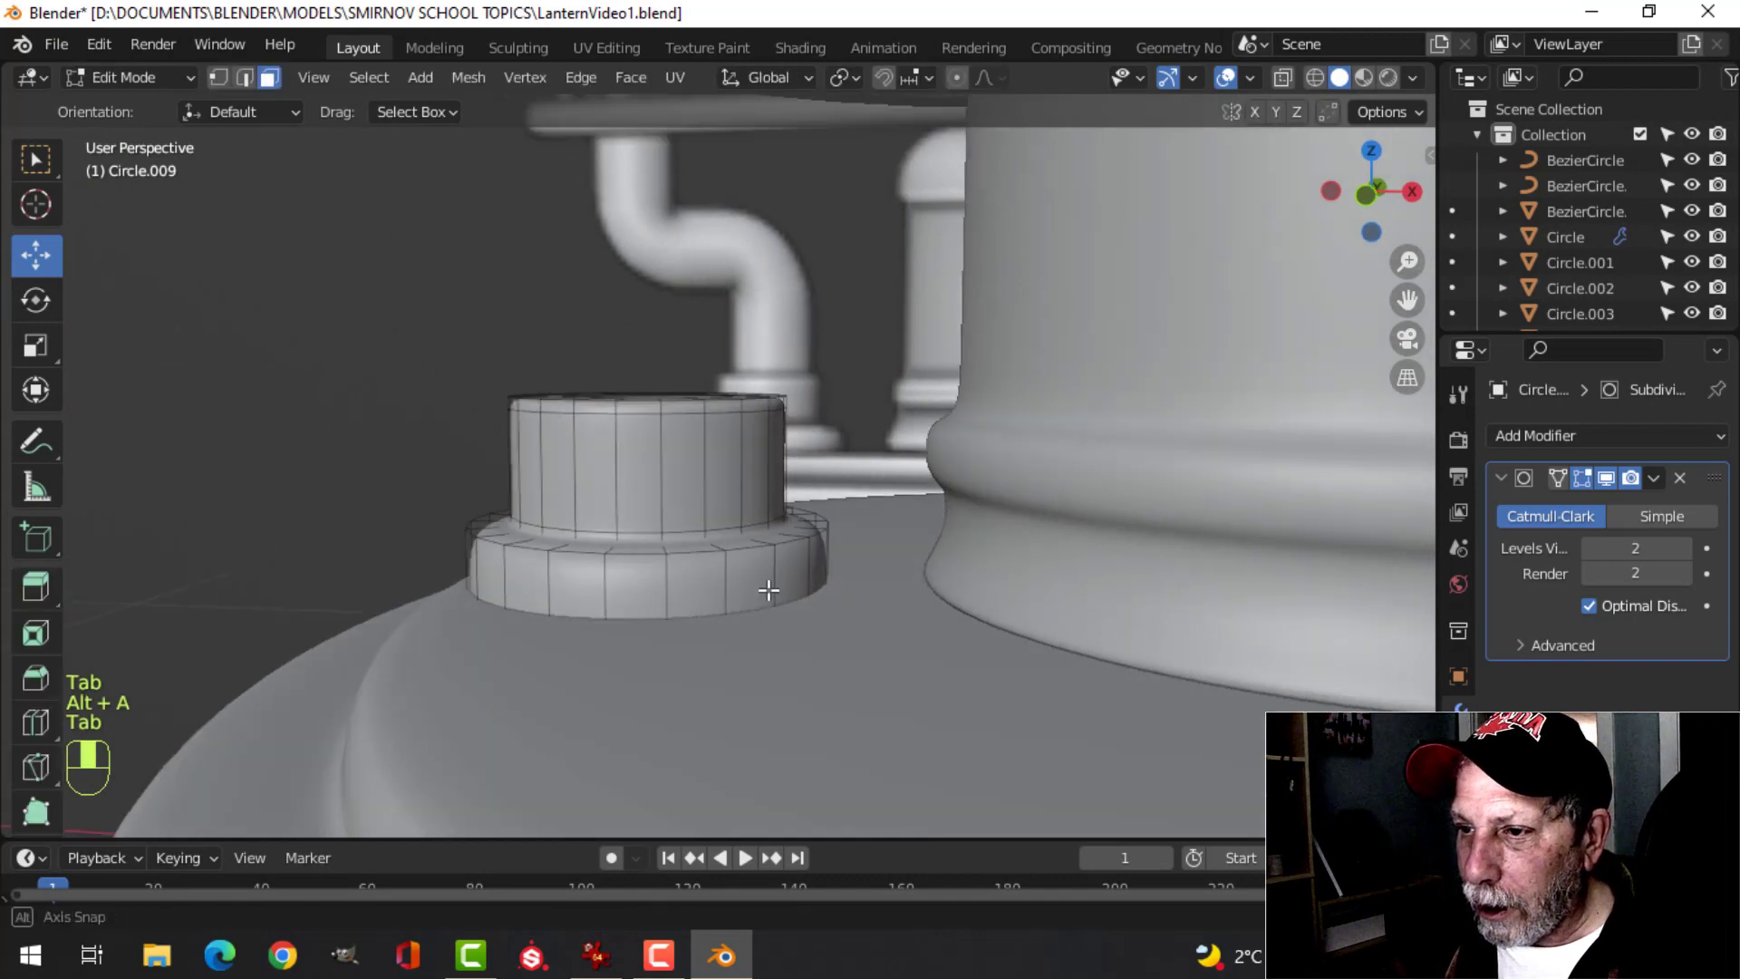
key(alt+a)
key(ctrl+r)
click(725, 584)
click(726, 580)
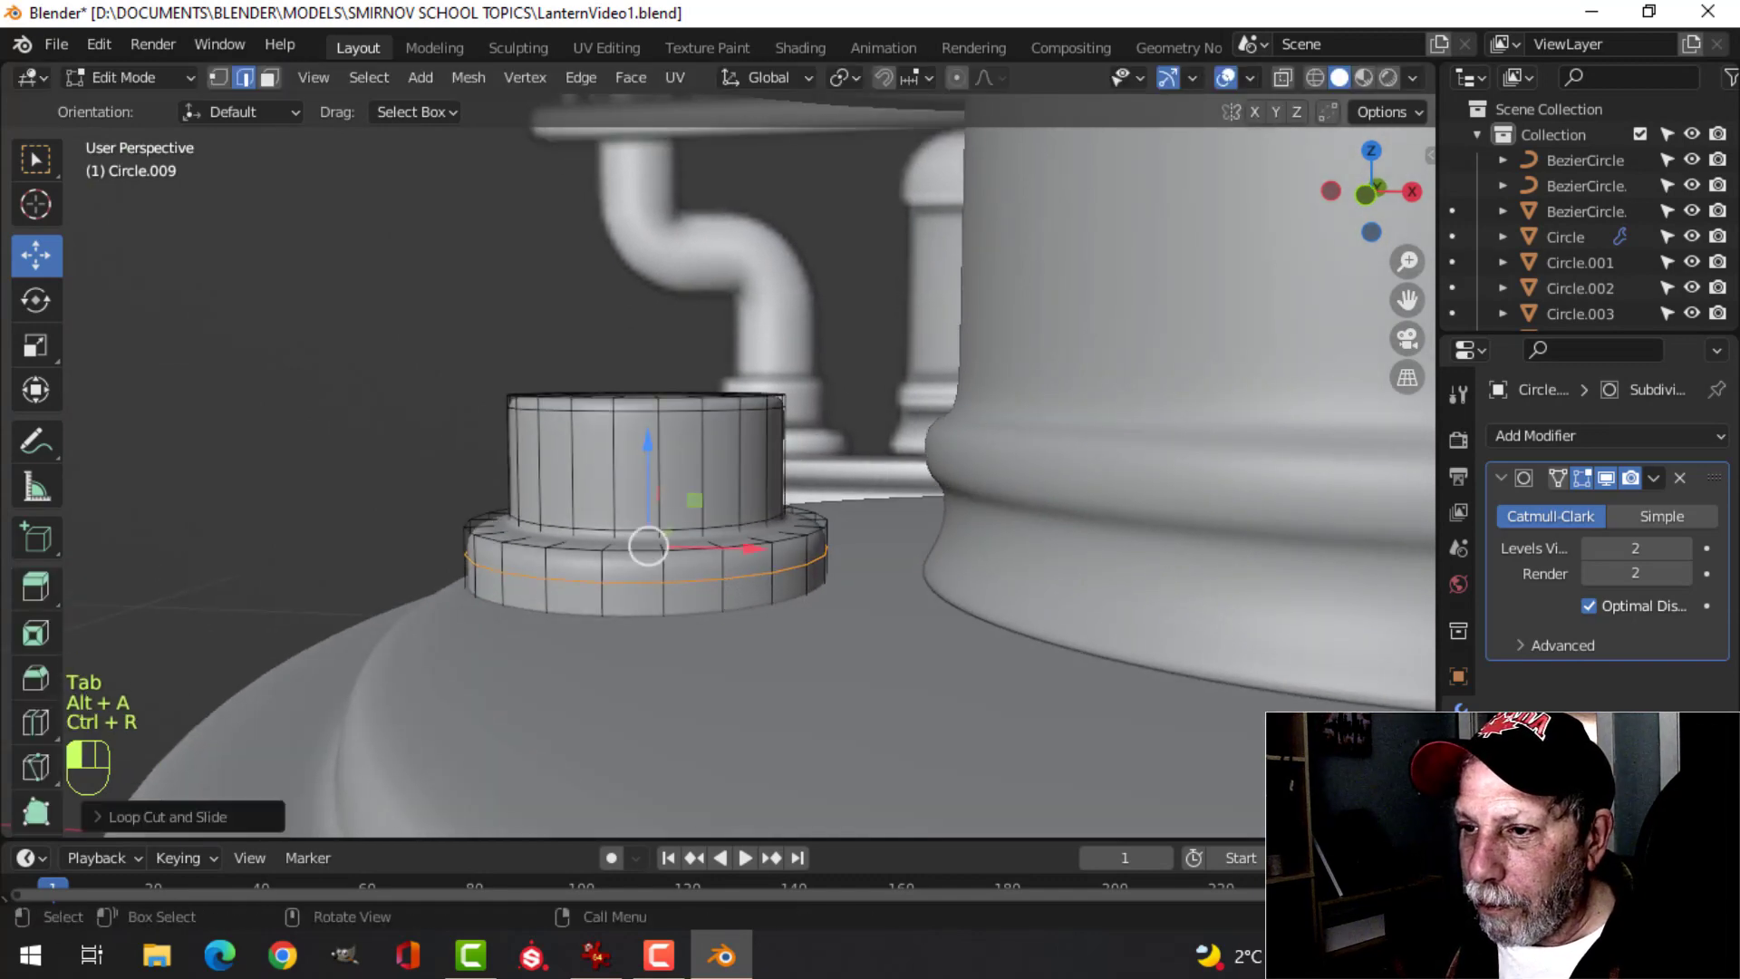
key(Tab)
key(alt+a)
middle_drag(723, 582, 753, 483)
- Switch to front view and reveal the hidden lantern parts, leaving everything deselected
click(725, 553)
key(Tab)
key(a)
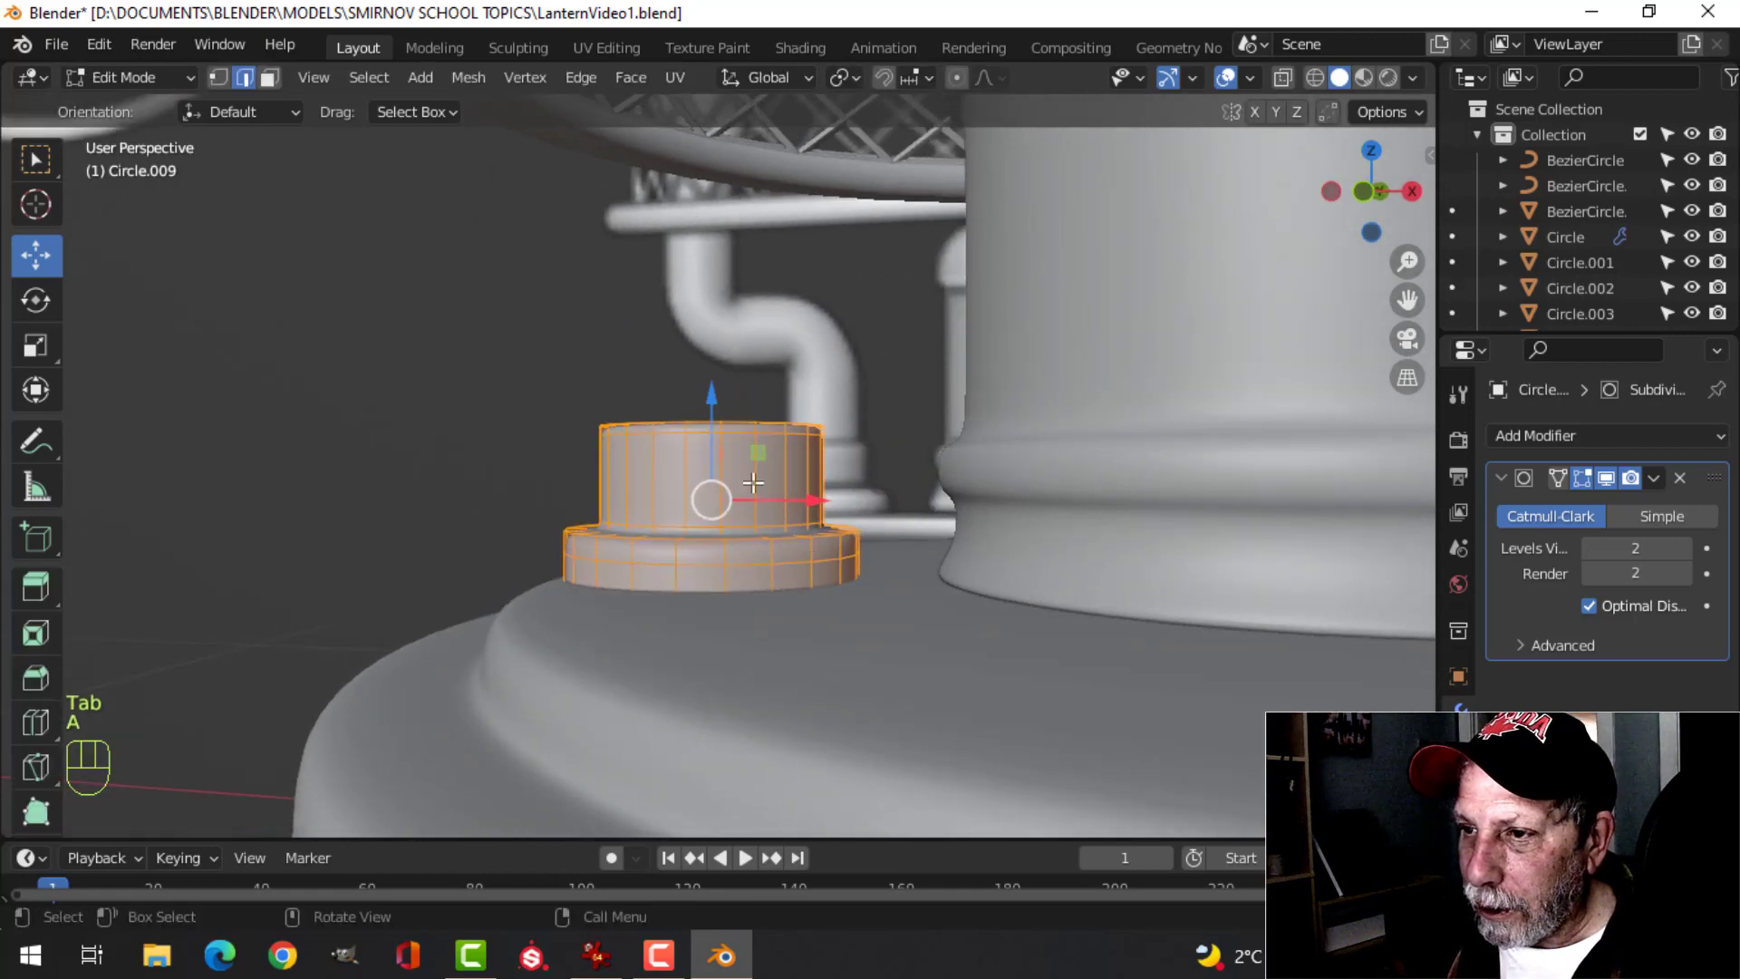
key(Tab)
key(KP_1)
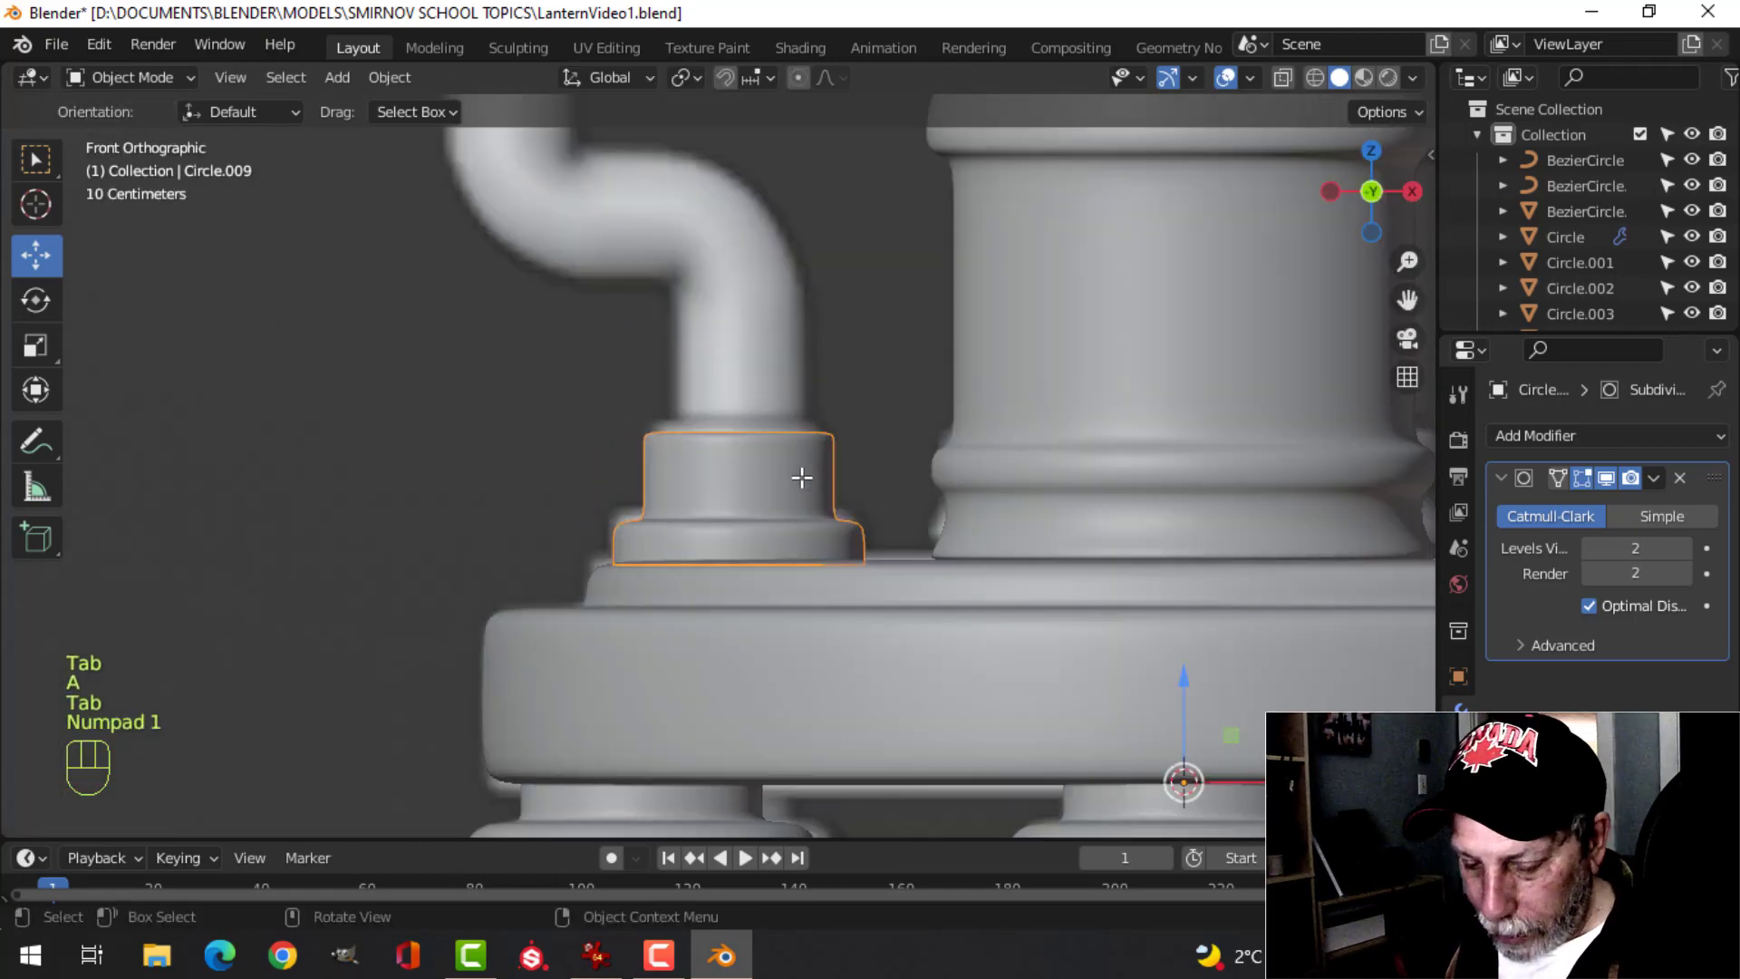
key(KP_Divide)
key(KP_Divide)
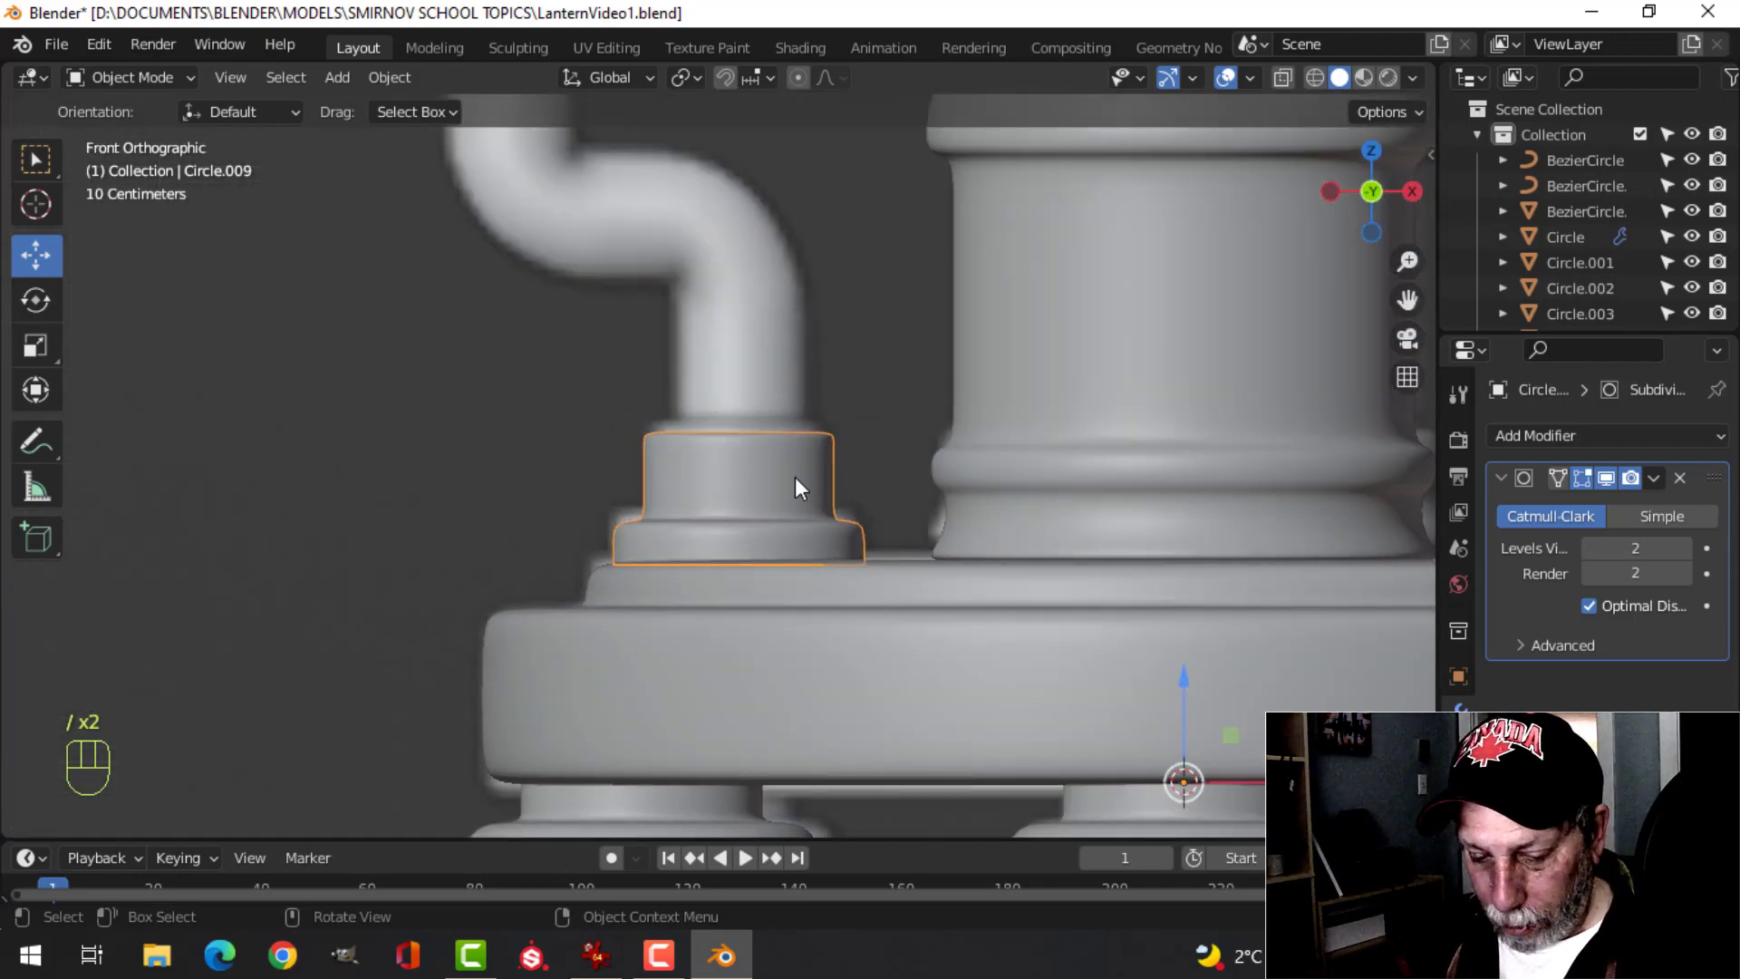
key(alt+h)
key(alt+a)
scroll(734, 386, down, 2)
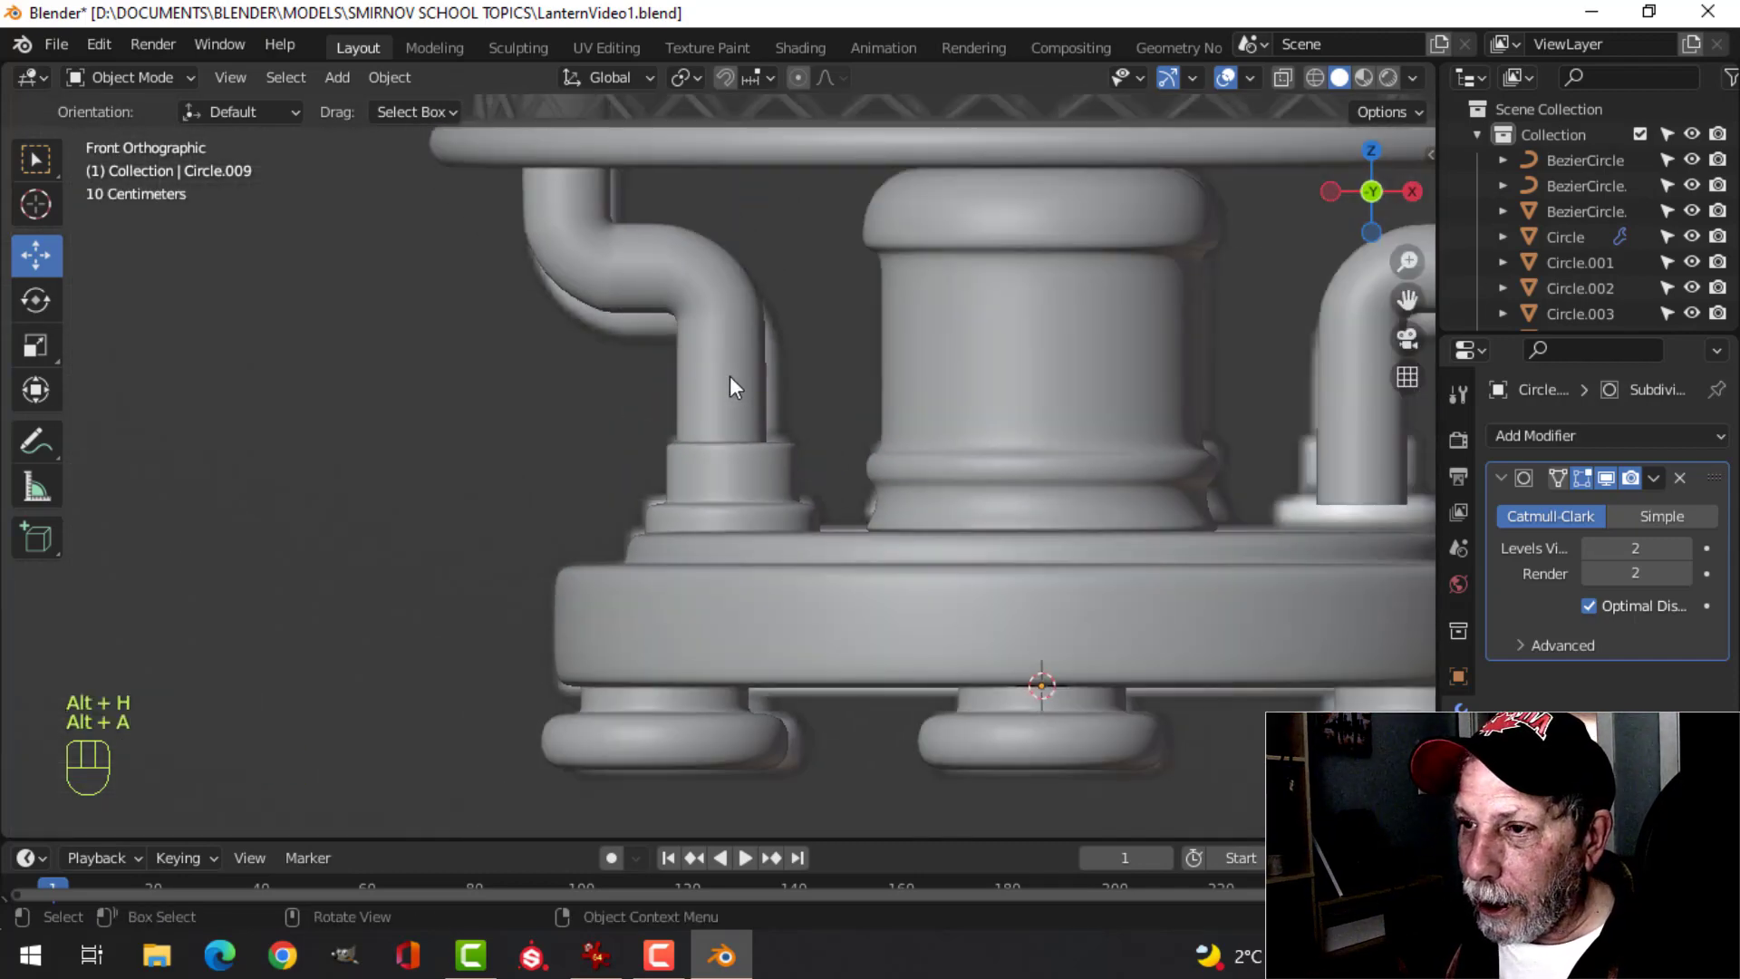
- Select the side pipe and its base collar together and nudge their full meshes slightly along the X axis in Edit Mode
click(731, 377)
shift+middle_drag(846, 454, 822, 497)
scroll(824, 498, up, 1)
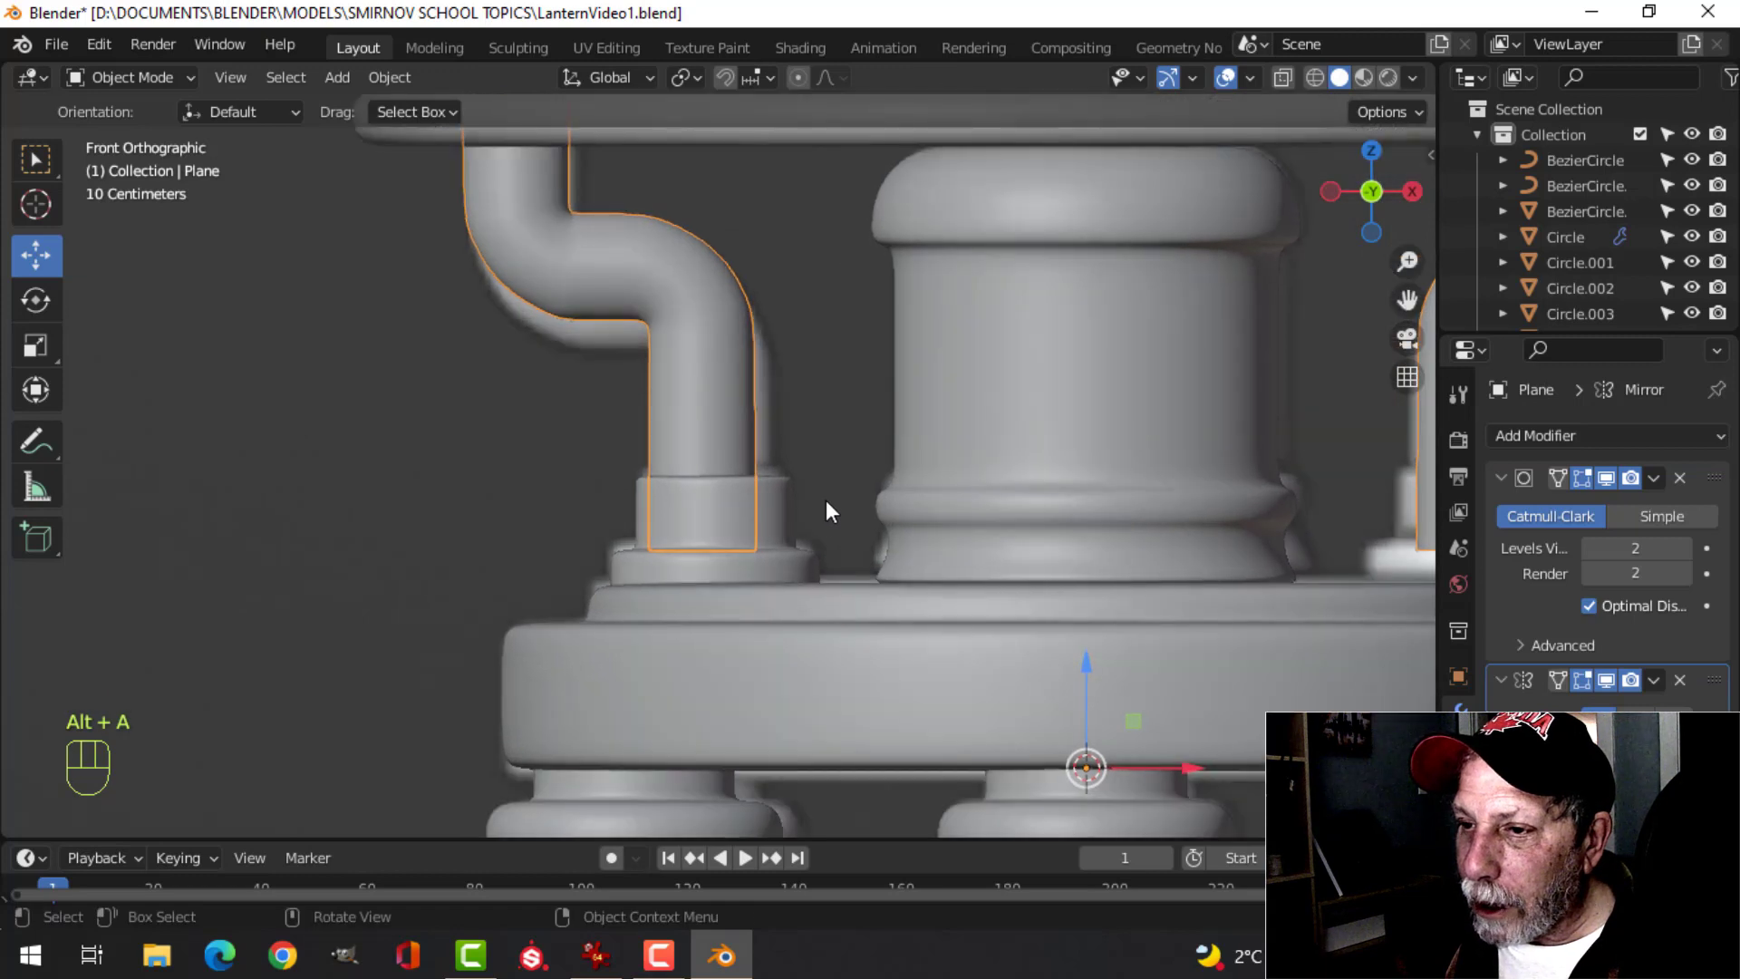
click(780, 566)
shift+click(710, 441)
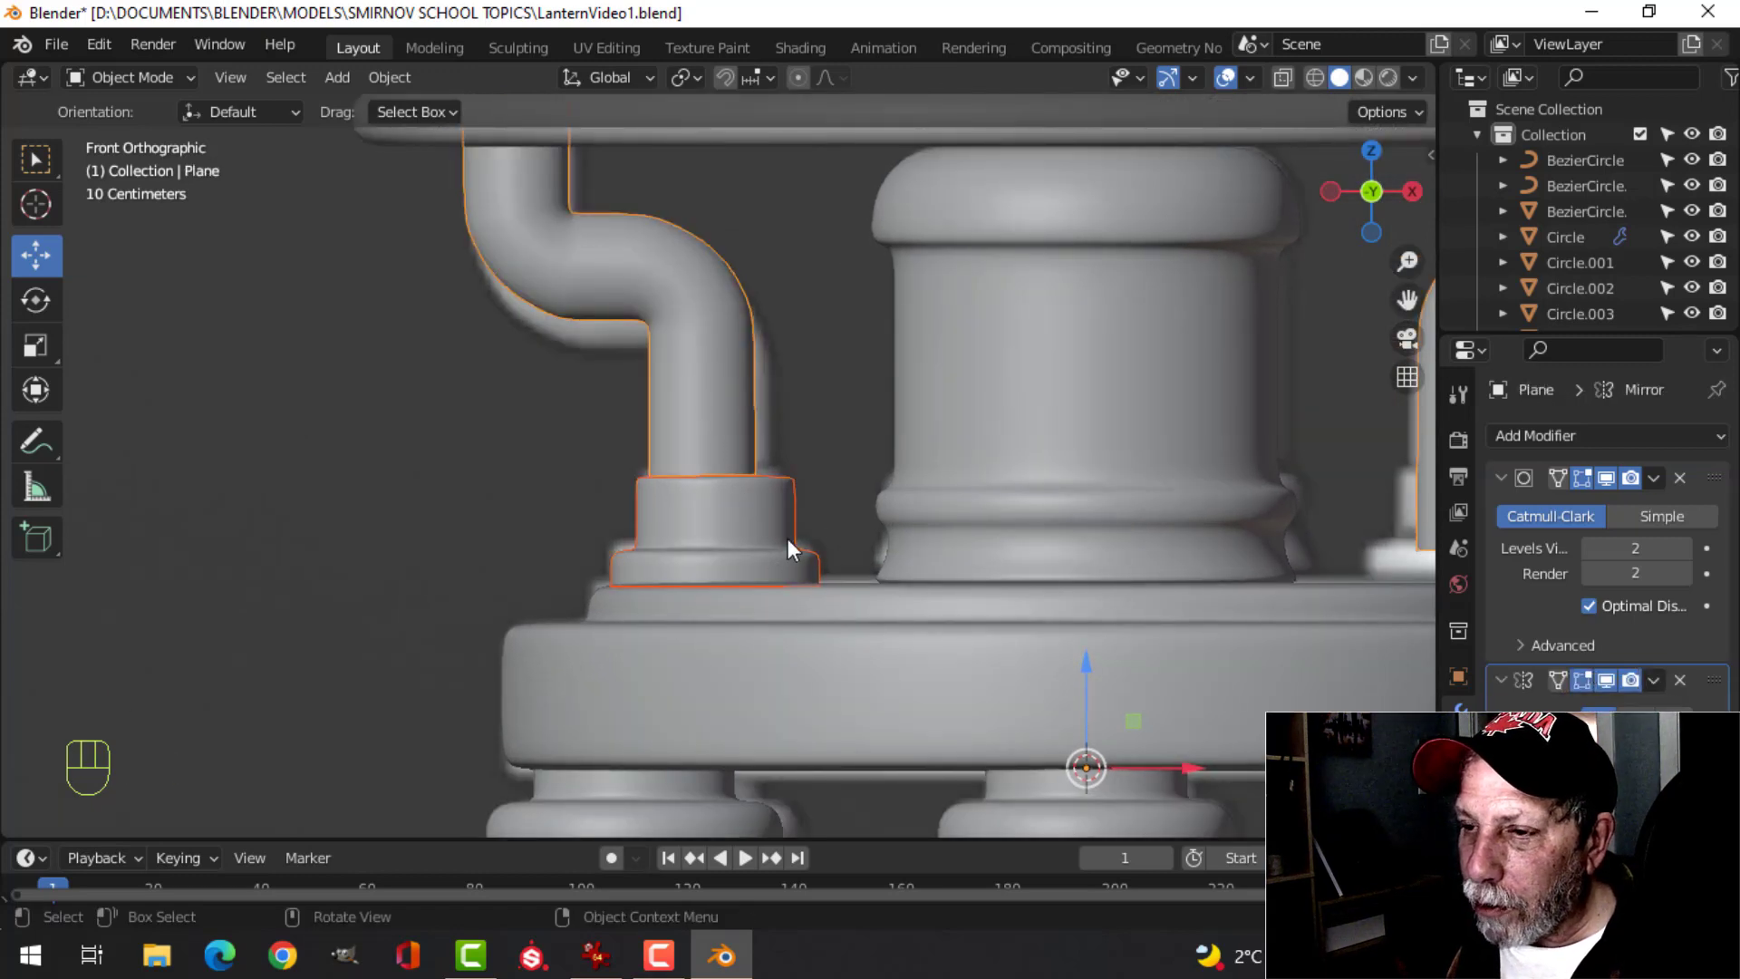
key(Tab)
key(a)
key(g)
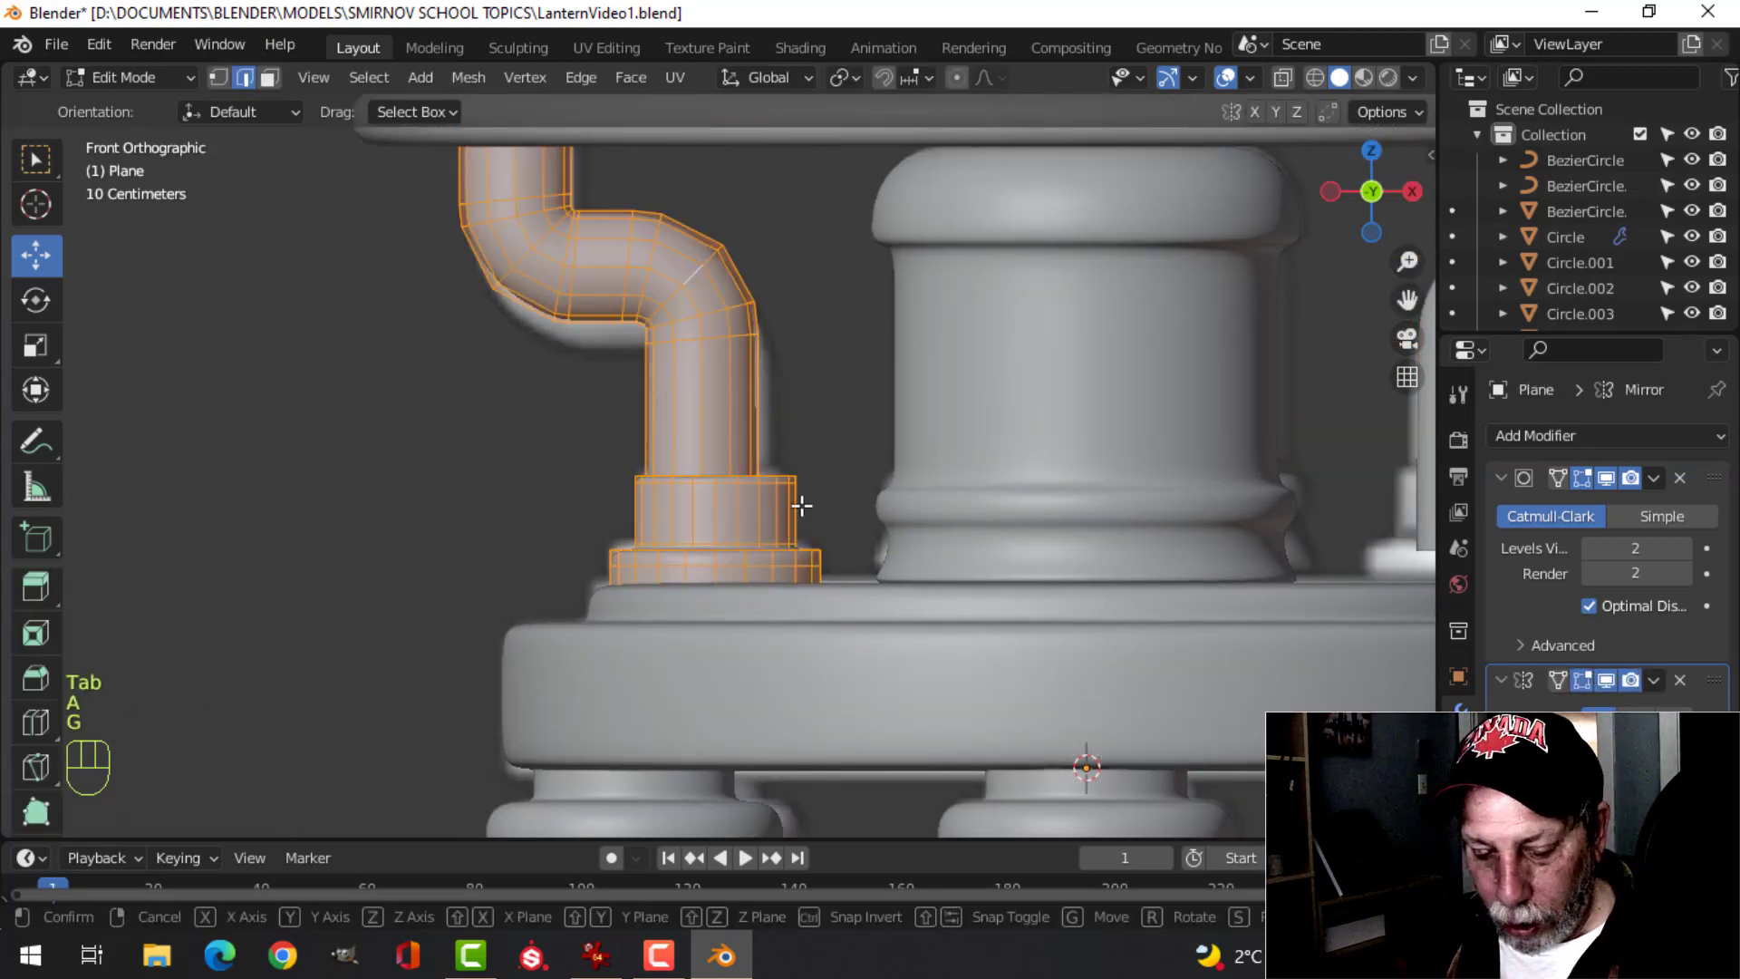
key(x)
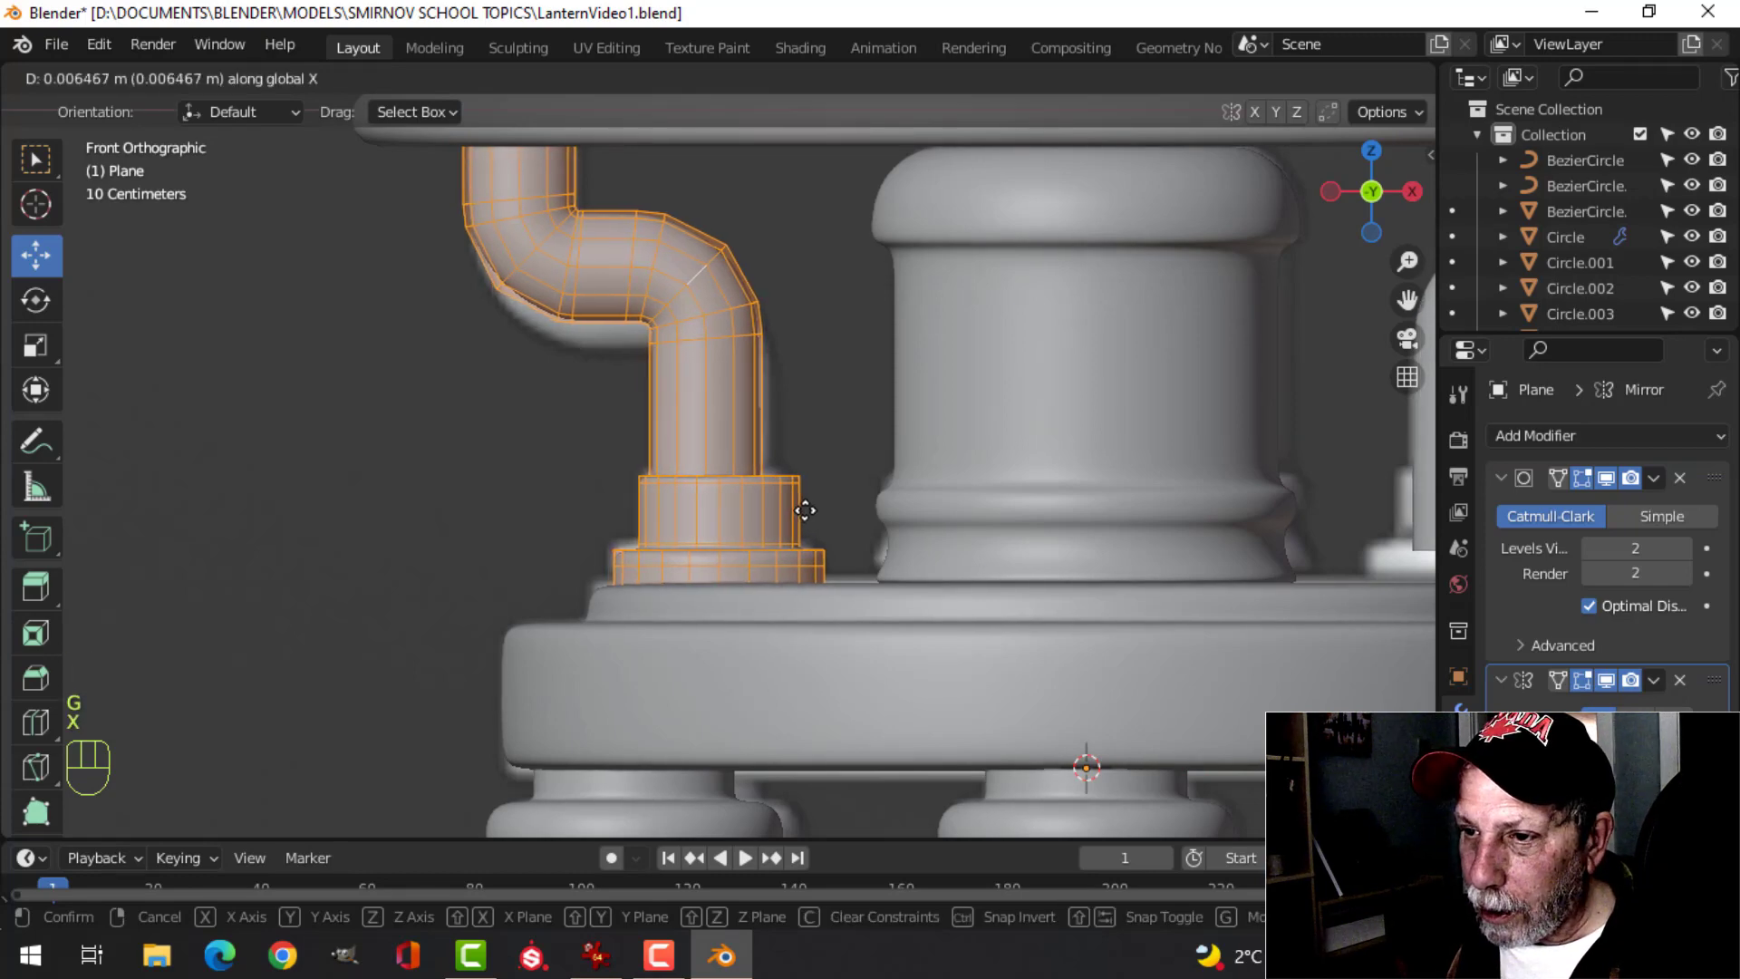
click(796, 505)
key(alt+a)
- In wireframe, select the pipe's lower S-bend, turn off its viewport subdivision, and lower the bend along Z to match the reference
scroll(777, 470, down, 3)
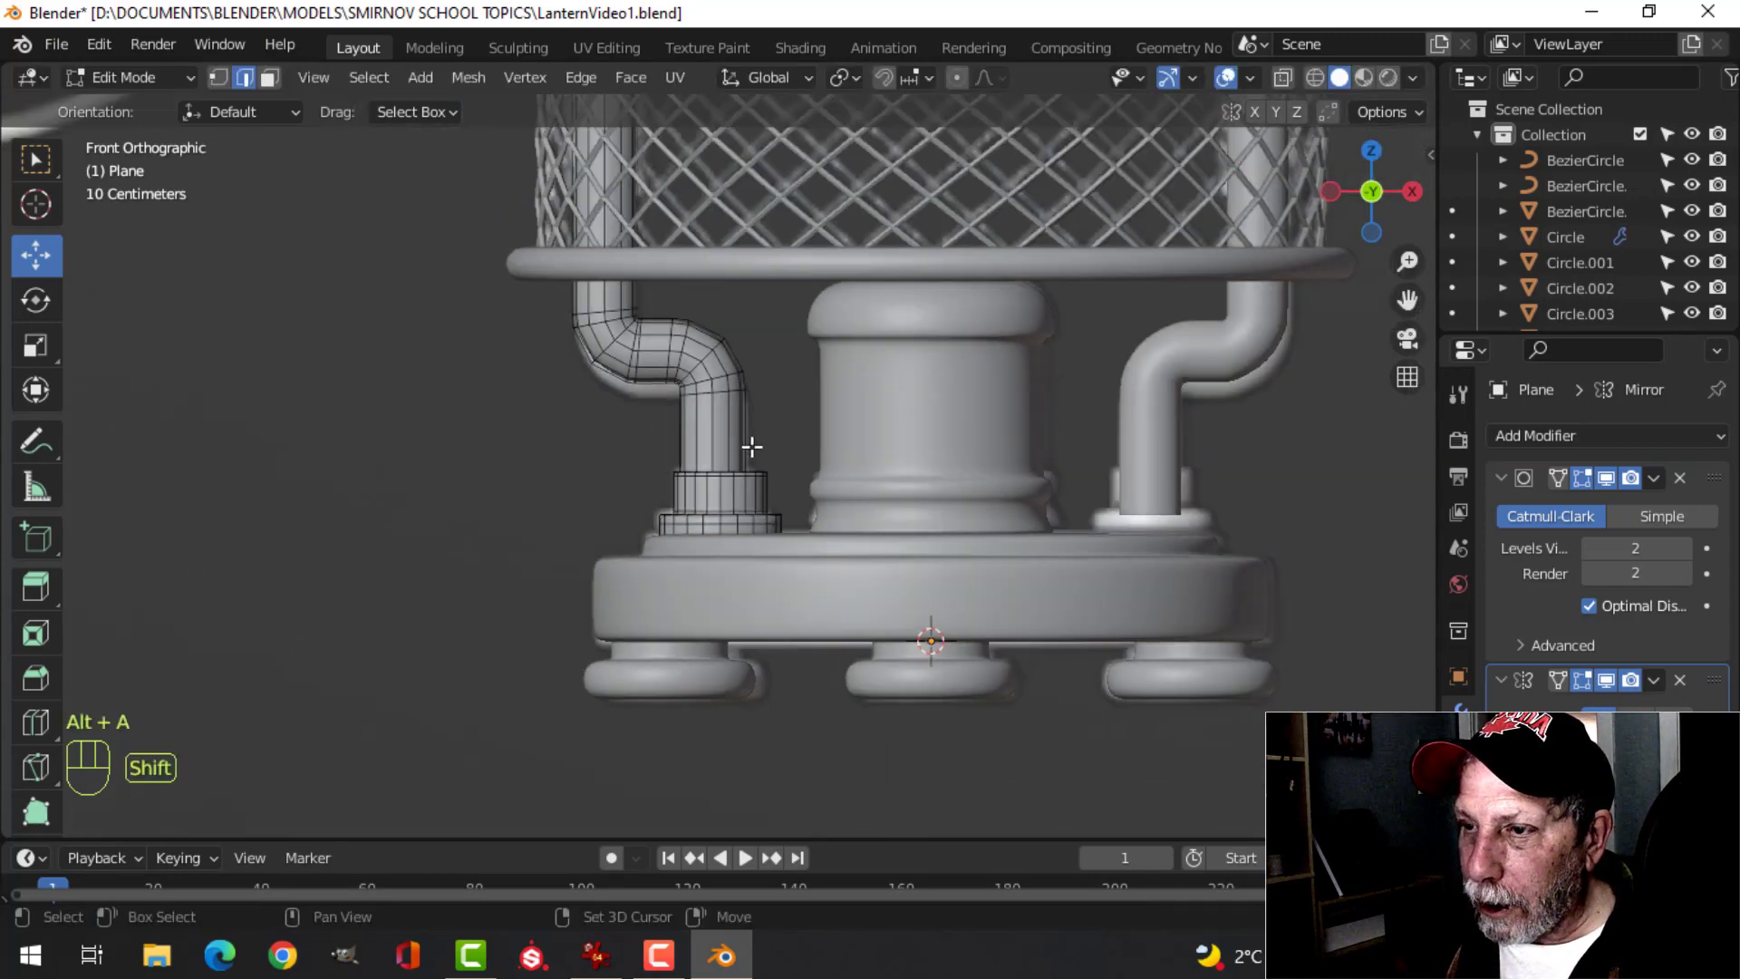
shift+middle_drag(751, 446, 641, 446)
scroll(652, 444, down, 3)
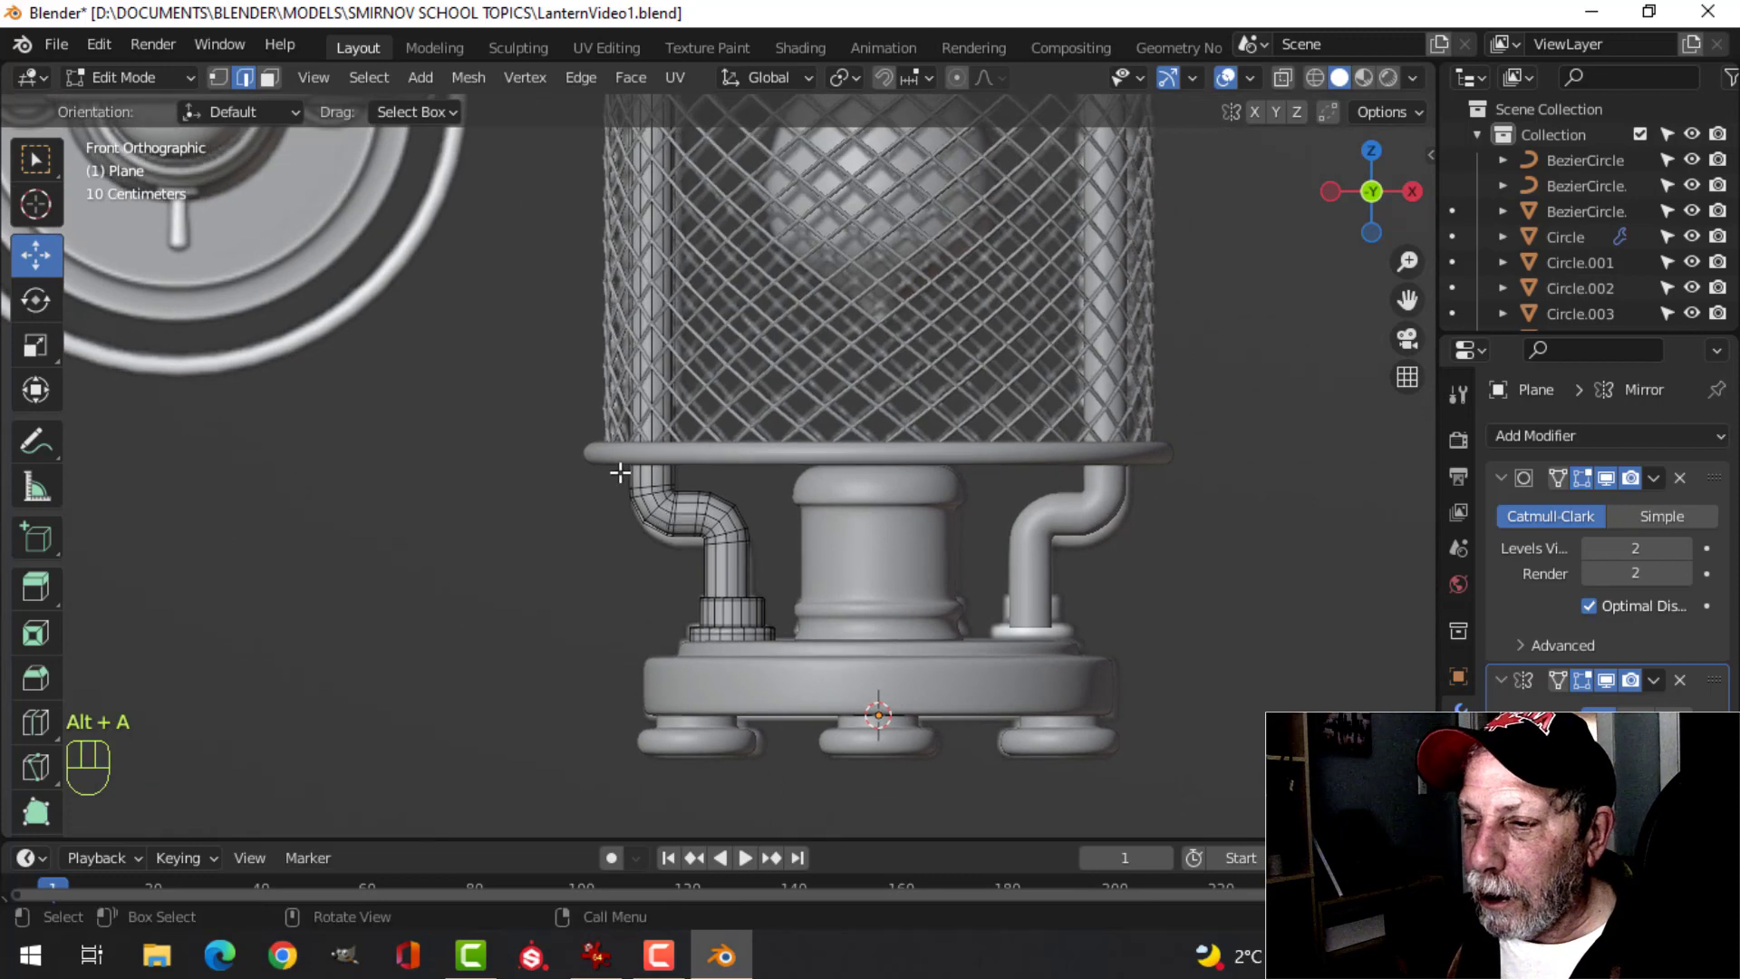
key(z)
click(439, 473)
key(b)
drag(478, 406, 807, 580)
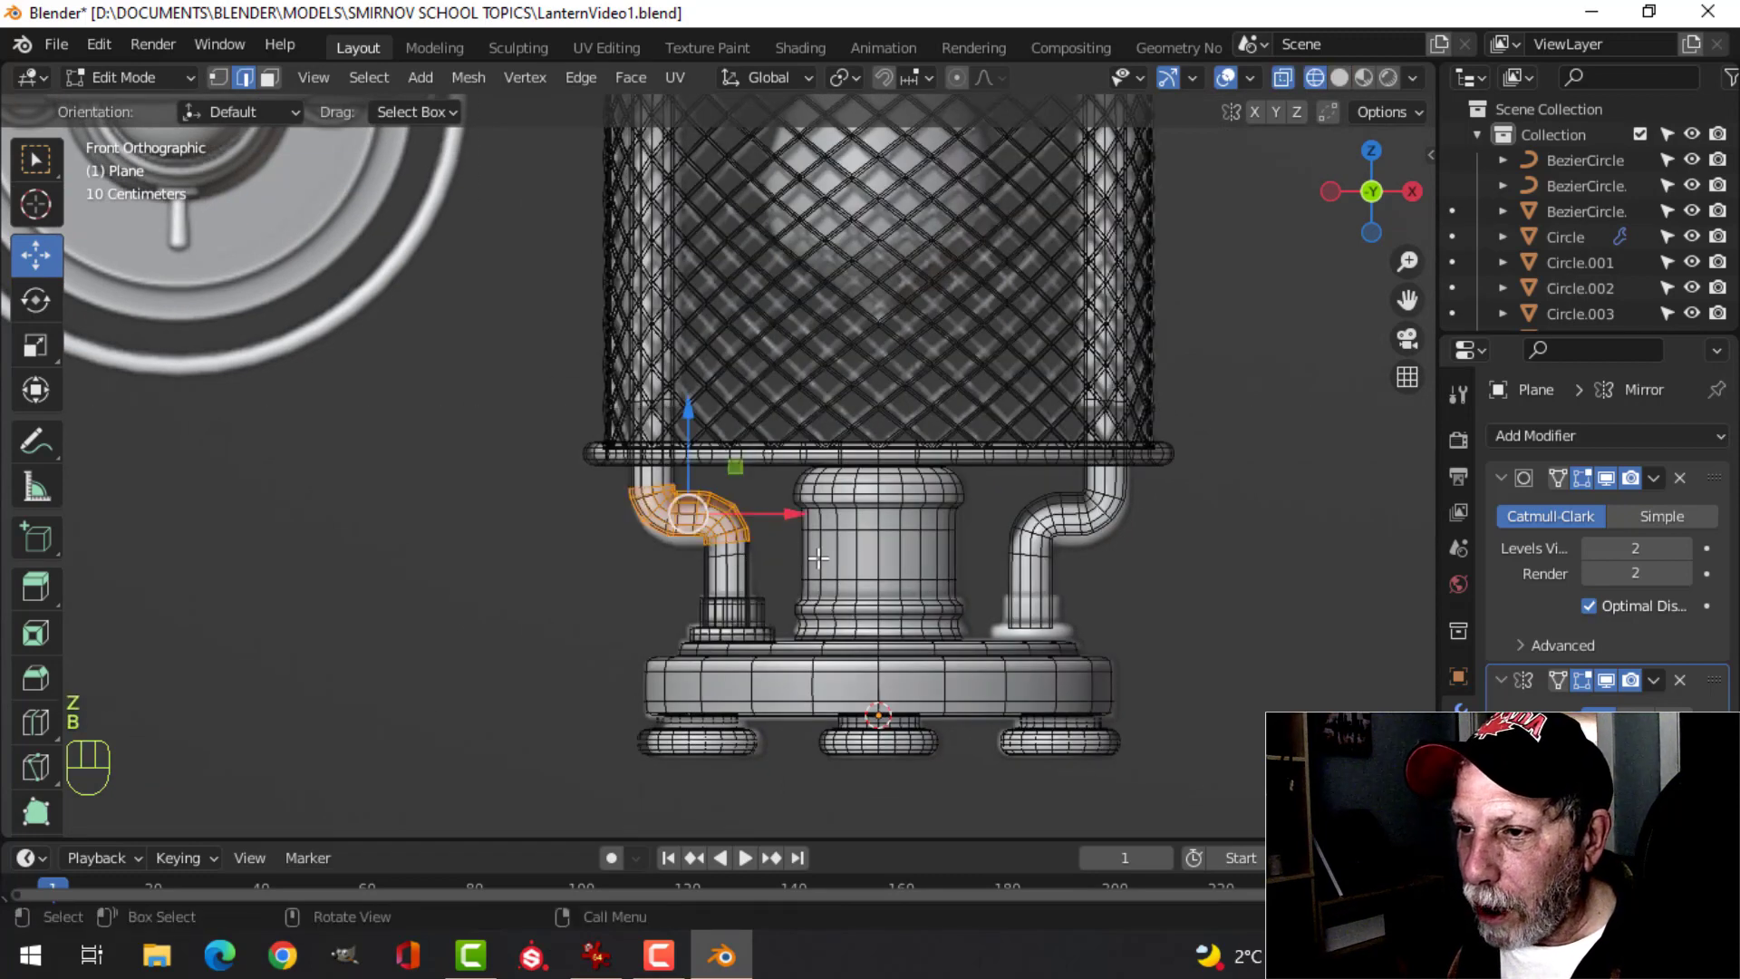
scroll(797, 427, up, 3)
shift+middle_drag(797, 427, 690, 385)
scroll(690, 386, up, 3)
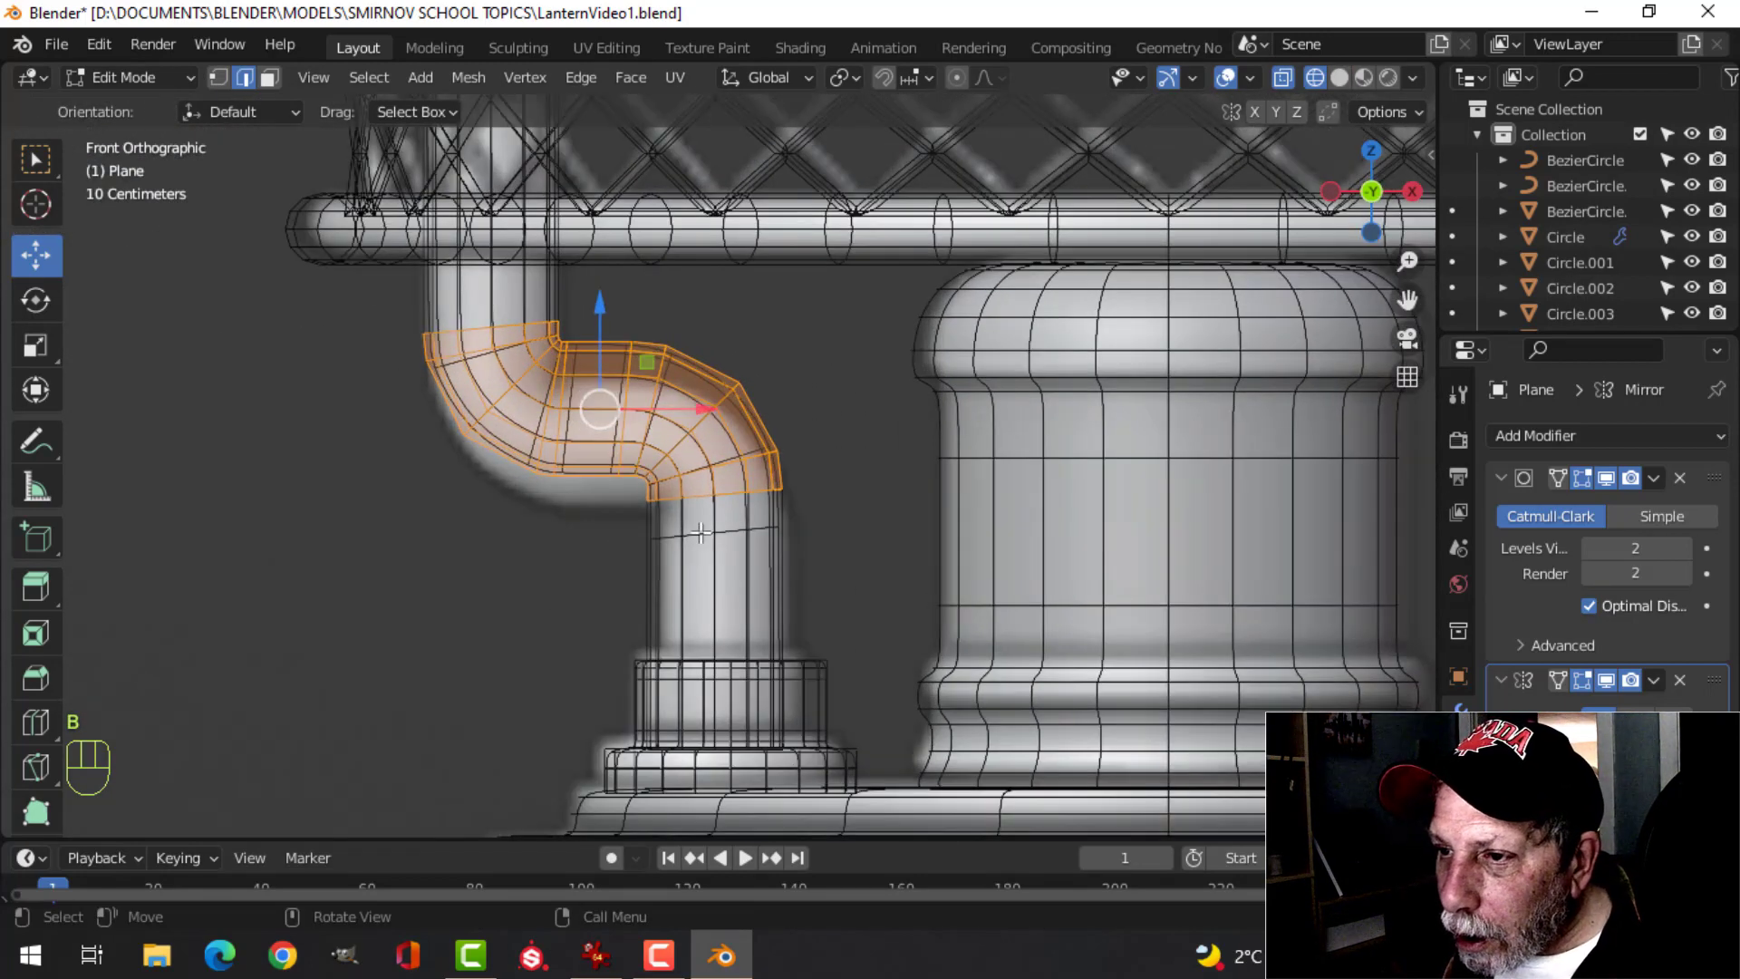
click(1606, 478)
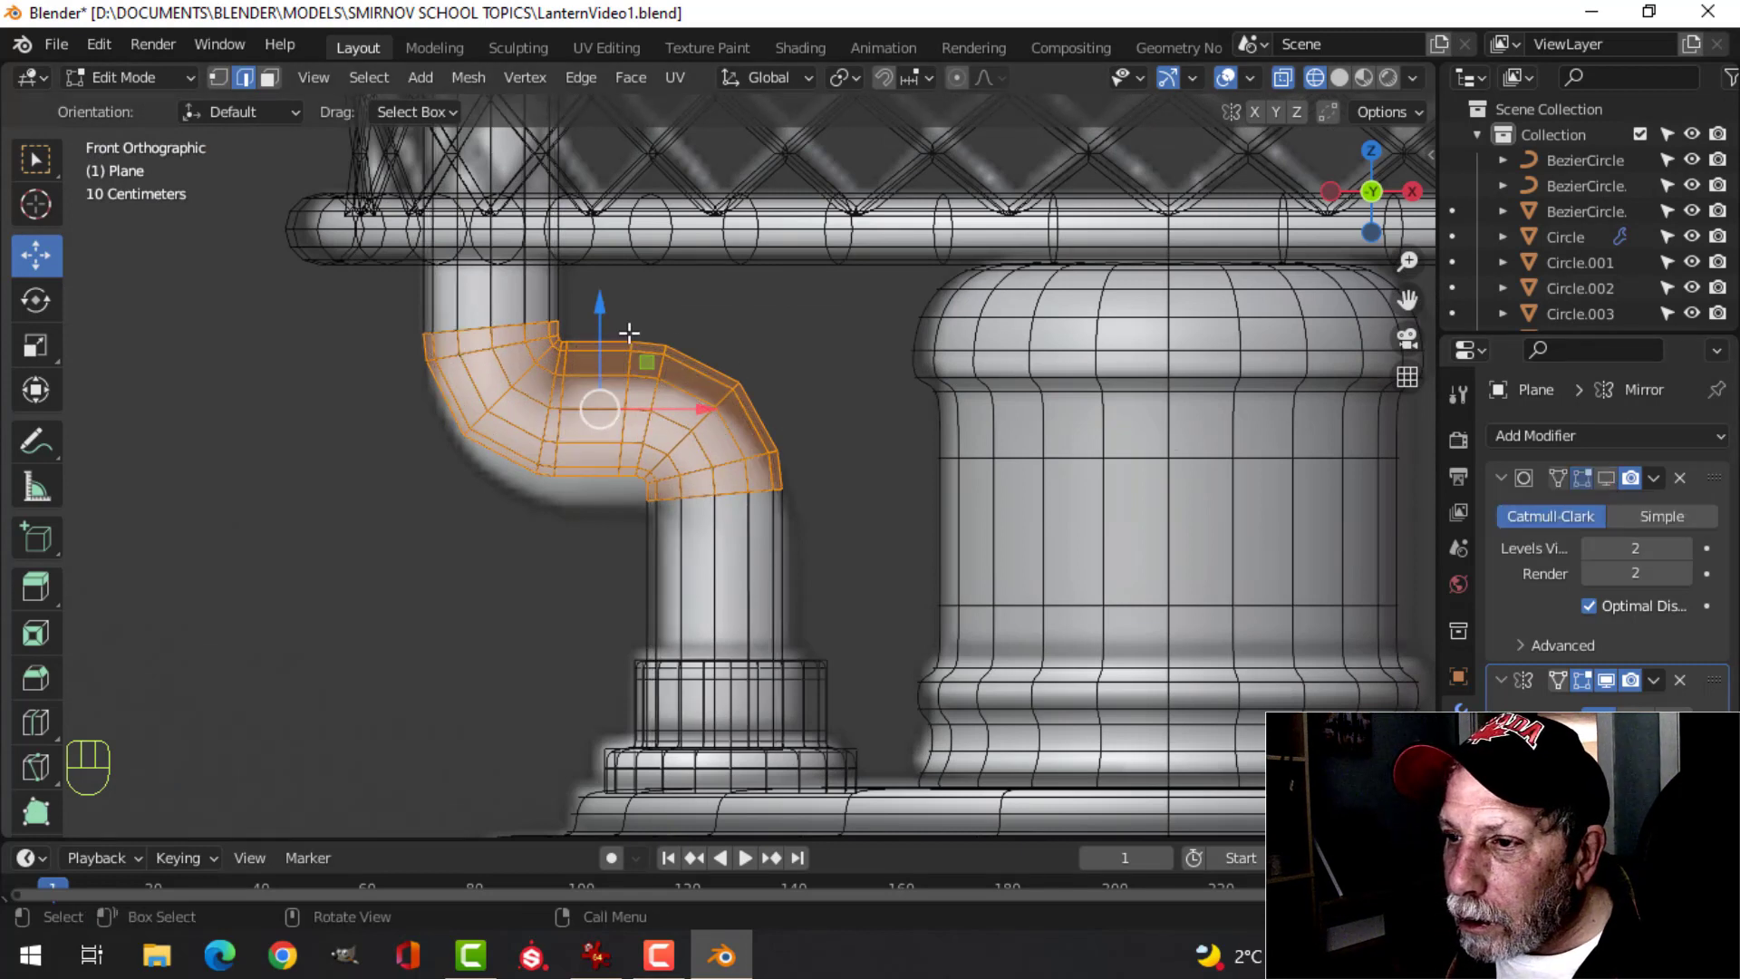
drag(597, 315, 589, 345)
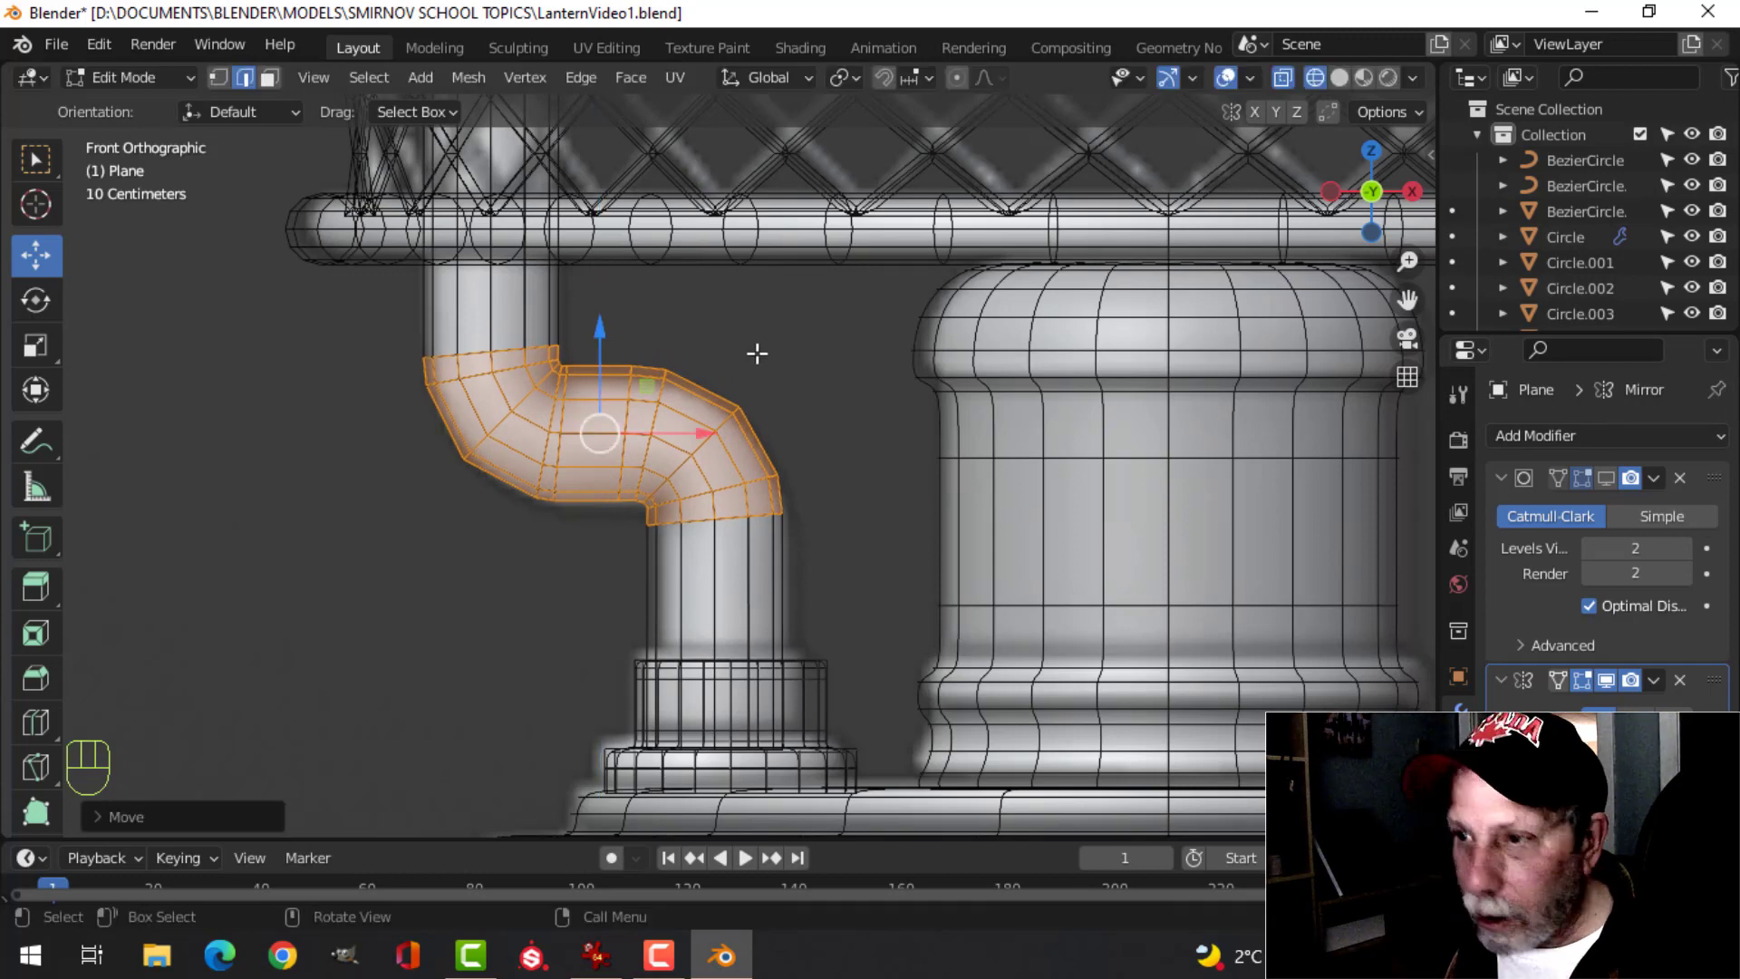
- Return to solid shading and Object Mode with nothing selected
key(z)
click(939, 356)
key(alt+a)
key(Tab)
key(alt+a)
scroll(1302, 464, down, 4)
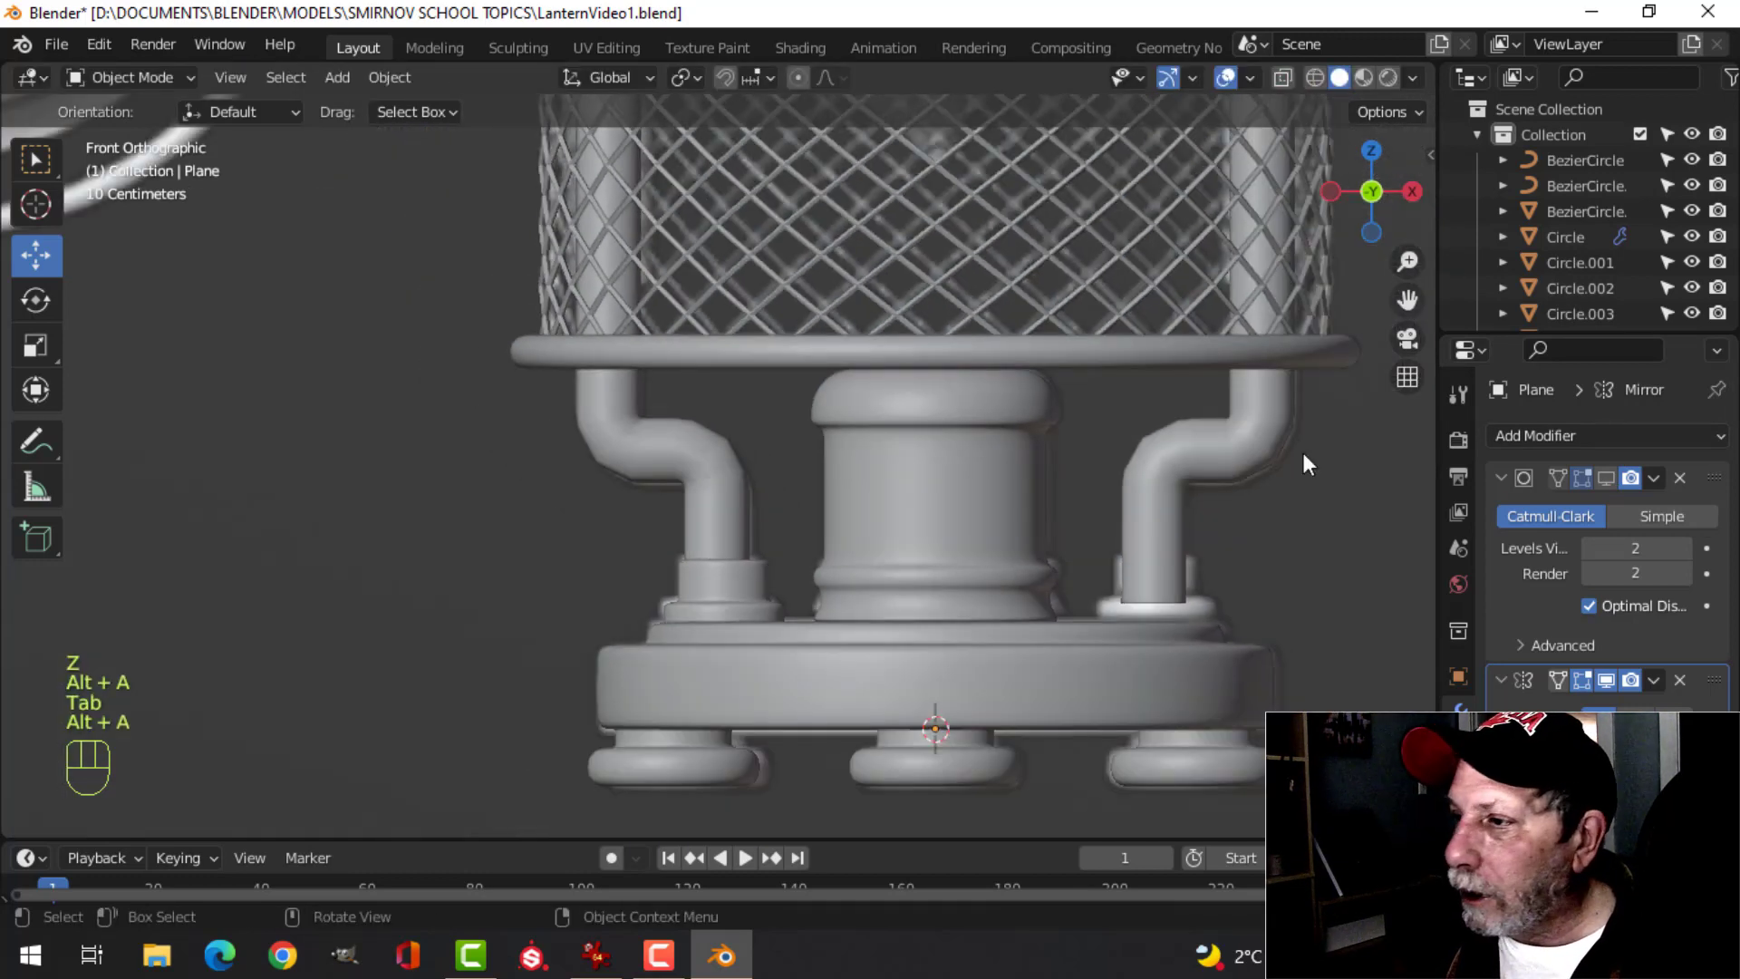
- Show the pipe's upper bend in front wireframe view and turn off the pipe's subdivision in the viewport
middle_drag(692, 485, 730, 549)
scroll(660, 299, down, 4)
scroll(660, 299, up, 7)
shift+middle_drag(660, 299, 838, 325)
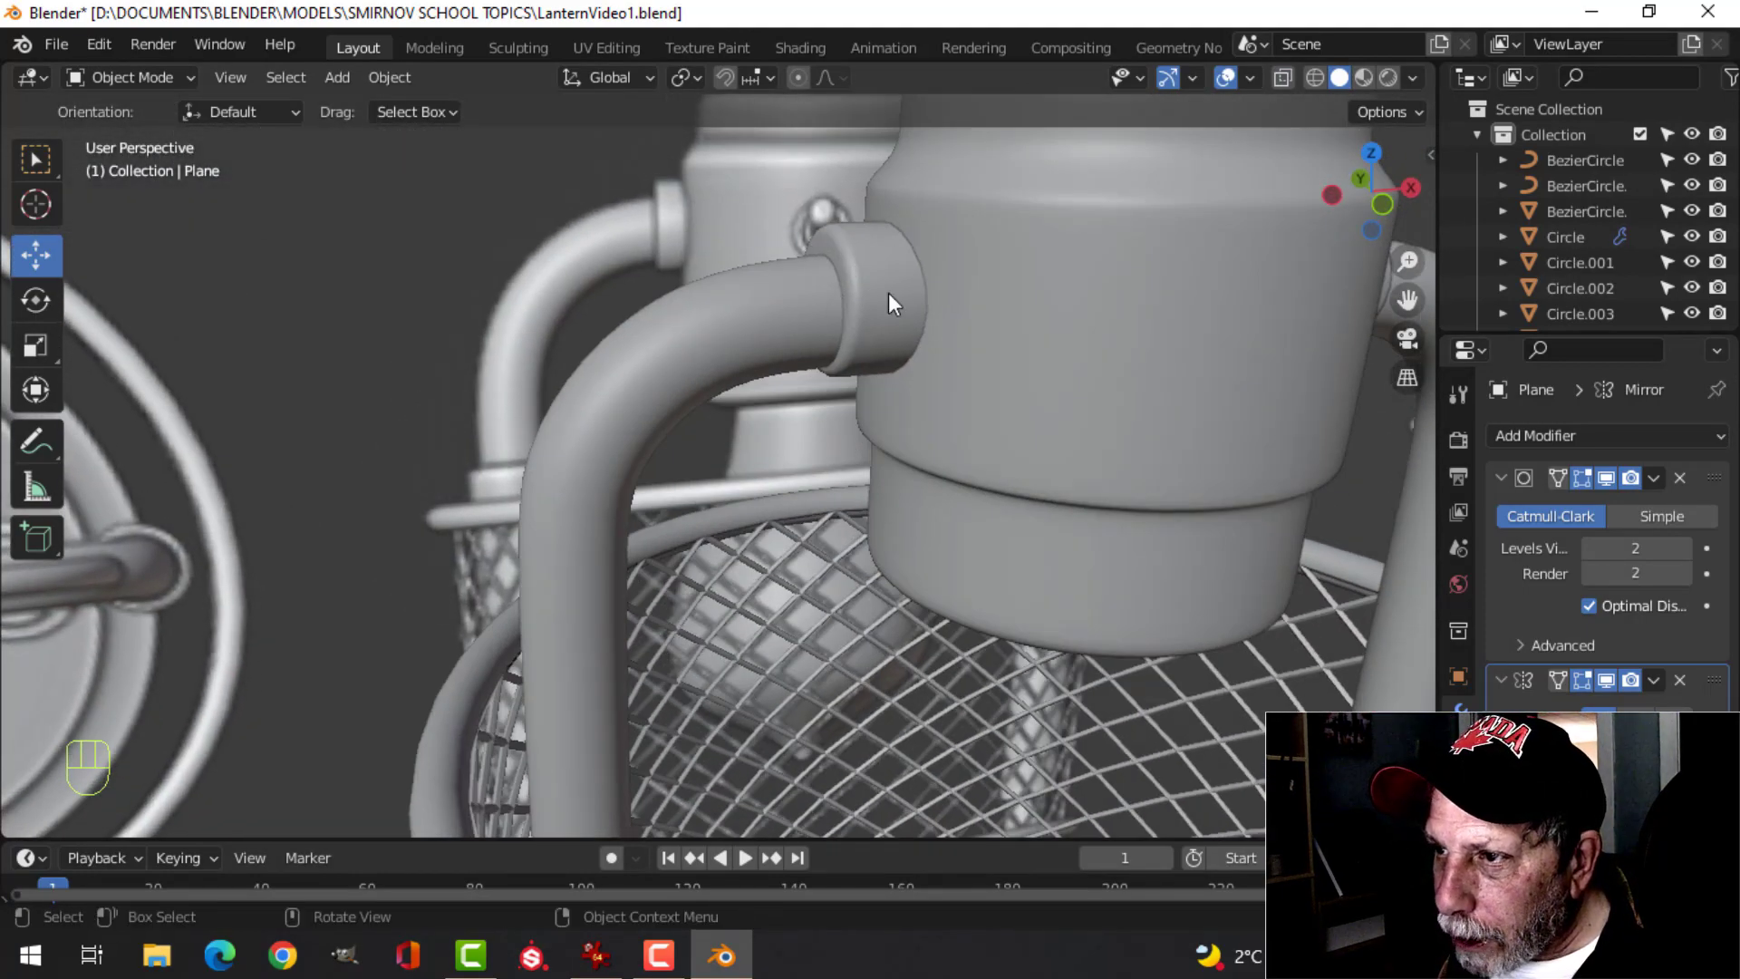
click(769, 302)
key(KP_1)
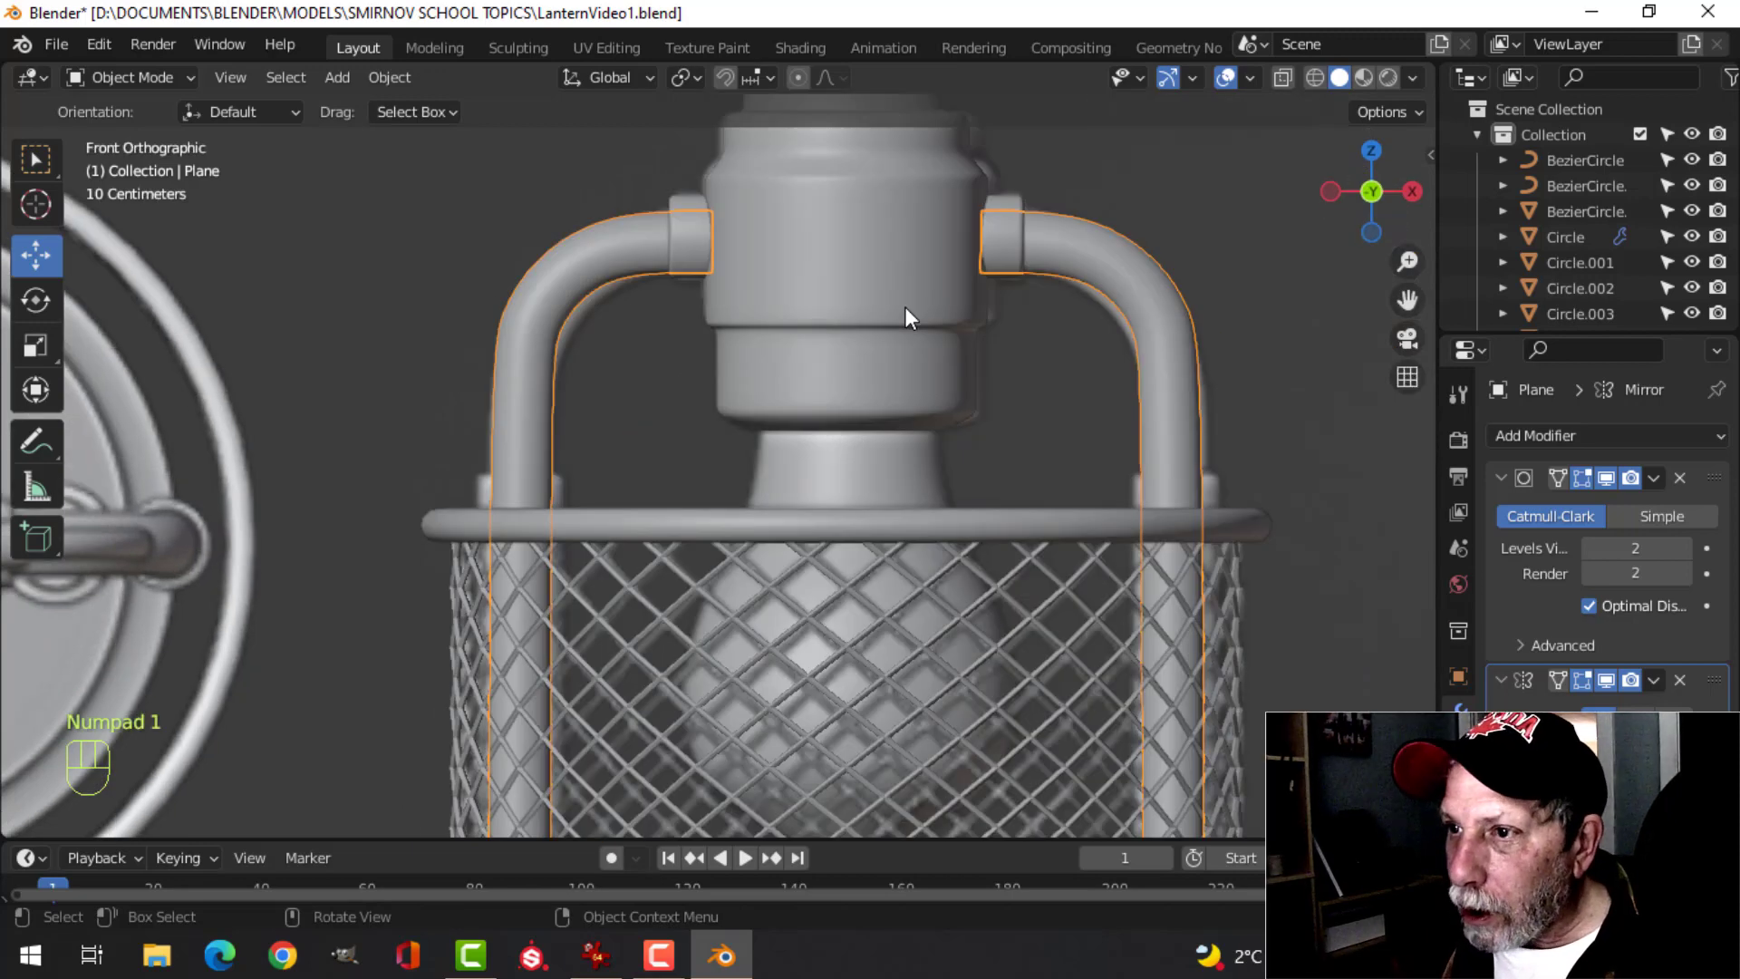
key(z)
click(771, 308)
scroll(770, 389, up, 2)
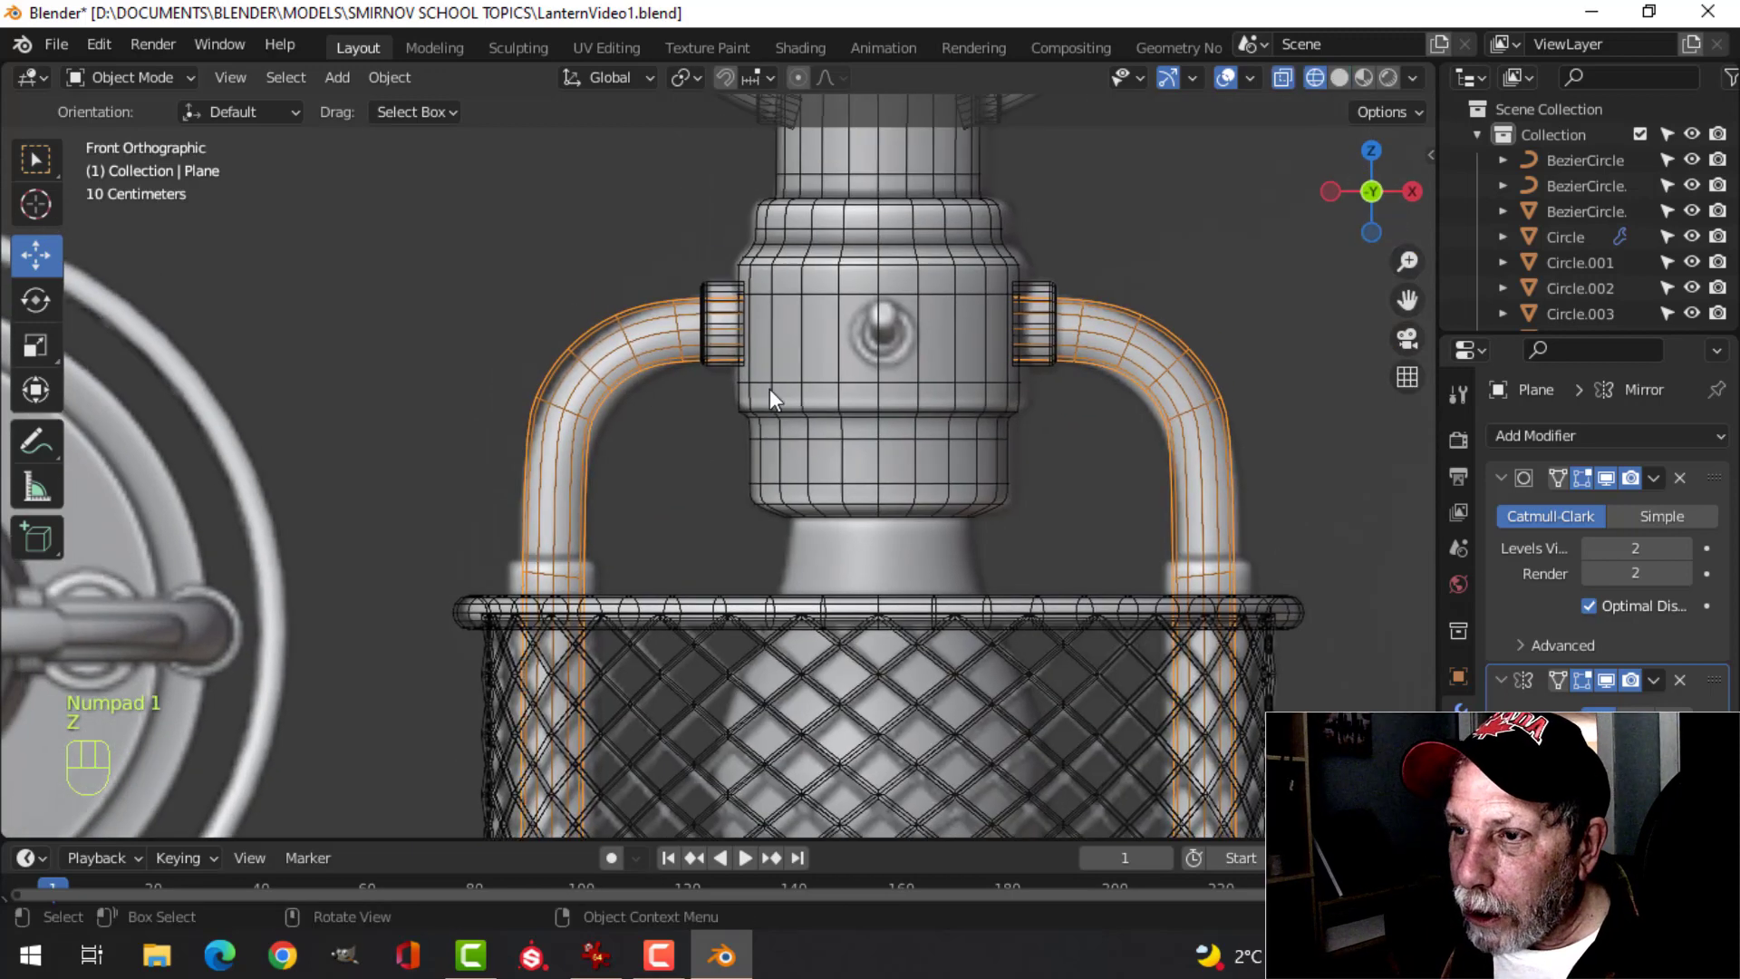
key(alt+a)
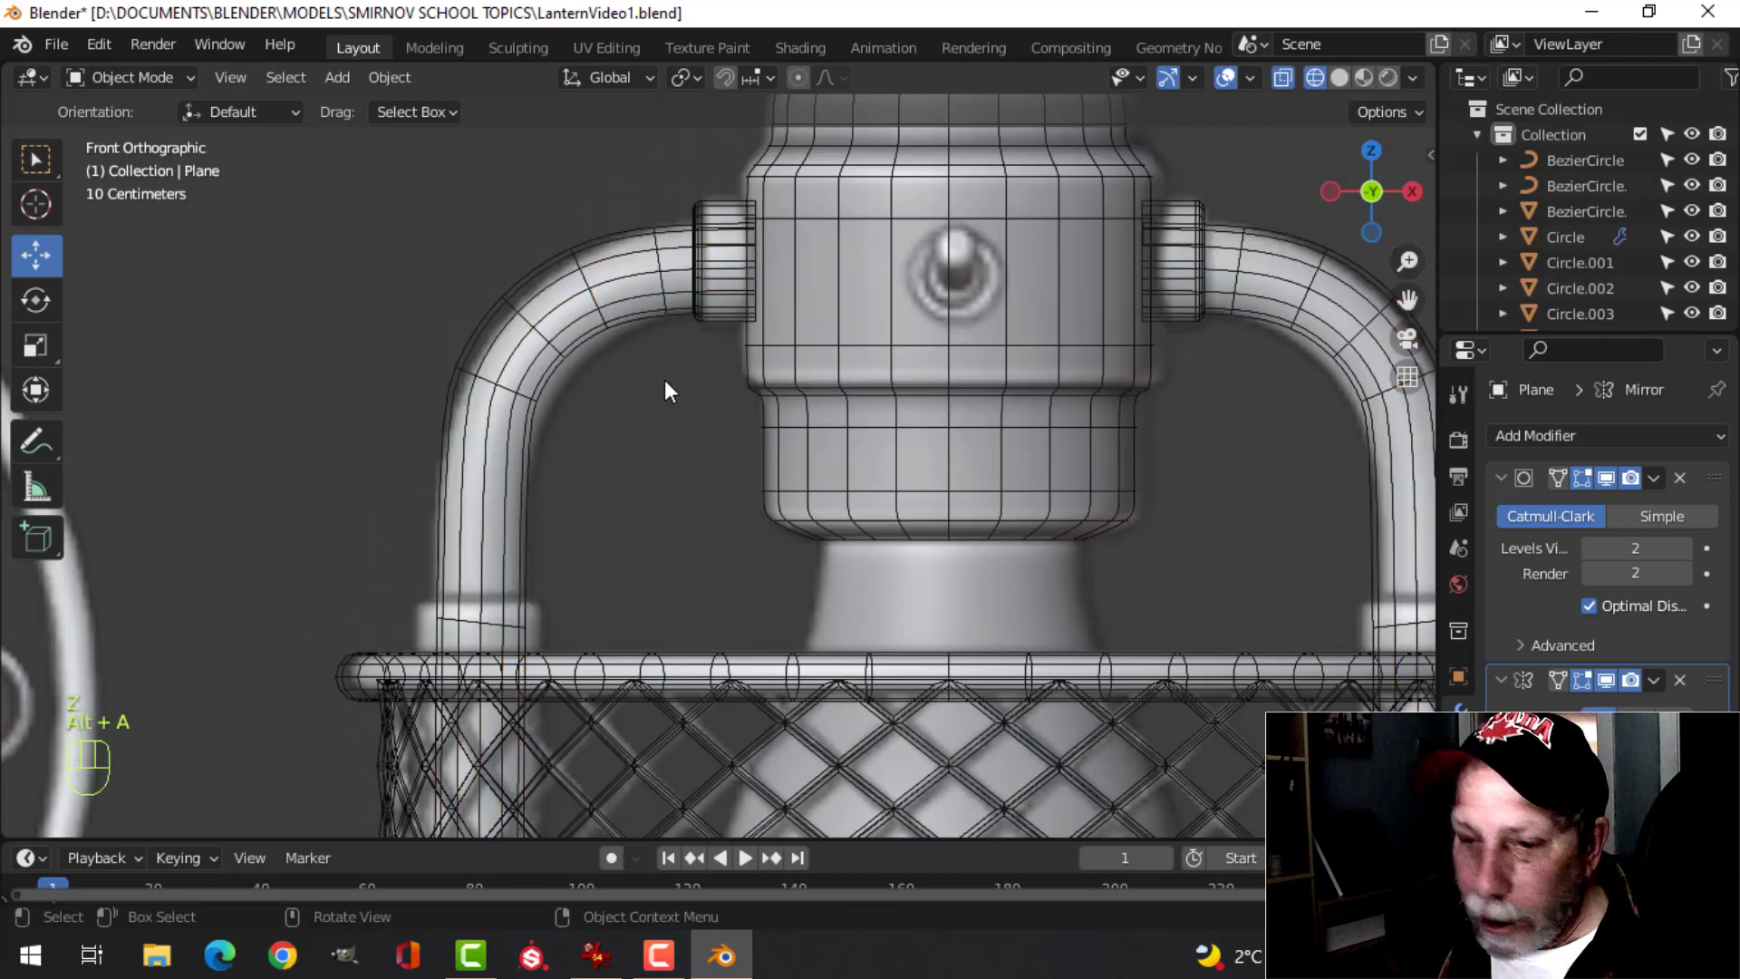
click(1604, 479)
scroll(591, 397, down, 2)
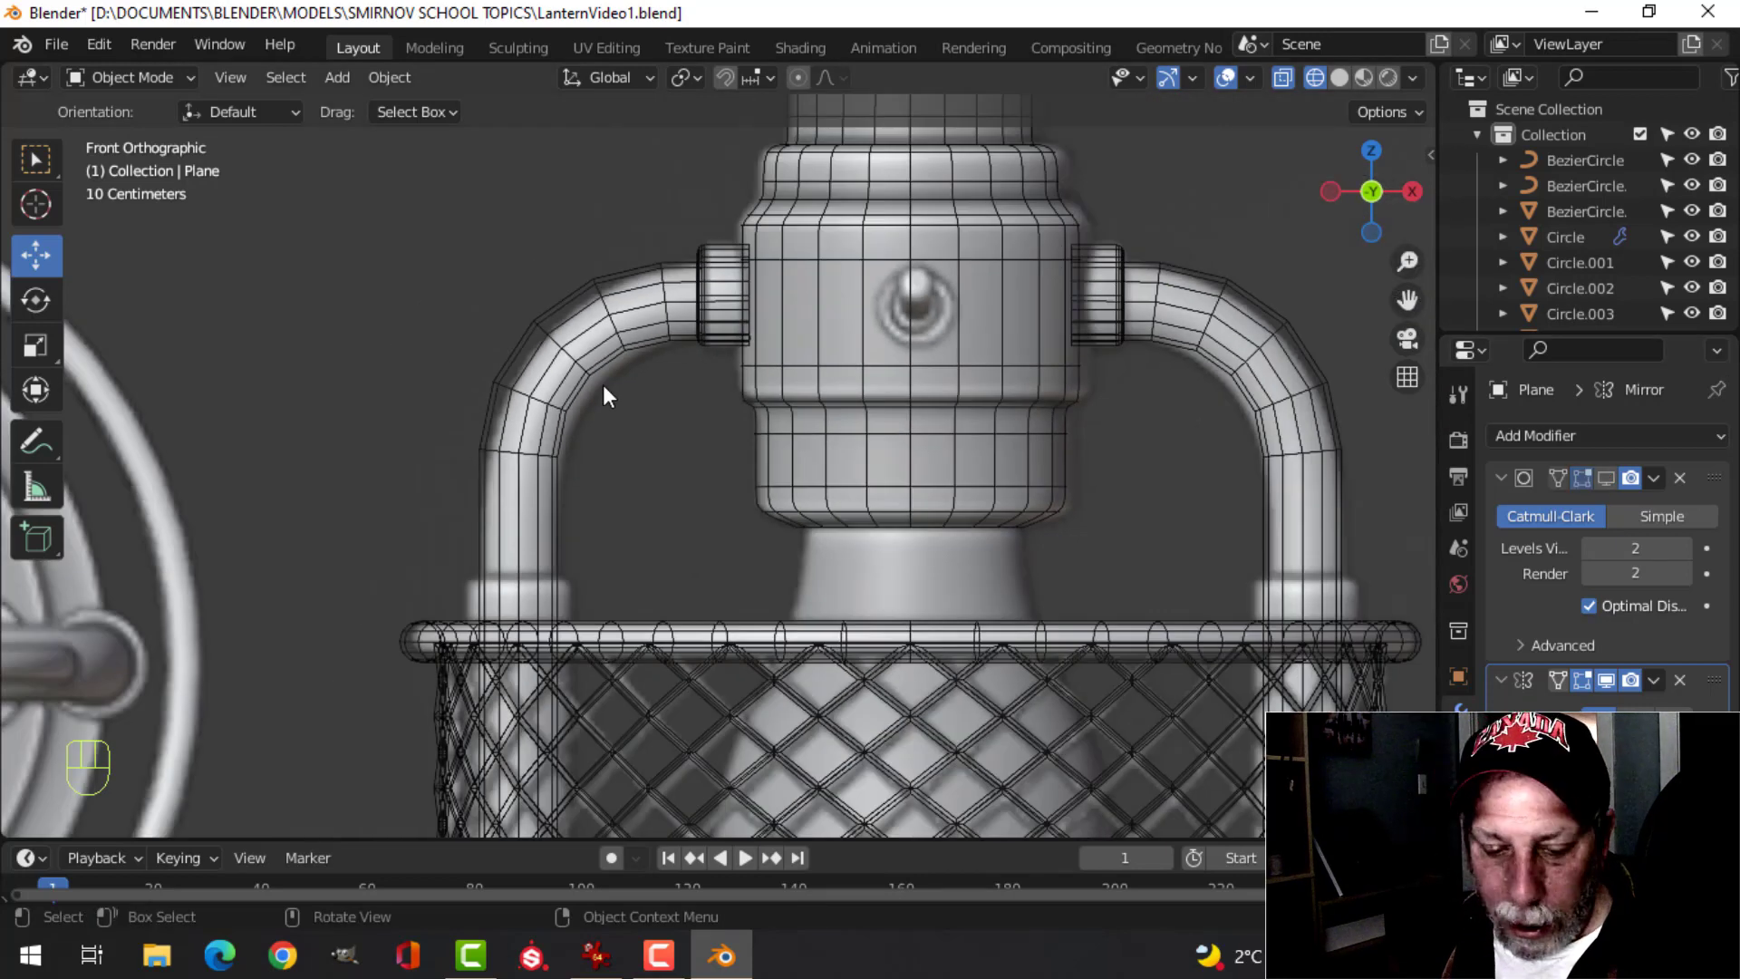
key(b)
drag(308, 154, 774, 491)
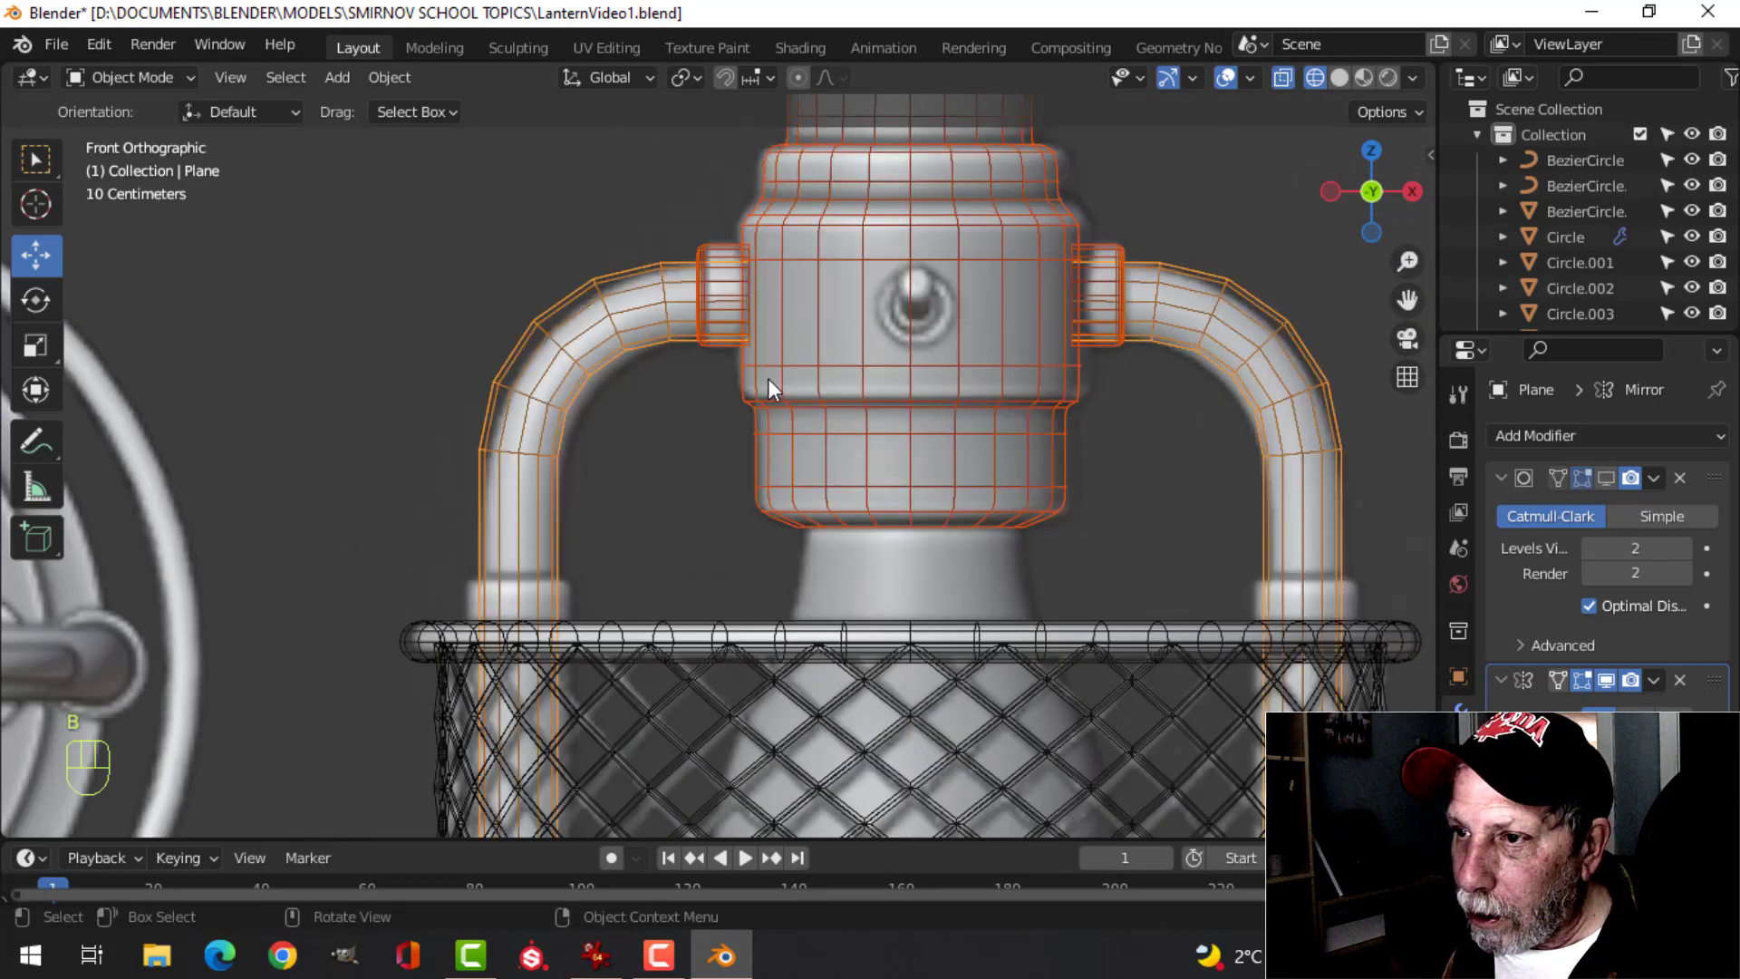
scroll(769, 378, up, 3)
key(Tab)
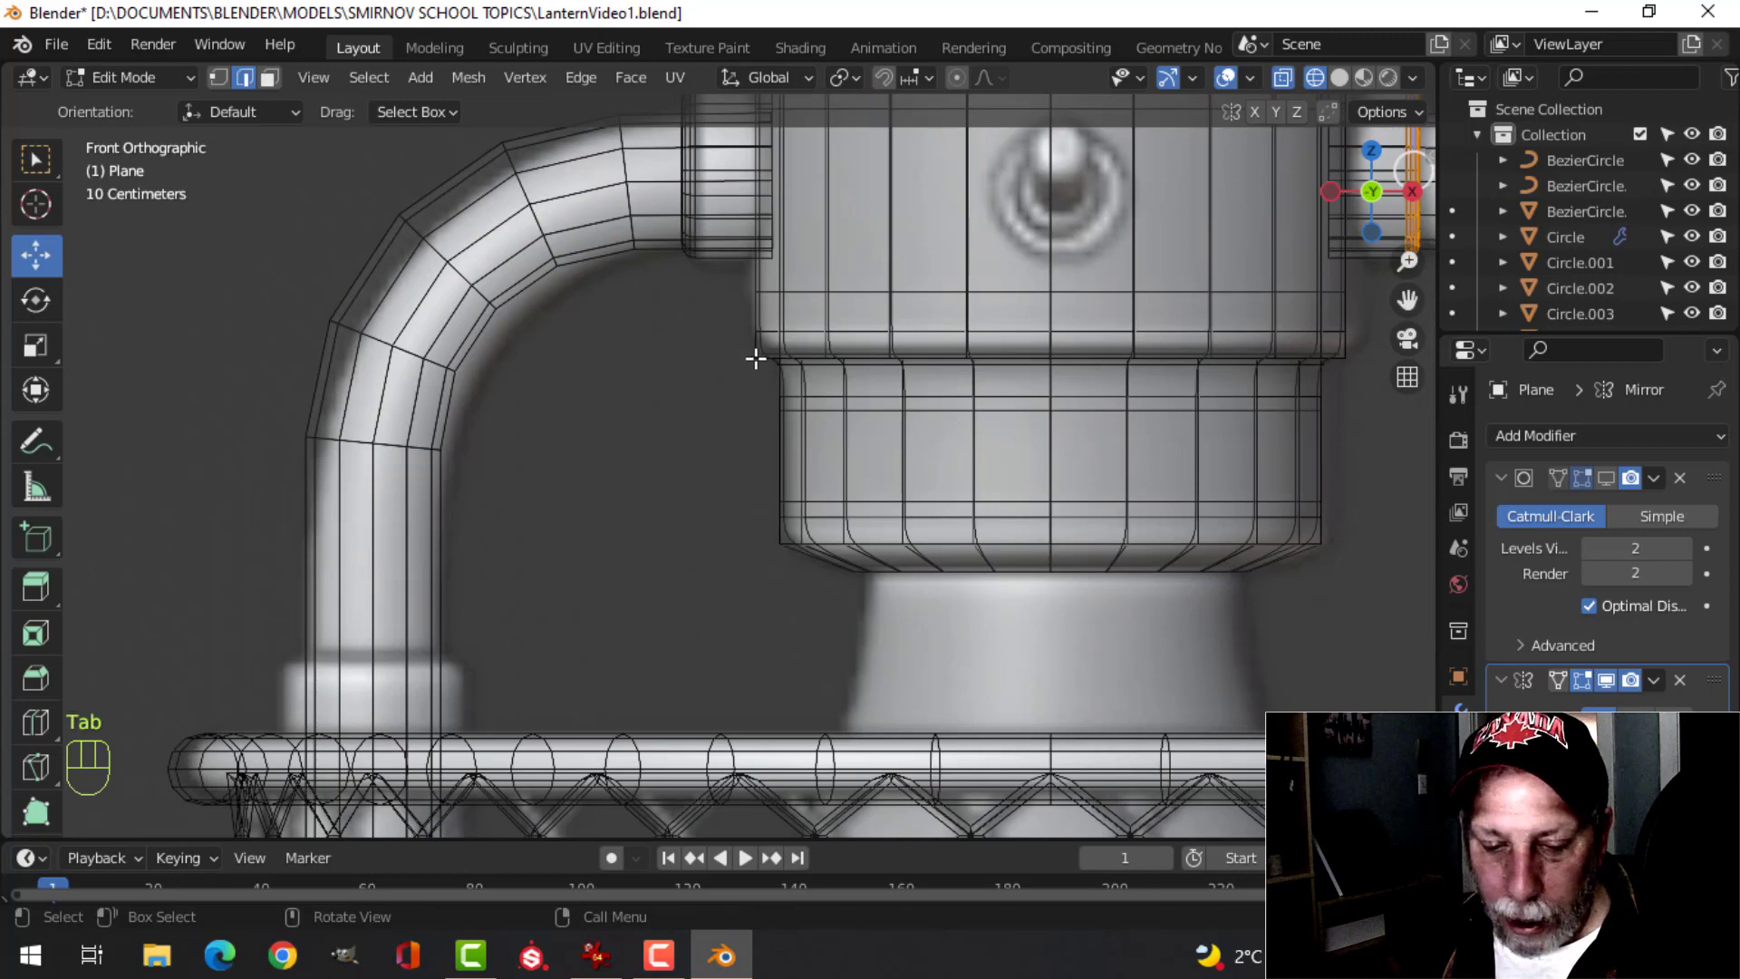
key(1)
scroll(699, 385, down, 2)
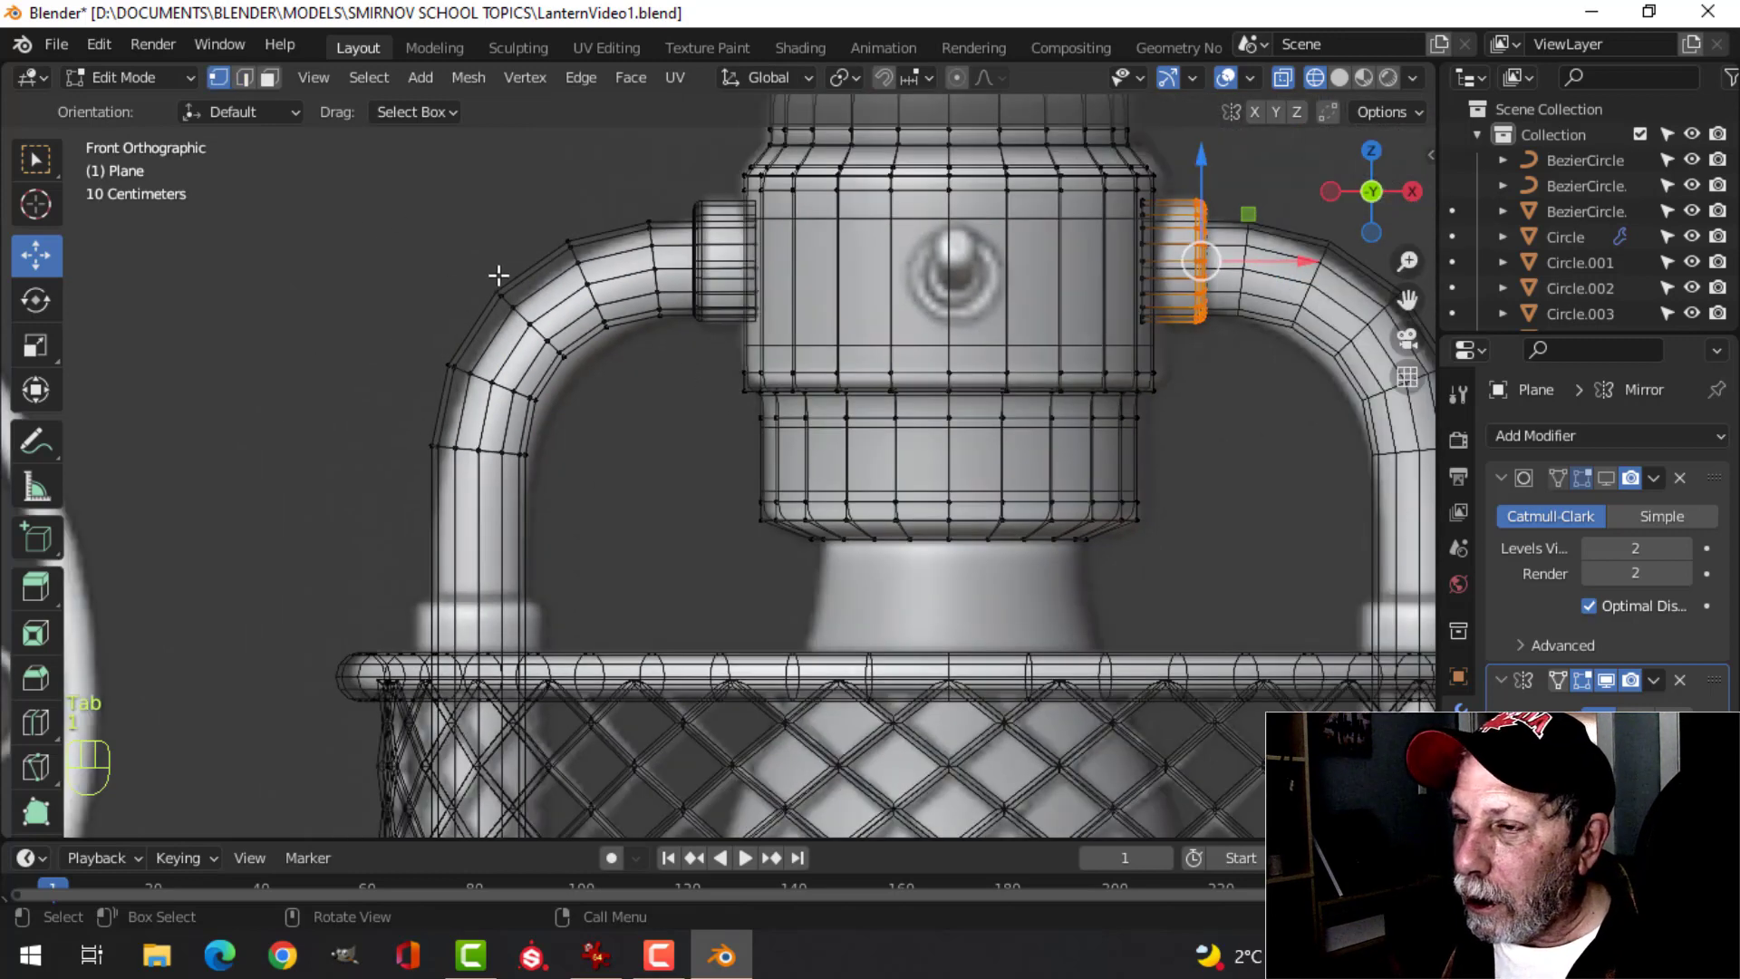
key(alt+a)
key(Tab)
- Select the upper bend's vertices in the side pipe's mesh, try raising them slightly, and undo that move
click(591, 298)
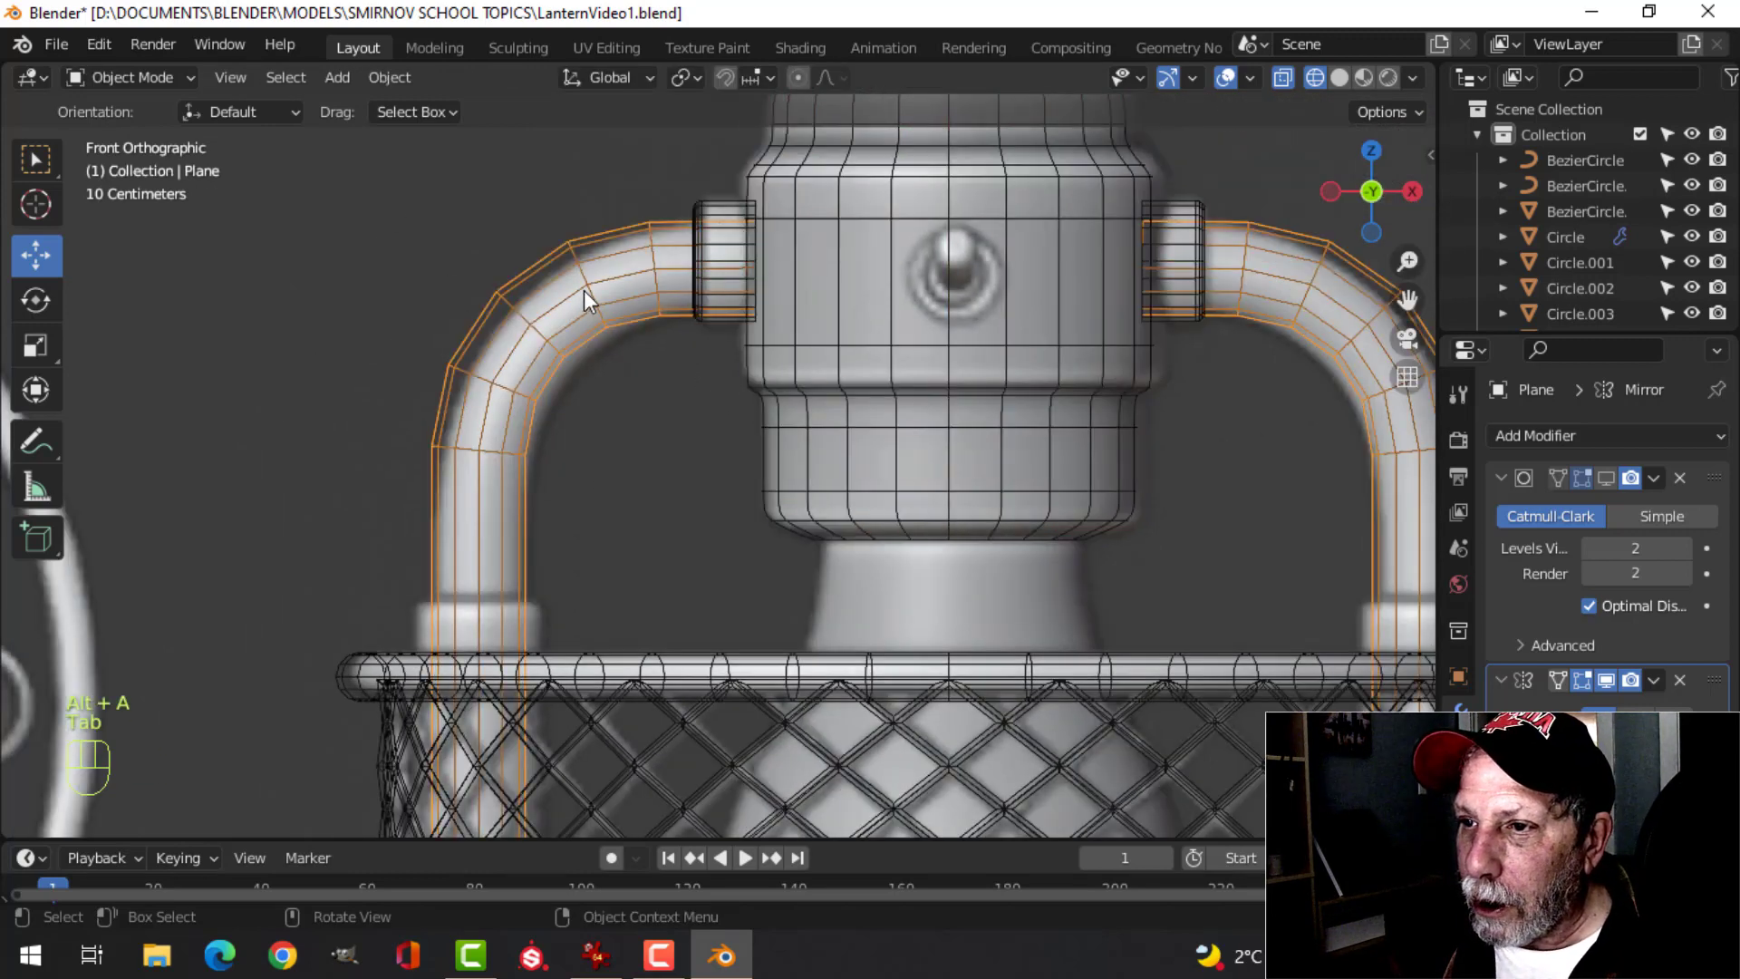
key(Tab)
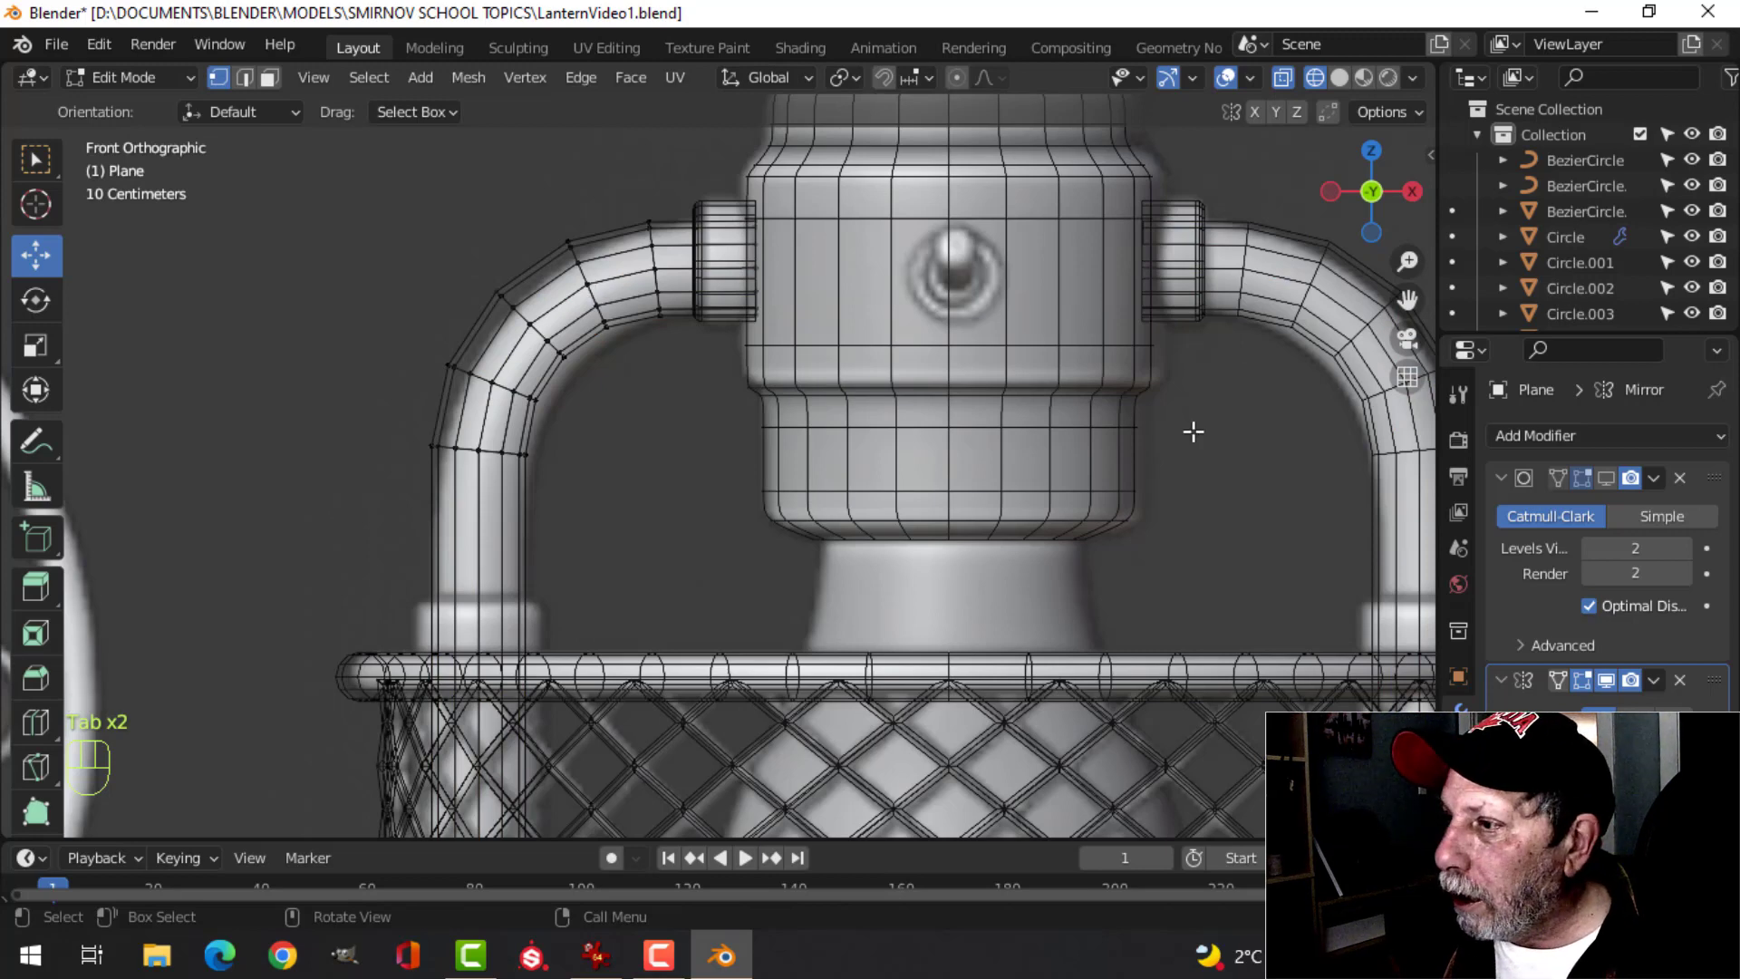
key(b)
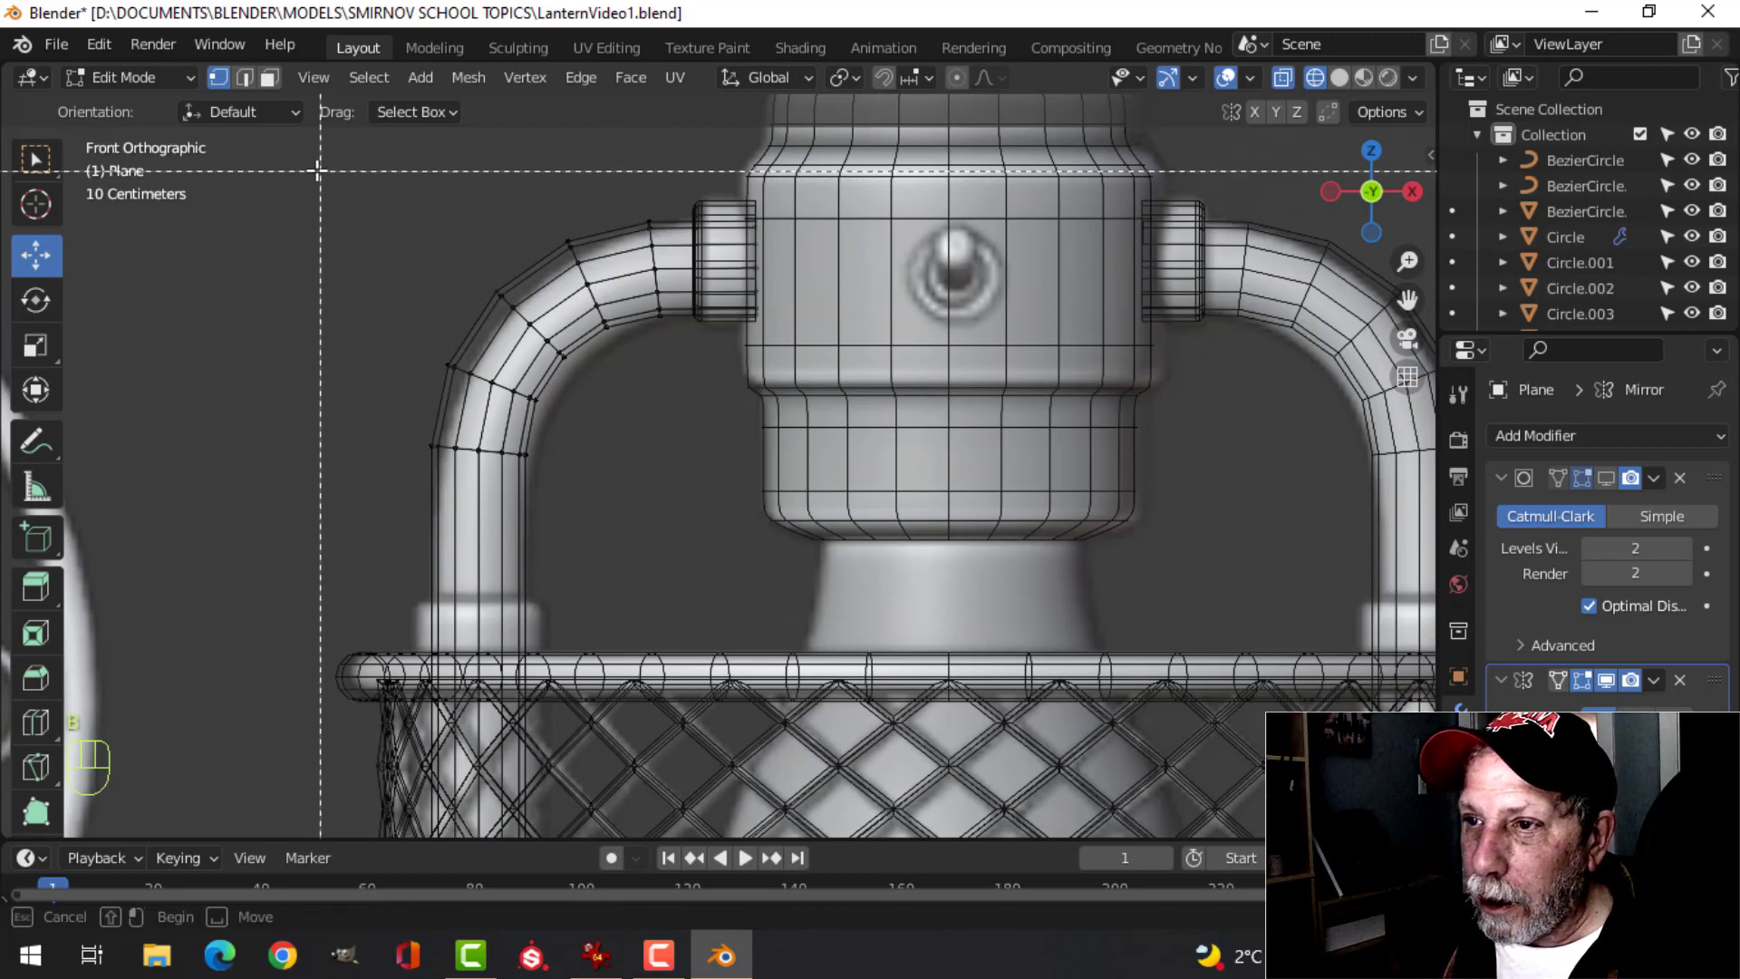
drag(318, 167, 754, 489)
scroll(754, 489, up, 1)
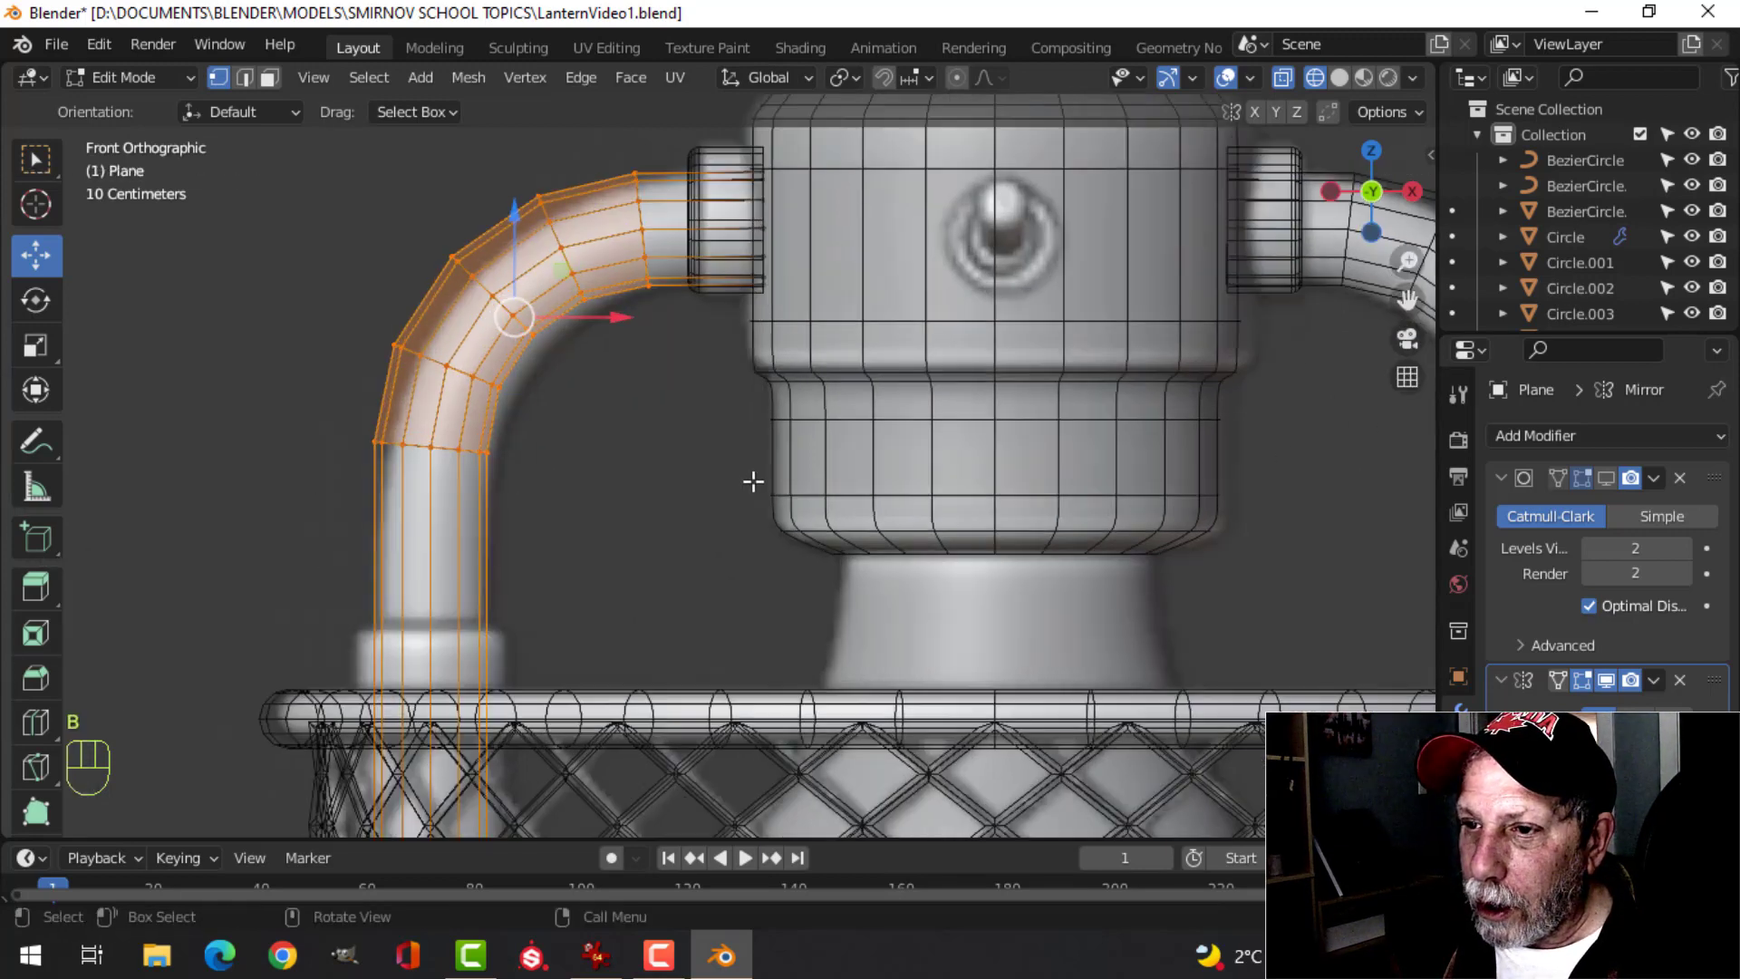
drag(512, 218, 519, 208)
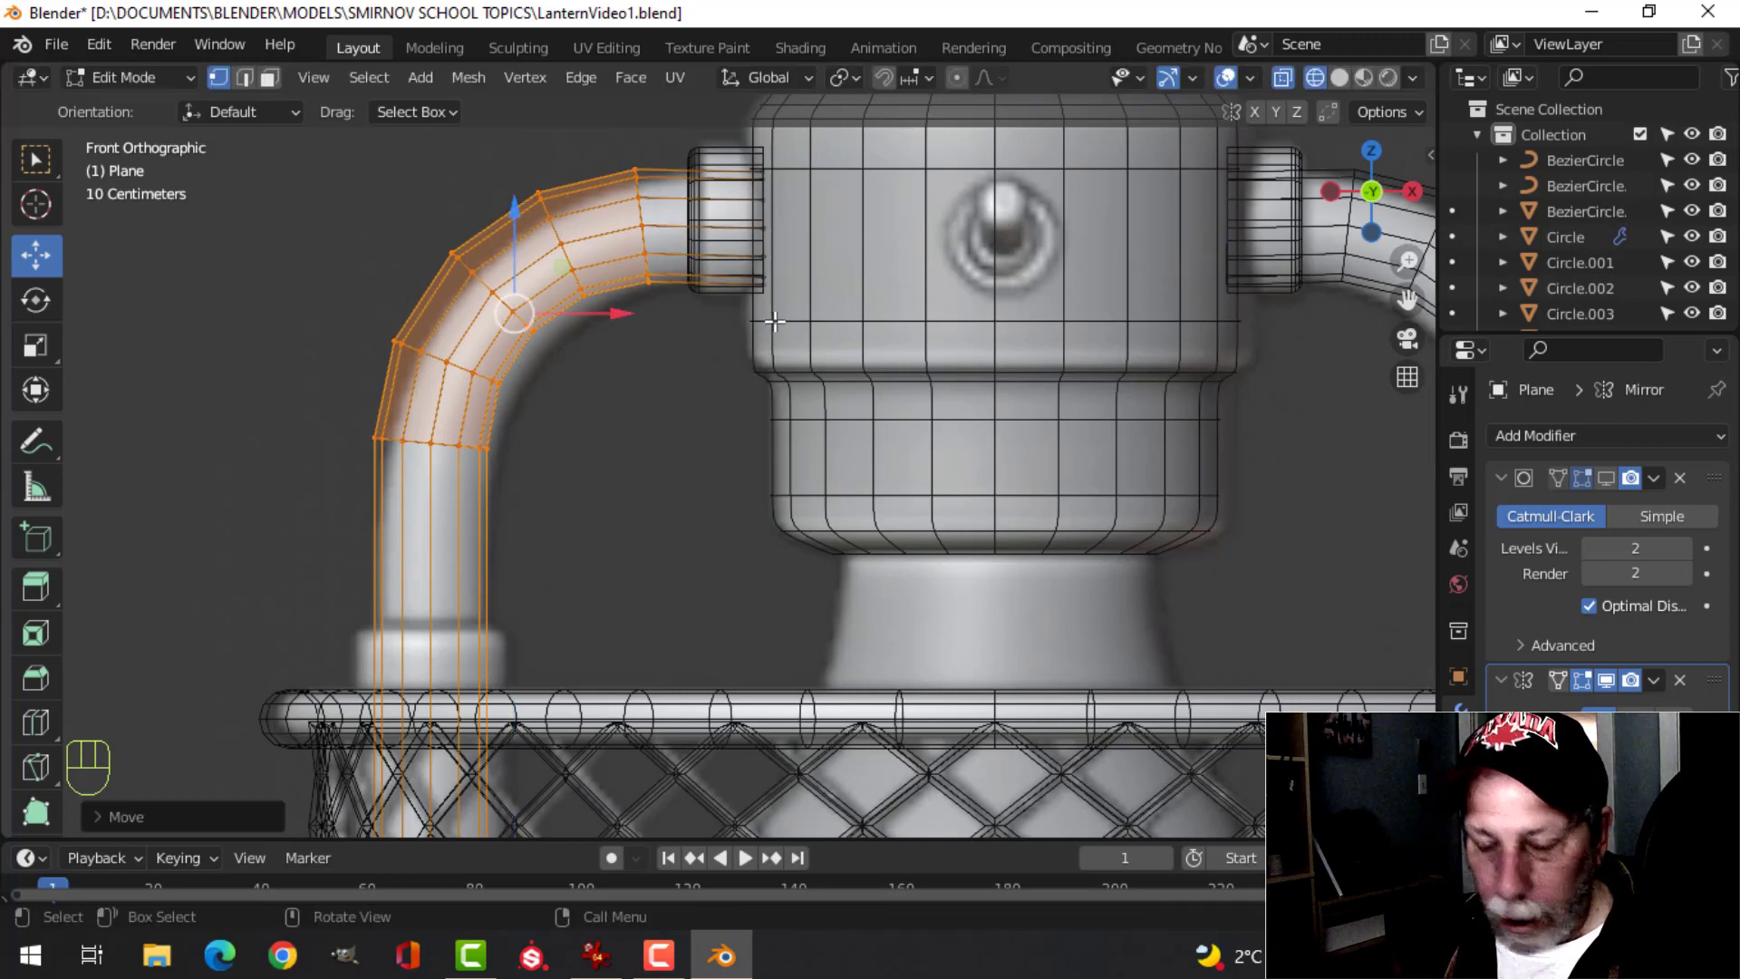
key(ctrl+z)
- Add the pipe's end vertices inside the upper collar to the selection, raise them slightly along Z, and restore solid shading
key(b)
drag(738, 155, 791, 347)
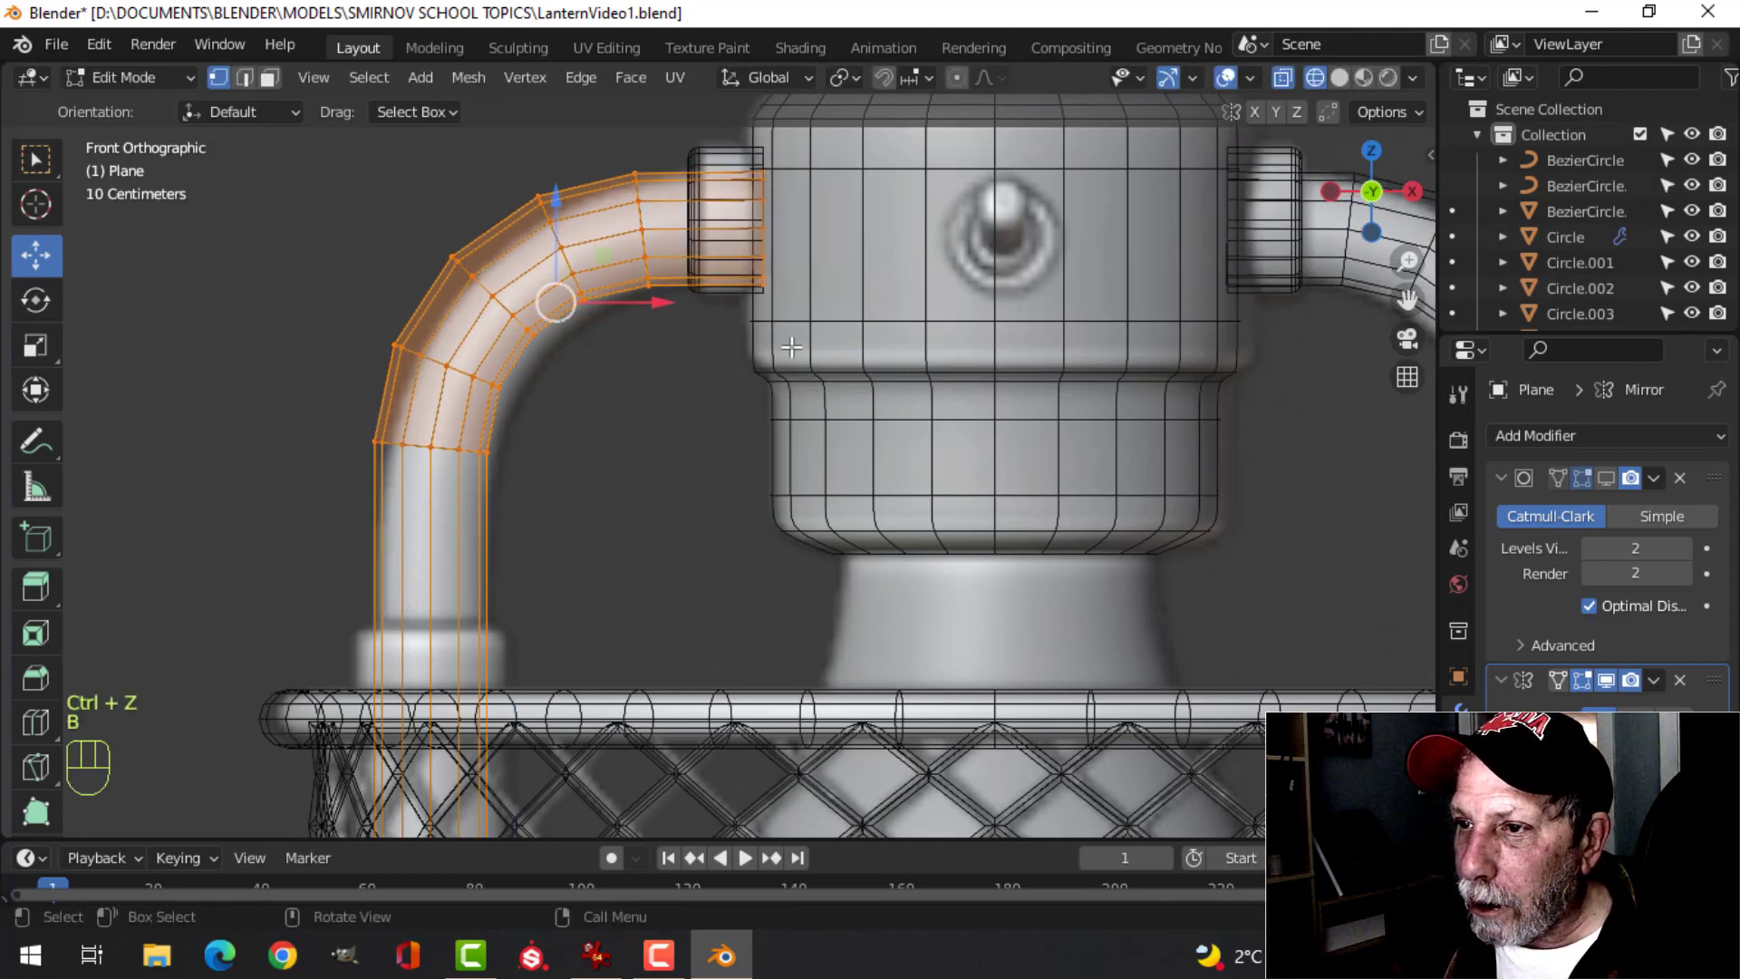
shift+middle_drag(606, 251, 642, 341)
drag(592, 287, 593, 282)
key(z)
click(1087, 399)
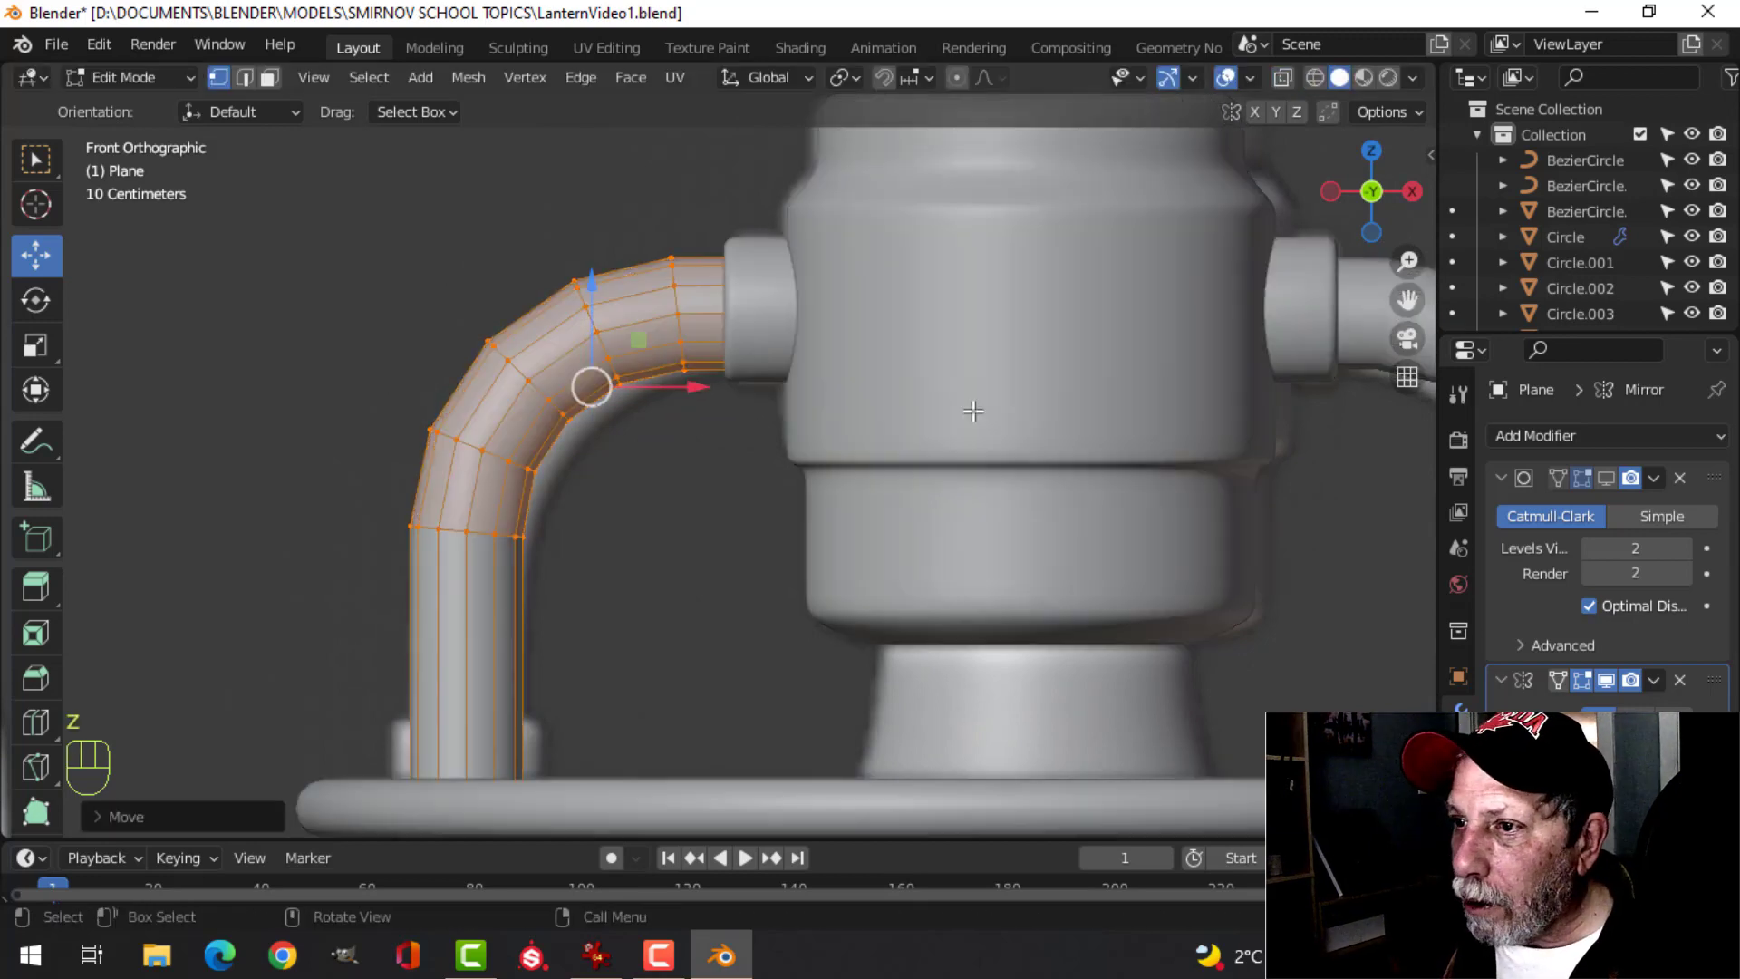
- Leave Edit Mode, deselect everything, and turn the pipe's viewport subdivision back on
key(Tab)
key(alt+a)
middle_drag(816, 451, 808, 457)
click(1607, 475)
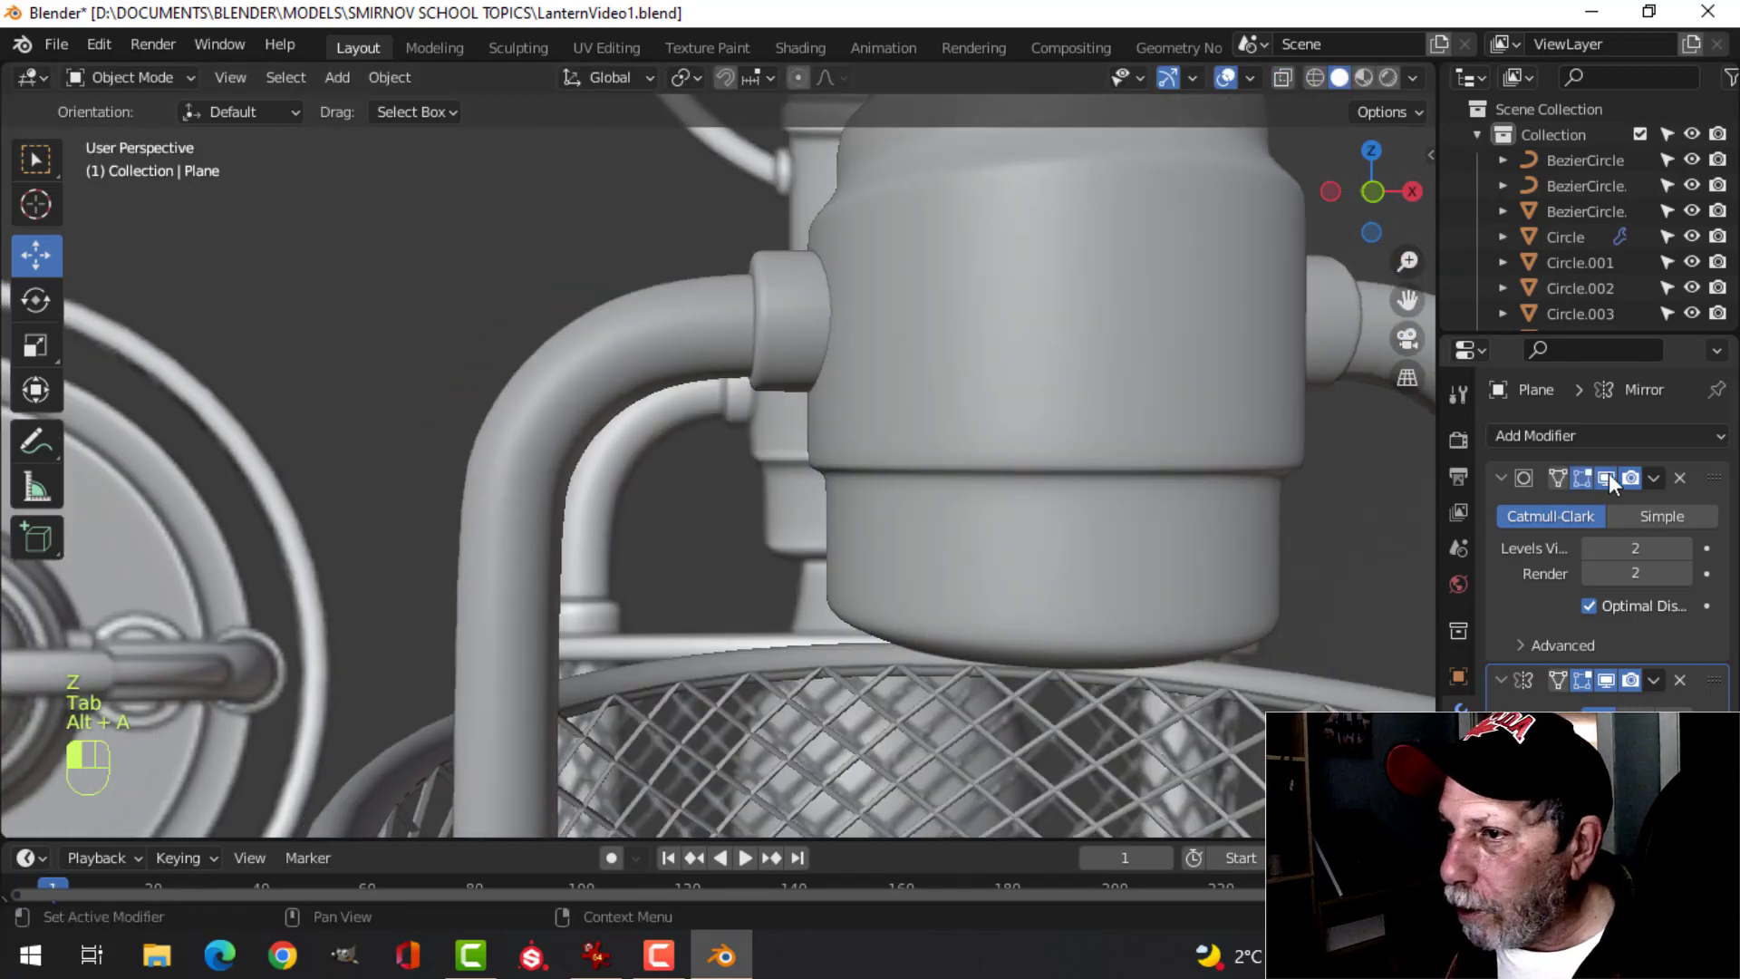
middle_drag(985, 455, 1059, 433)
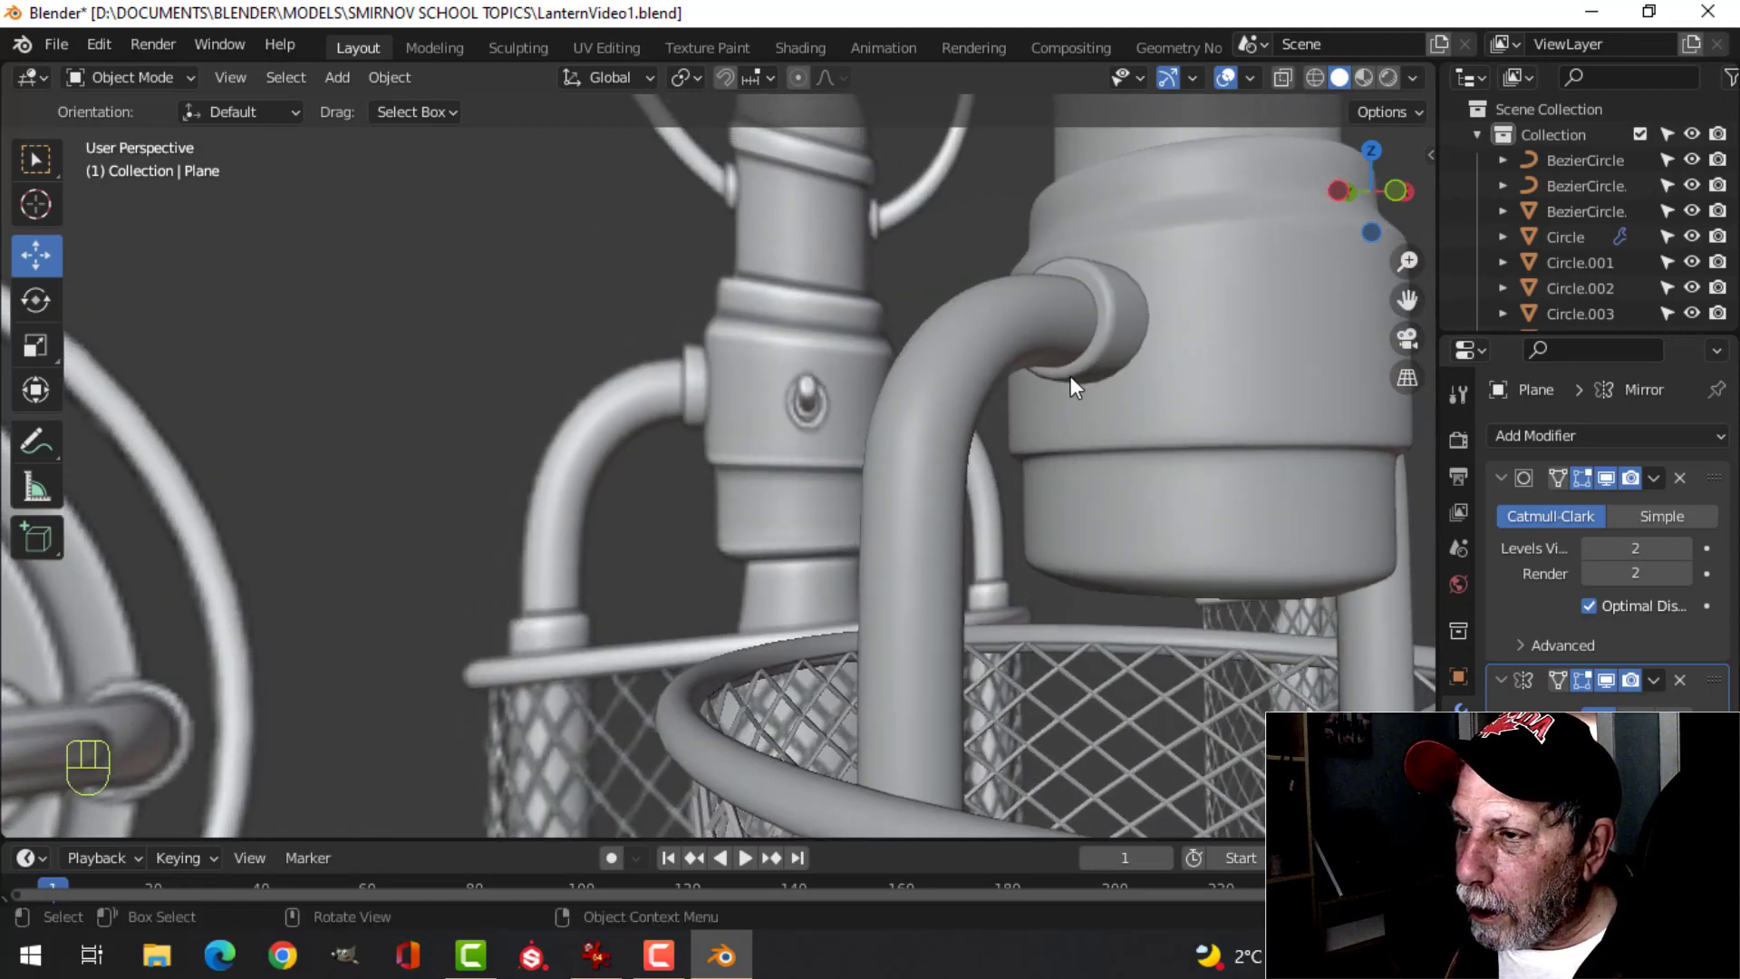
- Bring the whole lantern into view and save the file
scroll(1070, 377, down, 5)
middle_drag(925, 459, 1220, 143)
key(ctrl+s)
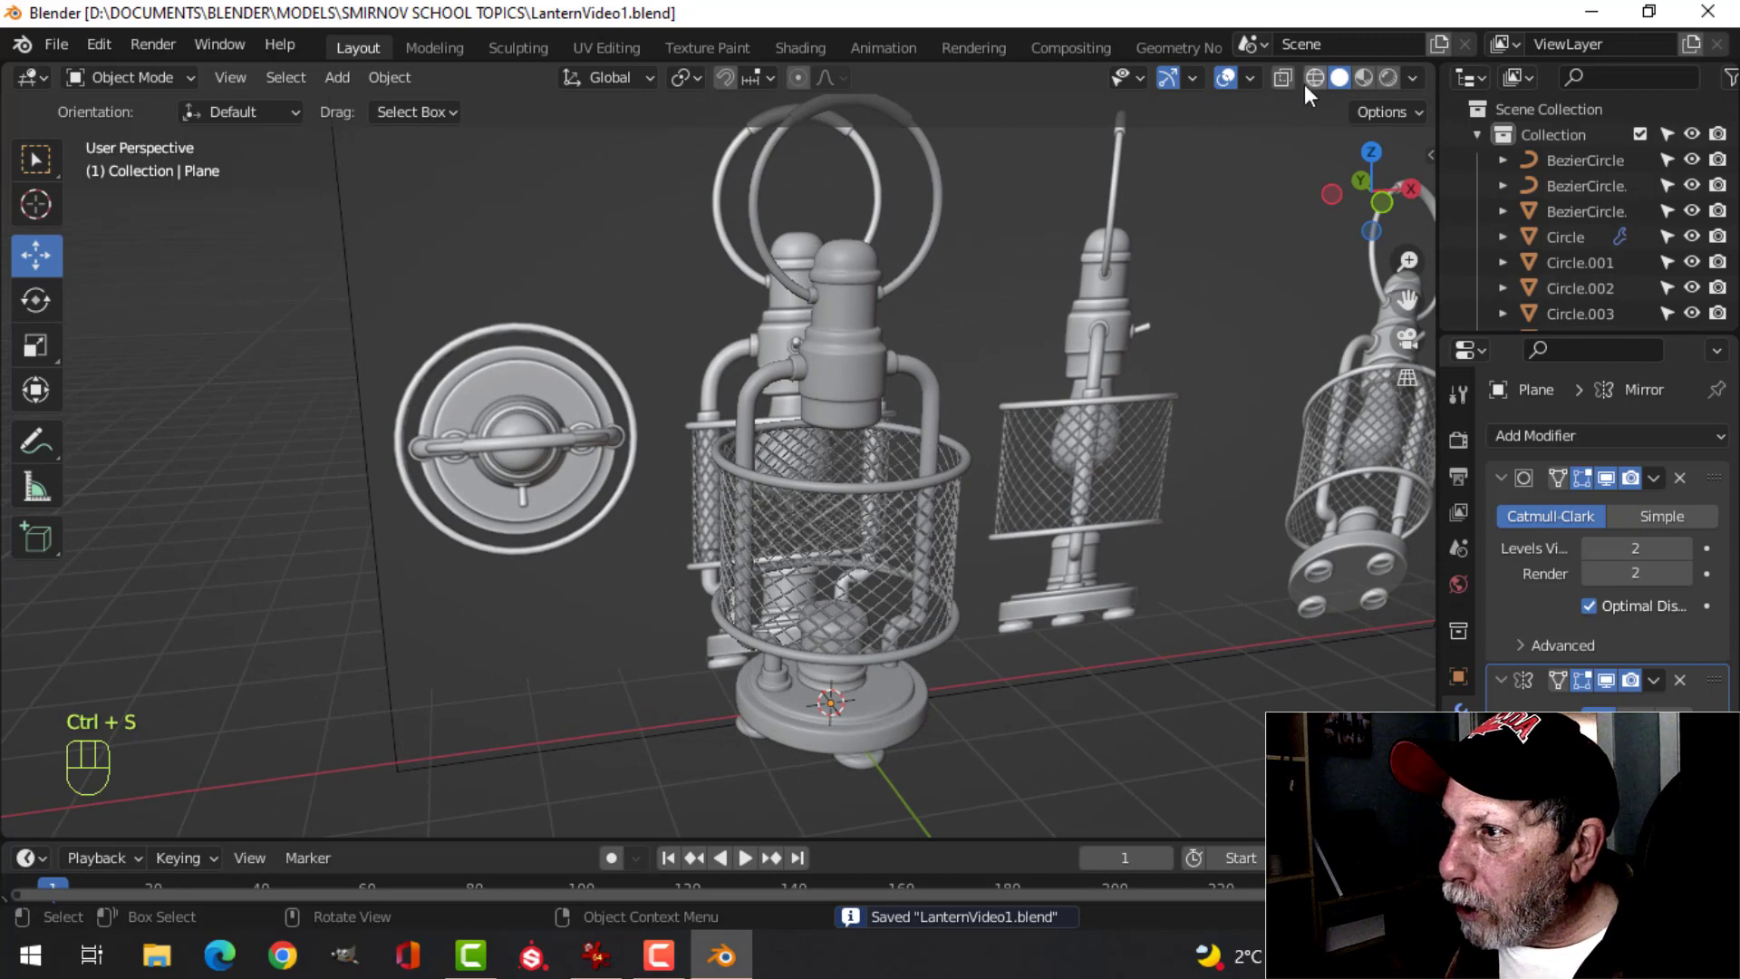
- Turn on the Face Orientation overlay and select the collars where the side pipes and the handle ring meet the lantern's top
click(1249, 78)
click(1146, 544)
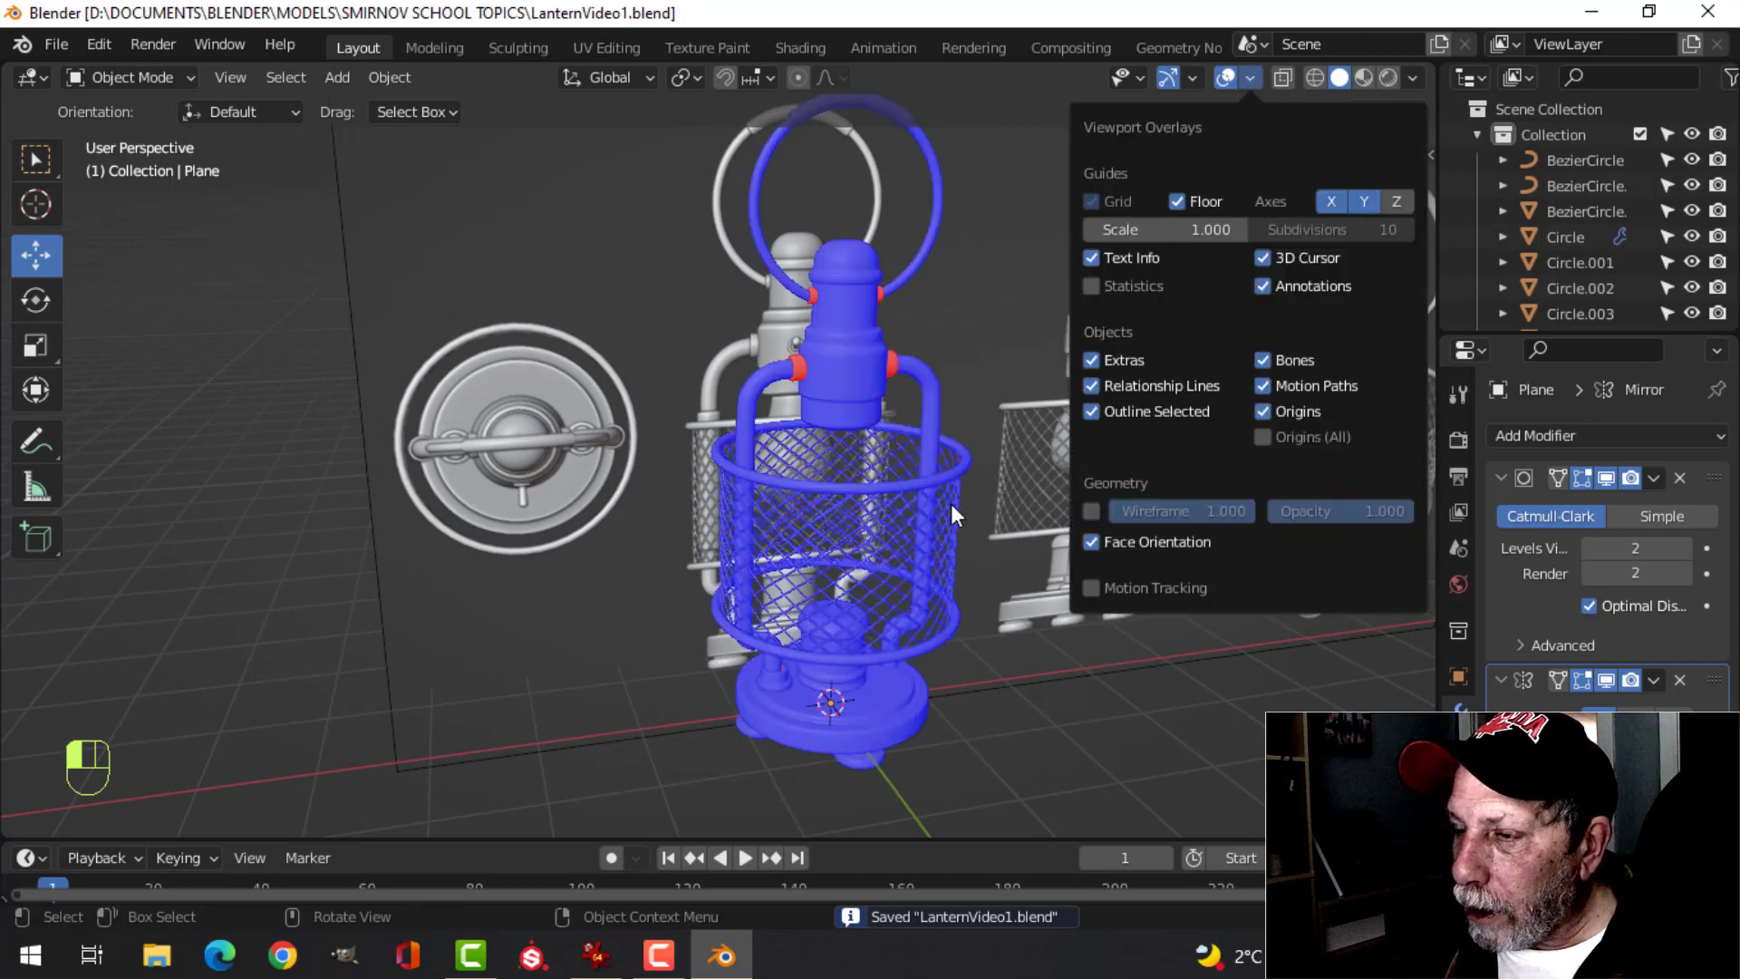
scroll(950, 409, up, 5)
click(698, 350)
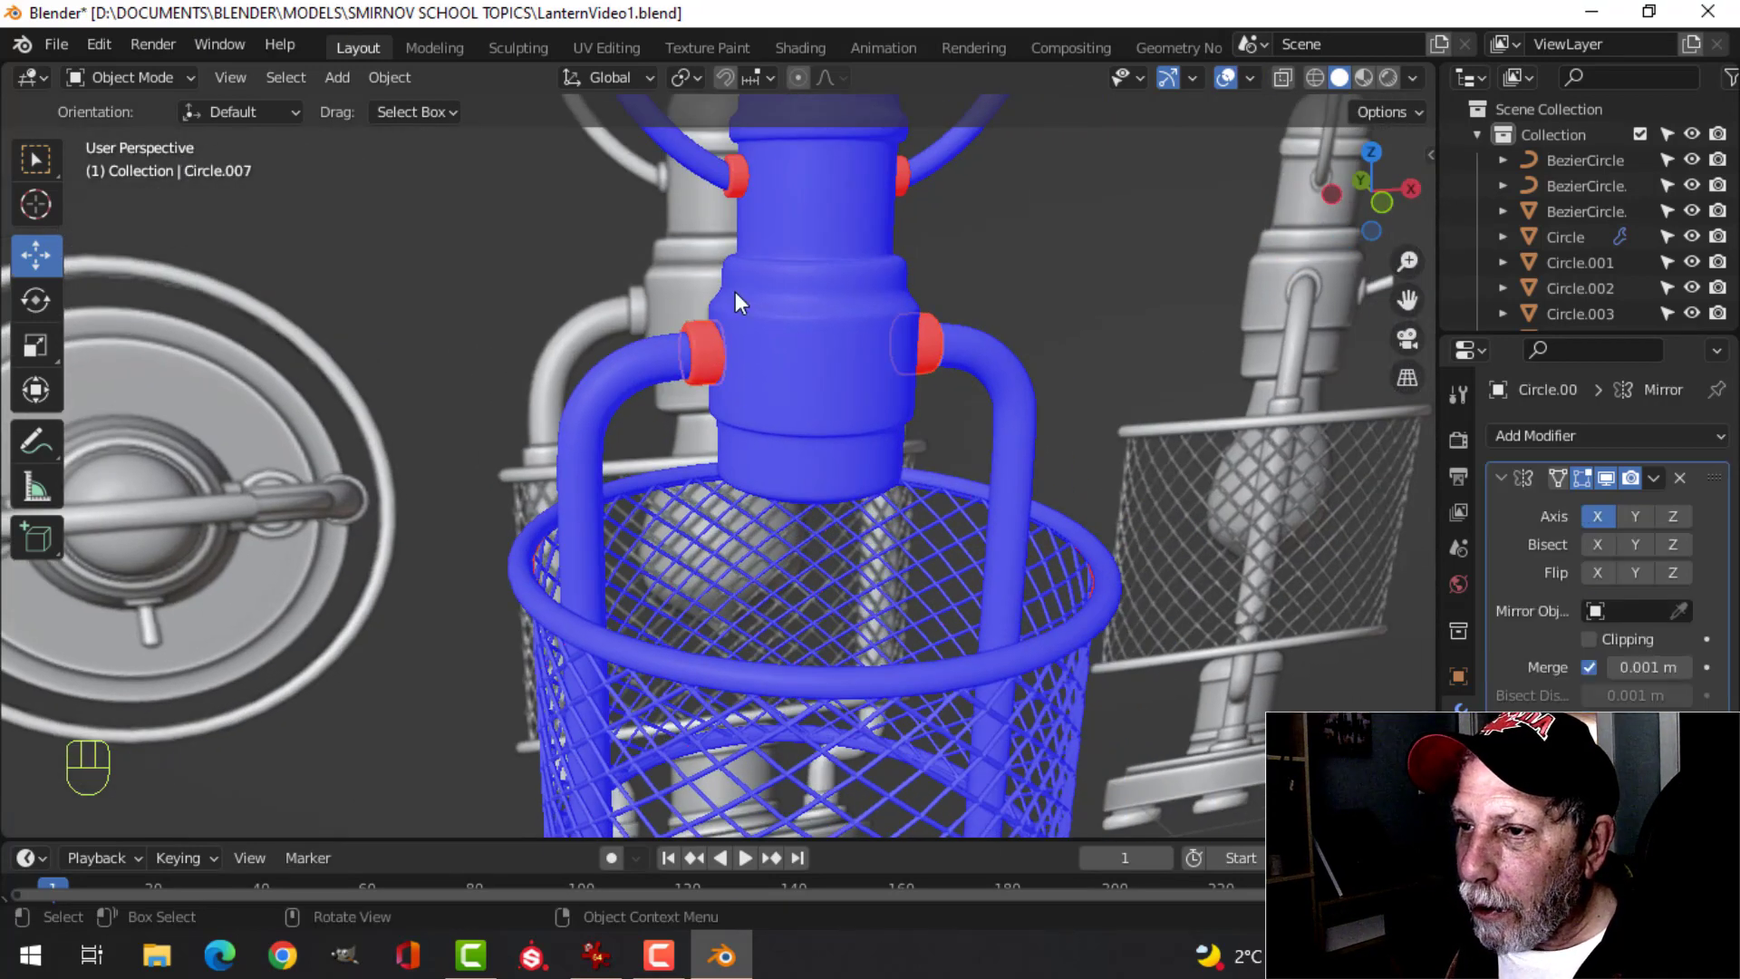
shift+click(740, 181)
- Recalculate the normals of all geometry in the selected collars, leave Edit Mode, and deselect everything
key(Tab)
key(a)
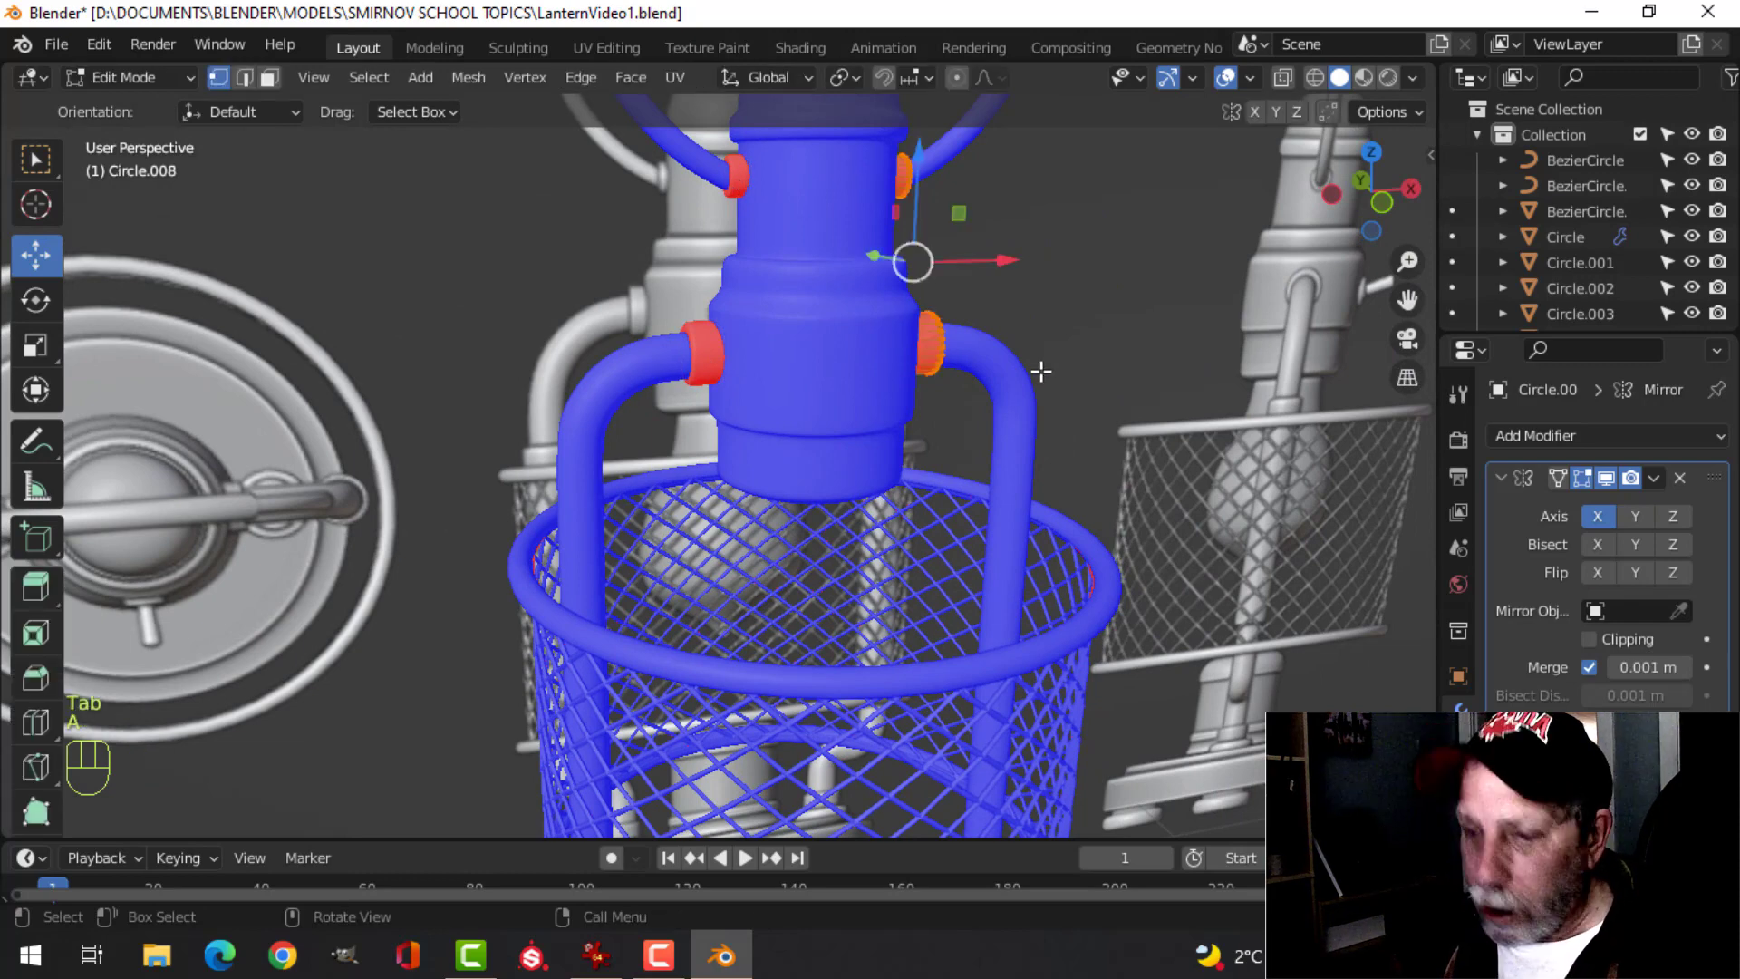
key(alt+n)
click(1040, 371)
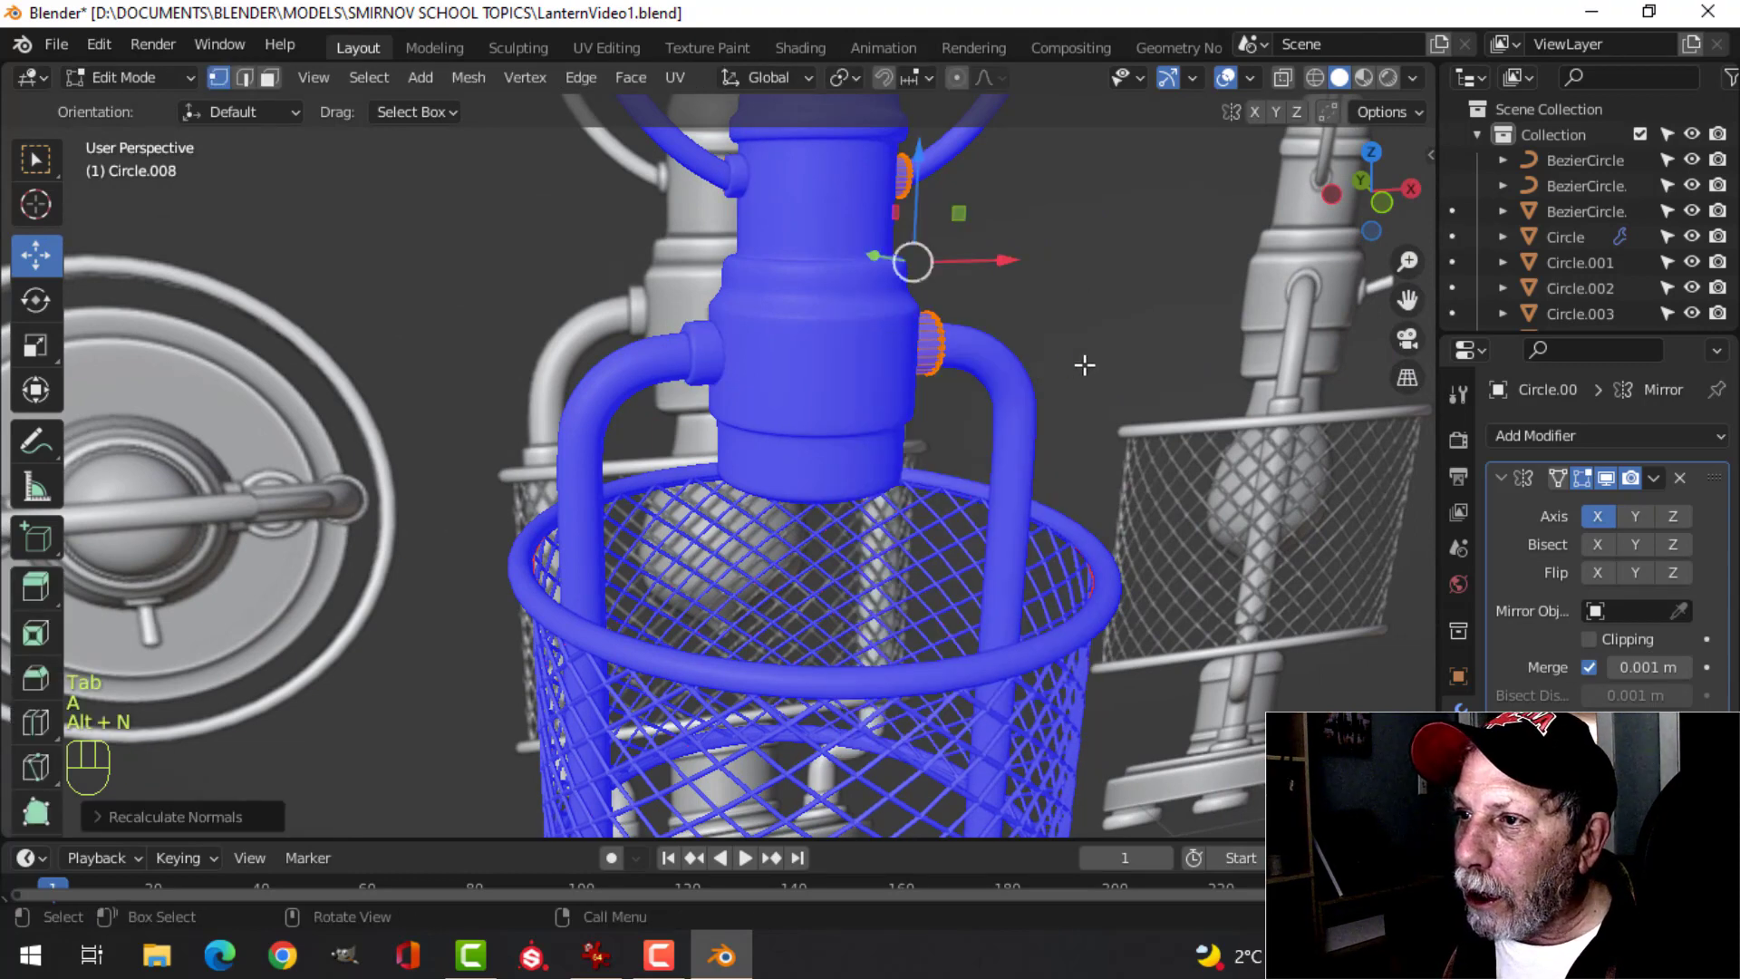
key(Tab)
key(alt+a)
- Turn off the Face Orientation overlay and enable Cavity in the viewport shading options
click(1249, 78)
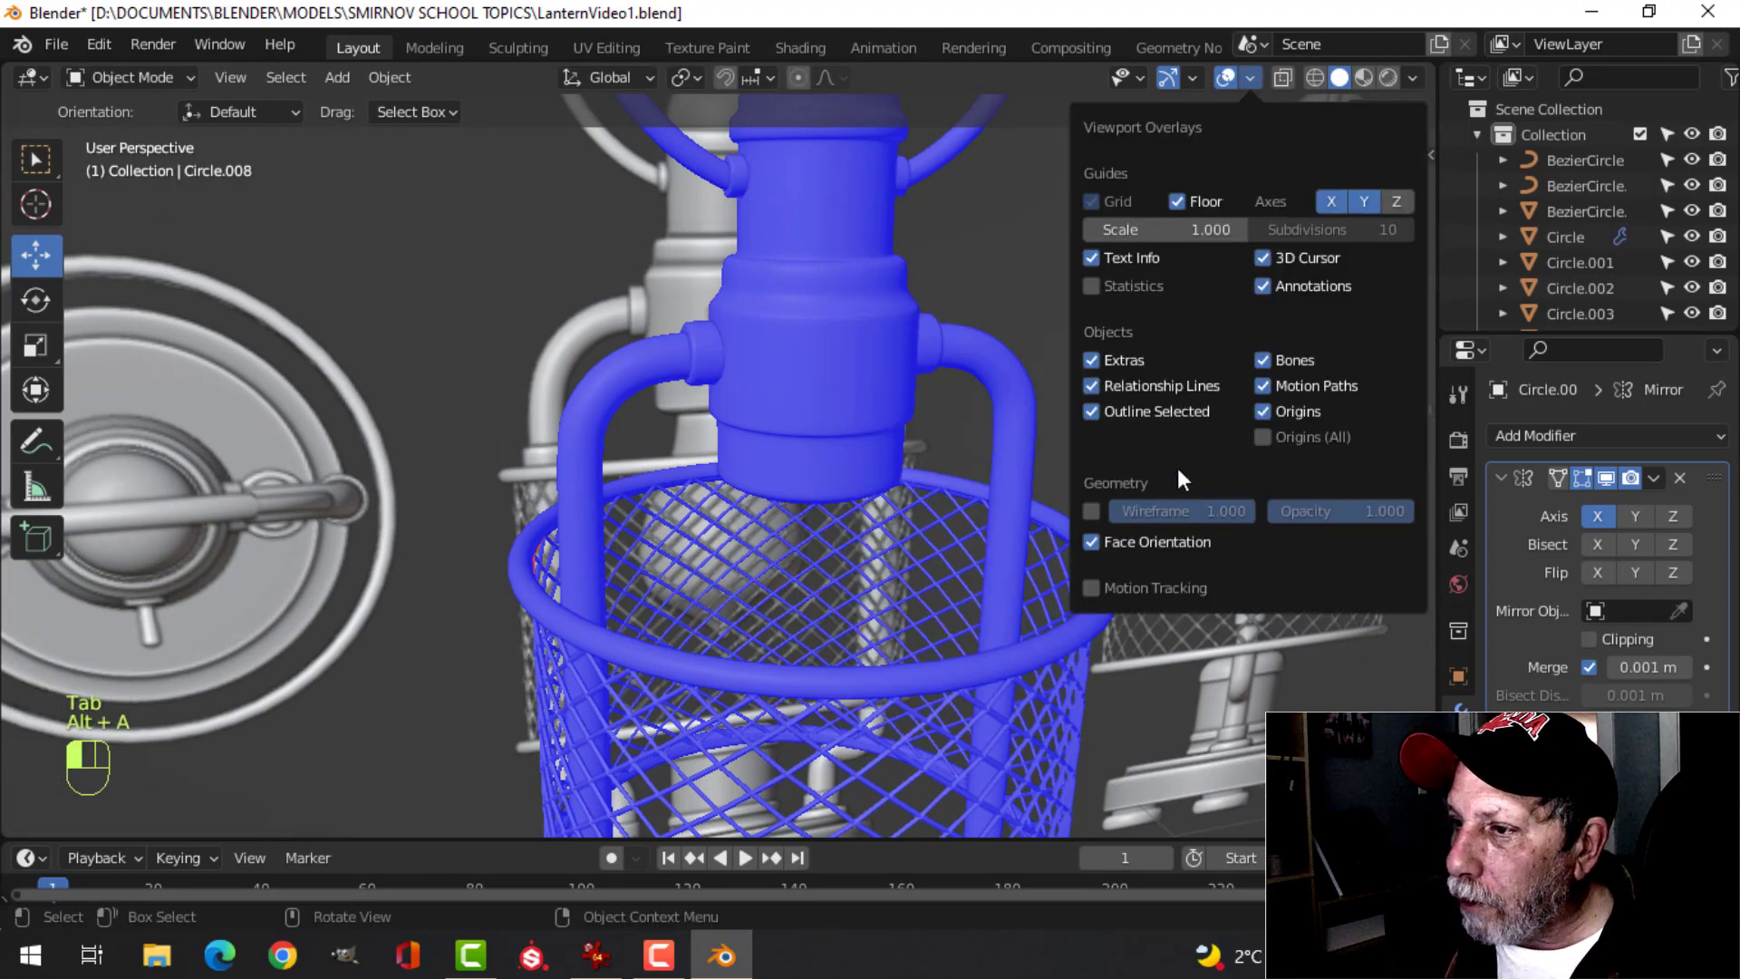
click(1092, 542)
scroll(839, 486, down, 5)
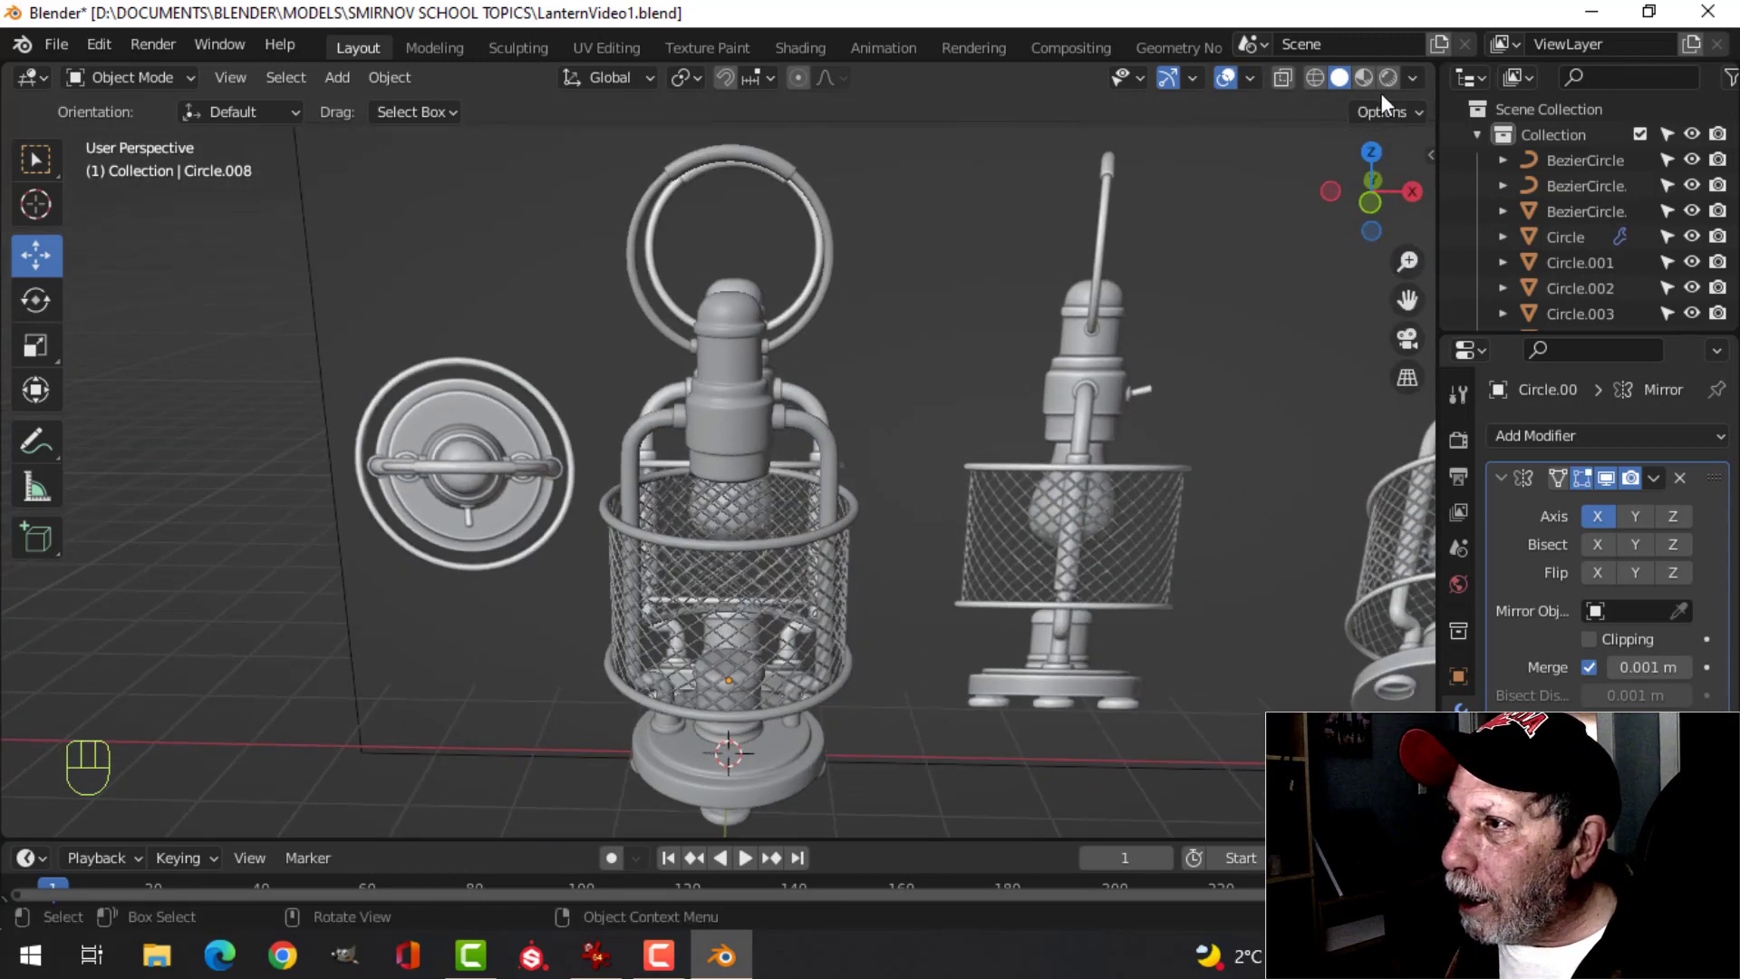
click(1412, 78)
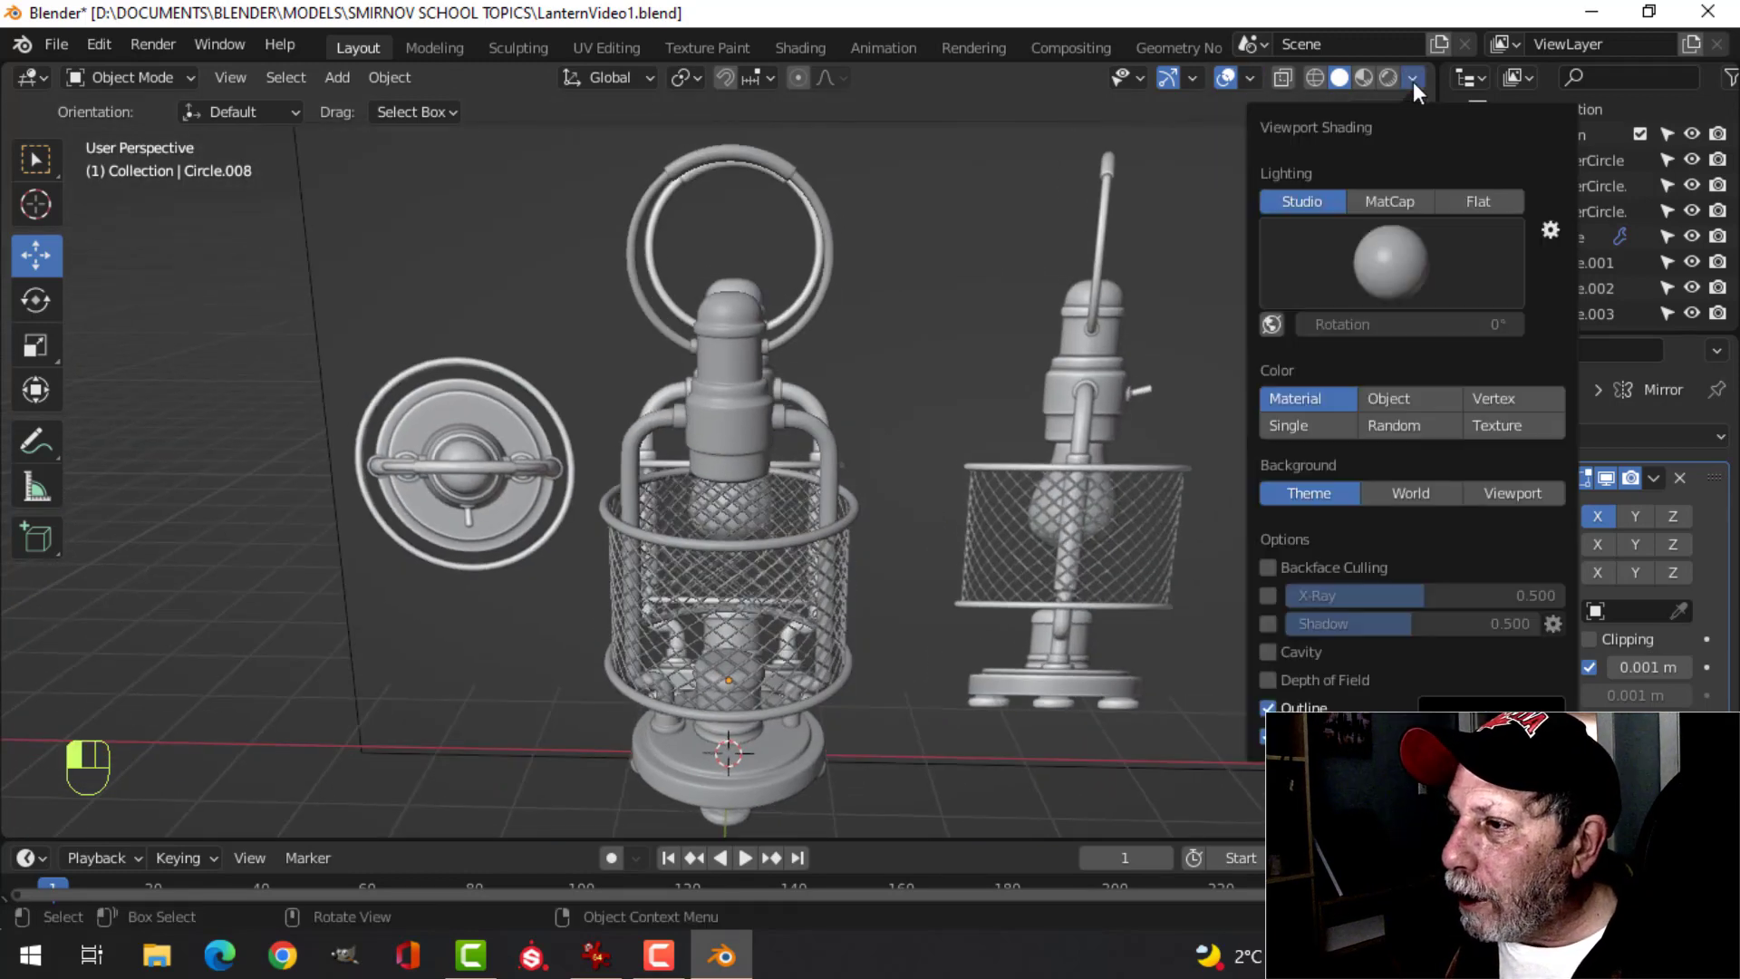
click(1268, 652)
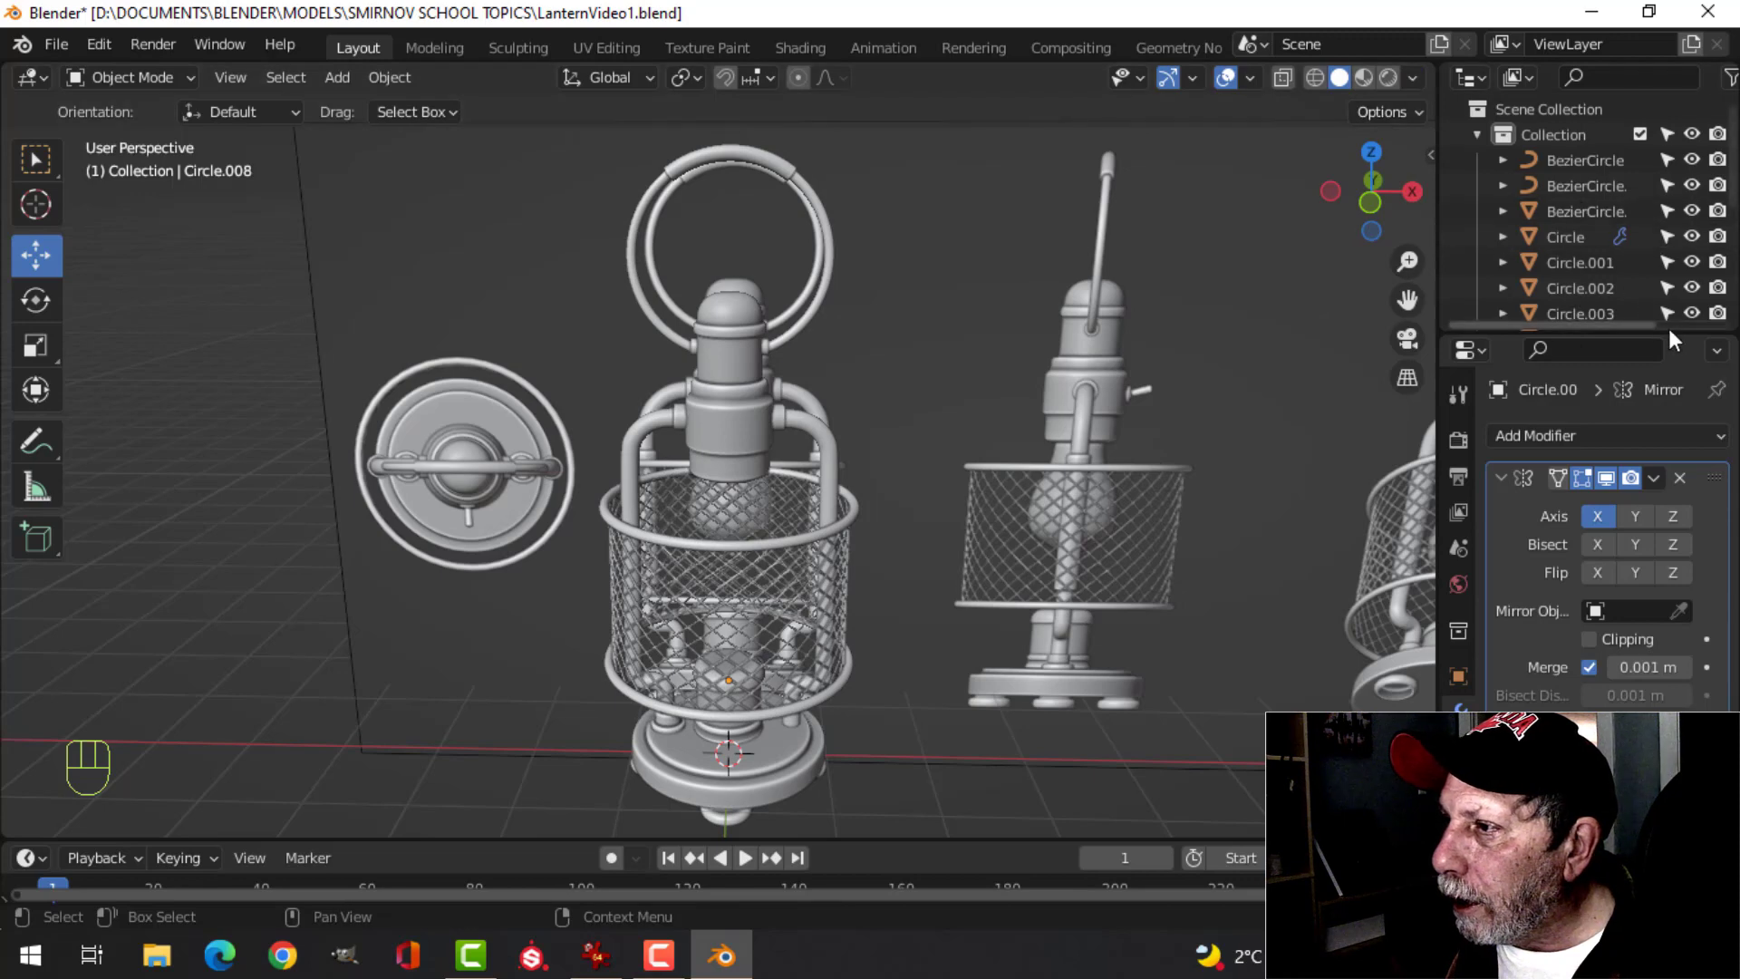
- Hide the Ref image, look over the whole lantern model on its own, and save the file
scroll(1631, 241, down, 5)
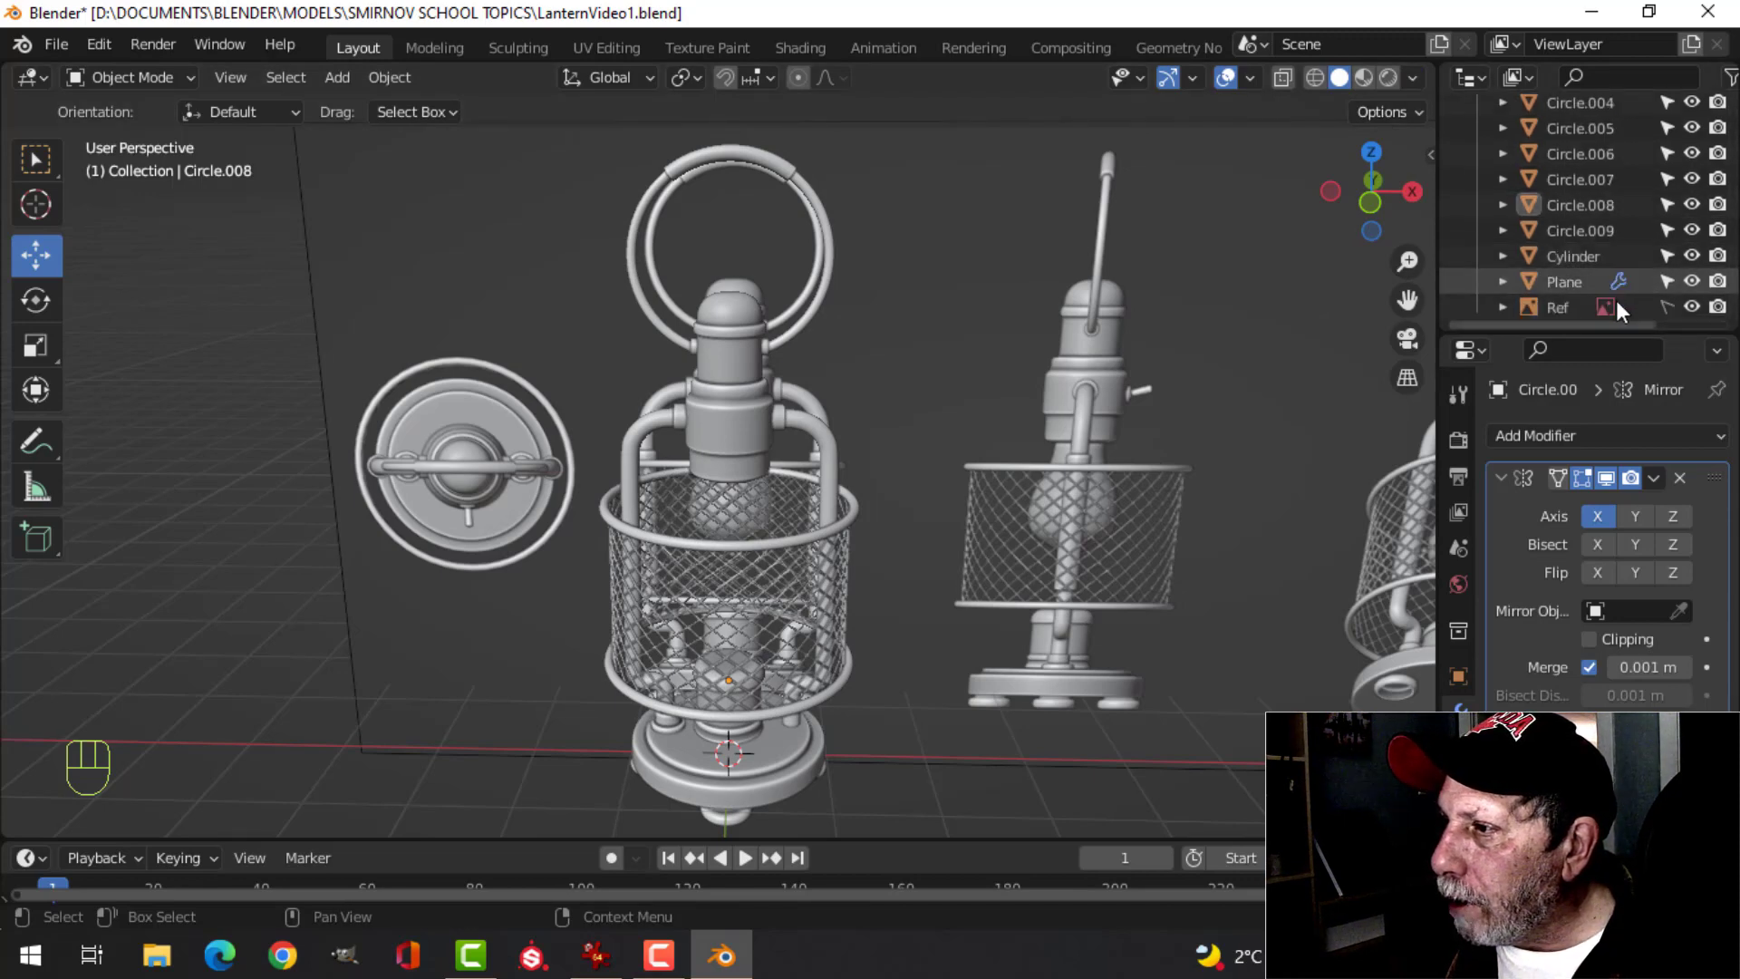
click(1691, 308)
middle_drag(906, 399, 964, 409)
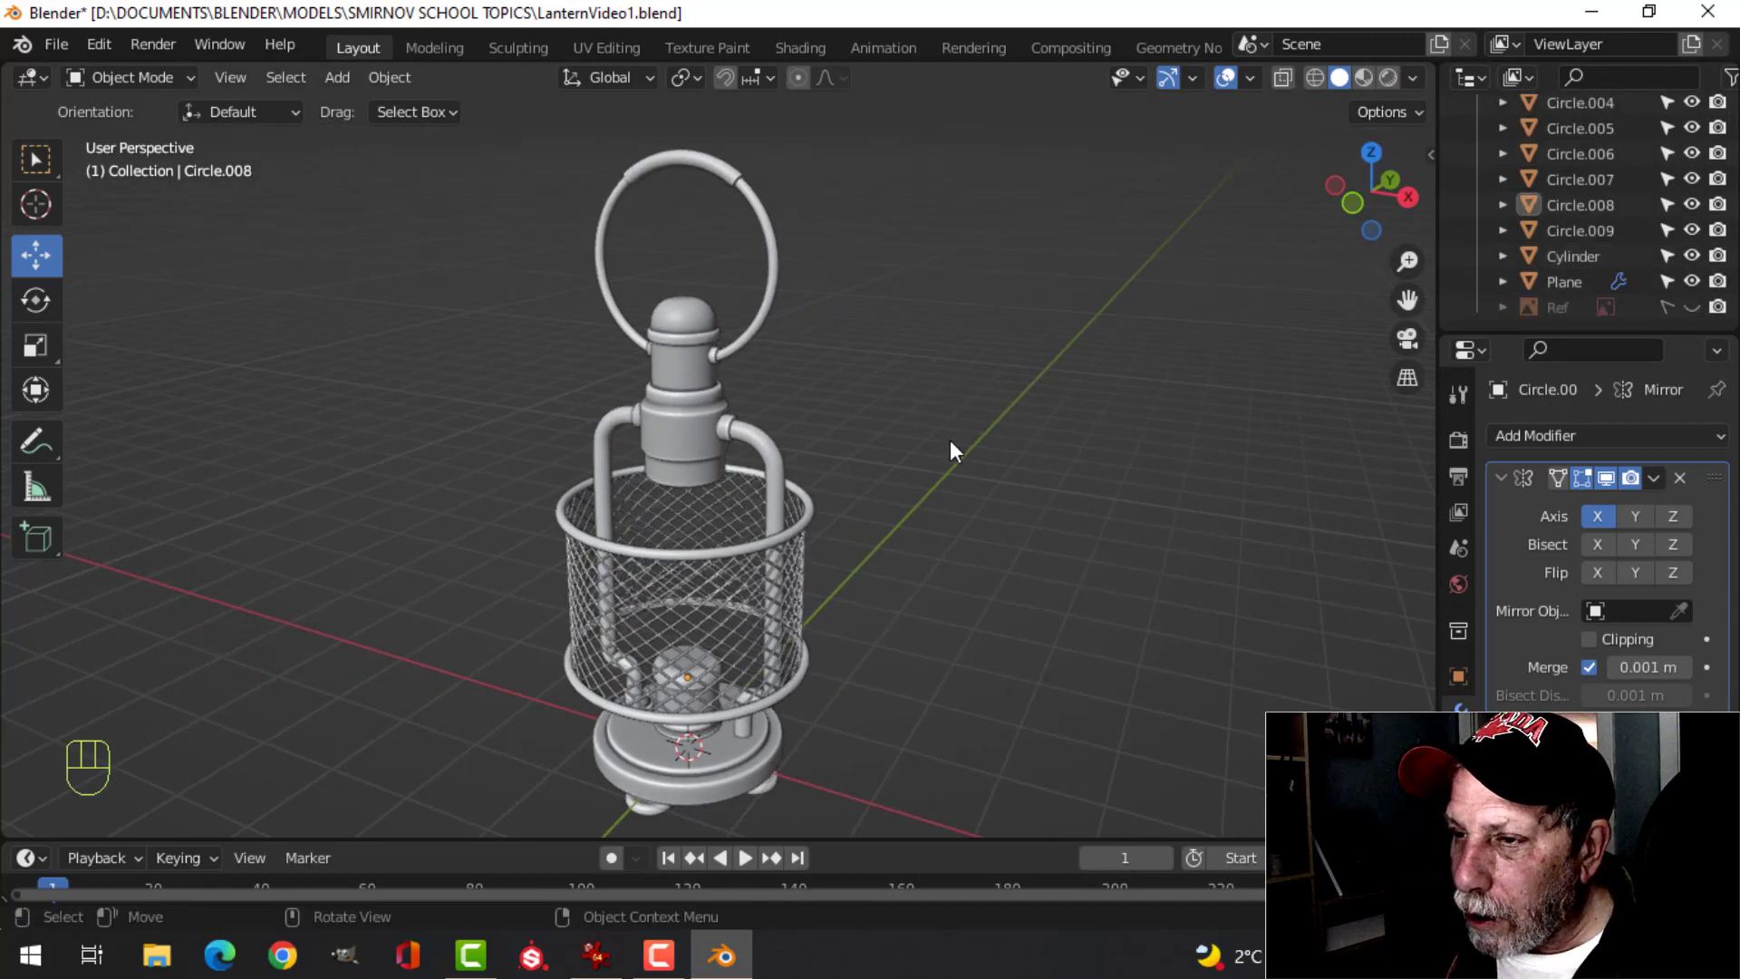
scroll(950, 439, up, 4)
middle_drag(1004, 325, 1062, 362)
key(shift+c)
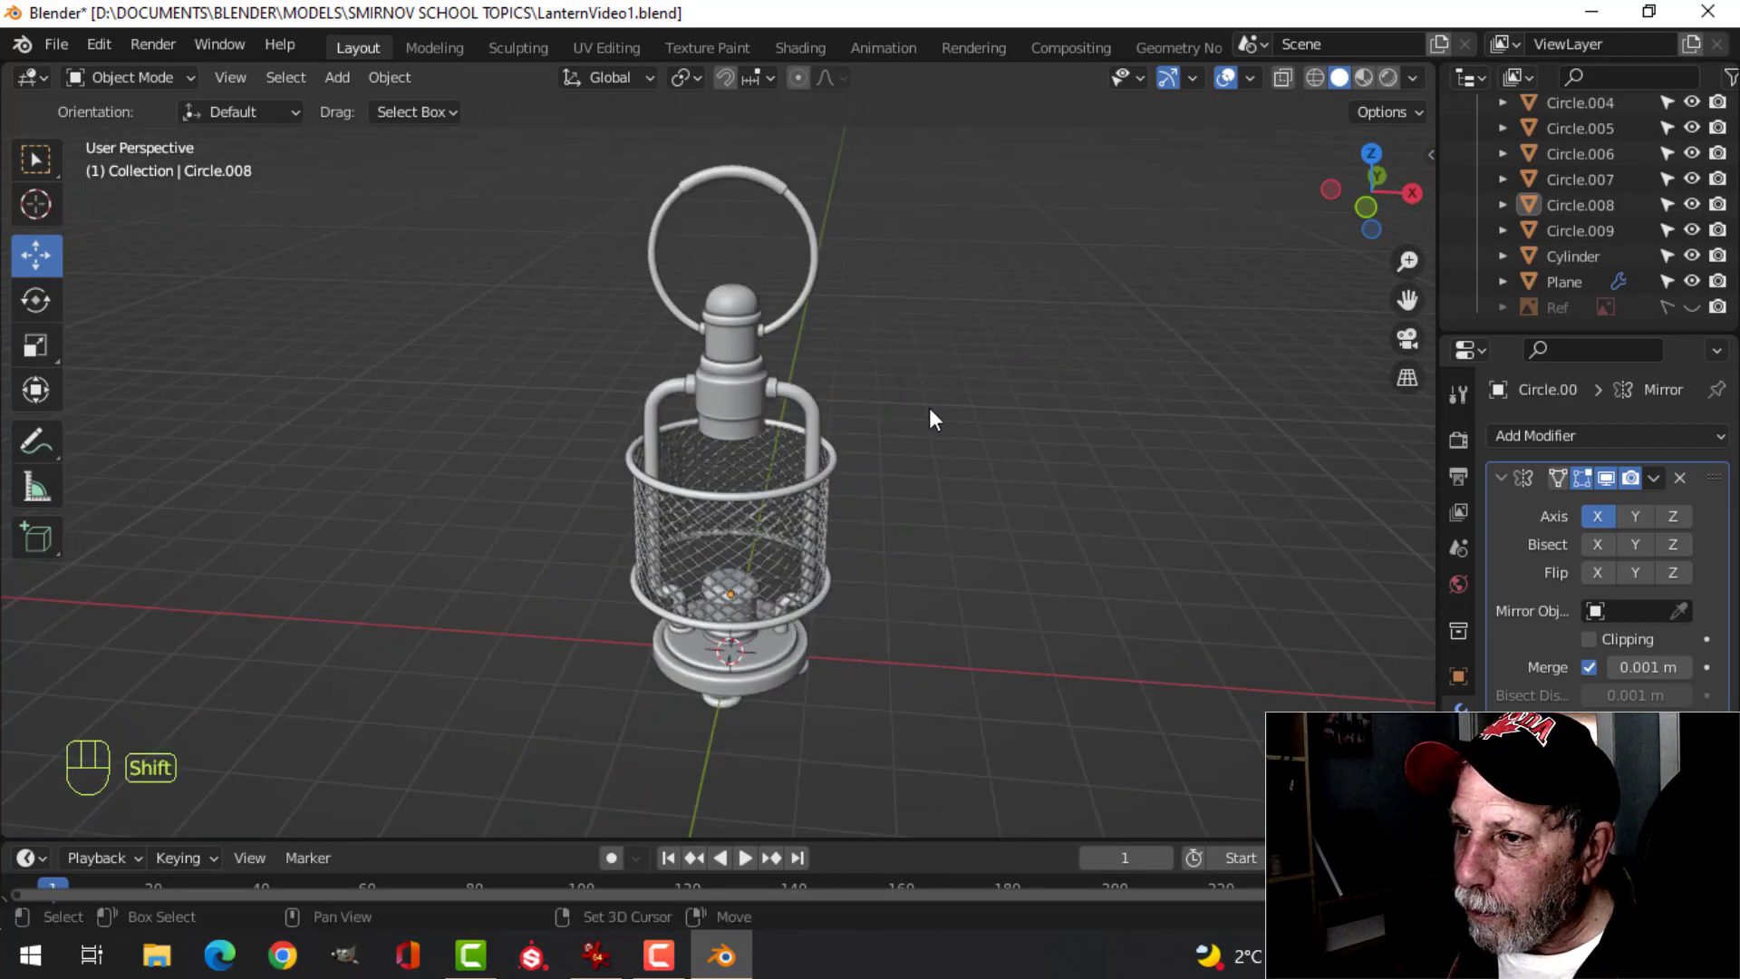
middle_drag(928, 408, 1114, 281)
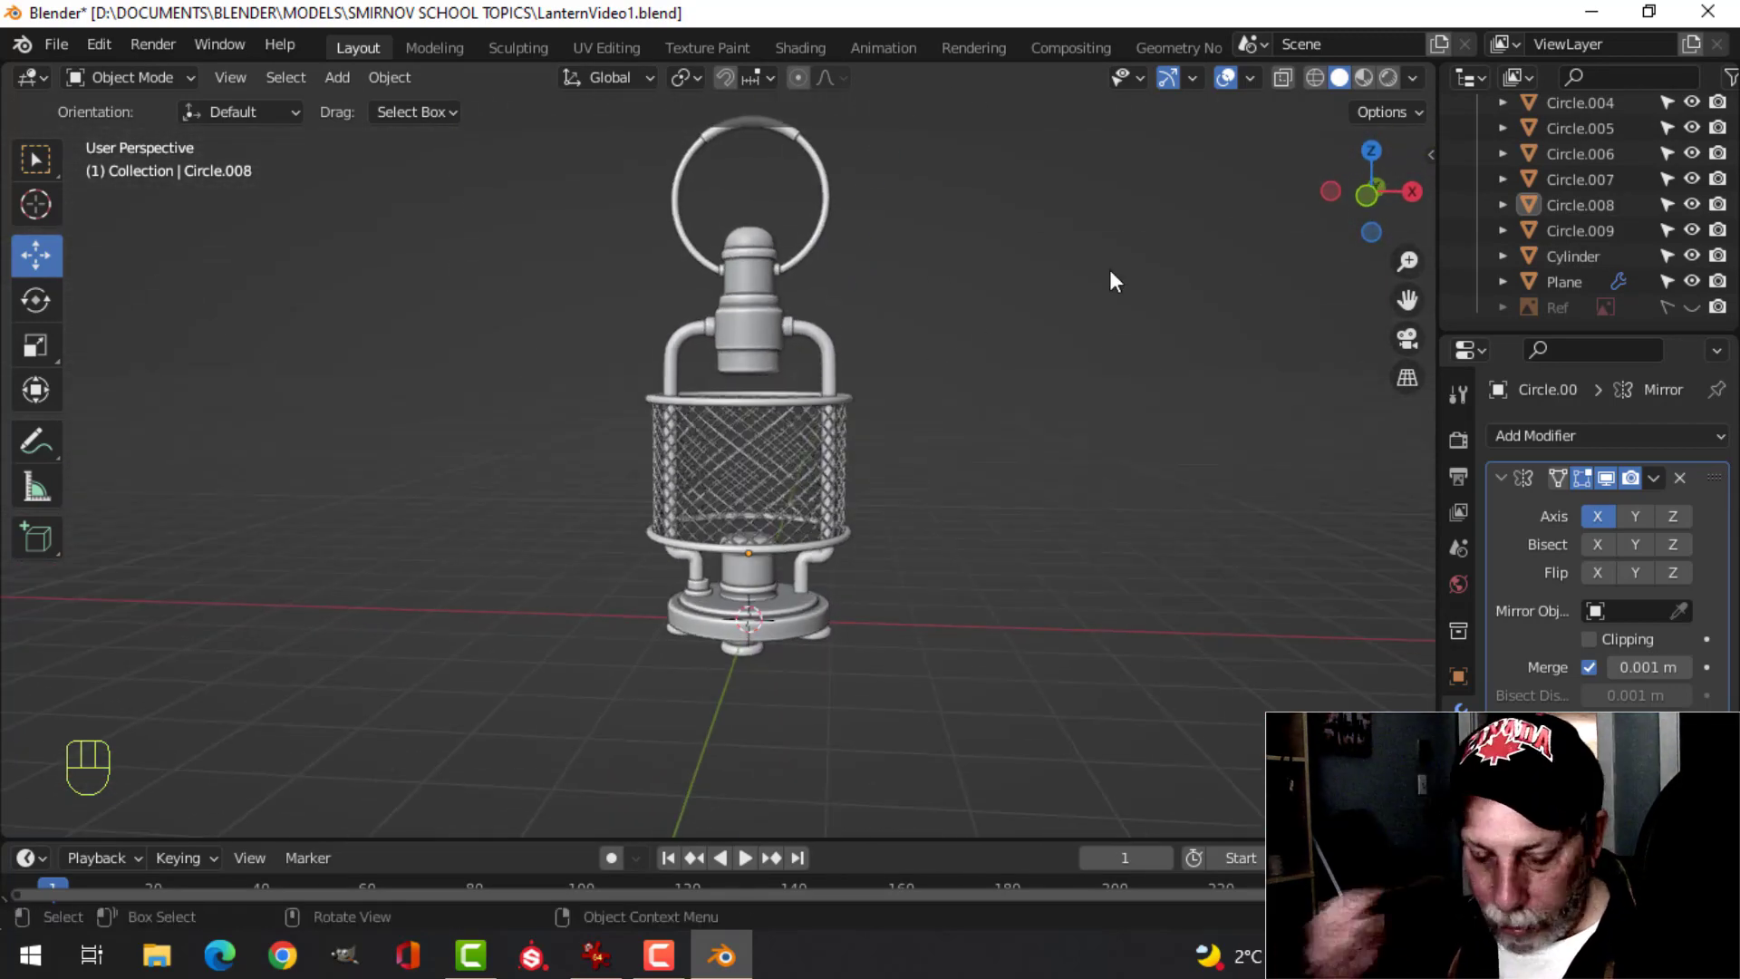
key(ctrl+s)
- Examine the lantern in front view with gizmos and overlays switched off, and switch both back on
key(KP_1)
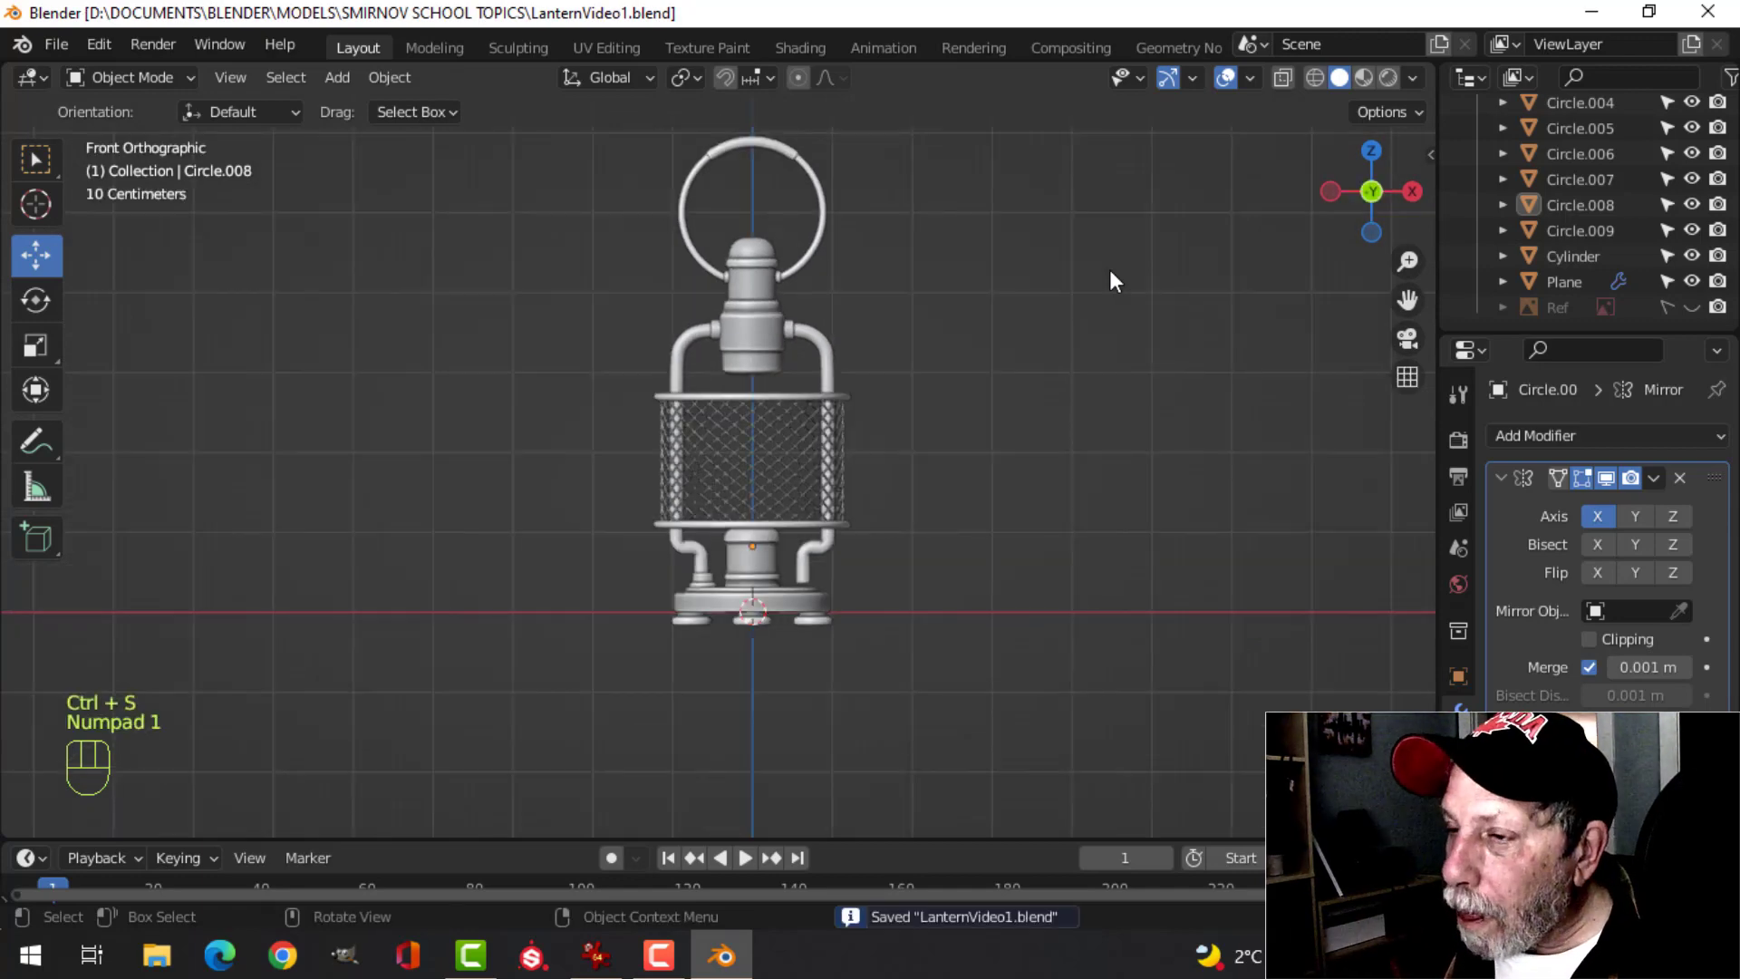
click(1167, 80)
click(1227, 78)
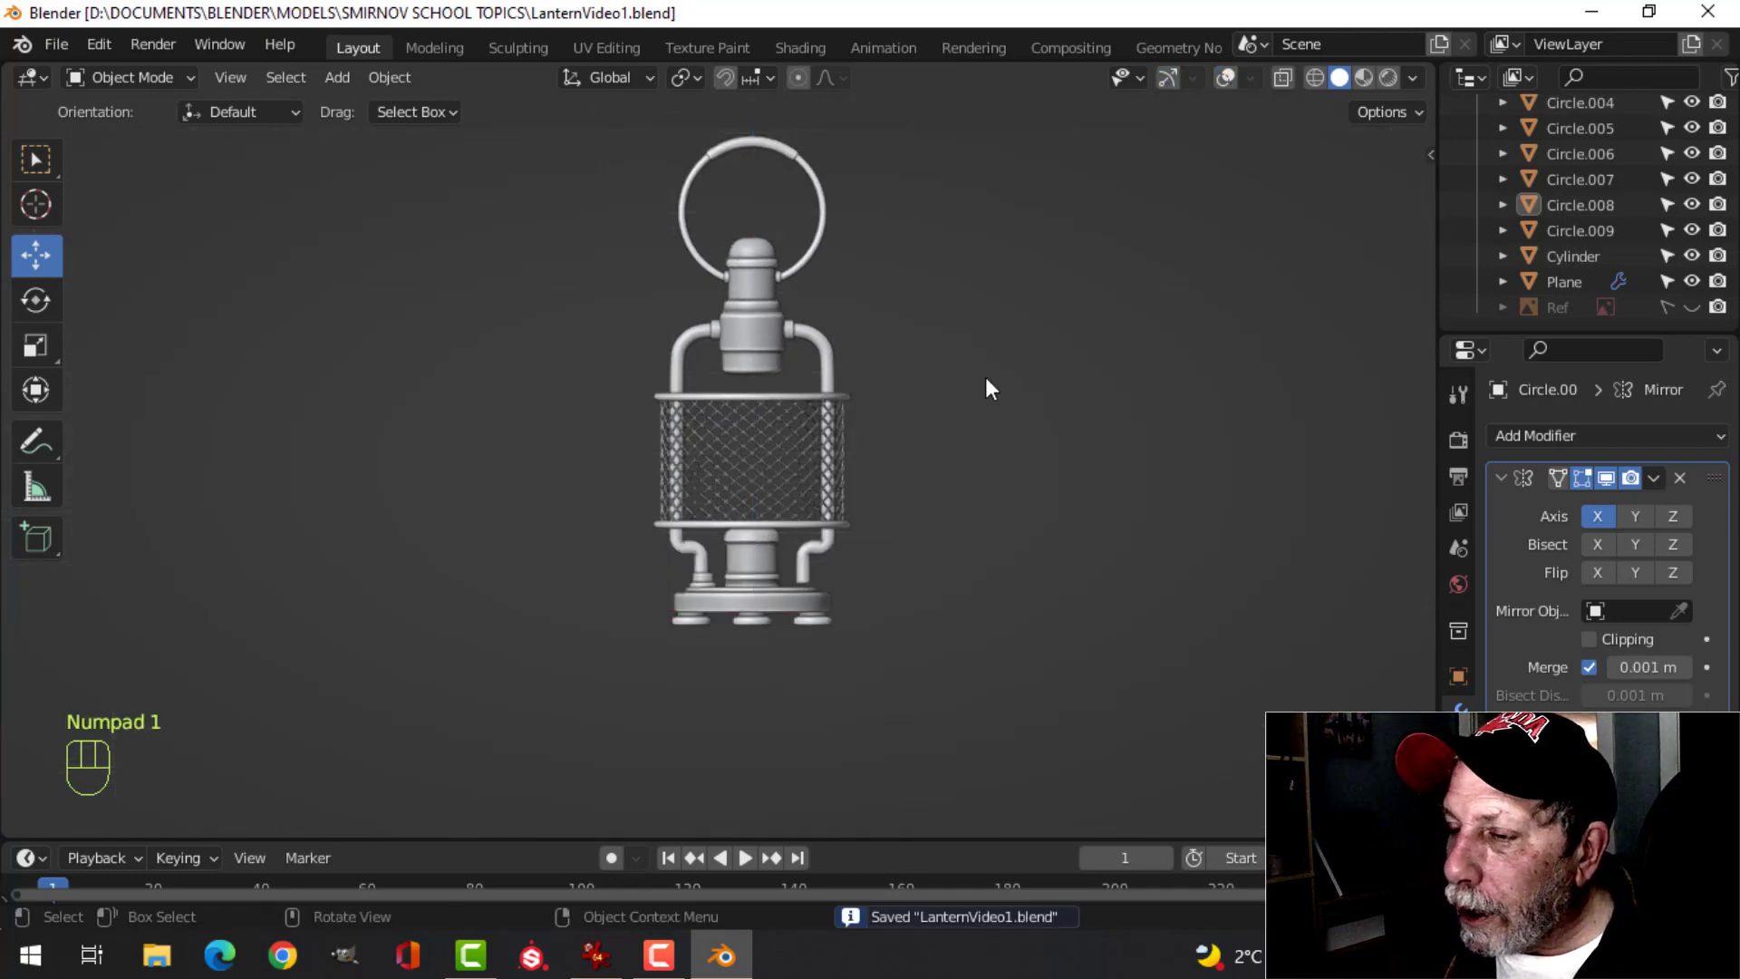
scroll(997, 372, up, 4)
click(1167, 78)
click(1227, 78)
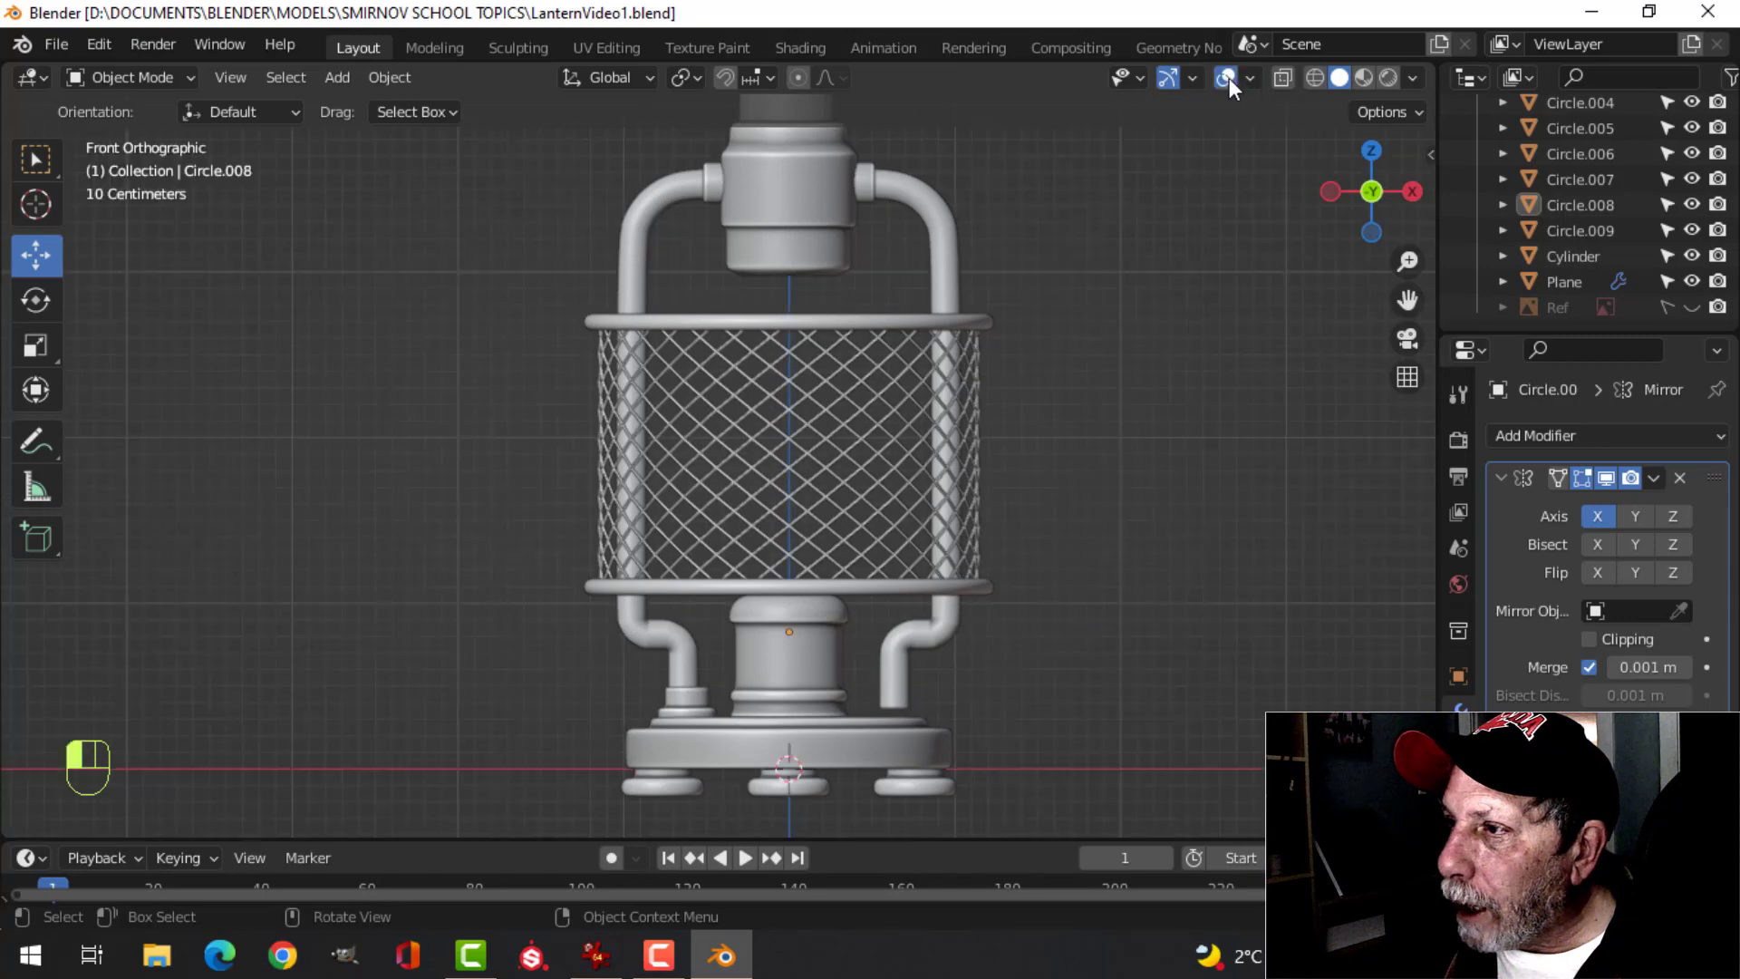
- Show the Ref image again and hide the cylindrical wire cage mesh in front of the reference bulb
click(1693, 307)
scroll(1075, 384, up, 4)
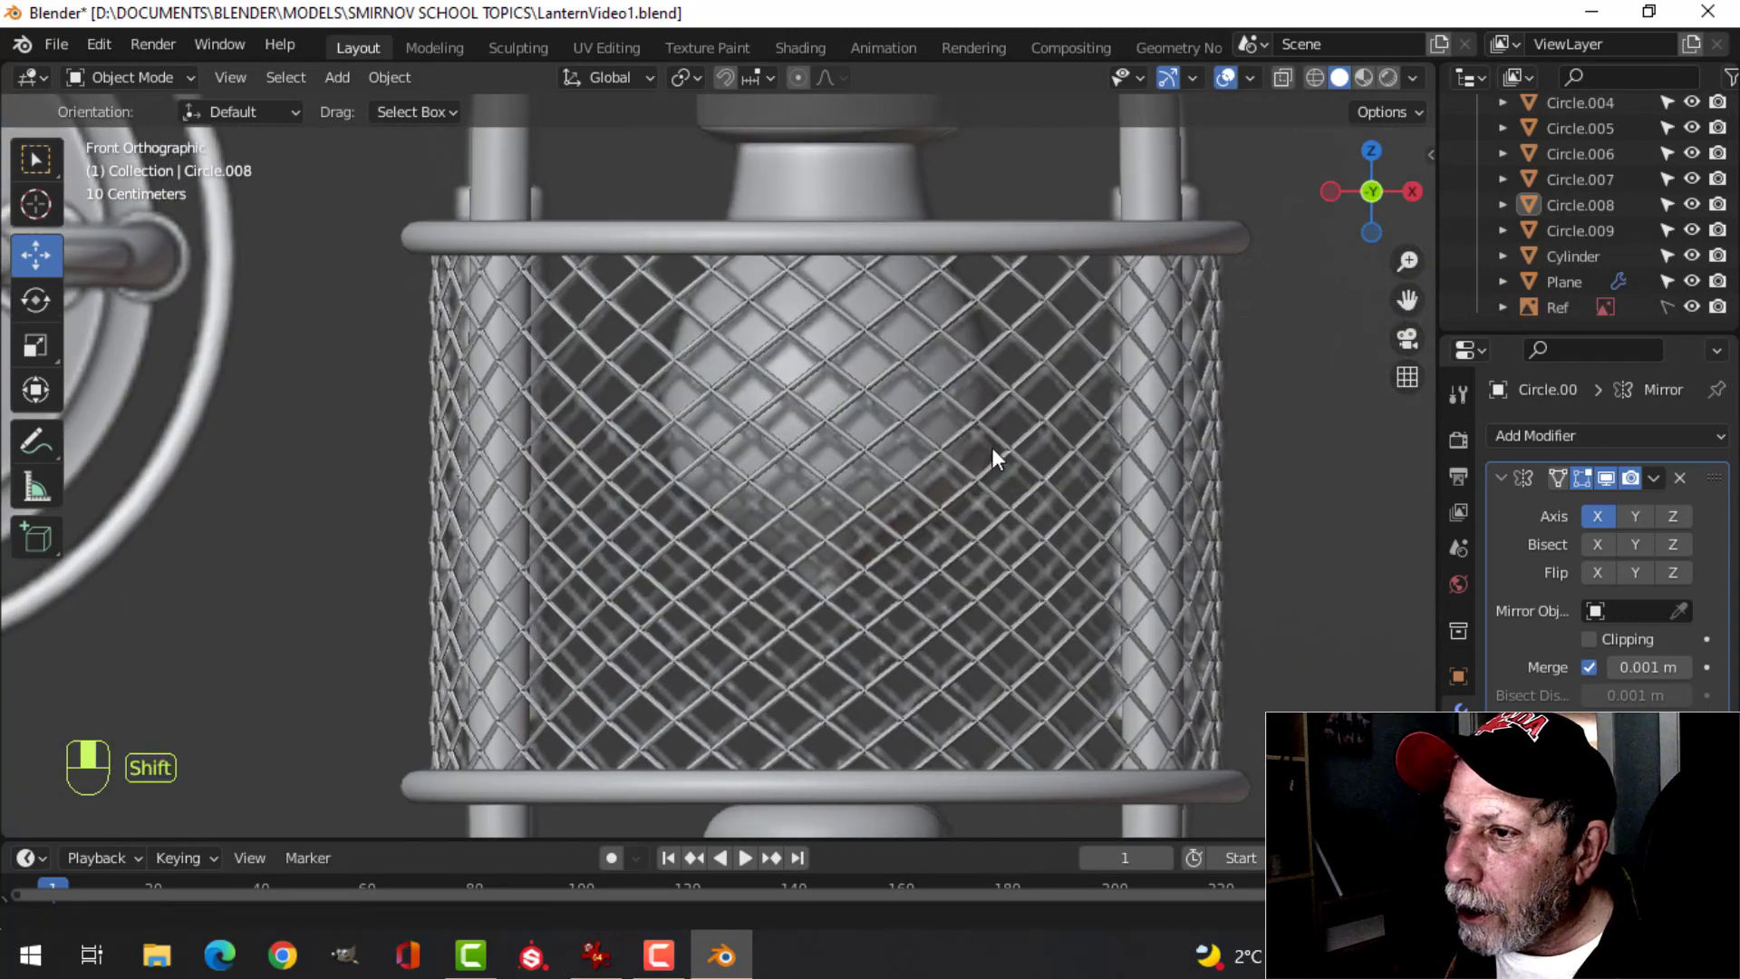
shift+scroll(992, 448, up, 2)
scroll(823, 434, down, 1)
click(774, 462)
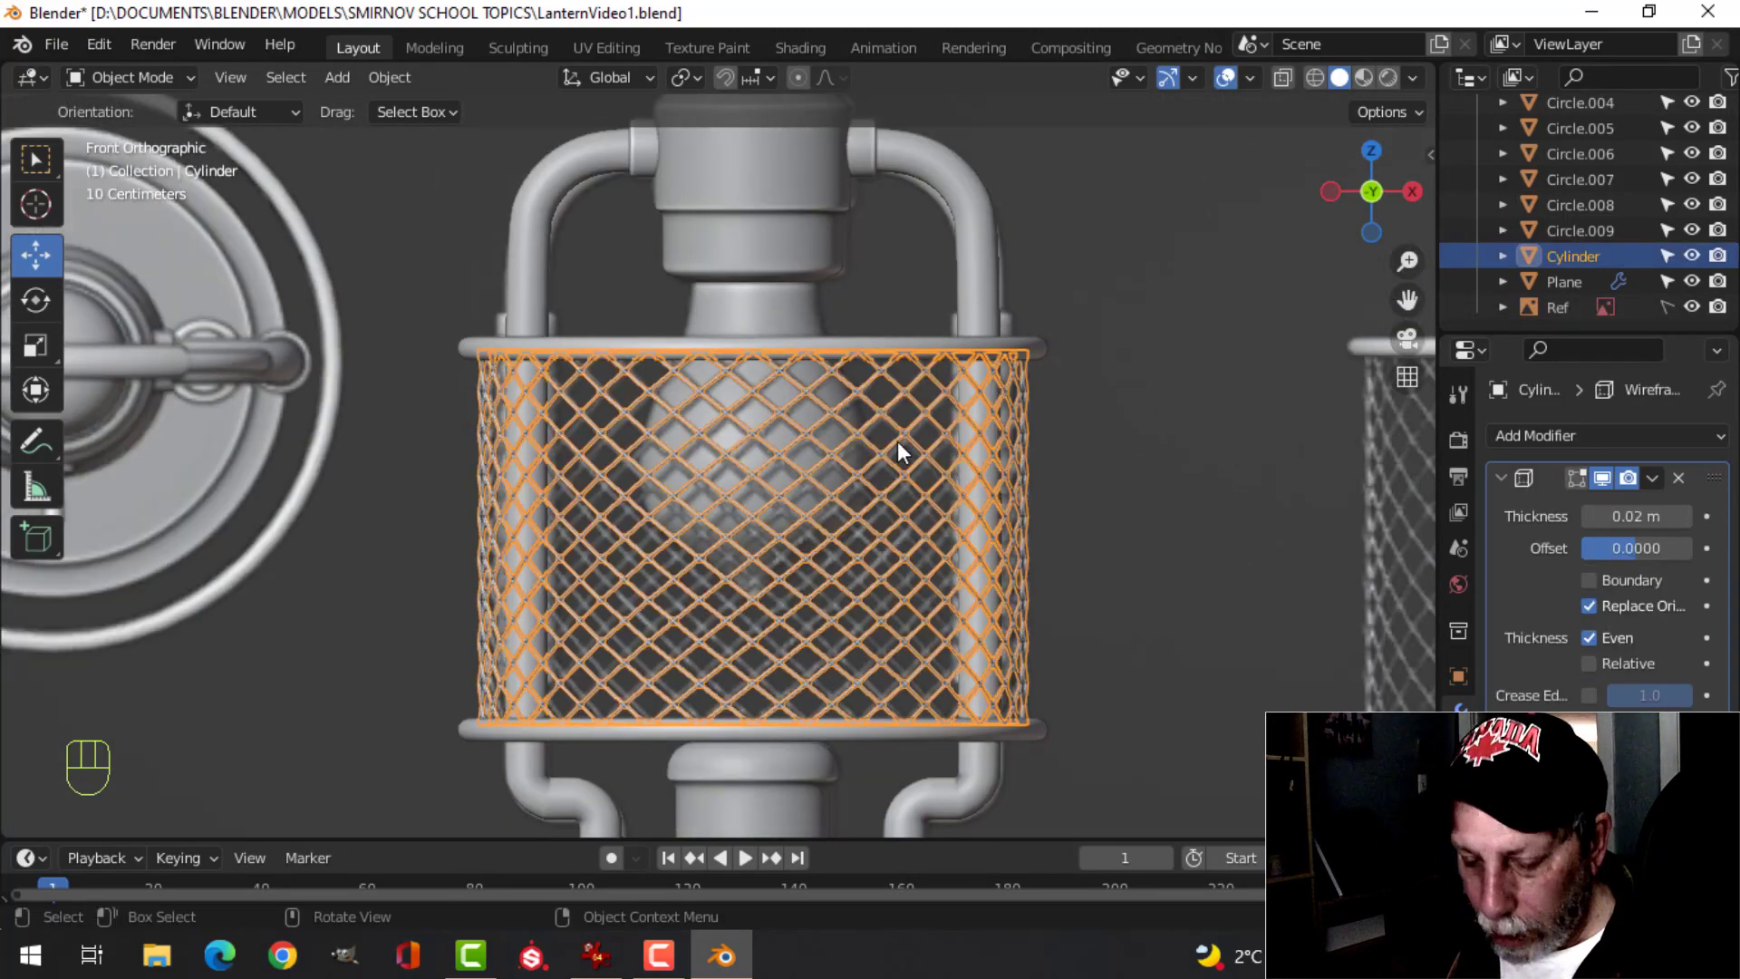
key(h)
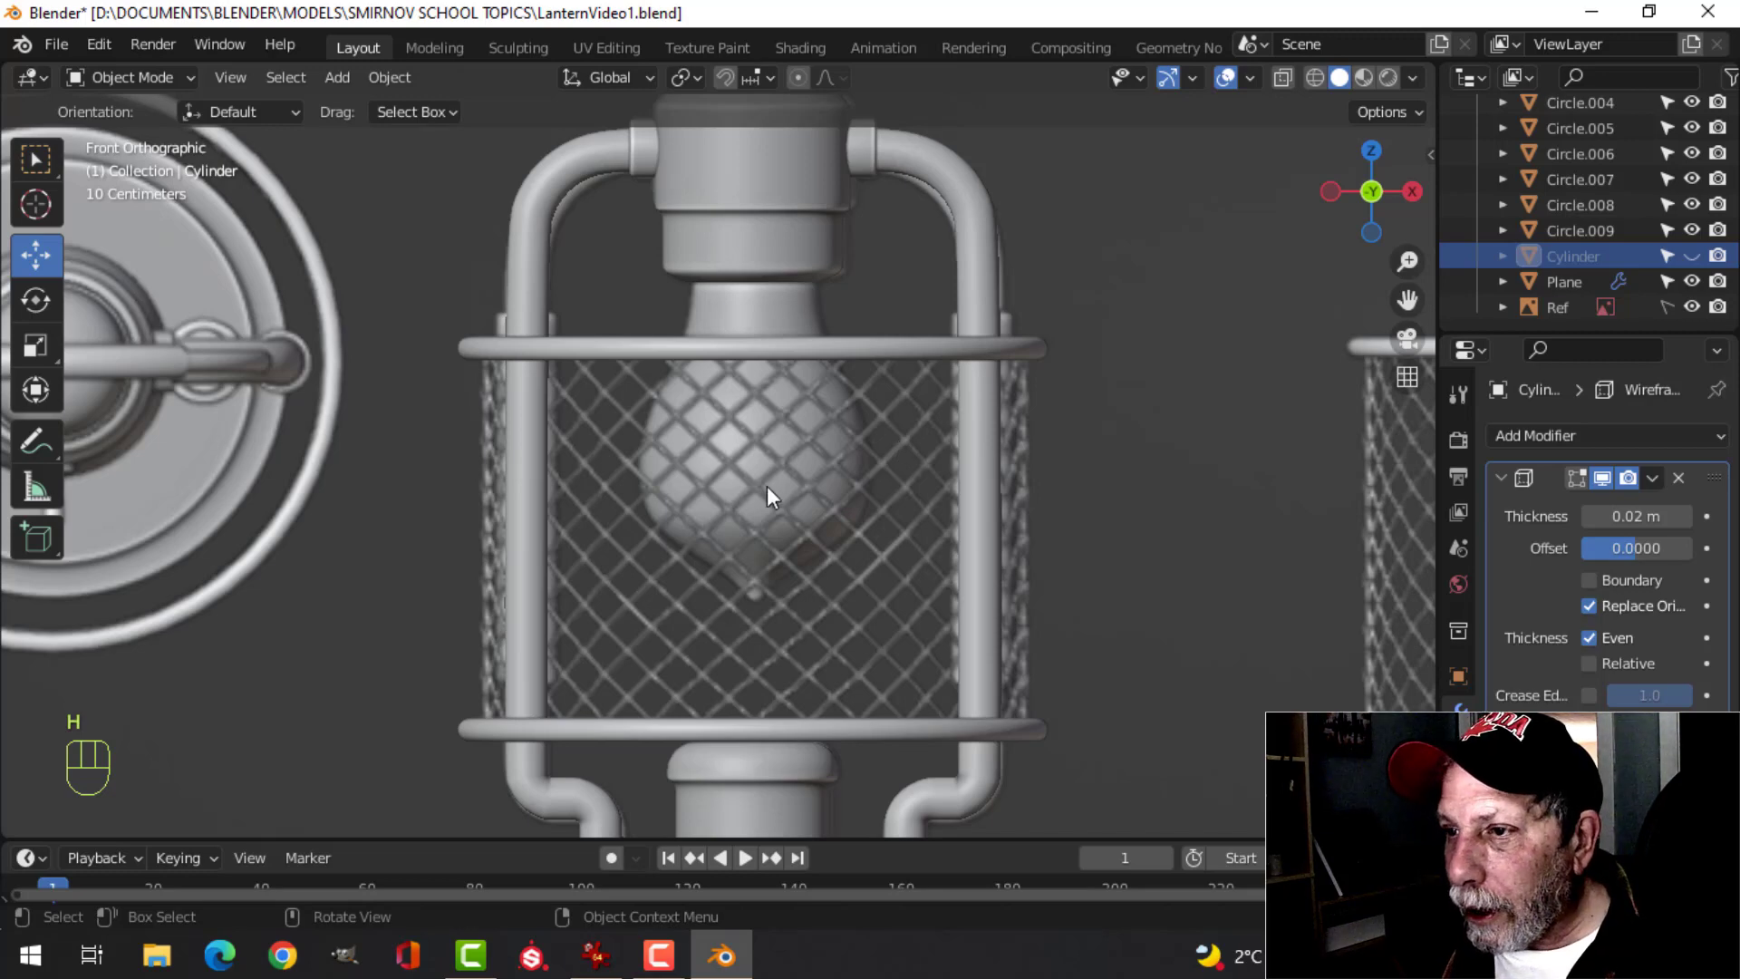
- Add a plane mesh and merge all its vertices into a single vertex at the centre in Edit Mode
scroll(767, 486, up, 2)
scroll(639, 446, down, 2)
scroll(707, 445, down, 1)
shift+scroll(738, 468, down, 1)
scroll(738, 468, down, 2)
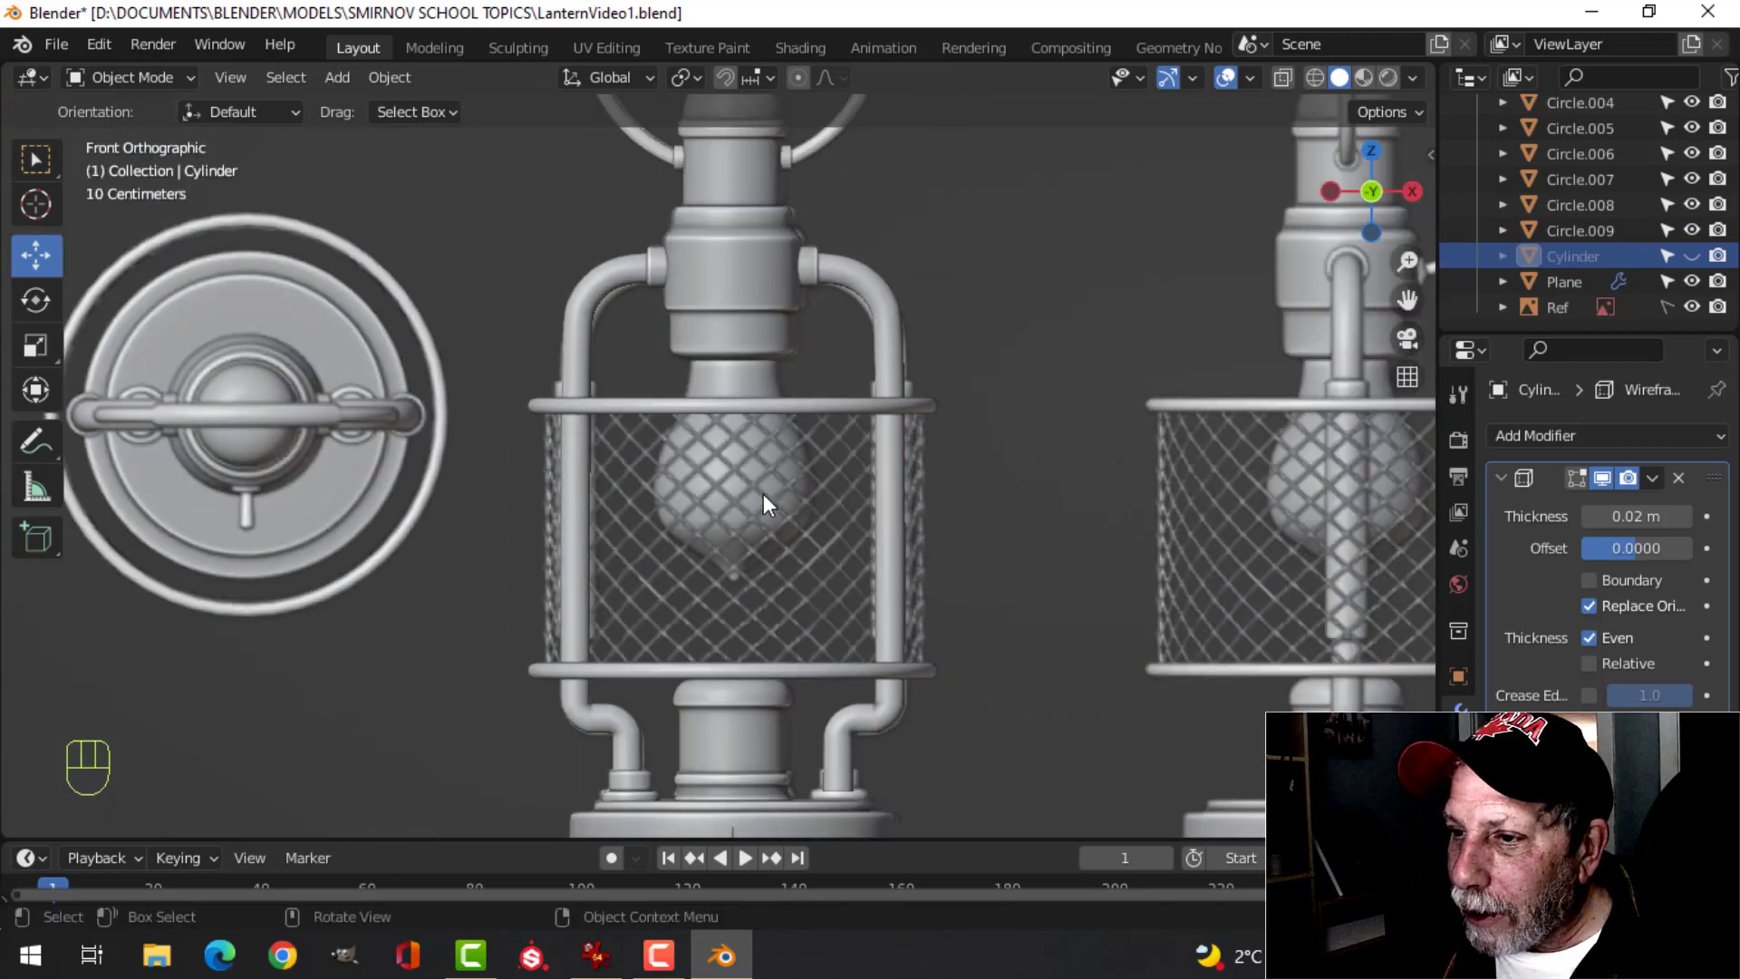
scroll(797, 489, up, 1)
shift+middle_drag(801, 491, 803, 486)
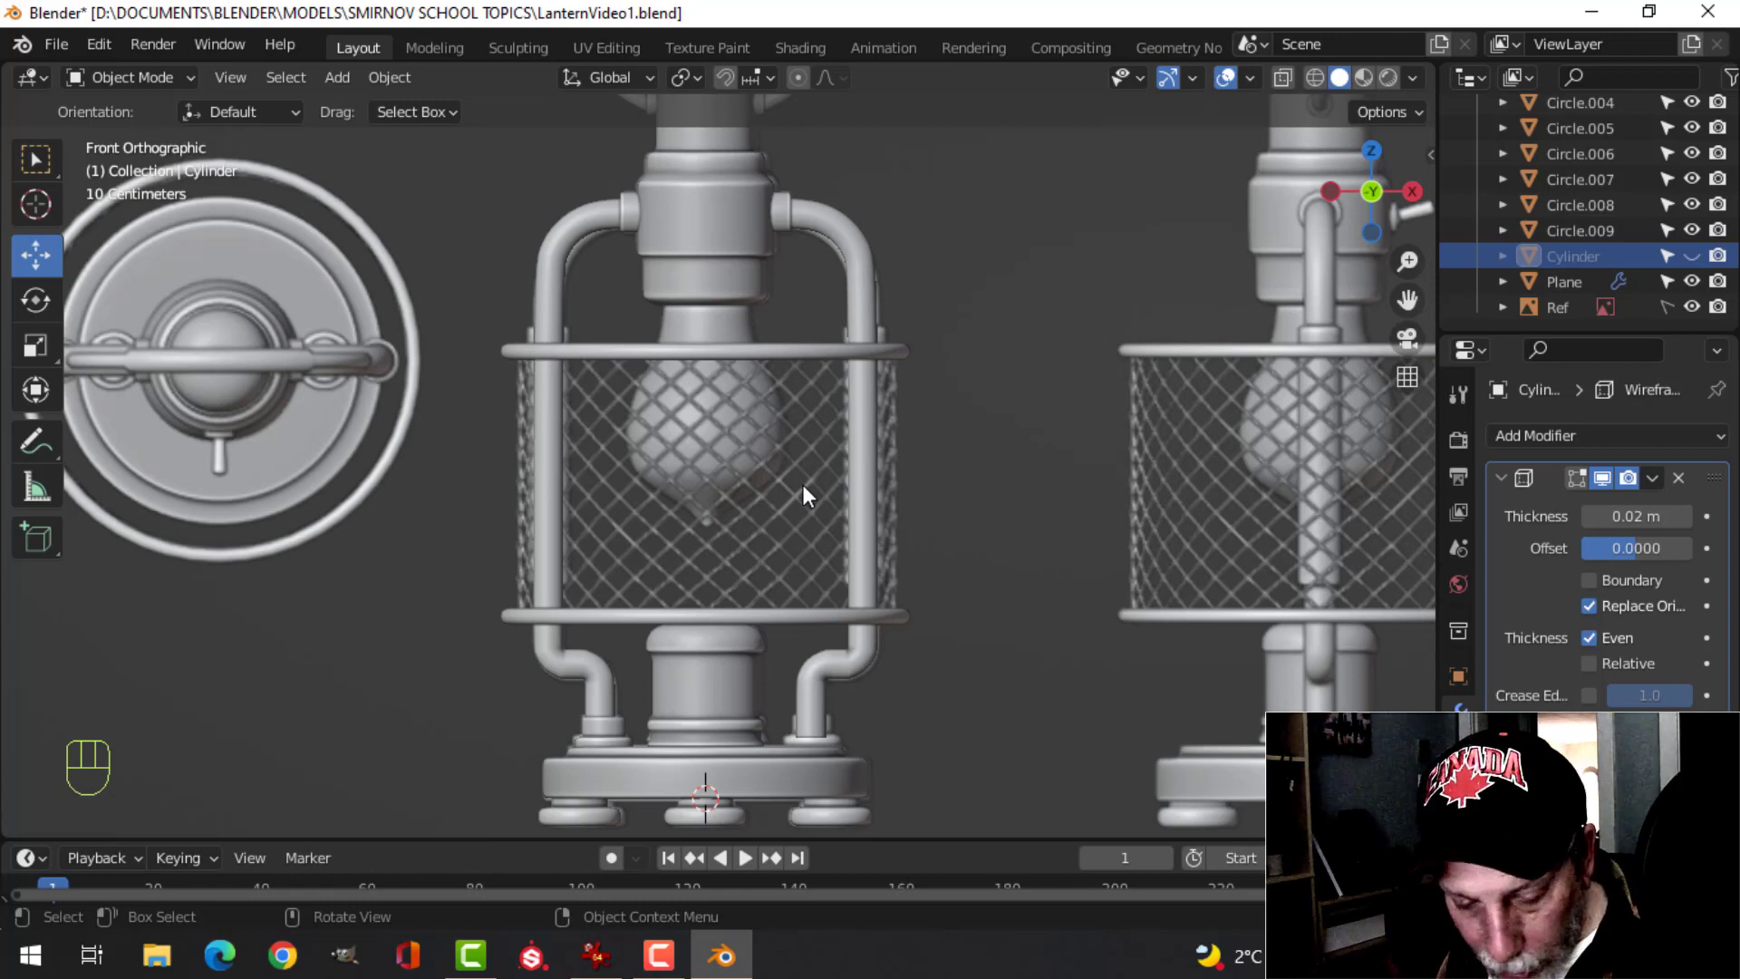
key(shift+a)
mouse_move(813, 406)
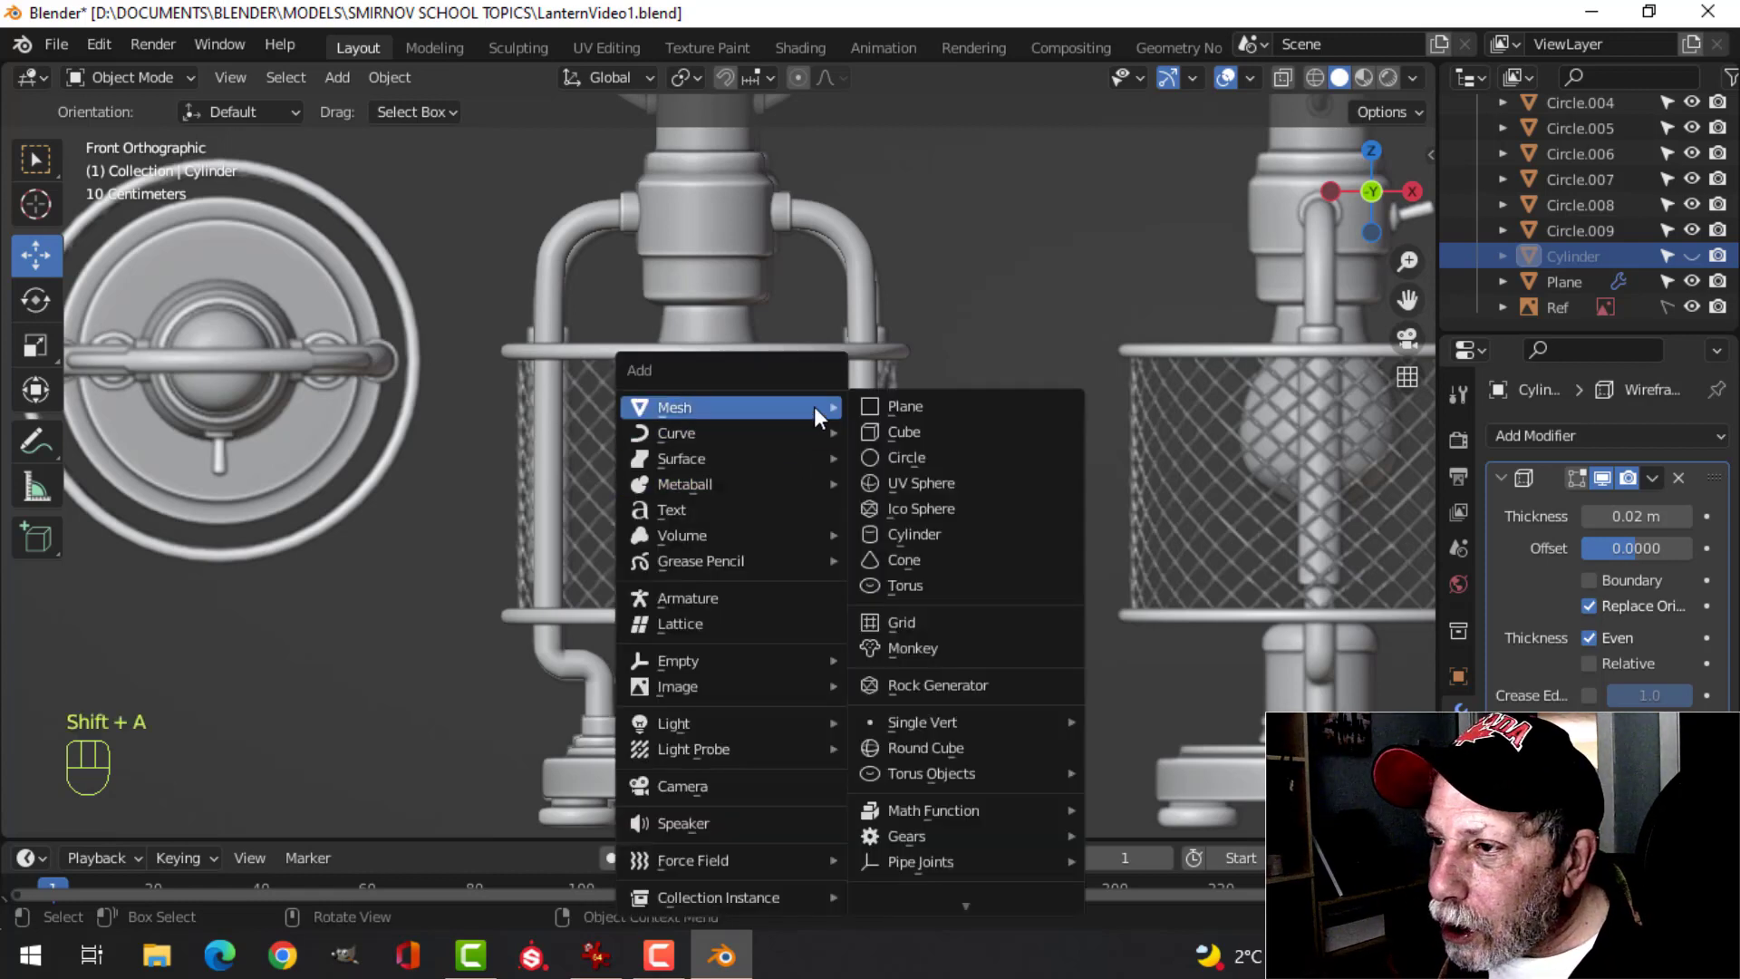
click(927, 408)
key(Tab)
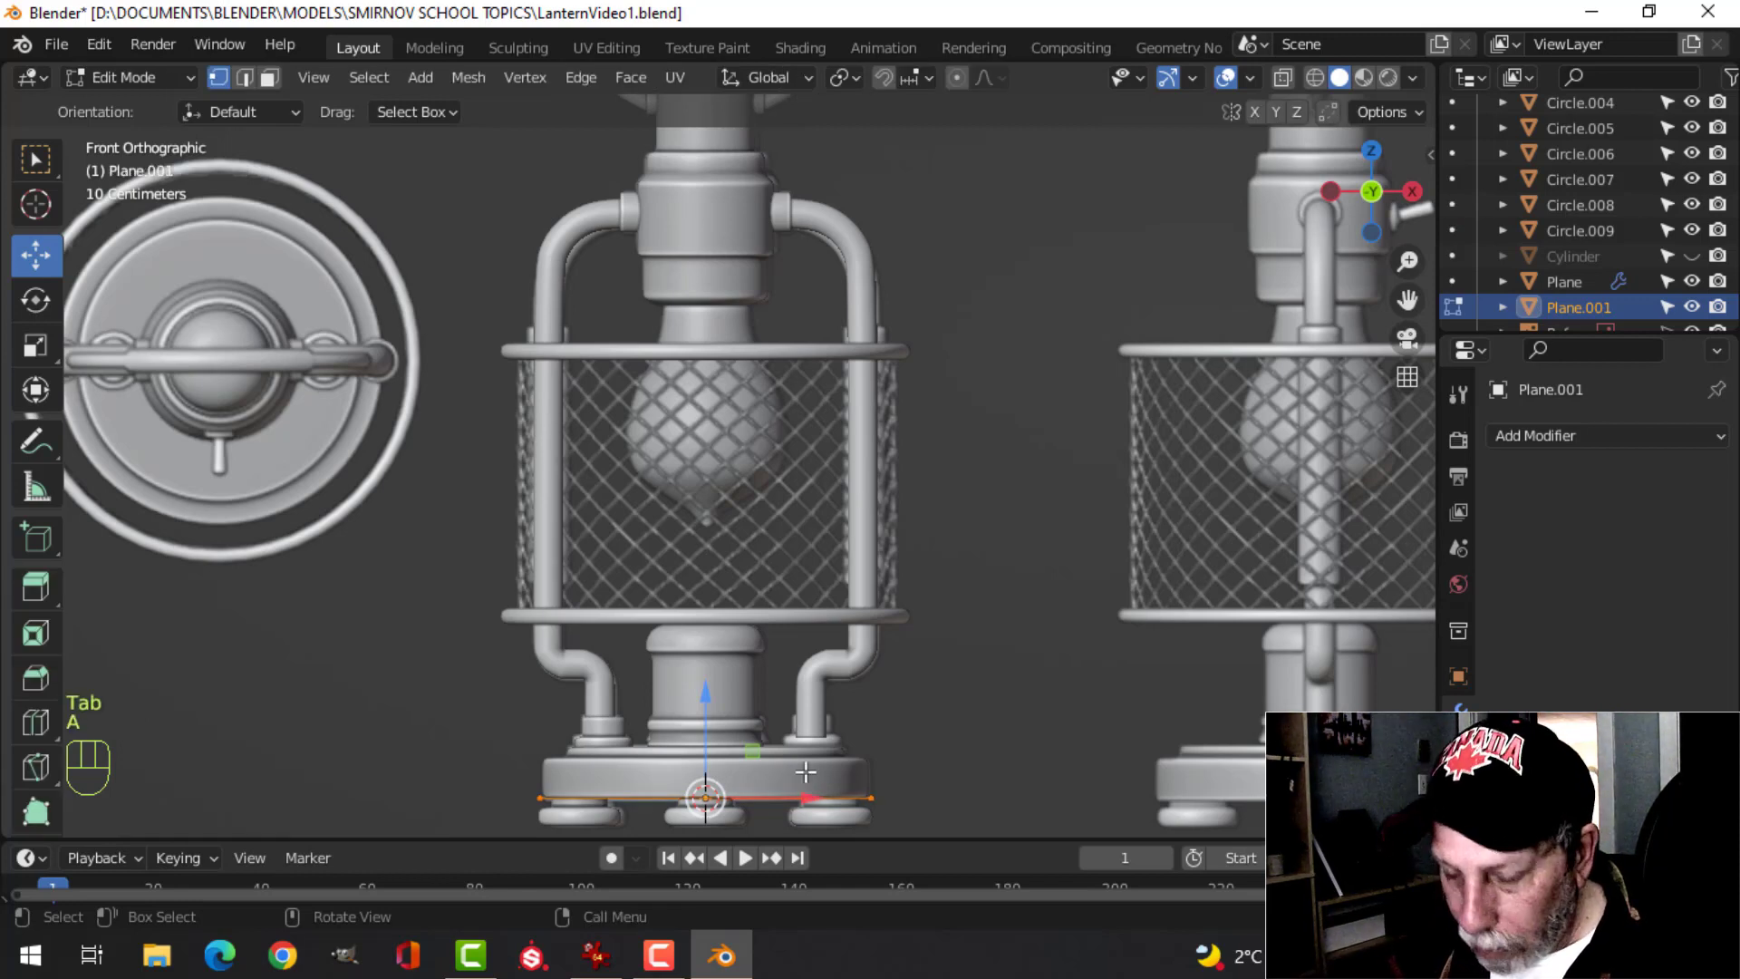
key(m)
click(806, 771)
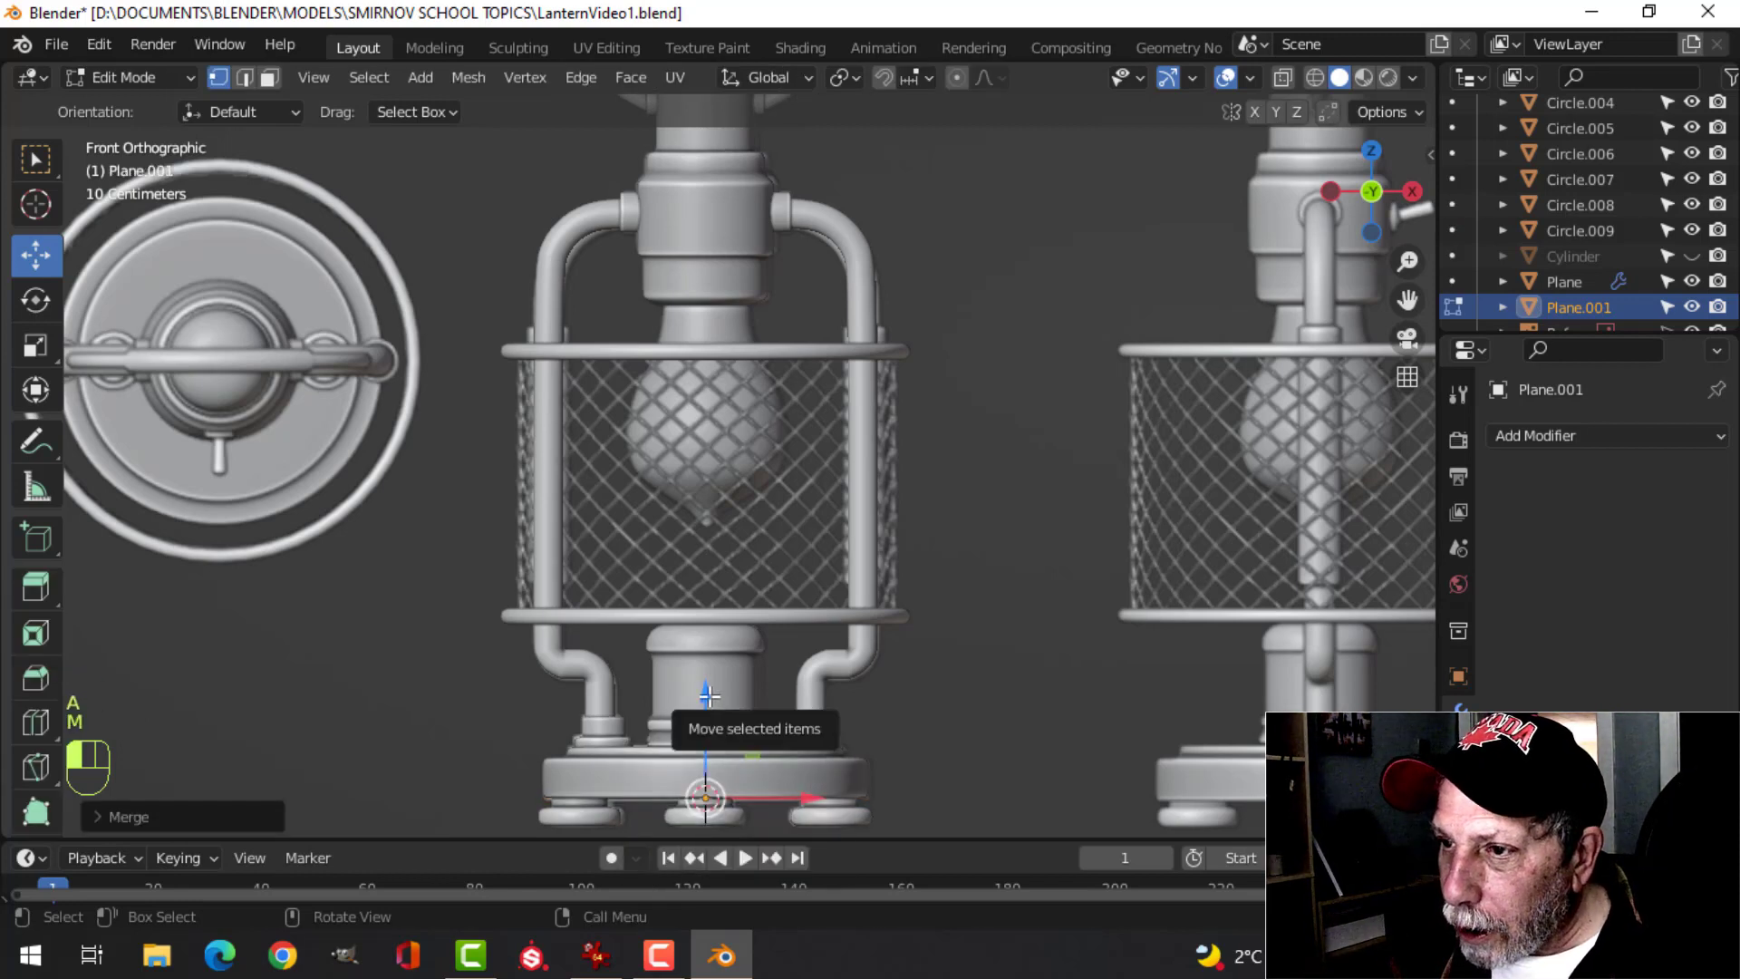
- Raise the vertex about 2.97 m along Z to the bulb neck's top, and move it along X to the neck's left edge
drag(719, 716, 729, 206)
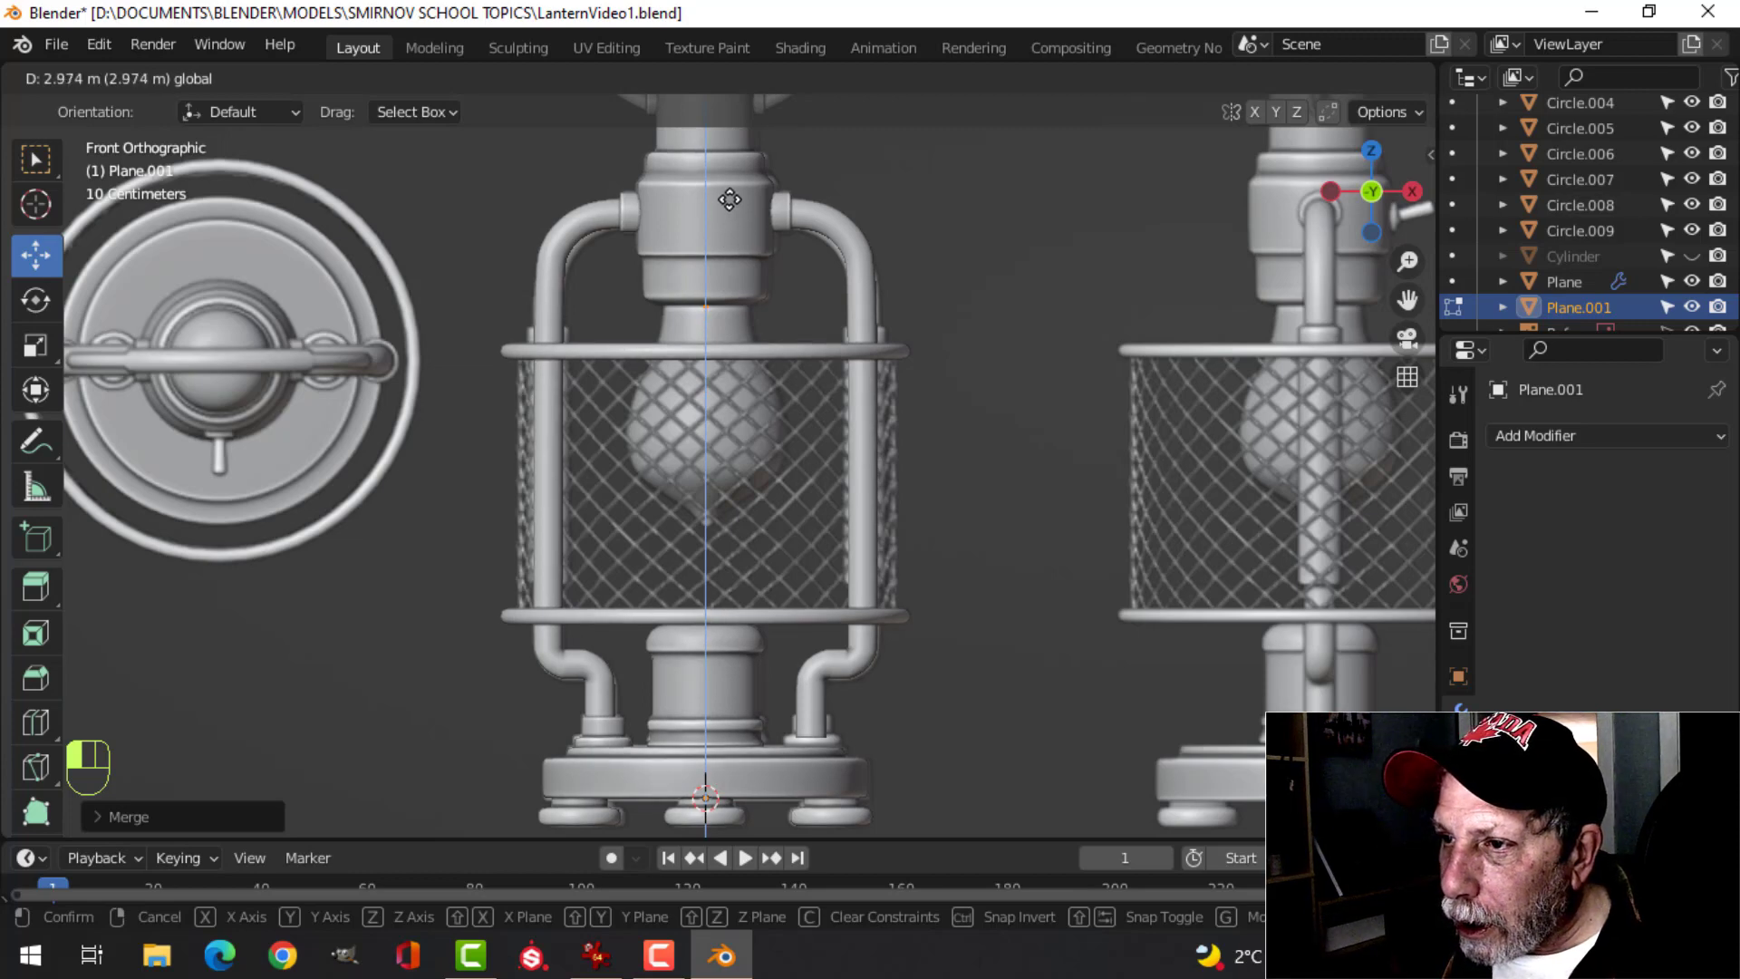
drag(730, 200, 729, 201)
scroll(816, 311, up, 8)
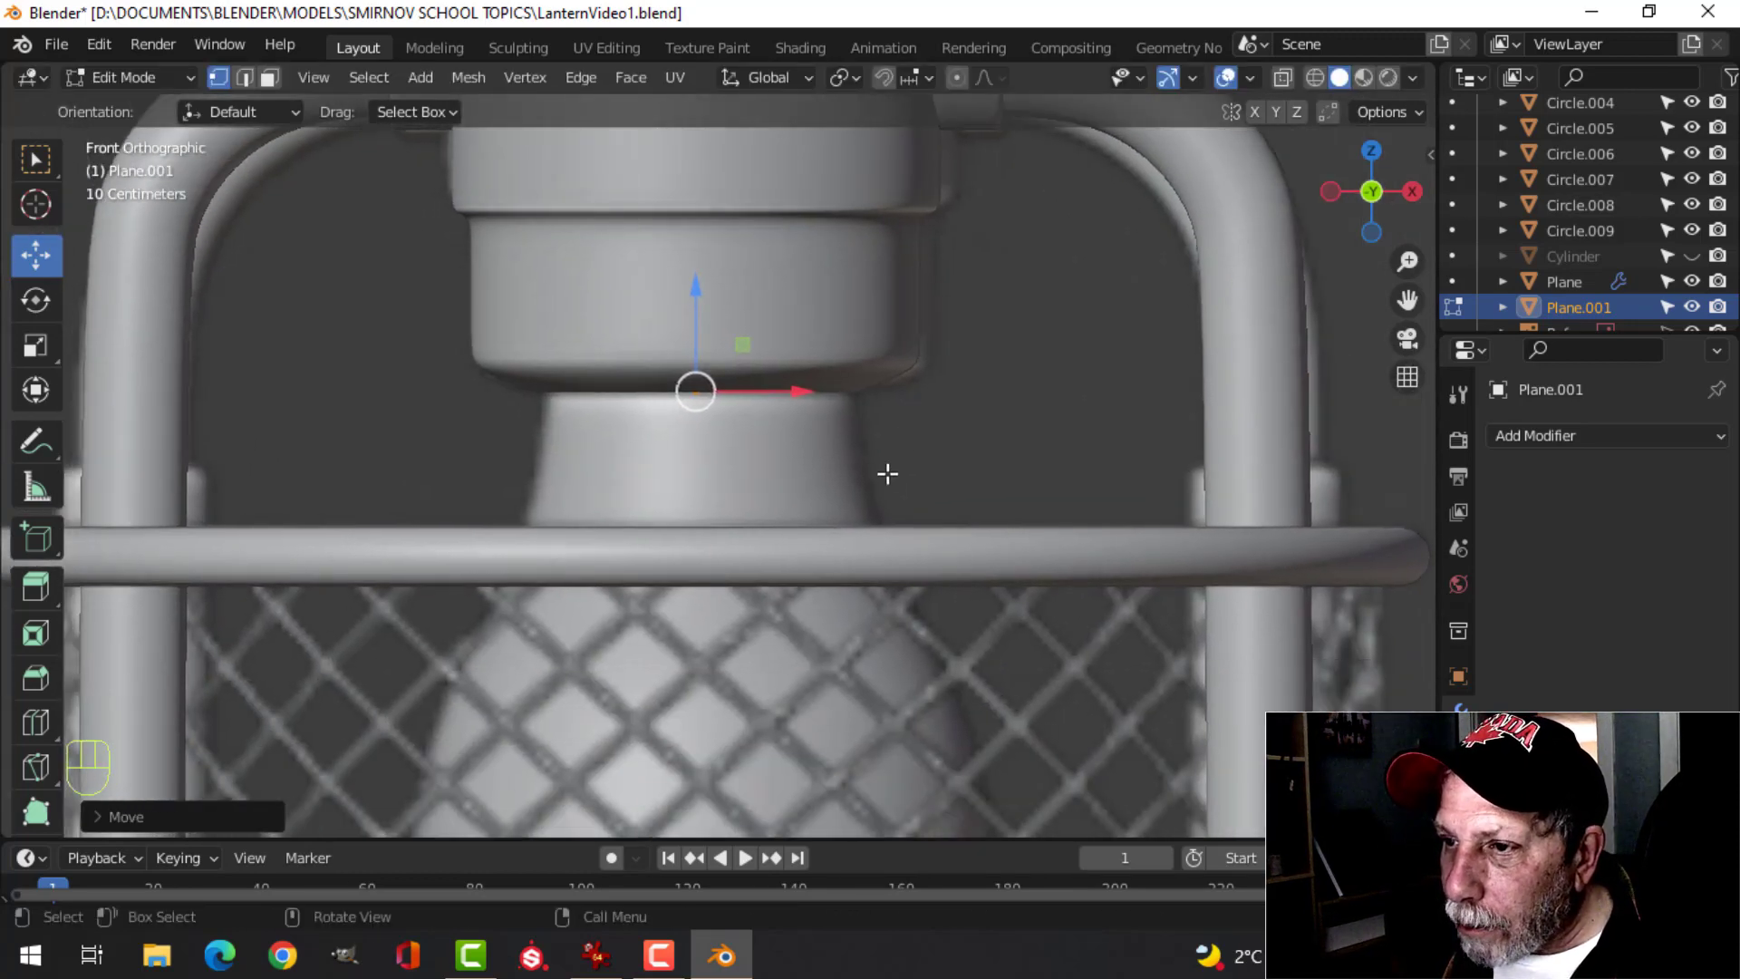
shift+middle_drag(887, 473, 979, 477)
drag(902, 370, 743, 399)
scroll(743, 399, down, 6)
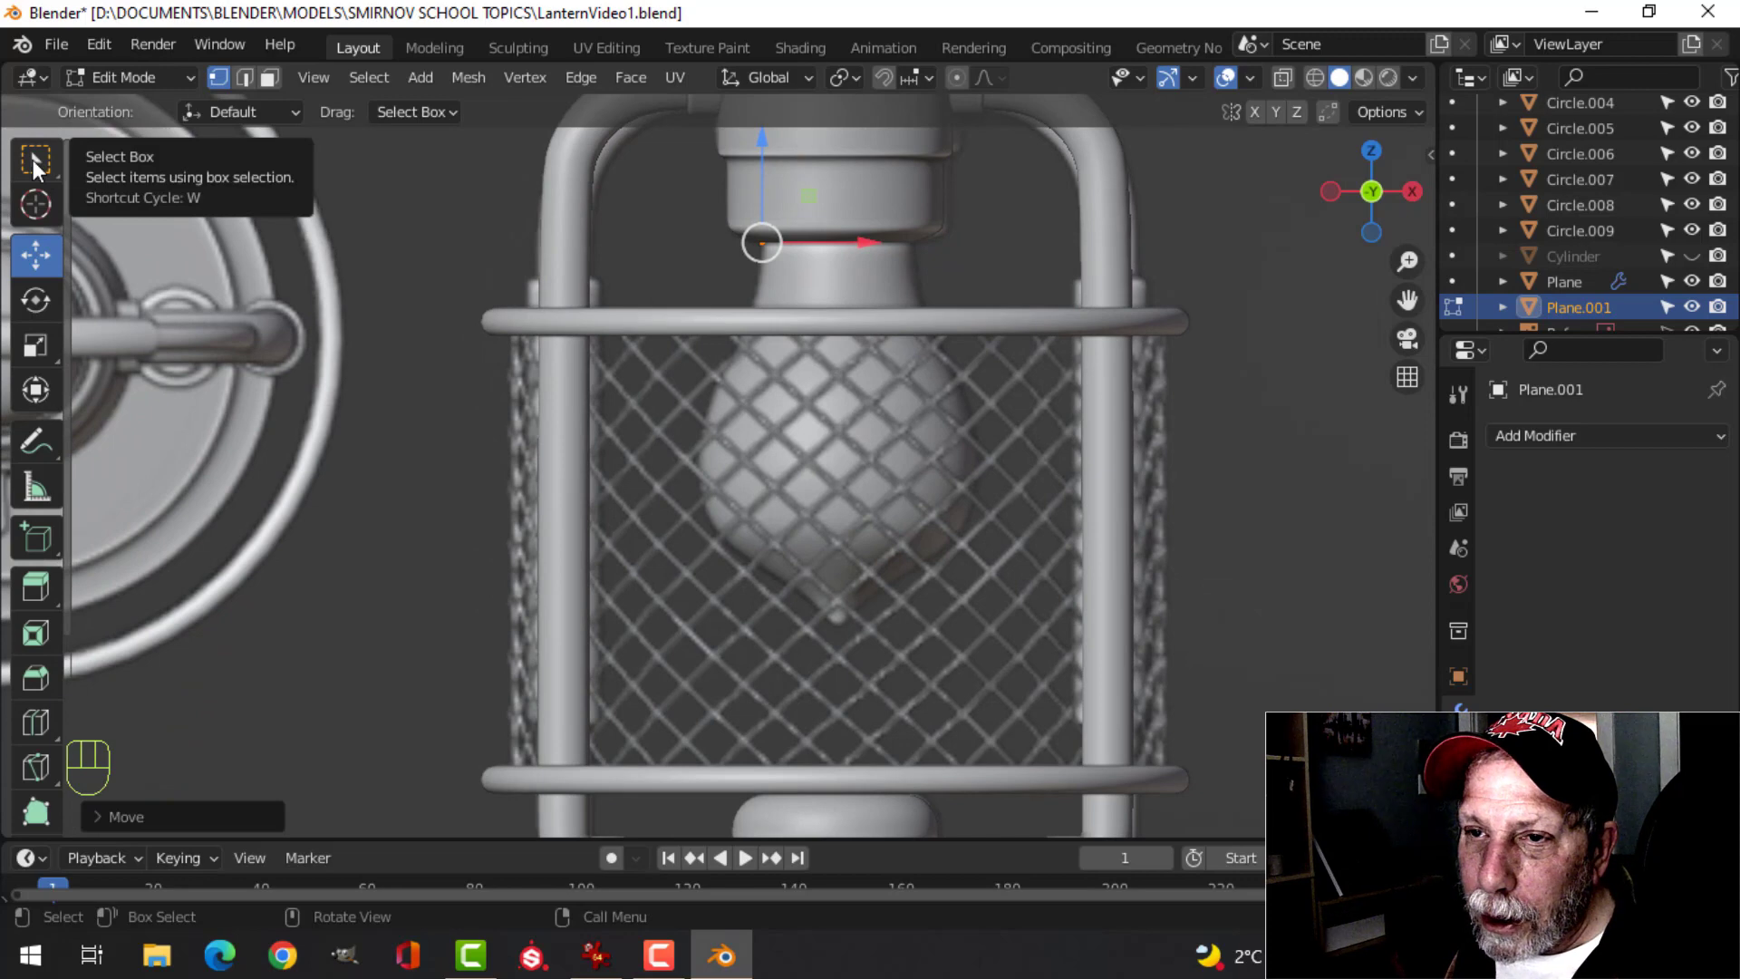
- Switch to the Select Box tool and extrude two vertices down the bulb neck's left outline to just below the cage's upper ring
click(36, 161)
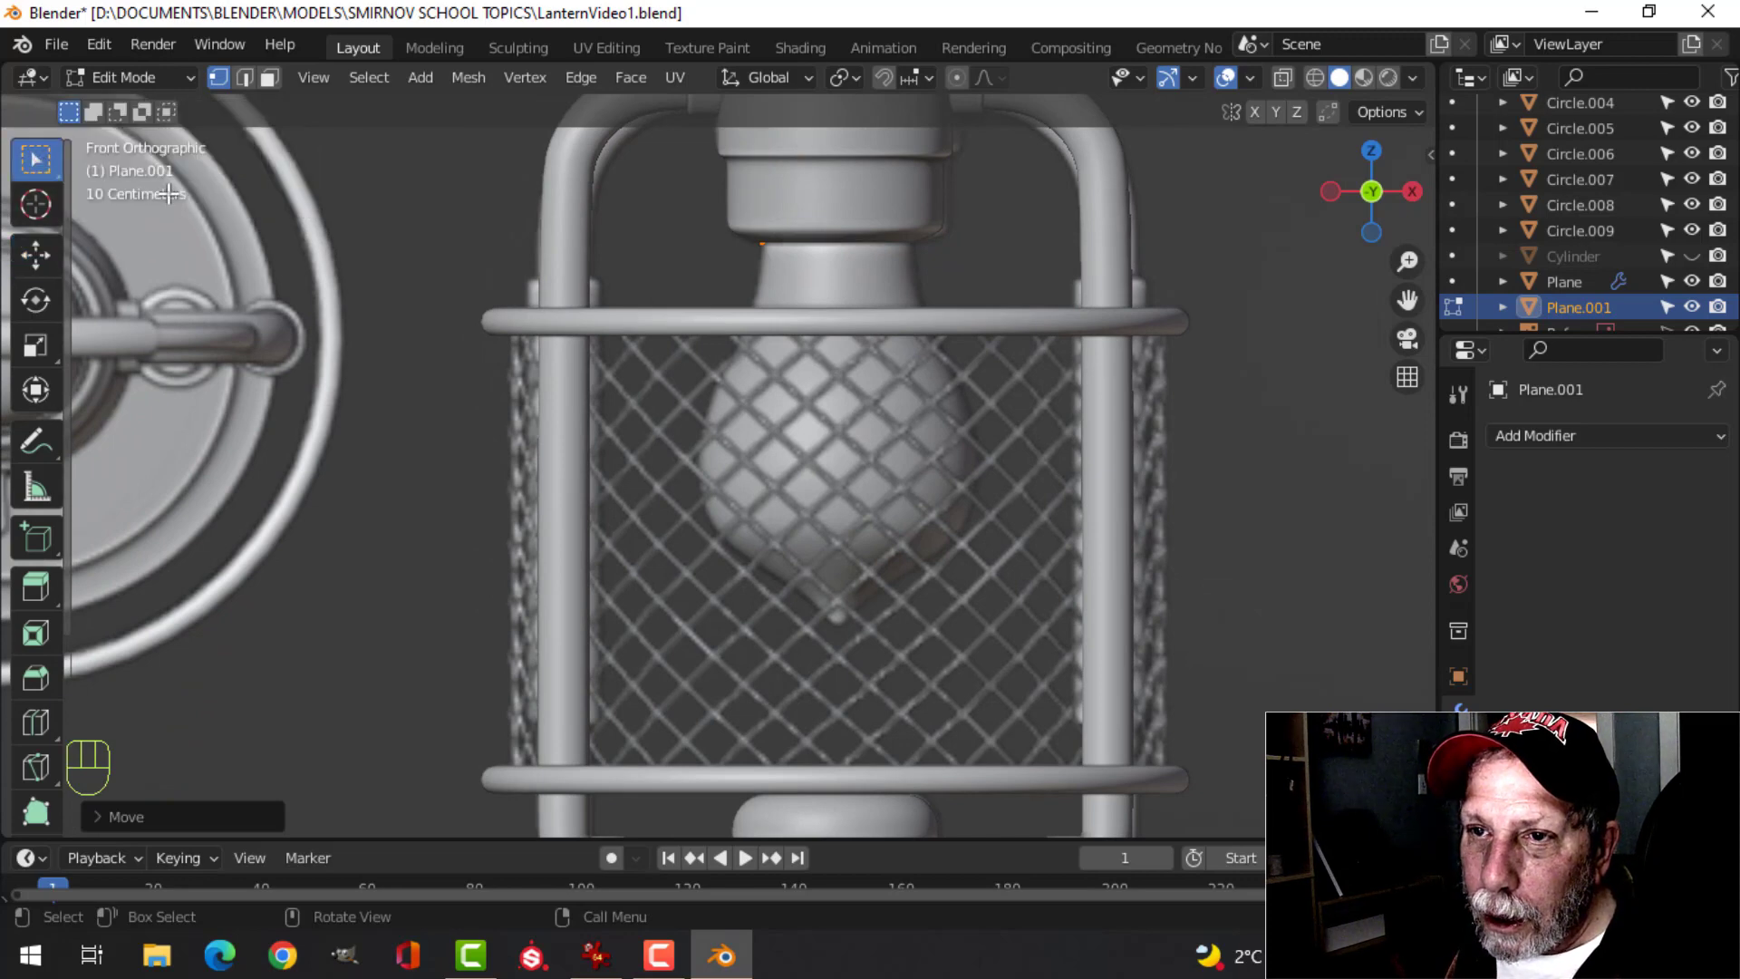
scroll(893, 347, up, 2)
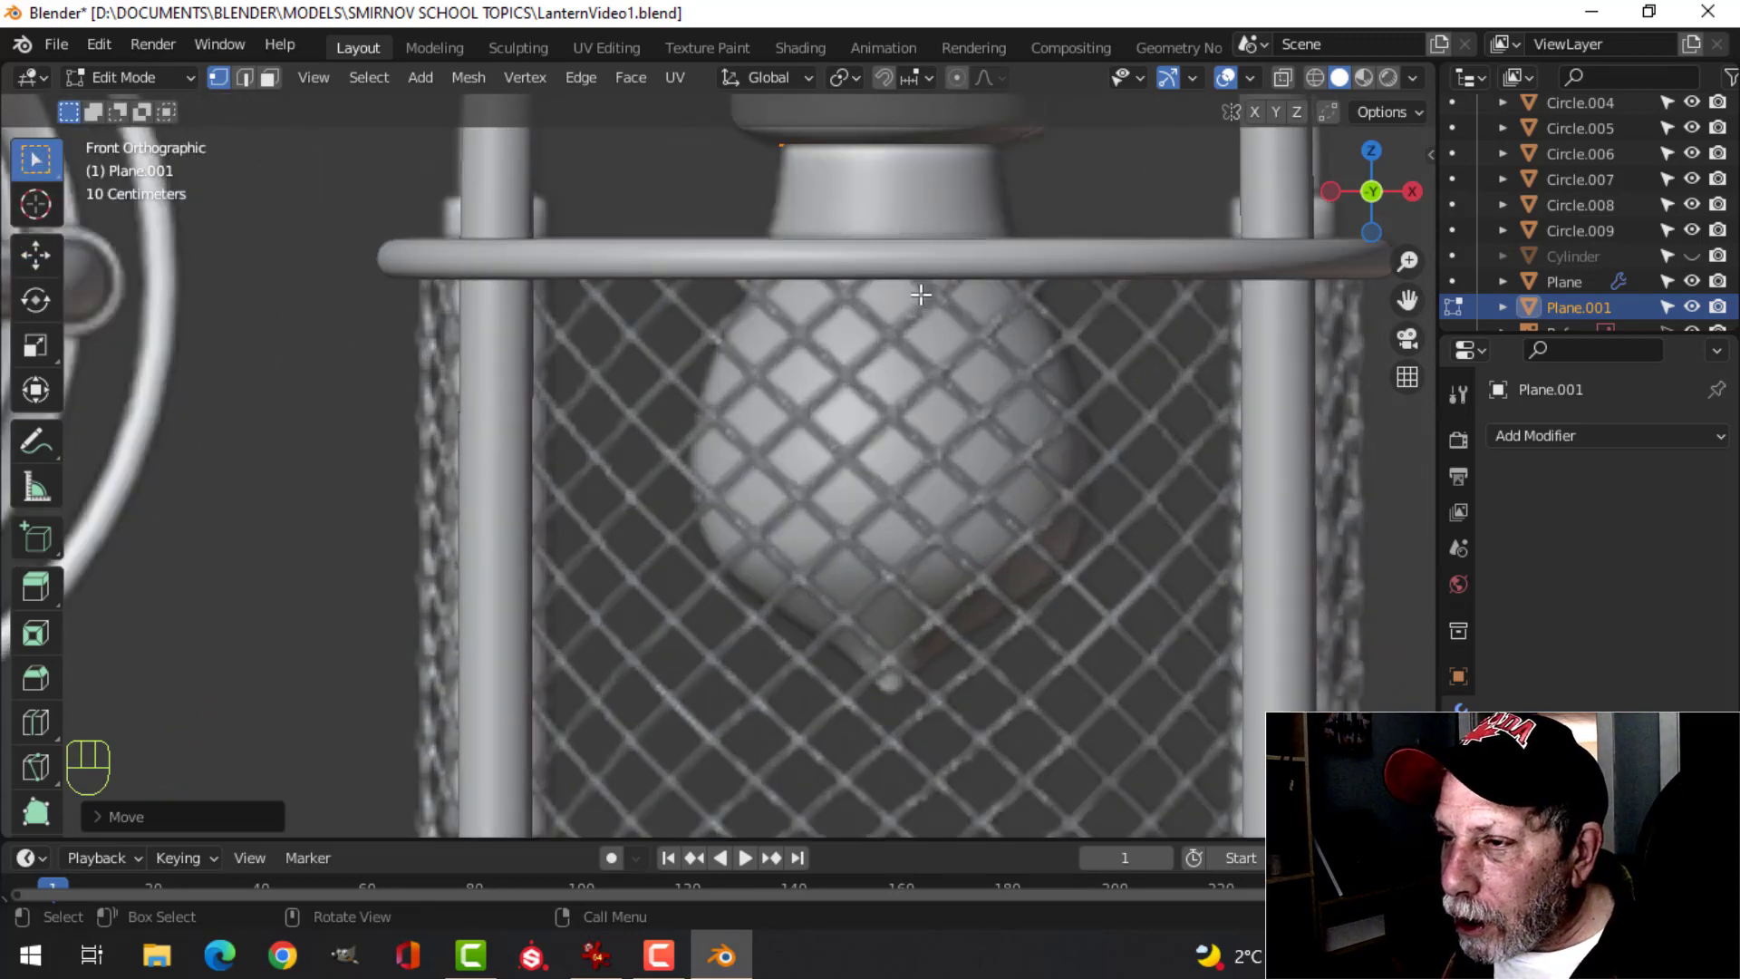
shift+middle_drag(894, 347, 869, 448)
key(e)
key(g)
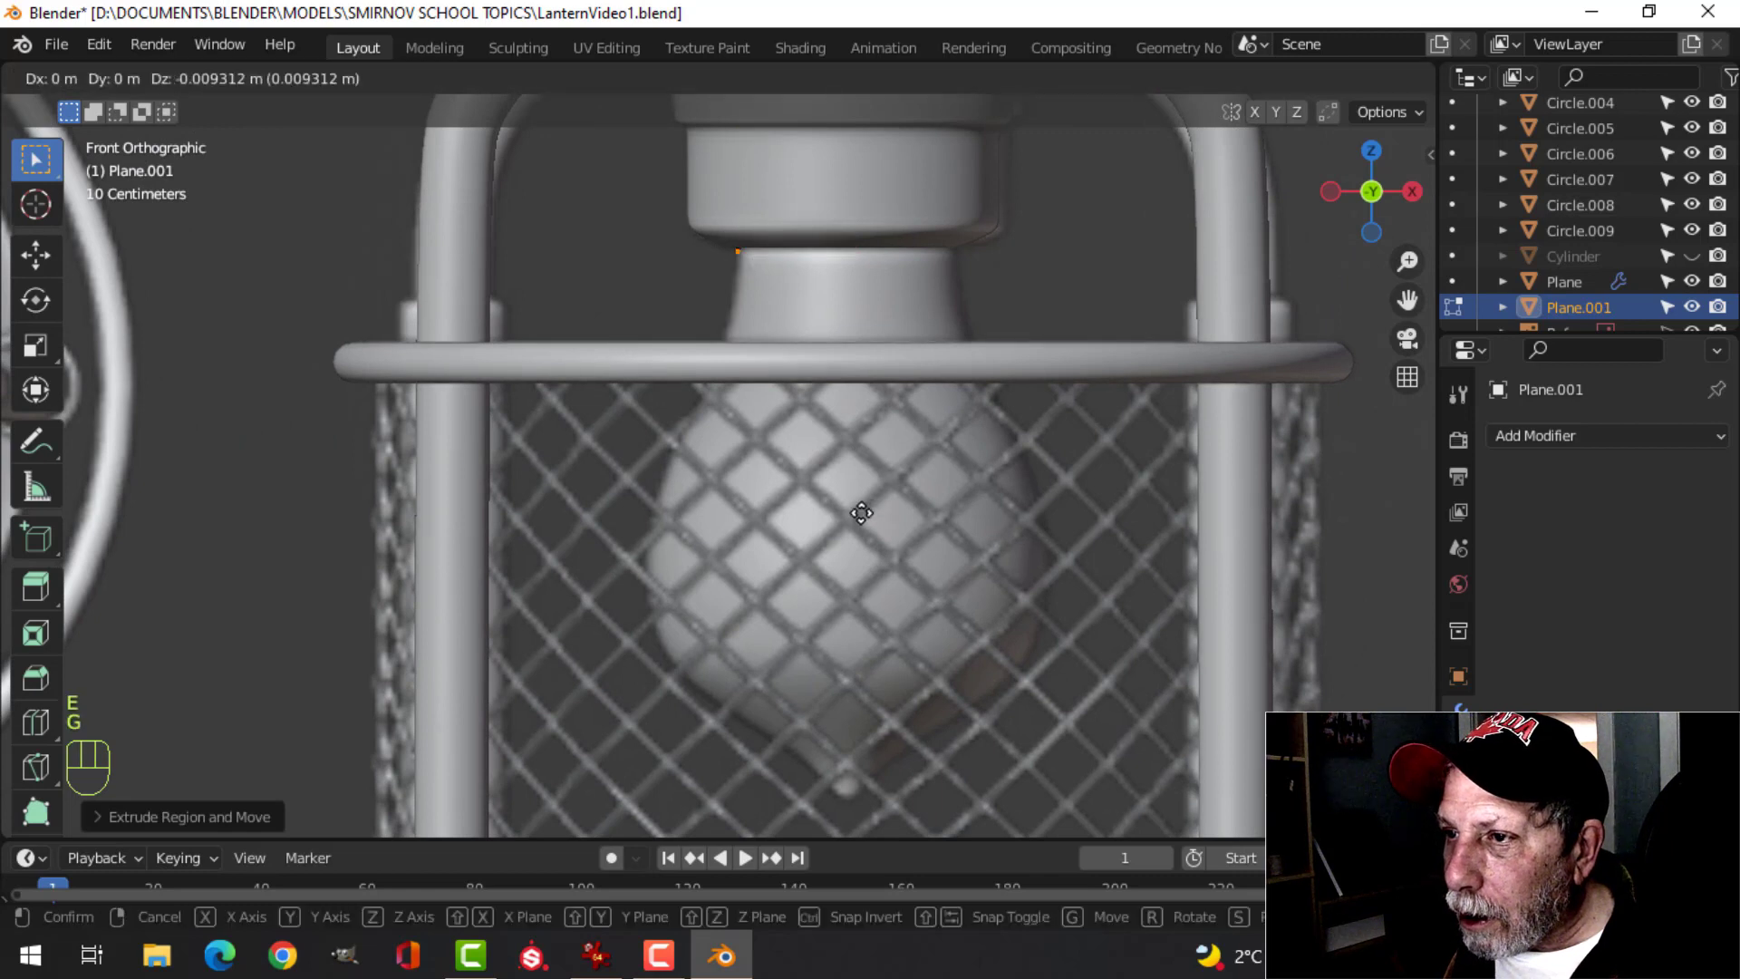
click(858, 563)
key(e)
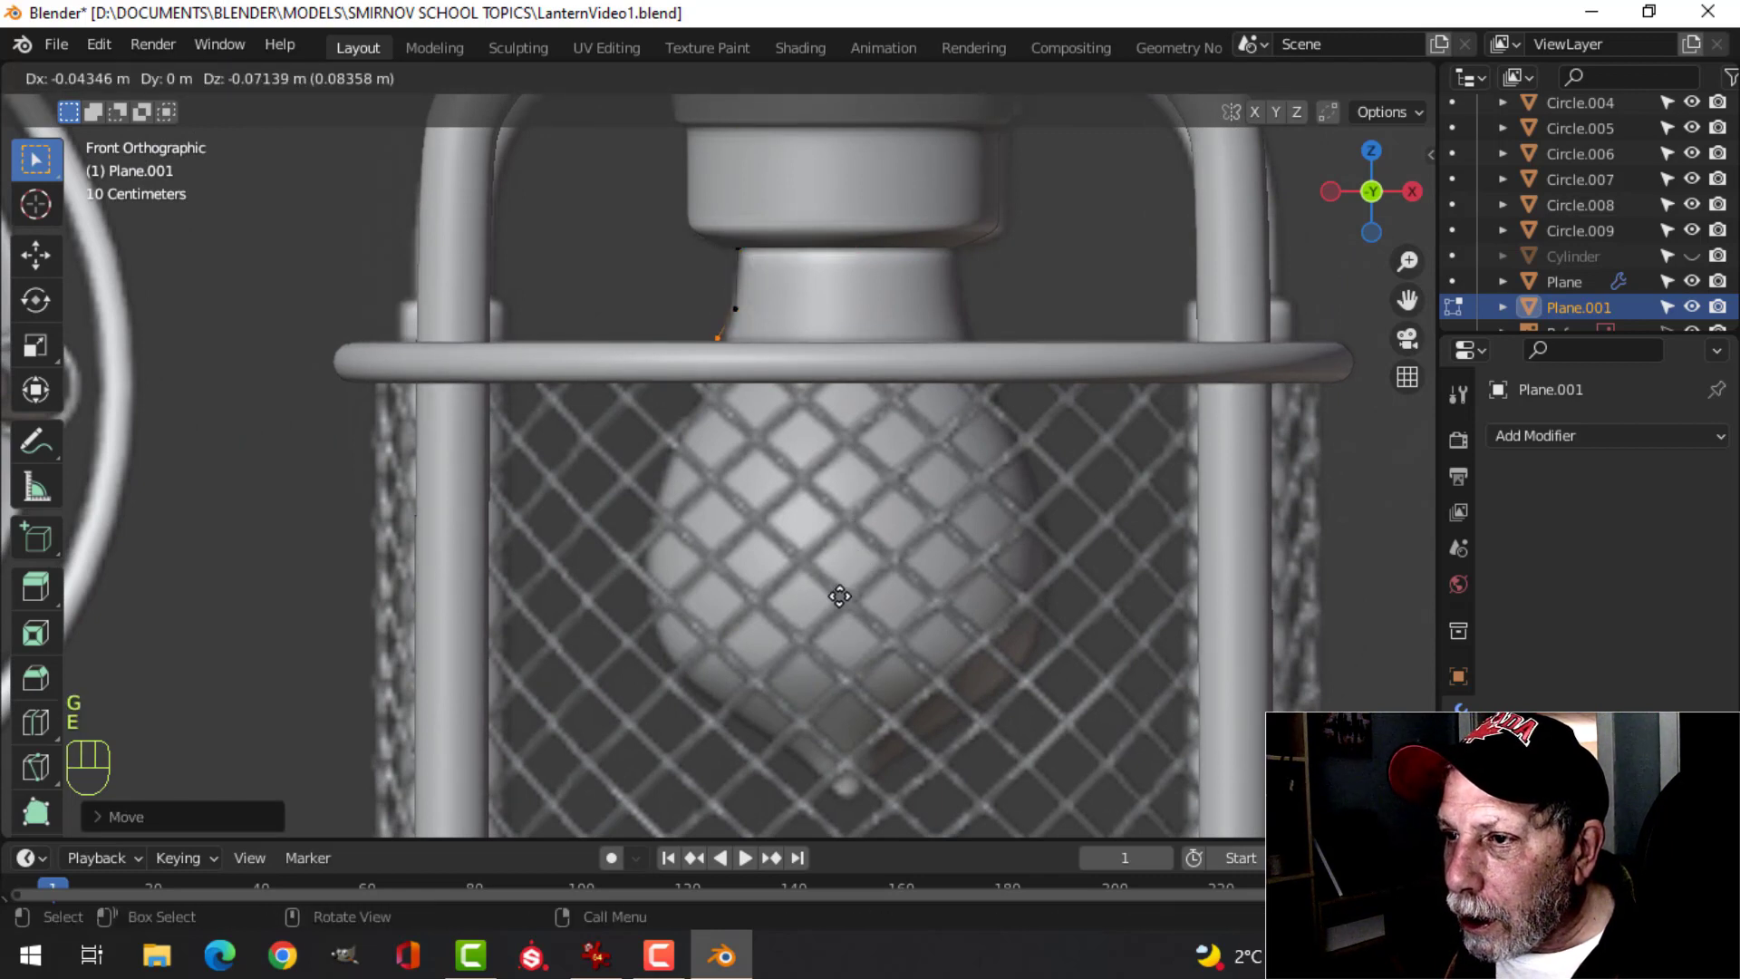
click(830, 646)
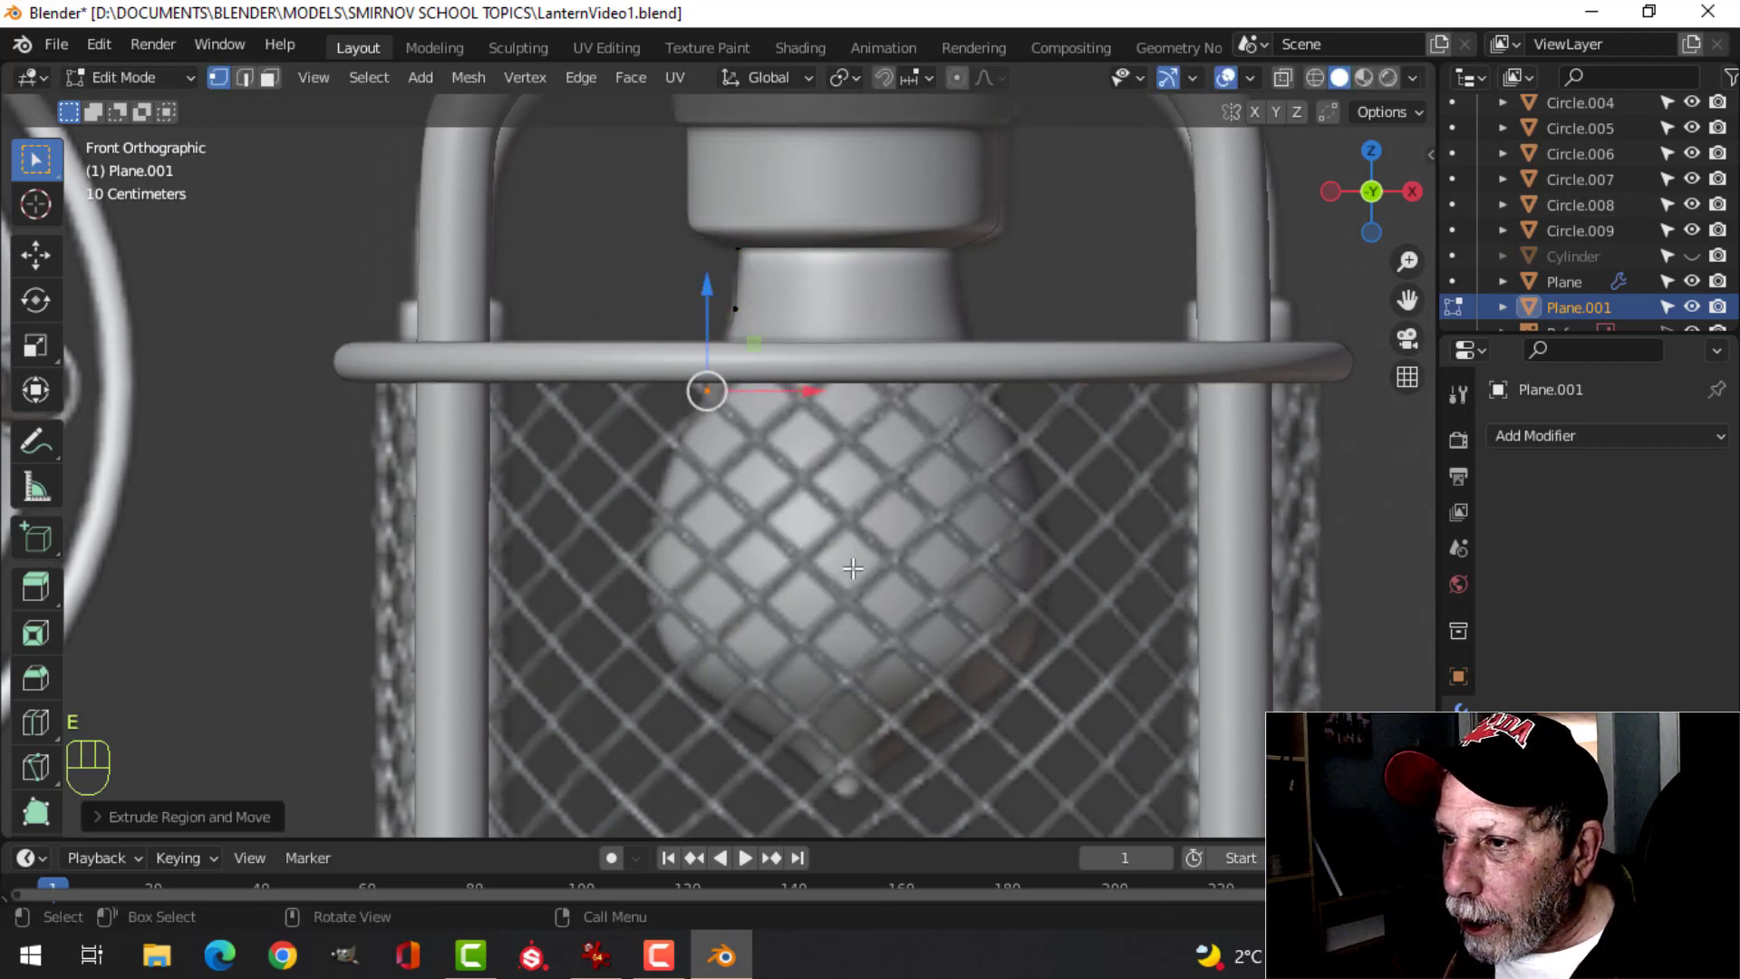
- Extrude four vertices along the bulb's left outline, from below the cage's upper ring down to its widest part
shift+middle_drag(831, 646, 871, 567)
key(e)
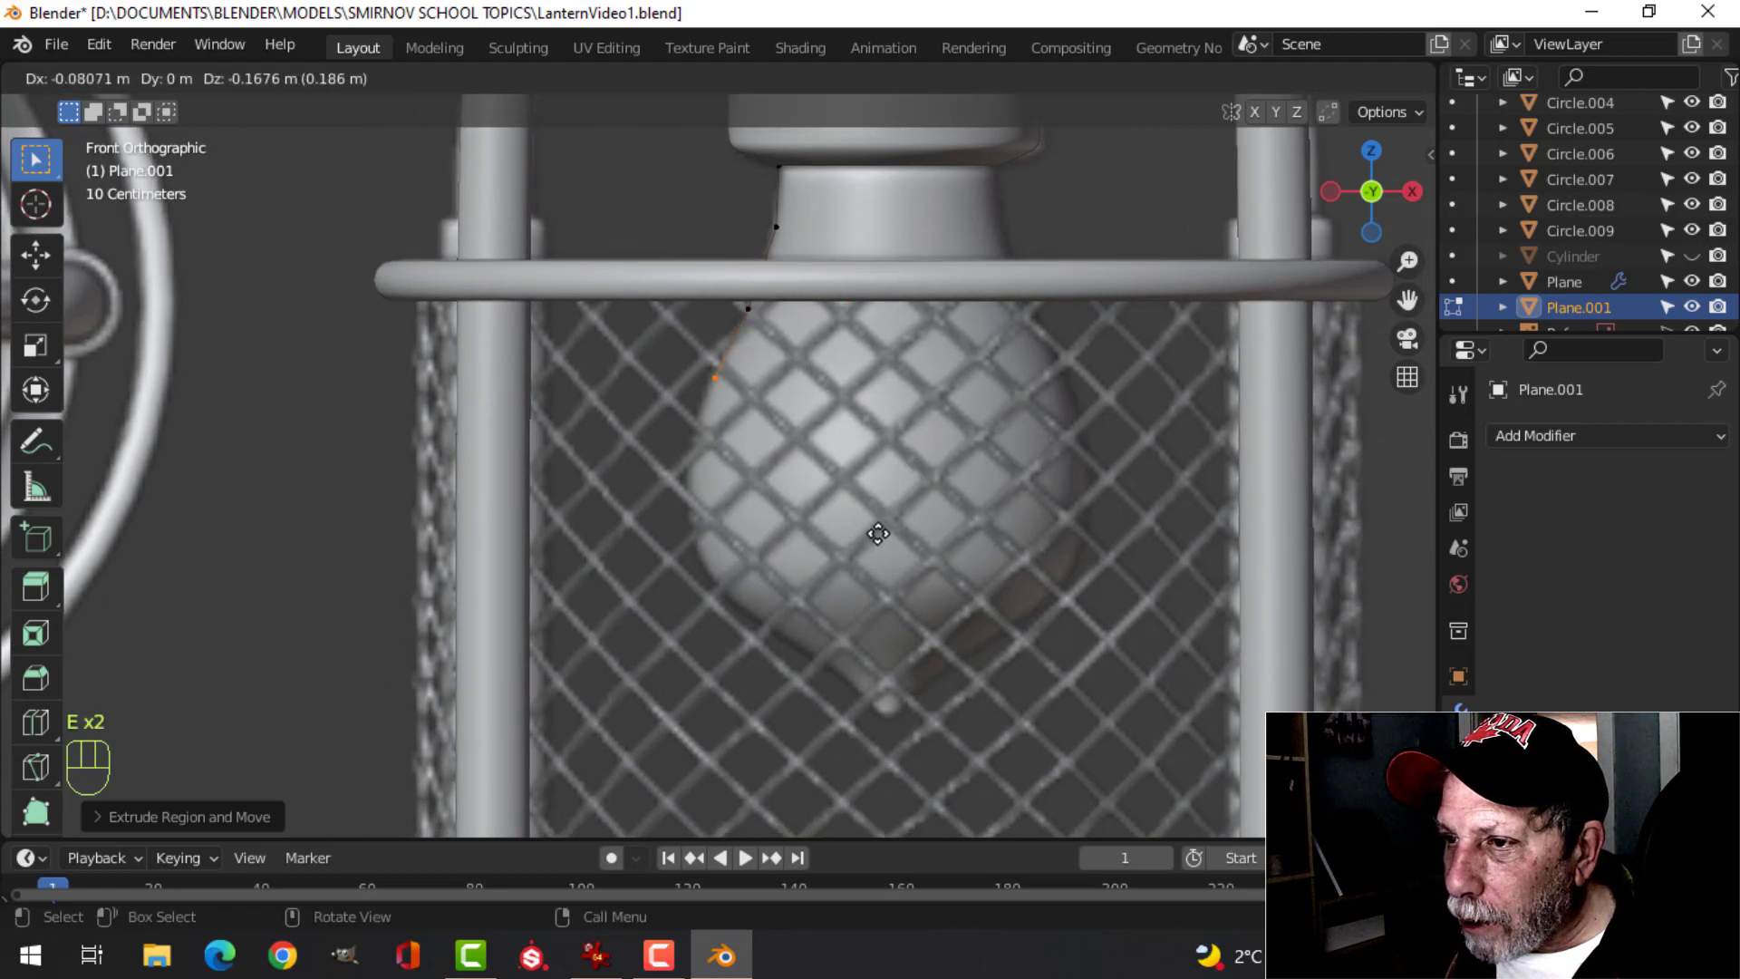
click(886, 517)
key(e)
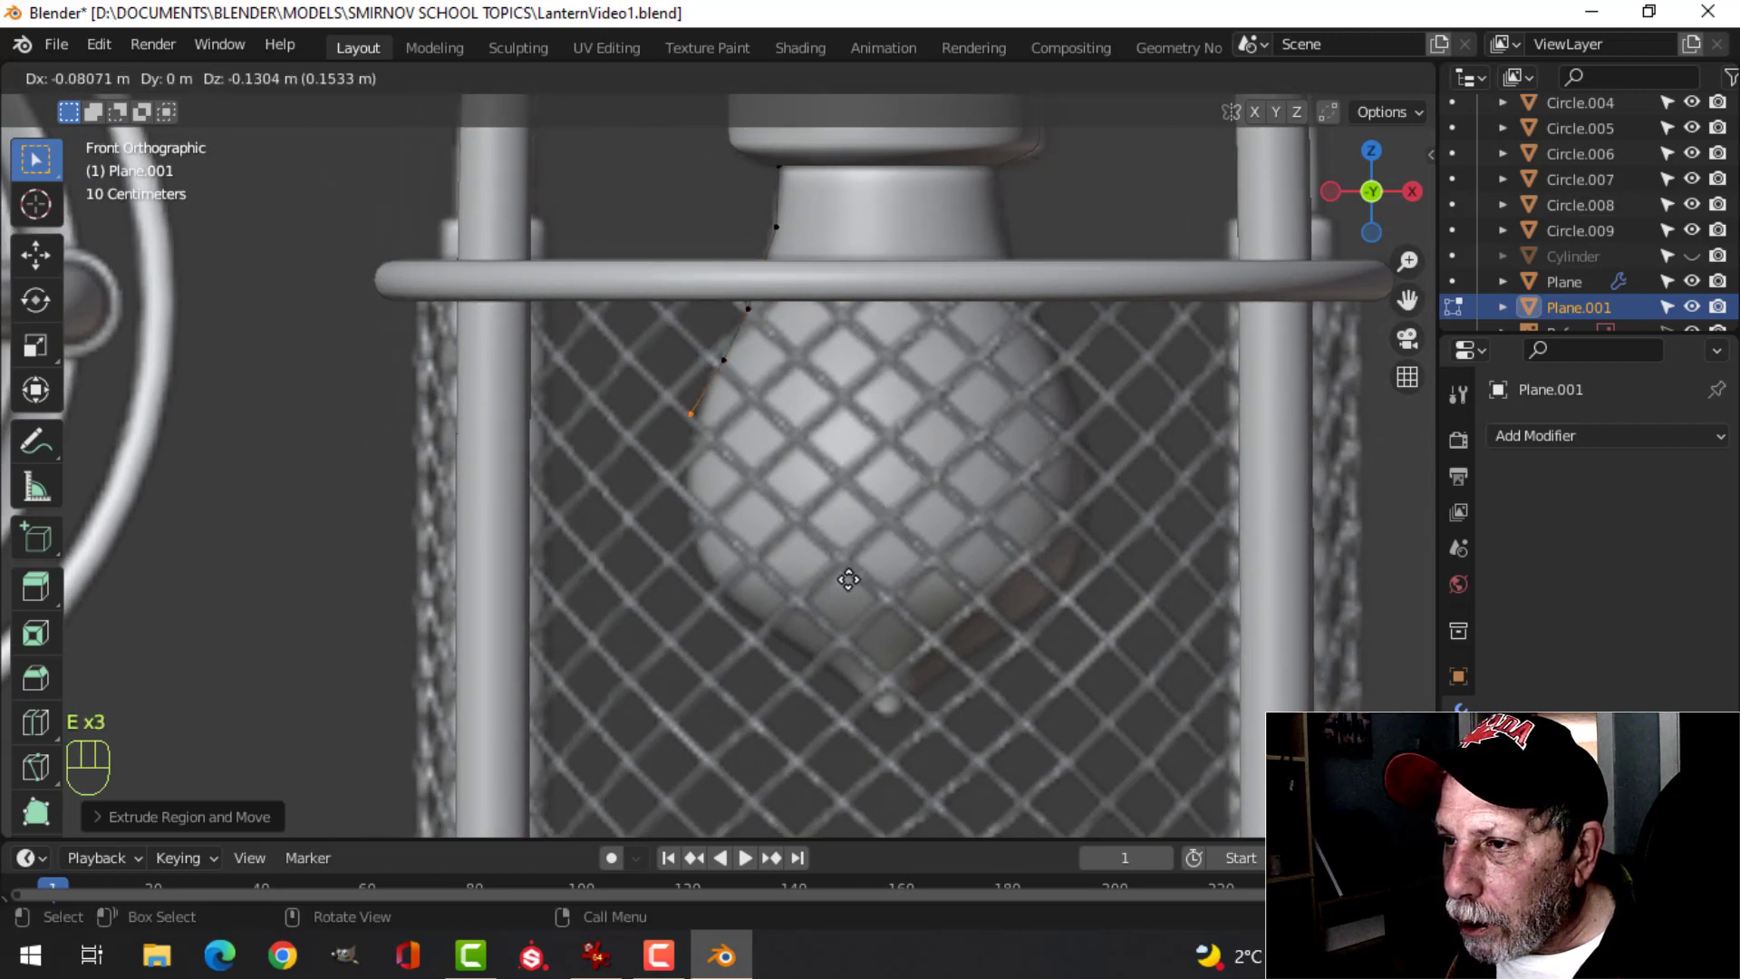
click(866, 557)
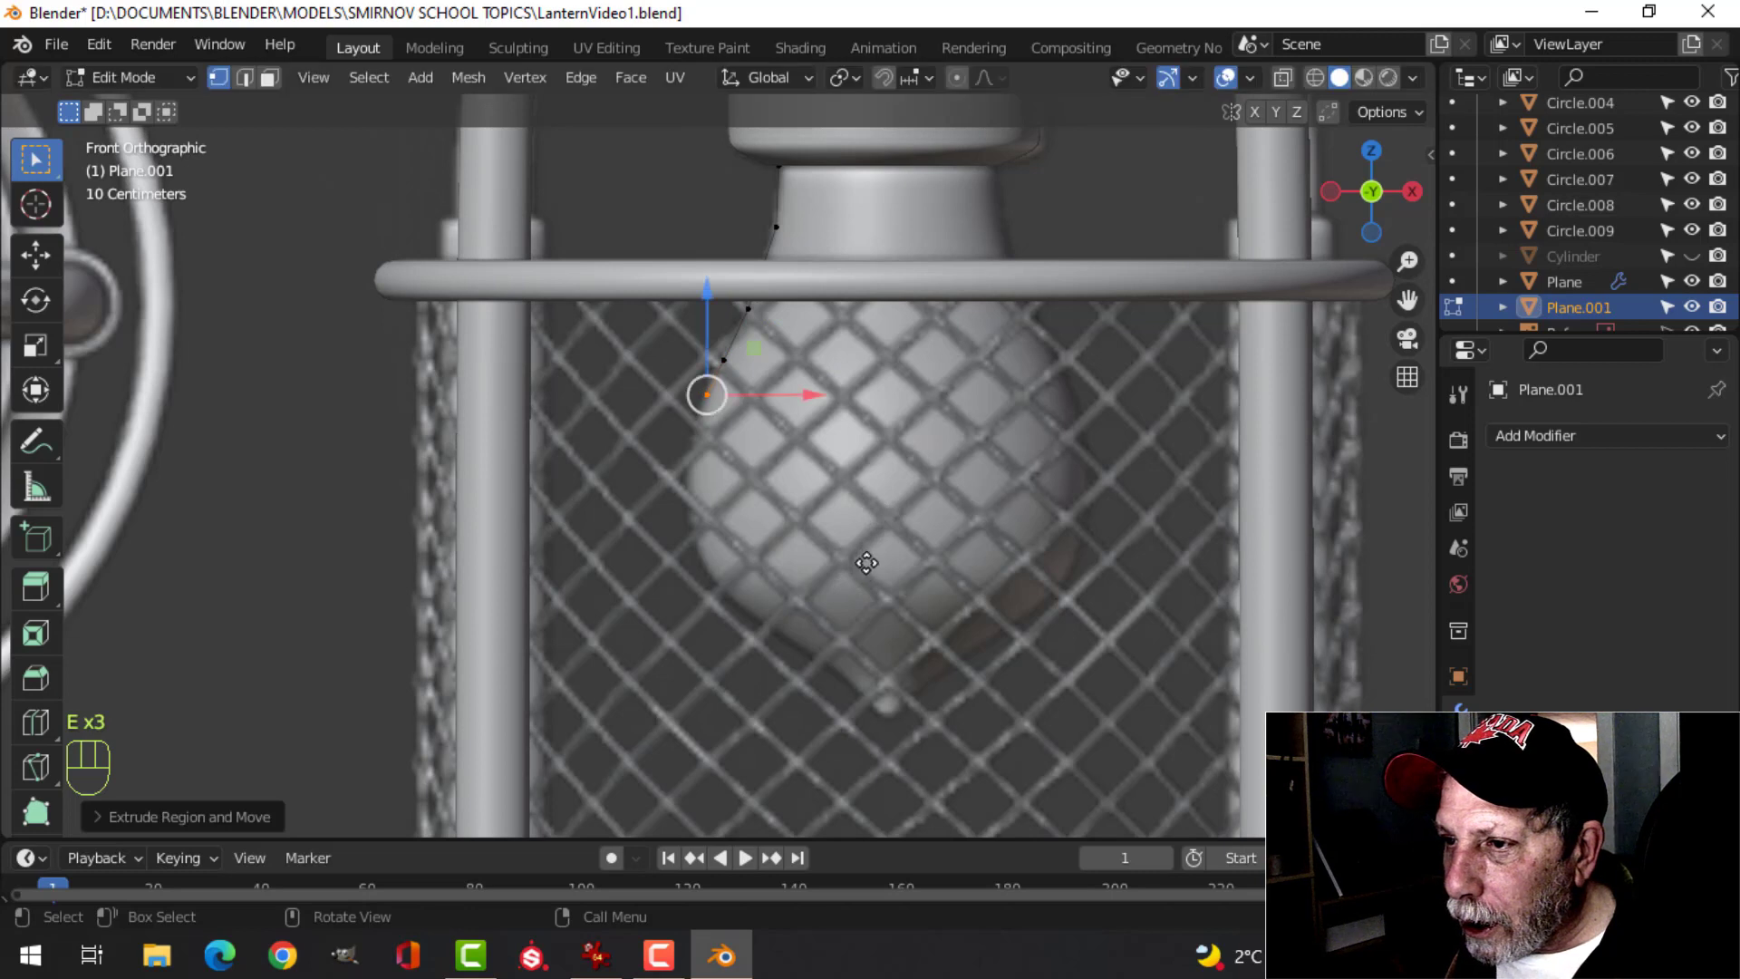
key(e)
click(854, 612)
key(e)
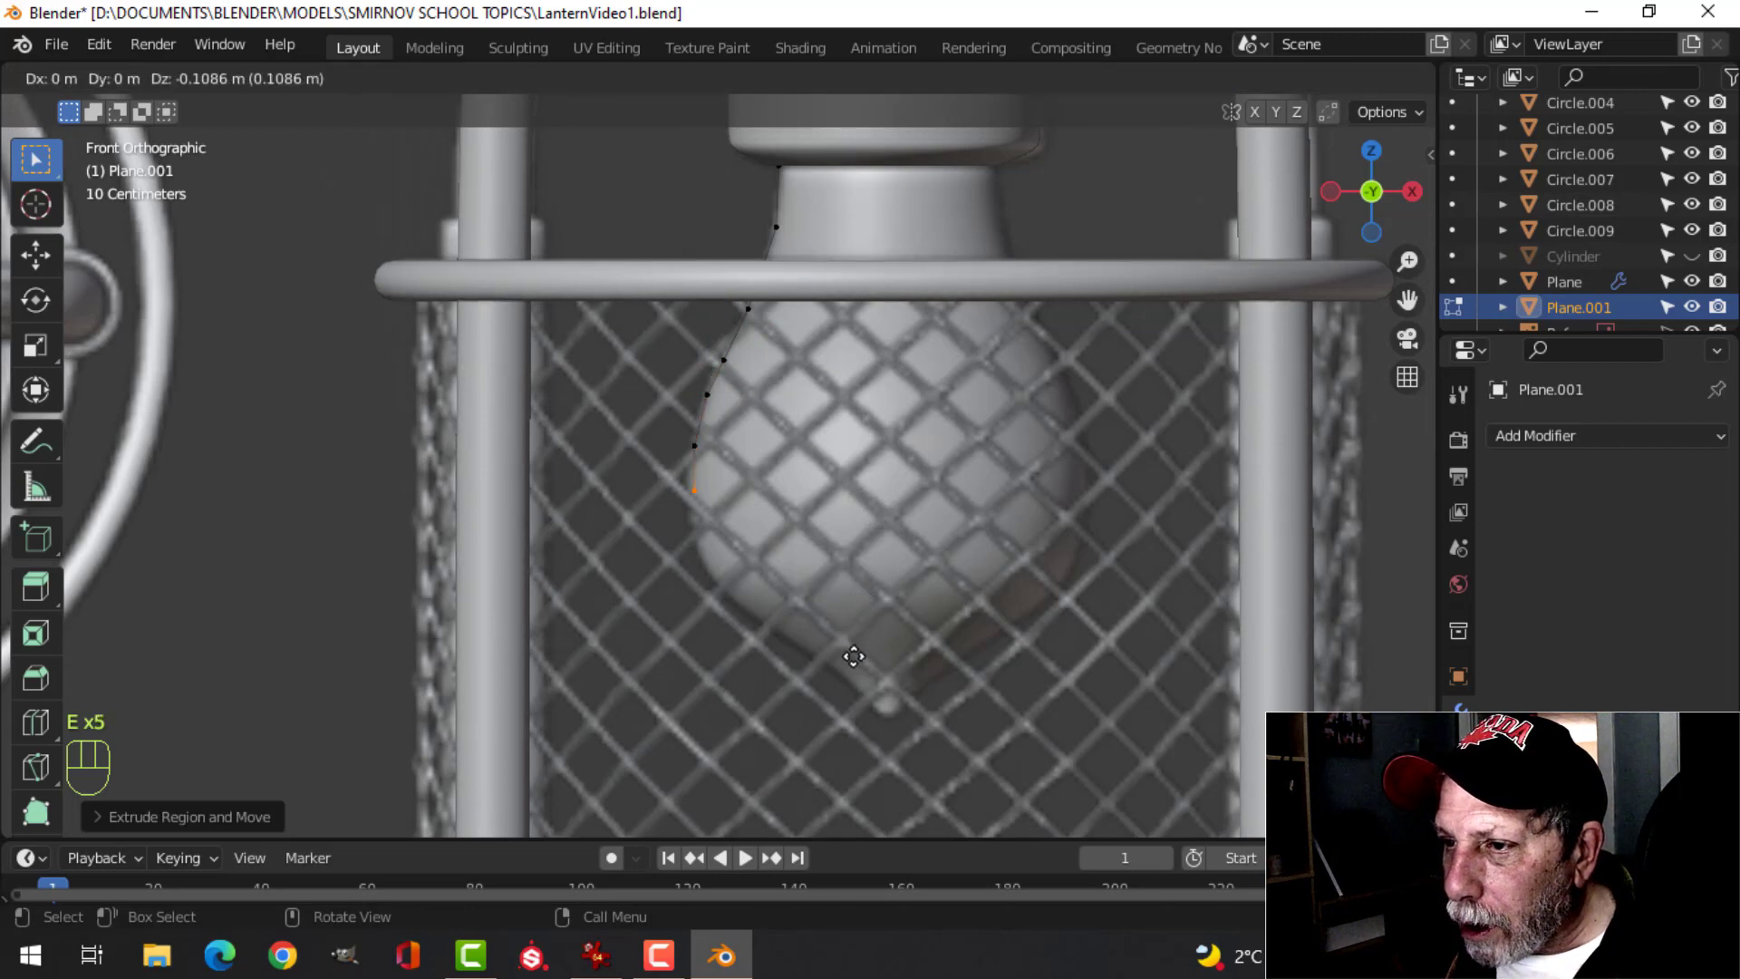
click(849, 659)
- Extrude three more vertices around the bulb's lower left curve to where it tapers inward
shift+middle_drag(928, 606, 913, 470)
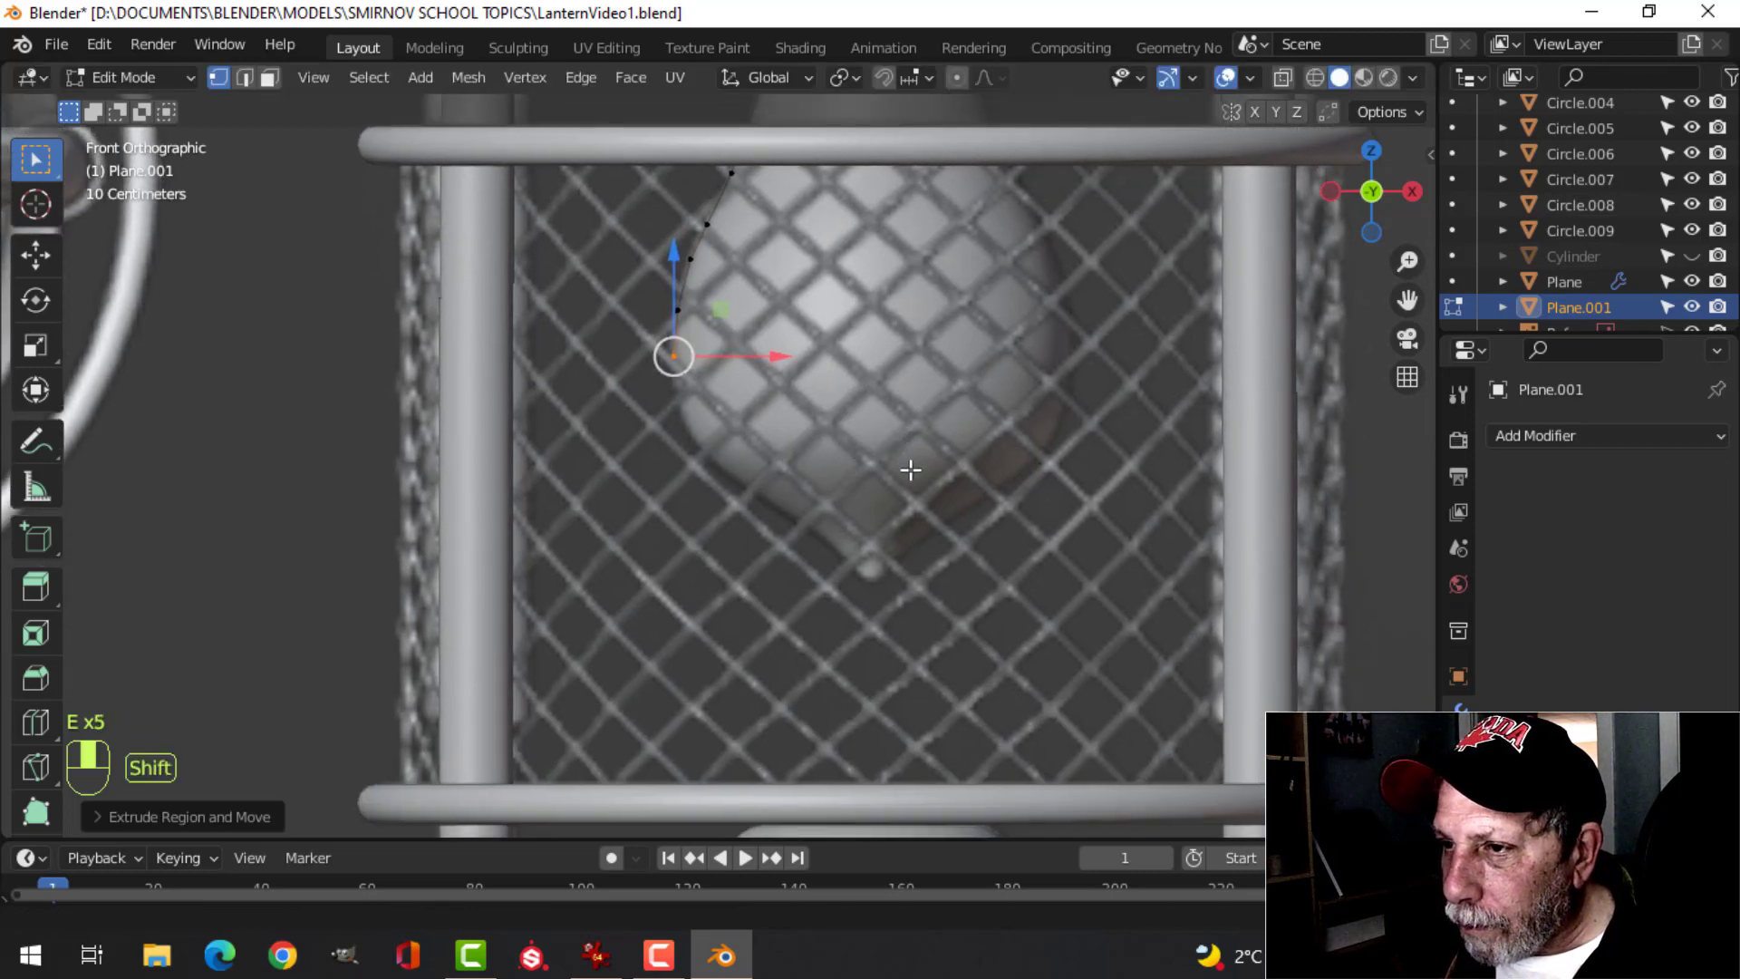
key(e)
click(921, 542)
key(e)
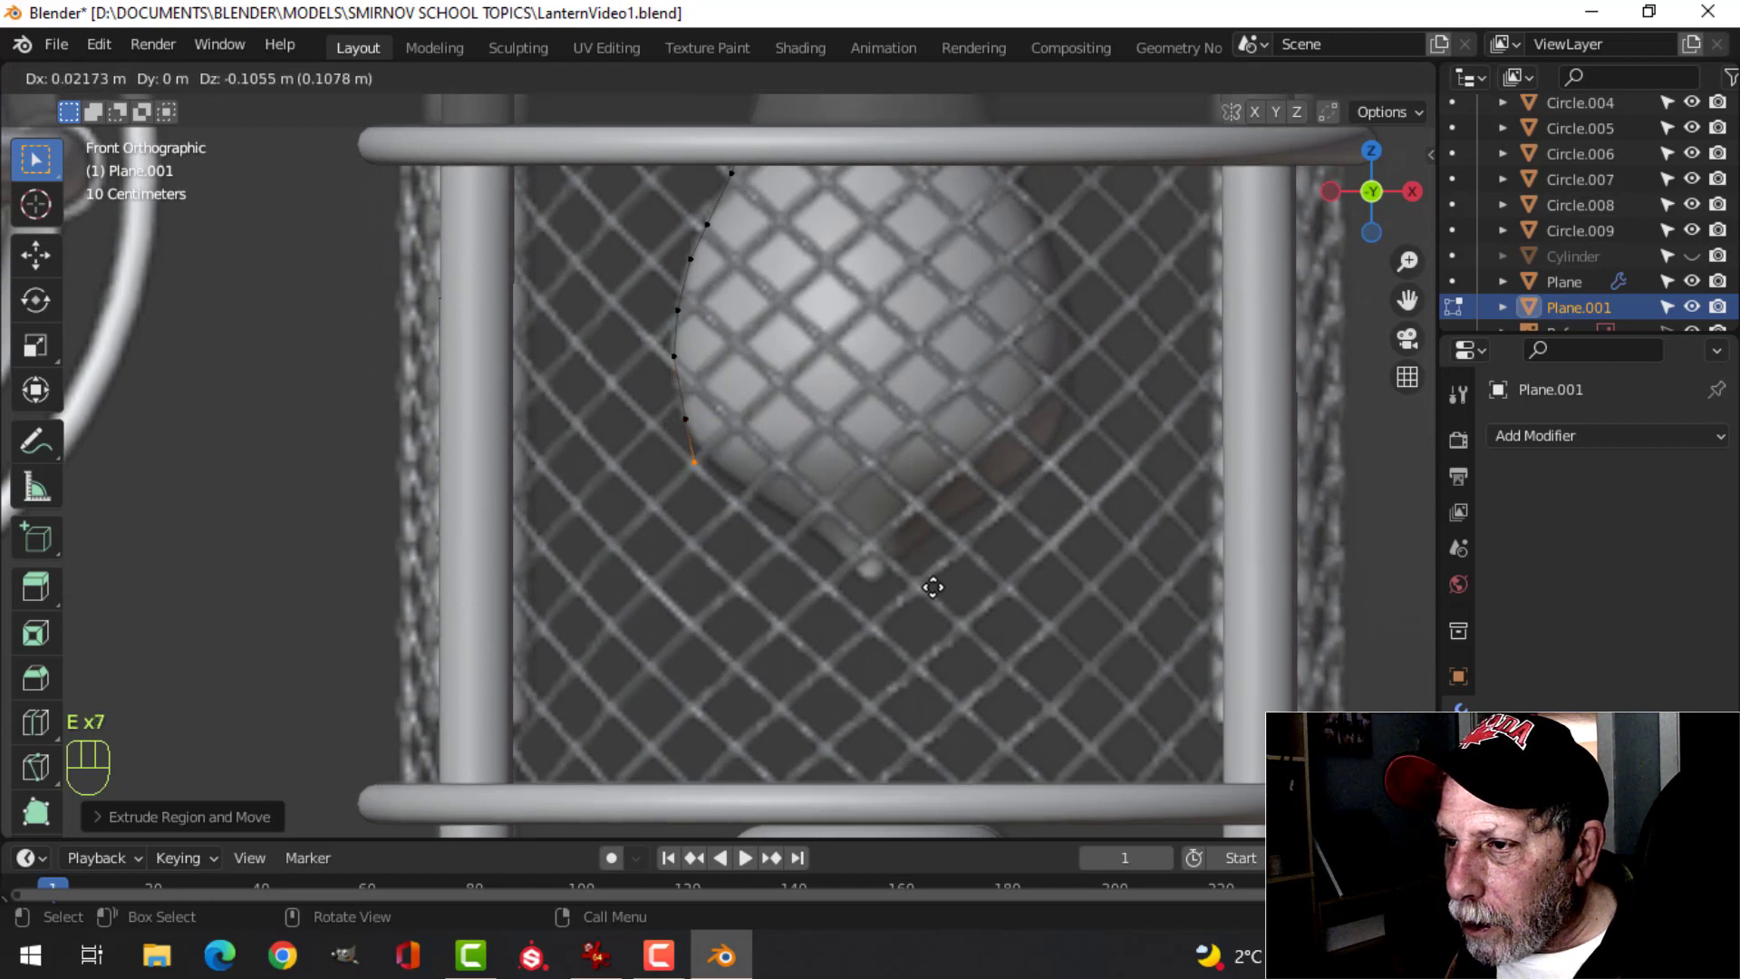
click(943, 581)
key(e)
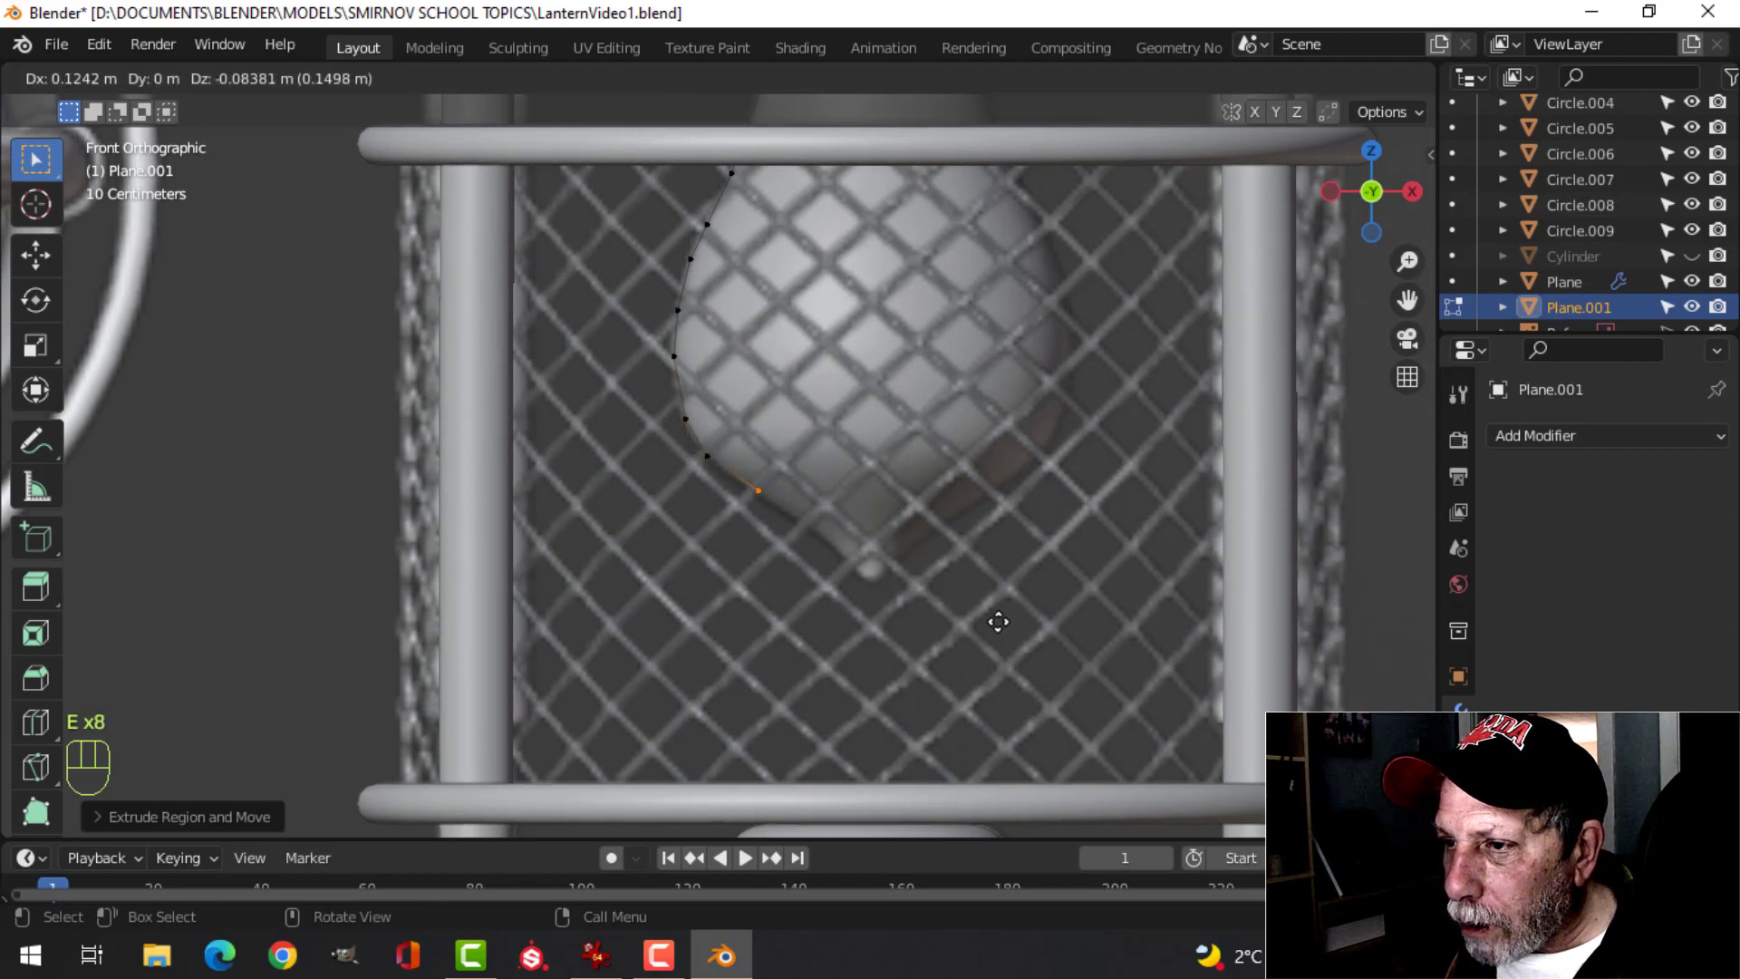
click(997, 620)
- Extrude four vertices down the tapering lower left outline to the bottom tip of the reference bulb
key(e)
click(1033, 651)
key(e)
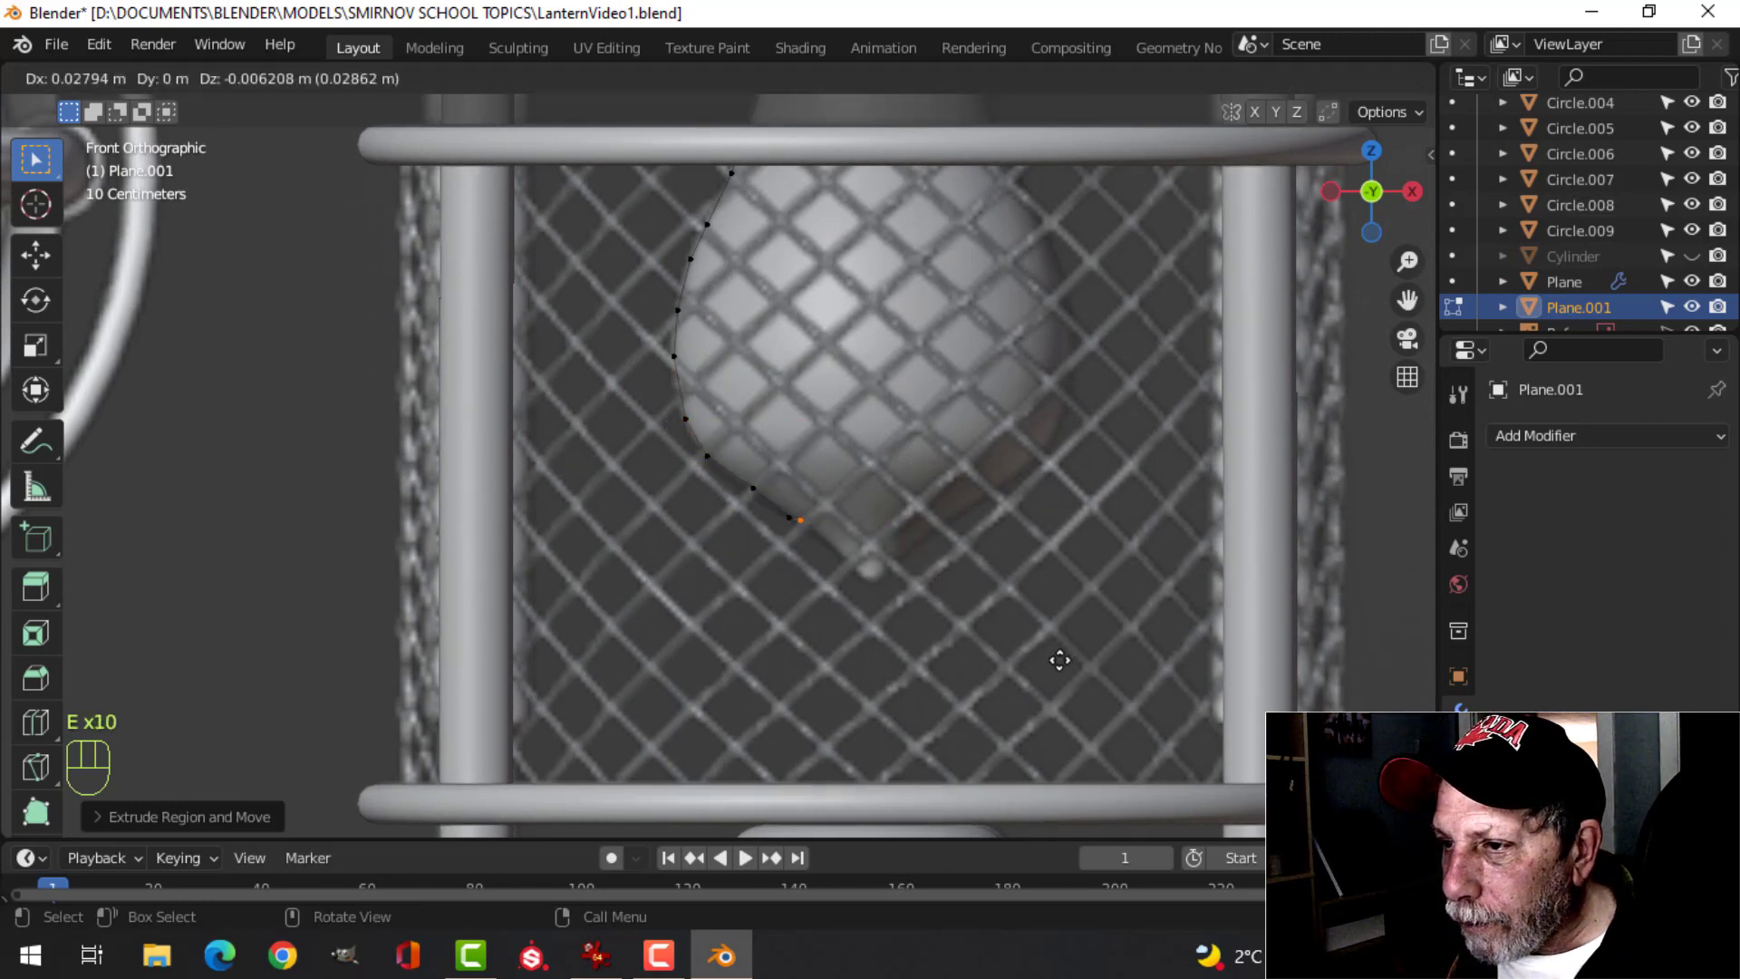
click(1069, 672)
key(e)
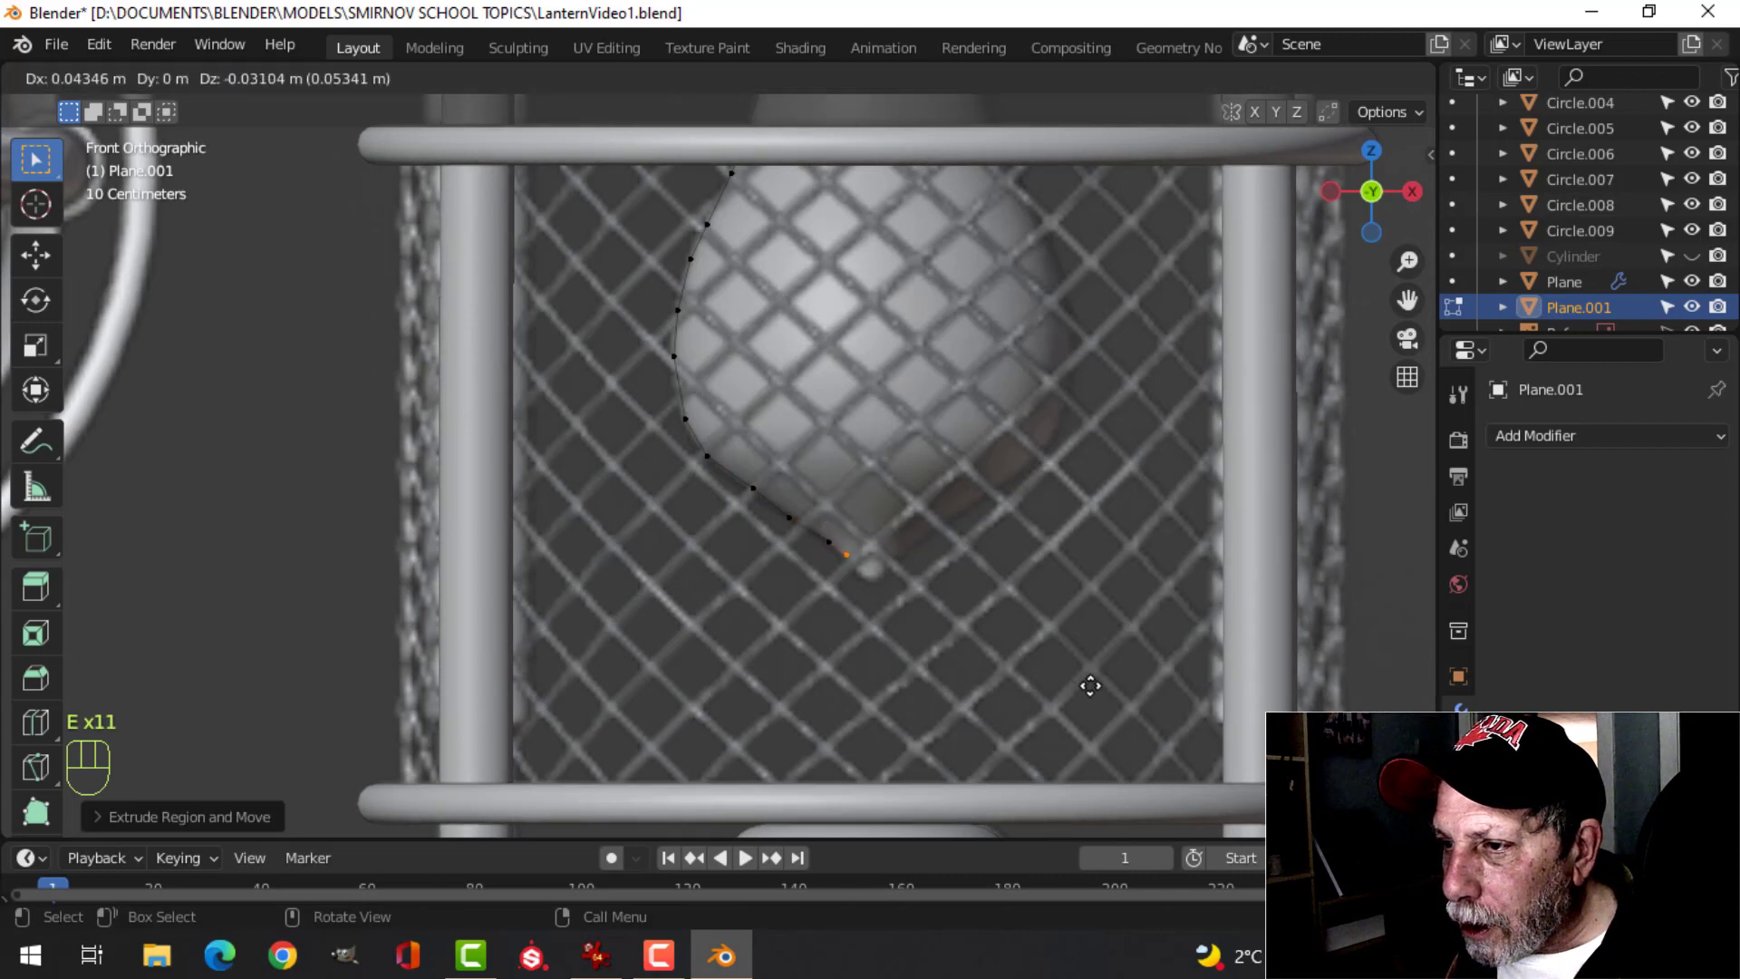
click(1096, 694)
key(e)
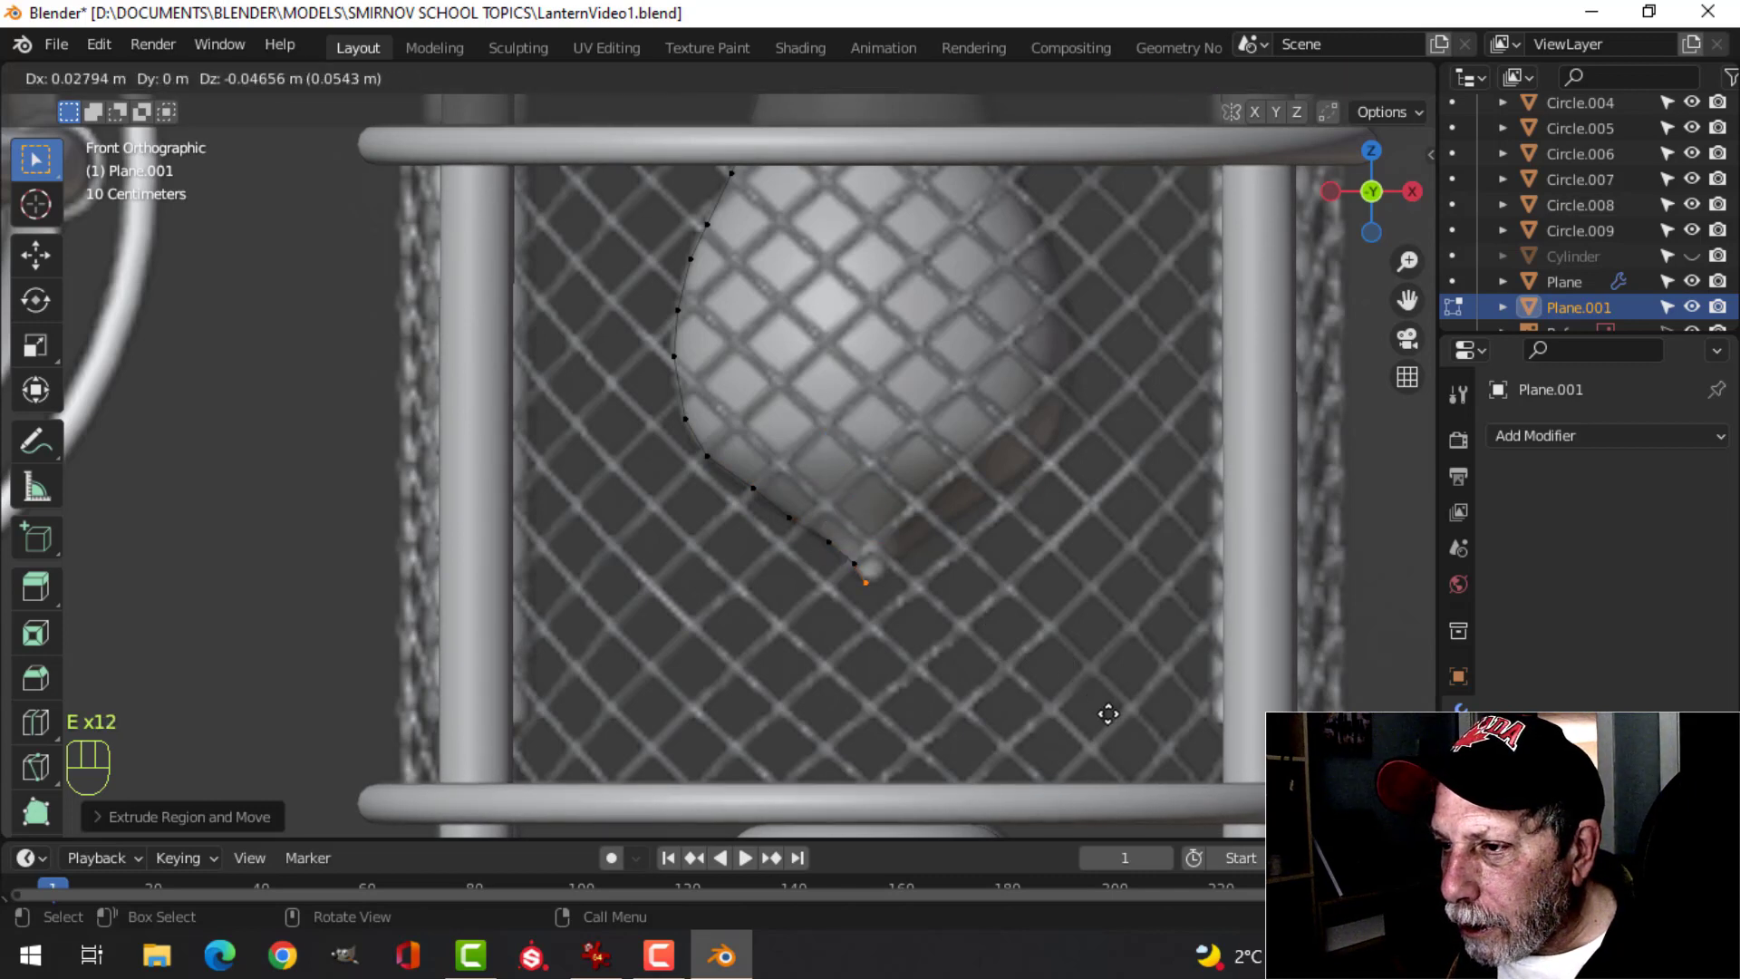
click(1106, 711)
- Return to Object Mode and revolve the profile with a 360° Screw modifier around the Z axis
scroll(1002, 435, down, 4)
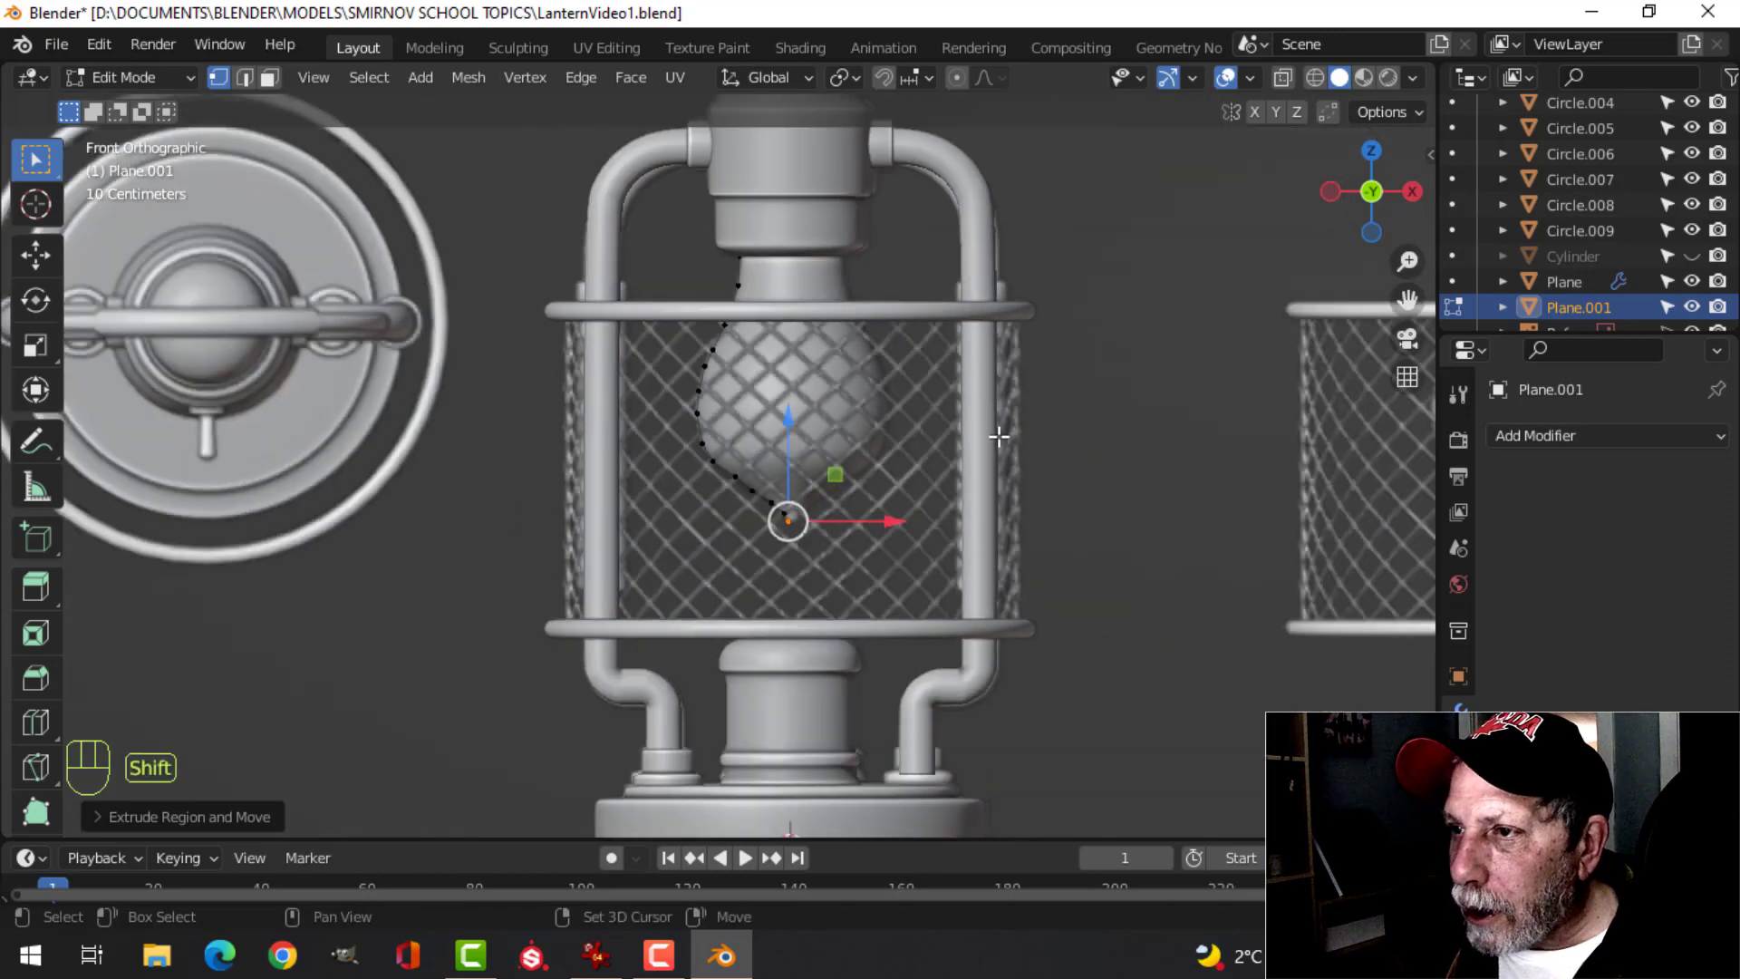
shift+middle_drag(1003, 435, 1002, 517)
key(Tab)
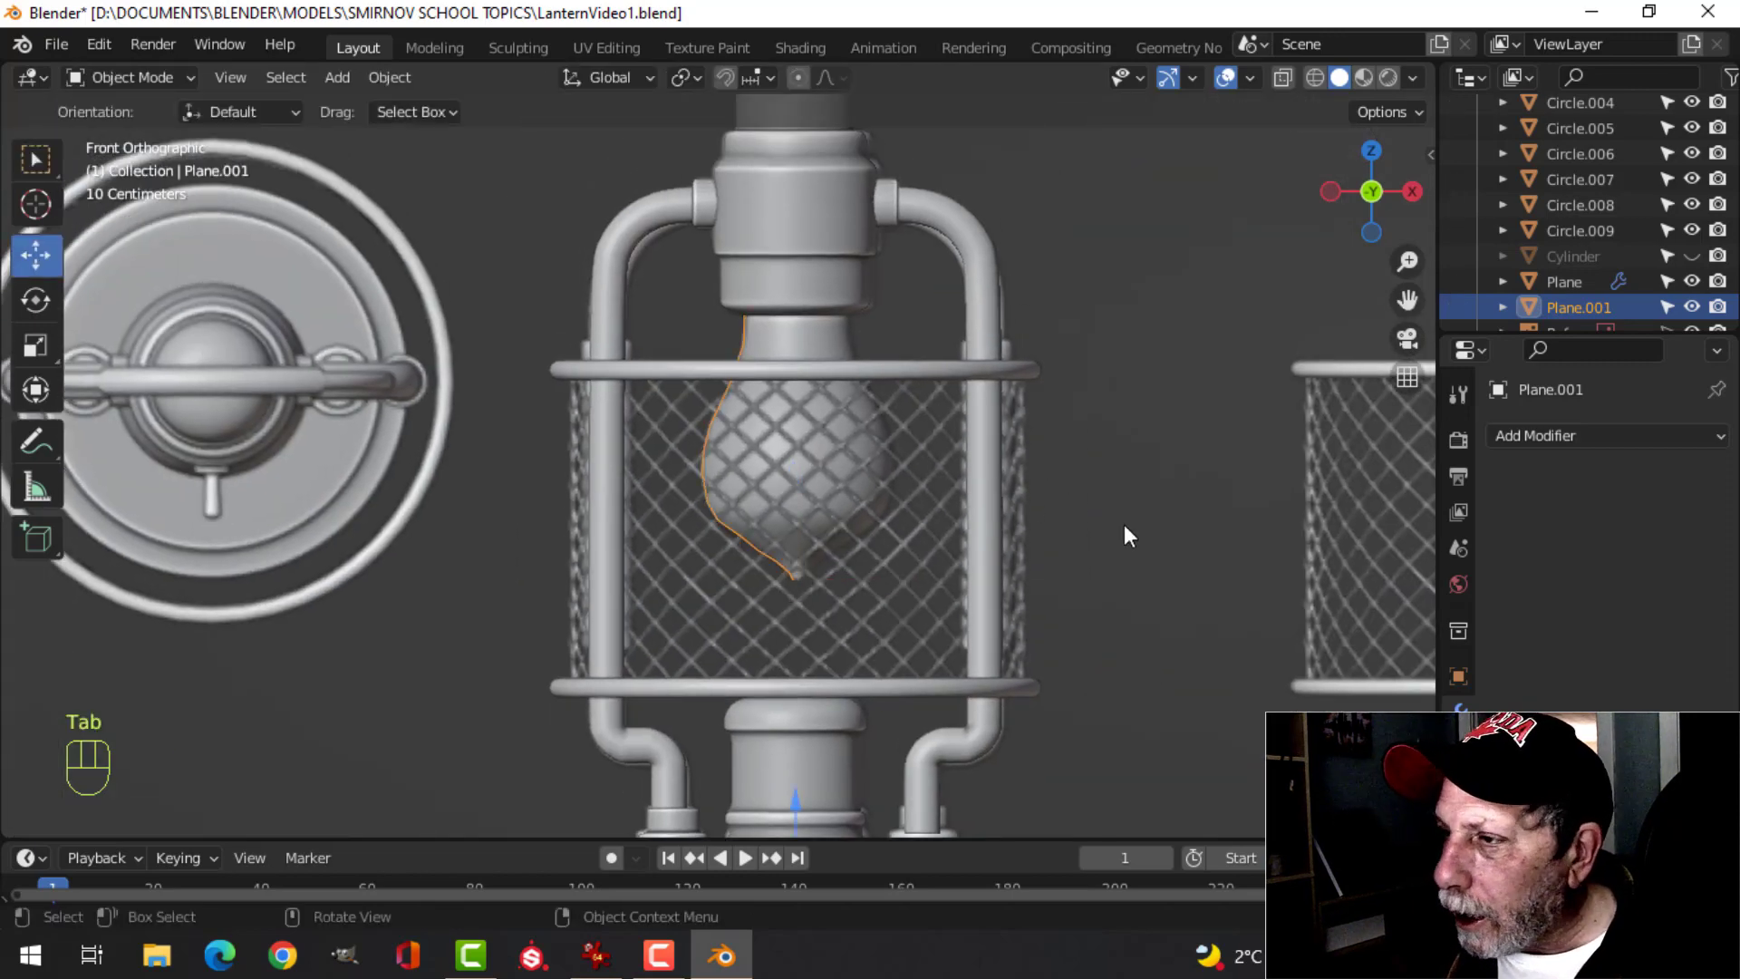
click(1548, 439)
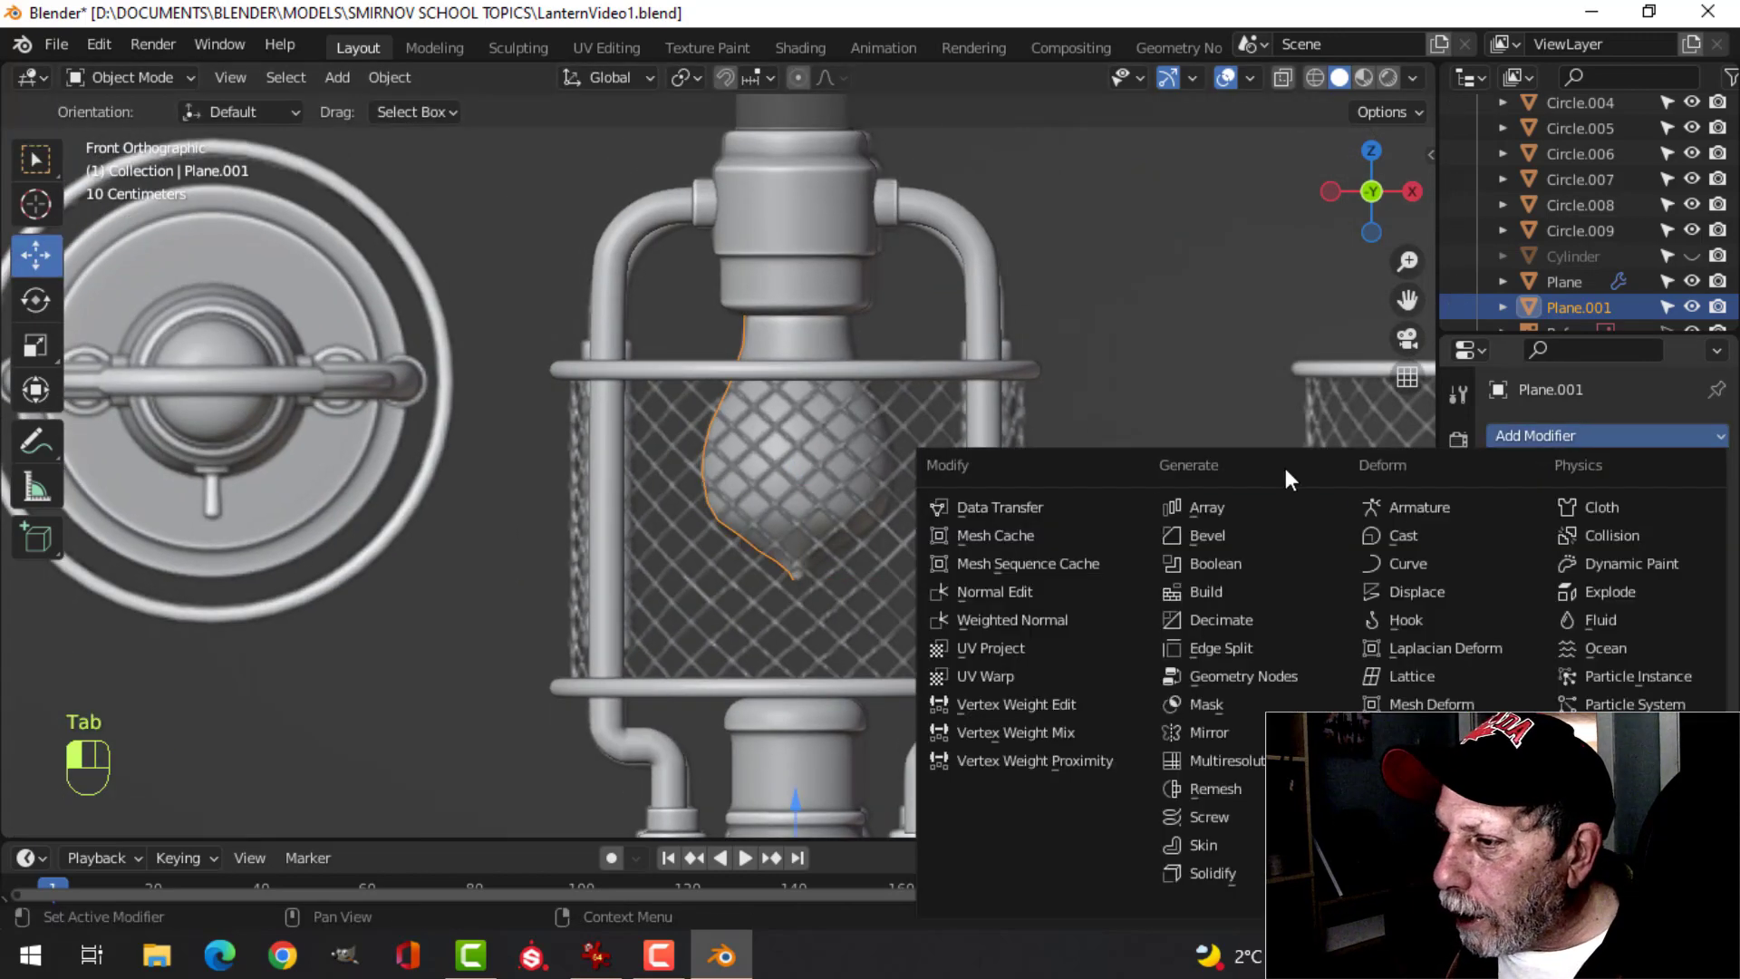
click(1213, 817)
click(1635, 622)
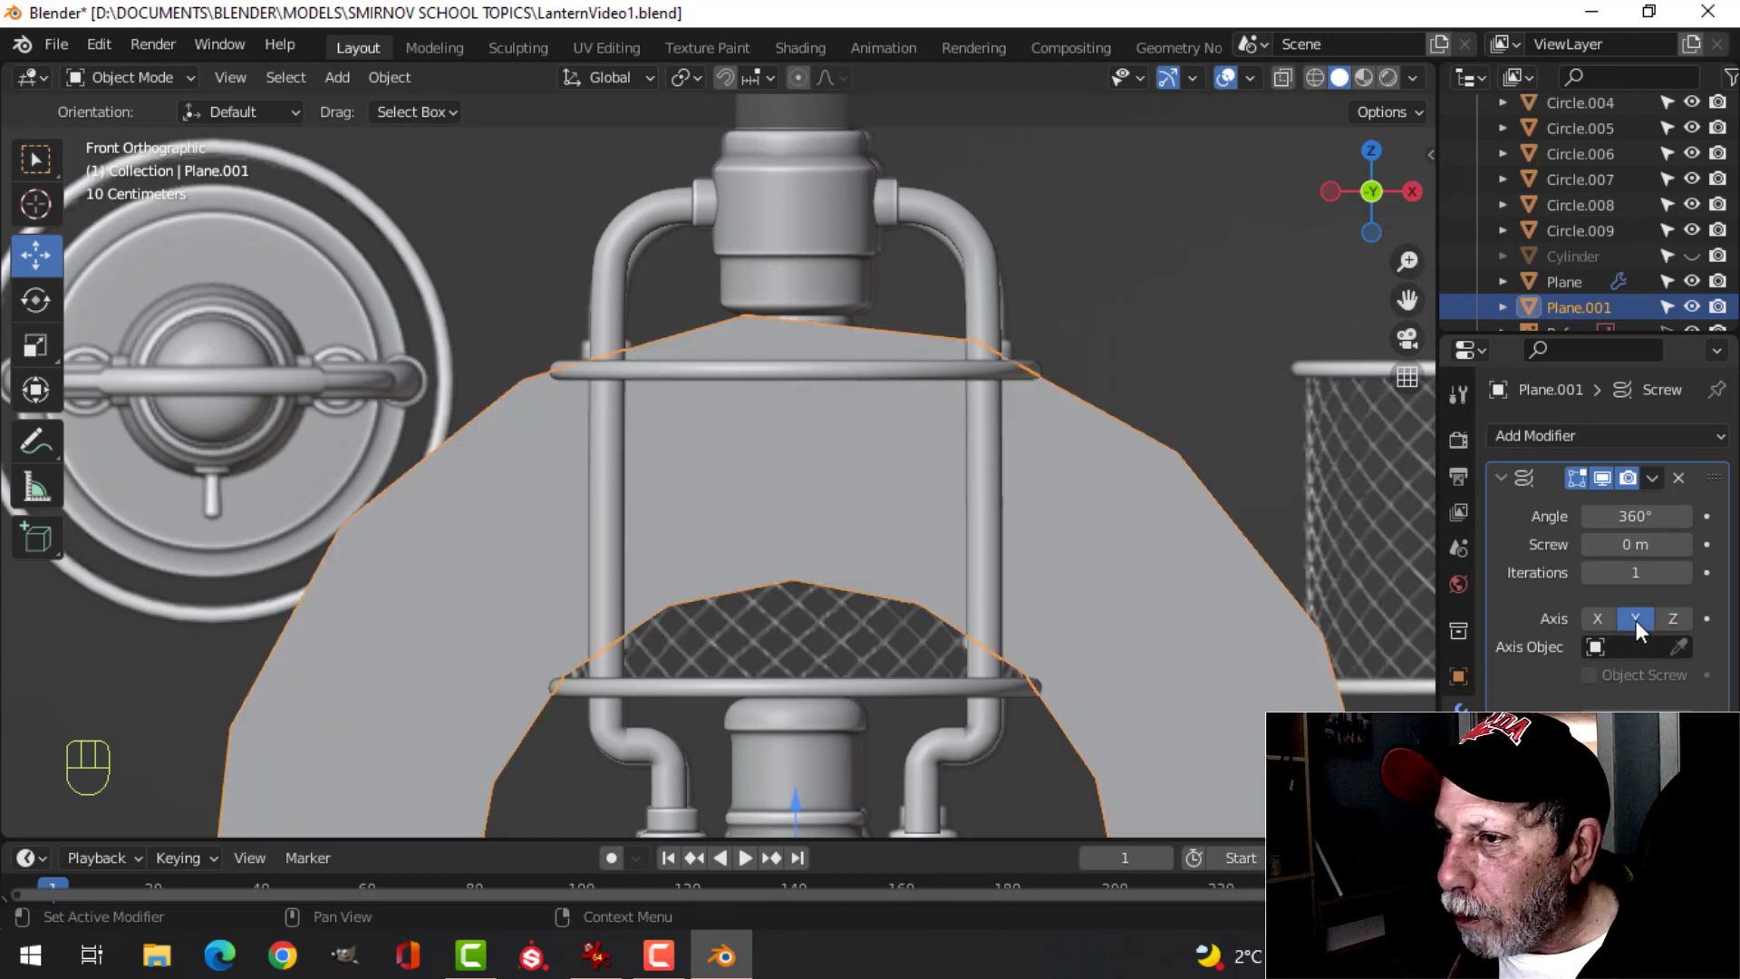
click(1669, 620)
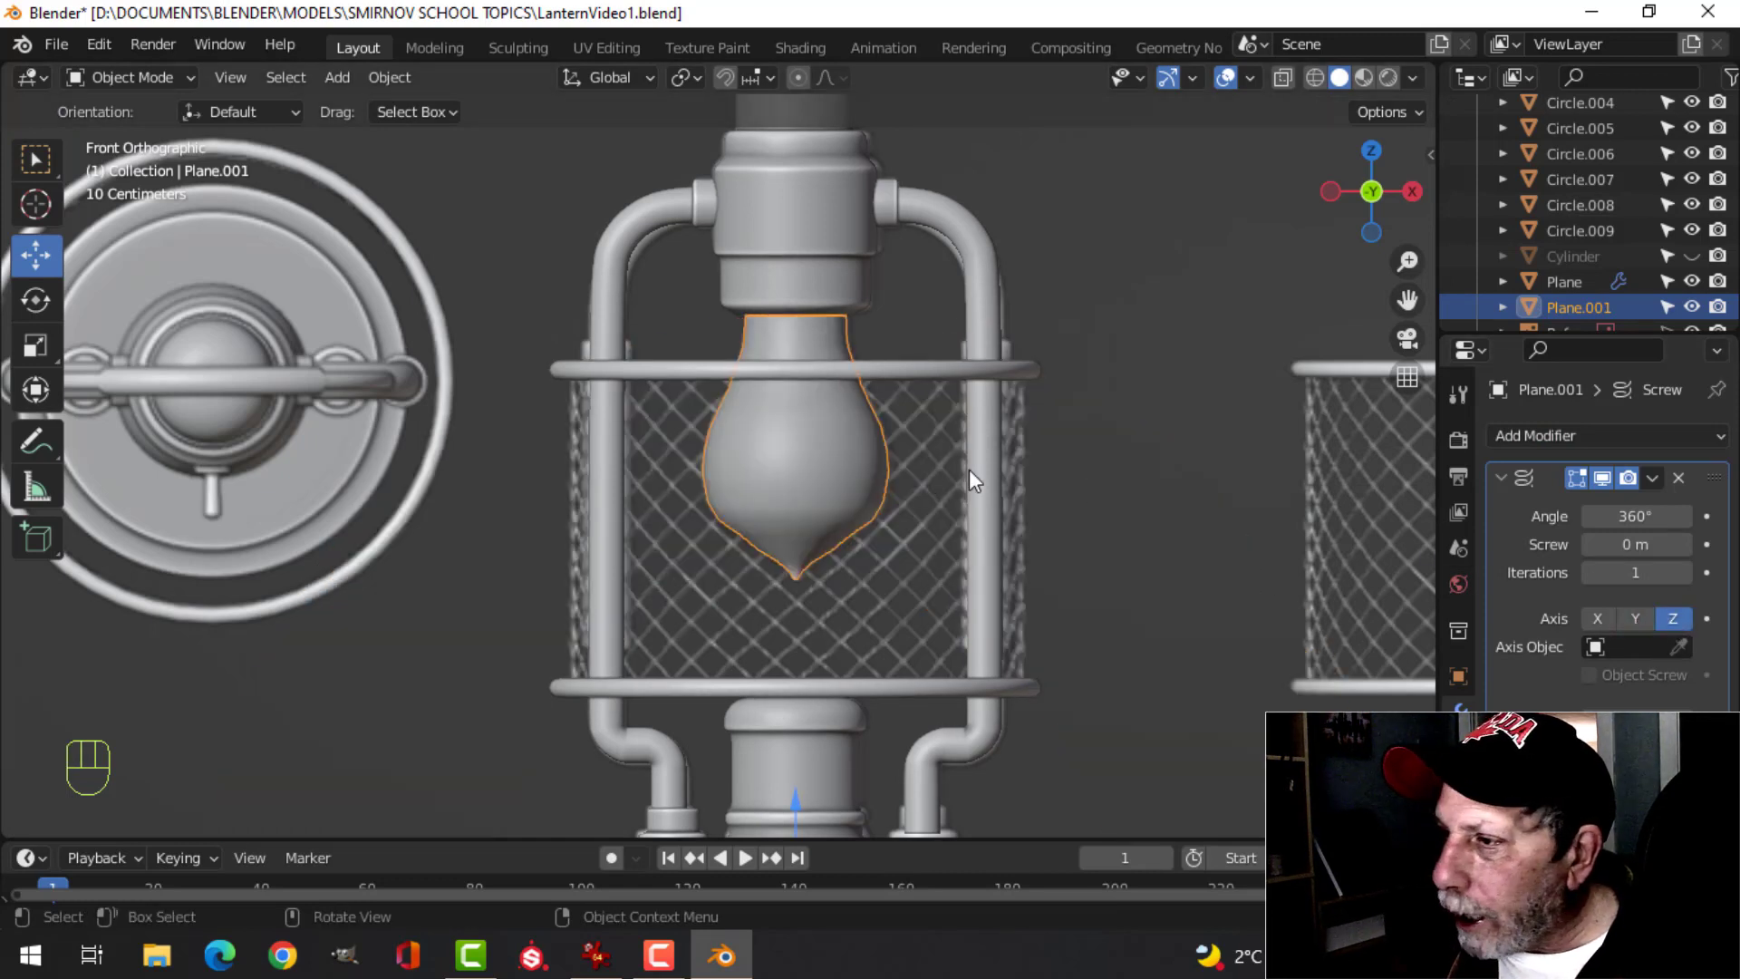
click(1550, 429)
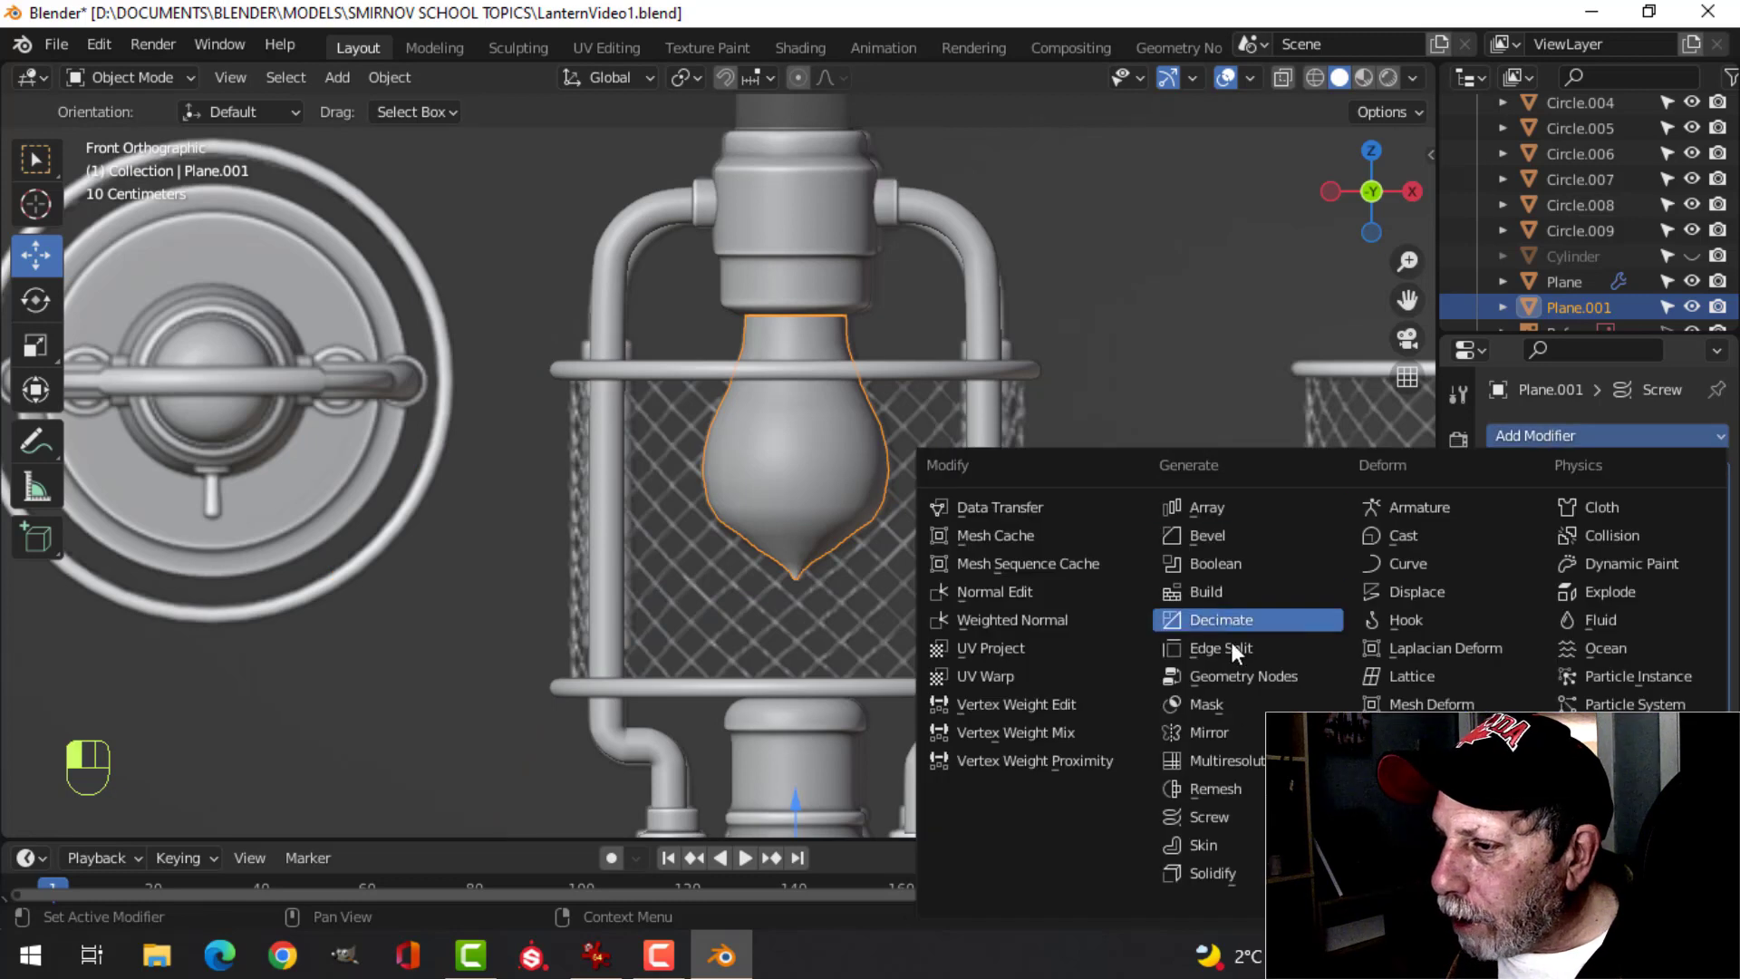
scroll(1244, 839, down, 2)
click(1243, 843)
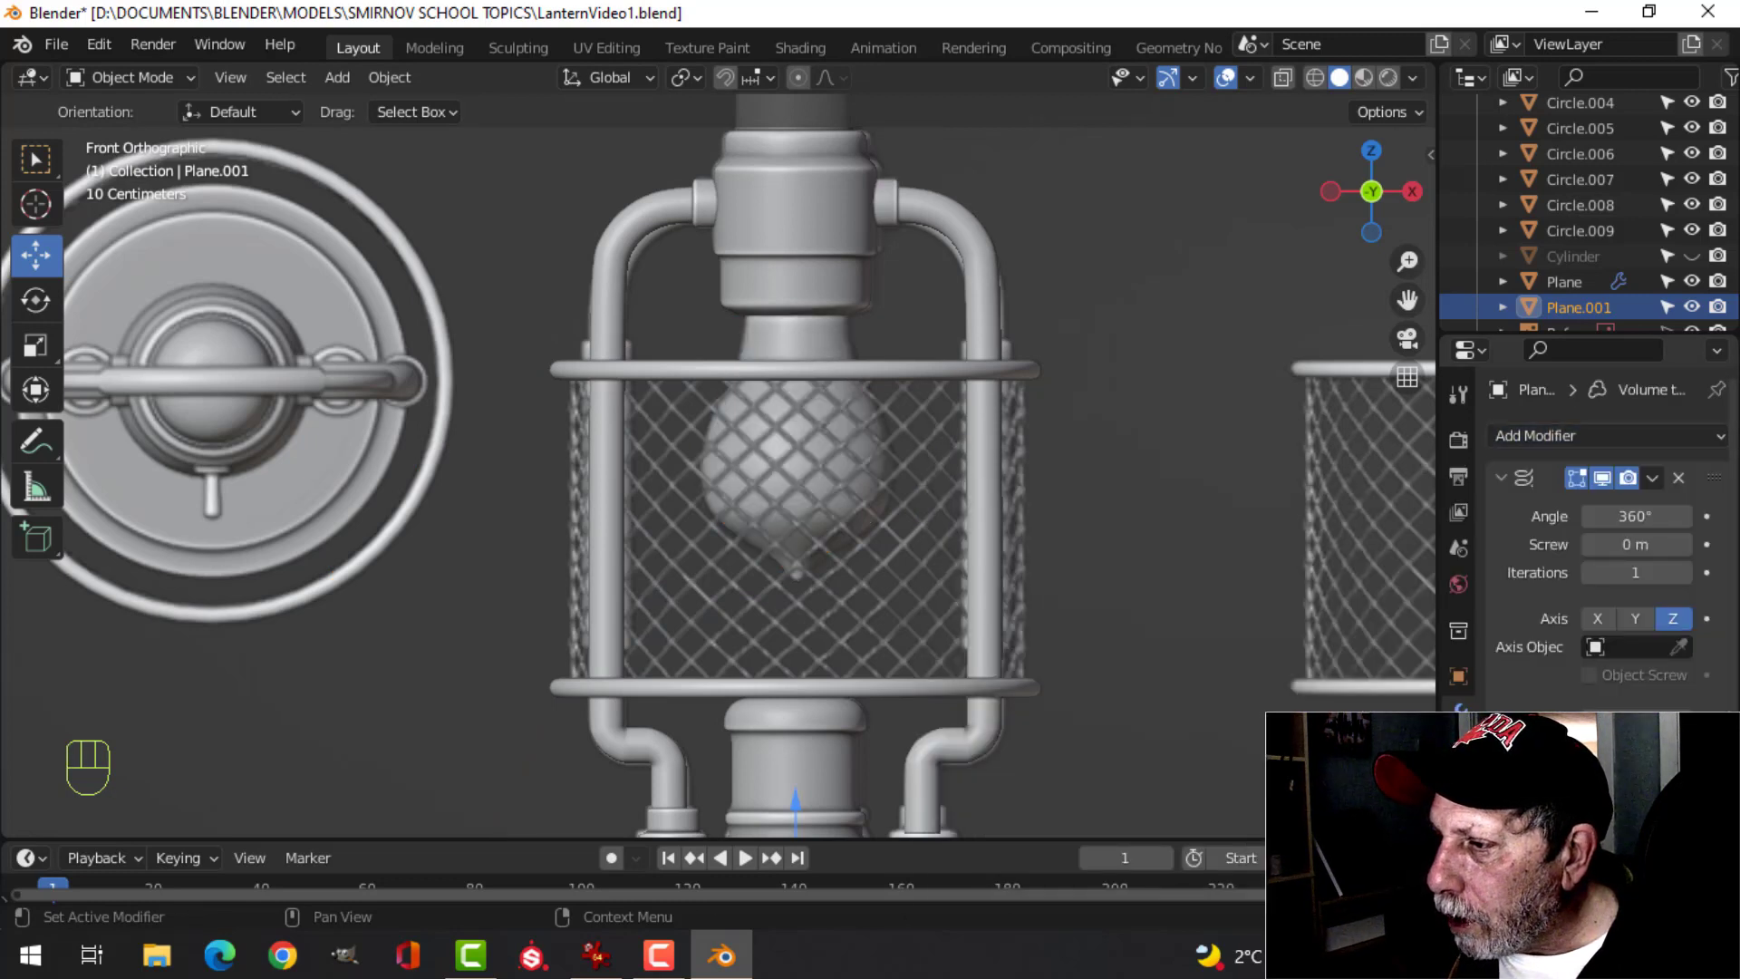
scroll(1604, 544, down, 5)
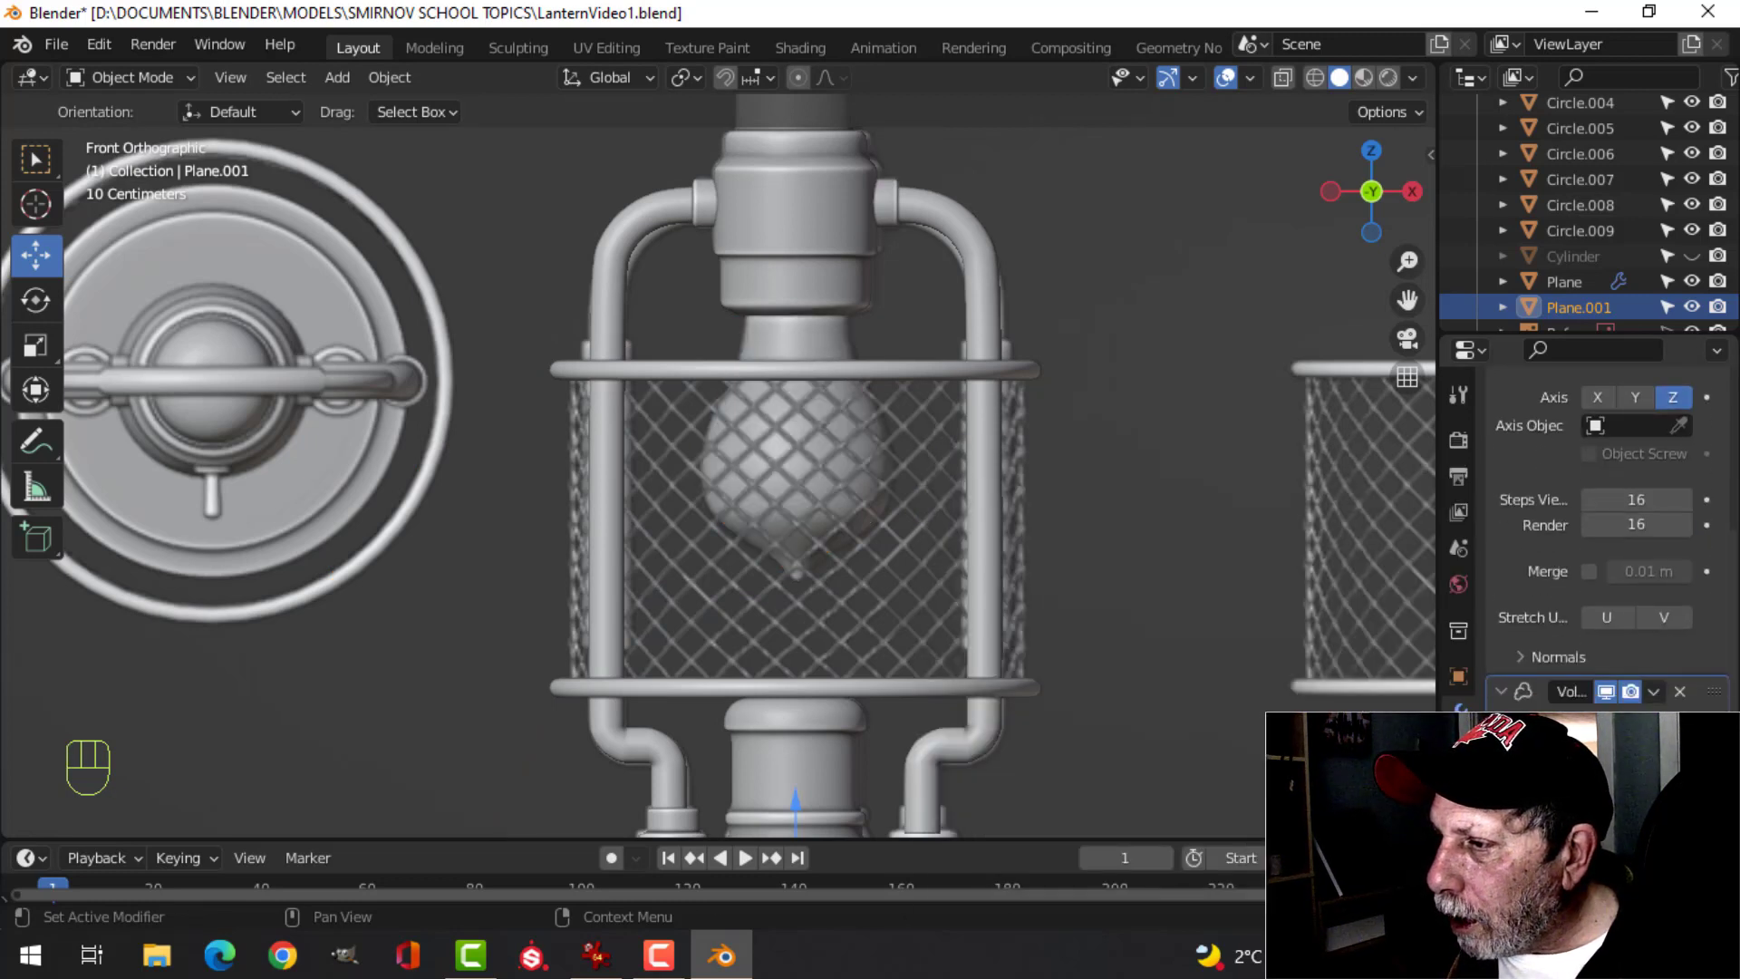
click(1682, 691)
- Add a level 2 Subdivision Surface modifier to the bulb and raise its bottom tip vertex slightly along Z
key(ctrl+2)
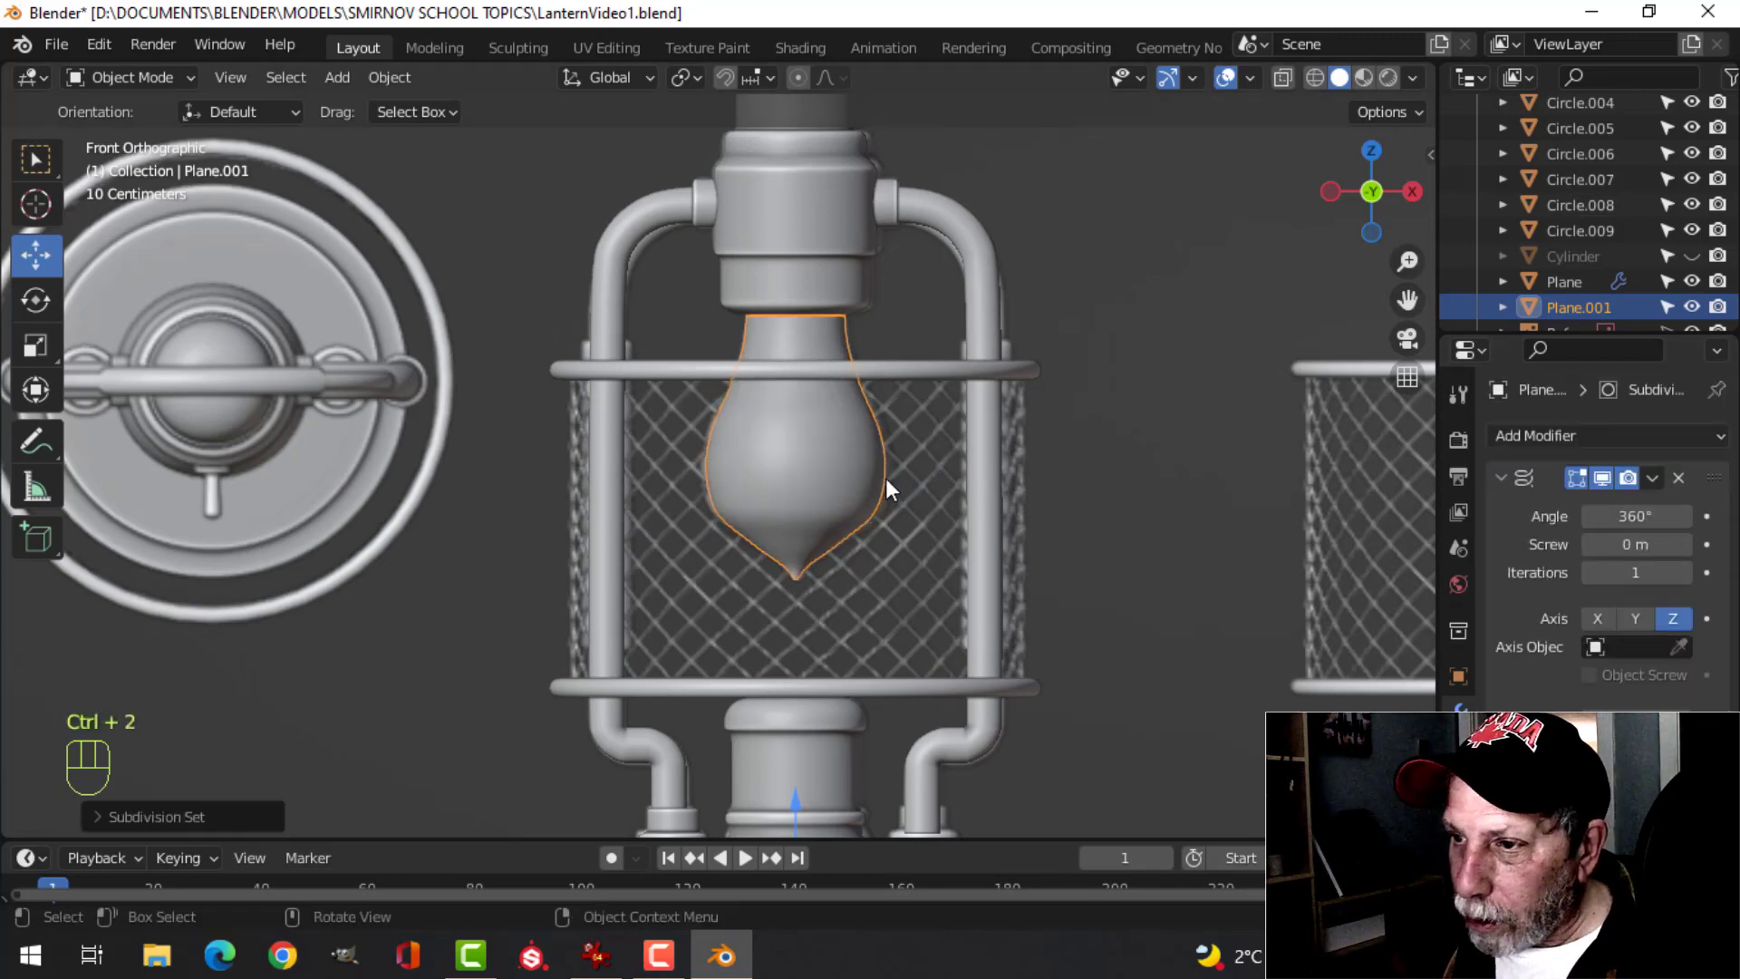
scroll(885, 476, up, 2)
shift+middle_drag(888, 494, 773, 323)
key(Tab)
scroll(842, 411, up, 4)
scroll(950, 436, up, 2)
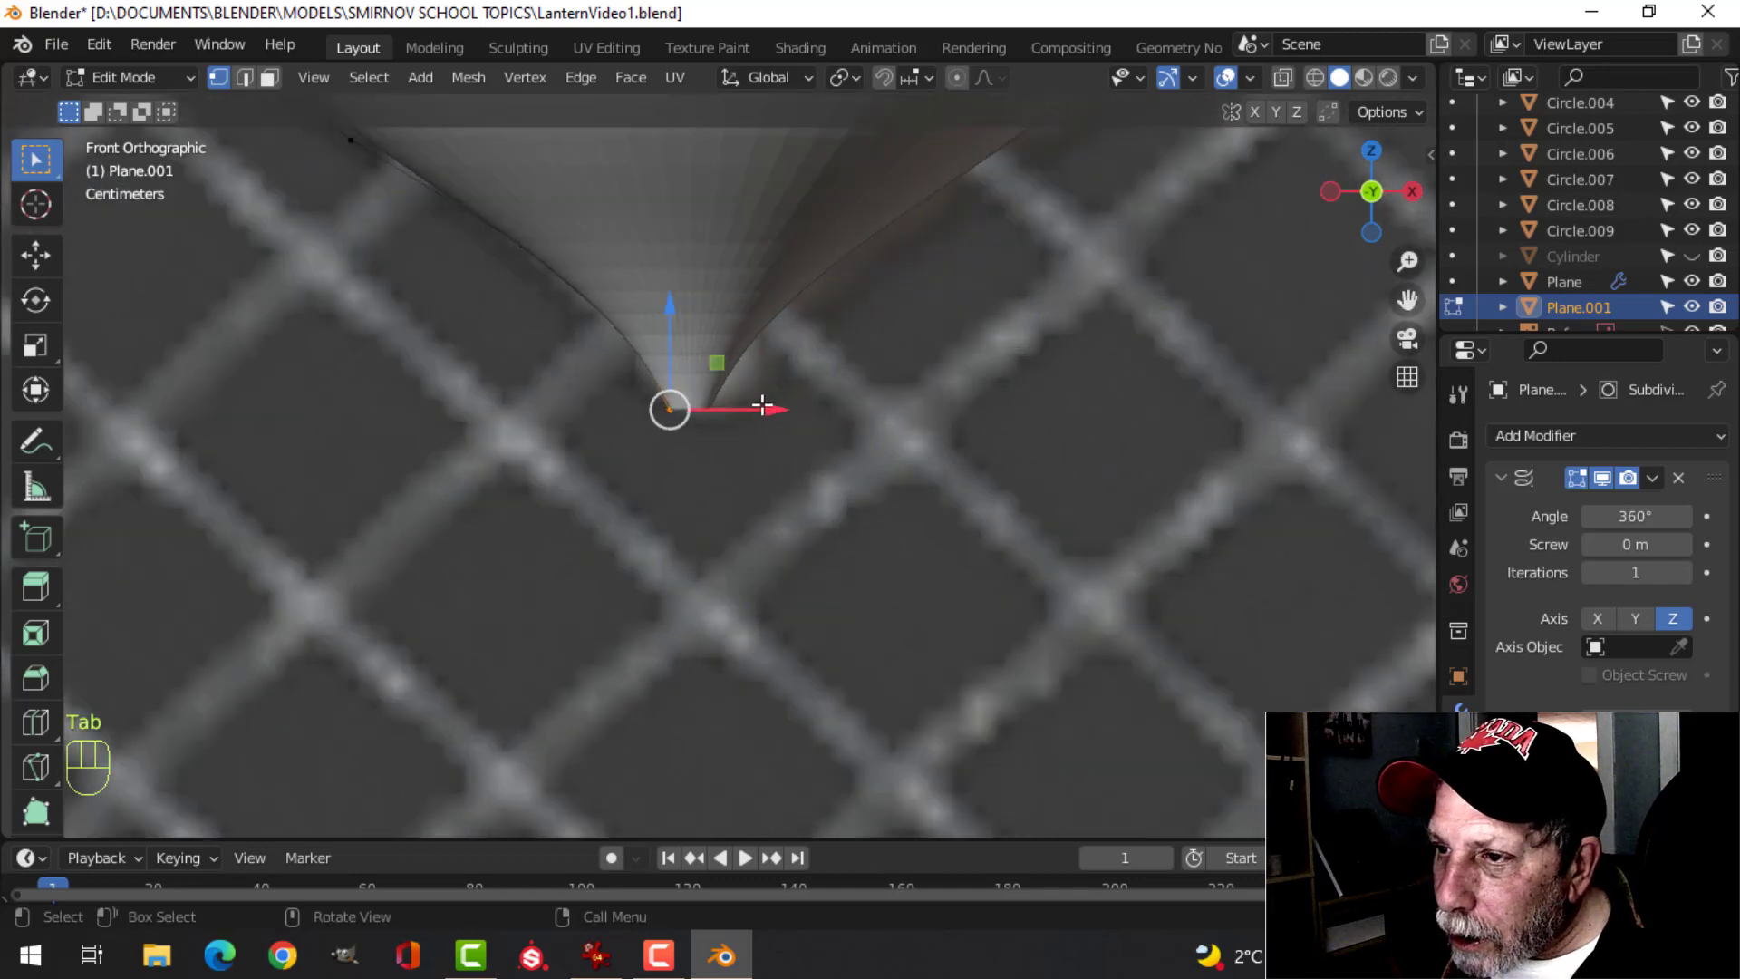
drag(663, 309, 662, 299)
scroll(789, 338, down, 3)
key(Tab)
scroll(847, 344, down, 2)
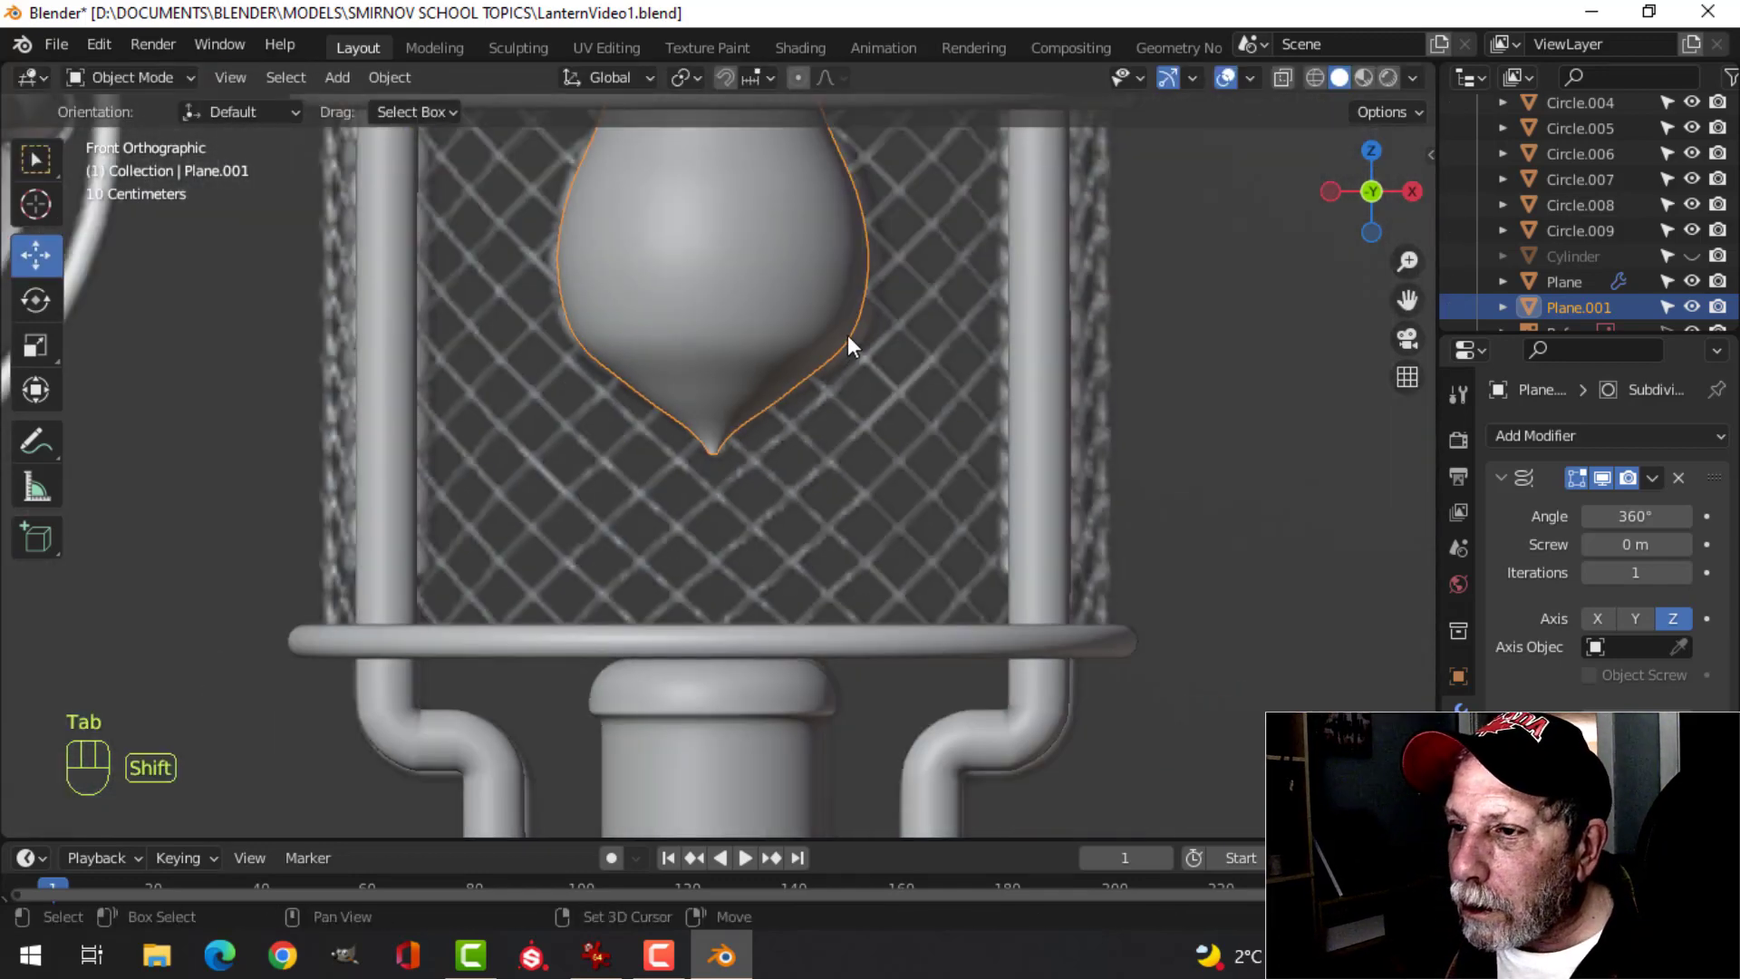
- Shade the bulb smooth and check its normals by switching the Face Orientation overlay on and off
shift+middle_drag(846, 345, 747, 469)
right_click(715, 424)
click(665, 367)
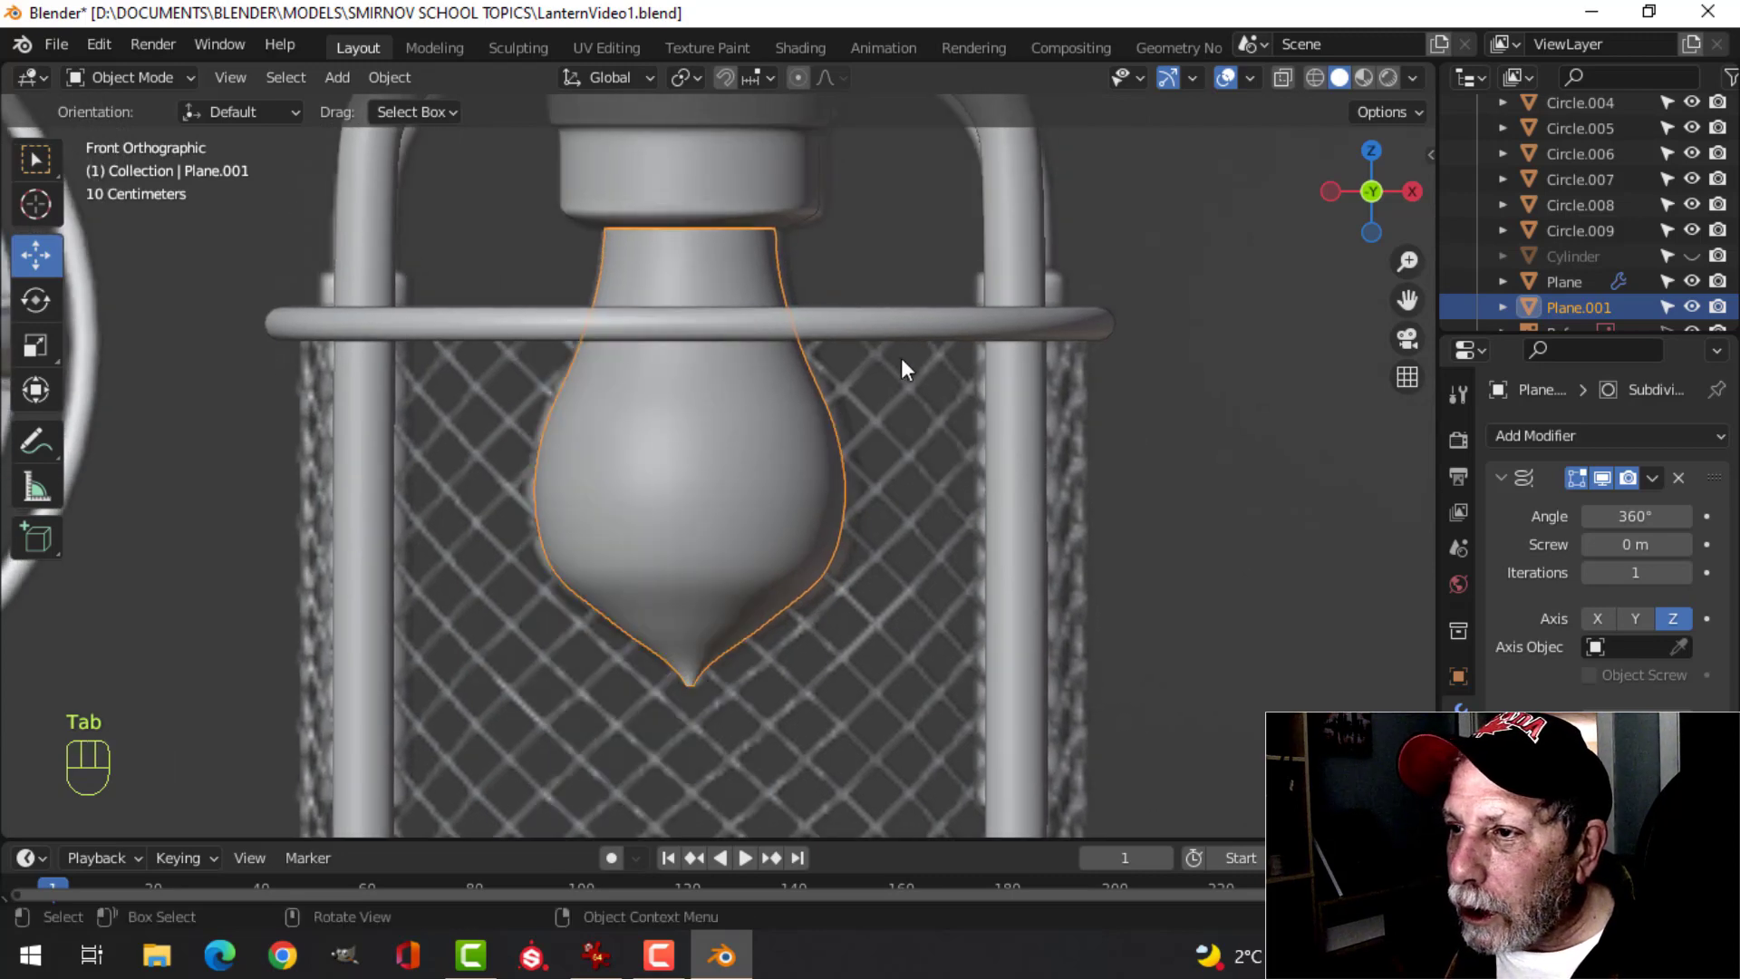
click(1249, 78)
click(1131, 538)
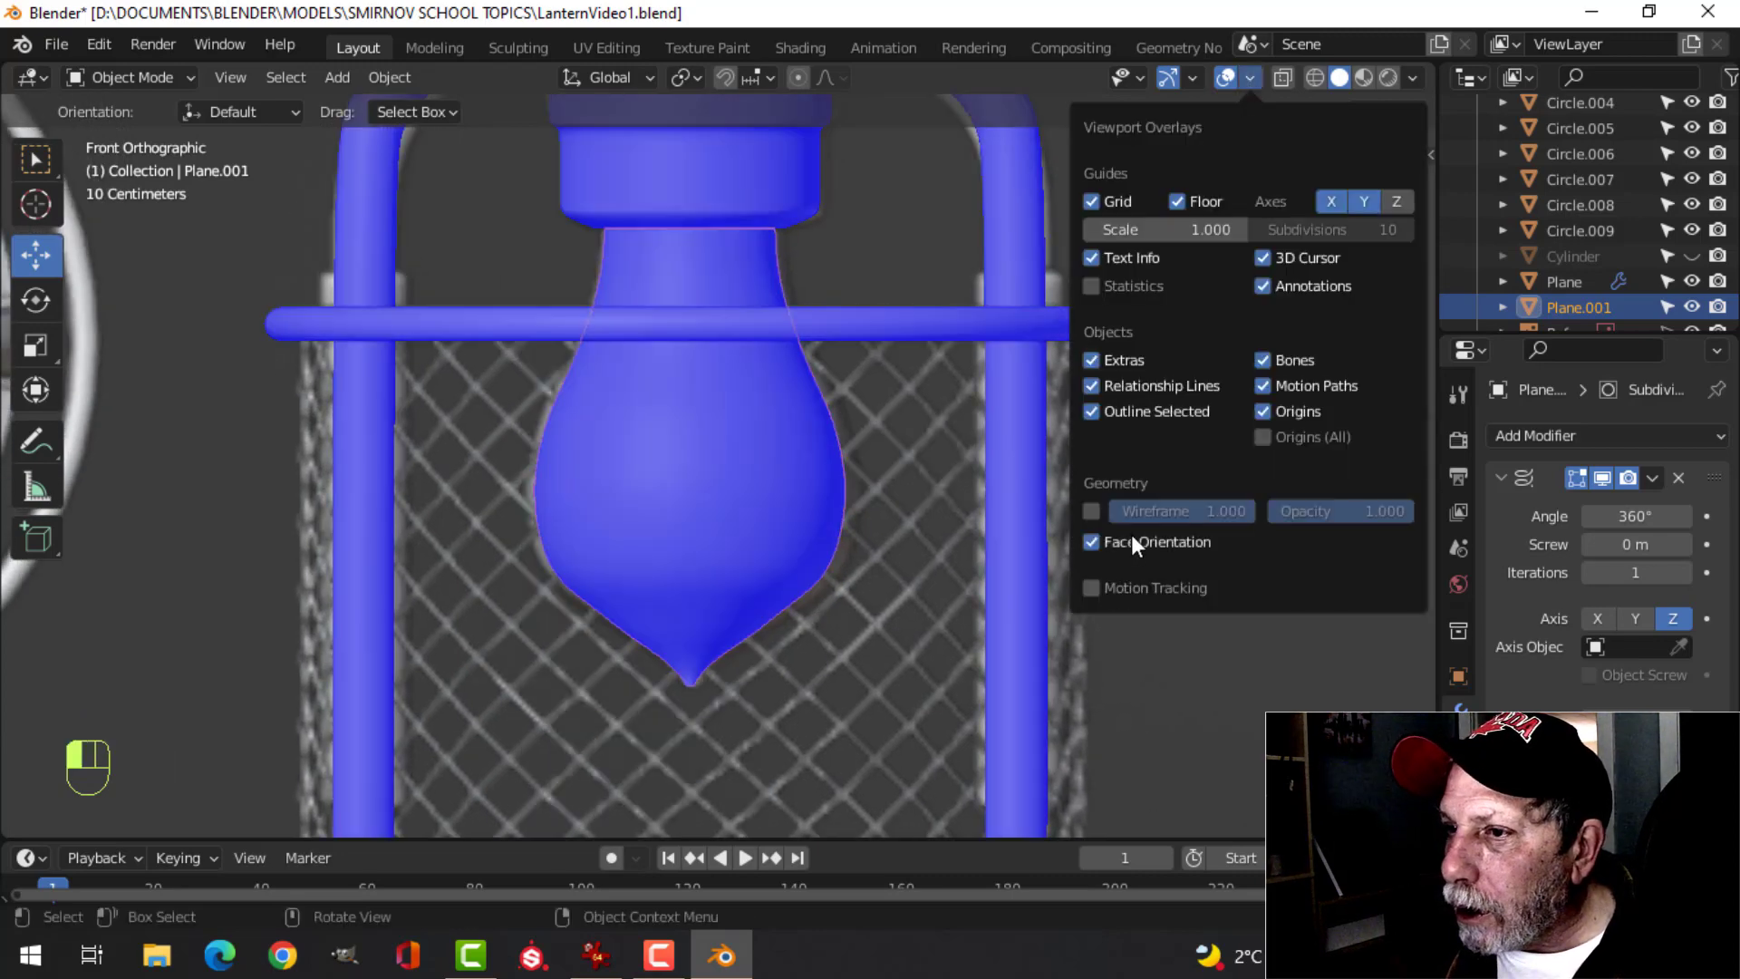
click(1131, 538)
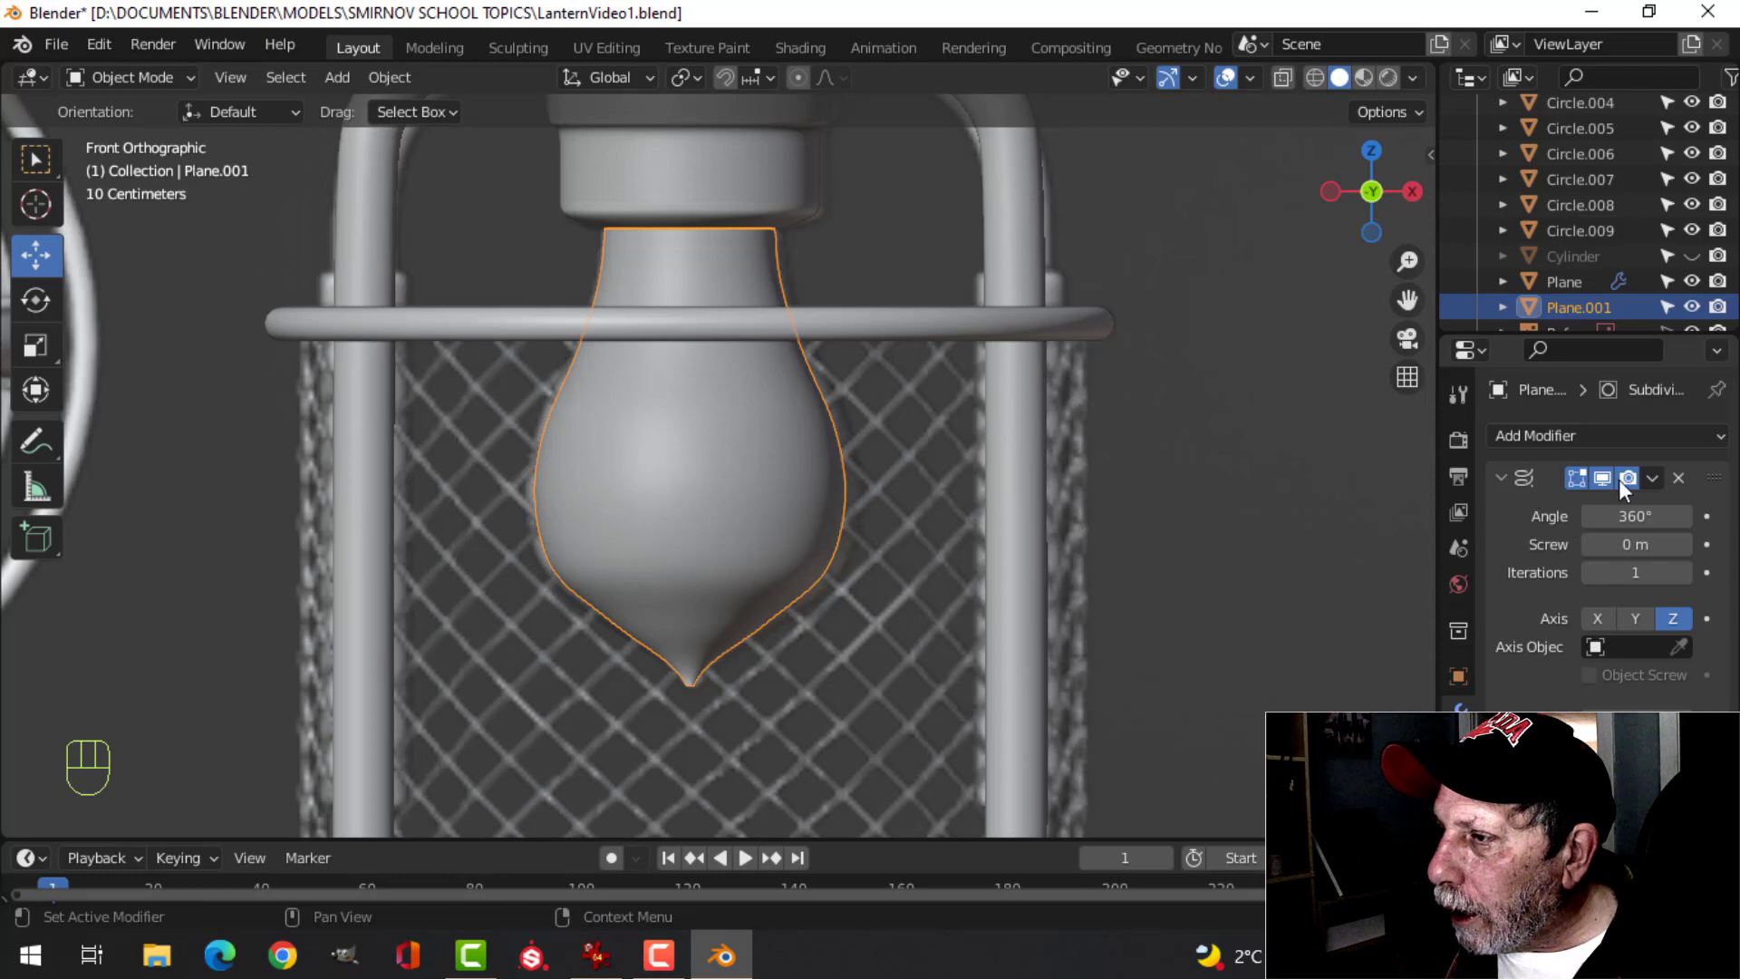
- Apply the Screw modifier and select the open edge loop at the top of the bulb's neck in Edit Mode
click(1651, 478)
click(1579, 497)
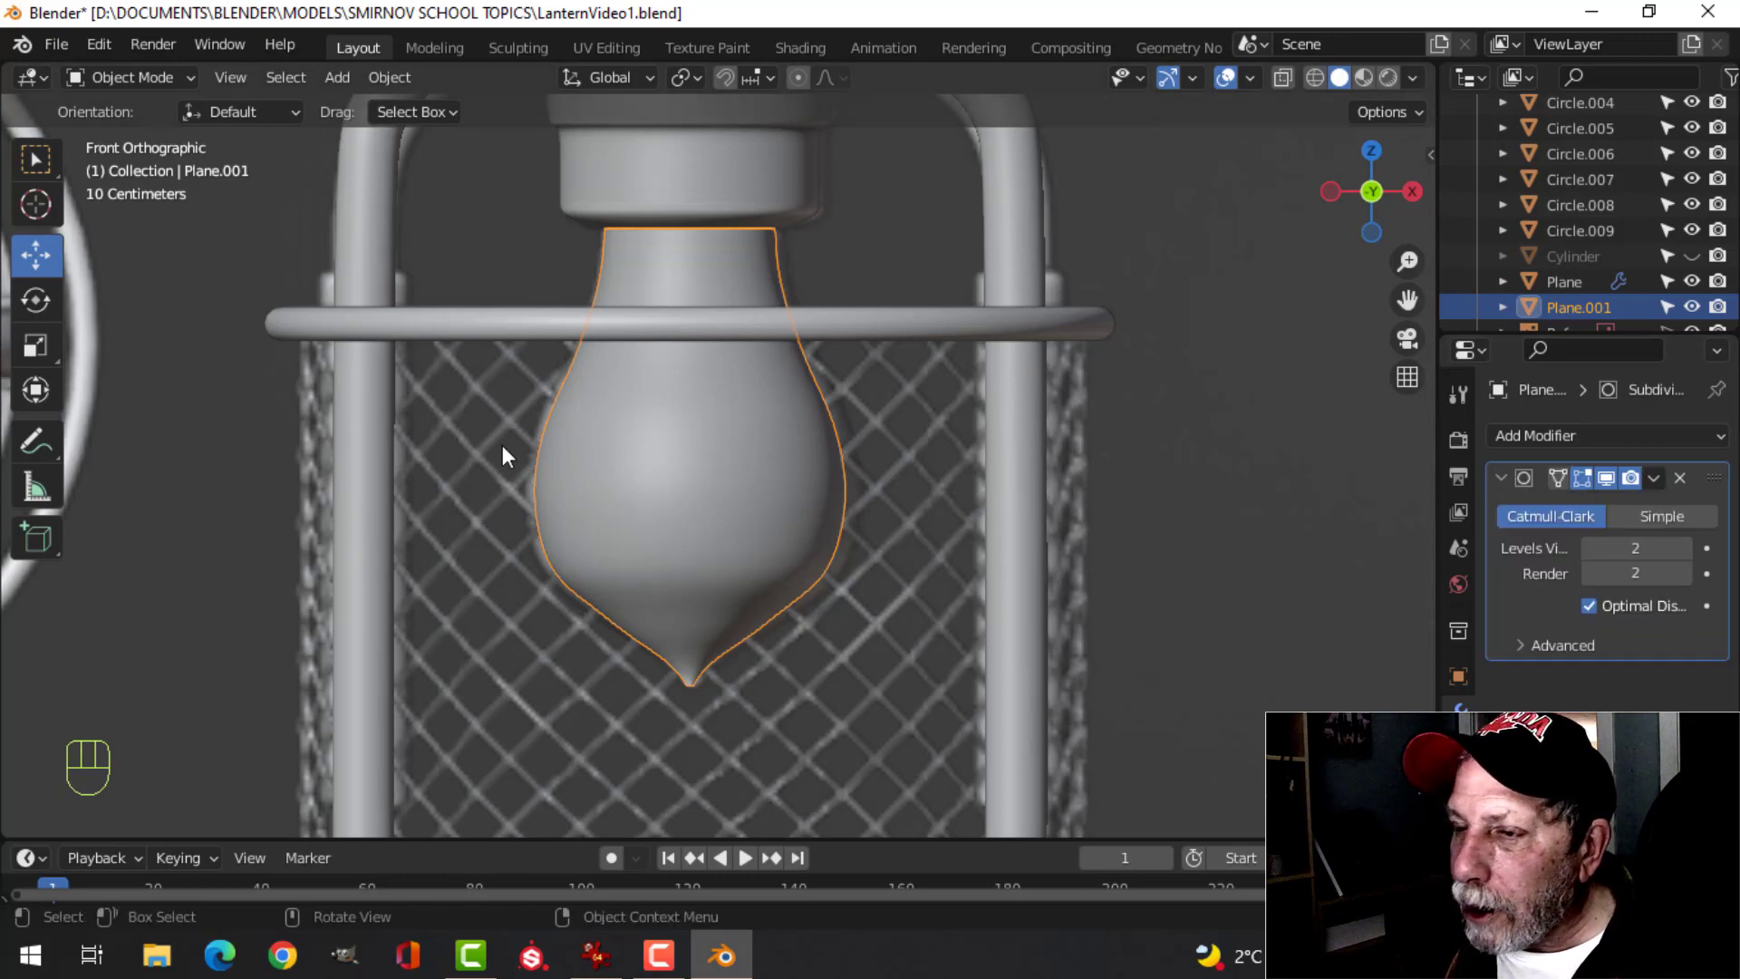
key(Tab)
key(alt+a)
scroll(767, 443, up, 3)
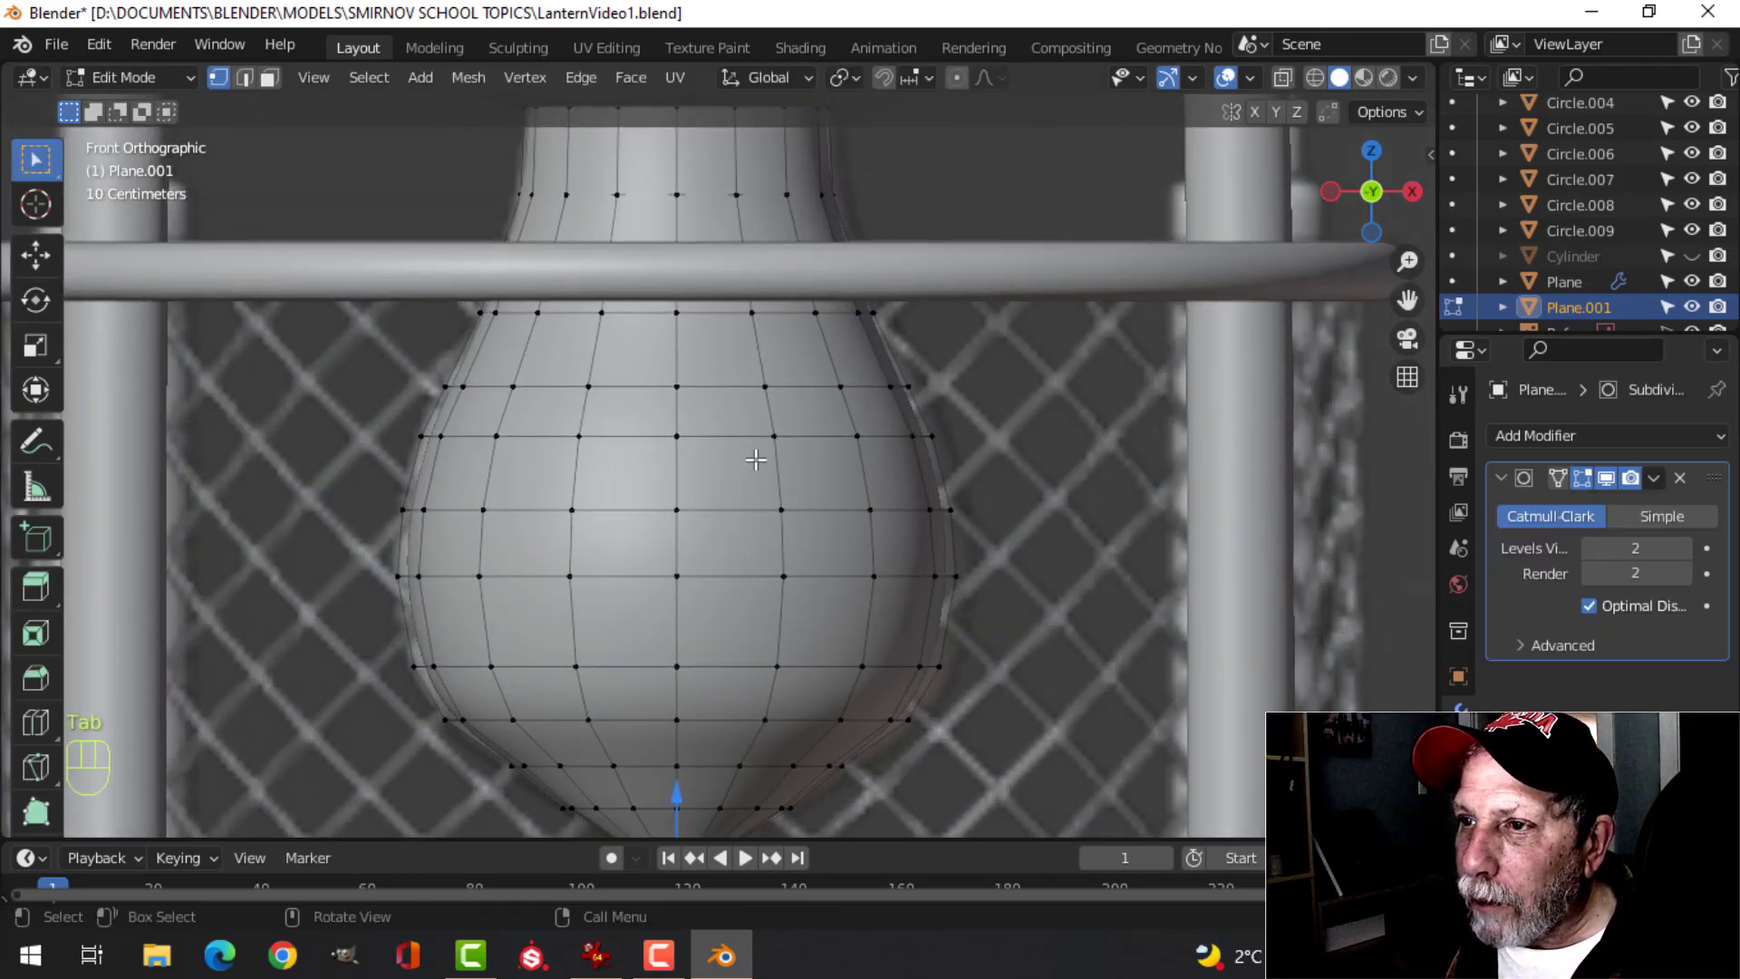
shift+middle_drag(678, 299, 678, 629)
scroll(147, 396, up, 2)
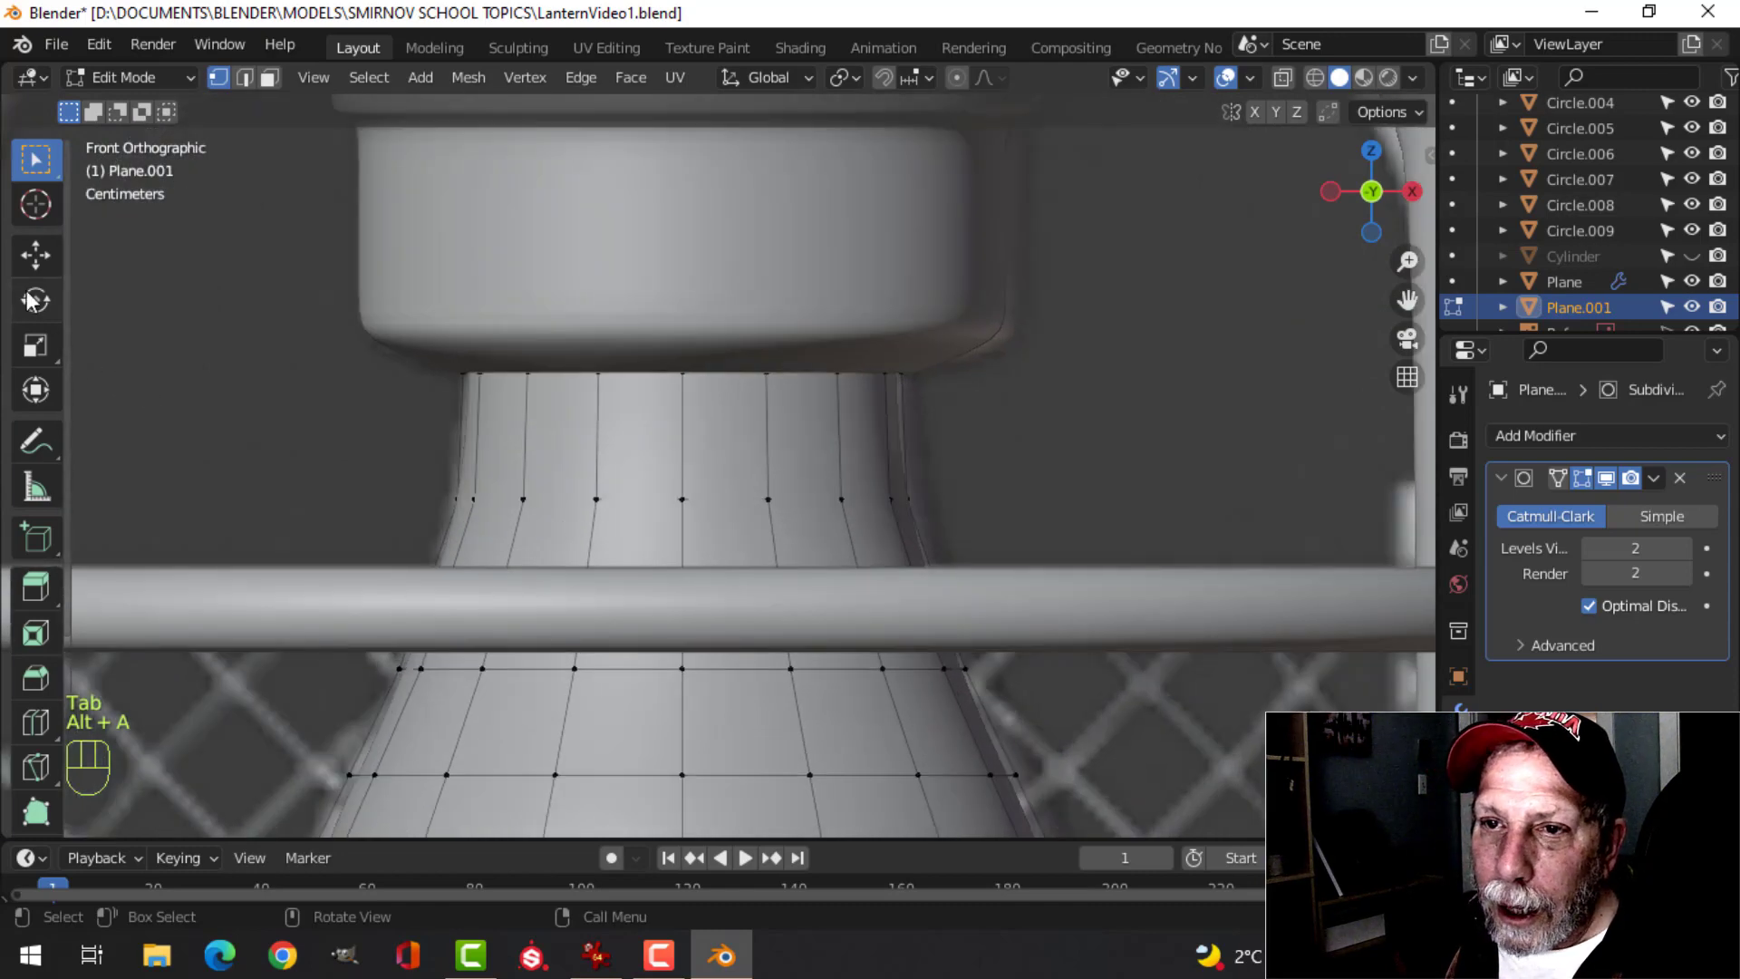
click(34, 256)
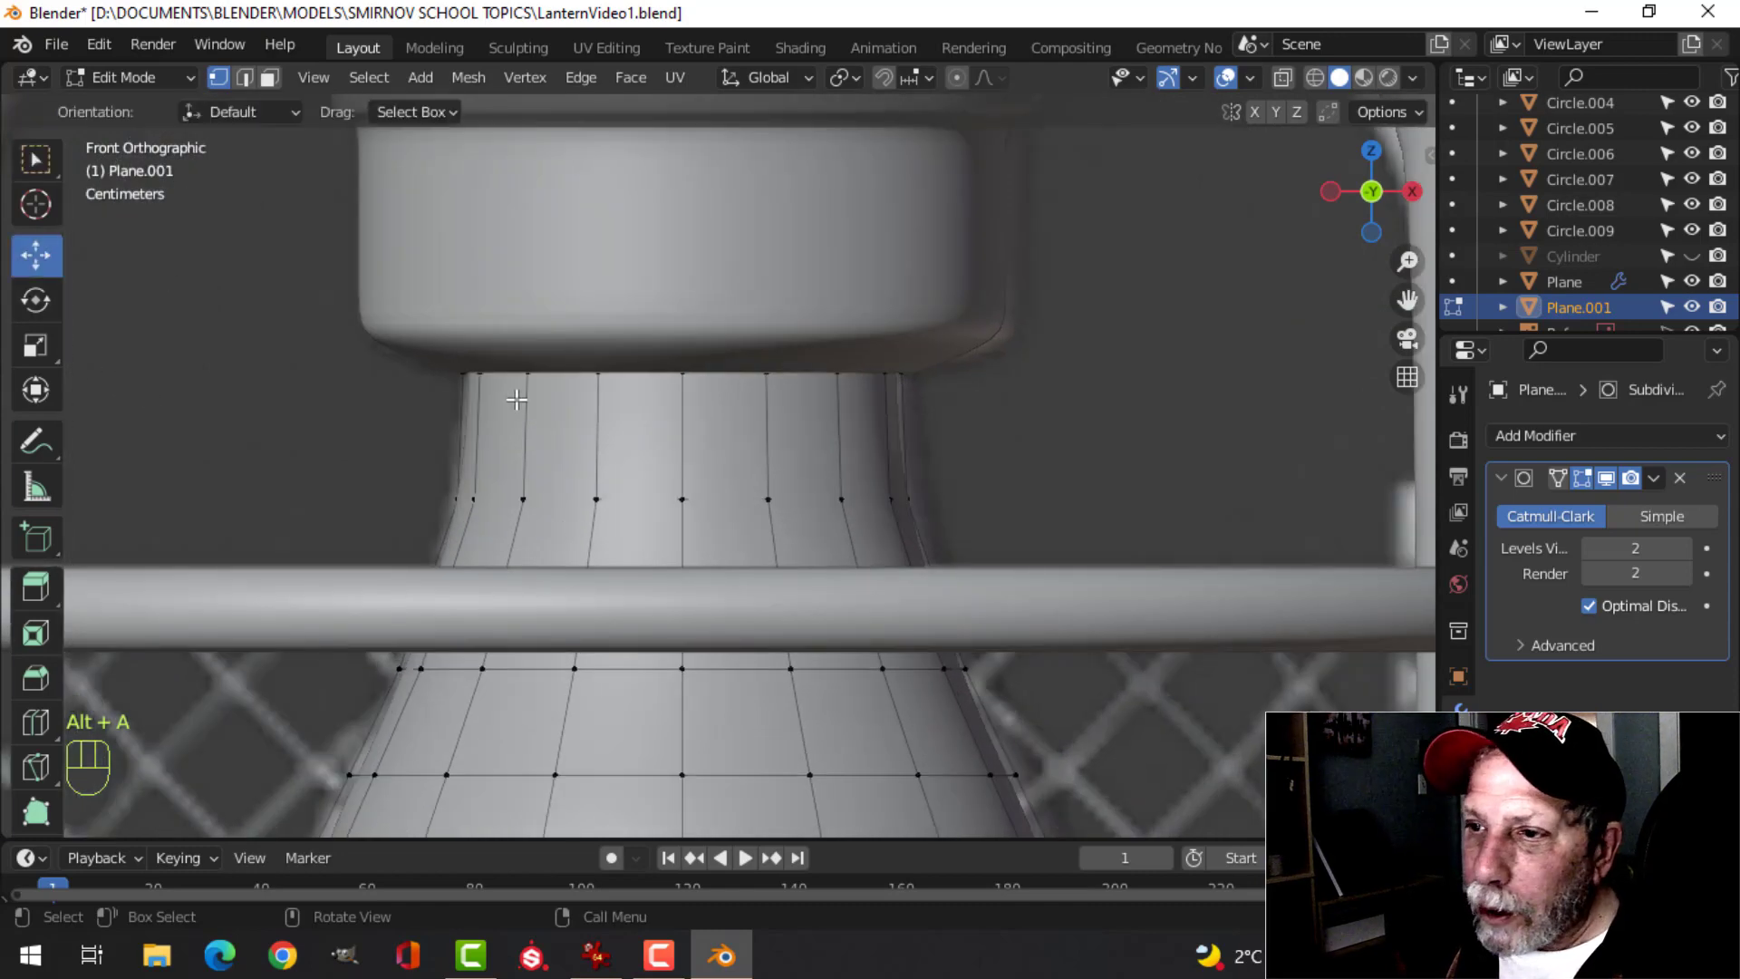
alt+shift+click(635, 382)
middle_drag(882, 431, 795, 478)
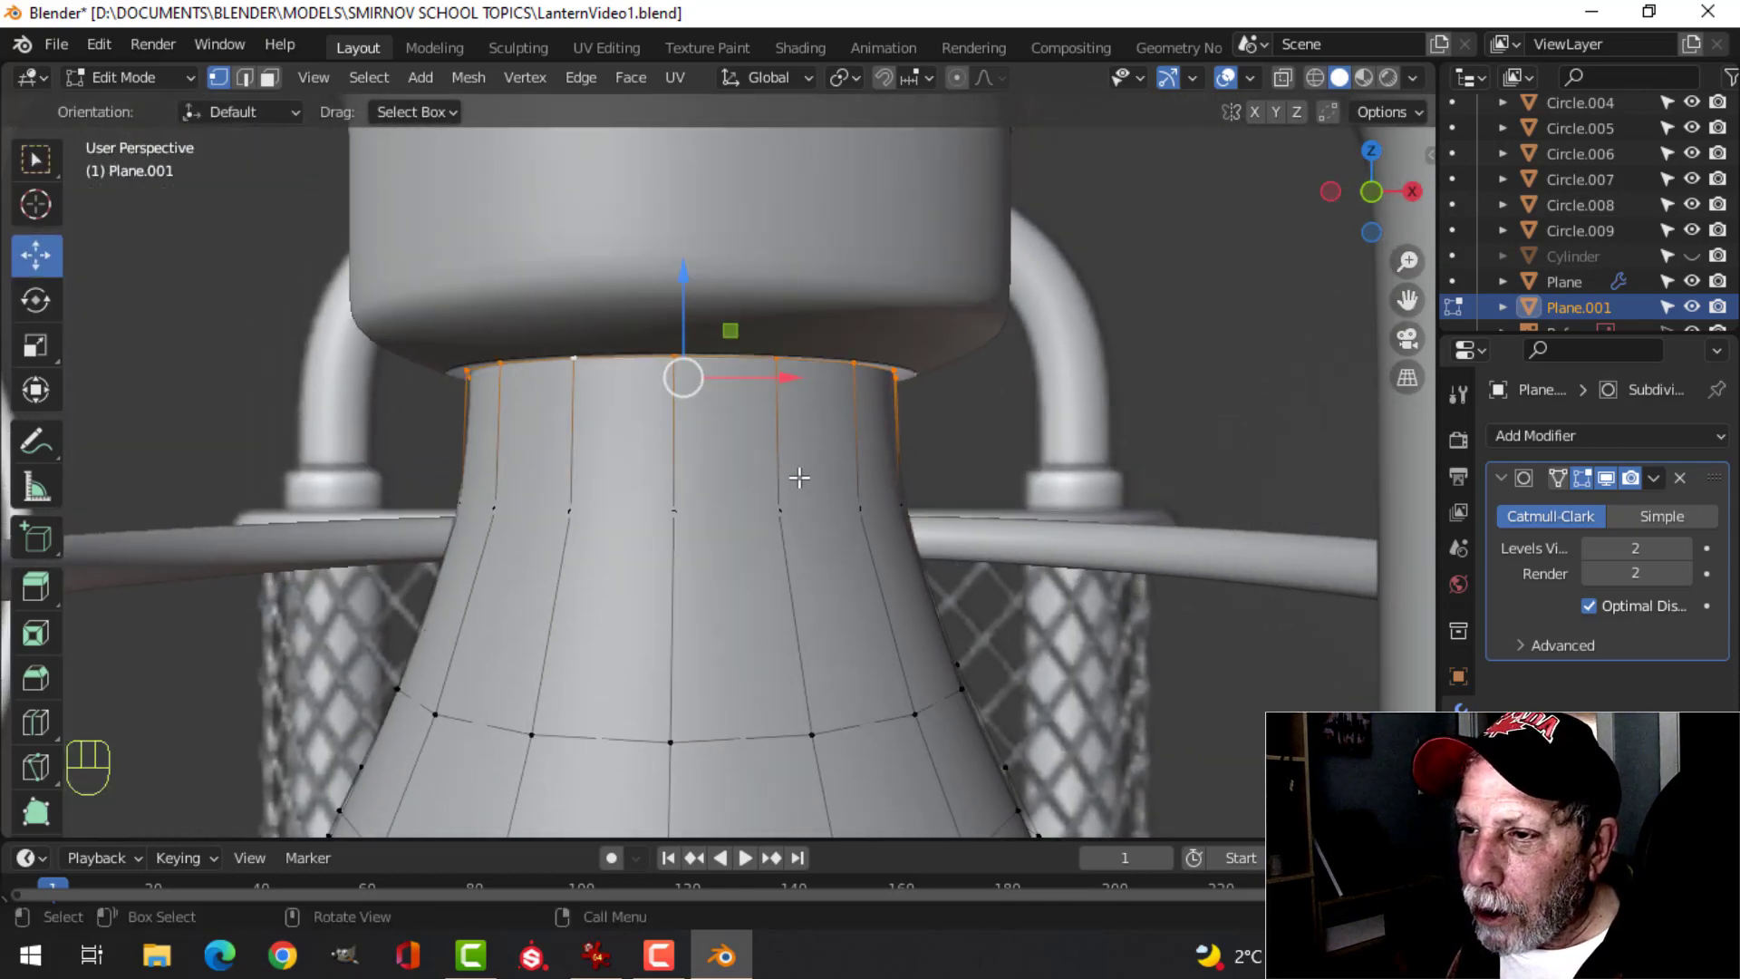
- Isolate the bulb in local view and extrude its top edge loop inward, scaled to about 0.88
key(Tab)
key(slash)
scroll(800, 478, down, 2)
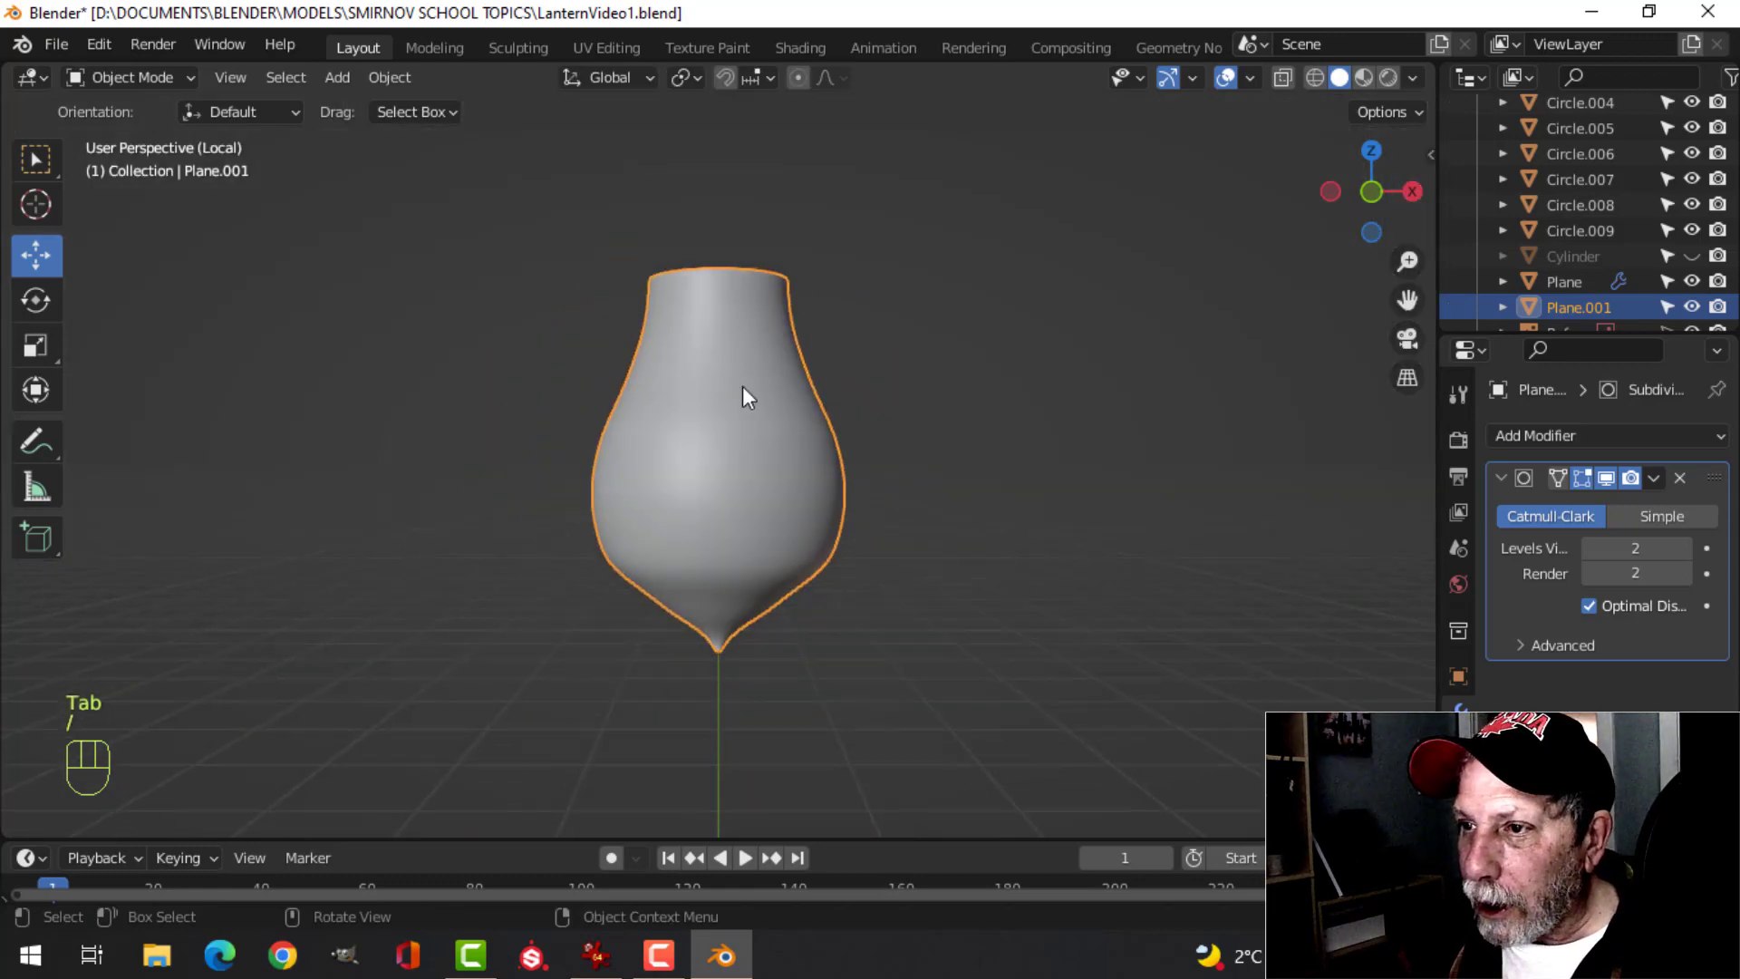
middle_drag(746, 396, 730, 660)
key(Tab)
scroll(807, 488, up, 4)
key(e)
key(s)
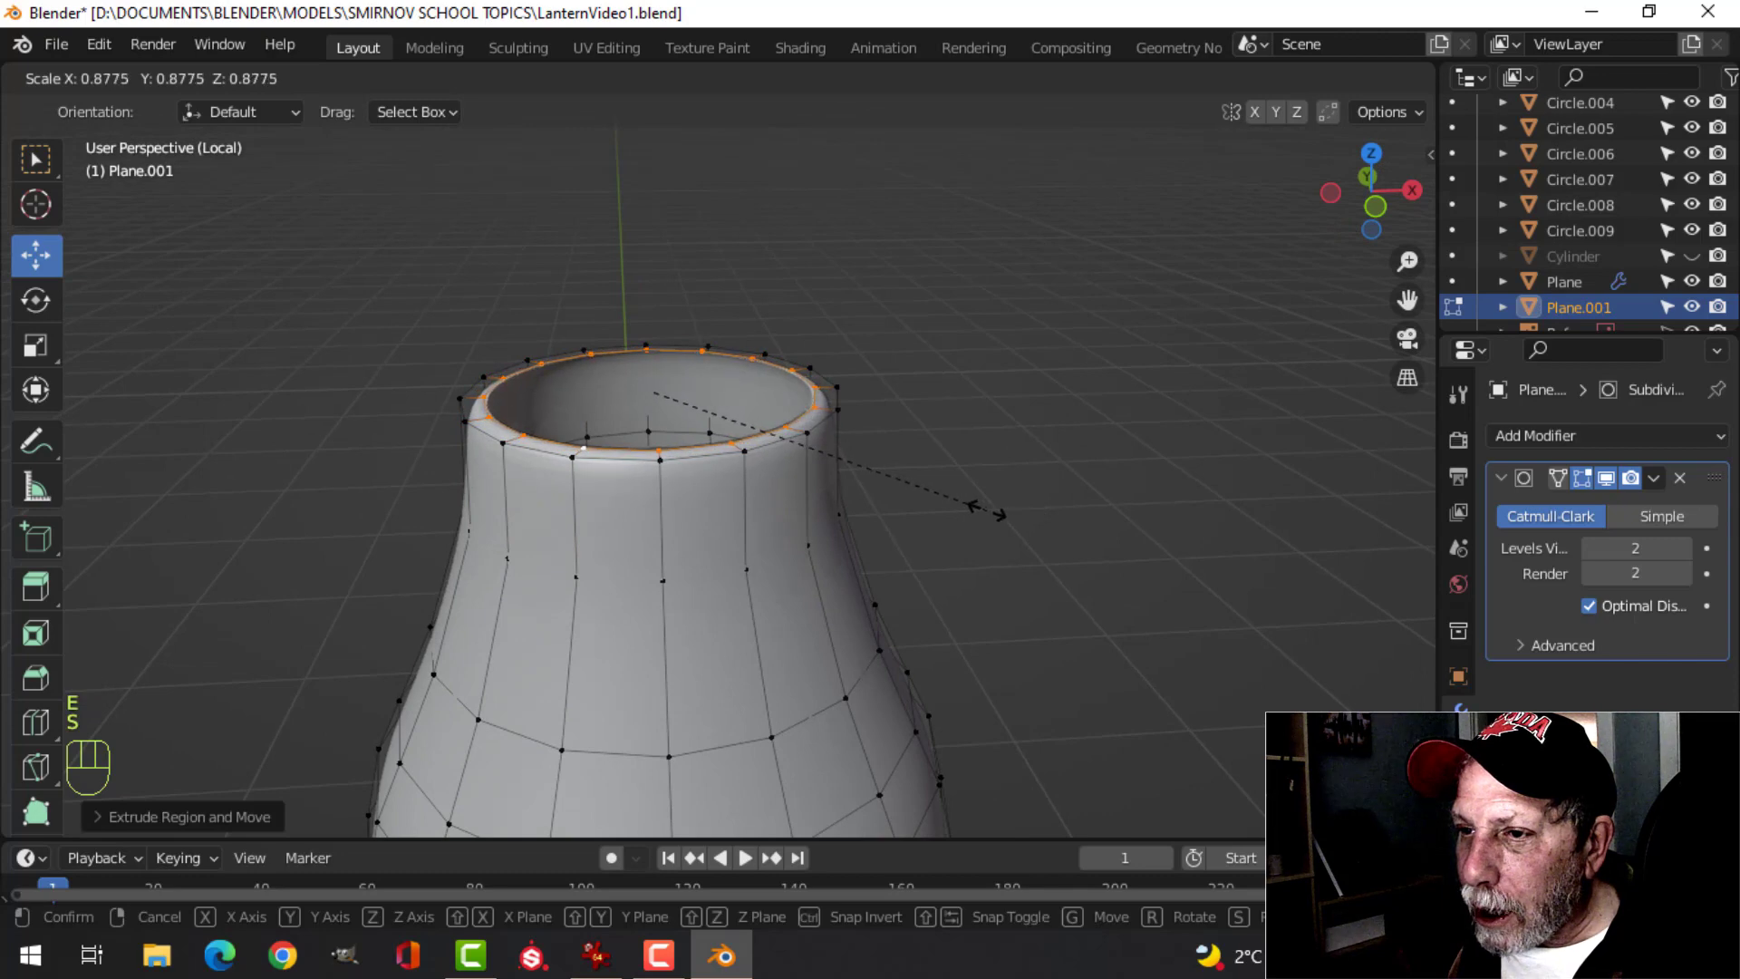
click(974, 509)
- Raise the extruded inner ring along Z to form a narrower collar above the bulb's neck
shift+middle_drag(974, 509, 881, 609)
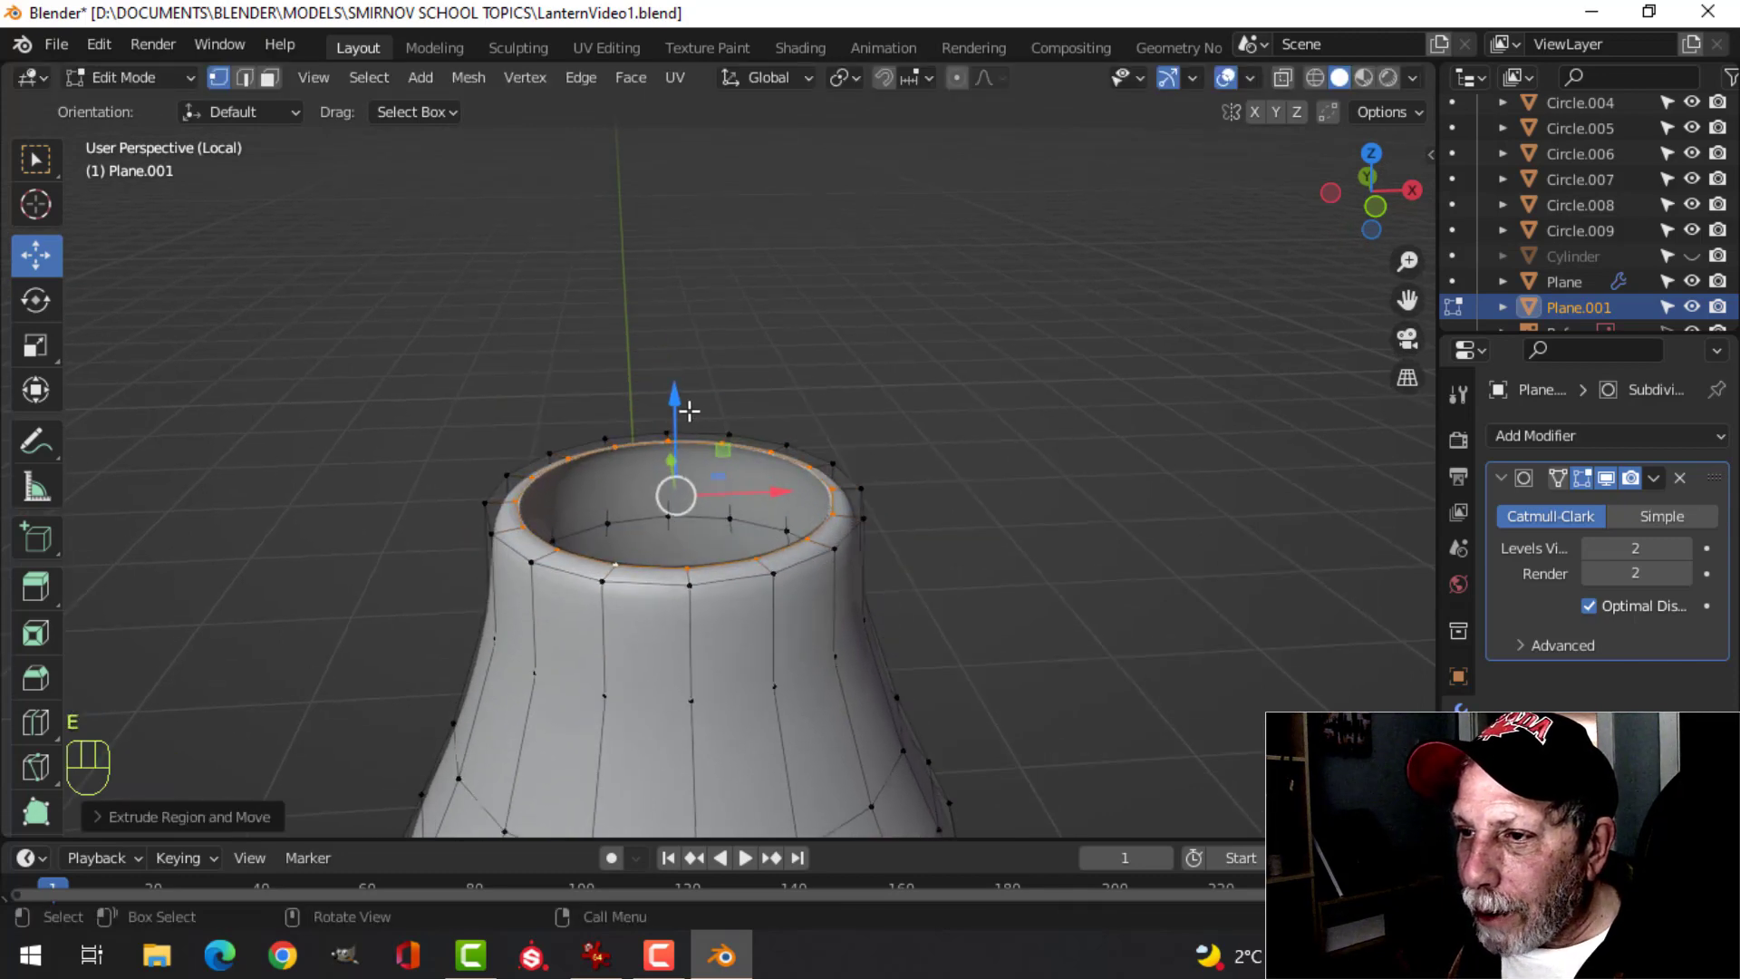
drag(689, 411, 686, 319)
middle_drag(785, 483, 722, 492)
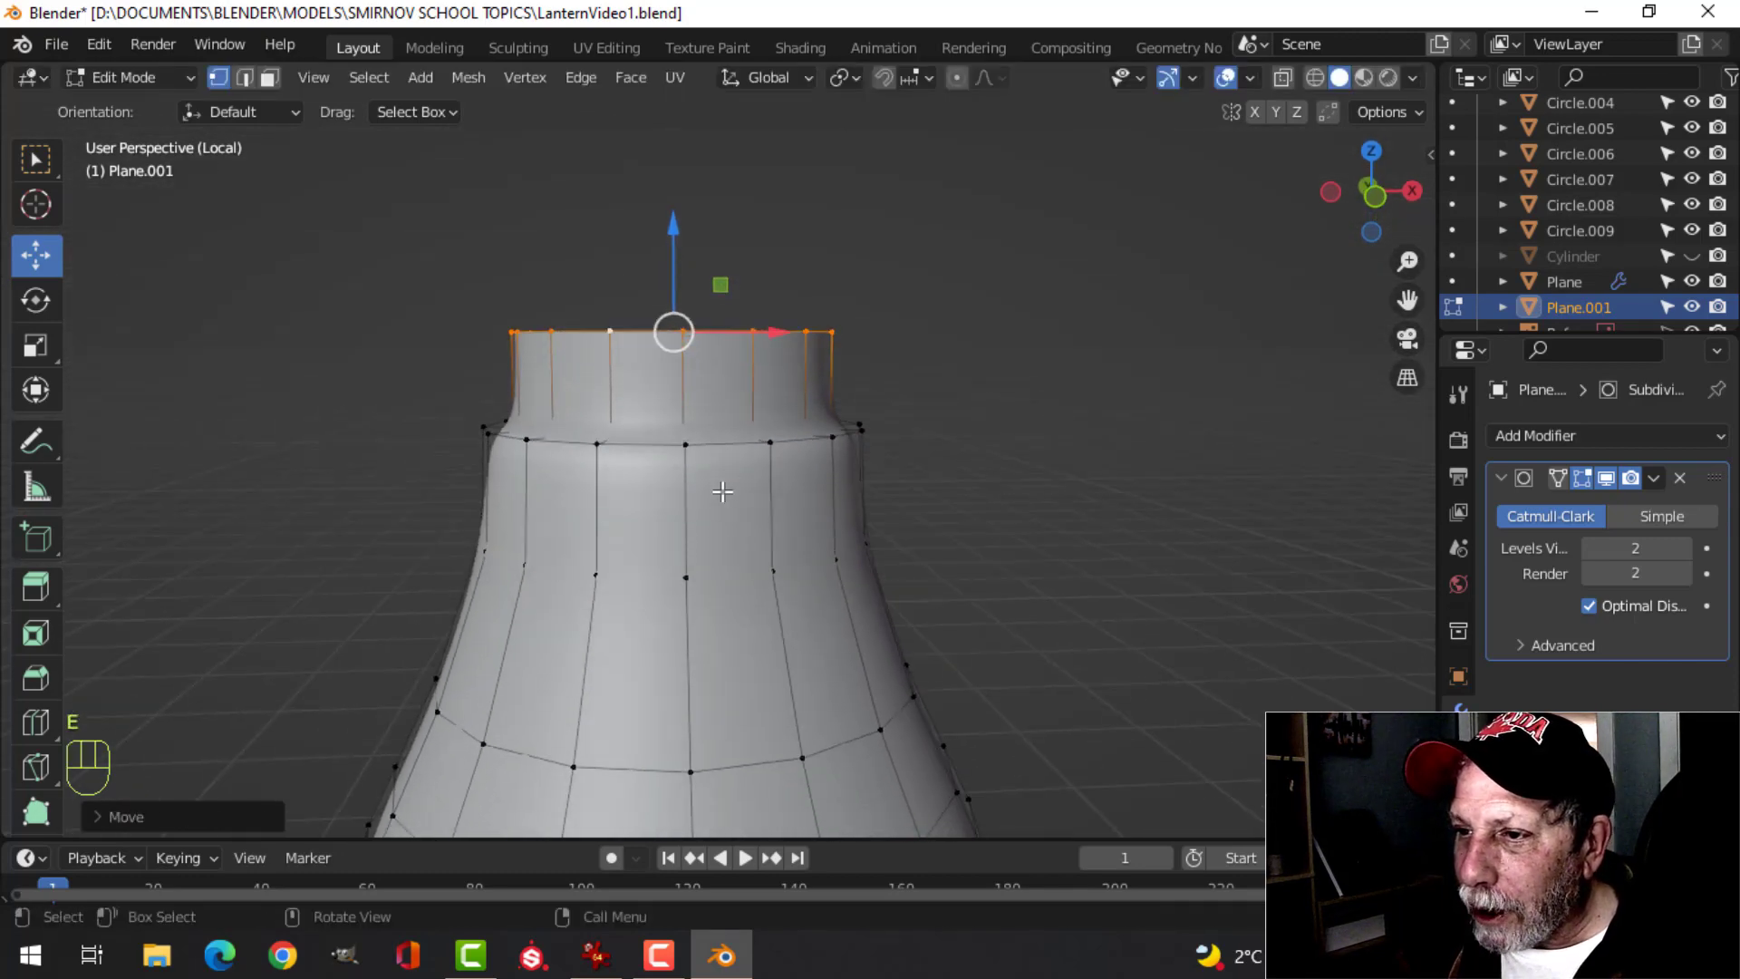
- Try a supporting loop cut just below the outer rim of the neck and inspect the bulb in Object Mode
key(ctrl+r)
click(689, 494)
click(705, 455)
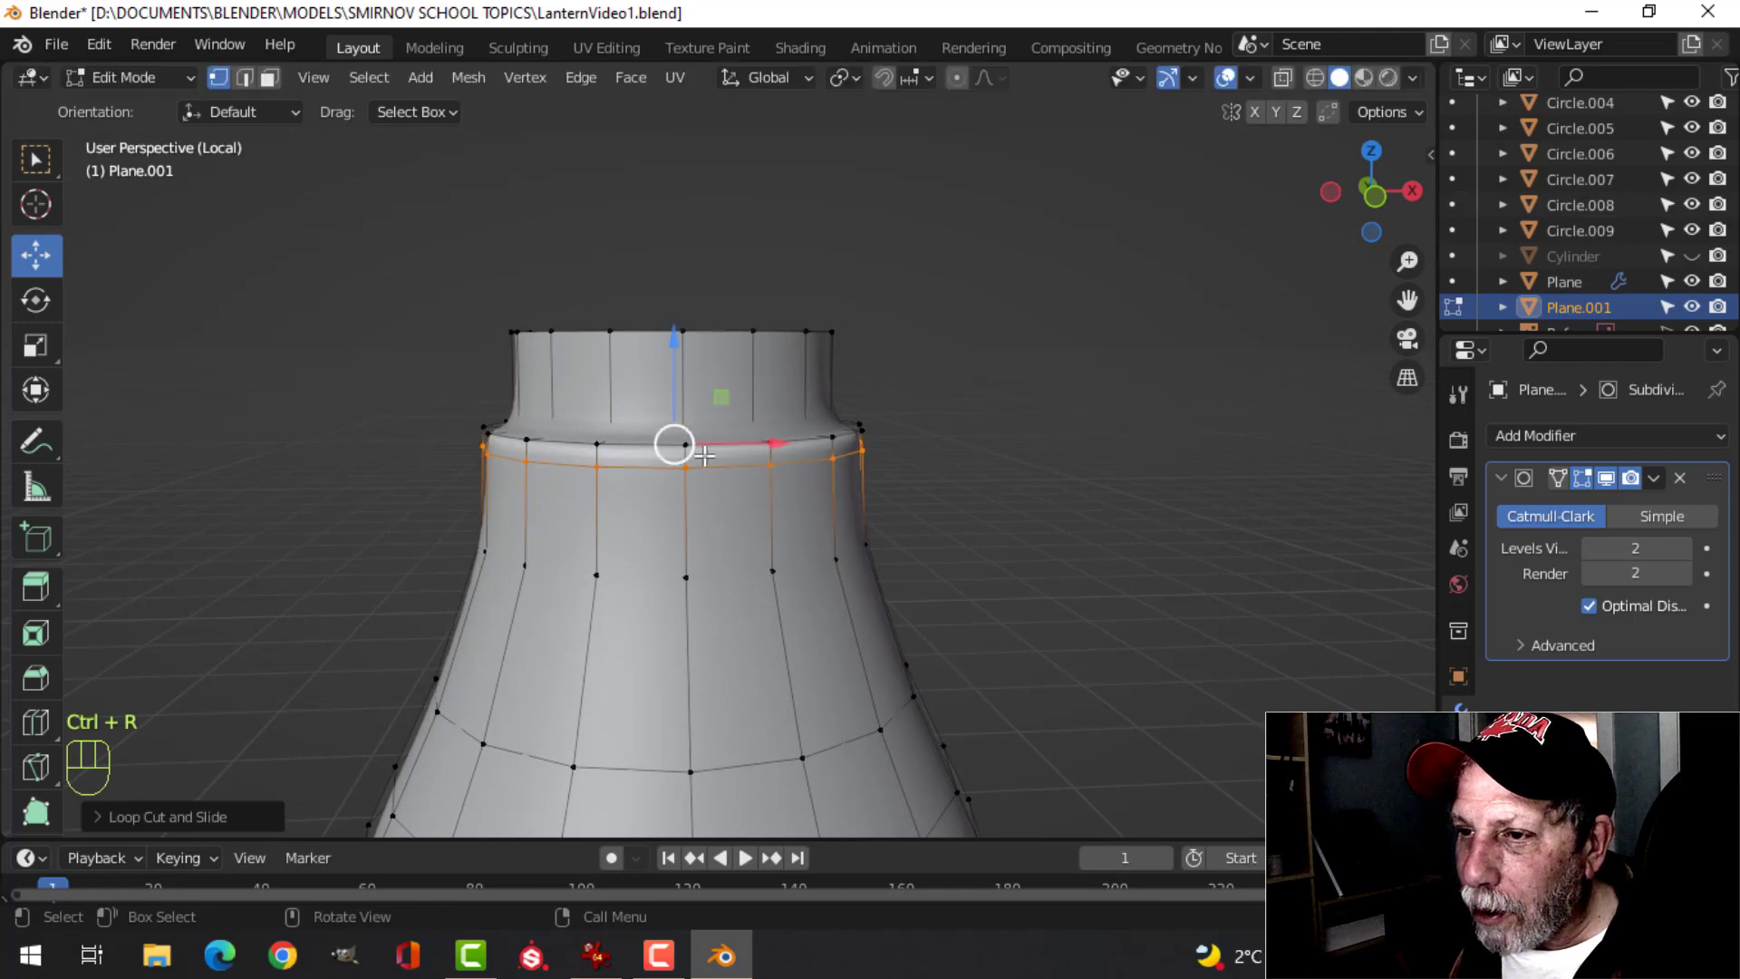
key(Tab)
scroll(740, 582, down, 4)
key(alt+a)
ctrl+middle_drag(777, 661, 763, 498)
- Undo the loop cut below the neck's rim, going back to the selected top ring of the collar
key(ctrl+z)
key(ctrl+z)
key(ctrl+z)
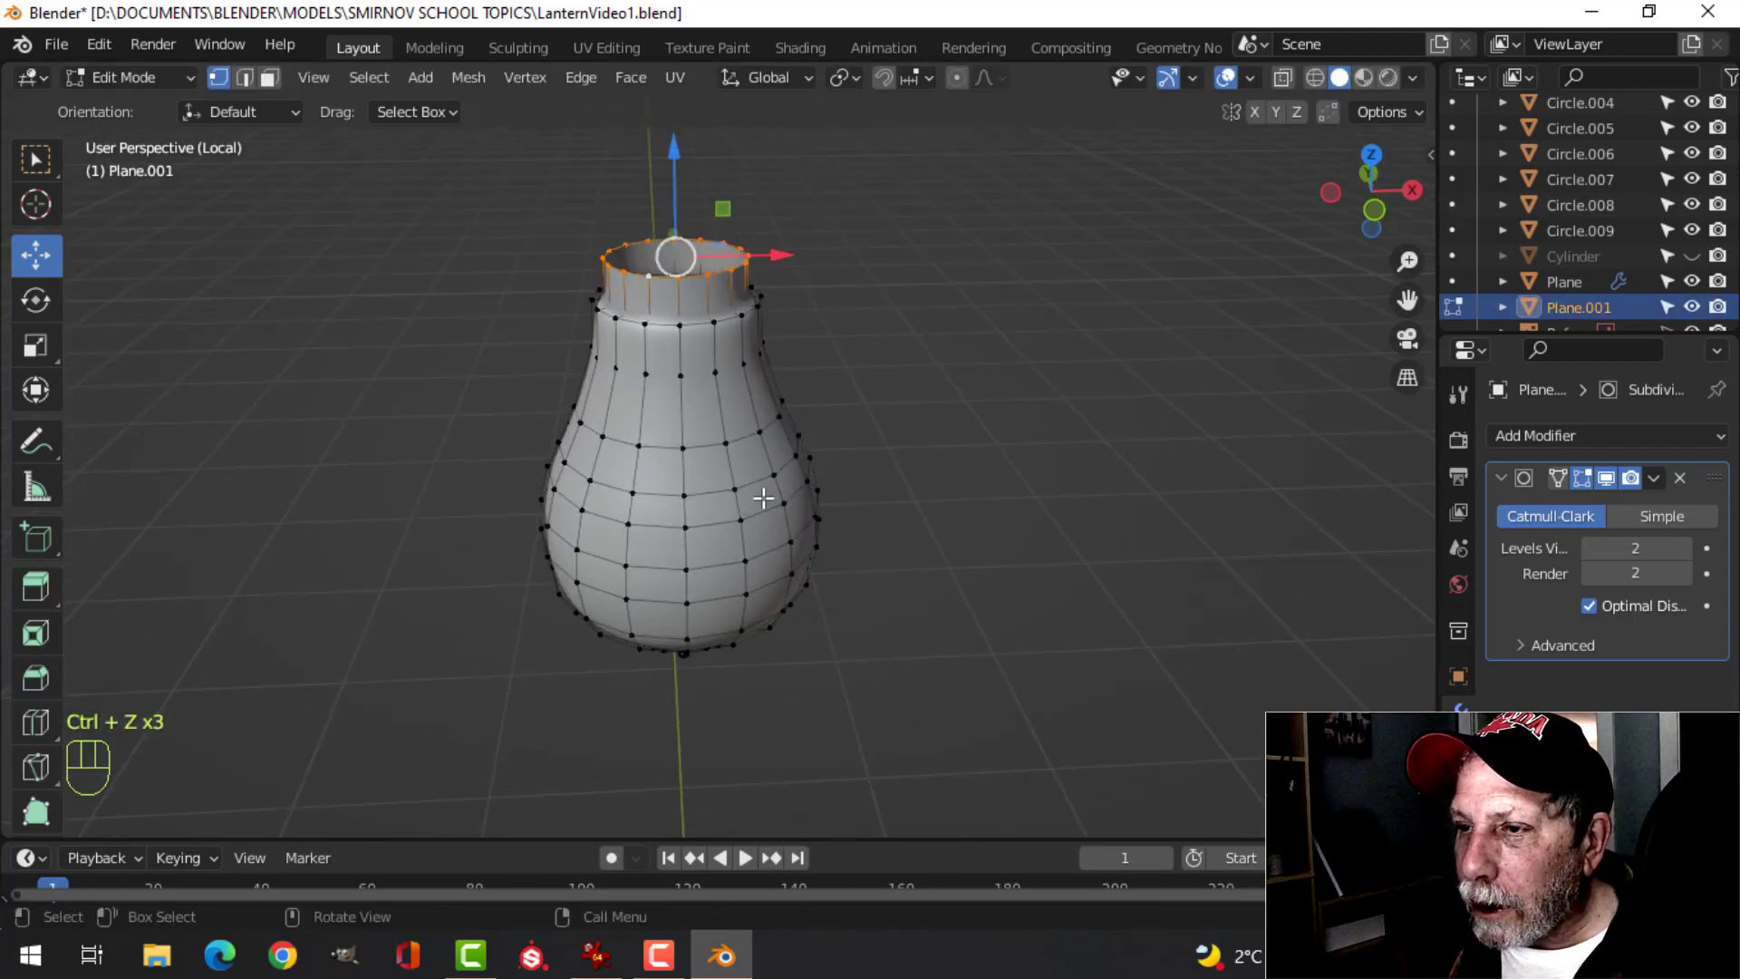
- Fill the small open edge loop at the bulb's bottom tip with a face
key(Tab)
scroll(738, 504, down, 3)
scroll(728, 532, up, 2)
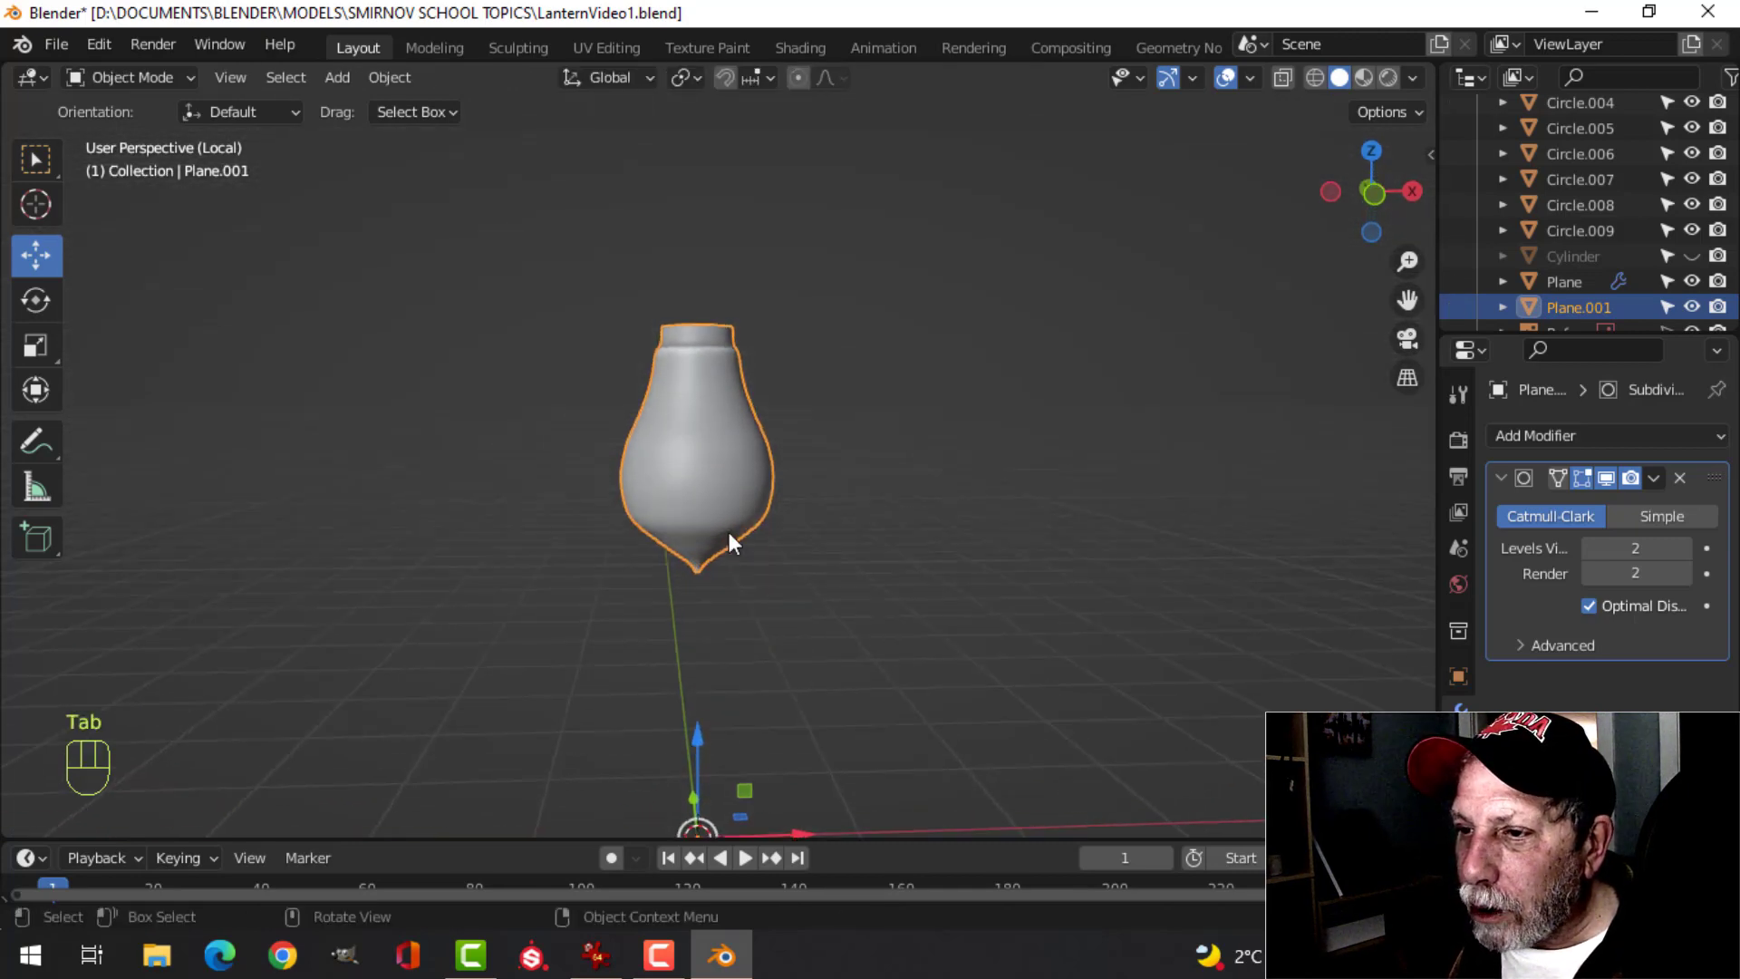
scroll(729, 532, up, 3)
shift+middle_drag(730, 614, 719, 505)
key(Tab)
scroll(625, 655, up, 3)
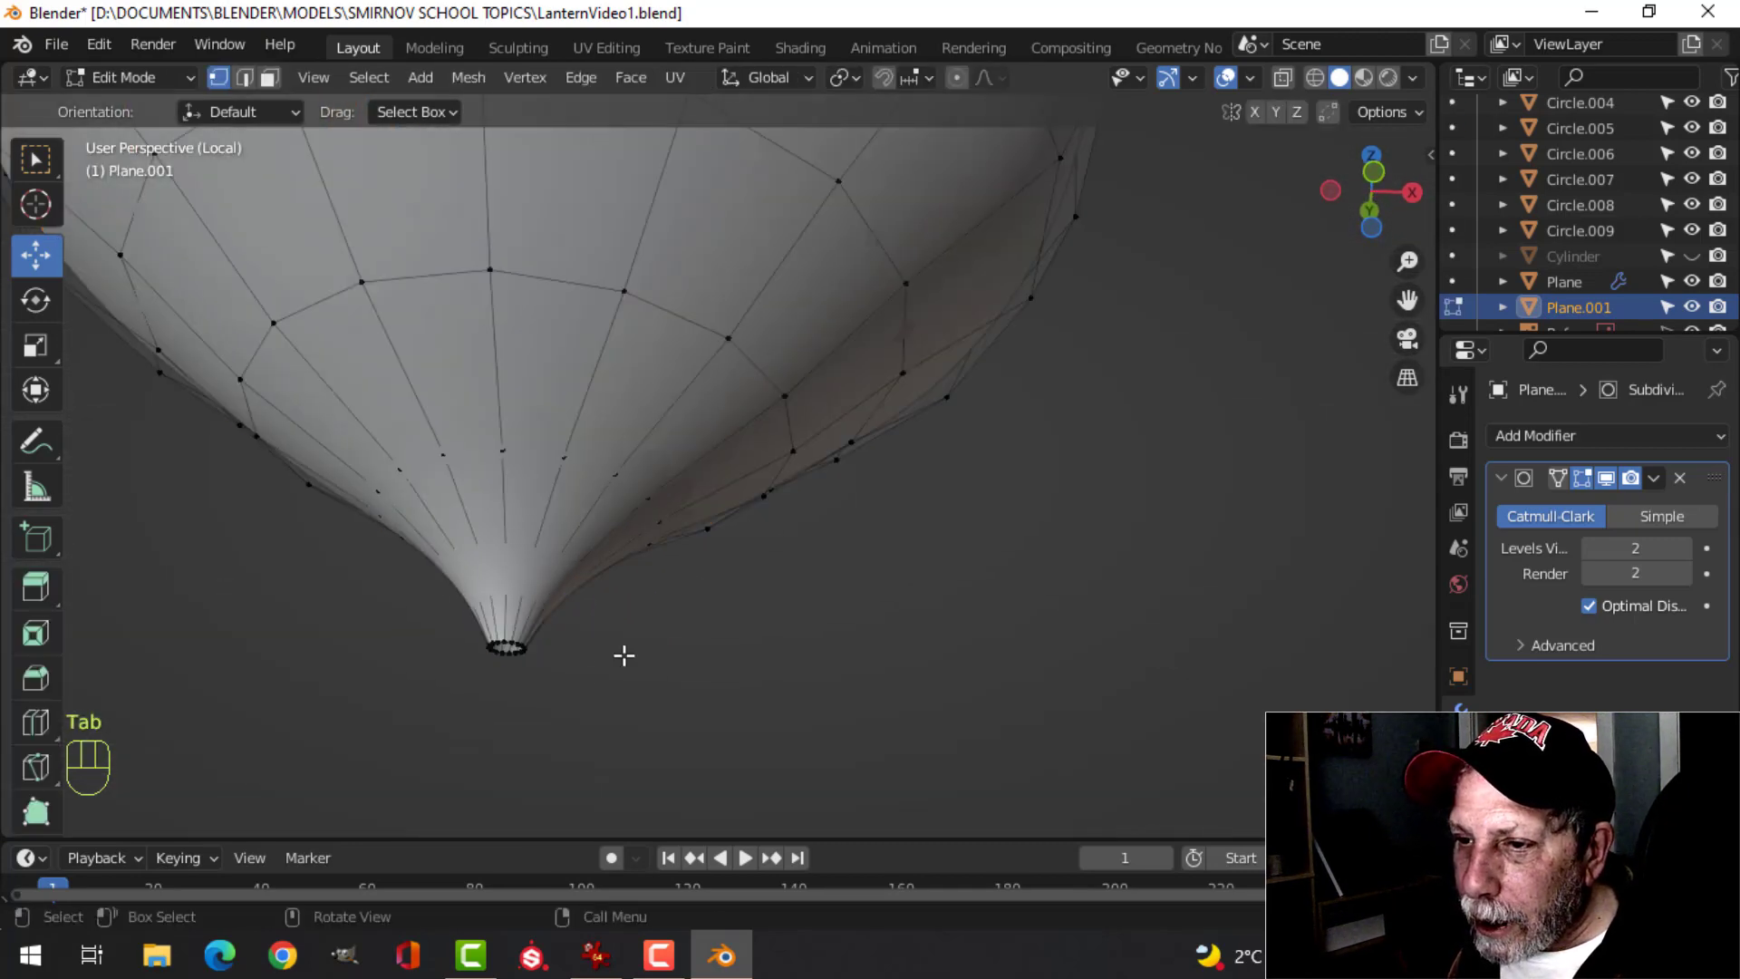
shift+middle_drag(624, 656, 757, 572)
key(alt+a)
key(2)
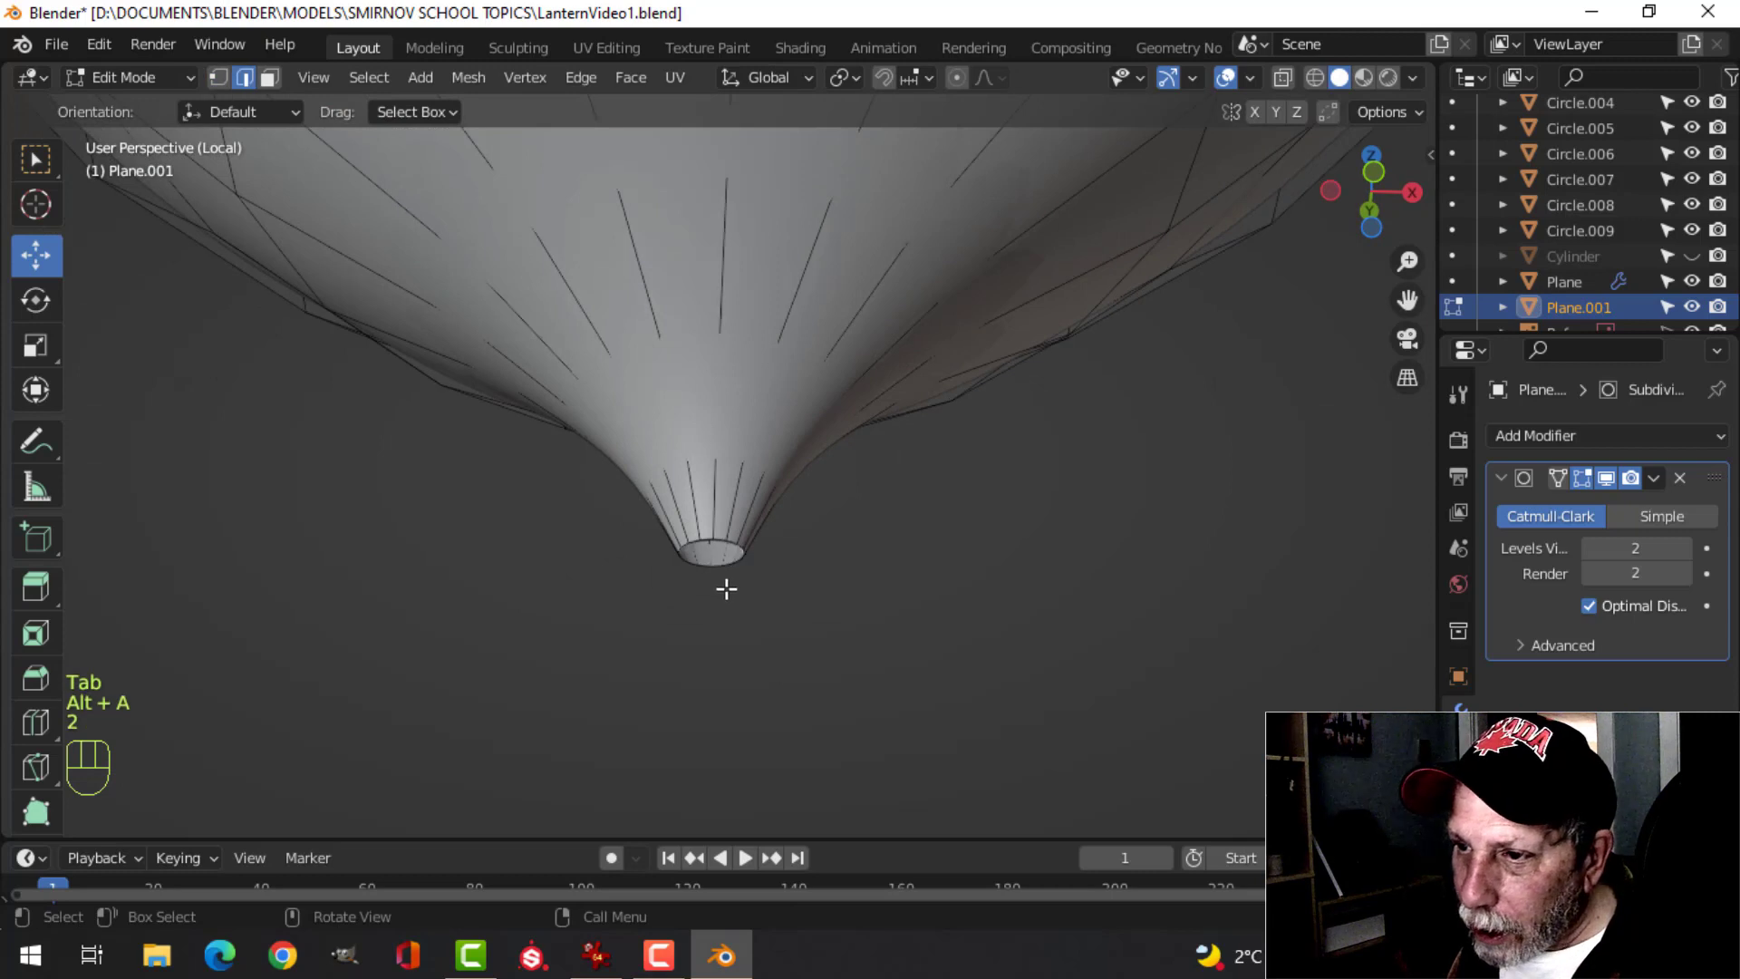
scroll(727, 590, up, 2)
alt+click(729, 682)
key(f)
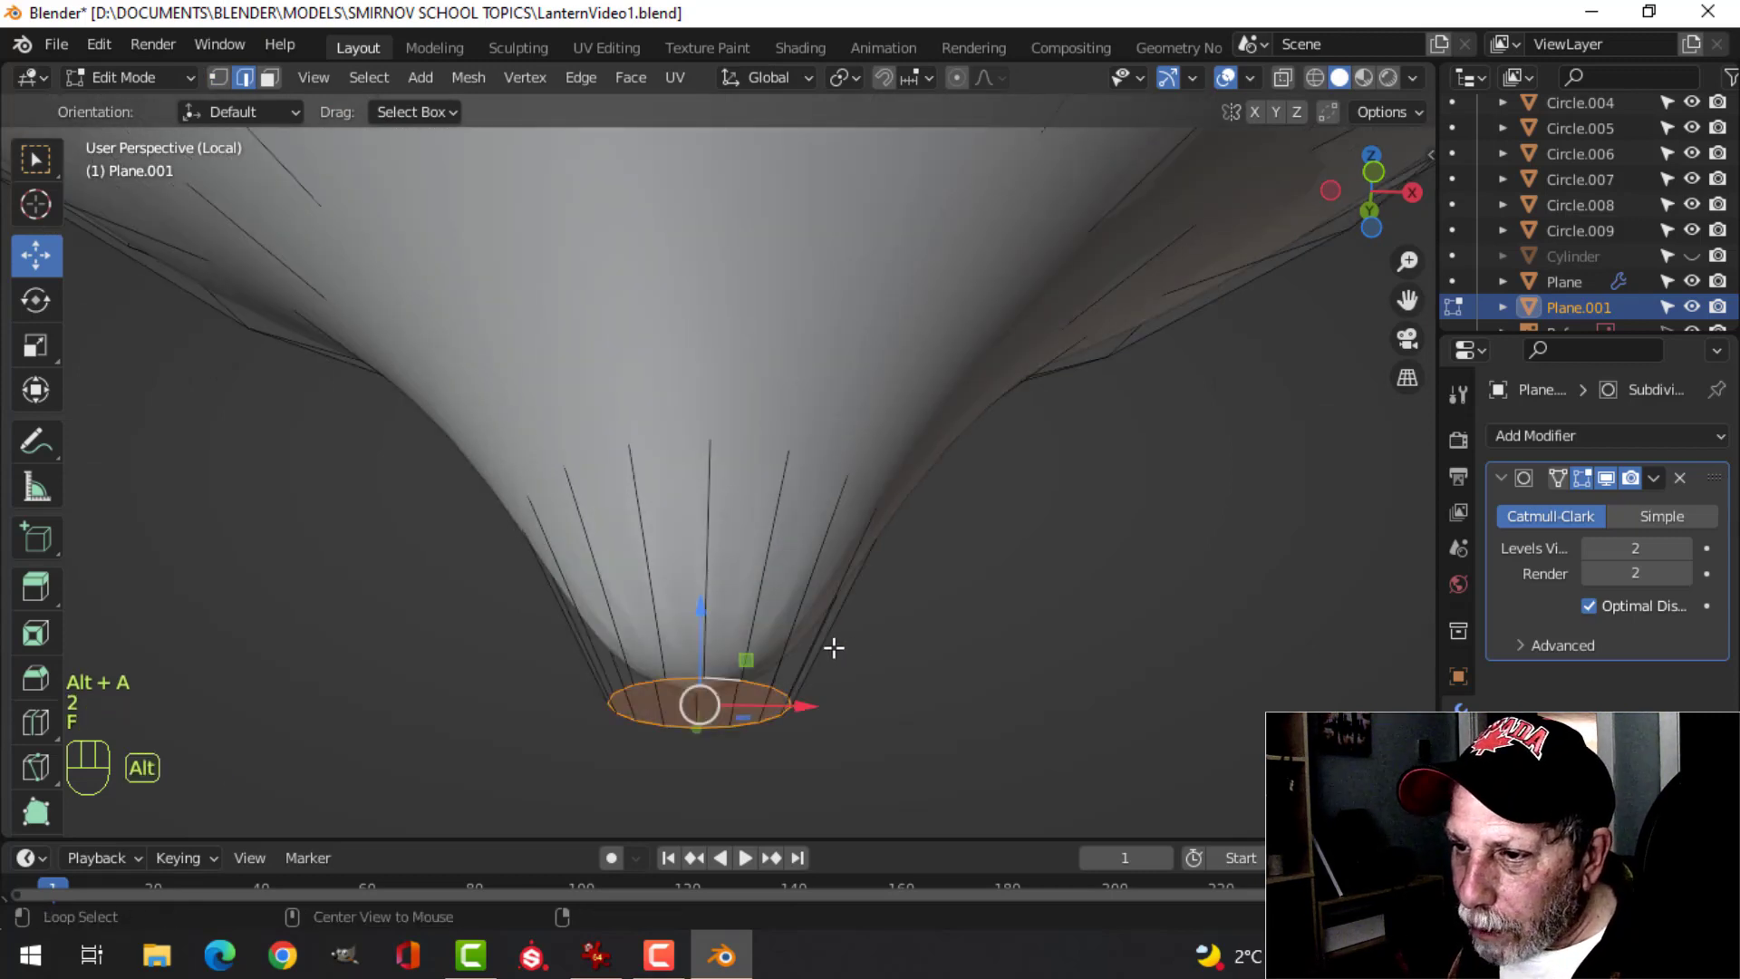
- Bevel the new face at the bulb's tip with 4 segments and a width of about 0.007 m, checking it in Object Mode
key(alt+a)
scroll(788, 635, down, 4)
scroll(764, 598, up, 2)
key(3)
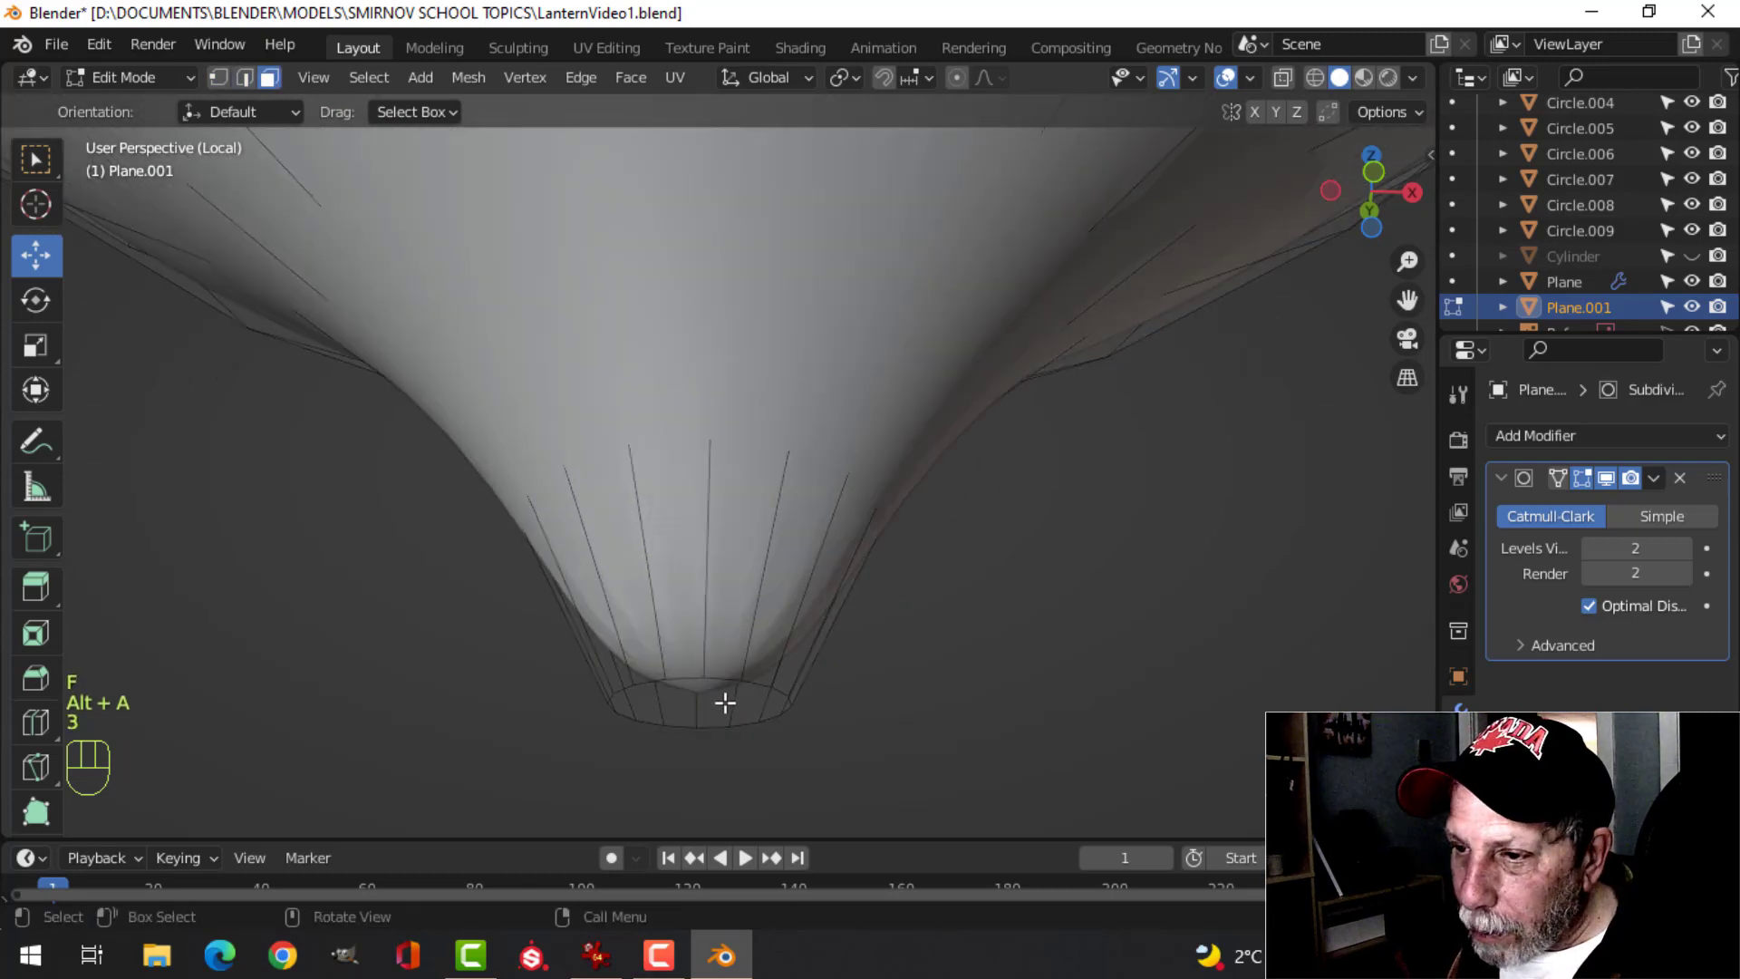
click(722, 704)
key(ctrl+b)
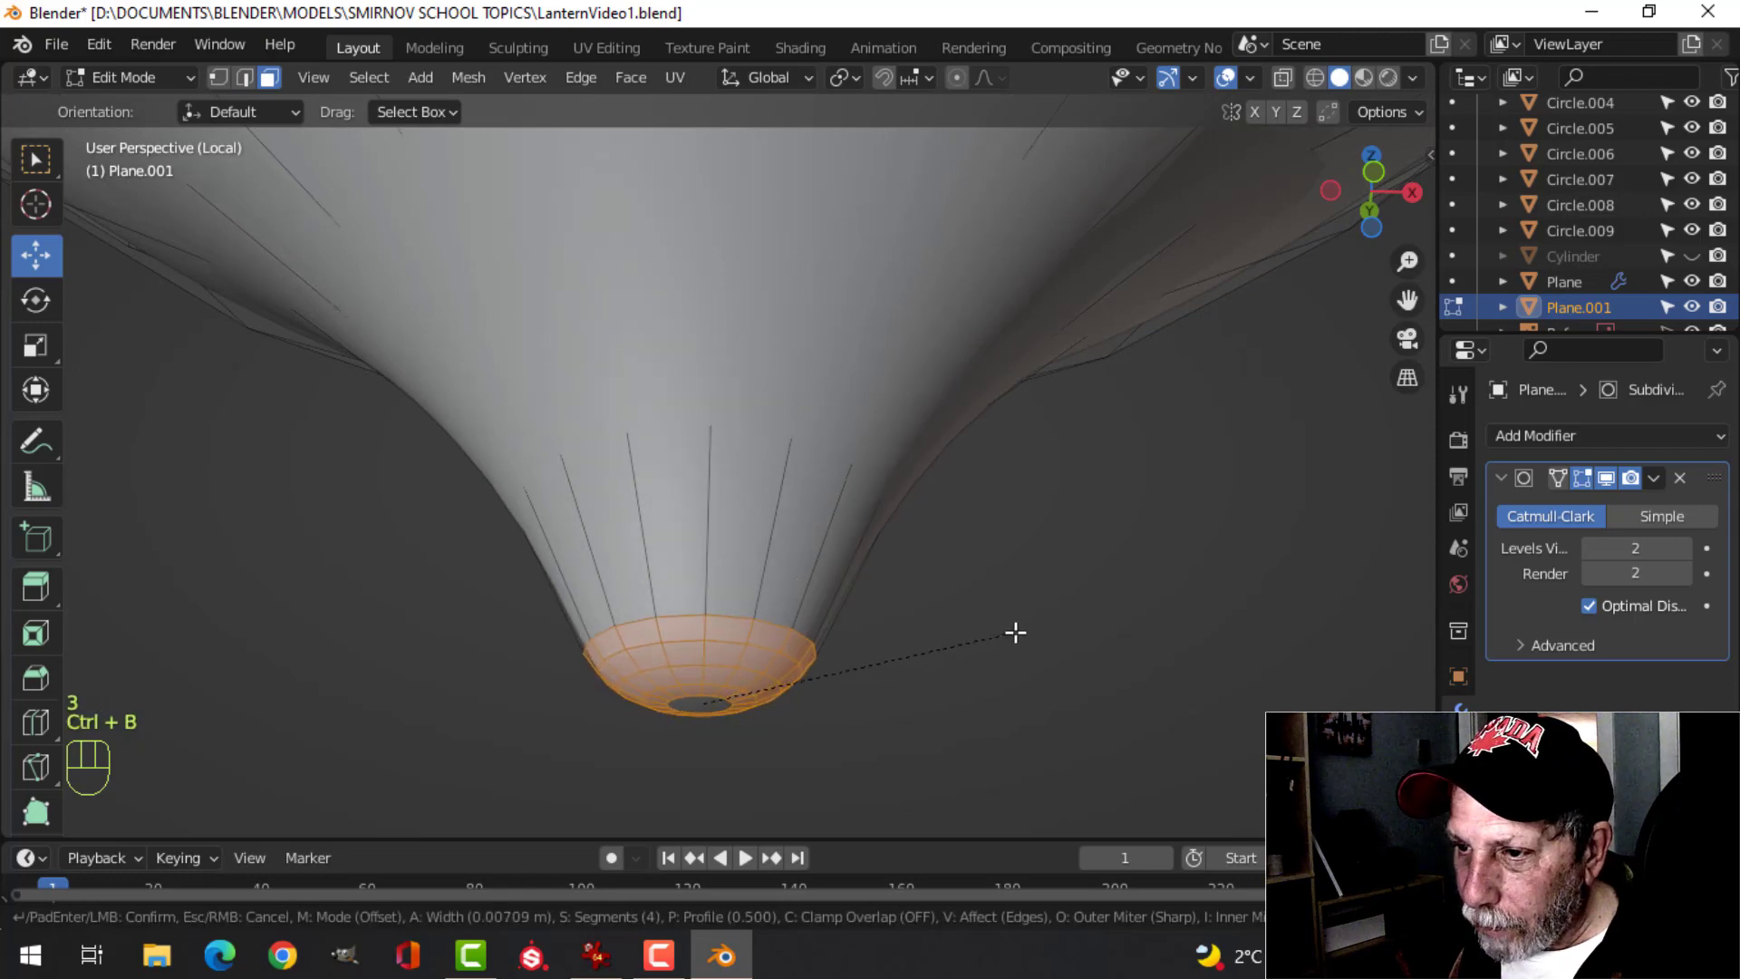
click(1011, 631)
key(Tab)
key(alt+a)
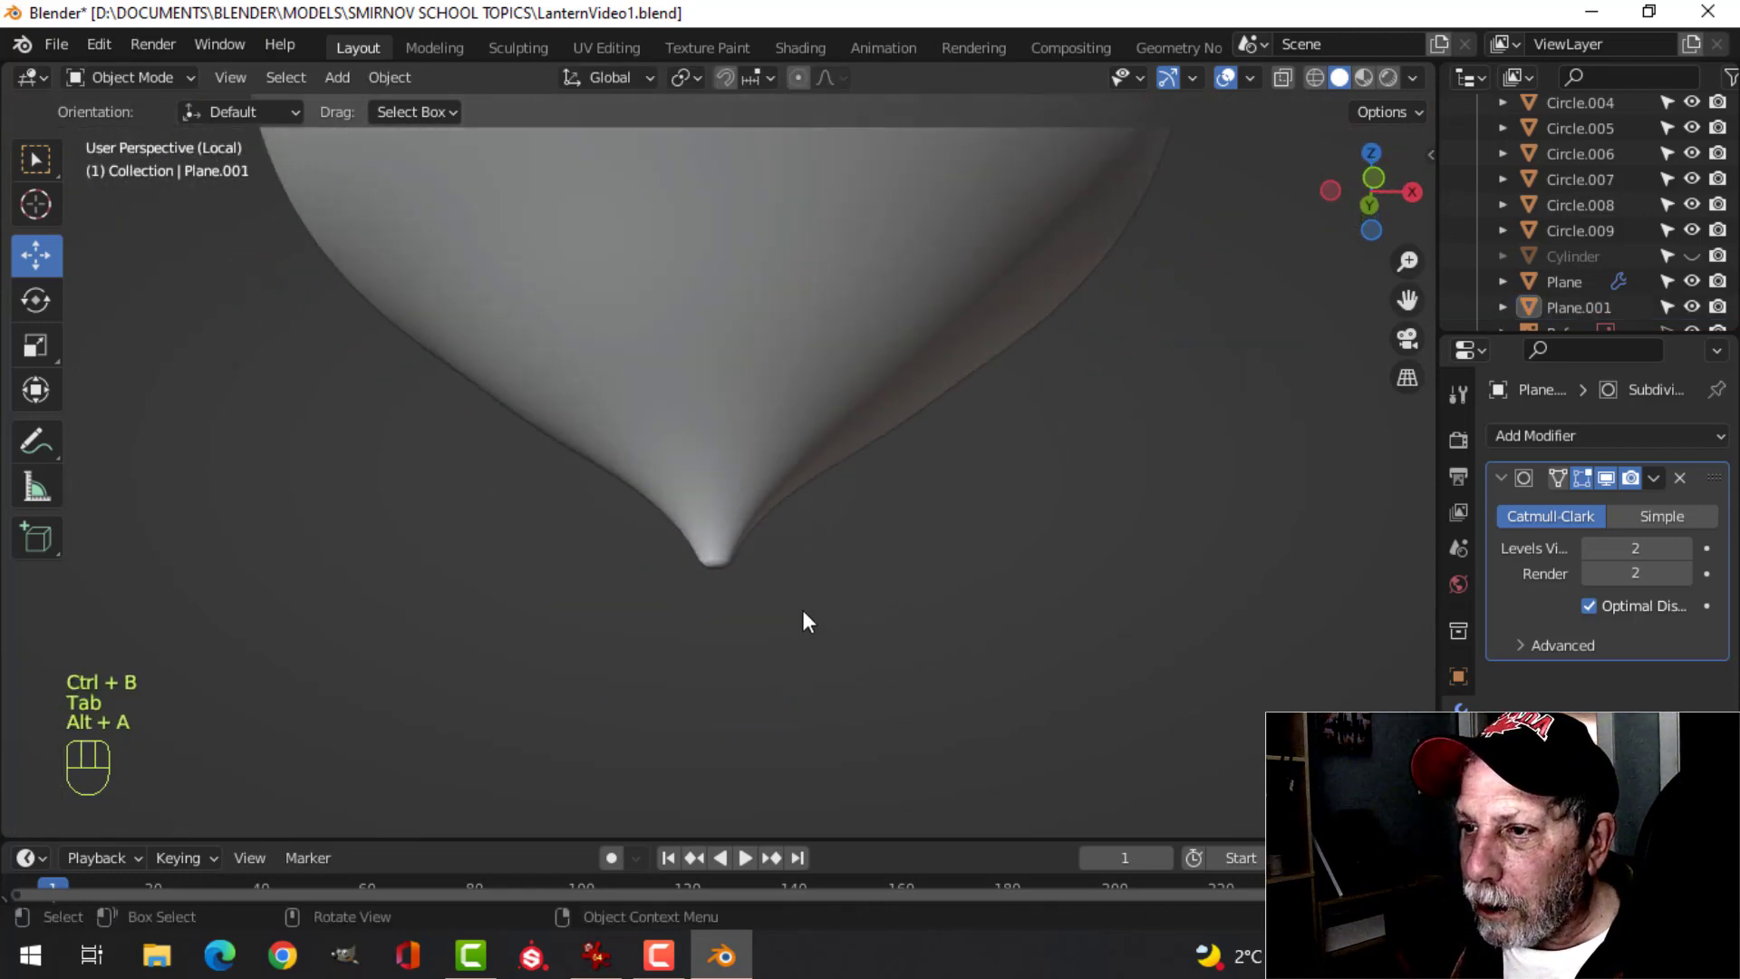
scroll(803, 611, down, 5)
middle_drag(687, 388, 803, 470)
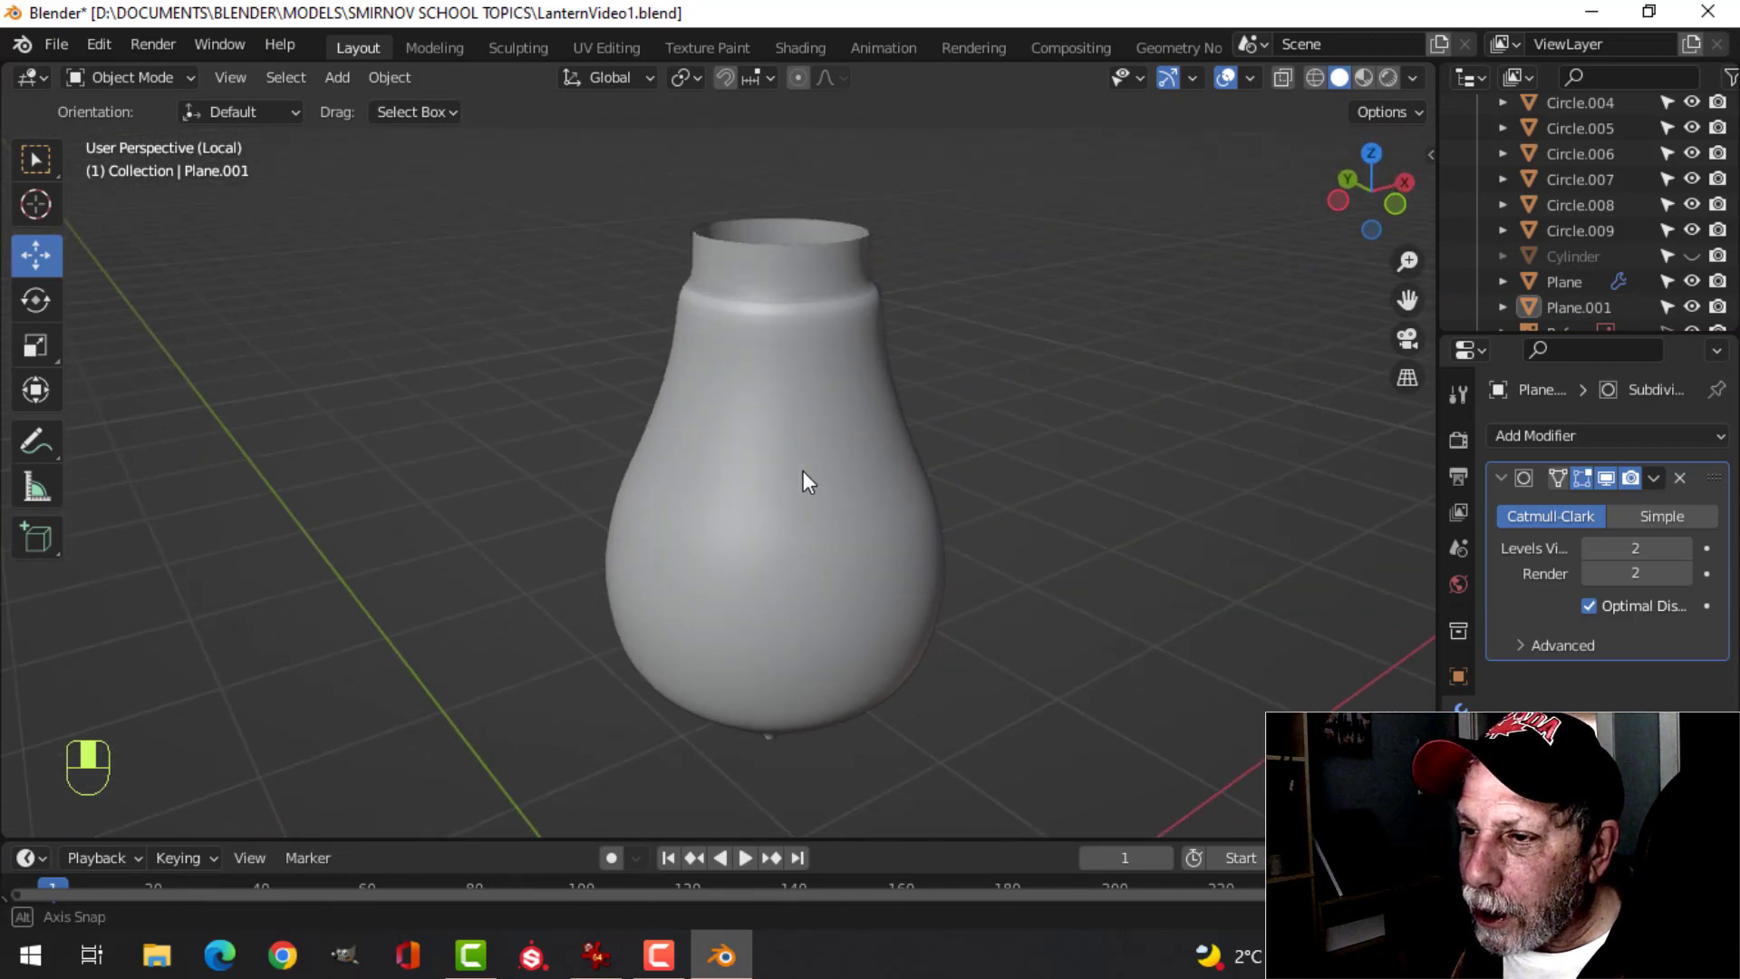
- In front view, slightly widen the edge loop midway down the bulb's tapered bottom and check the smoothed profile
click(803, 569)
key(KP_1)
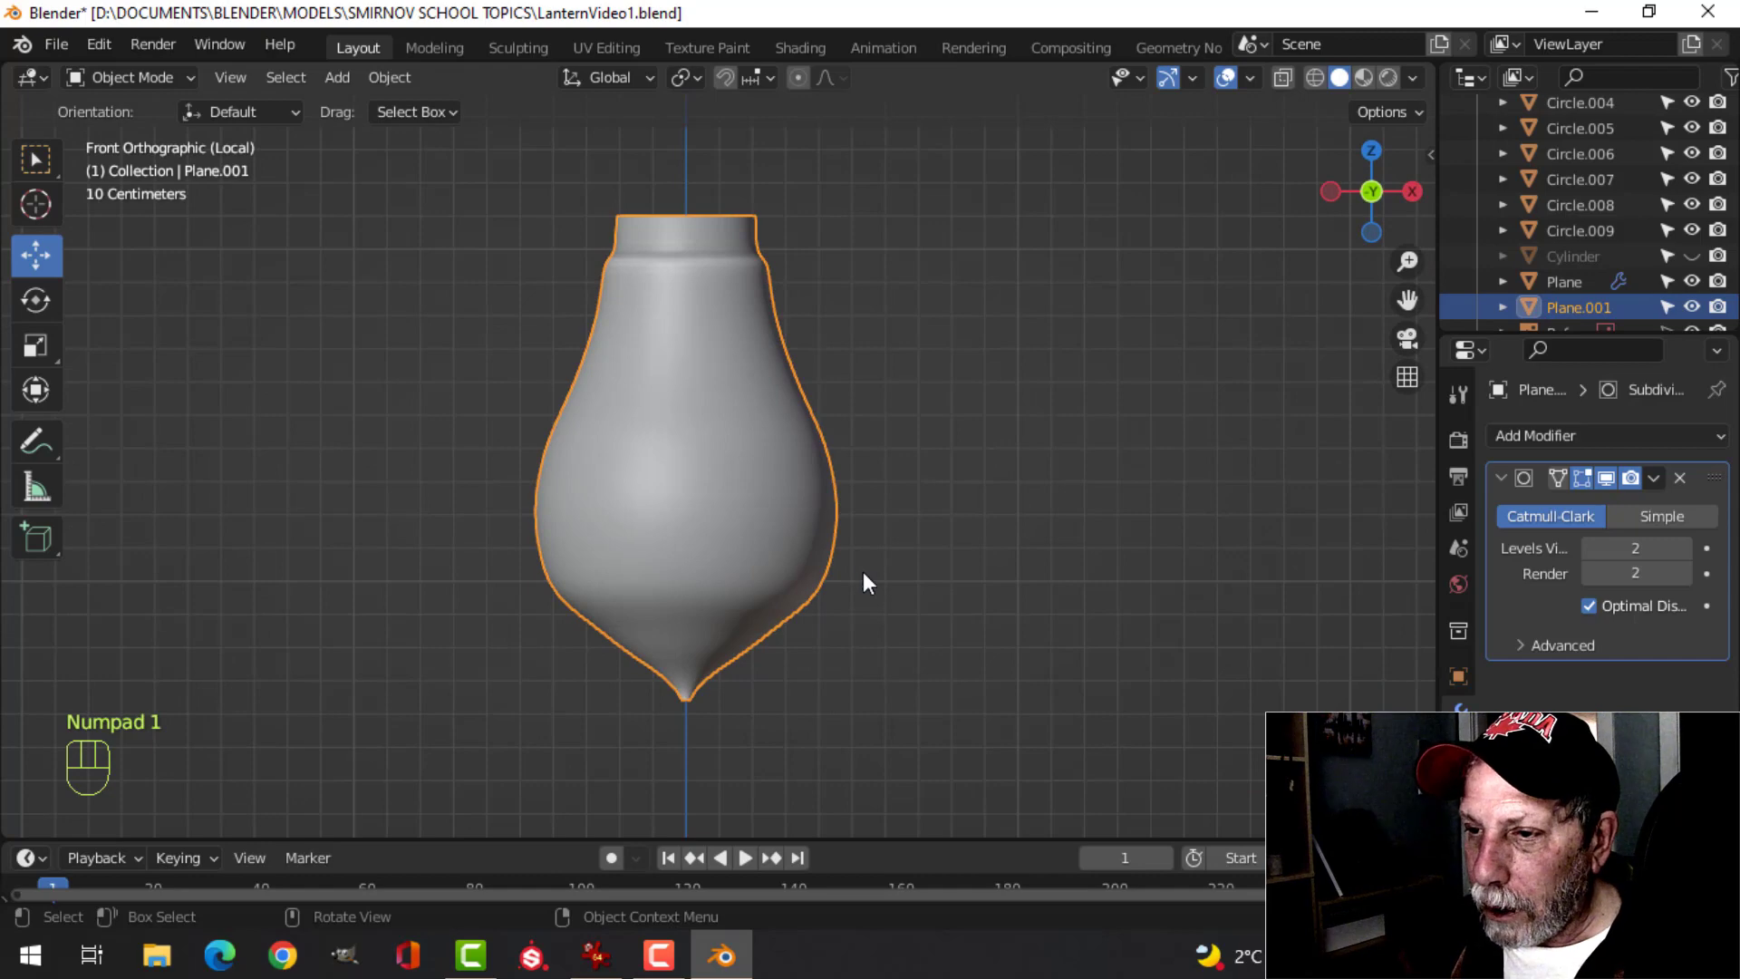
key(Tab)
scroll(862, 590, up, 4)
shift+middle_drag(862, 590, 897, 268)
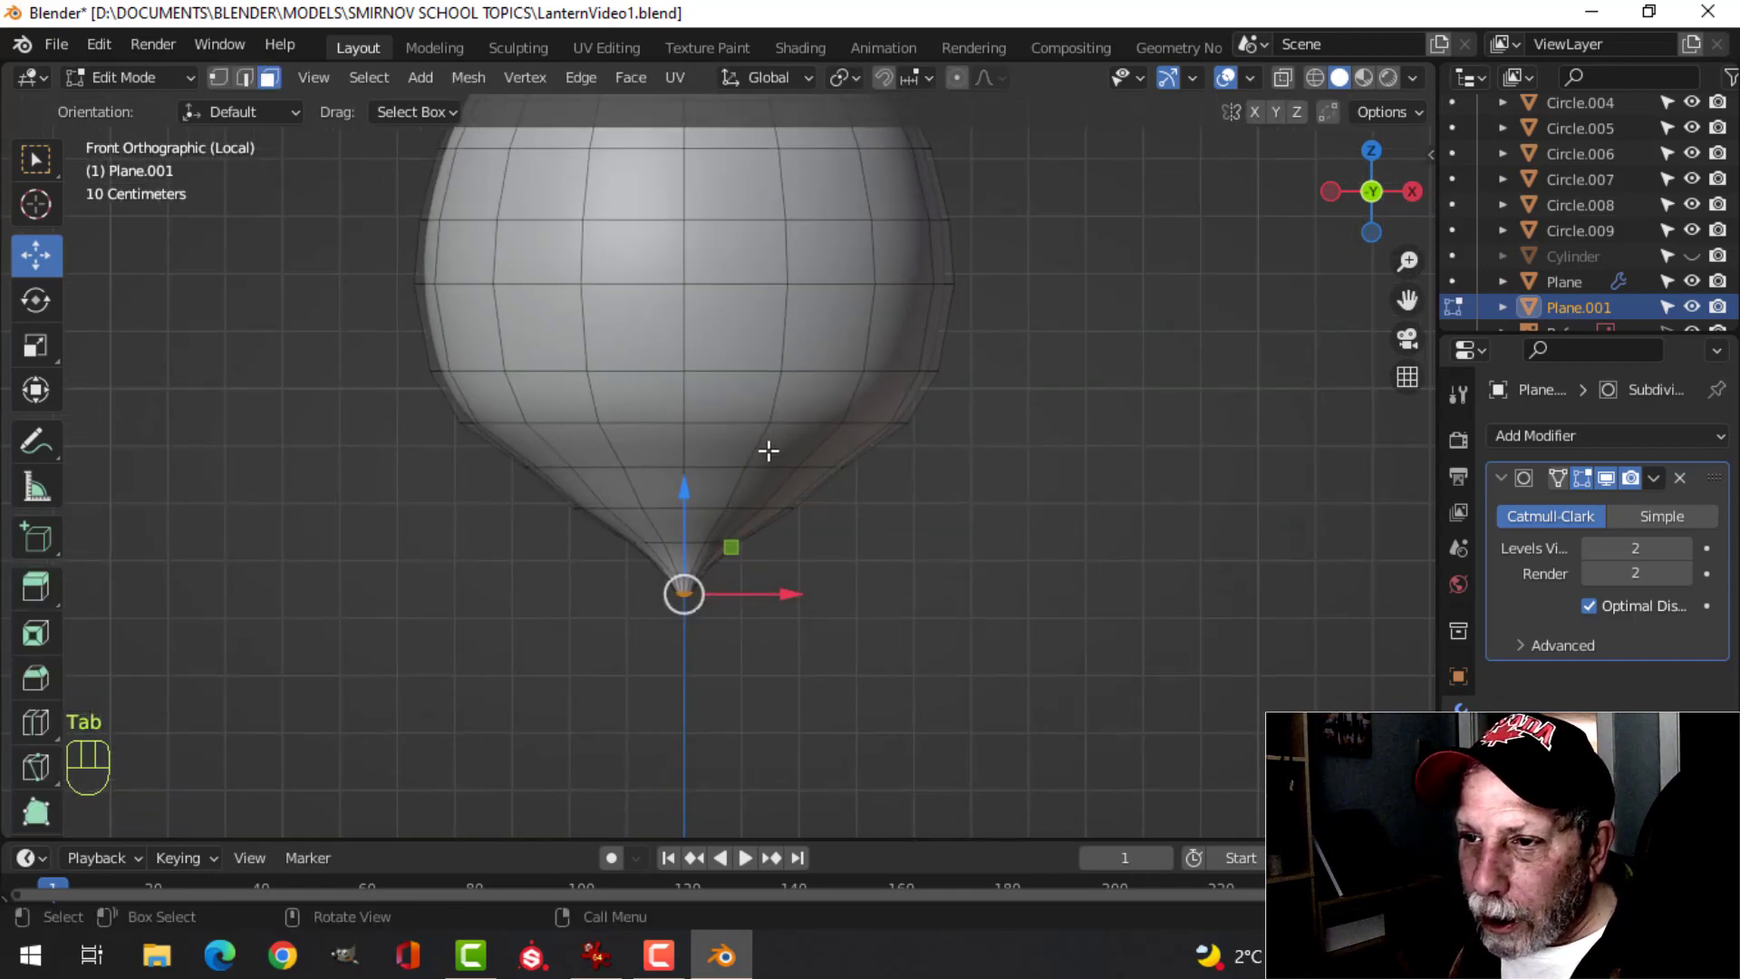
key(2)
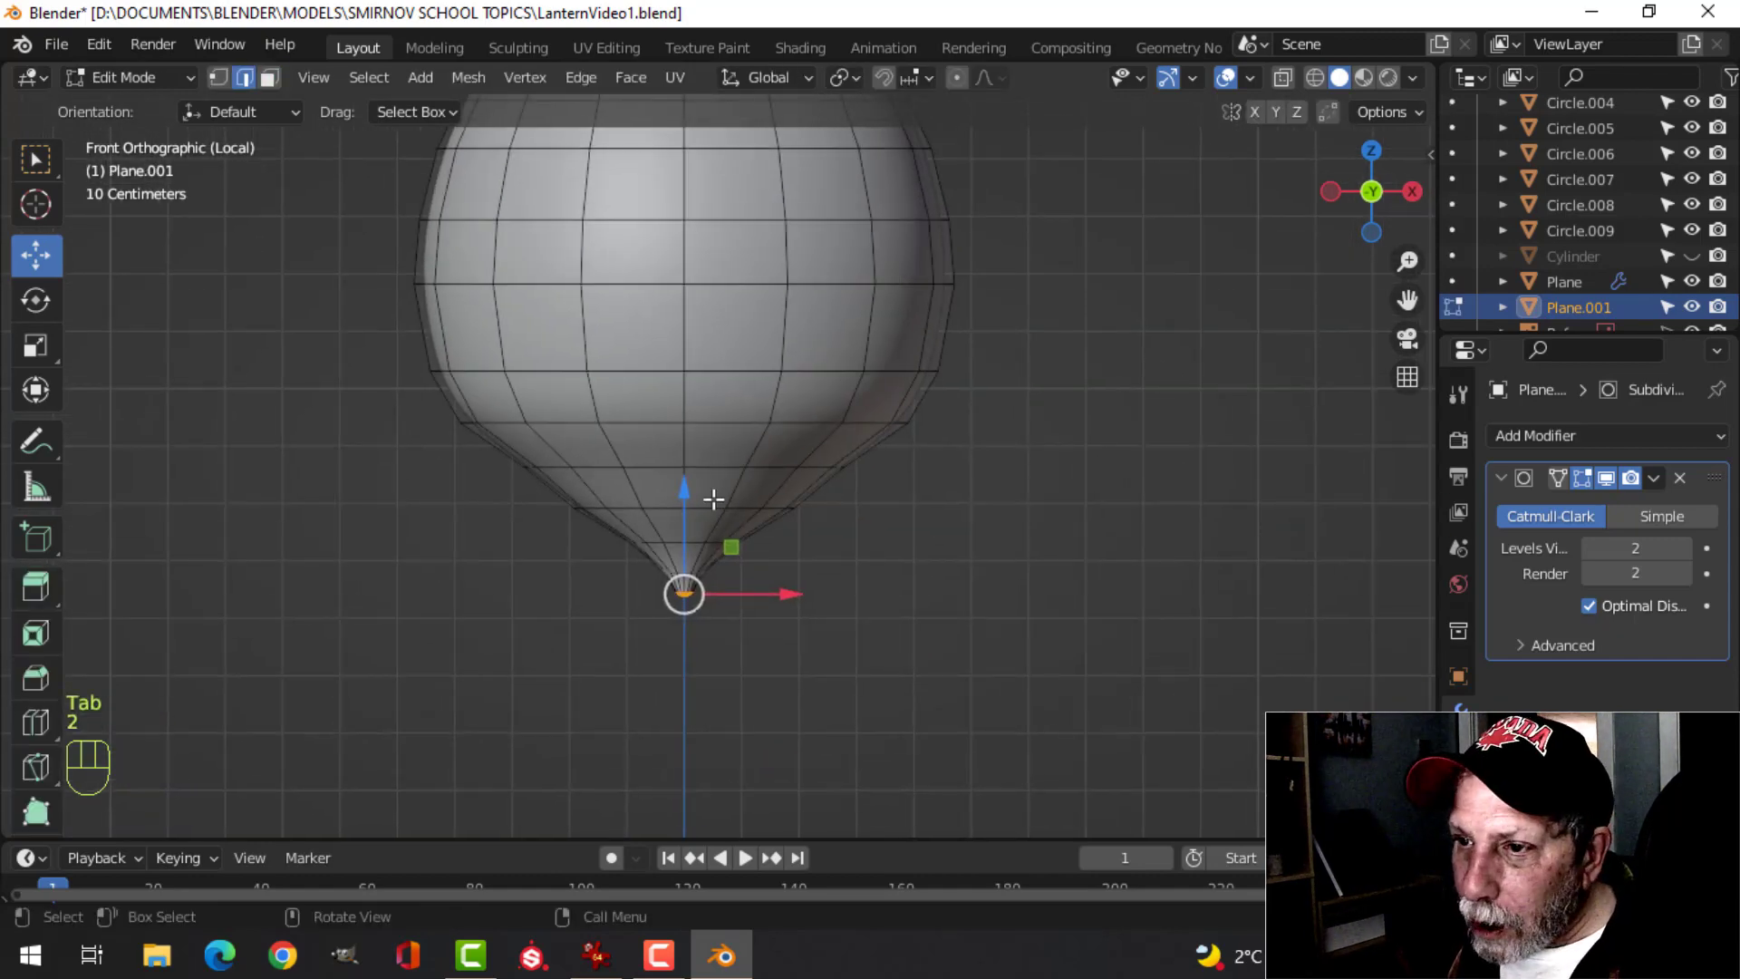
alt+shift+click(652, 469)
key(s)
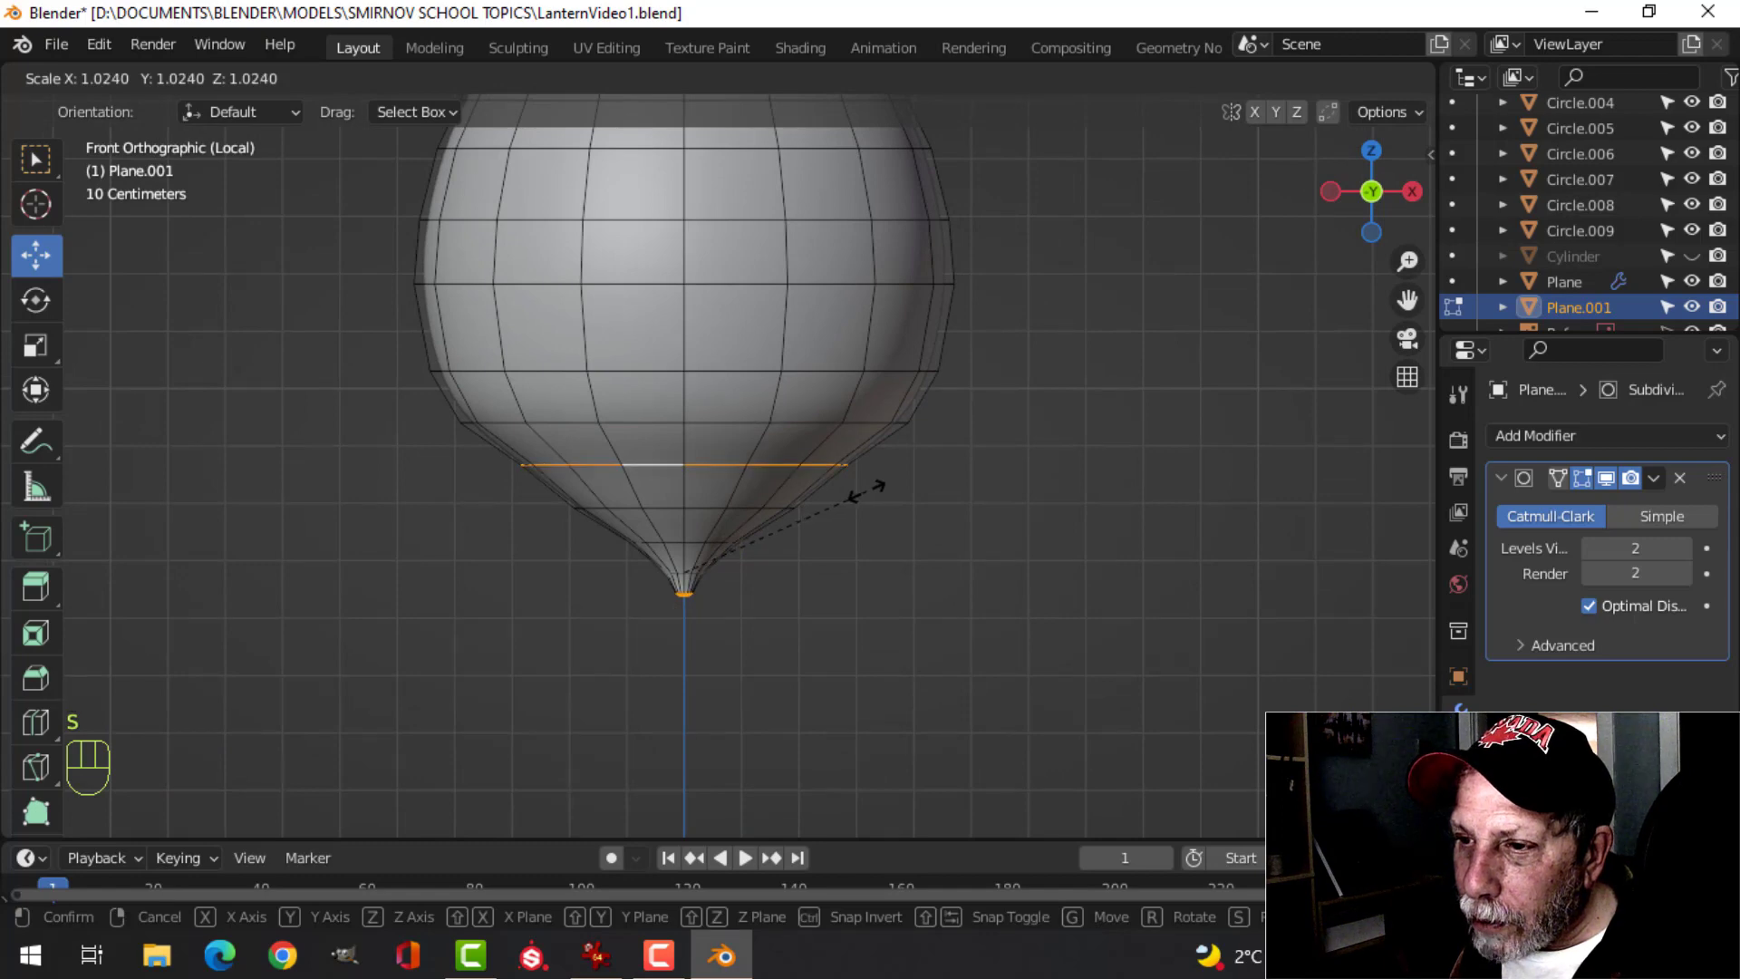
key(Escape)
key(alt+a)
alt+shift+click(661, 469)
key(s)
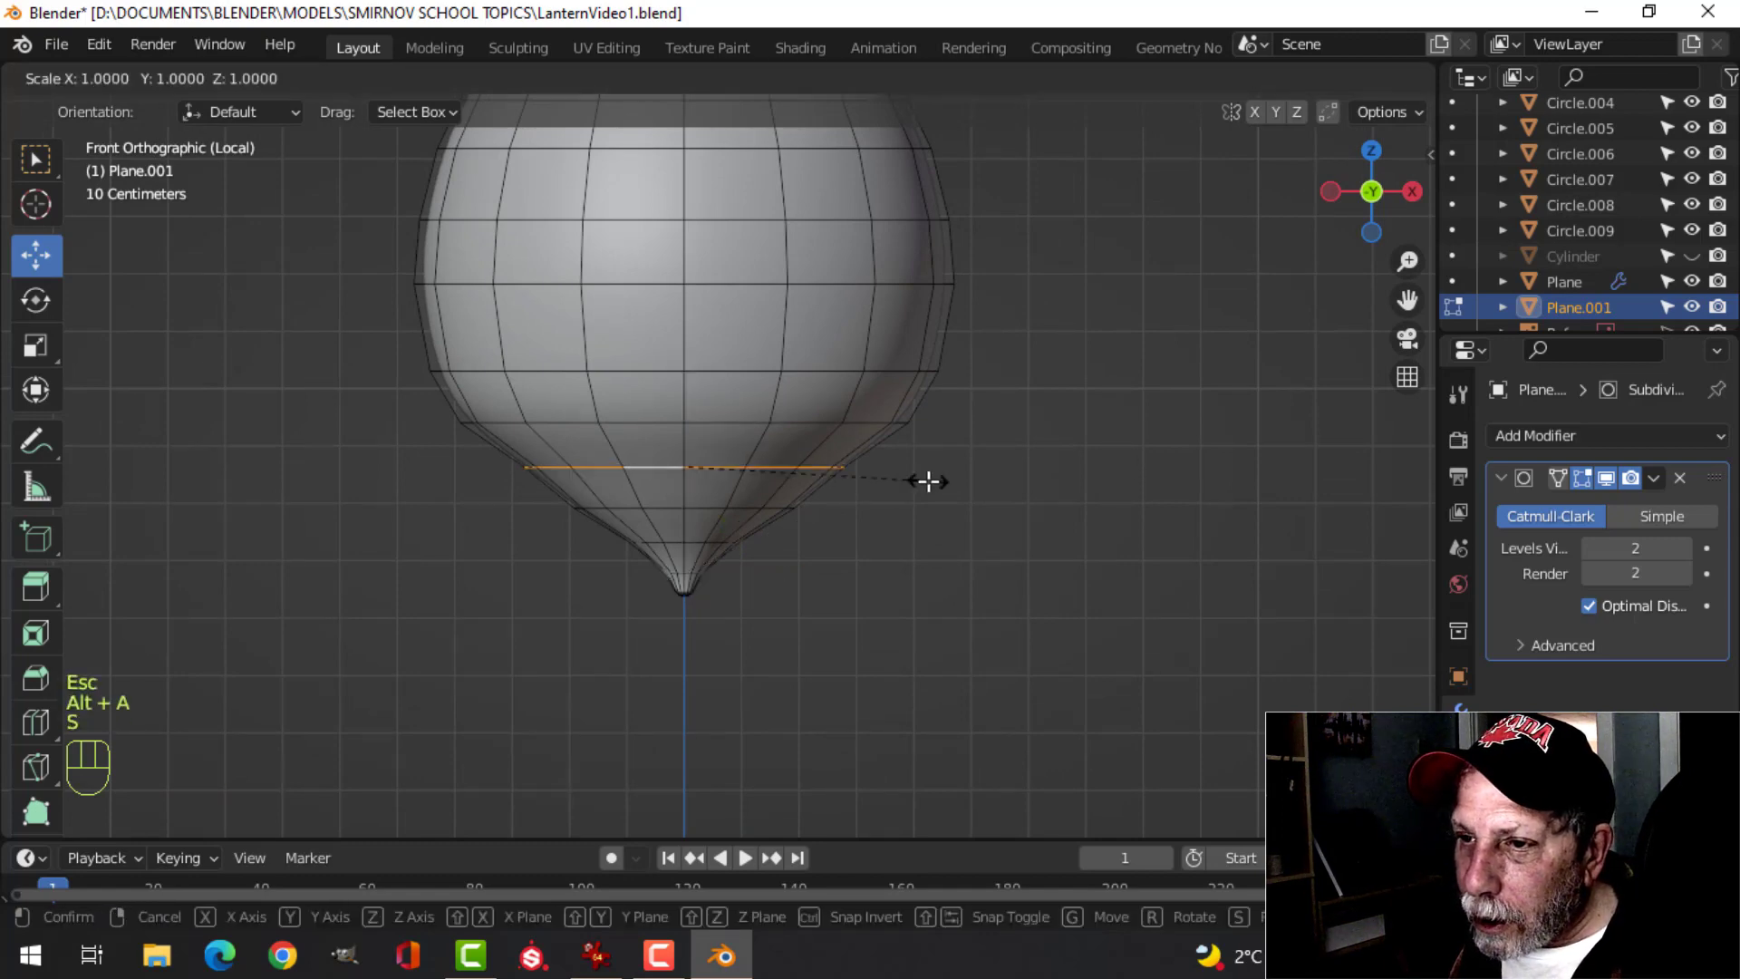
click(938, 489)
key(Tab)
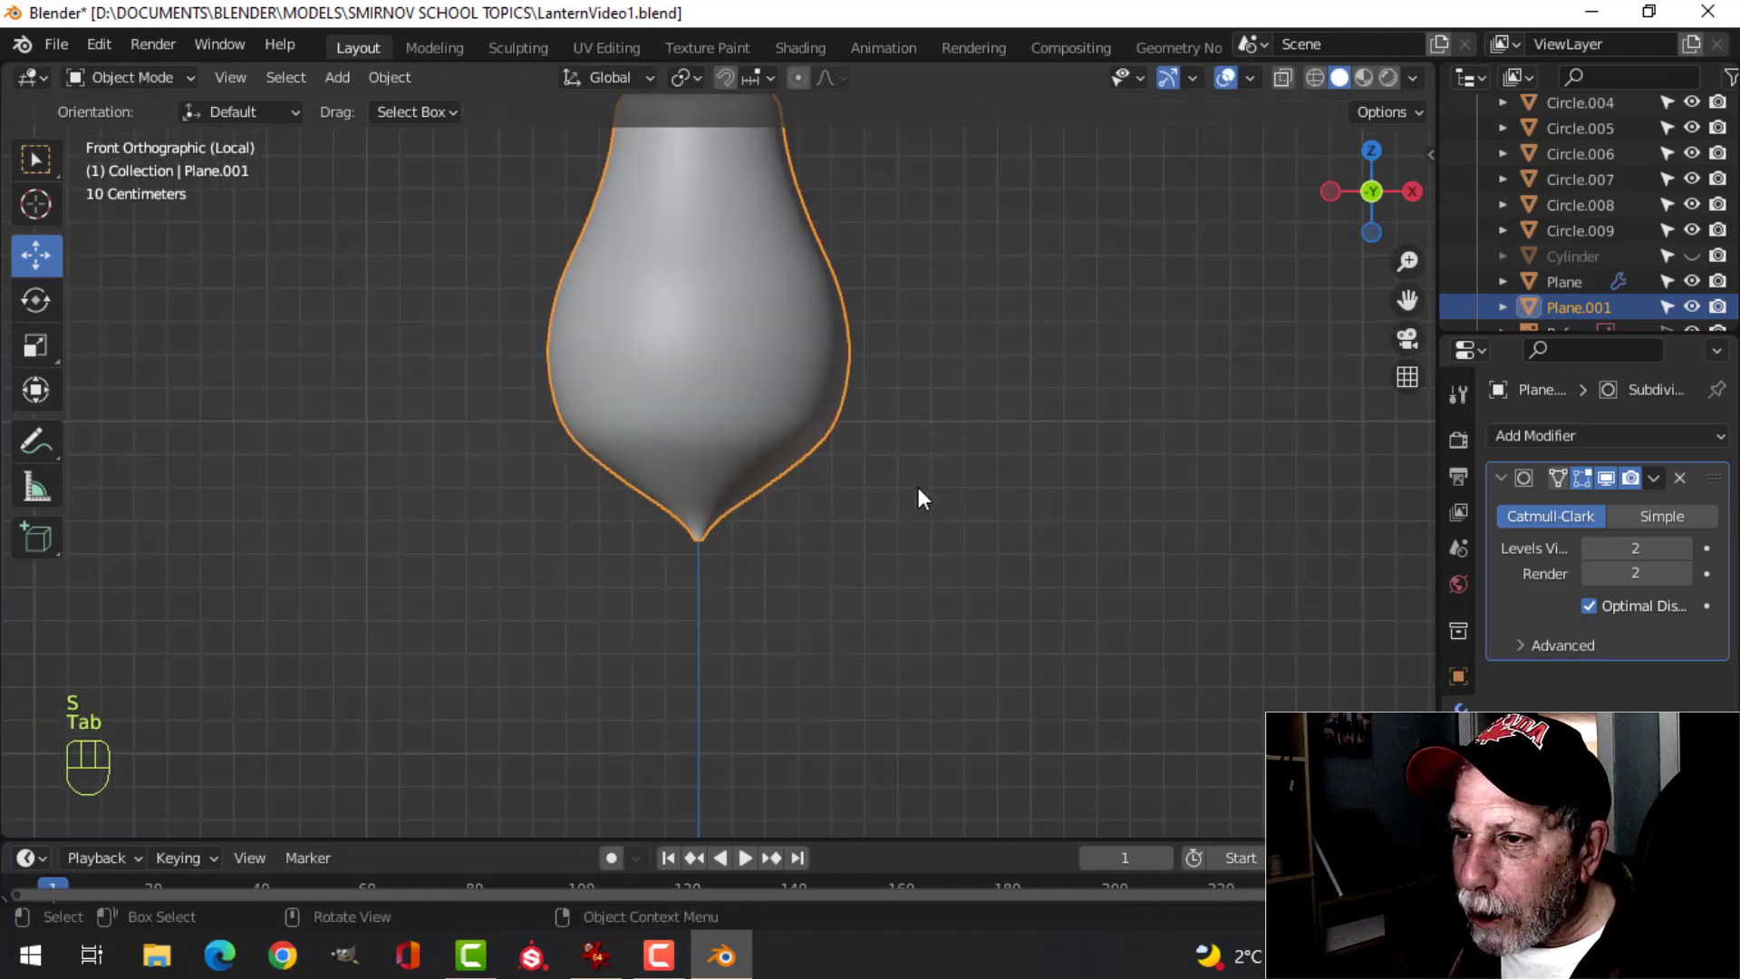
- Scale the next edge loop up, where the taper meets the round body, to about 0.95 and leave local view
key(Tab)
key(alt+a)
alt+shift+click(798, 458)
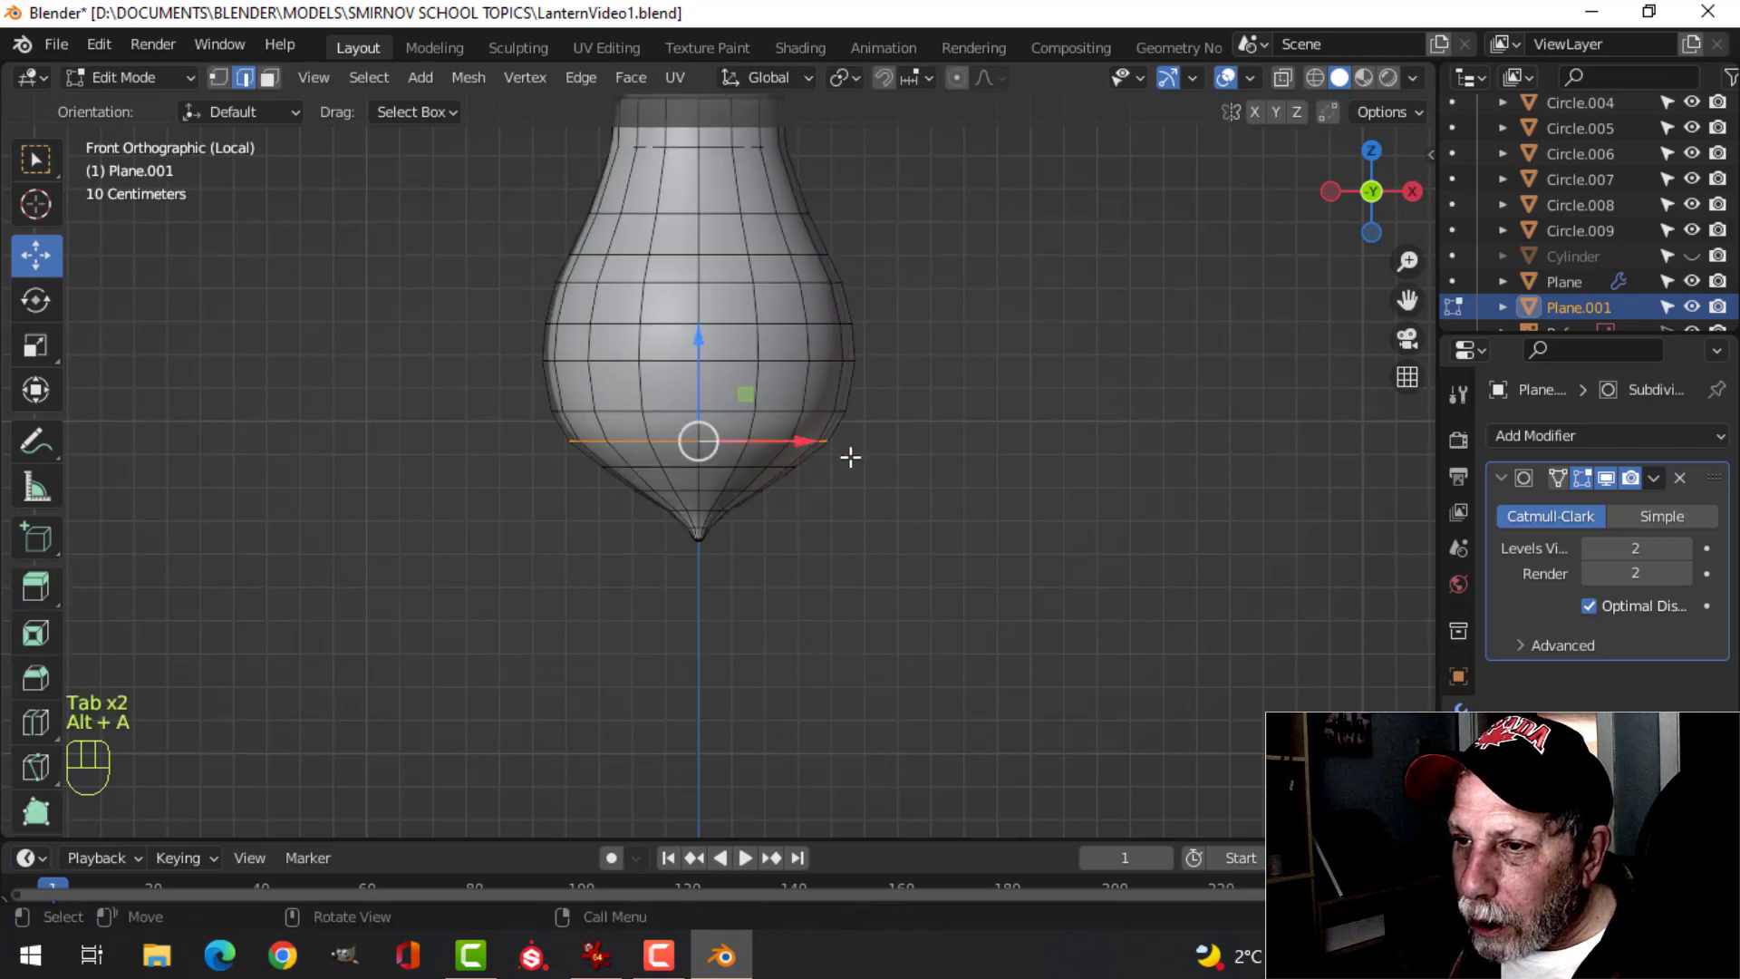
scroll(906, 451, up, 2)
key(s)
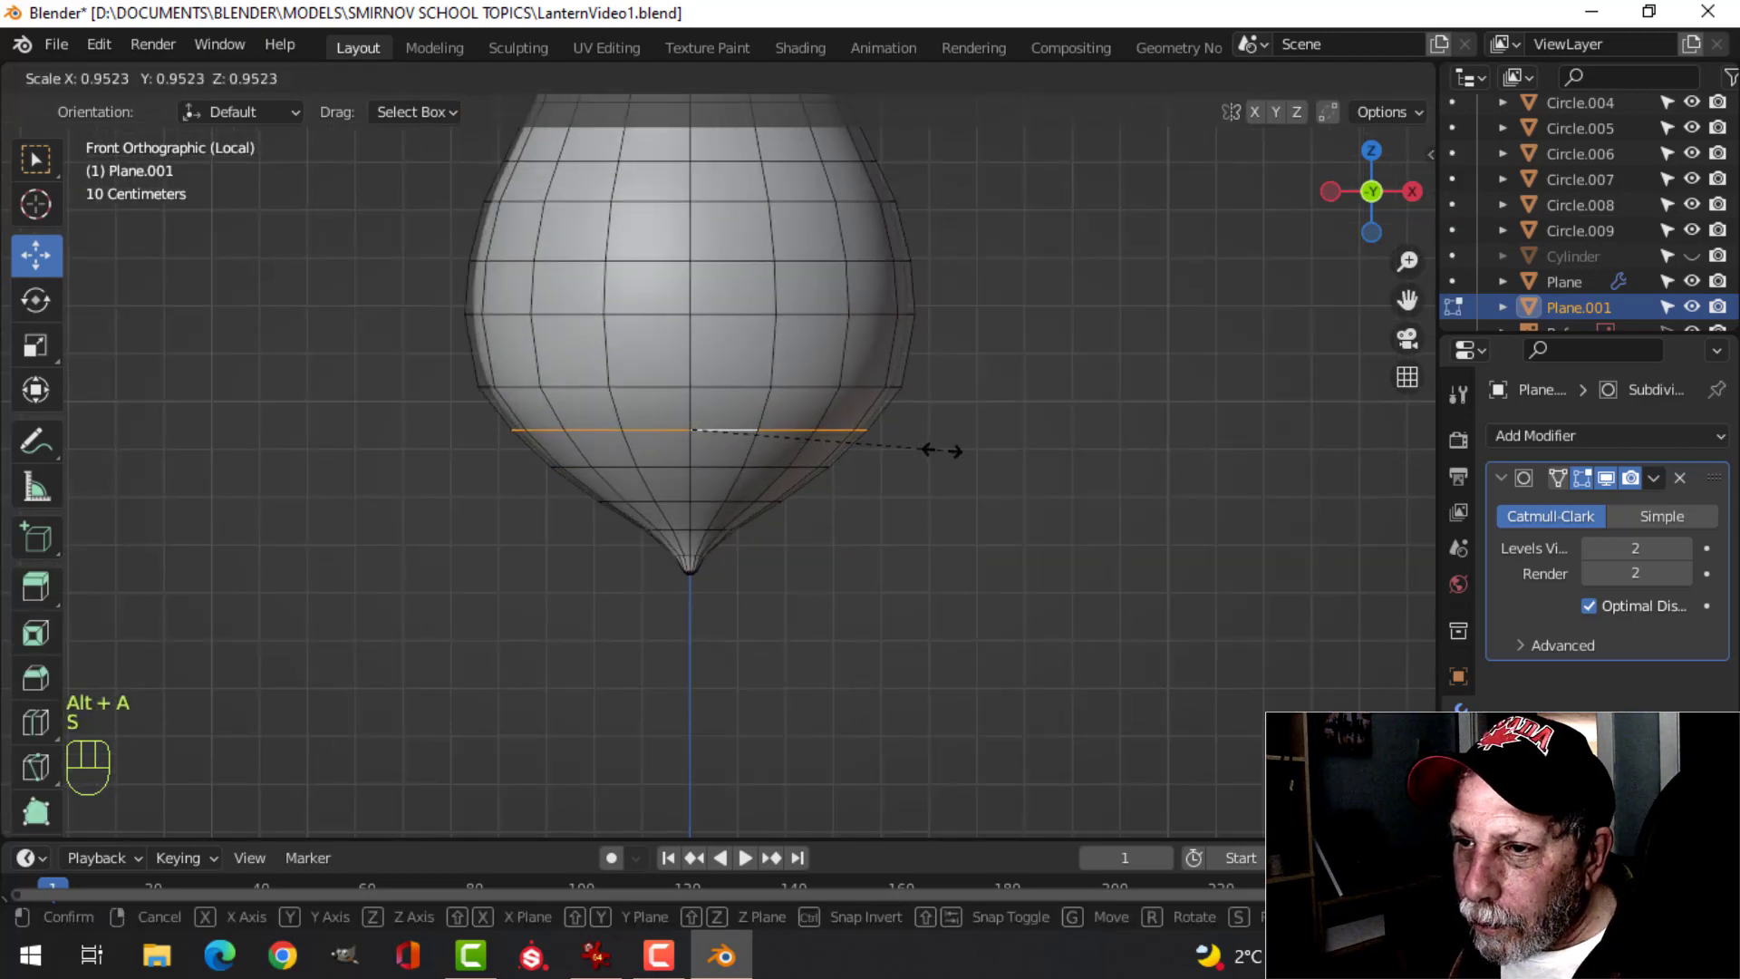
click(948, 444)
key(Tab)
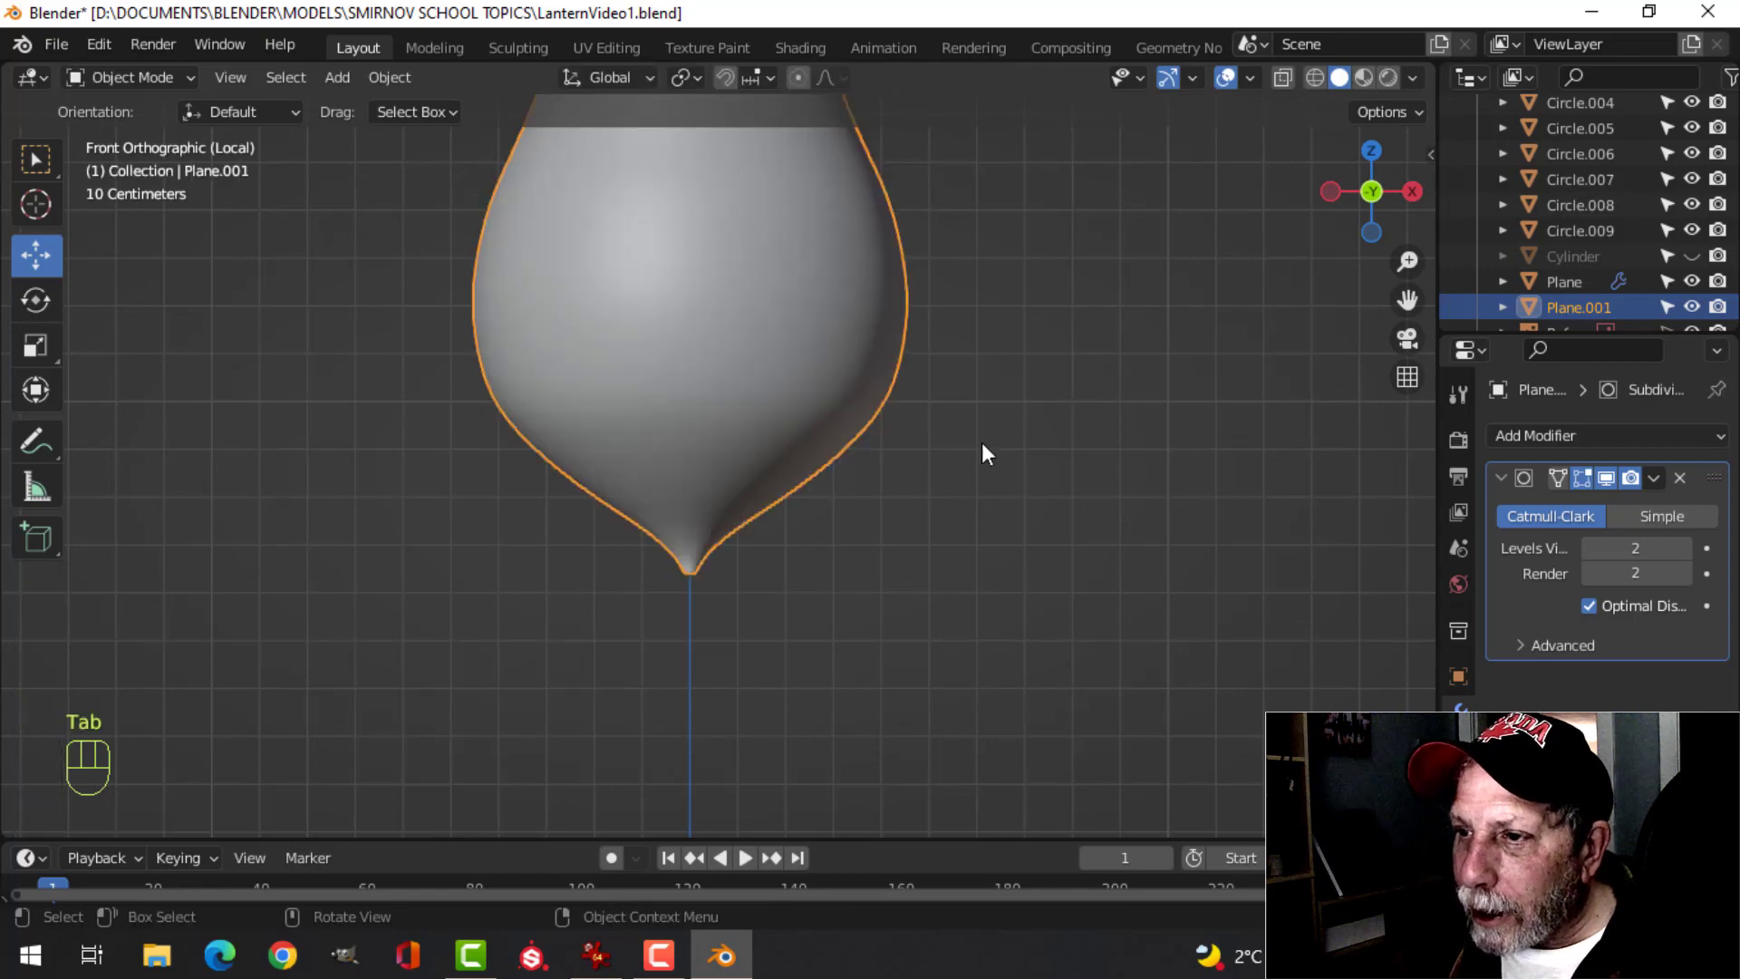
scroll(960, 439, down, 3)
key(alt+a)
key(slash)
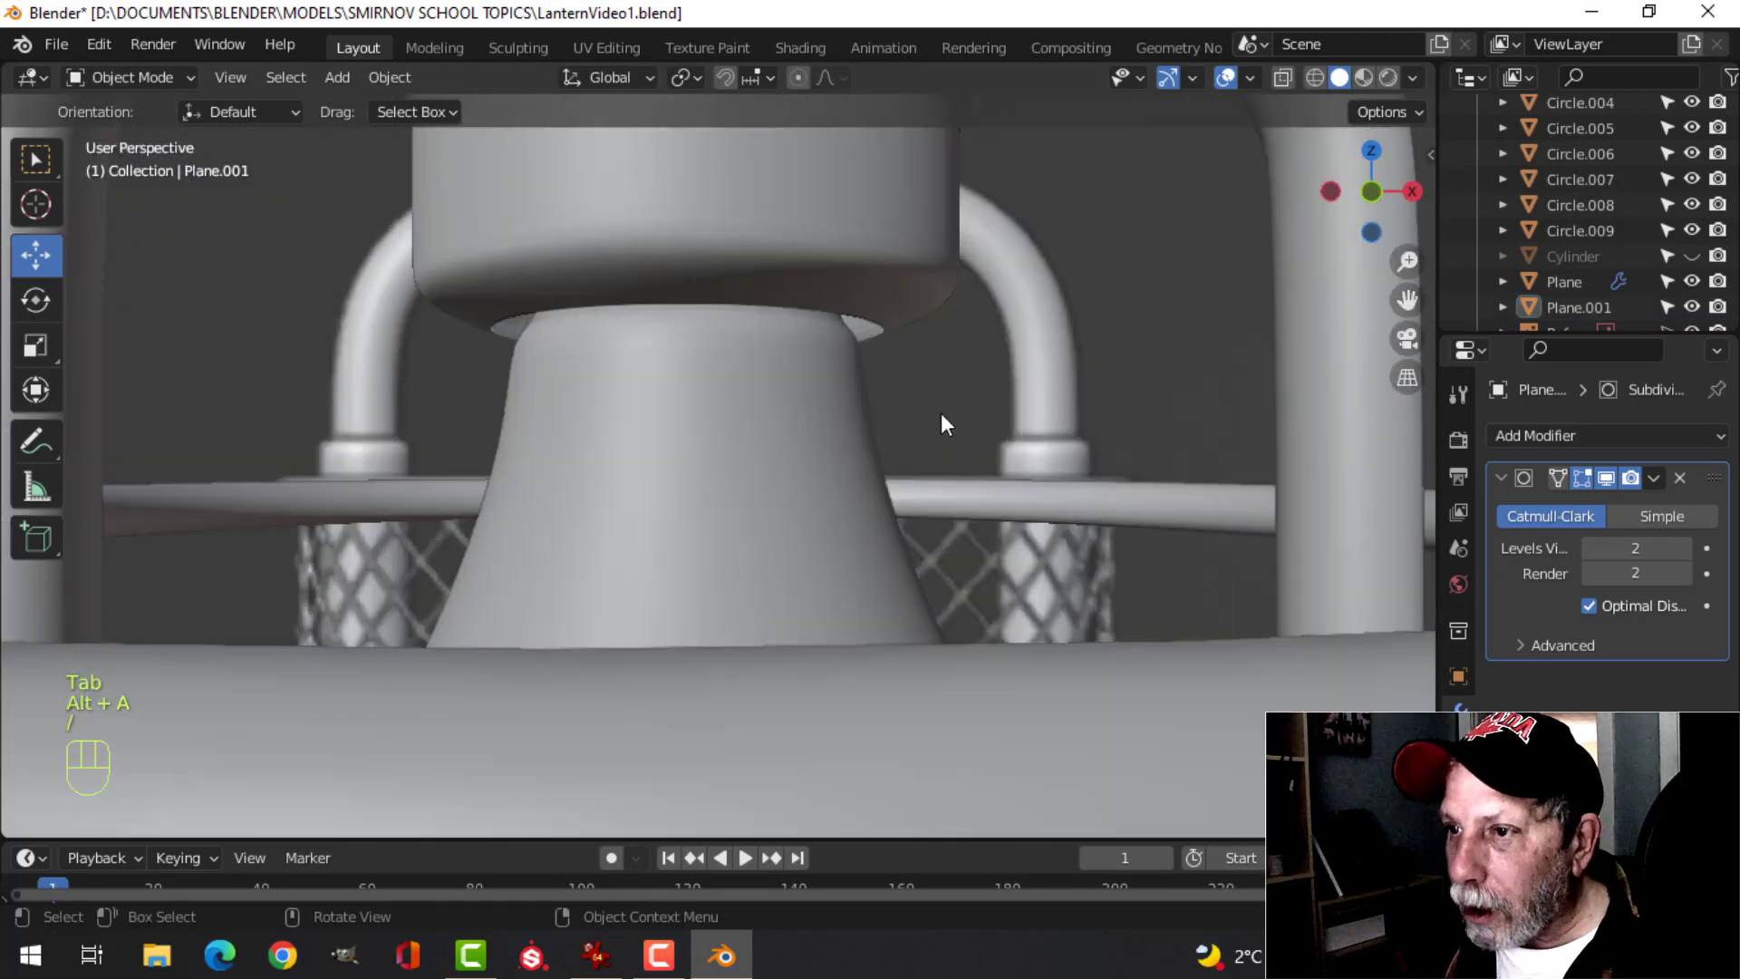
- Add a supporting loop cut around the bulb's neck, slid up close to the rim beneath the socket
scroll(784, 453, up, 4)
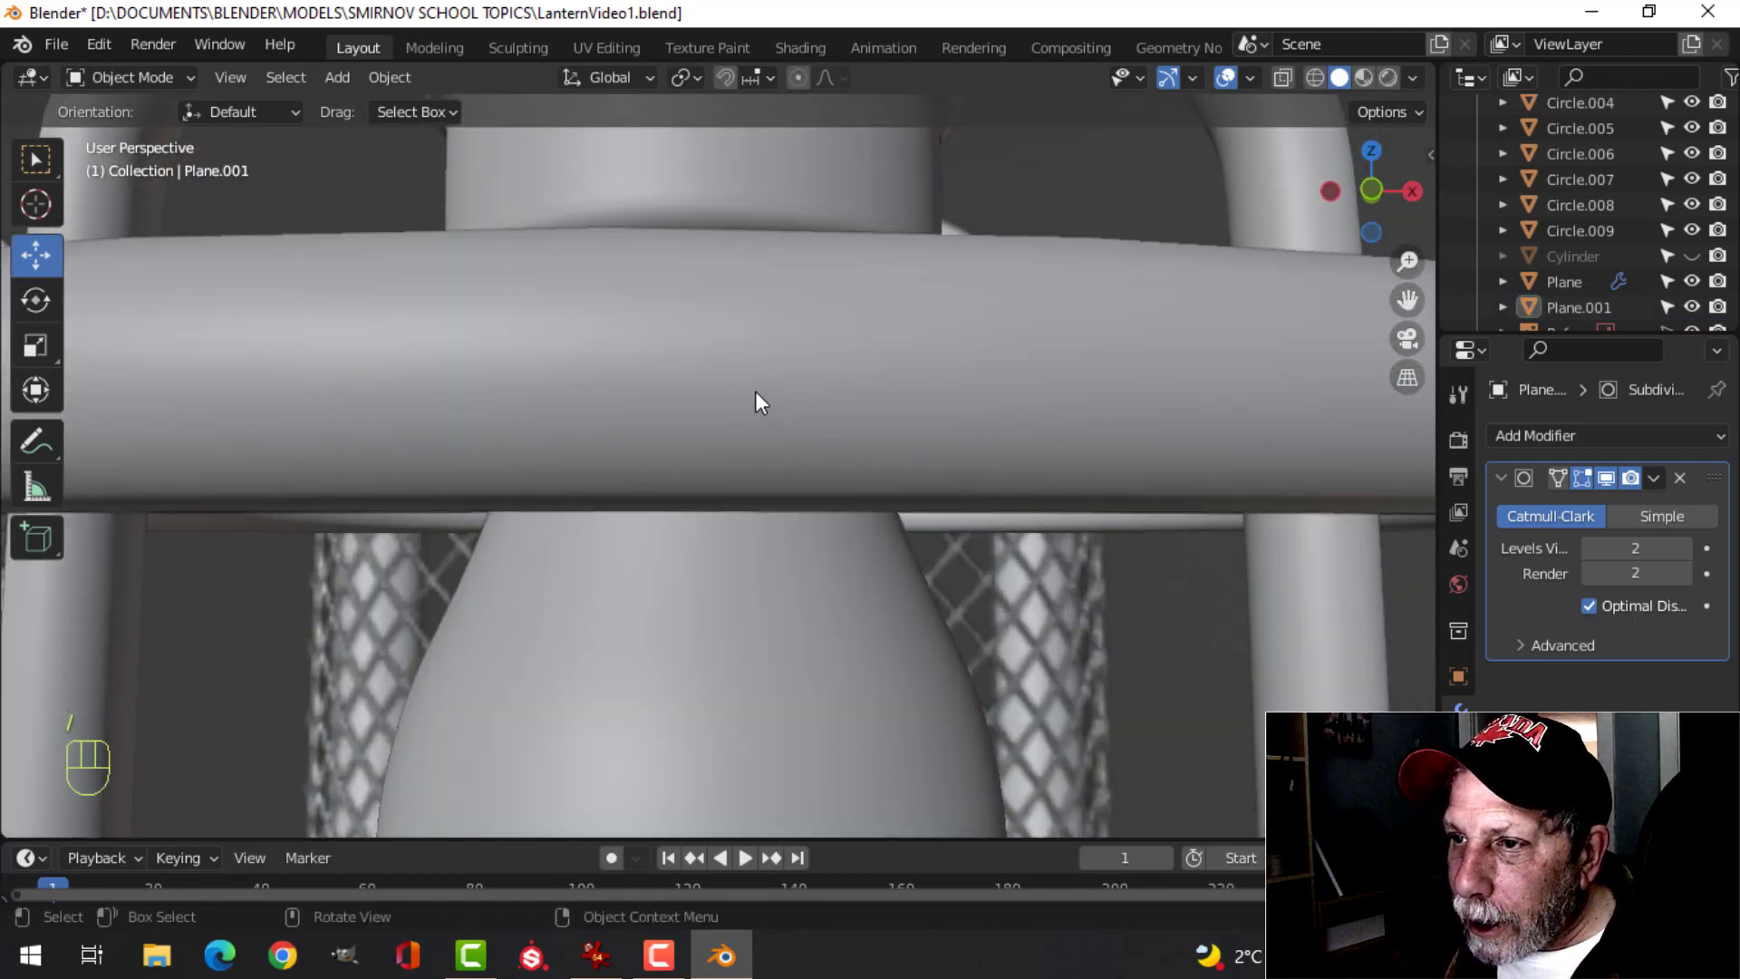
middle_drag(754, 390, 688, 488)
click(647, 497)
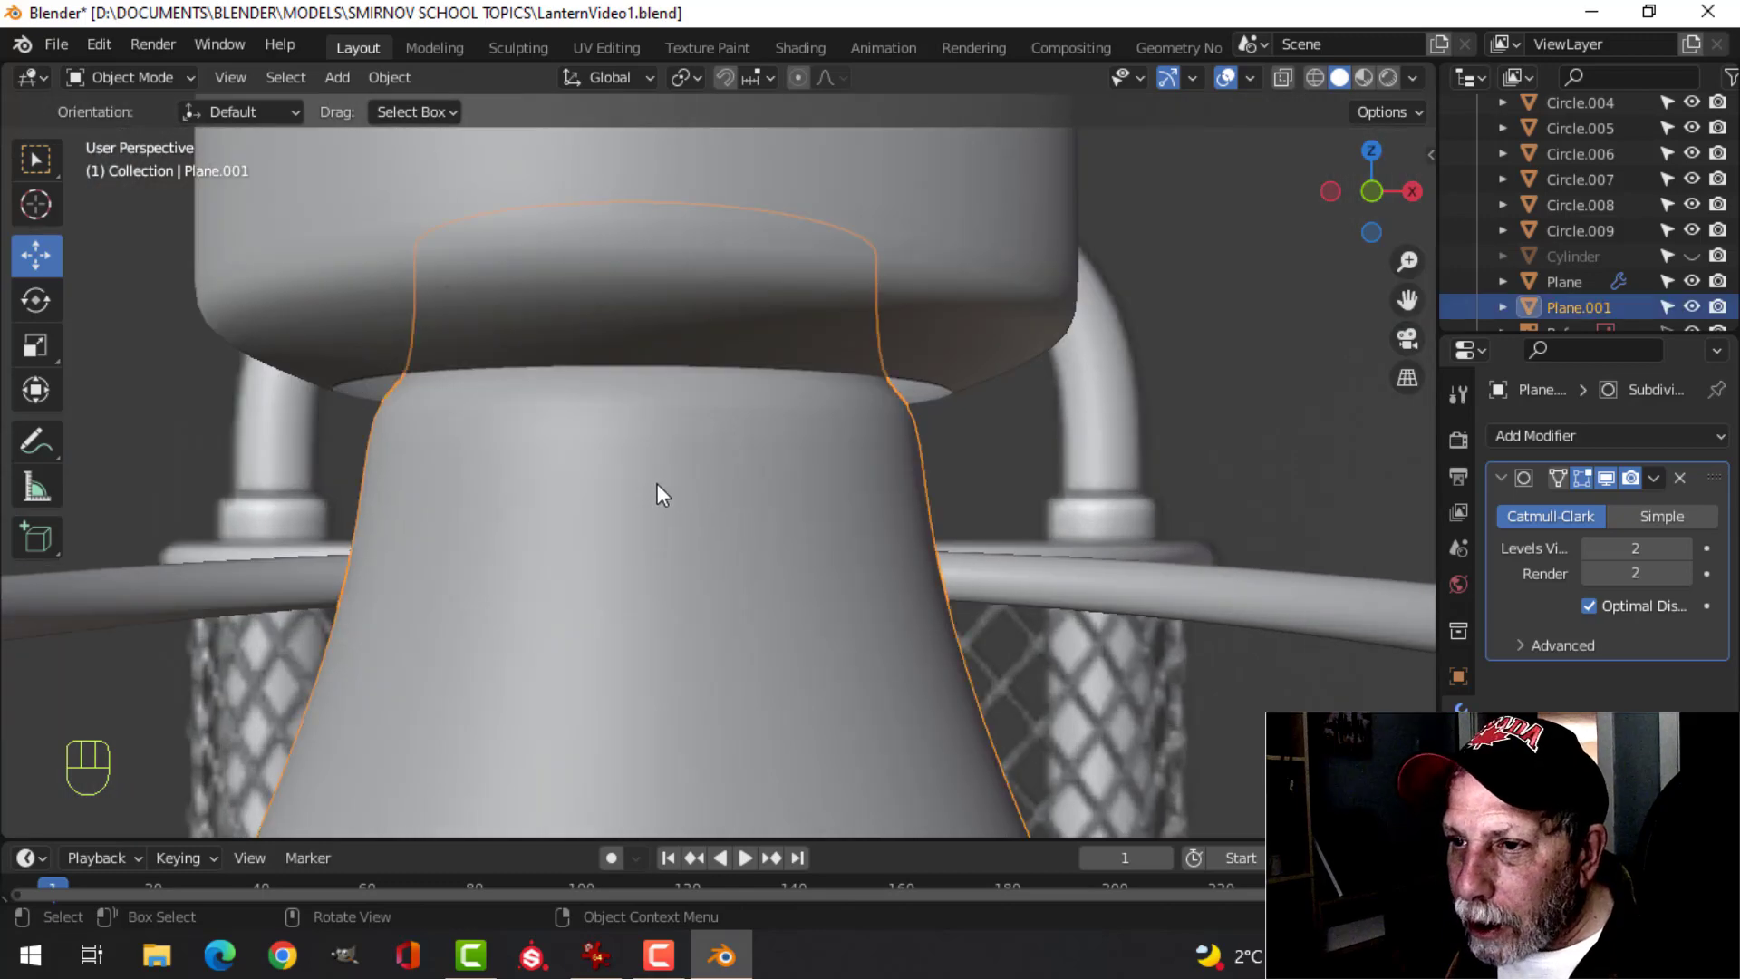
key(Tab)
key(ctrl+r)
click(621, 467)
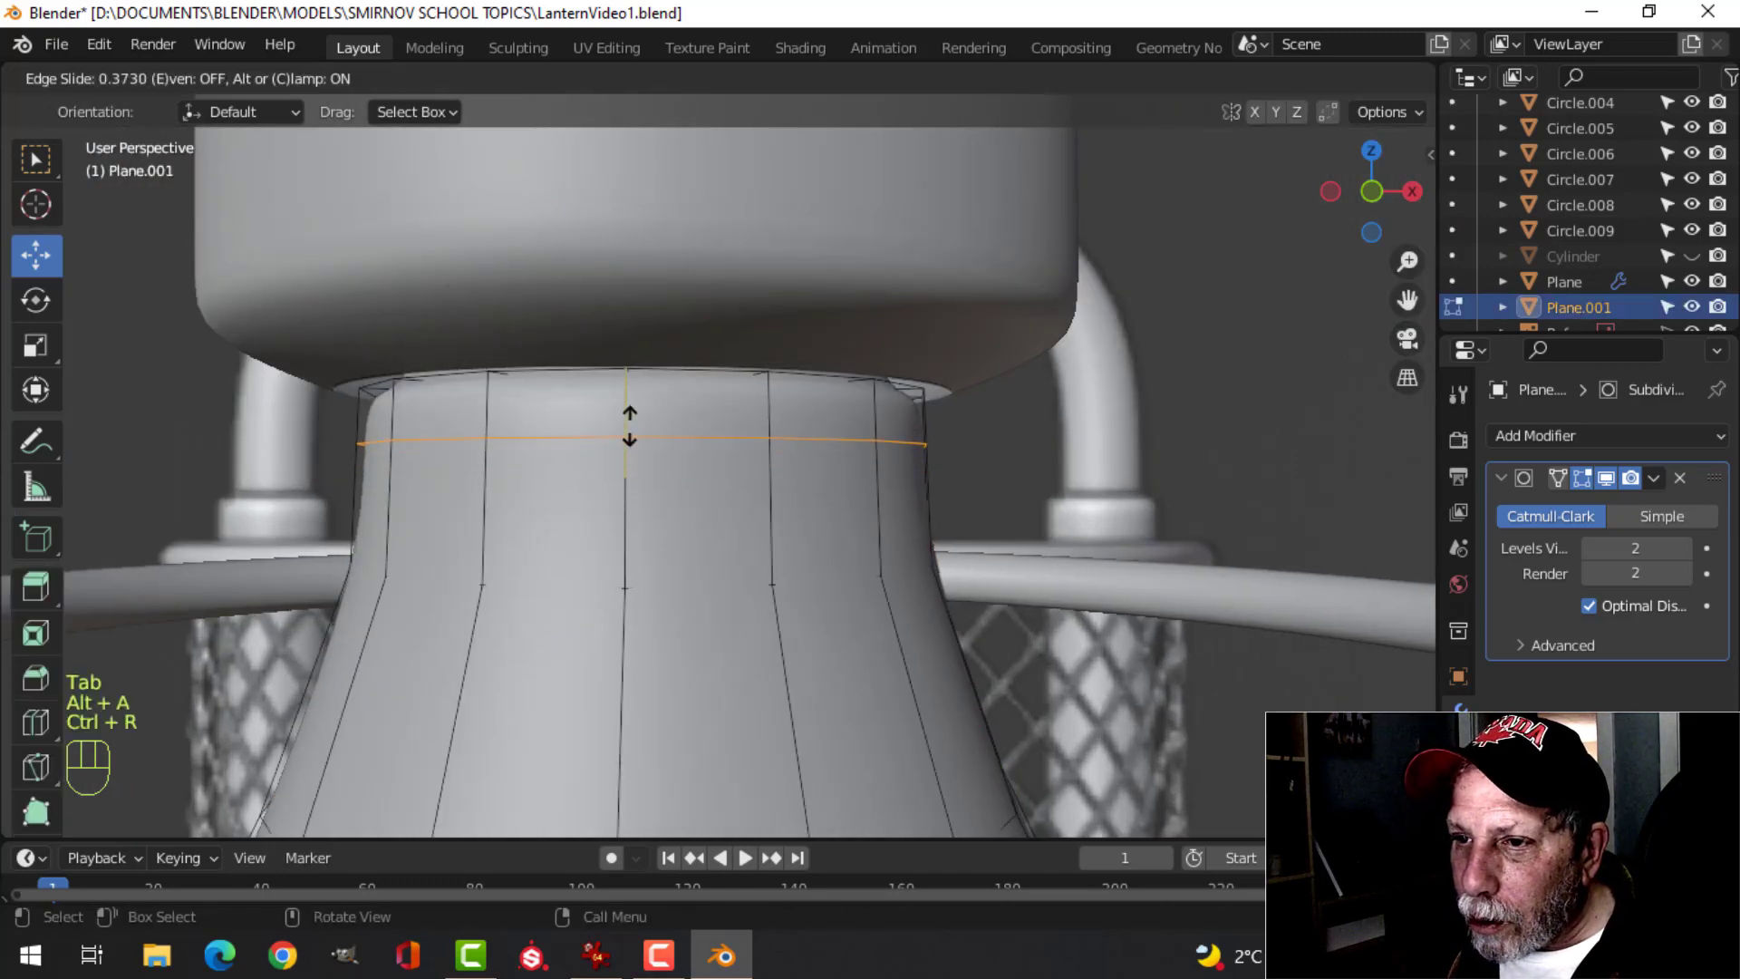
click(631, 415)
key(Tab)
middle_drag(743, 466, 758, 439)
key(alt+a)
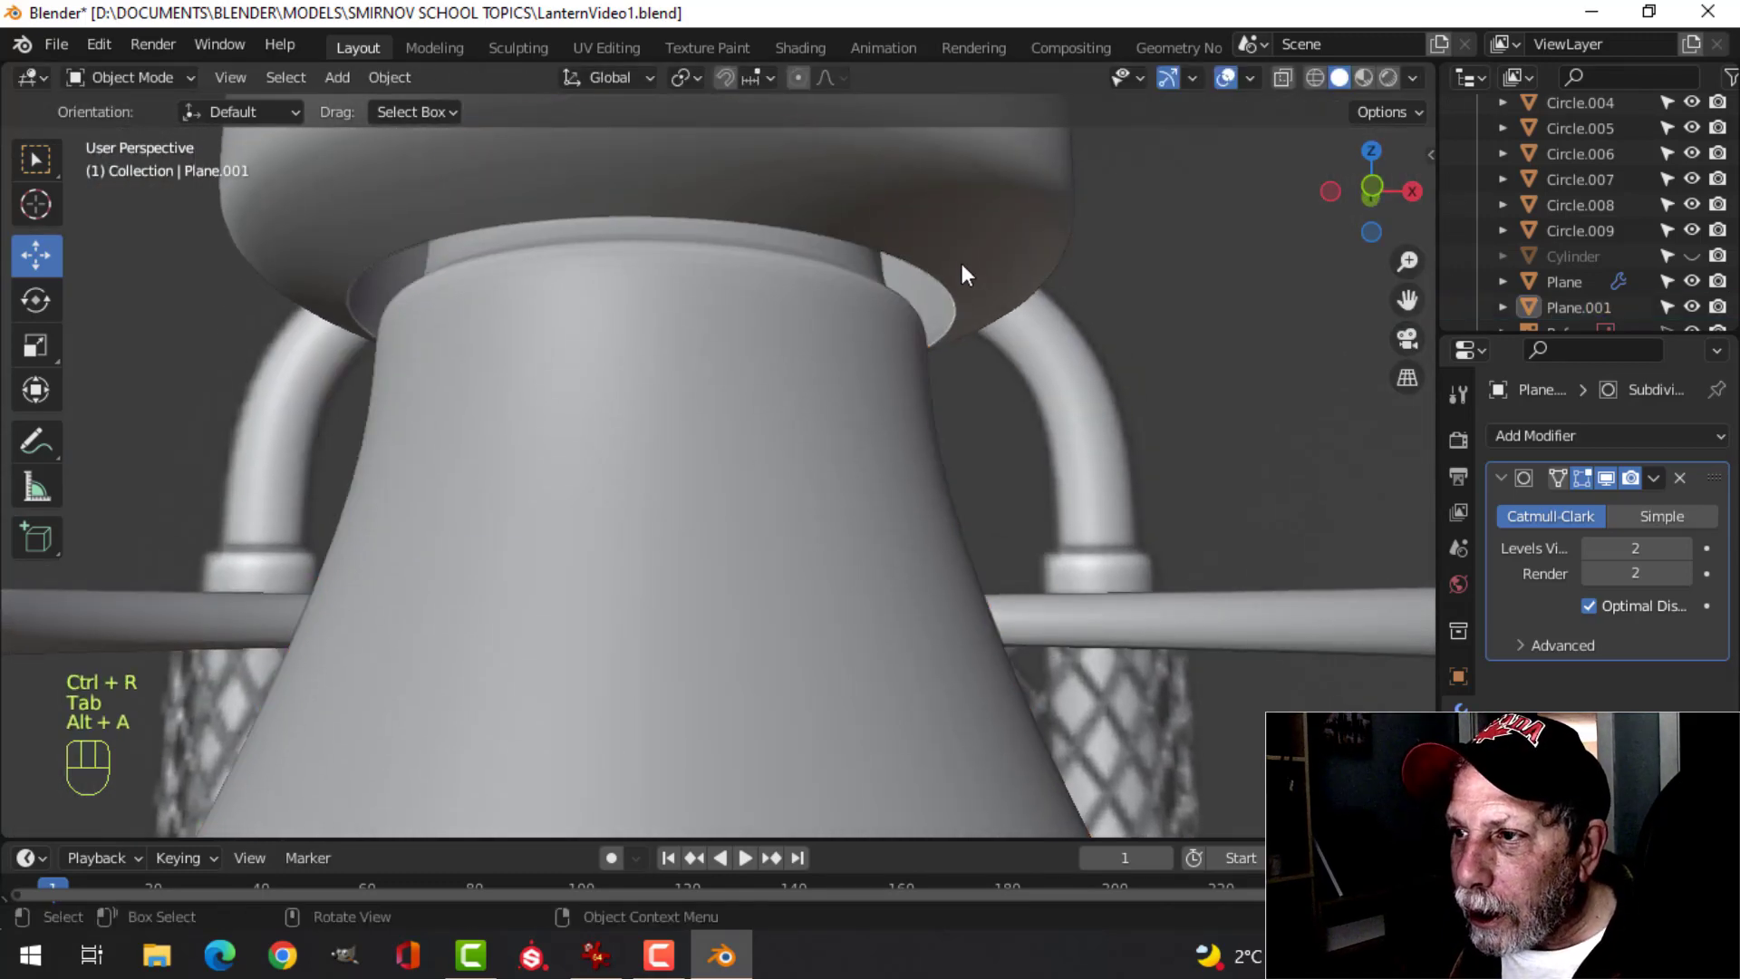
- Scale the edge loop of the socket's bottom opening to about 0.94 and raise it slightly along Z
click(975, 307)
key(Tab)
alt+click(927, 342)
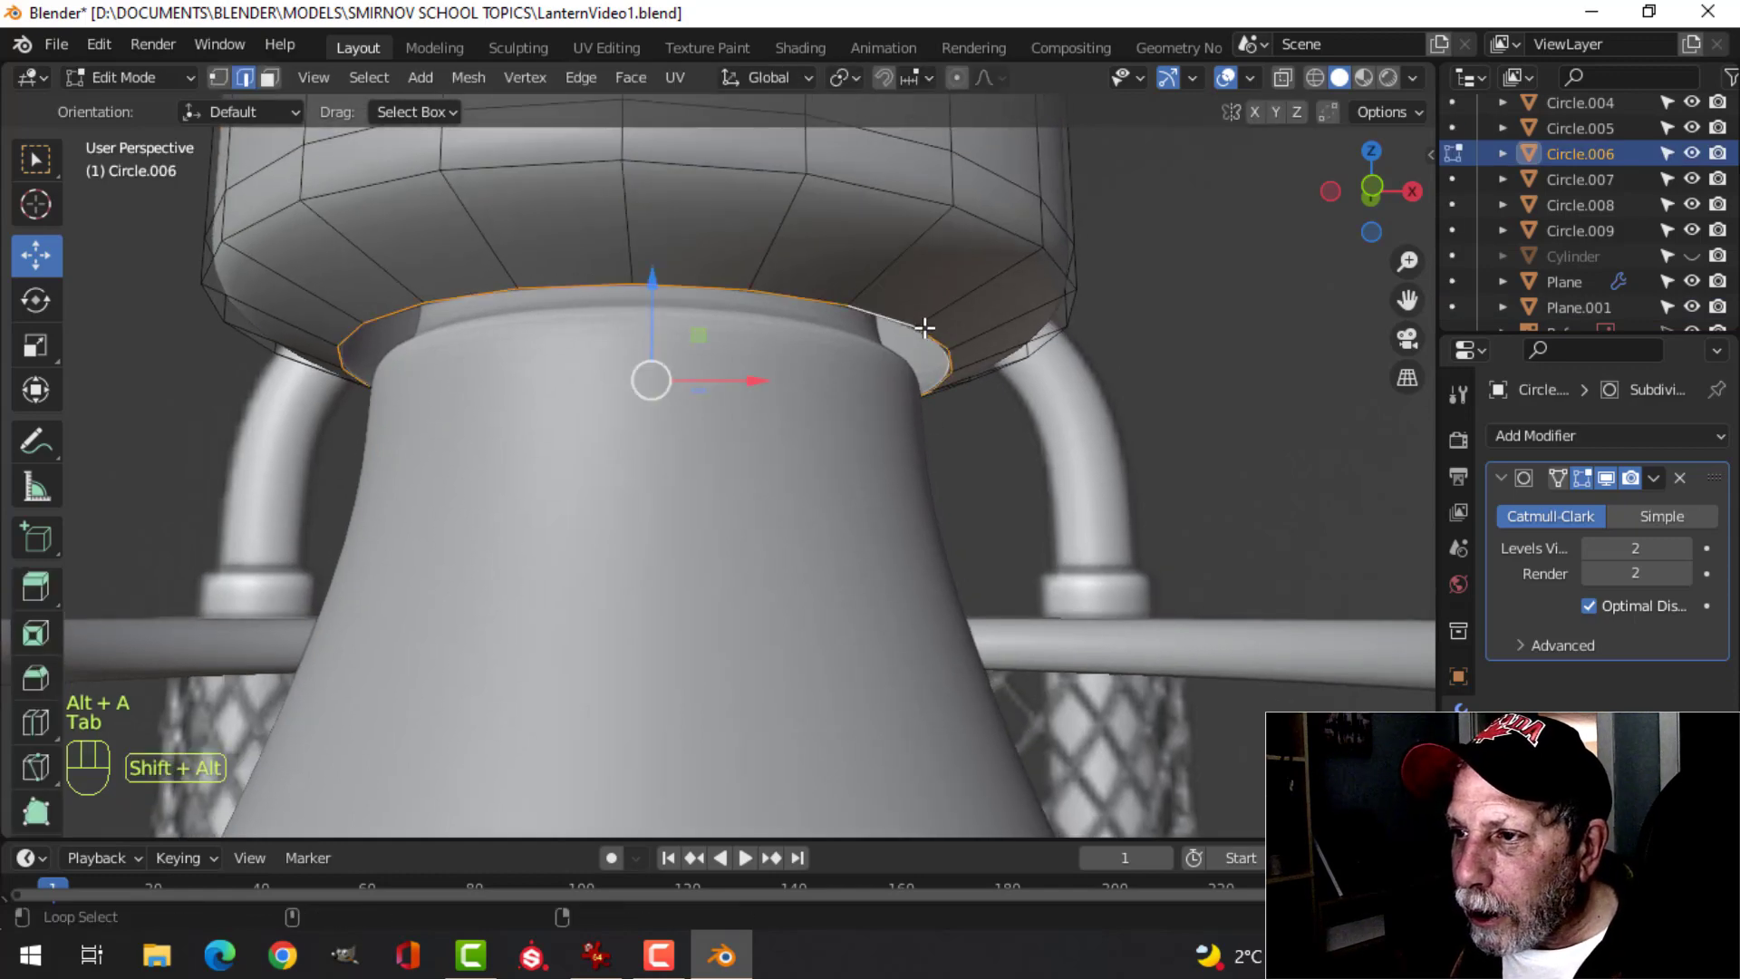
key(s)
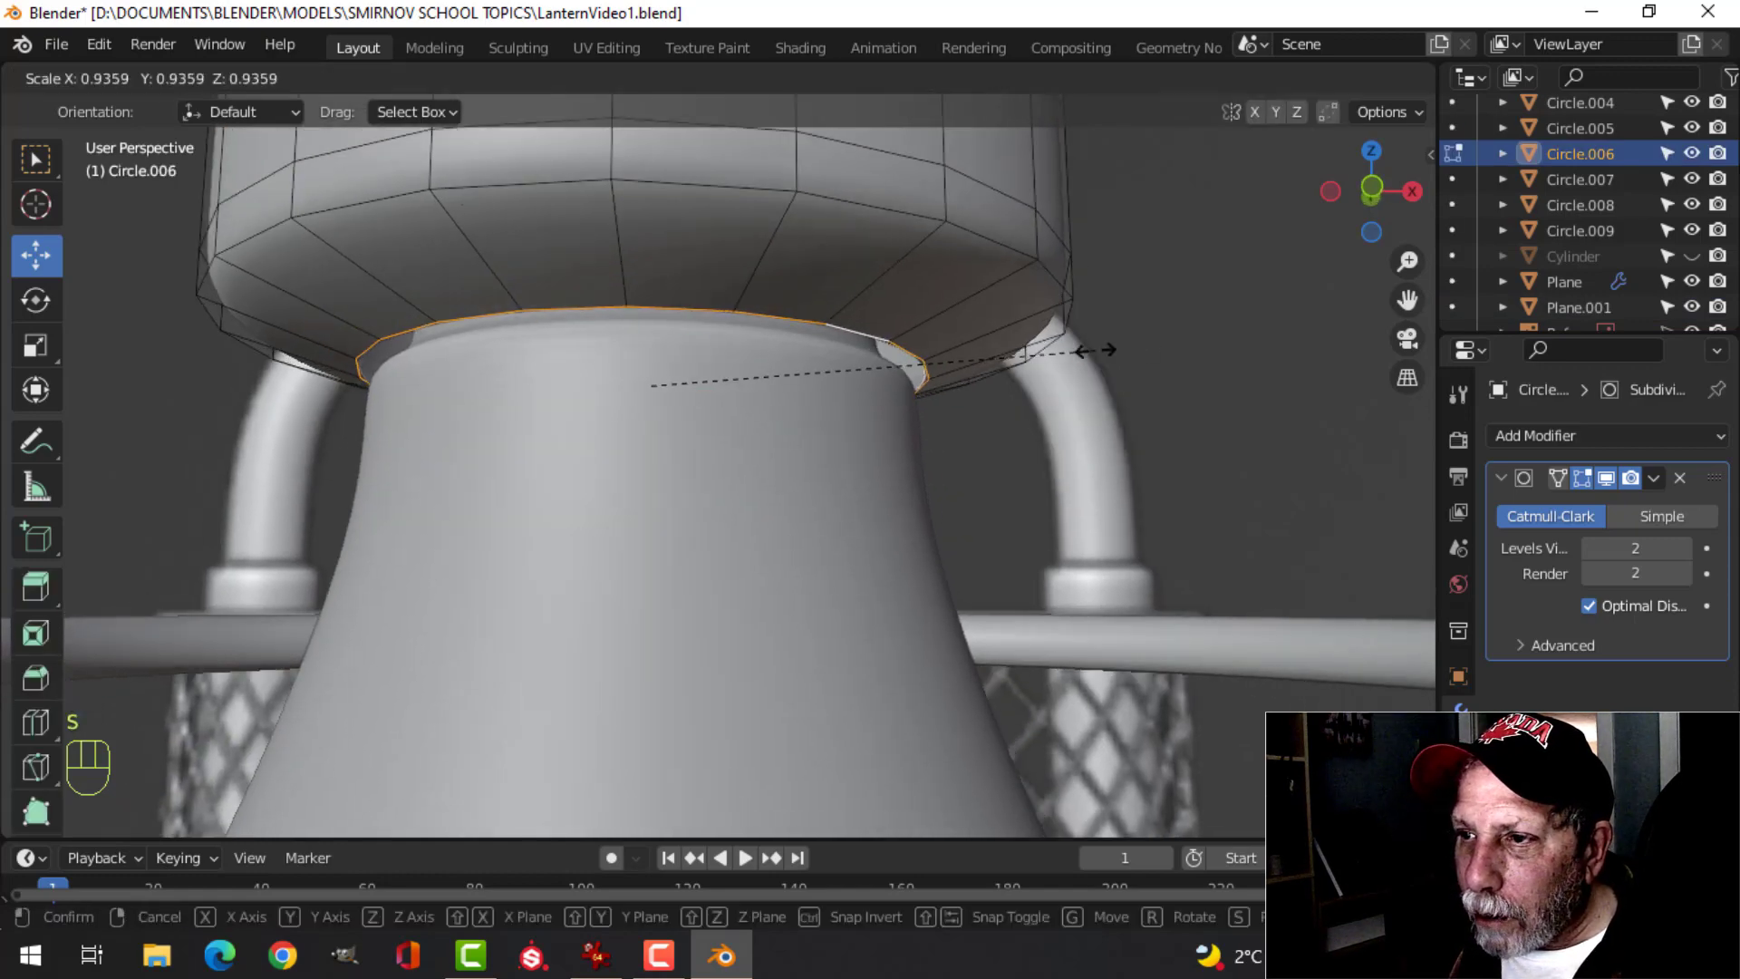
click(1091, 351)
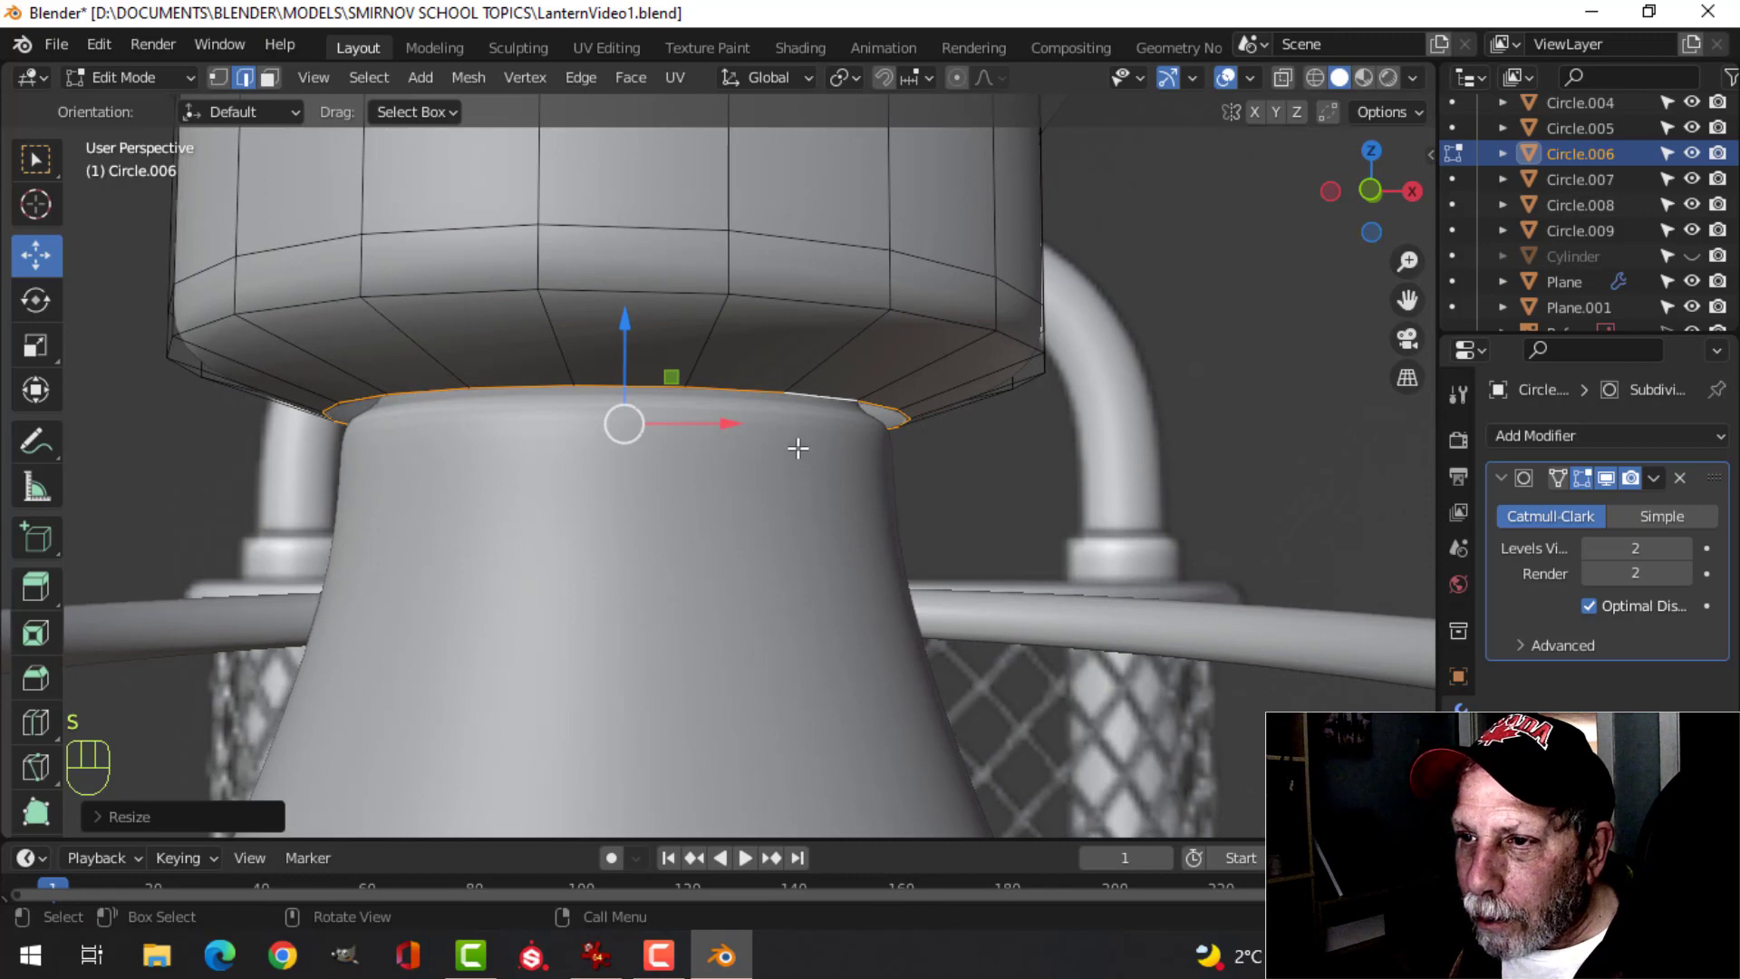
drag(640, 331, 644, 271)
- Add a loop cut on the socket's underside, slid close to the edge of its bottom opening
middle_drag(644, 272, 776, 373)
key(ctrl+r)
click(897, 231)
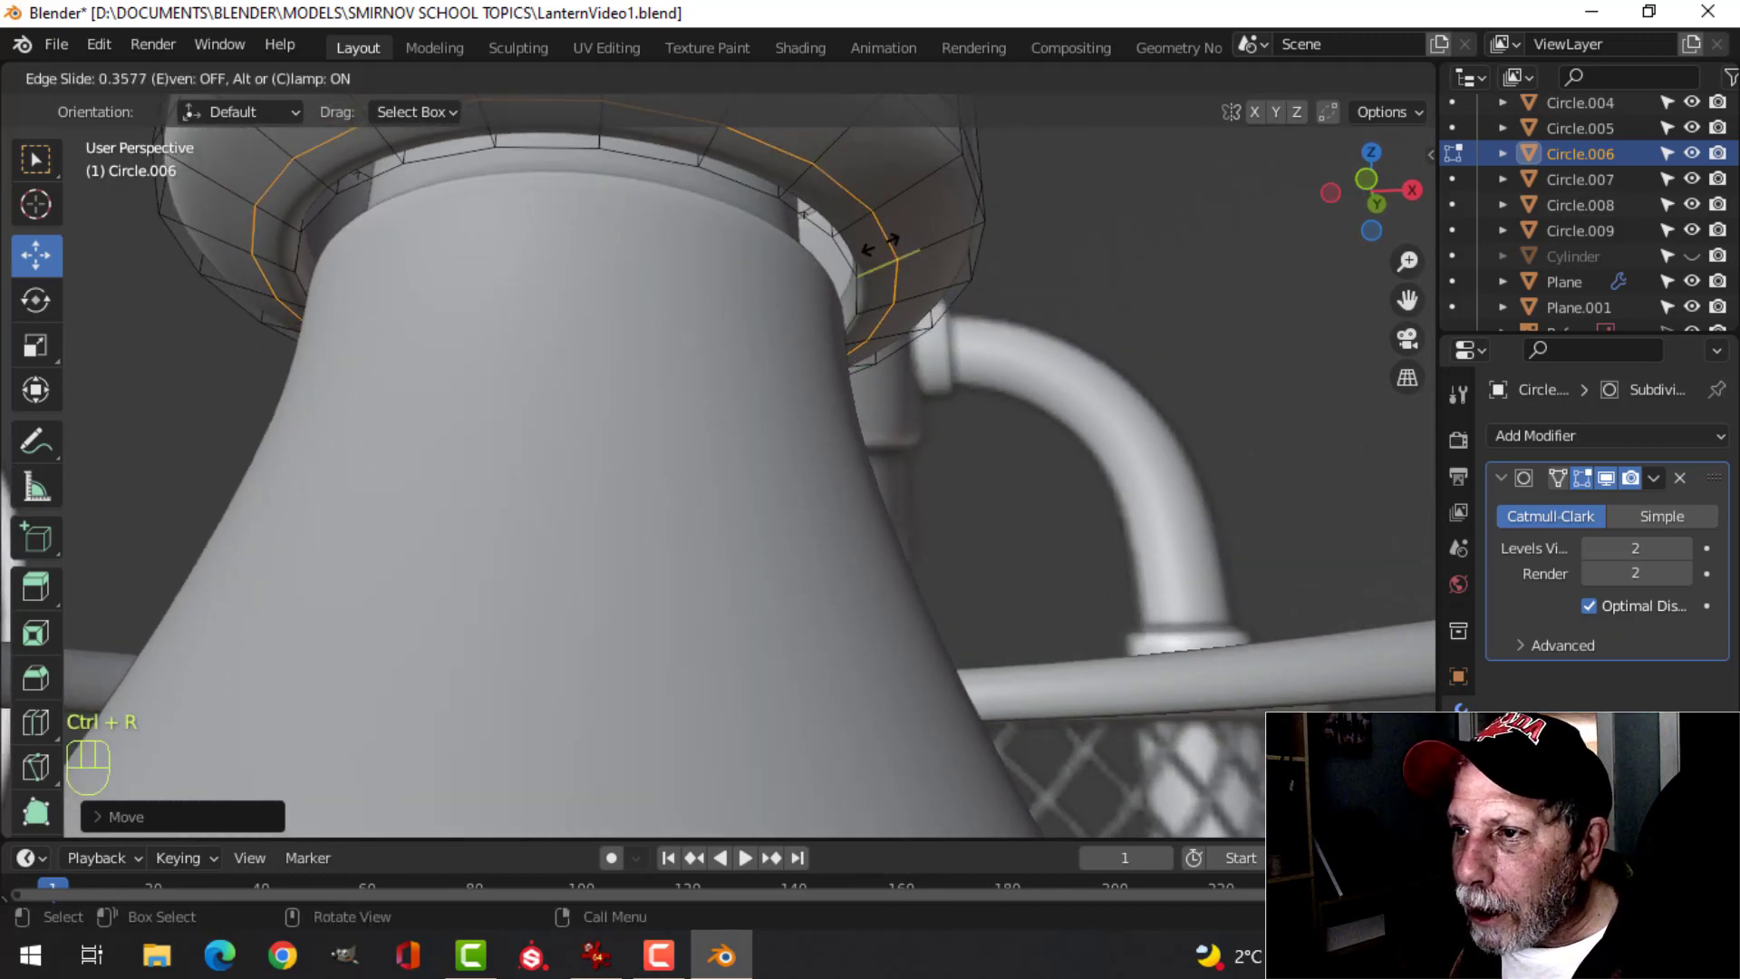
click(865, 270)
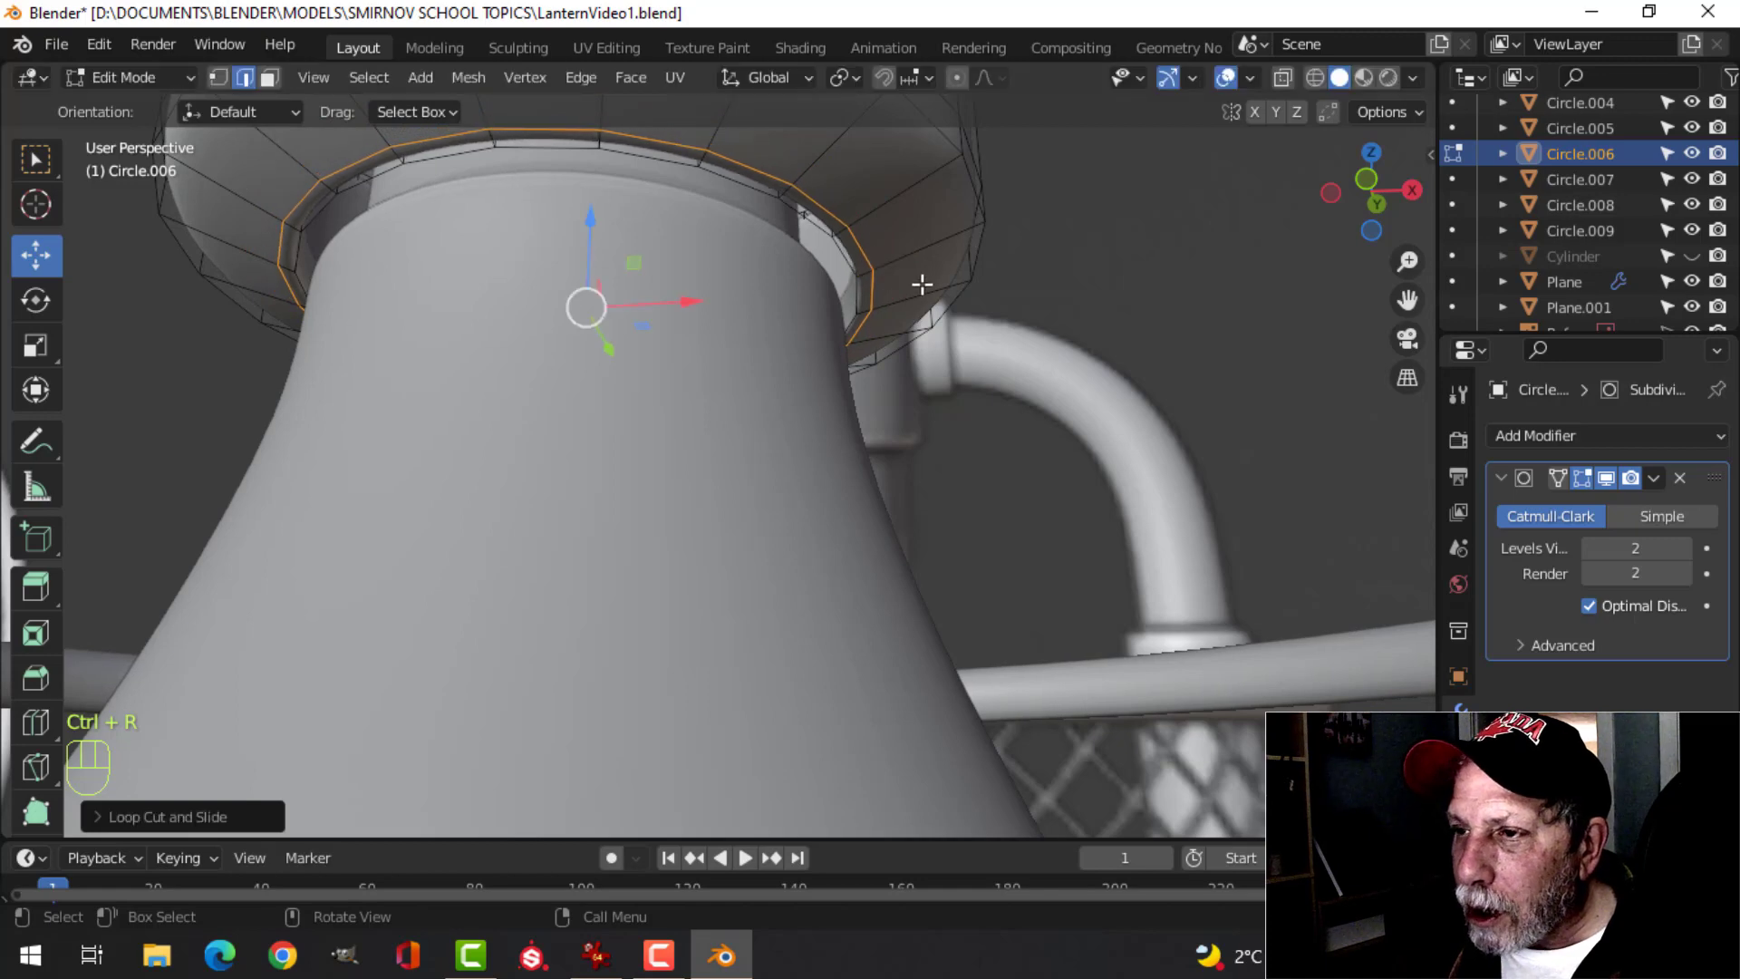
key(Tab)
middle_drag(921, 280, 764, 418)
key(alt+a)
- Scale the bulb's entire mesh up slightly in Edit Mode so its neck fits the socket opening
click(731, 404)
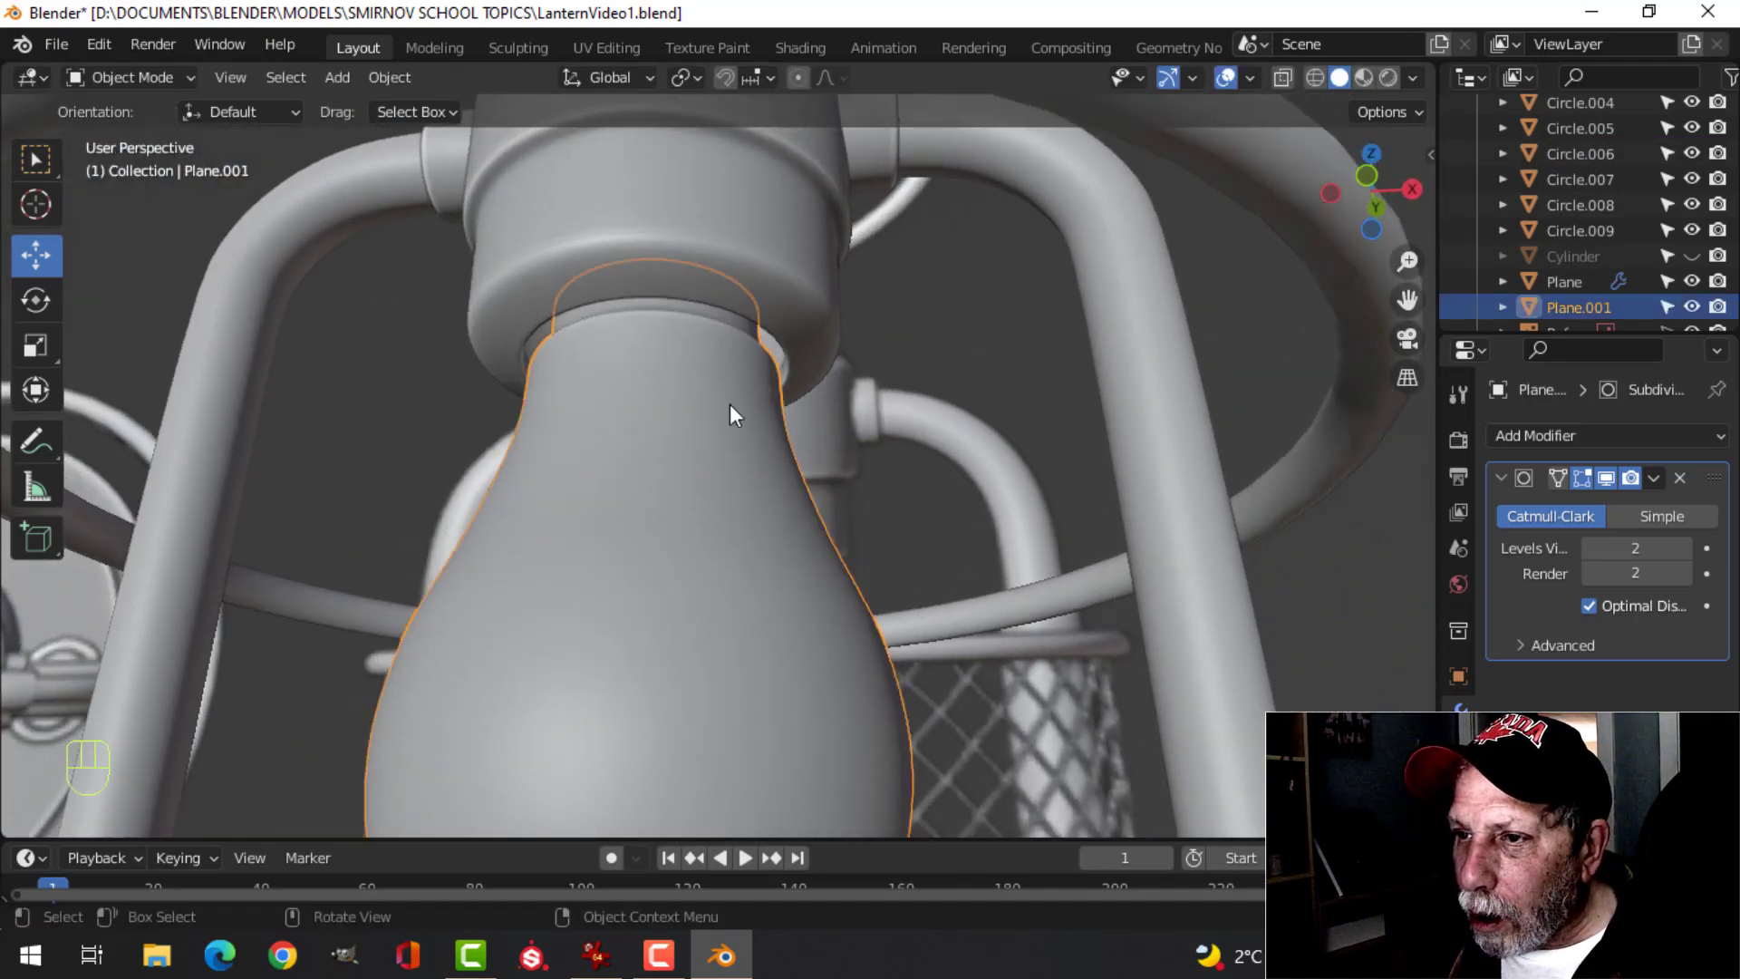
key(Tab)
key(a)
key(s)
click(911, 409)
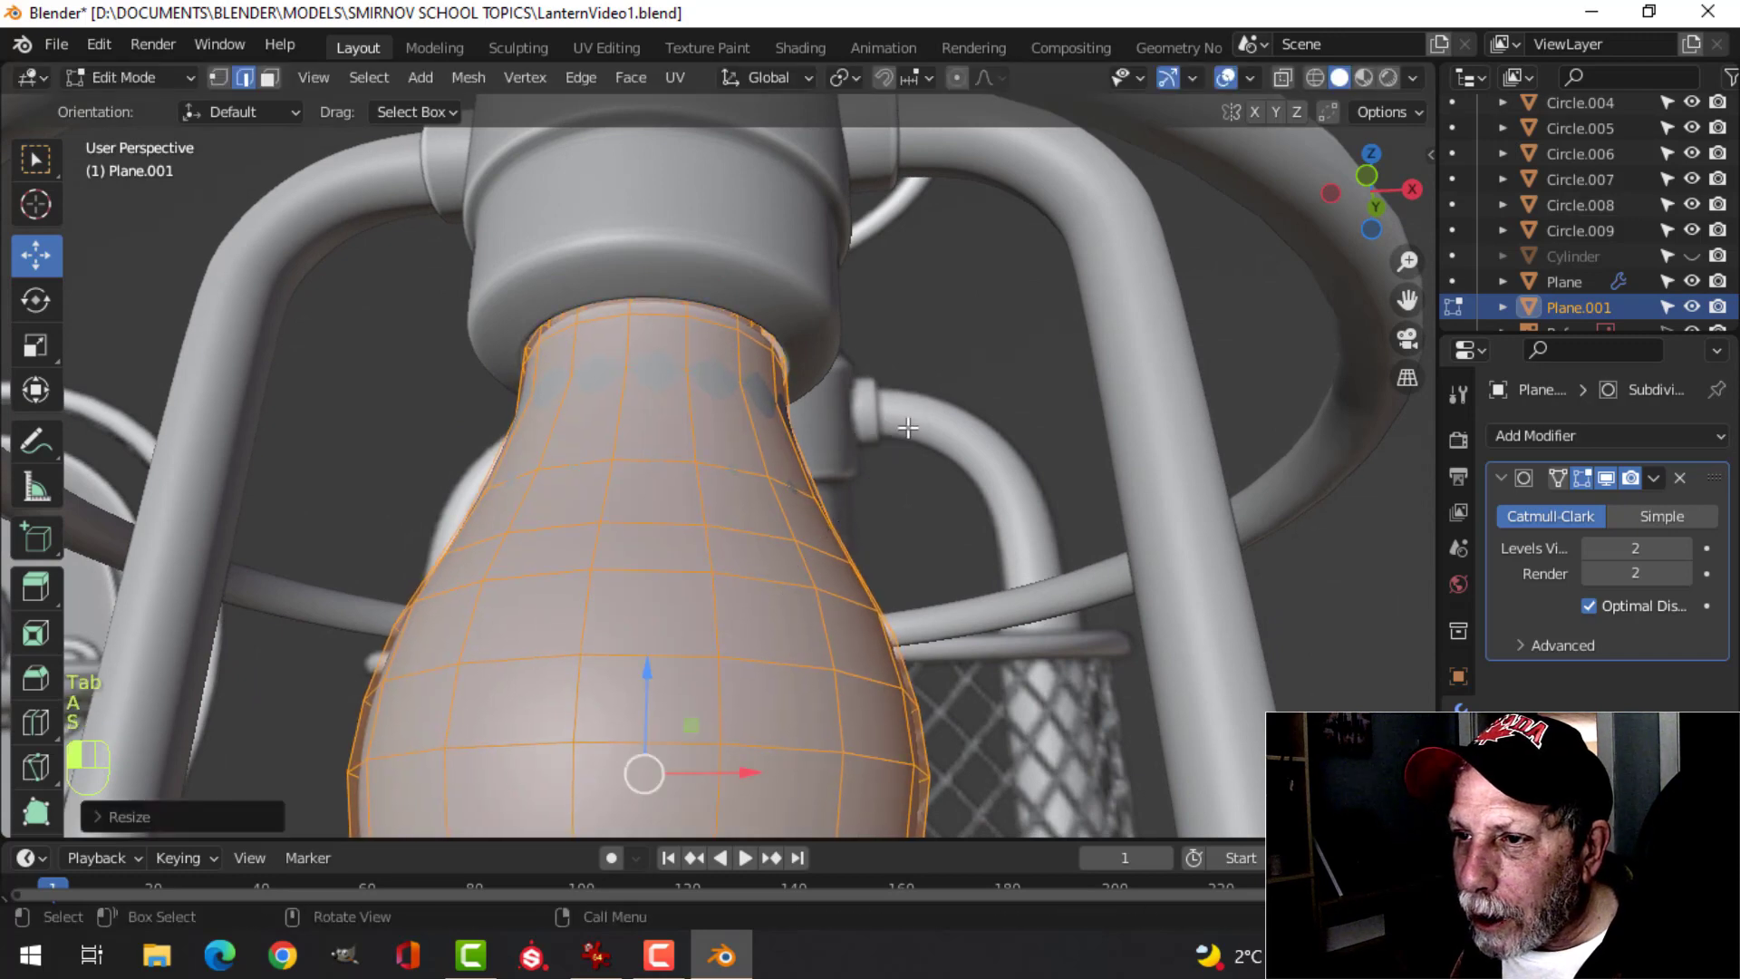
key(Tab)
middle_drag(911, 409, 1046, 377)
key(alt+a)
- Reveal all hidden objects and turn off the viewport gizmos and overlays to view the lantern cleanly
scroll(803, 405, down, 8)
key(alt+h)
key(alt+a)
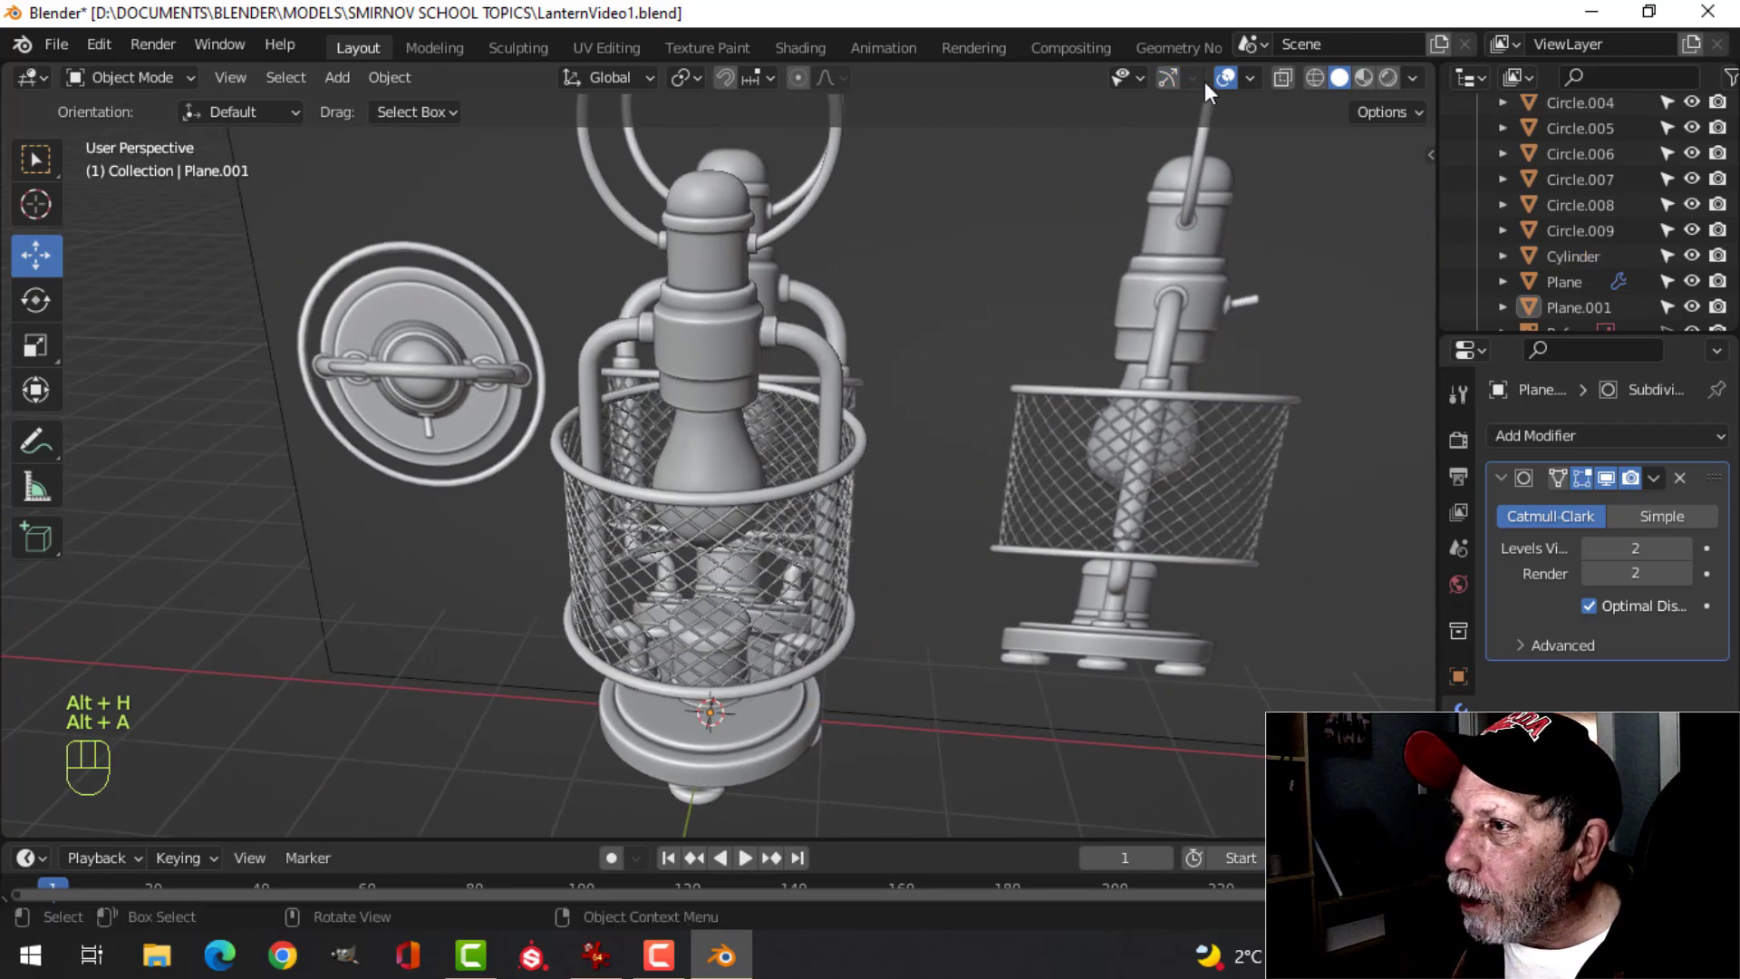
click(1225, 77)
scroll(1019, 470, up, 4)
mouse_move(1018, 470)
middle_down()
mouse_move(818, 582)
mouse_move(944, 466)
mouse_move(984, 397)
mouse_move(990, 507)
middle_up()
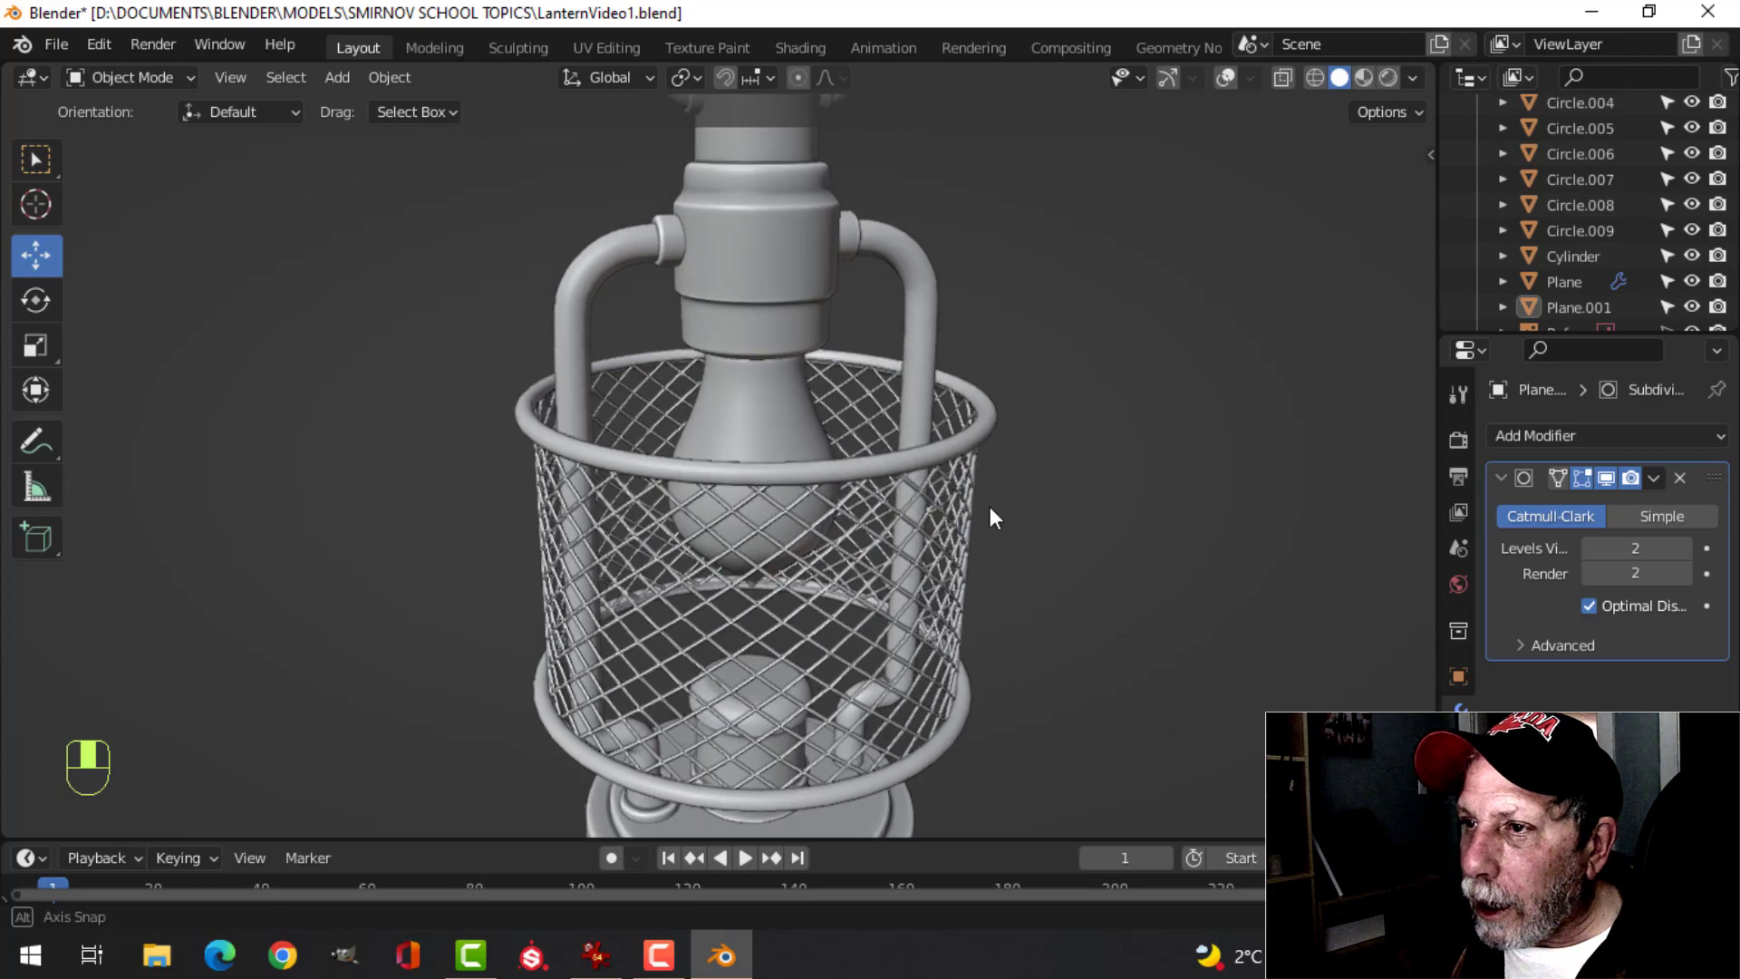
- Set the viewport cavity type to Both, with world-space ridge 2.136 and valley 1.841, and screen-space ridge 1.433 and valley 1.467
click(1413, 78)
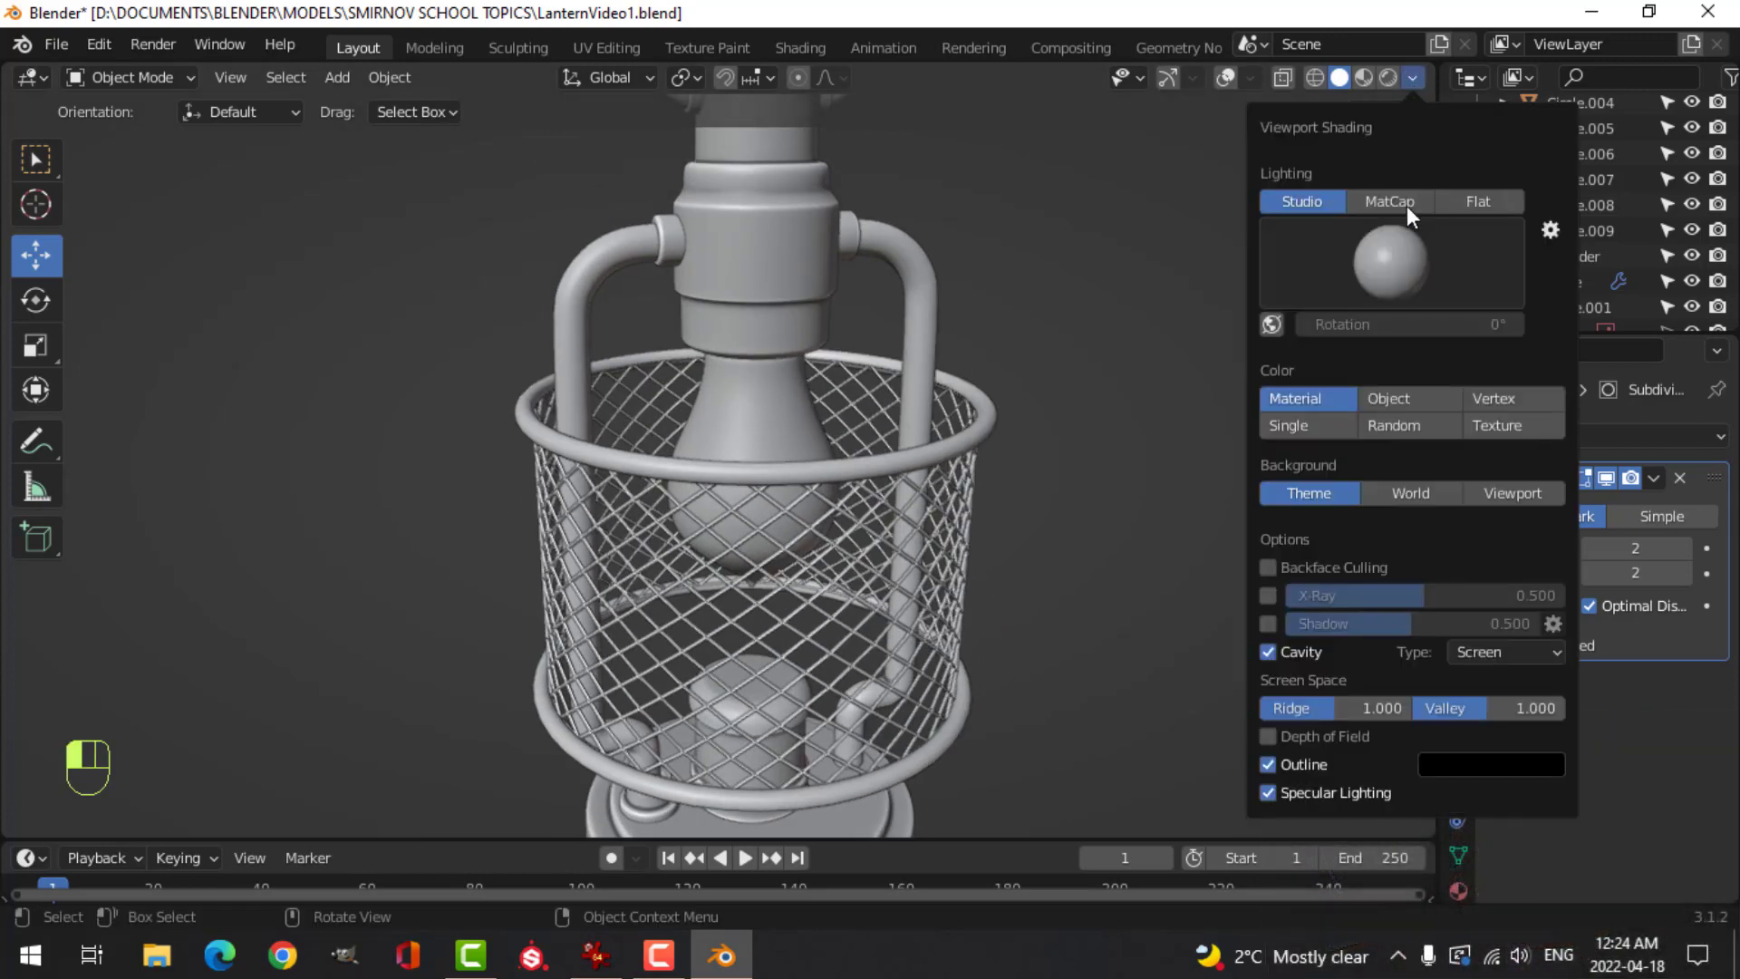
click(1487, 650)
click(1431, 737)
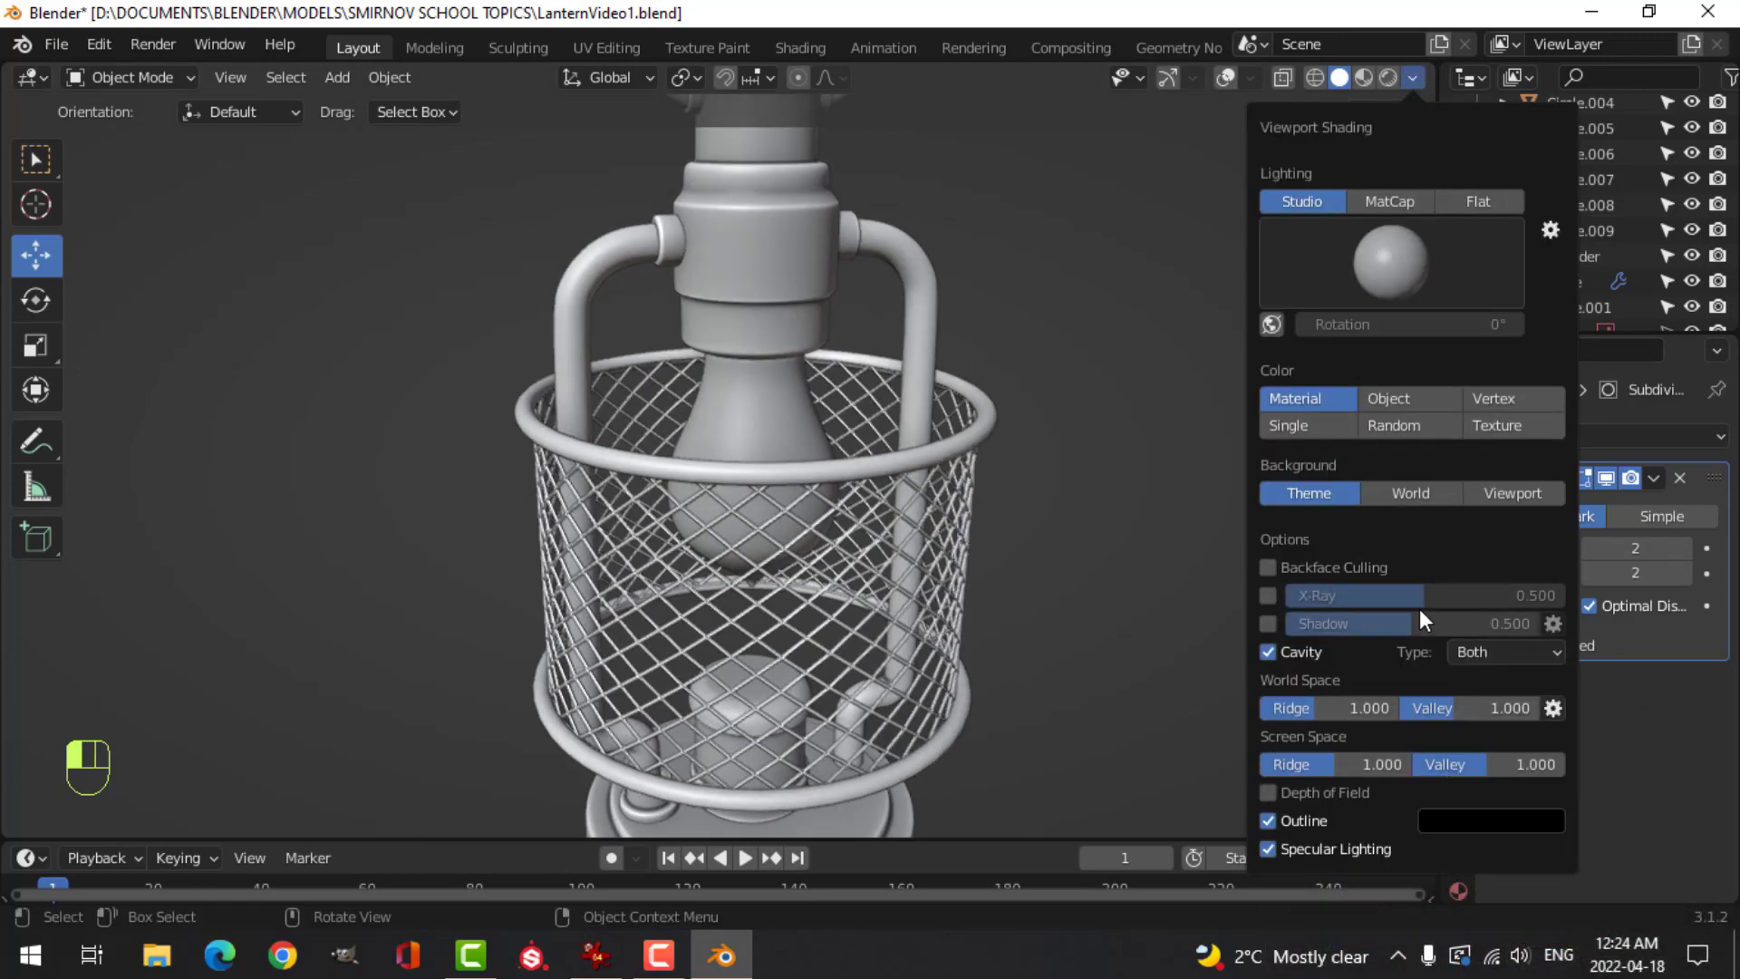
drag(1351, 709, 1488, 714)
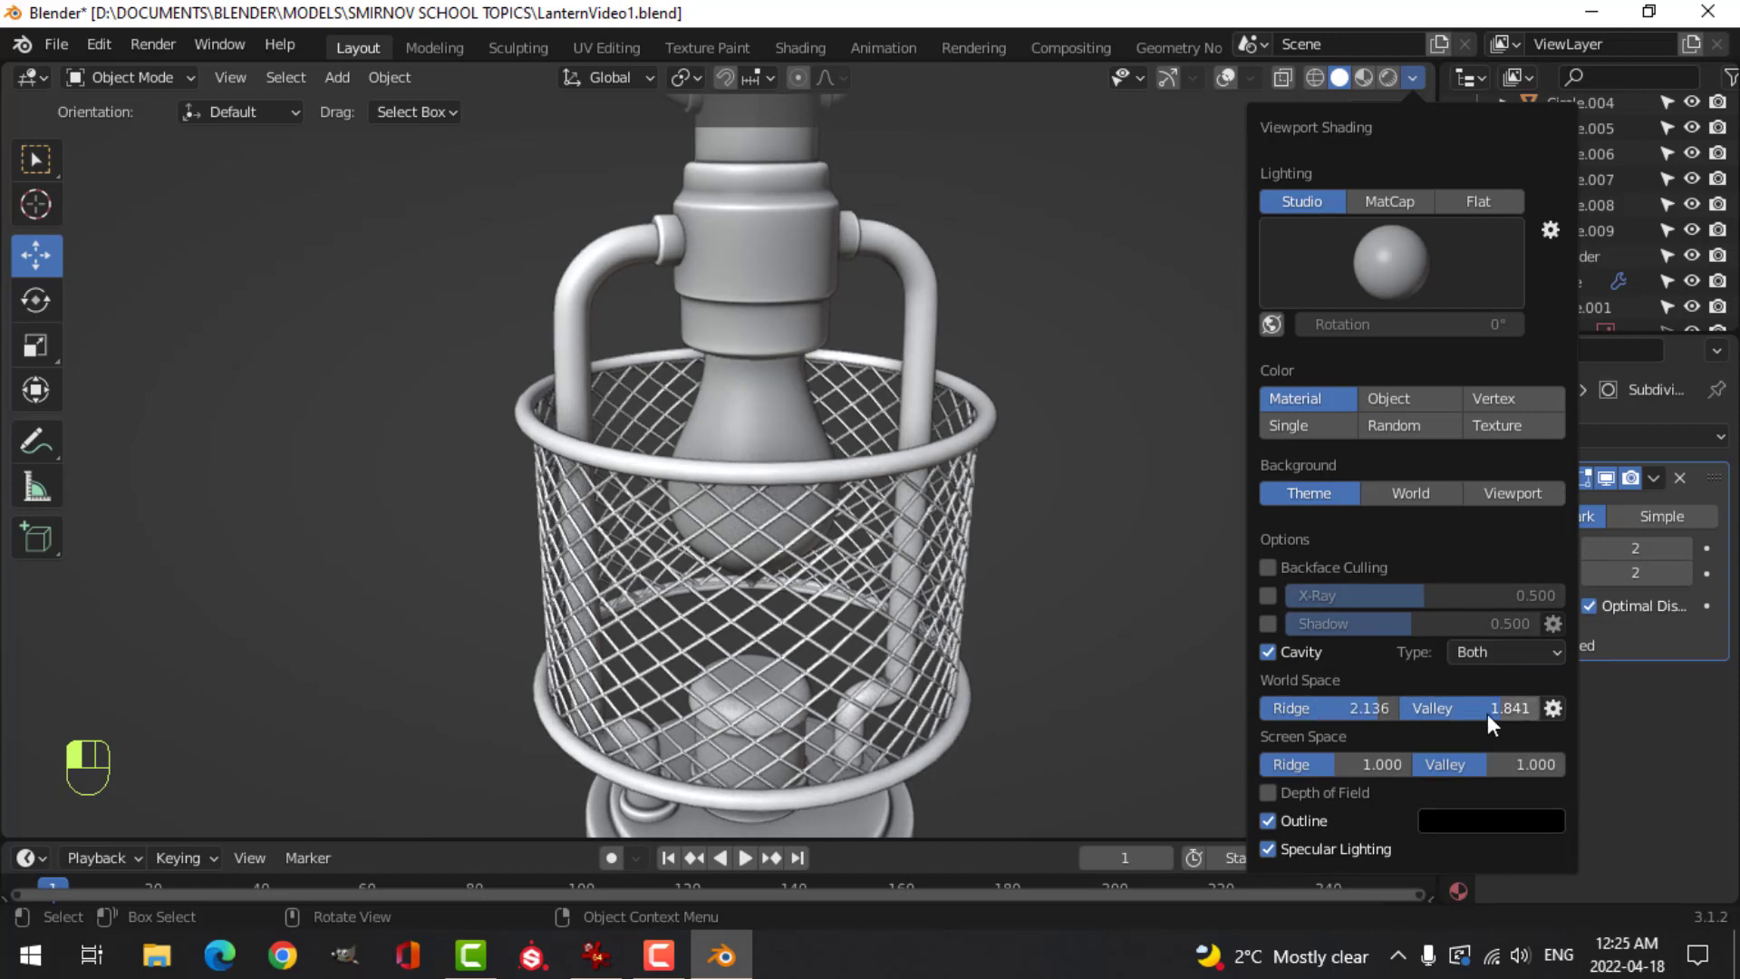
drag(1324, 769, 1367, 764)
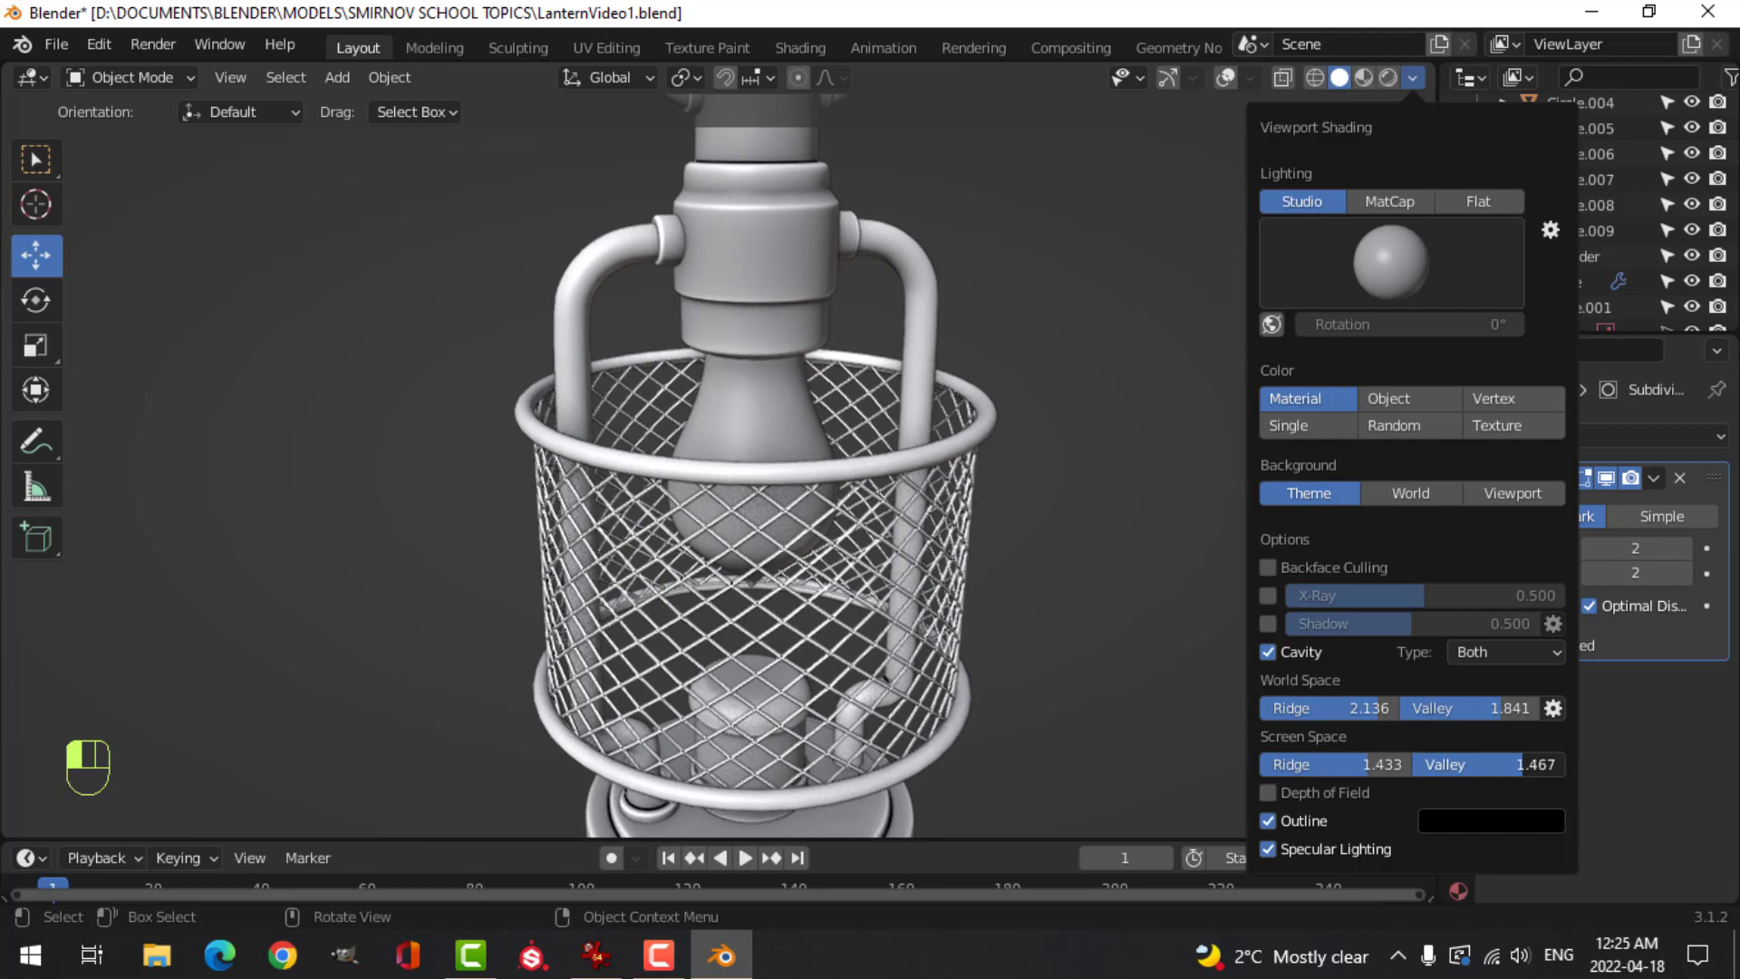
- Switch the viewport lighting to MatCap with the reddish clay sphere
click(1378, 198)
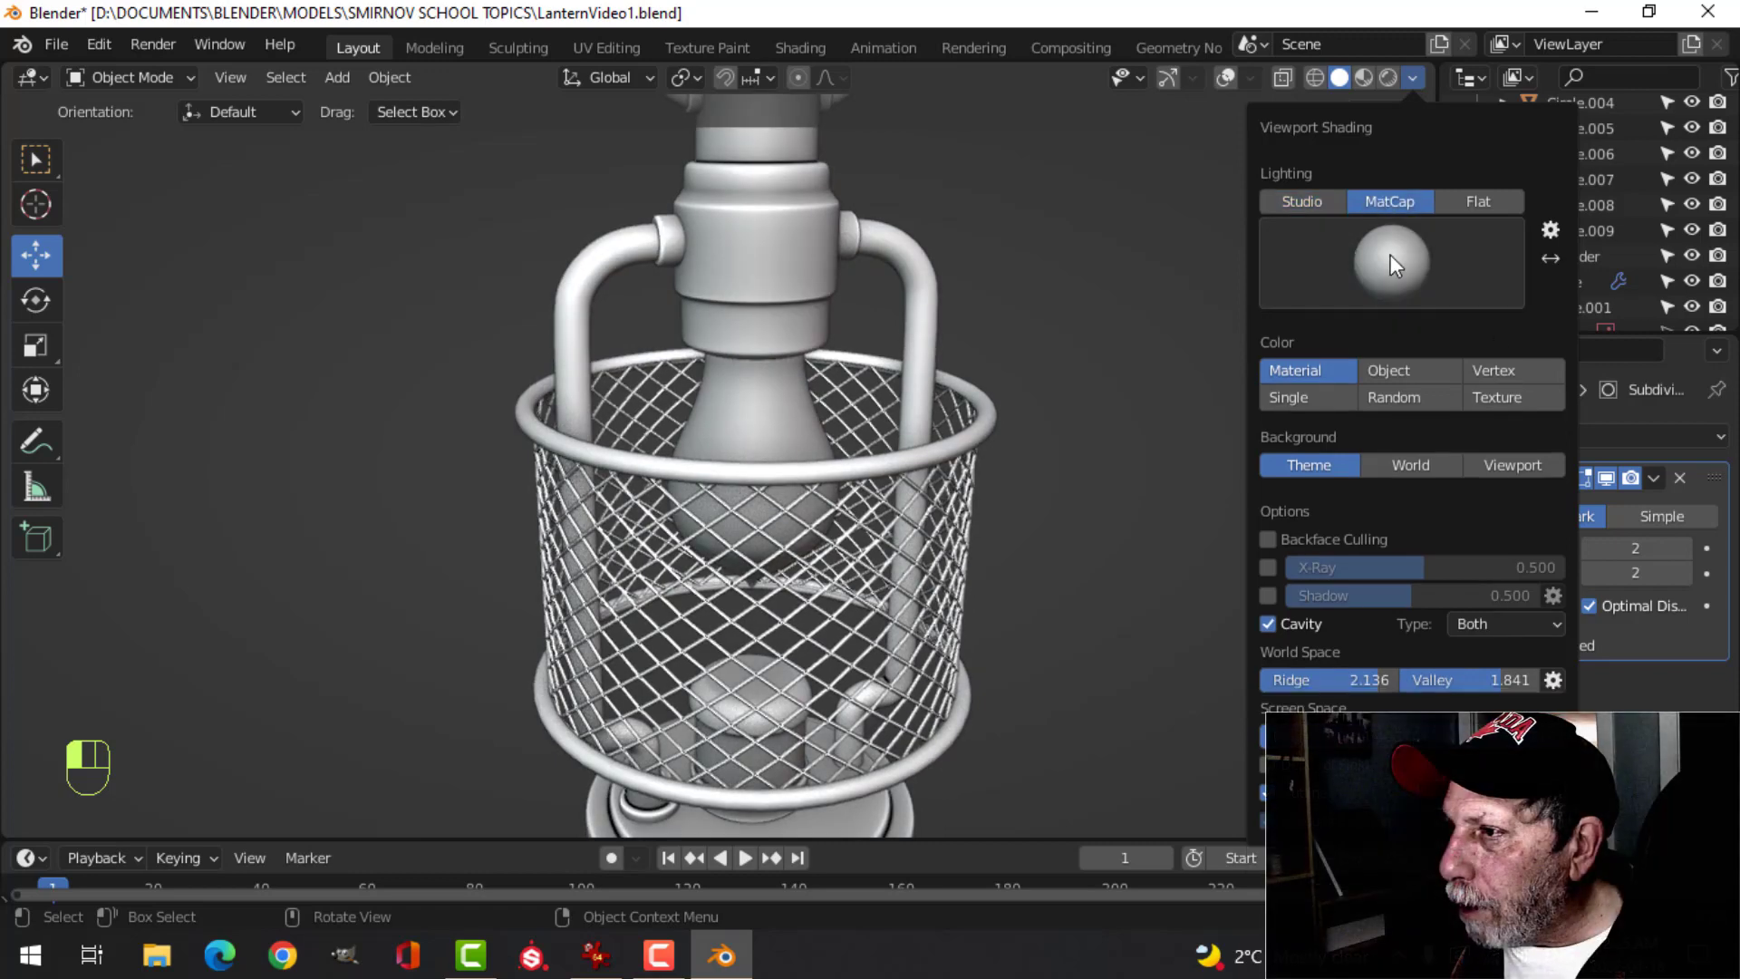
click(1390, 254)
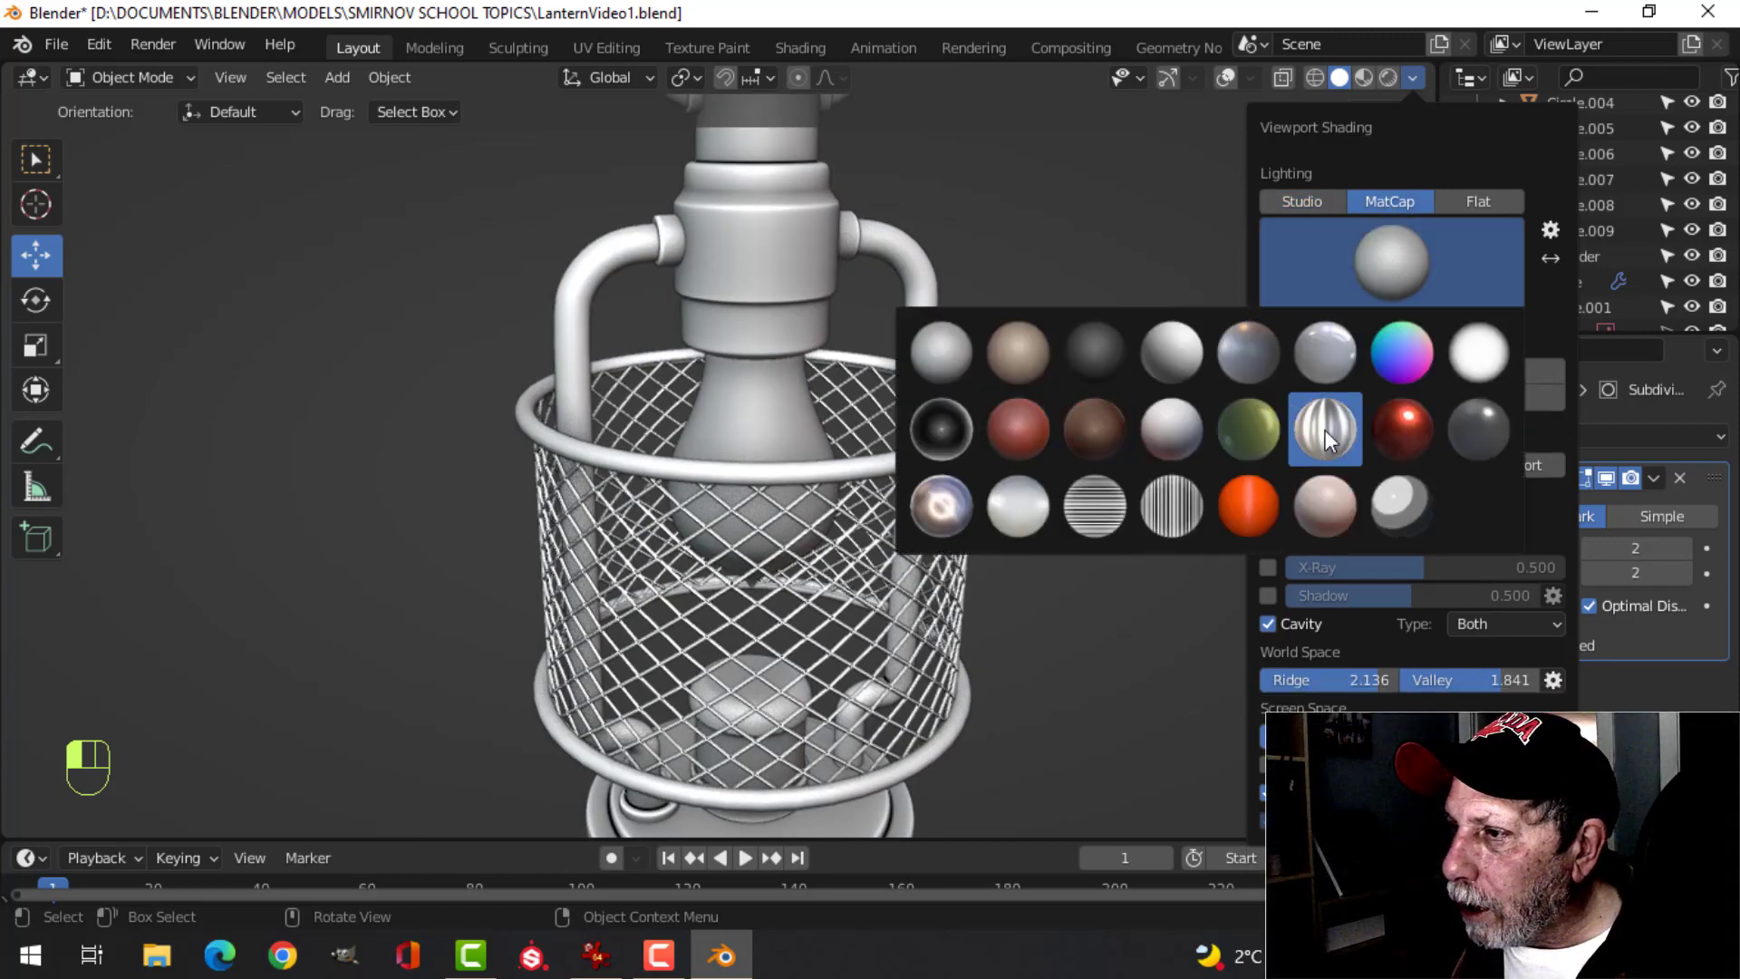
click(1035, 437)
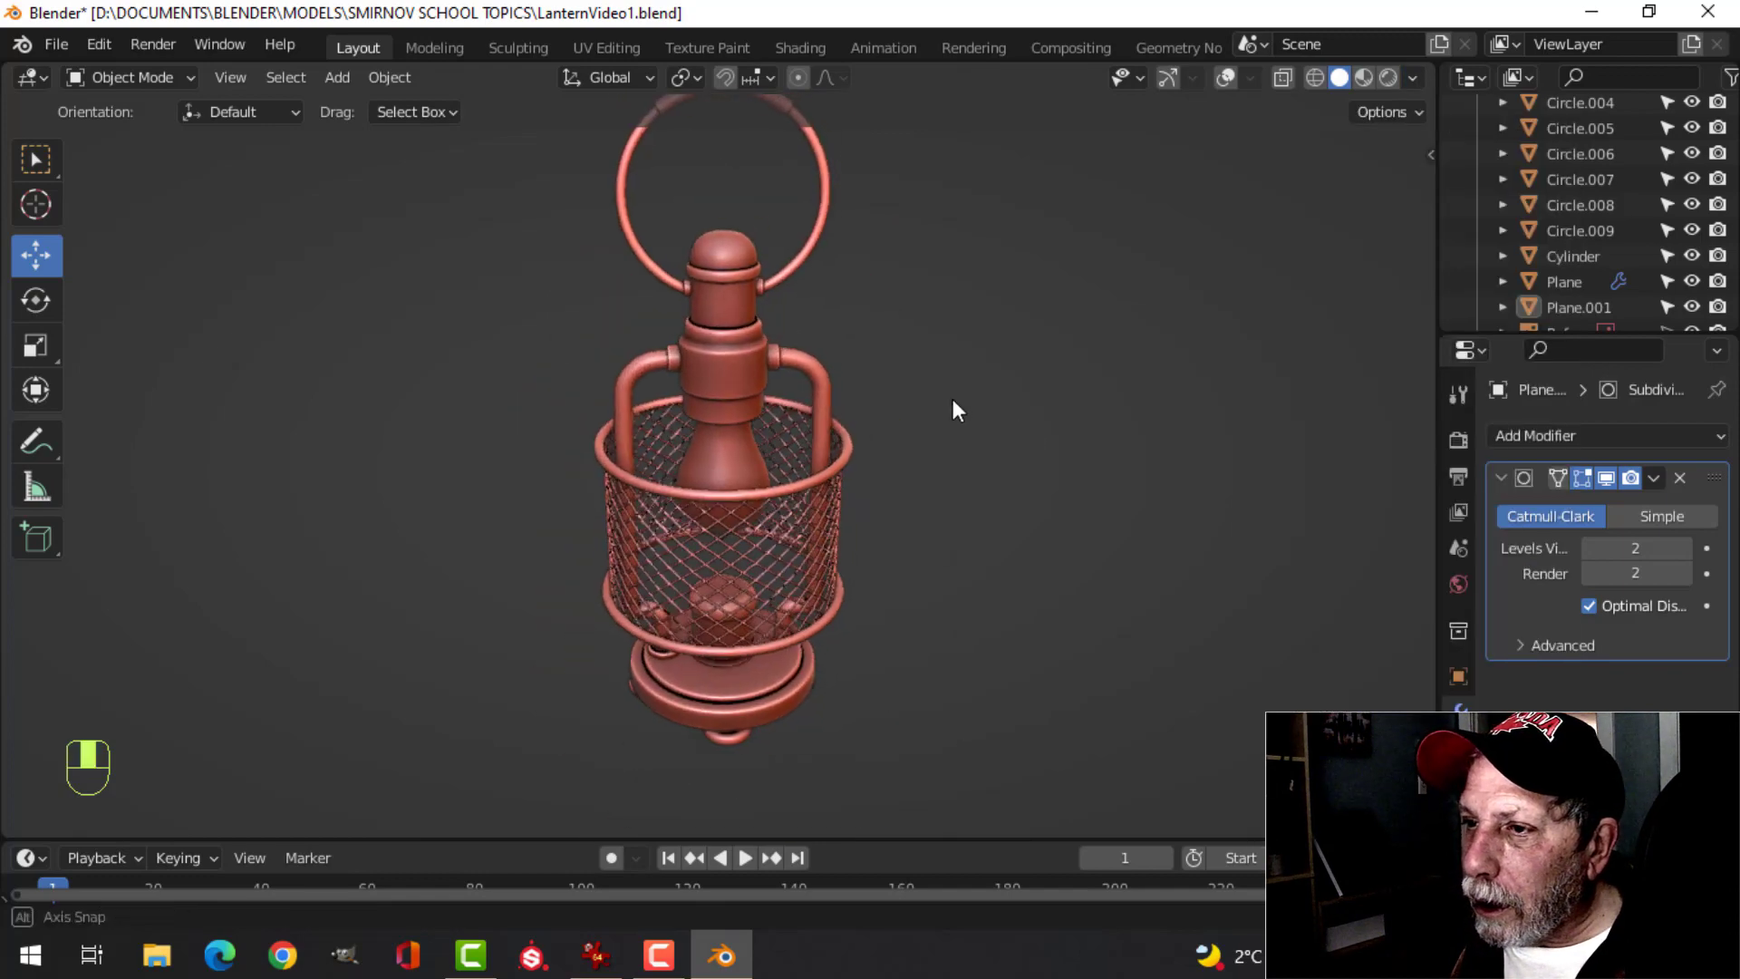
- Inspect the assembled lantern up close and from several angles, and save the file
middle_drag(954, 399, 968, 446)
scroll(970, 389, up, 3)
scroll(910, 302, down, 3)
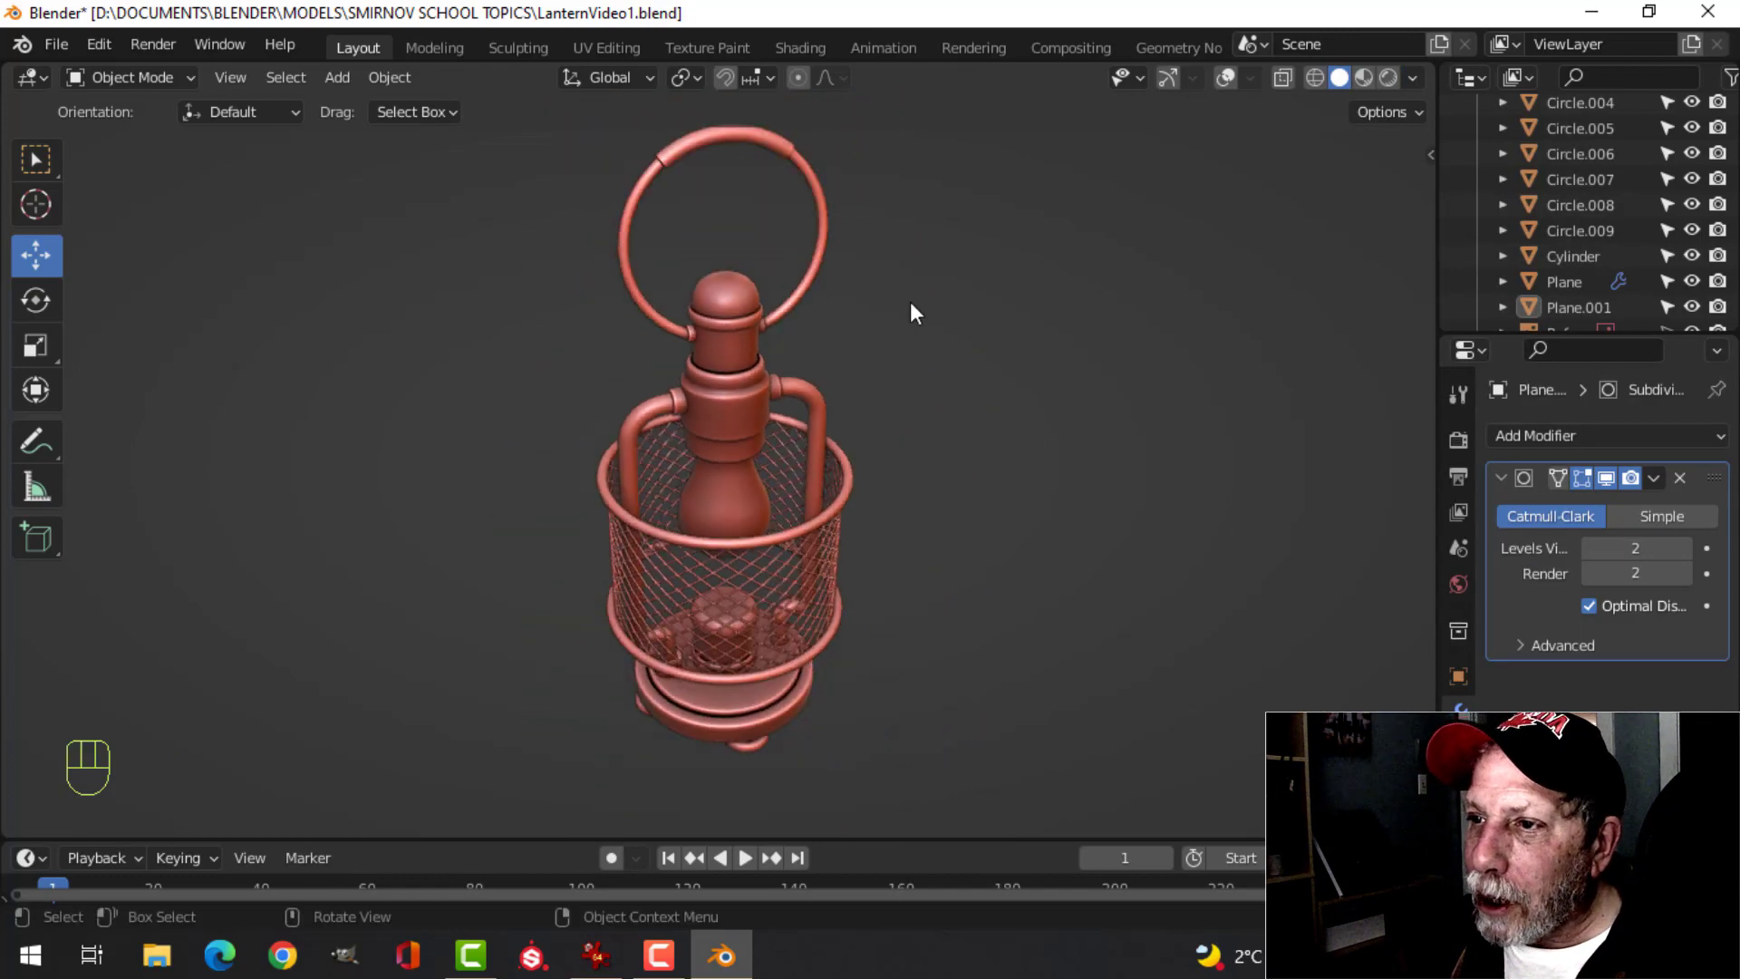
middle_drag(910, 302, 841, 368)
scroll(906, 408, up, 4)
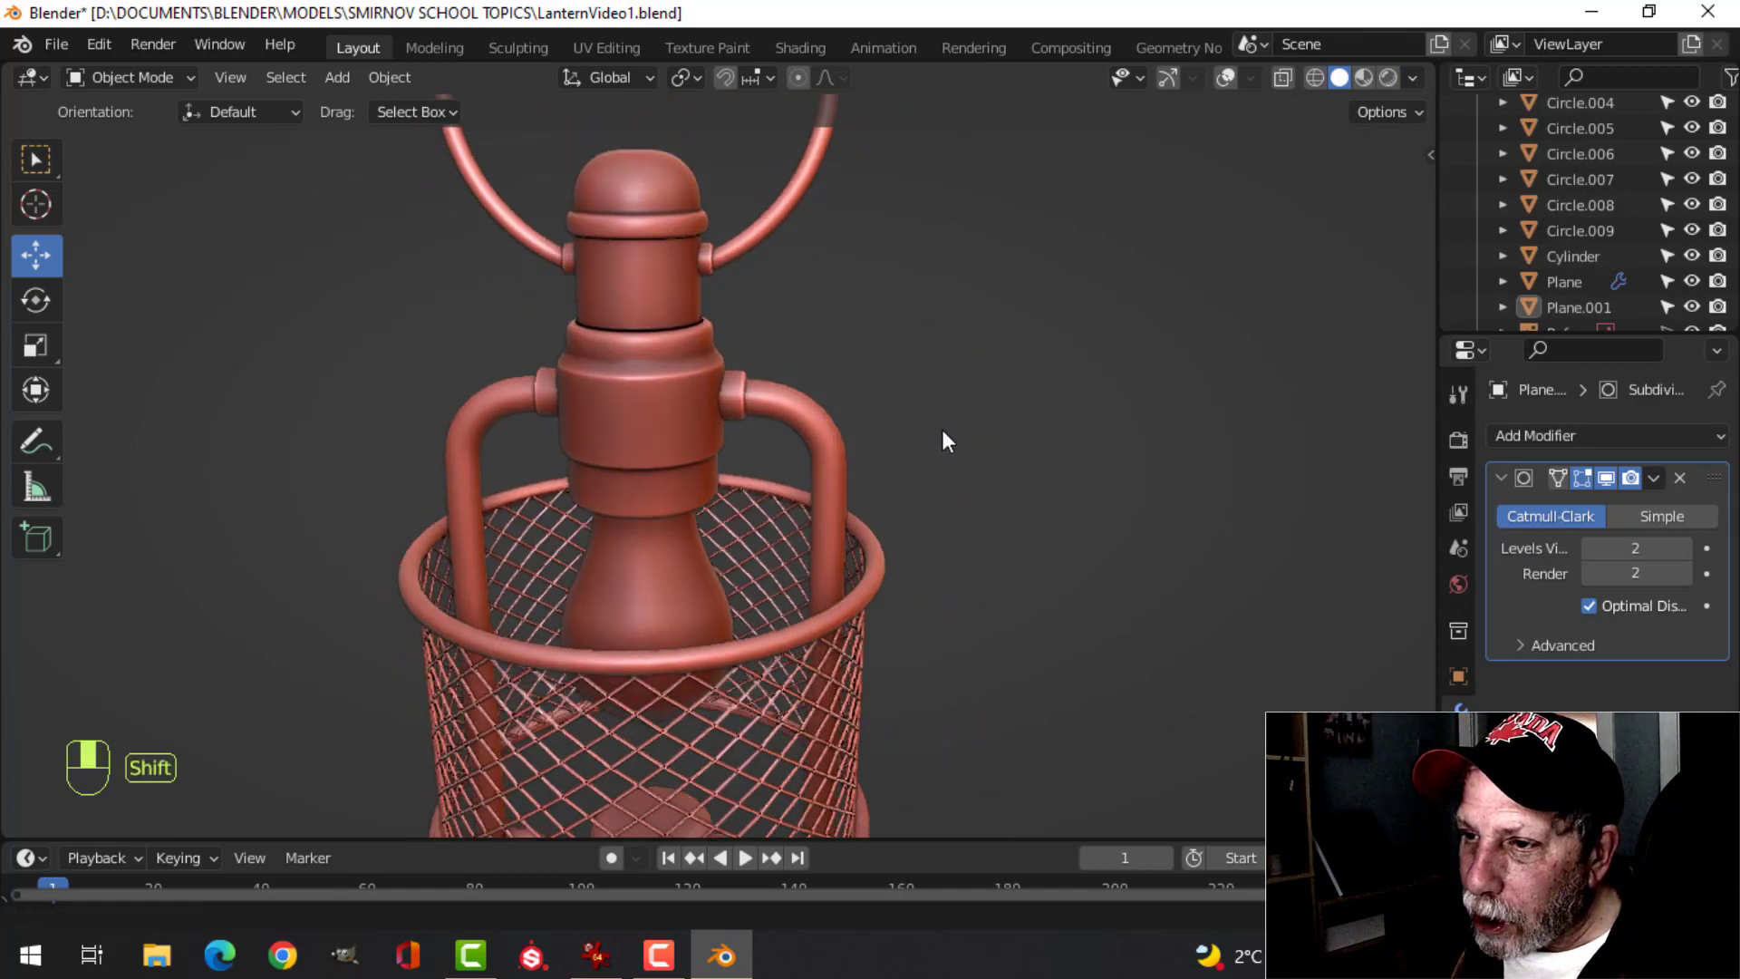
scroll(933, 435, down, 6)
shift+middle_drag(905, 590, 878, 448)
scroll(861, 544, down, 1)
scroll(870, 535, up, 2)
scroll(889, 503, down, 2)
key(ctrl+s)
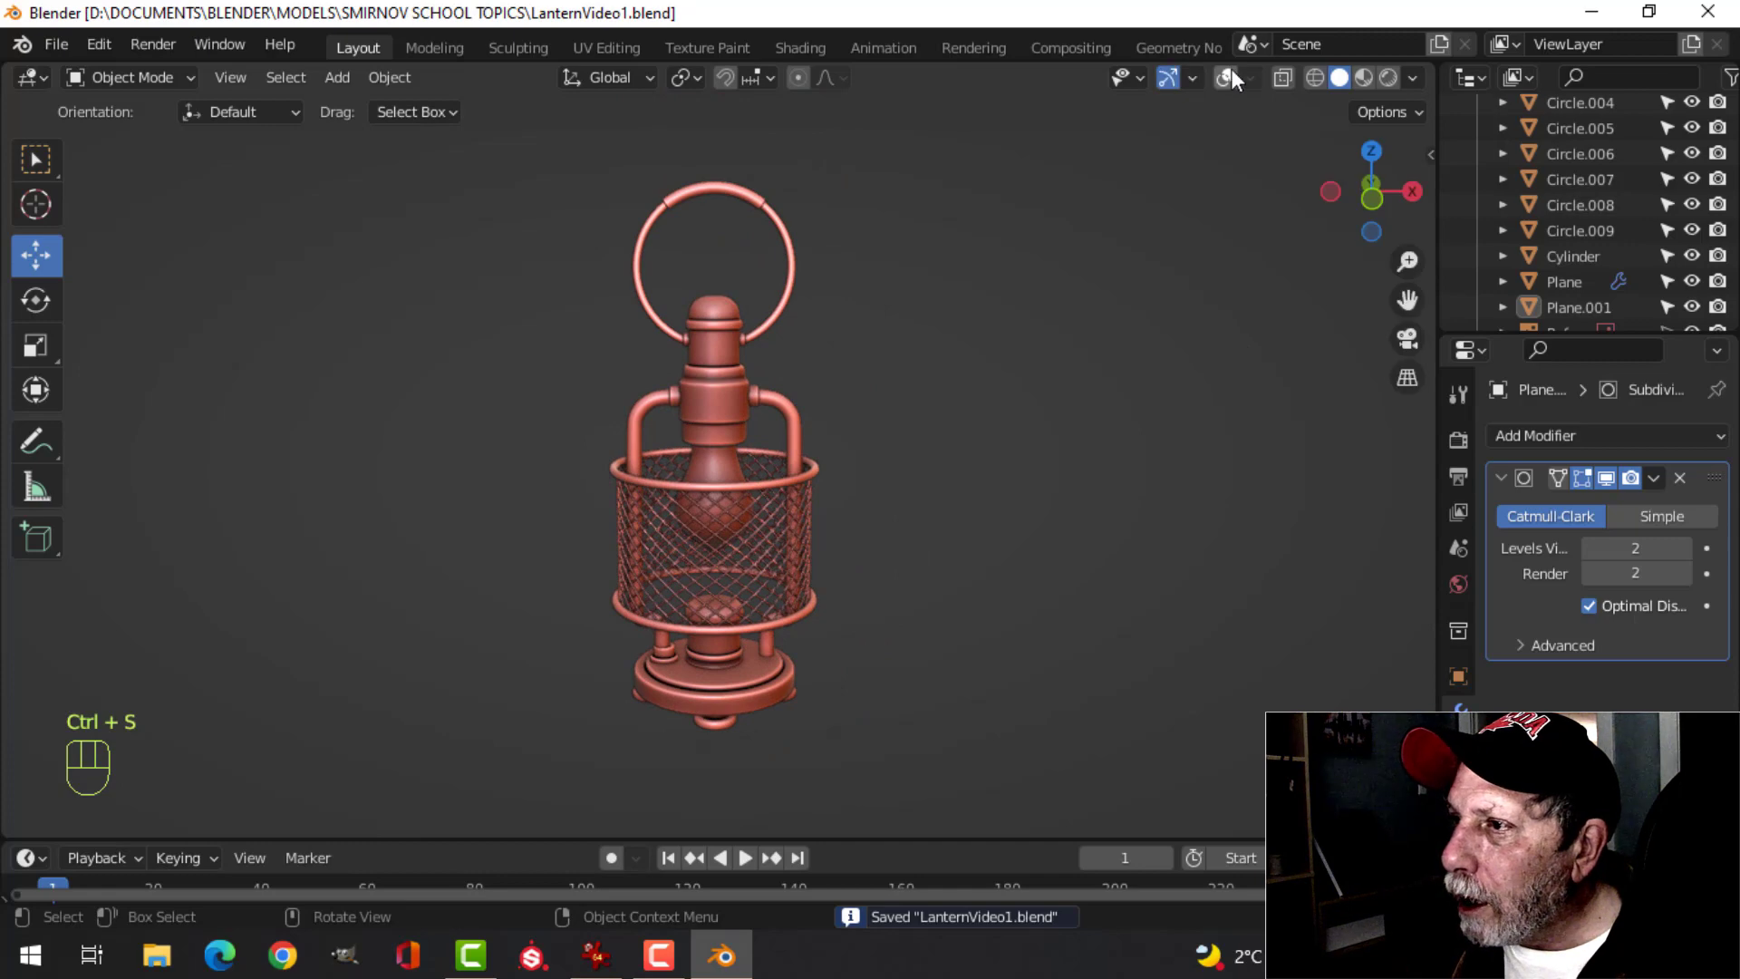
- Turn the viewport overlays back on and open the socket's mesh in Edit Mode
click(1230, 72)
scroll(823, 388, up, 3)
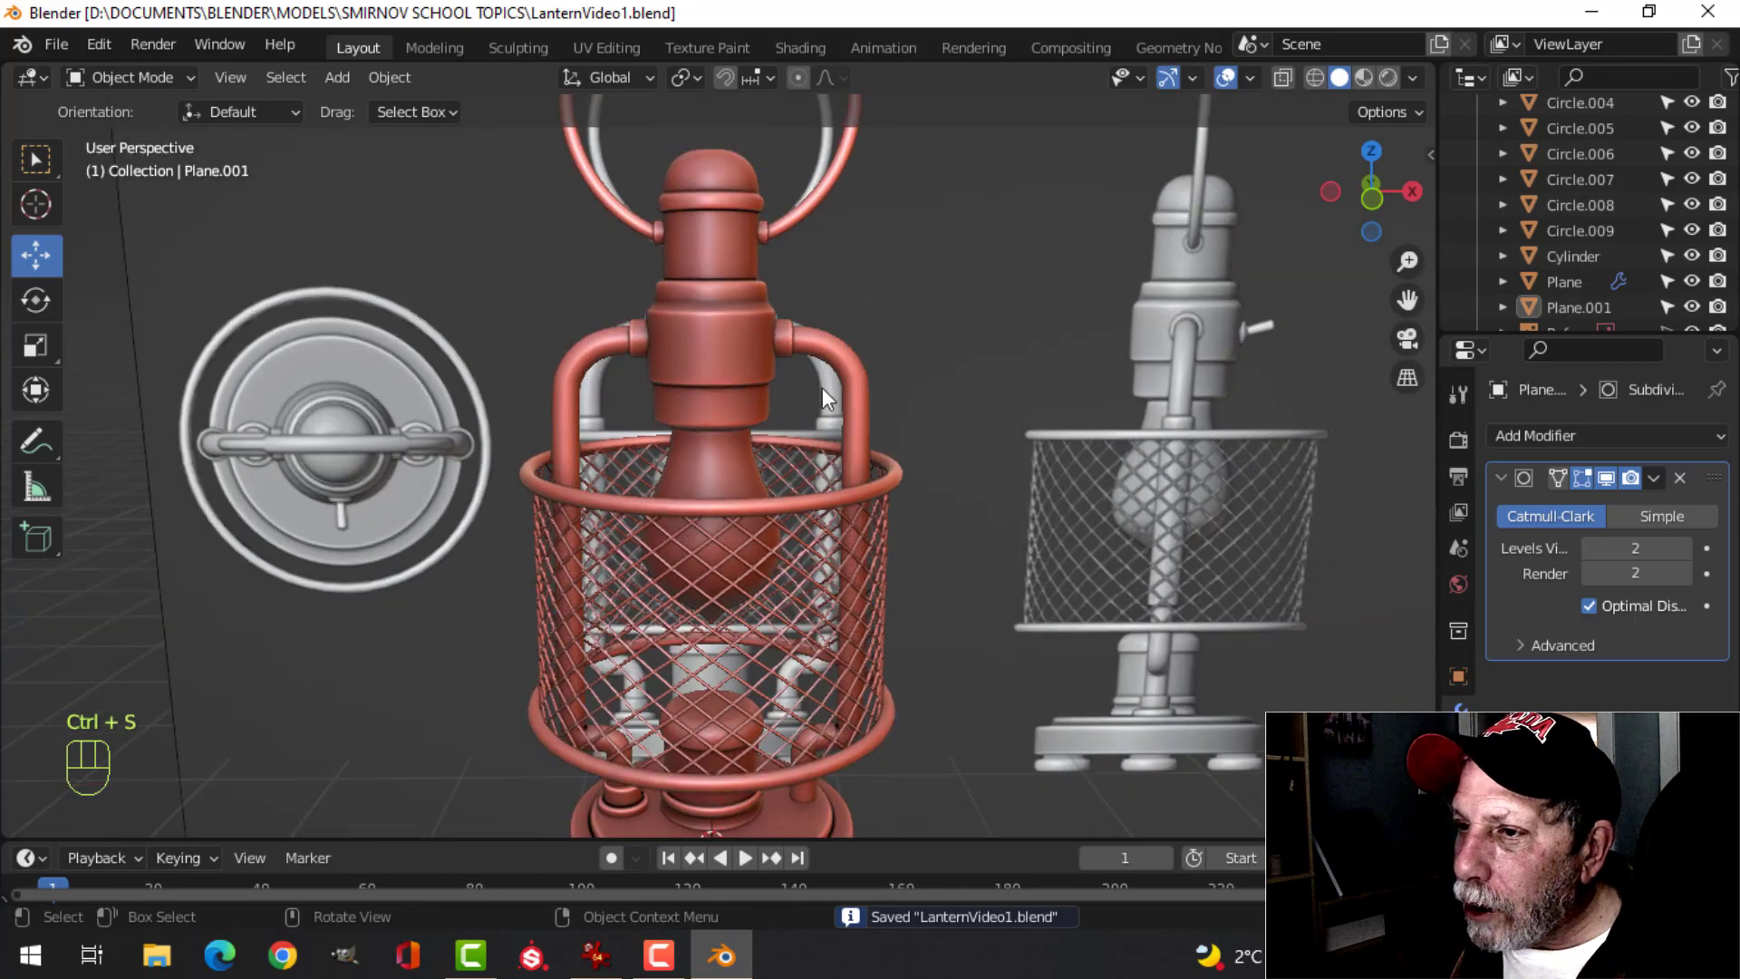
click(698, 374)
middle_drag(889, 372, 709, 449)
scroll(772, 421, up, 4)
key(Tab)
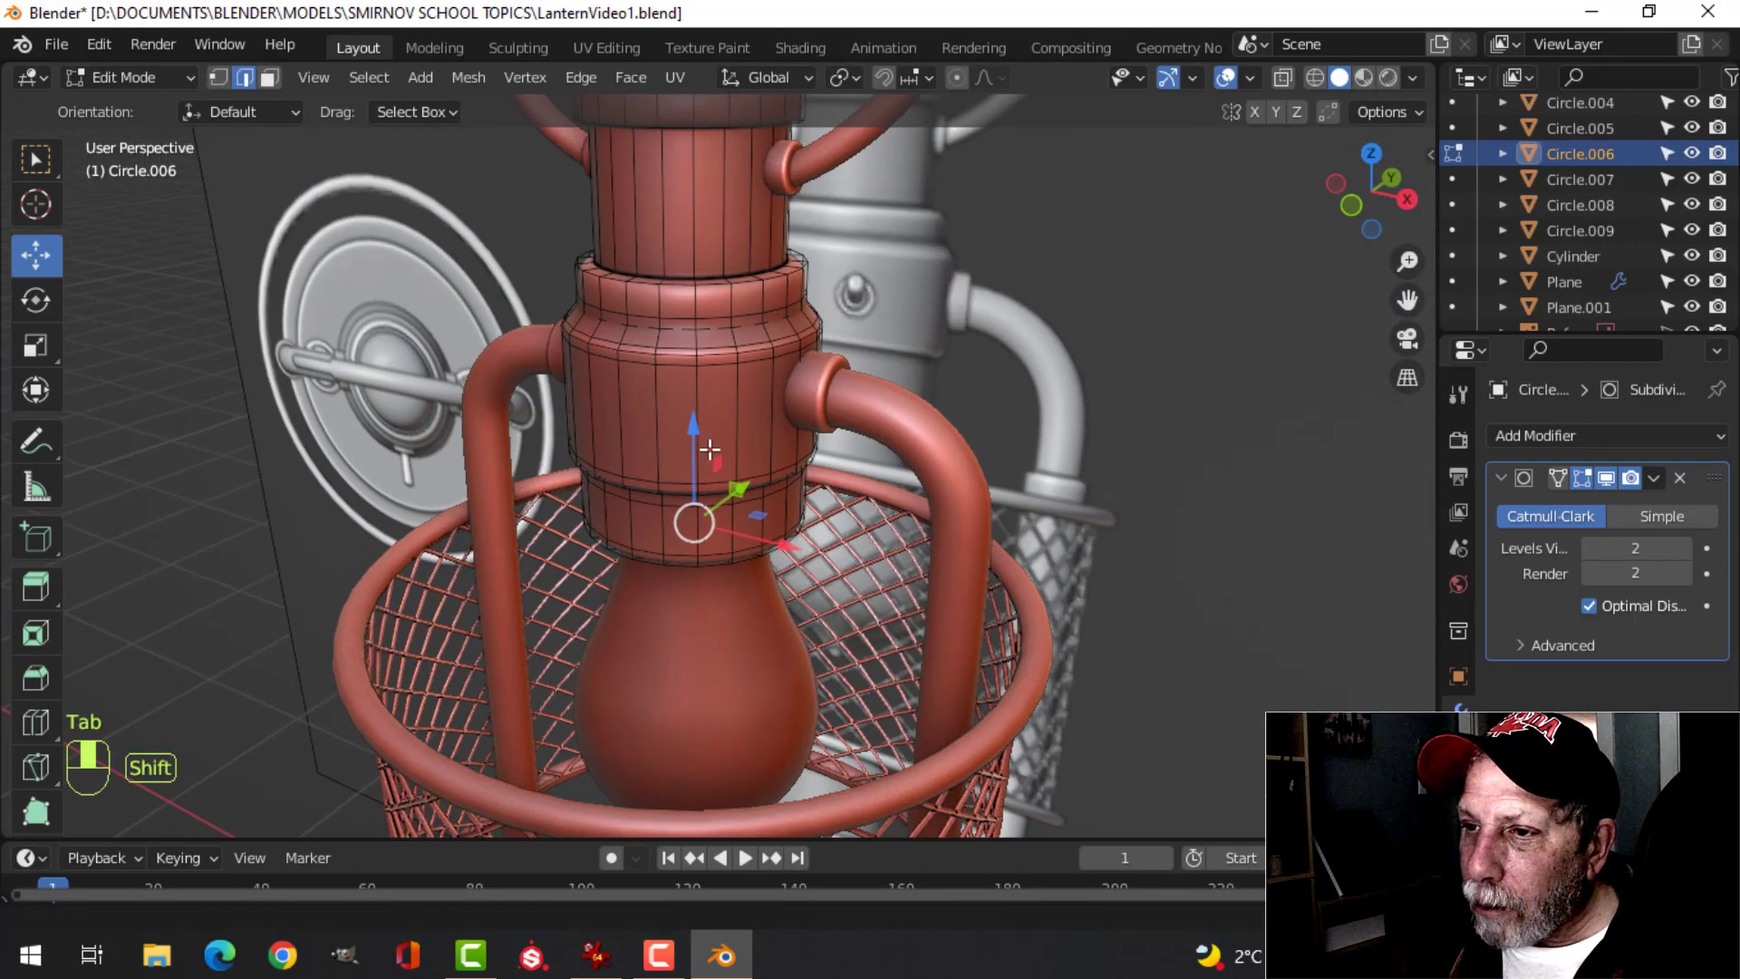
- Duplicate the edge loop below the socket's upper shoulder and move the copy out along Y, clear of the socket's front
key(alt+a)
scroll(710, 448, up, 3)
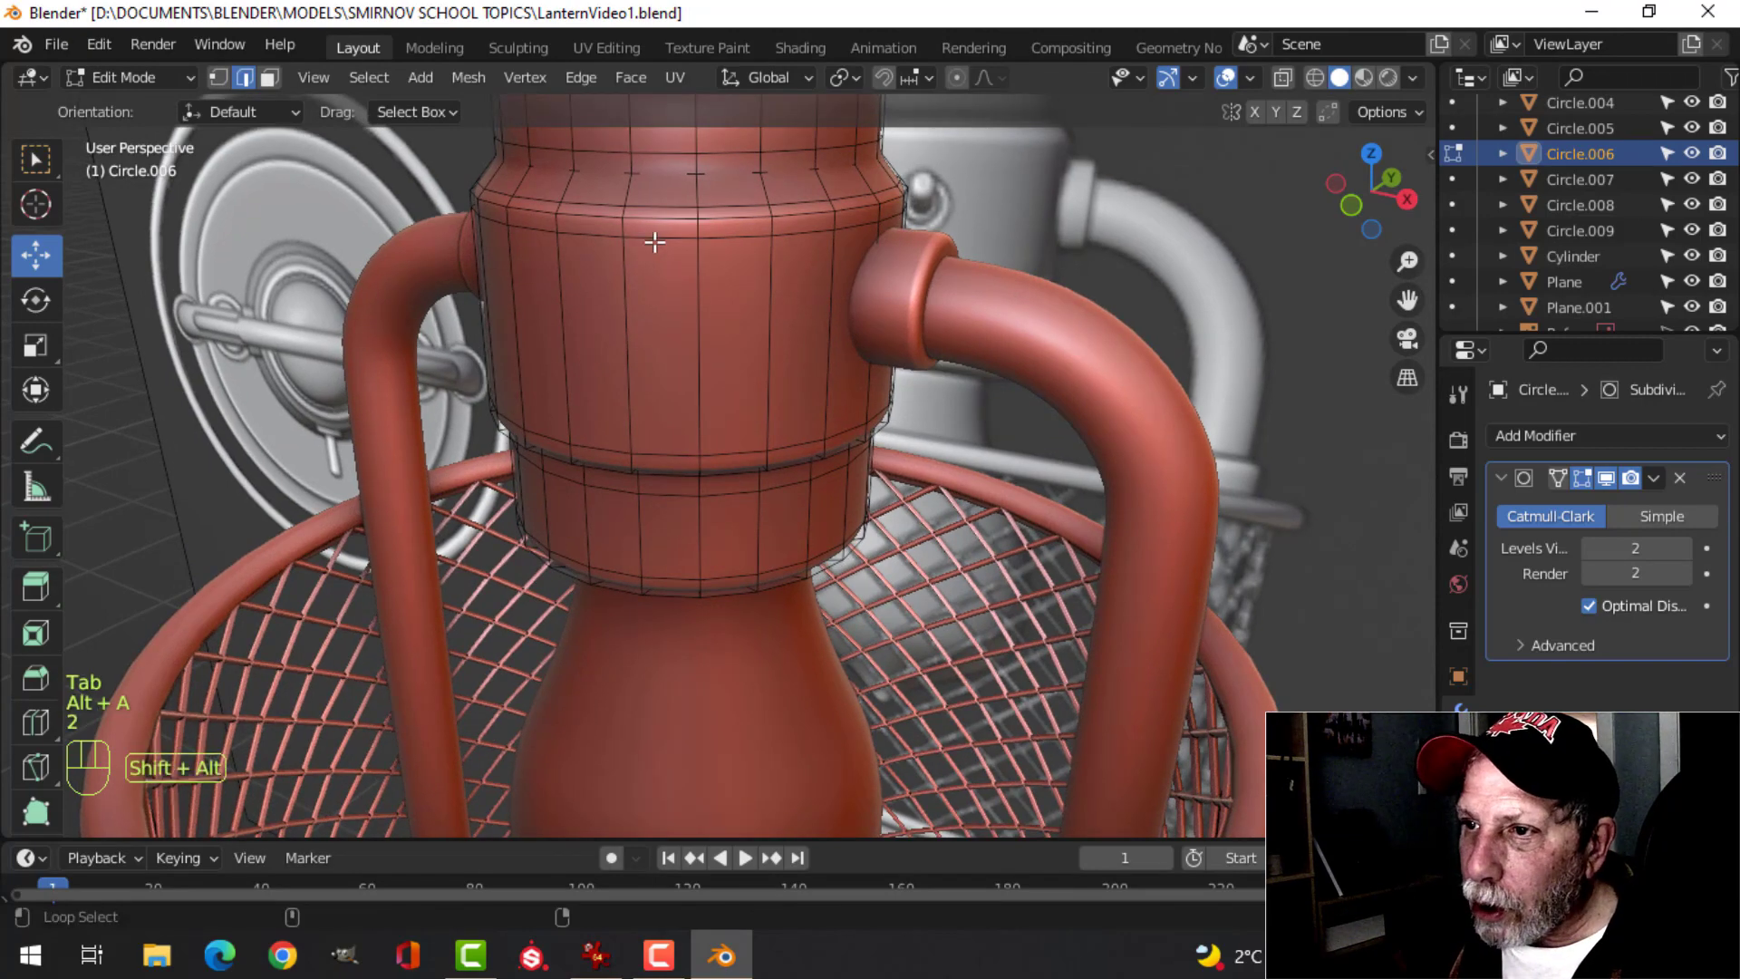
alt+shift+click(654, 242)
shift+middle_drag(654, 242, 939, 384)
key(shift+d)
right_click(963, 249)
drag(996, 233, 683, 303)
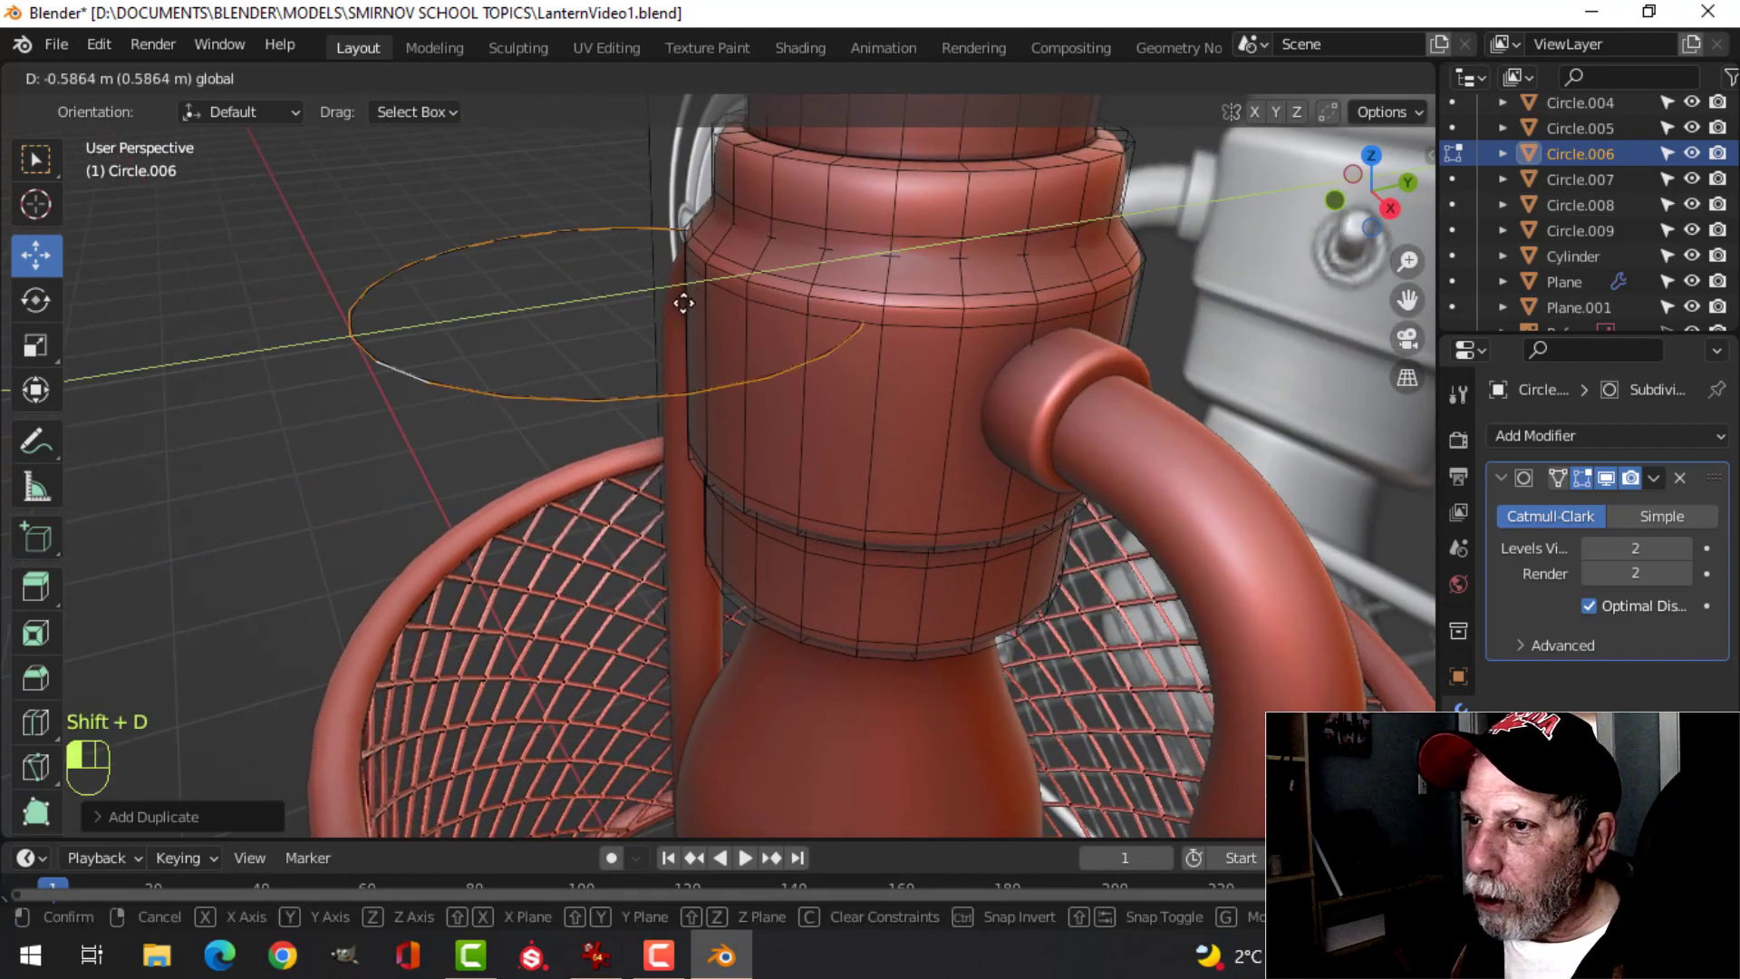
- Scale the duplicated loop down to a small circle and separate it into its own object
drag(403, 334, 376, 337)
key(s)
click(435, 358)
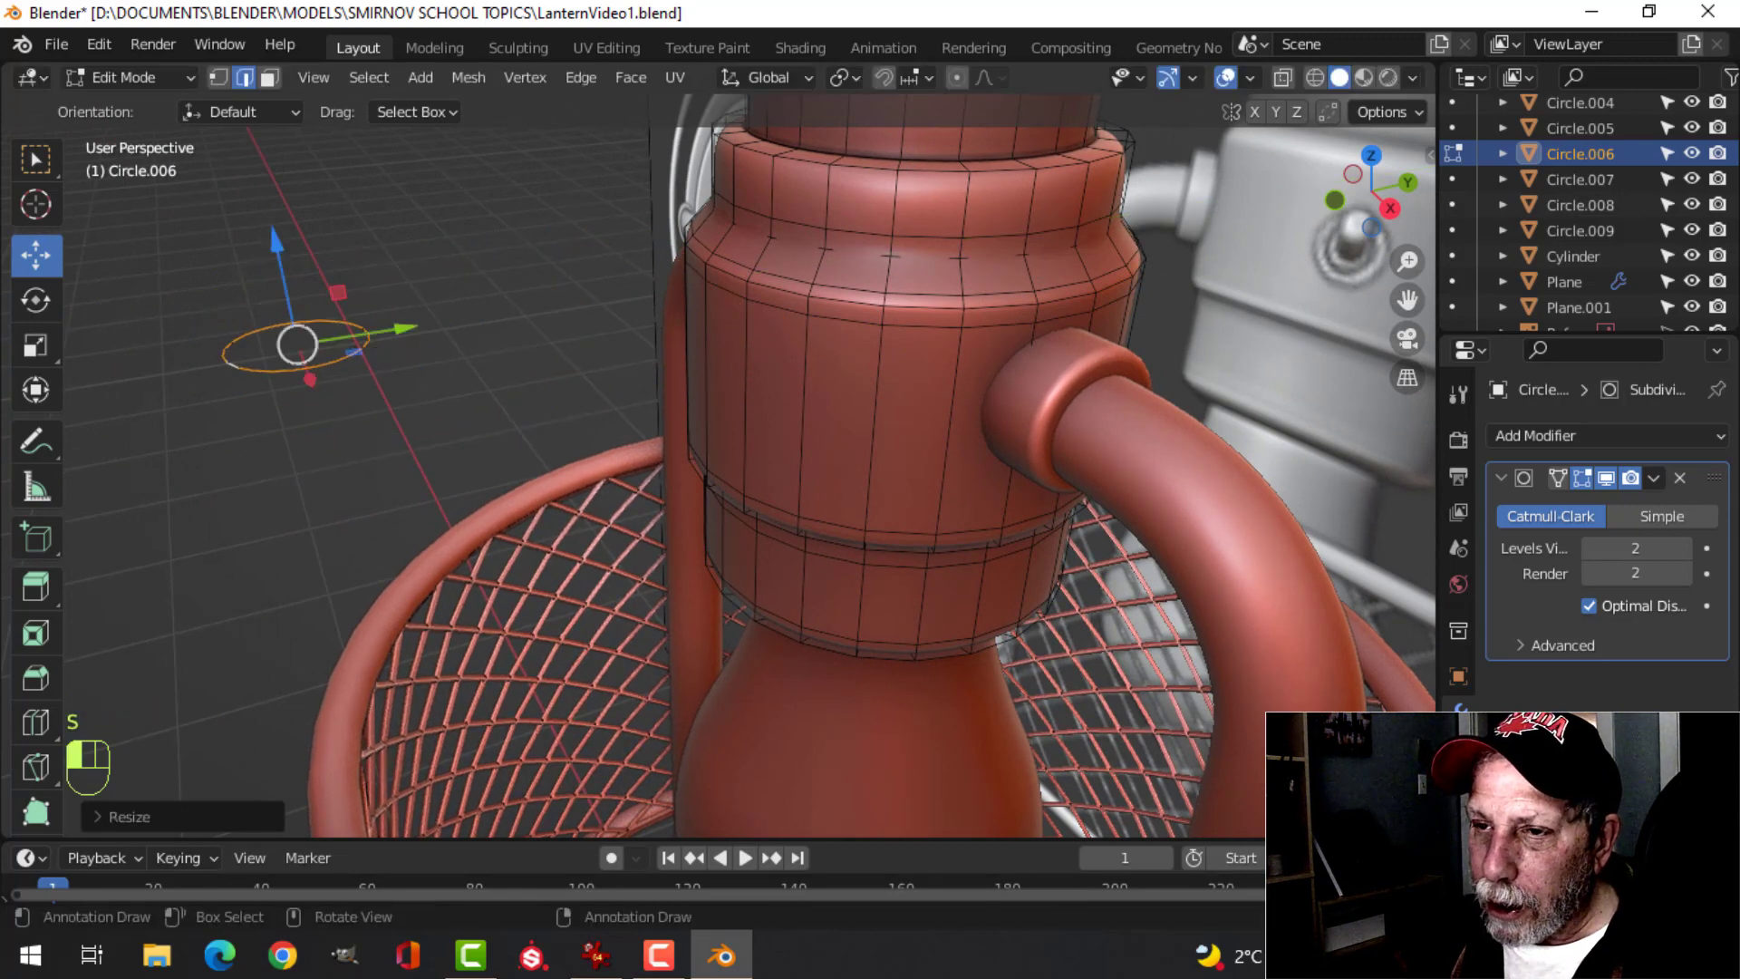
key(p)
click(555, 302)
key(Tab)
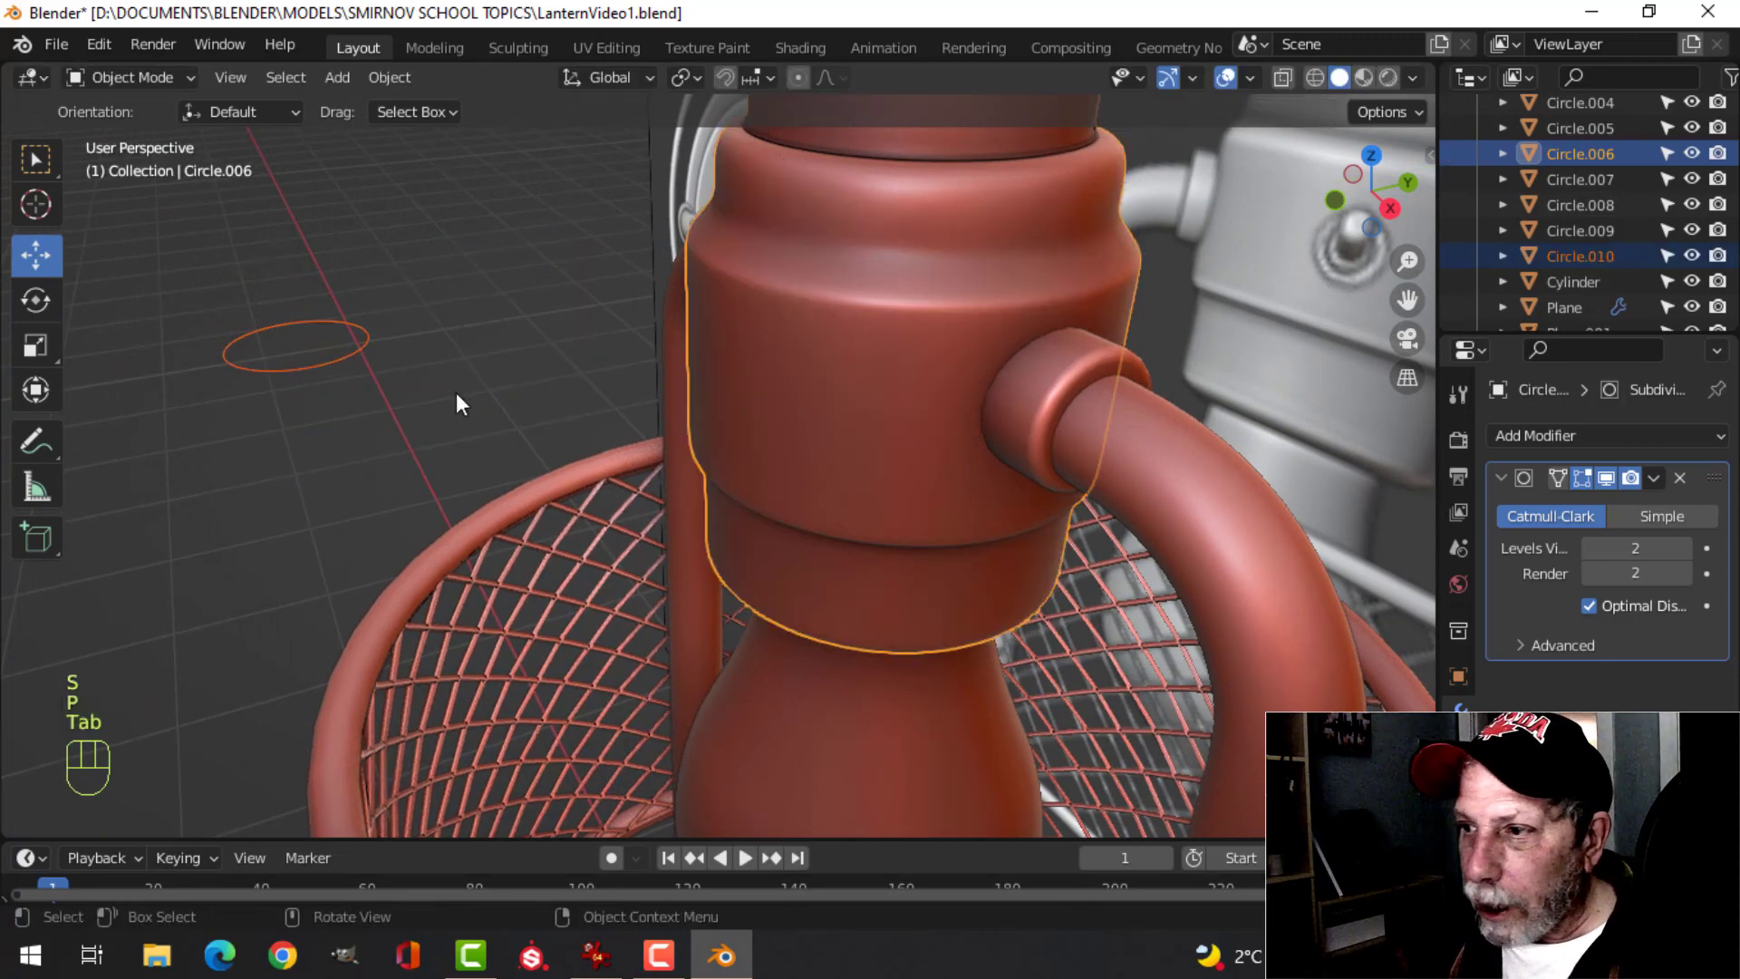
click(1605, 478)
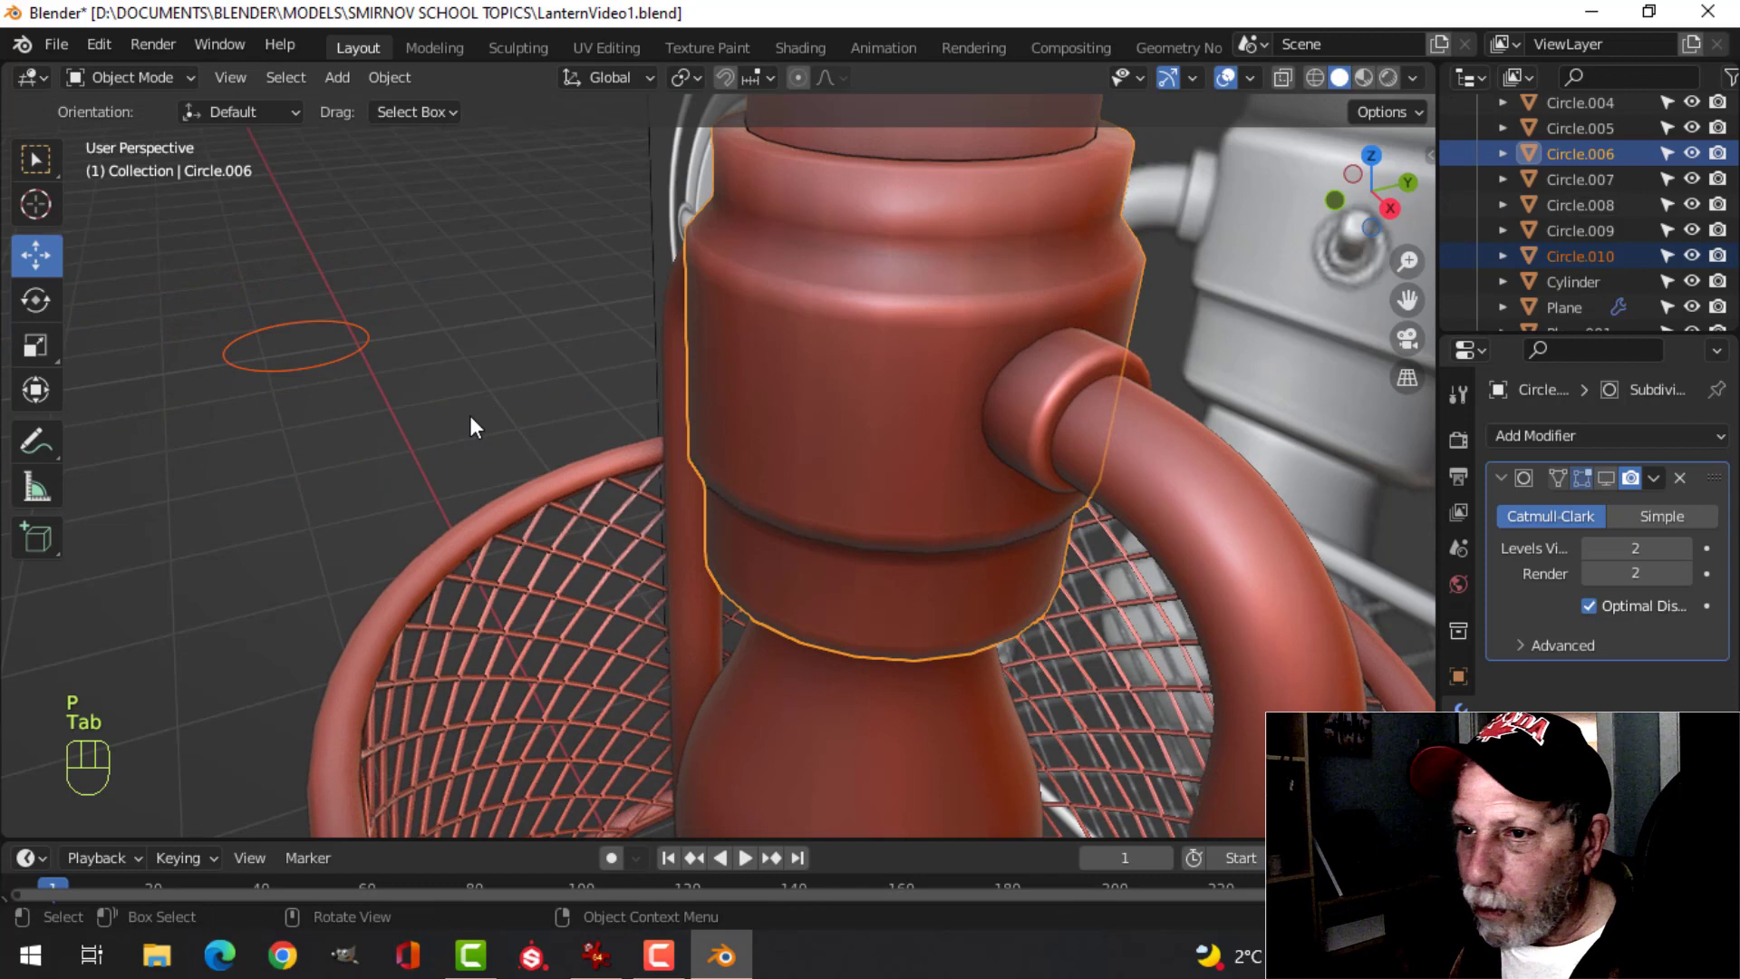
- Rotate the separated circle's entire mesh 90 degrees about the X axis in Edit Mode
click(335, 366)
key(Tab)
key(a)
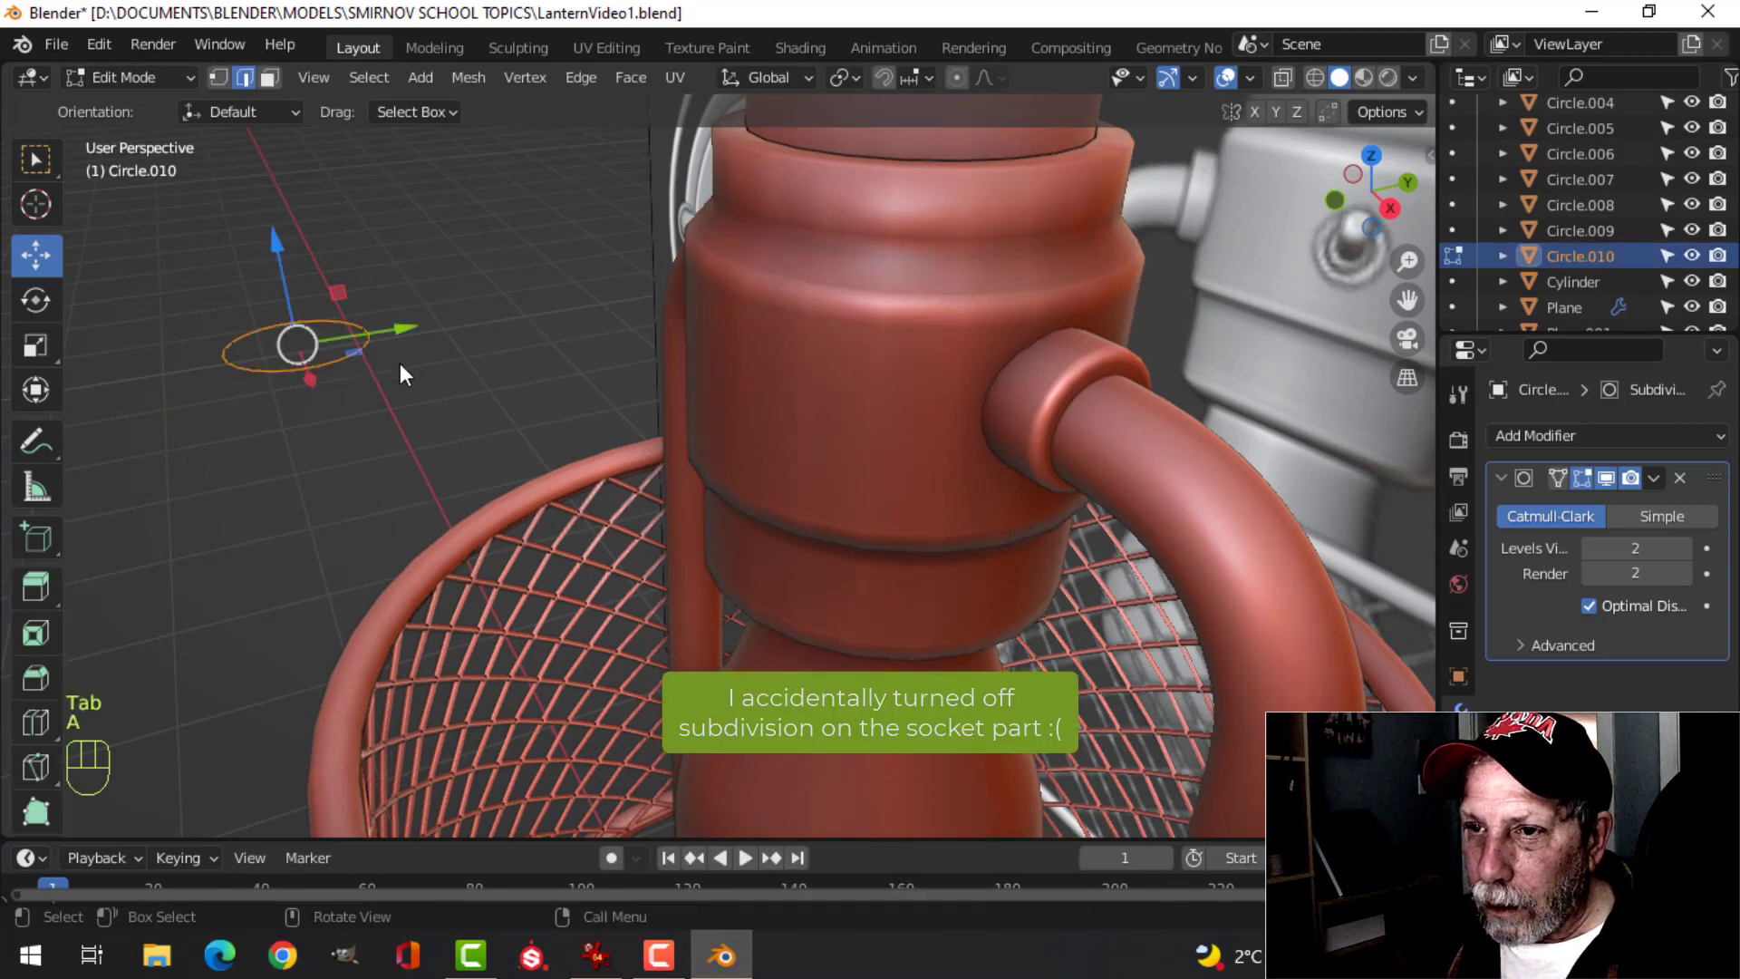
text(r)
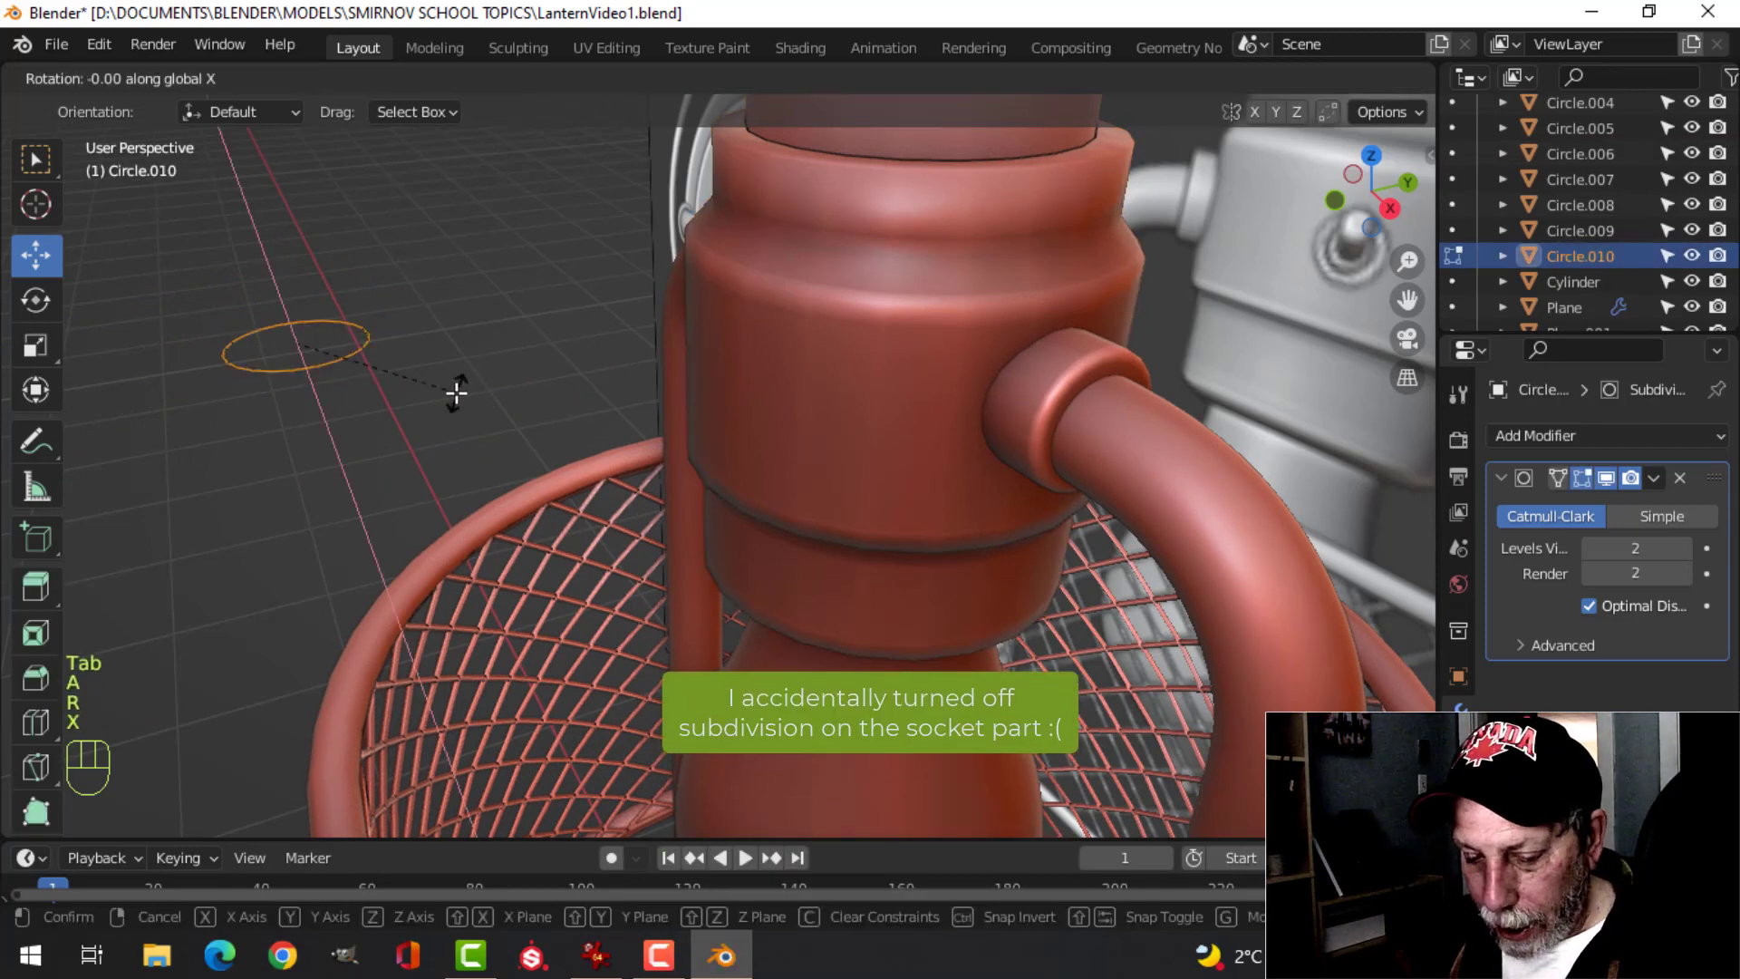
text(0)
click(456, 391)
- In front wireframe view, lower the circle along Z onto the round switch base in the reference image
key(KP_1)
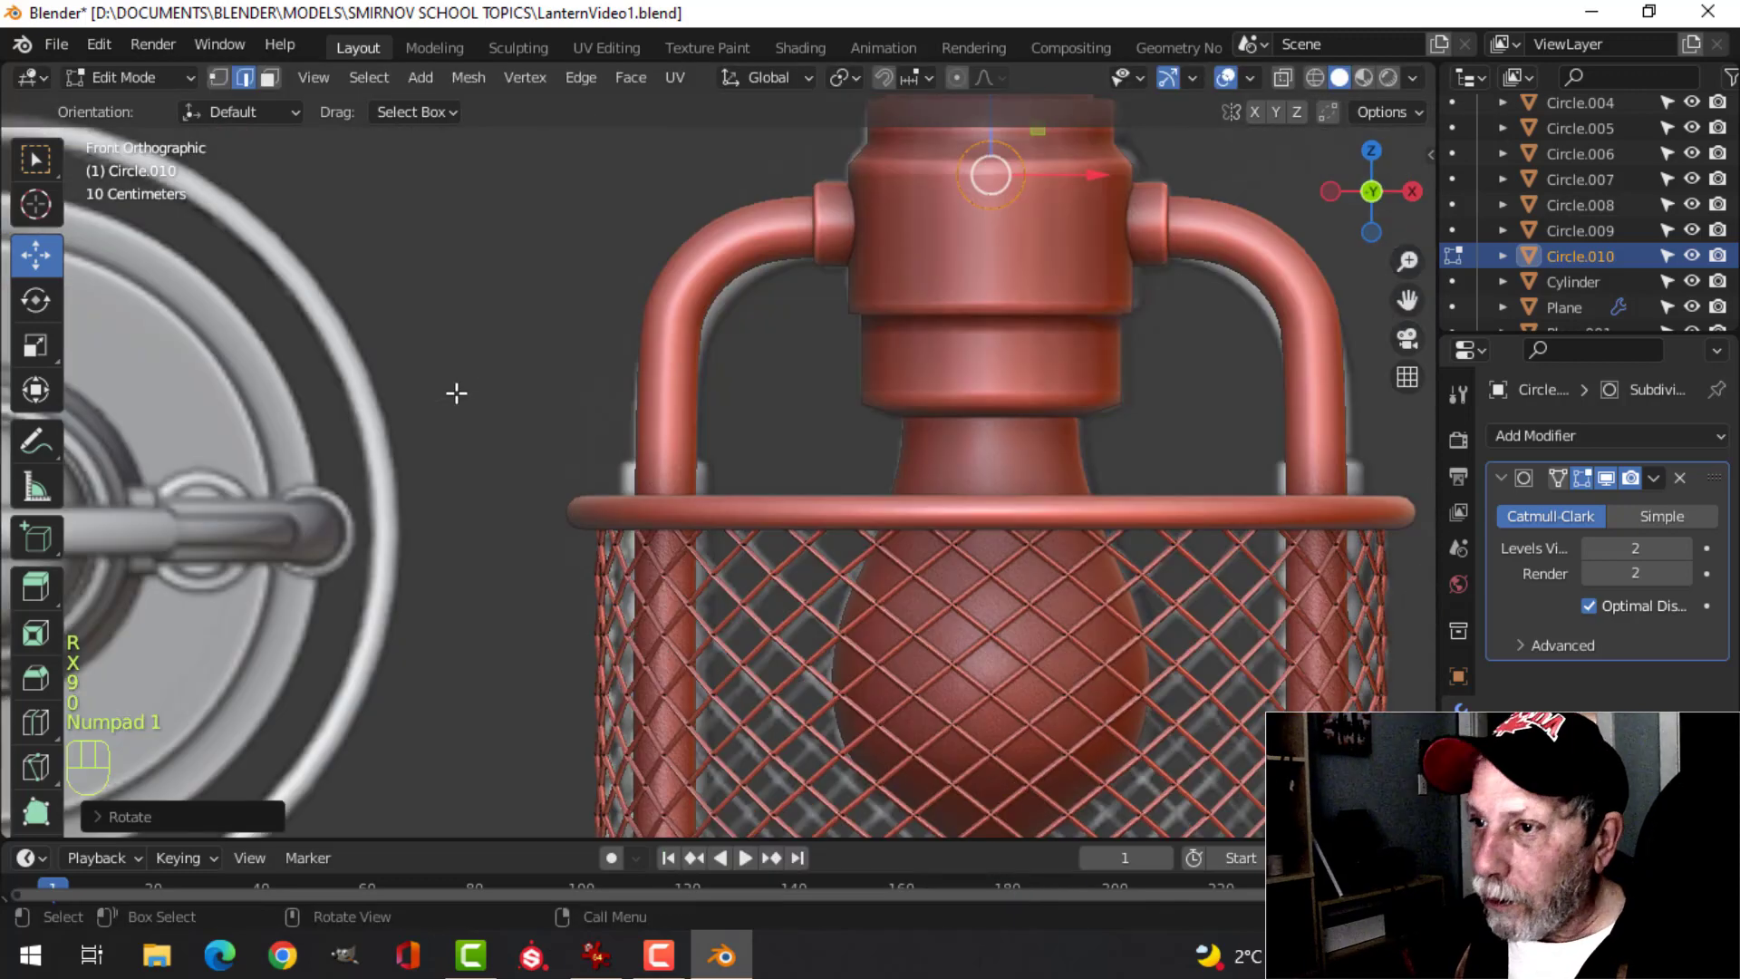
key(z)
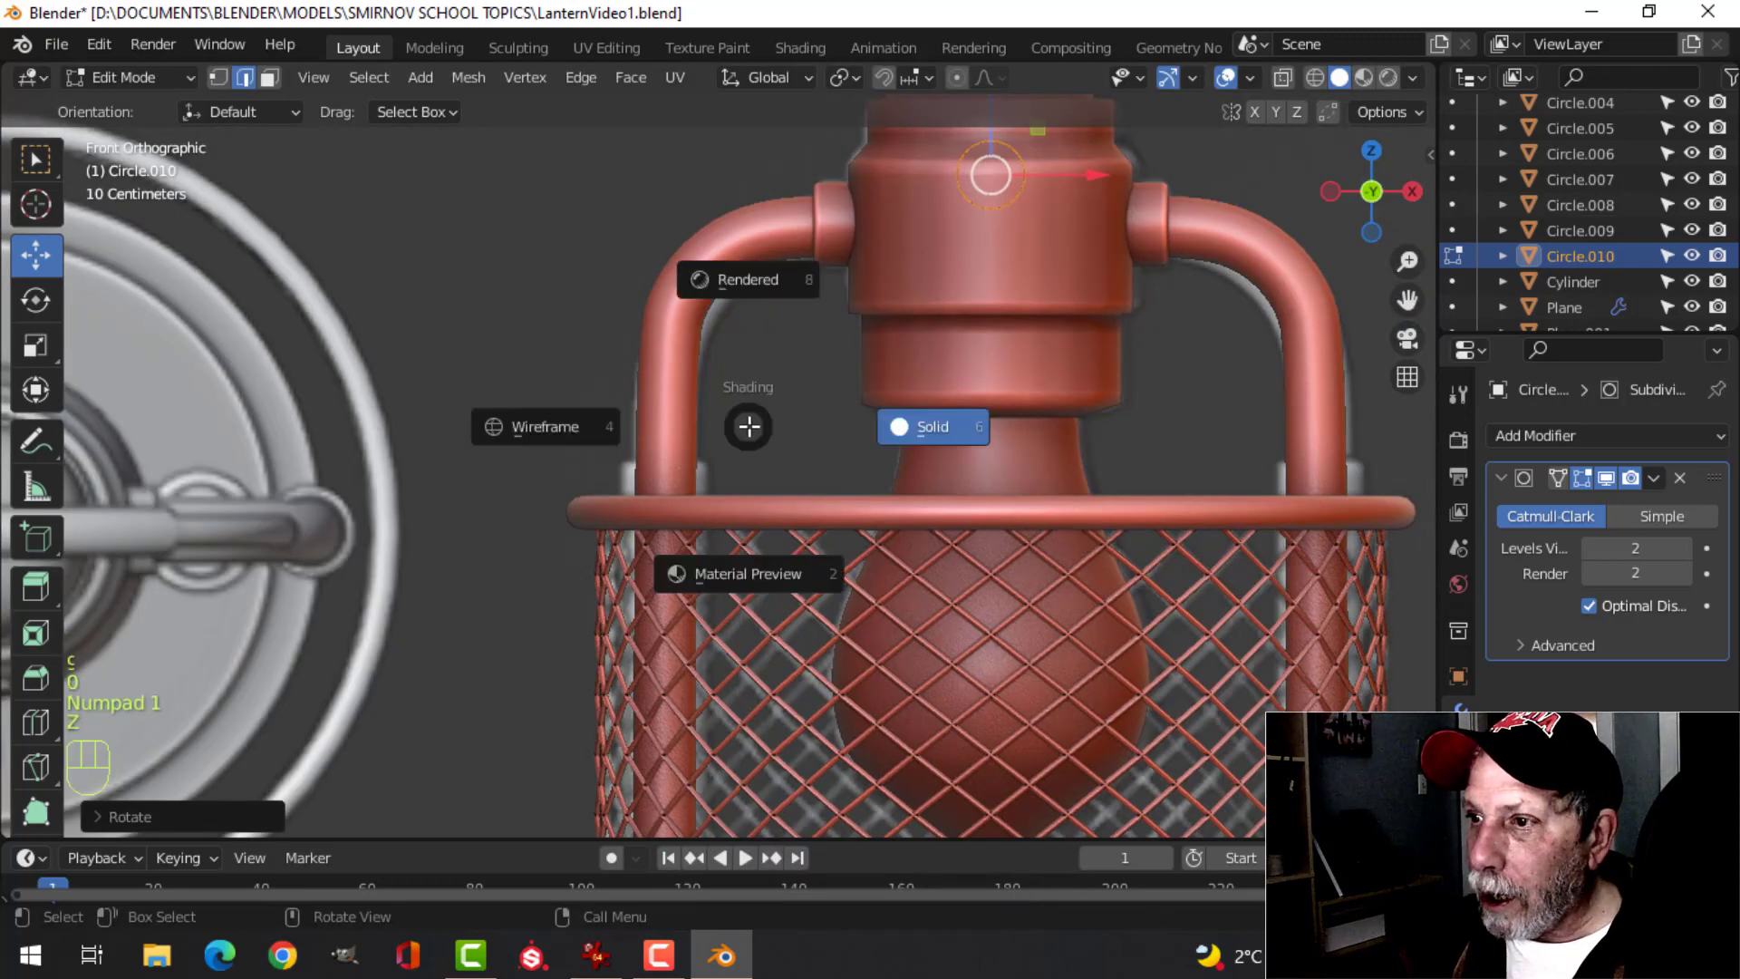
click(579, 429)
scroll(820, 441, up, 2)
drag(738, 173, 746, 248)
scroll(940, 350, up, 4)
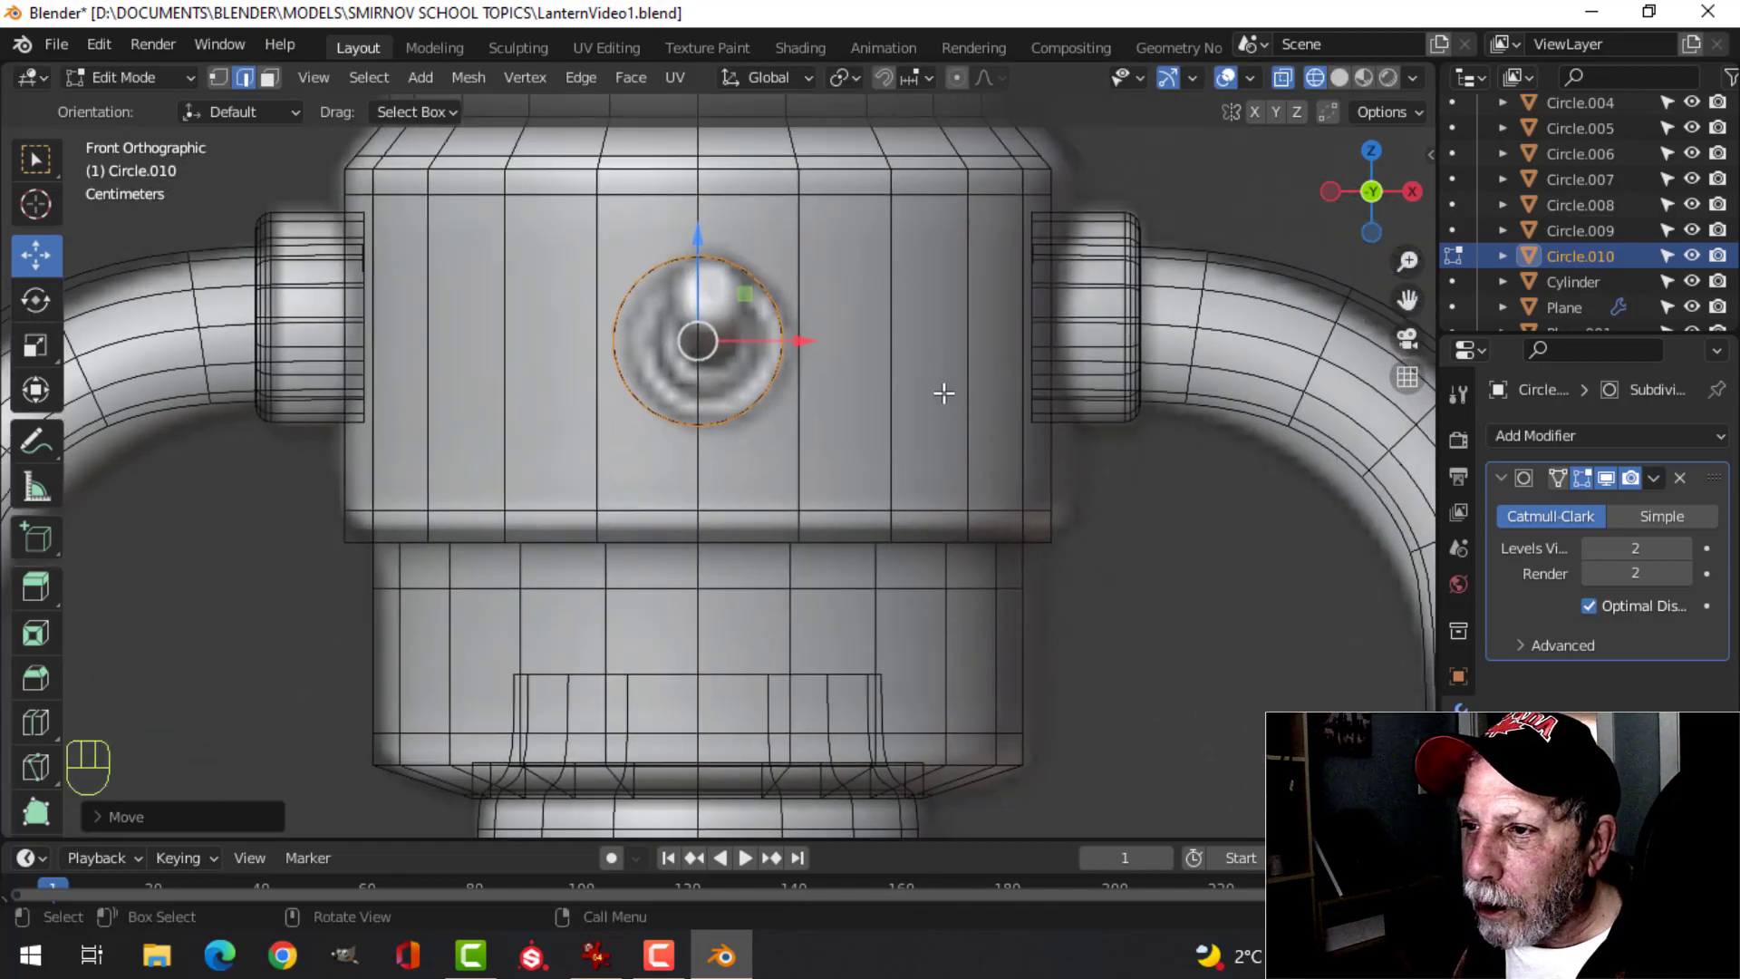
- Return to solid shading and move the circle along Y until it meets the socket's front surface
middle_drag(944, 393, 776, 470)
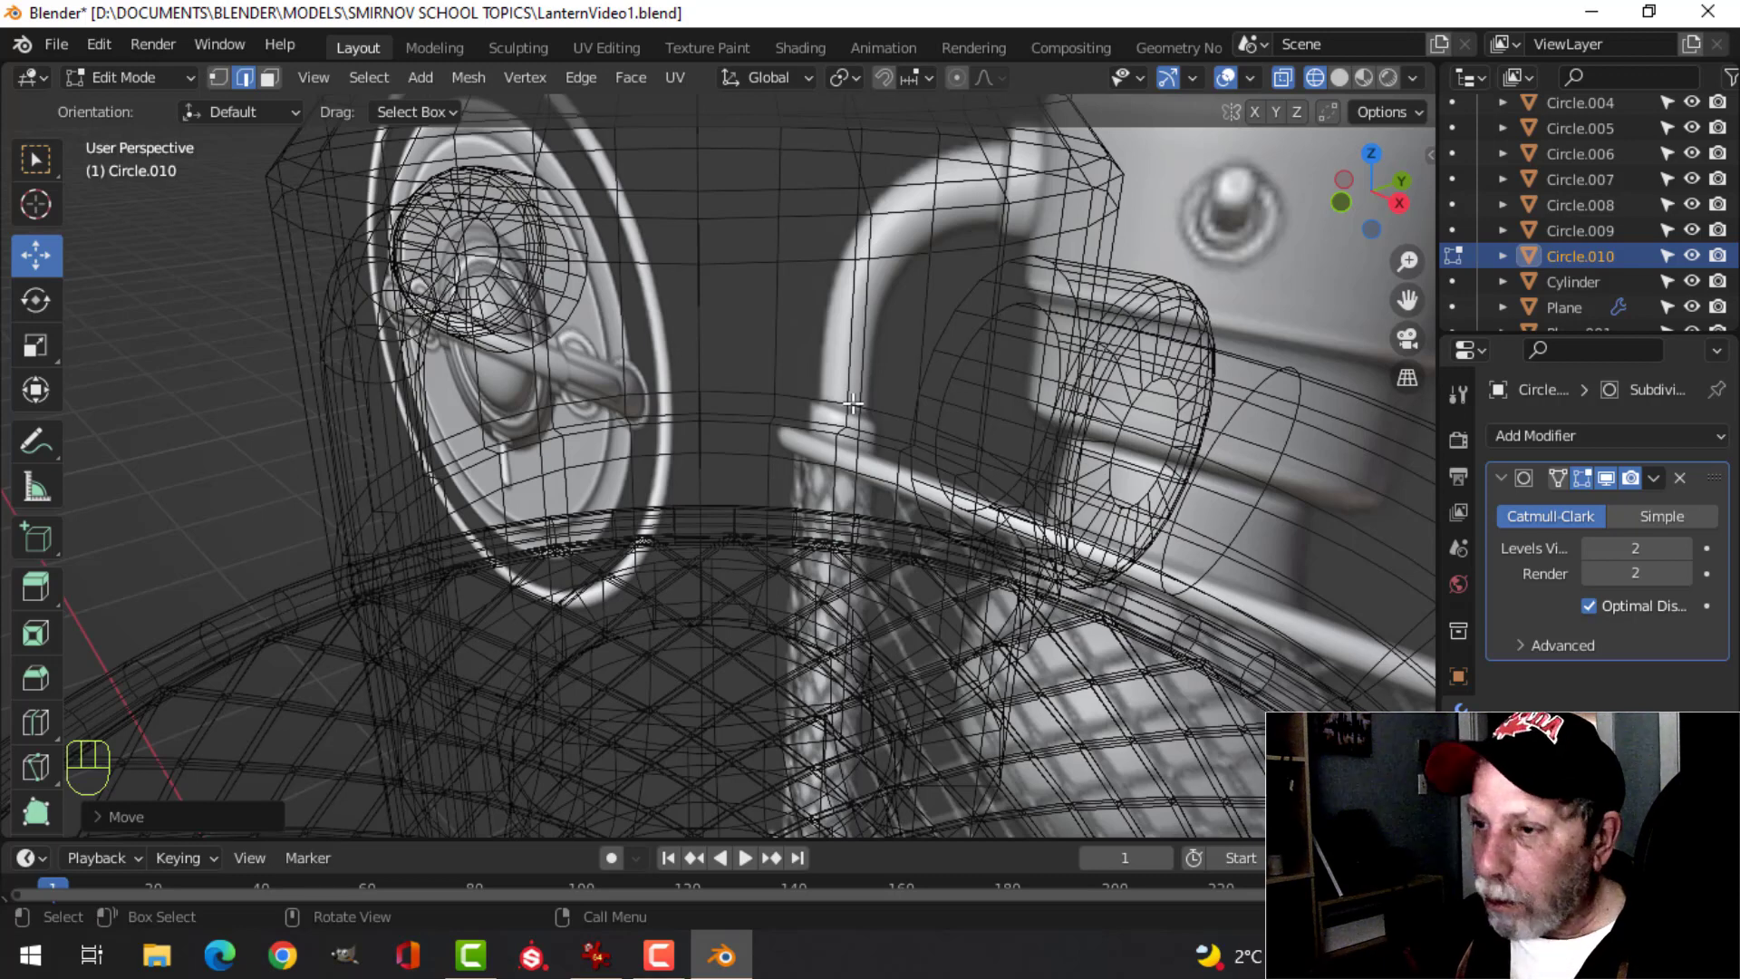
key(z)
click(909, 408)
mouse_move(909, 408)
middle_down()
mouse_move(881, 447)
mouse_move(556, 466)
mouse_move(440, 494)
middle_up()
key(g)
key(y)
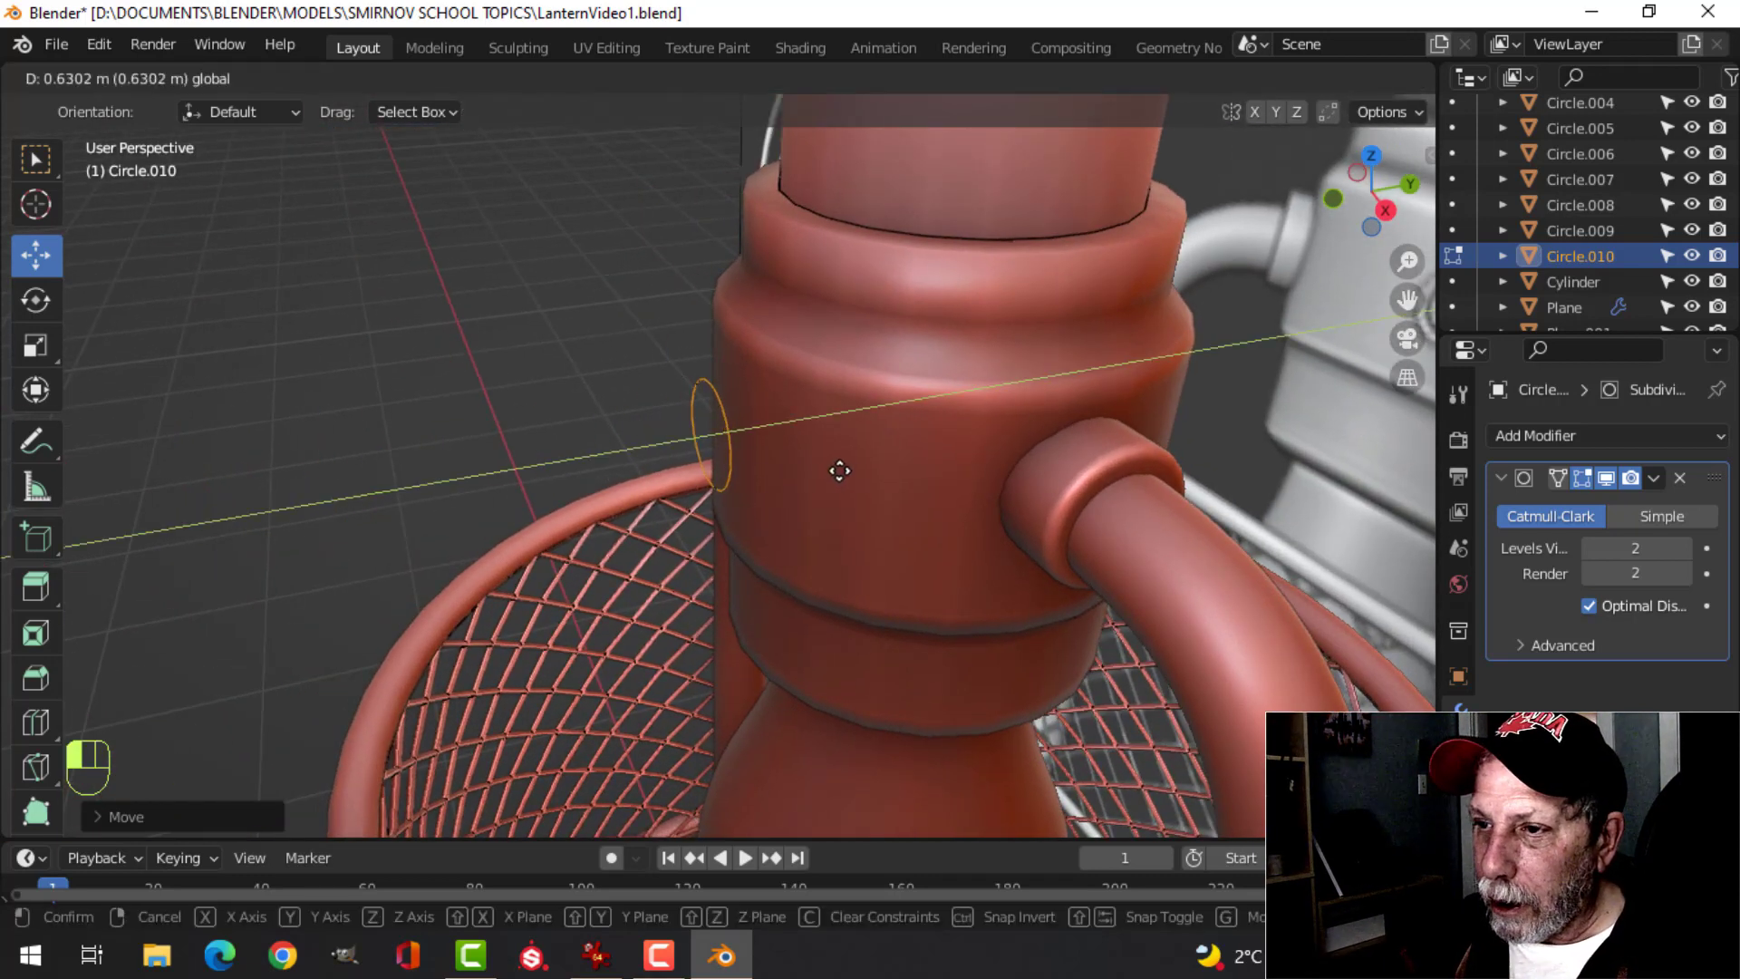
click(857, 460)
- Extrude the circle into a short collar and extrude its front edge inward, scaled to about 0.6, to form the ring face
shift+middle_drag(847, 490, 922, 473)
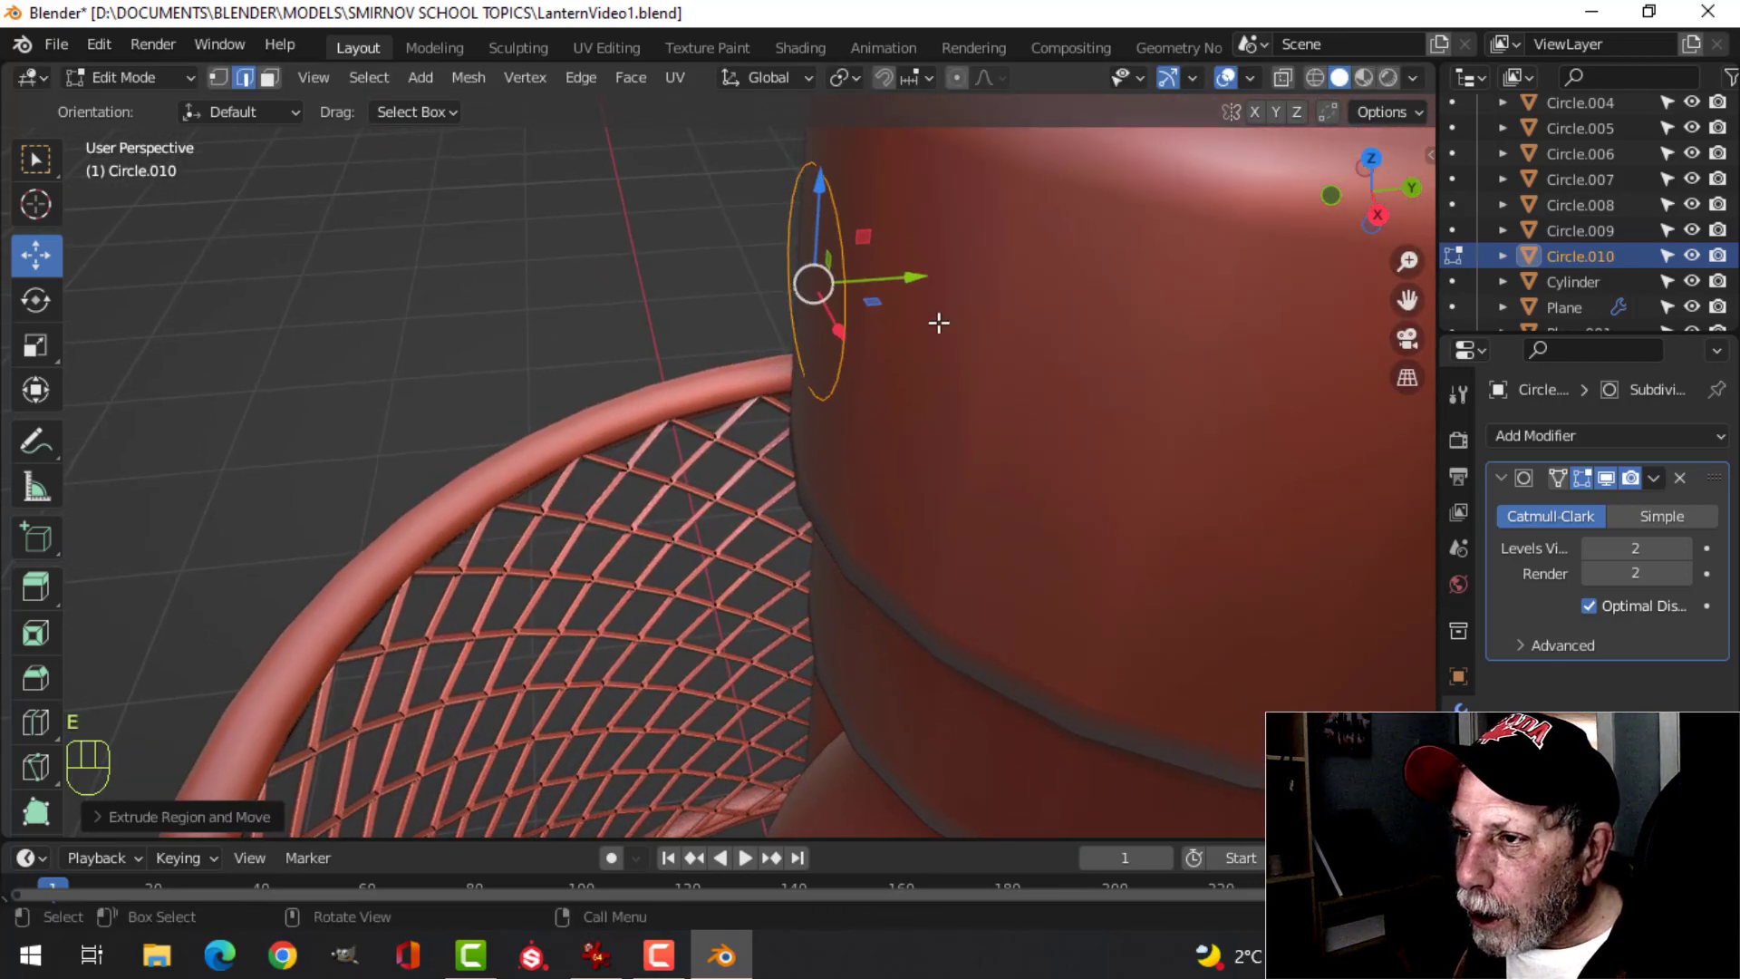
key(e)
click(886, 291)
middle_drag(885, 291, 1178, 341)
key(s)
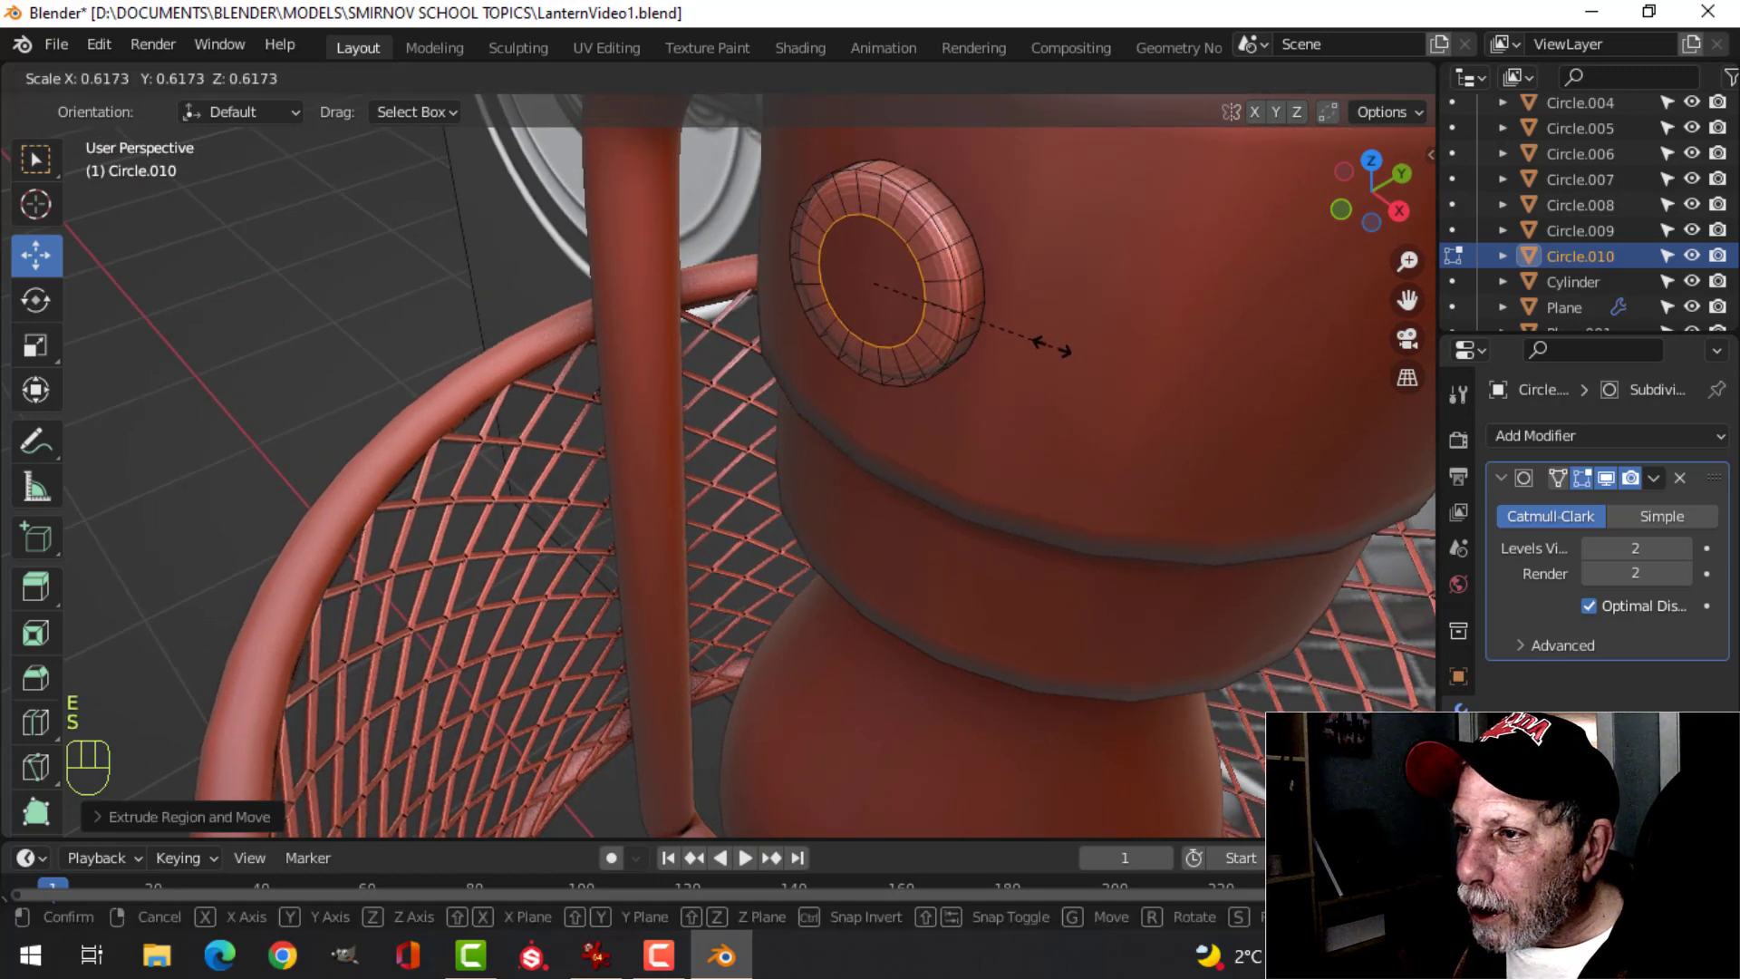
click(1033, 343)
- Shade the switch ring smooth and remove its Subdivision modifier
middle_drag(1029, 342, 1269, 454)
key(Tab)
scroll(991, 353, up, 3)
right_click(1058, 258)
click(1058, 253)
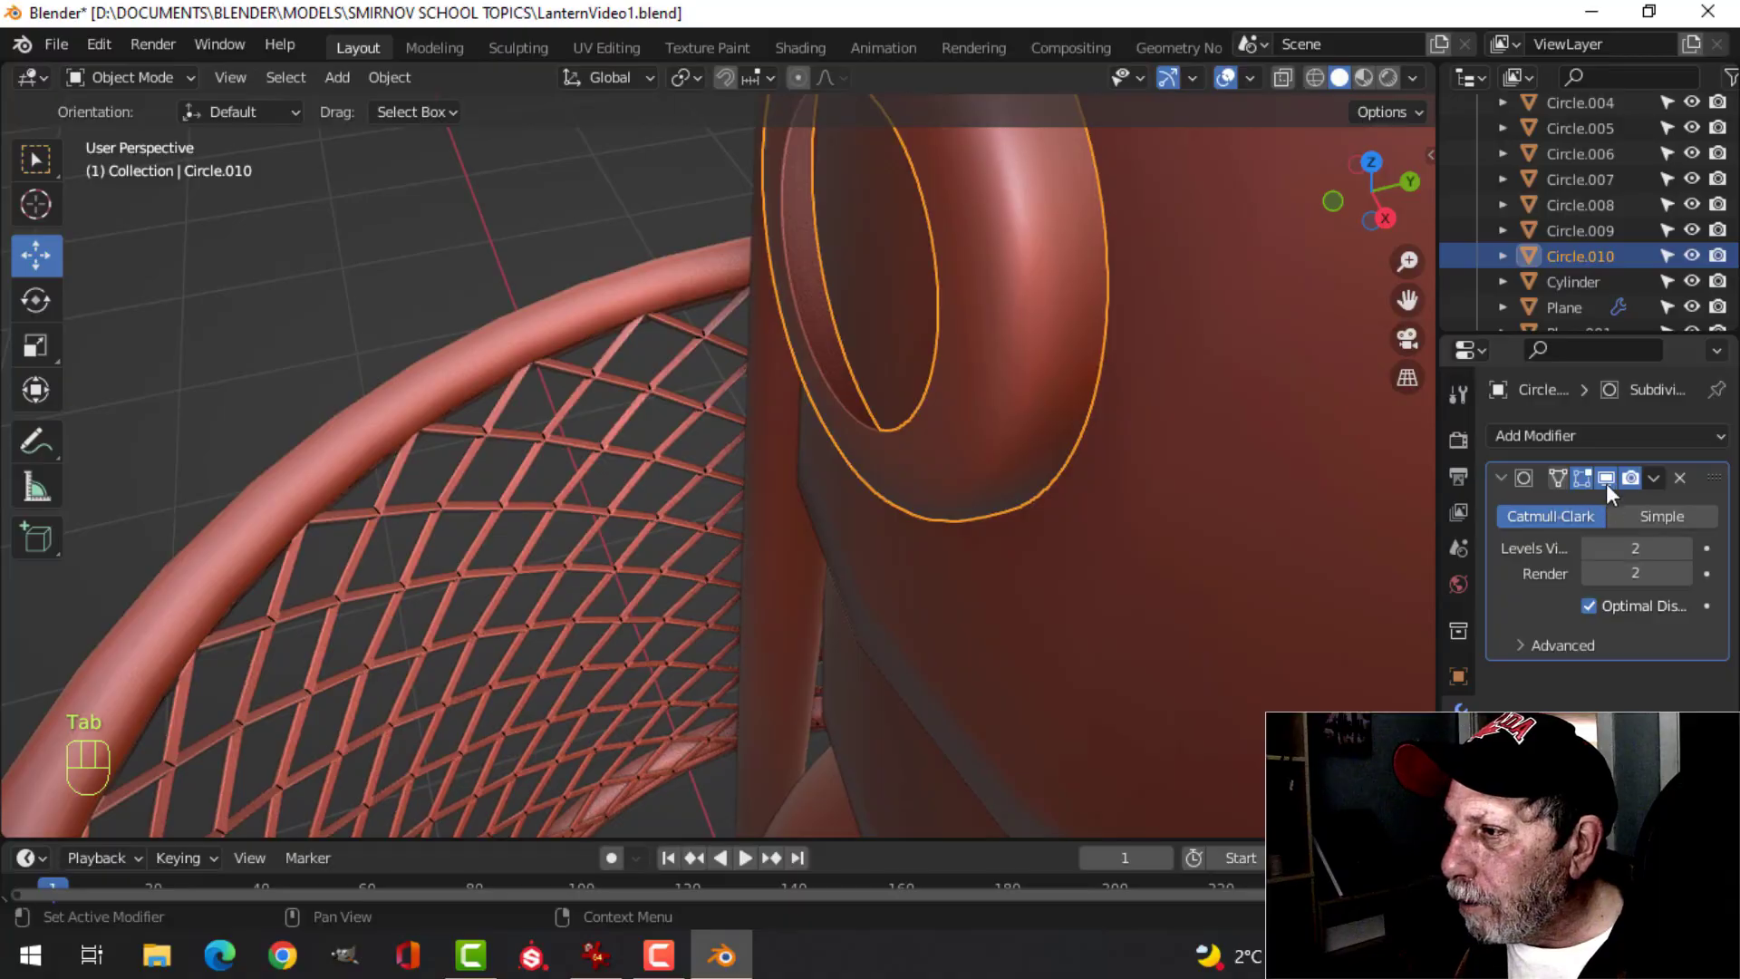
click(1679, 477)
scroll(990, 341, down, 3)
- Extrude the ring's inner edge loop back along Y toward the socket to form the hole's inner wall
key(Tab)
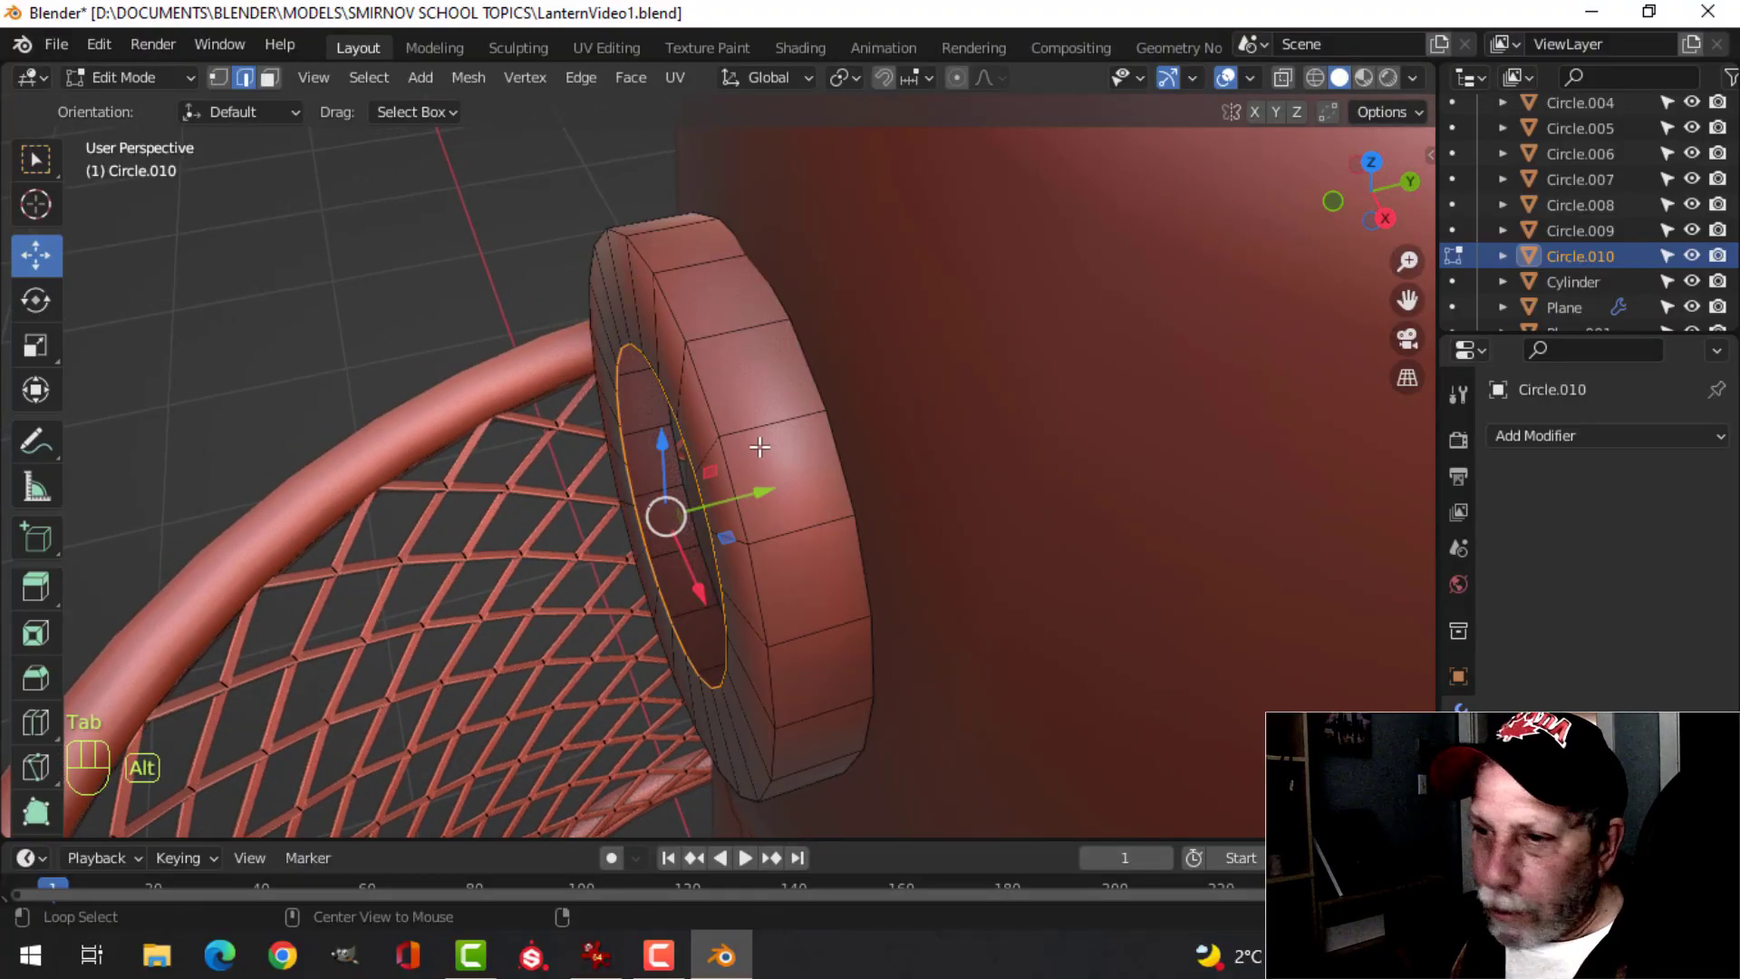
key(alt+a)
alt+shift+click(659, 381)
middle_drag(660, 382, 770, 412)
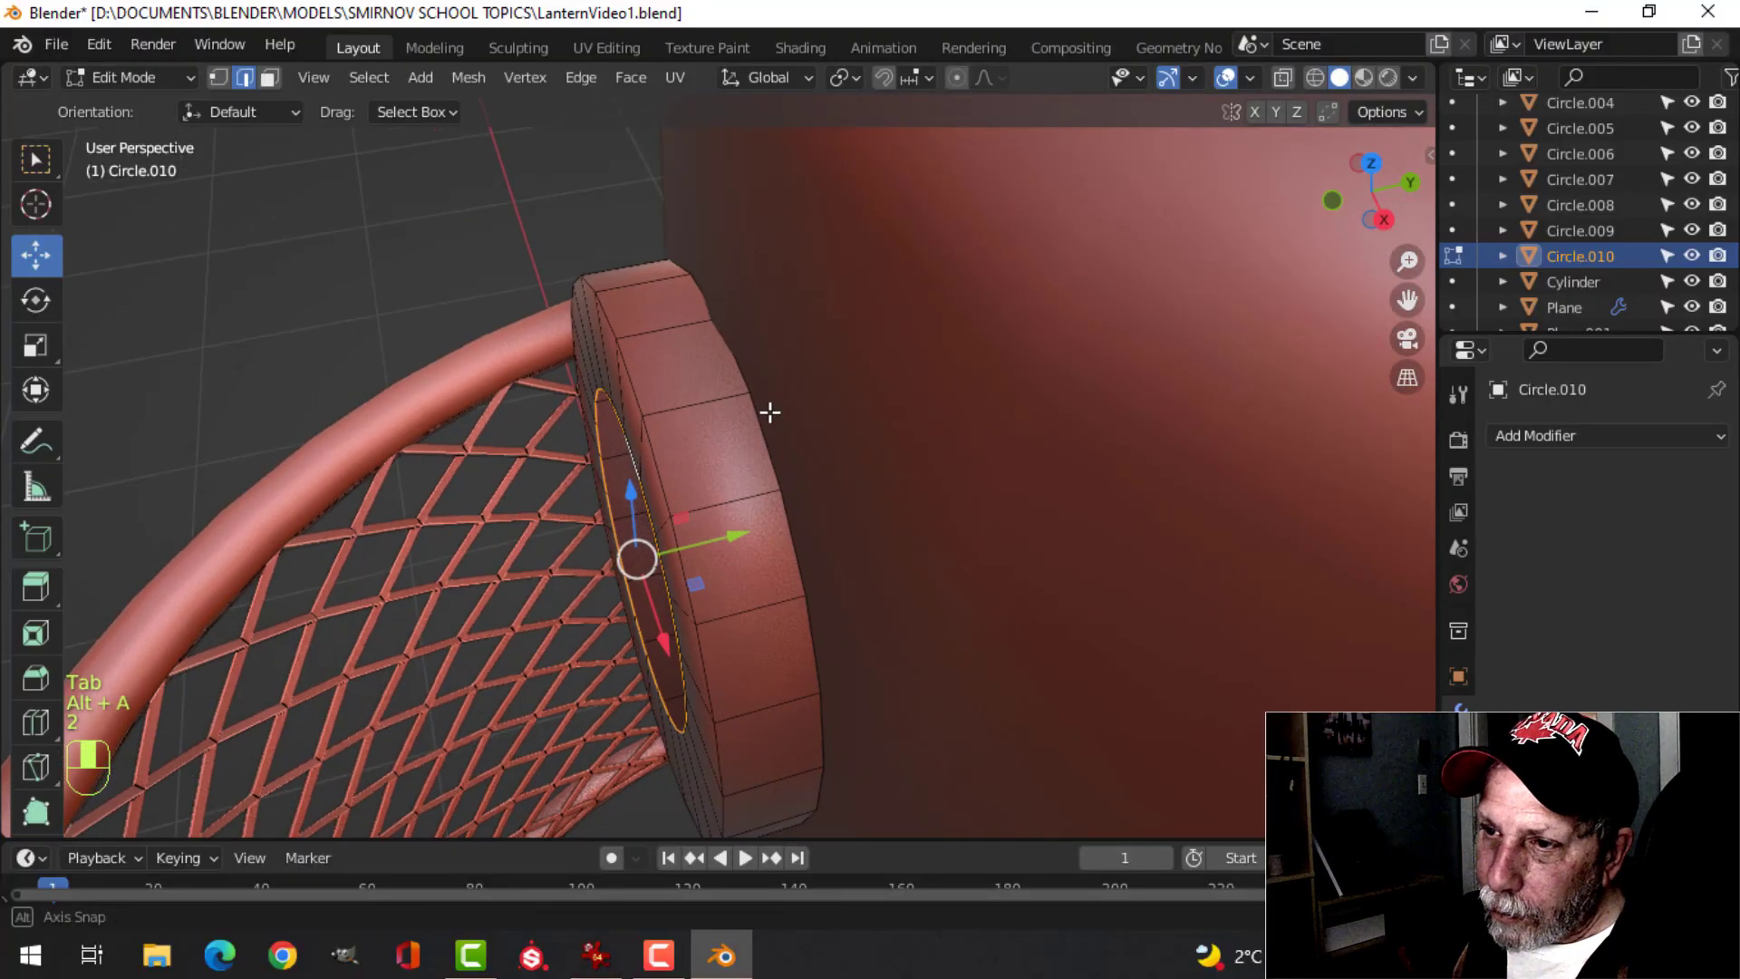
drag(733, 539, 779, 533)
middle_drag(778, 533, 816, 509)
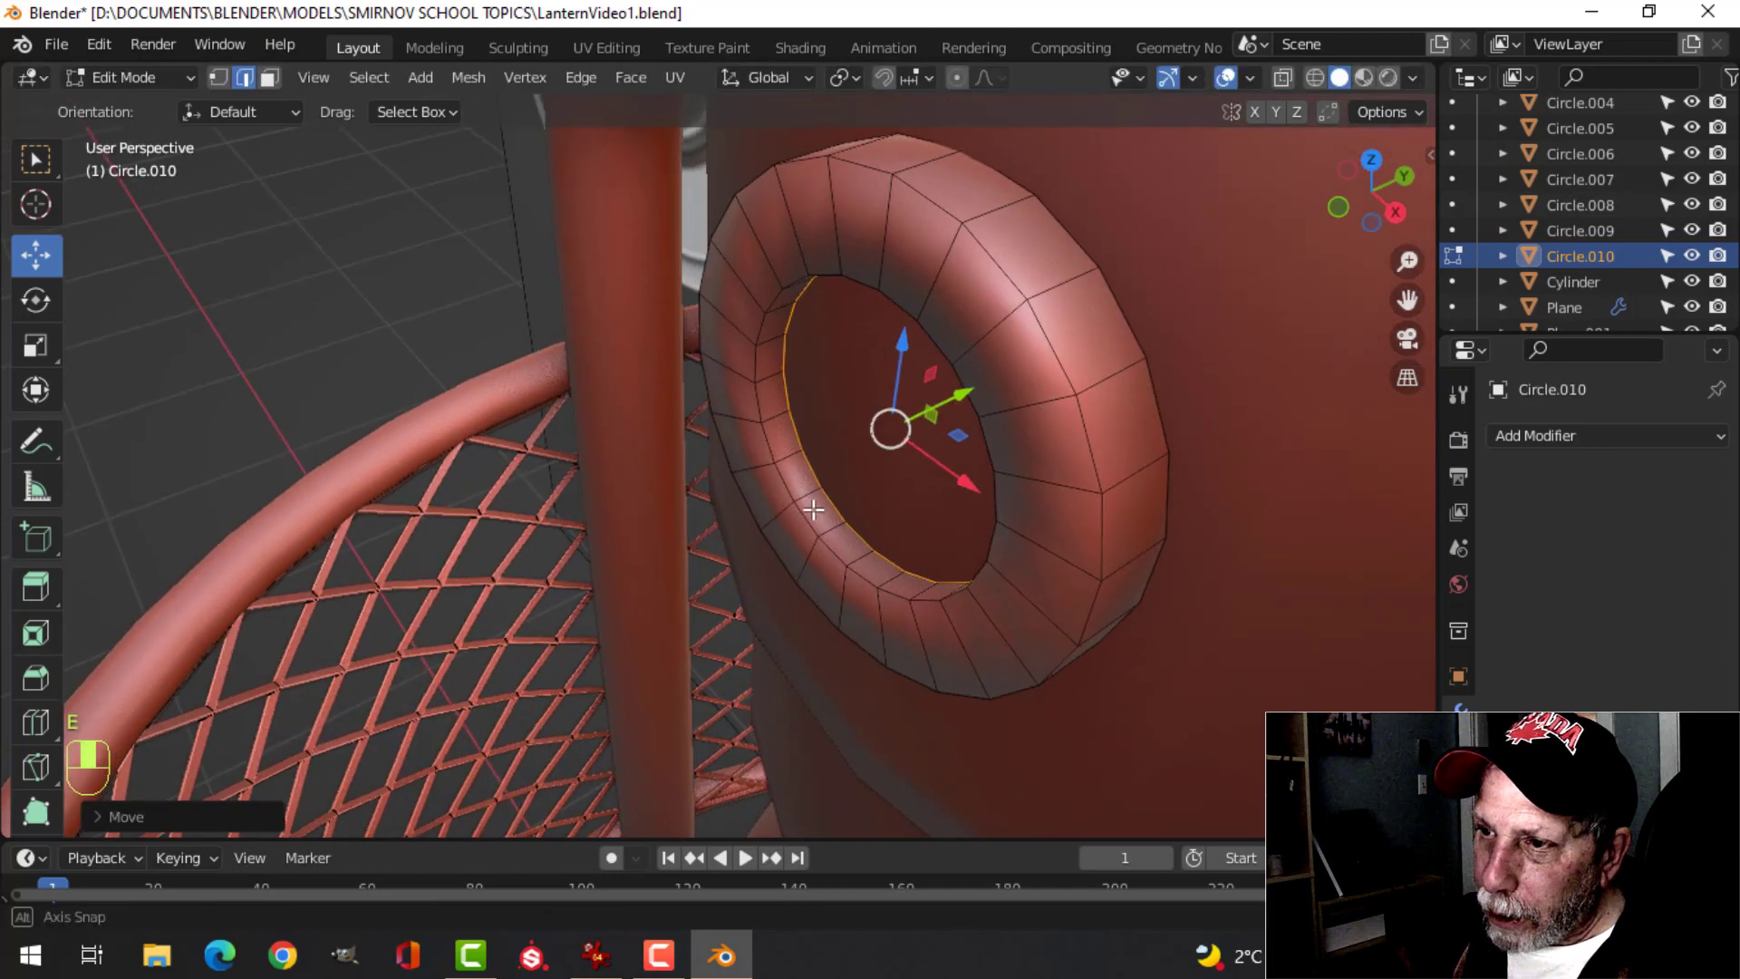
- Bevel the outer and inner edge loops of the ring's front face with 2 segments, about 0.0045 m wide
key(alt+a)
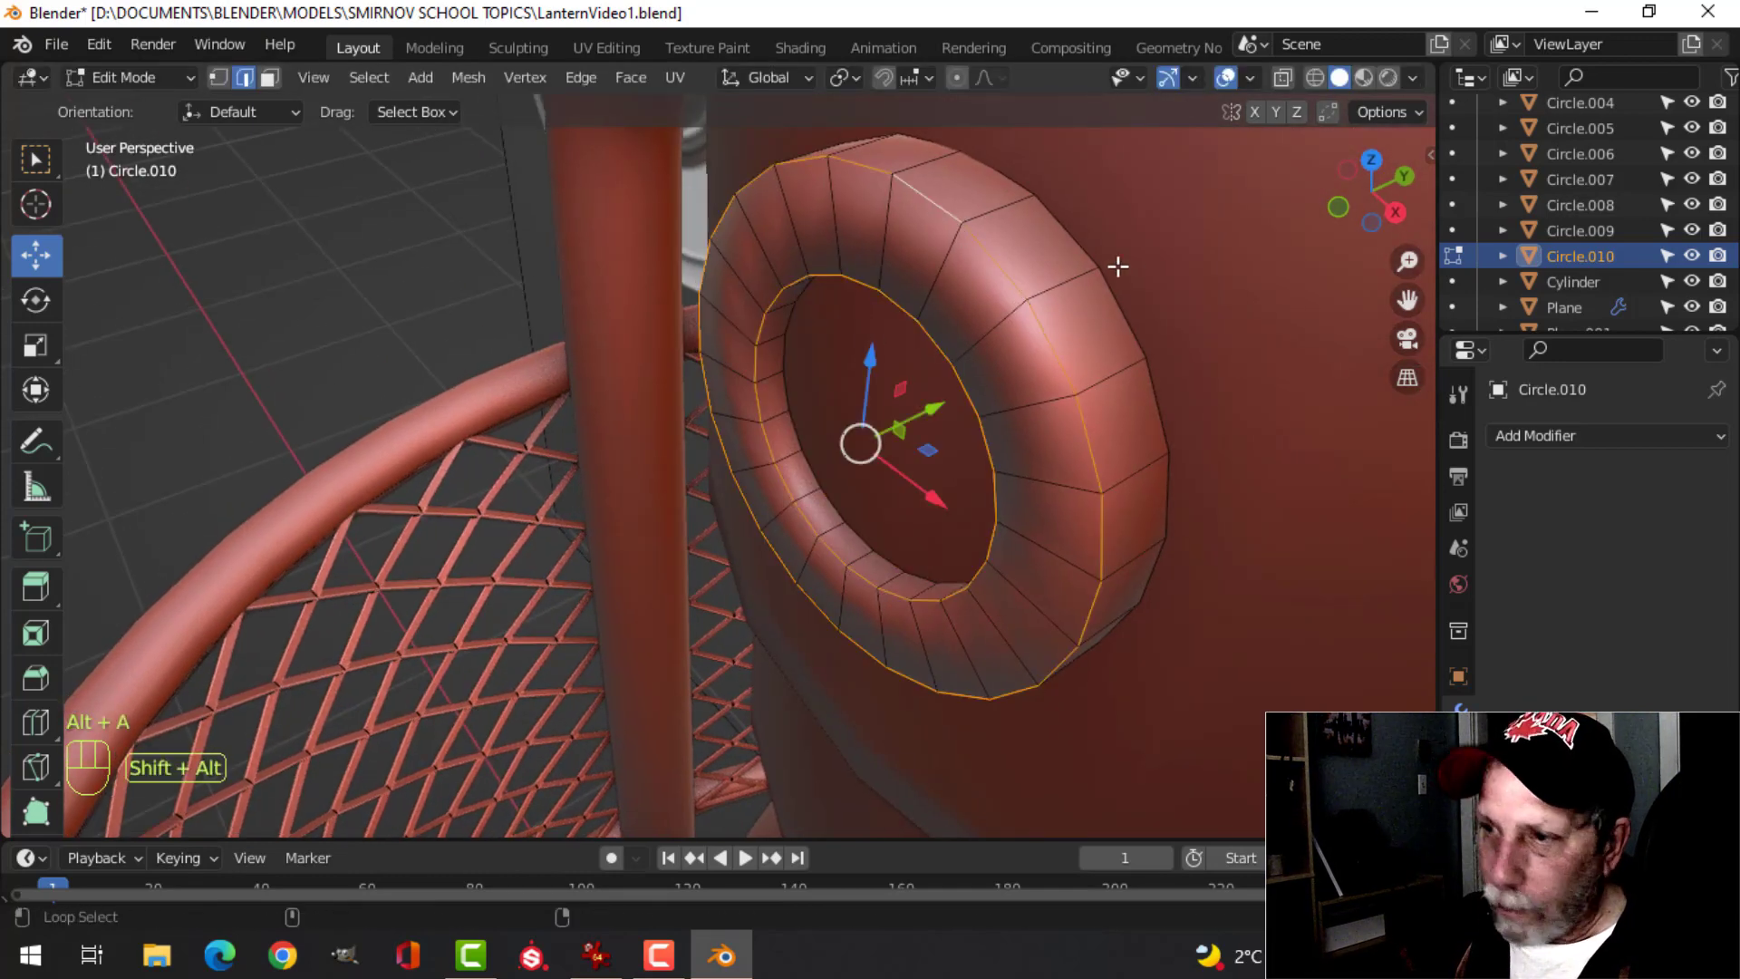
key(ctrl+b)
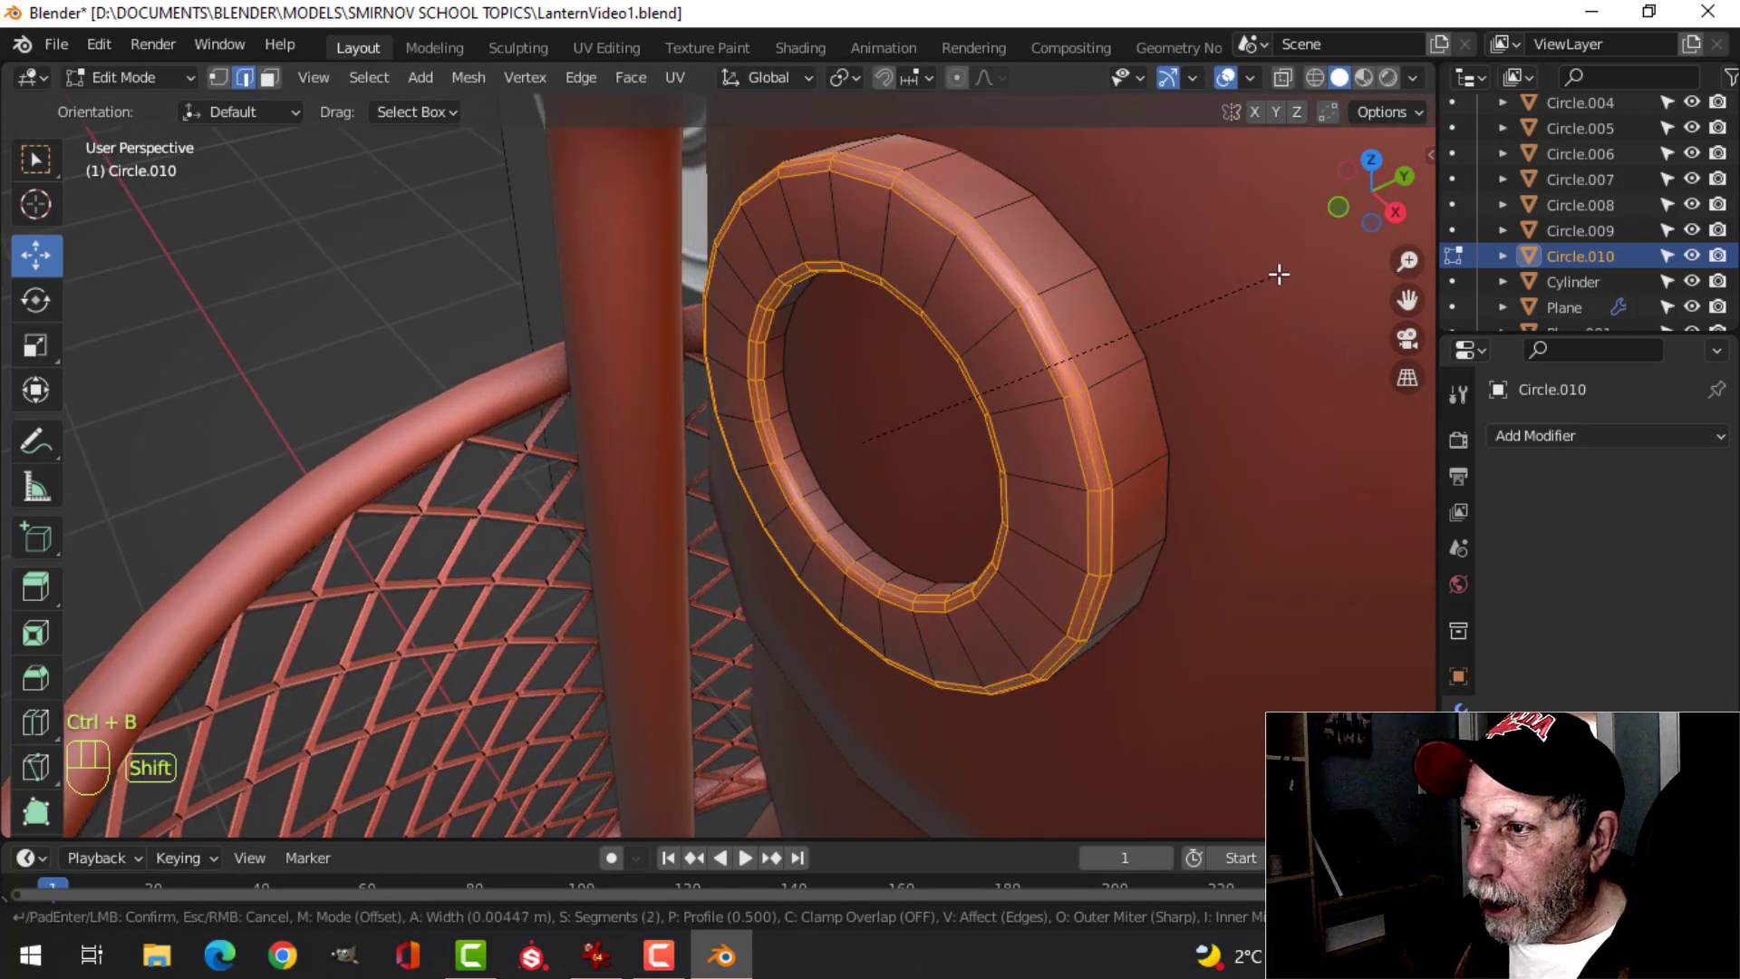
click(1274, 275)
key(Tab)
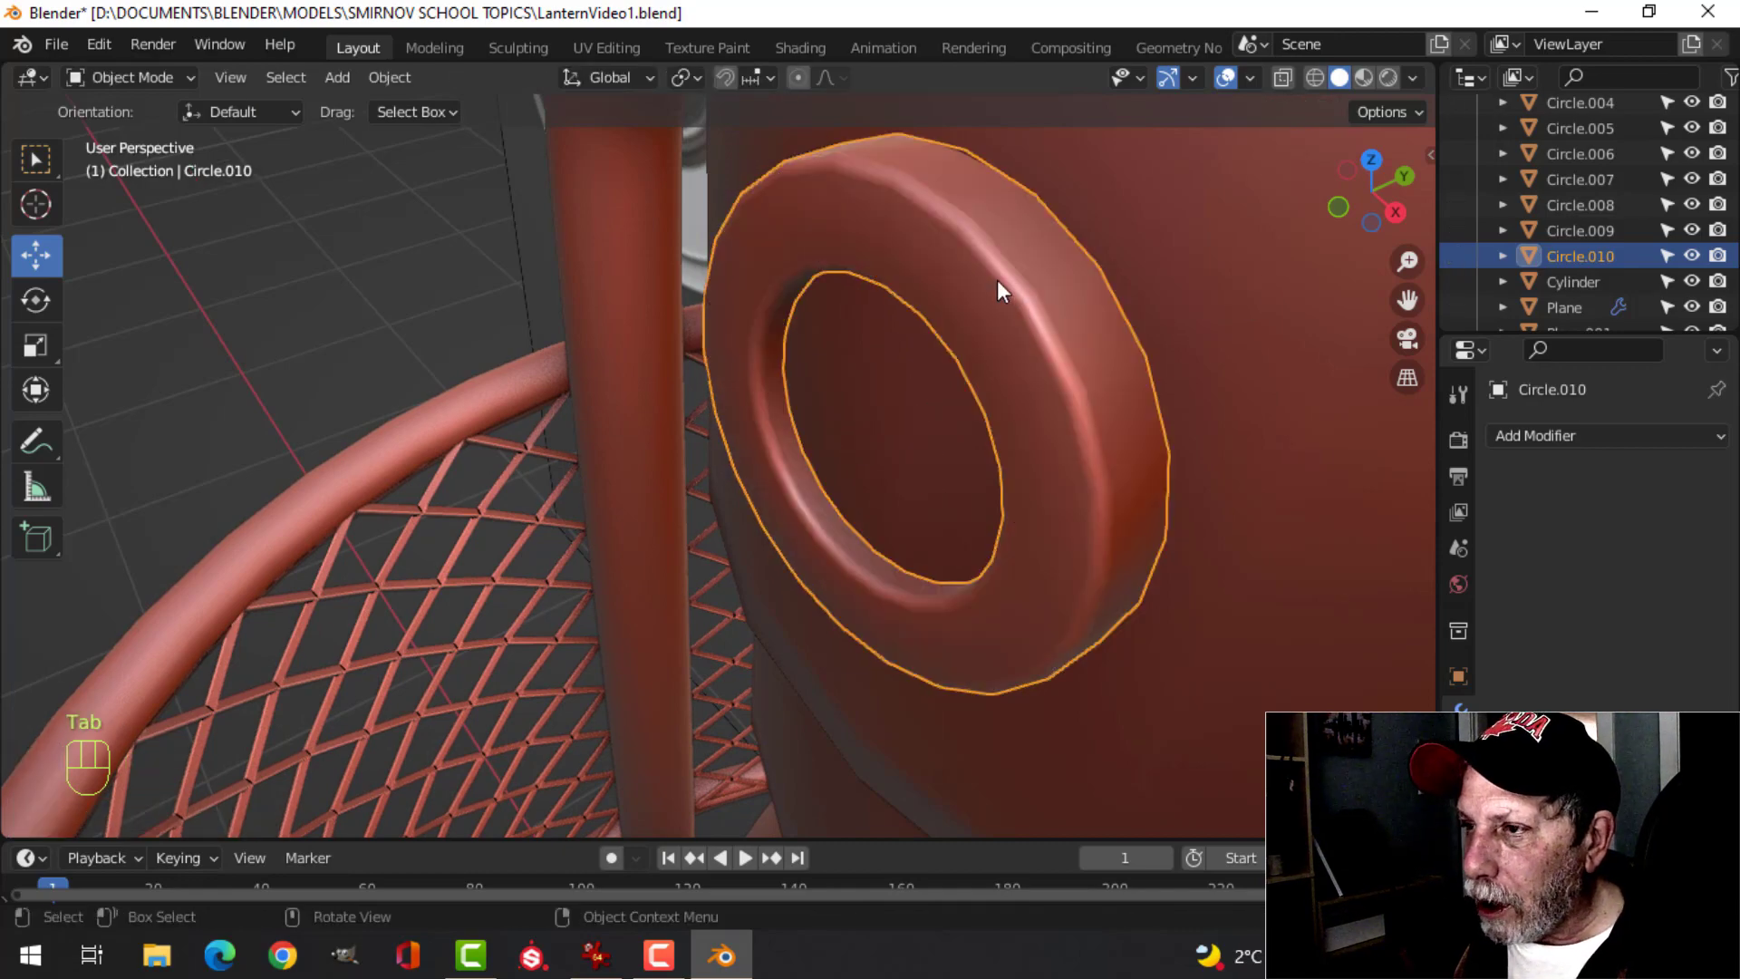
- Shade the beveled ring smooth and give it a Subdivision modifier at viewport level 1
right_click(991, 268)
click(992, 268)
key(alt+a)
mouse_move(906, 365)
middle_down()
mouse_move(1053, 328)
mouse_move(1083, 260)
mouse_move(910, 373)
middle_up()
click(865, 417)
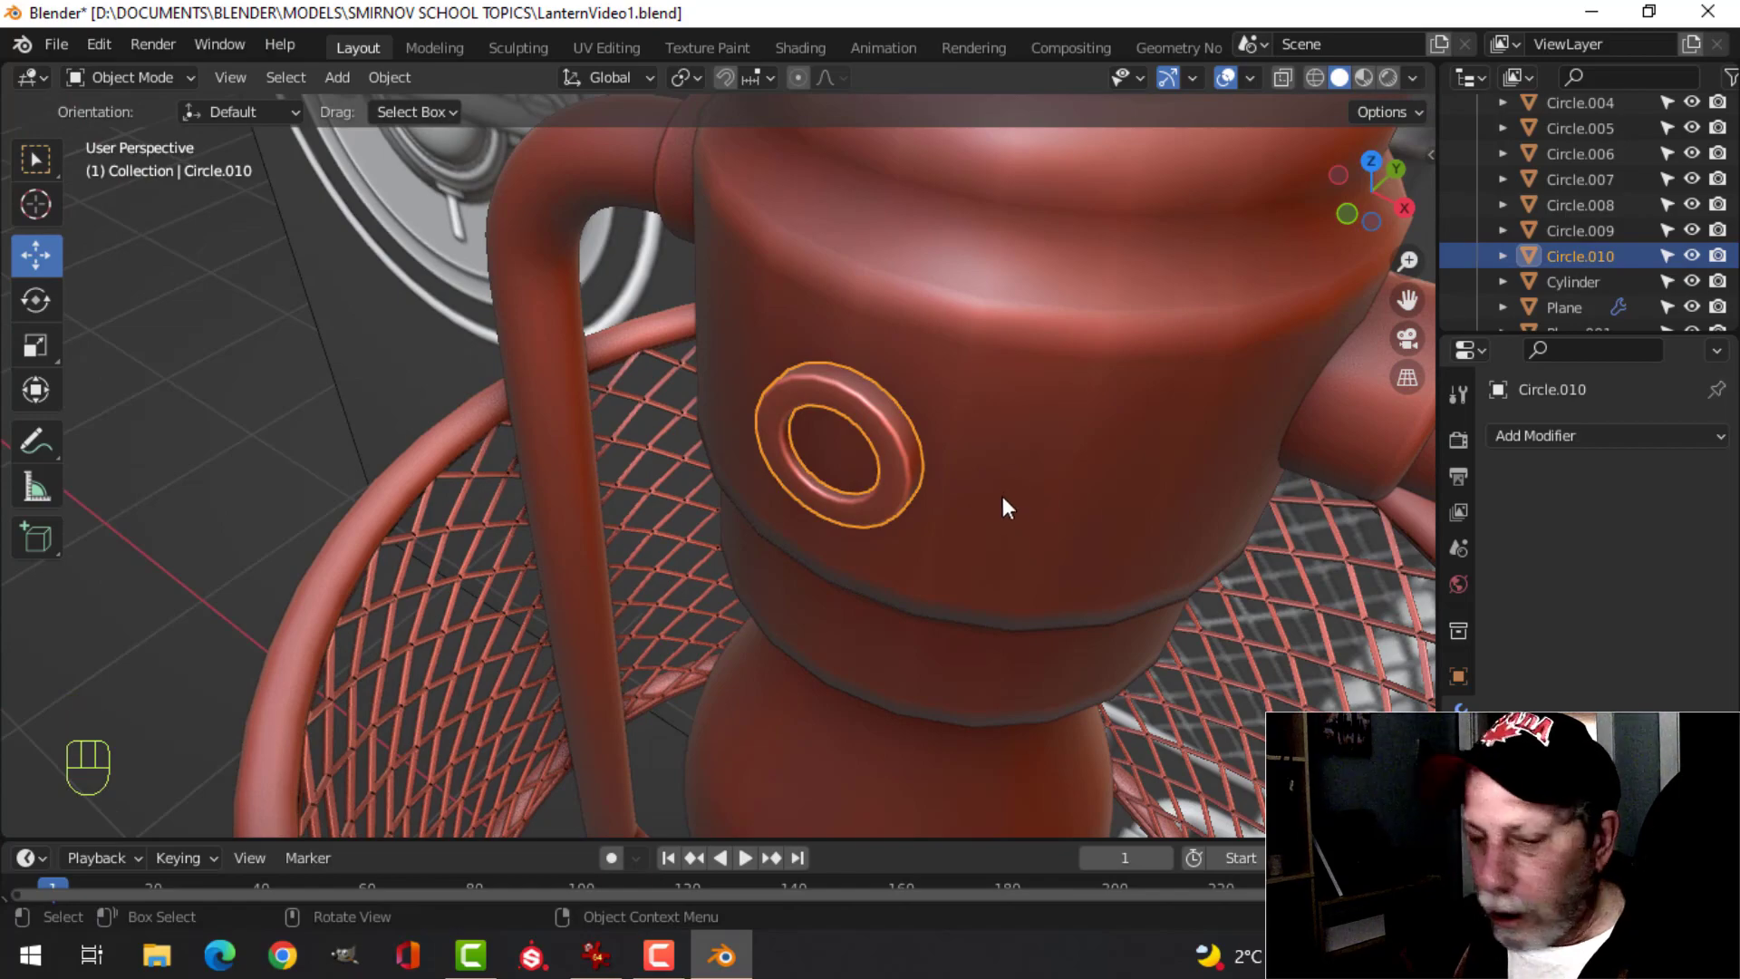
key(ctrl+1)
key(alt+a)
middle_drag(955, 476, 943, 374)
- Duplicate the ring's inner edge loop, move the copy along Y in front of the ring, and scale it down slightly
click(937, 364)
key(Tab)
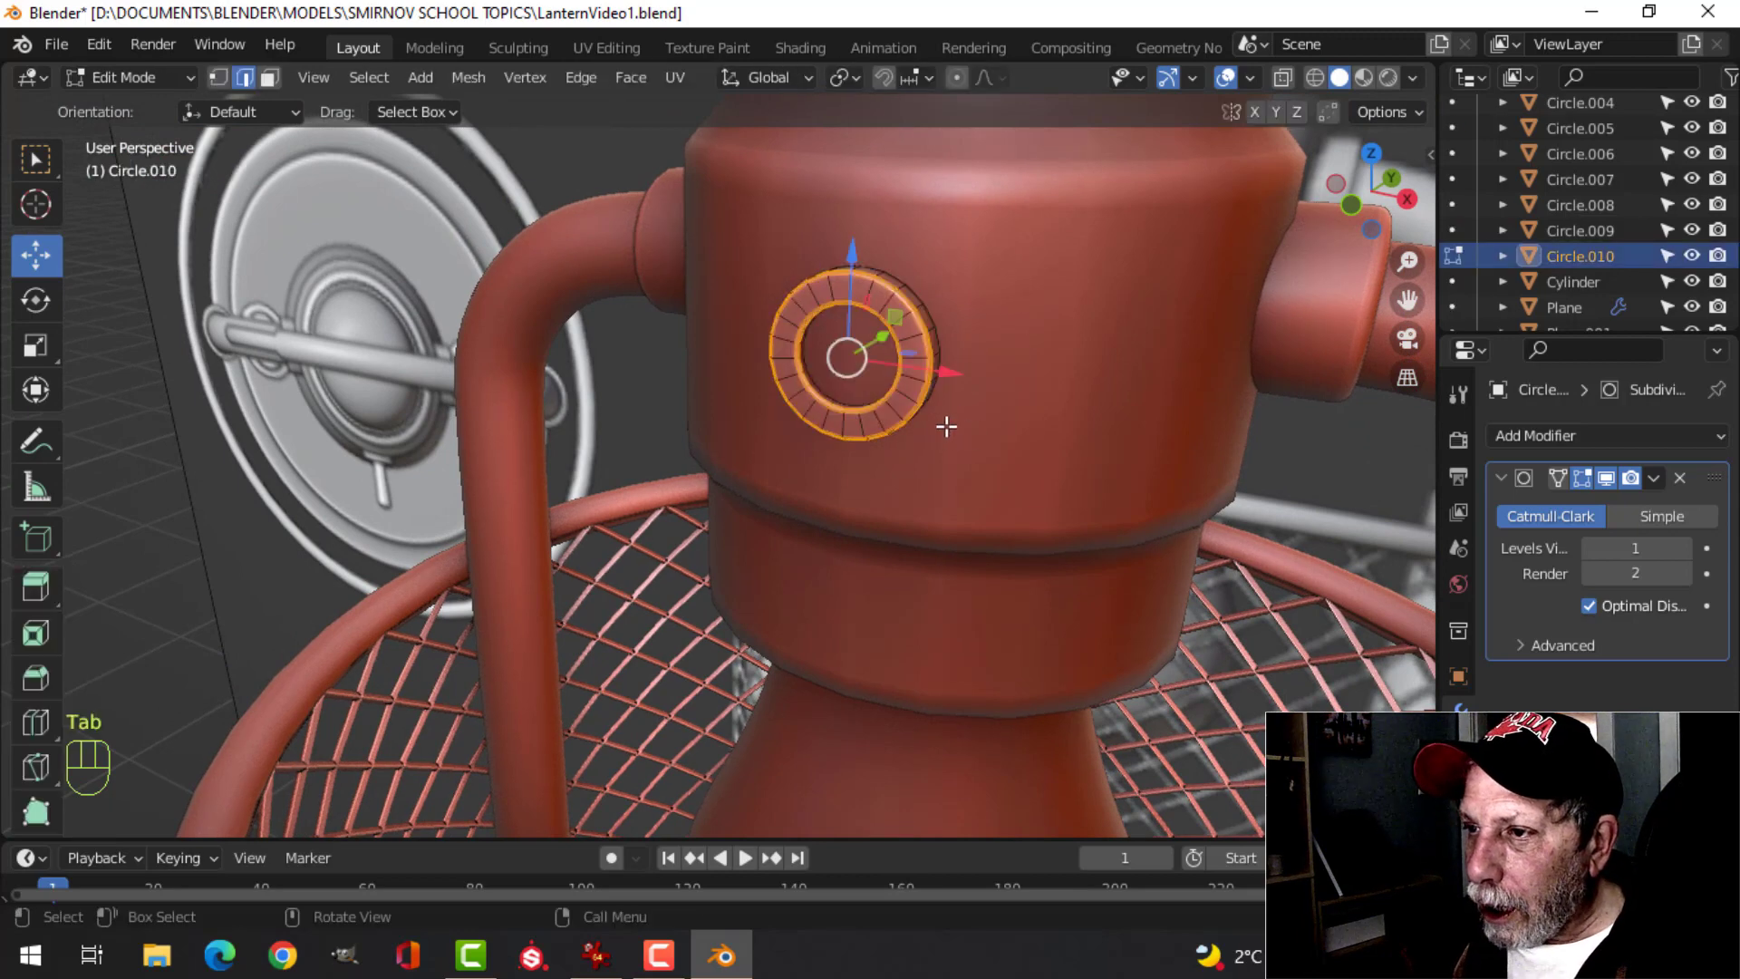
scroll(946, 426, up, 3)
key(alt+a)
middle_drag(1002, 532, 918, 472)
key(2)
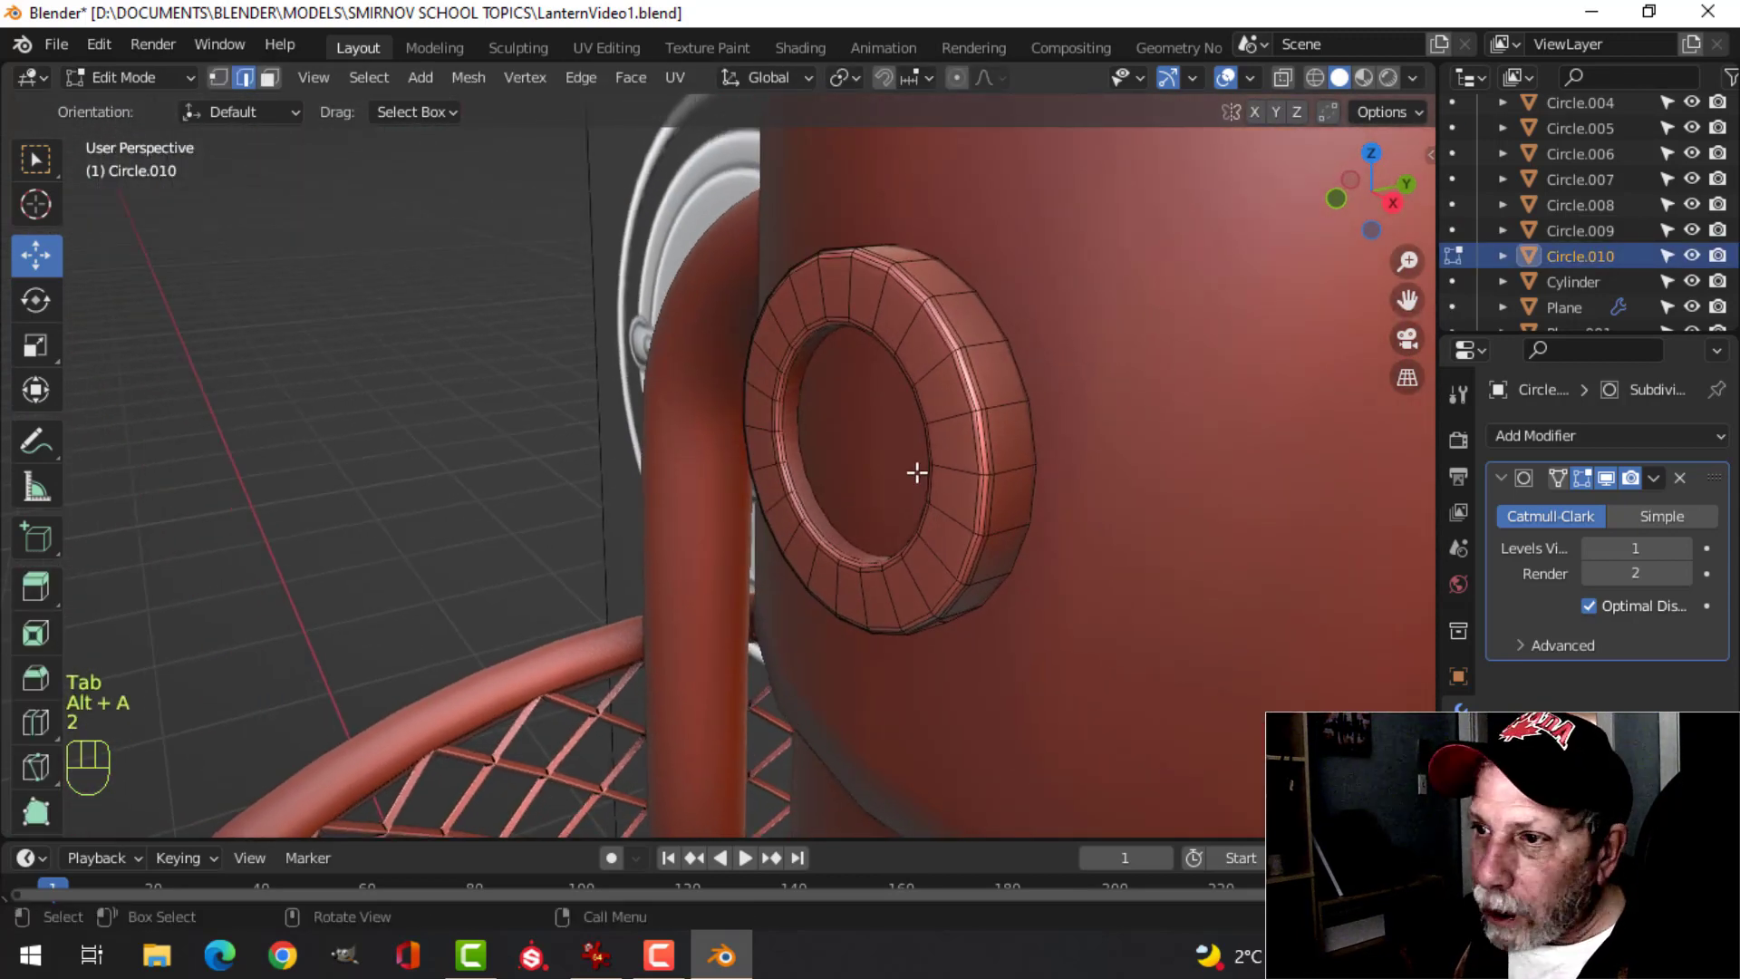
alt+shift+click(886, 335)
middle_drag(925, 362, 993, 461)
key(shift+d)
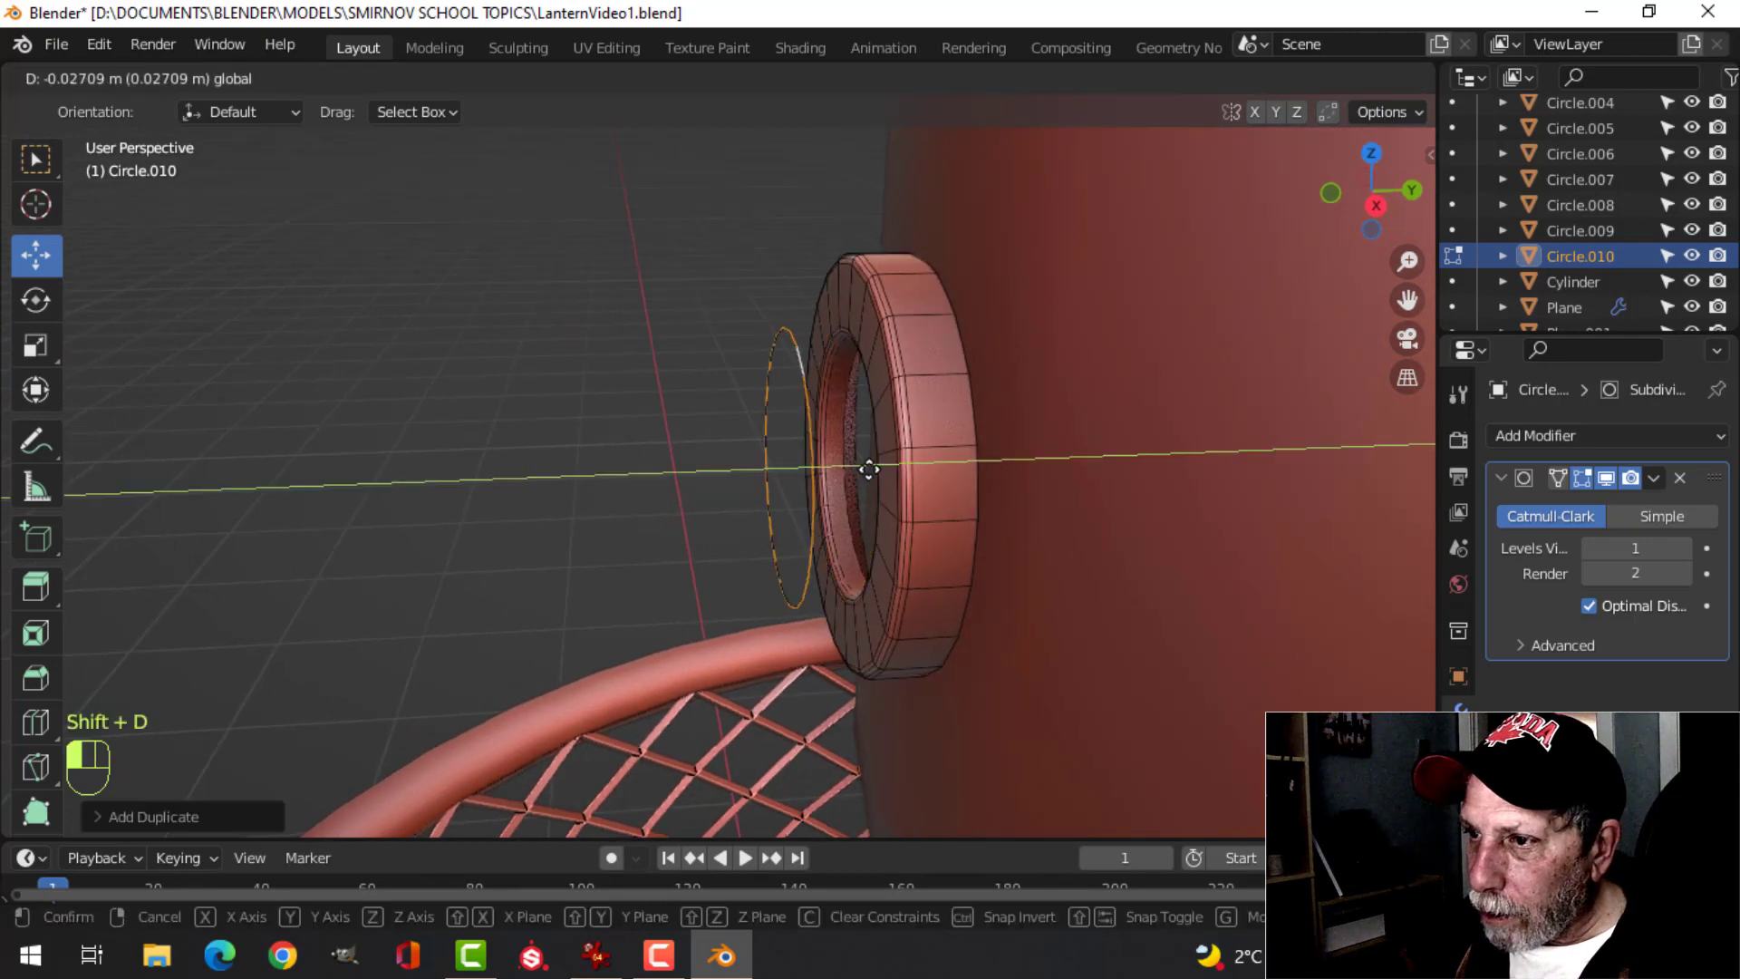
click(990, 462)
key(s)
click(946, 459)
- Separate the duplicated loop into its own object and open that object in Edit Mode
key(p)
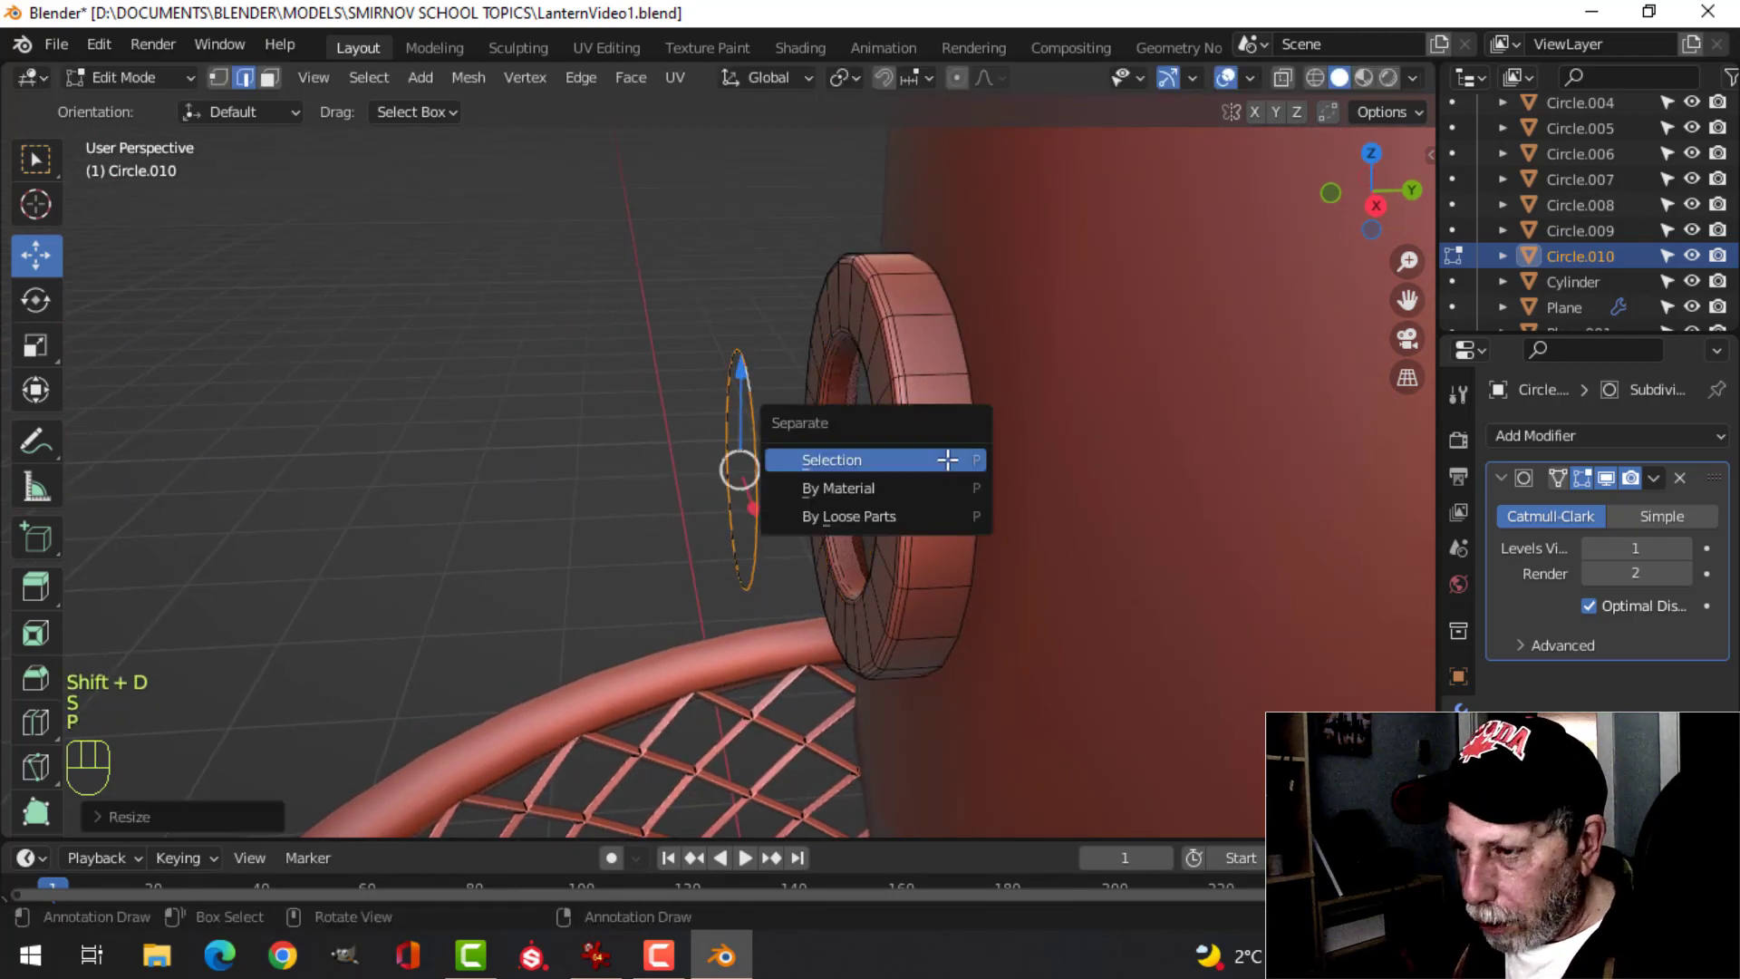
click(944, 459)
key(Tab)
click(749, 394)
key(Tab)
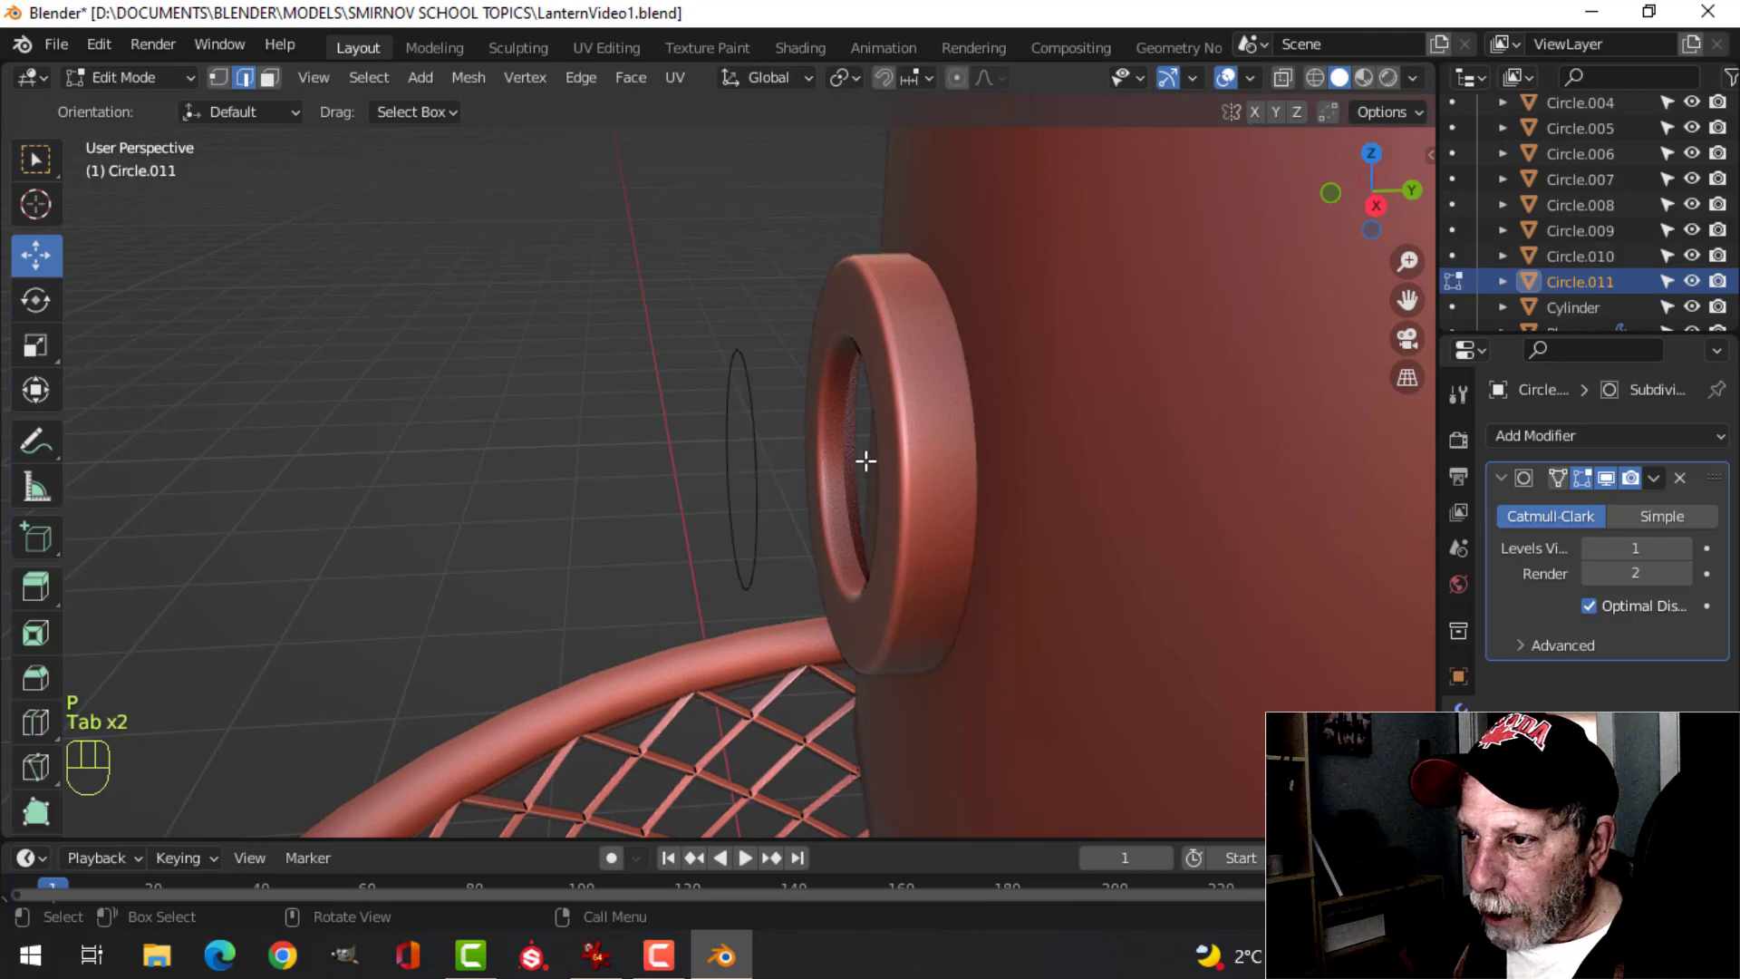
- Move the separated loop along Y into the ring's opening and extrude it forward as a short collar
key(a)
drag(870, 489, 943, 470)
shift+middle_drag(943, 470, 1029, 470)
key(e)
right_click(1041, 470)
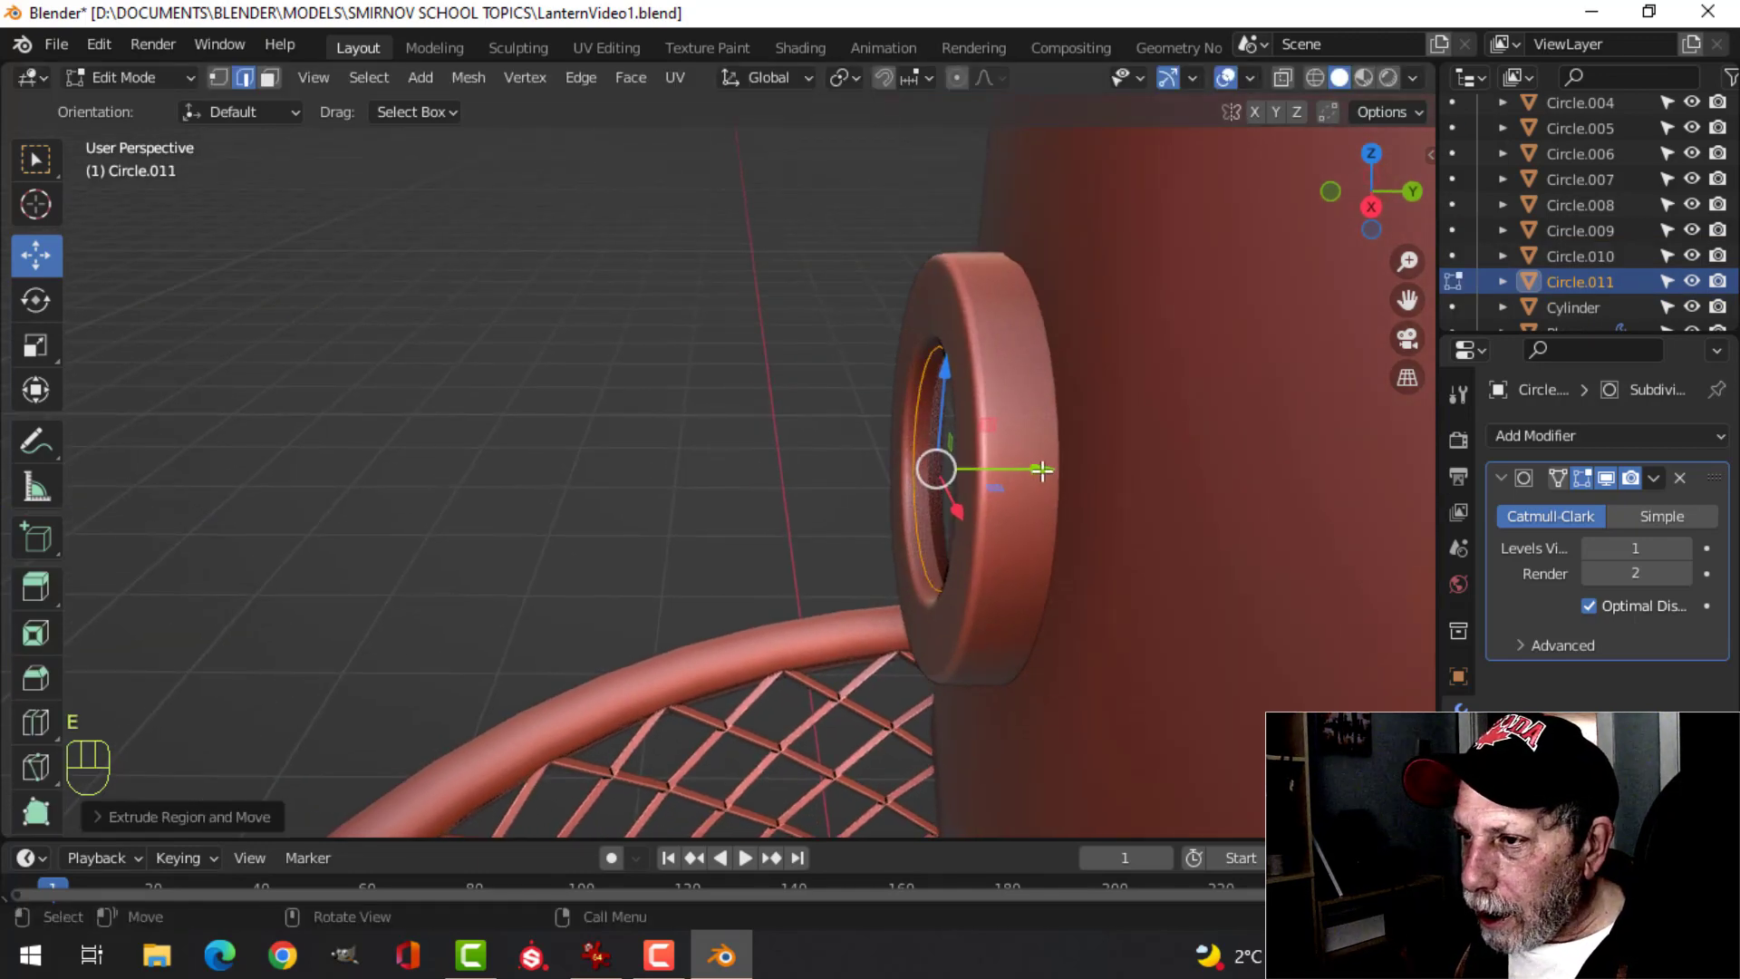
drag(1041, 470, 952, 471)
- Scale the collar's front loop inward and extrude it forward along Y into a long, narrow lever shaft
middle_drag(952, 471, 1145, 457)
key(s)
click(1022, 466)
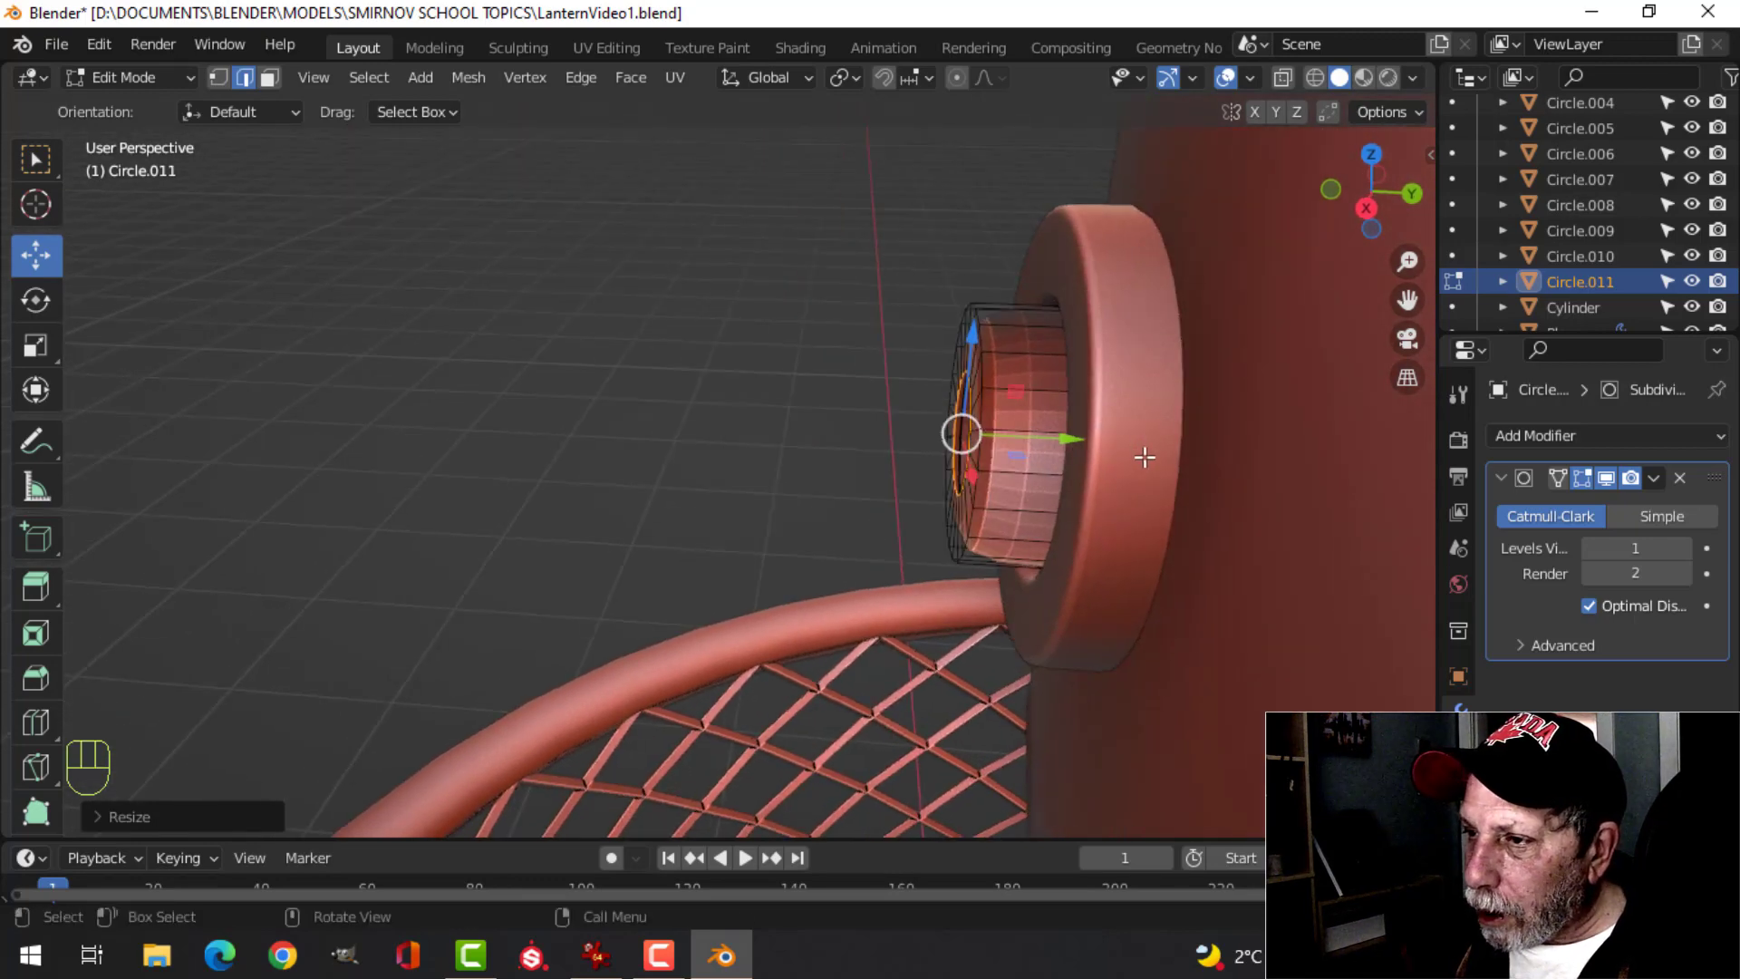
key(e)
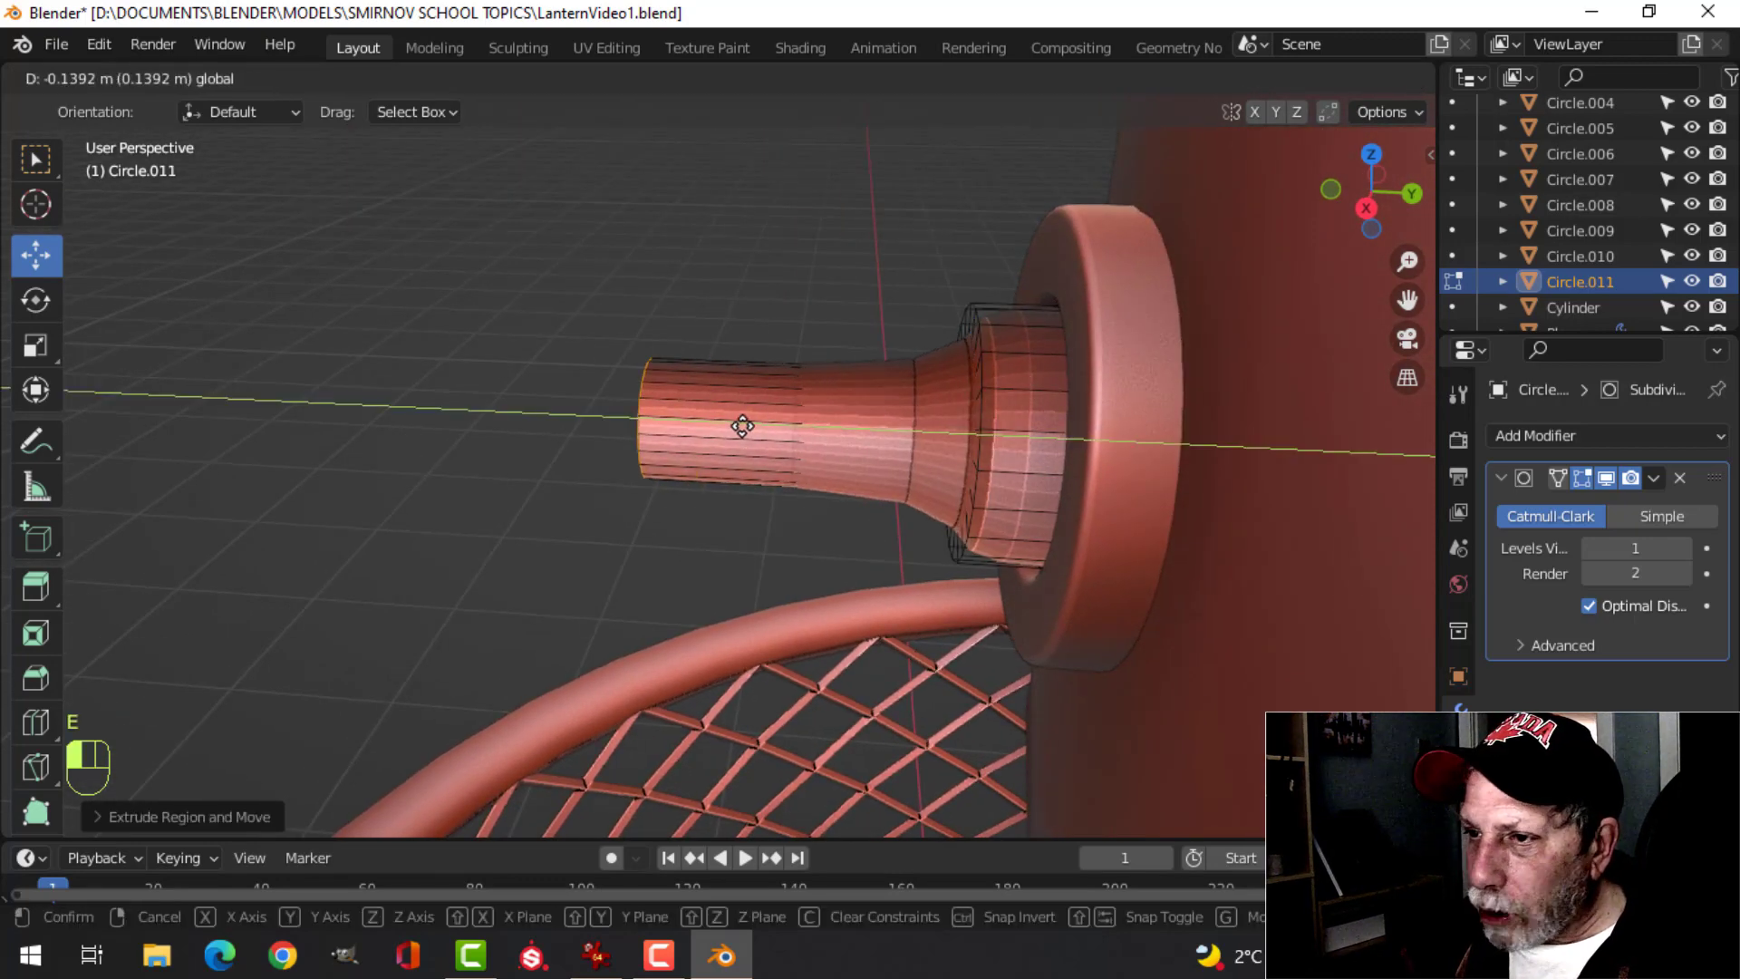
click(584, 410)
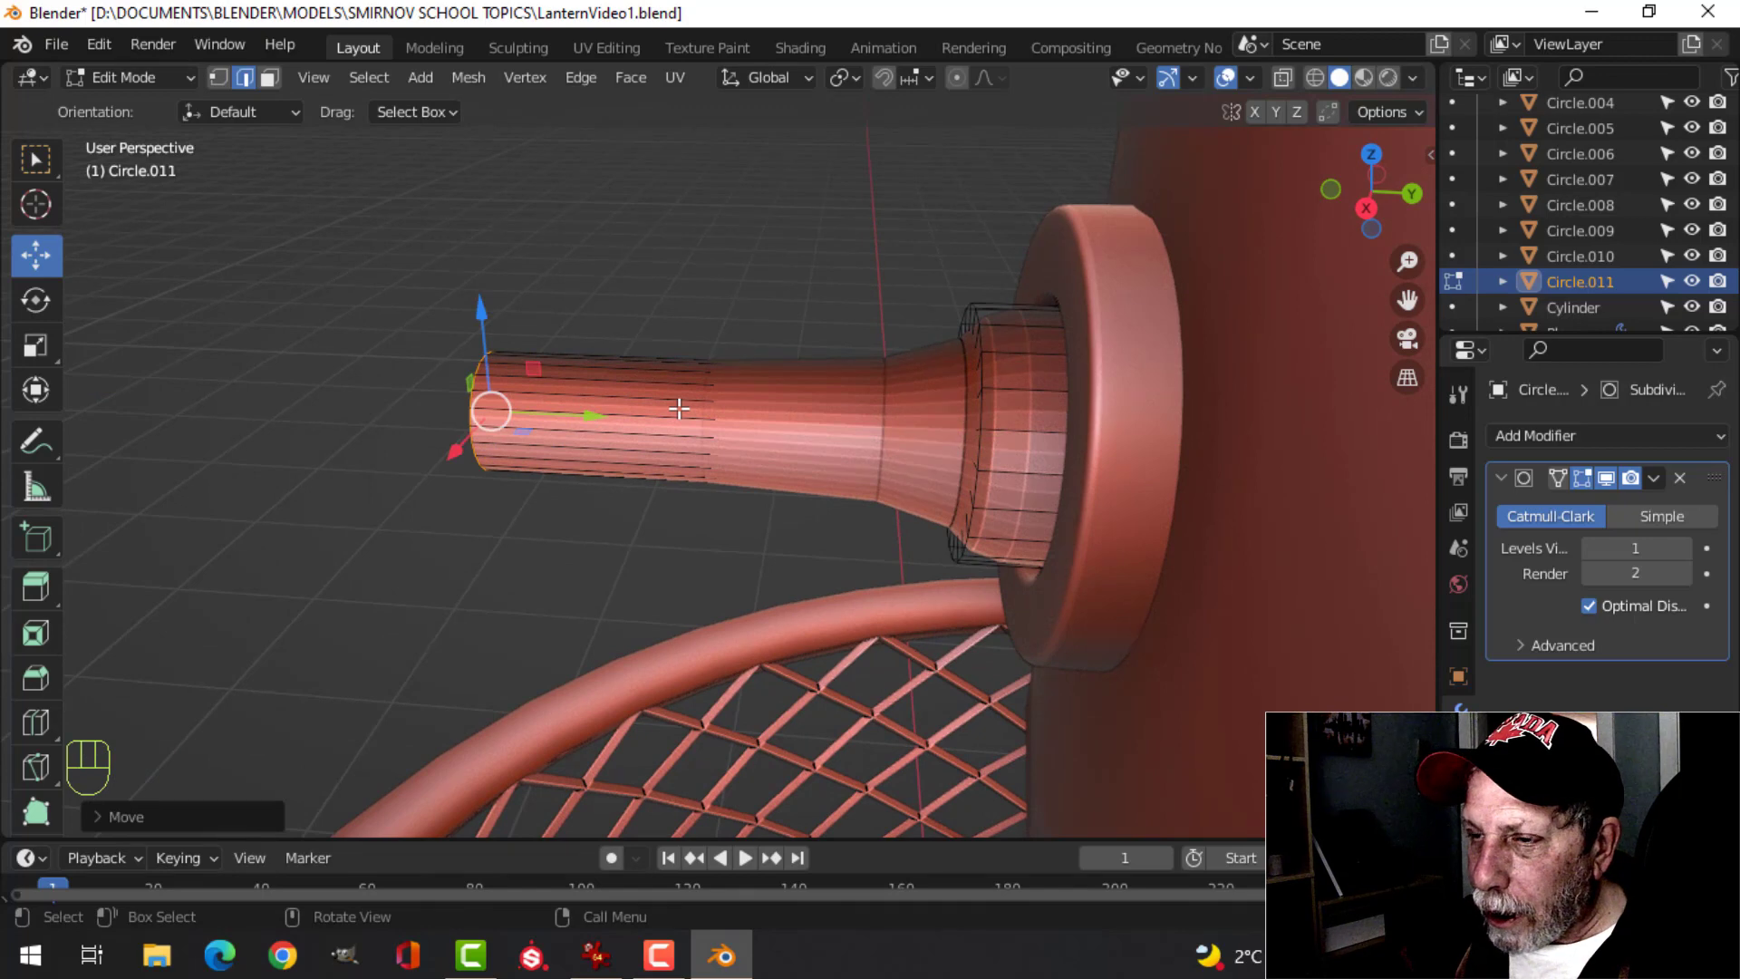
- Widen the shaft's end loop and extrude one more short section forward along Y
key(s)
click(816, 316)
shift+middle_drag(815, 316, 953, 441)
key(e)
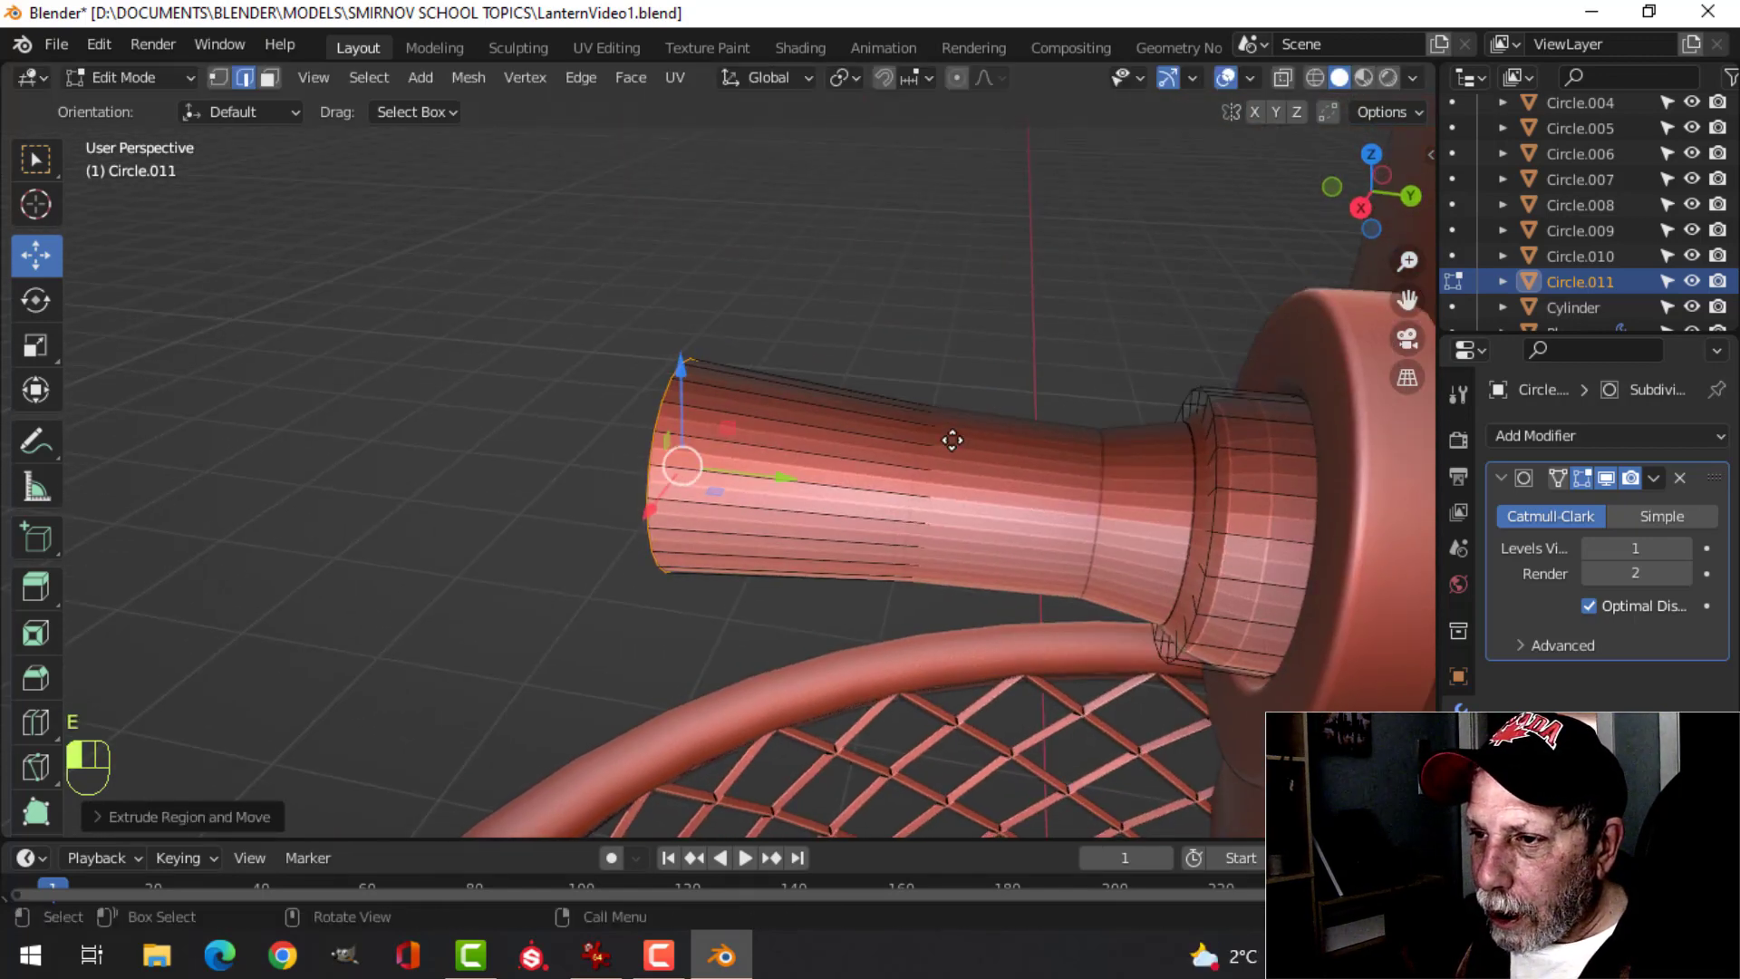
drag(773, 471, 684, 456)
click(580, 446)
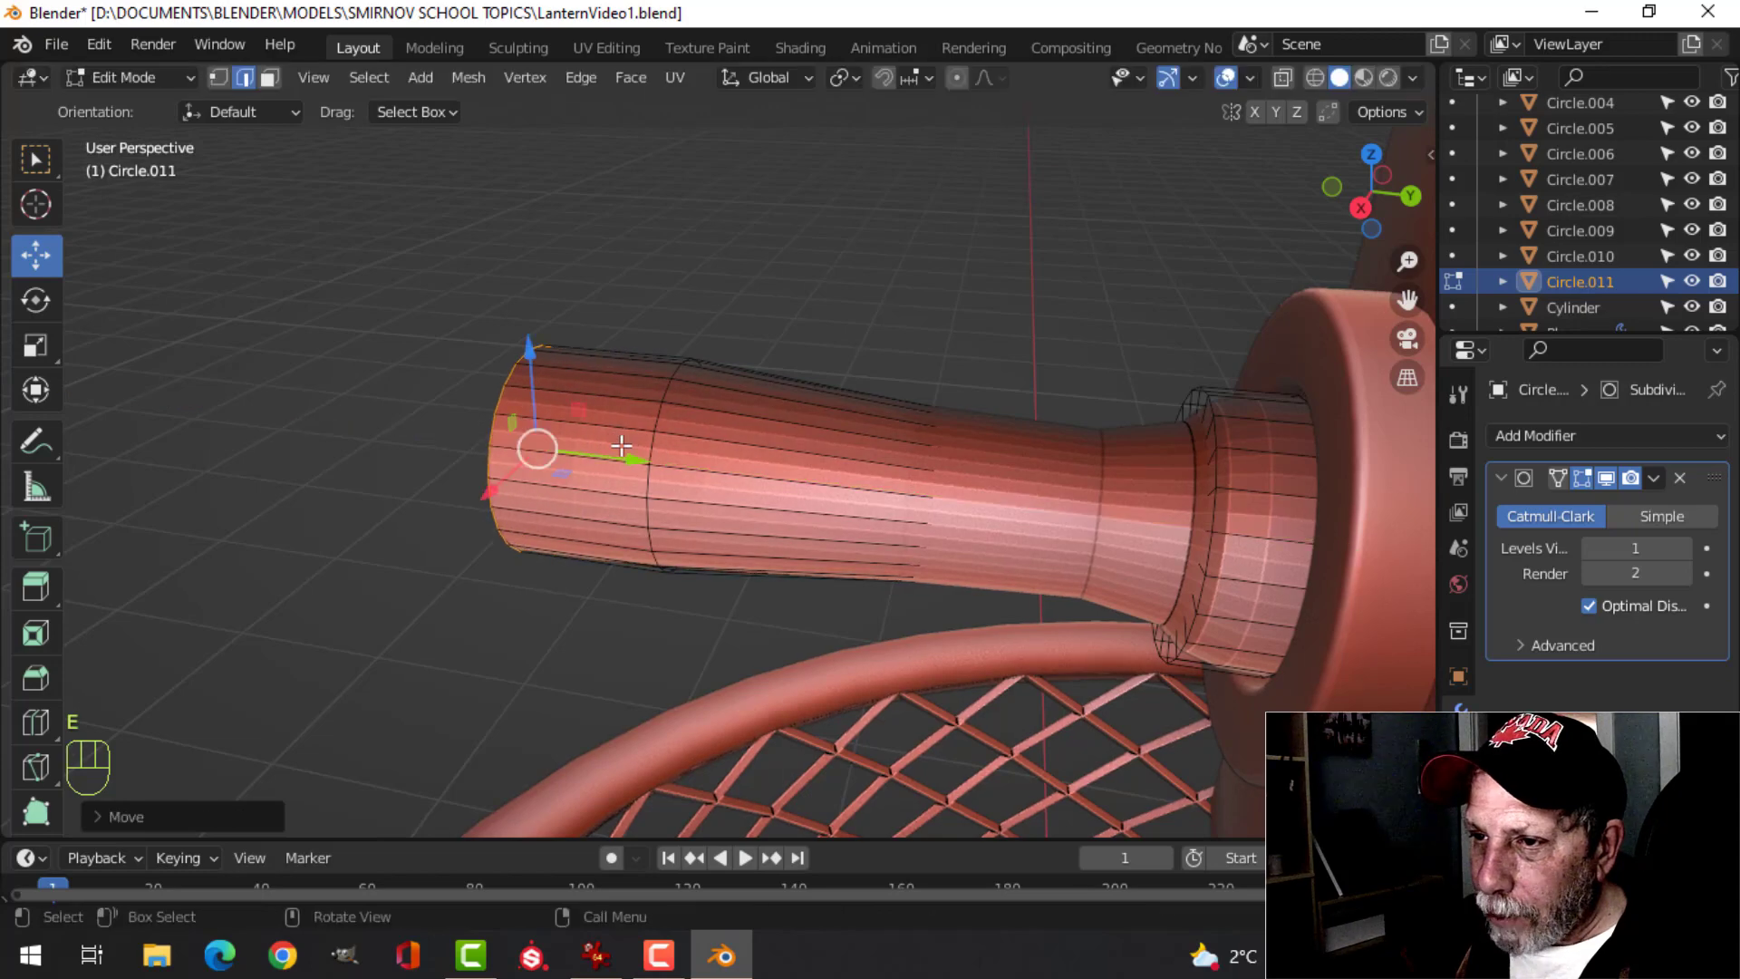
- Cap the lever's open end with a face and round its edge with a 6-segment bevel about 0.038 m wide
key(f)
middle_drag(535, 446, 725, 432)
key(ctrl+b)
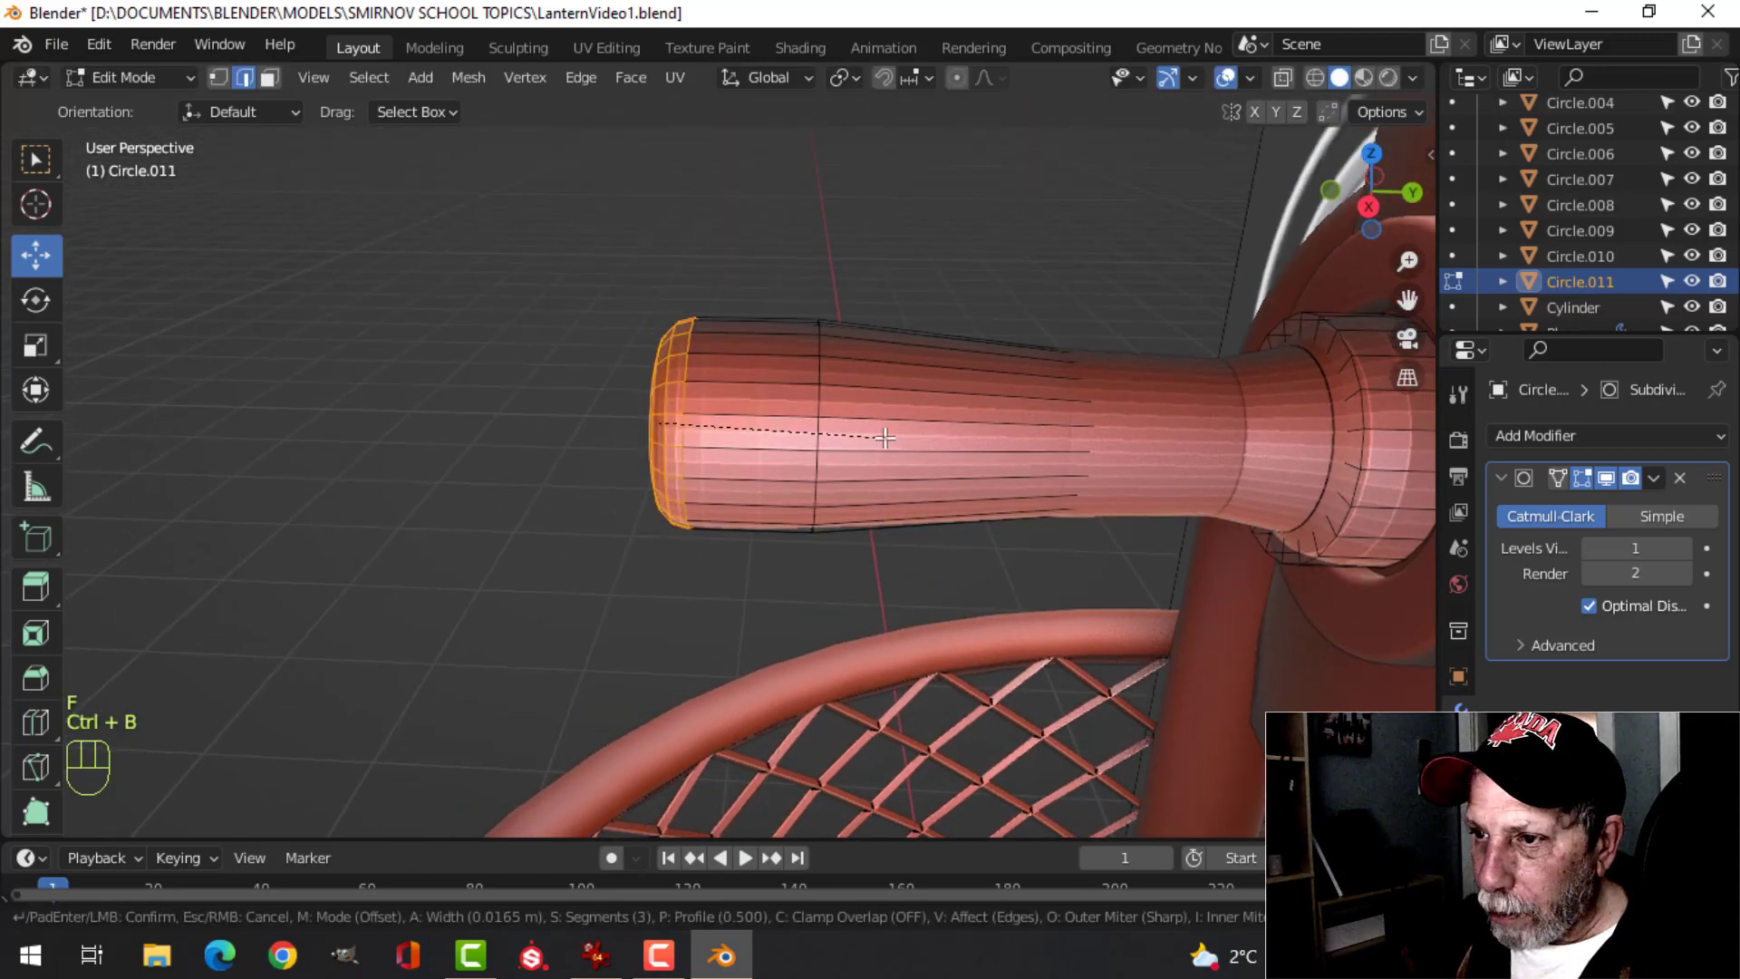
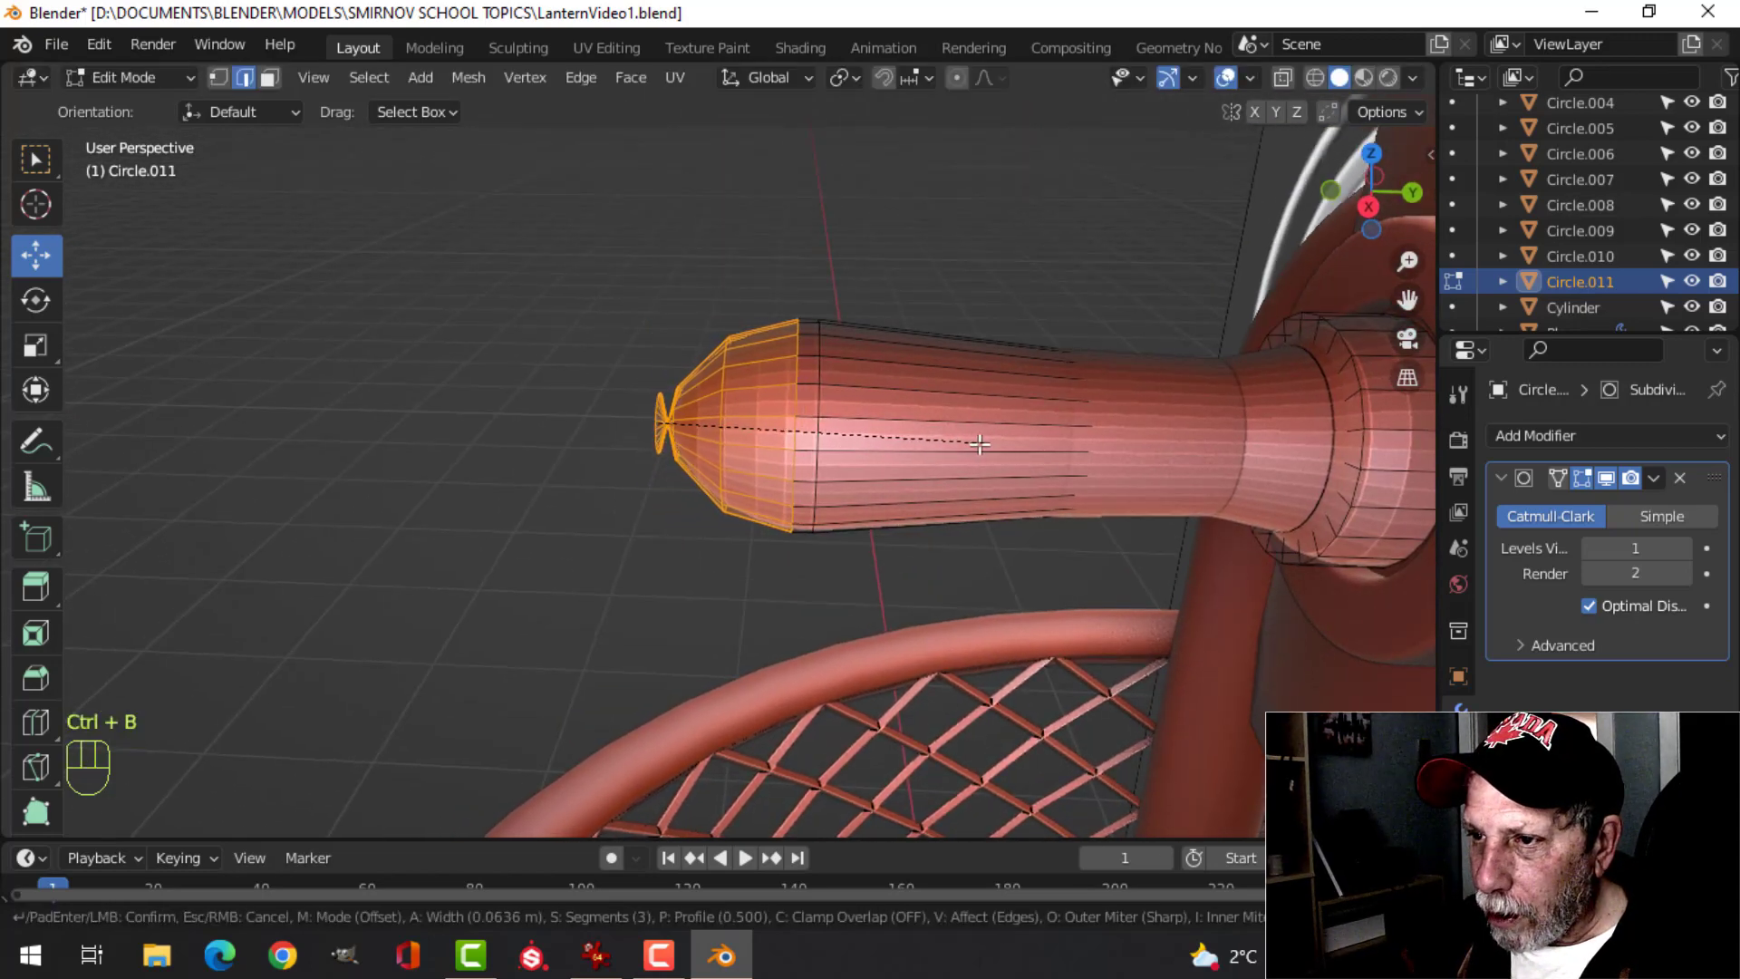
scroll(956, 444, up, 2)
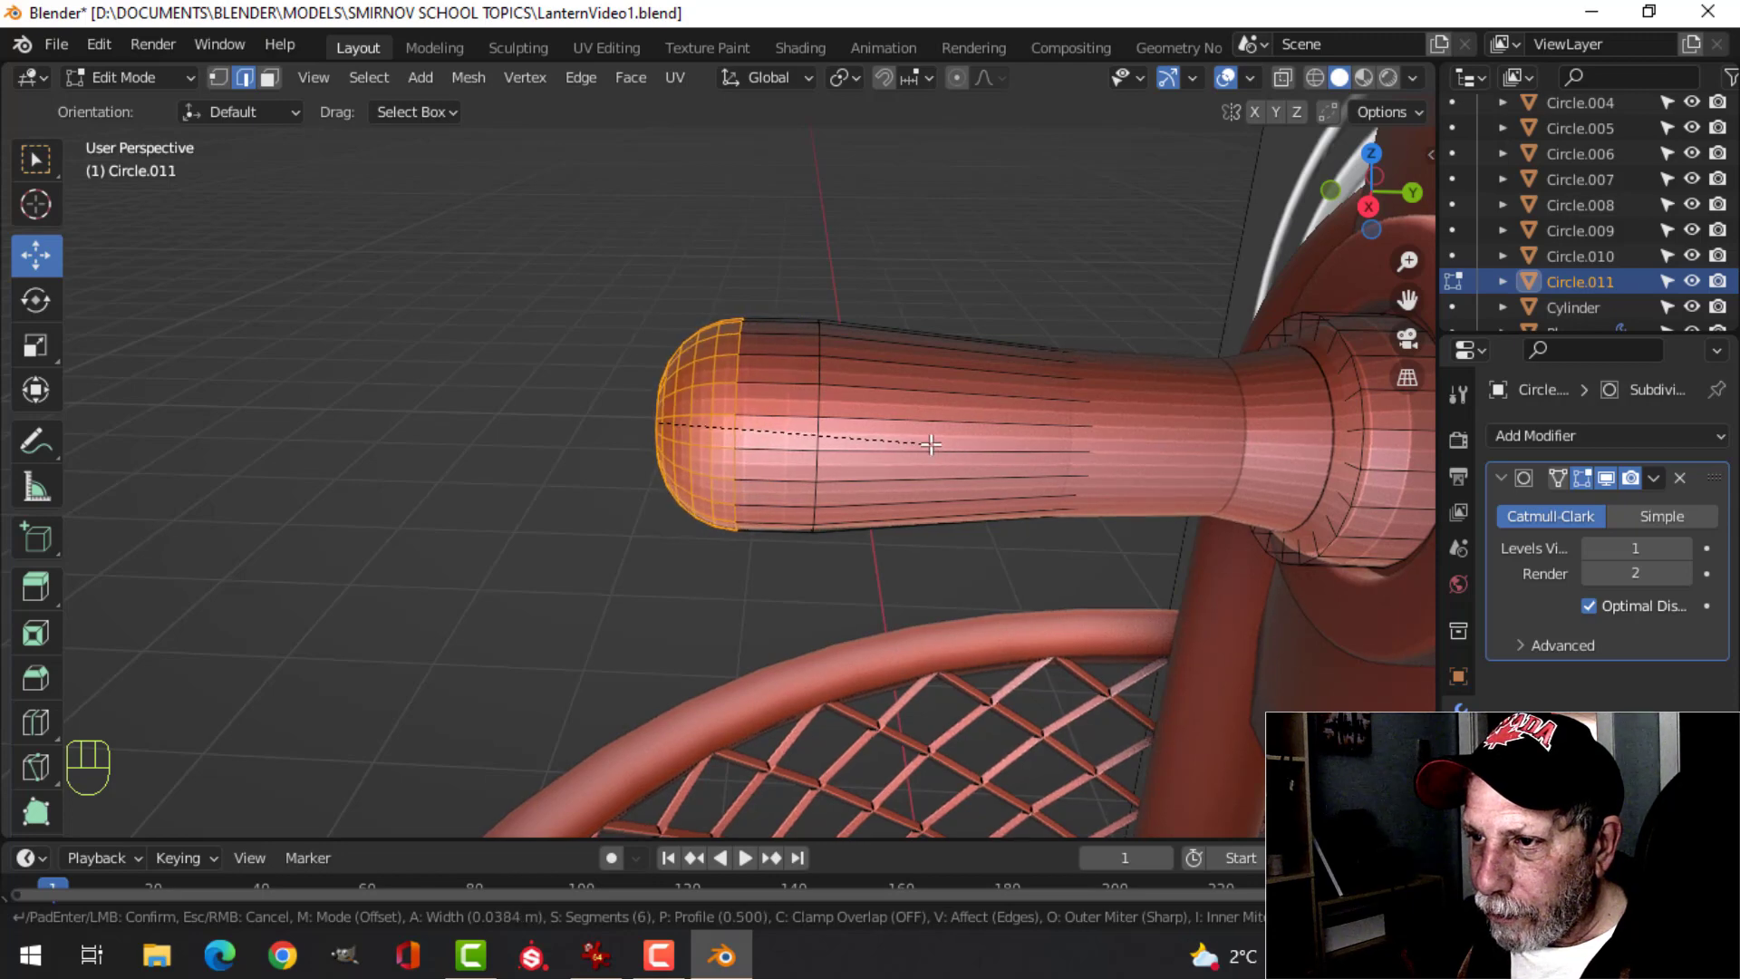
click(931, 444)
- Return the lever to Object Mode and shade it smooth
key(Tab)
right_click(923, 446)
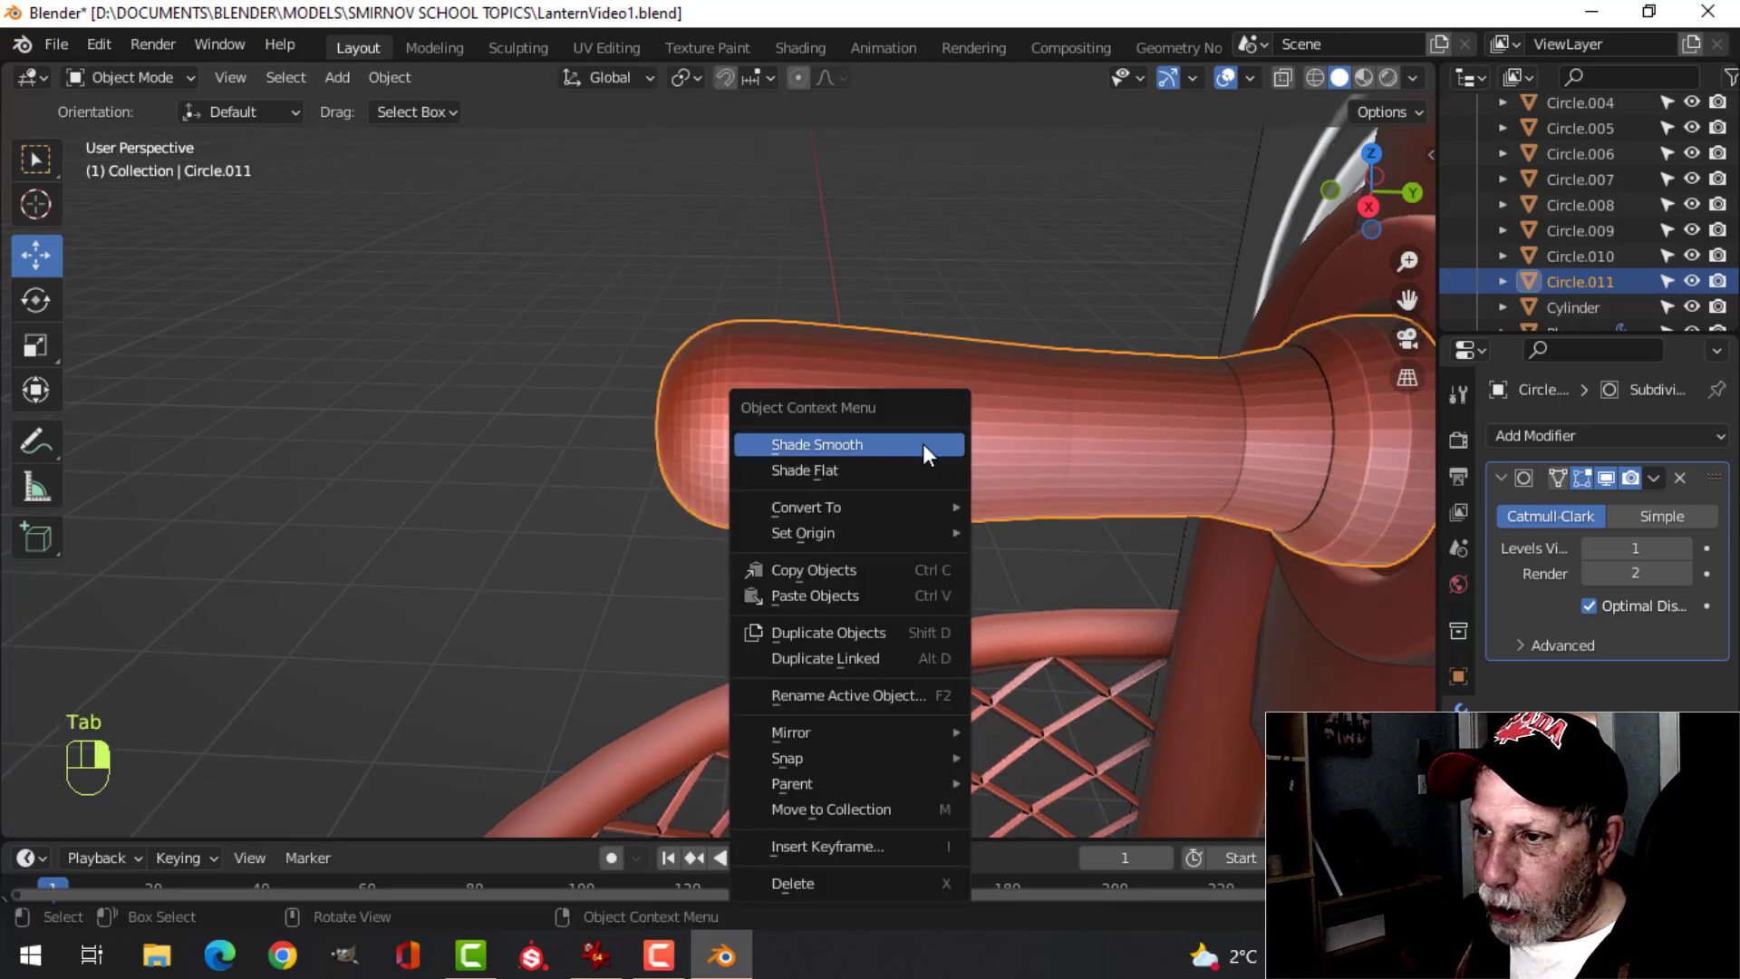
click(923, 447)
mouse_move(861, 478)
middle_down()
mouse_move(1009, 474)
mouse_move(867, 478)
middle_up()
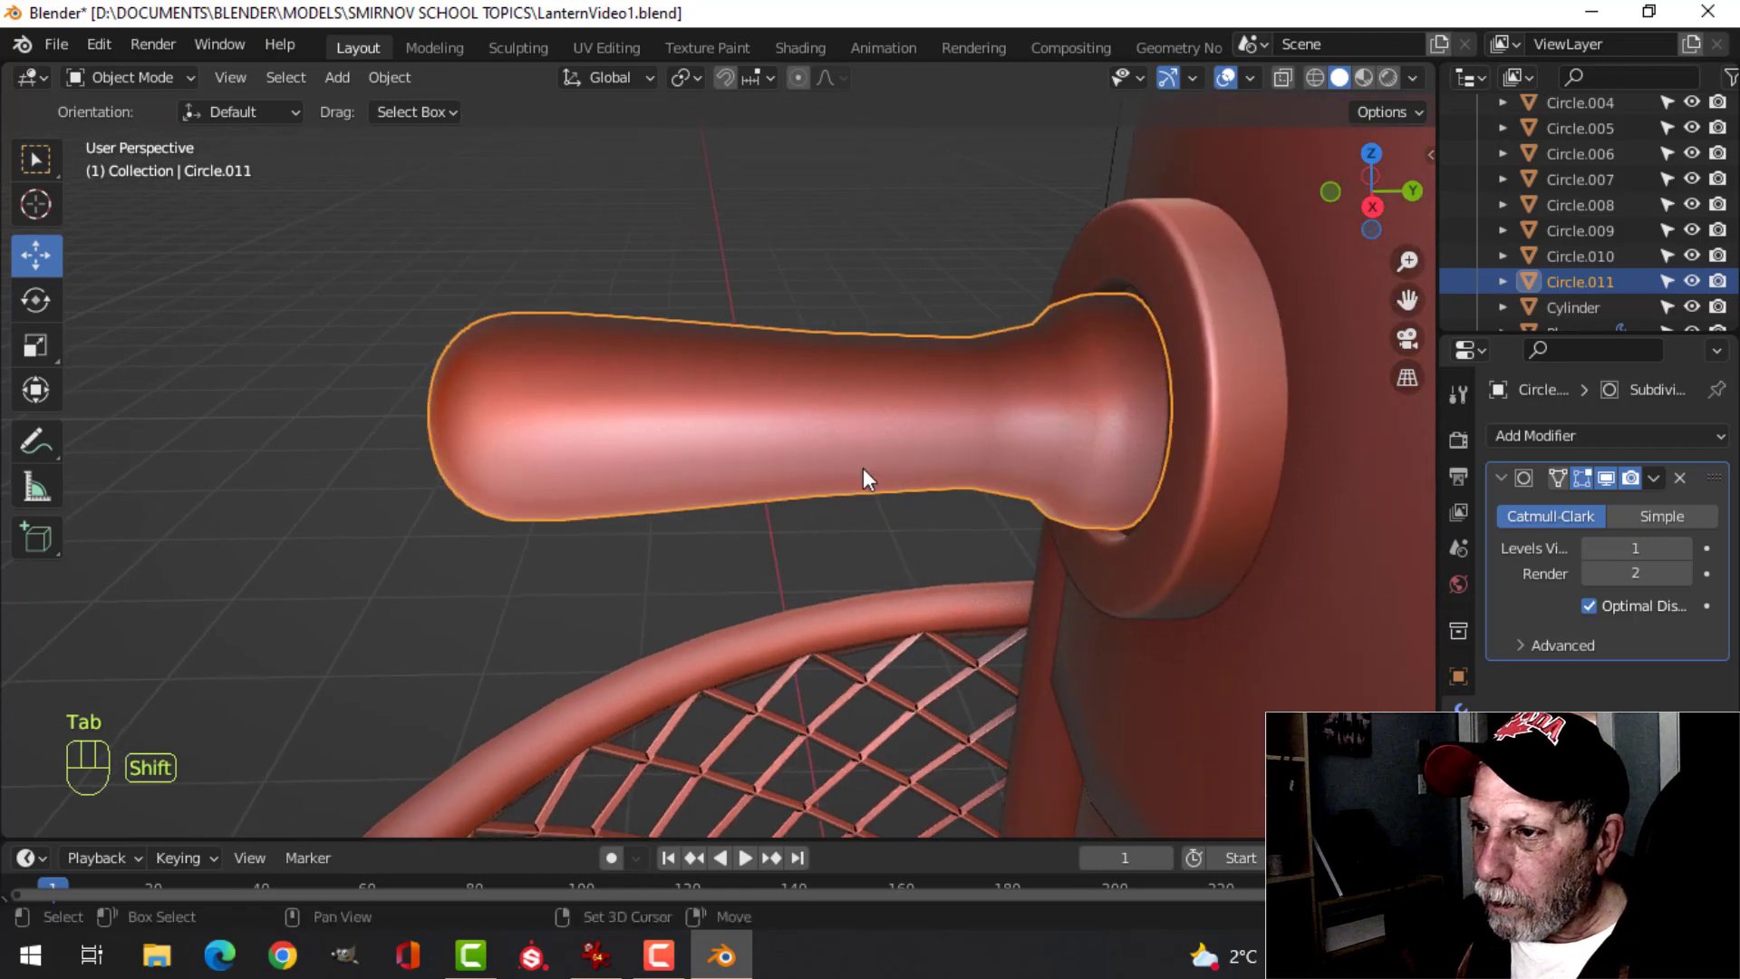
- Add a loop cut around the lever's shaft and slide it close to the collar to tighten the neck
key(Tab)
key(ctrl+r)
click(861, 421)
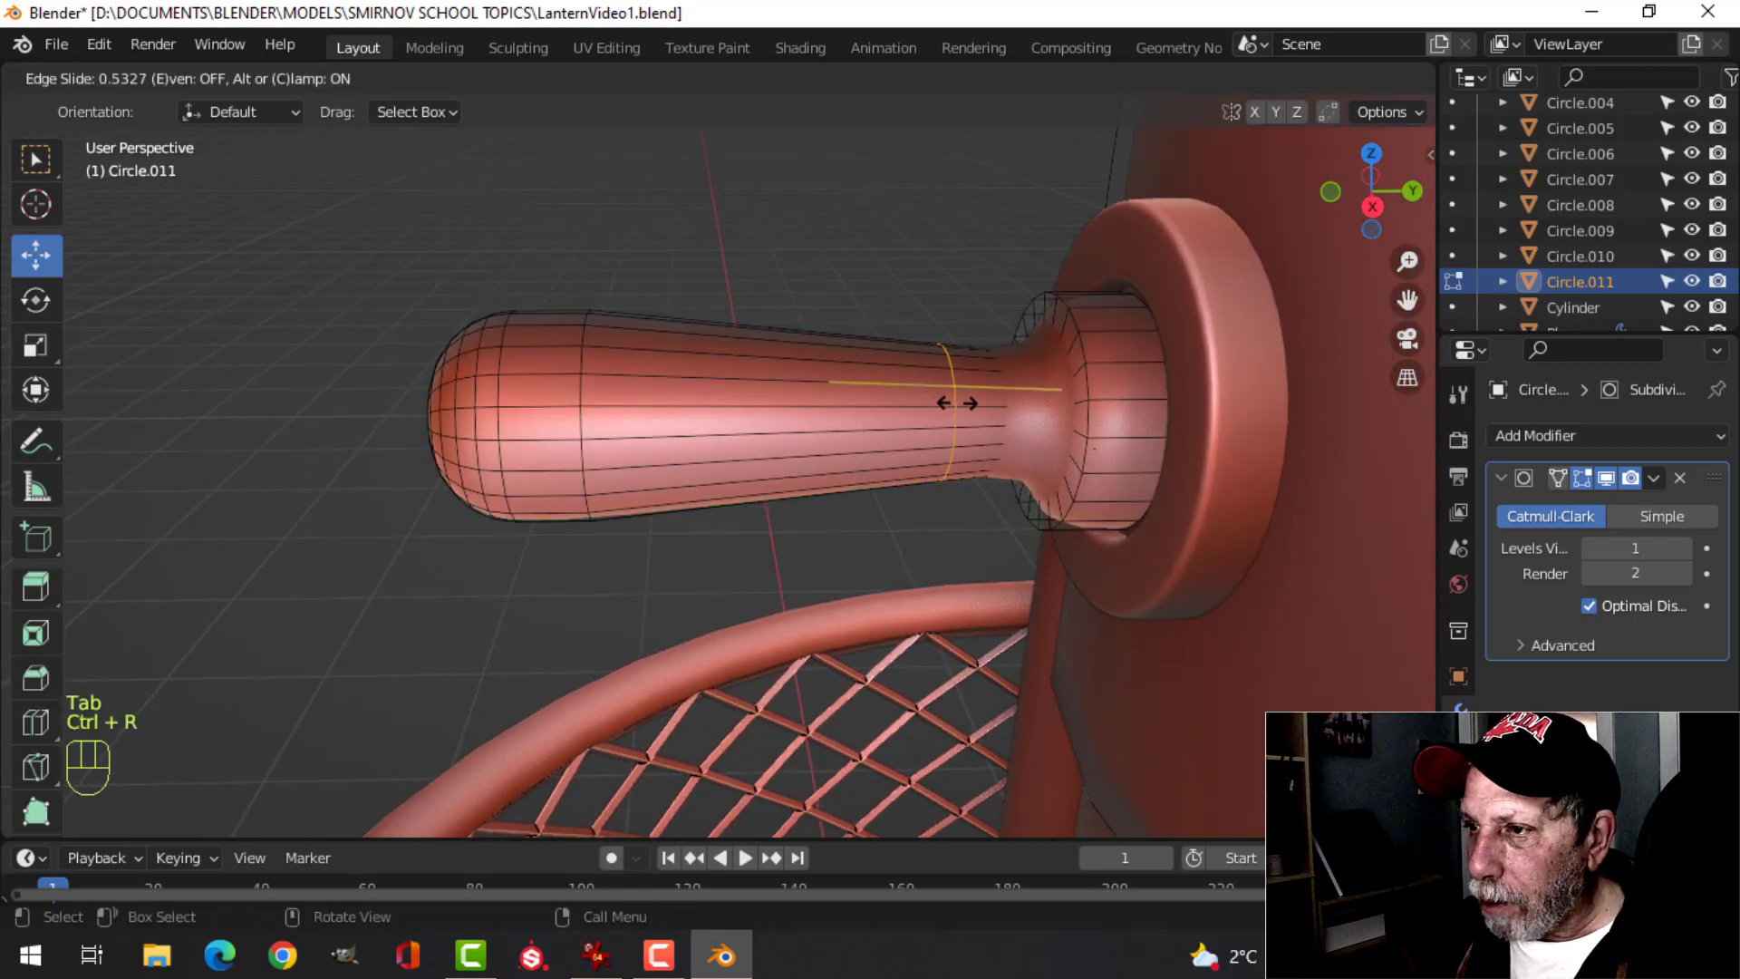
click(994, 408)
key(Tab)
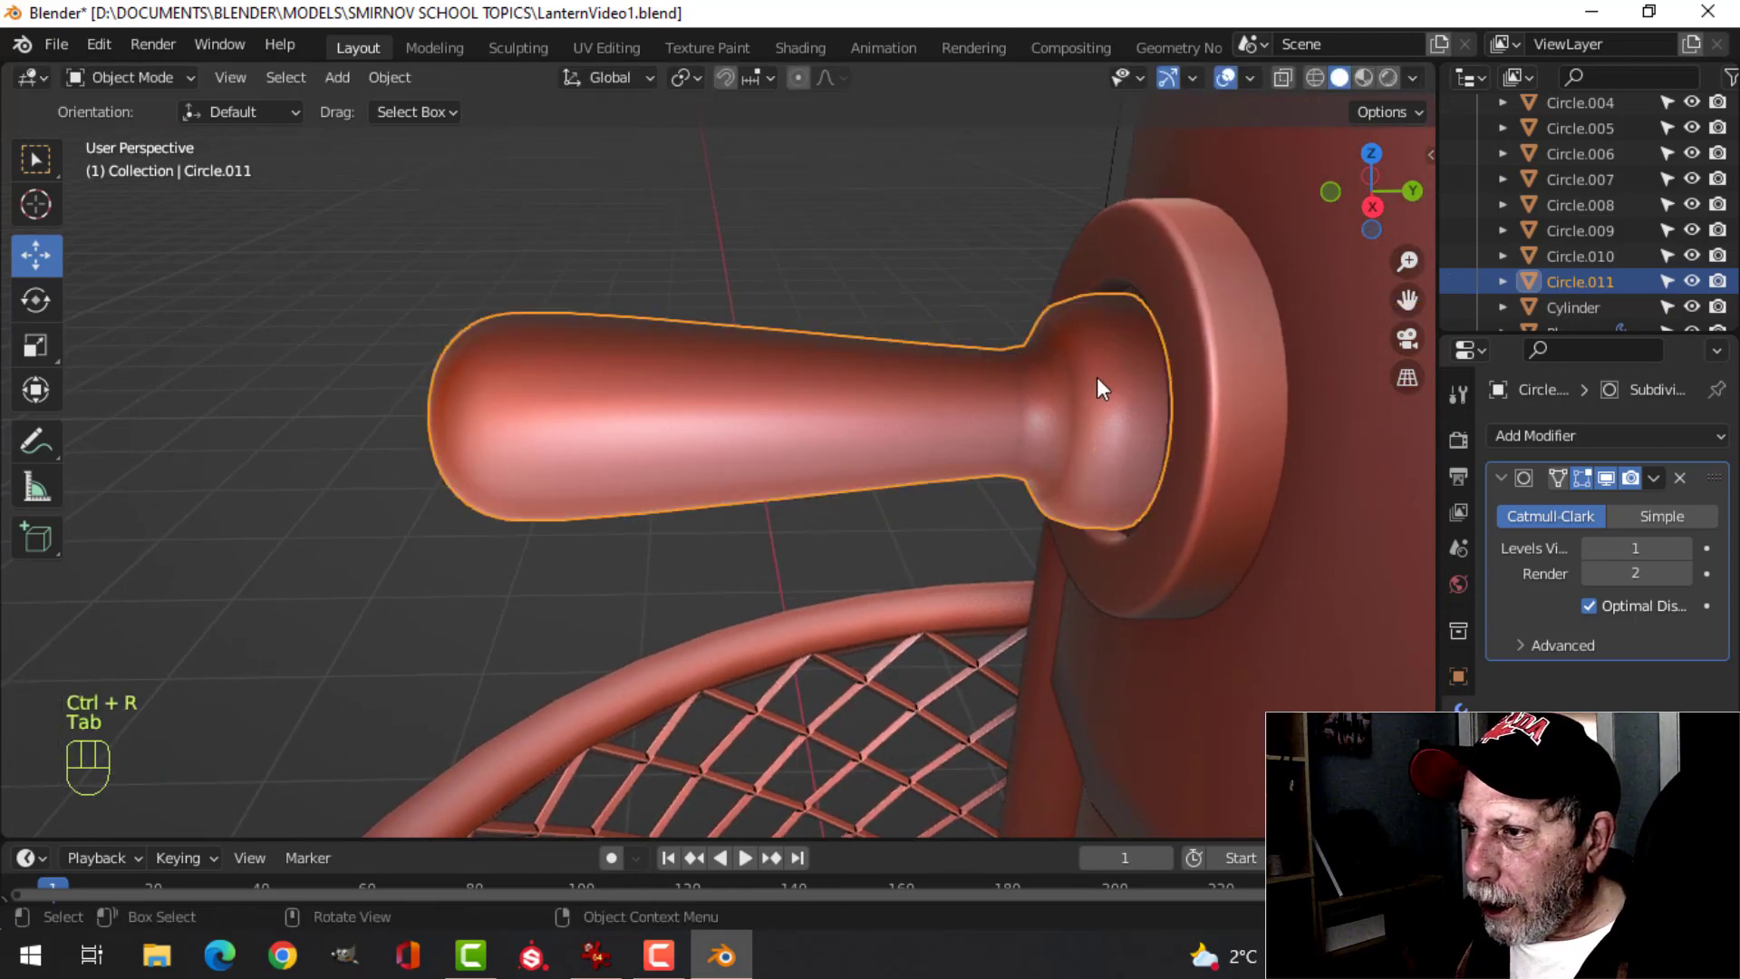
- Bevel the collar's front edge loop with 6 segments and leave Edit Mode with everything deselected
key(Tab)
key(alt+a)
alt+shift+click(1059, 399)
shift+middle_drag(1223, 449, 988, 447)
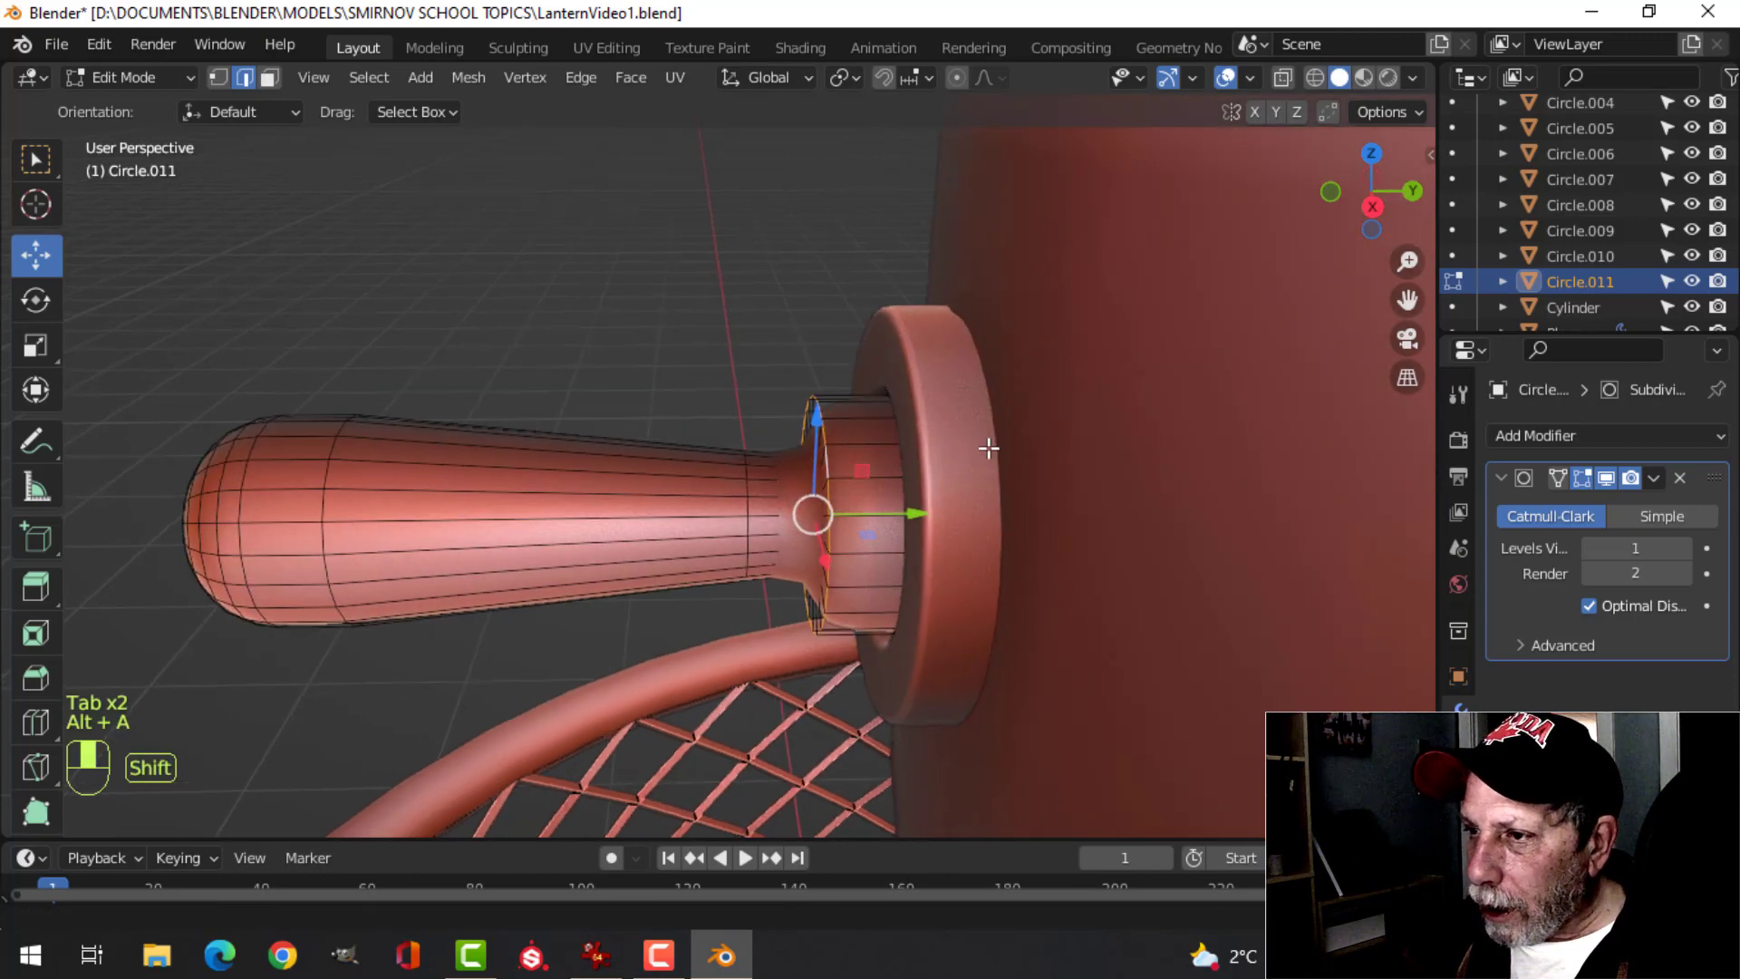
scroll(997, 449, up, 5)
key(ctrl+b)
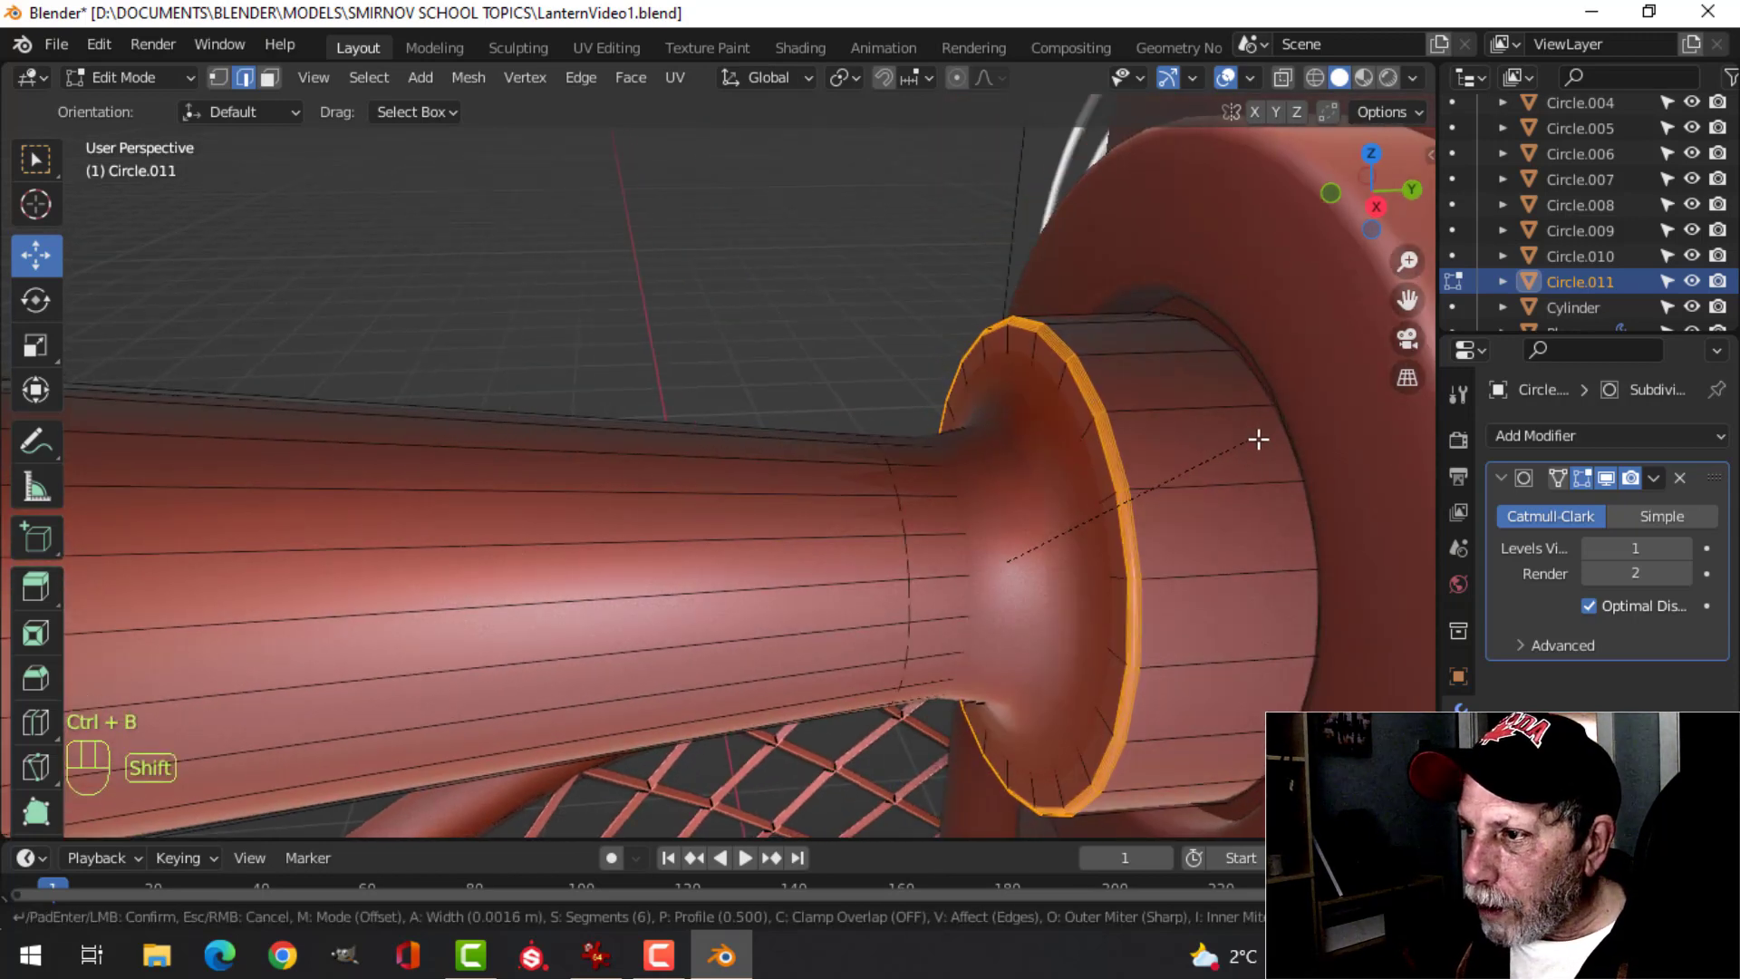
click(266, 391)
key(Tab)
scroll(297, 426, down, 3)
middle_drag(297, 426, 638, 458)
scroll(625, 480, up, 2)
key(alt+a)
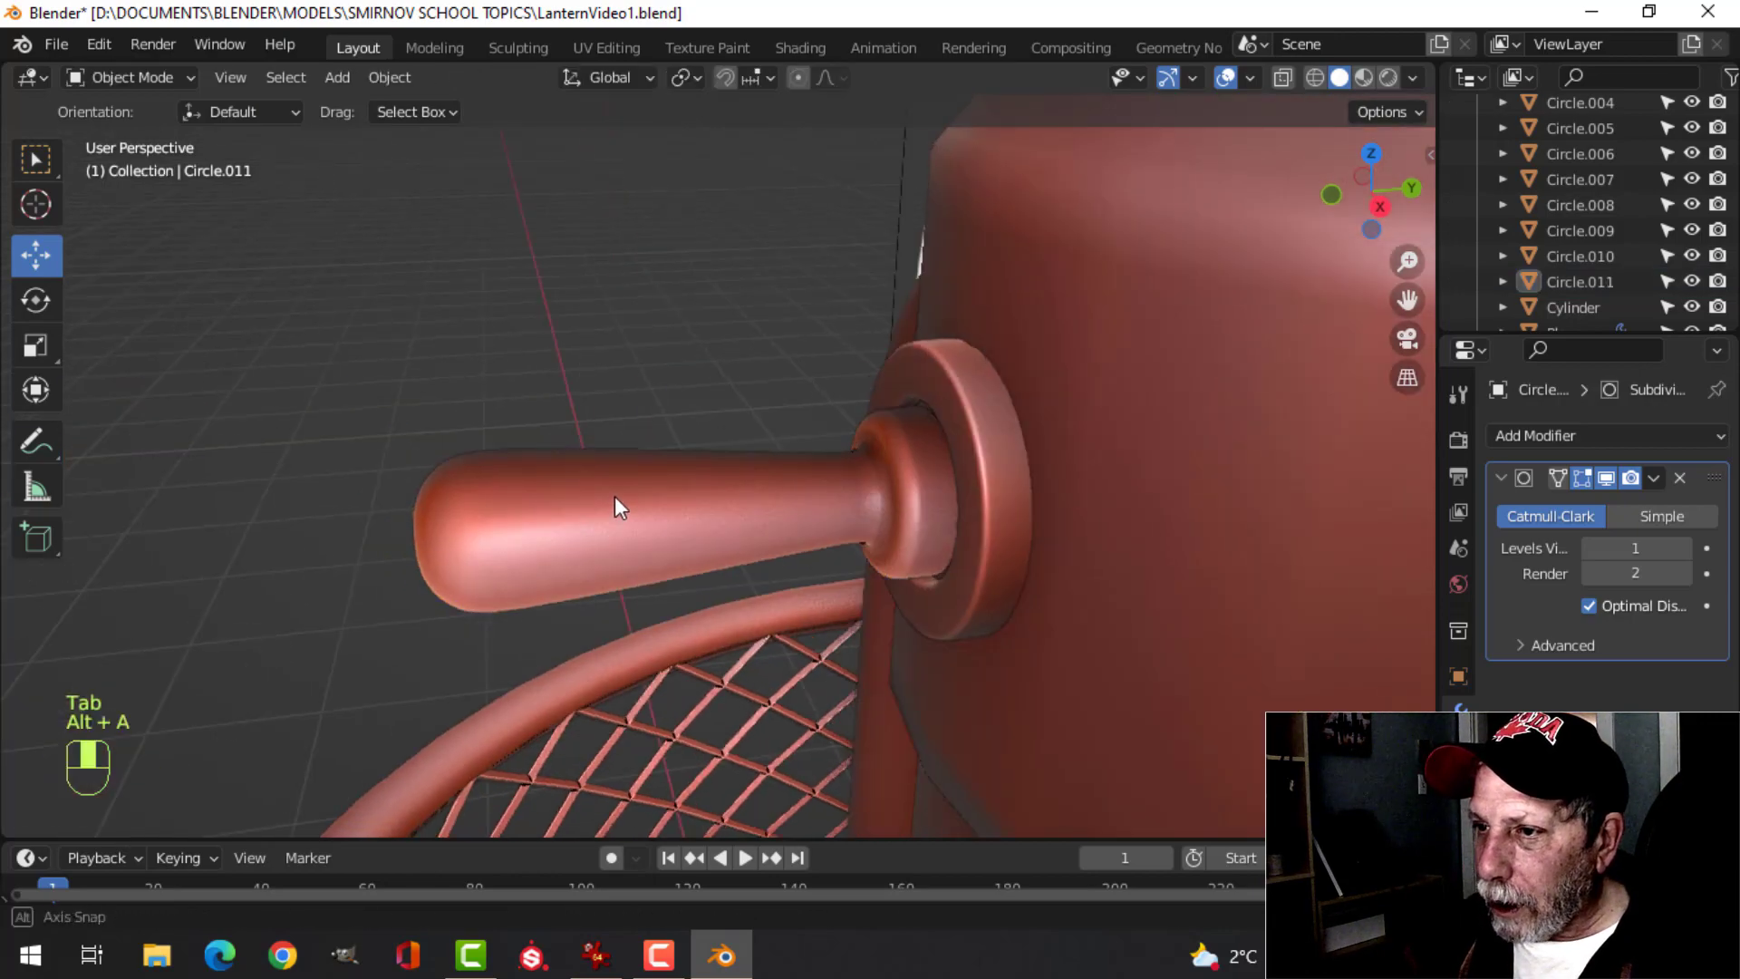
- Select the lever and turn on the Face Orientation overlay to check its normals
click(638, 530)
middle_drag(574, 590, 760, 569)
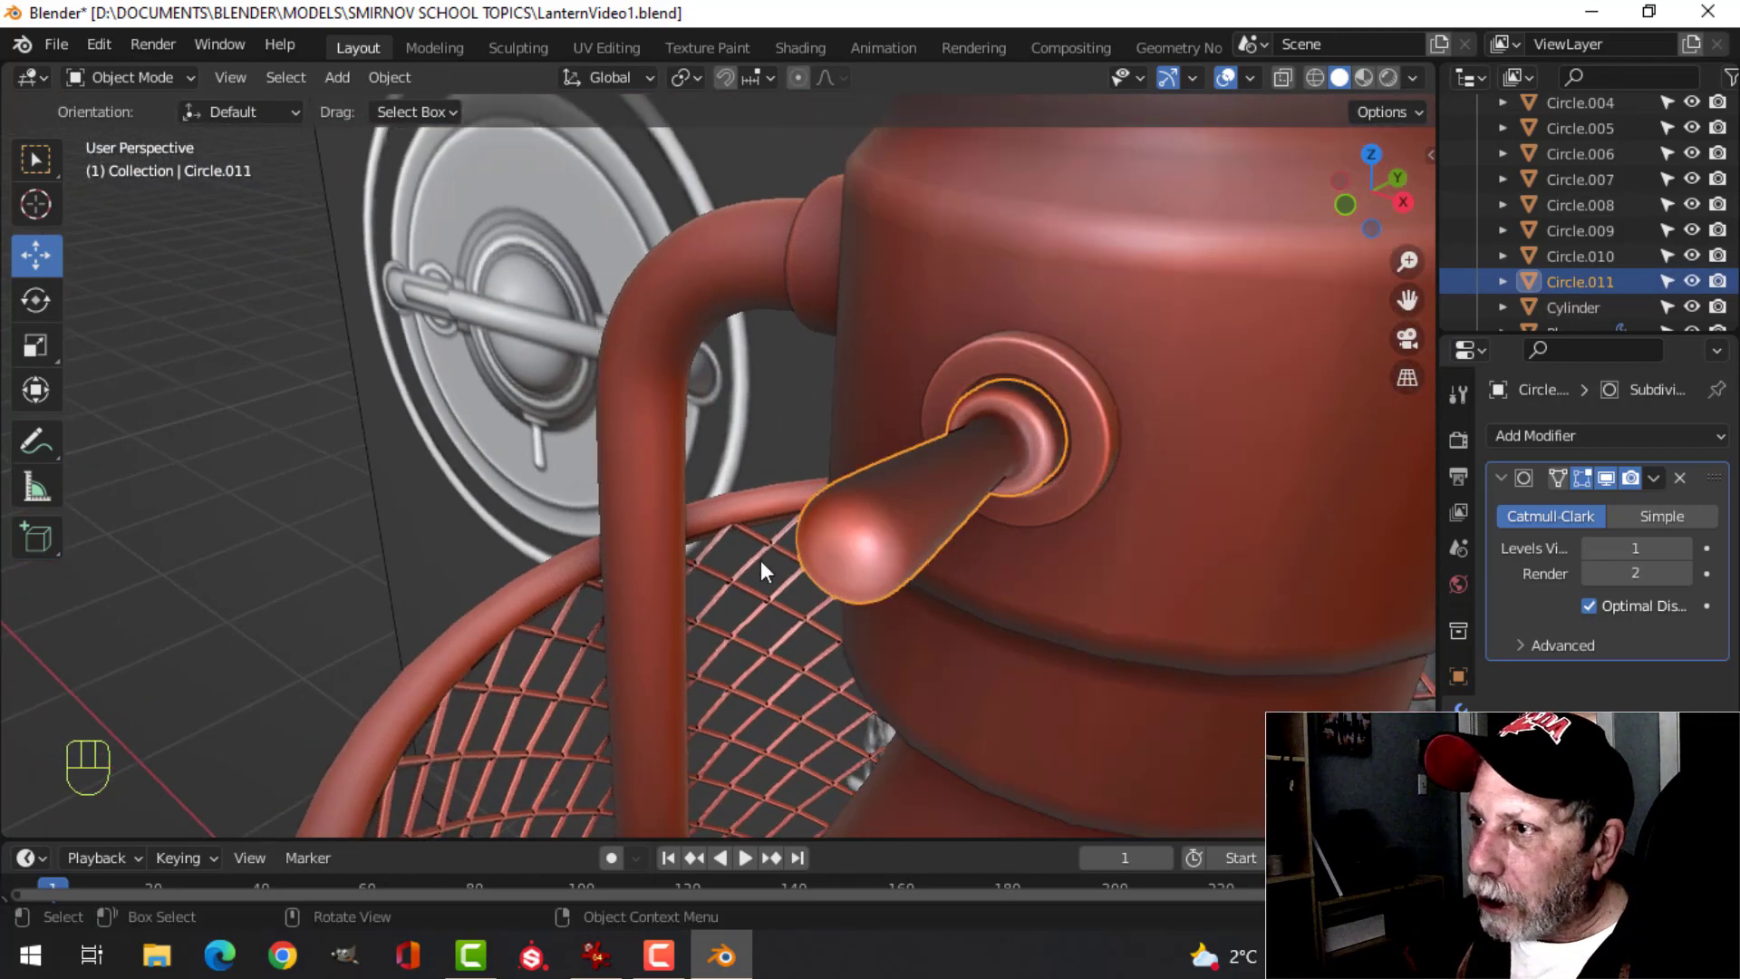
click(1251, 78)
click(1159, 541)
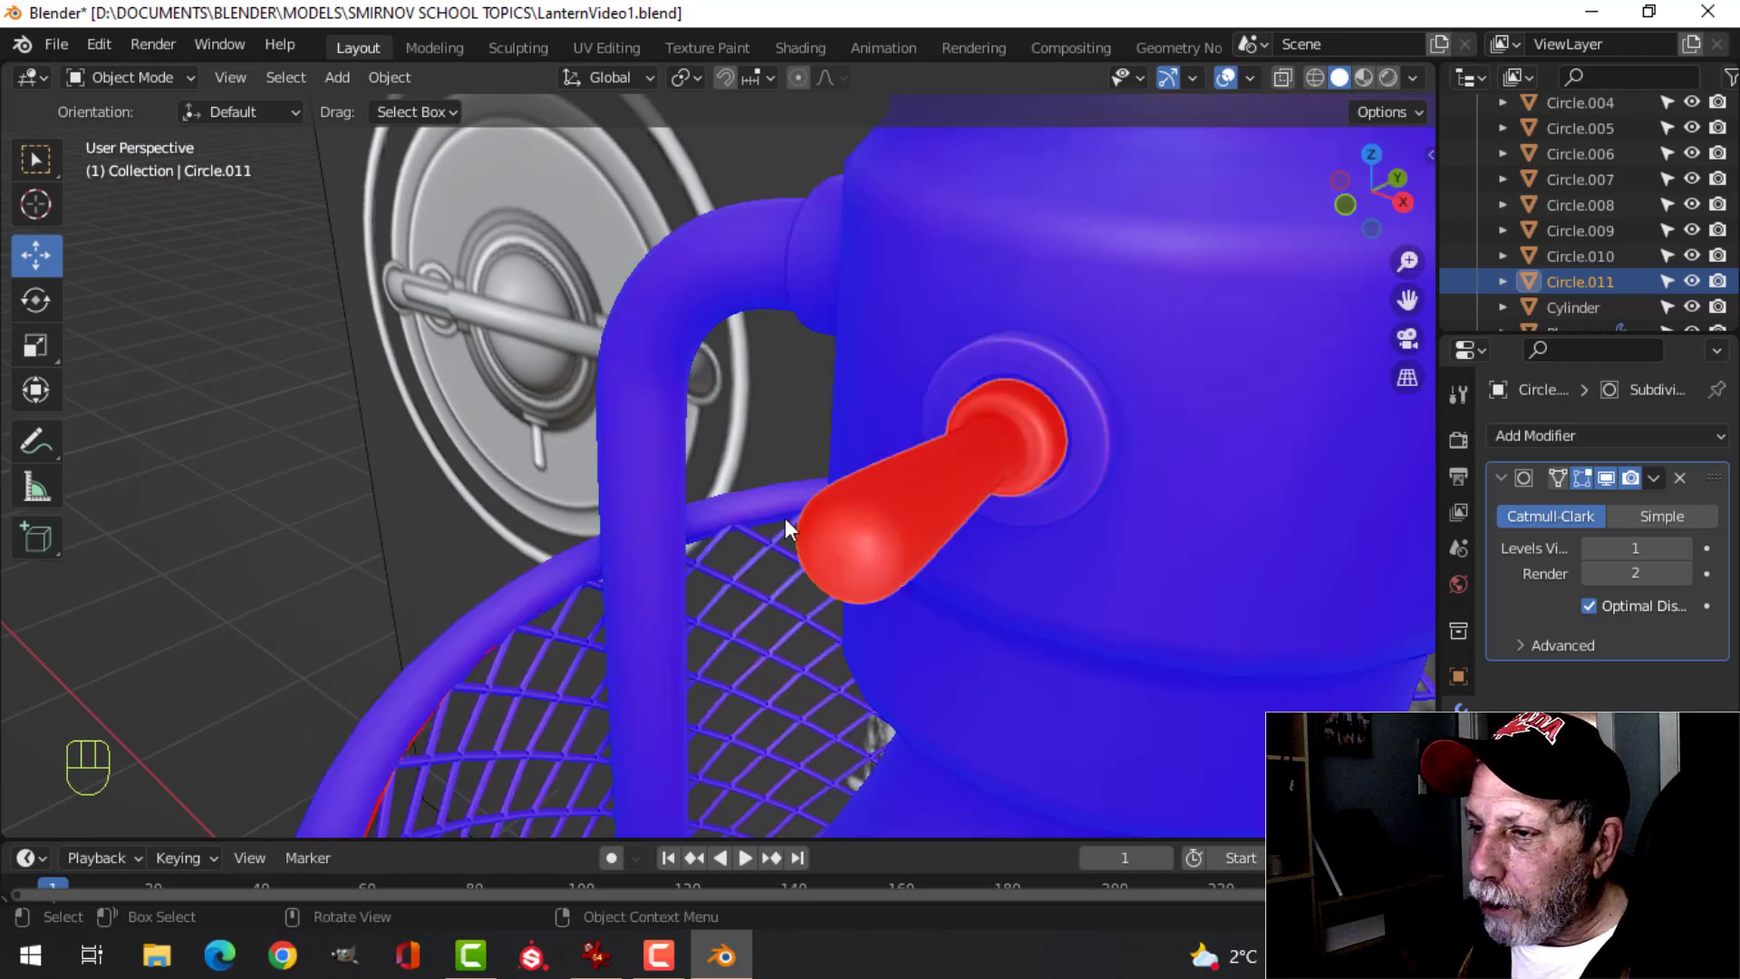
- Recalculate all of the lever's normals to the outside and deselect it in Object Mode
key(Tab)
key(a)
key(alt+n)
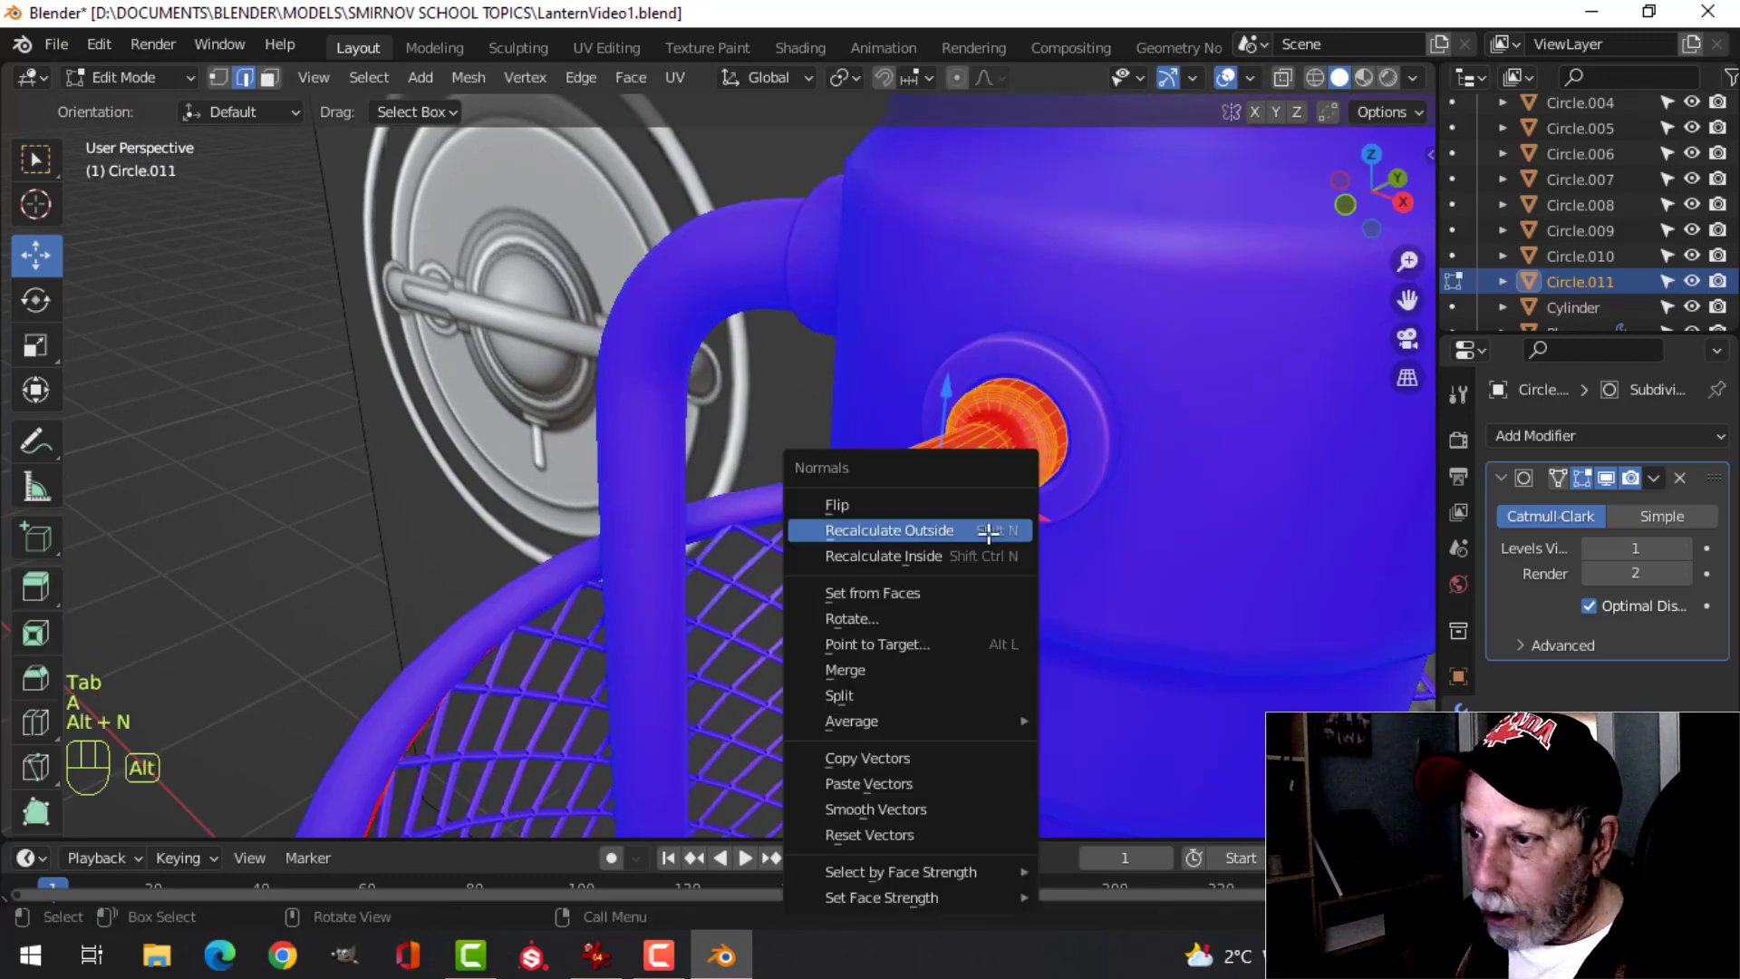
click(985, 531)
key(Tab)
key(alt+a)
middle_drag(1059, 514, 1187, 185)
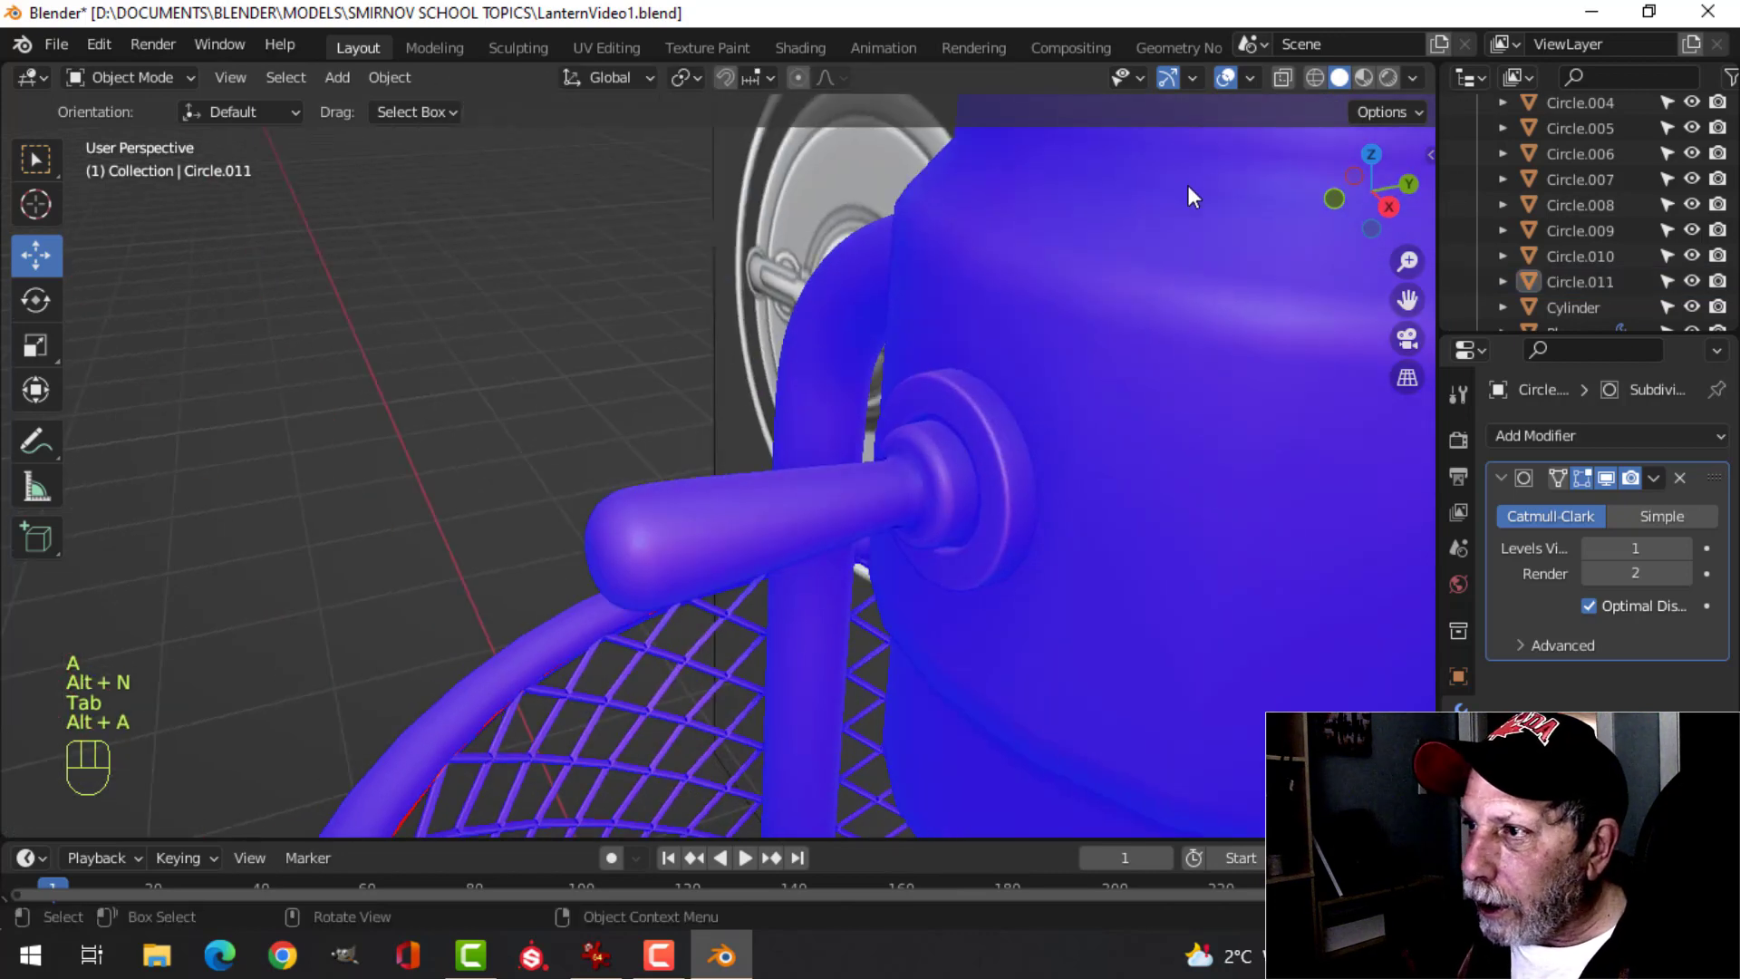
- Check the model from the front with overlays hidden, restore the overlays, and turn off Face Orientation
click(1225, 77)
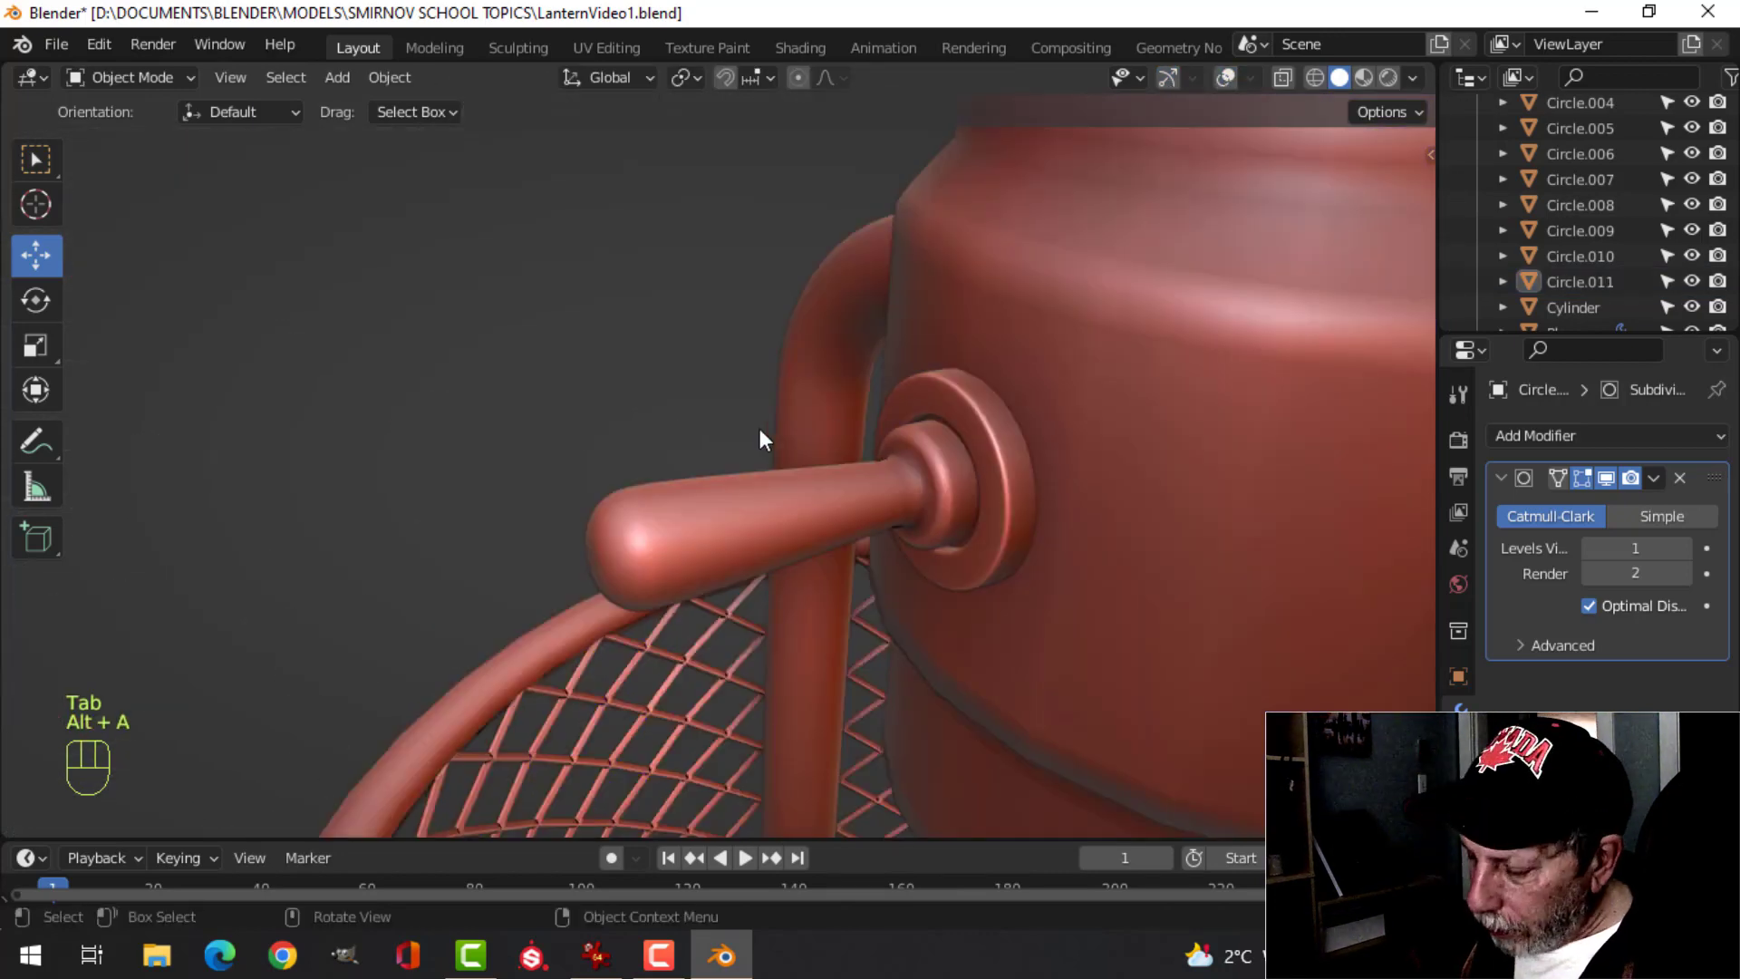
key(KP_1)
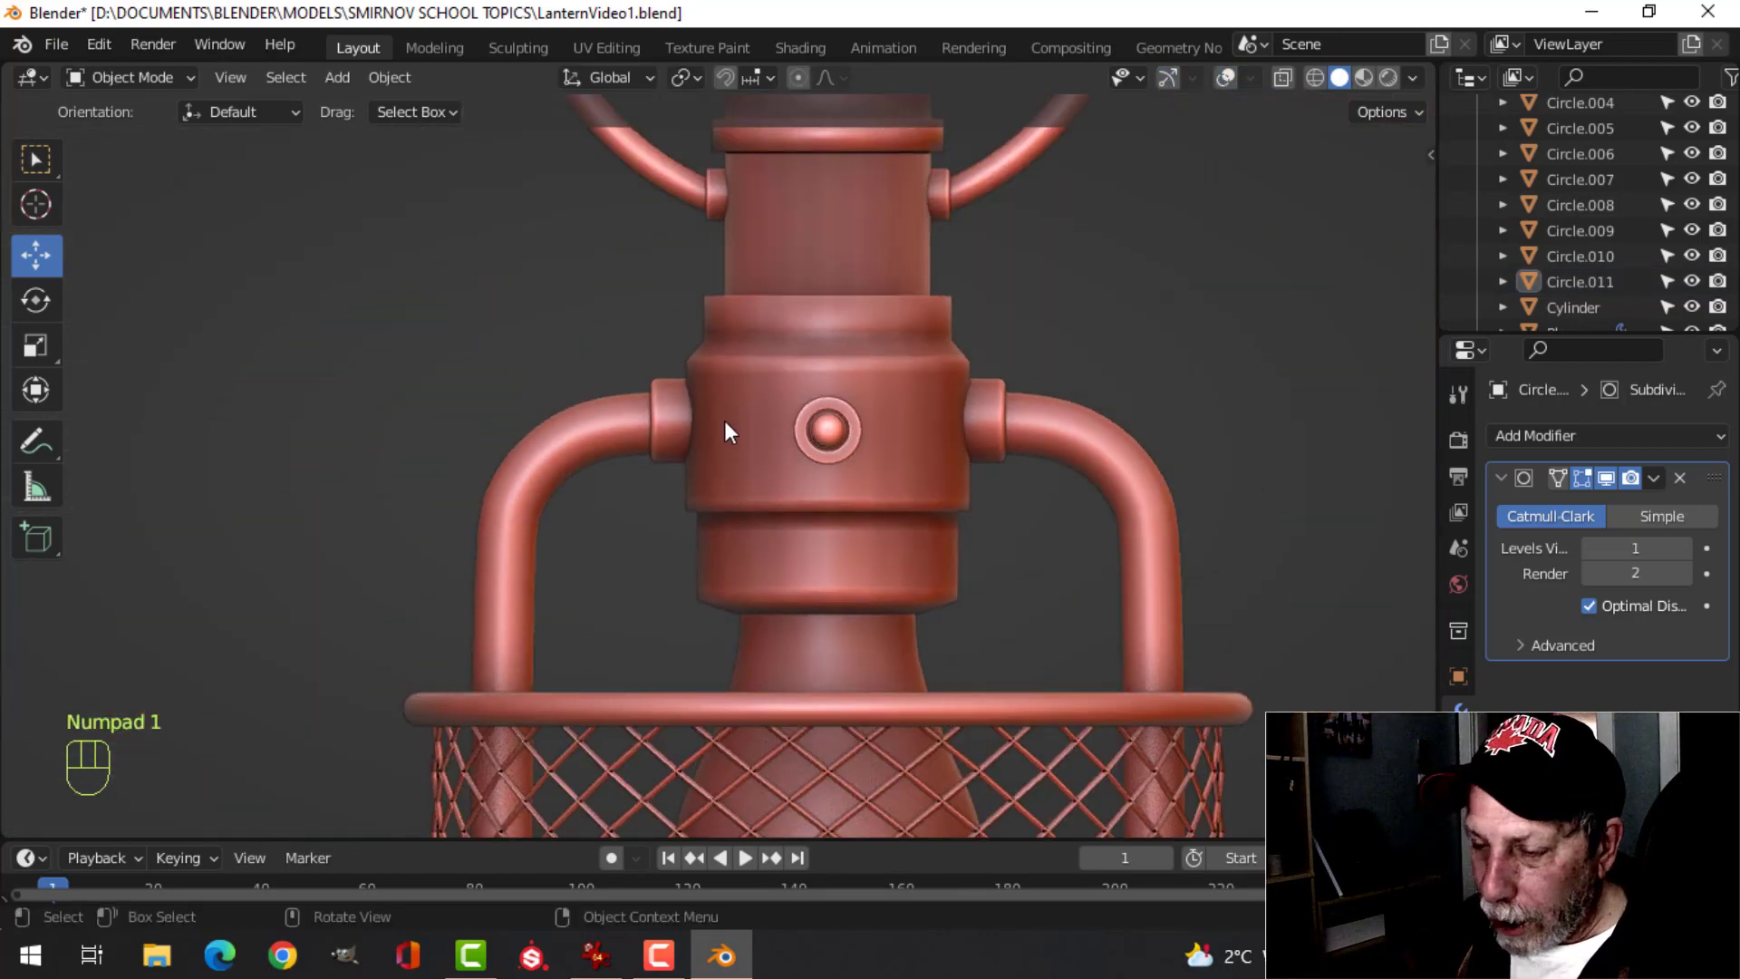
scroll(1145, 101, down, 2)
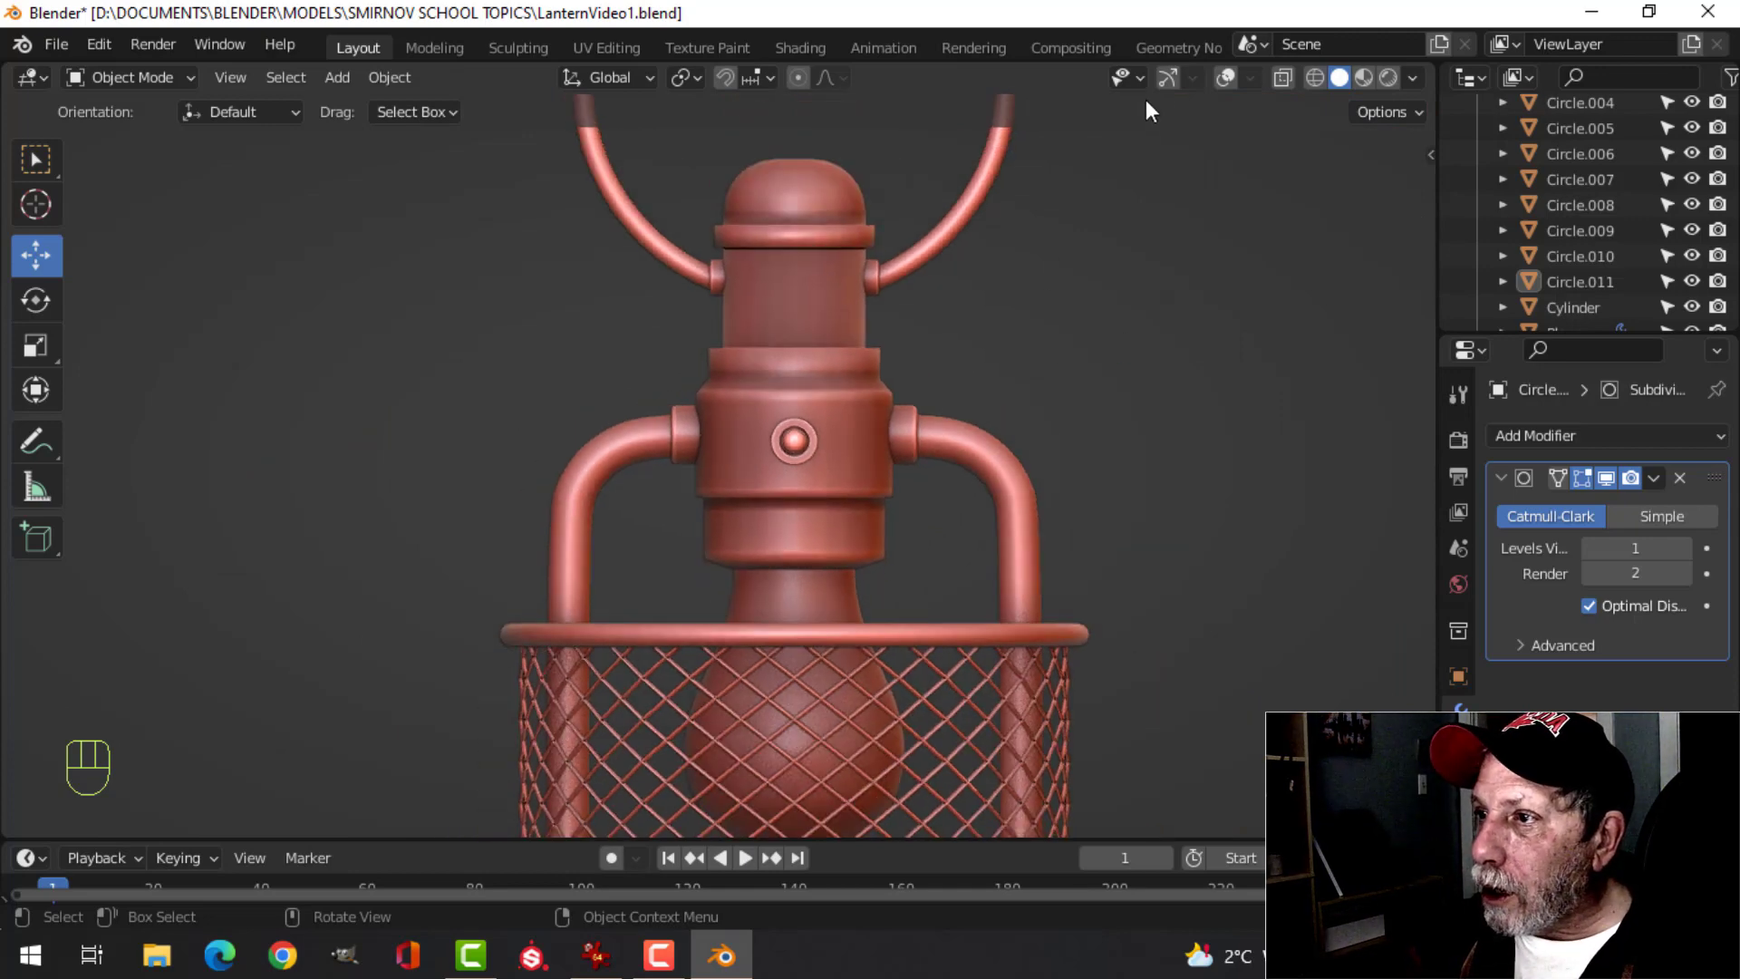
click(1220, 79)
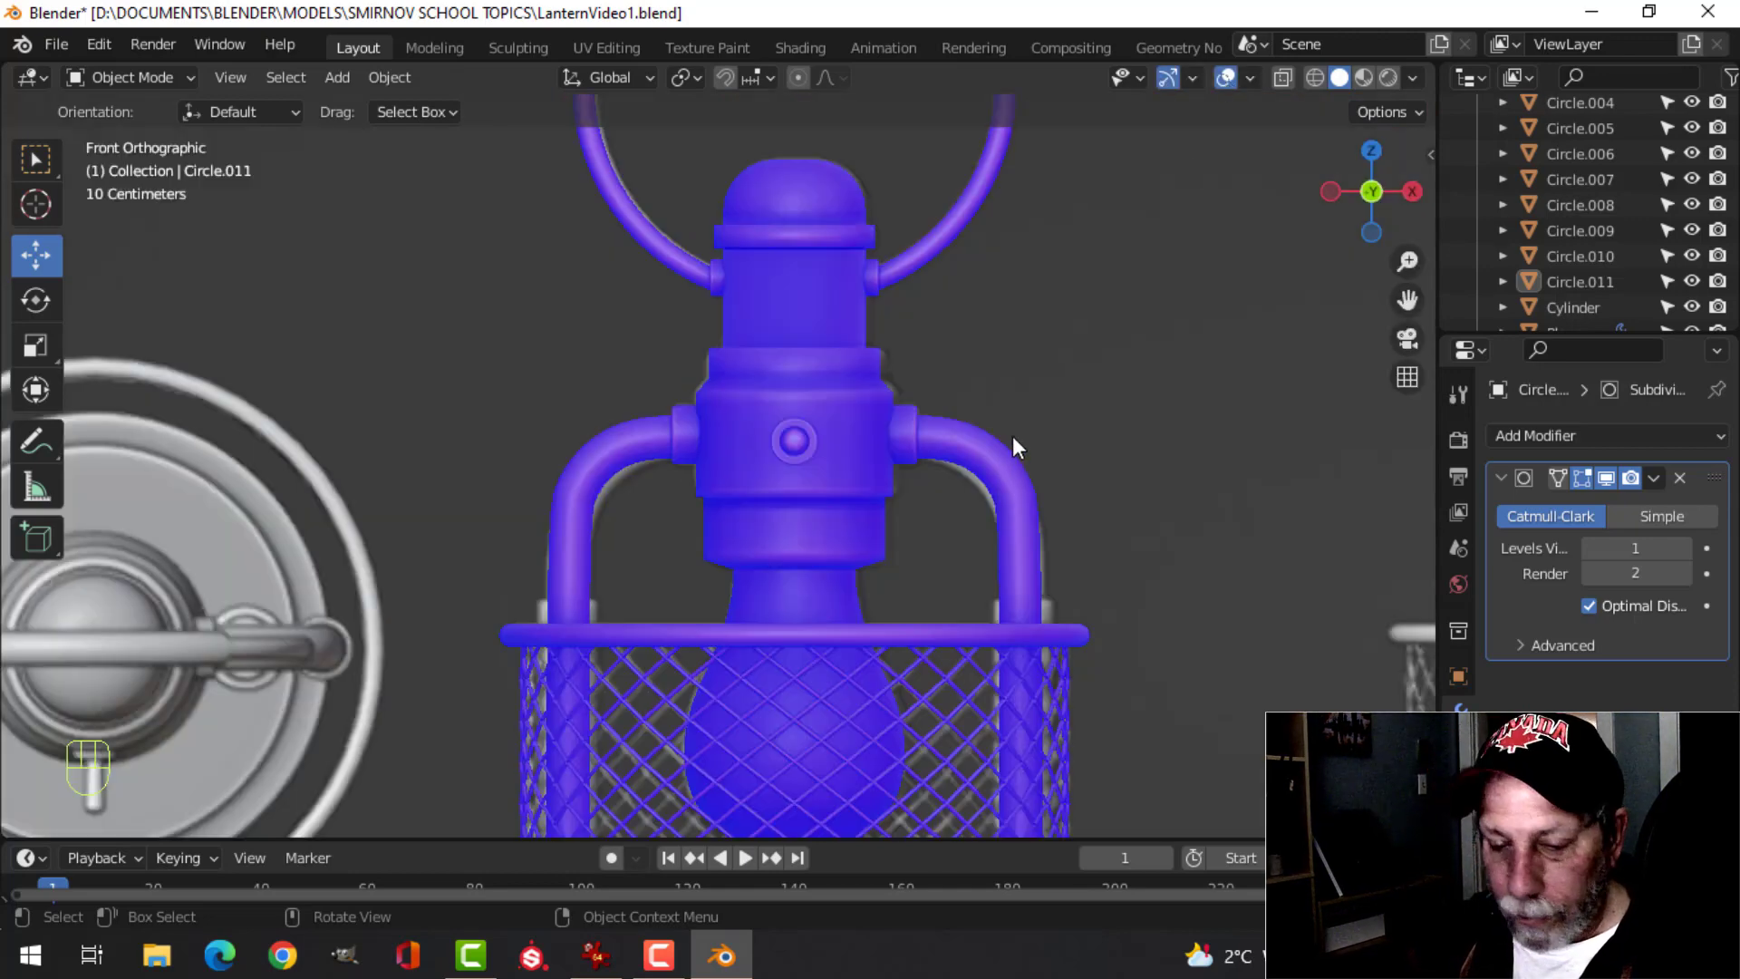
click(1251, 79)
click(1160, 541)
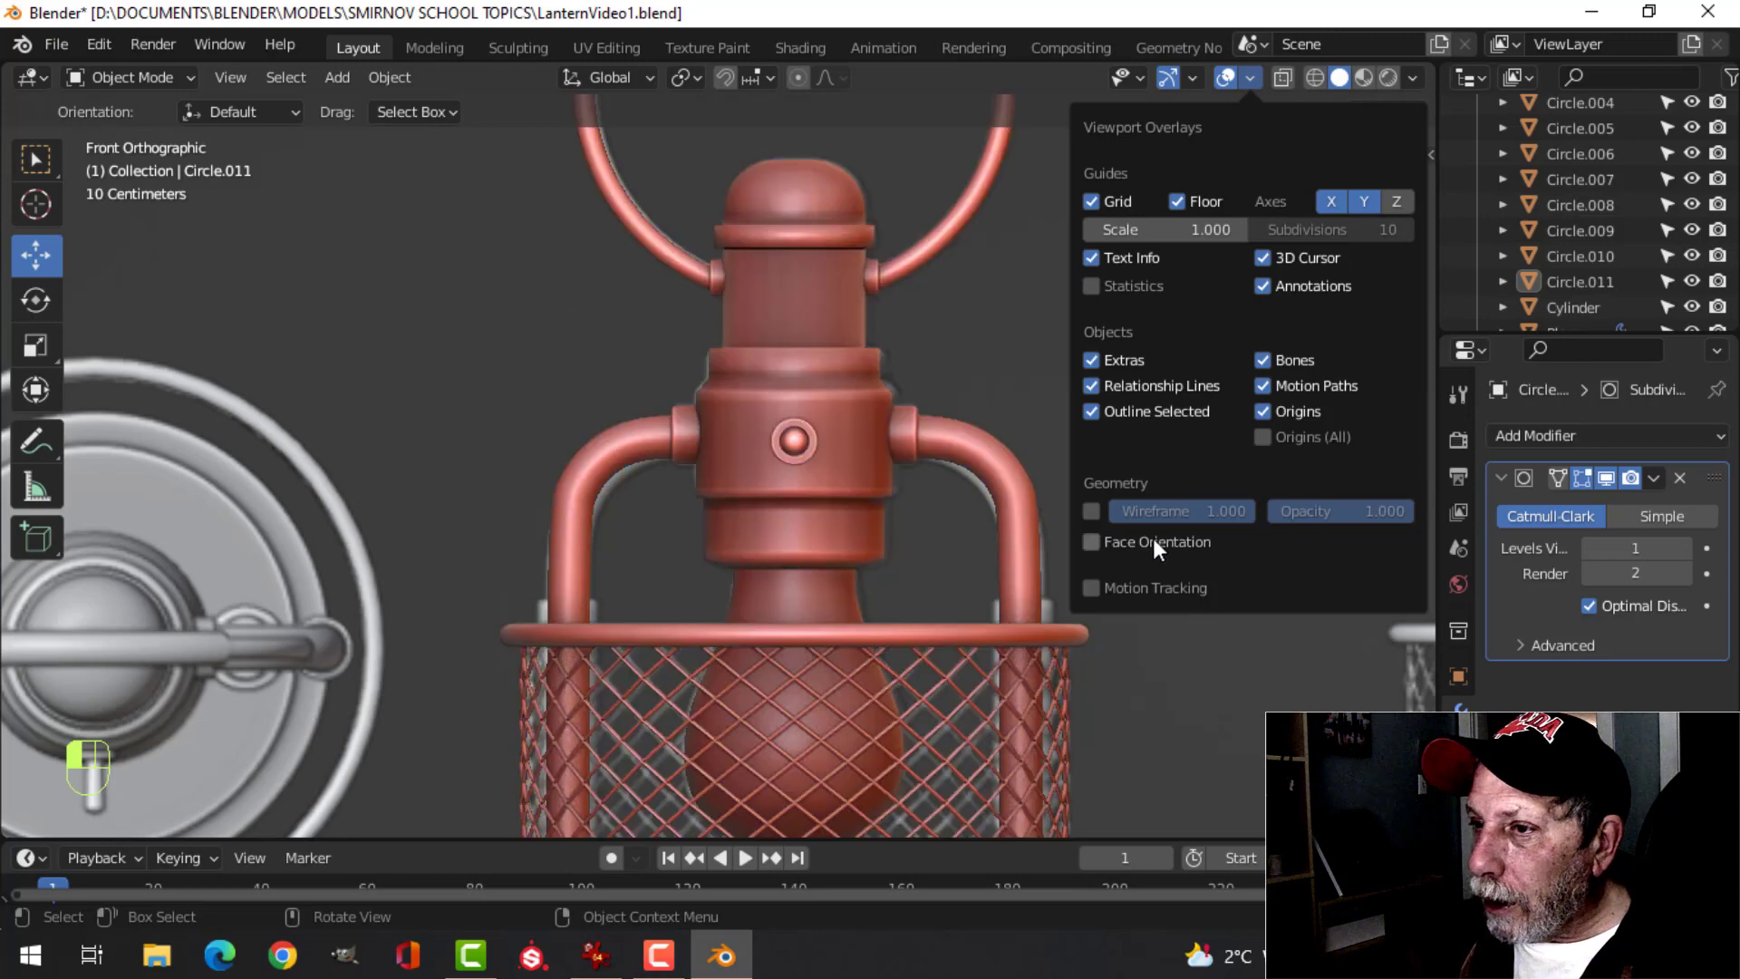
- In wireframe shading, examine the switch lever in the reference's side view and the modeled lever from the right
key(z)
click(884, 541)
scroll(903, 504, up, 1)
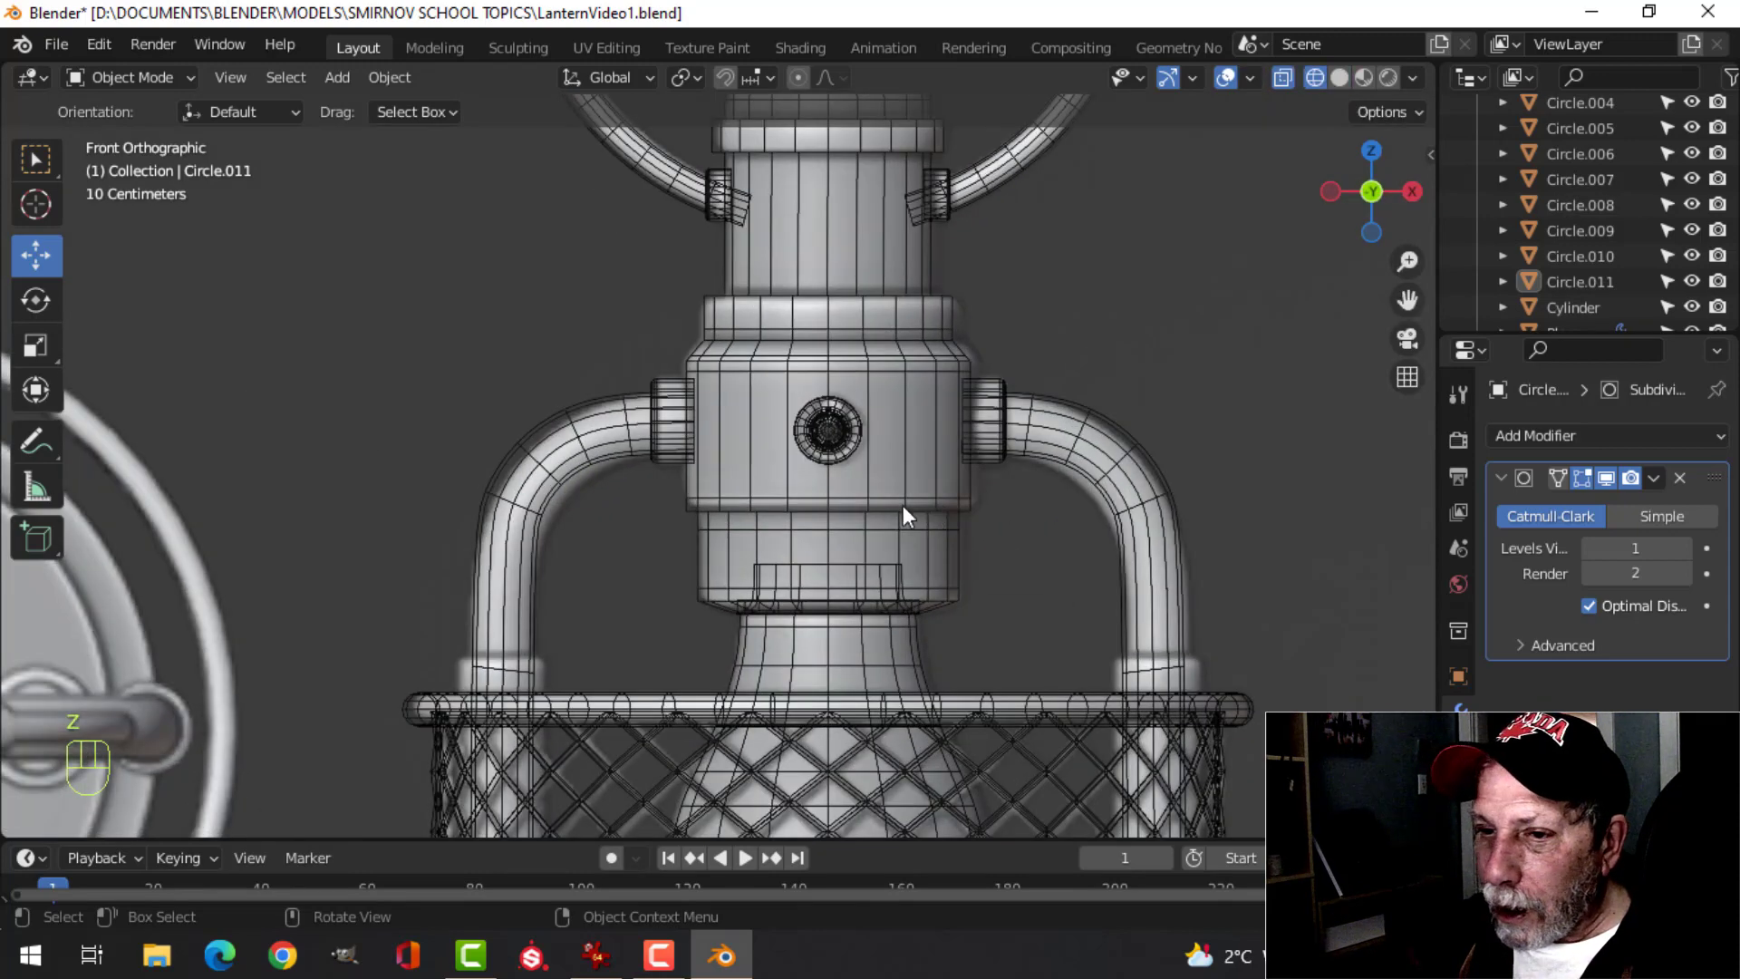
scroll(532, 590, down, 3)
shift+middle_drag(1320, 542, 890, 571)
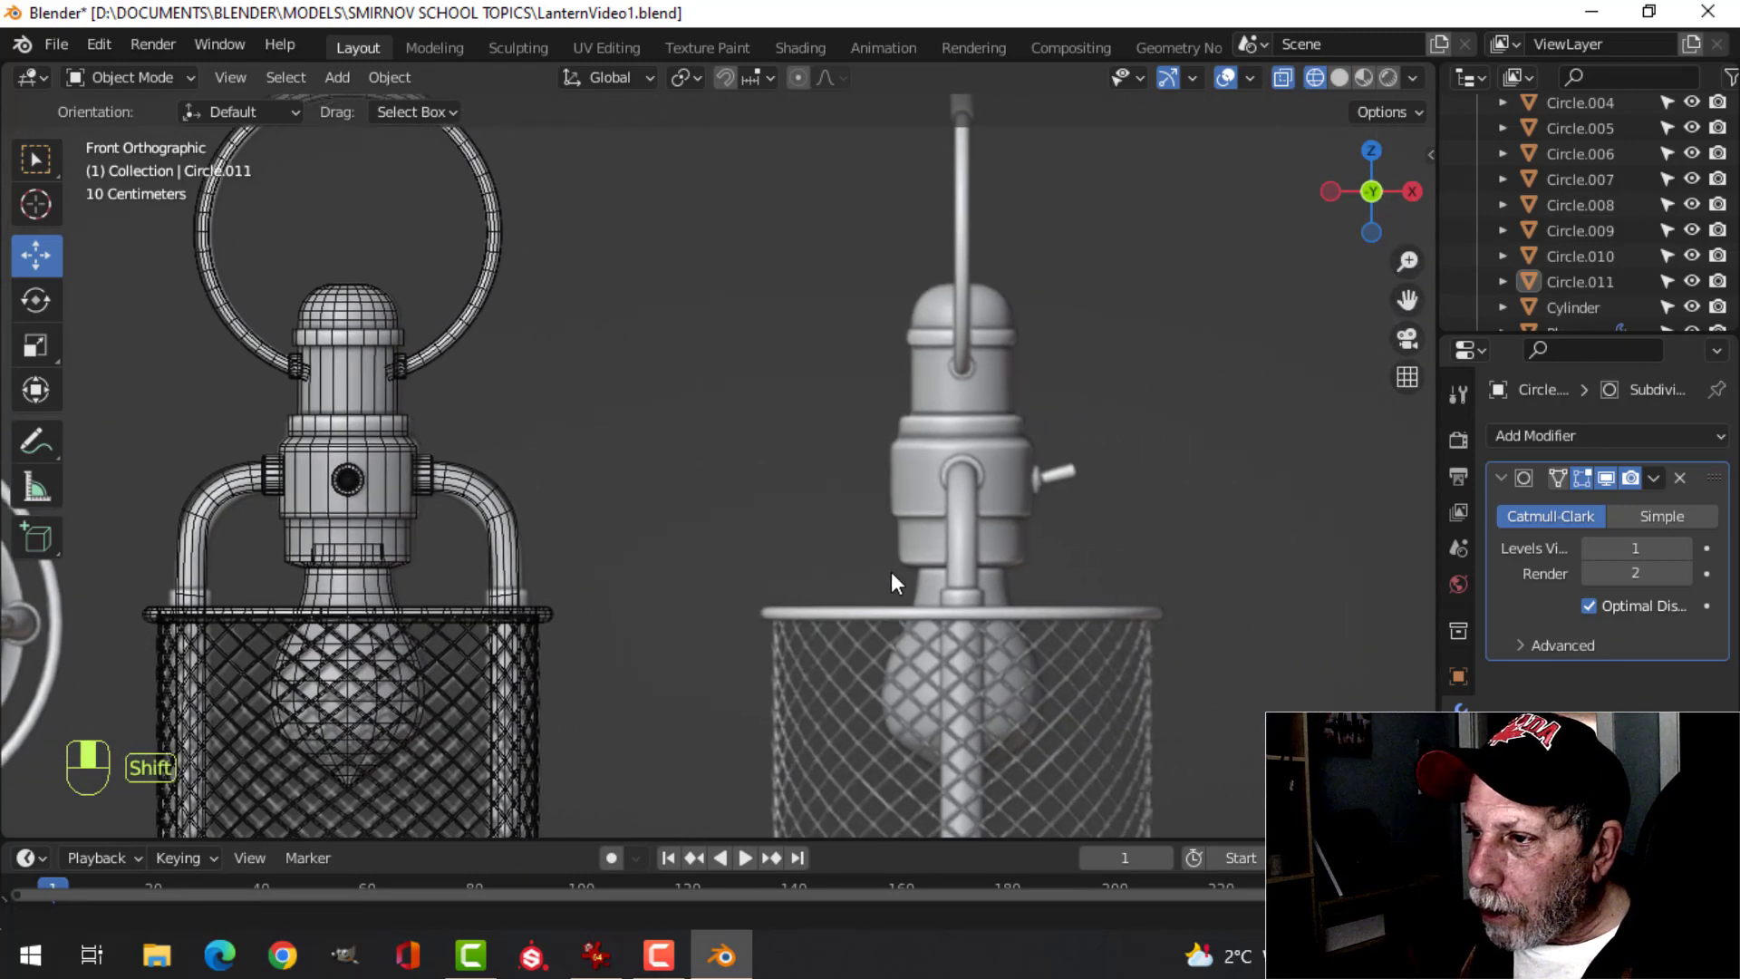
scroll(671, 556, up, 1)
shift+middle_drag(730, 534, 818, 513)
key(KP_3)
scroll(752, 525, up, 10)
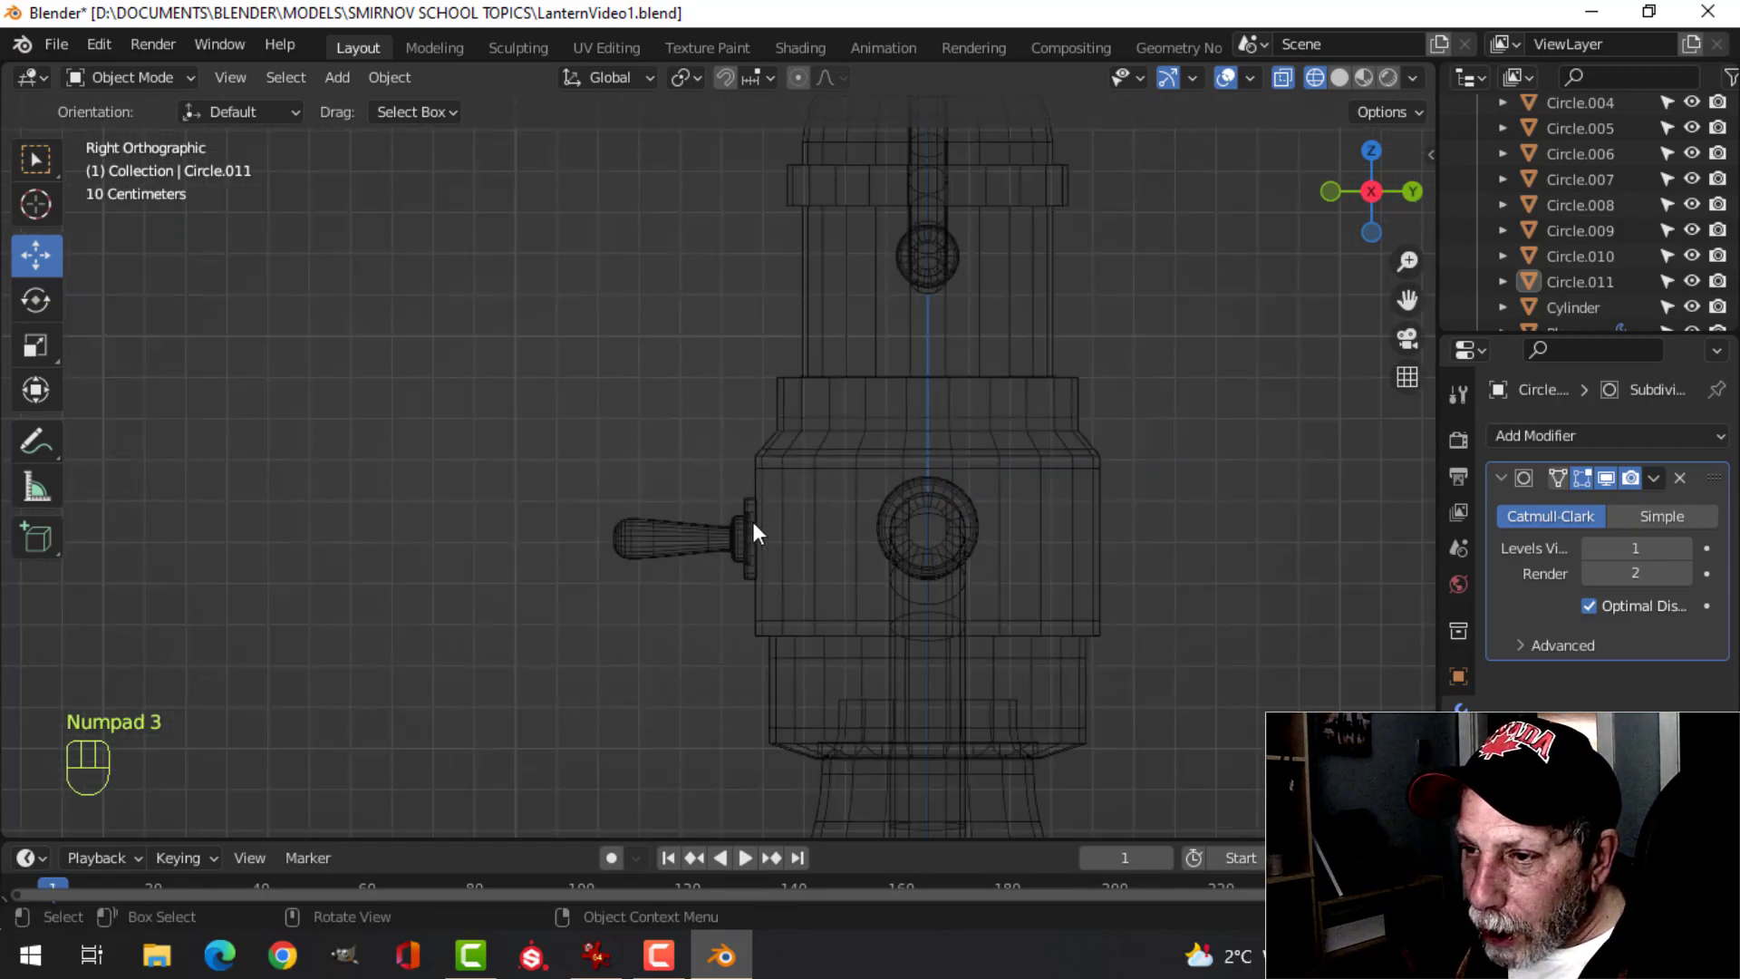
scroll(712, 358, up, 3)
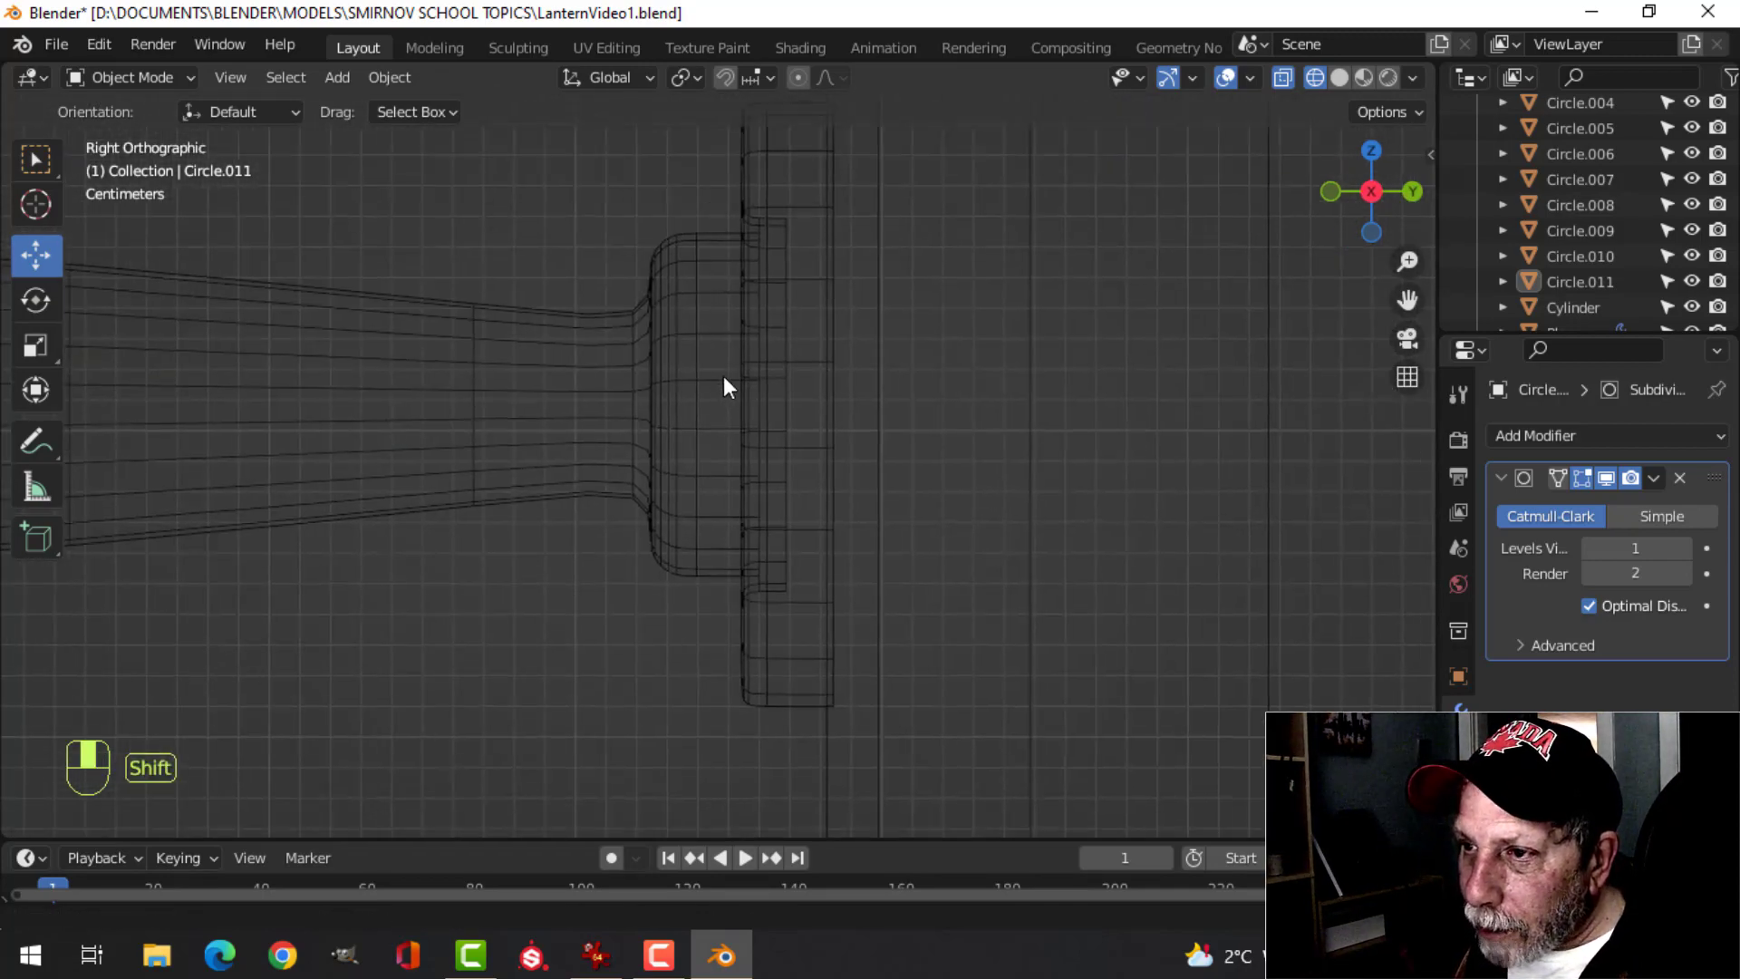
- Snap the 3D cursor to the lever's base edge loop inside the ring and set the transform pivot point to 3D Cursor
click(720, 345)
key(Tab)
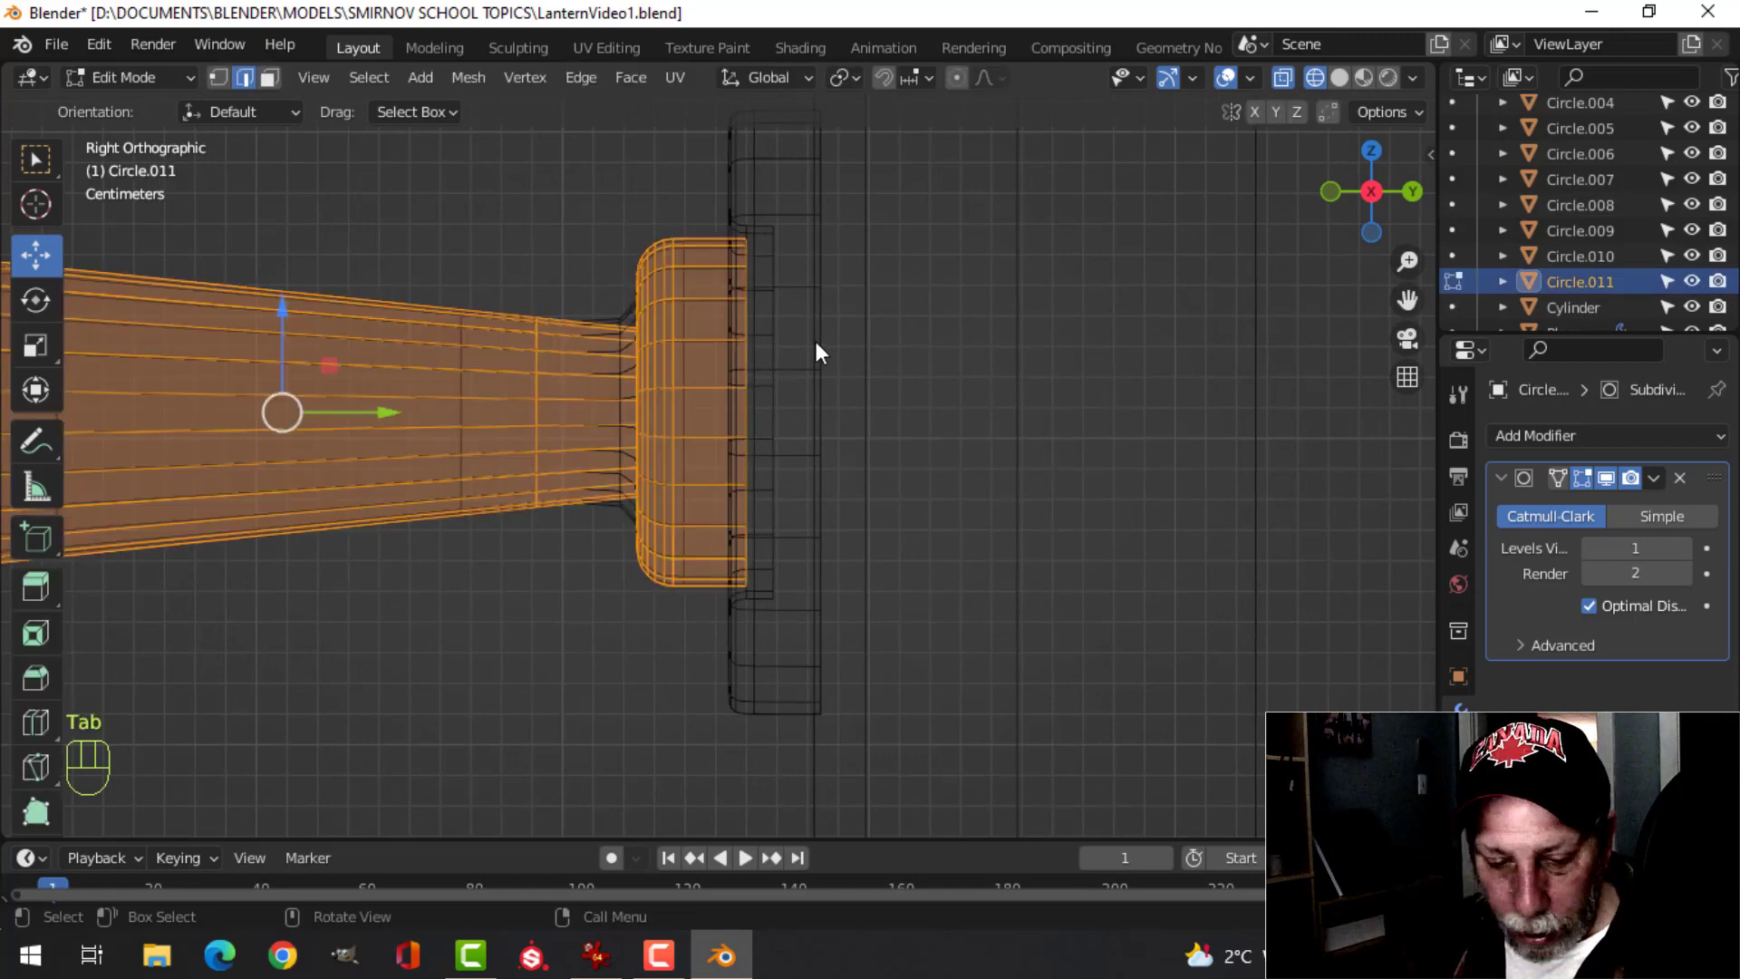
key(alt+a)
key(2)
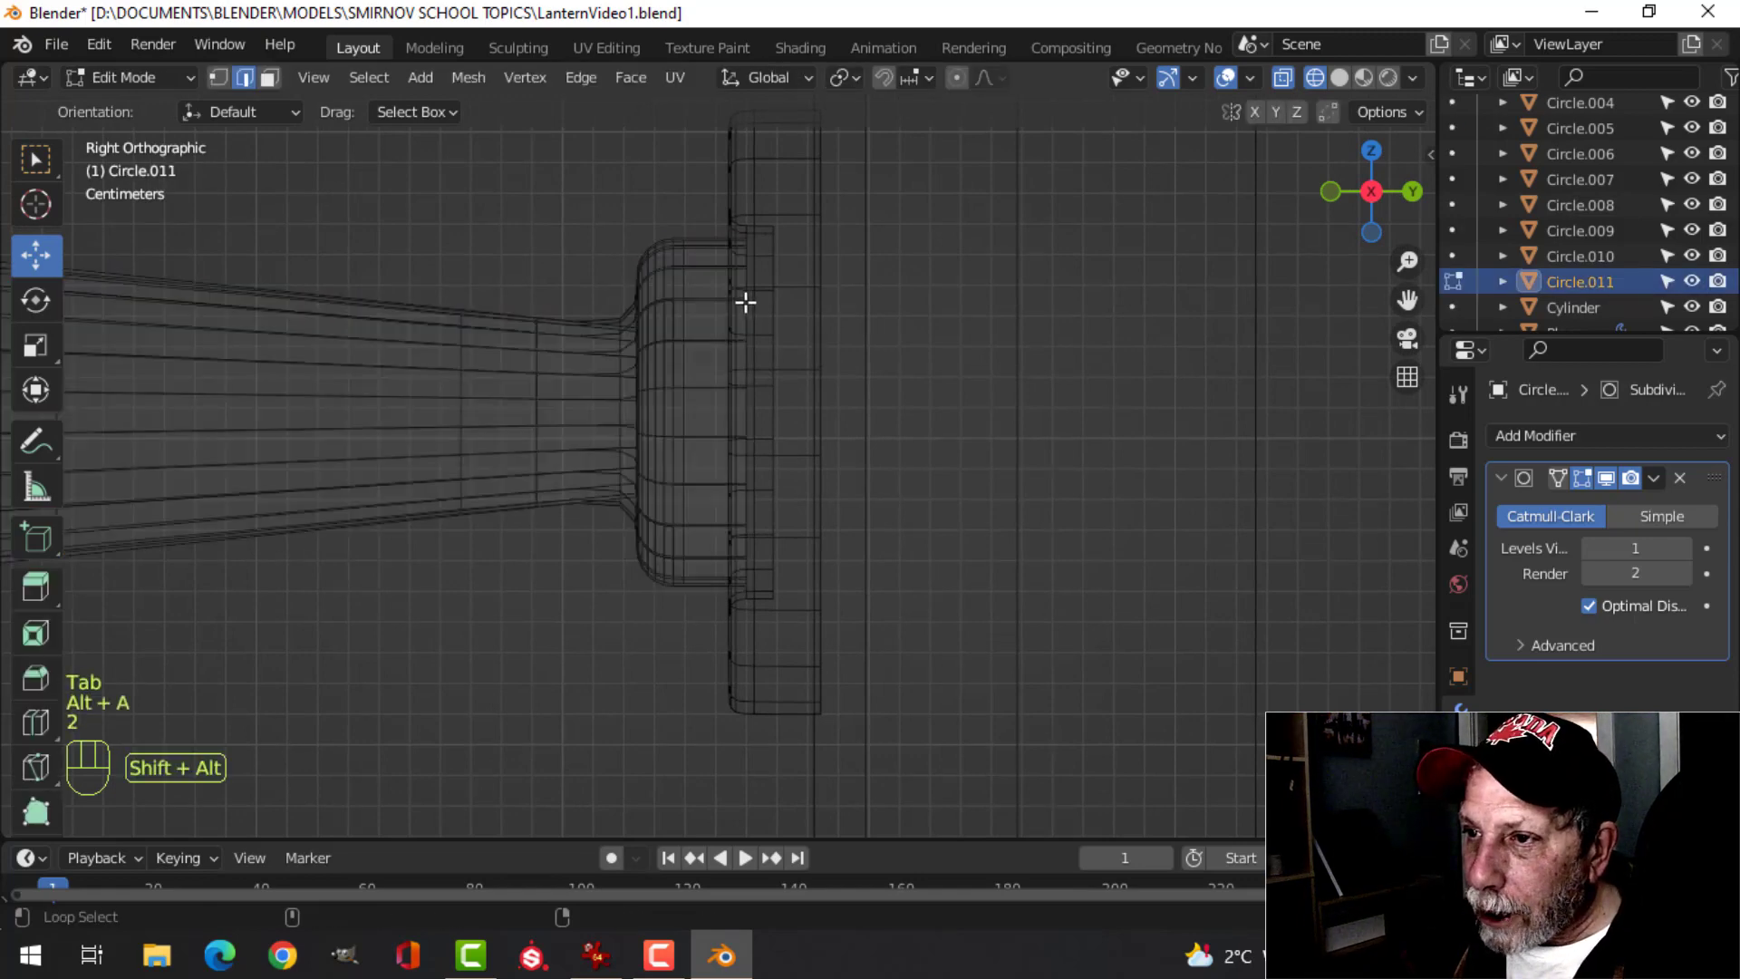
alt+shift+click(744, 302)
key(shift+s)
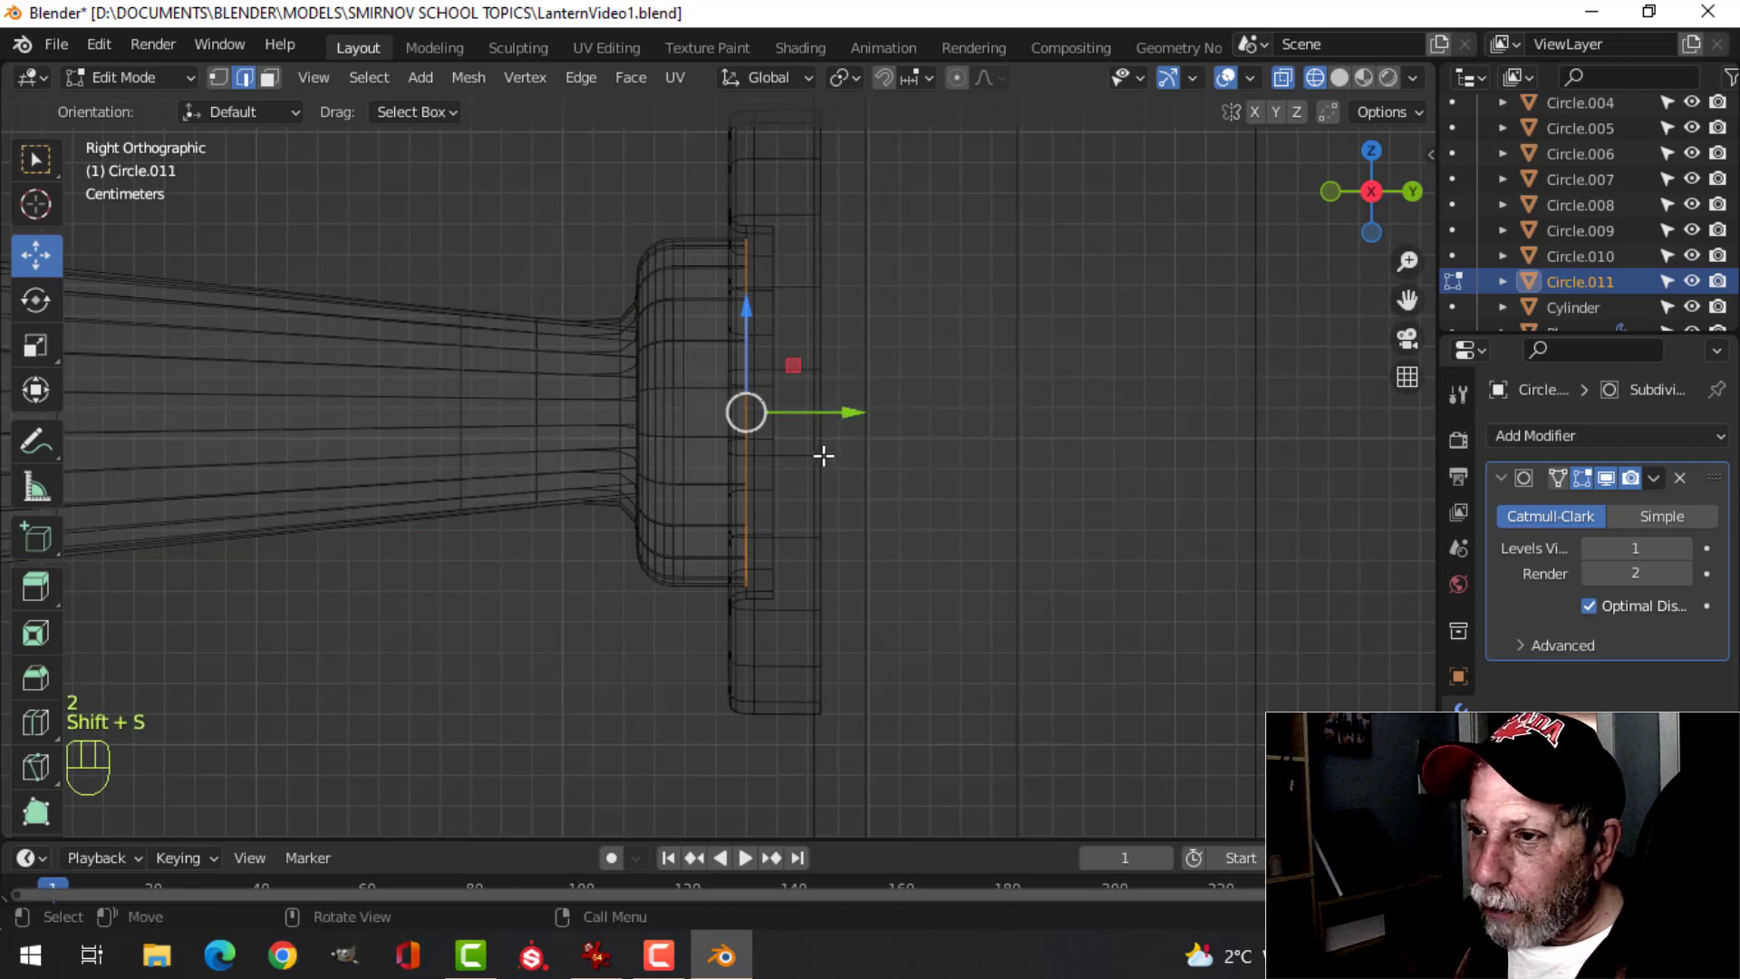
key(shift+s)
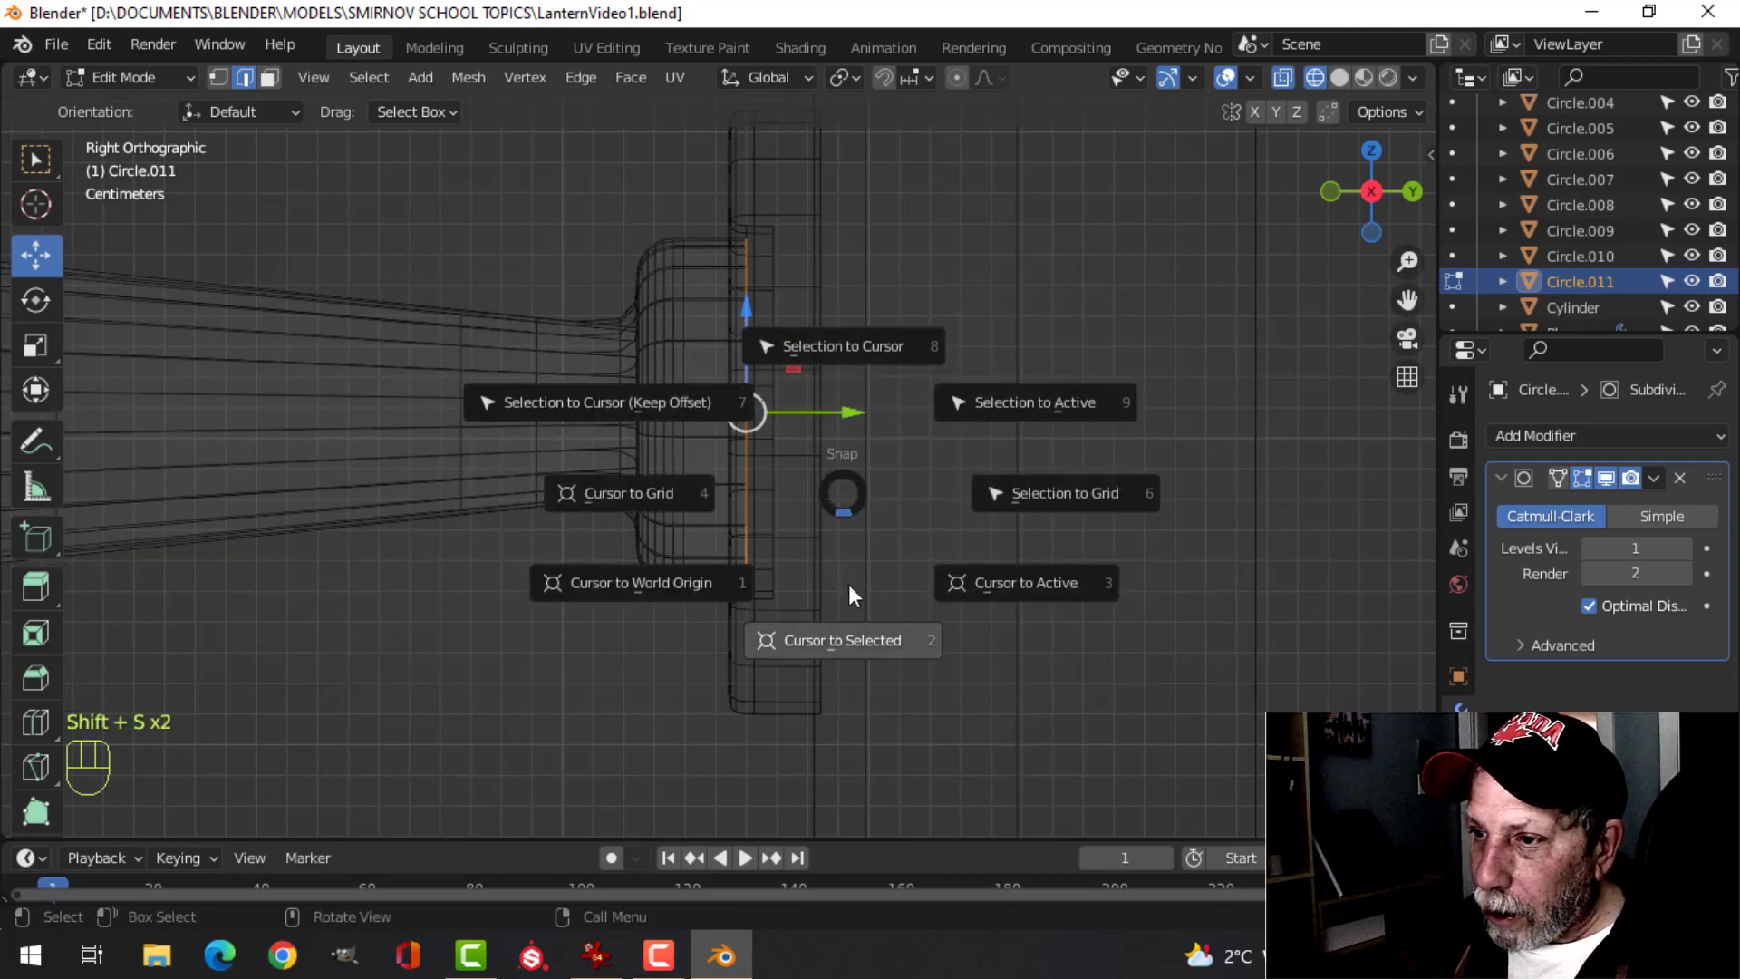
click(854, 649)
click(841, 78)
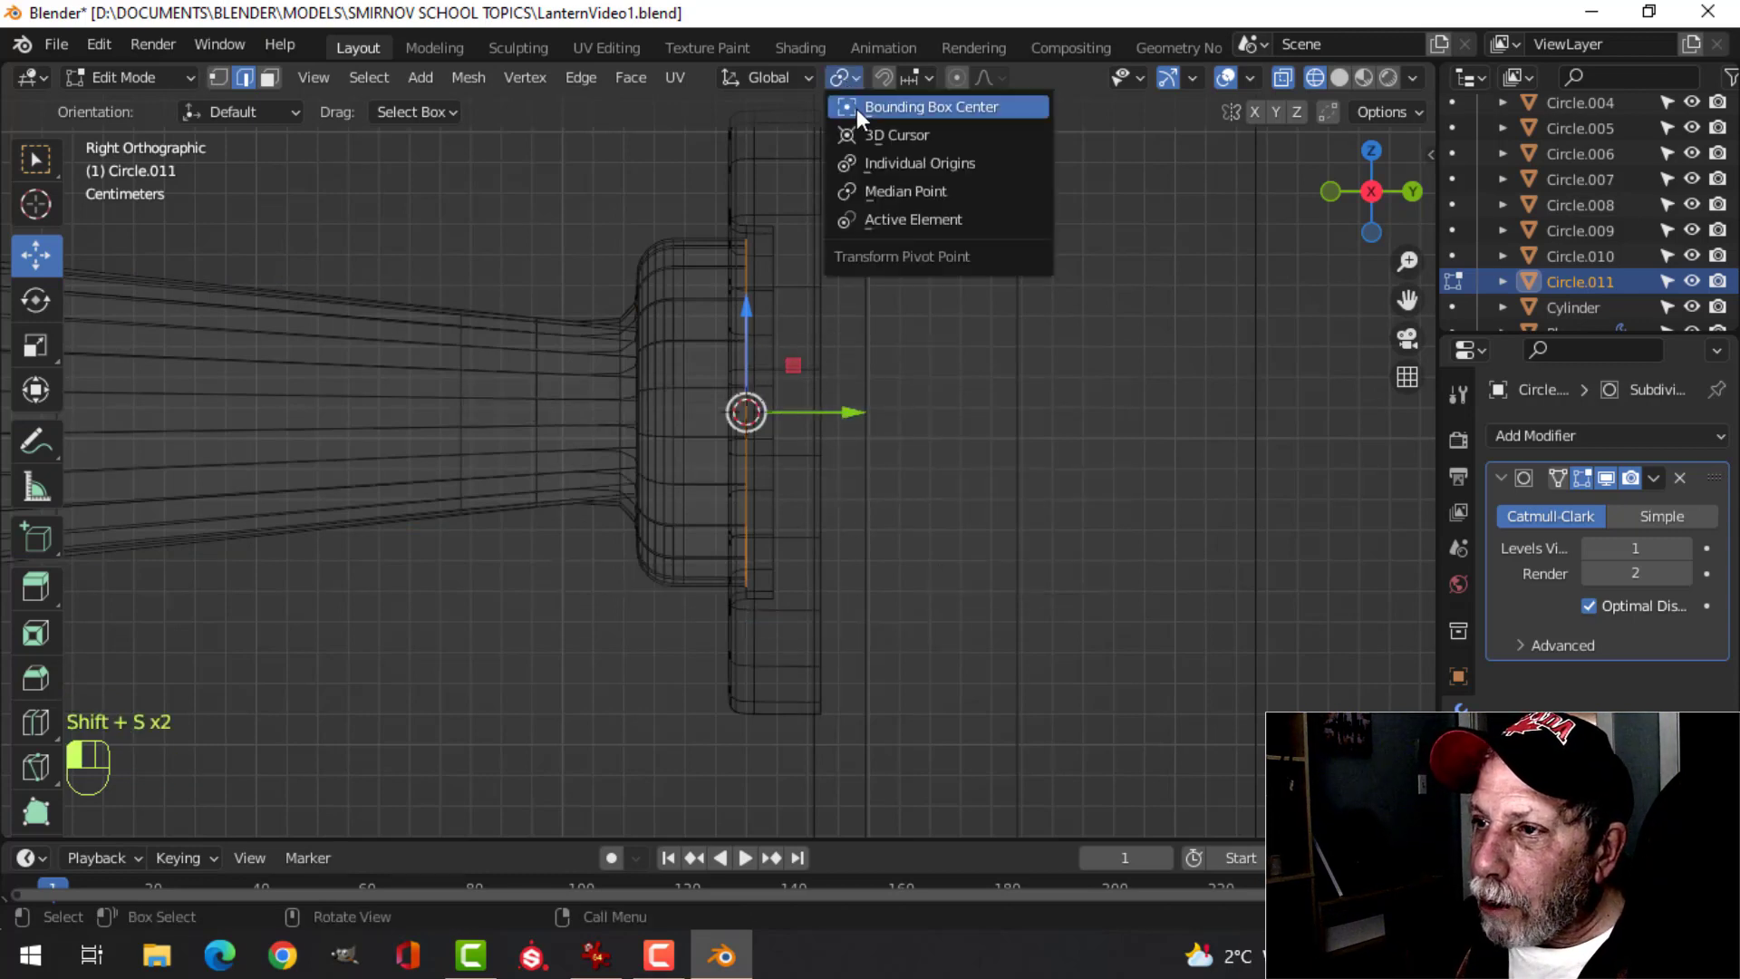
click(867, 137)
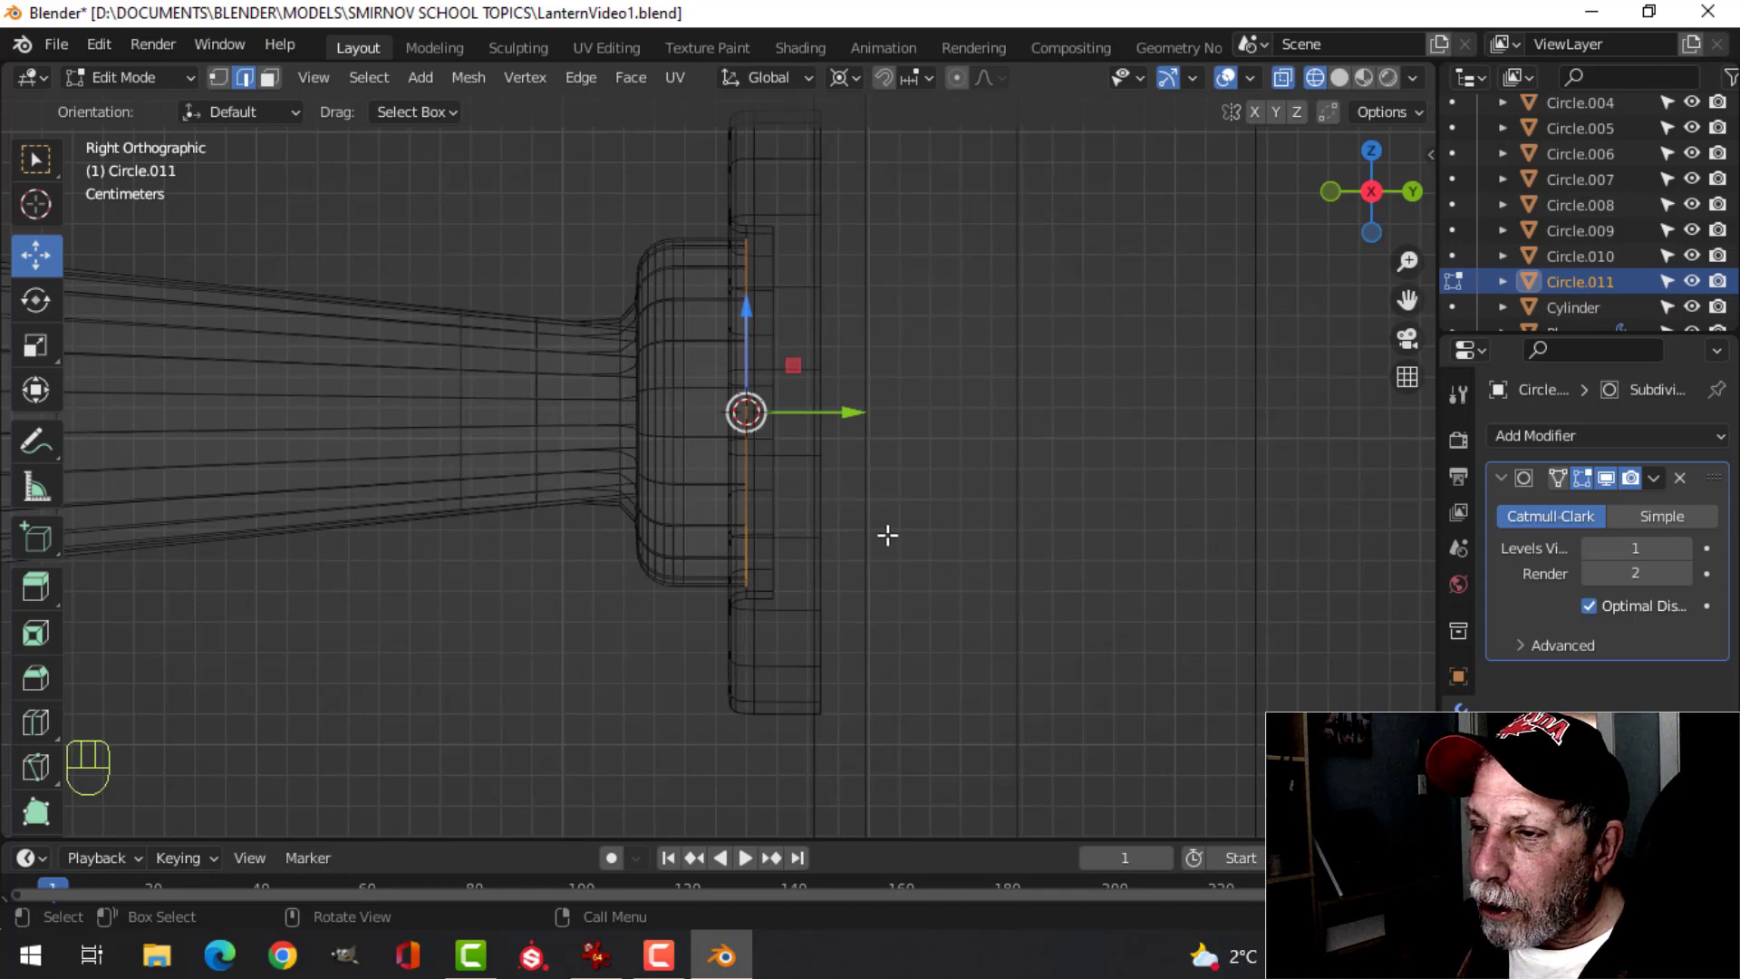
- In Object Mode, rotate the switch lever about the 3D cursor so its tip tilts upward in the right view
key(Tab)
scroll(867, 526, down, 2)
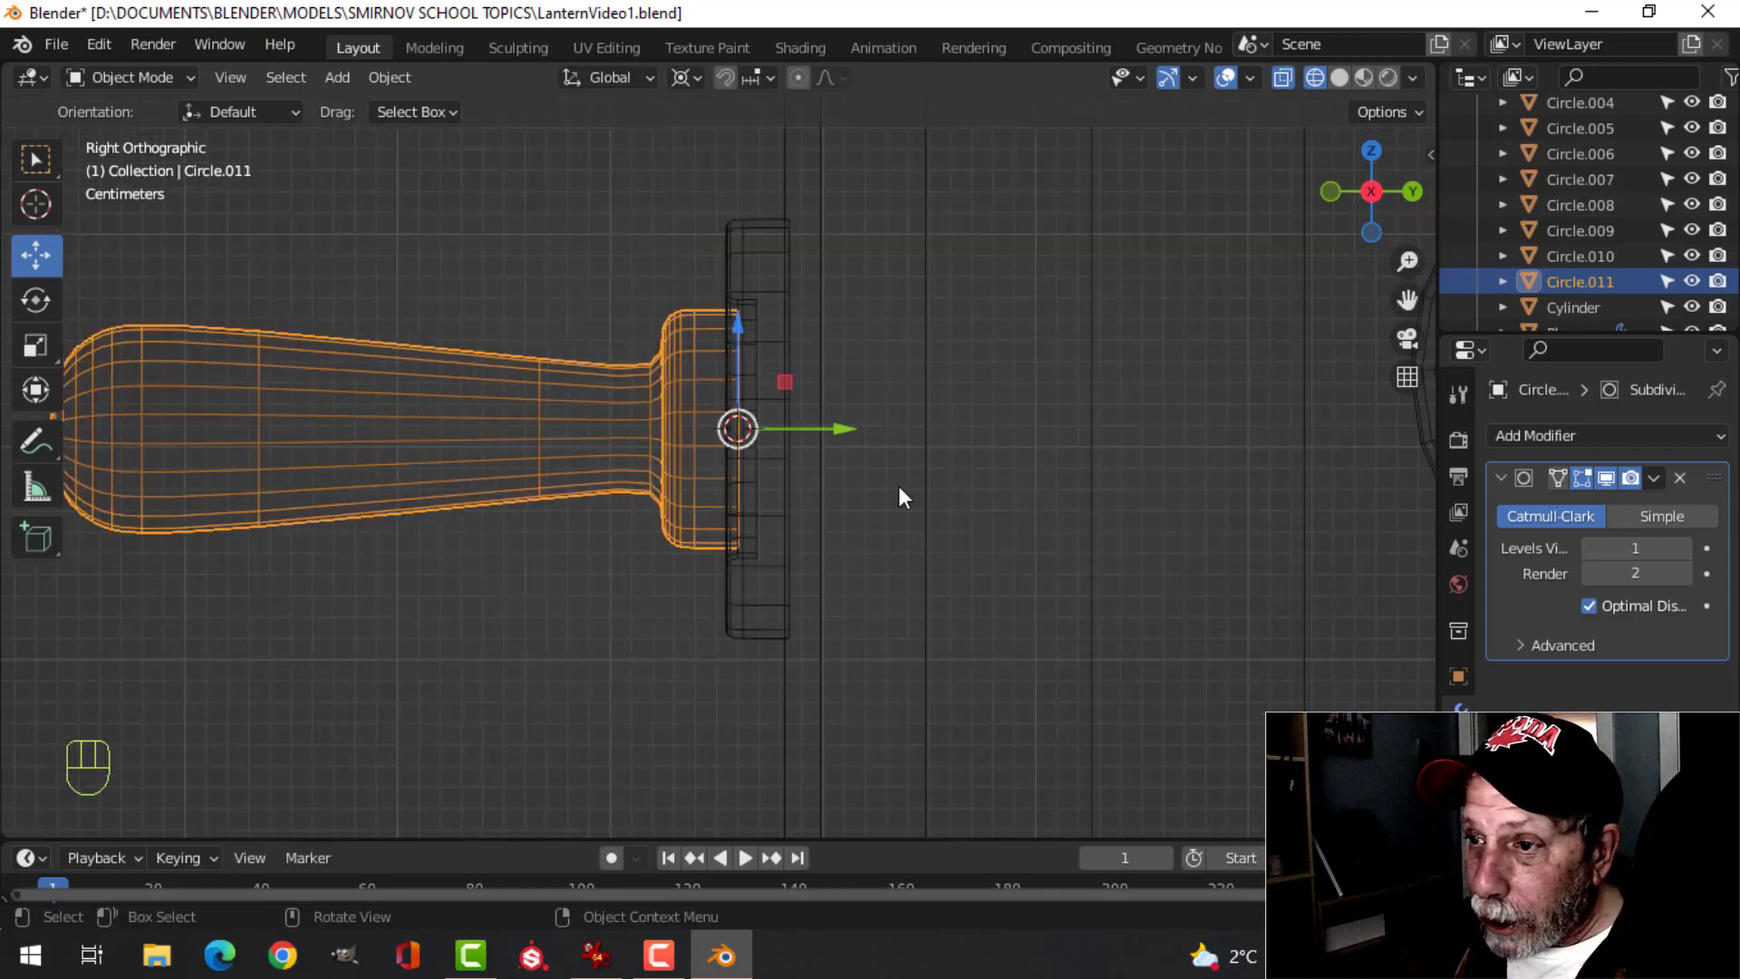
key(r)
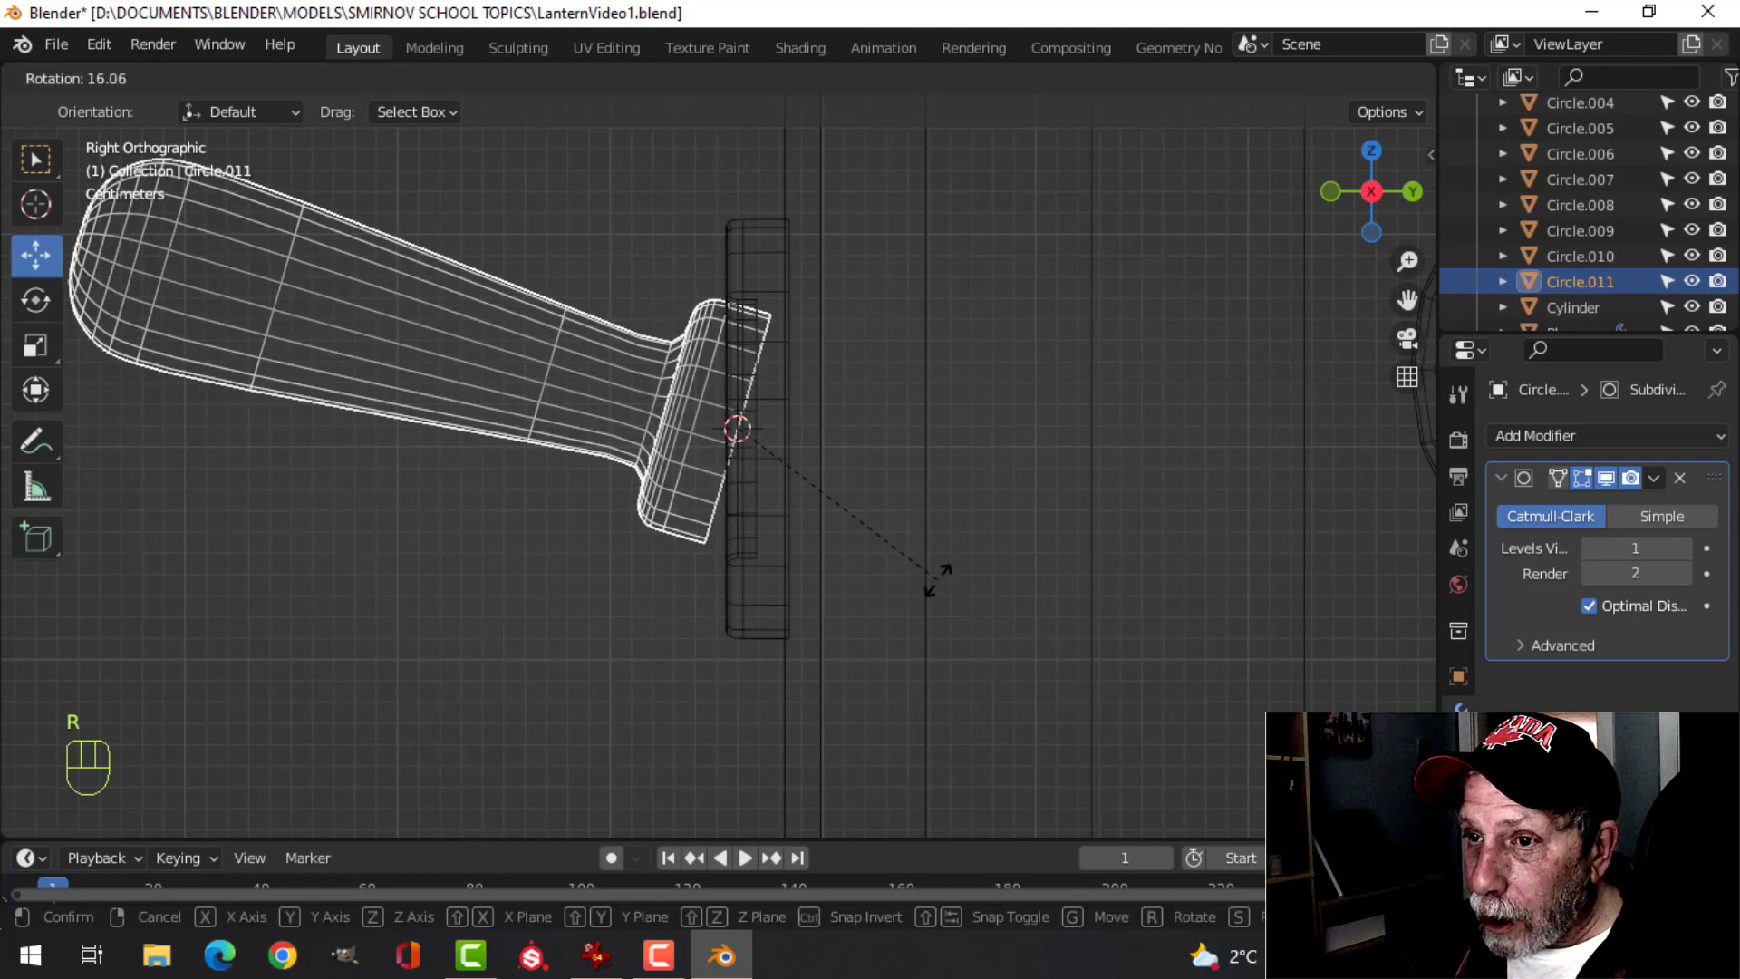
click(890, 571)
scroll(785, 517, up, 2)
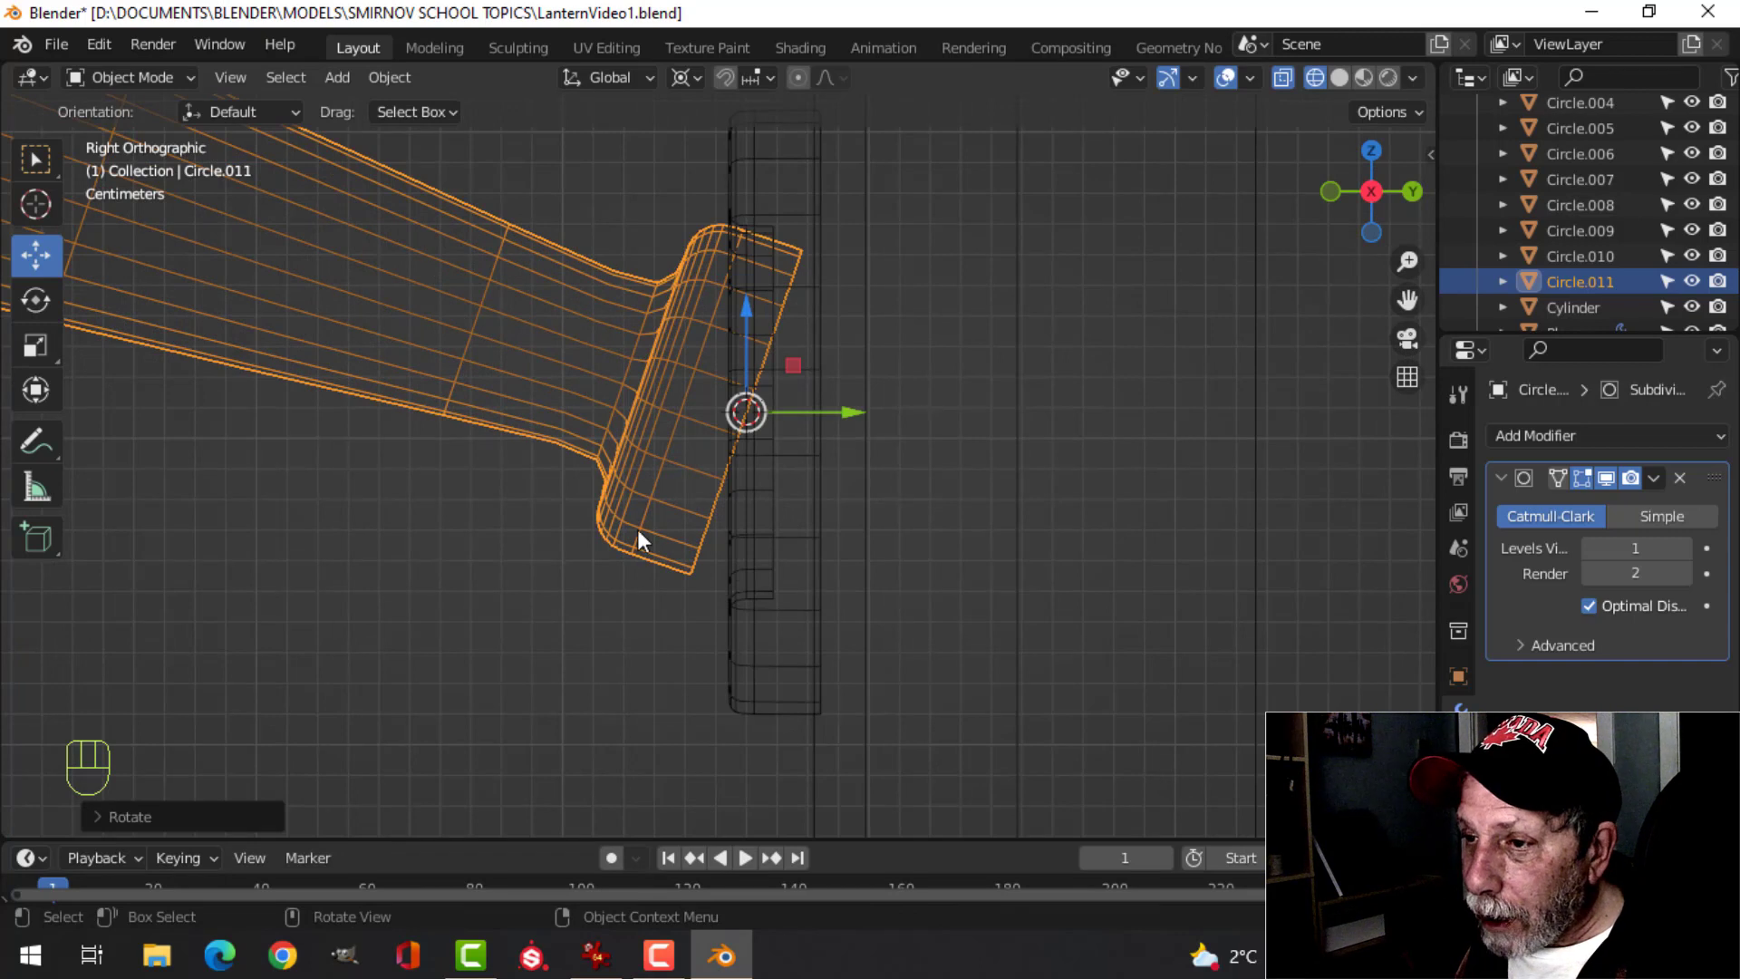
- Switch the pivot point off the 3D Cursor, use Normal orientation, and slide the lever's base edge loop along its axis through the ring
key(Tab)
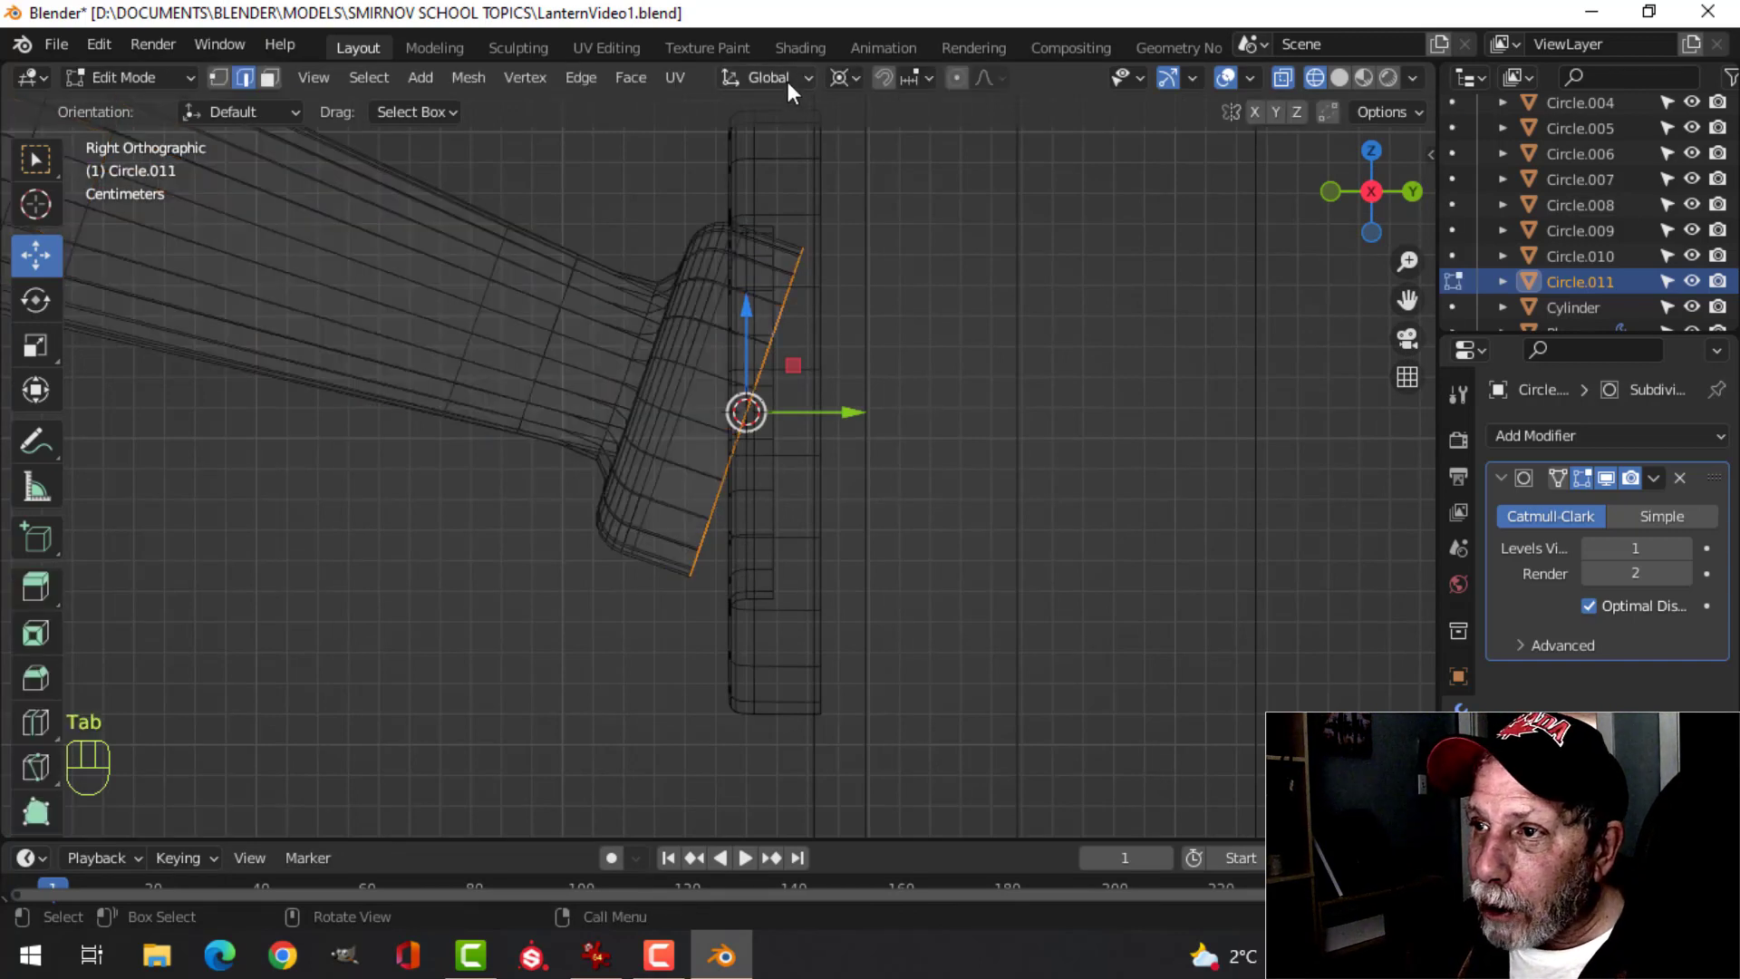
click(839, 79)
click(869, 192)
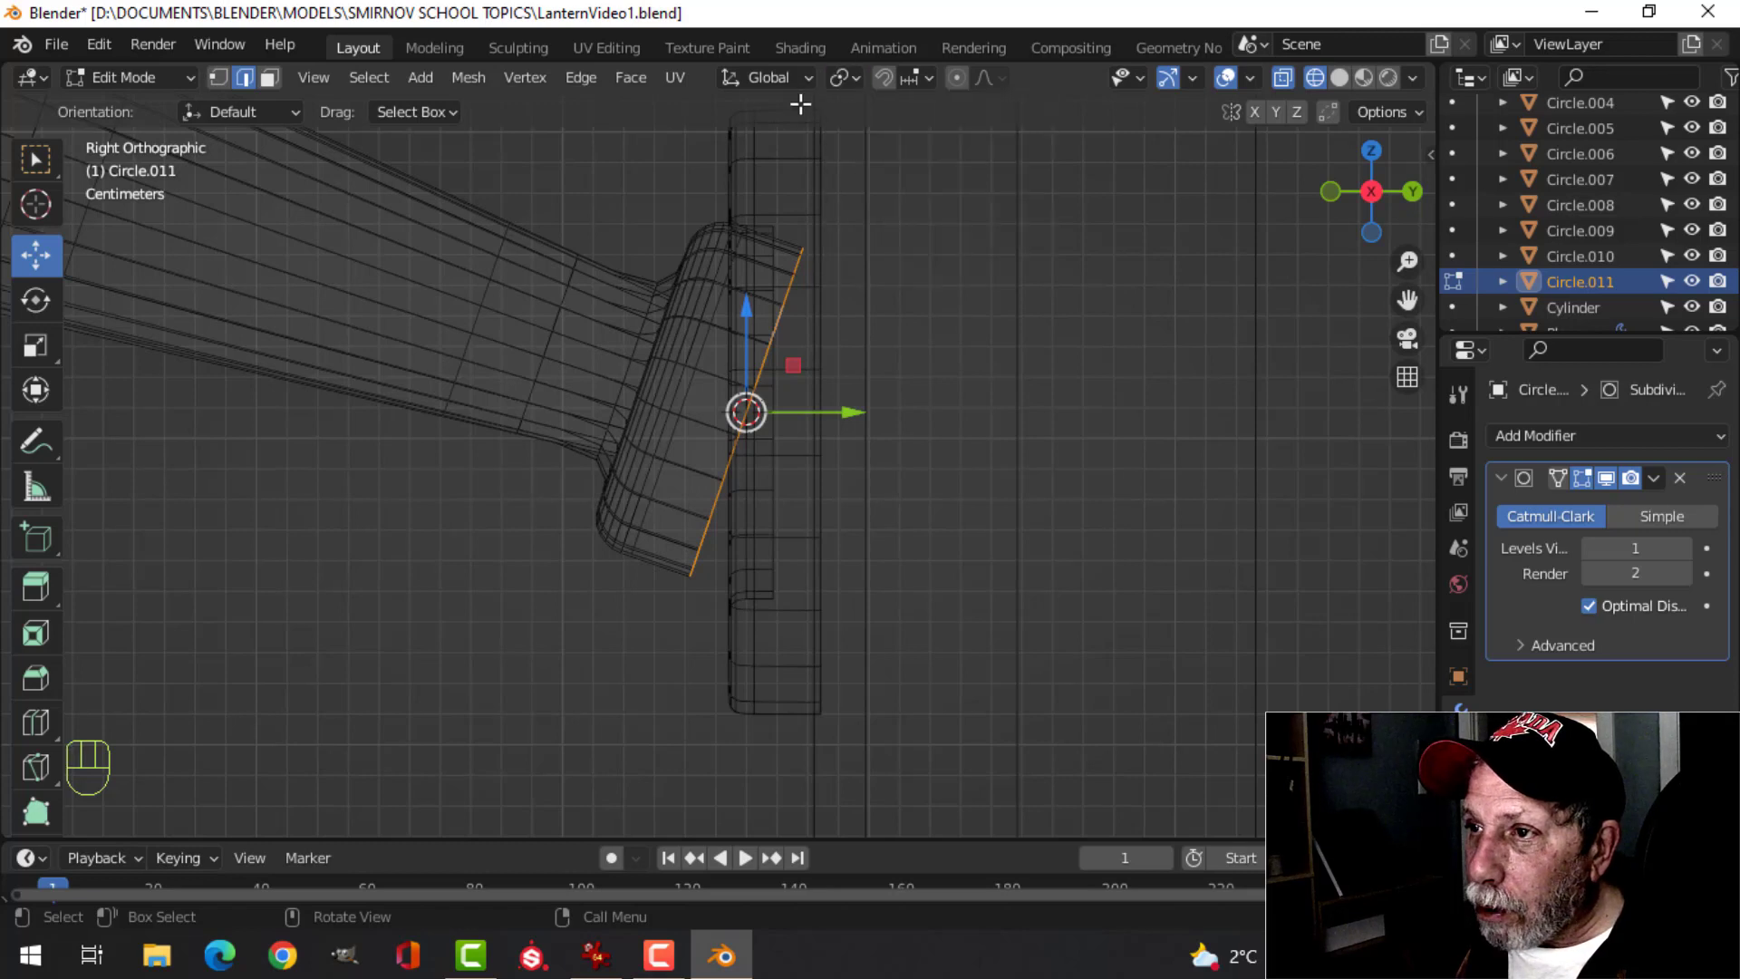
click(782, 79)
click(742, 209)
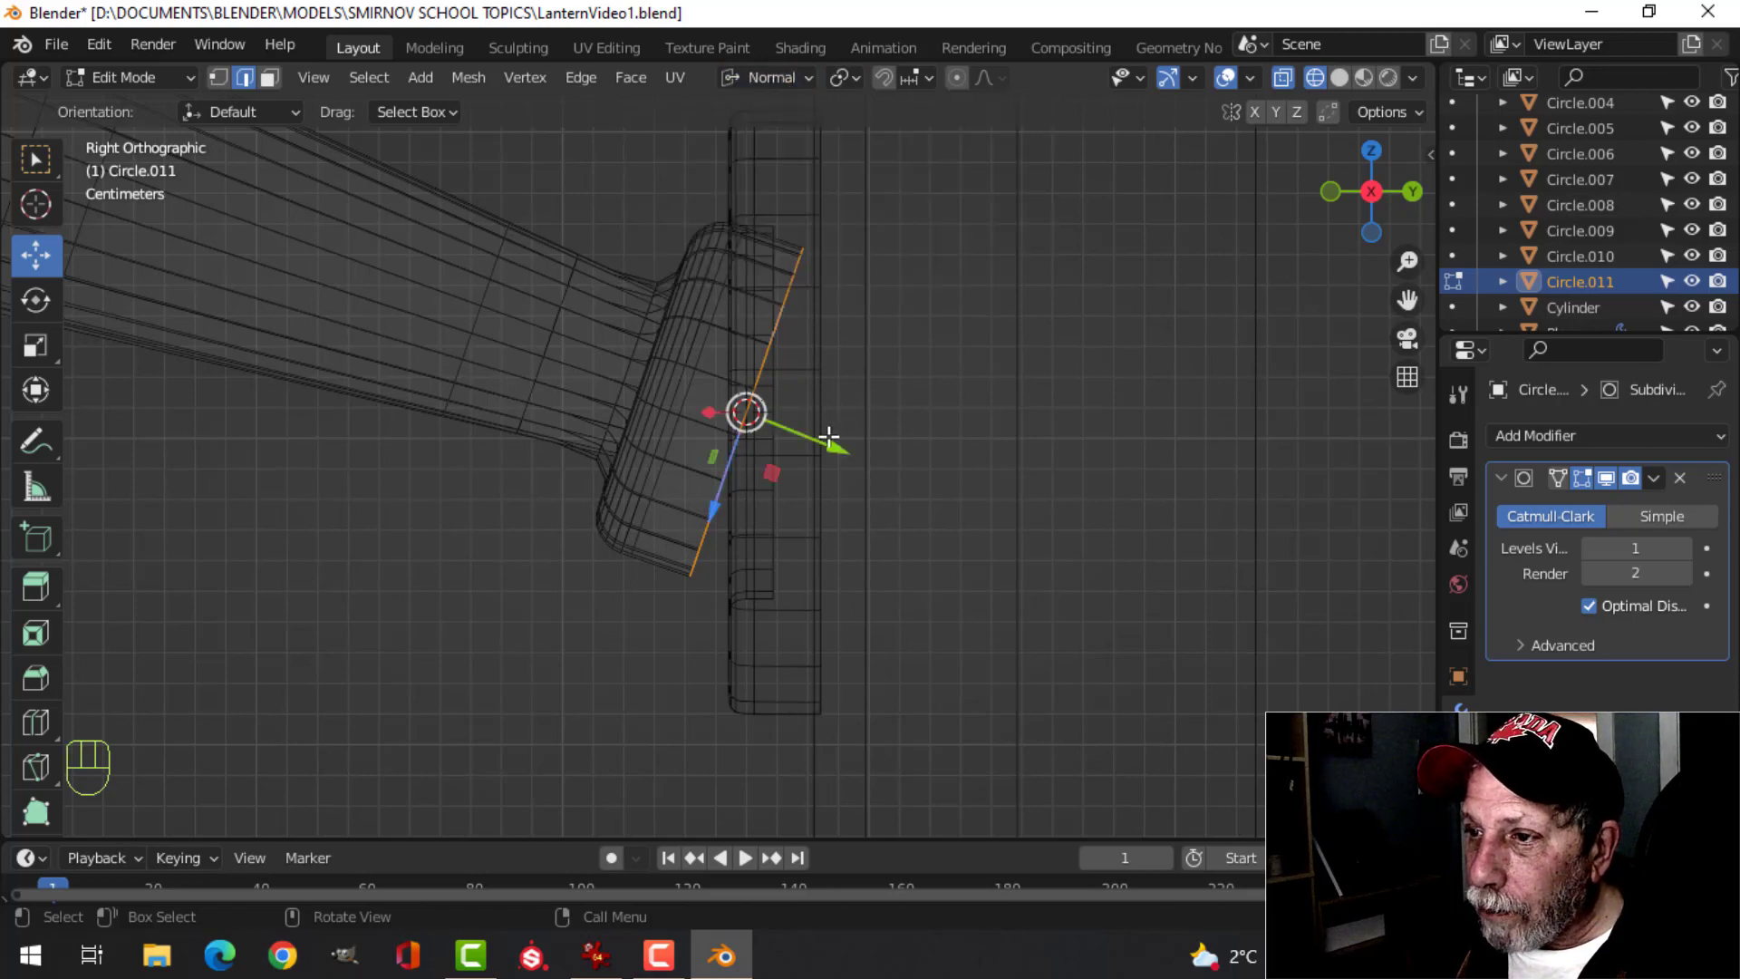
drag(830, 447, 911, 495)
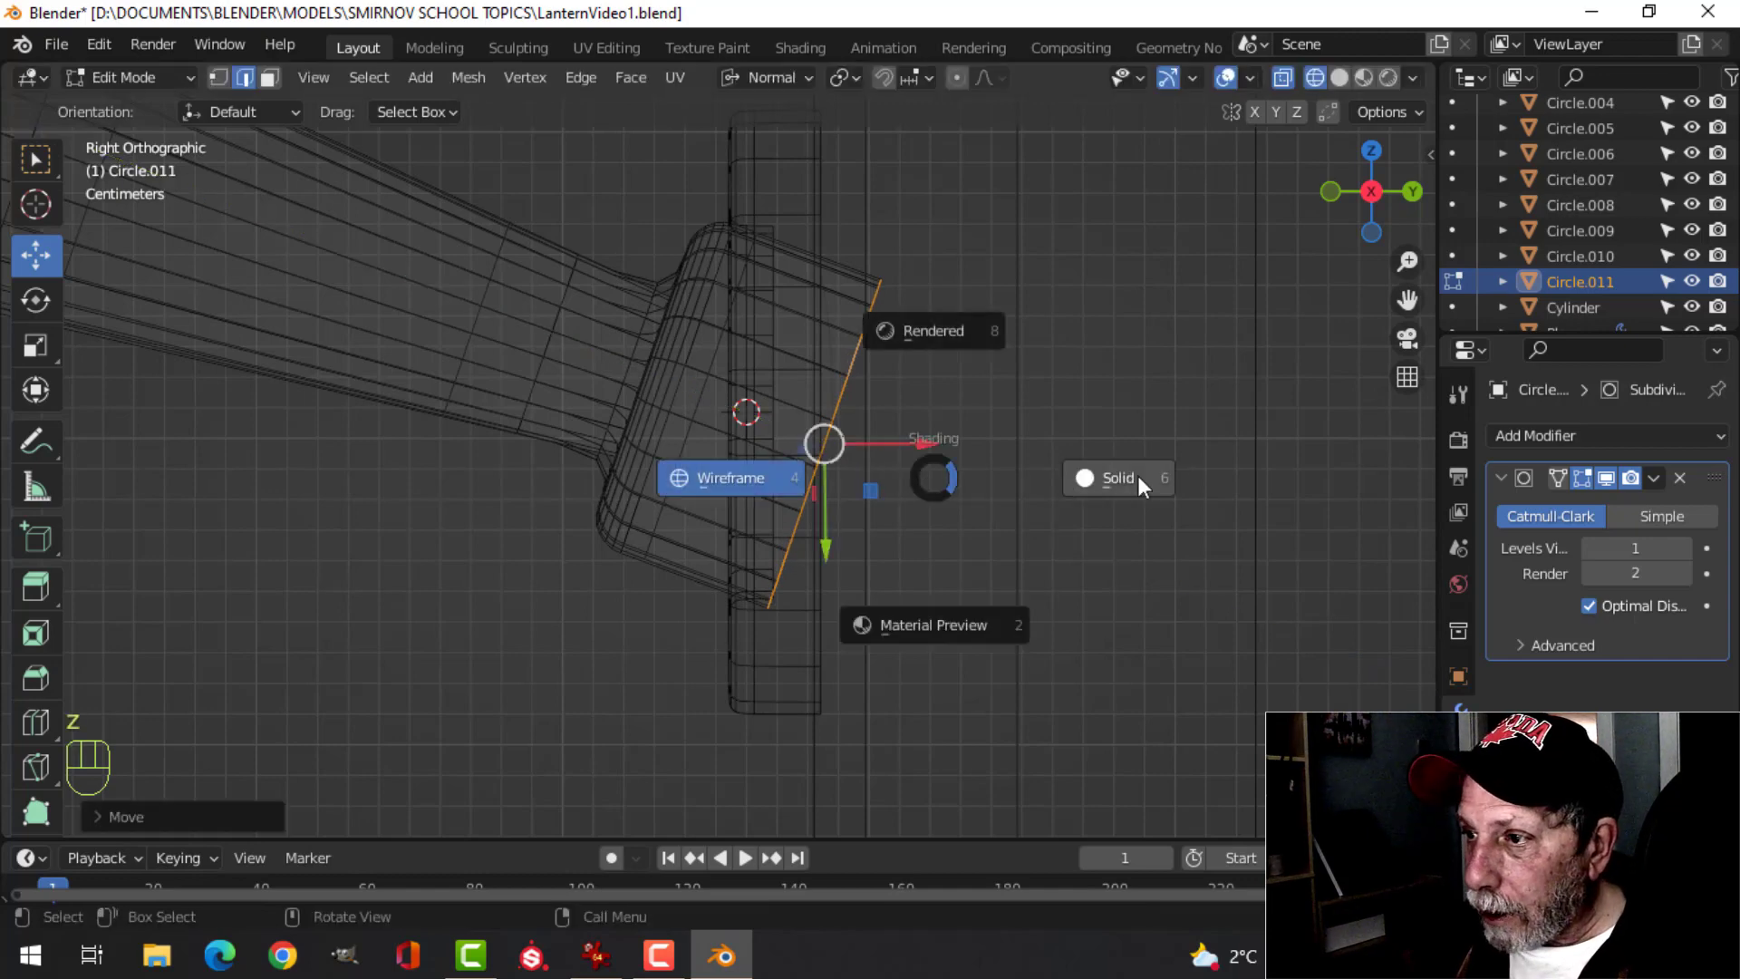
- Return the viewport to Solid shading, leave Edit Mode, and deselect the tilted lever
click(1133, 476)
middle_drag(876, 475, 1026, 529)
key(Tab)
key(alt+a)
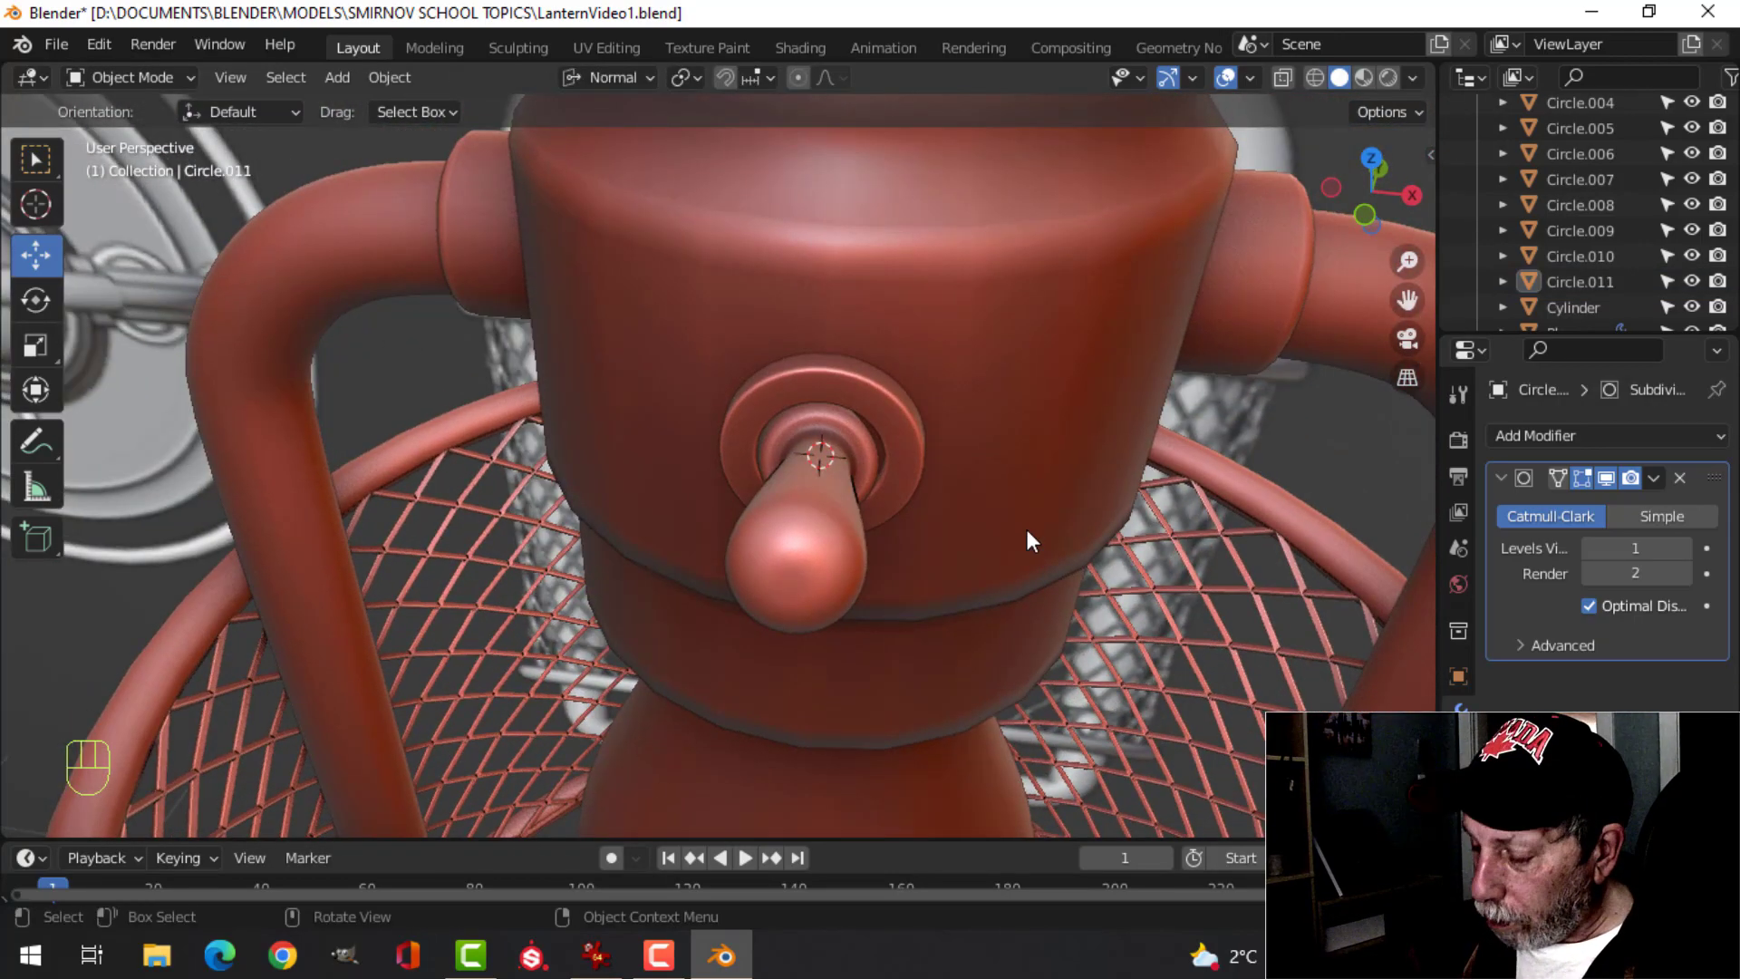
- Hide the viewport gizmos and overlays and examine the tilted switch on the lantern body from several angles
key(KP_7)
key(KP_1)
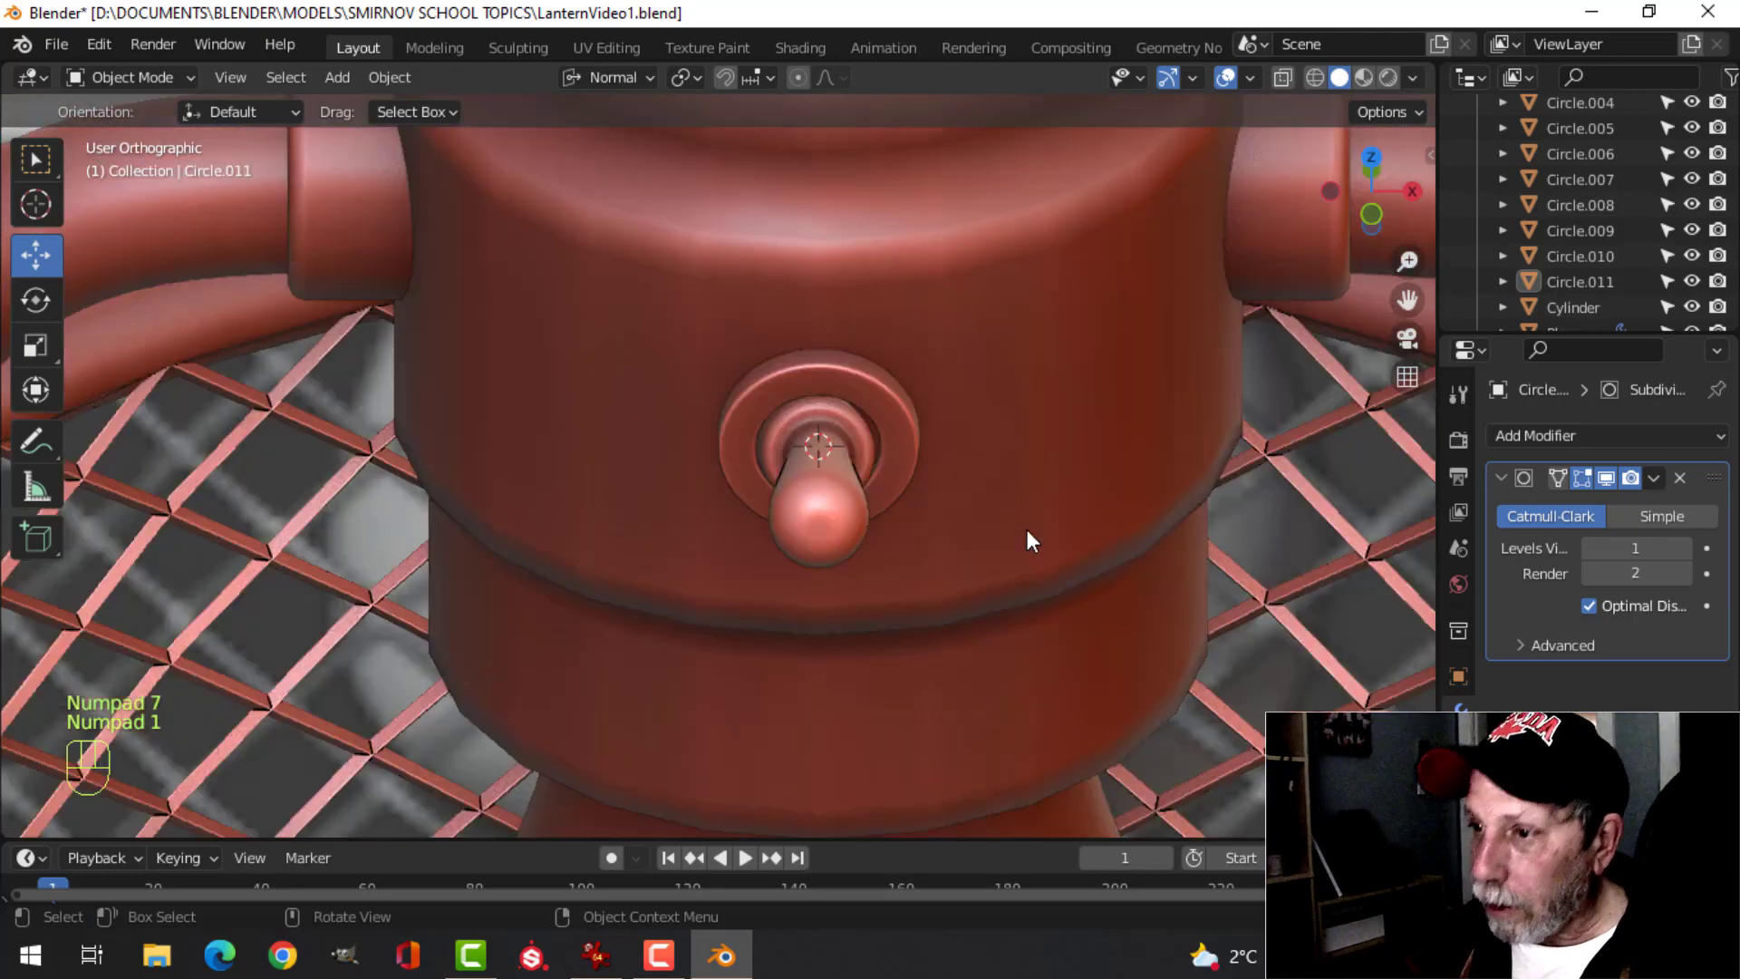
scroll(1015, 530, down, 5)
middle_drag(981, 567, 769, 593)
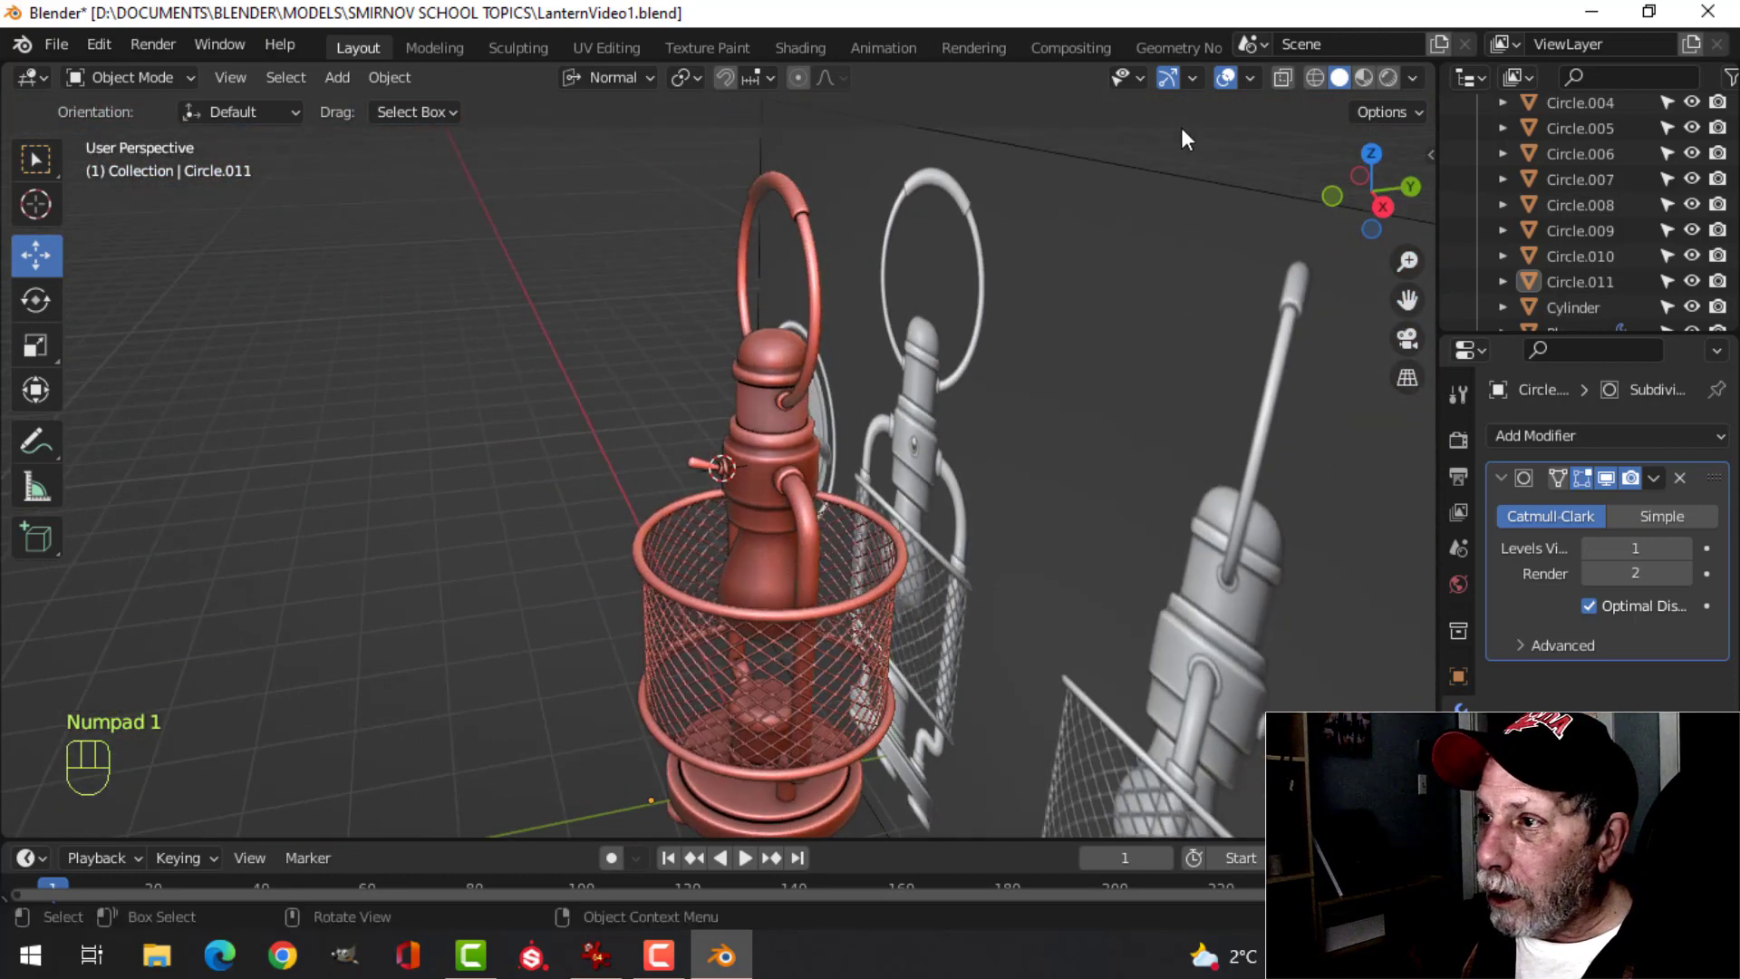
click(1169, 77)
click(1226, 77)
key(KP_Divide)
scroll(814, 520, up, 4)
middle_drag(814, 520, 1303, 426)
scroll(752, 489, up, 3)
click(701, 485)
scroll(1303, 426, down, 3)
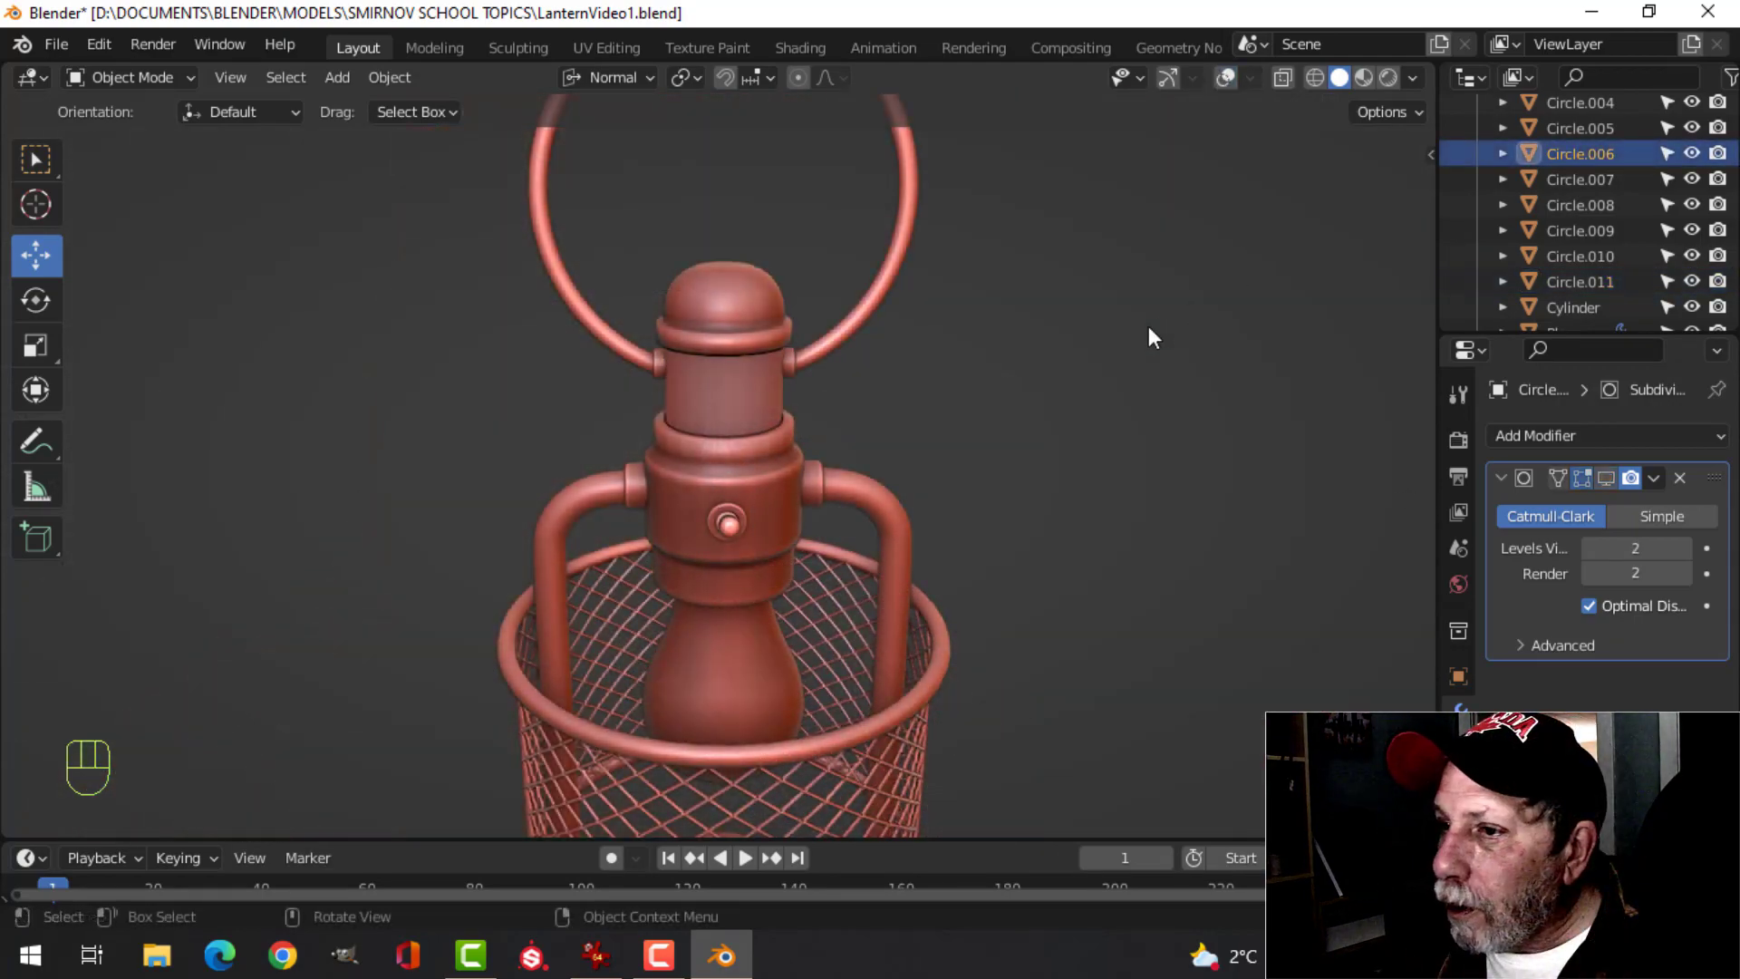
- Examine the whole lantern, including cage, bulb and base, and turn the gizmos and overlays back on
middle_drag(1149, 324, 884, 529)
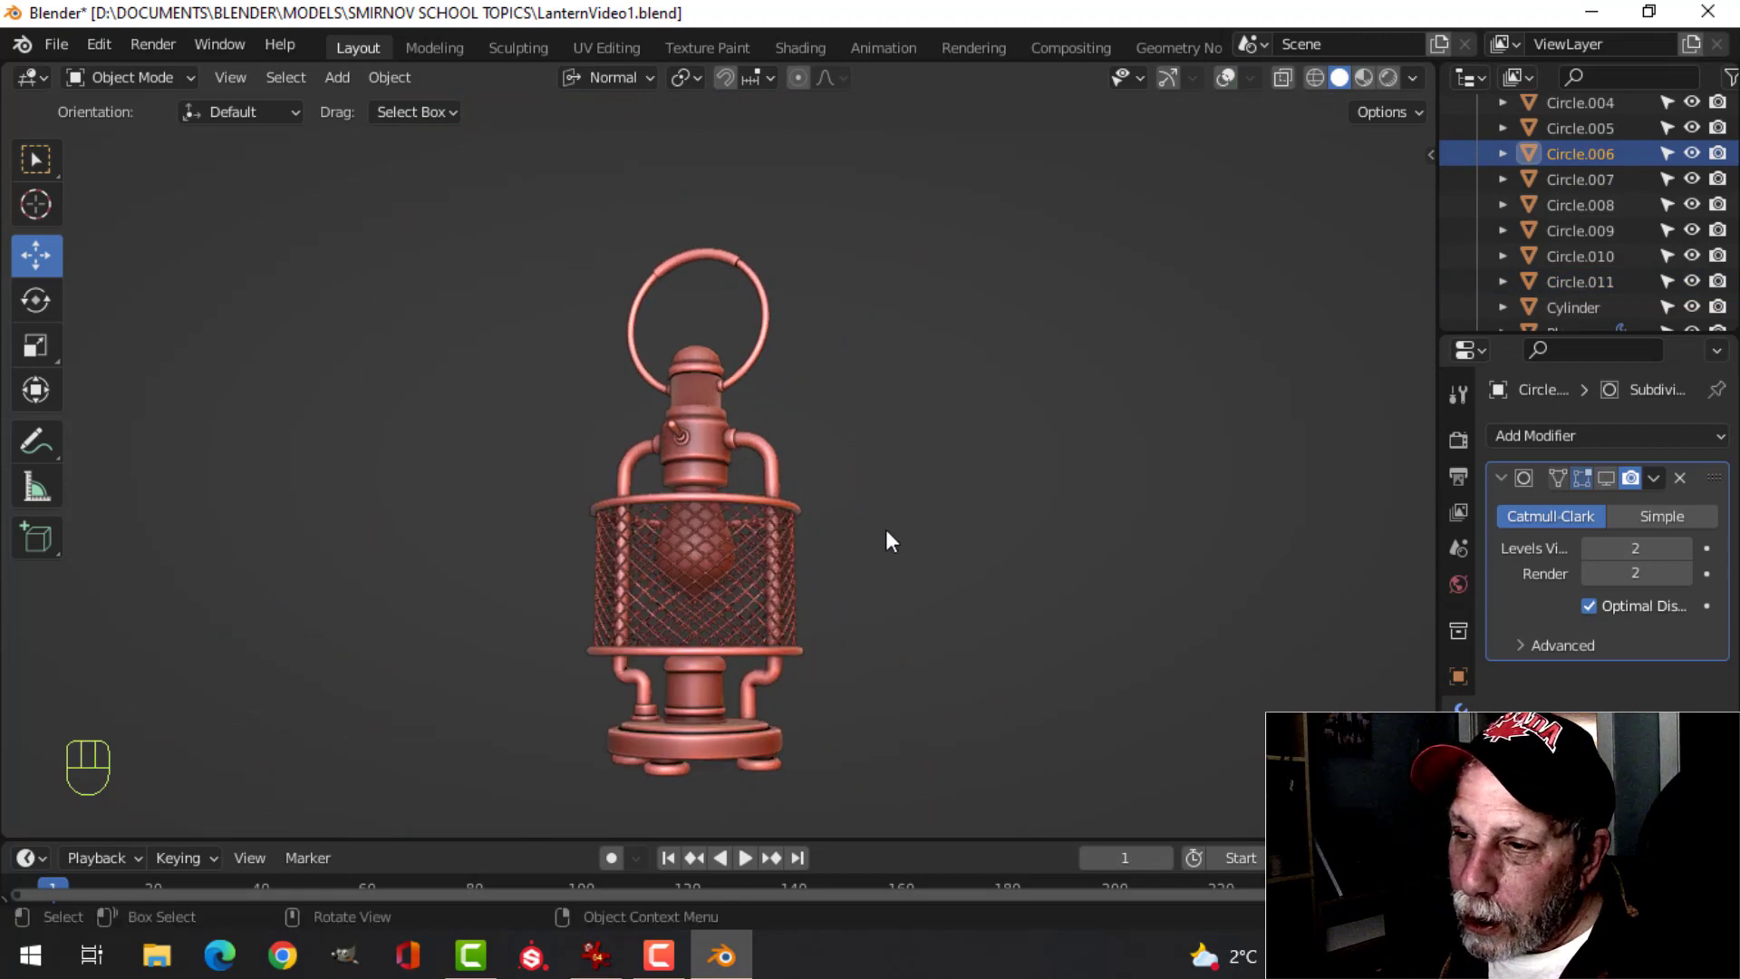
scroll(917, 336, up, 4)
shift+middle_drag(918, 335, 953, 457)
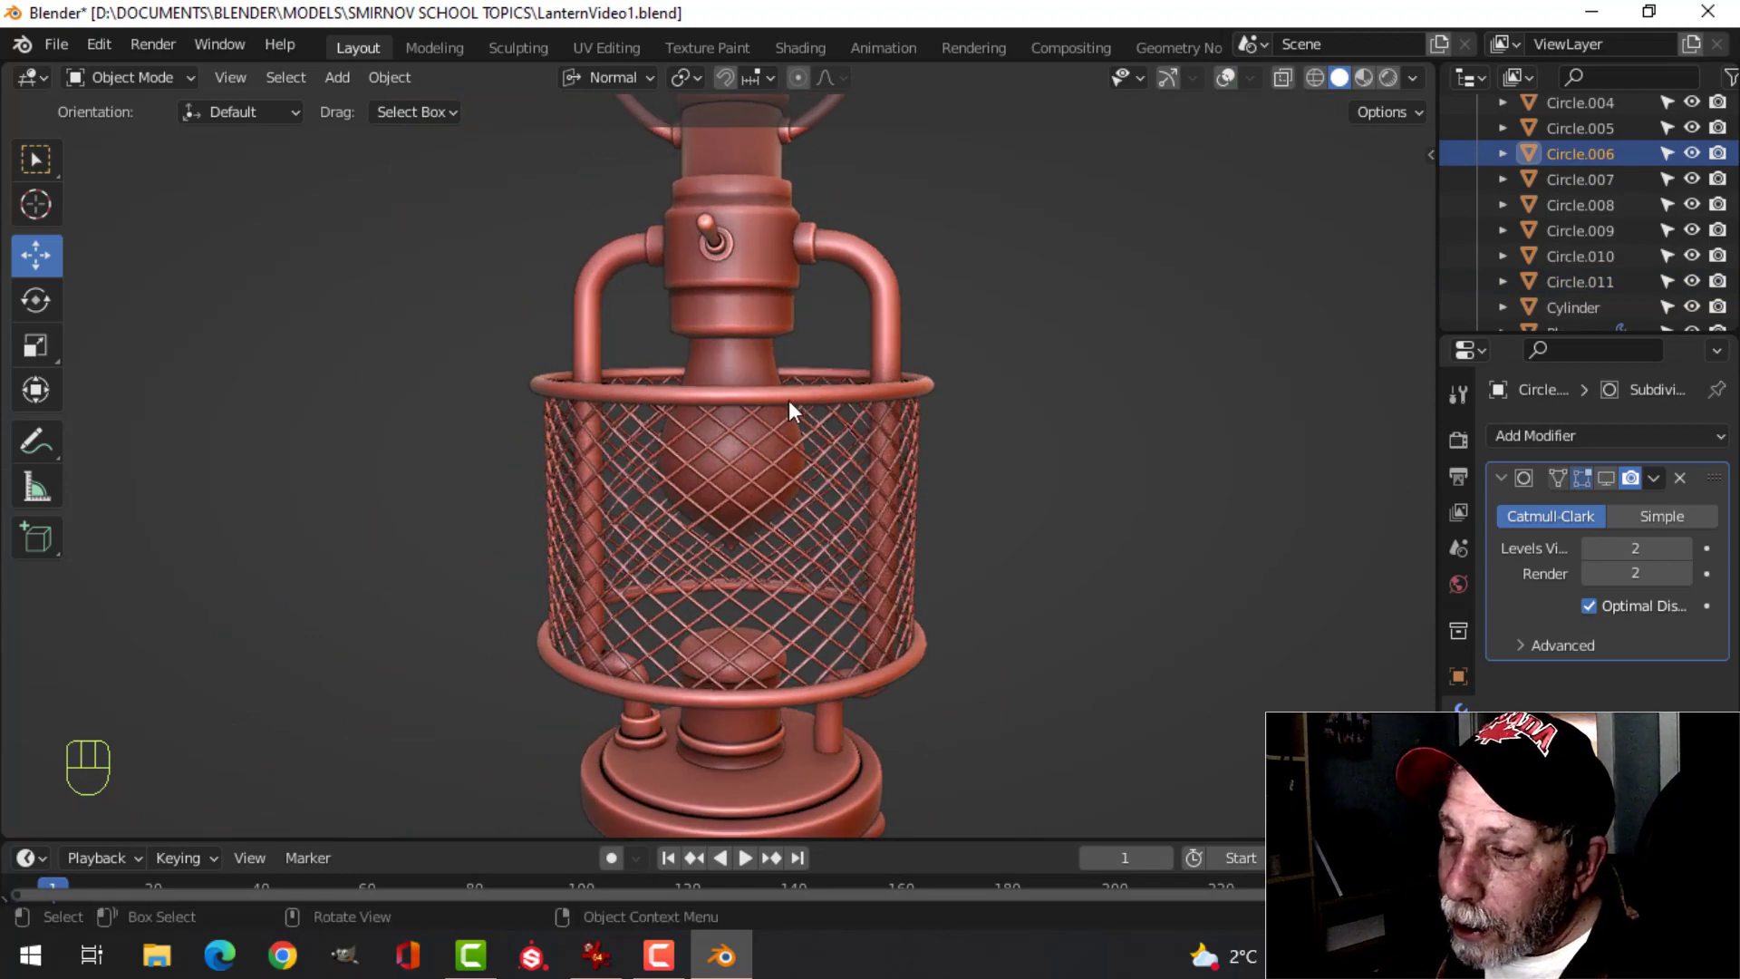
middle_drag(790, 401, 823, 447)
scroll(803, 488, down, 6)
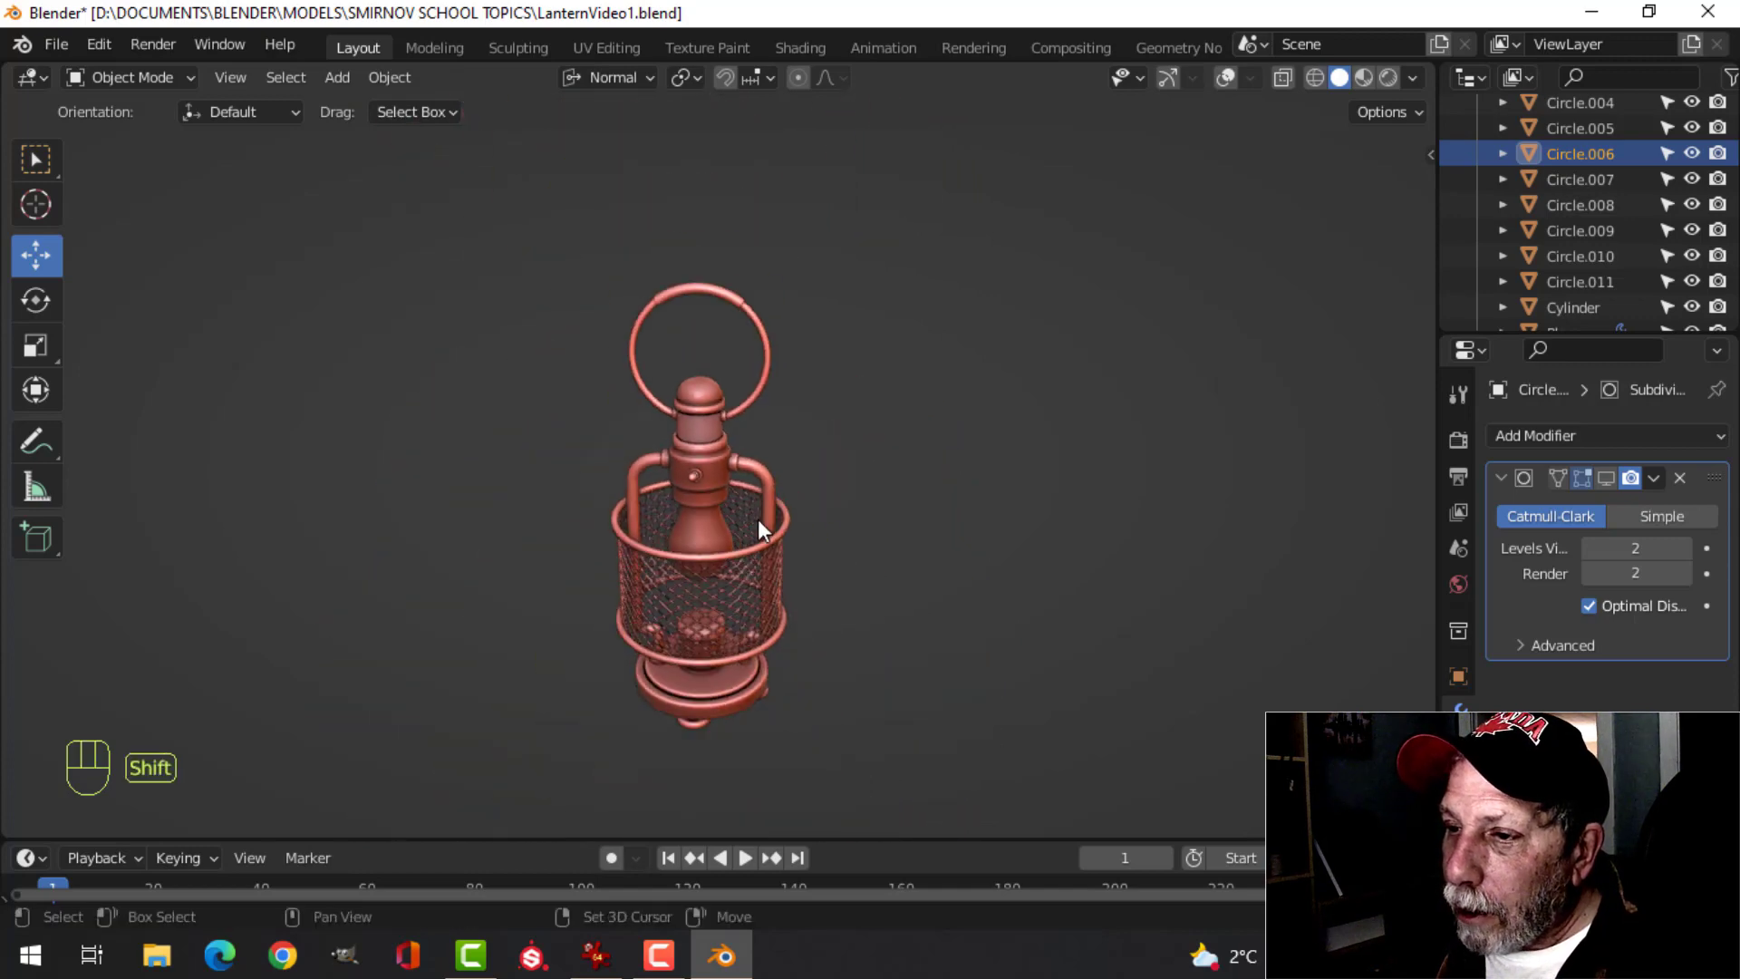
middle_drag(758, 519, 809, 454)
click(1167, 78)
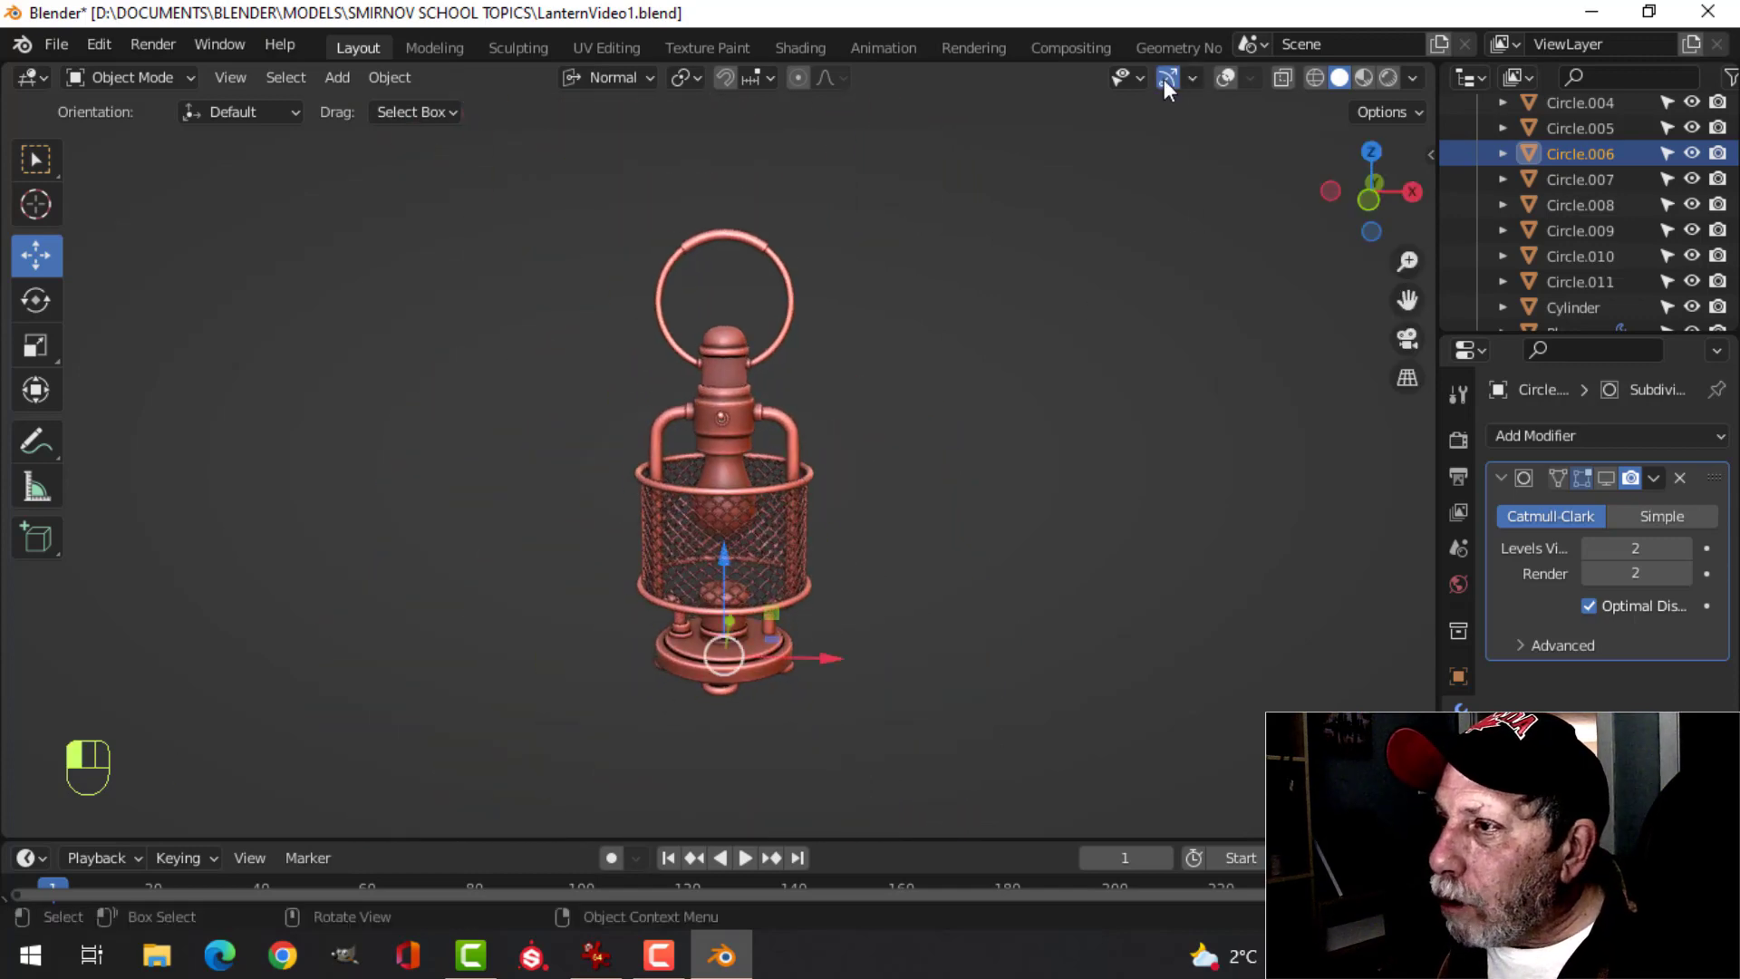
click(1225, 80)
- Select all lantern parts, hide the Ref image, and move the parts into a new collection named Lantern
key(a)
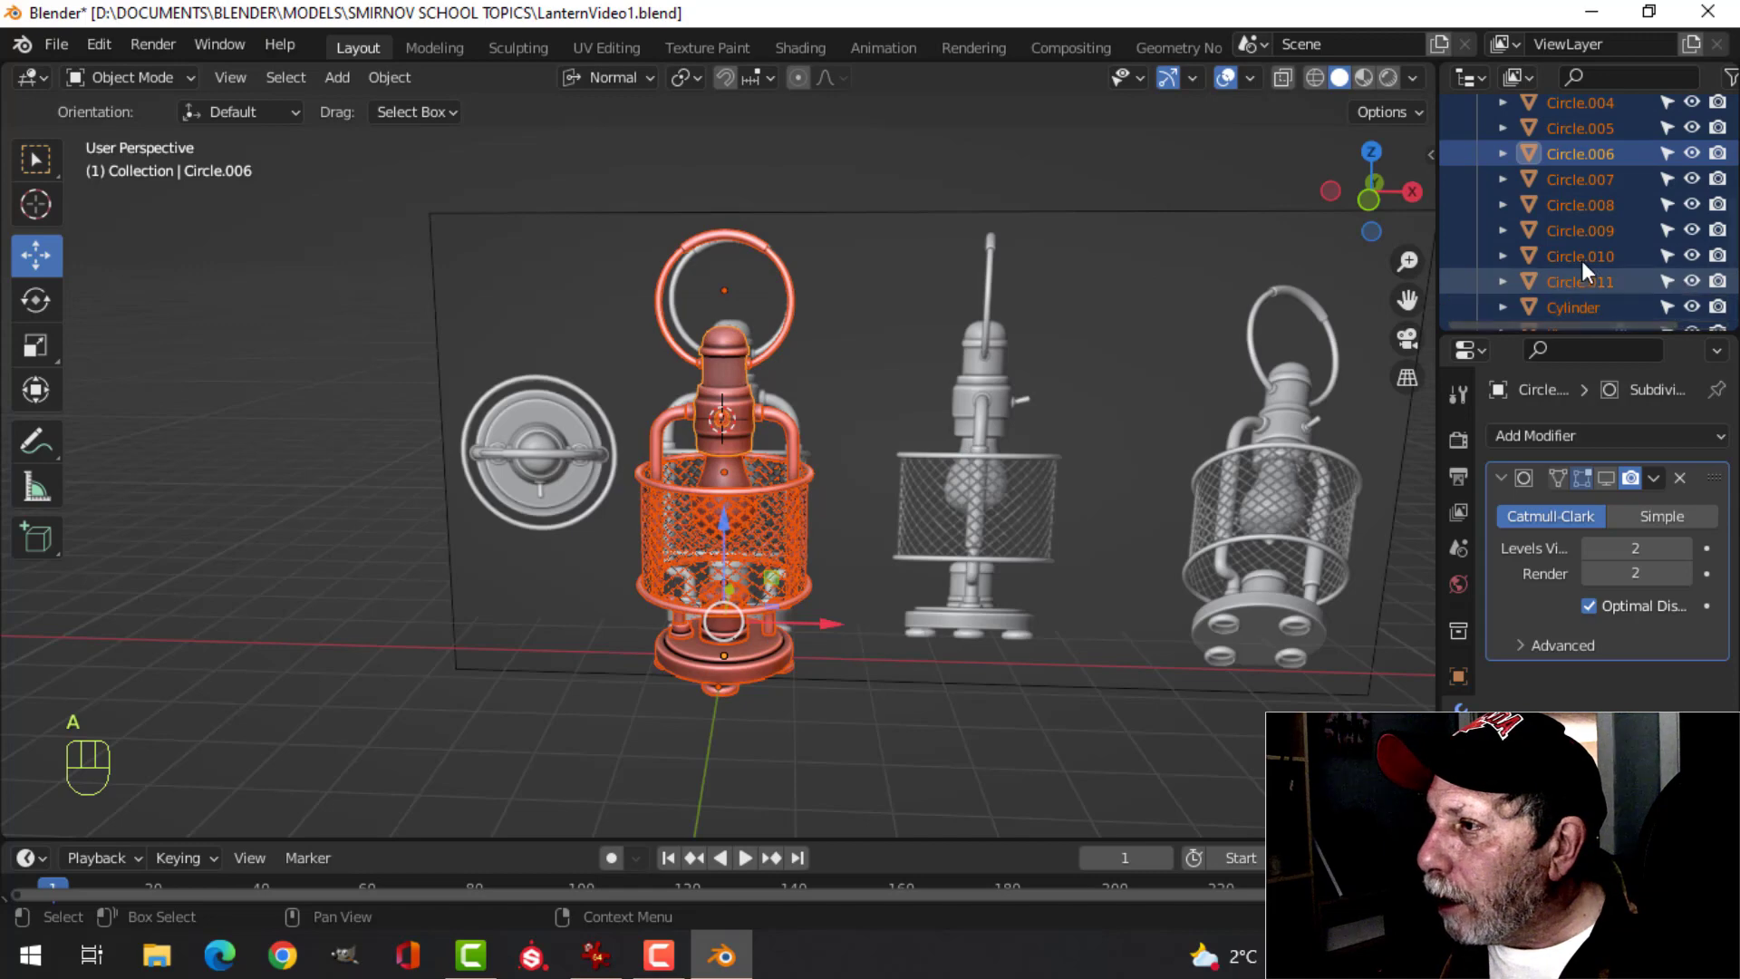
scroll(1635, 312, down, 3)
click(1689, 308)
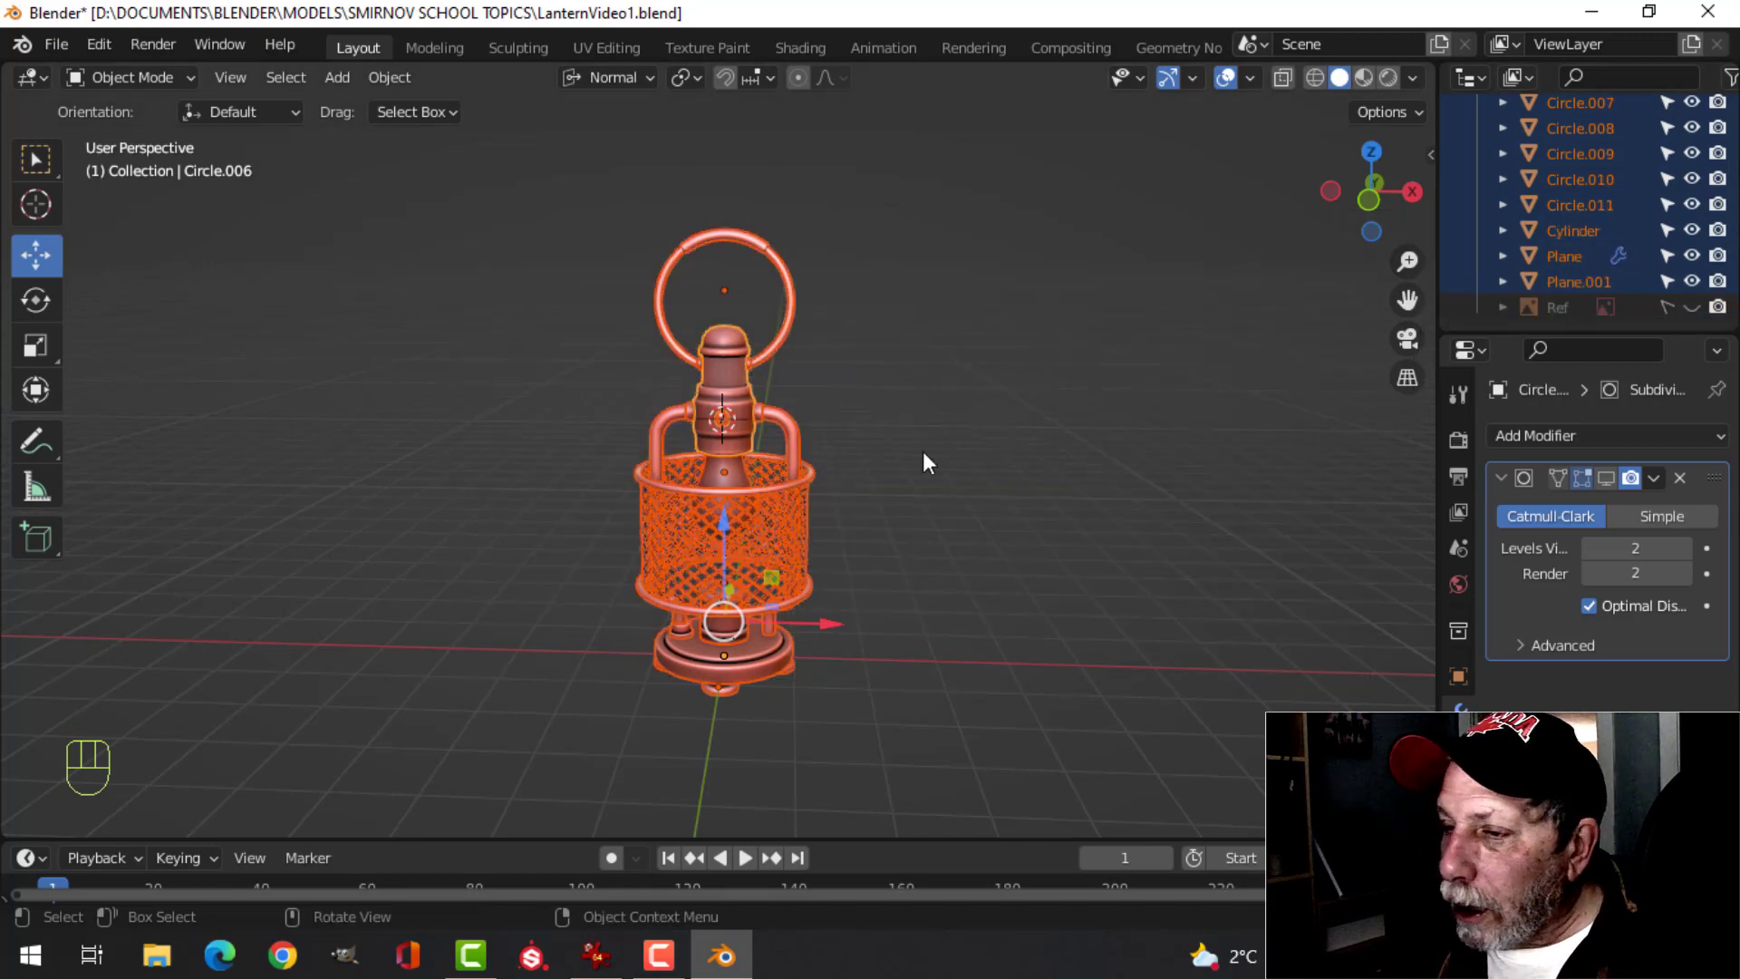
middle_drag(923, 452, 965, 412)
key(m)
click(965, 413)
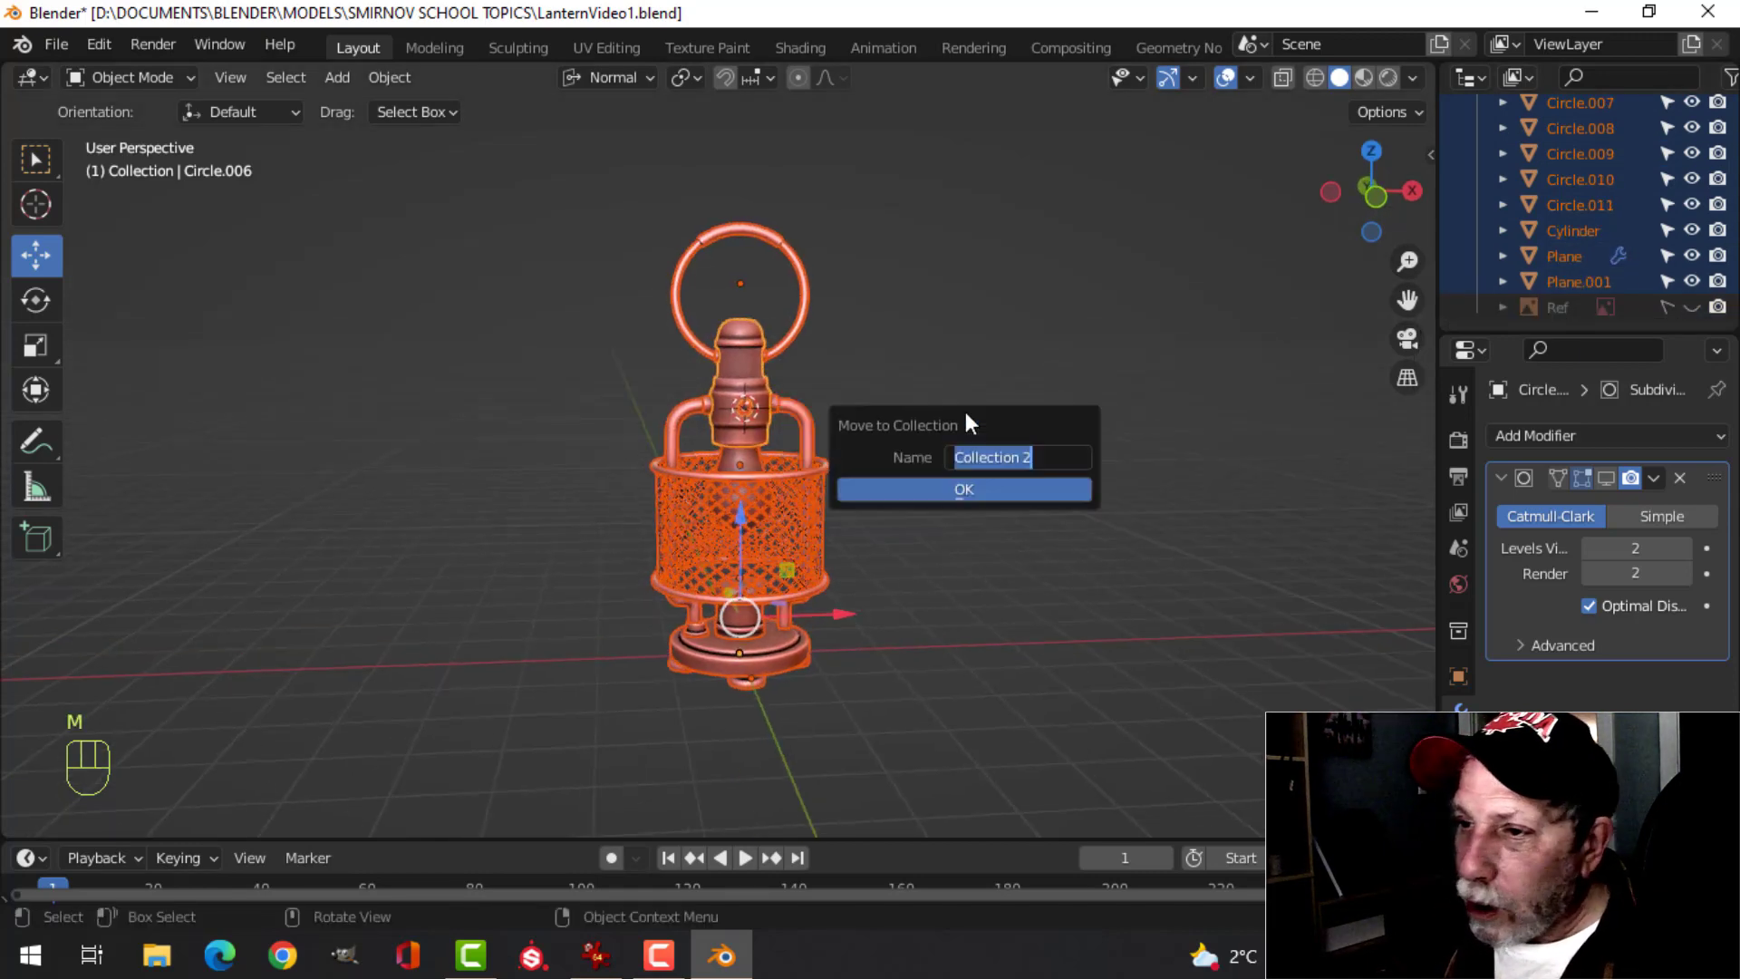
text(Lantern)
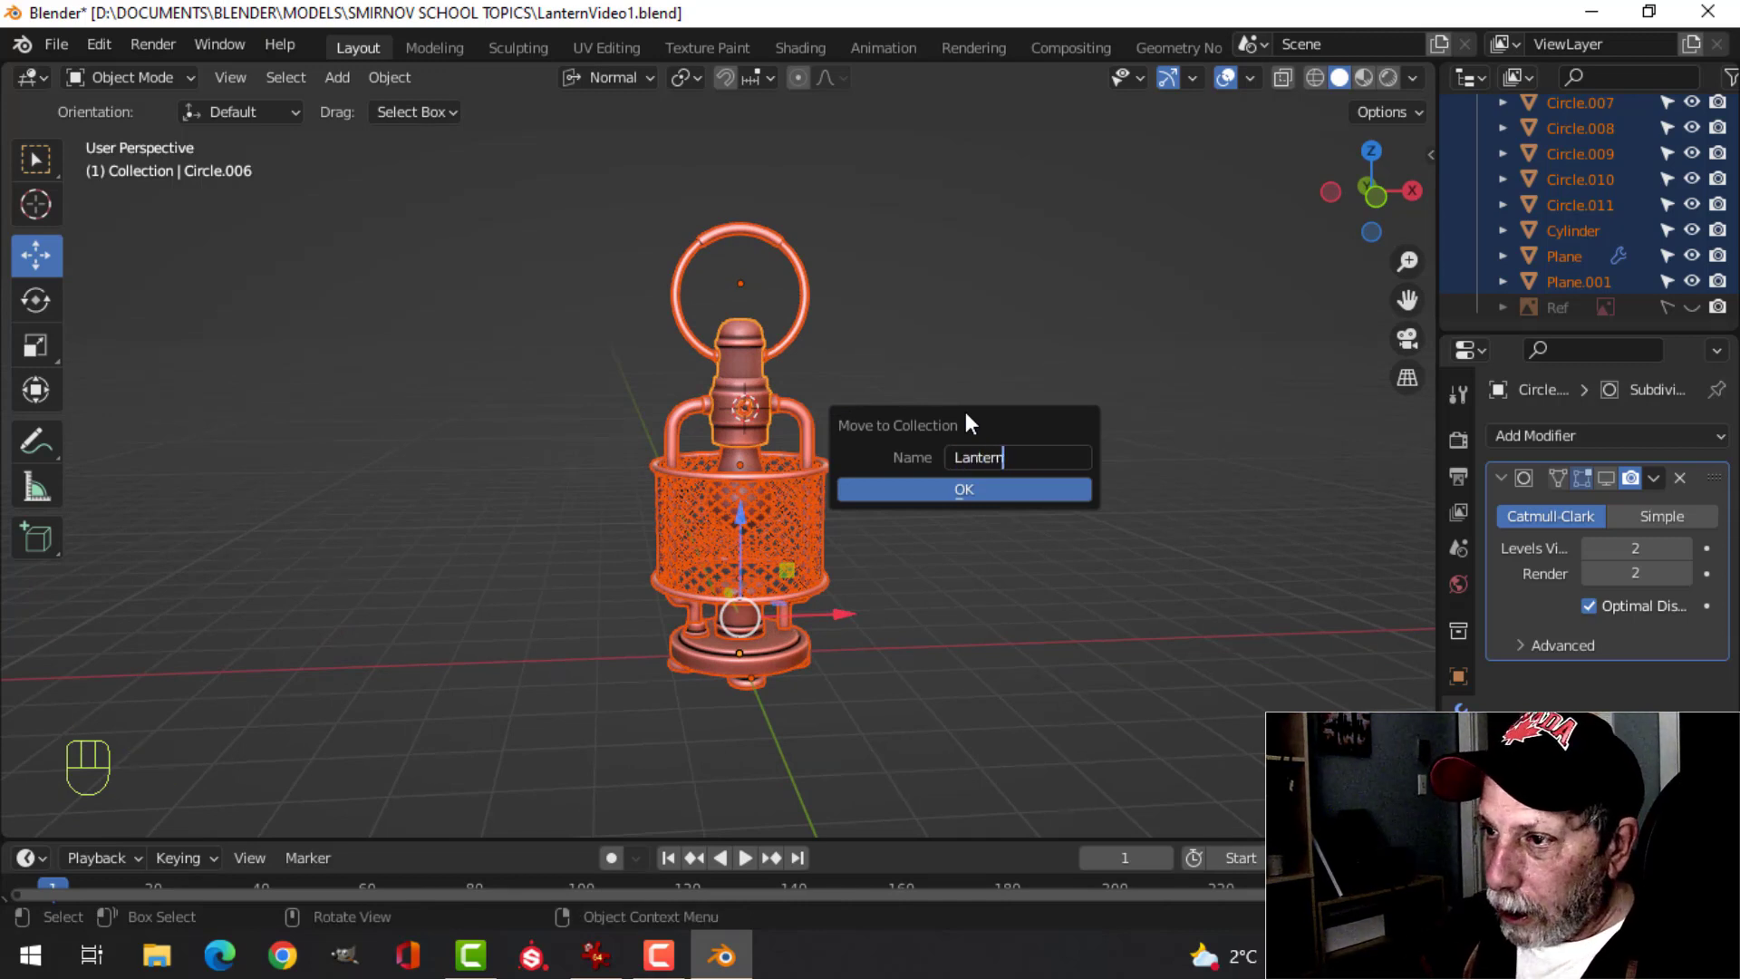
click(988, 488)
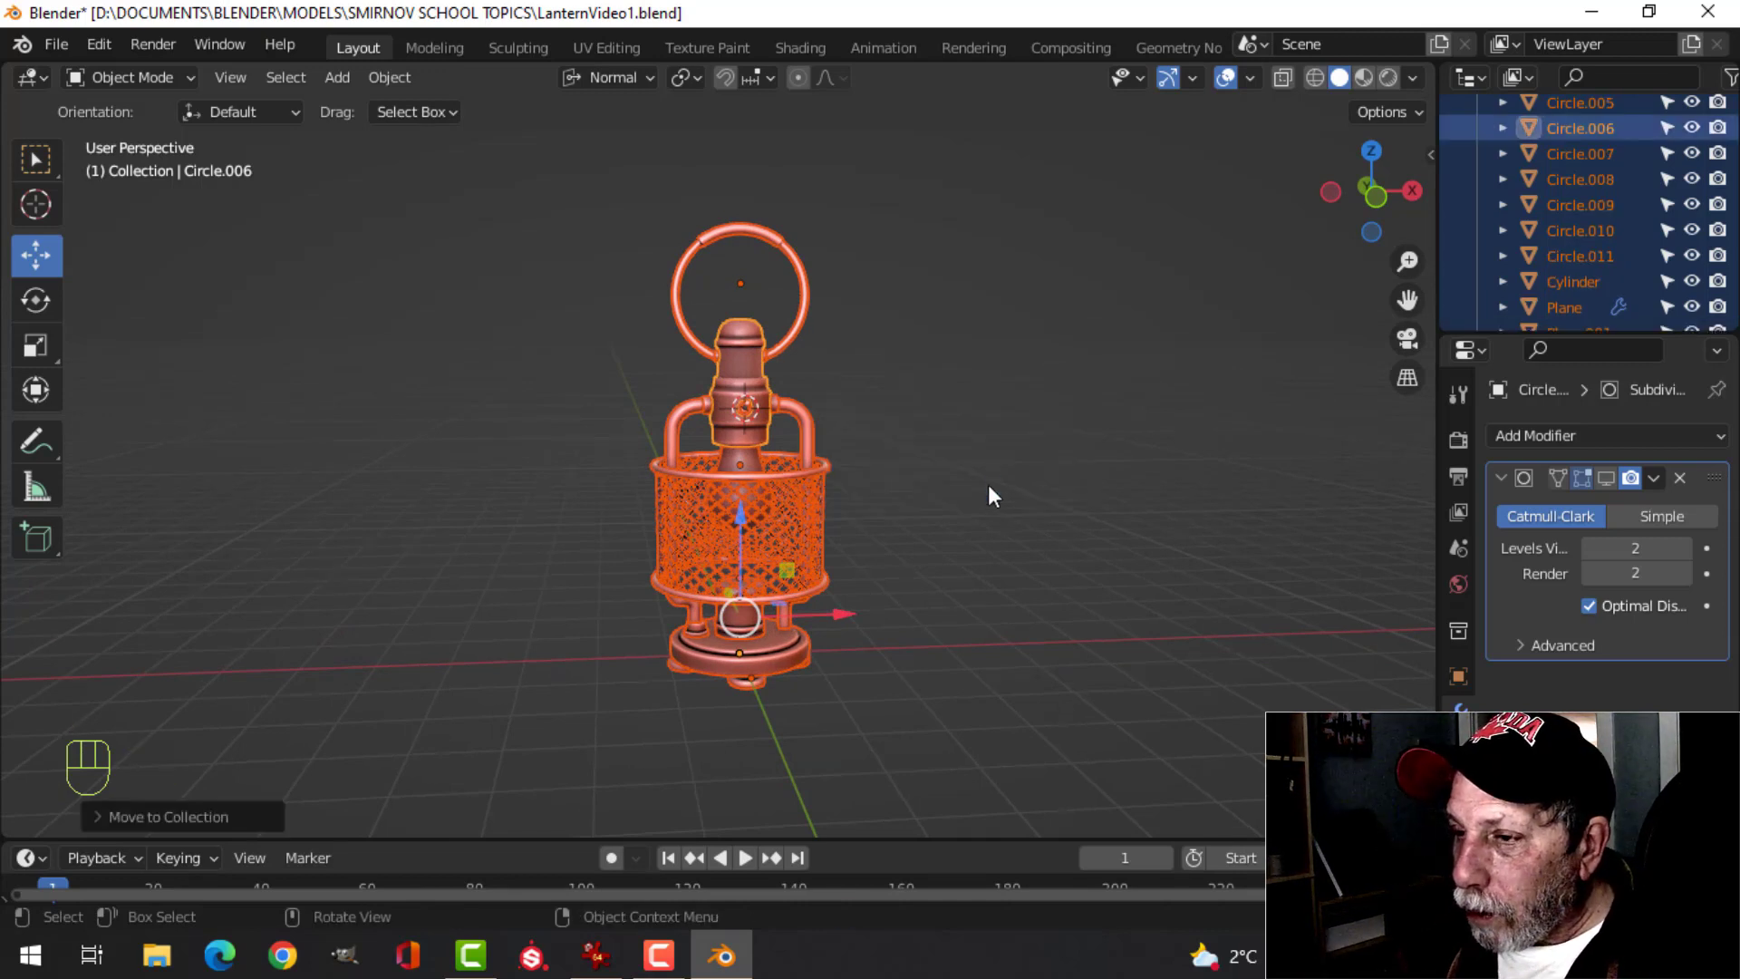
- Reset the 3D cursor to the world origin and add an instance of the Lantern collection there in front view
key(KP_1)
scroll(987, 467, up, 1)
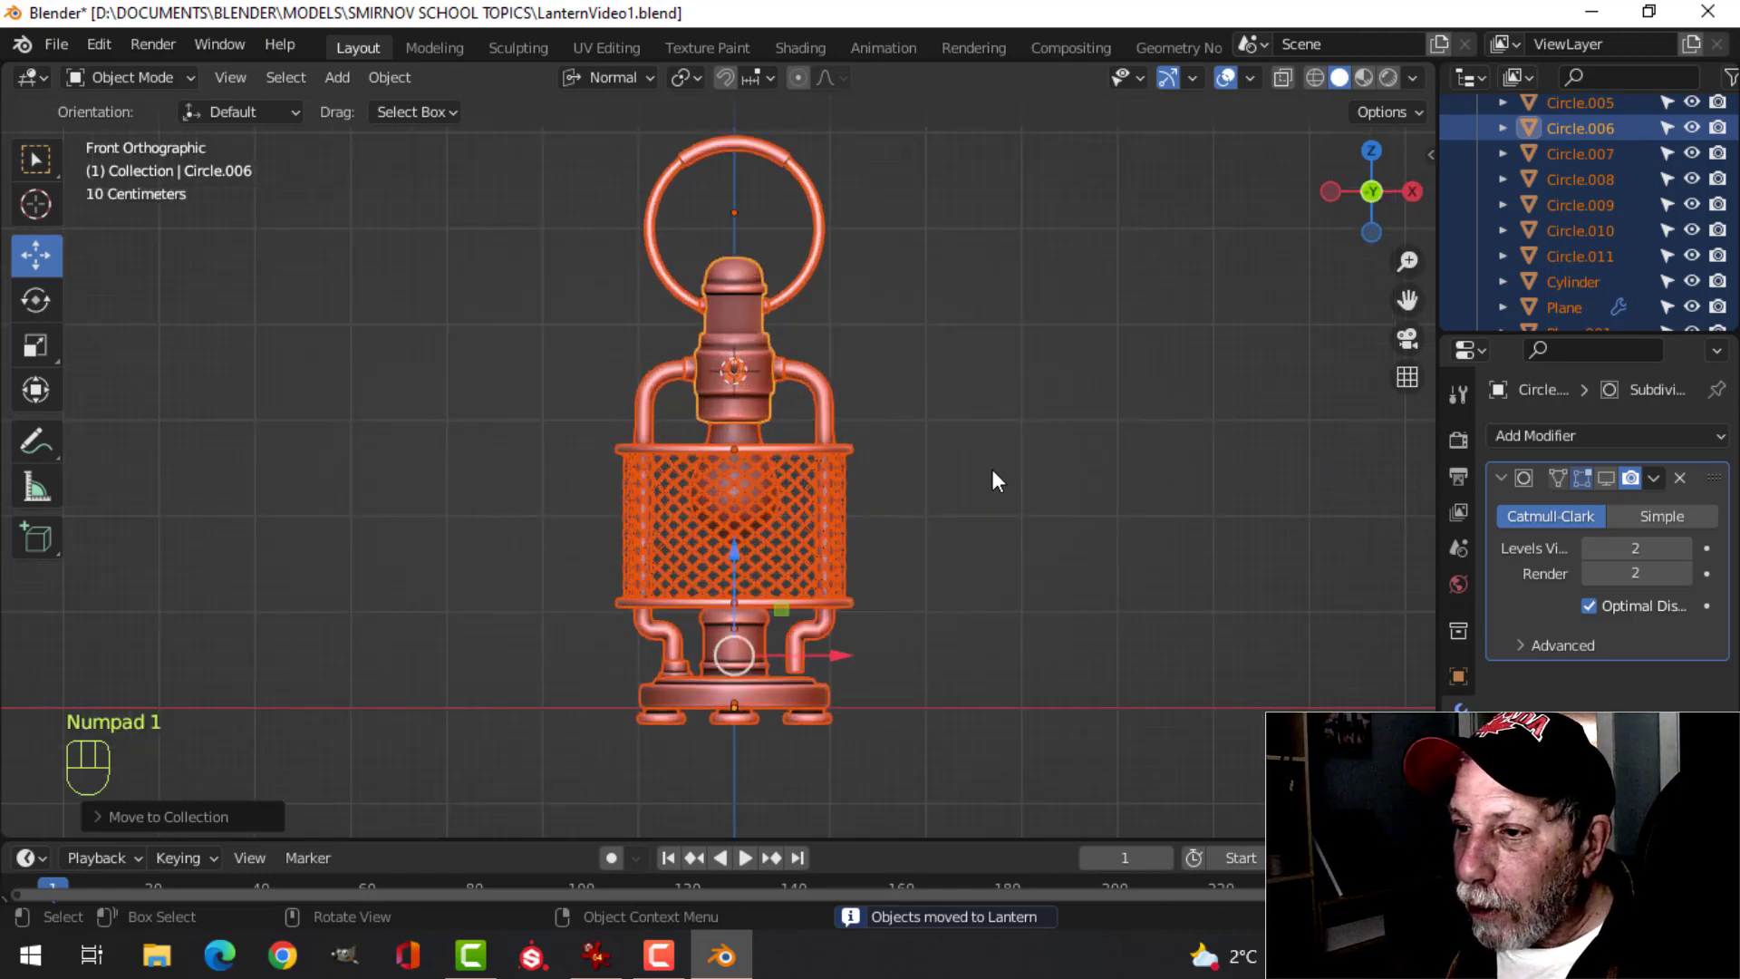
scroll(992, 470, down, 2)
shift+middle_drag(980, 479, 900, 484)
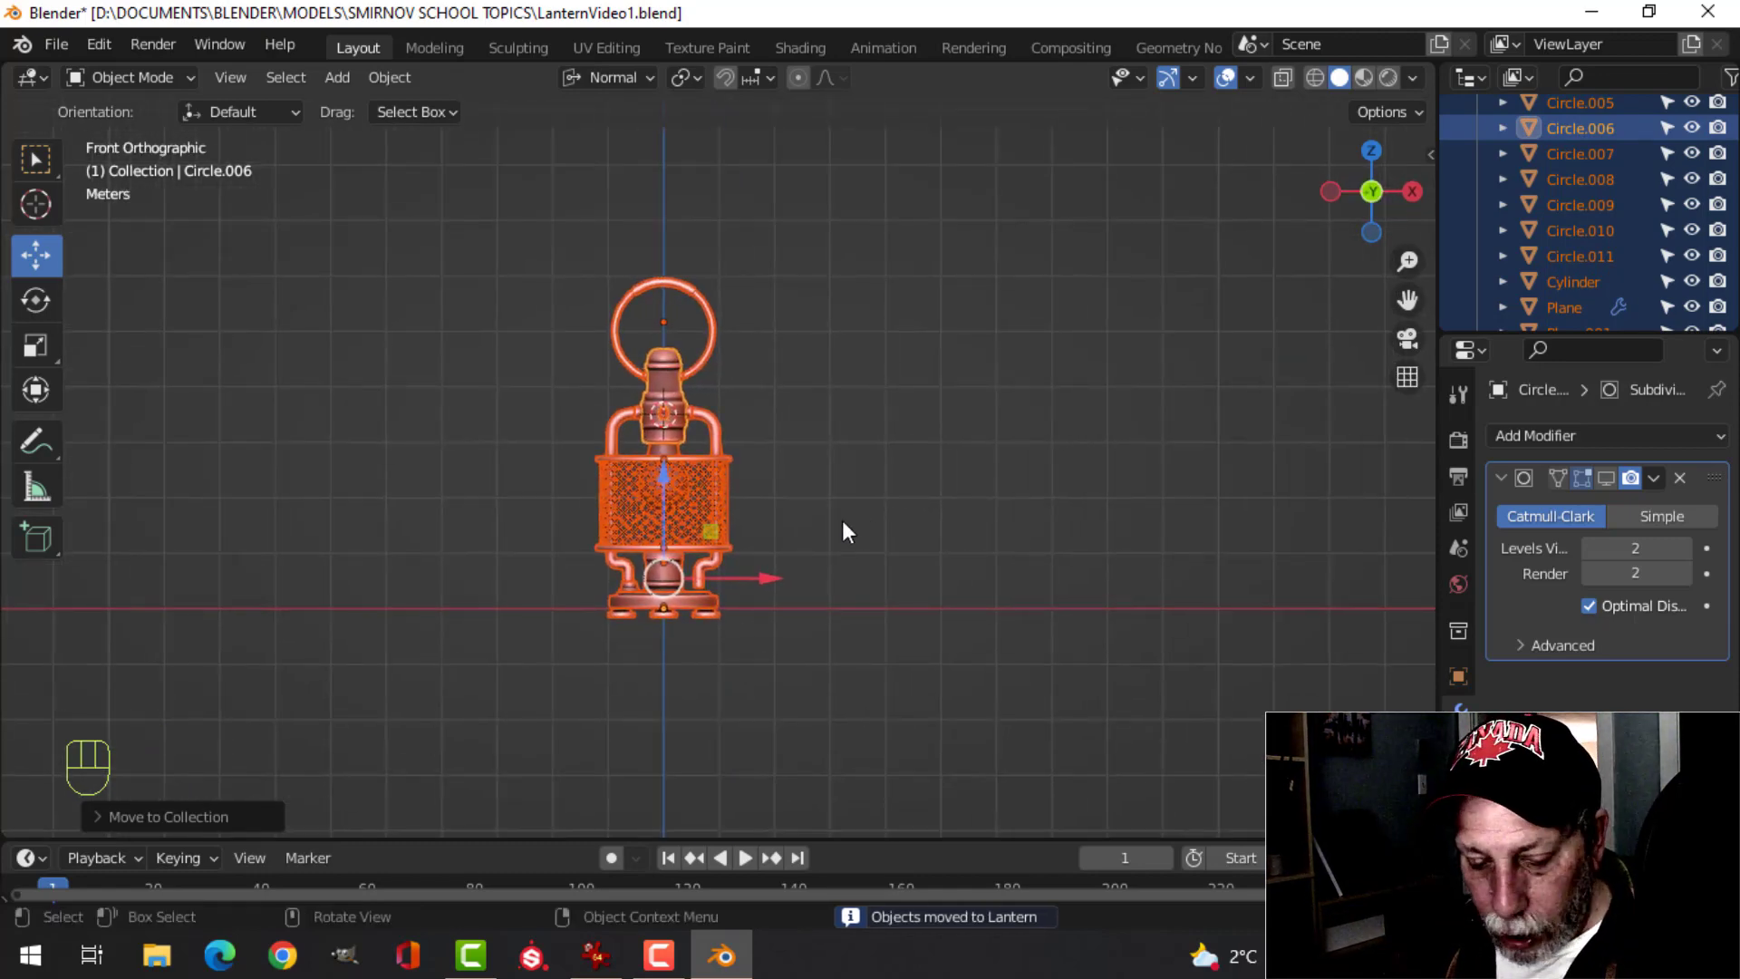
key(shift+c)
scroll(884, 589, up, 1)
scroll(924, 595, down, 3)
shift+middle_drag(925, 596, 812, 530)
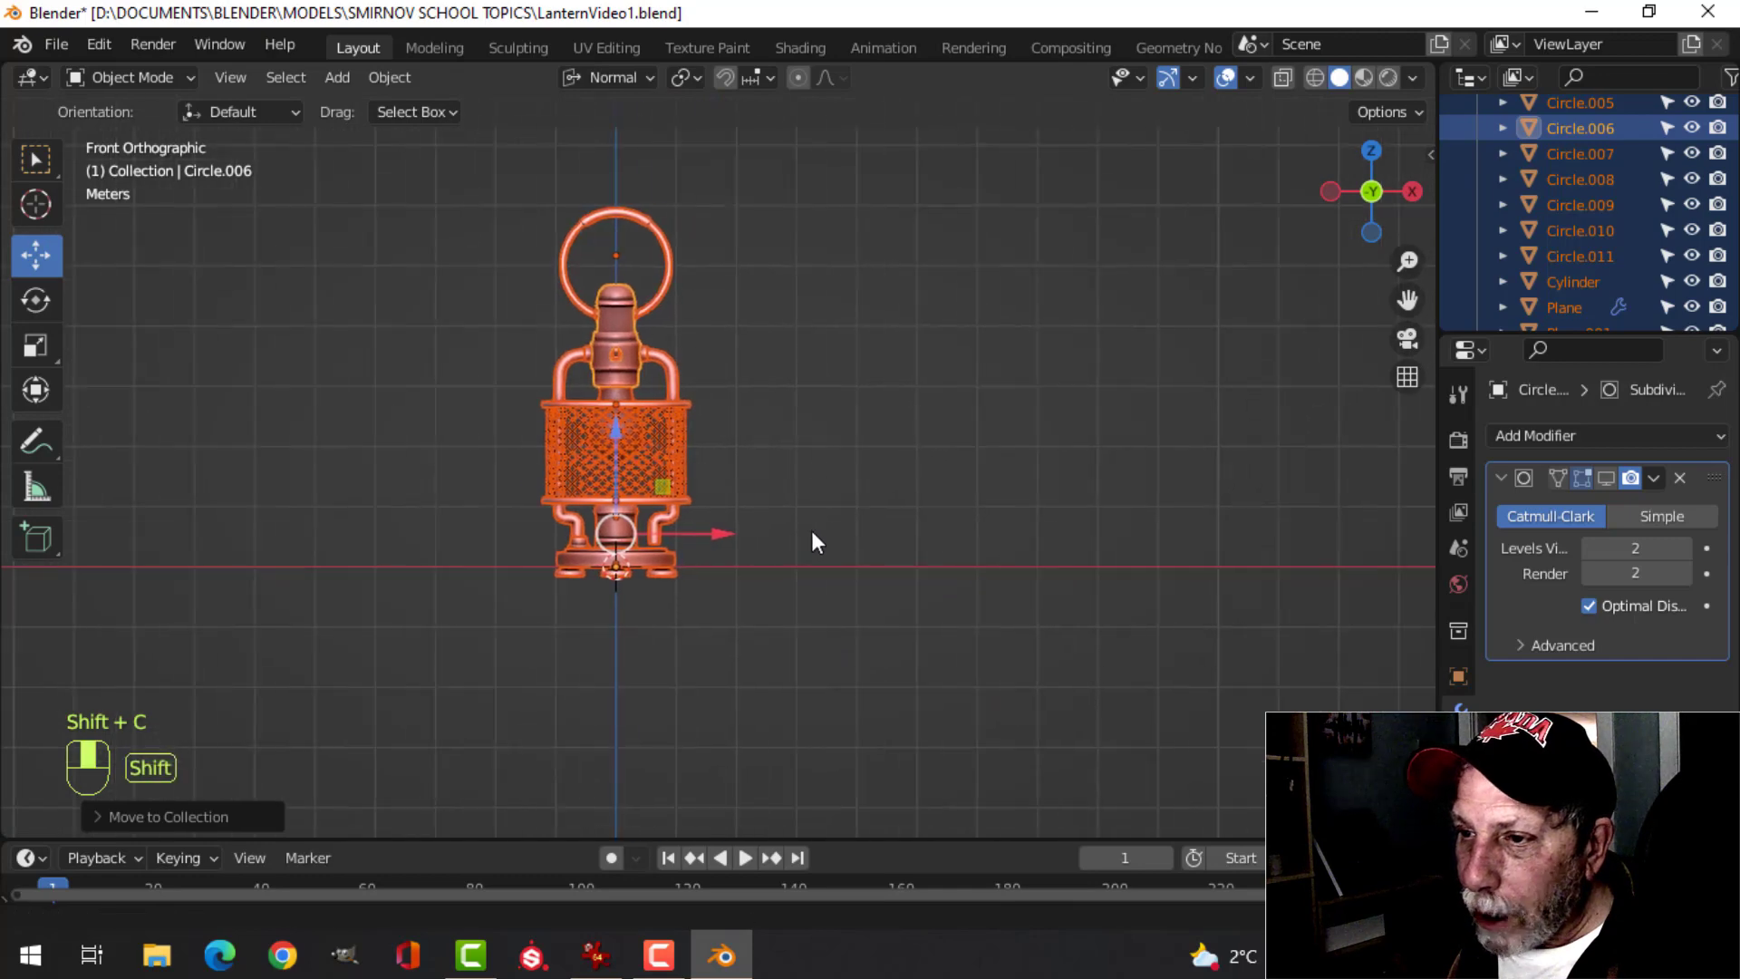
key(shift+a)
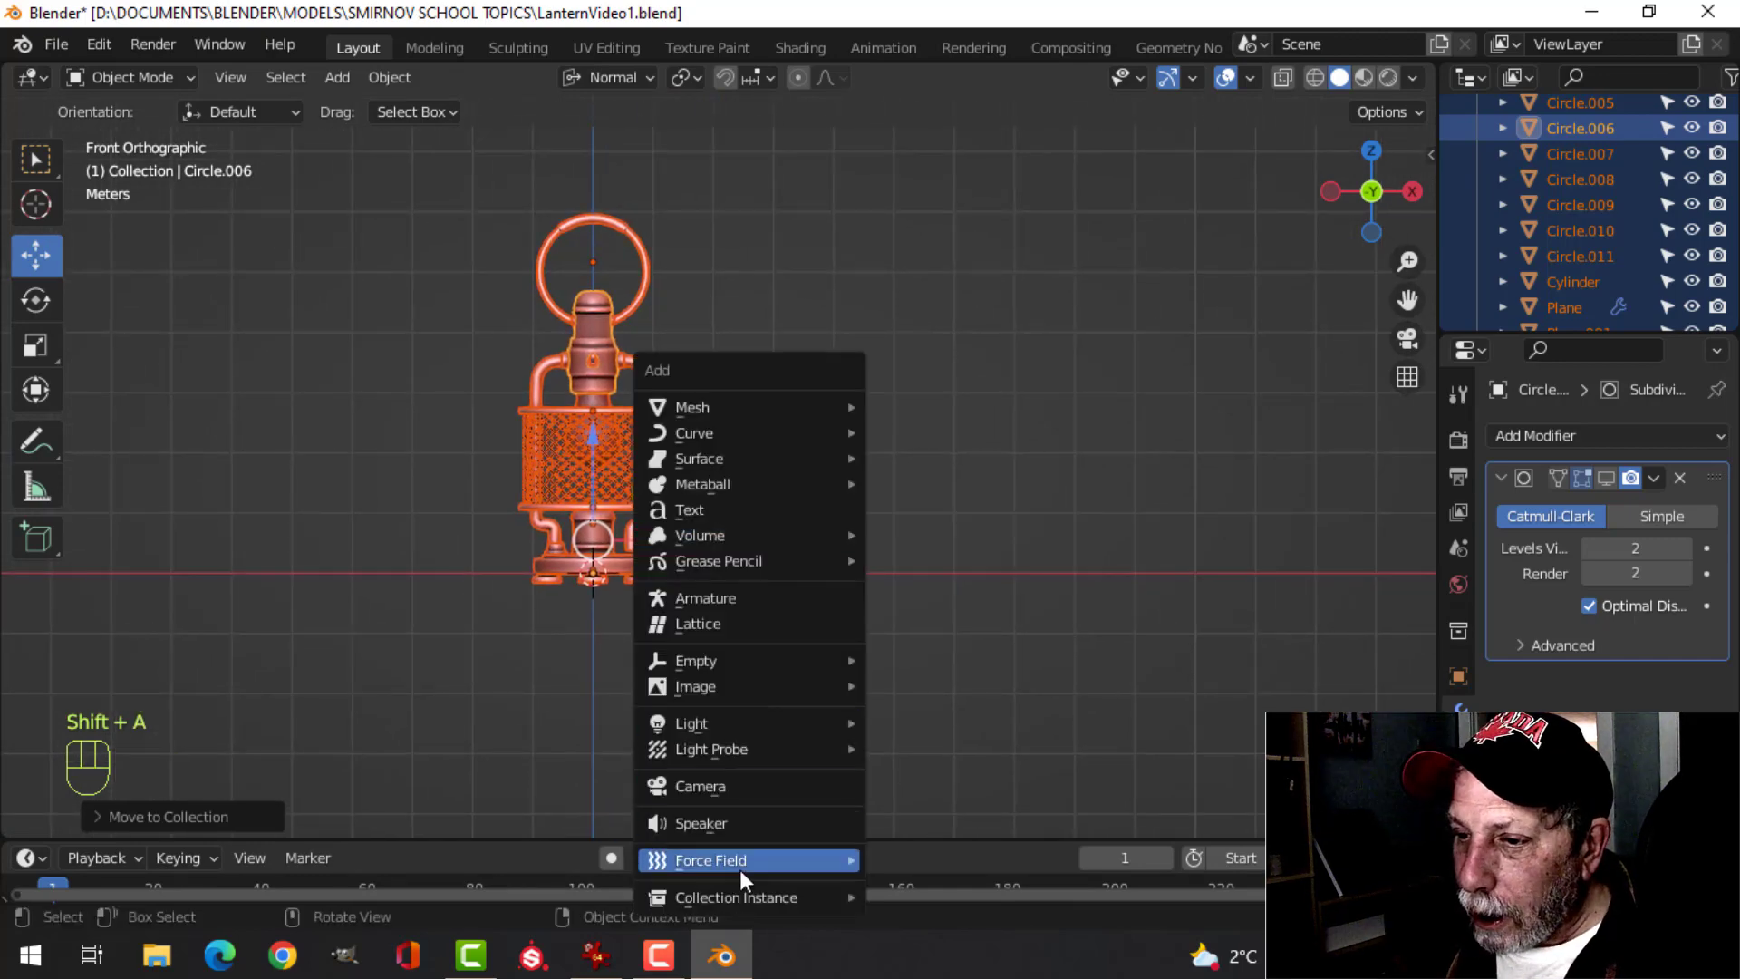
mouse_move(746, 897)
click(915, 898)
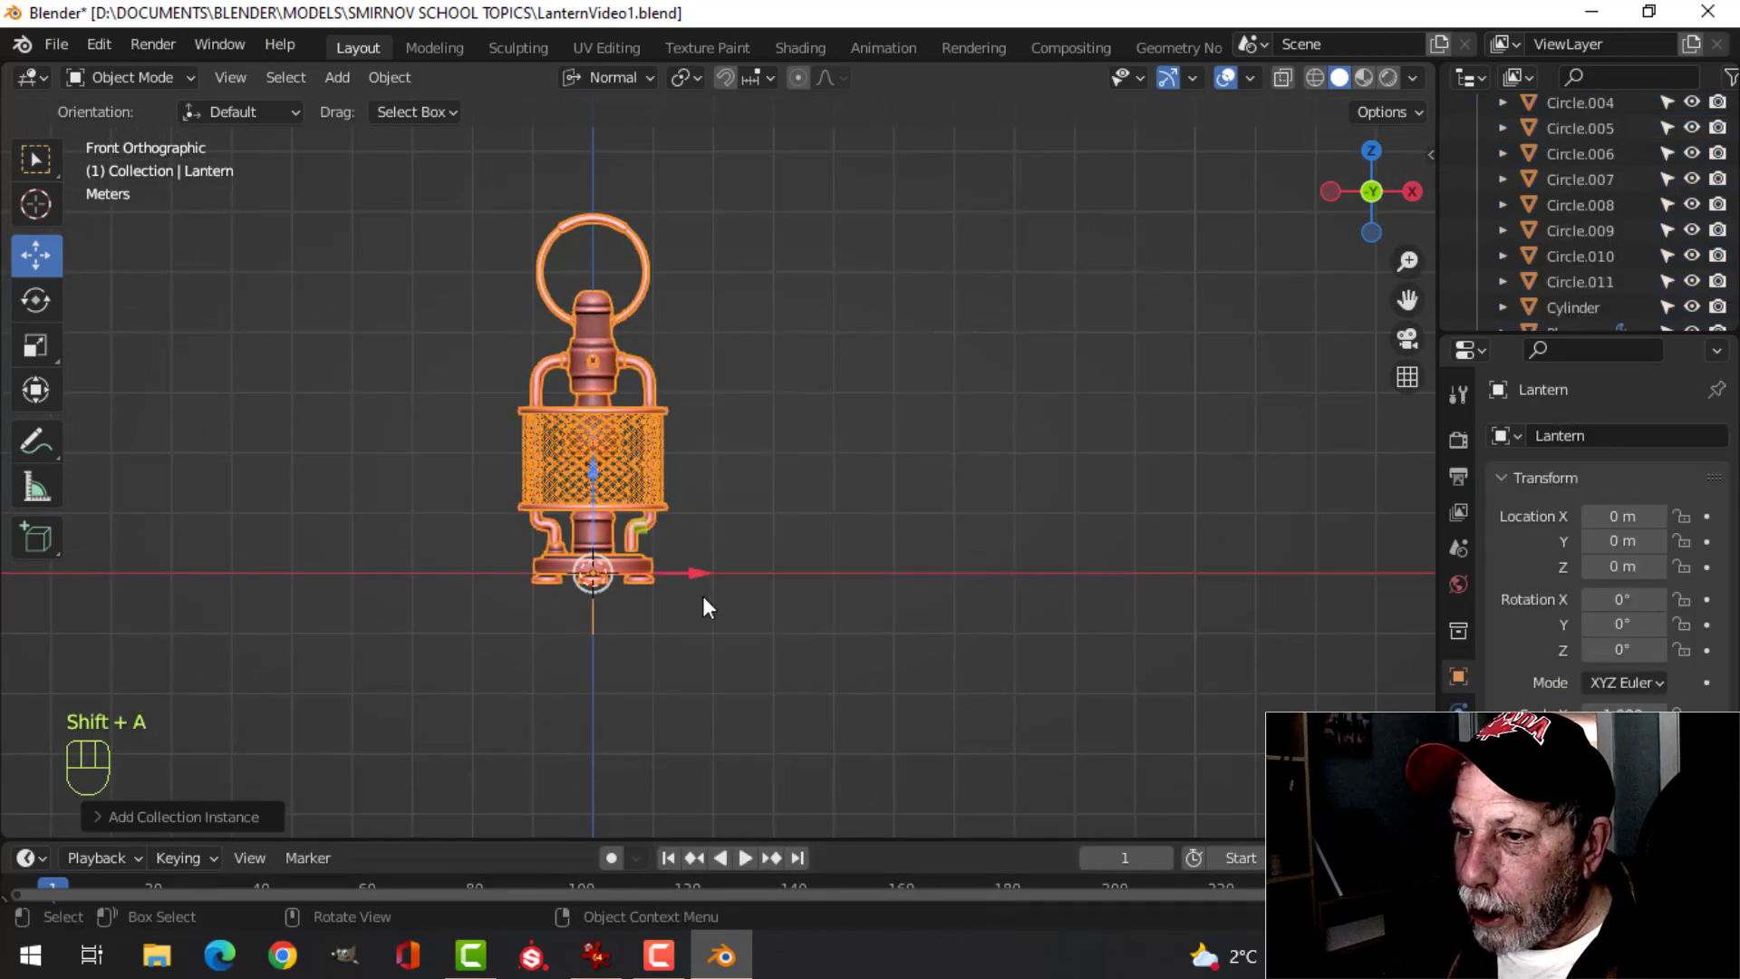
- Move the lantern instance about 4.44 m along X and rotate it 45° around Z
drag(692, 577, 962, 573)
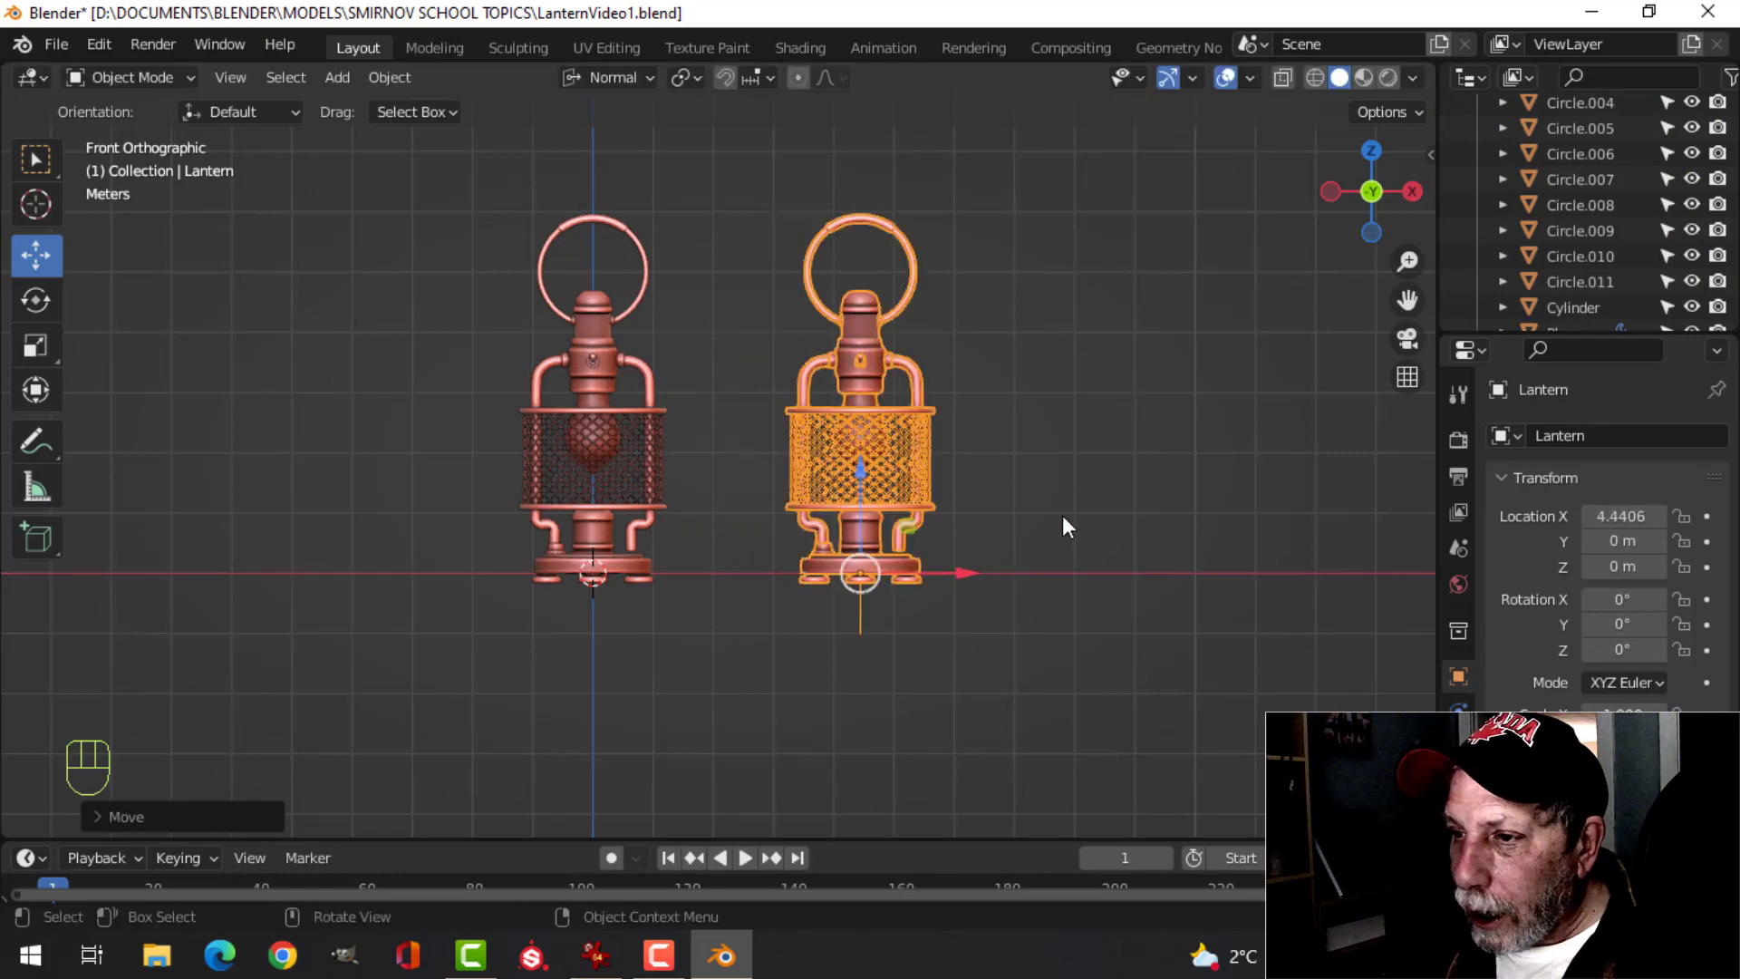
key(r)
key(z)
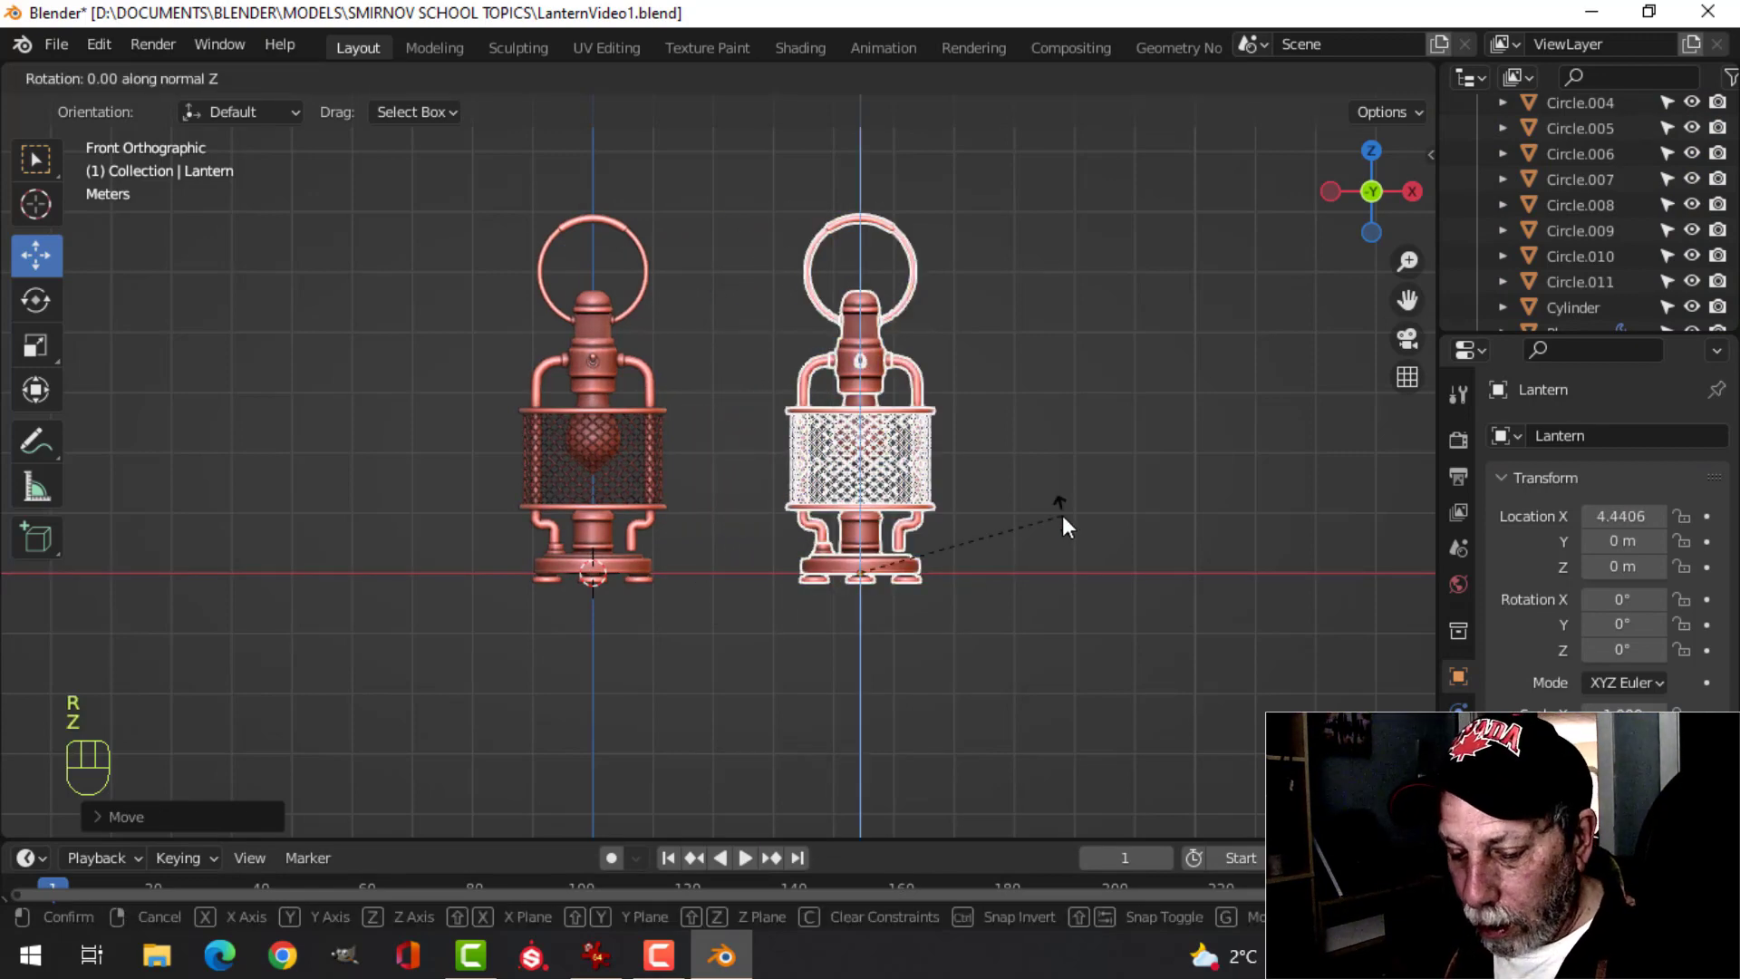
key(4)
key(5)
click(1062, 516)
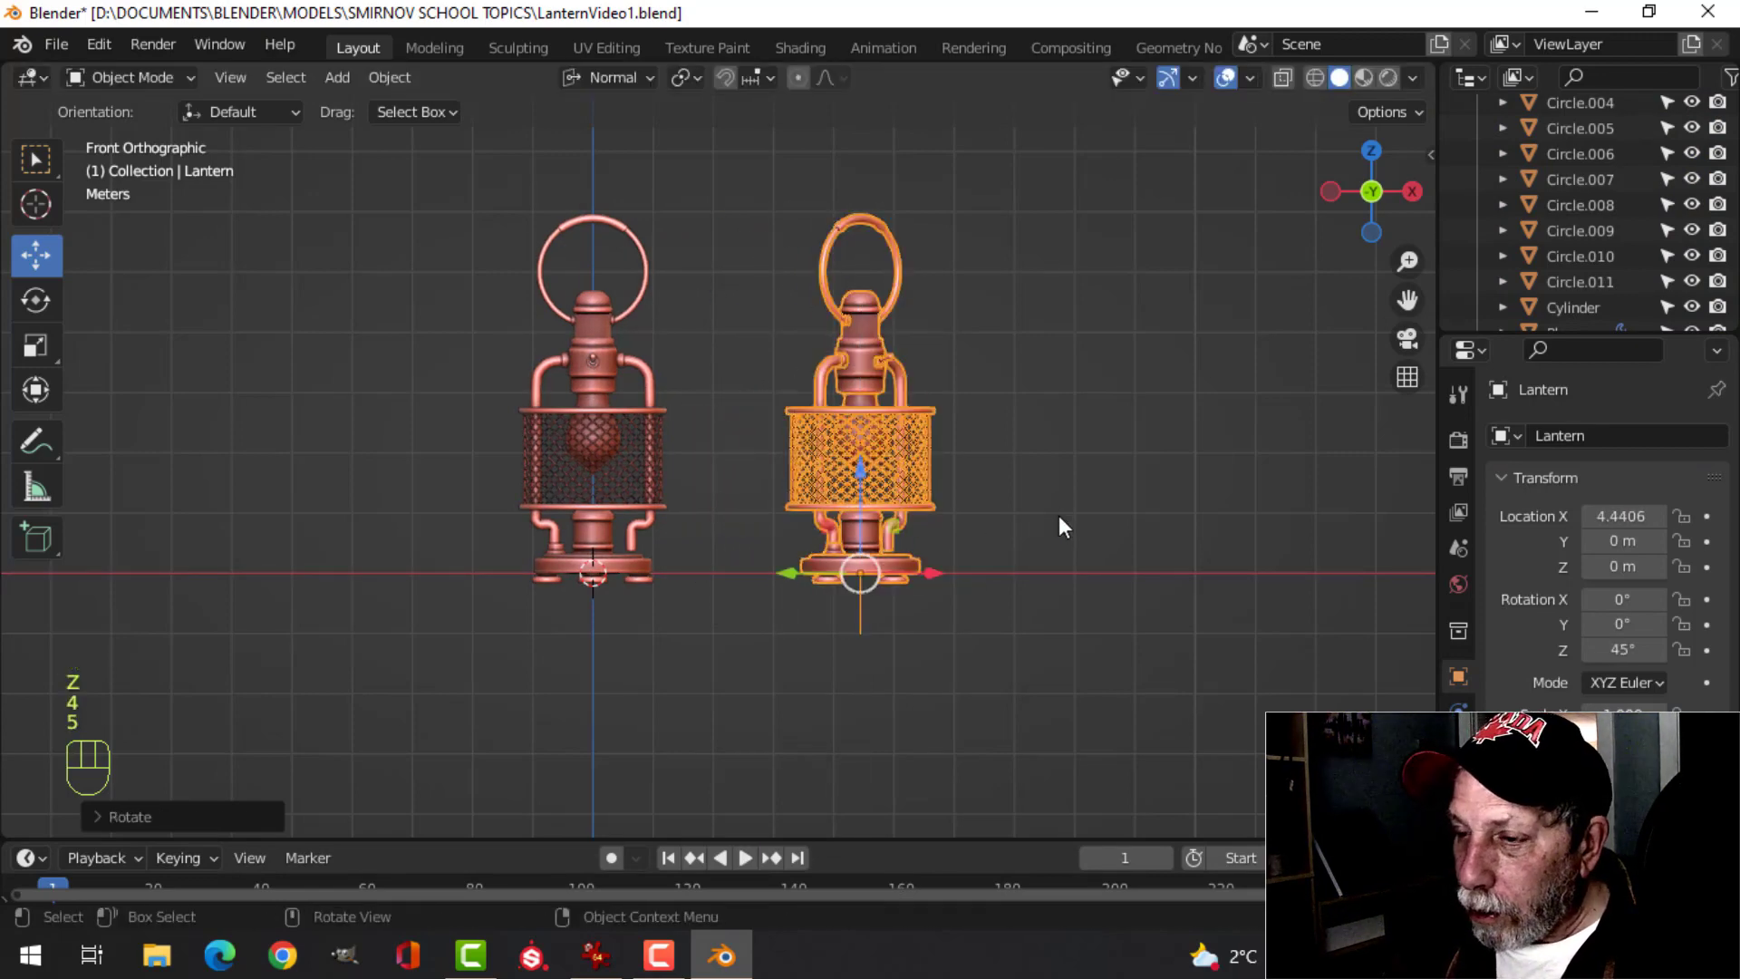
- Duplicate the lantern instance, move the copy along its X axis to the original's other side, and tilt it about 29.4° around X
key(shift+d)
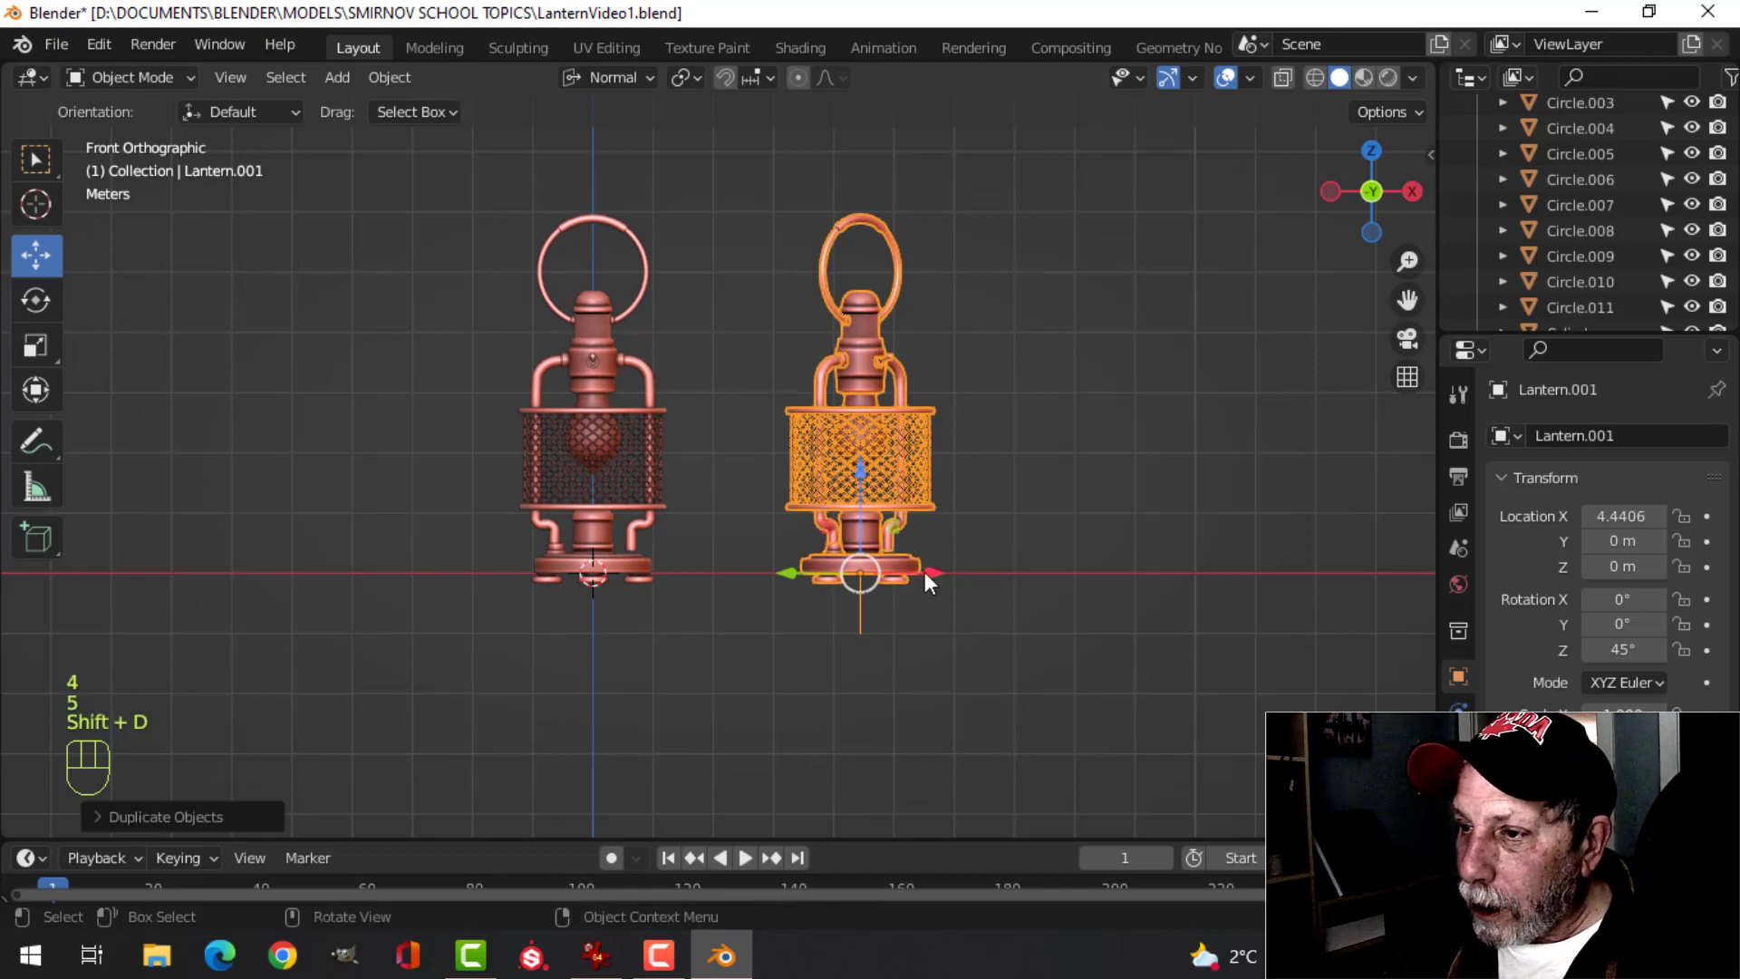
click(379, 545)
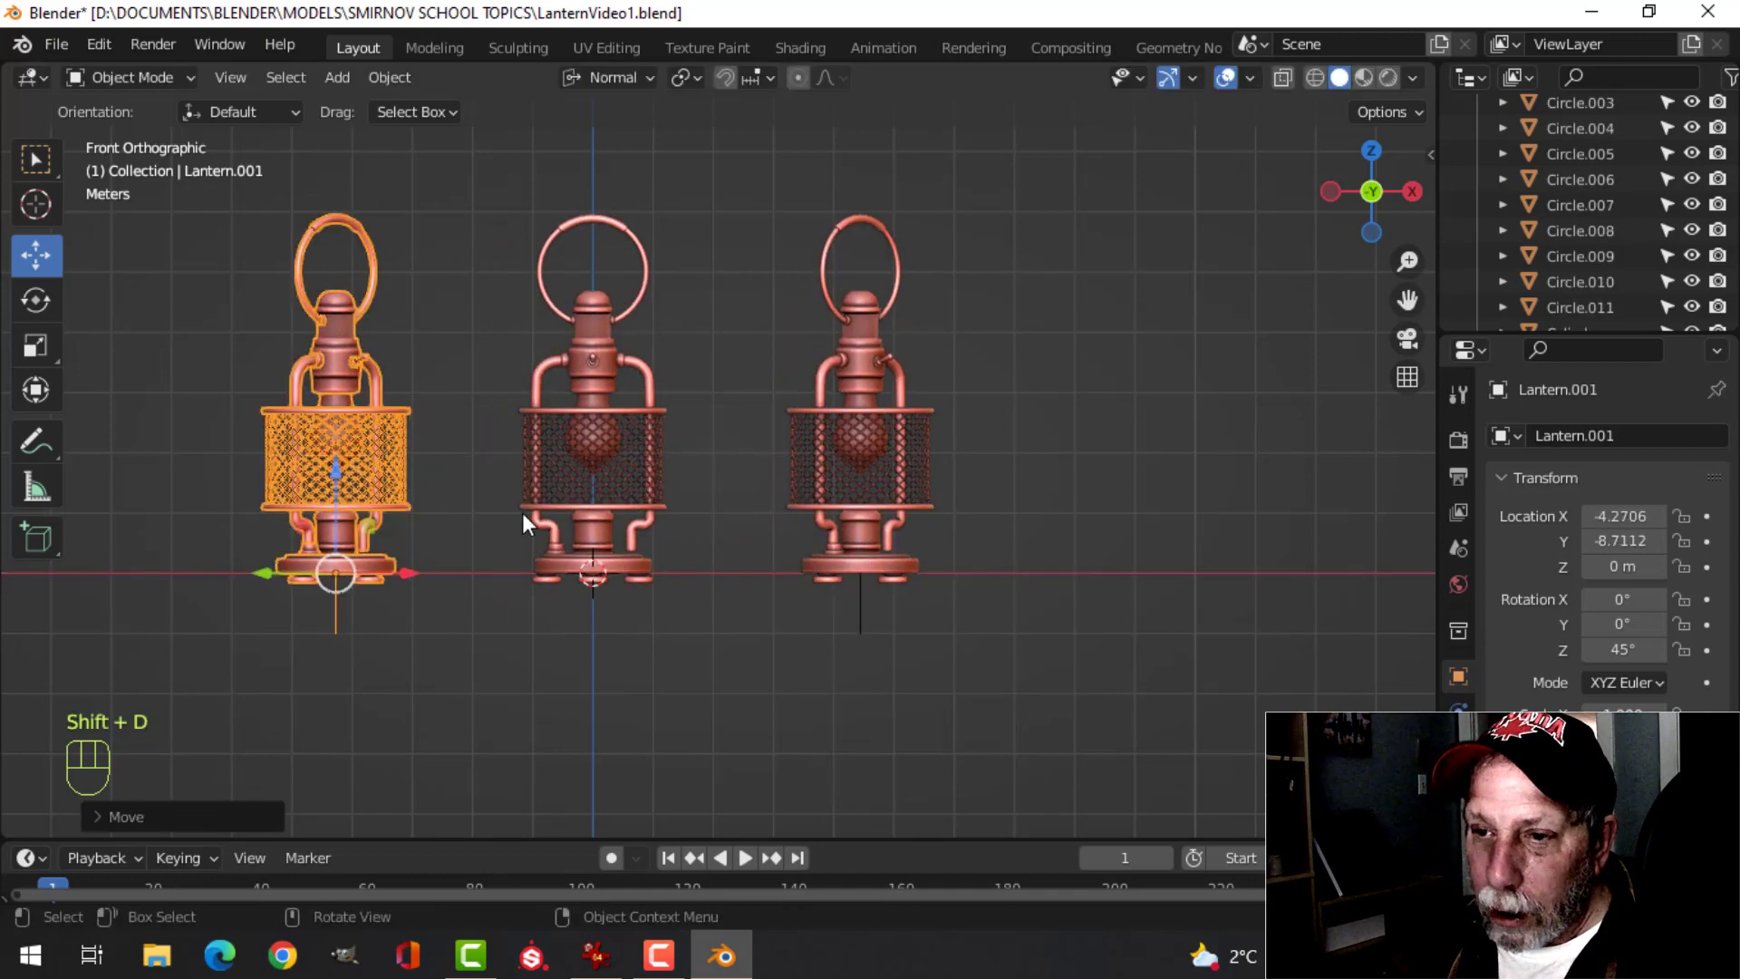
key(r)
key(x)
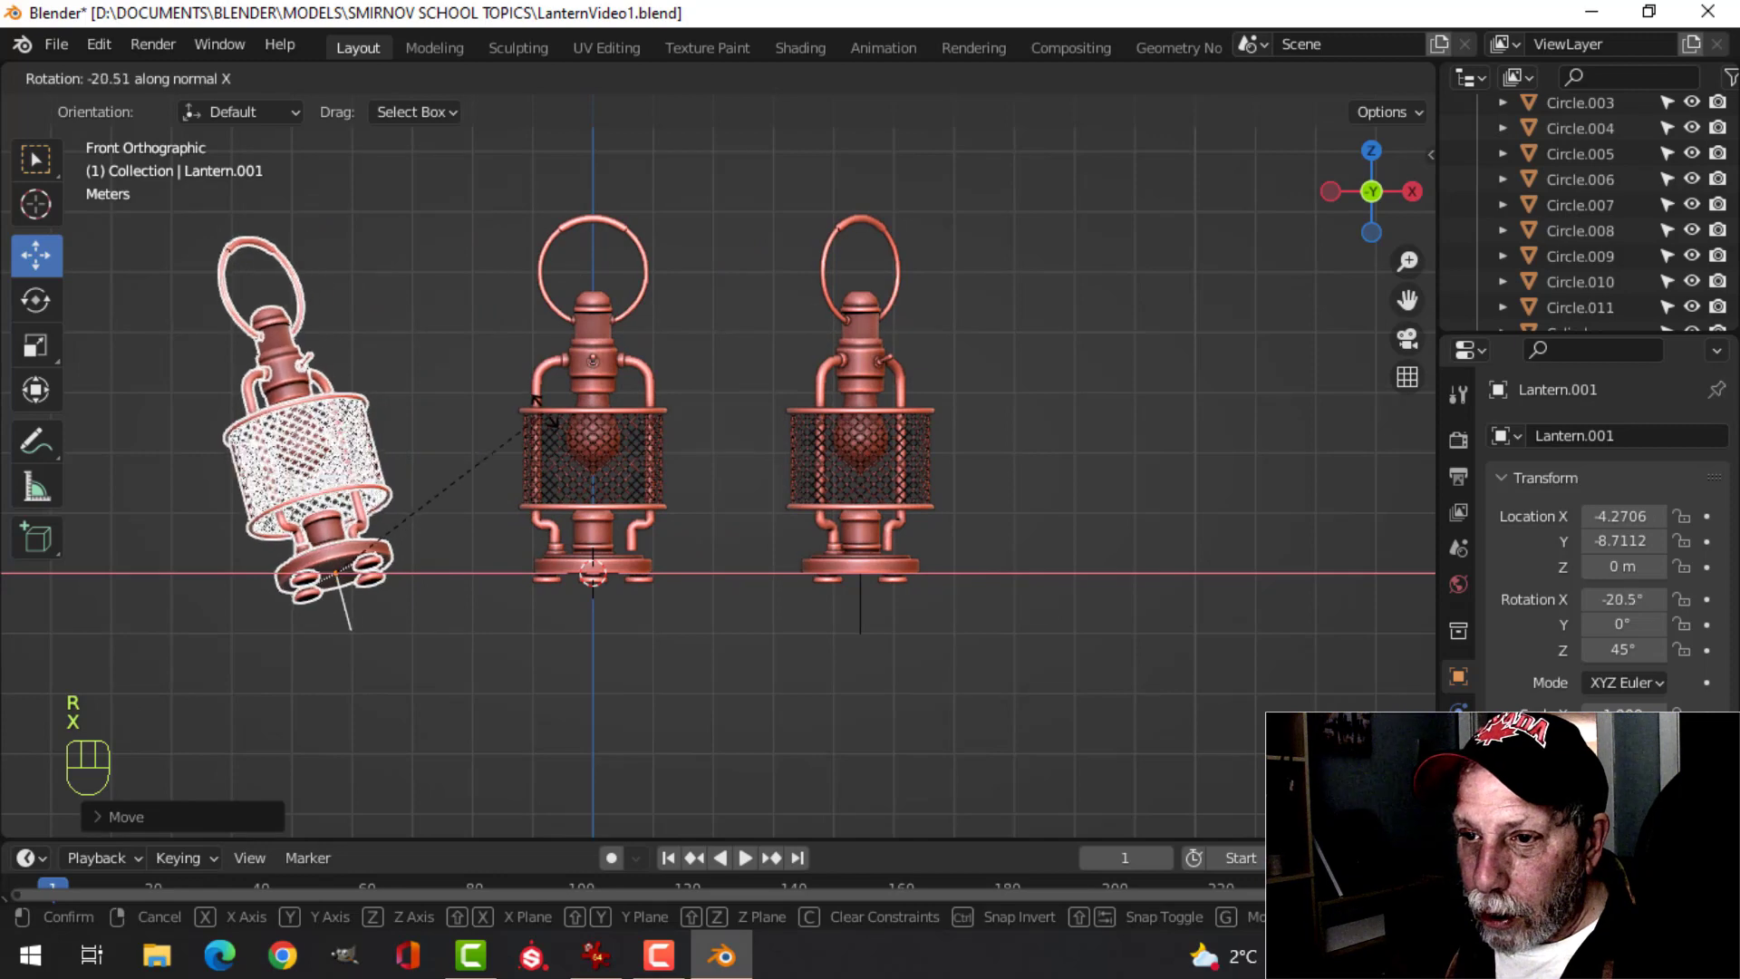
click(566, 632)
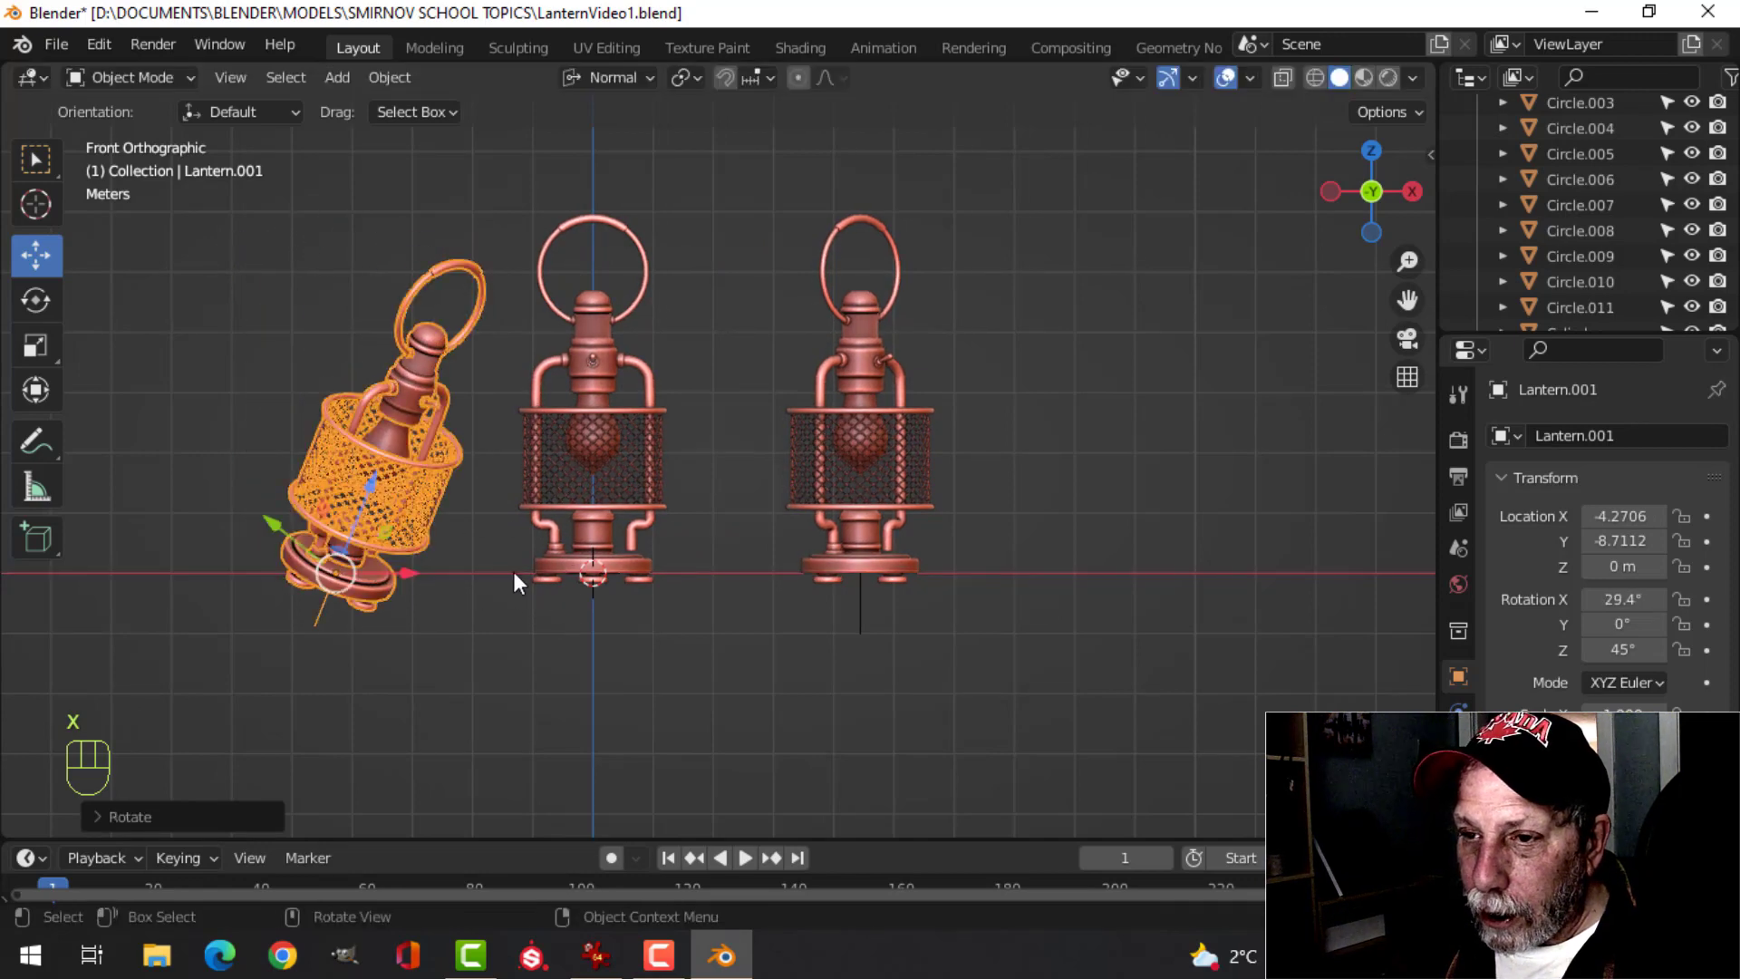
- Rotate the tilted copy about -19.3° around its normal Z, move it to about X -4.74 m, Z 0.76 m, and deselect it
key(r)
key(z)
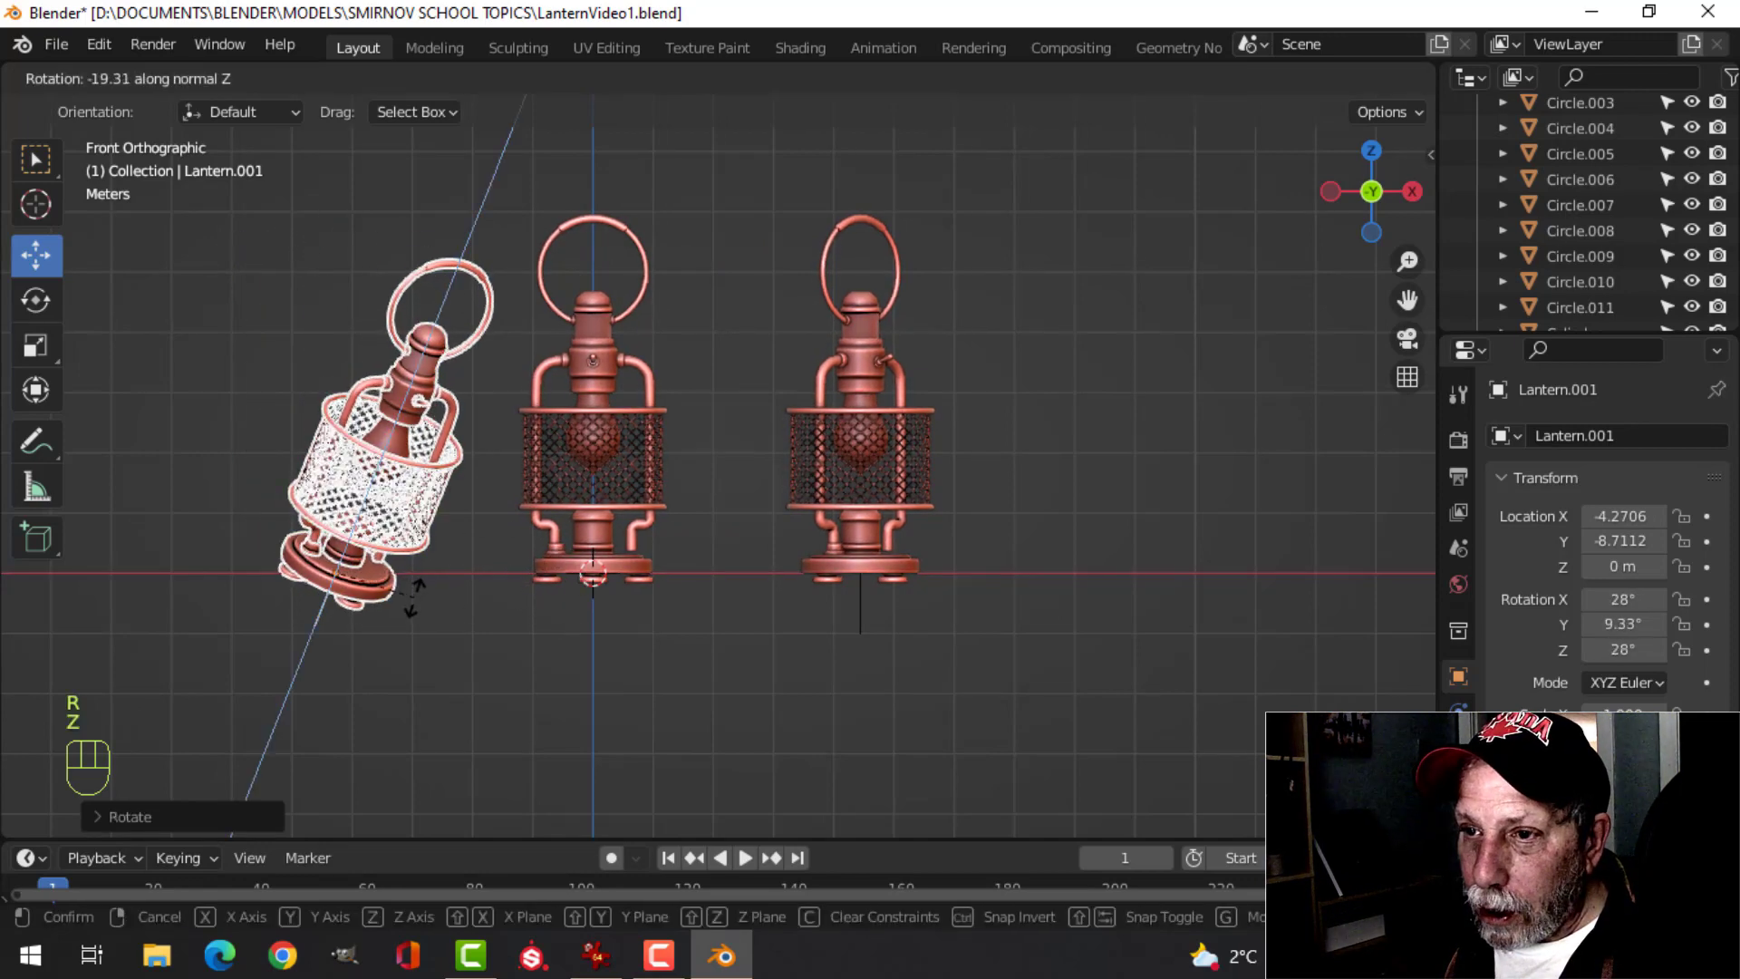
click(527, 525)
shift+middle_drag(527, 526, 676, 528)
key(g)
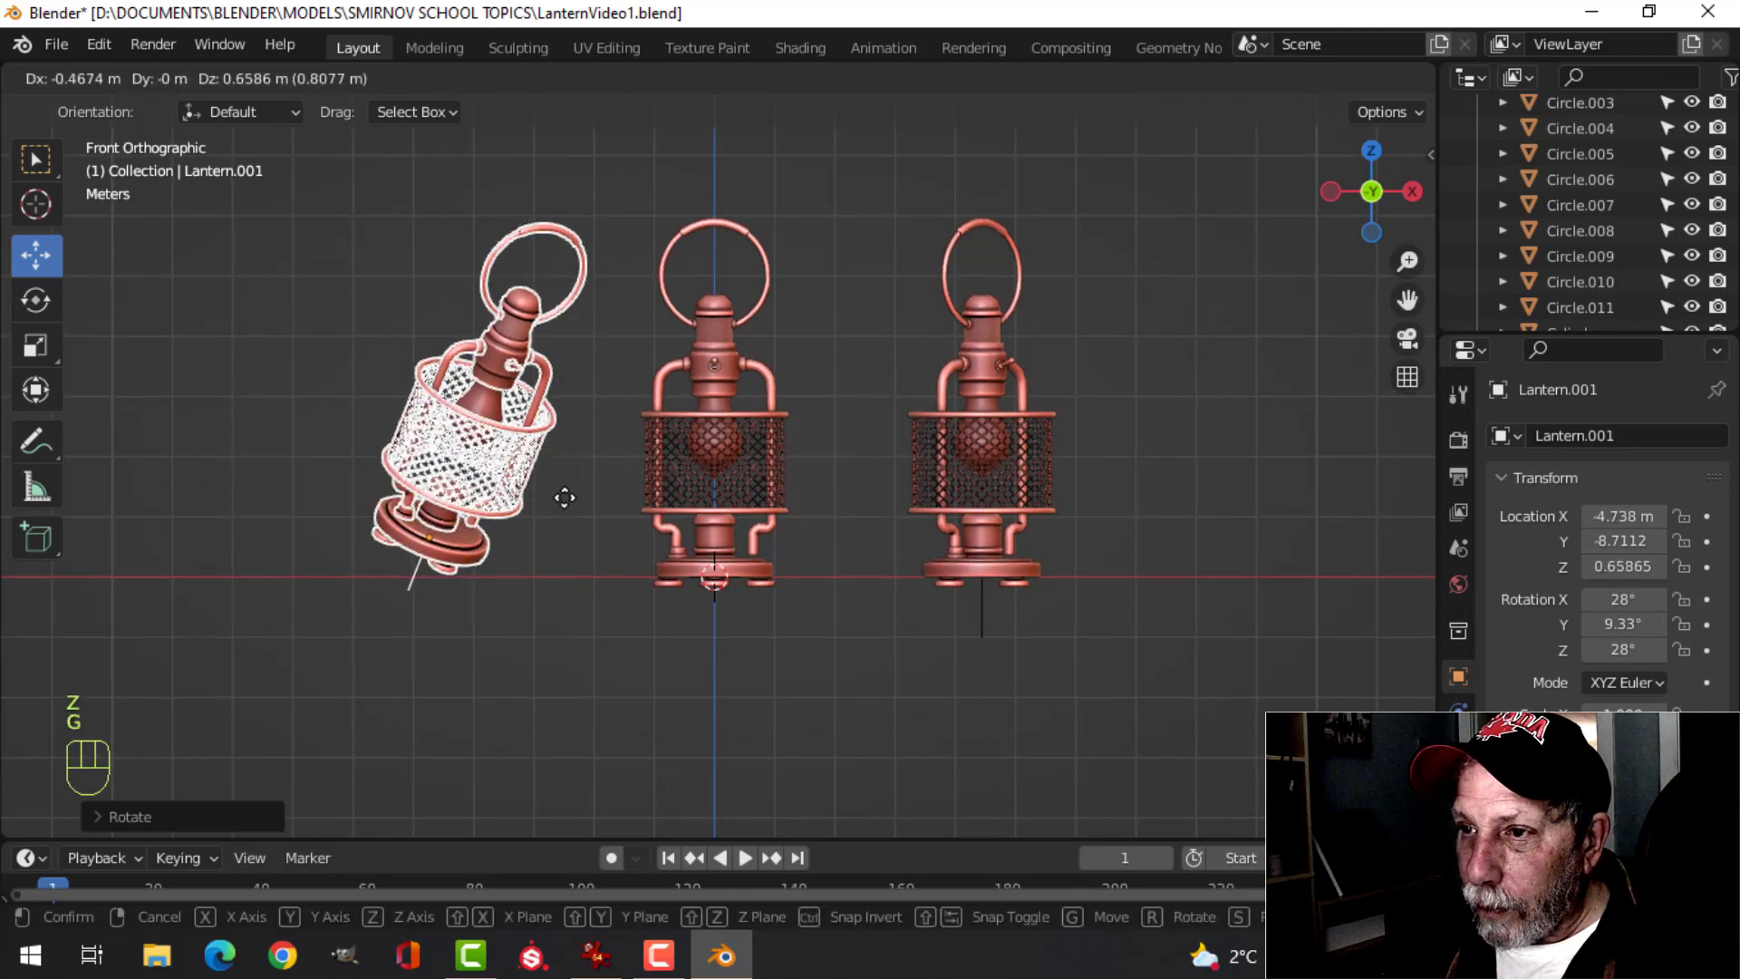
click(563, 493)
key(alt+a)
- Hide the gizmos and overlays and examine the three lanterns side by side from the front
scroll(762, 475, down, 1)
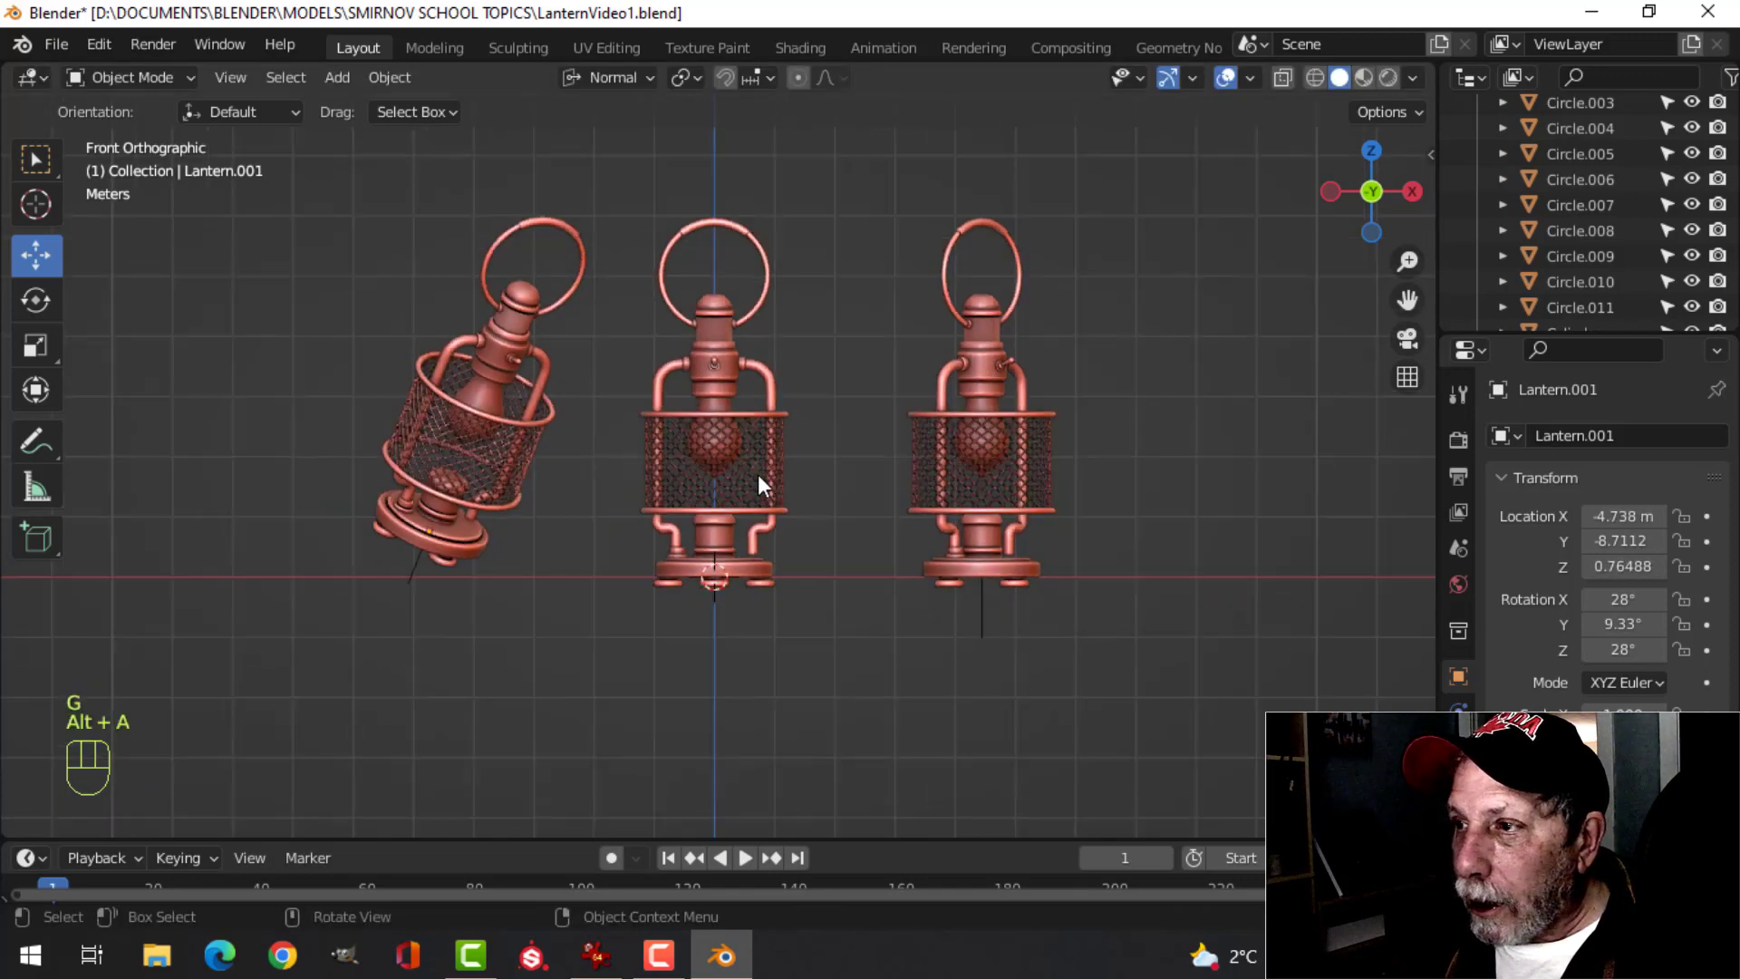
click(1168, 78)
click(1225, 78)
scroll(1032, 450, up, 3)
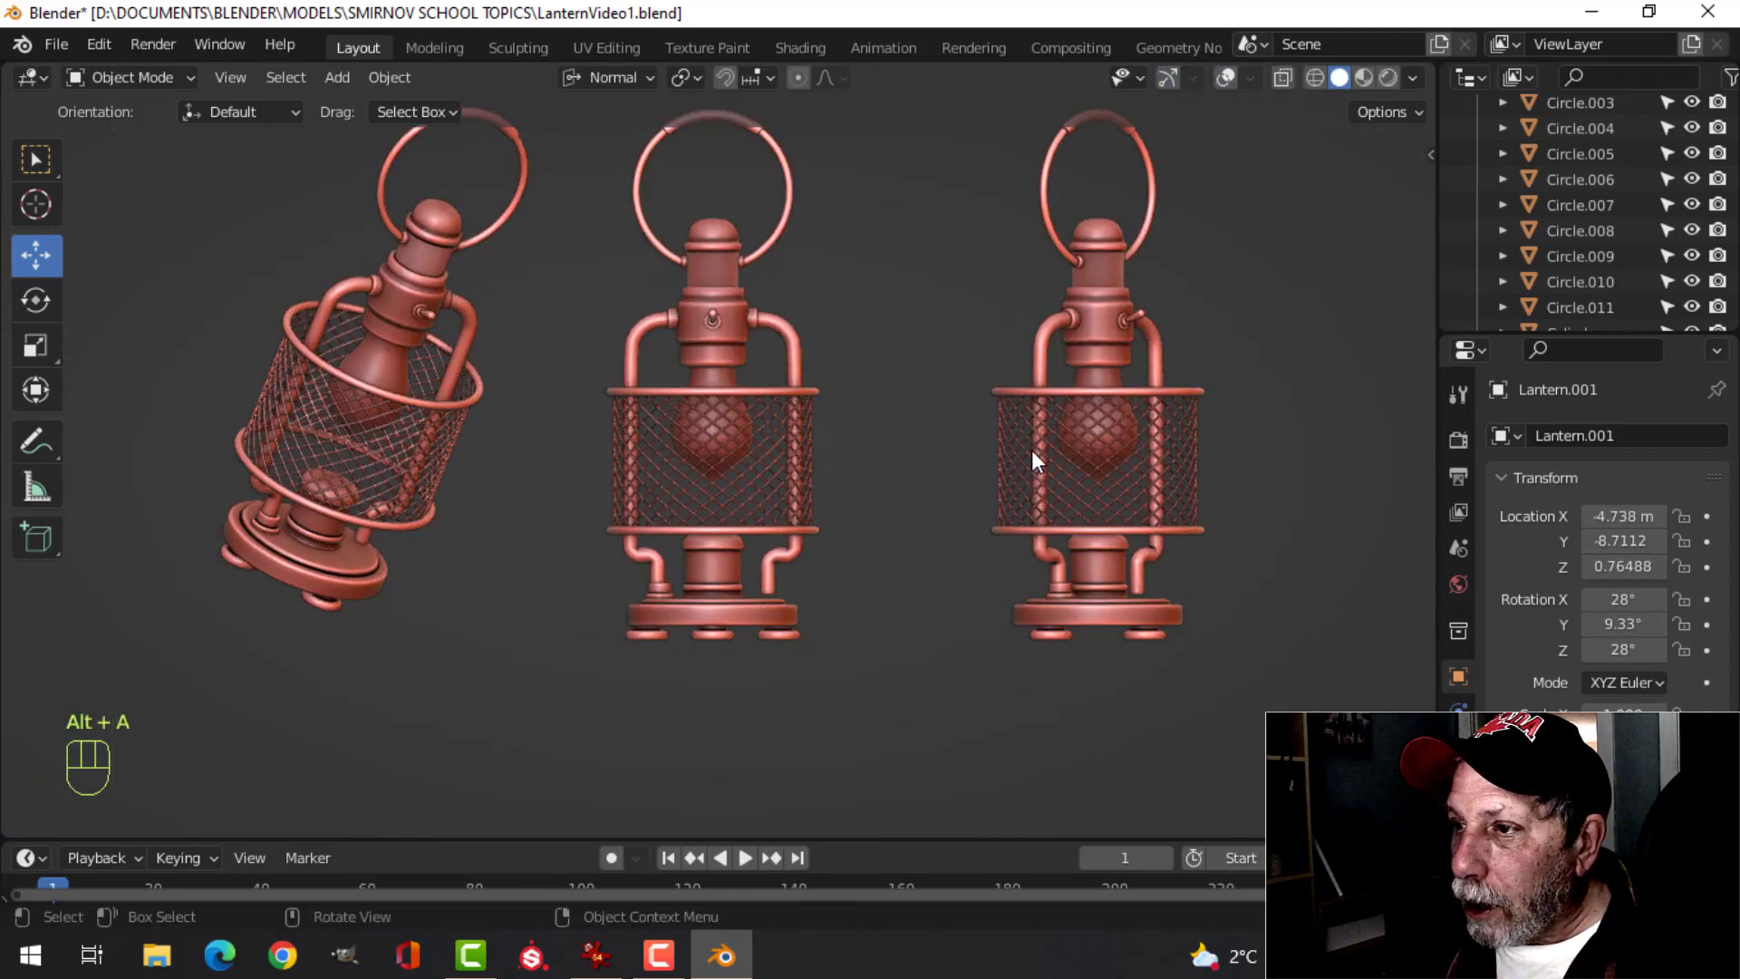
shift+middle_drag(1035, 452, 975, 562)
scroll(991, 536, up, 2)
scroll(1004, 524, down, 1)
scroll(984, 573, down, 1)
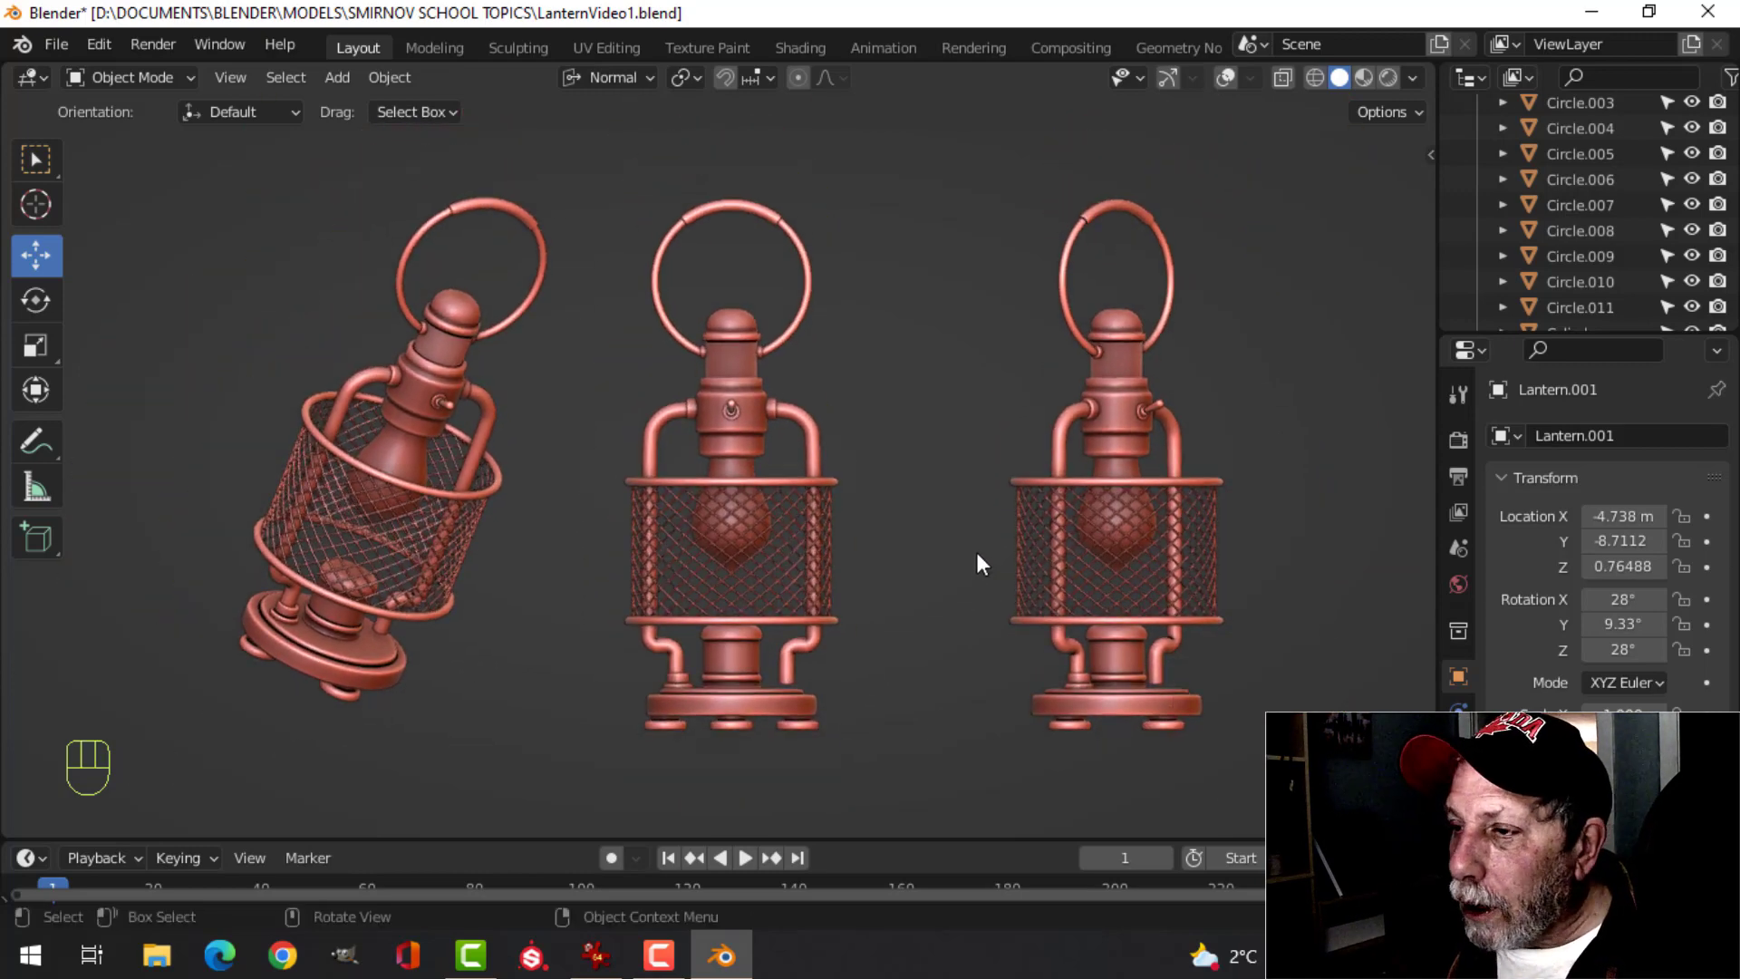